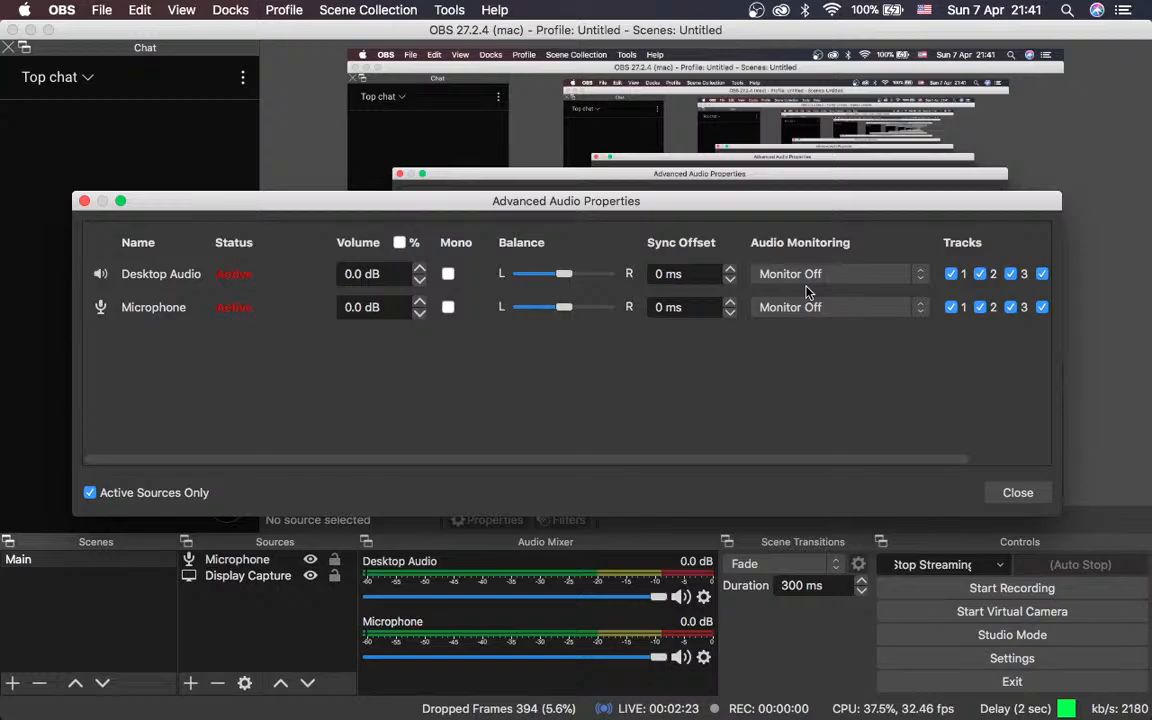
# Close the Advanced Audio Properties dialog in OBS and, in Microsoft Edge, close the disconnected YouTube Studio livestream page scheduled for 9:34 PM
pyautogui.click(84, 203)
pyautogui.hotkey('ctrl', 'Right')
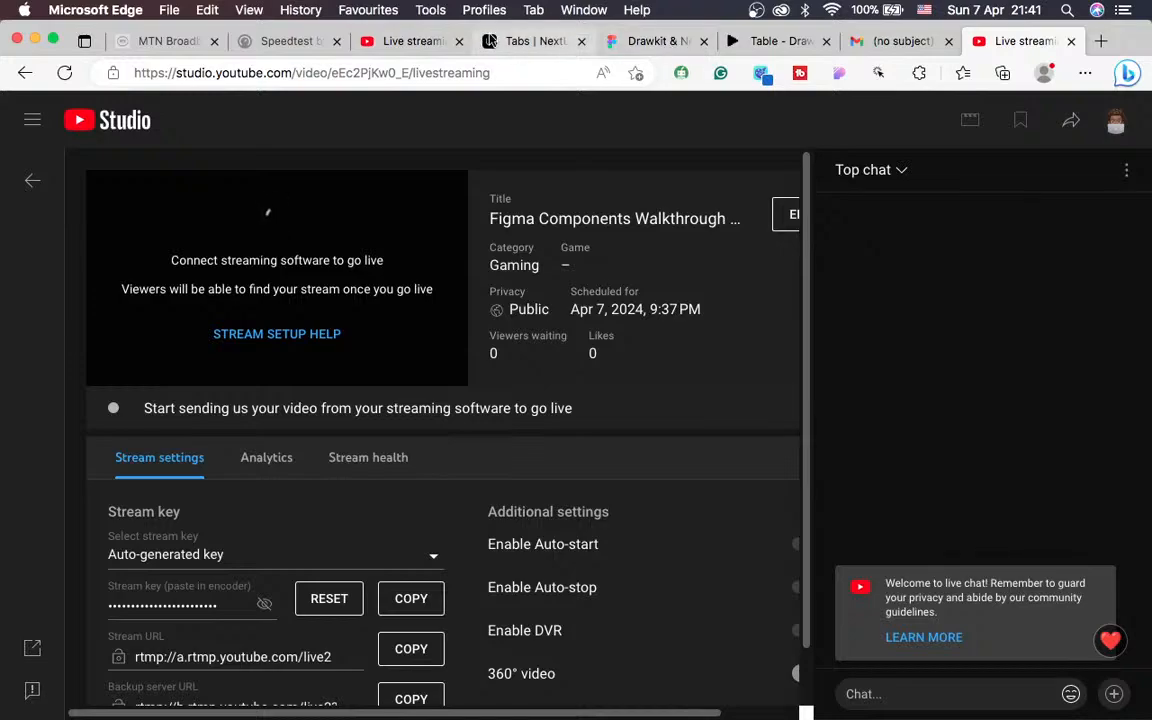
pyautogui.click(535, 40)
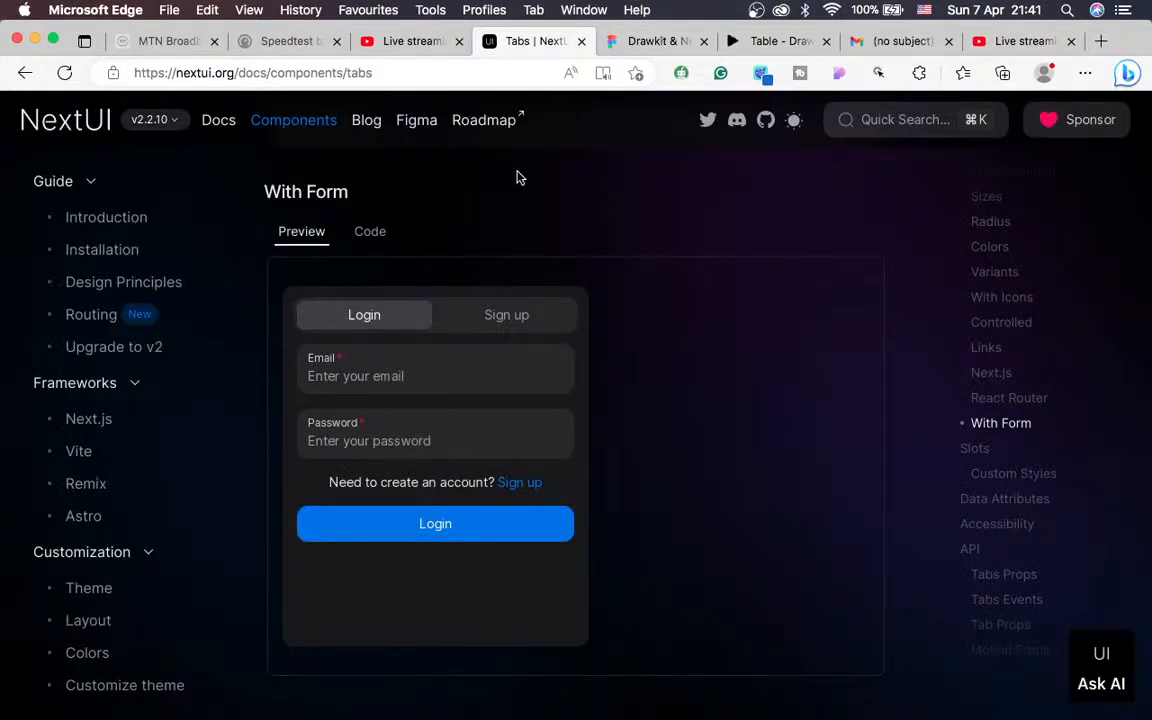
pyautogui.click(418, 41)
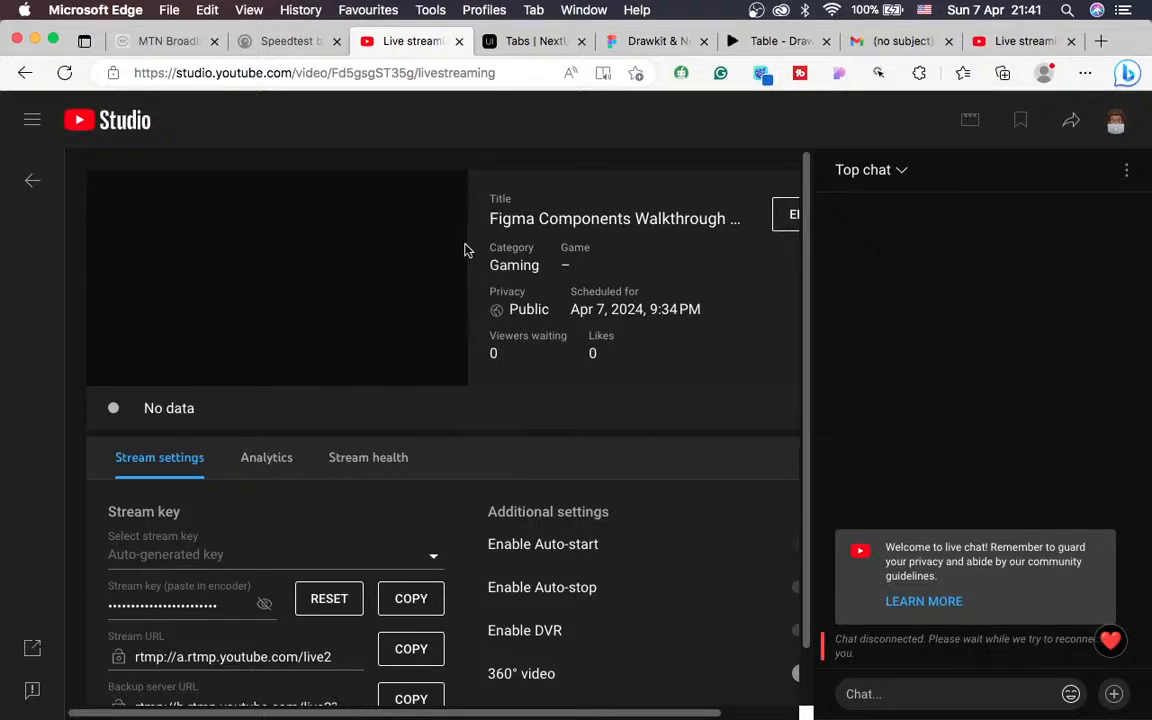
pyautogui.click(992, 44)
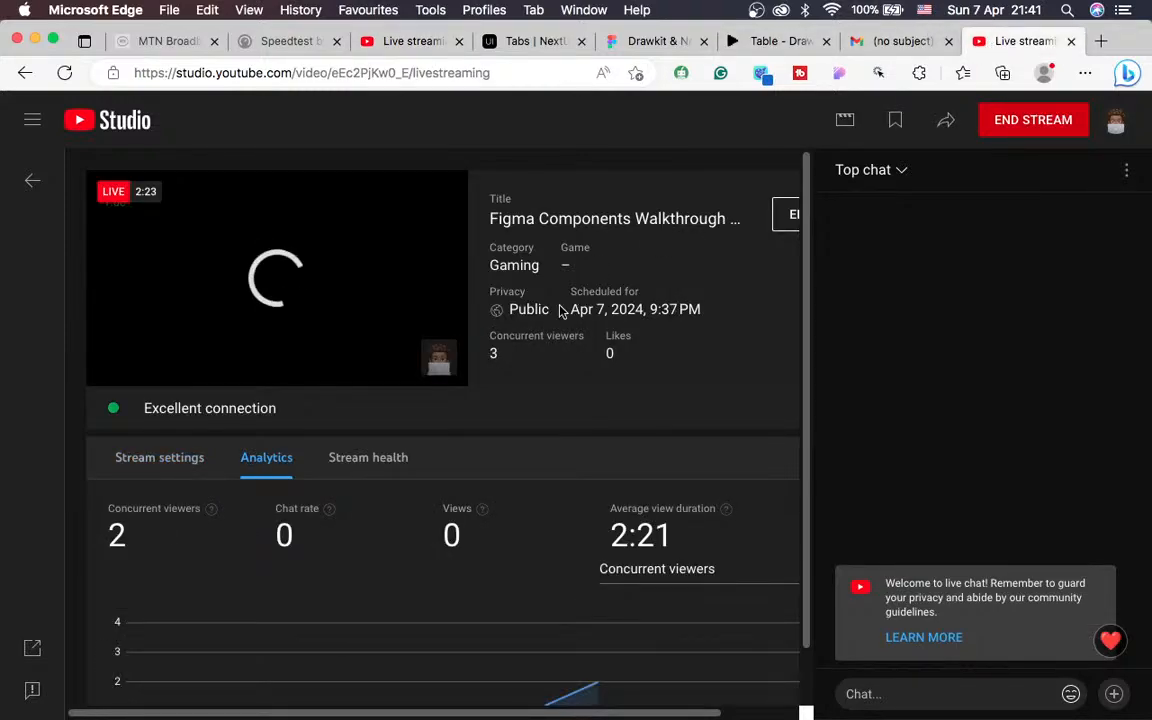
pyautogui.click(457, 42)
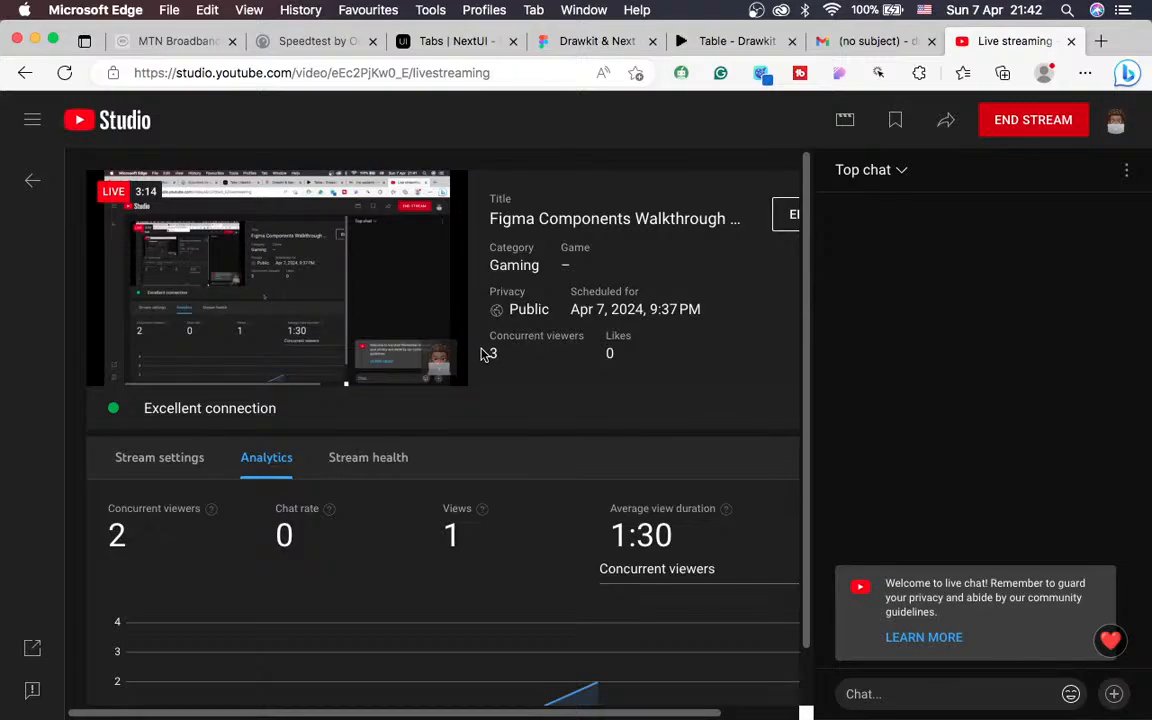
# Check the live chat in OBS, and bring up the Usage example of the NextUI Tabs documentation in Microsoft Edge
pyautogui.hotkey('ctrl', 'Left')
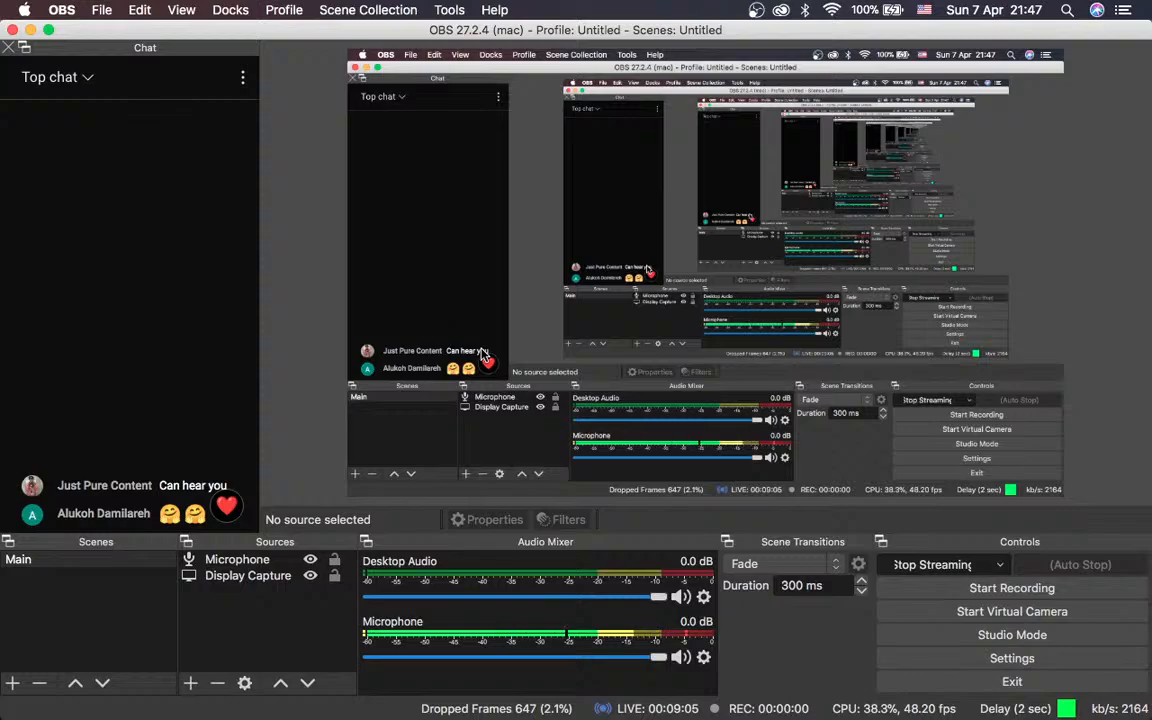
pyautogui.hotkey('ctrl', 'Right')
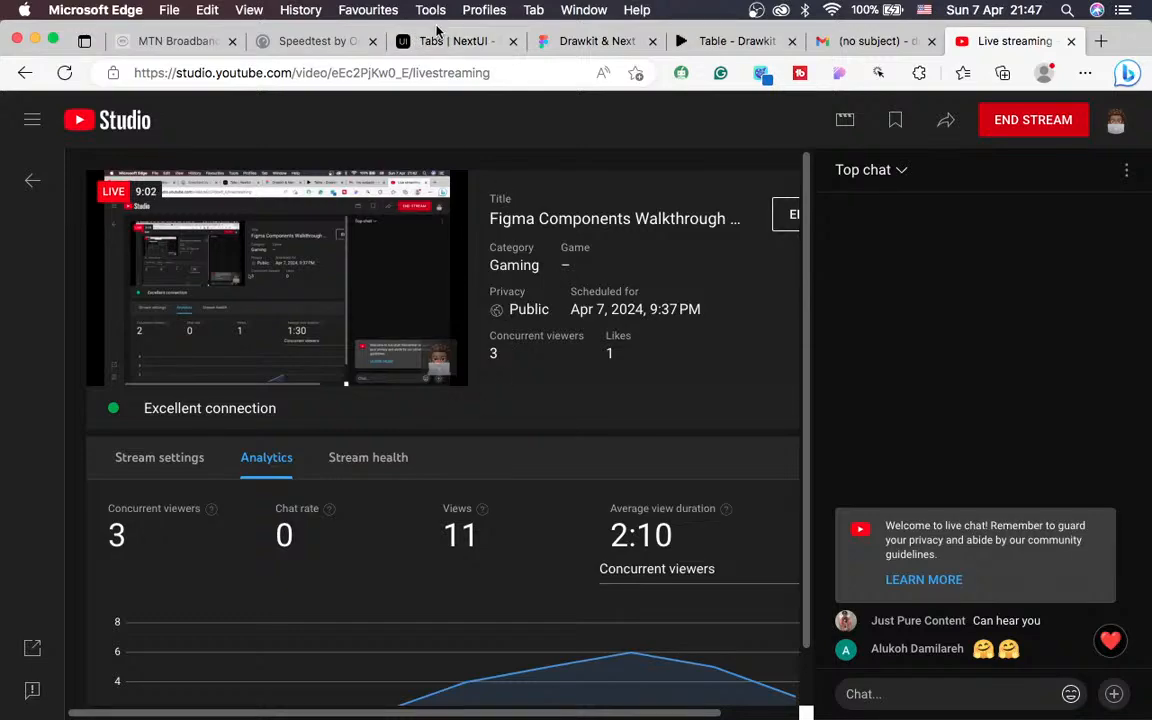
pyautogui.click(428, 41)
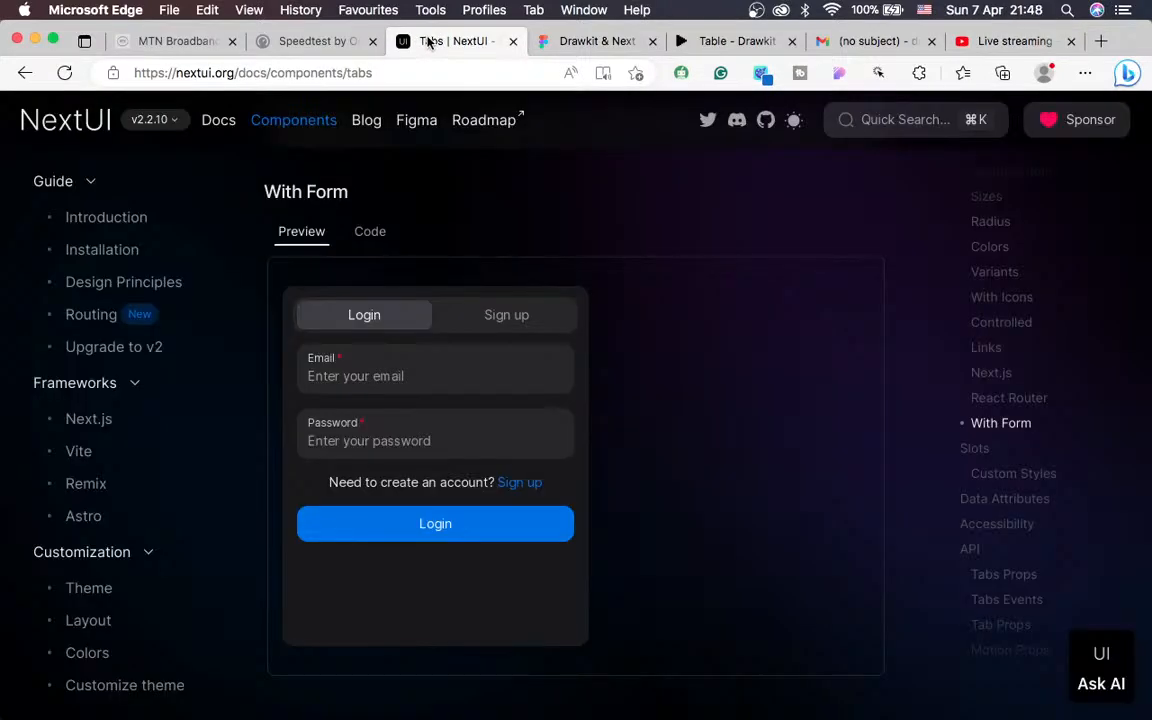
pyautogui.scroll(10, 530, 170)
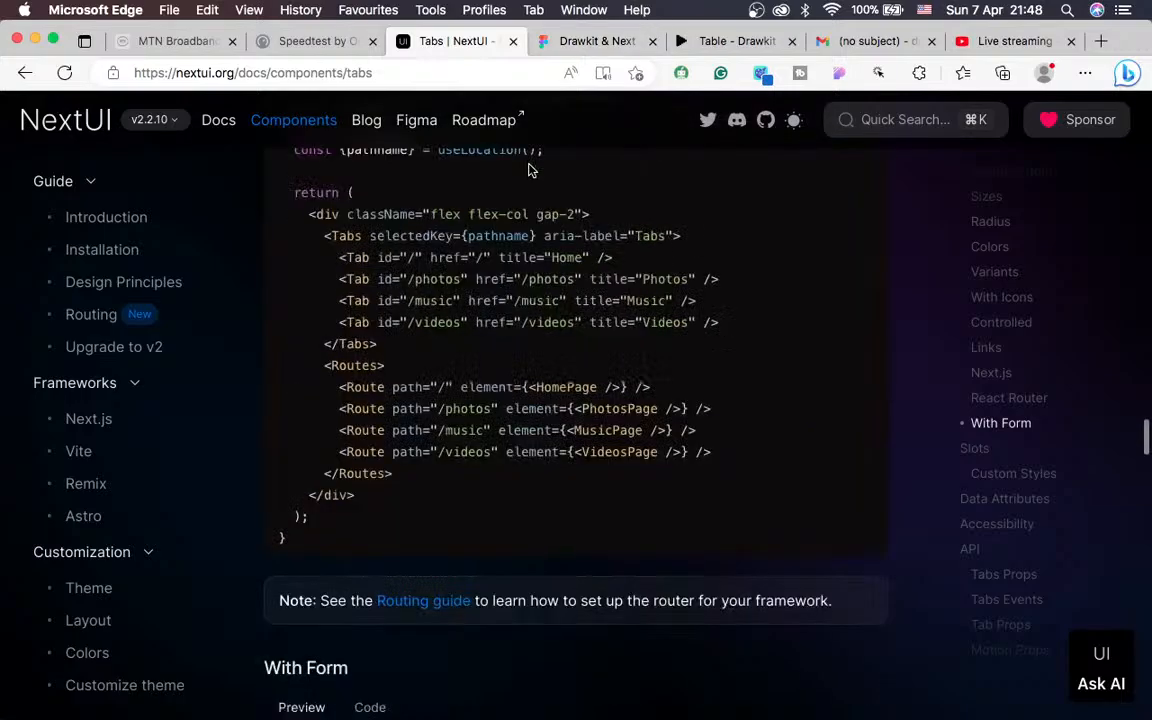
pyautogui.scroll(15, 530, 175)
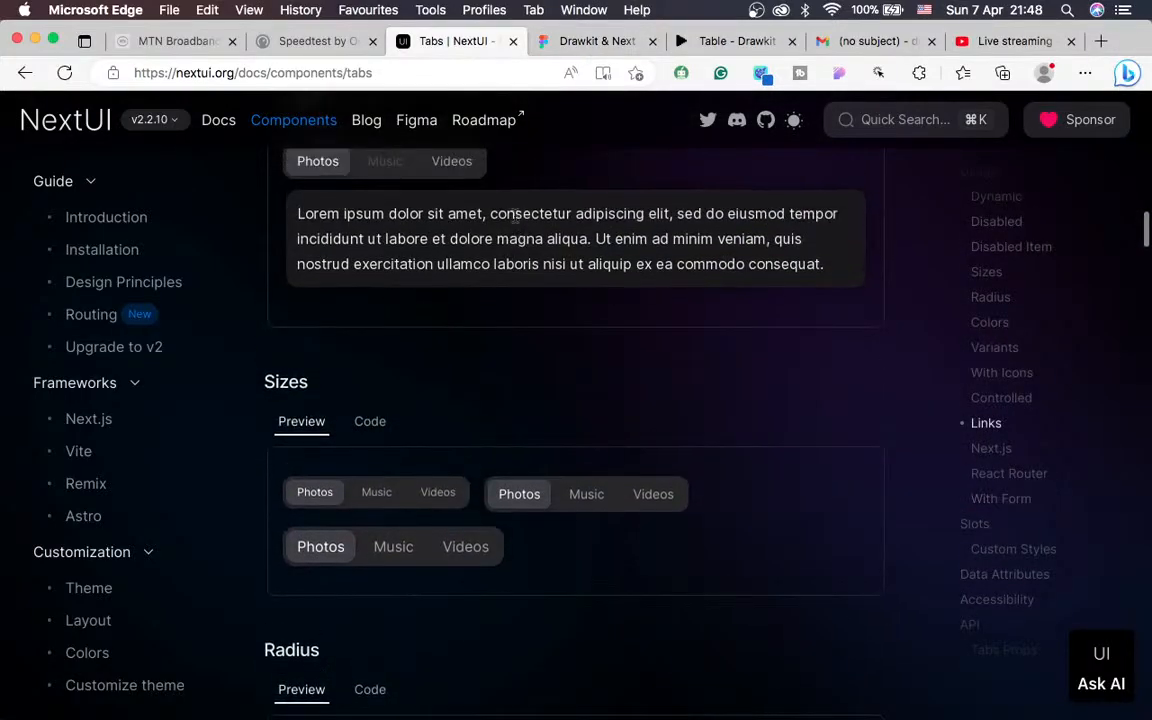
pyautogui.scroll(8, 505, 272)
pyautogui.scroll(-4, 505, 272)
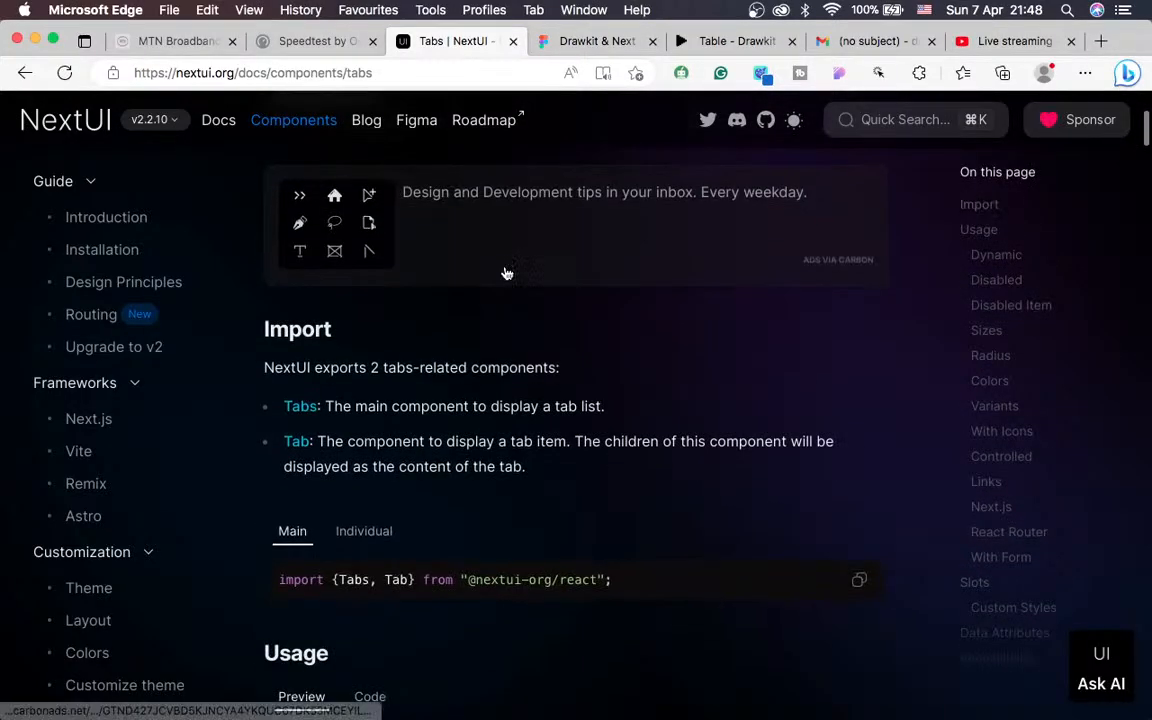
pyautogui.scroll(-4, 506, 272)
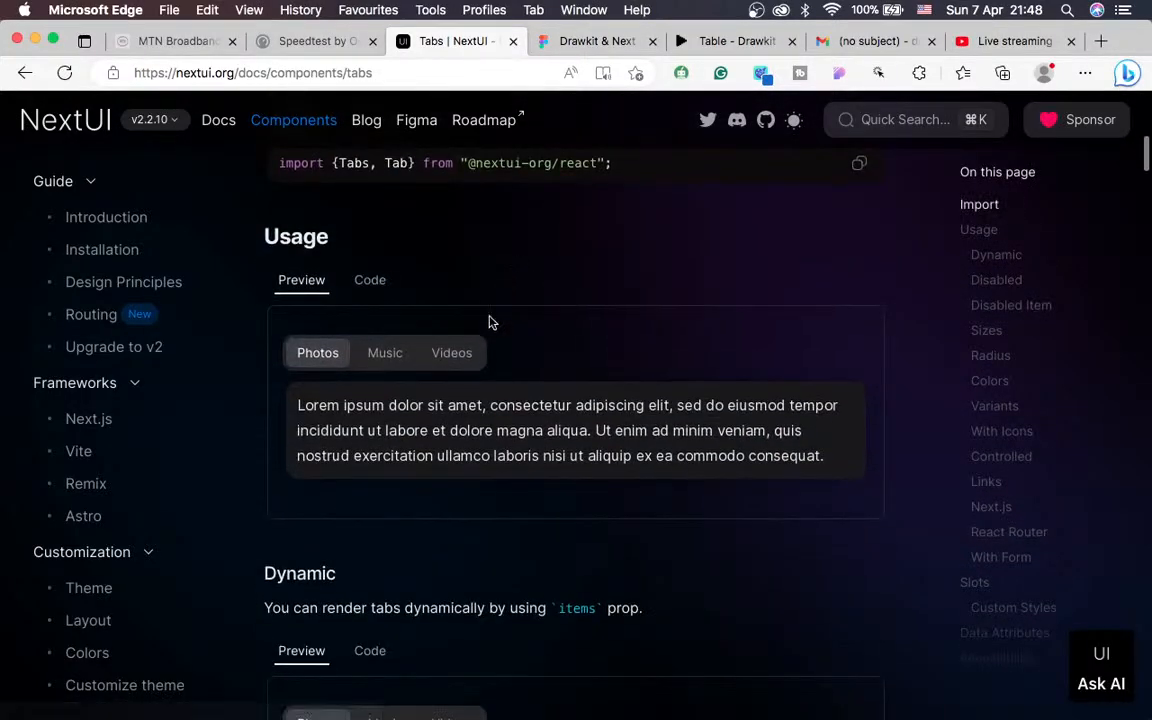
# Try out the Usage example by showing its Music, Videos and Photos content, ending on Music
pyautogui.click(382, 358)
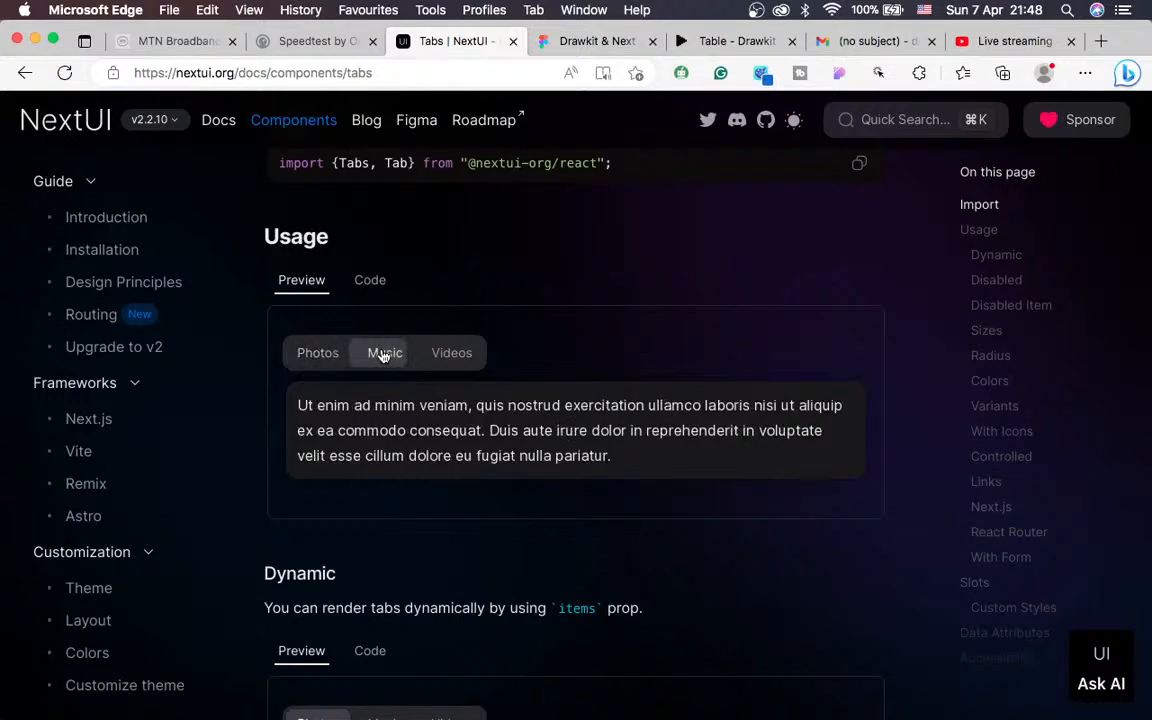
pyautogui.click(451, 354)
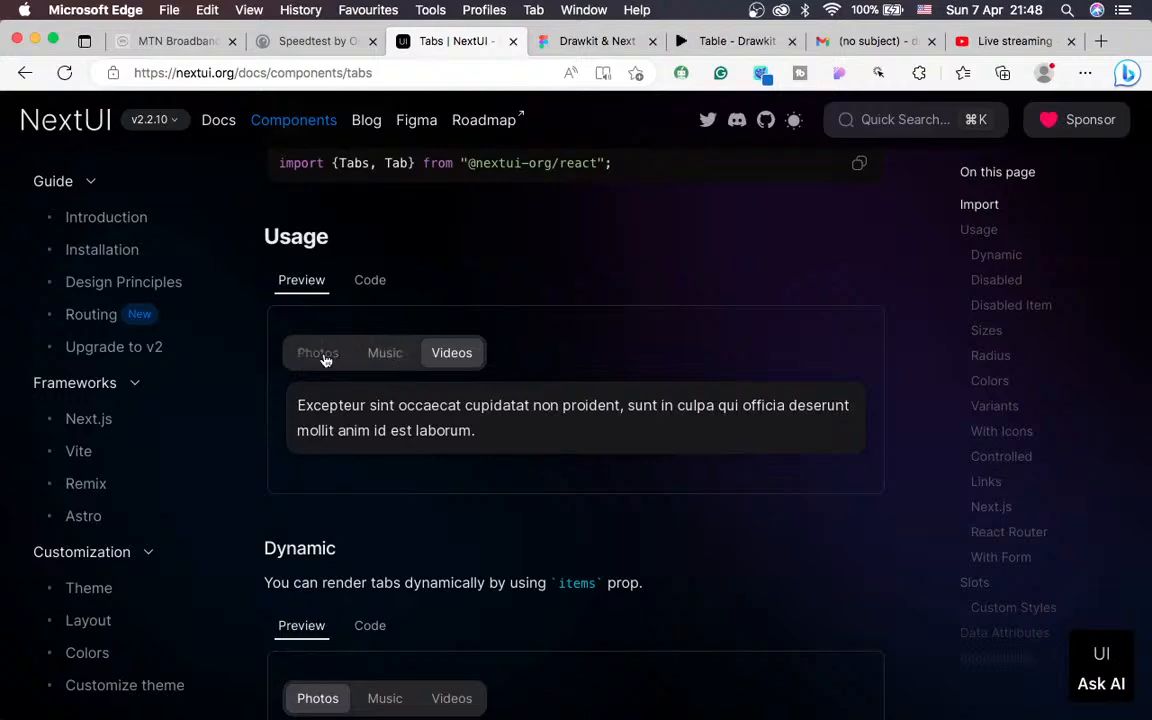
pyautogui.click(388, 357)
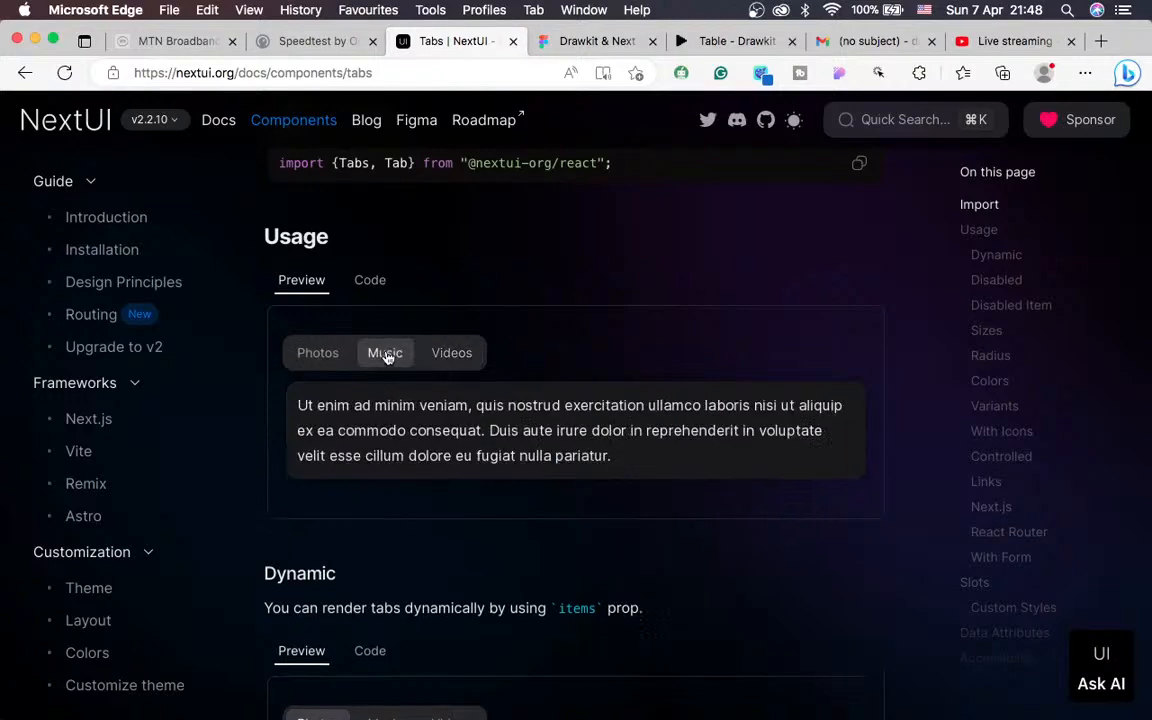
pyautogui.click(336, 360)
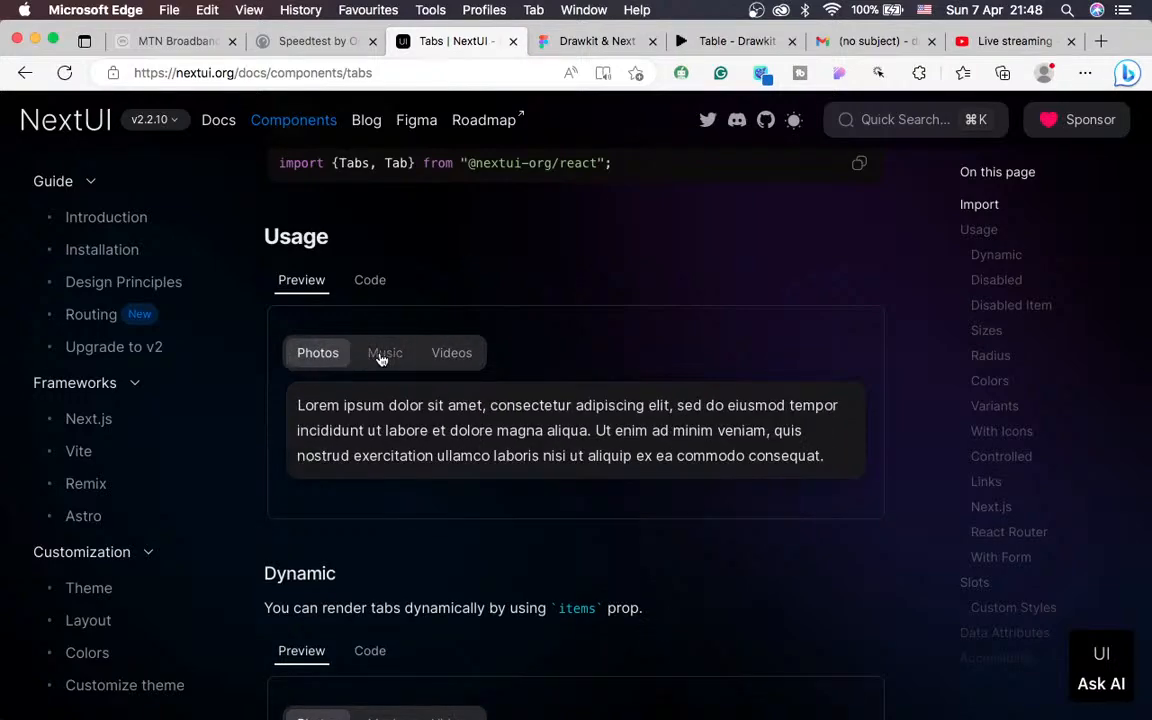
pyautogui.click(381, 358)
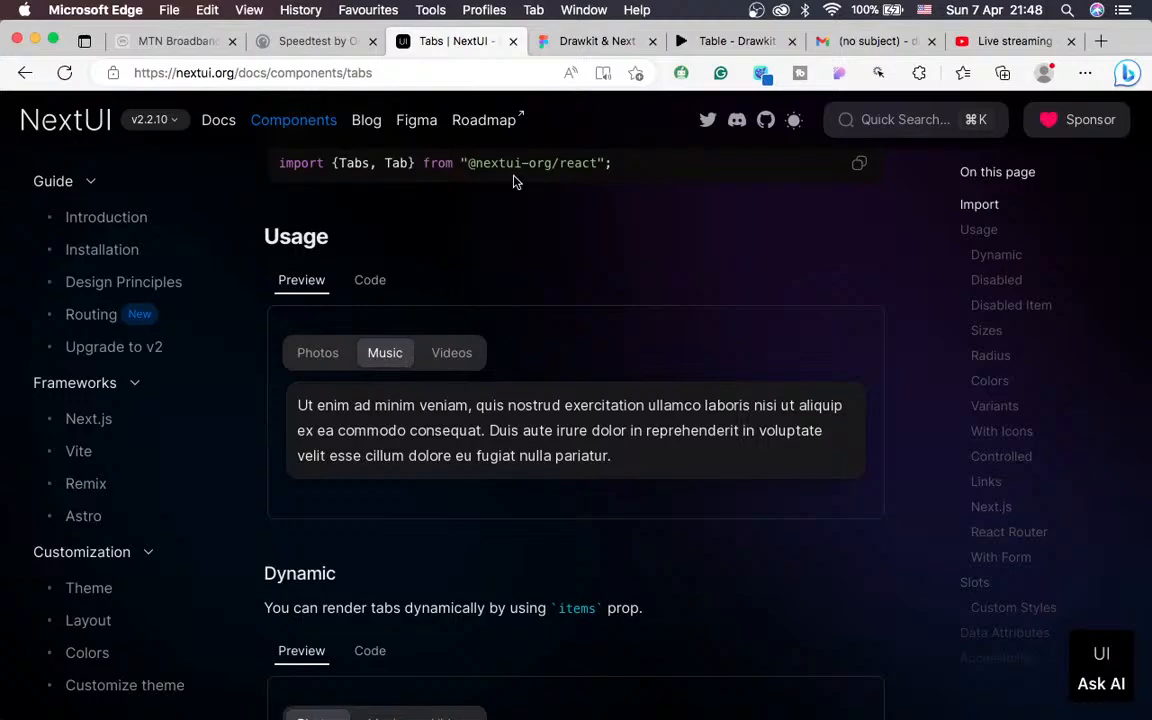
# Check the live chat in OBS, and in Microsoft Edge switch the Usage example through Videos, Music and Photos and back to Music
pyautogui.hotkey('ctrl', 'Left')
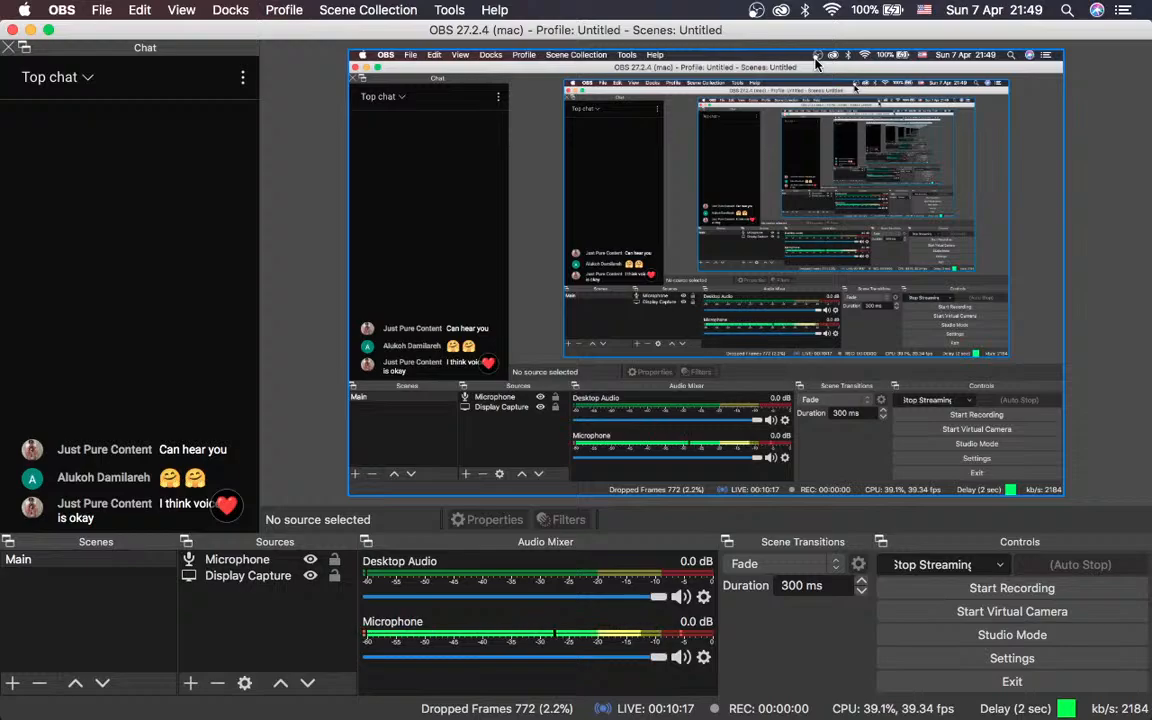
pyautogui.hotkey('ctrl', 'Right')
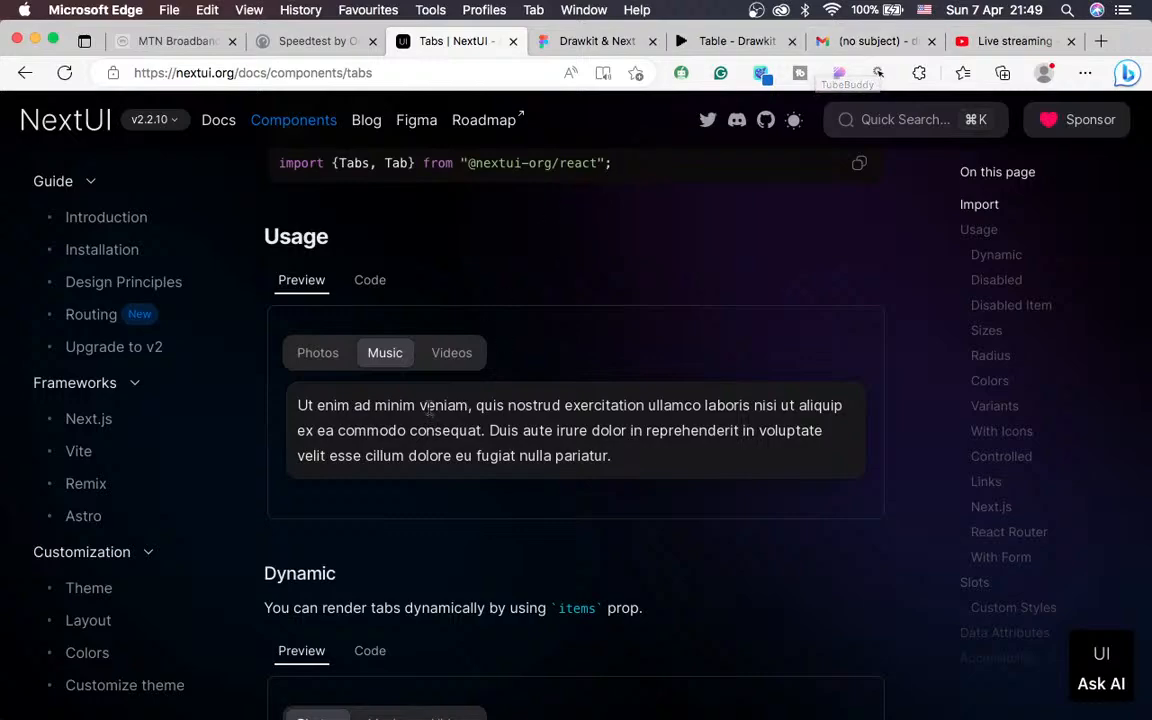
pyautogui.click(459, 353)
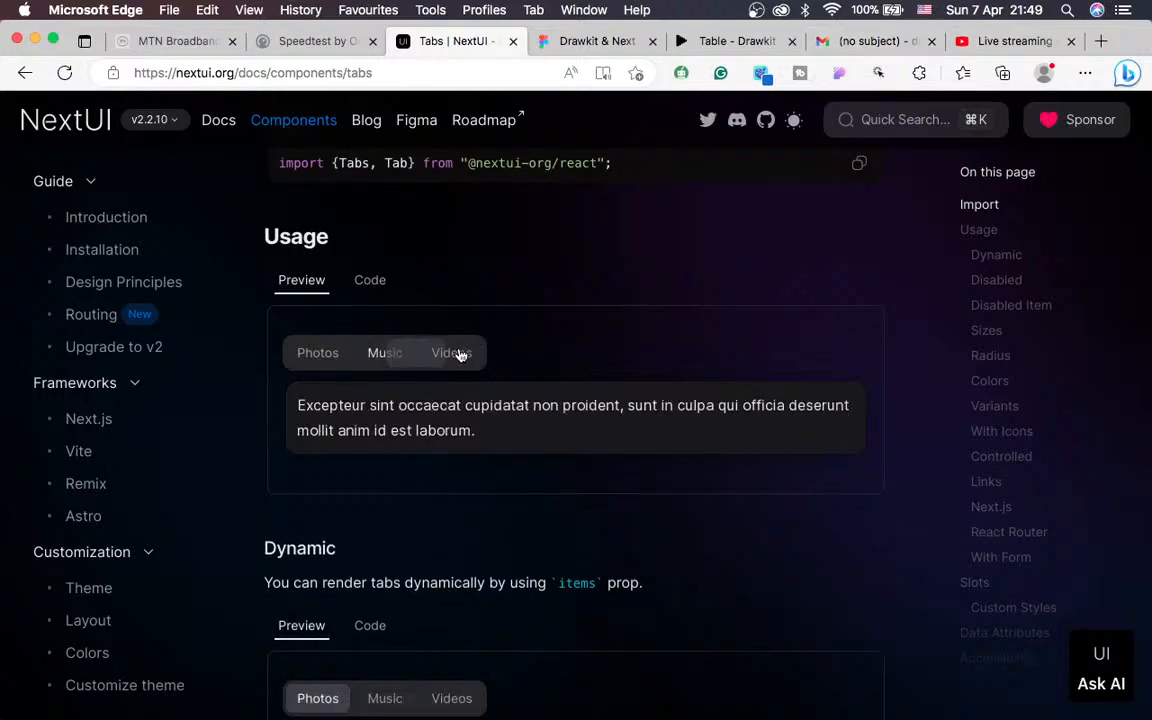
pyautogui.click(390, 357)
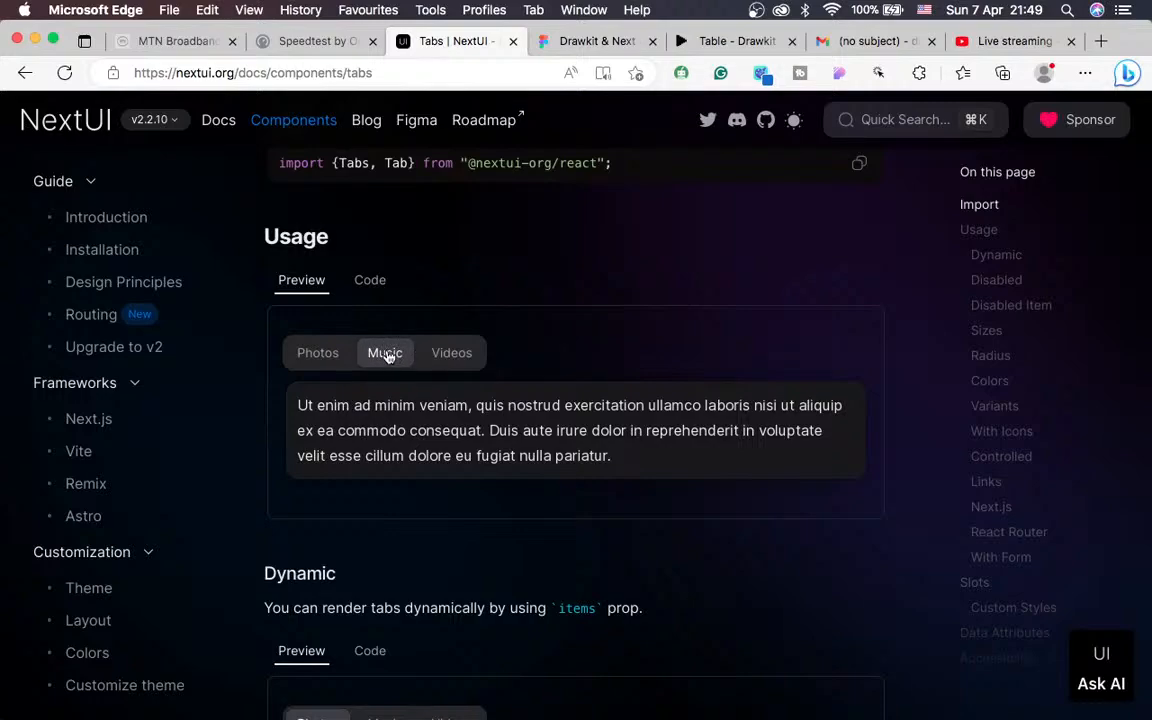
pyautogui.click(329, 357)
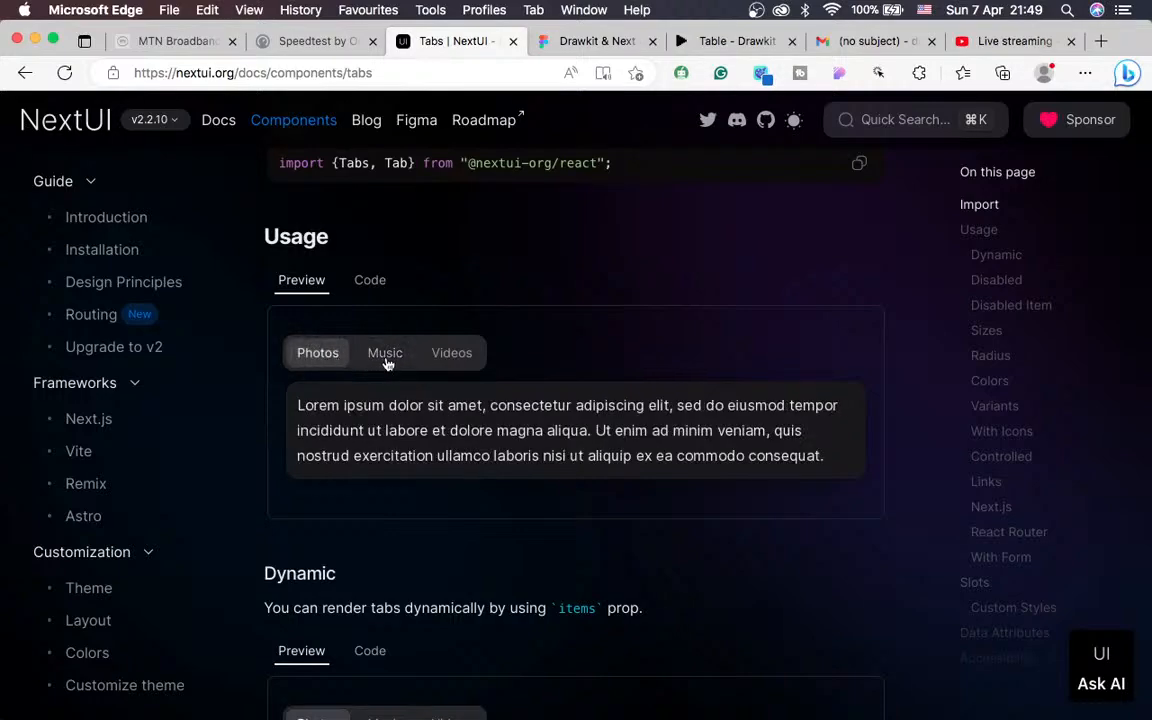
pyautogui.click(382, 360)
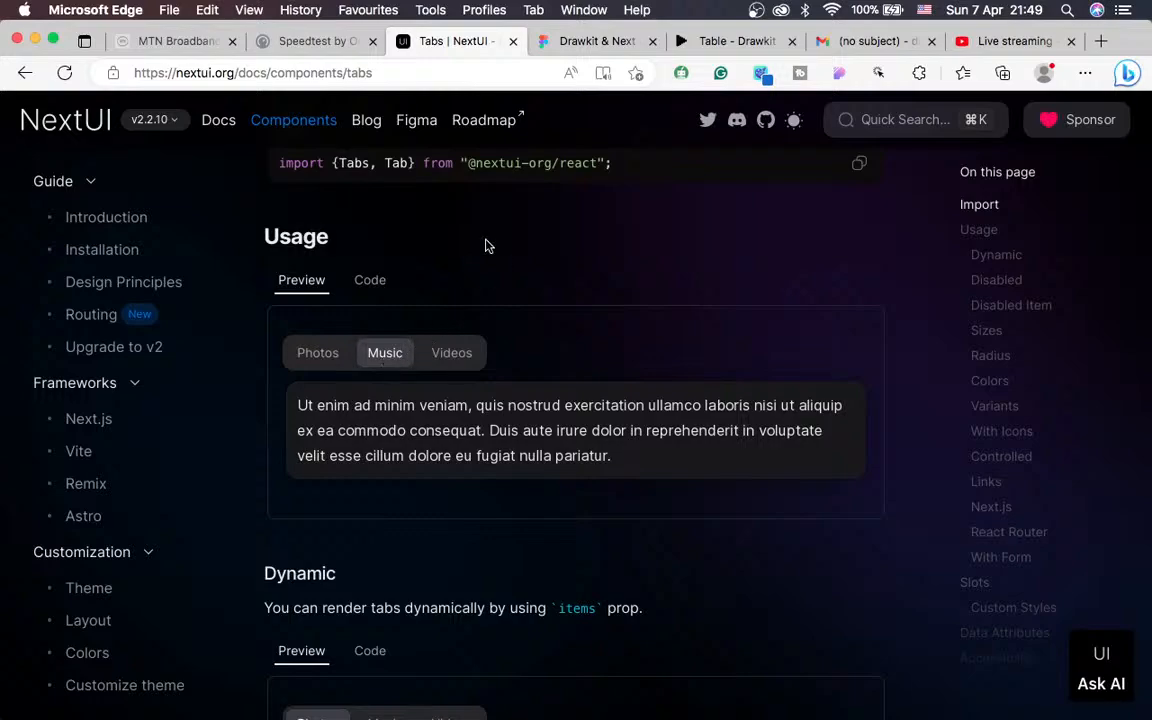
# Open the Tabs page of the Drawkit & Next UI (Copy) file in Figma
pyautogui.click(544, 36)
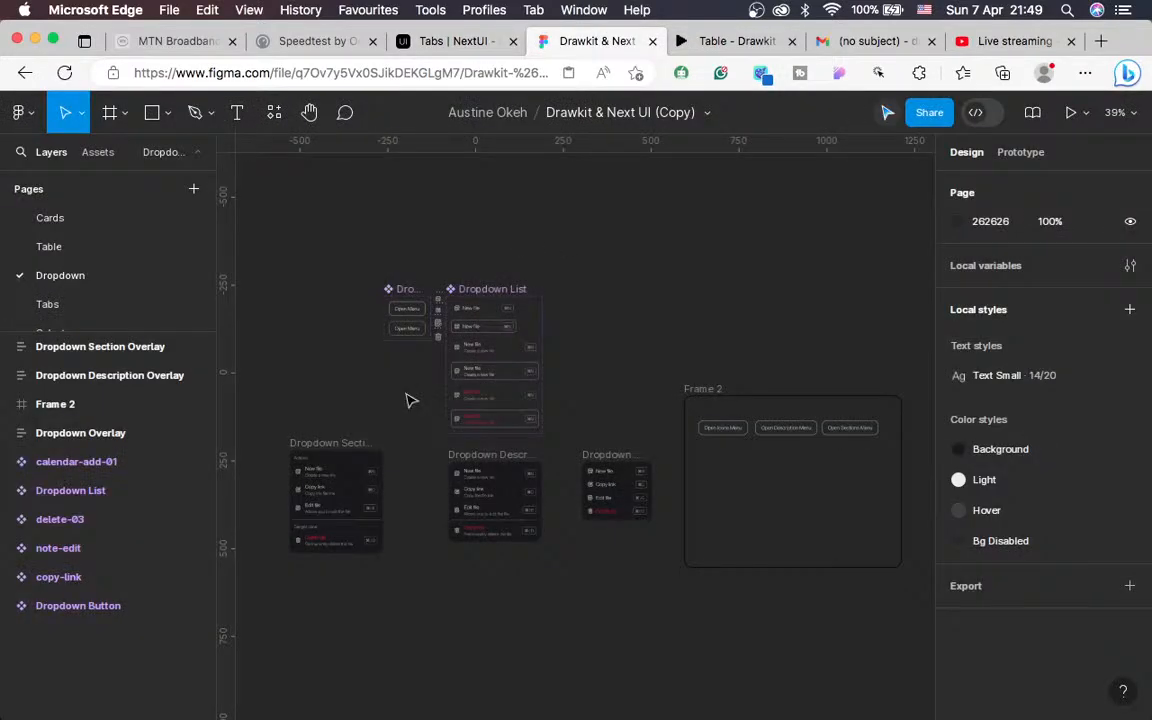
pyautogui.scroll(-1, 80, 270)
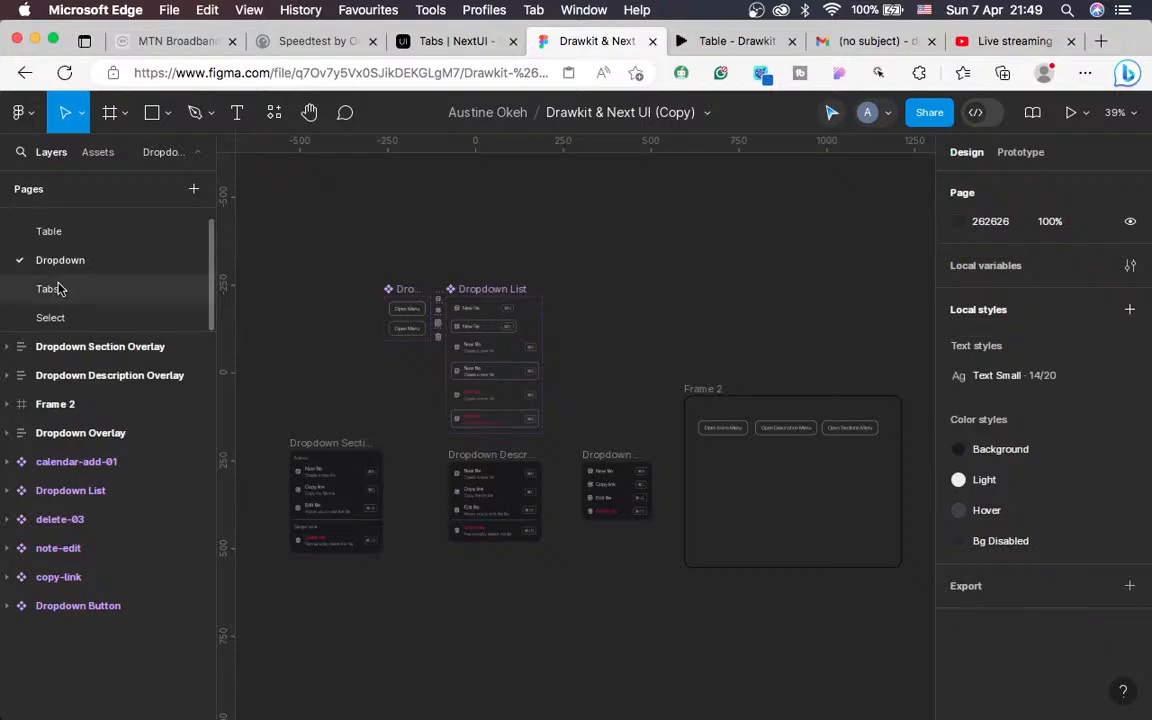
pyautogui.click(50, 289)
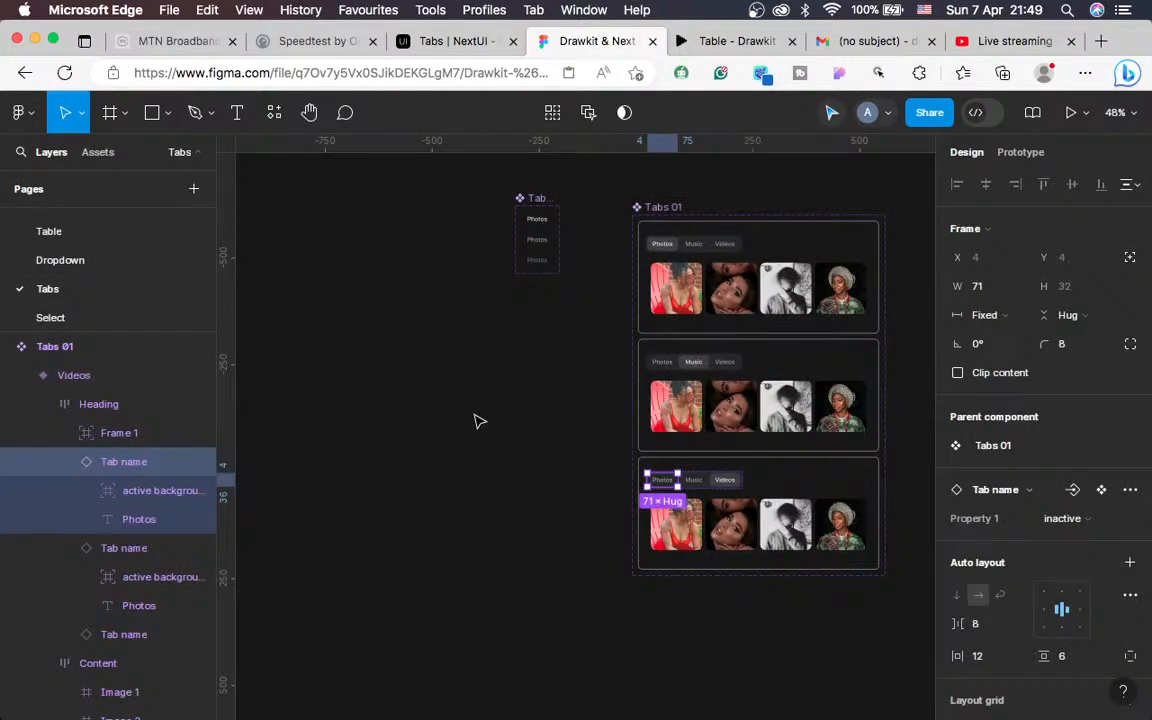
pyautogui.hscroll(3, 477, 421)
pyautogui.scroll(3, 477, 421)
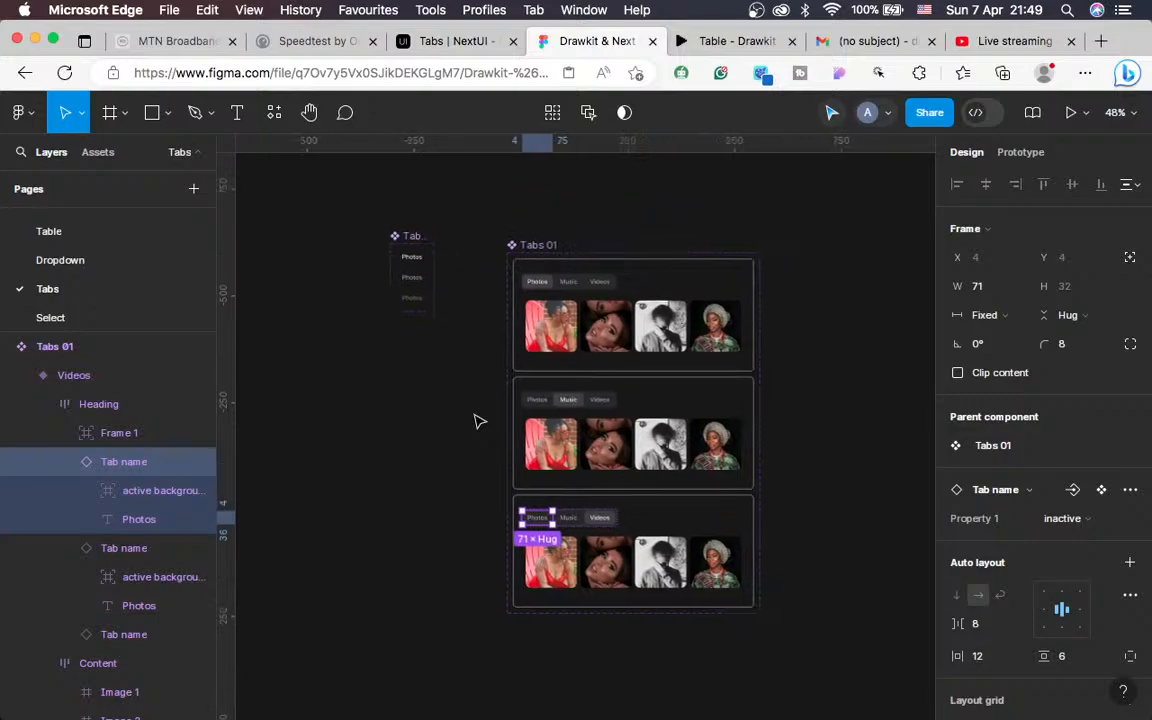
pyautogui.hscroll(3, 477, 421)
pyautogui.scroll(-1, 477, 421)
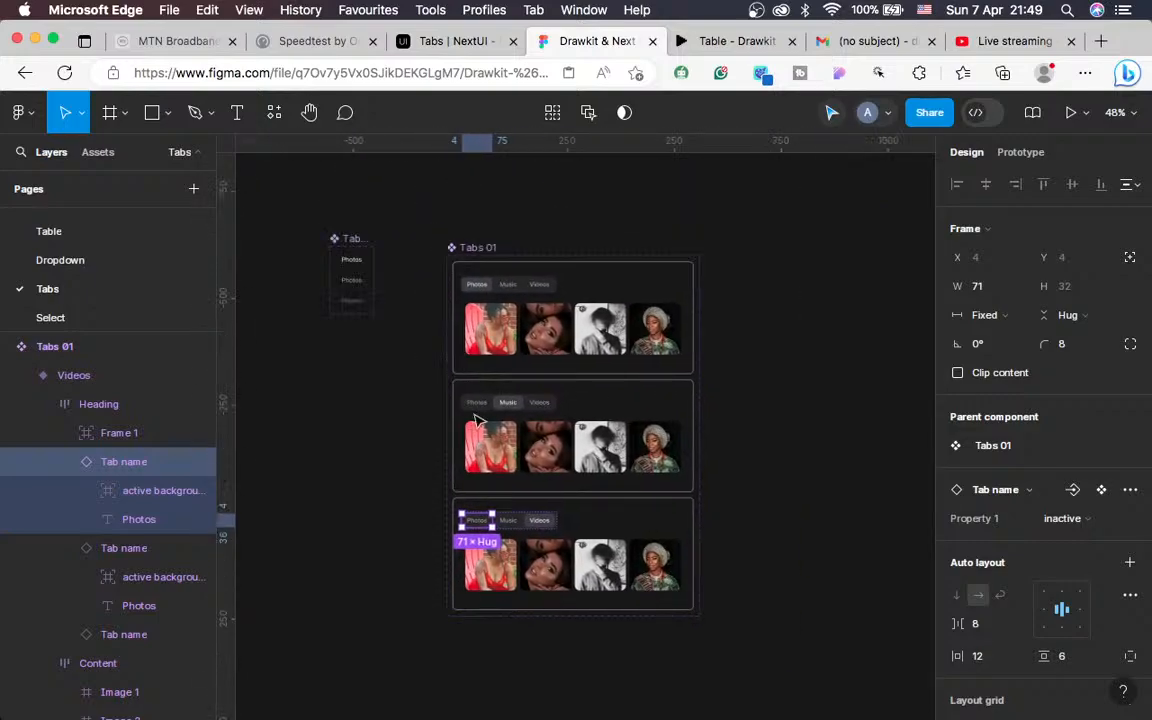
pyautogui.scroll(-3, 477, 421)
pyautogui.hscroll(-3, 477, 421)
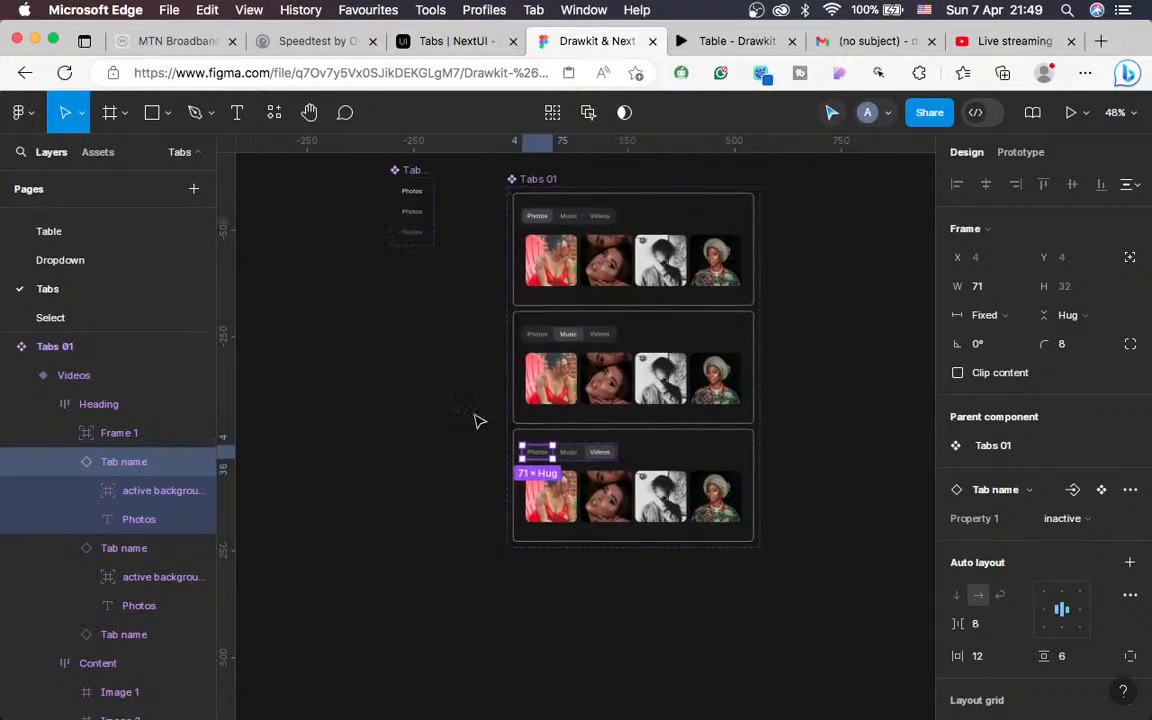
pyautogui.scroll(5, 477, 421)
pyautogui.scroll(-4, 477, 421)
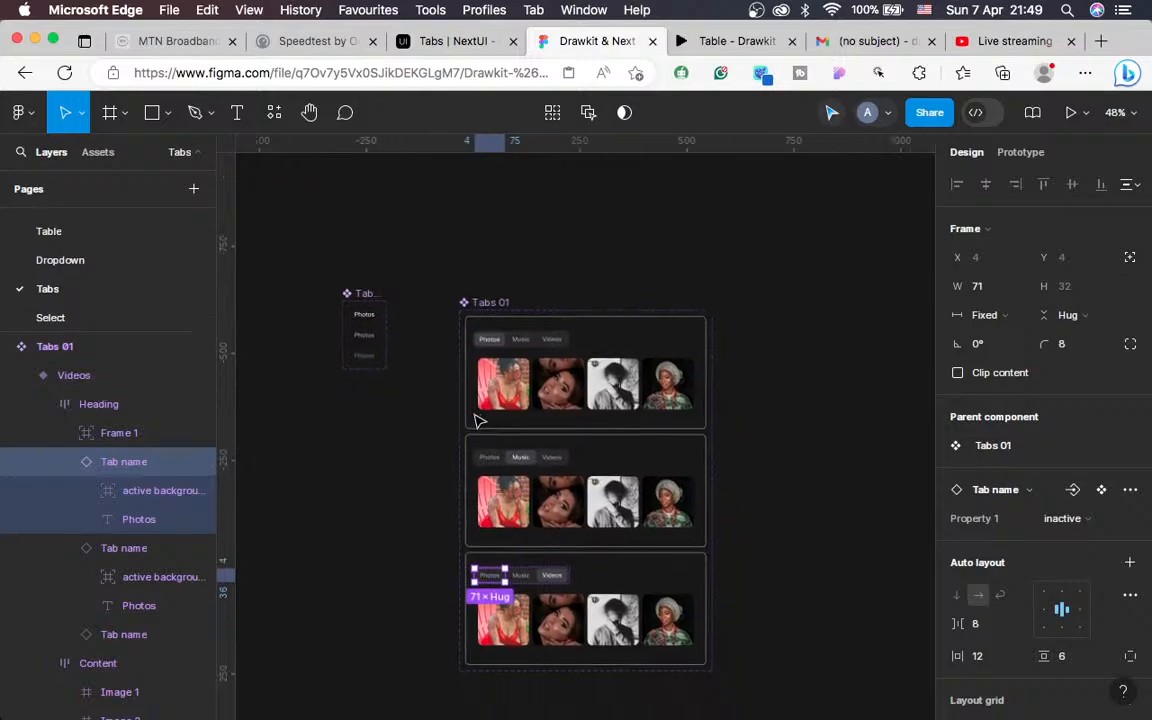
pyautogui.scroll(3, 477, 421)
pyautogui.hscroll(-2, 477, 421)
pyautogui.hscroll(3, 477, 421)
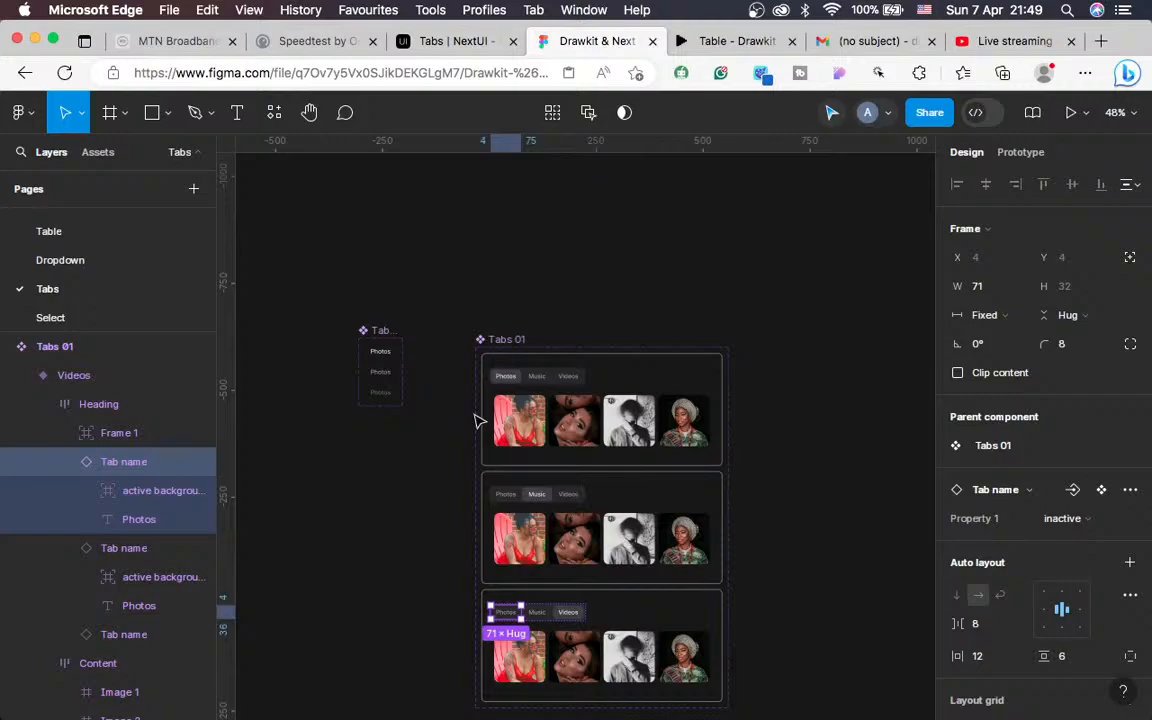
pyautogui.scroll(-4, 432, 431)
pyautogui.hscroll(-4, 432, 431)
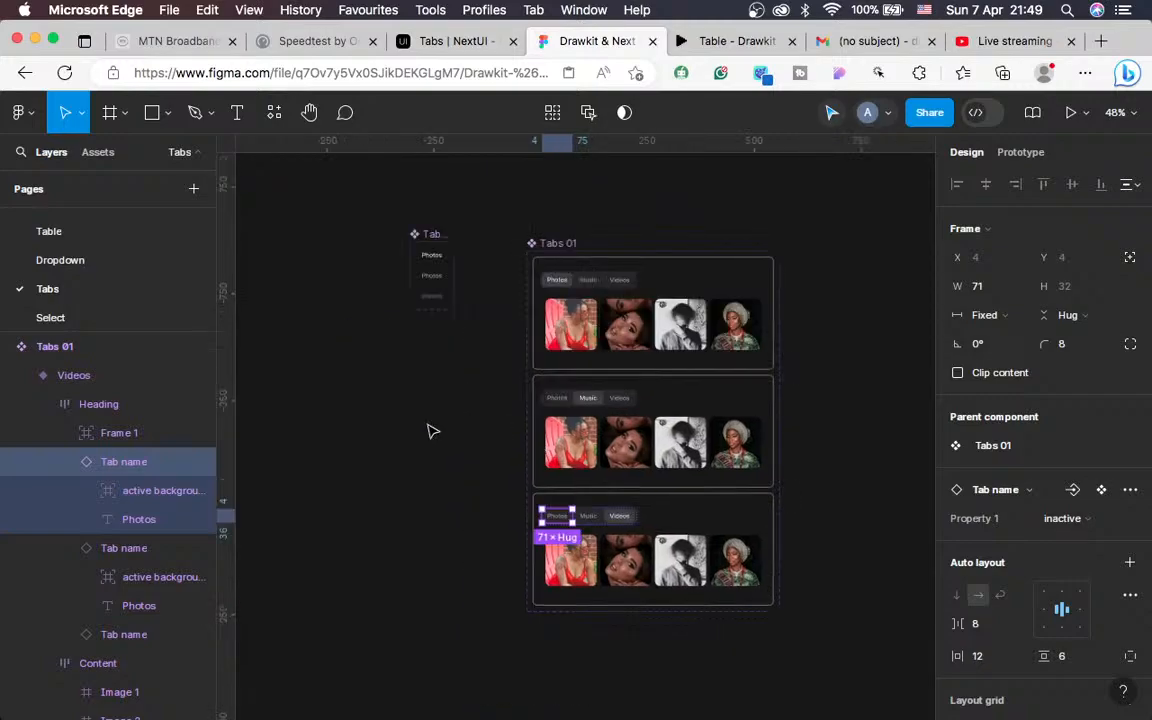
pyautogui.scroll(3, 432, 431)
pyautogui.hscroll(-3, 432, 431)
pyautogui.hscroll(5, 432, 431)
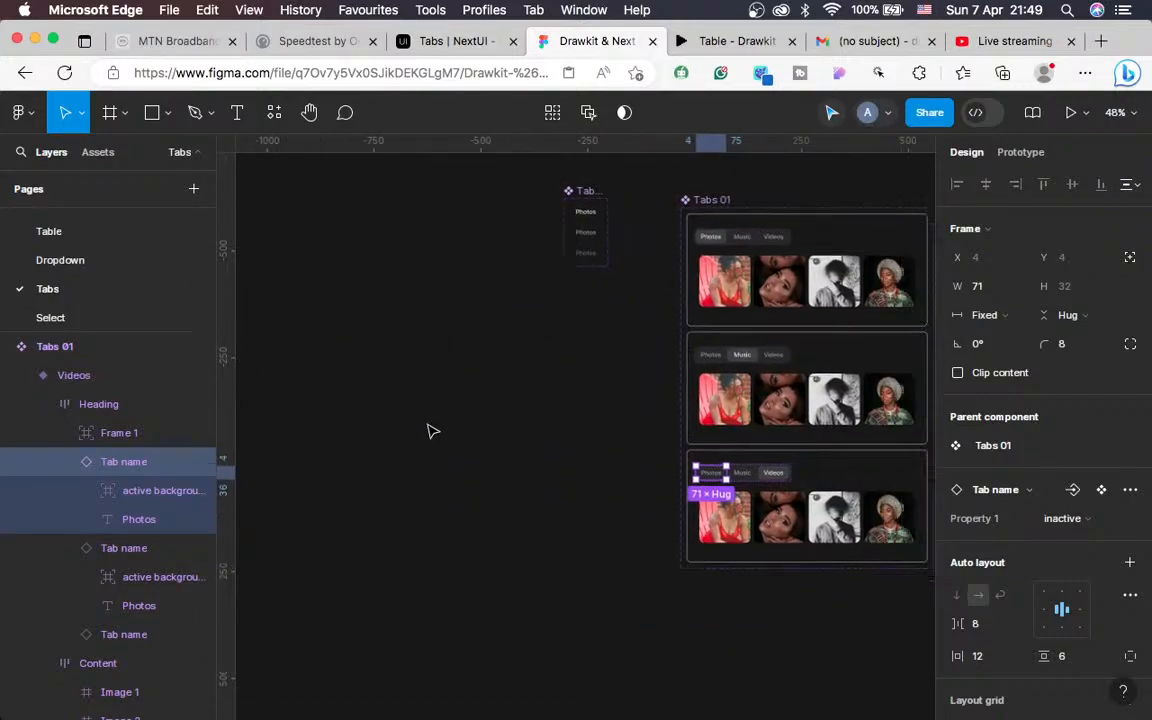
pyautogui.hscroll(5, 427, 431)
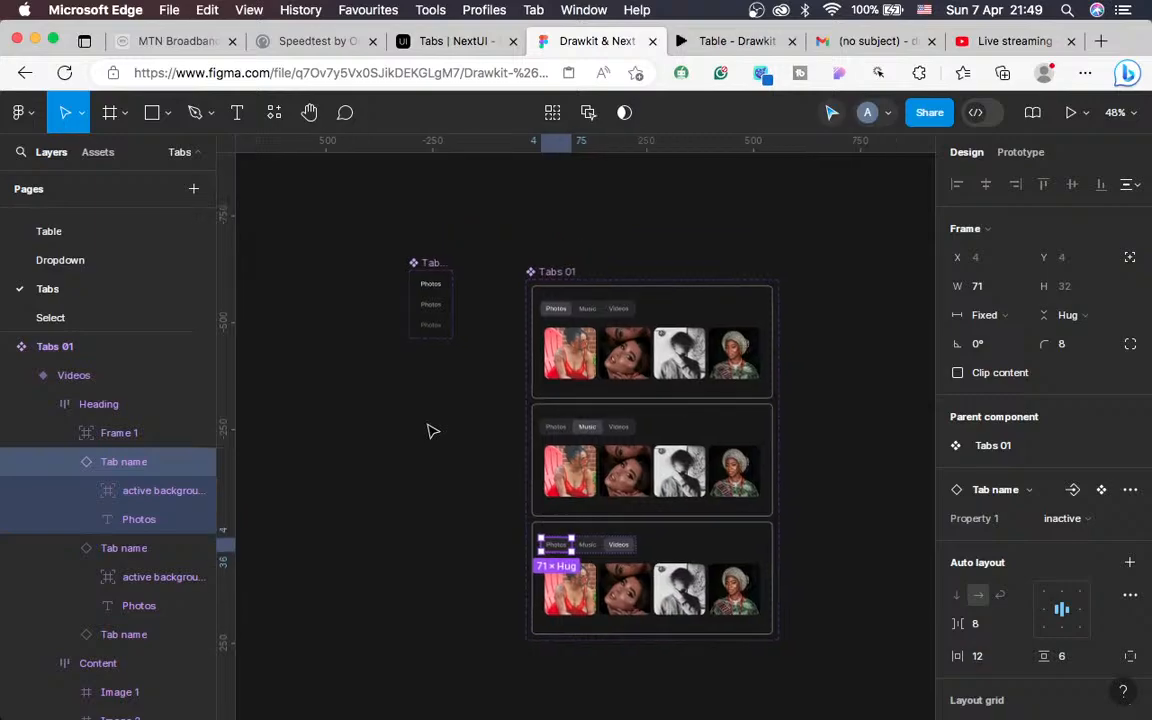
pyautogui.scroll(-2, 427, 431)
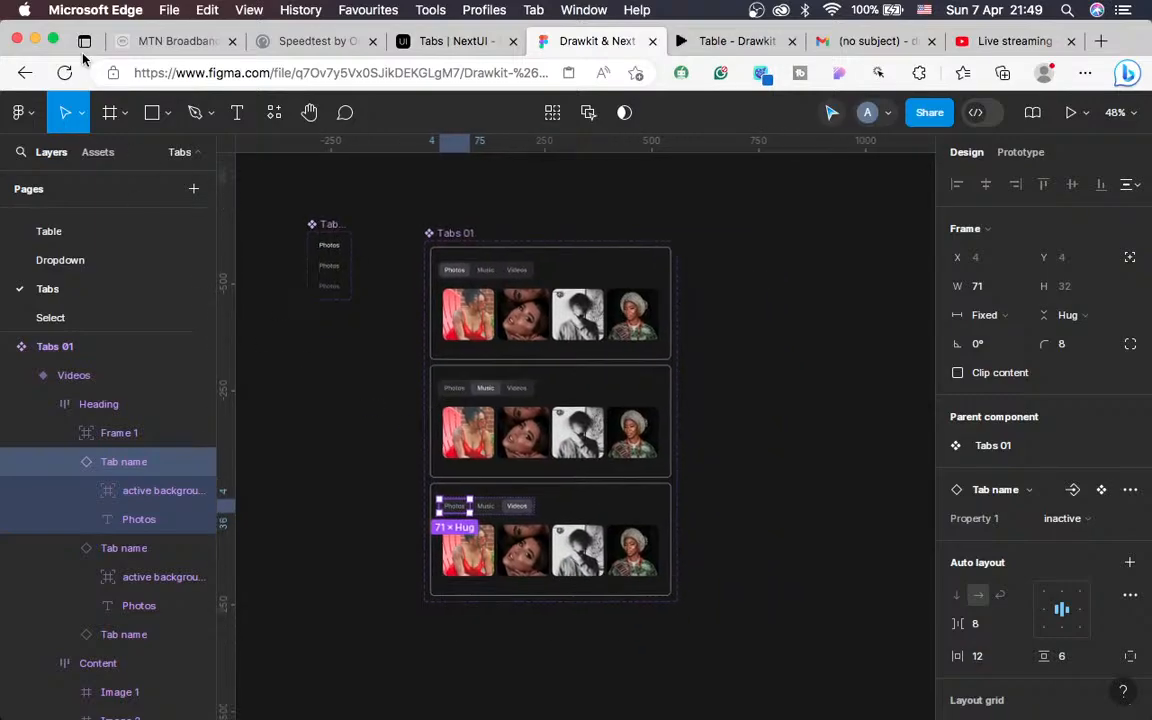
# Reload the Drawkit & Next UI (Copy) file and close the Table prototype page in the browser
pyautogui.click(64, 73)
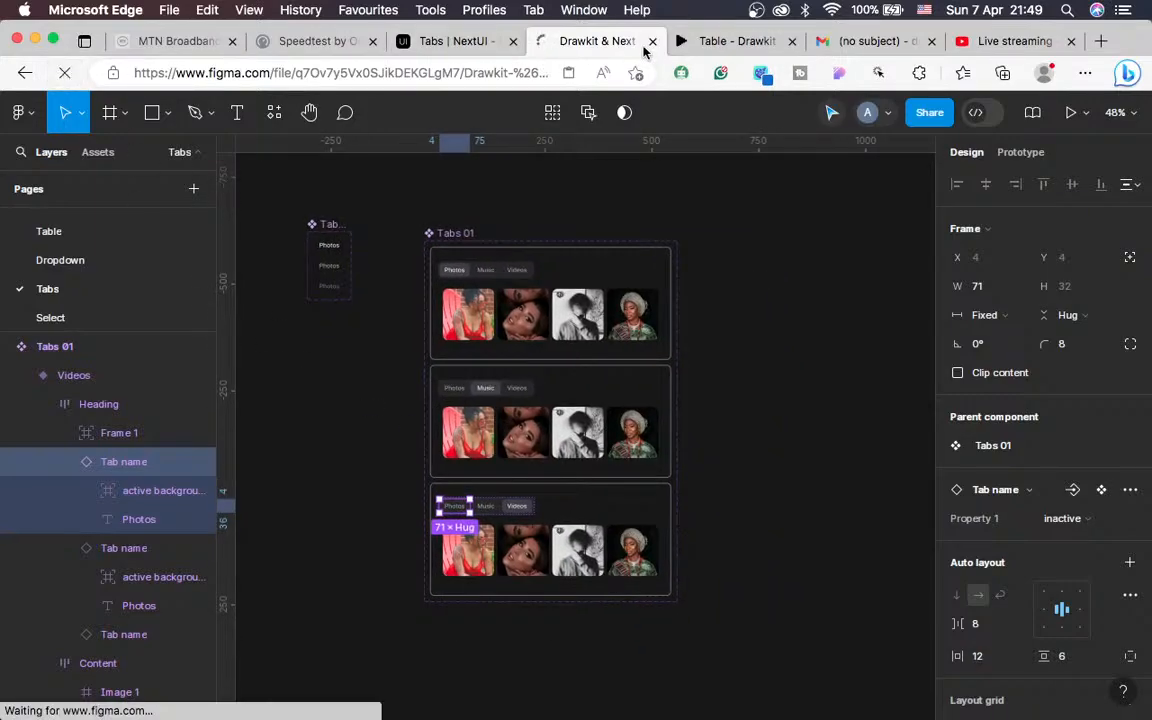
pyautogui.click(704, 42)
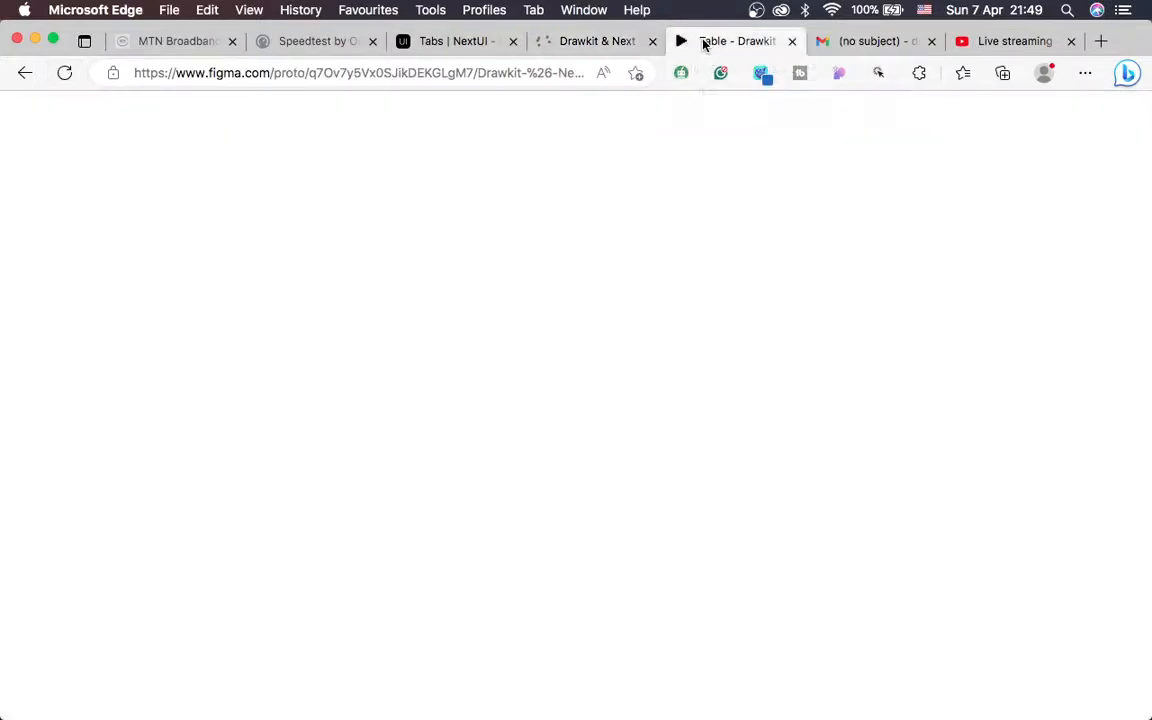
pyautogui.click(789, 41)
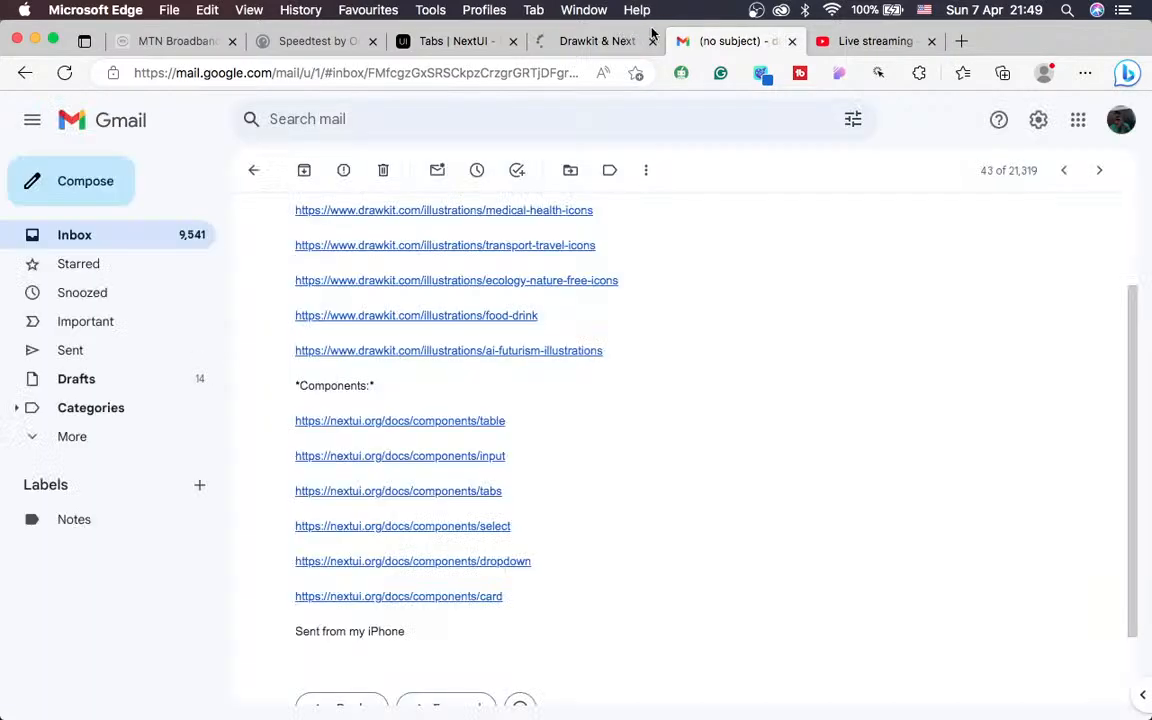
# Close the Speedtest page and return to the Drawkit & Next UI (Copy) file in Figma
pyautogui.click(350, 41)
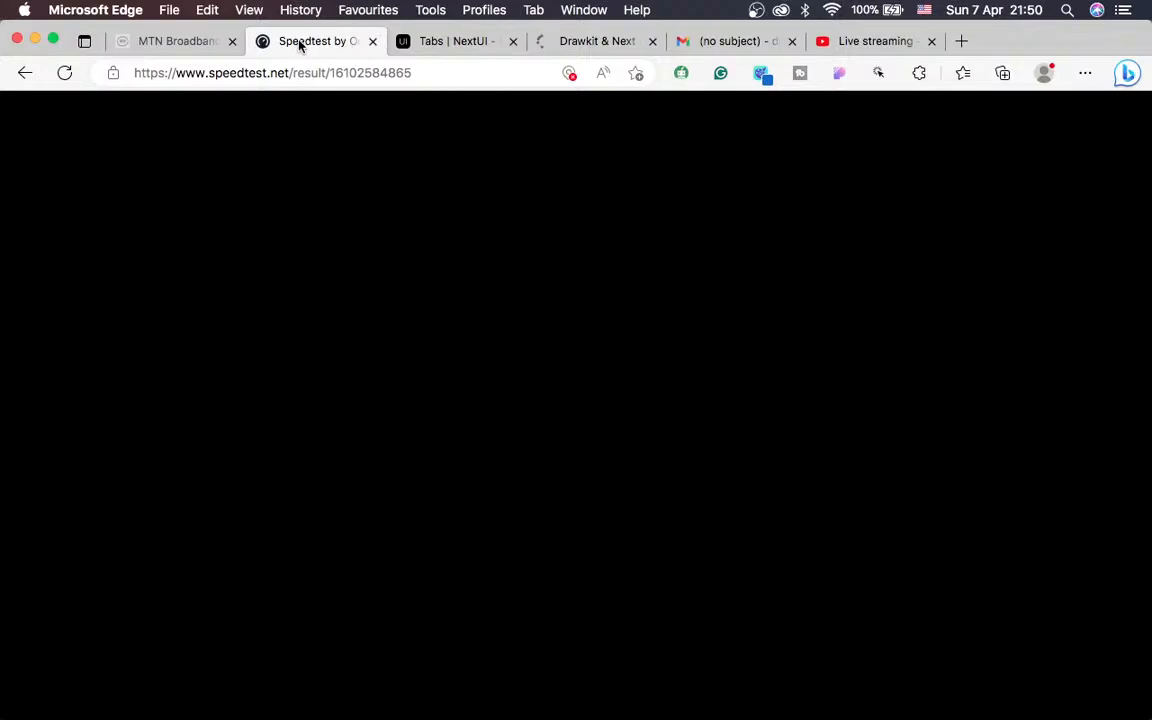
pyautogui.press('super+w')
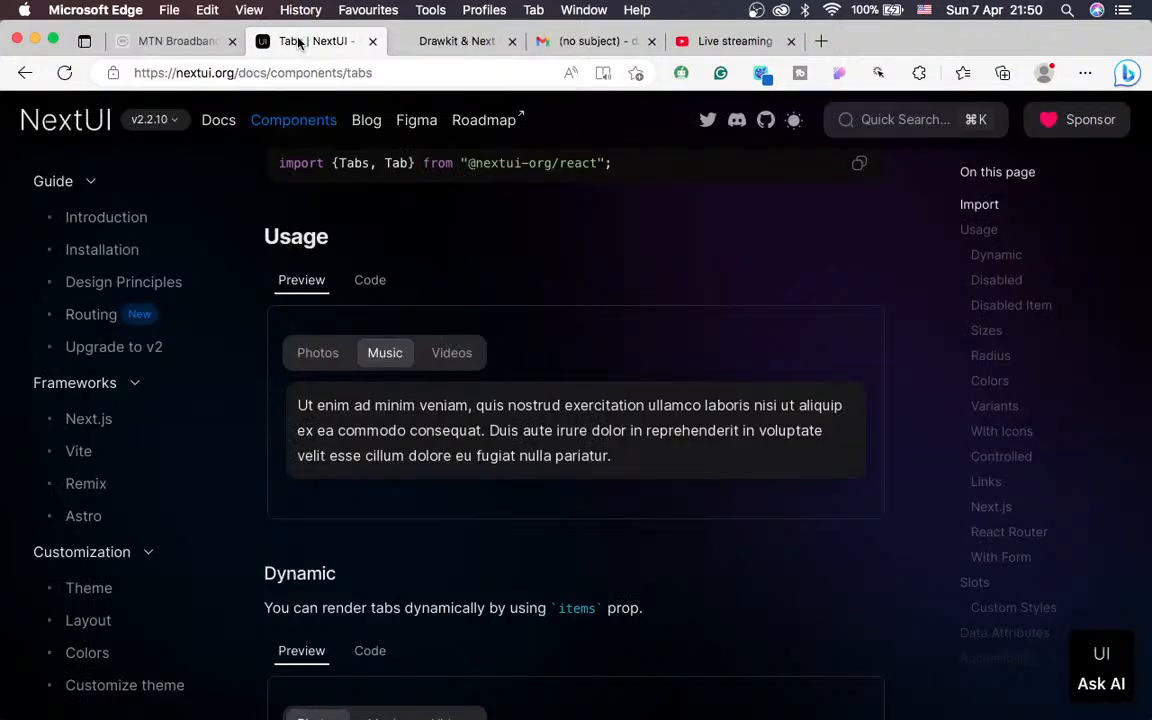
pyautogui.click(434, 42)
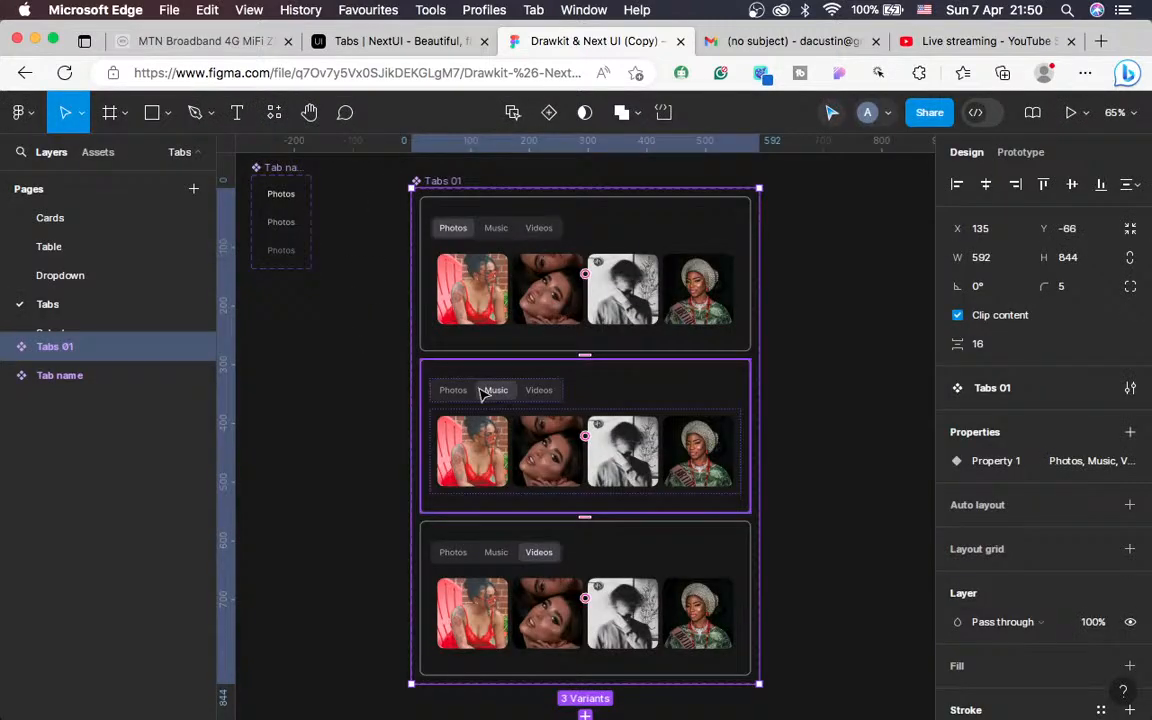
# Examine the Tabs 01 variants at 100% zoom and the Tab name component set beside them
pyautogui.hscroll(-3, 481, 393)
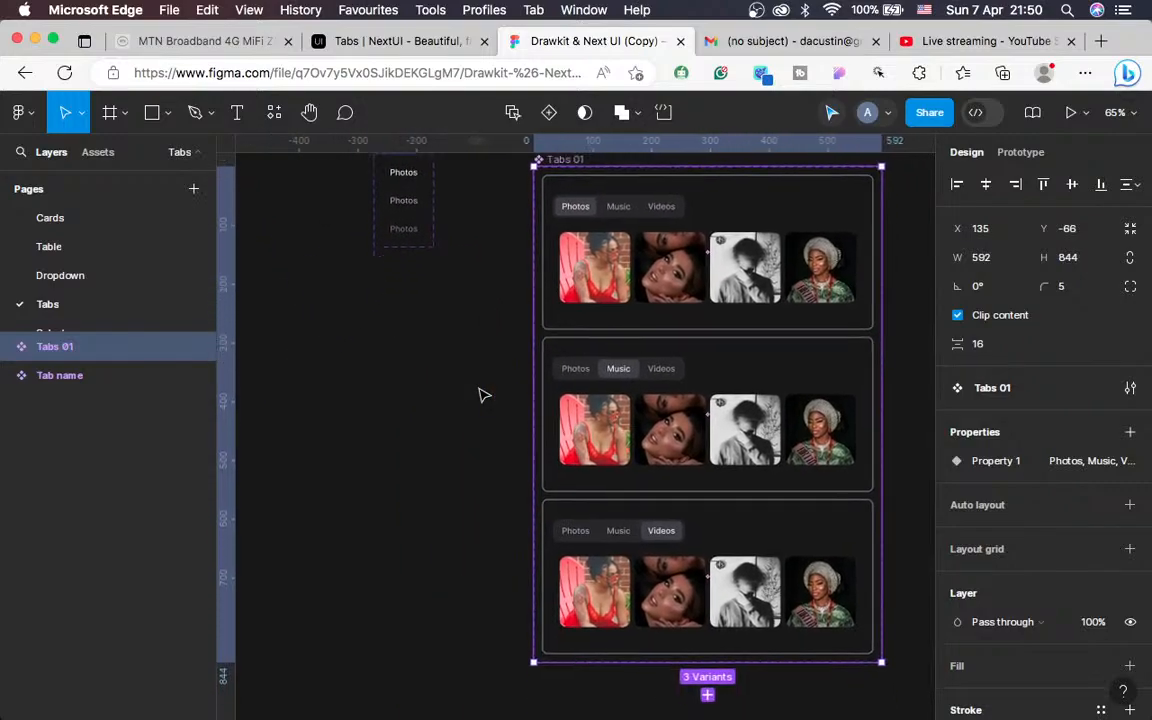
pyautogui.scroll(-2, 481, 395)
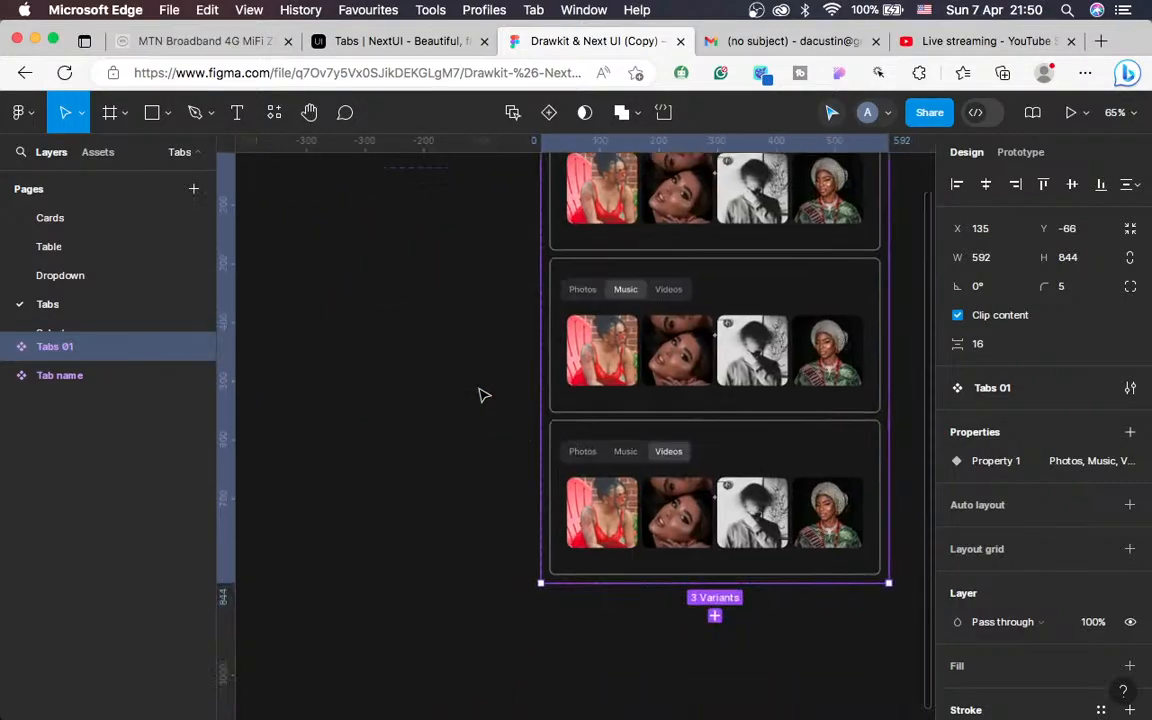
pyautogui.scroll(2, 481, 395)
pyautogui.hscroll(1, 481, 395)
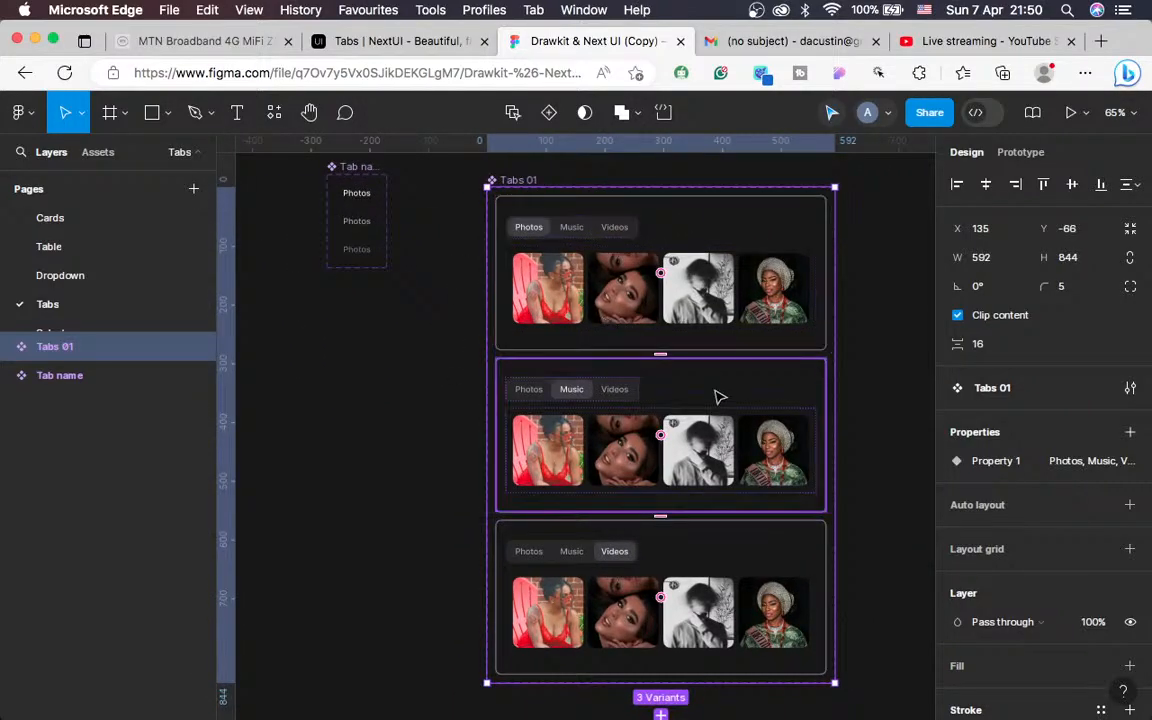
pyautogui.hotkey('shift', '0')
pyautogui.scroll(3, 716, 400)
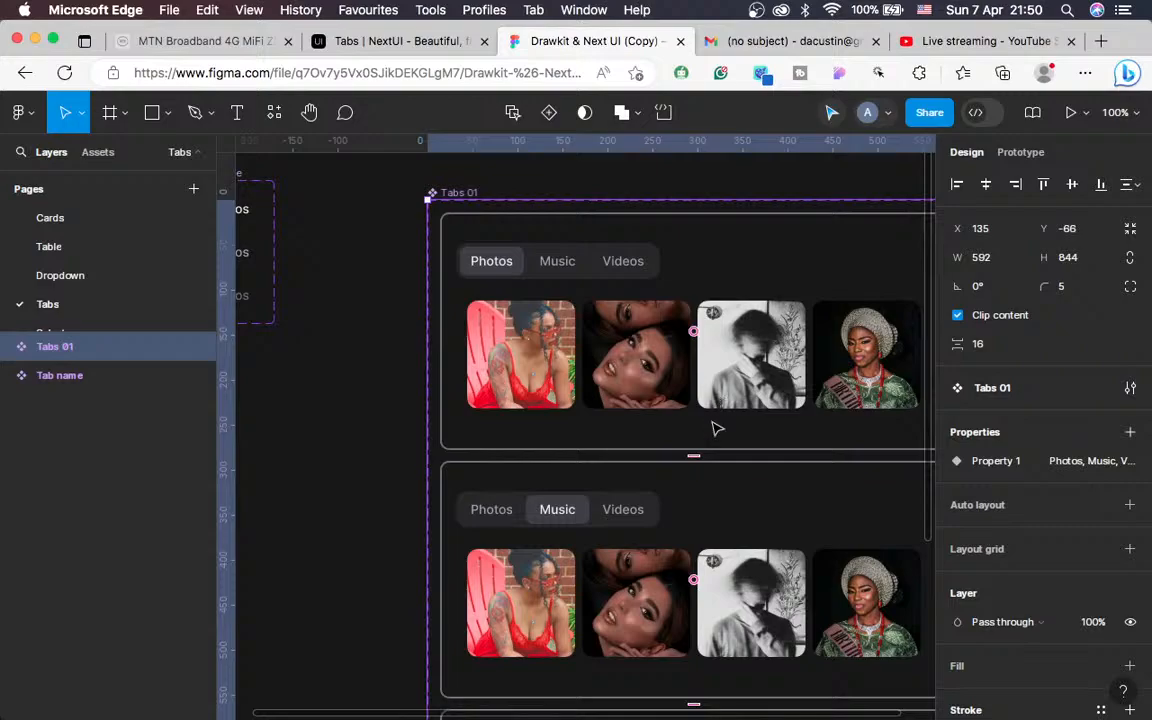
pyautogui.hscroll(-2, 716, 428)
pyautogui.scroll(1, 716, 428)
pyautogui.hscroll(2, 717, 453)
pyautogui.scroll(-1, 717, 453)
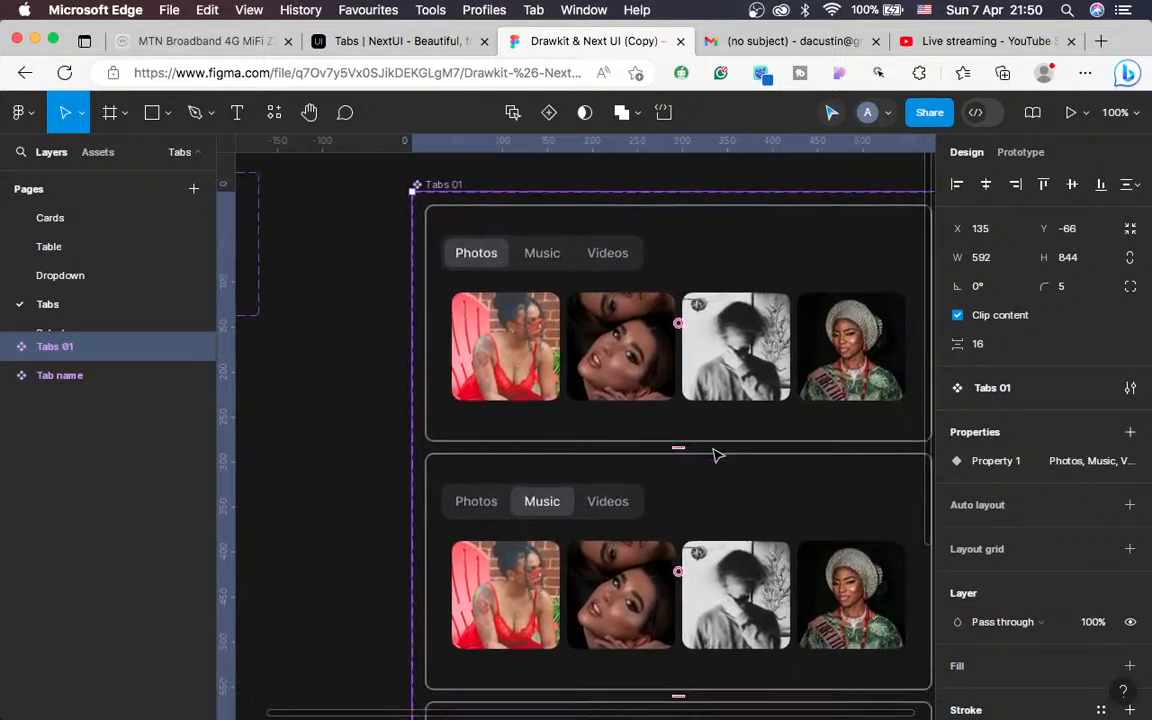
pyautogui.hscroll(-4, 527, 417)
pyautogui.scroll(1, 527, 417)
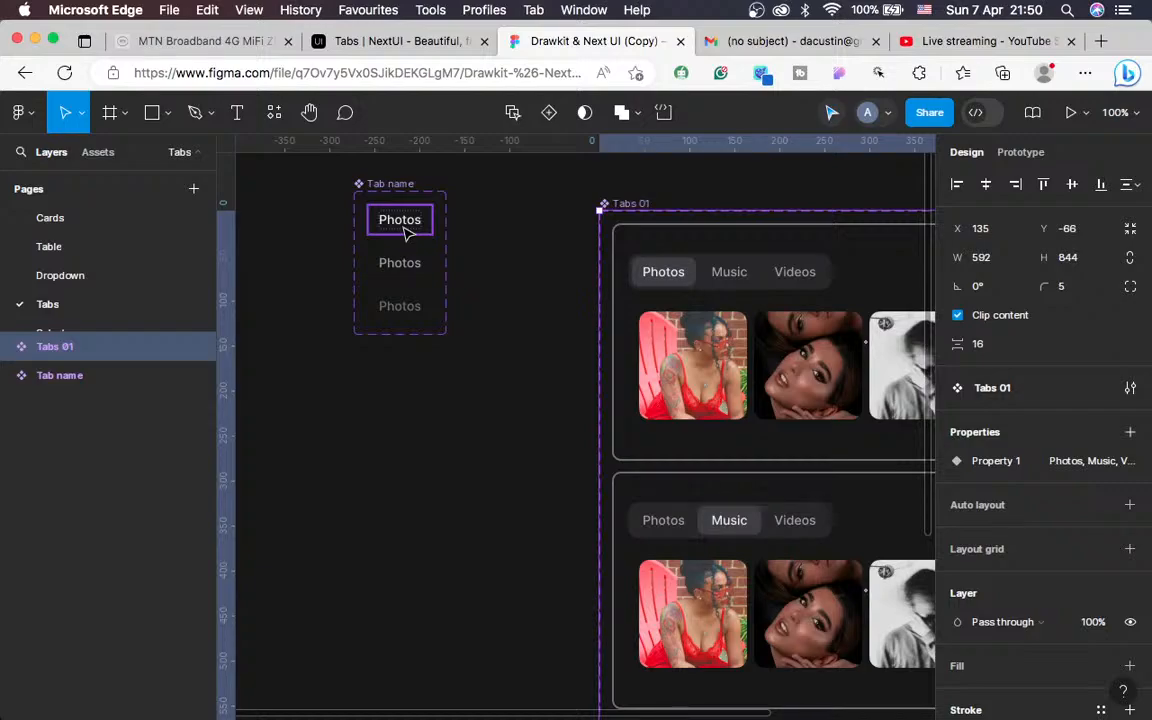
# Try out the Usage example in the NextUI Tabs documentation, switching through Photos, Music and Videos and ending on Photos
pyautogui.click(316, 44)
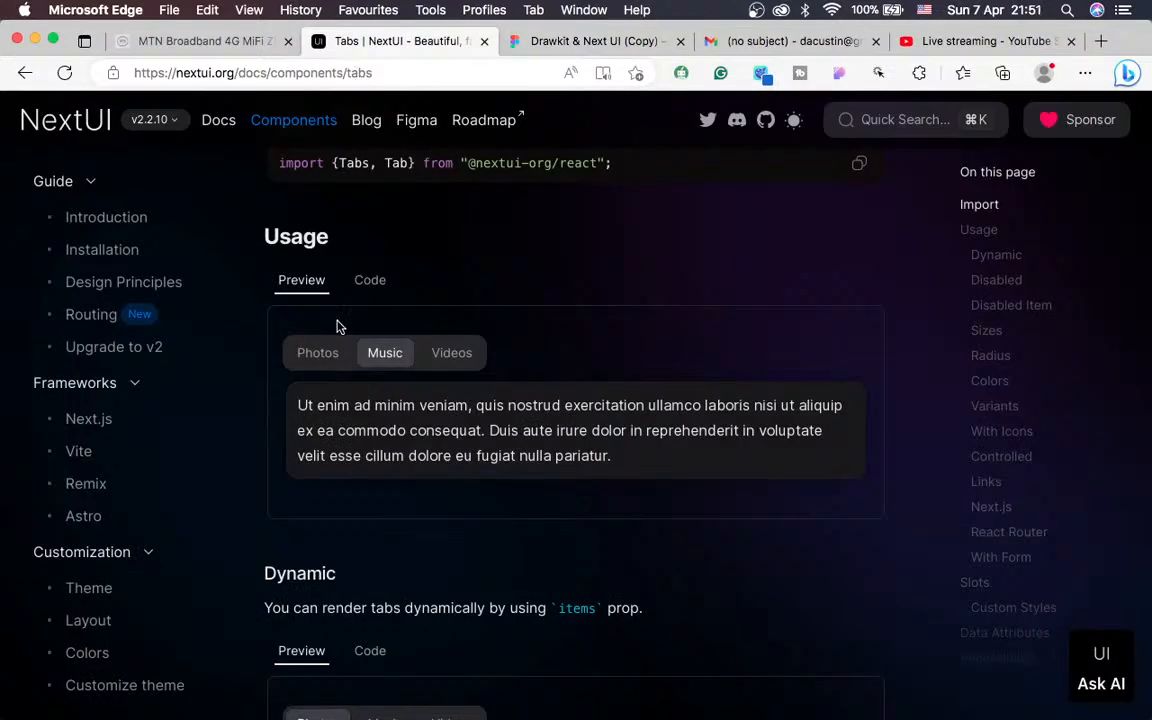
pyautogui.click(320, 354)
pyautogui.click(388, 358)
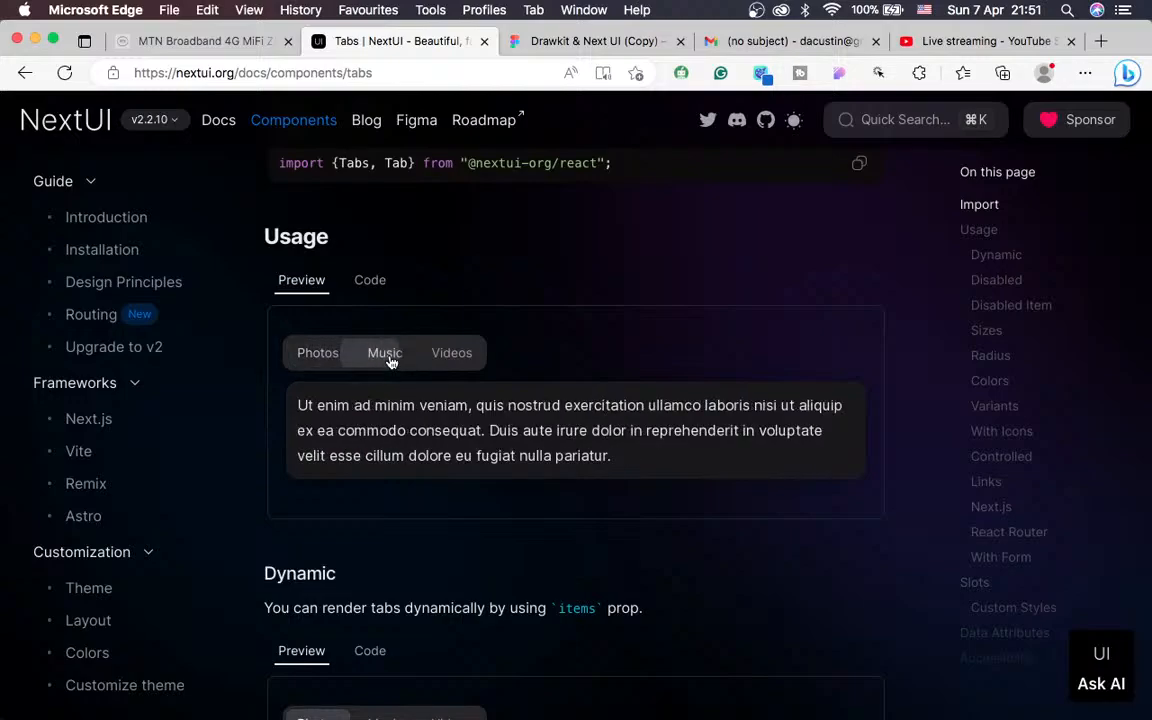
pyautogui.click(452, 361)
pyautogui.click(386, 361)
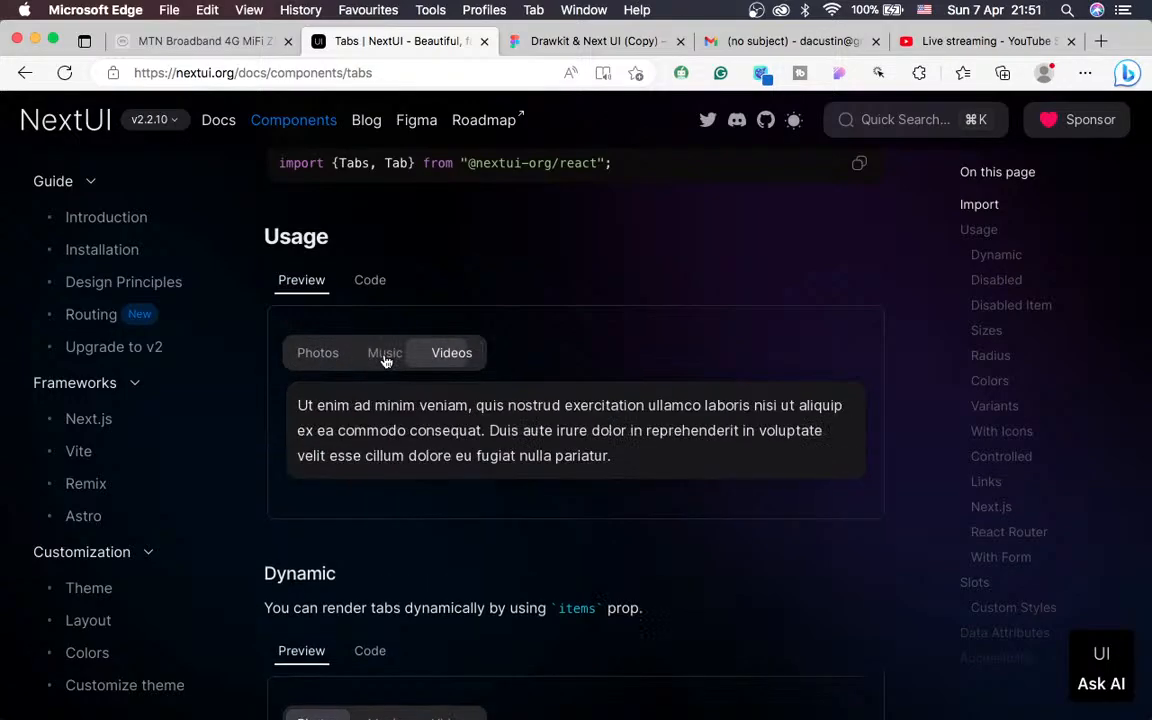
pyautogui.click(316, 354)
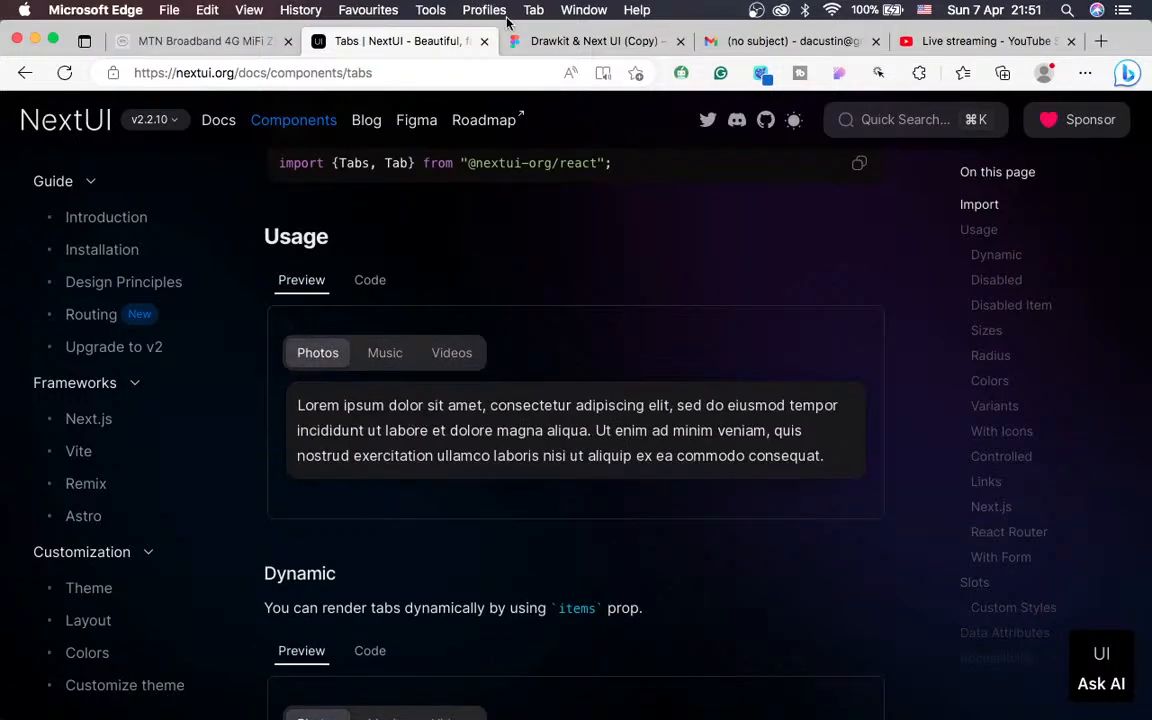
# Back in the Figma file, expand the active variant of Tab name and make its active background layer visible
pyautogui.click(546, 42)
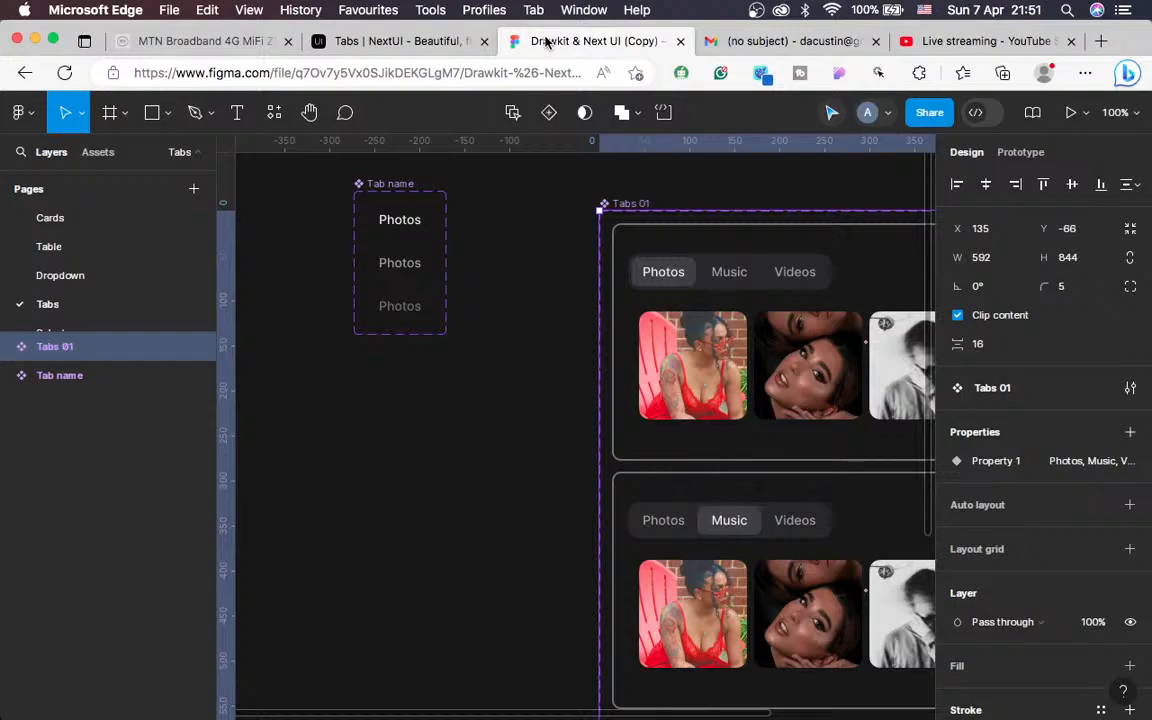
pyautogui.click(402, 218)
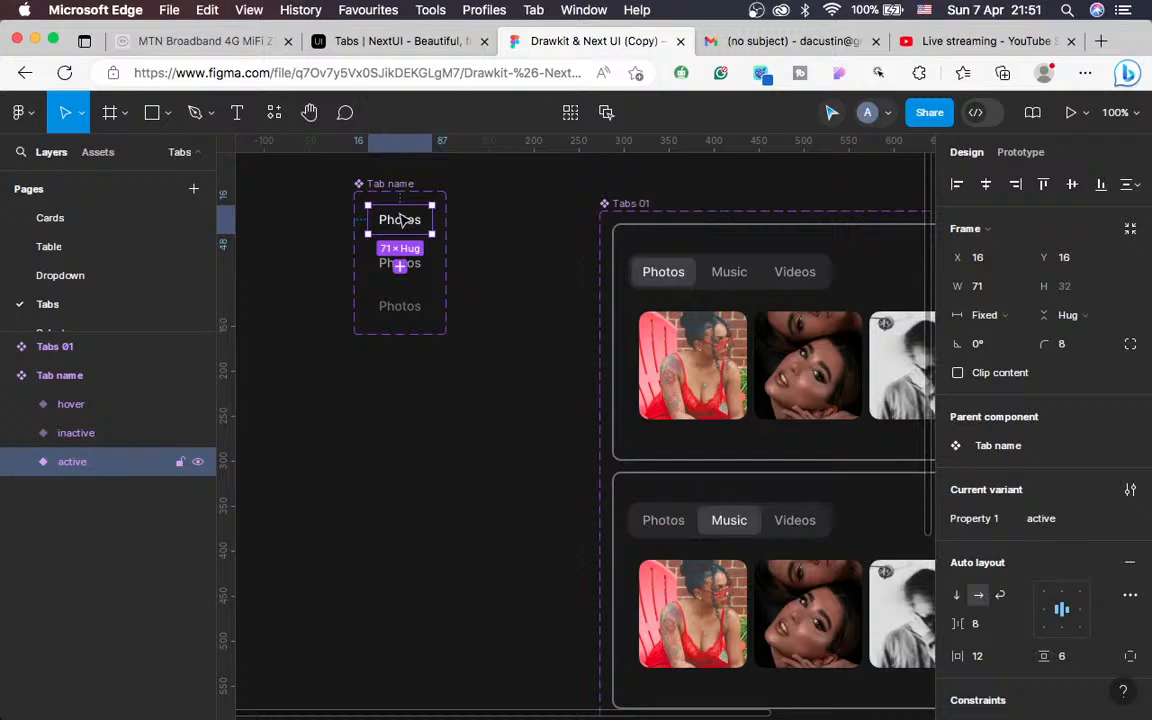
pyautogui.click(22, 462)
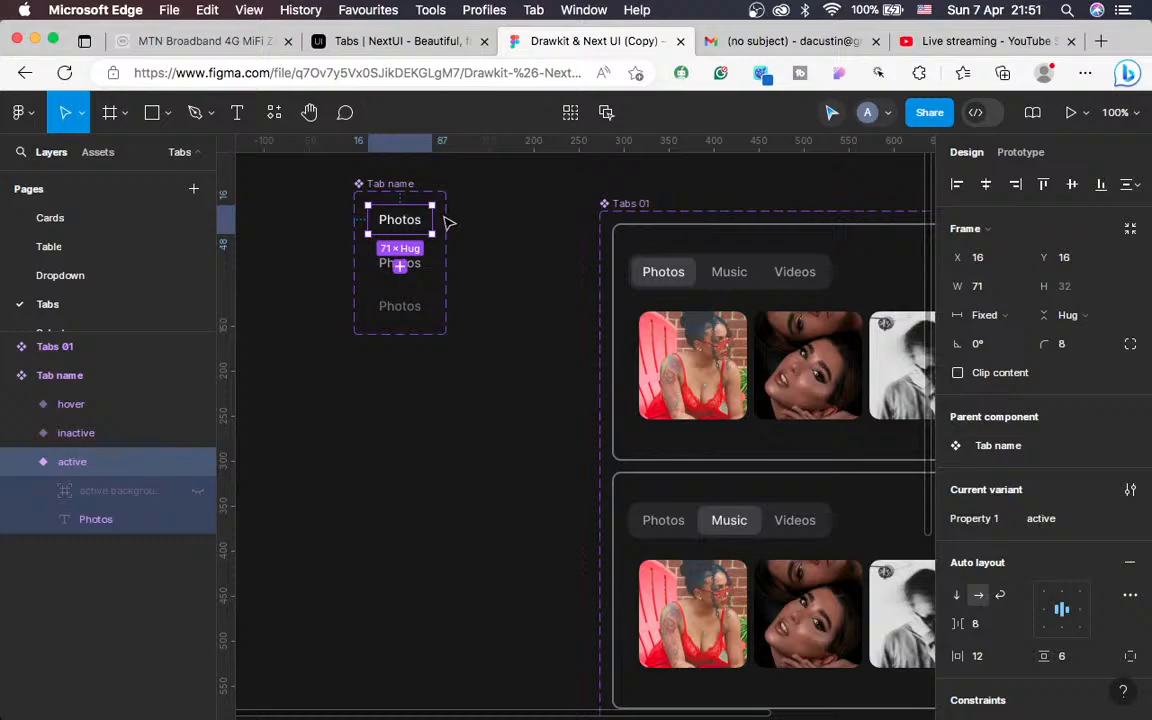
pyautogui.click(195, 493)
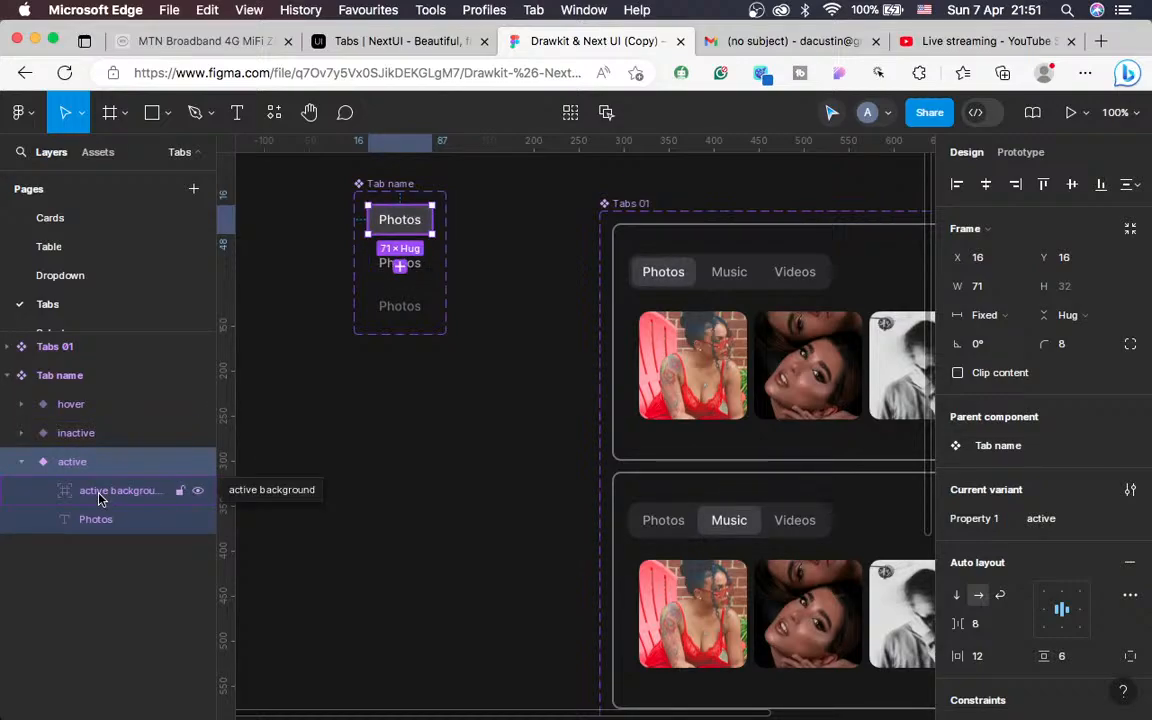
pyautogui.click(198, 492)
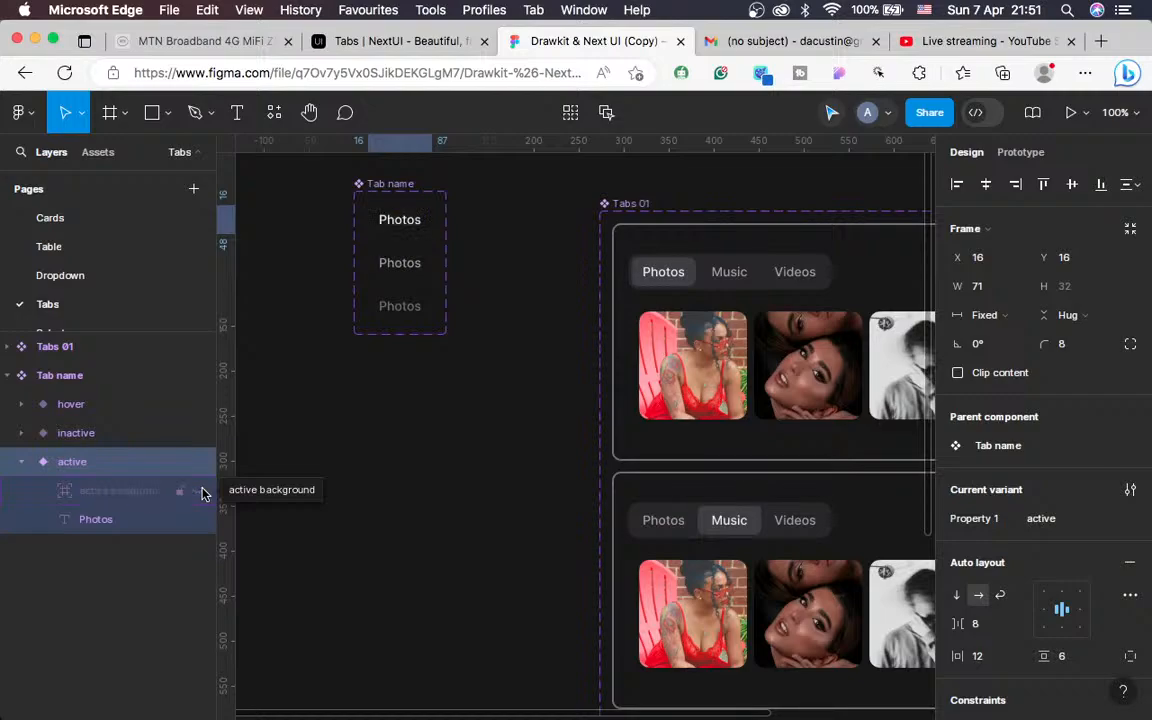
pyautogui.press('super+z')
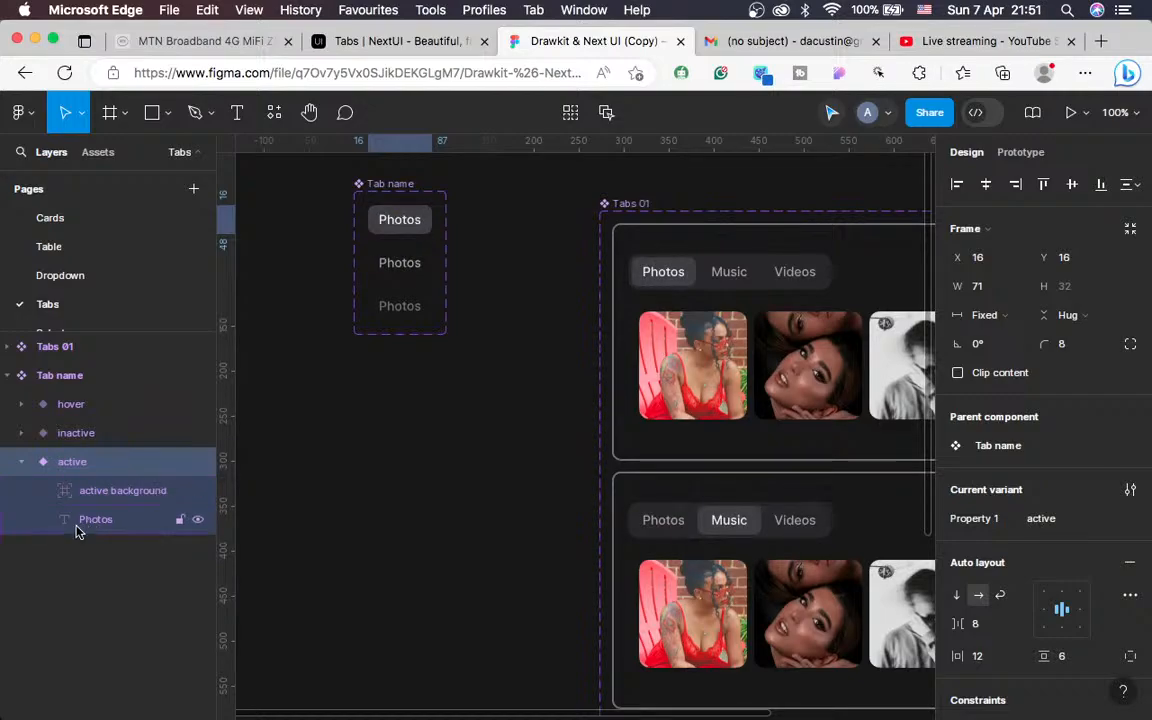
# Inspect the active variant's Photos text and active background layers alongside the variant itself, ending on the active background
pyautogui.click(77, 528)
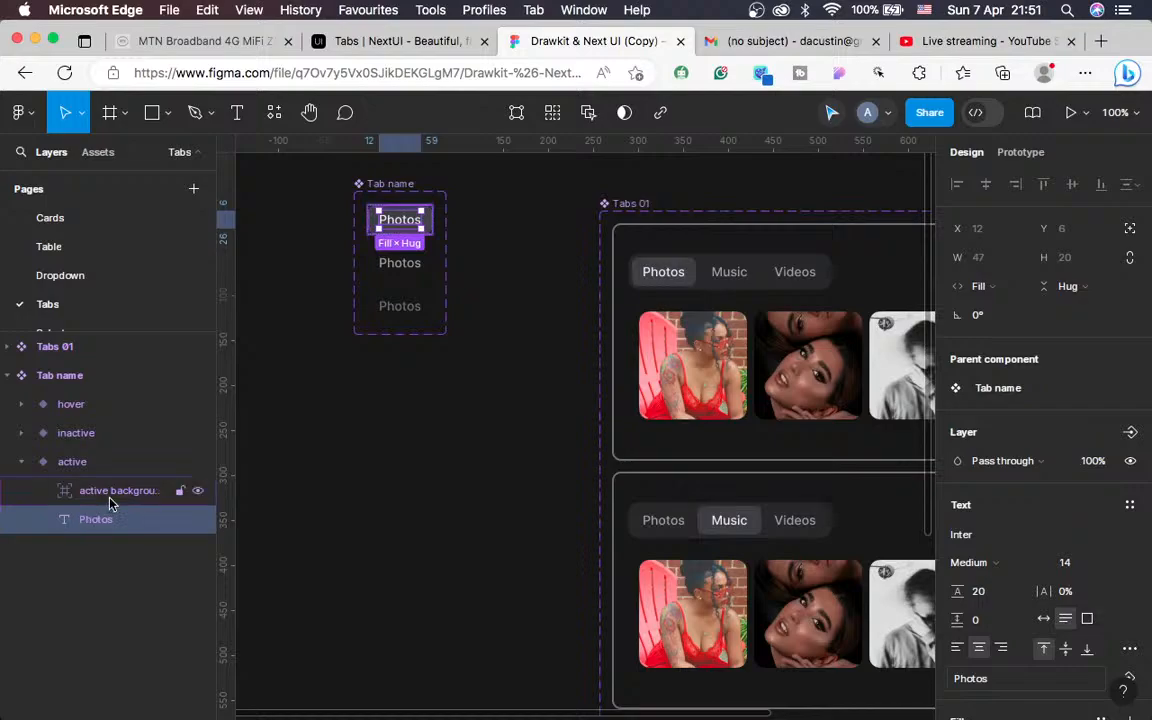
pyautogui.click(74, 464)
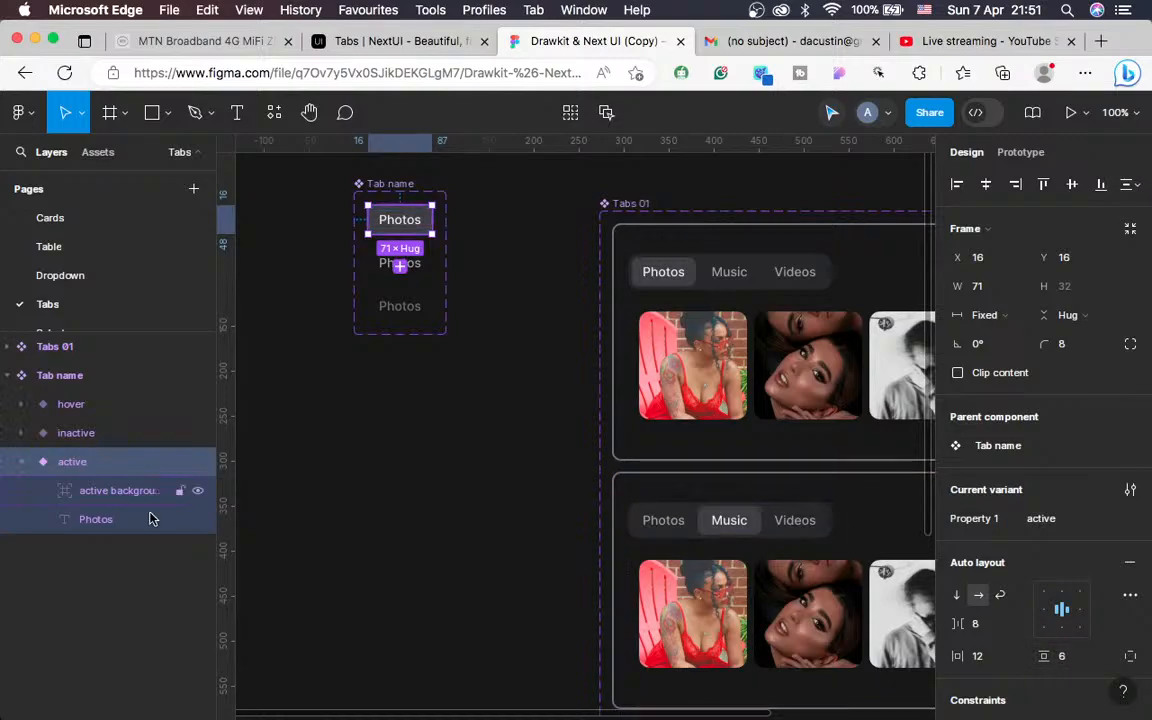
pyautogui.click(85, 495)
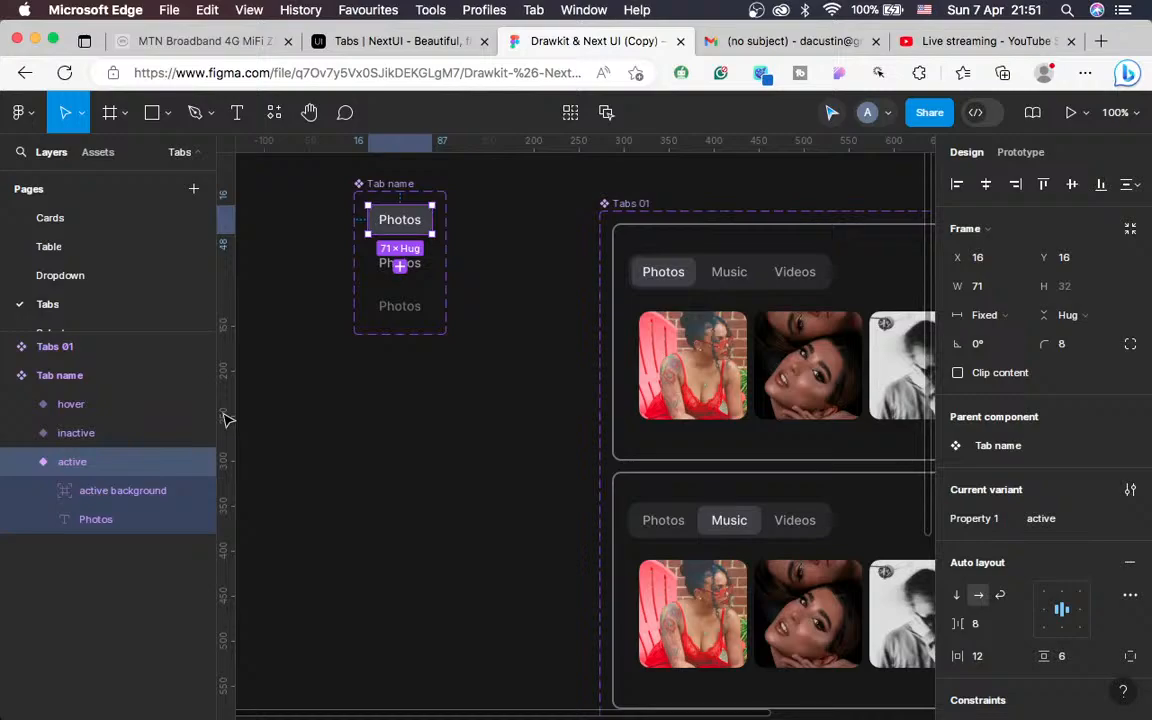
pyautogui.click(113, 492)
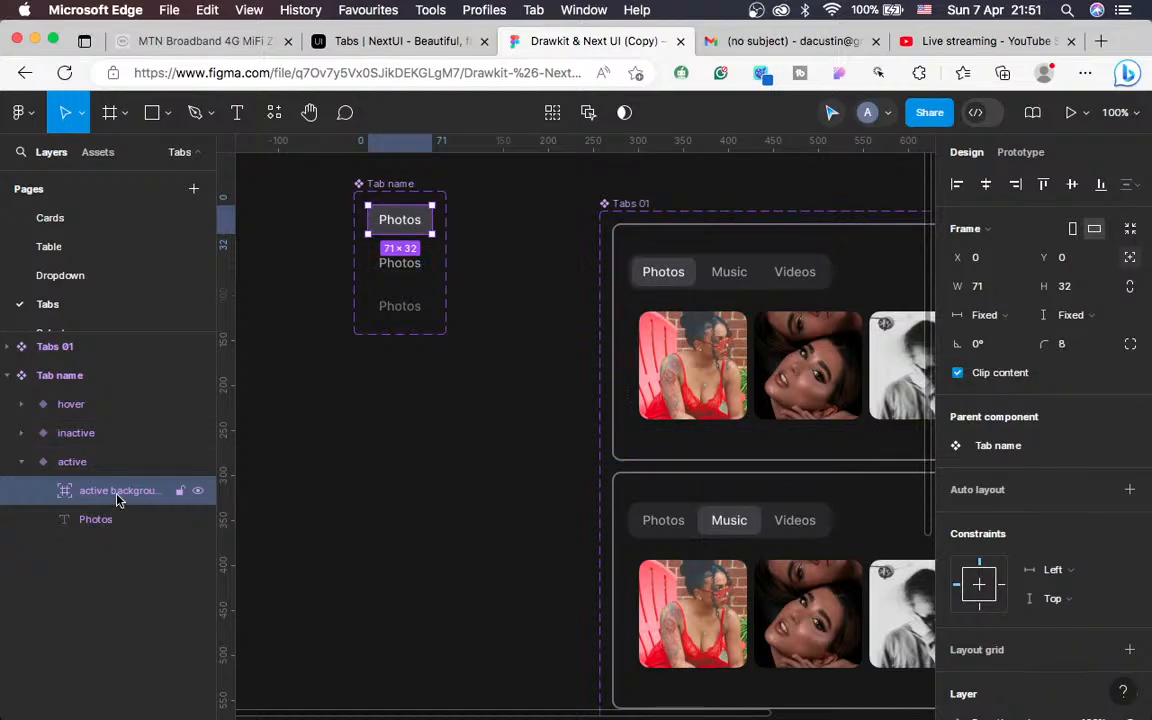
pyautogui.click(110, 462)
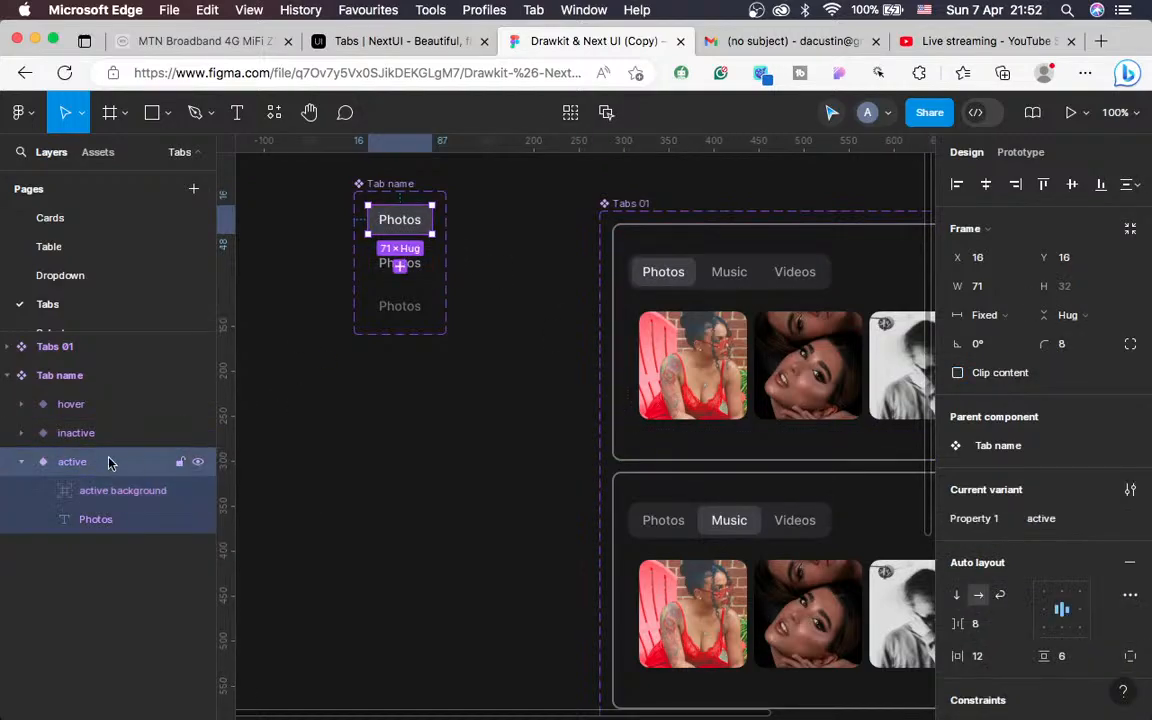
pyautogui.click(146, 490)
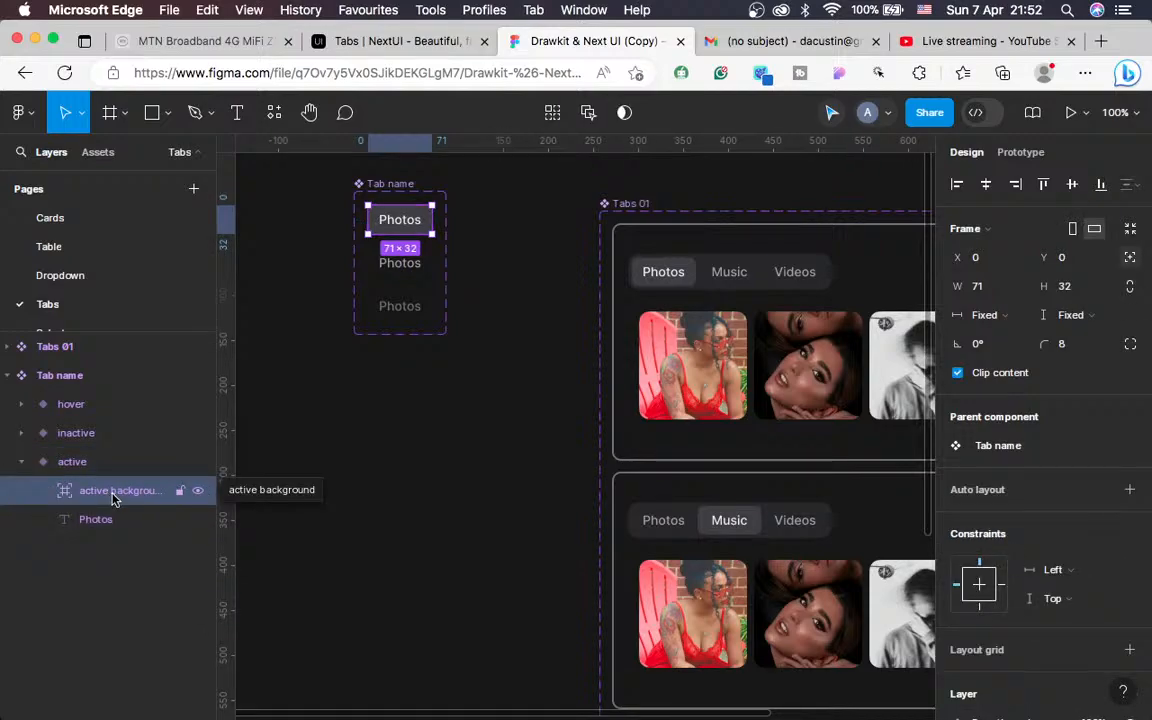
# Hide the active background layer and give the active variant of Tab name an FFFFFF fill at 100%
pyautogui.click(197, 490)
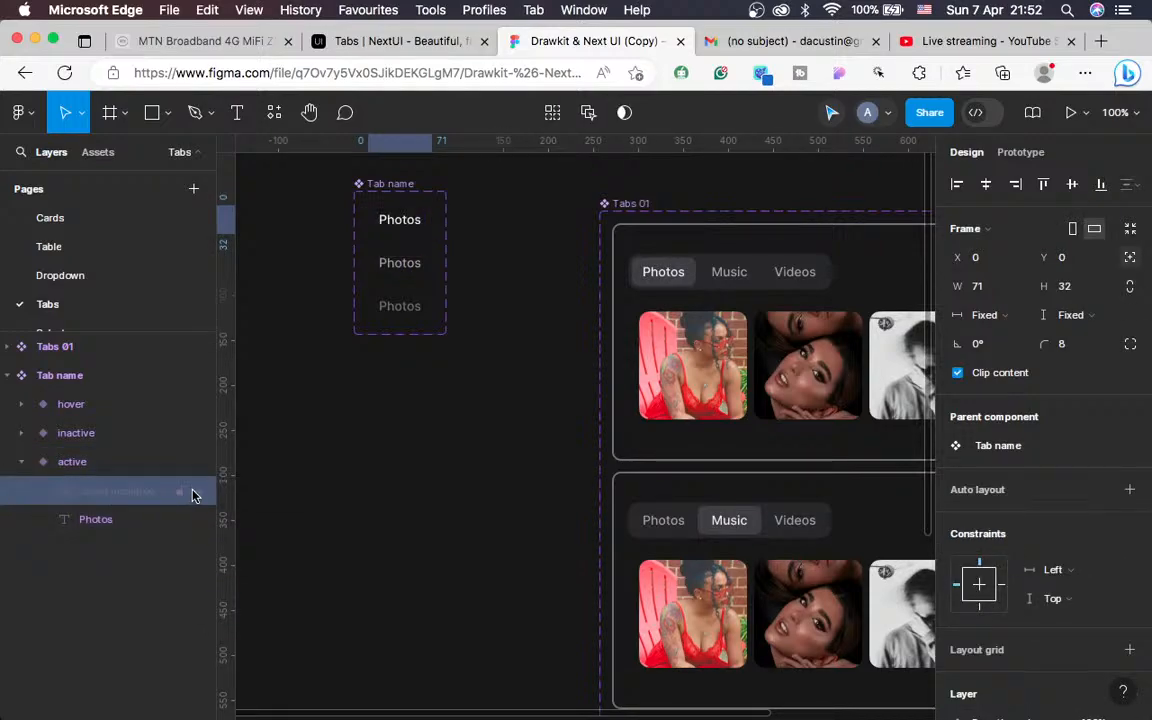
pyautogui.click(66, 462)
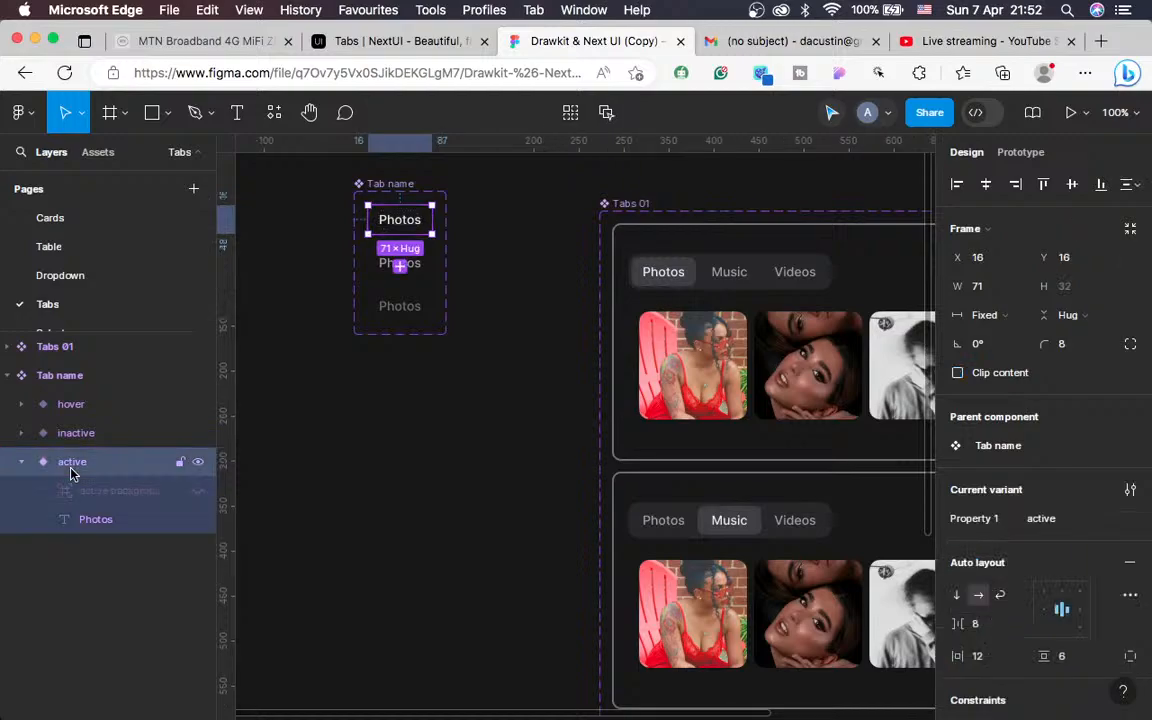
pyautogui.scroll(-5, 1130, 640)
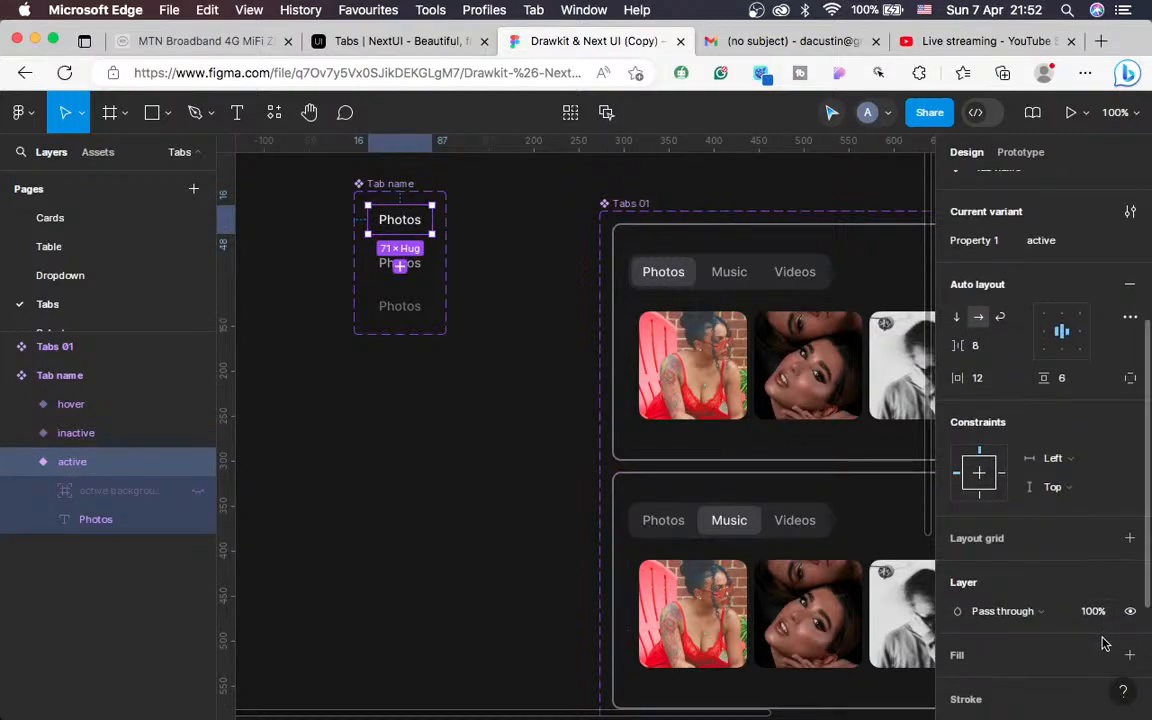
pyautogui.click(1130, 617)
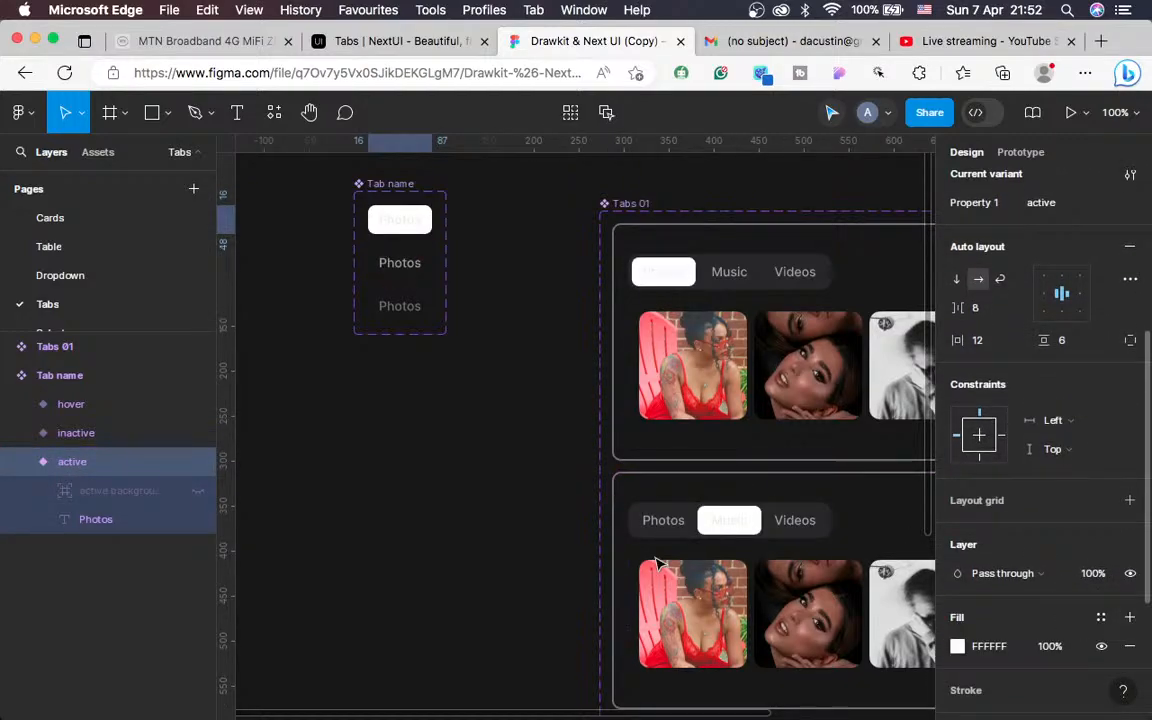
# Compare the hidden active background layer with the filled active variant of Tab name, ending with the variant selected
pyautogui.click(532, 545)
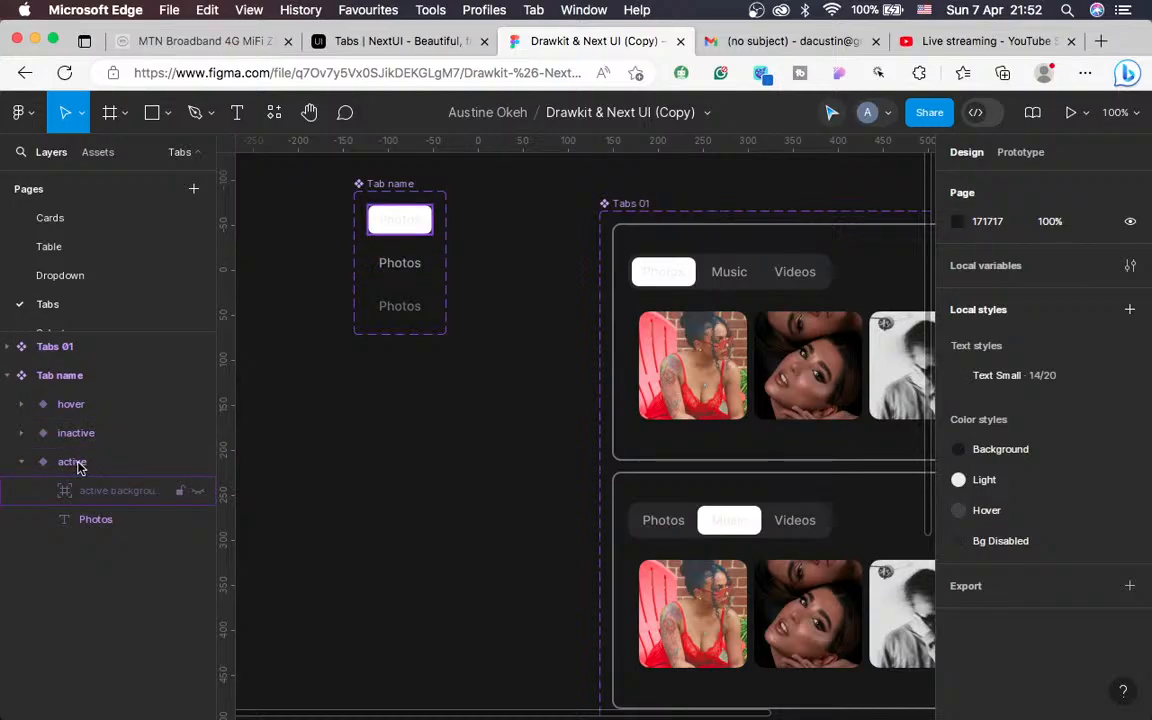
pyautogui.click(92, 489)
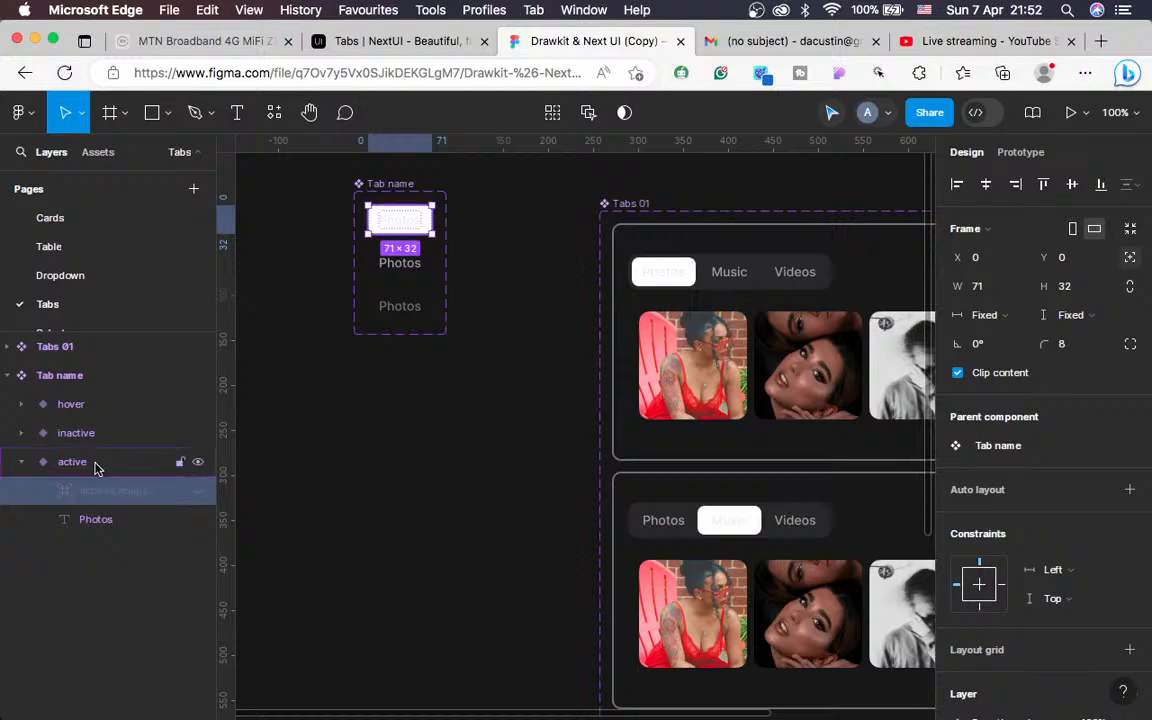
pyautogui.click(97, 467)
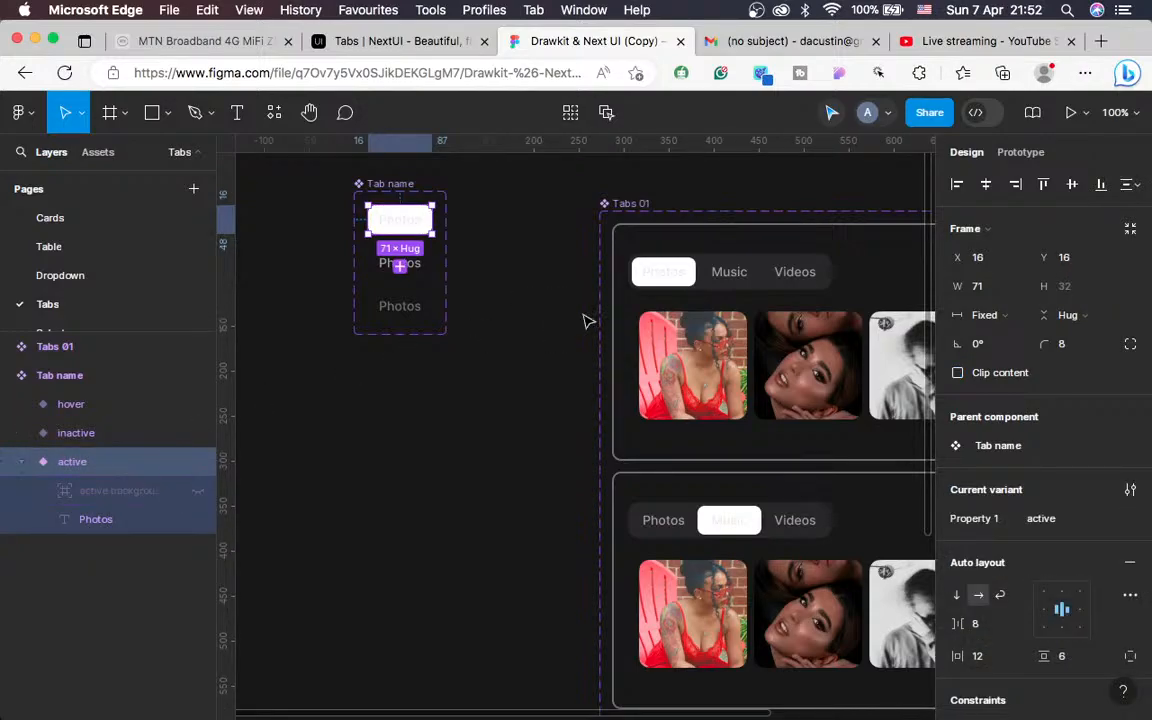
# Remove the white fill from the active variant of Tab name
pyautogui.scroll(-4, 1049, 470)
pyautogui.scroll(-4, 1049, 474)
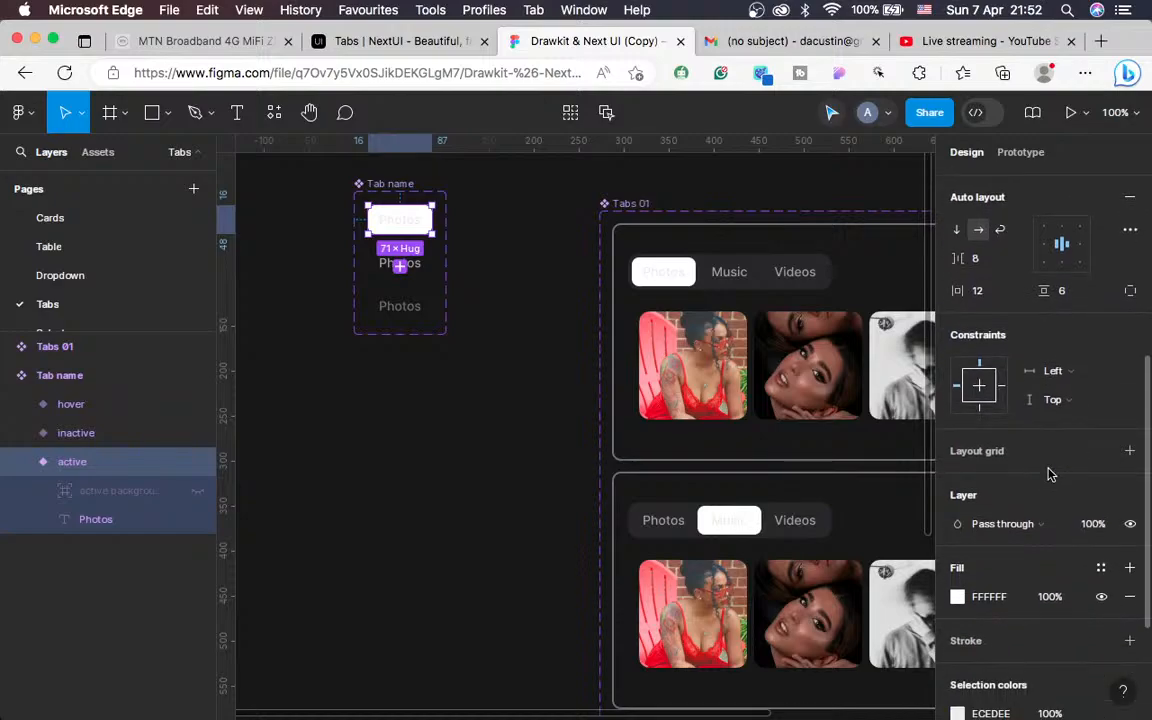
pyautogui.click(1131, 524)
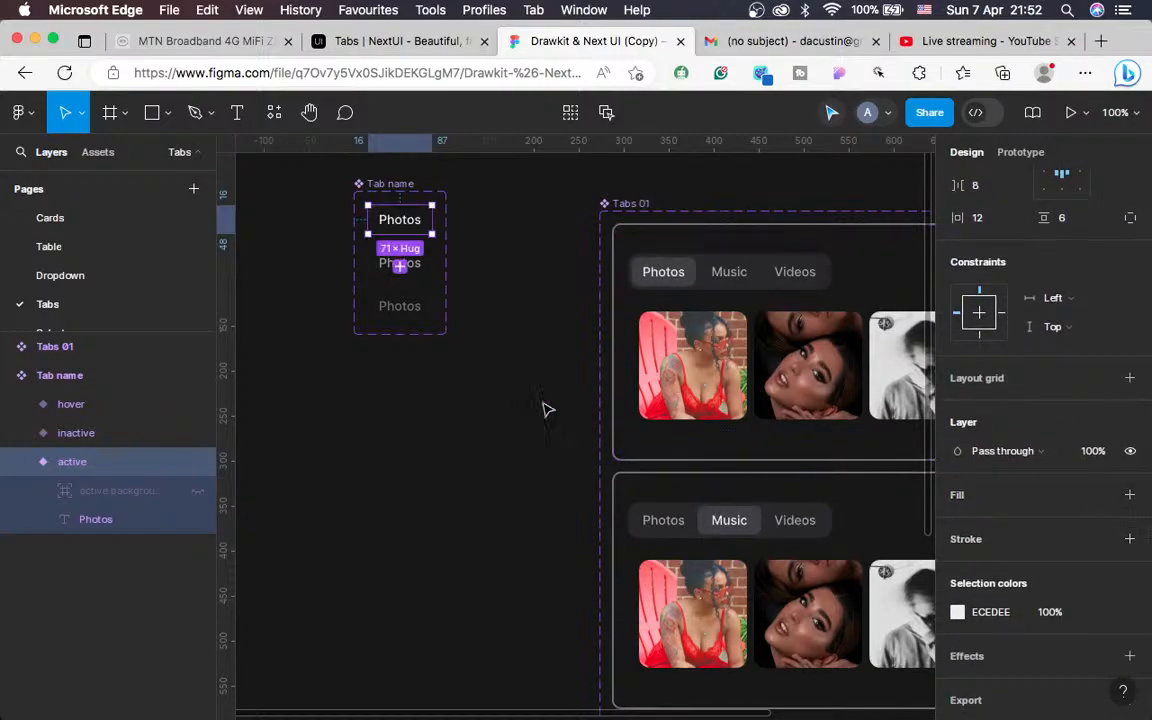
# Inspect the active variant's hidden active background and Photos text layers, ending with the active variant selected
pyautogui.click(141, 503)
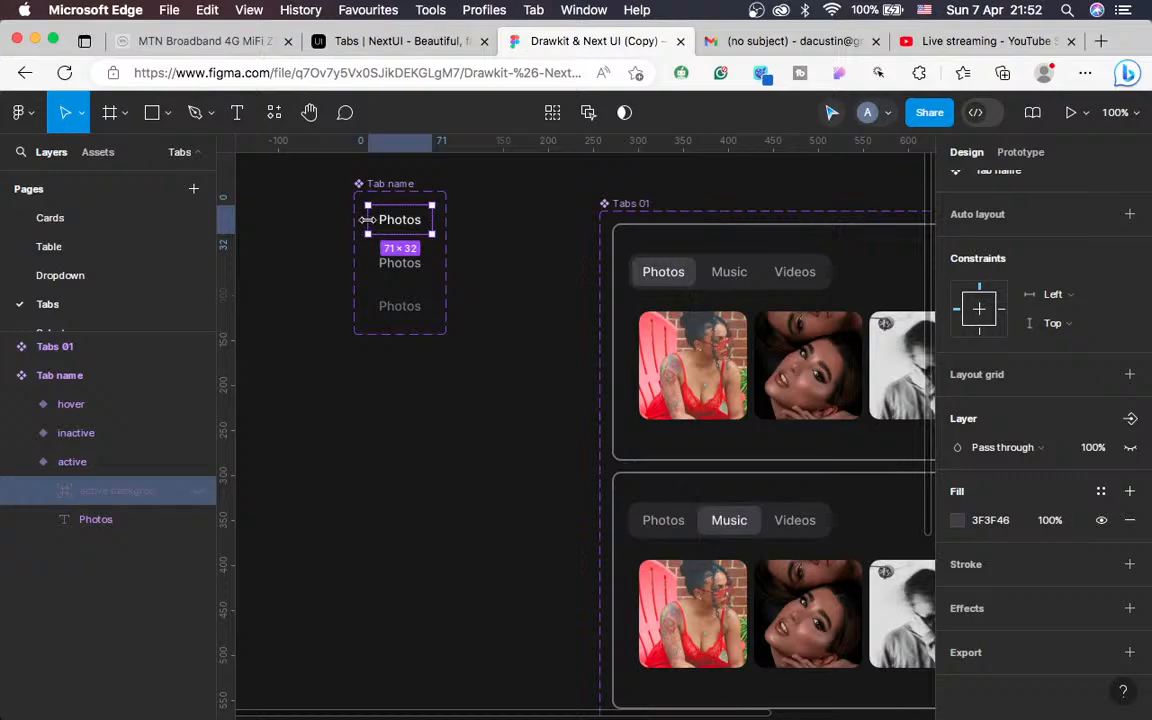
pyautogui.click(88, 521)
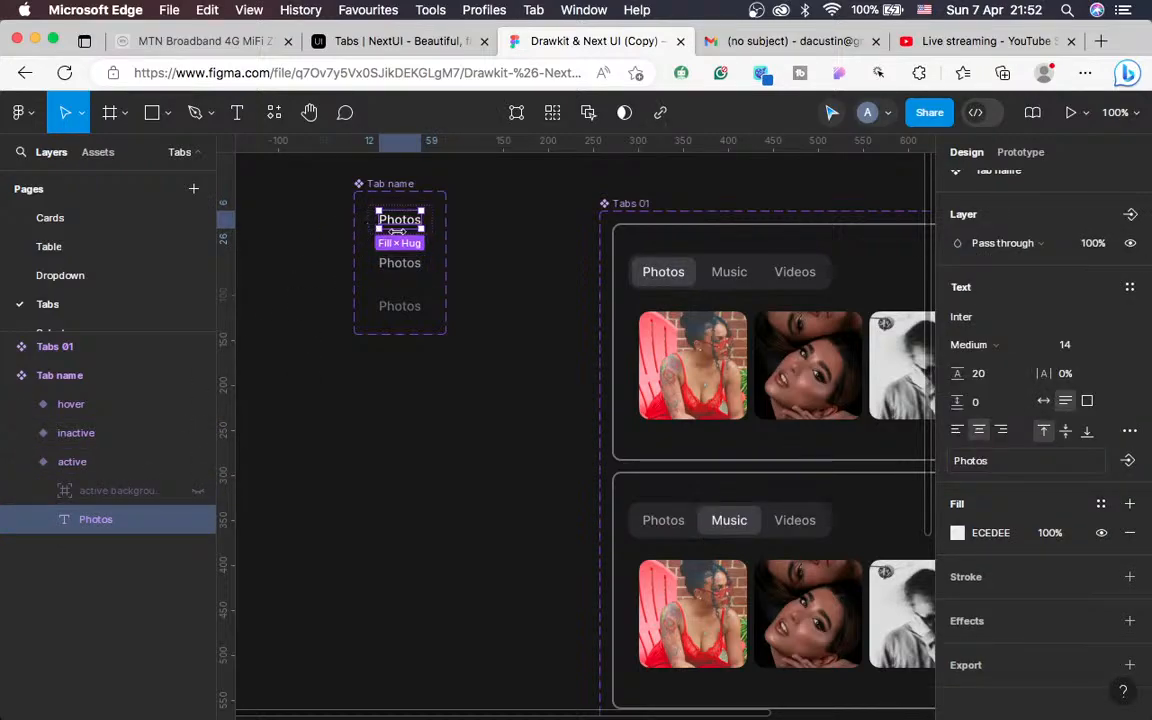
pyautogui.press('Escape')
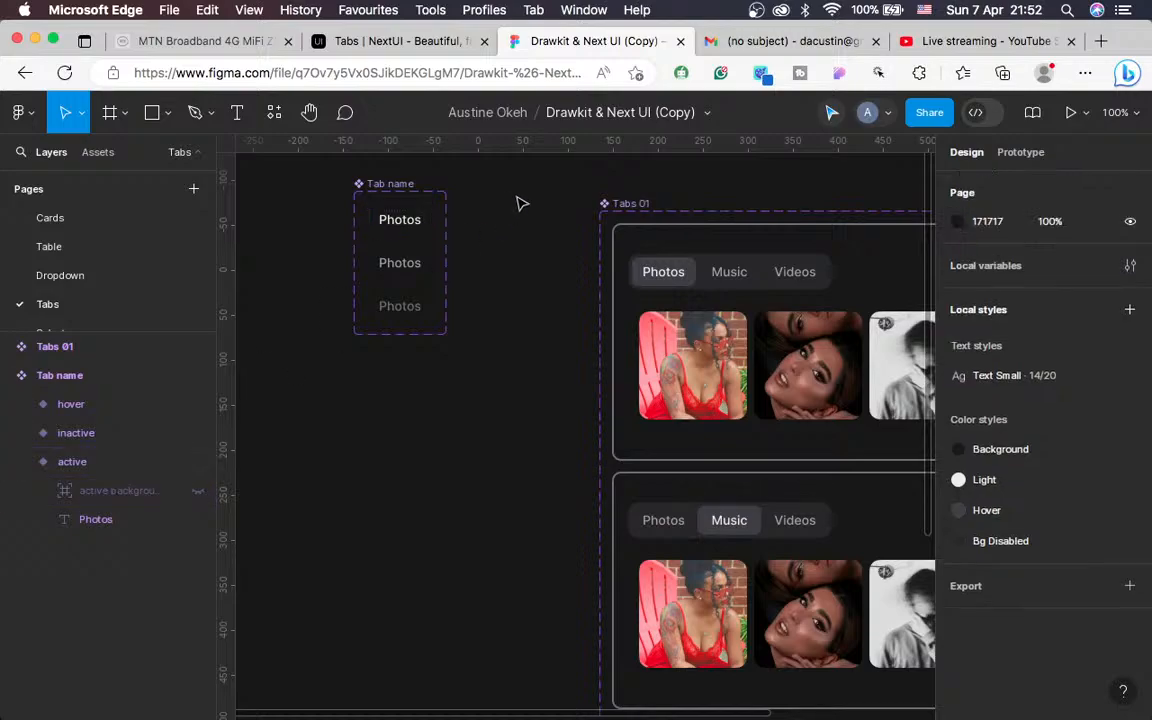
pyautogui.click(388, 215)
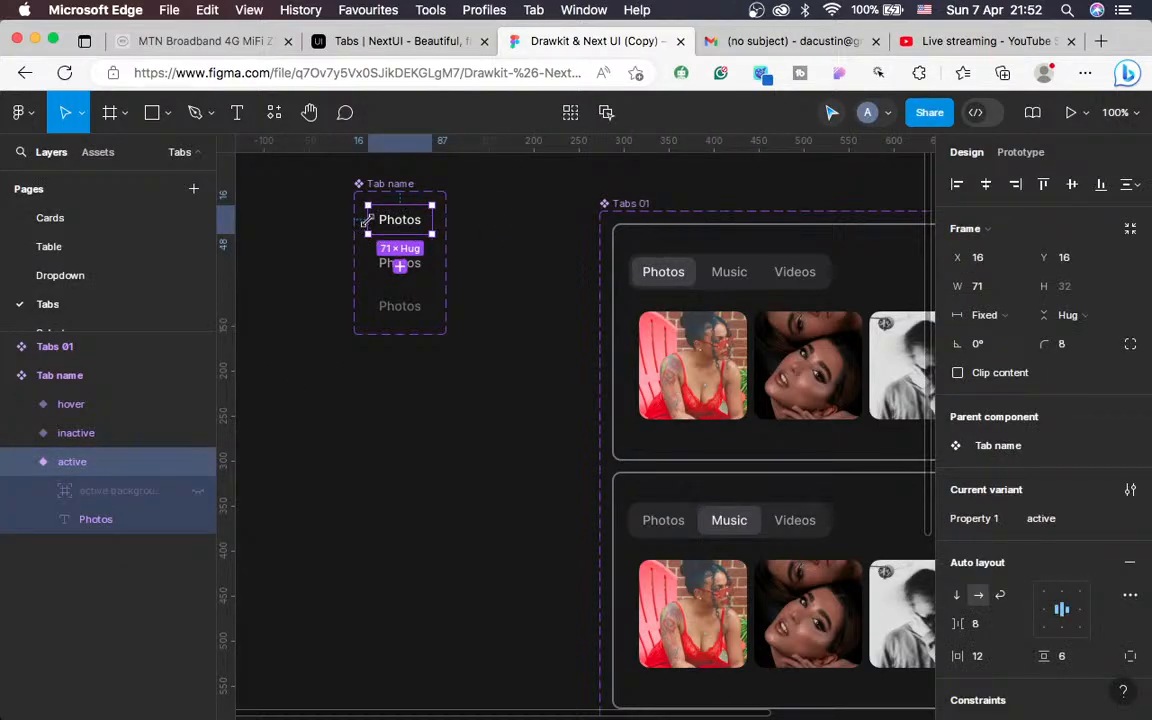
pyautogui.hscroll(3, 430, 367)
pyautogui.hscroll(-2, 430, 367)
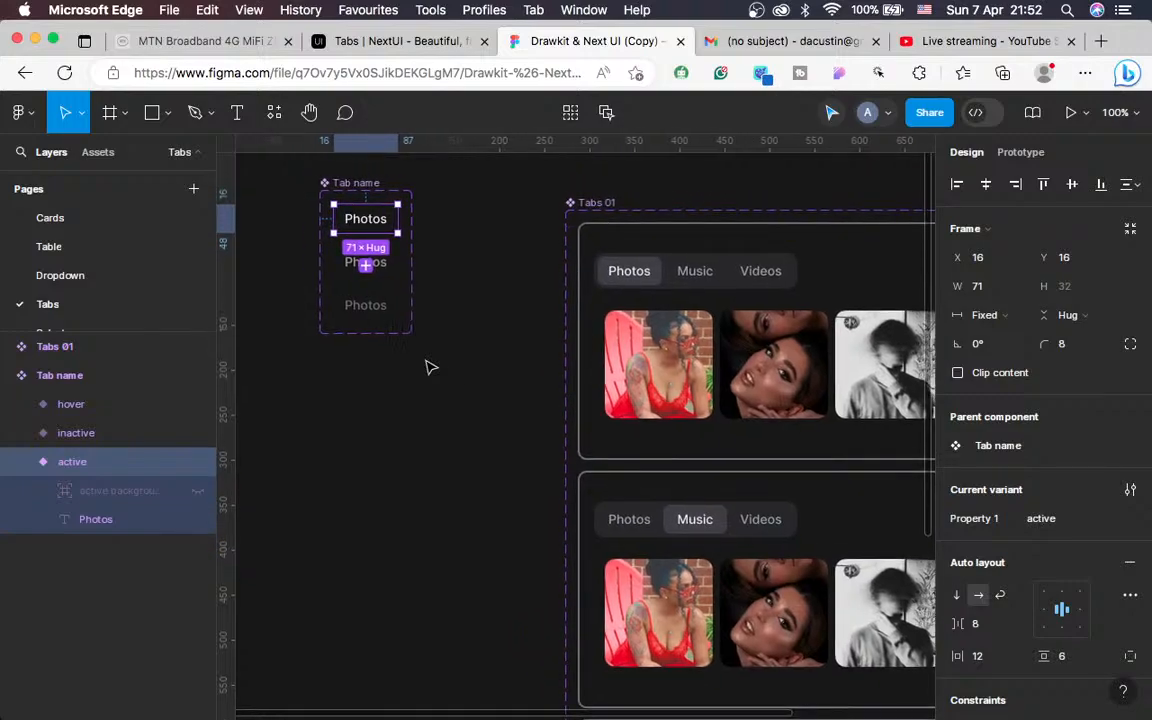
# Inspect the inactive and hover variants of Tab name and compare them with the tabs in Tabs 01
pyautogui.click(383, 274)
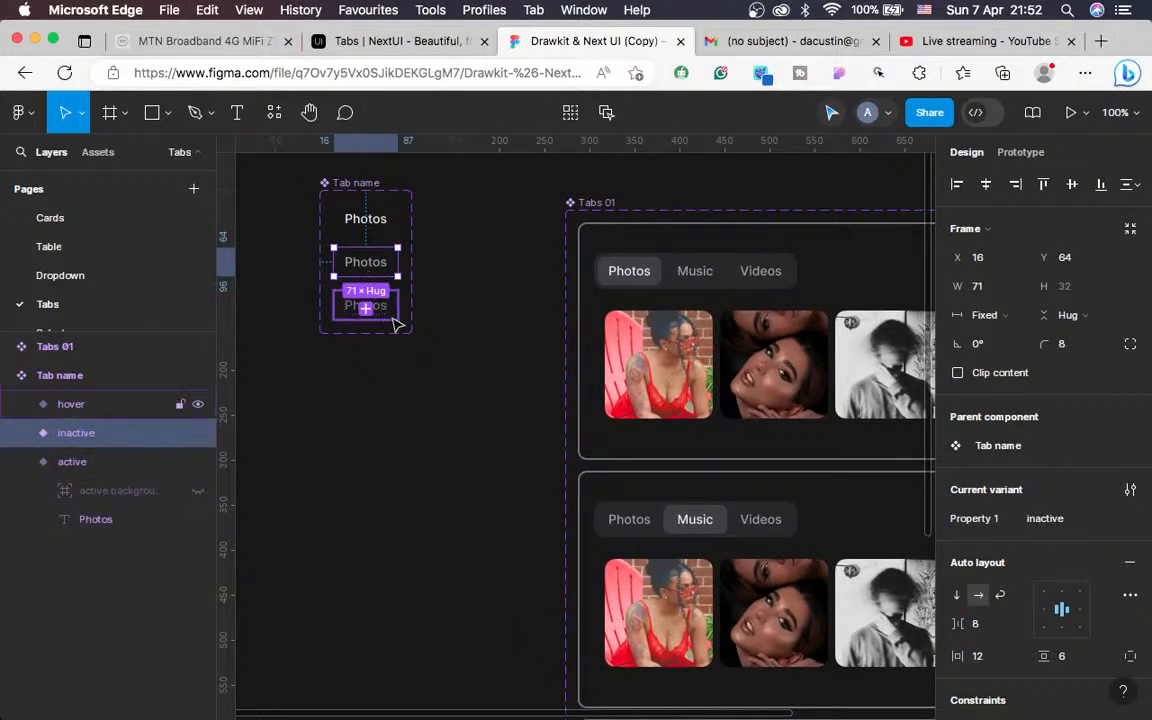
pyautogui.click(385, 310)
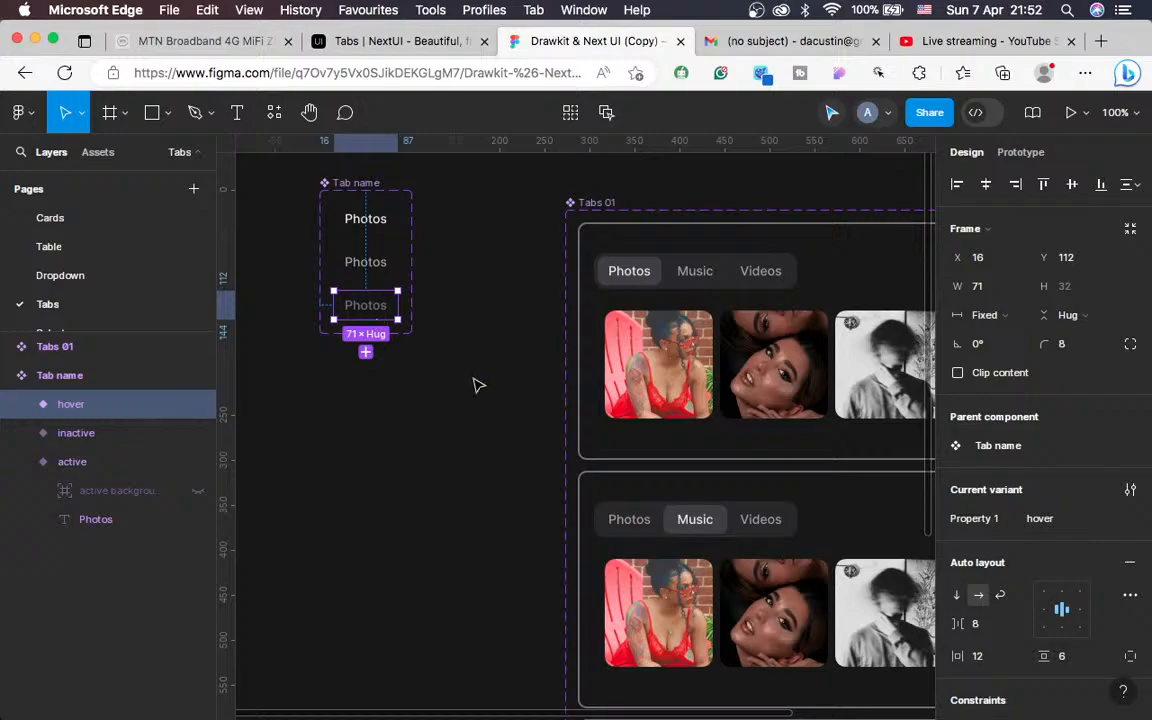
pyautogui.hscroll(5, 476, 384)
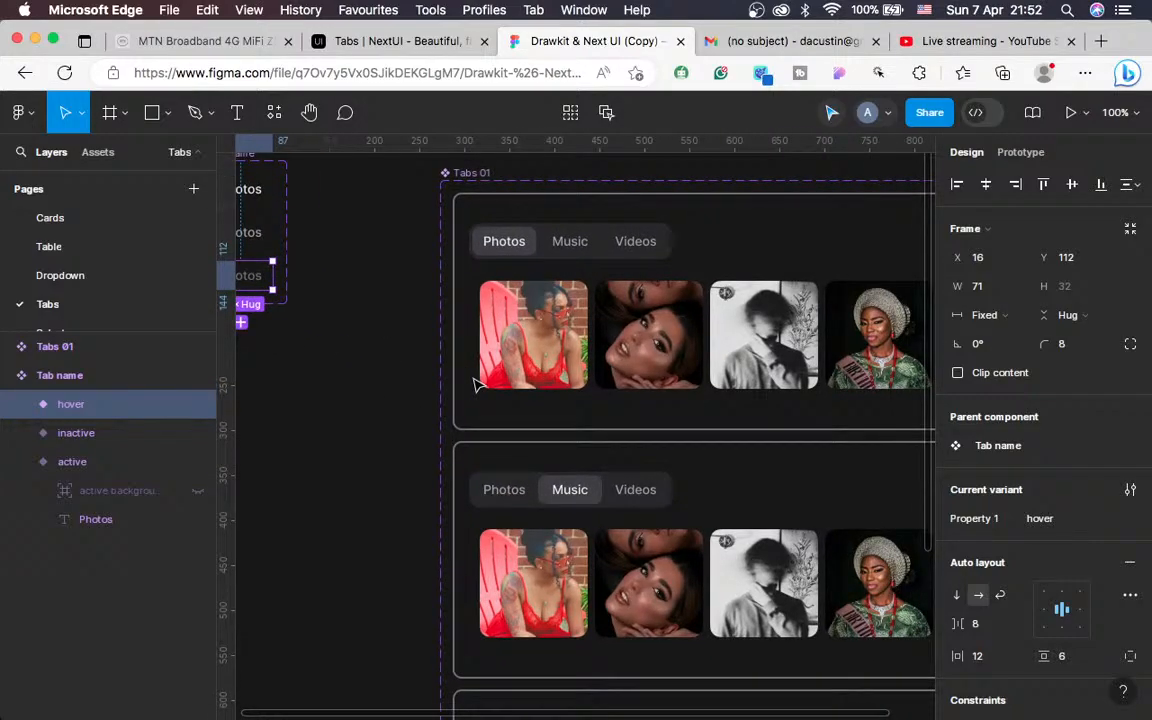
pyautogui.hscroll(3, 476, 384)
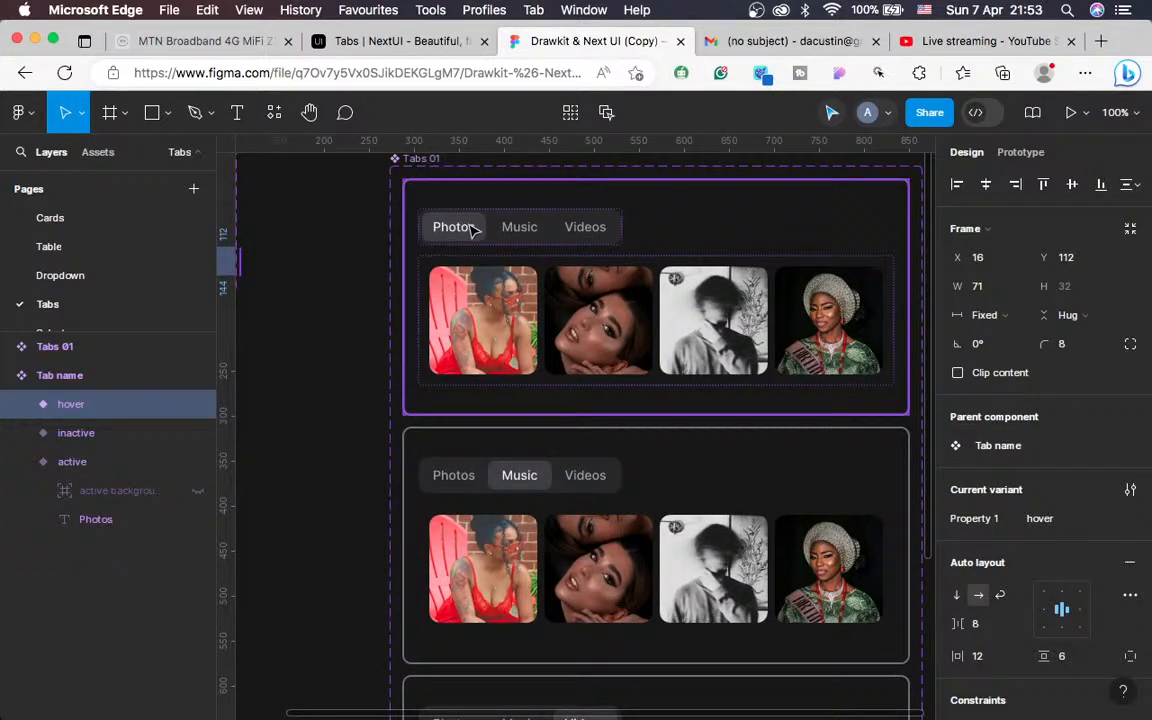
pyautogui.hscroll(-4, 316, 342)
pyautogui.scroll(4, 316, 342)
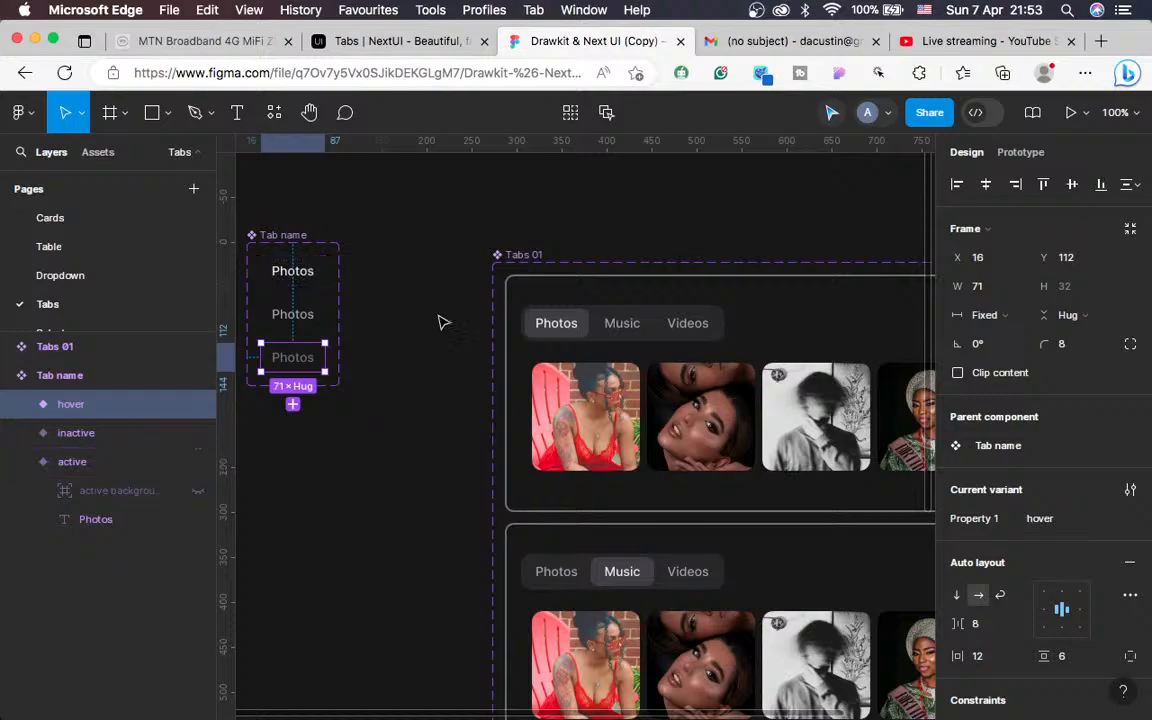
# Select the Heading frame in the Photos variant of Tabs 01 and expand its layers
pyautogui.hscroll(2, 443, 322)
pyautogui.click(567, 343)
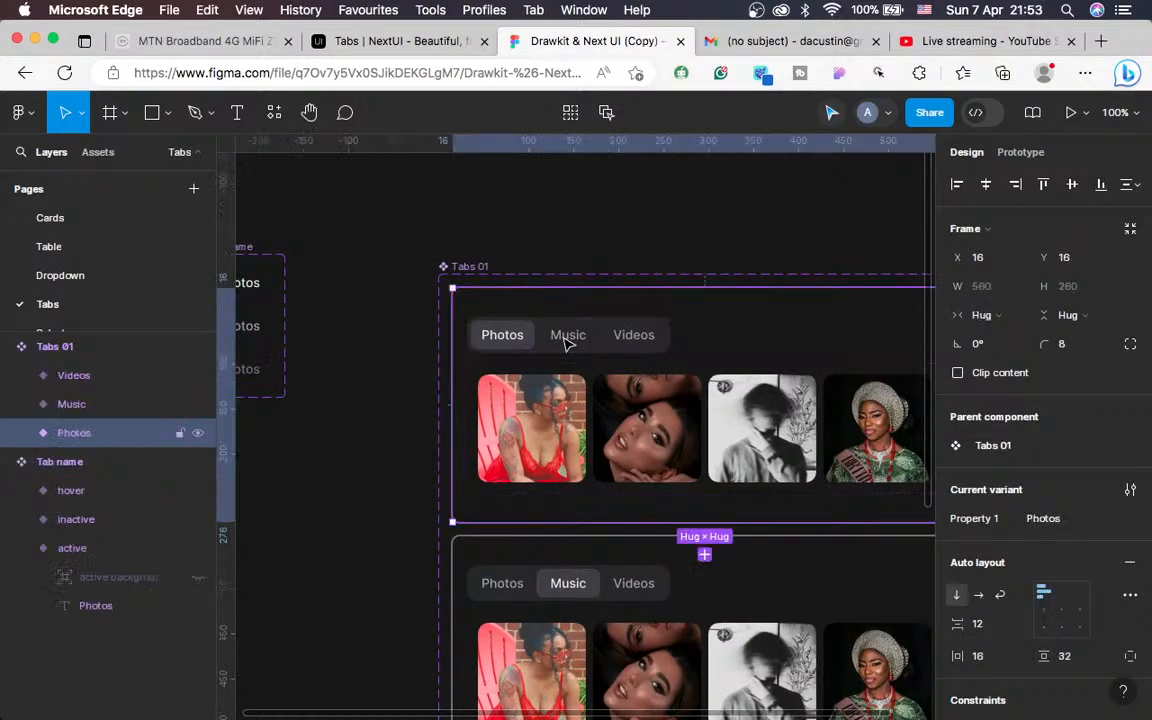
pyautogui.click(604, 334)
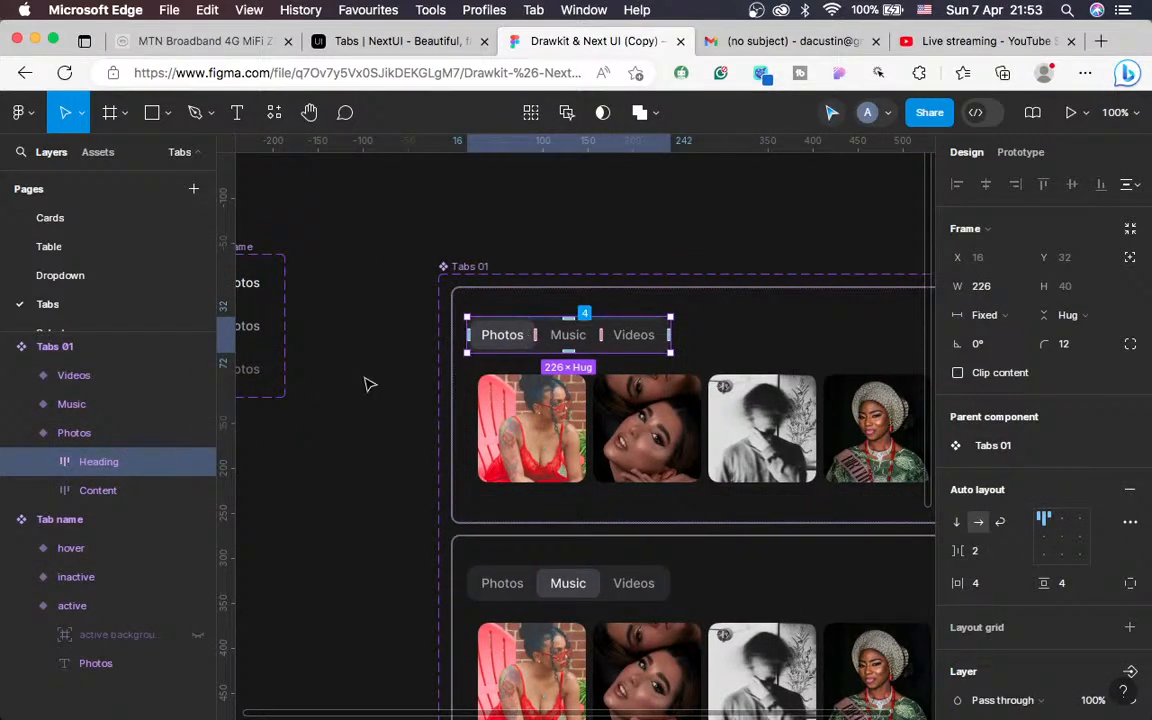
pyautogui.click(42, 462)
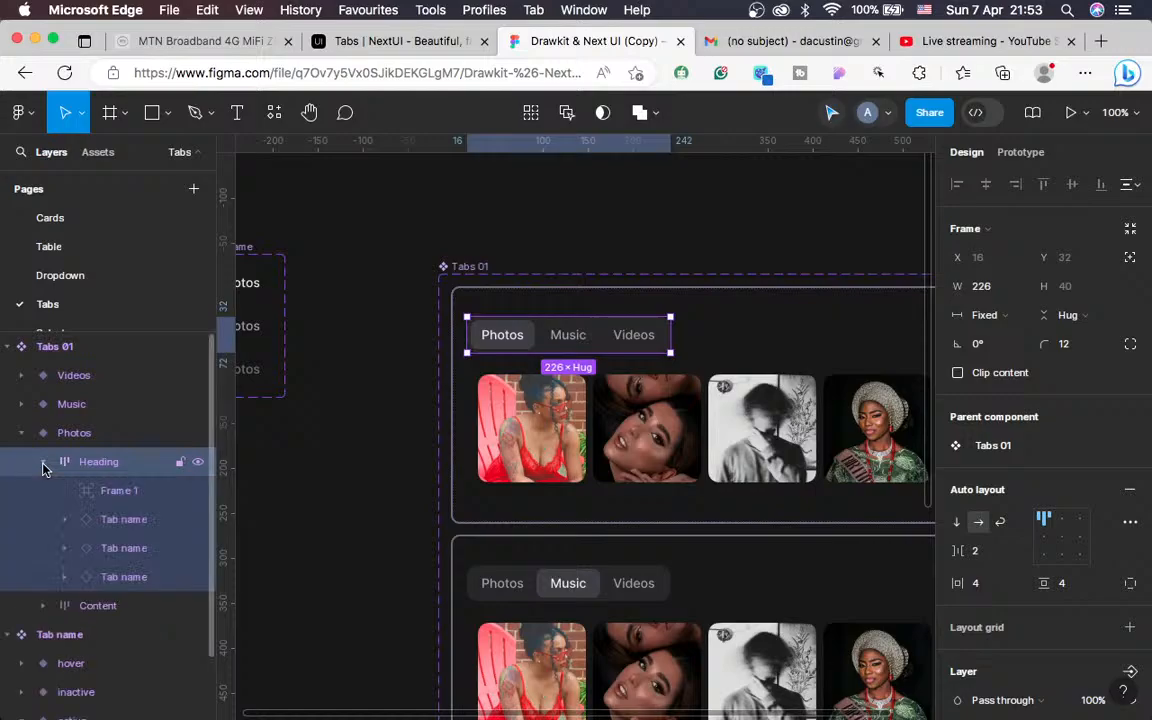
# Switch to OBS to check the live-stream chat for viewers' replies, returning to the Figma file
pyautogui.hotkey('ctrl', 'Left')
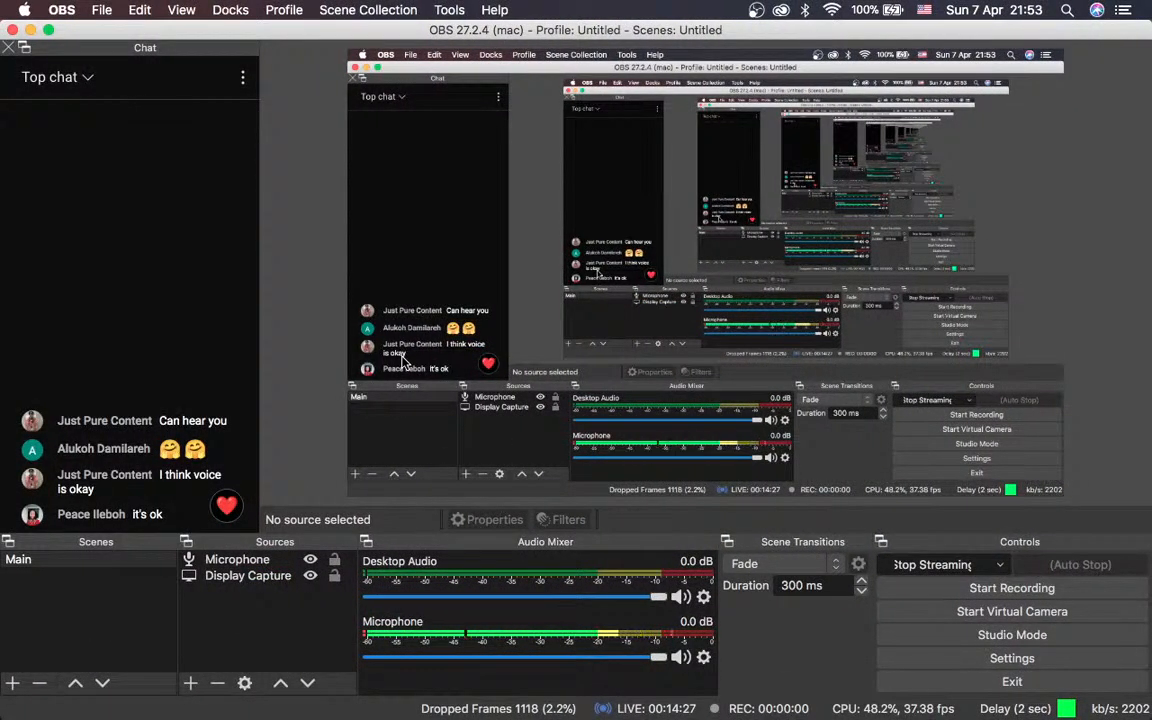
pyautogui.press('super+Tab')
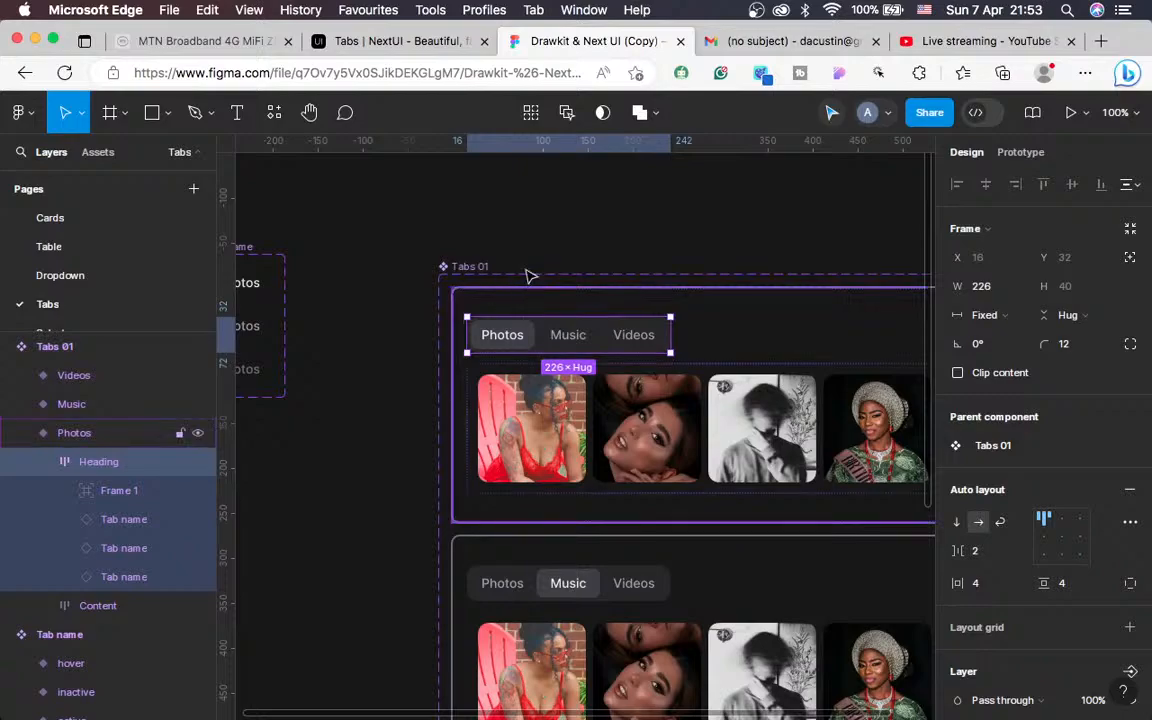
pyautogui.press('super+Tab')
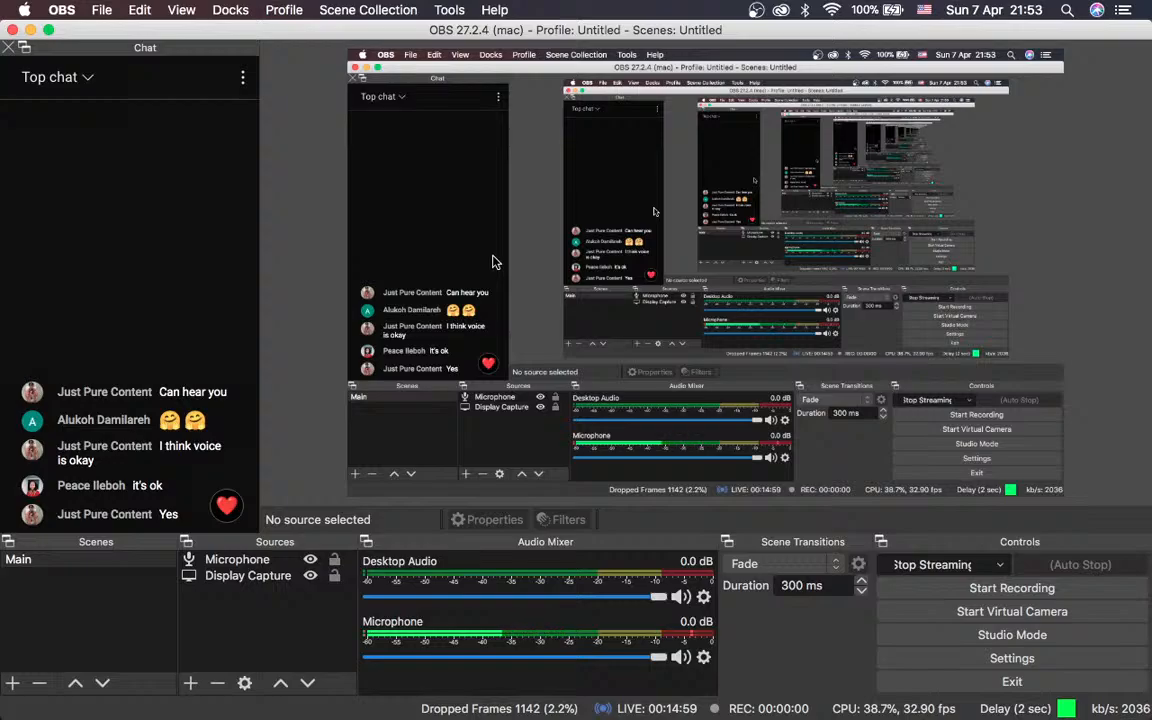
pyautogui.hotkey('ctrl', 'Right')
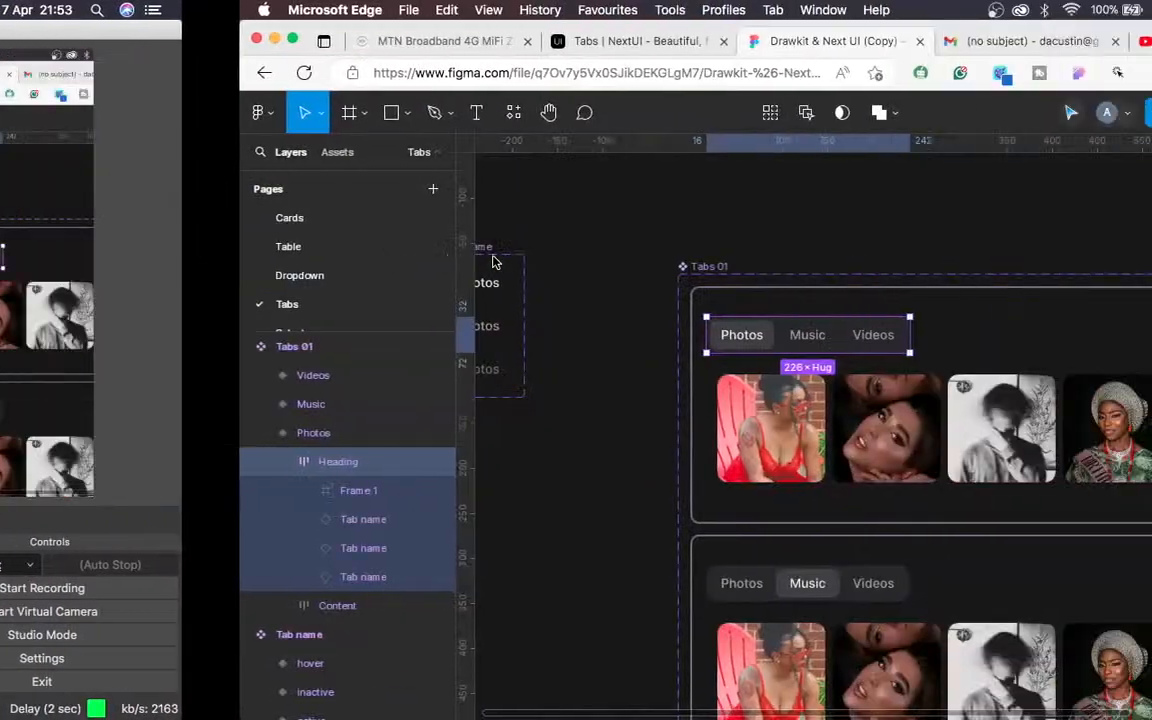
pyautogui.hotkey('ctrl', 'Left')
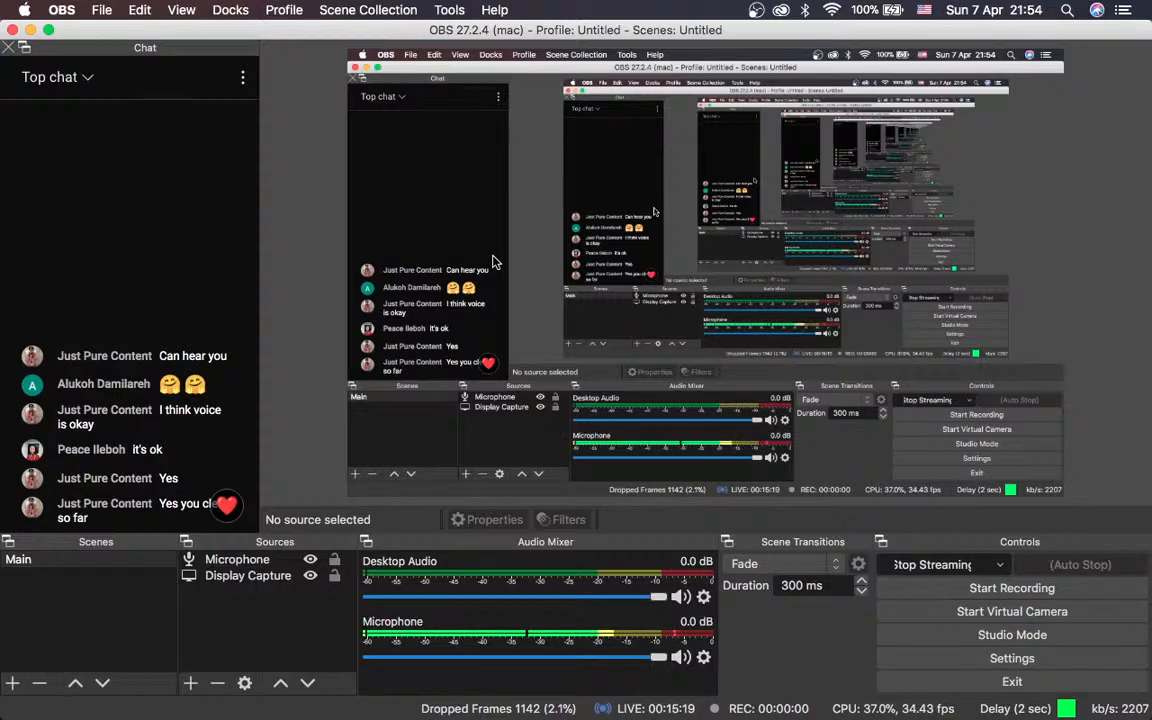
pyautogui.hotkey('ctrl', 'Right')
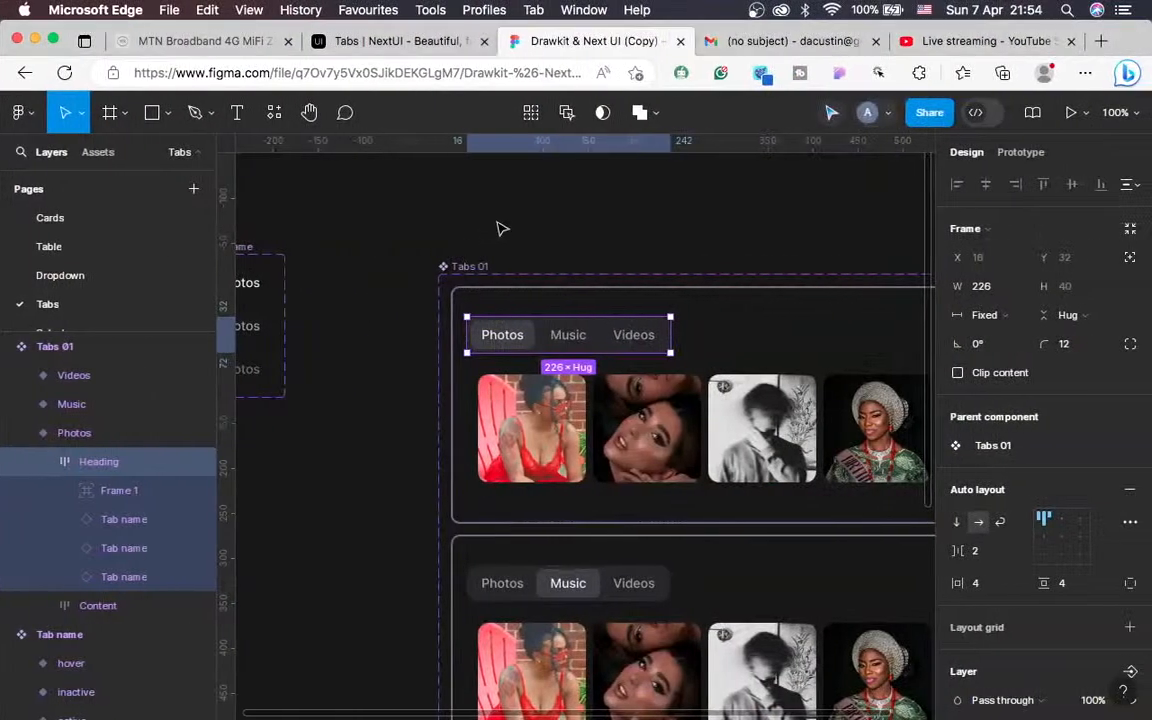
pyautogui.hotkey('ctrl', 'Left')
pyautogui.hotkey('ctrl', 'Right')
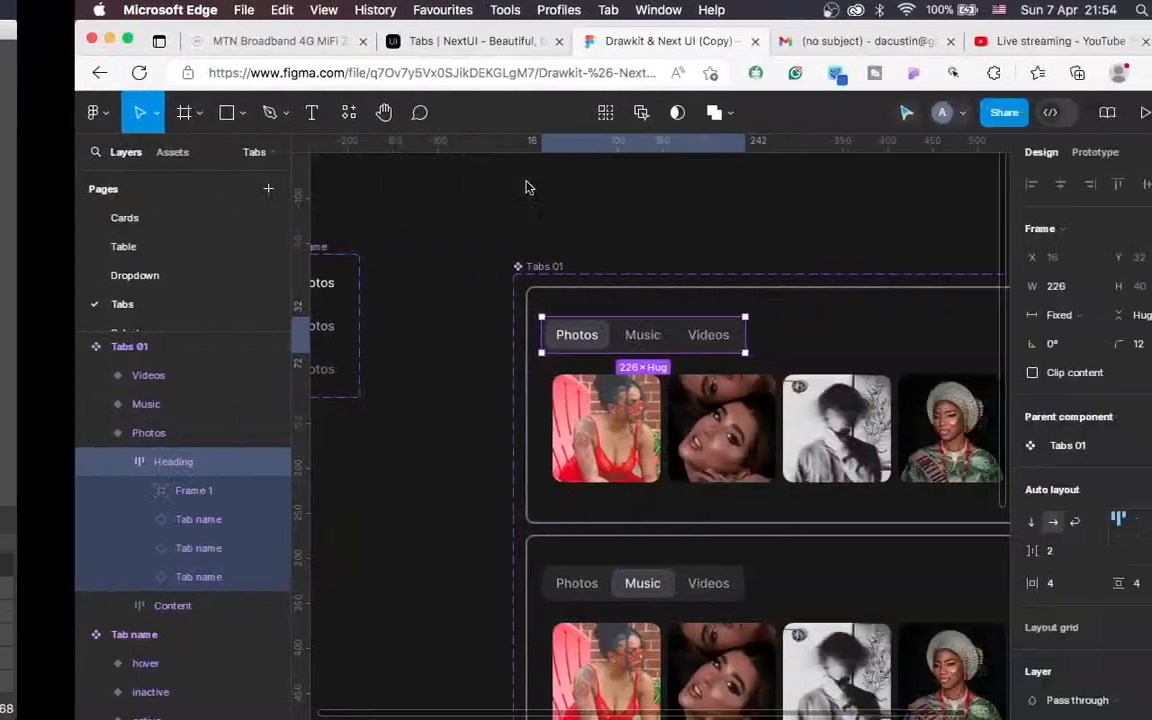
# Examine the Property 1 setting of the Photos, Music and Videos Tab name instances in the Heading, ending on Photos
pyautogui.hscroll(5, 657, 328)
pyautogui.scroll(-2, 657, 328)
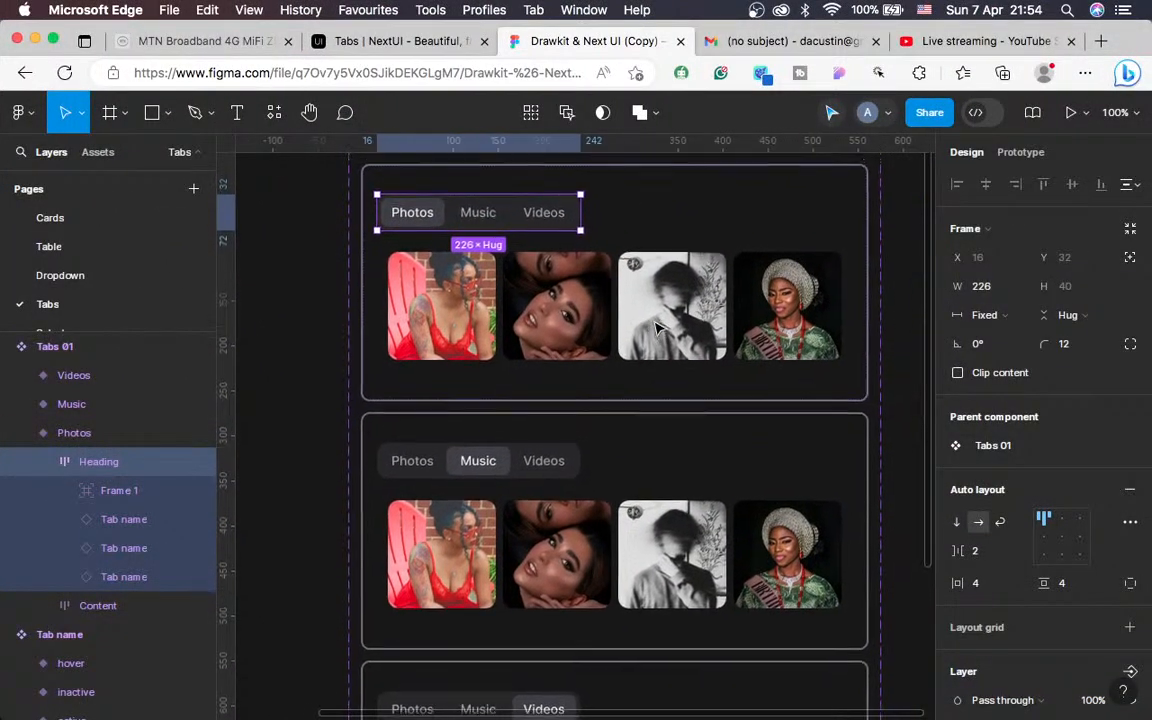
pyautogui.hscroll(-4, 466, 300)
pyautogui.scroll(2, 466, 300)
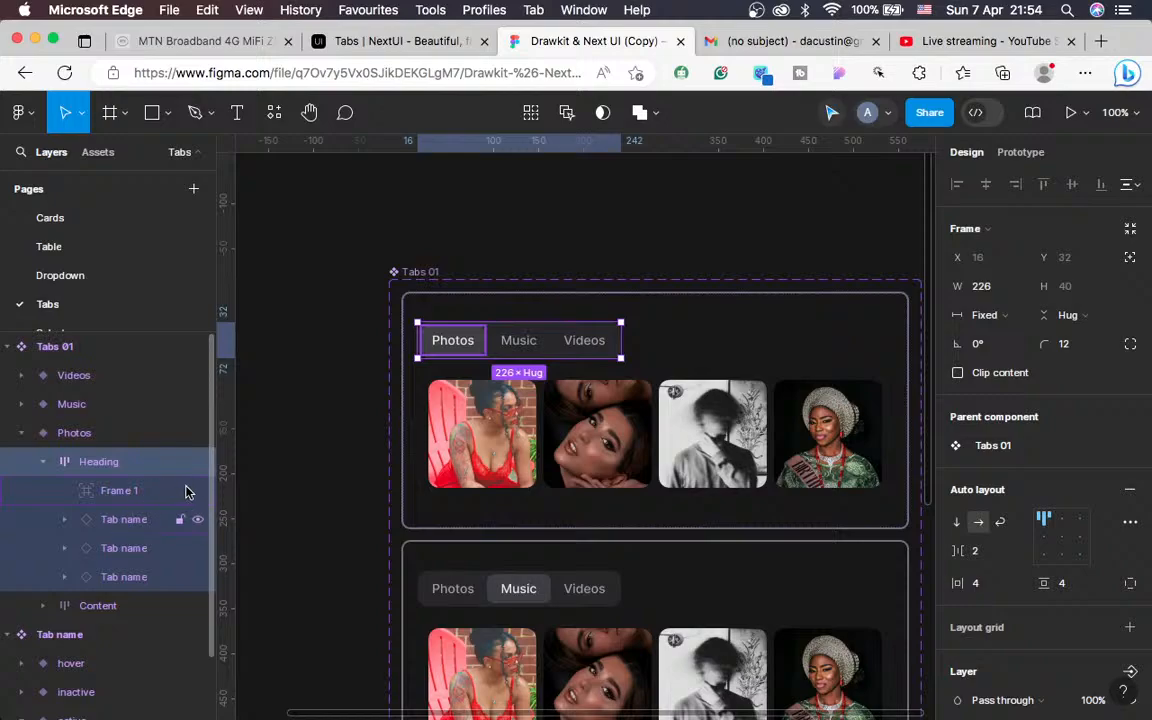
pyautogui.click(108, 521)
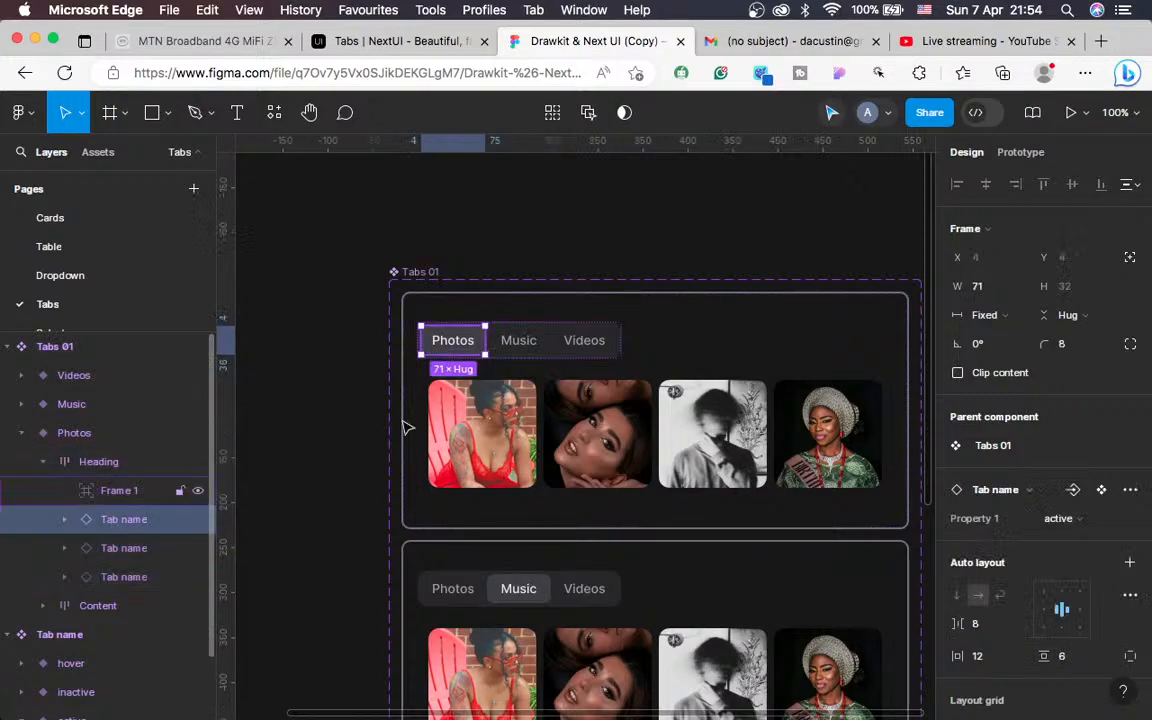
pyautogui.click(118, 548)
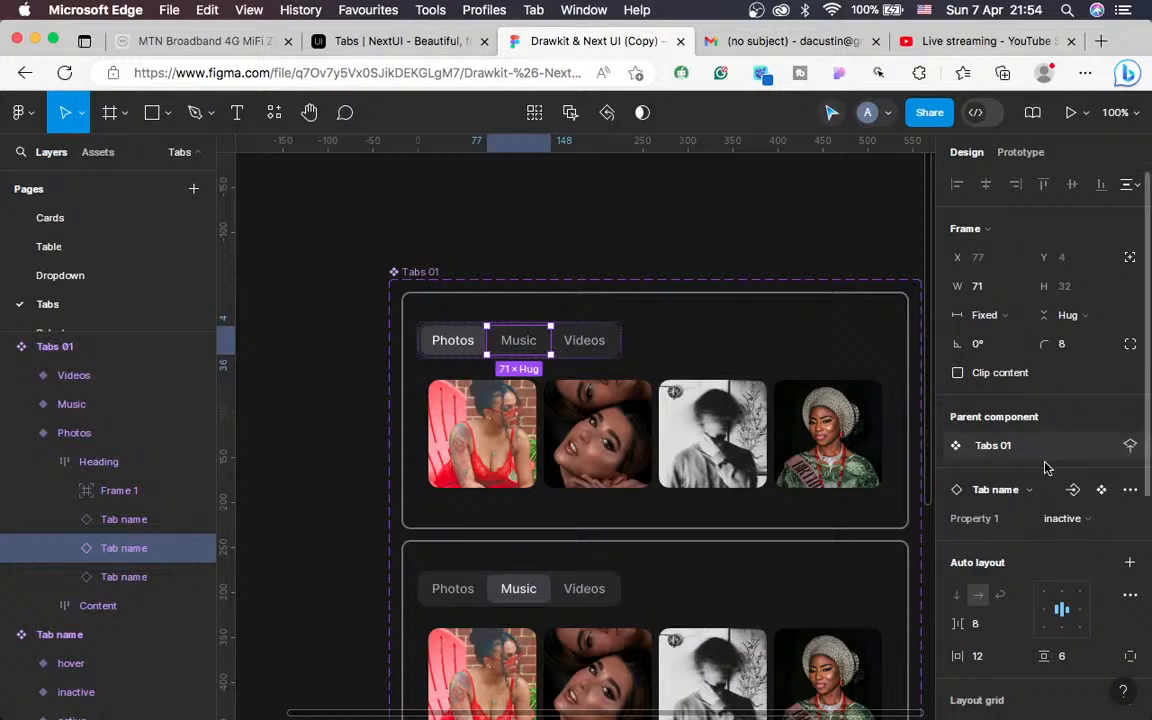
pyautogui.click(128, 577)
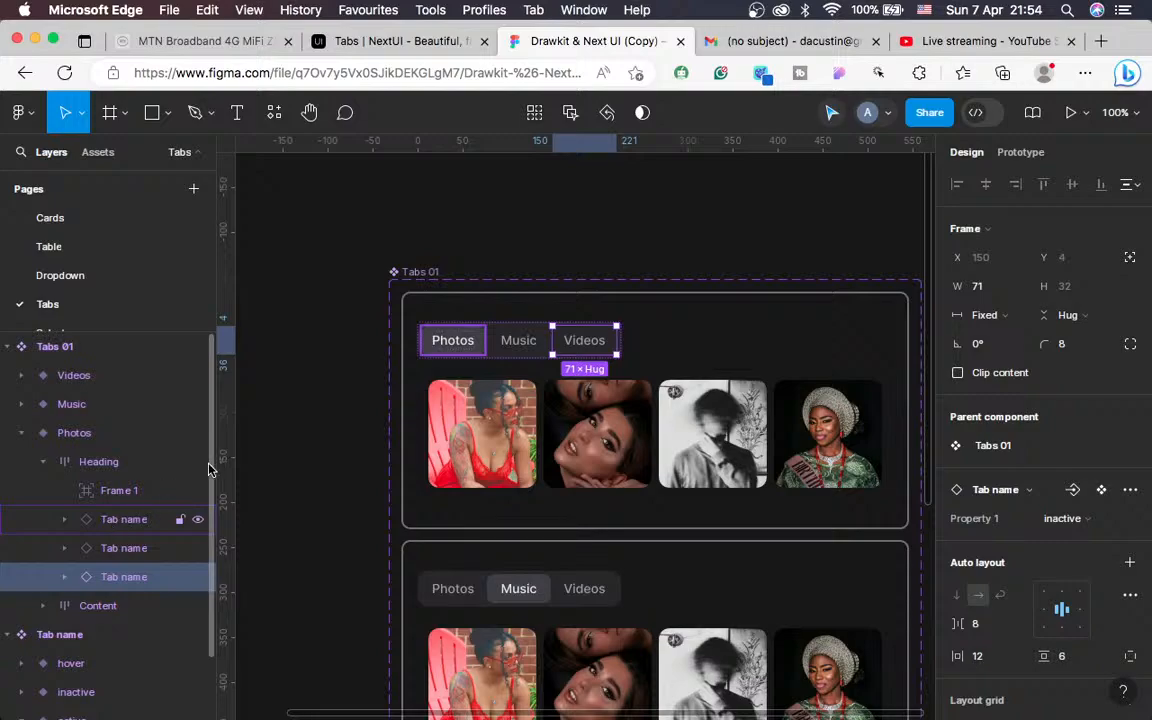
pyautogui.click(136, 516)
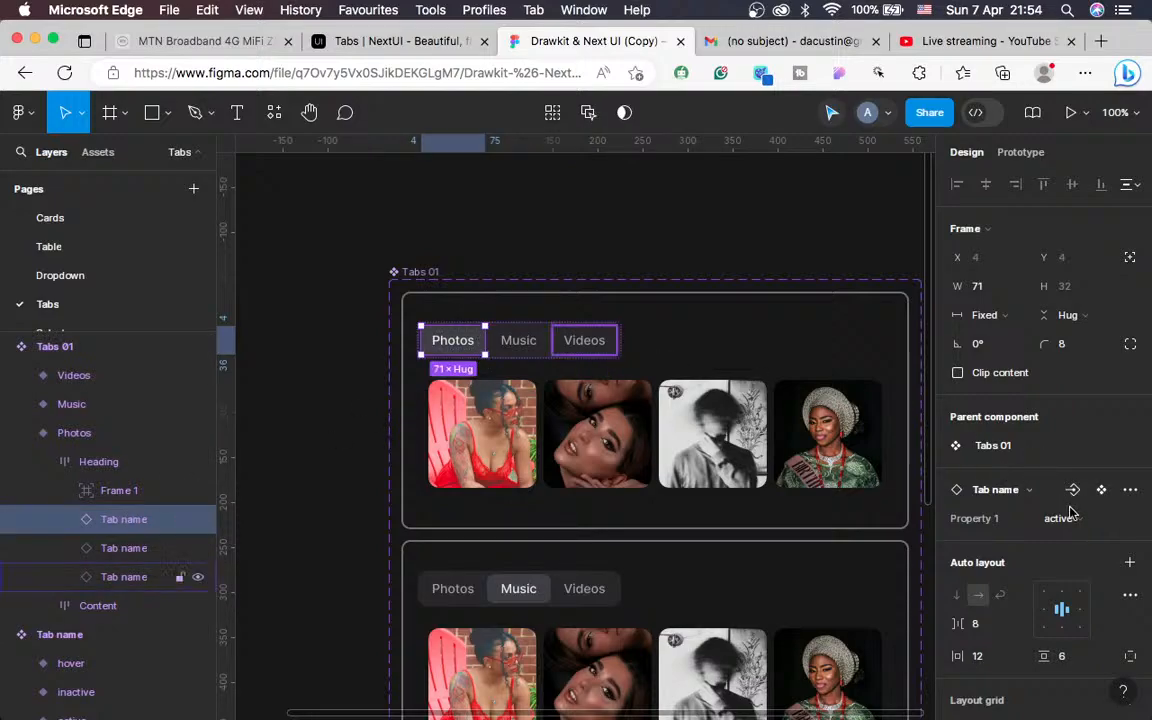
# Expand the Photos Tab name instance and examine its hidden active background layer and the instance's own fill settings
pyautogui.click(64, 519)
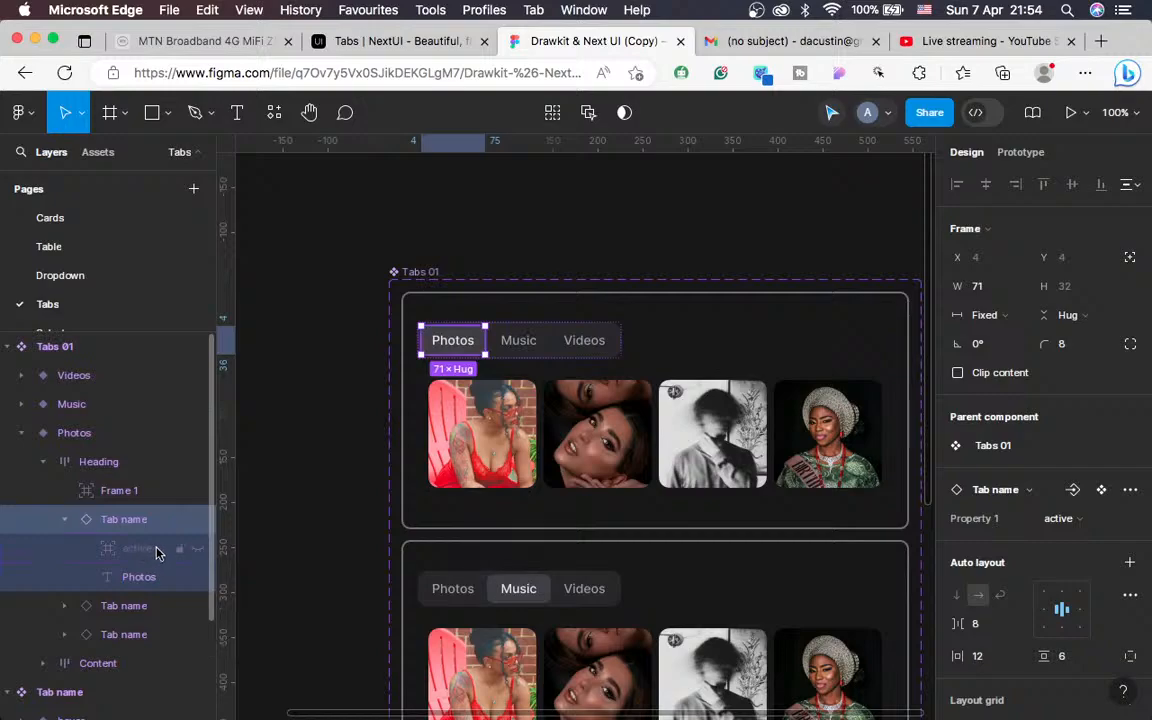
pyautogui.click(154, 548)
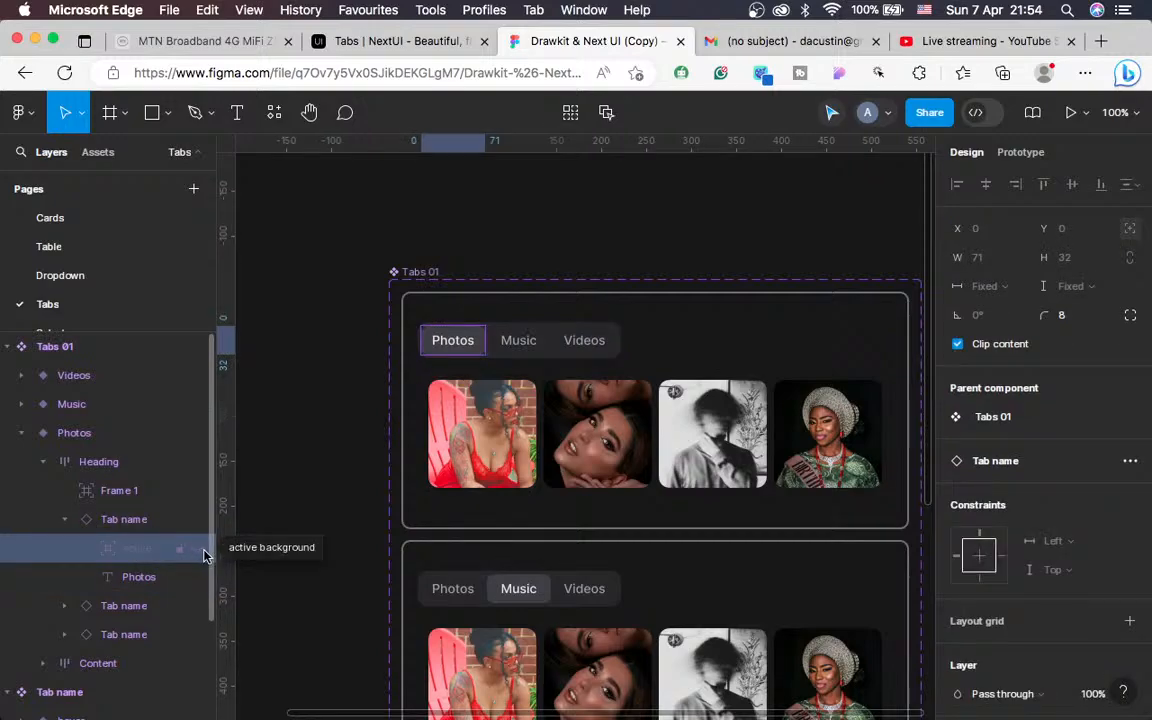
pyautogui.click(128, 520)
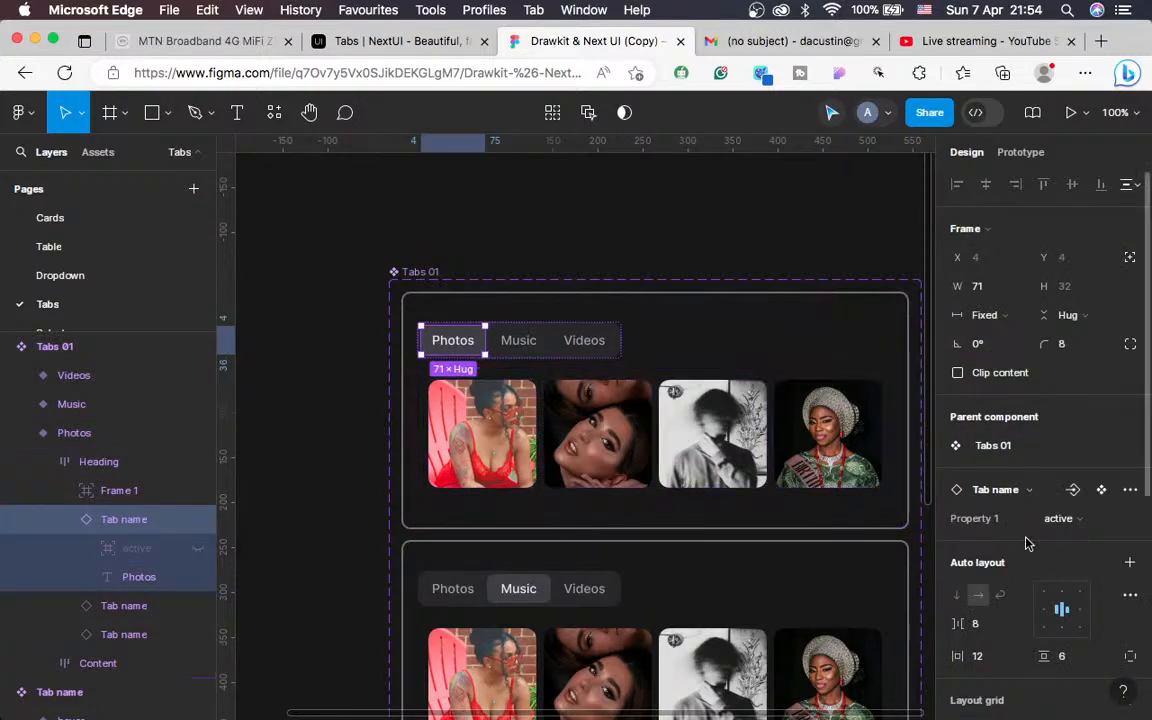
pyautogui.scroll(-4, 1023, 540)
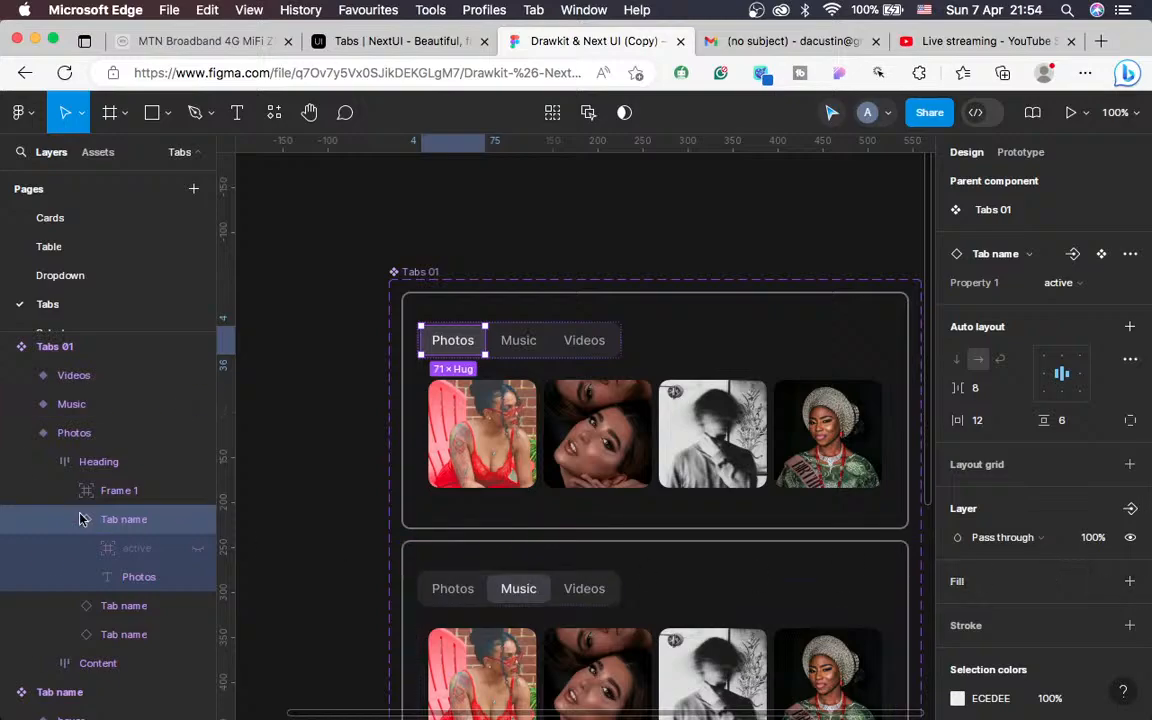
# Inspect Frame 1 behind the Photos tab in the Heading and select the Photos variant of Tabs 01
pyautogui.click(119, 492)
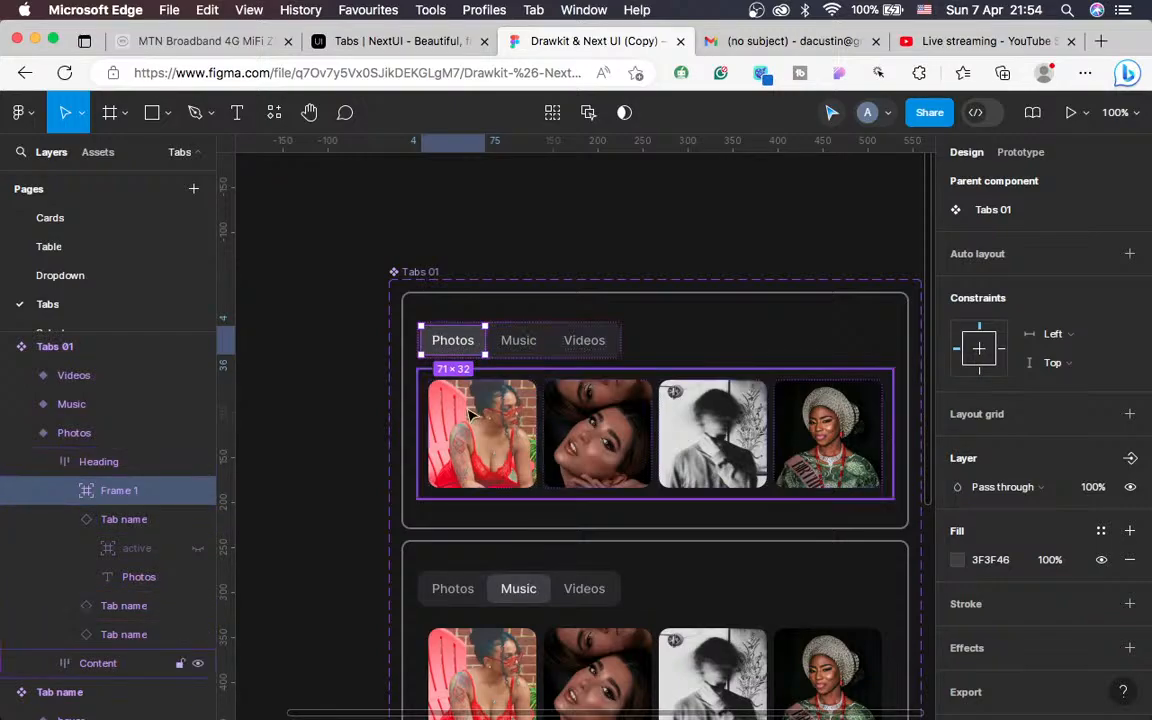
pyautogui.scroll(-3, 450, 501)
pyautogui.scroll(3, 636, 321)
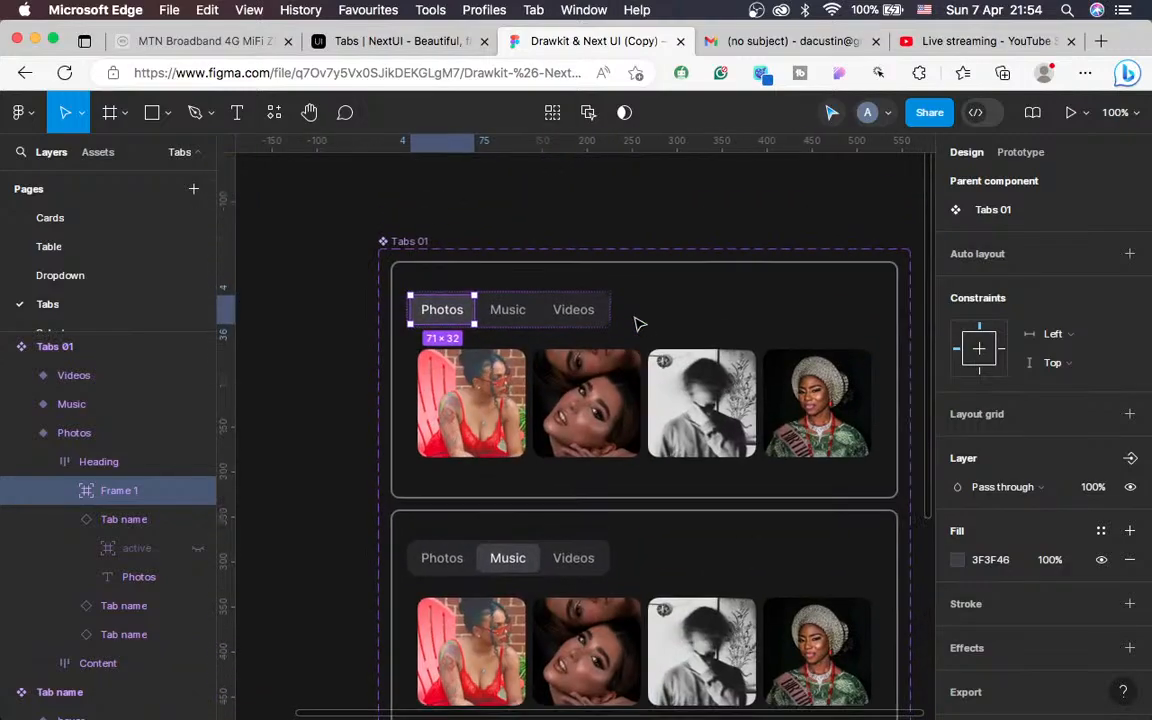
pyautogui.click(596, 287)
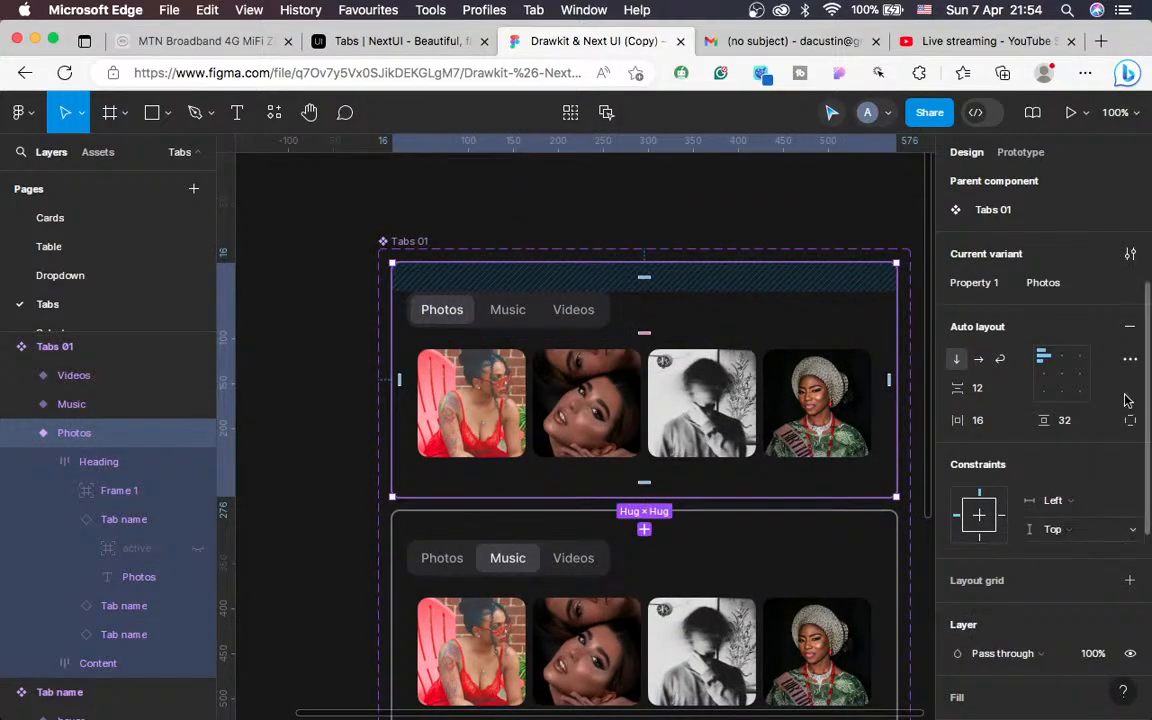
# Select the Music variant of Tabs 01 and inspect the Property 1 setting of its Music Tab name instance
pyautogui.scroll(3, 1065, 492)
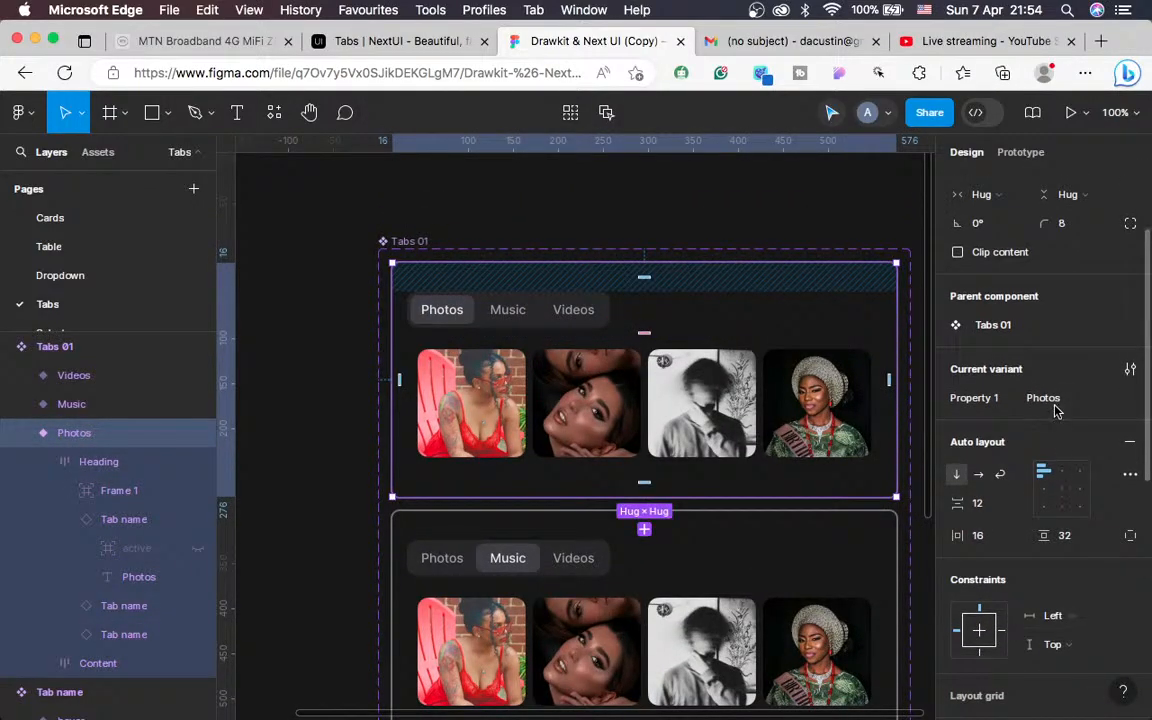
pyautogui.scroll(-5, 740, 514)
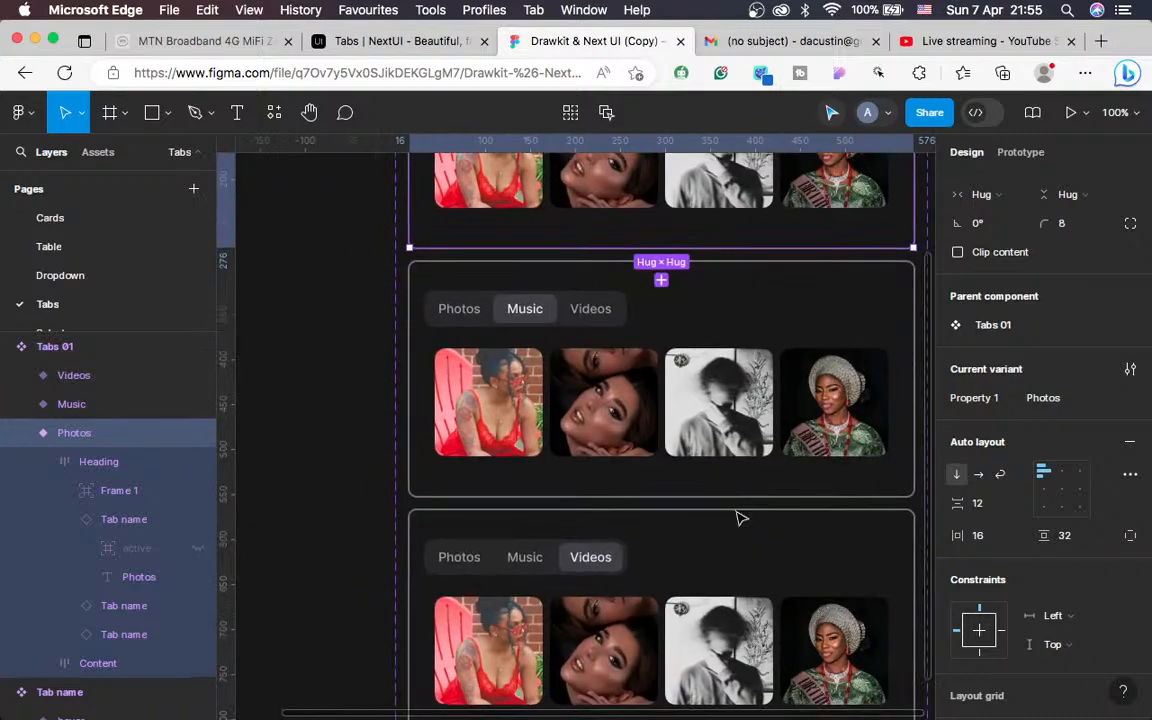
pyautogui.scroll(2, 740, 514)
pyautogui.click(787, 405)
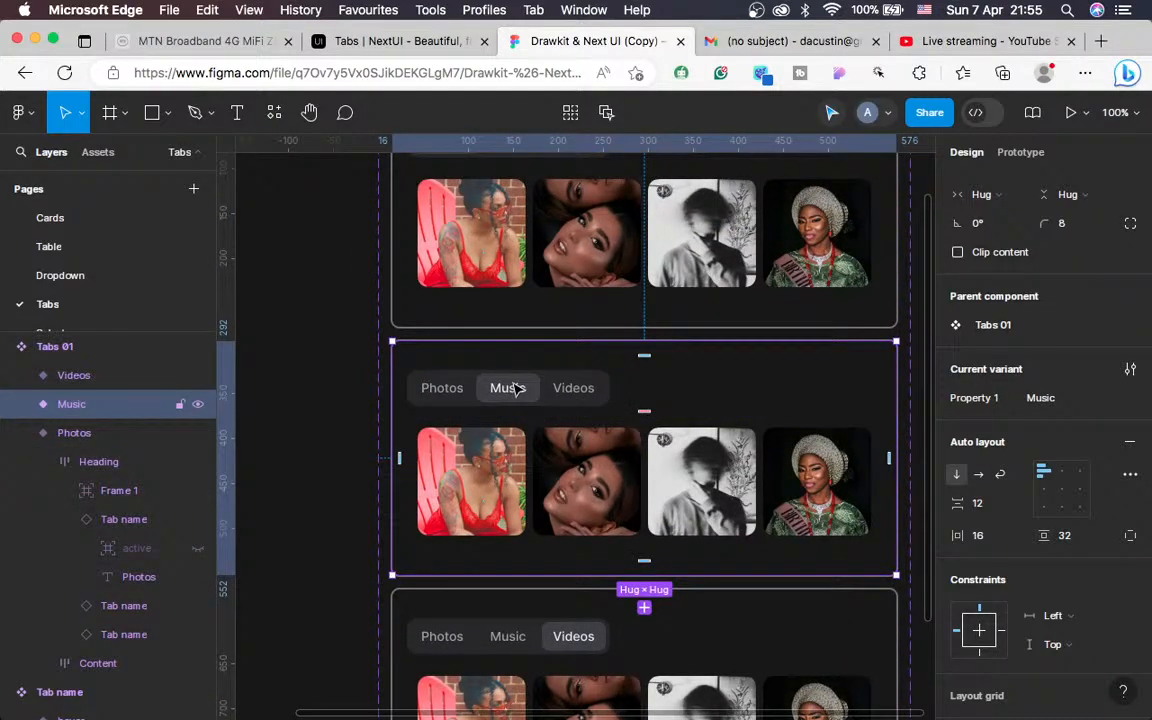
pyautogui.doubleClick(514, 387)
pyautogui.doubleClick(510, 387)
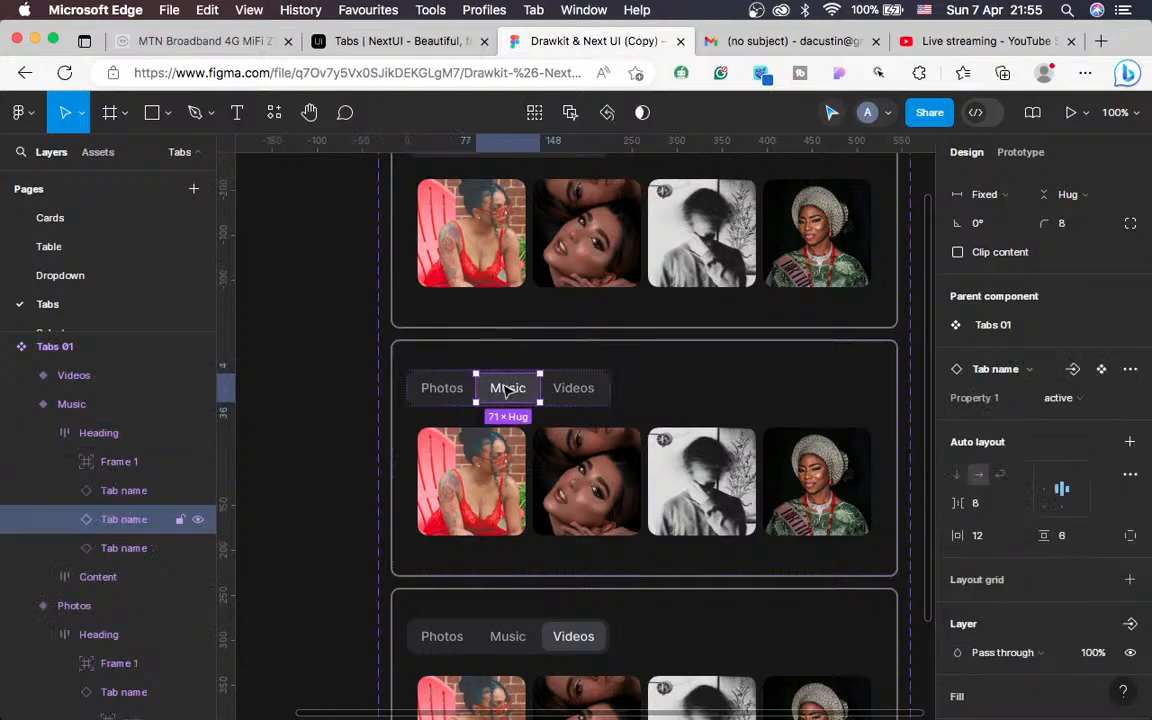
pyautogui.click(63, 520)
pyautogui.click(63, 520)
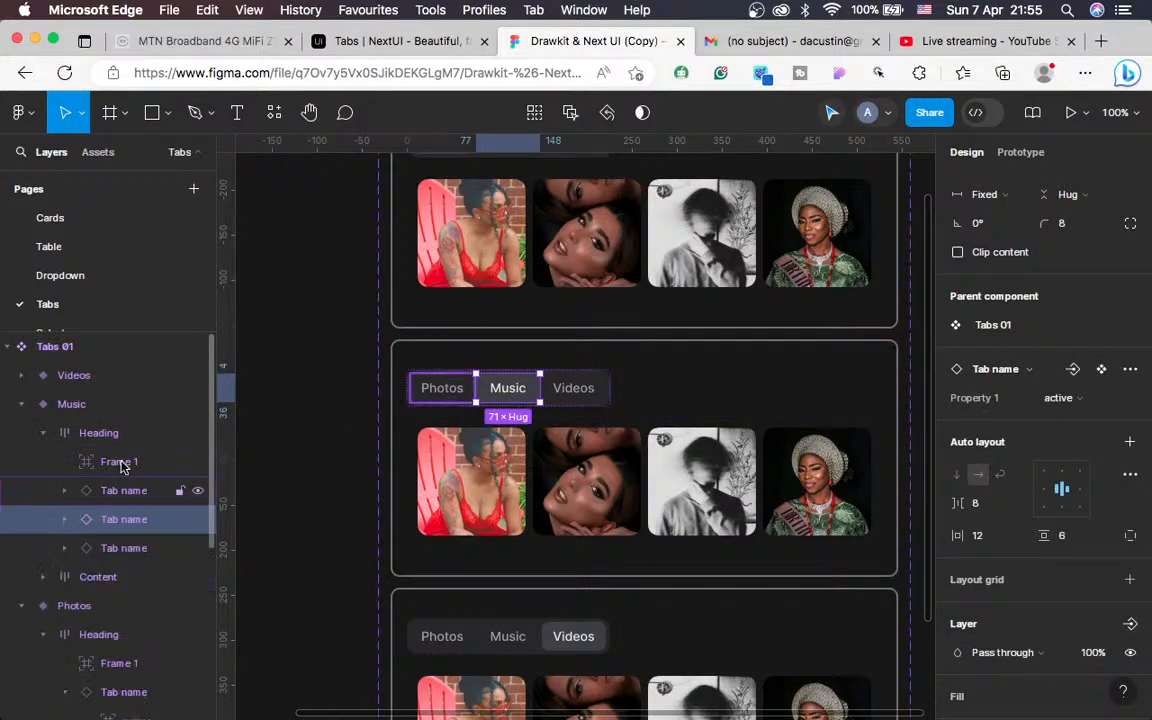
# Nudge Frame 1 in the Music variant's Heading about 22 px left to demonstrate that it is a separate background
pyautogui.click(120, 462)
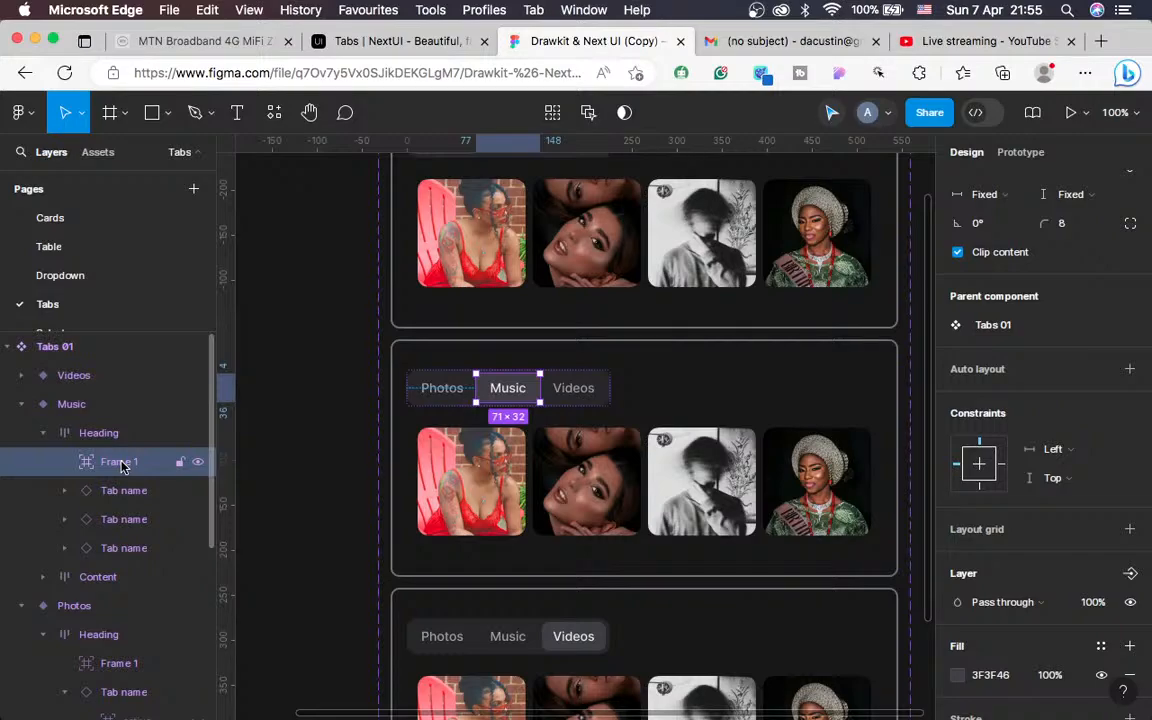
pyautogui.press('Left')
pyautogui.press('Left')
pyautogui.press('Left')
pyautogui.press('Left')
pyautogui.press('Left')
pyautogui.press('Left')
pyautogui.press('Left')
pyautogui.press('Left')
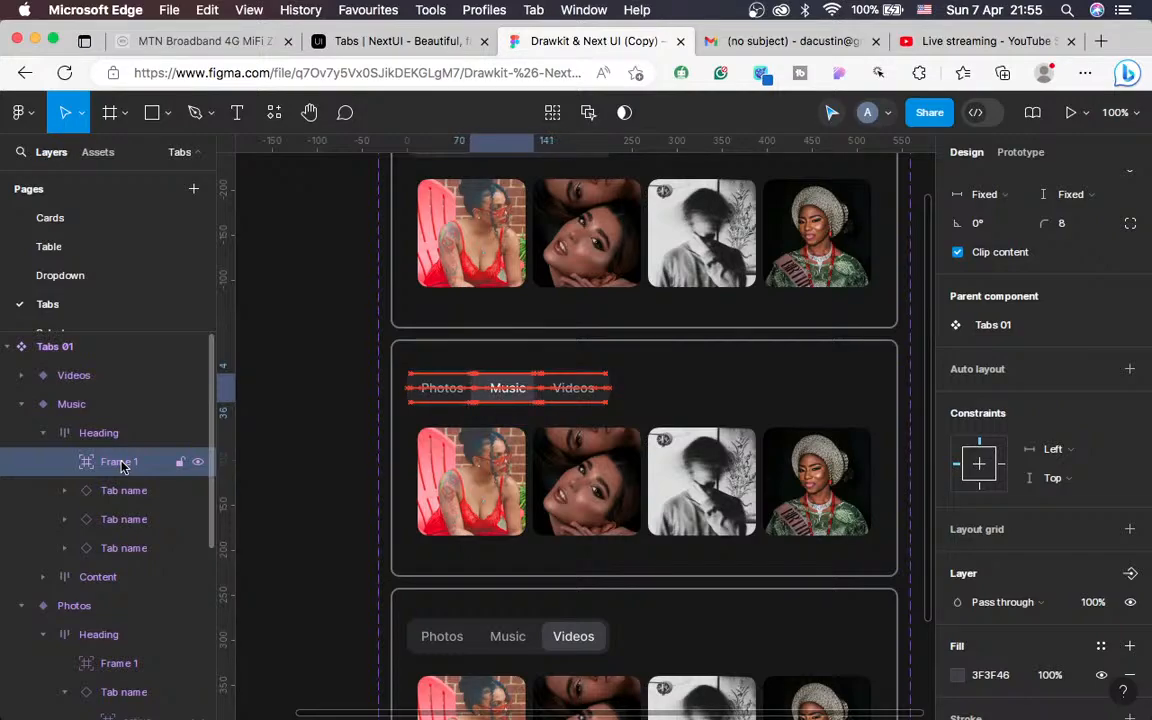
pyautogui.press('Left')
pyautogui.press('Left')
pyautogui.press('Left')
pyautogui.press('Left')
pyautogui.press('Left')
pyautogui.press('Left')
pyautogui.press('Left')
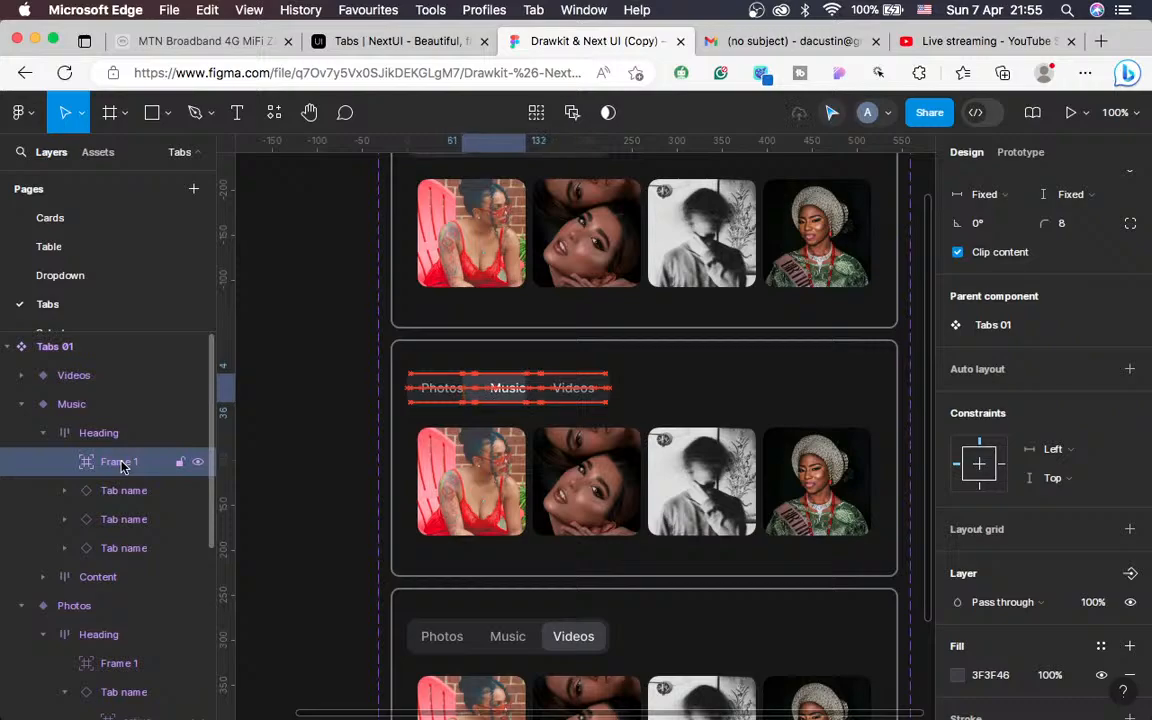
pyautogui.press('Left')
pyautogui.press('Left')
pyautogui.press('Left')
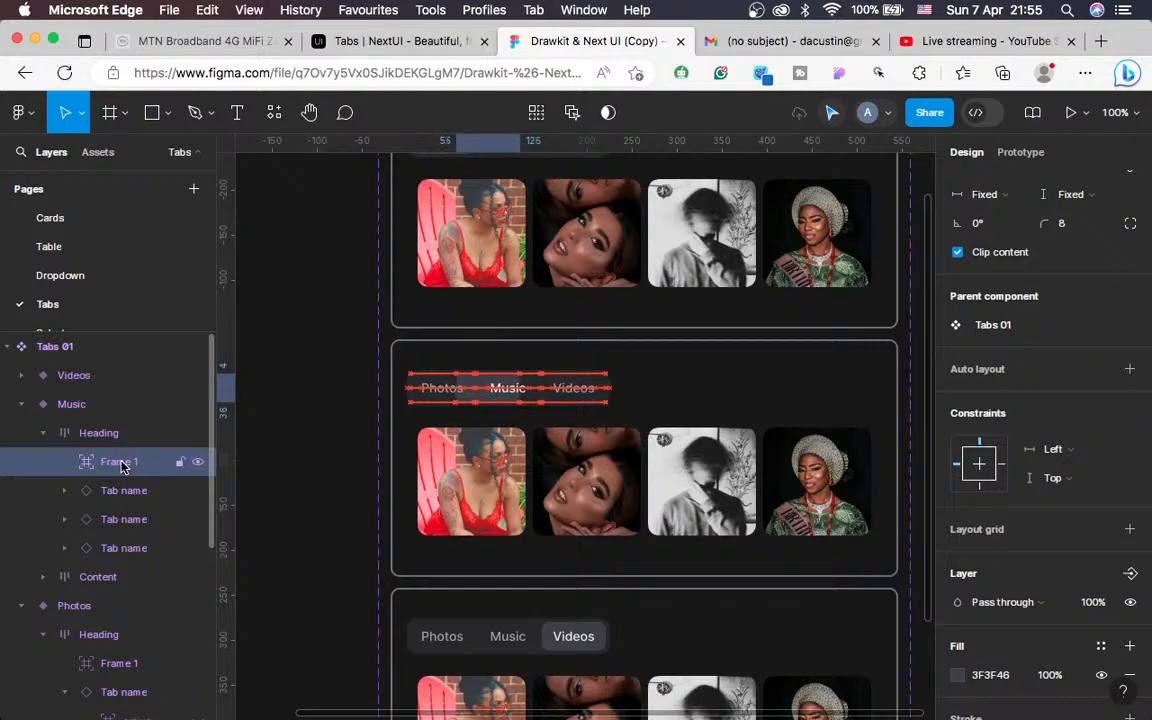
# Nudge Frame 1 right again until it sits exactly behind the Music tab
pyautogui.press('Right')
pyautogui.press('Right')
pyautogui.press('Right')
pyautogui.press('Right')
pyautogui.press('Right')
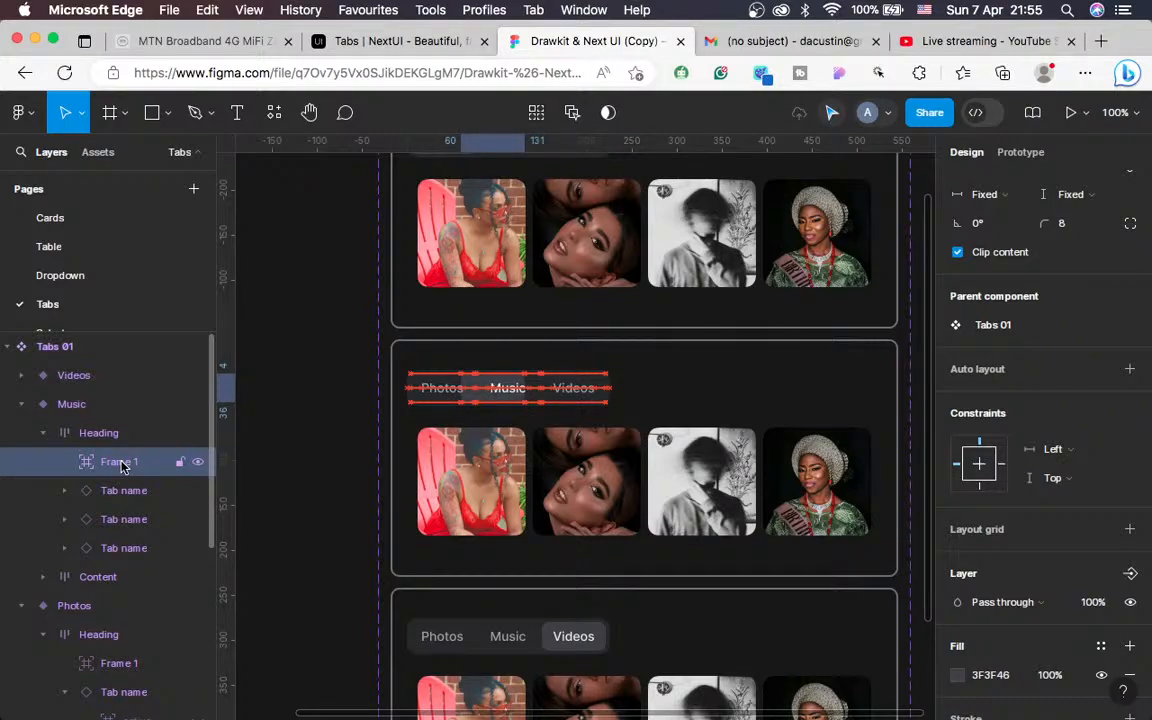
pyautogui.press('Right')
pyautogui.press('Right')
pyautogui.press('Right')
pyautogui.press('Right')
pyautogui.press('Right')
pyautogui.press('Right')
pyautogui.press('Right')
pyautogui.press('Right')
pyautogui.press('Right')
pyautogui.press('Right')
pyautogui.press('Right')
pyautogui.press('Right')
pyautogui.press('Right')
pyautogui.press('Right')
pyautogui.press('Right')
pyautogui.press('Right')
pyautogui.press('Right')
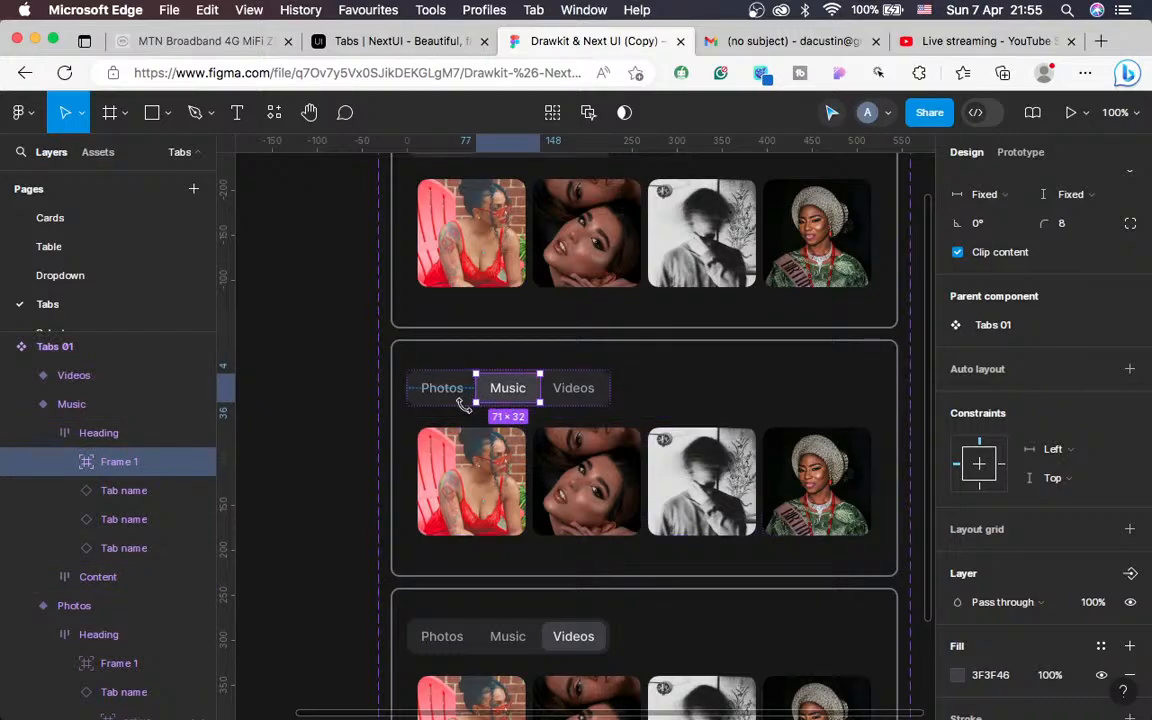
# Shift Frame 1 a few pixels left and right once more, finishing aligned behind the Music tab
pyautogui.press('Left')
pyautogui.press('Left')
pyautogui.press('Left')
pyautogui.press('Left')
pyautogui.press('Left')
pyautogui.press('Left')
pyautogui.press('Right')
pyautogui.press('Right')
pyautogui.press('Right')
pyautogui.press('Right')
pyautogui.press('Right')
pyautogui.press('Right')
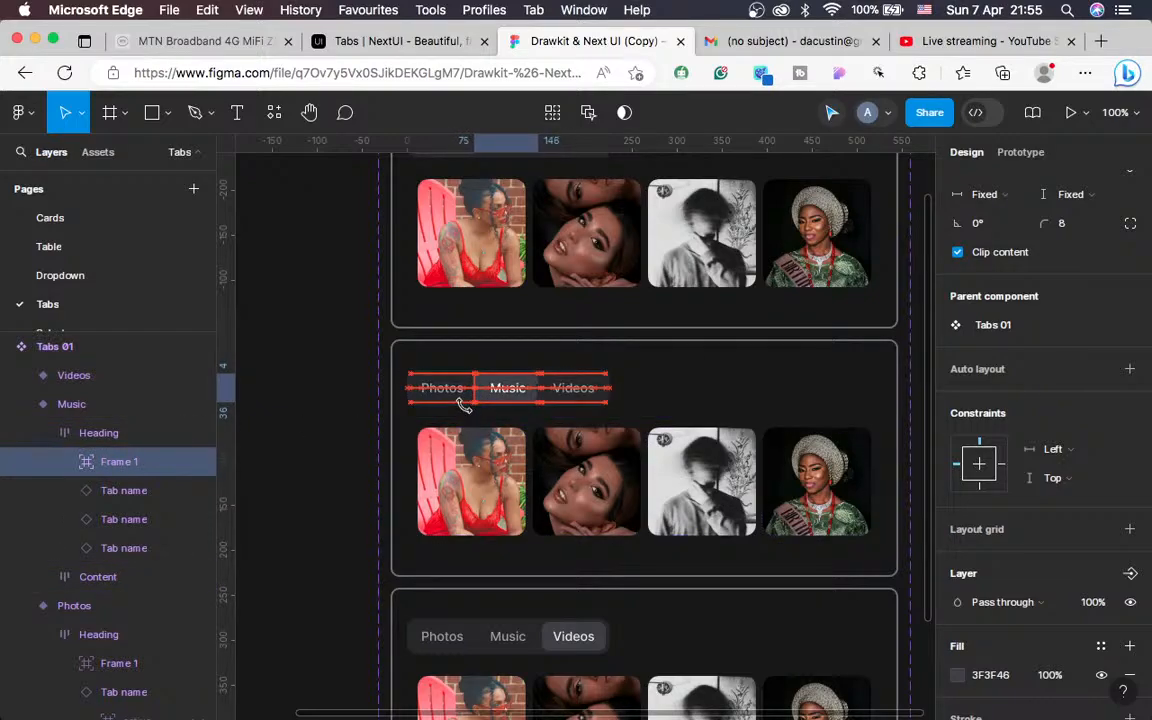
pyautogui.press('Left')
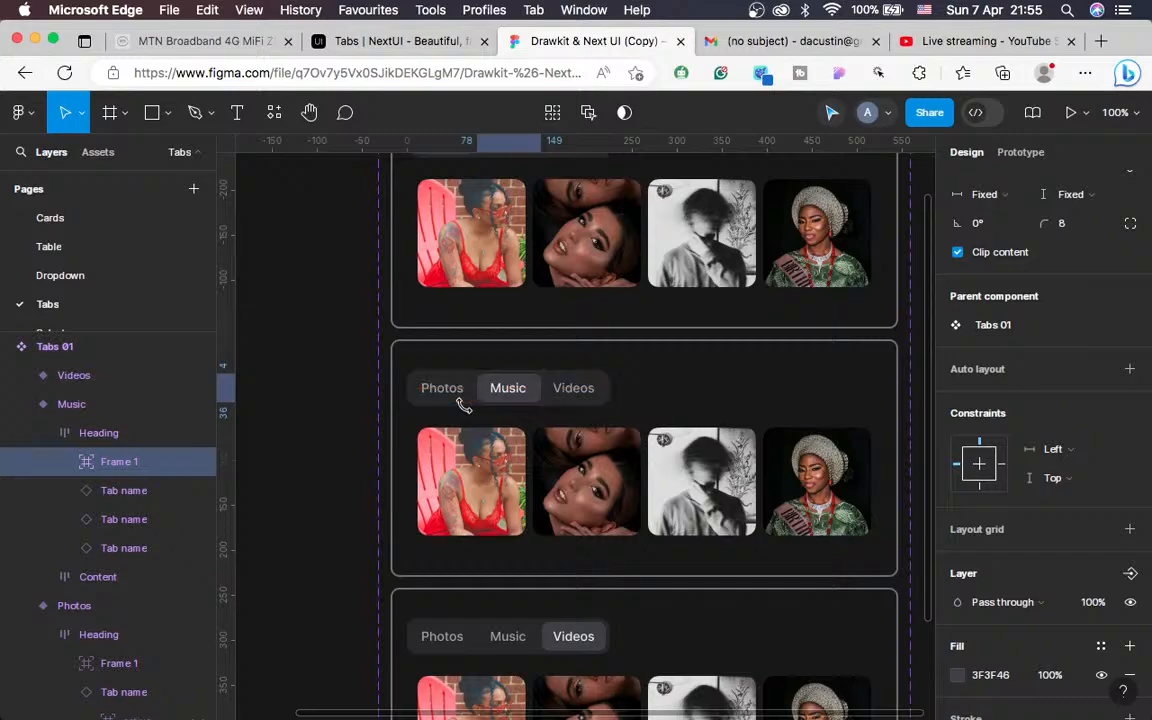
pyautogui.press('Right')
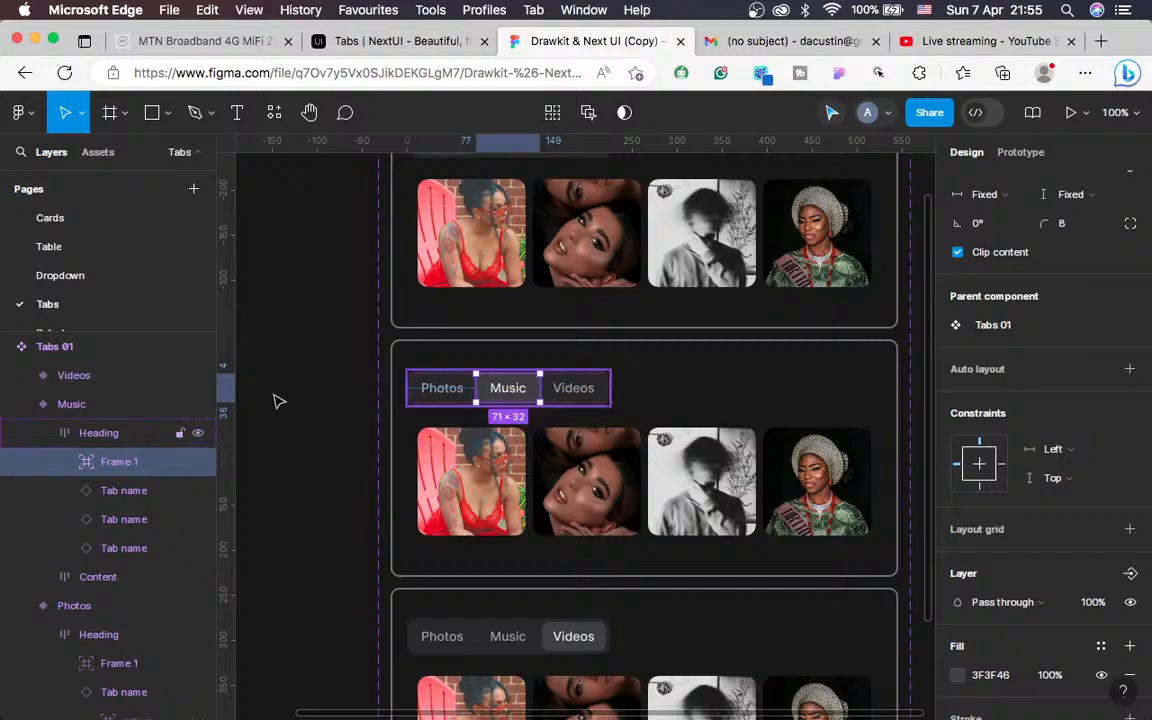
# Compare the Music variant's Heading and its Frame 1 with the active variant of the Tab name component
pyautogui.click(92, 433)
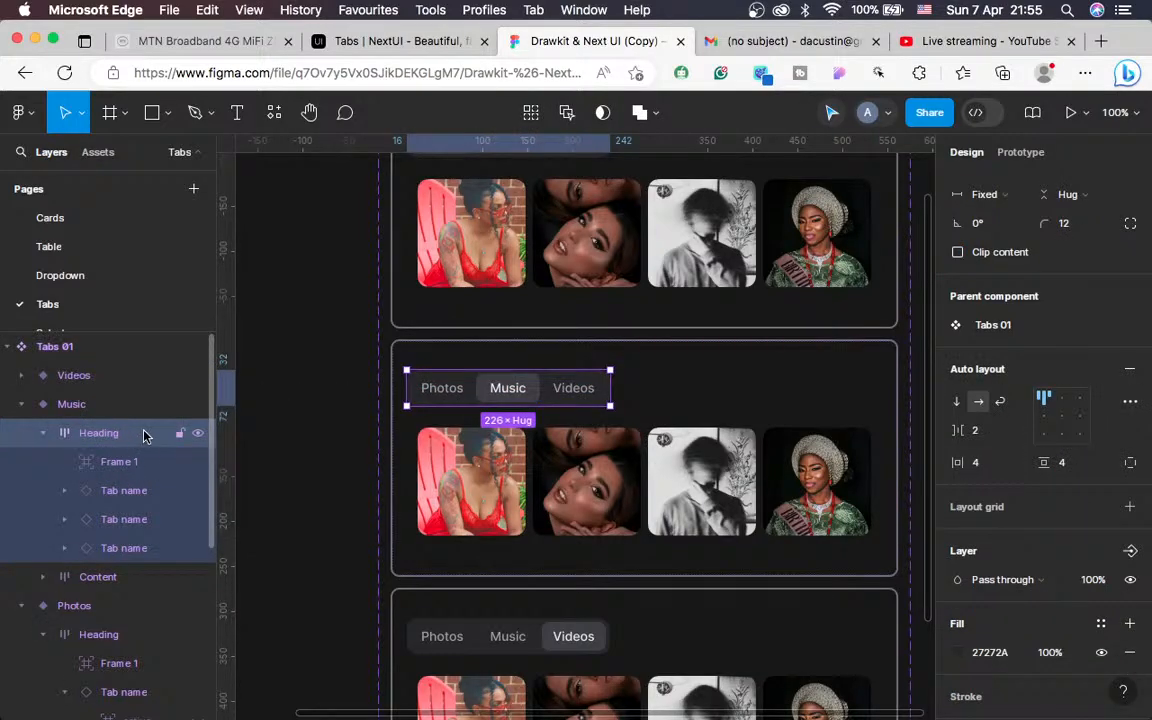
pyautogui.click(120, 461)
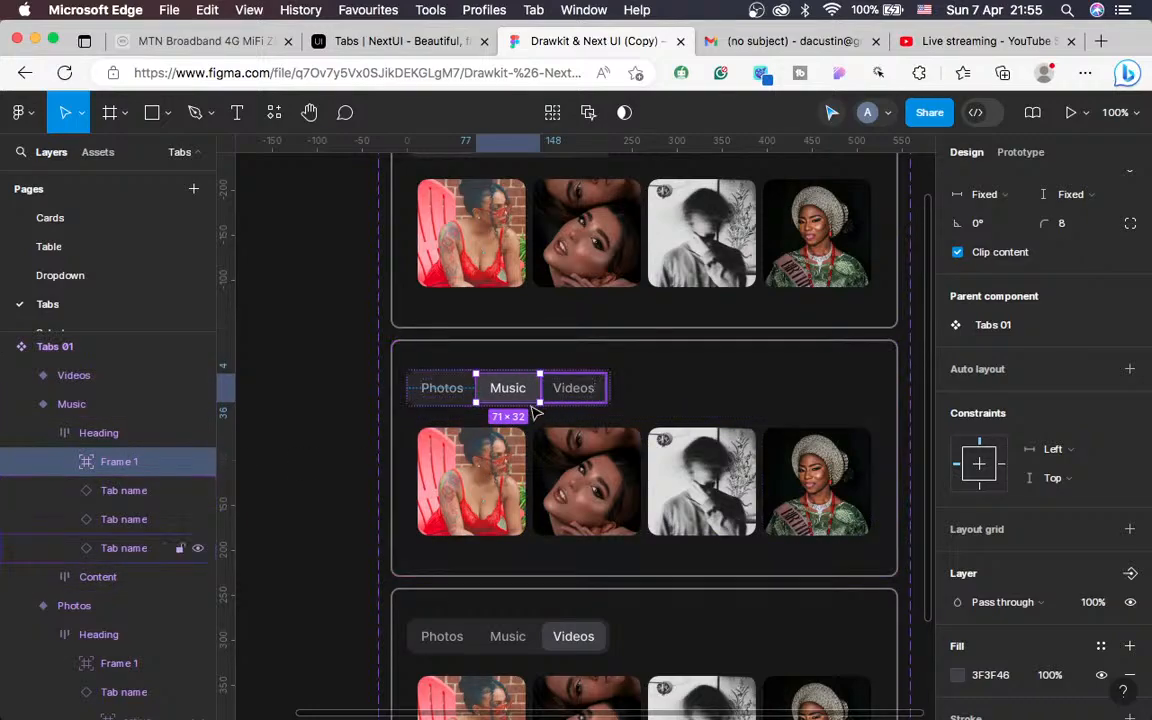
pyautogui.scroll(5, 435, 390)
pyautogui.hscroll(-4, 435, 390)
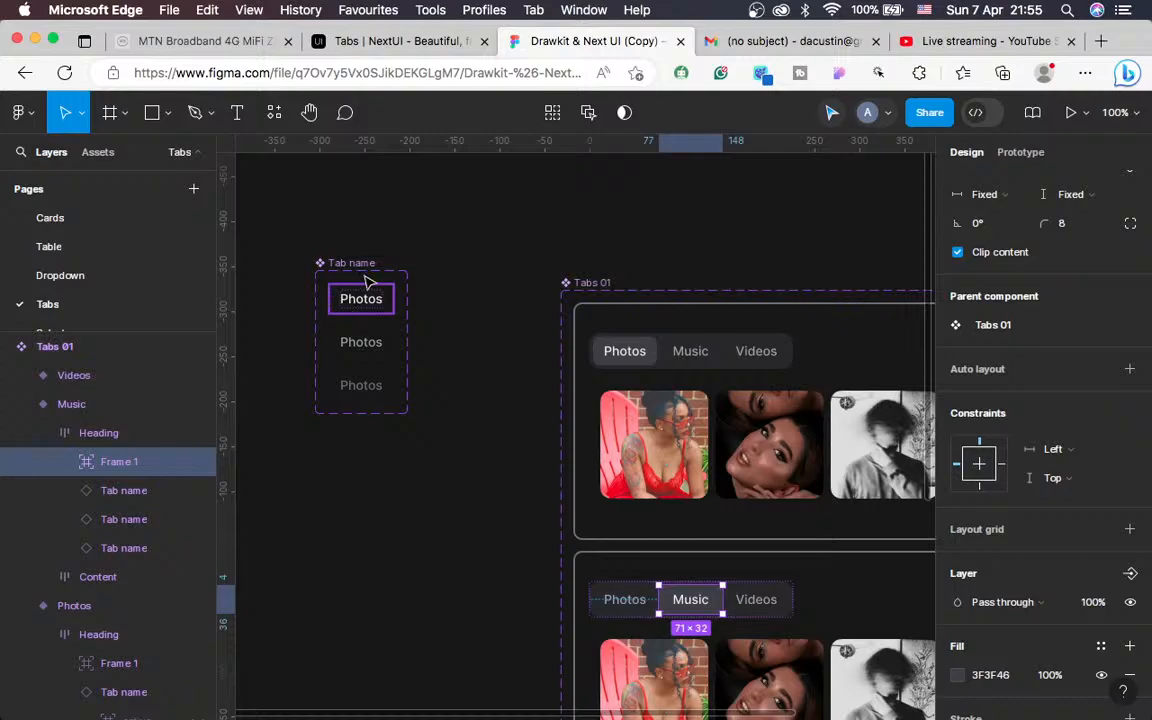
pyautogui.click(366, 281)
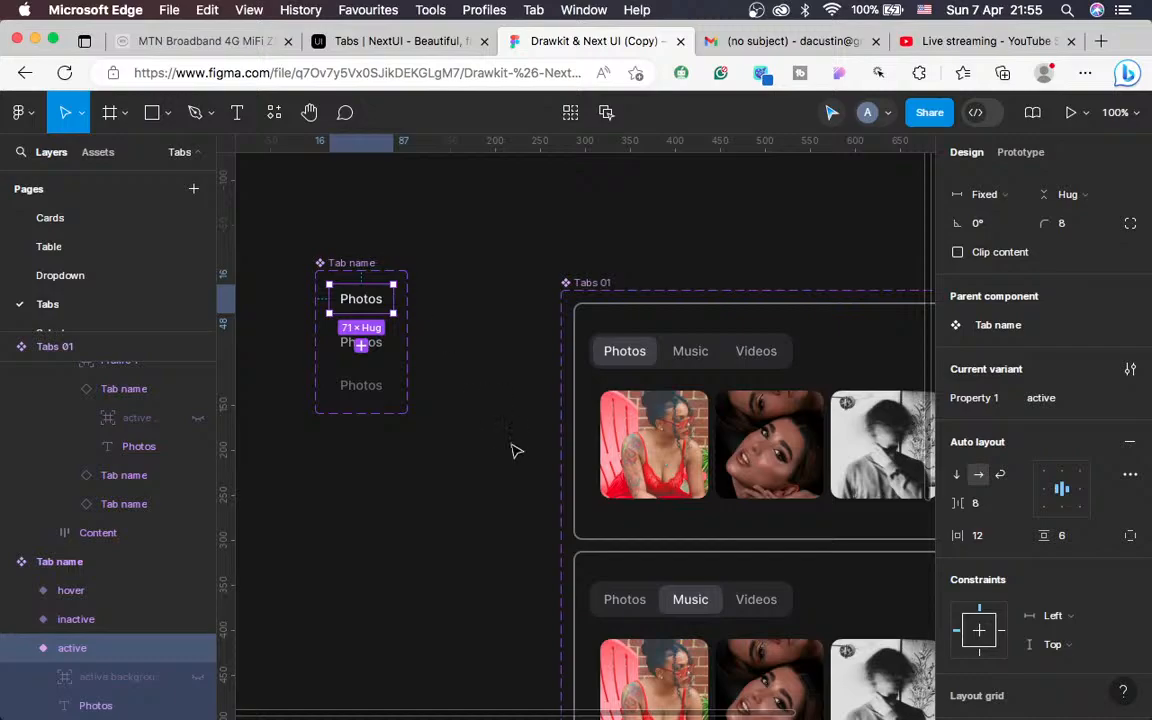
pyautogui.scroll(-4, 512, 451)
pyautogui.hscroll(2, 512, 451)
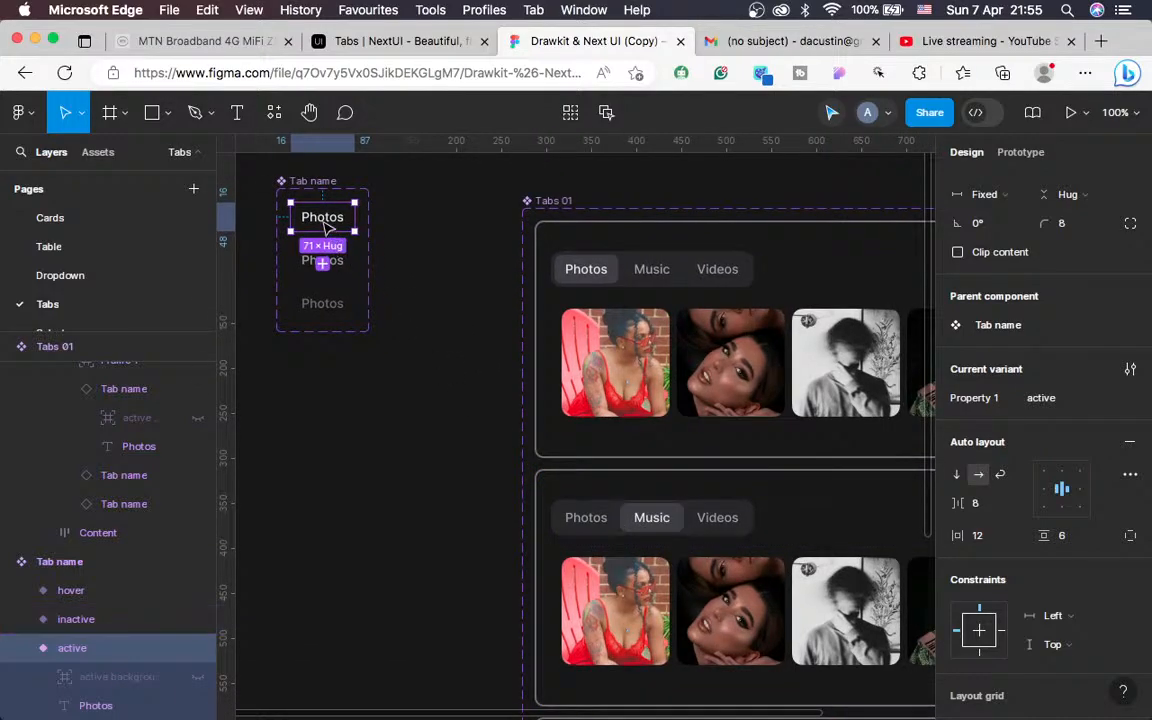
# Inspect the Property 1 settings of the Photos and Music Tab name instances in the Music variant's Heading
pyautogui.doubleClick(590, 527)
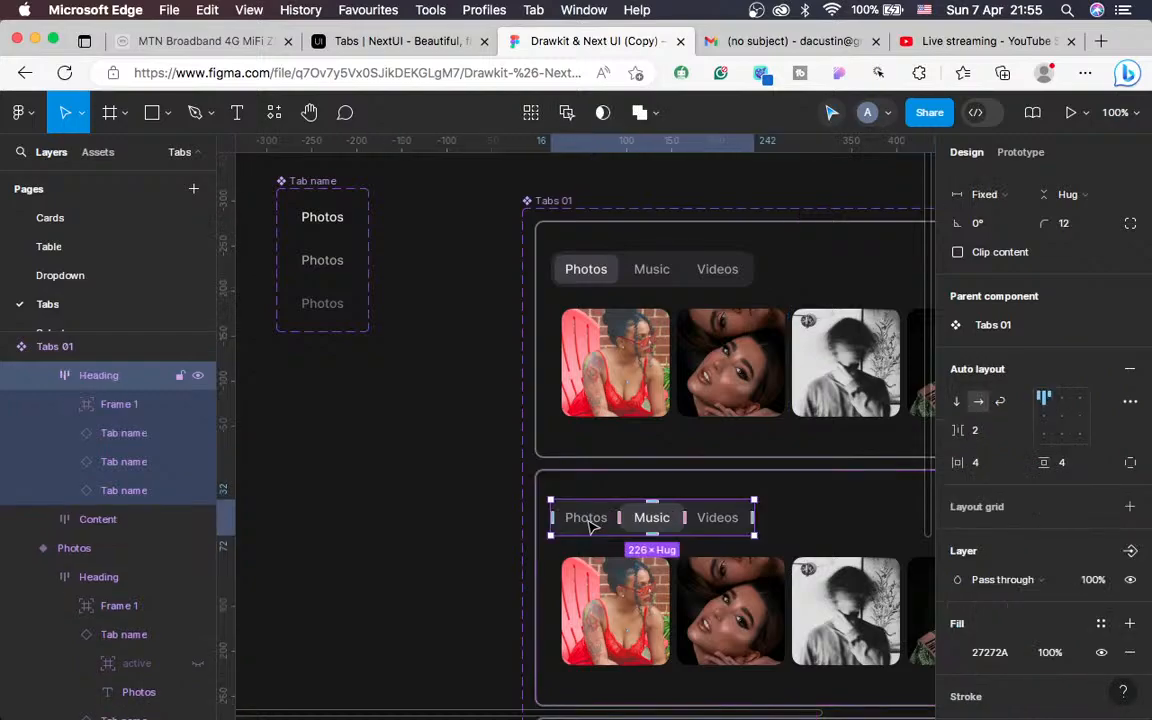
pyautogui.click(590, 527)
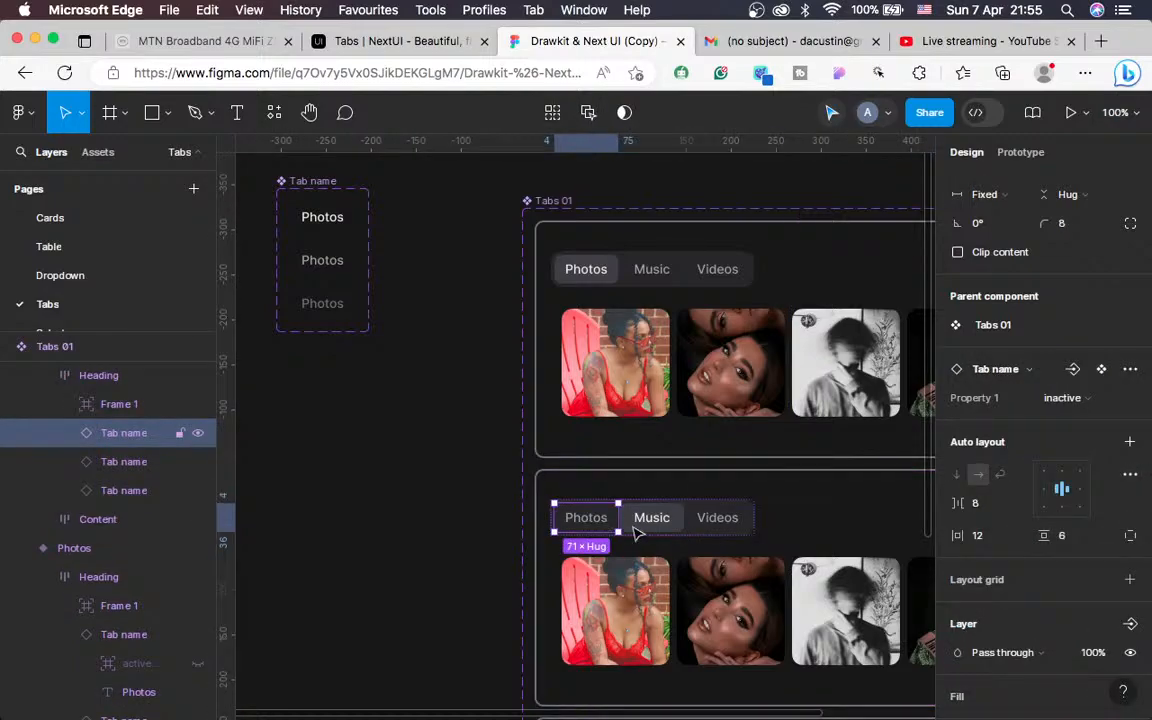
pyautogui.click(672, 519)
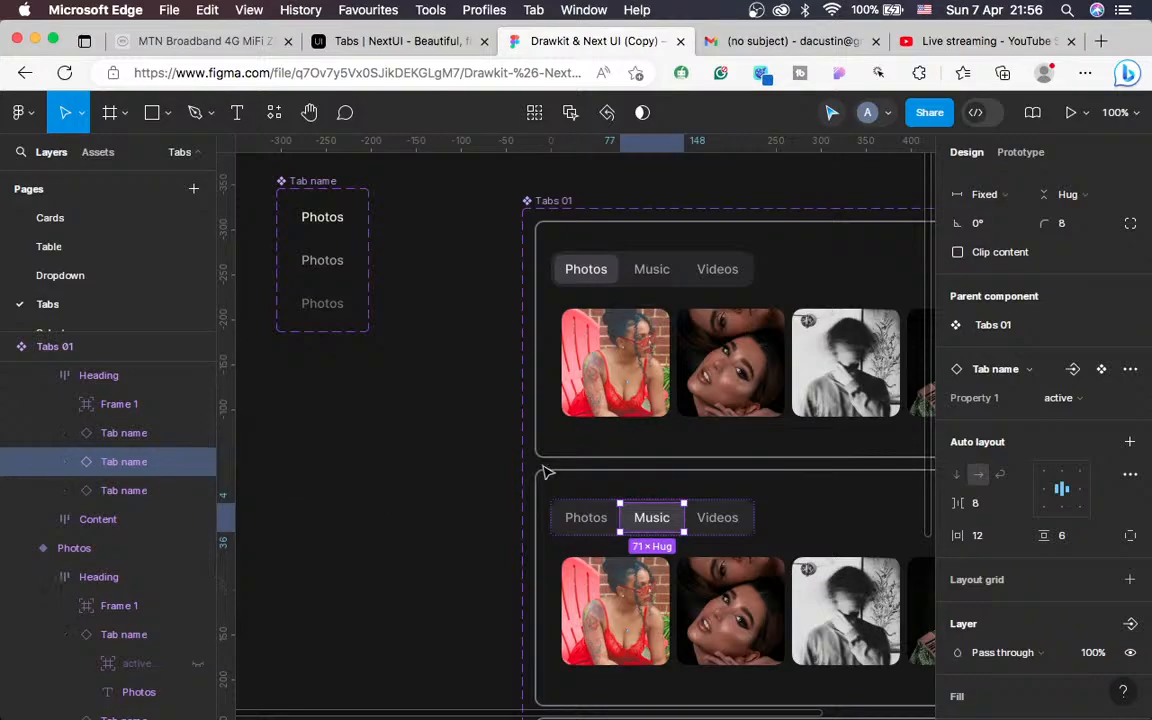
# Compare the tab highlights and image rows across the Photos, Music and Videos variants of Tabs 01
pyautogui.scroll(-4, 707, 404)
pyautogui.scroll(5, 707, 404)
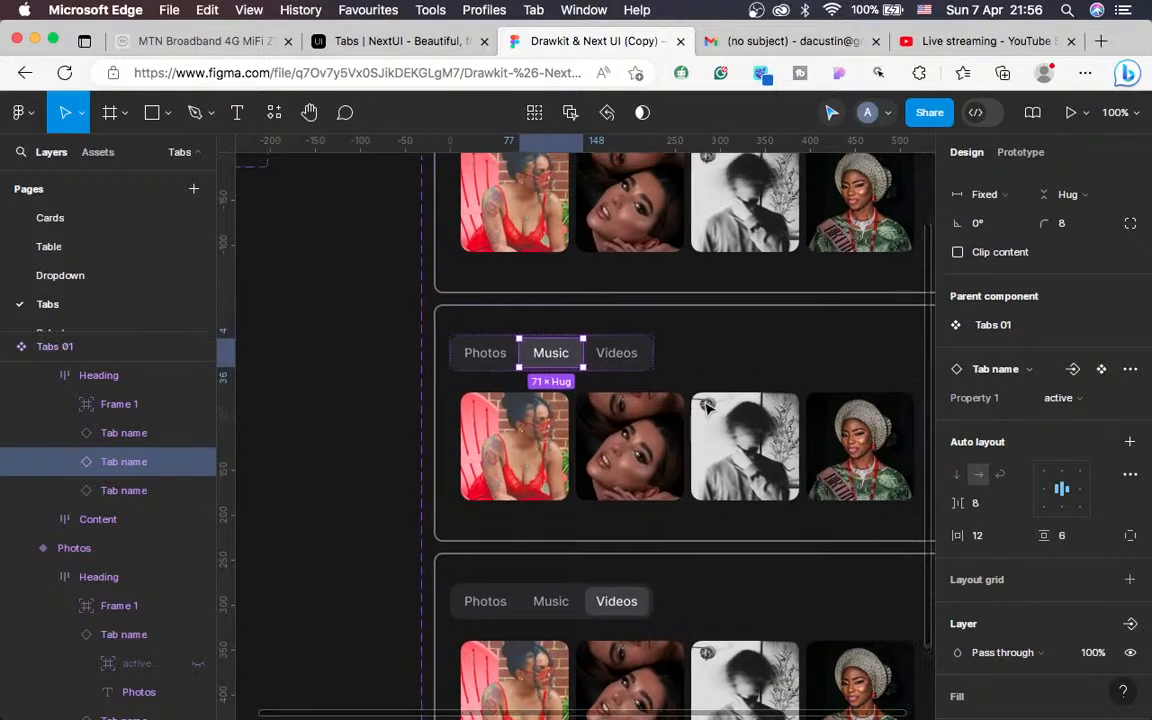
pyautogui.scroll(-5, 707, 410)
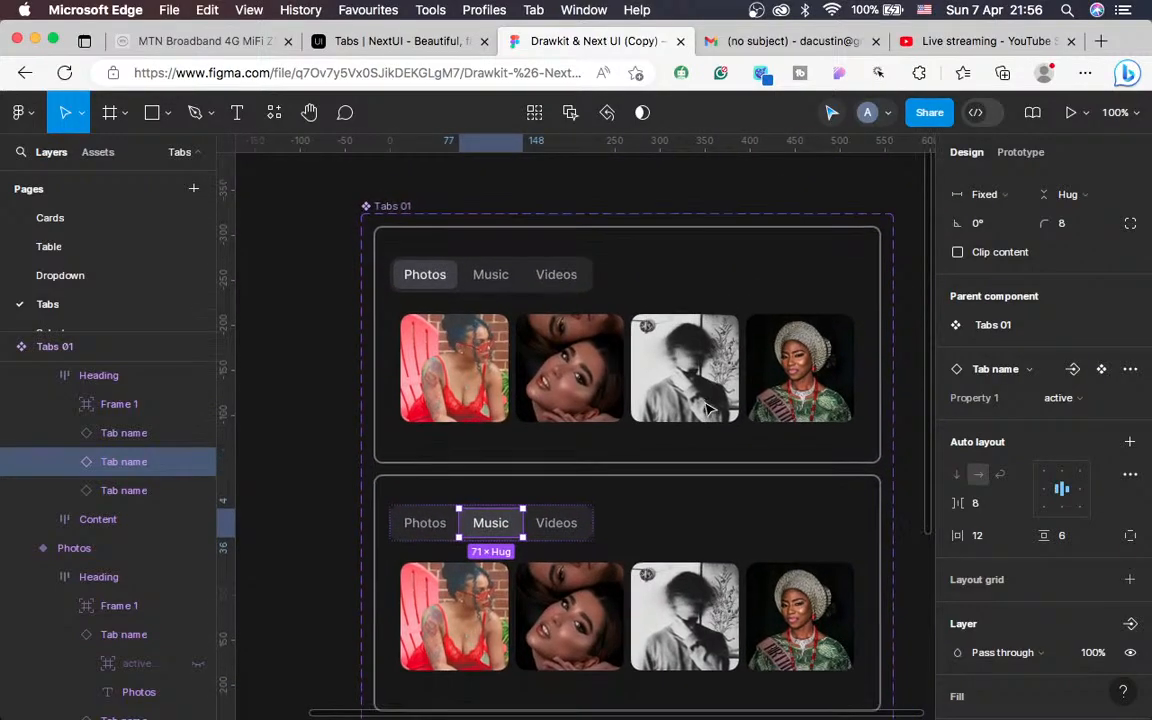
pyautogui.scroll(2, 657, 352)
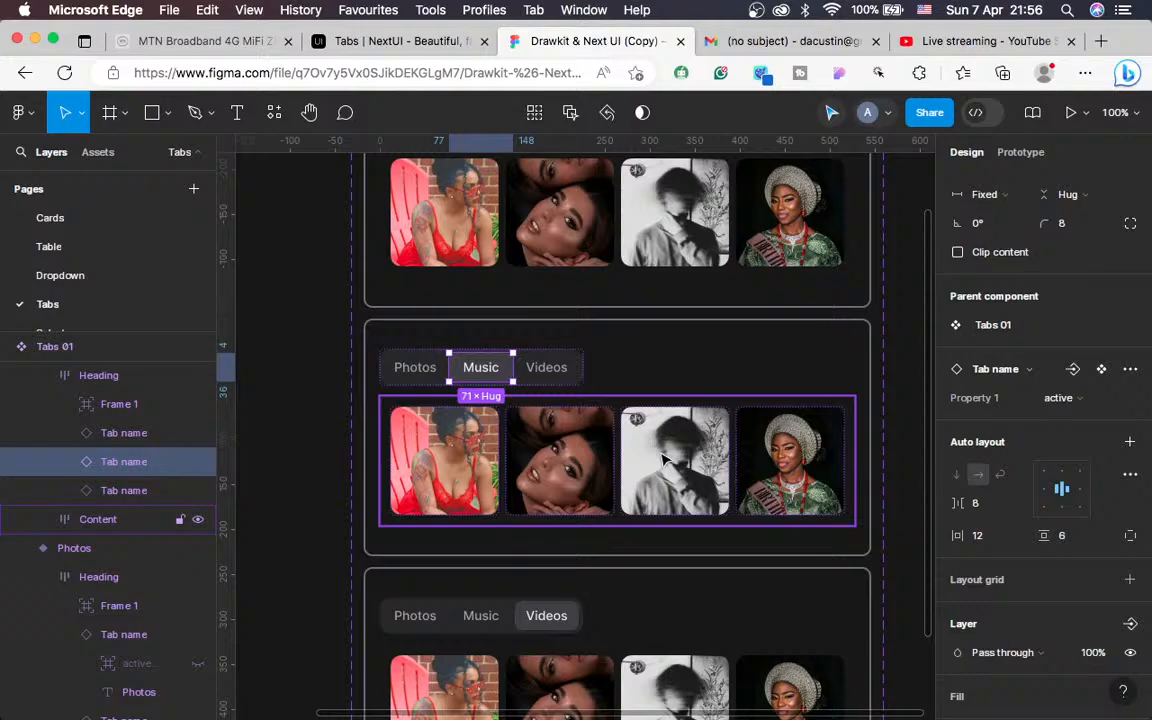
pyautogui.scroll(2, 663, 458)
pyautogui.scroll(-1, 463, 281)
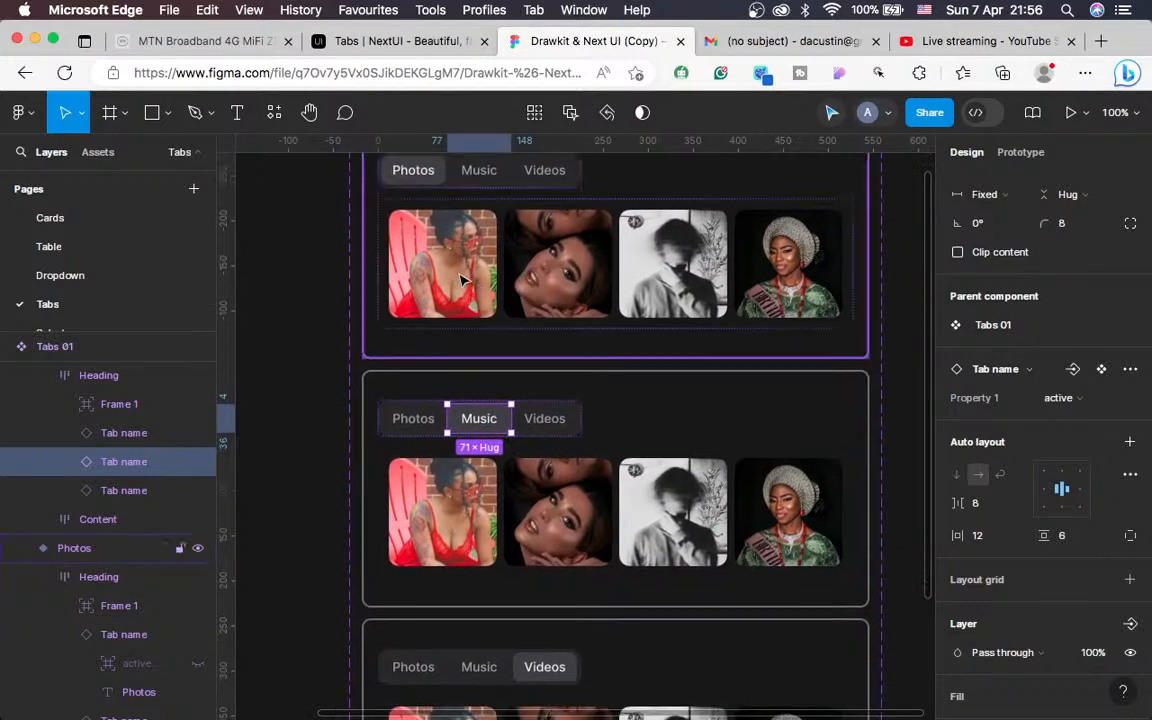
pyautogui.scroll(-1, 700, 280)
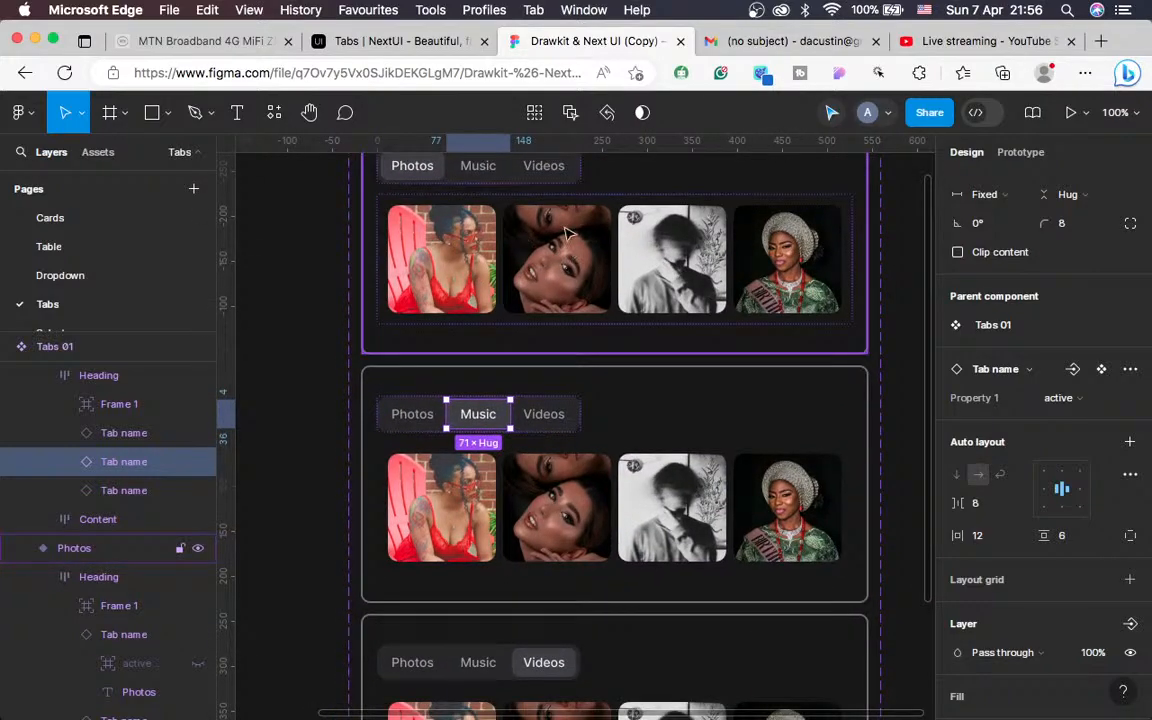
pyautogui.scroll(-2, 566, 328)
pyautogui.scroll(-3, 563, 406)
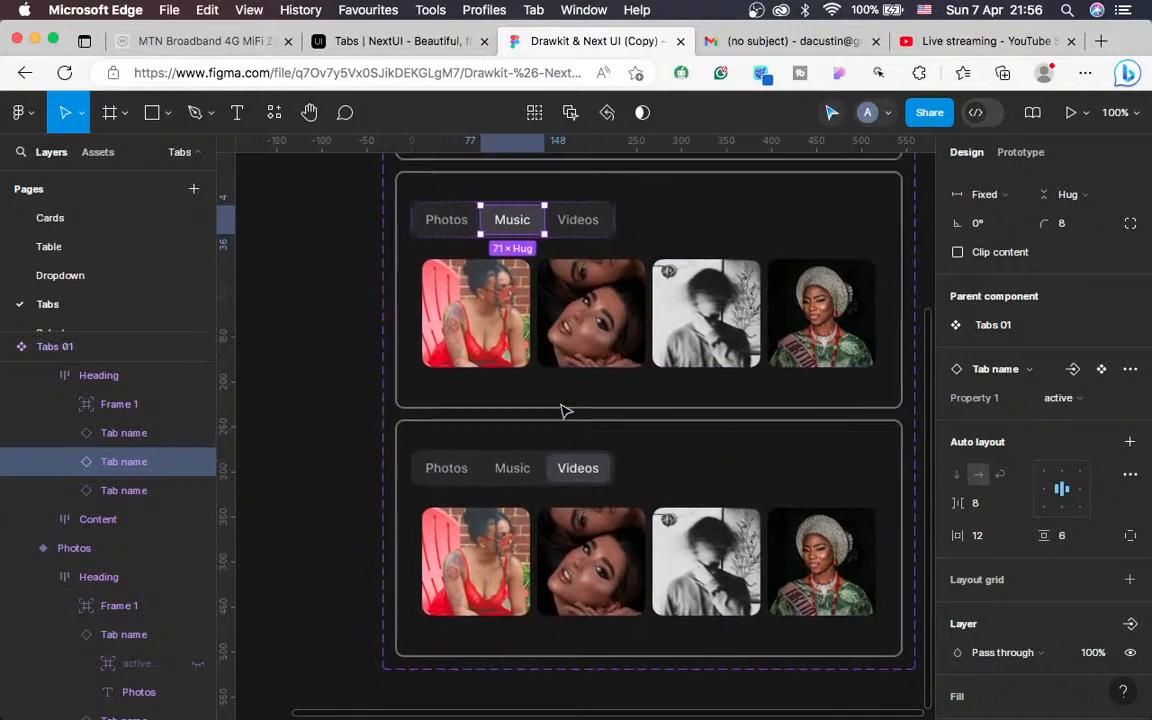
# Select Image 1 in the Music variant's Content and run the Unsplash plugin on it
pyautogui.scroll(2, 540, 563)
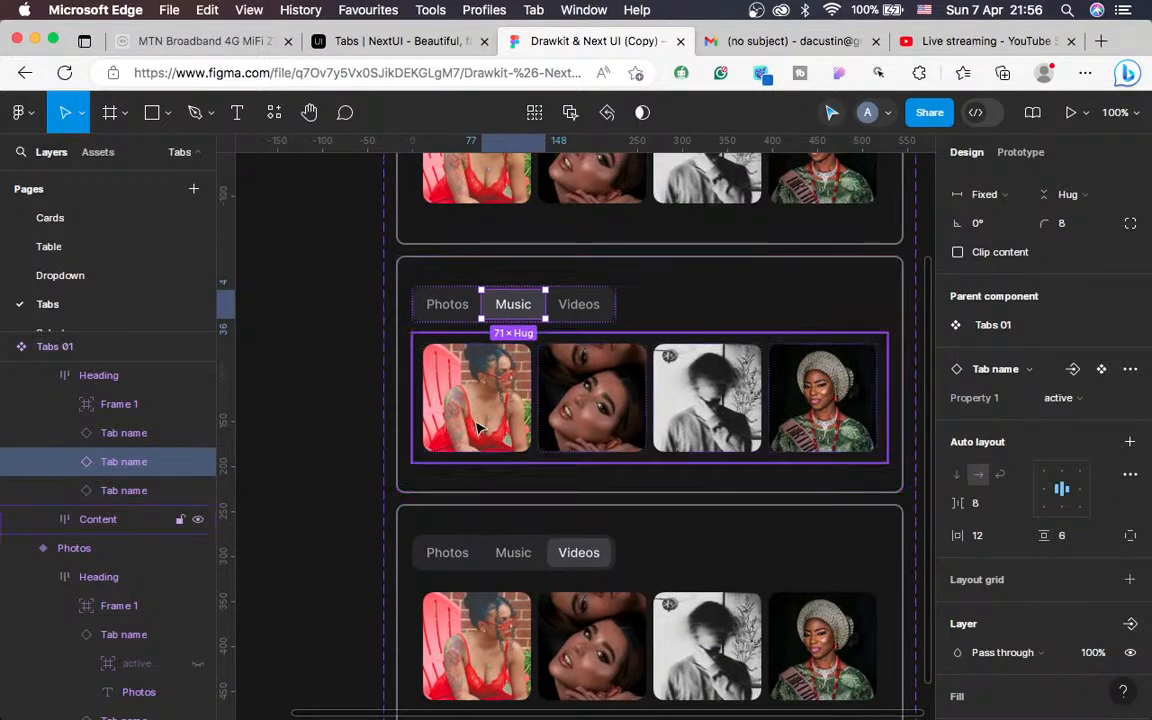
pyautogui.click(460, 398)
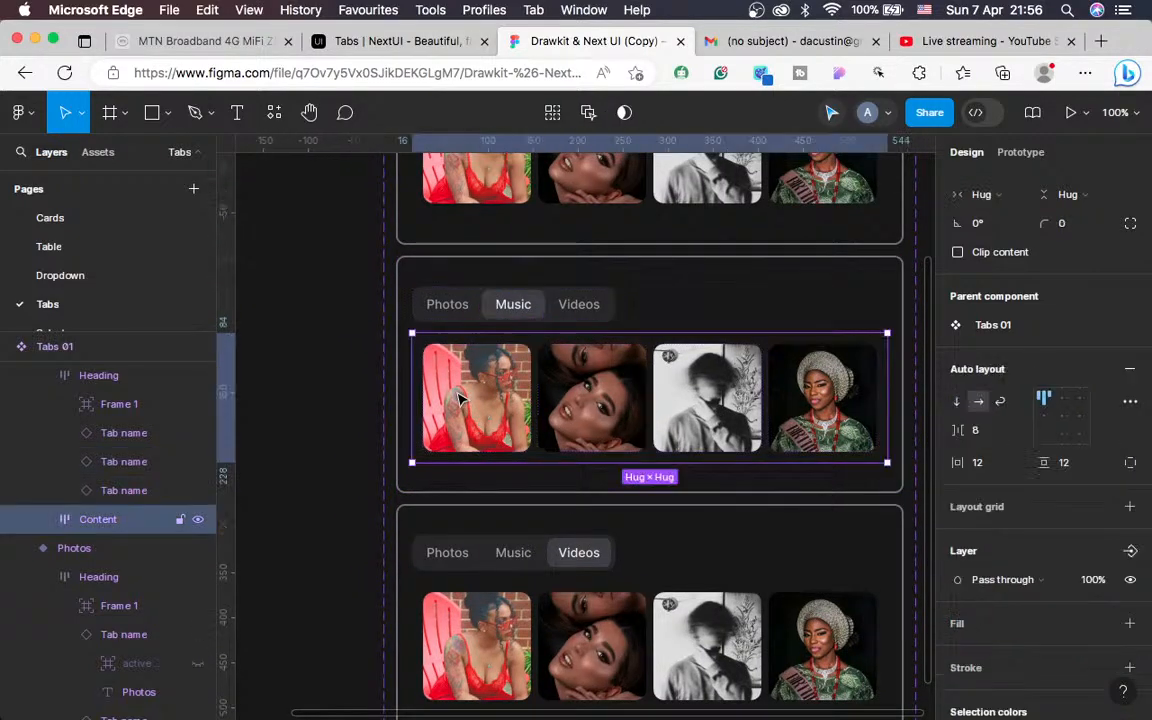
pyautogui.click(460, 398)
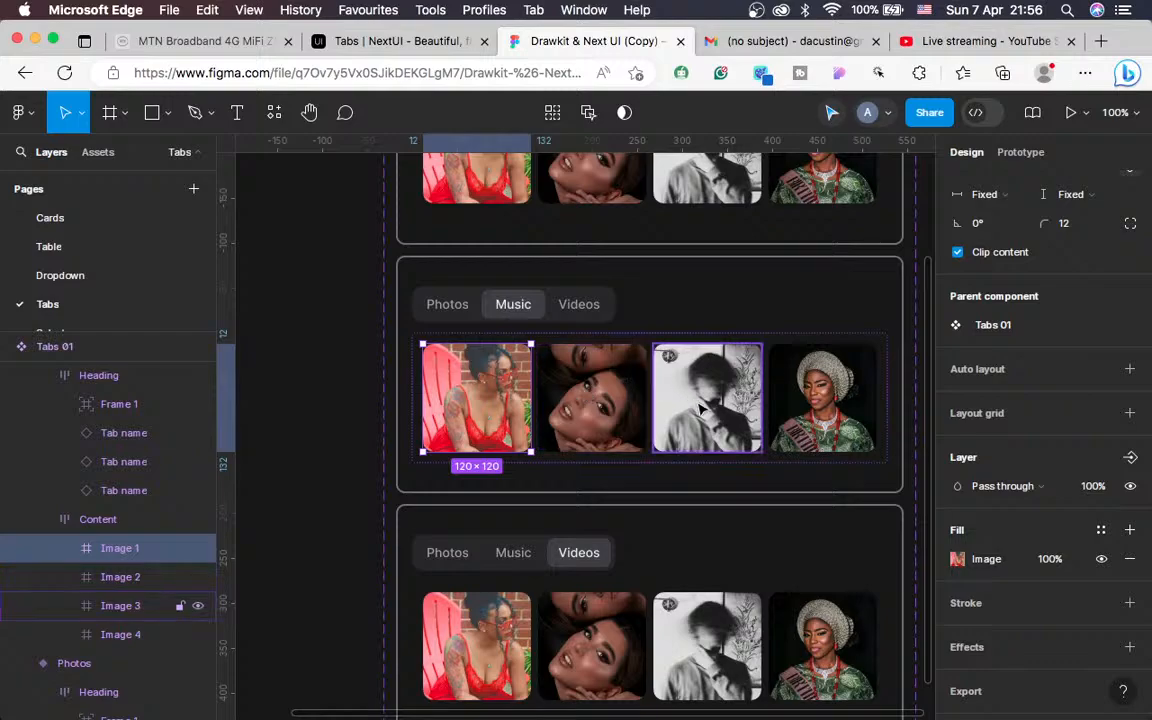
pyautogui.click(274, 112)
pyautogui.click(360, 153)
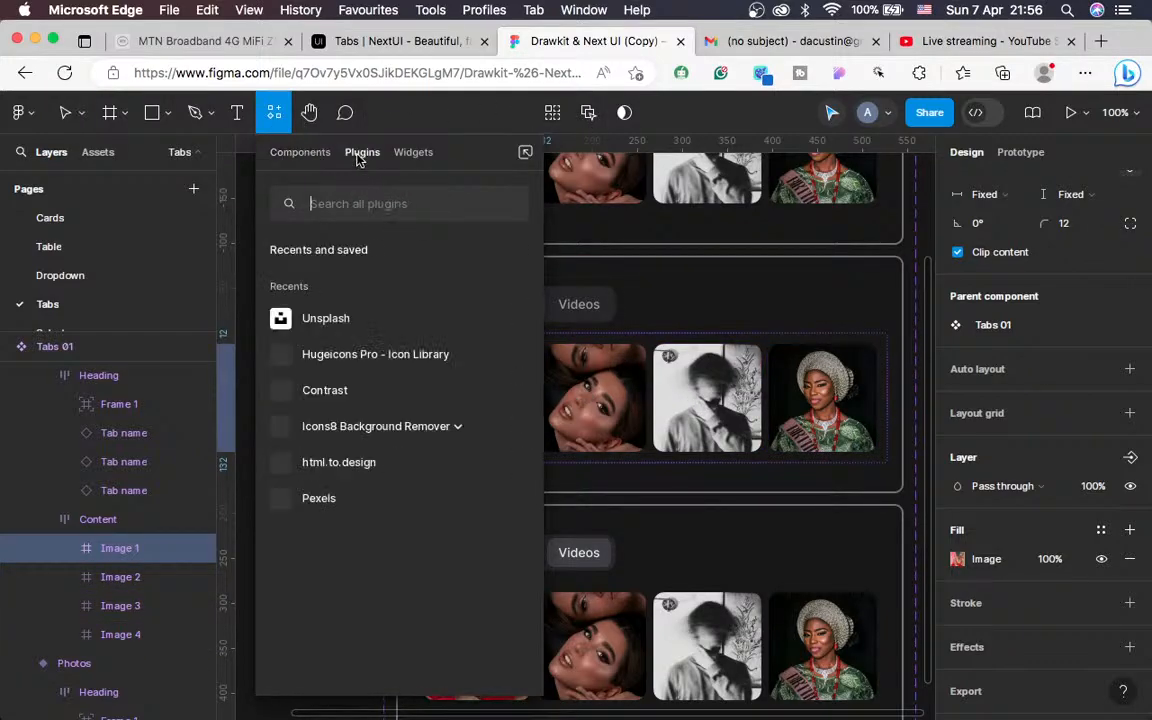
pyautogui.click(328, 318)
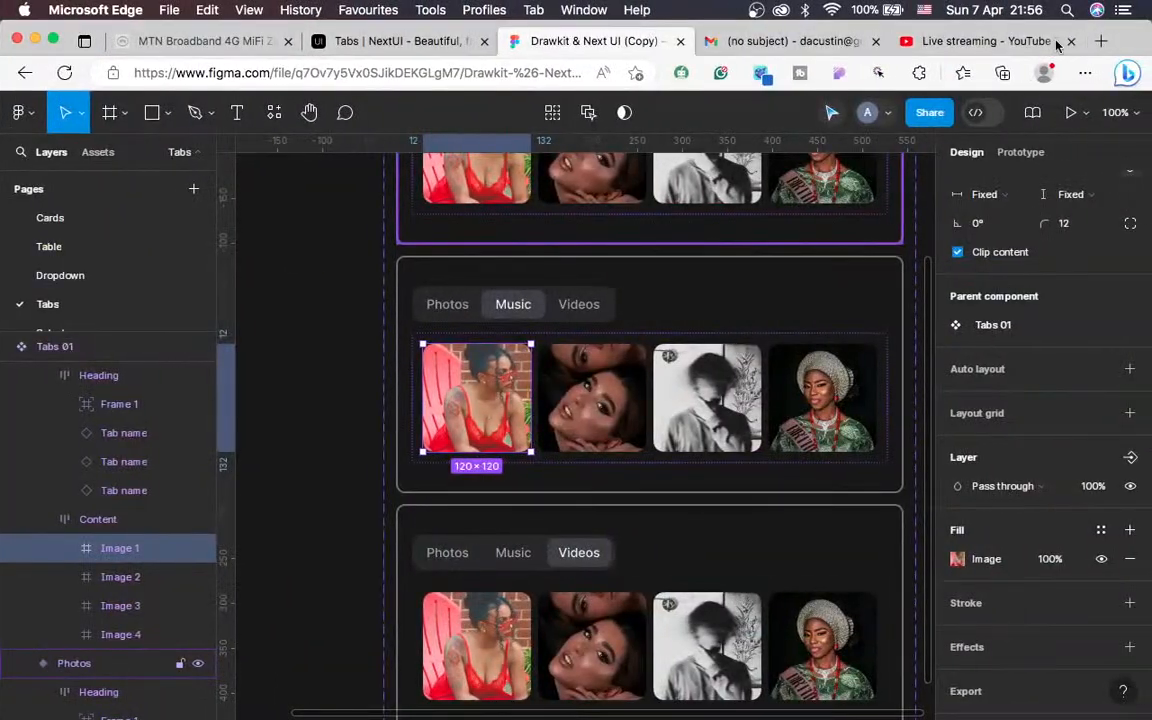
# Switch to the YouTube Studio live-stream page and on to OBS to check the stream and viewer chat
pyautogui.click(1013, 42)
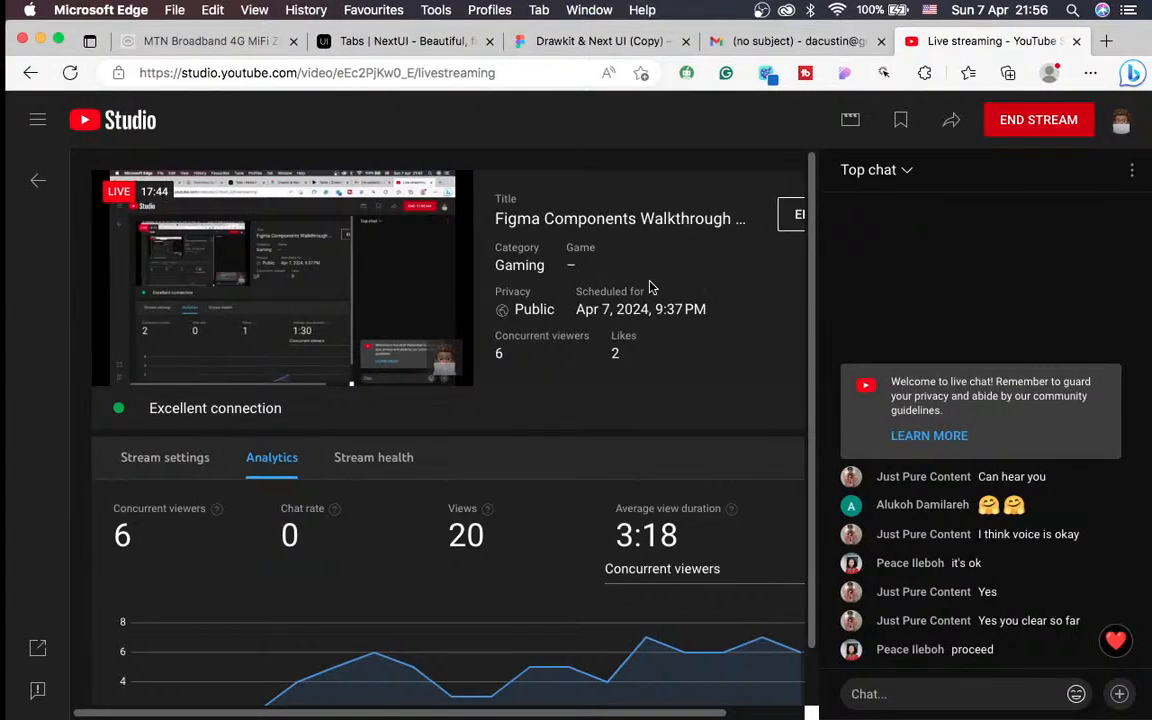
pyautogui.hotkey('ctrl', 'Left')
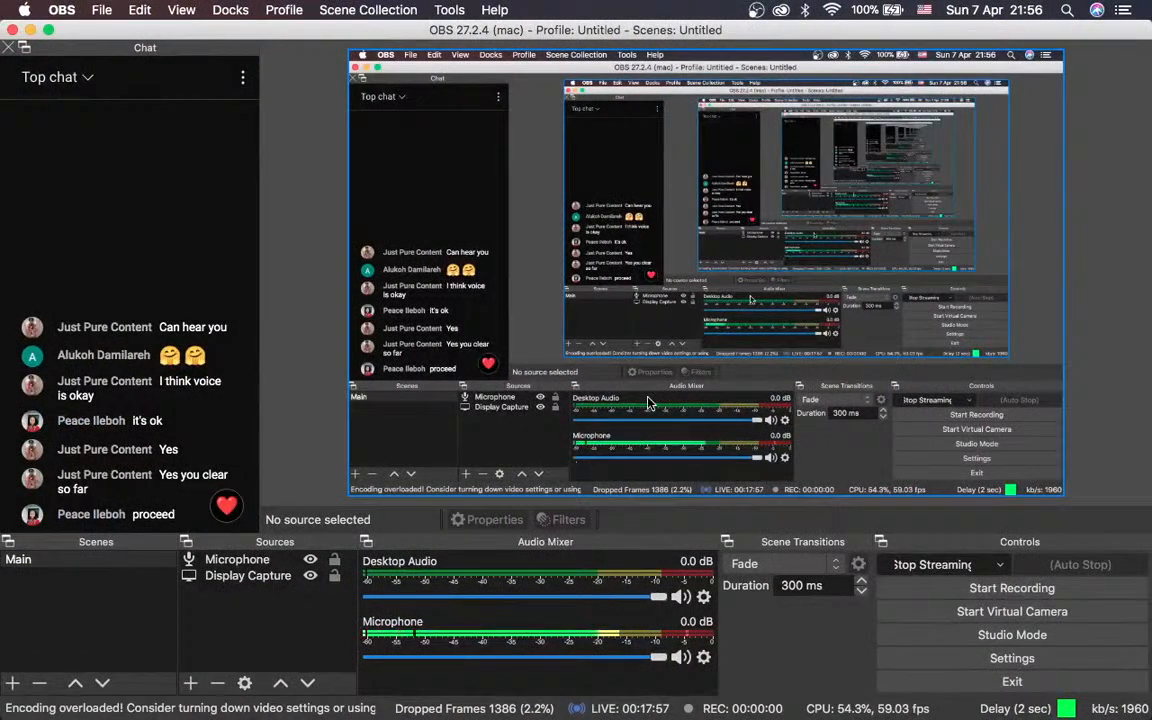
# Switch back to the Figma file and open the Unsplash plugin for Image 1 in the Music variant
pyautogui.hotkey('ctrl', 'Right')
pyautogui.click(593, 38)
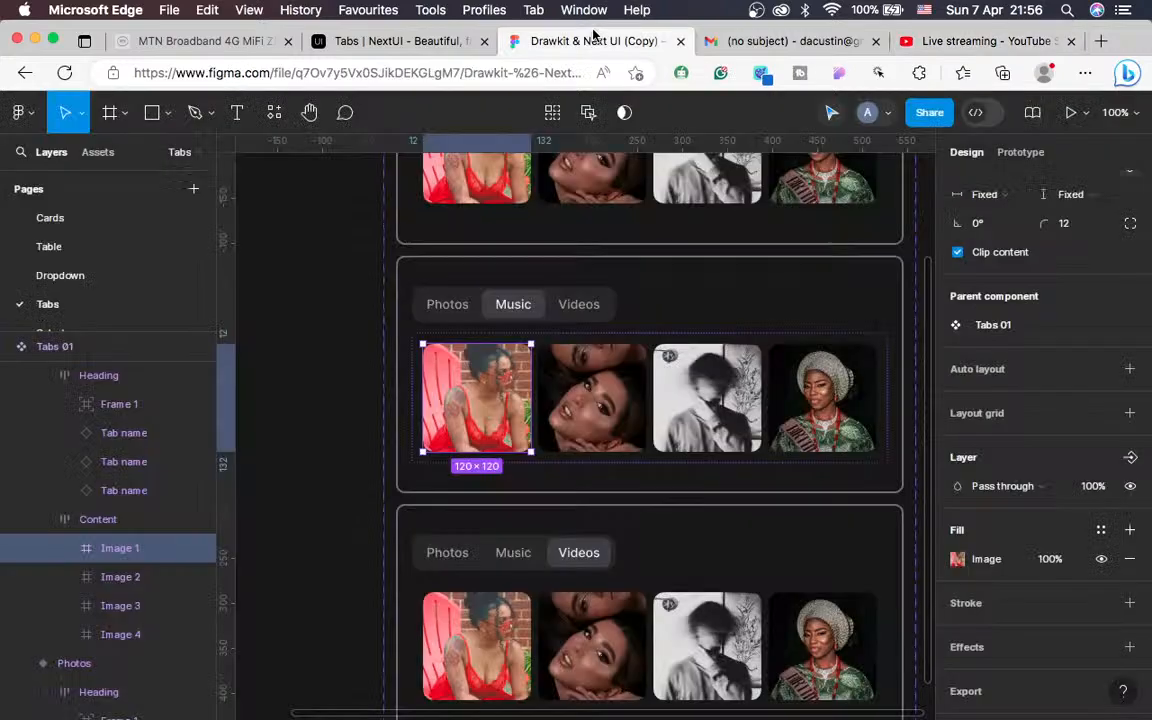
pyautogui.click(274, 112)
pyautogui.click(330, 320)
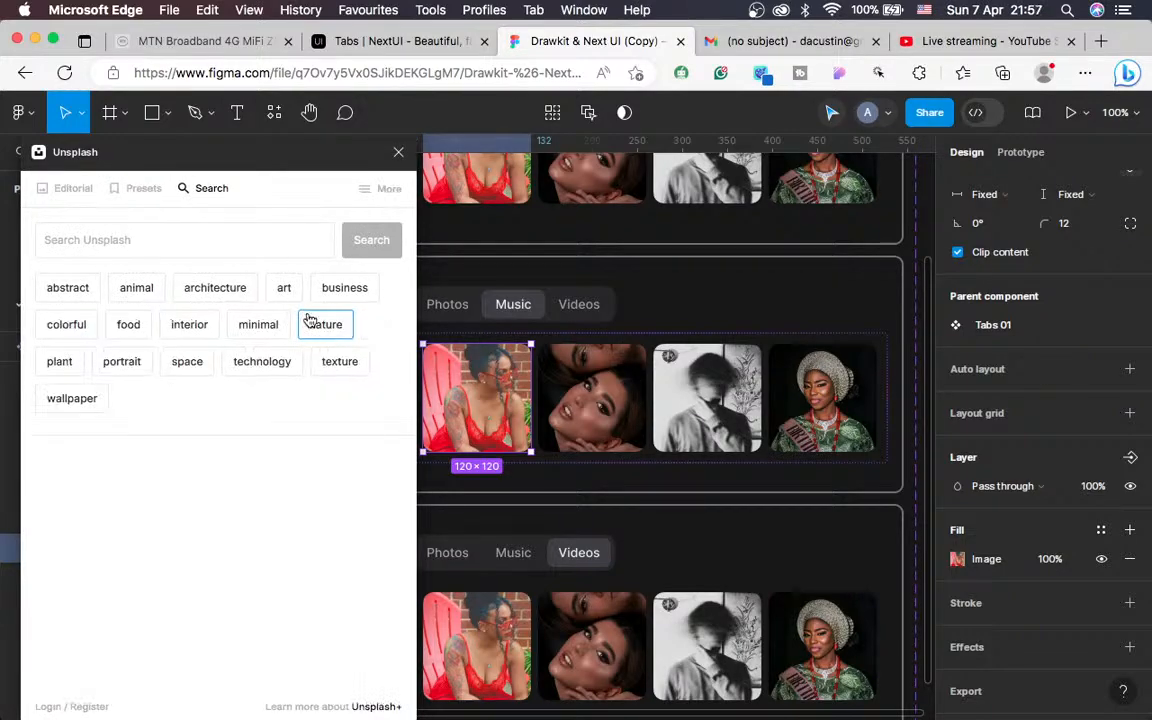
# Search Unsplash for "drake album"
pyautogui.click(188, 240)
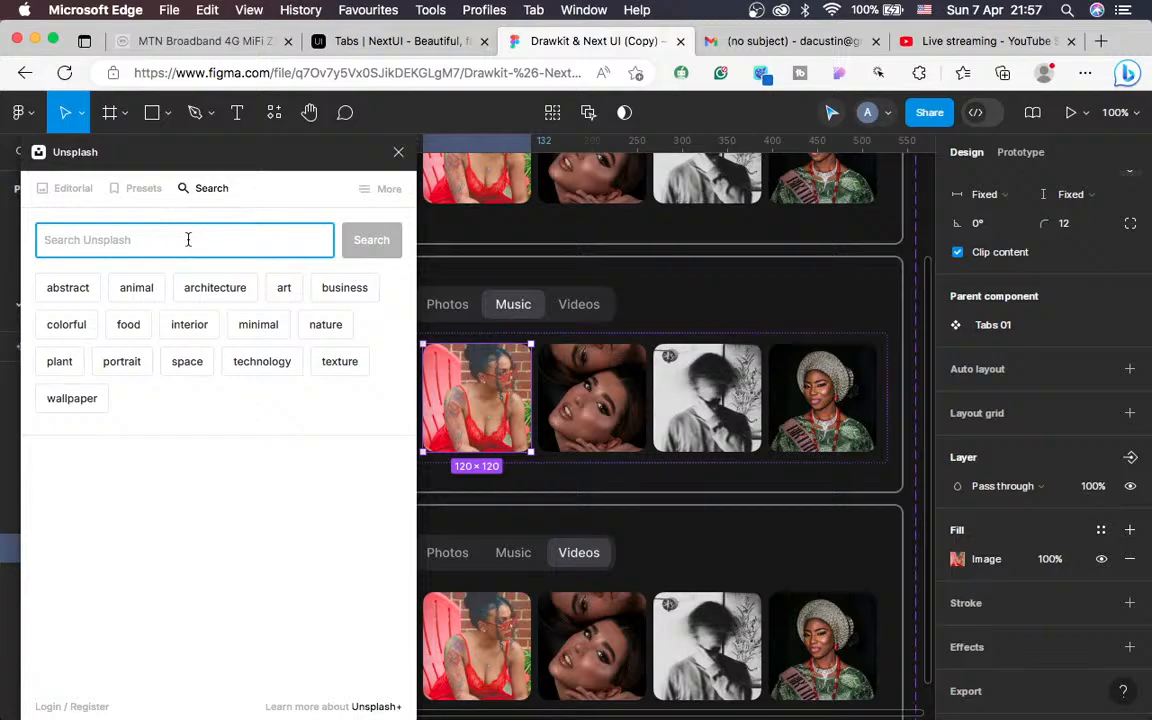
pyautogui.write('ca')
pyautogui.press('BackSpace')
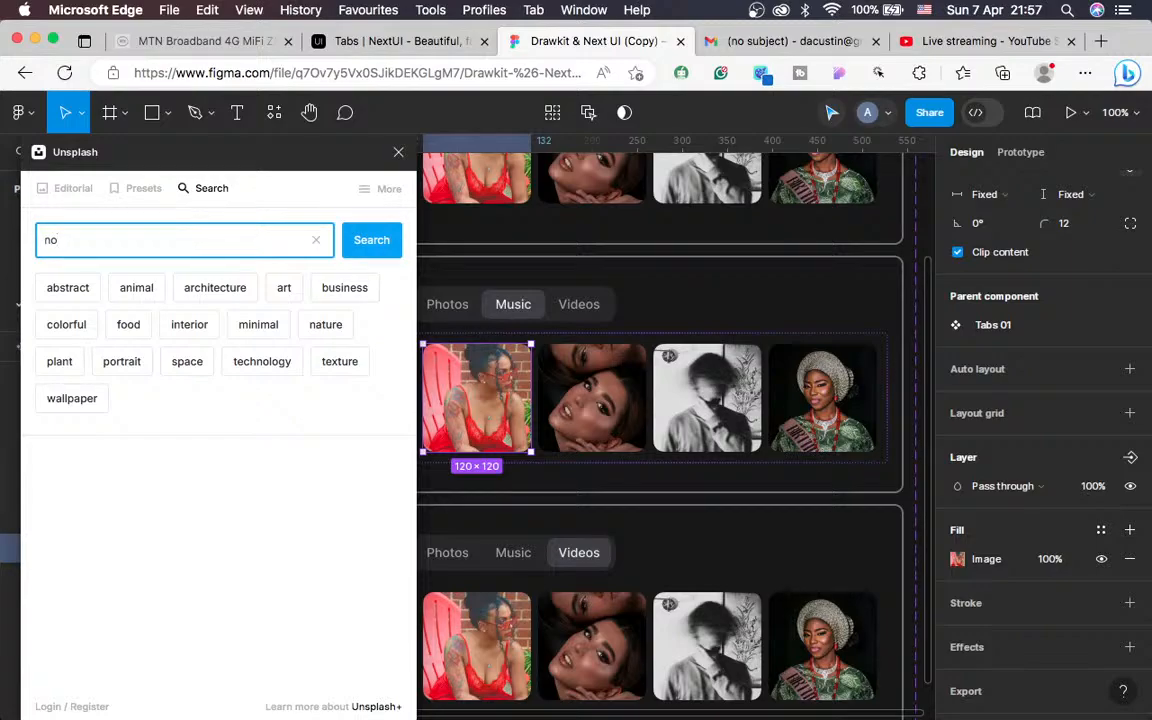
pyautogui.press('BackSpace')
pyautogui.write('crake album')
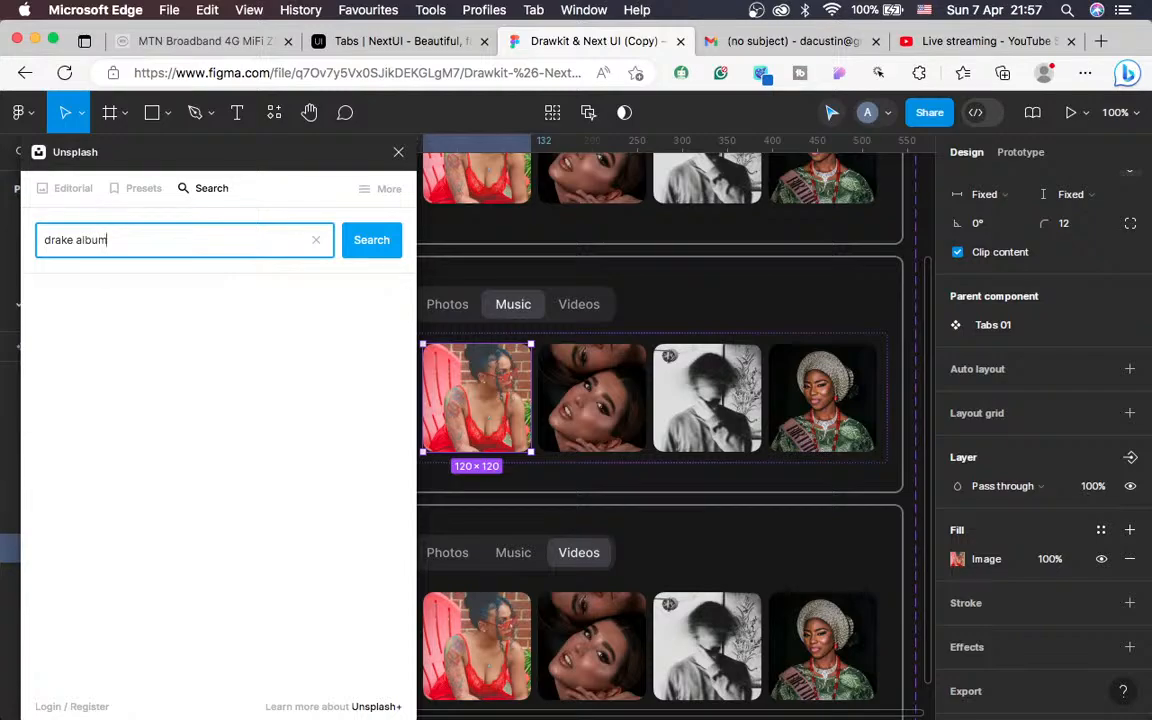
pyautogui.press('Return')
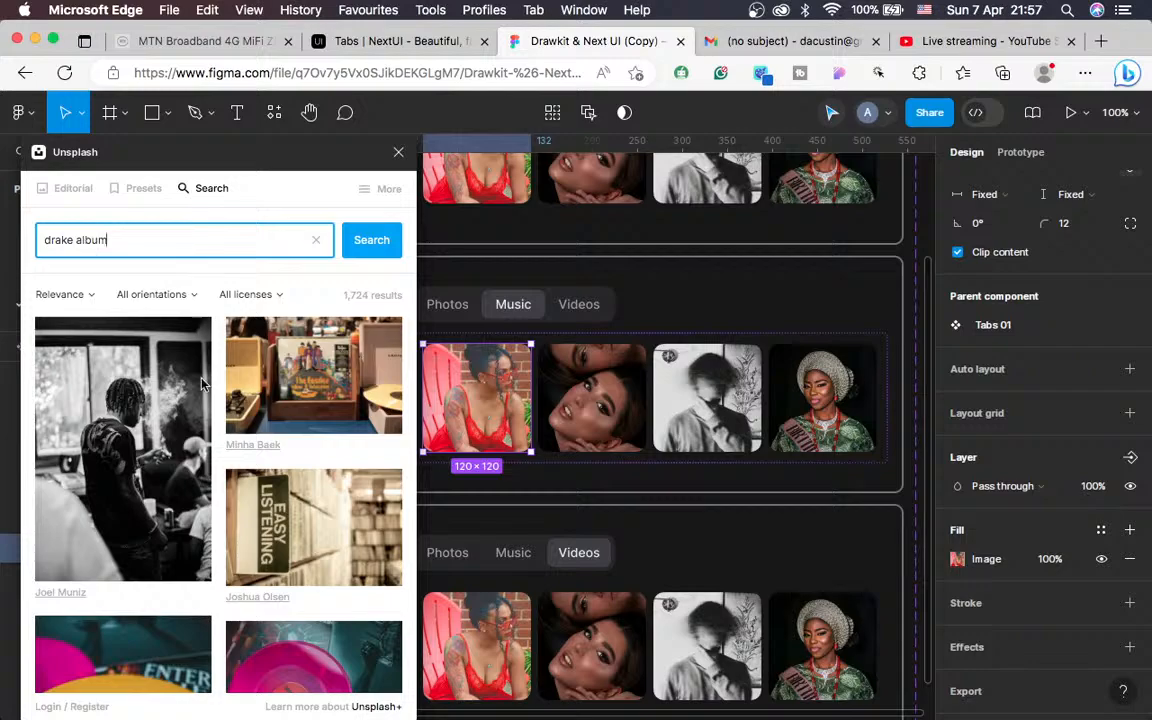
# Fill Image 1 of the Music variant with the neon praying hands photo from the Unsplash results
pyautogui.scroll(-10, 162, 453)
pyautogui.scroll(-10, 181, 510)
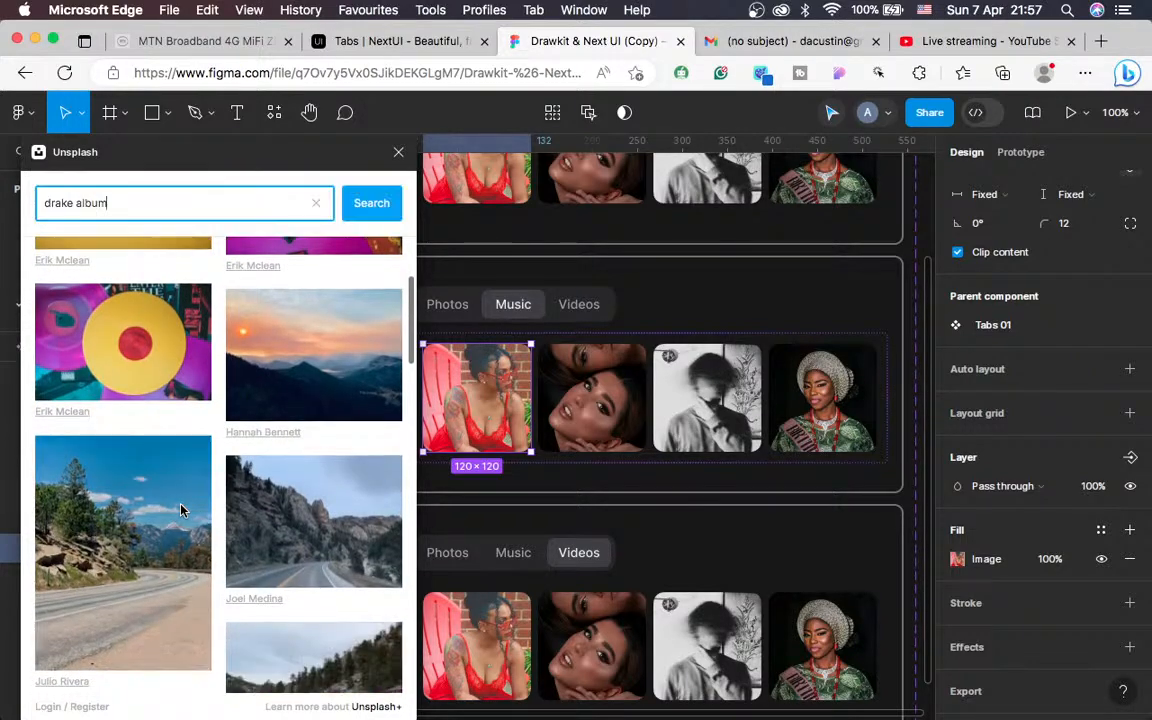
pyautogui.scroll(-5, 181, 510)
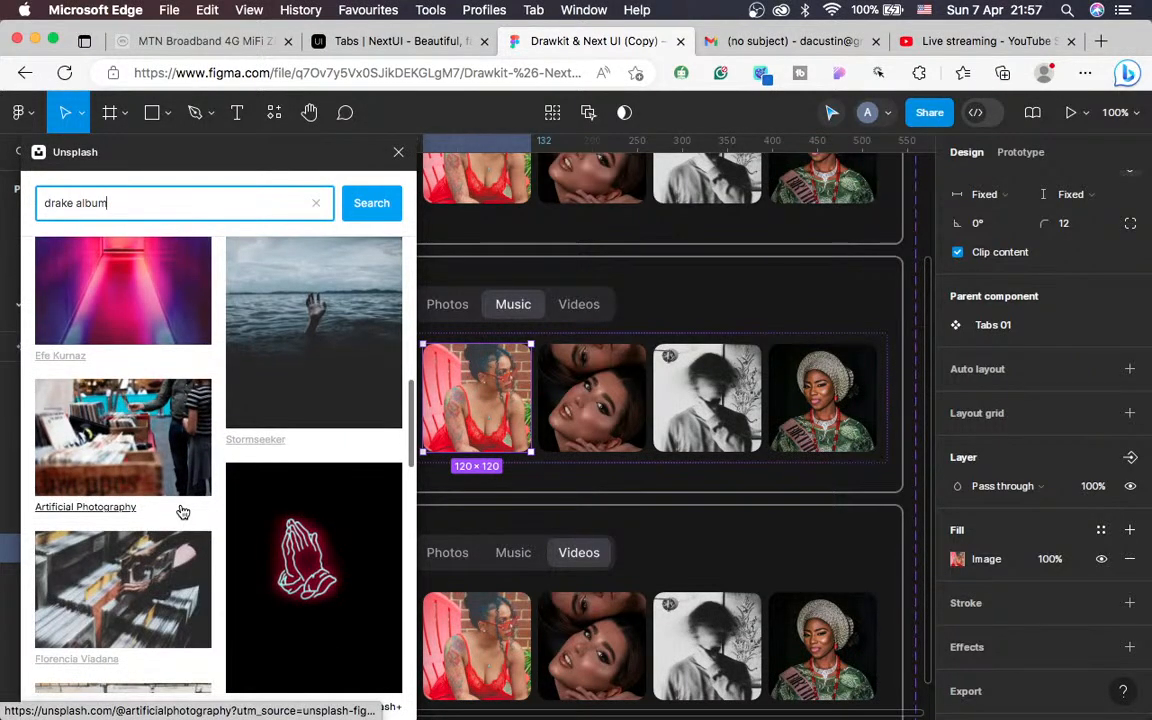
pyautogui.scroll(3, 181, 510)
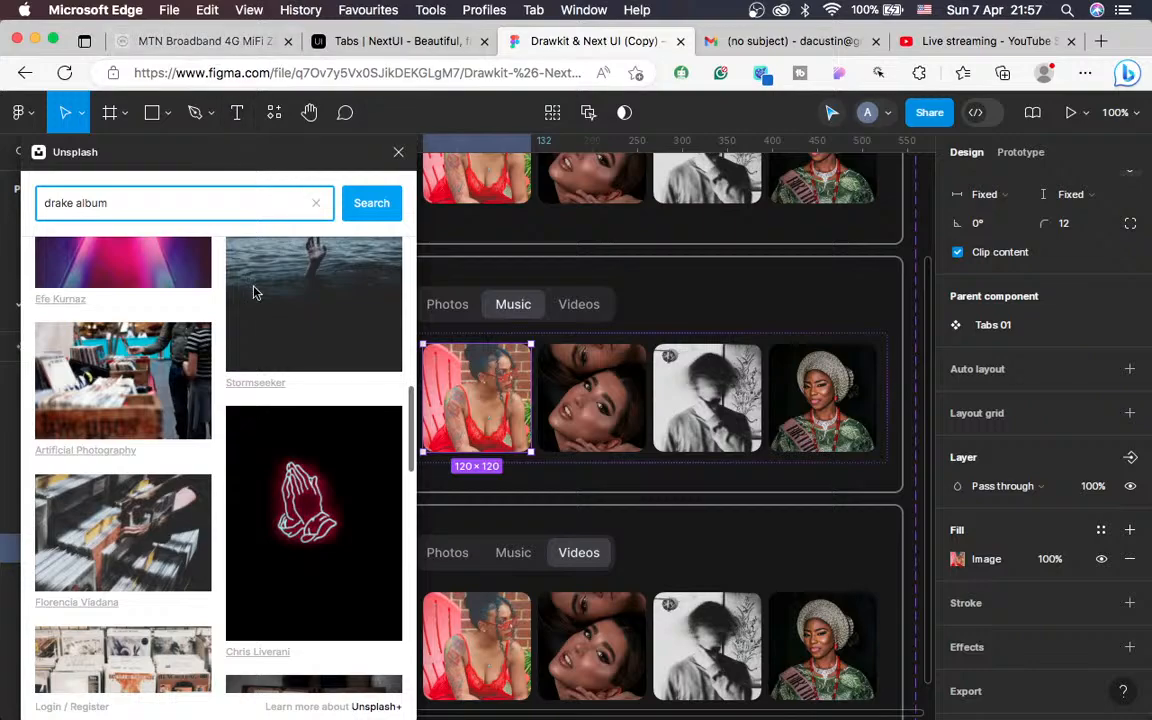
pyautogui.scroll(3, 300, 350)
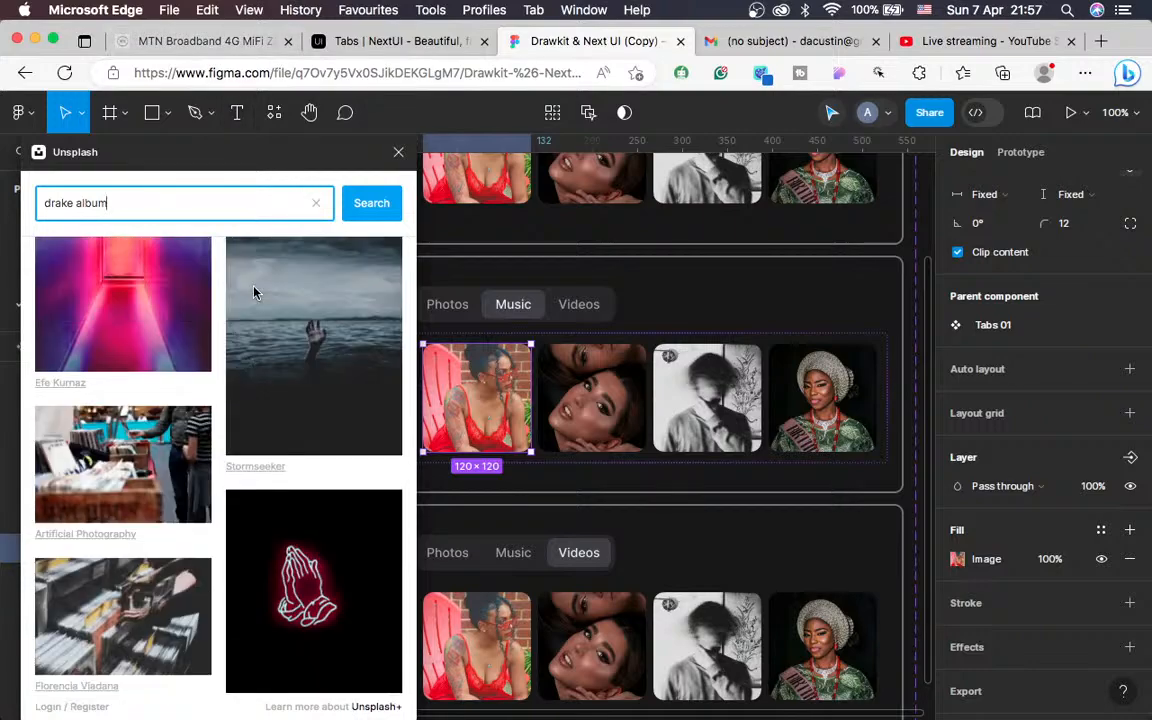
pyautogui.click(336, 606)
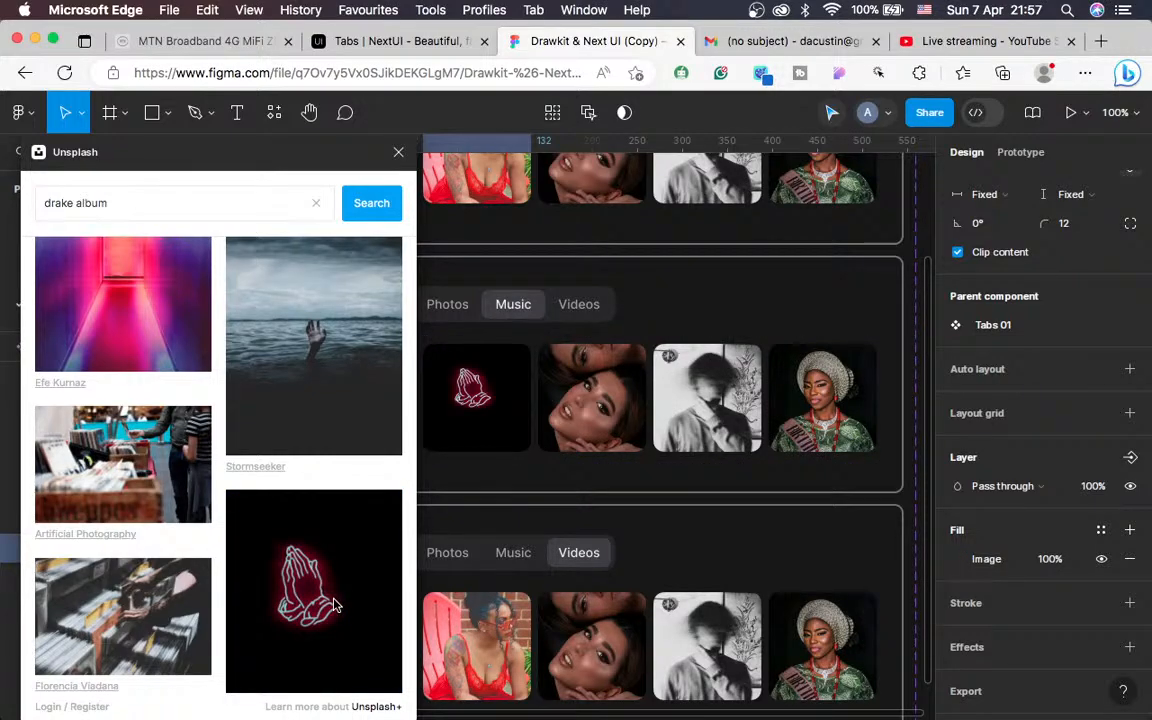
# Search Unsplash for "the weeknd album" and fill the Music variant's second image with the Starboy album photo
pyautogui.click(600, 413)
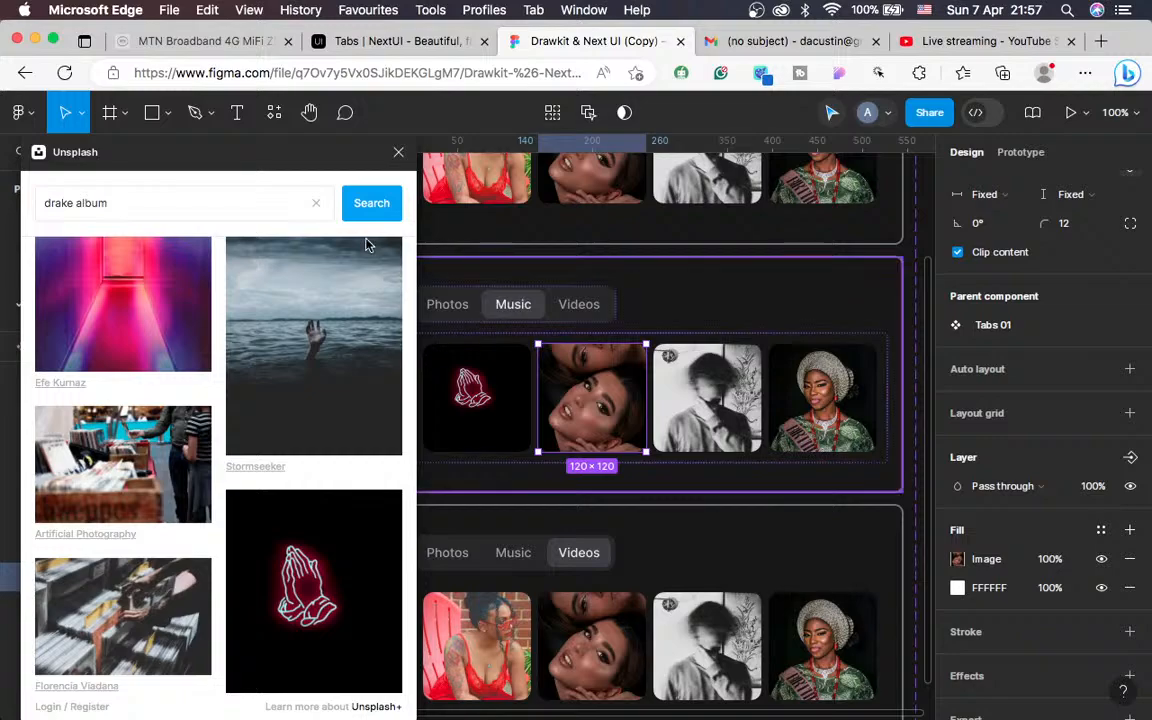
pyautogui.click(244, 188)
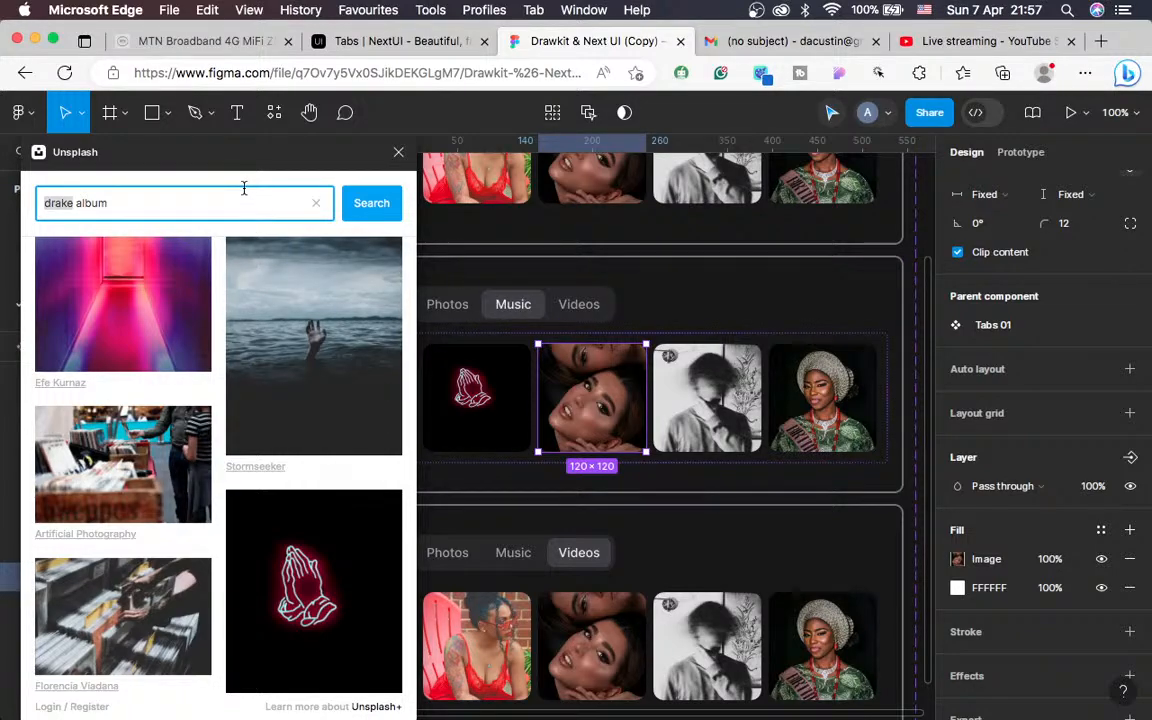
pyautogui.write('tat')
pyautogui.press('BackSpace')
pyautogui.press('BackSpace')
pyautogui.write('he wee')
pyautogui.write('knd')
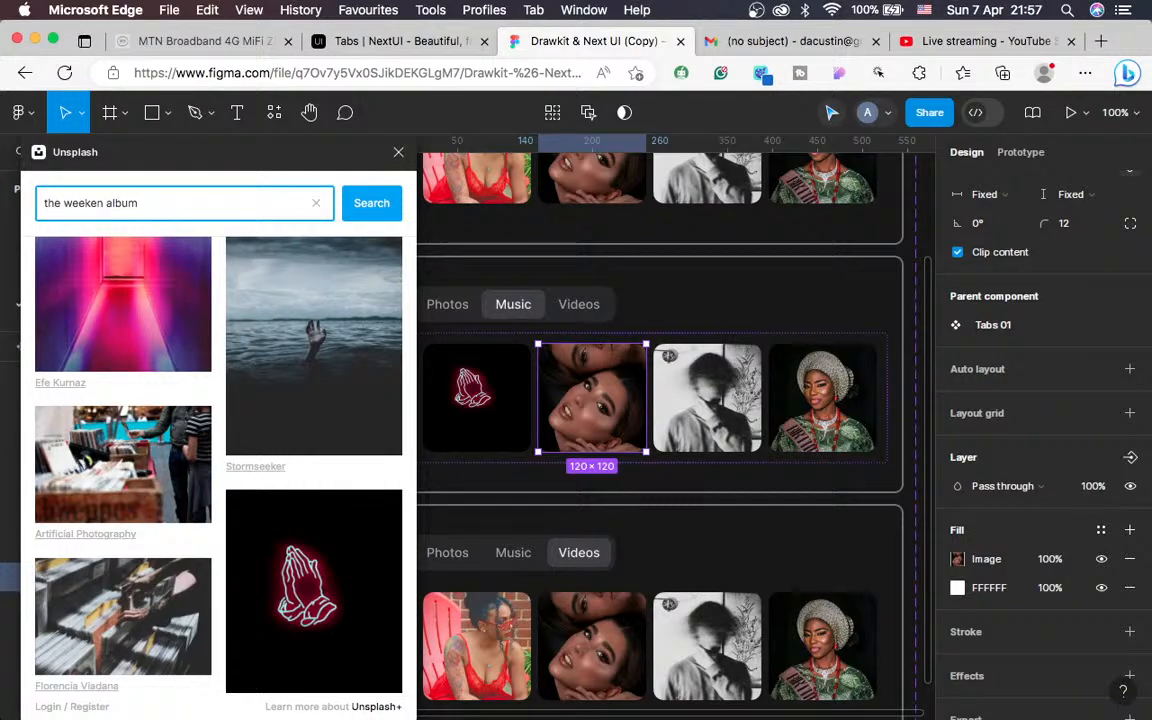
pyautogui.press('Return')
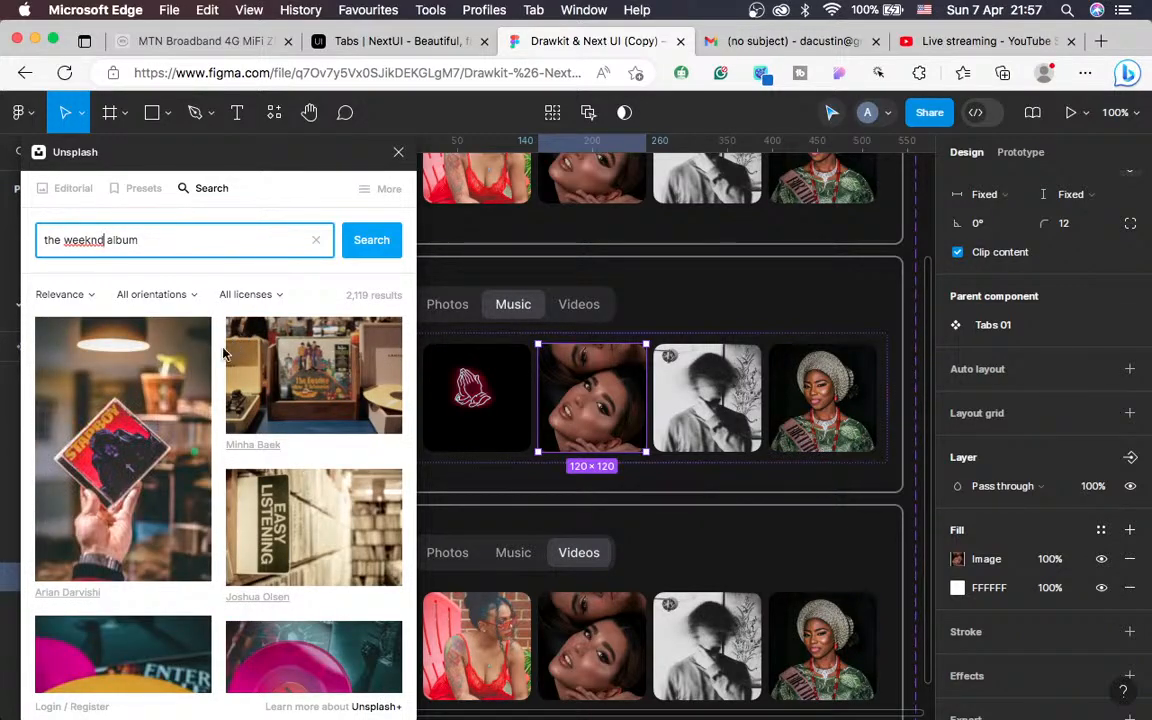
pyautogui.click(143, 451)
# Look through the "the weeknd album" results for further album cover photos
pyautogui.scroll(-10, 232, 426)
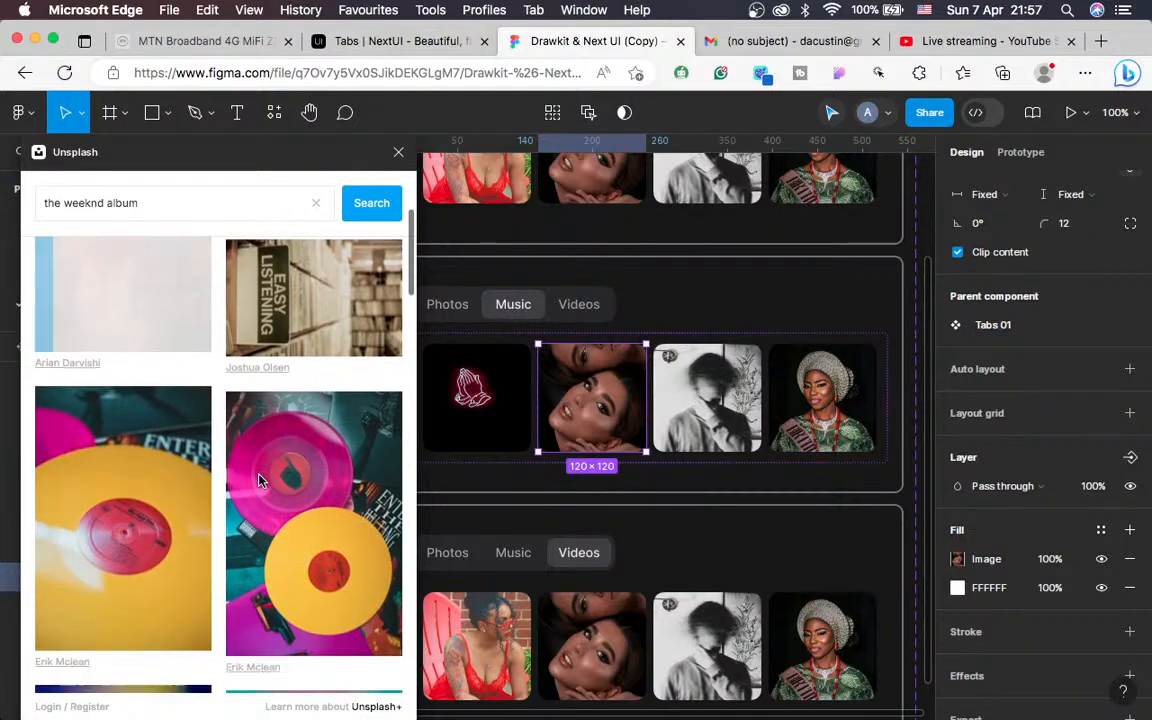
pyautogui.scroll(-10, 258, 481)
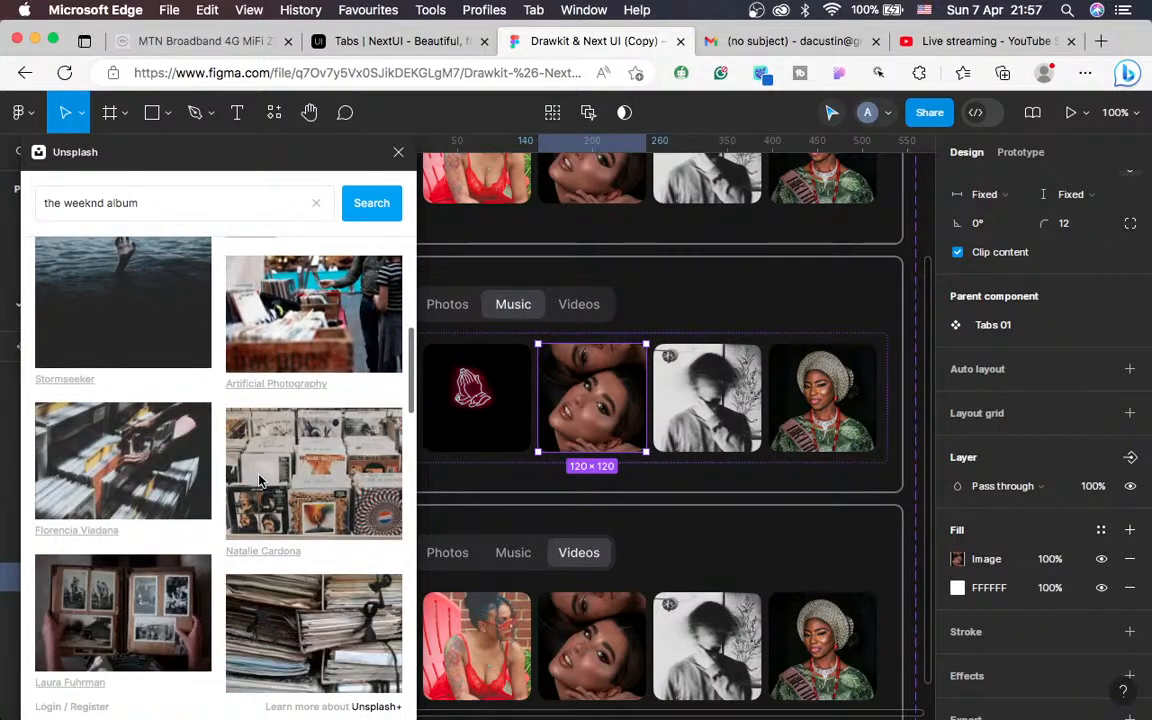
pyautogui.scroll(-10, 258, 481)
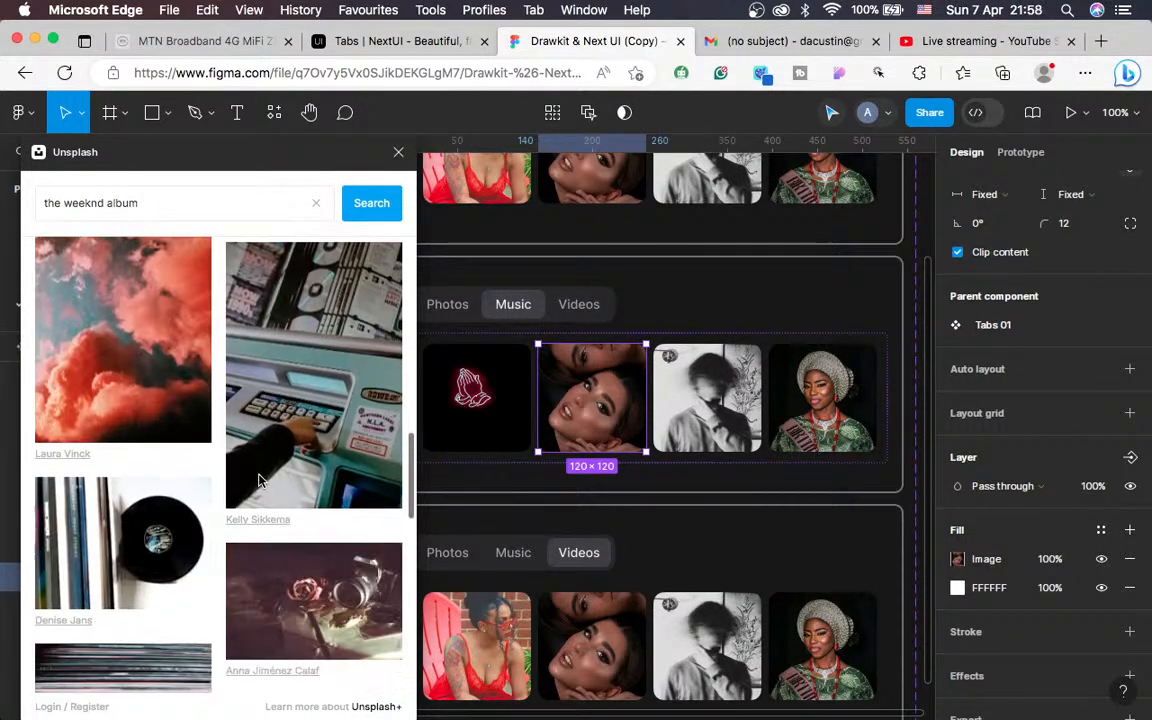
pyautogui.scroll(-5, 258, 481)
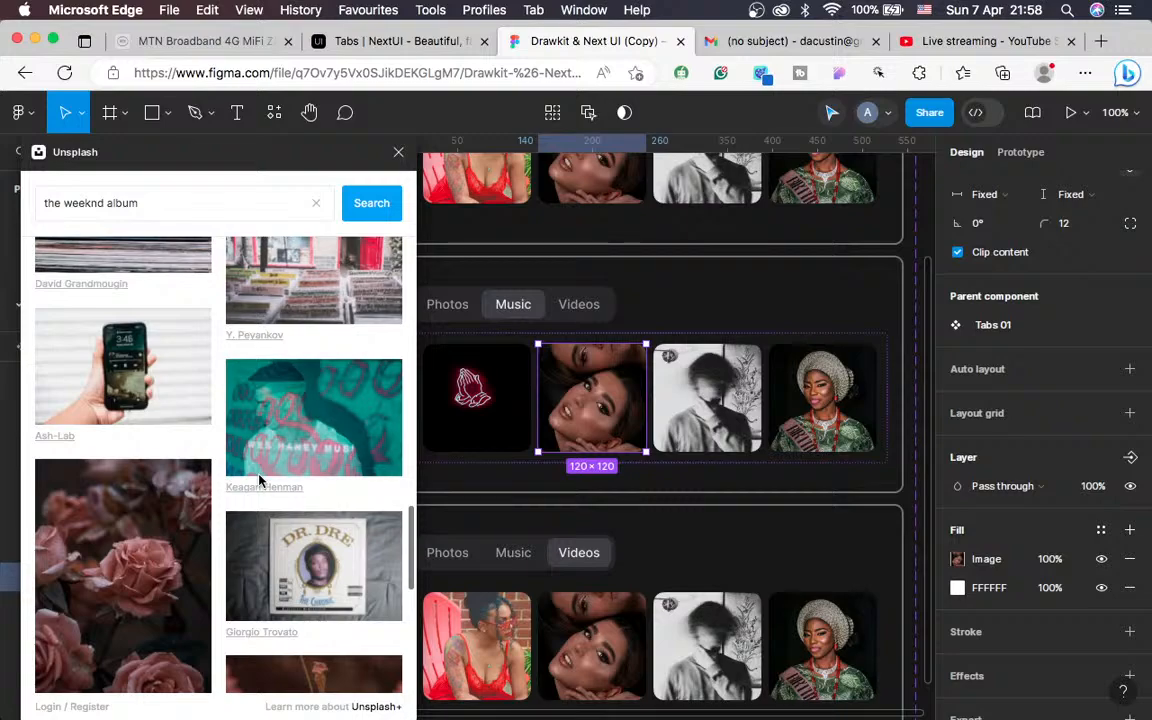
pyautogui.scroll(-5, 258, 481)
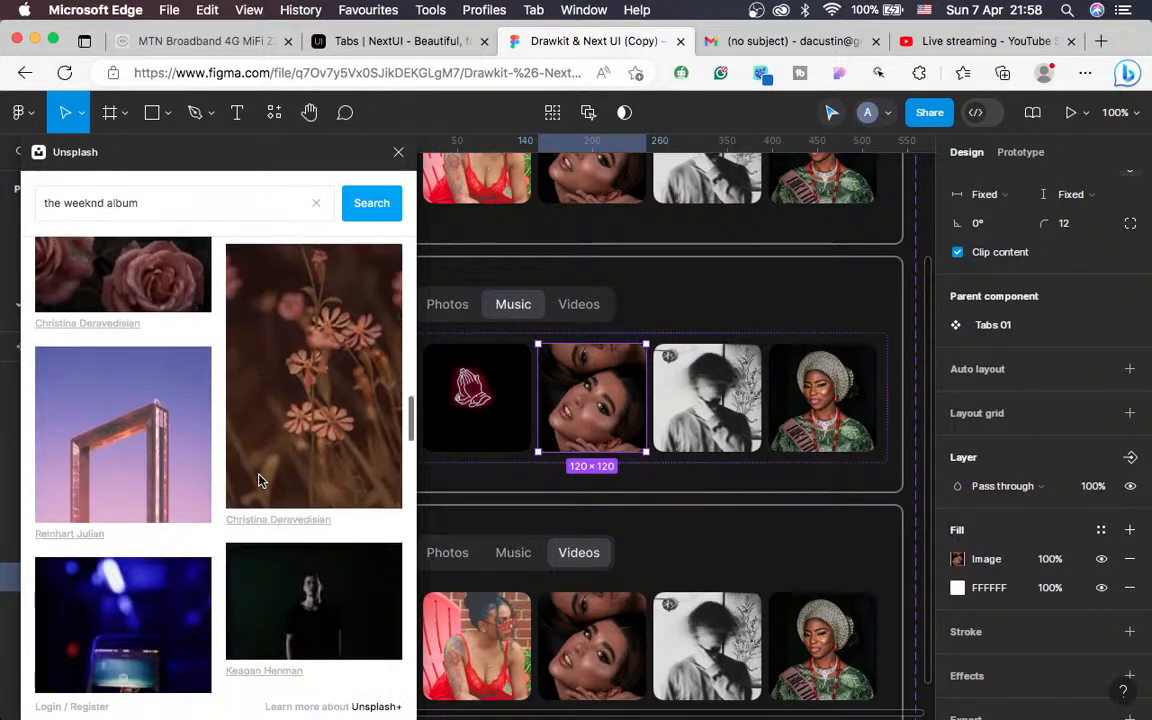
pyautogui.scroll(-3, 258, 481)
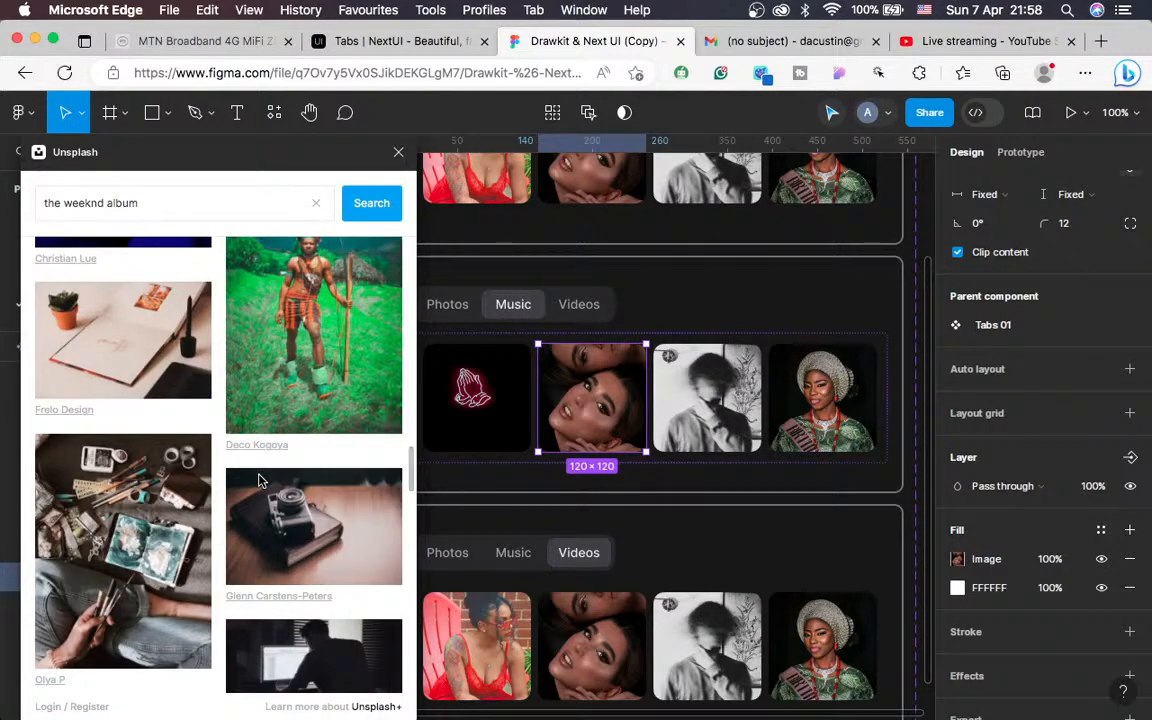
pyautogui.scroll(7, 258, 481)
pyautogui.scroll(10, 258, 481)
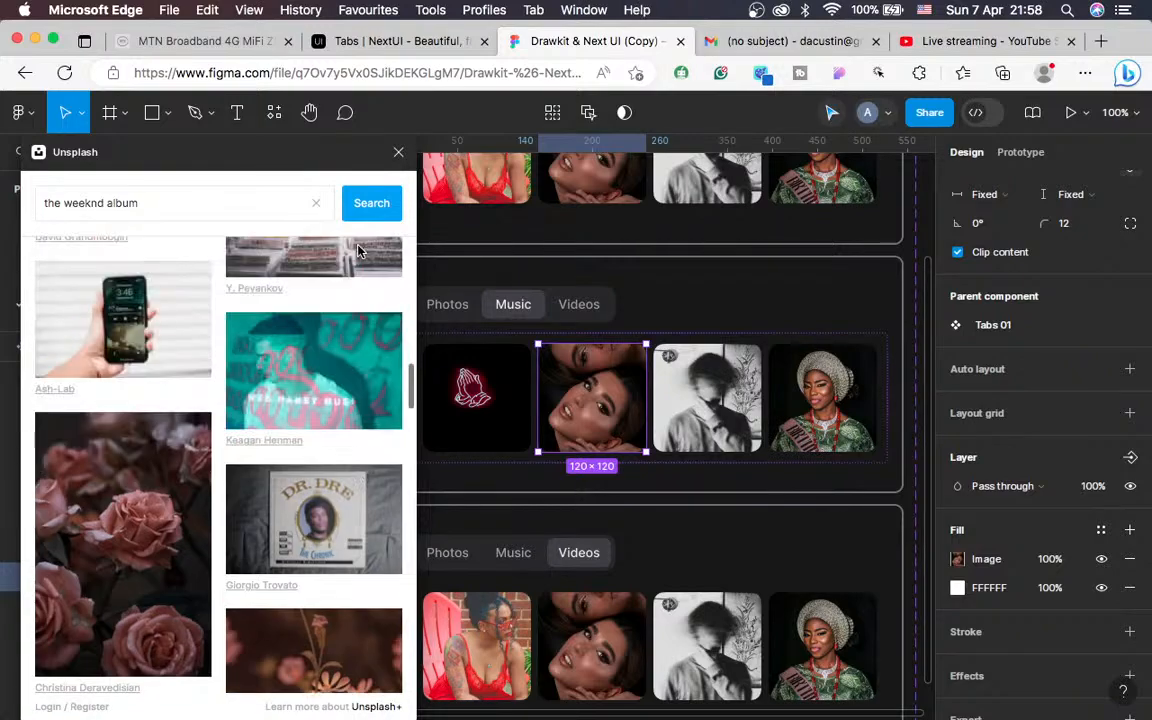
pyautogui.scroll(15, 255, 469)
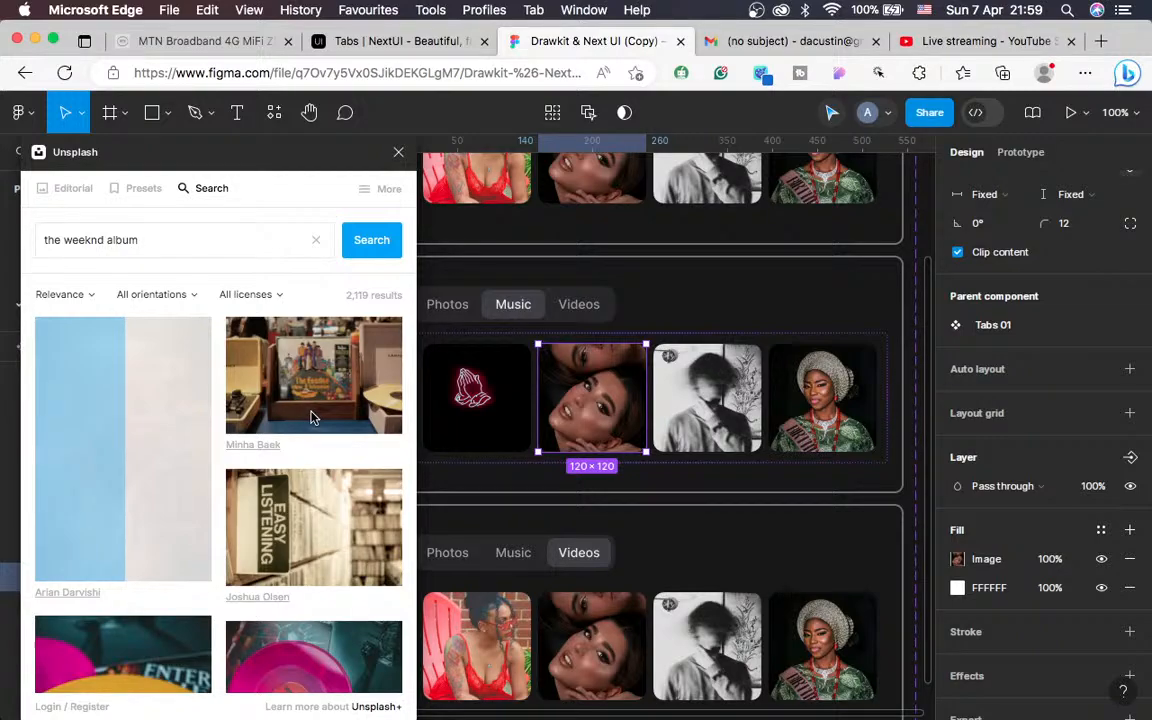
# Switch to the NextUI Tabs page to review its Usage preview of Photos, Music and Videos, and return to Figma
pyautogui.click(378, 41)
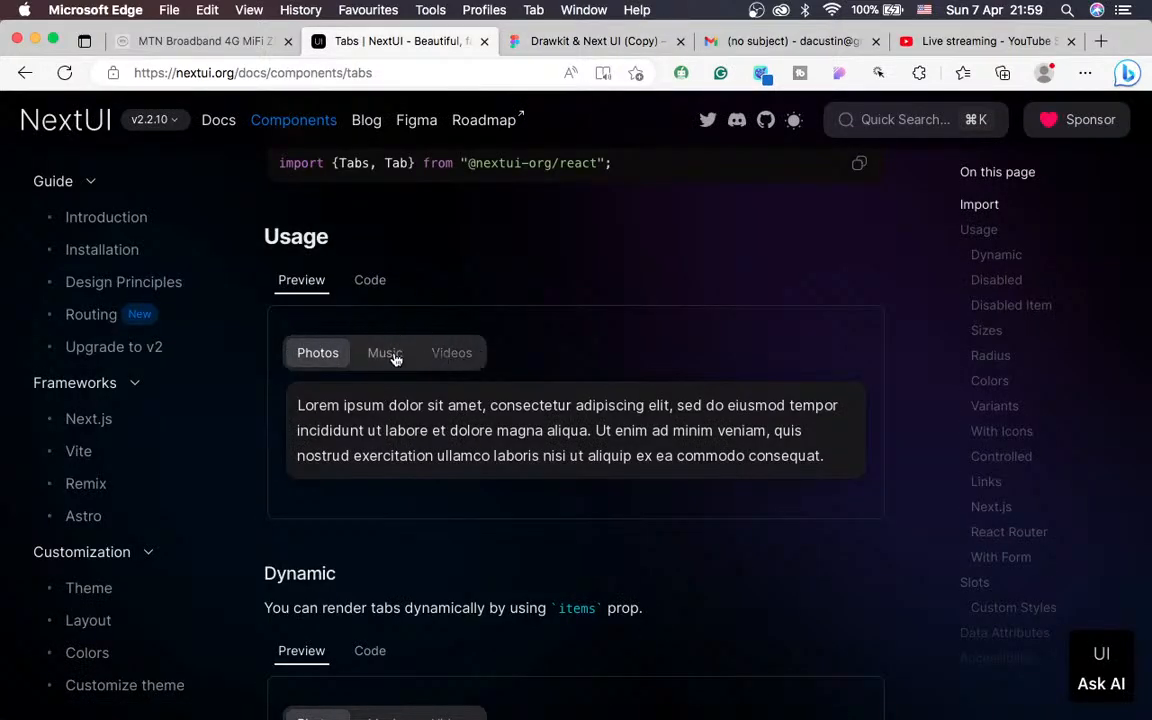
pyautogui.click(594, 47)
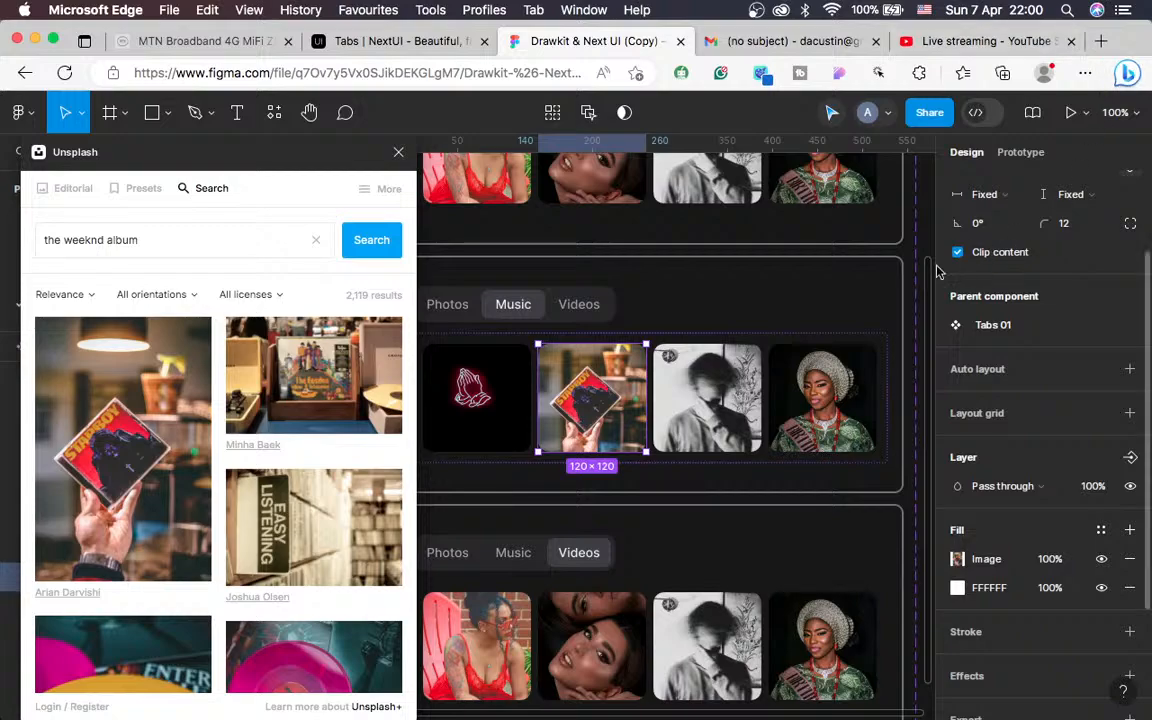
# Select the Music variant's third image and apply the Dr. Dre album cover photo from the Unsplash results
pyautogui.click(743, 388)
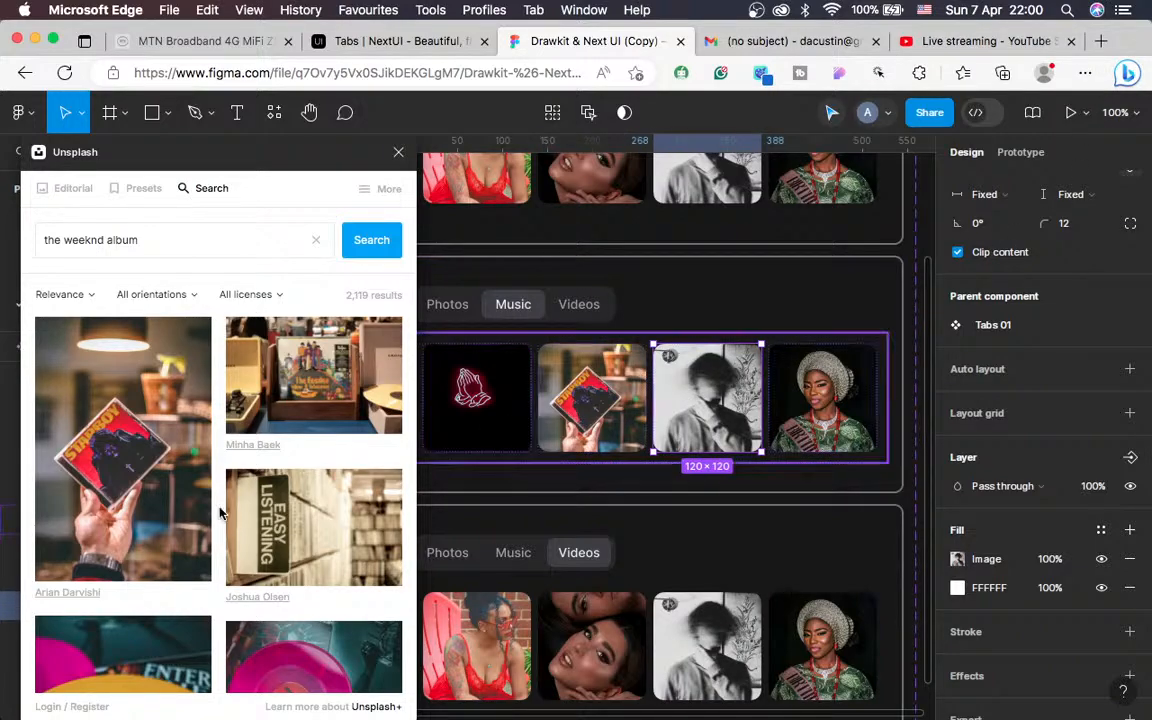
pyautogui.scroll(-15, 220, 513)
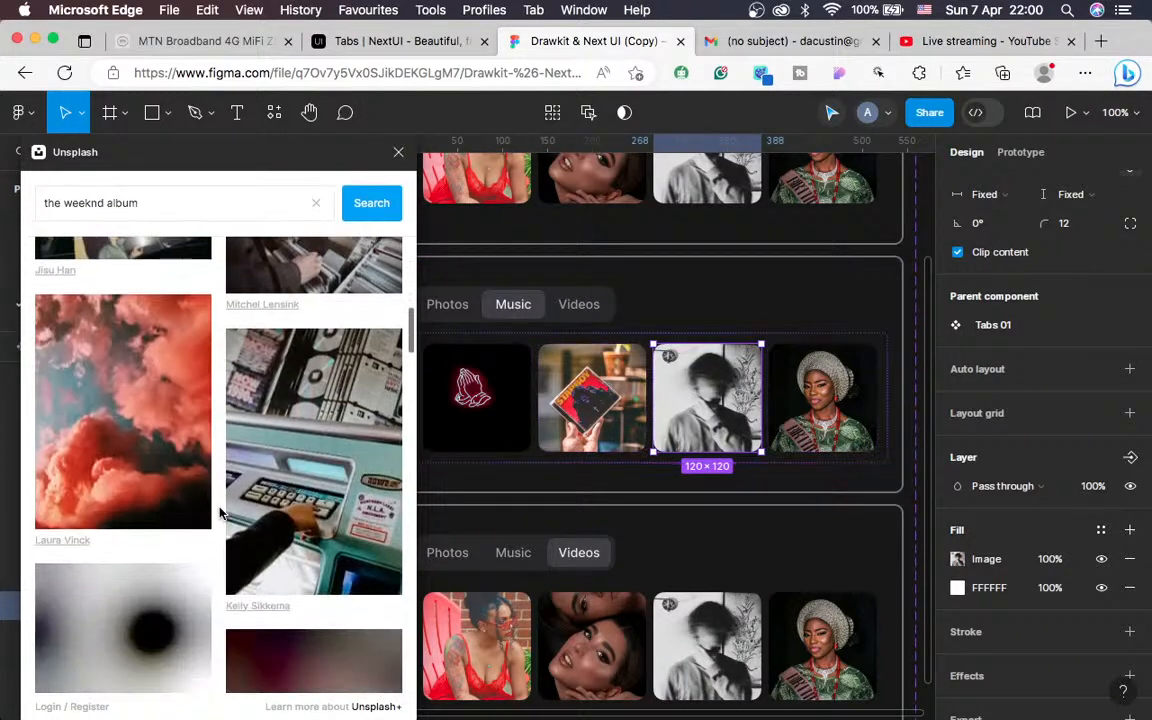
pyautogui.scroll(-2, 220, 513)
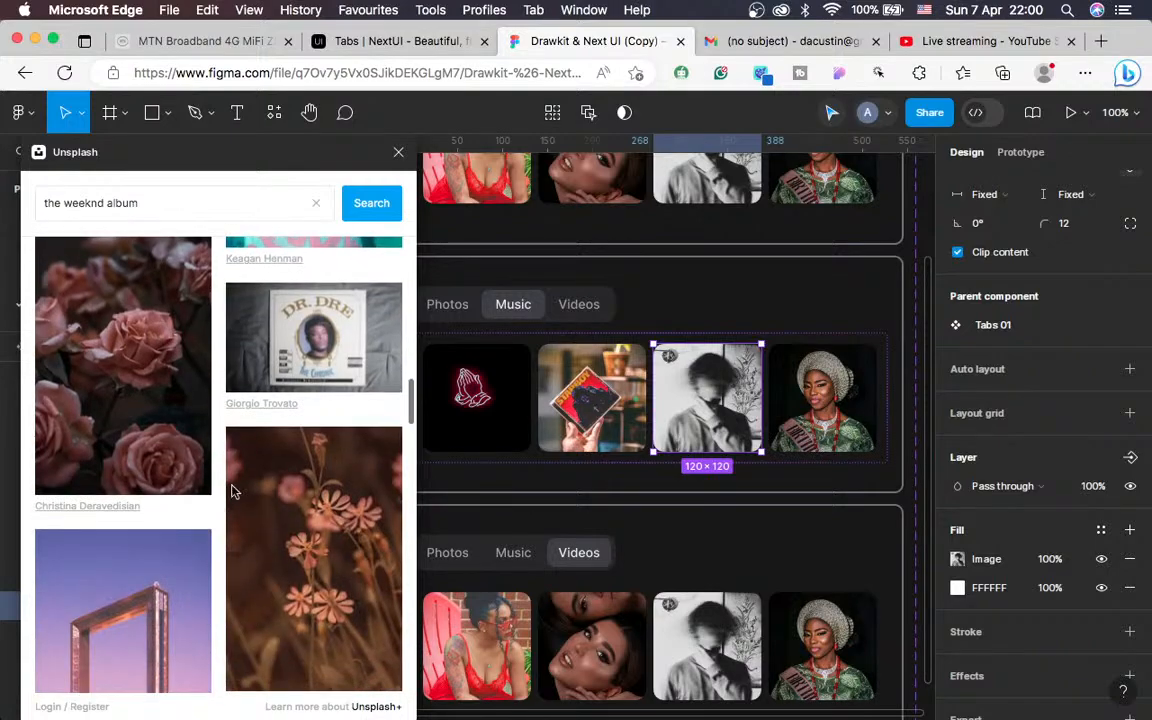
pyautogui.click(310, 373)
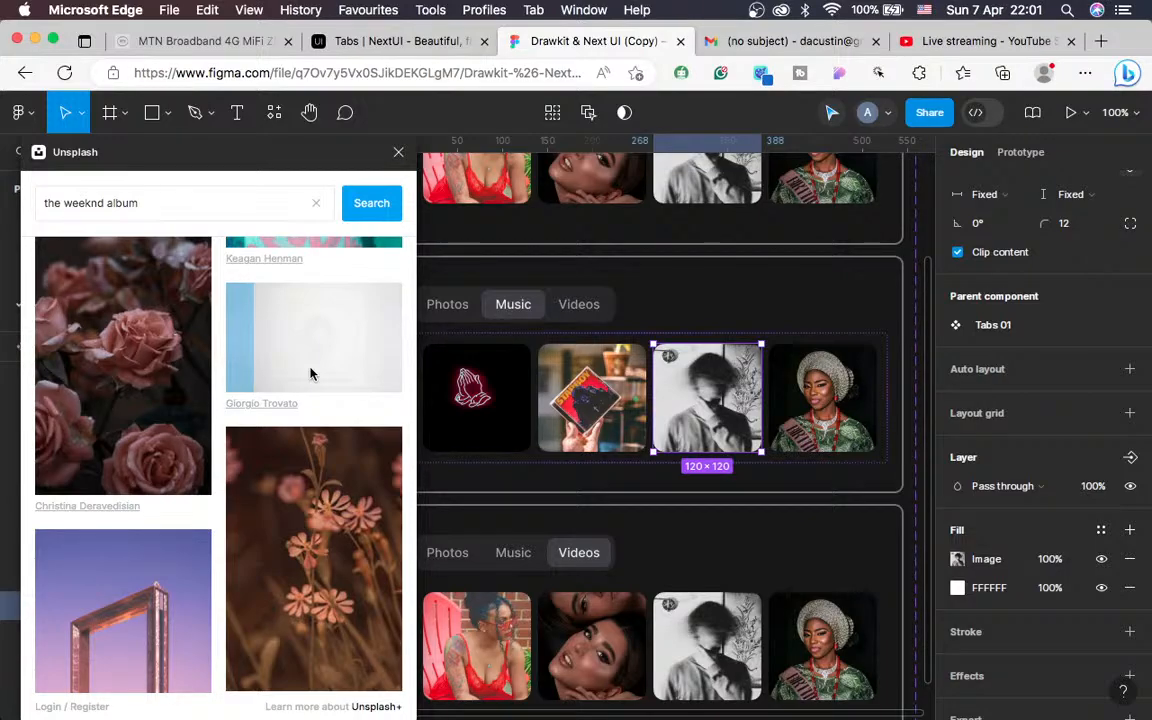
# Switch to OBS to check the live stream and viewer chat, and return to Figma
pyautogui.hotkey('ctrl', 'Left')
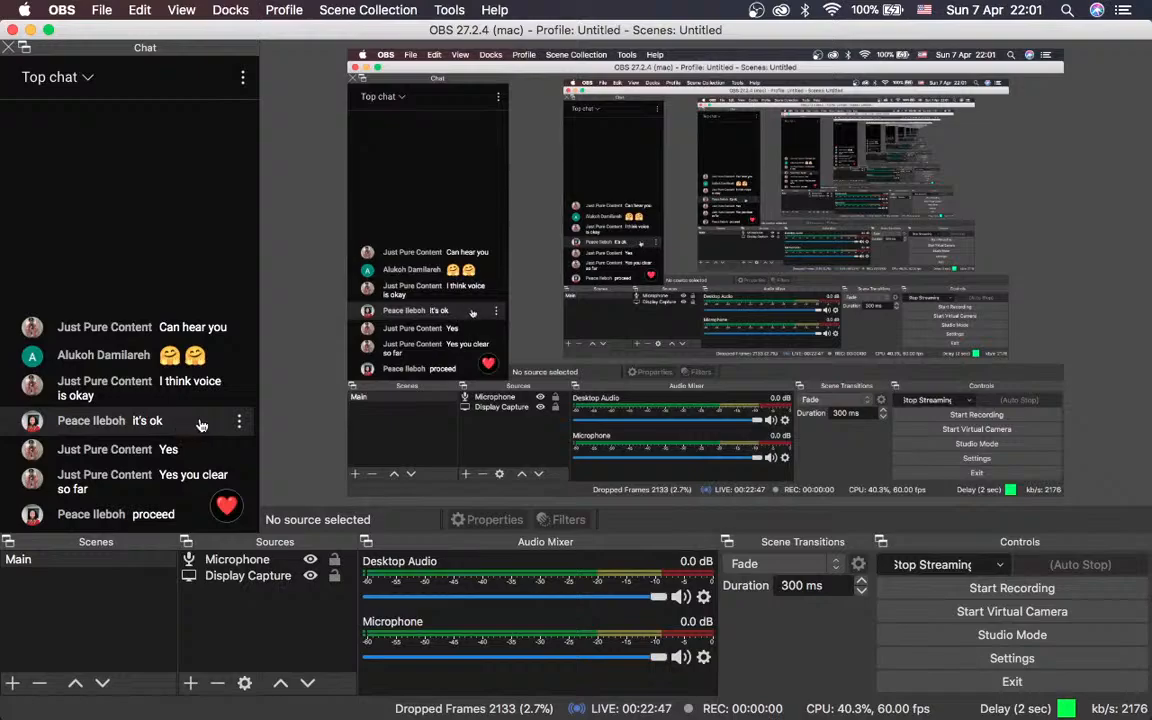
pyautogui.hotkey('ctrl', 'Right')
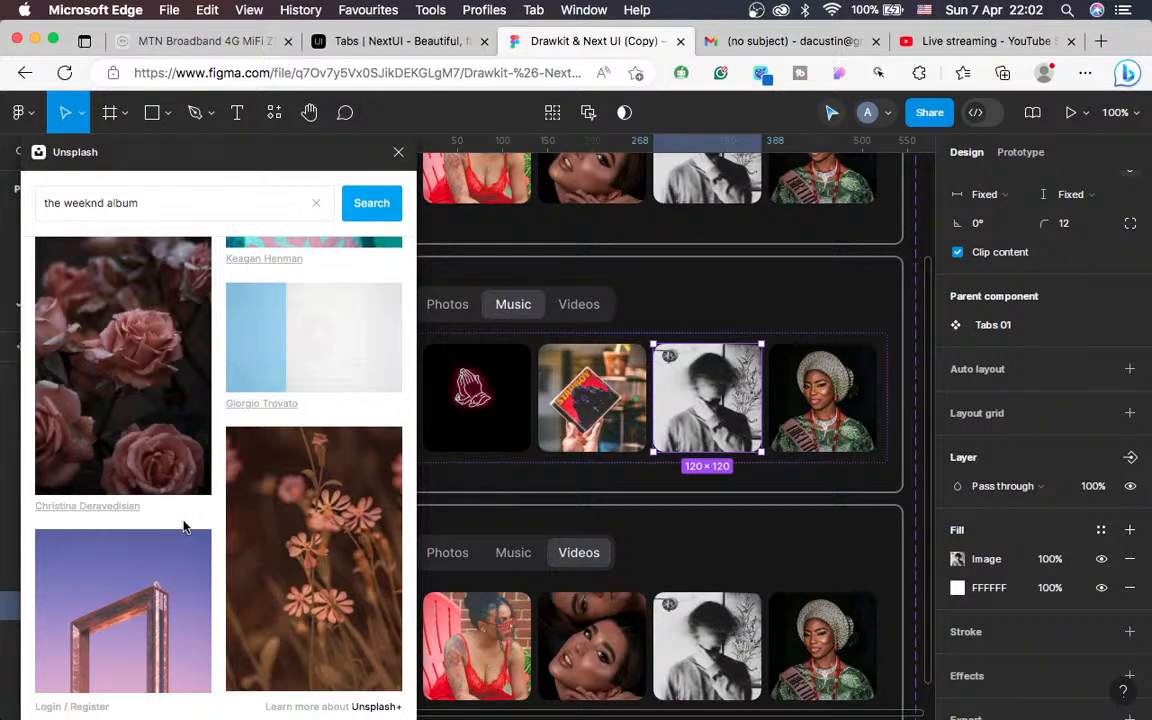
# Examine the Unsplash album photos around the chosen Dr. Dre cover
pyautogui.scroll(-5, 184, 526)
pyautogui.scroll(-6, 184, 526)
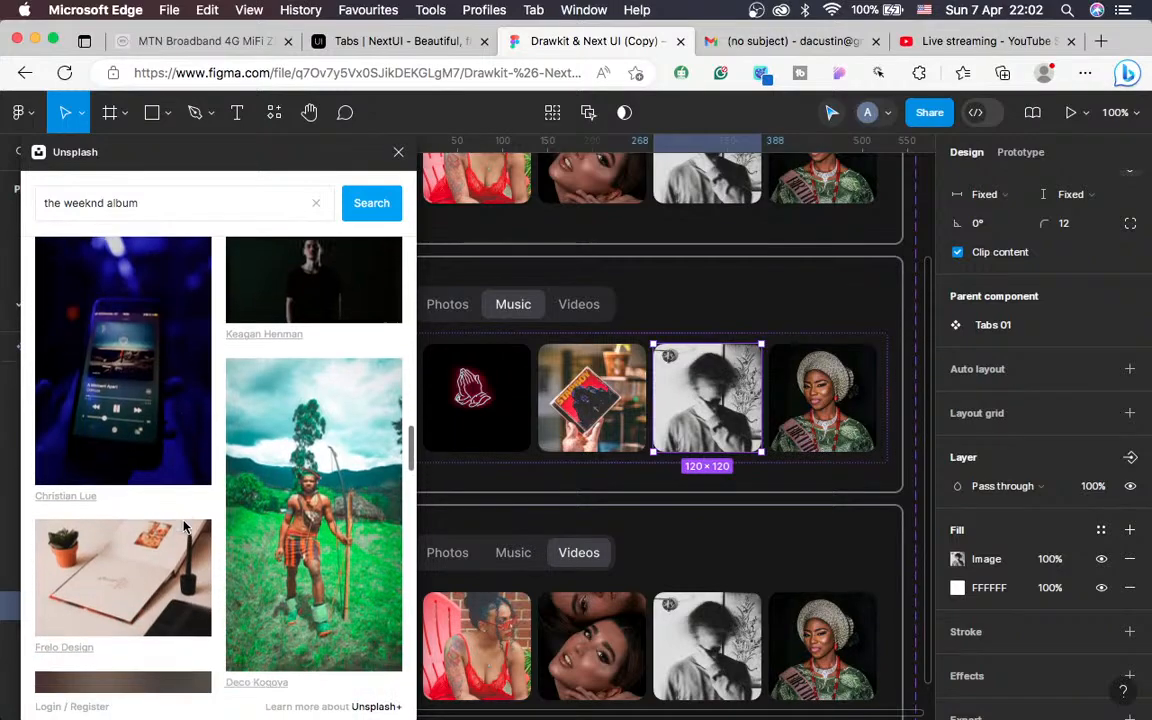
pyautogui.scroll(8, 184, 526)
pyautogui.scroll(5, 184, 526)
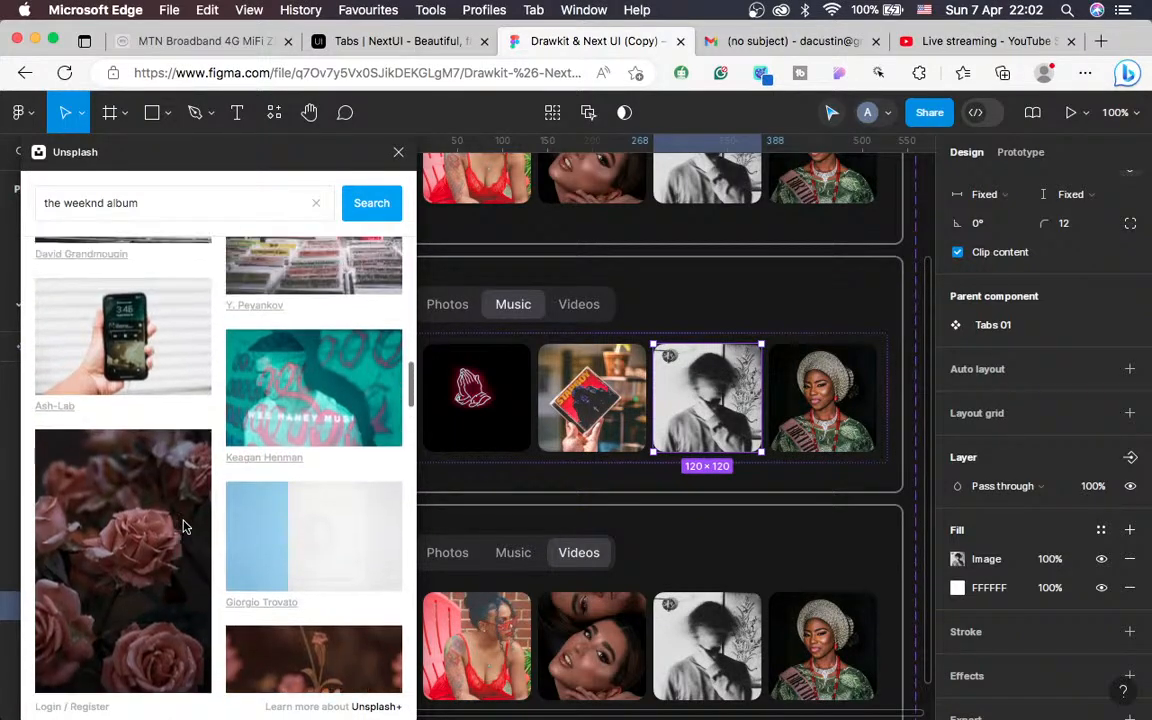
pyautogui.scroll(-1, 184, 526)
pyautogui.scroll(3, 184, 526)
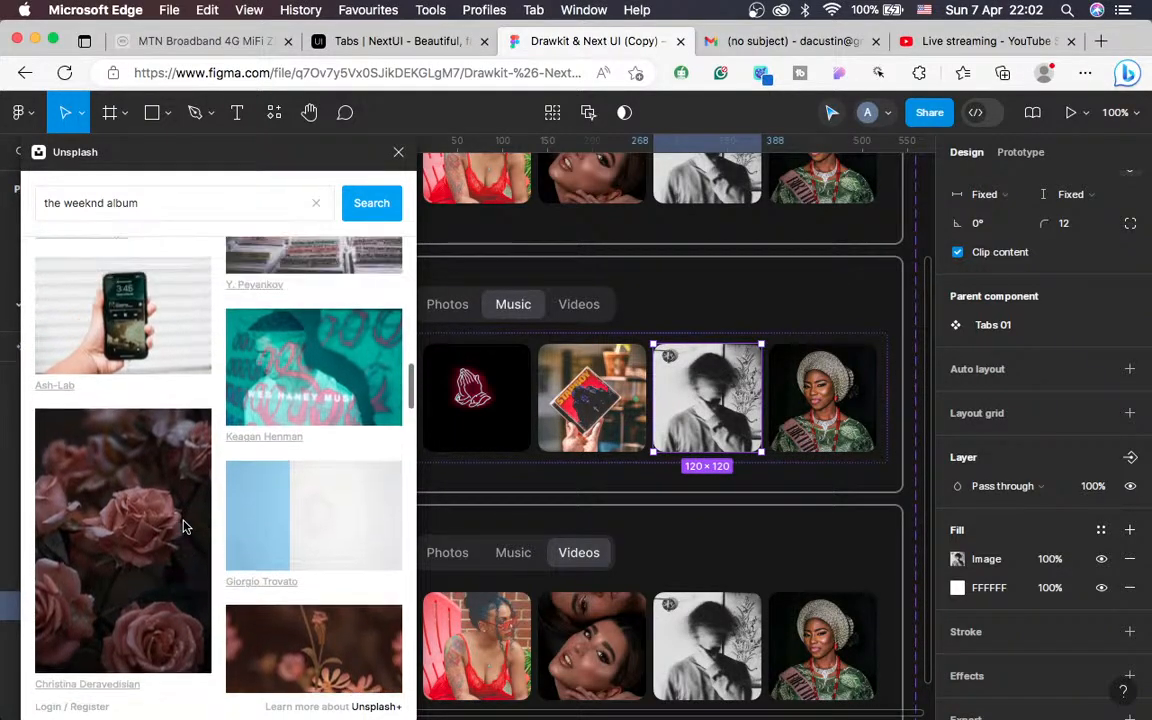
pyautogui.scroll(-3, 184, 526)
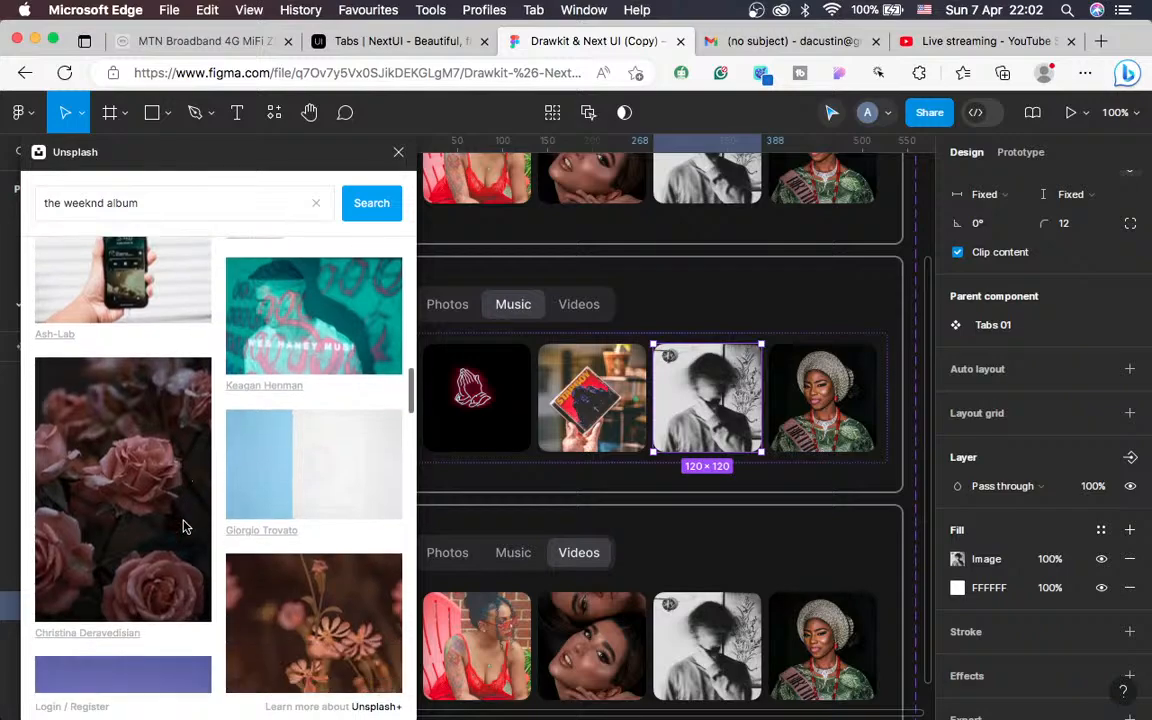
pyautogui.scroll(-3, 184, 526)
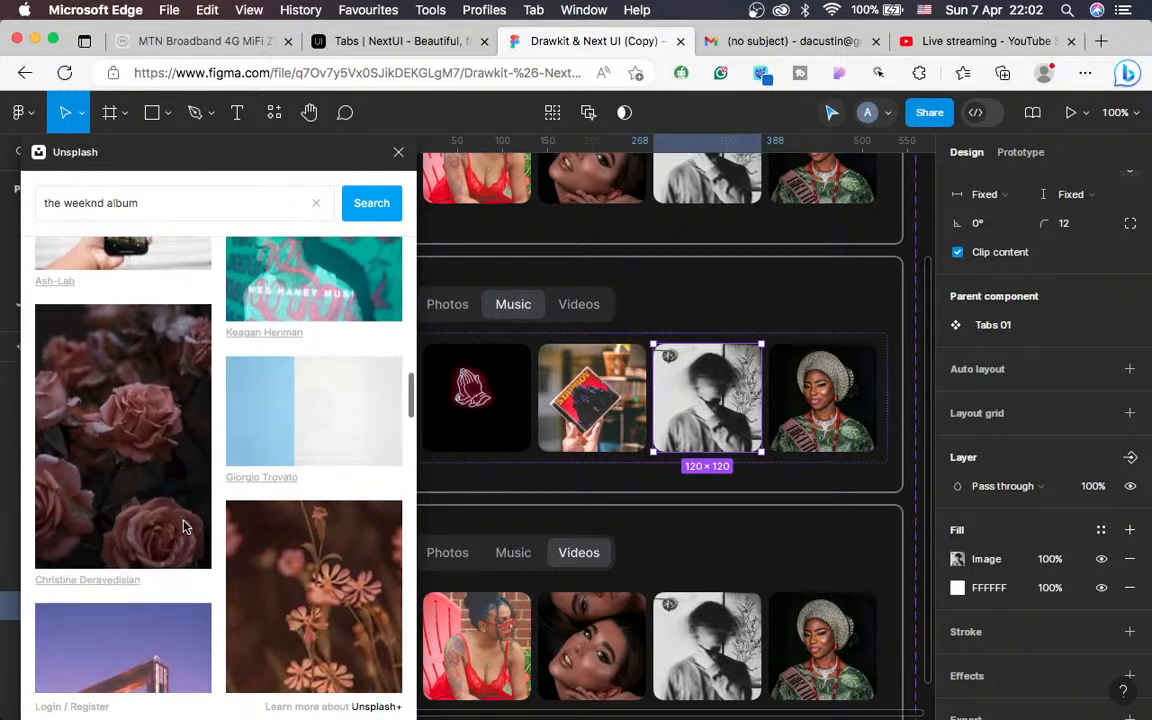
pyautogui.scroll(2, 184, 526)
pyautogui.scroll(-1, 184, 526)
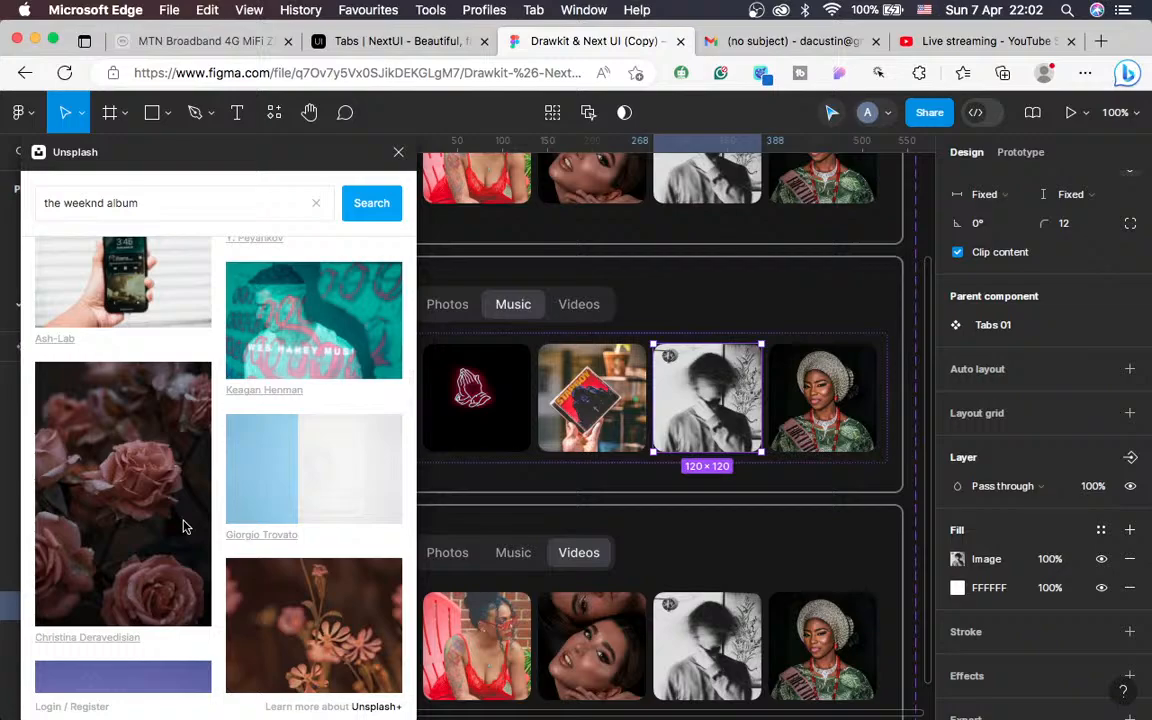
pyautogui.scroll(-2, 184, 526)
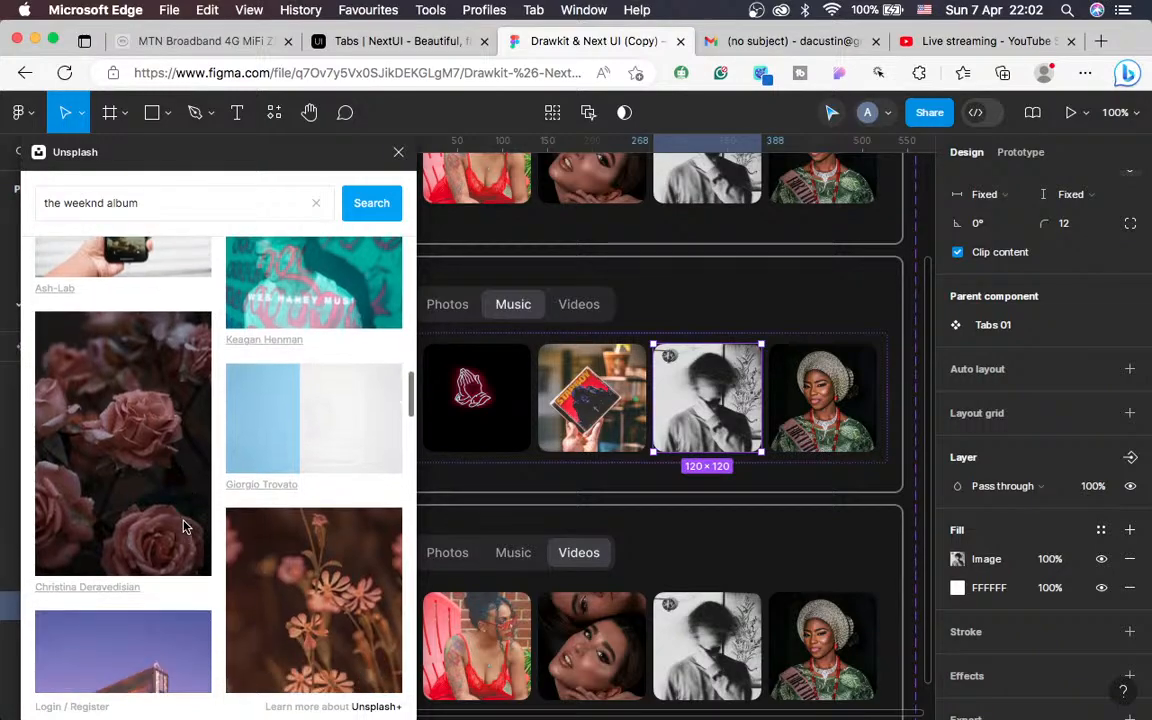
pyautogui.scroll(2, 184, 526)
pyautogui.scroll(8, 184, 526)
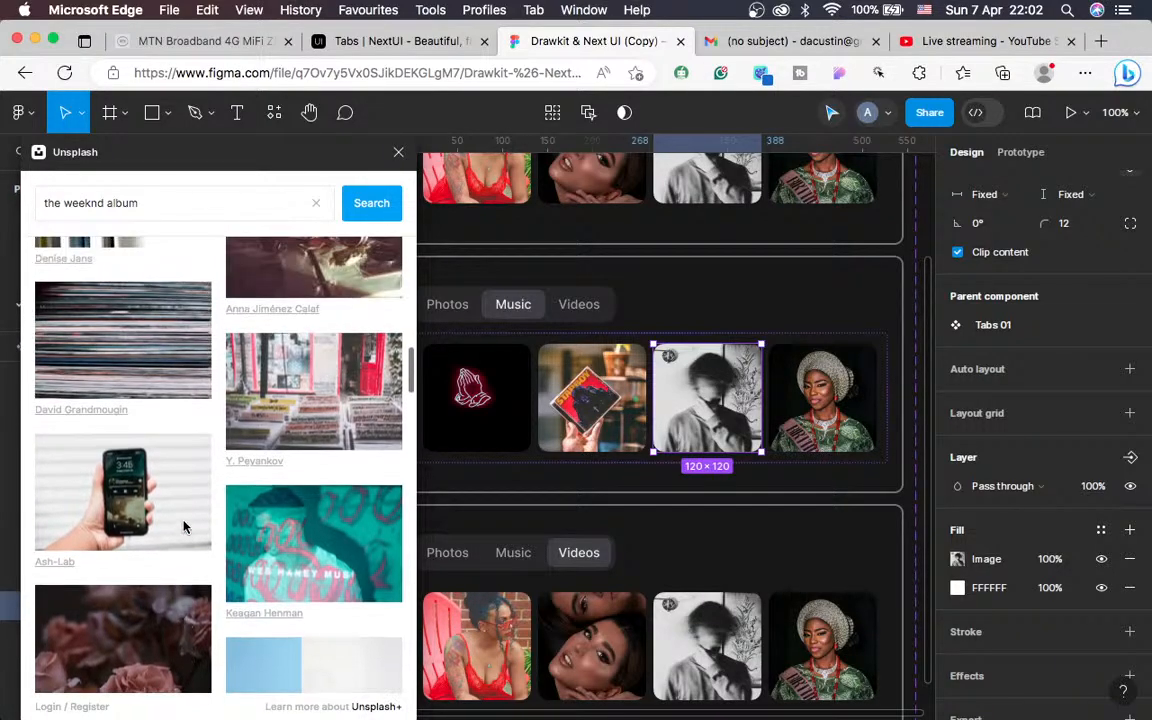
pyautogui.scroll(1, 184, 526)
pyautogui.scroll(-10, 184, 526)
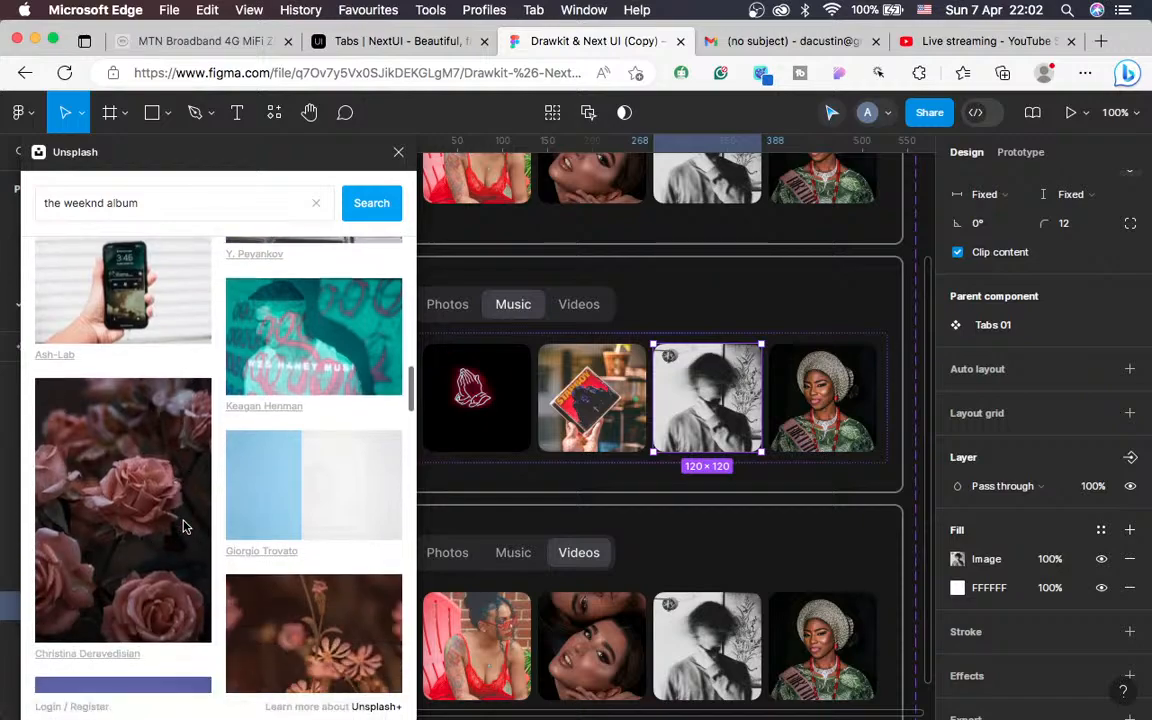
pyautogui.scroll(-2, 184, 526)
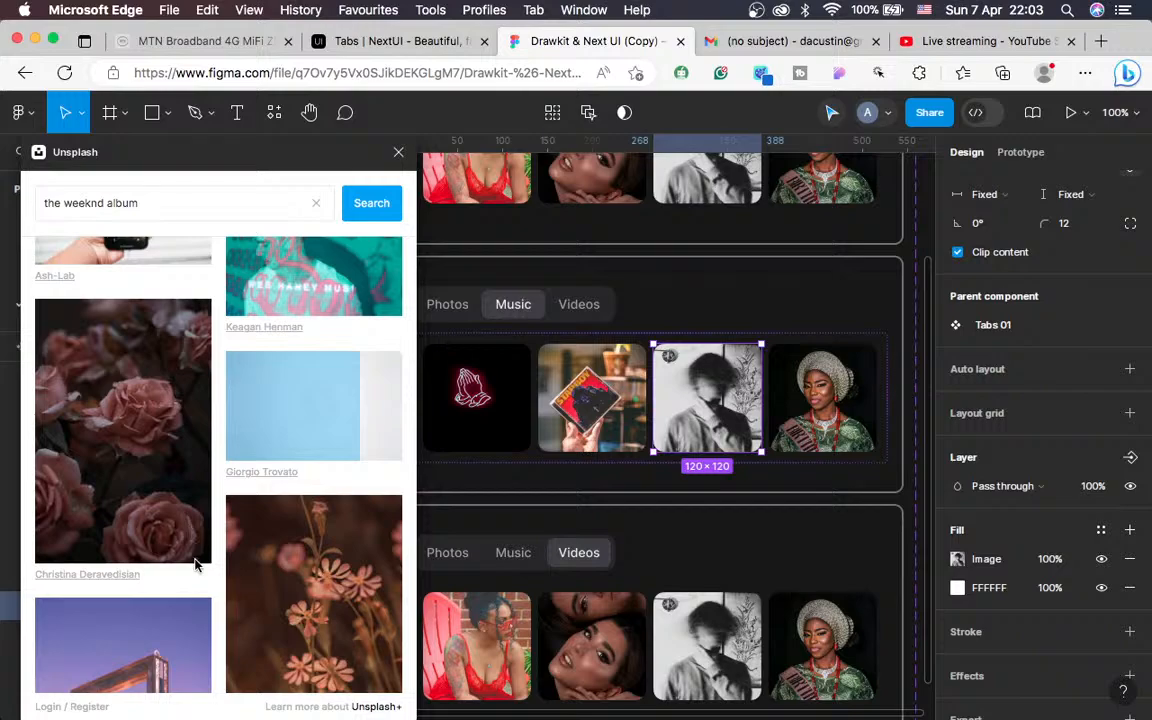
pyautogui.scroll(-2, 333, 556)
pyautogui.scroll(4, 336, 473)
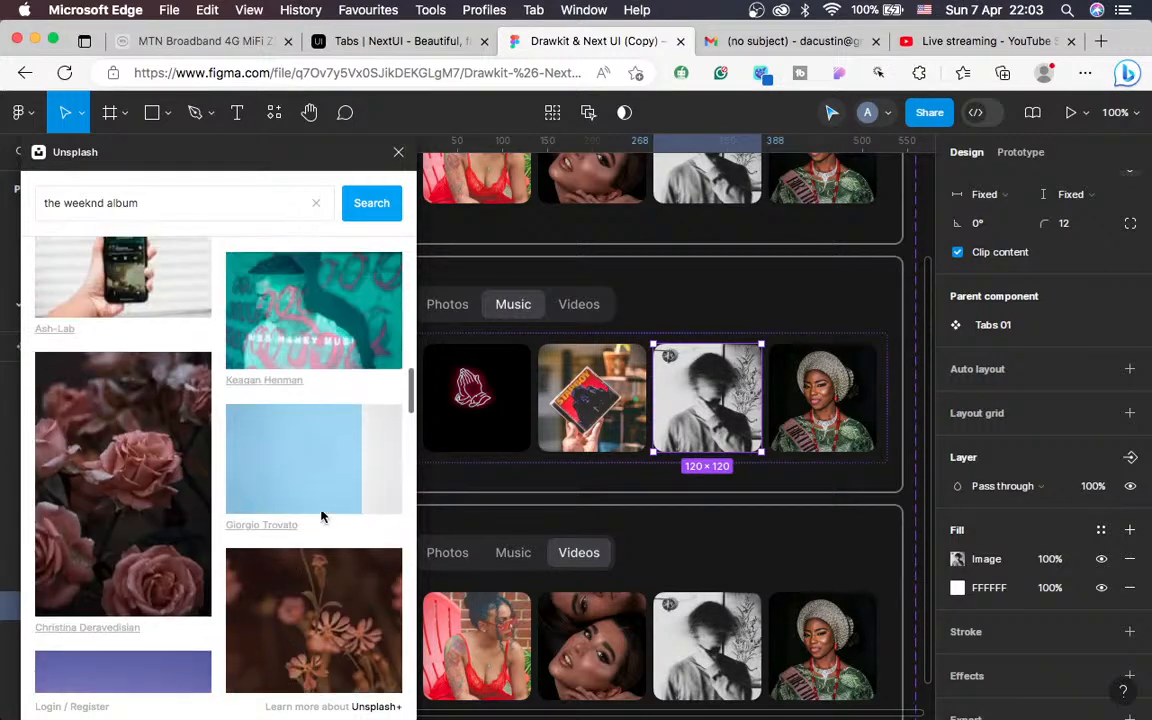
pyautogui.scroll(1, 336, 473)
pyautogui.scroll(-3, 336, 473)
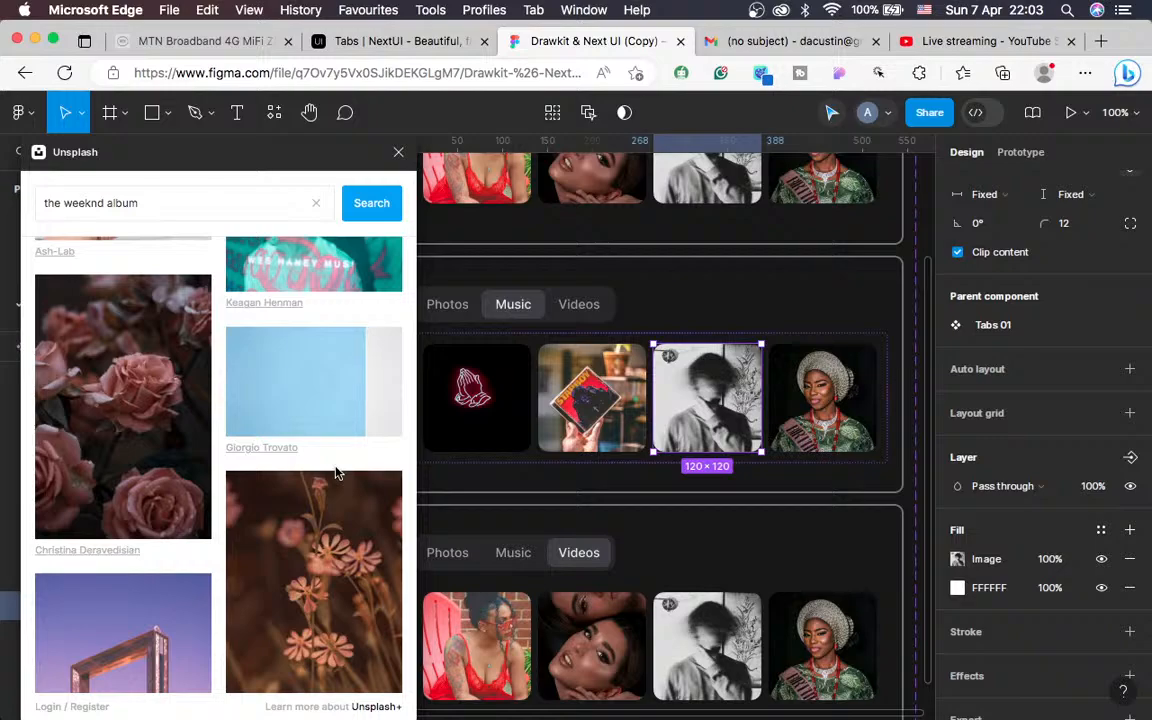
pyautogui.scroll(-1, 336, 473)
pyautogui.scroll(-1, 336, 473)
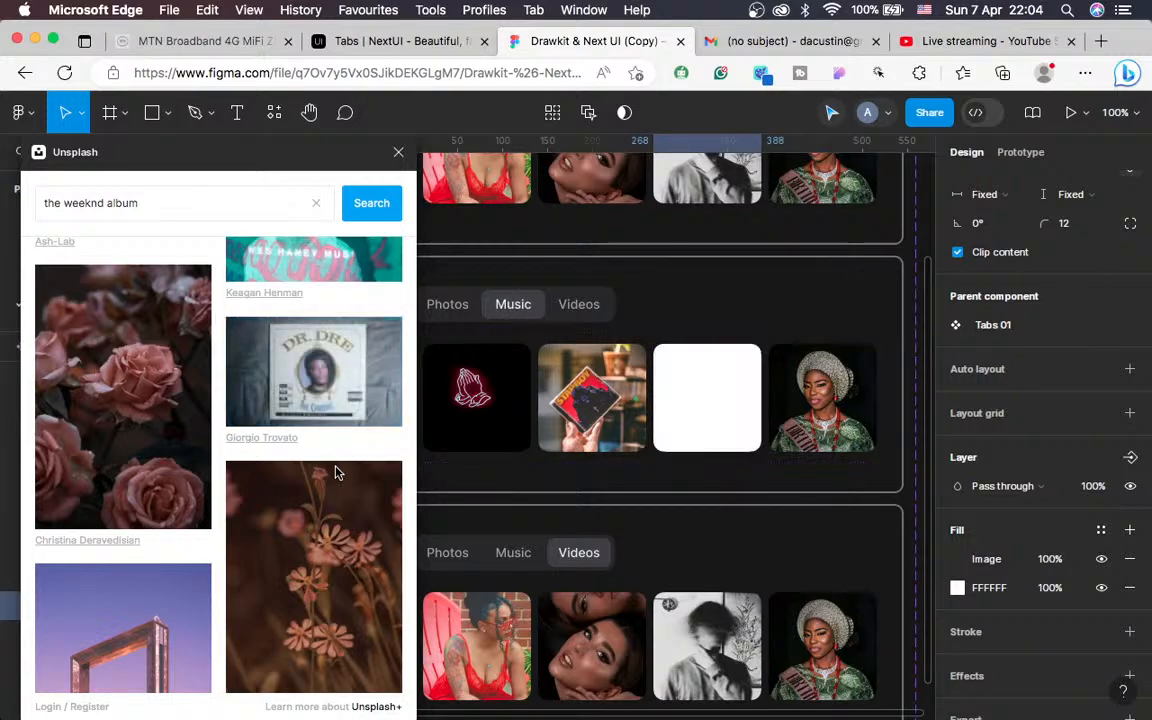
# Select the Music variant's fourth image and apply the Unsplash photo of a hand holding a black vinyl record upright on a wooden surface
pyautogui.click(782, 373)
pyautogui.scroll(-15, 235, 425)
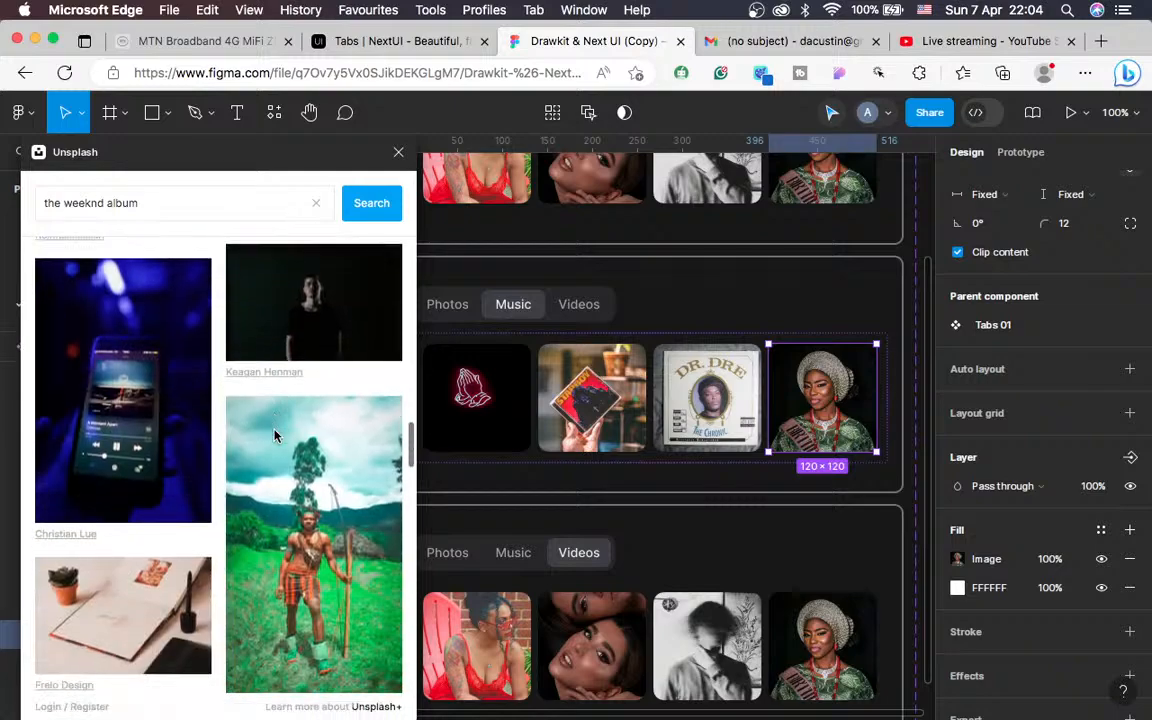
pyautogui.scroll(-10, 277, 435)
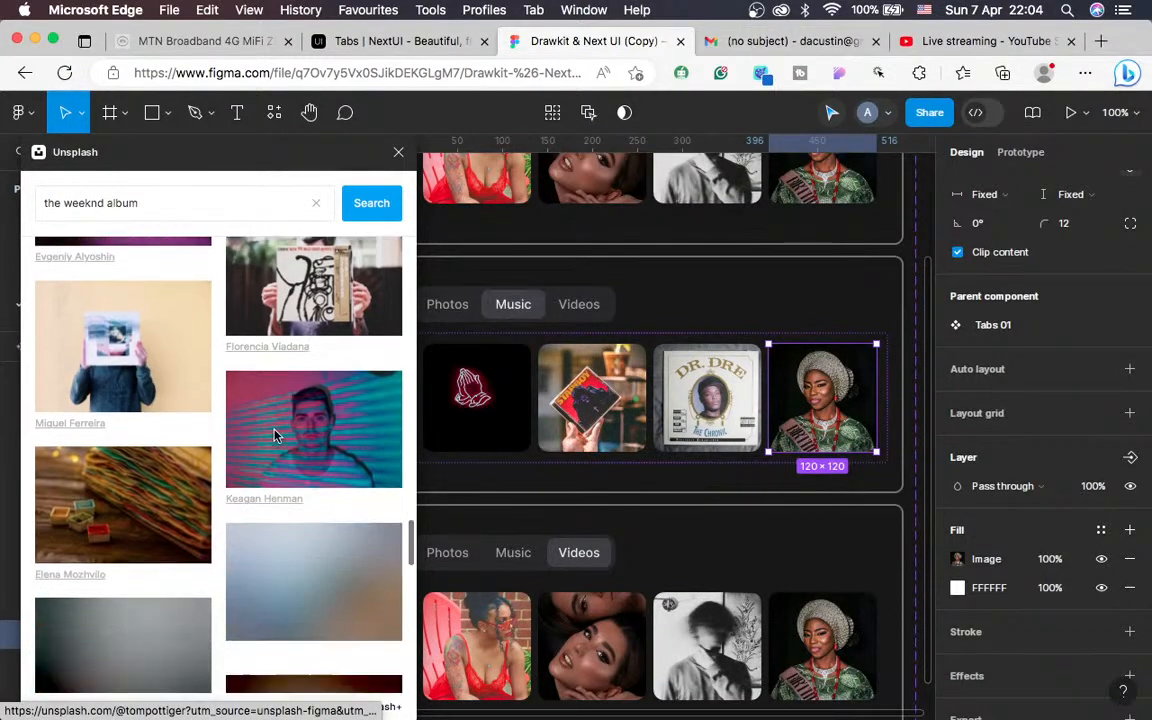
pyautogui.scroll(-10, 277, 435)
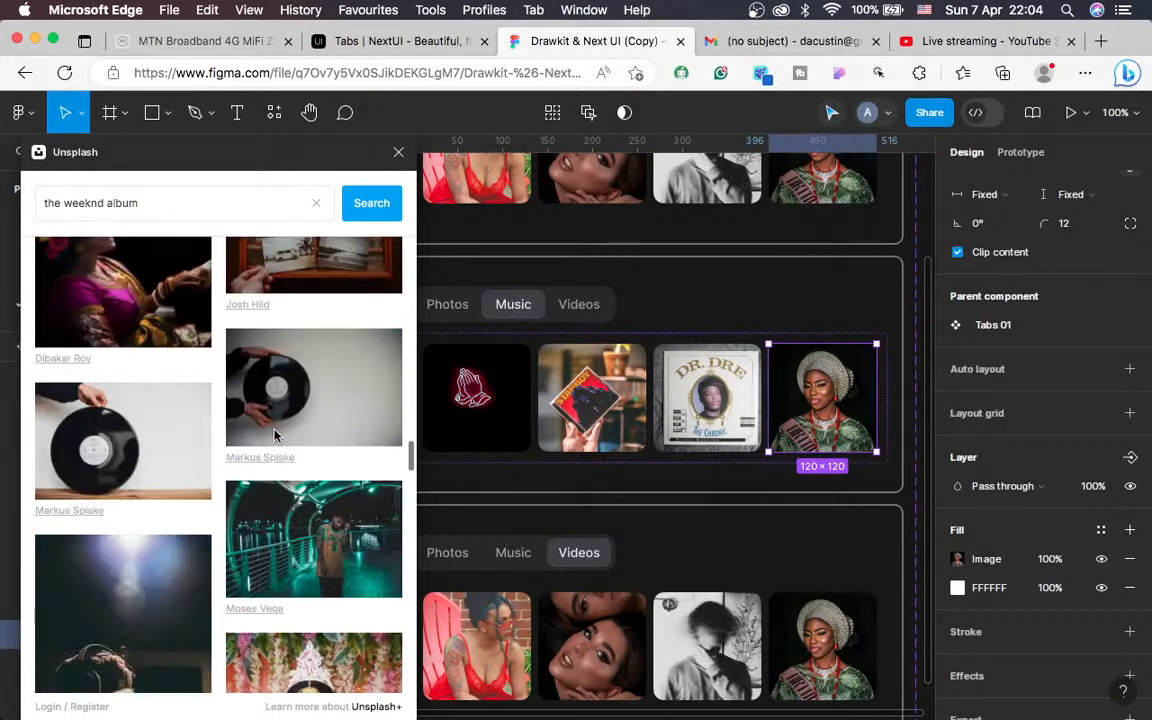
pyautogui.scroll(-10, 277, 435)
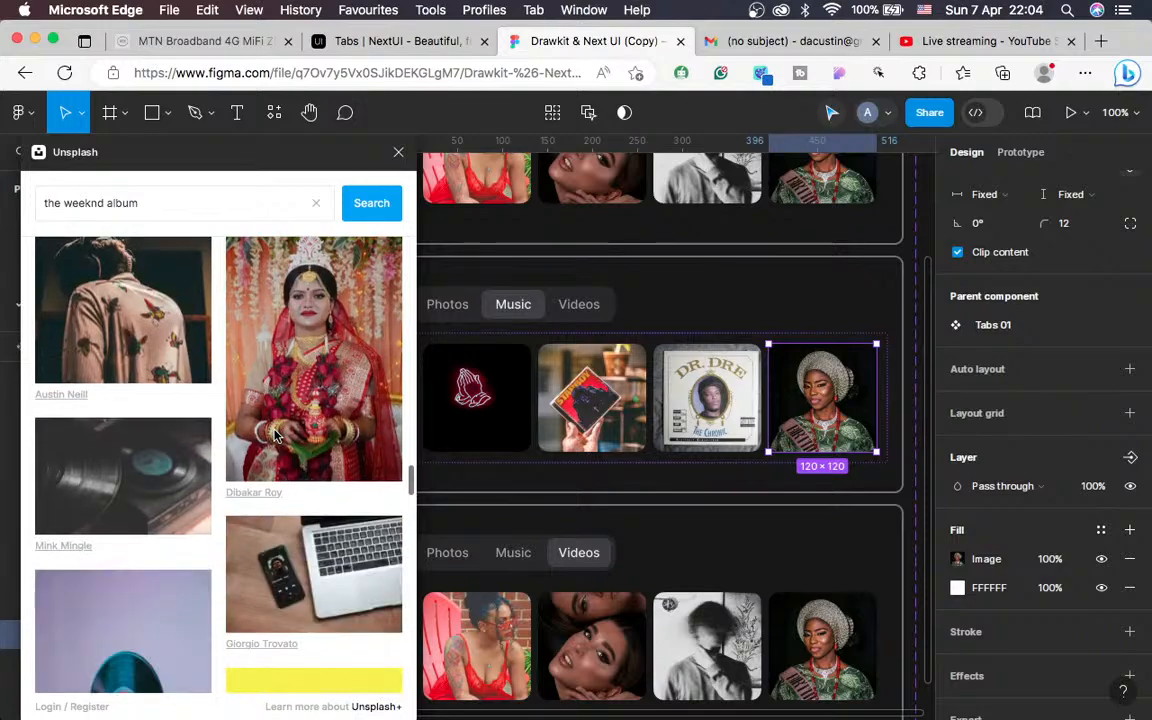
pyautogui.scroll(10, 275, 435)
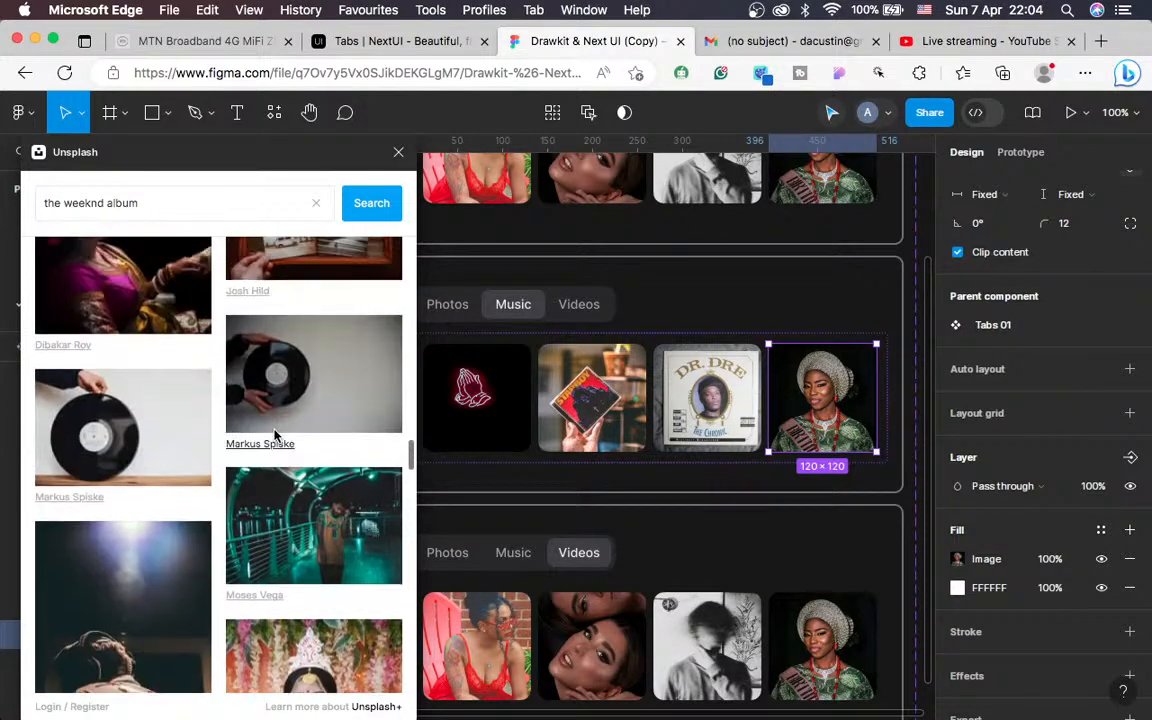
pyautogui.click(78, 444)
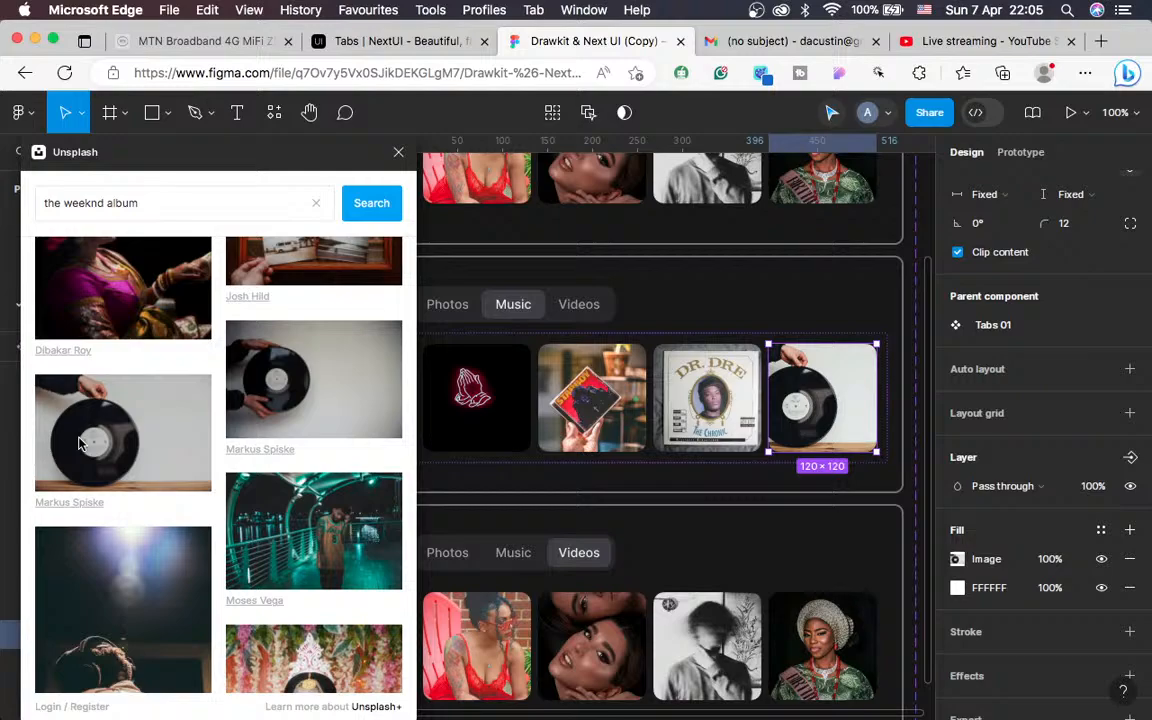
# Set the vinyl record image's fill mode to Crop and shift the photo right until the whole record fits inside the frame
pyautogui.click(957, 559)
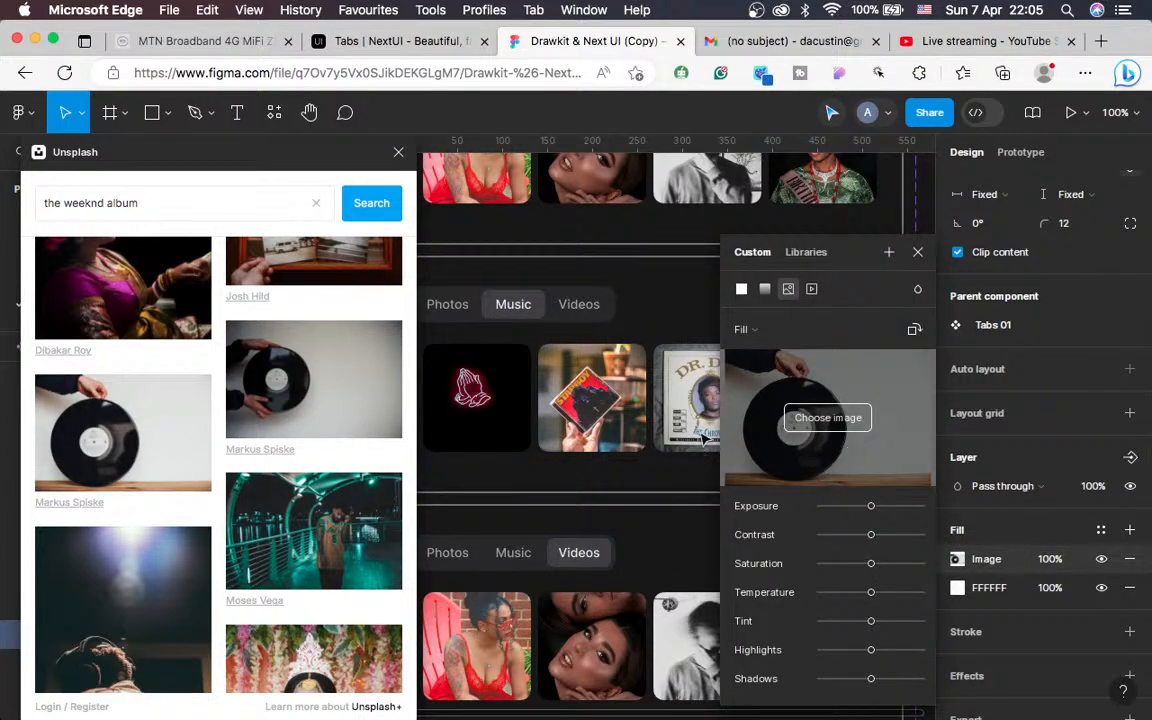
pyautogui.click(754, 329)
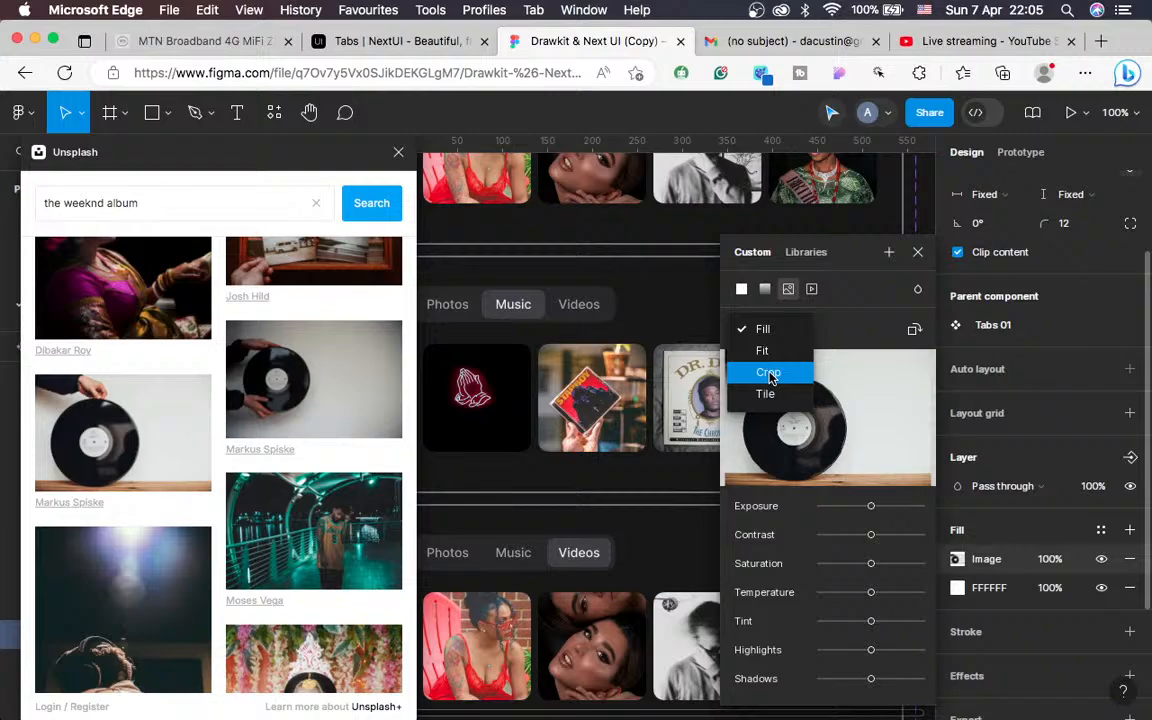
pyautogui.click(769, 373)
pyautogui.hscroll(4, 697, 507)
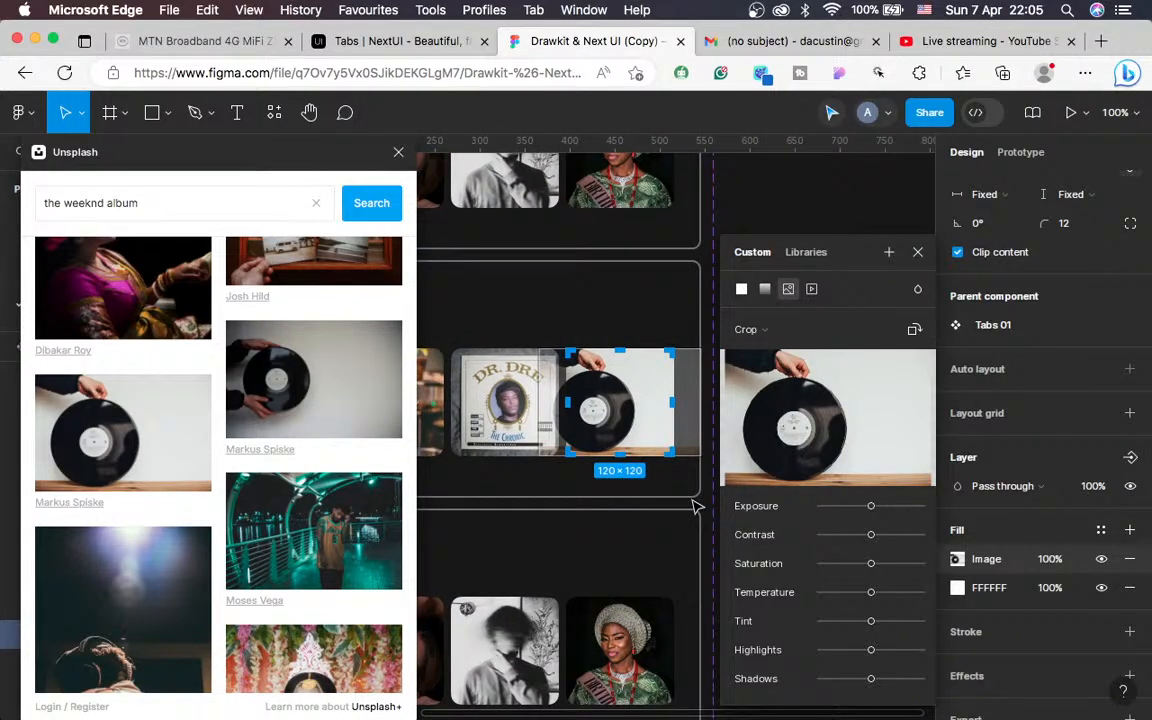
pyautogui.press('Right')
pyautogui.press('Right')
pyautogui.press('Right')
pyautogui.press('Right')
pyautogui.press('Right')
pyautogui.press('Right')
pyautogui.press('Right')
pyautogui.press('Right')
pyautogui.press('Right')
pyautogui.press('Right')
pyautogui.press('Right')
pyautogui.press('Right')
pyautogui.press('Right')
pyautogui.press('Right')
pyautogui.press('Right')
pyautogui.press('Right')
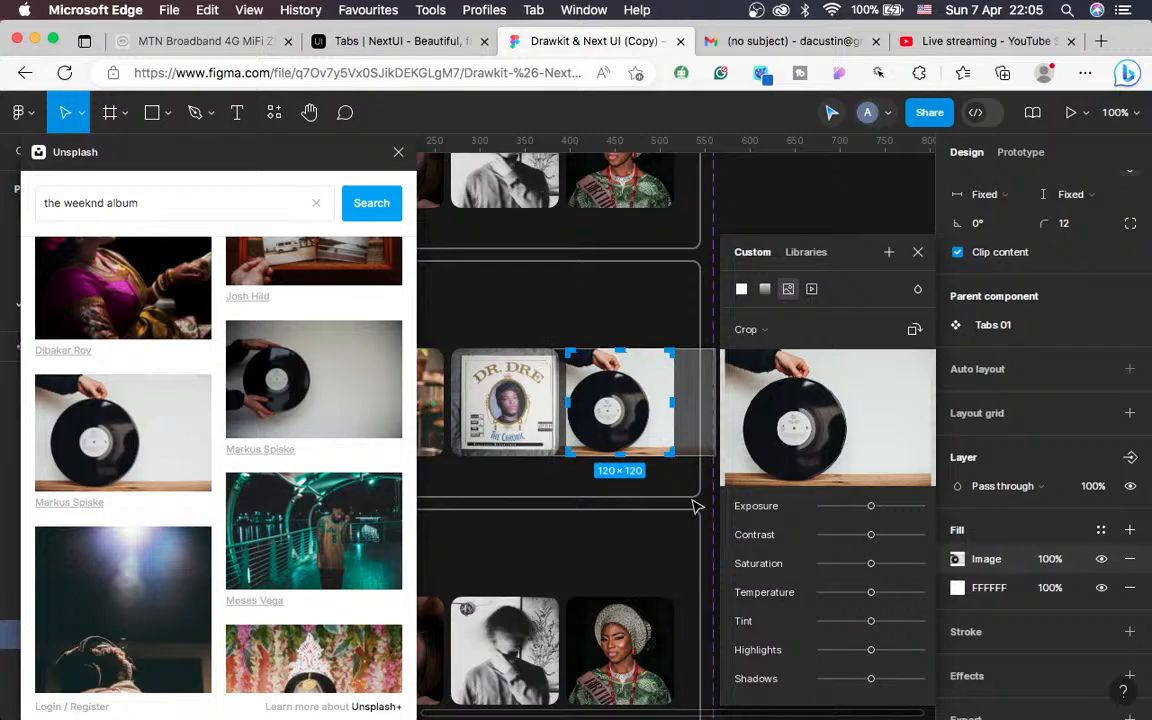
pyautogui.press('Right')
pyautogui.press('Right')
pyautogui.press('Right')
pyautogui.press('Right')
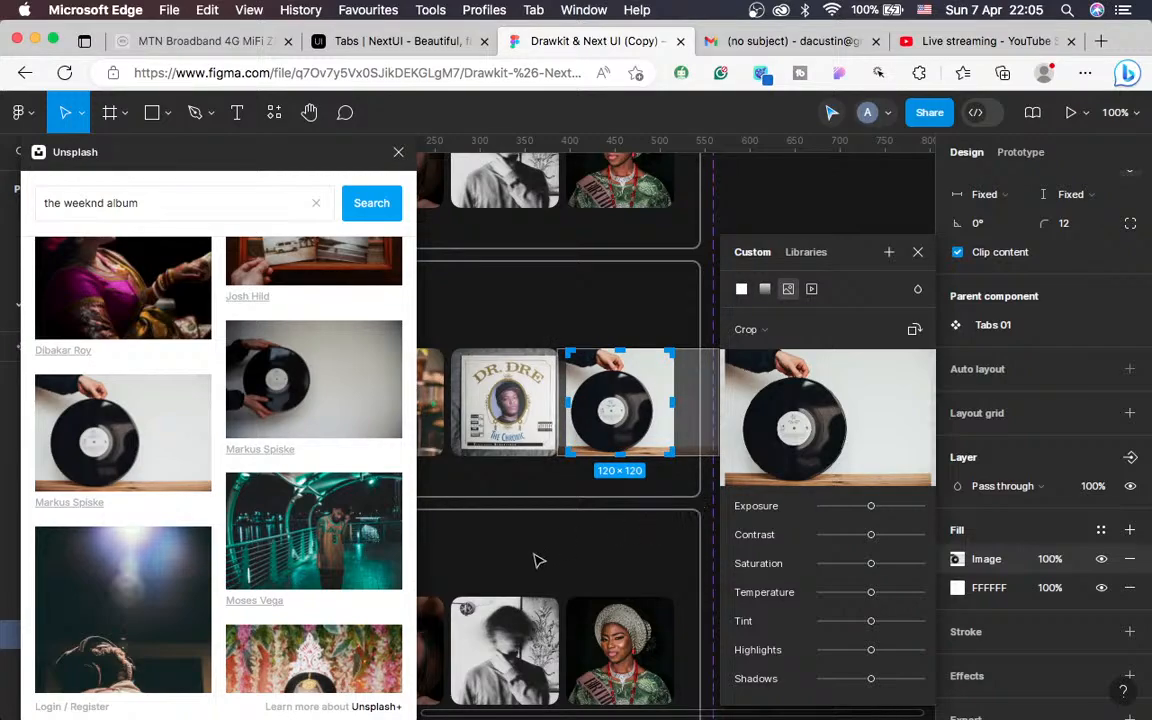
# Set the Dr. Dre album image's fill mode to Crop and close its fill settings
pyautogui.click(516, 370)
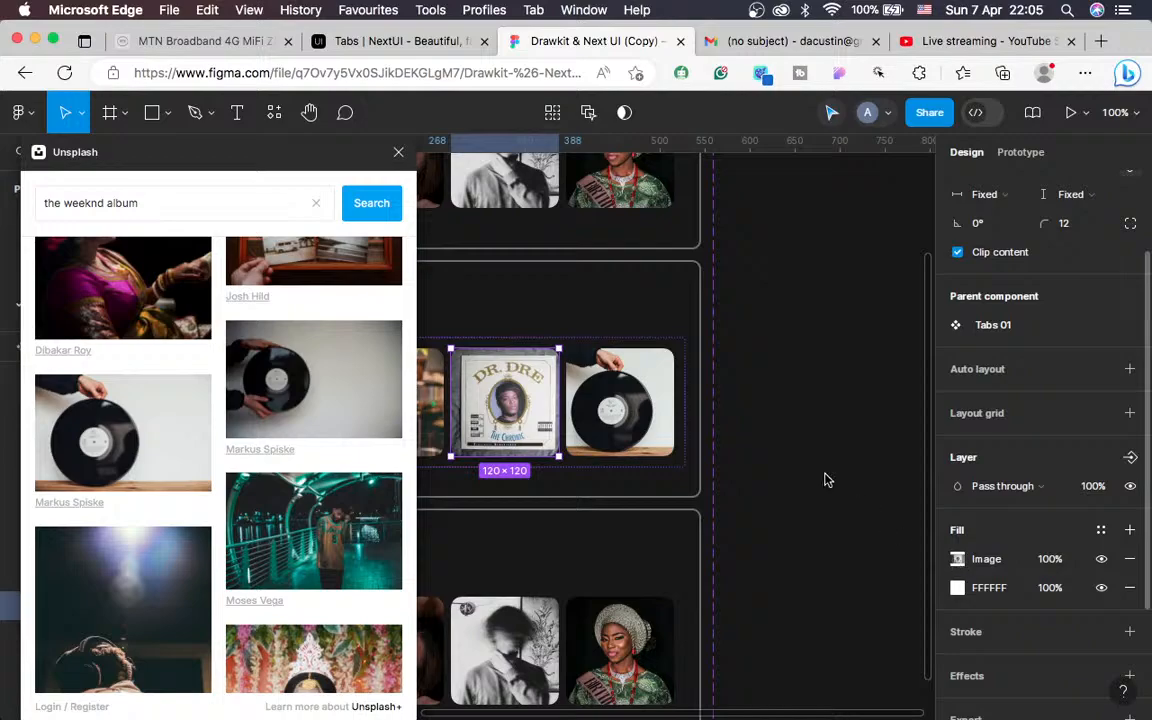
pyautogui.click(747, 338)
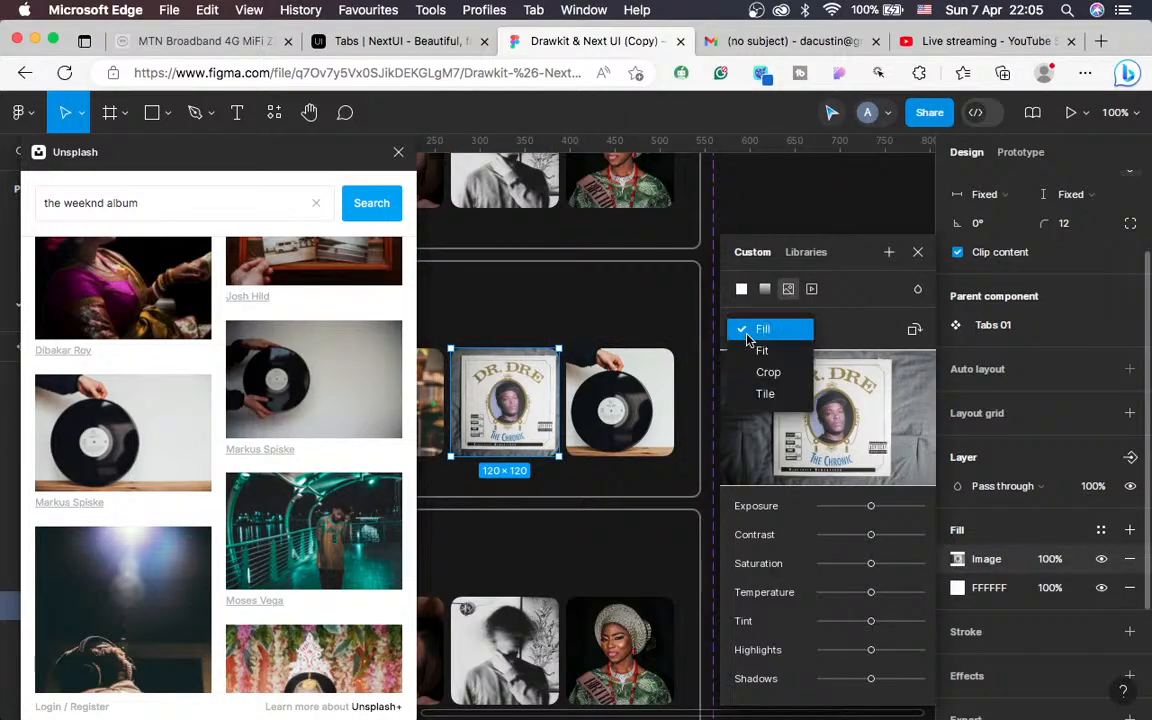
pyautogui.click(766, 373)
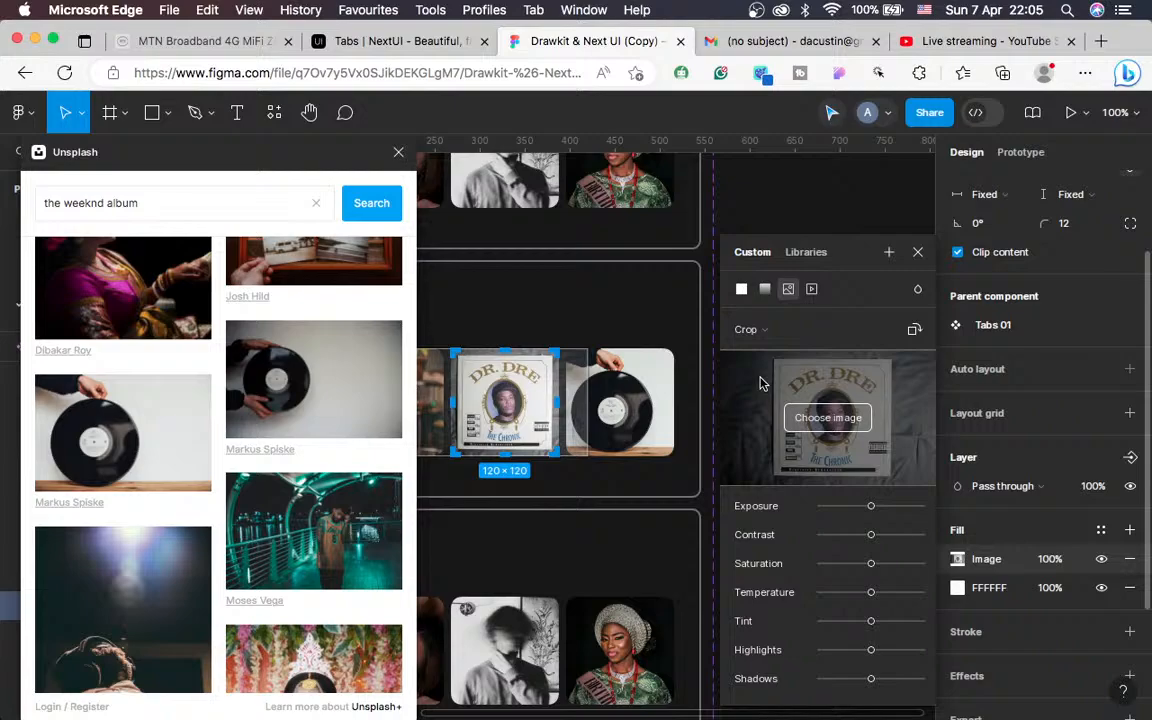
pyautogui.click(918, 252)
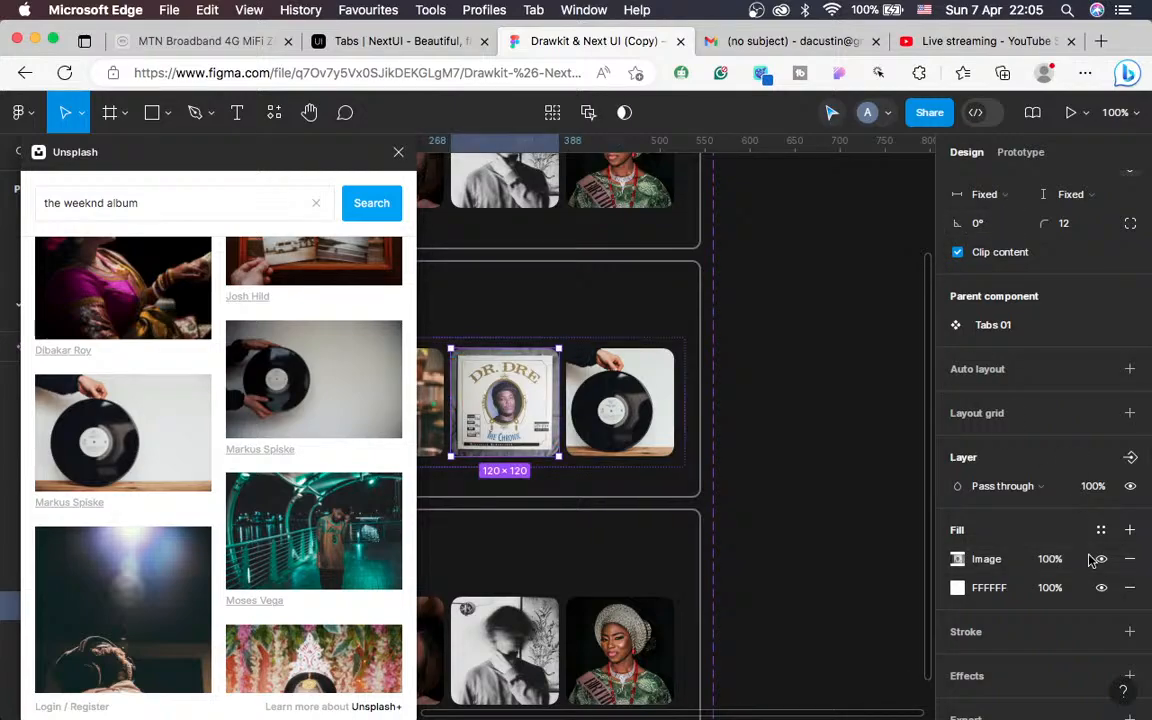
# Remove the white FFFFFF fill from the Music variant's second, third and fourth images, and check the first image's fills
pyautogui.click(1129, 588)
pyautogui.click(659, 416)
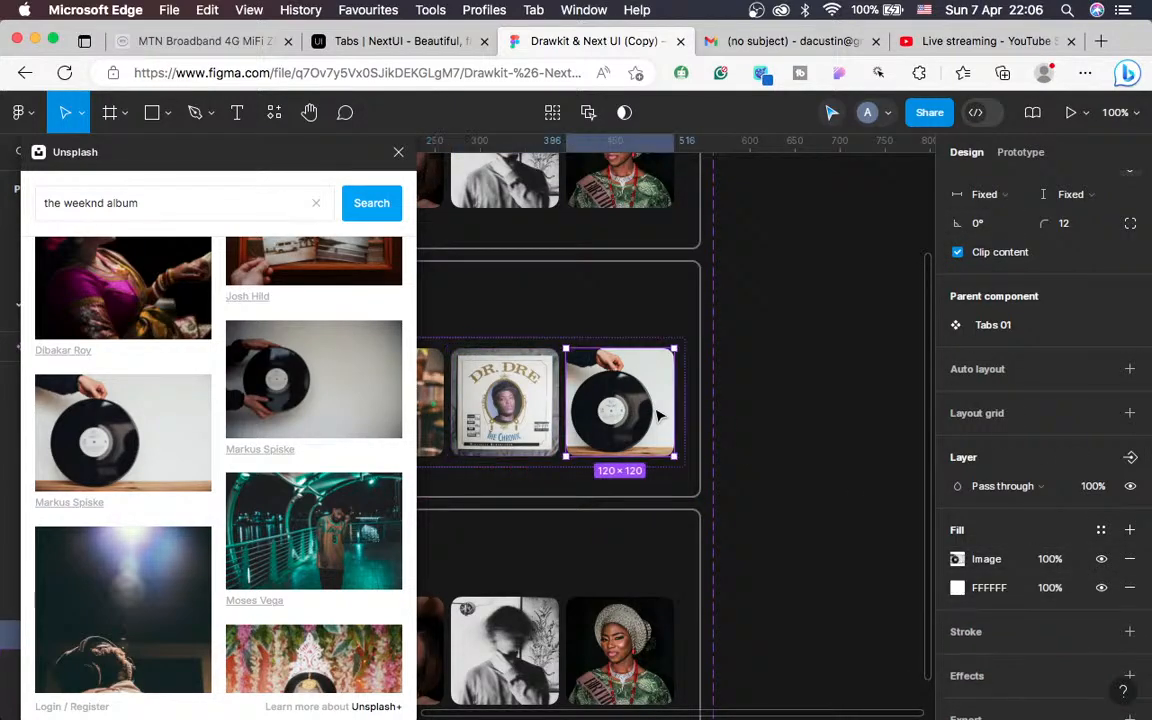
pyautogui.click(1129, 588)
pyautogui.hscroll(-3, 850, 597)
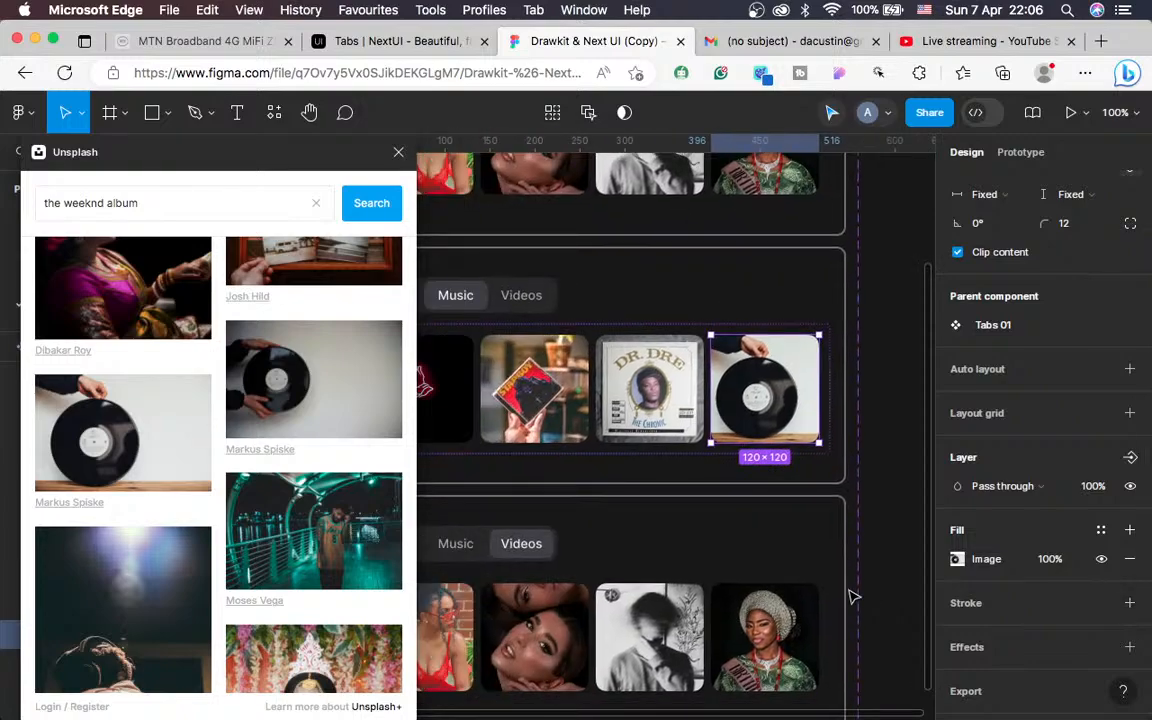
pyautogui.hscroll(-2, 850, 597)
pyautogui.click(540, 372)
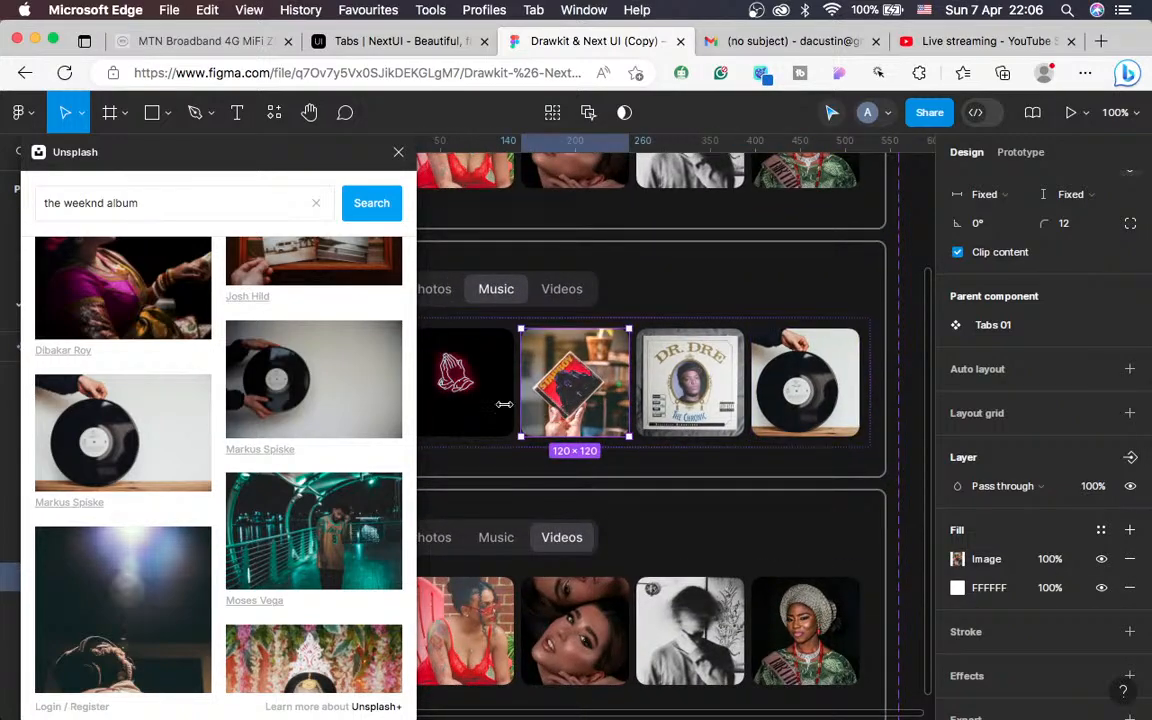
pyautogui.keyDown('shift'); pyautogui.click(455, 395); pyautogui.keyUp('shift')
pyautogui.hscroll(-2, 770, 485)
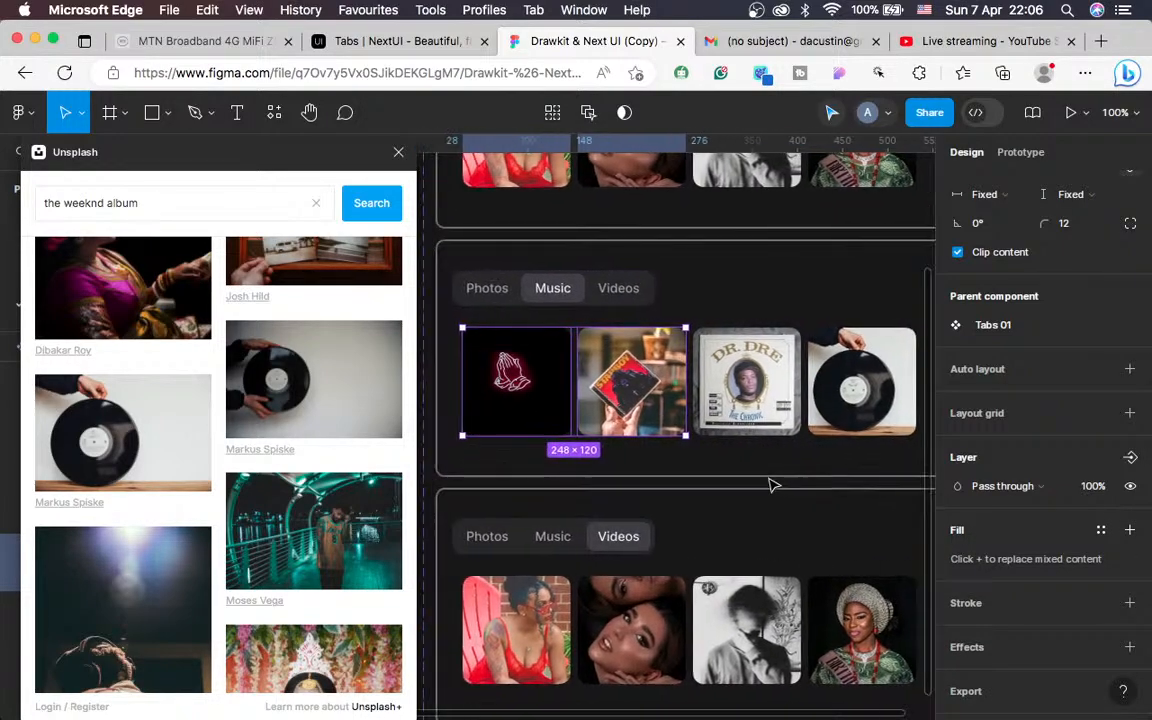
pyautogui.scroll(-2, 1049, 540)
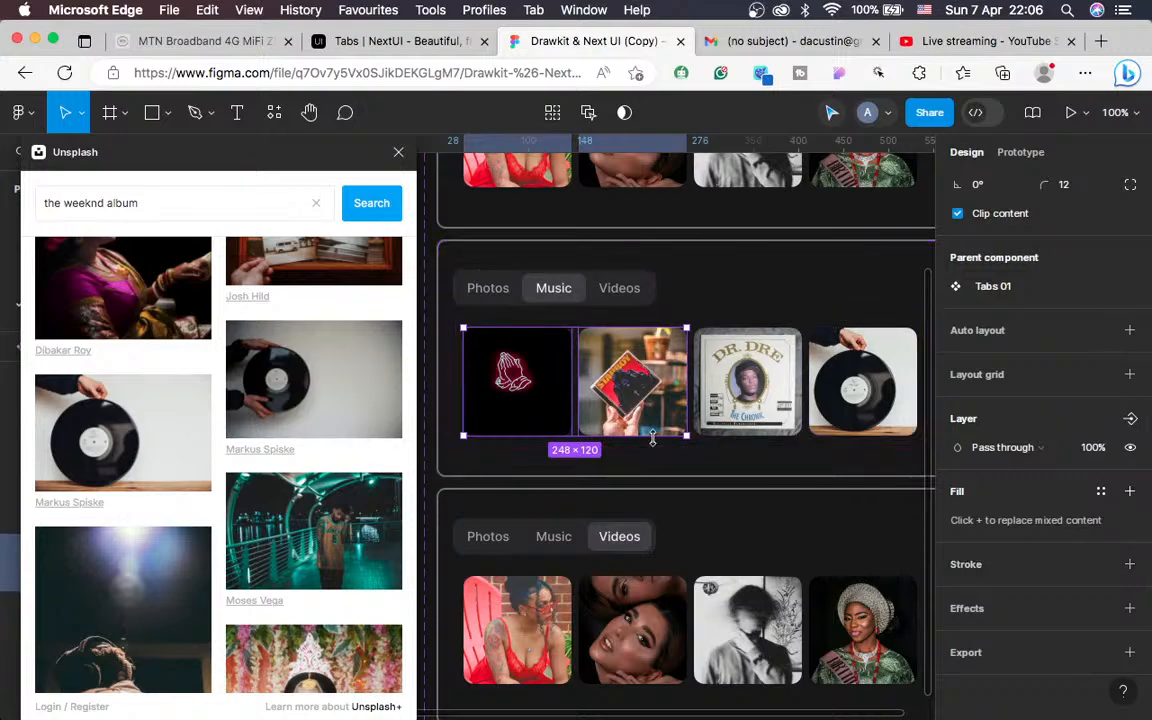
pyautogui.click(585, 388)
pyautogui.click(1129, 548)
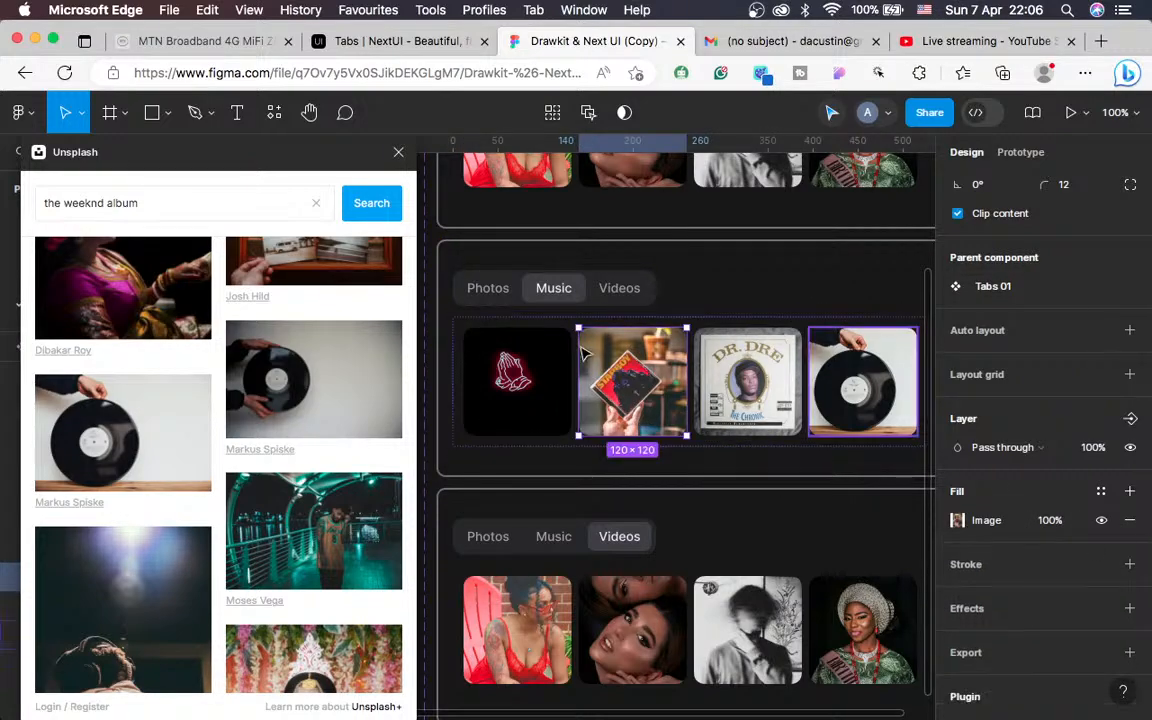
pyautogui.click(515, 380)
# Select the first image in the Videos variant, the woman in red on a red chair
pyautogui.scroll(-2, 595, 567)
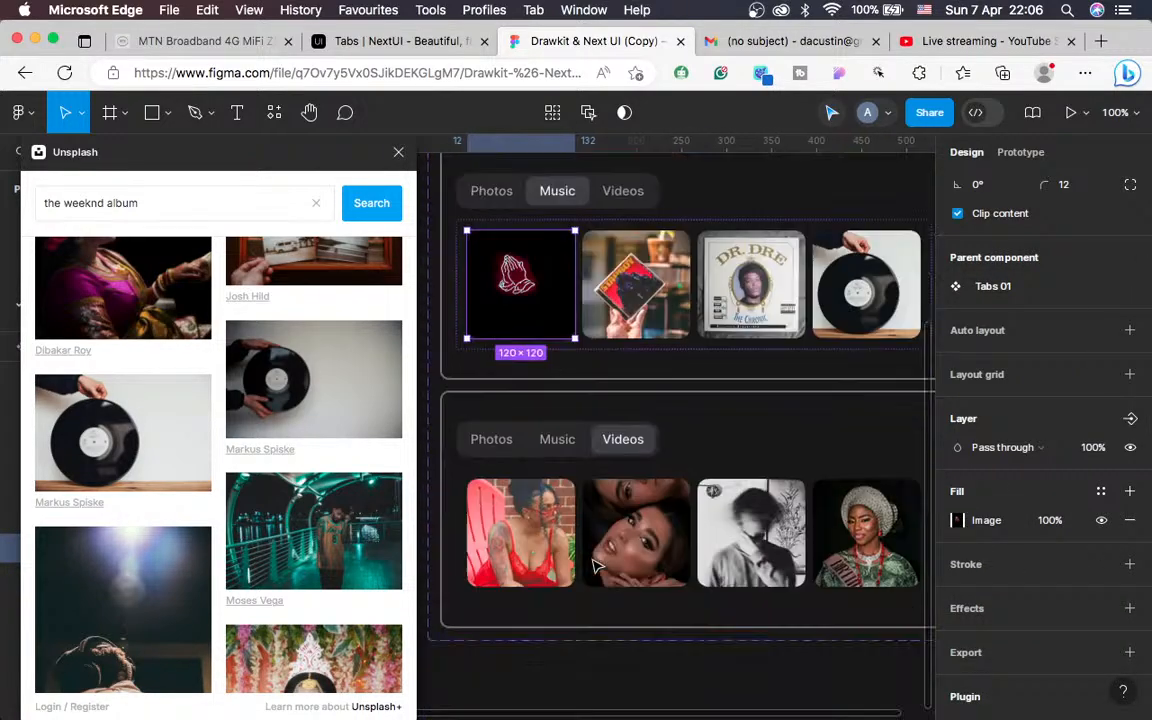
pyautogui.scroll(-1, 595, 567)
pyautogui.click(507, 510)
pyautogui.click(510, 500)
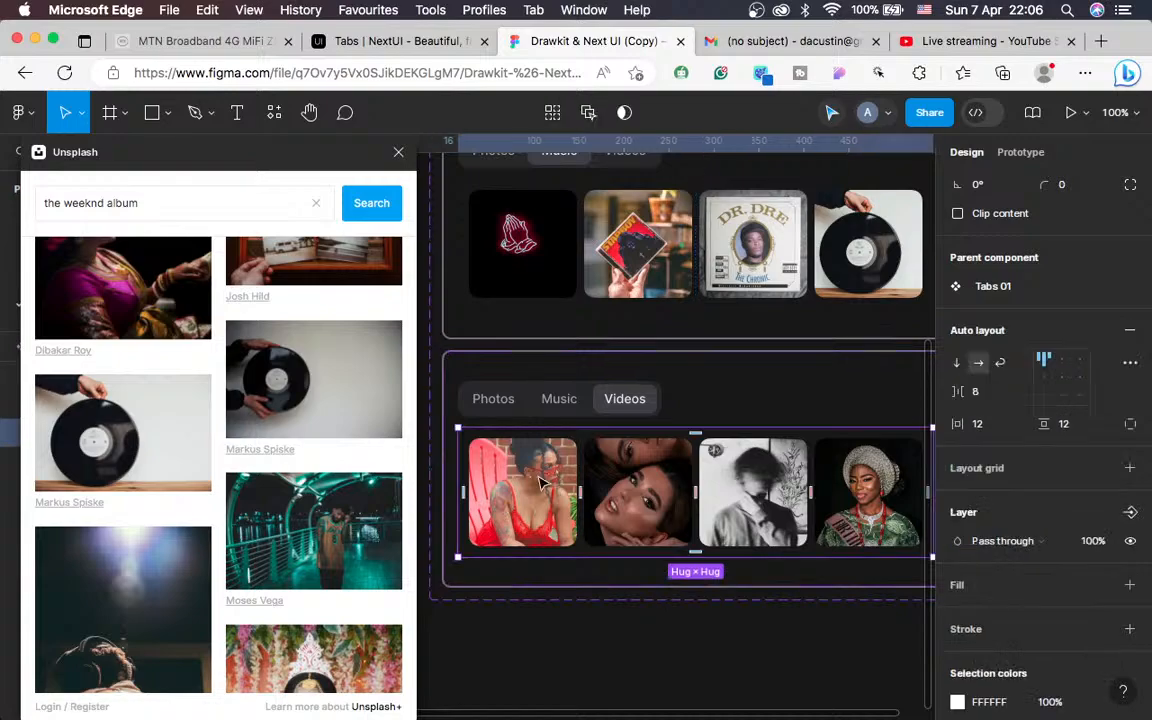
pyautogui.click(541, 482)
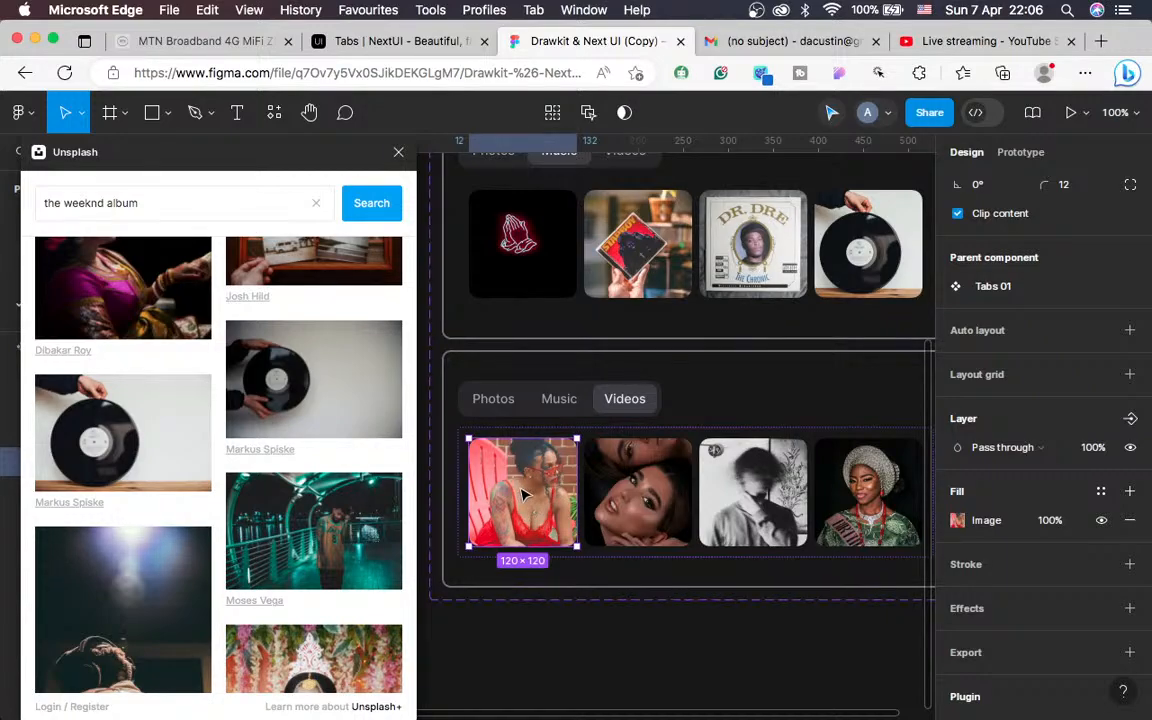
# Search Unsplash for "music video" and filter the results to the Free license and Square orientation
pyautogui.scroll(-5, 280, 480)
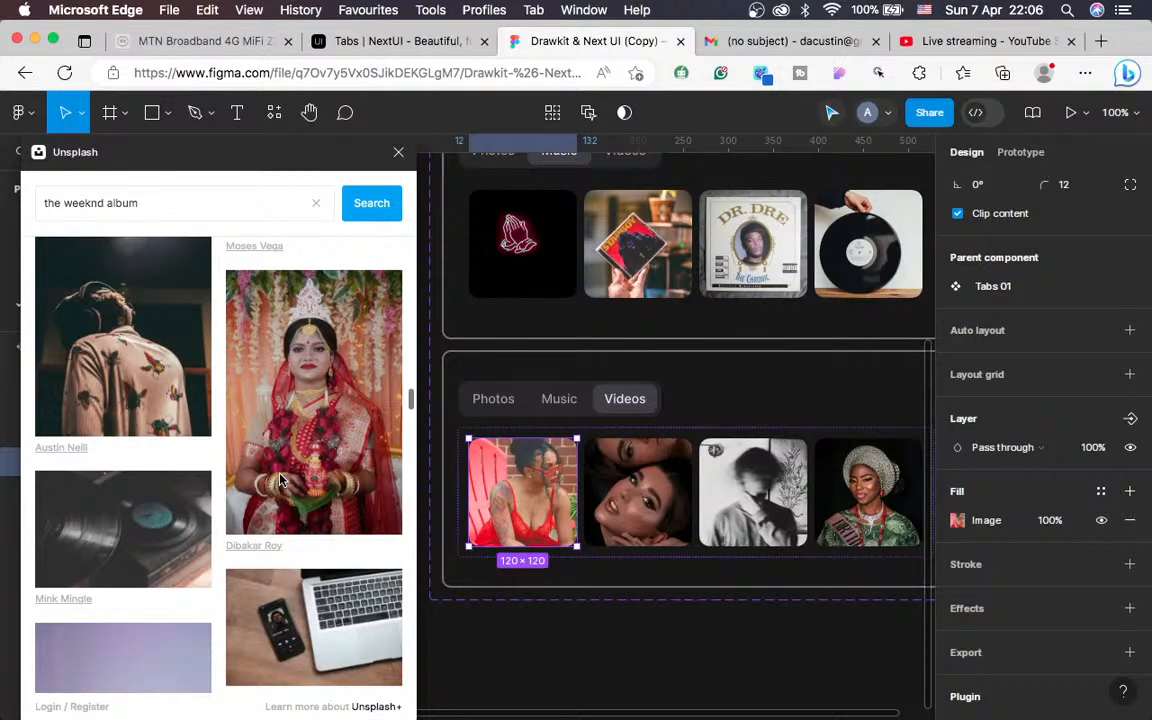
pyautogui.click(316, 203)
pyautogui.write('m')
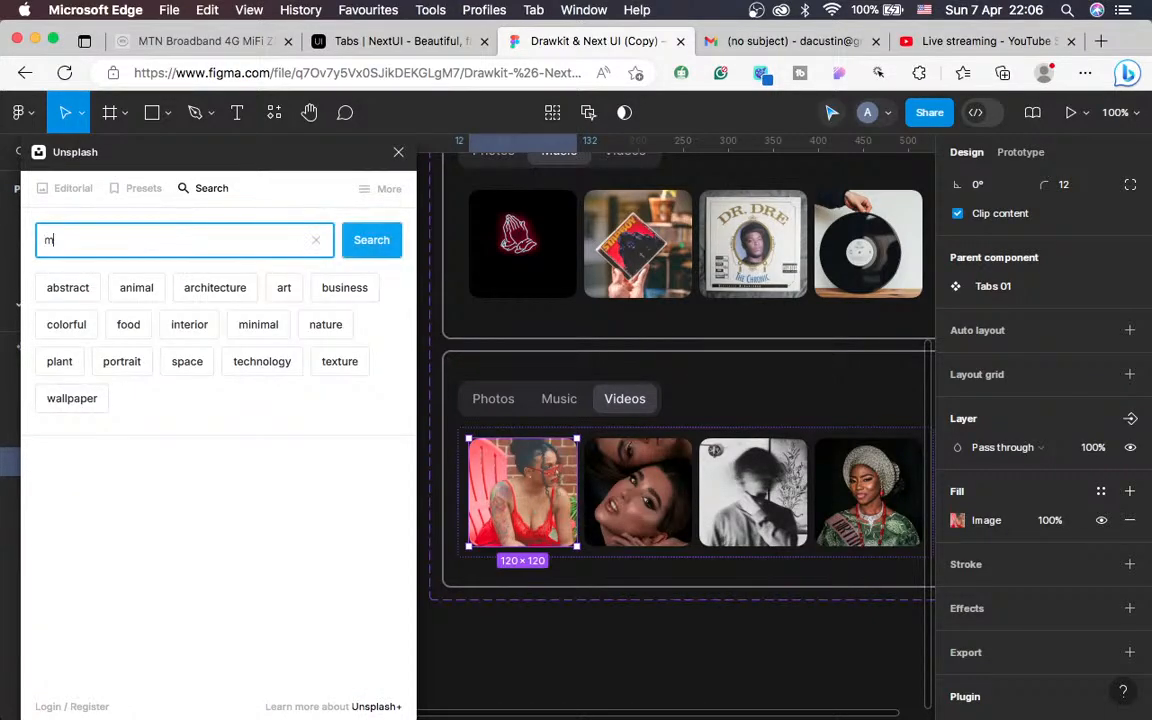
pyautogui.write('usic video')
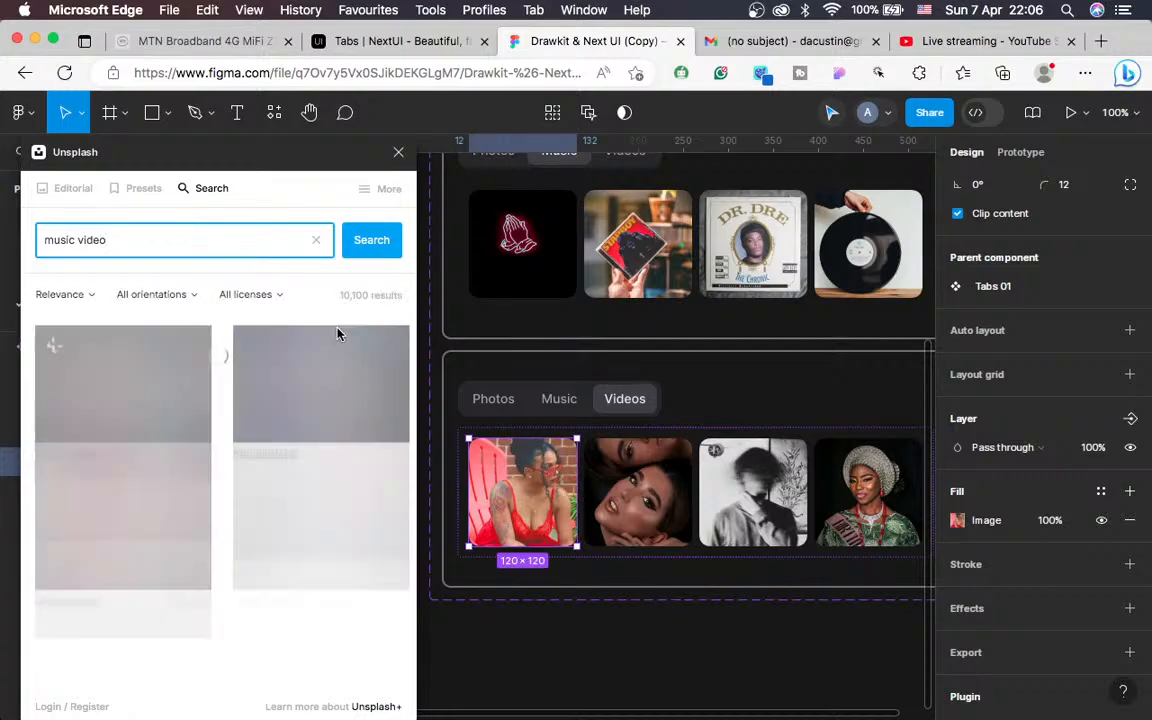
pyautogui.click(247, 298)
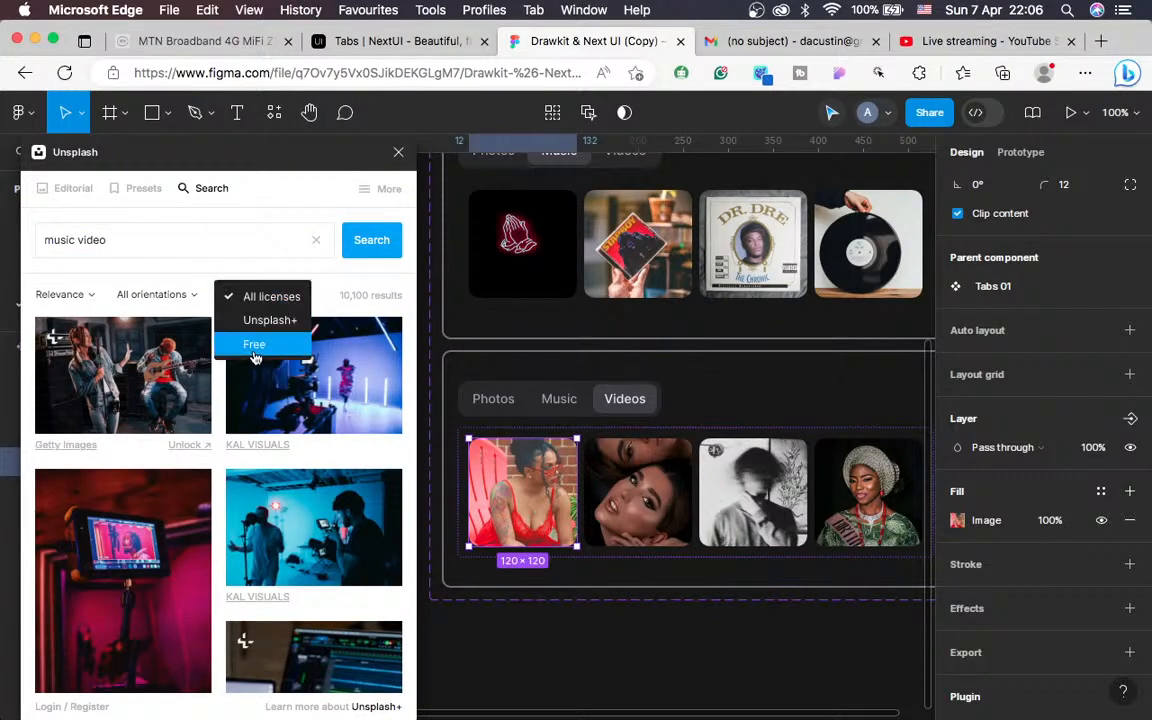
pyautogui.click(247, 339)
pyautogui.click(142, 295)
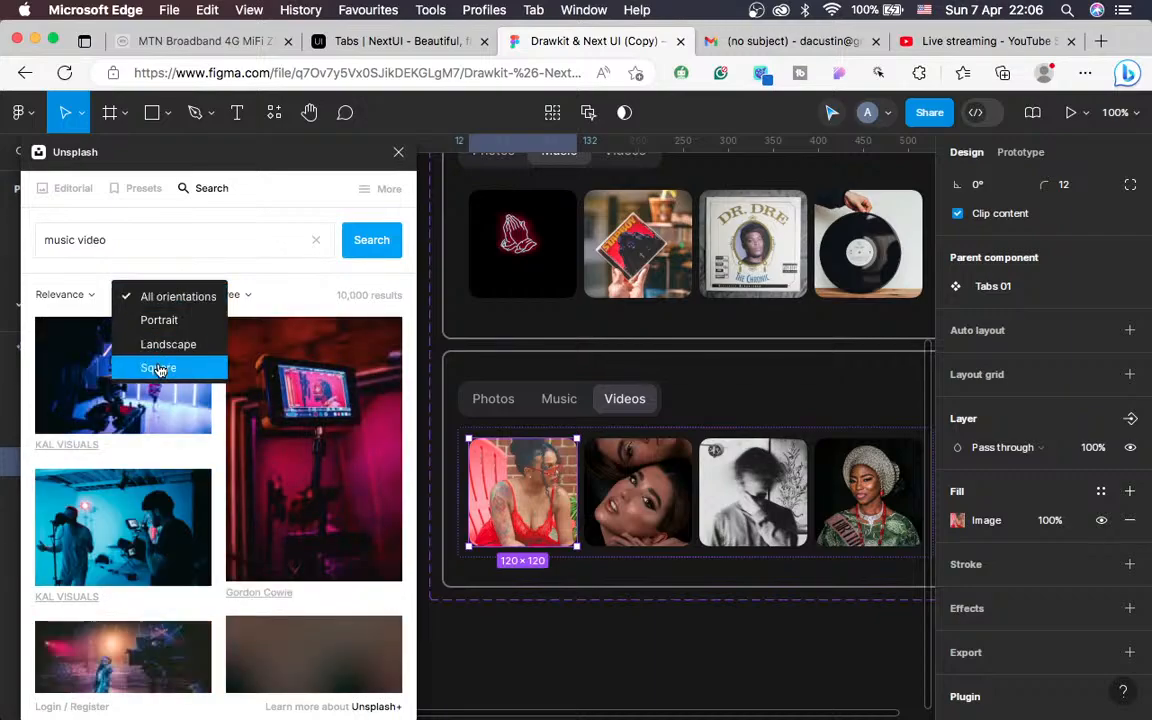
pyautogui.click(155, 365)
# Try to apply the Unsplash photo of a clapperboard held up in a desert to the Videos variant's first image
pyautogui.scroll(-5, 195, 442)
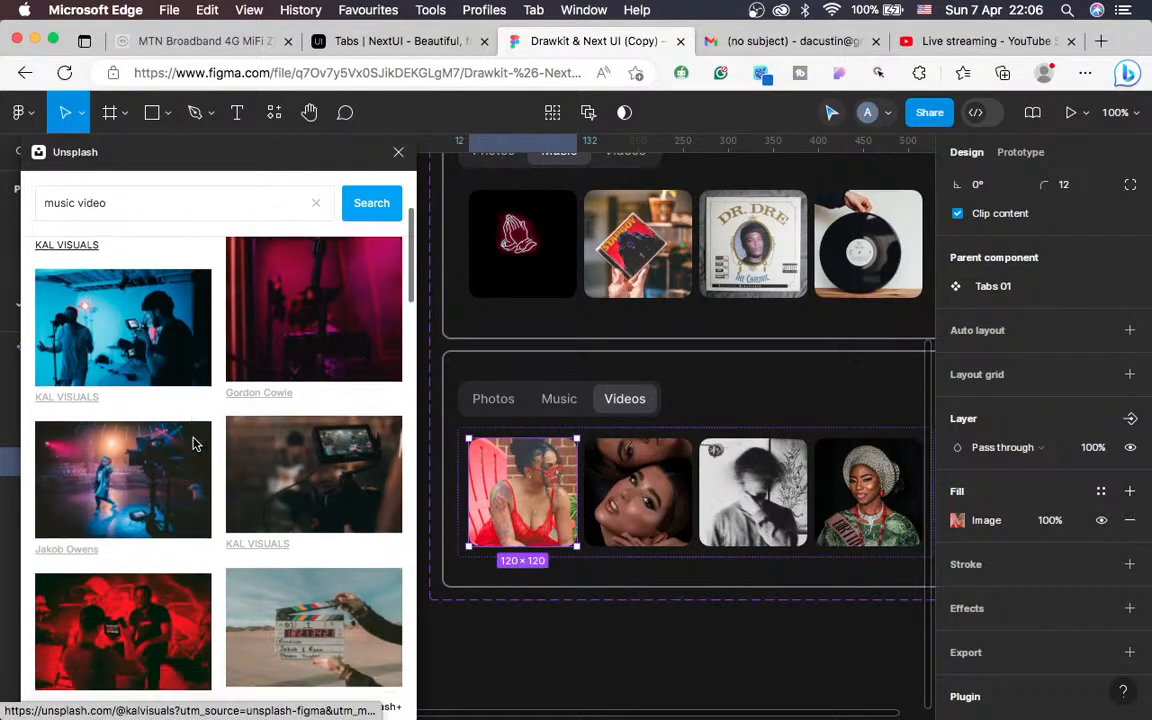
pyautogui.scroll(-4, 195, 442)
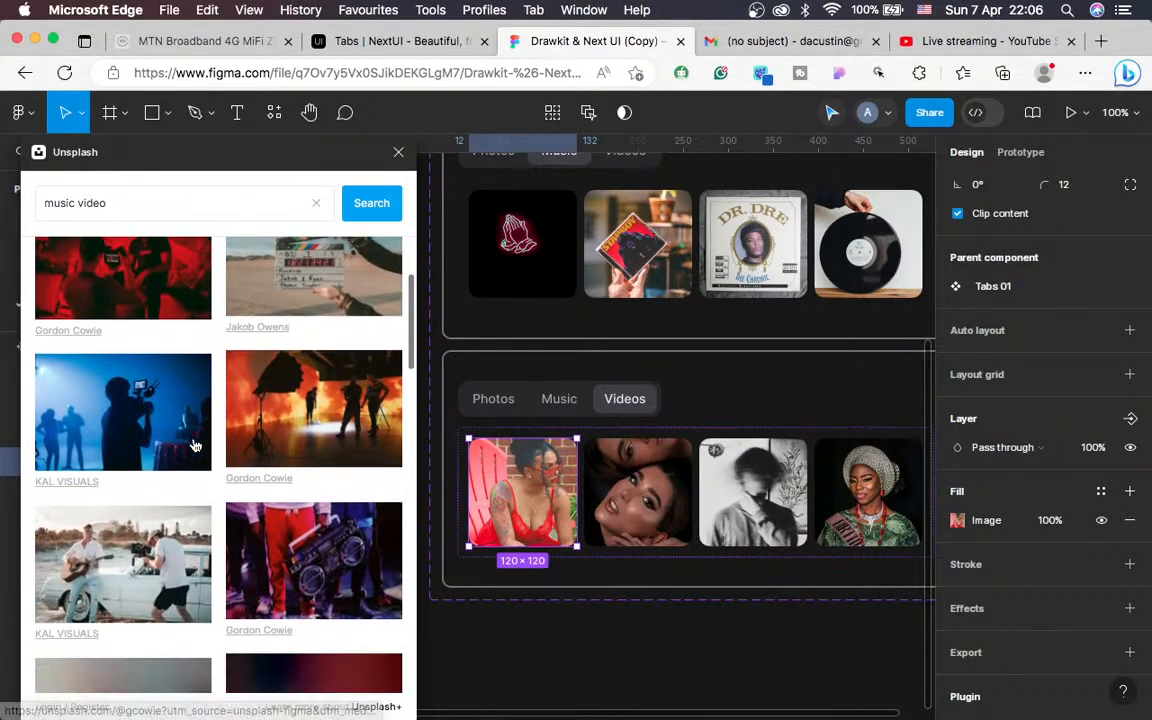
pyautogui.scroll(2, 240, 407)
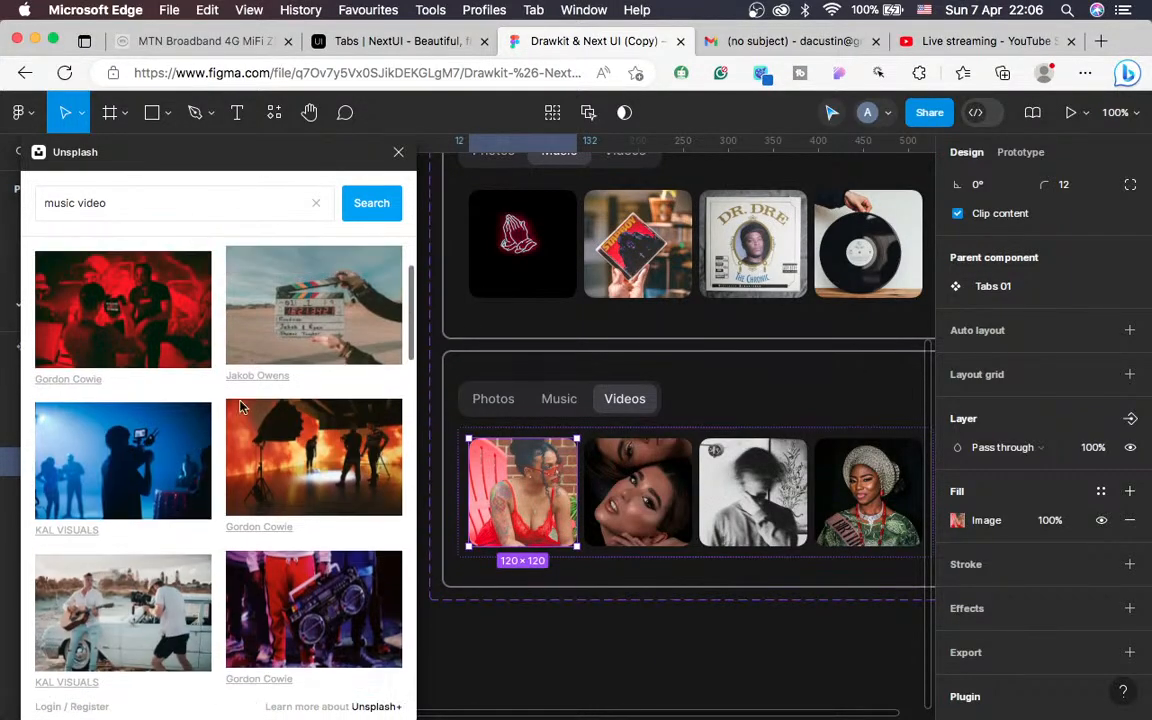
pyautogui.click(296, 312)
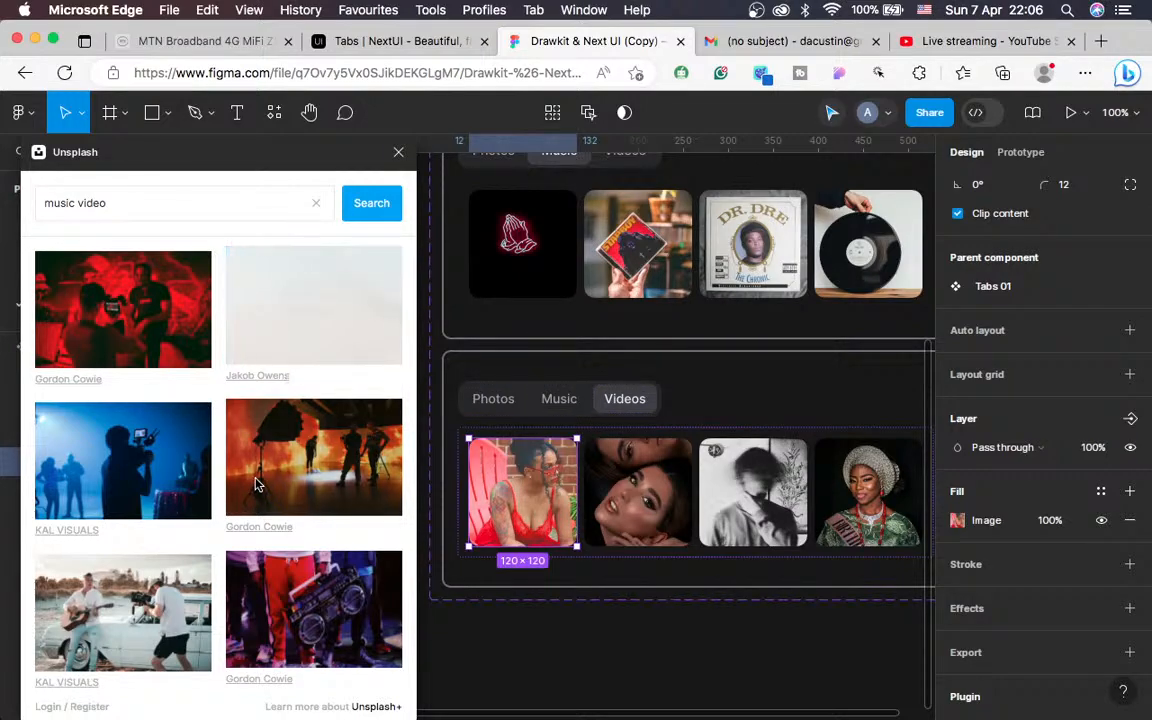
pyautogui.scroll(1, 260, 450)
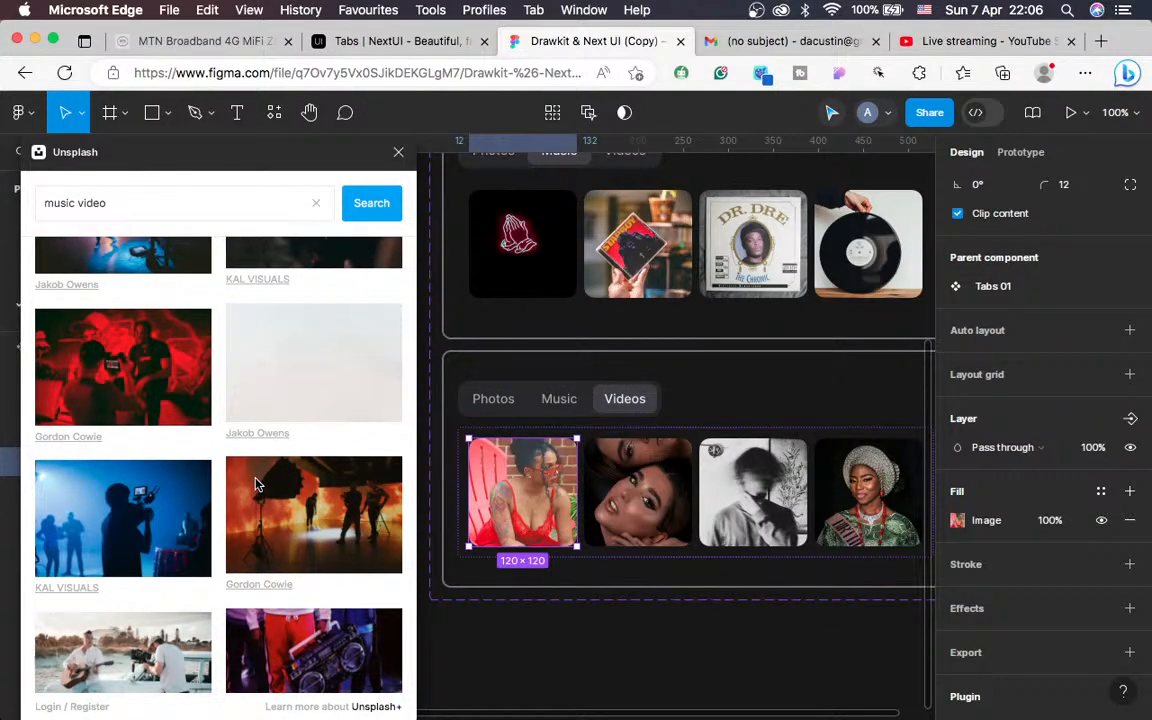
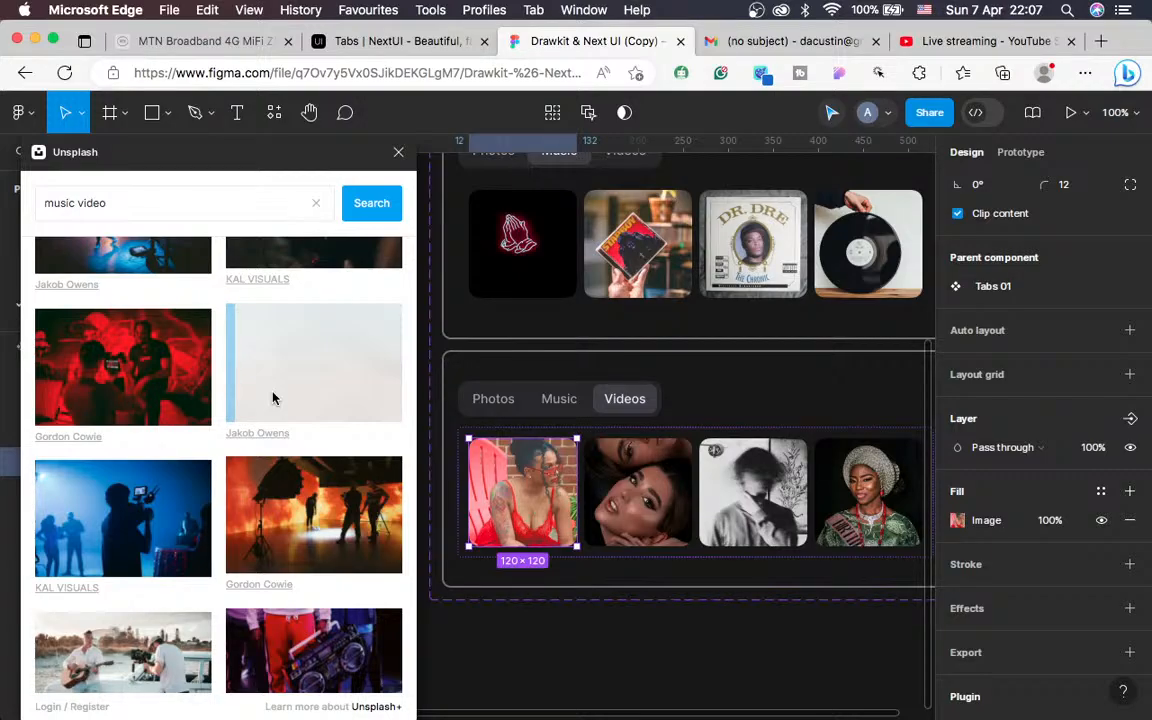
# Check the live-stream chat in OBS, return to Figma and run the Pexels plugin
pyautogui.hotkey('ctrl', 'Left')
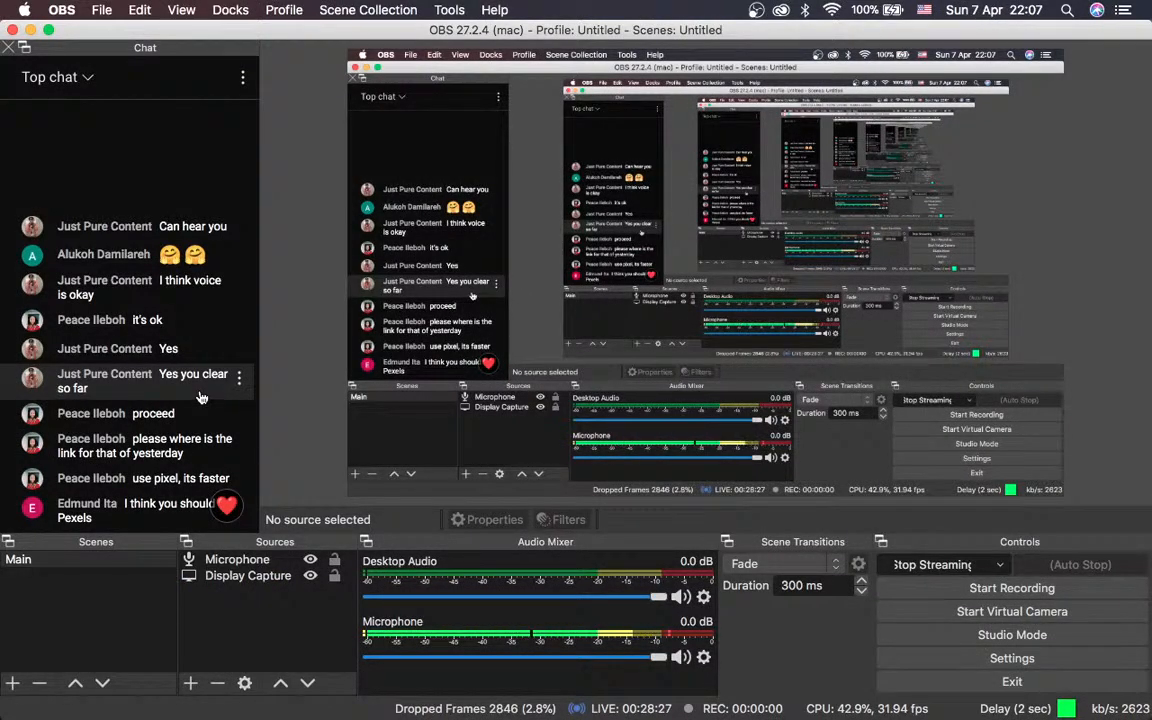
pyautogui.hotkey('ctrl', 'Right')
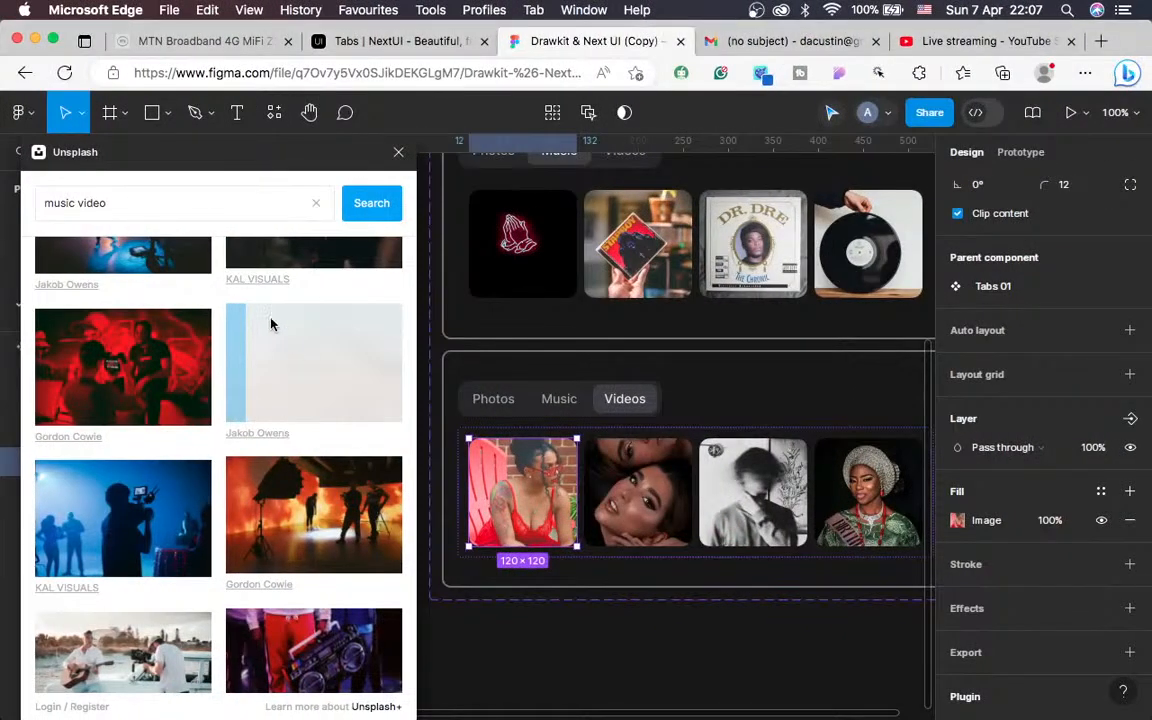
pyautogui.click(273, 112)
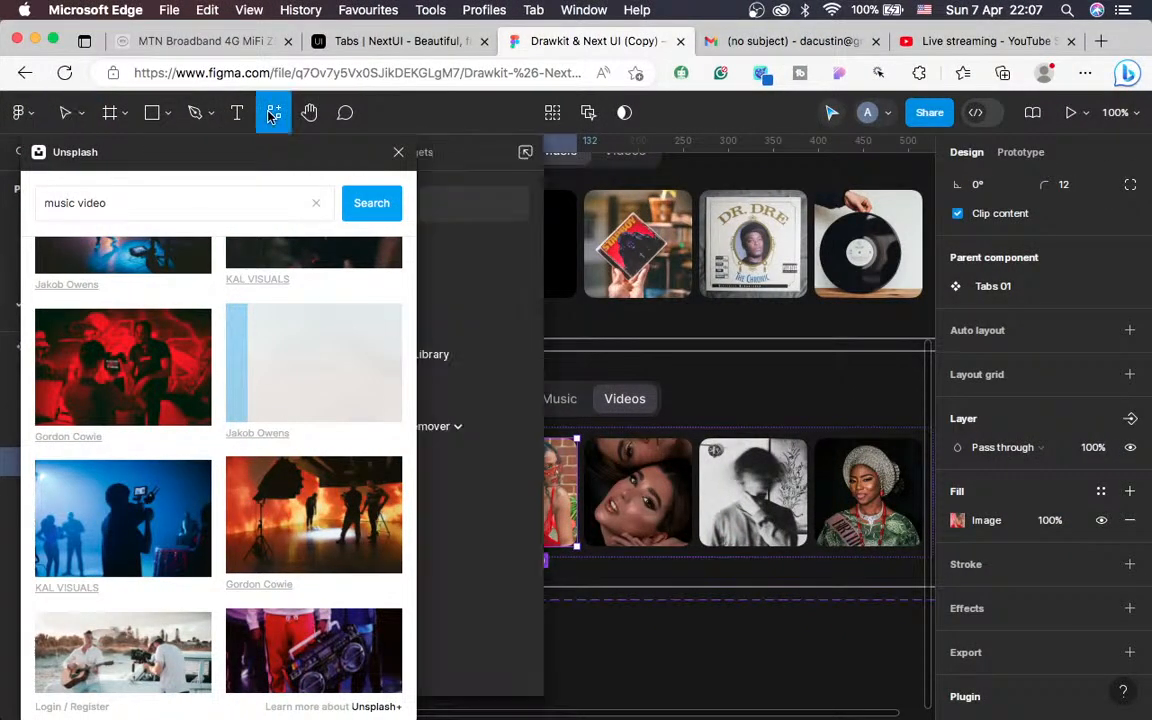
pyautogui.moveTo(462, 172); pyautogui.dragTo(686, 147)
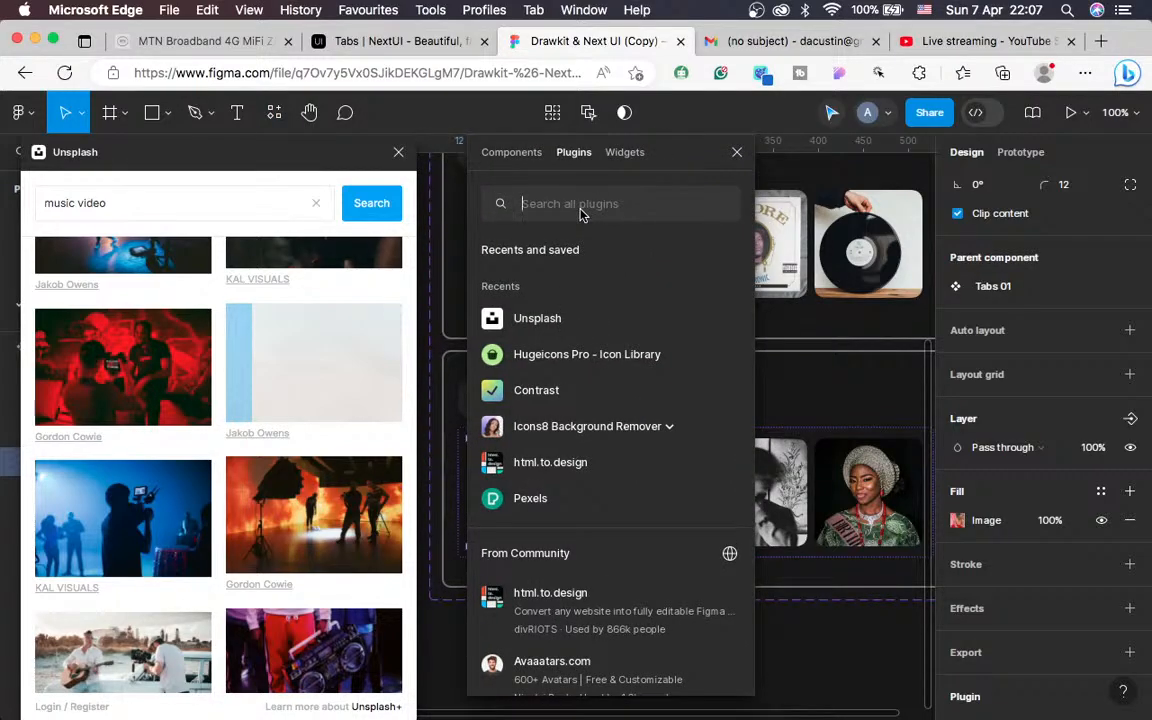
pyautogui.click(531, 498)
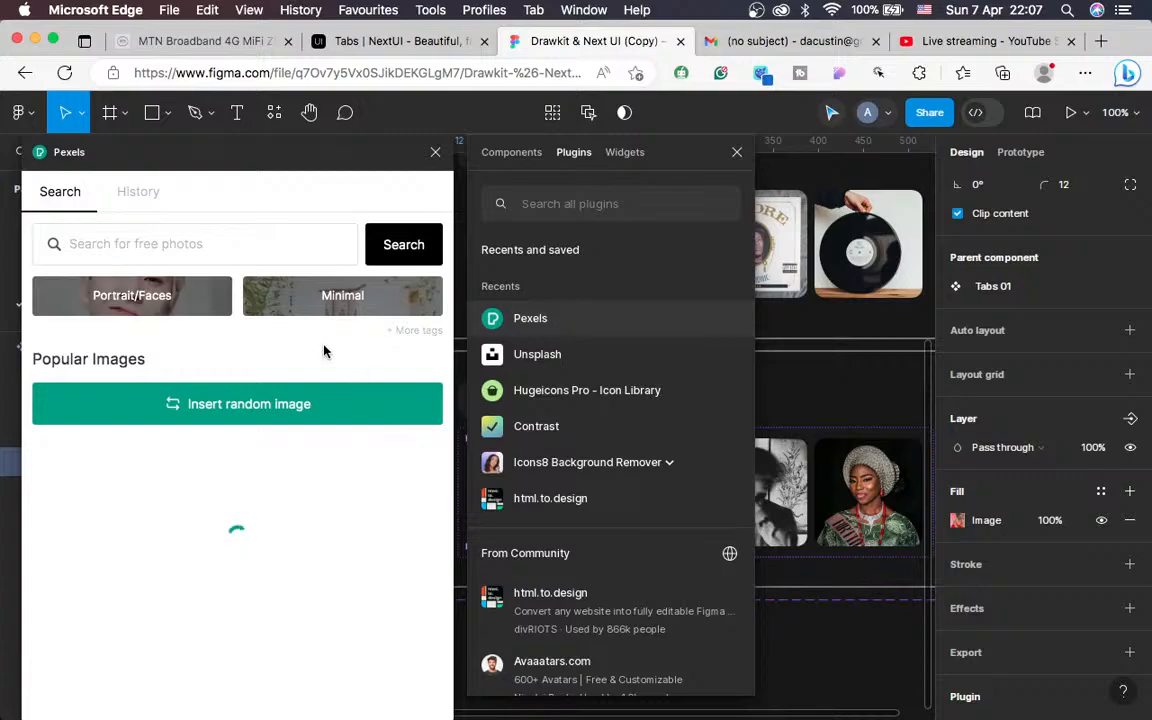
# Search Pexels for "music video" and close the plugin list covering the canvas
pyautogui.click(213, 237)
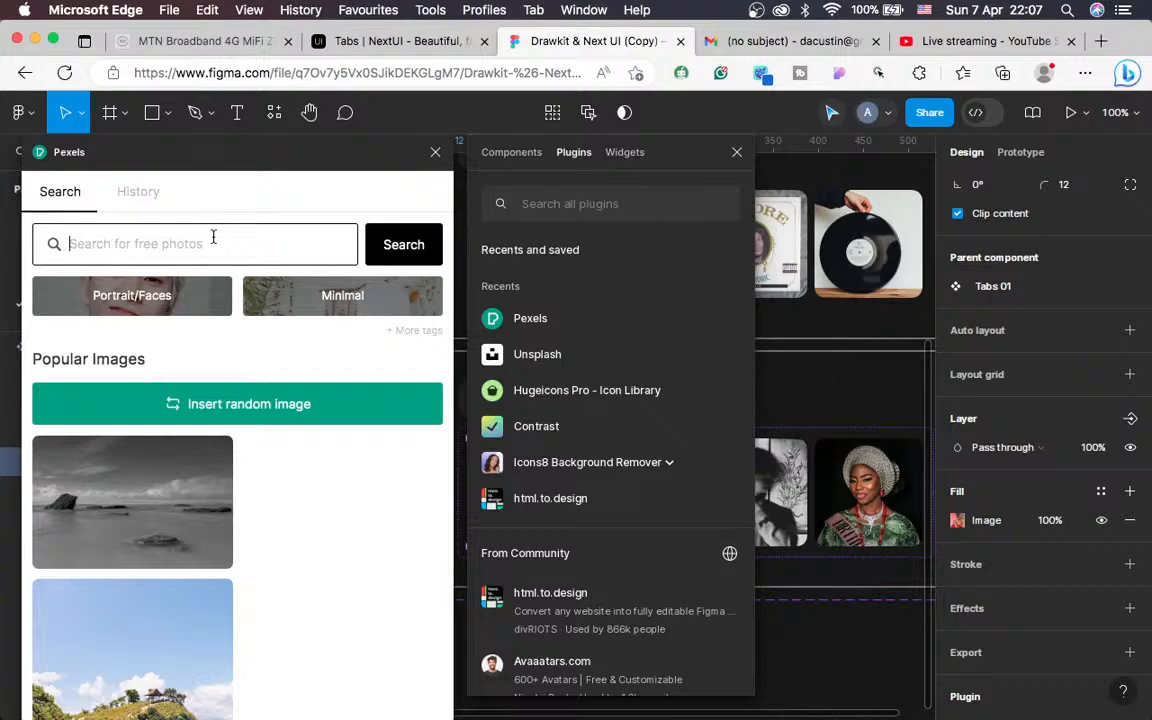
pyautogui.write('music')
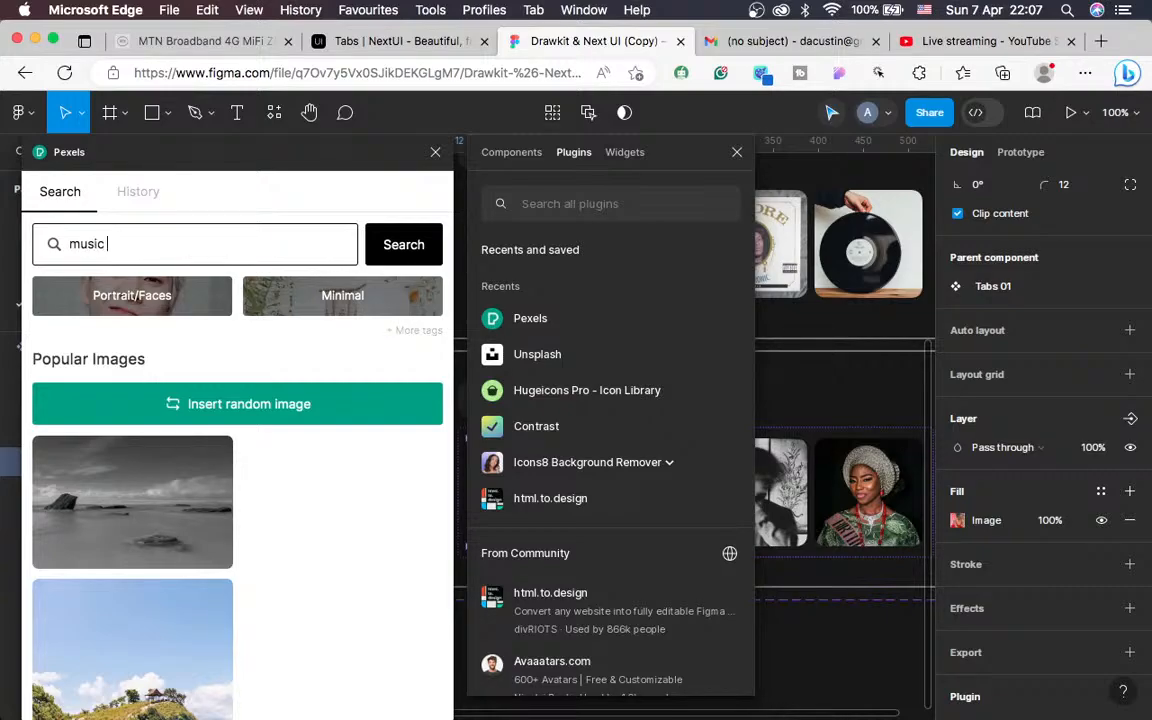
pyautogui.write(' video')
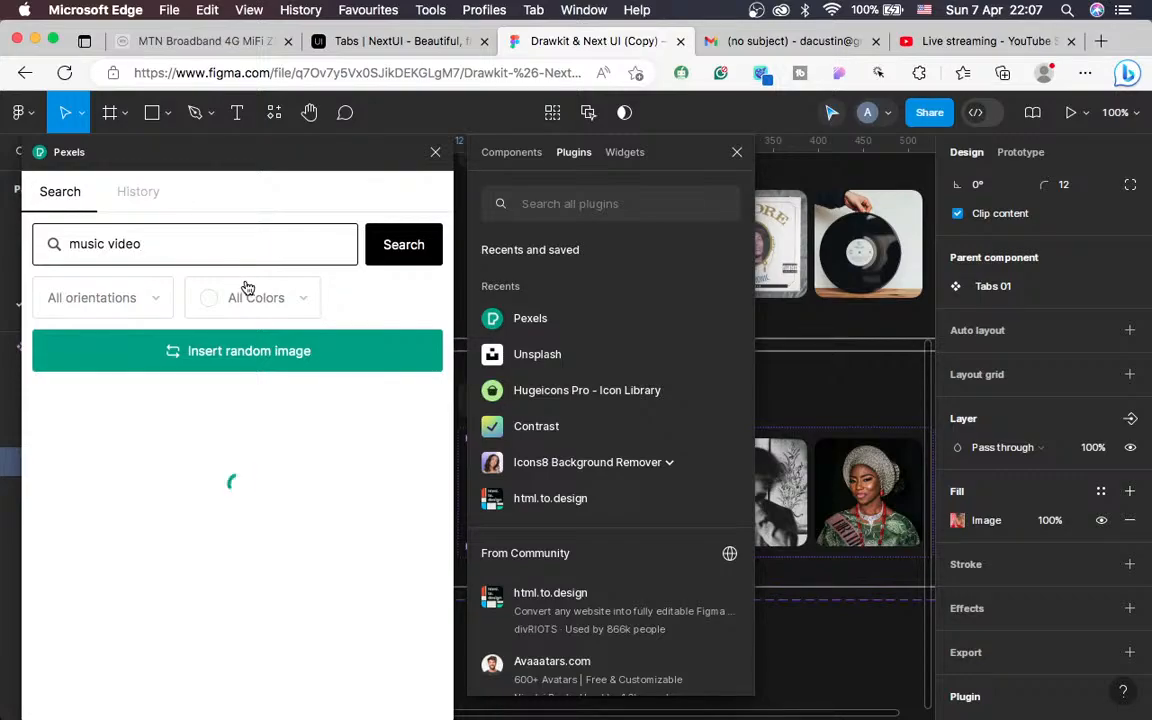
pyautogui.click(738, 154)
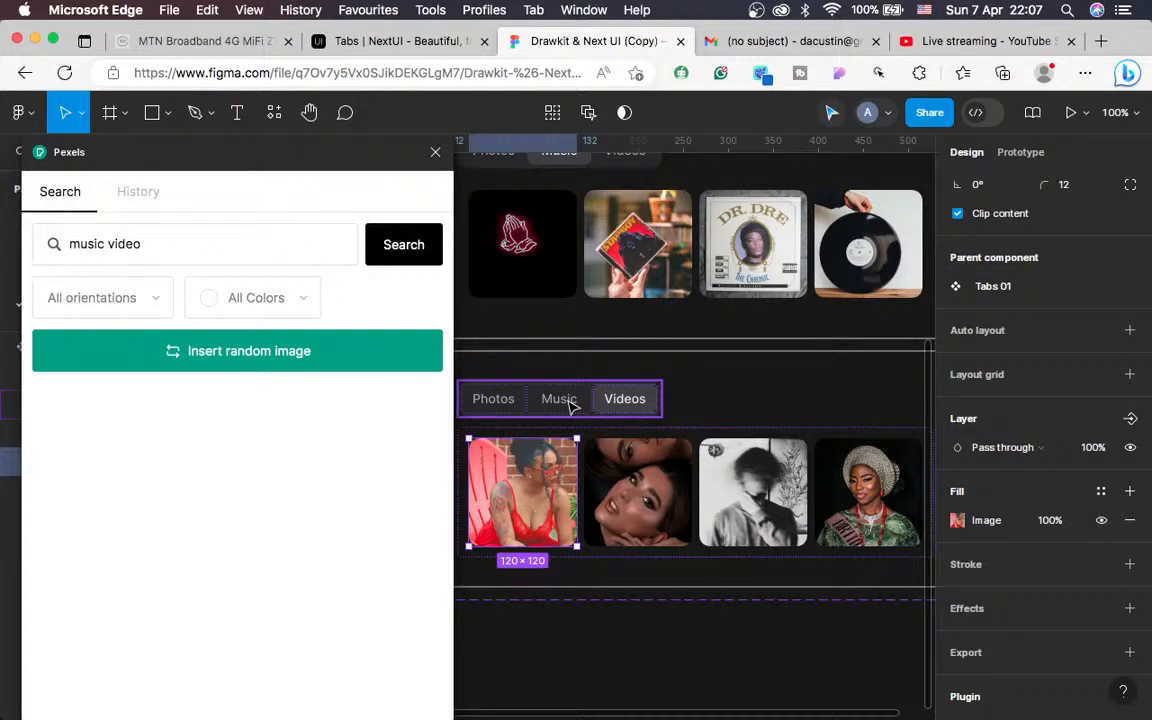
# Shorten the Pexels search to "music" and run it, and replace it with a search for "video"
pyautogui.click(155, 243)
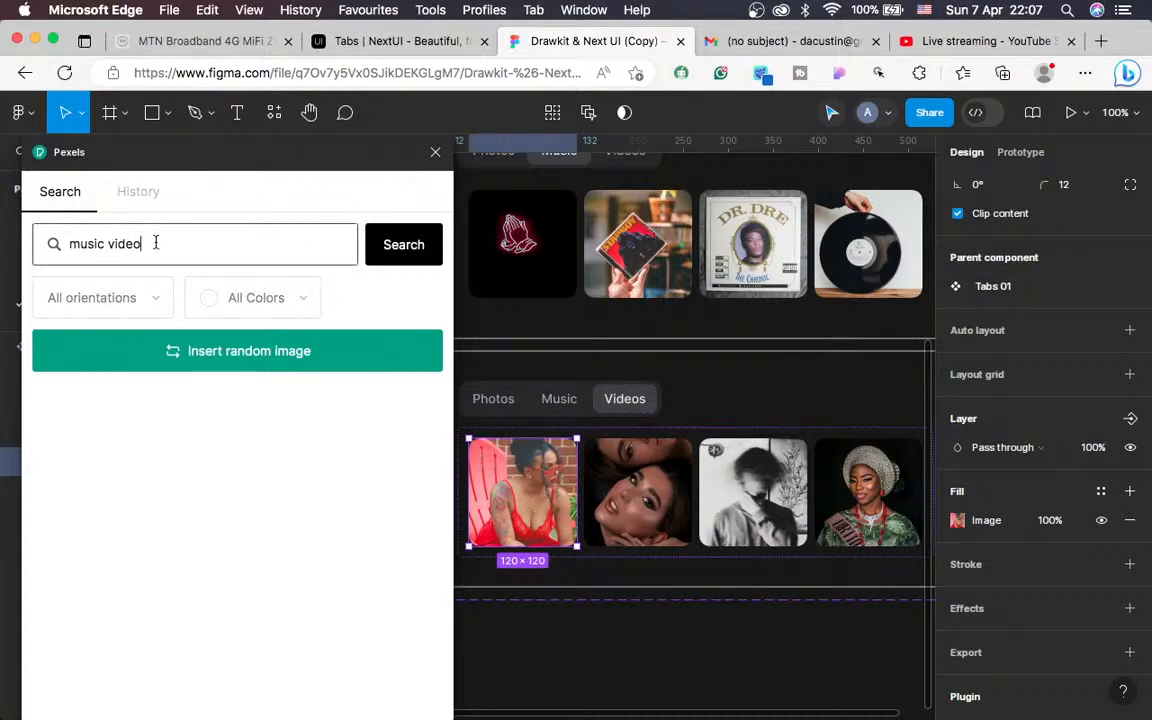
pyautogui.press('BackSpace')
pyautogui.press('Return')
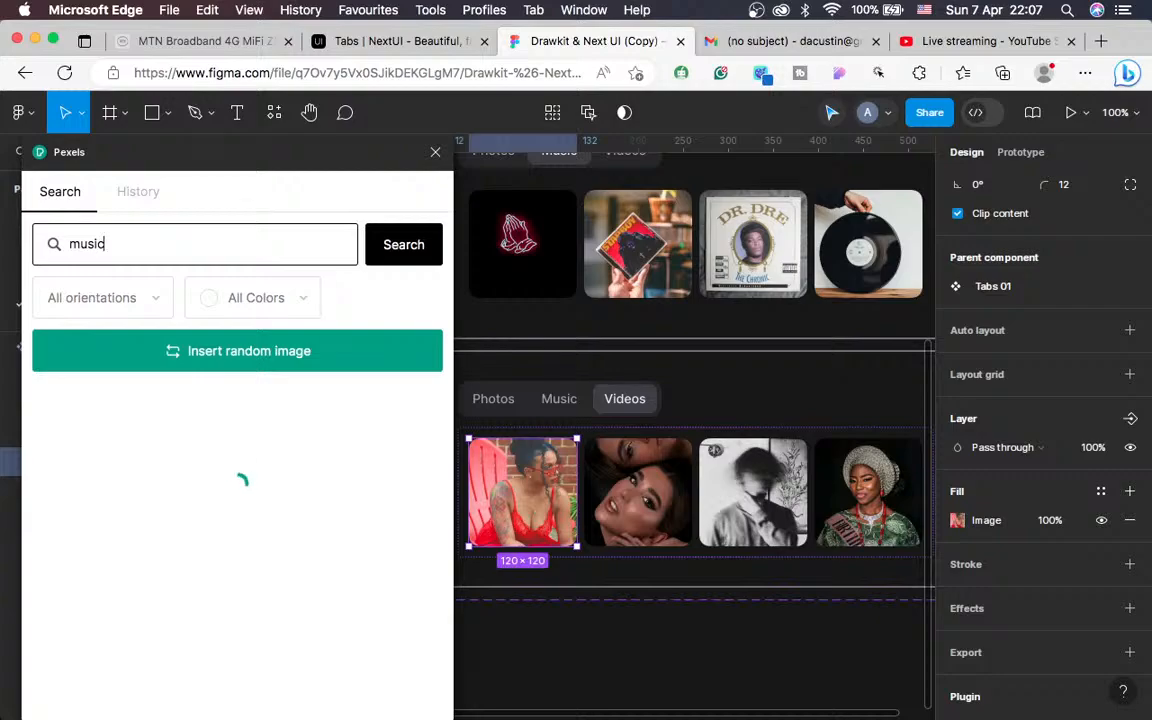
pyautogui.doubleClick(159, 241)
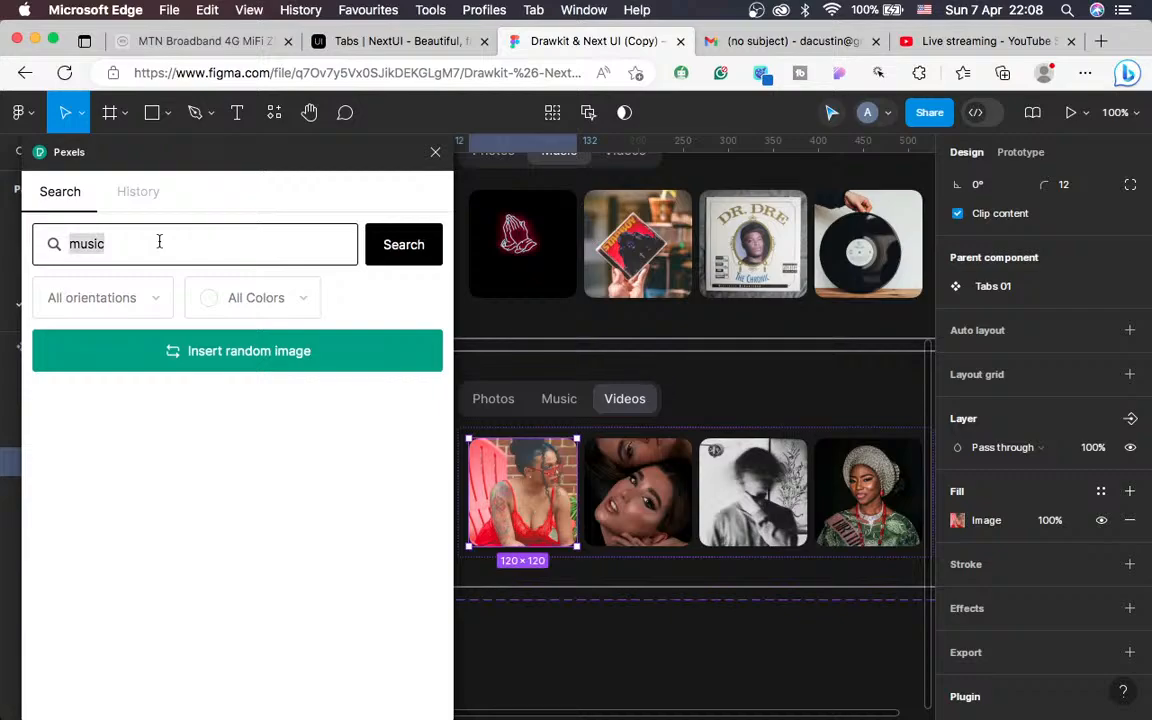
pyautogui.write('video')
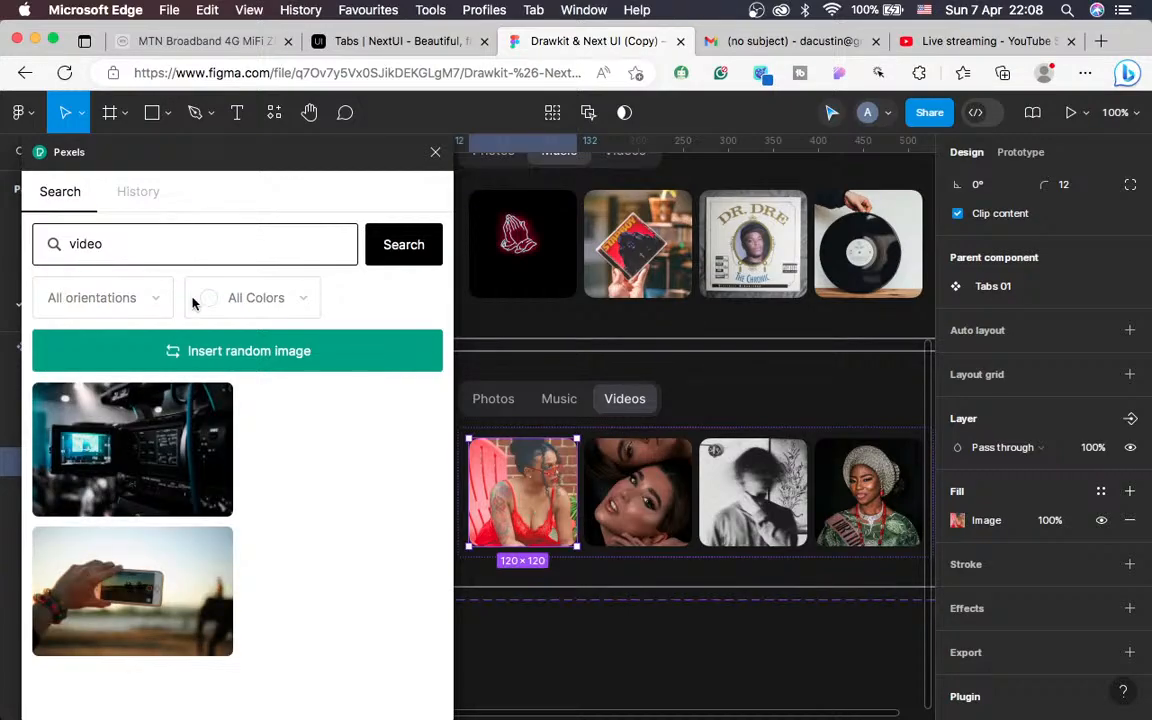
# Apply the Pexels photo of a film crew with "The Director" clapperboard to the Videos variant's first image and remove its old image fill
pyautogui.scroll(-5, 286, 582)
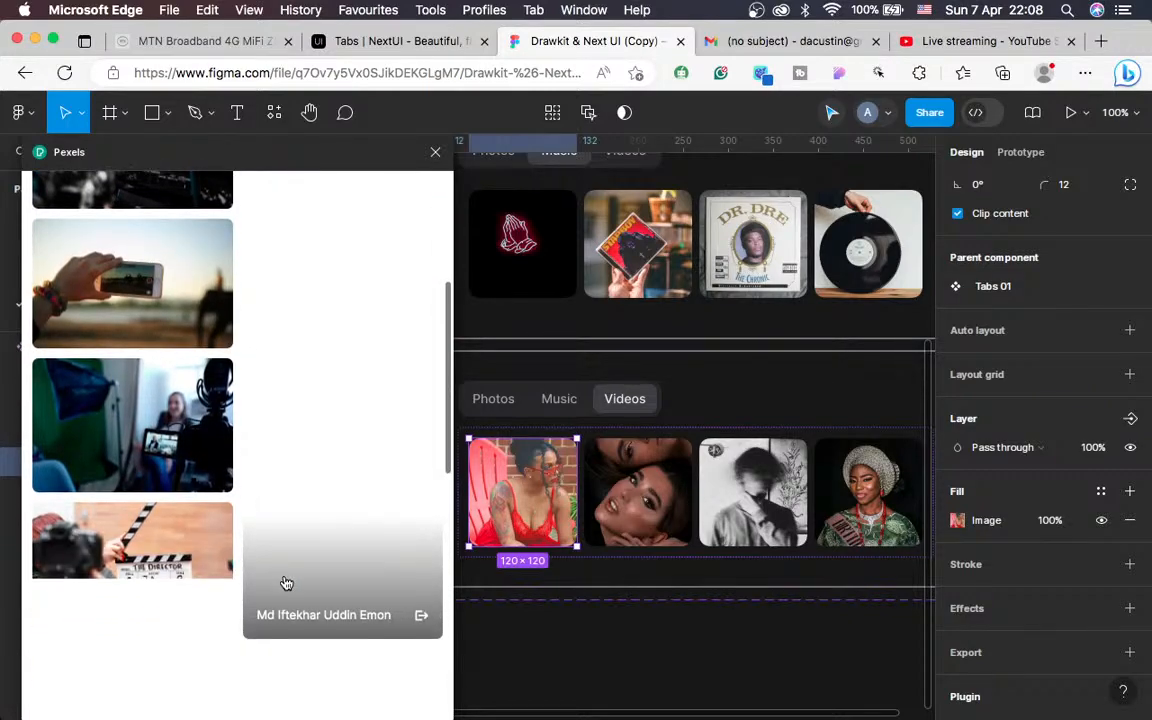
pyautogui.scroll(-1, 286, 583)
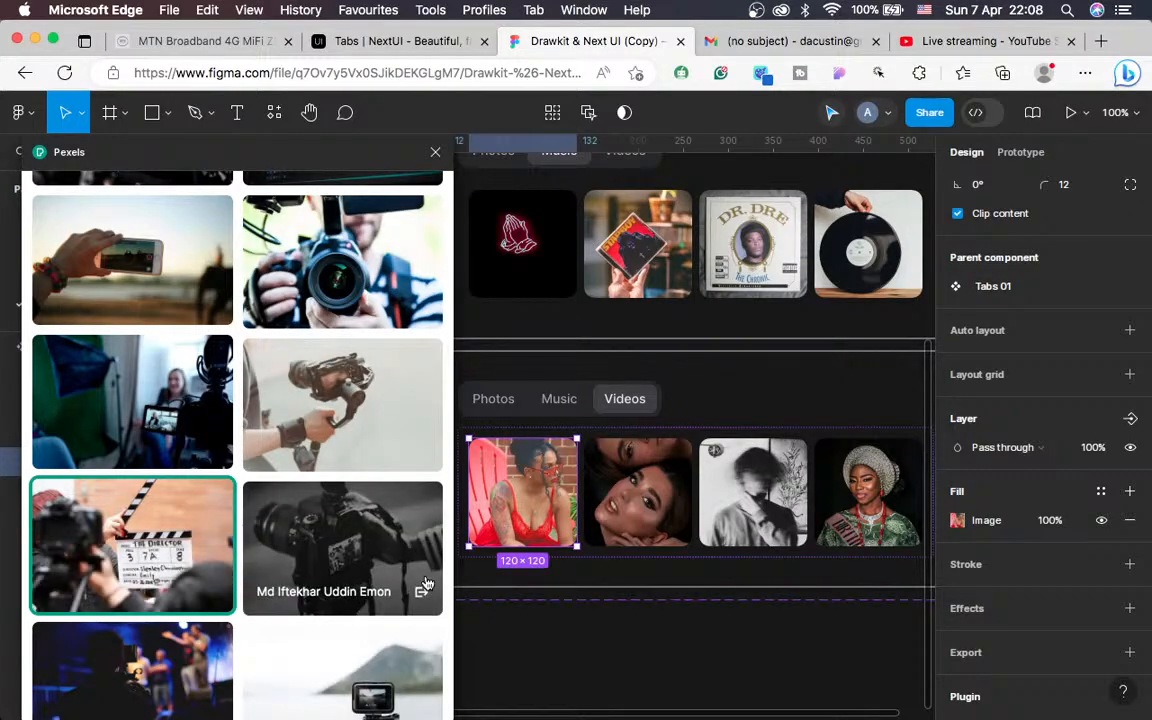
pyautogui.hscroll(-2, 586, 581)
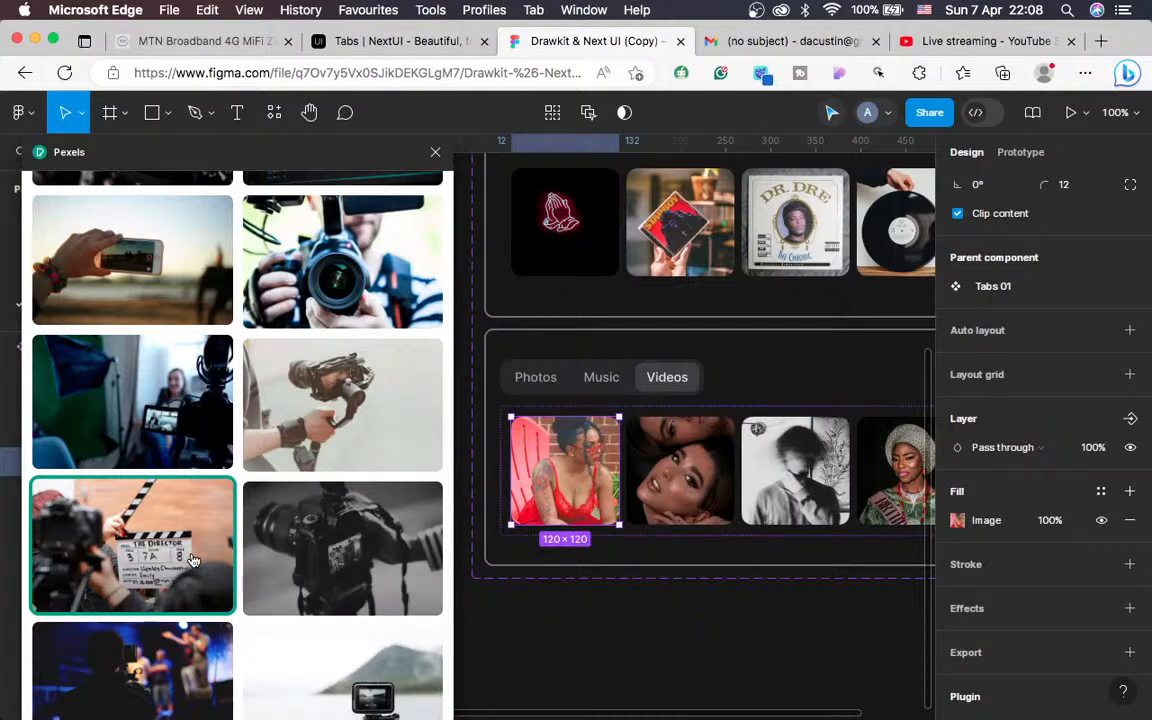
pyautogui.click(193, 558)
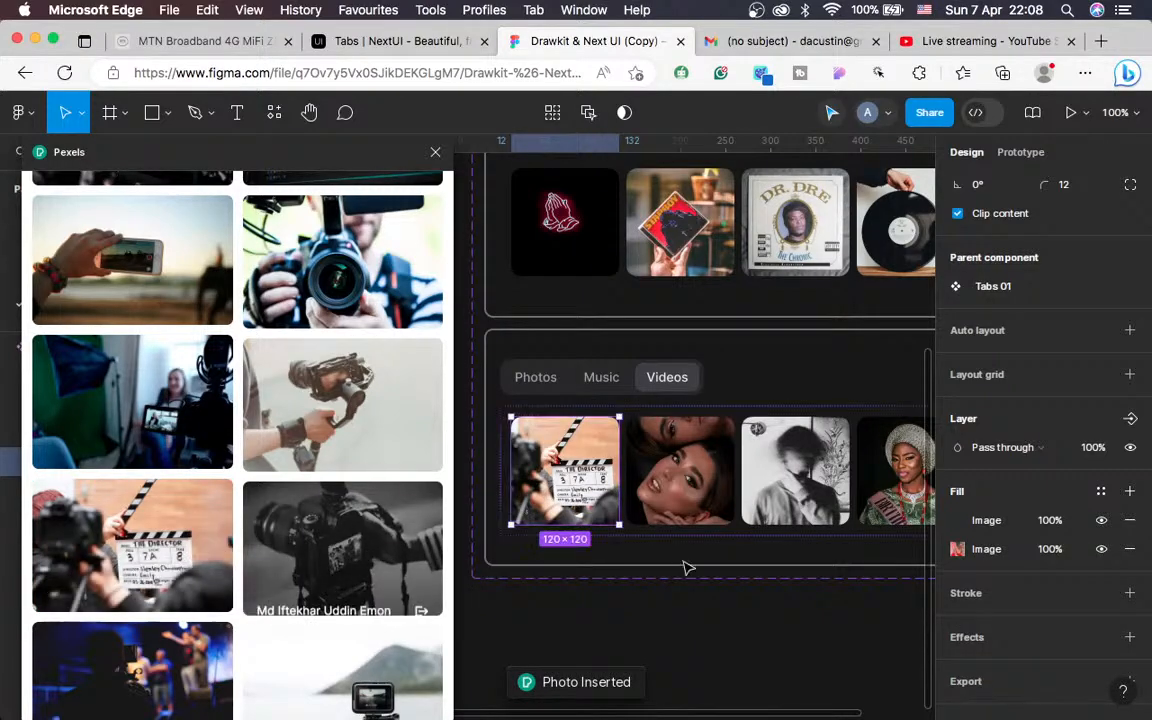
pyautogui.click(1130, 550)
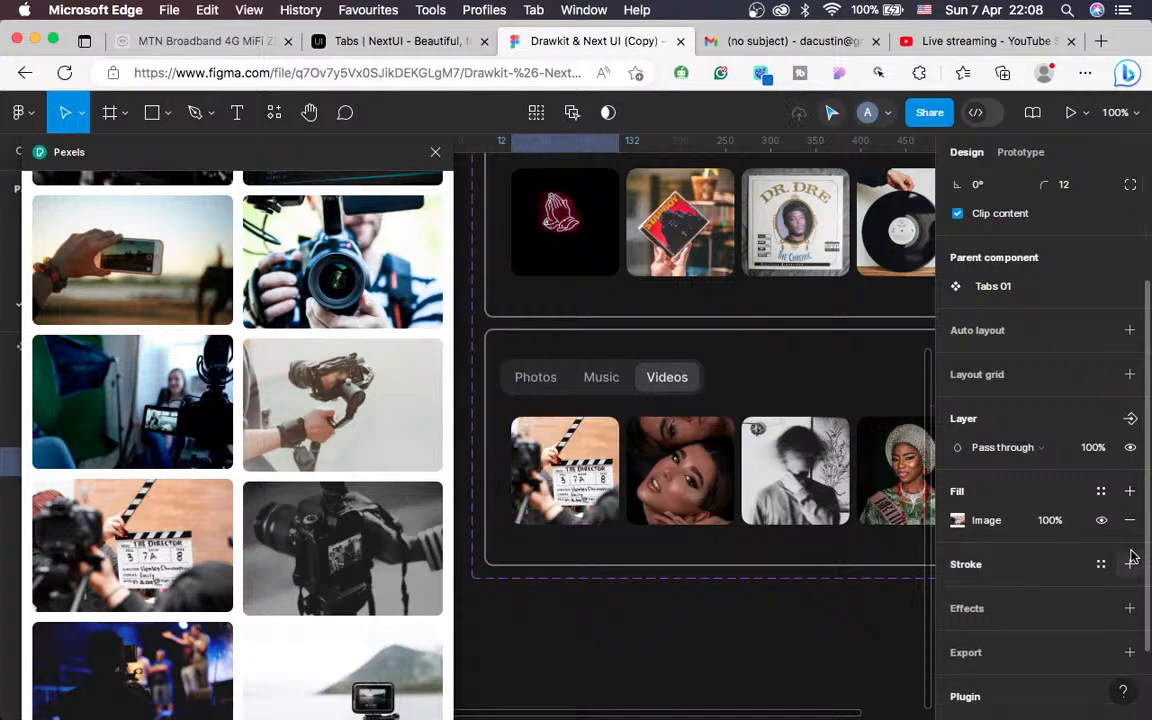
# Select the Videos variant's second image and browse the Pexels "video" results for a suitable photo
pyautogui.click(697, 515)
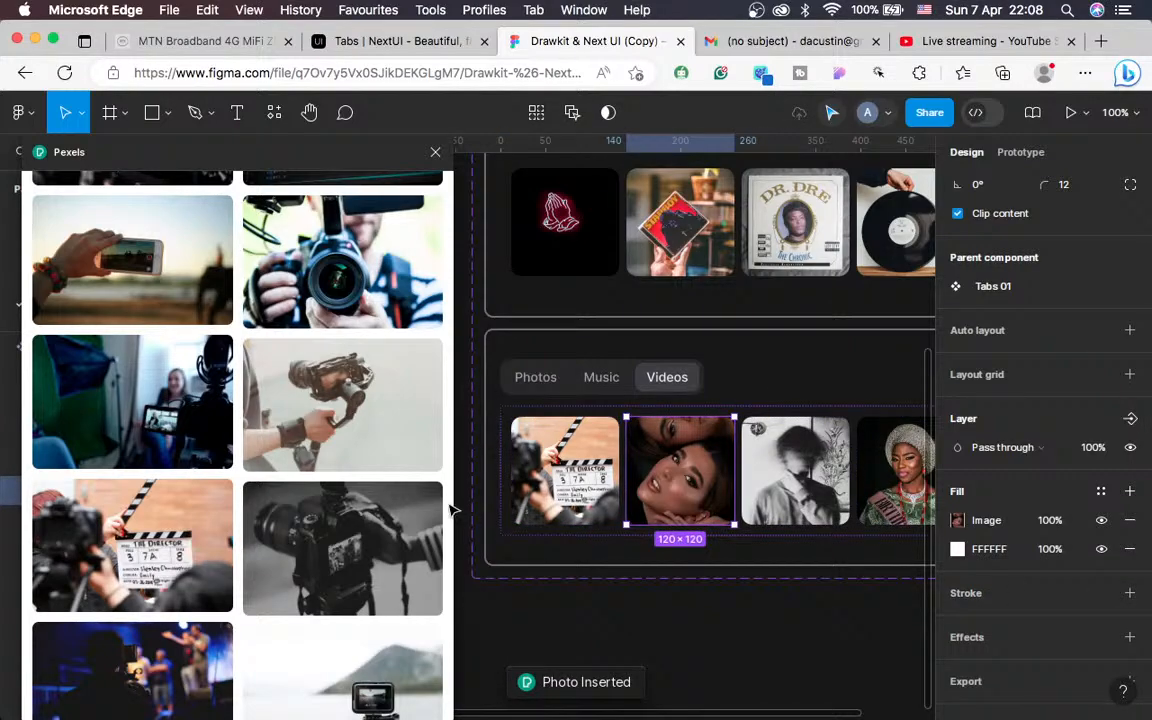
pyautogui.scroll(-2, 345, 512)
pyautogui.scroll(-2, 370, 513)
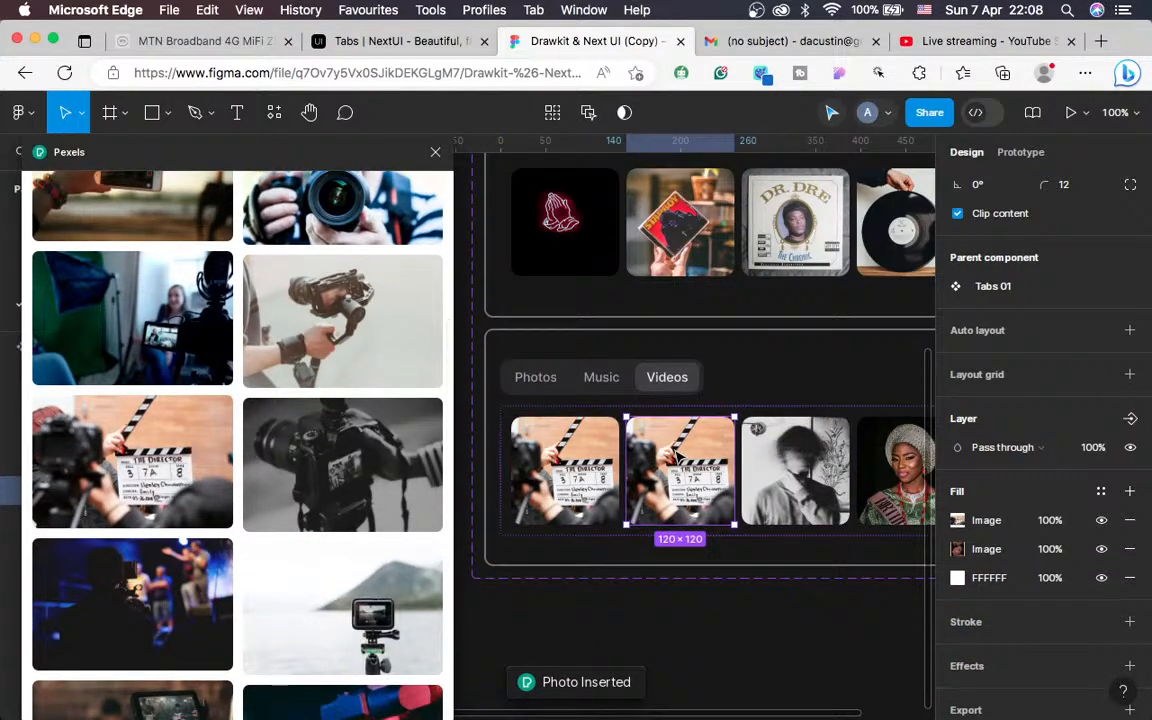
pyautogui.scroll(-1, 300, 497)
pyautogui.scroll(-7, 300, 497)
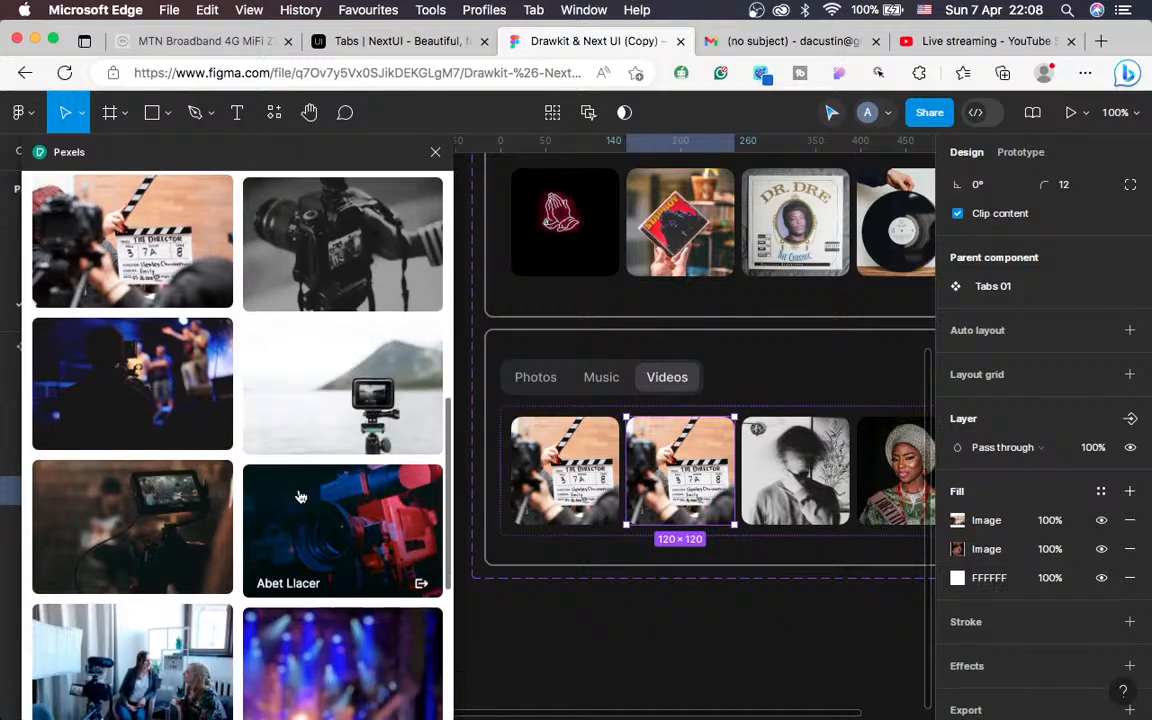
pyautogui.scroll(-2, 300, 497)
pyautogui.scroll(7, 300, 497)
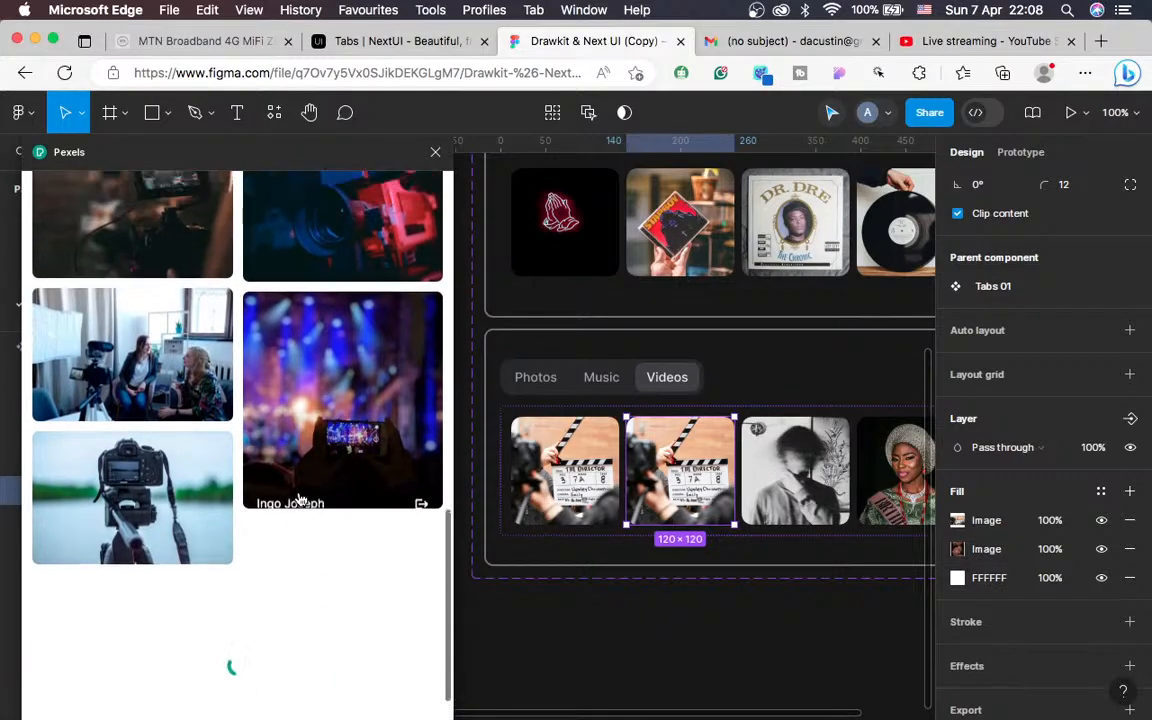
pyautogui.scroll(10, 300, 497)
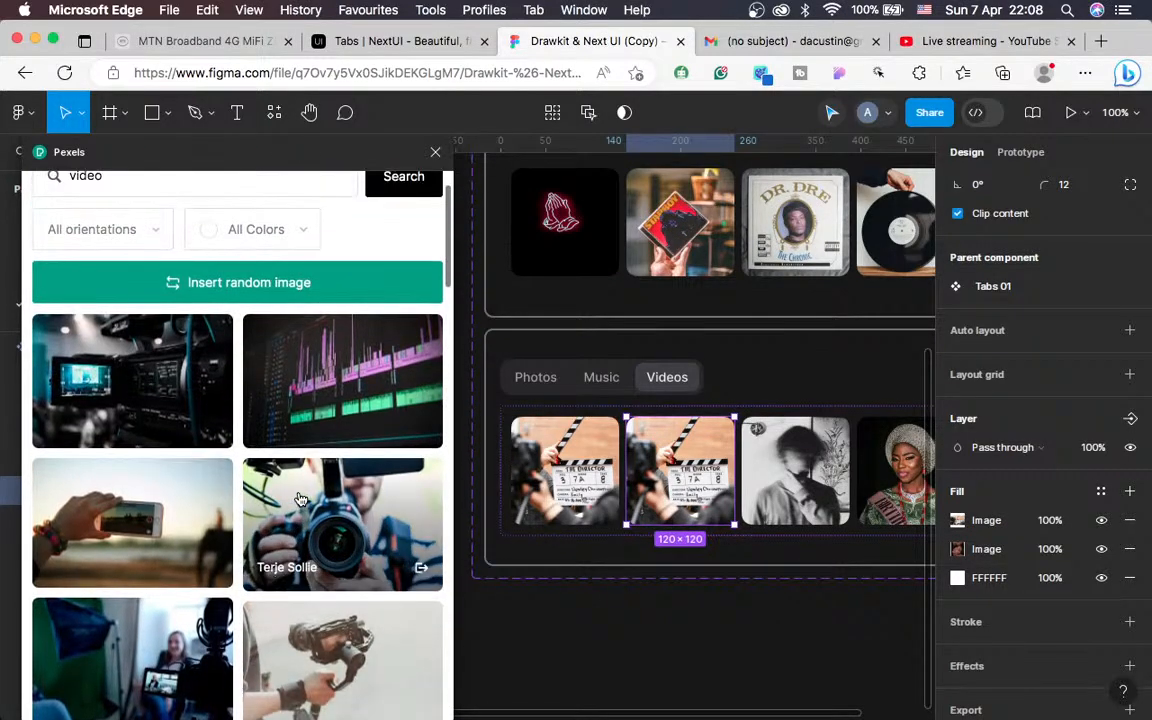
pyautogui.scroll(-15, 300, 497)
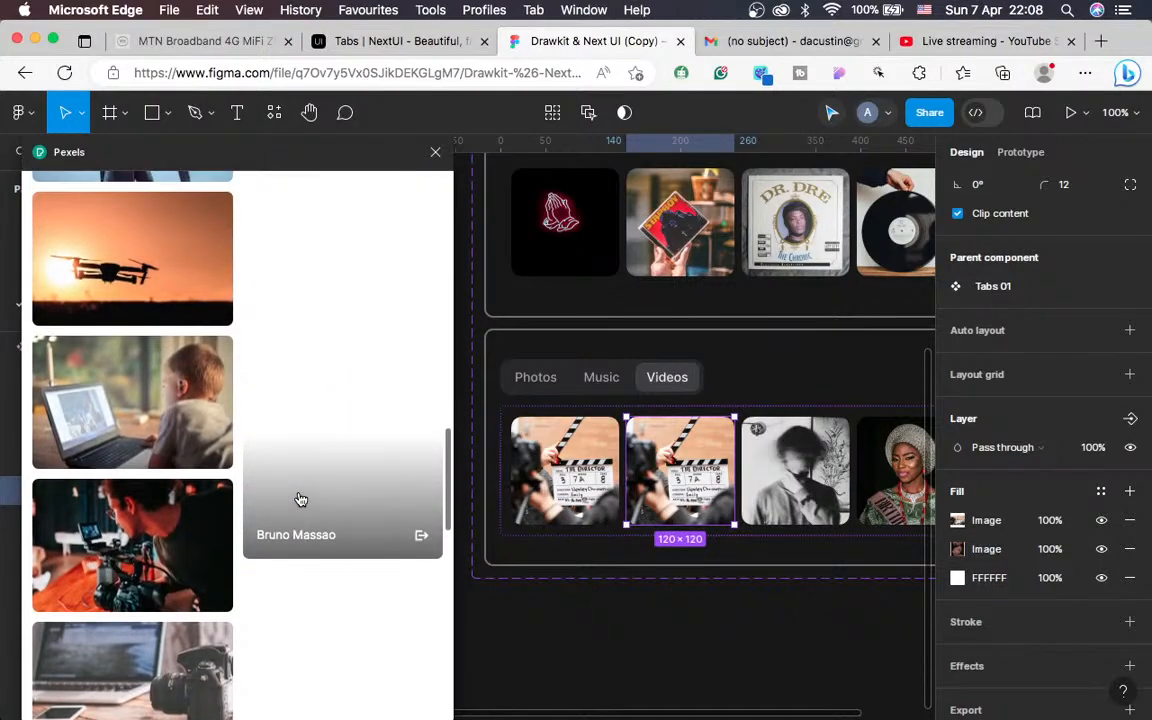
pyautogui.scroll(-5, 300, 499)
pyautogui.scroll(-6, 300, 499)
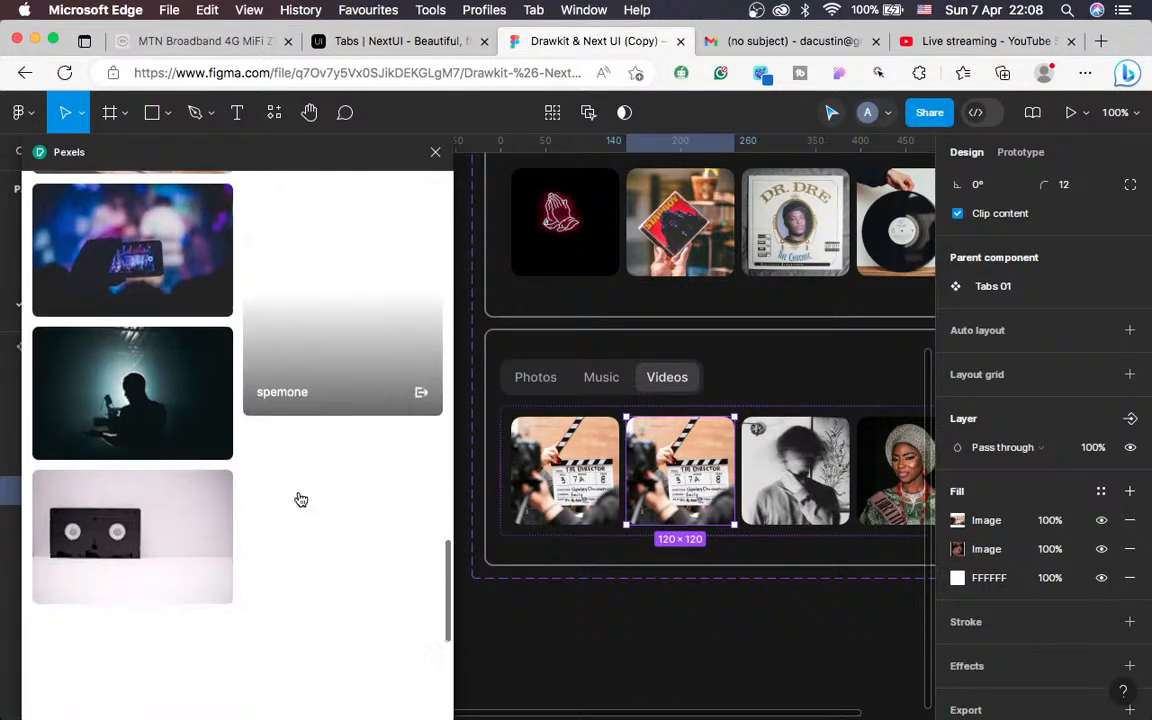
pyautogui.scroll(7, 300, 499)
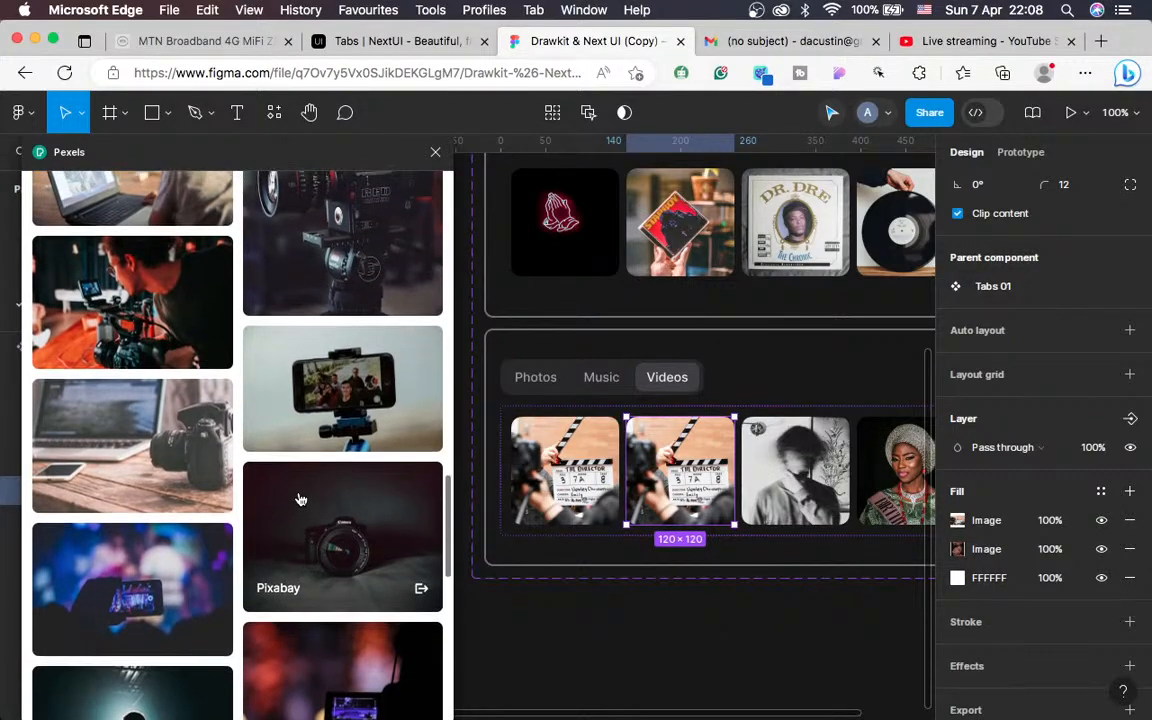
pyautogui.scroll(-8, 300, 499)
pyautogui.scroll(-5, 300, 499)
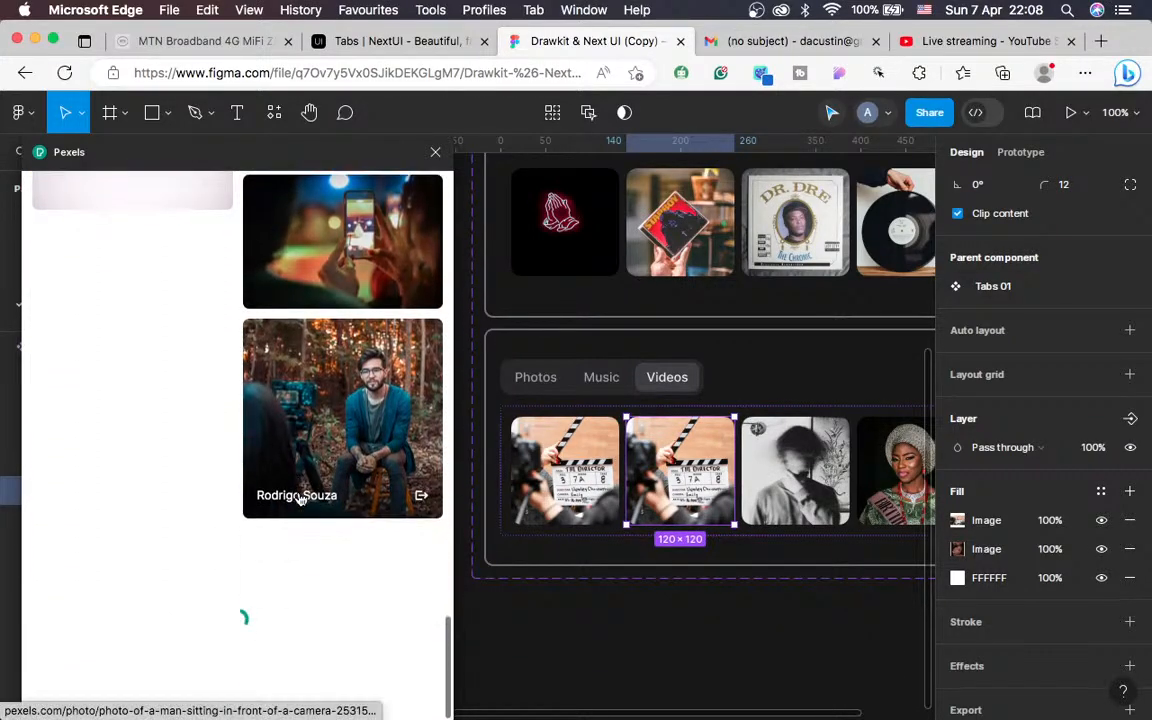
pyautogui.scroll(4, 298, 497)
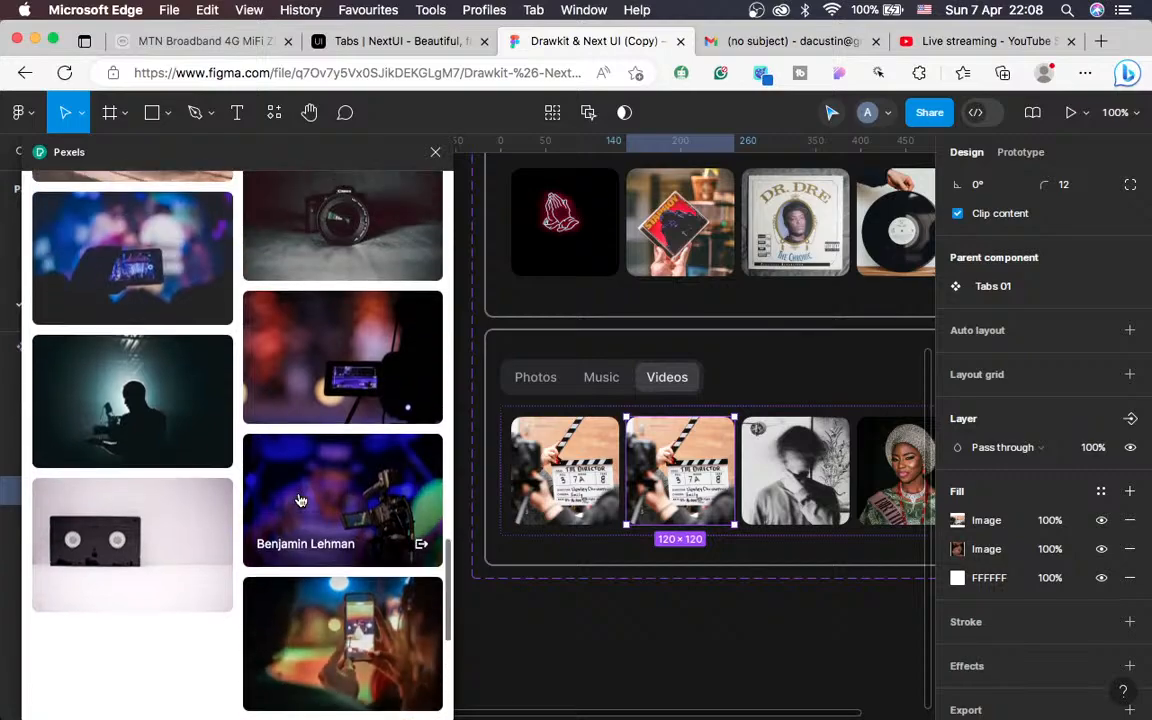
pyautogui.scroll(-6, 300, 499)
pyautogui.scroll(20, 300, 499)
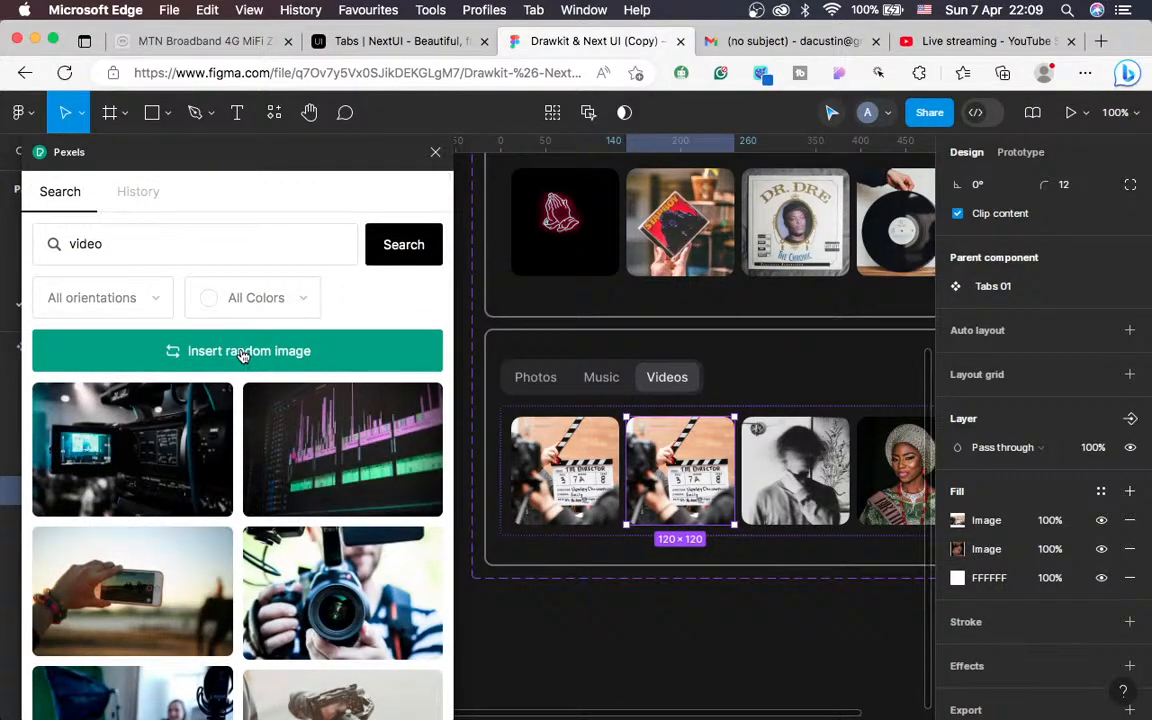
# Clear the Pexels search term and insert a random photo into the Videos variant's second image
pyautogui.click(255, 230)
pyautogui.press('BackSpace')
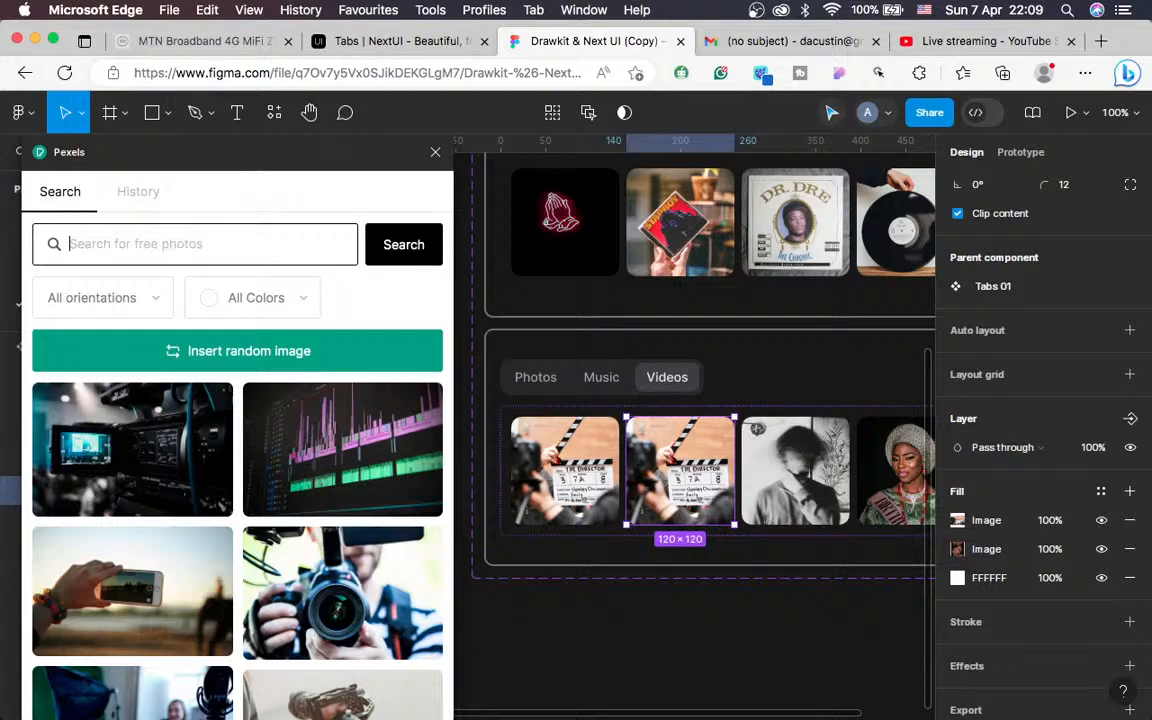
pyautogui.click(275, 351)
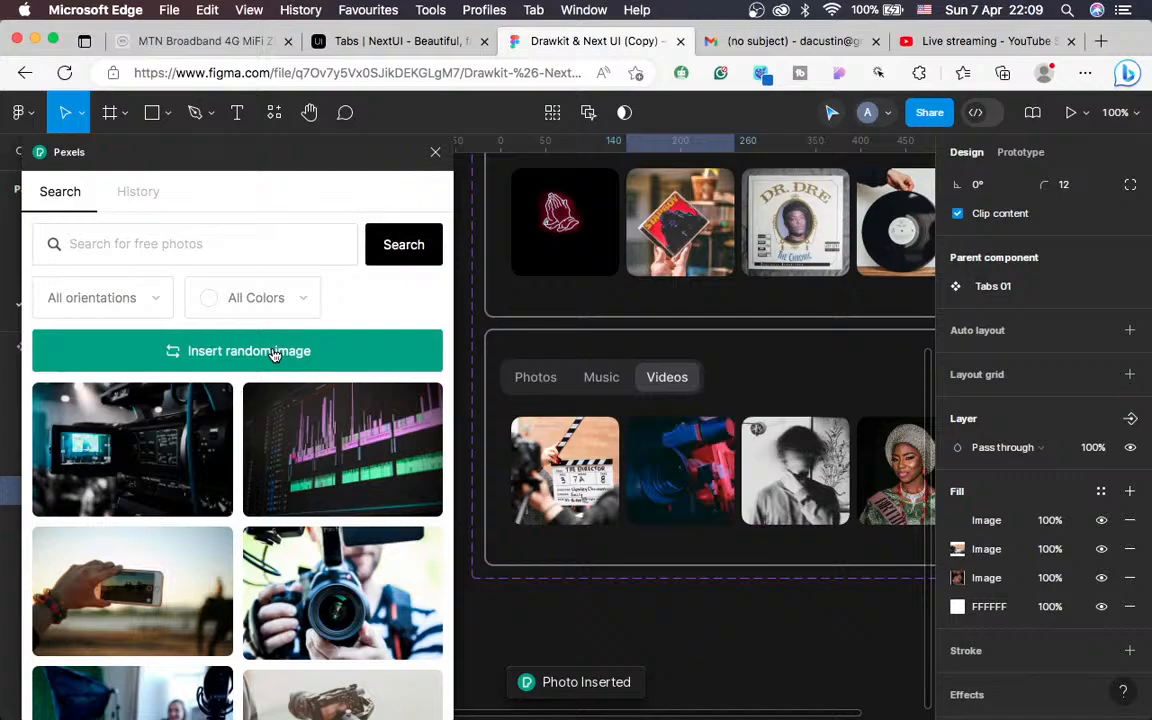
# Insert a random Pexels photo into the Videos variant's third image, and swap it for another random one
pyautogui.click(795, 500)
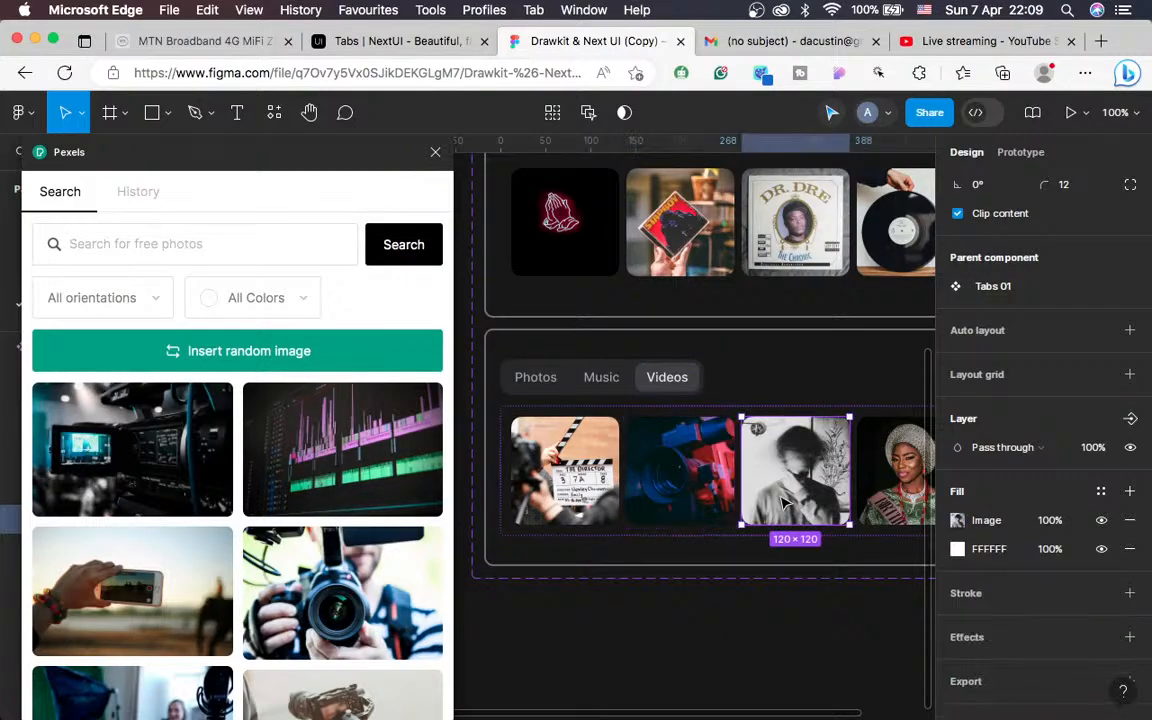
pyautogui.click(290, 358)
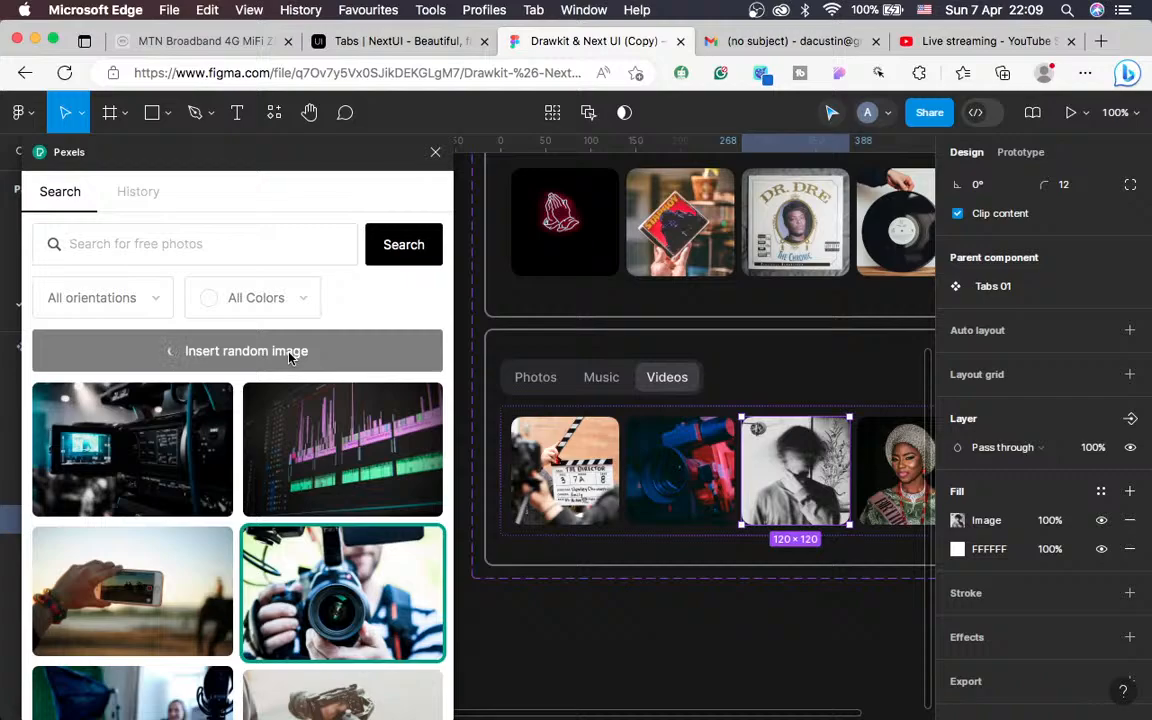
pyautogui.hscroll(3, 630, 597)
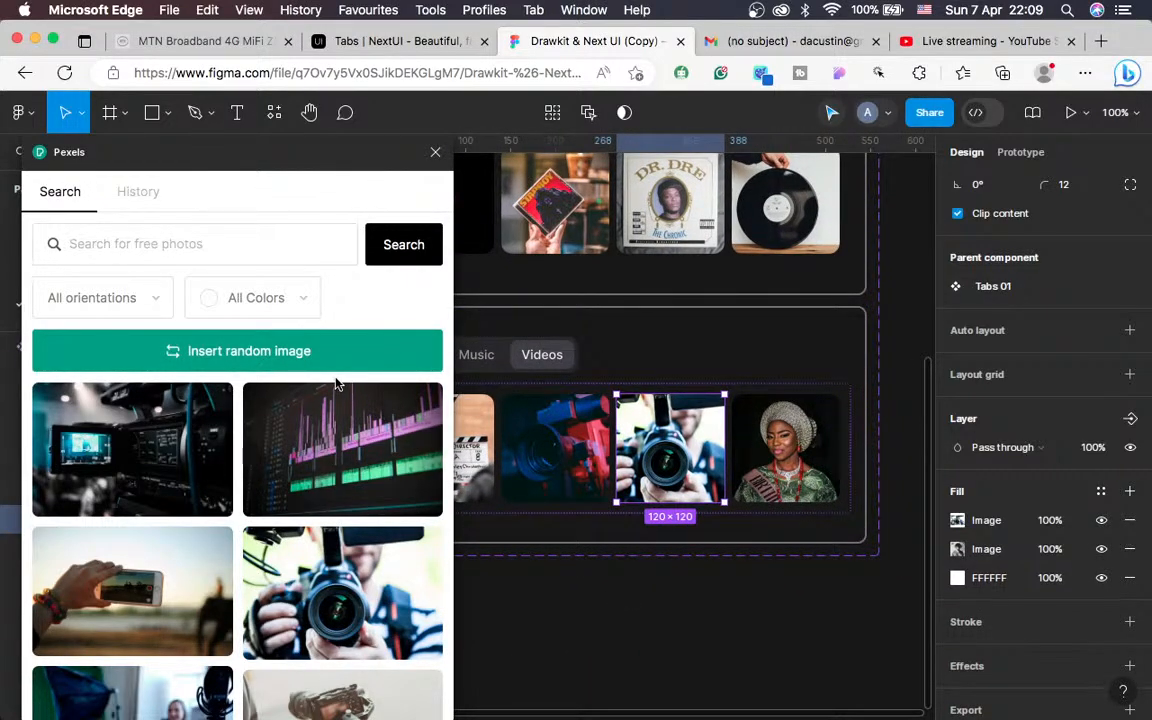
pyautogui.click(289, 355)
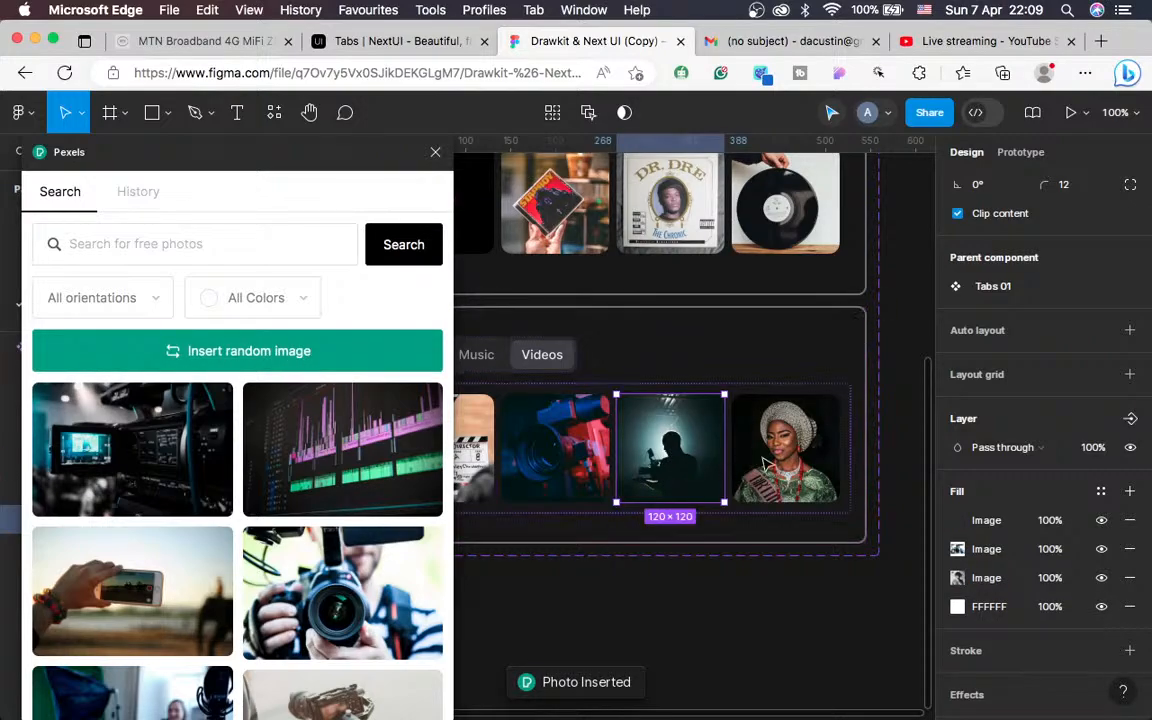
# Select the Videos variant's fourth image and try several random Pexels photos on it
pyautogui.press('Tab')
pyautogui.click(285, 355)
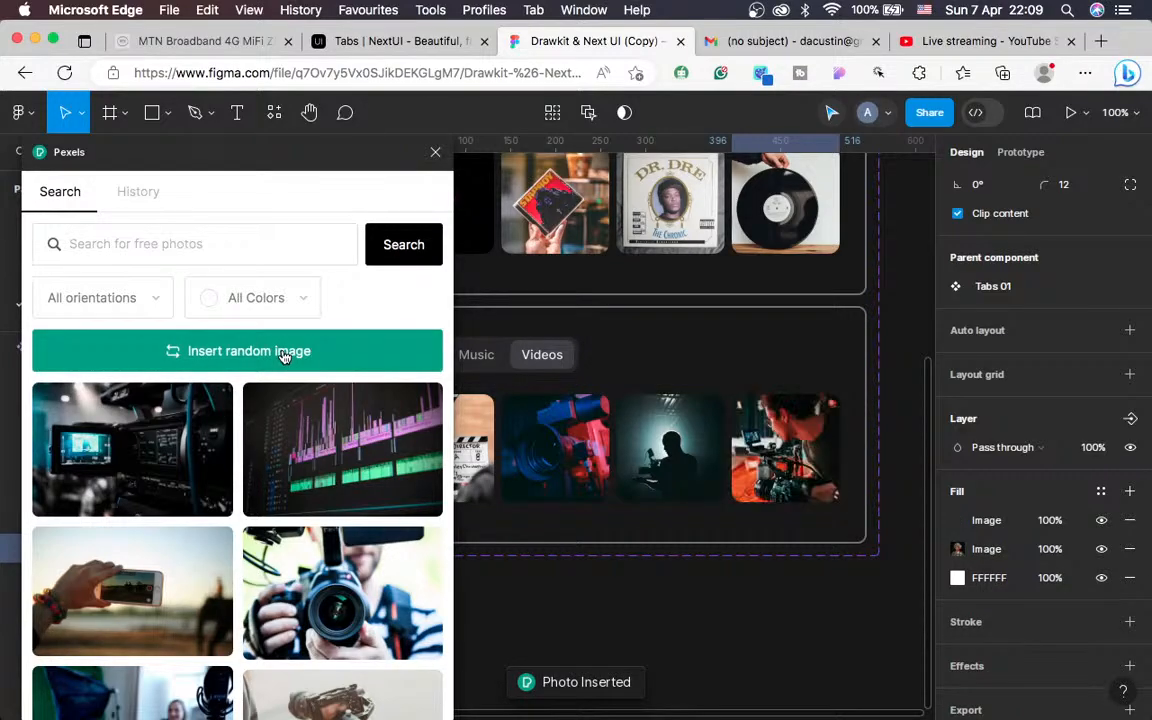
pyautogui.click(284, 354)
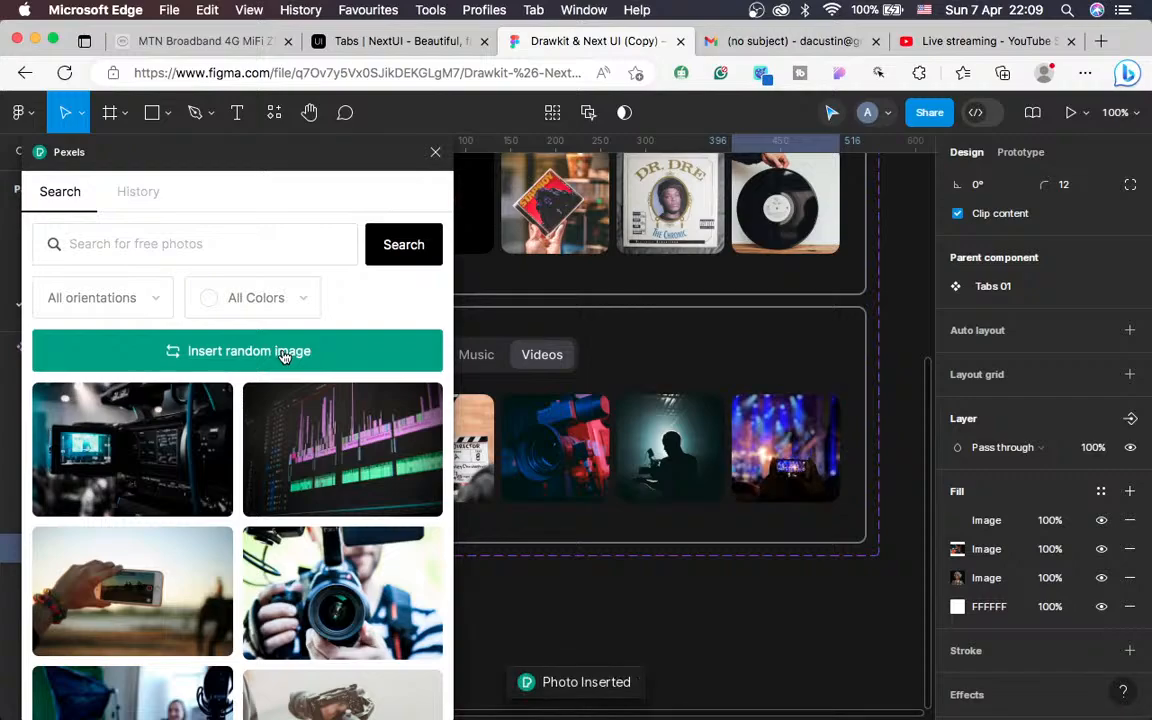
pyautogui.click(285, 356)
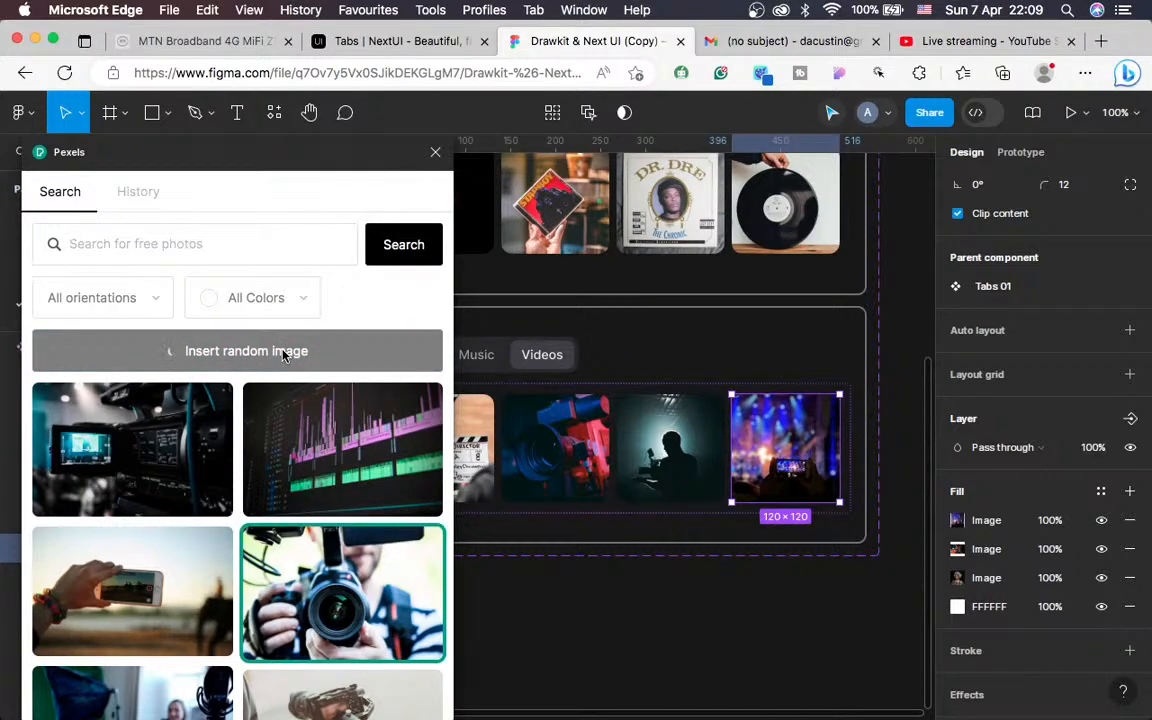
pyautogui.click(285, 352)
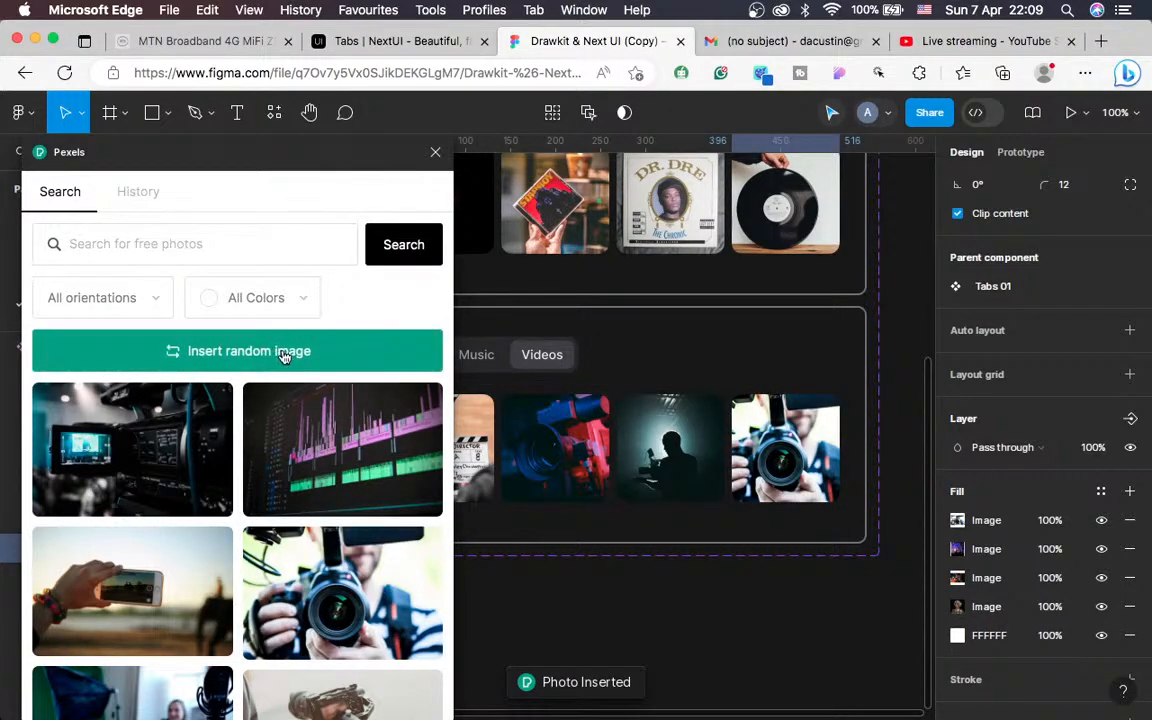
pyautogui.click(285, 352)
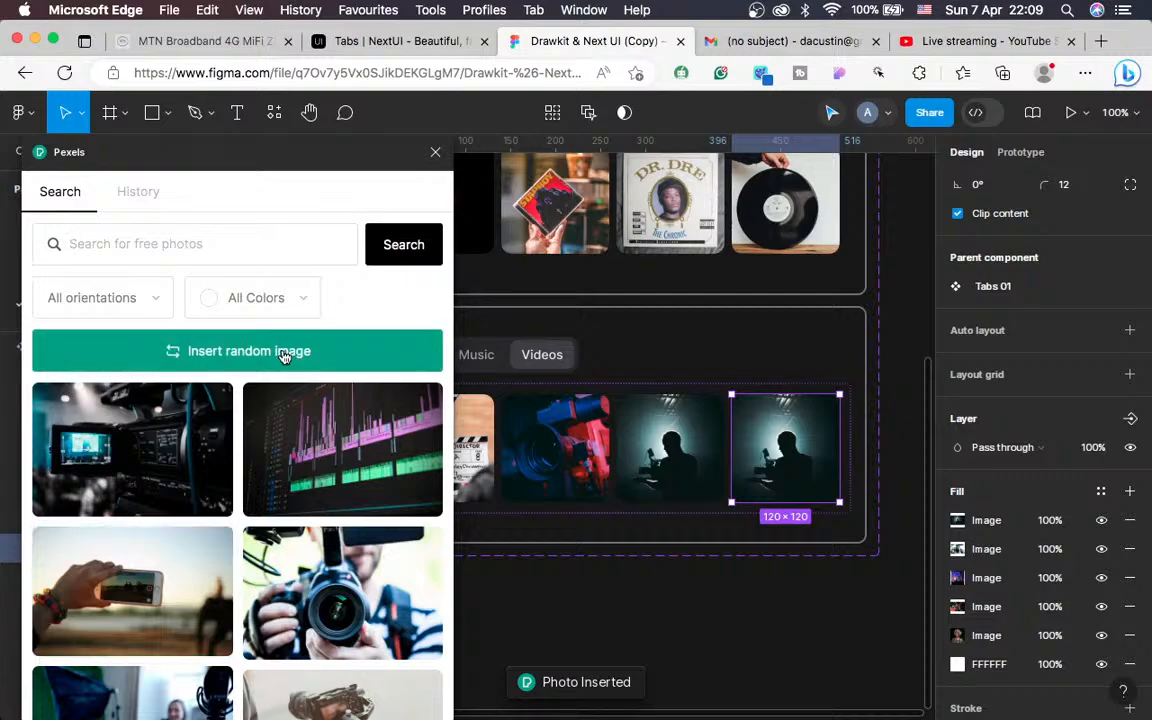
pyautogui.click(285, 354)
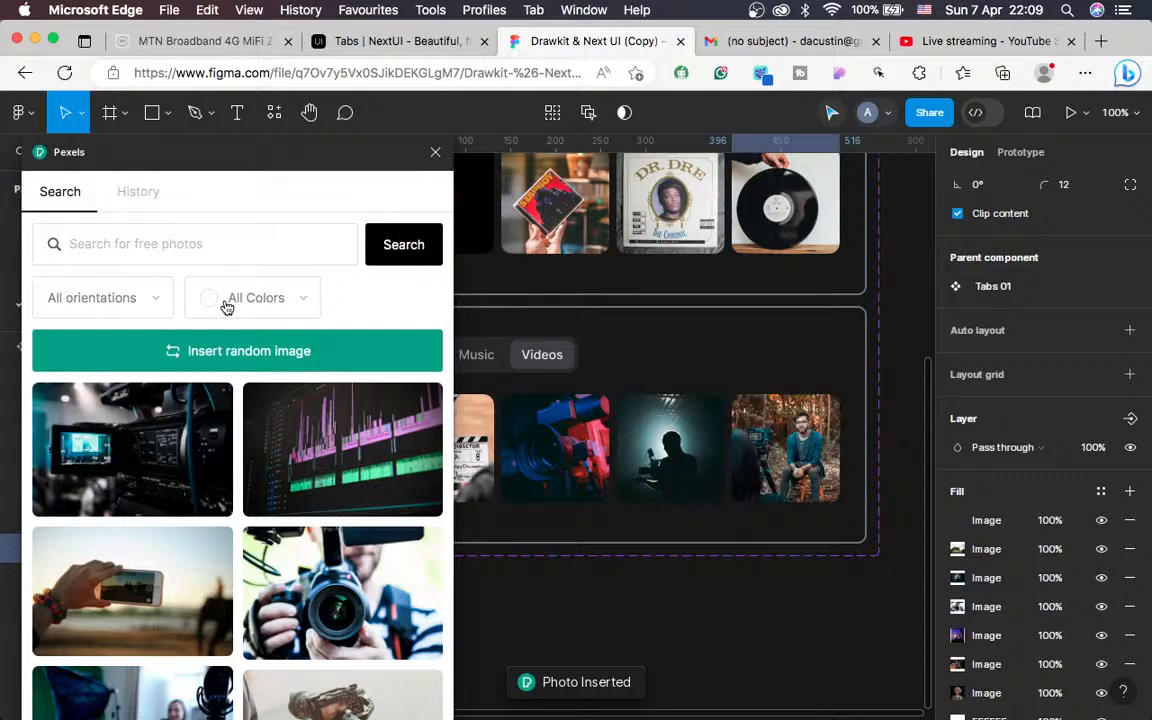
# Search Pexels for "movie" and apply the photo of two children in a living room to the Videos variant's fourth image
pyautogui.click(182, 241)
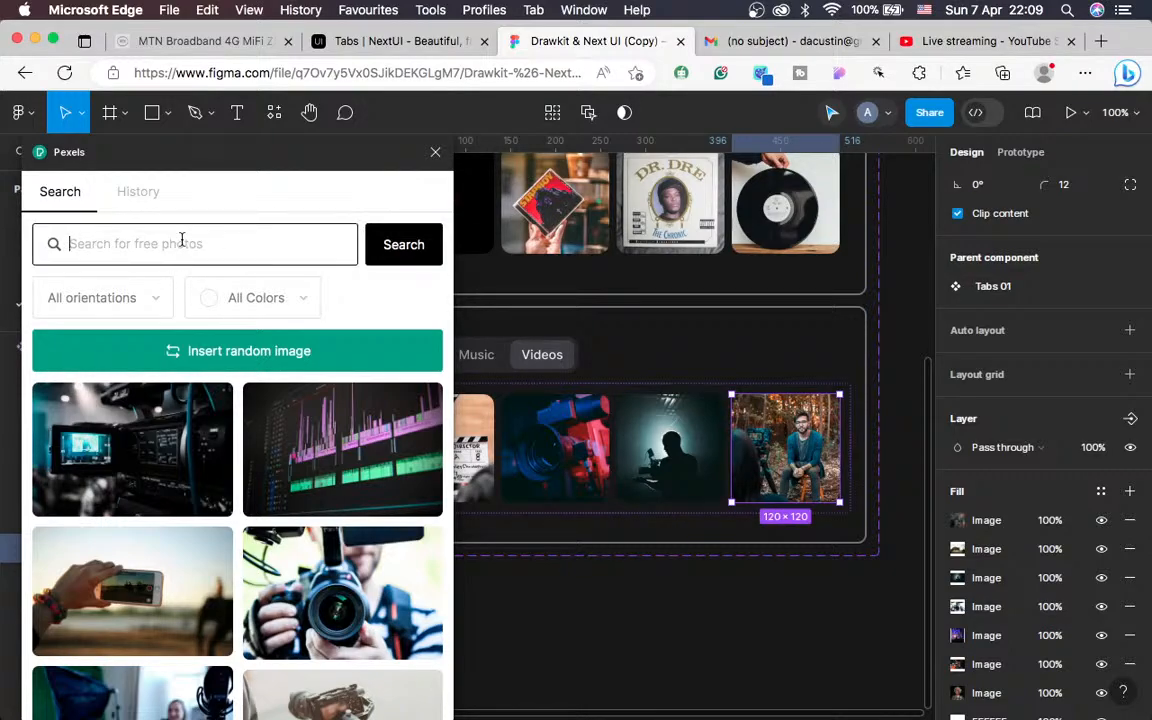
pyautogui.write('f')
pyautogui.press('BackSpace')
pyautogui.write('e')
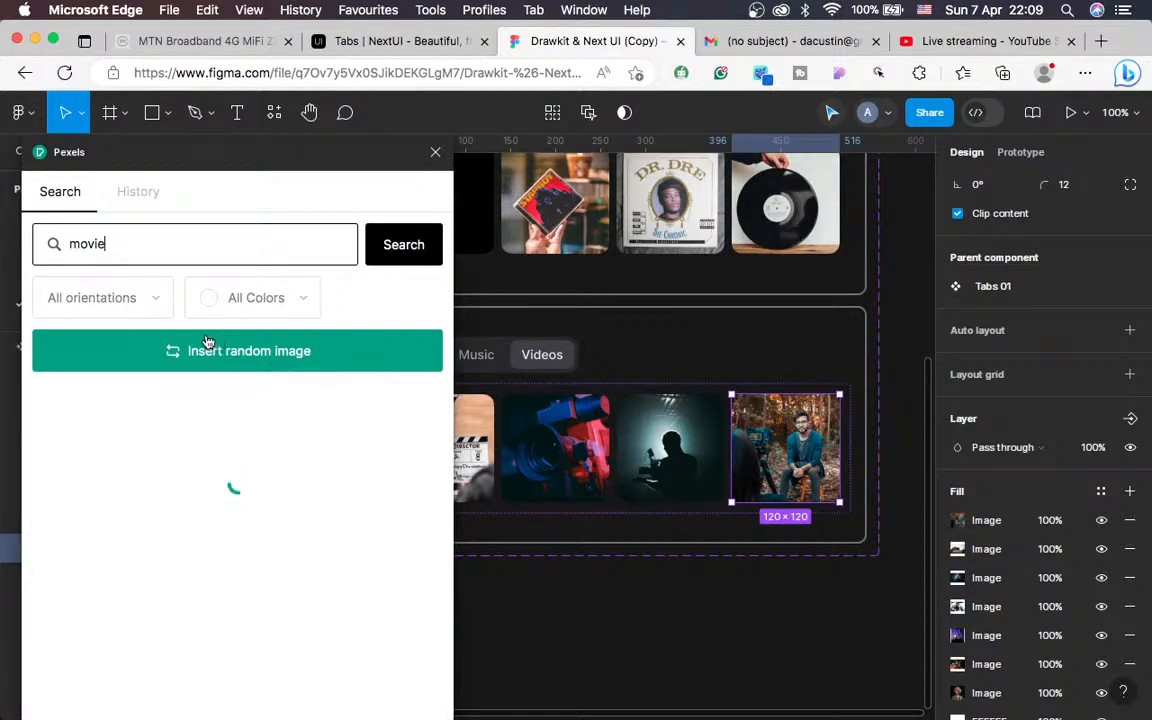
pyautogui.scroll(-5, 200, 390)
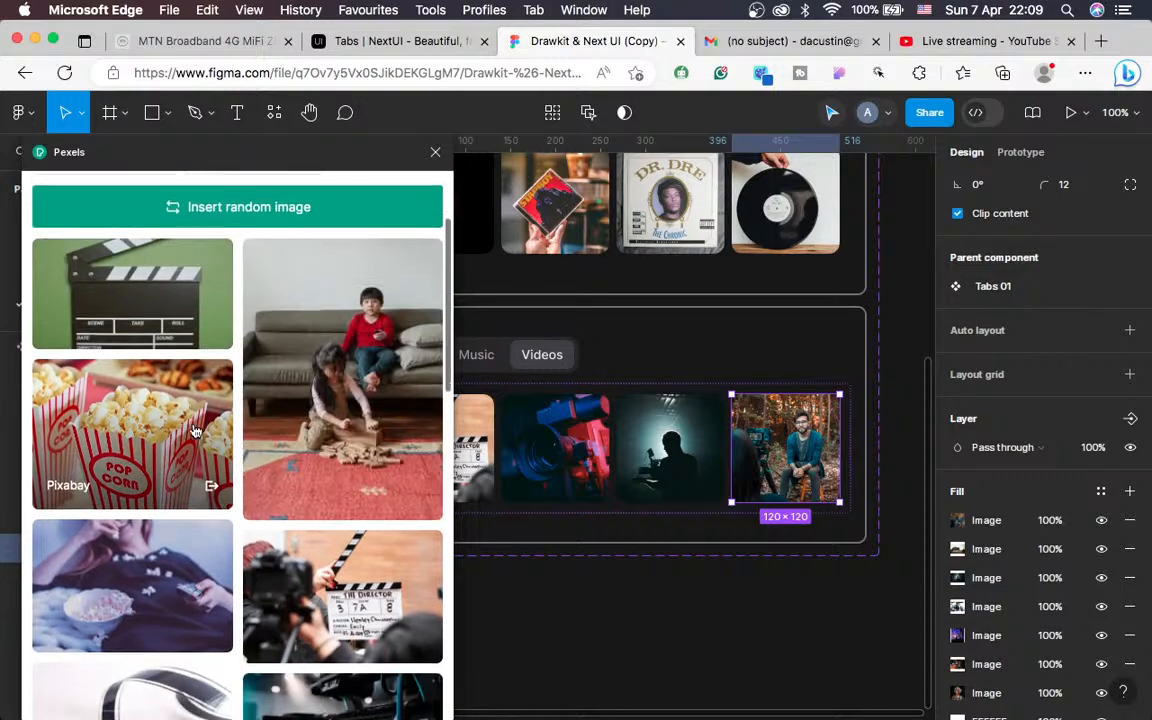
pyautogui.scroll(-2, 195, 428)
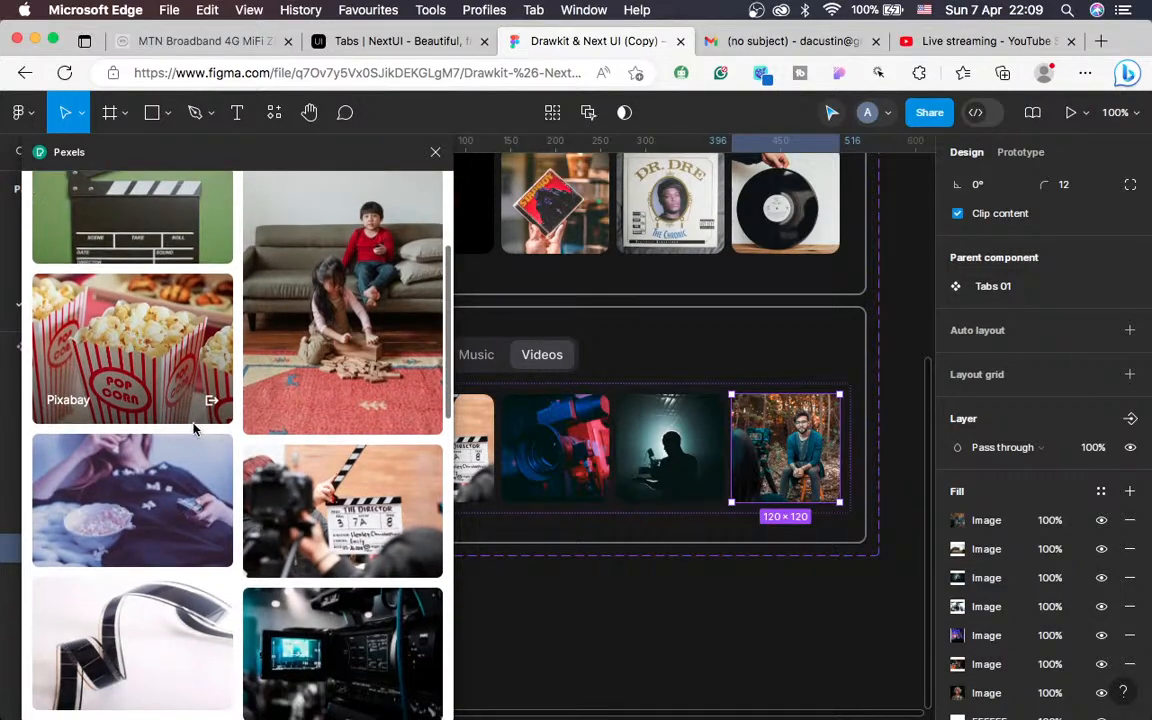
pyautogui.click(328, 272)
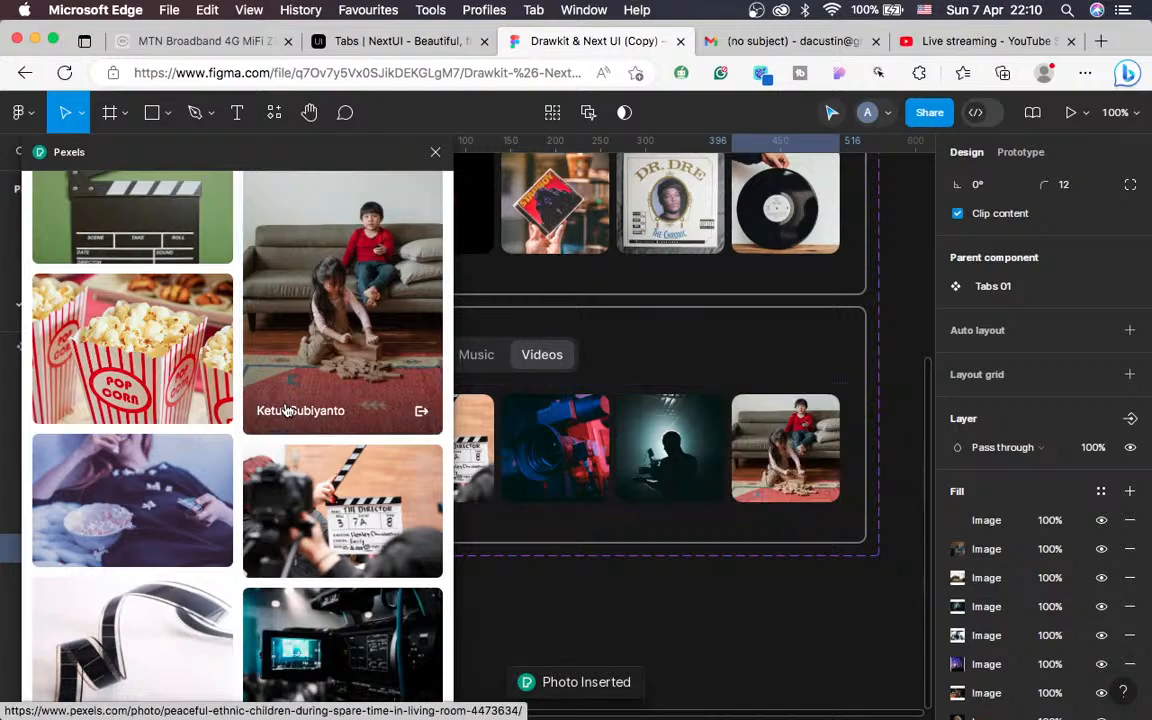
# Remove every fill beneath the children photo from the fourth image, including the FFFFFF fill
pyautogui.scroll(-1, 1030, 565)
pyautogui.scroll(-1, 1028, 563)
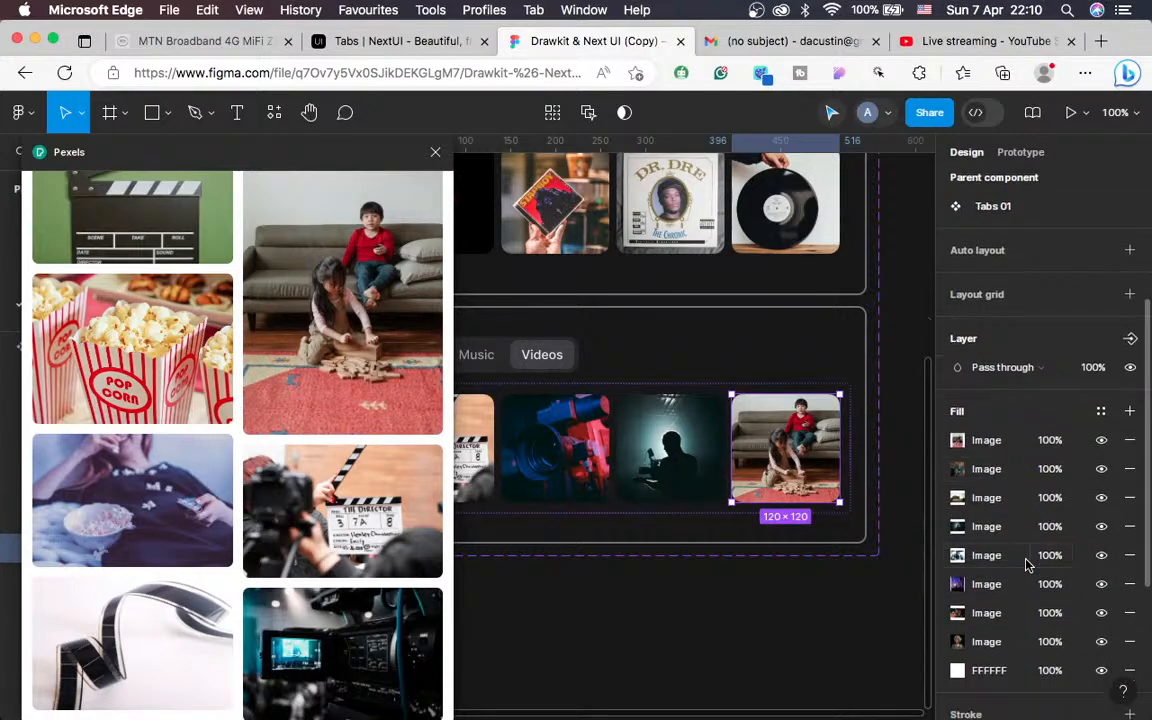
pyautogui.click(1129, 470)
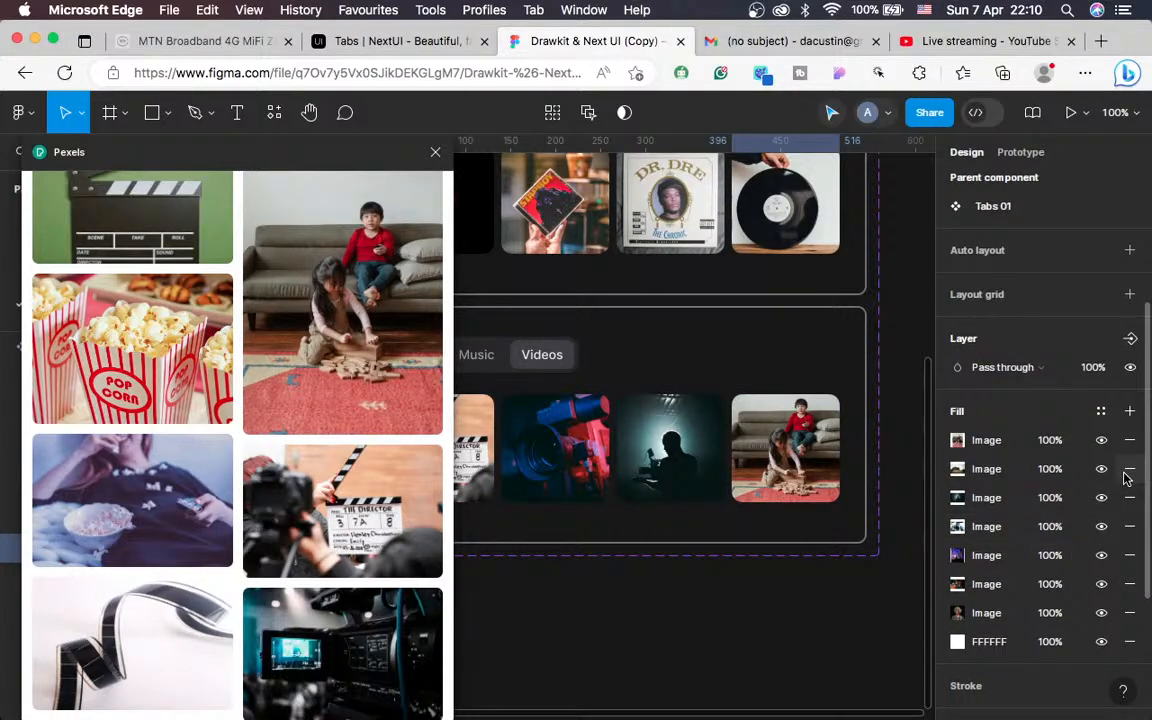
pyautogui.click(1127, 474)
pyautogui.click(1127, 474)
pyautogui.click(1127, 474)
pyautogui.click(1127, 474)
pyautogui.click(1127, 474)
pyautogui.click(1127, 474)
pyautogui.click(1127, 474)
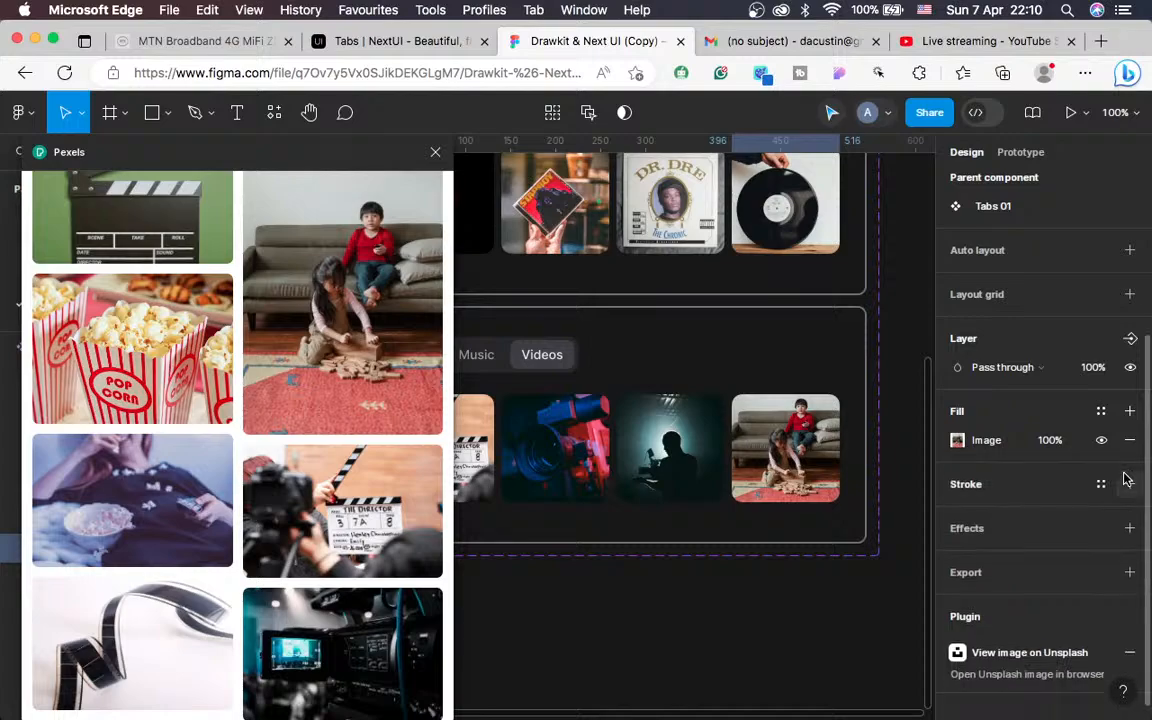
# Remove the two older image fills and the FFFFFF fill from the Videos variant's third image, keeping the silhouette photo
pyautogui.click(670, 448)
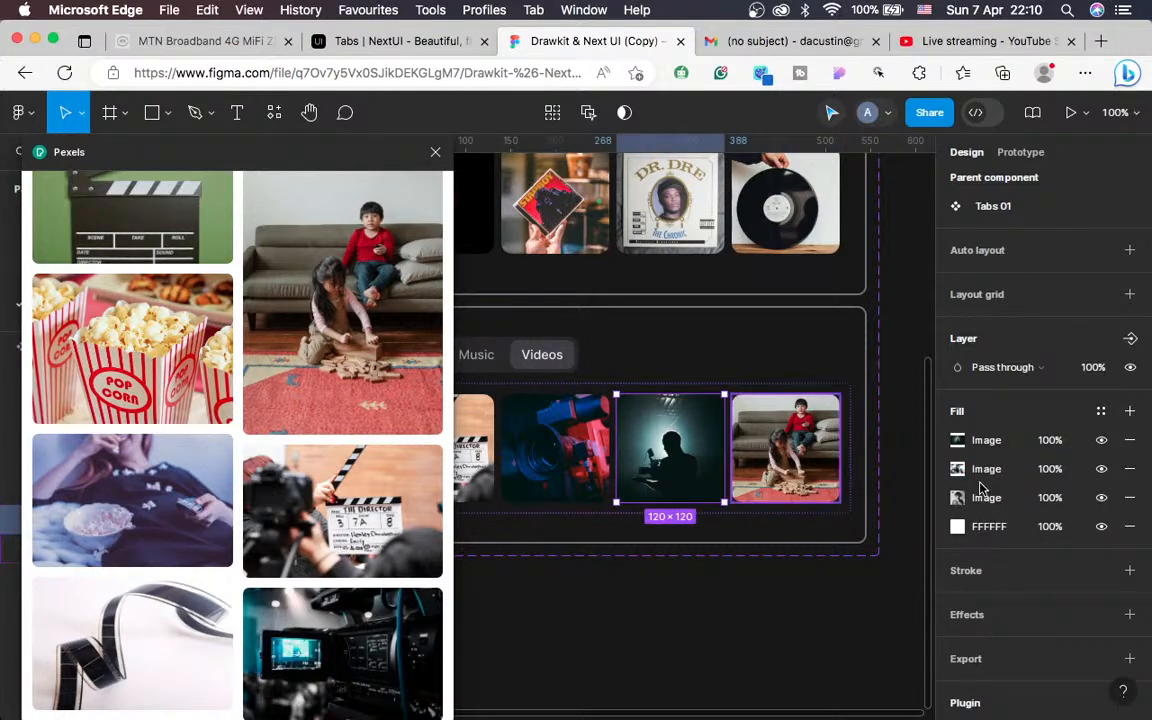
pyautogui.click(1131, 470)
pyautogui.click(1131, 470)
pyautogui.click(1129, 469)
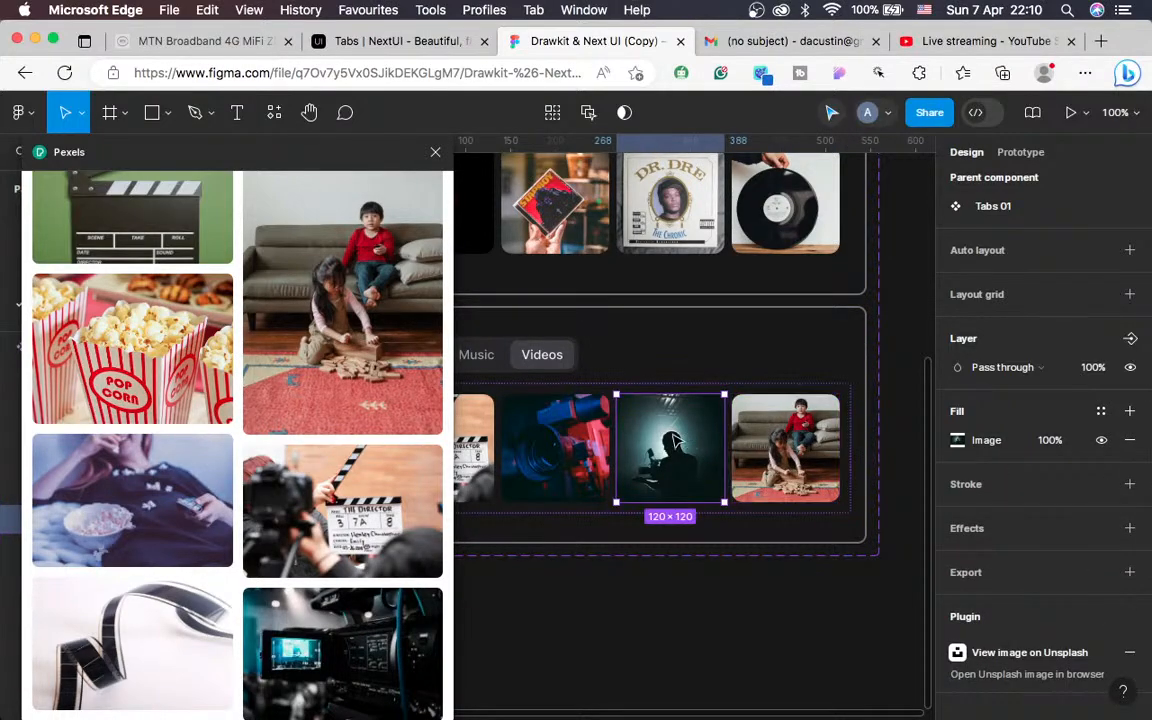
# Insert a random photo from the Pexels "movie" results into the Videos variant's third image
pyautogui.scroll(3, 320, 414)
pyautogui.click(275, 269)
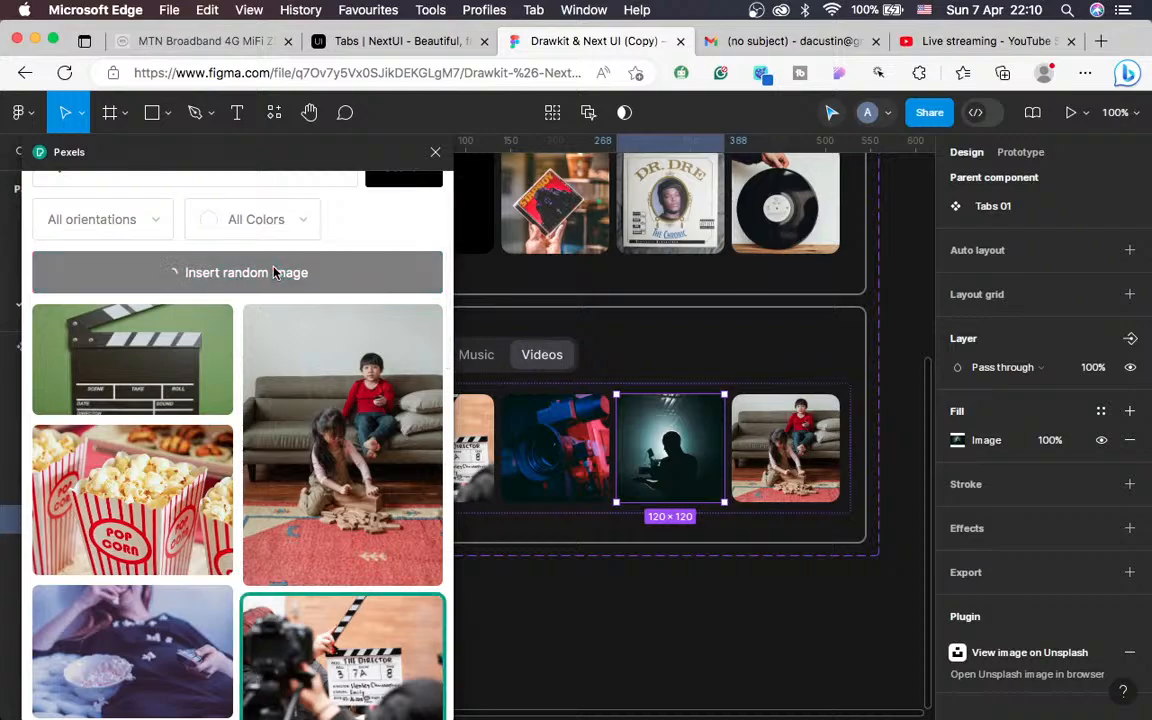
pyautogui.hscroll(-2, 800, 615)
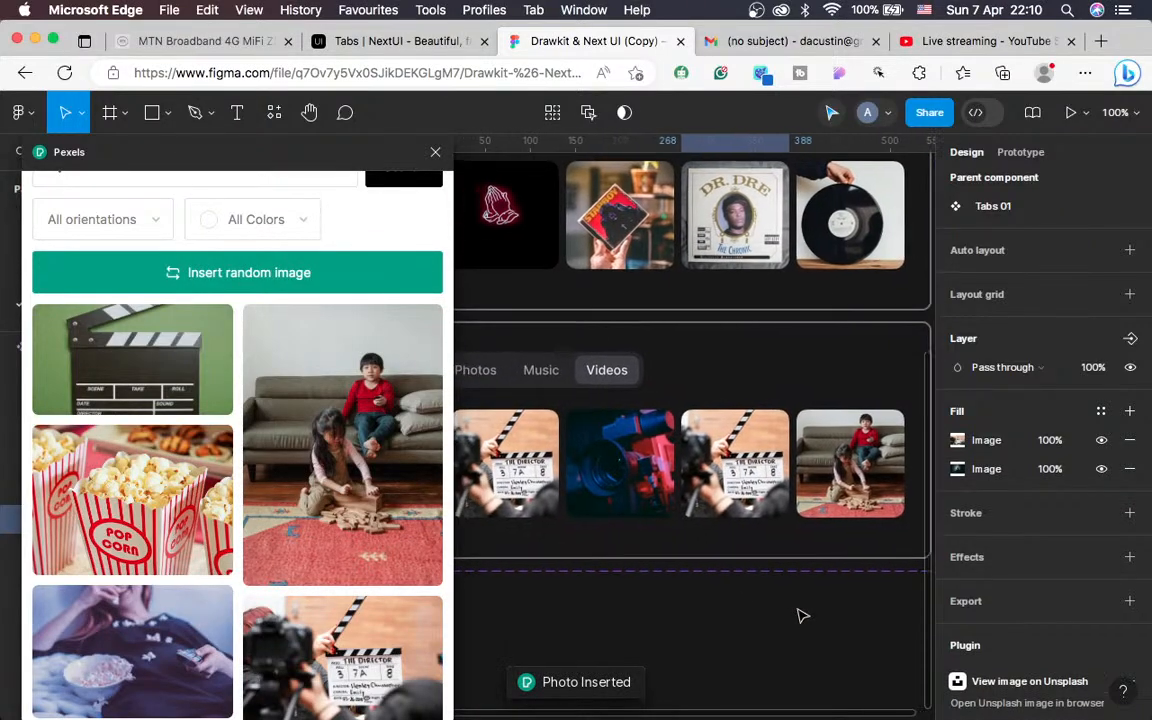
# Insert another random Pexels "movie" photo into the Videos variant's third image and remove the two older image fills beneath it
pyautogui.hscroll(-1, 740, 548)
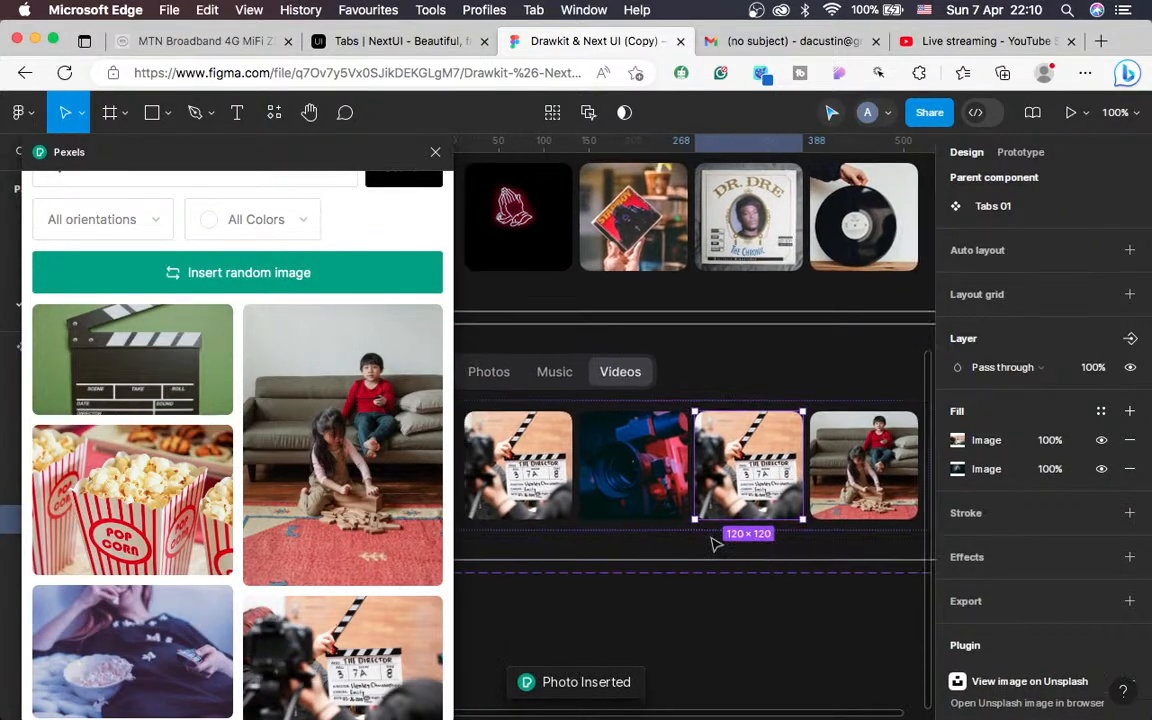
pyautogui.click(303, 273)
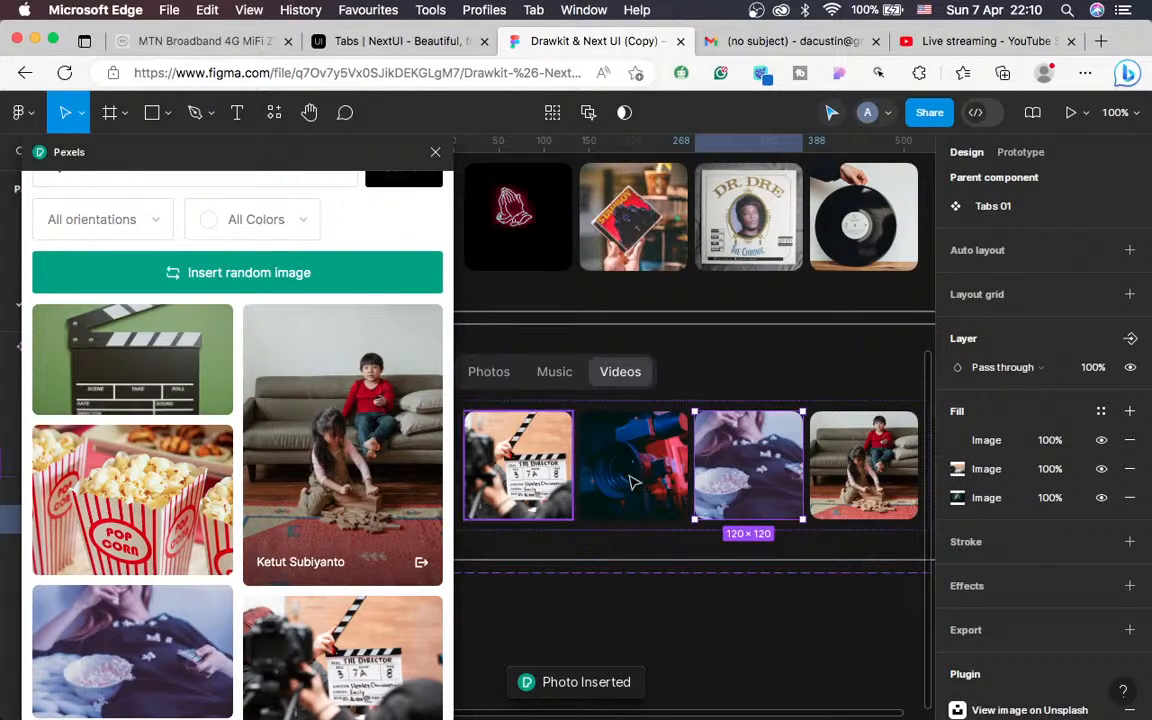
pyautogui.hscroll(-2, 632, 483)
pyautogui.hscroll(3, 632, 483)
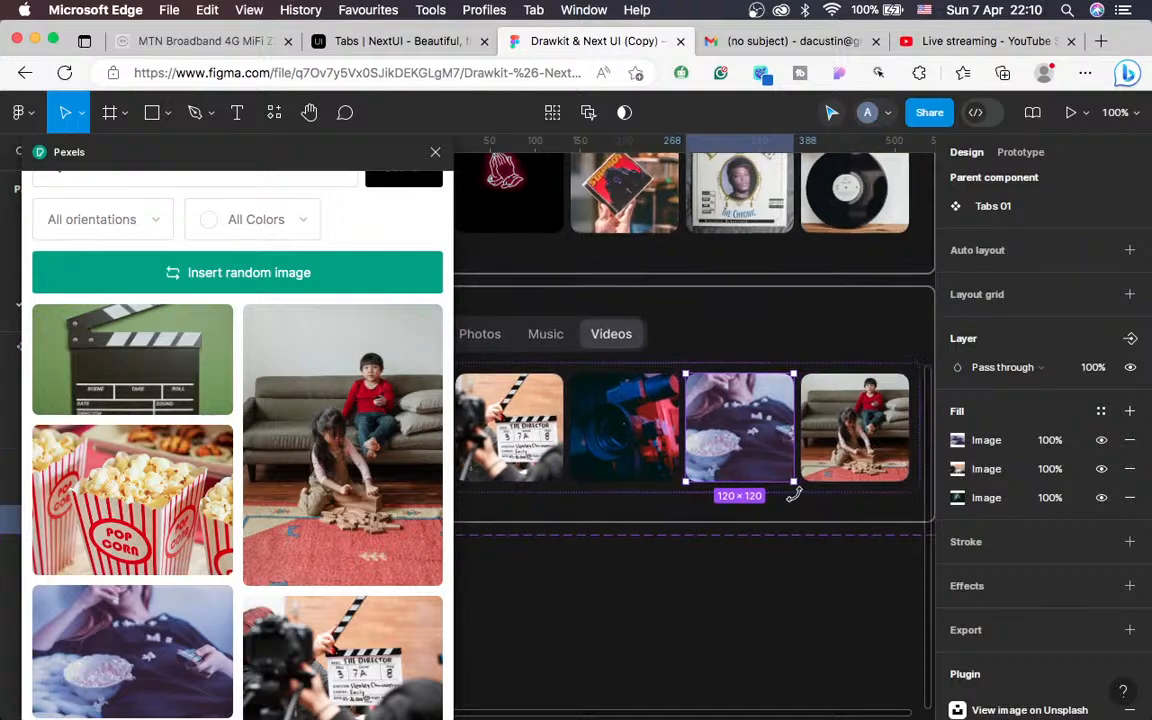
pyautogui.hscroll(-2, 789, 483)
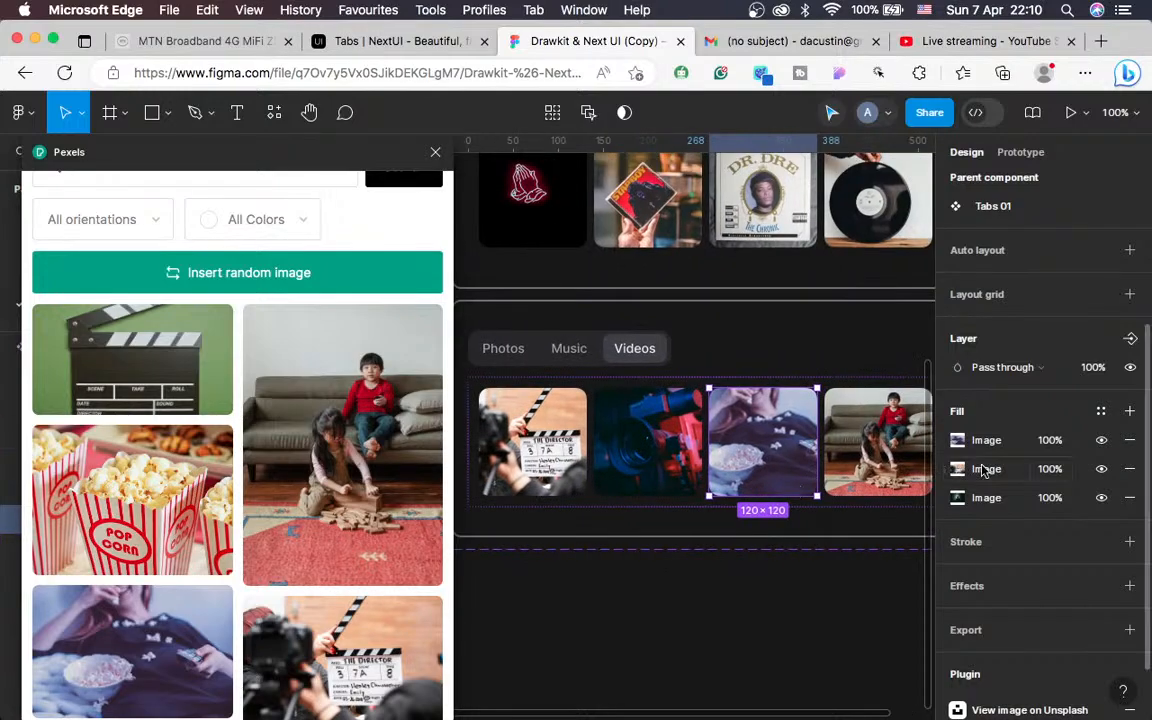
pyautogui.click(1126, 470)
pyautogui.click(1126, 470)
# Remove the two older image fills and the FFFFFF fill from the Videos variant's second image, keeping the camera photo
pyautogui.click(658, 427)
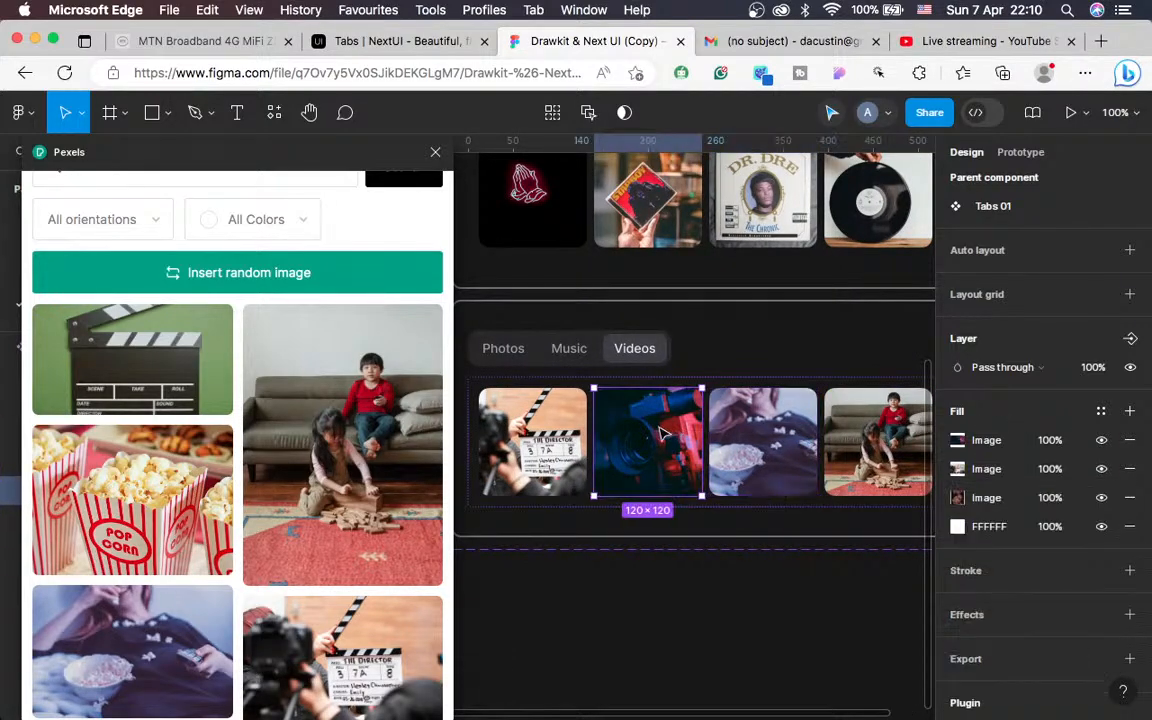
pyautogui.click(1127, 470)
pyautogui.click(1127, 470)
pyautogui.click(1127, 470)
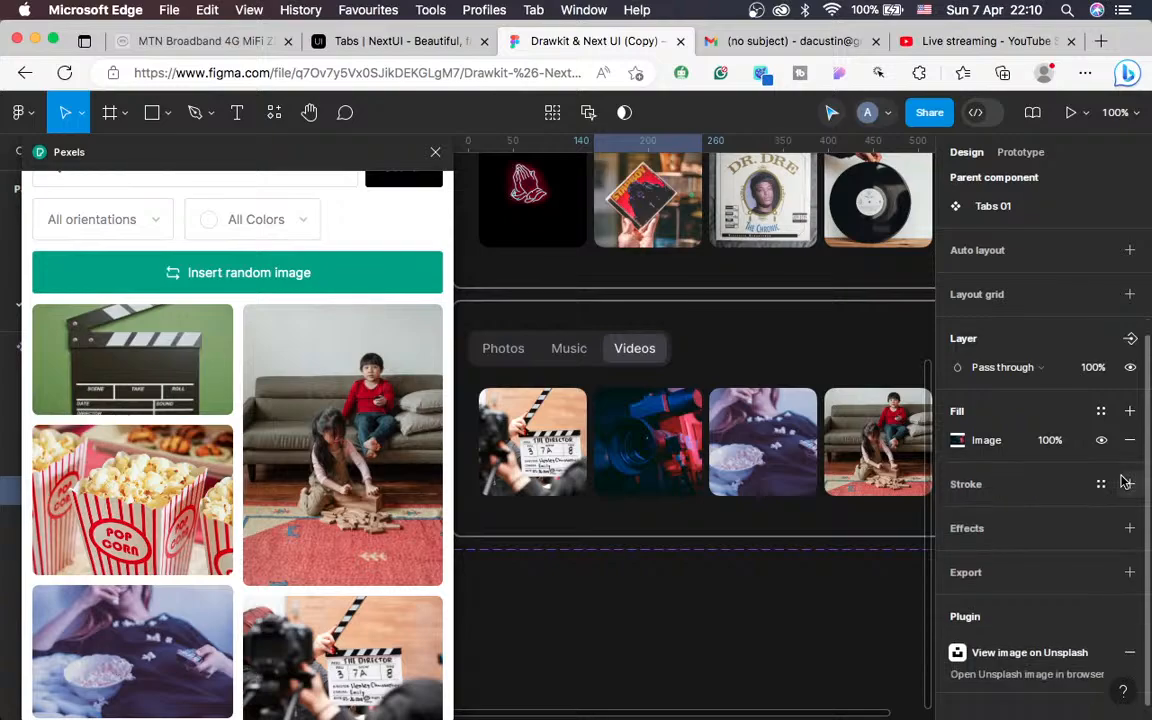
# Remove the duplicate image fill from the Videos variant's first image and close the Pexels plugin
pyautogui.click(498, 478)
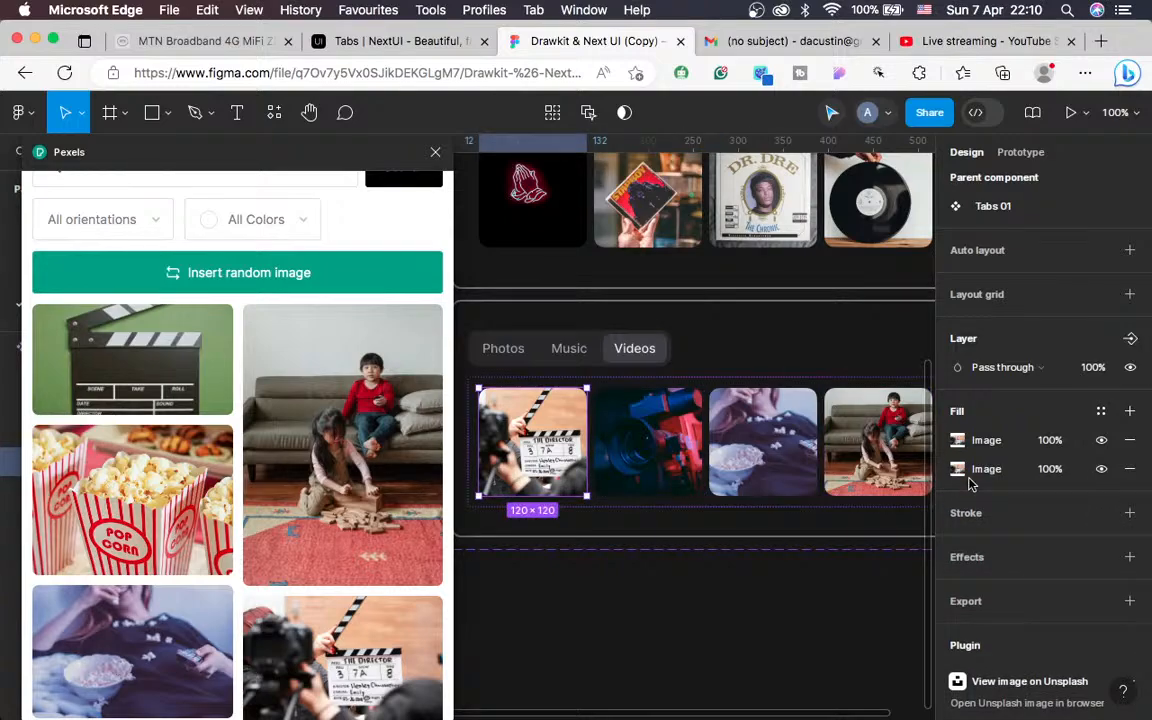
pyautogui.click(1127, 466)
pyautogui.scroll(3, 808, 448)
pyautogui.scroll(-2, 599, 463)
pyautogui.hscroll(-2, 599, 463)
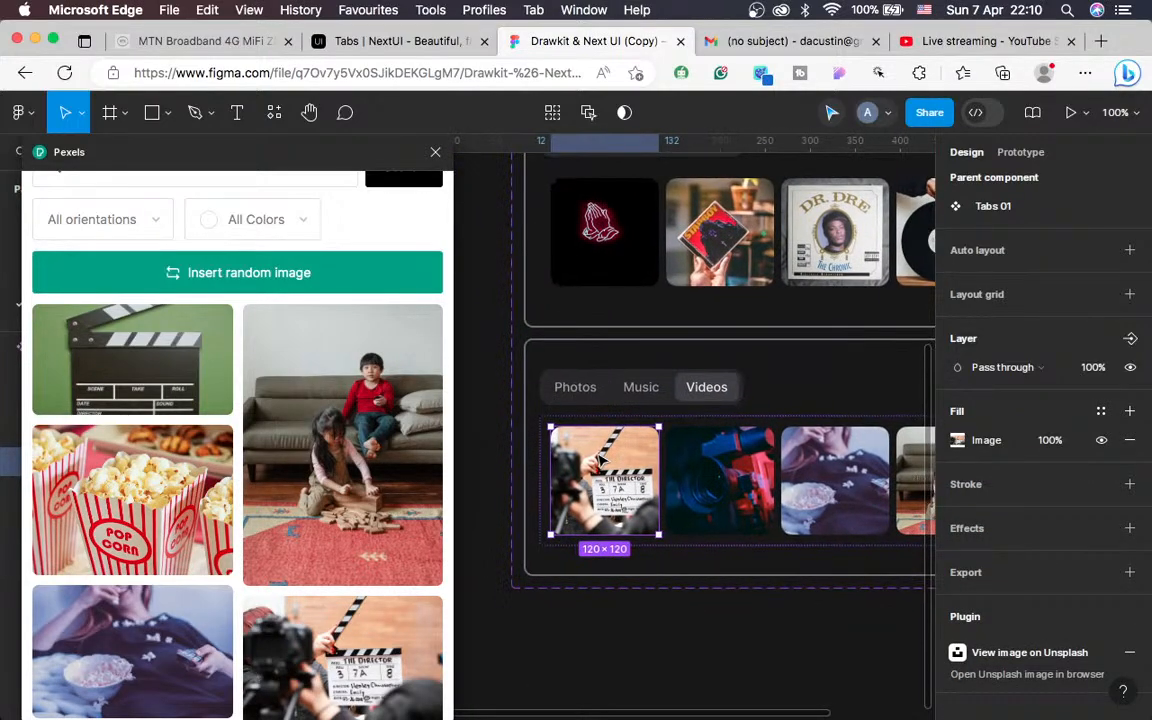
pyautogui.scroll(1, 420, 270)
pyautogui.scroll(1, 427, 256)
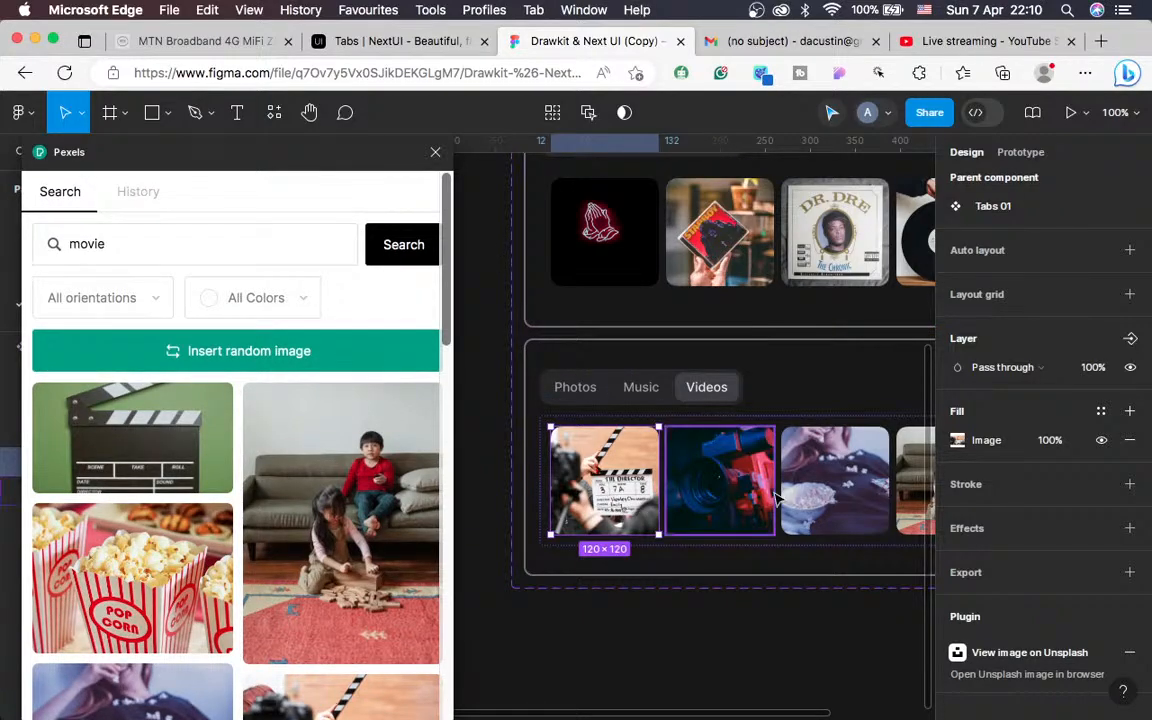
pyautogui.hscroll(-2, 720, 470)
pyautogui.hscroll(1, 777, 498)
pyautogui.press('super+=')
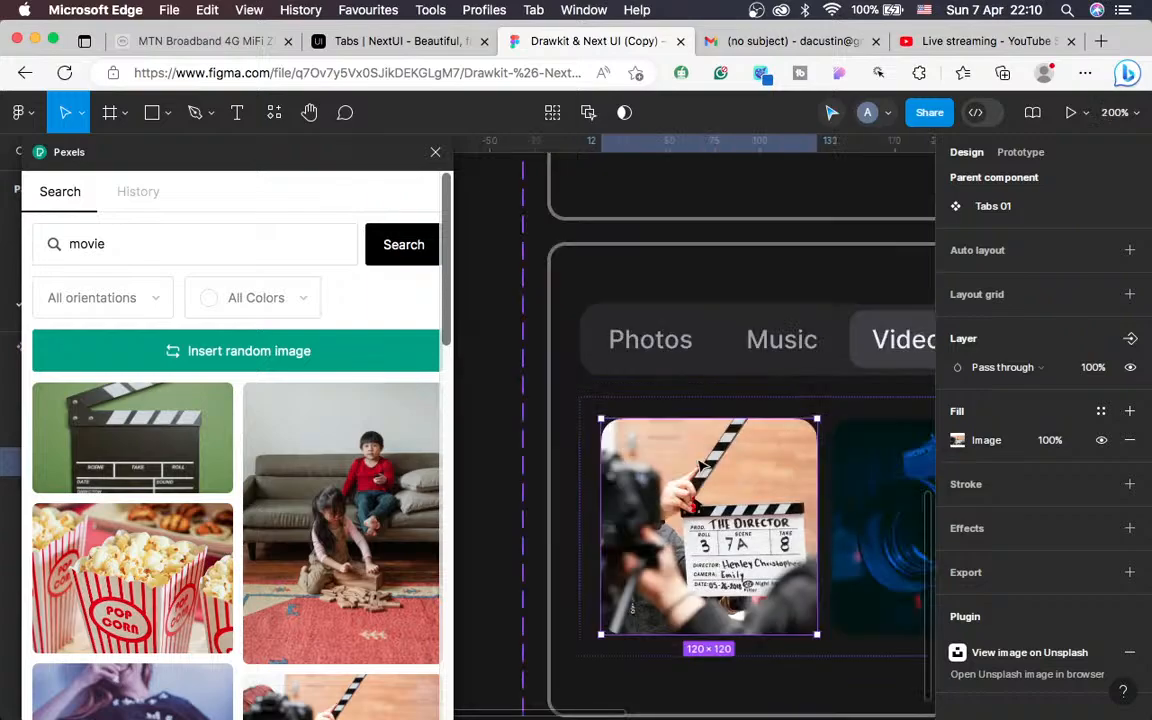
pyautogui.scroll(-1, 650, 459)
pyautogui.click(437, 152)
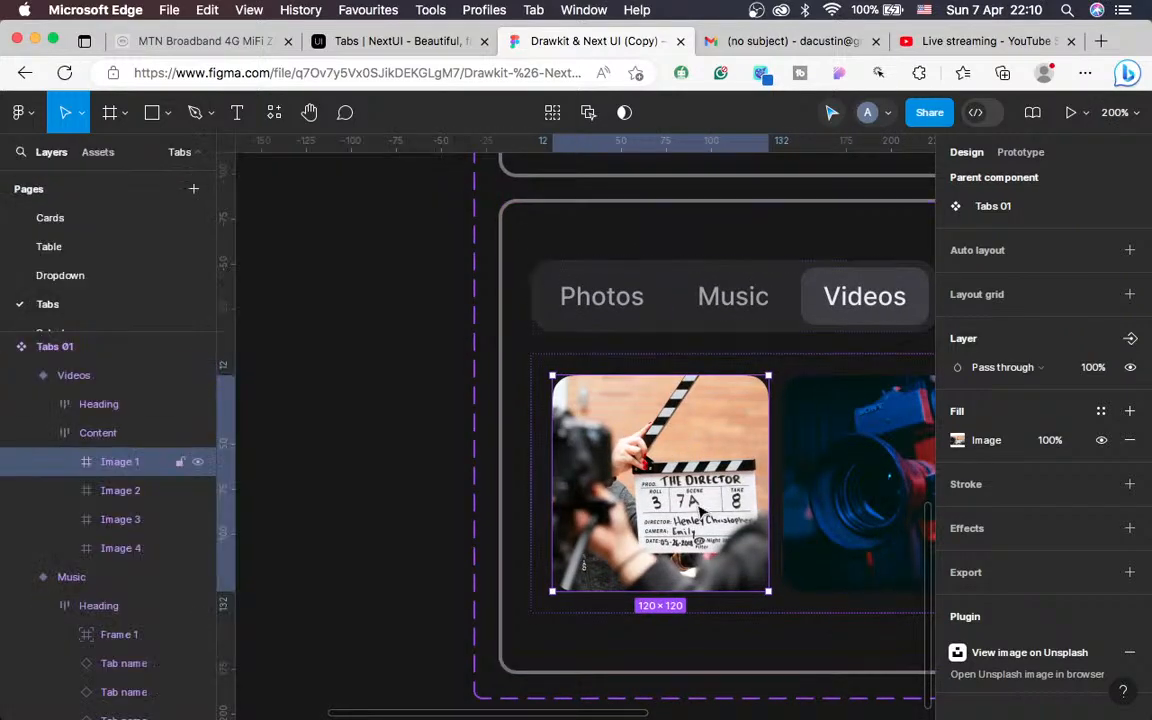
# Add a 000000 fill over the first image's clapperboard photo and set its opacity to 50% after trying 30% and 40%
pyautogui.click(1129, 412)
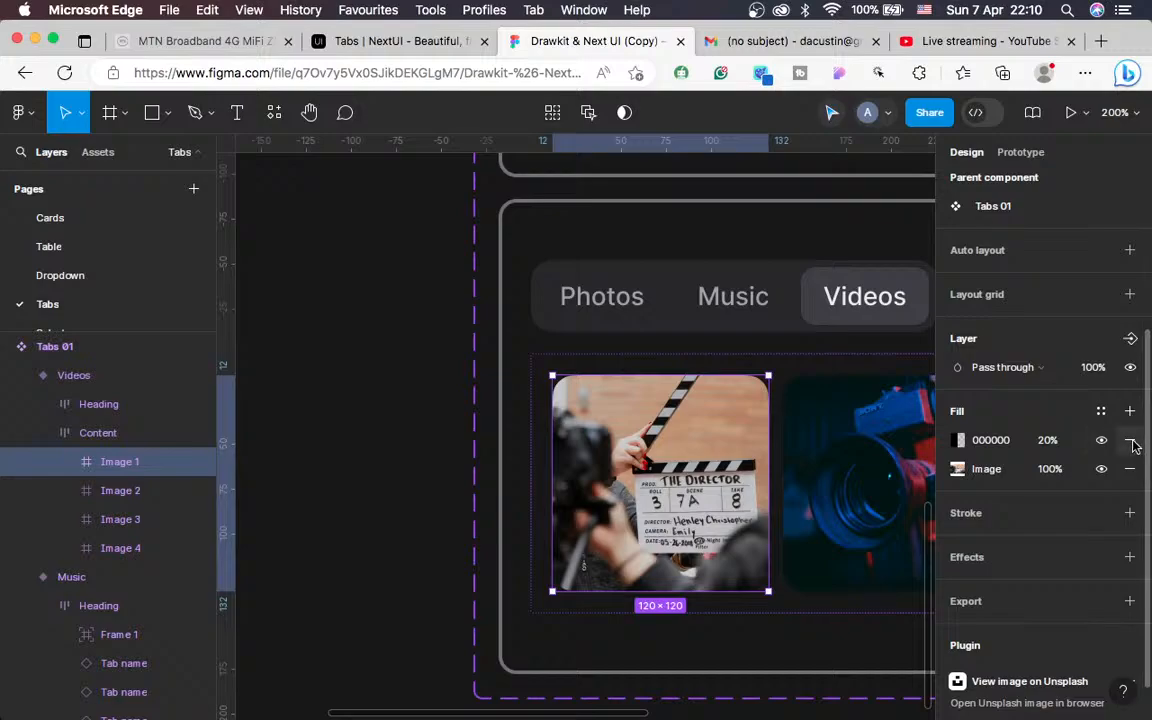
pyautogui.click(1131, 441)
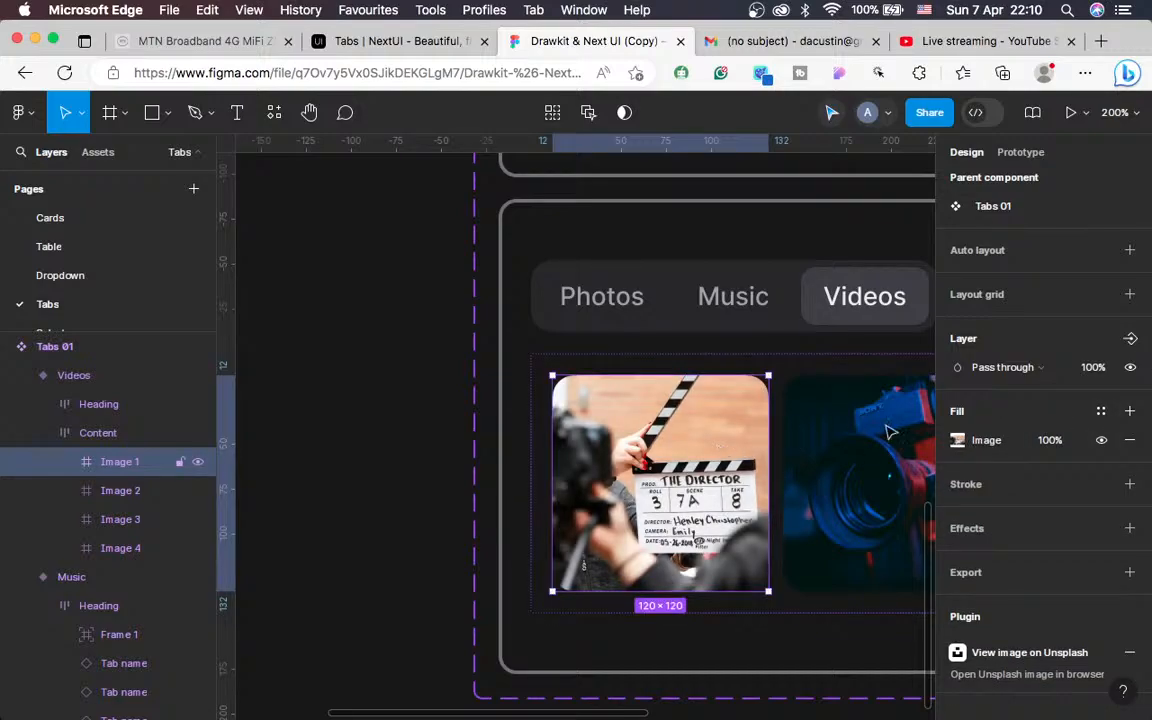
pyautogui.click(1129, 411)
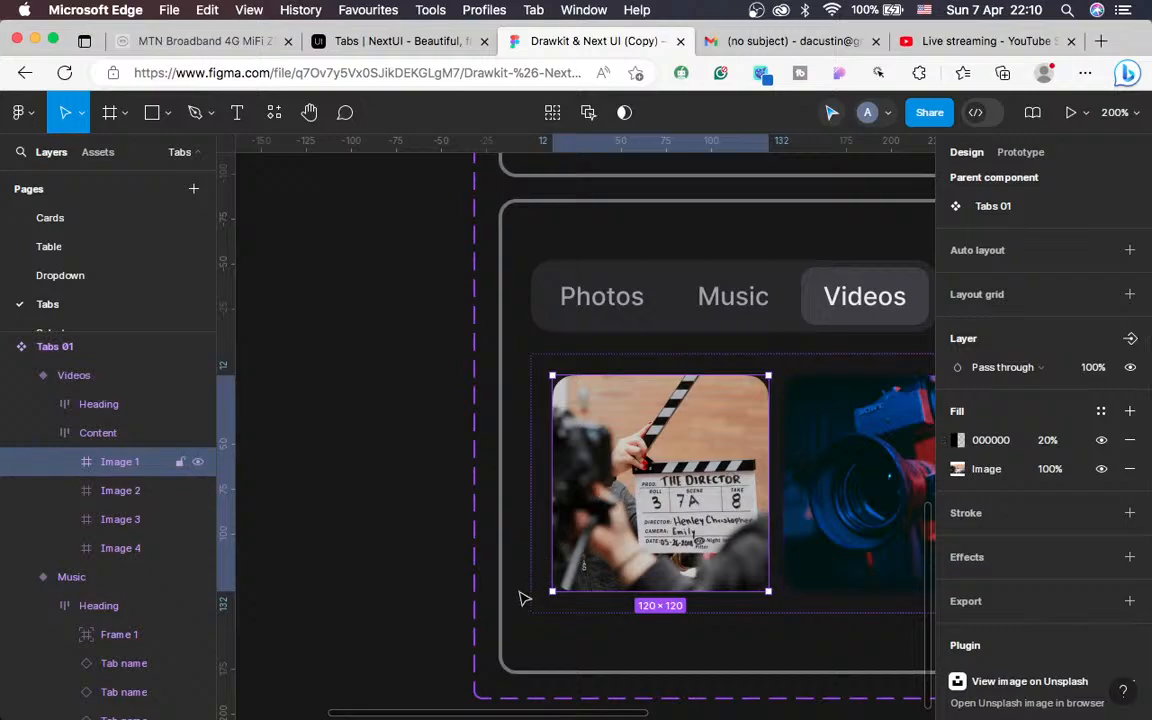
pyautogui.click(1043, 442)
pyautogui.write('30')
pyautogui.press('Return')
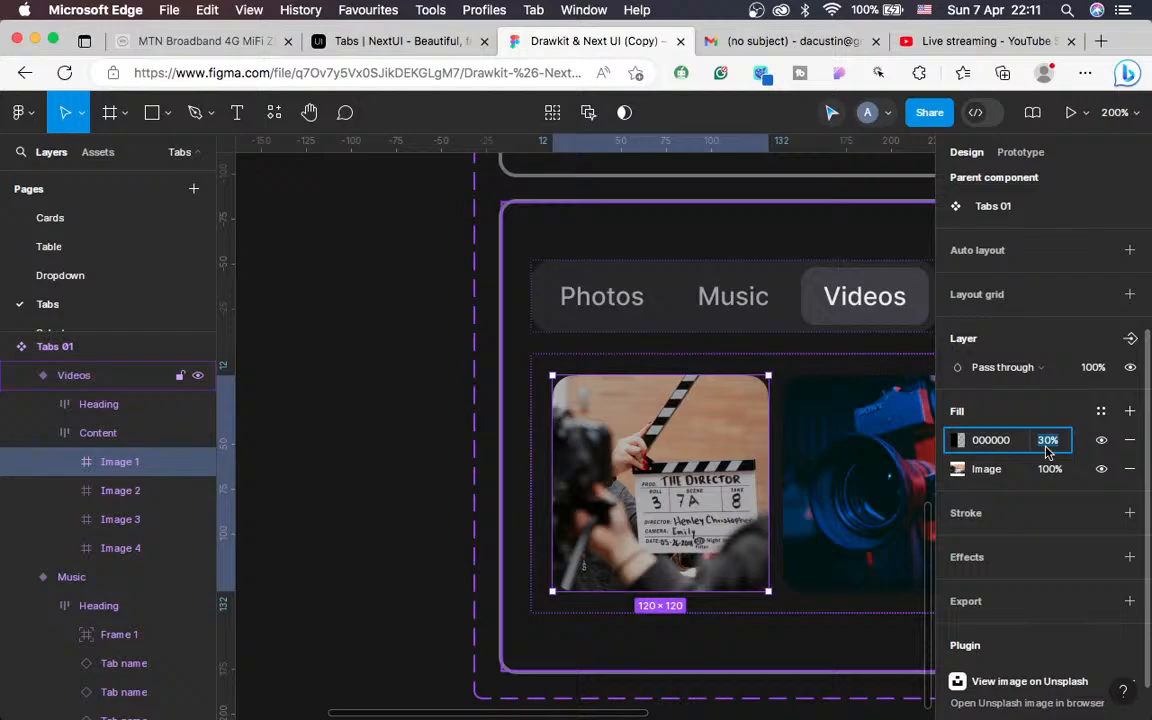
pyautogui.write('40')
pyautogui.press('Return')
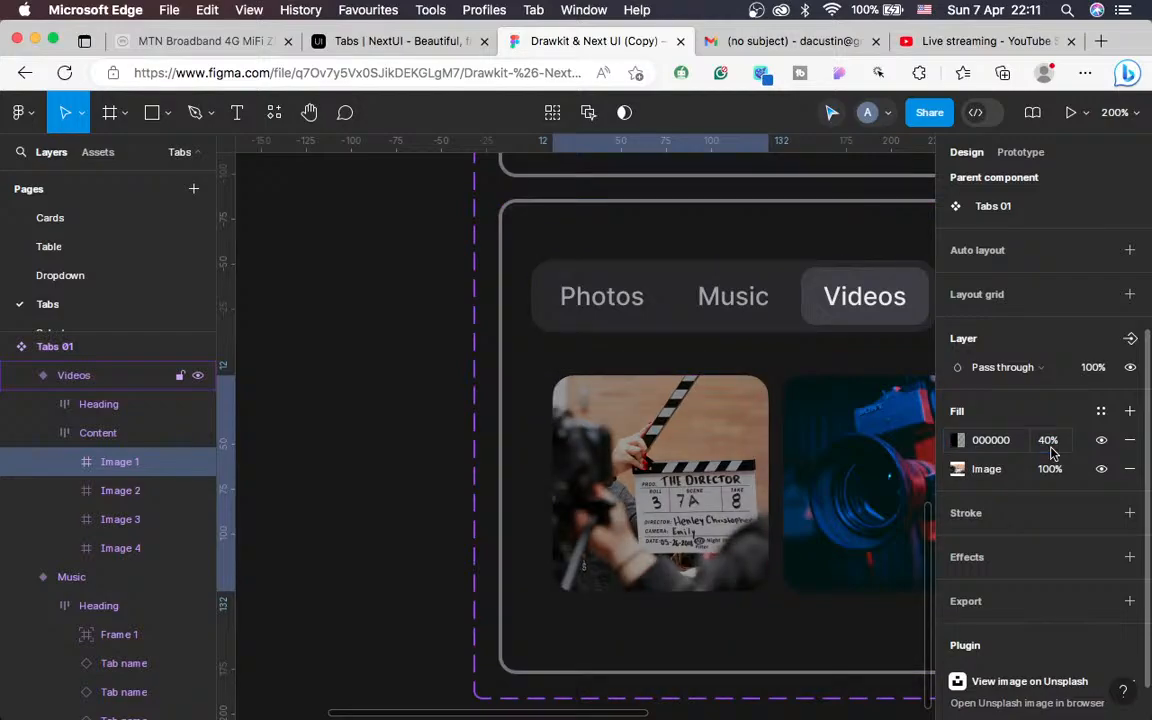
pyautogui.click(1049, 447)
pyautogui.write('50')
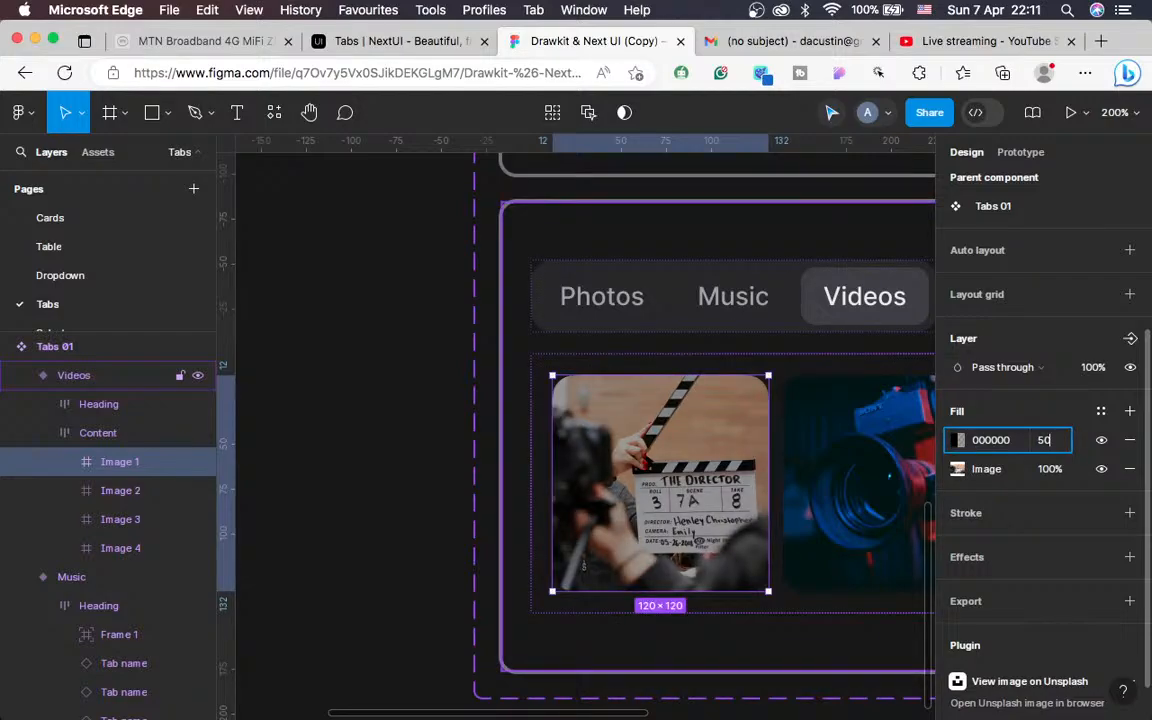
pyautogui.press('Return')
pyautogui.press('Return')
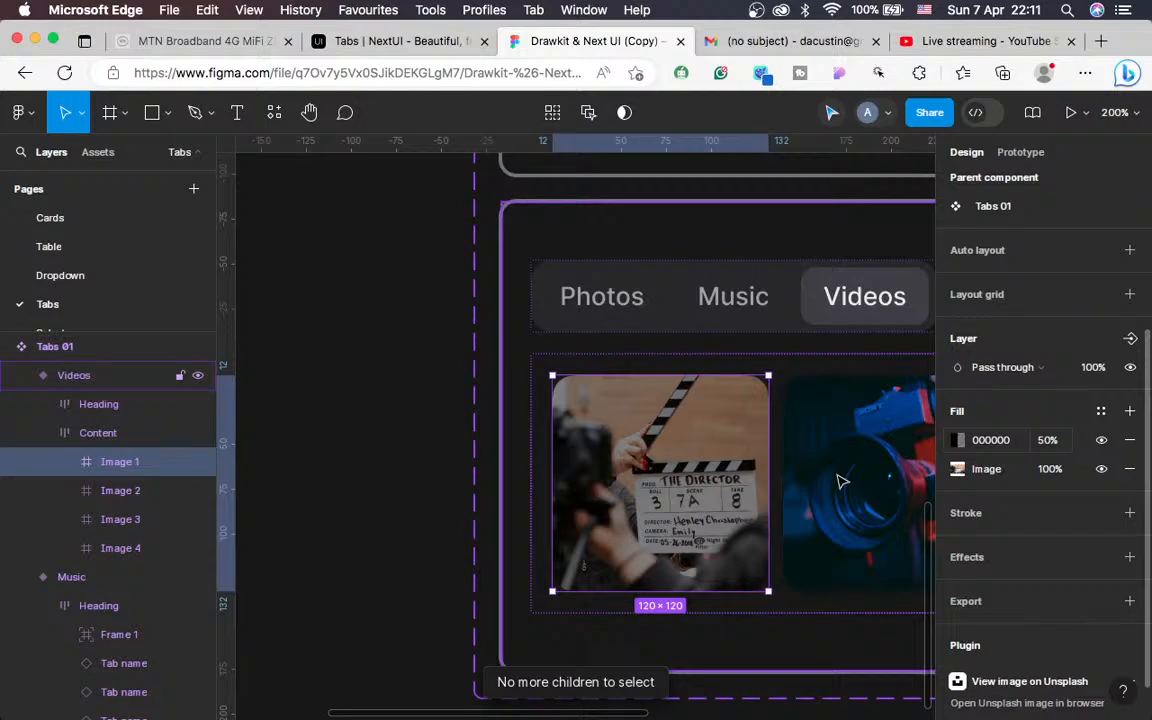
# Try to launch the Hugeicons Pro - Icon Library plugin, checking the stream chat in OBS while it loads, and close it
pyautogui.hscroll(2, 840, 482)
pyautogui.scroll(1, 840, 482)
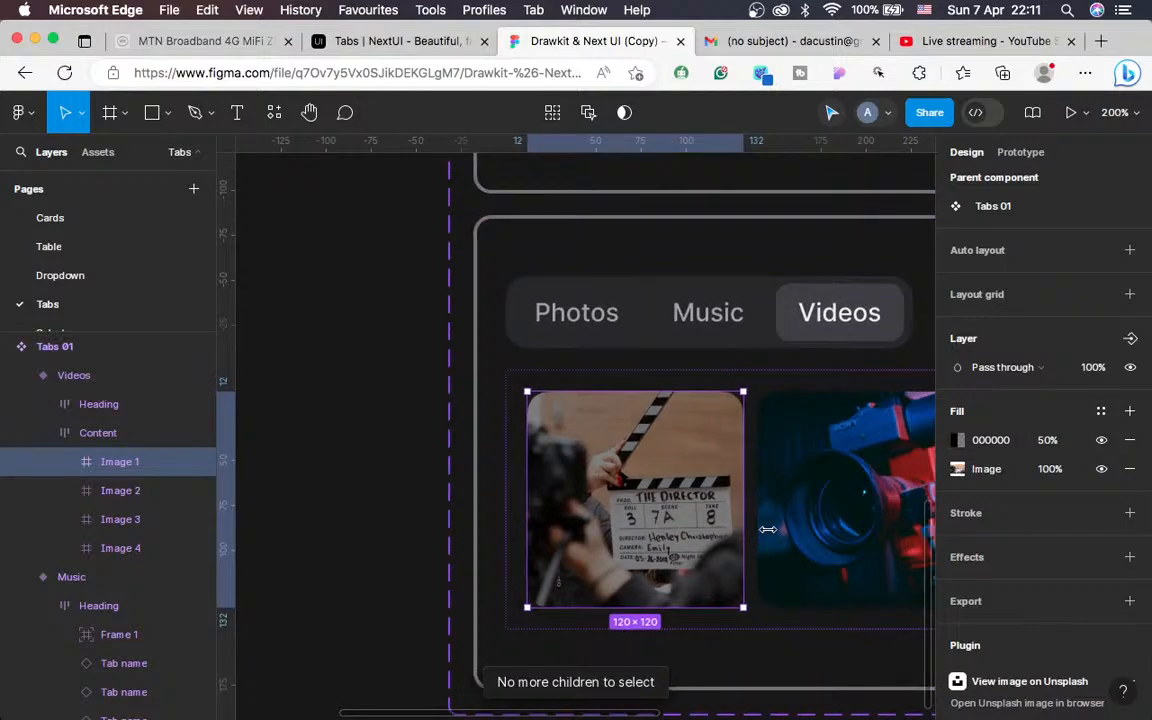
pyautogui.scroll(1, 768, 529)
pyautogui.hscroll(1, 768, 529)
pyautogui.click(275, 112)
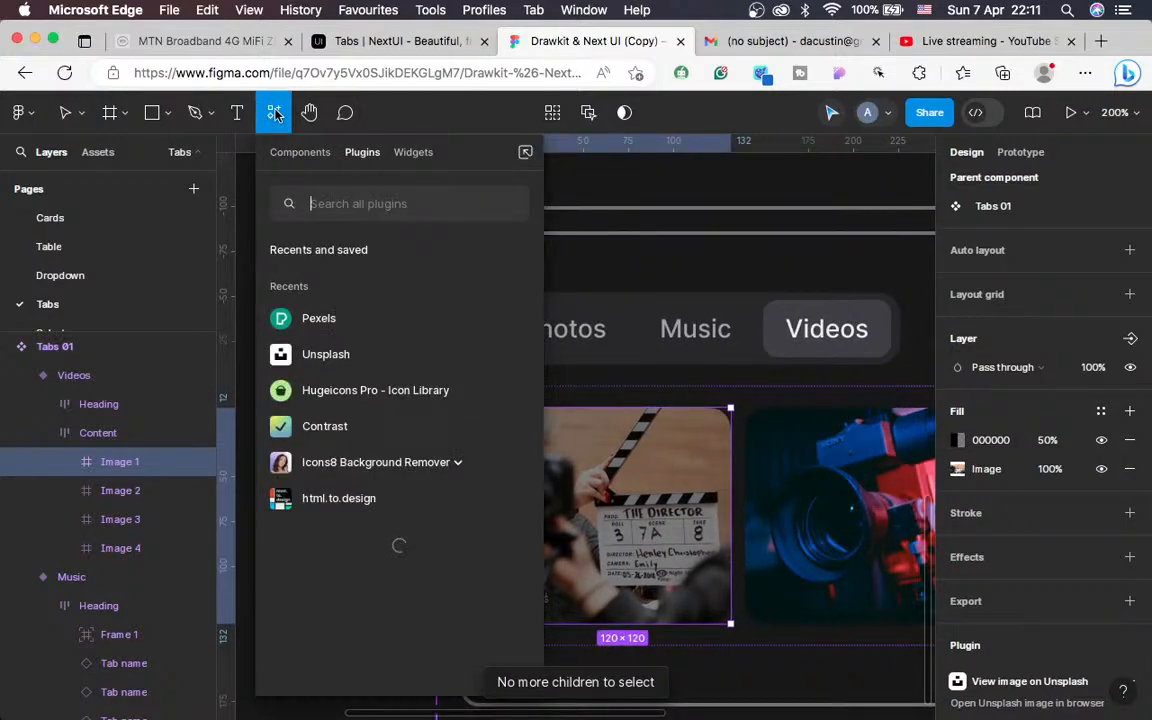
pyautogui.click(331, 381)
pyautogui.hotkey('ctrl', 'Left')
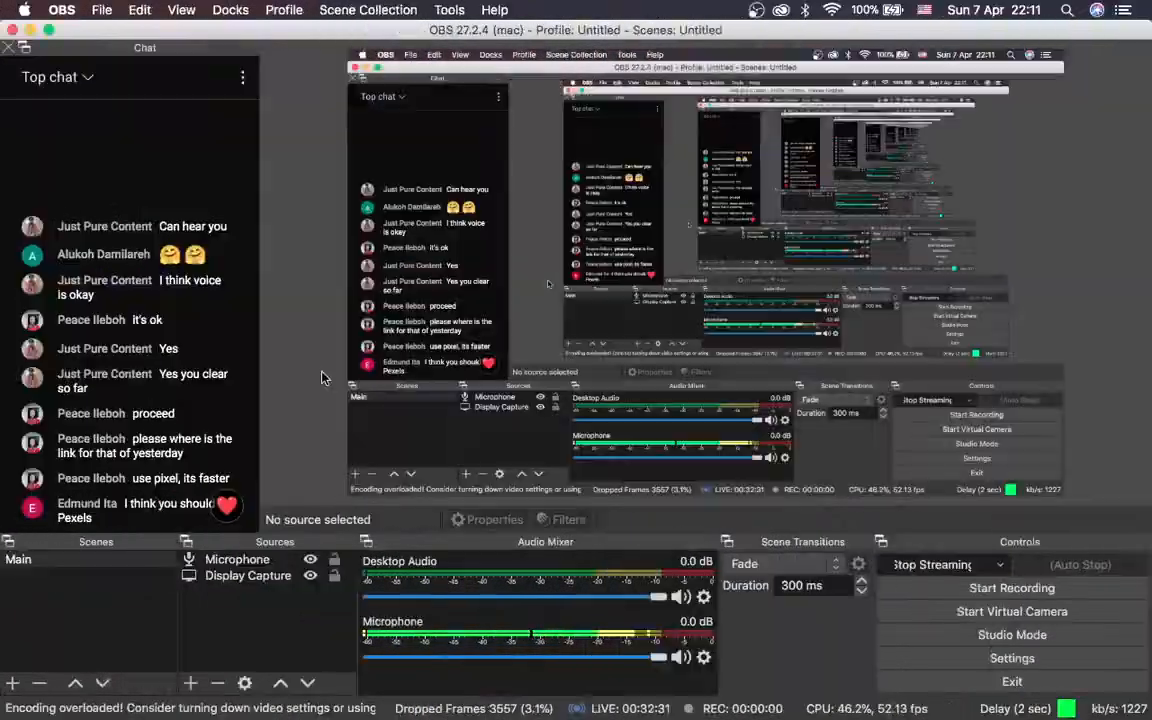
pyautogui.hotkey('ctrl', 'Right')
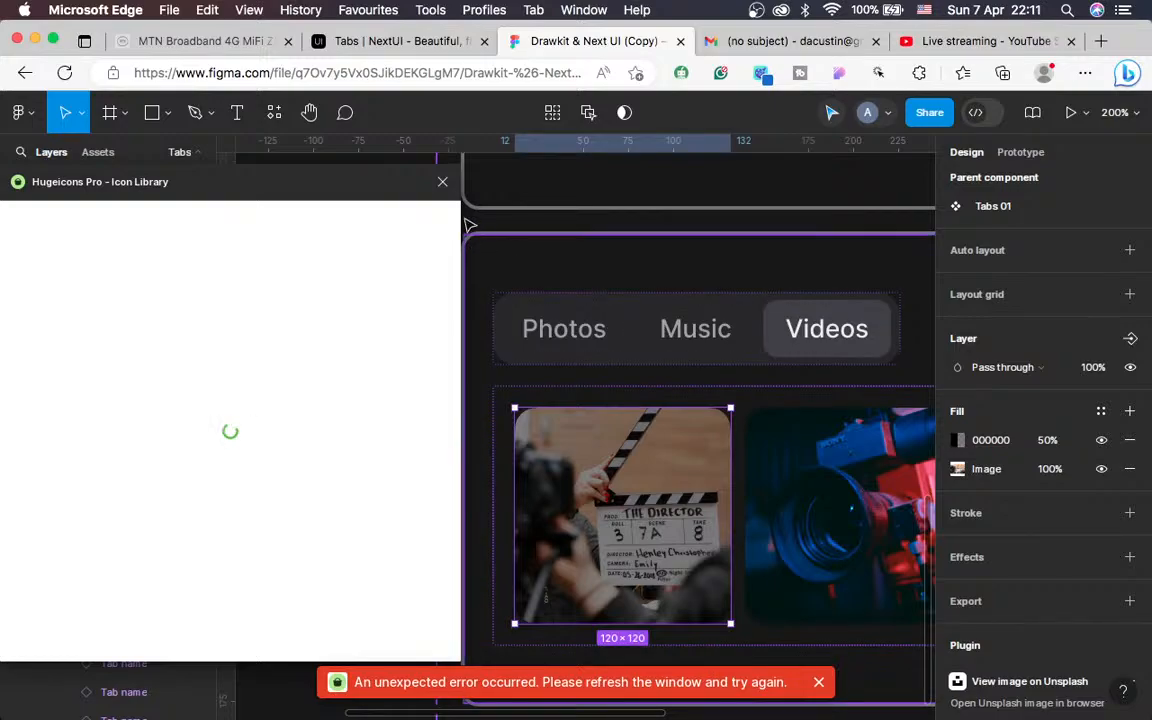
pyautogui.click(443, 185)
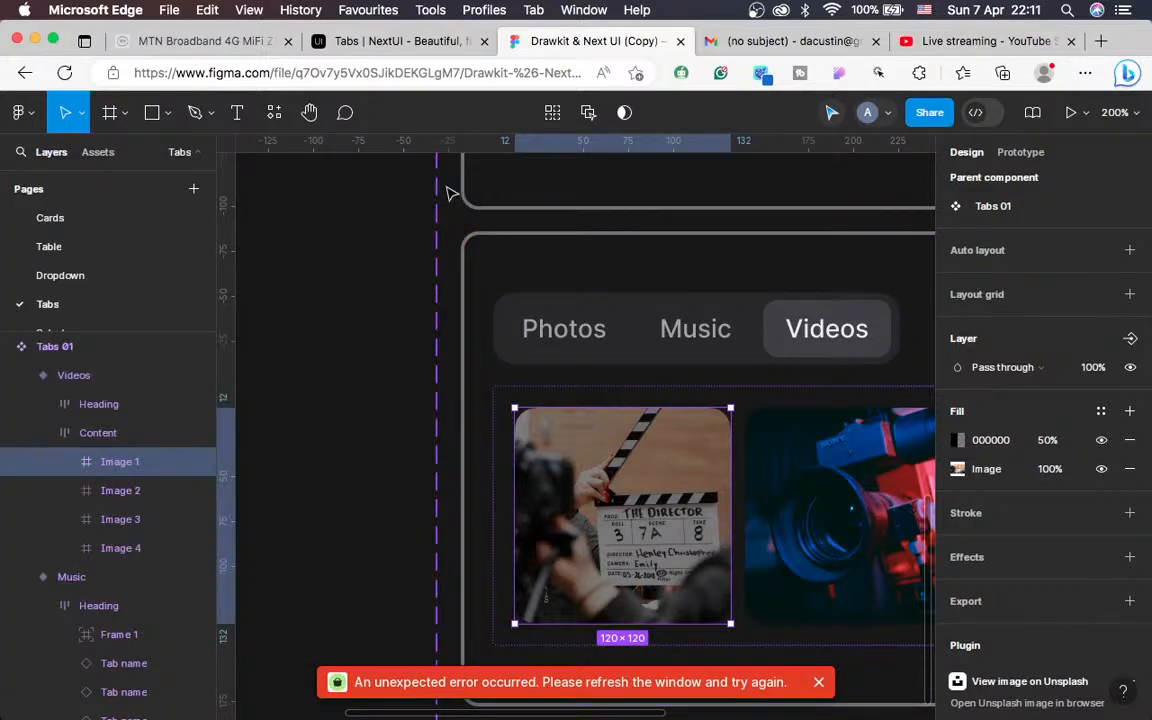
# Relaunch Hugeicons Pro, search its icons for "play" and insert the play-circle icon in the Stroke (Rounded) style
pyautogui.click(274, 112)
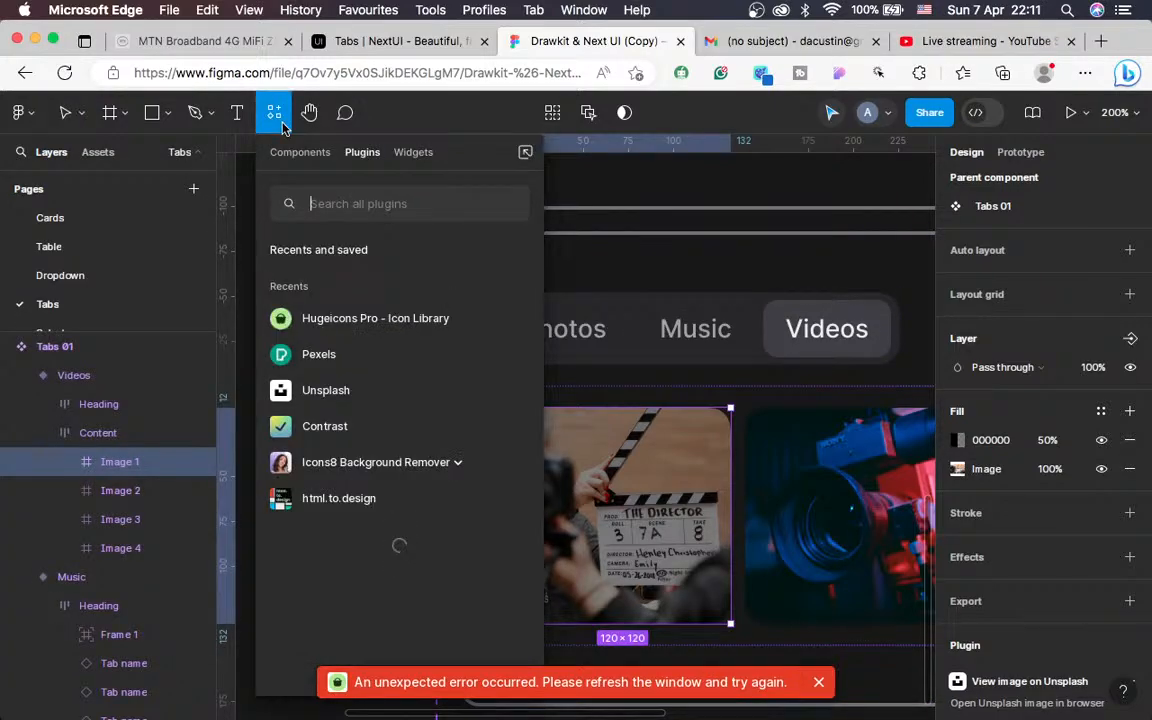
pyautogui.click(335, 322)
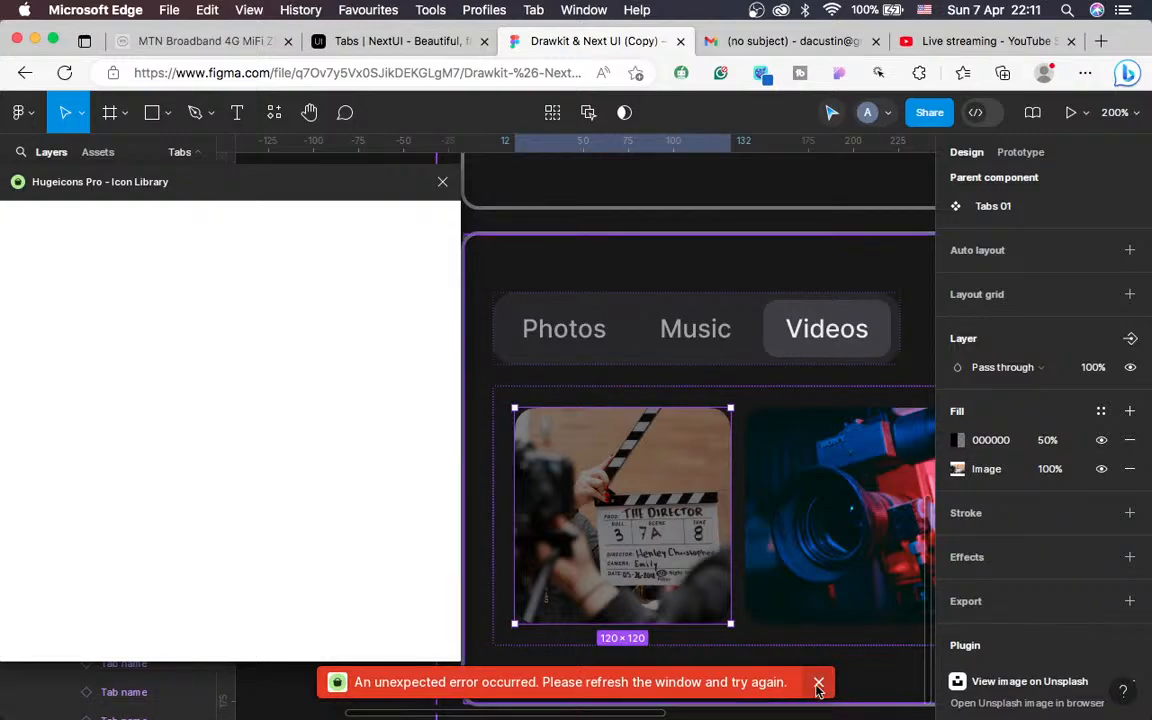
pyautogui.click(818, 692)
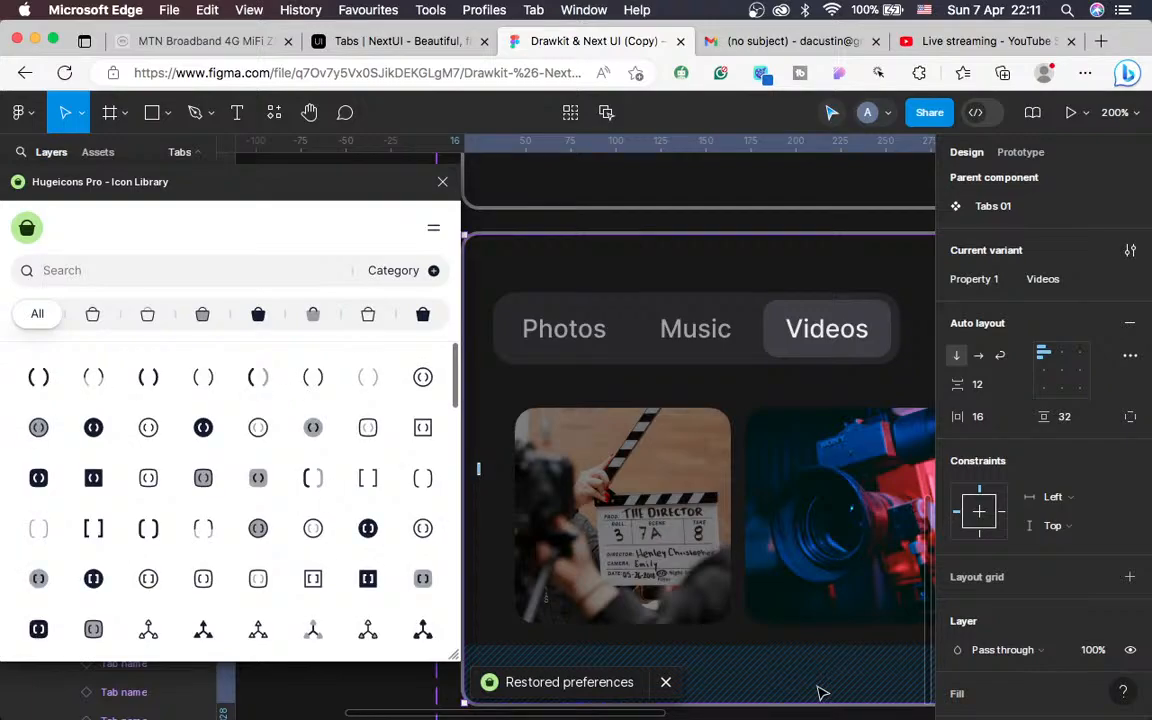
pyautogui.write('play')
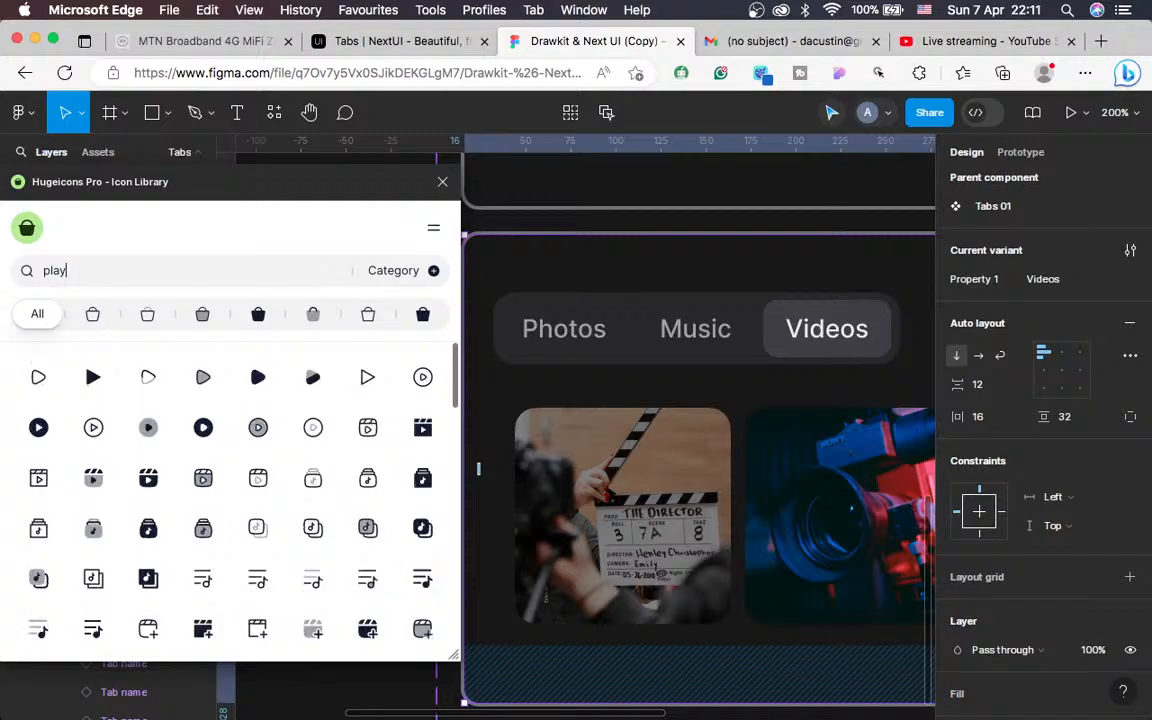
pyautogui.scroll(-10, 306, 567)
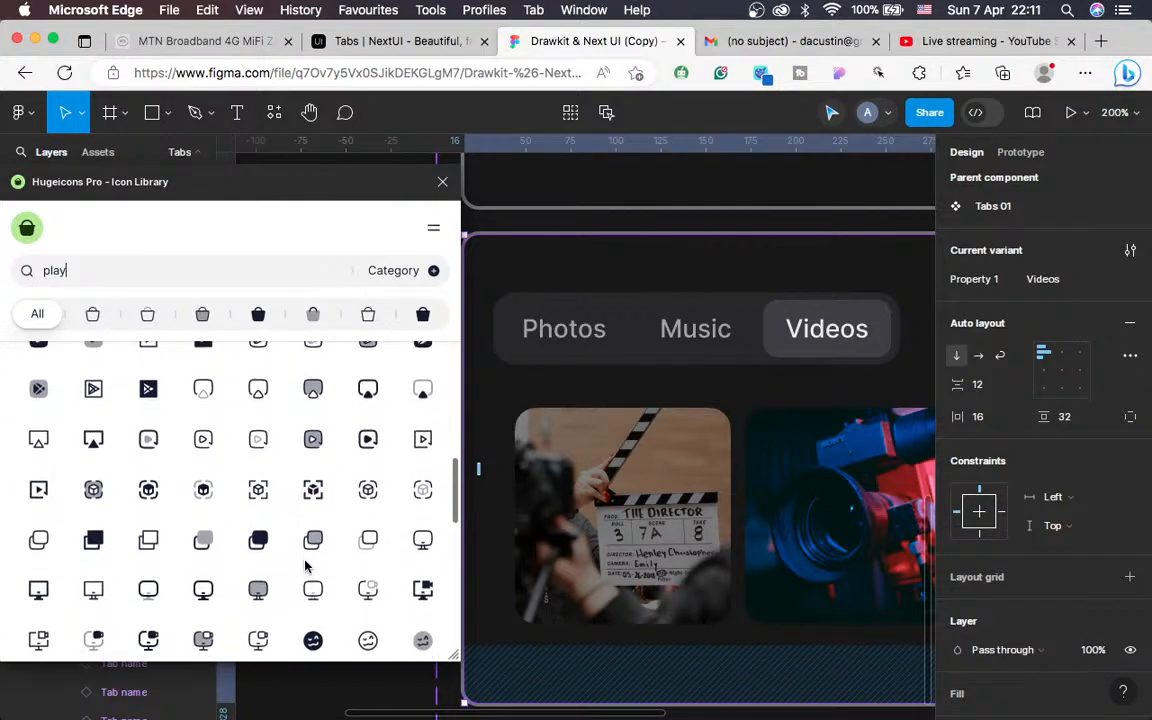
pyautogui.scroll(10, 306, 567)
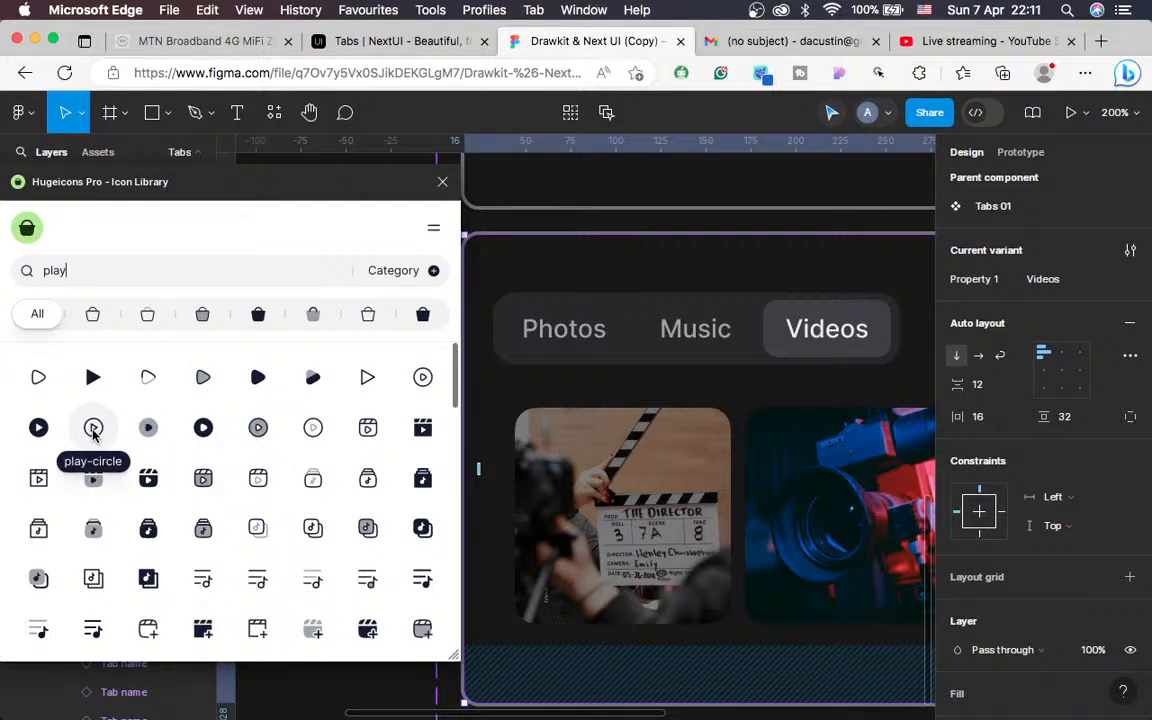
pyautogui.click(93, 318)
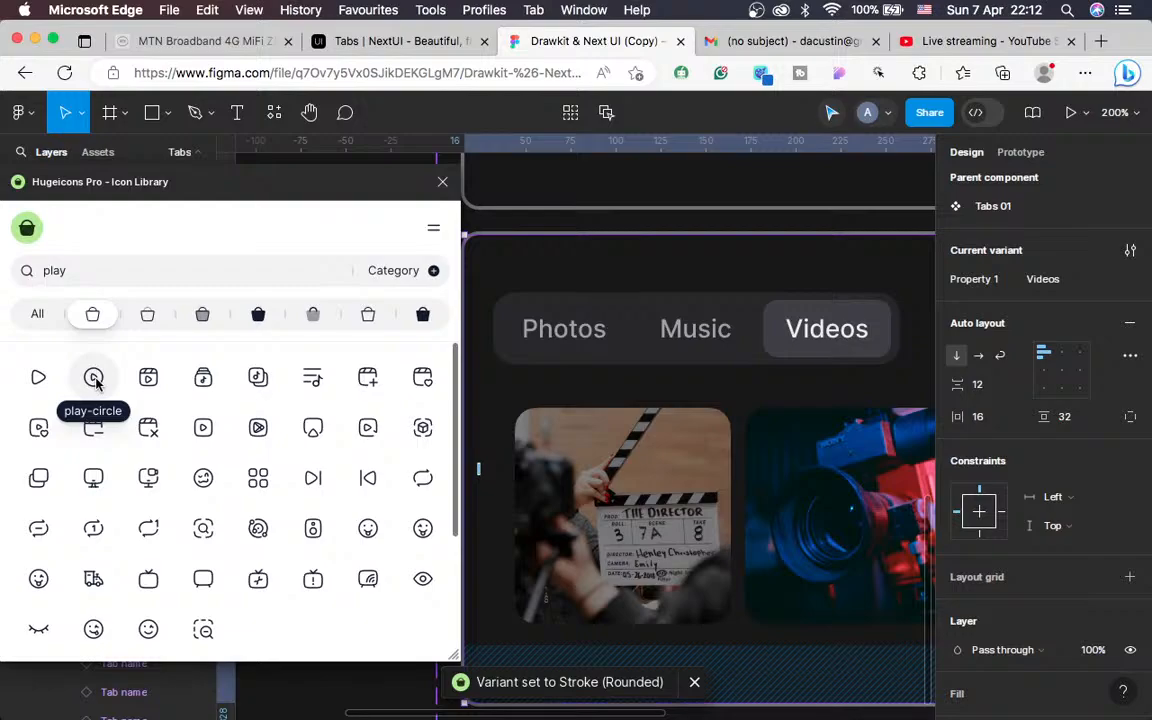
pyautogui.click(94, 378)
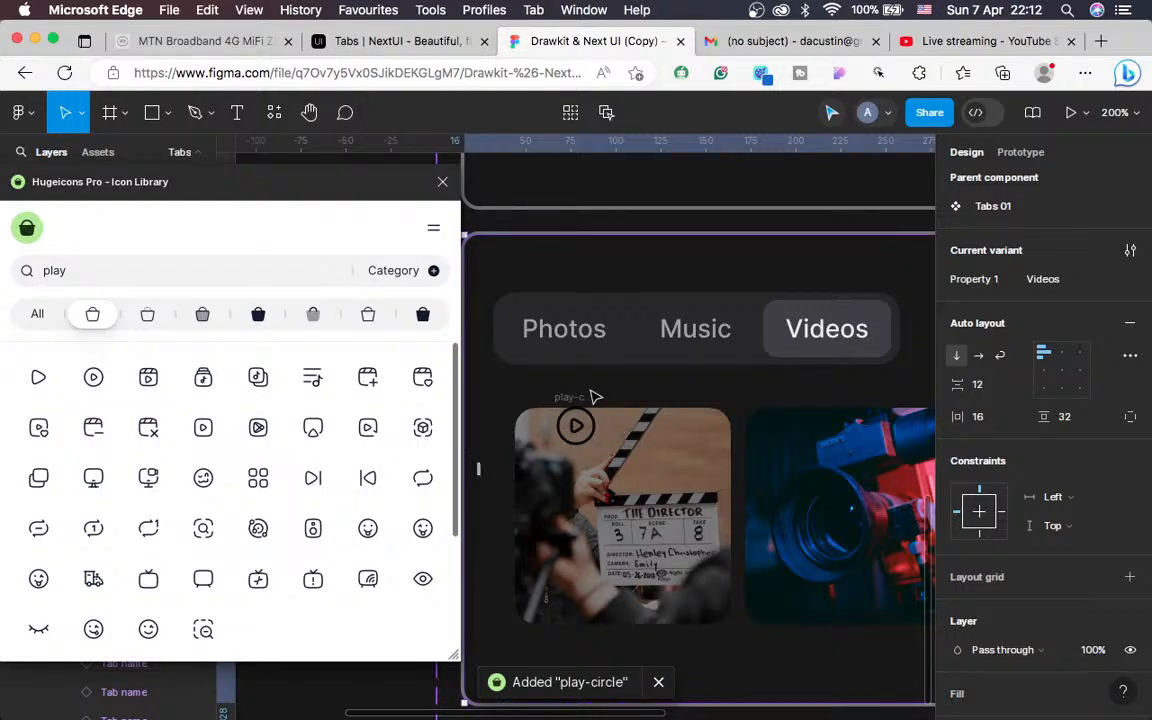
# Delete the inserted play-circle icon from the canvas and close the Hugeicons Pro plugin
pyautogui.click(578, 424)
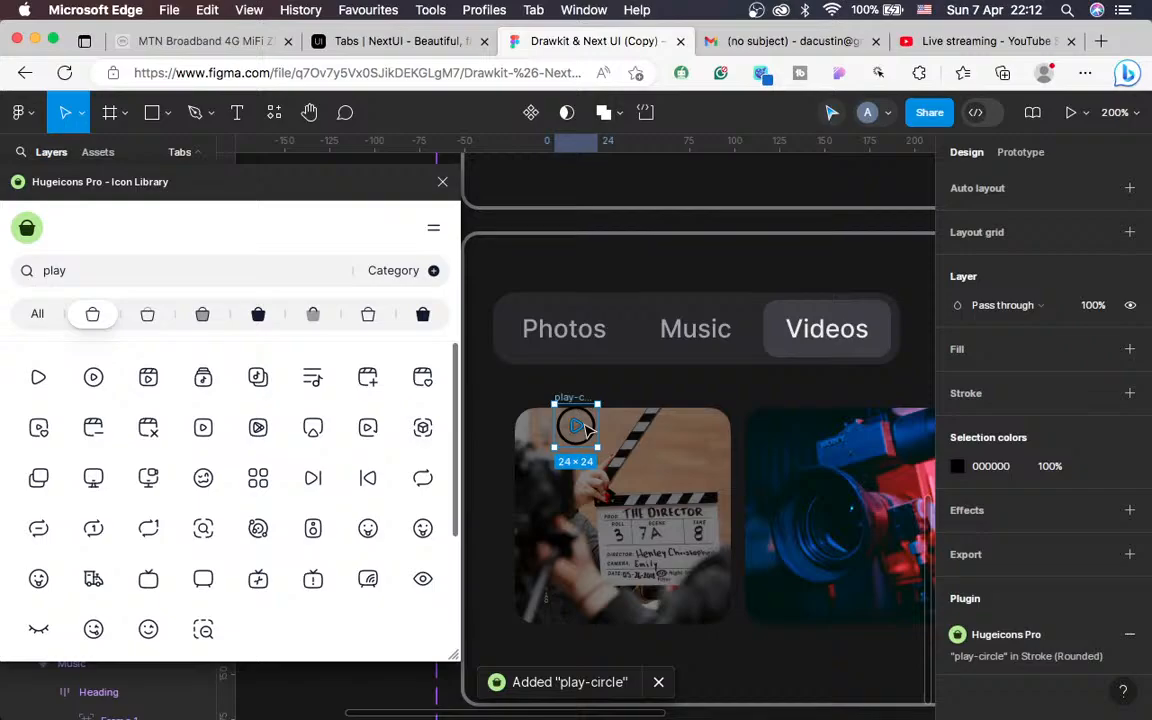
pyautogui.press('BackSpace')
pyautogui.click(442, 182)
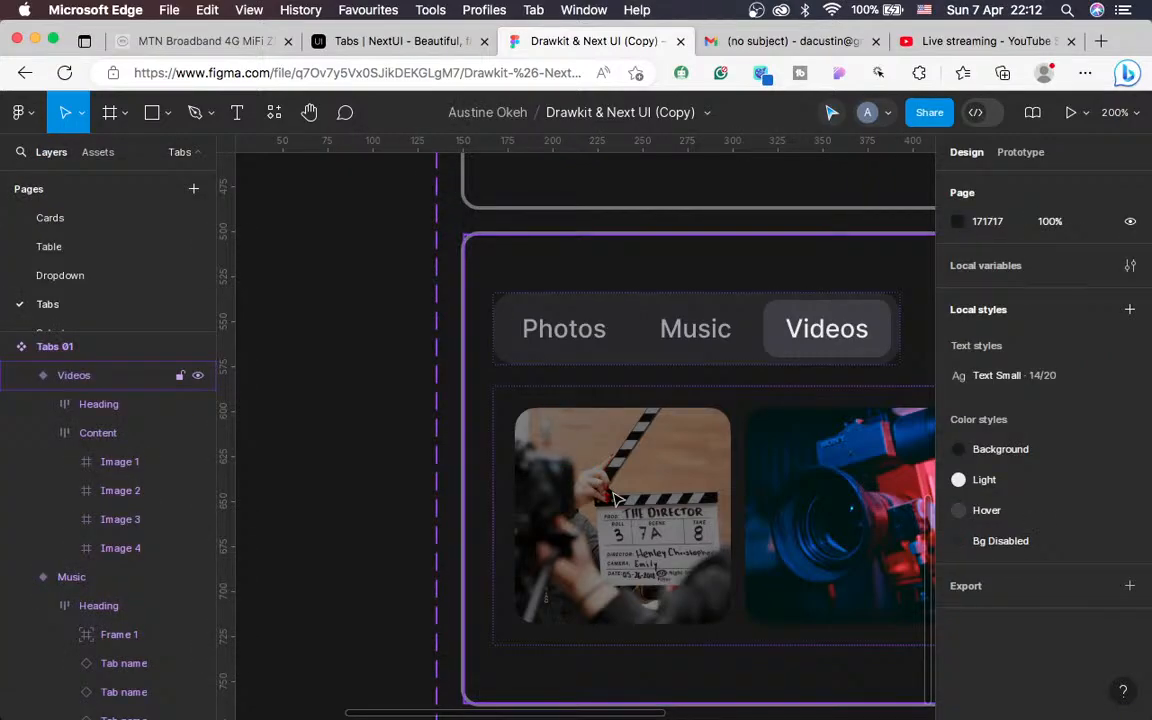
# Paste the play-circle icon into the clapperboard image of the Videos variant and centre it at X 48, Y 48
pyautogui.click(617, 497)
pyautogui.click(617, 497)
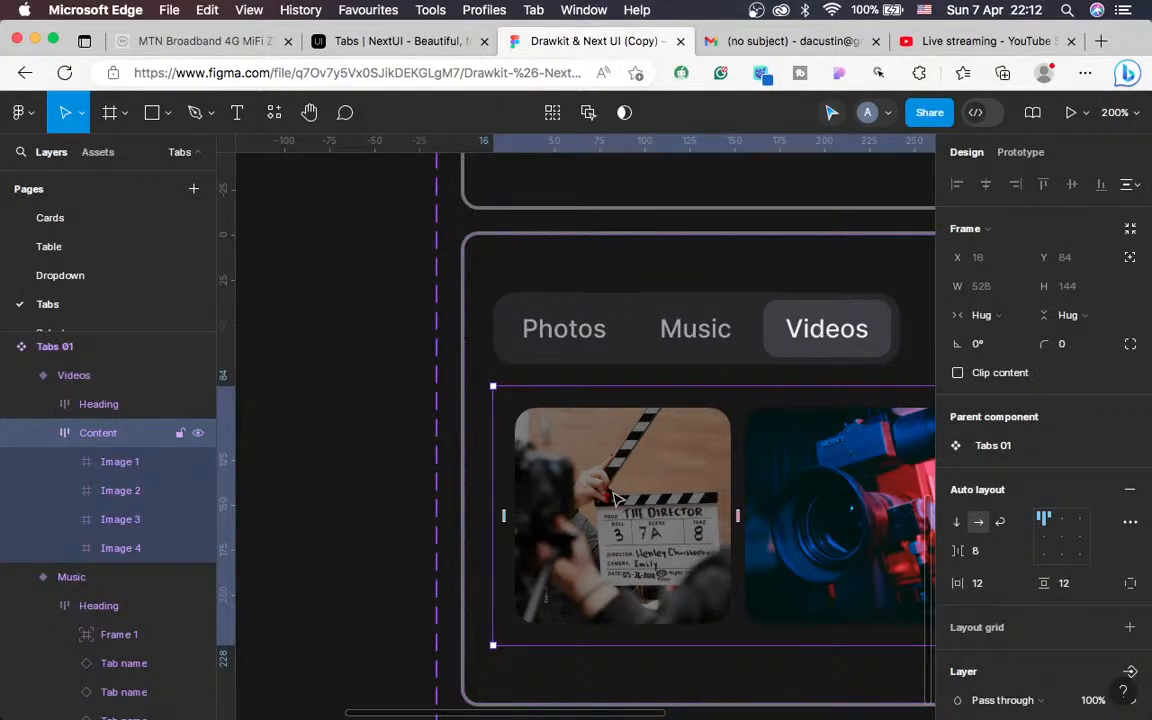
pyautogui.click(617, 497)
pyautogui.rightClick(617, 497)
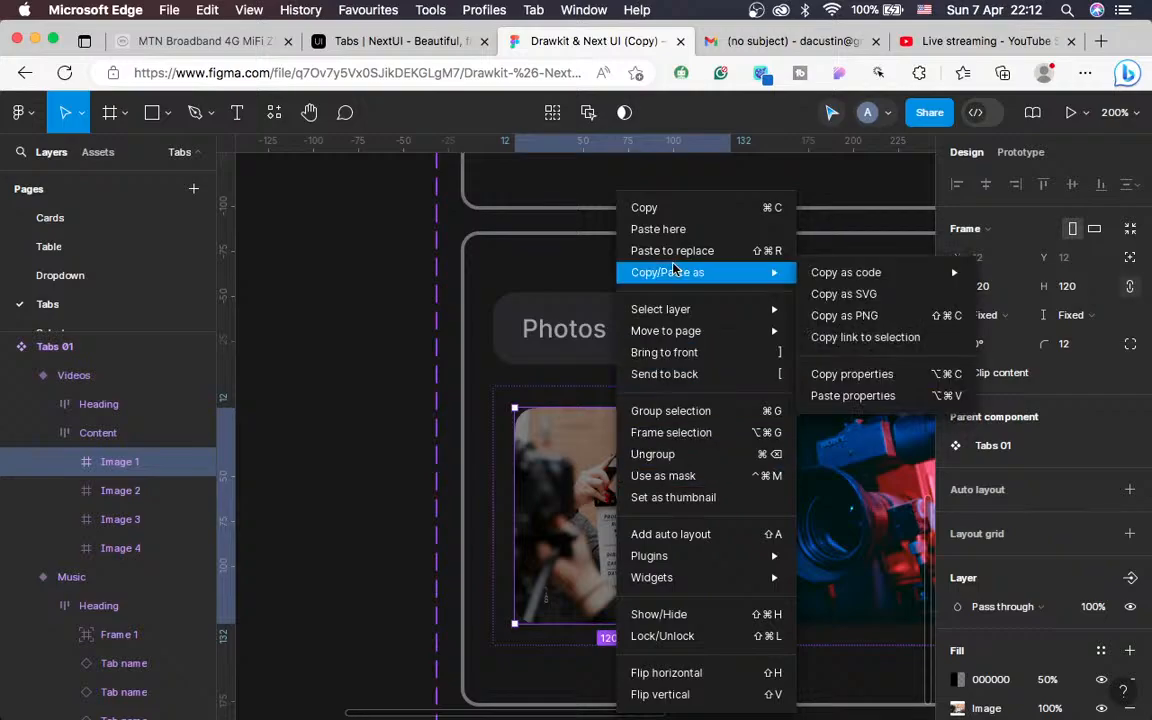
pyautogui.click(648, 232)
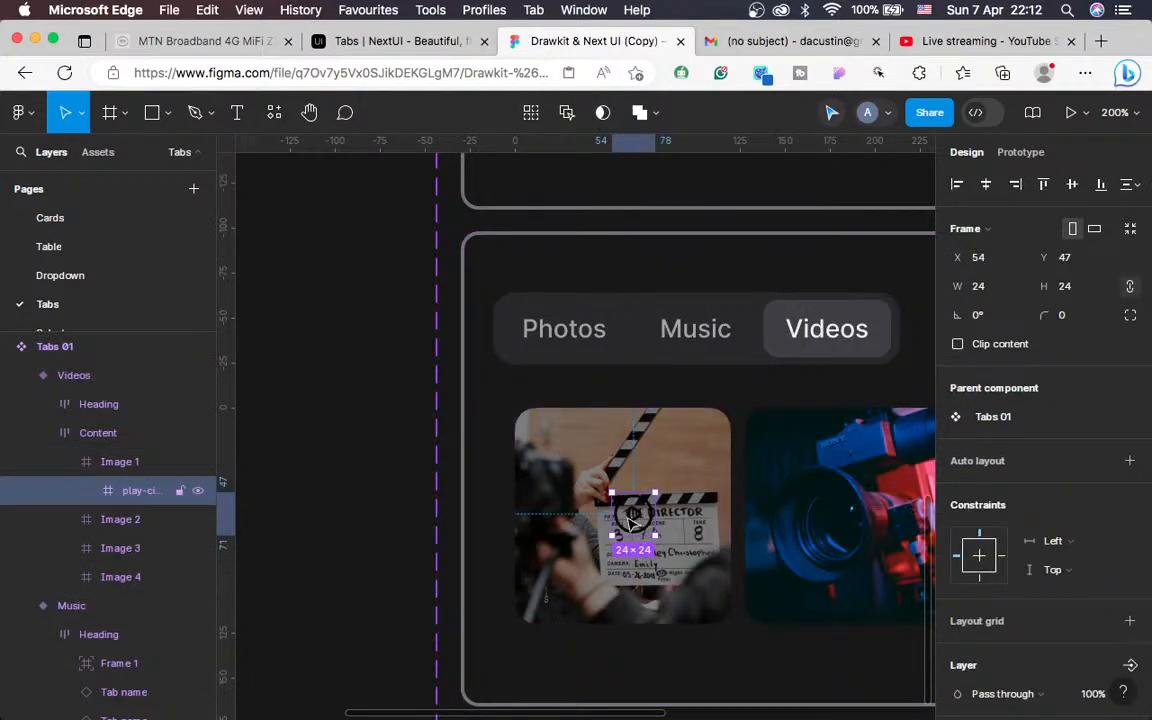
pyautogui.moveTo(630, 521)
pyautogui.mouseDown()
pyautogui.moveTo(618, 519)
pyautogui.moveTo(627, 522)
pyautogui.mouseUp()
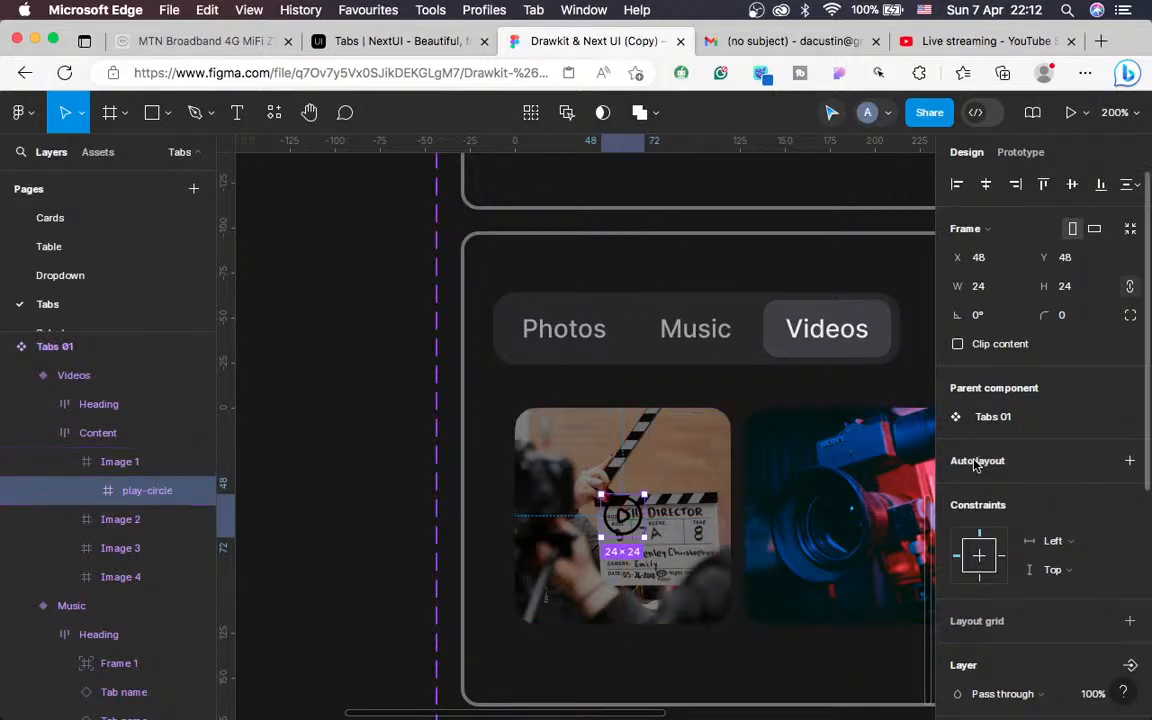
# Copy the ECEDEE text colour of the Videos tab label and apply it to the first image's play-circle icon
pyautogui.scroll(-3, 975, 465)
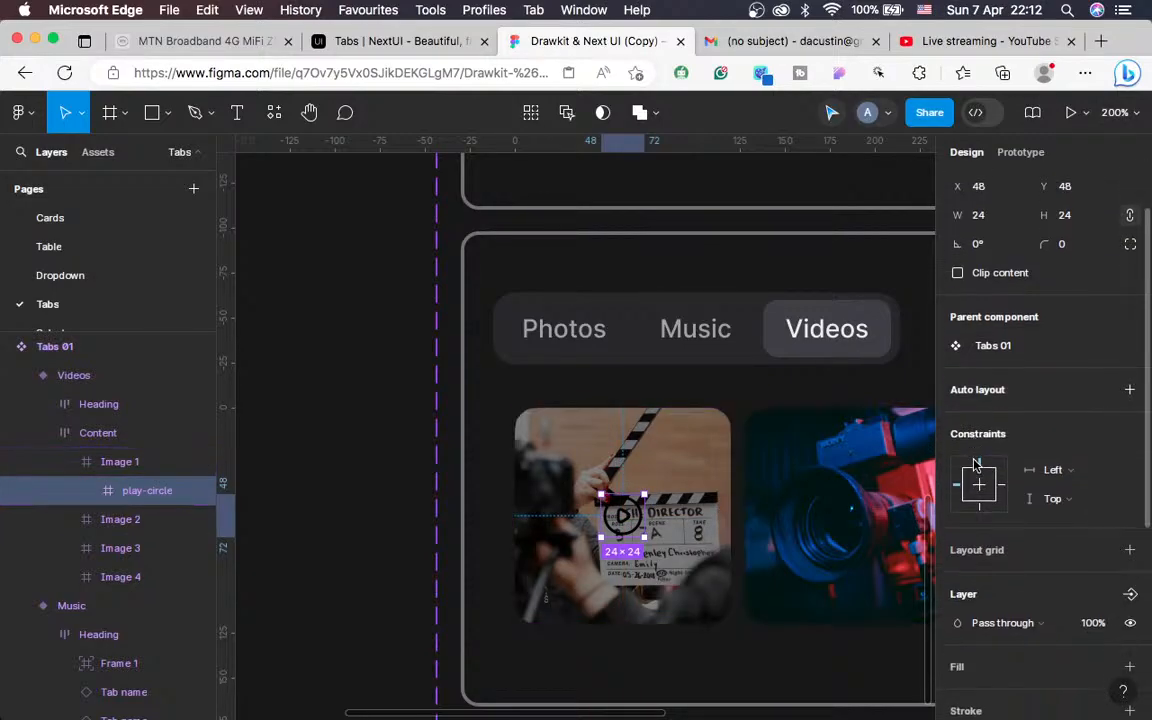
pyautogui.doubleClick(822, 342)
pyautogui.click(822, 342)
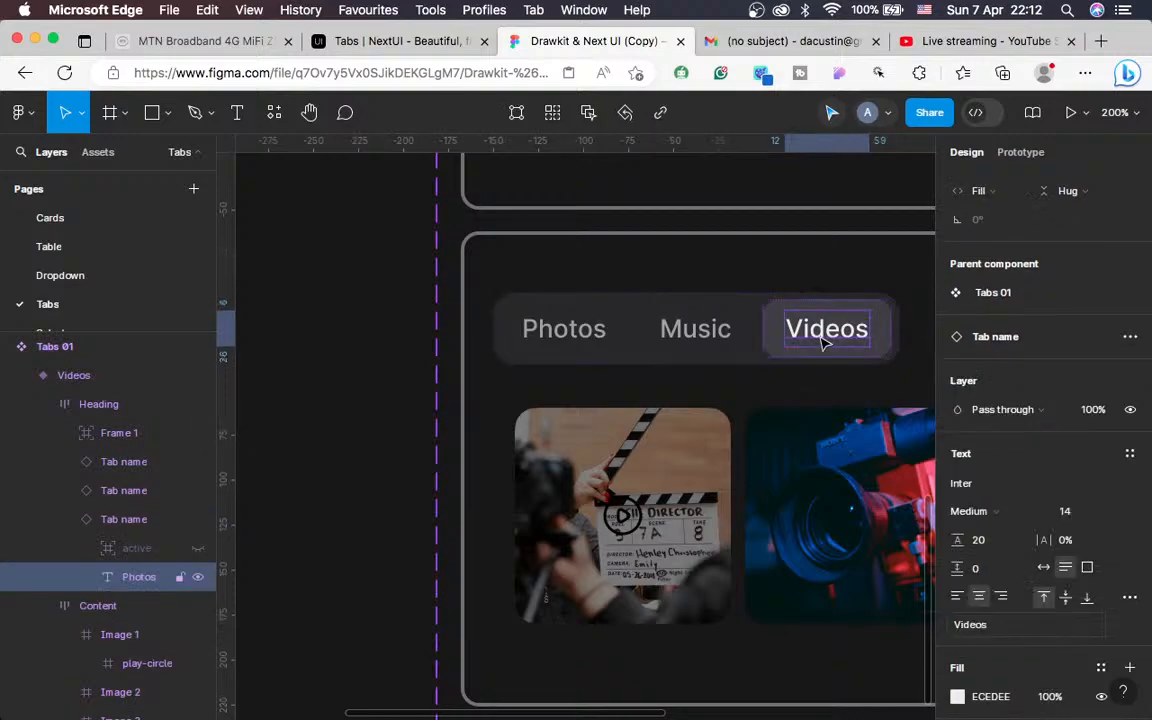
pyautogui.scroll(-3, 1005, 545)
pyautogui.click(991, 522)
pyautogui.press('super+c')
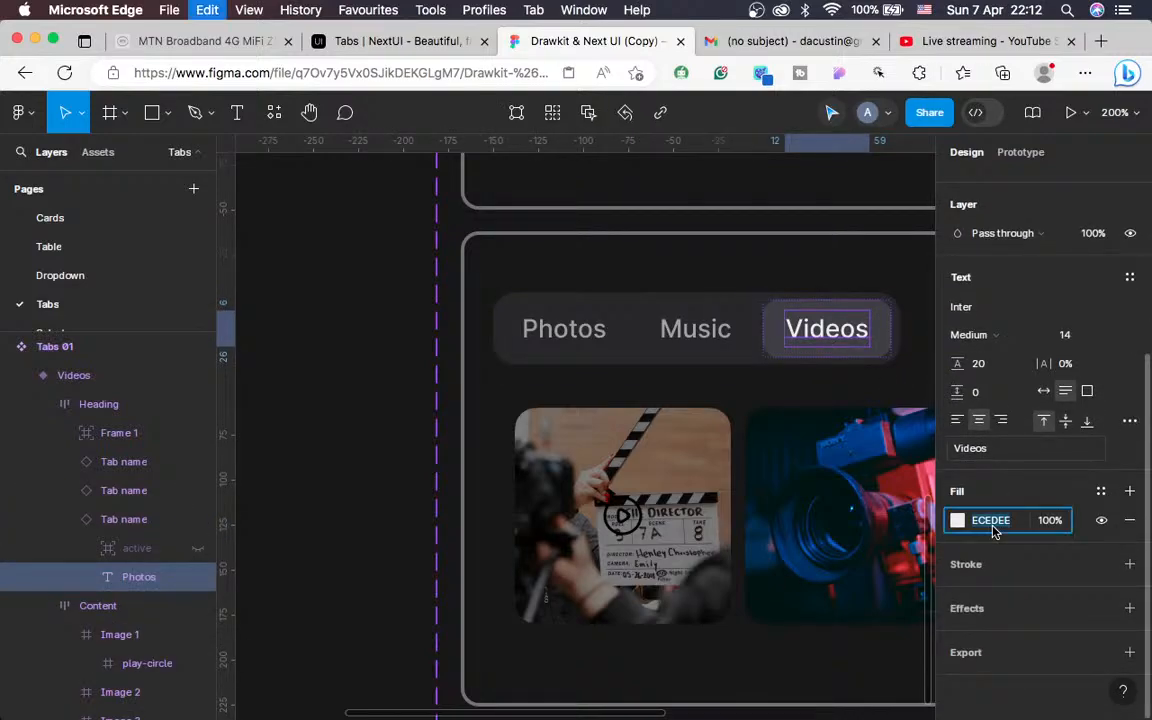
pyautogui.click(624, 517)
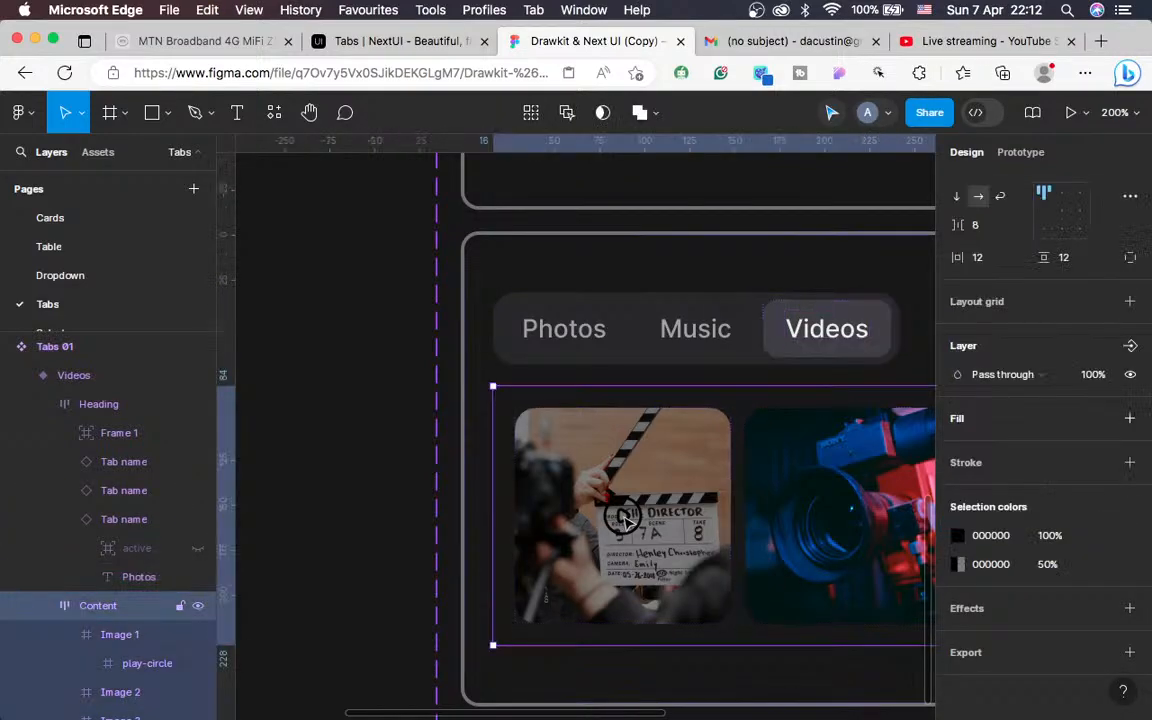
pyautogui.doubleClick(624, 517)
pyautogui.doubleClick(622, 515)
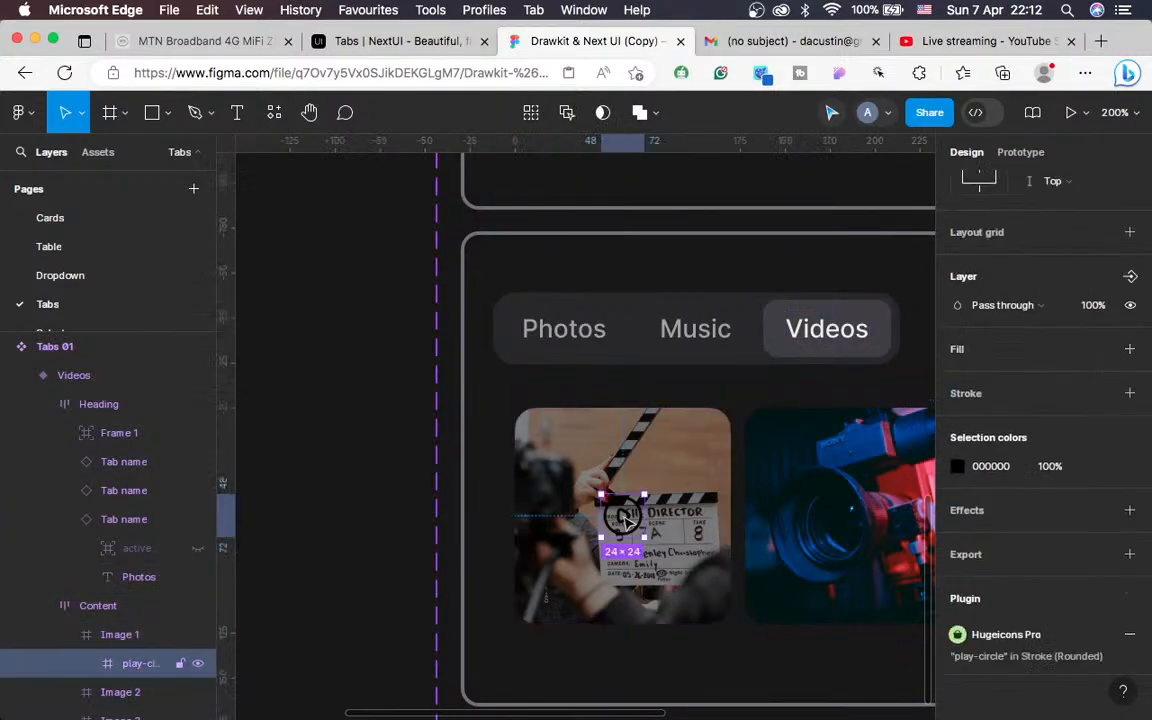
pyautogui.click(991, 466)
pyautogui.press('super+v')
pyautogui.press('Return')
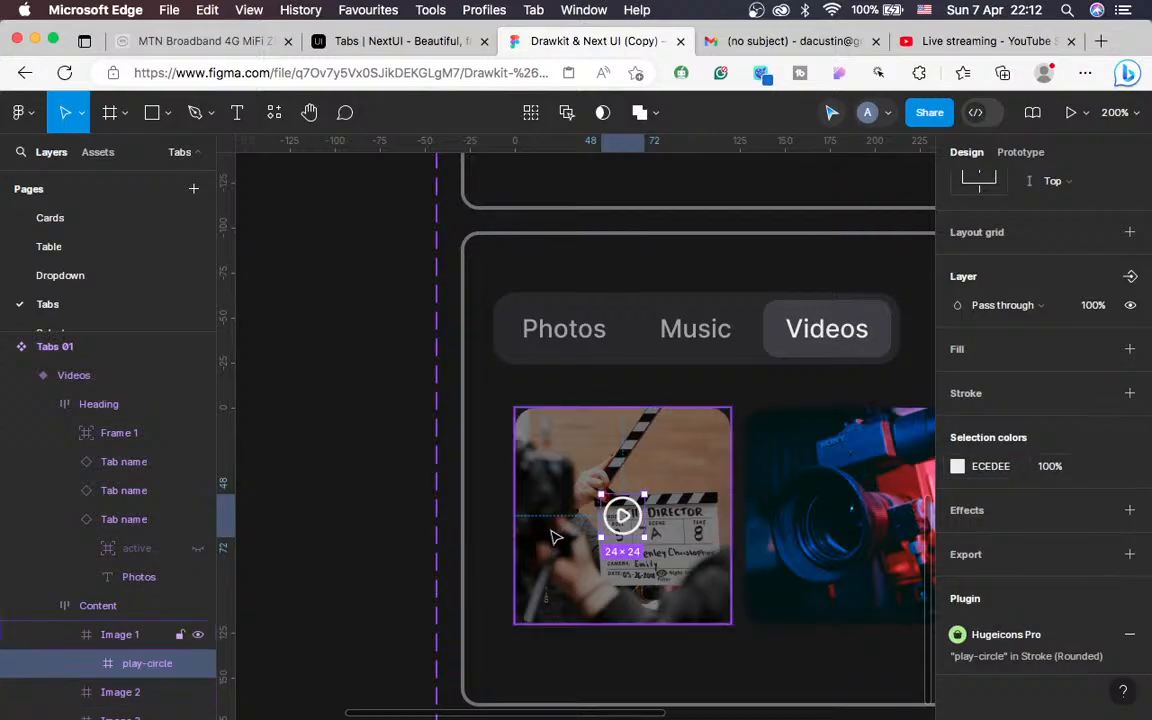
pyautogui.click(452, 520)
# Set the opacity of the 000000 overlay fill on the first image to 70% and check it against the other variants
pyautogui.press('super+minus')
pyautogui.press('super+minus')
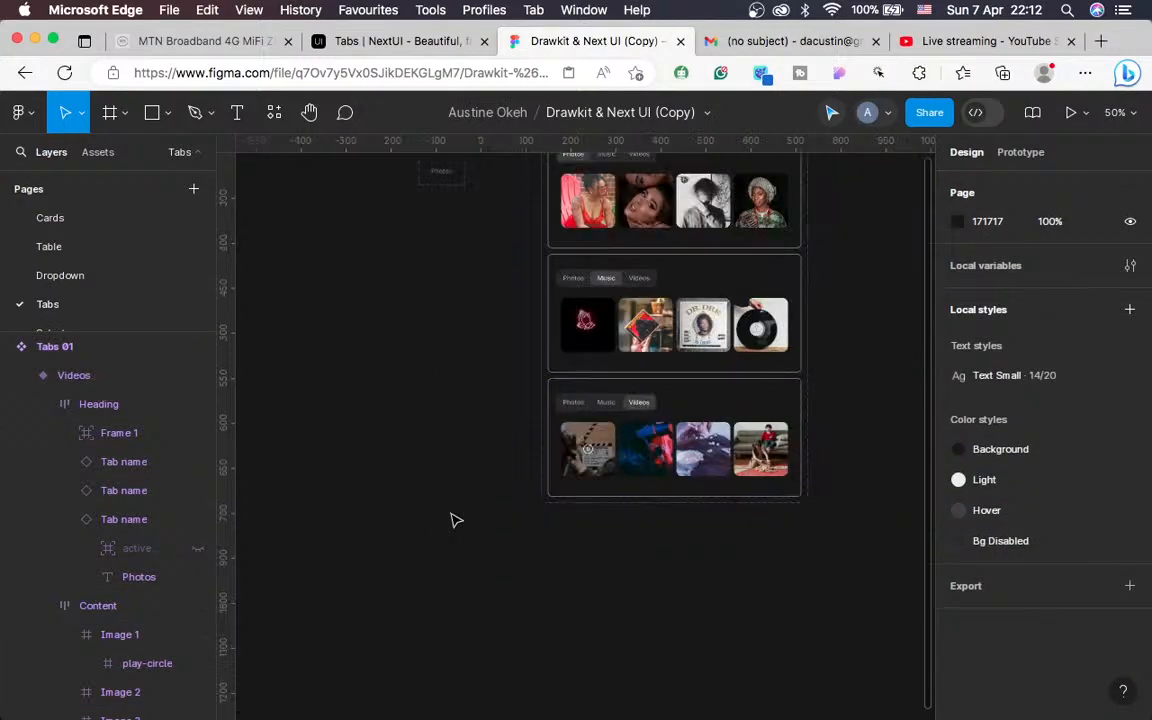
pyautogui.press('super+plus')
pyautogui.press('super+plus')
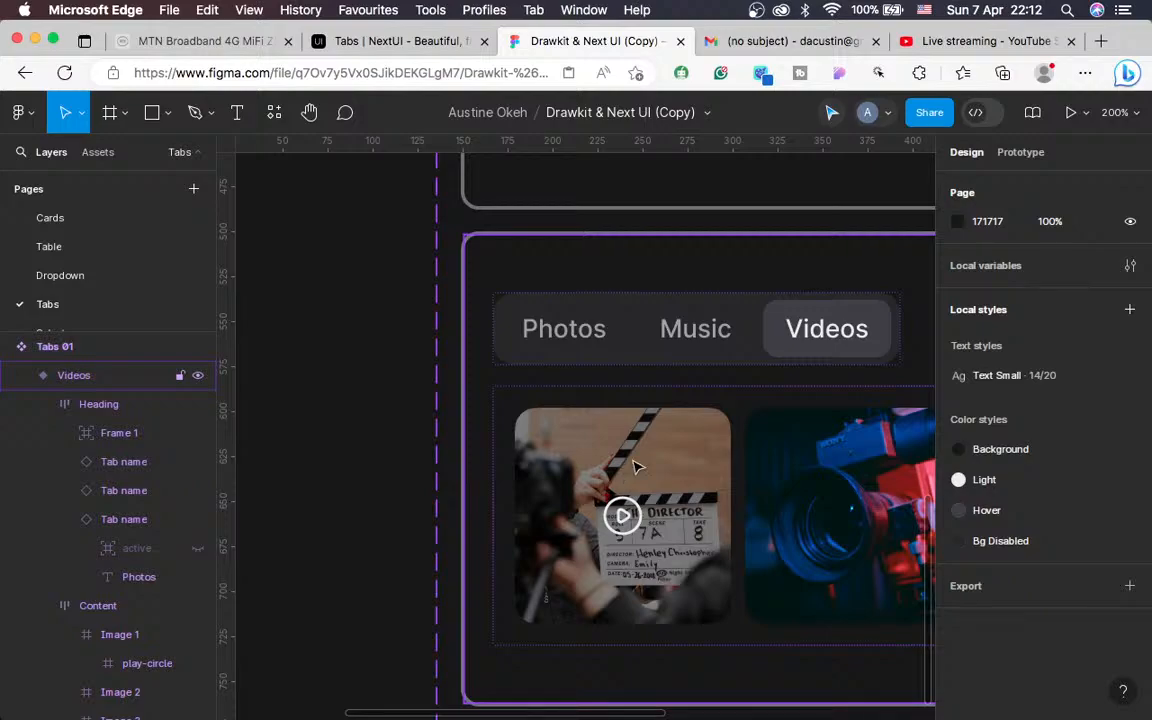
pyautogui.click(636, 466)
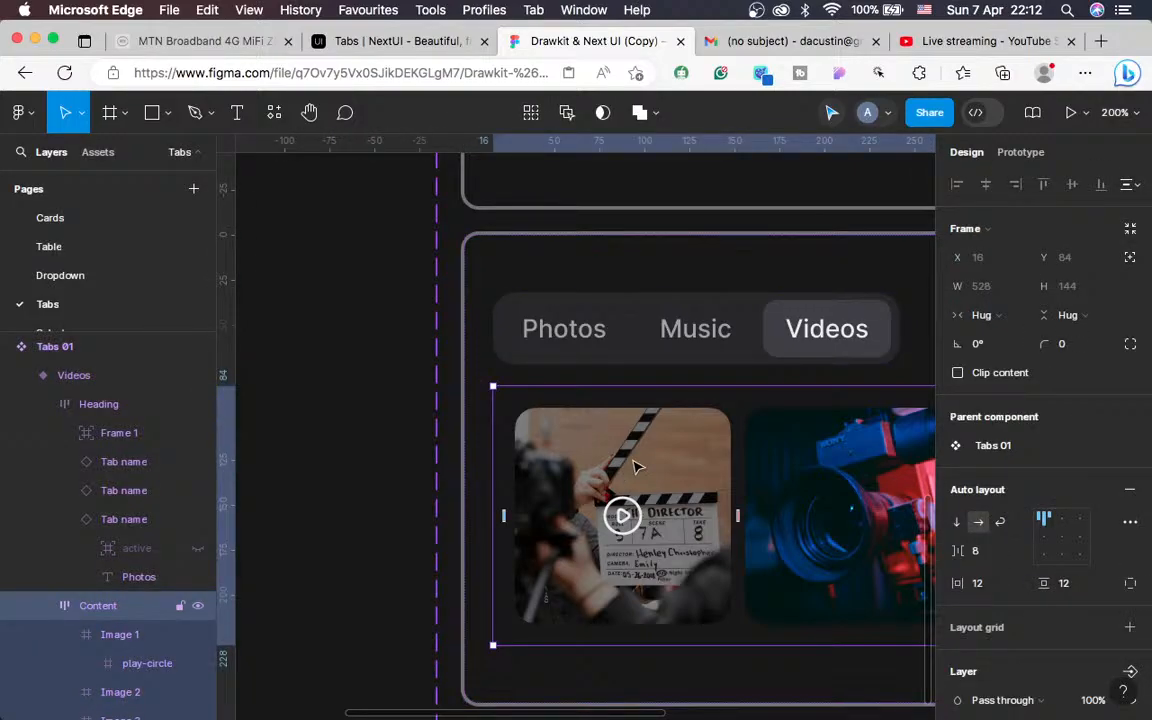
pyautogui.doubleClick(636, 466)
pyautogui.scroll(-2, 1045, 560)
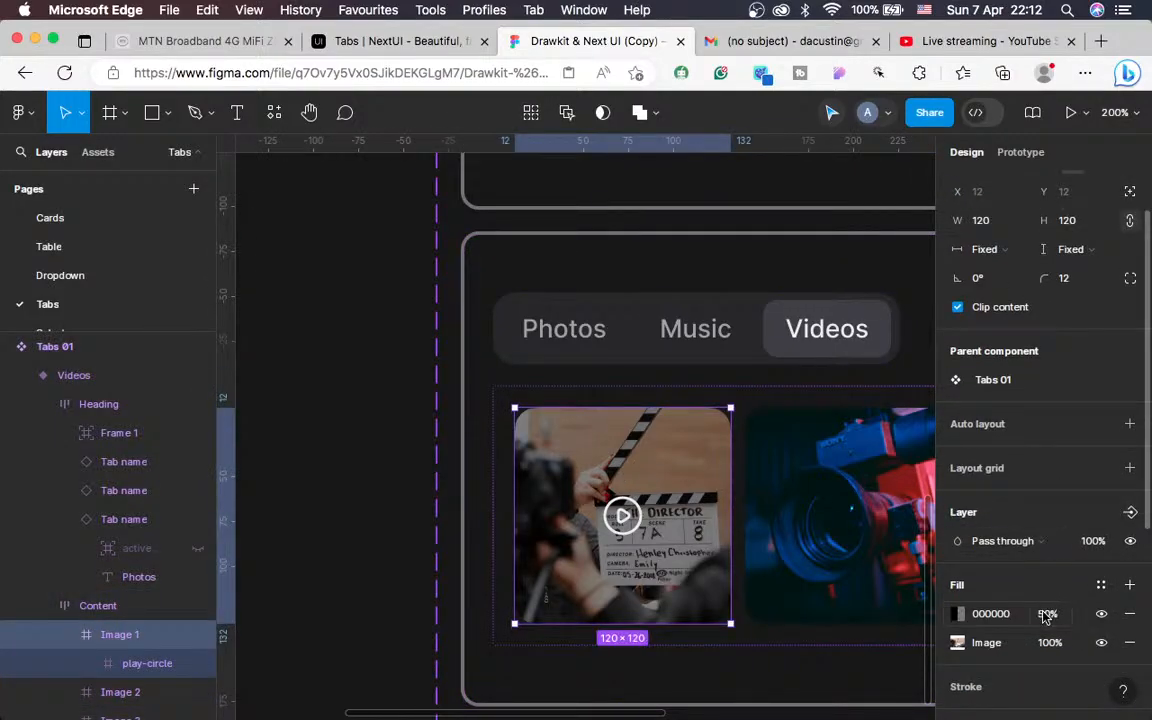
pyautogui.click(1045, 614)
pyautogui.write('70')
pyautogui.press('Return')
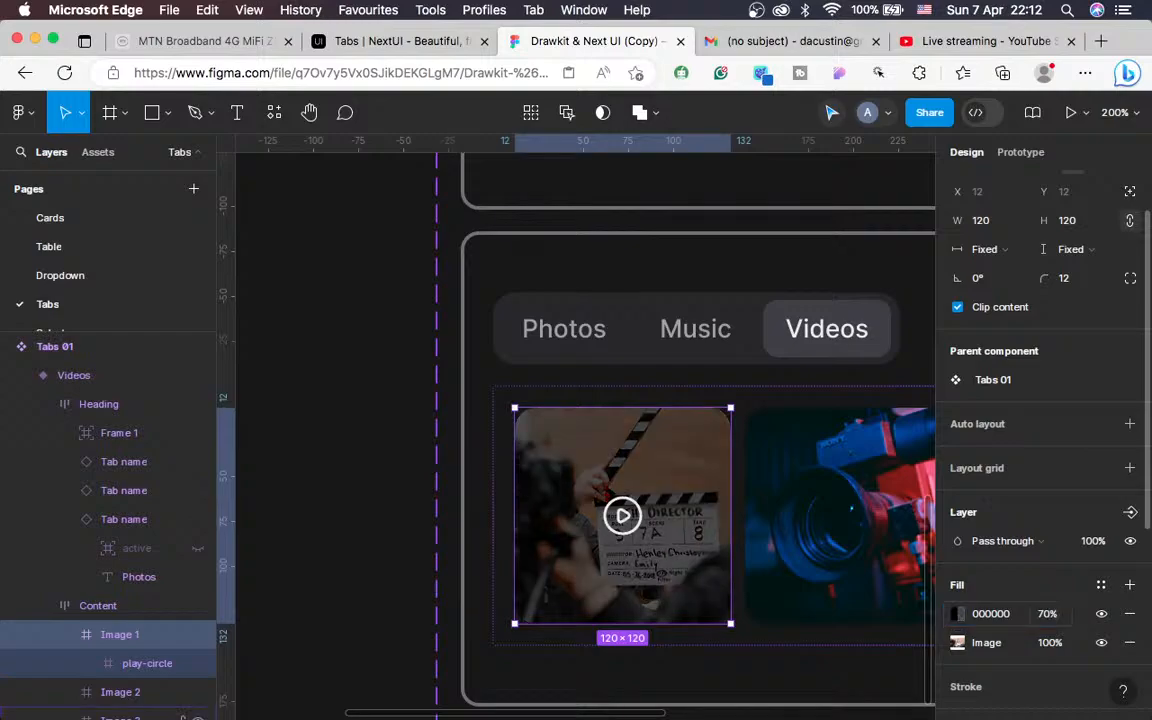
pyautogui.hotkey('shift', '0')
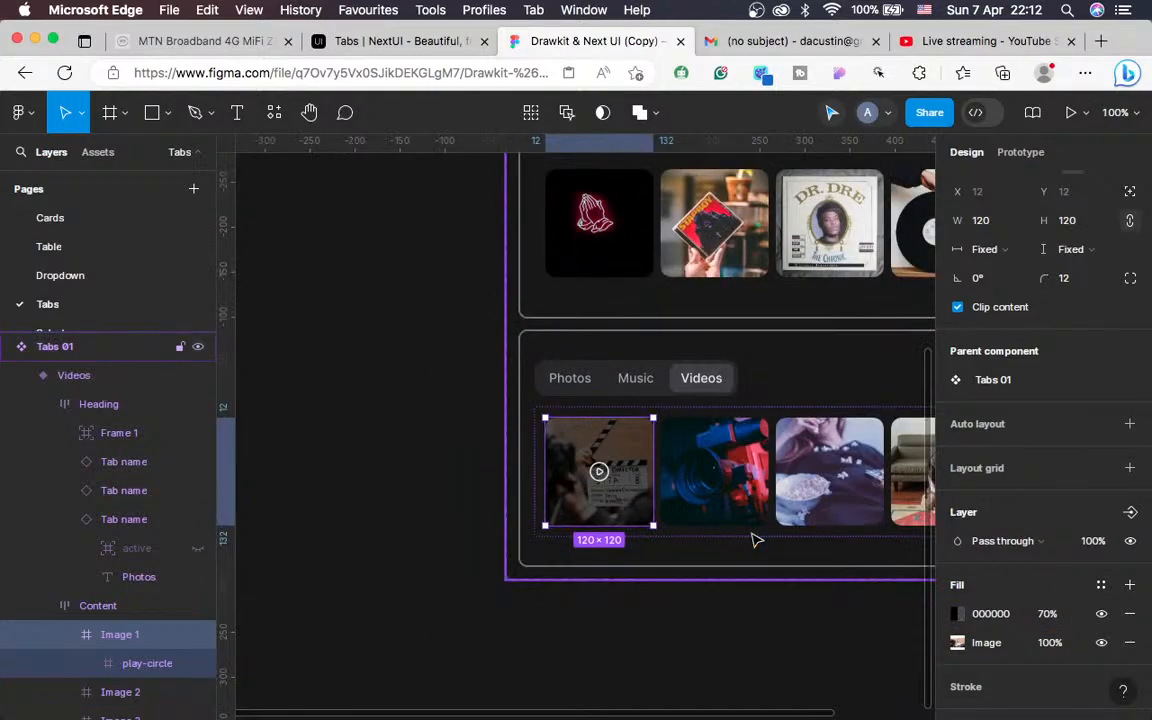
pyautogui.click(420, 519)
pyautogui.scroll(-3, 420, 519)
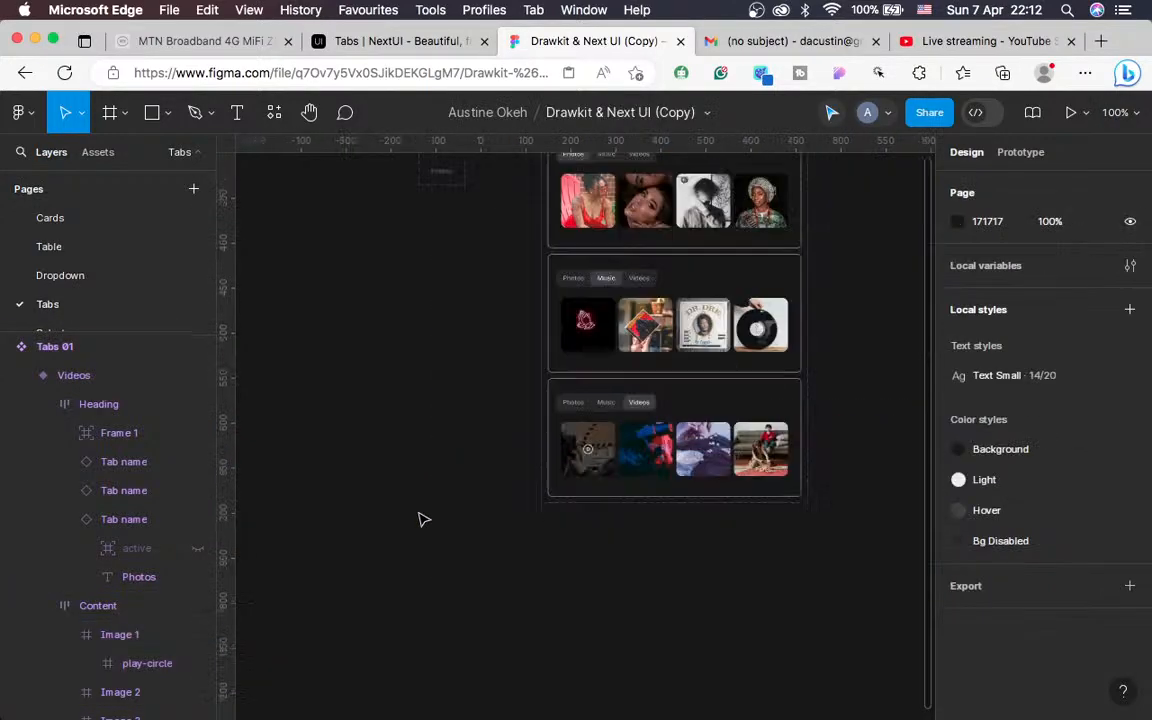
pyautogui.hotkey('shift', '0')
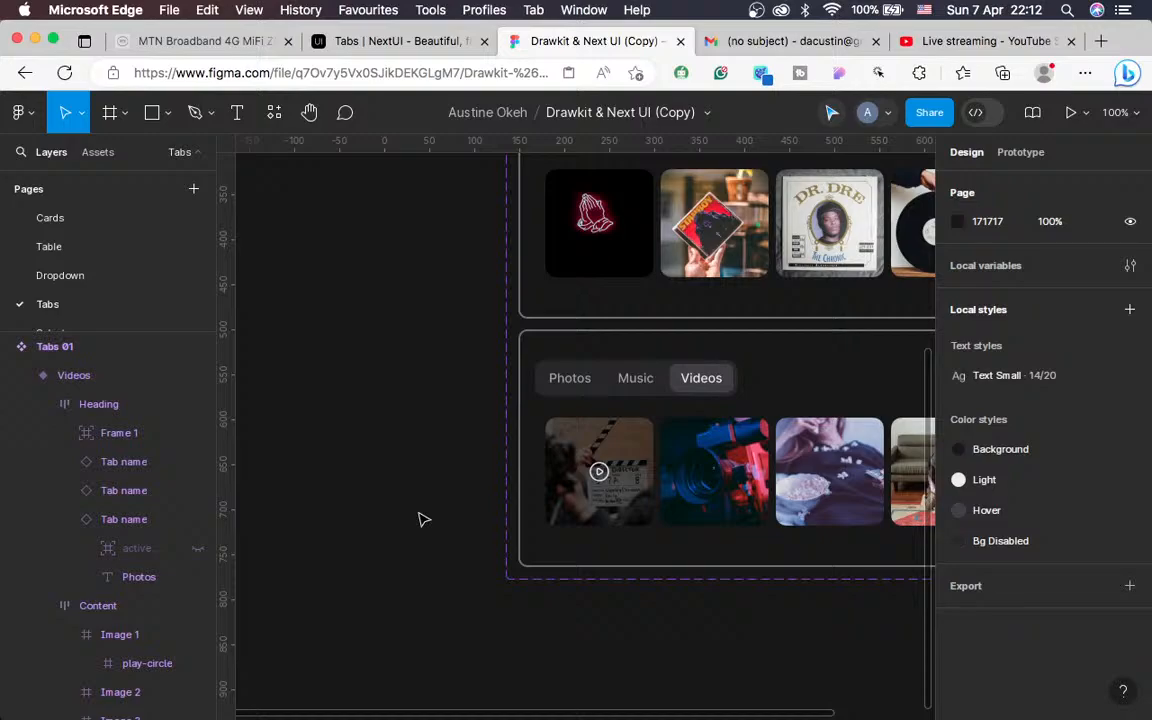
pyautogui.hotkey('shift', '=')
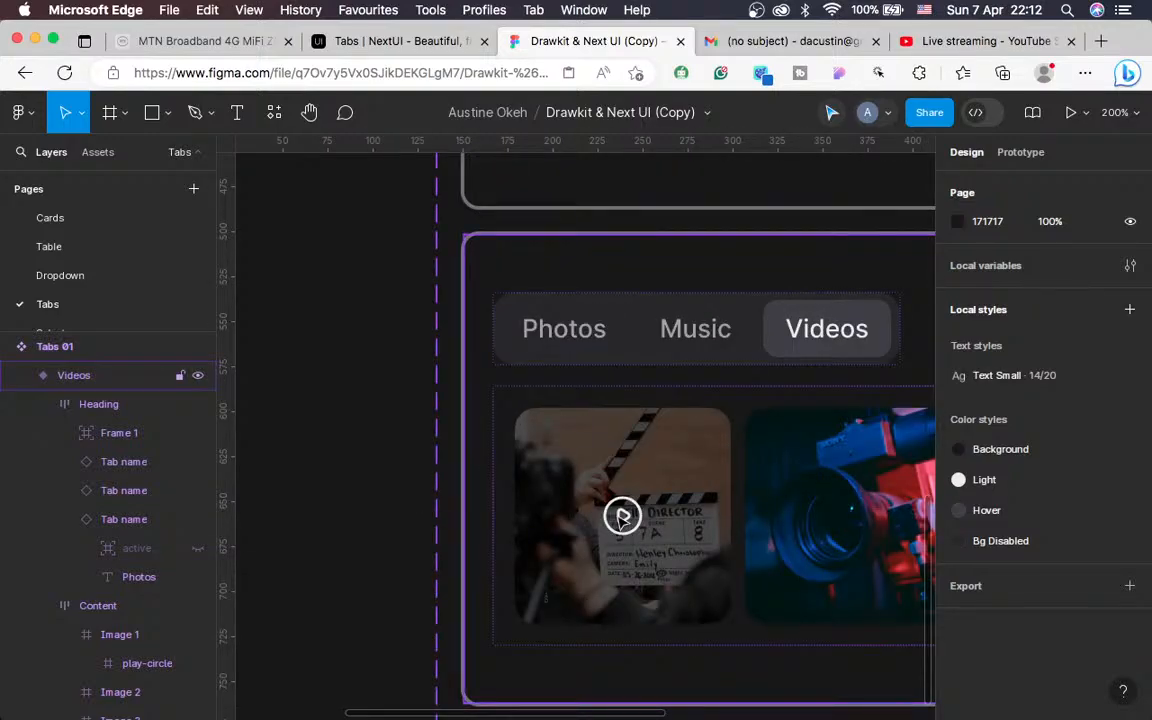
# Recolour the first image's play-circle icon with the A1A1AA fill copied from the inactive Music tab label
pyautogui.click(622, 515)
pyautogui.doubleClick(622, 515)
pyautogui.doubleClick(622, 515)
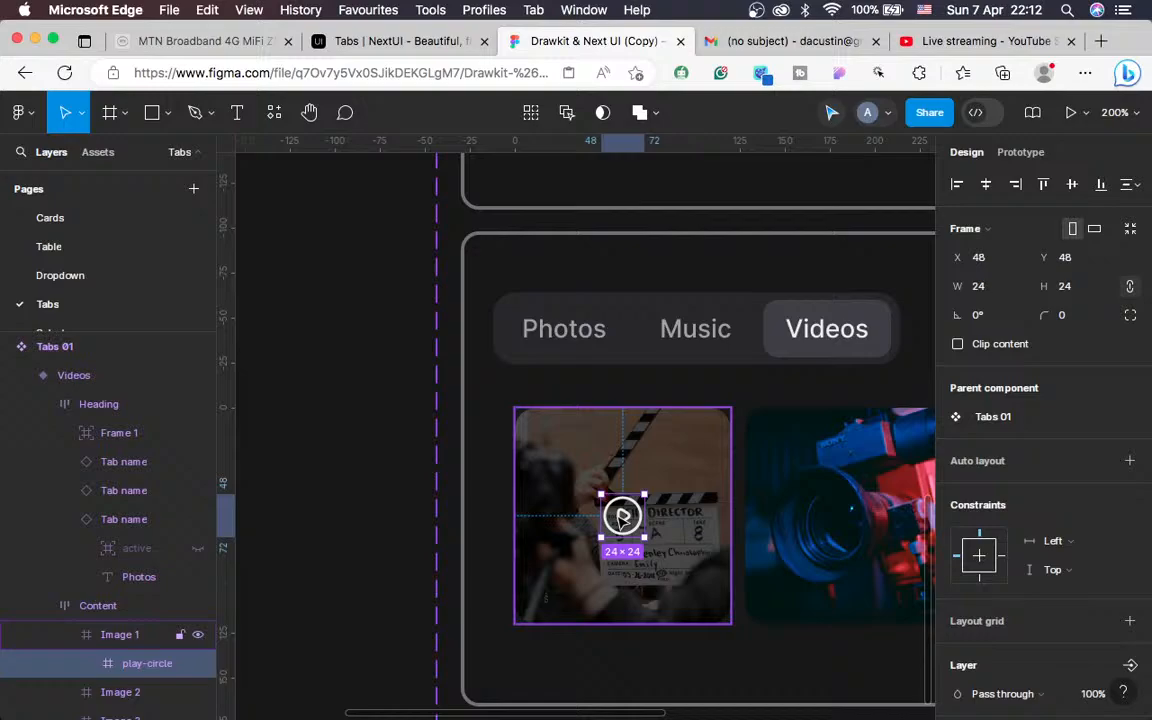
pyautogui.click(704, 340)
pyautogui.doubleClick(704, 340)
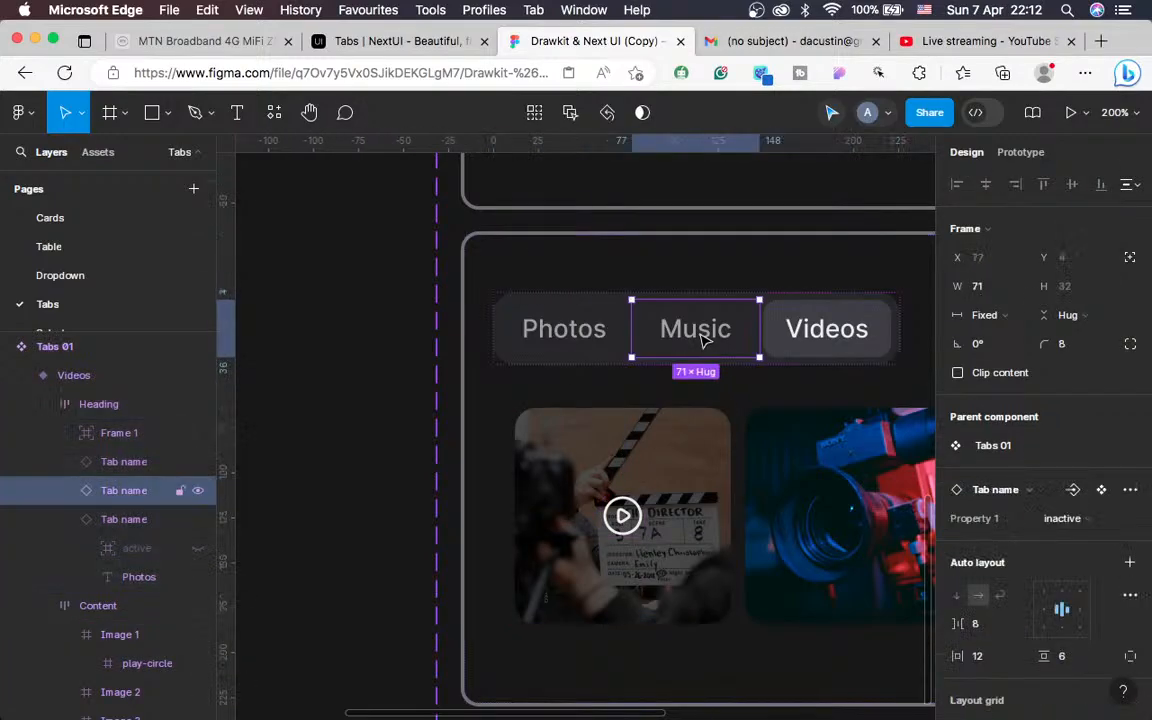
pyautogui.doubleClick(704, 340)
pyautogui.scroll(-5, 997, 601)
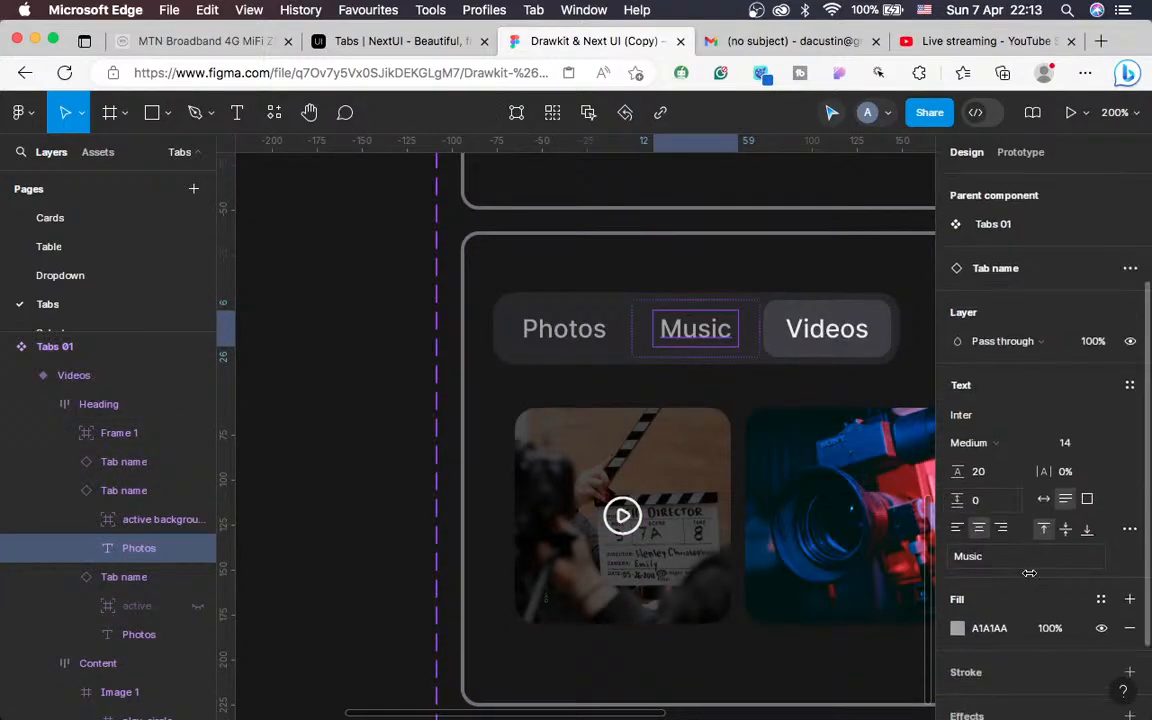
pyautogui.click(989, 558)
pyautogui.hotkey('ctrl', 'c')
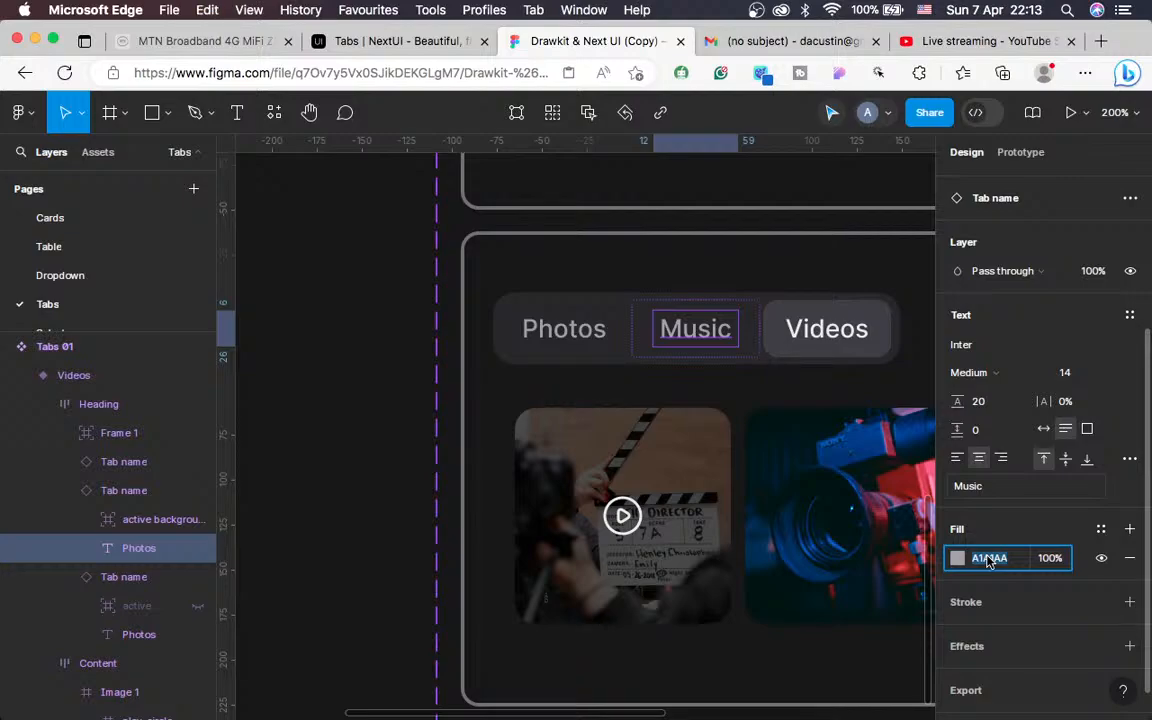
pyautogui.click(623, 510)
pyautogui.doubleClick(623, 510)
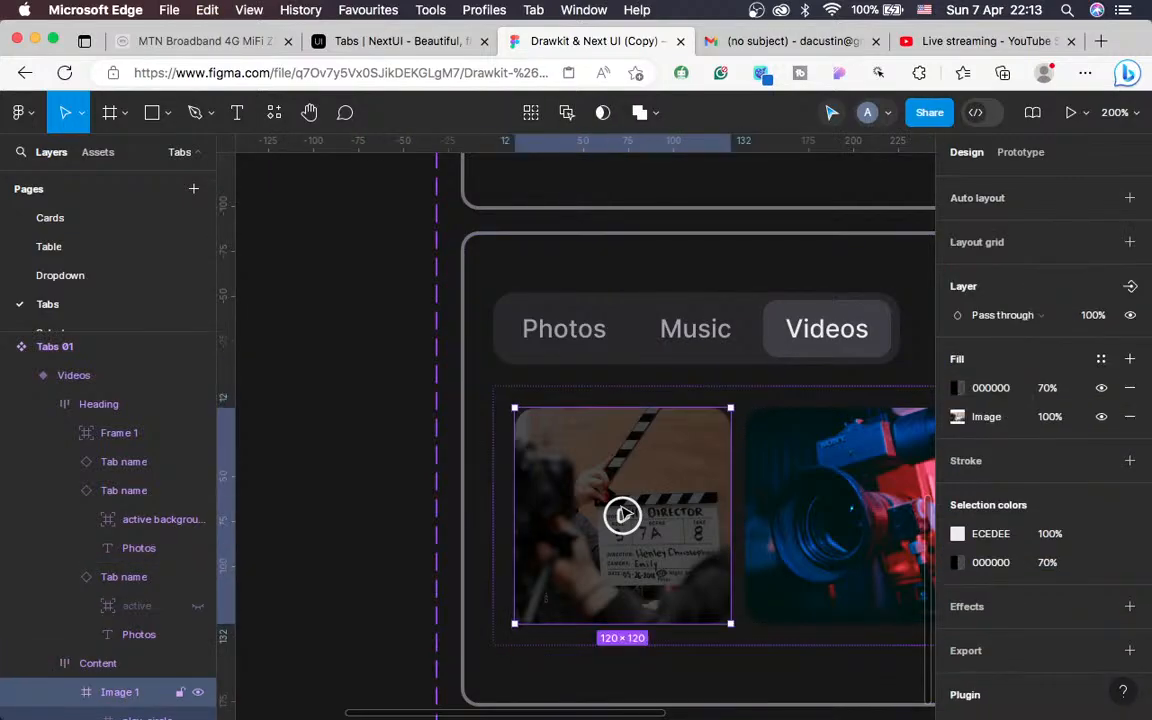
pyautogui.click(622, 514)
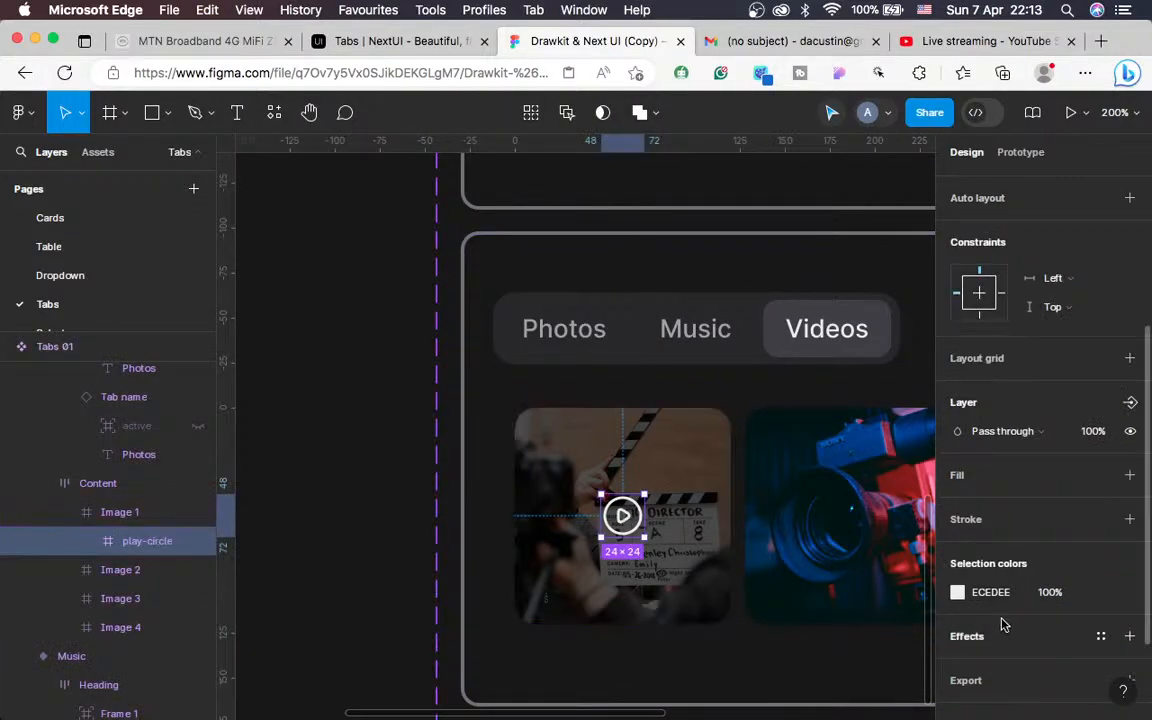
pyautogui.click(985, 592)
pyautogui.hotkey('ctrl', 'v')
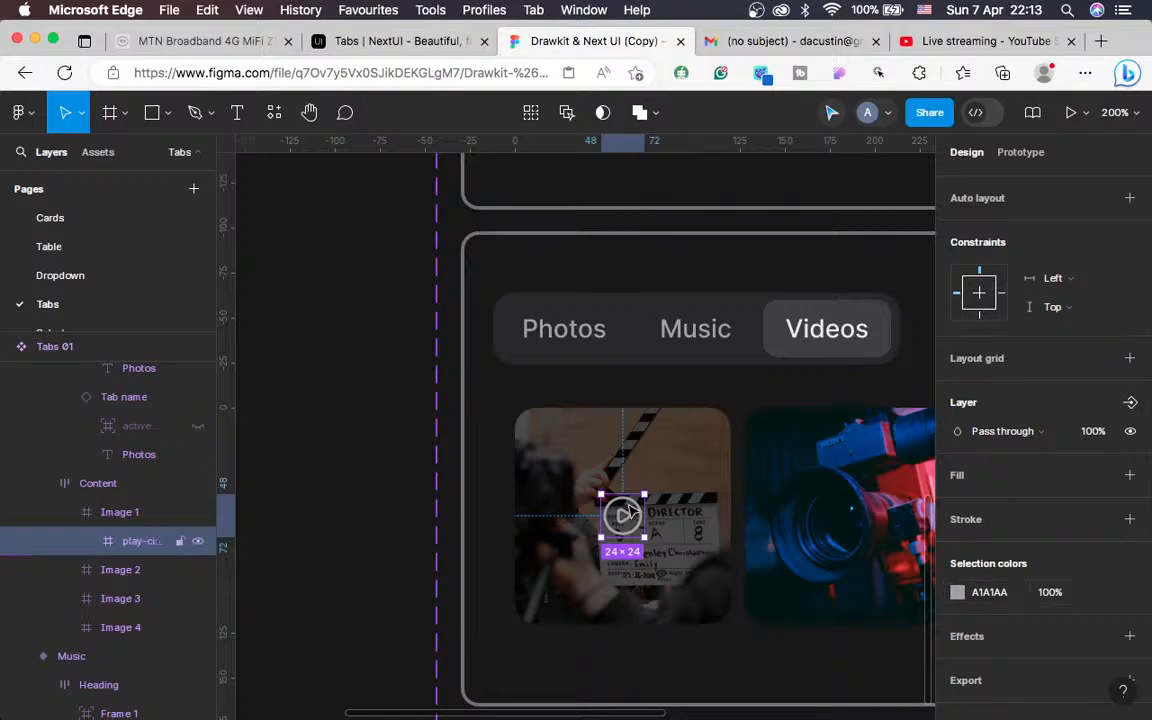
pyautogui.hotkey('shift', '0')
pyautogui.click(358, 510)
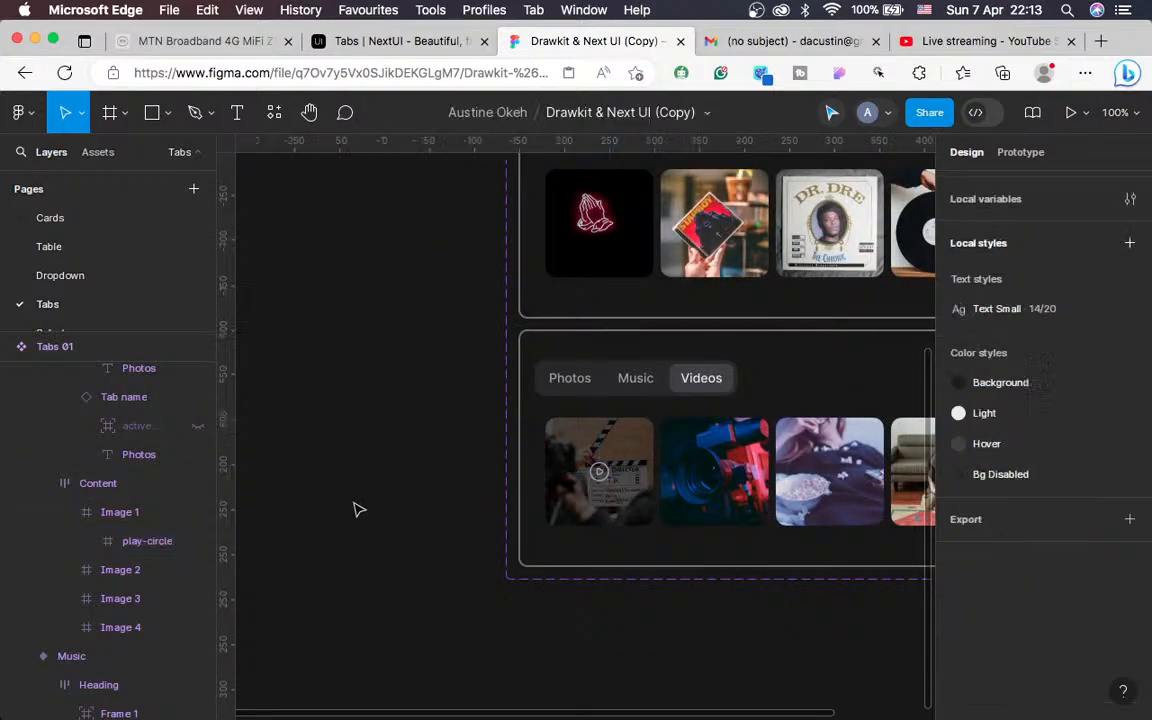
# Duplicate the first image's play-circle icon onto the camera image, centred at X 48, Y 48
pyautogui.press('super+equal')
pyautogui.press('super+minus')
pyautogui.press('super+equal')
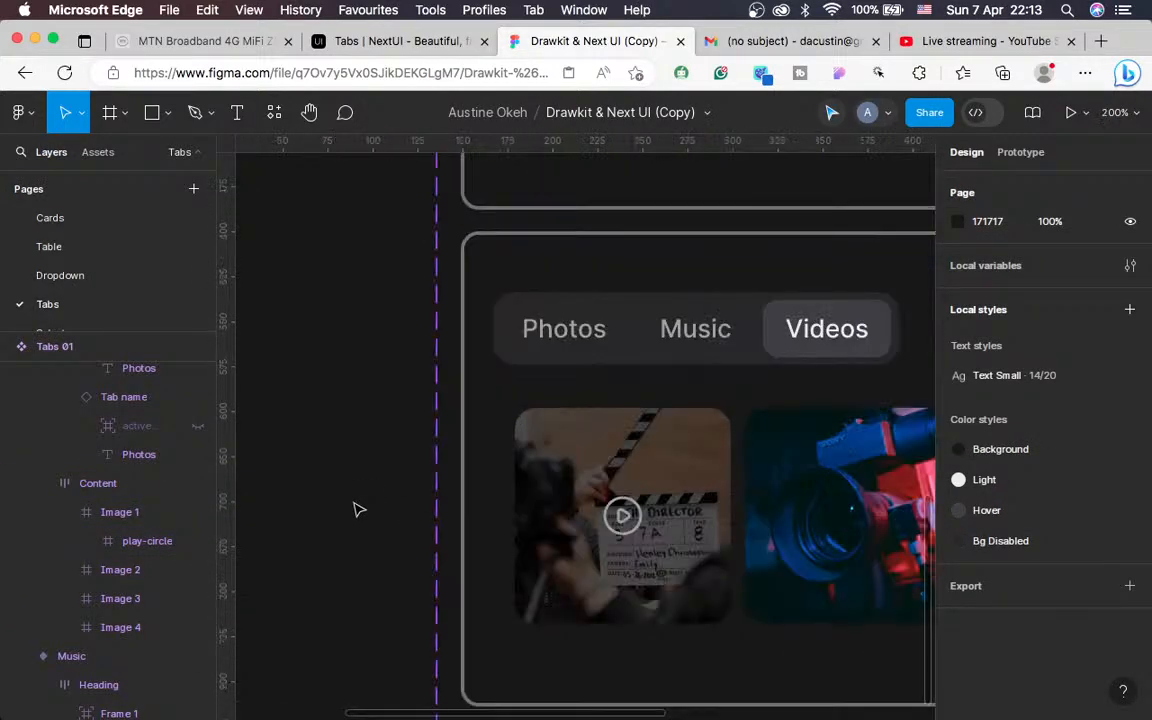
pyautogui.click(638, 513)
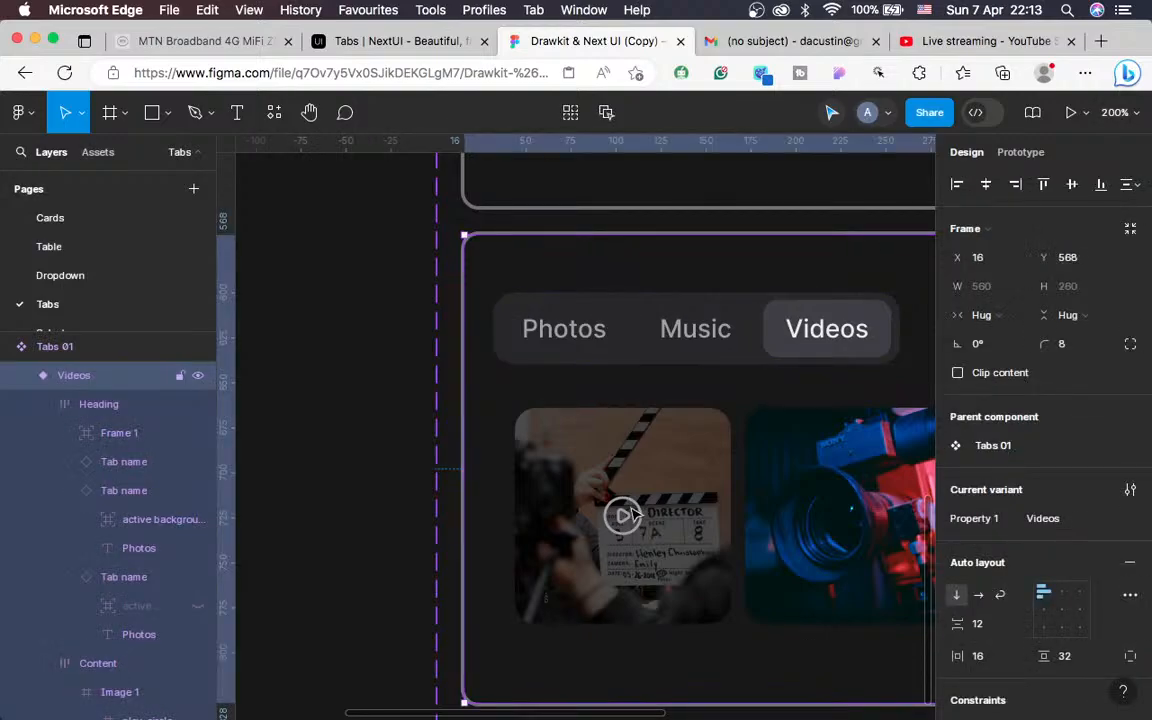
pyautogui.doubleClick(632, 514)
pyautogui.doubleClick(628, 515)
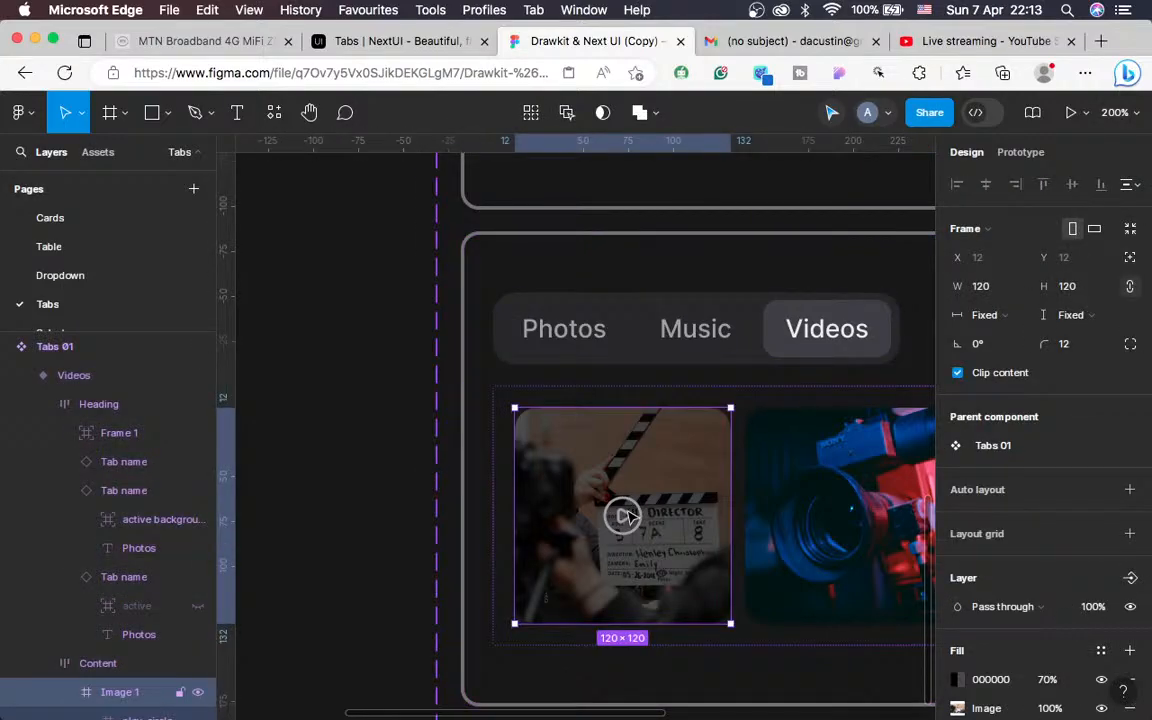
pyautogui.doubleClick(624, 515)
pyautogui.press('super+c')
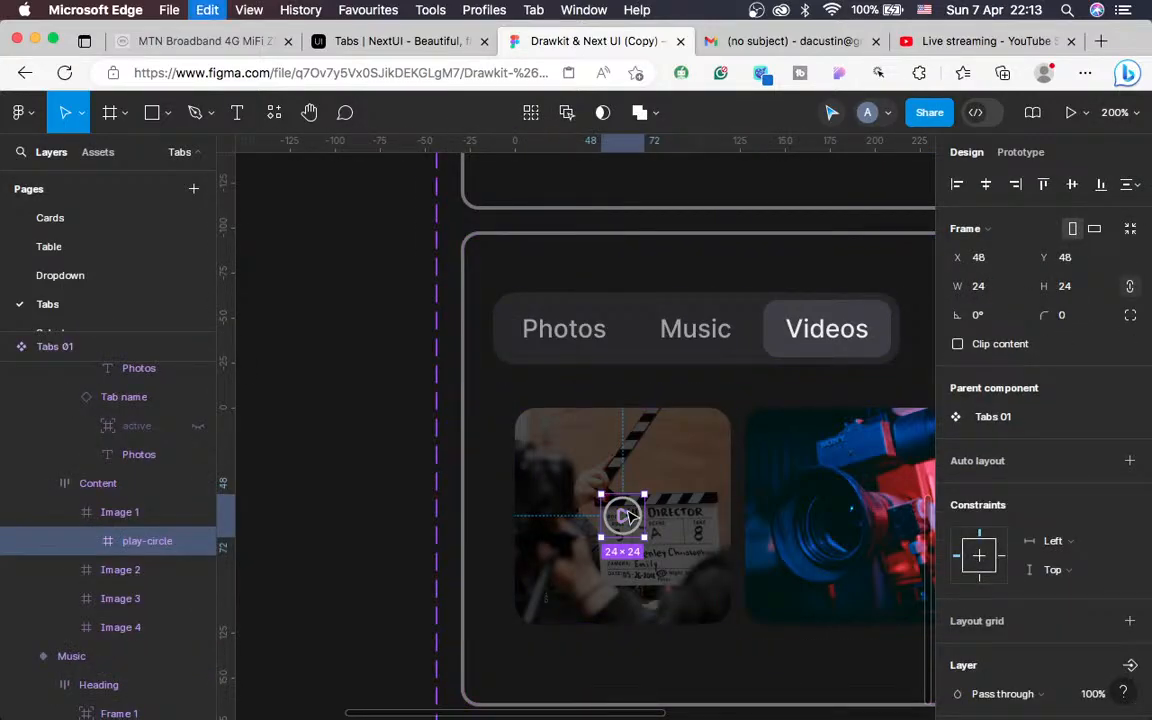
pyautogui.hscroll(5, 669, 535)
pyautogui.scroll(-1, 669, 535)
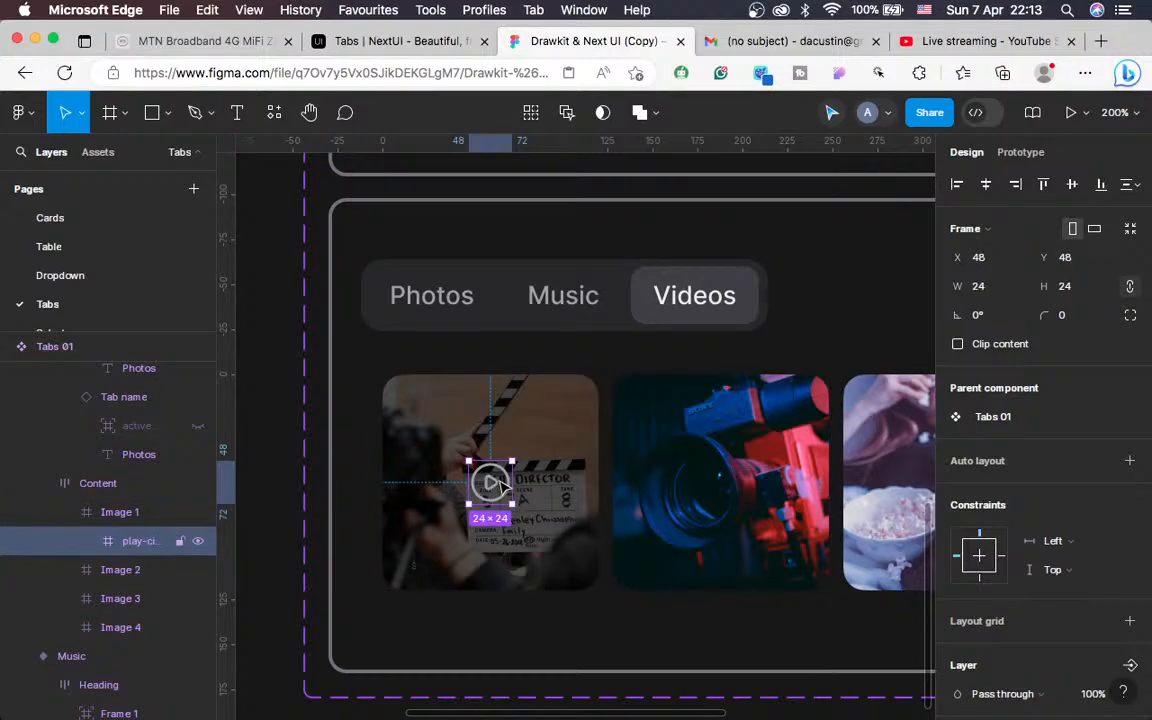
pyautogui.moveTo(505, 485); pyautogui.dragTo(735, 486)
pyautogui.press('alt')
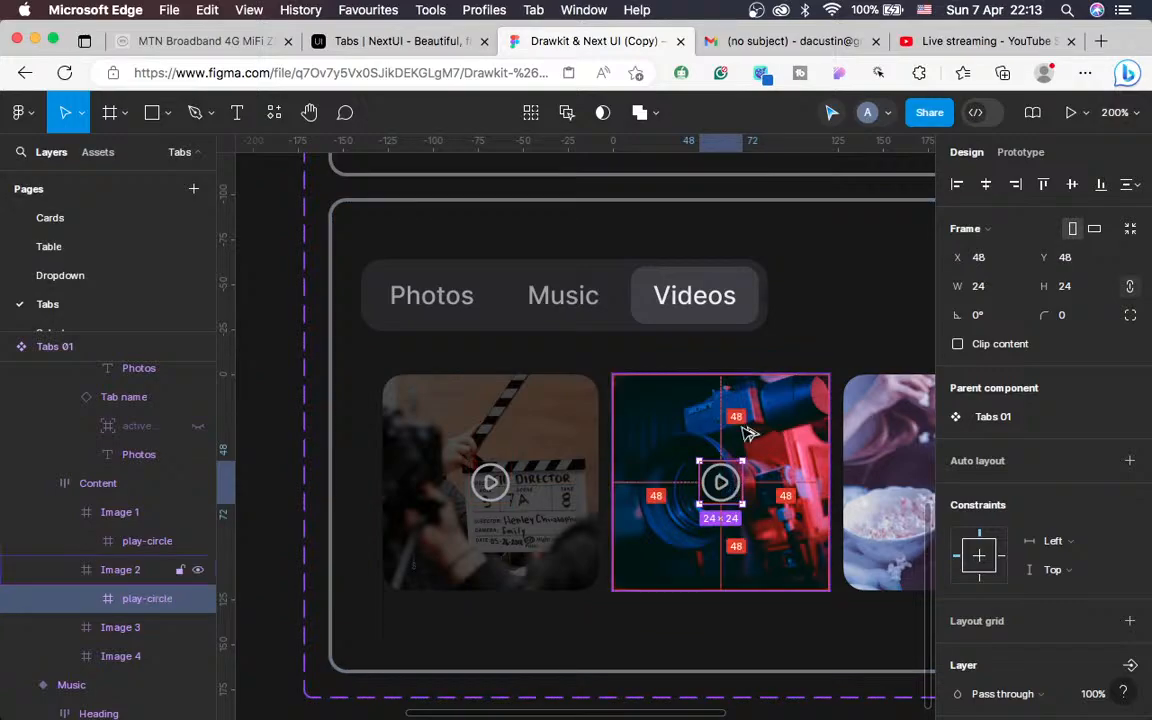
# Duplicate the play-circle icon from the camera image onto the popcorn image, centred at X 48, Y 48
pyautogui.hscroll(3, 715, 620)
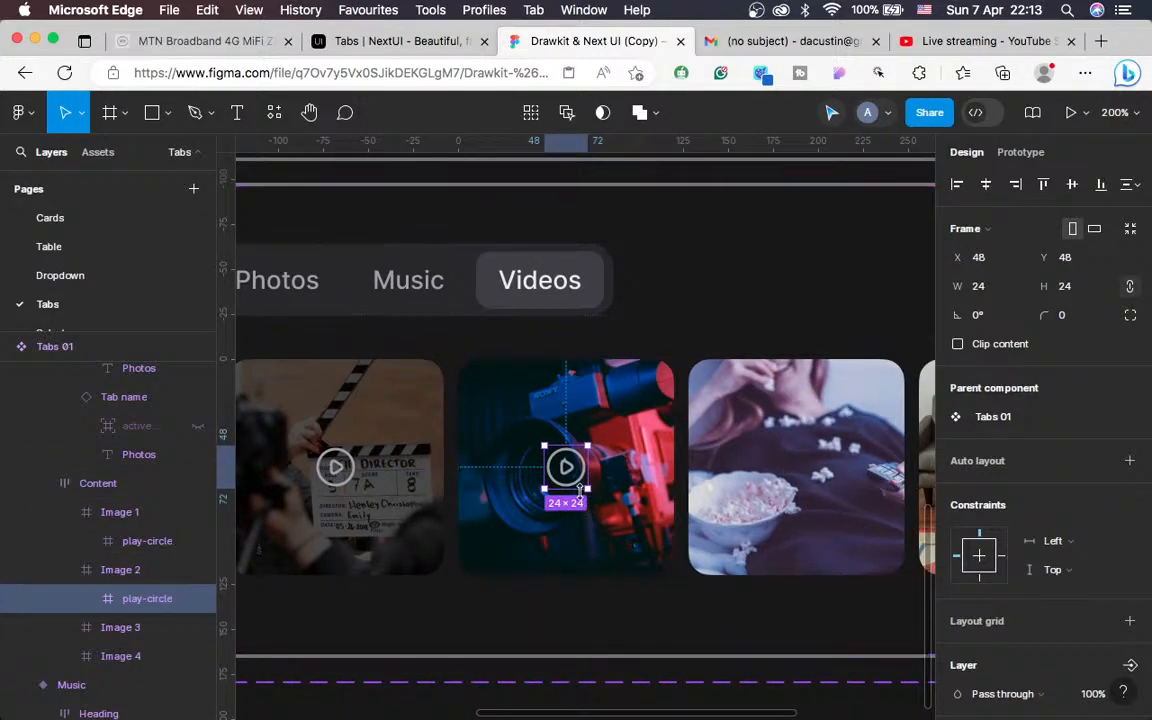
pyautogui.moveTo(578, 478); pyautogui.dragTo(806, 474)
pyautogui.hscroll(3, 789, 591)
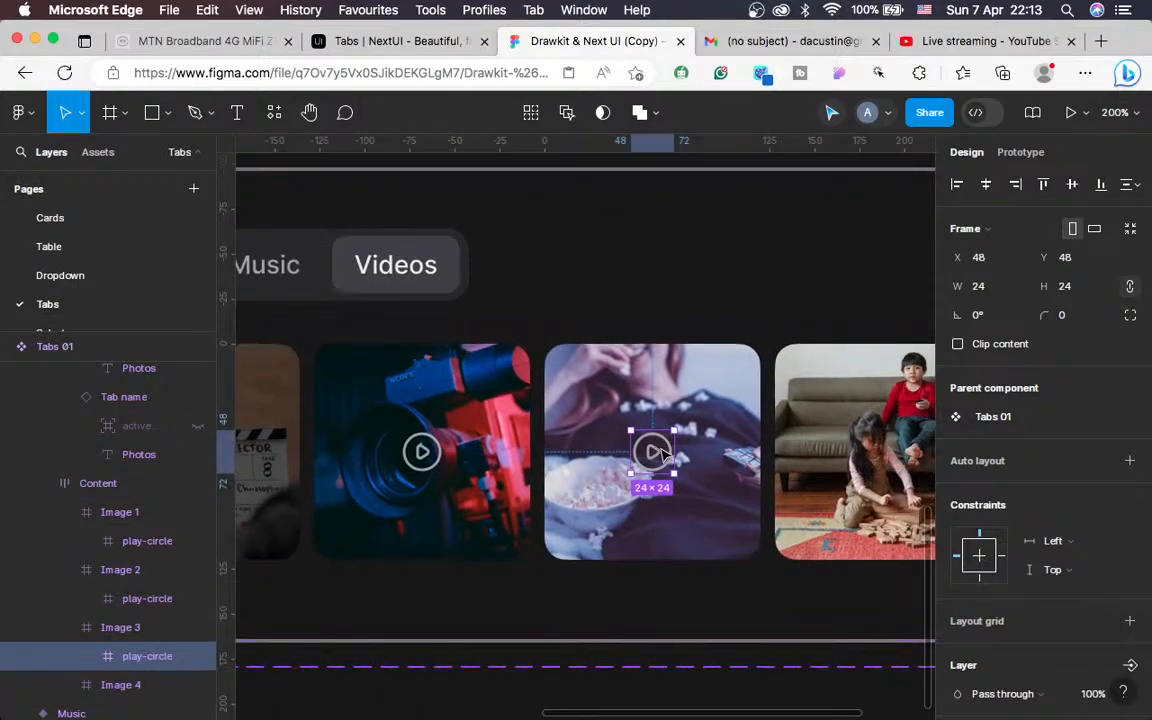
# Duplicate the play-circle icon from the popcorn image onto the fourth image, centred at X 48, Y 48
pyautogui.moveTo(662, 455); pyautogui.dragTo(884, 471)
pyautogui.hscroll(2, 884, 471)
pyautogui.scroll(1, 884, 471)
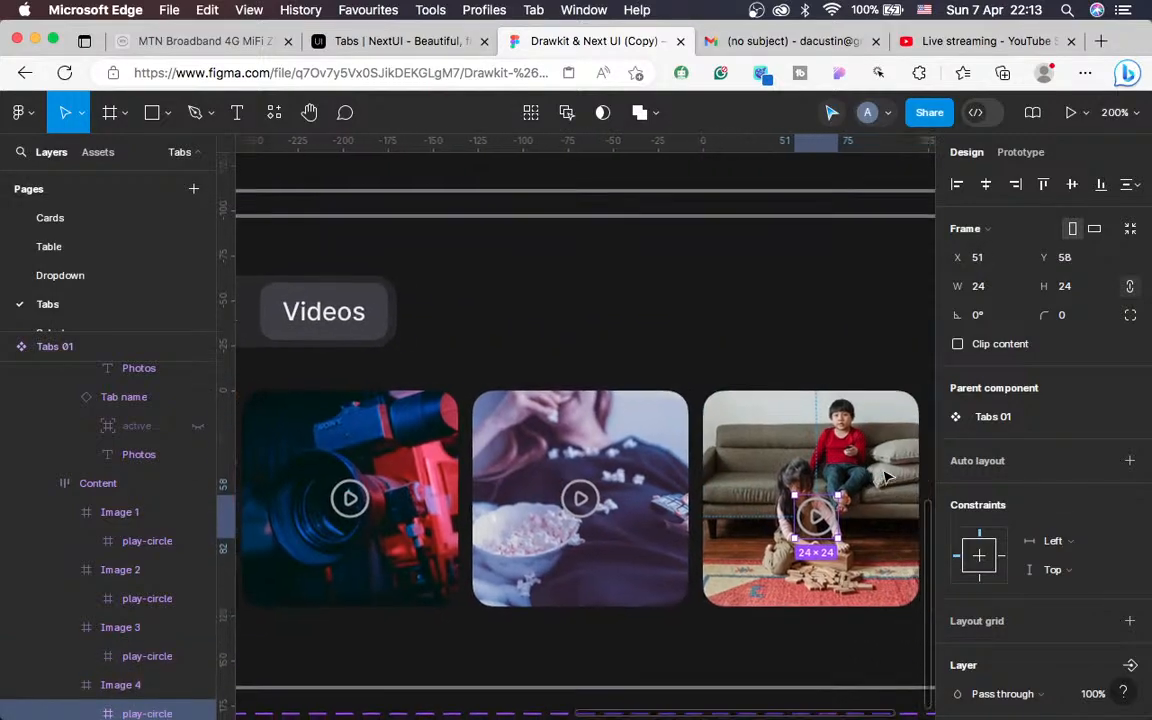
pyautogui.hscroll(2, 884, 472)
pyautogui.moveTo(763, 503)
pyautogui.mouseDown()
pyautogui.moveTo(762, 480)
pyautogui.moveTo(758, 490)
pyautogui.mouseUp()
pyautogui.hscroll(-10, 702, 555)
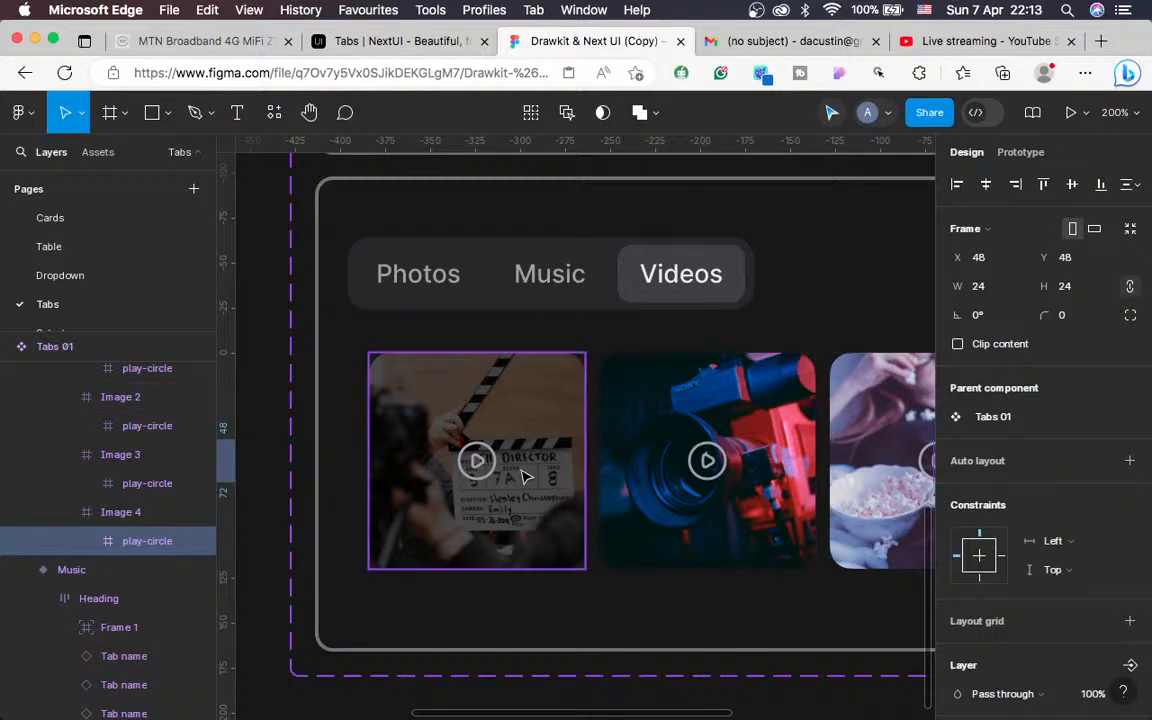
pyautogui.click(526, 477)
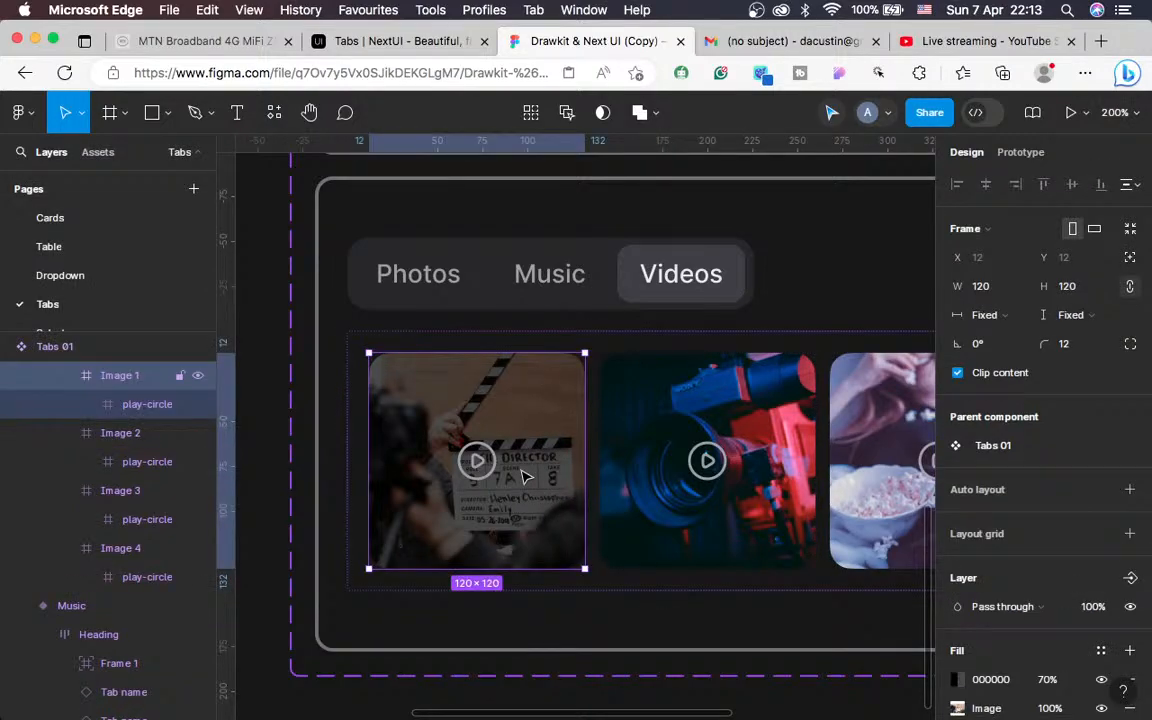
pyautogui.press('super+d')
pyautogui.press('super+d')
pyautogui.press('super+d')
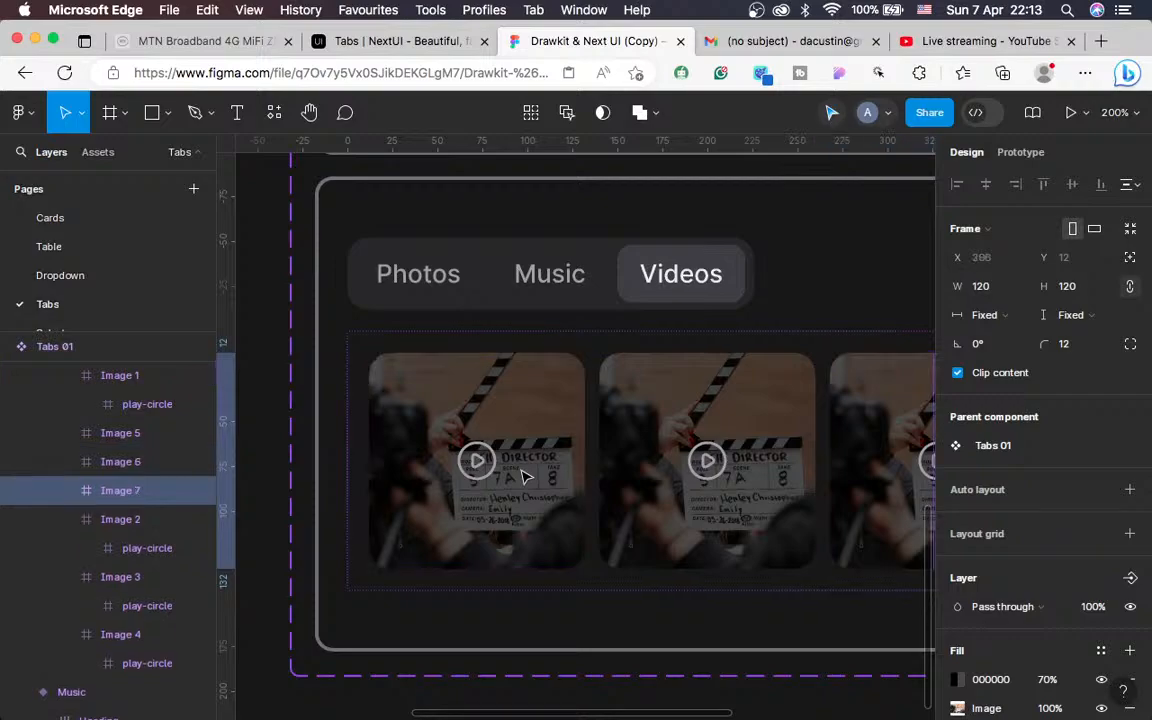
pyautogui.press('-')
pyautogui.press('-')
pyautogui.press('+')
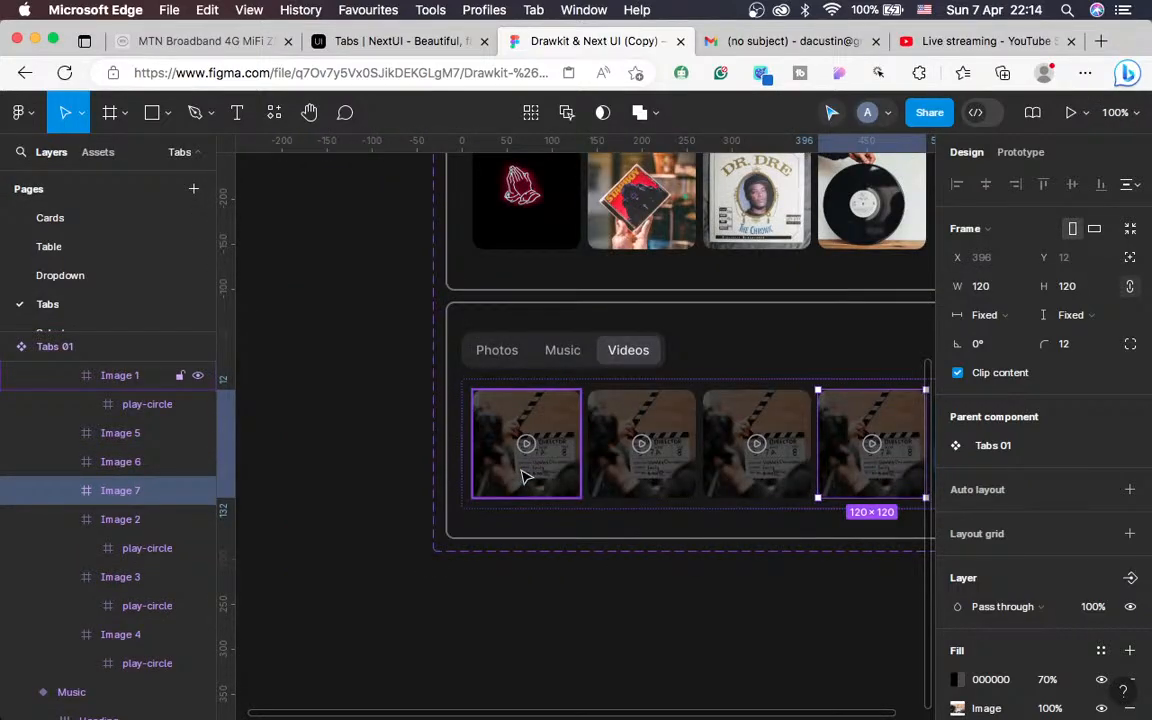
pyautogui.press('super+z')
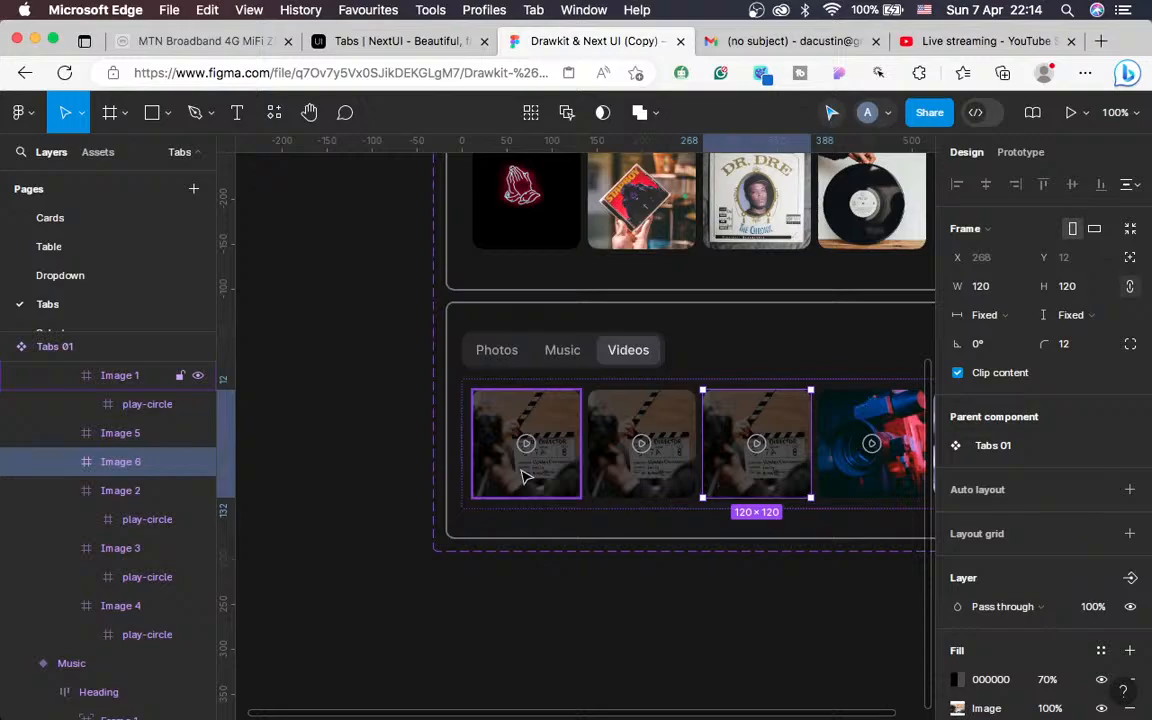
pyautogui.press('super+z')
pyautogui.press('super+z')
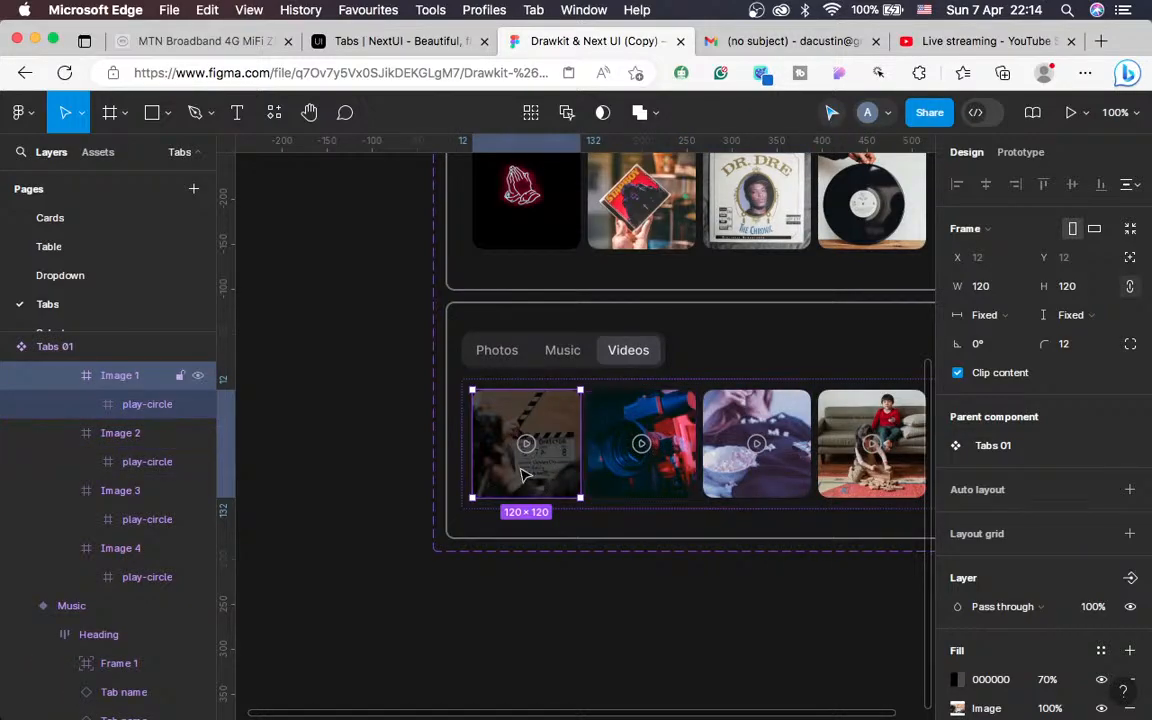
# Add a 000000 overlay fill at 70% opacity to the camera image in the Videos variant
pyautogui.click(672, 476)
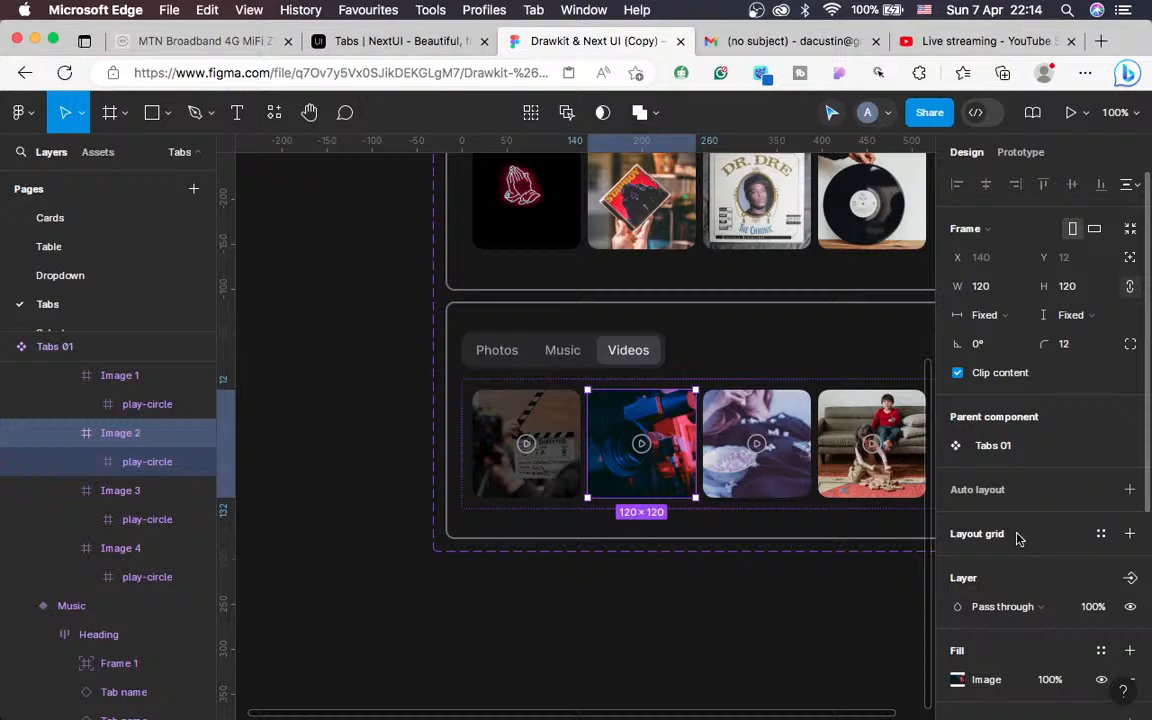
pyautogui.click(1129, 650)
pyautogui.click(1053, 680)
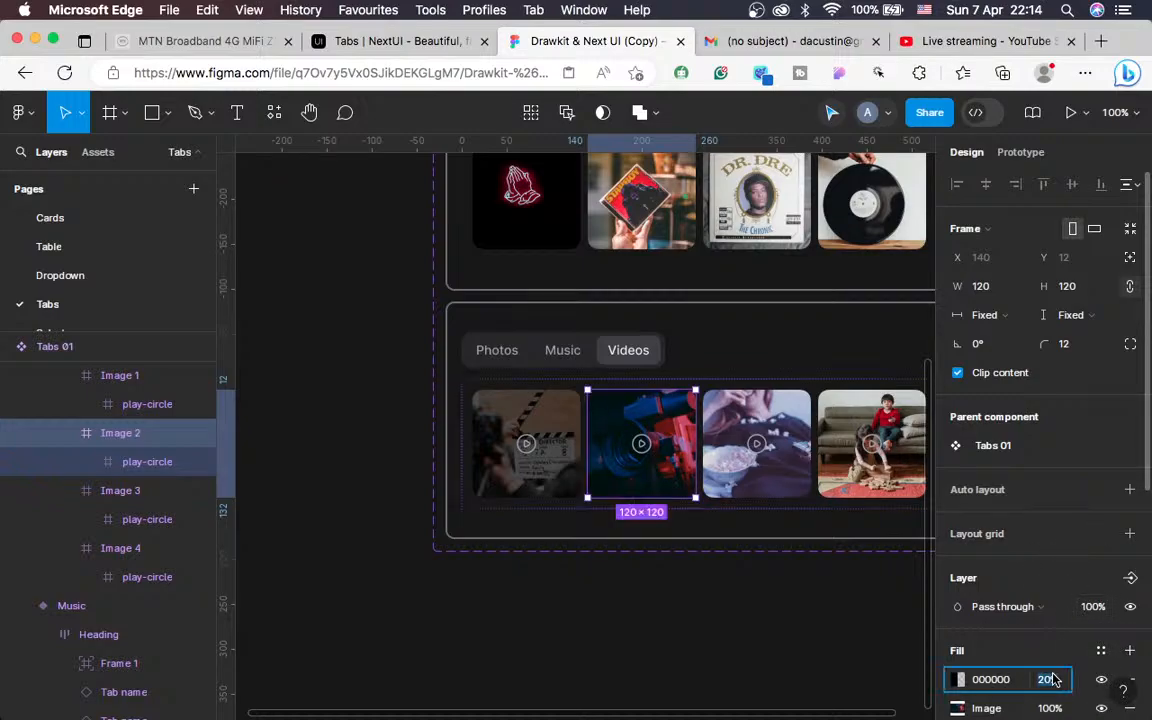
pyautogui.write('70')
pyautogui.press('Return')
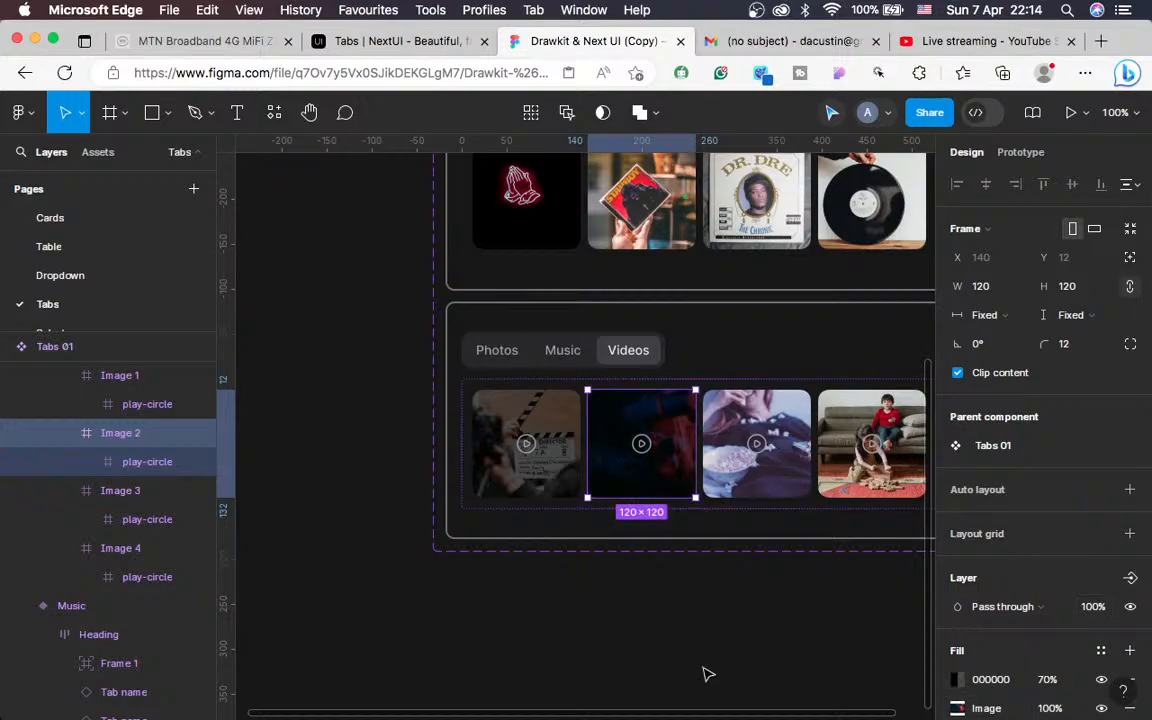
pyautogui.click(528, 442)
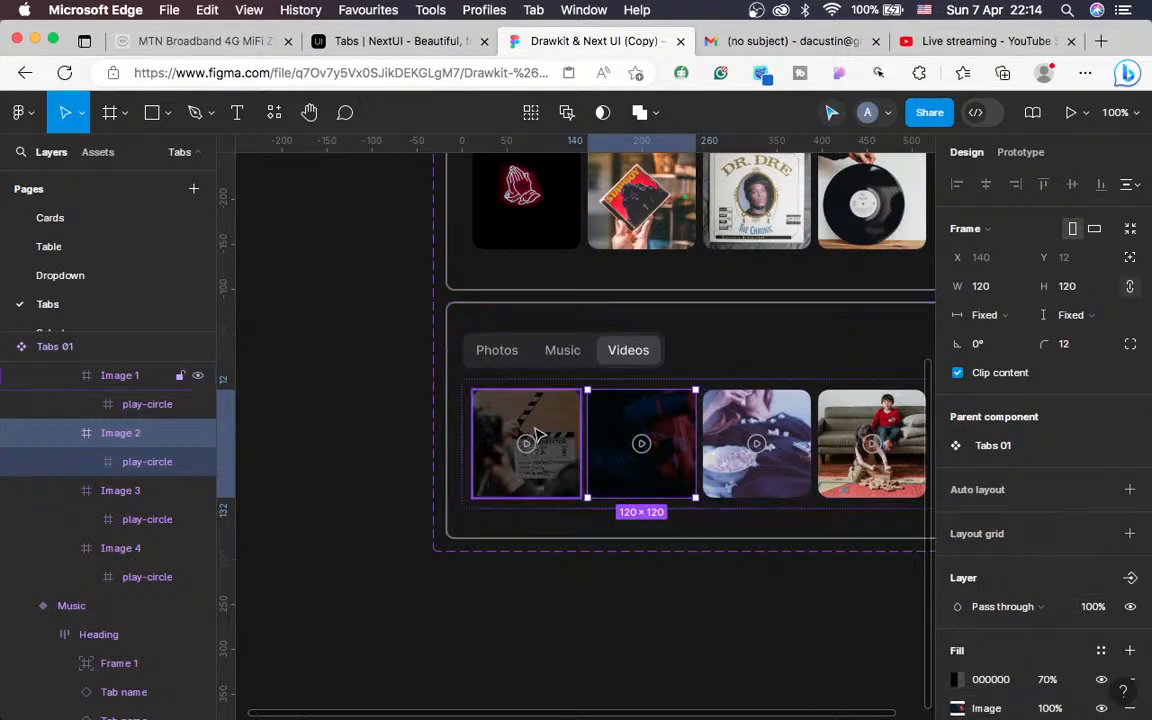
# Add a 000000 overlay fill at 70% opacity to the popcorn image
pyautogui.click(745, 443)
pyautogui.click(1130, 650)
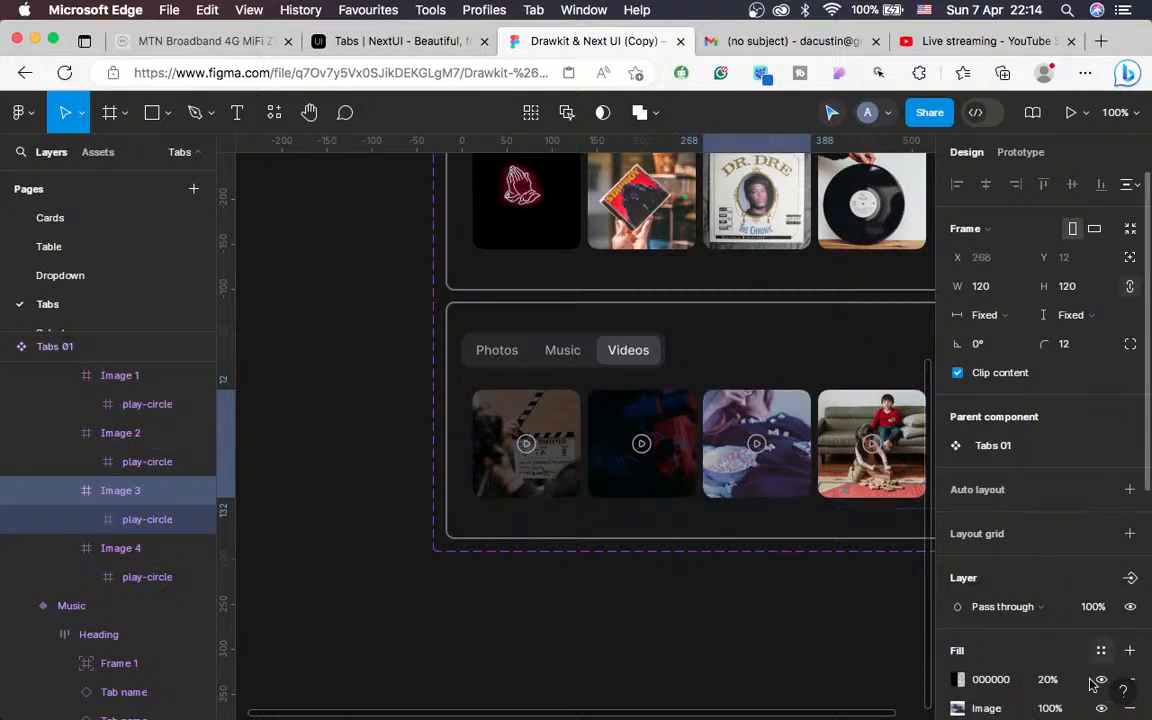
pyautogui.click(1048, 680)
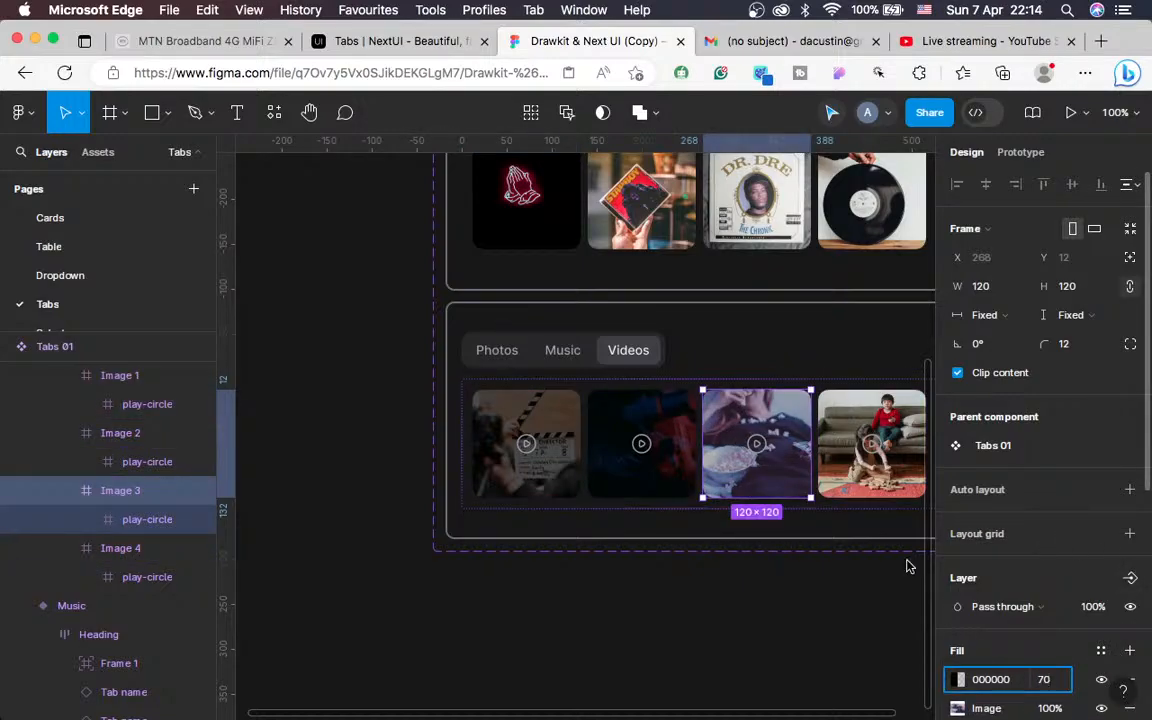
# Add a 000000 overlay fill at 70% opacity to the fourth image, showing the children by the sofa, and deselect it
pyautogui.click(875, 465)
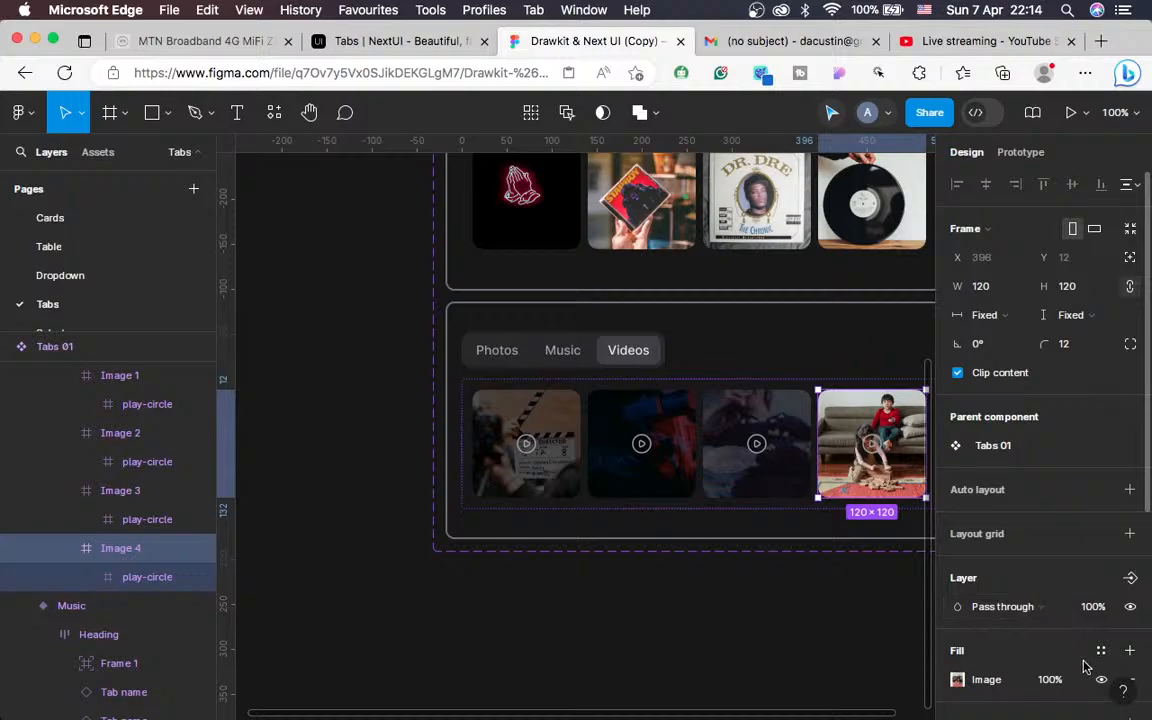
pyautogui.click(1130, 650)
pyautogui.click(1048, 680)
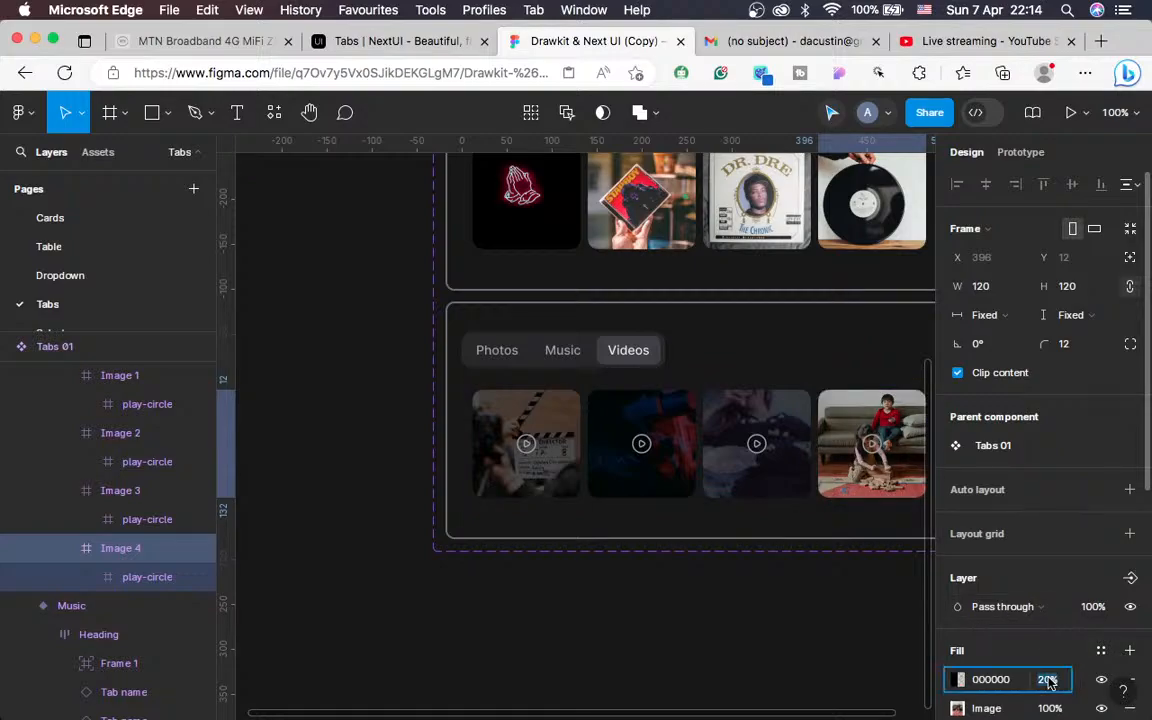
pyautogui.write('70')
pyautogui.press('Return')
pyautogui.click(819, 644)
# Examine the darkened Videos images with their play icons alongside the Photos and Music variants of Tabs 01
pyautogui.hscroll(1, 819, 644)
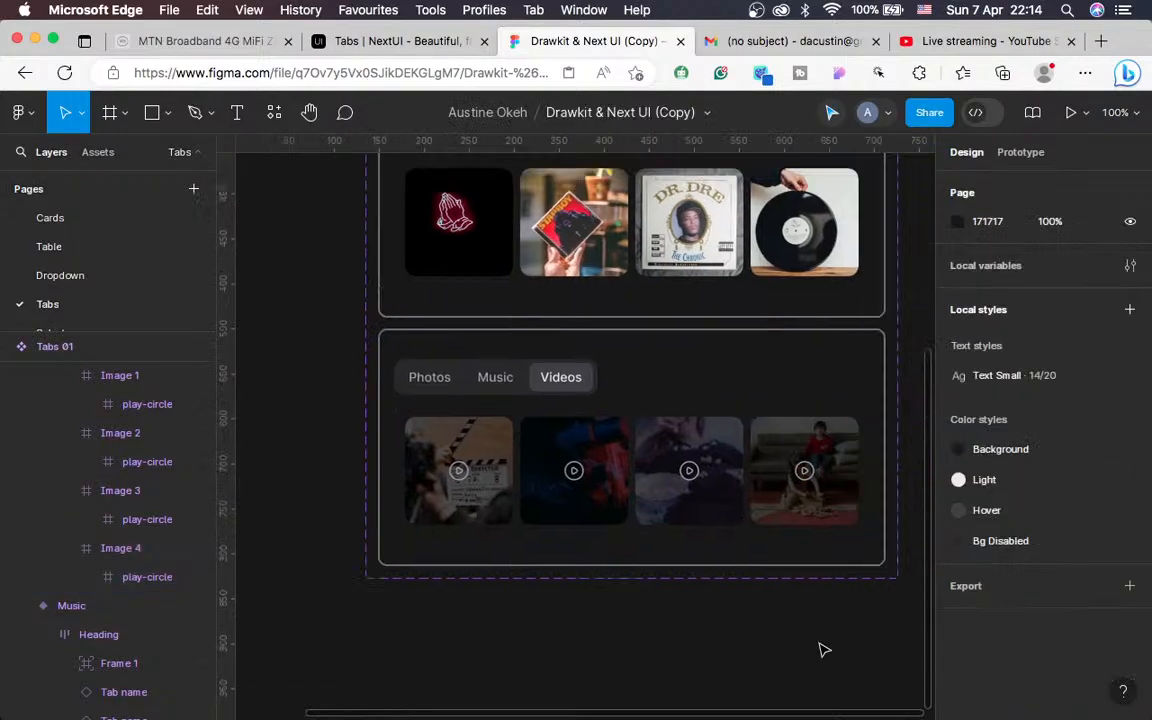
pyautogui.press('-')
pyautogui.press('-')
pyautogui.press('+')
pyautogui.press('+')
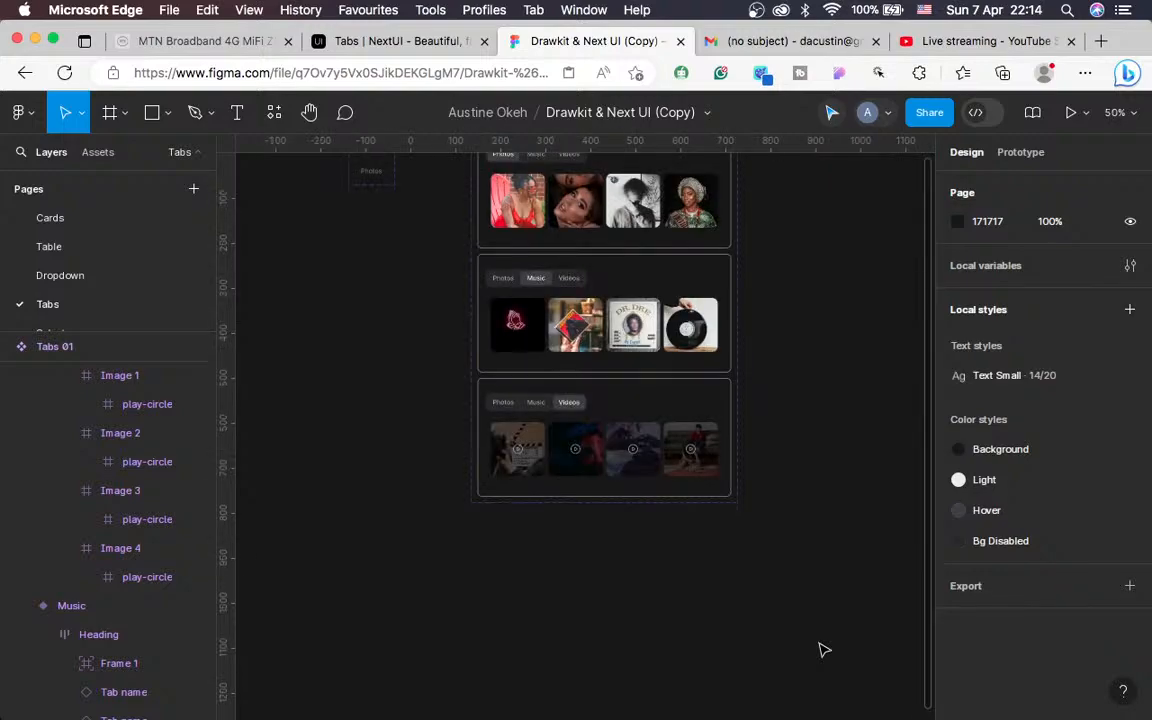
pyautogui.press('-')
pyautogui.press('+')
pyautogui.press('+')
pyautogui.press('-')
pyautogui.press('-')
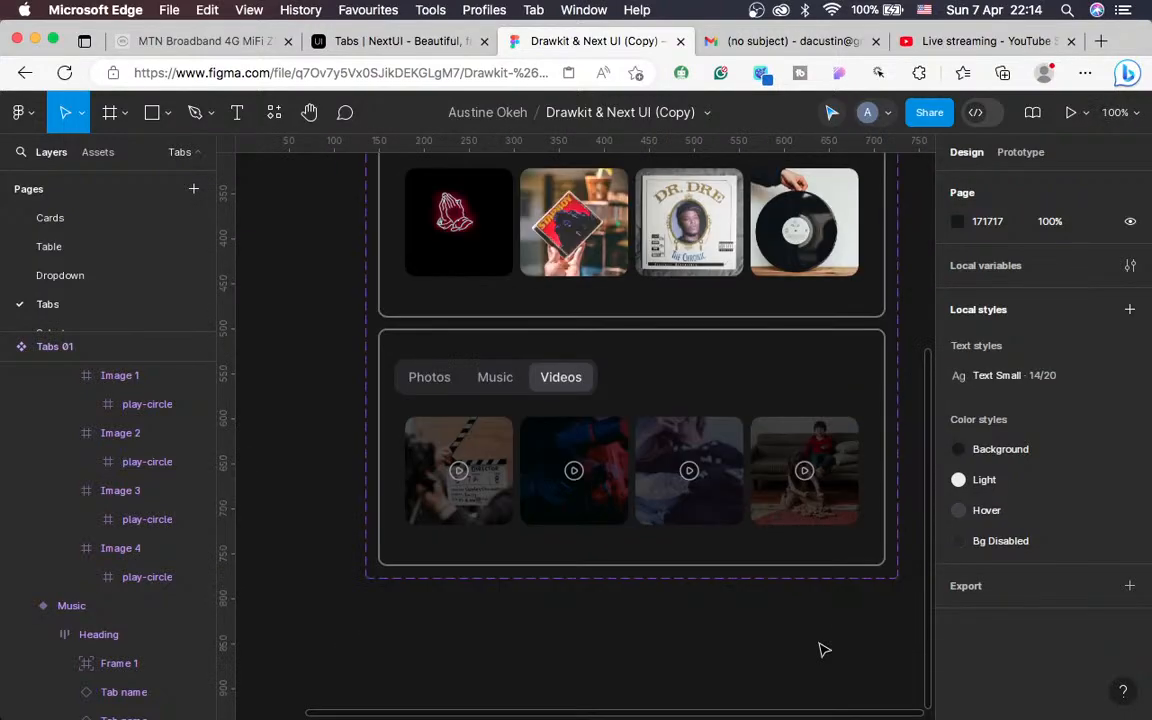
pyautogui.scroll(5, 820, 650)
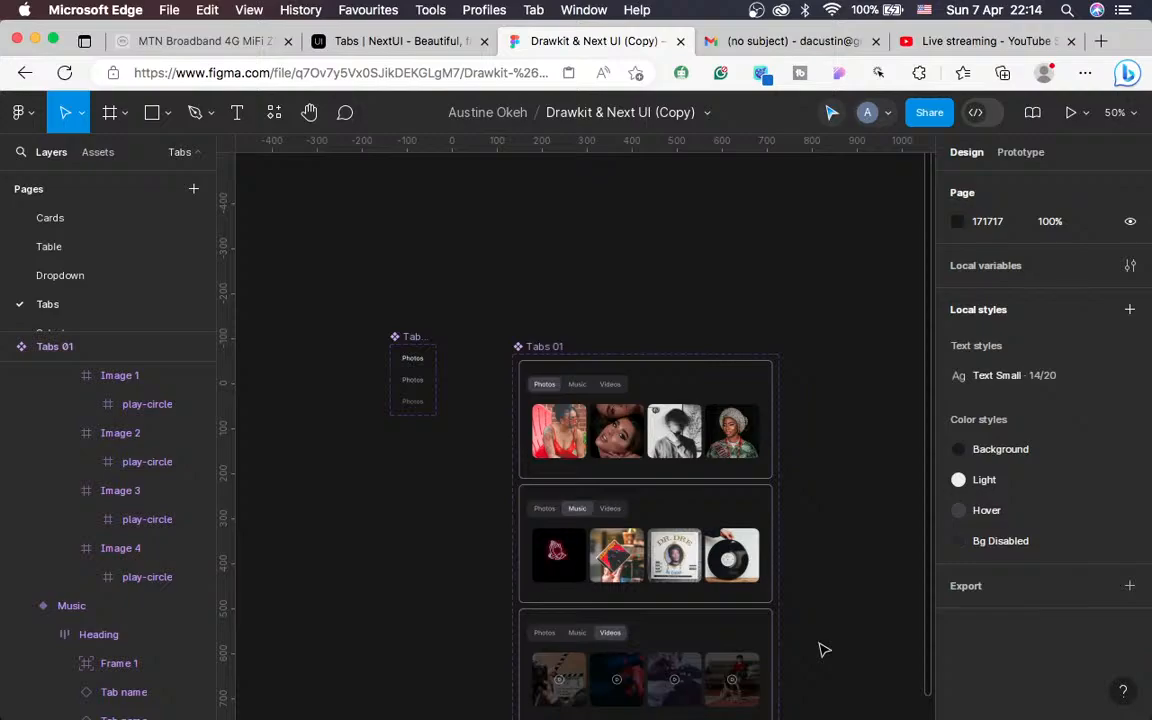
# Inspect the prototype interactions of the Music tab in the Photos variant and of the inactive Tab name variant
pyautogui.press('+')
pyautogui.hscroll(3, 822, 648)
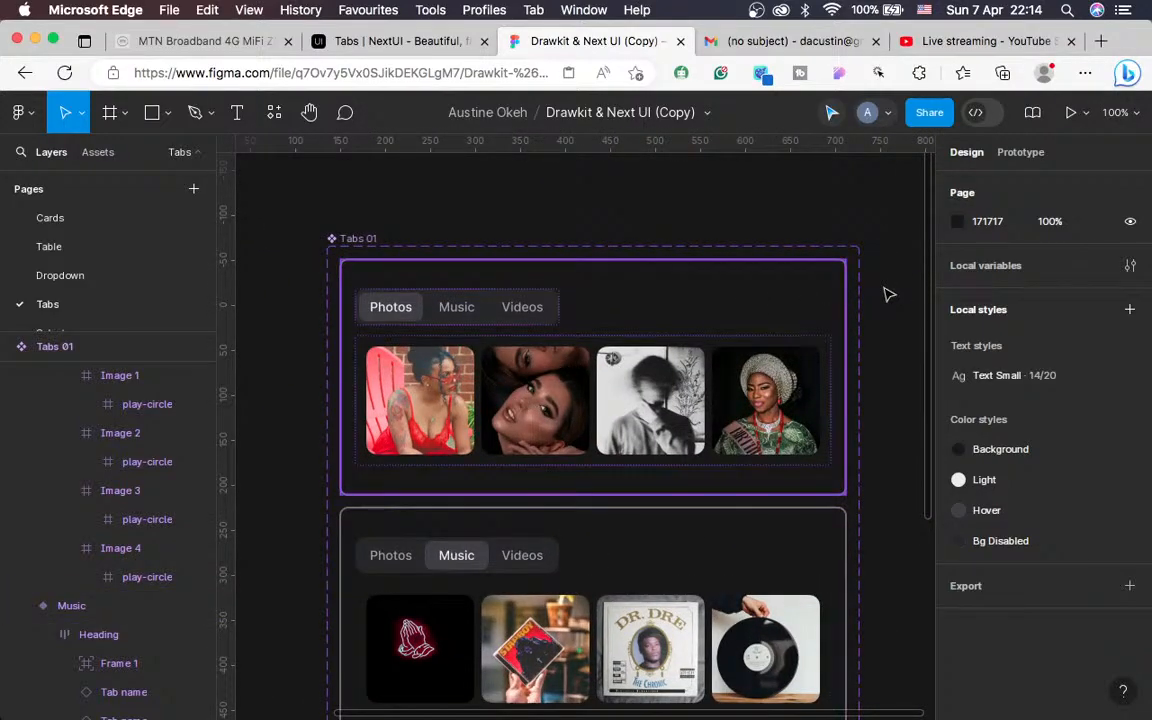
pyautogui.click(832, 294)
pyautogui.click(1020, 152)
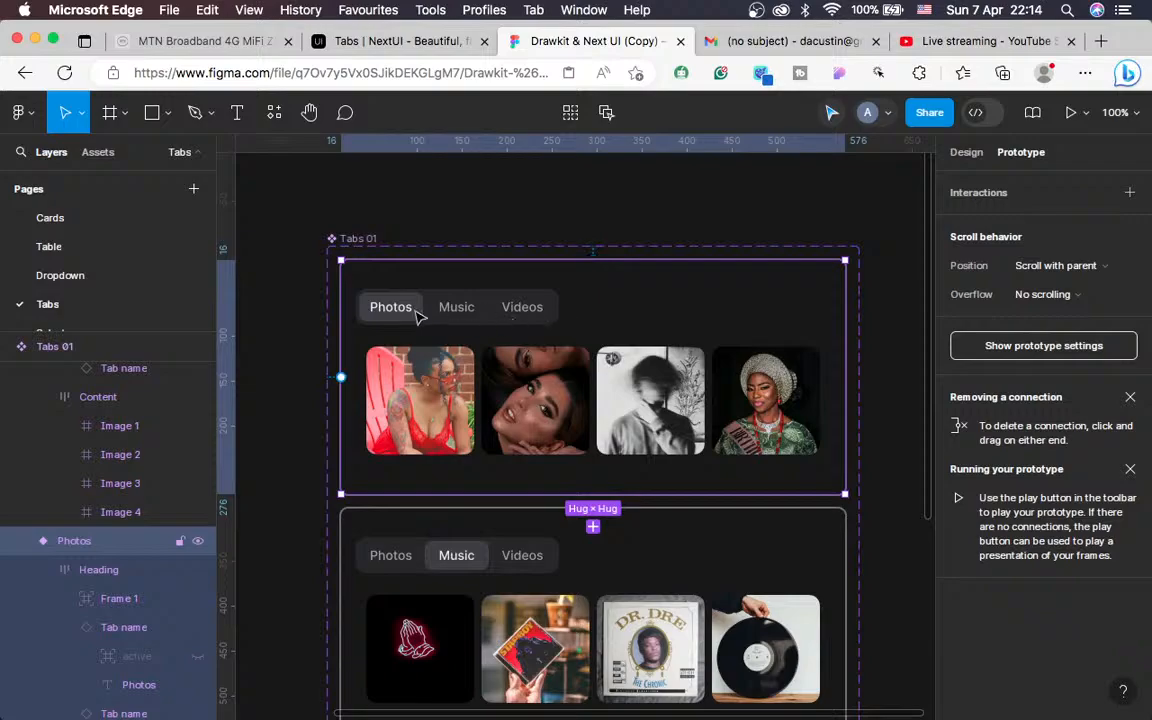
pyautogui.click(450, 312)
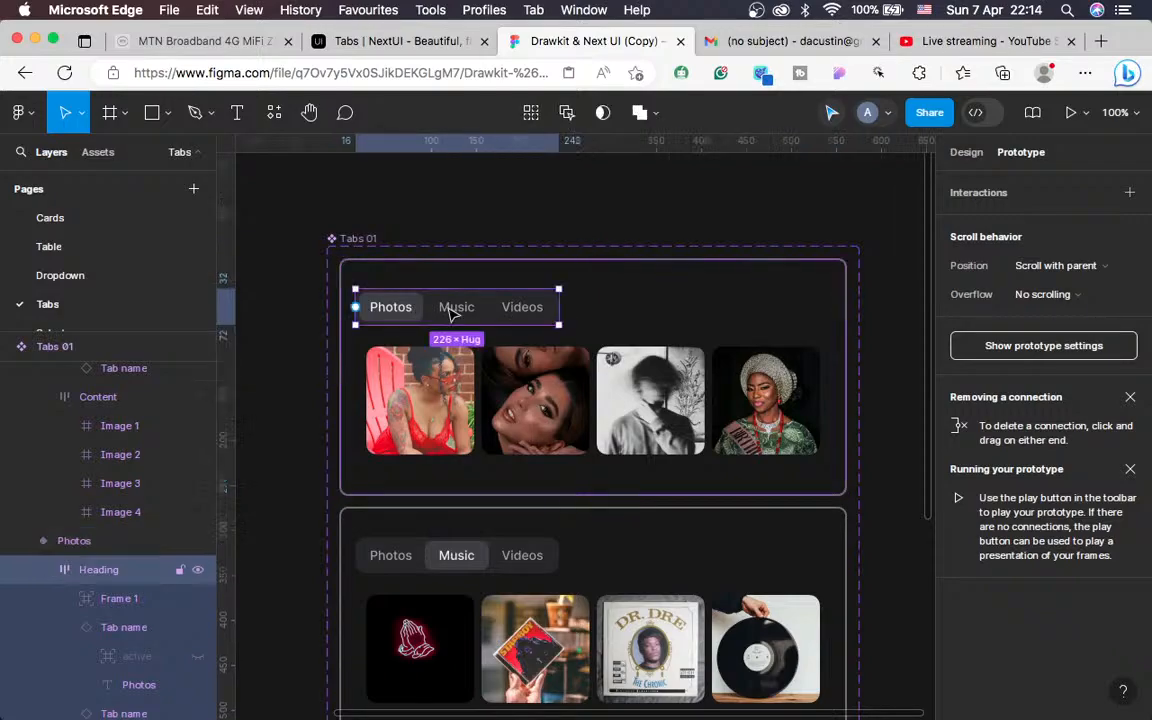
pyautogui.click(450, 314)
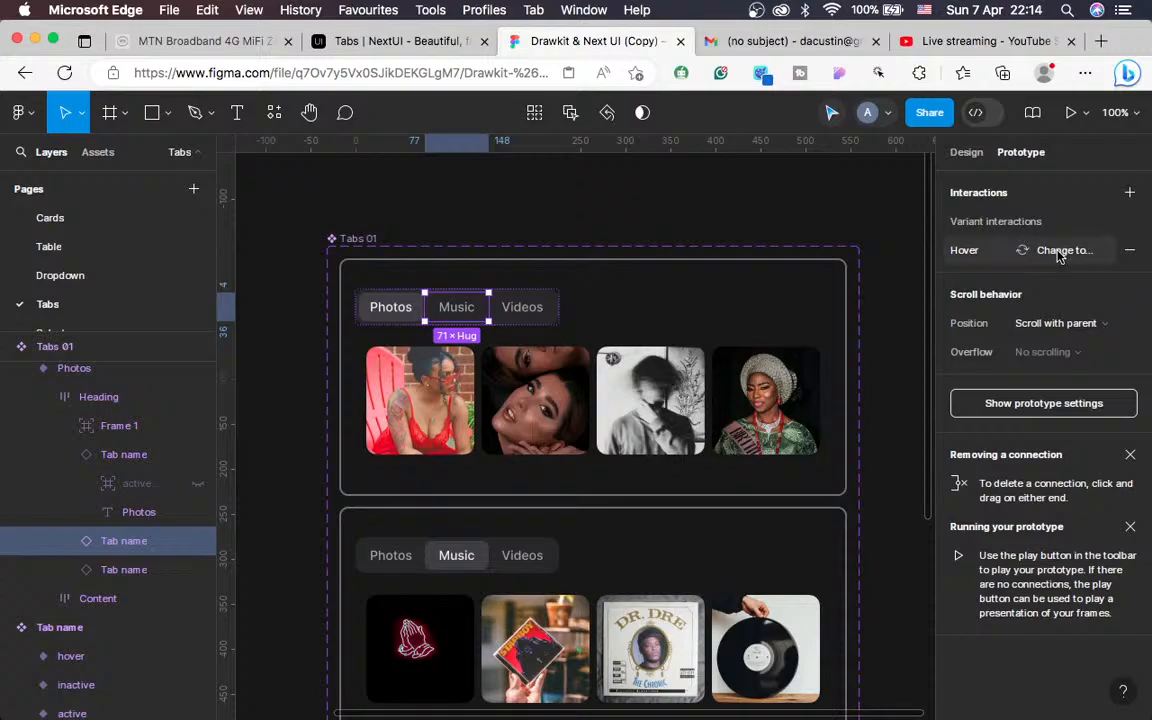
pyautogui.hscroll(-5, 430, 335)
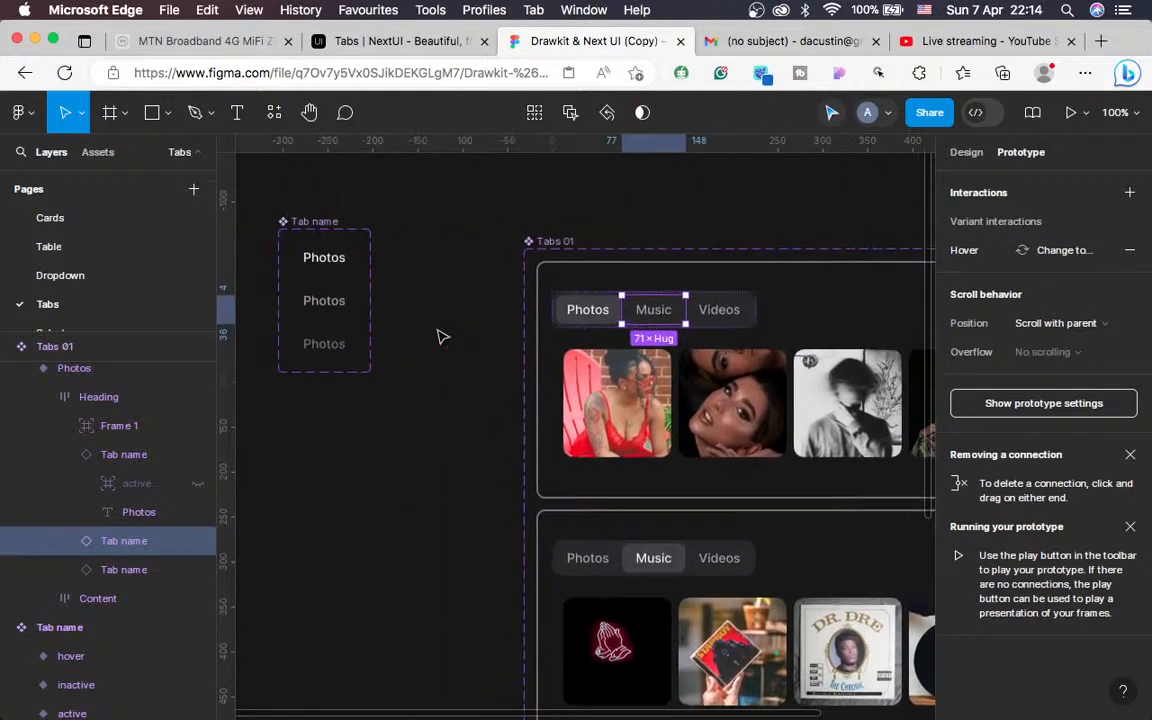
pyautogui.click(366, 312)
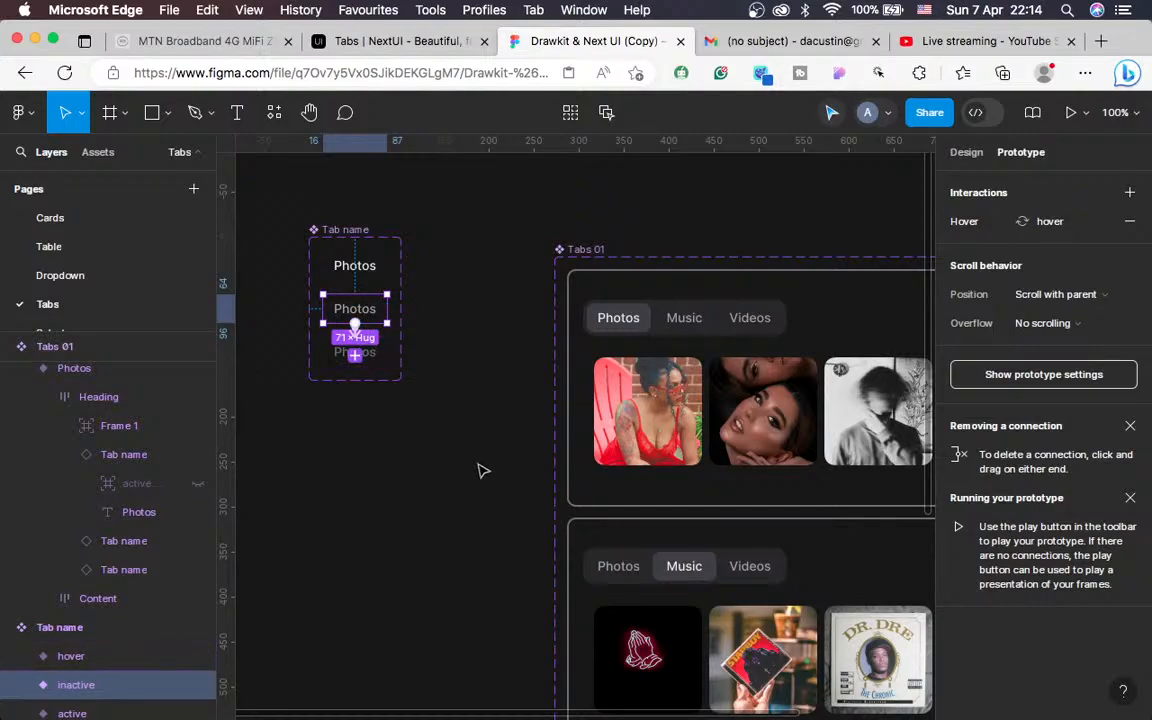
# Select the Heading row holding the Music tab in the Photos variant of Tabs 01
pyautogui.hscroll(3, 479, 470)
pyautogui.click(595, 316)
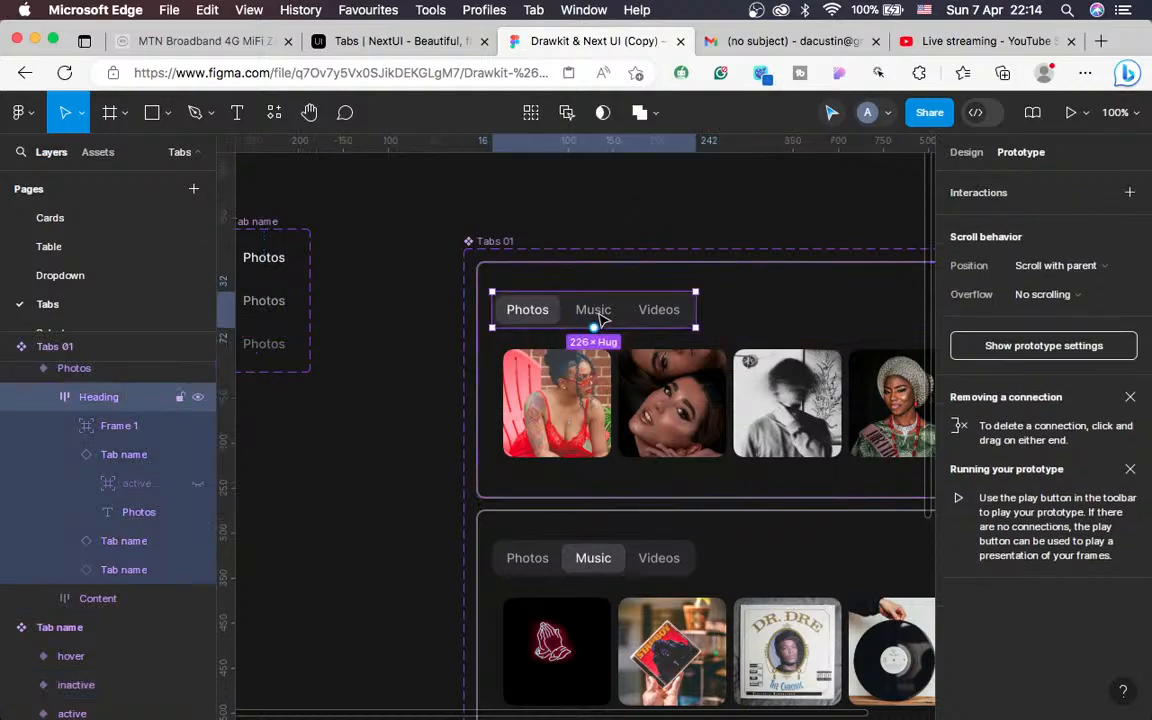
# Link the Music tab in the Photos variant to the Music variant on click, using Smart animate
pyautogui.click(592, 314)
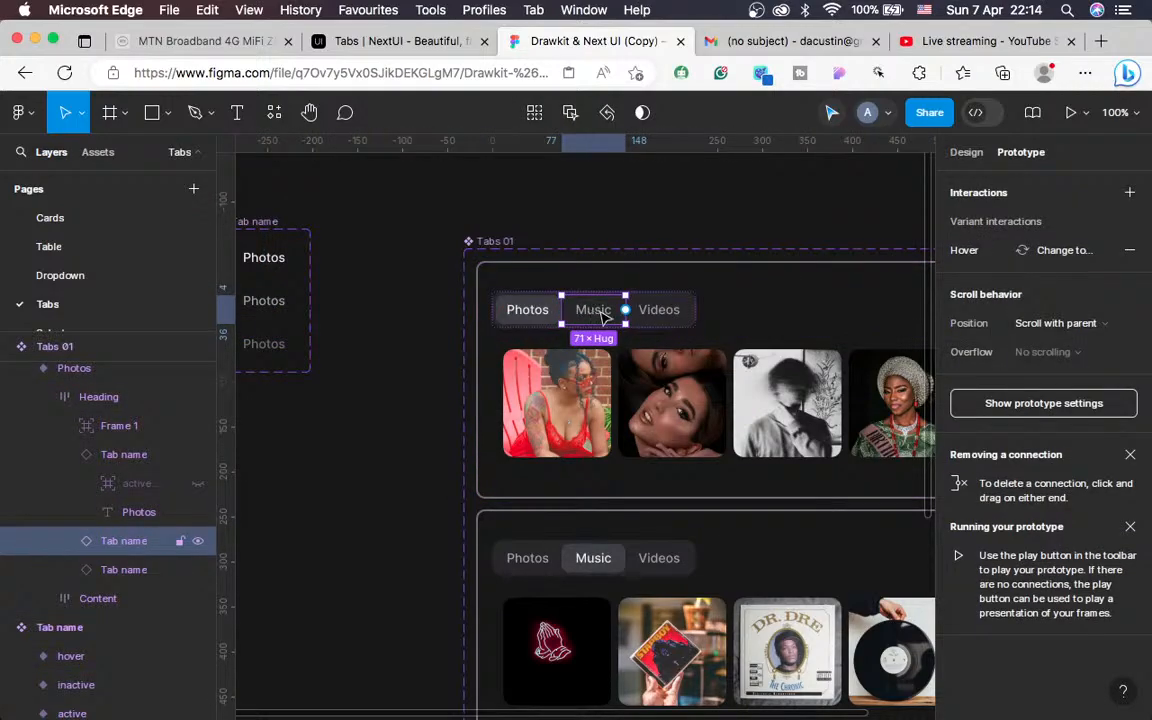
pyautogui.moveTo(628, 312); pyautogui.dragTo(613, 537)
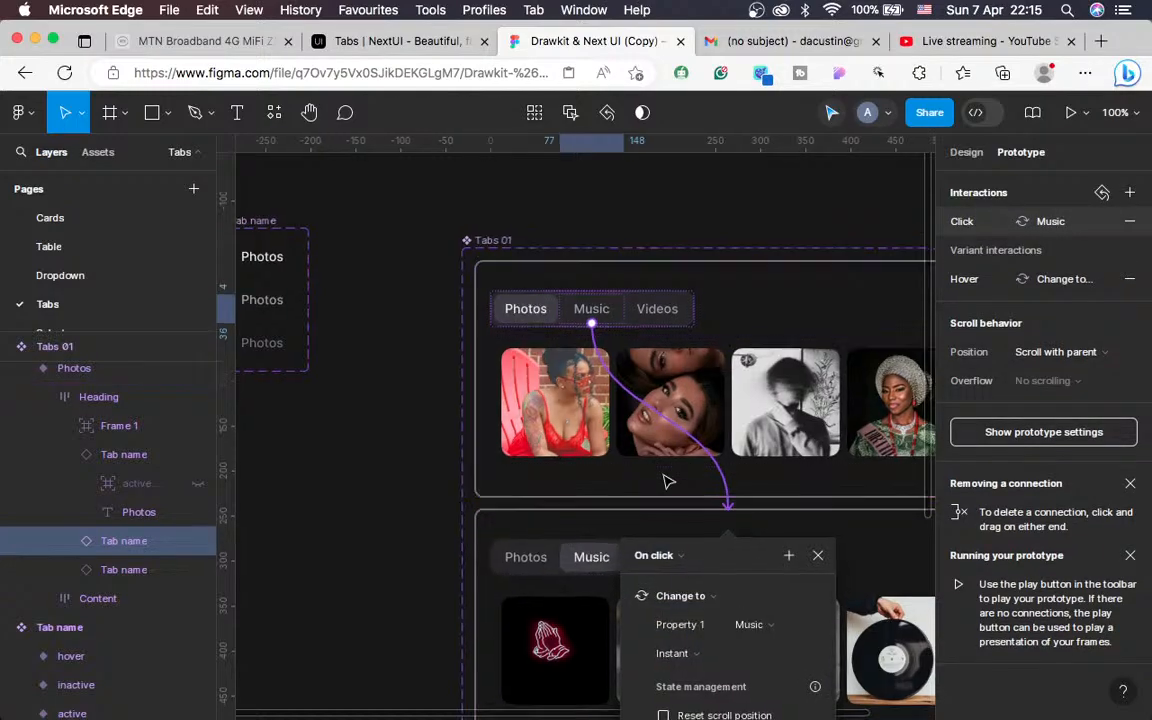
pyautogui.scroll(-5, 668, 482)
pyautogui.hscroll(4, 668, 482)
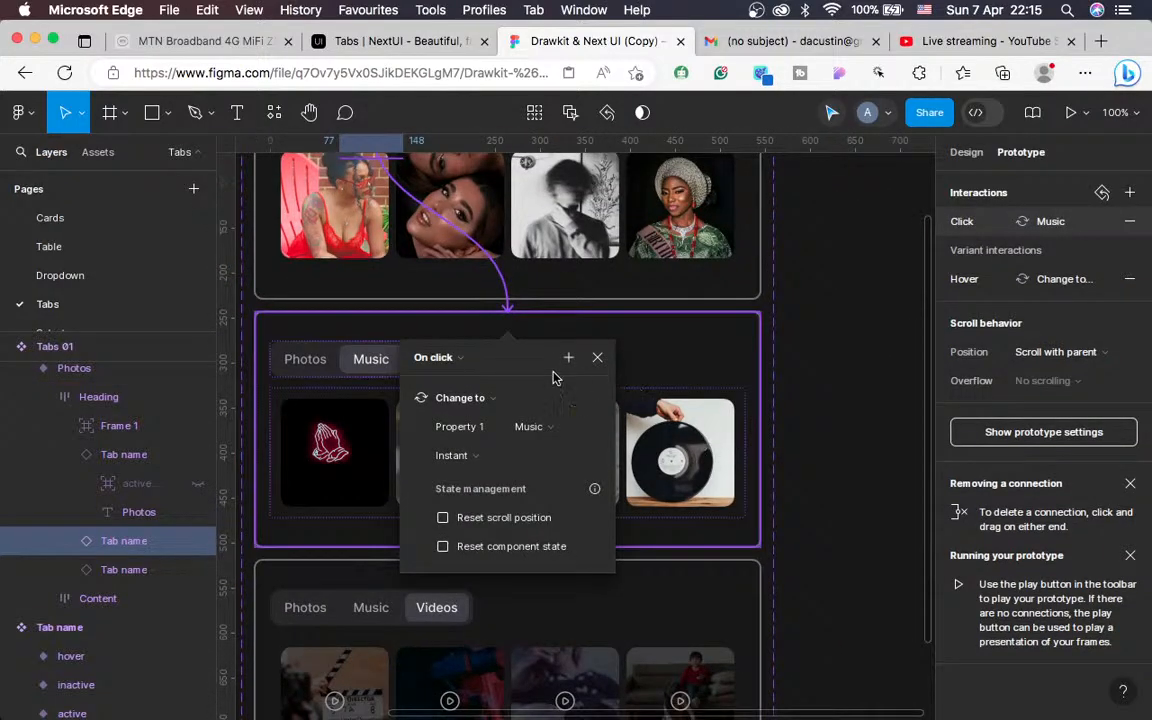
pyautogui.click(452, 455)
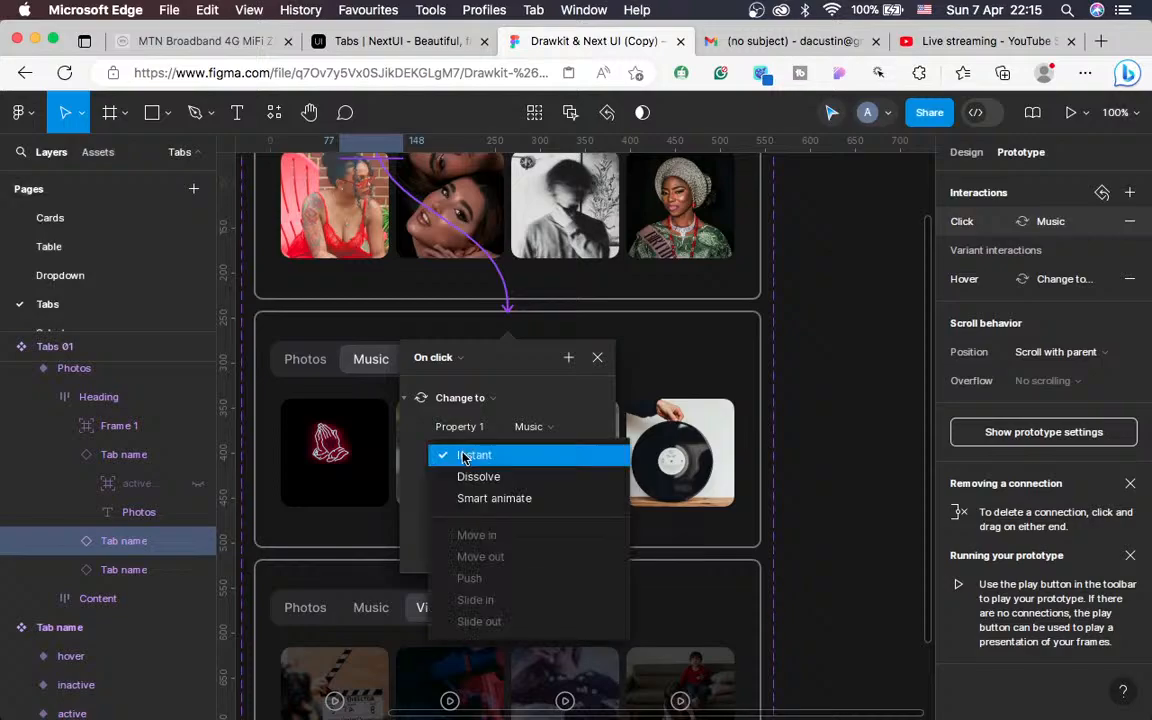
pyautogui.click(482, 498)
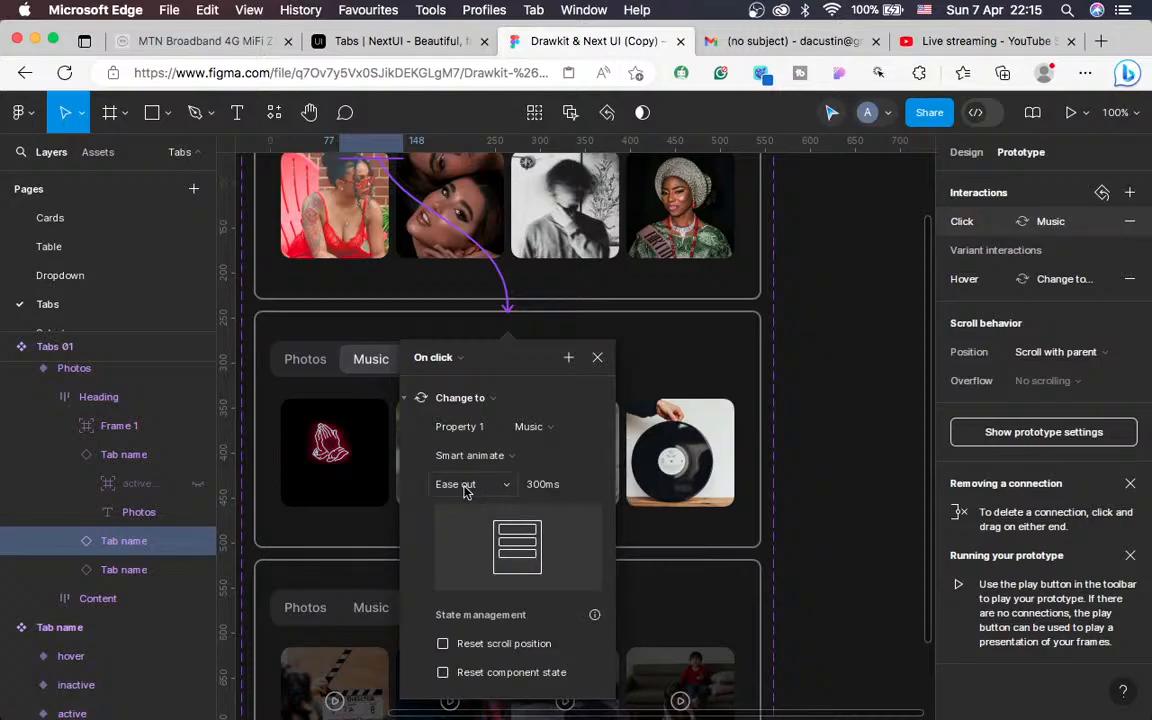
pyautogui.click(598, 362)
# Link the Photos tab in the Music variant back to the Photos variant on click
pyautogui.scroll(-3, 540, 442)
pyautogui.scroll(3, 450, 400)
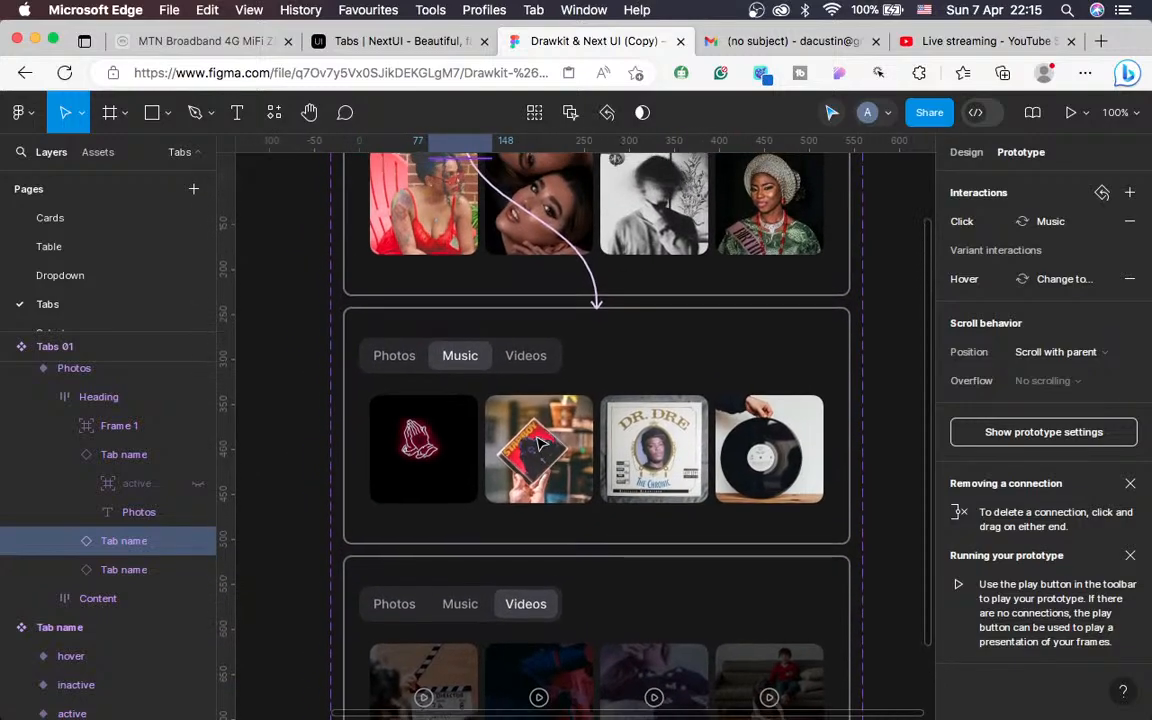
pyautogui.click(404, 357)
pyautogui.click(404, 357)
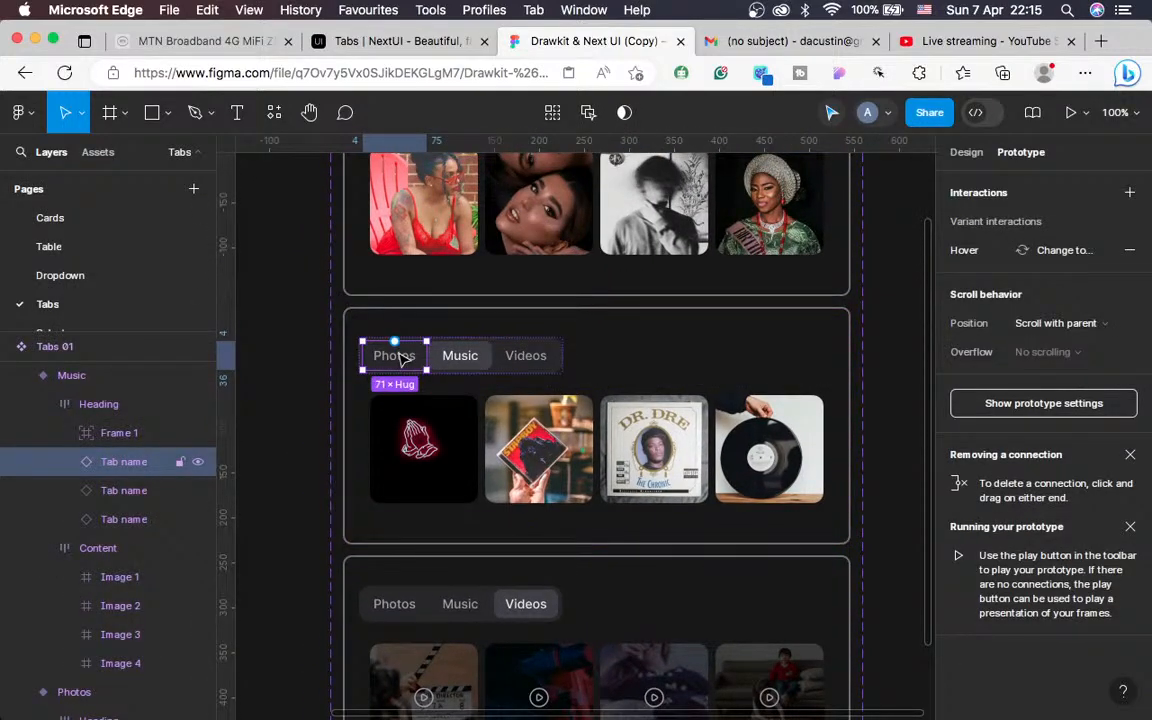
pyautogui.moveTo(395, 343); pyautogui.dragTo(531, 266)
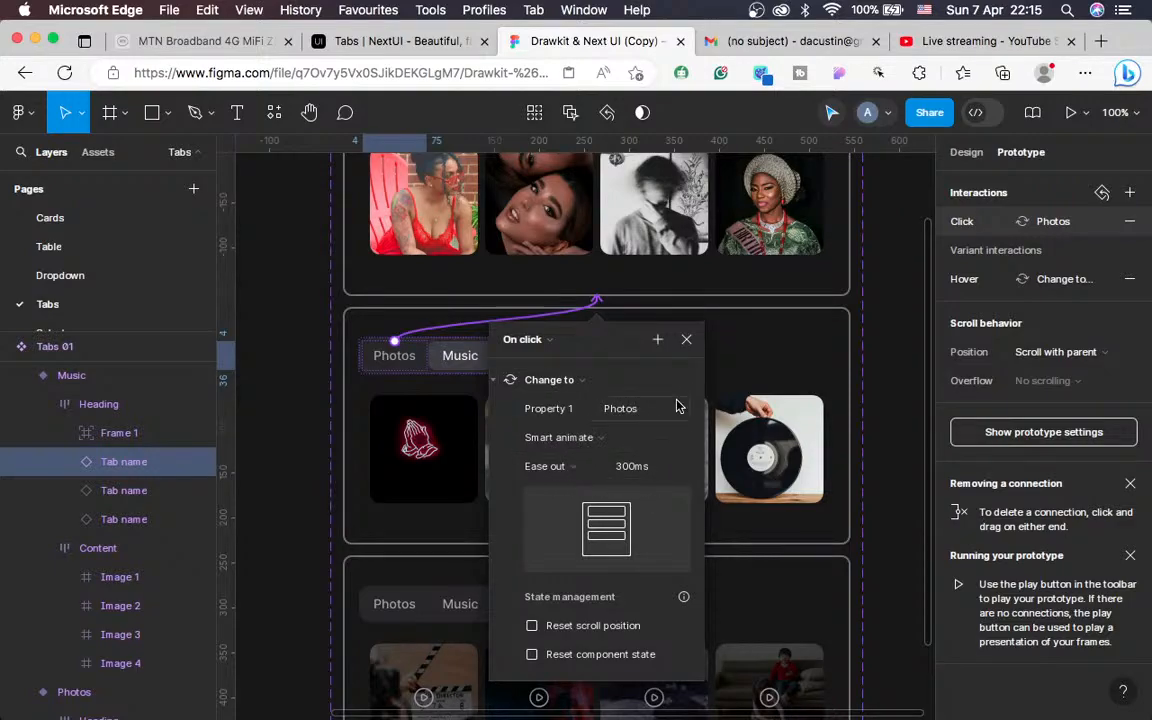
pyautogui.click(686, 342)
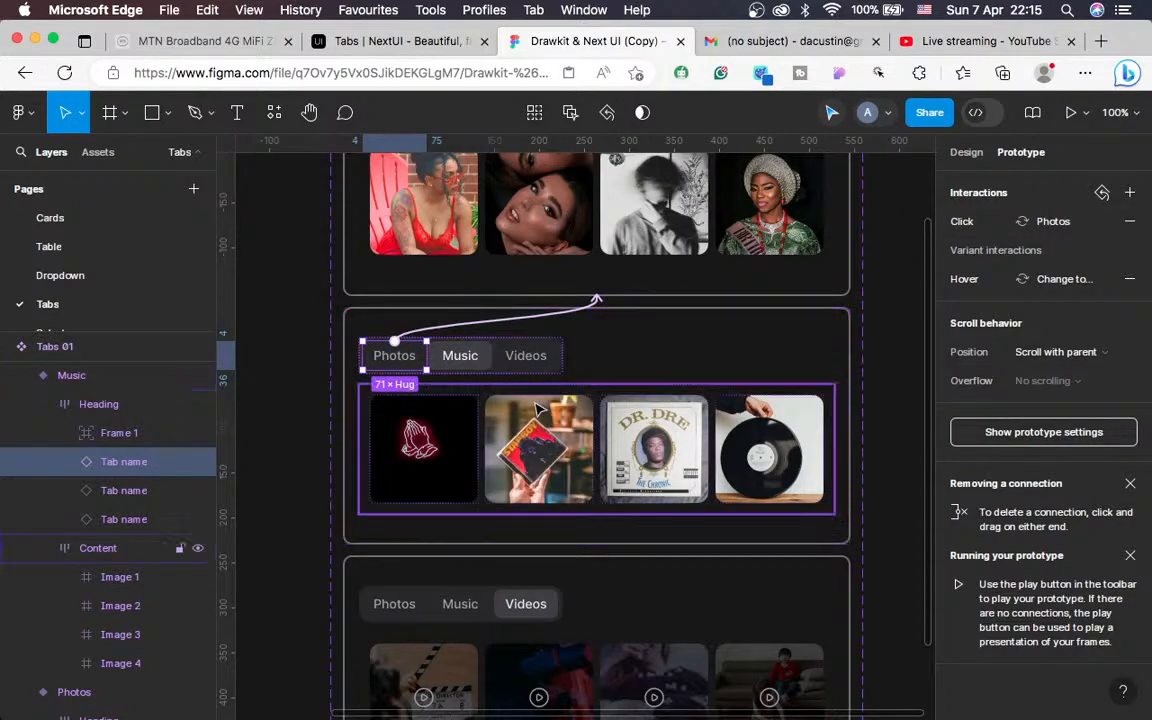
# Add an on-click interaction to the Videos tab in the Photos variant that changes Property 1 to Videos
pyautogui.scroll(5, 508, 354)
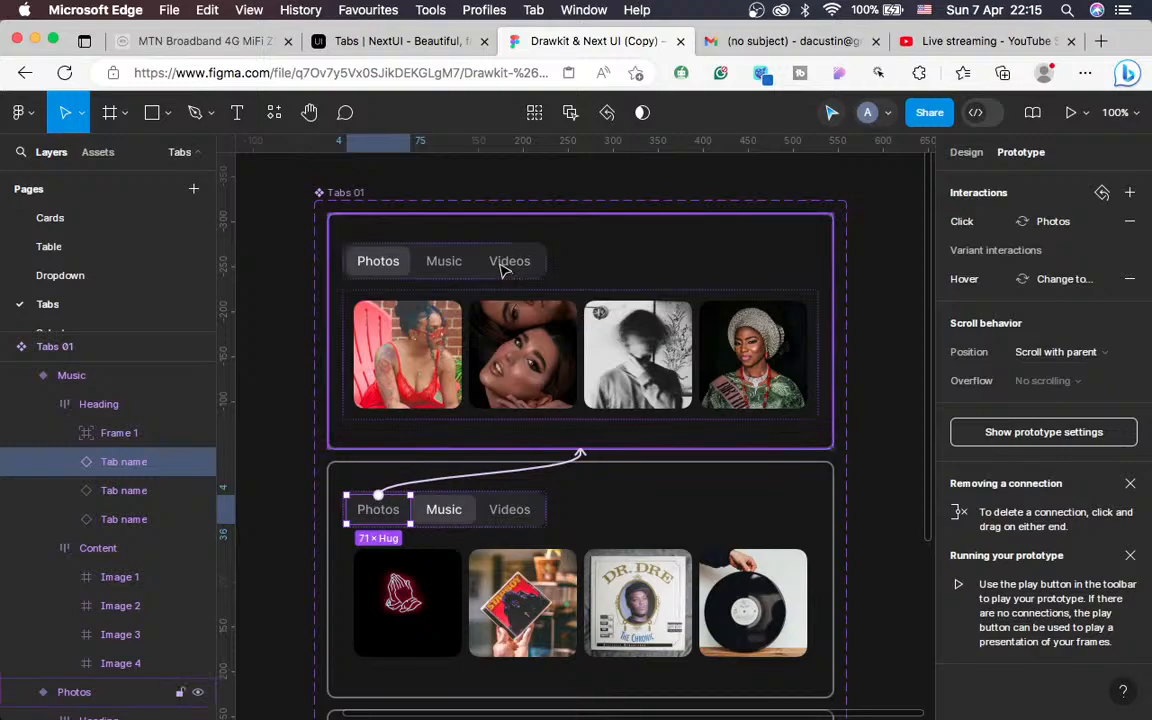
pyautogui.click(505, 268)
pyautogui.click(505, 268)
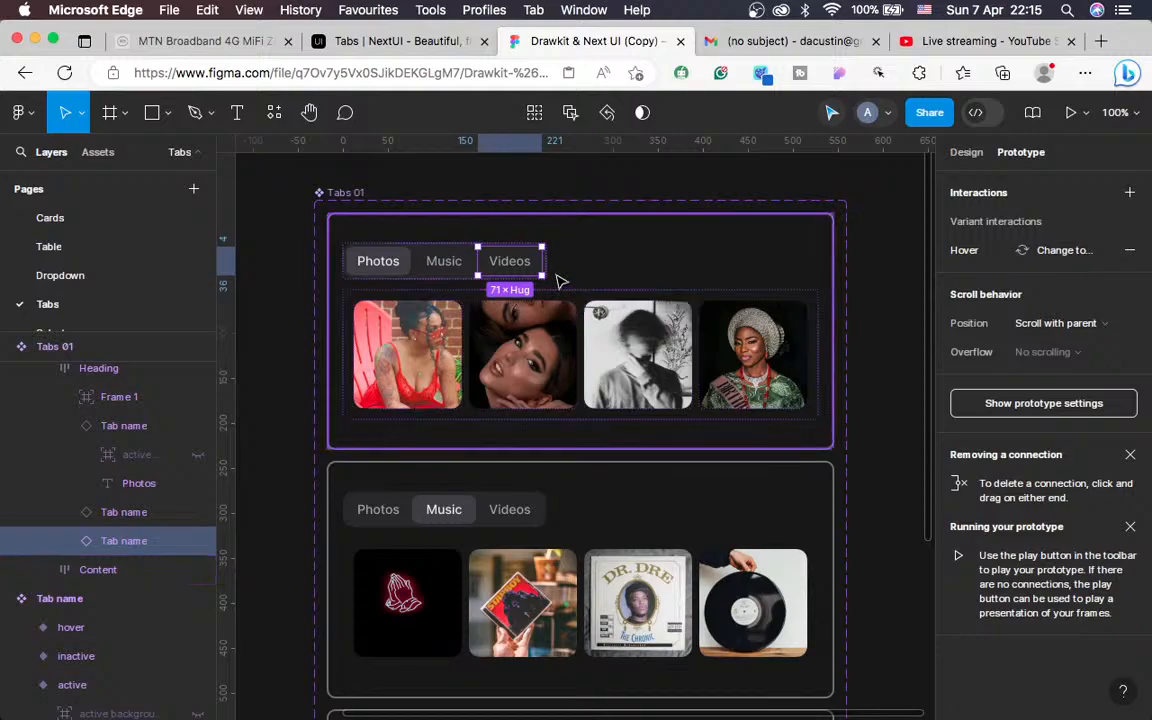
pyautogui.scroll(-3, 568, 300)
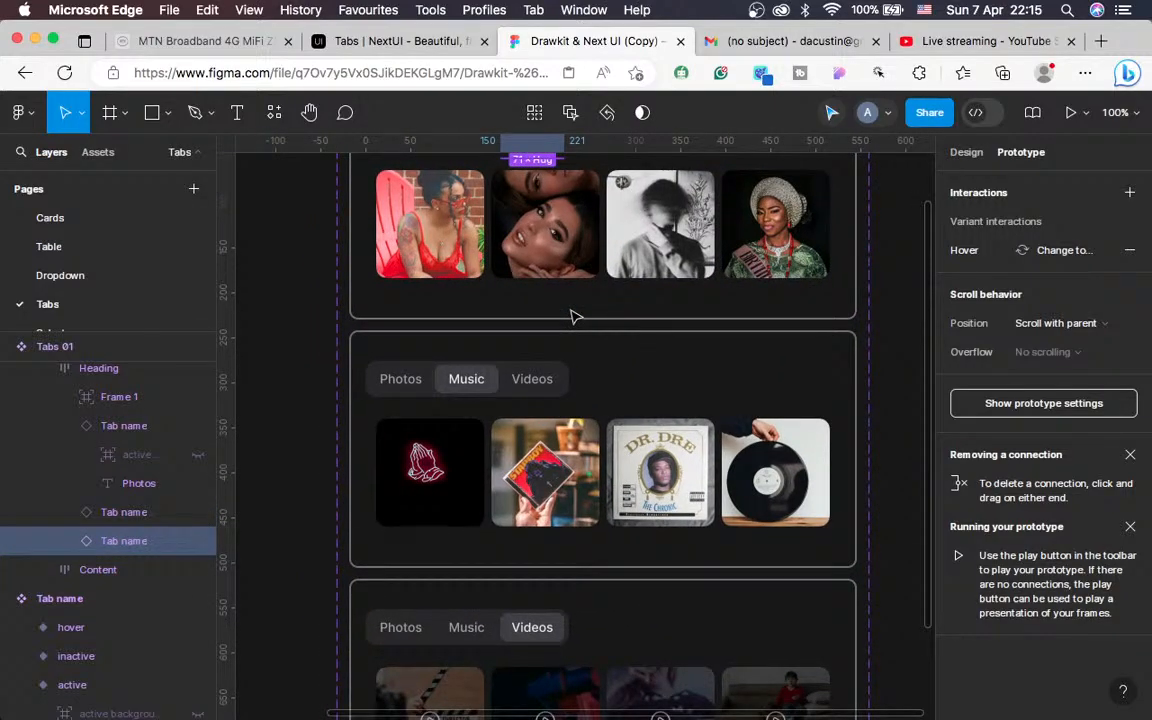
pyautogui.scroll(-2, 573, 316)
pyautogui.scroll(5, 599, 378)
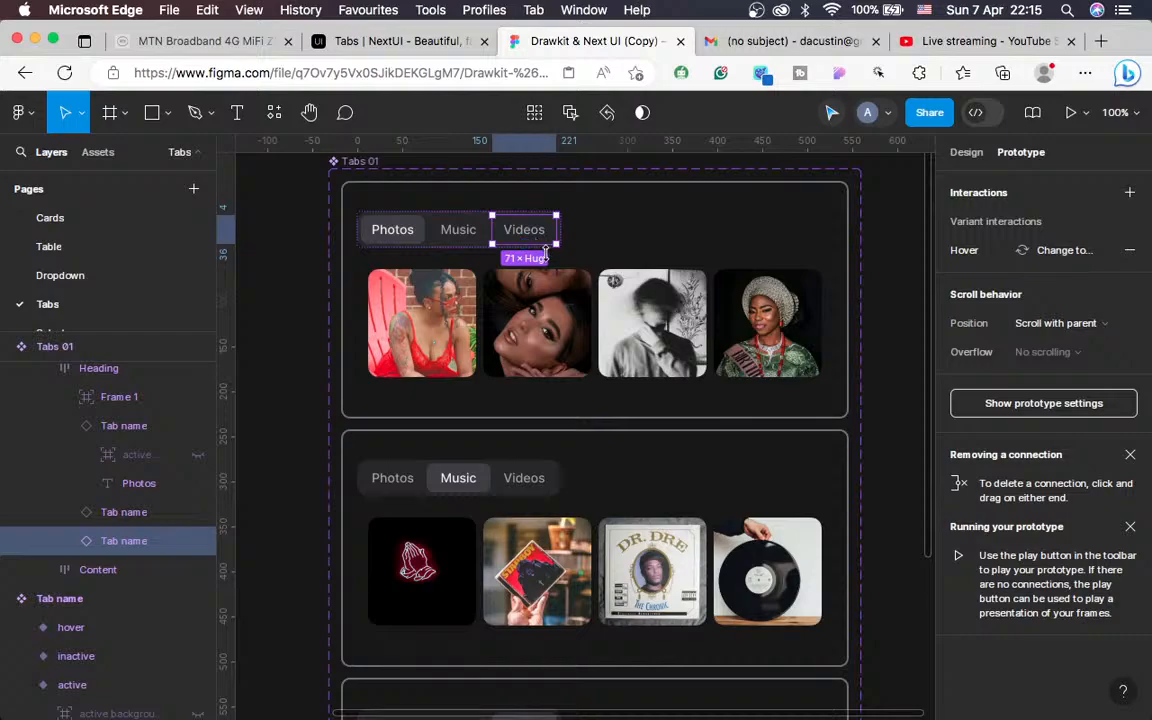
pyautogui.scroll(-6, 748, 391)
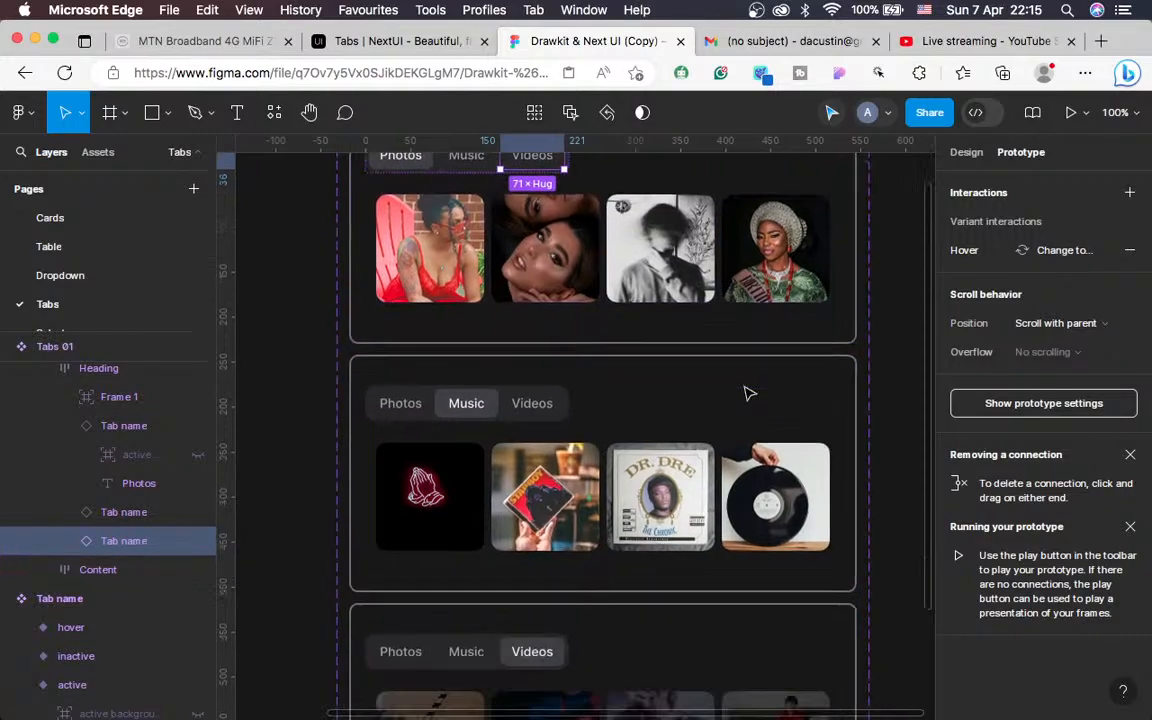
pyautogui.scroll(7, 748, 391)
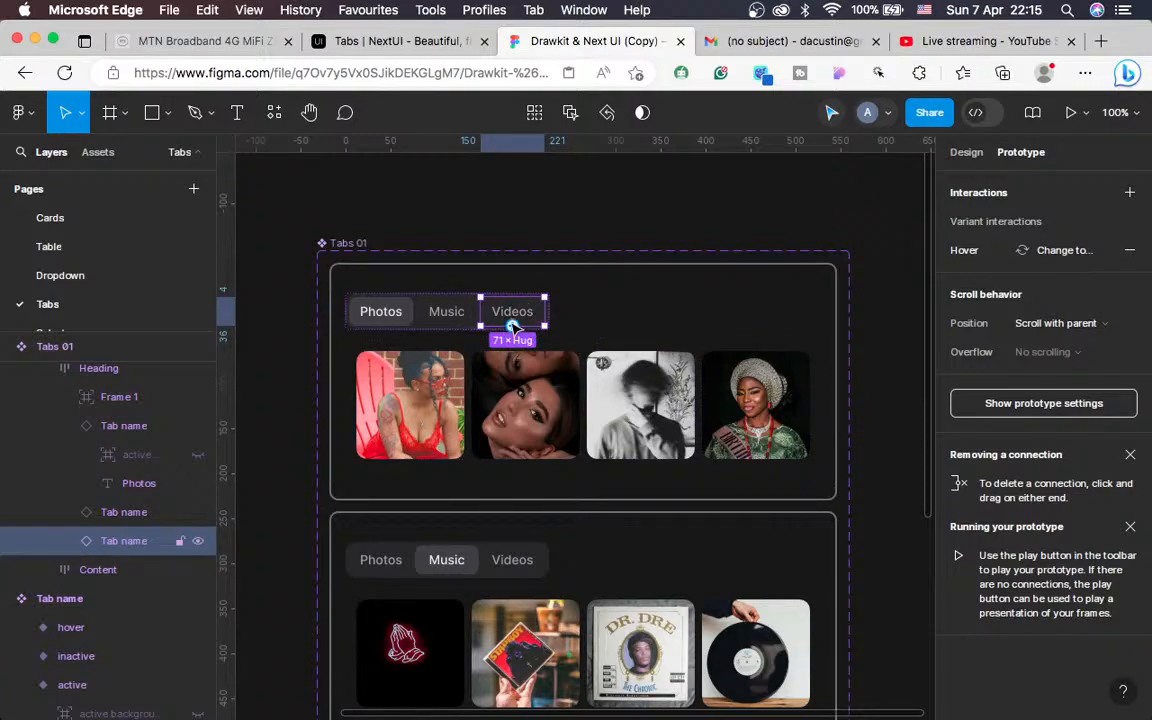
pyautogui.click(1130, 192)
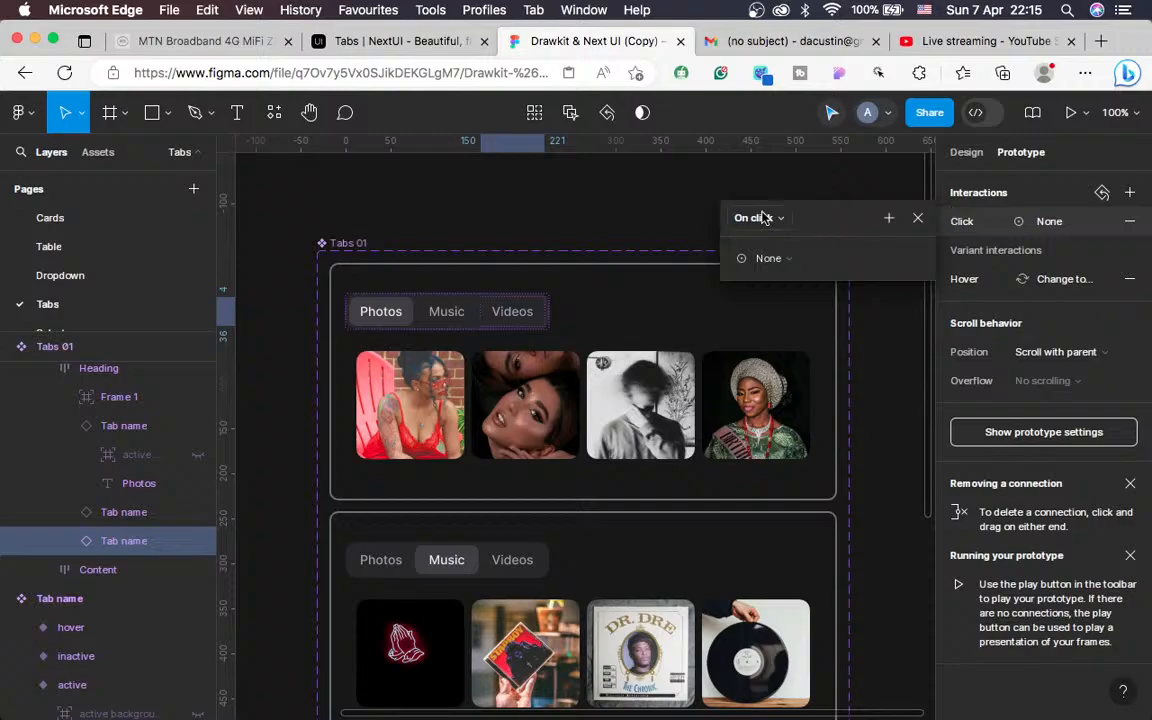
pyautogui.click(768, 258)
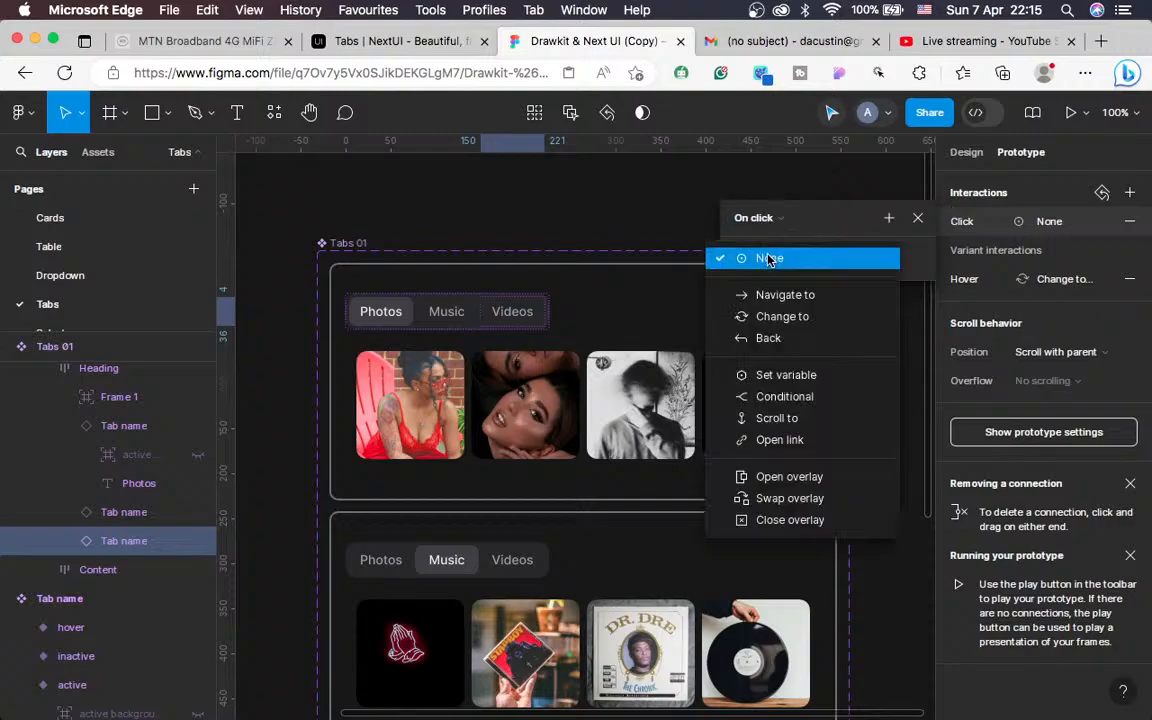
pyautogui.click(770, 316)
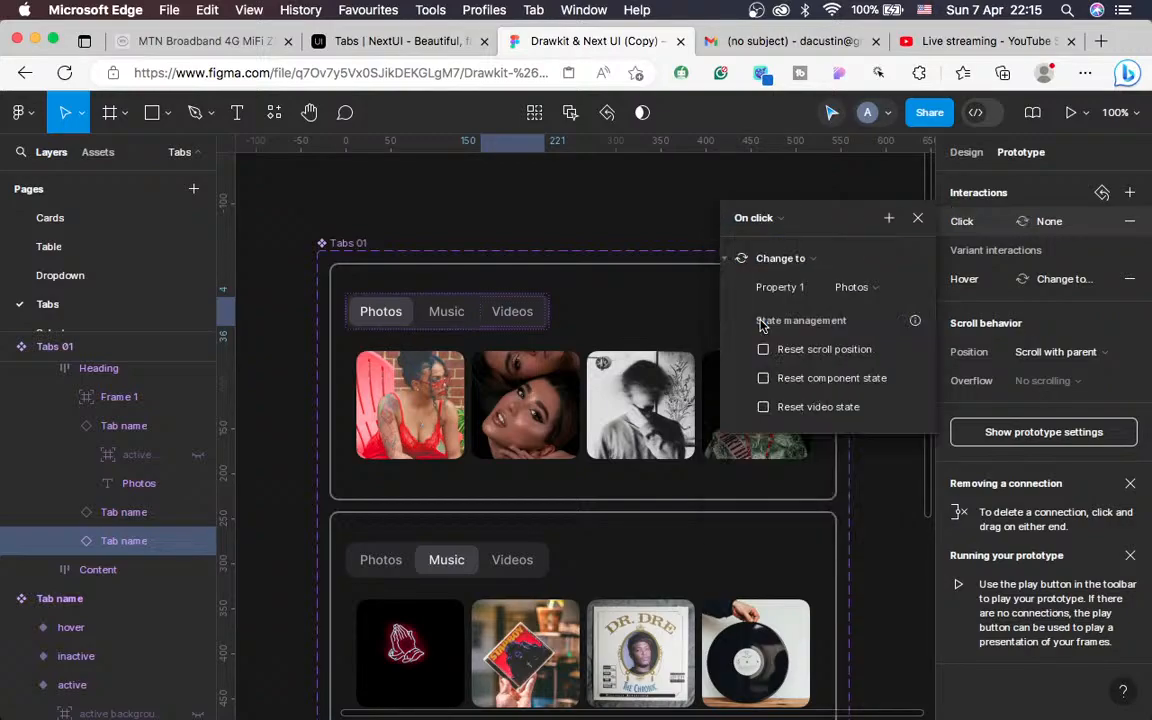
pyautogui.click(875, 291)
pyautogui.click(872, 327)
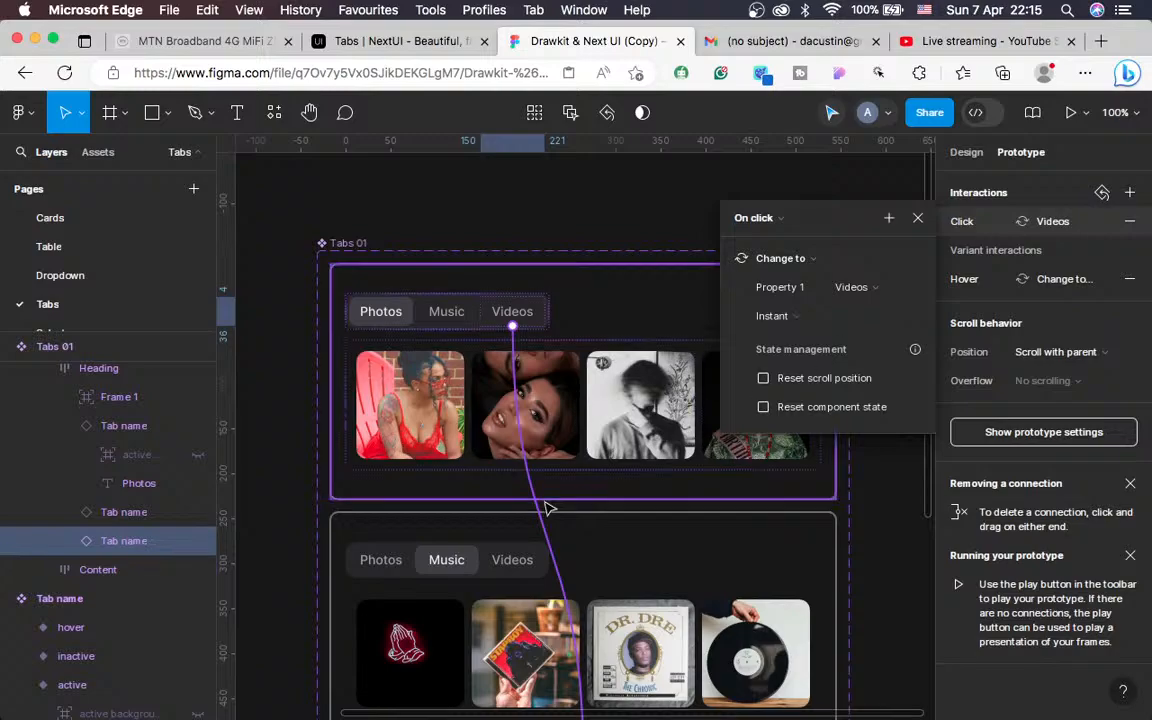
# Set the animation of the Videos tab's click interaction to Smart animate
pyautogui.scroll(-8, 547, 508)
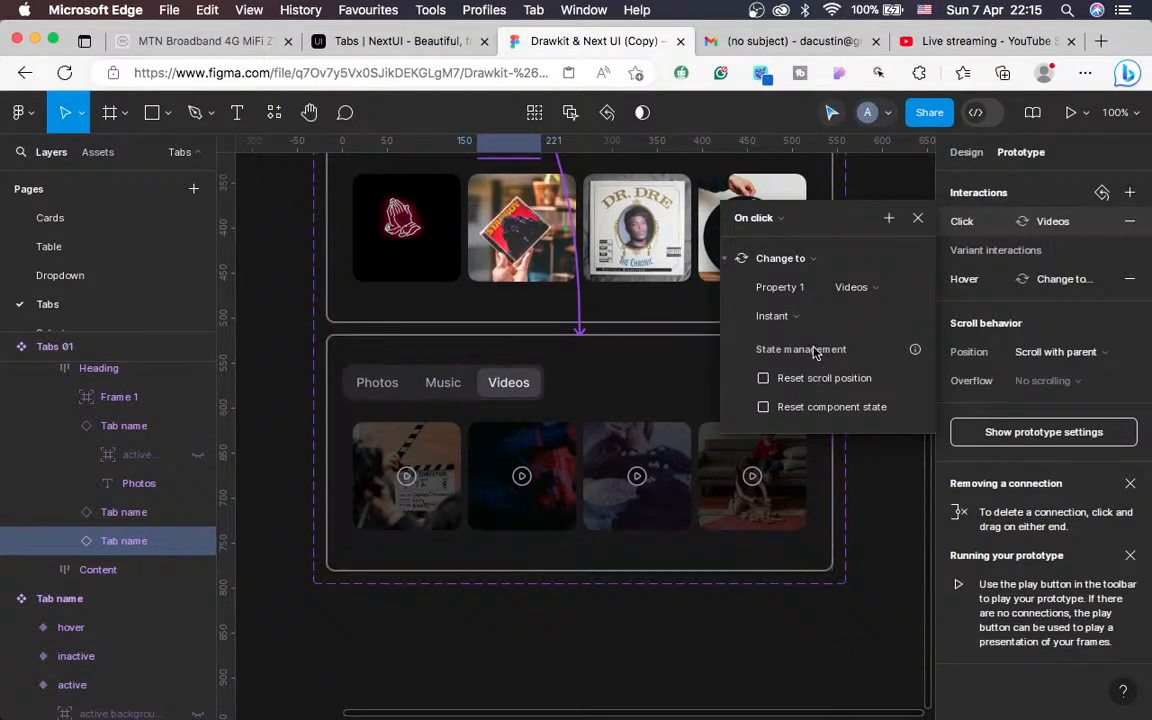
pyautogui.click(772, 316)
pyautogui.click(792, 284)
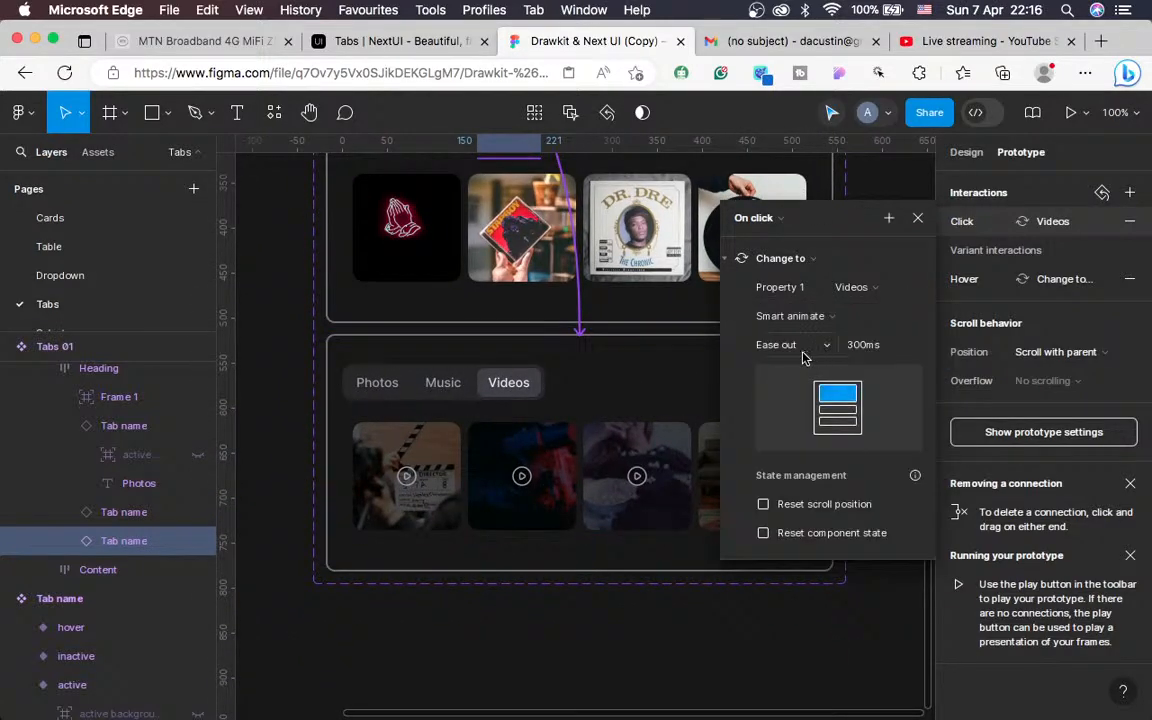
pyautogui.click(920, 215)
# Link the Music tab in the Videos variant to the Music variant on click
pyautogui.hscroll(2, 884, 374)
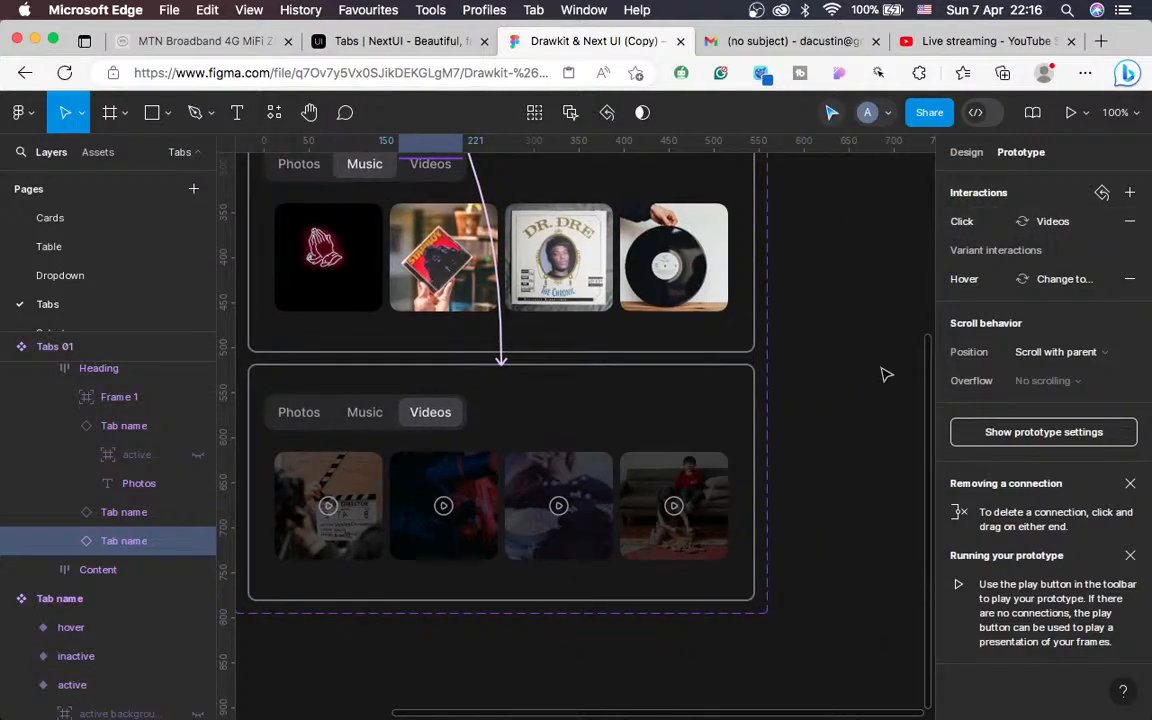
pyautogui.scroll(-5, 884, 374)
pyautogui.scroll(5, 884, 374)
pyautogui.scroll(2, 884, 374)
pyautogui.hscroll(-2, 884, 374)
pyautogui.click(424, 470)
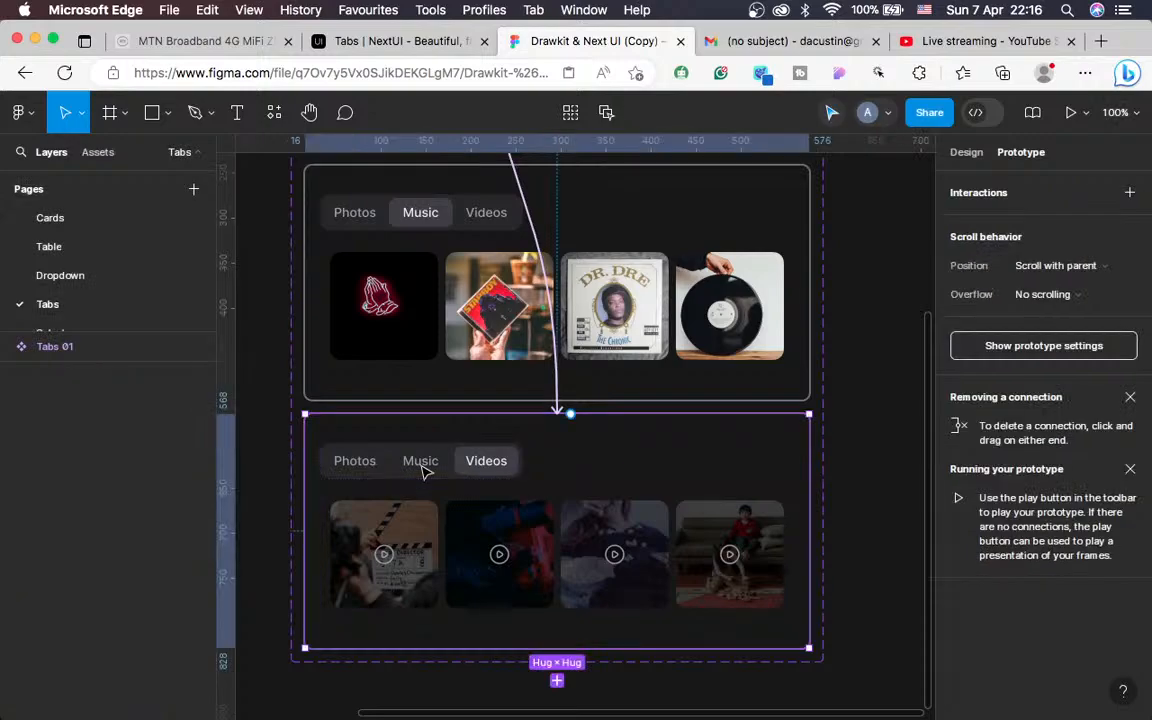
pyautogui.click(422, 466)
pyautogui.moveTo(420, 447); pyautogui.dragTo(510, 287)
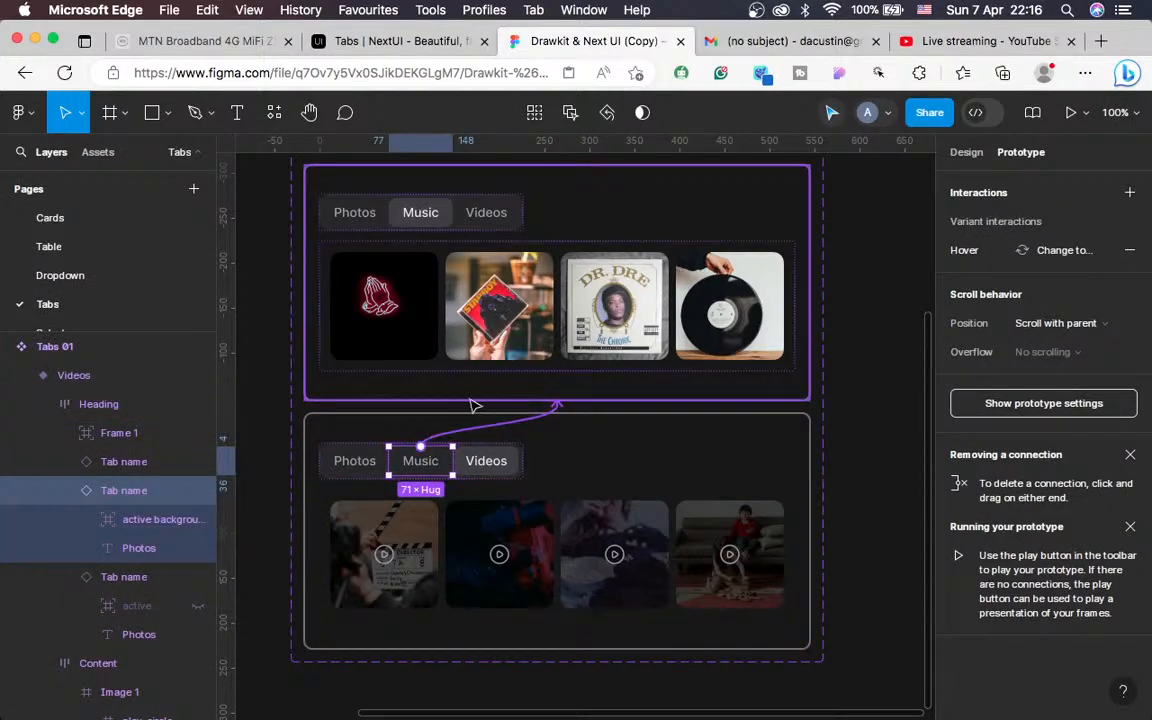
pyautogui.moveTo(475, 405); pyautogui.dragTo(476, 406)
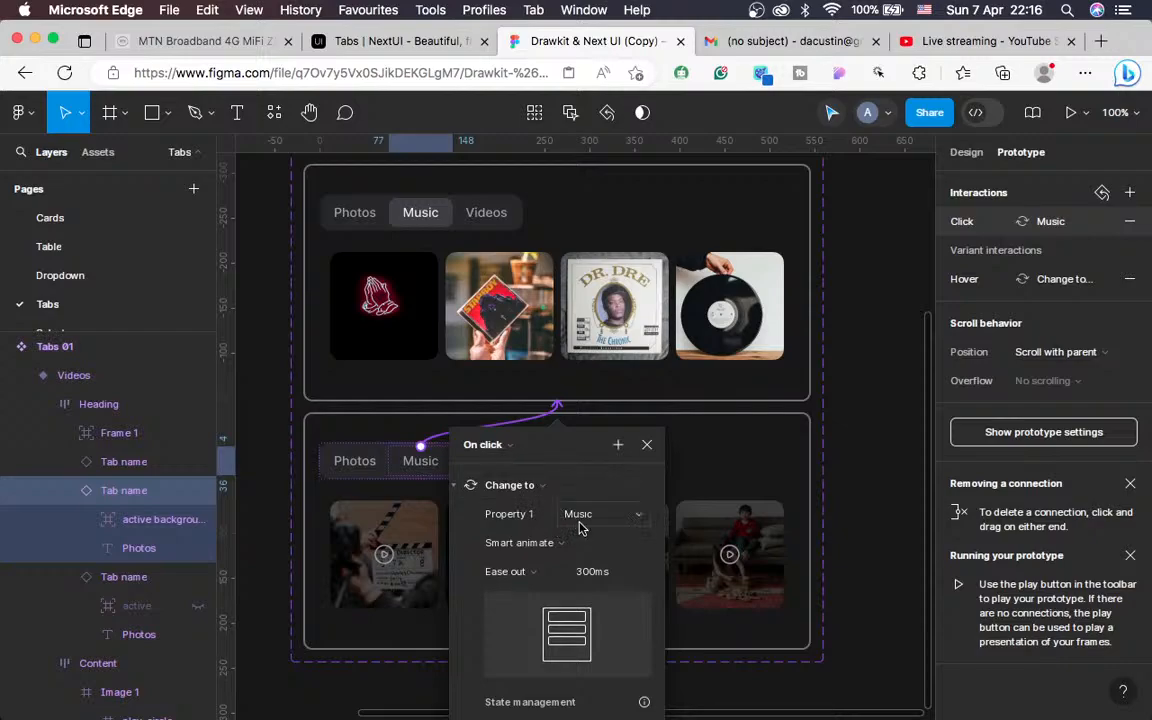
pyautogui.click(648, 444)
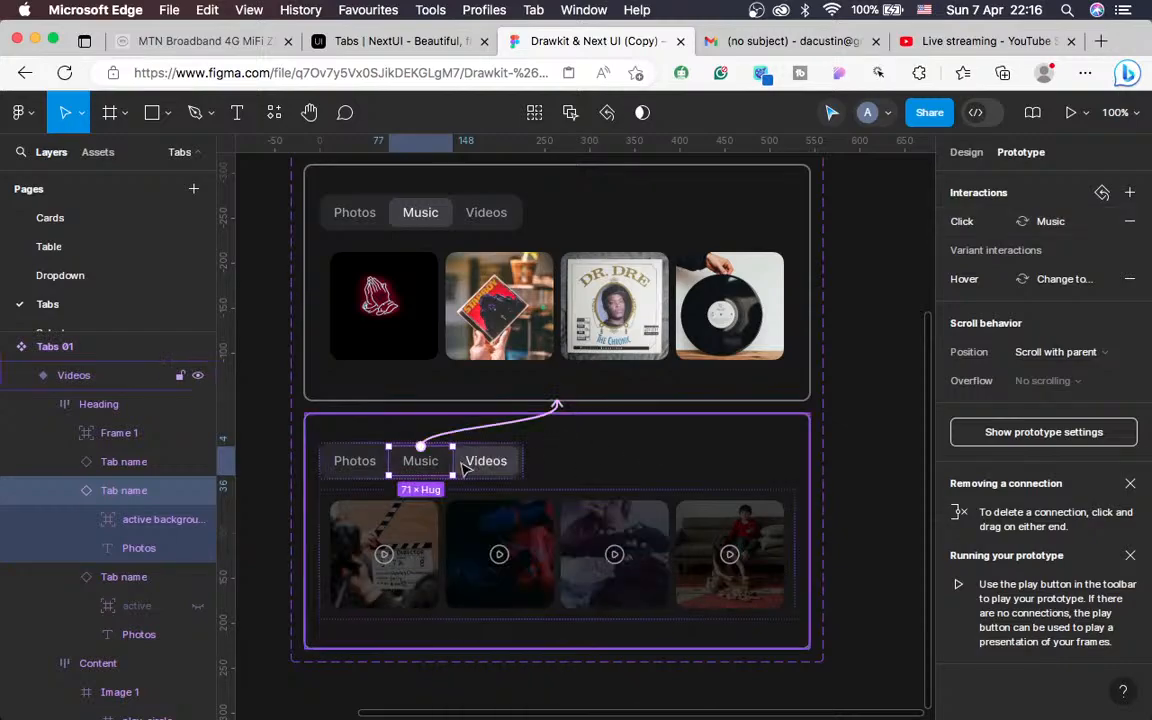
# Link the Photos tab in the Videos variant to the Photos variant on click
pyautogui.click(354, 462)
pyautogui.scroll(5, 484, 563)
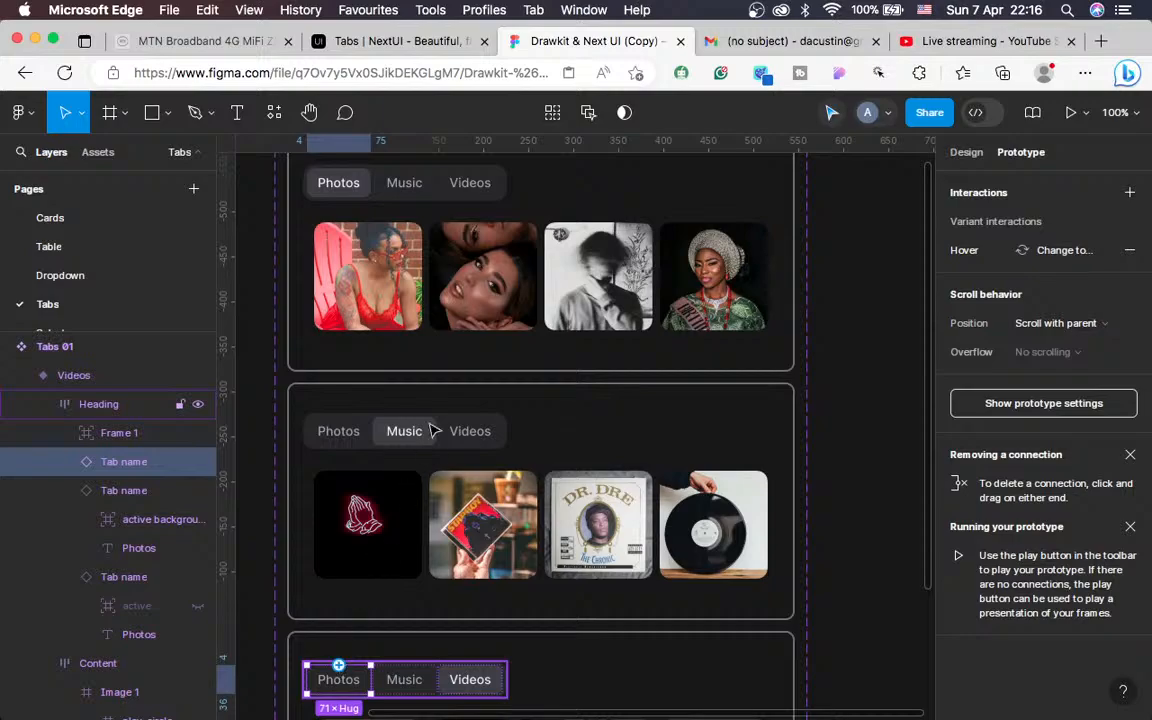
pyautogui.moveTo(338, 665); pyautogui.dragTo(461, 368)
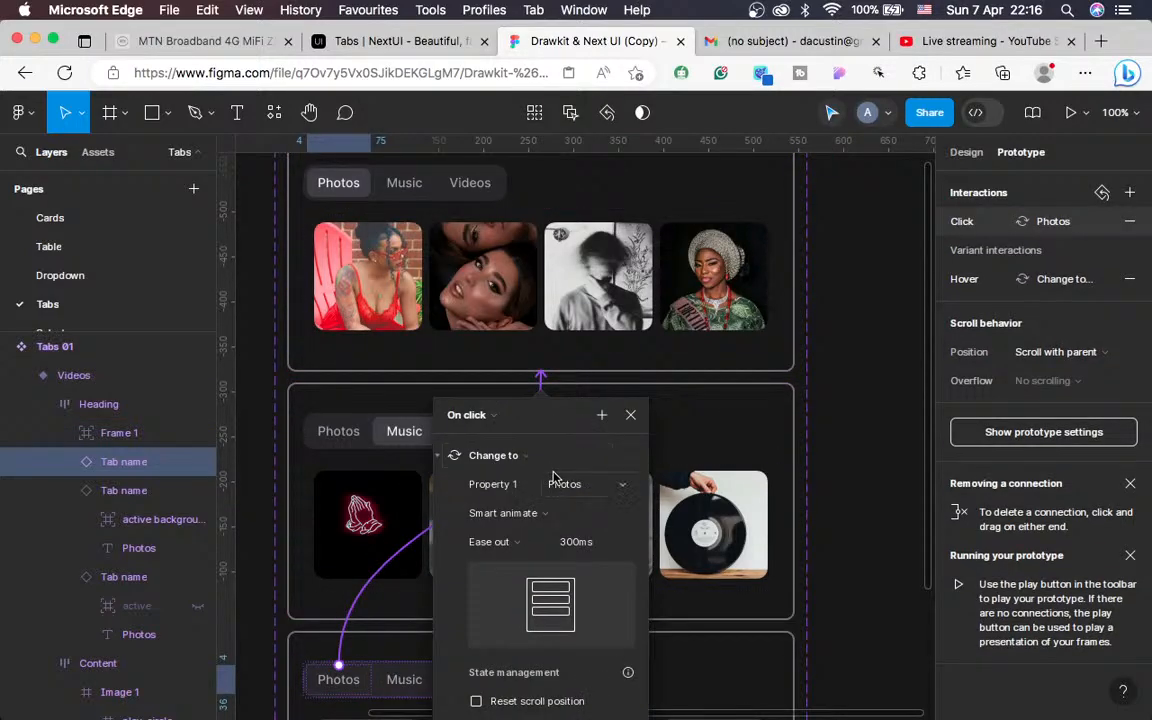
pyautogui.click(630, 415)
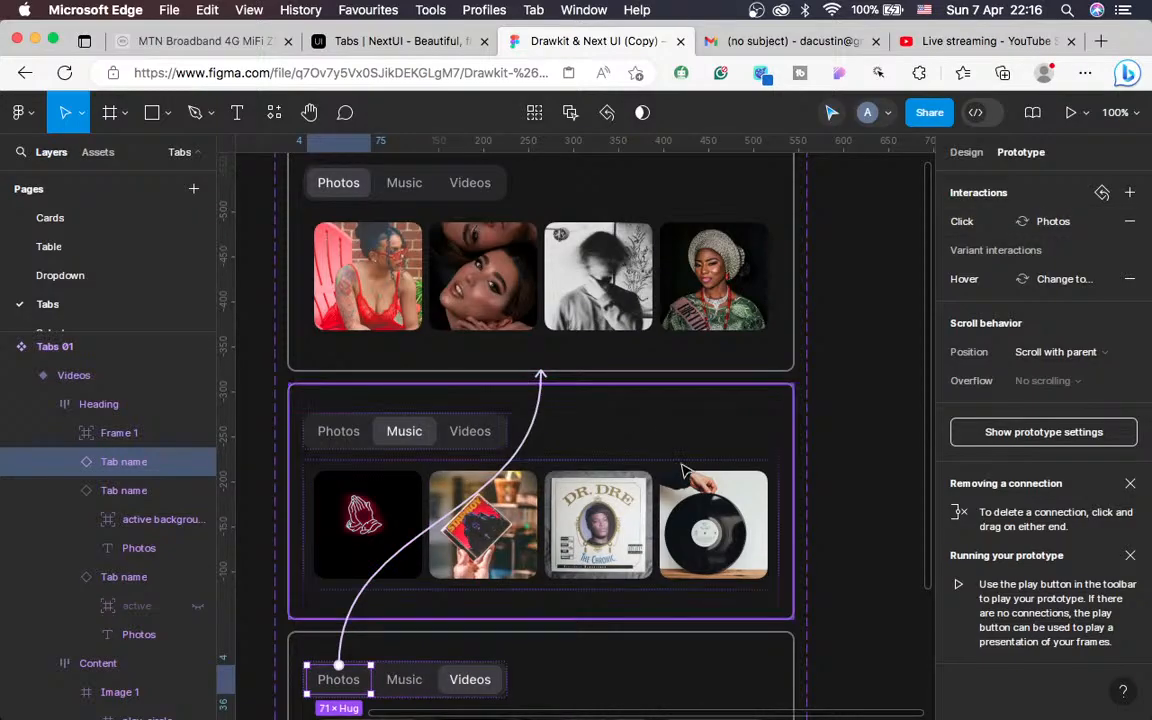
pyautogui.press('-')
pyautogui.hotkey('ctrl', 'Left')
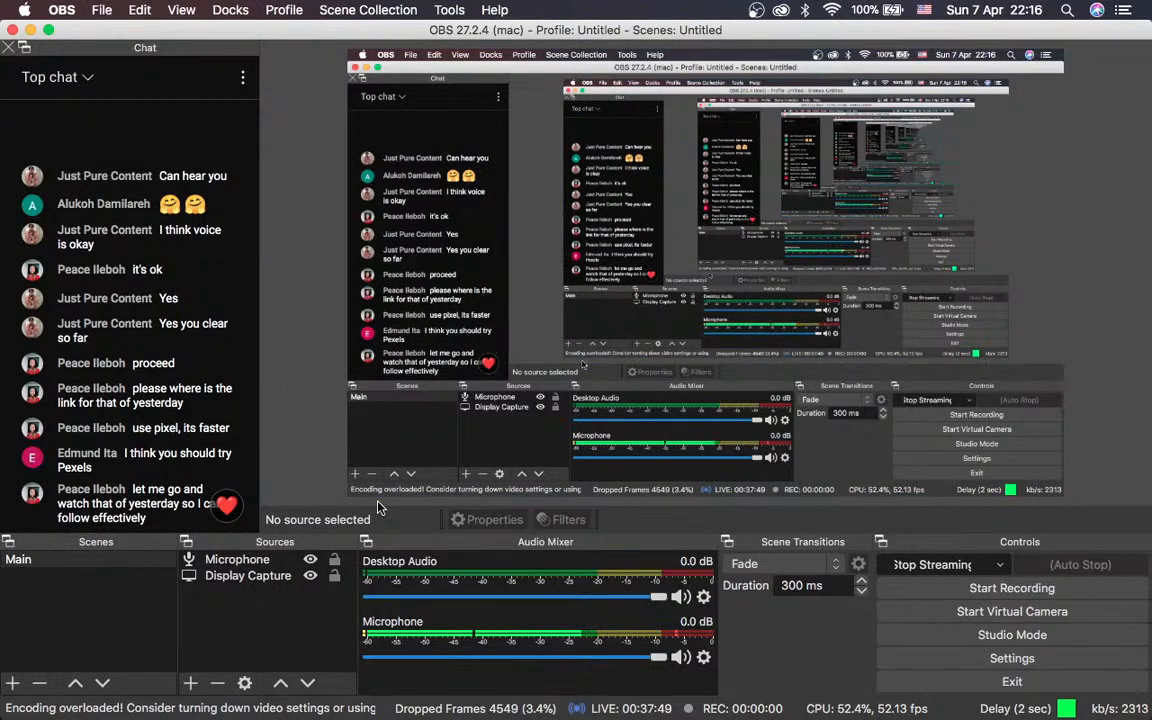
pyautogui.hotkey('ctrl', 'Right')
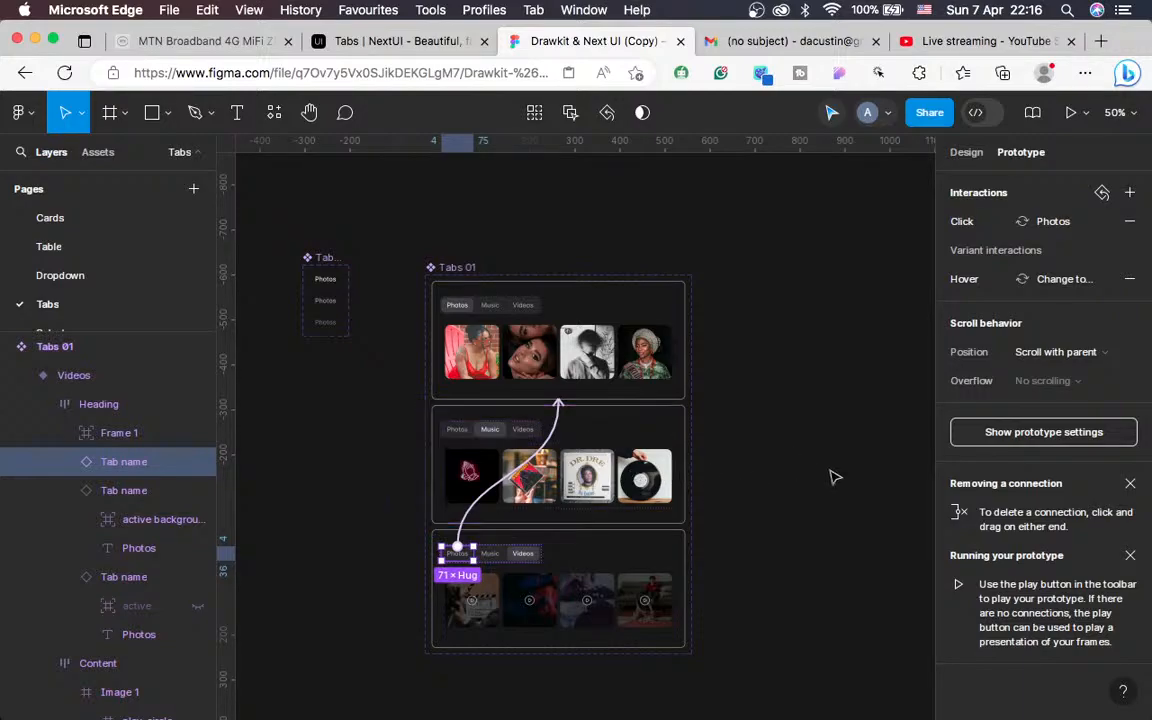
pyautogui.hscroll(3, 815, 480)
pyautogui.press('f')
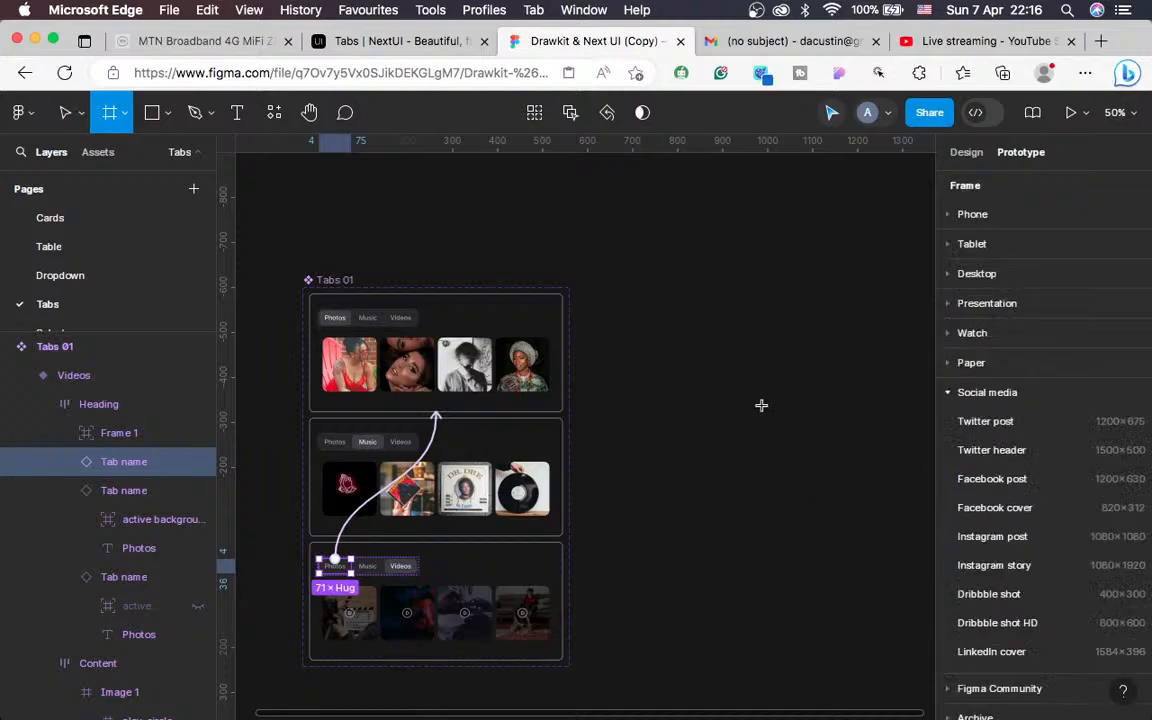
pyautogui.click(964, 150)
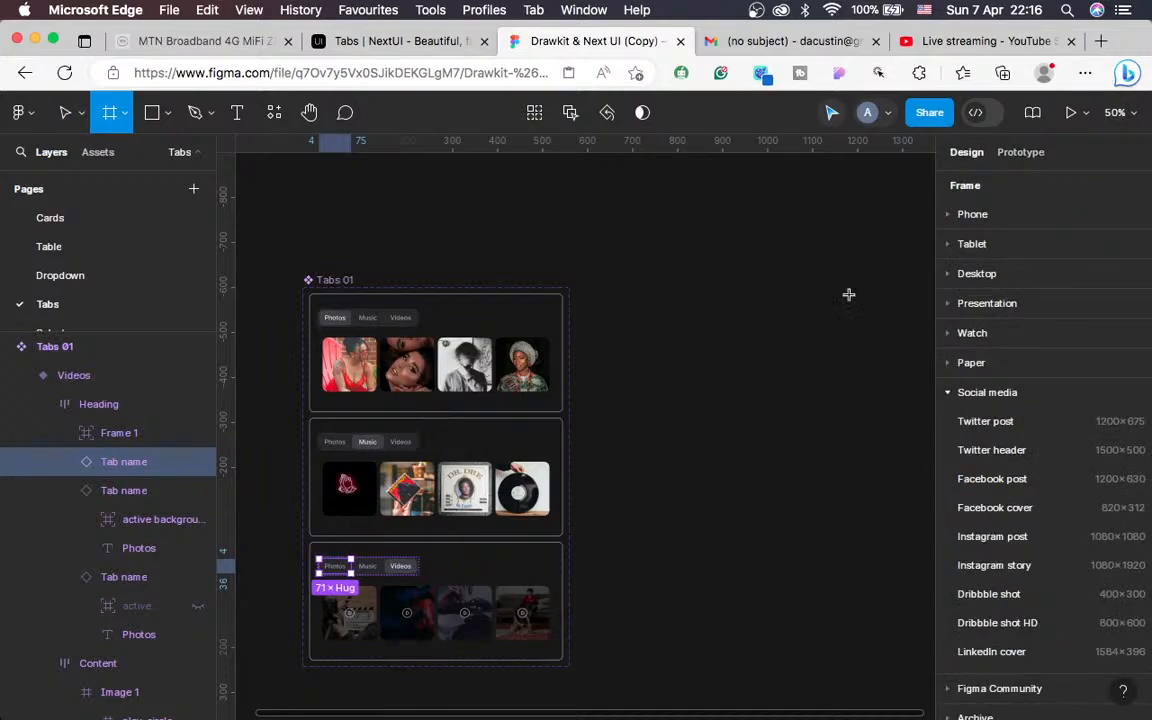
pyautogui.click(1030, 152)
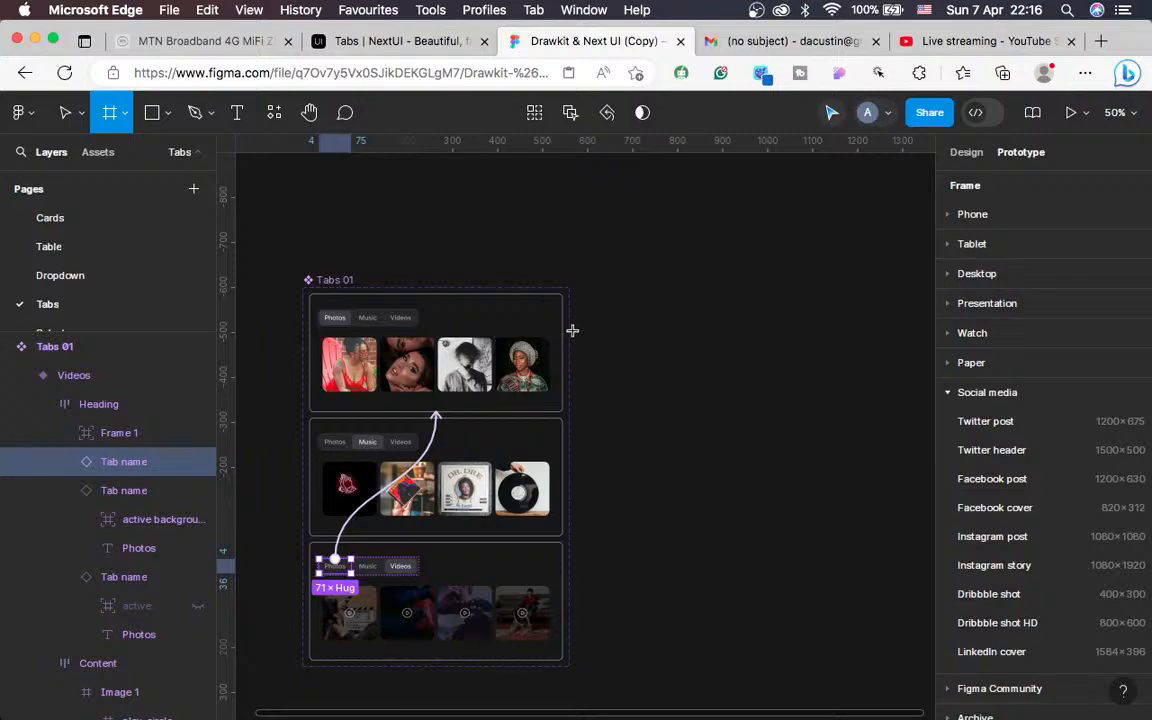
pyautogui.press('v')
# Link the Videos tab in the Music variant to the Videos variant on click with Smart animate
pyautogui.click(540, 322)
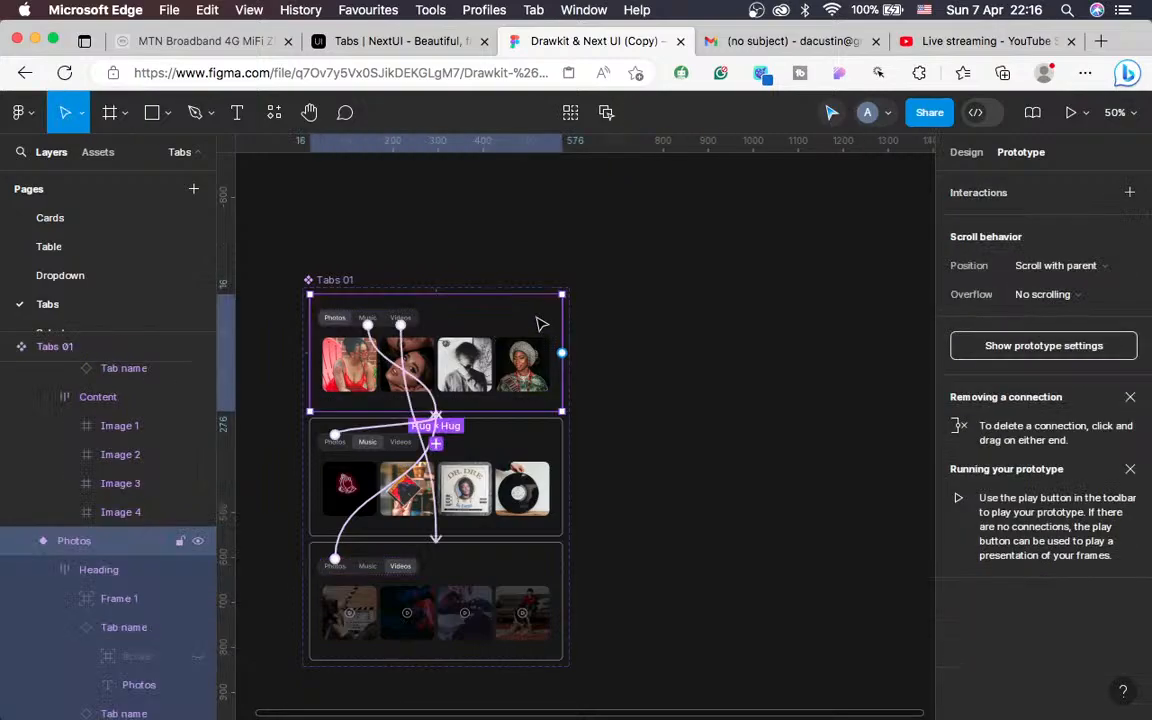
pyautogui.click(500, 451)
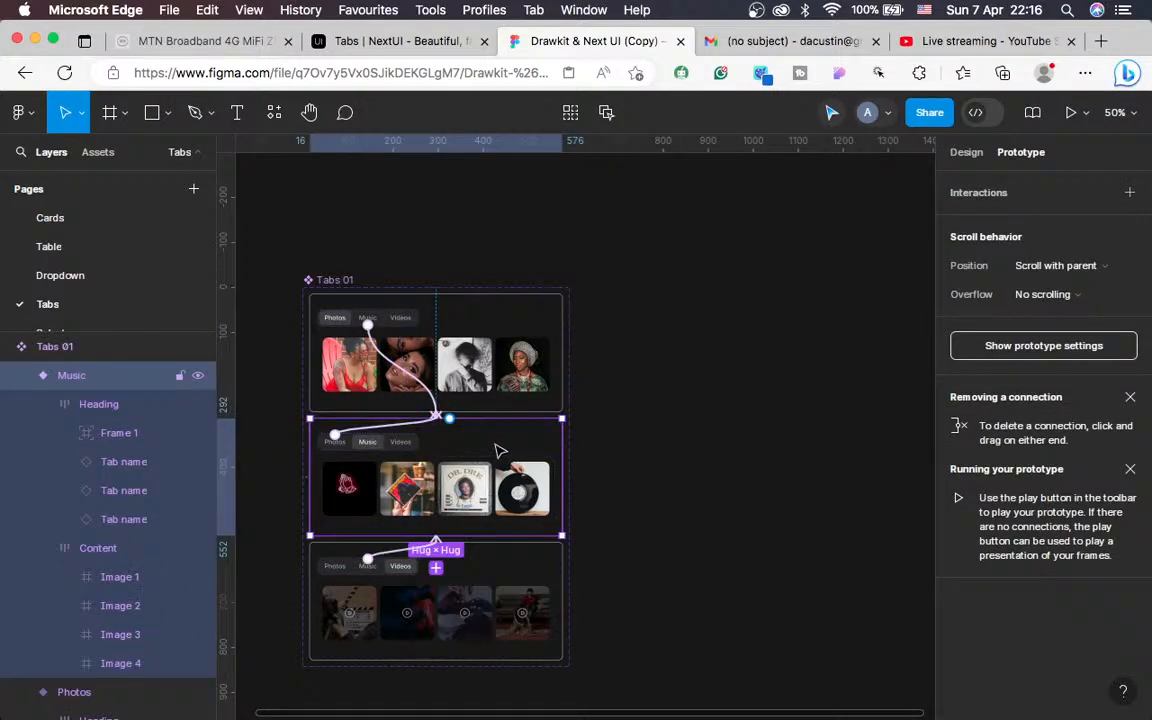
pyautogui.press('+')
pyautogui.hscroll(-3, 494, 450)
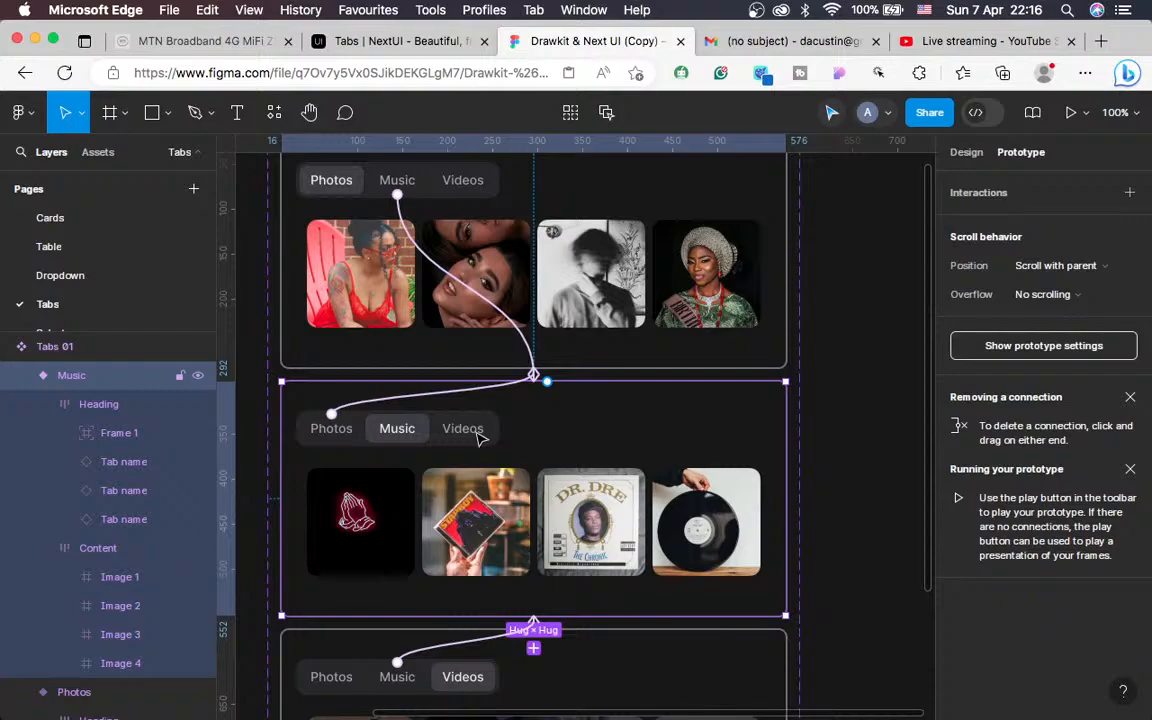
pyautogui.click(470, 432)
pyautogui.click(460, 432)
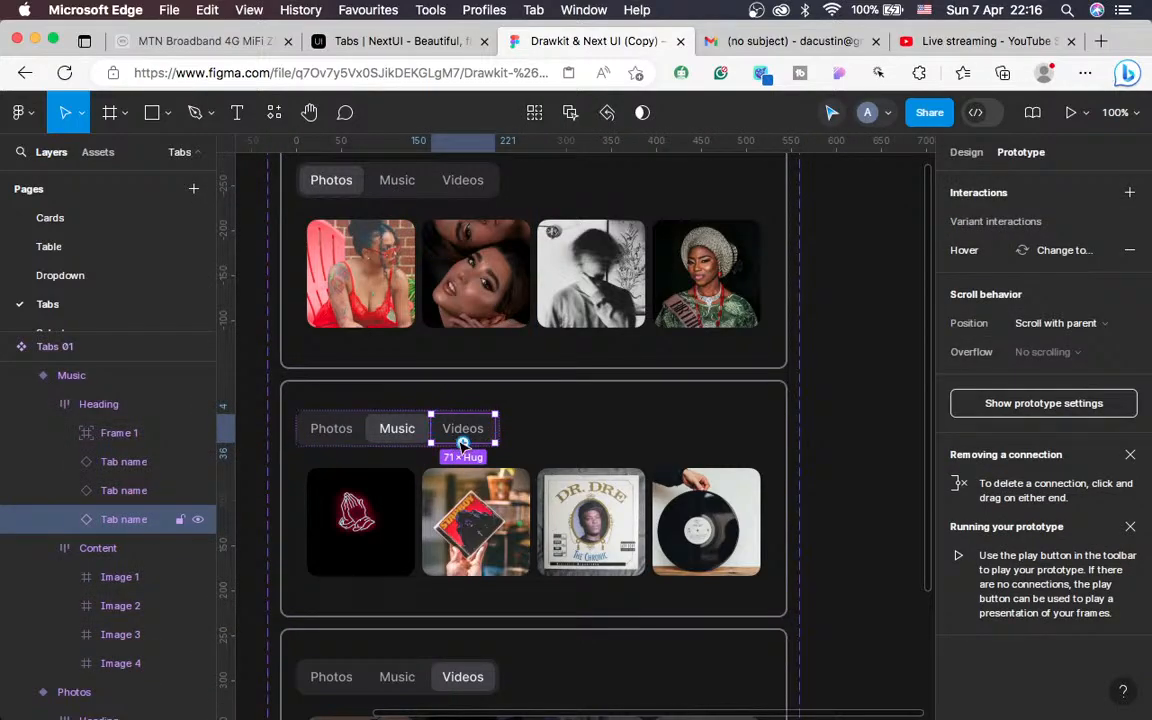
pyautogui.moveTo(463, 442); pyautogui.dragTo(470, 640)
pyautogui.scroll(-5, 640, 626)
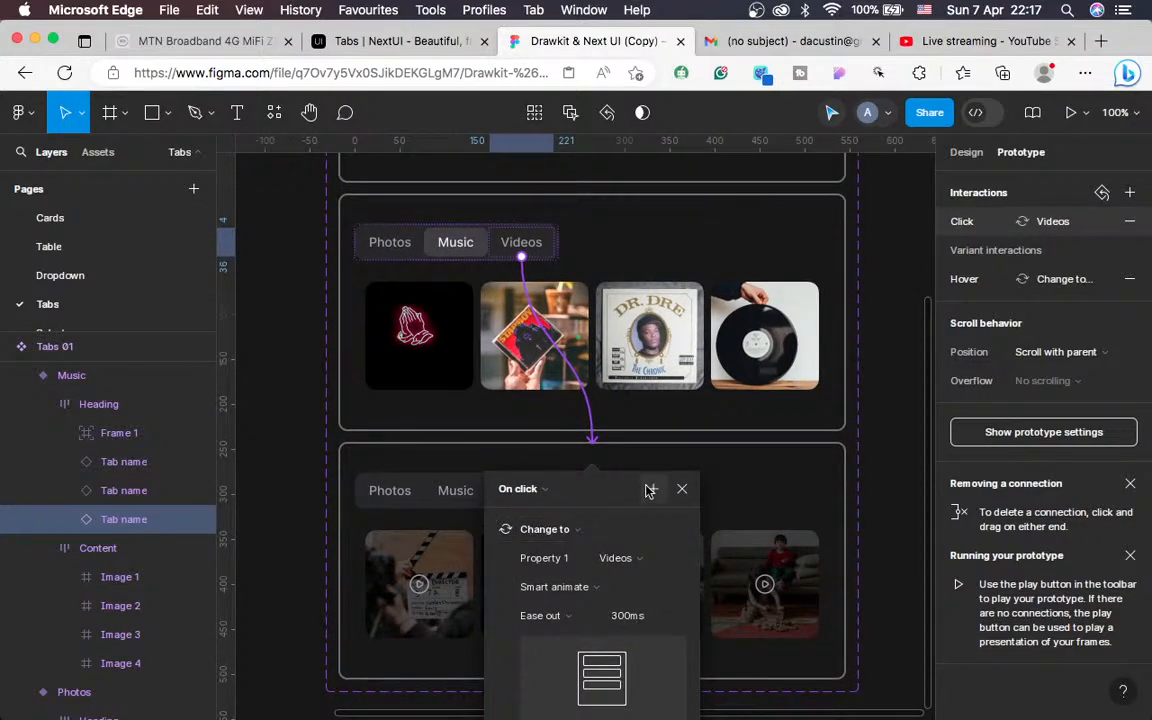
pyautogui.click(682, 488)
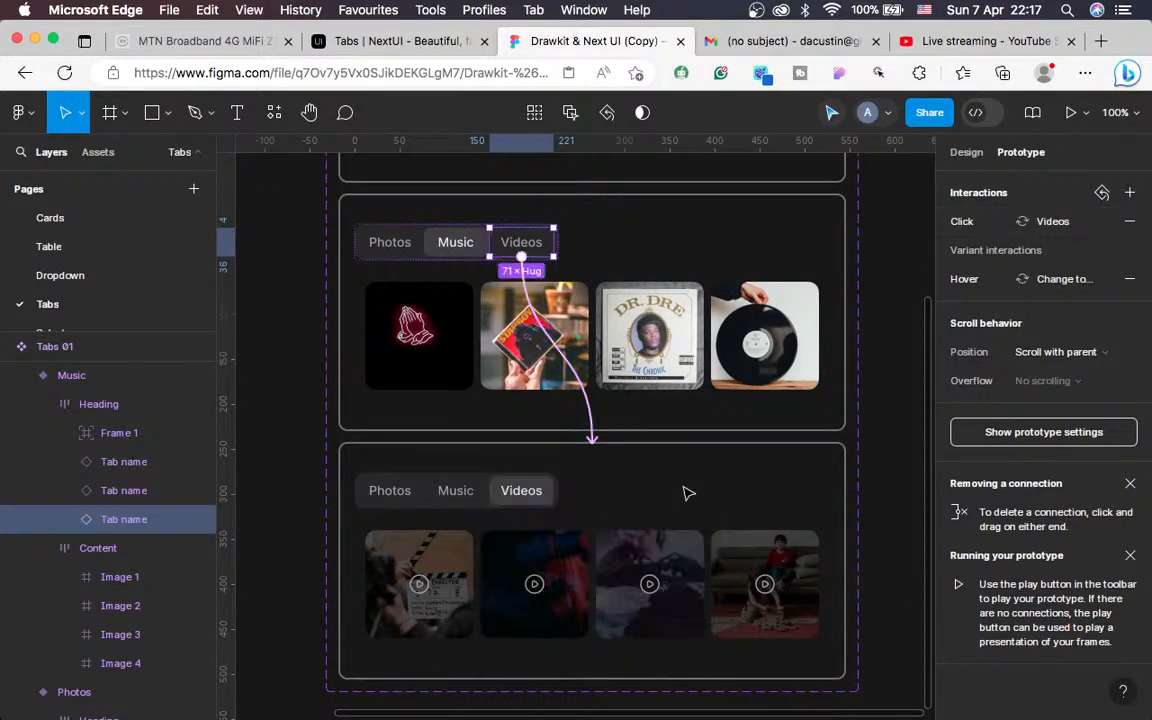
# Check the prototype connections of the tab headings in the Videos, Music and Photos variants
pyautogui.click(478, 505)
pyautogui.scroll(2, 597, 415)
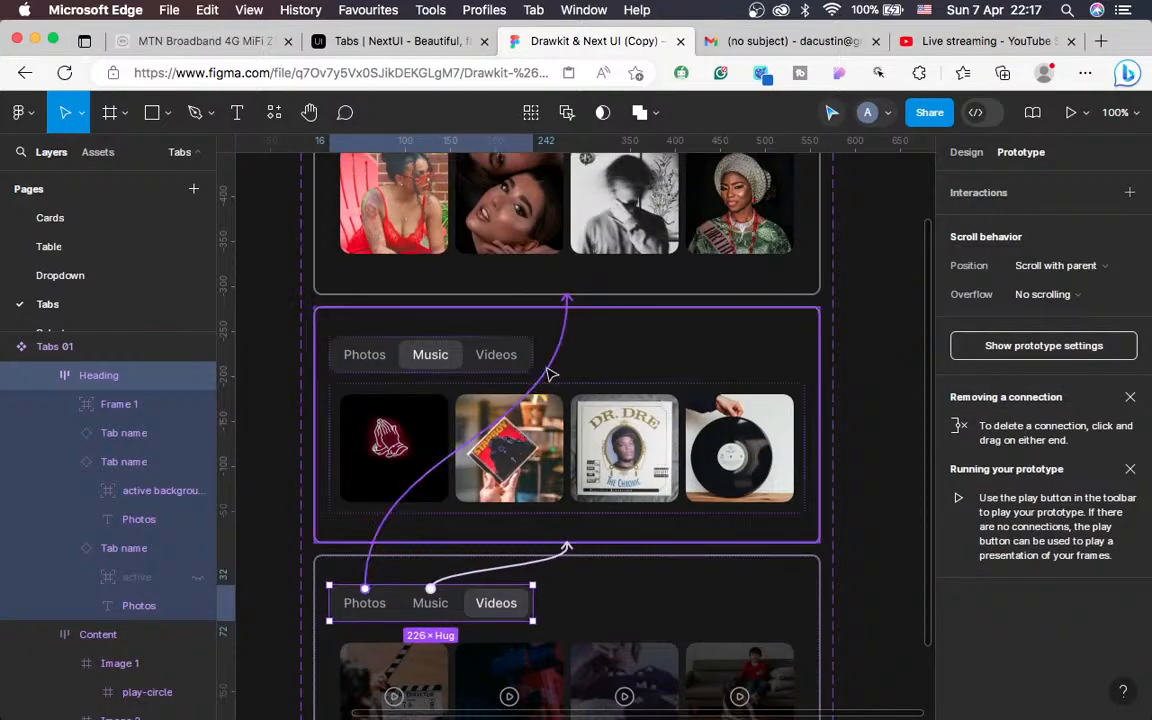
pyautogui.click(509, 362)
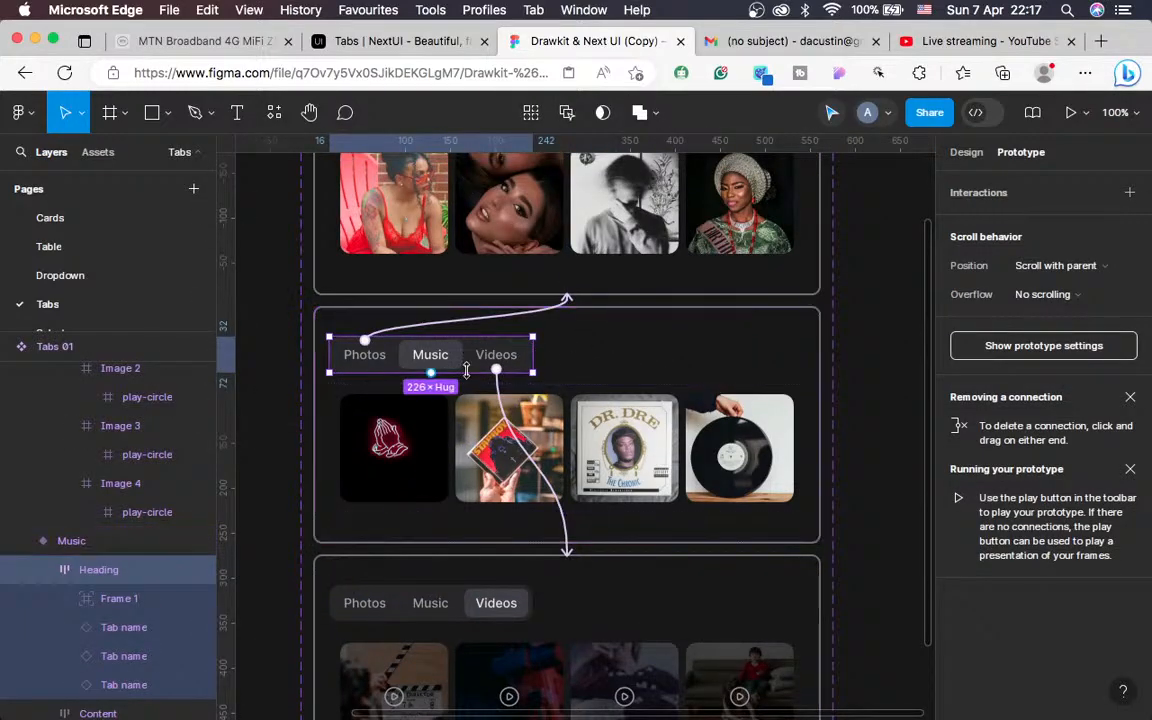
pyautogui.scroll(3, 592, 363)
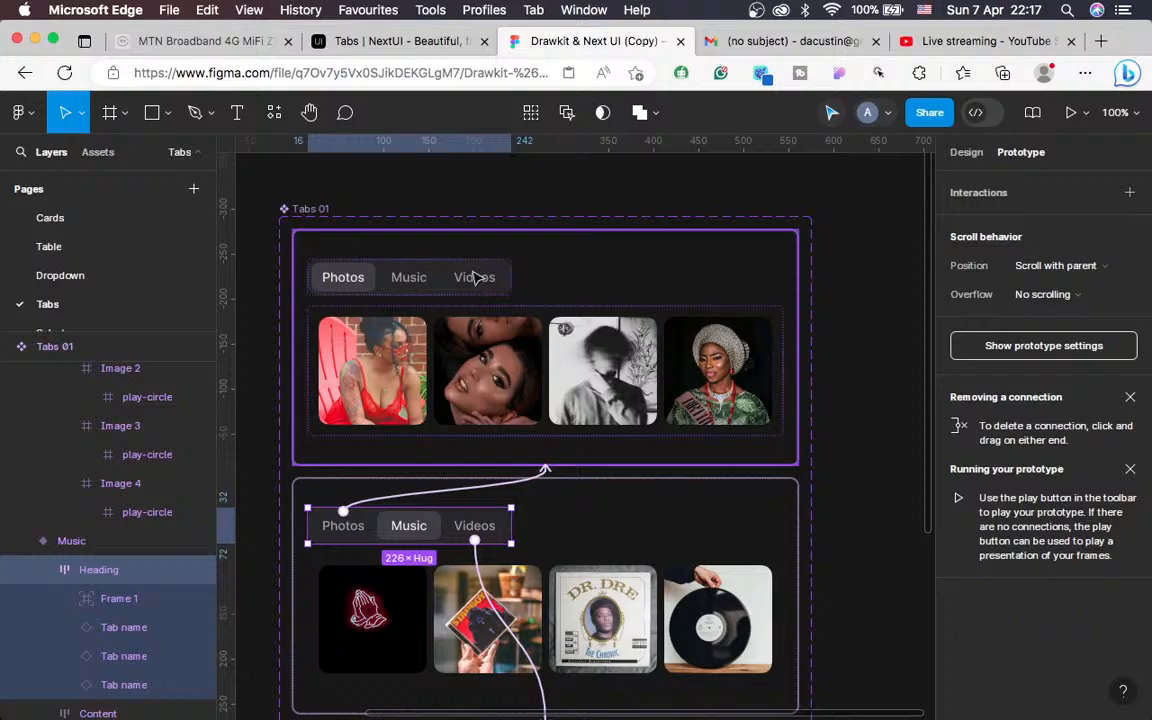
pyautogui.click(476, 277)
pyautogui.hscroll(5, 848, 318)
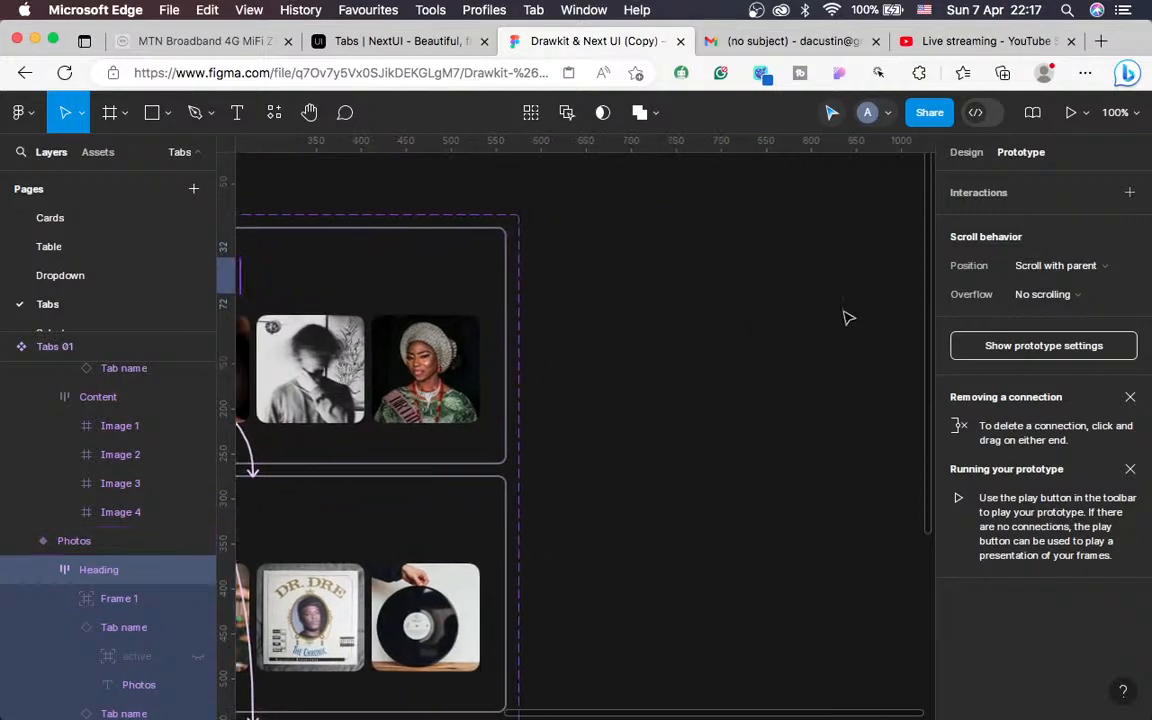
# Draw a frame of about 1256 × 724 on the empty canvas to the right of the Tabs 01 component set
pyautogui.hscroll(3, 848, 318)
pyautogui.click(853, 320)
pyautogui.press('-')
pyautogui.press('-')
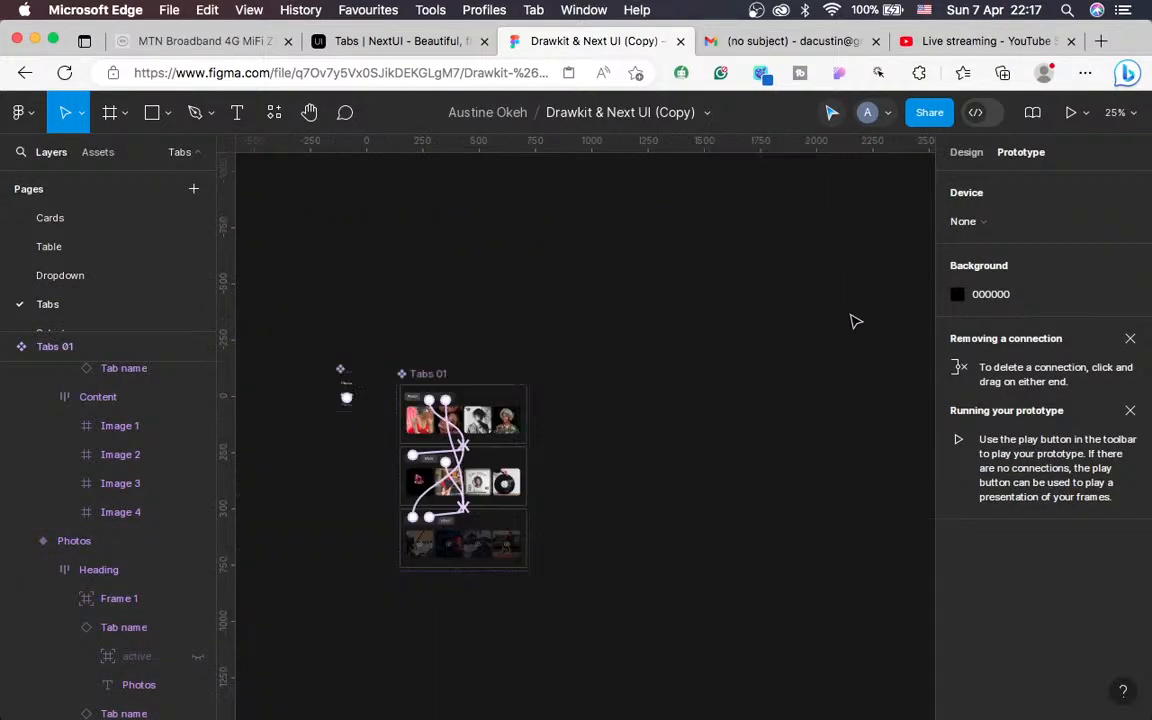
pyautogui.hscroll(5, 854, 319)
pyautogui.press('f')
pyautogui.moveTo(583, 401); pyautogui.dragTo(751, 533)
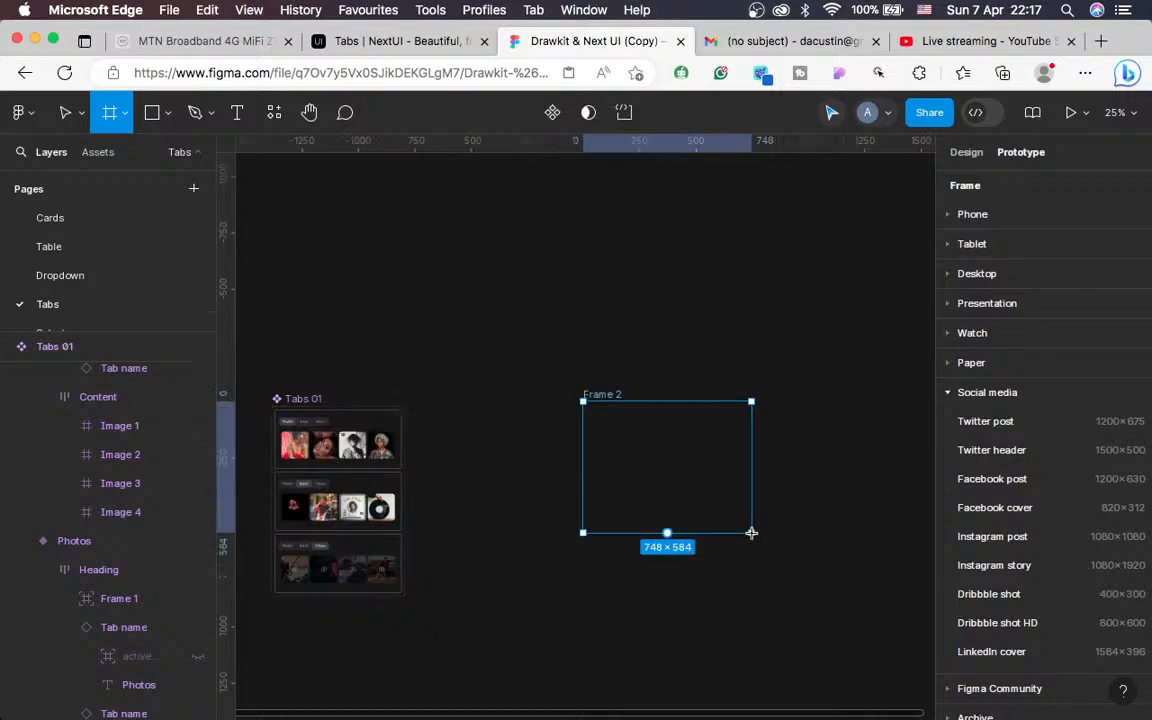
pyautogui.moveTo(860, 547); pyautogui.dragTo(865, 564)
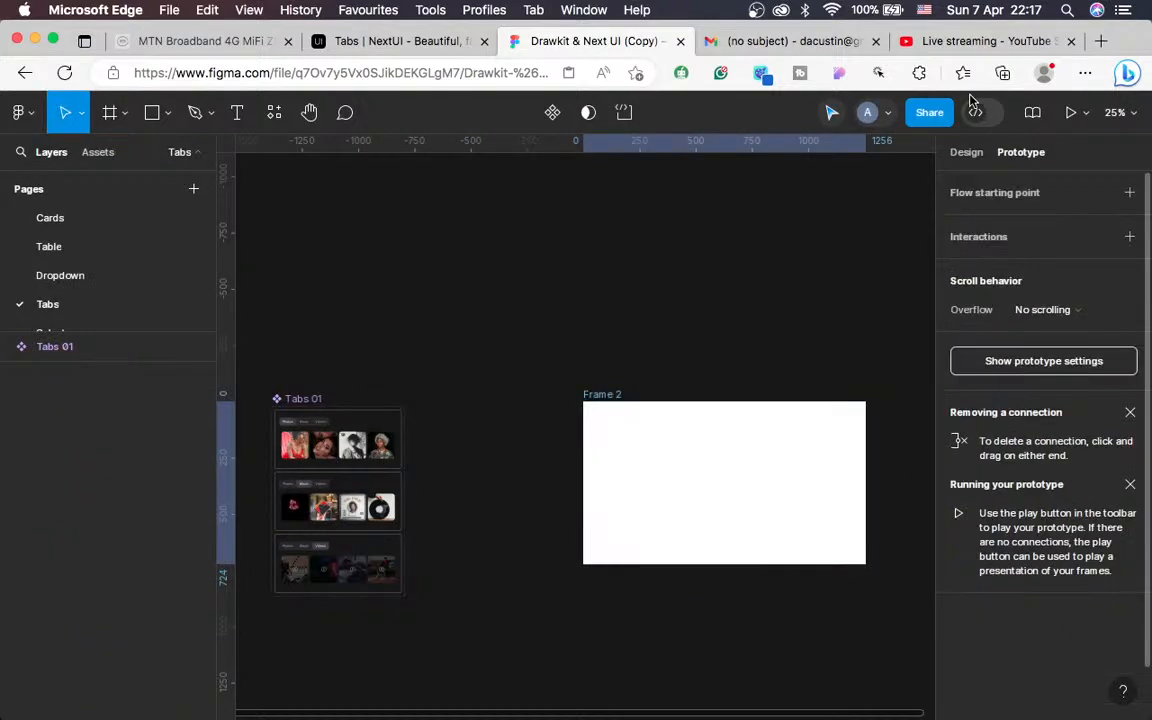
# Remove the new frame's fill and give it a black inside stroke with a weight of 4
pyautogui.click(962, 163)
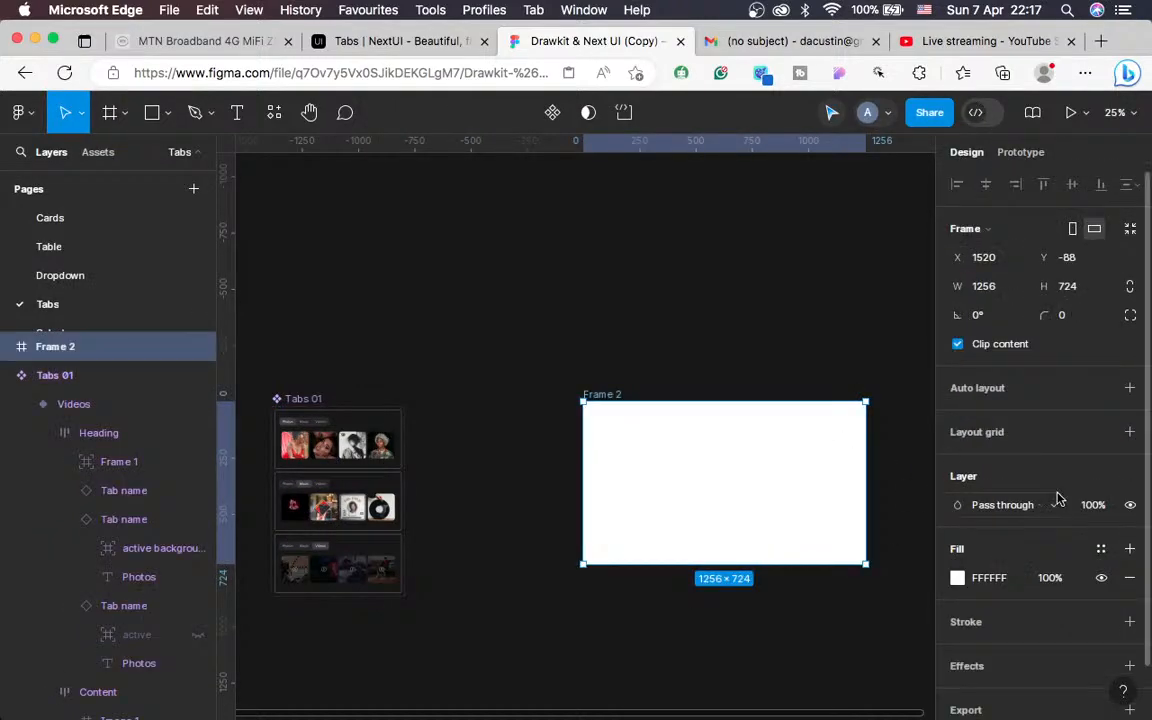
pyautogui.scroll(-2, 1110, 520)
pyautogui.click(1128, 520)
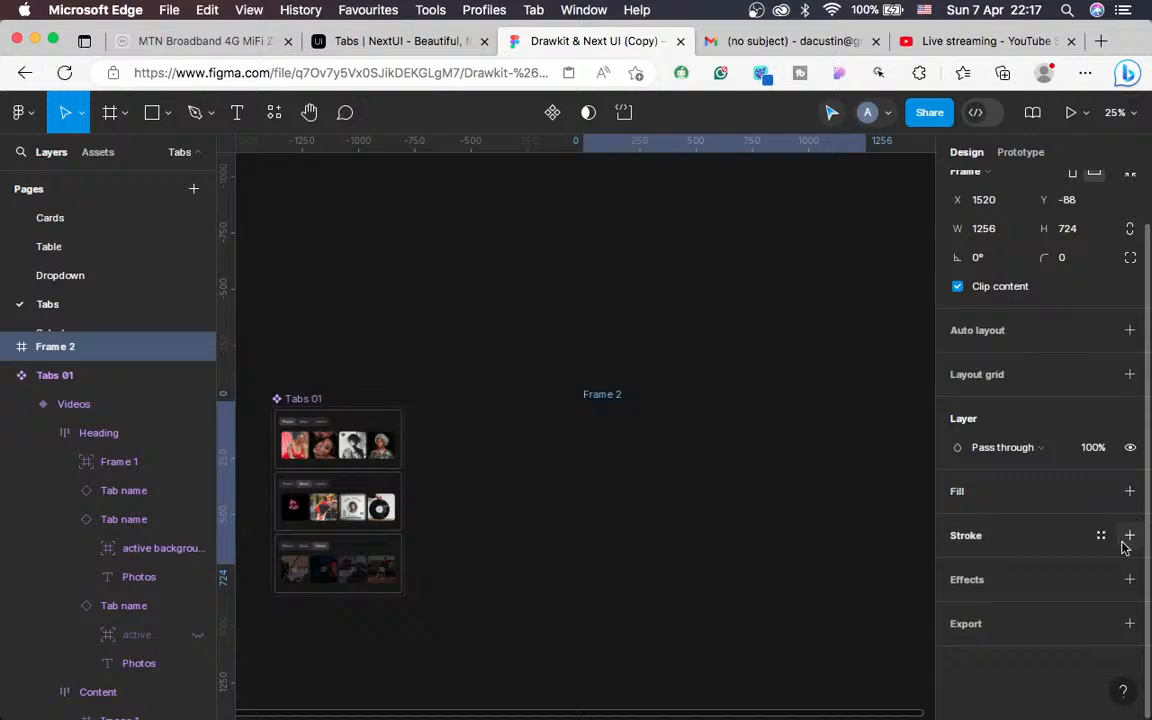
pyautogui.click(1128, 536)
pyautogui.click(1062, 597)
pyautogui.write('4')
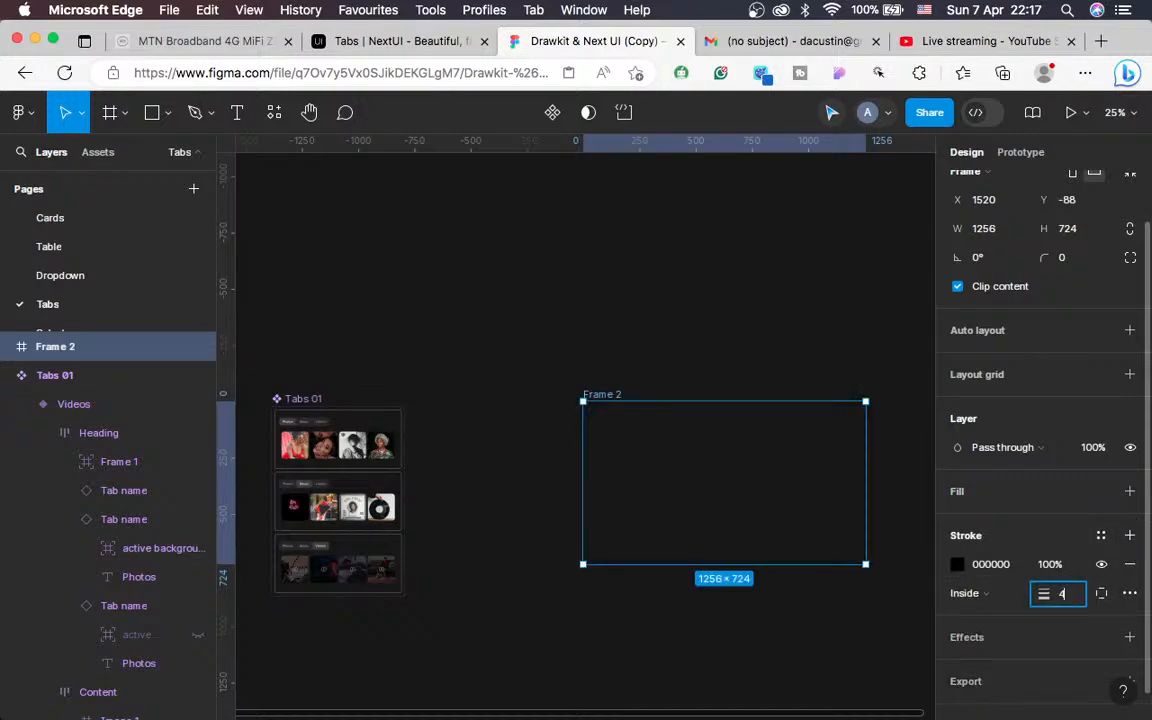
pyautogui.press('Return')
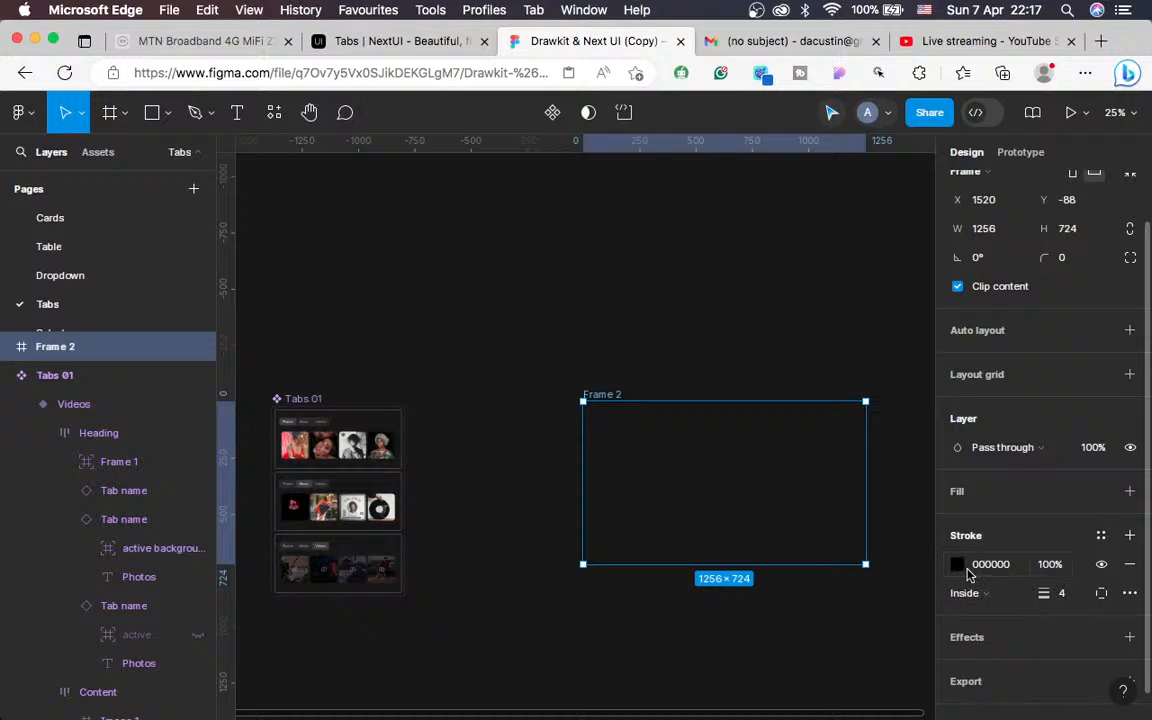
pyautogui.click(810, 630)
# Insert a Tabs 01 instance in its Photos variant and position it over the upper middle of the new frame
pyautogui.hscroll(2, 810, 630)
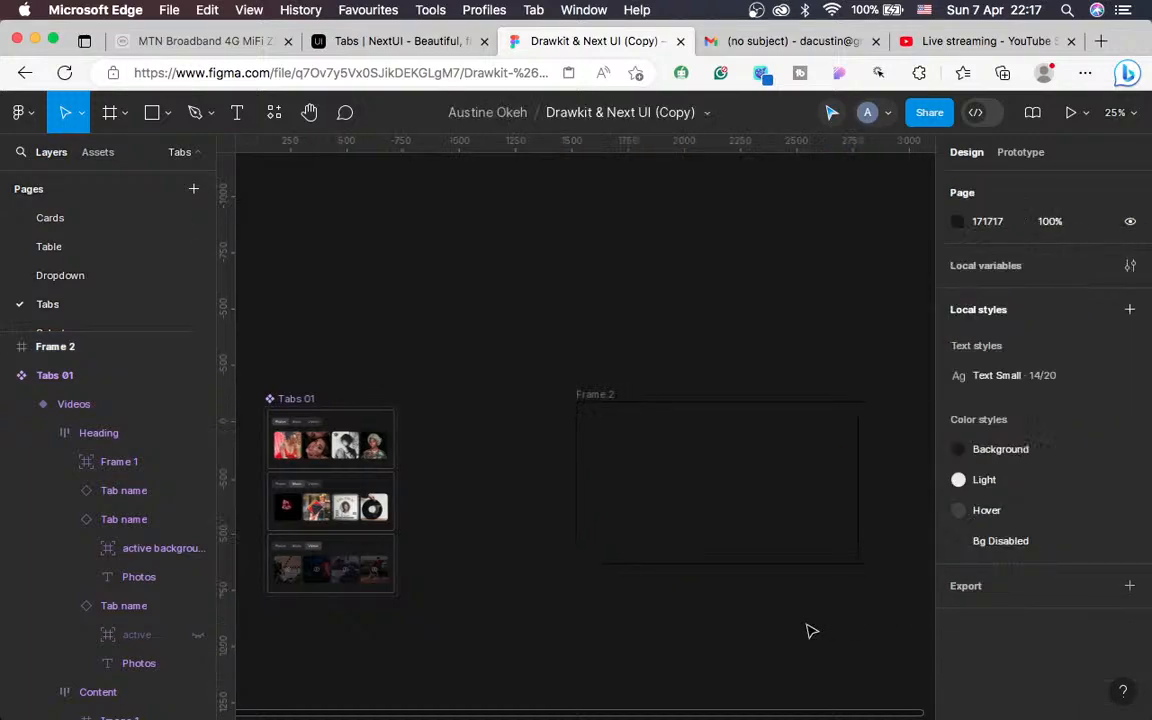
pyautogui.hscroll(2, 808, 628)
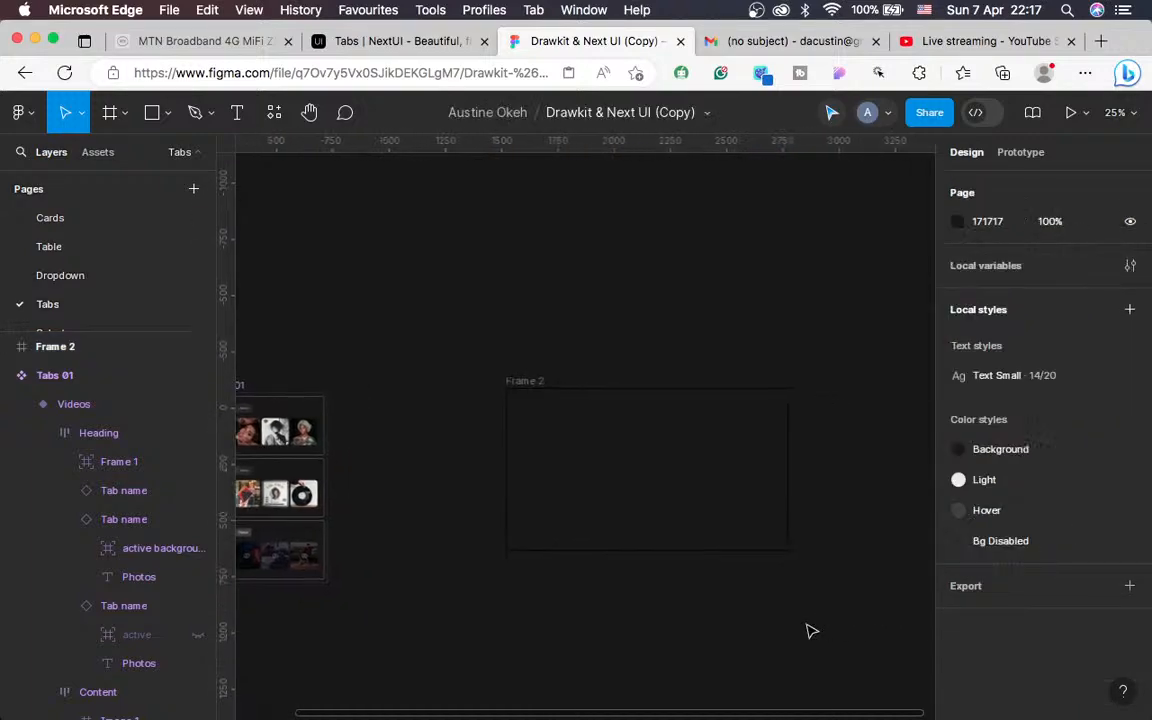
pyautogui.click(97, 152)
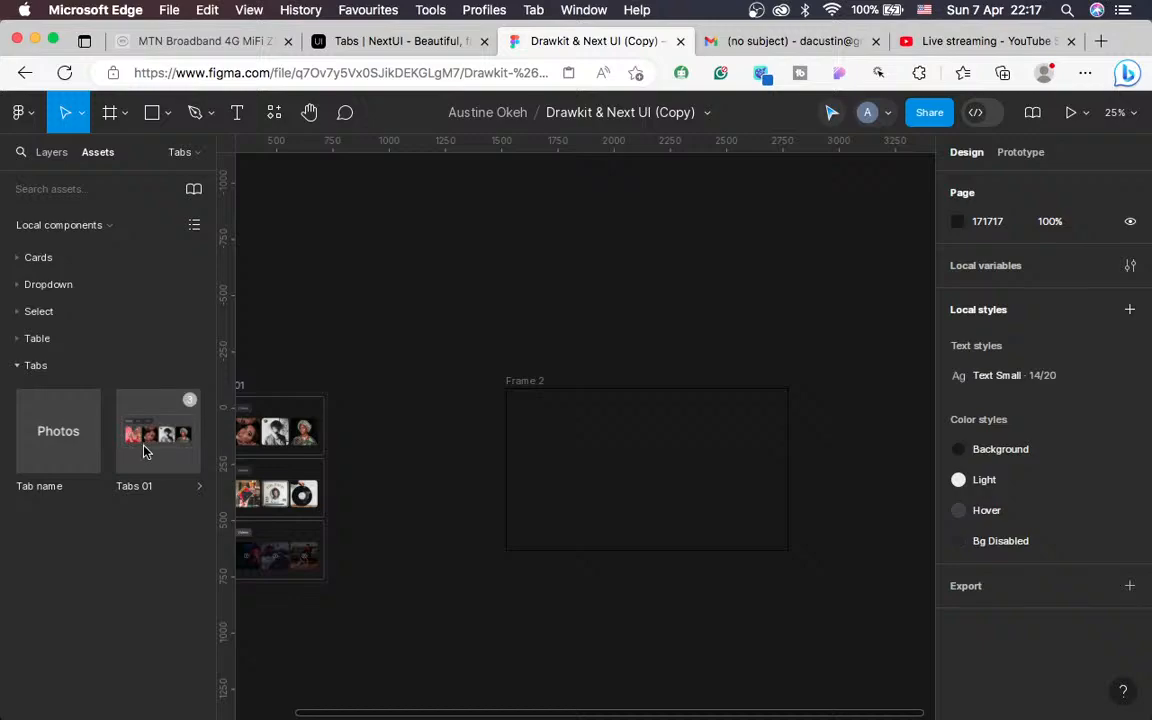
pyautogui.click(150, 440)
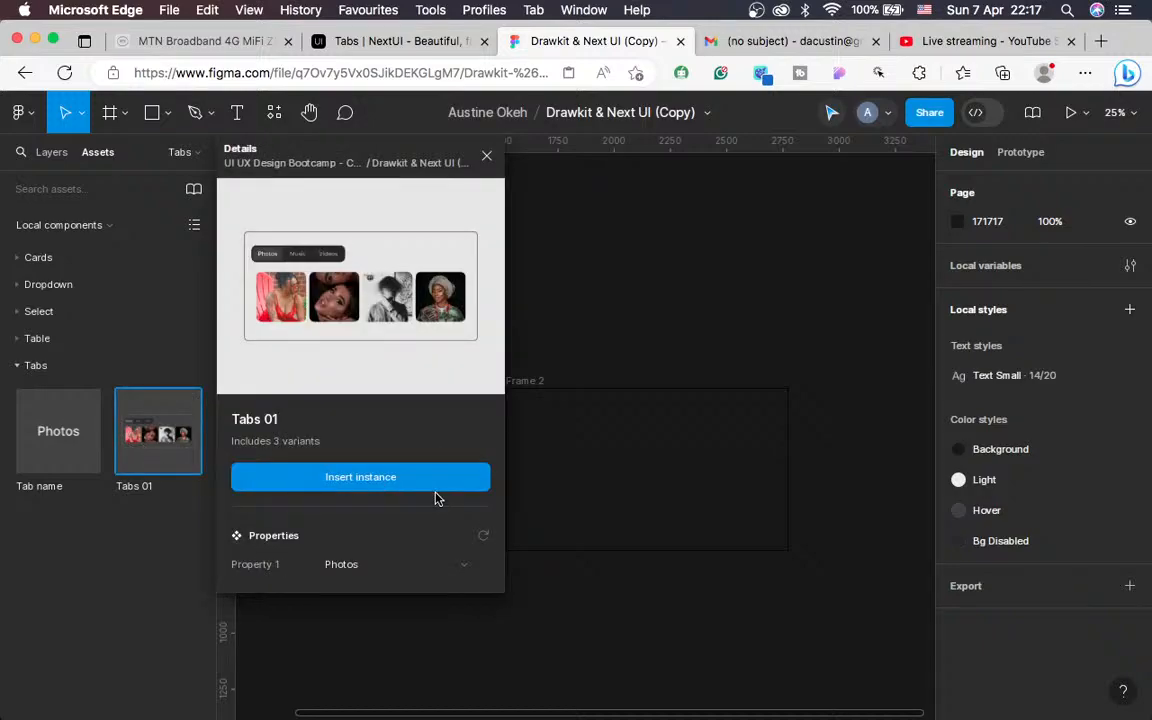
pyautogui.click(406, 478)
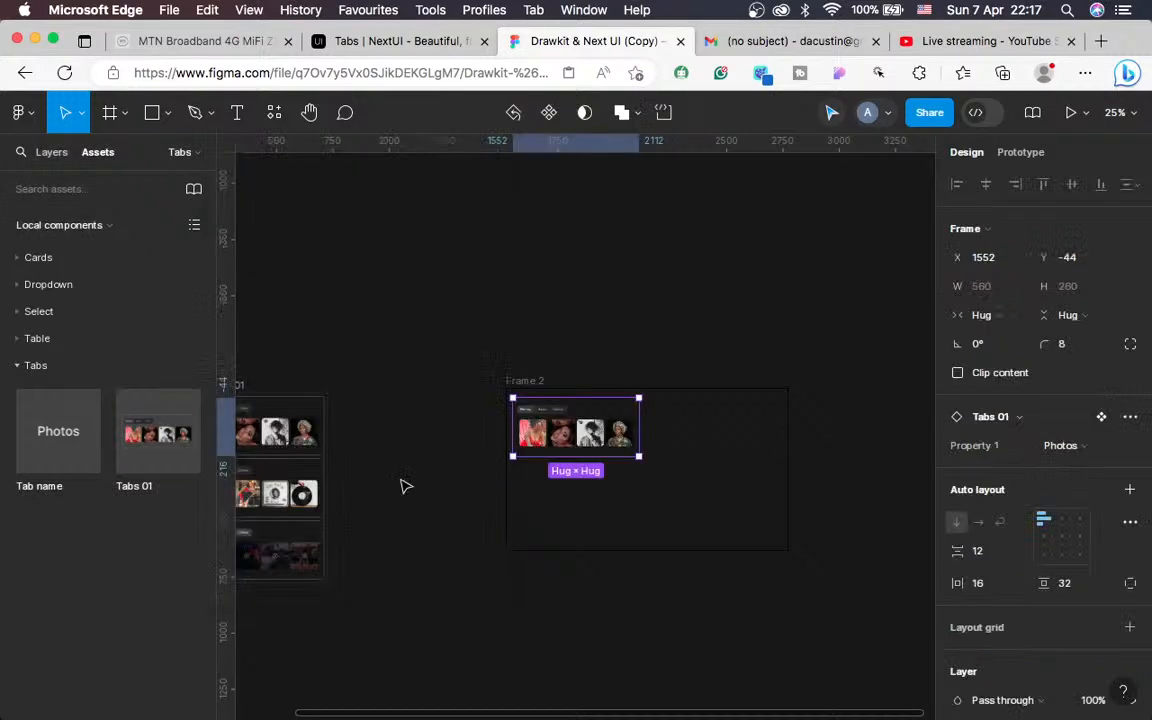
pyautogui.click(412, 483)
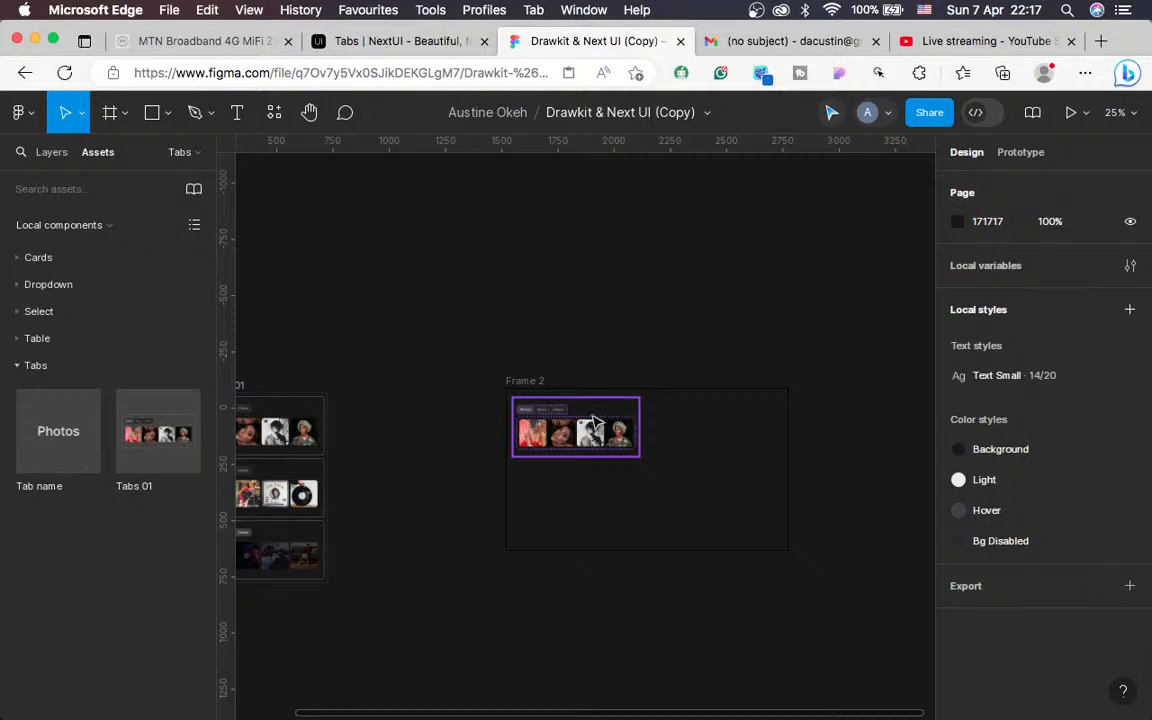
pyautogui.moveTo(617, 425); pyautogui.dragTo(666, 420)
pyautogui.hotkey('ctrl', 'Left')
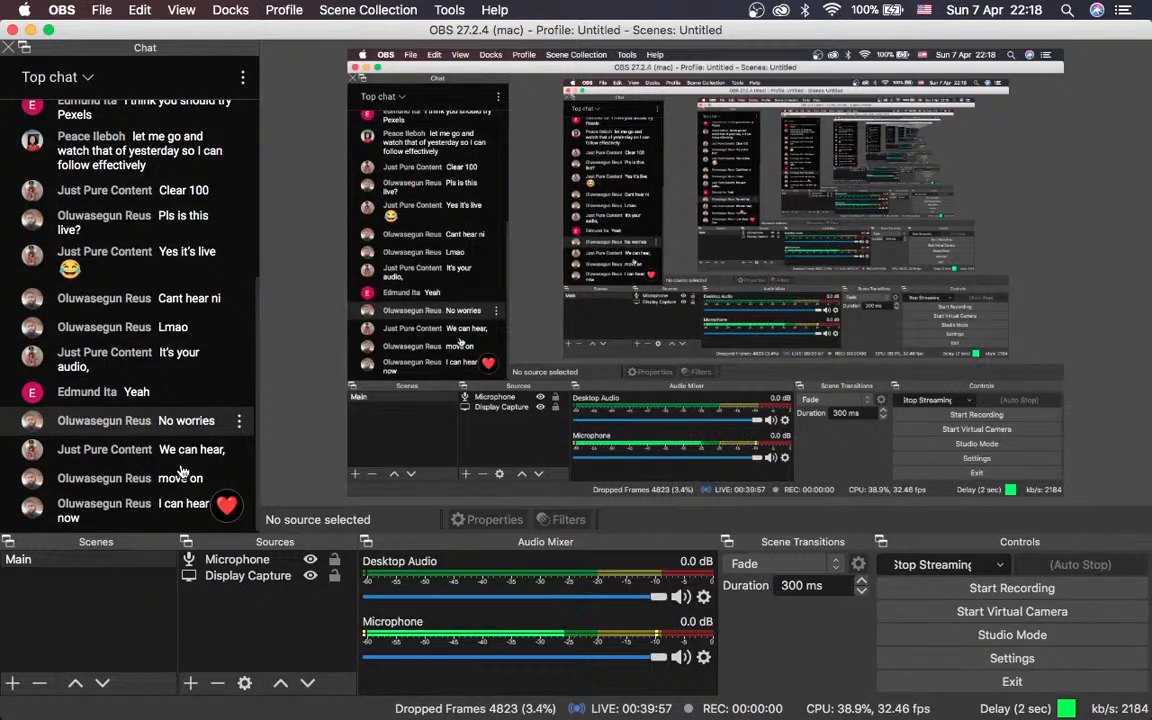
pyautogui.hotkey('ctrl', 'Right')
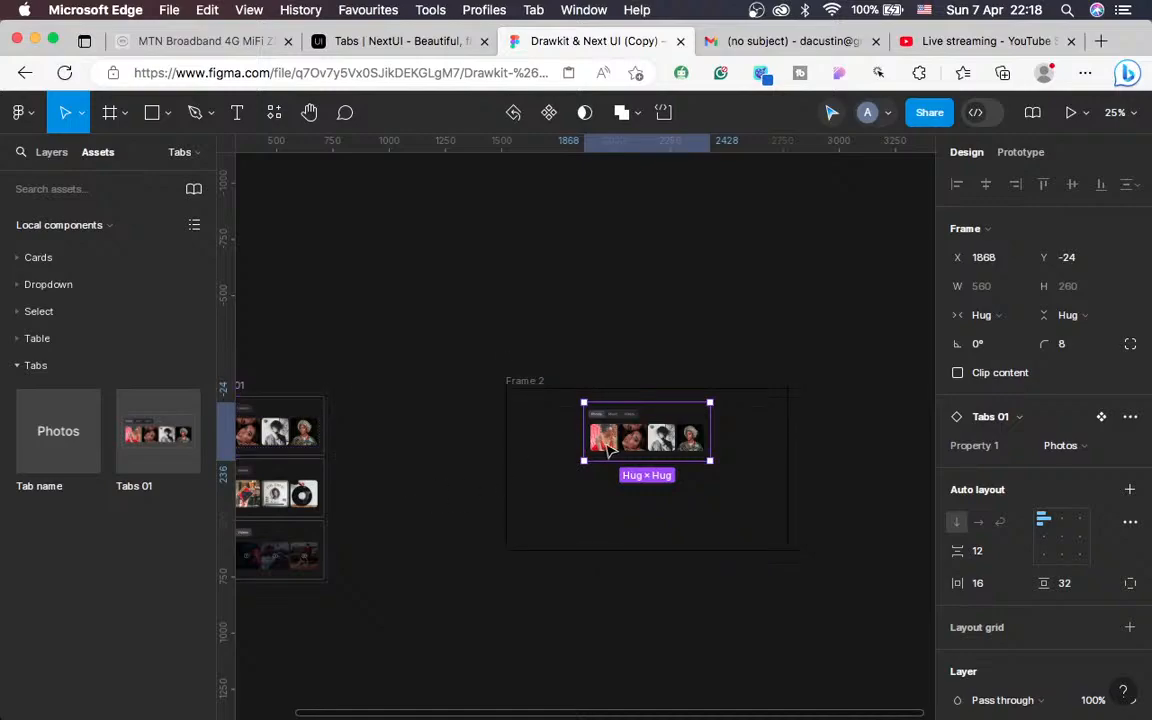
# Select the new frame and open its prototype presentation
pyautogui.click(524, 389)
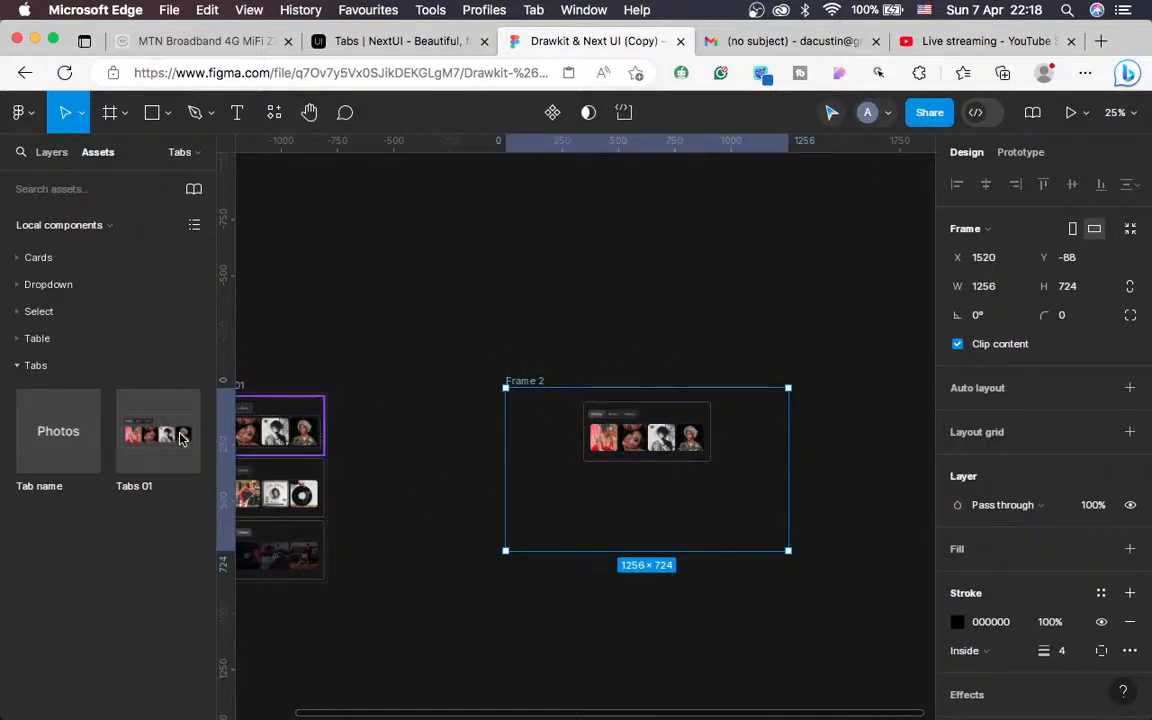
pyautogui.hscroll(-3, 410, 500)
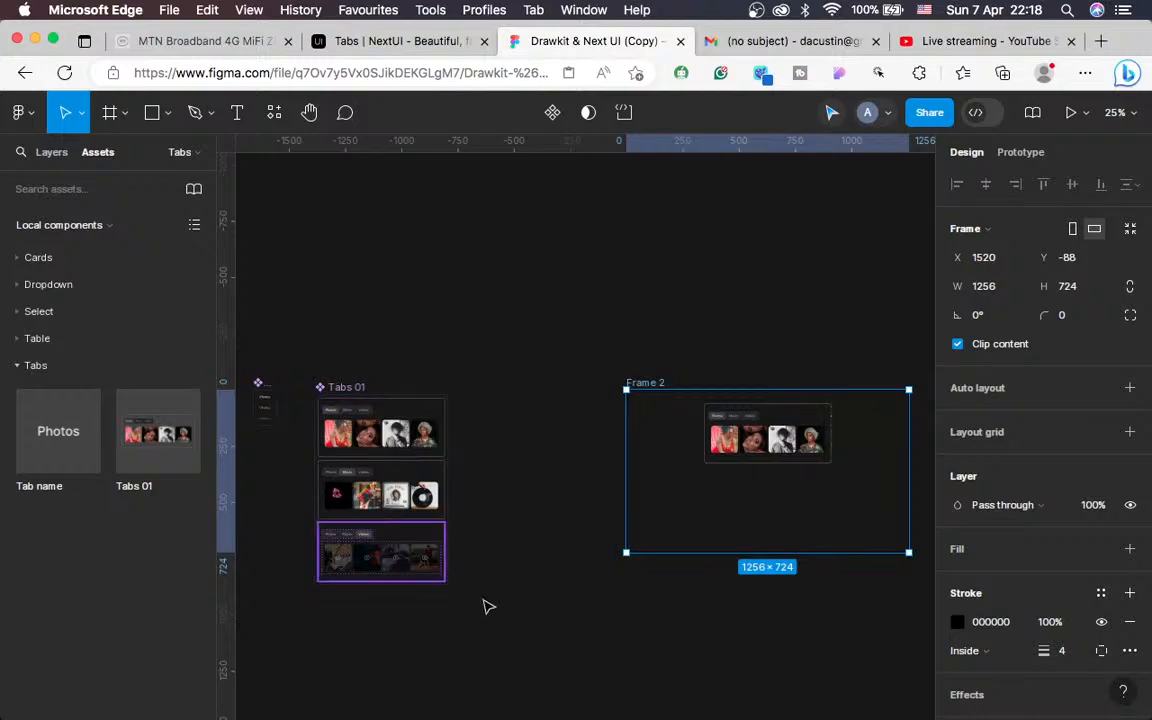
pyautogui.hscroll(4, 487, 607)
pyautogui.scroll(2, 460, 510)
pyautogui.hscroll(-1, 426, 417)
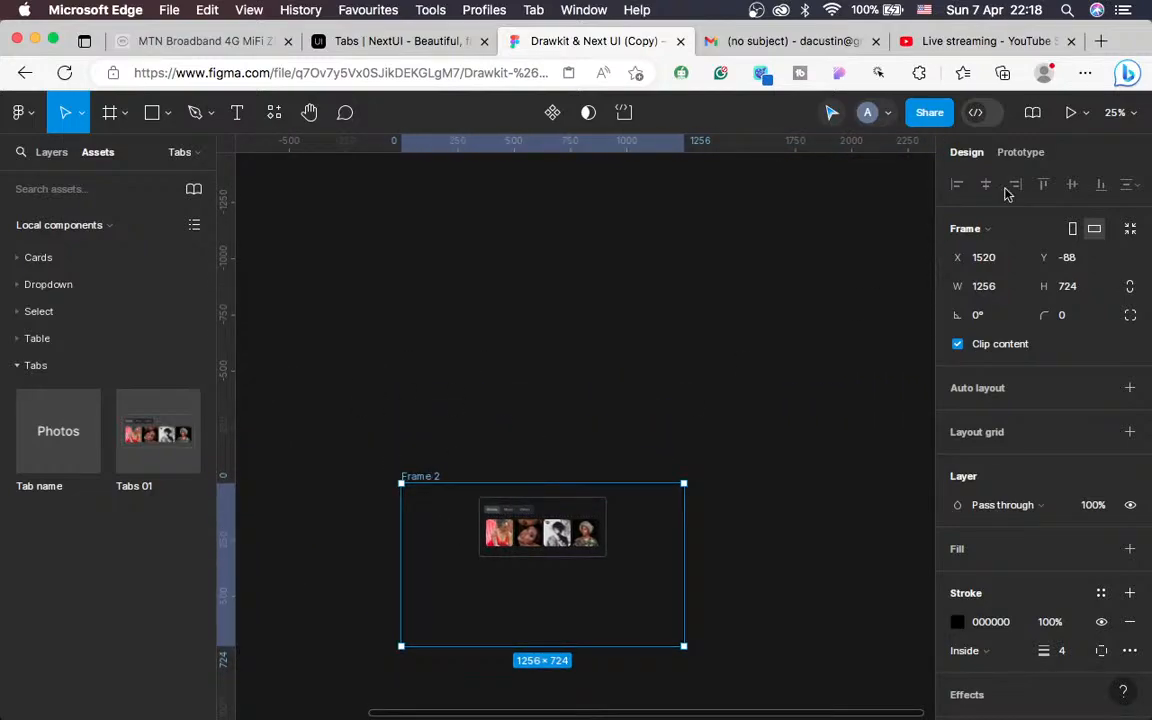
pyautogui.click(1070, 116)
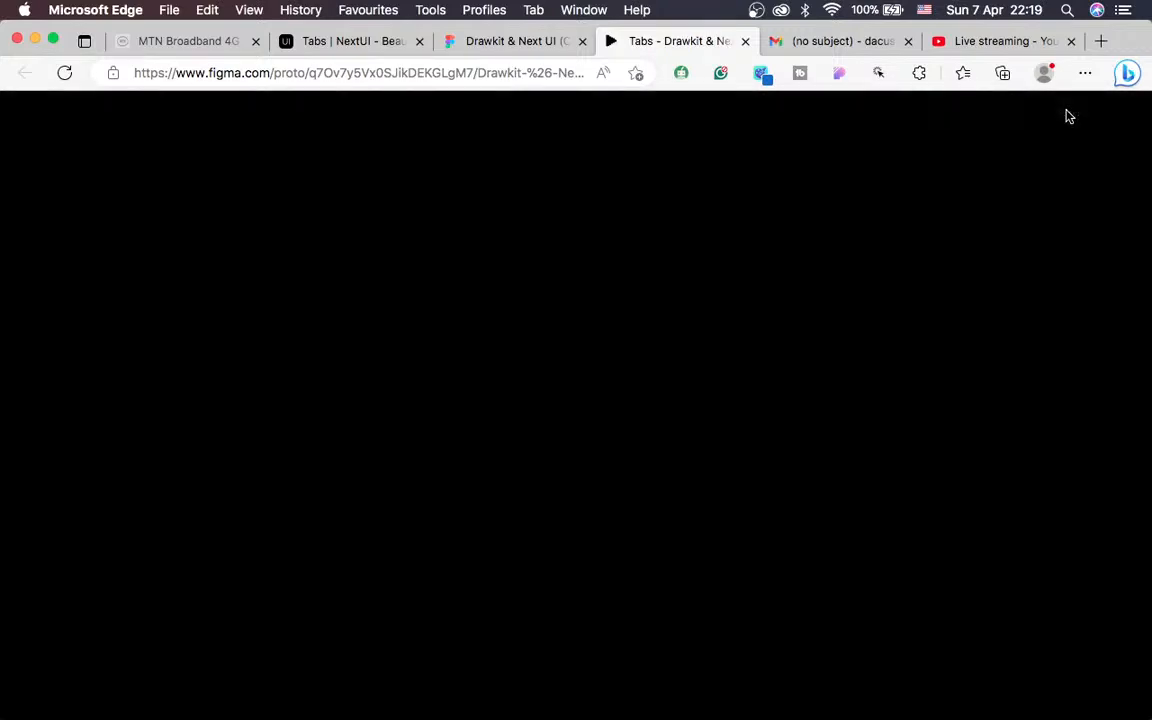
# Return to the design file and nest the Tabs 01 instance inside the new frame at X 348, Y 64
pyautogui.click(512, 41)
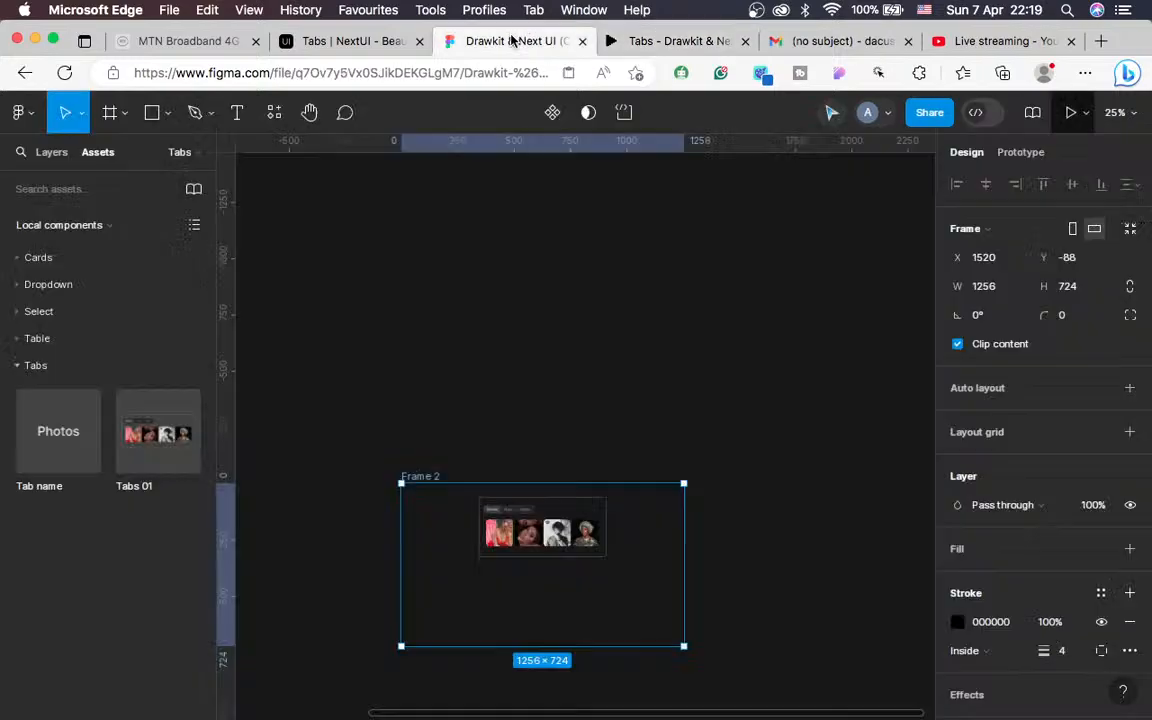
pyautogui.click(567, 517)
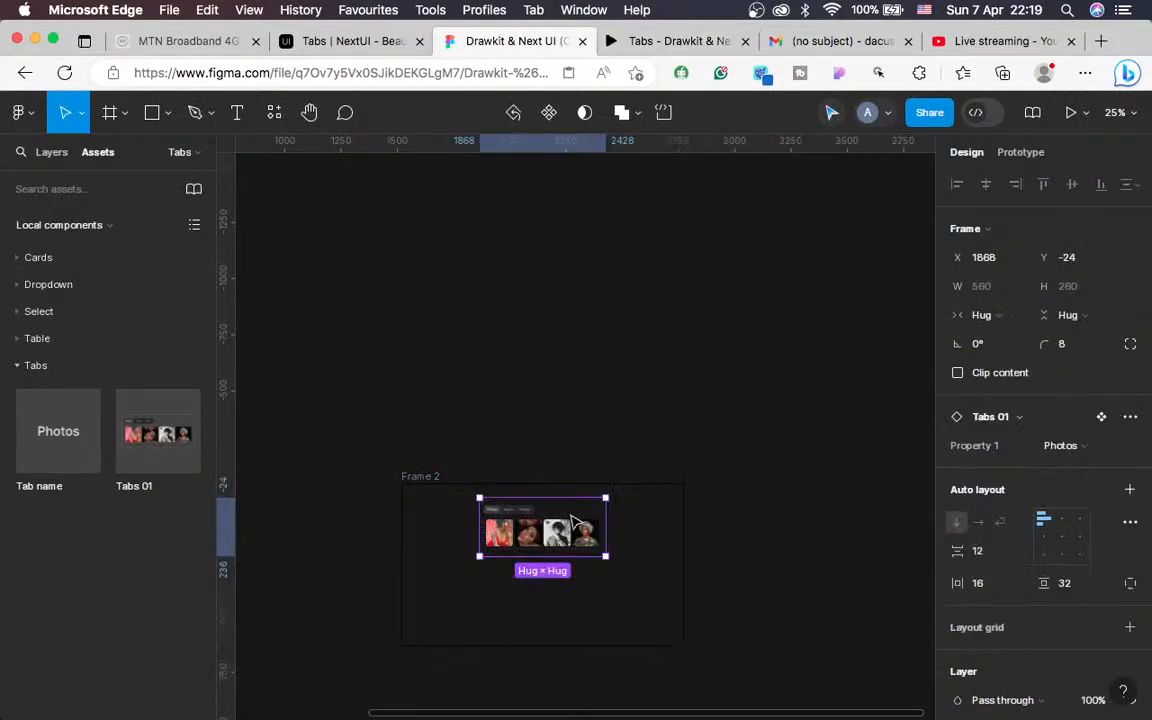
pyautogui.moveTo(570, 522)
pyautogui.mouseDown()
pyautogui.moveTo(590, 432)
pyautogui.moveTo(565, 519)
pyautogui.mouseUp()
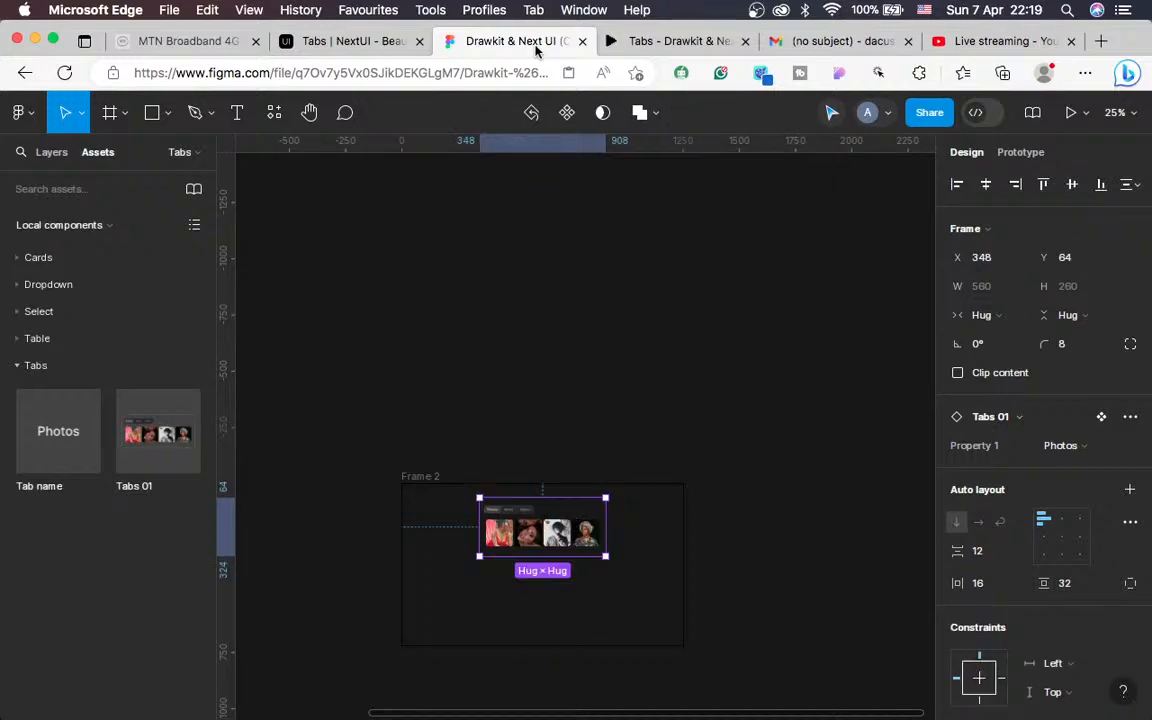
# Test the Music and Videos tabs in the running prototype
pyautogui.click(668, 41)
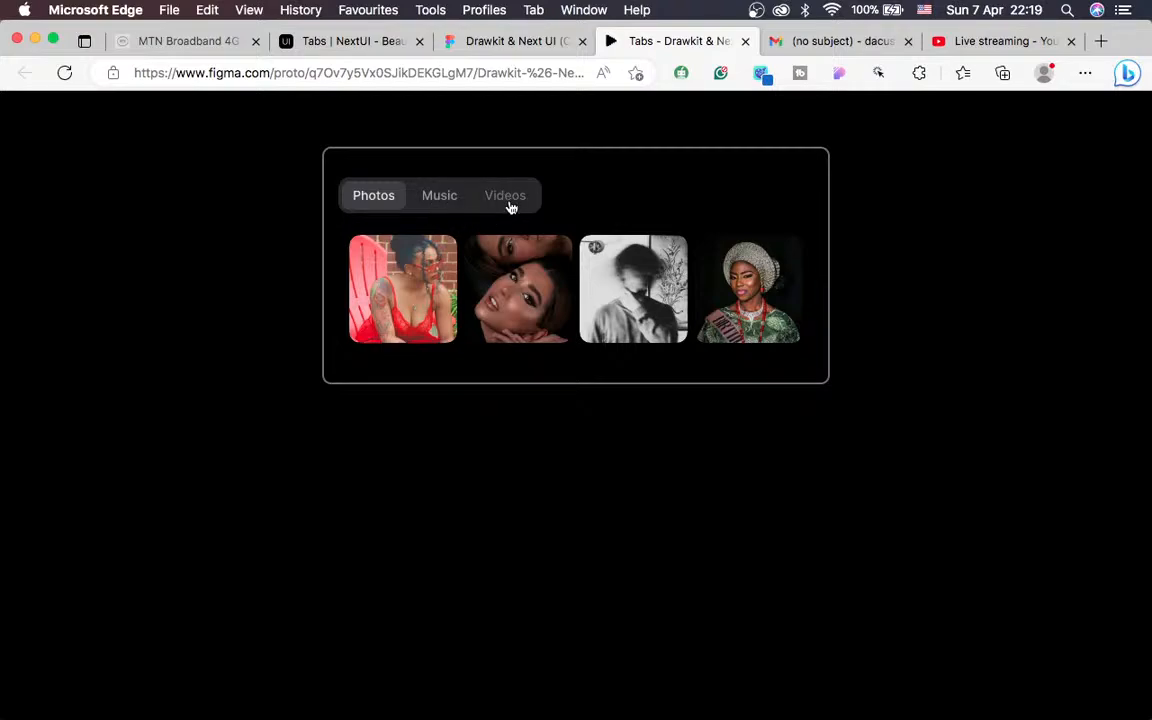
pyautogui.click(437, 198)
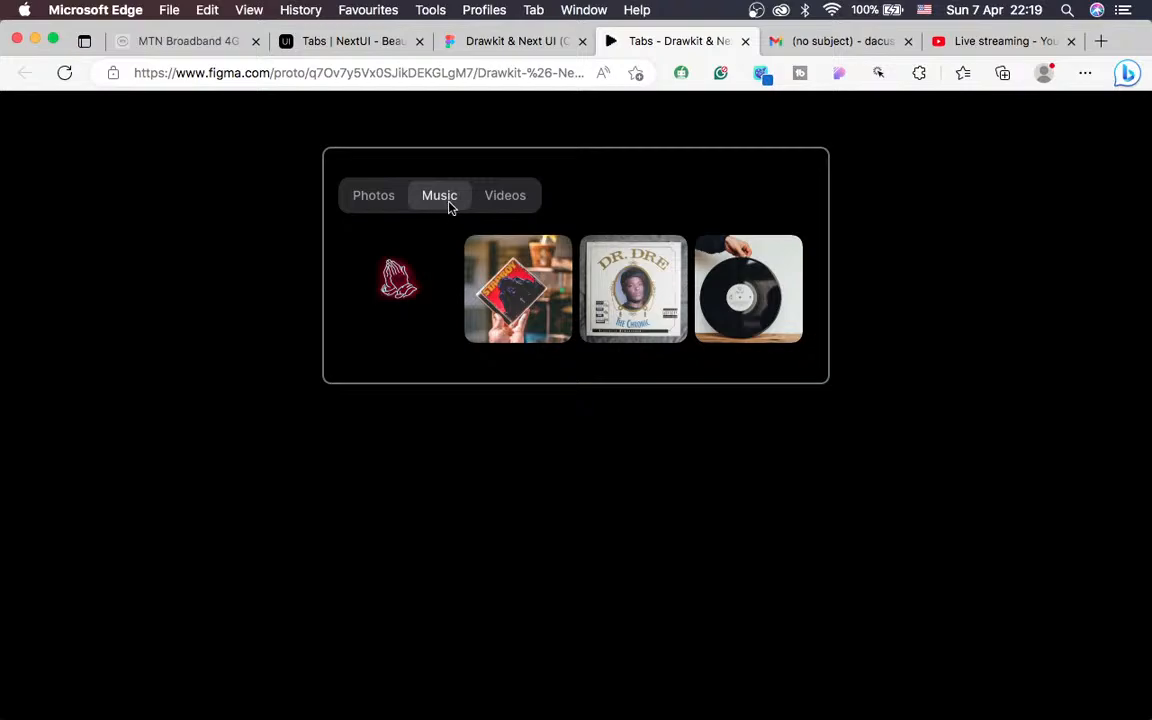
pyautogui.click(513, 198)
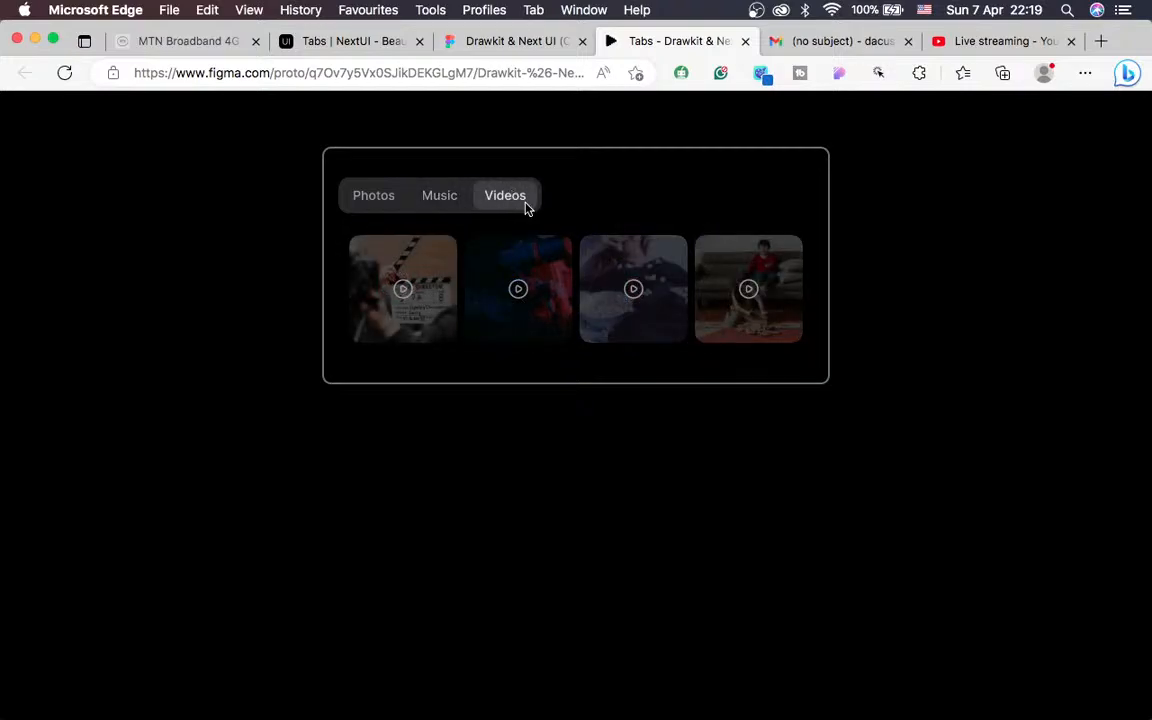
# Test the Music, Photos and Videos tabs in the running prototype and check the live chat in OBS
pyautogui.click(439, 197)
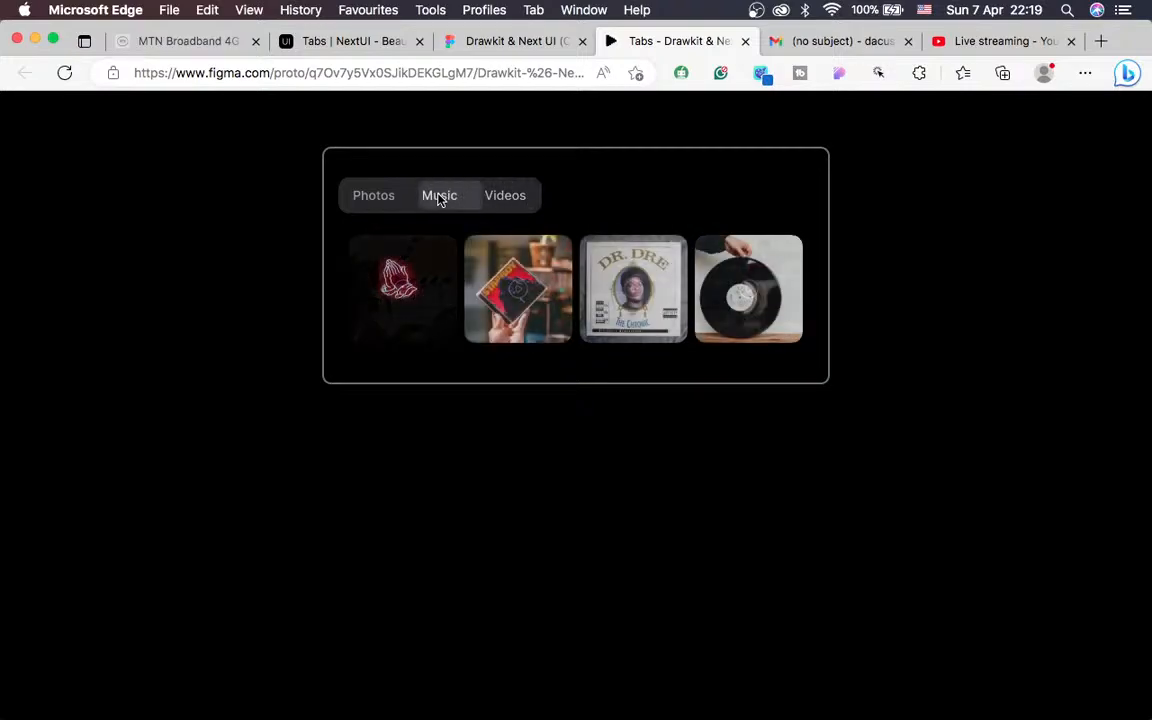
pyautogui.click(367, 202)
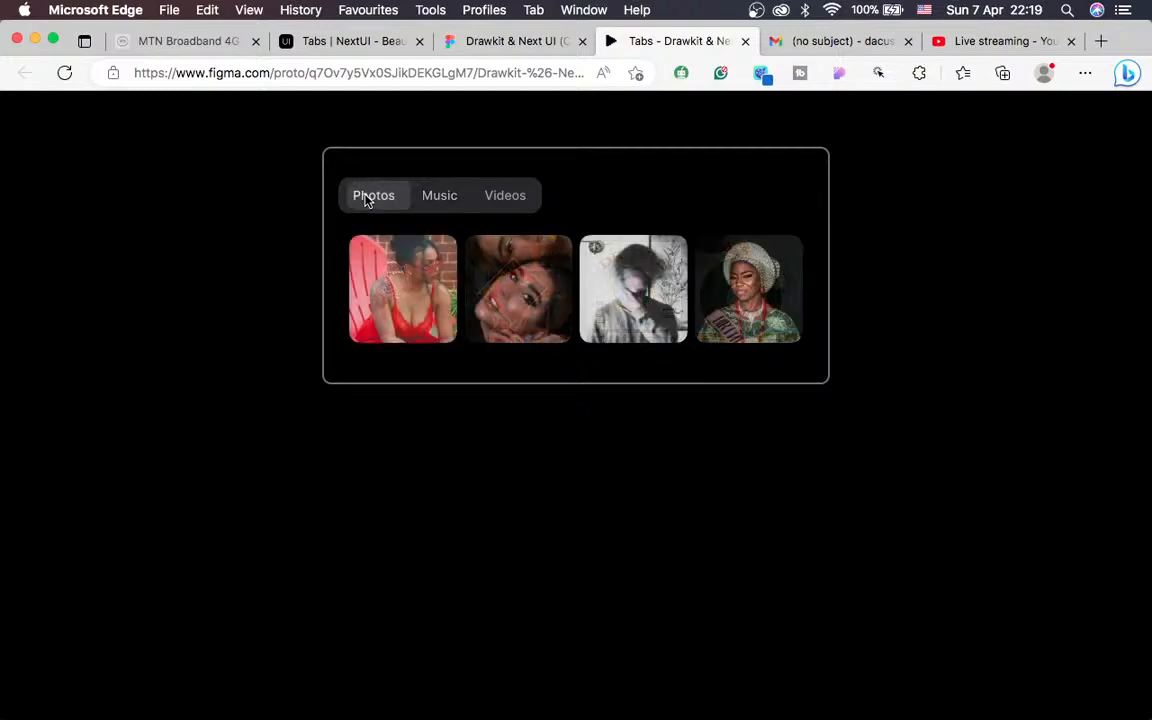
pyautogui.click(437, 198)
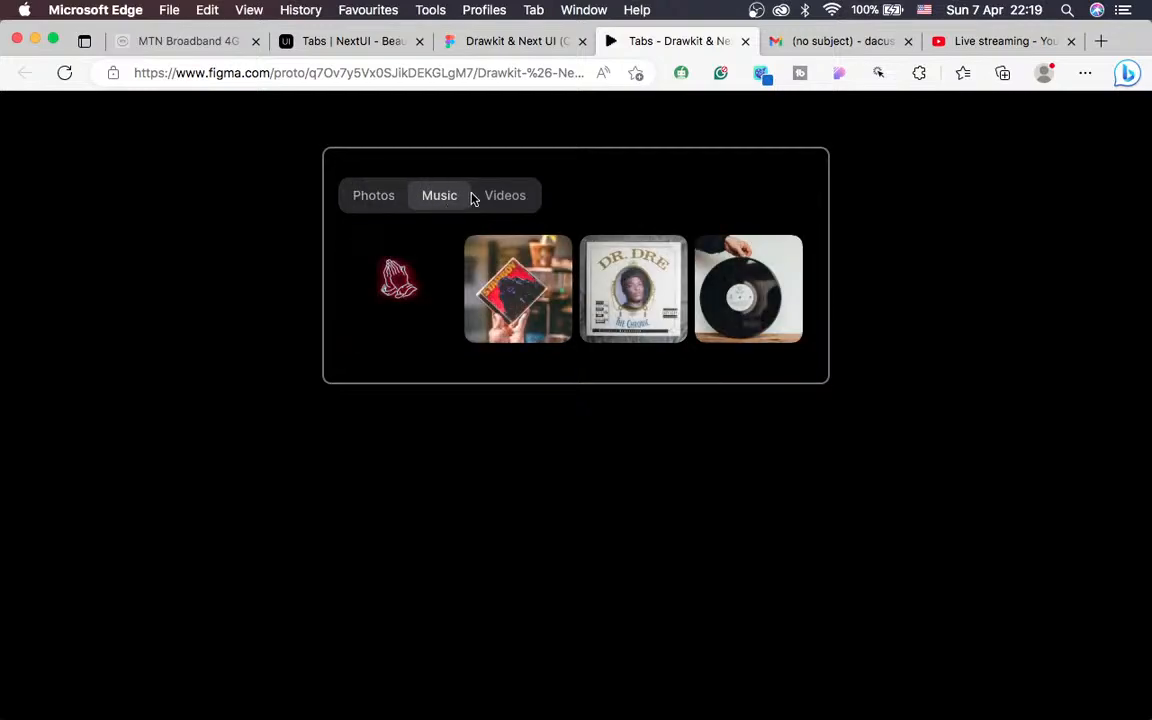
pyautogui.click(506, 198)
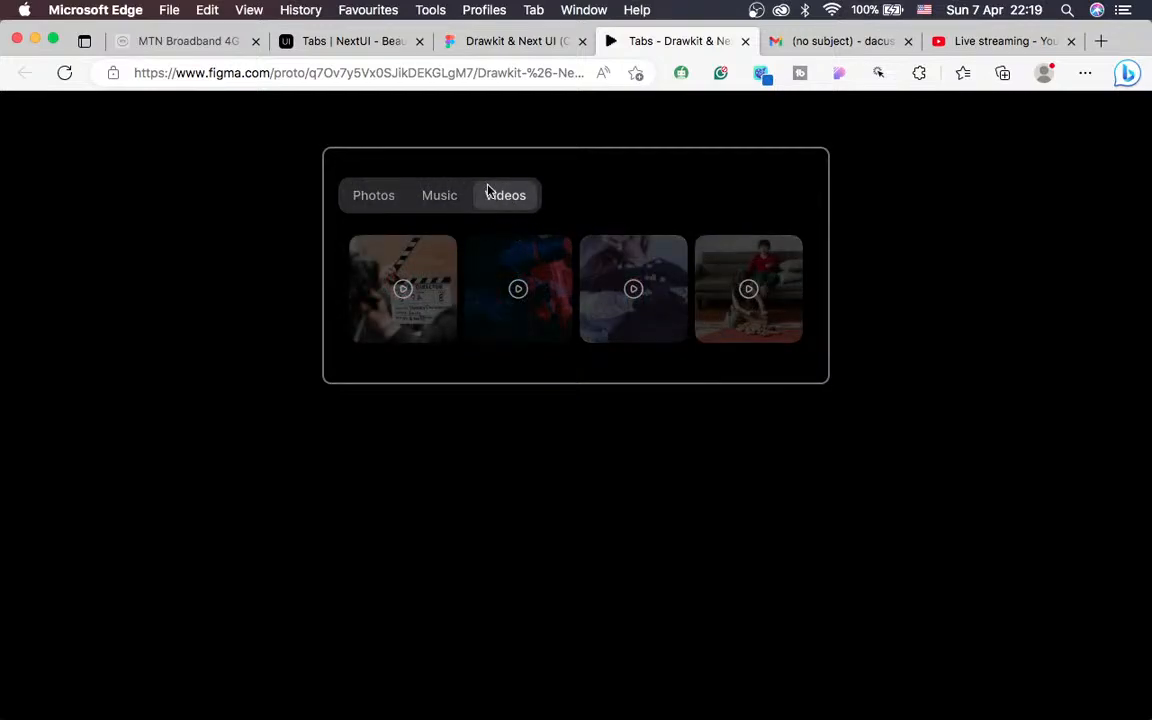
pyautogui.hotkey('ctrl', 'Left')
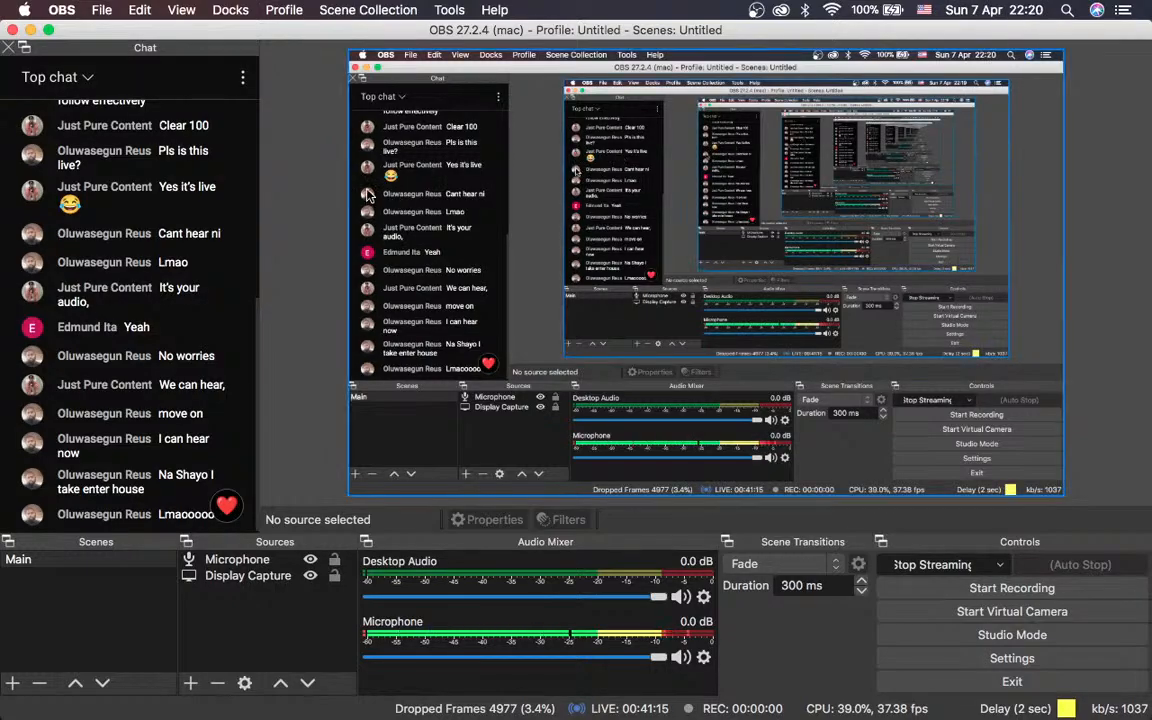
pyautogui.hotkey('ctrl', 'Right')
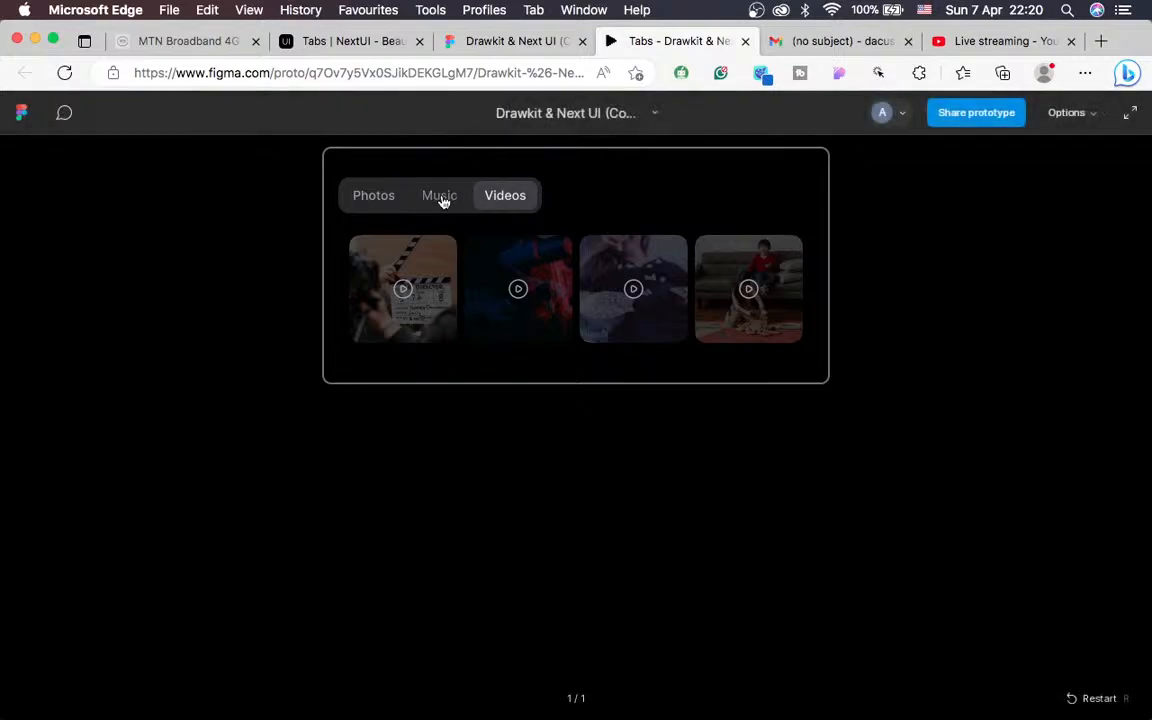
# Return to the running prototype, retest moving back and forth between all three tabs, and recheck the live chat in OBS
pyautogui.click(441, 195)
pyautogui.click(390, 200)
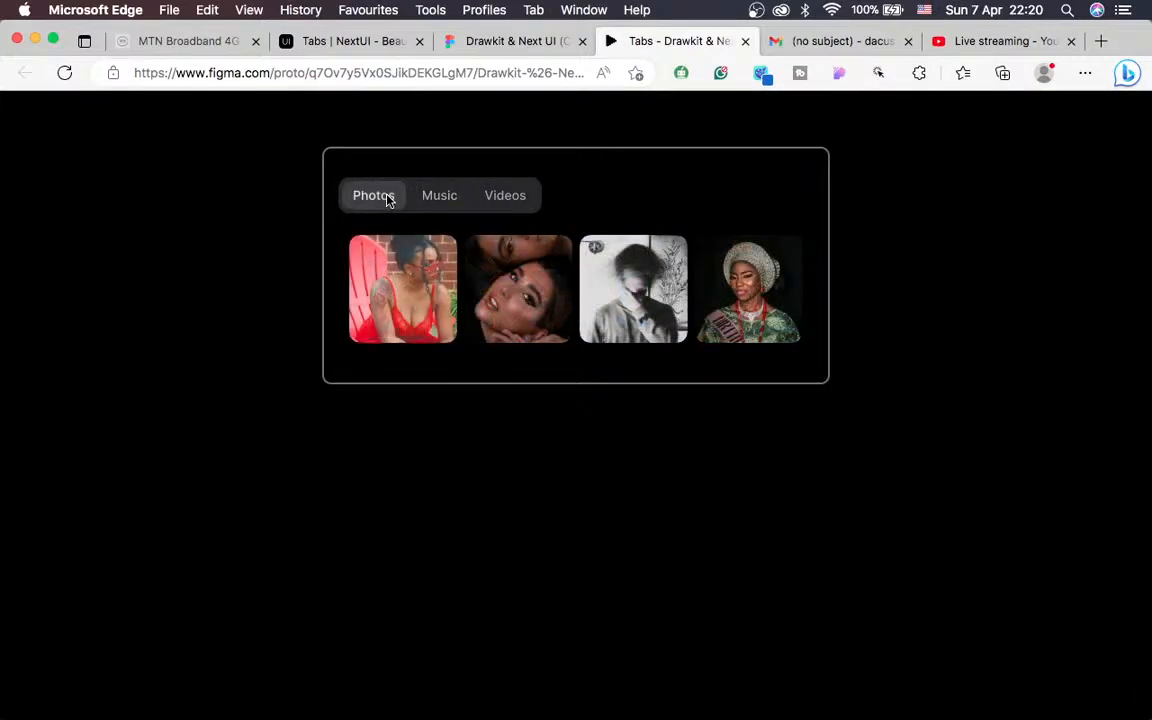
pyautogui.click(430, 199)
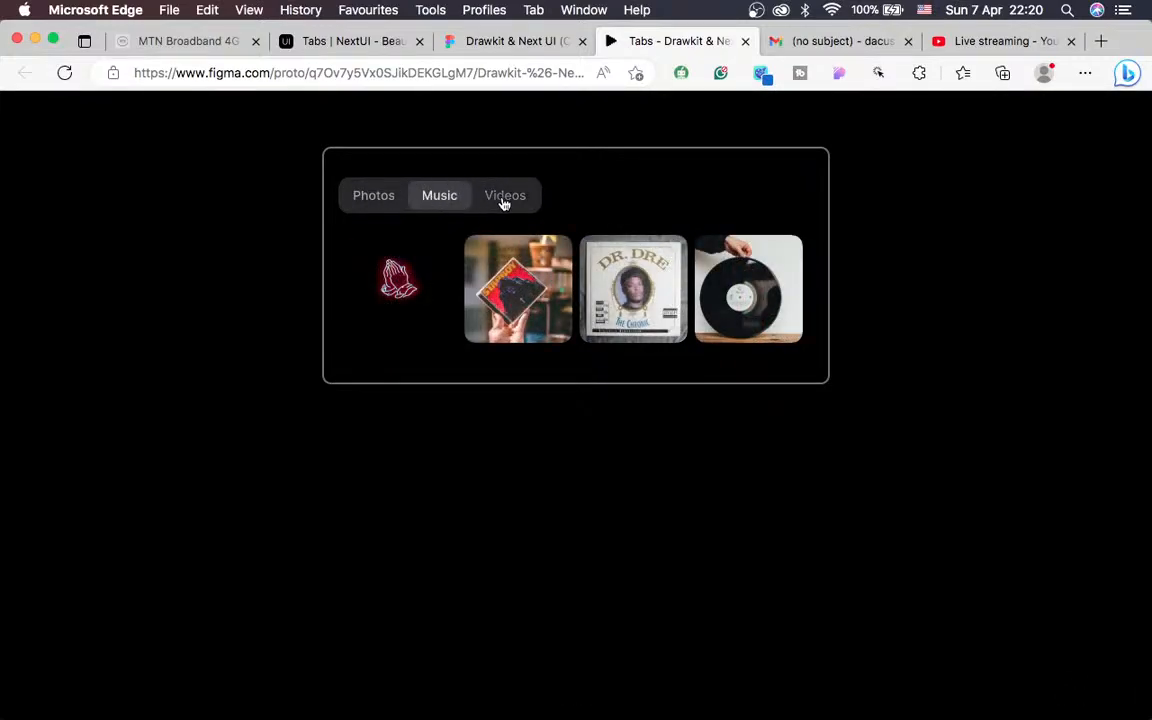
pyautogui.click(504, 199)
pyautogui.click(440, 206)
pyautogui.click(373, 205)
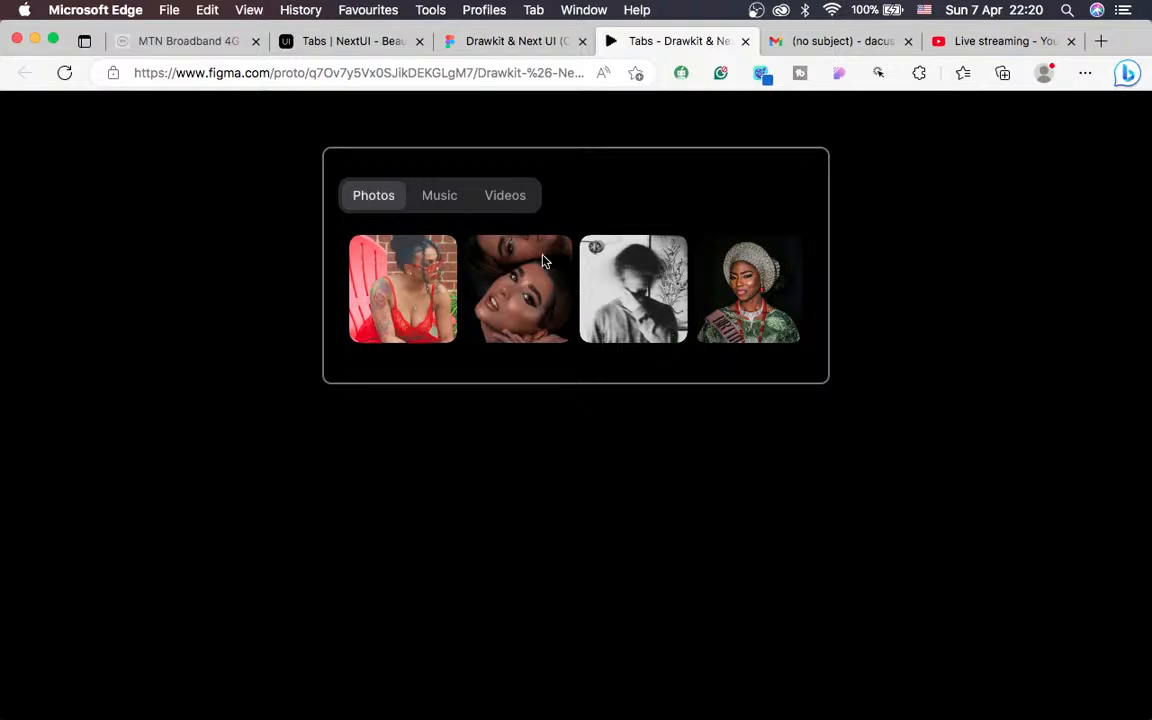
pyautogui.click(455, 203)
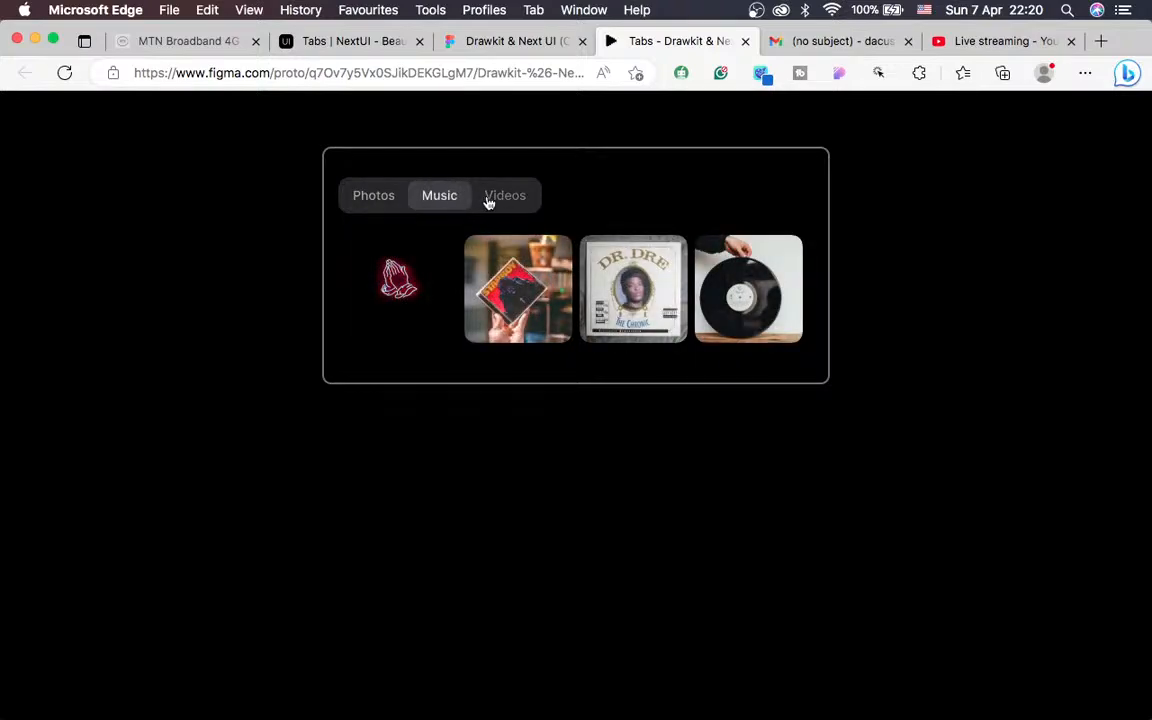
pyautogui.click(488, 199)
pyautogui.hotkey('ctrl', 'Left')
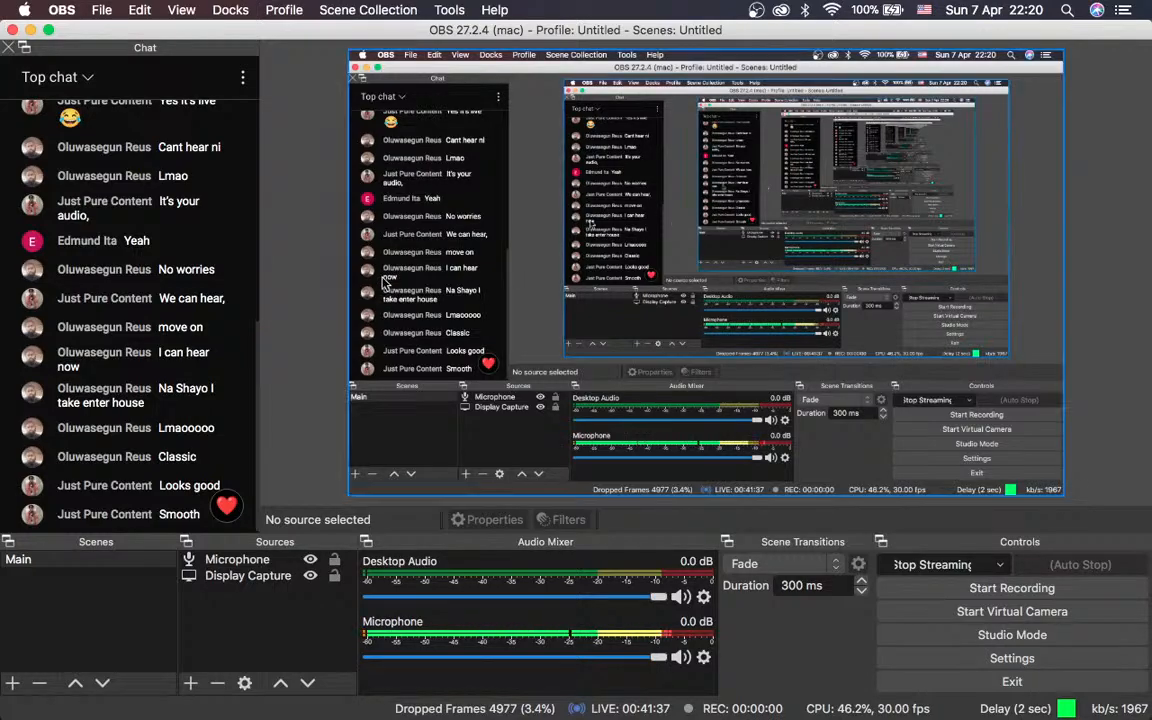
pyautogui.hotkey('ctrl', 'Right')
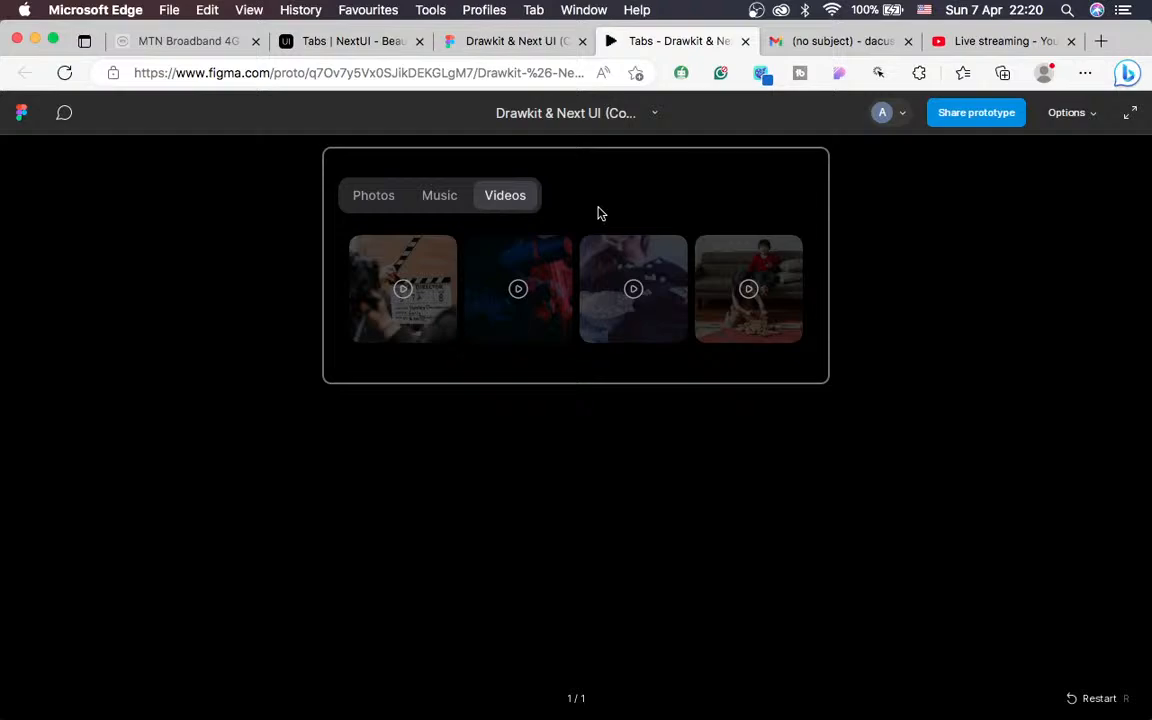
# Switch to the NextUI Tabs documentation, examine the examples down to With Icons, and check the live chat in OBS
pyautogui.click(467, 40)
pyautogui.scroll(-2, 475, 460)
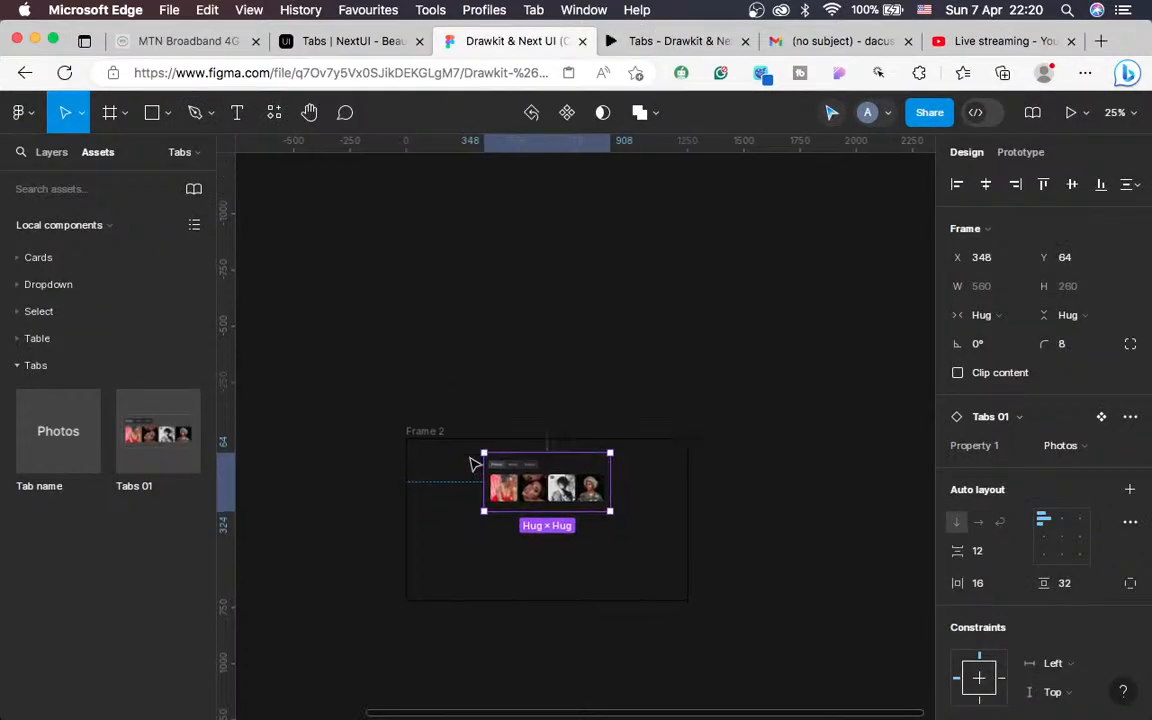
pyautogui.hscroll(-3, 465, 440)
pyautogui.click(368, 43)
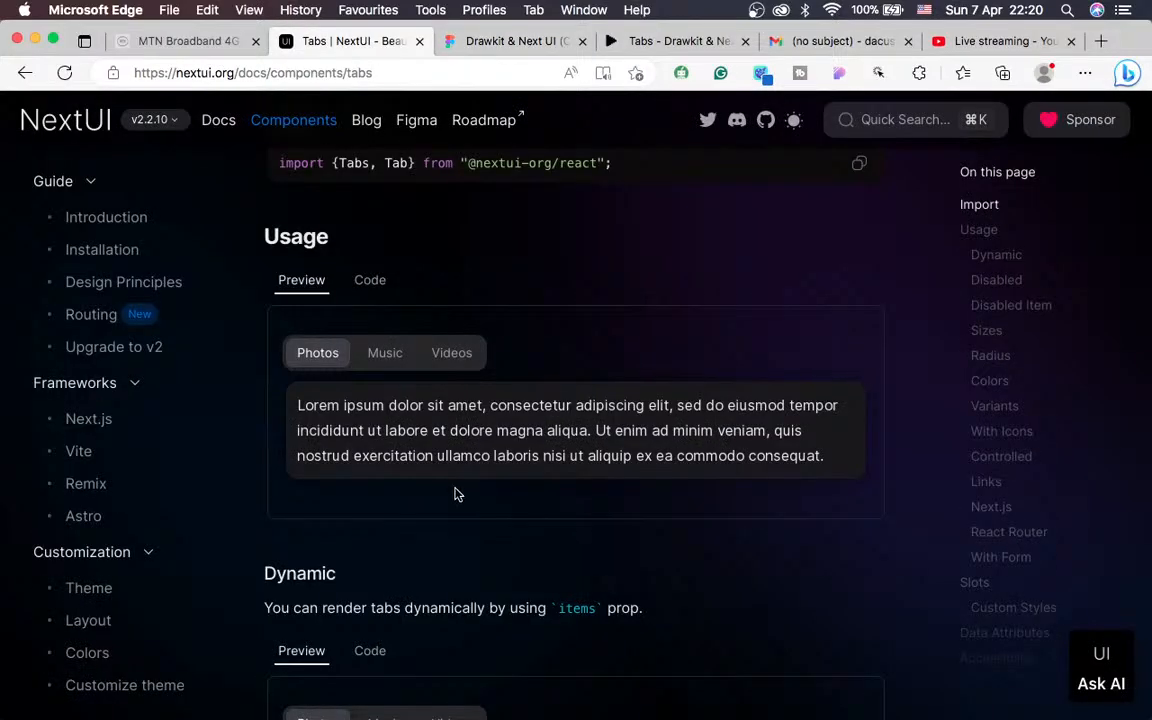
pyautogui.scroll(-10, 455, 491)
pyautogui.scroll(-15, 455, 493)
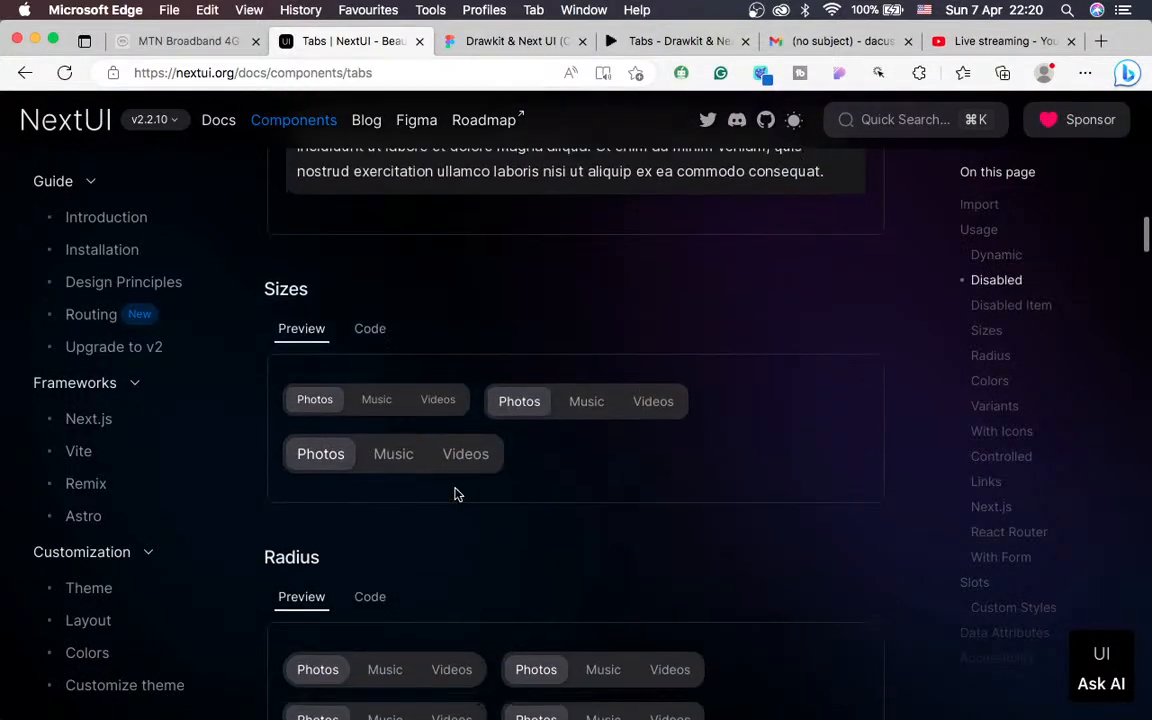
pyautogui.scroll(-2, 455, 493)
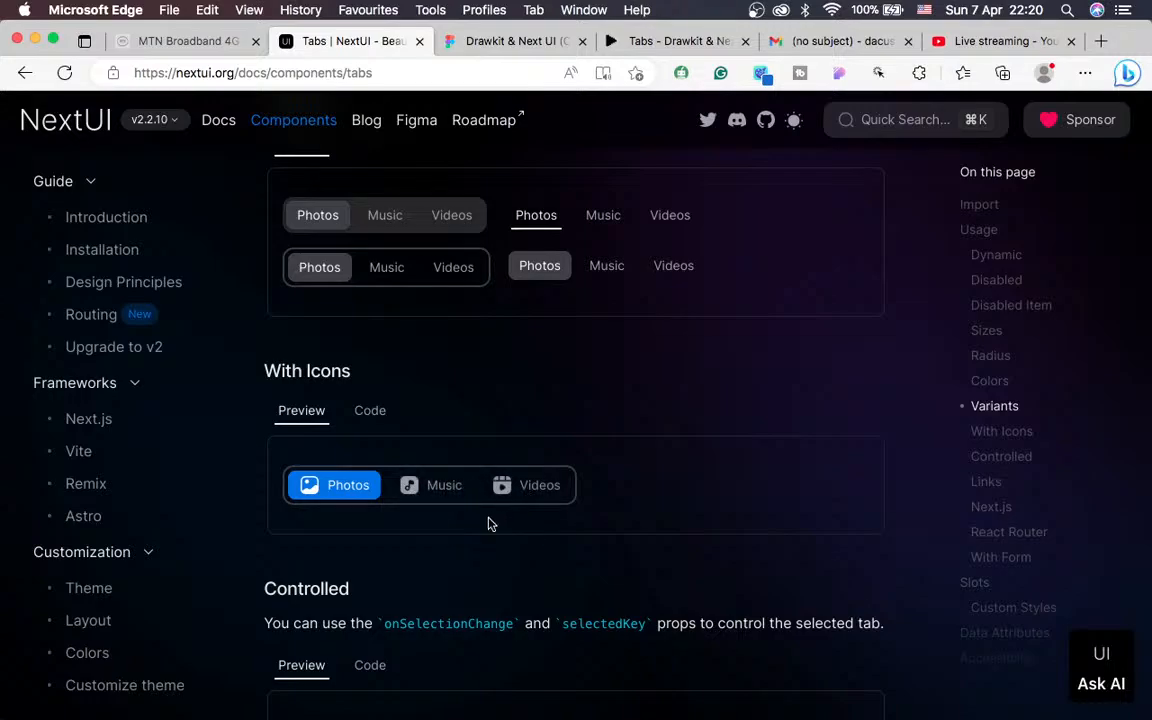
pyautogui.hotkey('ctrl', 'Left')
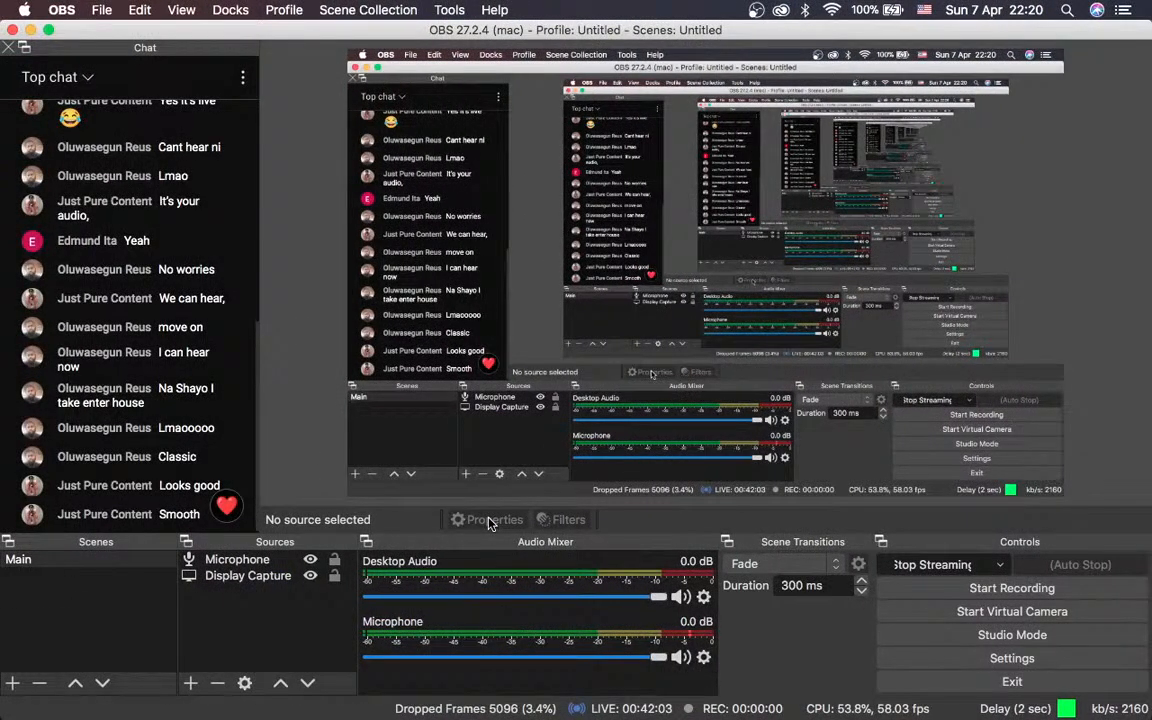
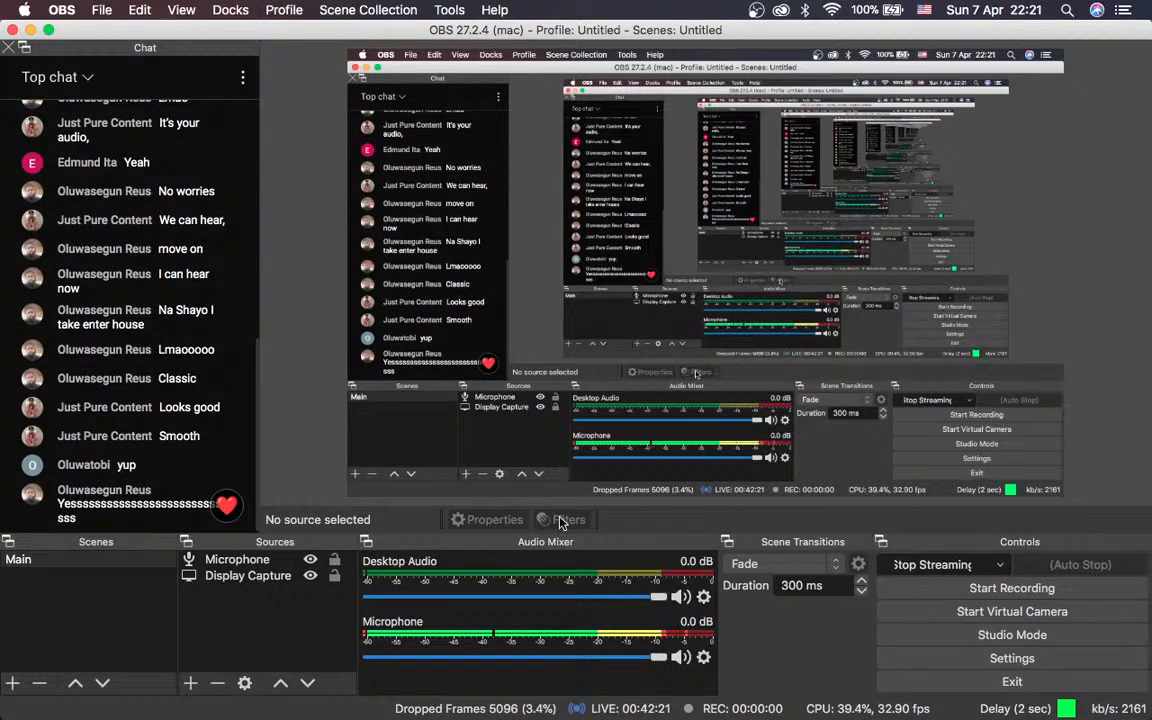
pyautogui.hotkey('ctrl', 'Right')
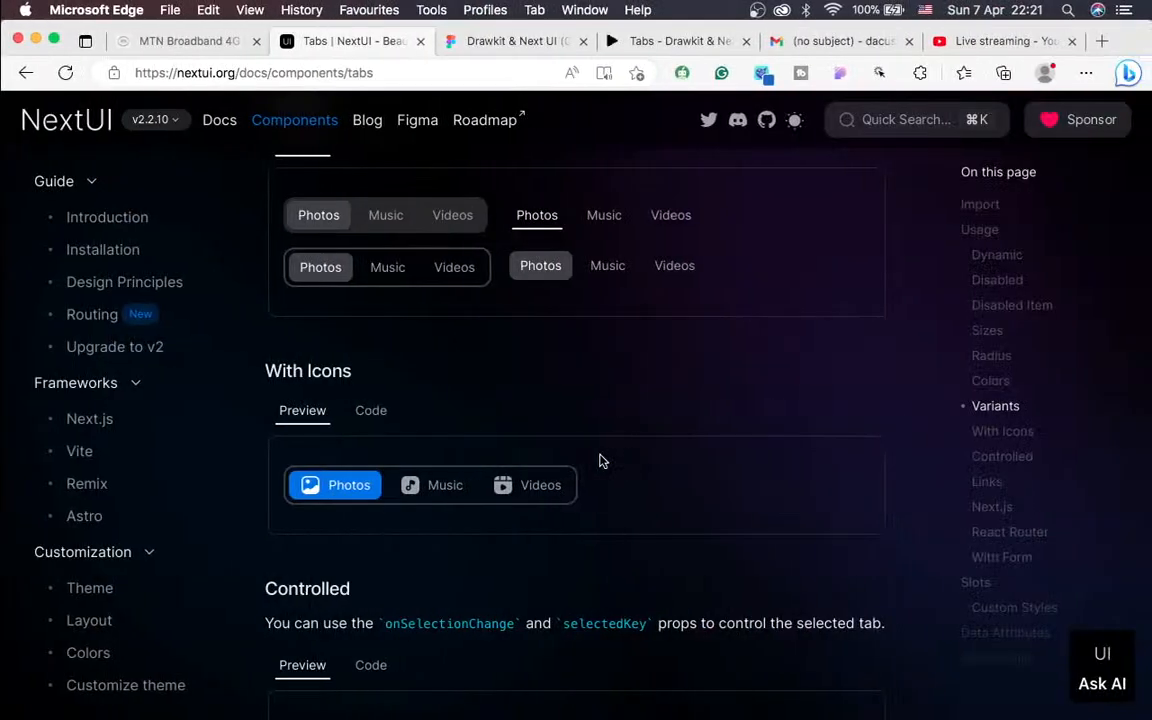
# Return to the Figma design file and add three new variants to the Tab name component set
pyautogui.click(489, 40)
pyautogui.hscroll(-5, 427, 311)
pyautogui.scroll(-2, 427, 311)
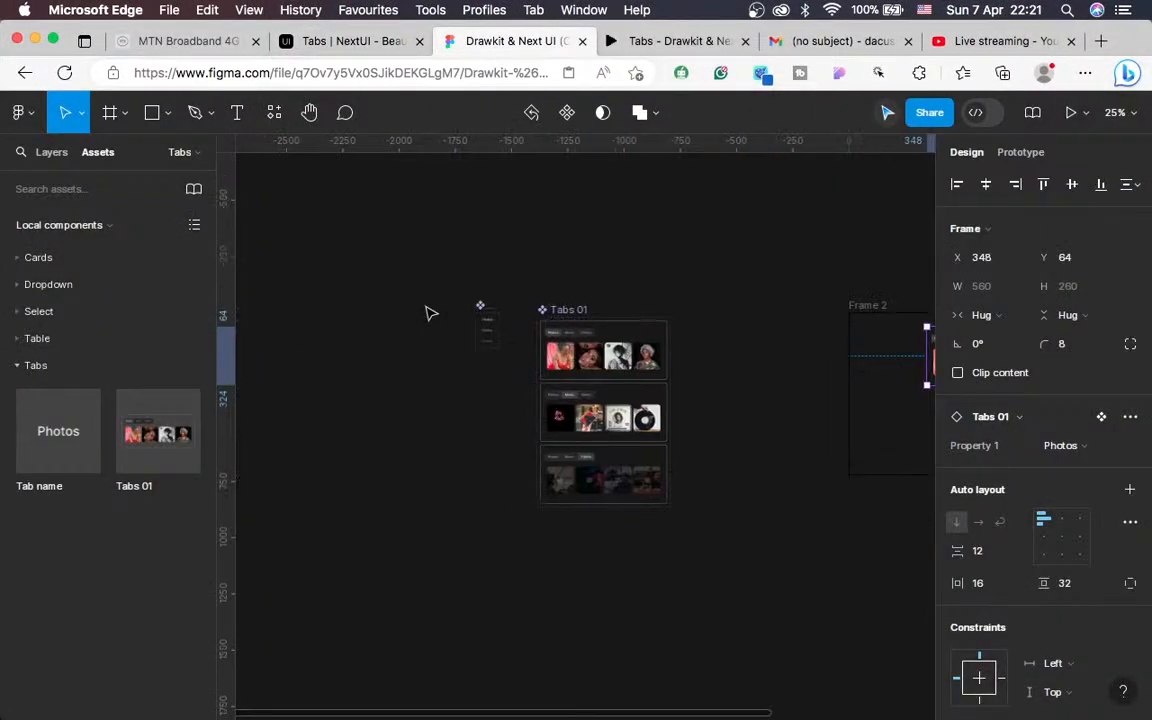
pyautogui.hotkey('shift', '=')
pyautogui.hotkey('shift', '=')
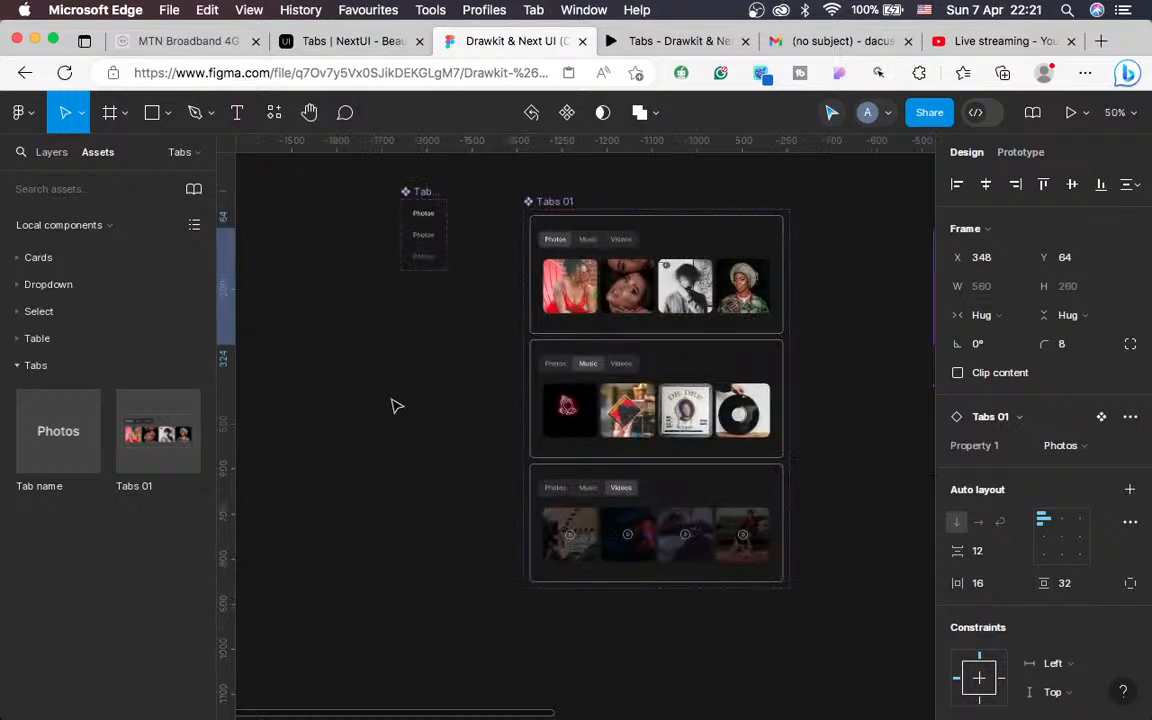
pyautogui.hscroll(-5, 392, 405)
pyautogui.scroll(3, 392, 405)
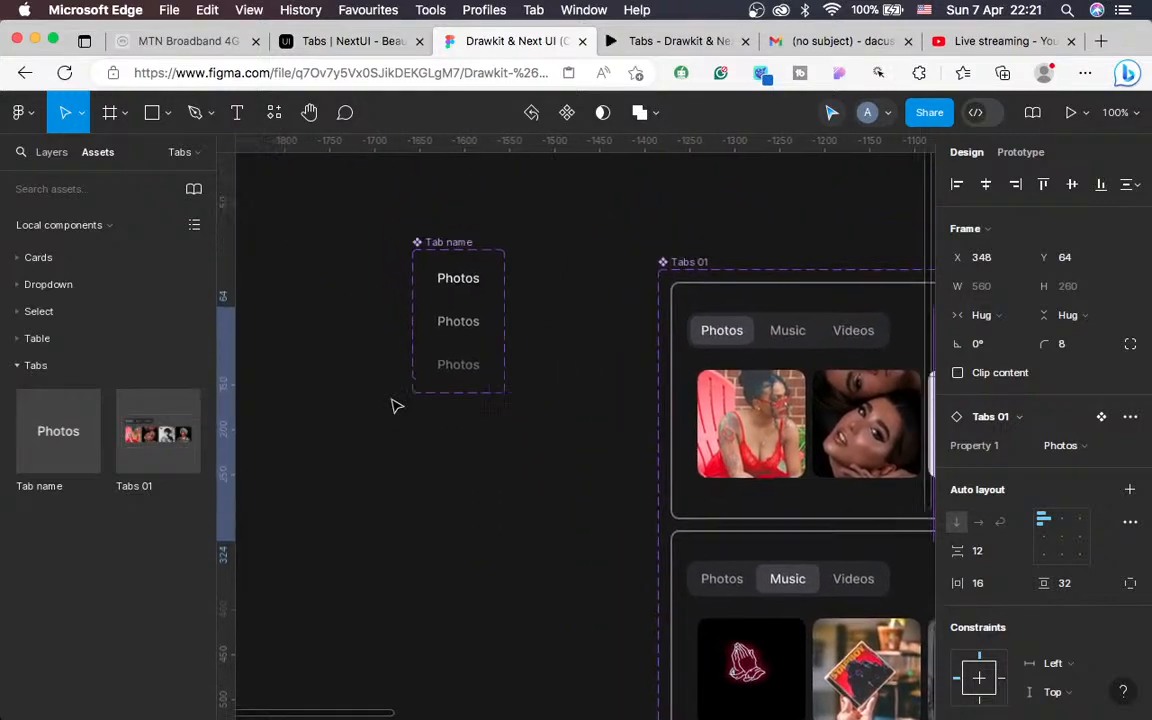
pyautogui.click(460, 297)
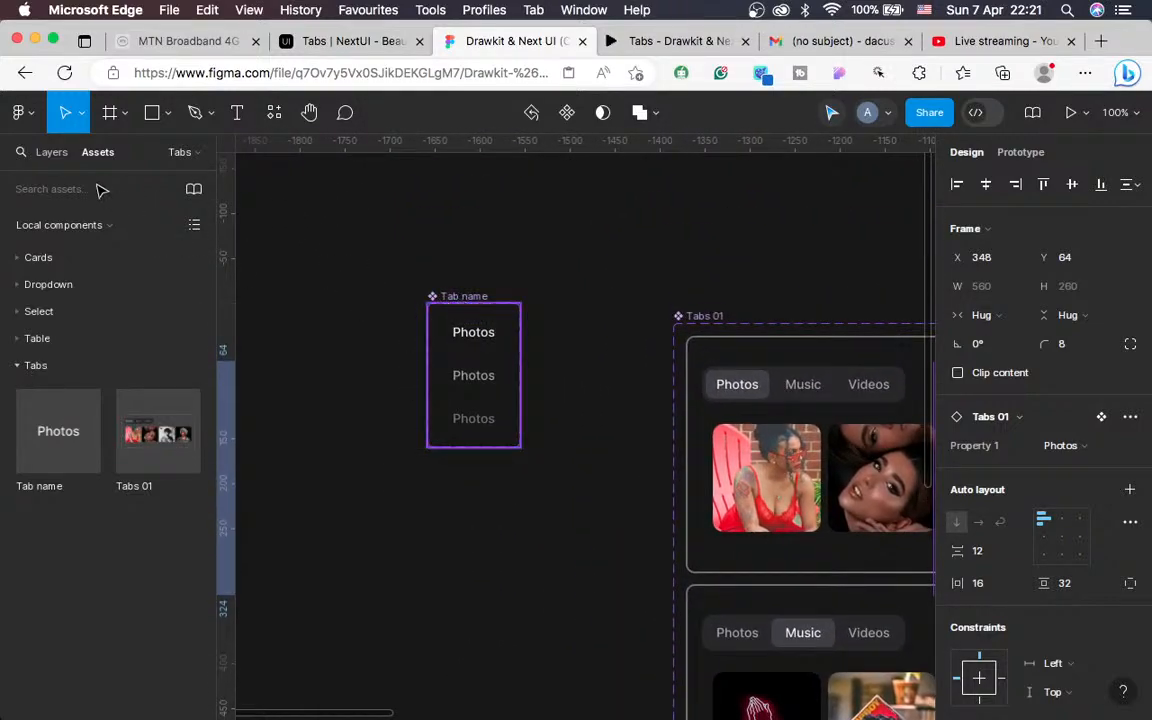
pyautogui.click(52, 156)
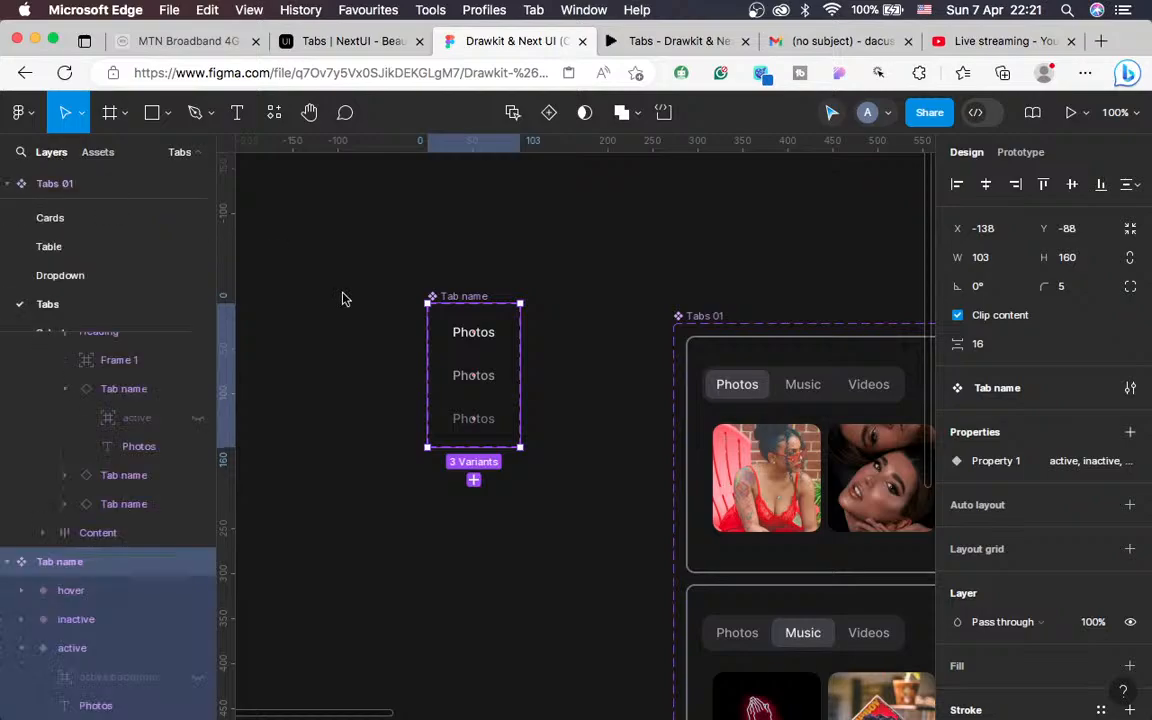
pyautogui.click(474, 481)
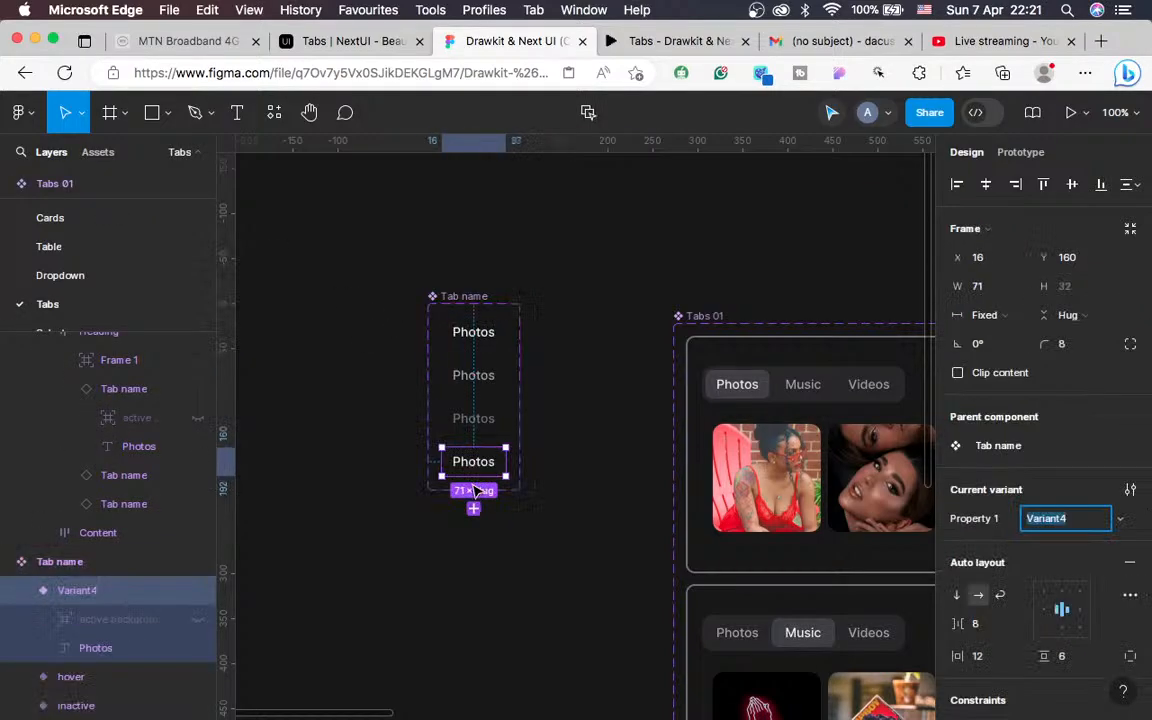
pyautogui.click(450, 300)
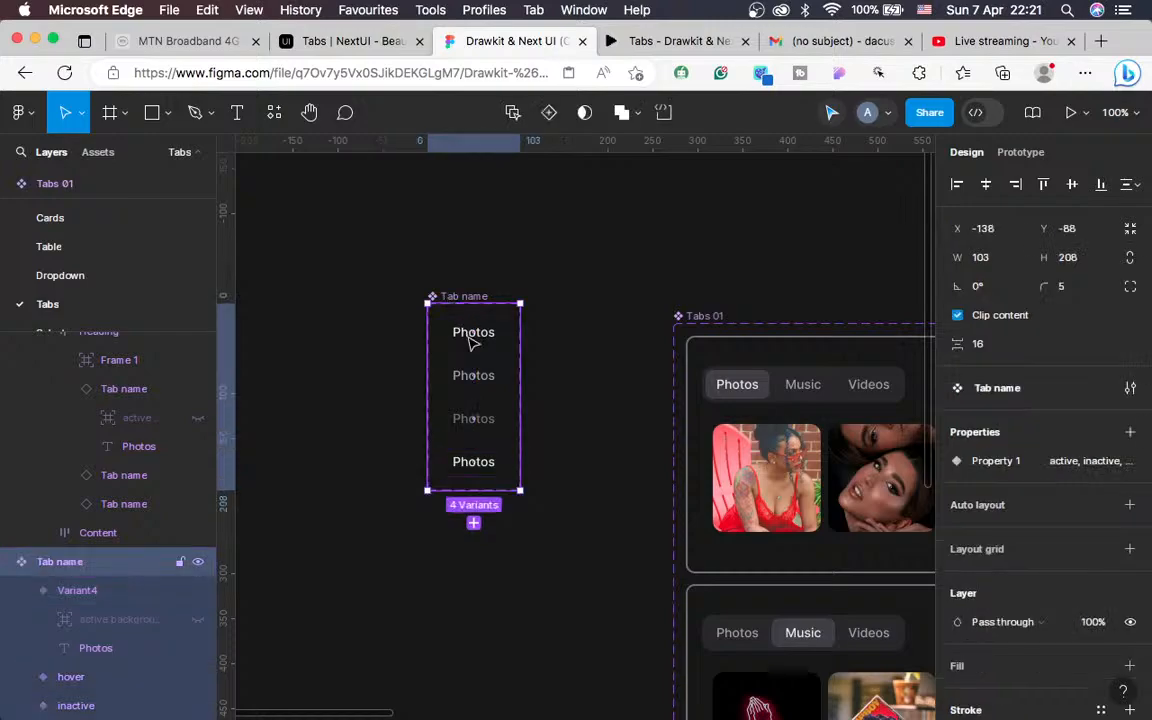
pyautogui.click(474, 524)
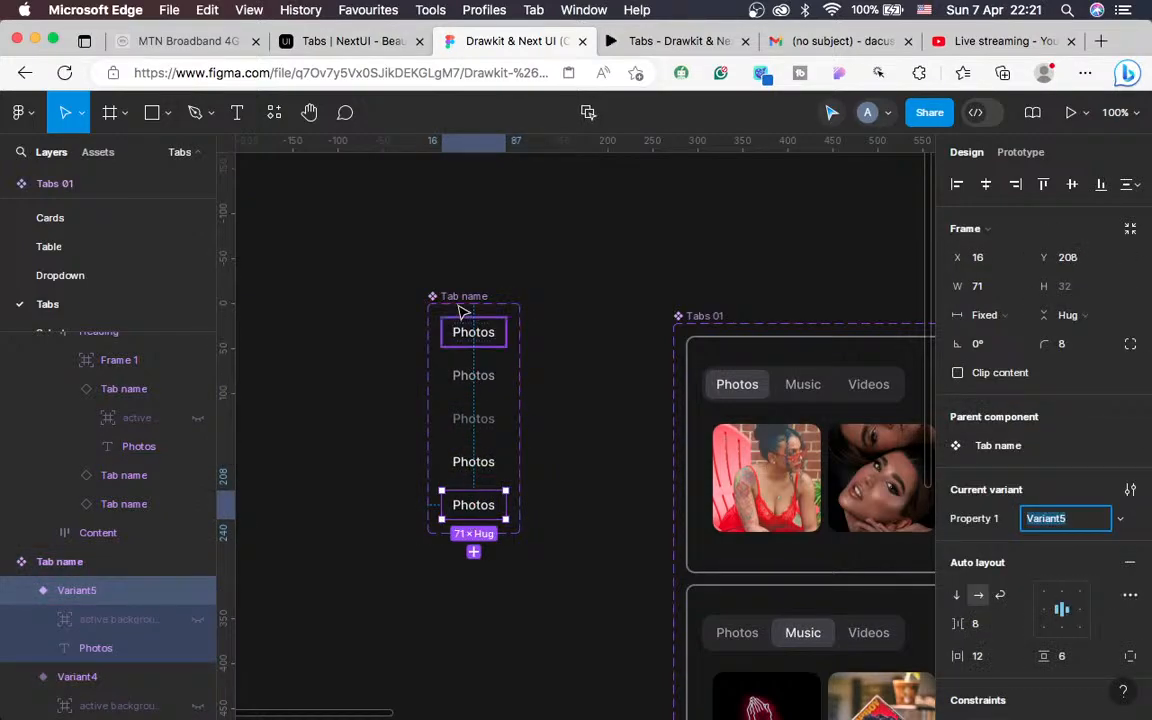
pyautogui.click(488, 306)
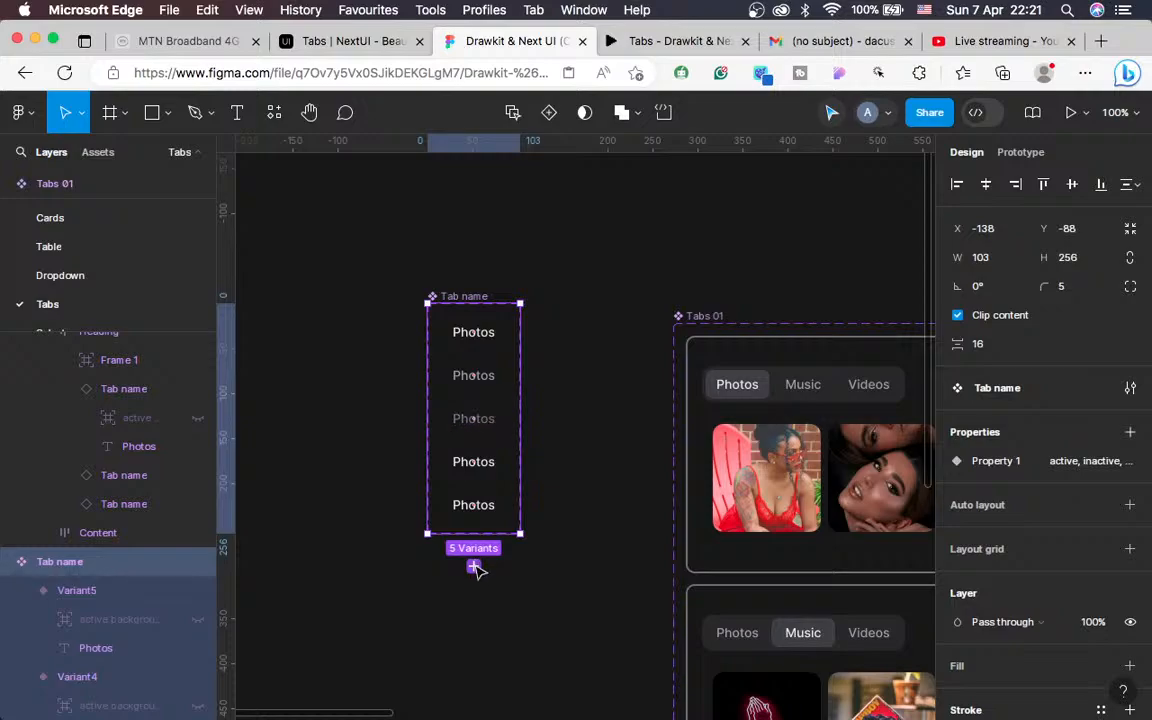
pyautogui.click(474, 566)
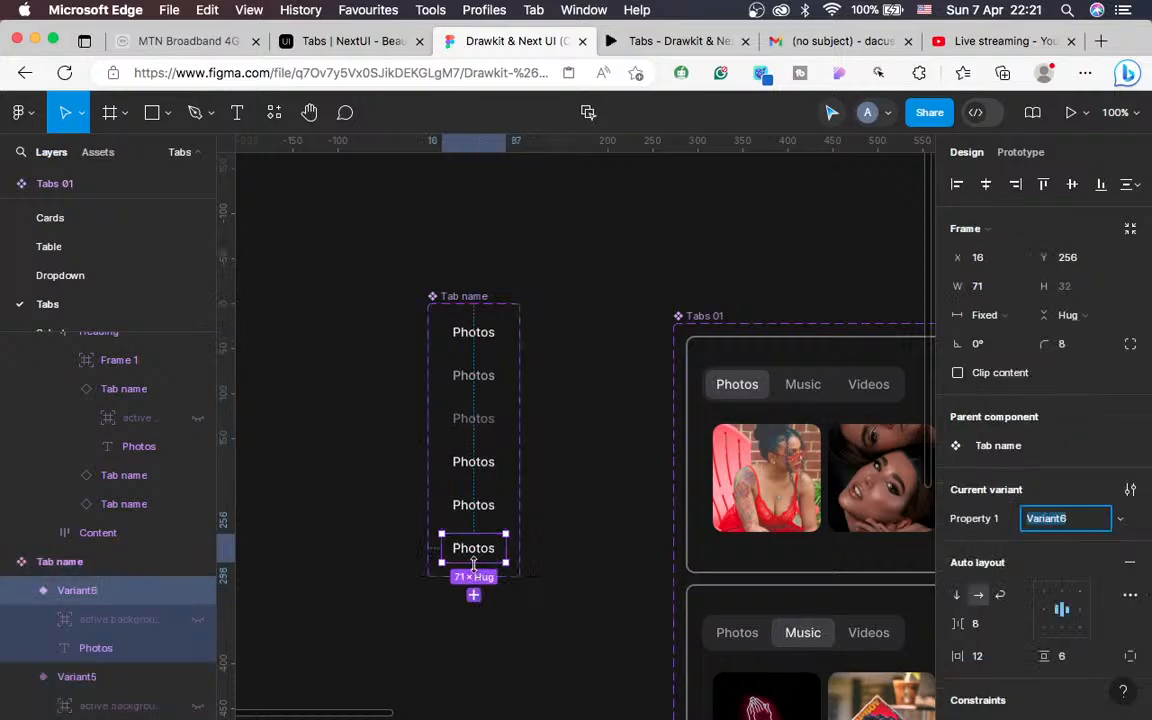
# Rename the fourth Tab name variant "Active with icons" and the fifth "Inactive with icons"
pyautogui.click(474, 462)
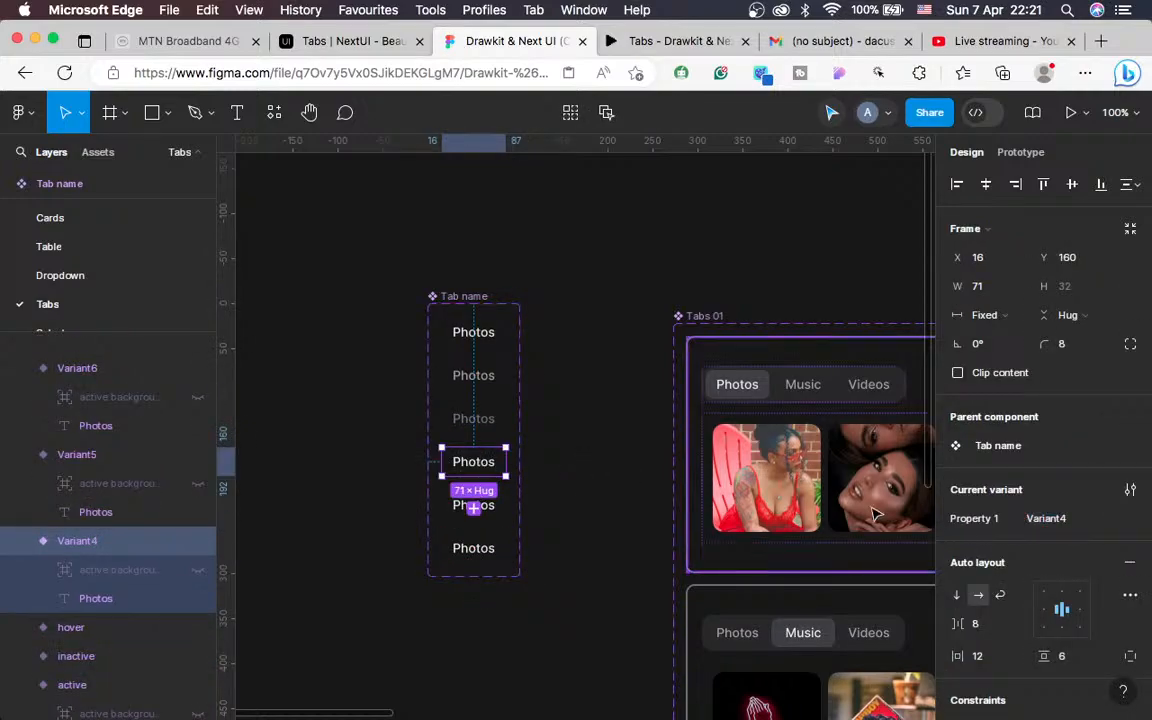
pyautogui.click(1049, 528)
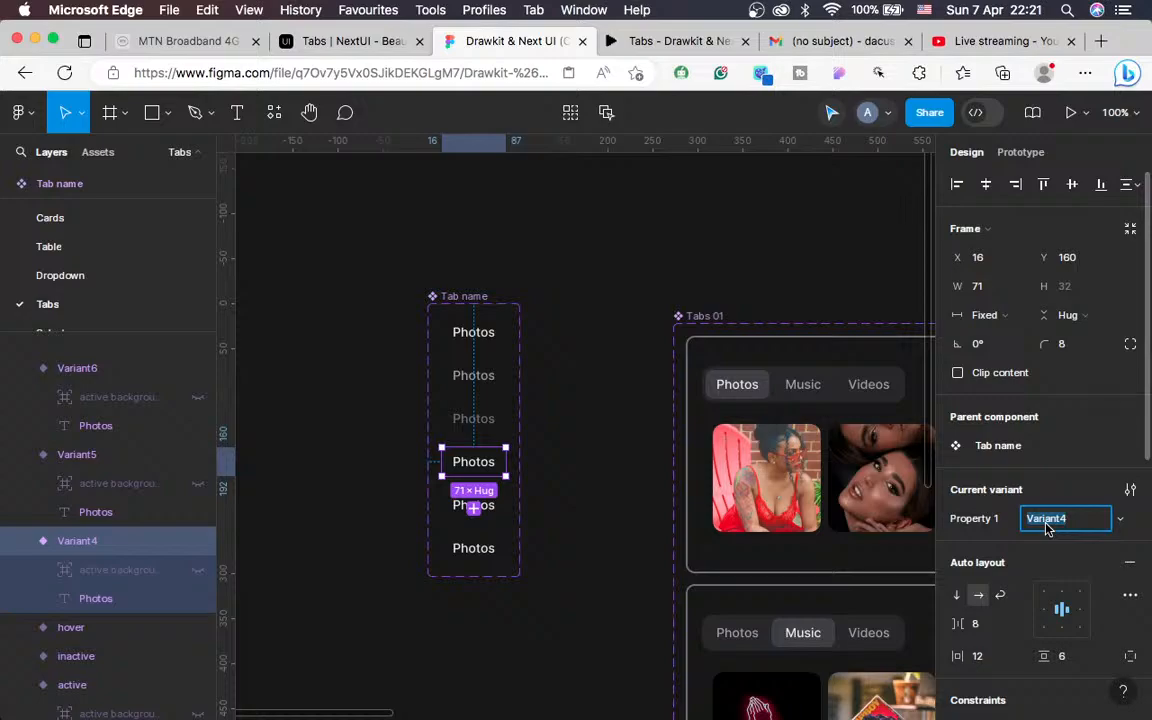
pyautogui.write('Active with icons')
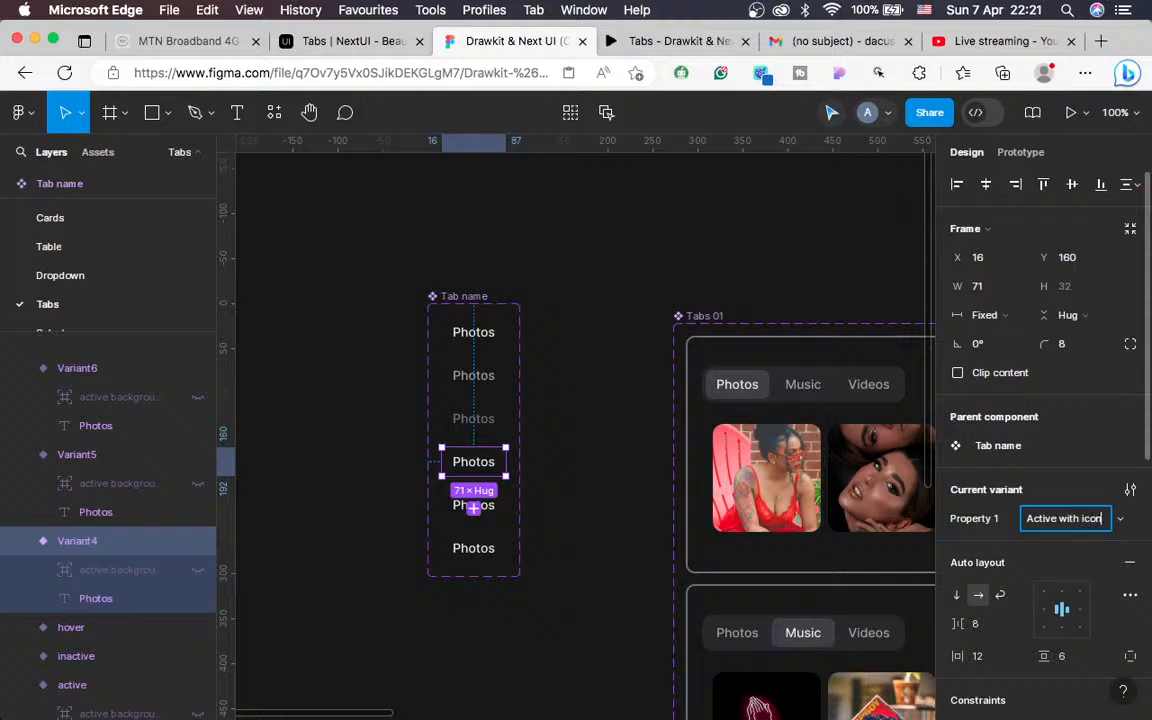
pyautogui.click(478, 506)
pyautogui.click(1058, 520)
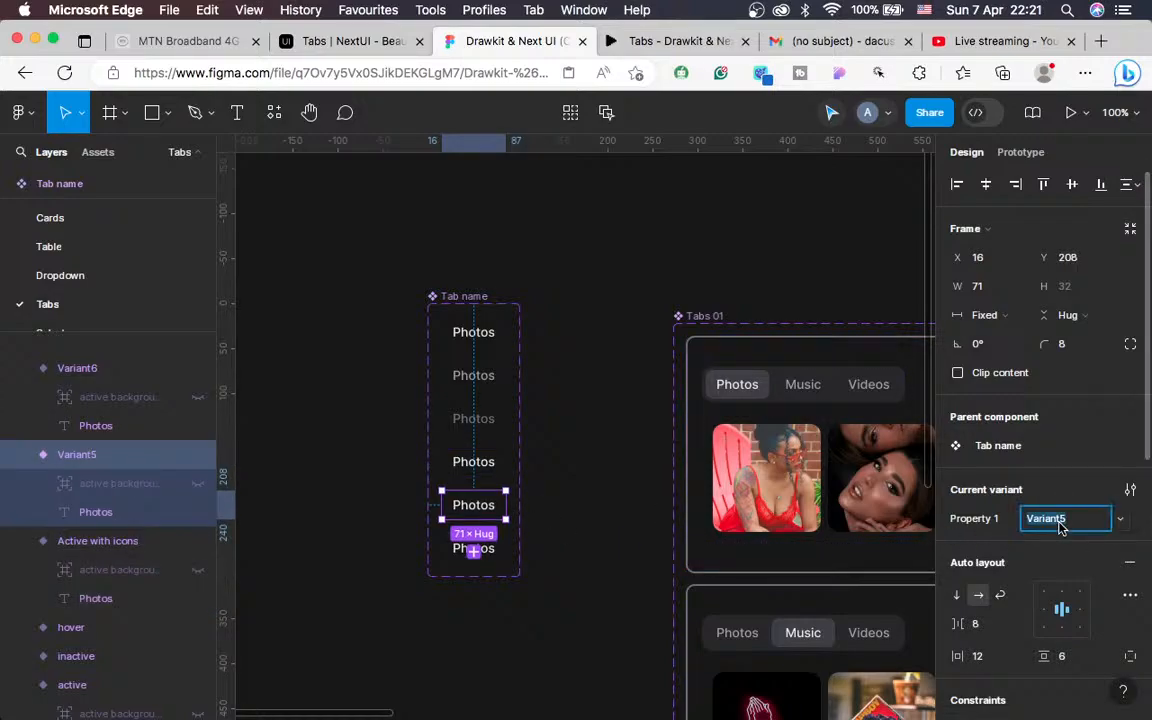
pyautogui.write('Inac')
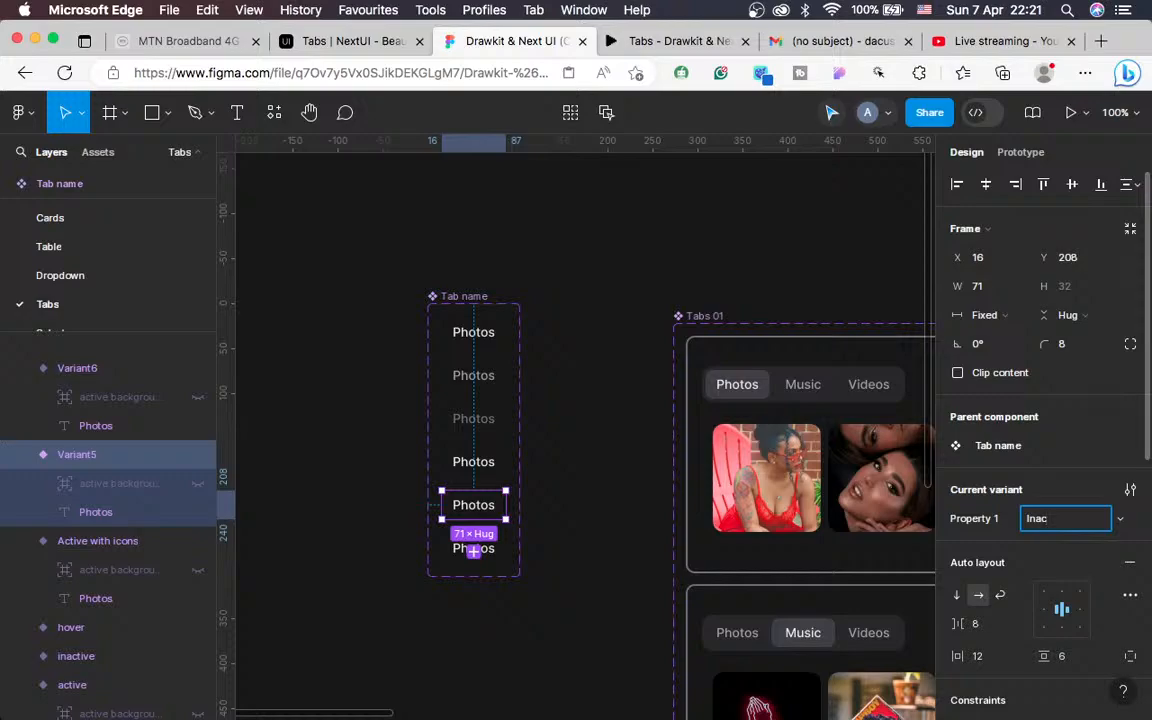
pyautogui.write('tive with icons')
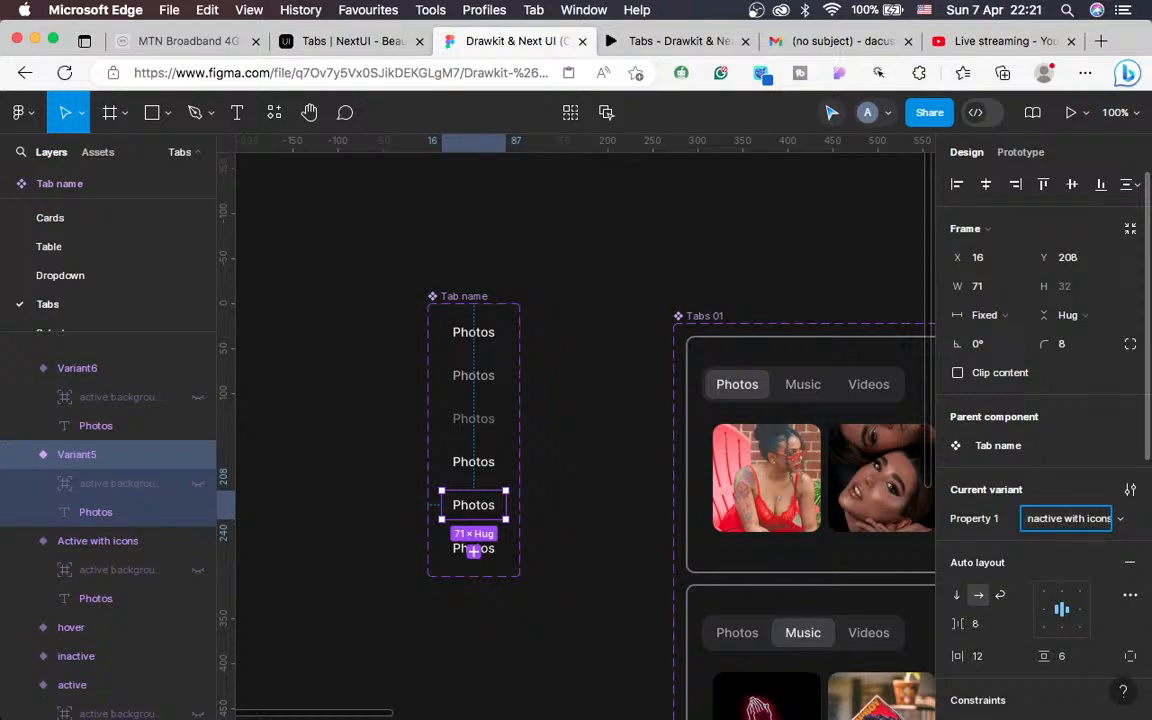
# Rename the sixth Tab name variant "inactive hover with icons"
pyautogui.click(497, 556)
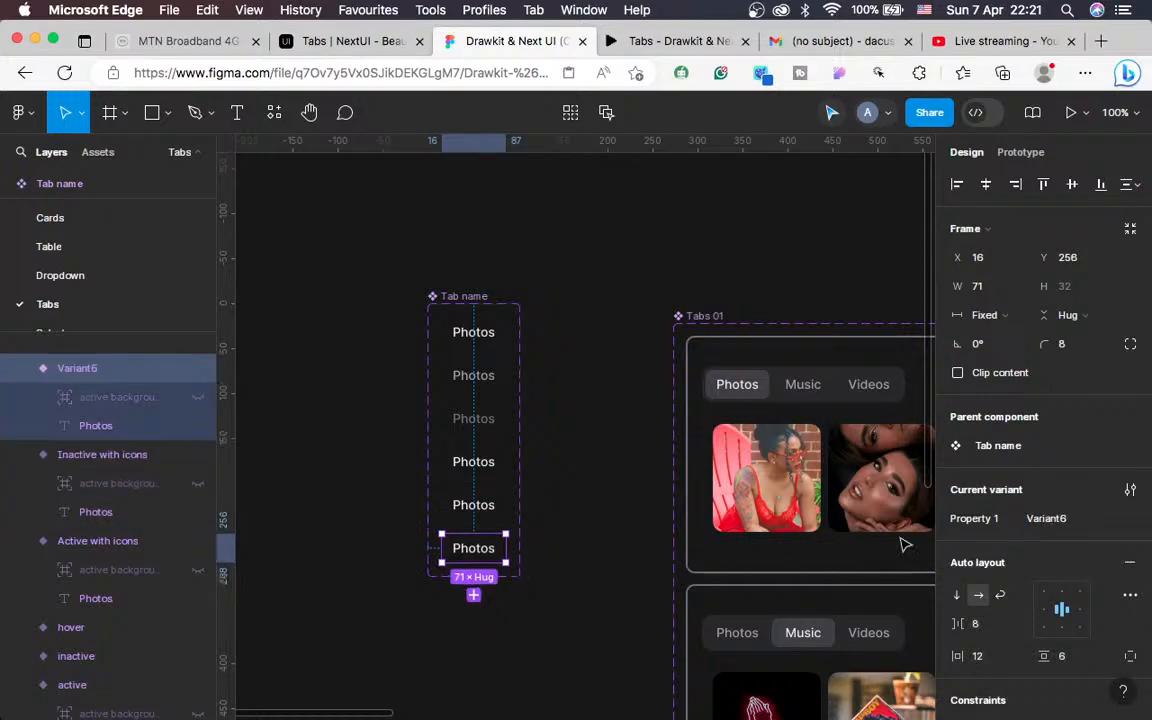
pyautogui.click(1052, 520)
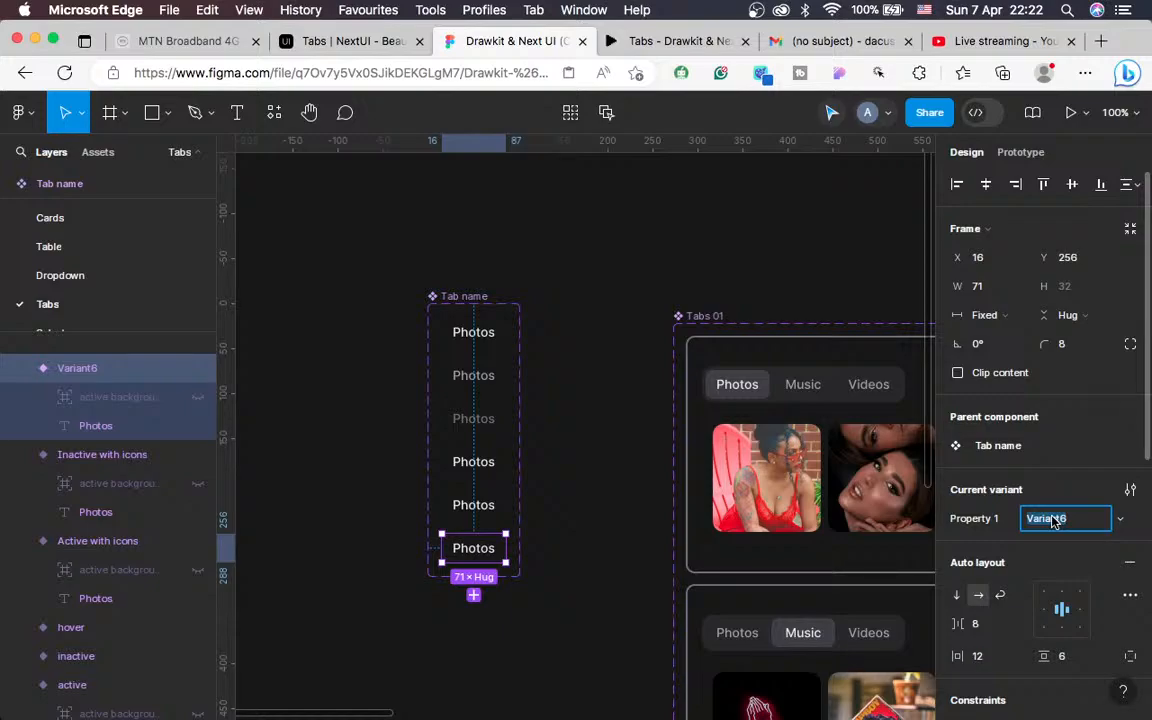
pyautogui.write('inactive')
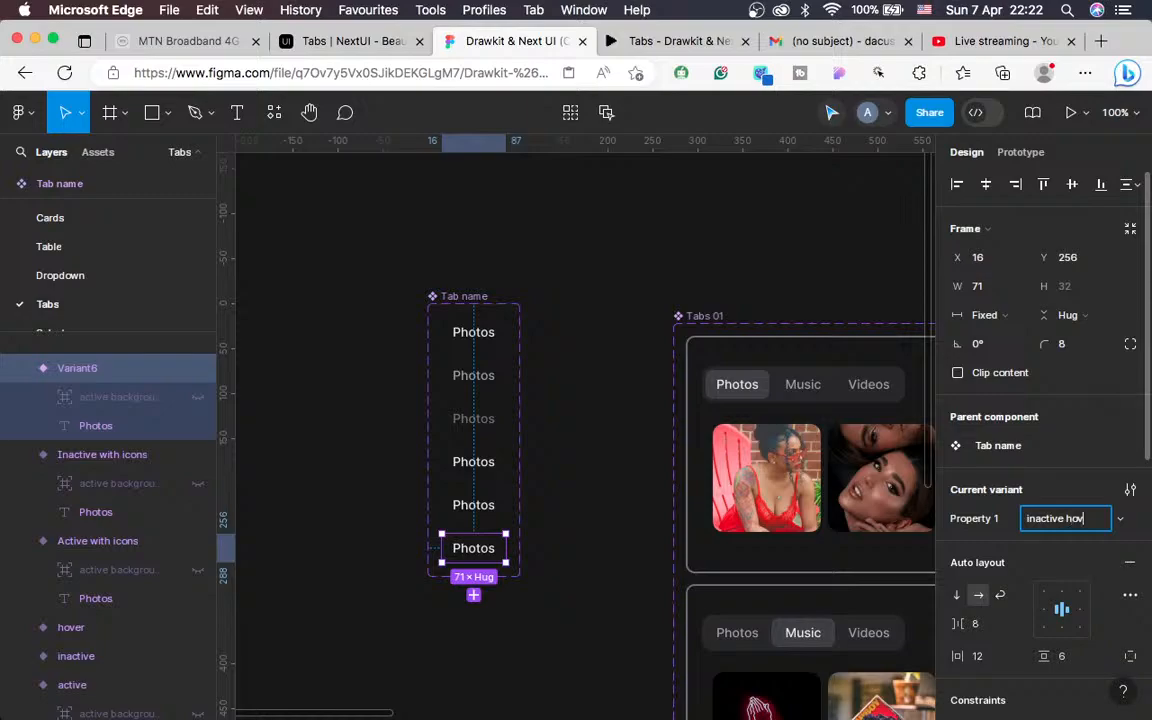
pyautogui.write(' hover with icons')
pyautogui.click(562, 624)
# Copy the text colour A1A1AA from the inactive variant and apply it to the "Inactive with icons" variant
pyautogui.press('+')
pyautogui.scroll(-3, 594, 587)
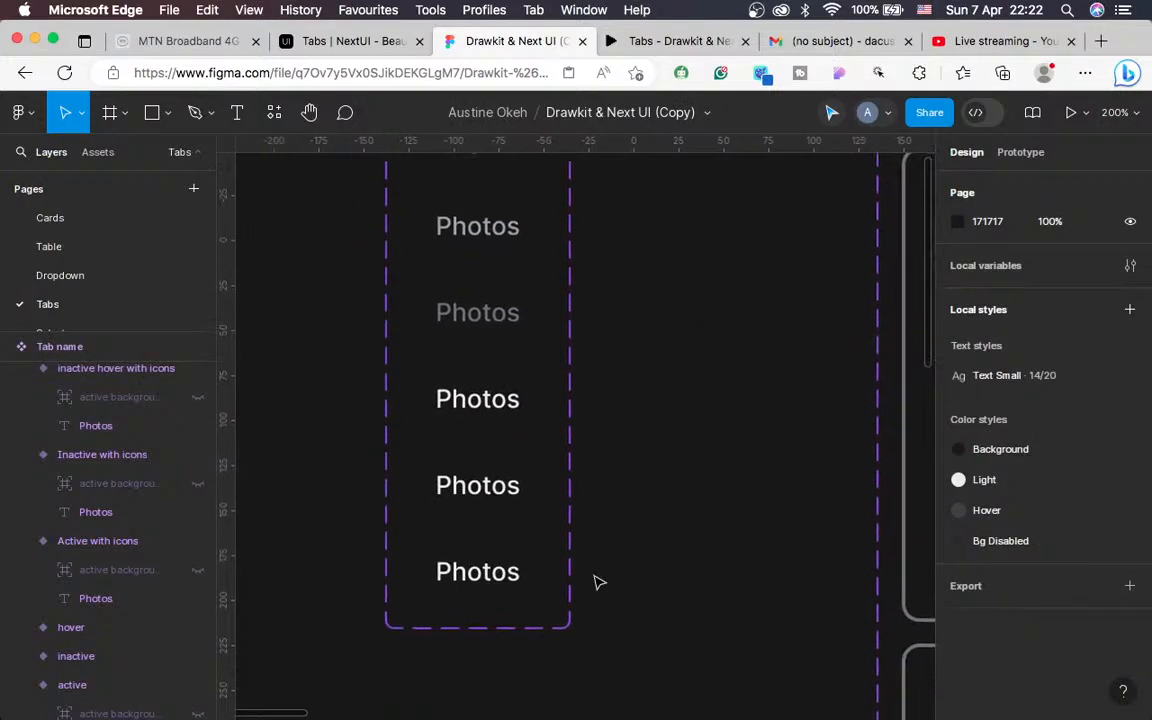
pyautogui.click(447, 380)
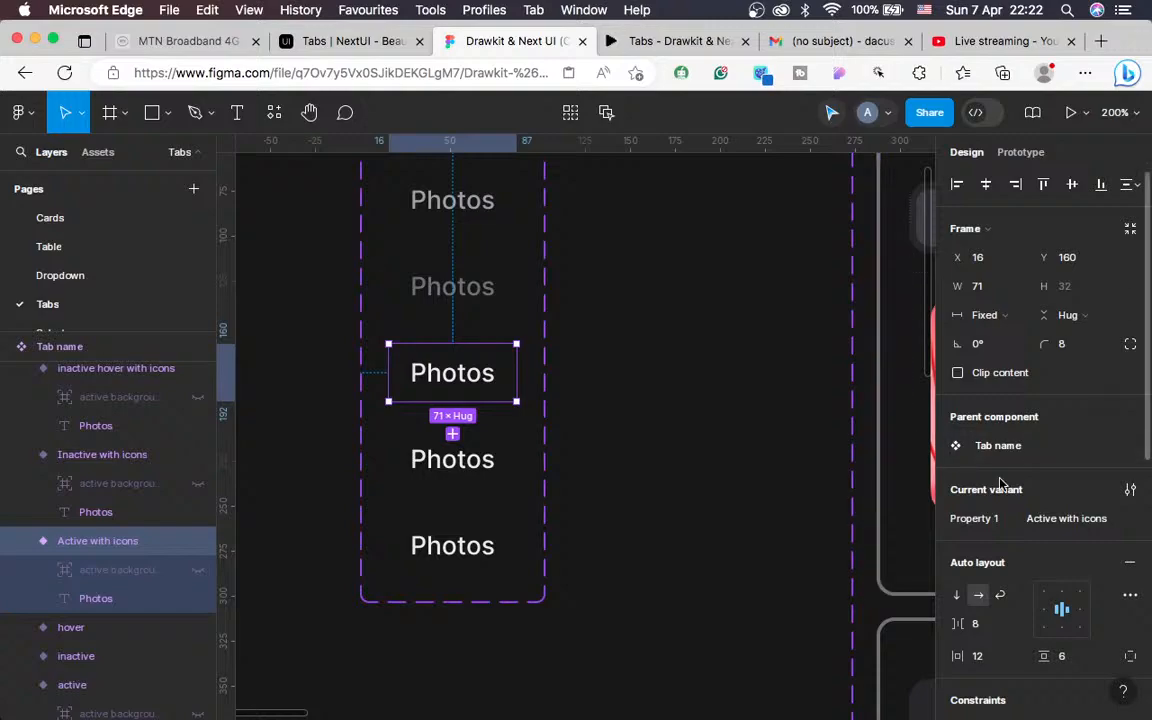
pyautogui.click(456, 212)
pyautogui.scroll(-5, 1036, 398)
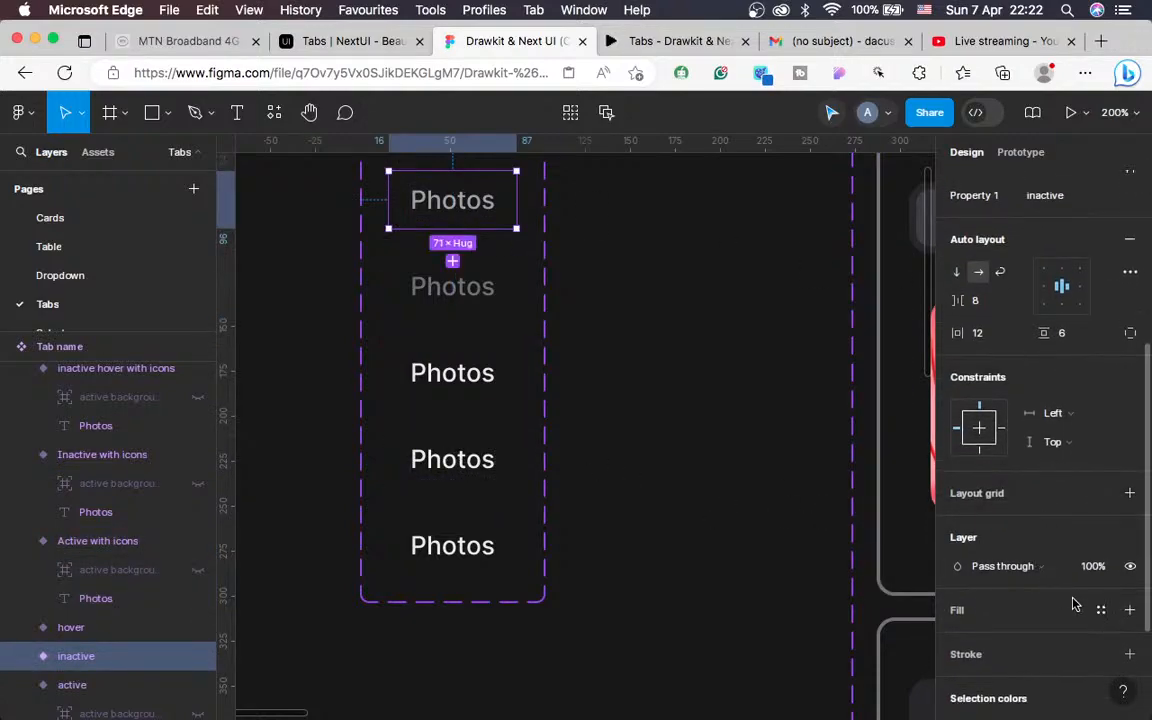
pyautogui.click(988, 566)
pyautogui.press('super+c')
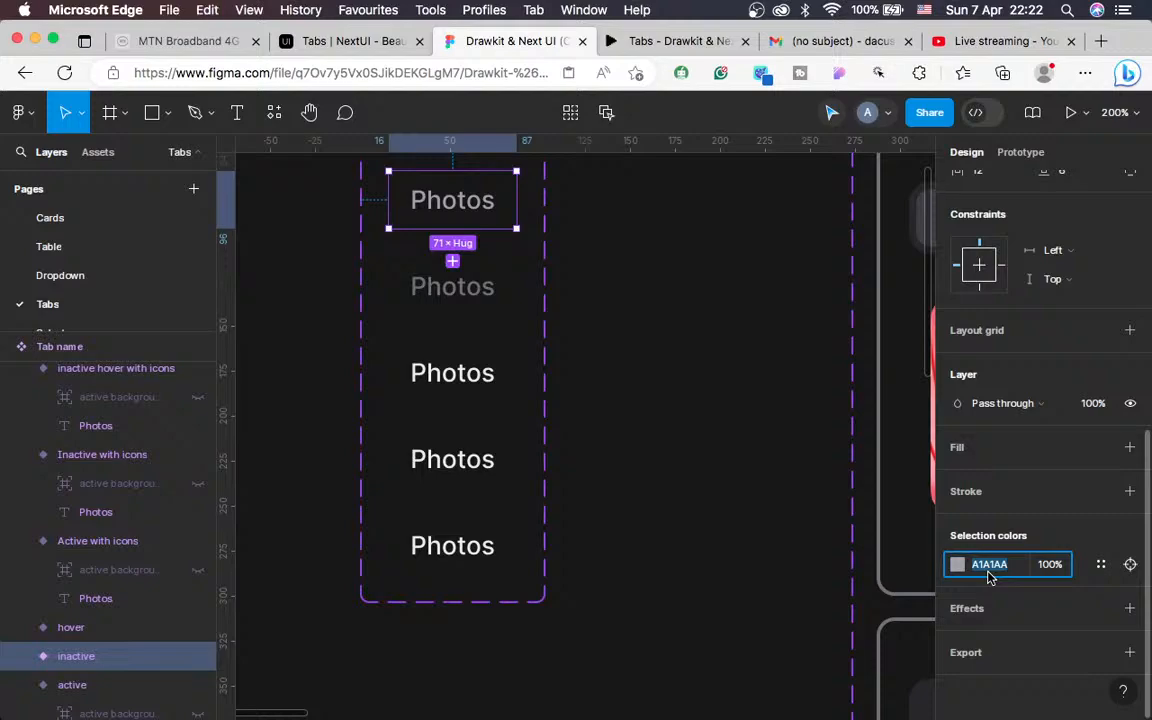
pyautogui.click(496, 463)
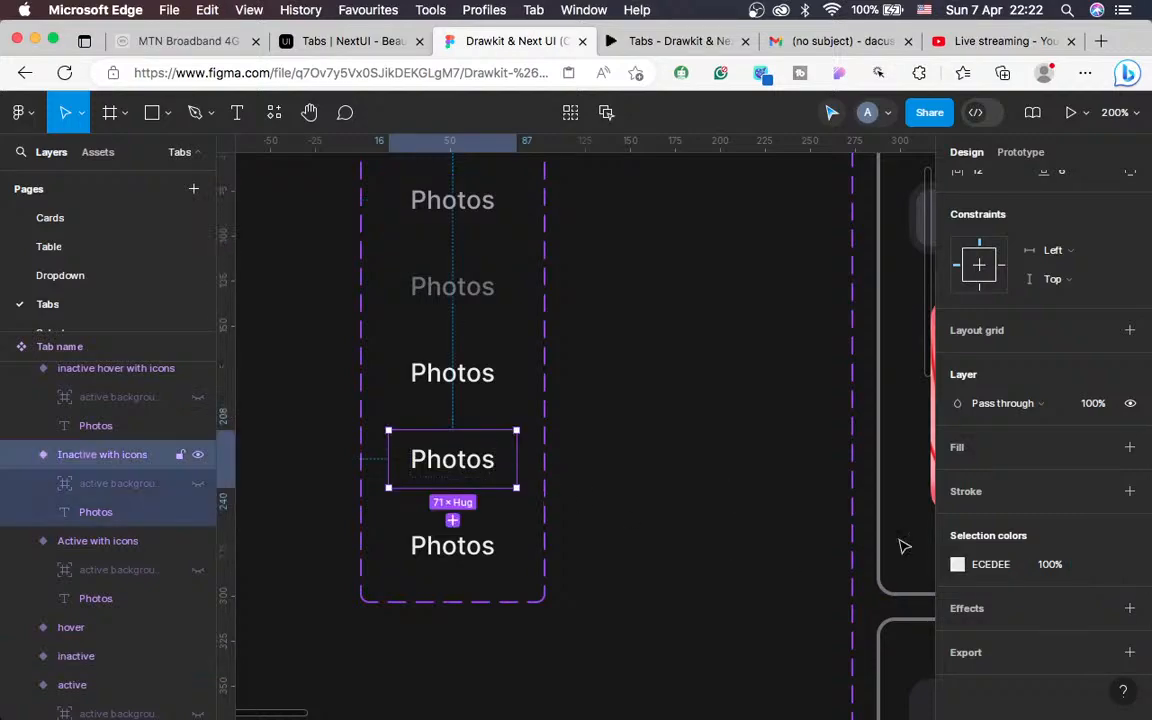
pyautogui.click(990, 567)
pyautogui.press('super+v')
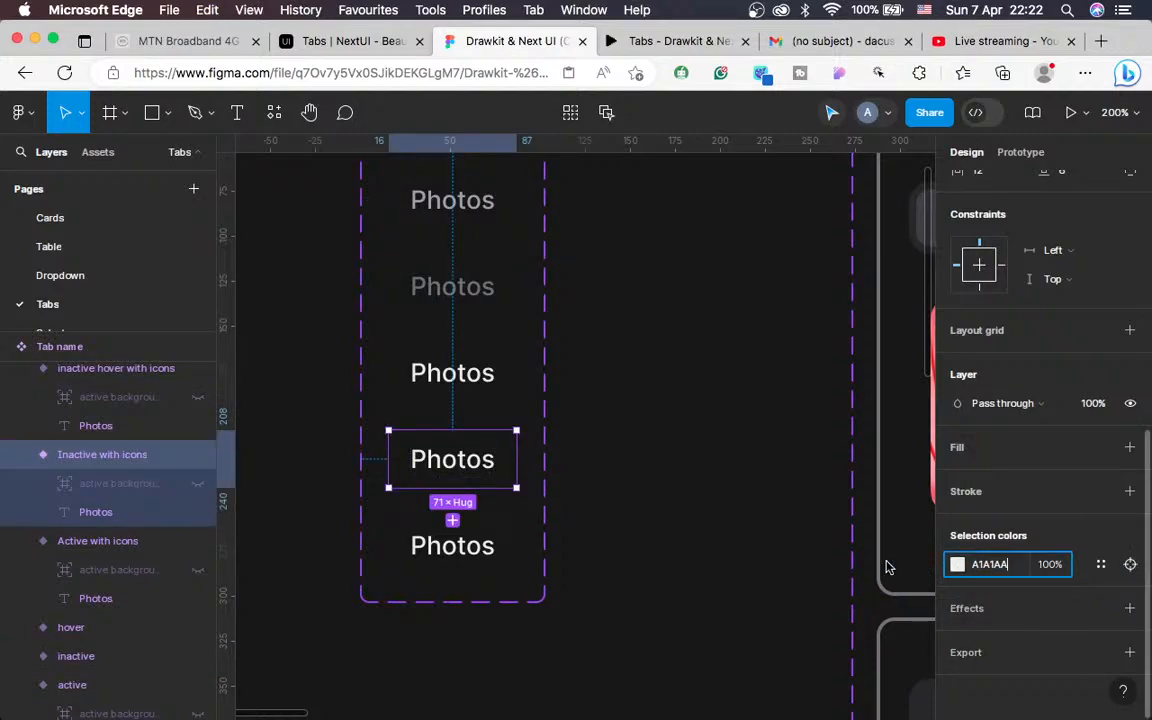
pyautogui.press('Return')
# Copy the text colour 71717A from the hover variant and apply it to the "inactive hover with icons" variant
pyautogui.scroll(4, 642, 519)
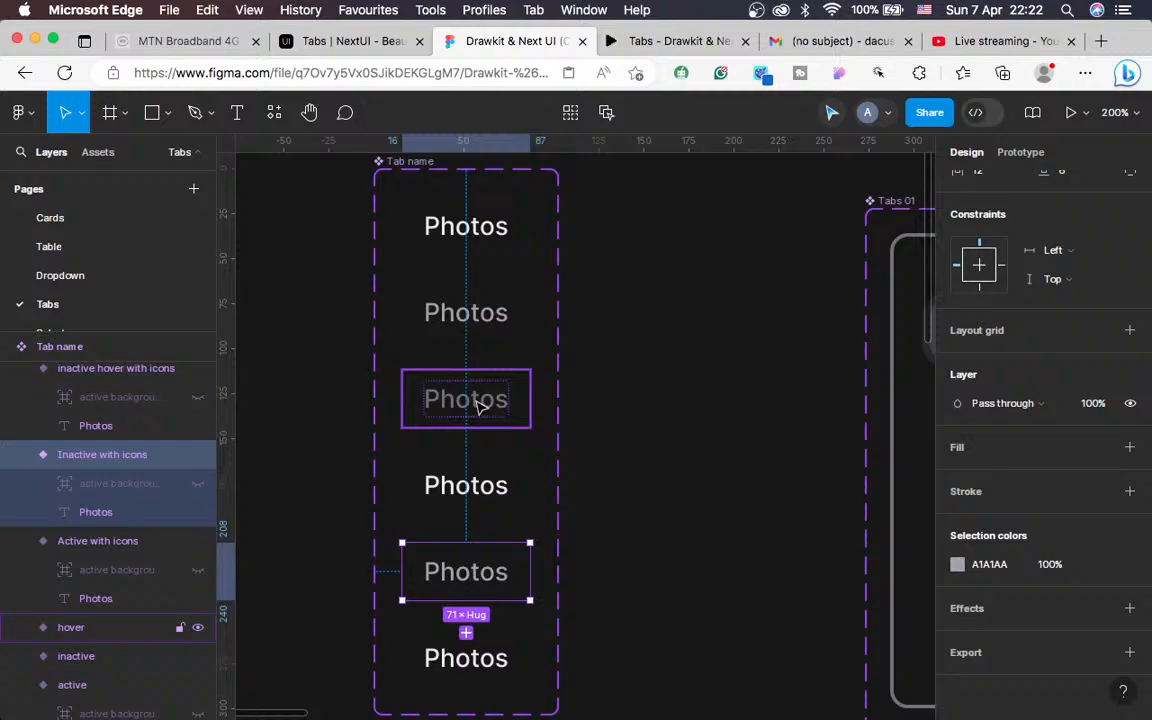
pyautogui.click(479, 403)
pyautogui.click(988, 567)
pyautogui.press('super+c')
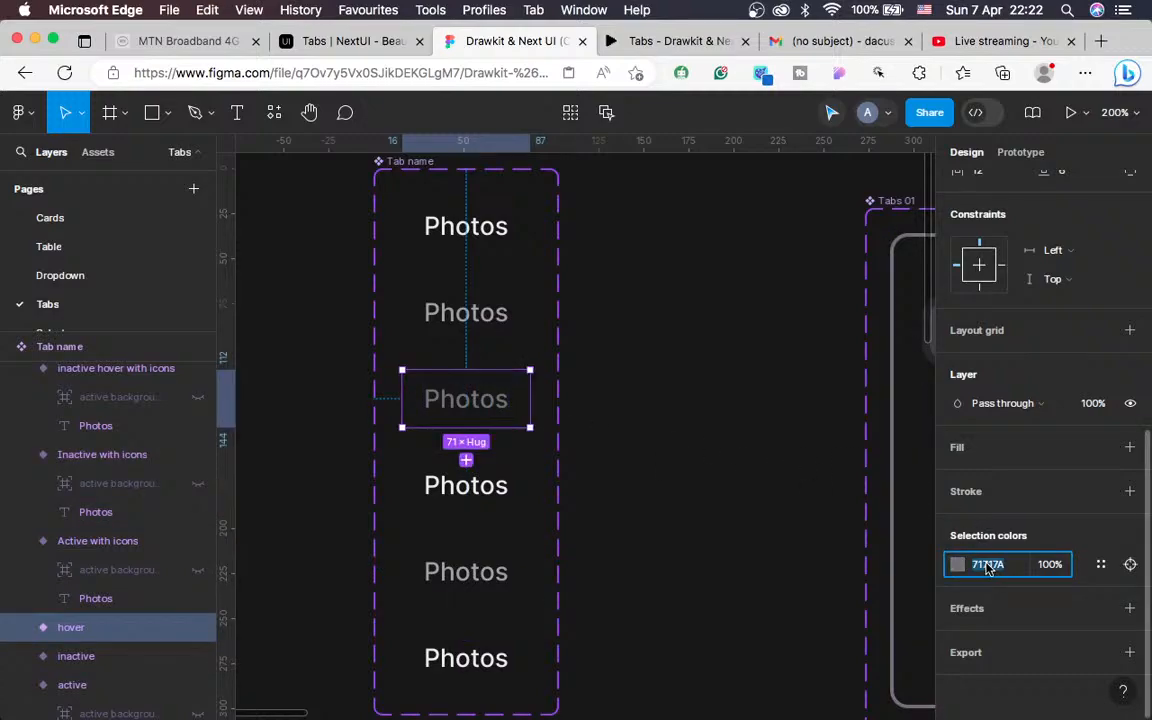
pyautogui.scroll(-4, 666, 535)
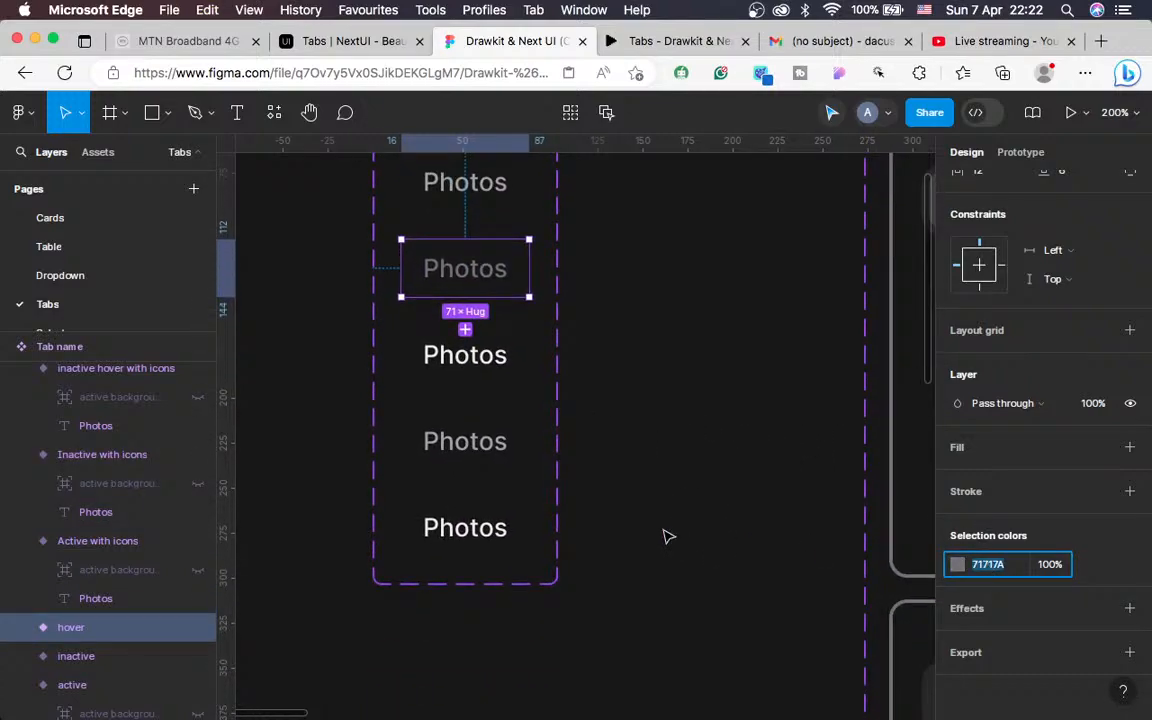
pyautogui.click(472, 531)
pyautogui.click(1009, 565)
pyautogui.press('super+v')
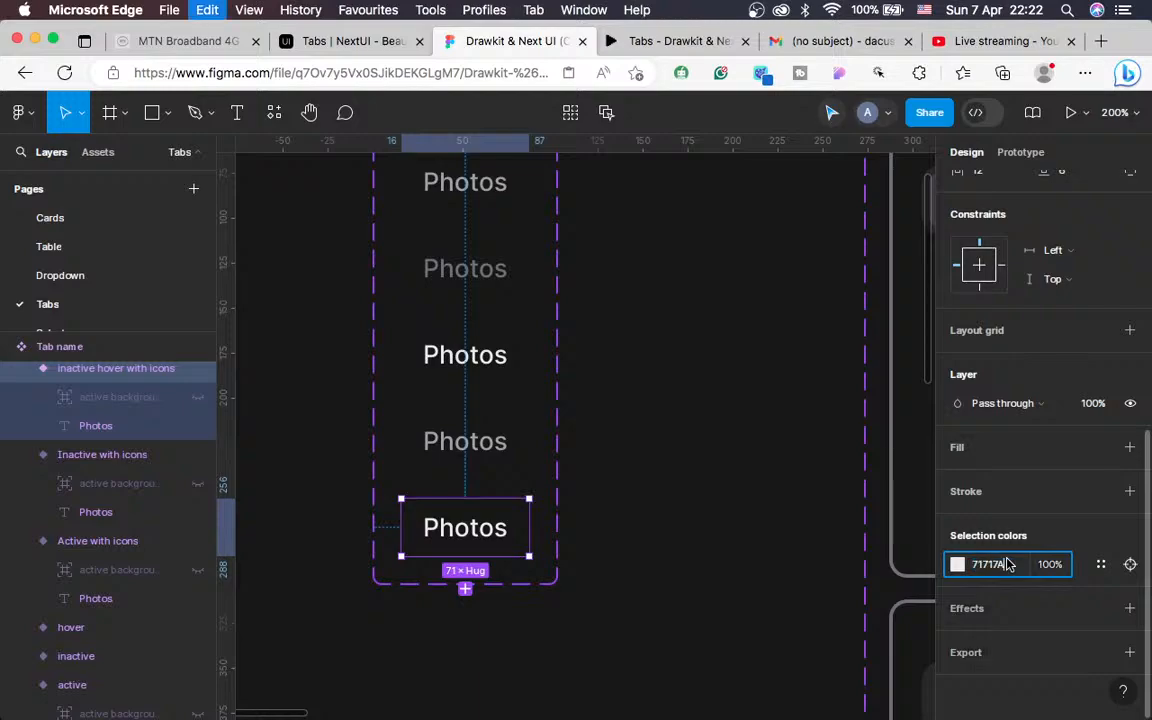
pyautogui.press('Return')
# Examine the six Tab name variants and compare them with the tab bars in the Tabs 01 component set
pyautogui.scroll(3, 651, 620)
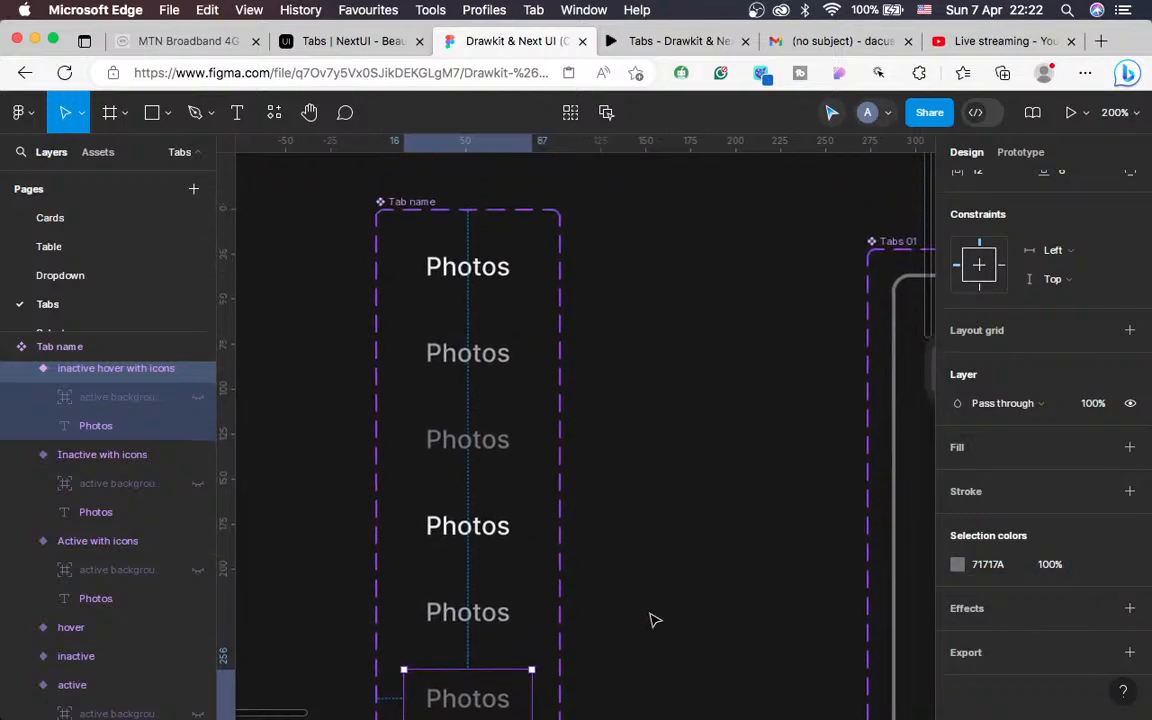
pyautogui.scroll(2, 651, 620)
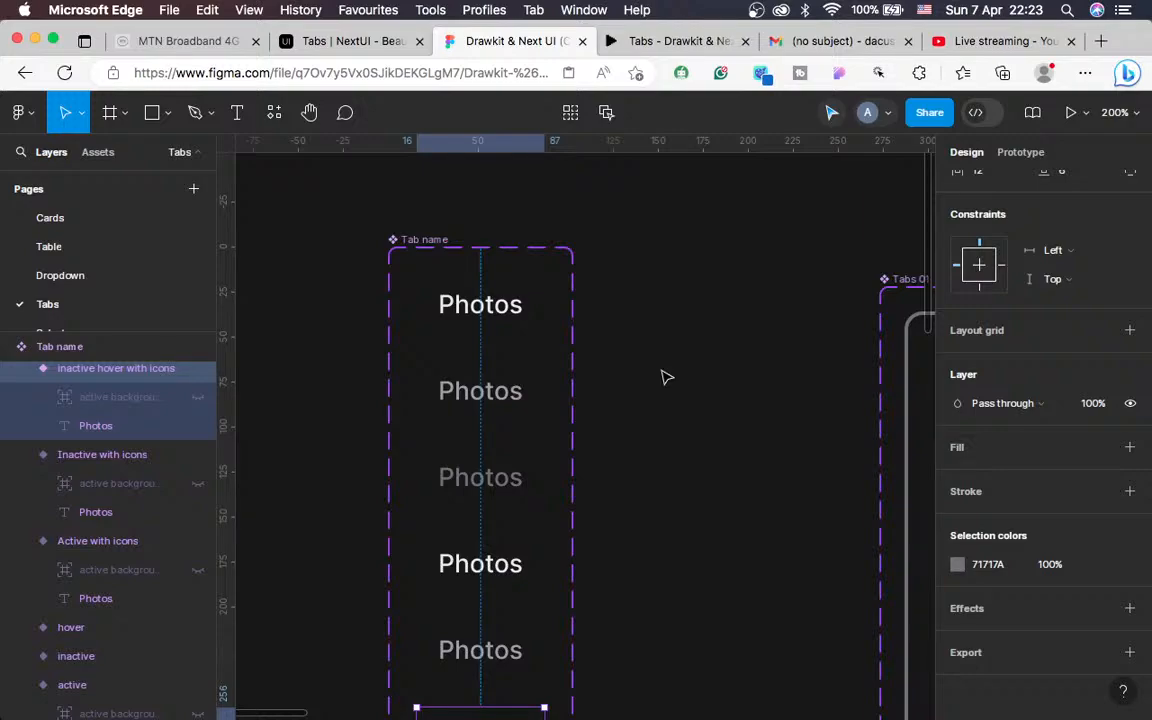
pyautogui.hscroll(6, 665, 376)
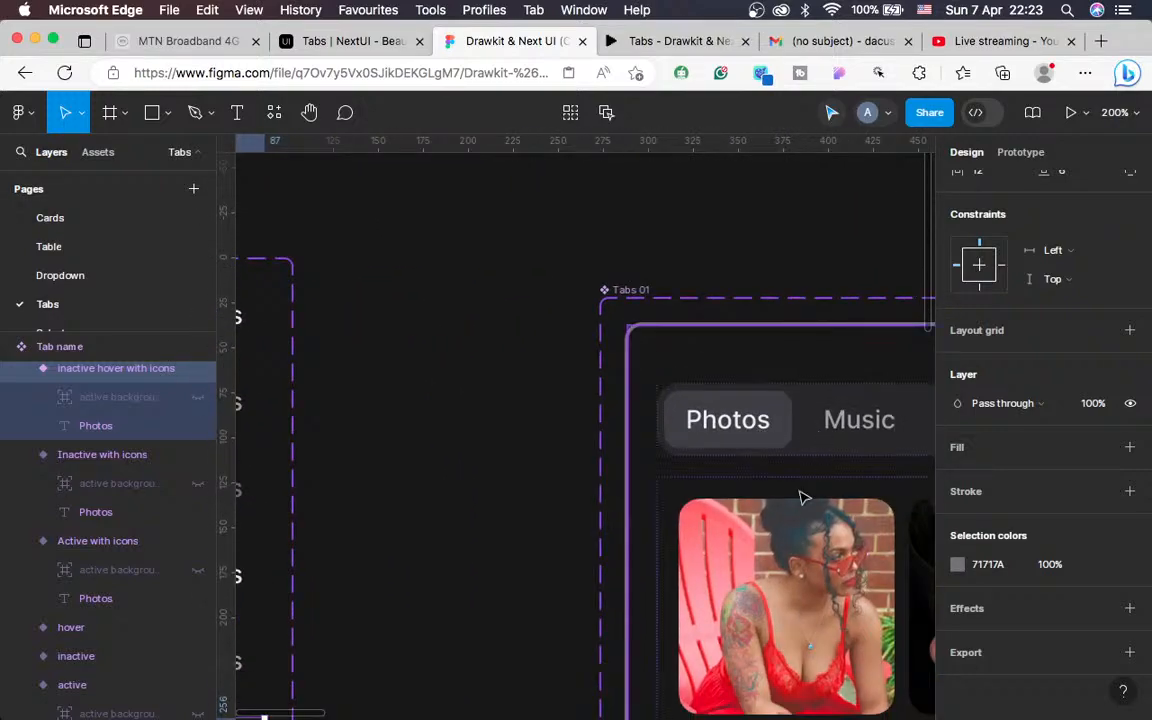
pyautogui.hotkey('shift', '0')
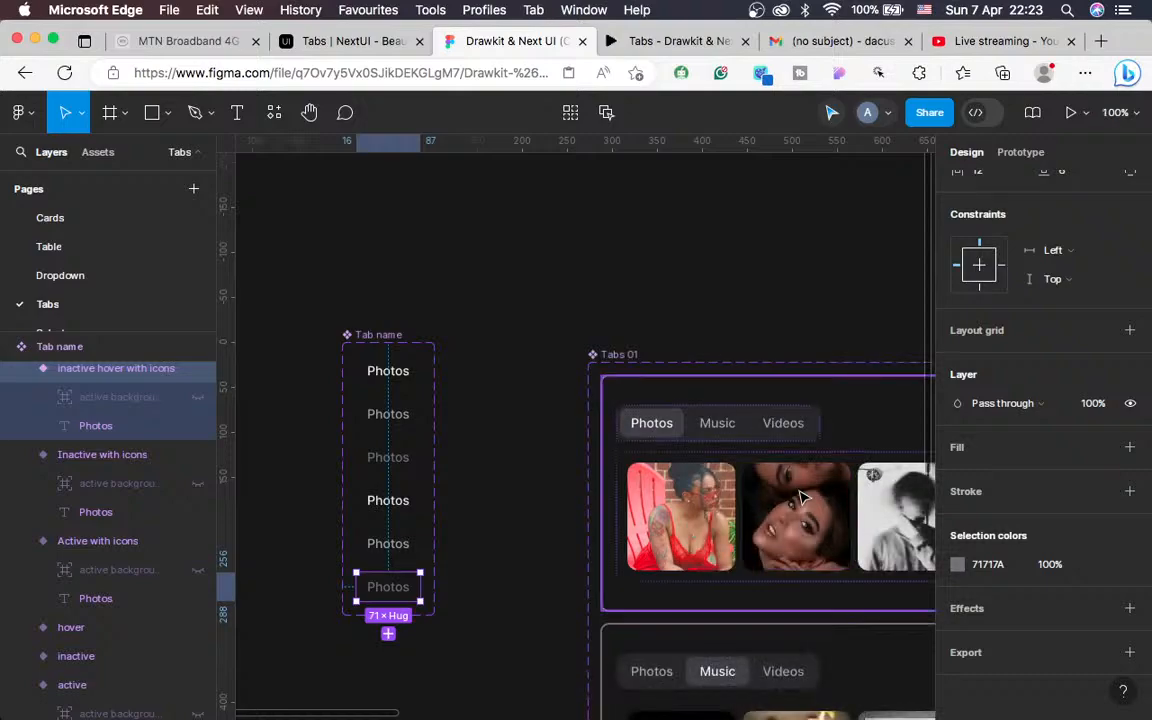
pyautogui.scroll(-3, 803, 497)
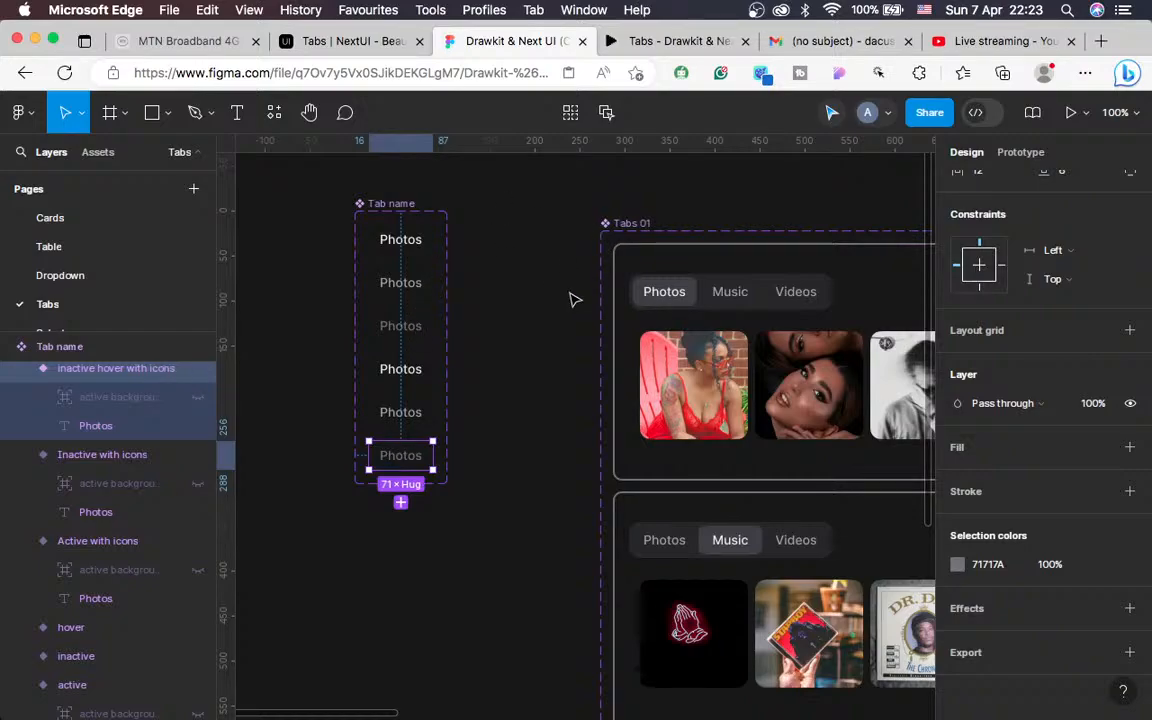
pyautogui.press('super+plus')
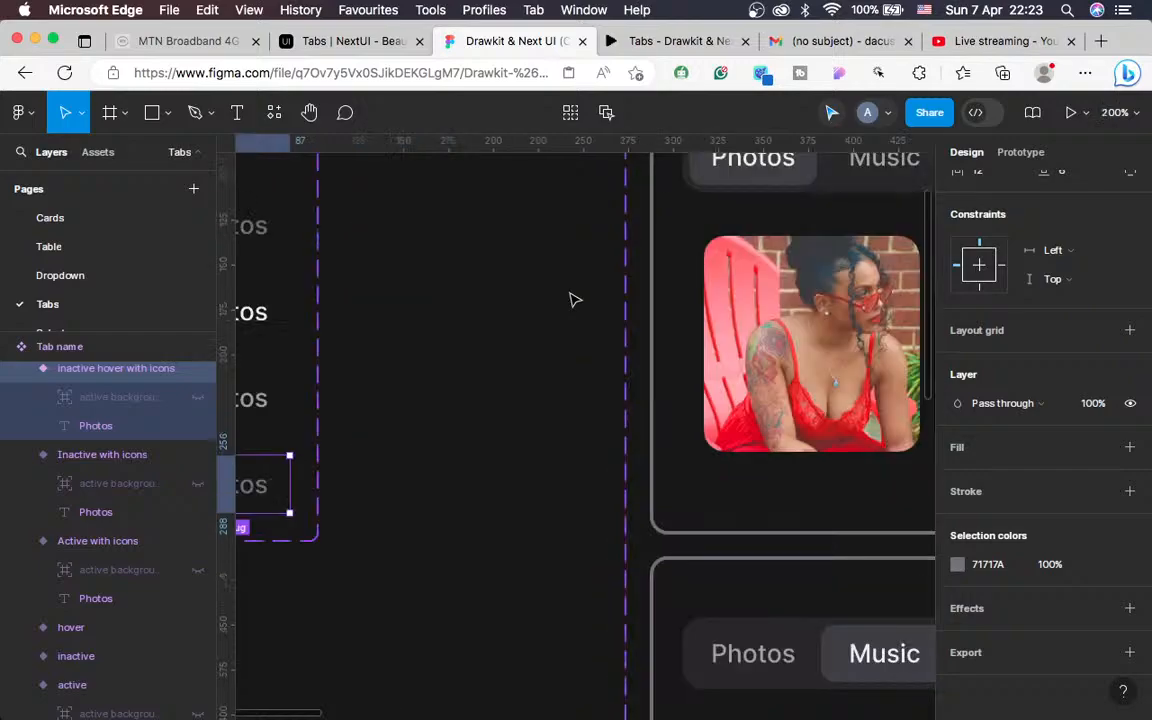
pyautogui.scroll(4, 570, 294)
pyautogui.hscroll(-1, 574, 300)
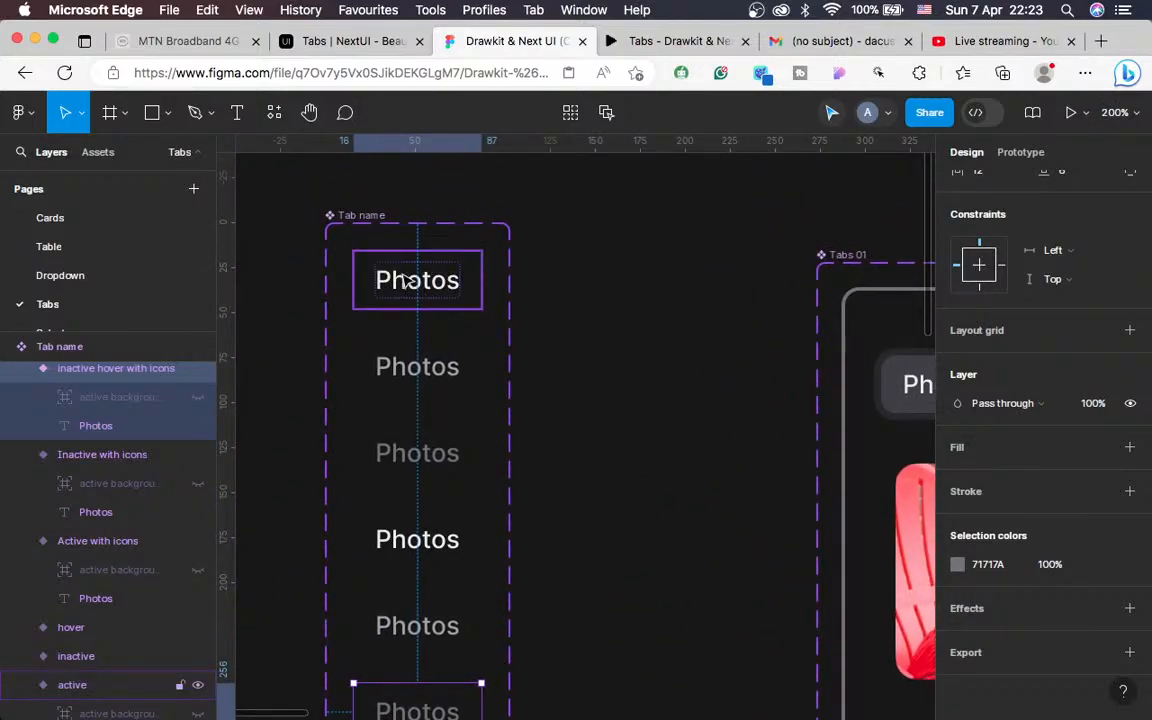
pyautogui.hscroll(8, 548, 345)
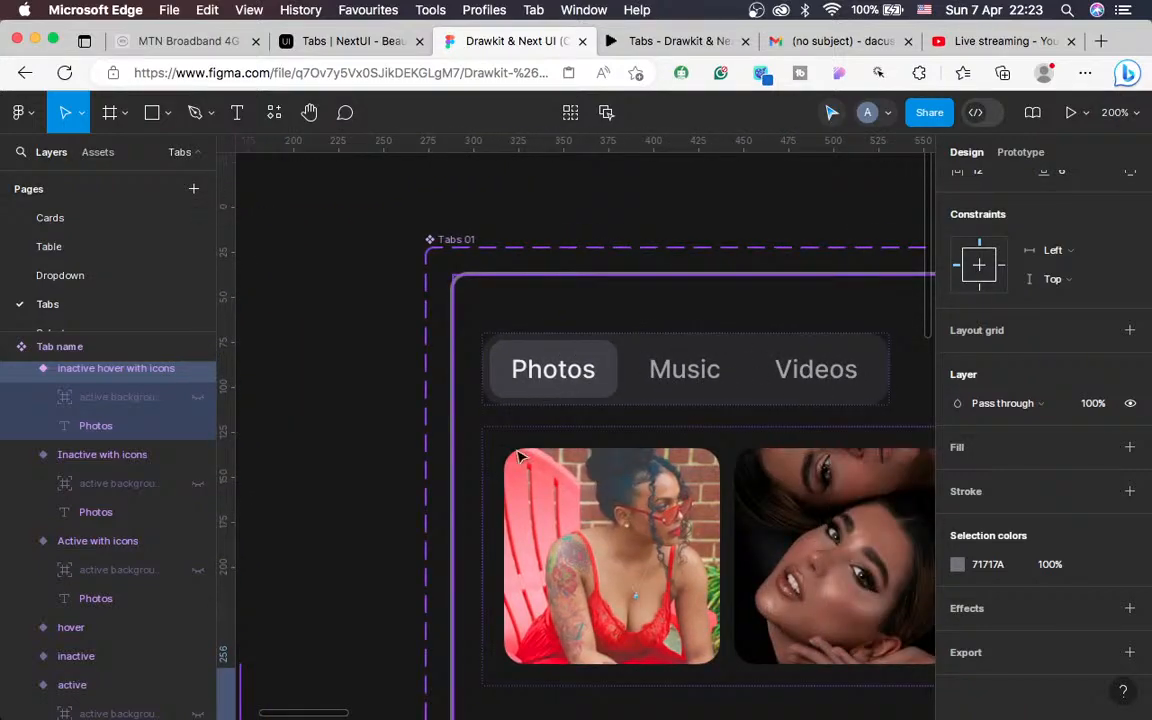
pyautogui.hscroll(-7, 519, 458)
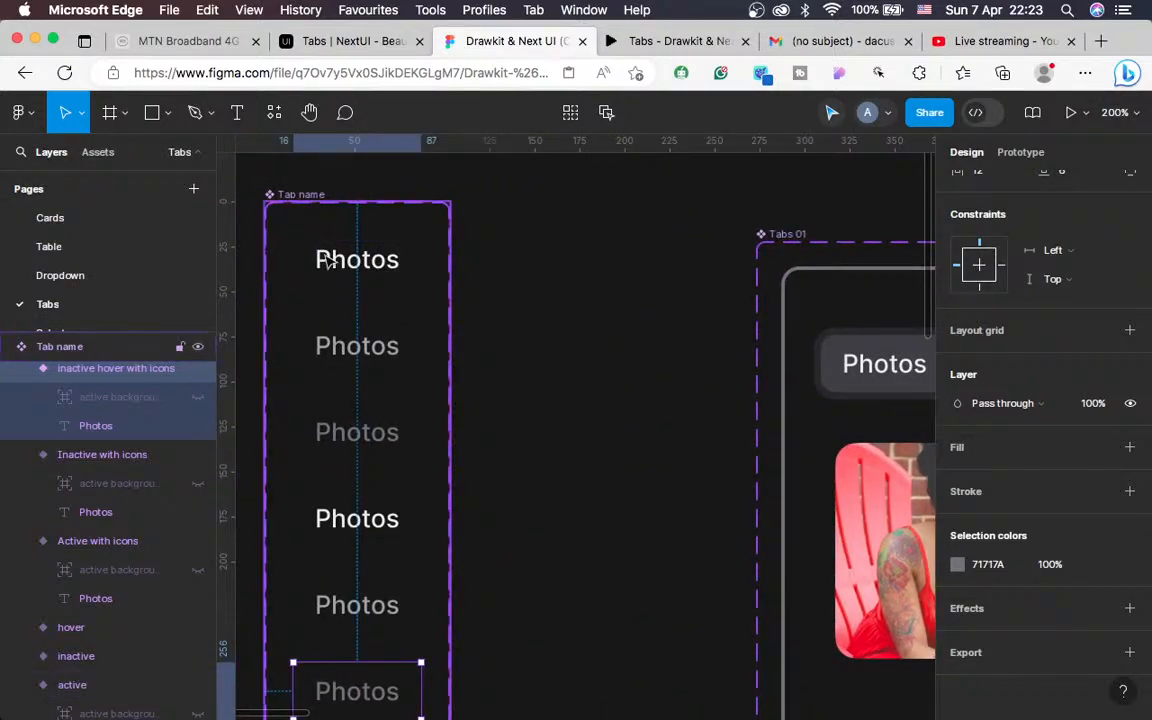
pyautogui.scroll(-4, 511, 342)
pyautogui.scroll(4, 565, 378)
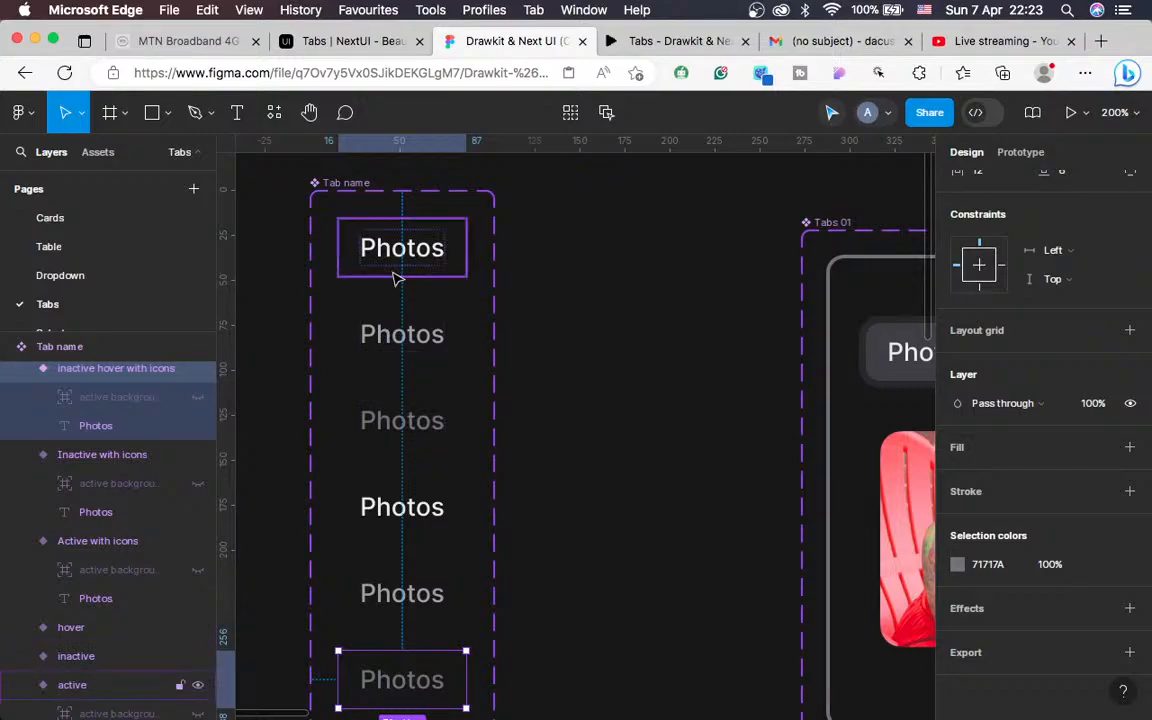
pyautogui.scroll(-3, 404, 334)
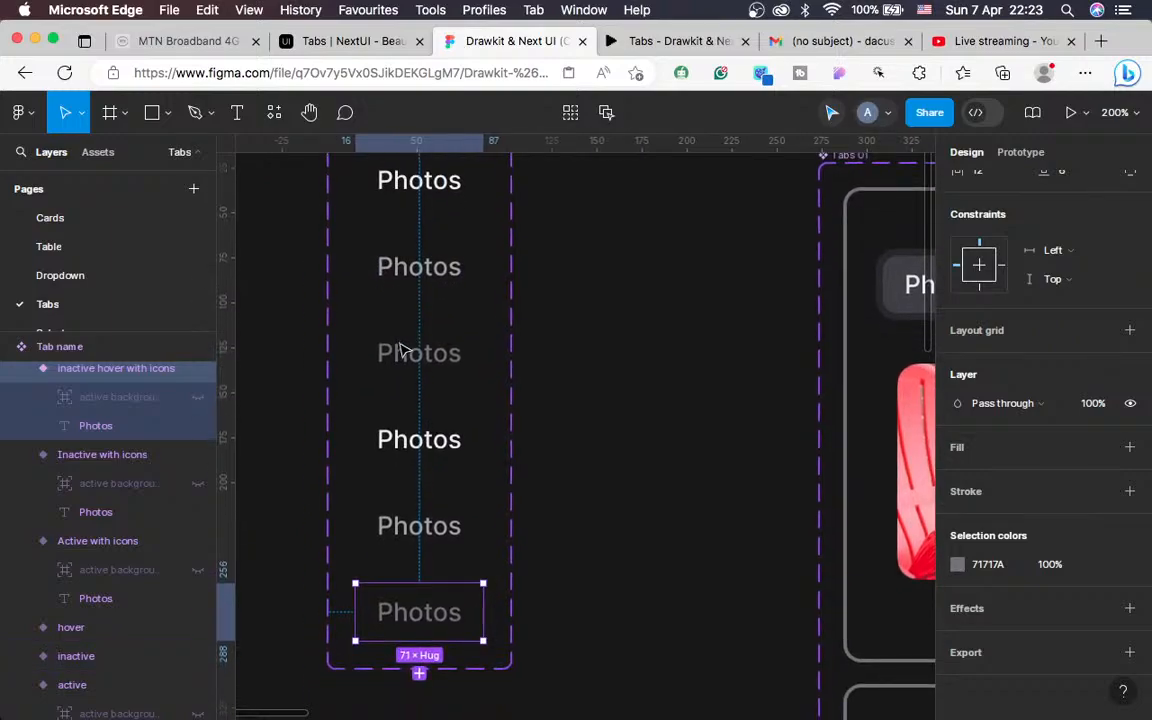
pyautogui.scroll(4, 415, 540)
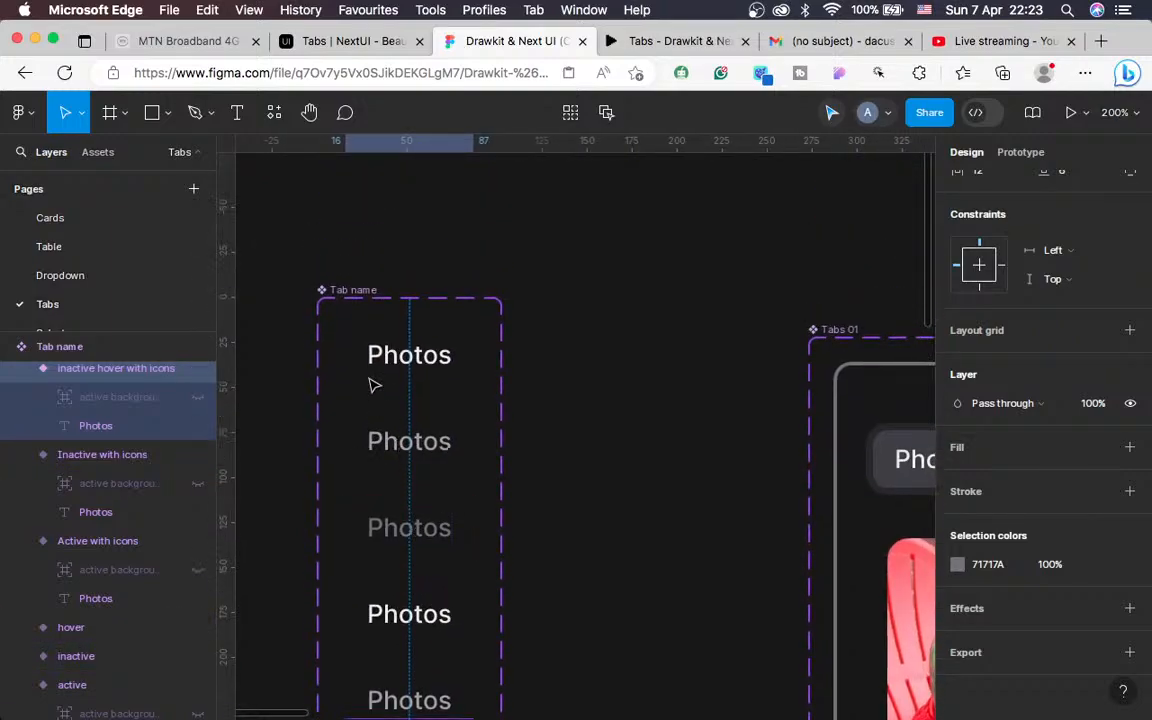
pyautogui.scroll(-5, 376, 505)
pyautogui.scroll(-2, 372, 503)
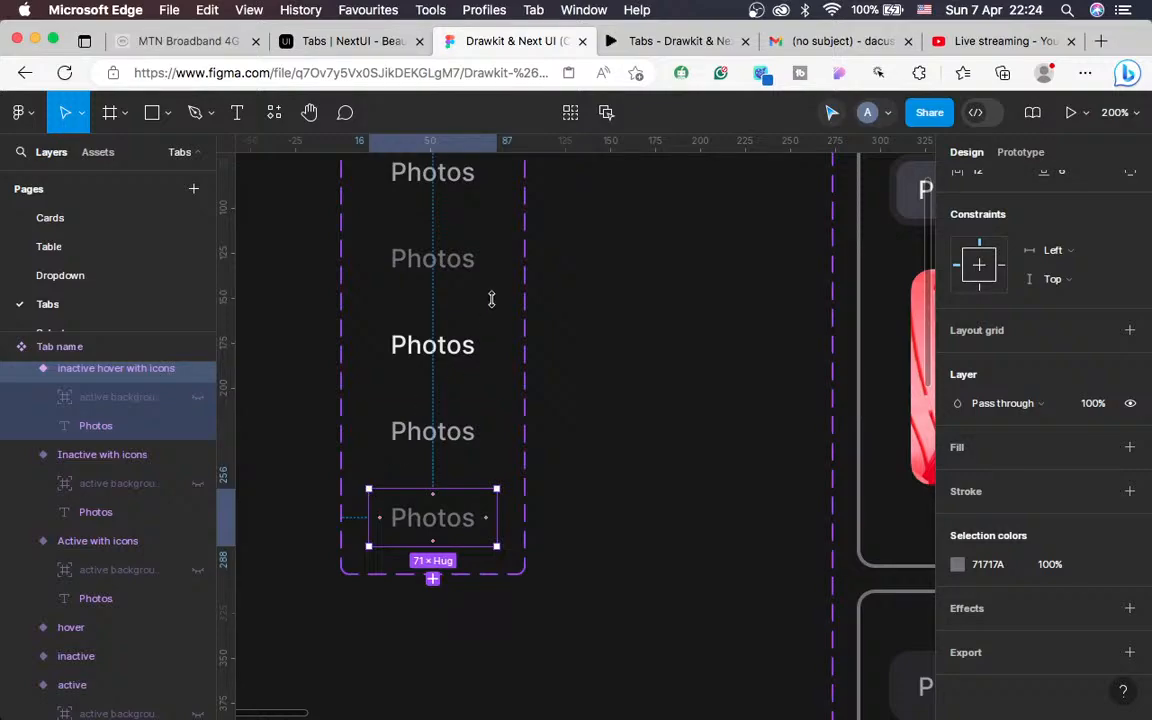
pyautogui.scroll(1, 438, 458)
pyautogui.scroll(2, 420, 400)
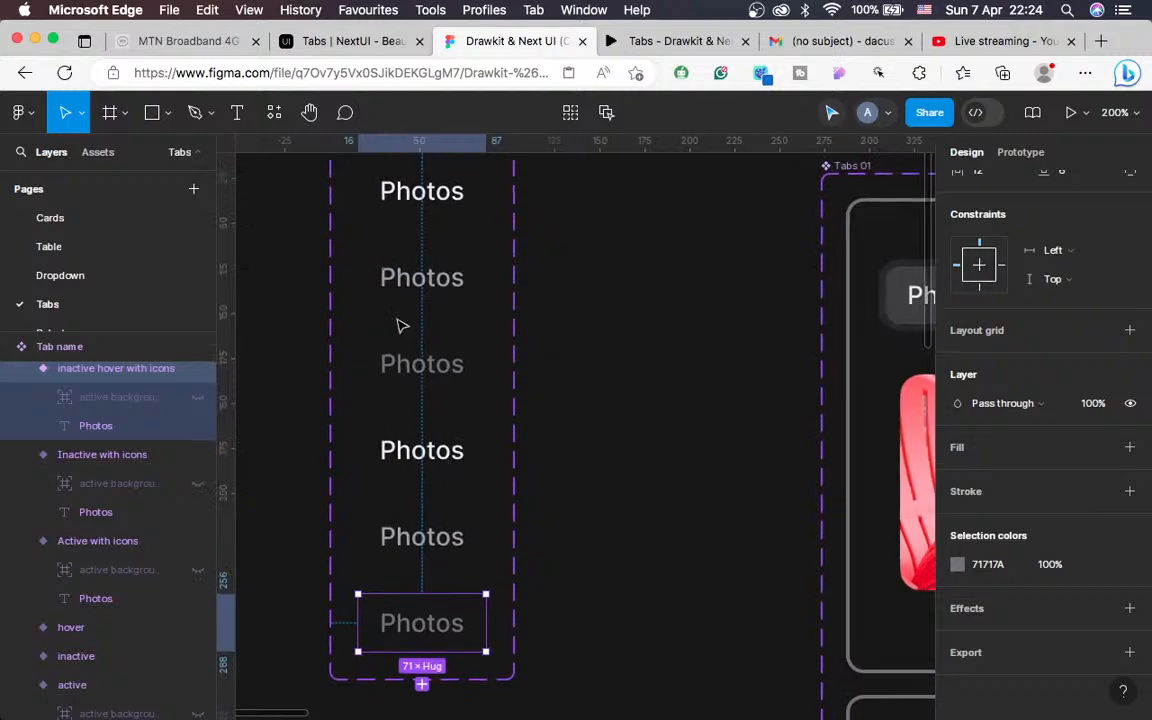
pyautogui.scroll(-2, 465, 312)
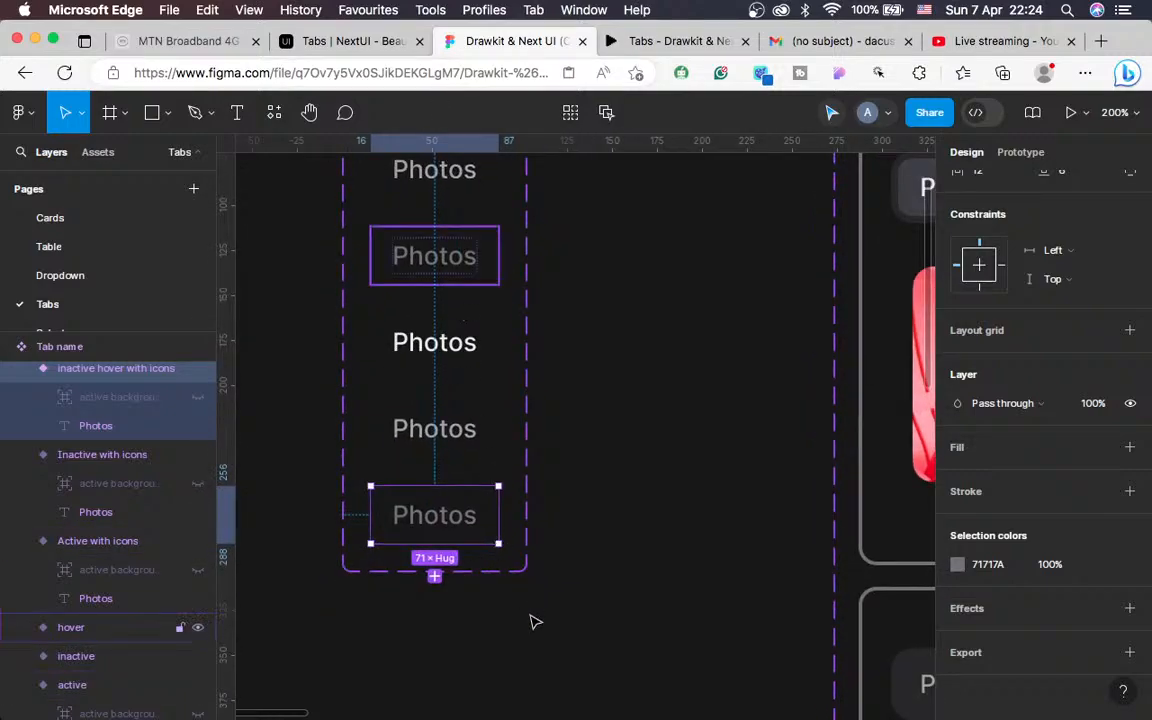
pyautogui.scroll(-3, 488, 666)
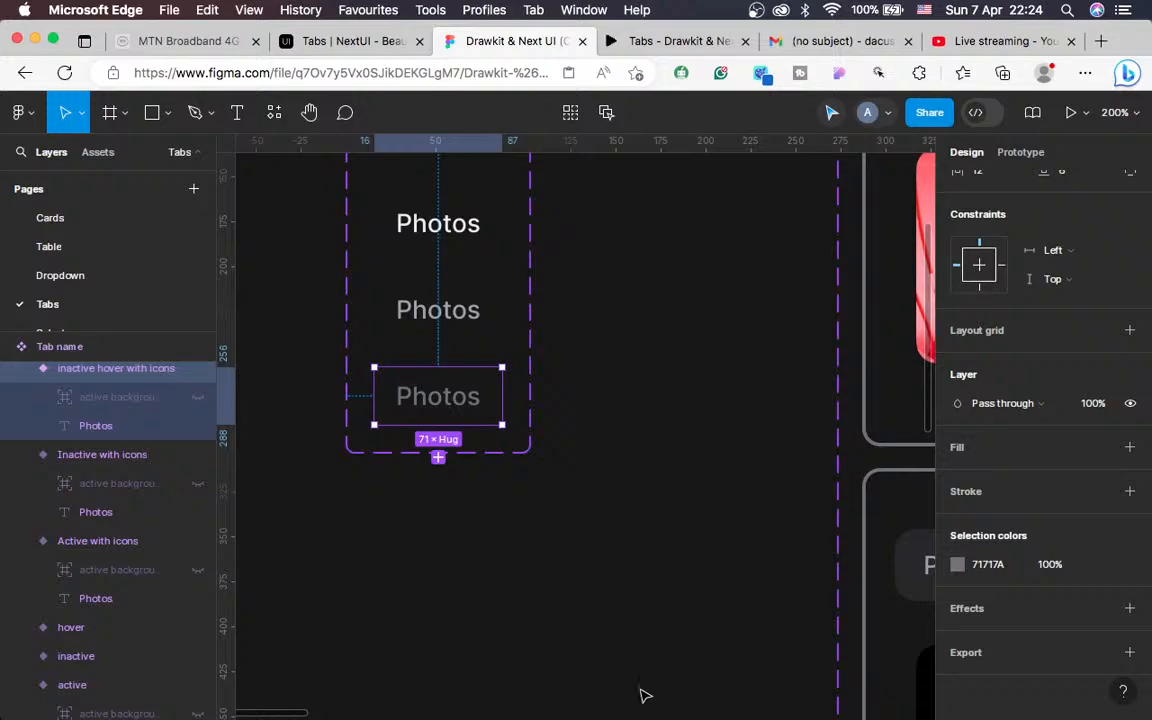
pyautogui.scroll(4, 643, 695)
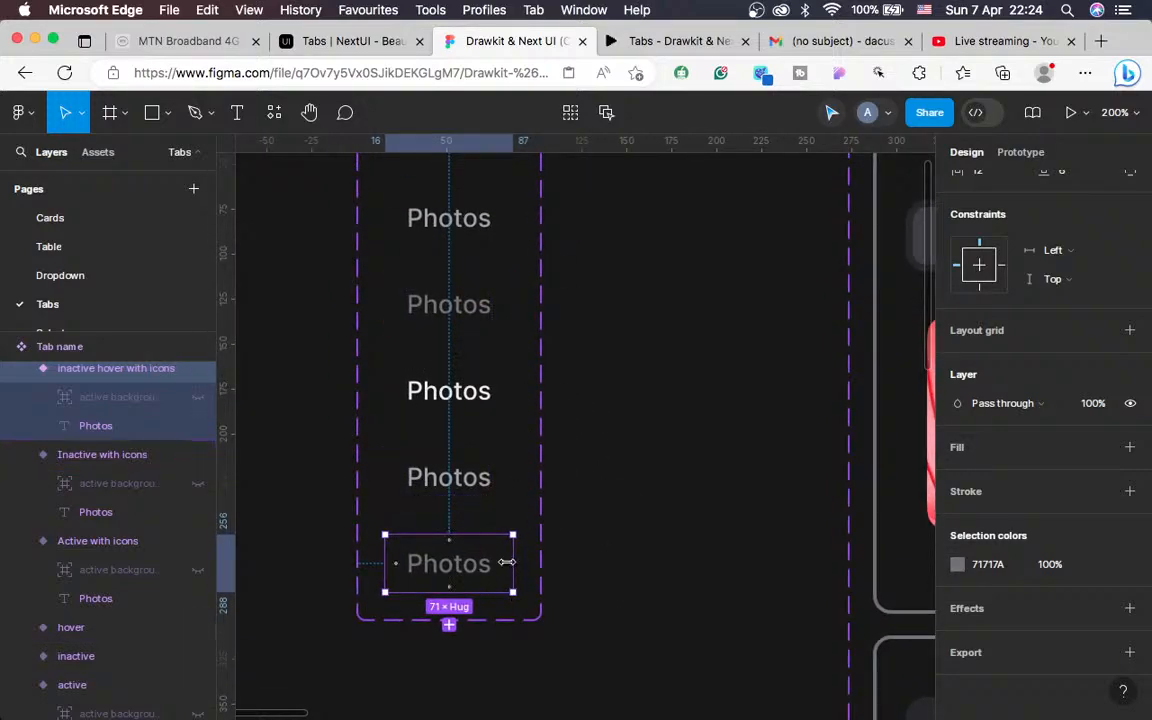
pyautogui.scroll(-5, 504, 560)
pyautogui.scroll(3, 512, 576)
pyautogui.scroll(5, 506, 568)
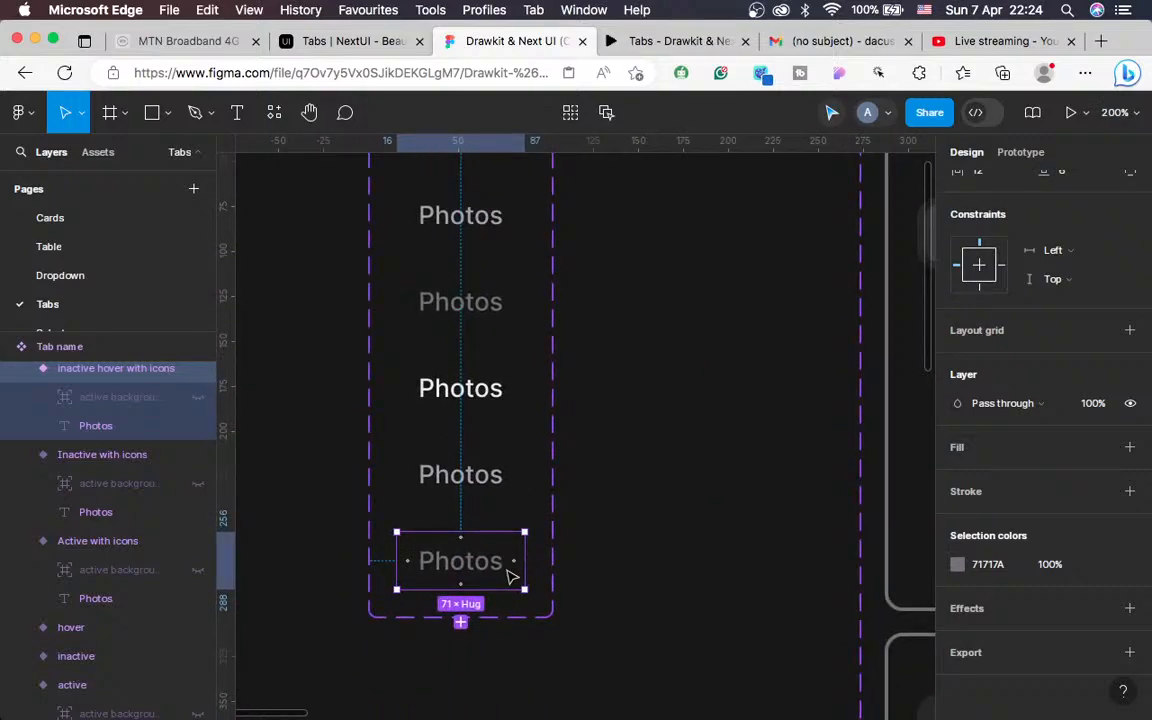
# Add a While hovering prototype interaction that changes the "Inactive with icons" variant to "inactive hover with icons"
pyautogui.click(465, 478)
pyautogui.click(1020, 152)
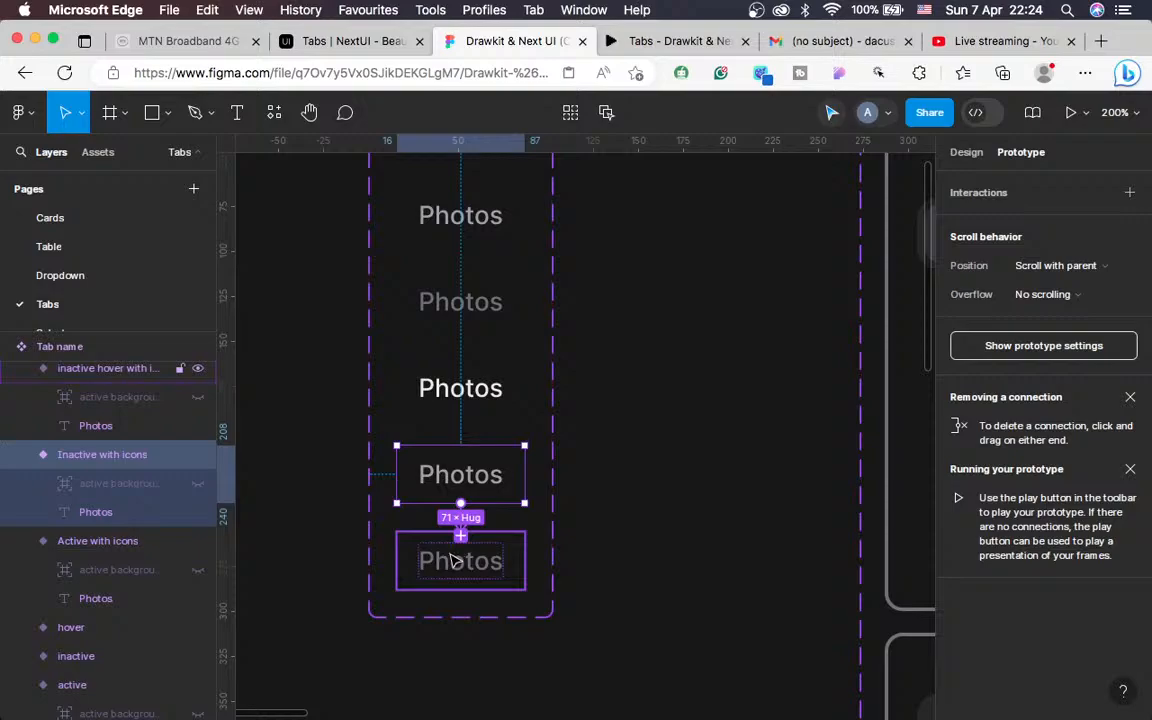
pyautogui.moveTo(460, 503); pyautogui.dragTo(451, 560)
pyautogui.scroll(-2, 588, 493)
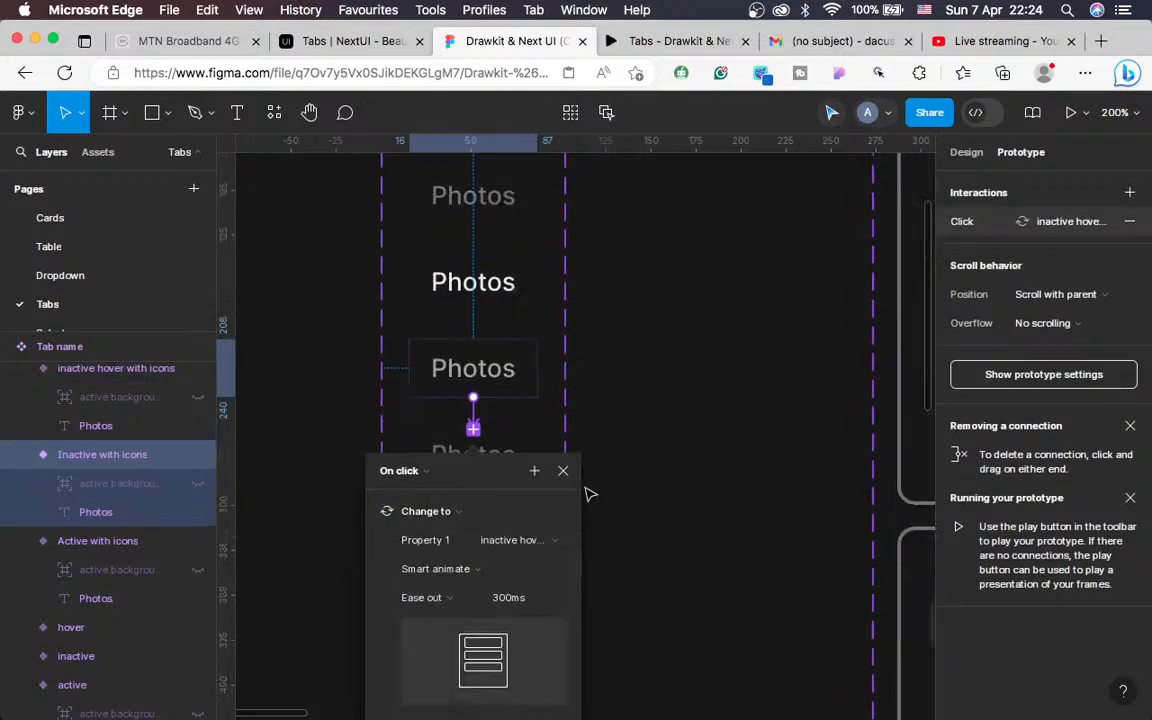
pyautogui.scroll(-1, 588, 493)
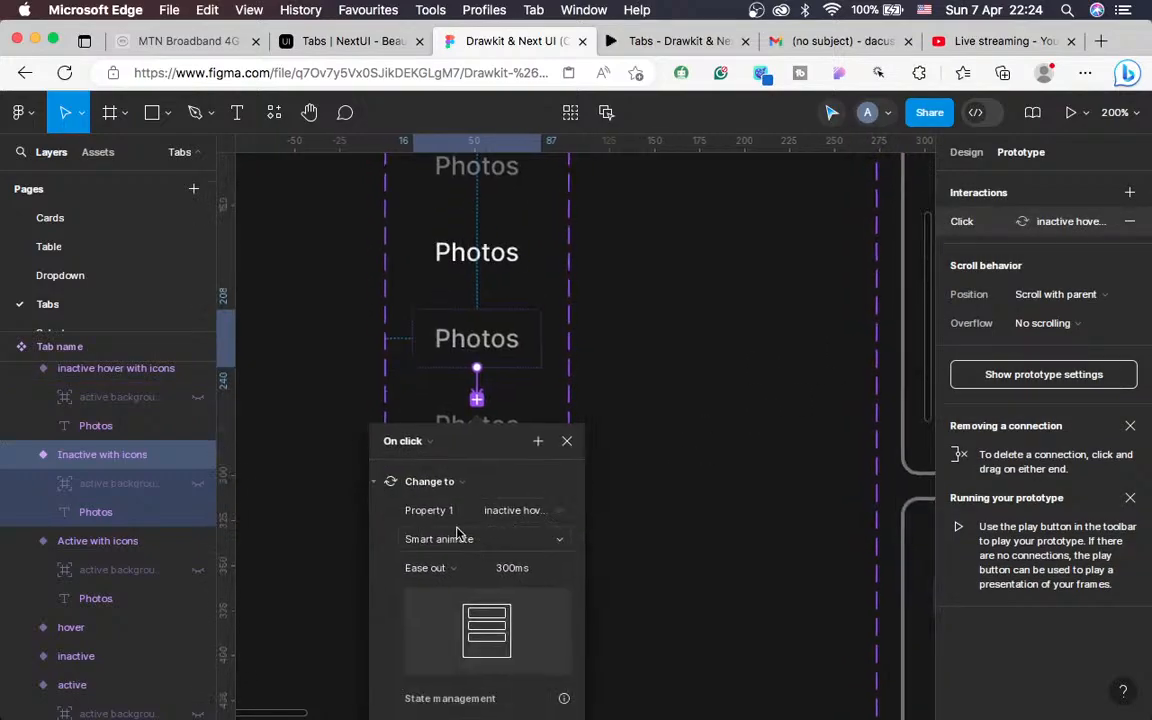
pyautogui.click(410, 443)
pyautogui.click(401, 485)
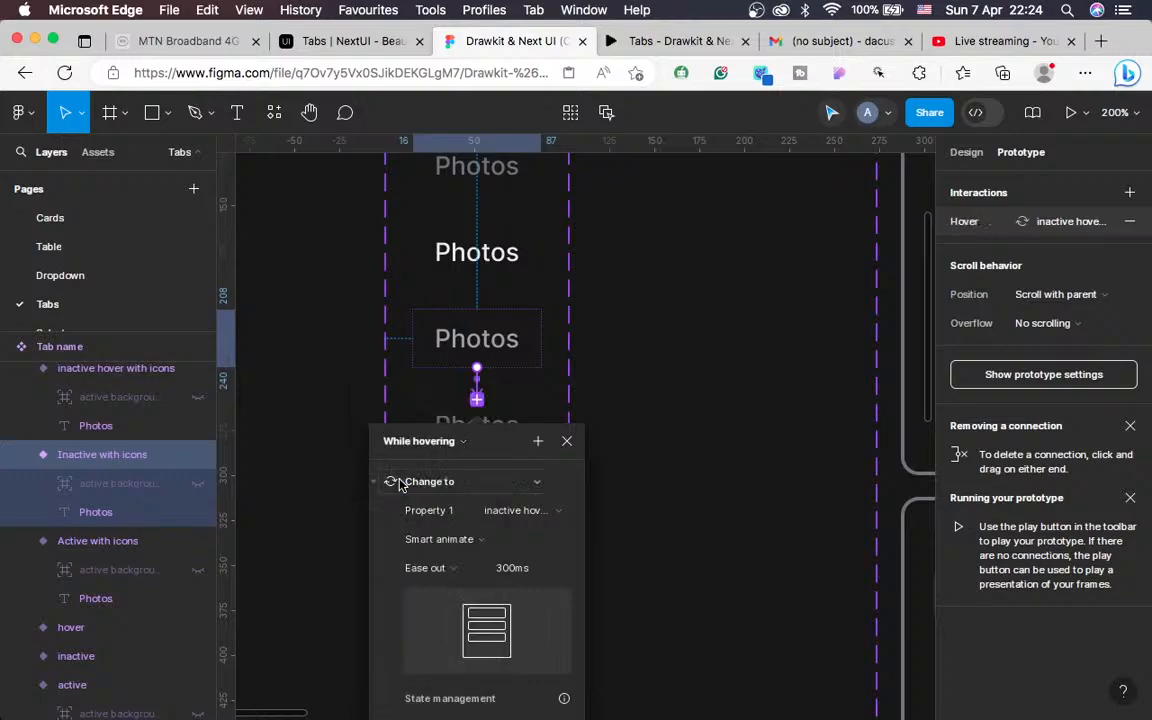
# Review the While hovering interaction on the inactive variant of the Tab name component set
pyautogui.click(565, 443)
pyautogui.scroll(5, 622, 445)
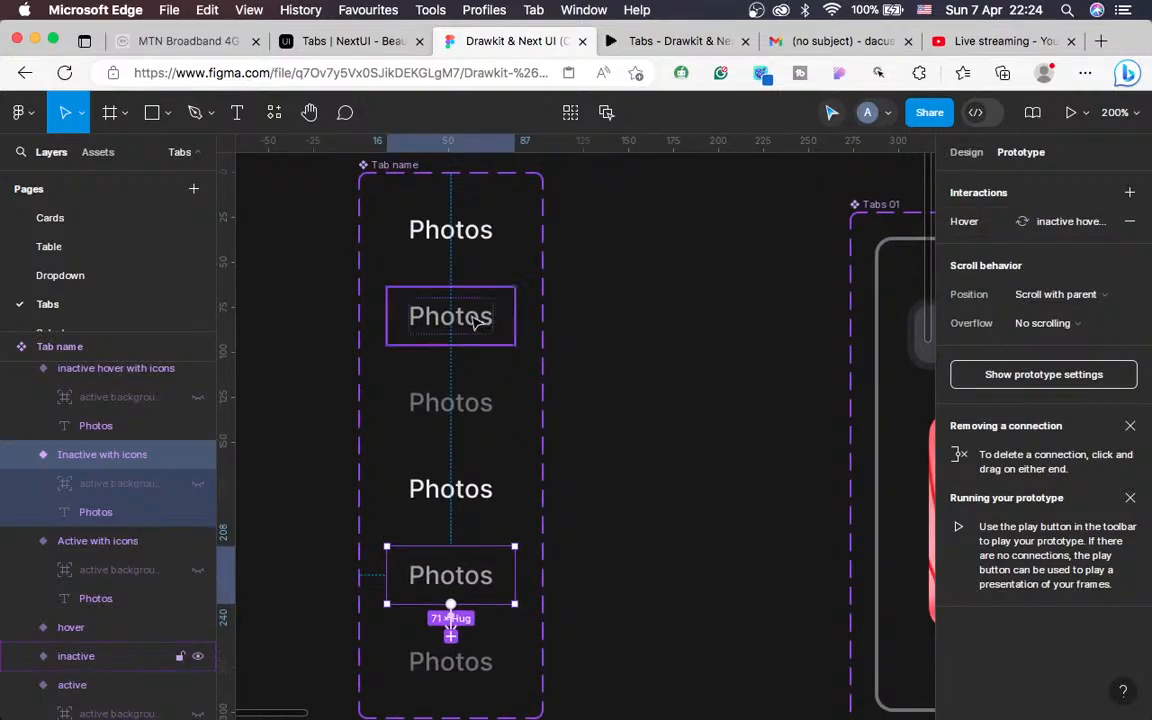
pyautogui.click(478, 320)
pyautogui.click(450, 352)
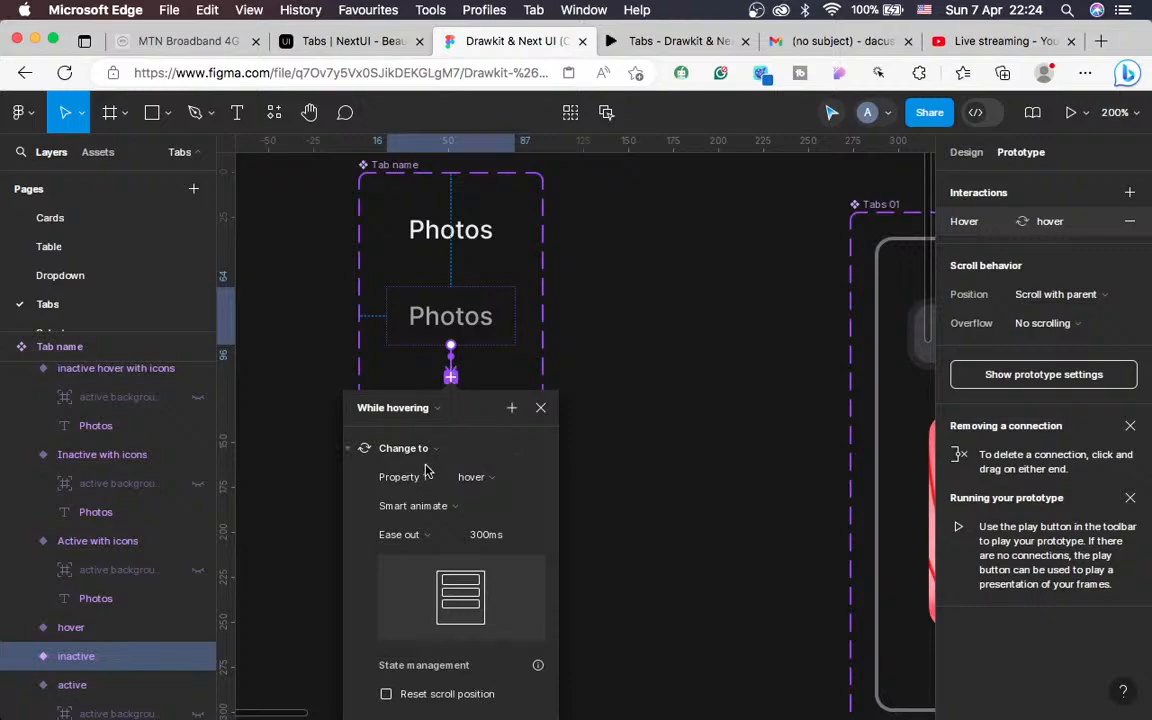
pyautogui.click(541, 407)
pyautogui.scroll(-3, 555, 509)
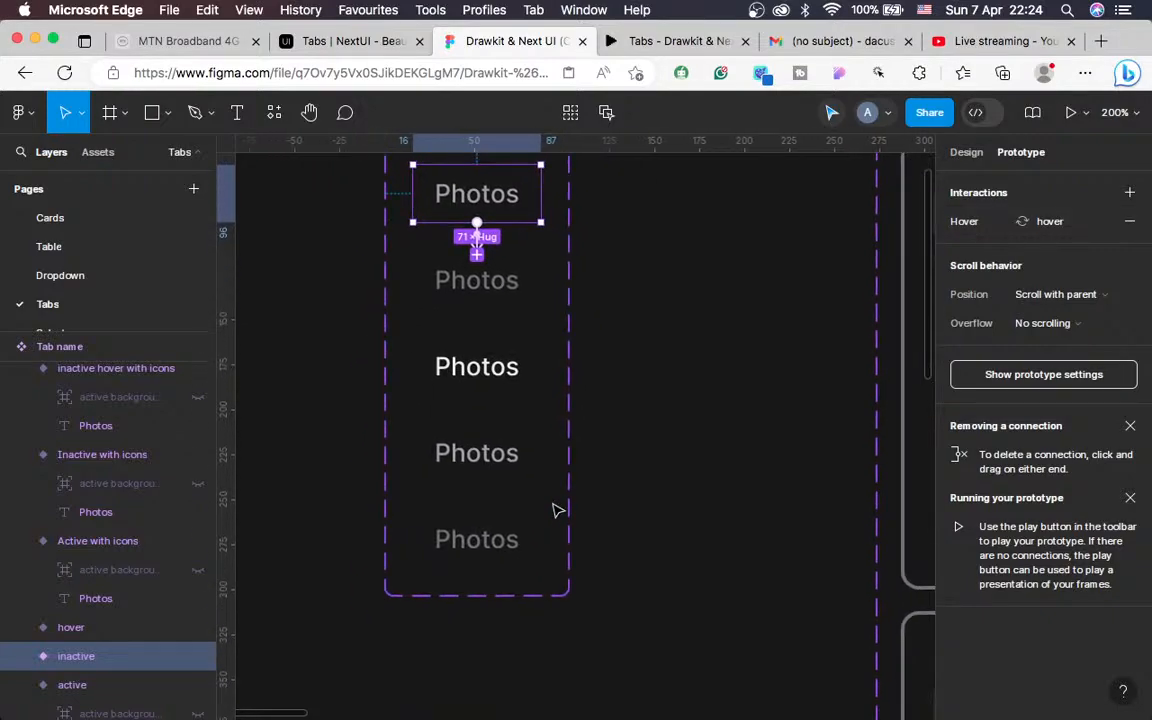
# Select the "Active with icons" variant and check the live chat in OBS
pyautogui.click(452, 385)
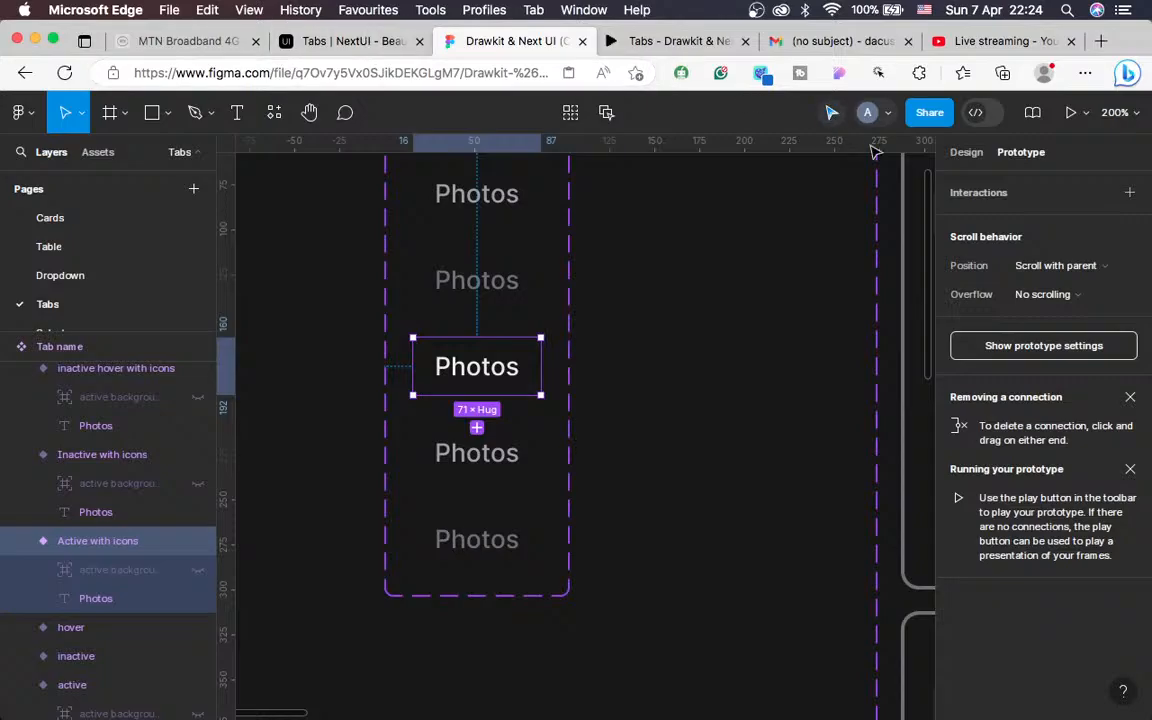
pyautogui.hotkey('ctrl', 'Left')
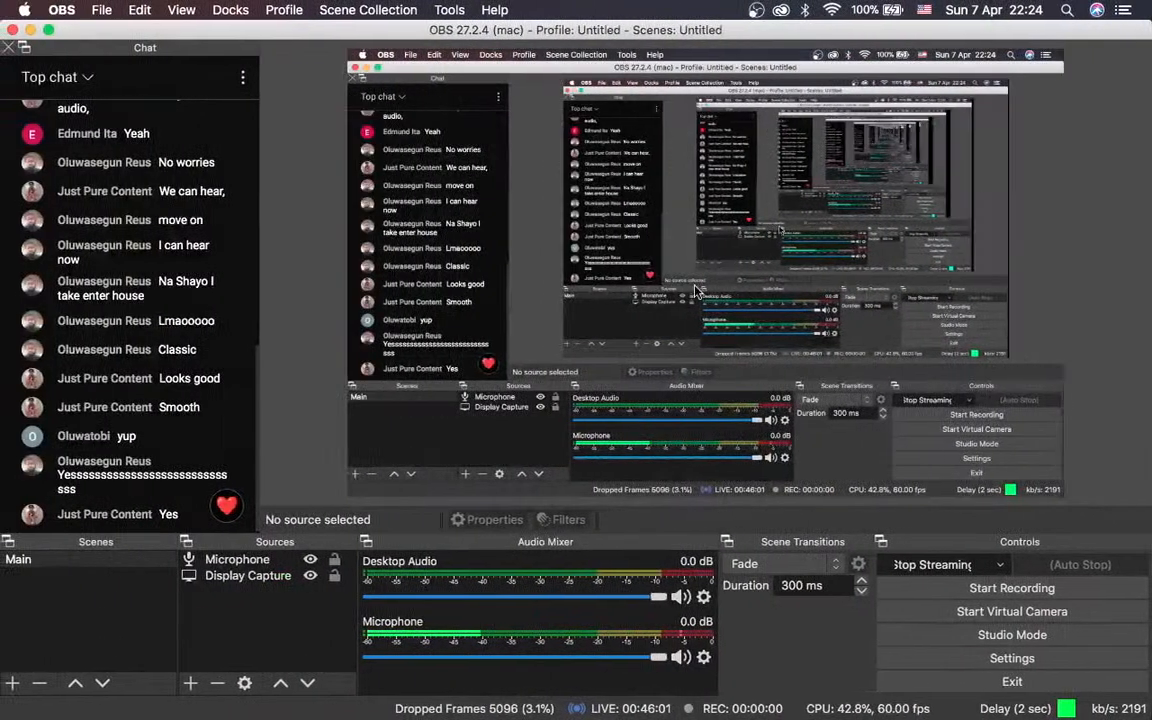
pyautogui.hotkey('ctrl', 'Right')
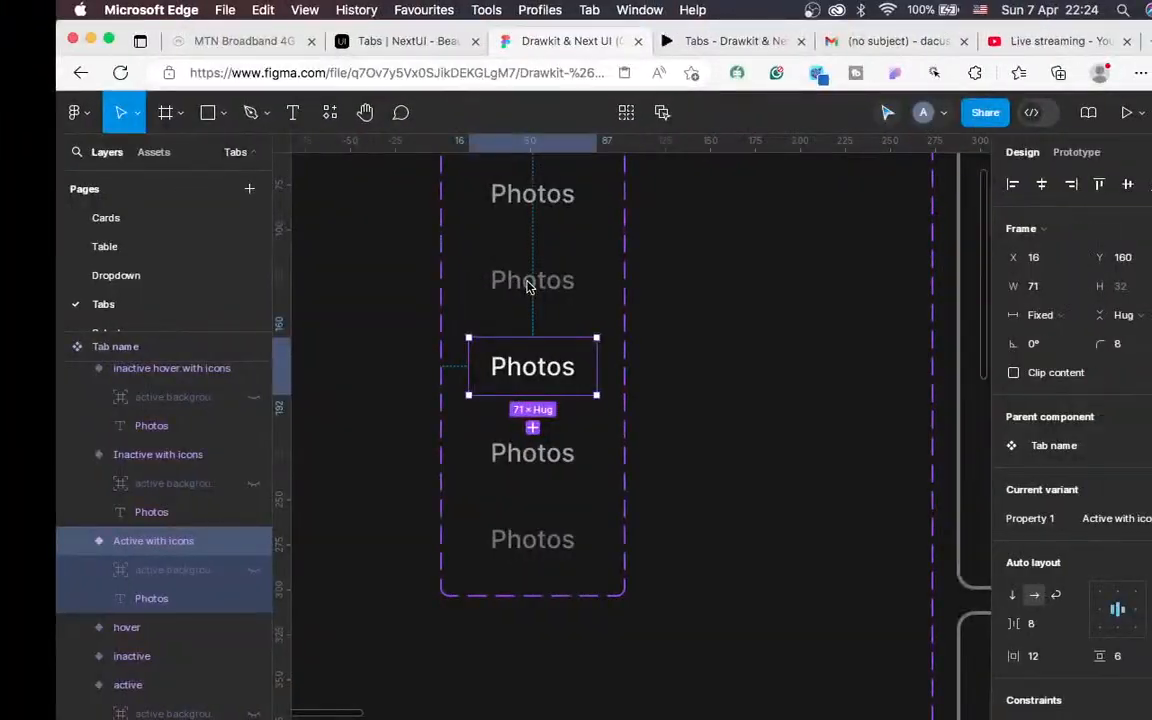
# Switch to NextUI's Tabs page and inspect the Photos label and its icon in the With Icons example
pyautogui.click(337, 41)
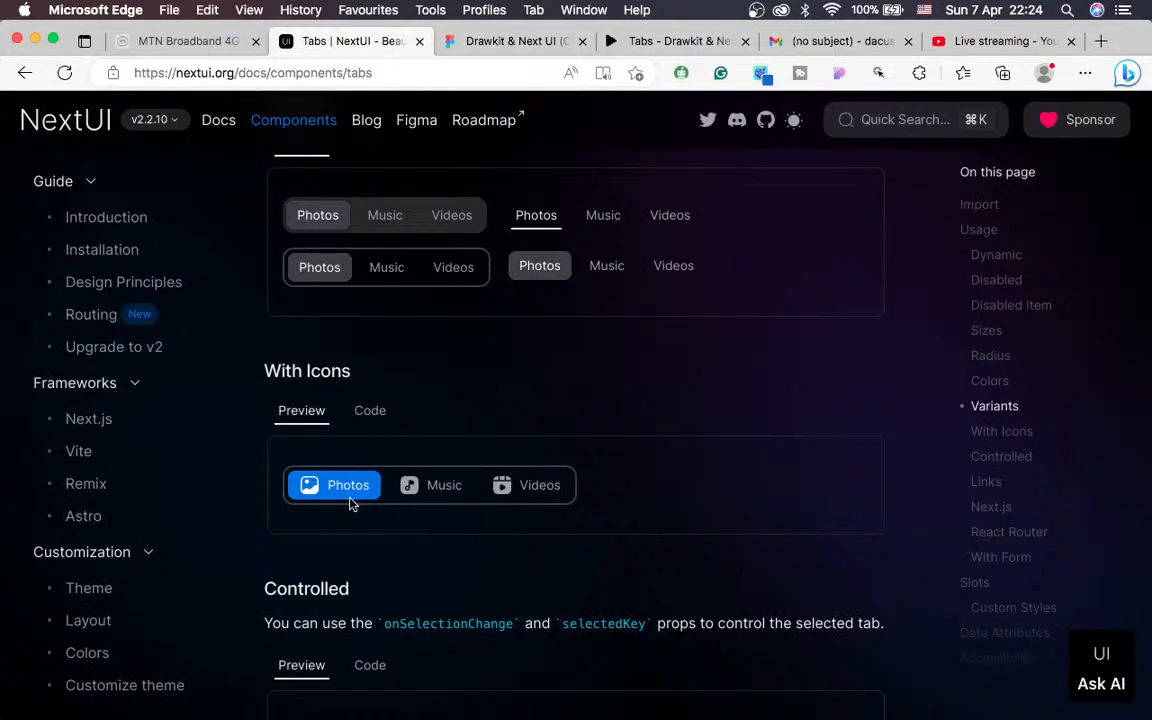
pyautogui.scroll(-1, 345, 495)
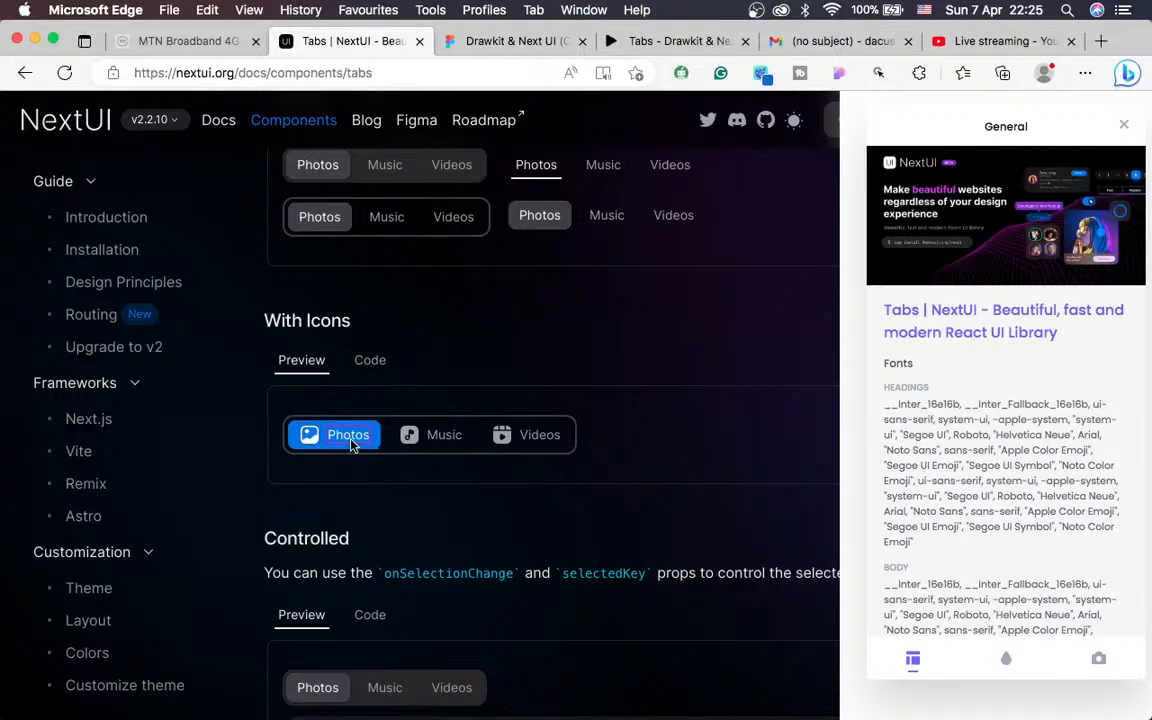
pyautogui.click(350, 444)
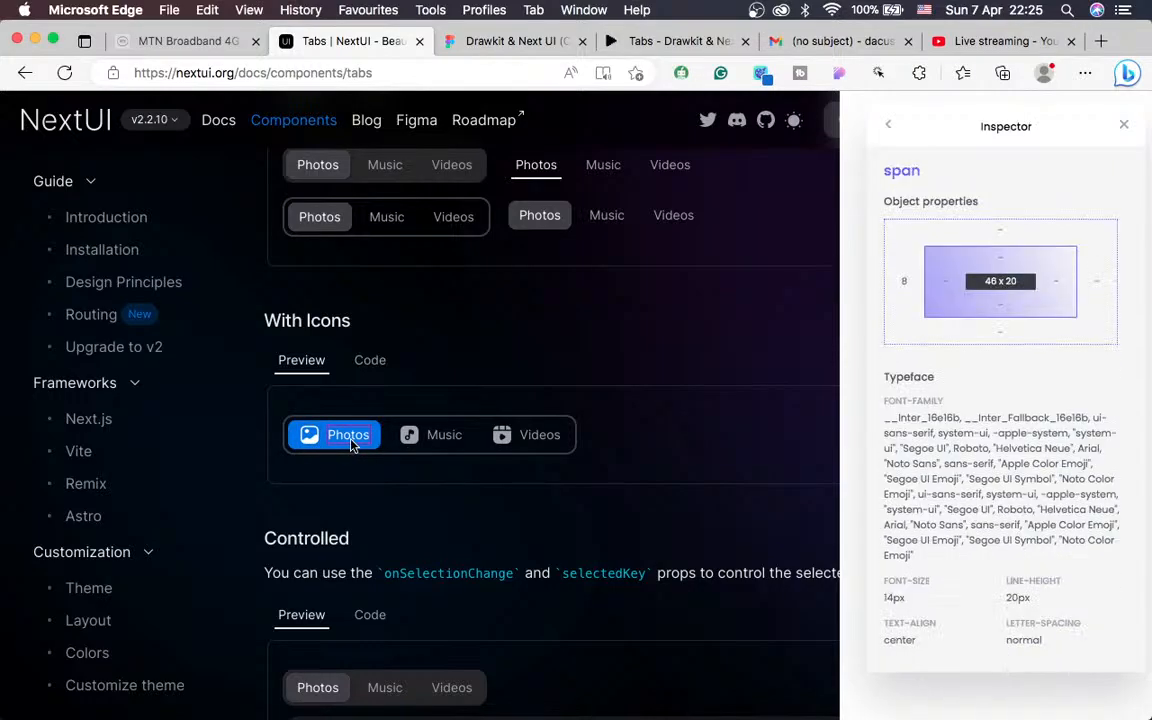
pyautogui.rightClick(351, 444)
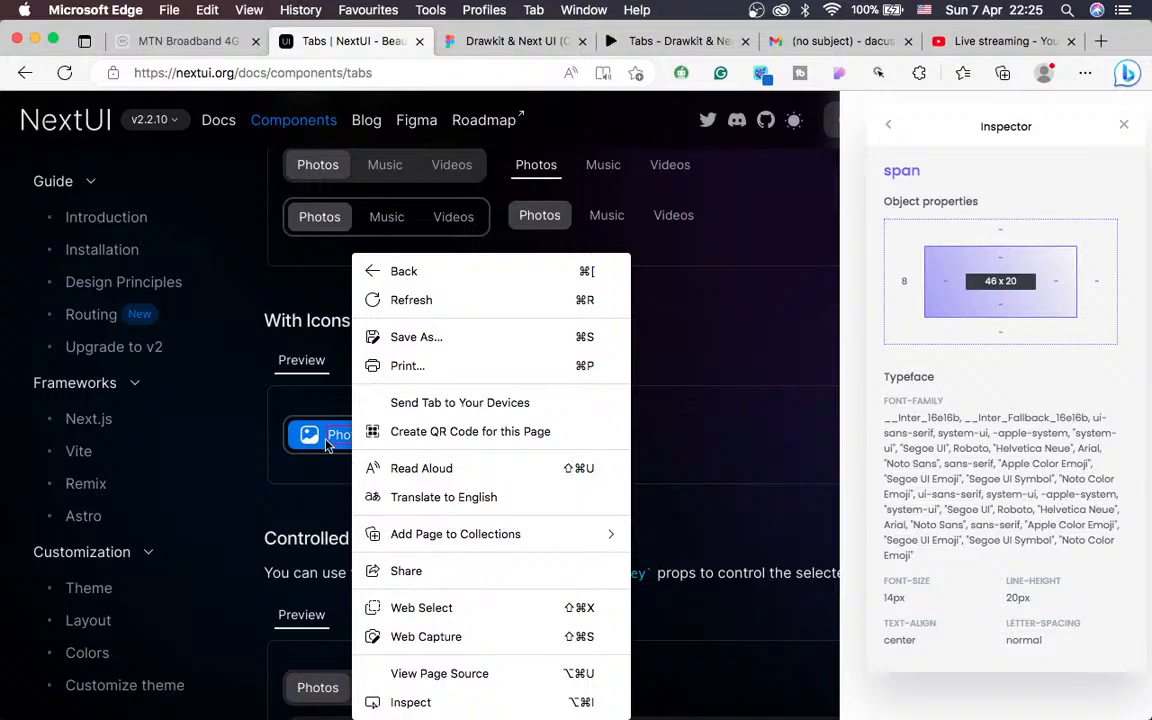
pyautogui.click(310, 443)
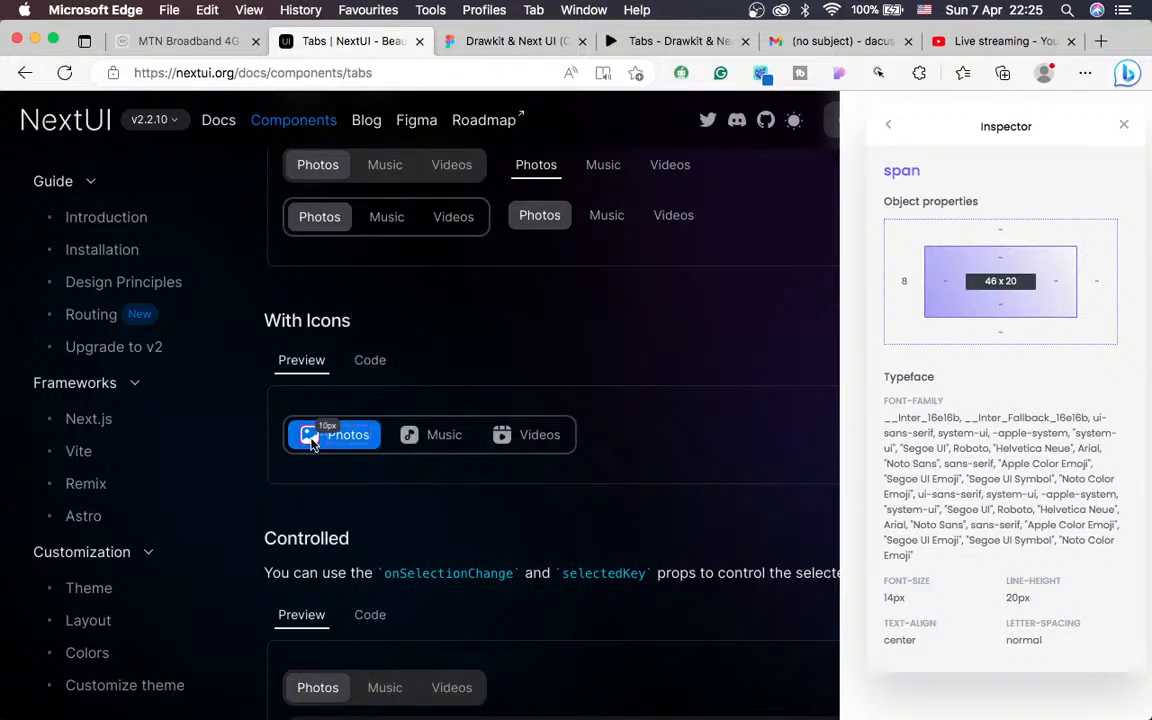
pyautogui.rightClick(313, 442)
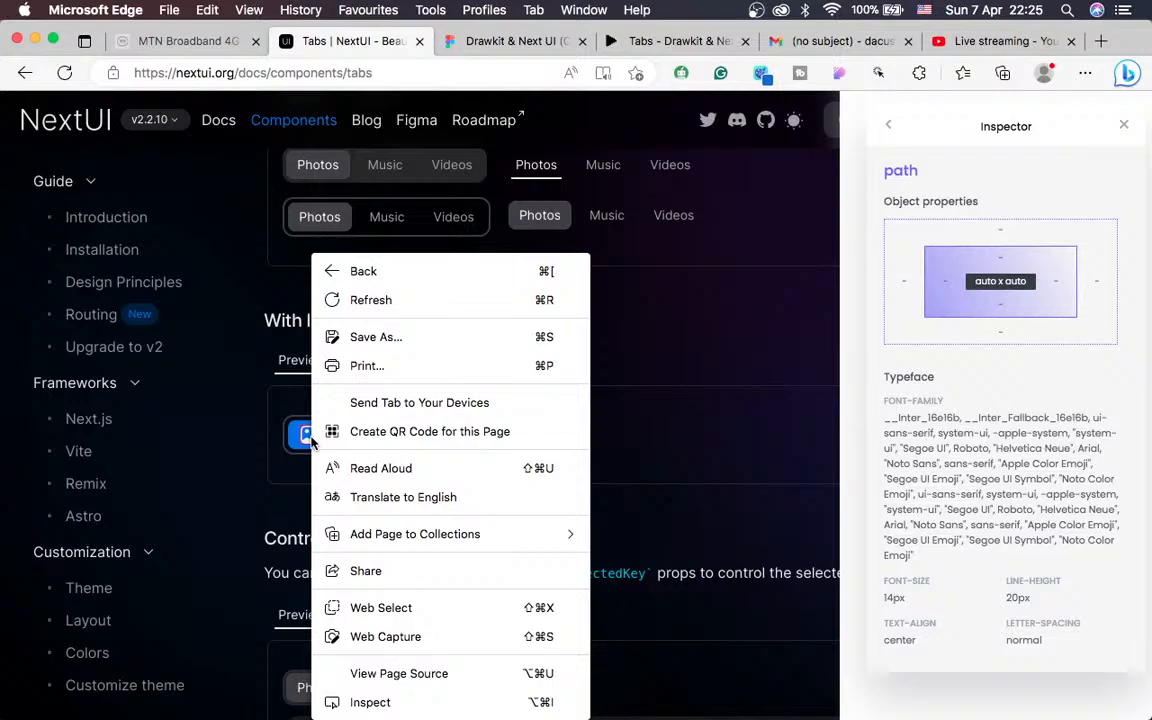
pyautogui.click(311, 441)
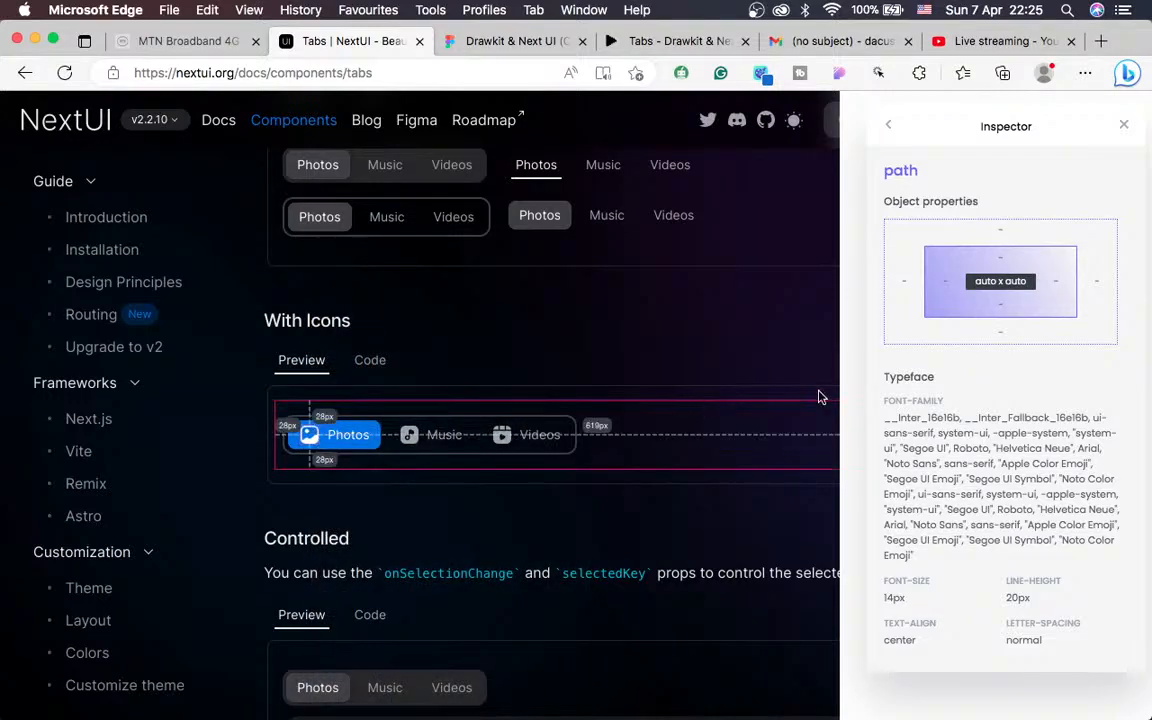
# Examine the Photos icon's colours and the dimensions of its icon-and-label container in the With Icons example, and close the inspector
pyautogui.scroll(2, 777, 344)
pyautogui.scroll(-1, 777, 344)
pyautogui.scroll(-3, 973, 395)
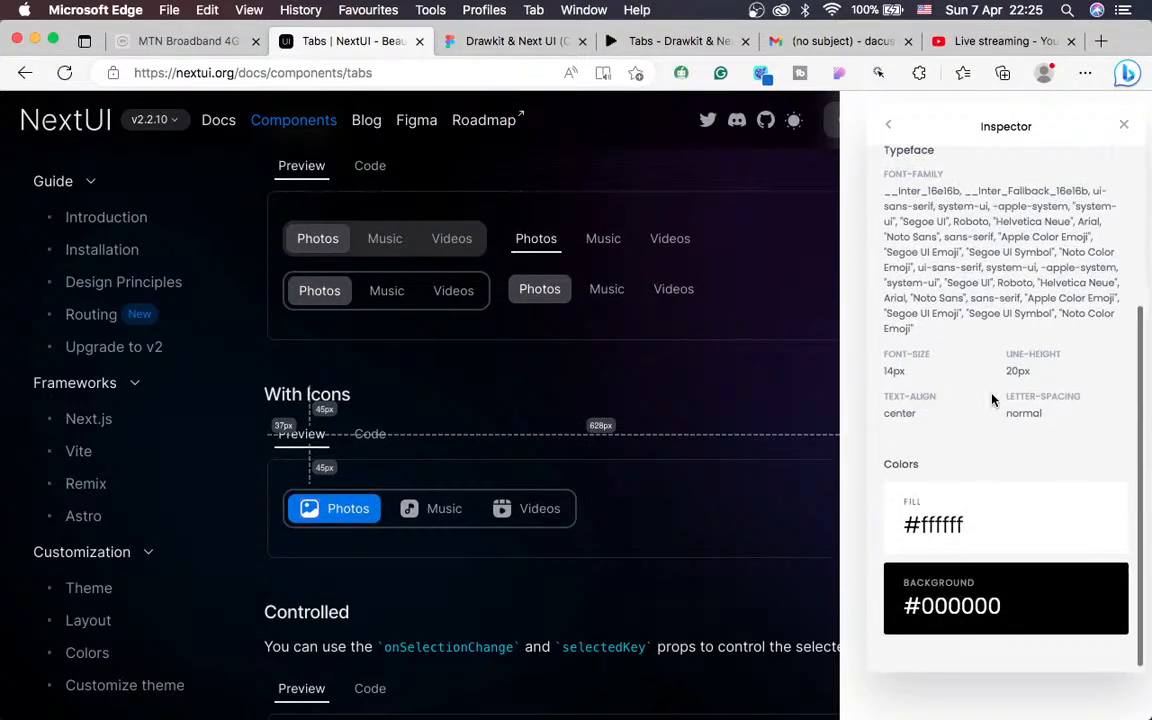
pyautogui.rightClick(308, 510)
pyautogui.press('Escape')
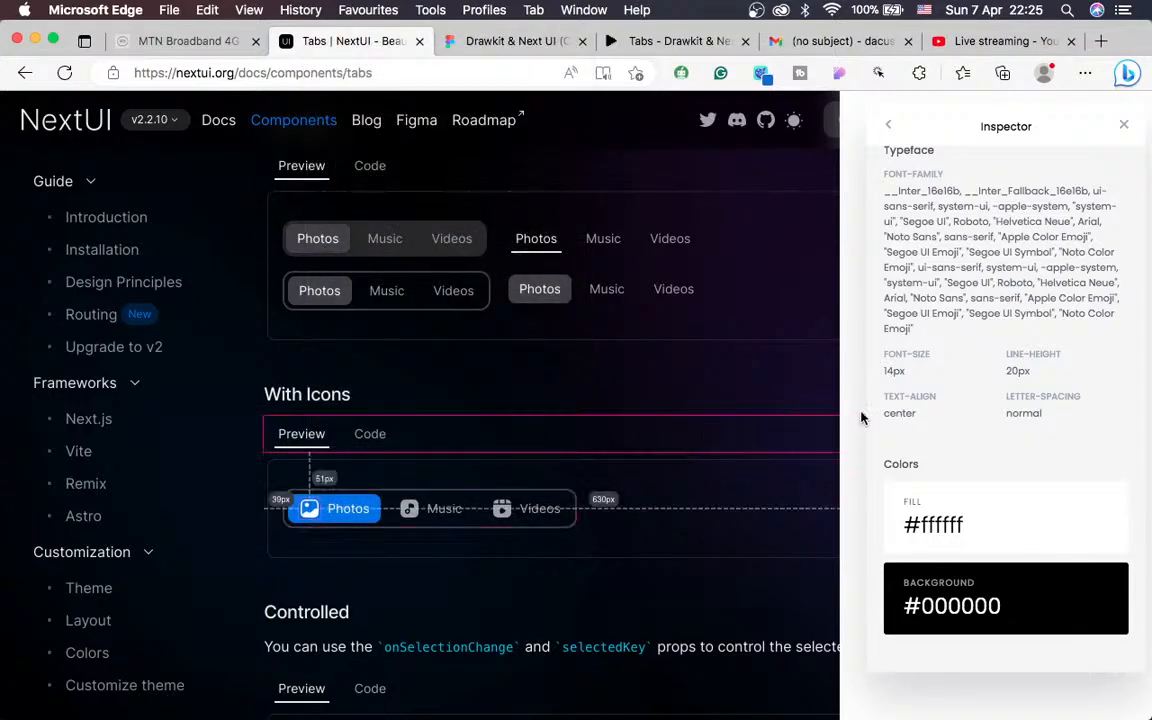
pyautogui.click(314, 512)
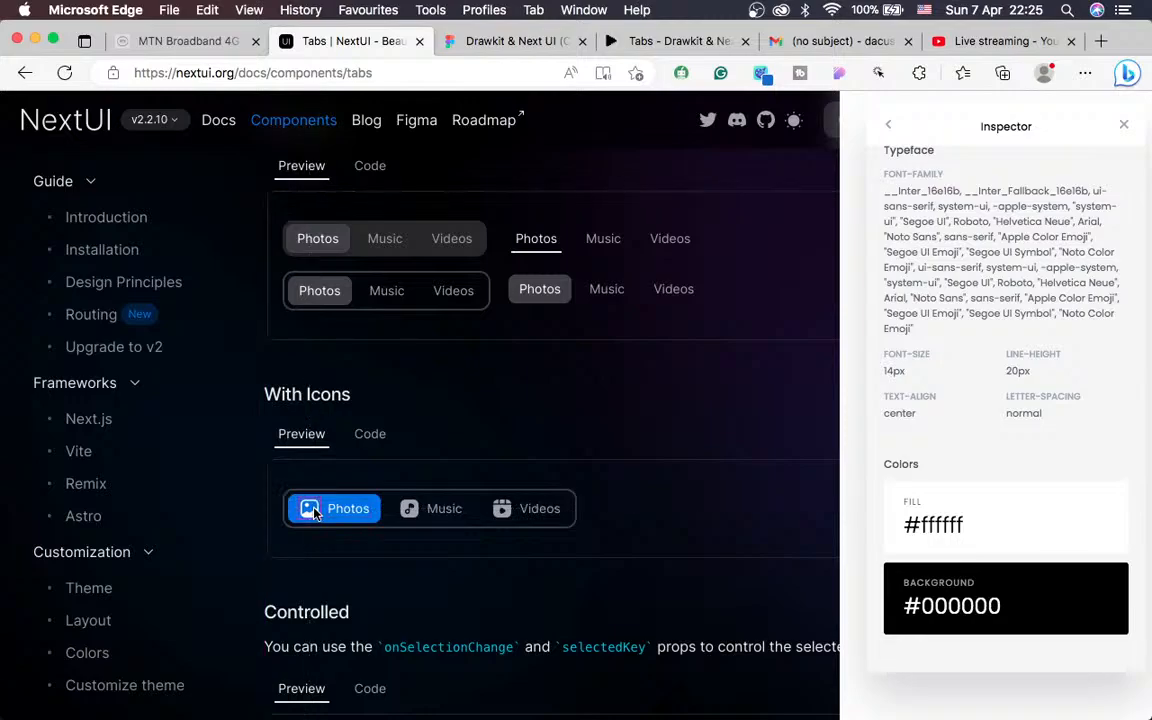
pyautogui.rightClick(314, 512)
pyautogui.press('Escape')
pyautogui.scroll(2, 969, 383)
pyautogui.scroll(3, 969, 383)
pyautogui.scroll(-2, 820, 386)
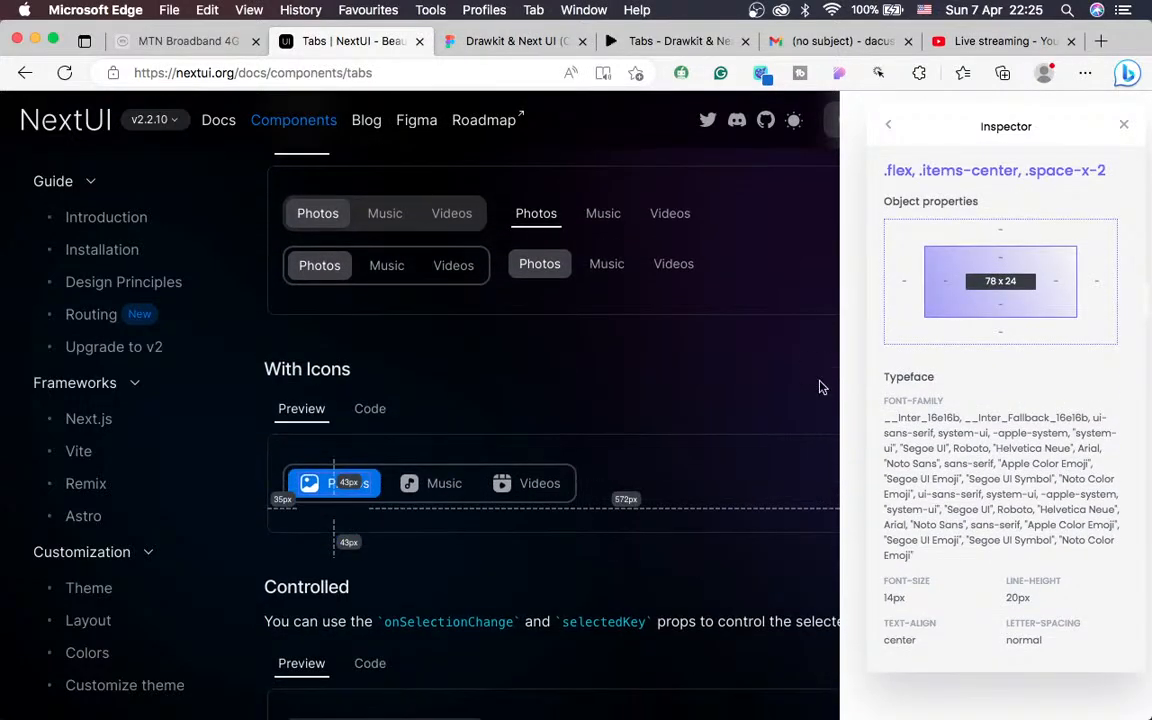
pyautogui.click(1118, 133)
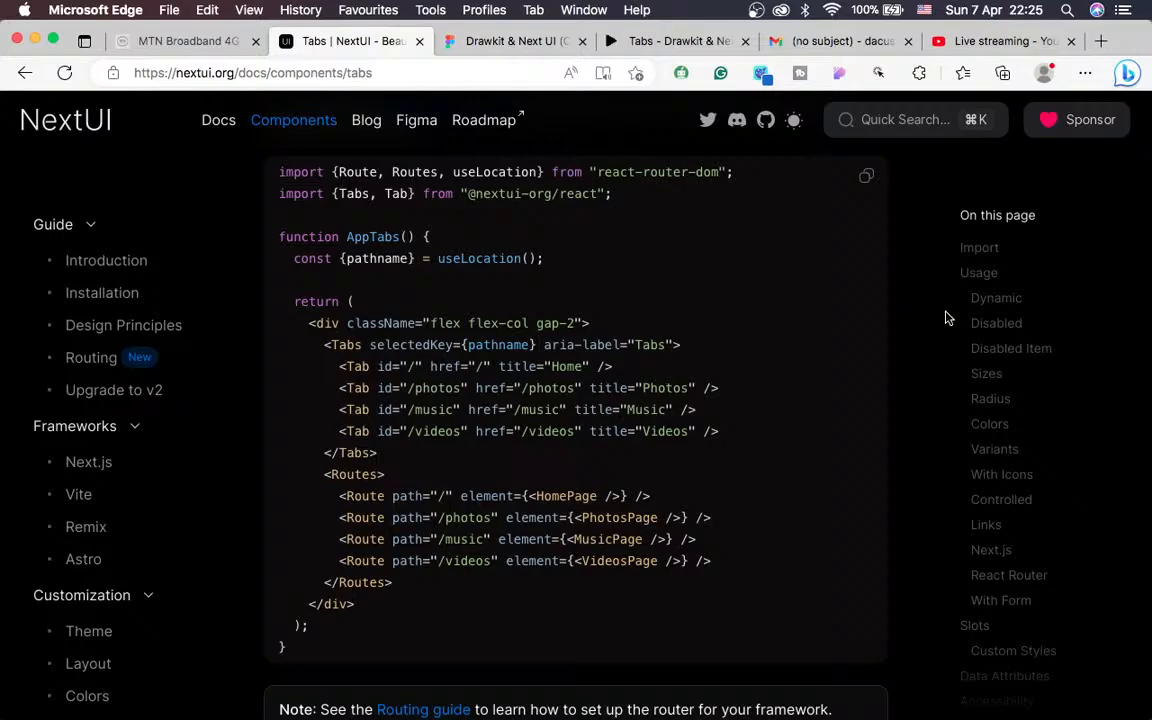
# Look through the tab examples on the NextUI Tabs page, from the introduction down to With Icons
pyautogui.scroll(-5, 790, 378)
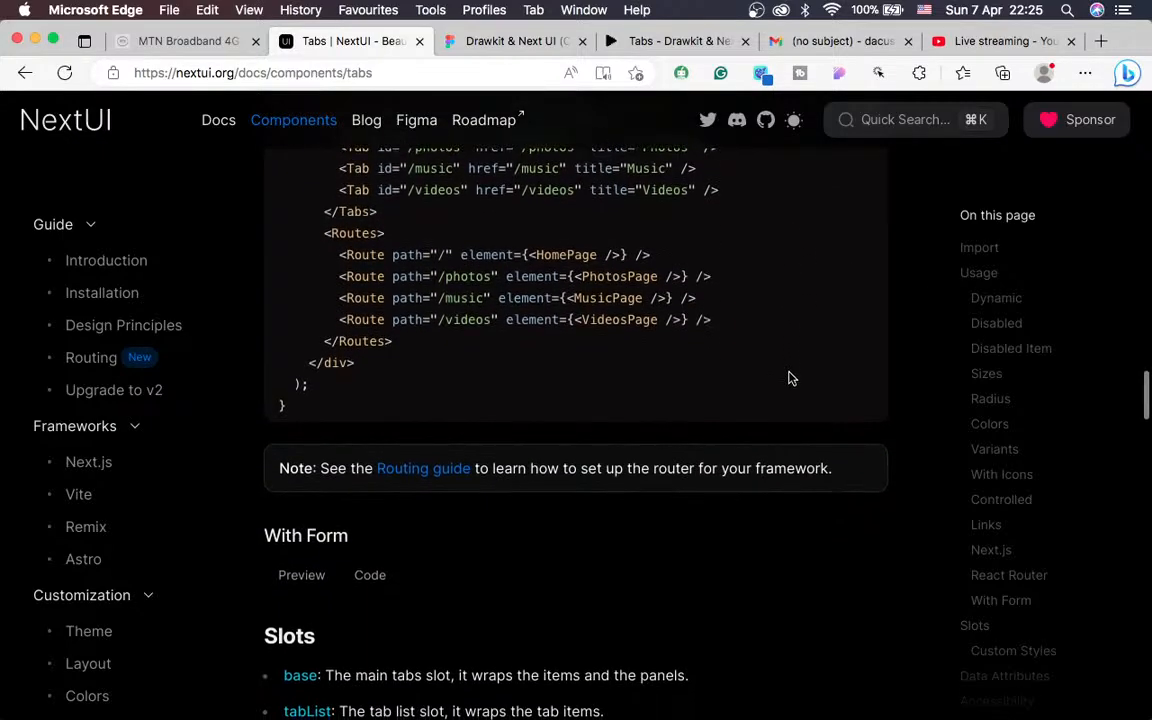
pyautogui.scroll(20, 790, 378)
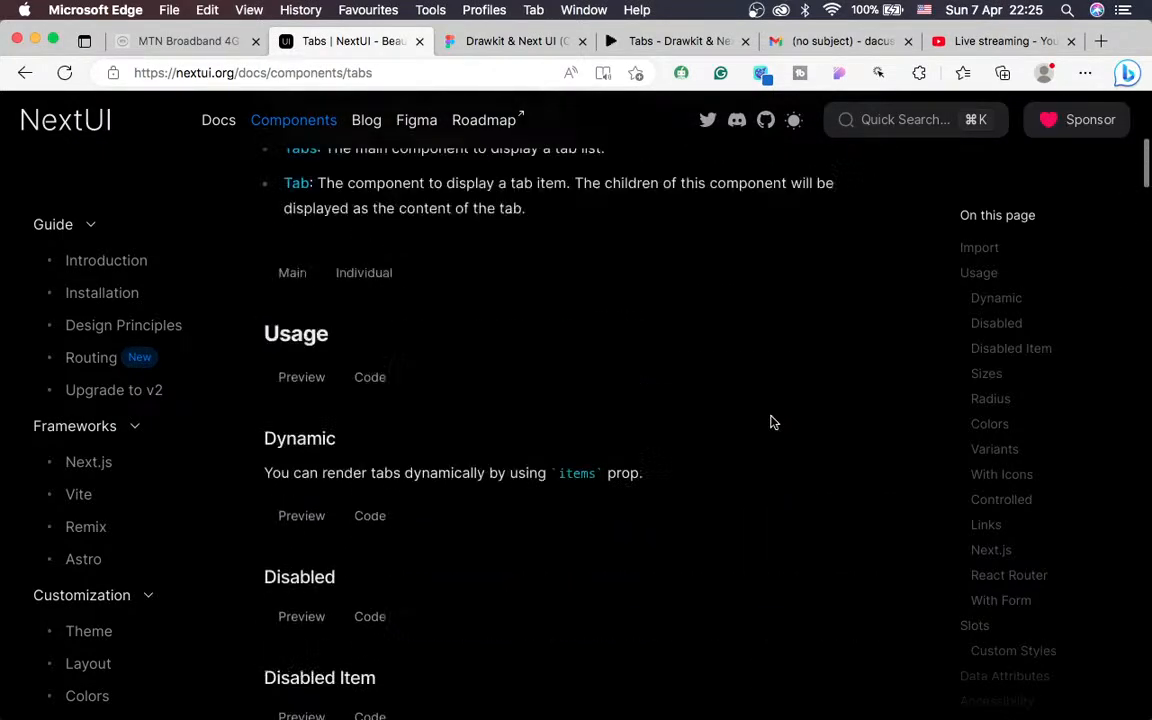
pyautogui.scroll(10, 770, 422)
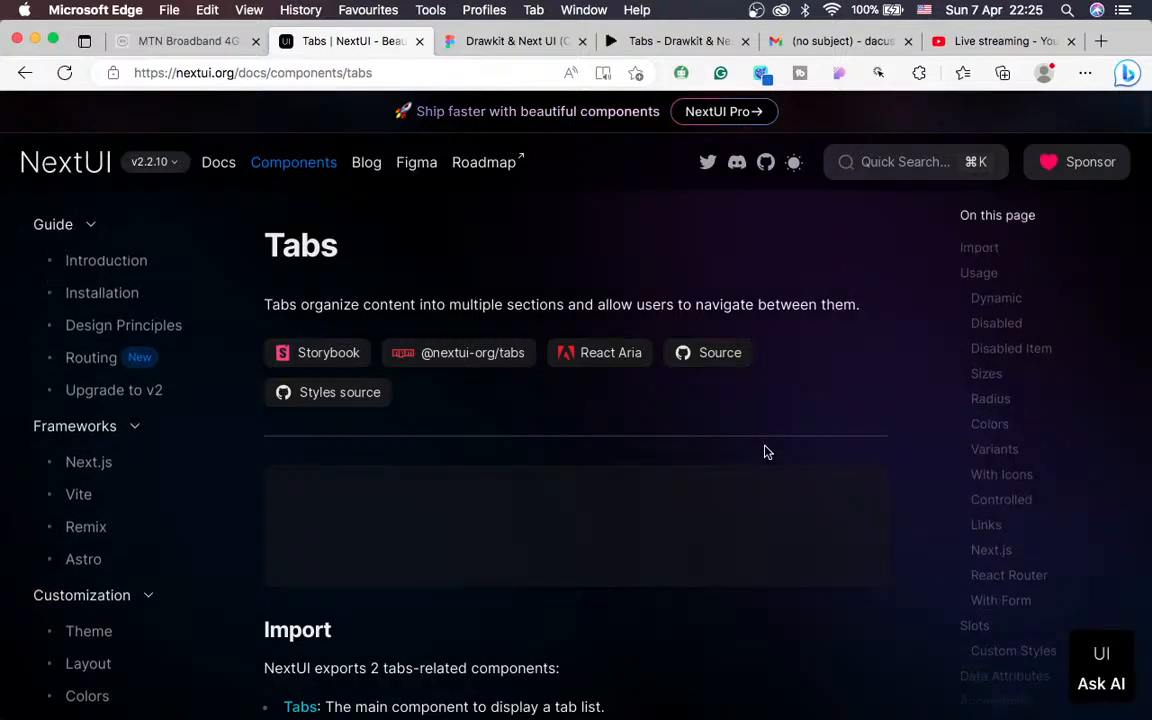
pyautogui.scroll(-5, 764, 452)
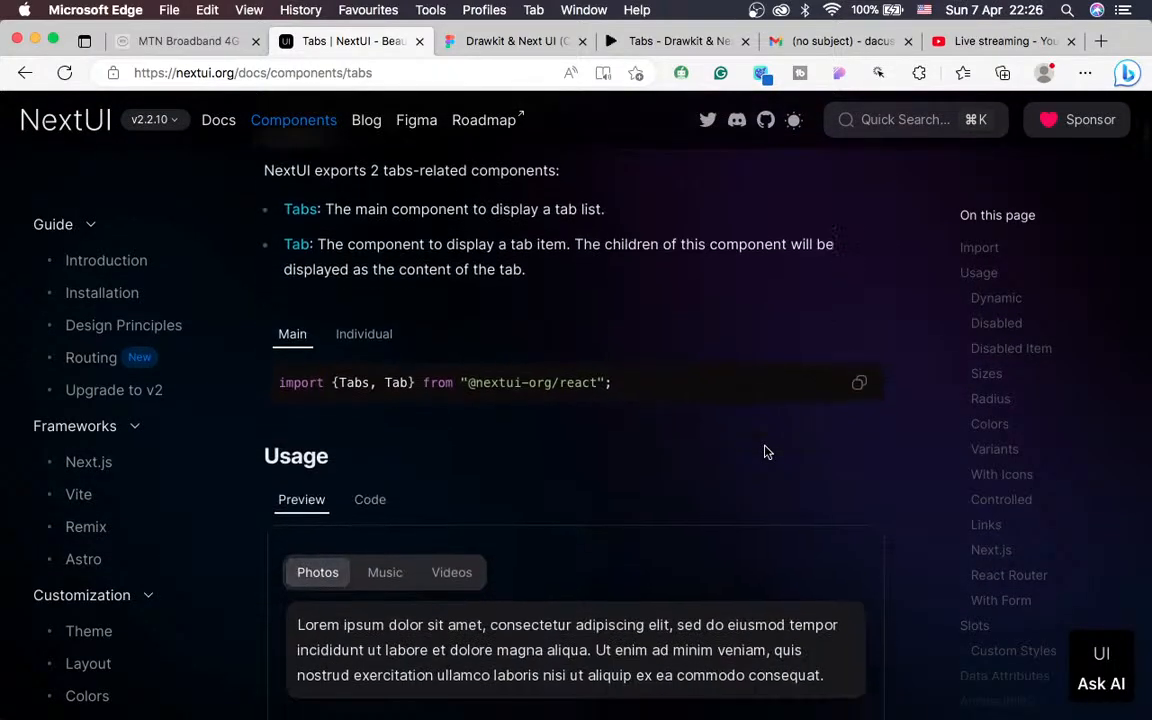
pyautogui.scroll(4, 764, 452)
pyautogui.scroll(-5, 764, 452)
pyautogui.scroll(-15, 764, 452)
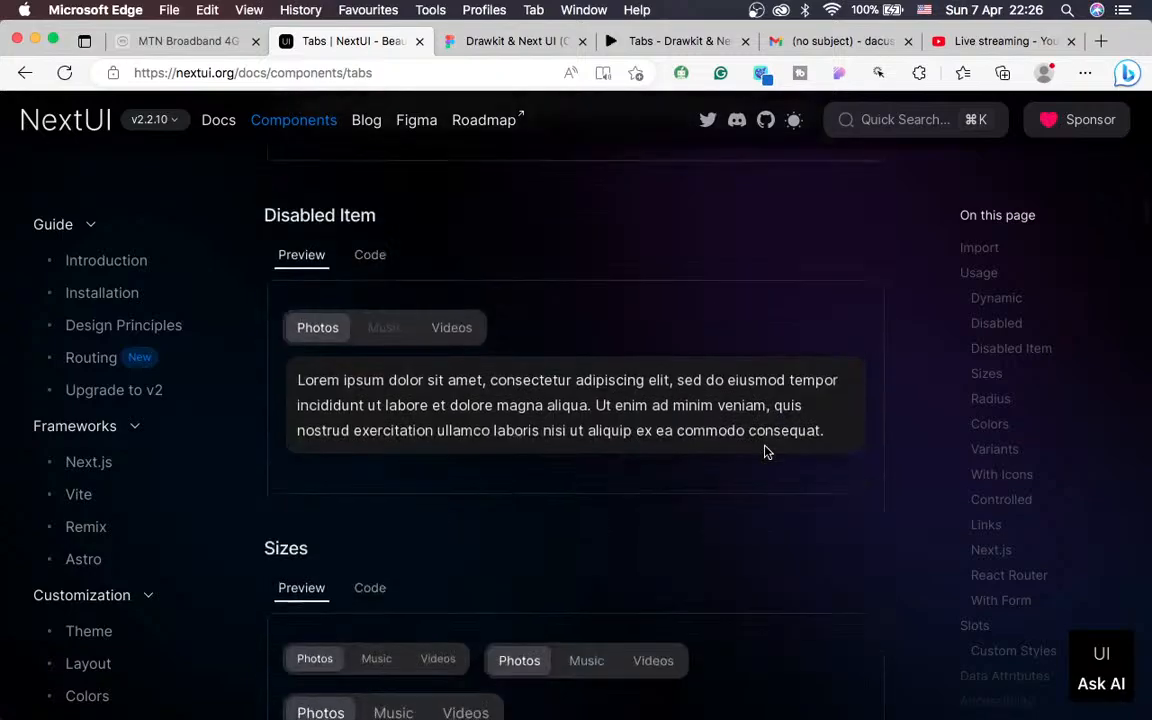
pyautogui.scroll(-8, 764, 452)
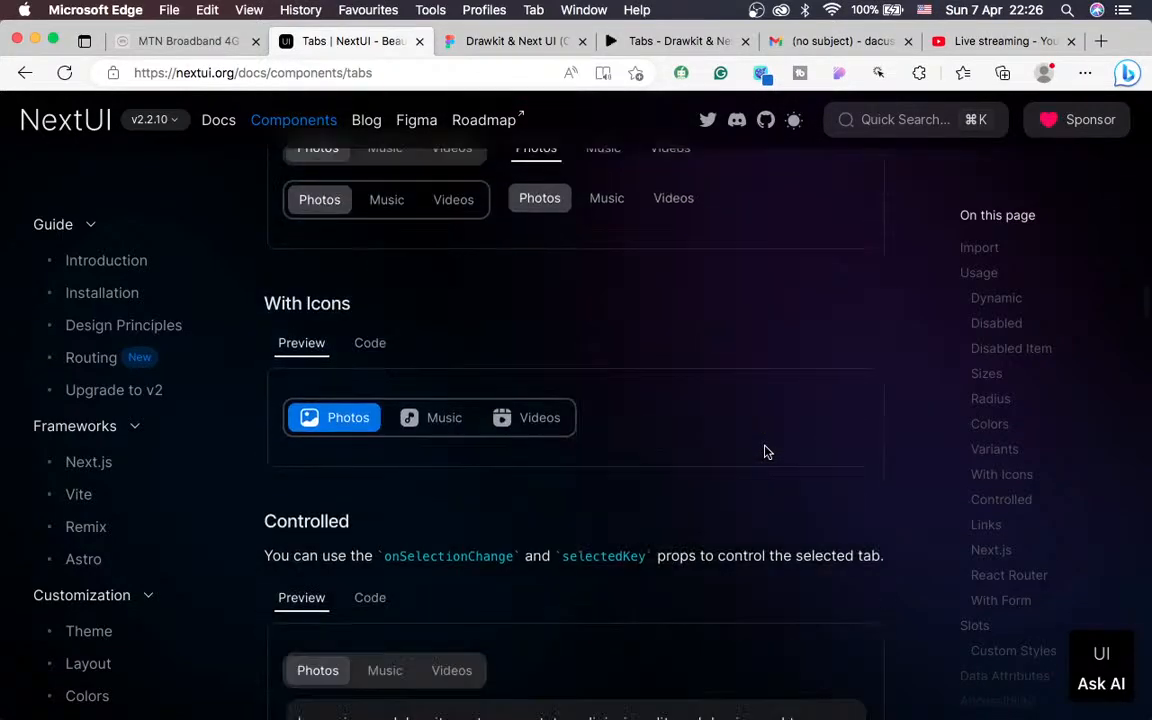
# Open the browser's Developer Tools on the NextUI page and inspect the Photos tab of the With Icons example with the element picker
pyautogui.click(1083, 75)
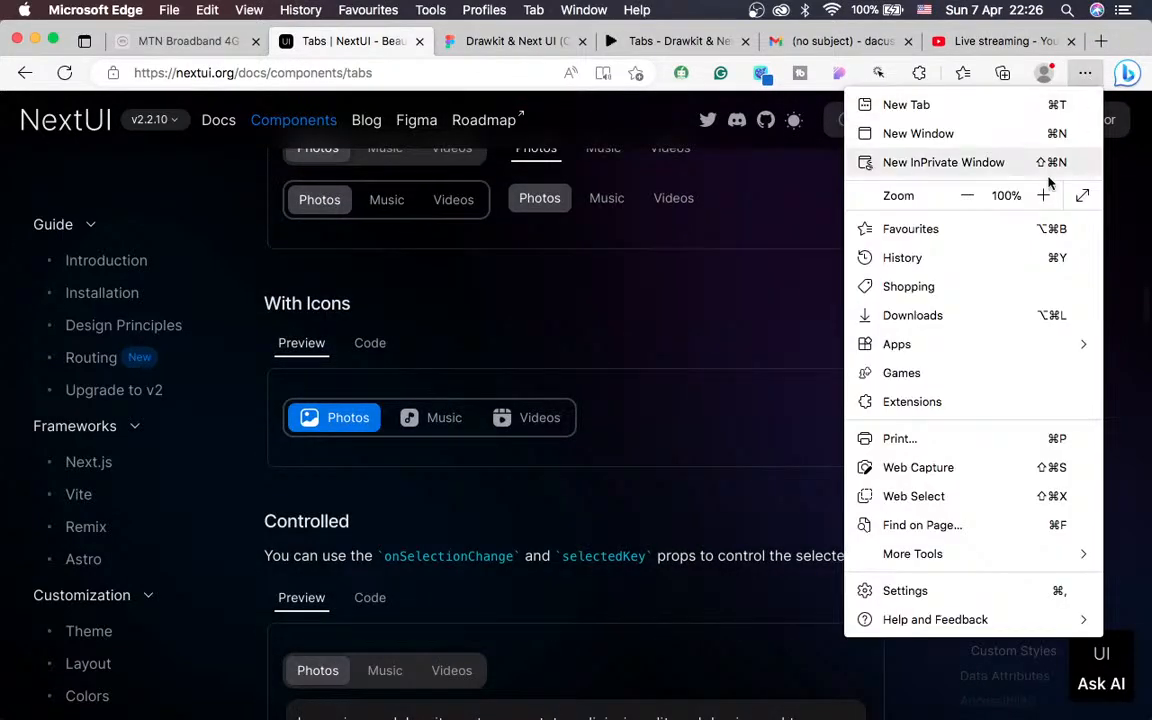
pyautogui.moveTo(907, 554)
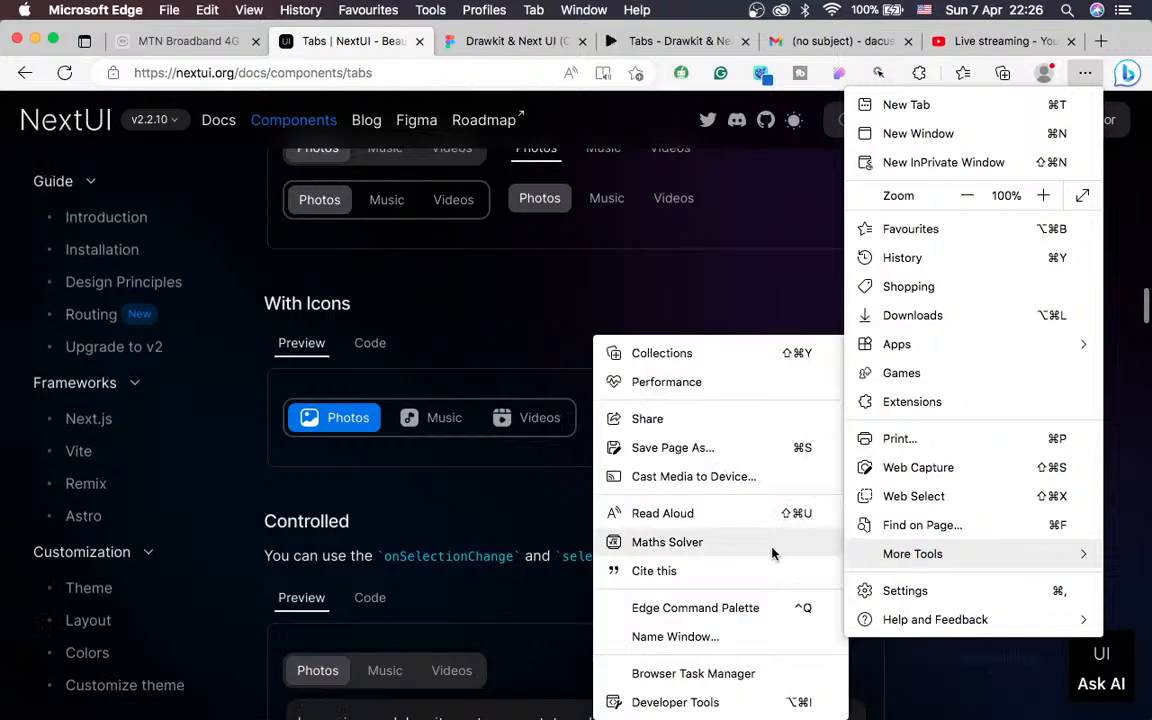
pyautogui.click(672, 701)
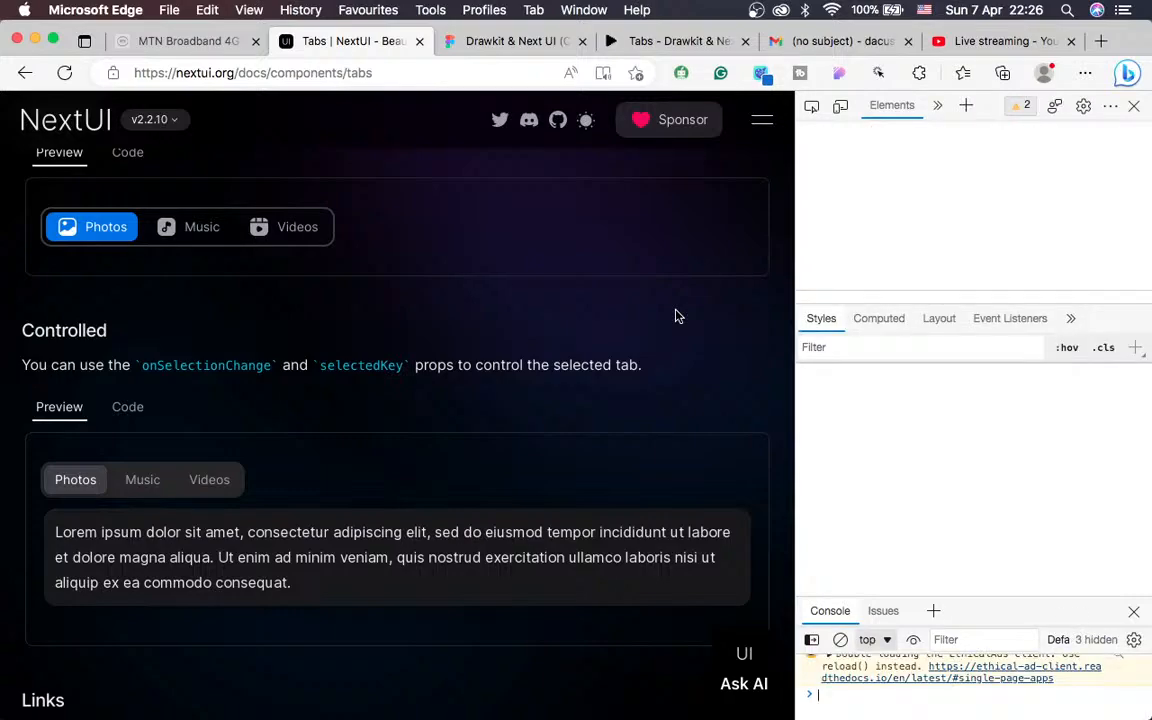
pyautogui.click(813, 110)
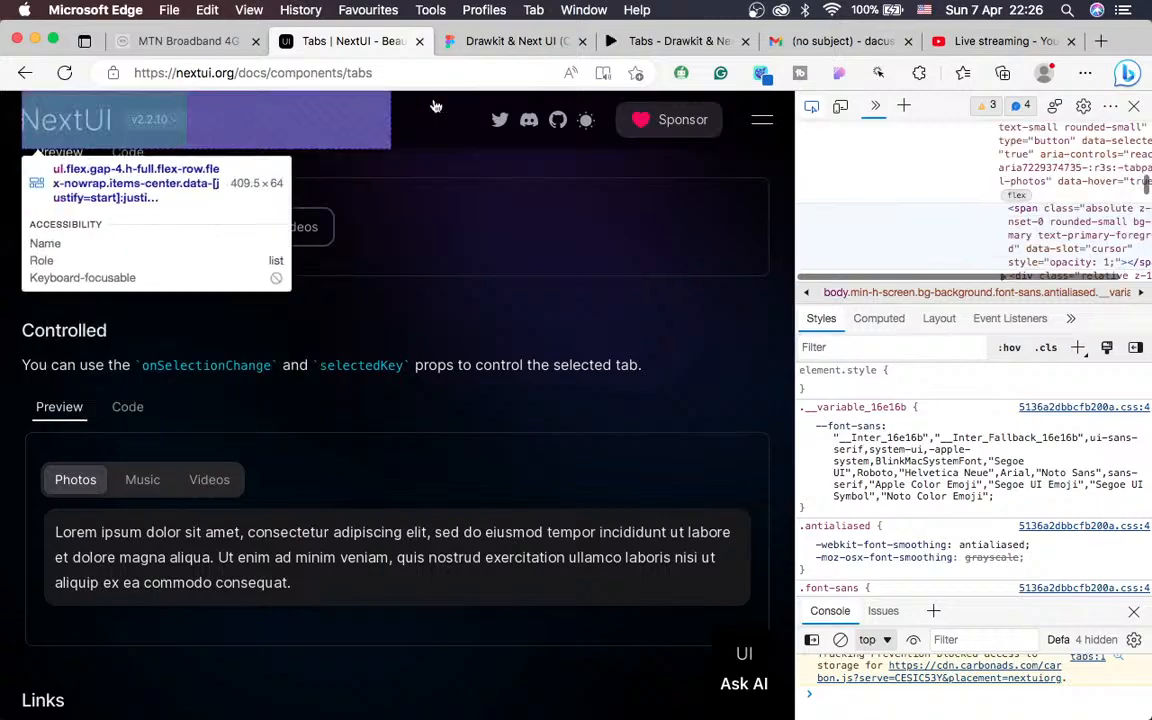
# Switch to the Figma file and check the text properties of the Photos label in the "Active with icons" variant
pyautogui.click(515, 41)
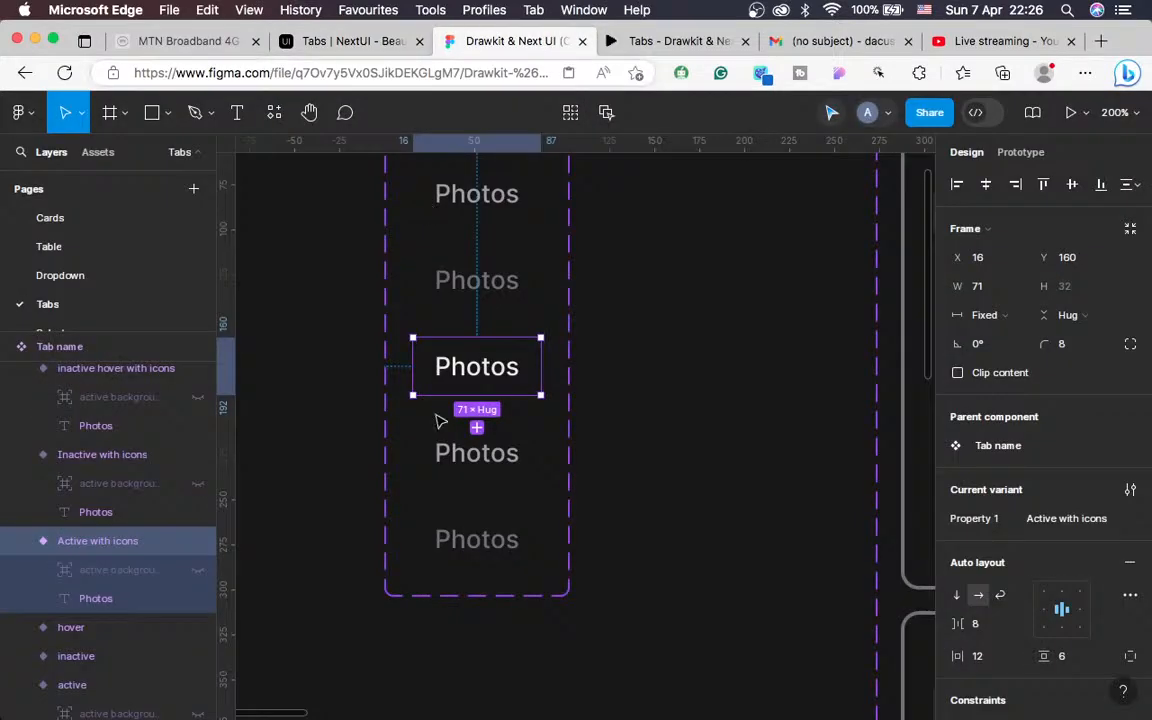
pyautogui.doubleClick(487, 377)
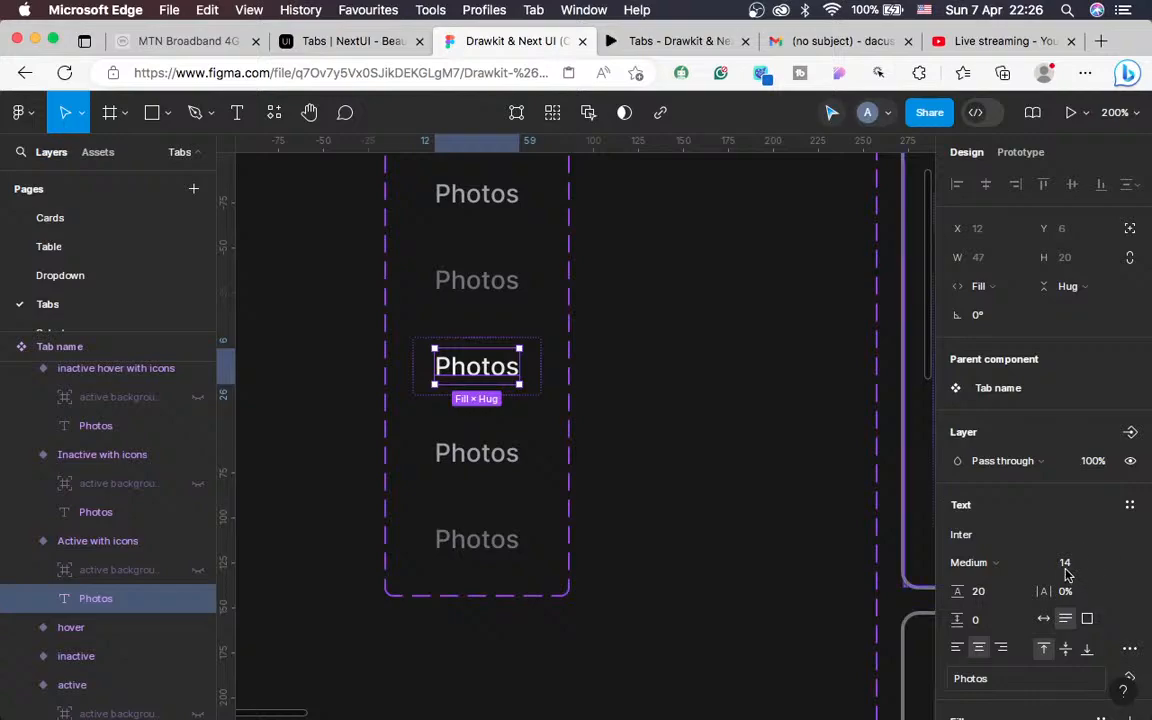
pyautogui.hscroll(-3, 510, 243)
pyautogui.scroll(2, 510, 243)
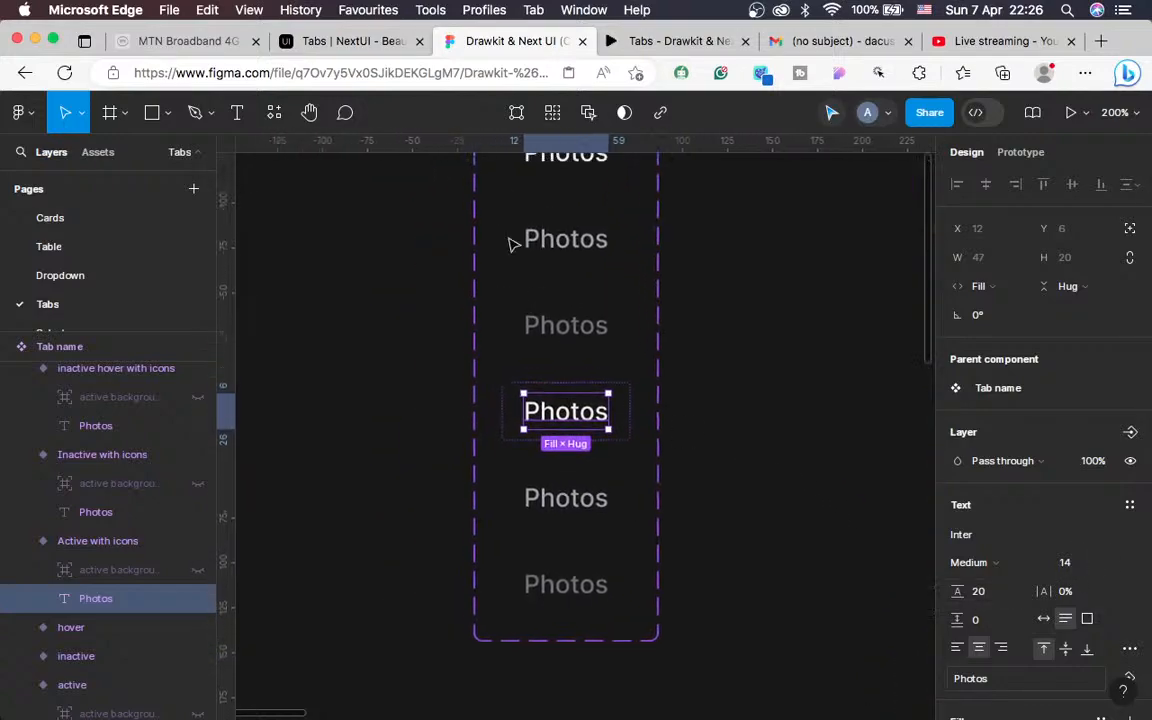
pyautogui.hotkey('shift', 'i')
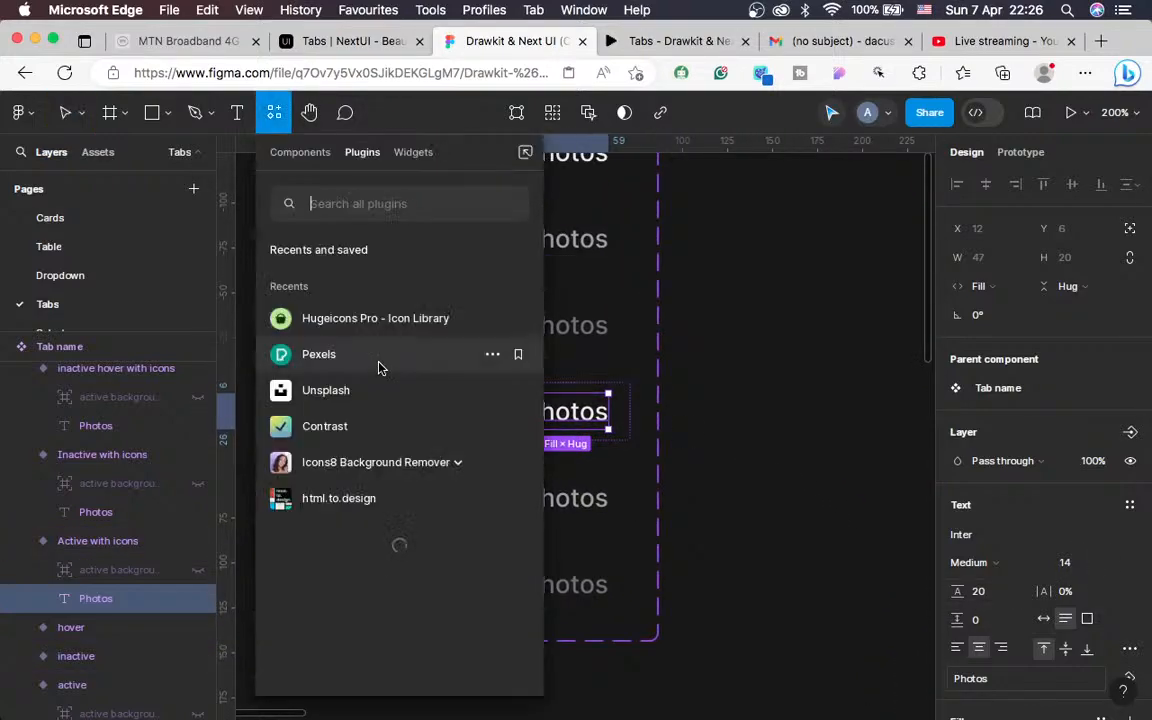
pyautogui.hscroll(-3, 776, 383)
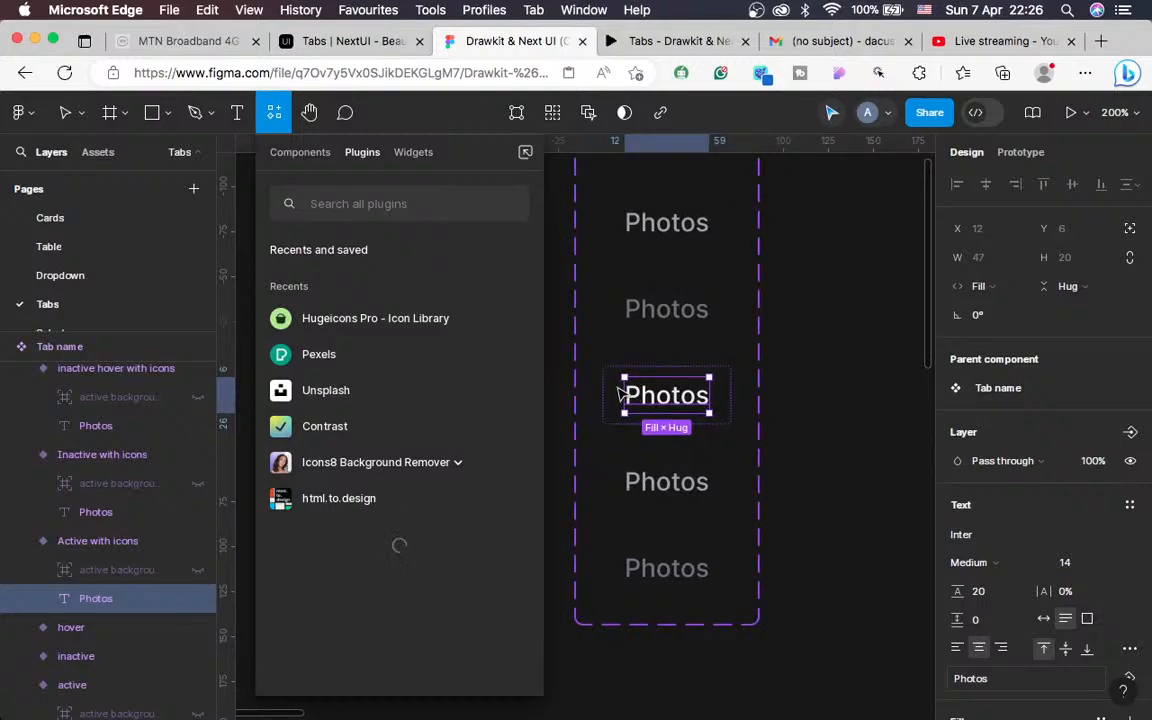
pyautogui.click(766, 396)
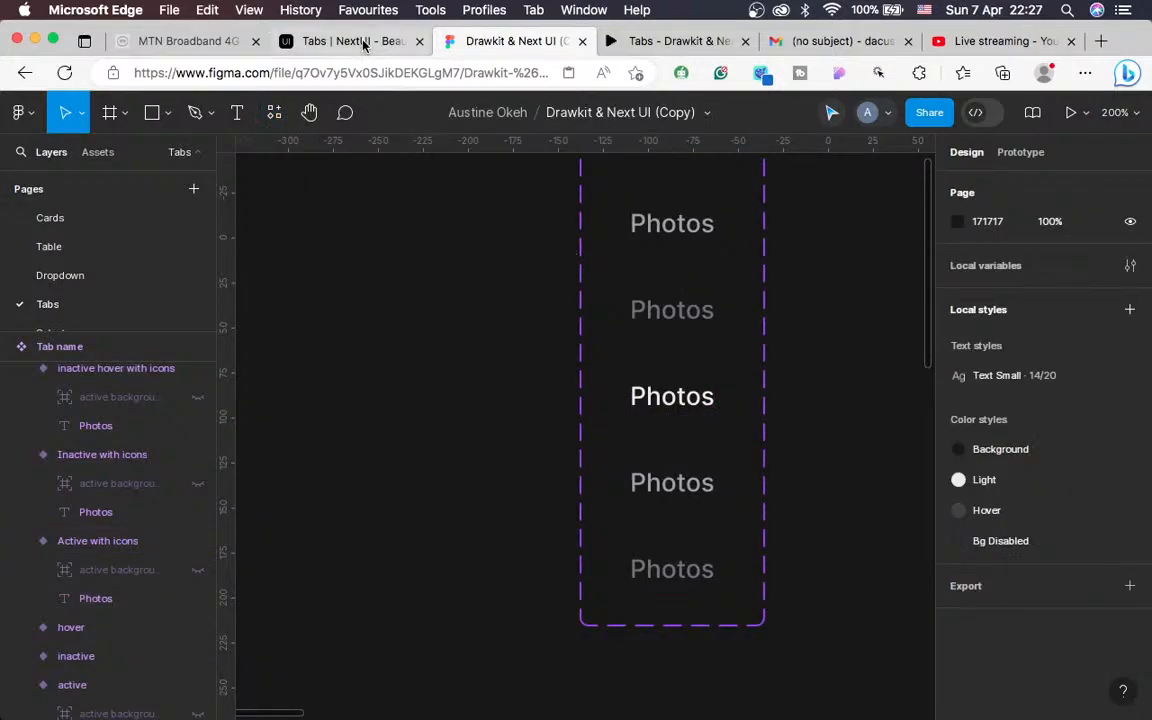
pyautogui.scroll(4, 514, 540)
pyautogui.hscroll(3, 514, 540)
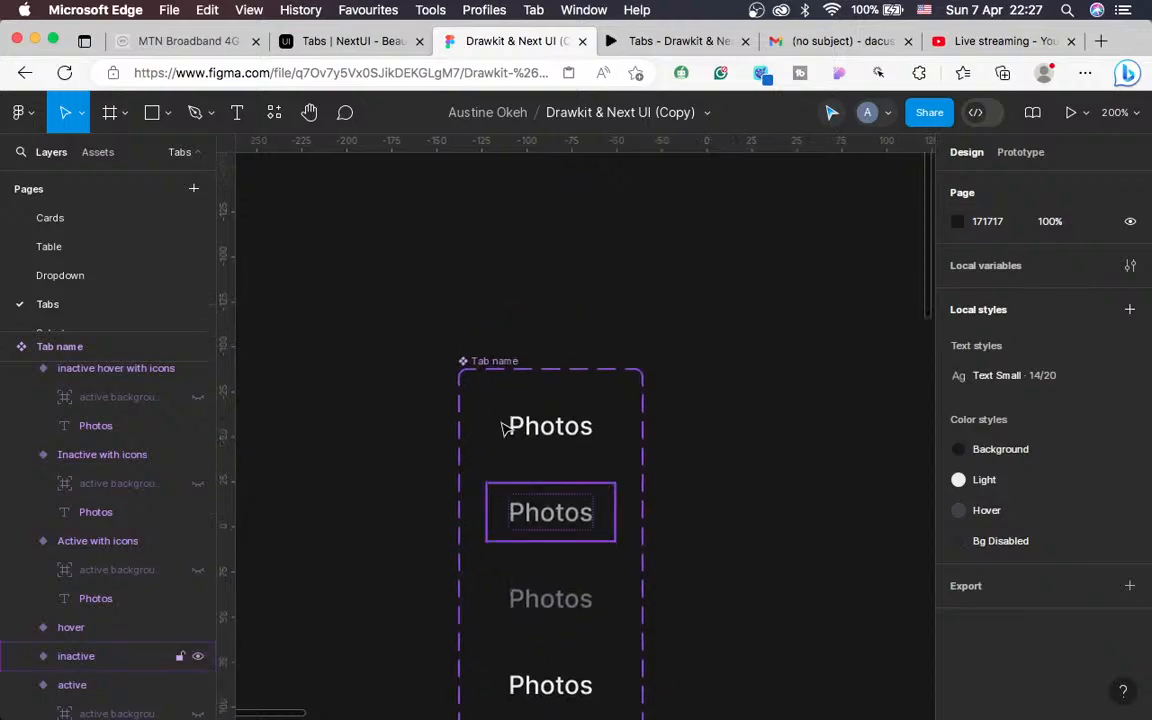
# Widen the Tab name component set to 145
pyautogui.scroll(-1, 505, 428)
pyautogui.click(478, 341)
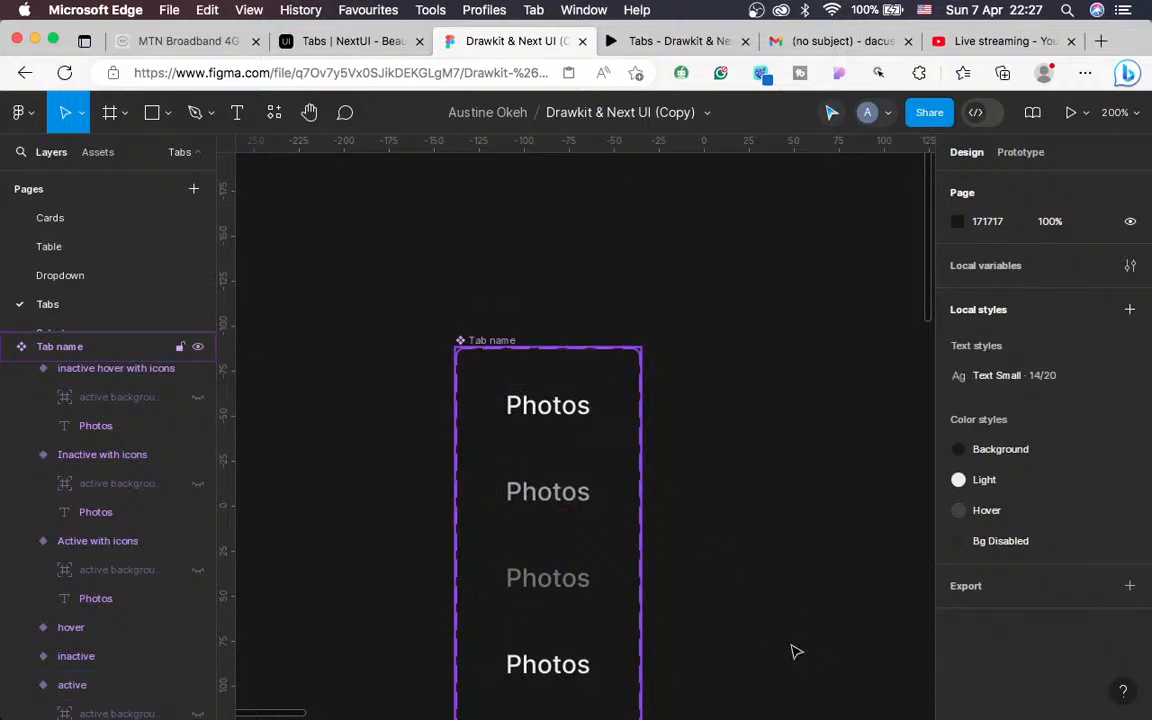
pyautogui.scroll(-5, 795, 651)
pyautogui.hscroll(2, 795, 651)
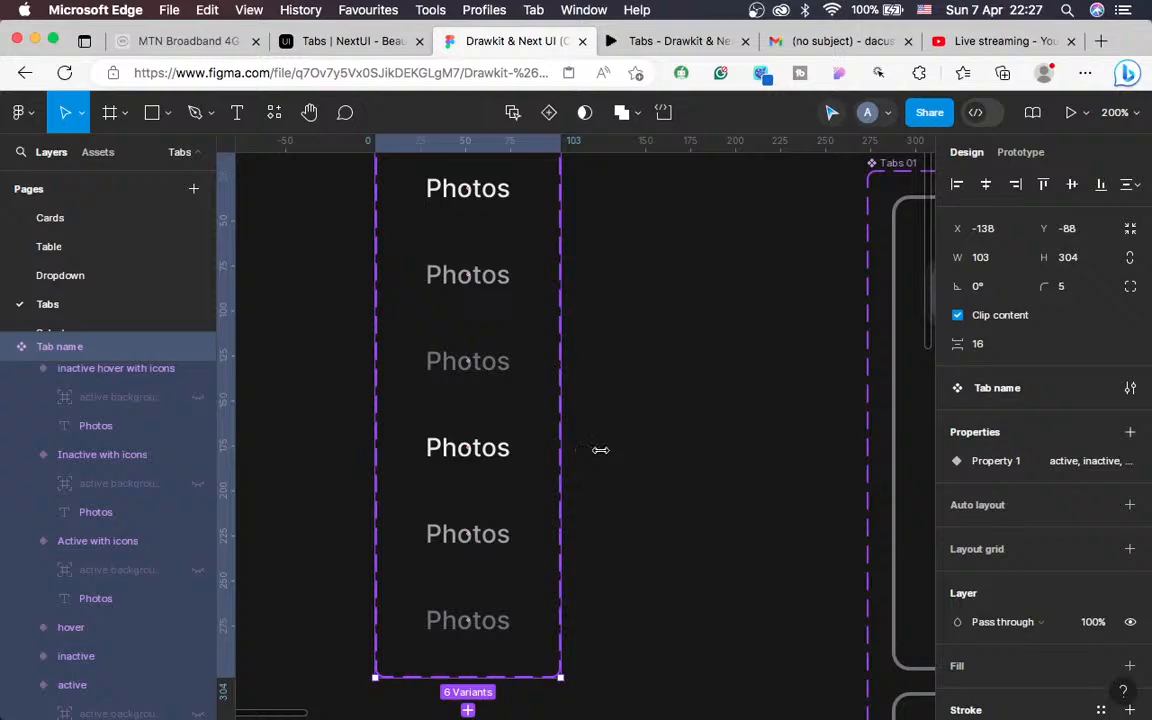
pyautogui.moveTo(604, 451); pyautogui.dragTo(635, 453)
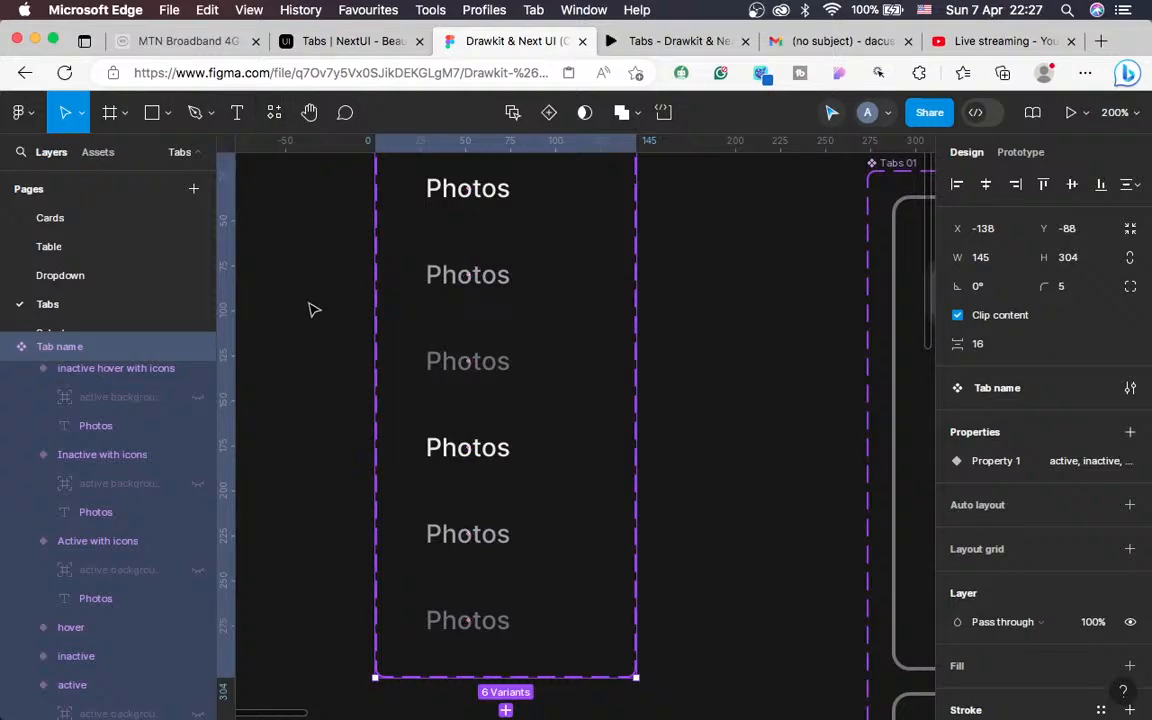
pyautogui.press('Escape')
# Open the Hugeicons Pro - Icon Library plugin and search it for "photos" in the Solid style
pyautogui.click(274, 114)
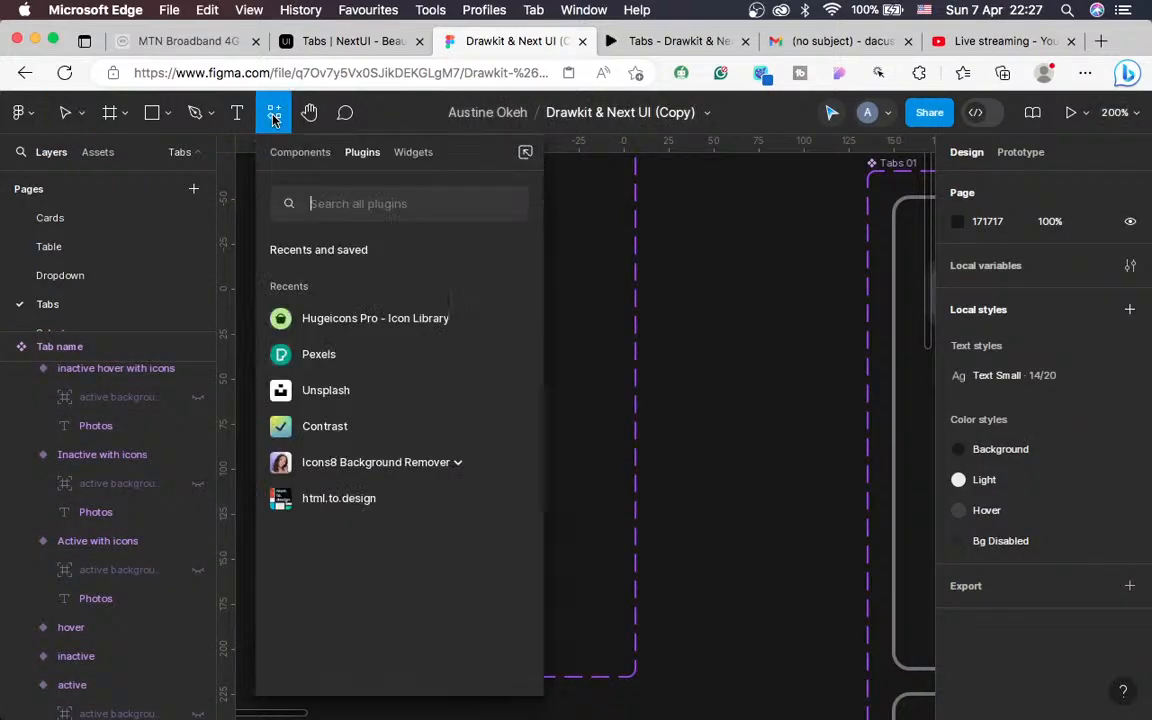
pyautogui.press('Escape')
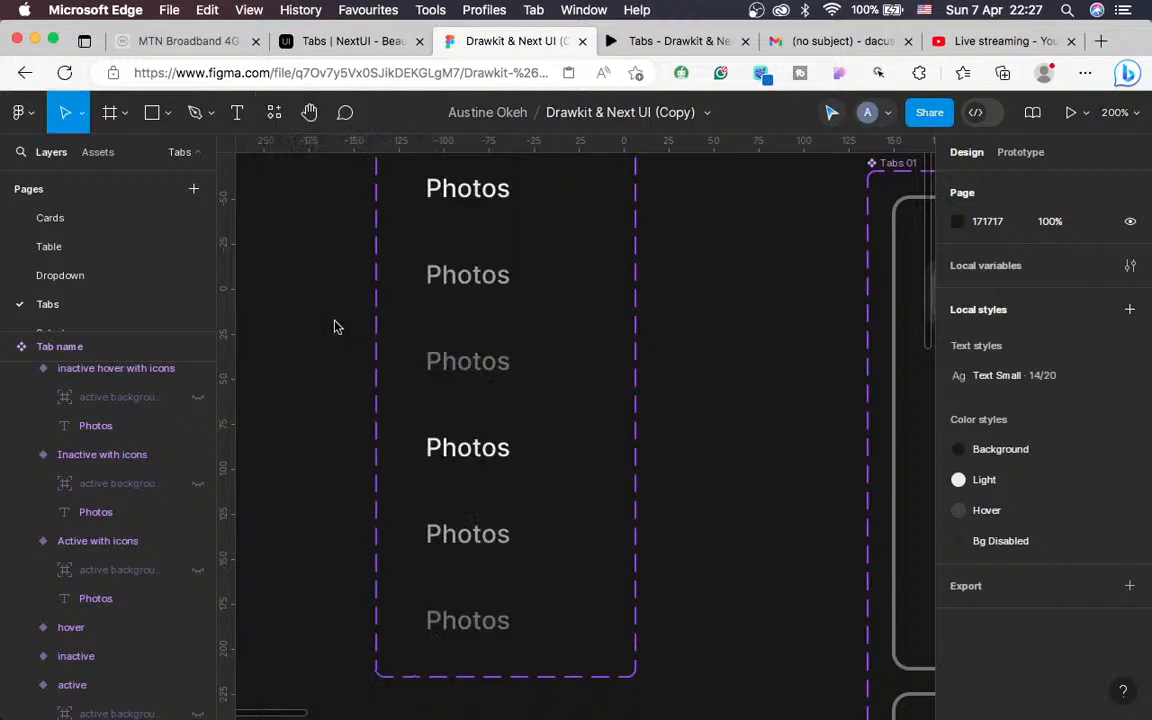
pyautogui.hscroll(-2, 685, 355)
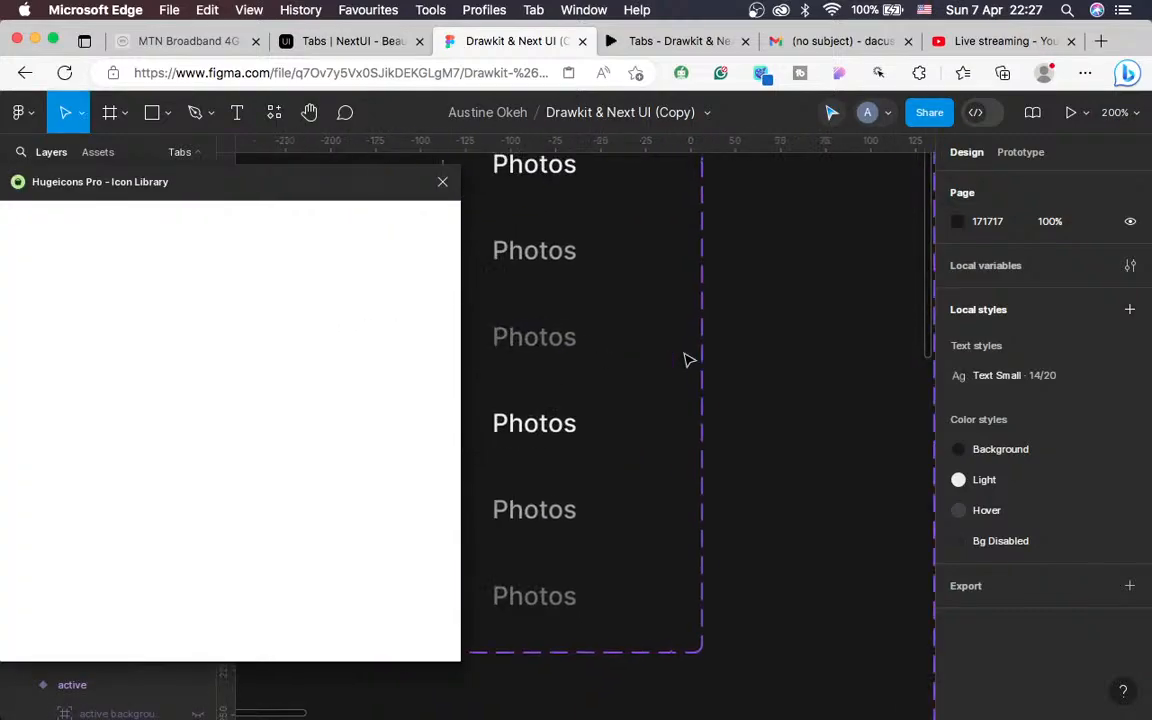
pyautogui.hscroll(-2, 685, 358)
pyautogui.scroll(-1, 685, 358)
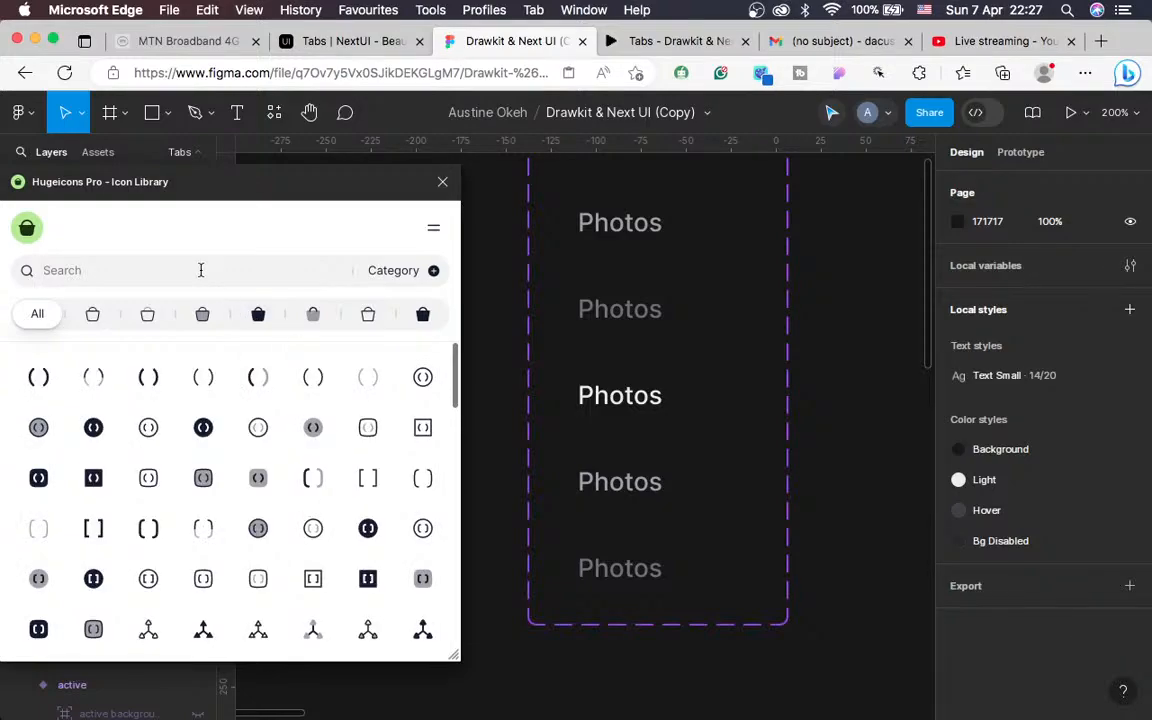
pyautogui.write('photos')
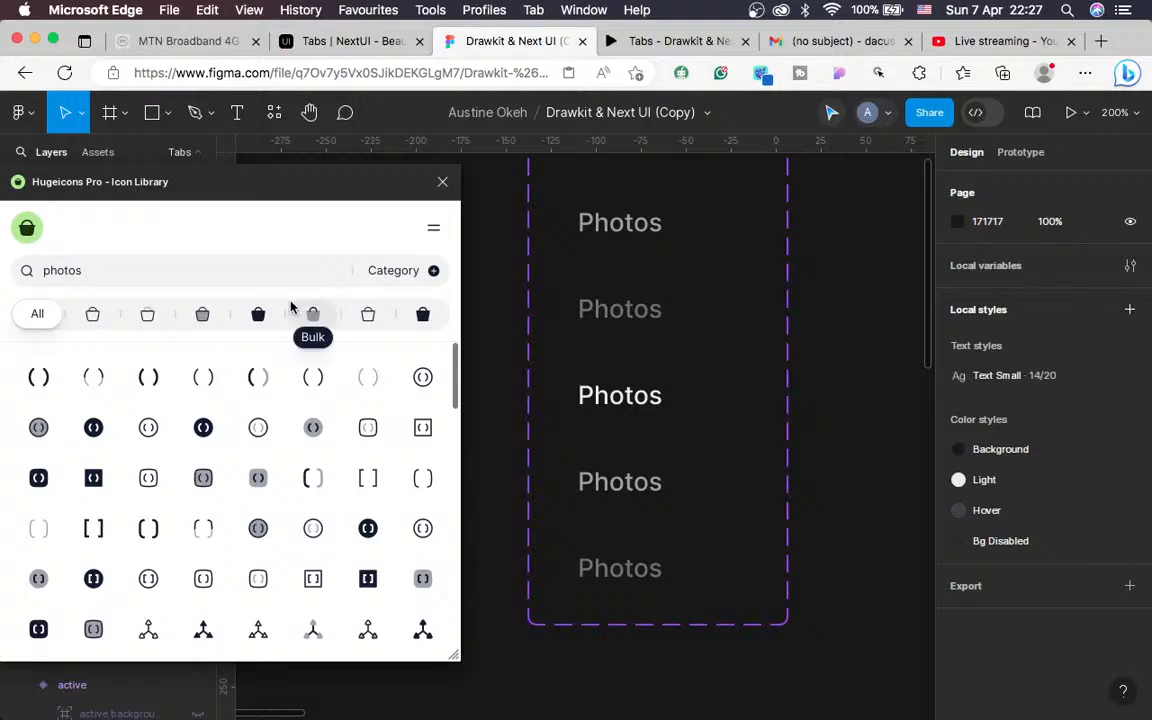
pyautogui.click(258, 314)
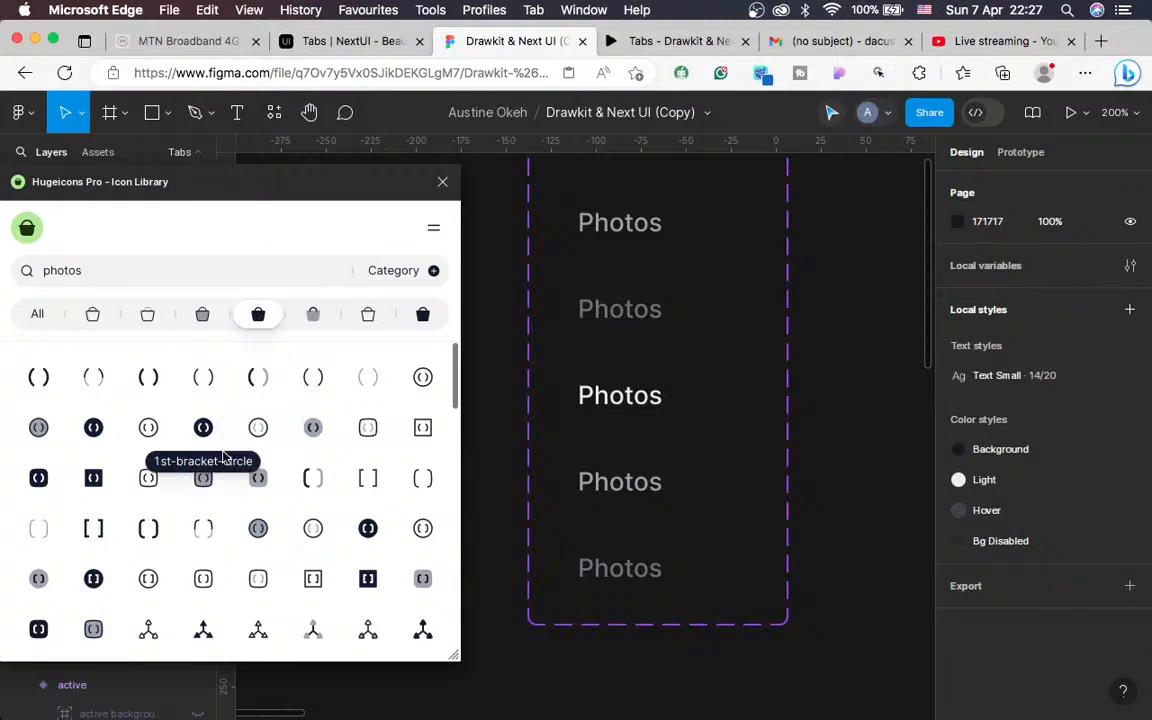
pyautogui.scroll(-1, 226, 457)
pyautogui.scroll(1, 226, 457)
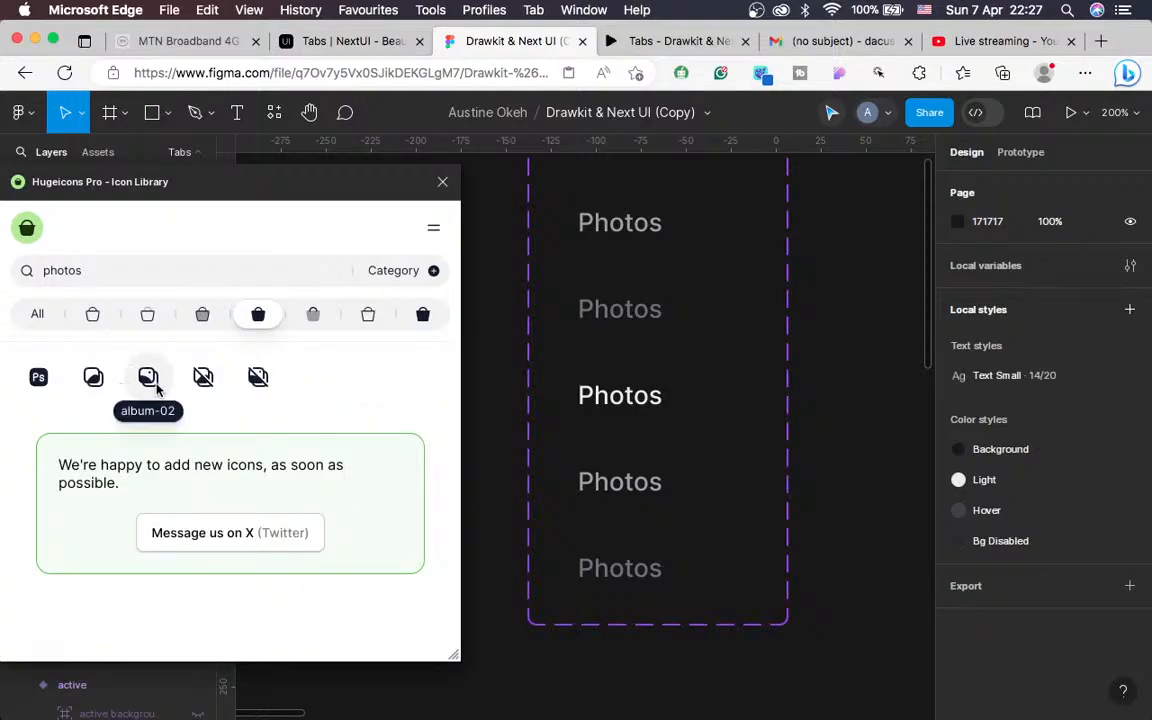
# Search the icon library for "gallery" and "image", try its style filters up to Solid, and close the plugin
pyautogui.doubleClick(138, 266)
pyautogui.write('gallery')
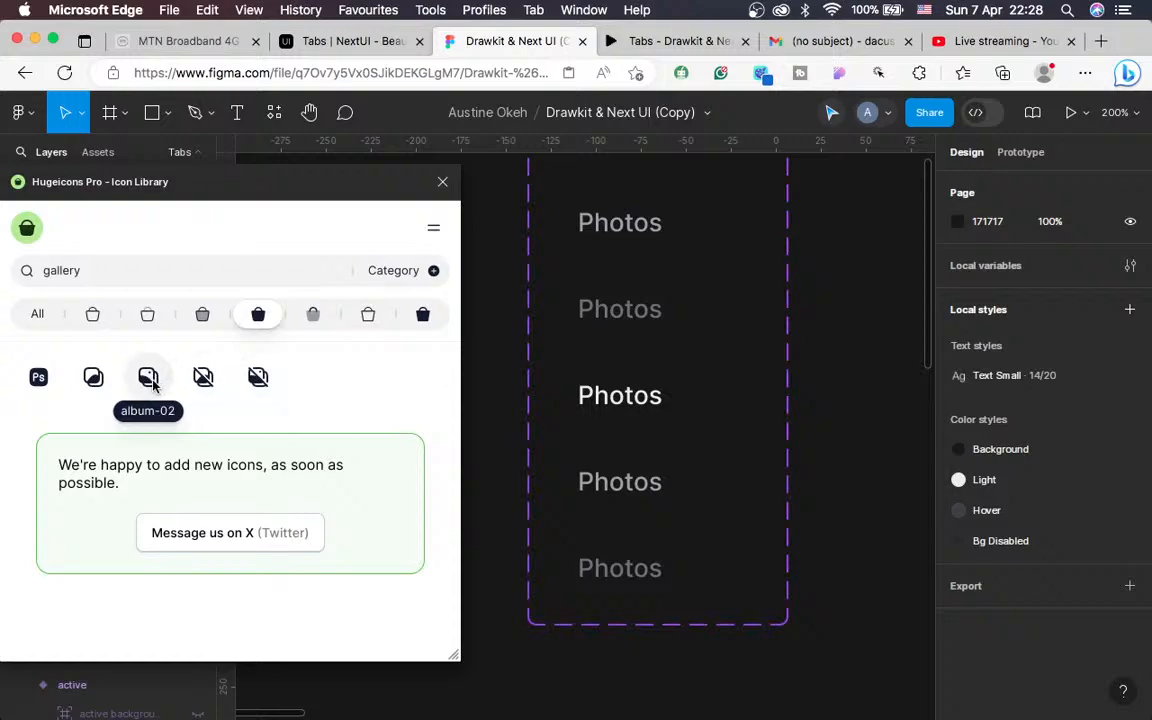
pyautogui.doubleClick(140, 278)
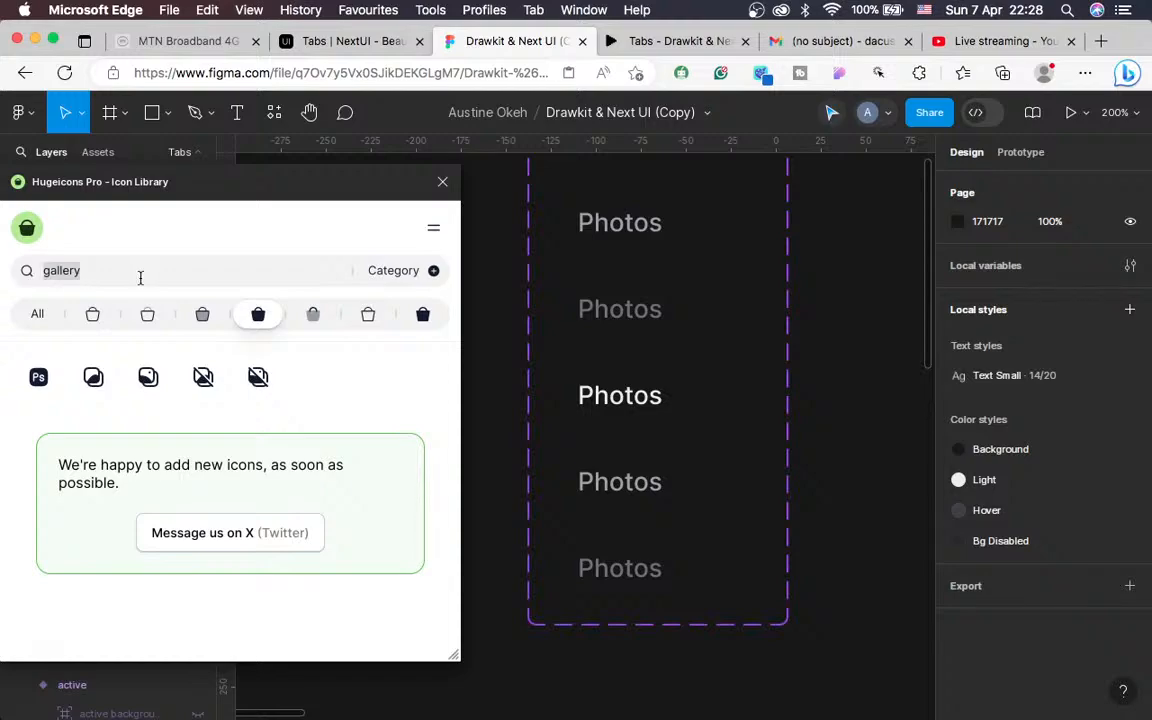
pyautogui.write('image')
pyautogui.click(91, 312)
pyautogui.click(147, 315)
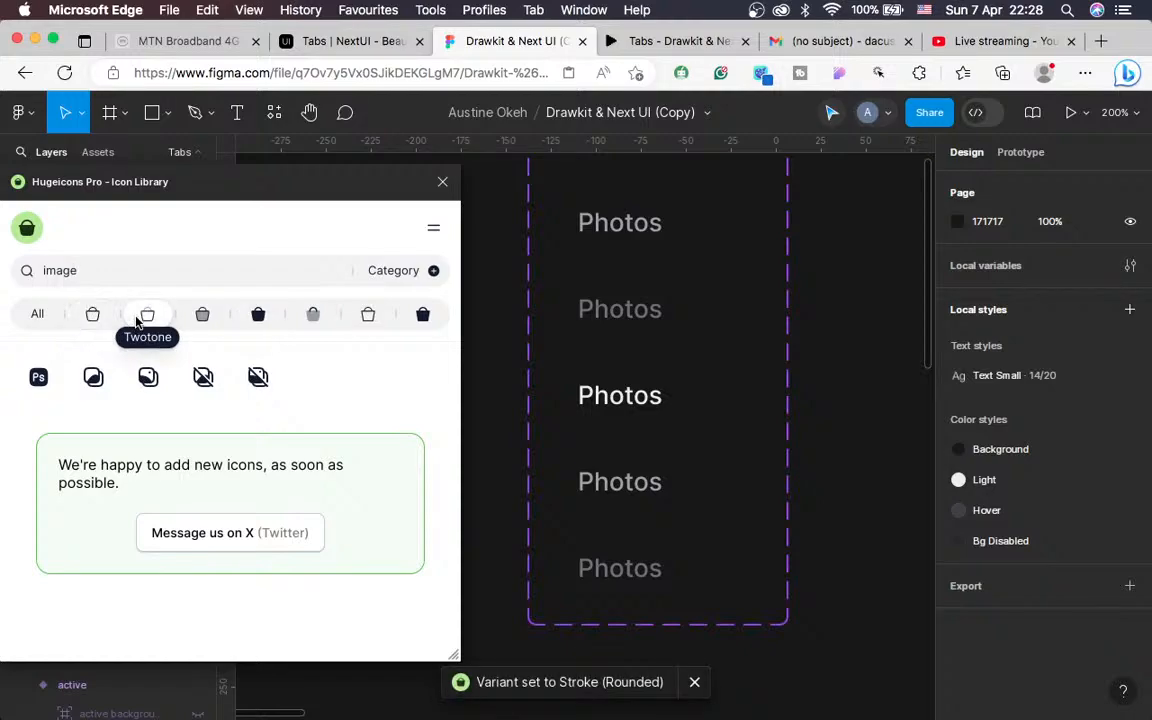
pyautogui.click(202, 314)
pyautogui.click(258, 315)
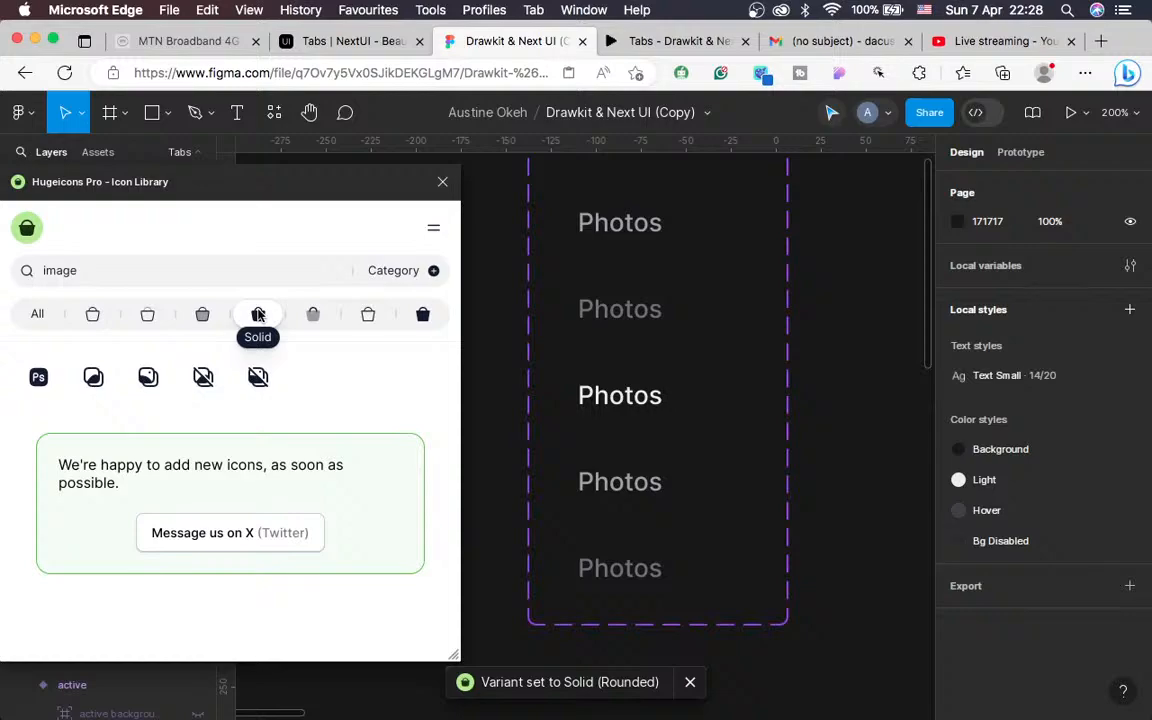
pyautogui.click(440, 183)
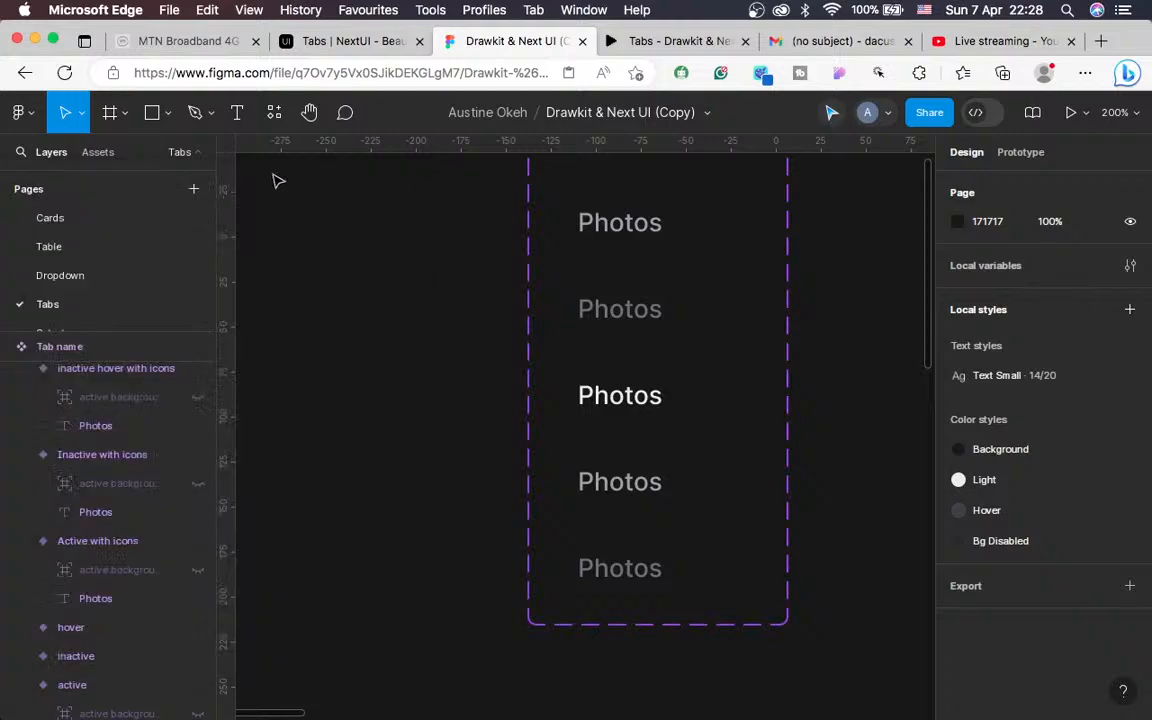
# Reopen the Hugeicons Pro - Icon Library plugin and search for "image" icons in the Solid style
pyautogui.click(268, 114)
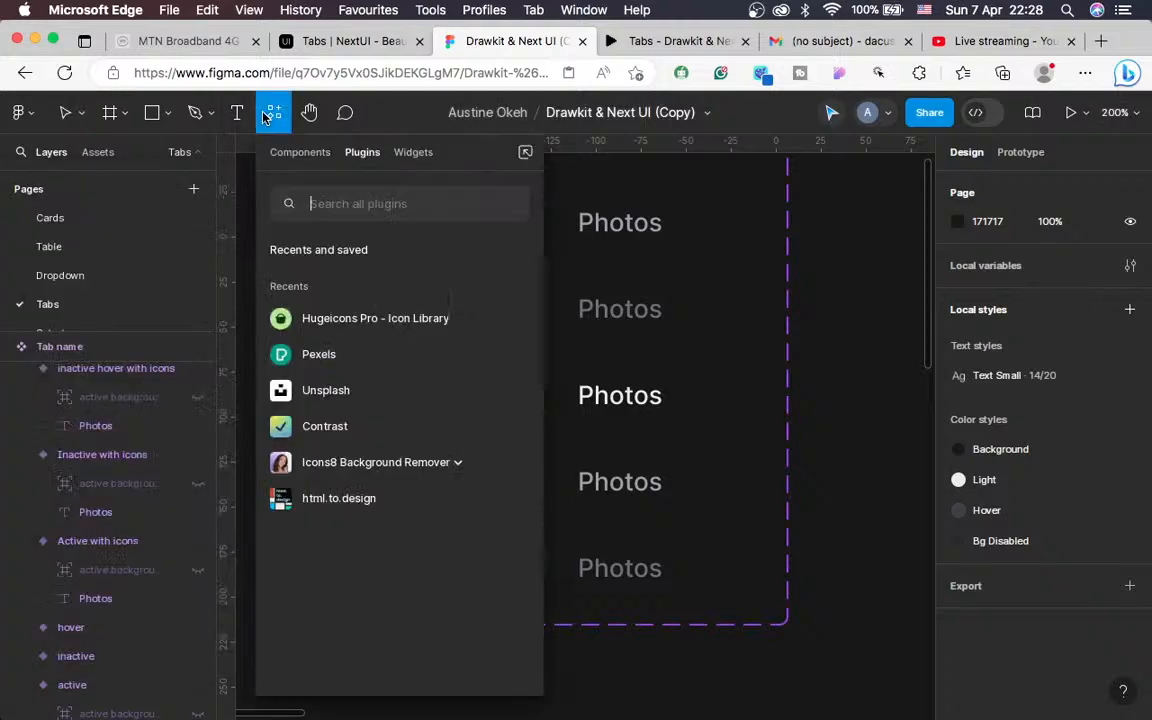
pyautogui.click(324, 318)
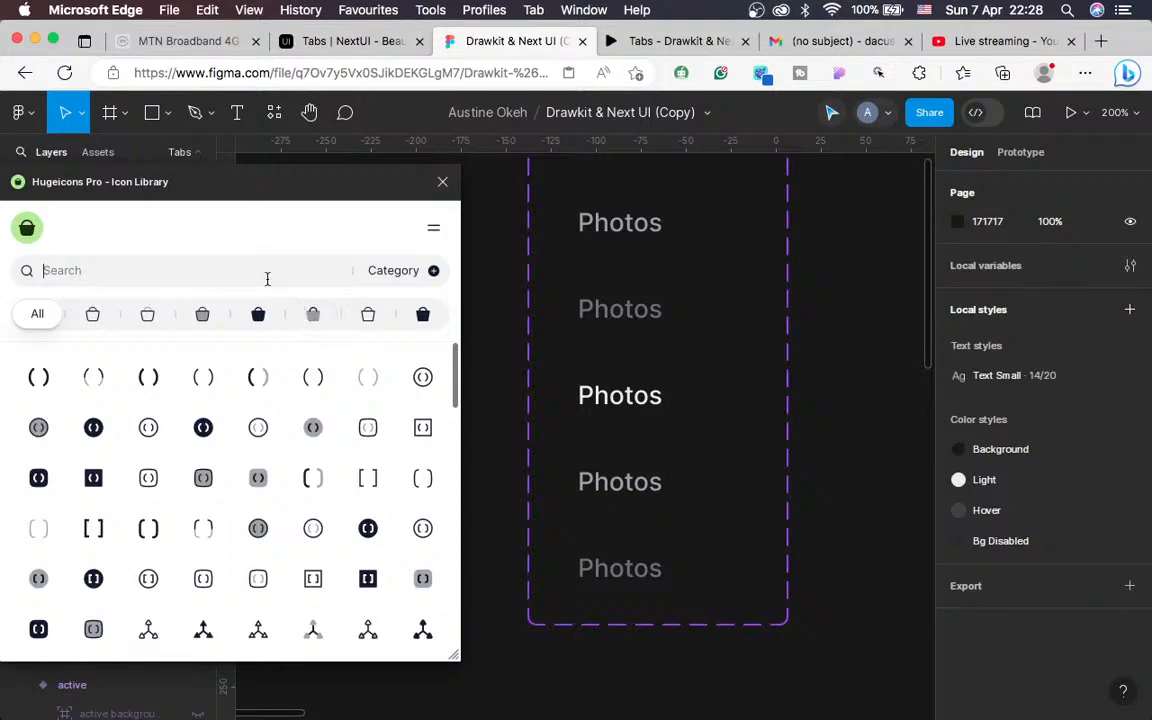
pyautogui.write('image')
pyautogui.scroll(-5, 211, 437)
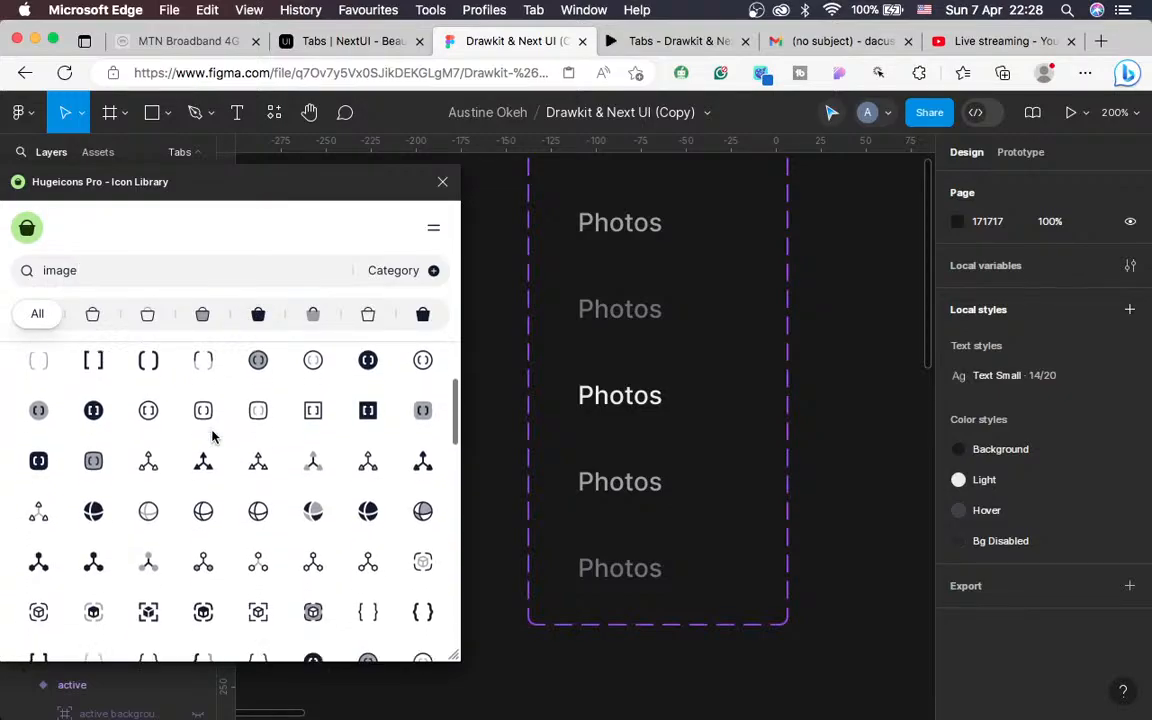
pyautogui.scroll(5, 211, 437)
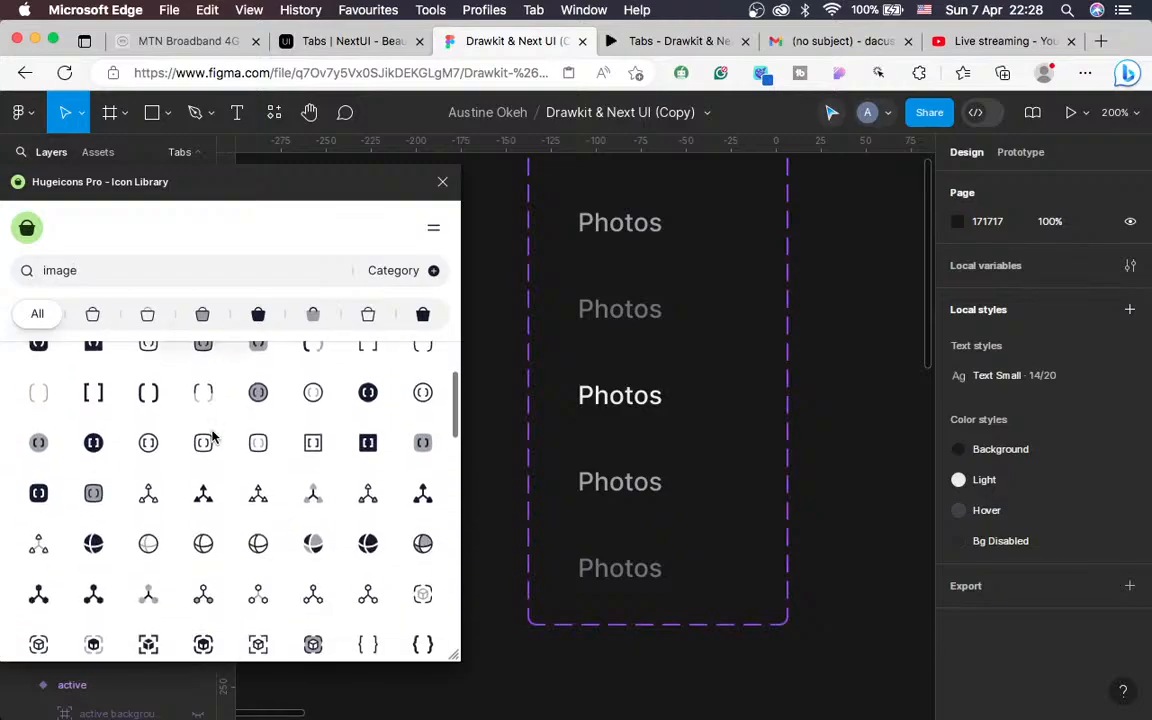
pyautogui.click(250, 318)
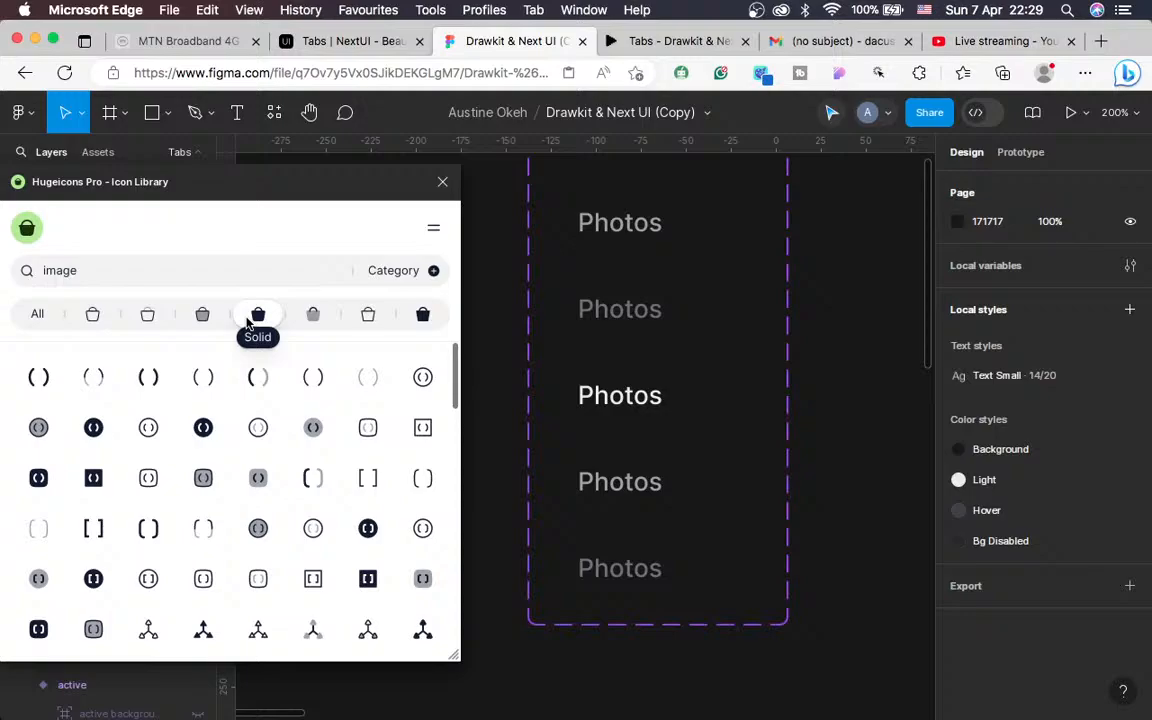
pyautogui.click(252, 316)
pyautogui.scroll(-2, 204, 465)
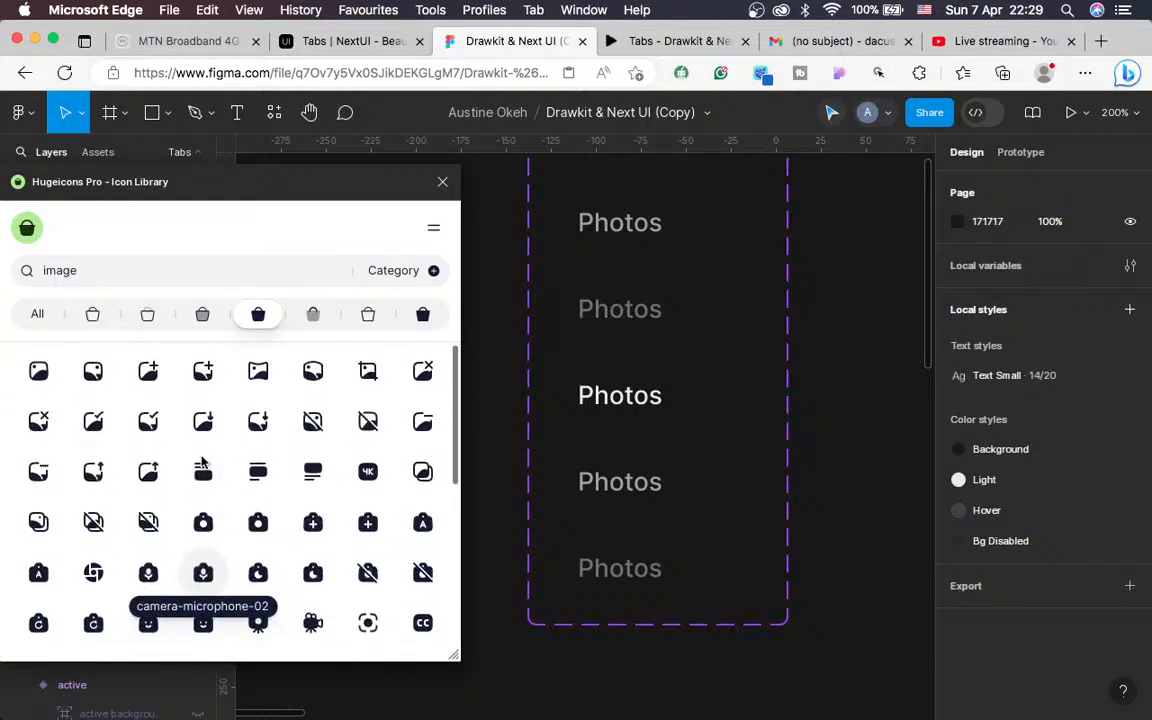
pyautogui.scroll(1, 202, 462)
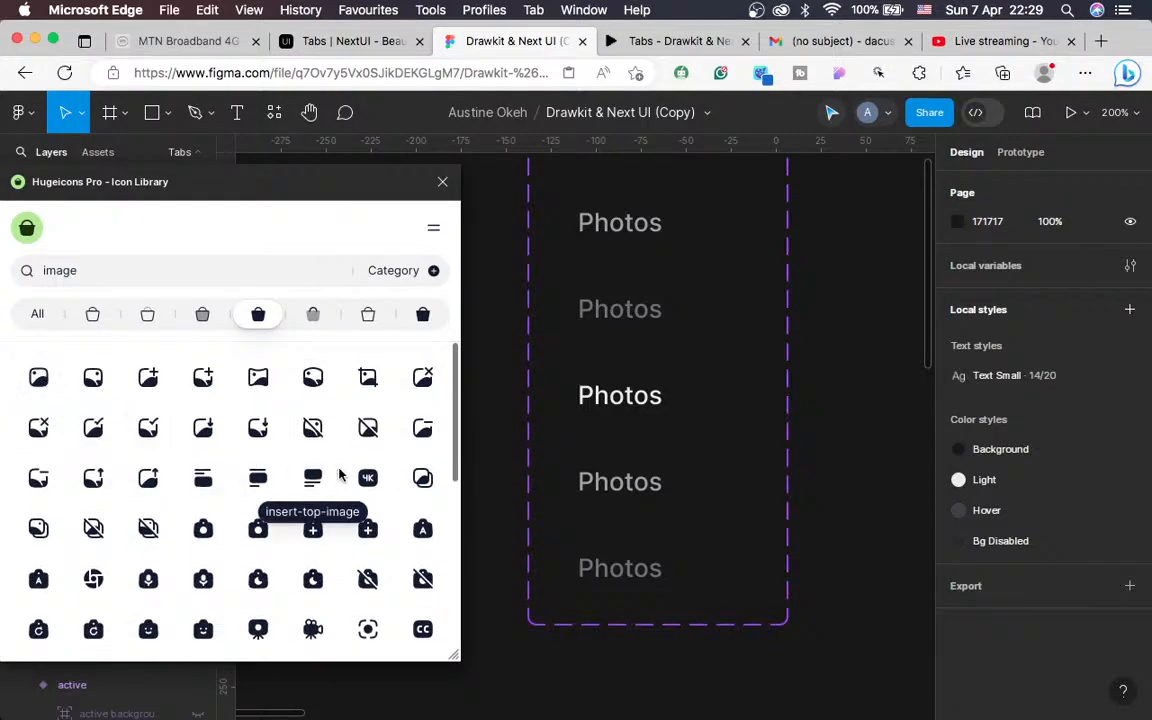
# Insert the solid image-01 icon onto the canvas beside the Tab name component set
pyautogui.hscroll(-2, 582, 425)
pyautogui.scroll(2, 582, 425)
pyautogui.scroll(1, 582, 427)
pyautogui.scroll(-2, 581, 429)
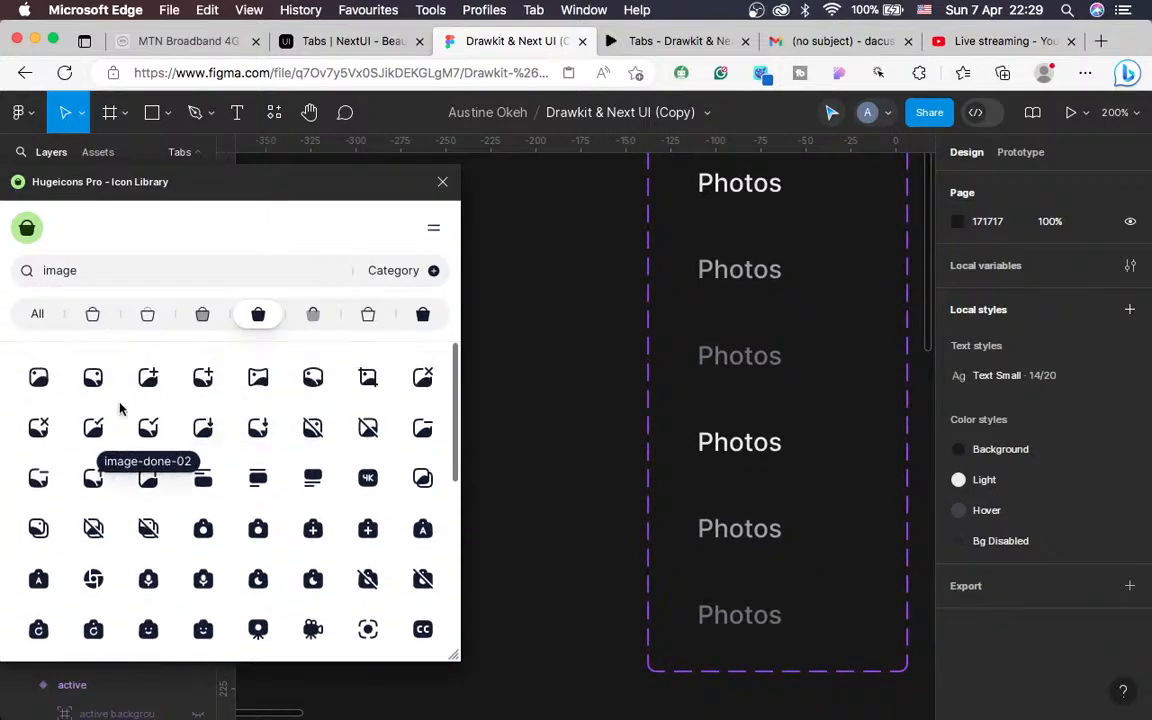
pyautogui.click(40, 390)
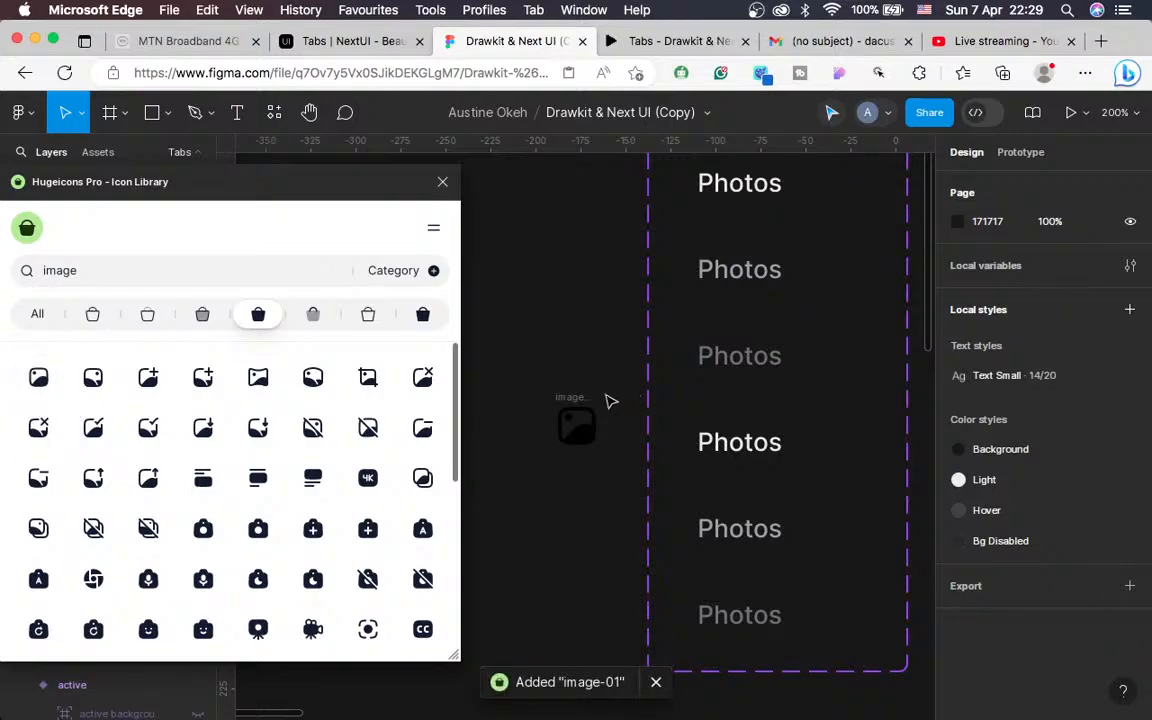
pyautogui.click(357, 42)
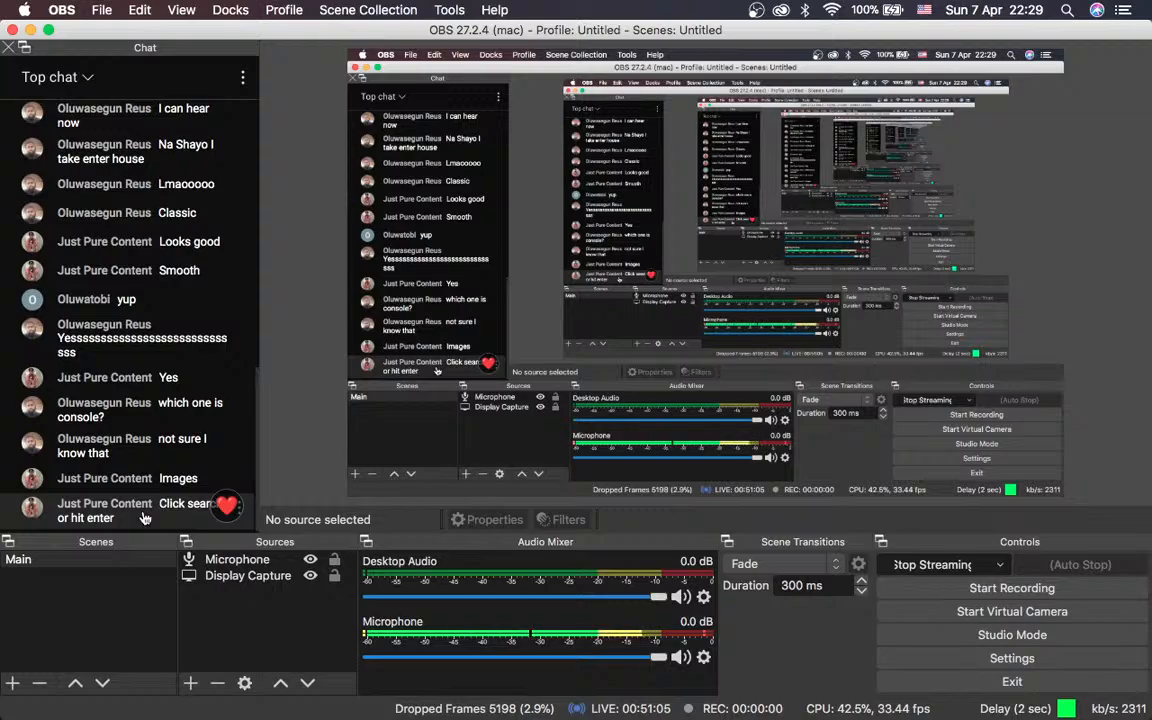
pyautogui.hotkey('ctrl', 'Right')
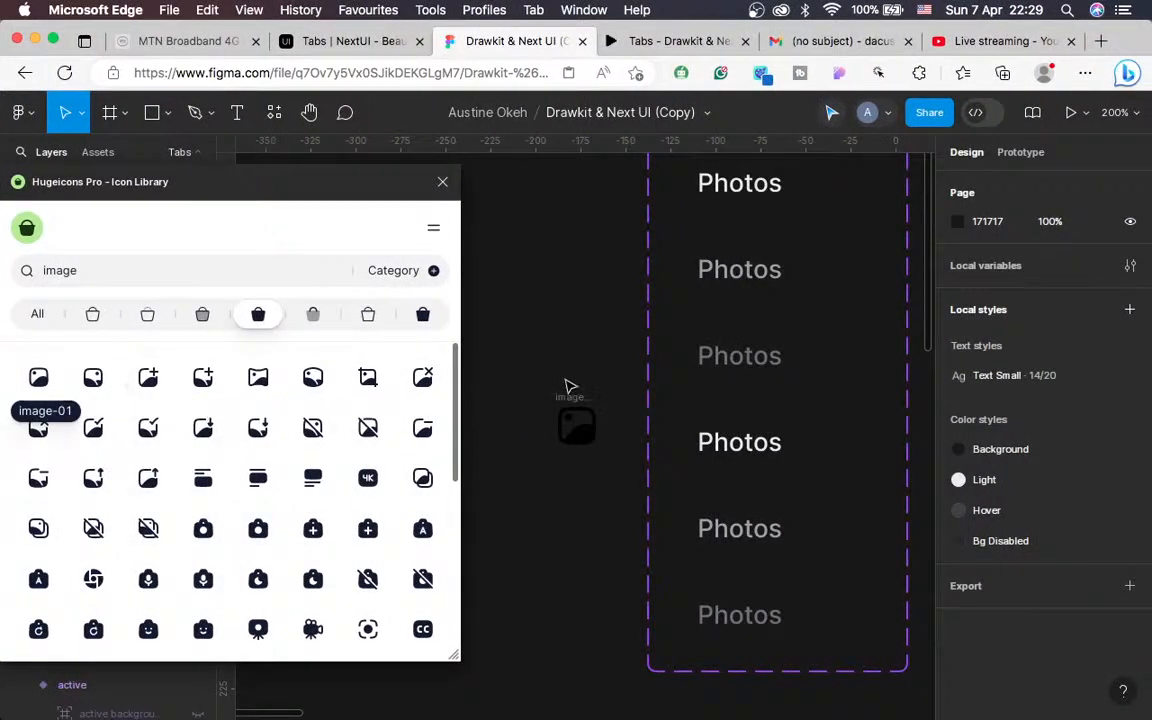
# Resize the inserted image-01 icon to 20 × 20 with its proportions kept
pyautogui.click(575, 406)
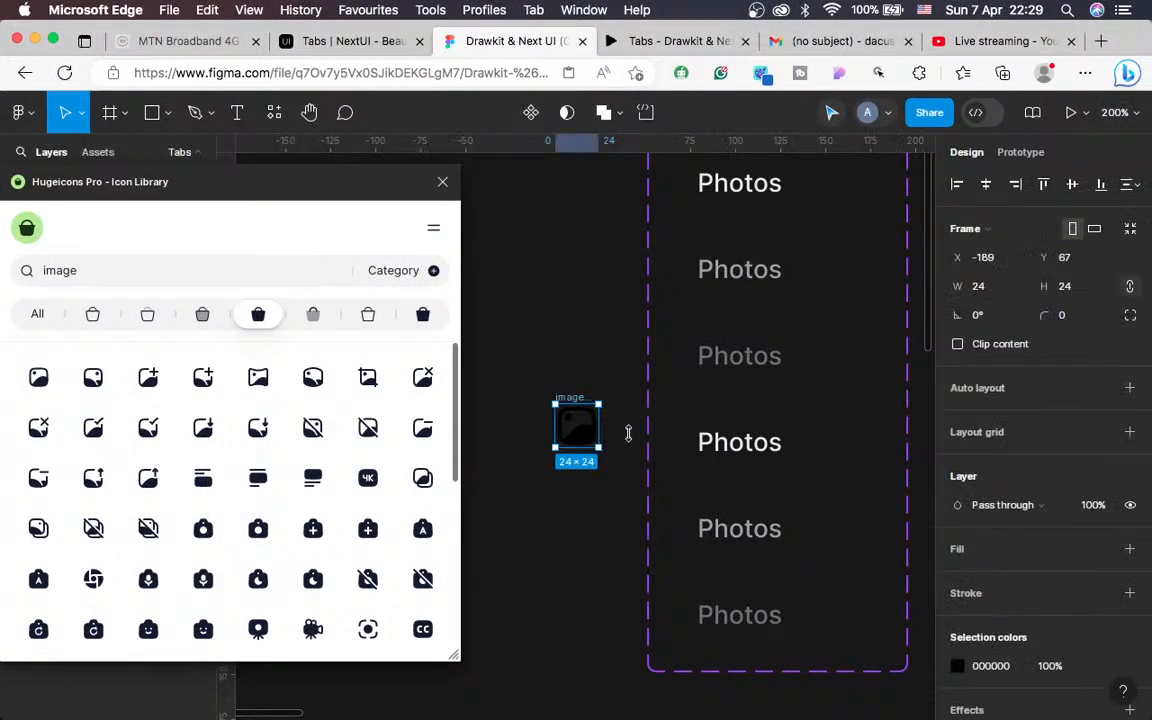
pyautogui.click(1070, 290)
pyautogui.write('20')
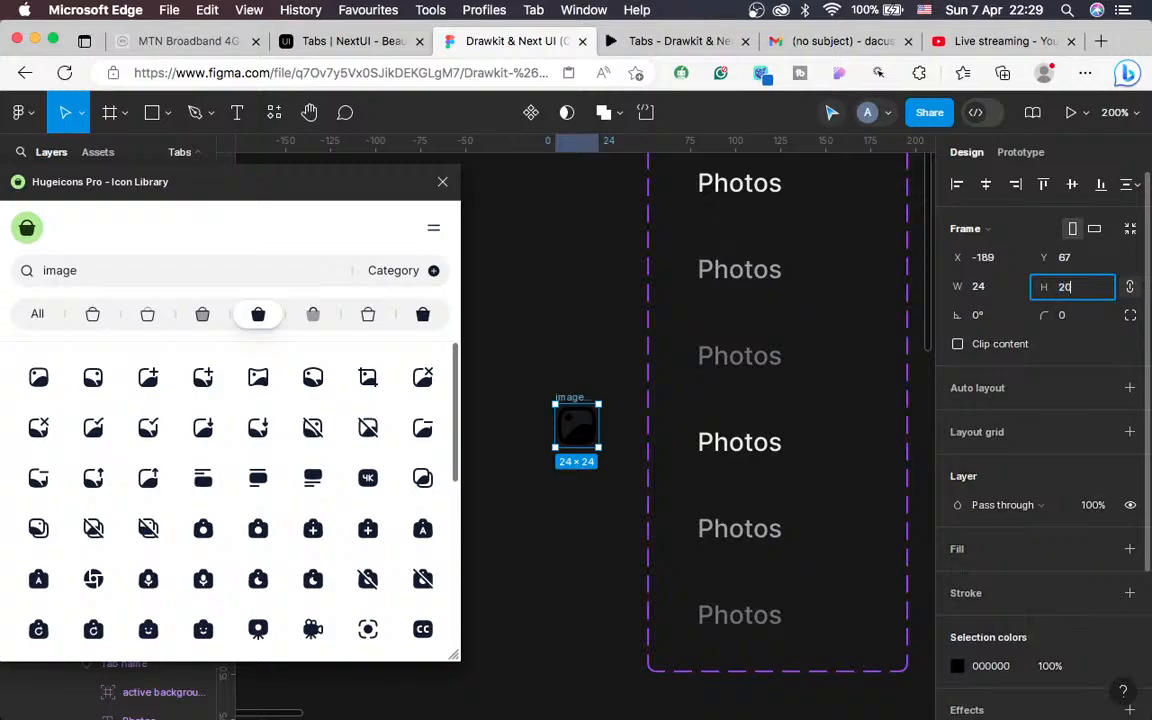
pyautogui.press('Return')
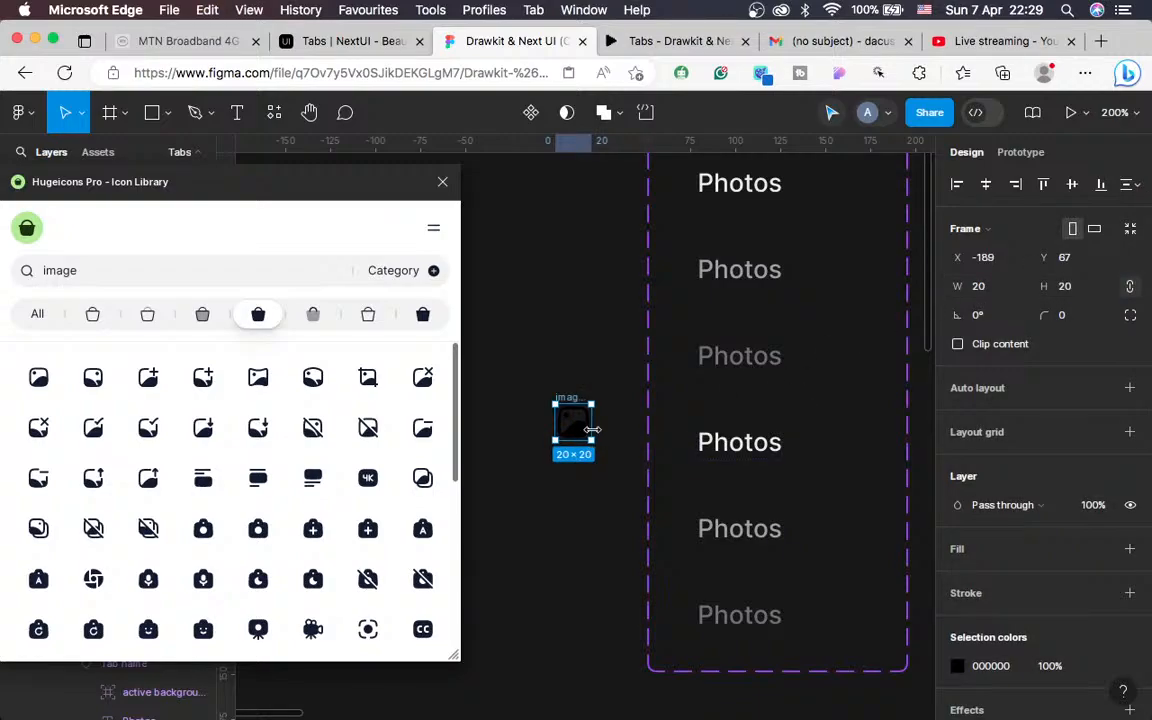
# Cut the image-01 icon from the canvas and paste it into the "Active with icons" variant
pyautogui.press('Delete')
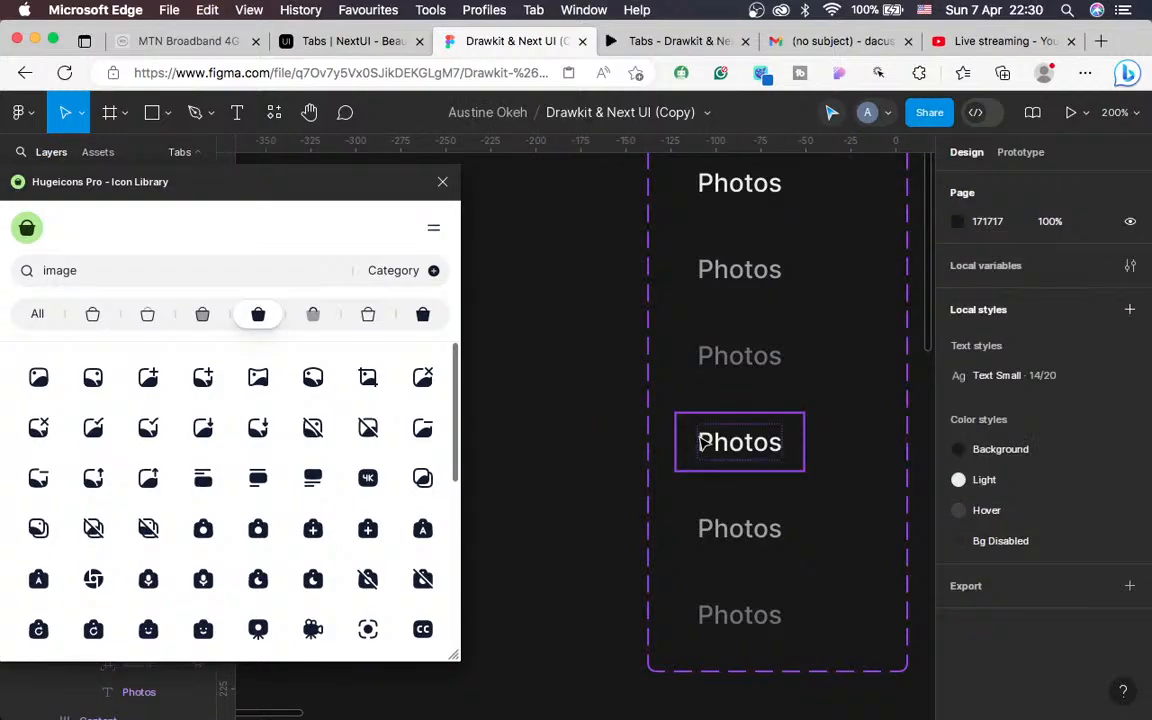
pyautogui.click(703, 443)
pyautogui.moveTo(298, 180); pyautogui.dragTo(450, 216)
pyautogui.hscroll(-3, 784, 391)
pyautogui.scroll(-2, 784, 391)
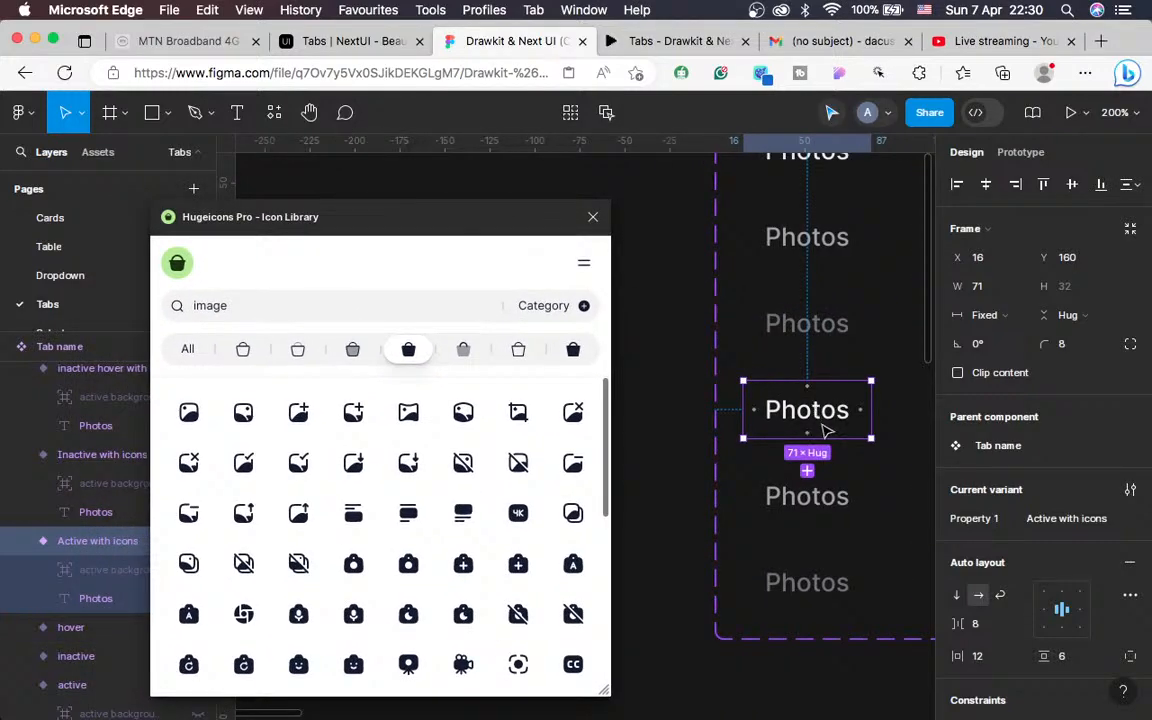
pyautogui.press('super+v')
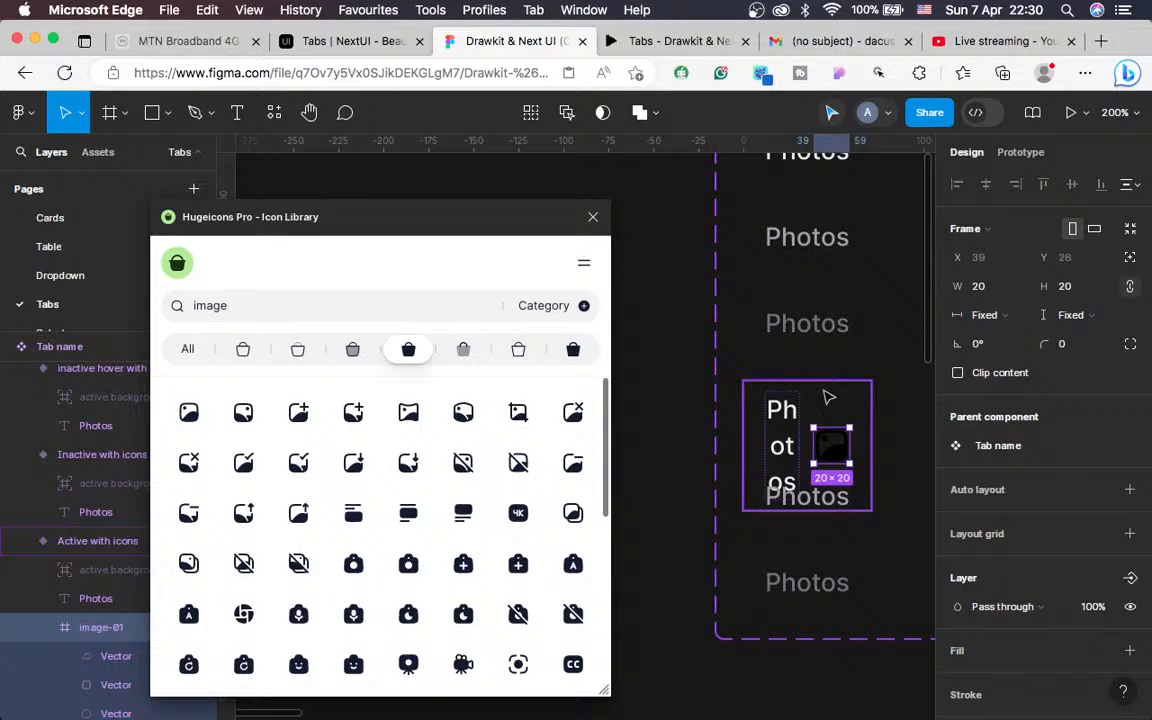
# Set the width of the "Active with icons" variant to hug its contents
pyautogui.click(829, 403)
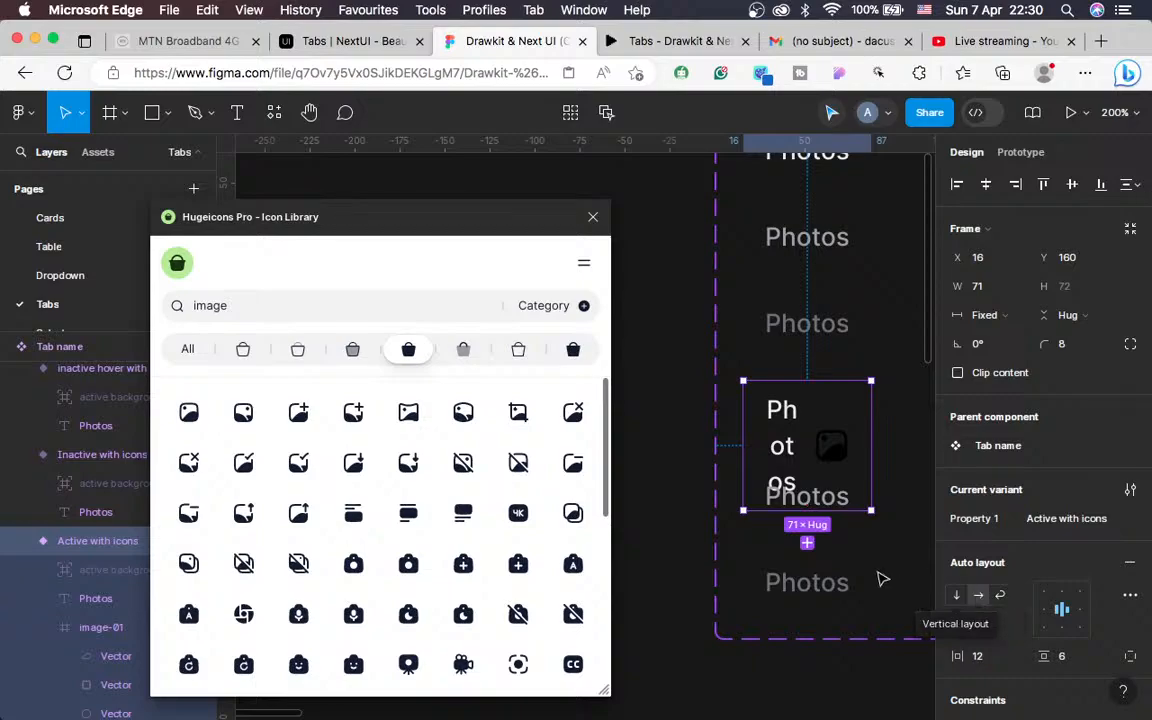
pyautogui.hscroll(2, 860, 560)
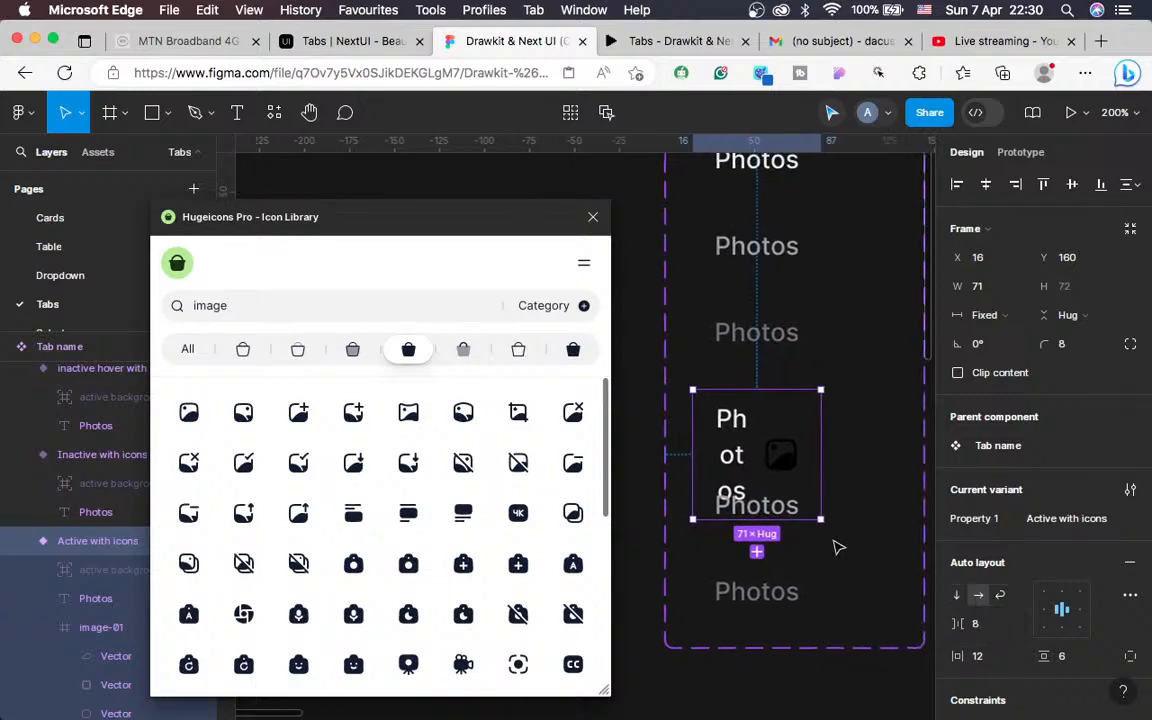
pyautogui.click(1000, 315)
pyautogui.click(1009, 340)
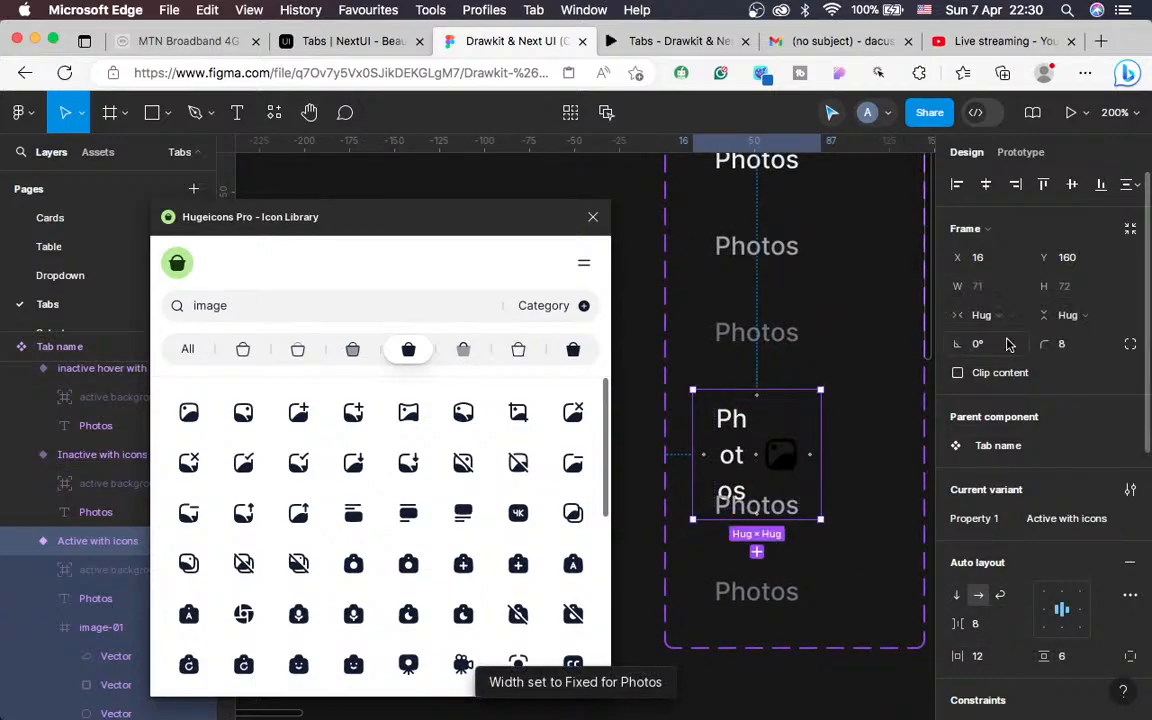
# Set the width of the Photos label inside the "Active with icons" variant to hug its contents
pyautogui.click(731, 456)
pyautogui.click(1016, 286)
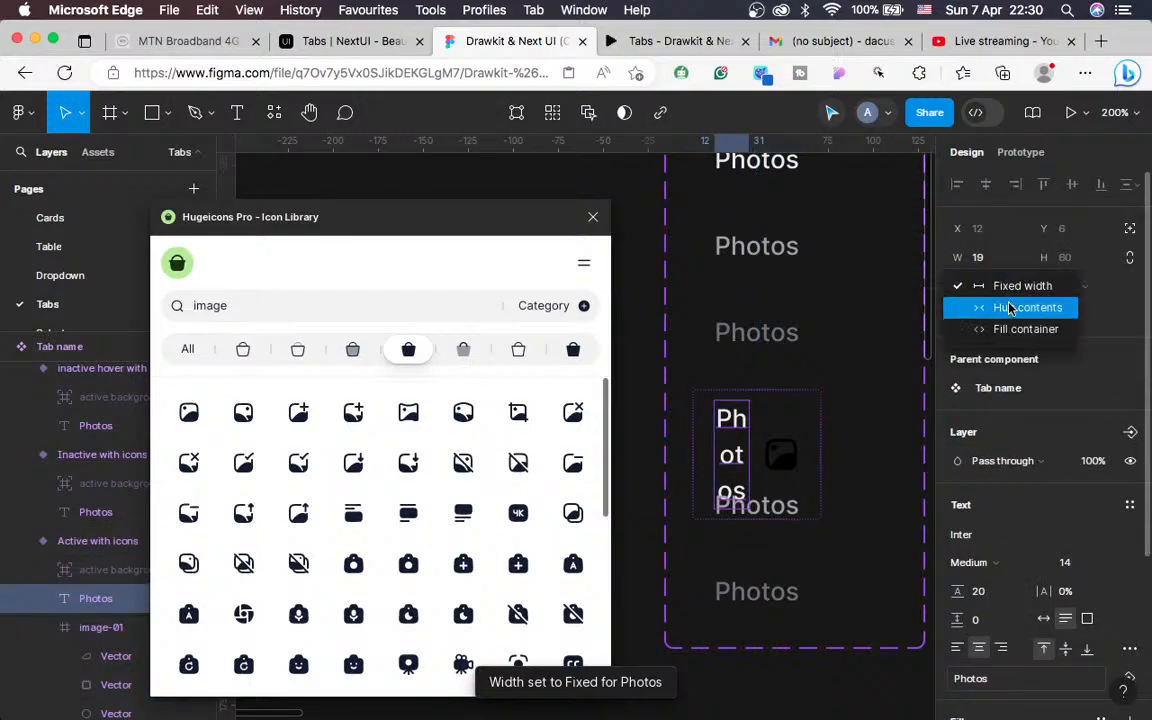
pyautogui.click(990, 329)
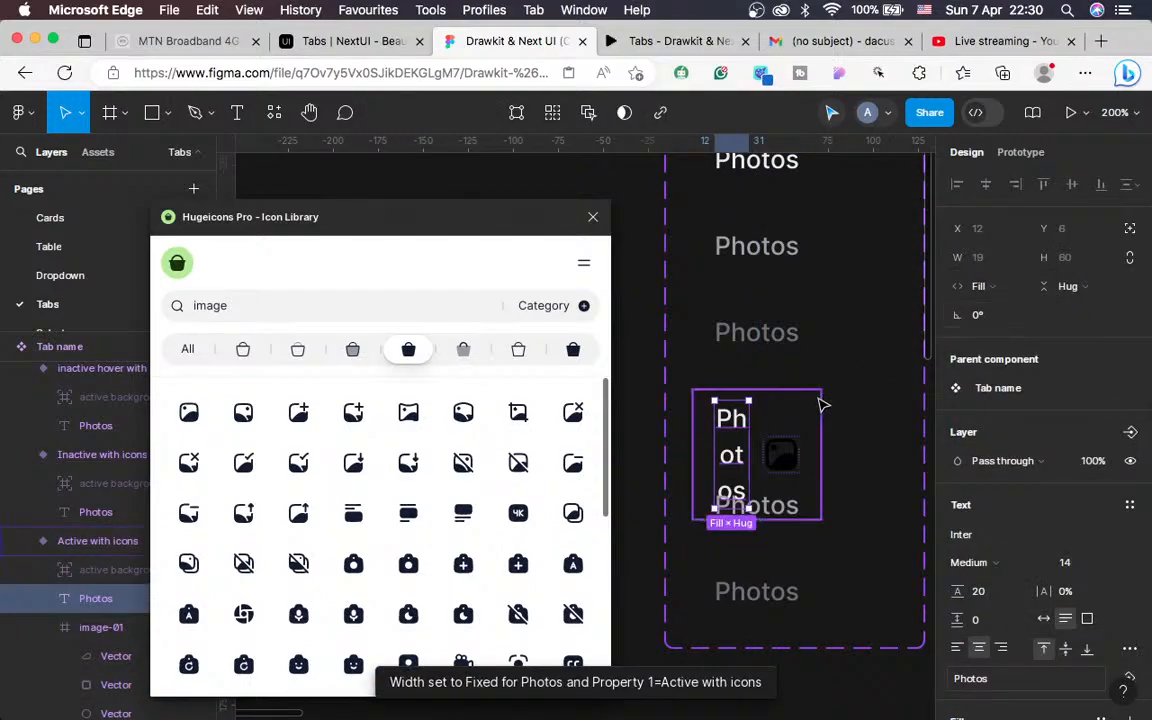
pyautogui.click(982, 286)
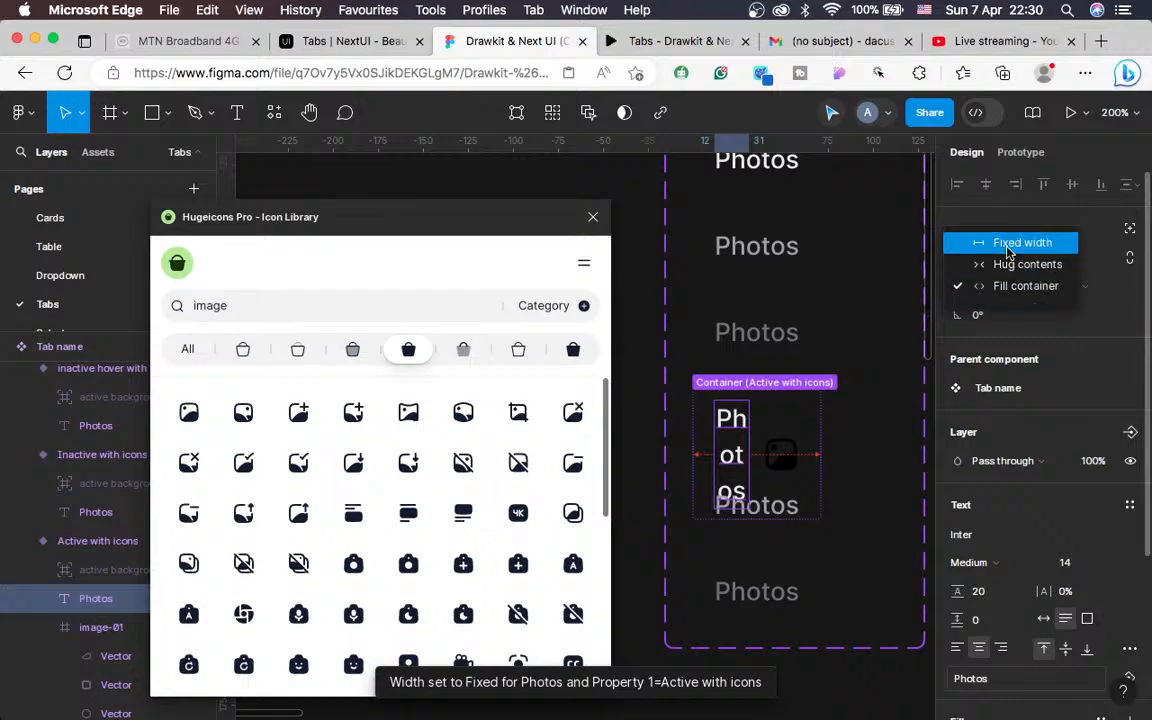
pyautogui.click(1020, 264)
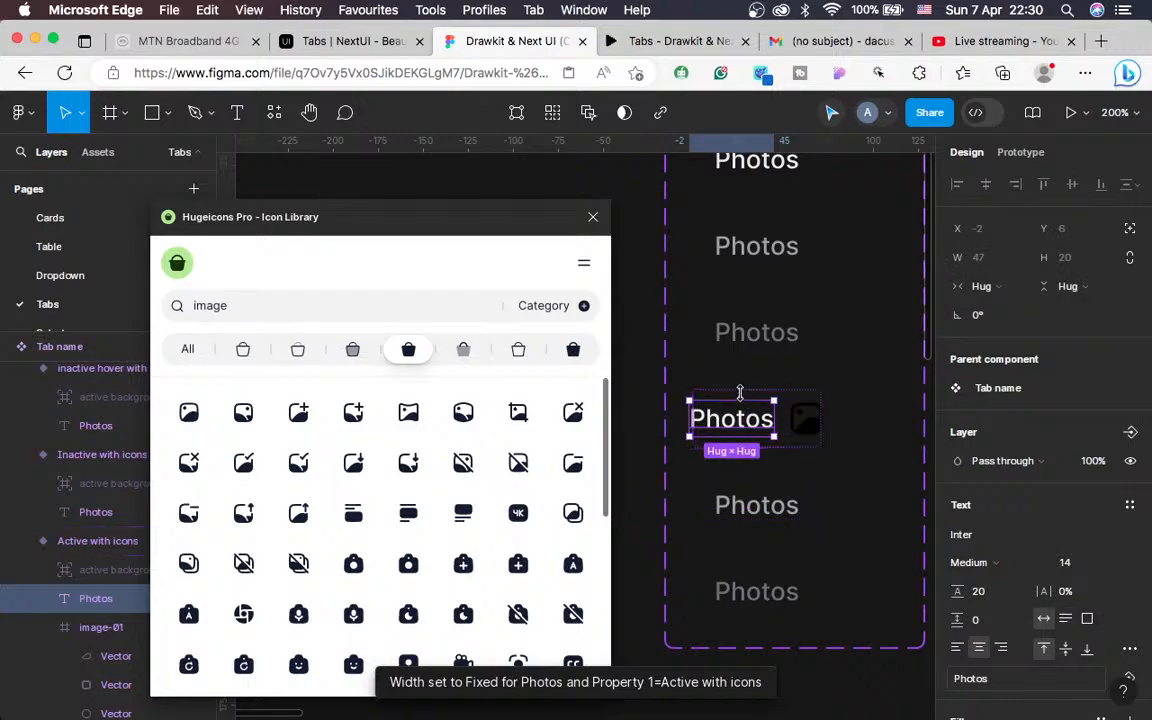
# Switch the "Active with icons" variant's width from fixed back to hug contents
pyautogui.press('Escape')
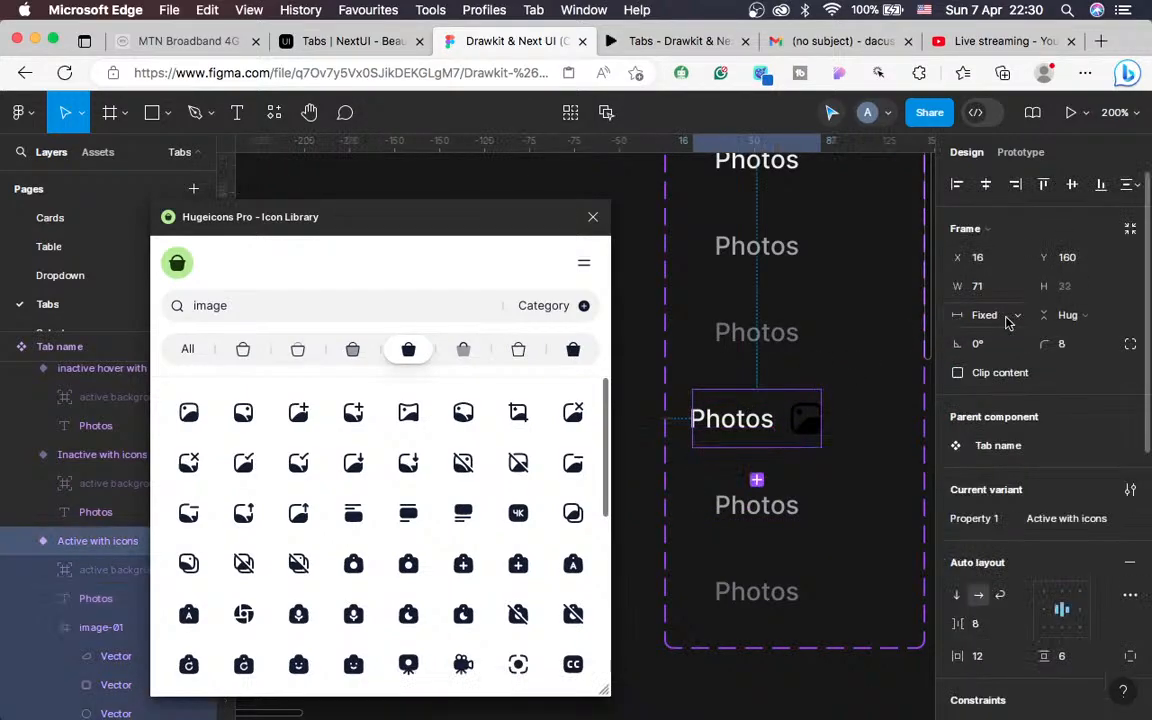
pyautogui.click(985, 315)
pyautogui.click(1010, 332)
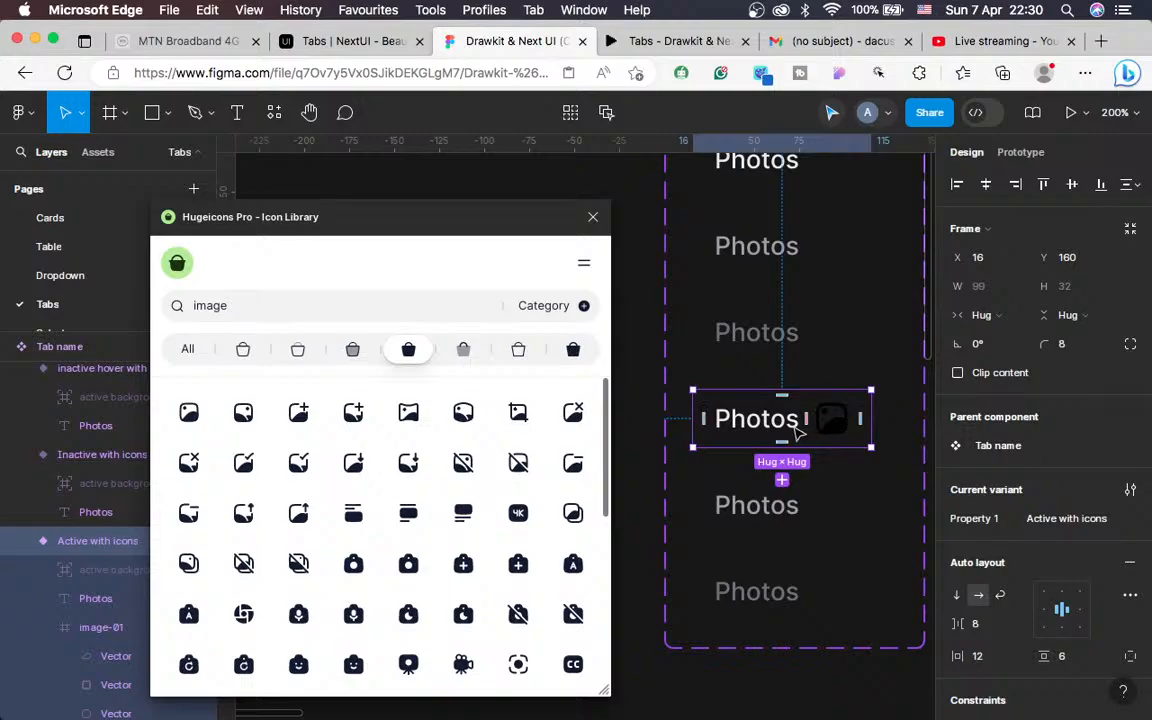
# Place the image-01 icon before the Photos label and set the variant's auto layout item spacing to 10
pyautogui.click(833, 419)
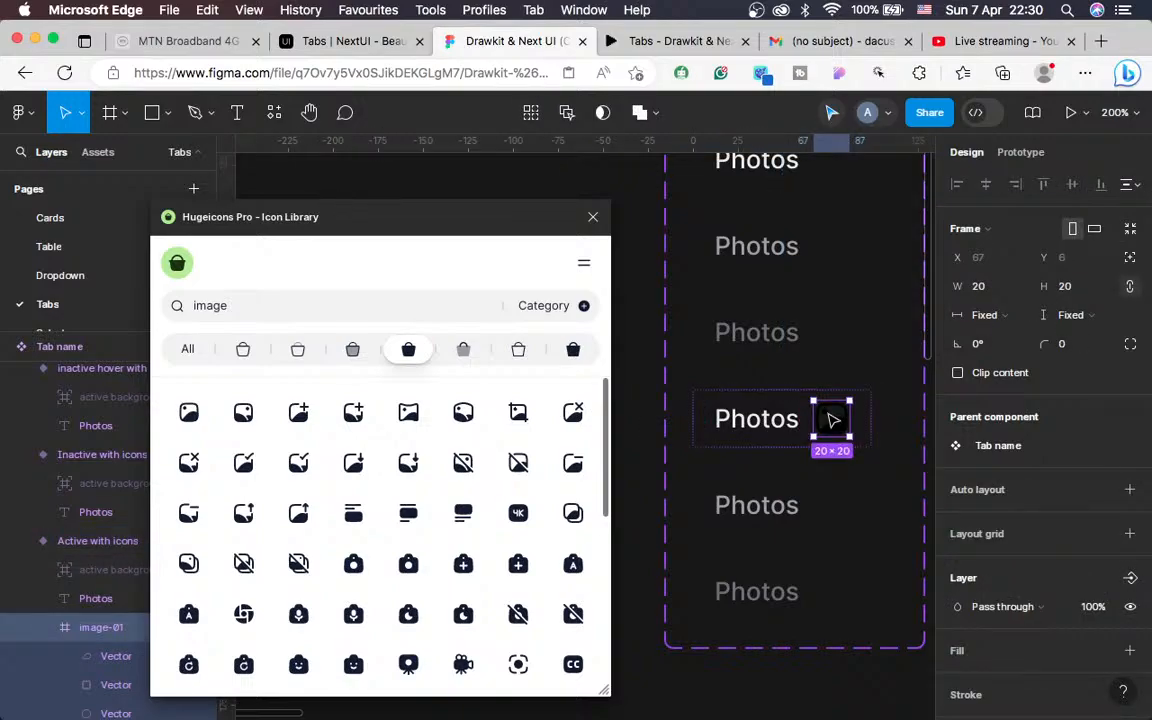
pyautogui.moveTo(833, 419); pyautogui.dragTo(735, 412)
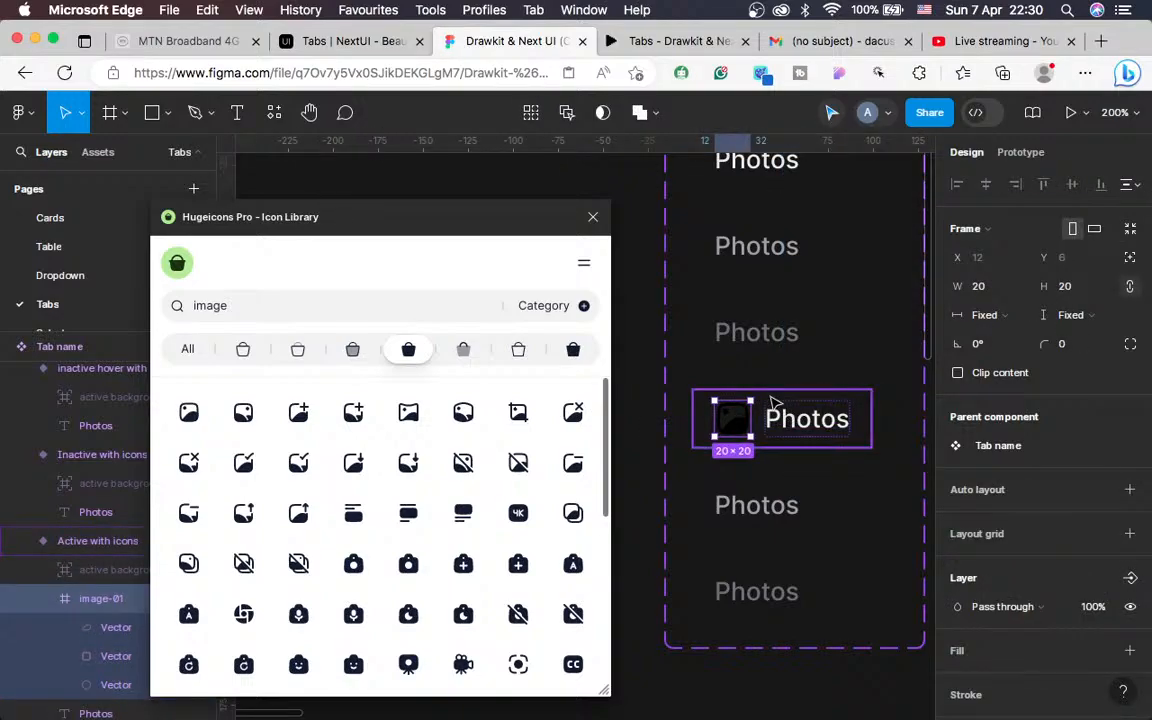
pyautogui.press('Escape')
pyautogui.click(978, 626)
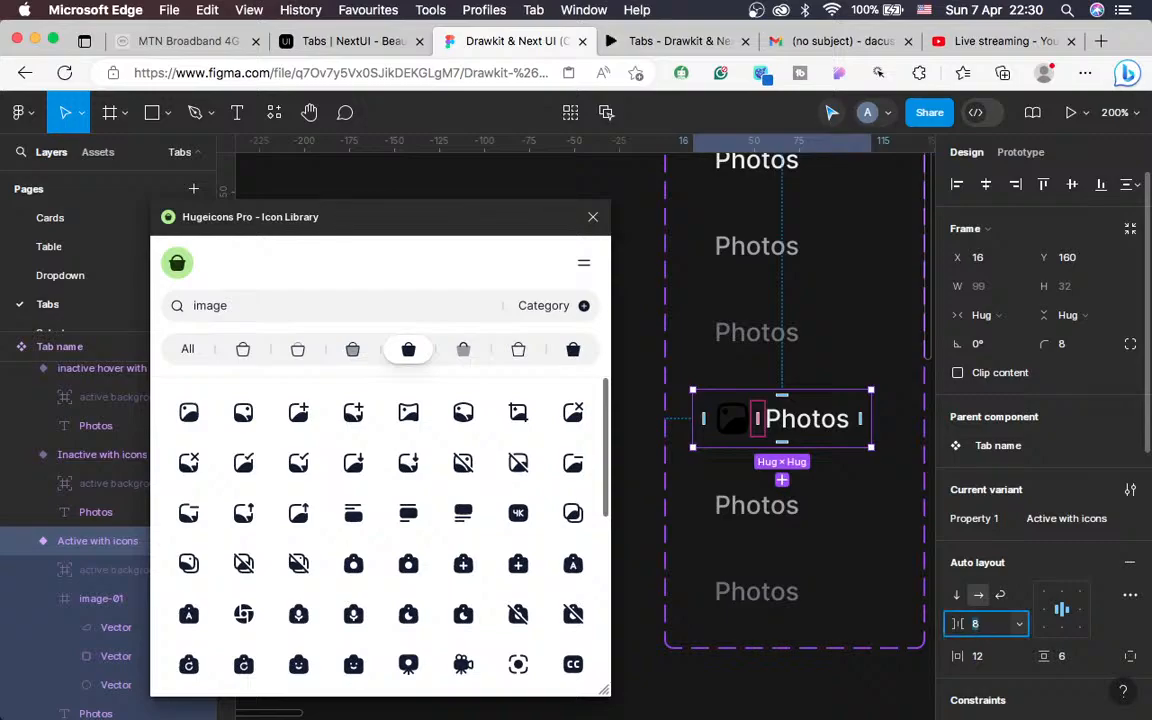
pyautogui.write('10')
pyautogui.press('Return')
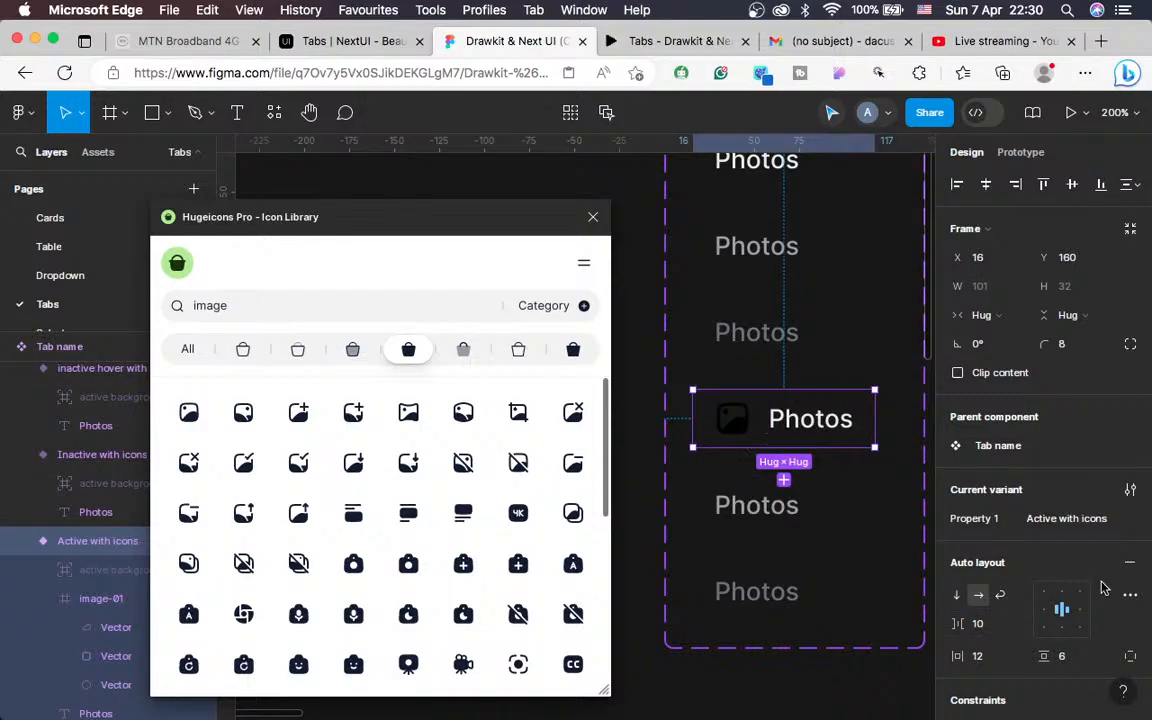
# Recolour the black image-01 icon with the label's ECEDEE colour and close the Hugeicons Pro plugin
pyautogui.scroll(-5, 1103, 588)
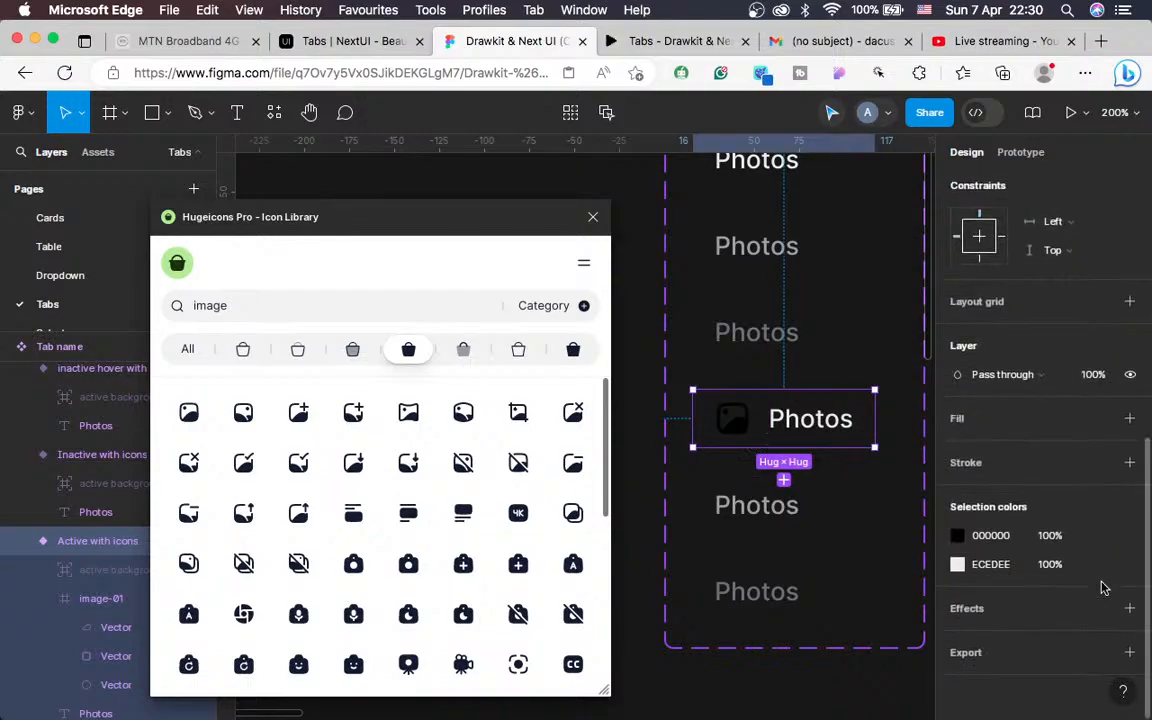
pyautogui.click(993, 566)
pyautogui.press('super+c')
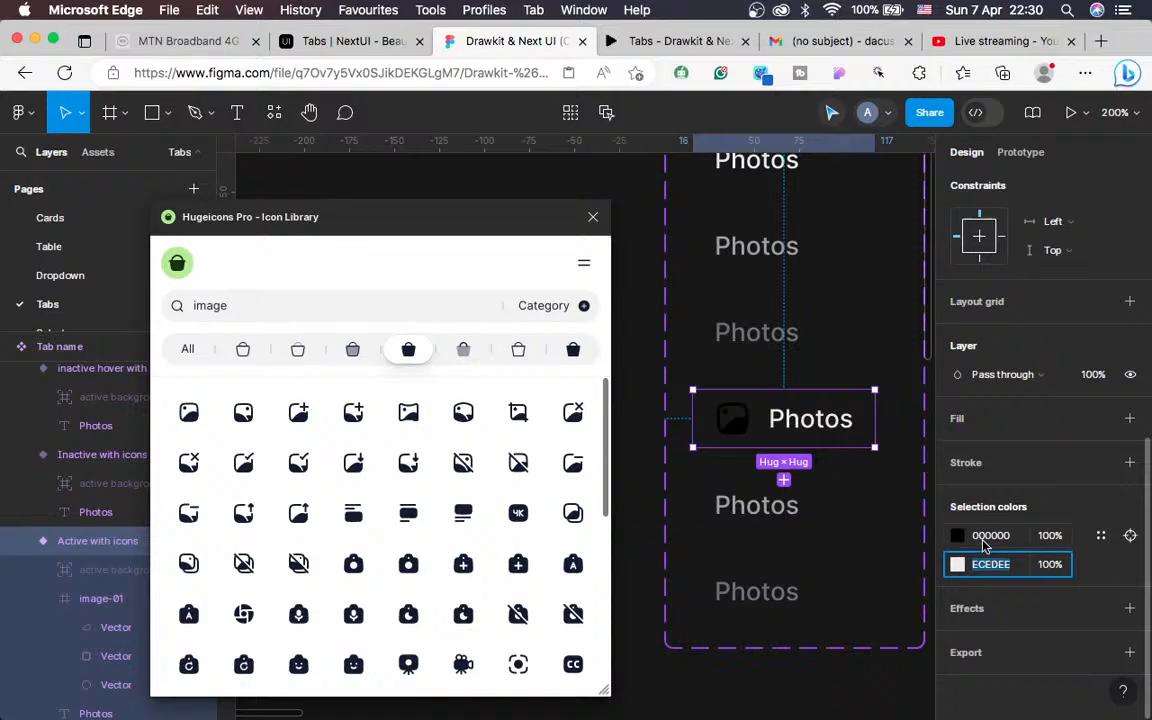
pyautogui.click(984, 540)
pyautogui.press('super+v')
pyautogui.press('Return')
pyautogui.scroll(-2, 740, 503)
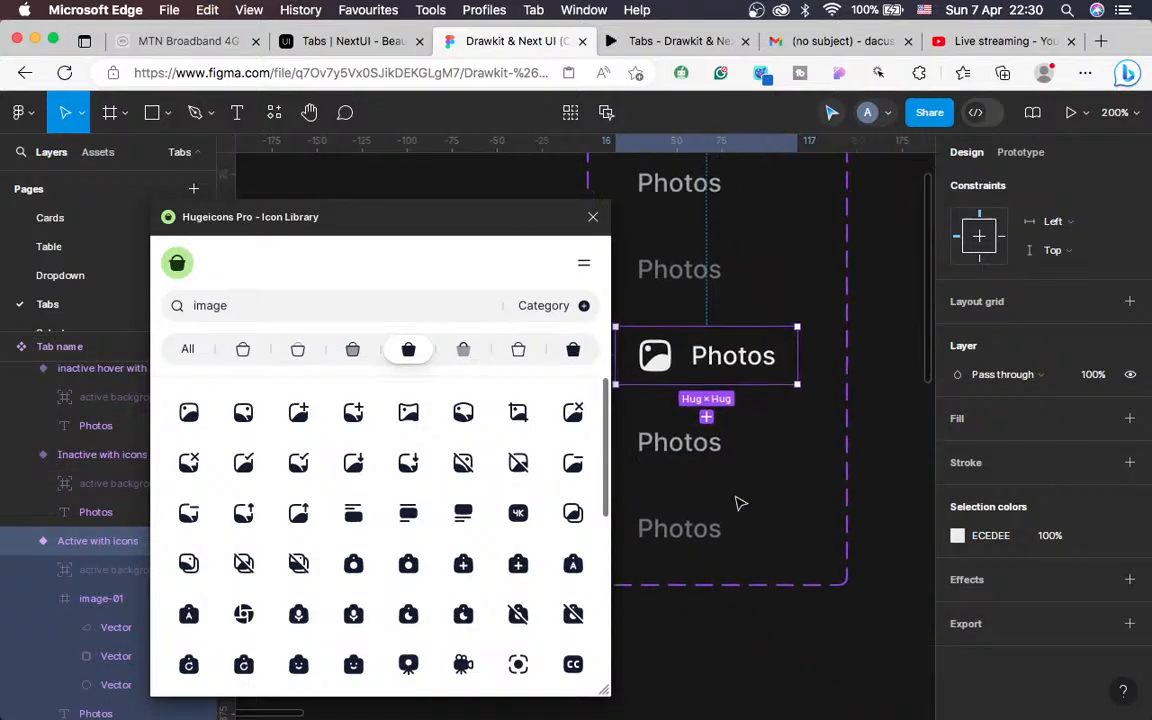
pyautogui.click(594, 218)
# Compare the "Active with icons" variant and its sibling variants with the tabs in the Tabs 01 component
pyautogui.hscroll(2, 676, 560)
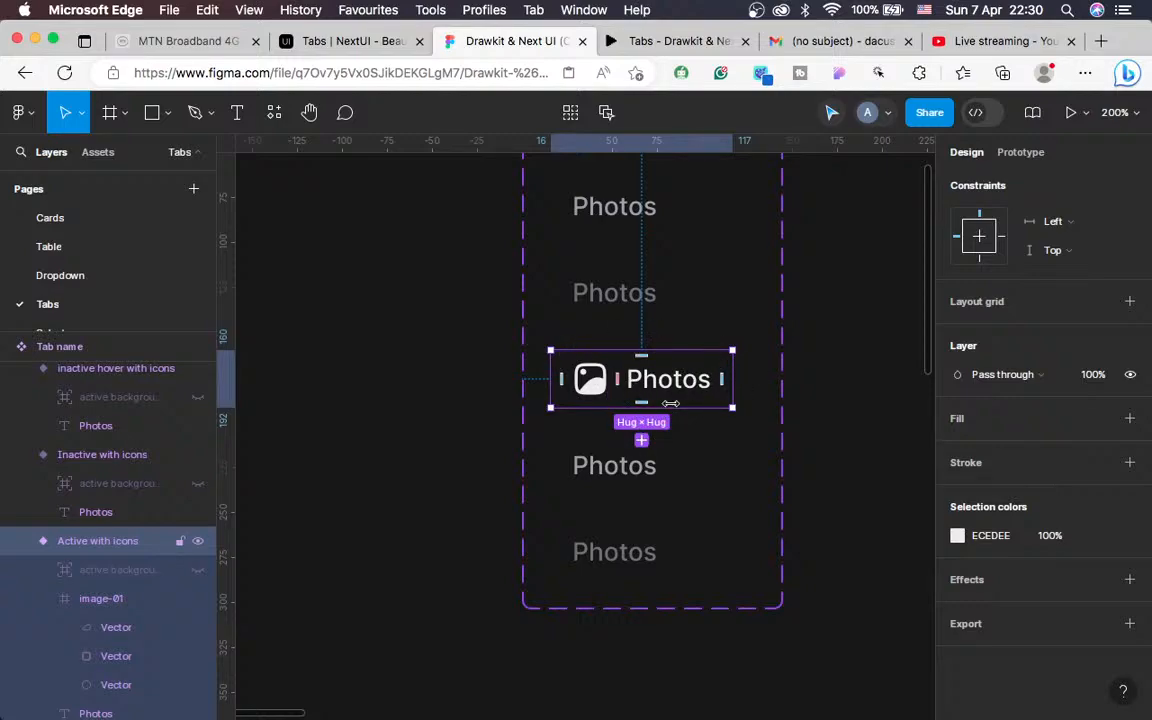
pyautogui.scroll(5, 697, 465)
pyautogui.hscroll(1, 697, 465)
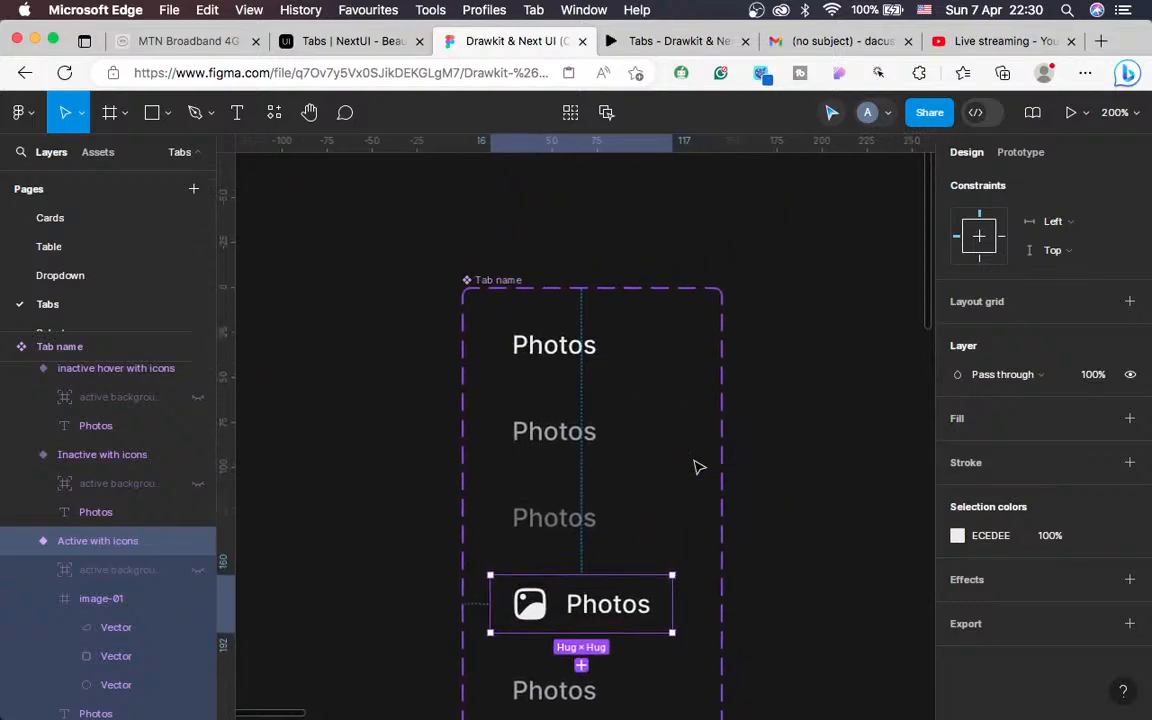
pyautogui.hscroll(1, 697, 465)
pyautogui.hscroll(5, 676, 465)
pyautogui.scroll(-2, 676, 465)
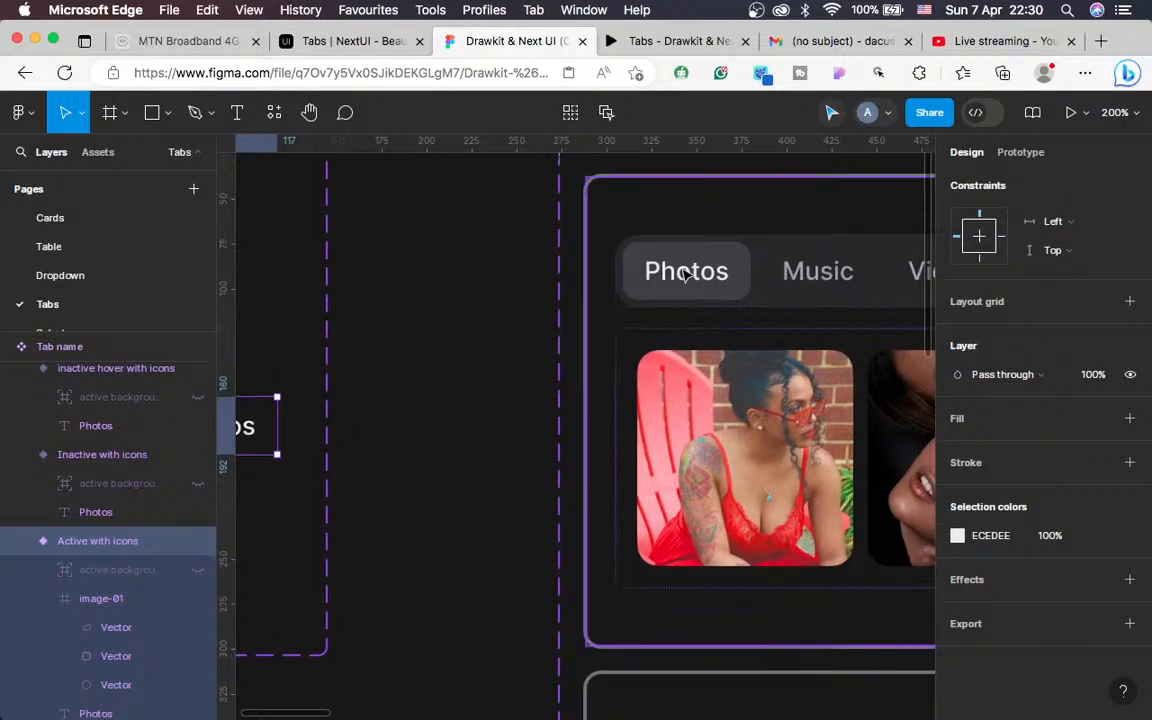
pyautogui.hscroll(-5, 558, 357)
pyautogui.scroll(2, 558, 357)
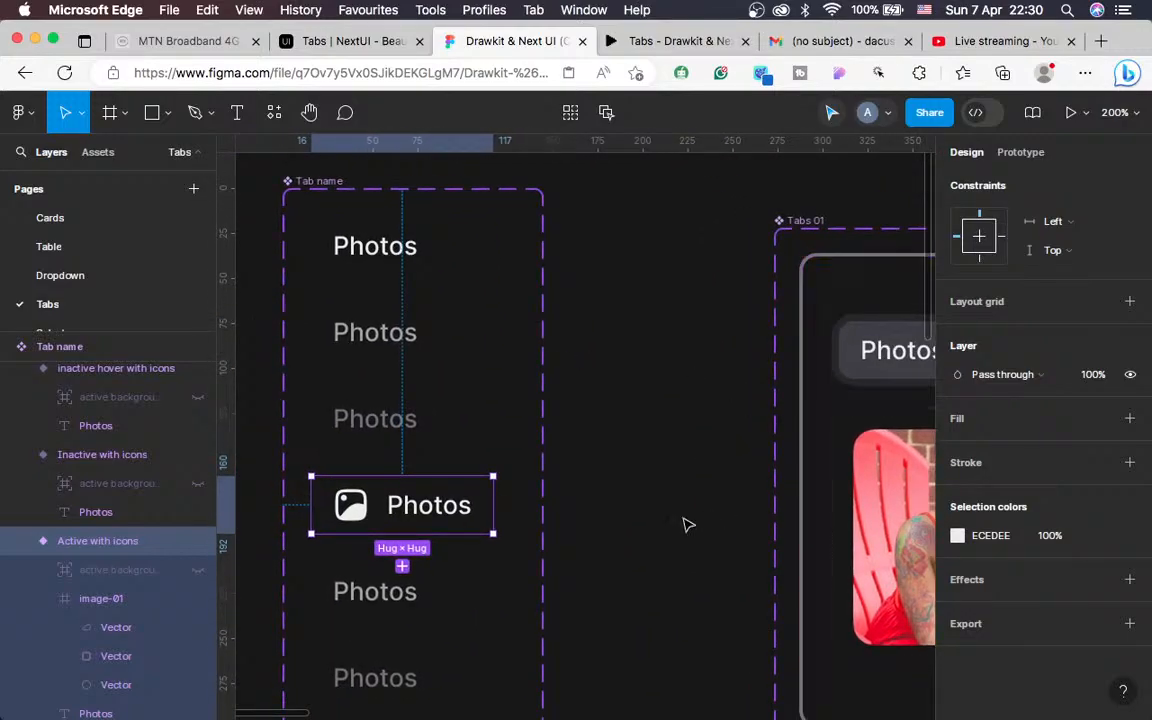
pyautogui.scroll(-3, 685, 524)
pyautogui.hscroll(-2, 684, 524)
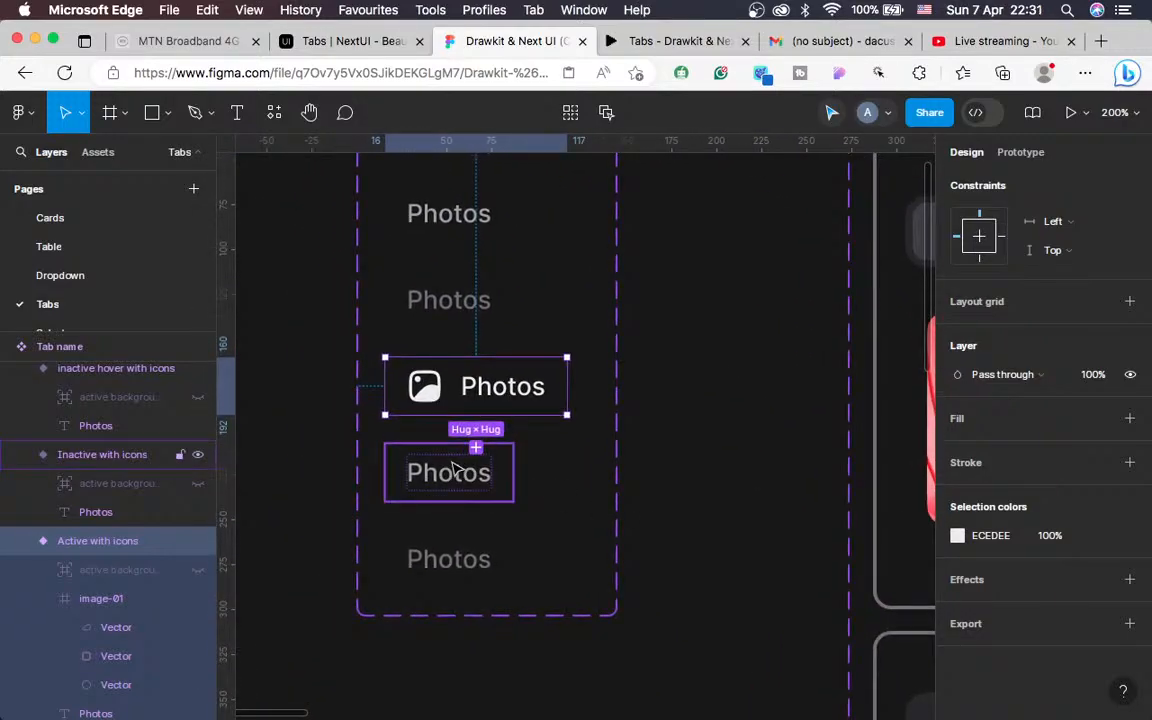
pyautogui.click(455, 468)
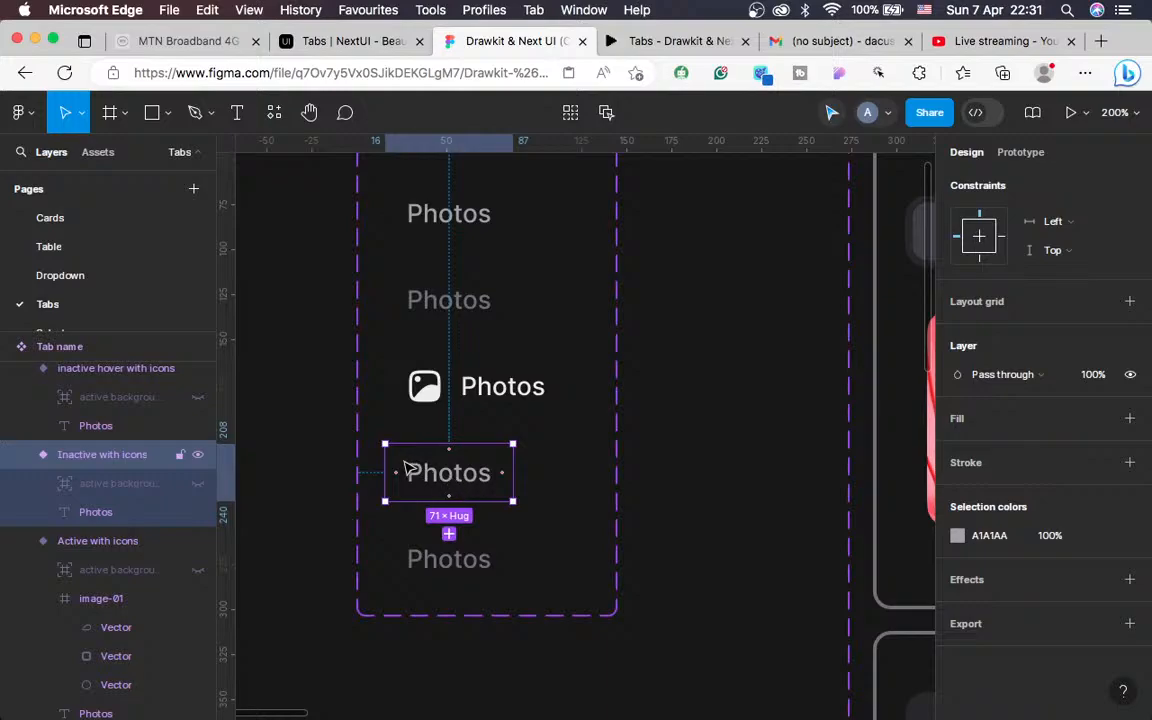
pyautogui.hscroll(-4, 440, 468)
pyautogui.scroll(1, 440, 468)
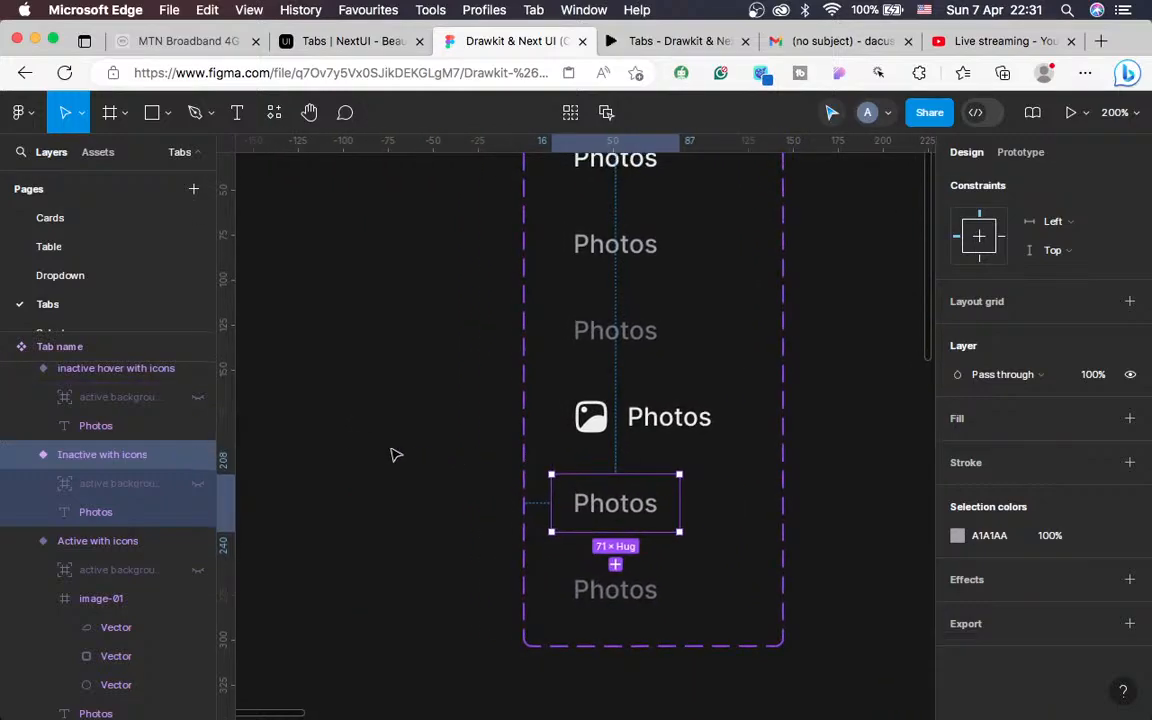
pyautogui.click(339, 444)
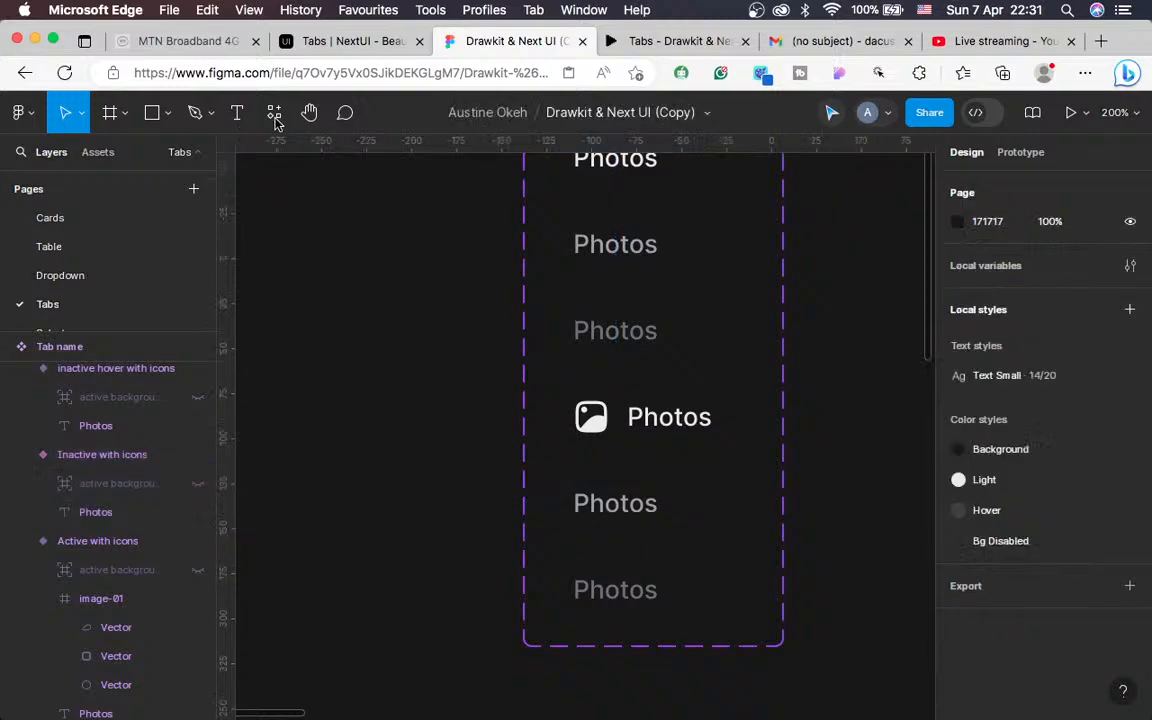
pyautogui.click(274, 112)
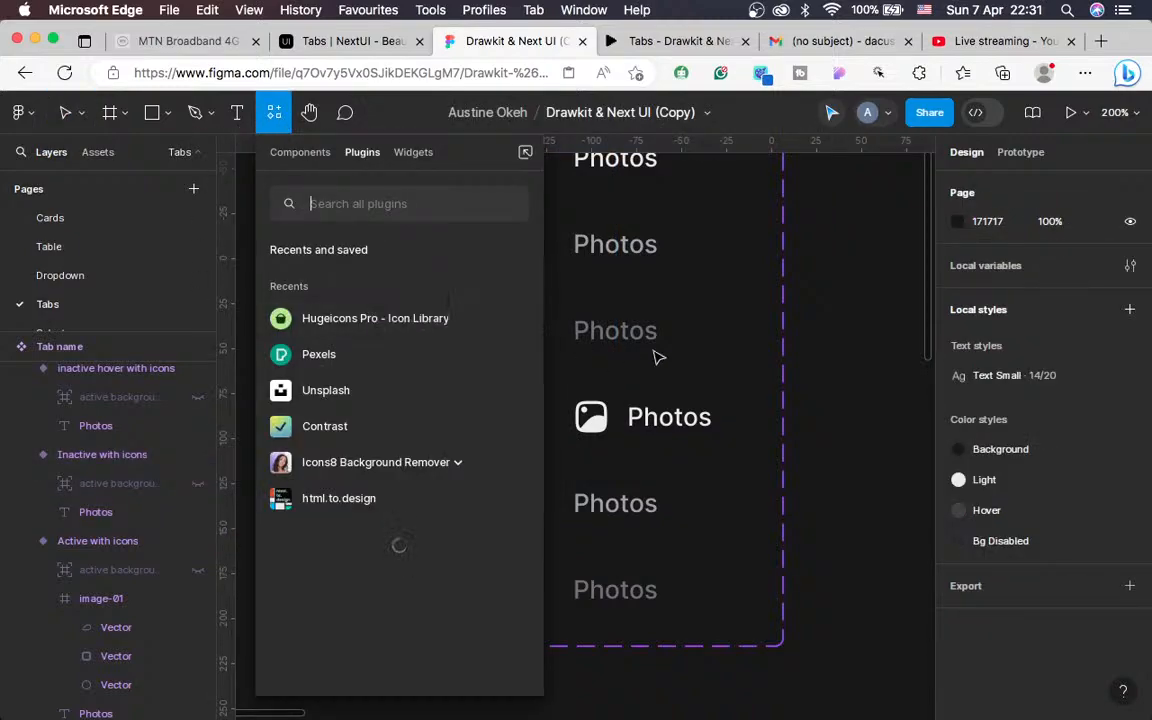
pyautogui.hscroll(-4, 655, 355)
pyautogui.scroll(-1, 655, 355)
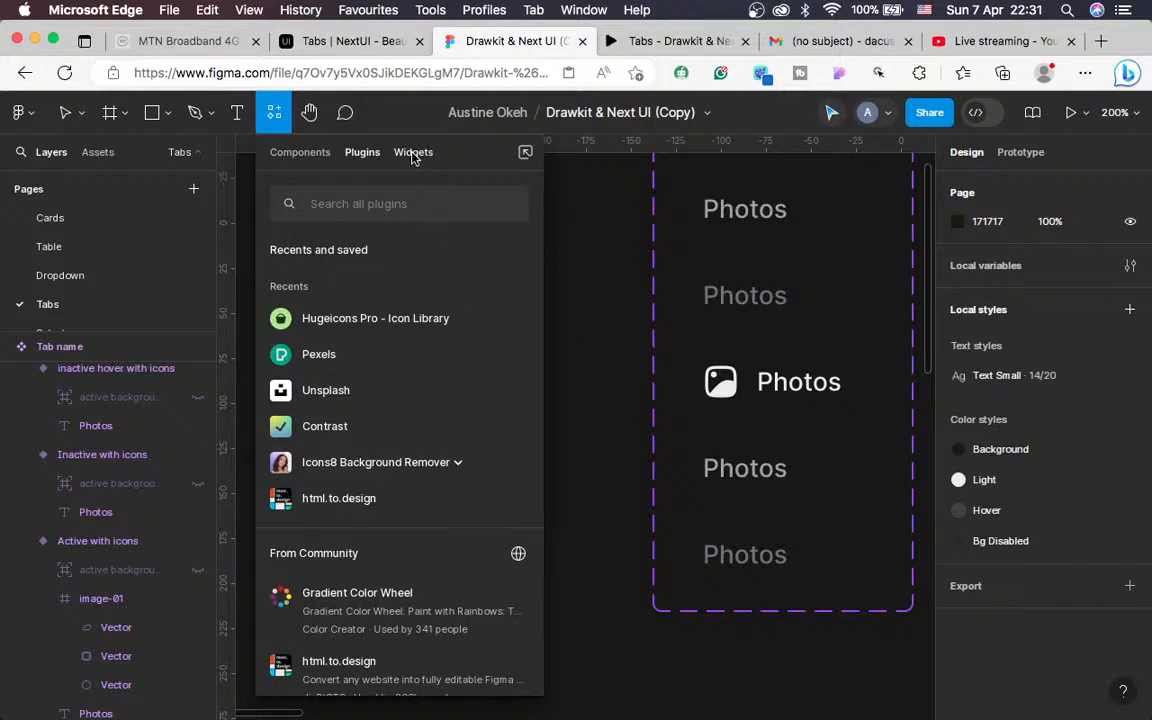
pyautogui.click(310, 320)
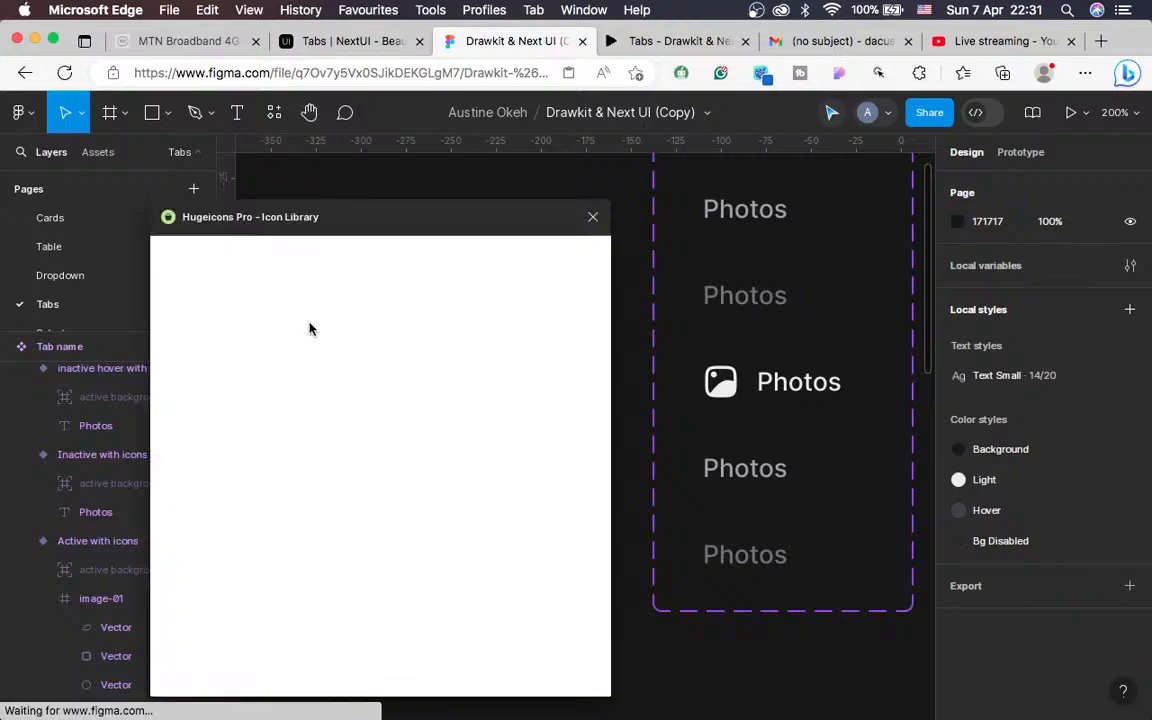
pyautogui.moveTo(395, 232); pyautogui.dragTo(361, 198)
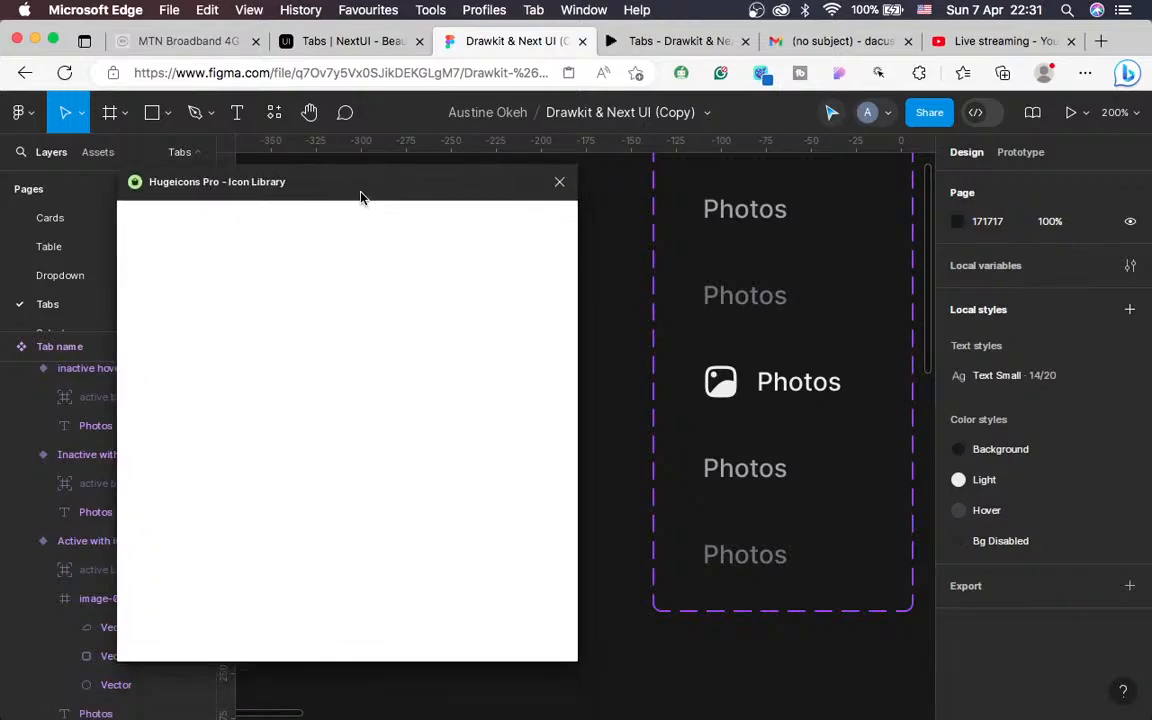
# Switch to OBS to read the live chat, and return to the Figma file
pyautogui.hotkey('ctrl', 'Left')
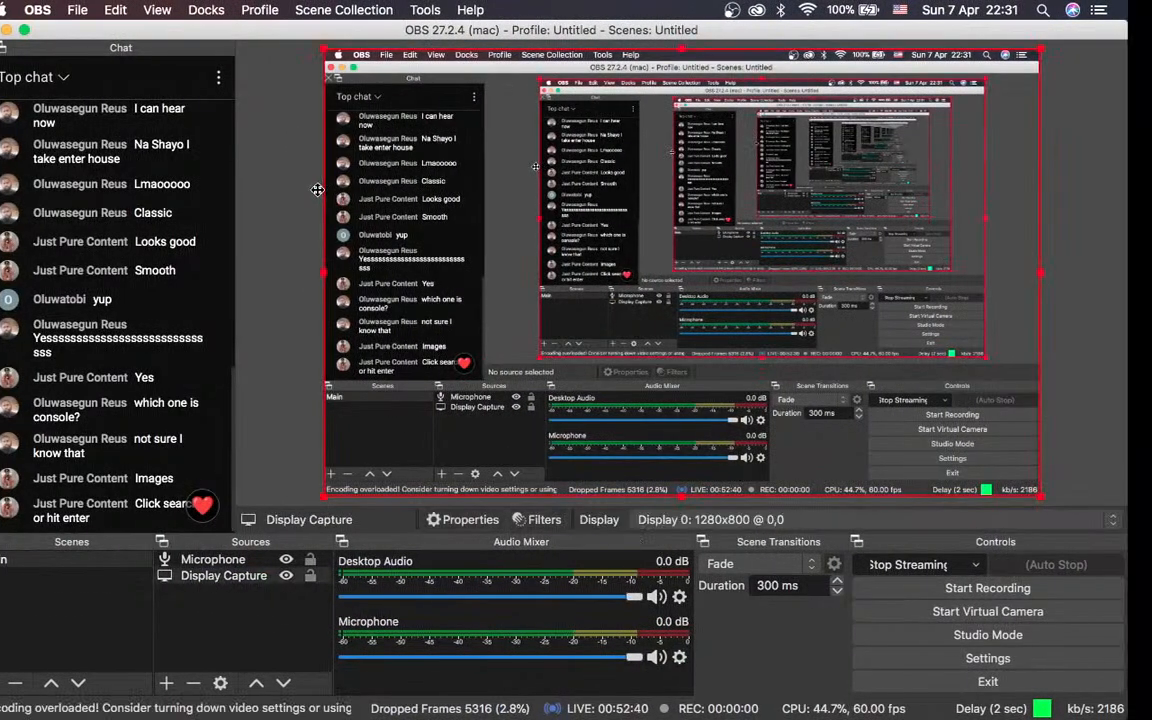
pyautogui.moveTo(317, 190); pyautogui.dragTo(302, 188)
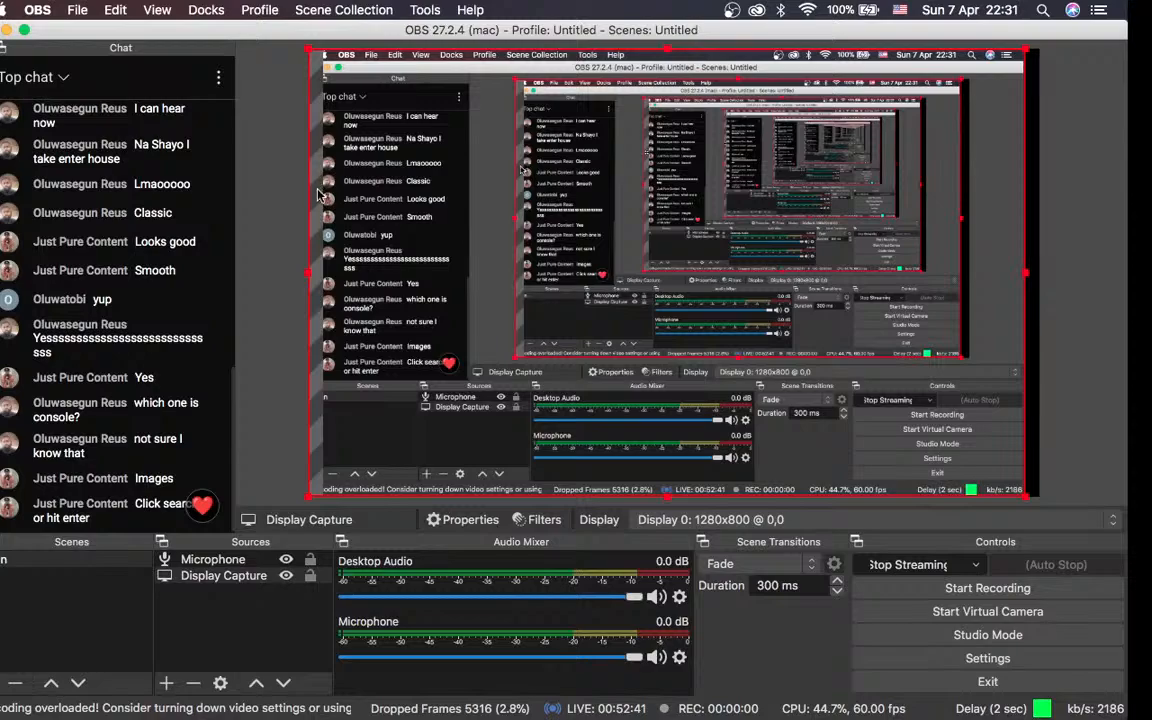
pyautogui.moveTo(447, 224); pyautogui.dragTo(479, 220)
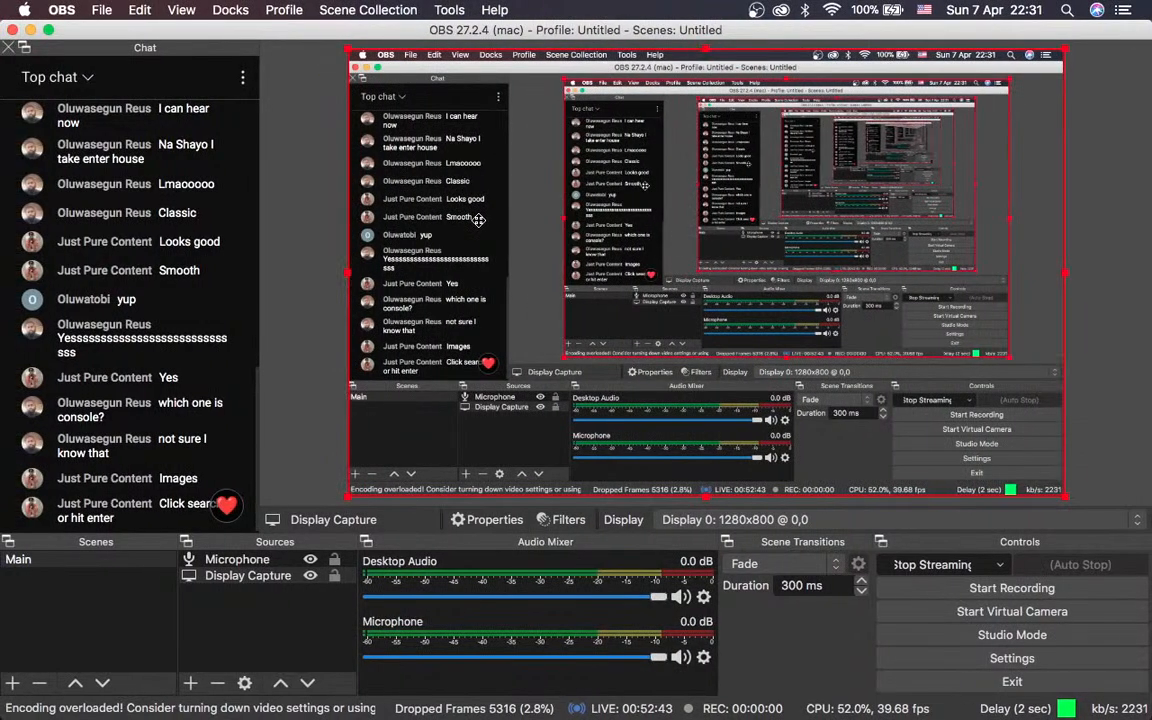
pyautogui.hotkey('ctrl', 'Right')
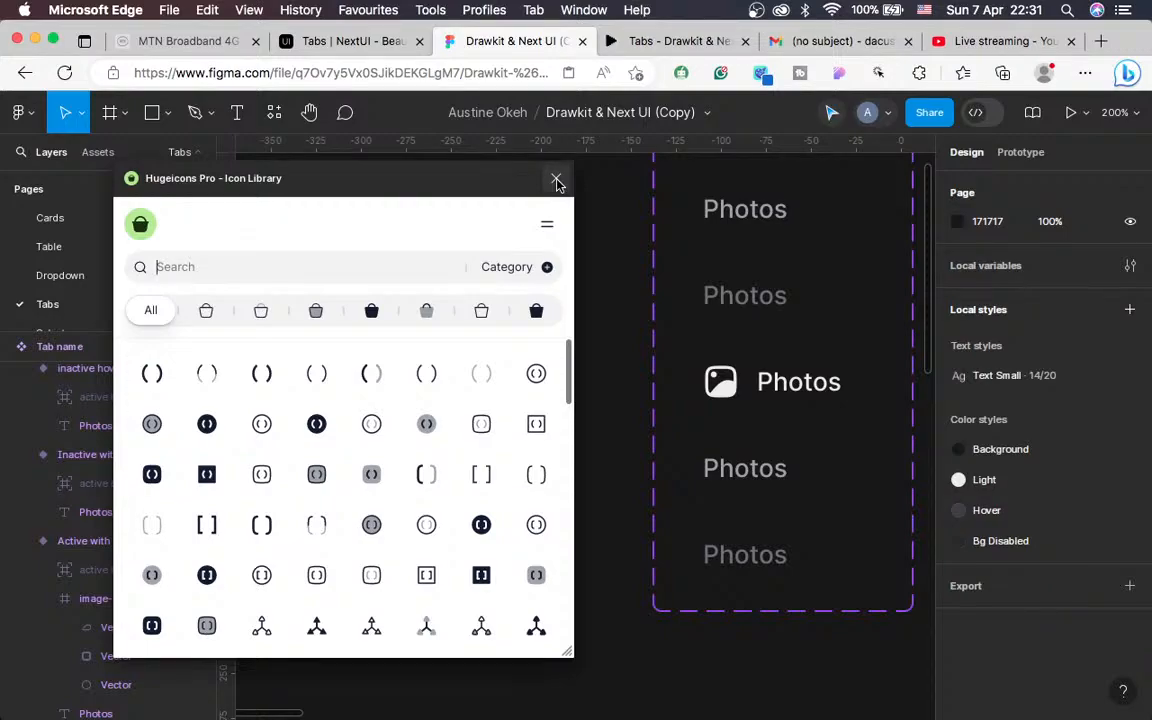
# Close the Hugeicons Pro plugin and inspect the image-01 icon and the "Inactive with icons" variant in the Tab name set
pyautogui.click(557, 183)
pyautogui.hscroll(5, 560, 316)
pyautogui.click(555, 354)
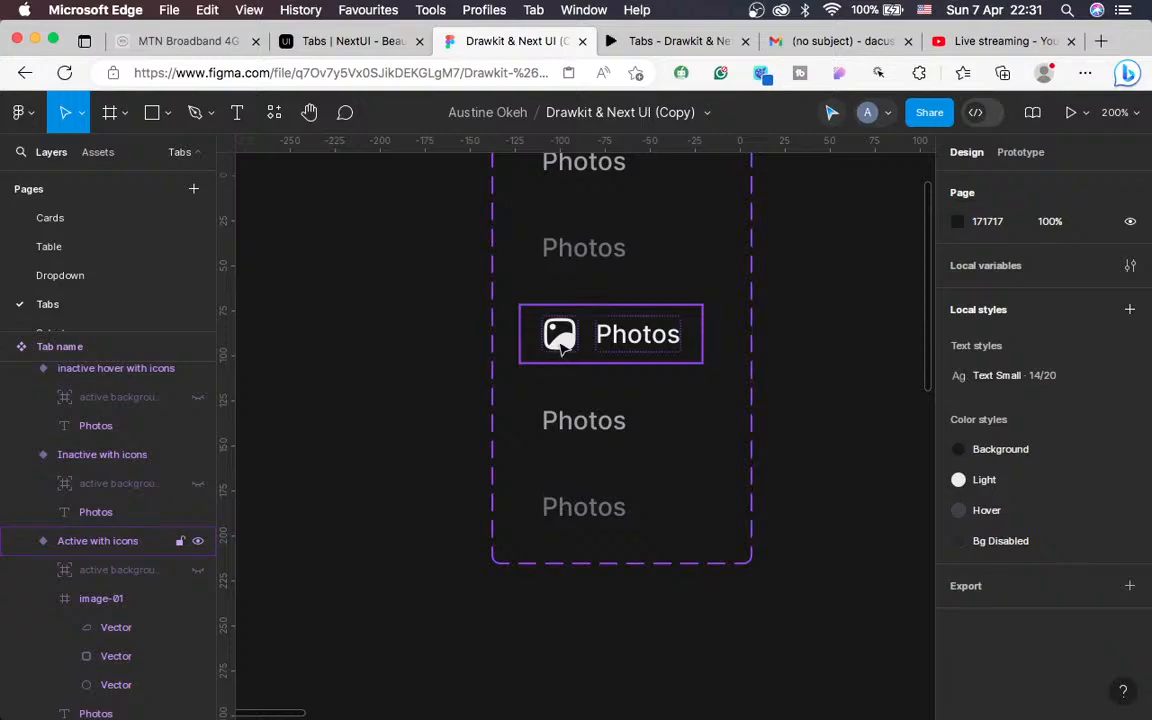
pyautogui.doubleClick(561, 343)
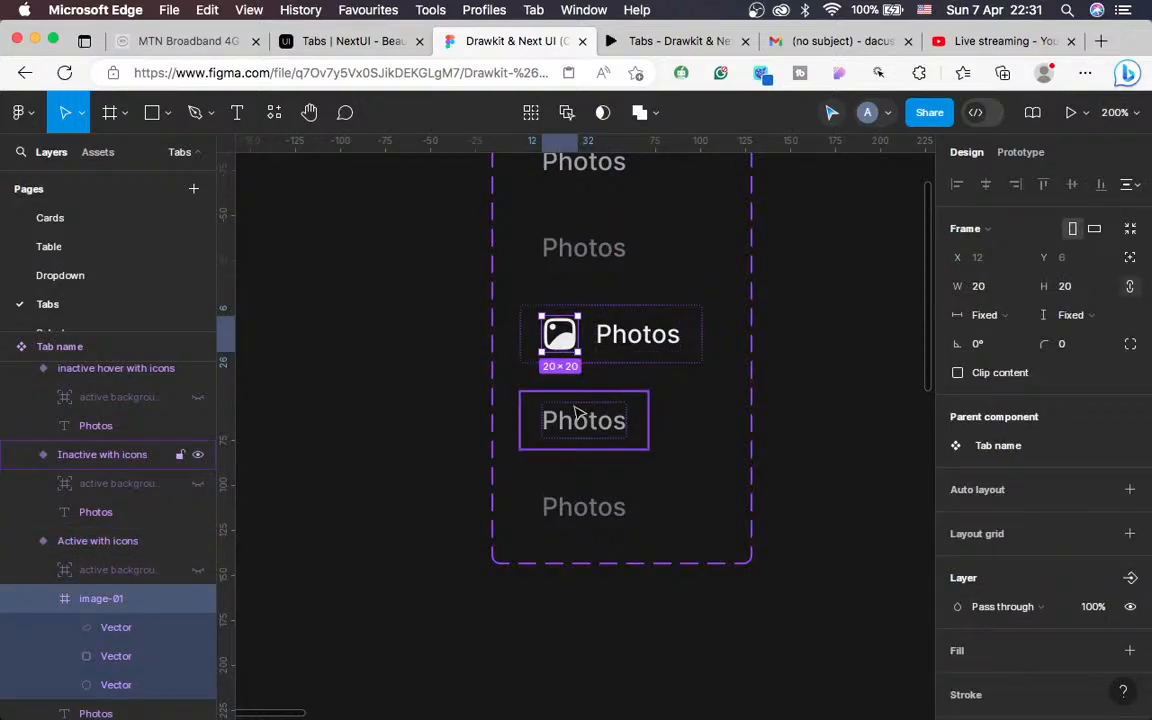
pyautogui.click(589, 420)
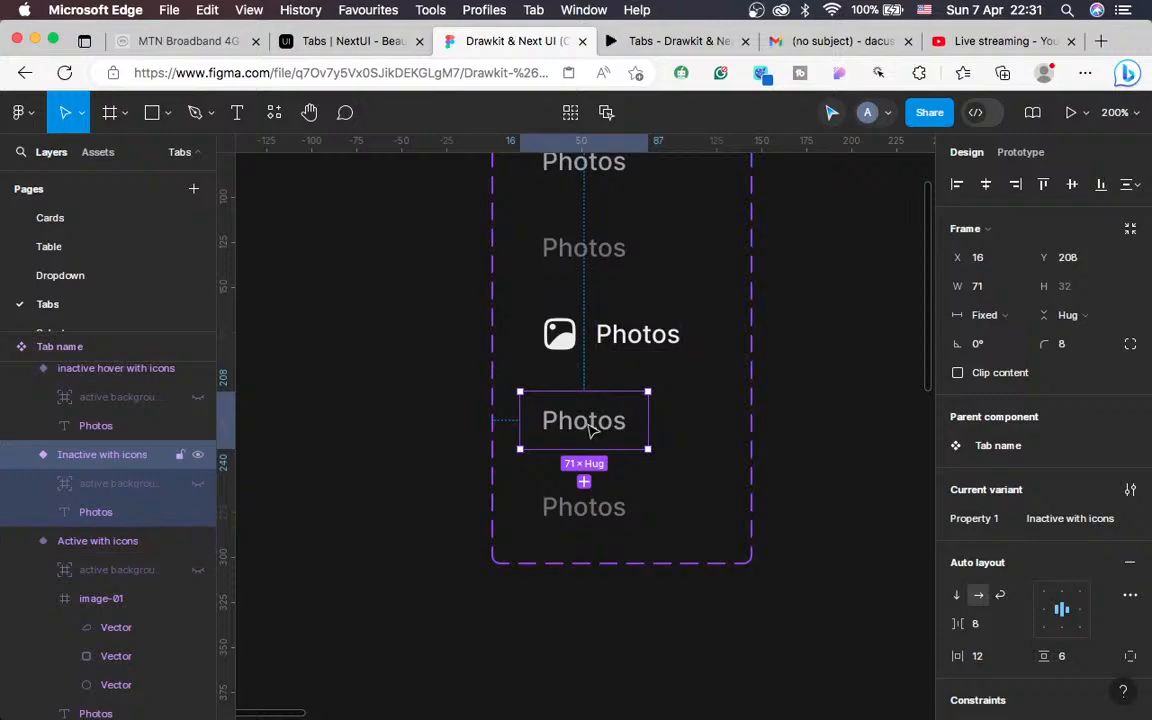
pyautogui.scroll(6, 589, 425)
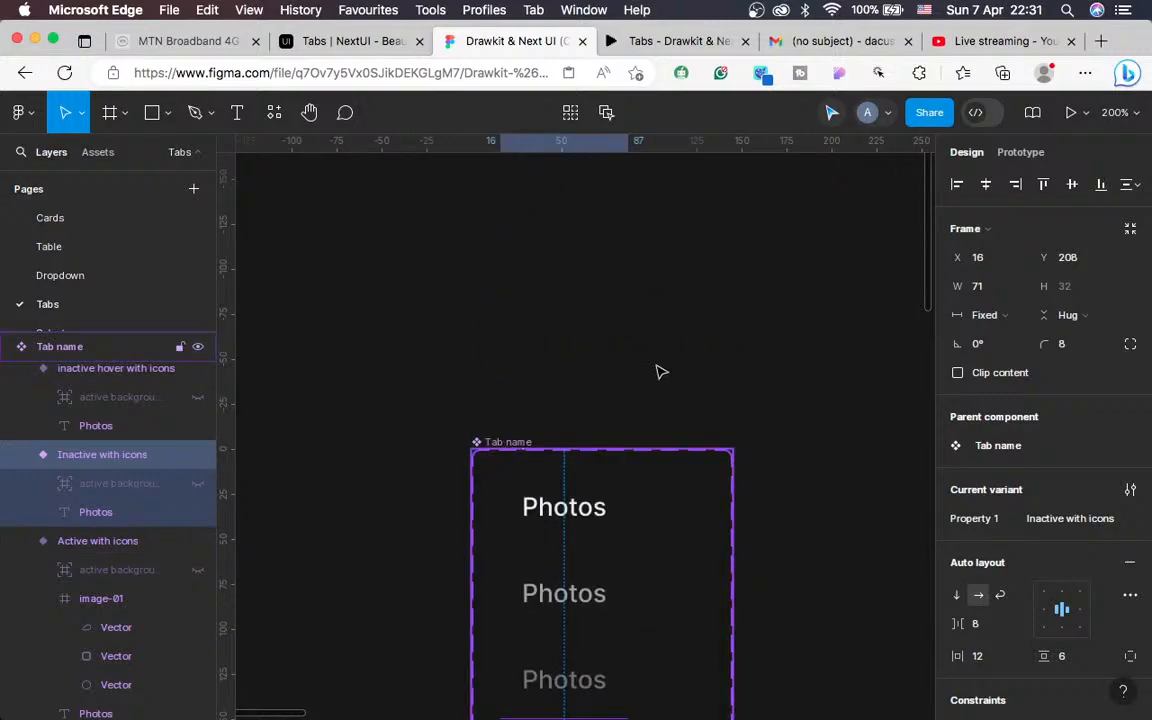
pyautogui.click(656, 372)
pyautogui.scroll(-8, 658, 370)
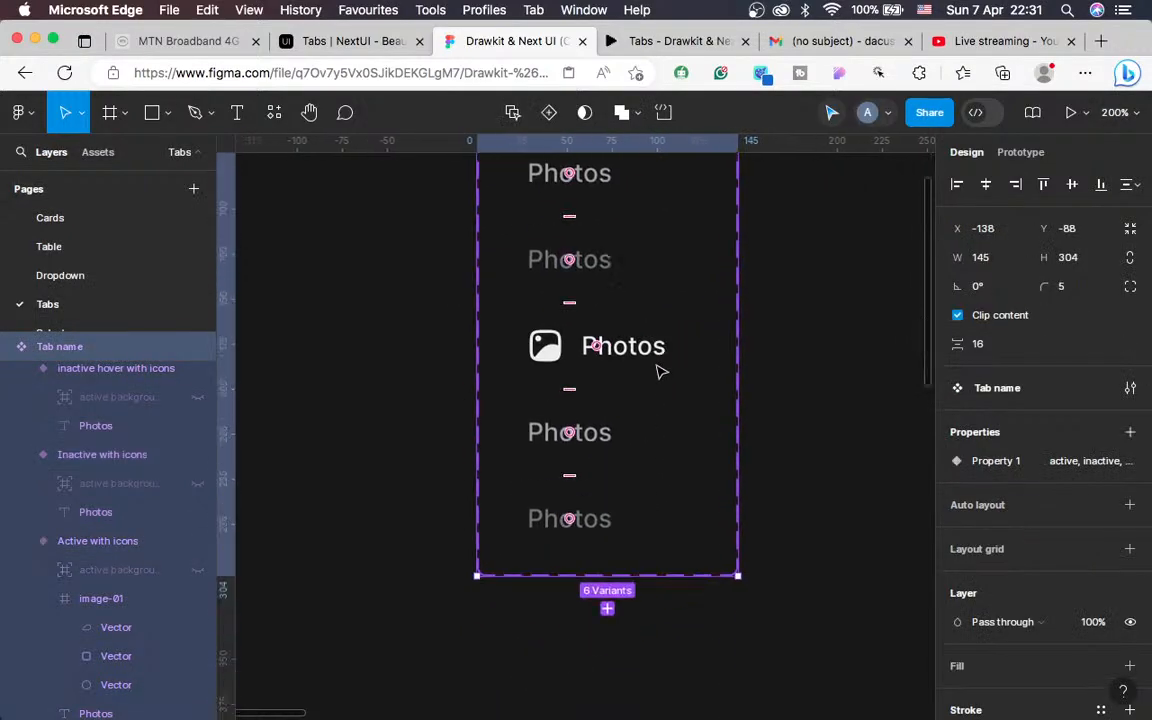
# Replace the "Inactive with icons" and "inactive hover with icons" variants with copies of the "Active with icons" variant
pyautogui.click(587, 347)
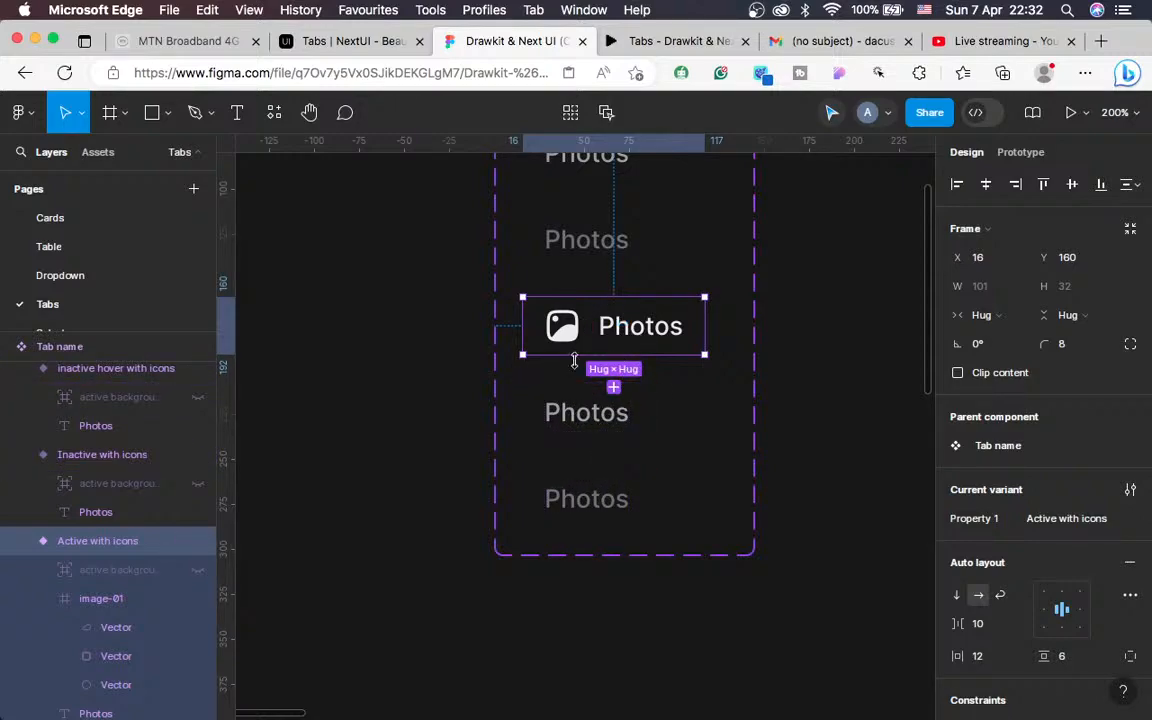
pyautogui.click(604, 428)
pyautogui.rightClick(604, 428)
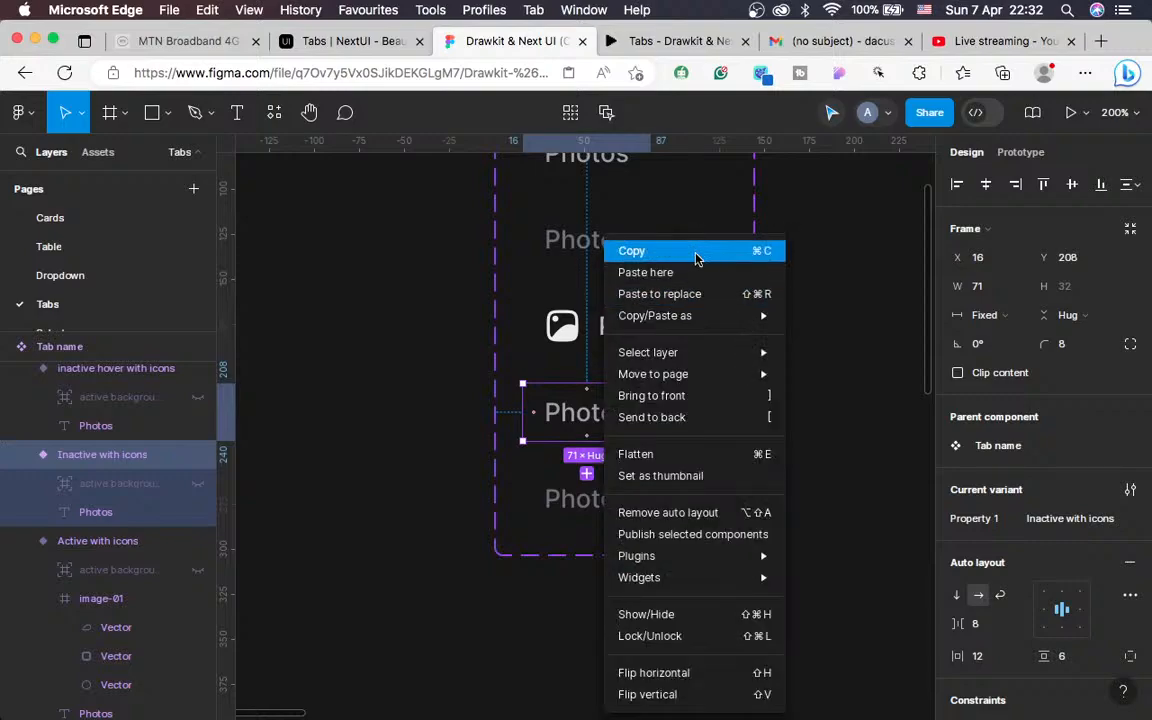
pyautogui.click(658, 293)
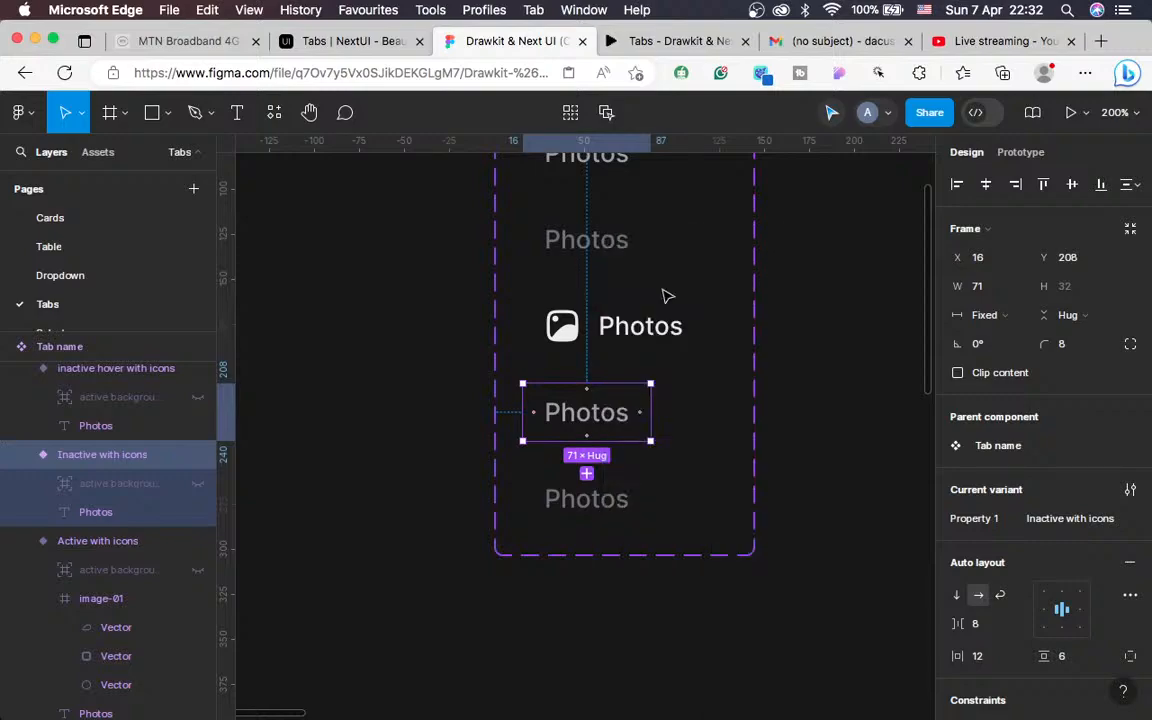
pyautogui.click(588, 497)
pyautogui.rightClick(588, 497)
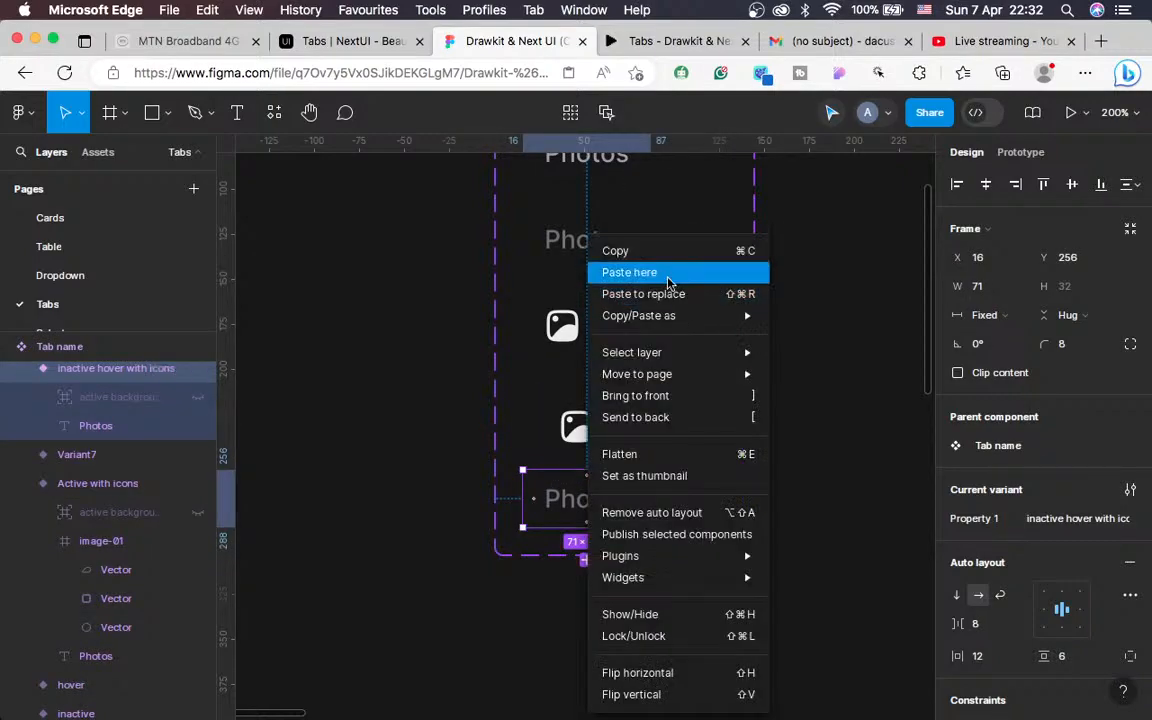
pyautogui.click(643, 293)
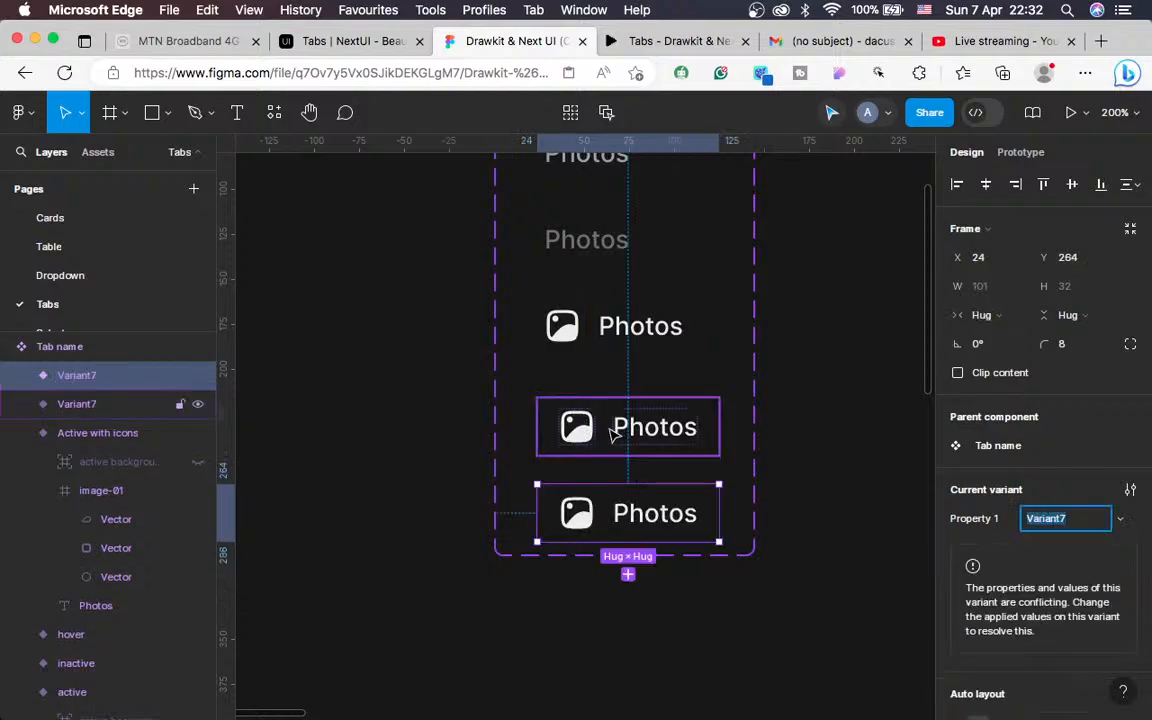
# Align the two pasted icon variants under "Active with icons" at X 16, with Y 208 and Y 256
pyautogui.click(640, 430)
pyautogui.moveTo(643, 432); pyautogui.dragTo(628, 418)
pyautogui.click(645, 513)
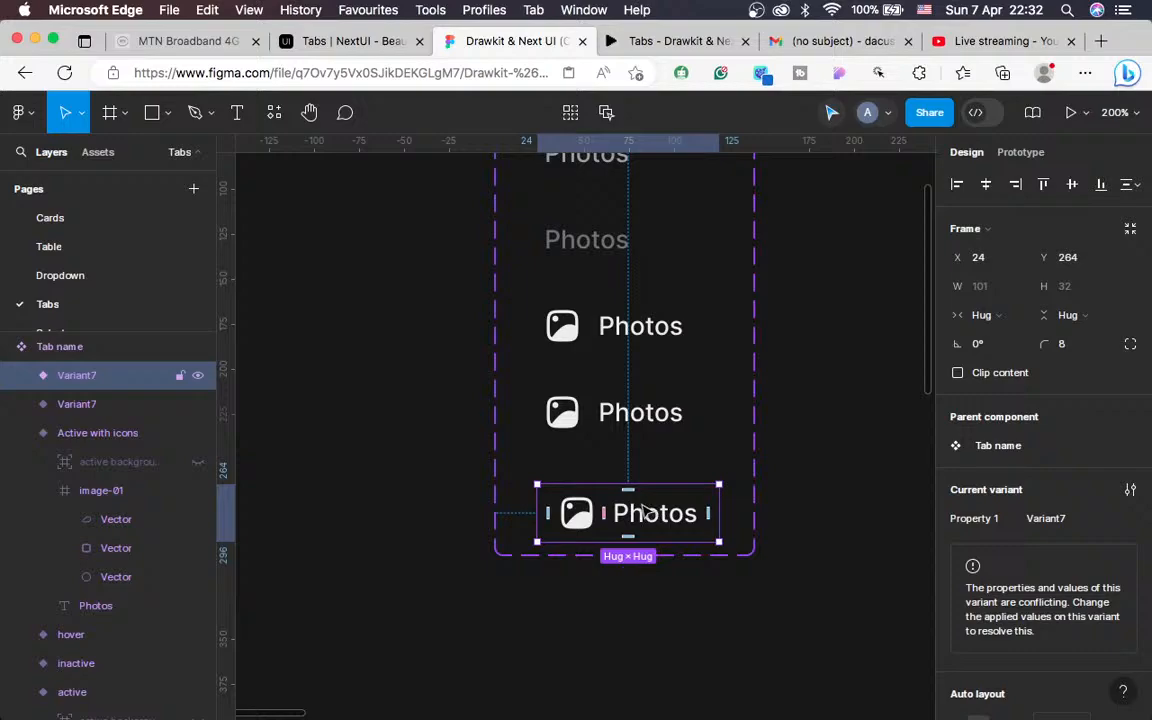
pyautogui.moveTo(647, 510); pyautogui.dragTo(646, 502)
# Compare the text-only variants of the Tab name set with the icon variants below them
pyautogui.scroll(2, 650, 373)
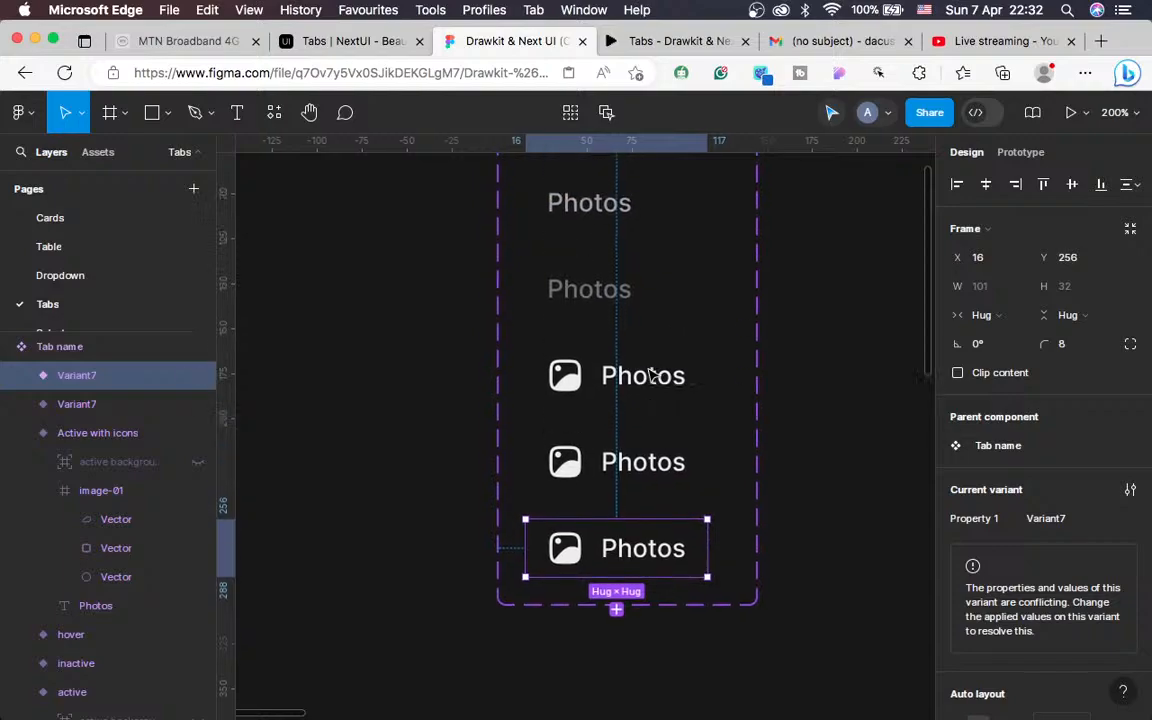
pyautogui.scroll(4, 650, 375)
pyautogui.scroll(-3, 741, 542)
pyautogui.scroll(1, 609, 362)
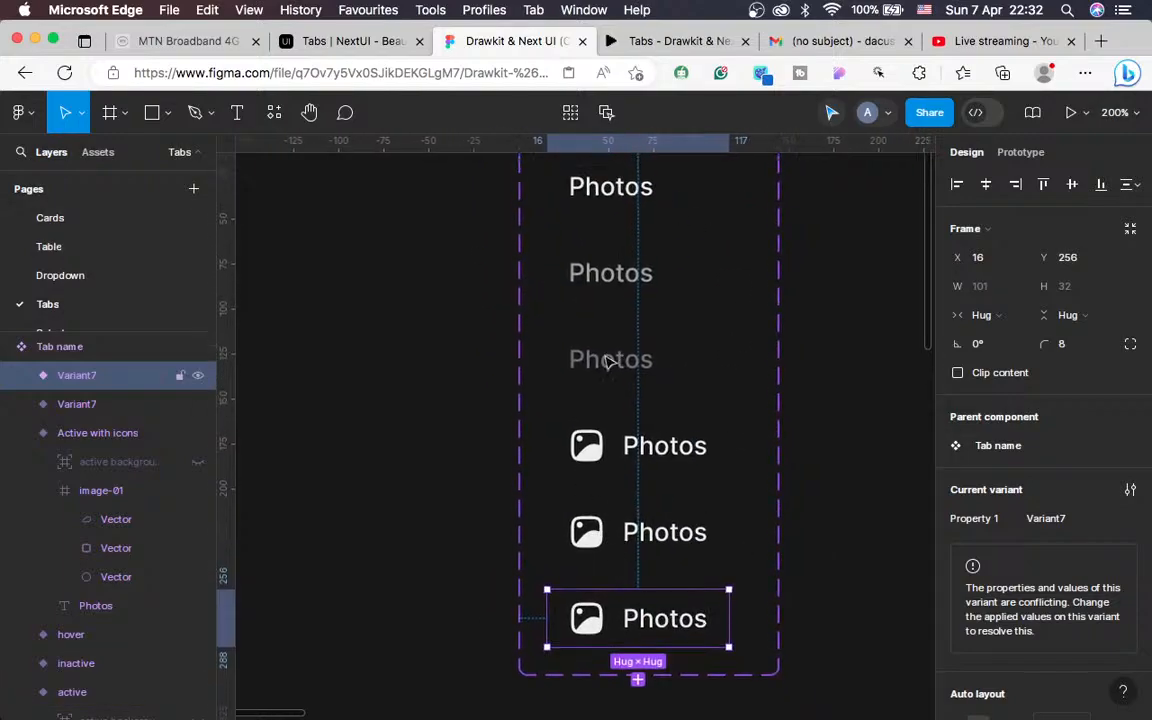
pyautogui.scroll(3, 715, 633)
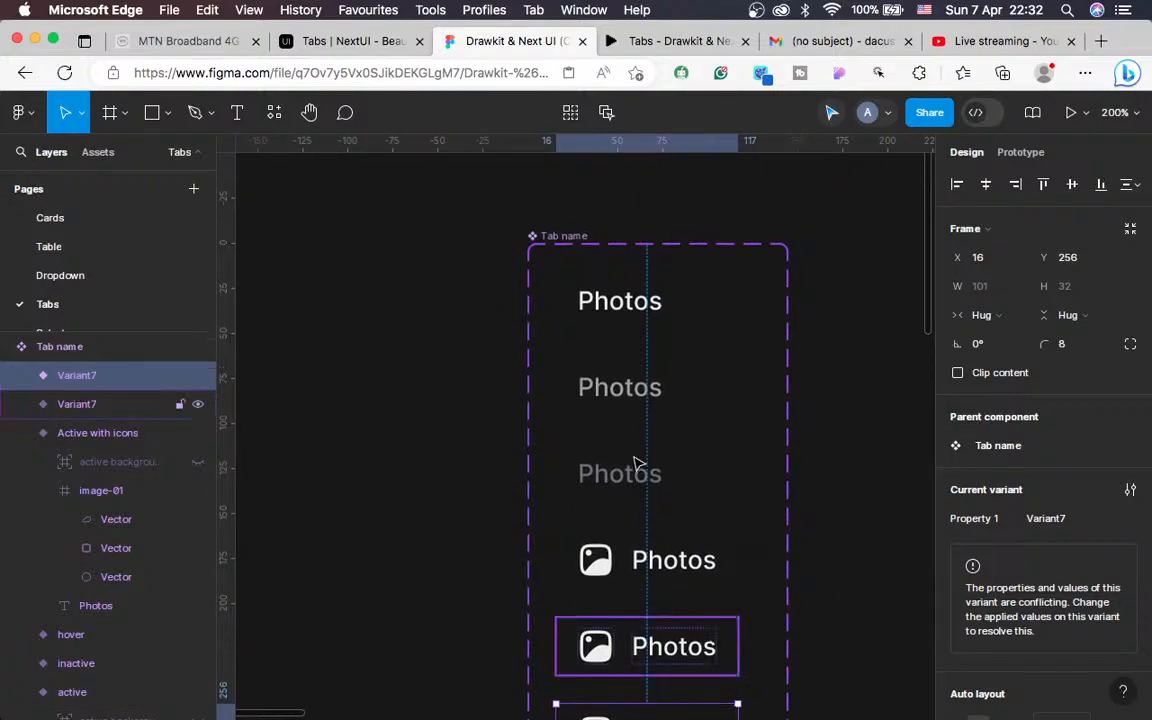
pyautogui.scroll(-3, 637, 463)
pyautogui.scroll(2, 630, 540)
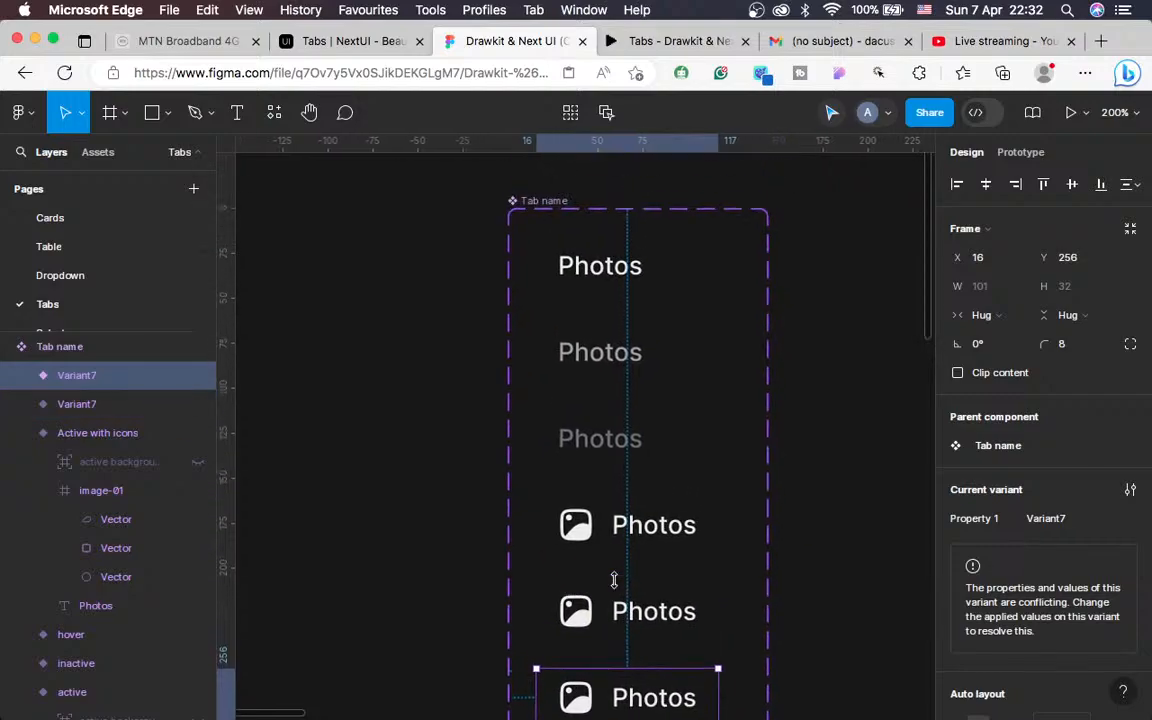
pyautogui.scroll(-3, 700, 553)
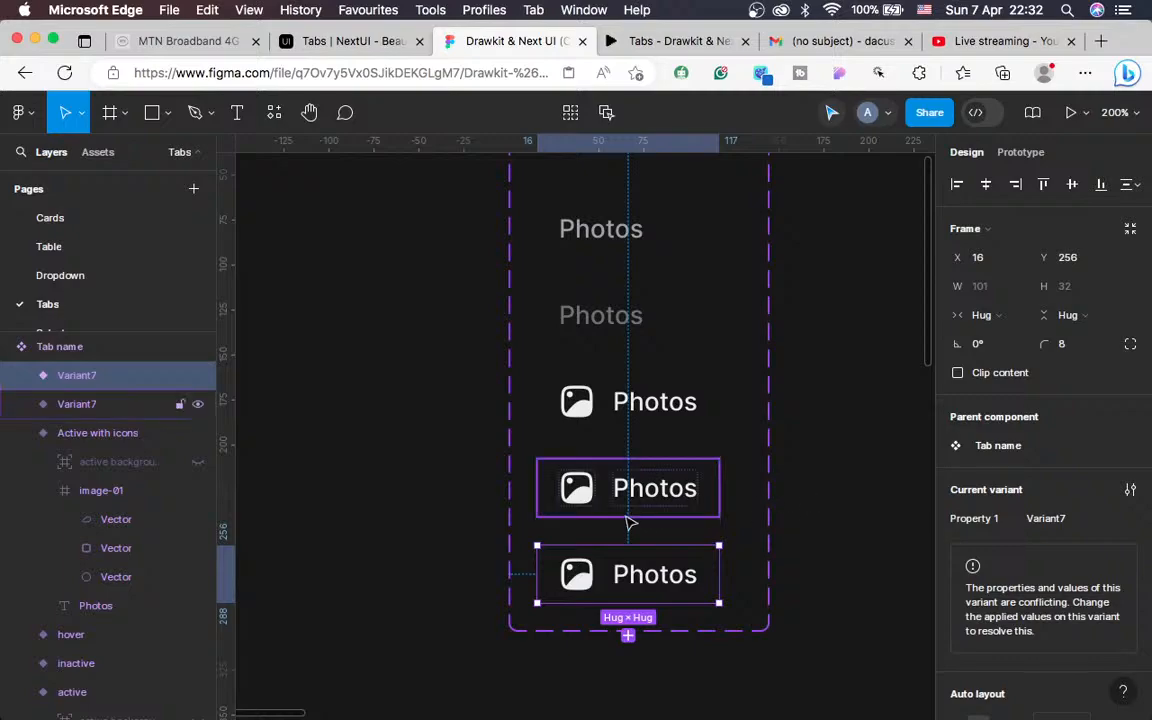
# Set the Property 1 value of the middle icon variant to "hover with icons"
pyautogui.click(665, 519)
pyautogui.click(1030, 519)
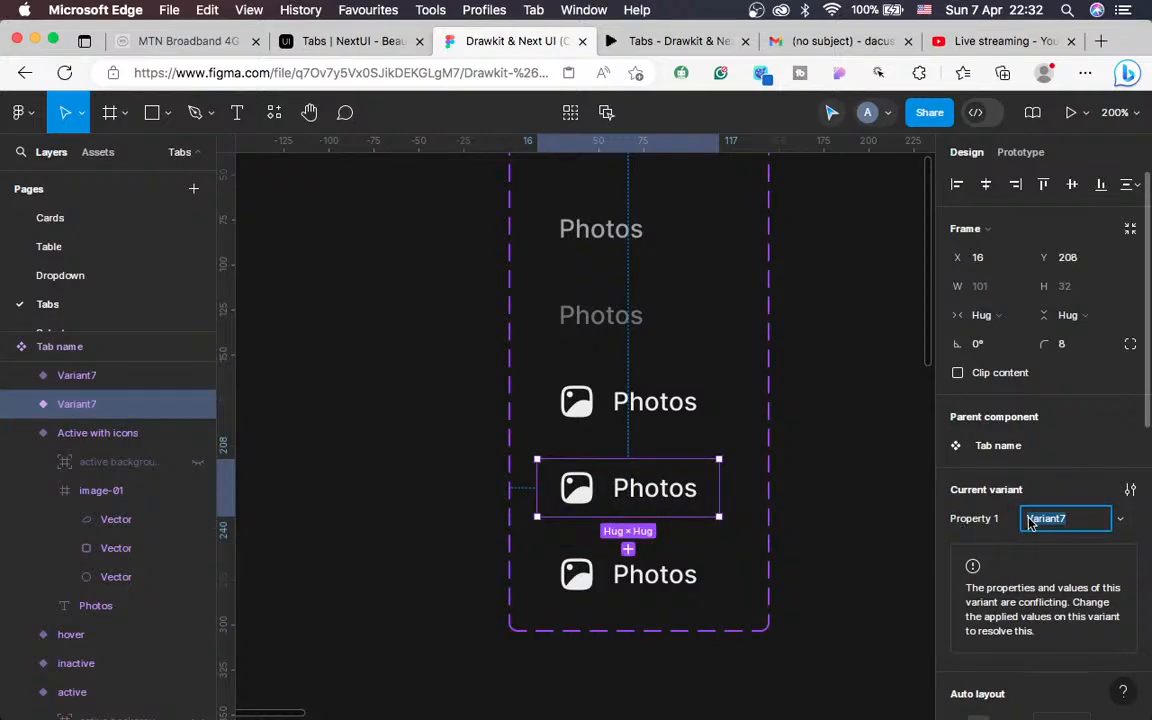
pyautogui.write('hover with icons')
pyautogui.press('Return')
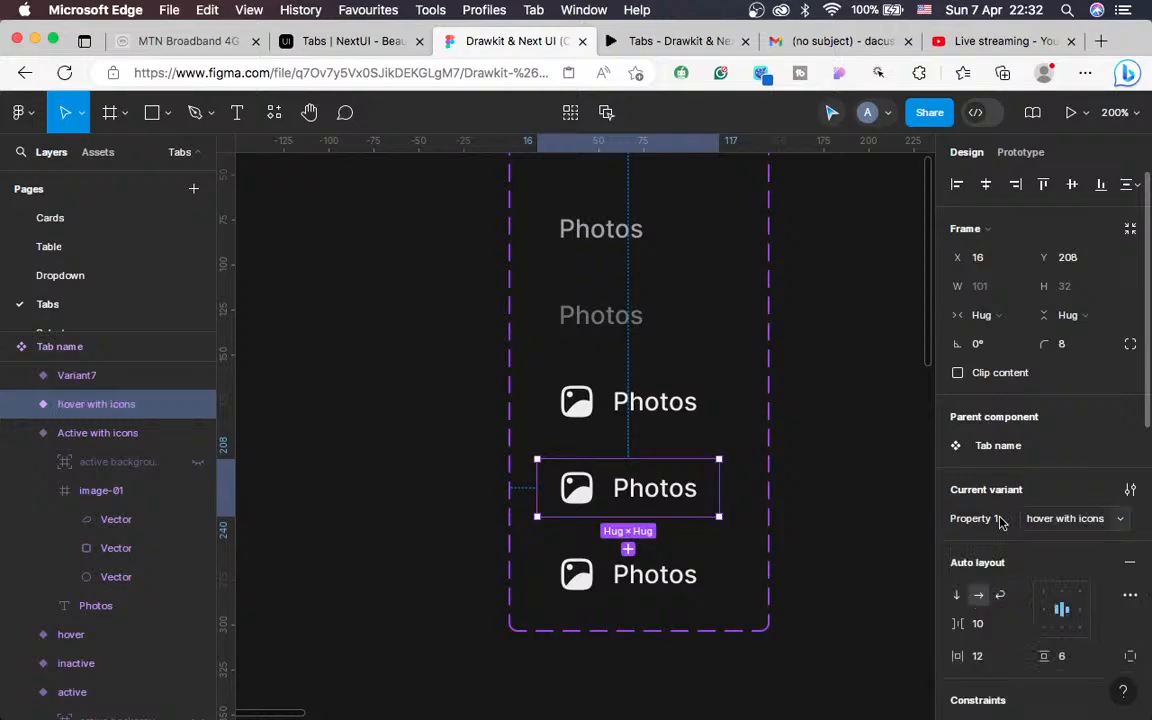
# Change the middle icon variant's Property 1 value to "inactive with icons"
pyautogui.click(662, 572)
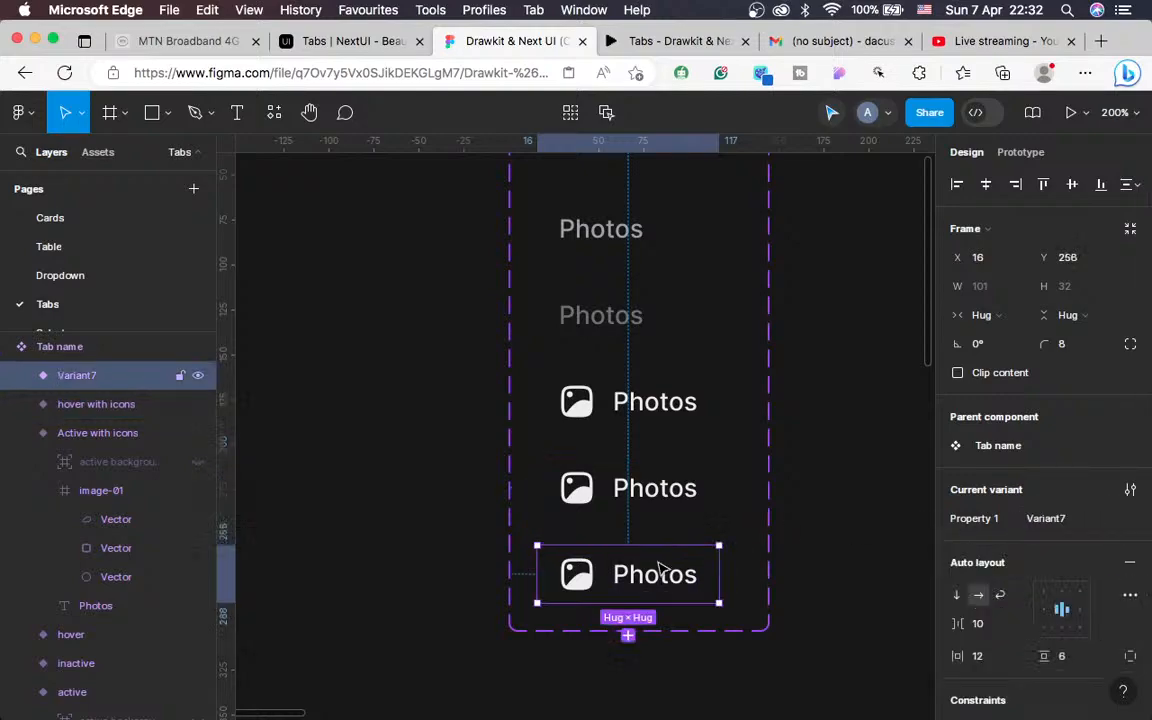
pyautogui.click(1043, 518)
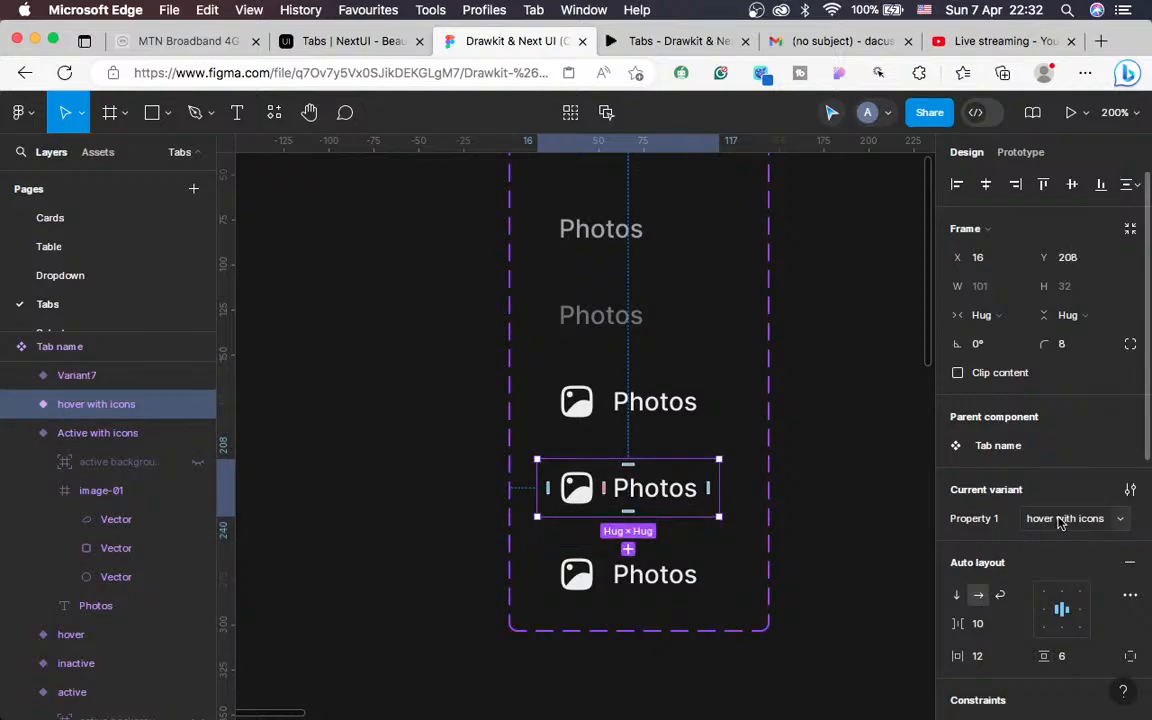
pyautogui.click(1059, 522)
pyautogui.click(1059, 522)
pyautogui.press('BackSpace')
pyautogui.press('BackSpace')
pyautogui.press('BackSpace')
pyautogui.press('BackSpace')
pyautogui.press('BackSpace')
pyautogui.press('BackSpace')
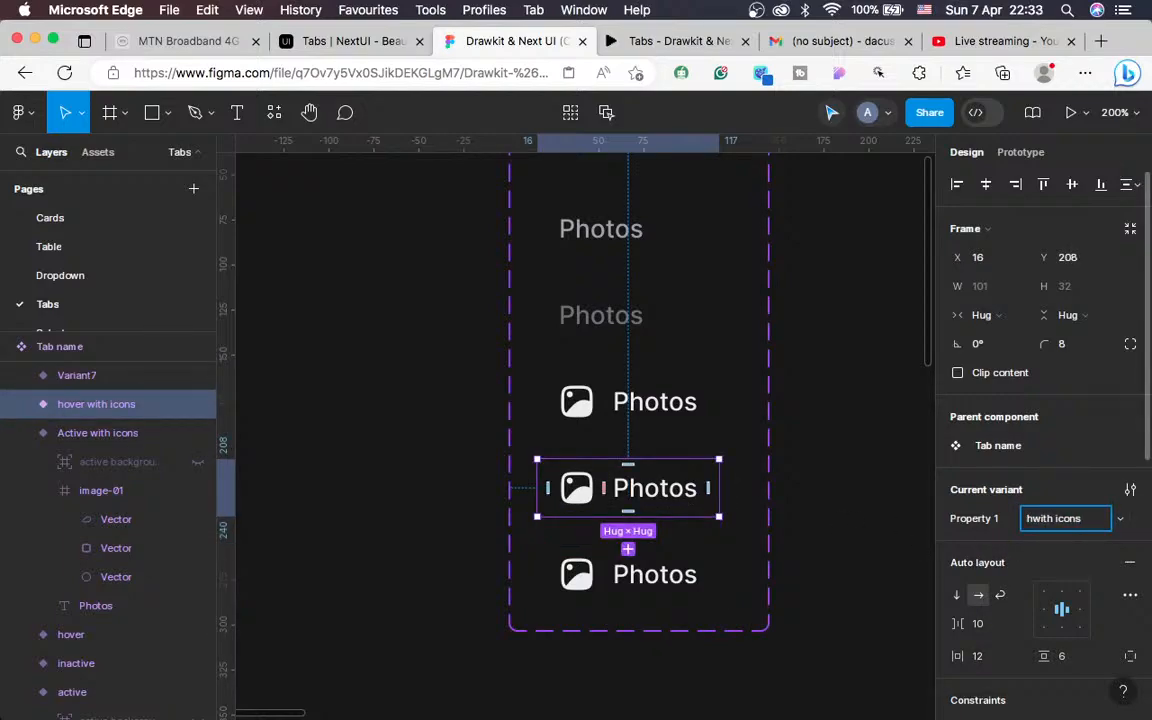
pyautogui.write('inactive')
# Set the Property 1 value of the lowest icon variant to "inactive hover with icons"
pyautogui.click(1044, 523)
pyautogui.write('inac')
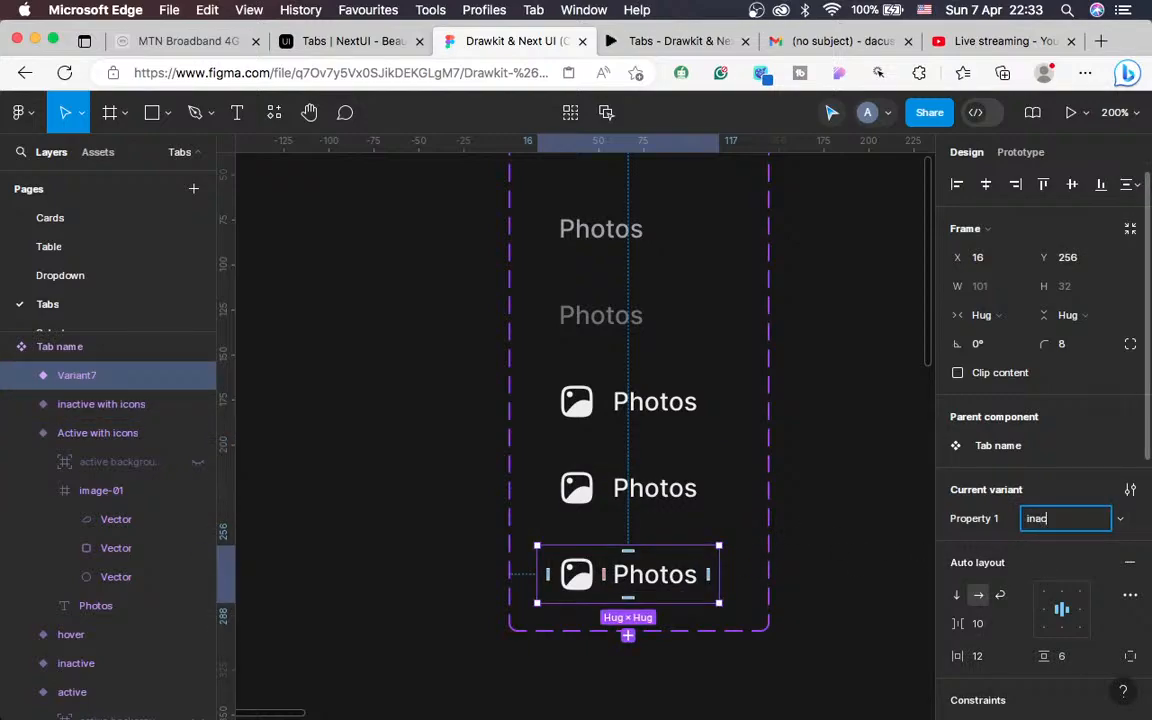
pyautogui.write('tive hover with icons')
pyautogui.click(826, 537)
# Recolour the "inactive with icons" variant's icon and label with A1A1AA, copied from the text-only inactive variant
pyautogui.scroll(3, 823, 532)
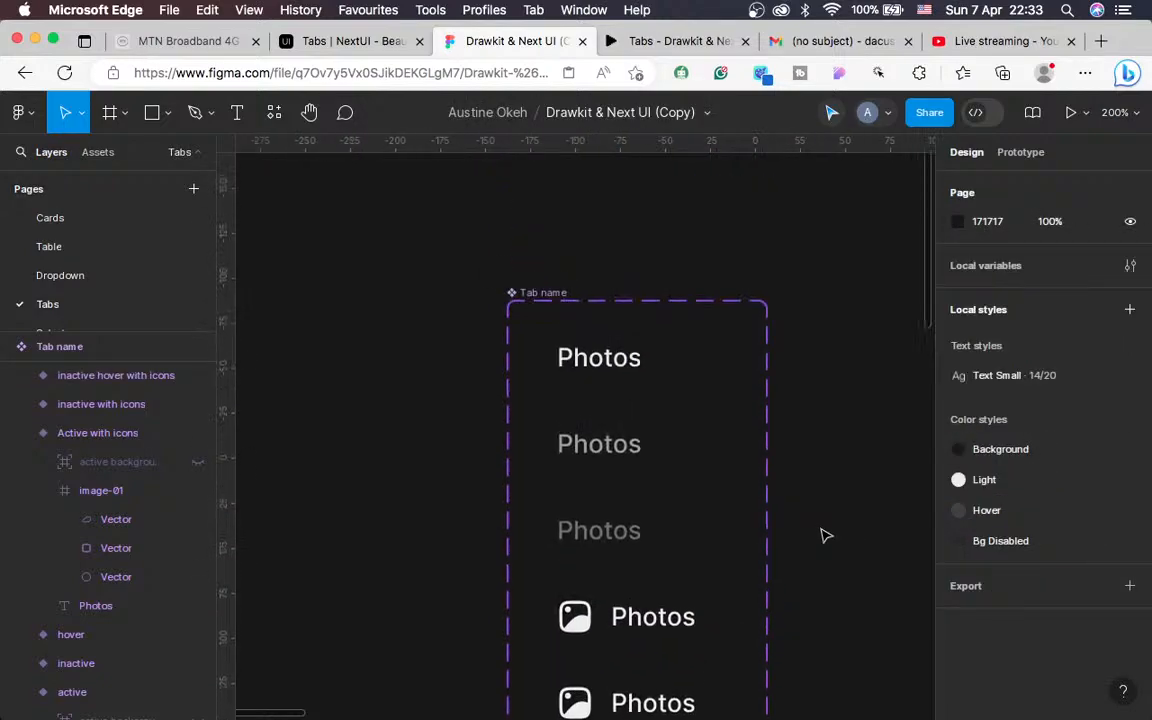
pyautogui.click(610, 452)
pyautogui.scroll(-5, 1005, 600)
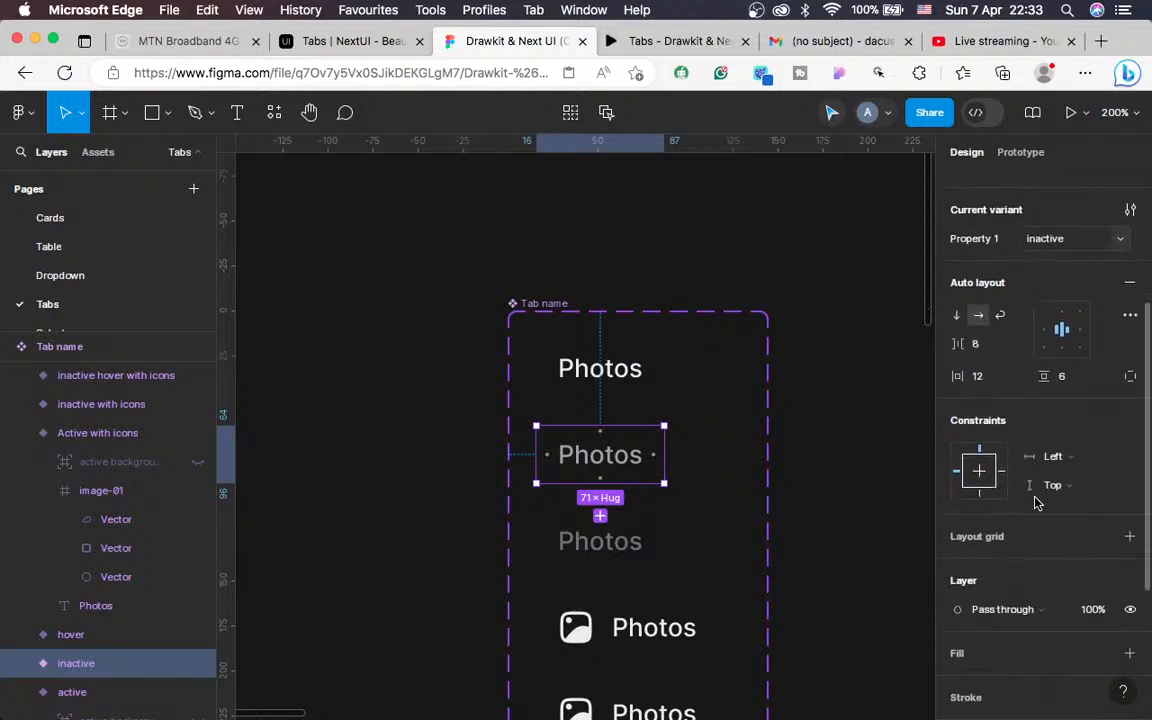
pyautogui.click(983, 566)
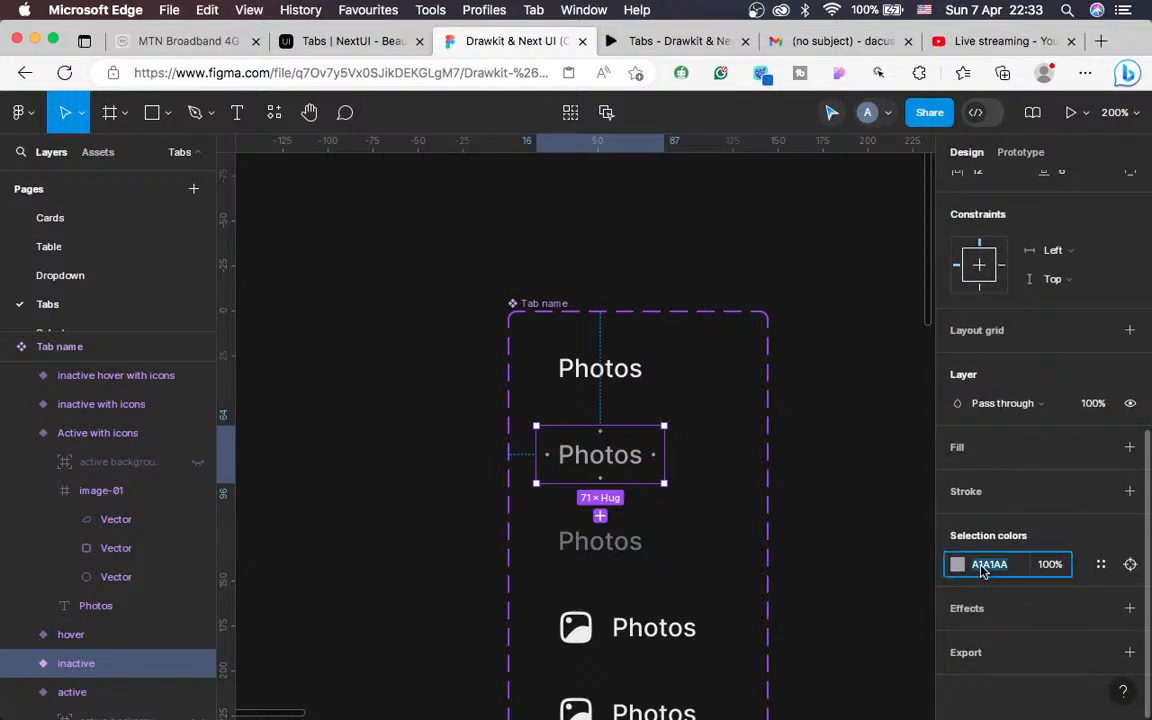
pyautogui.press('super+c')
pyautogui.scroll(-5, 828, 593)
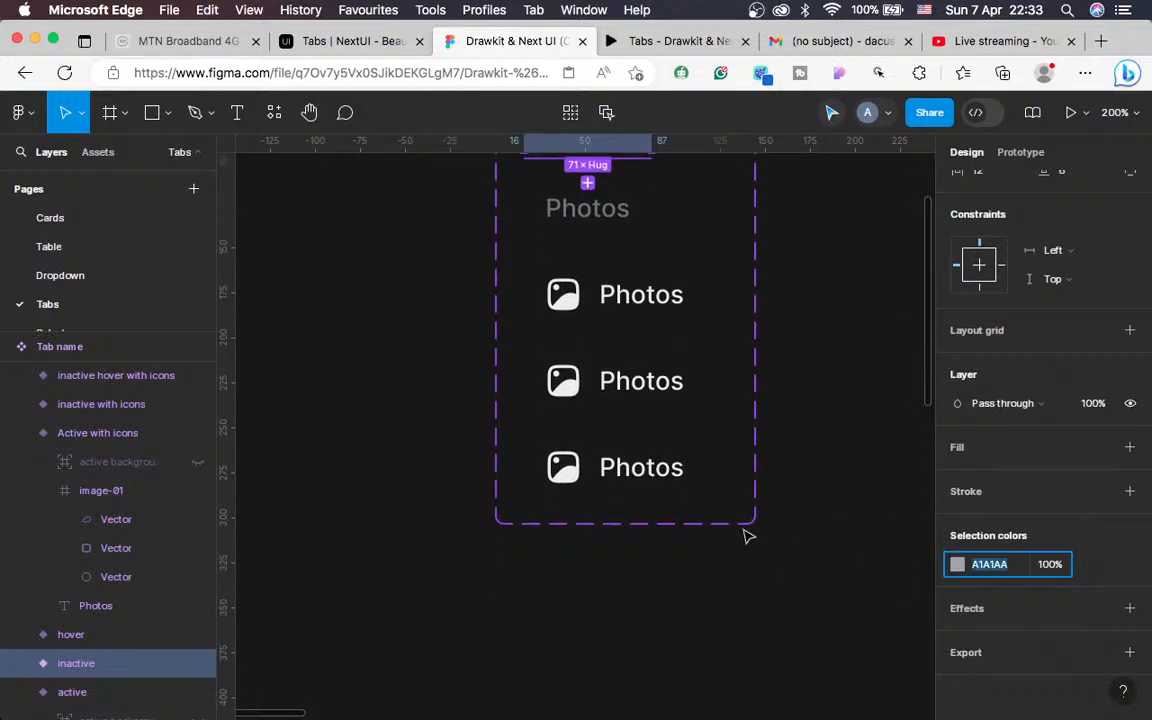
pyautogui.click(628, 375)
pyautogui.click(985, 565)
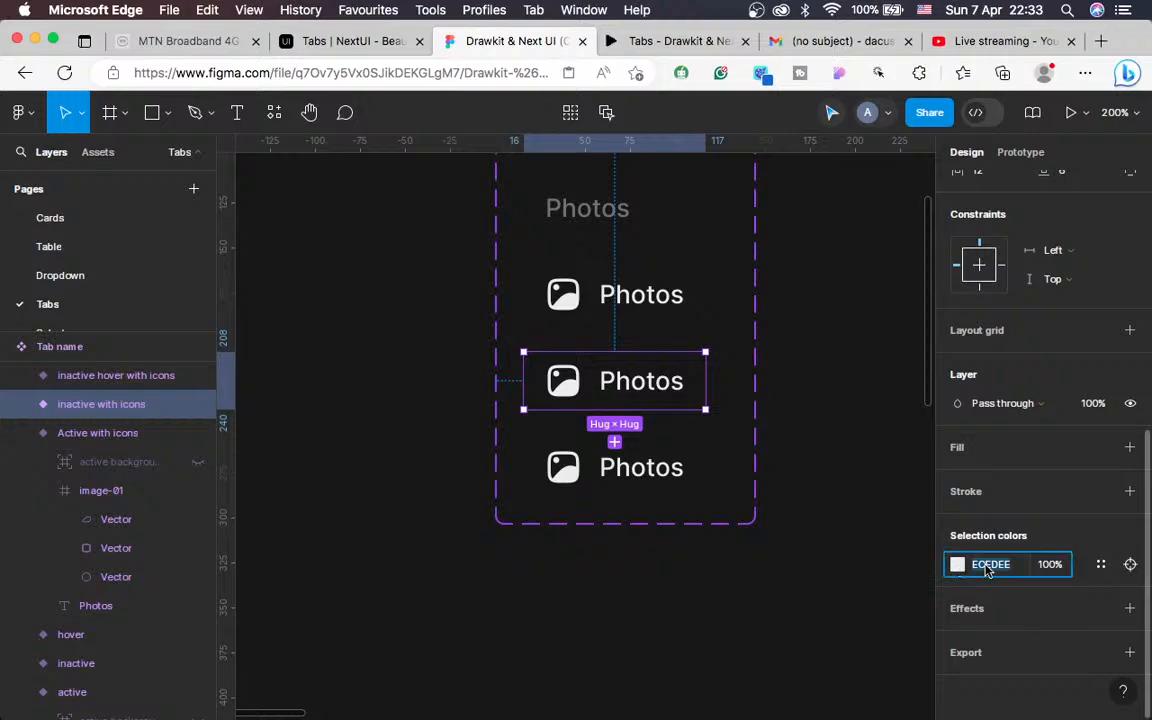
pyautogui.press('super+v')
pyautogui.press('Return')
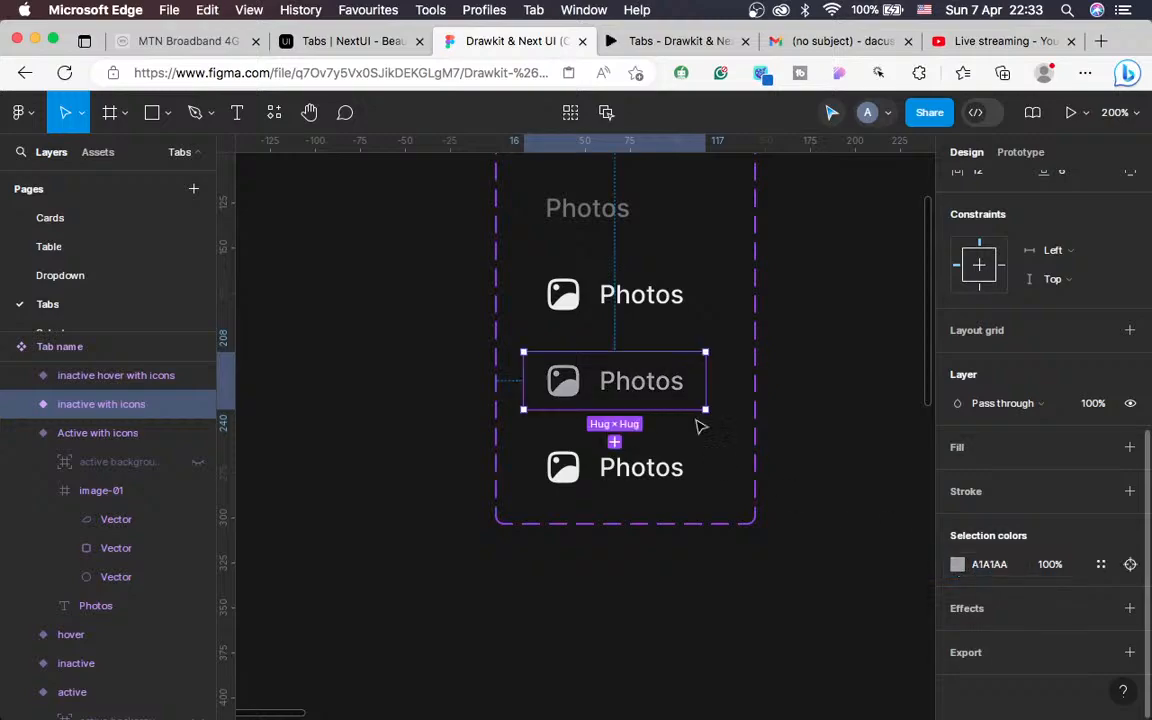
# Recolour the "inactive hover with icons" variant's icon and label with 71717A, copied from the text-only hover variant
pyautogui.click(638, 470)
pyautogui.scroll(3, 680, 350)
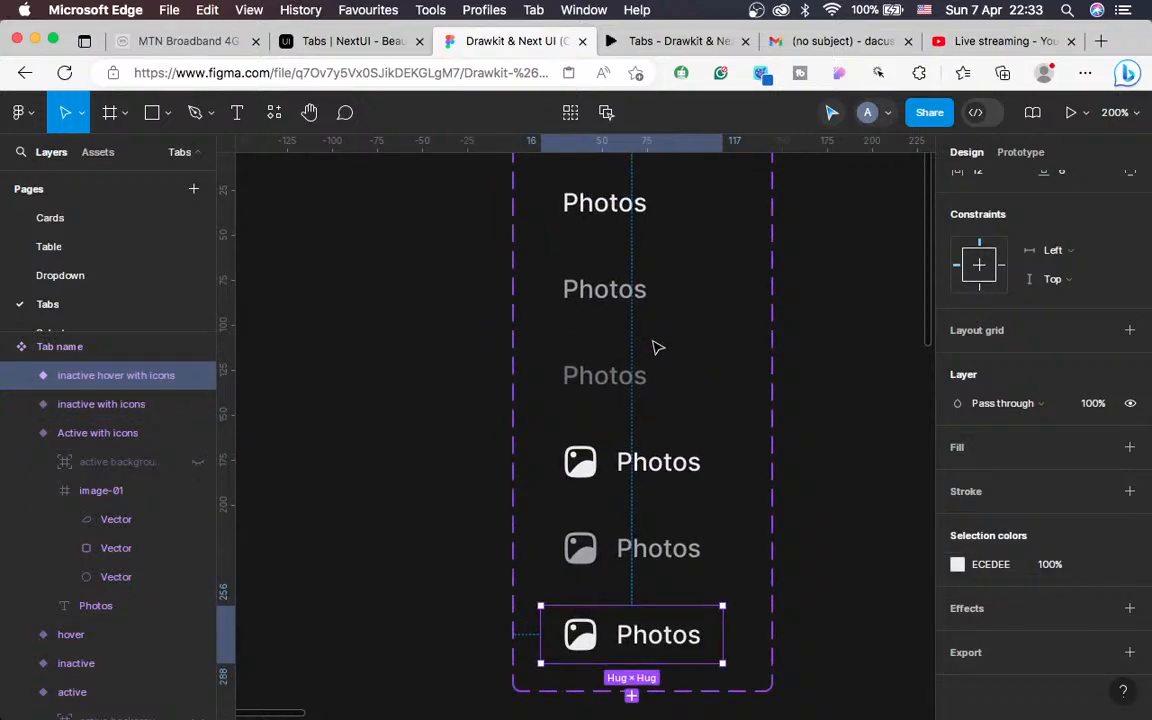
pyautogui.click(600, 374)
pyautogui.click(990, 565)
pyautogui.press('super+c')
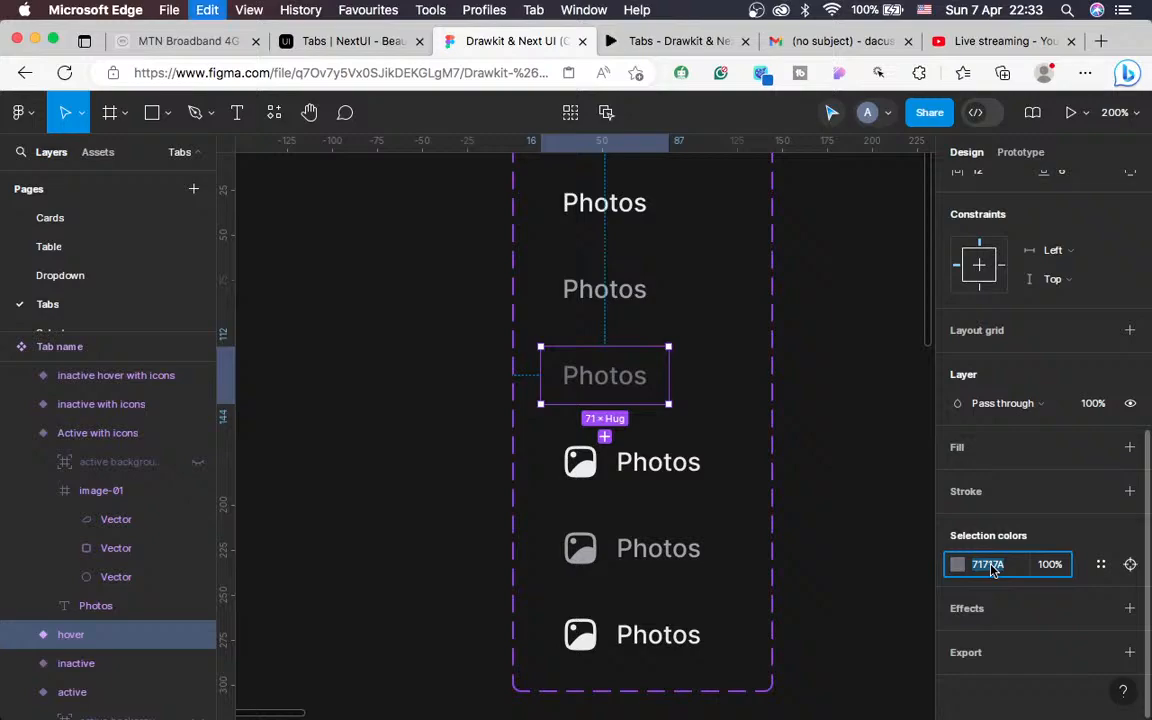
pyautogui.click(689, 625)
pyautogui.click(990, 565)
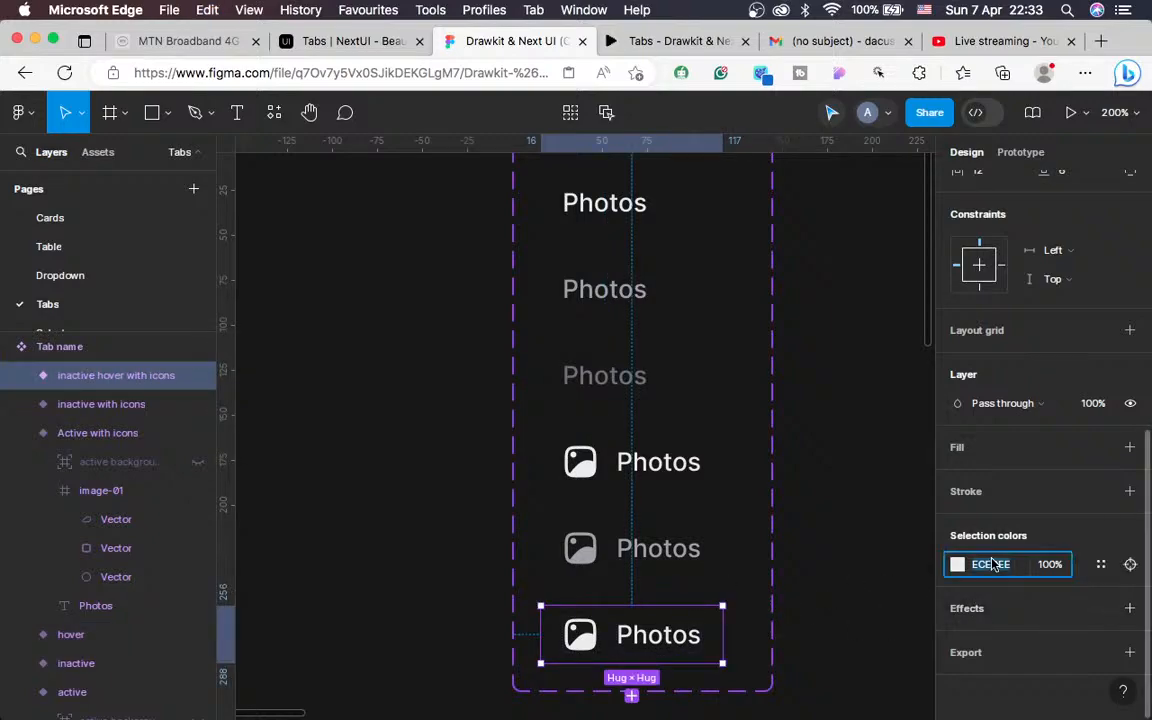
pyautogui.press('super+v')
pyautogui.press('Return')
# Prototype the "inactive with icons" variant to change to "inactive hover with icons" while hovering
pyautogui.click(668, 550)
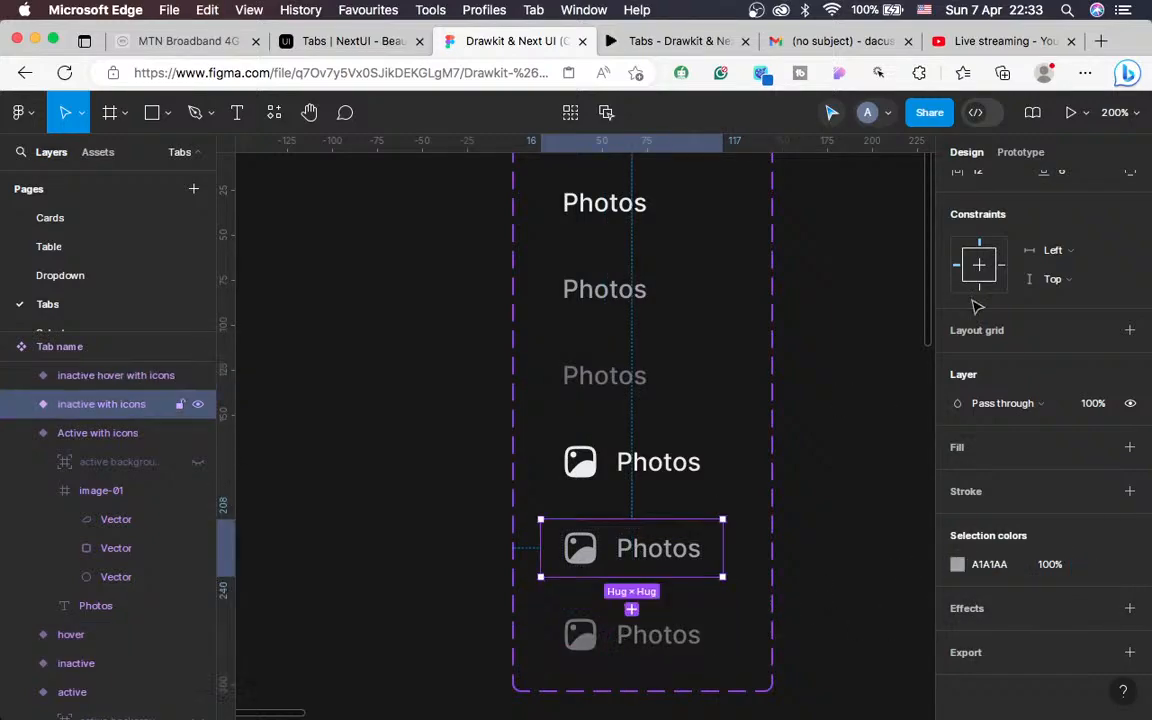
pyautogui.click(1015, 152)
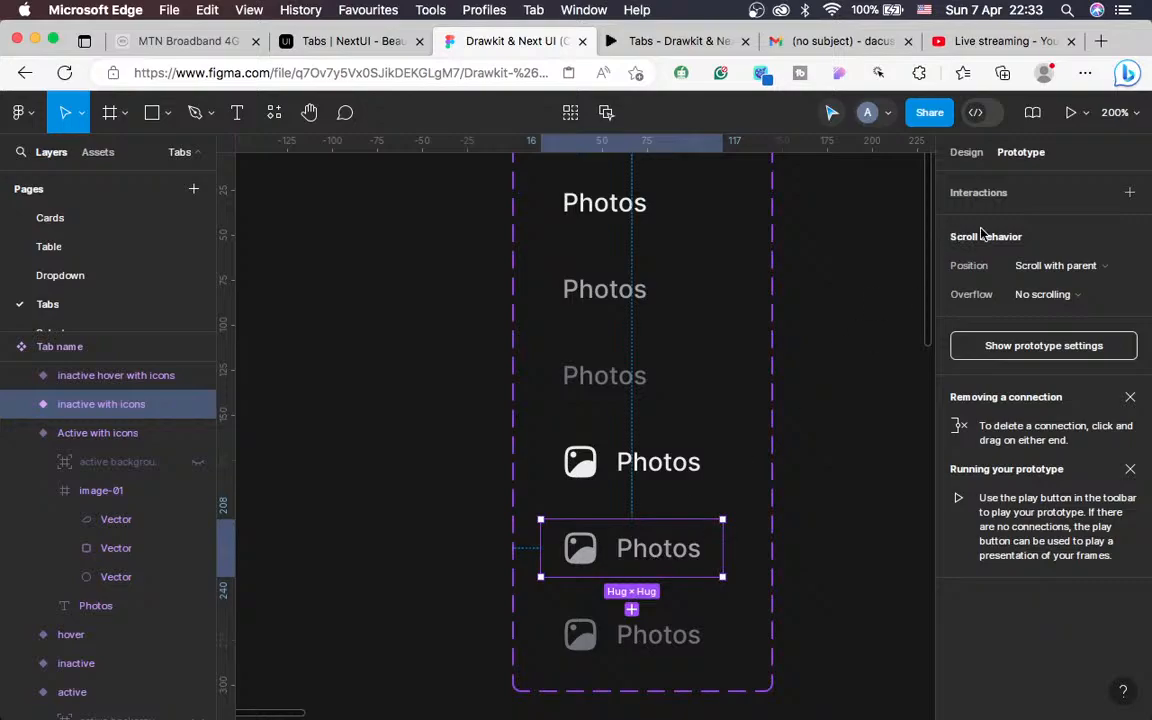
pyautogui.moveTo(633, 585); pyautogui.dragTo(626, 638)
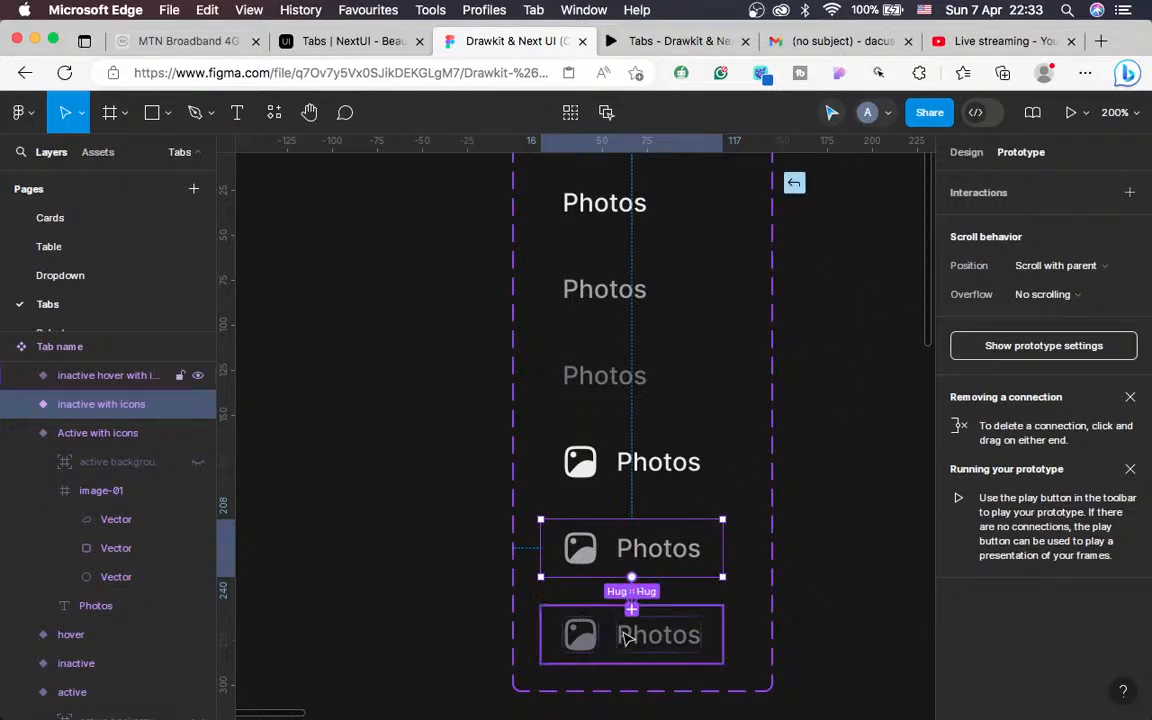
pyautogui.scroll(-3, 573, 614)
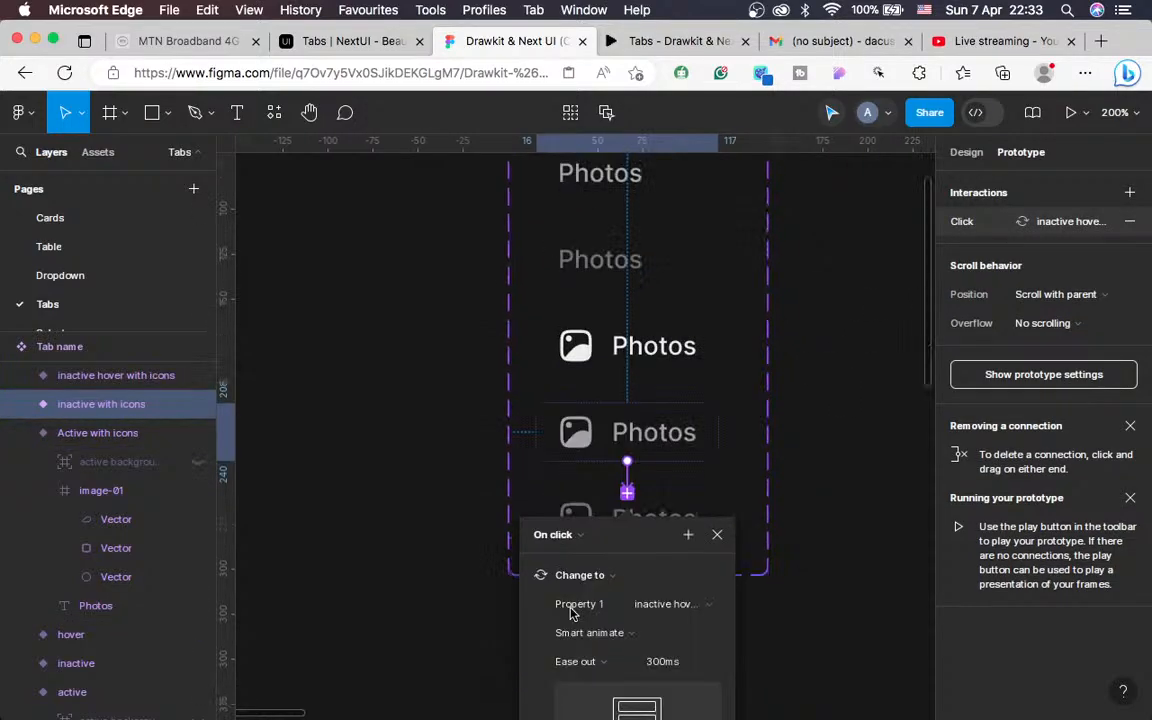
pyautogui.click(555, 512)
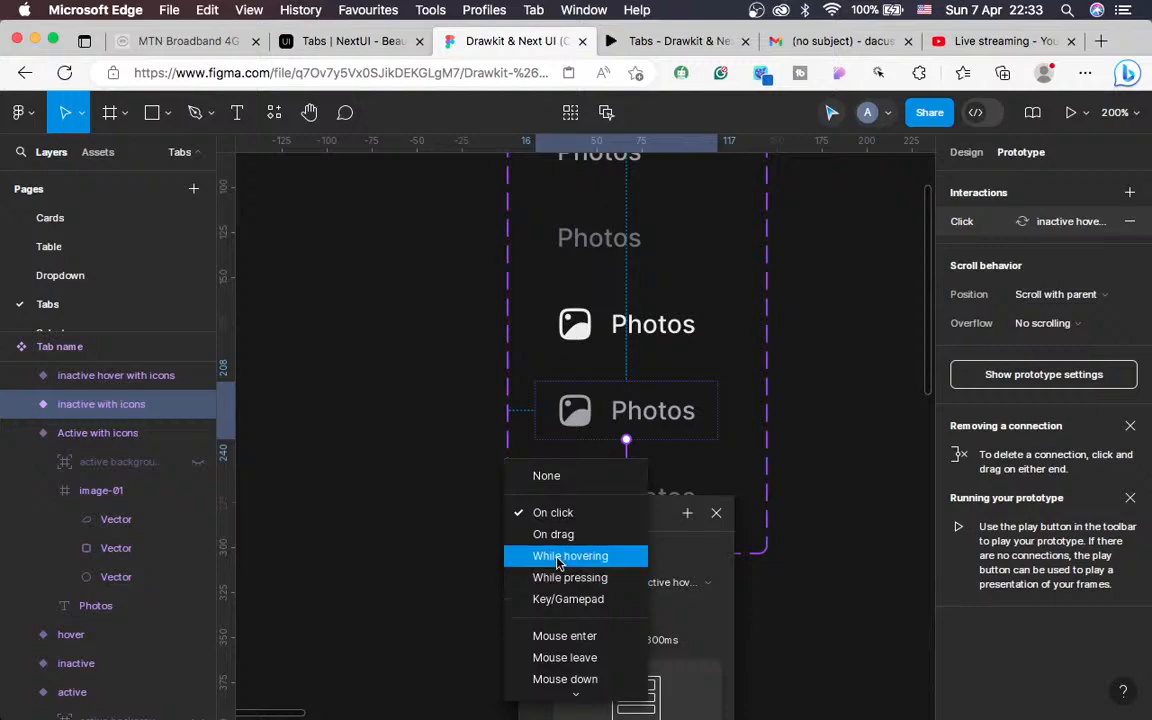
pyautogui.click(590, 553)
pyautogui.scroll(-3, 700, 575)
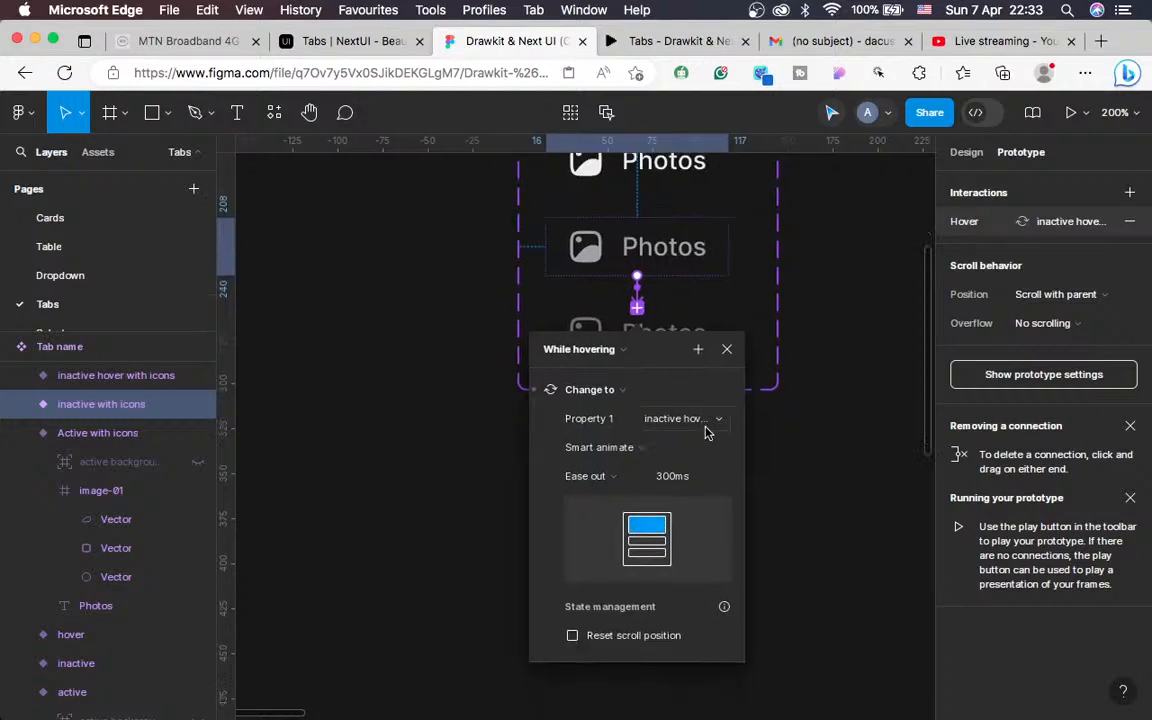
pyautogui.press('Escape')
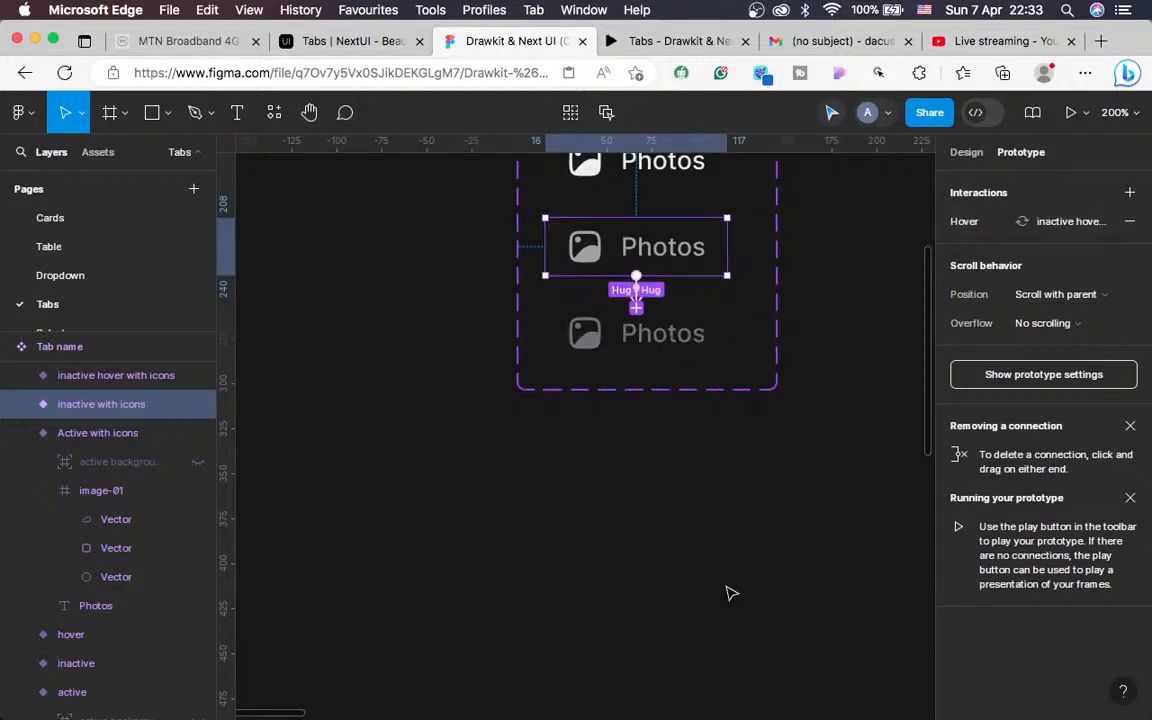
# Examine the tab heading in the first Tabs 01 variant and compare it with the Tab name icon variants
pyautogui.scroll(5, 730, 592)
pyautogui.hscroll(5, 730, 592)
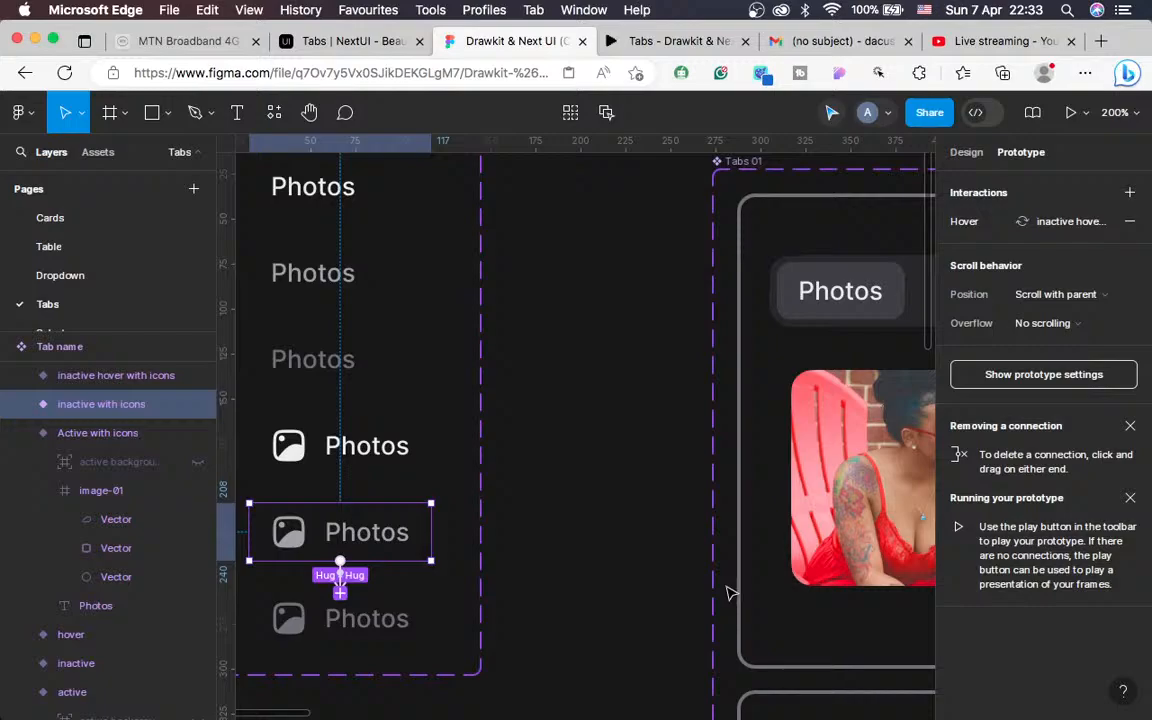
pyautogui.press('-')
pyautogui.press('-')
pyautogui.scroll(-2, 712, 545)
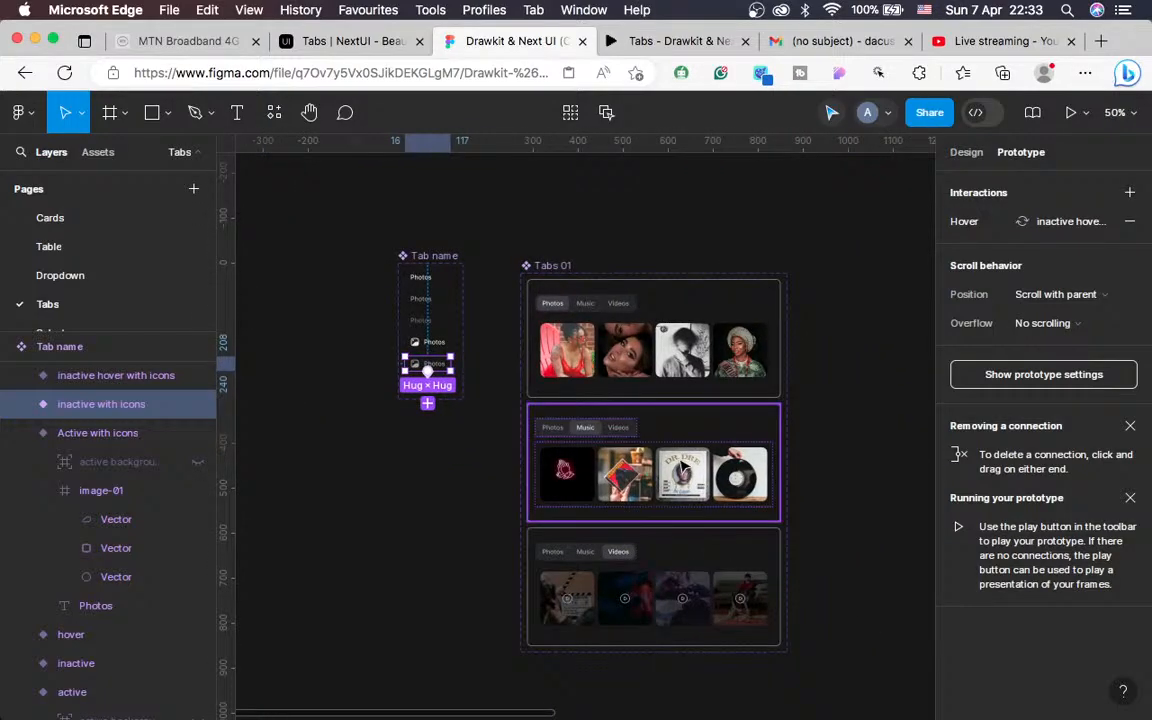
pyautogui.press('+')
pyautogui.press('+')
pyautogui.scroll(4, 681, 465)
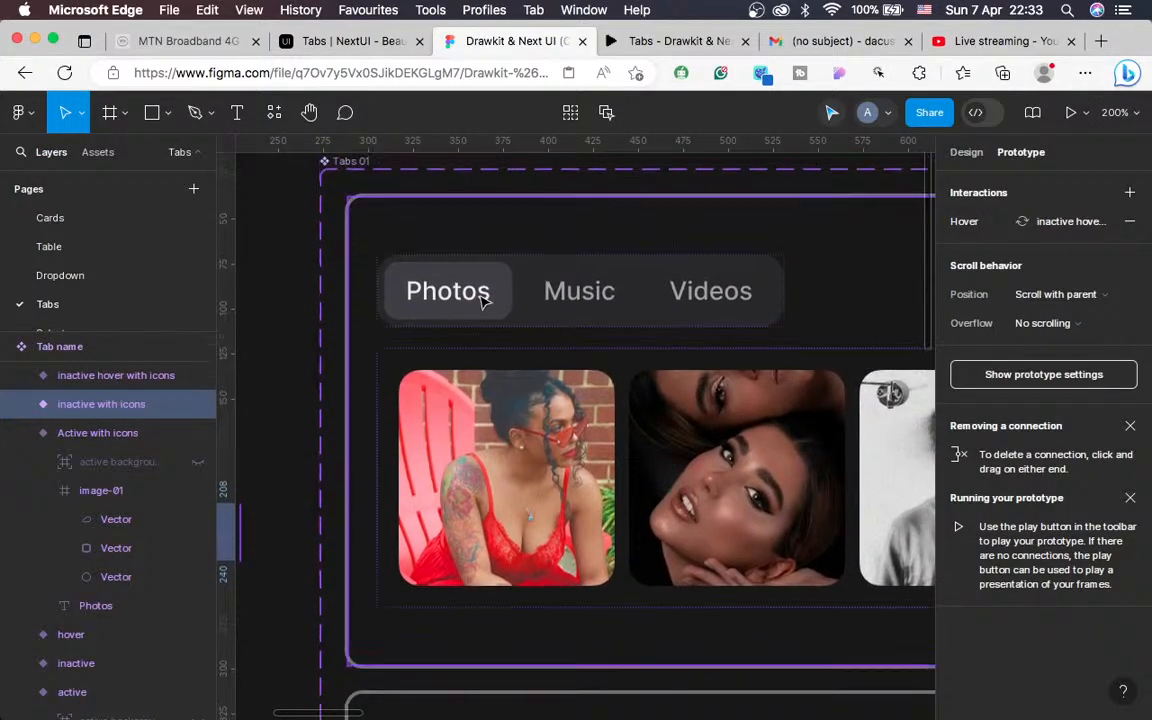
pyautogui.click(411, 289)
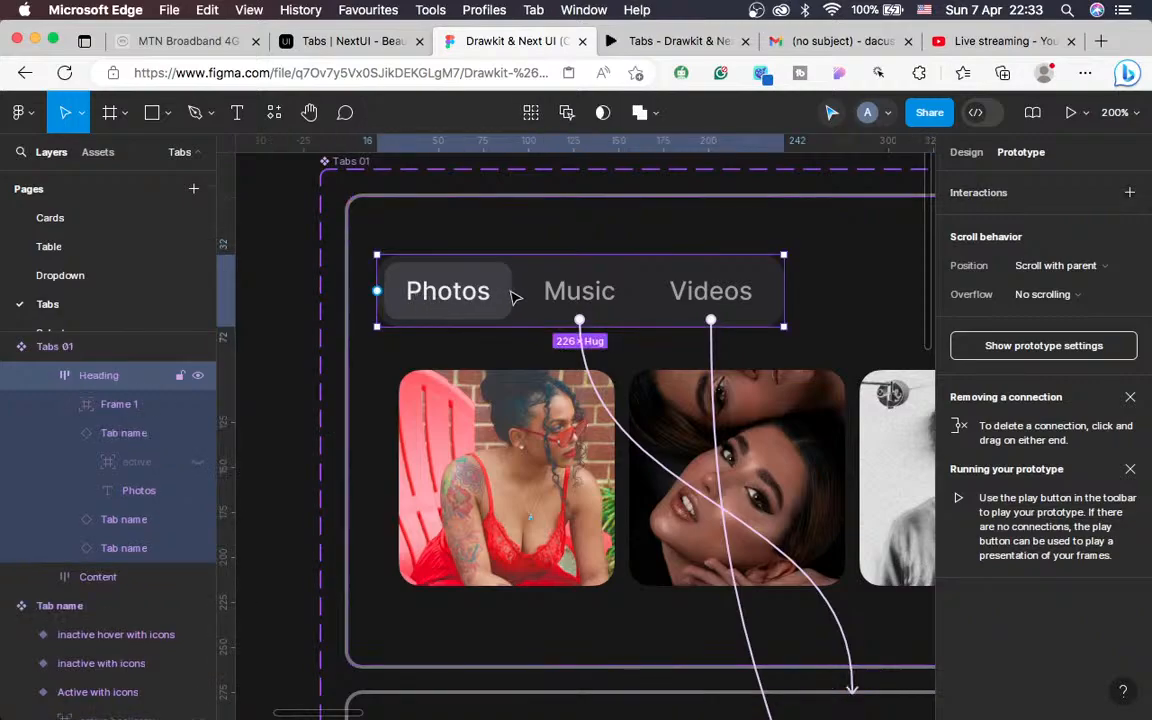
pyautogui.hscroll(-10, 476, 315)
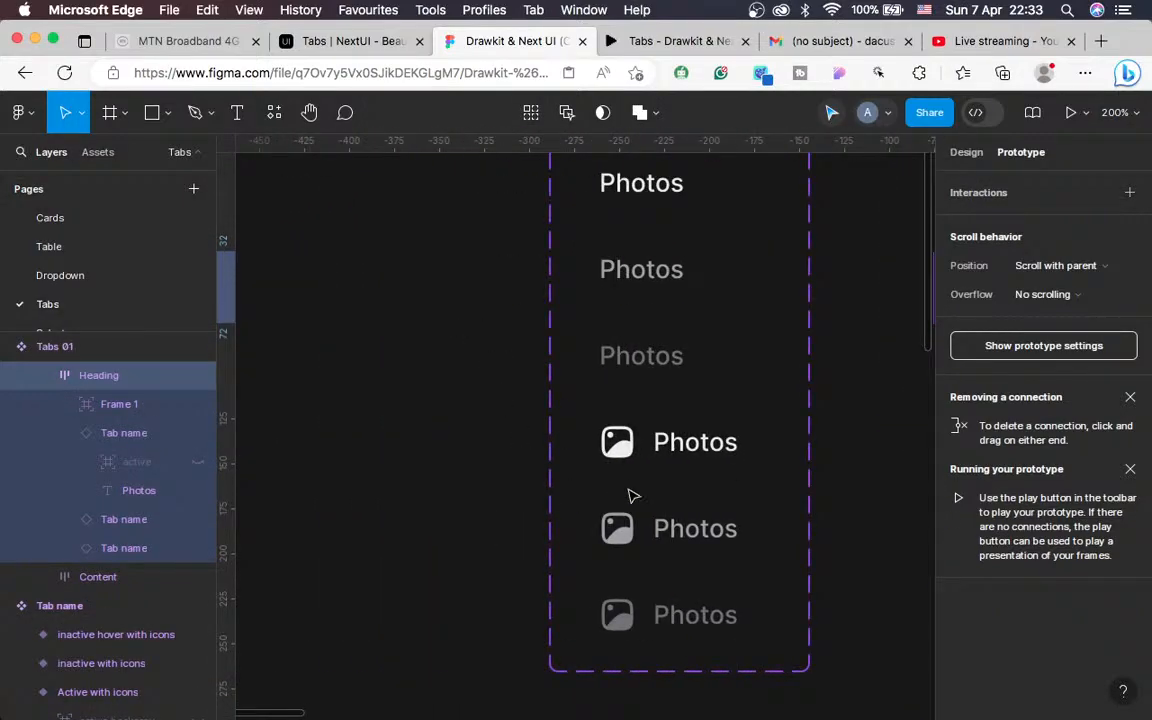
pyautogui.hscroll(8, 681, 468)
pyautogui.scroll(-5, 685, 468)
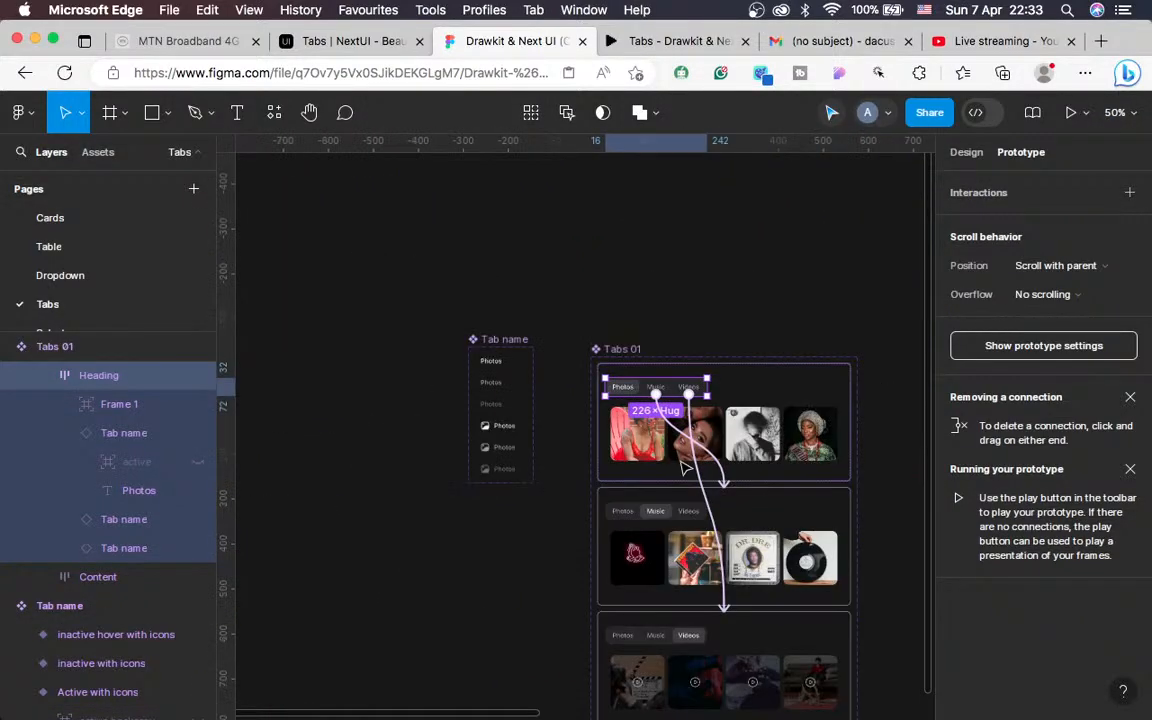
pyautogui.scroll(-3, 685, 468)
pyautogui.hscroll(3, 685, 468)
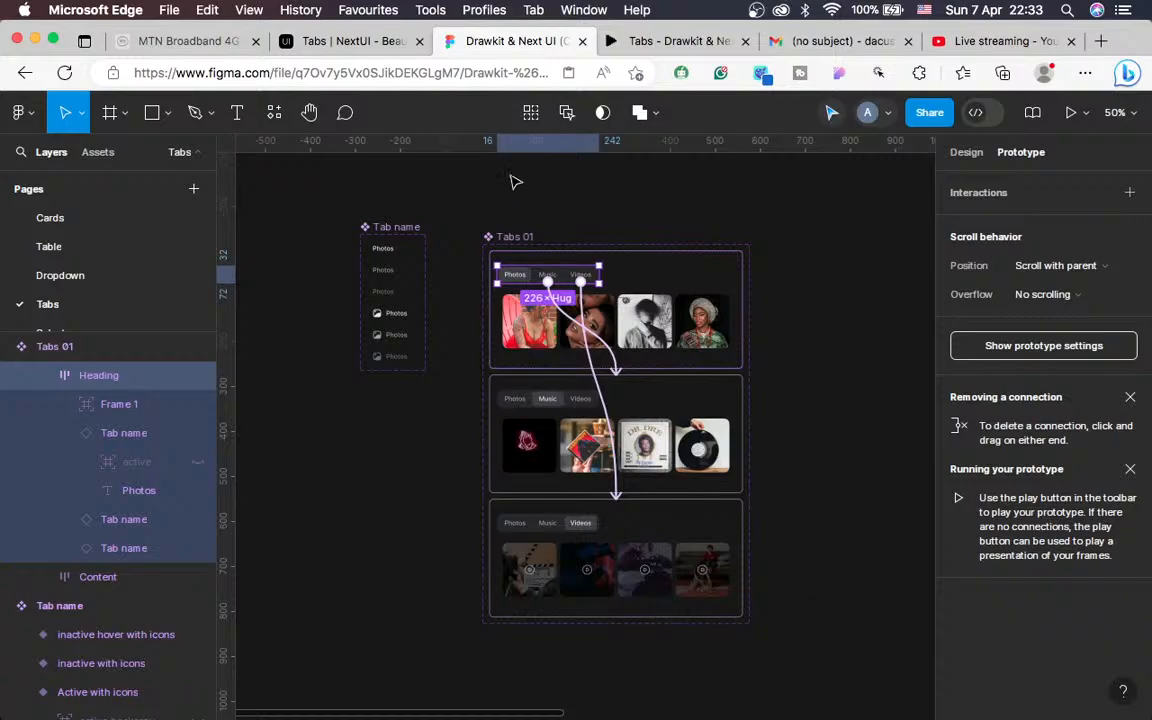
# Add three new variants to the Tabs 01 component set
pyautogui.click(510, 182)
pyautogui.click(688, 290)
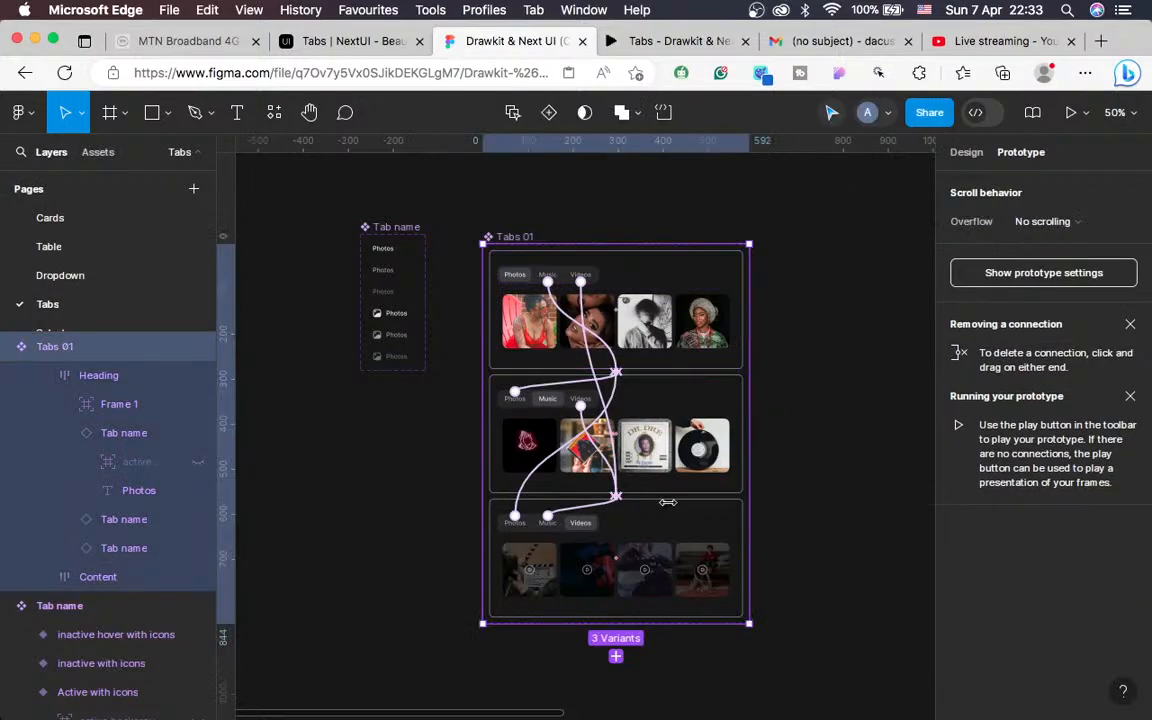
pyautogui.click(614, 653)
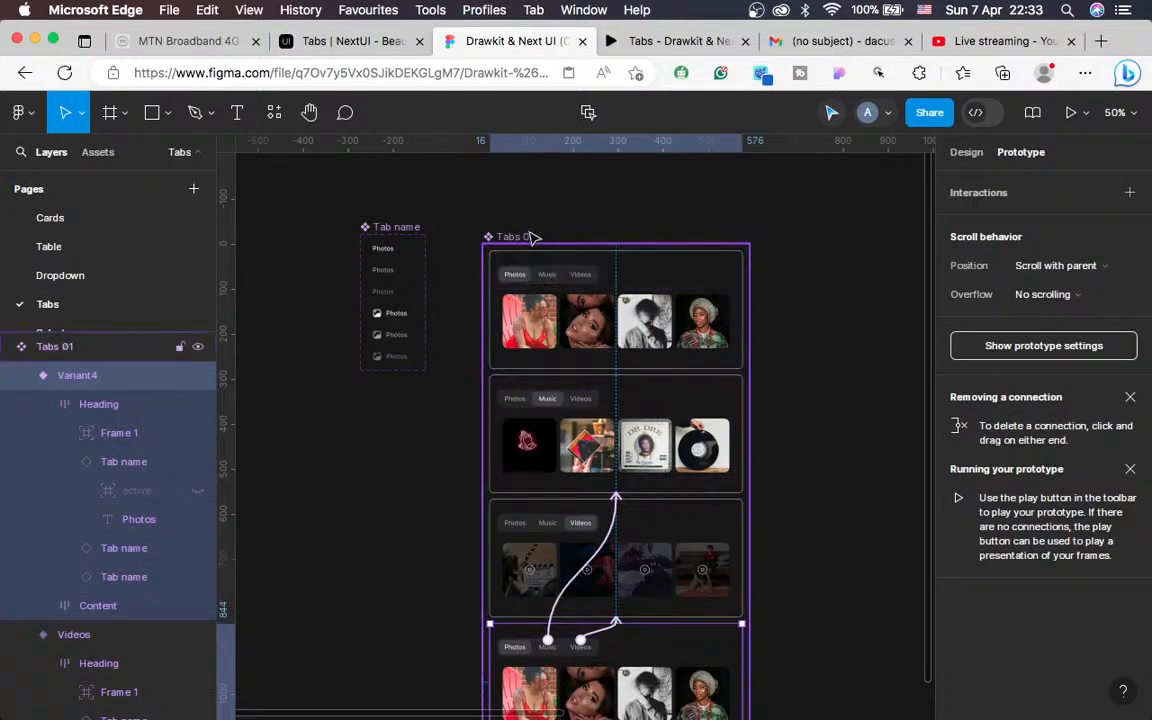
pyautogui.press('Escape')
pyautogui.scroll(-5, 771, 337)
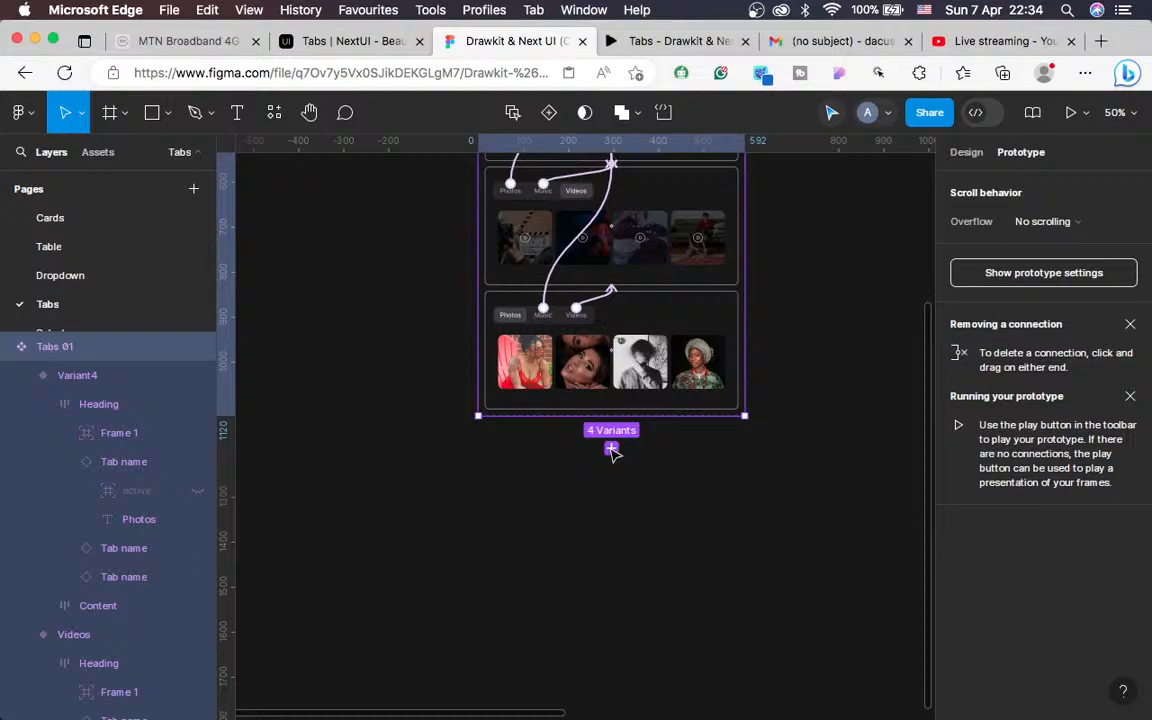
pyautogui.click(612, 449)
pyautogui.scroll(5, 612, 449)
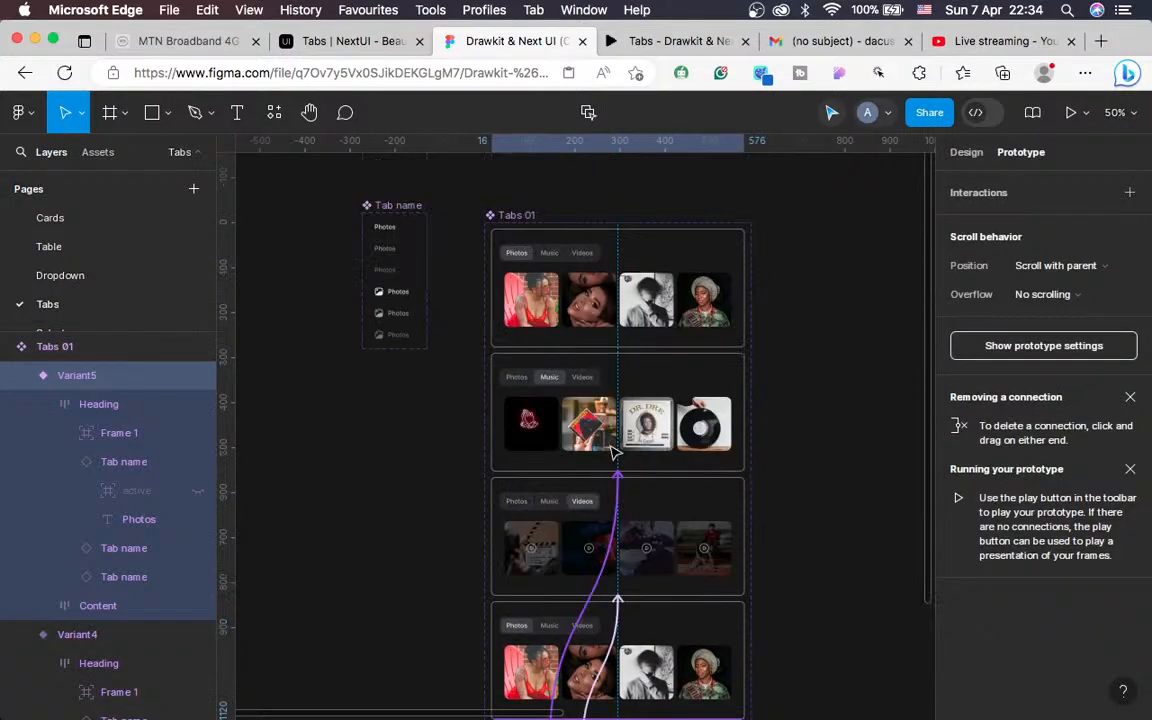
pyautogui.scroll(3, 512, 216)
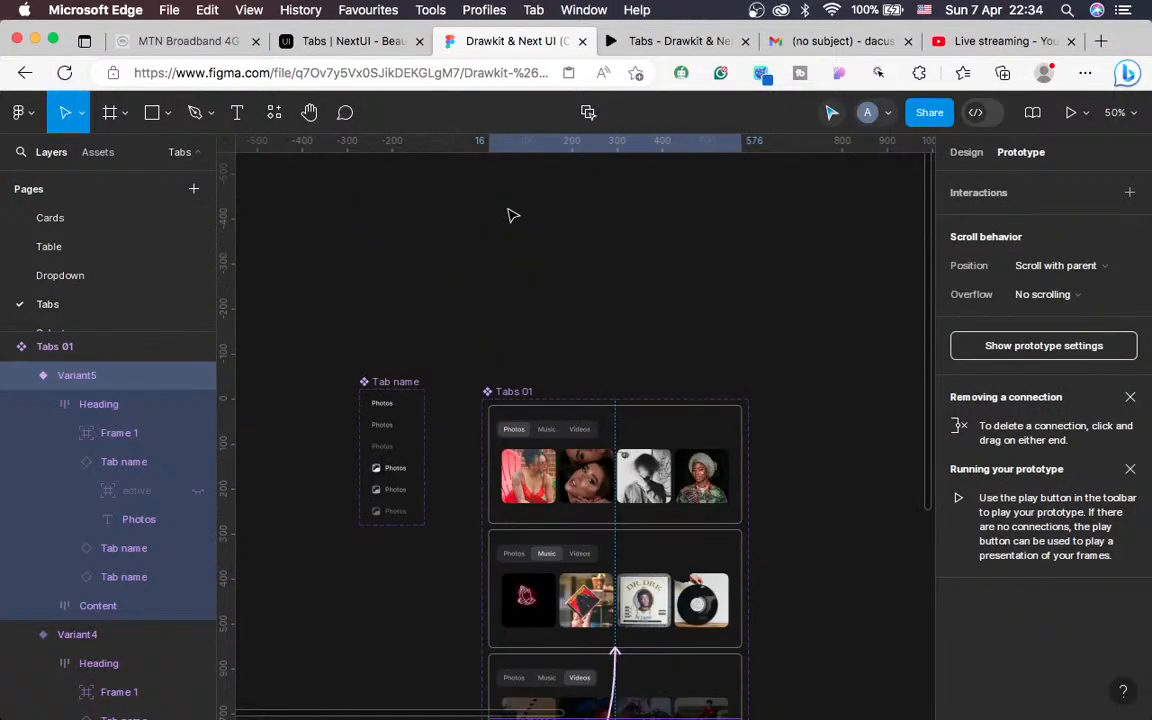
pyautogui.click(512, 393)
pyautogui.click(512, 398)
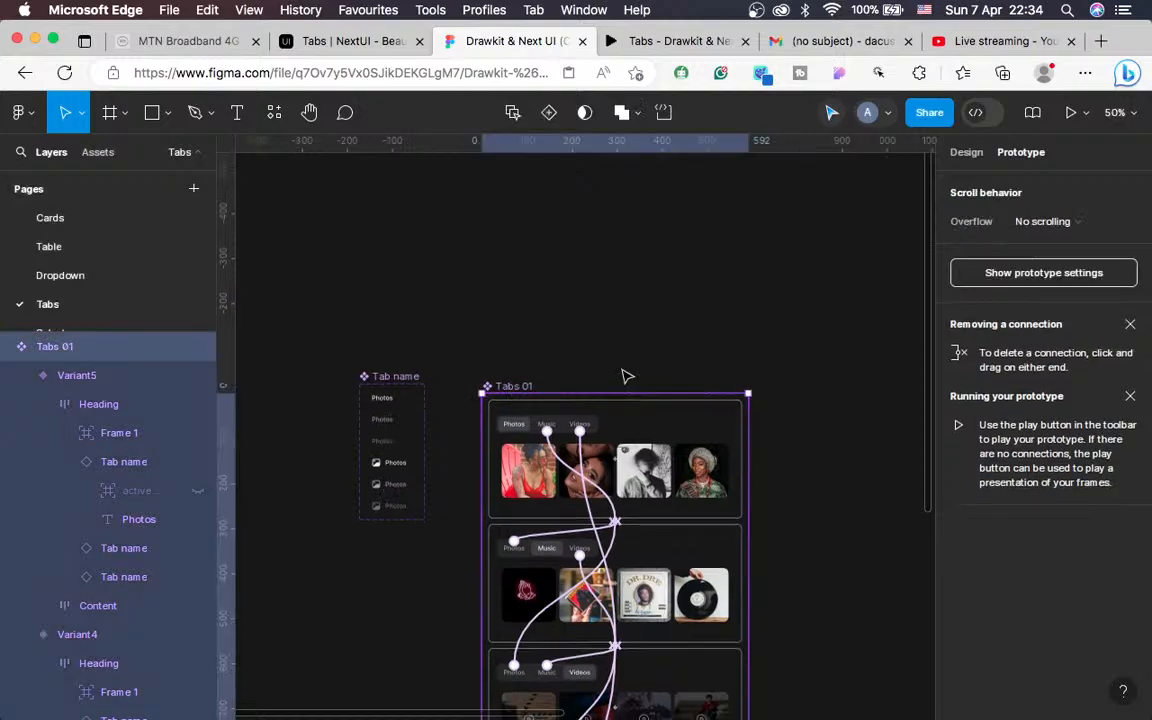
pyautogui.scroll(-10, 622, 375)
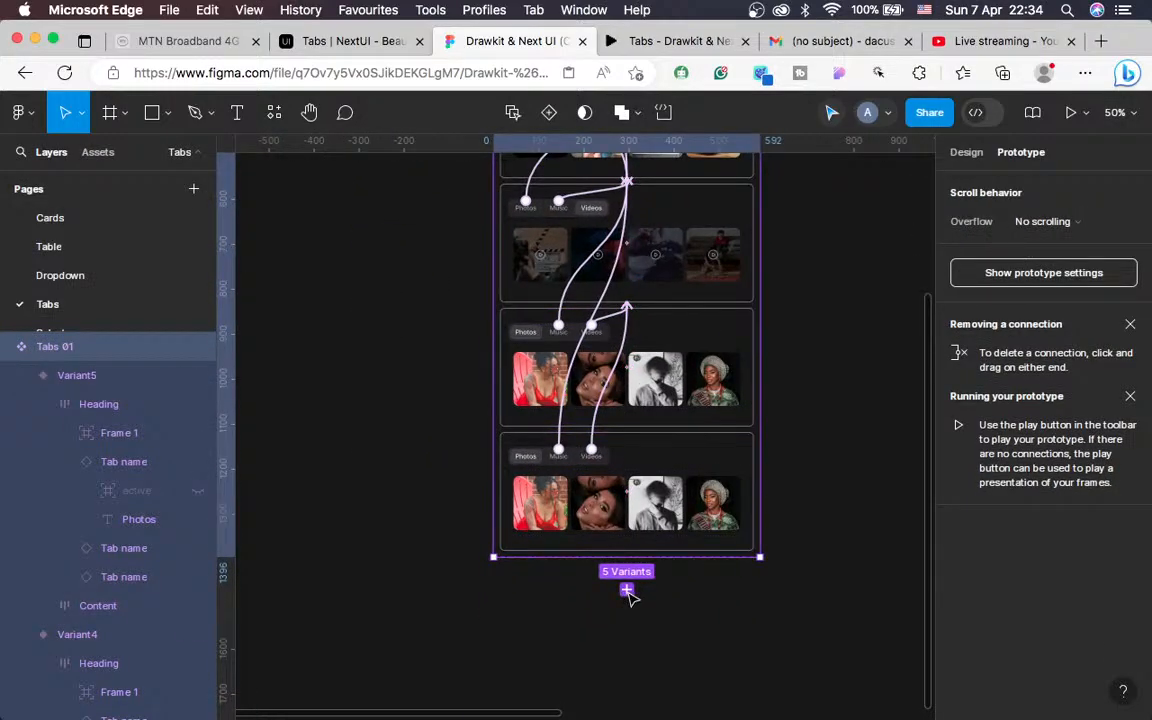
pyautogui.click(628, 591)
pyautogui.scroll(4, 684, 609)
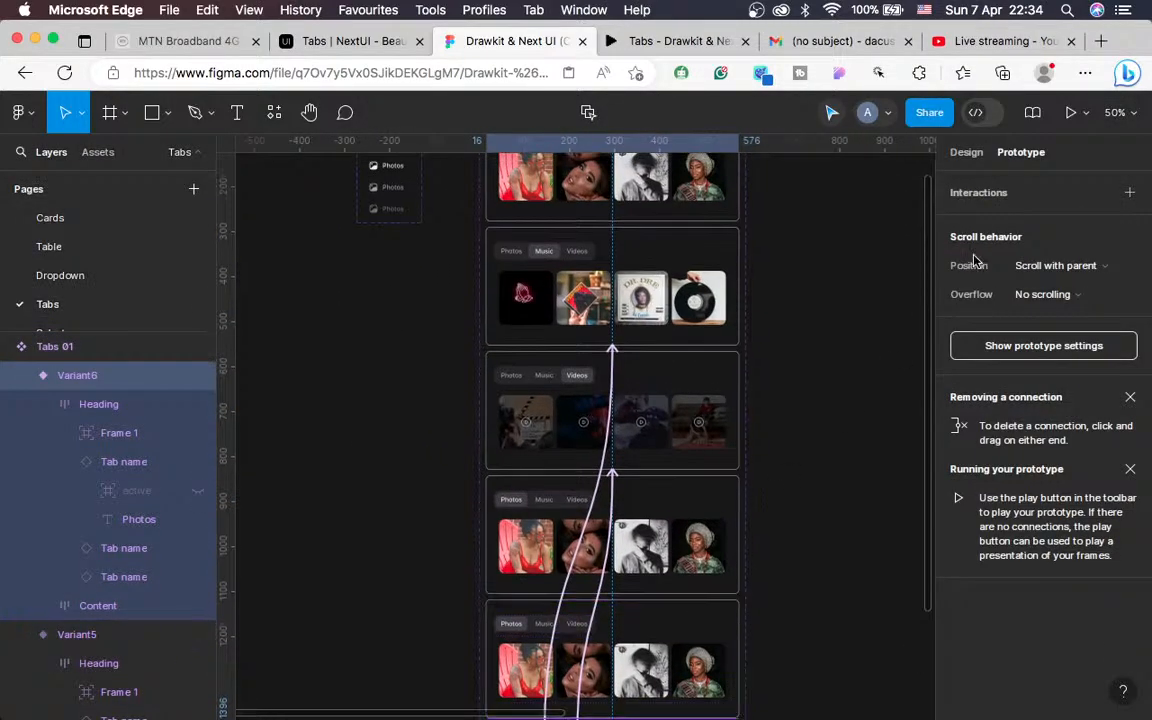
# Set the Property 1 value of the first newly added Tabs 01 variant to "Photos with Icons"
pyautogui.click(966, 152)
pyautogui.scroll(2, 864, 453)
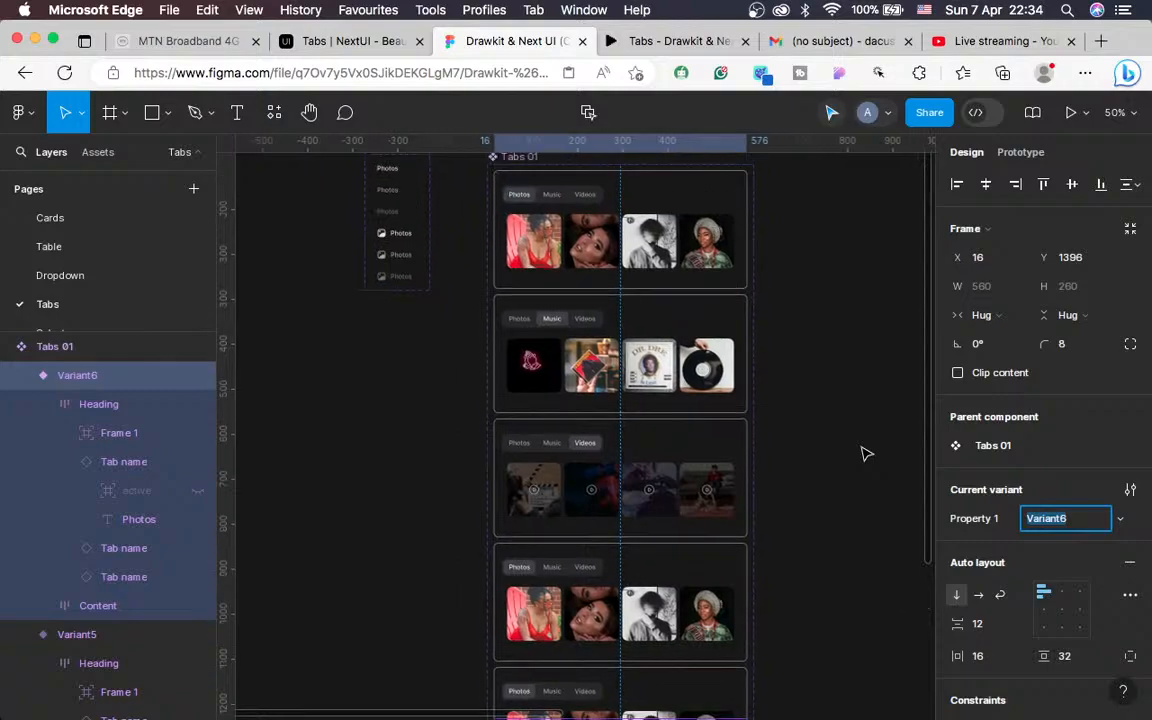
pyautogui.scroll(-4, 760, 481)
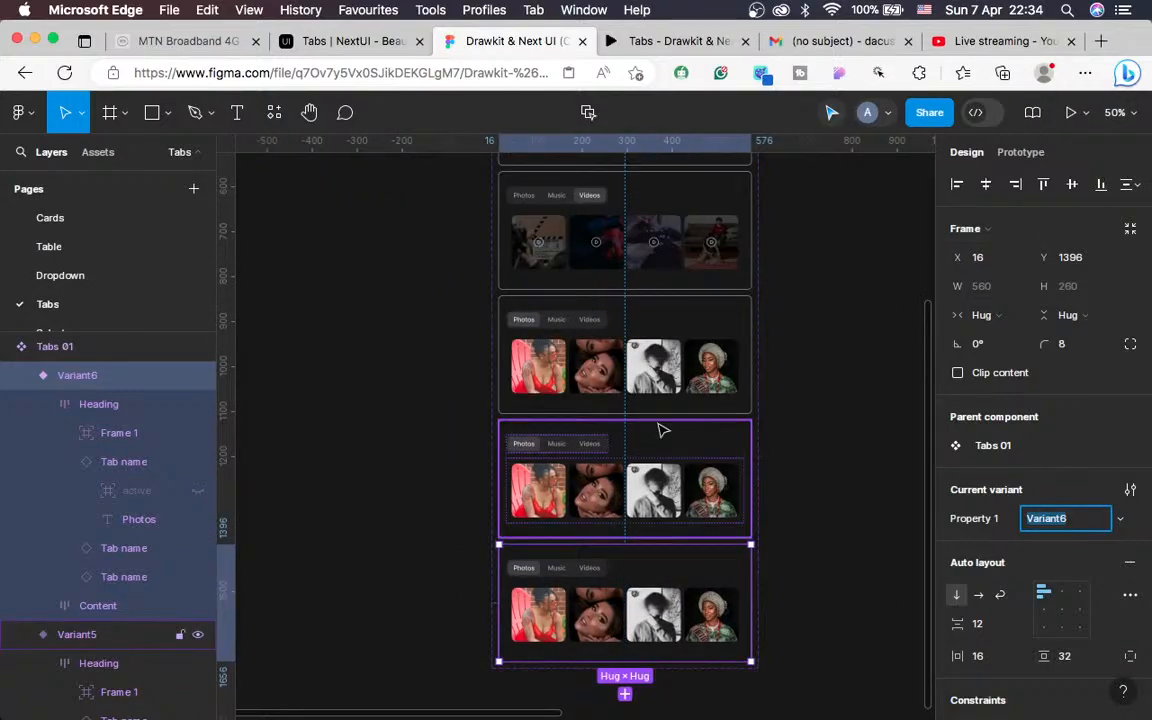
pyautogui.click(660, 335)
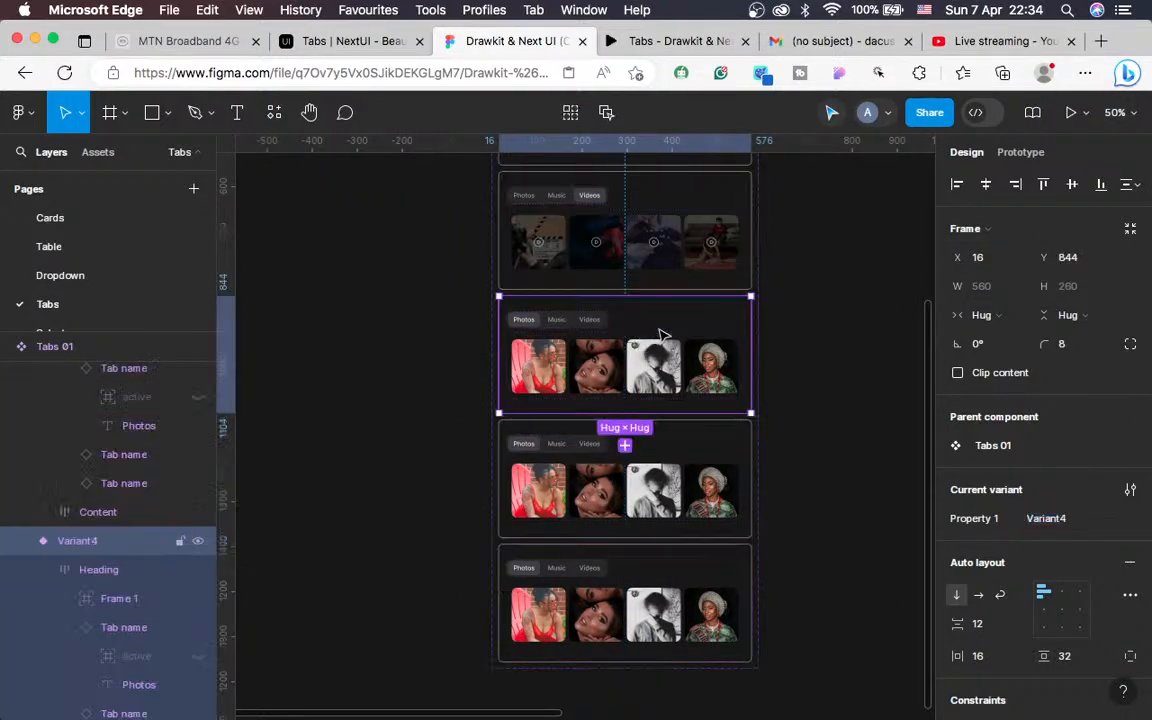
pyautogui.click(1048, 522)
pyautogui.write('Photos with Icons')
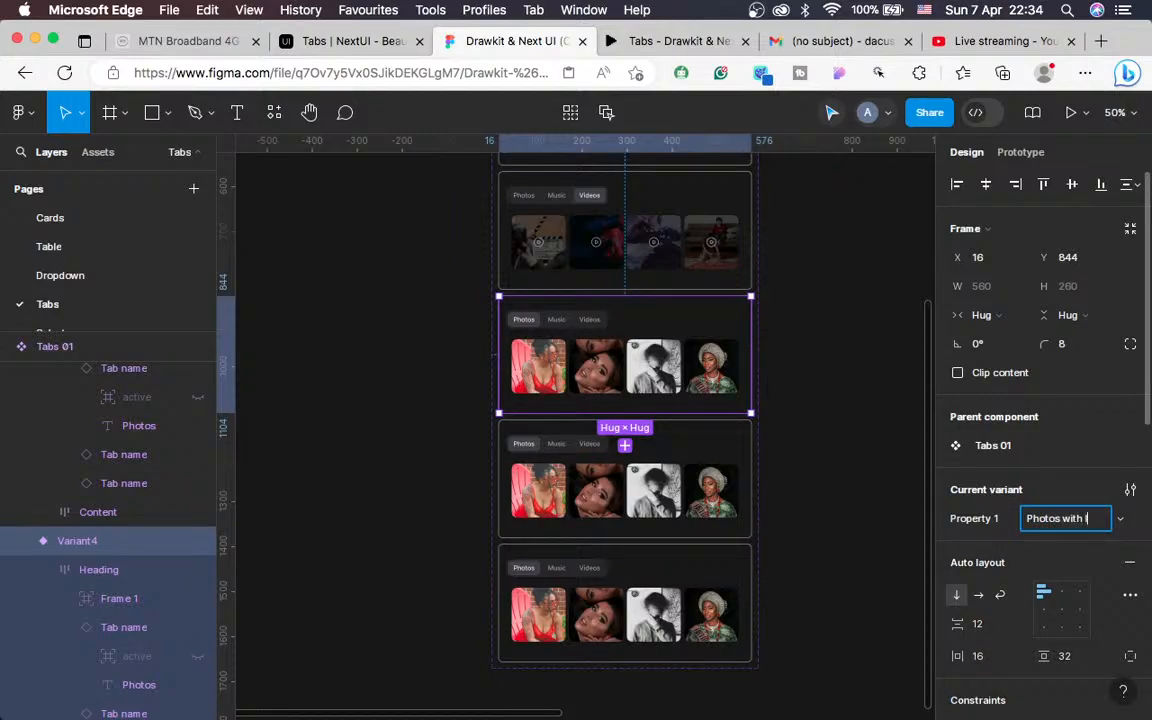
# Set the Property 1 value of the second newly added Tabs 01 variant to "Music with icons"
pyautogui.click(598, 500)
pyautogui.click(1058, 520)
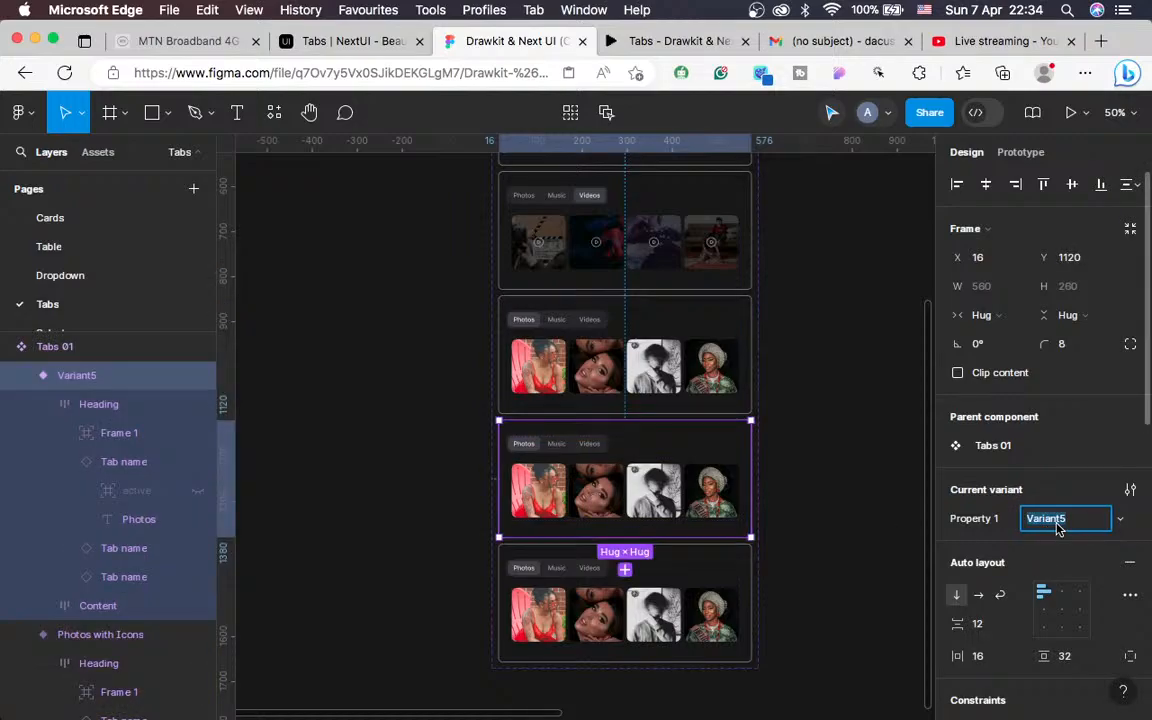
pyautogui.write('Music with icons')
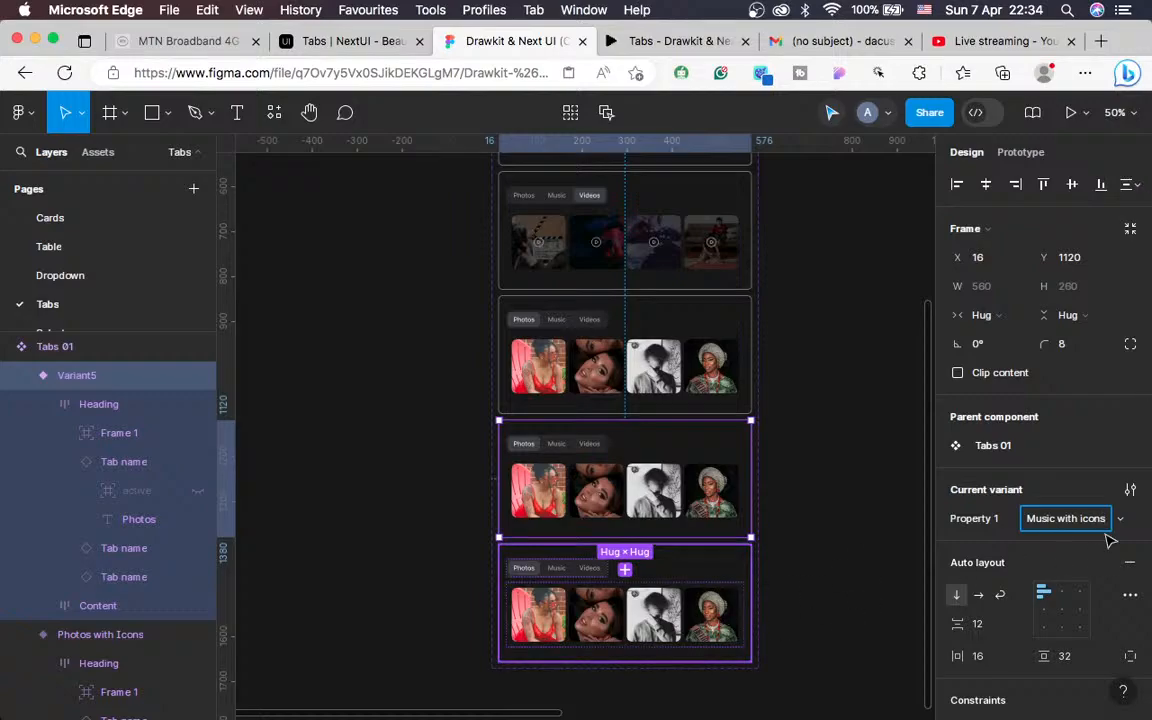
pyautogui.press('Tab')
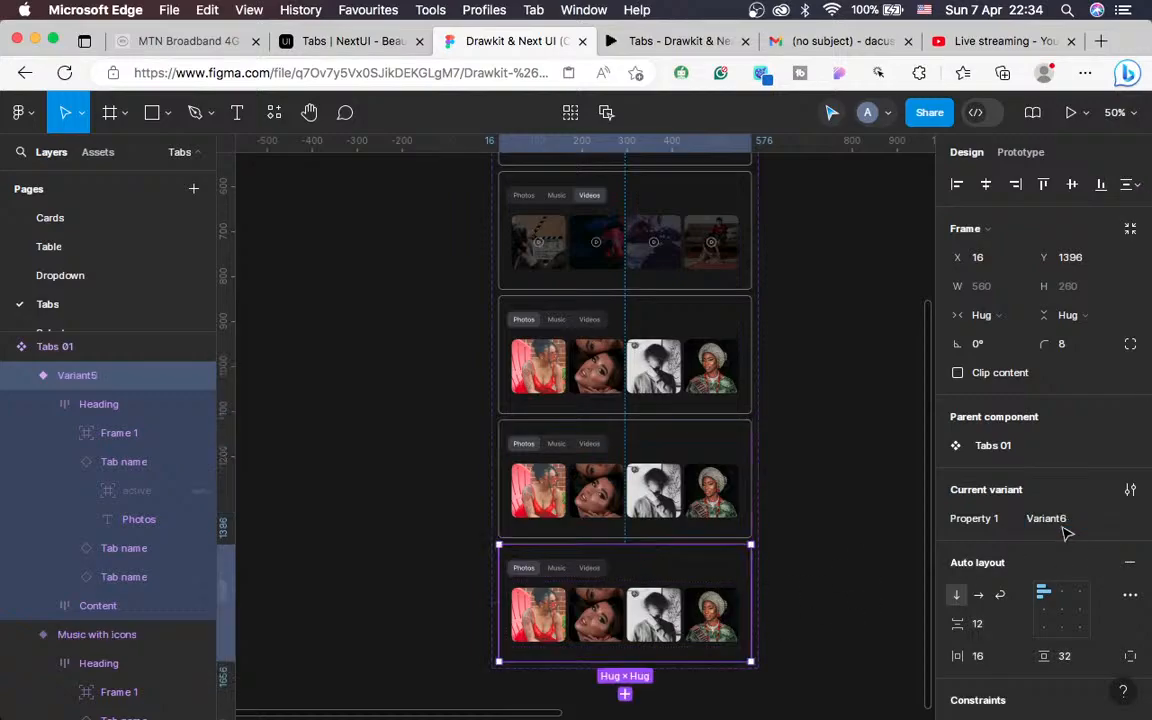
# Rename the lowest Tabs 01 variant's Property 1 value as "Videos with icons"
pyautogui.click(1053, 519)
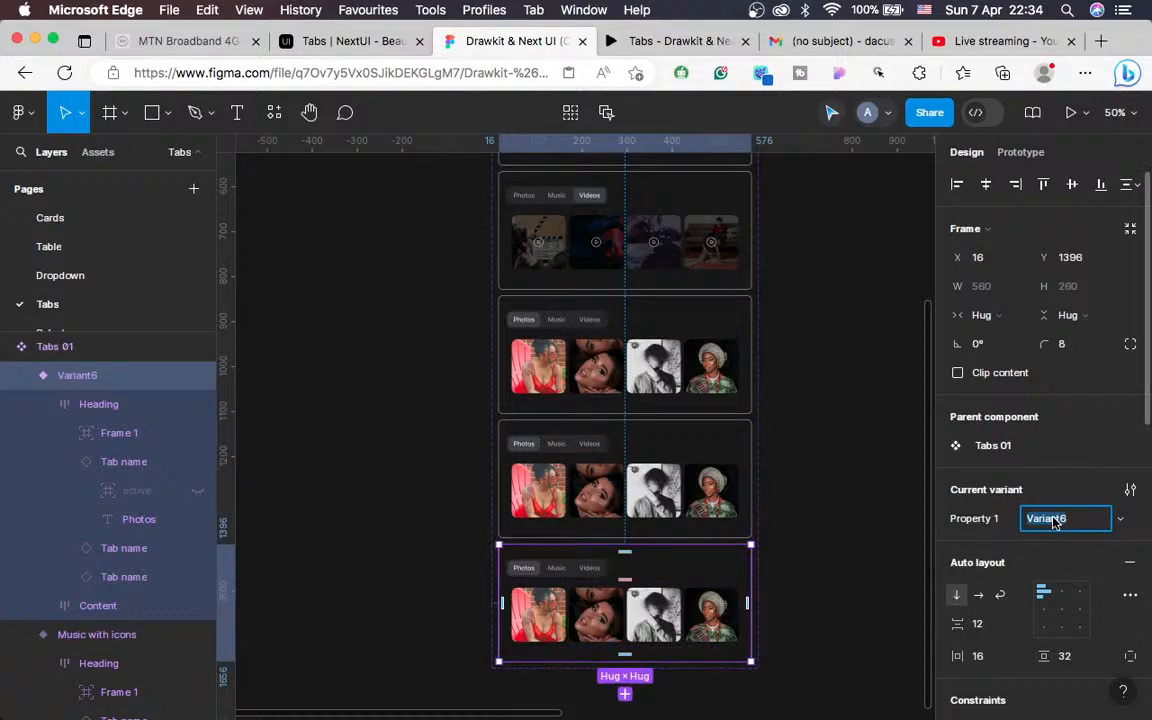
pyautogui.write('Videos with icons')
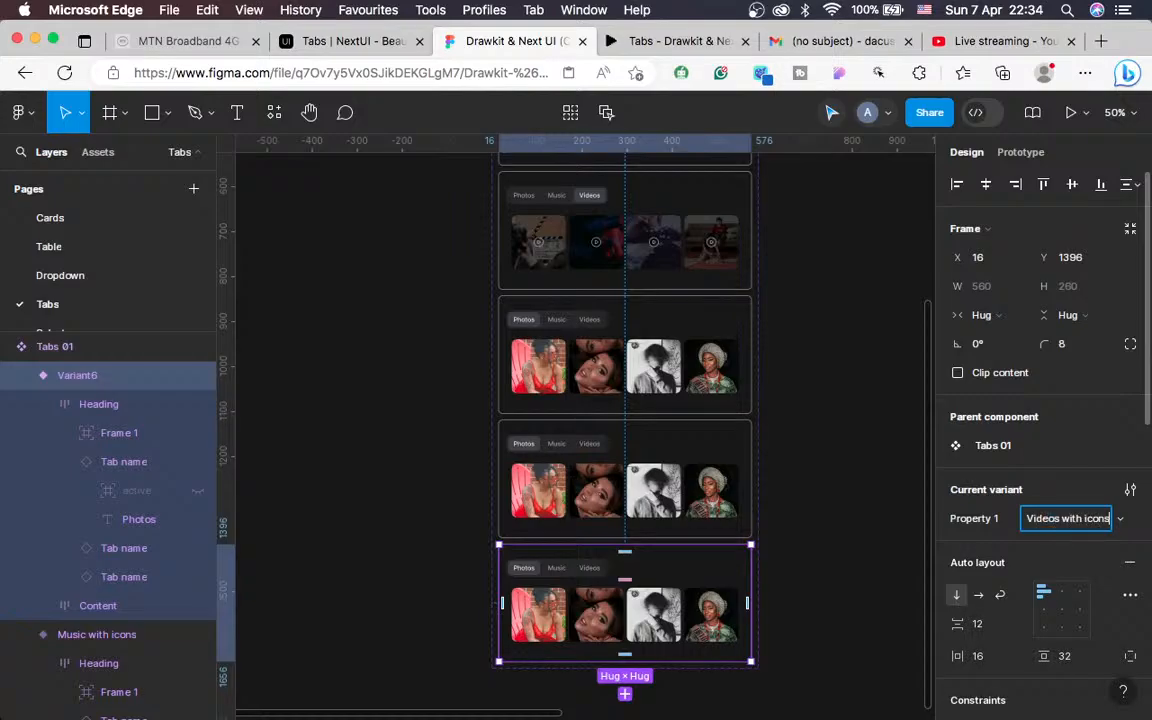
pyautogui.press('Return')
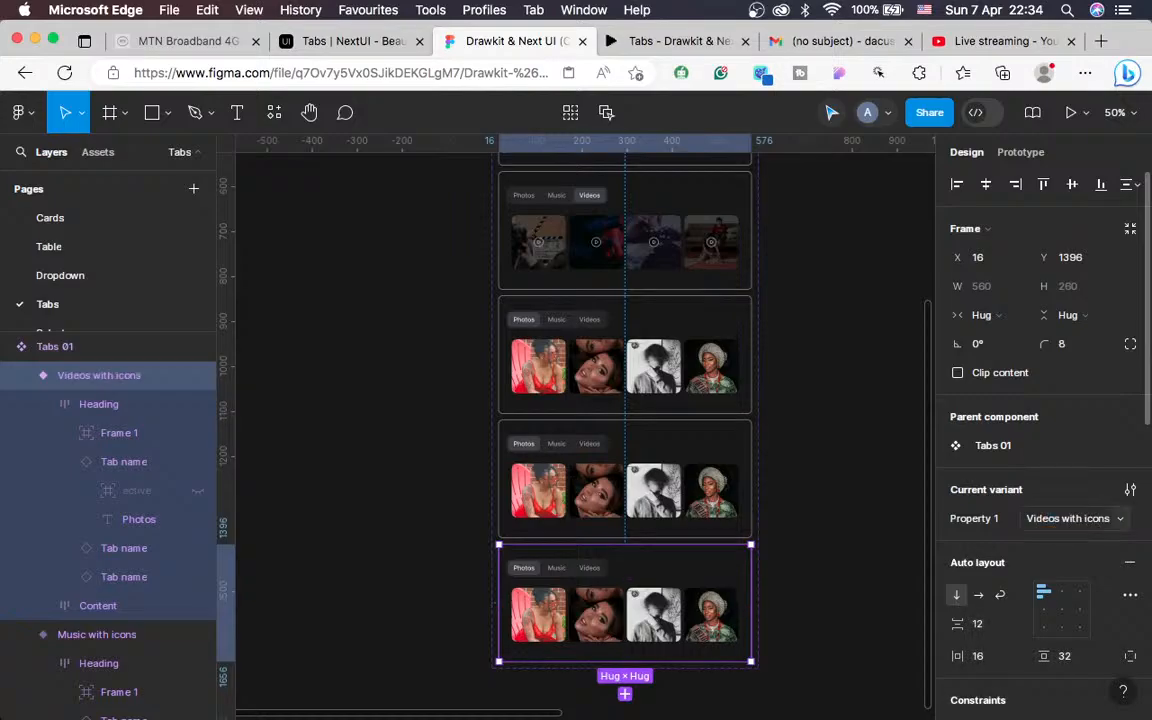
# Check the live-stream chat in OBS and return to the Figma file in Microsoft Edge
pyautogui.press('super+Tab')
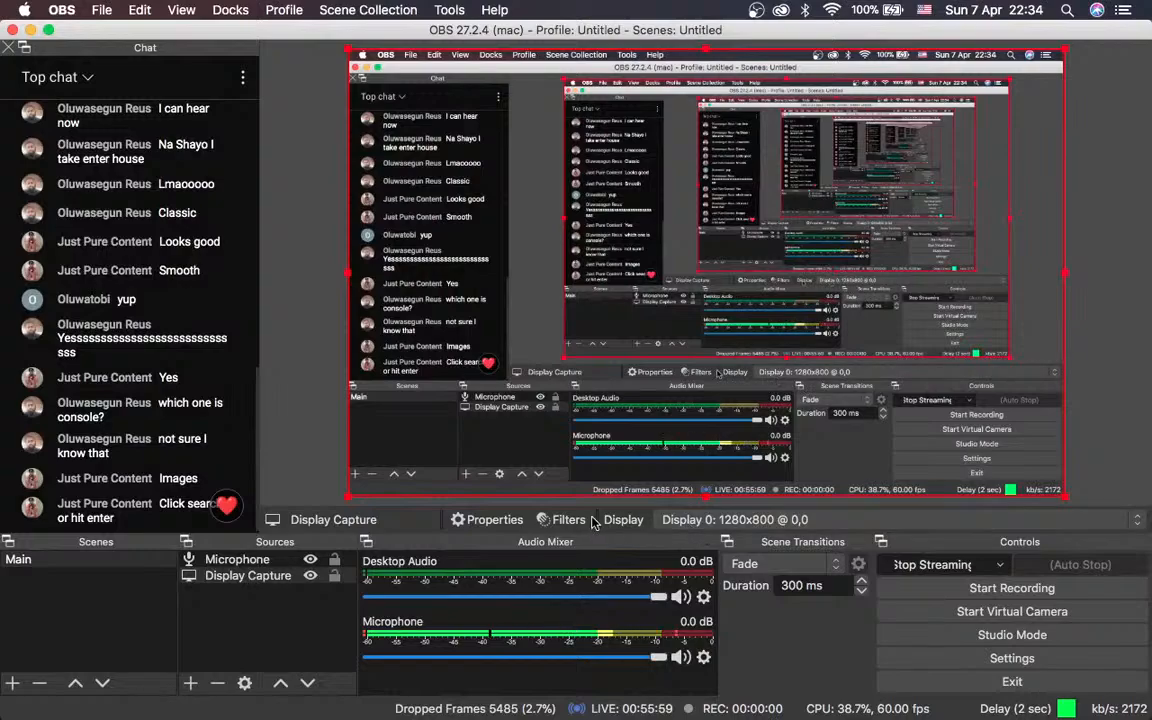
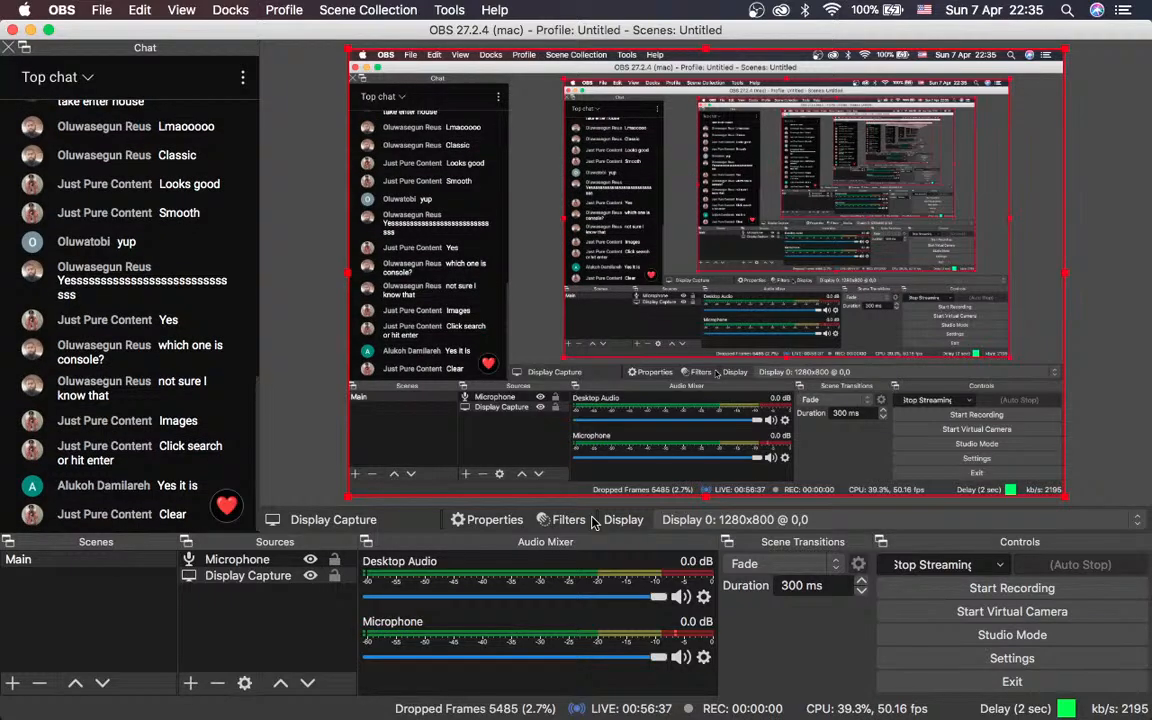
pyautogui.hotkey('ctrl', 'Right')
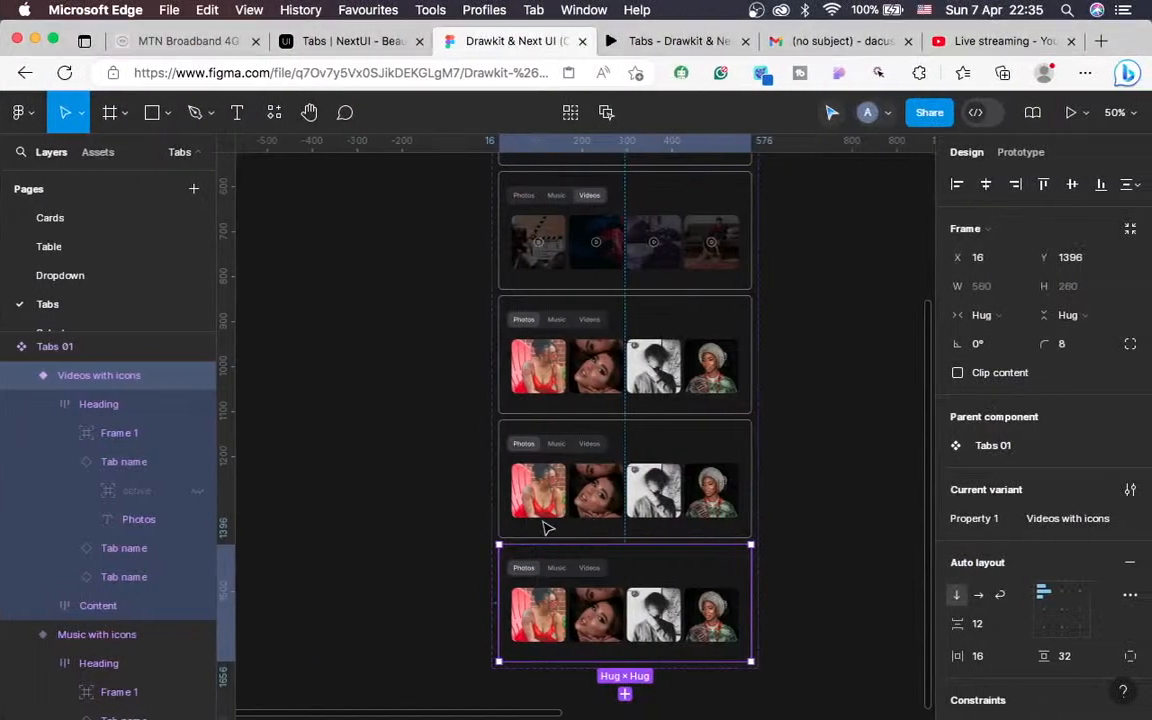
# Switch the Photos tab in the Photos with Icons variant to the "Active with icons" state
pyautogui.scroll(3, 618, 487)
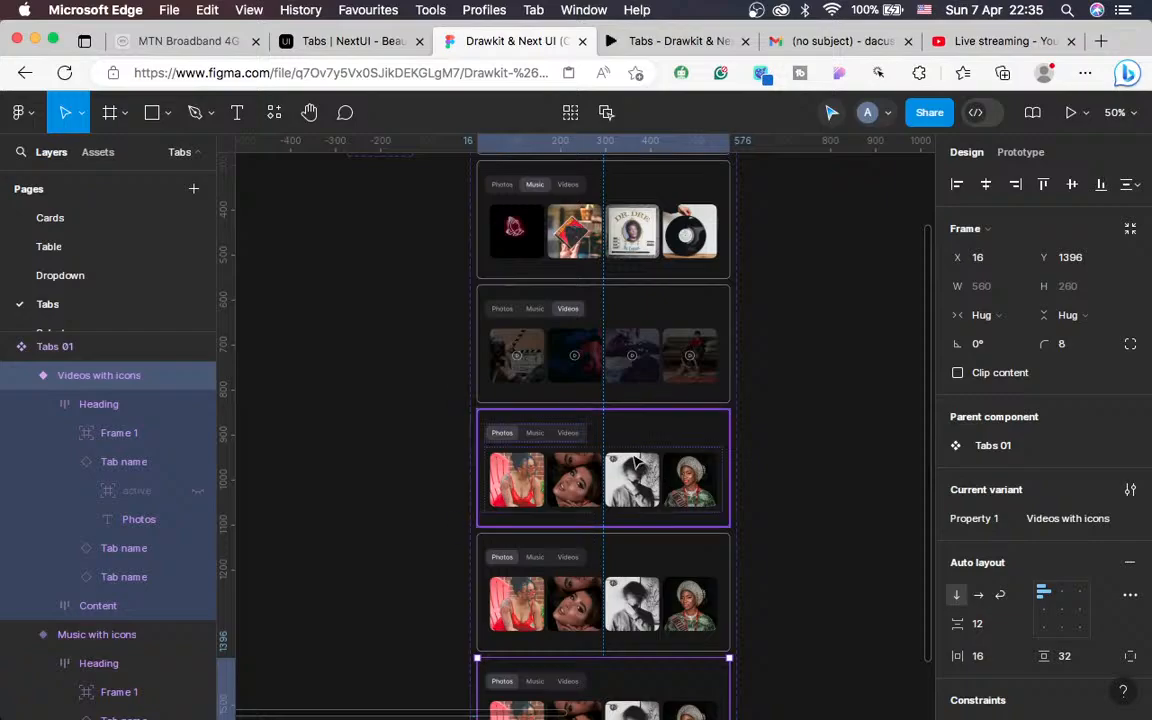
pyautogui.click(640, 460)
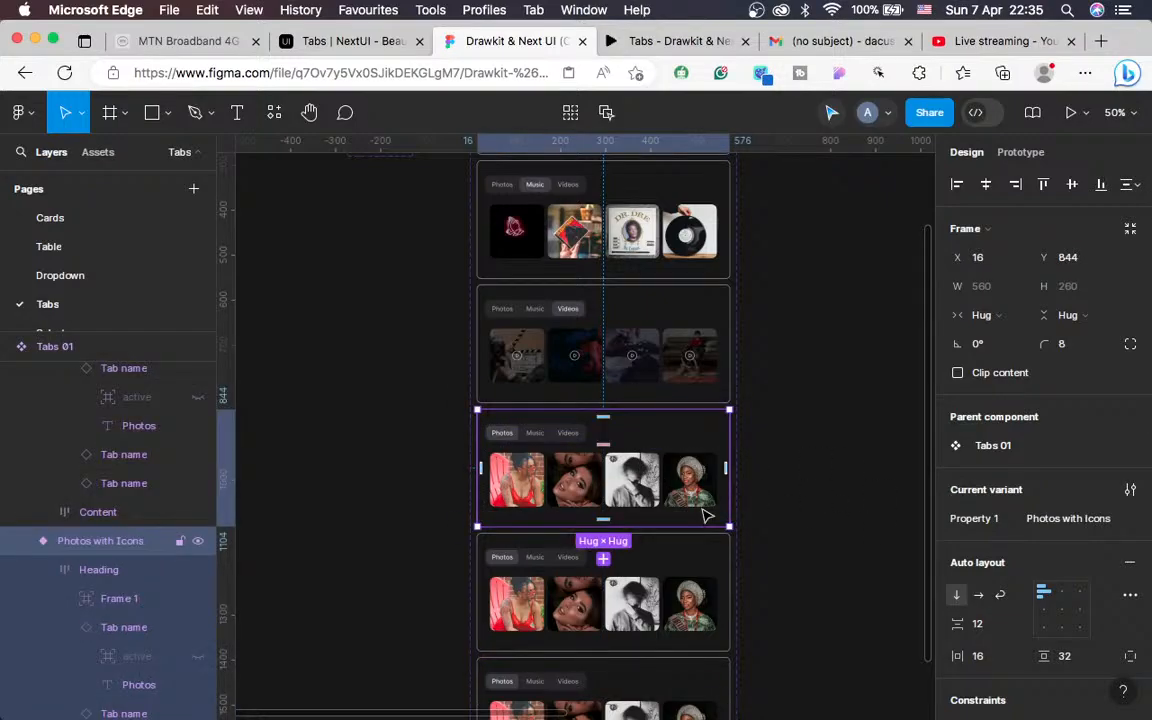
pyautogui.scroll(10, 705, 516)
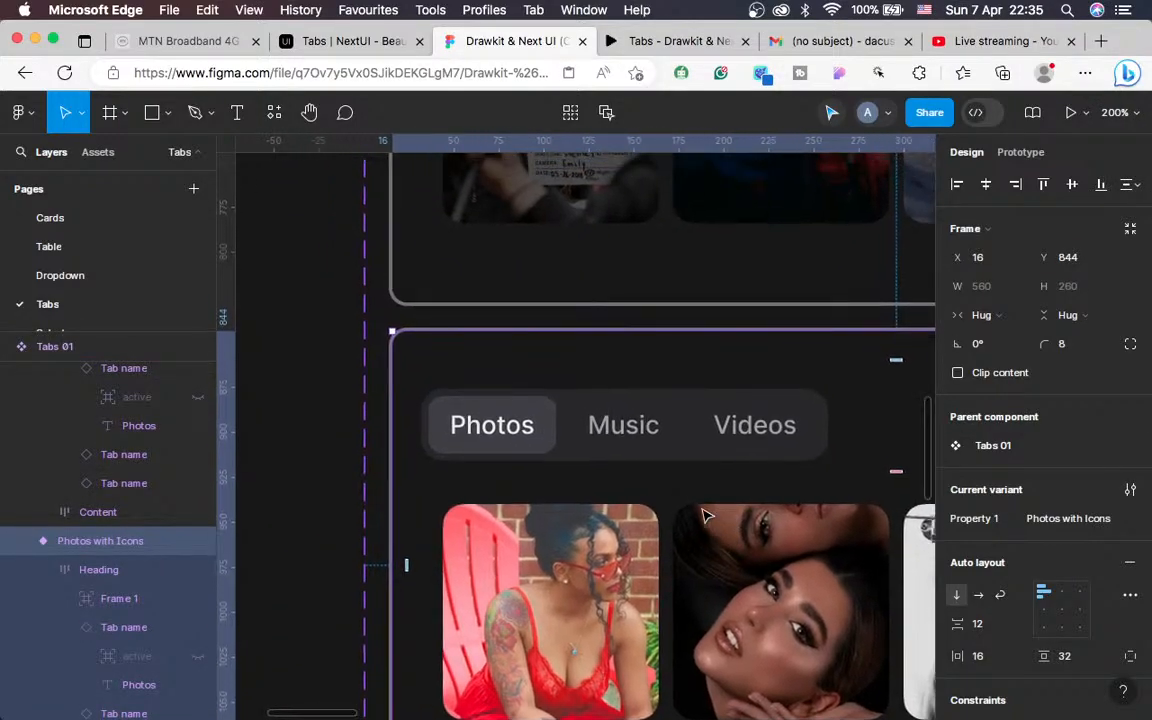
pyautogui.scroll(-5, 705, 516)
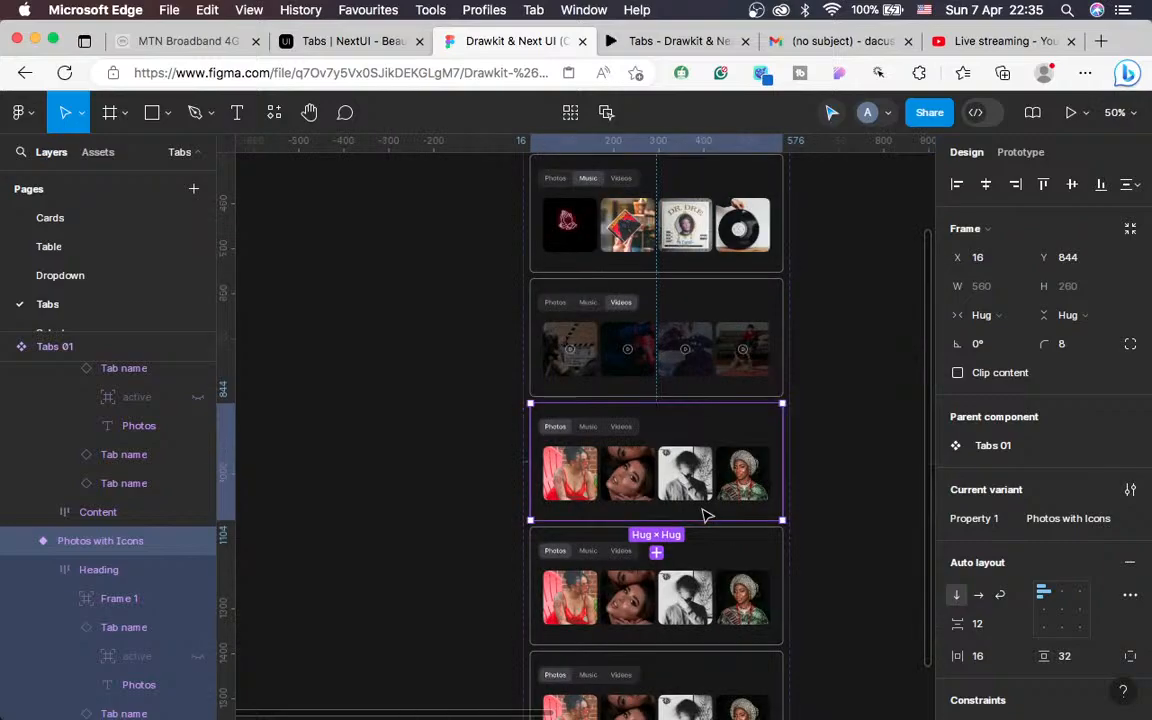
pyautogui.scroll(5, 706, 514)
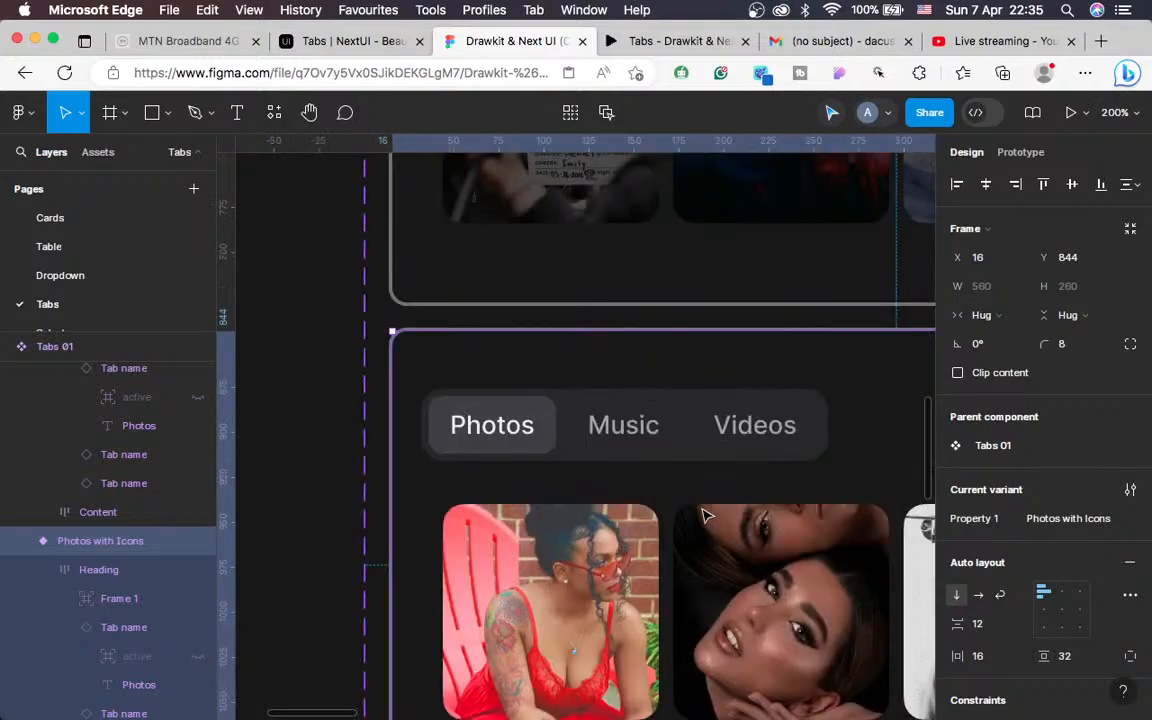
pyautogui.click(497, 426)
pyautogui.click(497, 426)
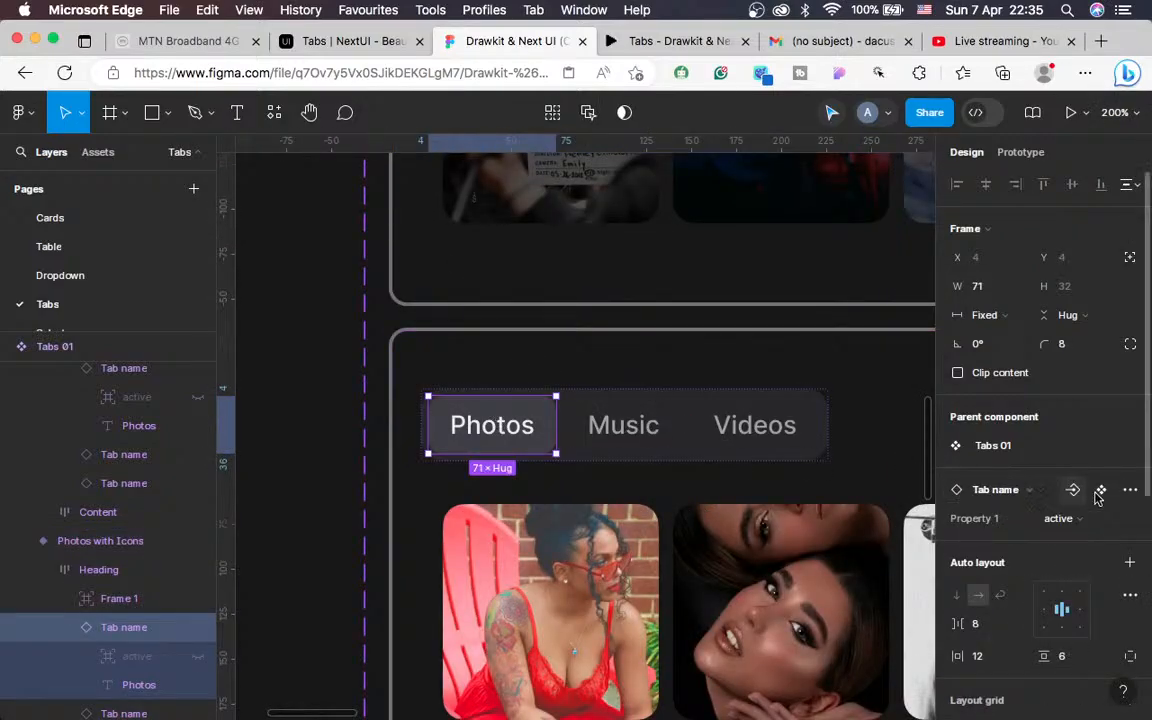
pyautogui.click(1064, 521)
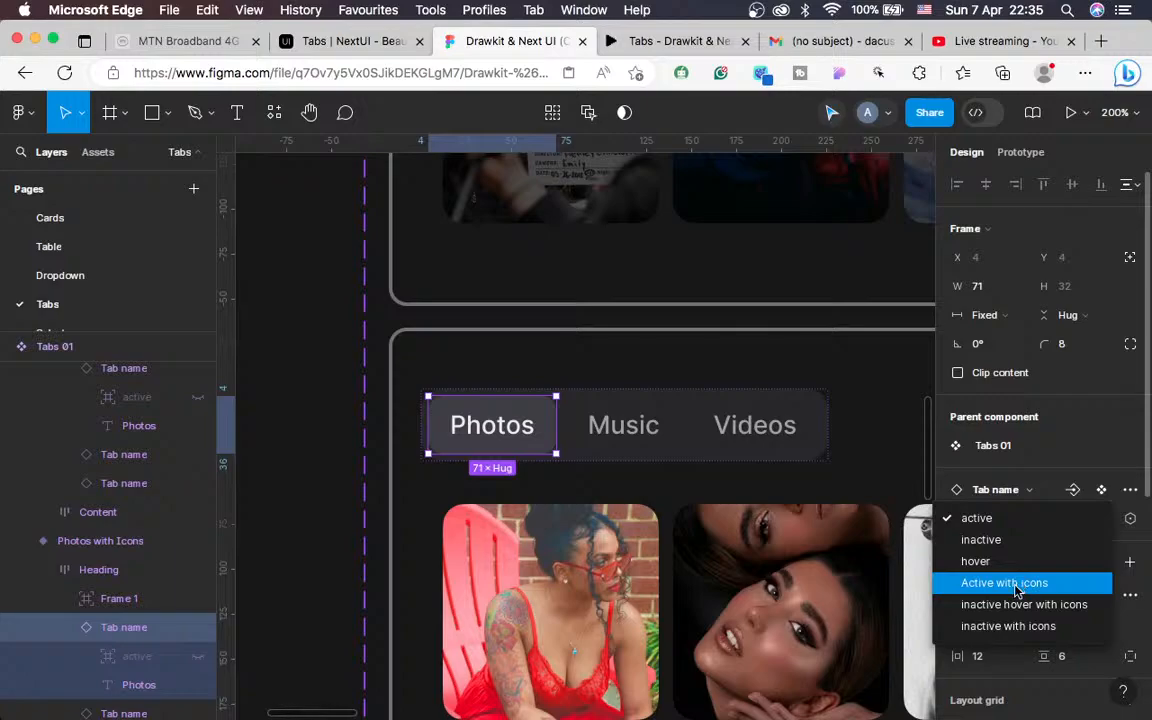
pyautogui.press('Return')
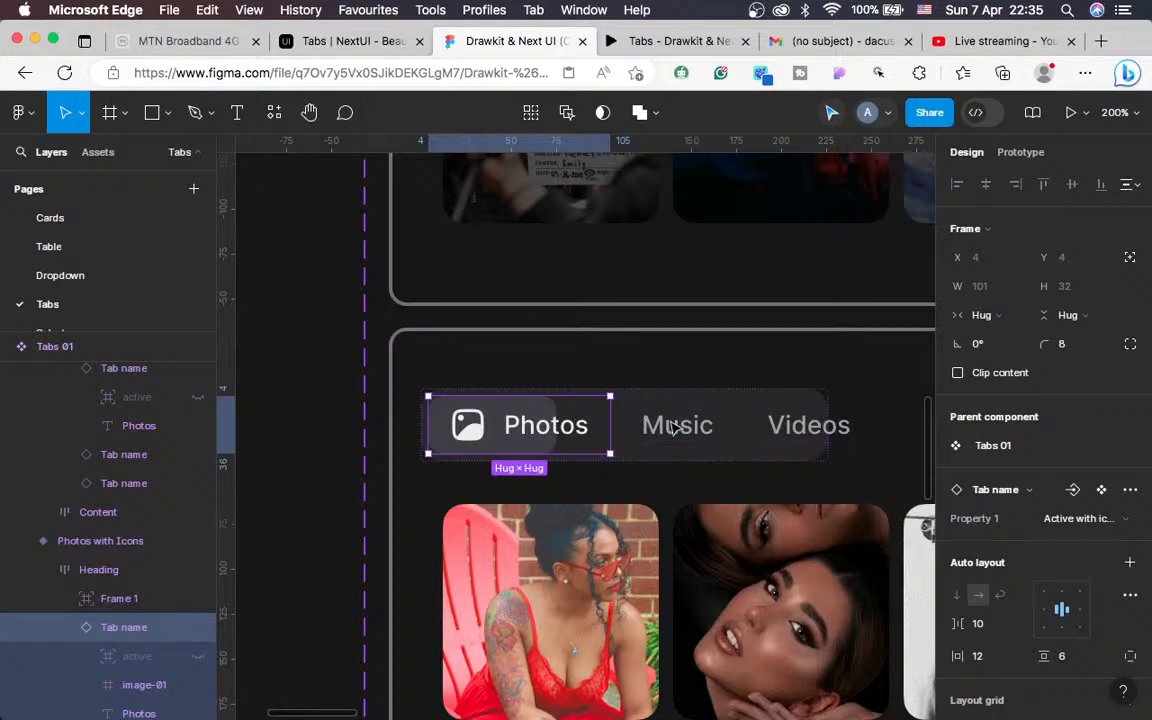
# Make the Heading frame of the Photos with Icons variant hug its contents horizontally
pyautogui.click(786, 397)
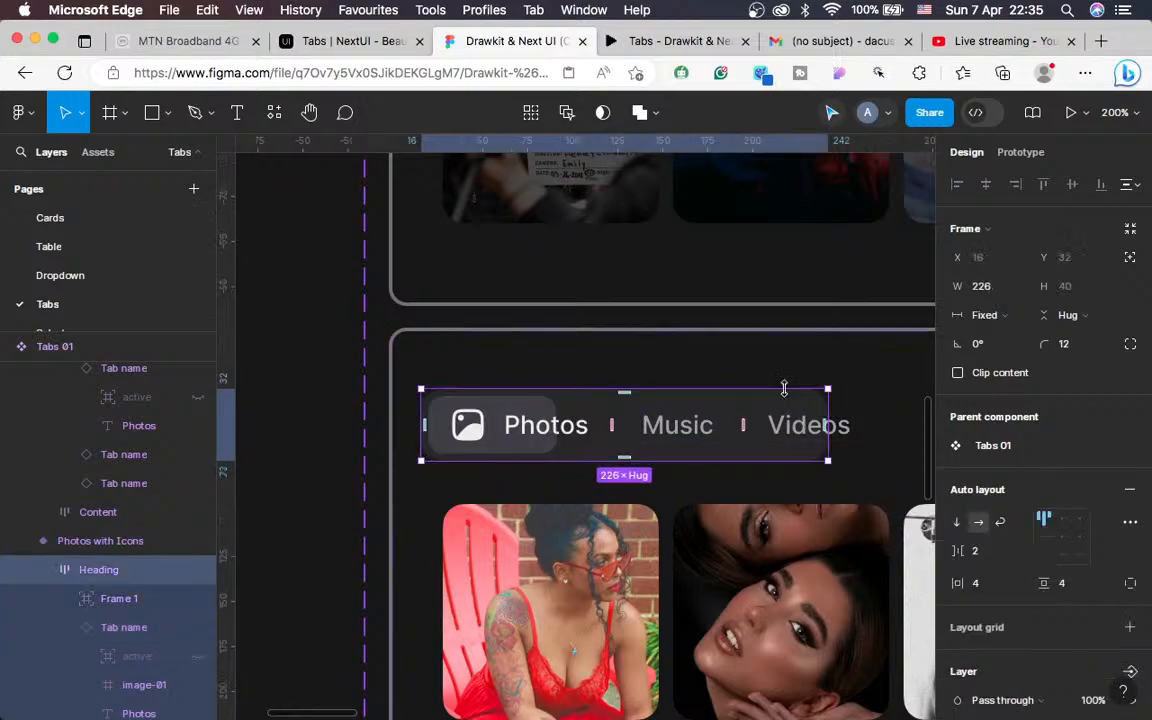
pyautogui.click(984, 316)
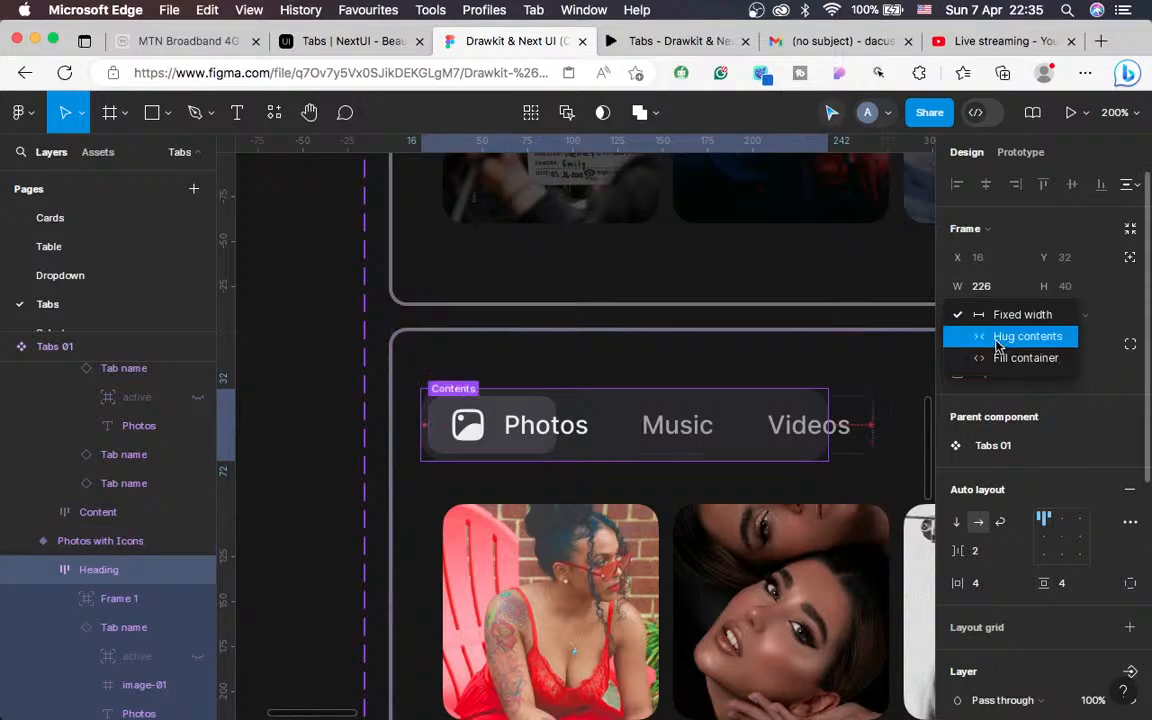
pyautogui.click(1027, 337)
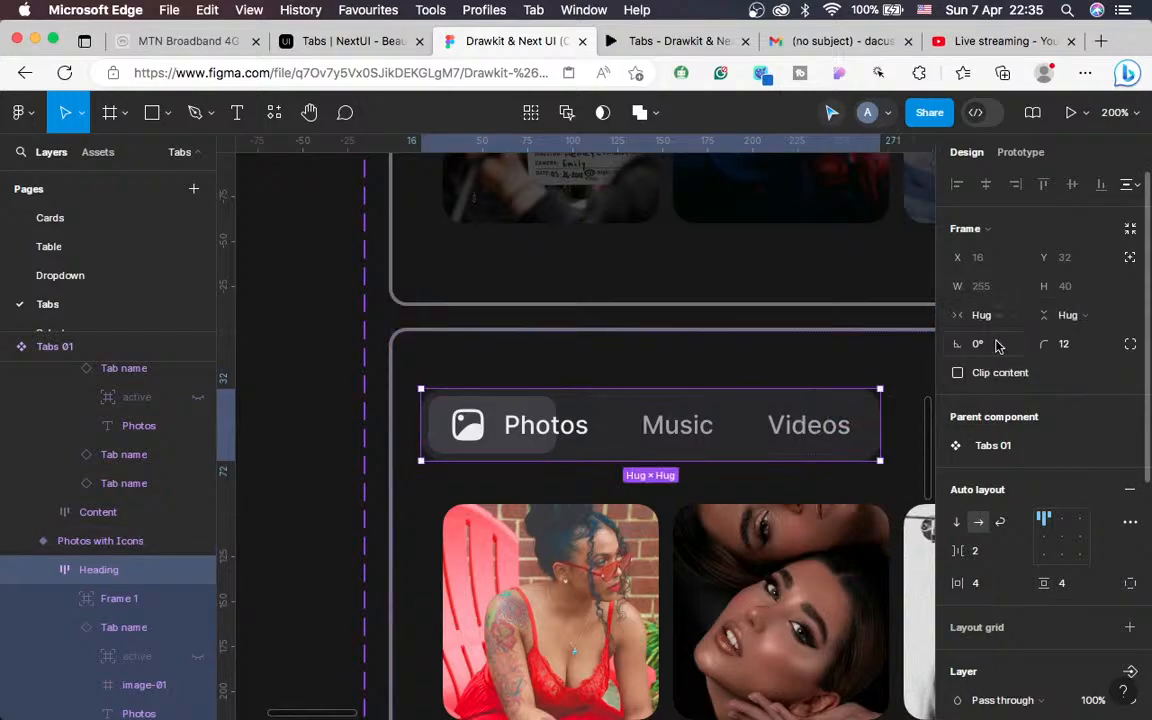
# Check the width of the "Active with icons" variant in the Tab name component set
pyautogui.keyDown('super'); pyautogui.click(527, 414); pyautogui.keyUp('super')
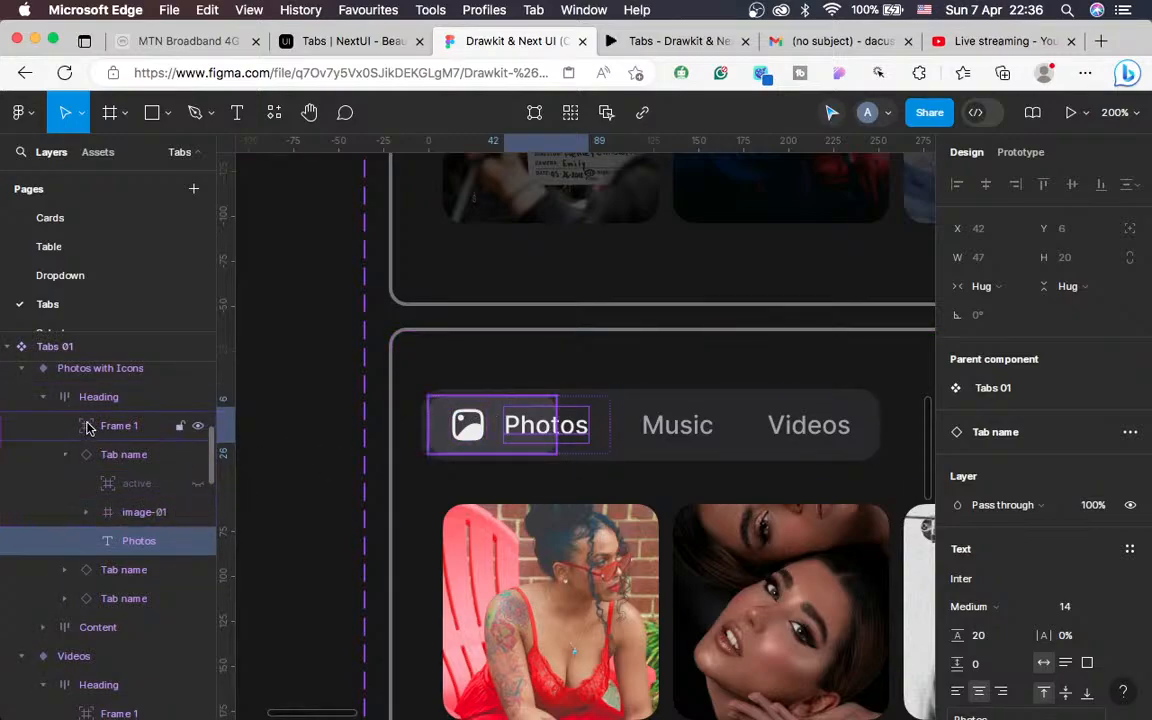
pyautogui.click(64, 454)
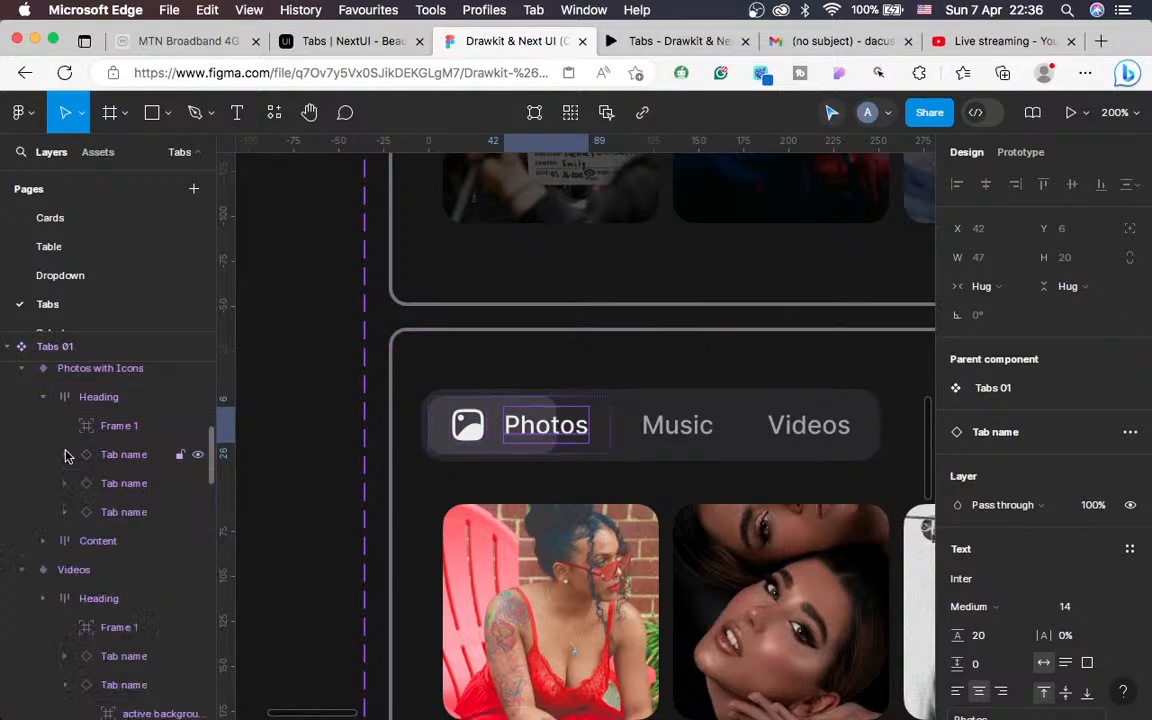
pyautogui.click(117, 427)
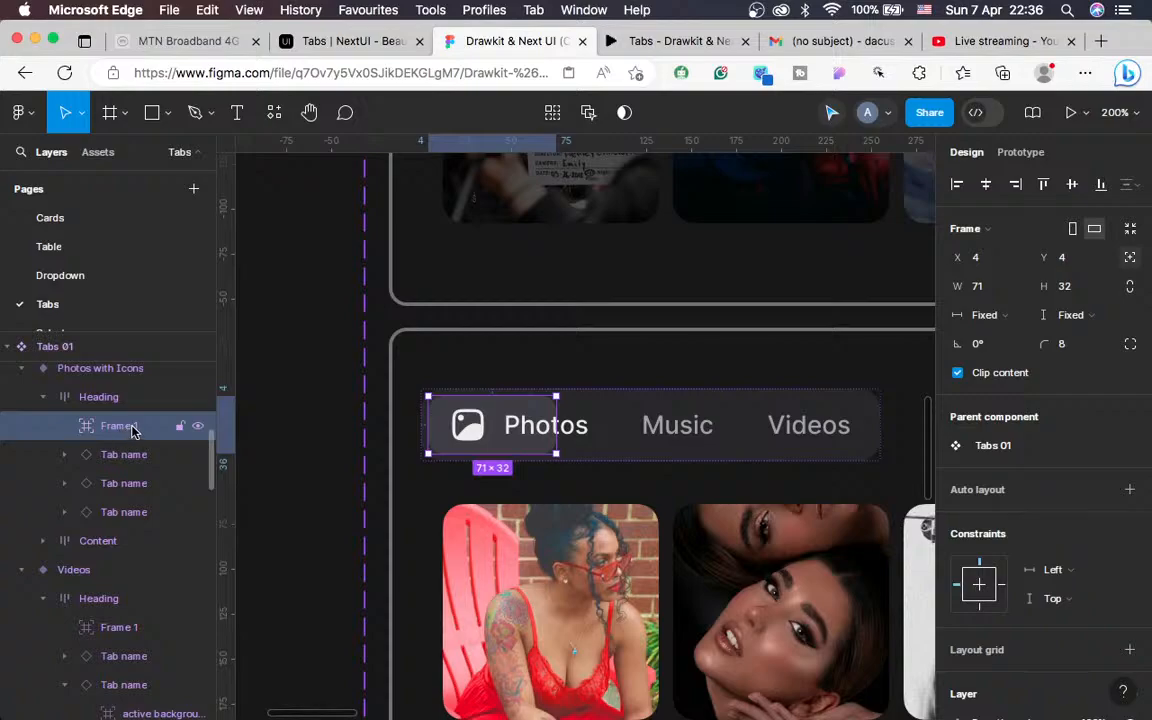
pyautogui.hscroll(-15, 500, 485)
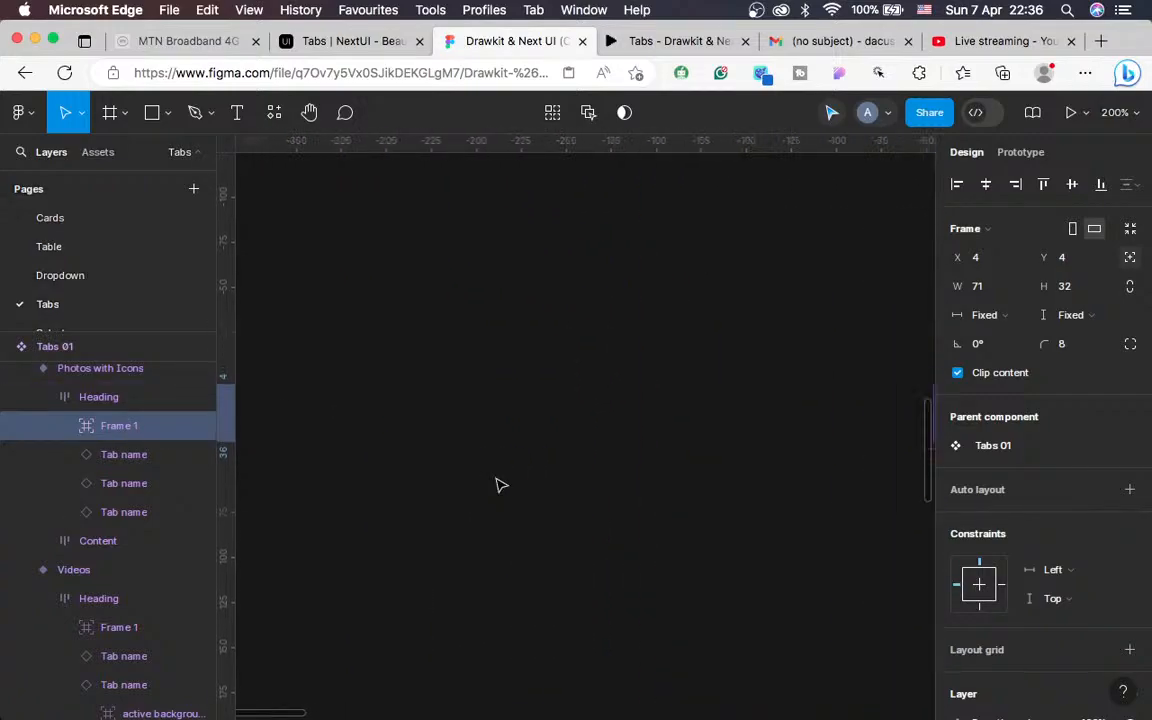
pyautogui.scroll(2, 497, 480)
pyautogui.scroll(-8, 497, 480)
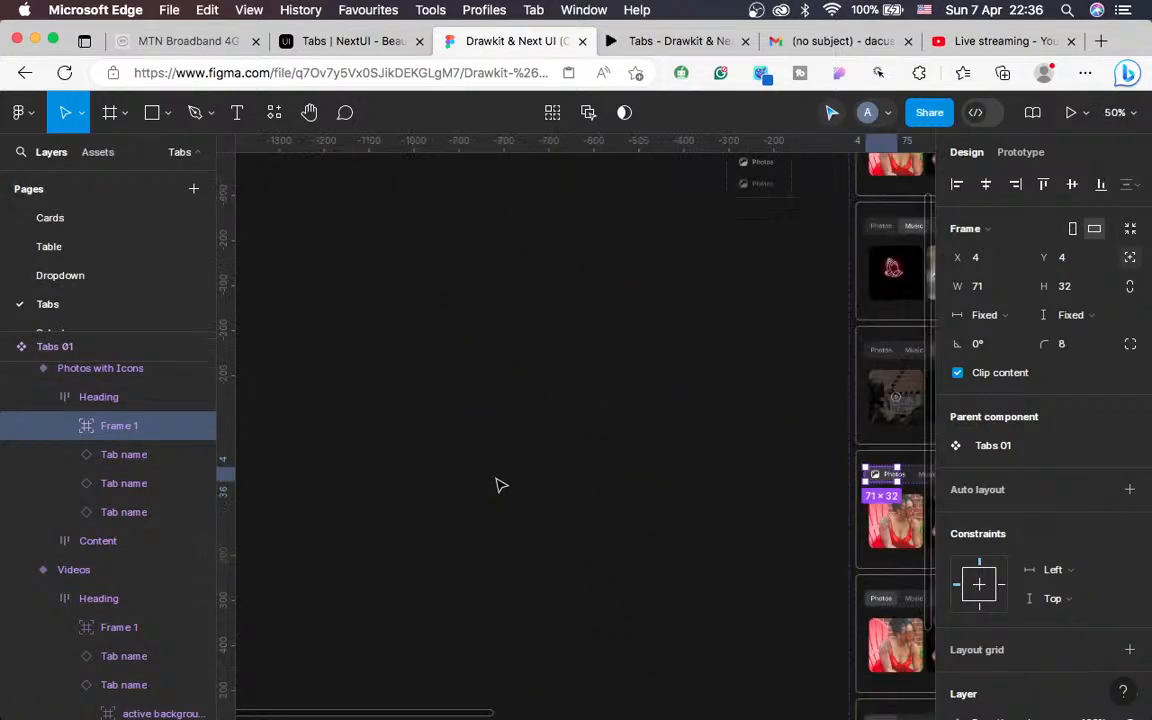
pyautogui.hscroll(-4, 497, 480)
pyautogui.hscroll(10, 497, 485)
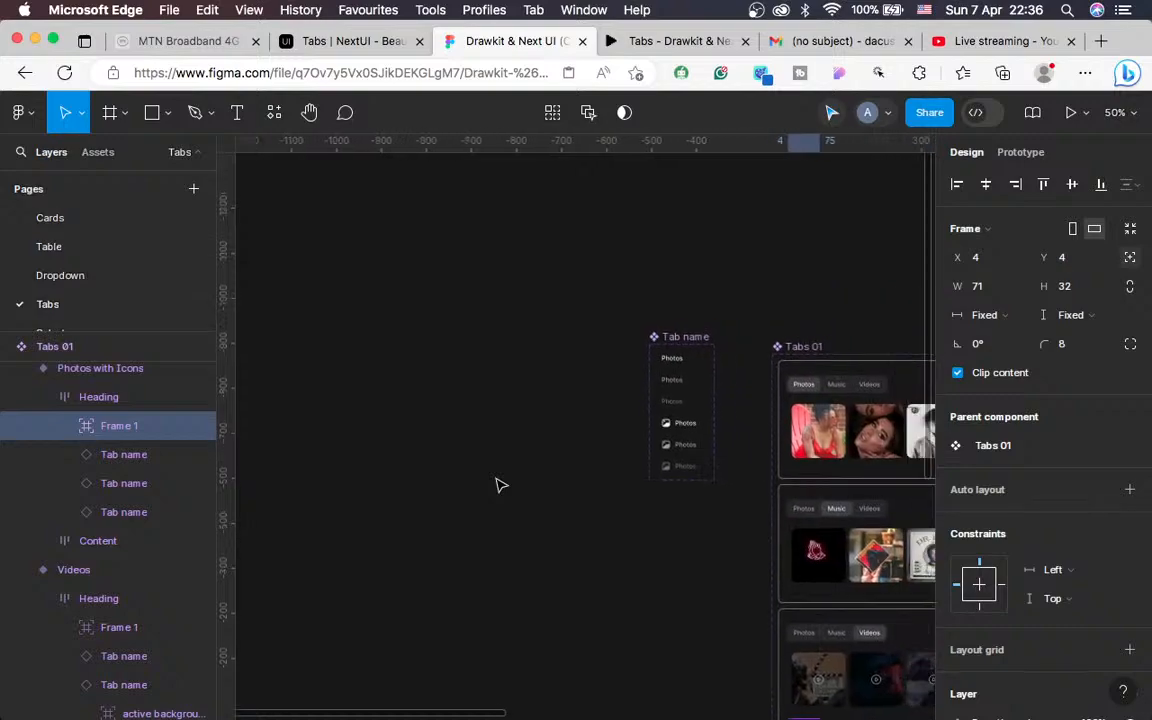
pyautogui.press('+')
pyautogui.press('+')
pyautogui.hscroll(6, 497, 485)
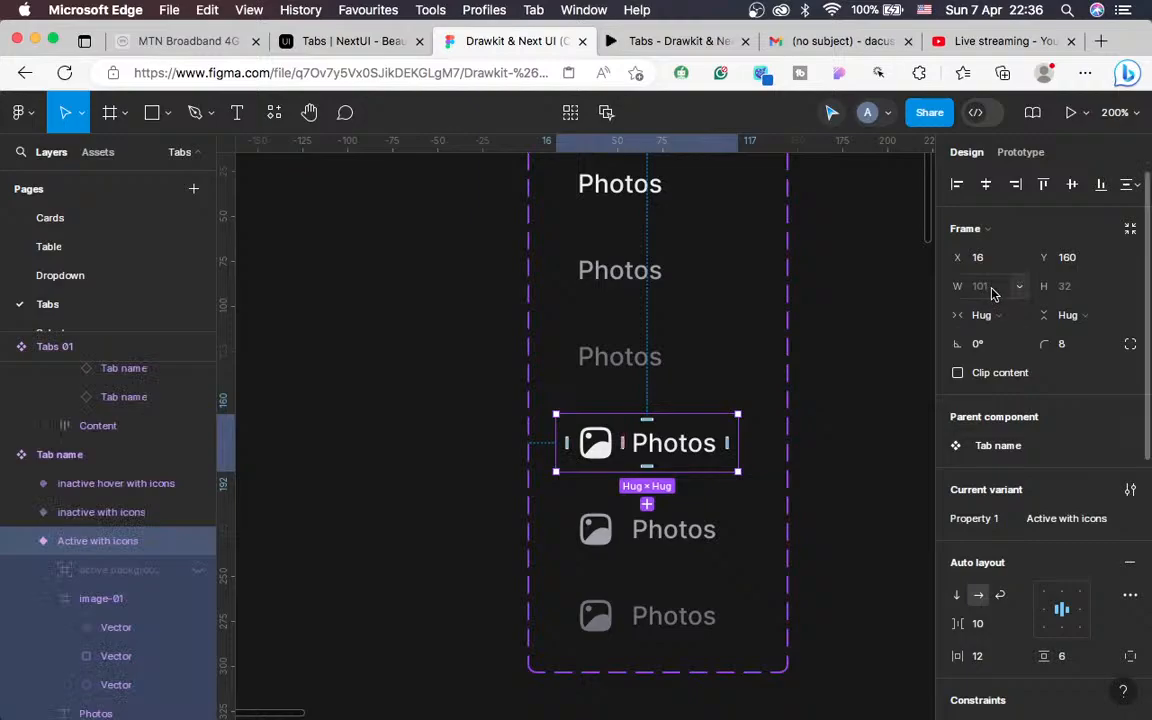
# Set the width of Frame 1, the highlight behind the Photos tab in the Photos with Icons variant, to 101
pyautogui.hscroll(3, 758, 438)
pyautogui.hscroll(8, 758, 438)
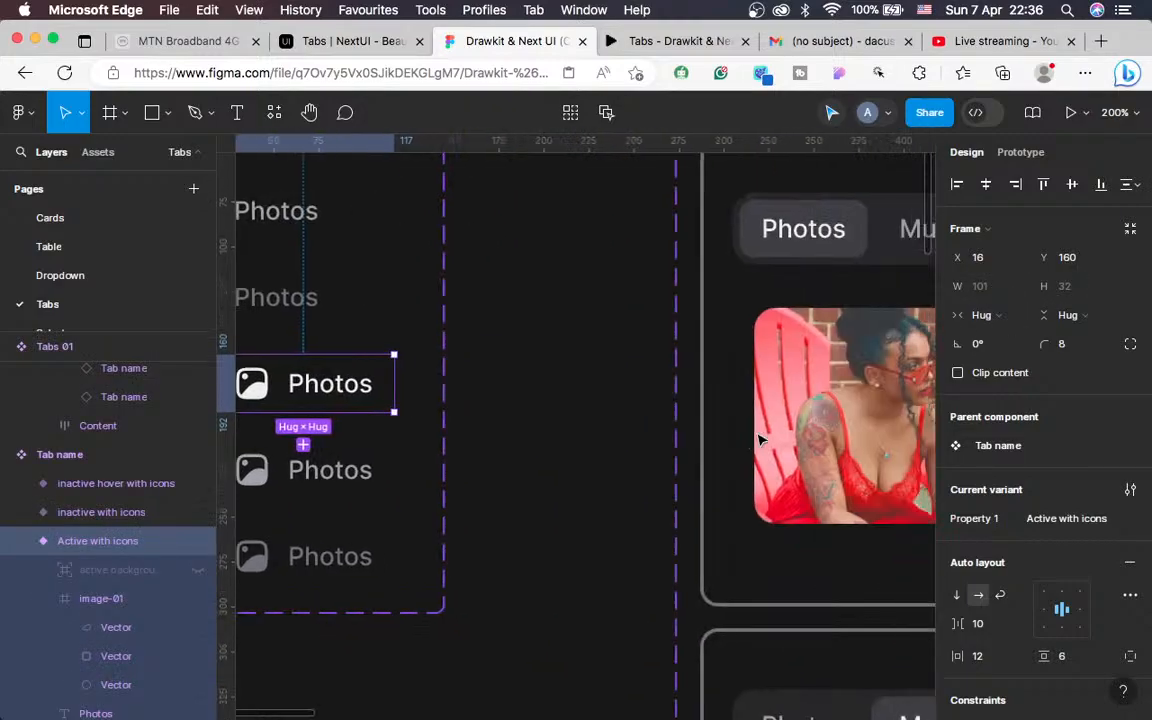
pyautogui.scroll(-4, 758, 438)
pyautogui.scroll(5, 758, 438)
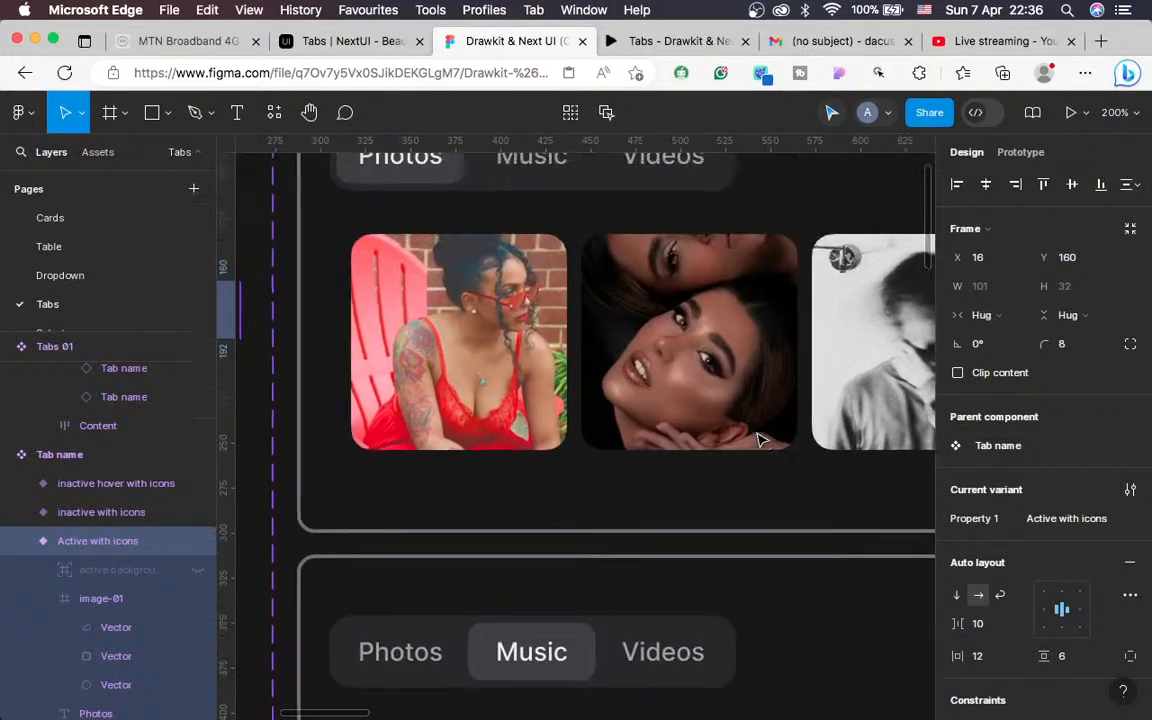
pyautogui.scroll(-10, 758, 438)
pyautogui.scroll(-10, 758, 438)
pyautogui.hscroll(-2, 758, 438)
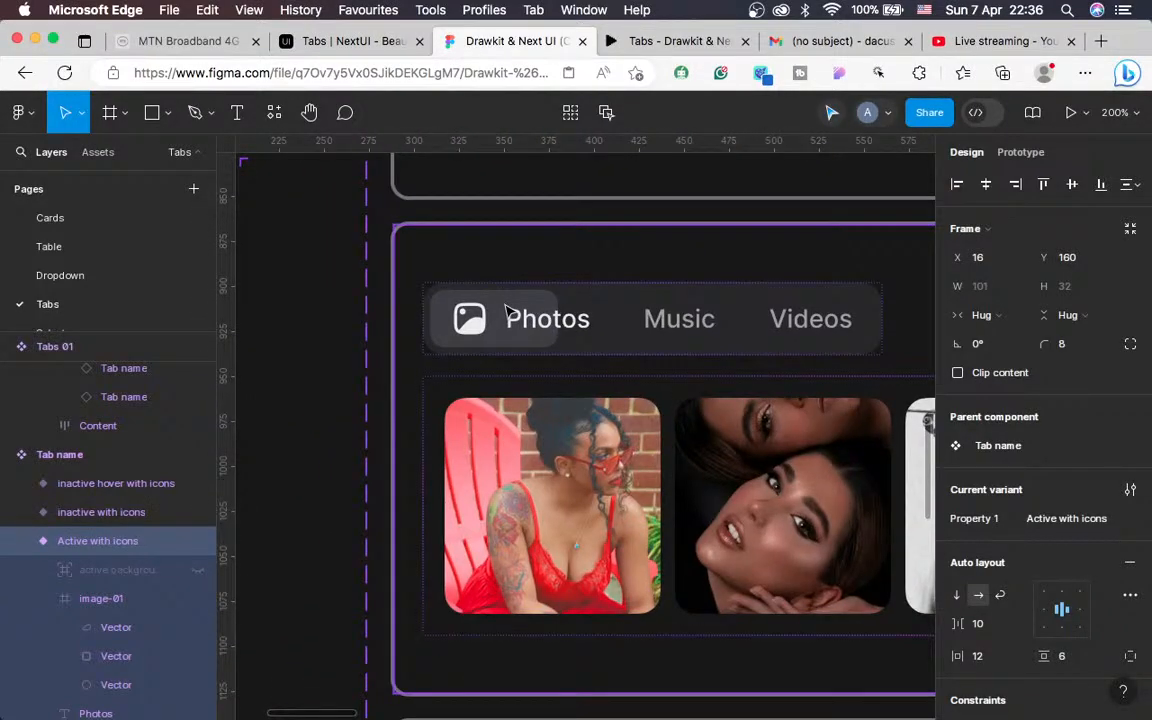
pyautogui.click(507, 312)
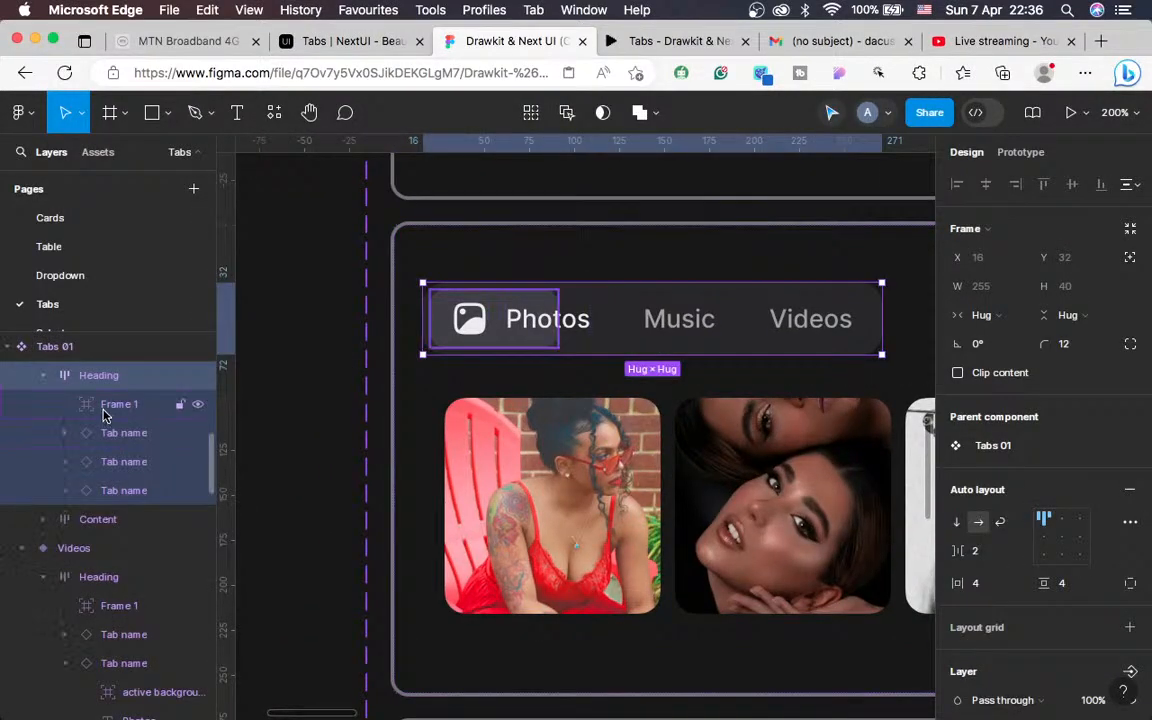
pyautogui.click(110, 404)
pyautogui.click(978, 287)
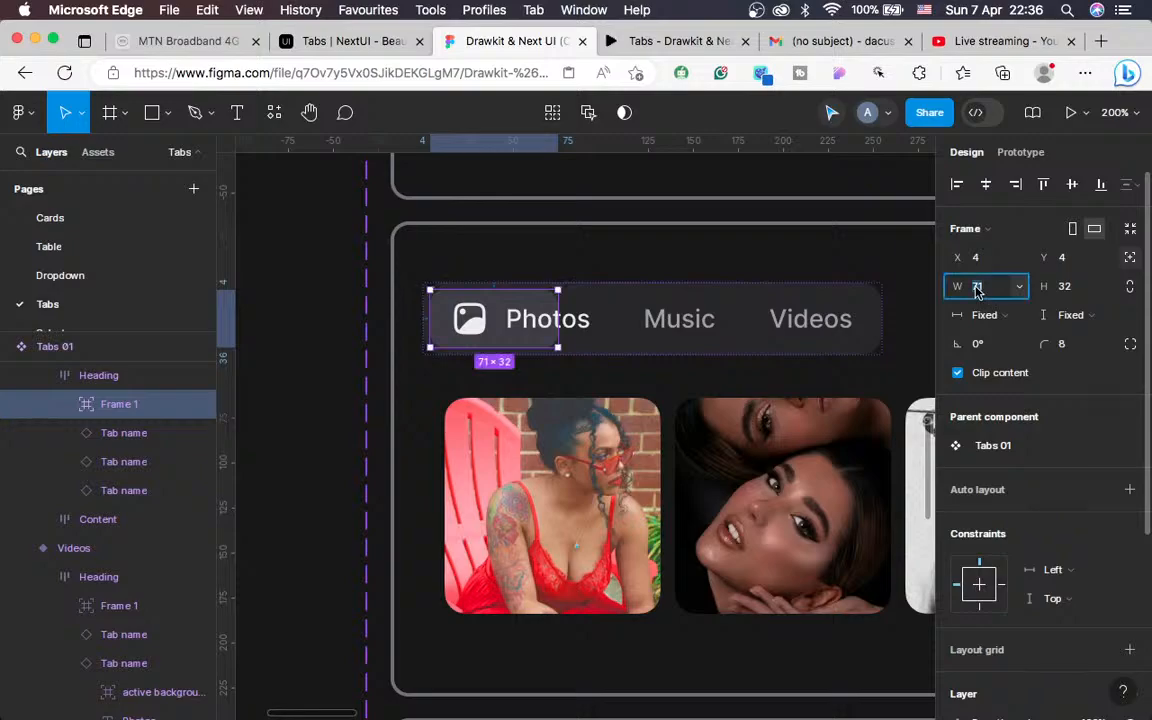
pyautogui.write('101')
pyautogui.press('Return')
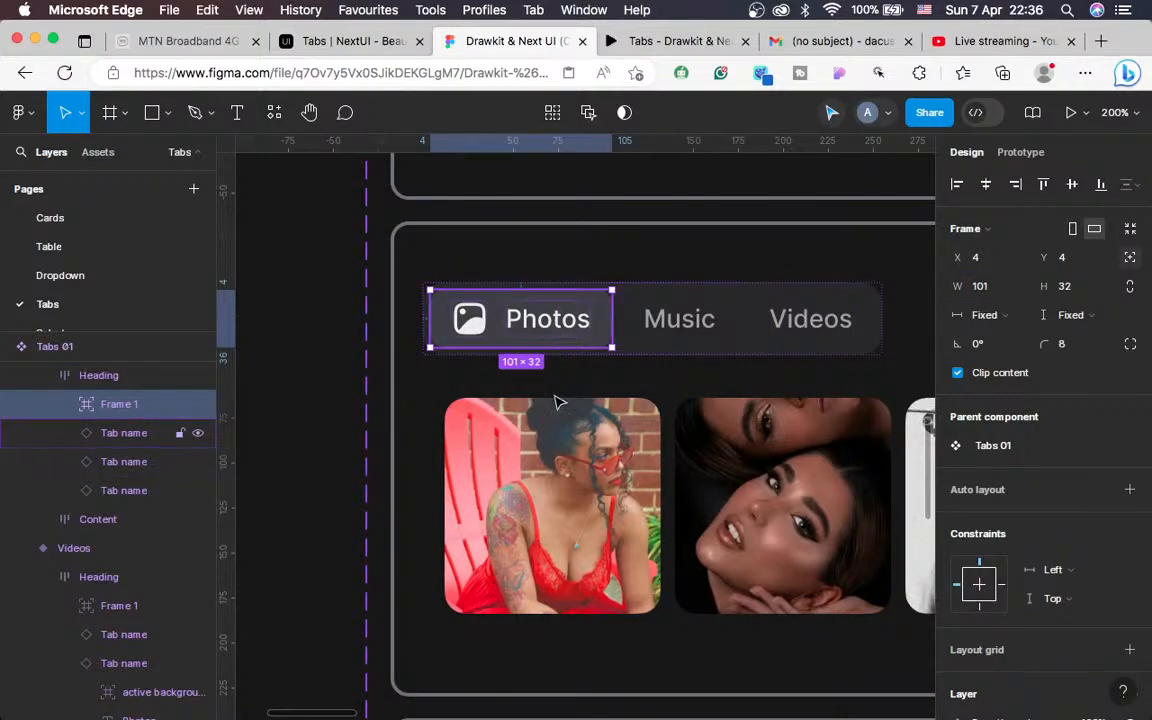
# Switch the Music tab in the Photos with Icons variant to the "inactive hover with icons" state
pyautogui.scroll(-2, 557, 400)
pyautogui.hscroll(1, 557, 400)
pyautogui.scroll(-2, 557, 400)
pyautogui.hscroll(3, 557, 400)
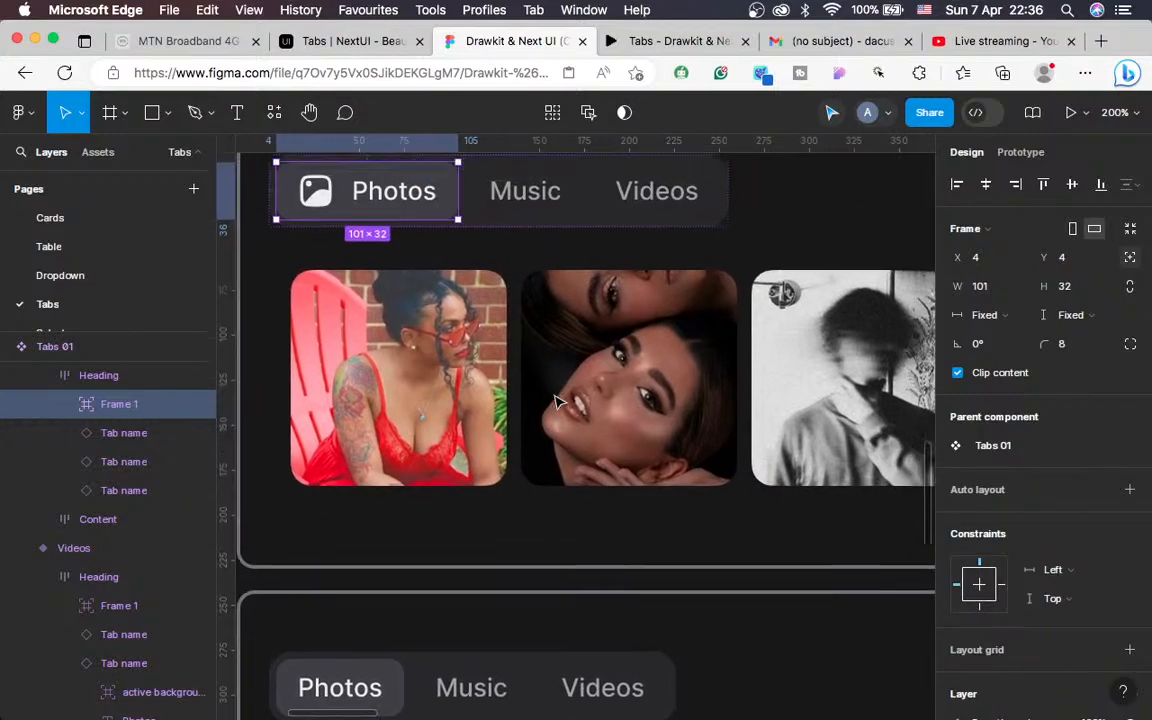
pyautogui.click(522, 198)
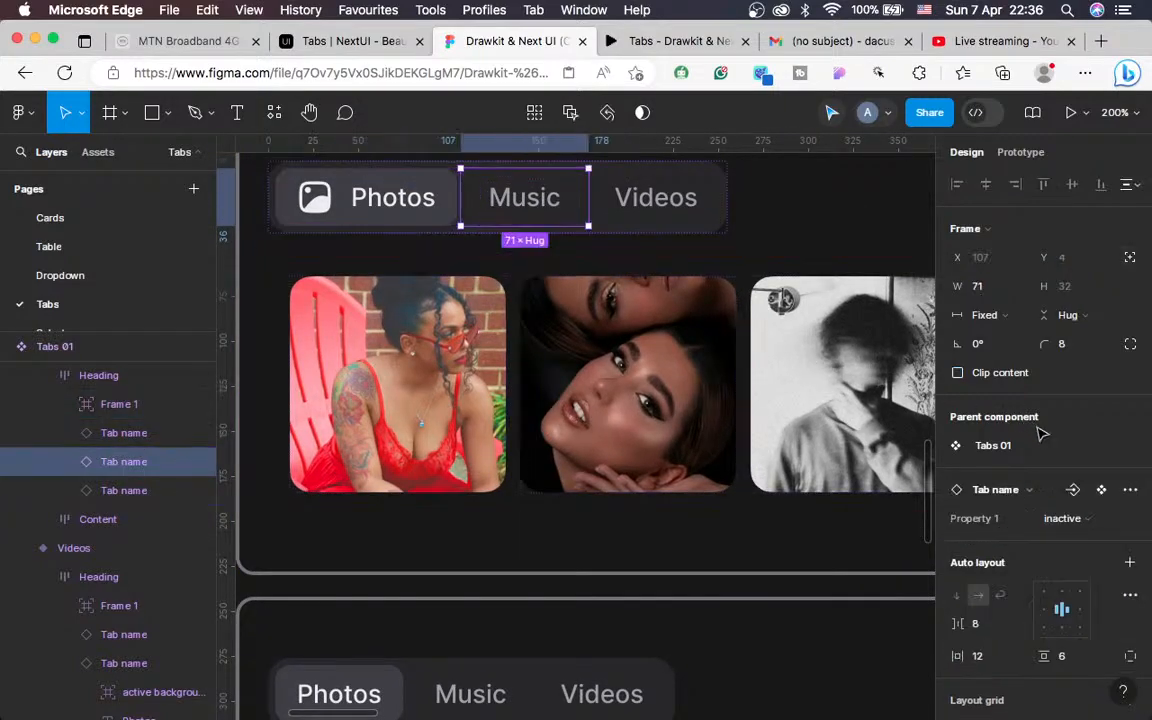
pyautogui.click(1065, 520)
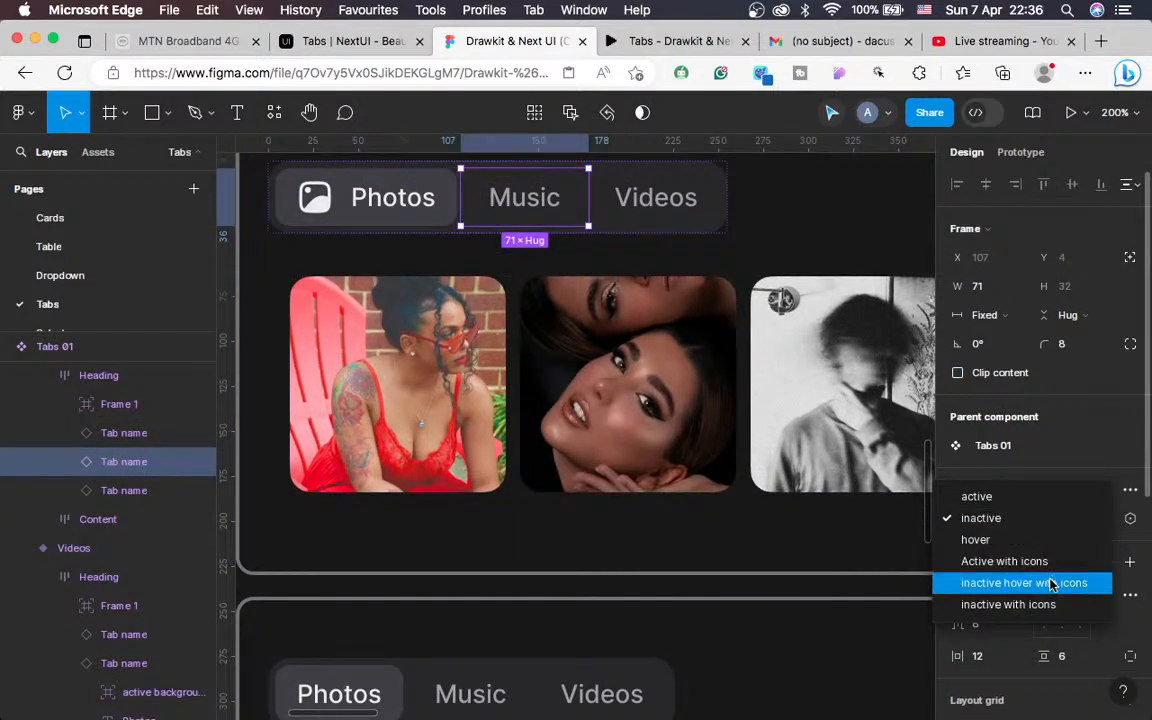
pyautogui.click(1049, 581)
# Switch the Videos tab in the Photos with Icons variant to the "inactive hover with icons" state
pyautogui.scroll(2, 713, 472)
pyautogui.hscroll(-1, 713, 472)
pyautogui.scroll(2, 713, 472)
pyautogui.hscroll(-1, 713, 472)
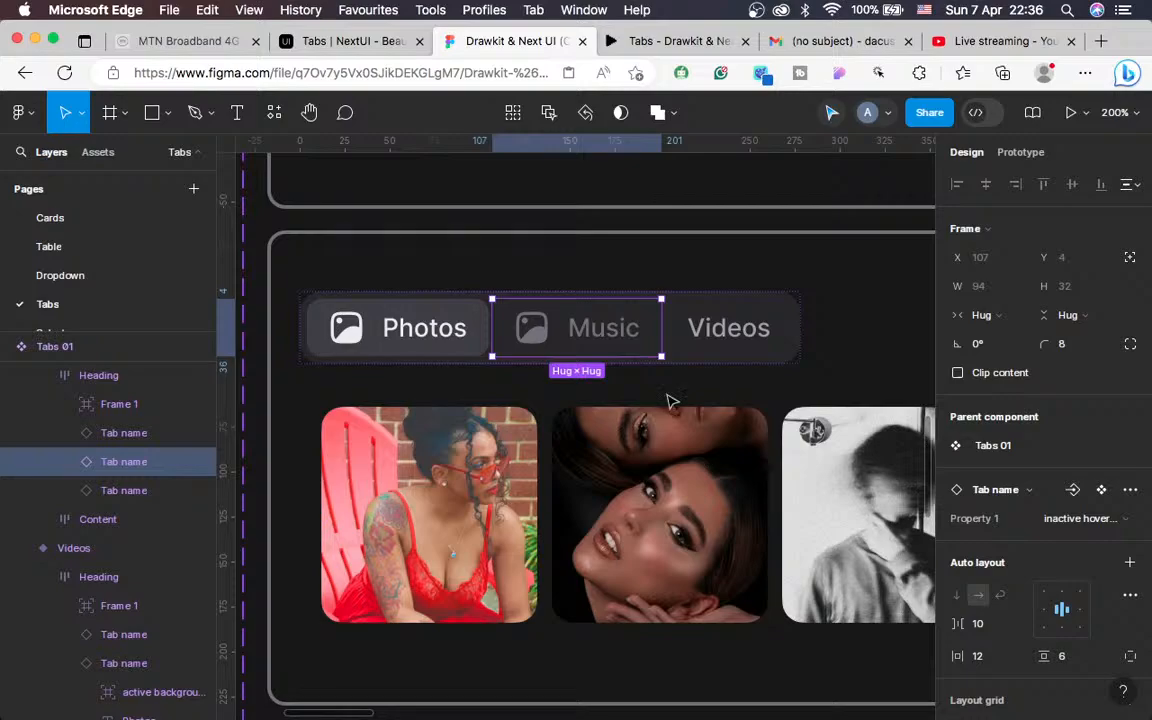
pyautogui.click(722, 330)
pyautogui.scroll(-1, 1080, 390)
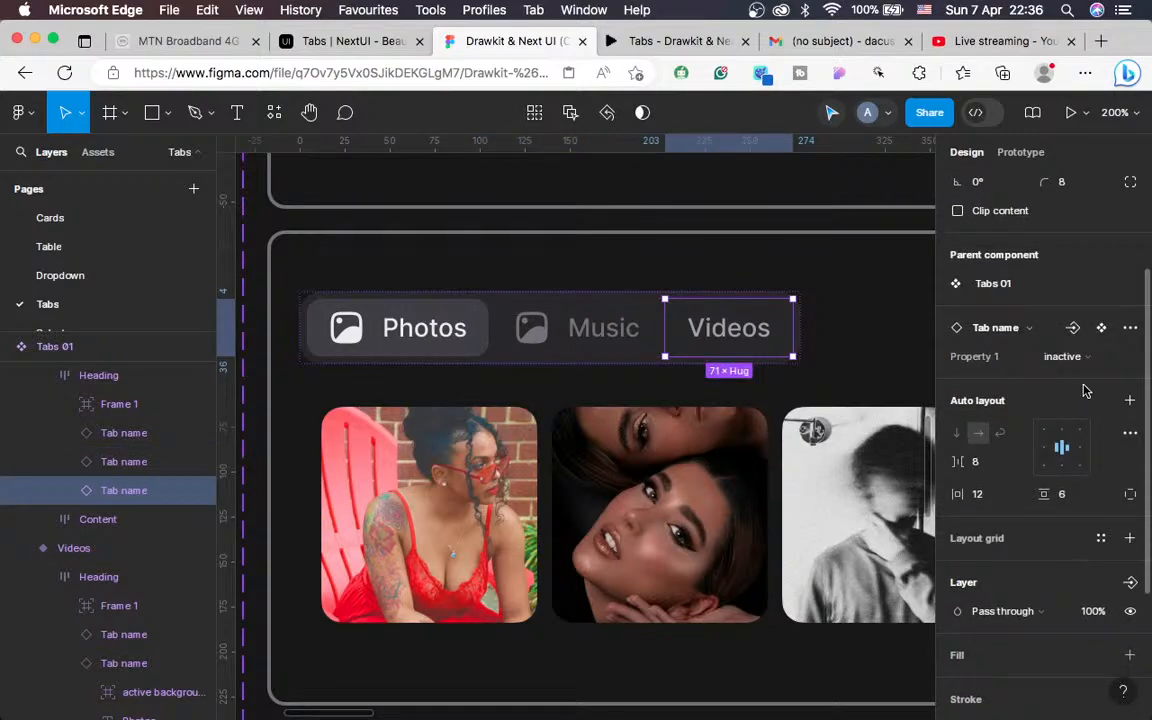
pyautogui.click(1076, 358)
pyautogui.click(1075, 420)
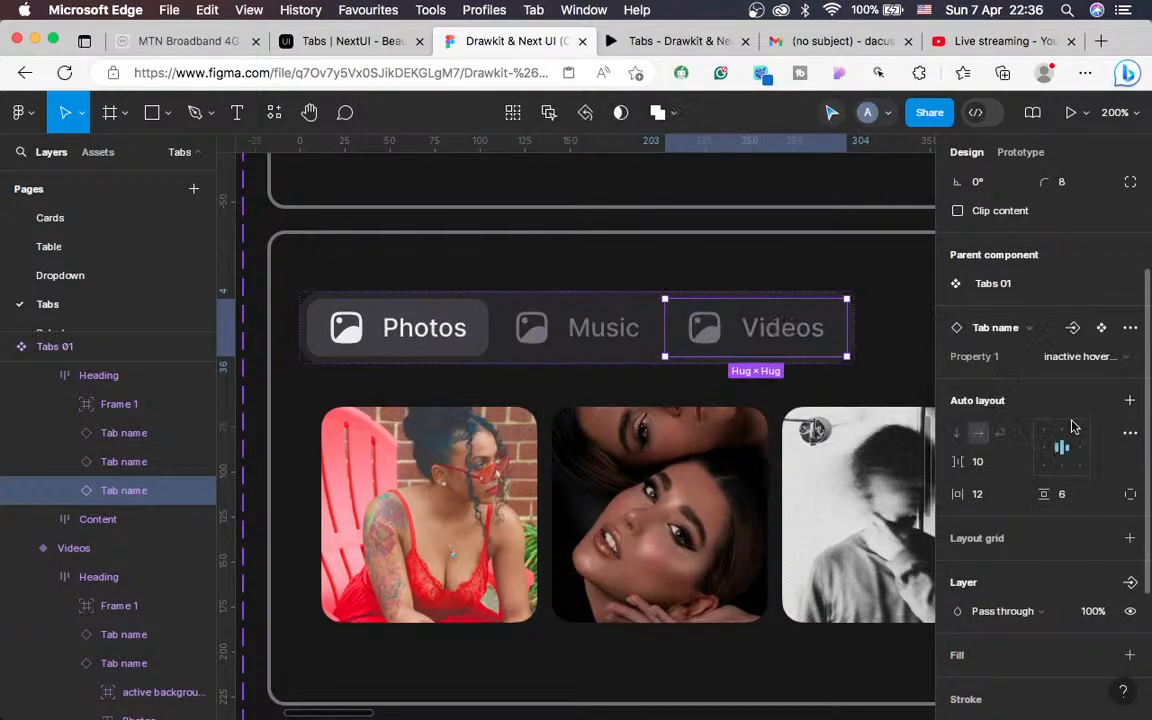
# Select the image-01 icon inside the Music tab of the Photos with Icons variant
pyautogui.click(550, 345)
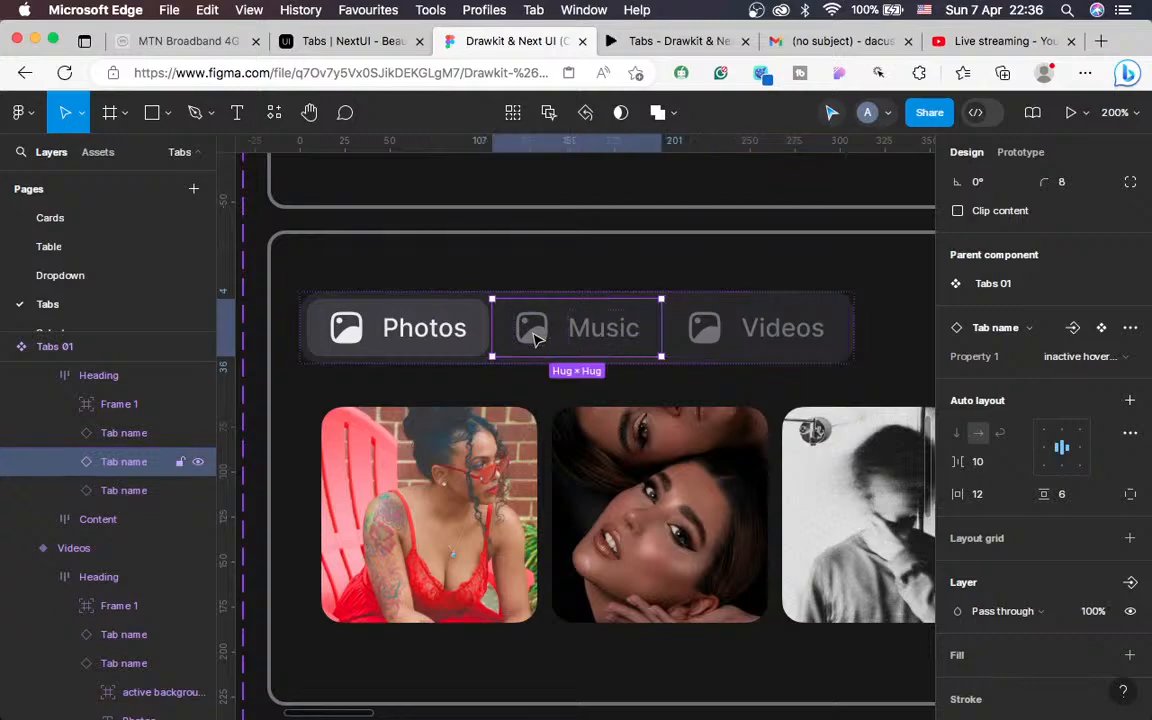
pyautogui.doubleClick(530, 332)
pyautogui.doubleClick(535, 338)
pyautogui.click(560, 395)
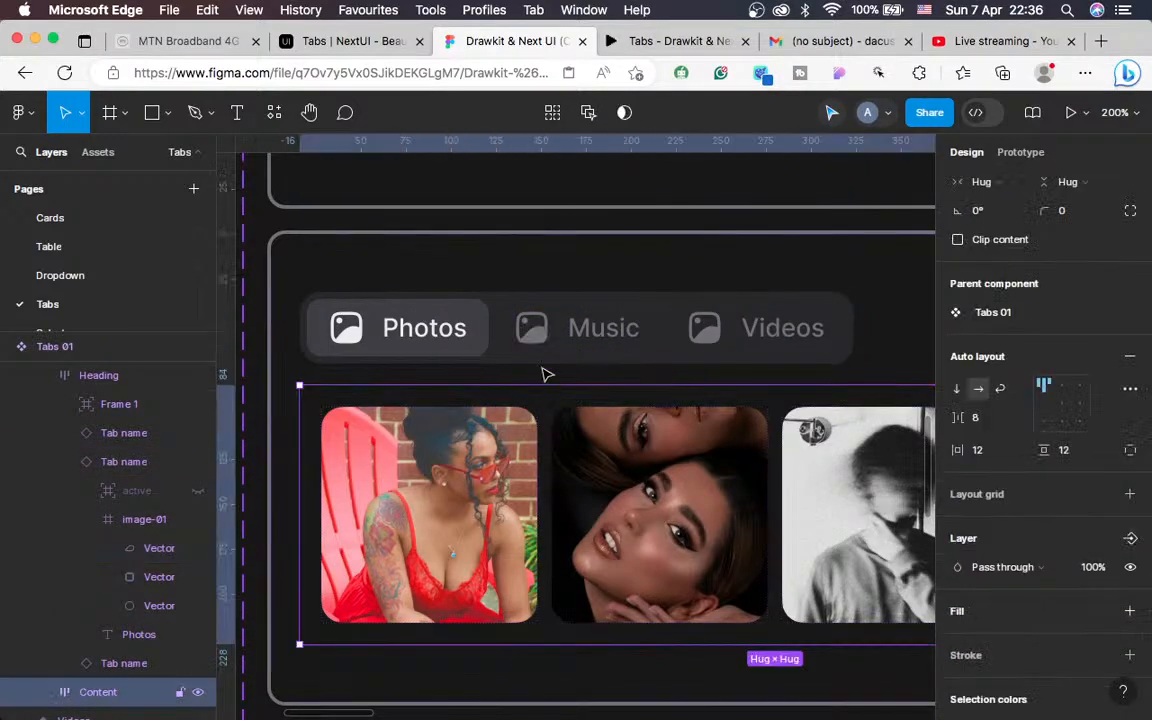
pyautogui.click(522, 327)
pyautogui.click(530, 328)
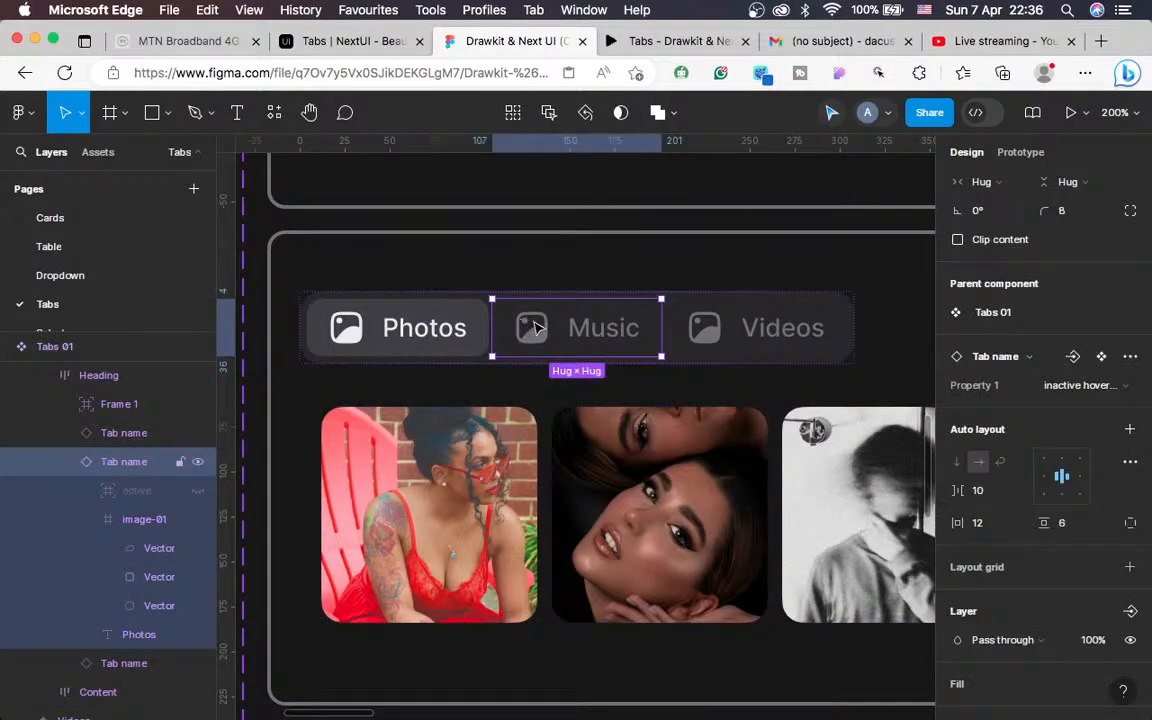
pyautogui.doubleClick(535, 330)
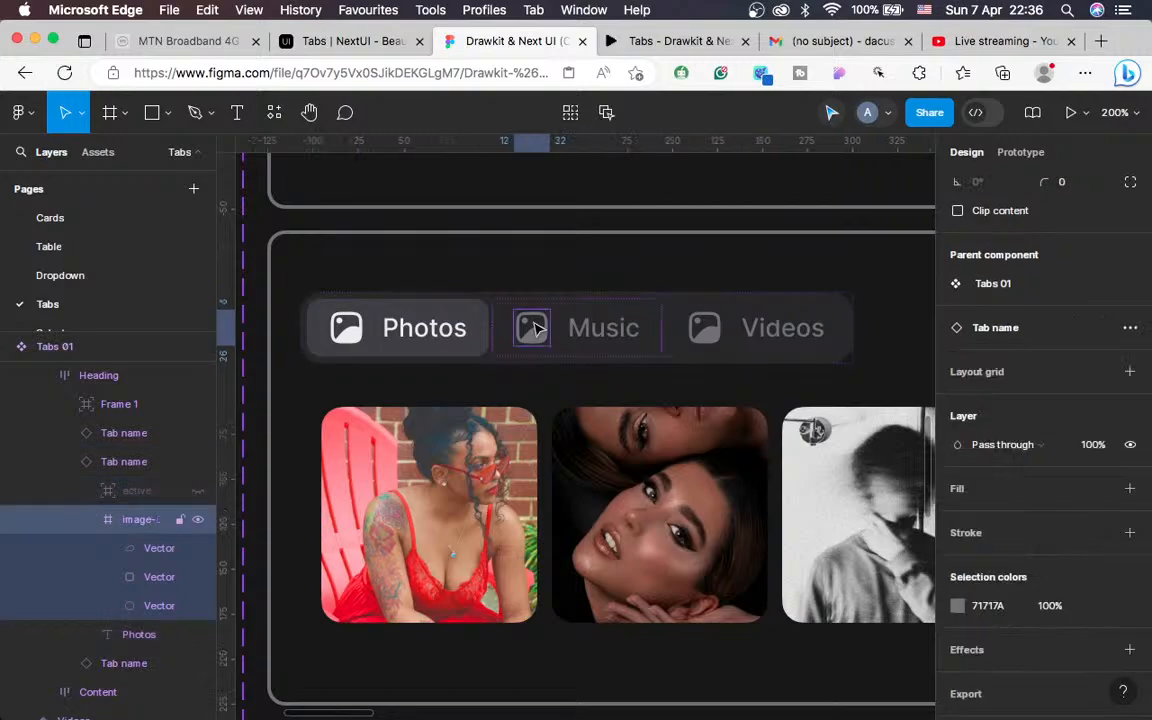
# Open the Hugeicons Pro - Icon Library plugin and check the tab icons on the NextUI tabs page
pyautogui.click(274, 113)
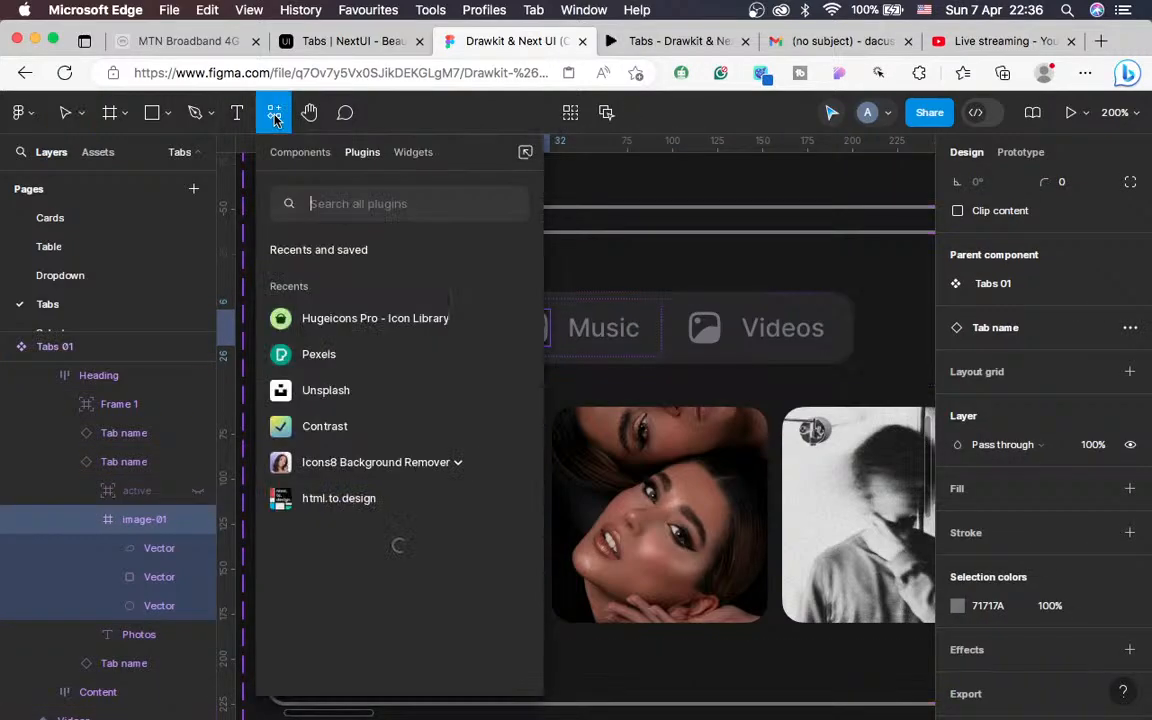
pyautogui.click(355, 322)
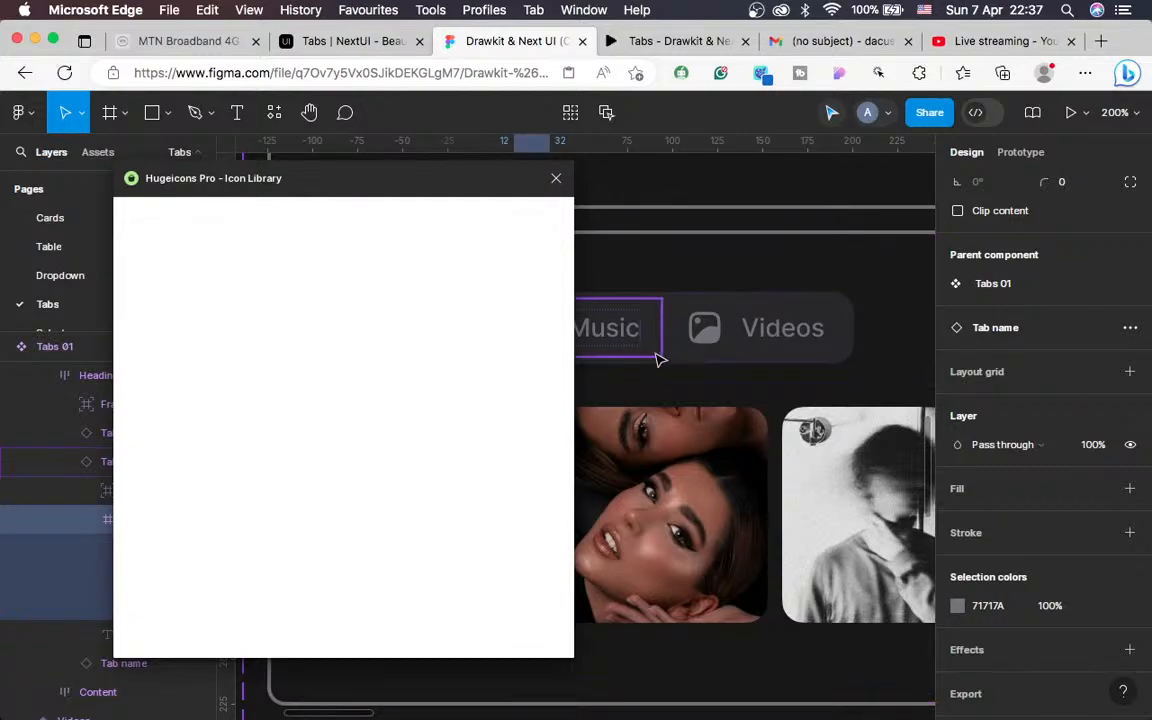
pyautogui.hscroll(-5, 650, 396)
pyautogui.hscroll(-1, 650, 396)
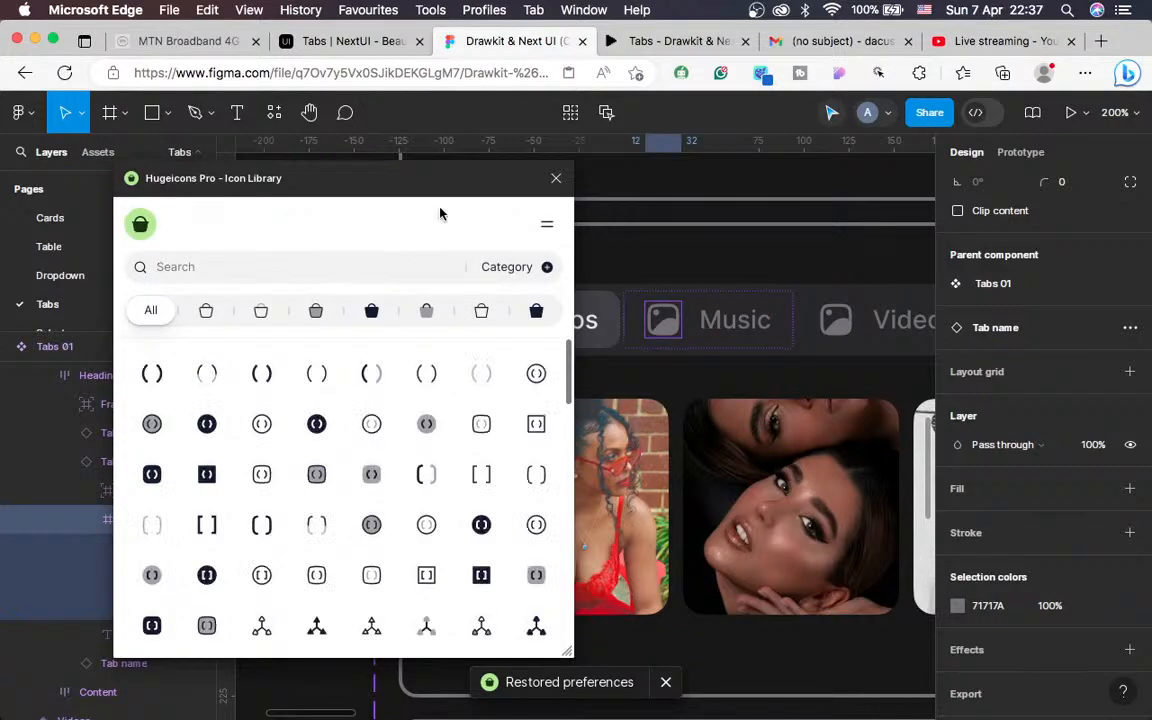
pyautogui.click(336, 45)
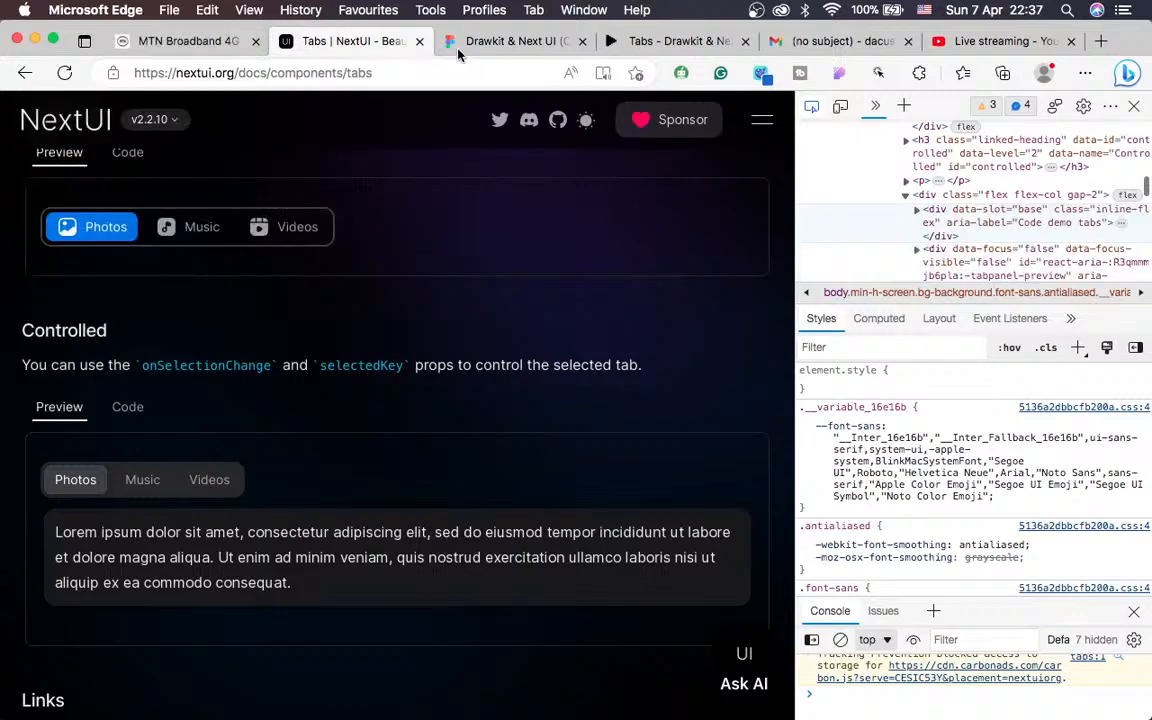
pyautogui.click(489, 41)
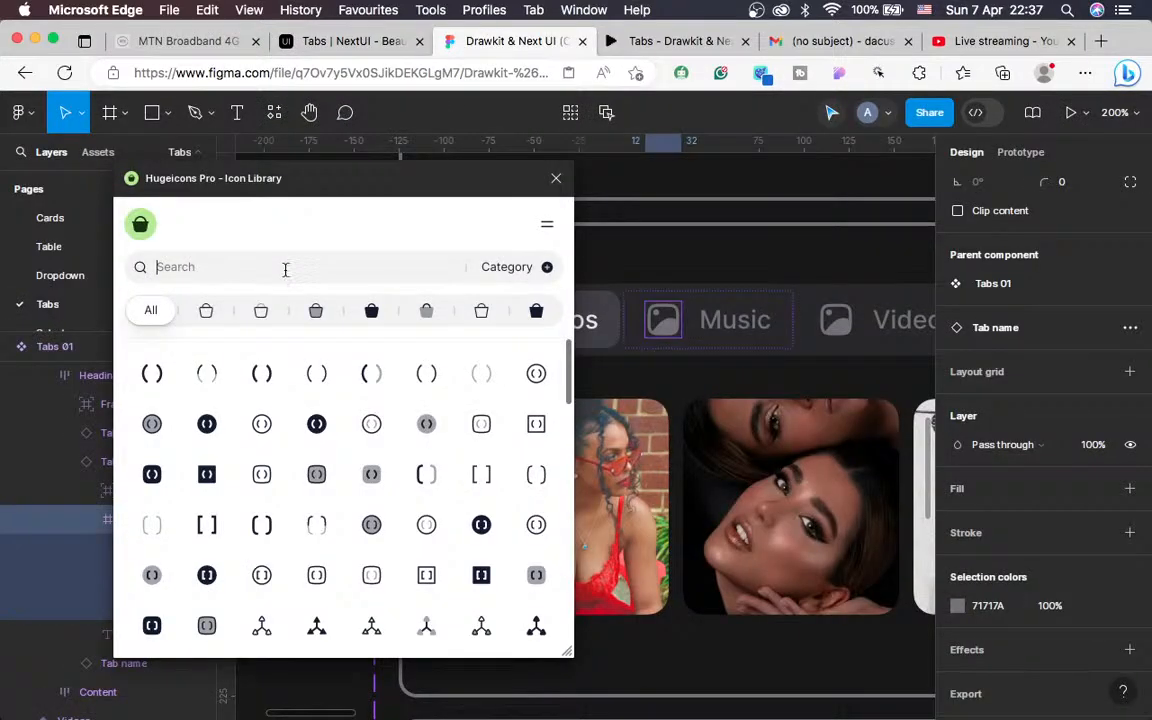
# Search the icon library for "music" in the Solid style and compare the icons with NextUI's Music tab
pyautogui.write('music')
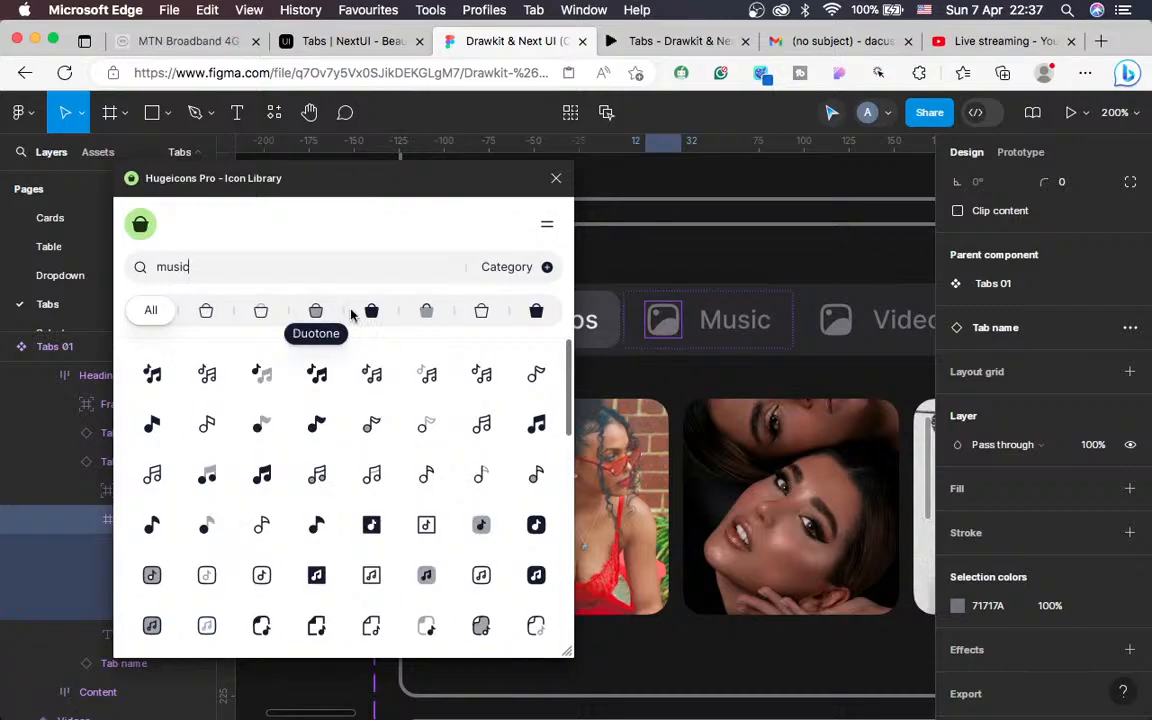
pyautogui.click(388, 314)
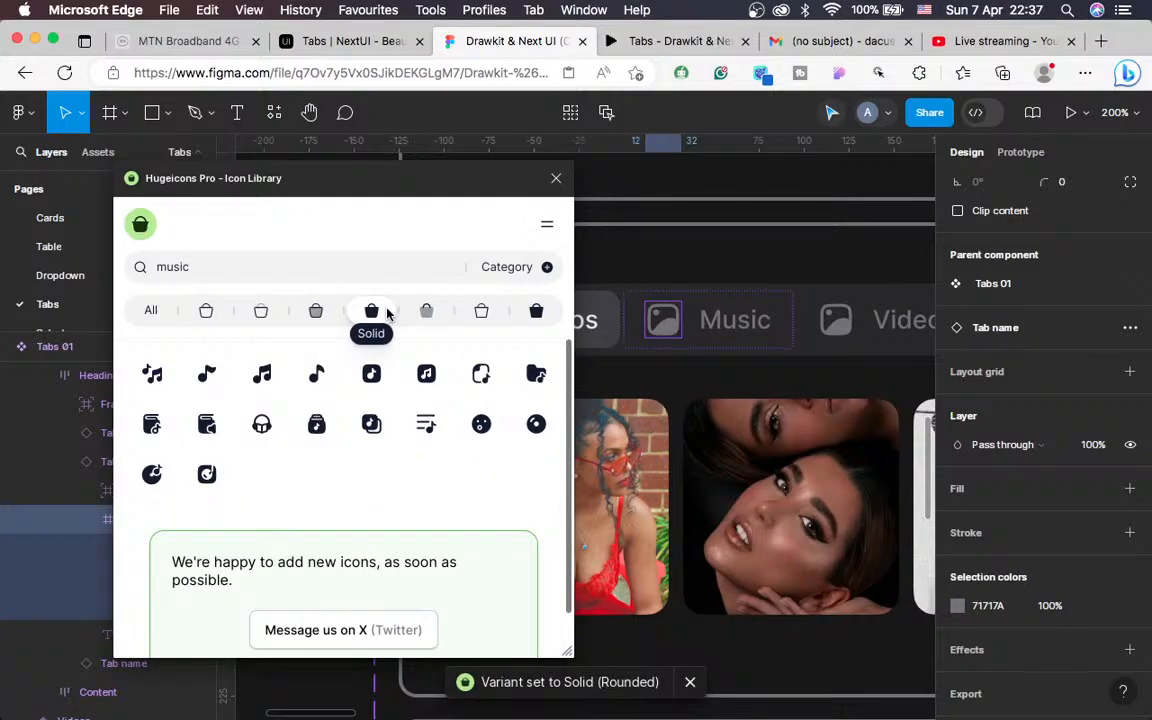
pyautogui.hscroll(-3, 588, 420)
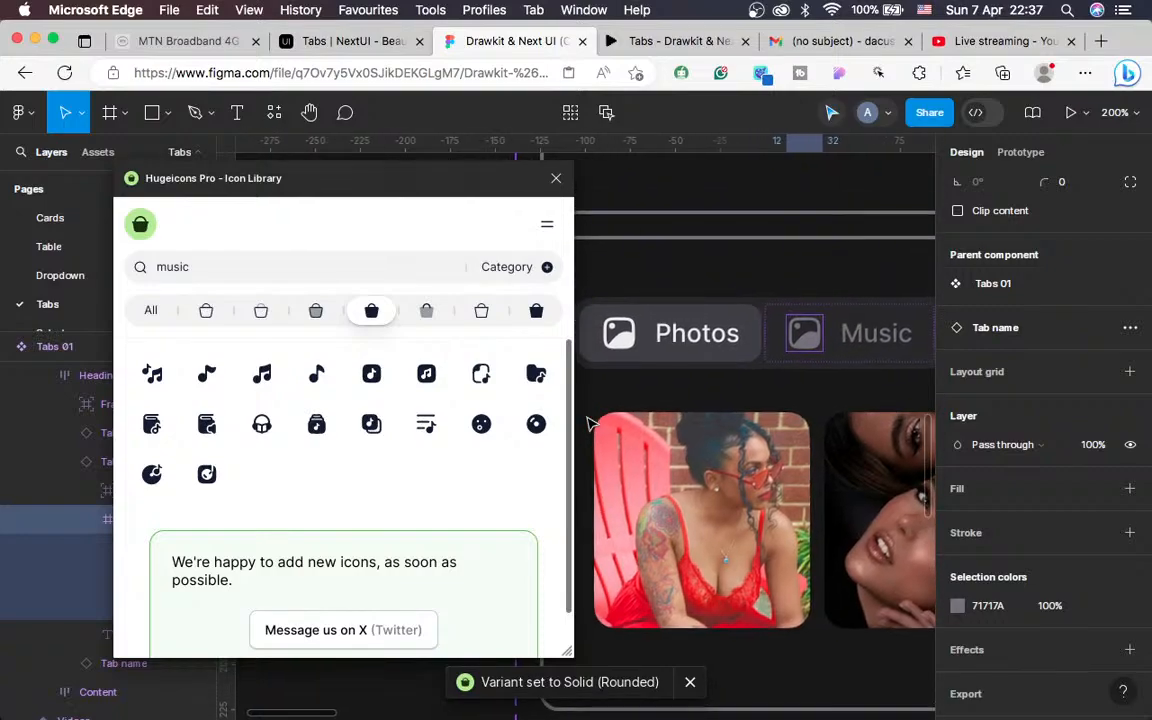
pyautogui.hscroll(2, 588, 420)
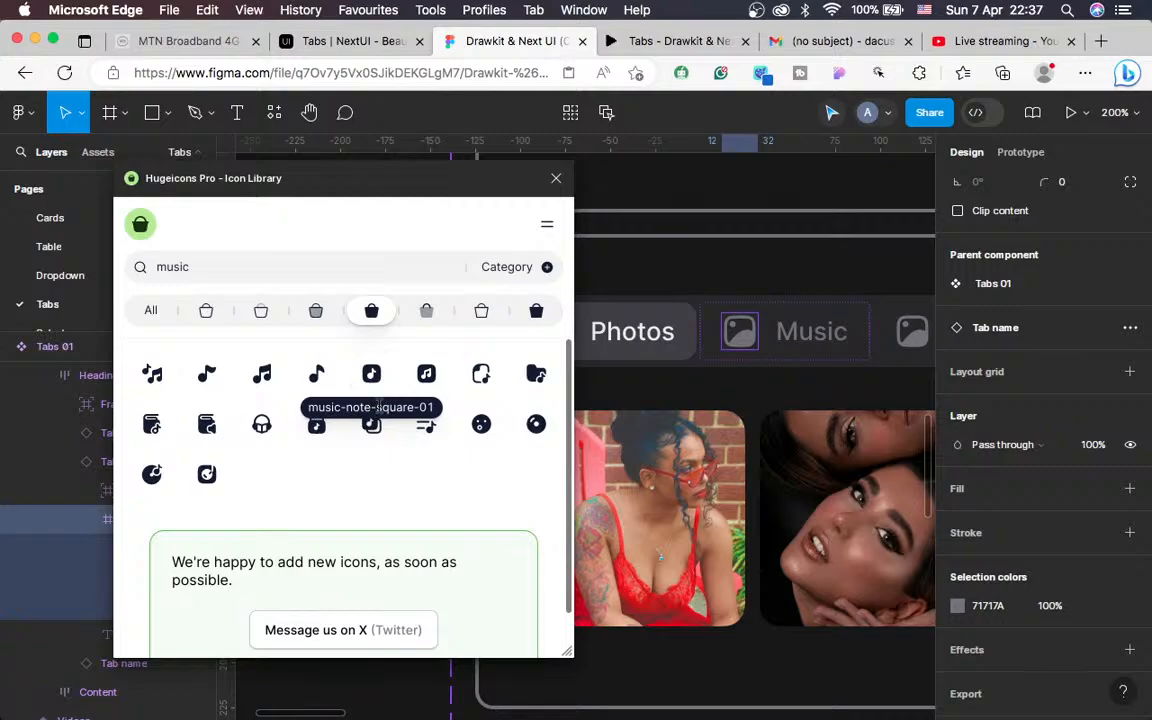
pyautogui.click(316, 41)
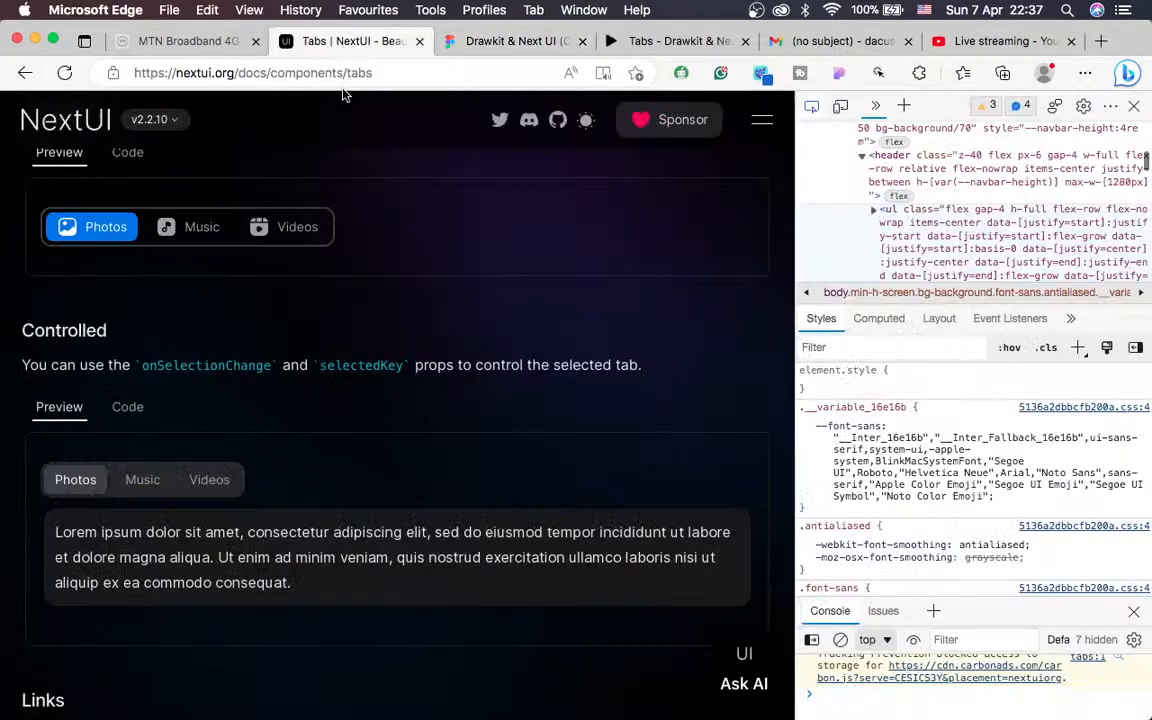
pyautogui.click(468, 45)
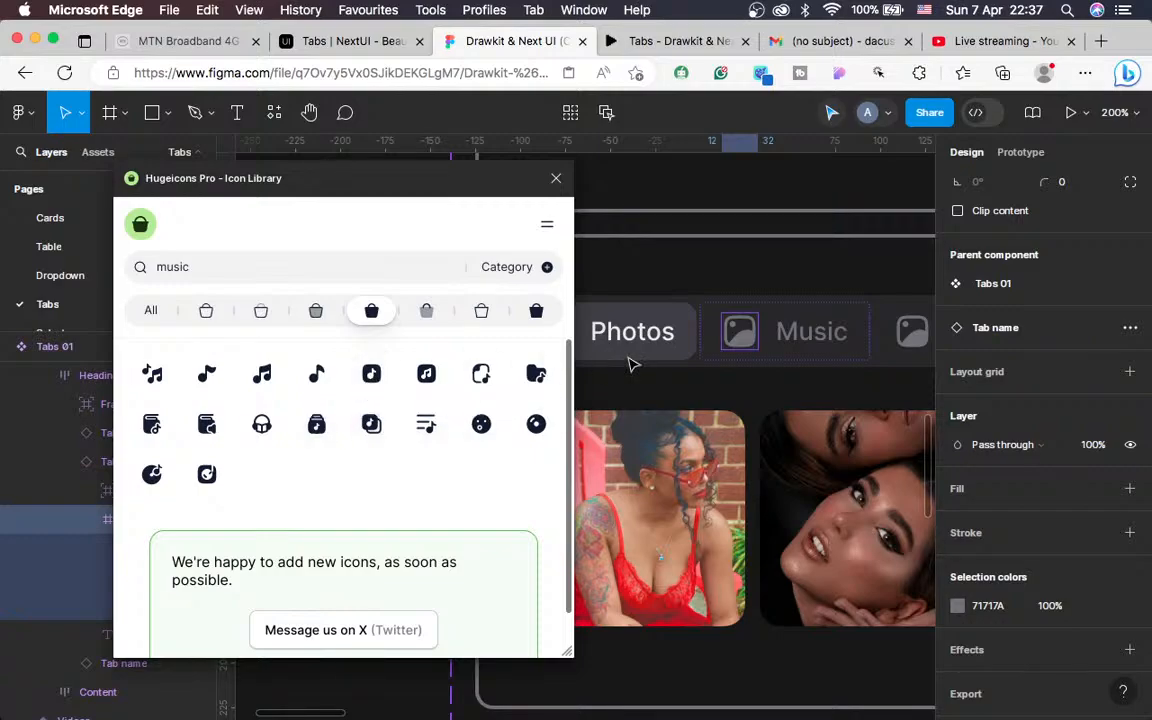
# Close the Hugeicons Pro icon library without inserting an icon
pyautogui.hscroll(-5, 632, 365)
pyautogui.scroll(2, 635, 366)
pyautogui.press('super+minus')
pyautogui.press('super+minus')
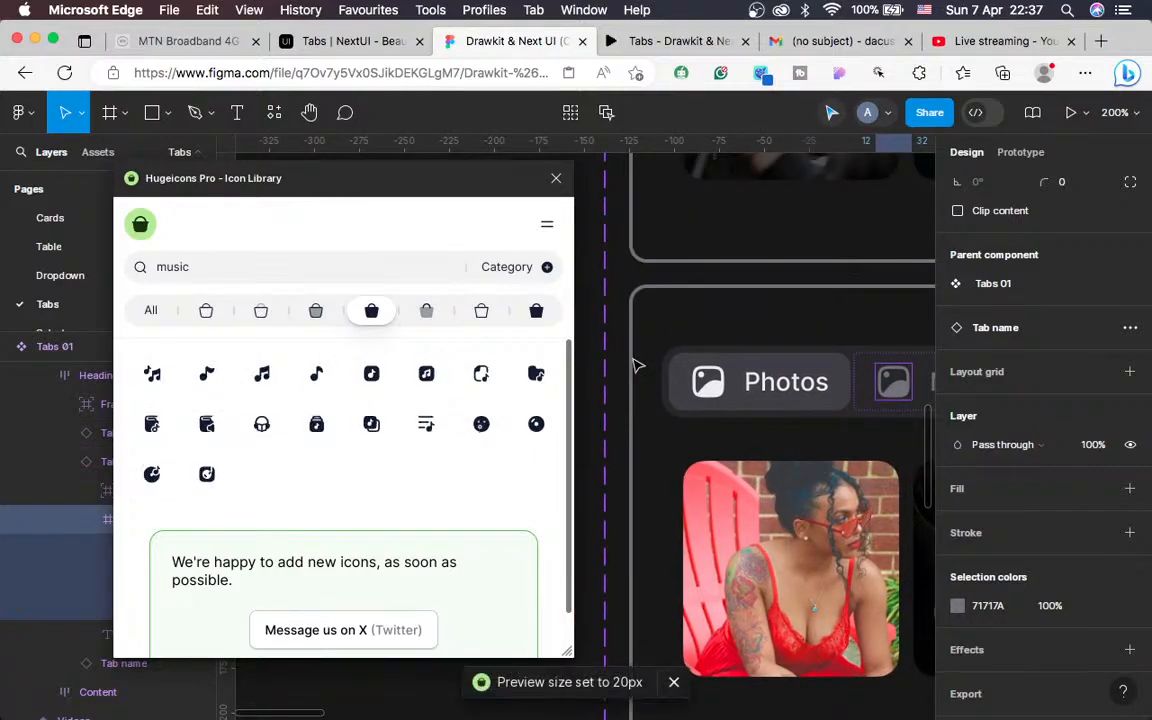
pyautogui.hscroll(3, 686, 302)
pyautogui.scroll(-1, 686, 302)
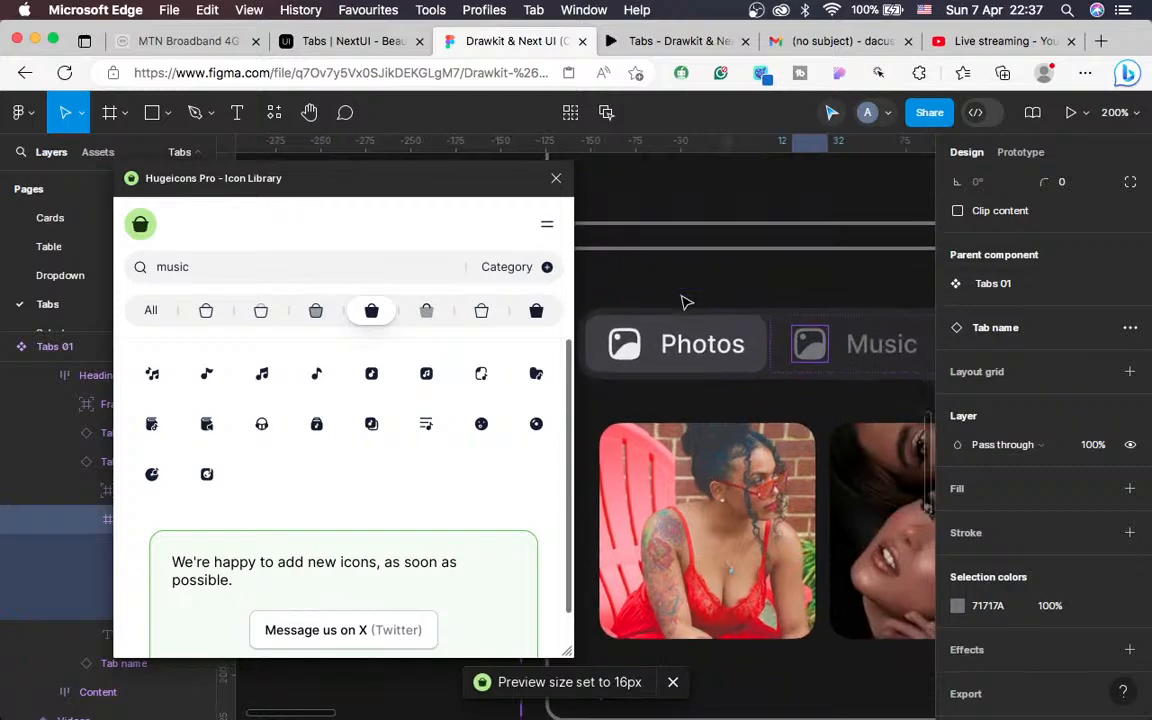
pyautogui.click(557, 180)
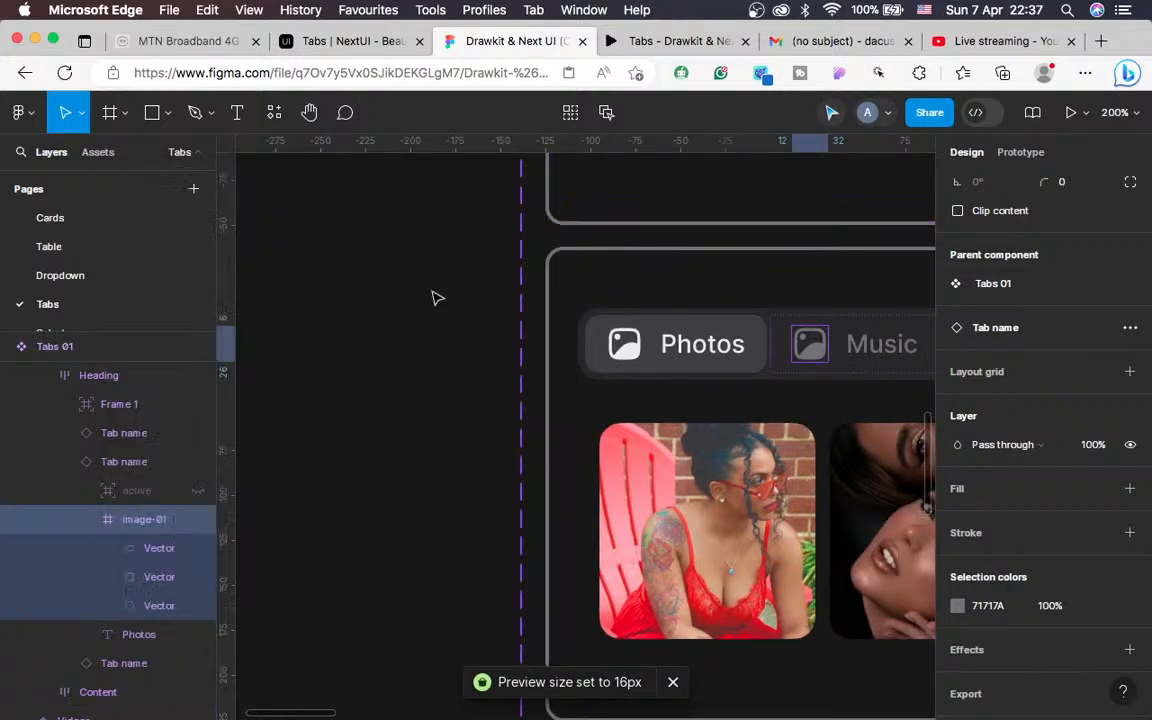
# Collapse the Videos and Music variants, the Heading layers of Photos with Icons and Photos, and the Tab name component set
pyautogui.hscroll(-3, 411, 375)
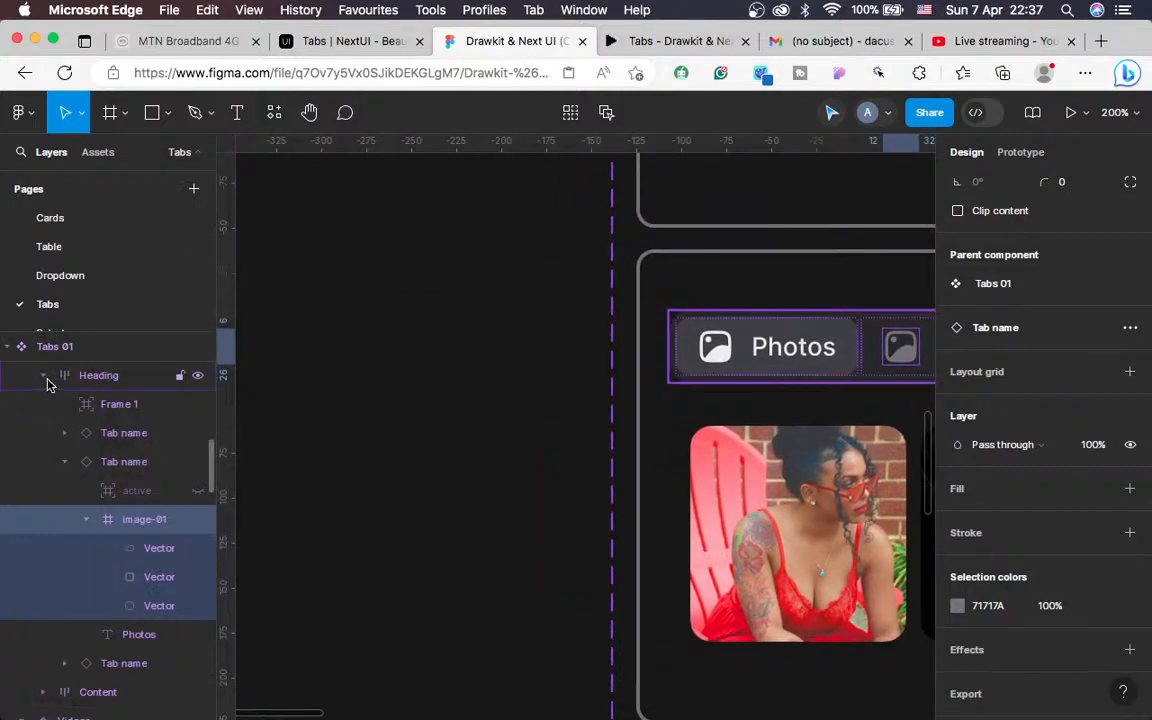
pyautogui.click(43, 376)
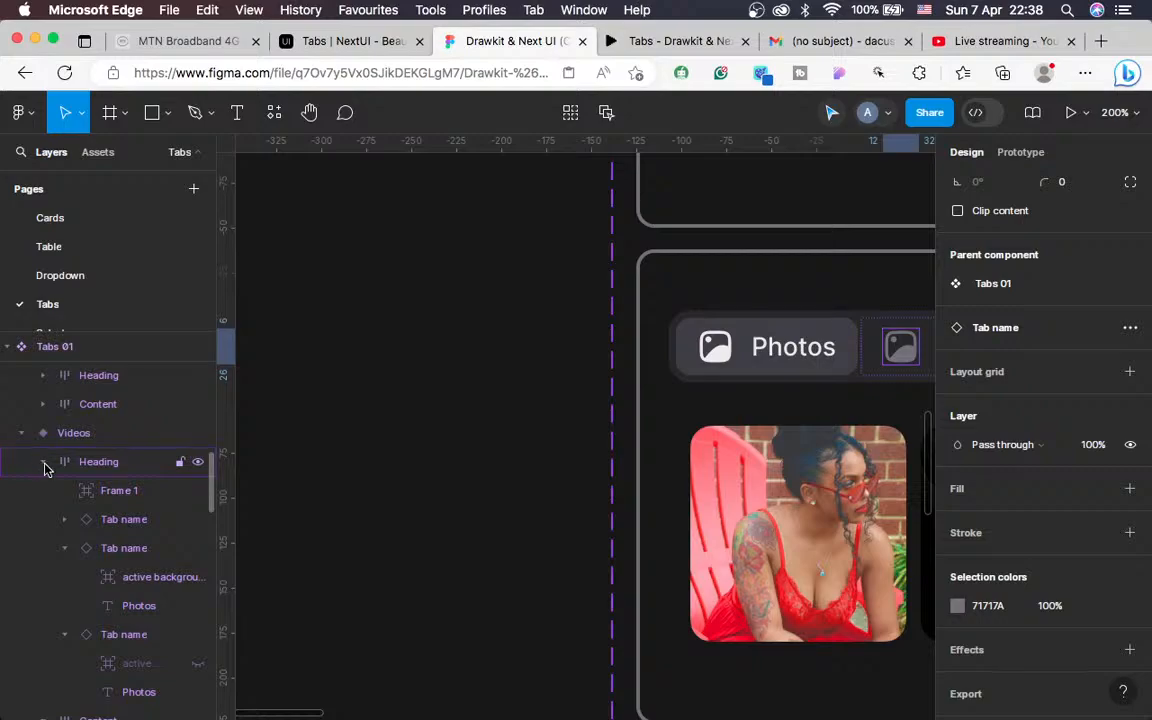
pyautogui.click(43, 463)
pyautogui.click(21, 440)
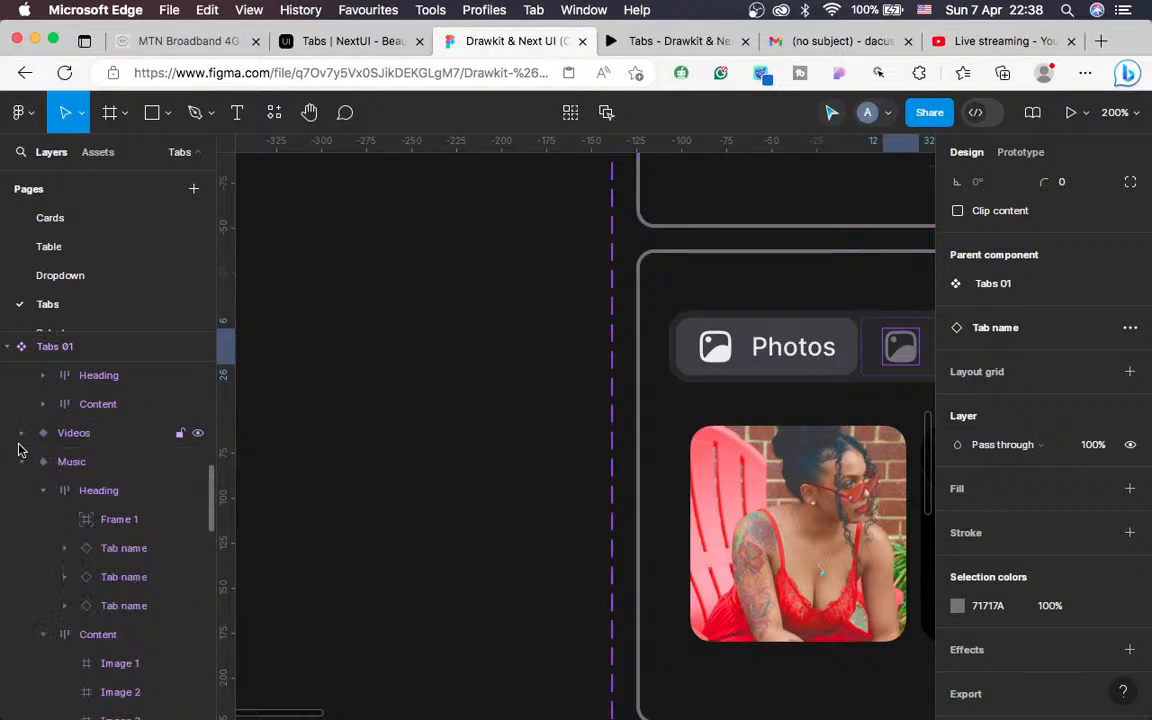
pyautogui.click(42, 490)
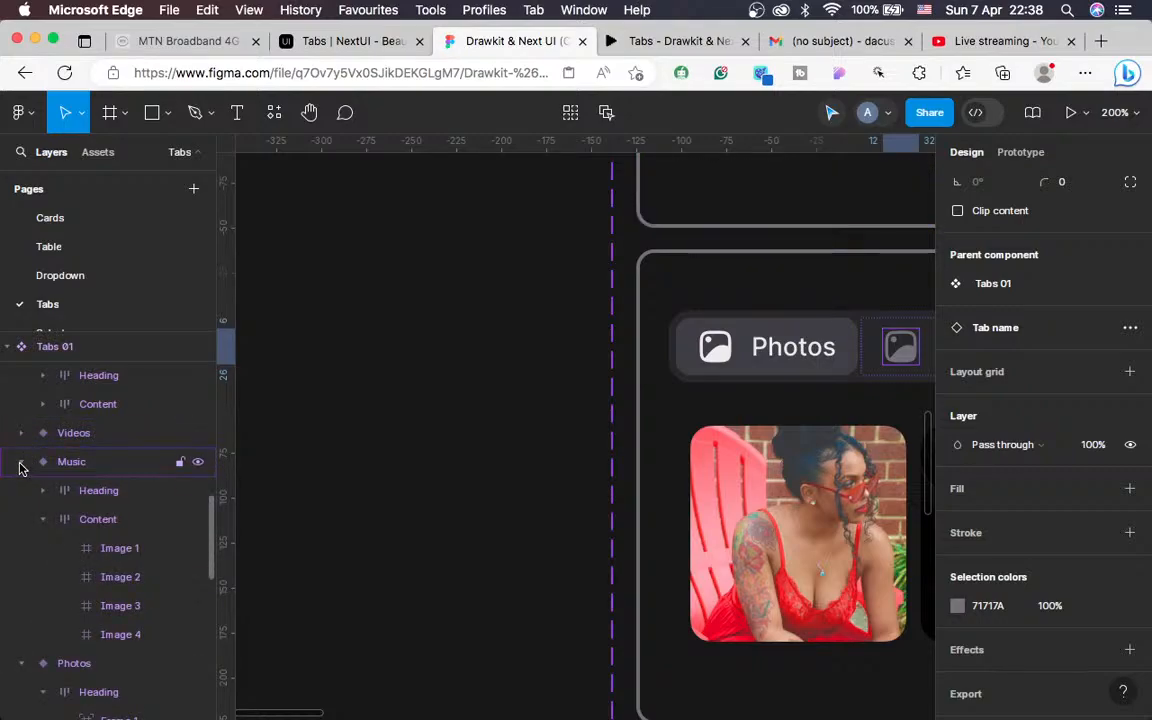
pyautogui.click(21, 462)
pyautogui.click(42, 519)
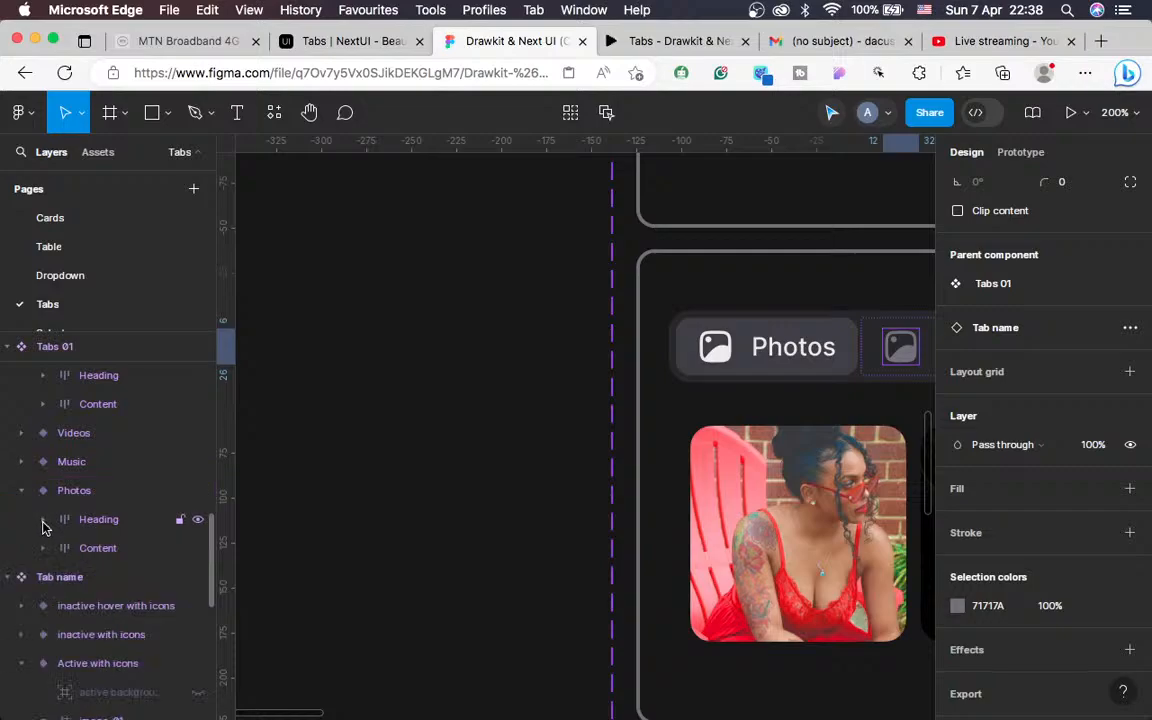
pyautogui.click(7, 578)
# Collapse the Videos with icons, Music with icons and Photos with Icons variants in the layer structure
pyautogui.scroll(5, 49, 522)
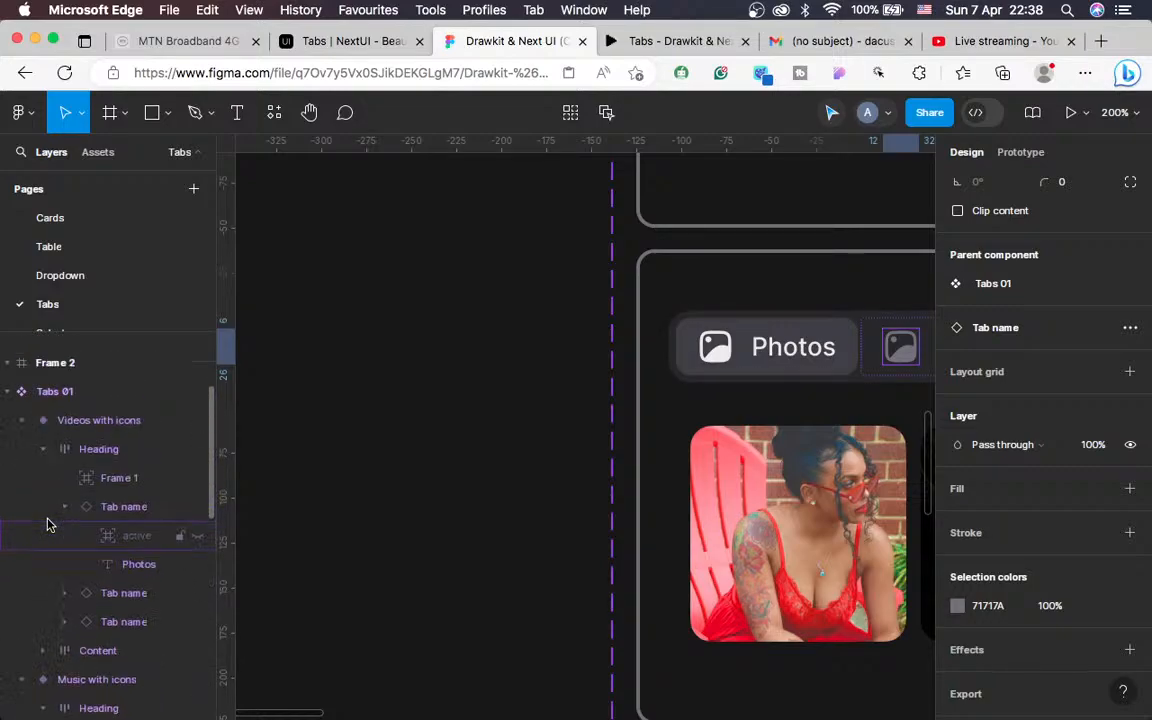
pyautogui.scroll(3, 47, 525)
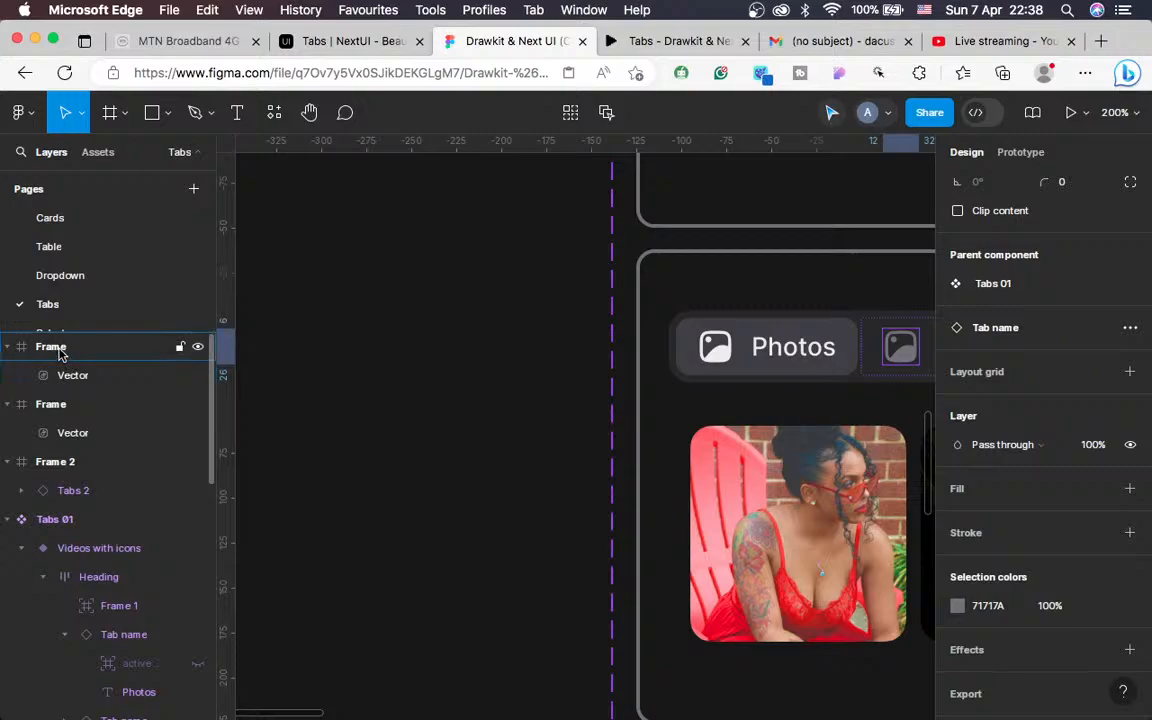
pyautogui.click(21, 549)
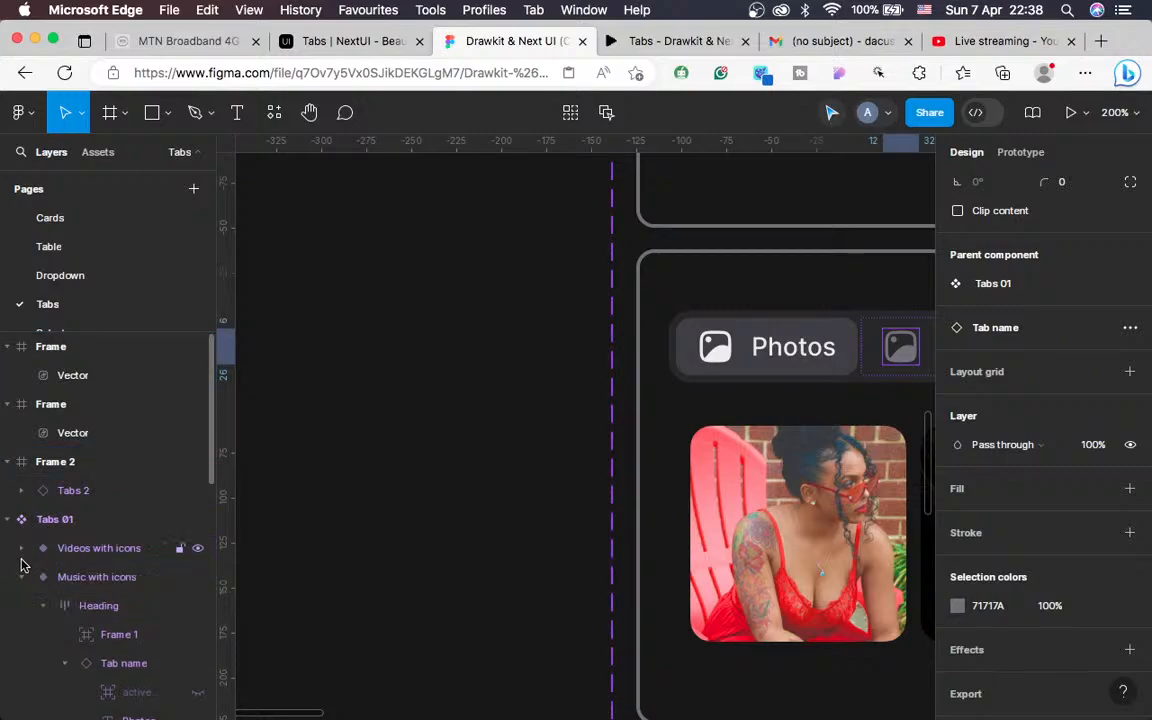
pyautogui.click(21, 578)
pyautogui.click(22, 606)
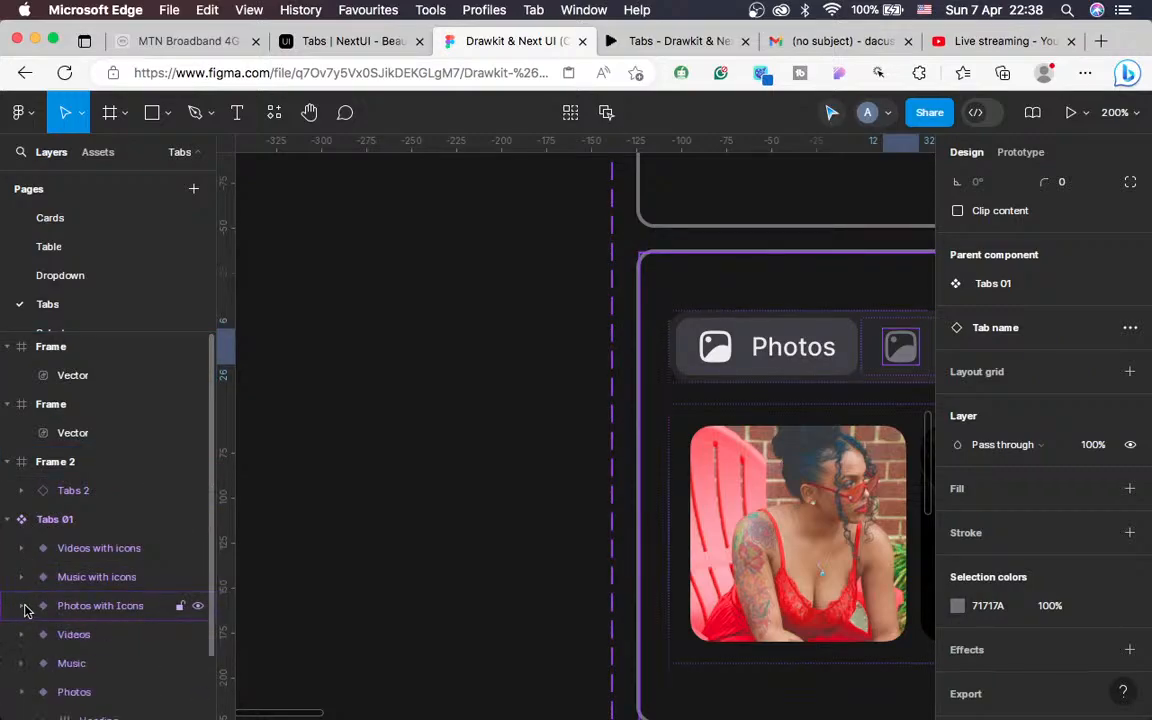
pyautogui.scroll(-3, 53, 588)
pyautogui.scroll(3, 54, 589)
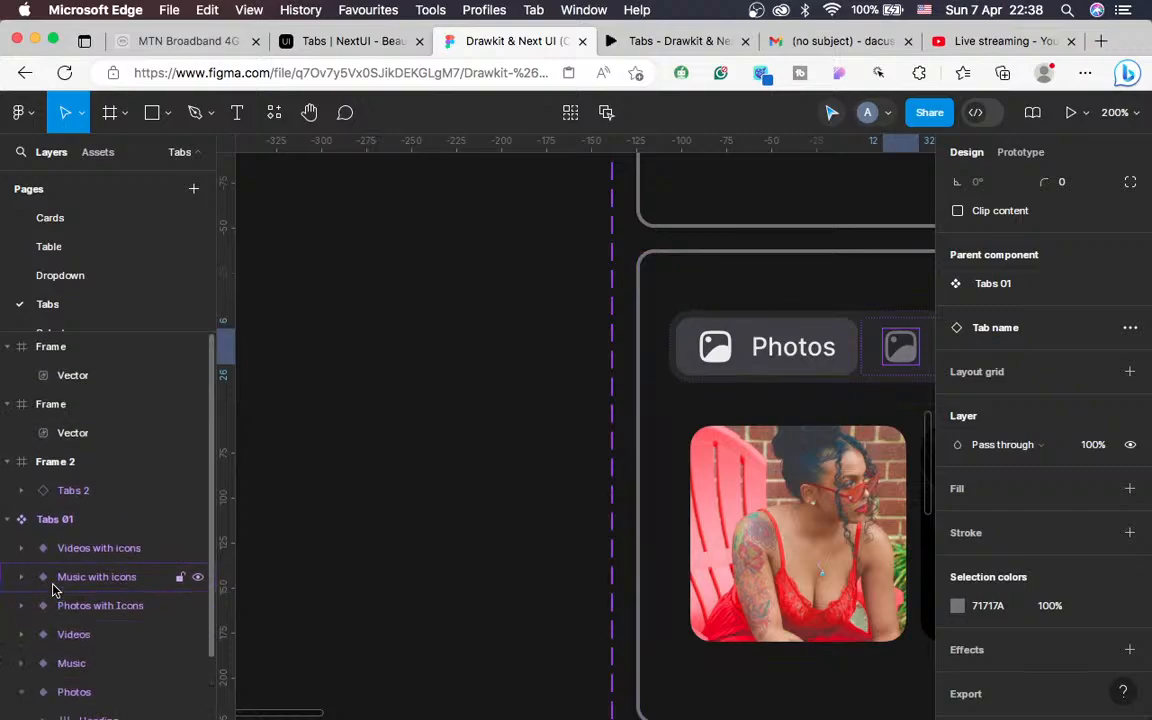
# Bring the Tab name component set with its icon variants into view on the canvas
pyautogui.scroll(5, 440, 435)
pyautogui.hscroll(2, 440, 435)
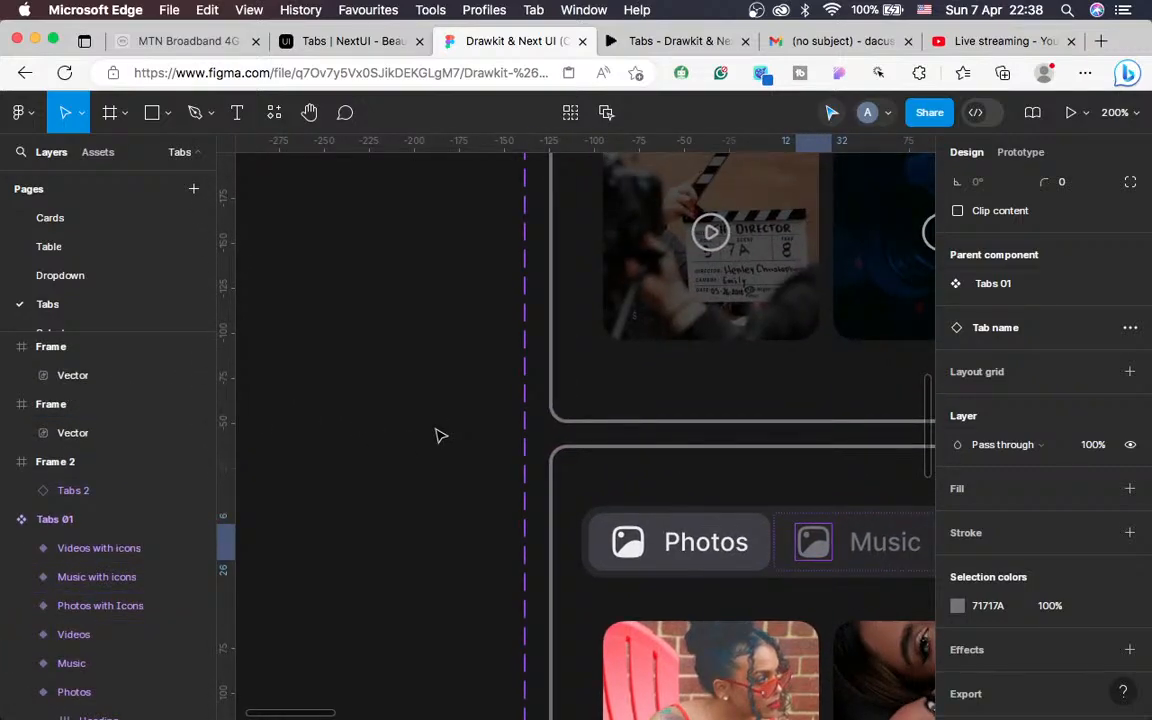
pyautogui.press('-')
pyautogui.press('-')
pyautogui.press('-')
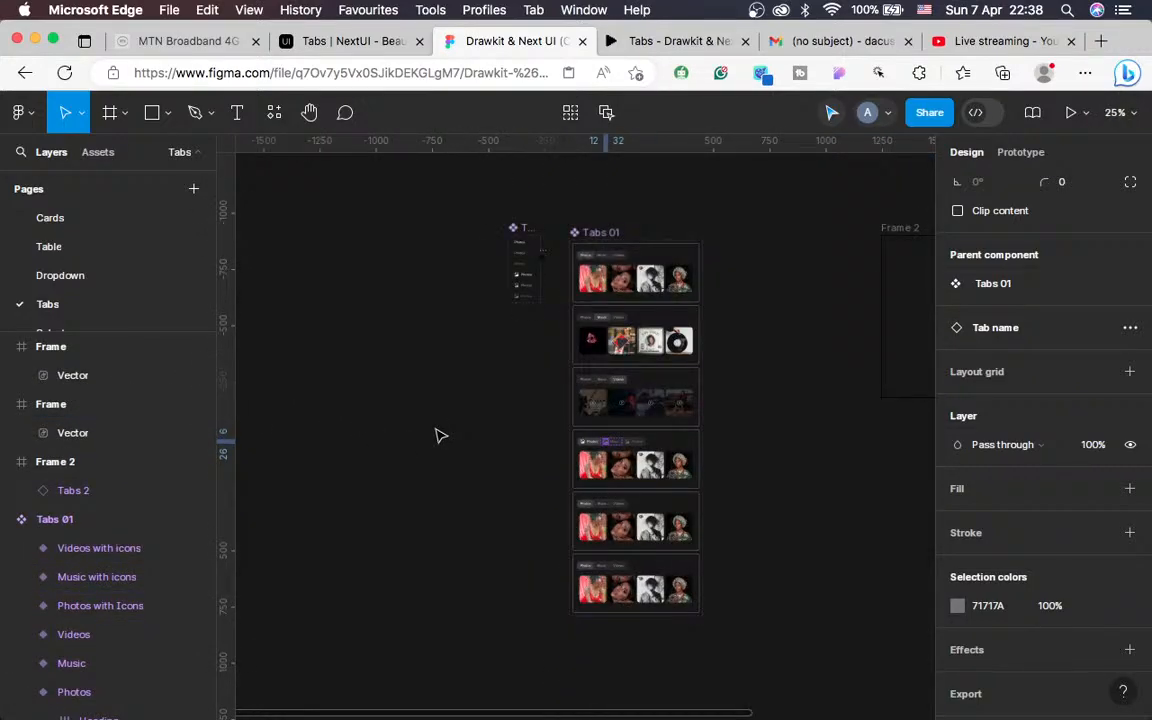
pyautogui.hotkey('shift', '0')
pyautogui.scroll(5, 440, 435)
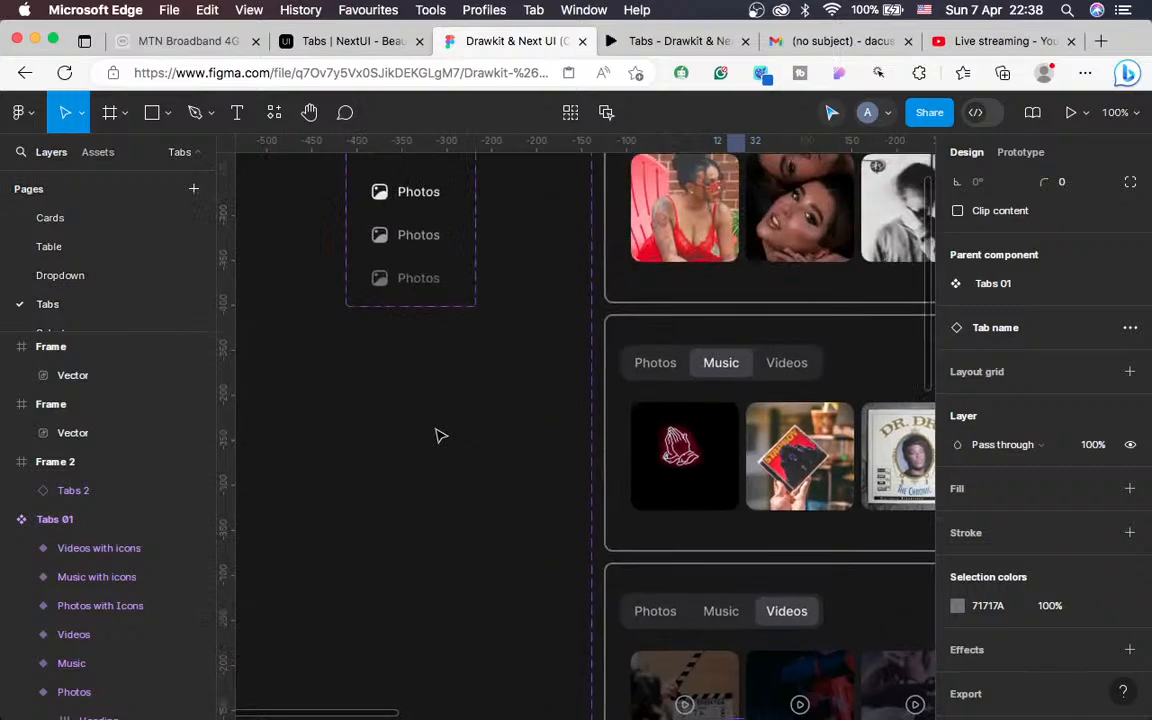
# Move the upper of the two overlapping music icon frames away from the Tab name component set's edge and delete the other one
pyautogui.scroll(5, 437, 435)
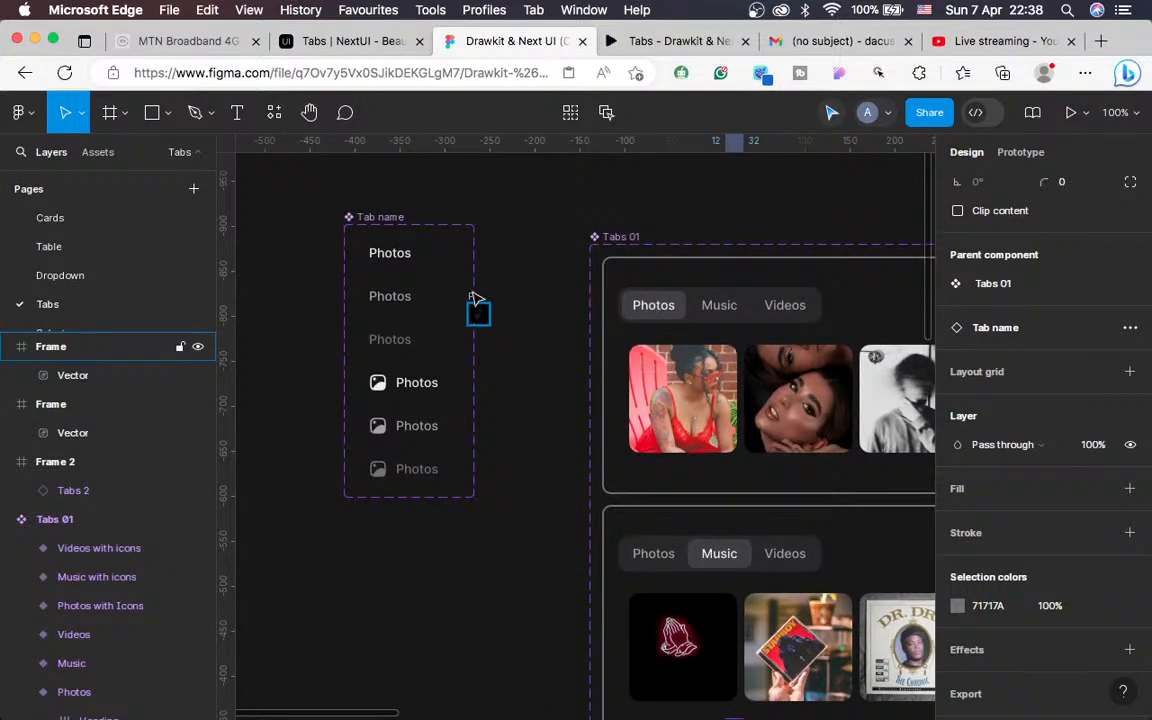
pyautogui.click(479, 306)
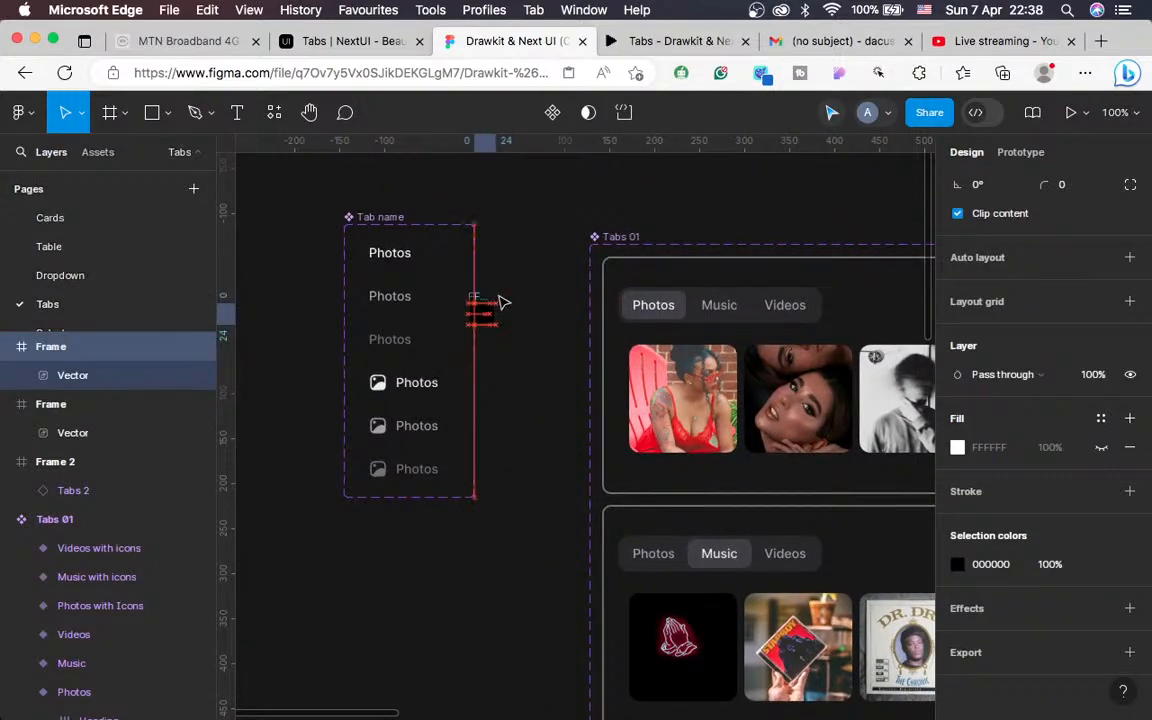
pyautogui.moveTo(499, 296); pyautogui.dragTo(502, 259)
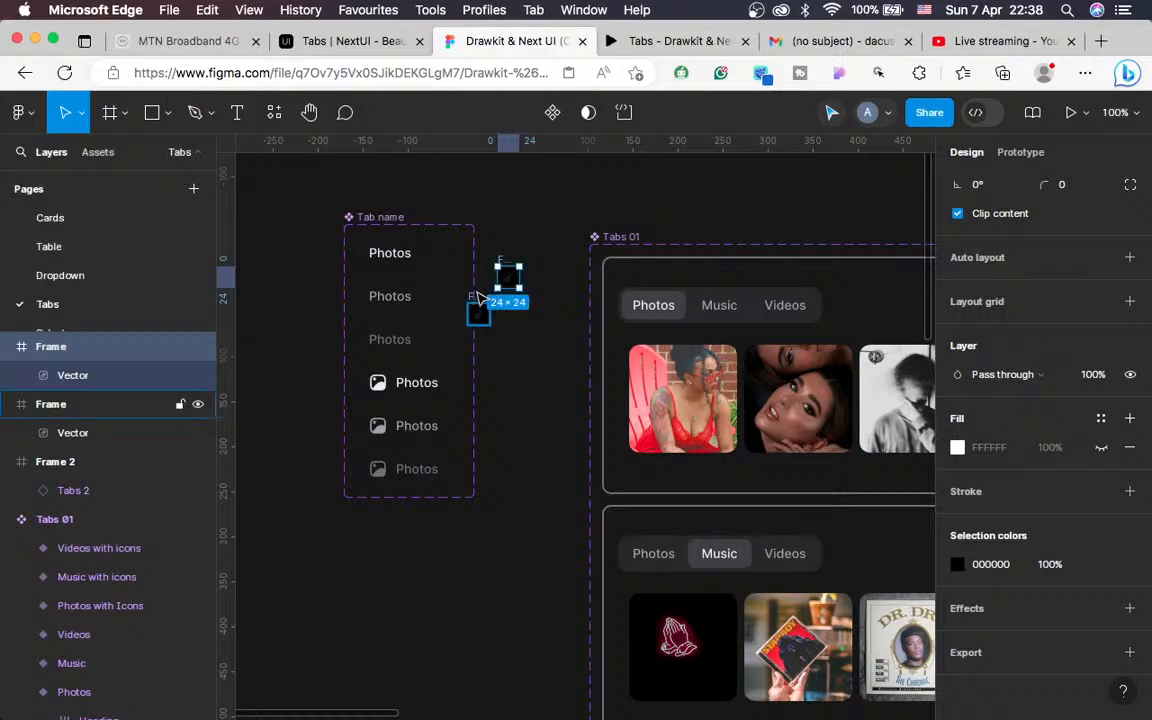
pyautogui.click(477, 304)
pyautogui.press('Delete')
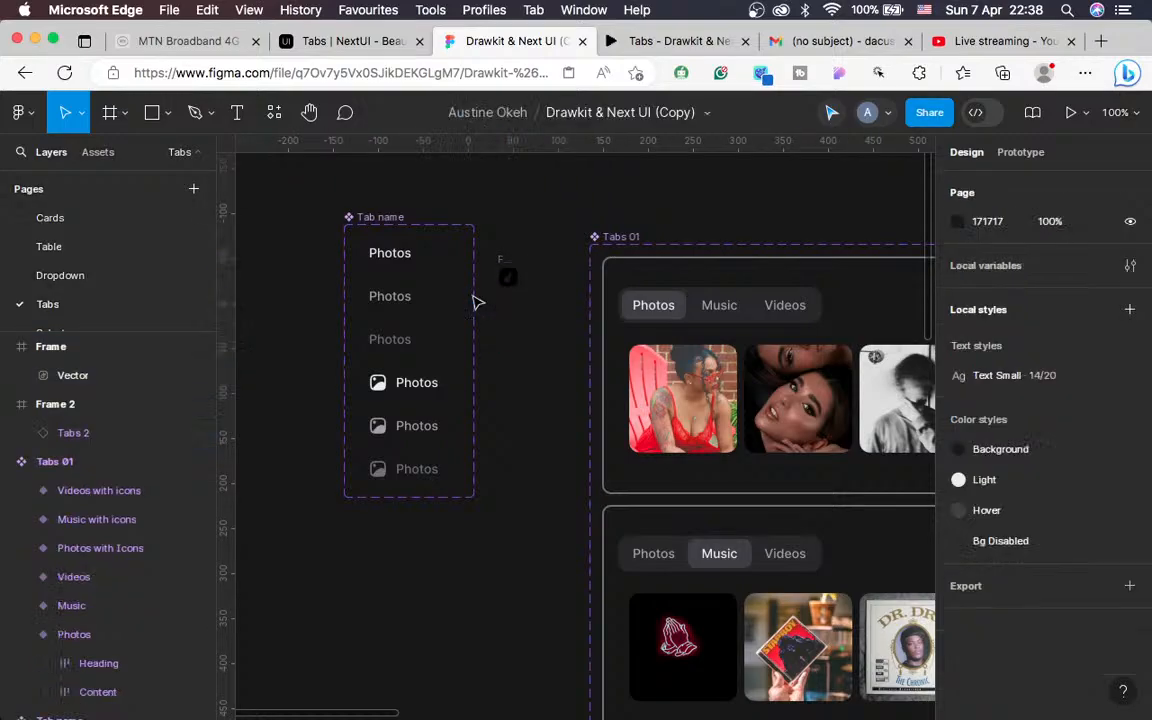
# Copy the image-01 icon from the active tab with icon and place it below the music icon frame
pyautogui.doubleClick(379, 390)
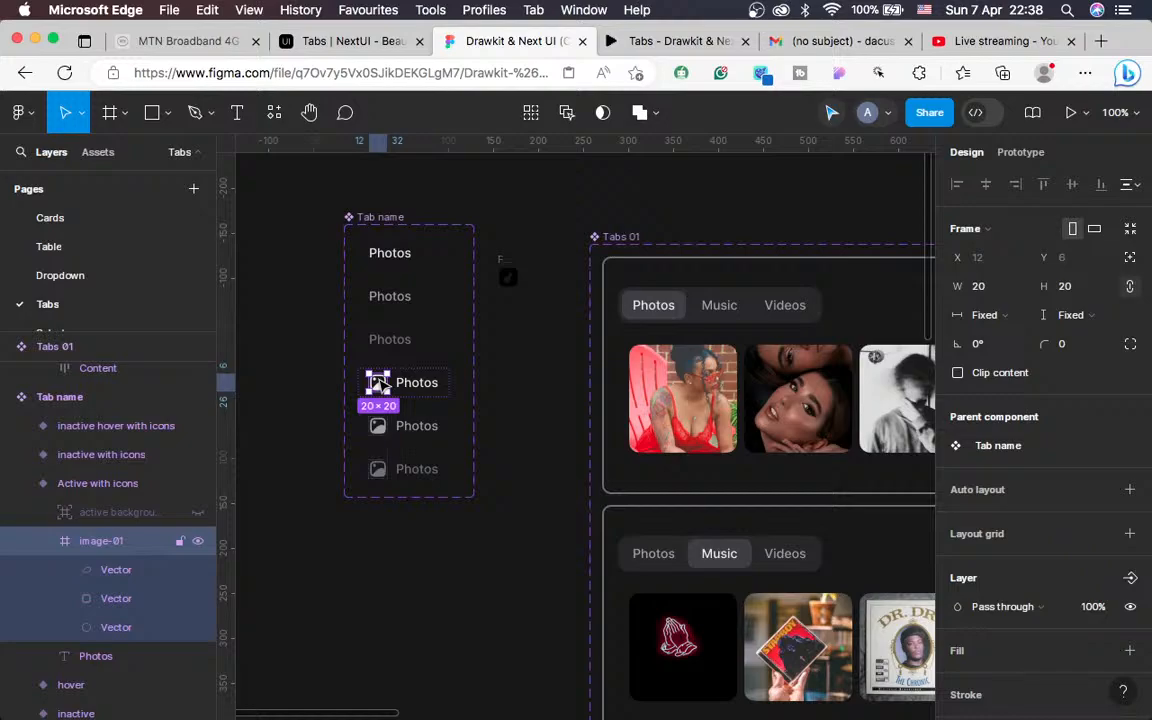
pyautogui.moveTo(385, 385); pyautogui.dragTo(507, 317)
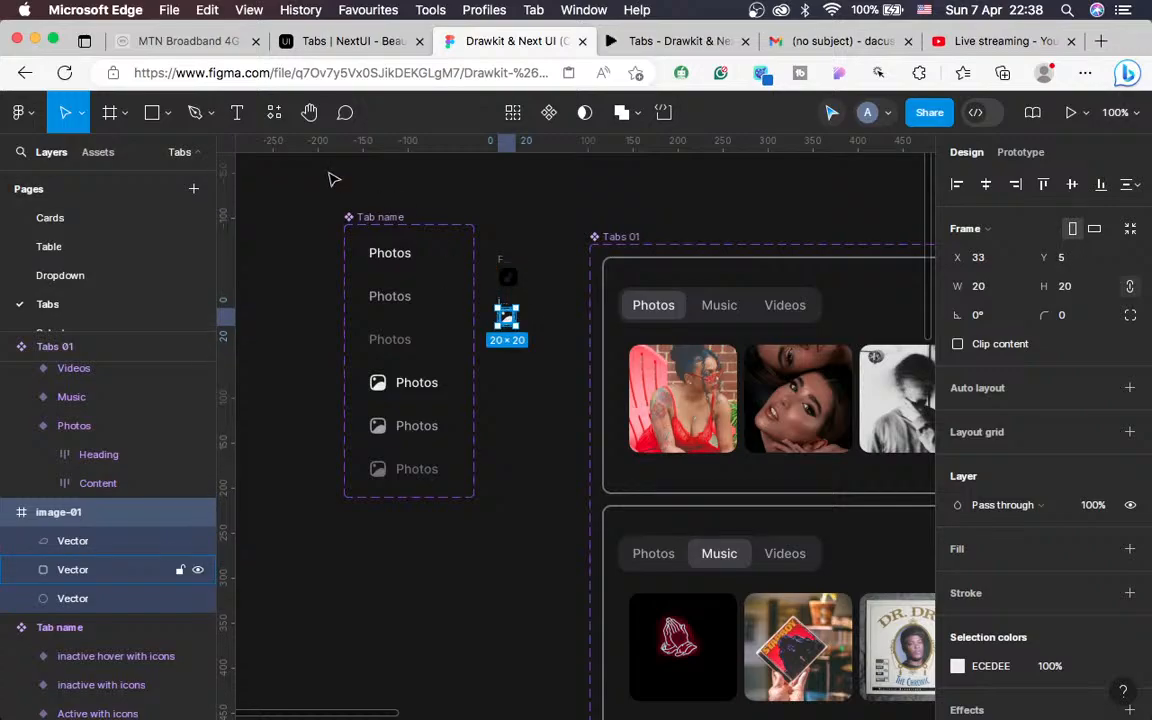
# Launch the Hugeicons Pro plugin and review the icon placeholders in the Tabs 01 variants
pyautogui.click(279, 112)
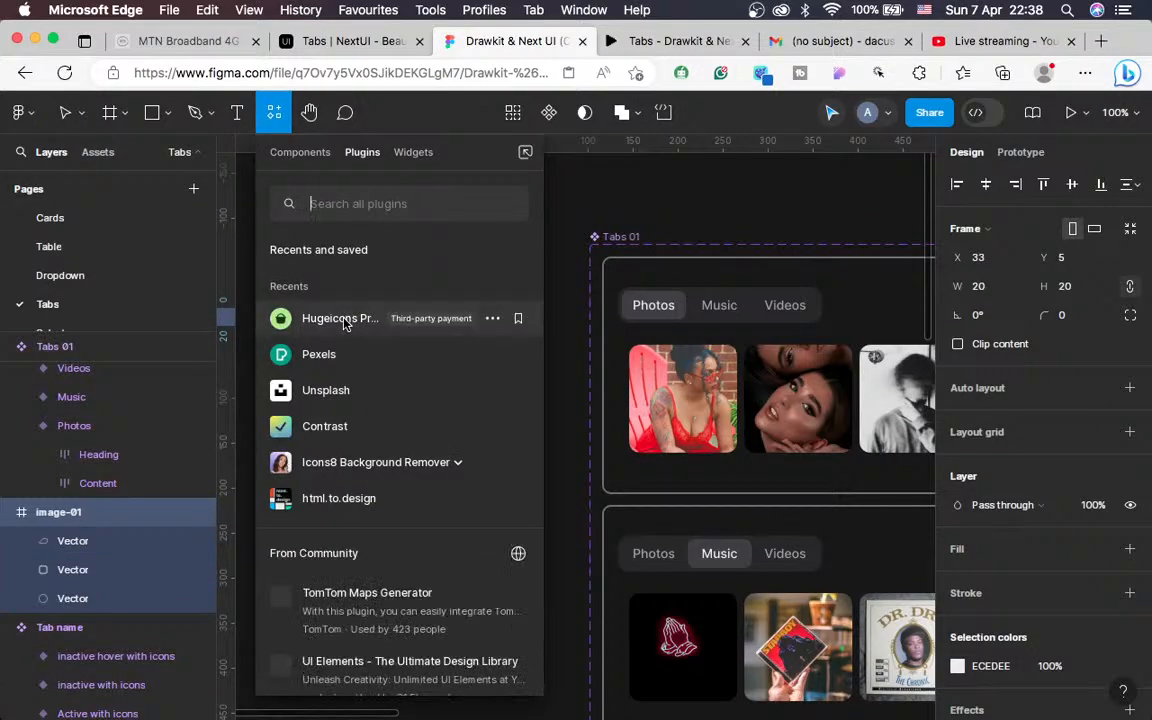
pyautogui.click(349, 325)
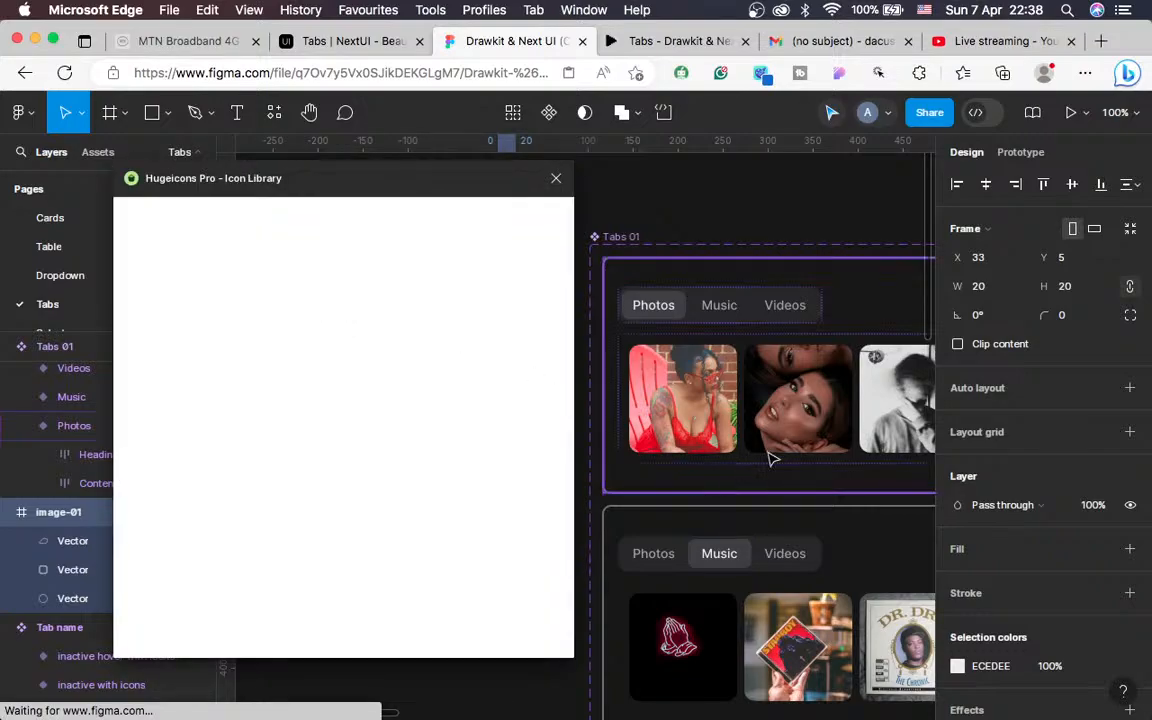
pyautogui.scroll(-7, 771, 458)
pyautogui.scroll(-4, 771, 458)
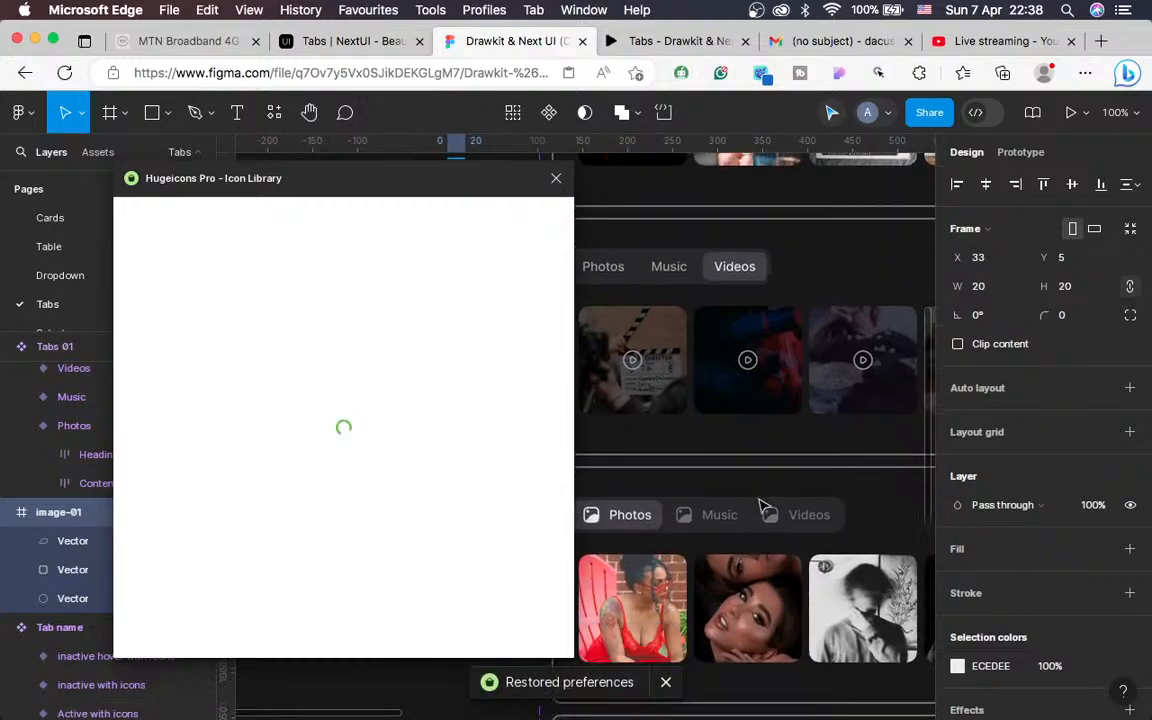
pyautogui.scroll(-3, 700, 525)
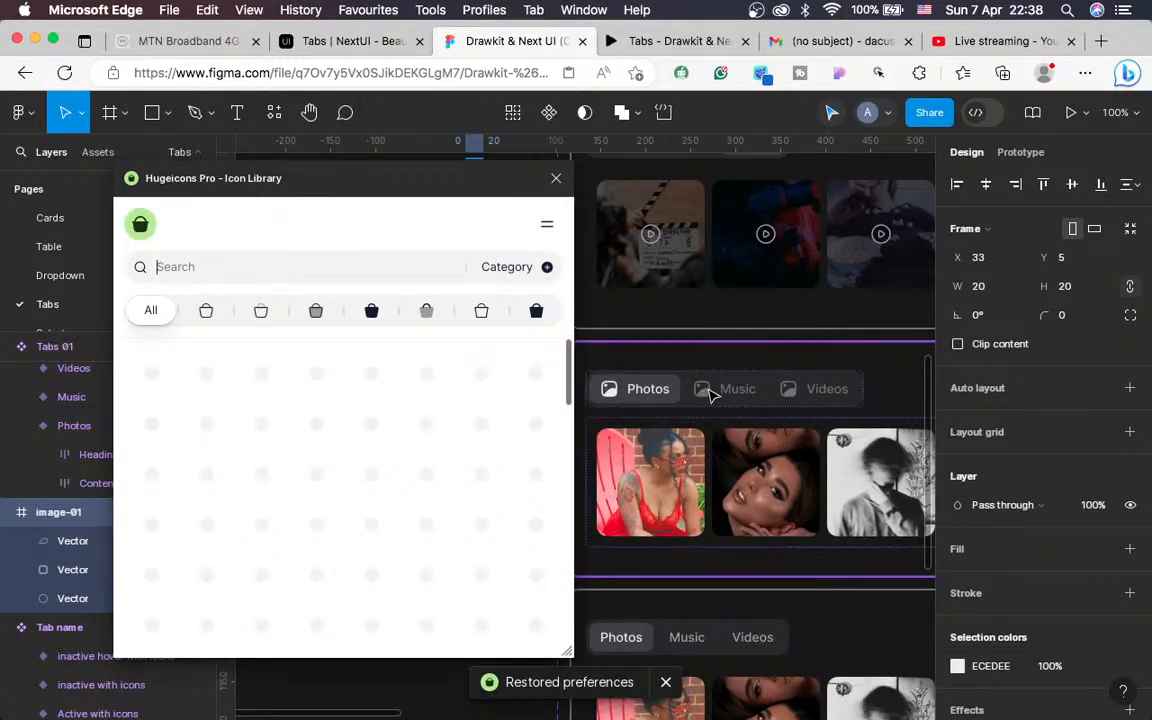
pyautogui.scroll(3, 714, 395)
pyautogui.hscroll(-3, 714, 395)
pyautogui.scroll(4, 714, 392)
pyautogui.hscroll(-4, 714, 392)
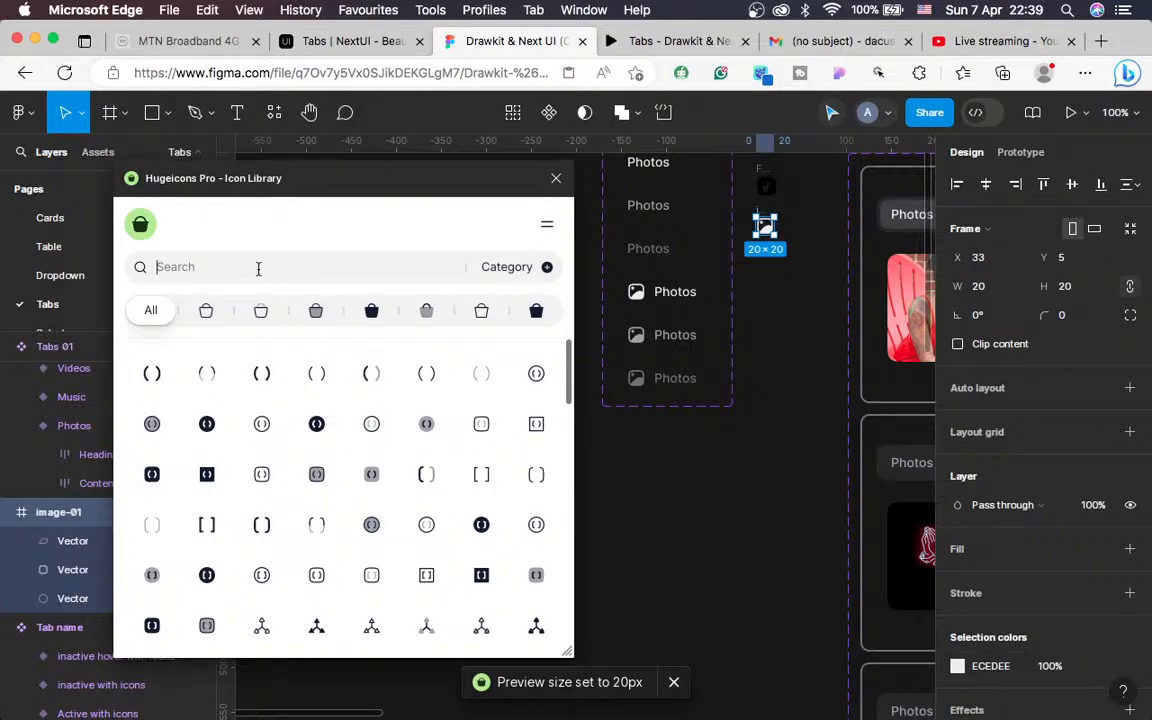
# Search the icon library for "video", checking the NextUI tabs page for reference, and filter the icons to the Solid style
pyautogui.write('vi')
pyautogui.write('dies')
pyautogui.press('BackSpace')
pyautogui.press('BackSpace')
pyautogui.press('BackSpace')
pyautogui.write('eos')
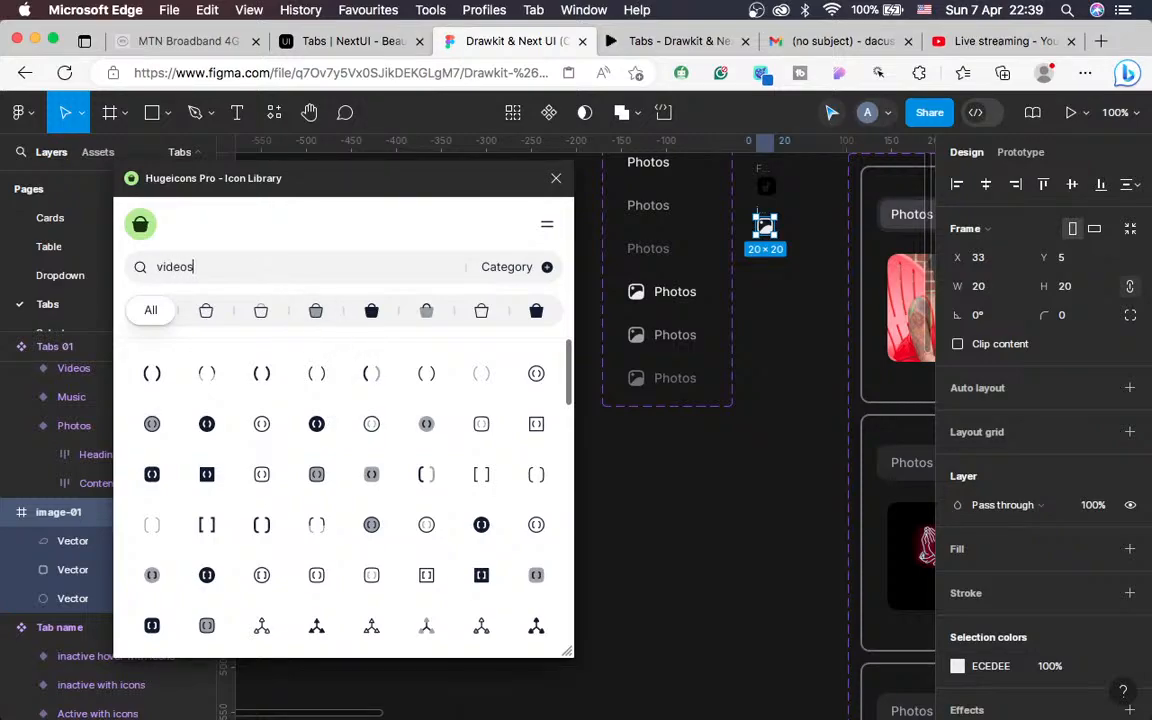
pyautogui.click(325, 42)
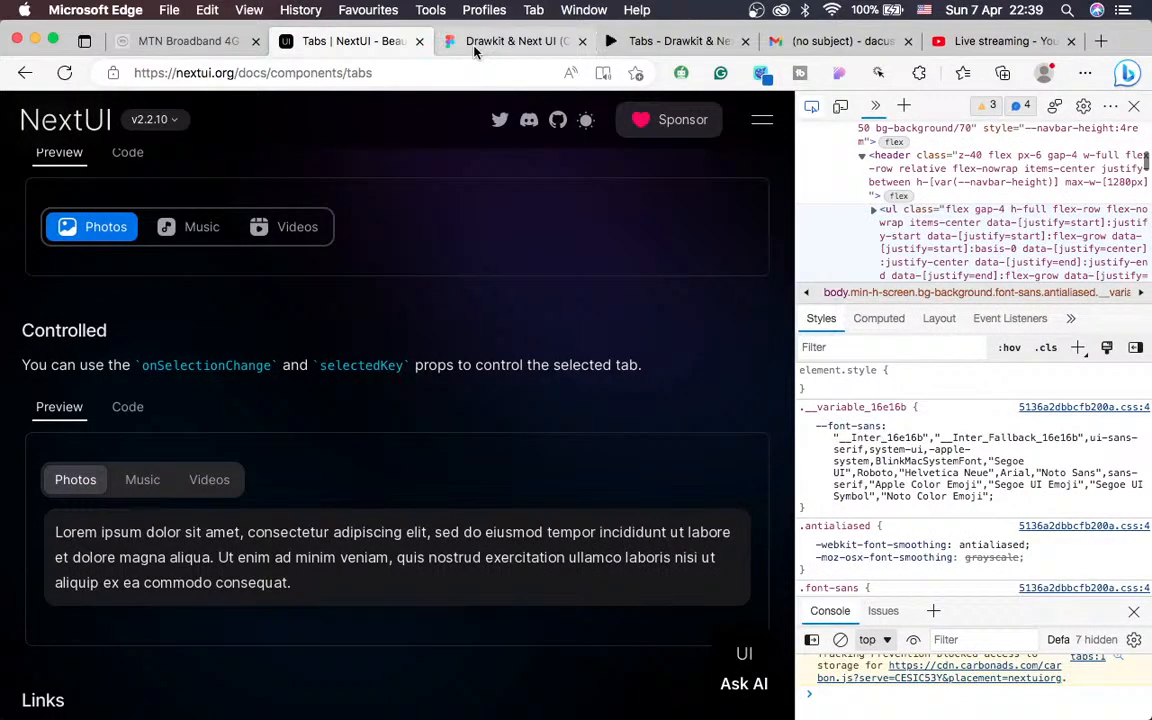
pyautogui.click(475, 48)
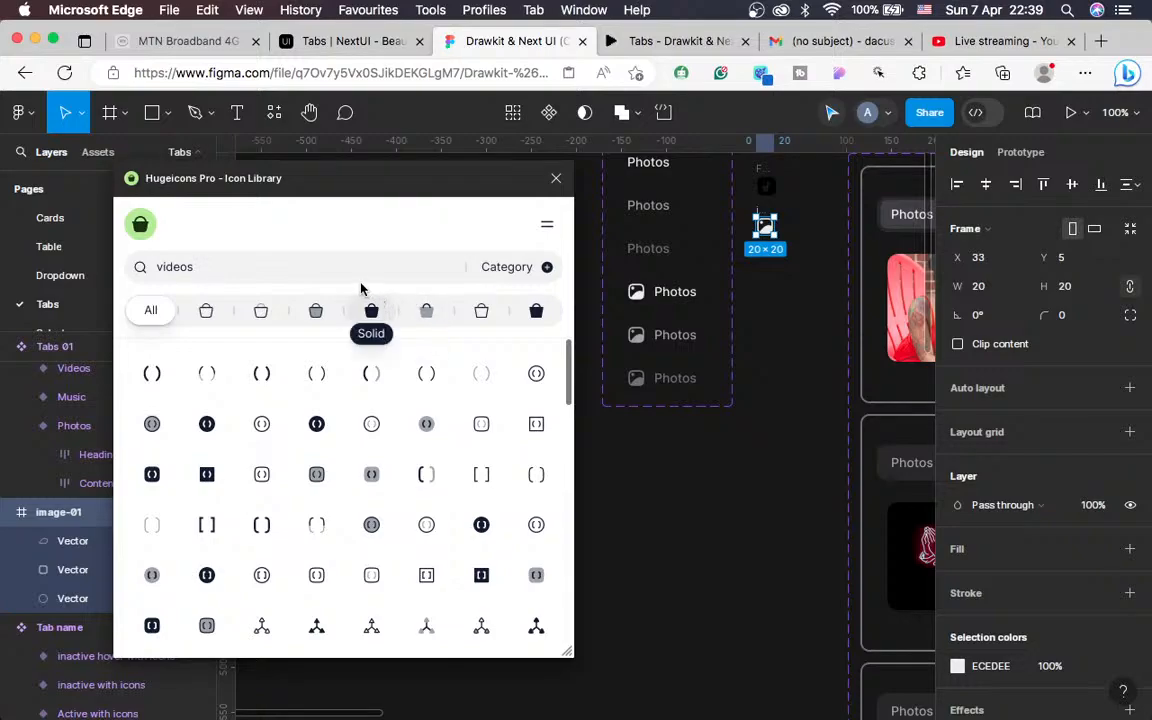
pyautogui.press('Return')
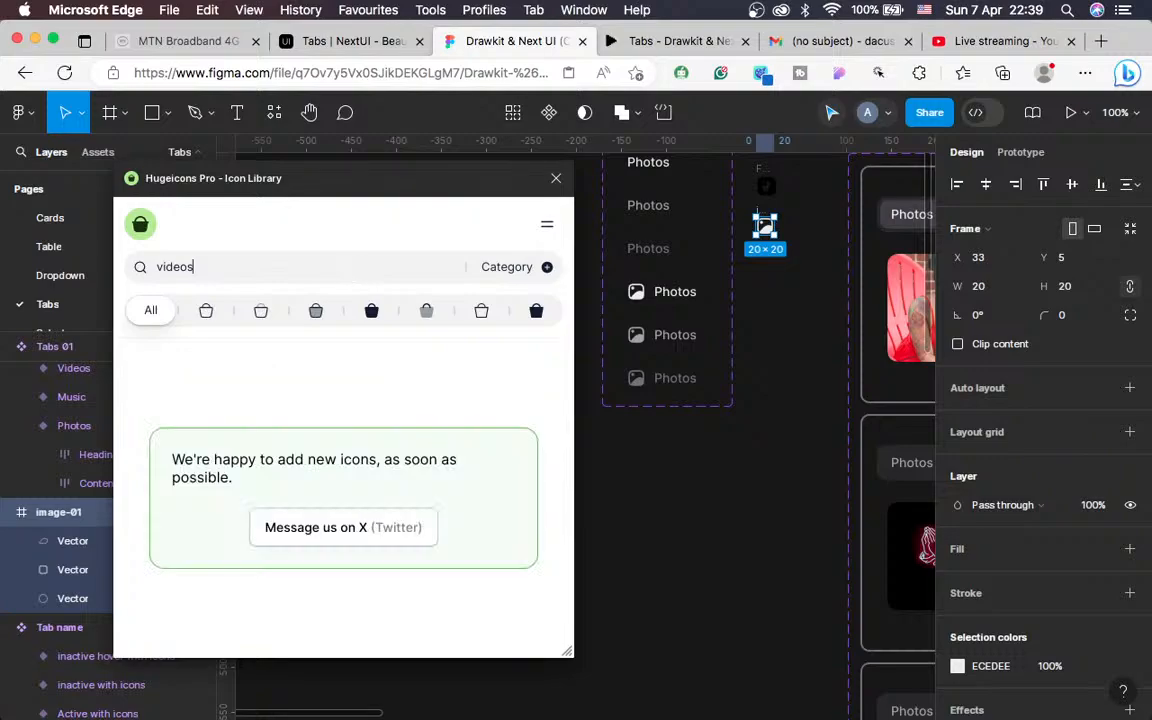
pyautogui.press('BackSpace')
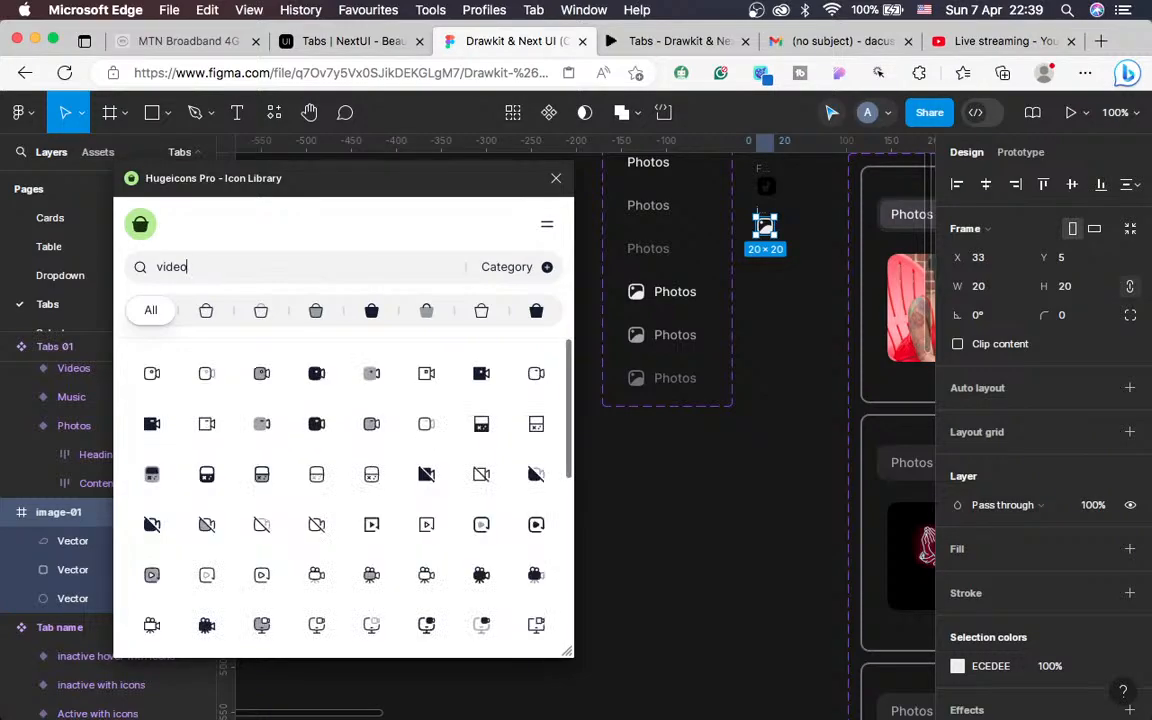
pyautogui.scroll(-3, 371, 500)
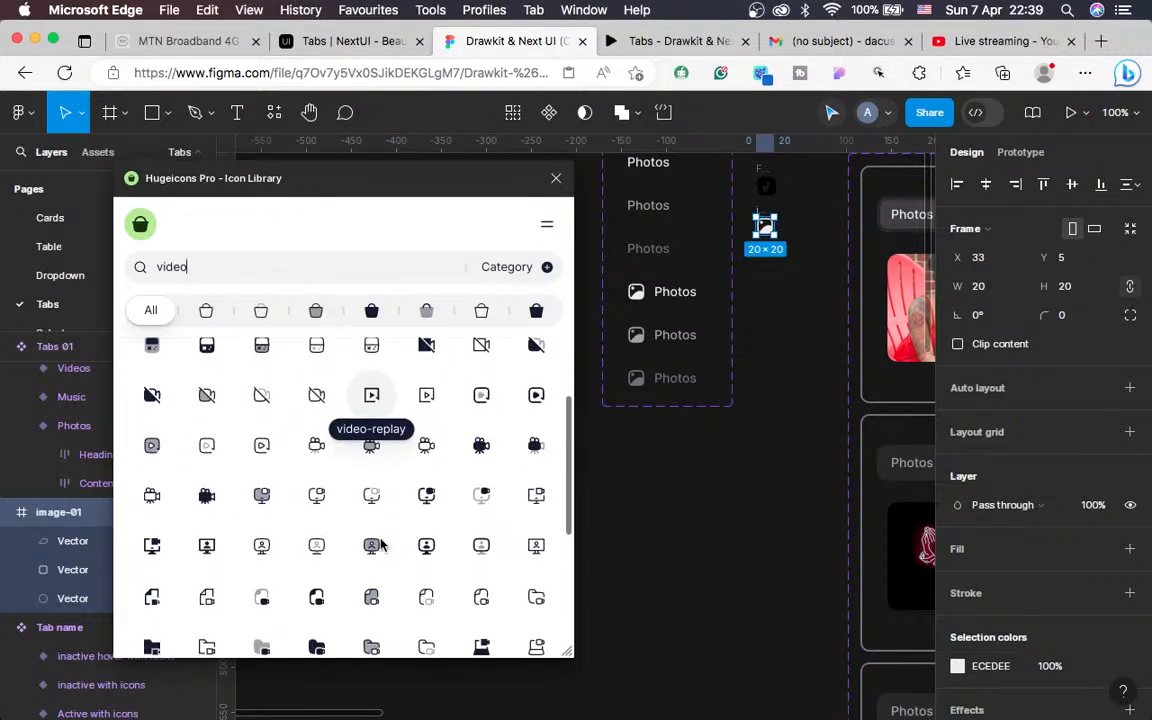
pyautogui.scroll(1, 424, 430)
pyautogui.click(370, 322)
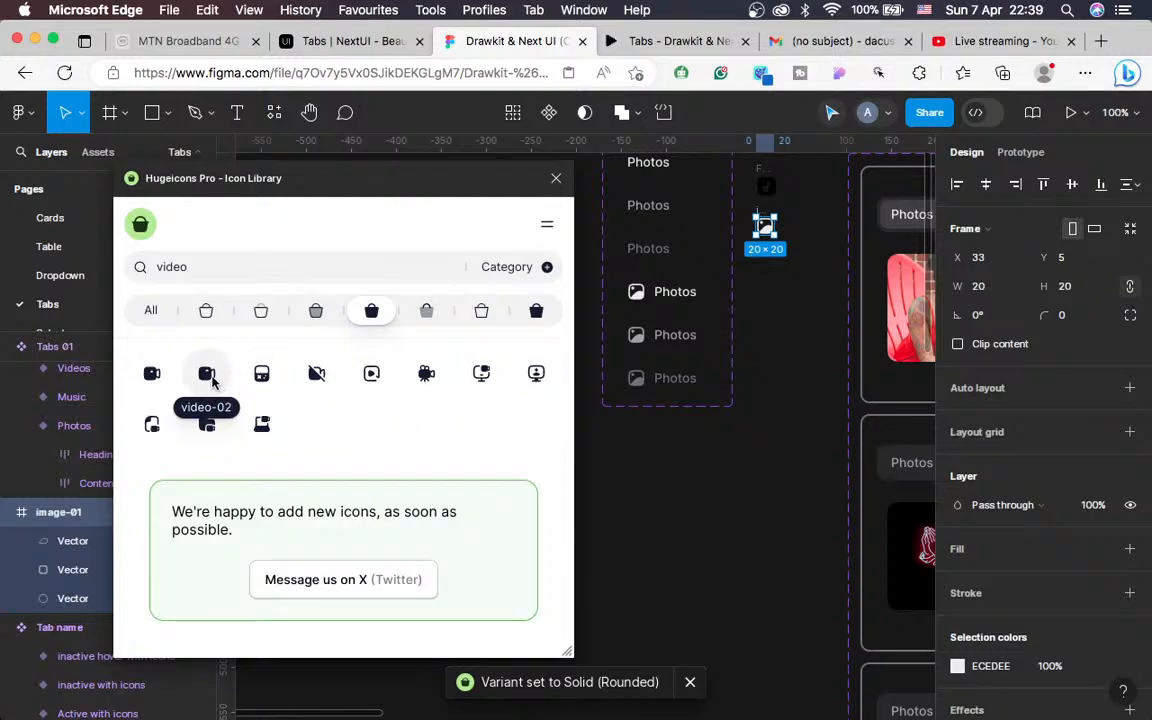
# Search the icon library for "media" and browse the matching icons in the Solid style
pyautogui.click(252, 267)
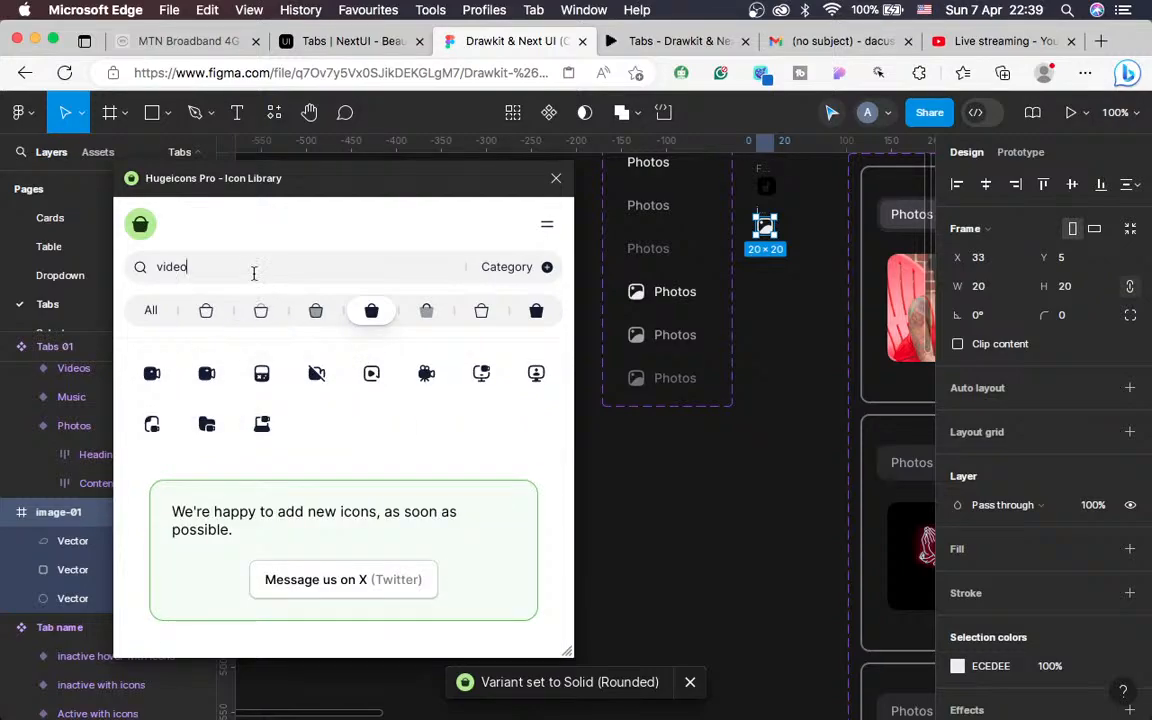
pyautogui.press('super+a')
pyautogui.write('med')
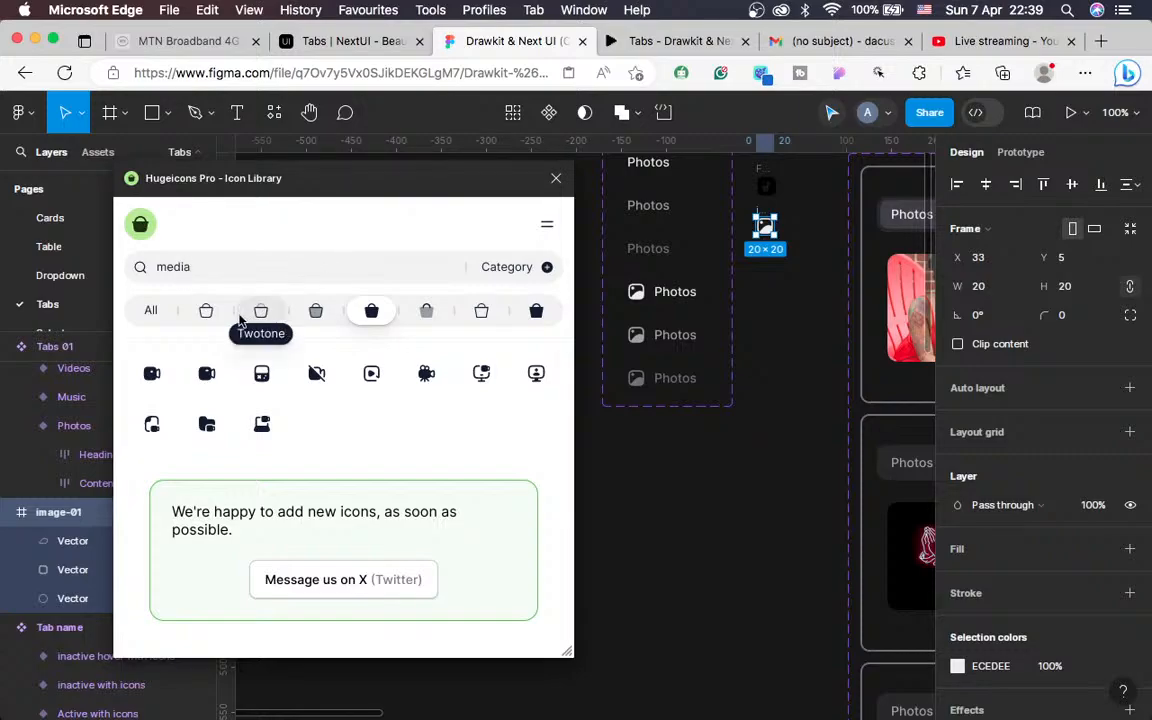
pyautogui.click(206, 313)
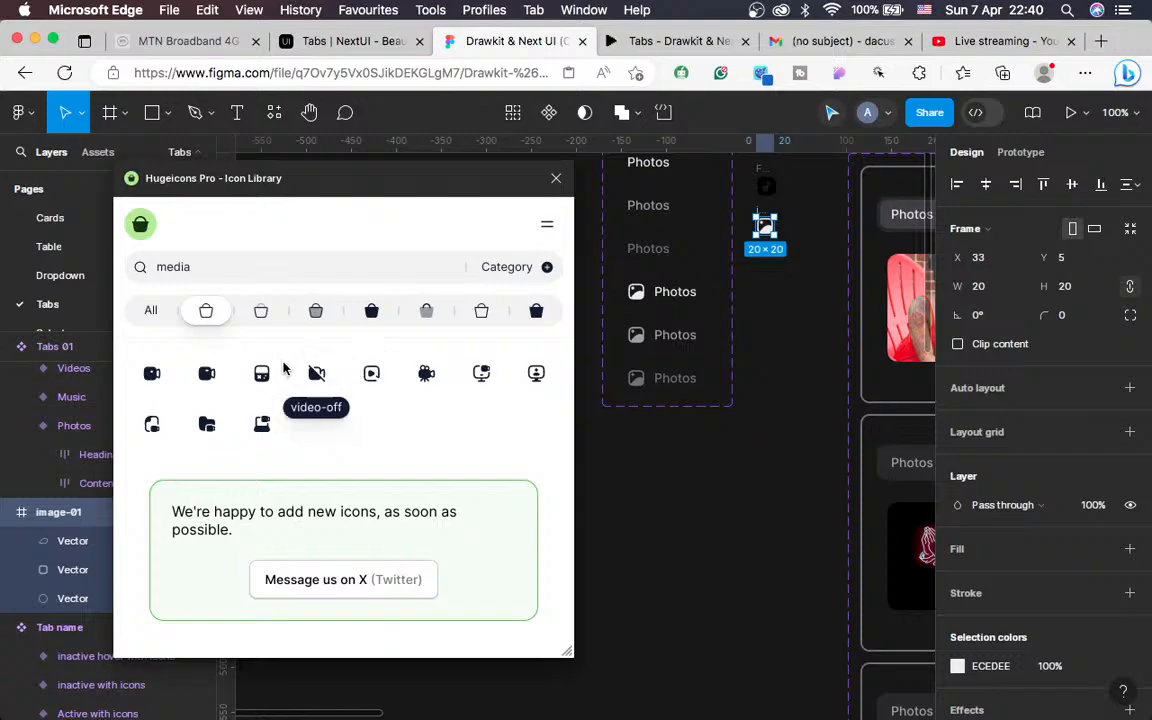
pyautogui.click(369, 314)
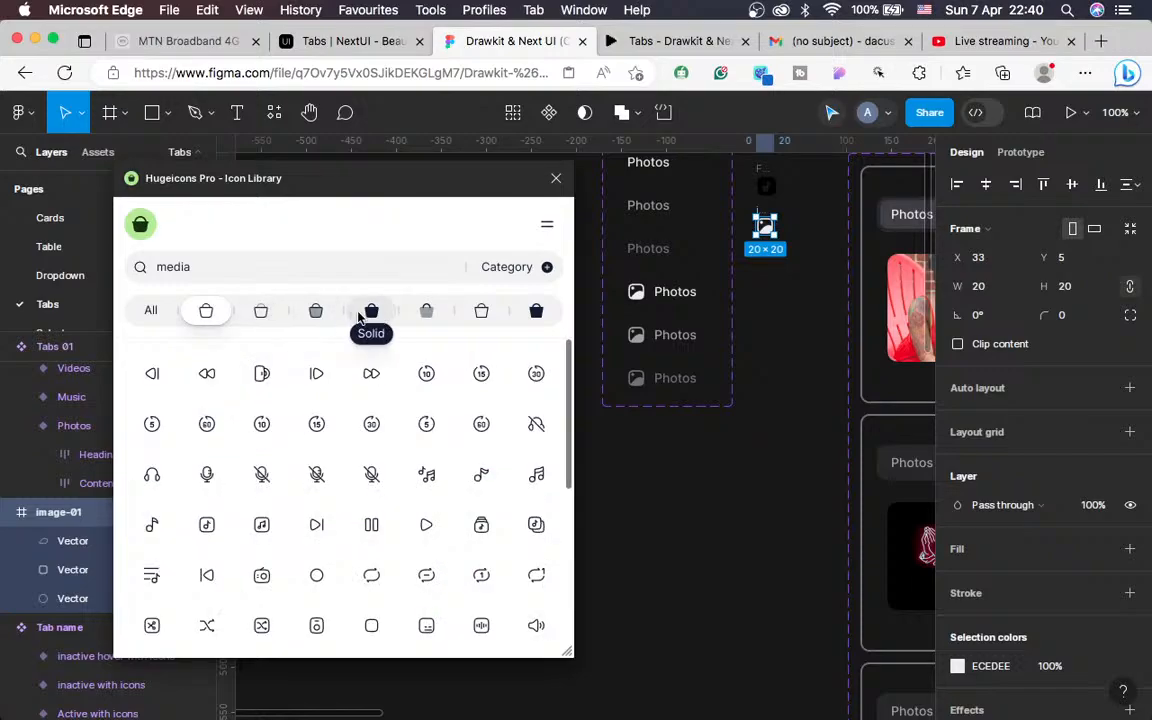
pyautogui.scroll(-5, 270, 400)
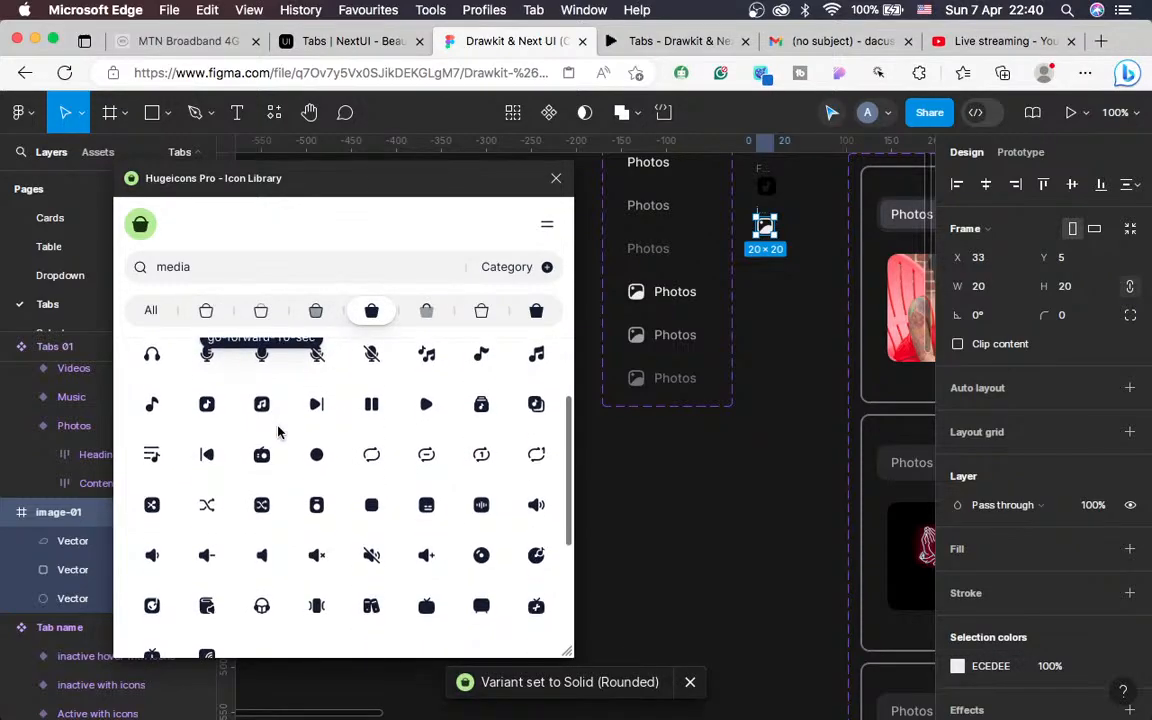
pyautogui.scroll(4, 278, 432)
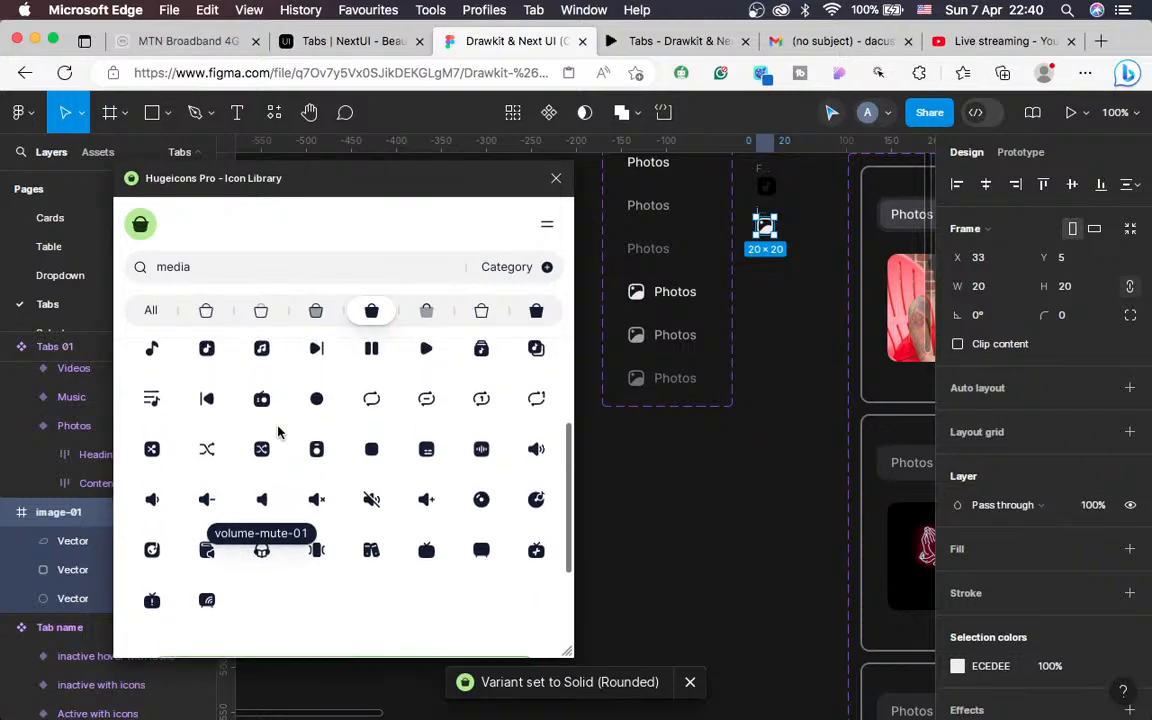
pyautogui.scroll(2, 278, 432)
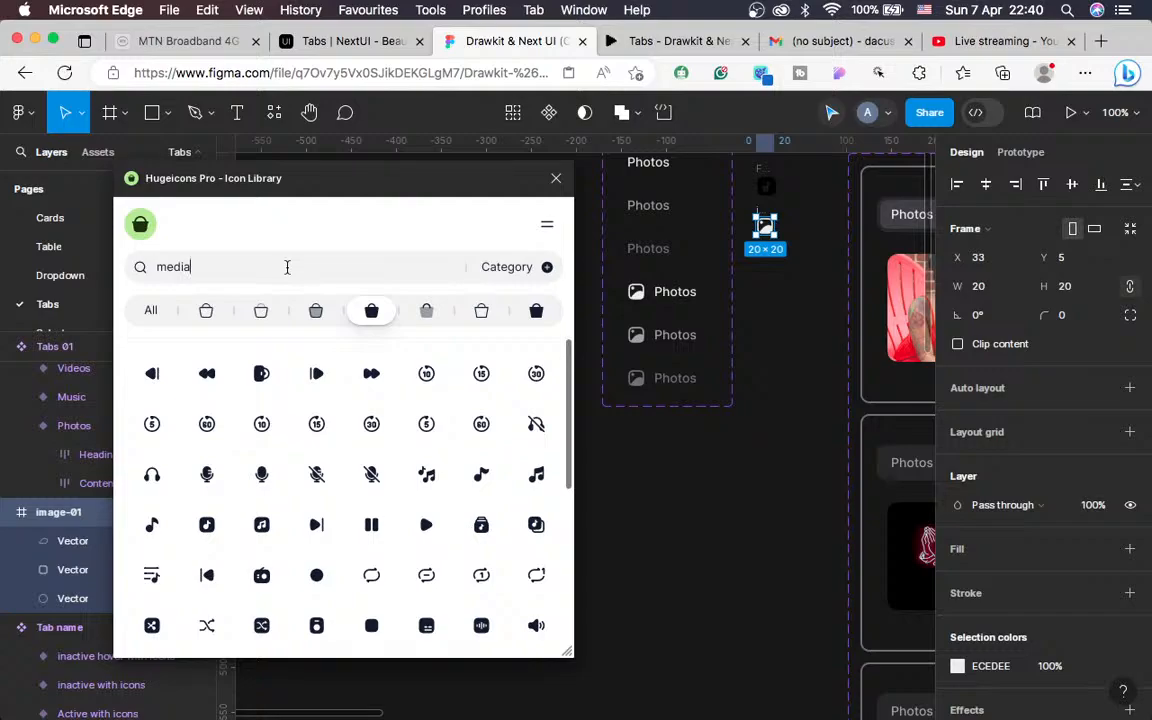
# Replace the icon library search term with "video"
pyautogui.press('BackSpace')
pyautogui.press('BackSpace')
pyautogui.press('BackSpace')
pyautogui.press('BackSpace')
pyautogui.press('BackSpace')
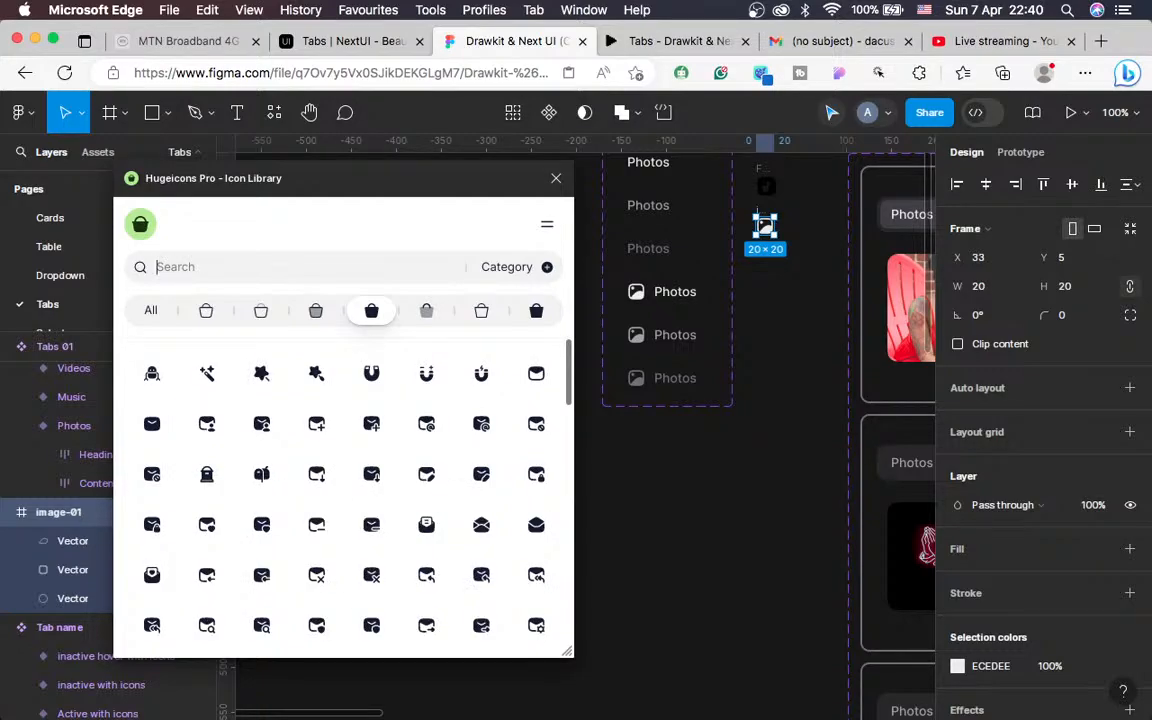
pyautogui.write('video')
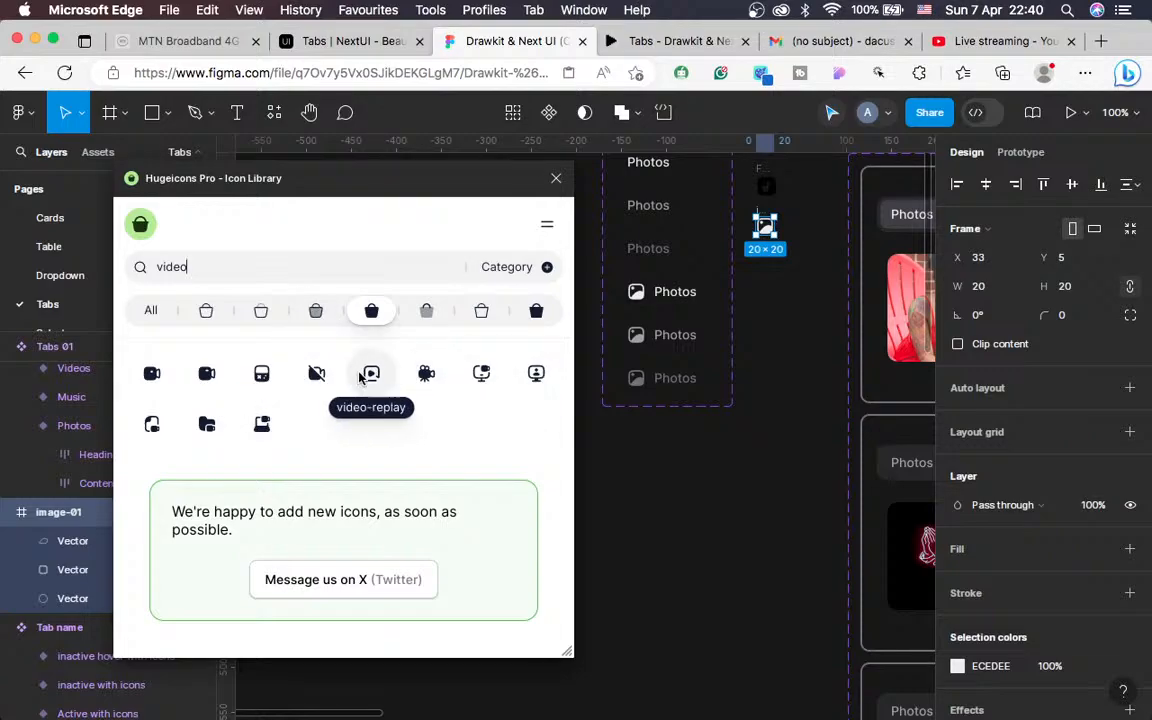
# Check the Videos tab icon on the NextUI tabs page, then return to the design file and add the solid video-replay icon
pyautogui.click(336, 46)
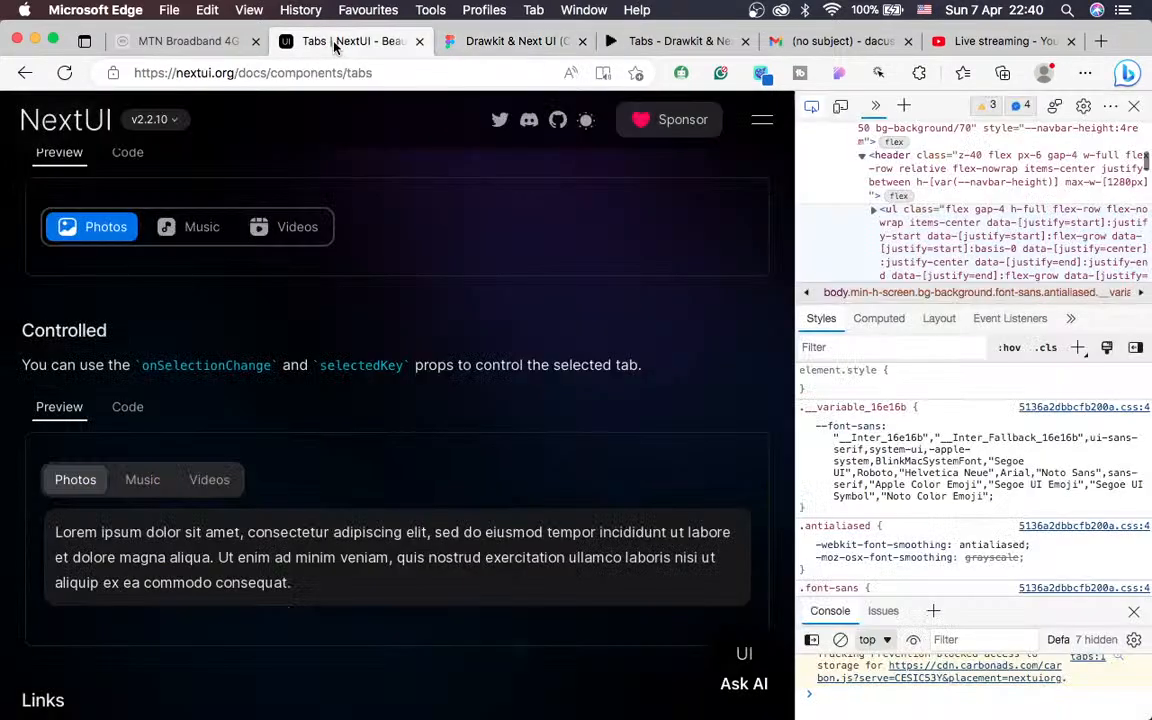
pyautogui.click(494, 50)
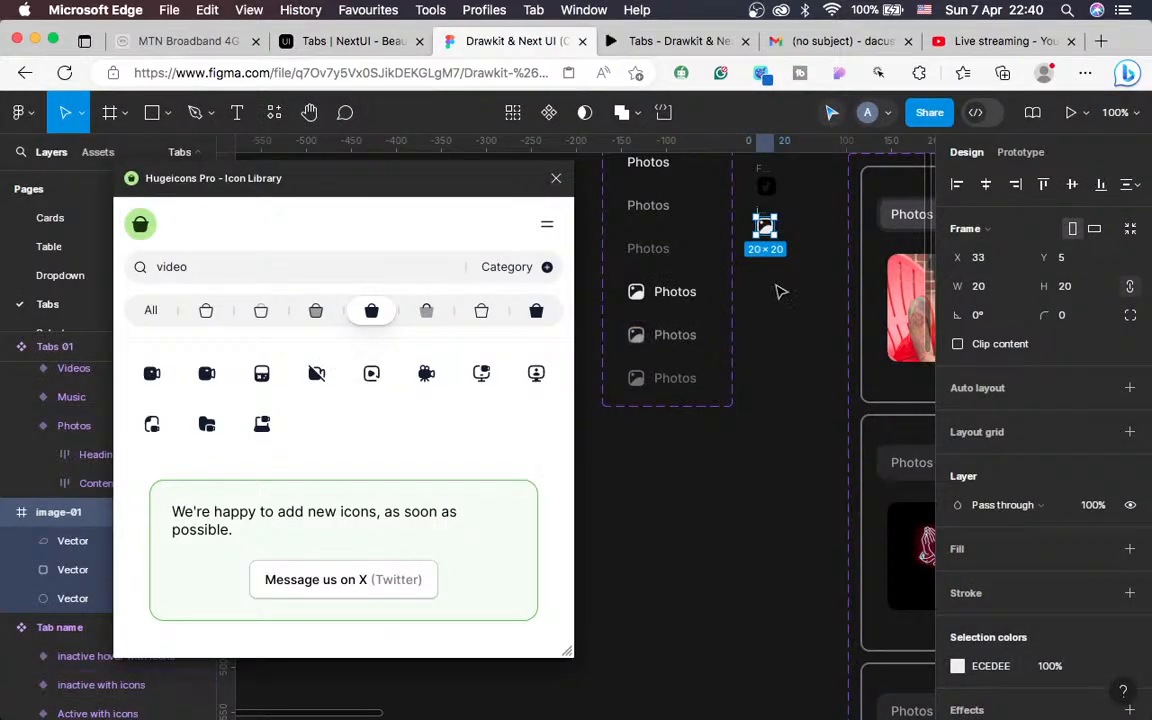
pyautogui.press('Escape')
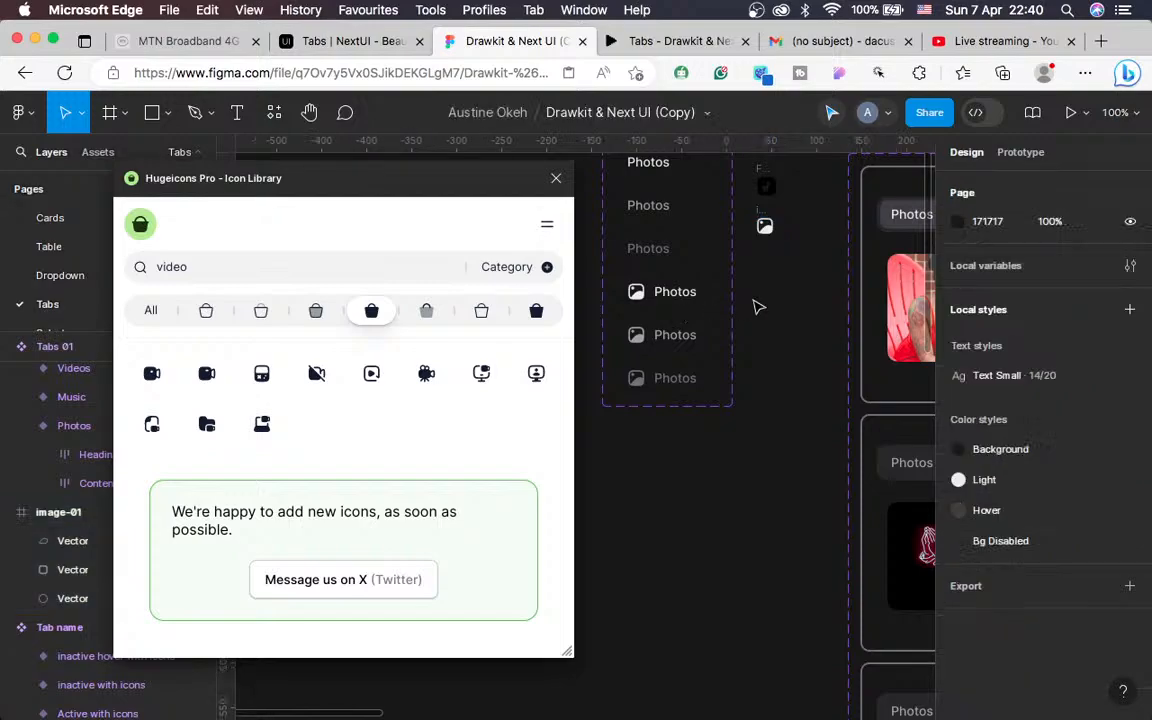
pyautogui.click(369, 375)
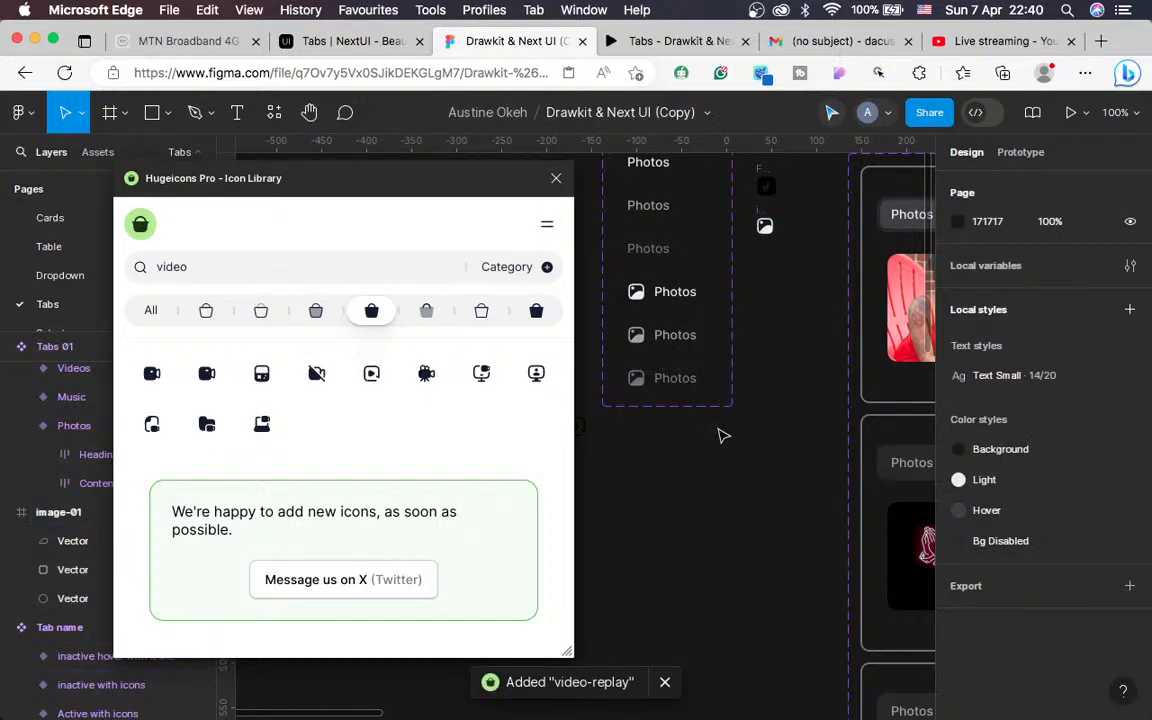
# Close the icon plugin and move the video-replay icon below the copied image icon, at X 33, Y 64
pyautogui.scroll(5, 722, 437)
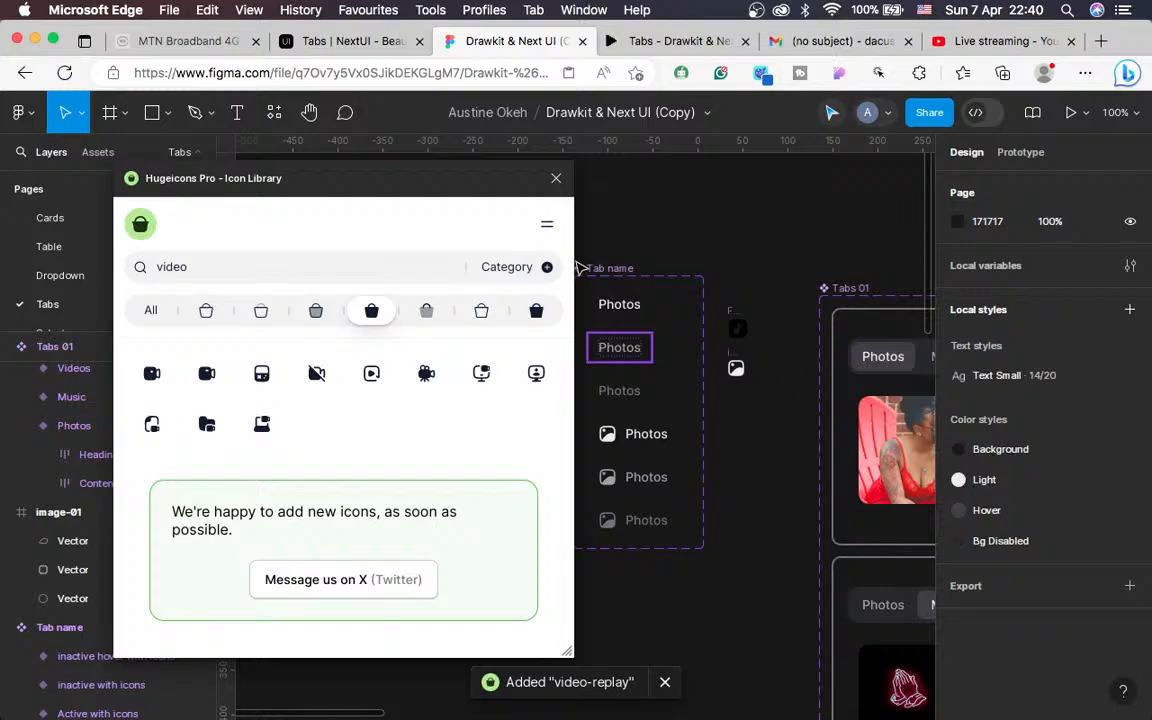
pyautogui.click(556, 178)
pyautogui.scroll(-5, 88, 437)
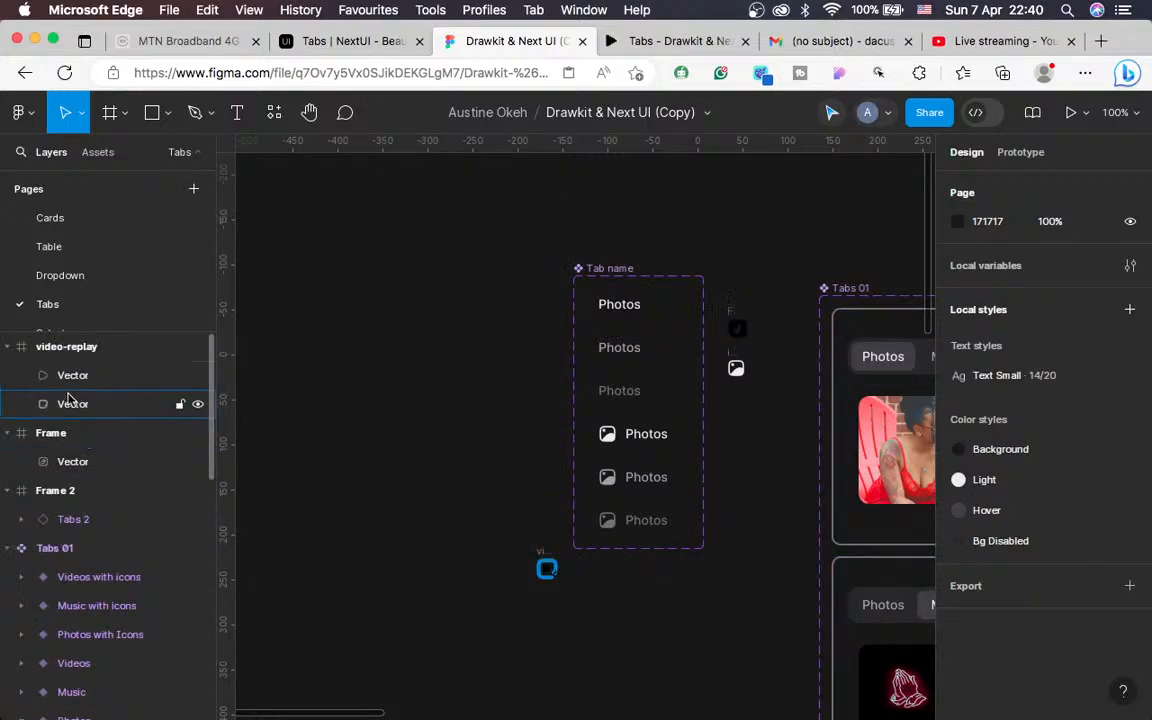
pyautogui.click(55, 348)
pyautogui.click(55, 348)
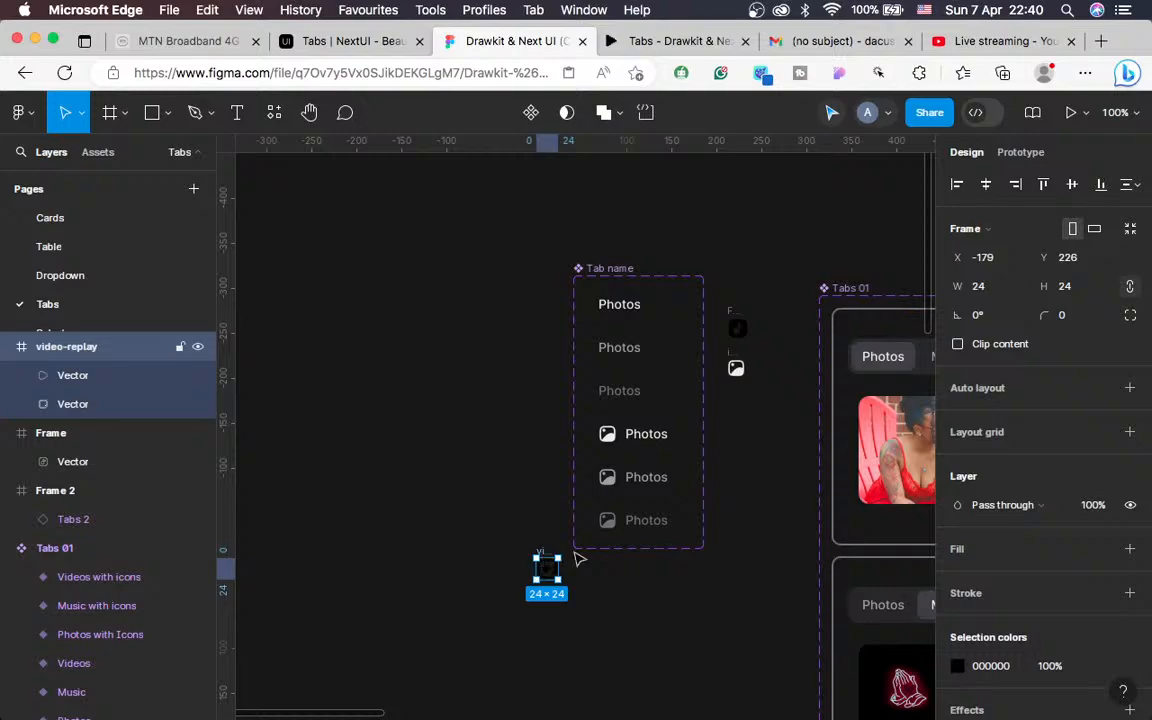
pyautogui.moveTo(546, 570); pyautogui.dragTo(737, 408)
pyautogui.scroll(5, 737, 408)
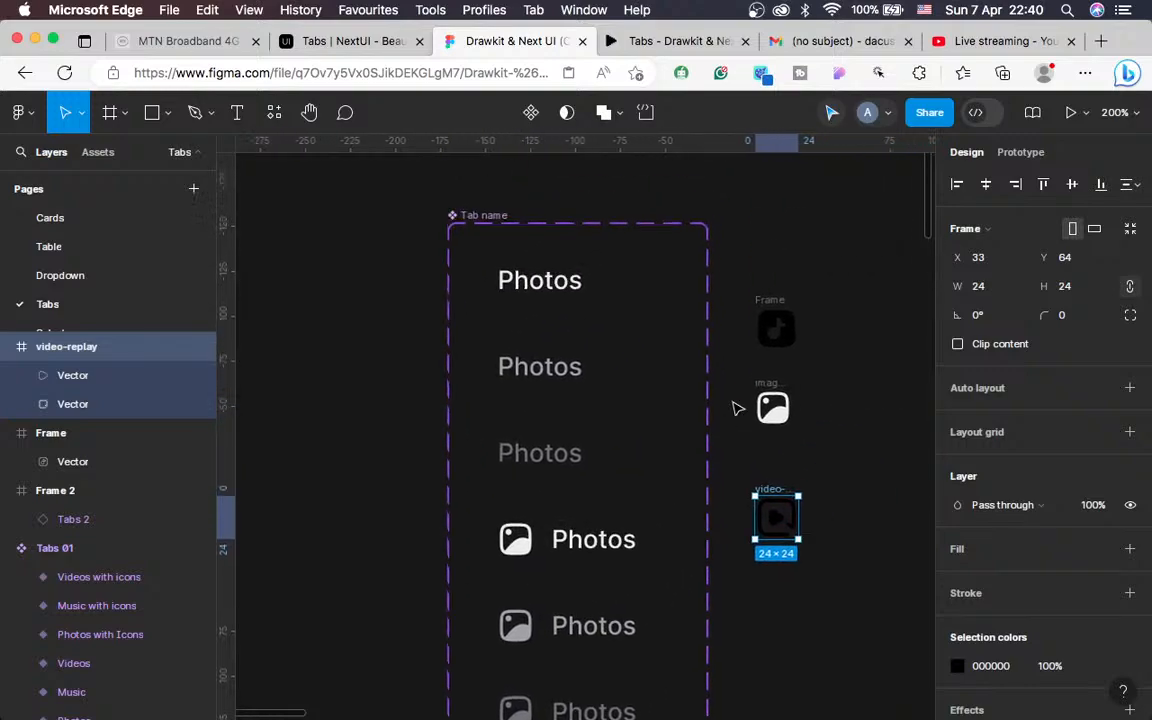
# Copy the colour value ECEDEE from the image icon beside the Tab name component
pyautogui.hscroll(1, 737, 408)
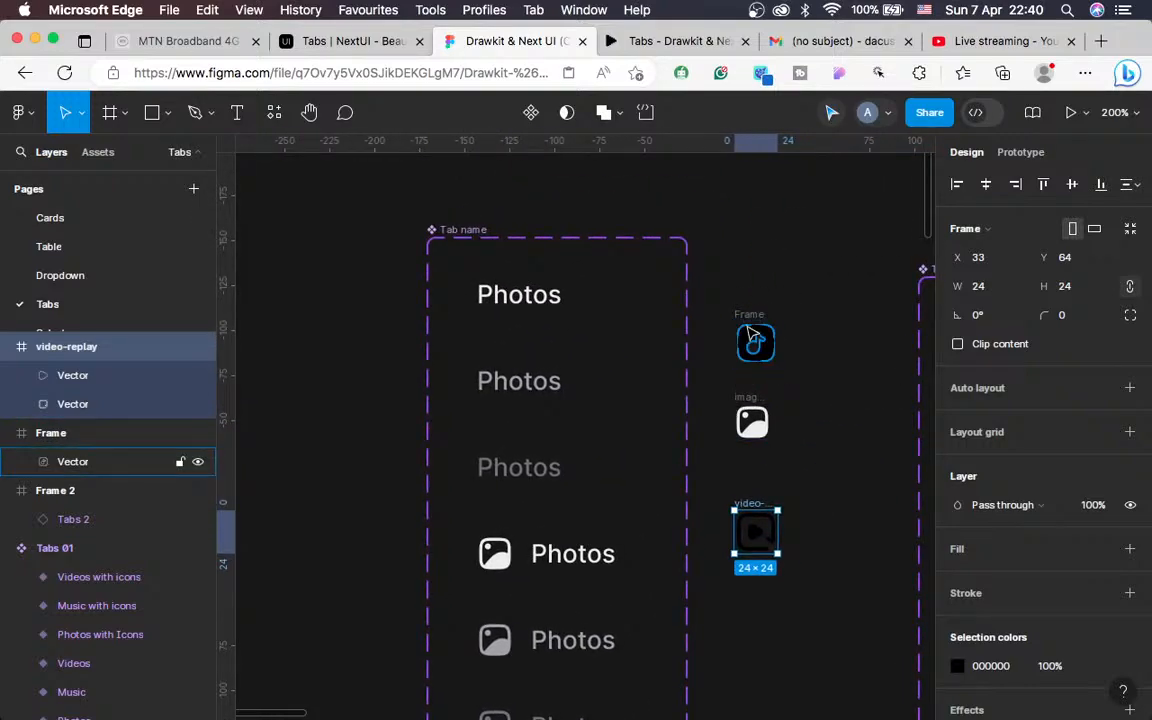
pyautogui.click(753, 336)
pyautogui.keyDown('shift'); pyautogui.click(757, 512); pyautogui.keyUp('shift')
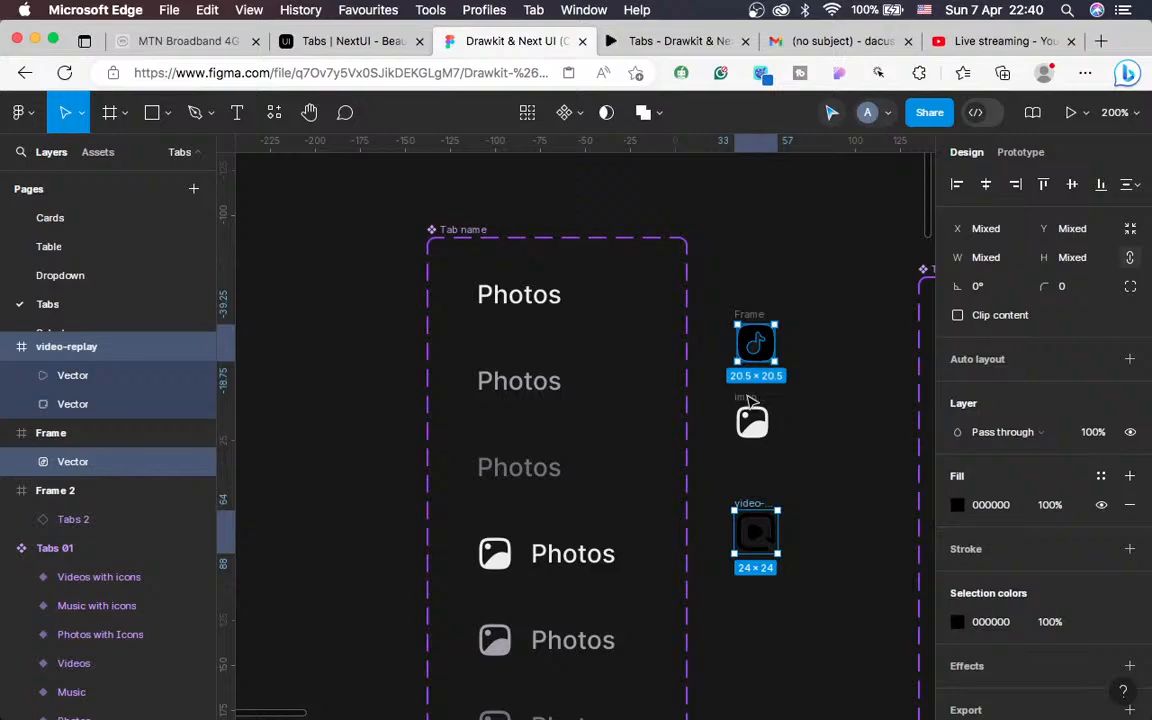
pyautogui.click(751, 399)
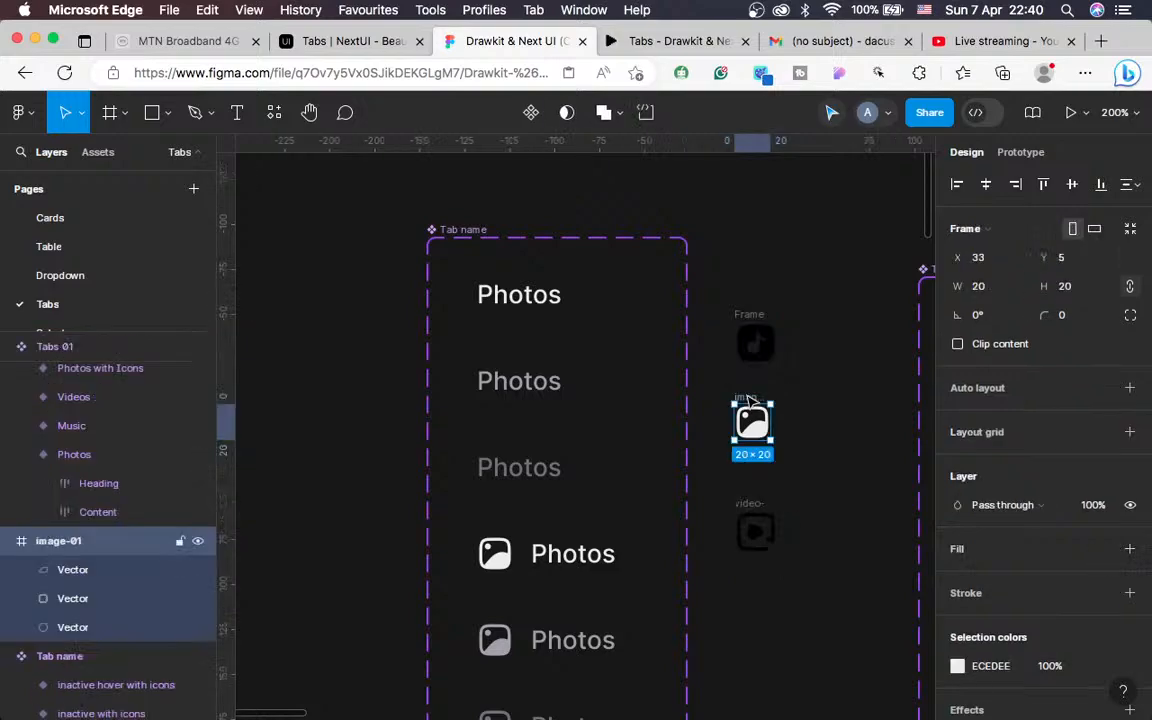
pyautogui.click(989, 668)
pyautogui.press('super+c')
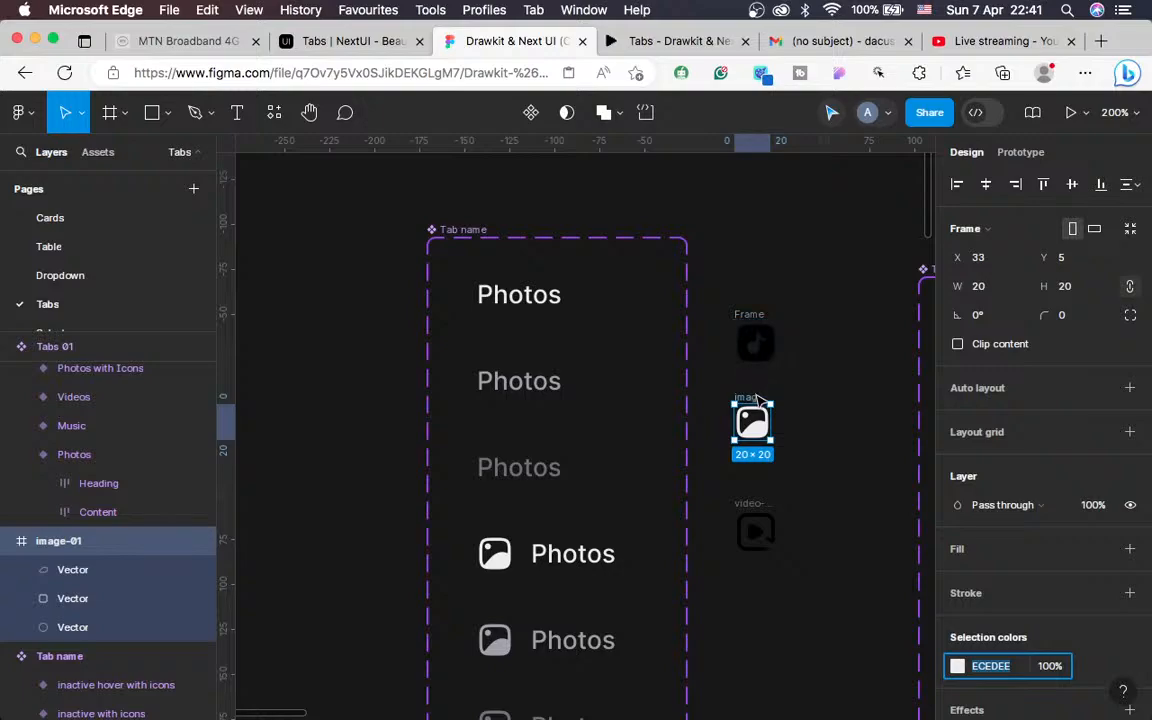
# Replace the black 000000 colour of the music and video-replay icons with the copied ECEDEE
pyautogui.keyDown('shift'); pyautogui.click(751, 318); pyautogui.keyUp('shift')
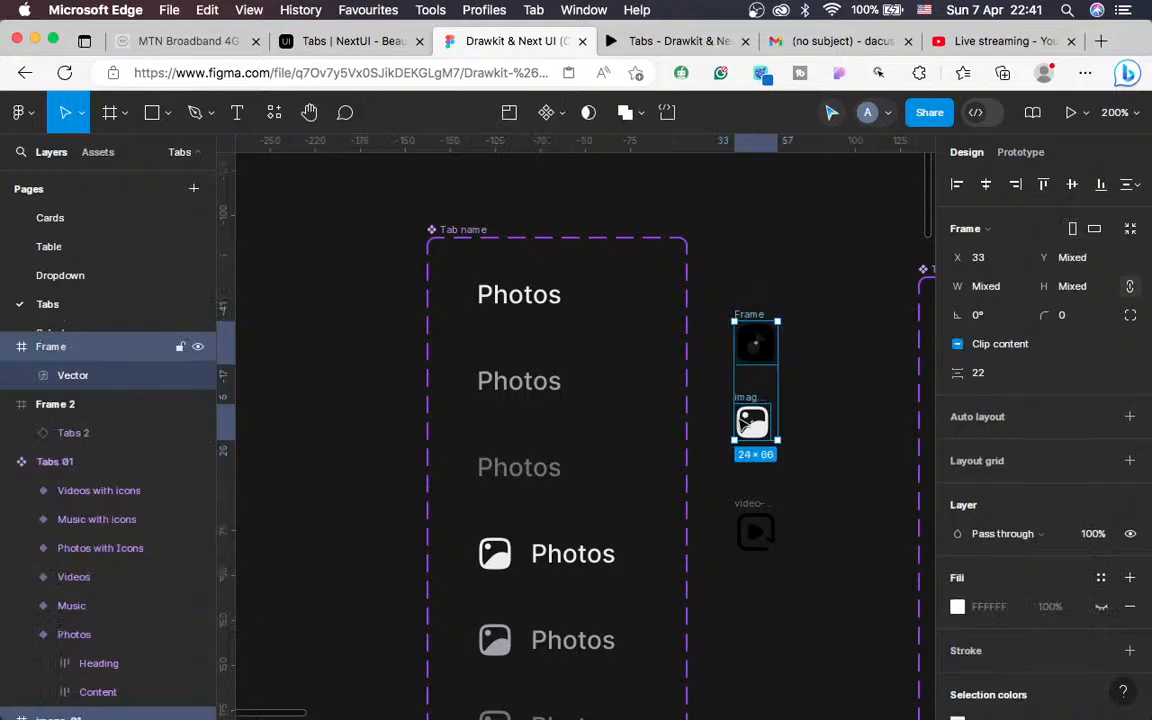
pyautogui.keyDown('shift'); pyautogui.click(753, 525); pyautogui.keyUp('shift')
pyautogui.scroll(-3, 1029, 548)
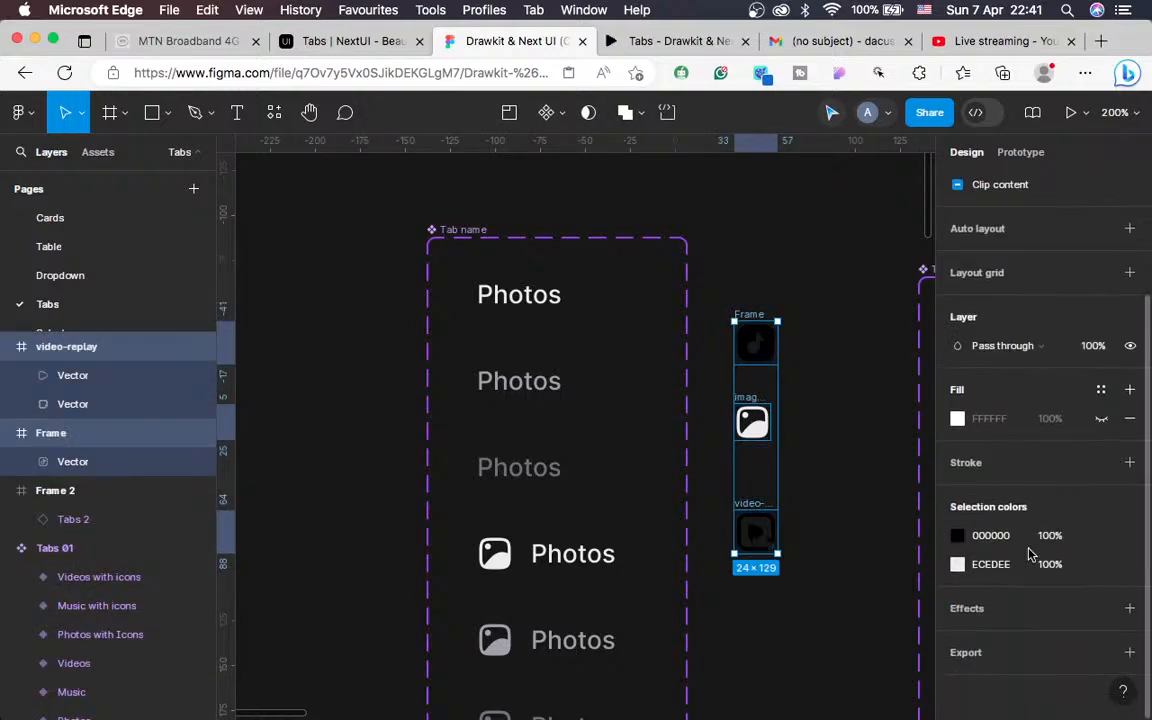
pyautogui.click(992, 537)
pyautogui.press('super+v')
pyautogui.press('Return')
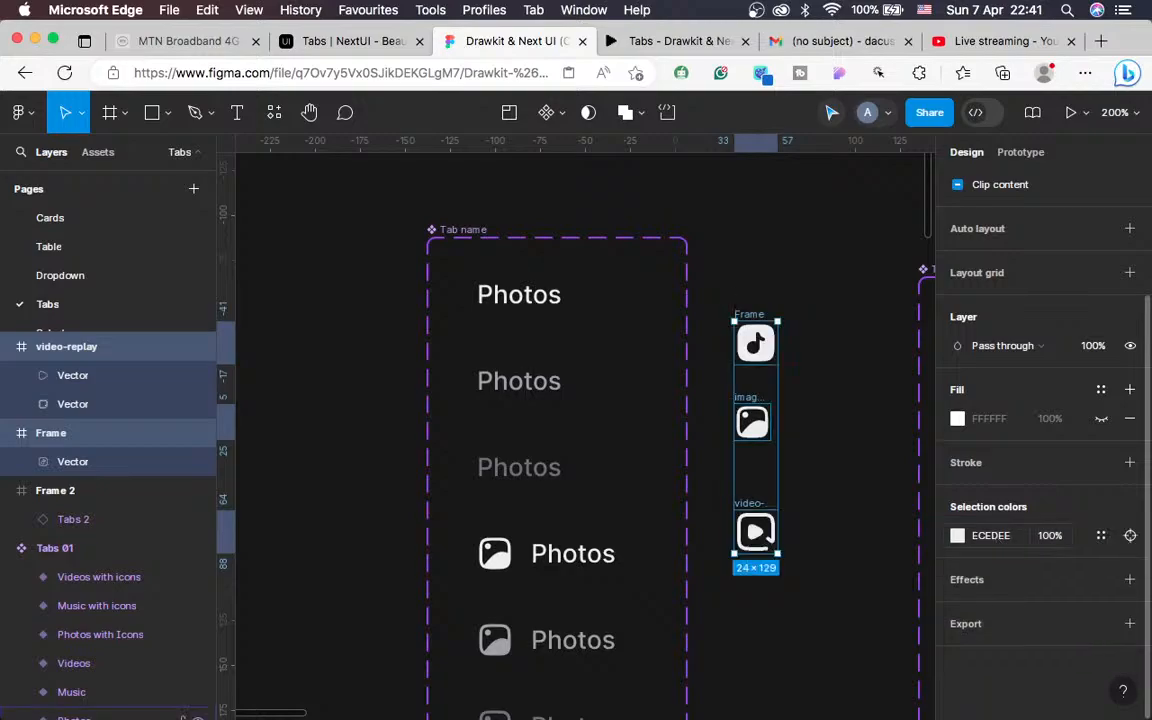
pyautogui.click(797, 462)
# Examine the tab icons in the Photos with Icons variant of Tabs 01 against the icons beside the Tab name component
pyautogui.hscroll(2, 797, 462)
pyautogui.scroll(-3, 797, 462)
pyautogui.hscroll(3, 797, 462)
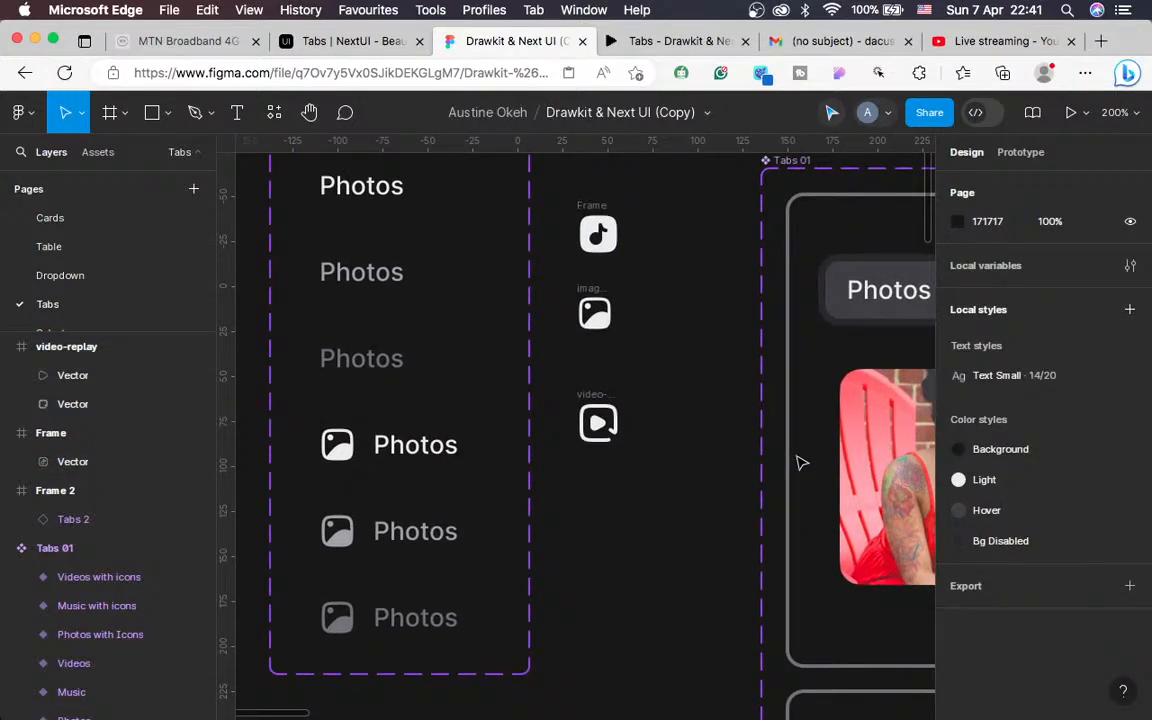
pyautogui.scroll(3, 797, 462)
pyautogui.hscroll(-1, 702, 409)
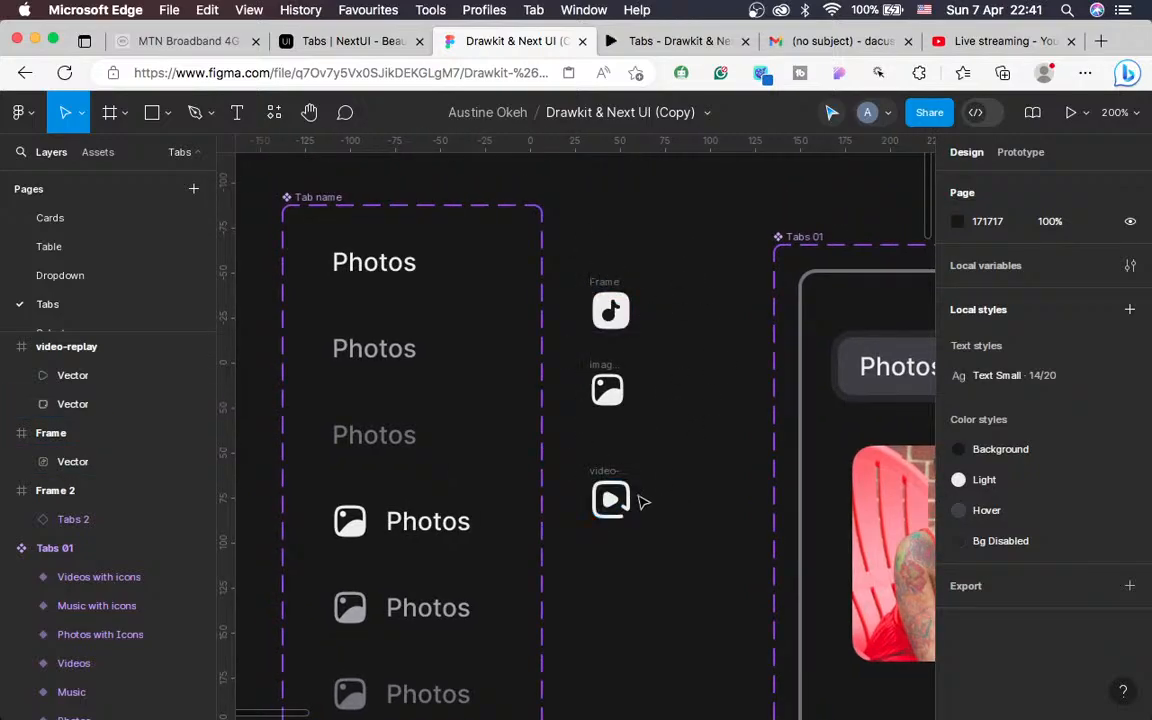
pyautogui.scroll(-10, 643, 501)
pyautogui.hscroll(8, 643, 501)
pyautogui.scroll(-15, 640, 503)
pyautogui.hscroll(2, 640, 503)
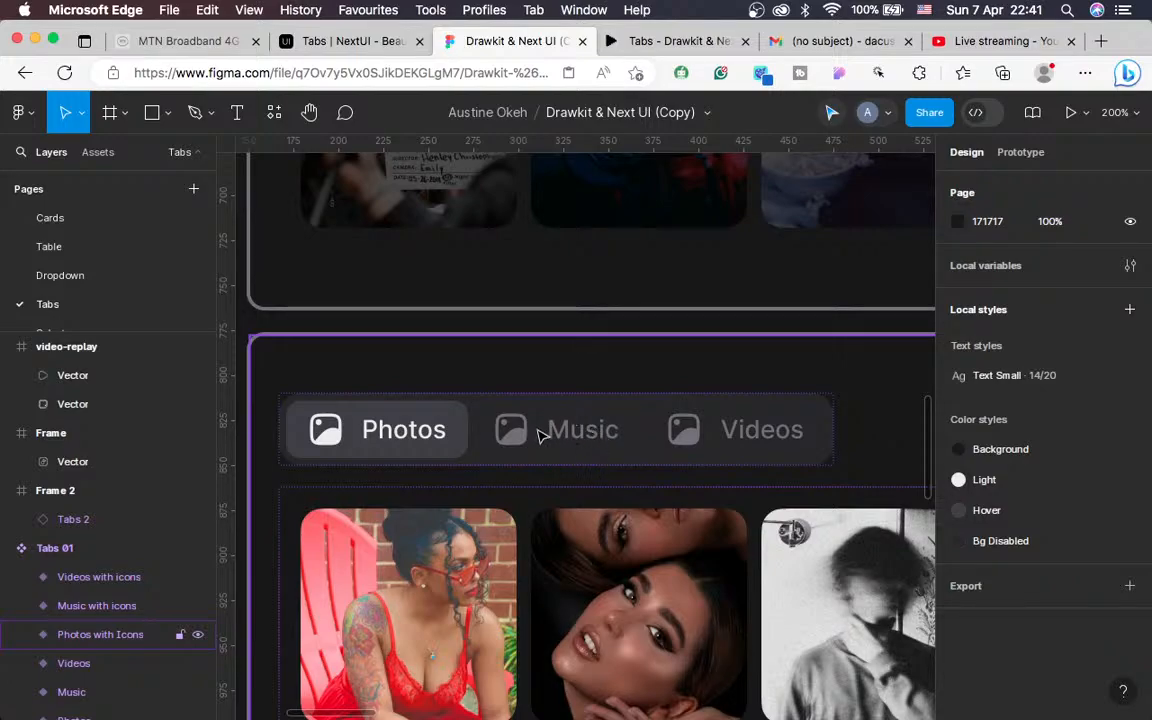
pyautogui.scroll(8, 570, 440)
pyautogui.hscroll(-6, 570, 440)
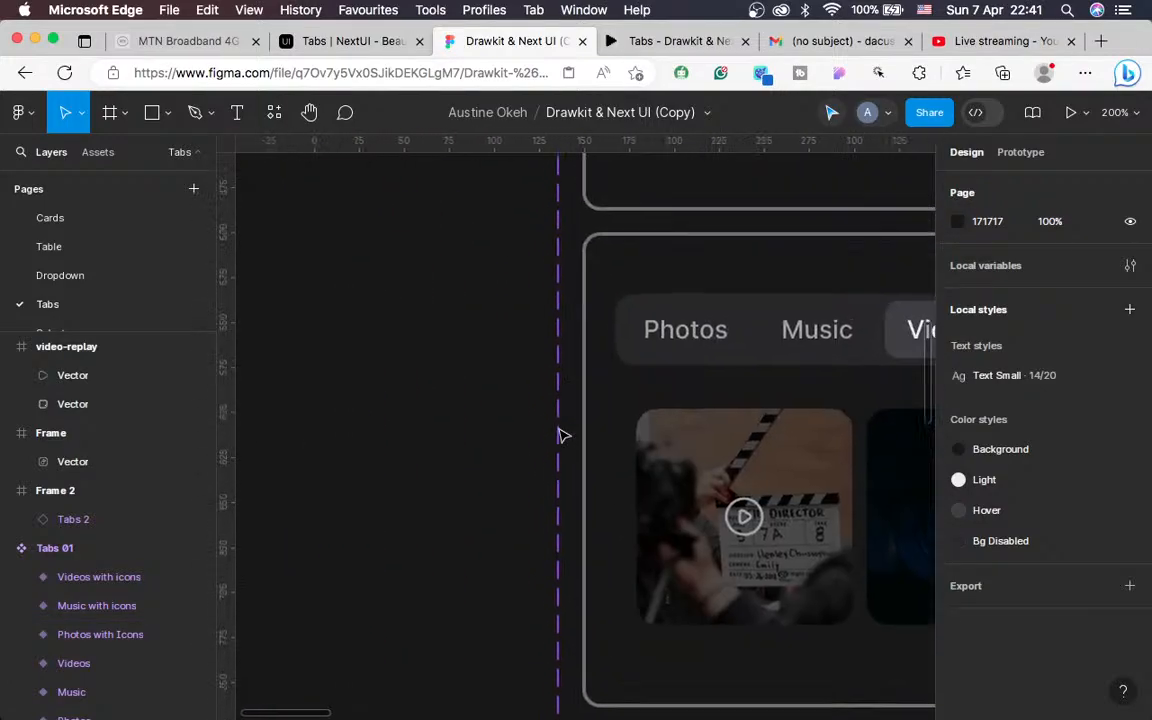
pyautogui.hscroll(-5, 560, 435)
pyautogui.scroll(8, 560, 435)
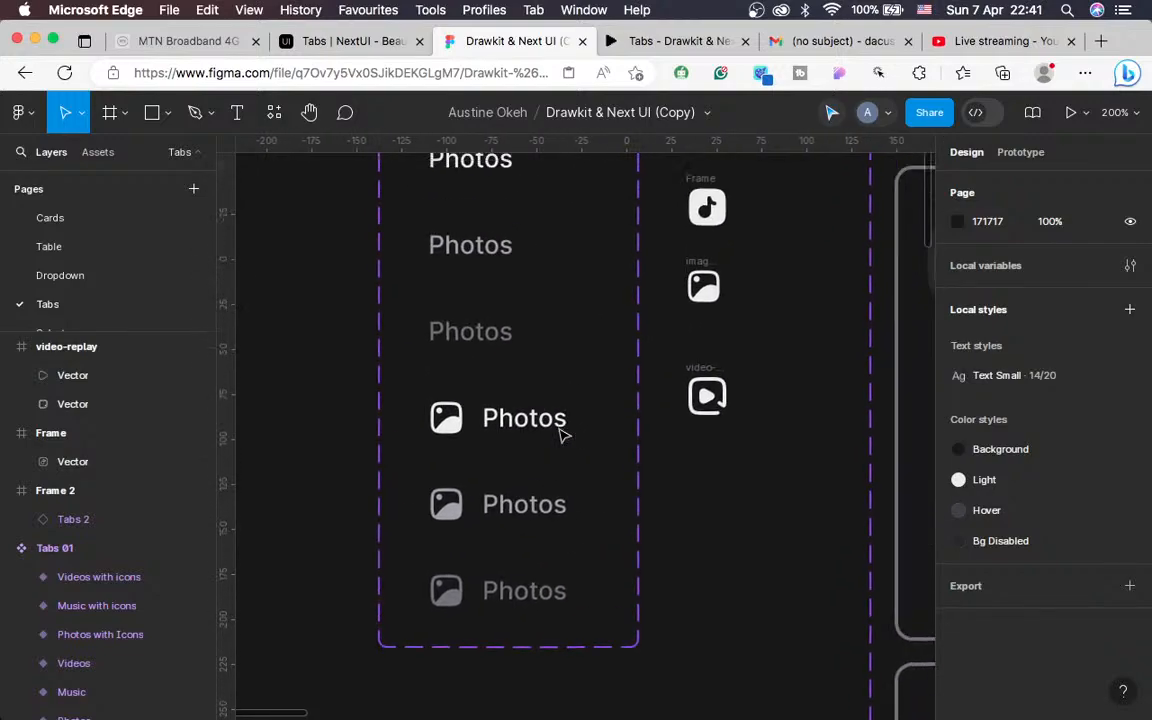
pyautogui.scroll(3, 720, 314)
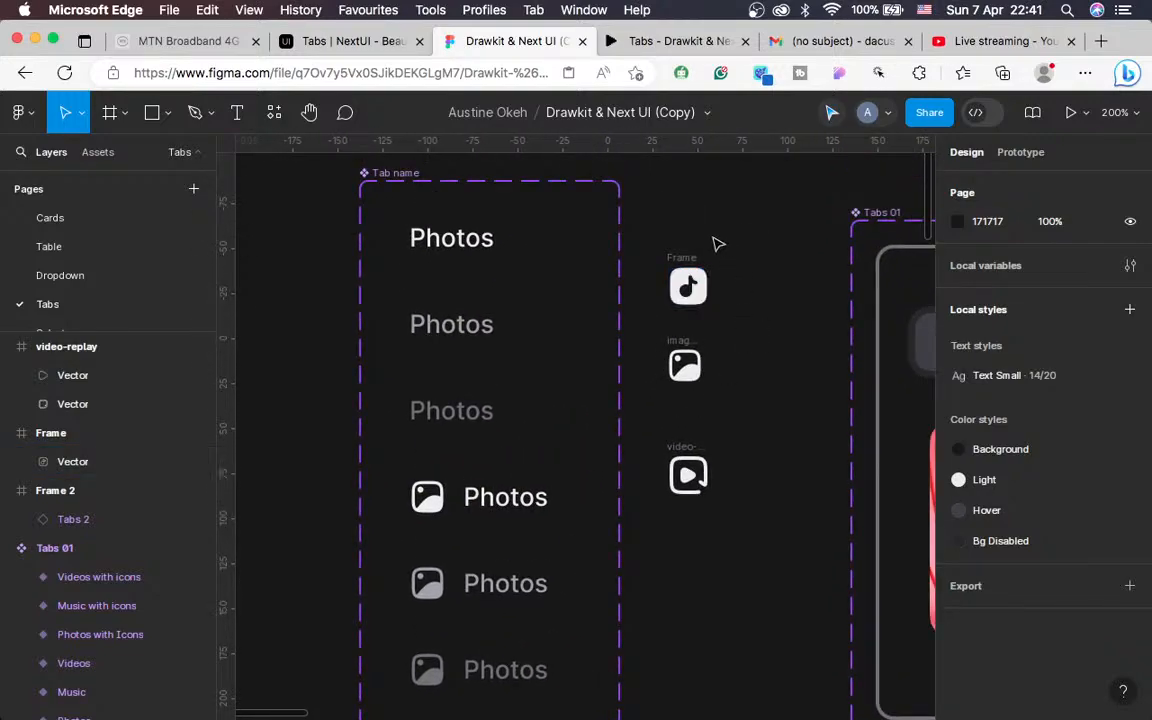
# Tidy up the music, image and video-replay icons into an even column with 16 vertical spacing
pyautogui.click(686, 286)
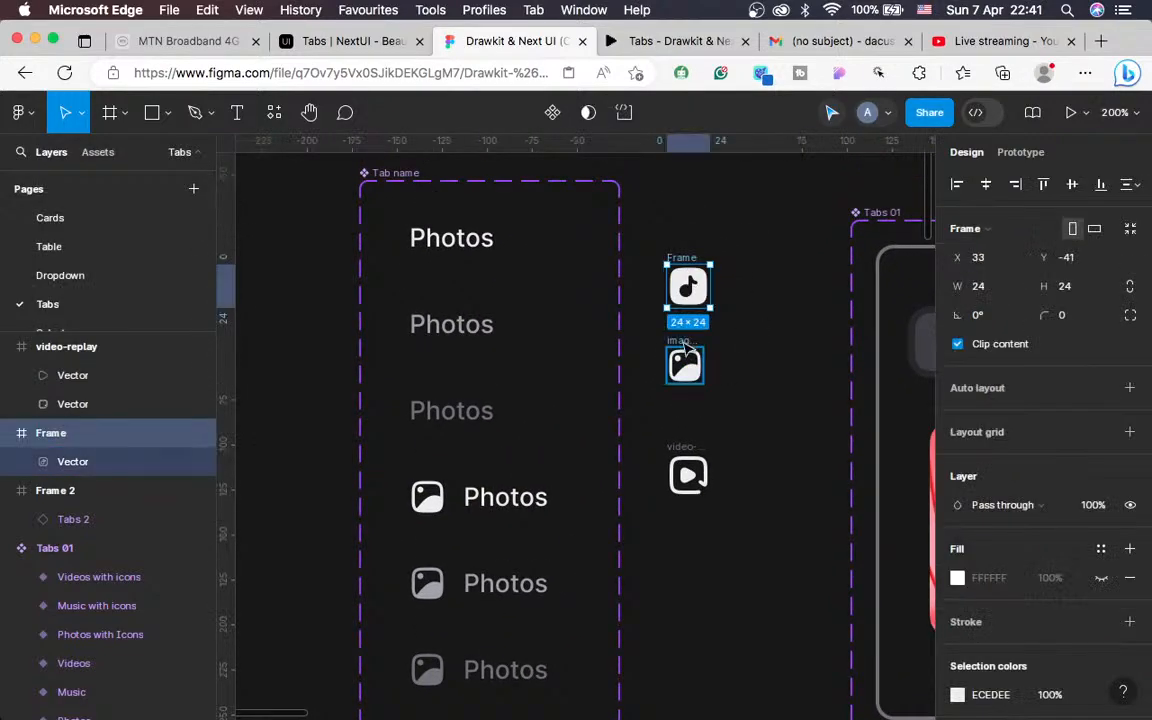
pyautogui.keyDown('shift'); pyautogui.click(685, 366); pyautogui.keyUp('shift')
pyautogui.keyDown('shift'); pyautogui.click(688, 474); pyautogui.keyUp('shift')
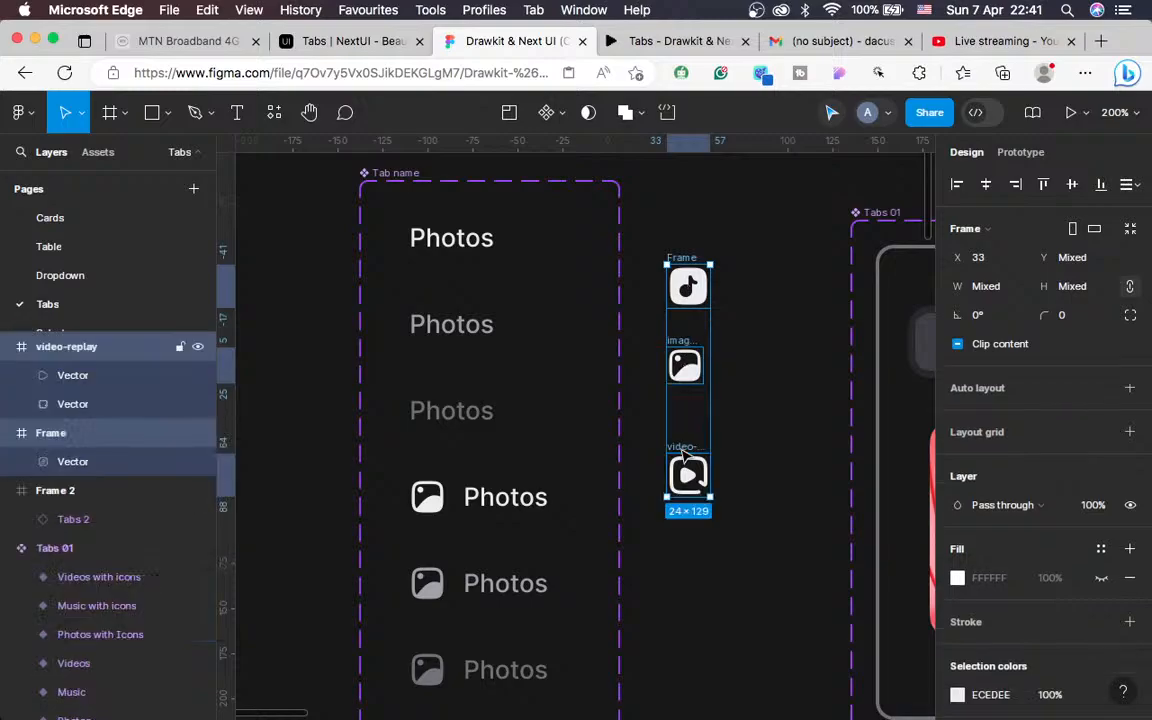
pyautogui.hotkey('ctrl', 'alt', 't')
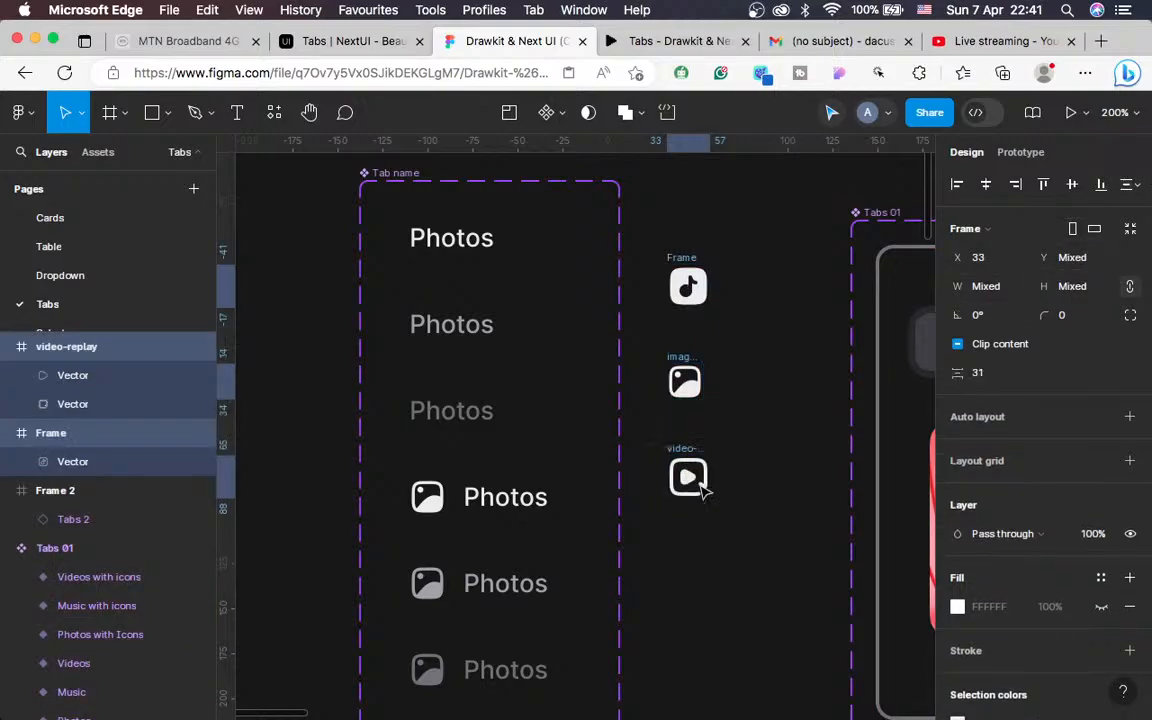
pyautogui.click(967, 372)
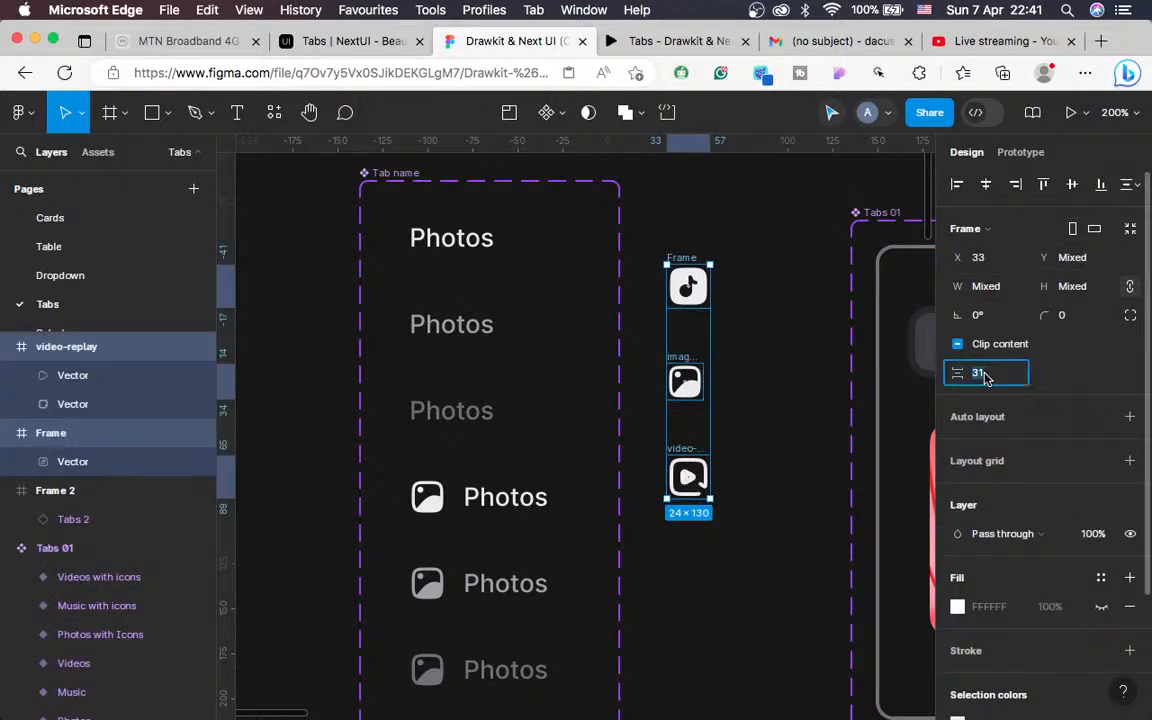
pyautogui.write('16')
pyautogui.press('Return')
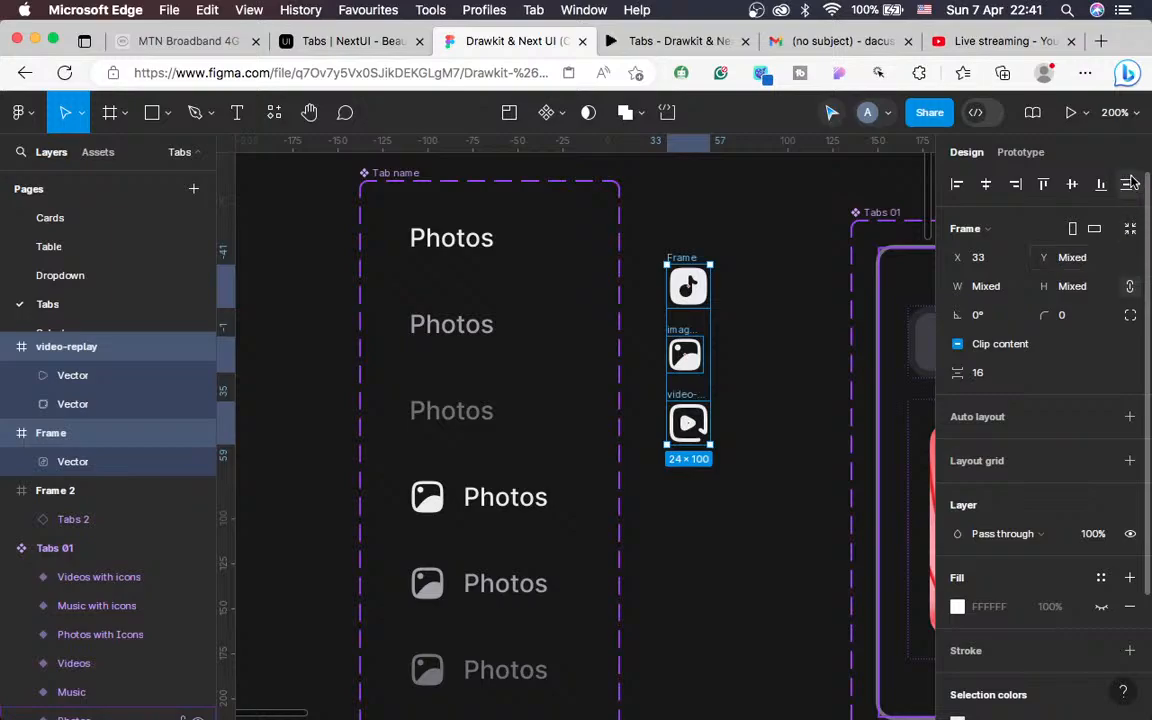
# Distribute the horizontal and vertical spacing of the three stacked icons
pyautogui.click(1129, 185)
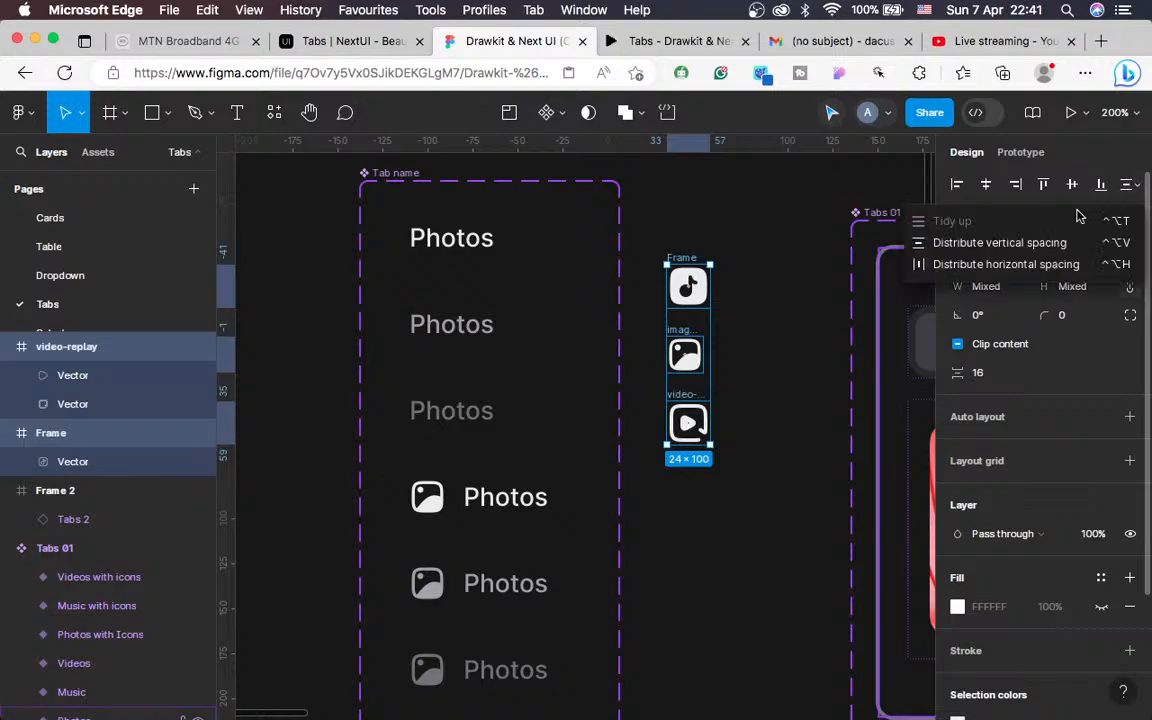
pyautogui.click(990, 264)
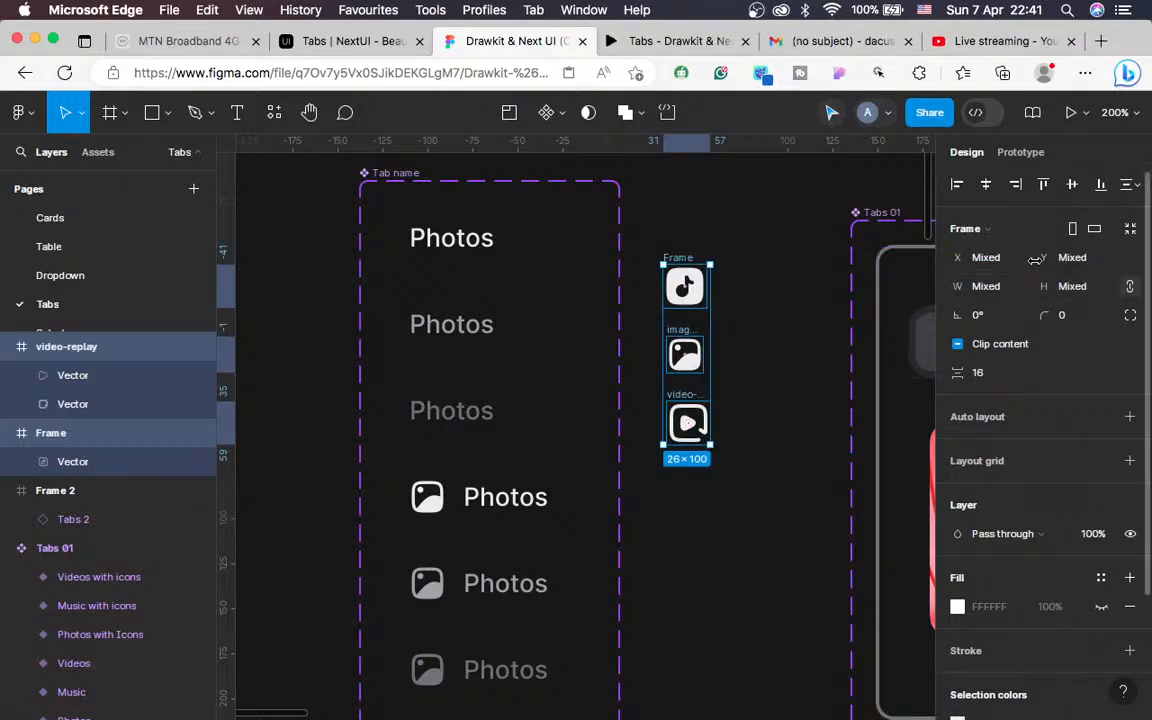
pyautogui.click(1129, 185)
pyautogui.click(1036, 243)
pyautogui.click(660, 528)
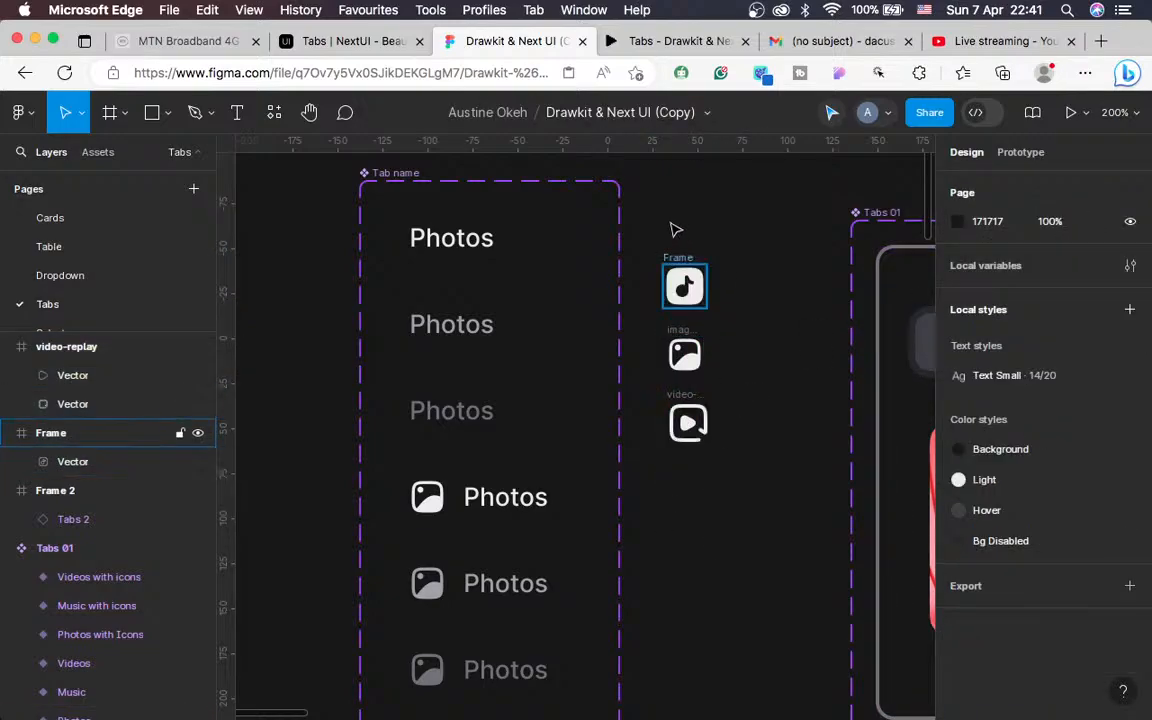
# Try to turn the music, image and video-replay icons into a component set, and undo it
pyautogui.moveTo(654, 218); pyautogui.dragTo(724, 495)
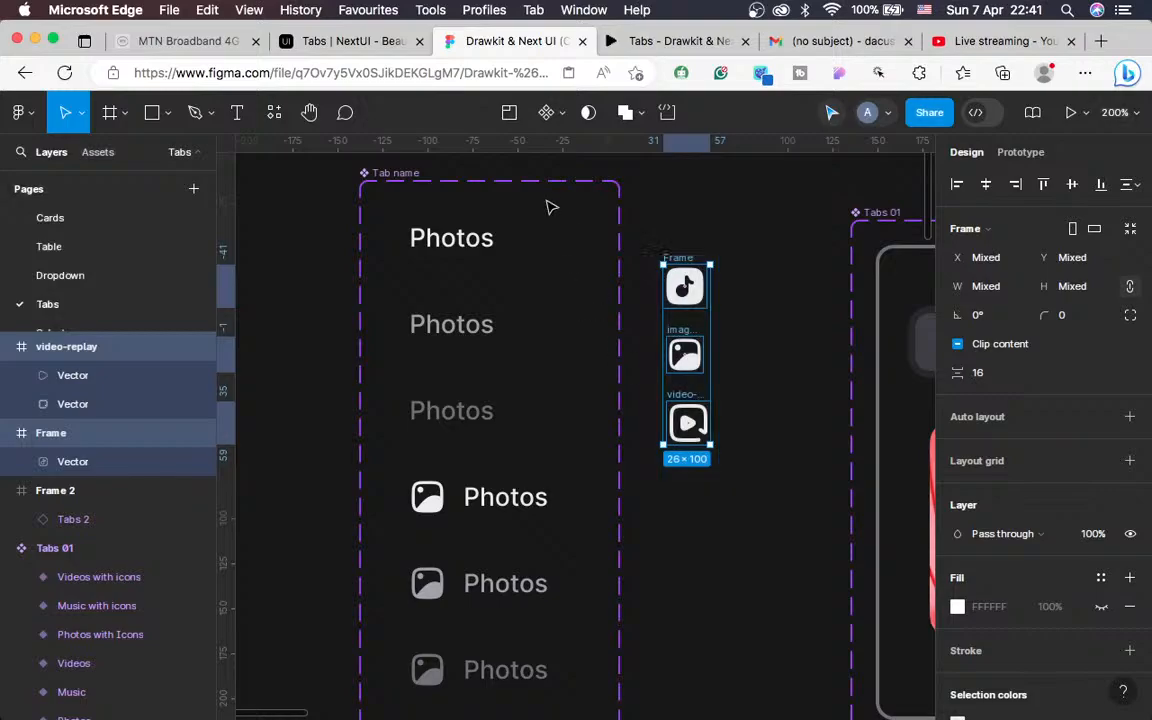
pyautogui.click(563, 116)
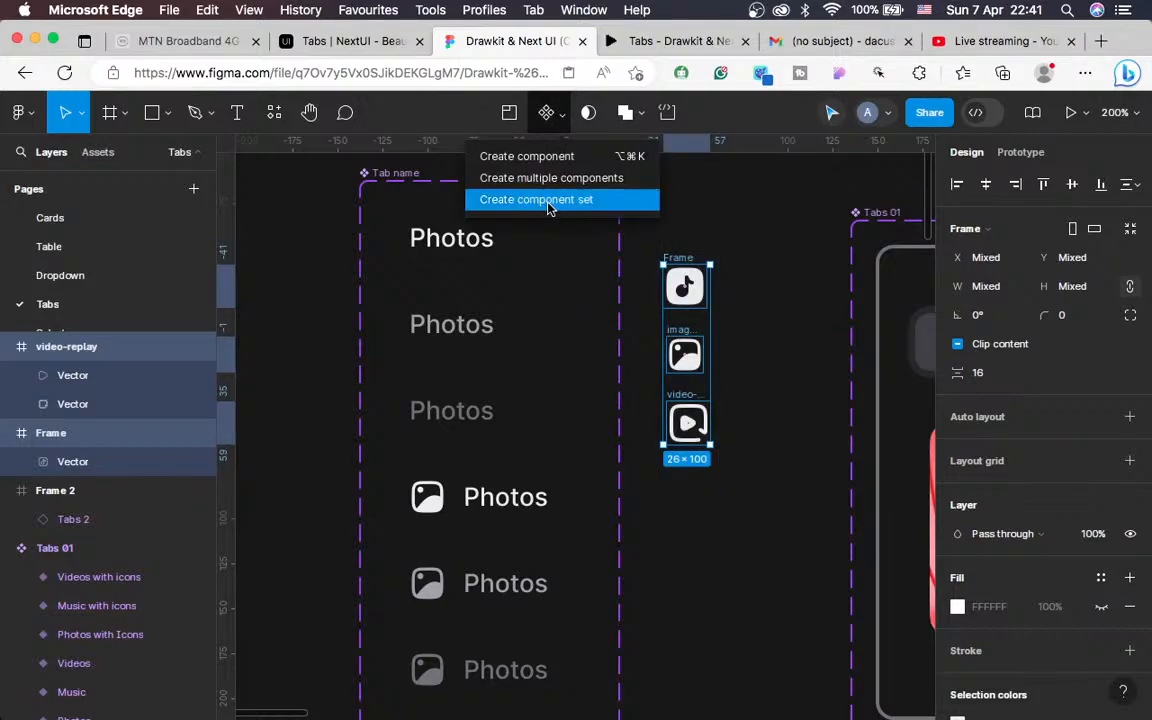
pyautogui.click(548, 203)
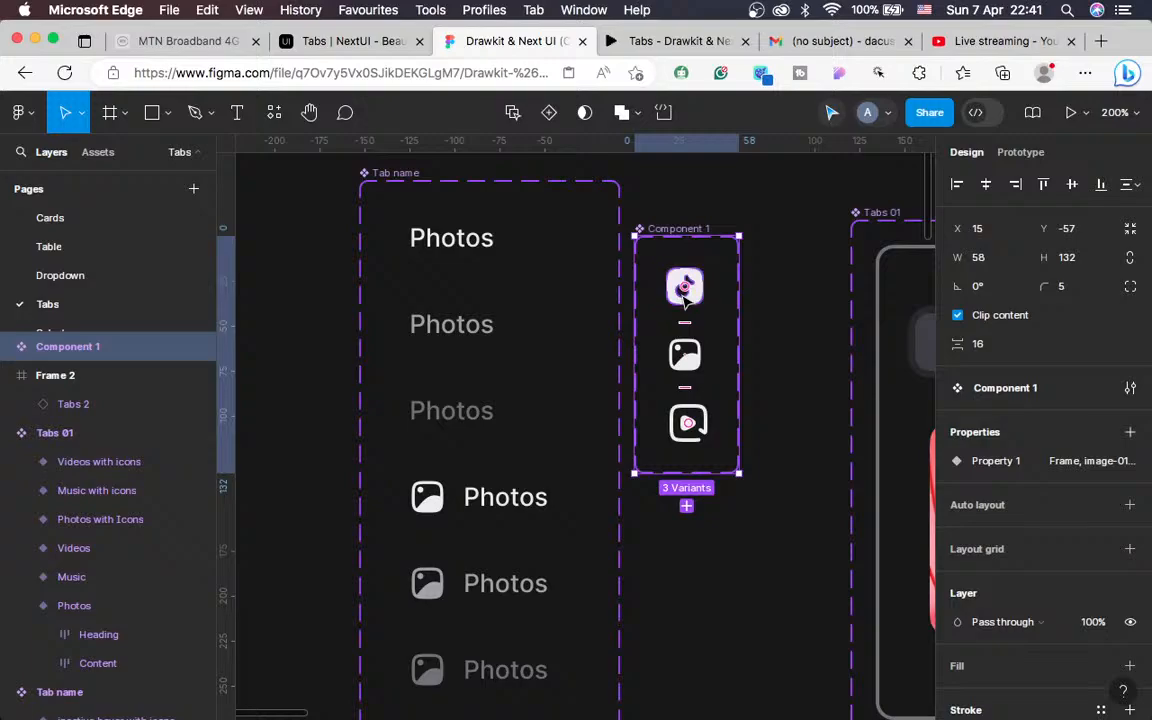
pyautogui.press('super+z')
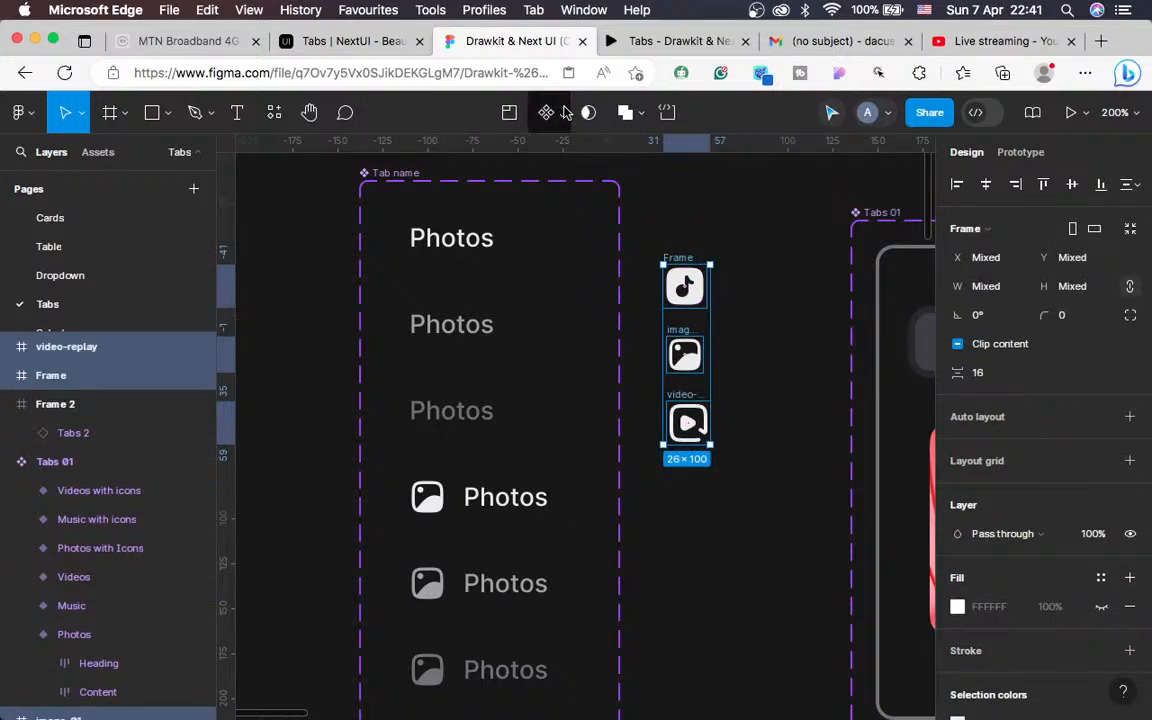
# Try to make one single component from the three icons, and undo it
pyautogui.click(563, 113)
pyautogui.click(554, 157)
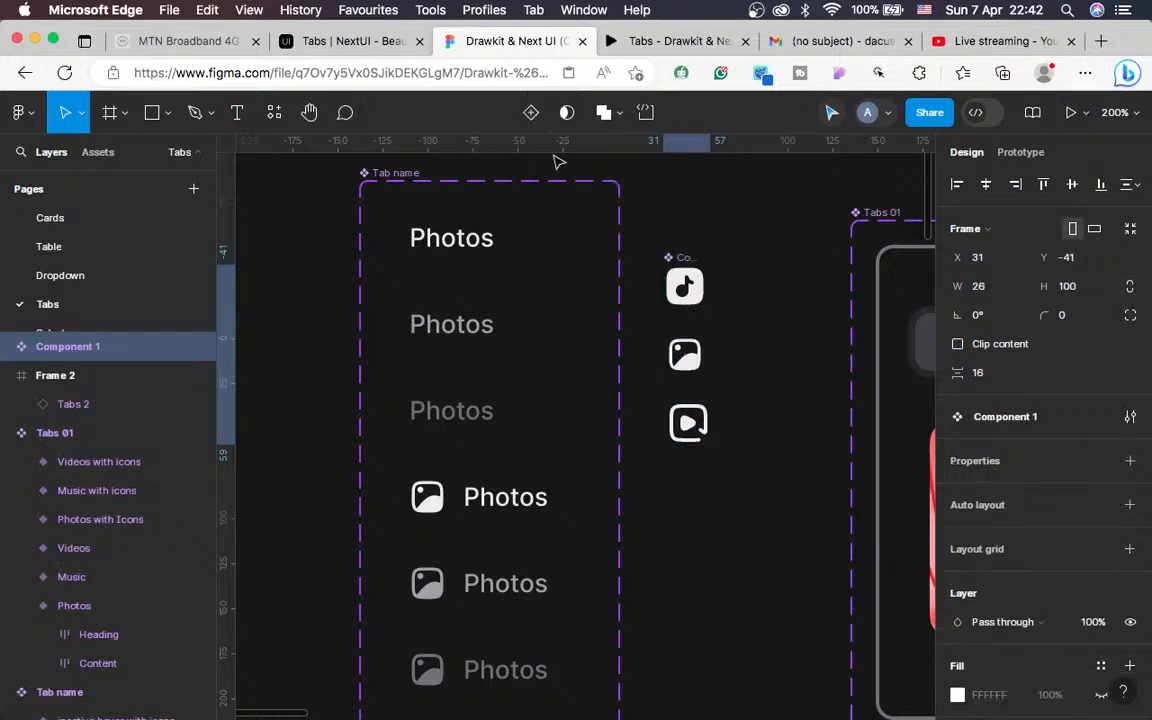
pyautogui.press('super+z')
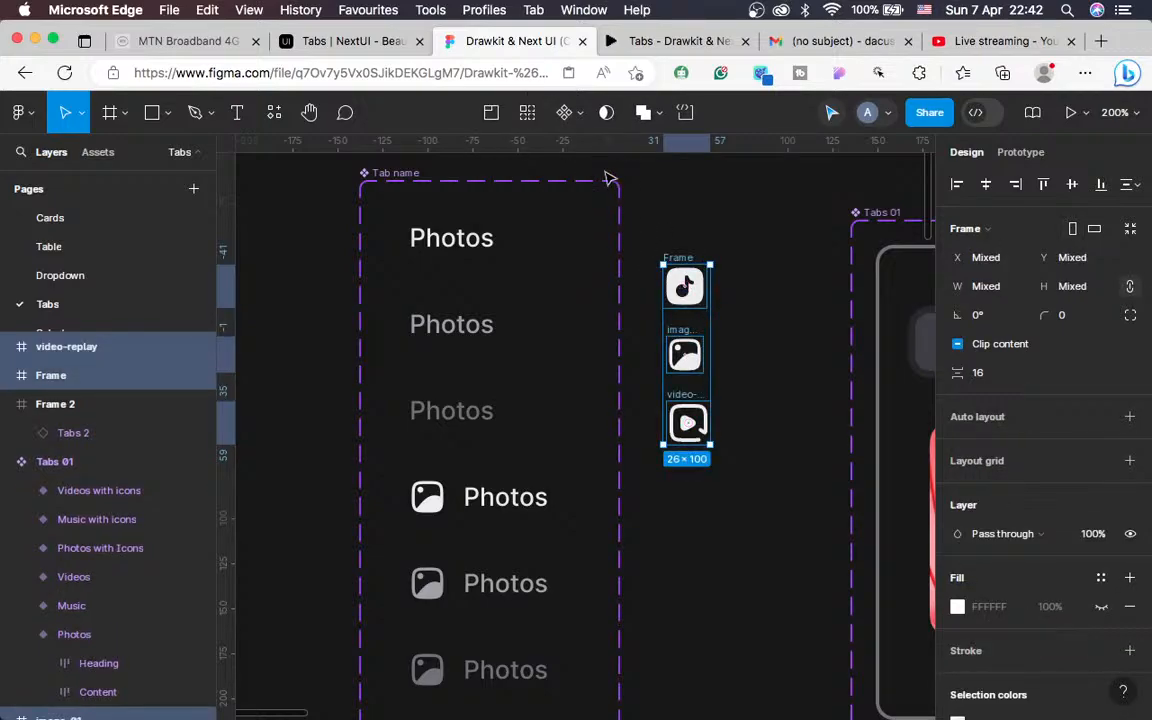
# Try to convert the three icons with Create multiple components, and undo the conversion
pyautogui.click(580, 116)
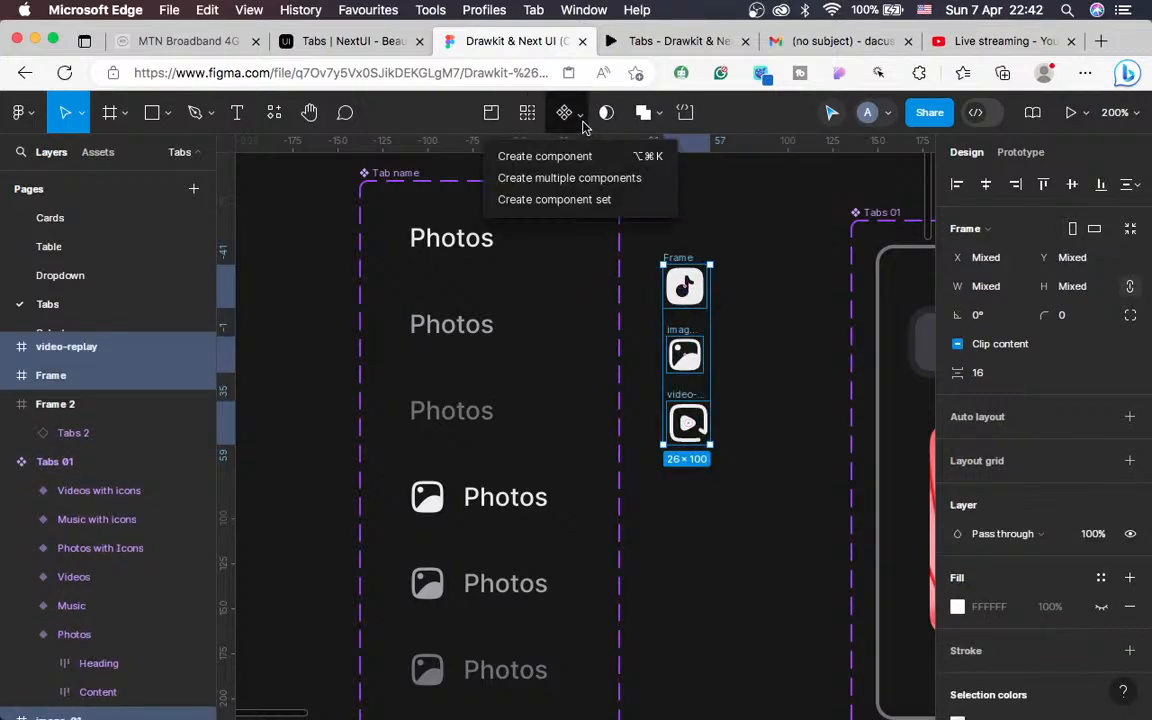
pyautogui.click(574, 179)
pyautogui.click(773, 432)
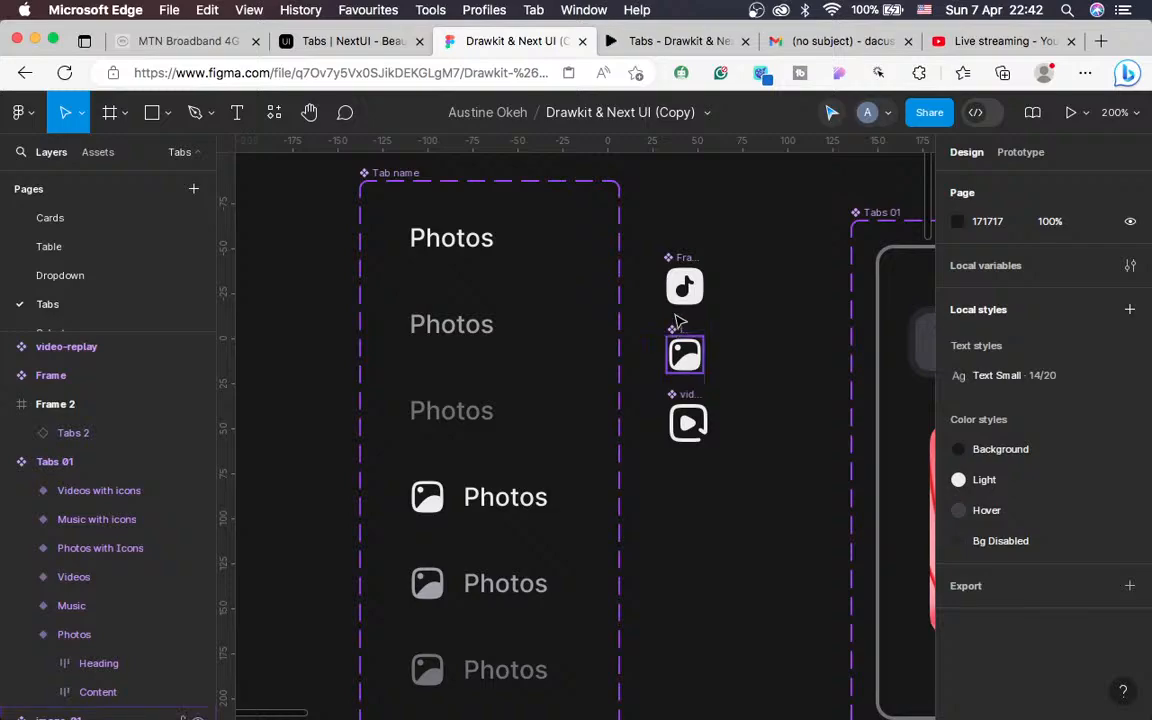
pyautogui.click(690, 425)
pyautogui.press('super+z')
pyautogui.press('super+z')
pyautogui.press('super+z')
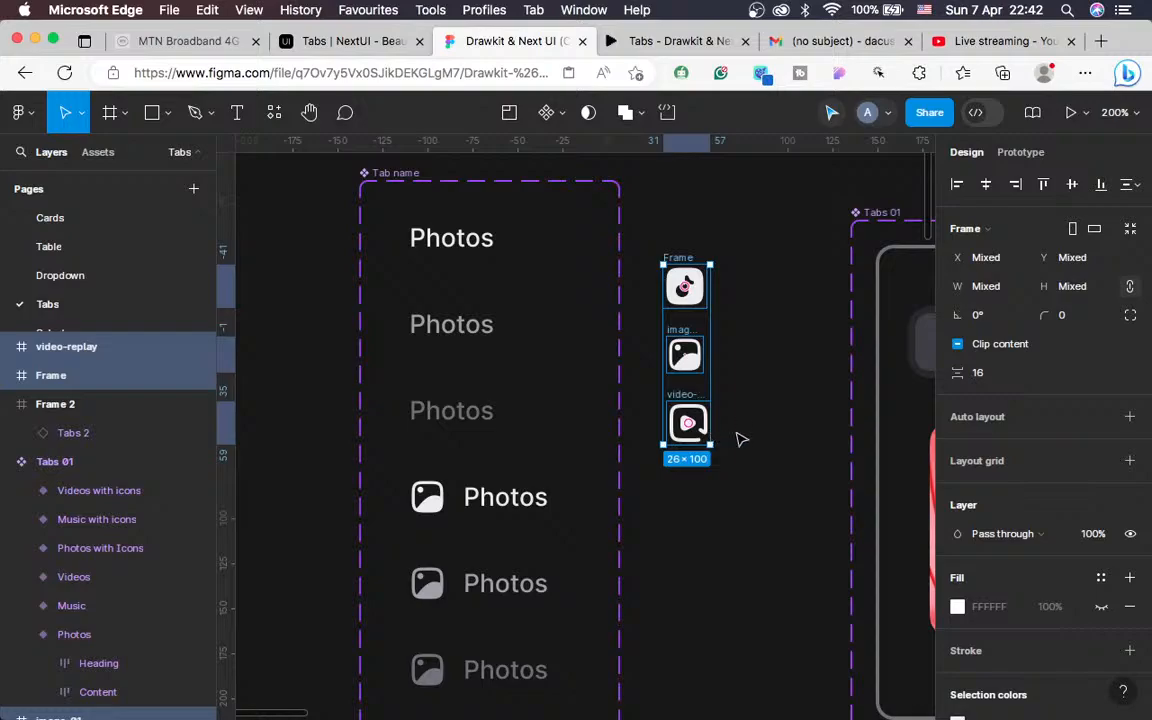
pyautogui.press('super+z')
pyautogui.press('super+z')
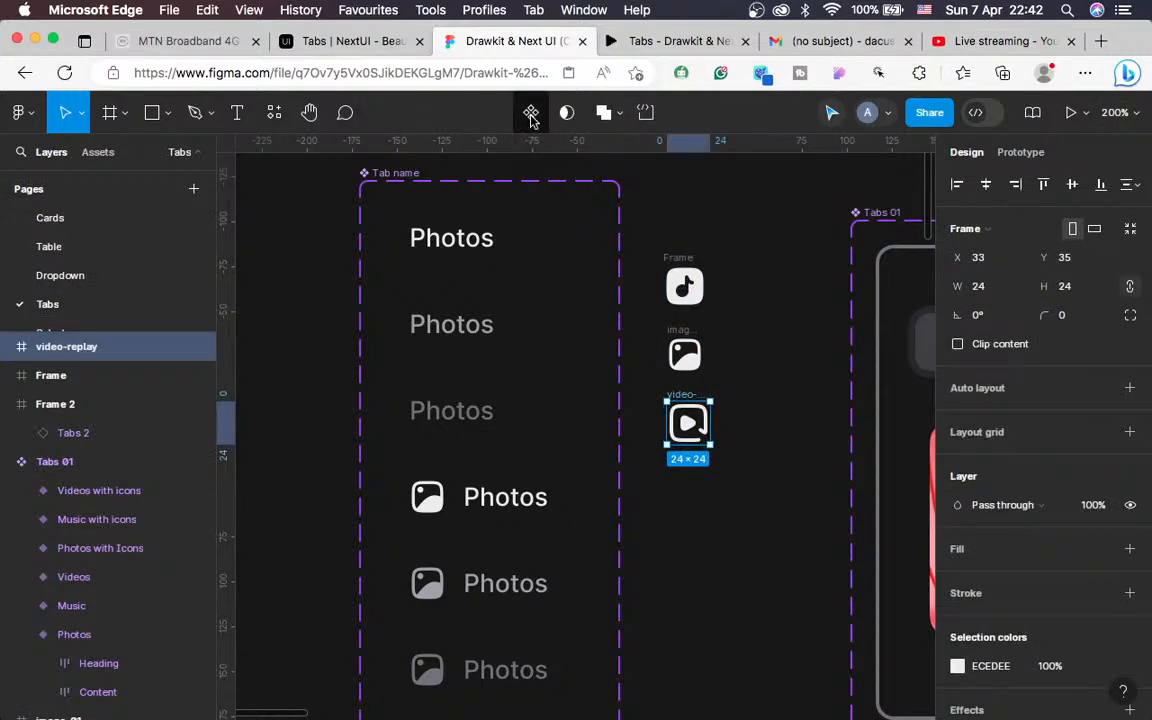
# Make the video-replay, image and music icons into separate components one by one
pyautogui.click(531, 114)
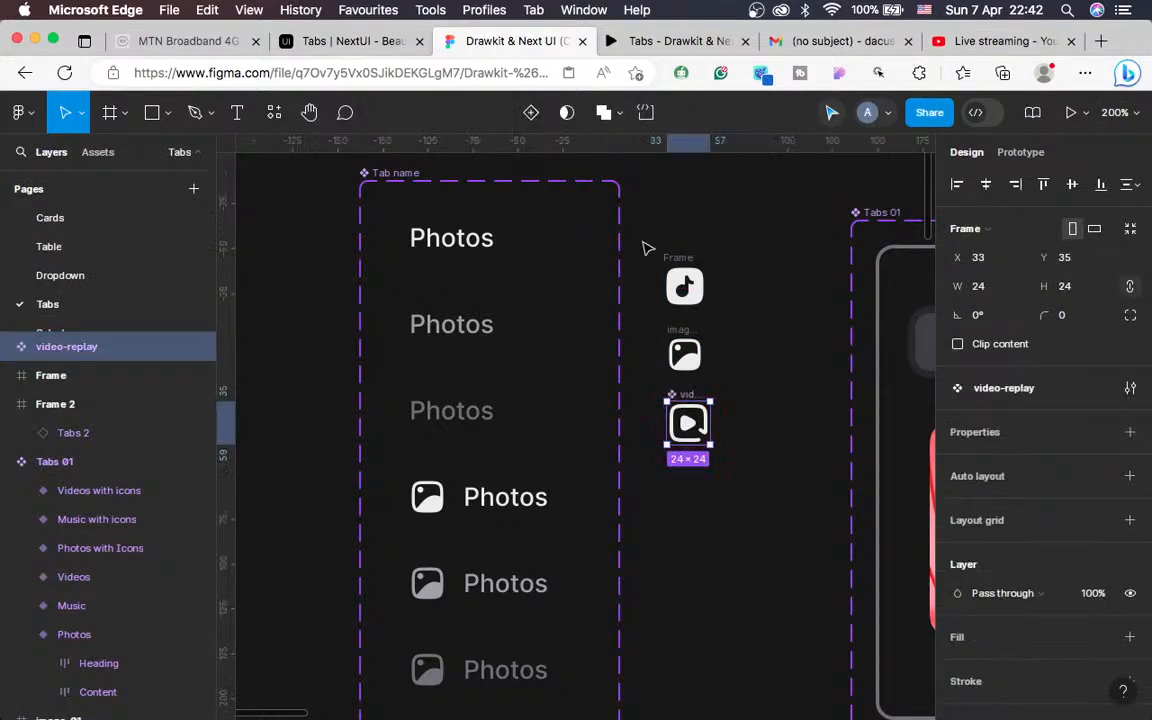
pyautogui.click(681, 332)
pyautogui.click(533, 112)
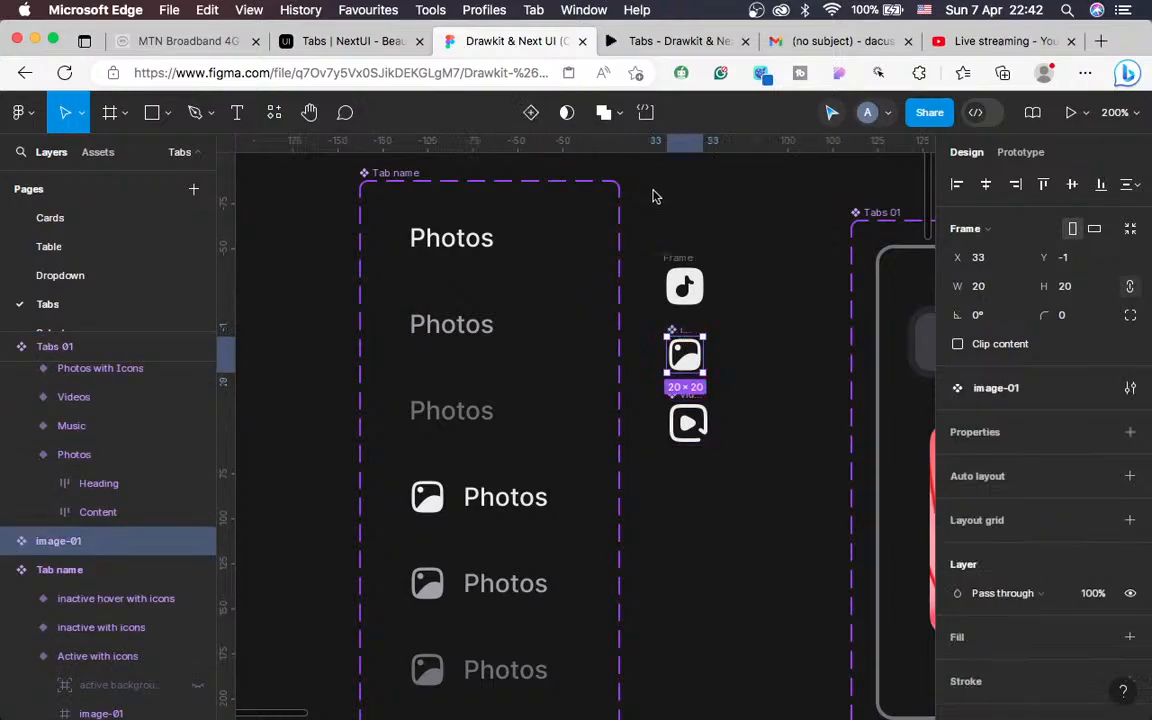
pyautogui.click(685, 261)
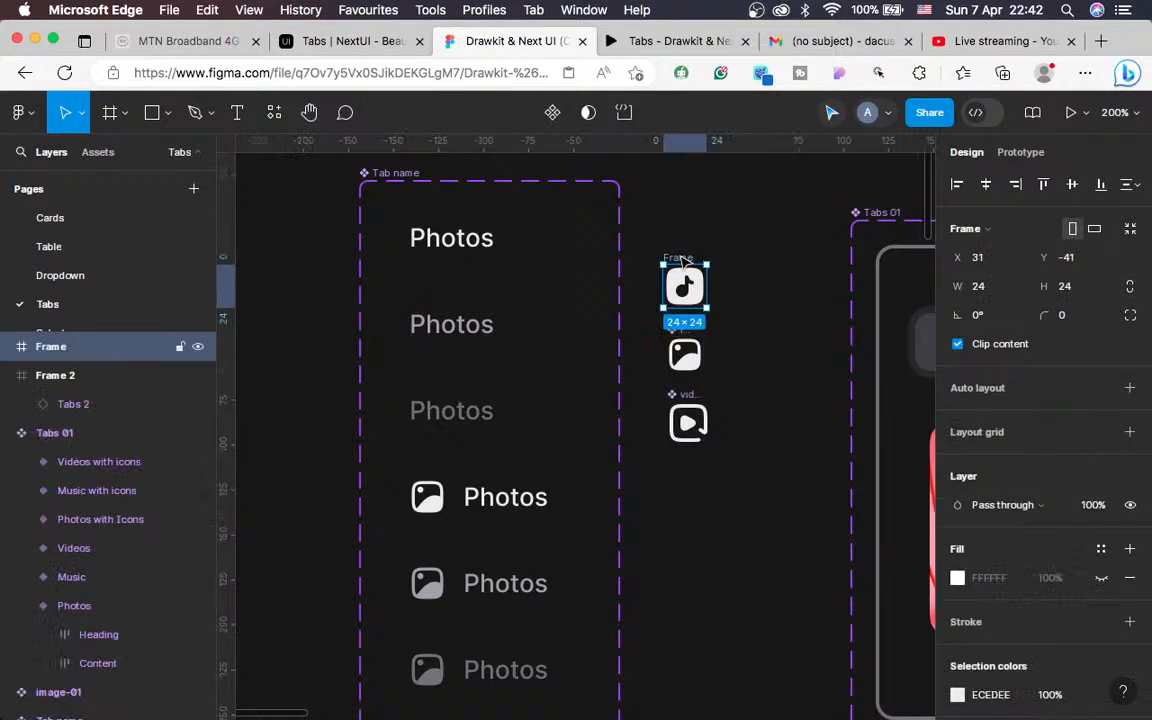
pyautogui.click(553, 114)
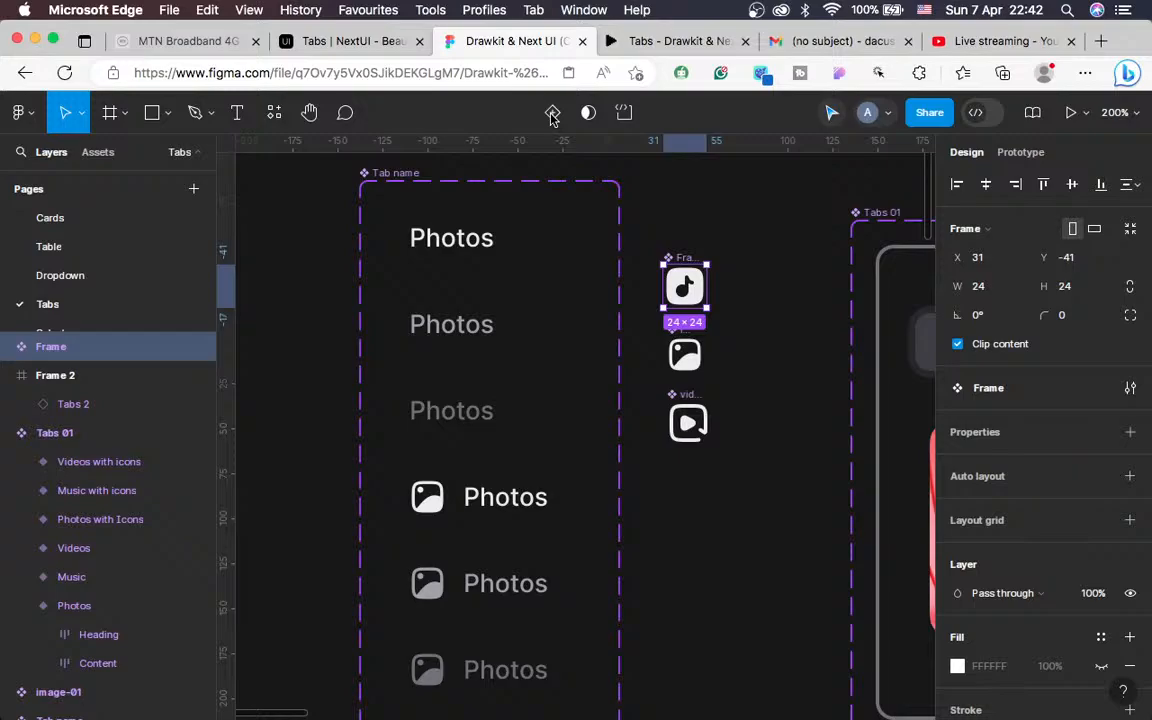
# Copy the image icon component and use it to replace the icon in the Active with icons variant of Tab name
pyautogui.click(790, 400)
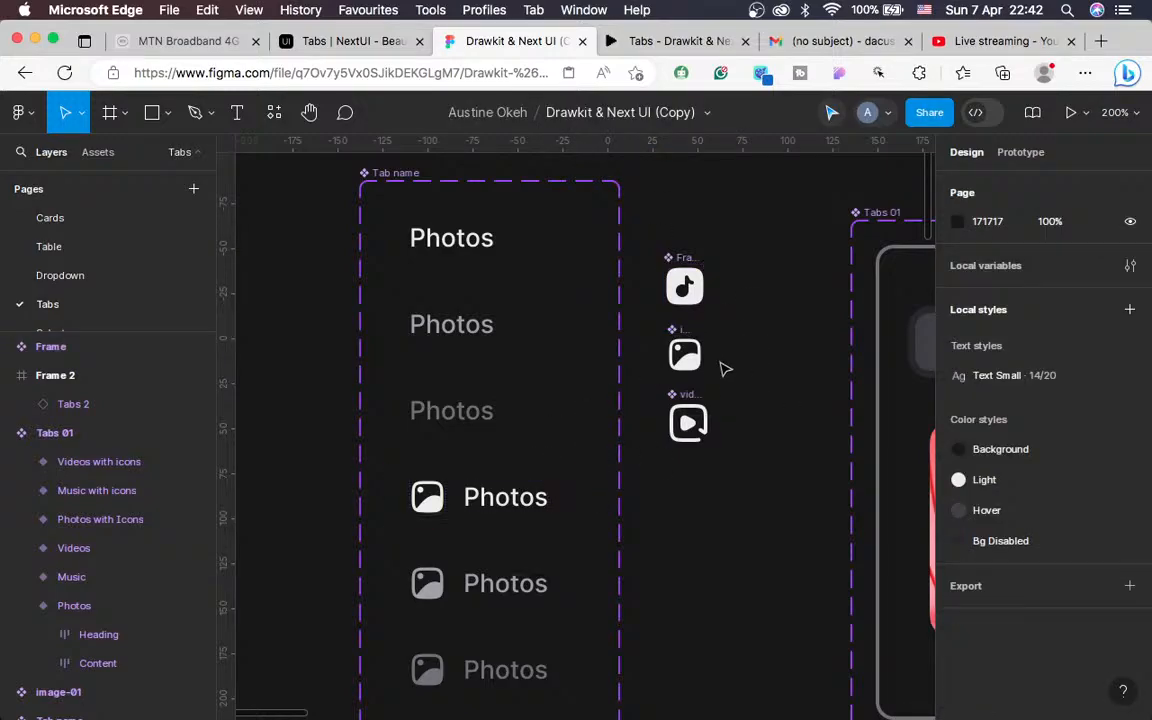
pyautogui.click(684, 345)
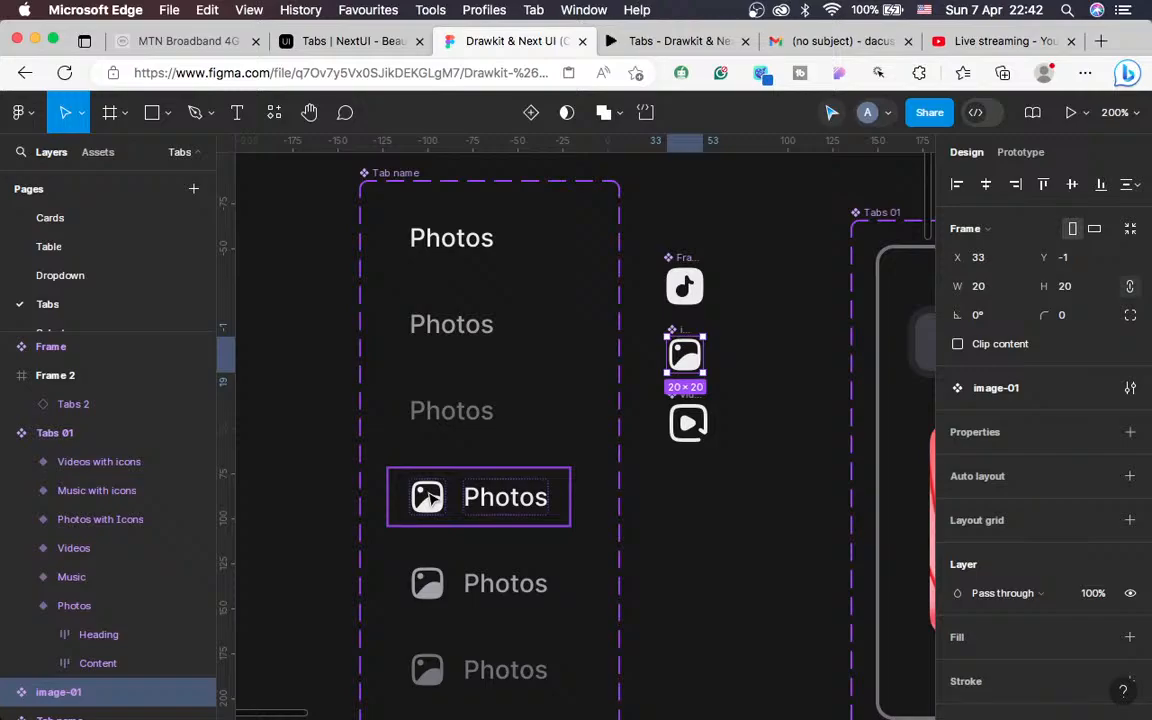
pyautogui.doubleClick(427, 496)
pyautogui.rightClick(427, 496)
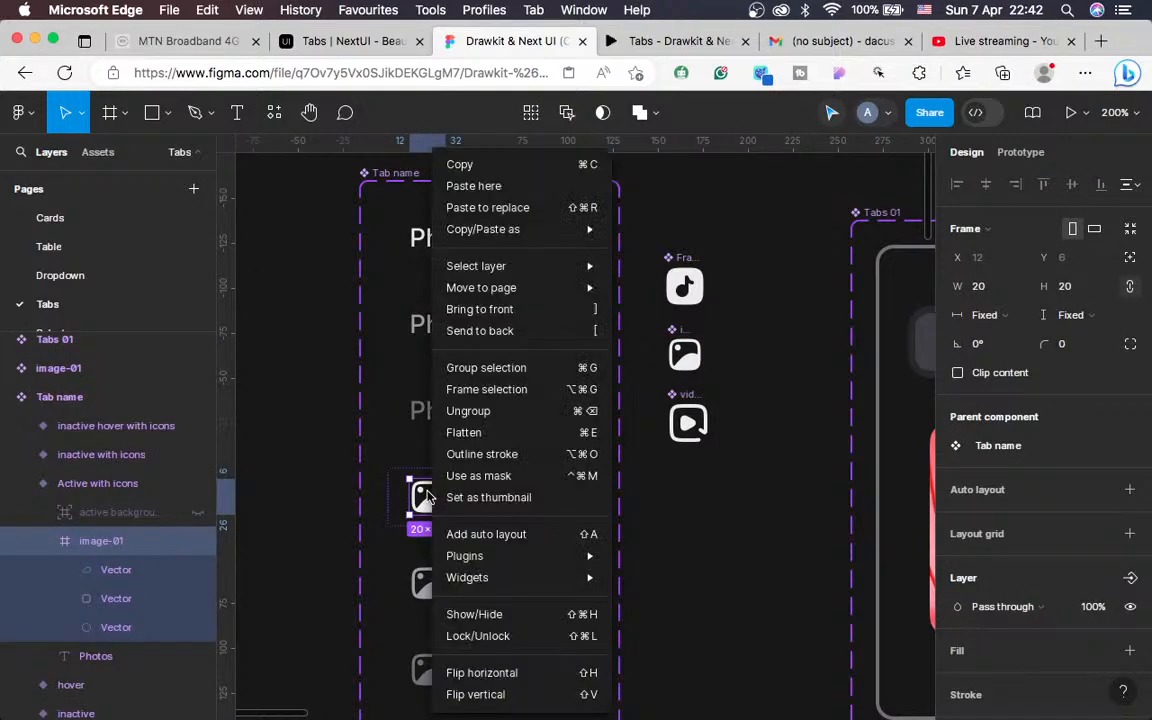
pyautogui.click(494, 209)
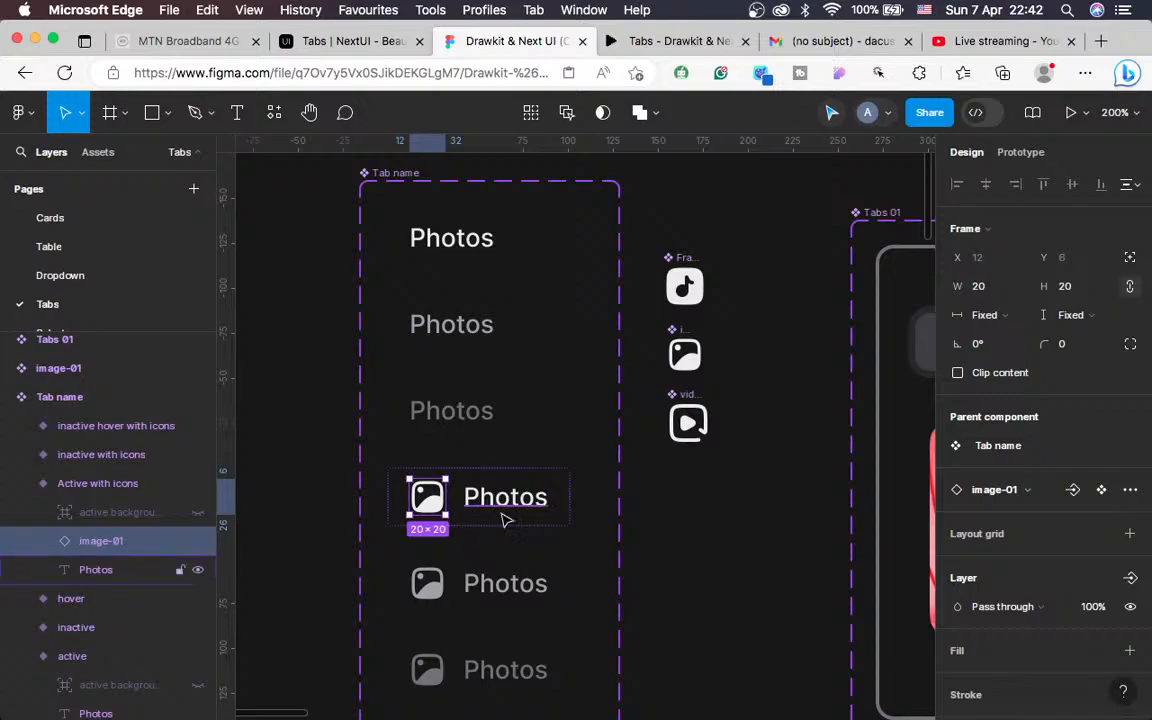
# Replace the icons in the inactive with icons and inactive hover with icons variants with the copied image icon component
pyautogui.scroll(-3, 500, 540)
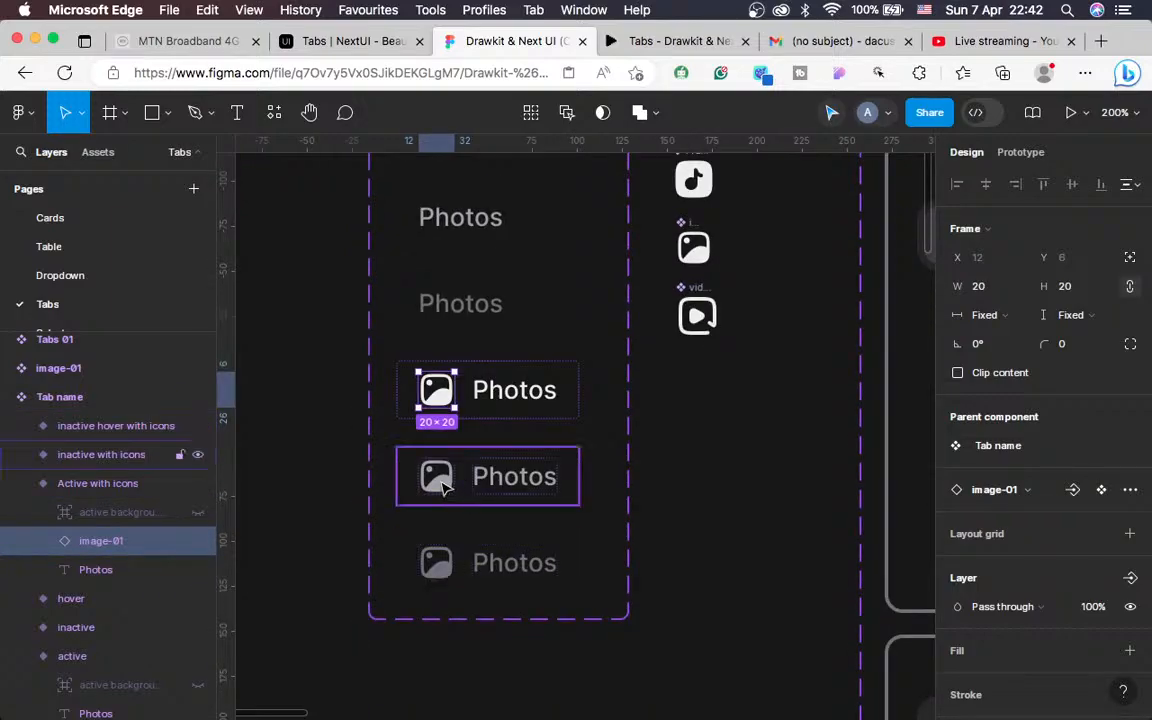
pyautogui.click(438, 480)
pyautogui.click(438, 480)
pyautogui.rightClick(438, 484)
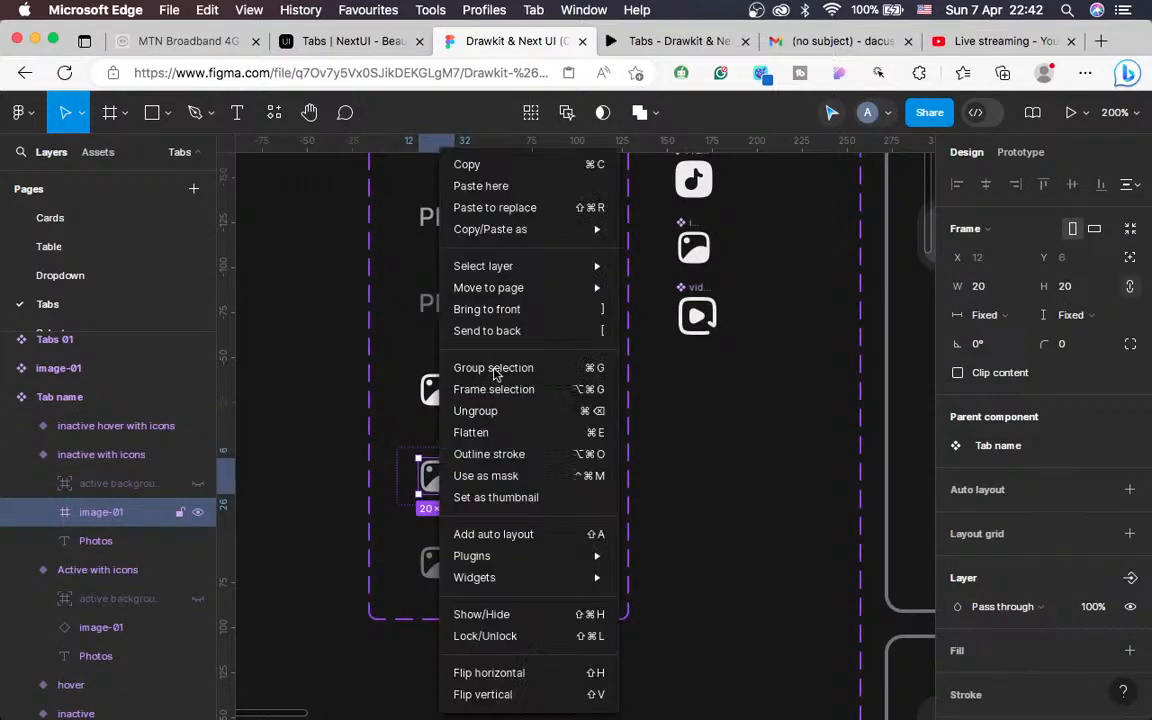
pyautogui.click(505, 210)
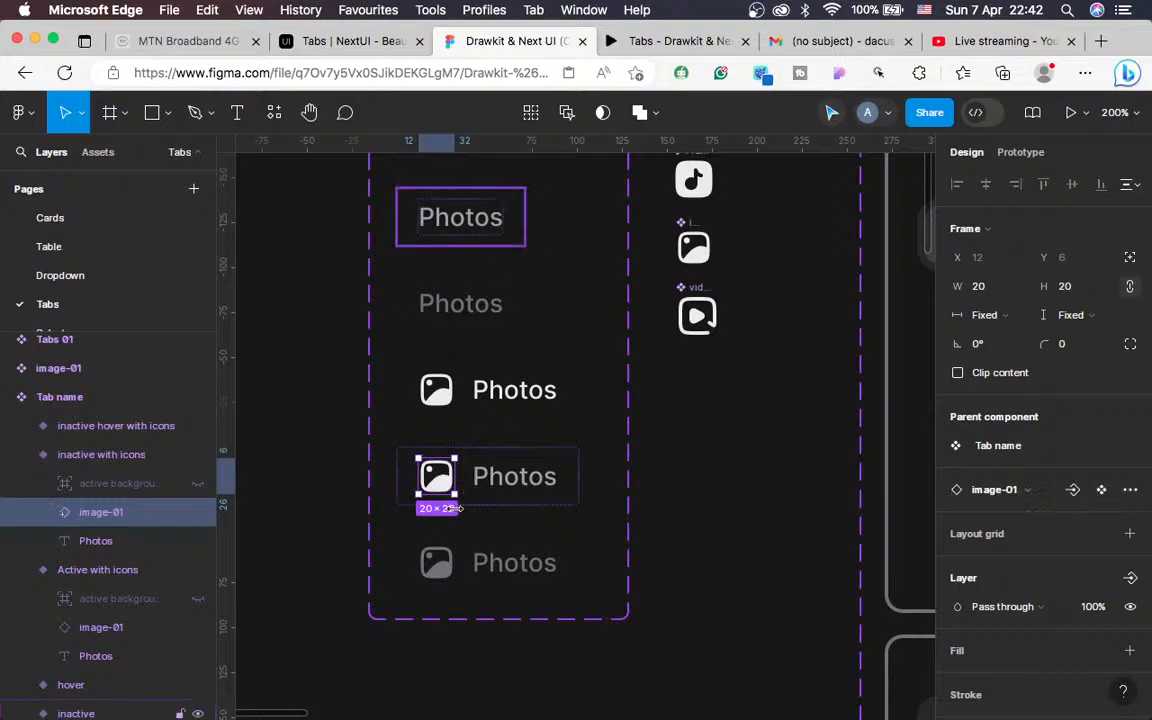
pyautogui.click(440, 569)
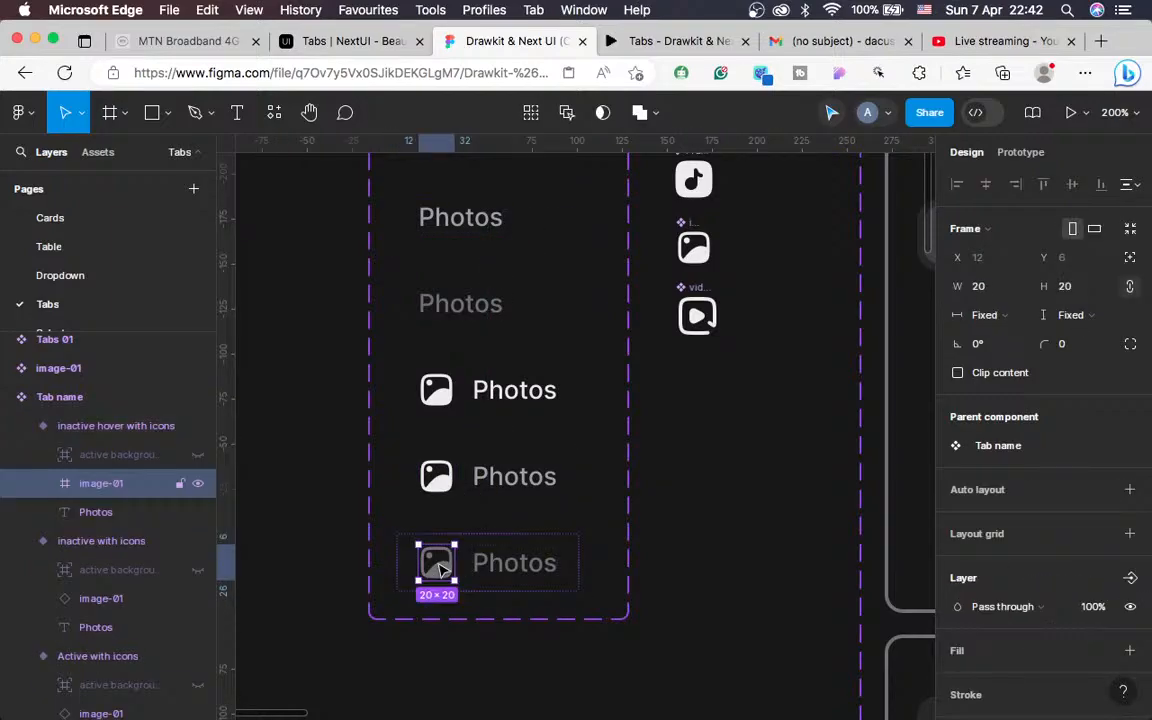
pyautogui.rightClick(440, 569)
pyautogui.moveTo(500, 240)
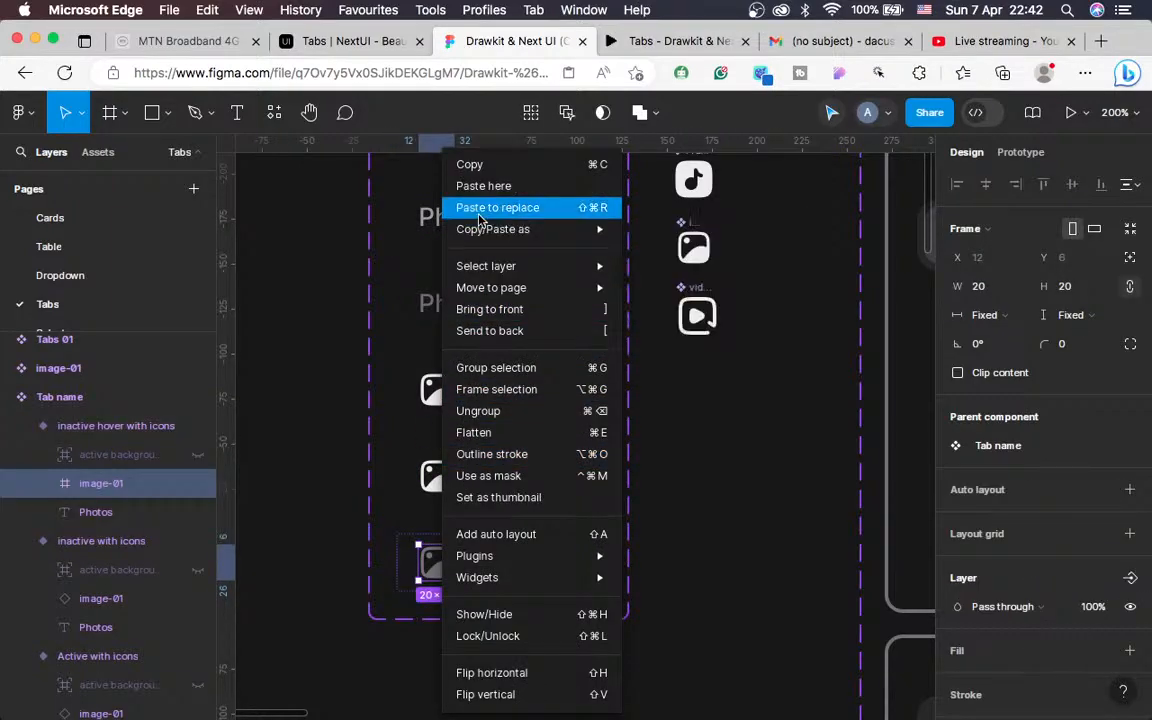
pyautogui.click(490, 208)
# Recolor the icon in the inactive with icons variant to A1A1AA, copied from its label color
pyautogui.click(548, 497)
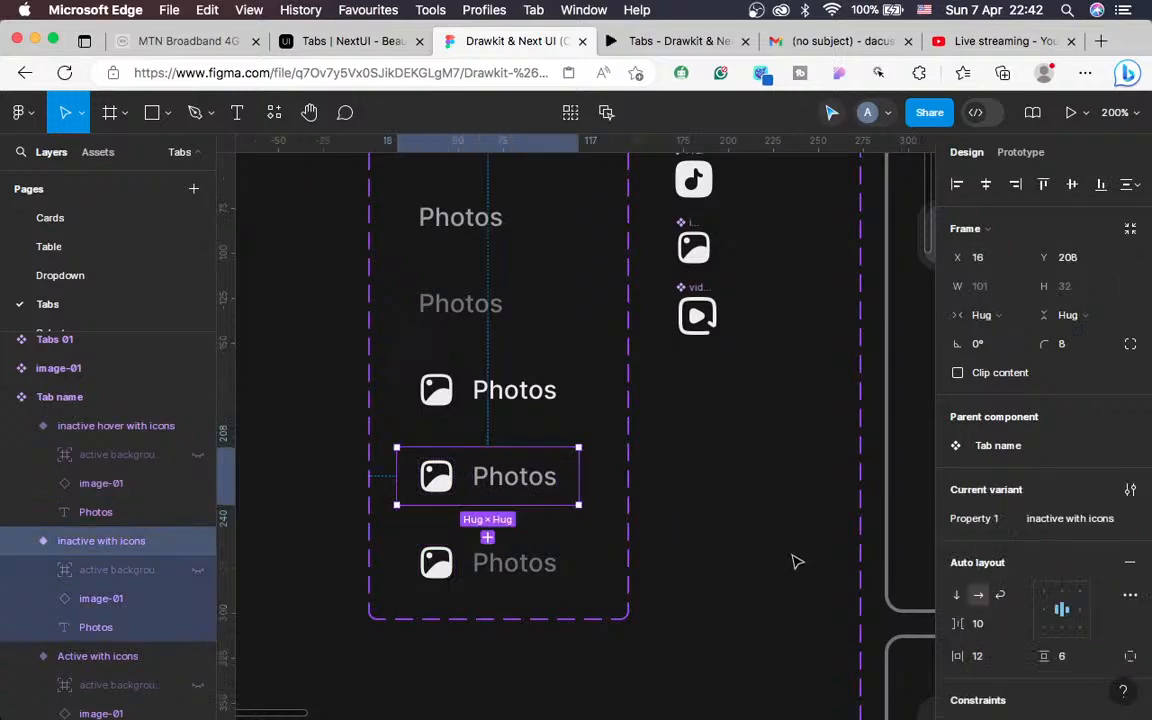
pyautogui.scroll(-5, 1043, 580)
pyautogui.click(989, 565)
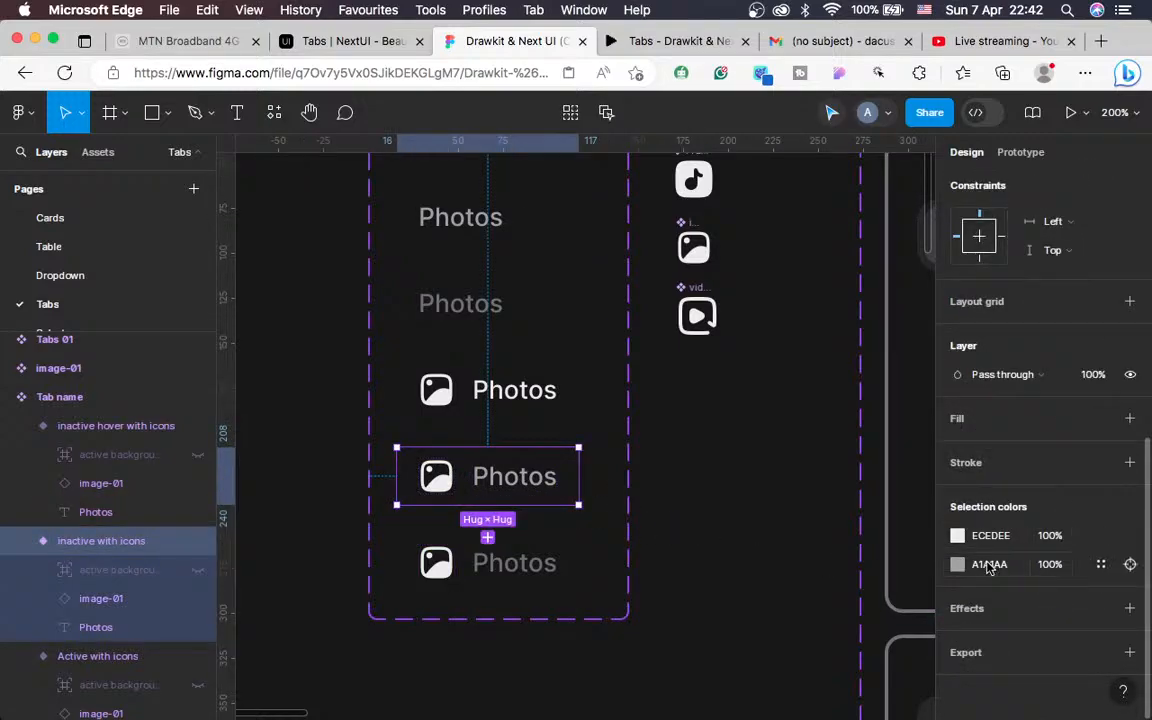
pyautogui.press('super+c')
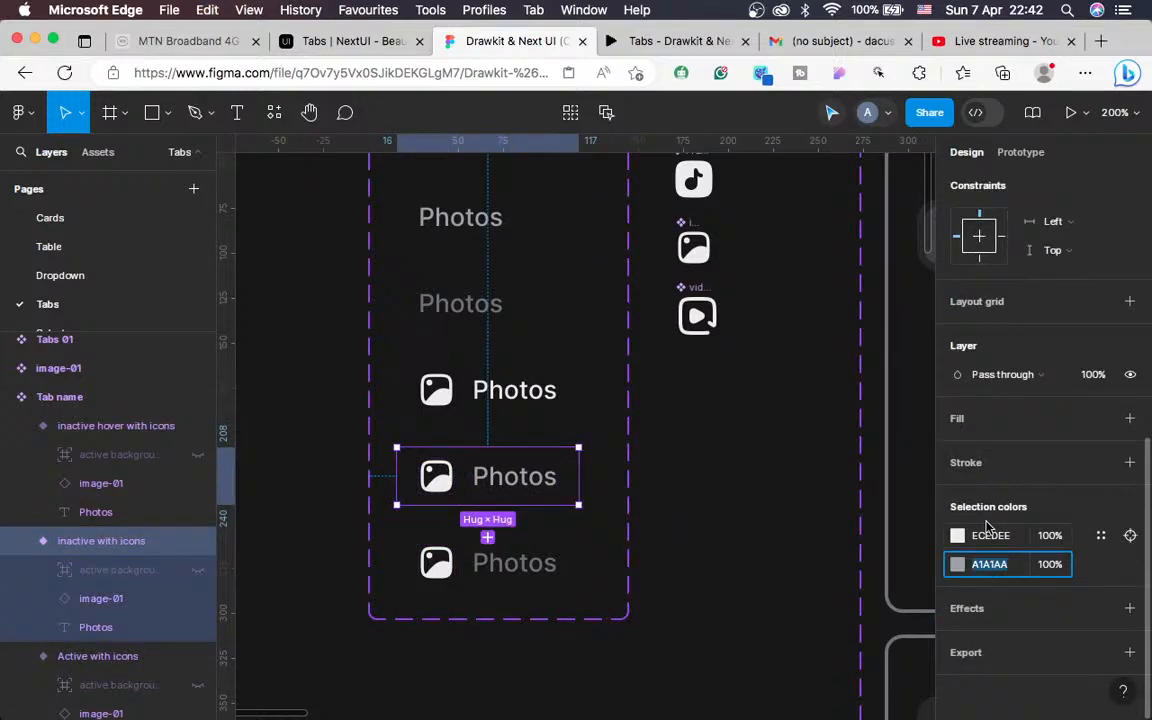
pyautogui.click(988, 534)
pyautogui.press('super+v')
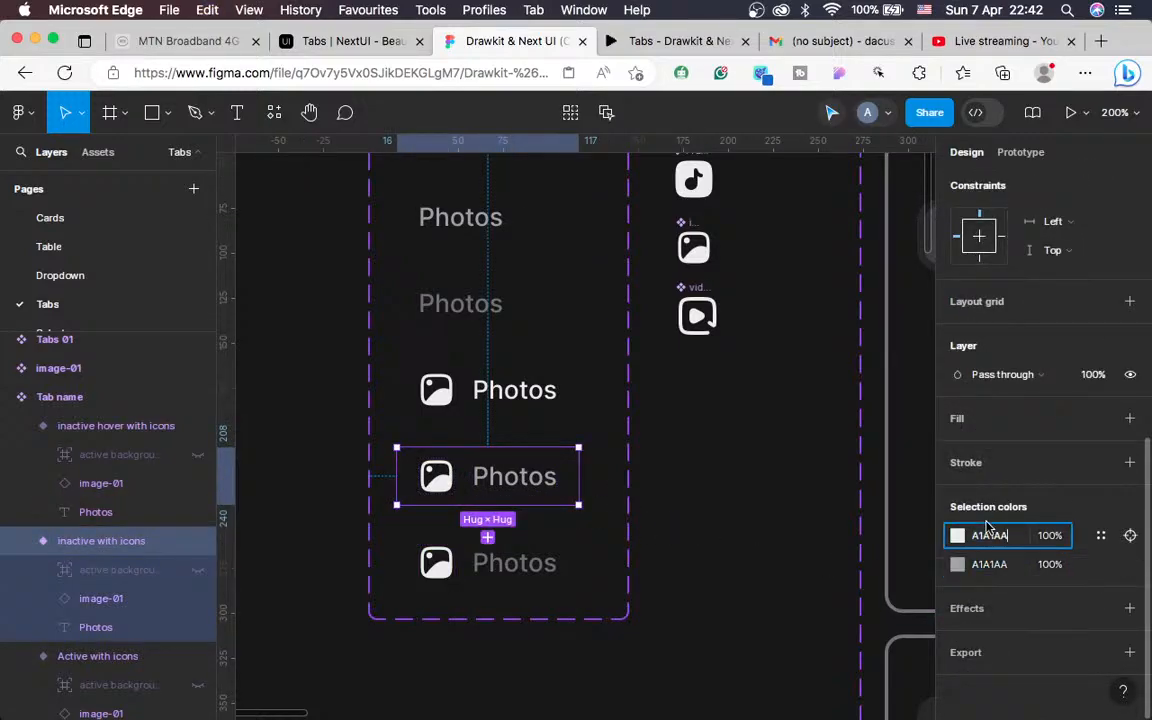
# Recolor the icon in the inactive hover with icons variant to 71717A, copied from its label color
pyautogui.click(555, 545)
pyautogui.click(1003, 566)
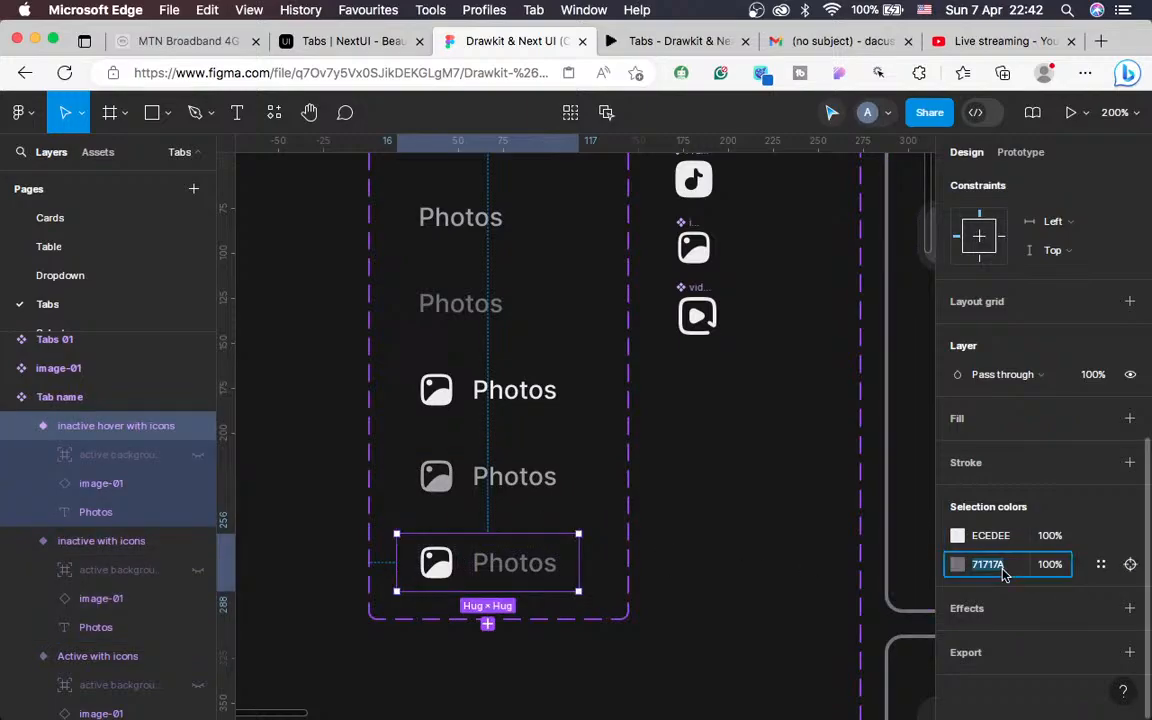
pyautogui.press('super+c')
pyautogui.click(988, 535)
pyautogui.press('super+v')
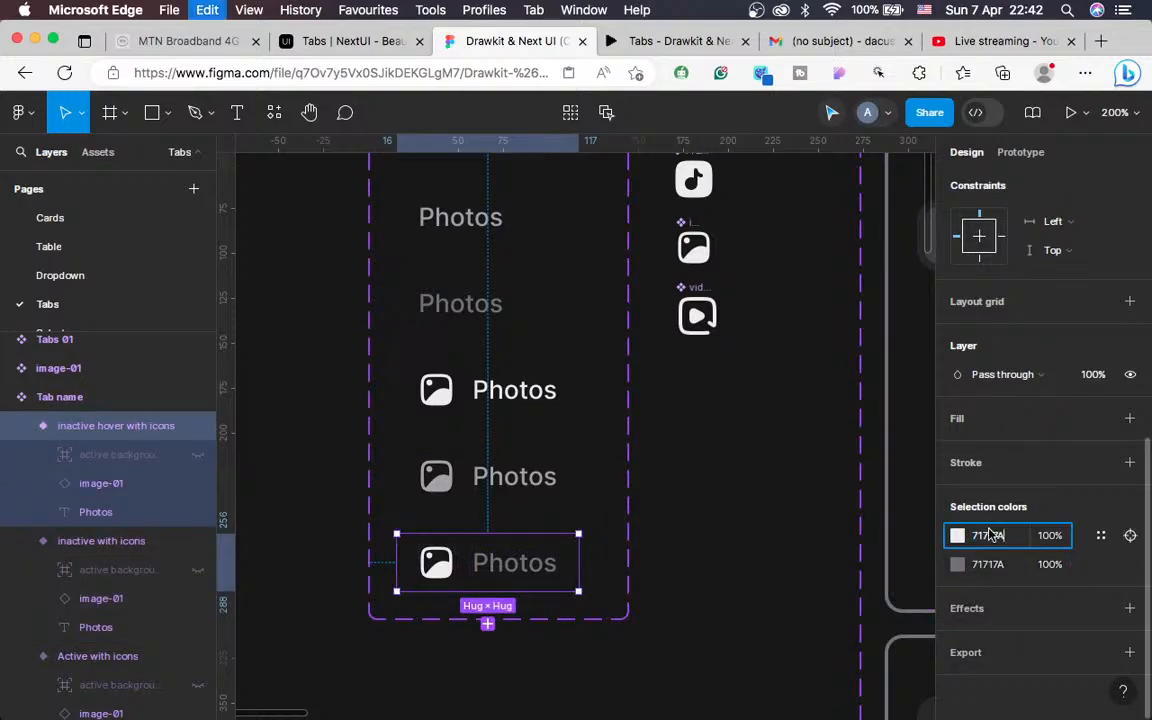
pyautogui.press('Return')
pyautogui.click(743, 521)
pyautogui.scroll(2, 738, 519)
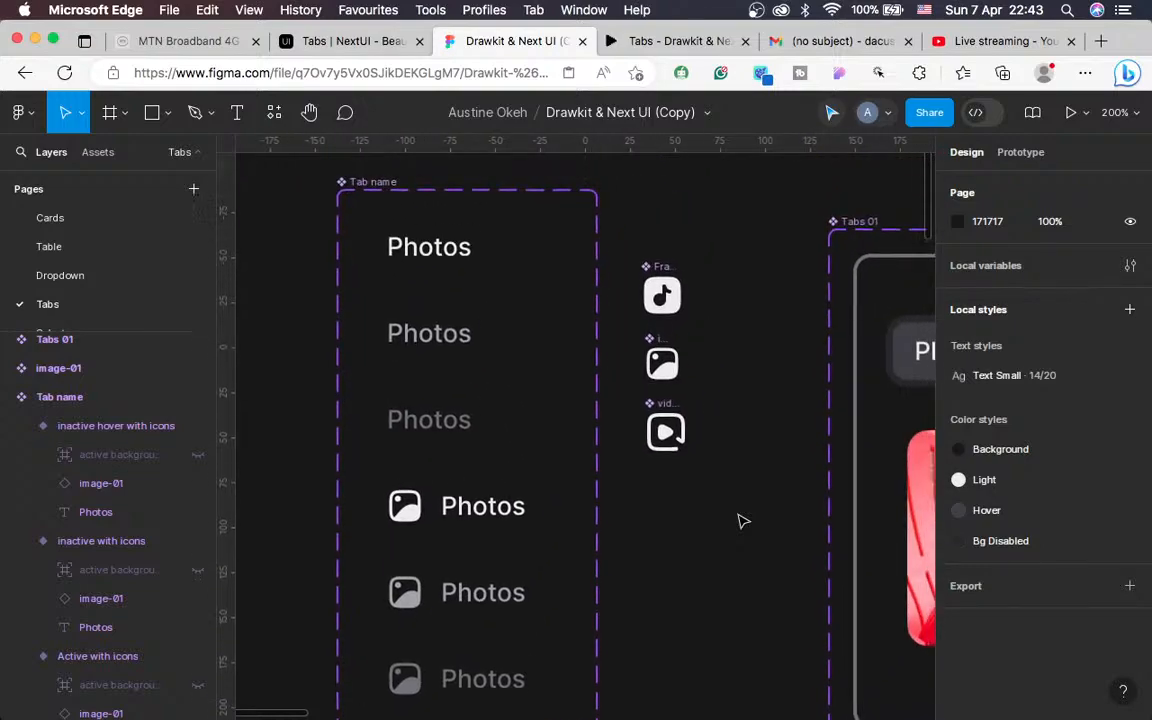
pyautogui.click(566, 507)
pyautogui.scroll(-2, 1050, 400)
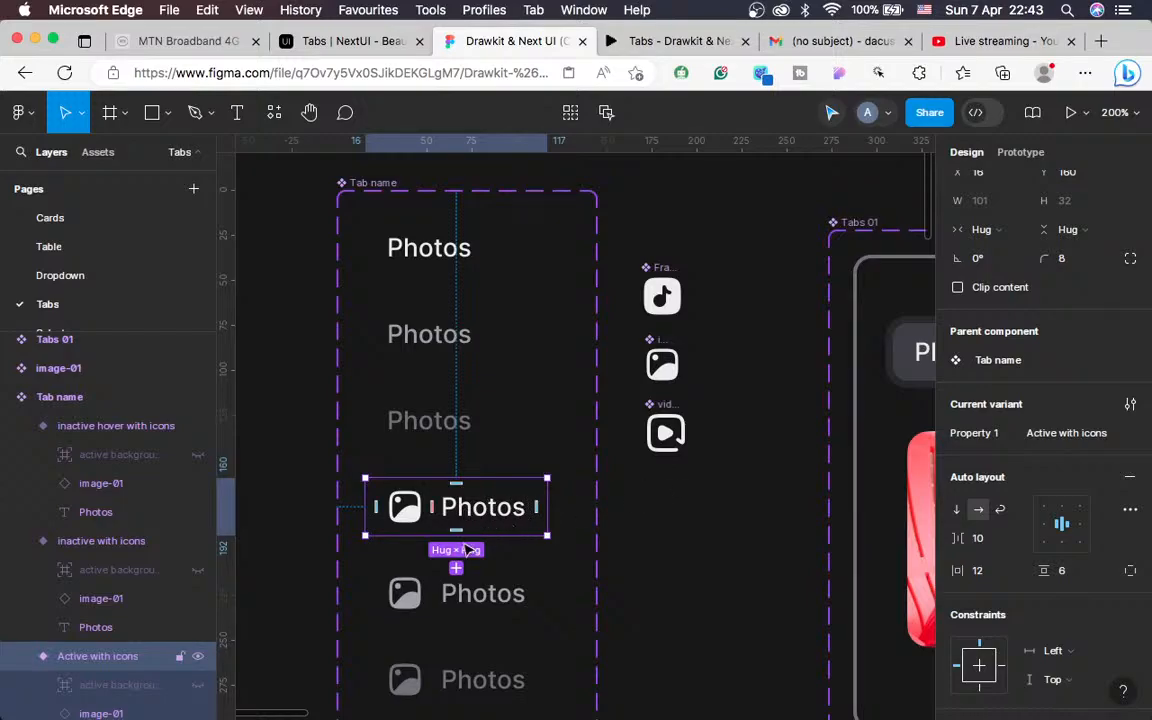
pyautogui.scroll(-2, 1000, 480)
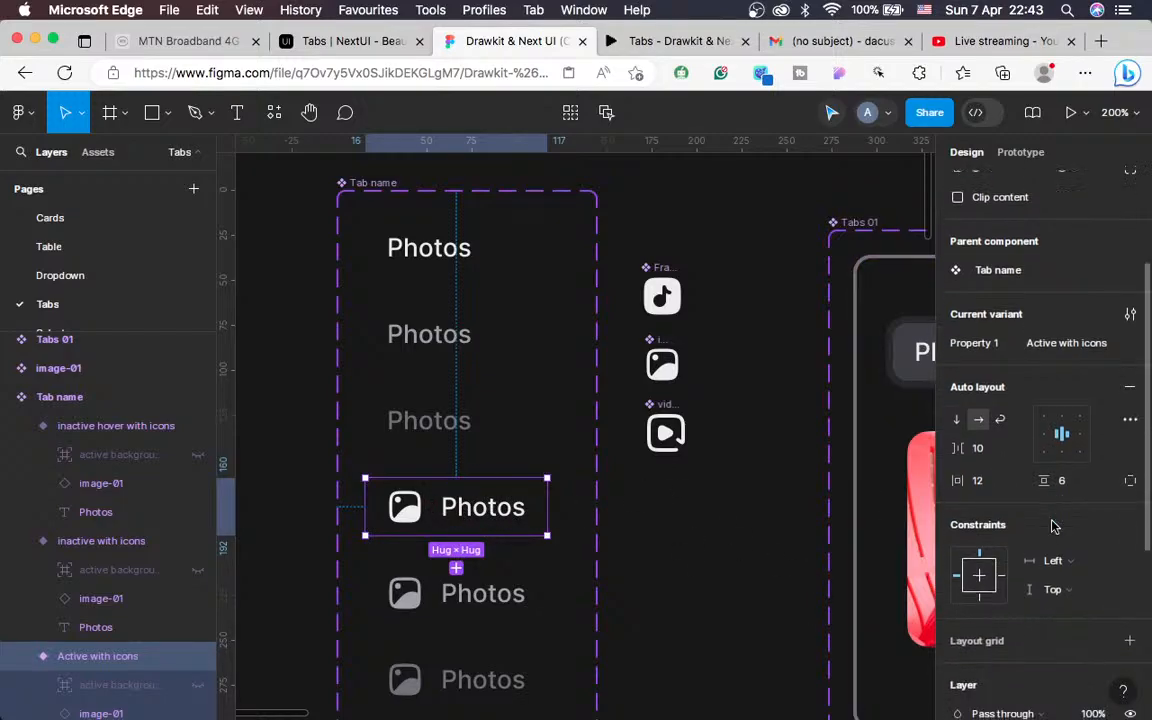
pyautogui.doubleClick(404, 508)
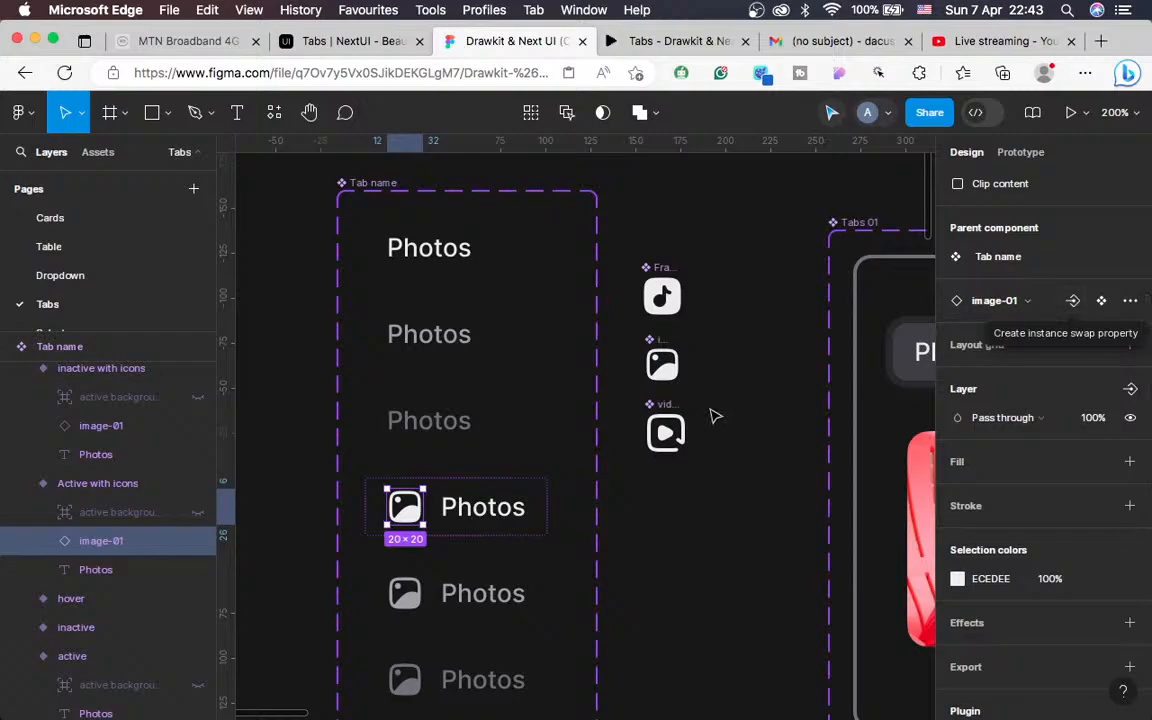
pyautogui.press('Escape')
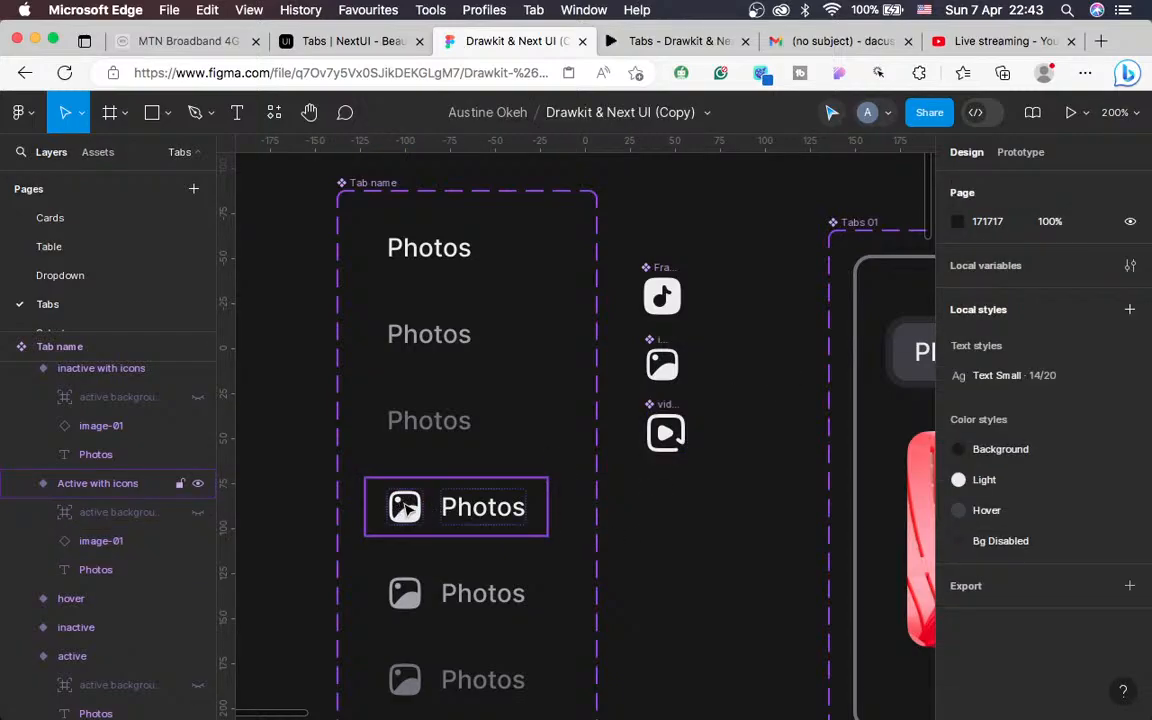
# Create an instance swap property named "icons" with value image-01 for the icon in the Active with icons variant
pyautogui.click(407, 509)
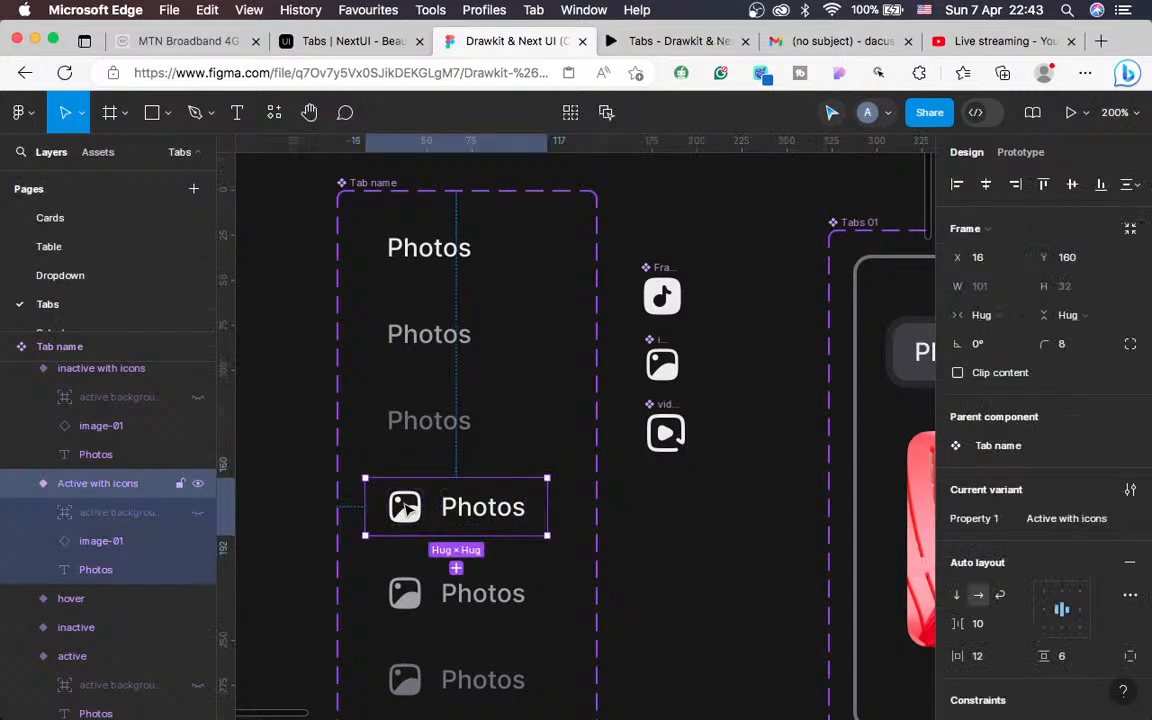
pyautogui.click(411, 509)
pyautogui.doubleClick(410, 505)
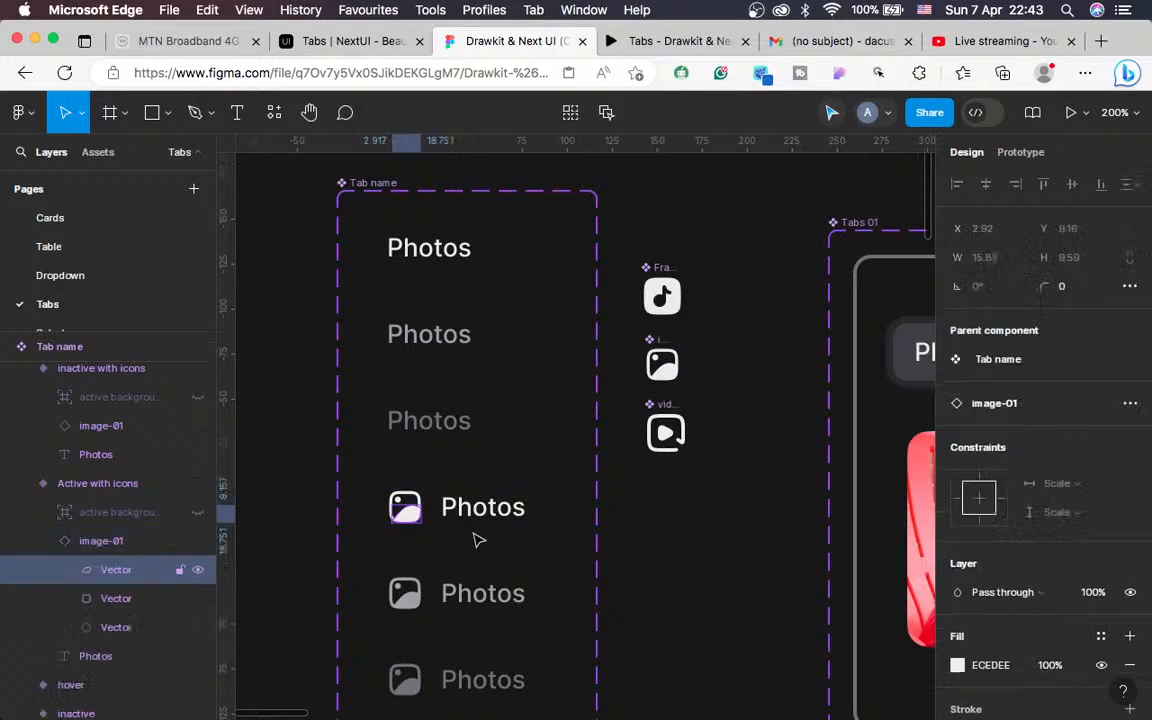
pyautogui.click(519, 523)
pyautogui.click(408, 508)
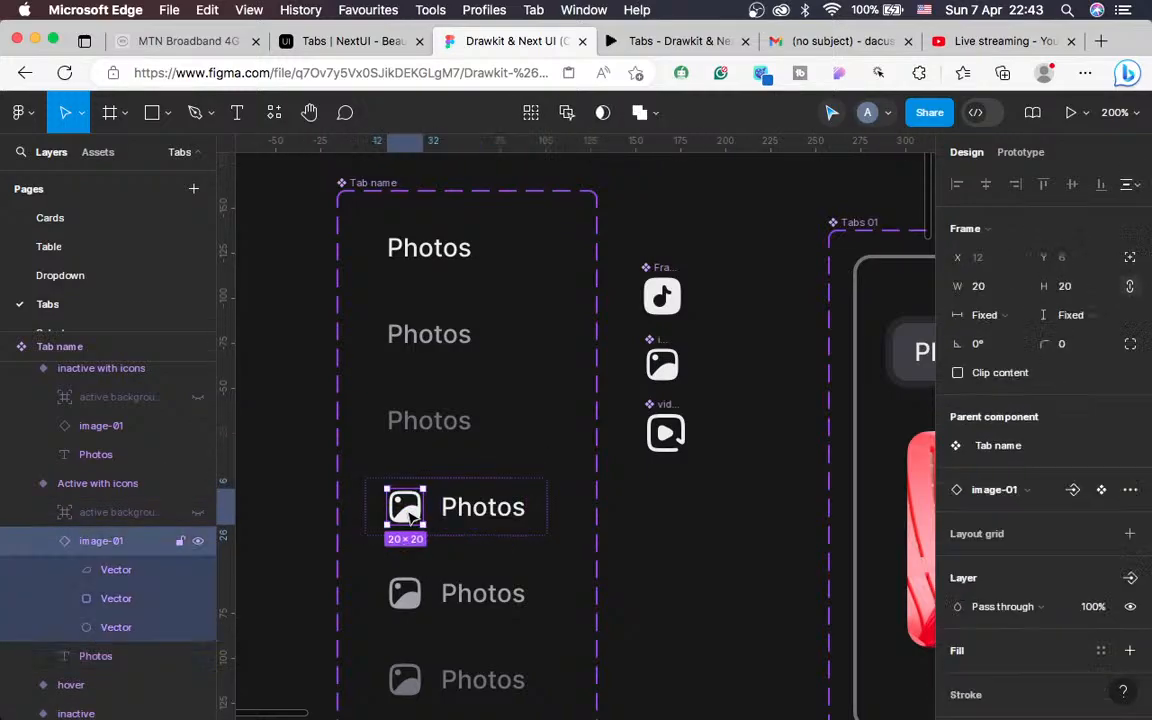
pyautogui.click(1073, 490)
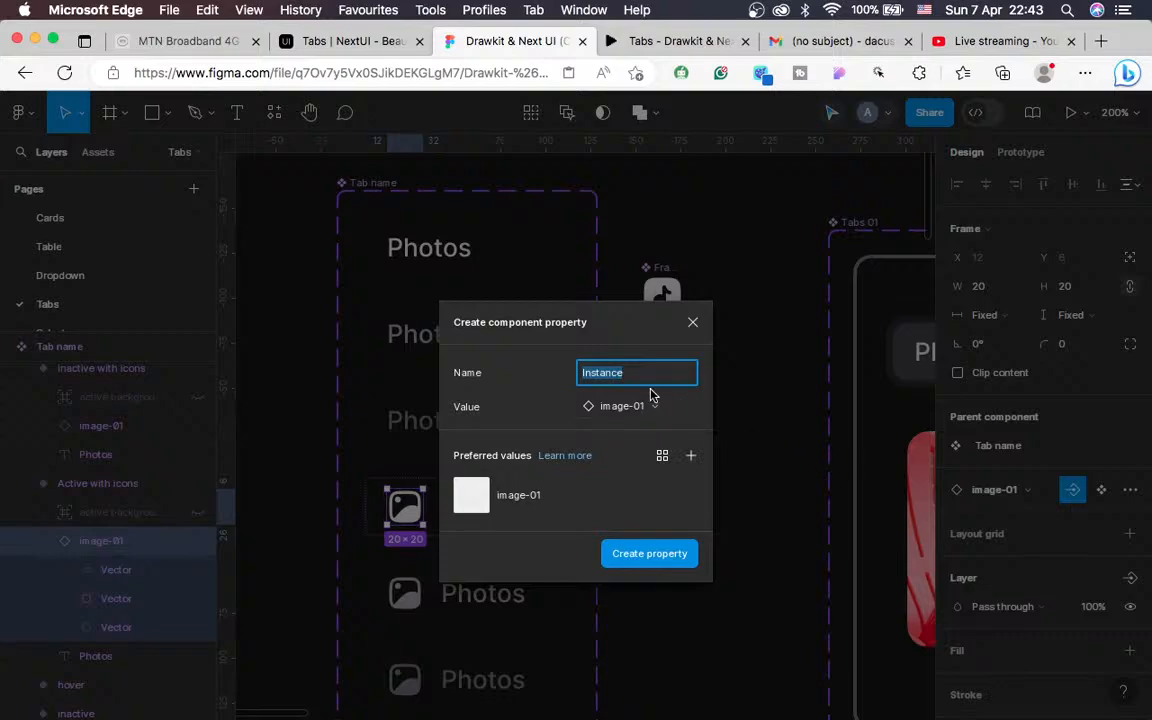
pyautogui.press('BackSpace')
pyautogui.press('Return')
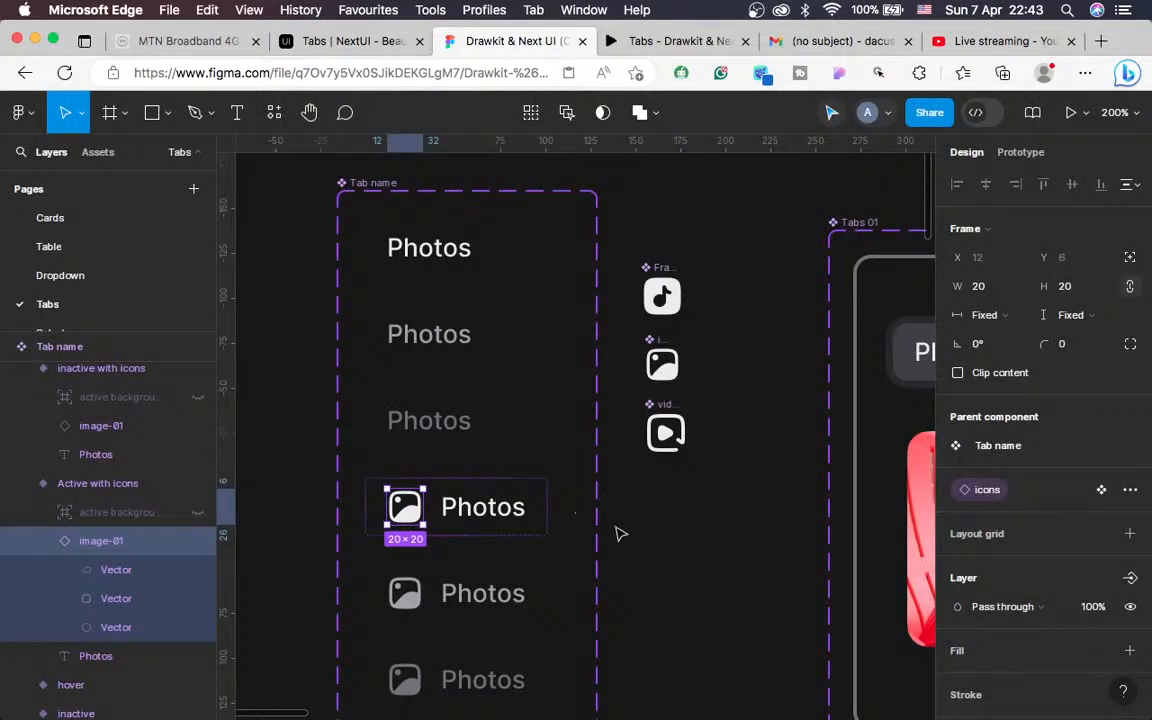
# Apply the existing icons swap property to the icons in the inactive with icons and inactive hover with icons variants
pyautogui.scroll(-3, 620, 534)
pyautogui.click(416, 462)
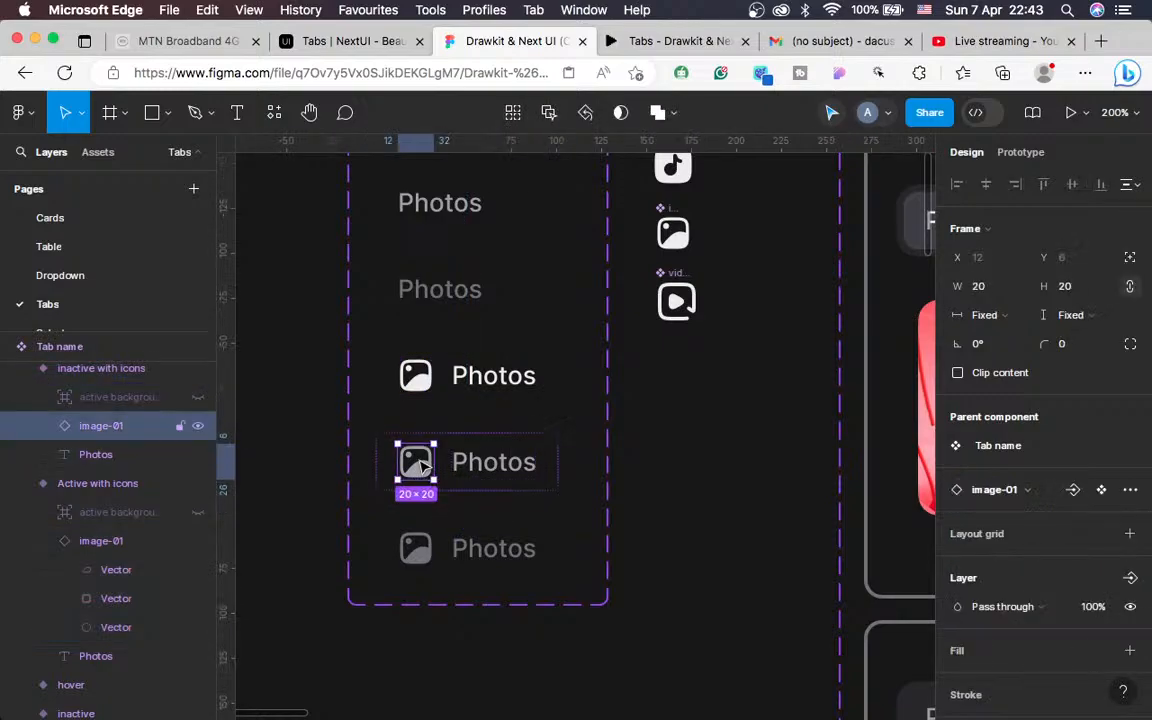
pyautogui.click(1071, 492)
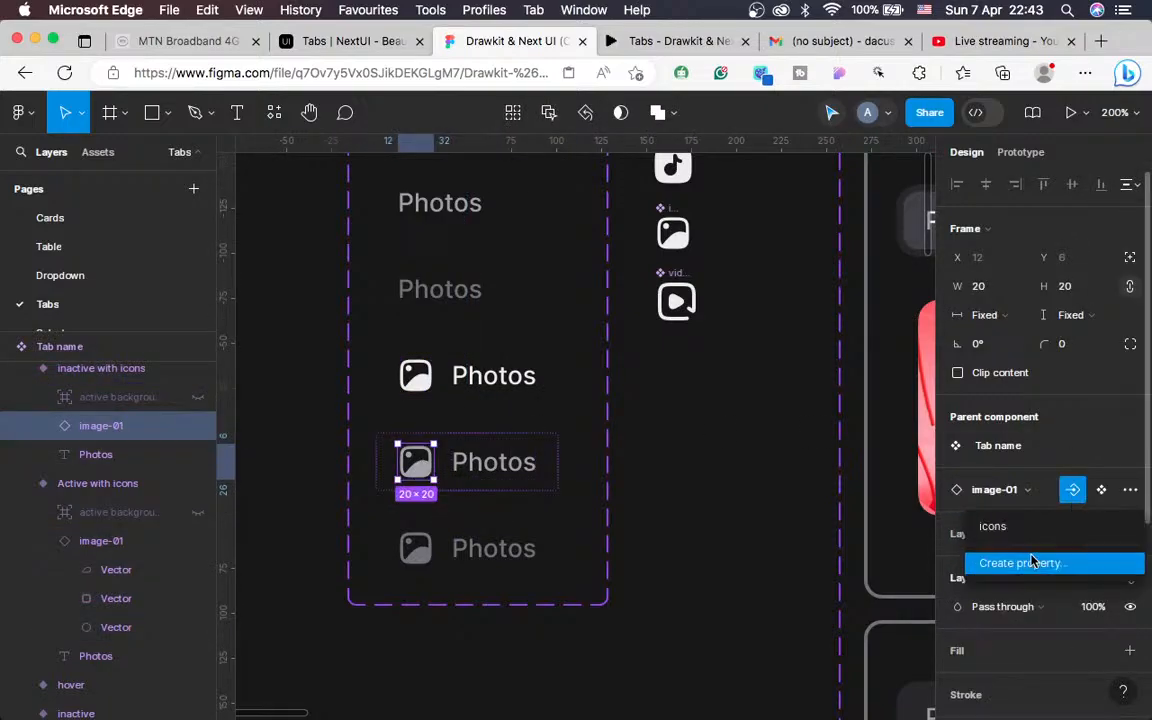
pyautogui.click(990, 528)
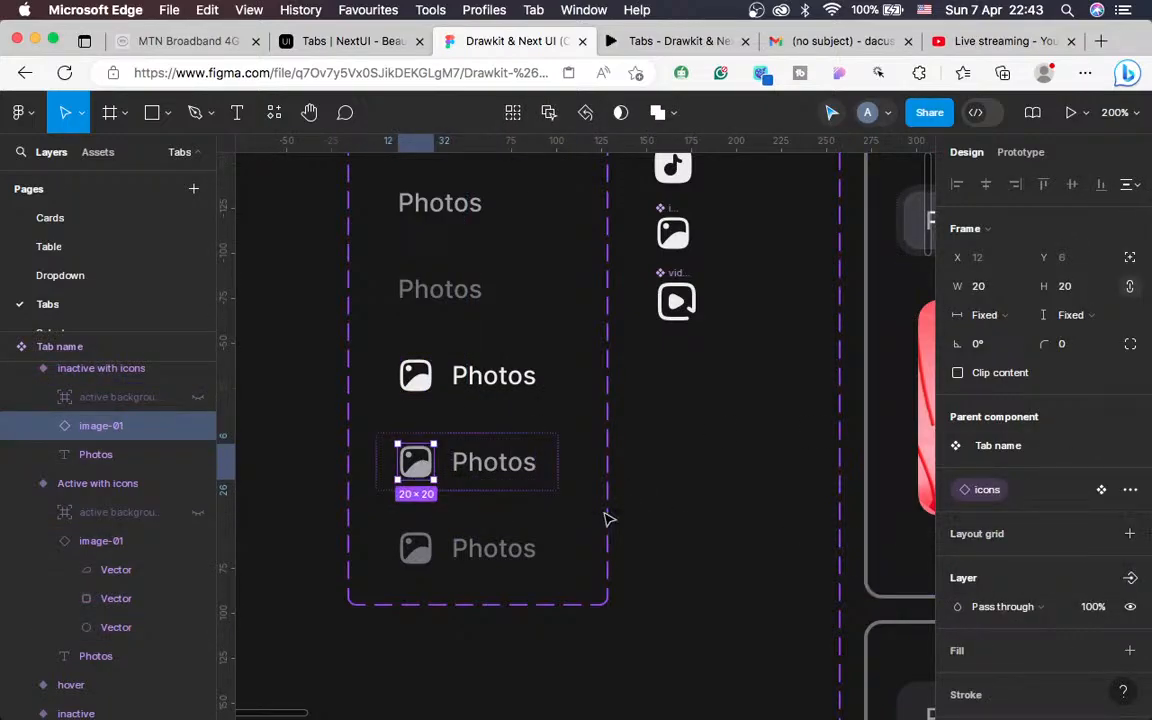
pyautogui.click(419, 547)
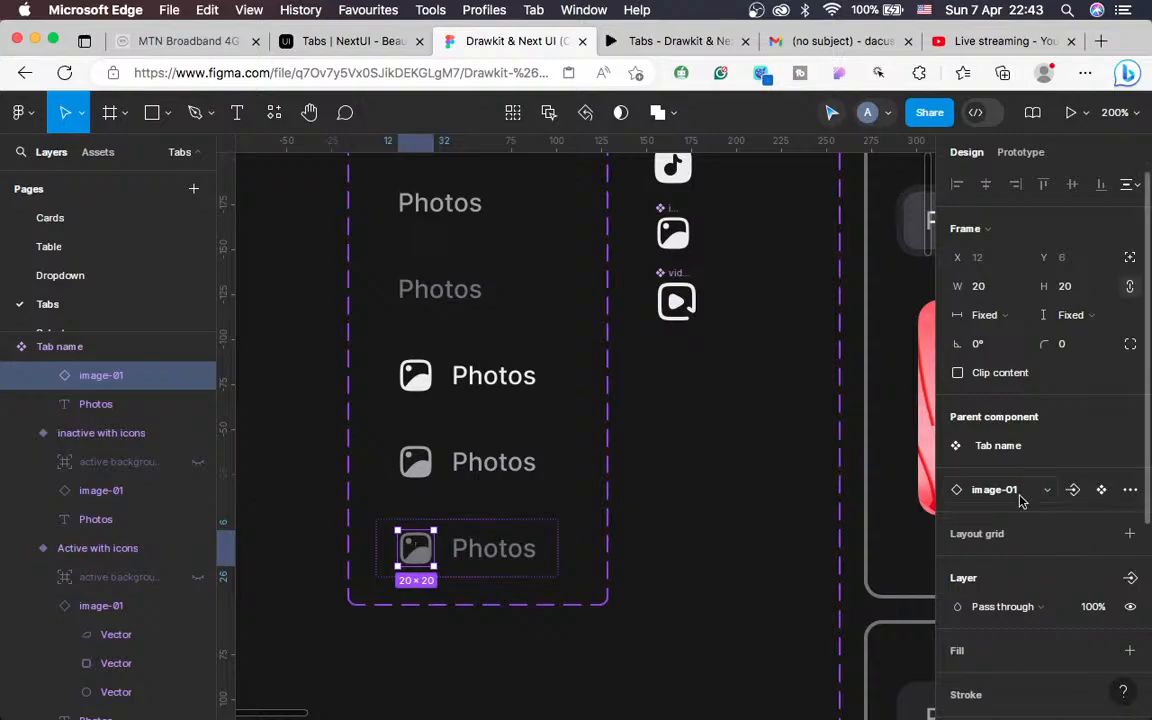
pyautogui.click(1072, 490)
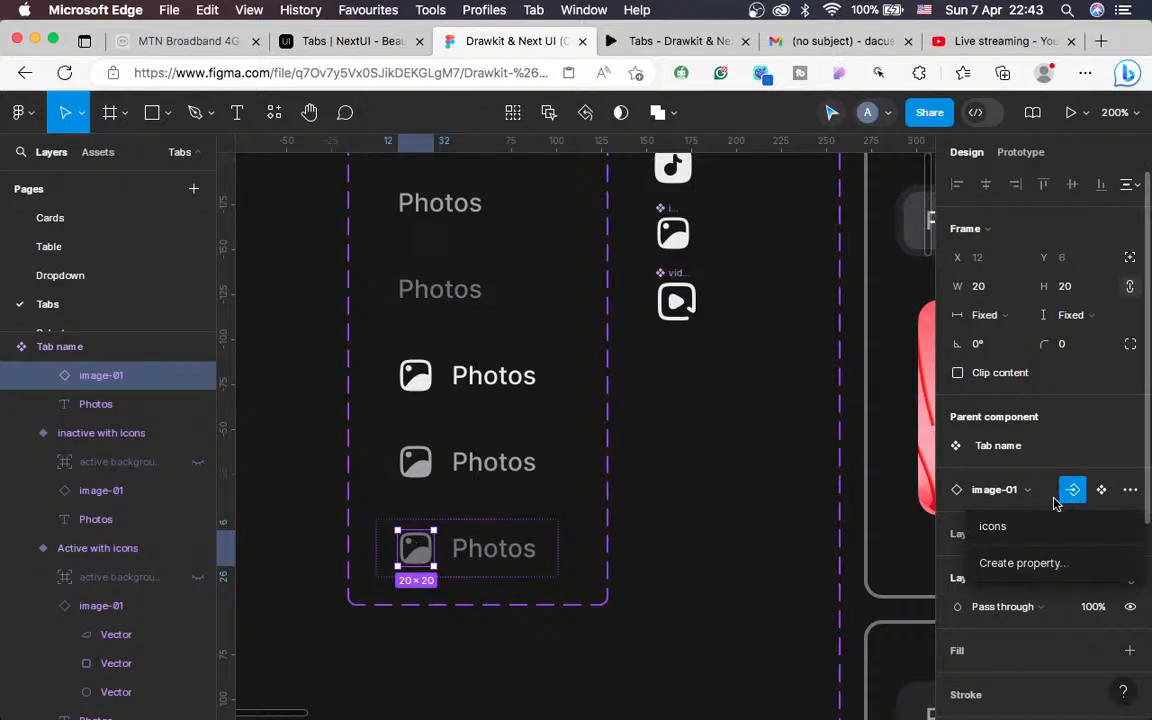
pyautogui.click(992, 525)
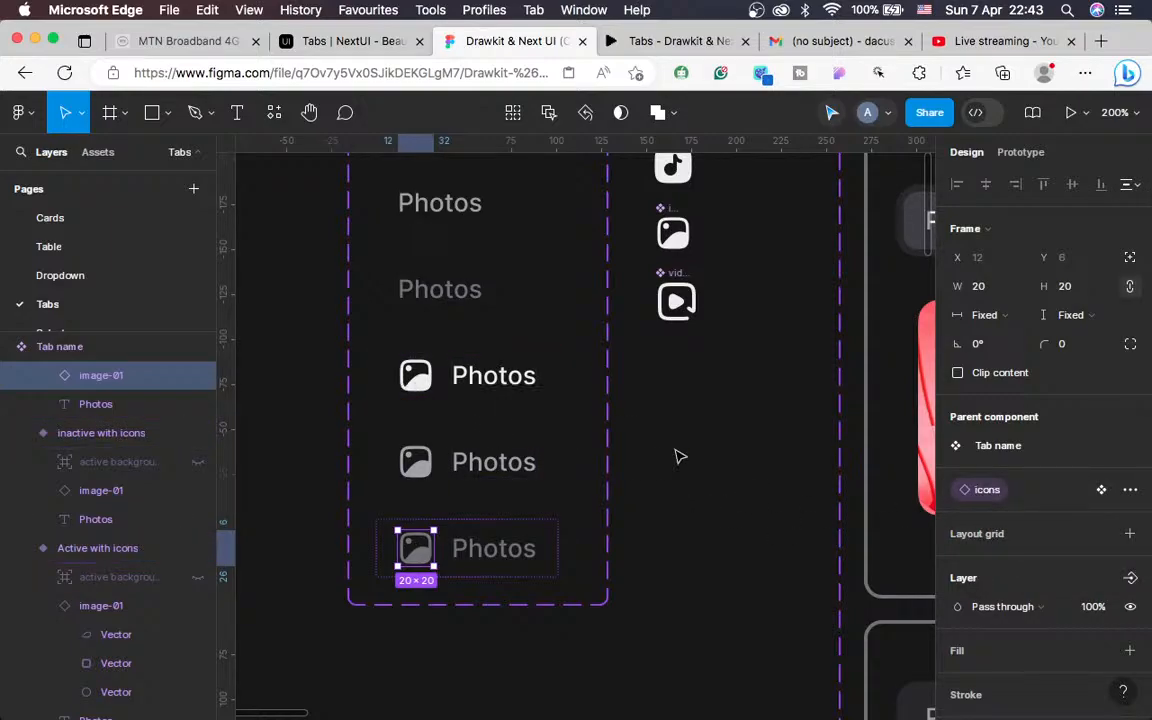
# Open the icons instance choices for the Music tab in the Photos with Icons variant
pyautogui.hscroll(10, 680, 456)
pyautogui.scroll(-7, 680, 456)
pyautogui.scroll(-15, 676, 456)
pyautogui.hscroll(3, 676, 456)
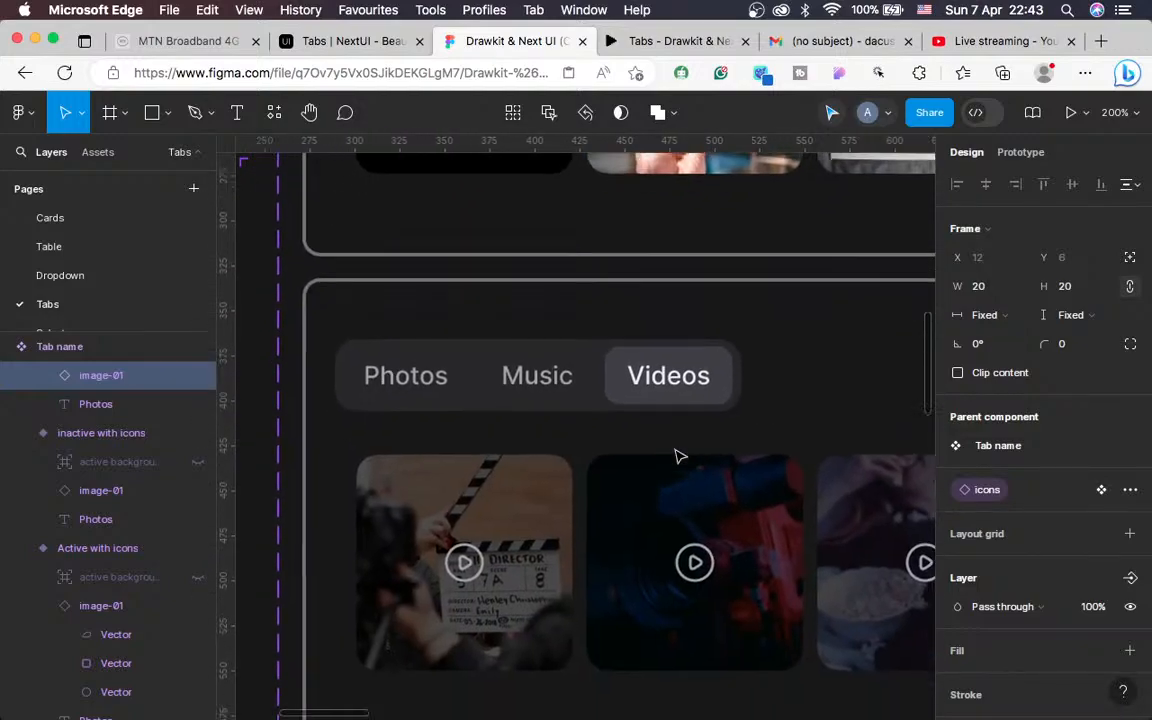
pyautogui.scroll(-2, 676, 456)
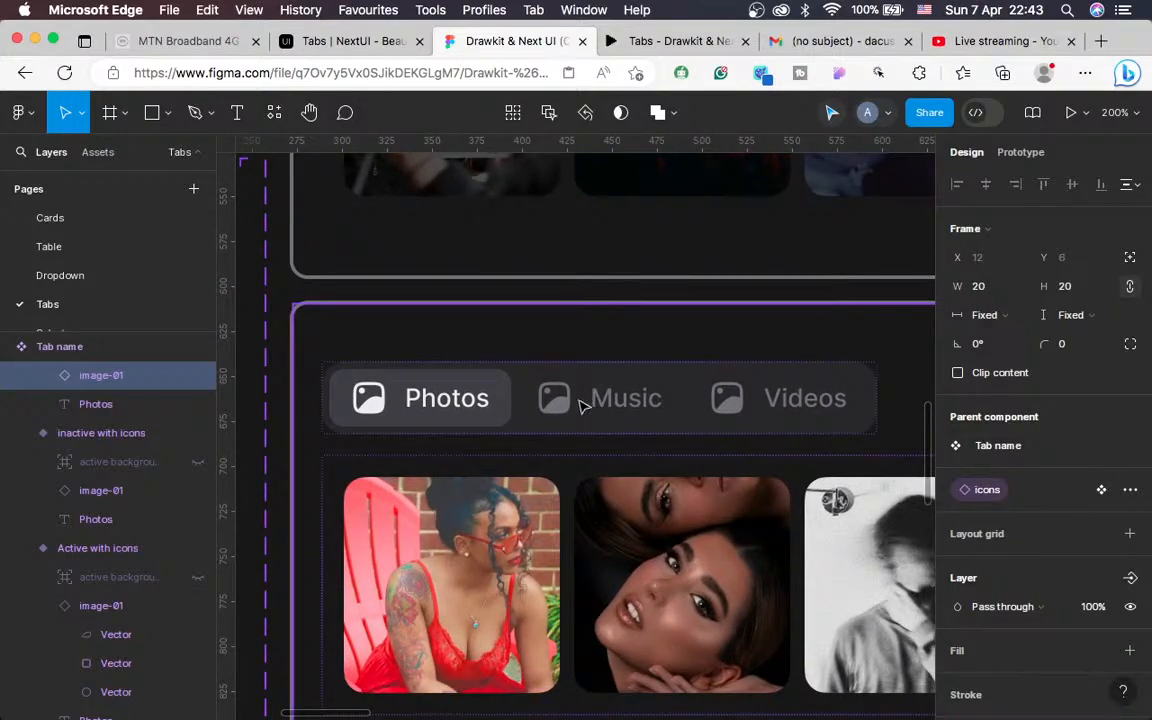
pyautogui.click(584, 404)
pyautogui.click(585, 404)
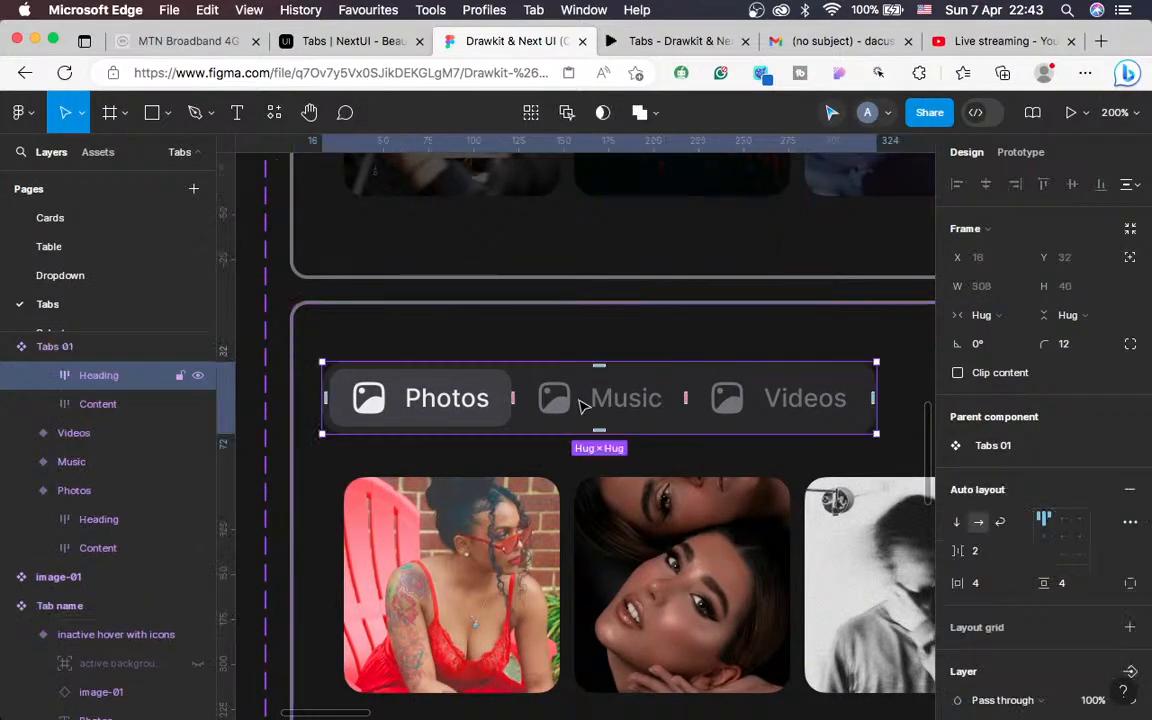
pyautogui.click(597, 404)
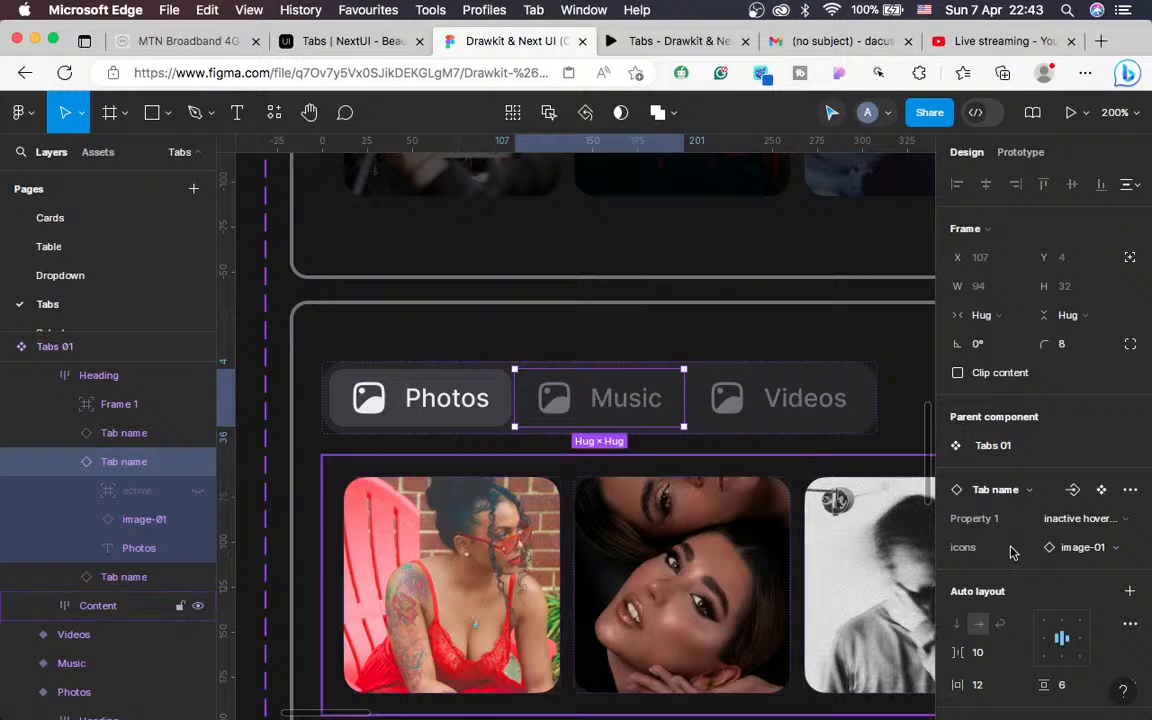
pyautogui.click(1105, 549)
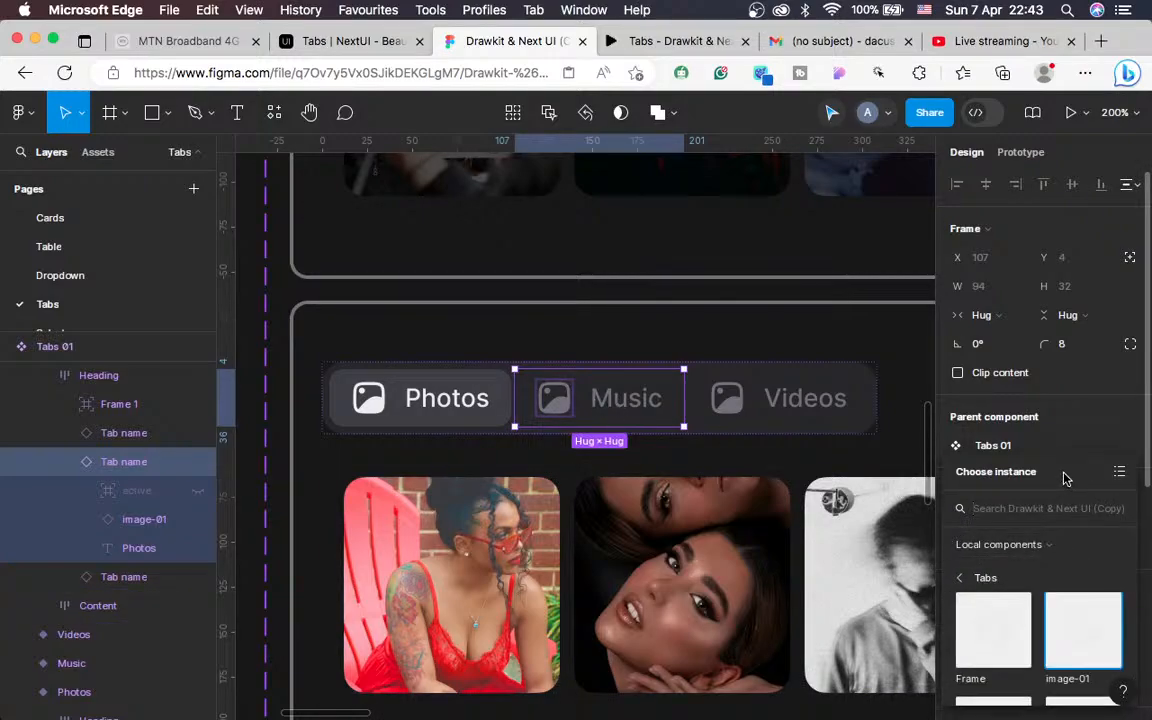
pyautogui.moveTo(1066, 480); pyautogui.dragTo(1062, 310)
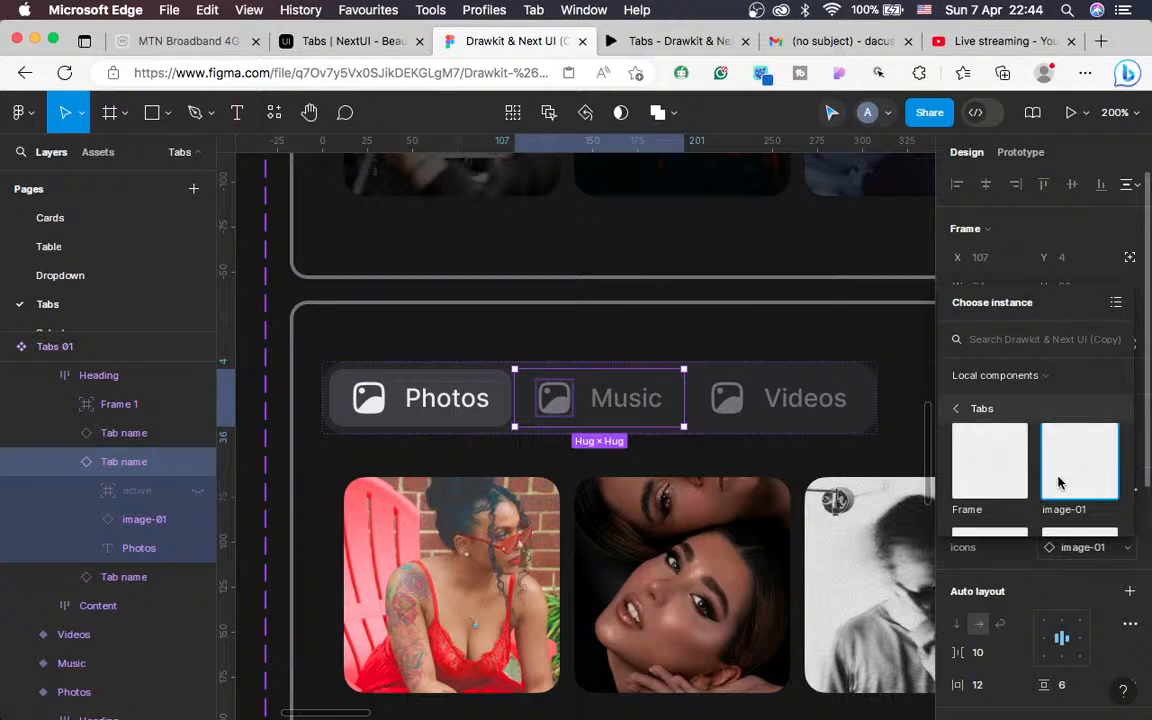
# Browse the local Tabs components and the preferred values for a suitable Music tab icon
pyautogui.scroll(-2, 1036, 507)
pyautogui.scroll(-1, 1036, 507)
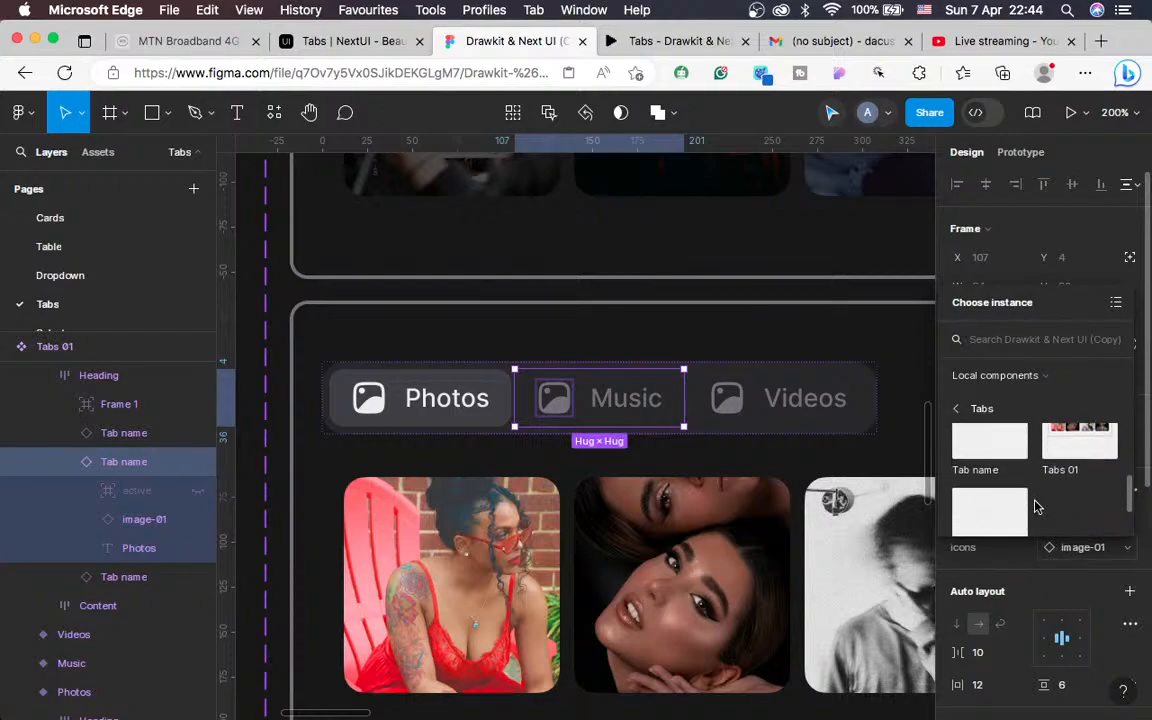
pyautogui.scroll(3, 1036, 505)
pyautogui.click(958, 408)
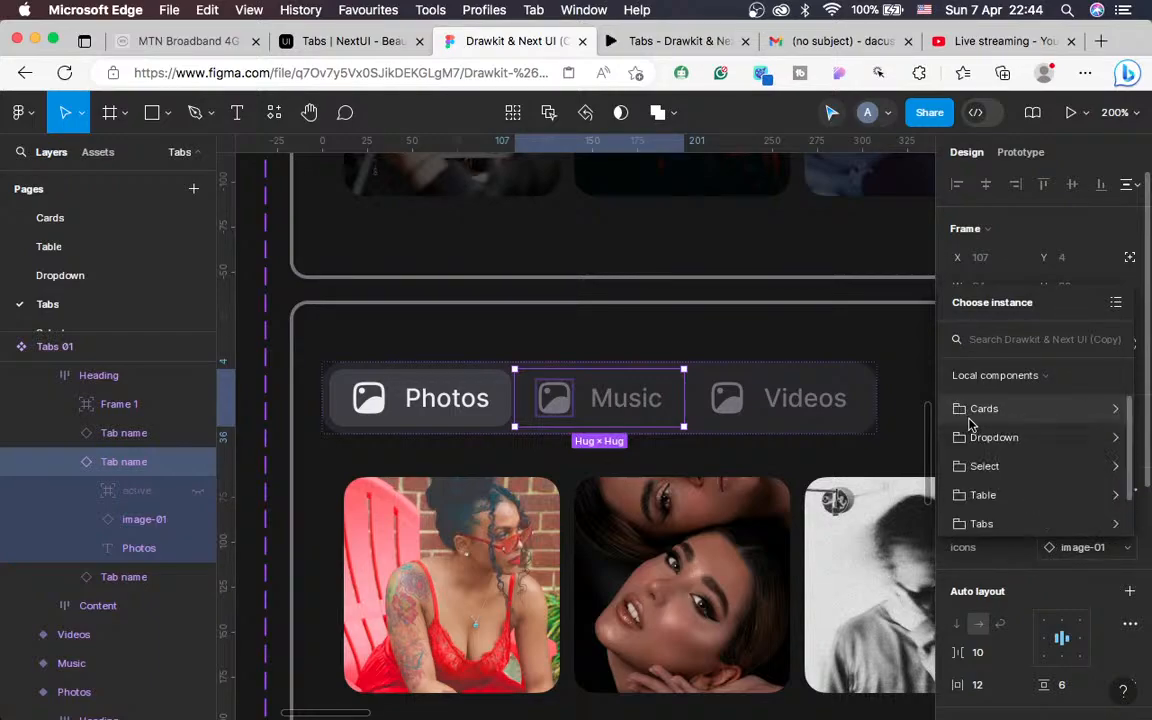
pyautogui.scroll(-2, 983, 478)
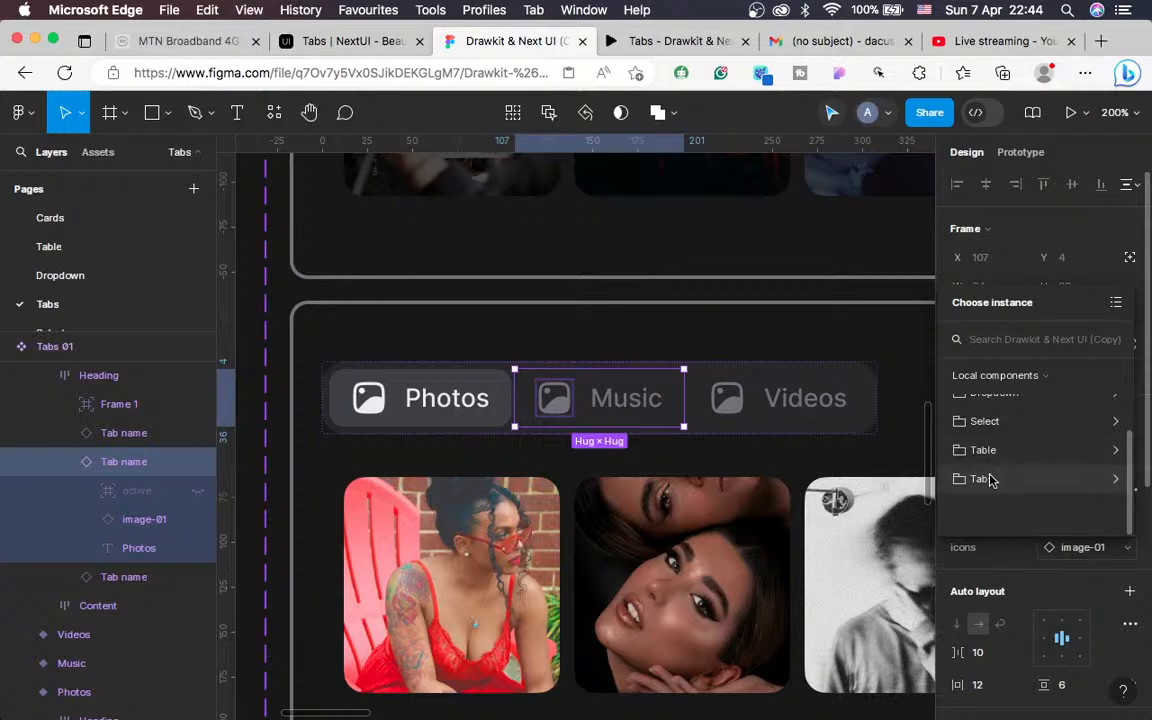
pyautogui.click(987, 480)
pyautogui.scroll(-5, 1010, 478)
pyautogui.scroll(5, 1012, 477)
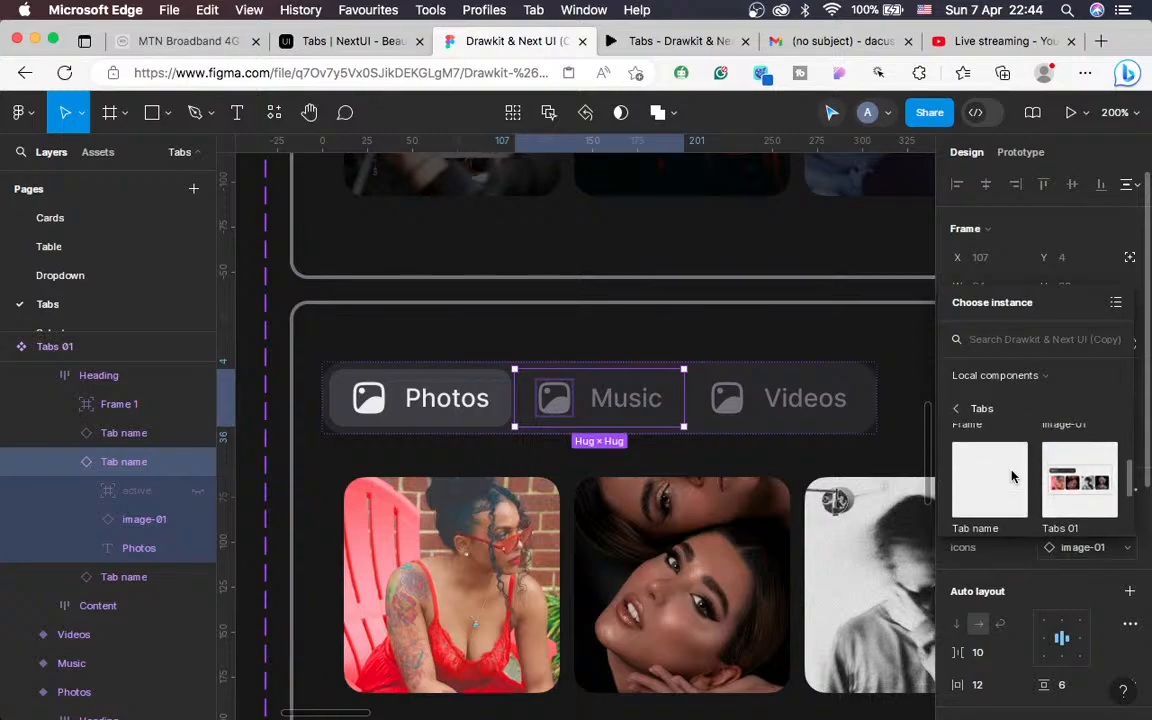
pyautogui.scroll(2, 1012, 477)
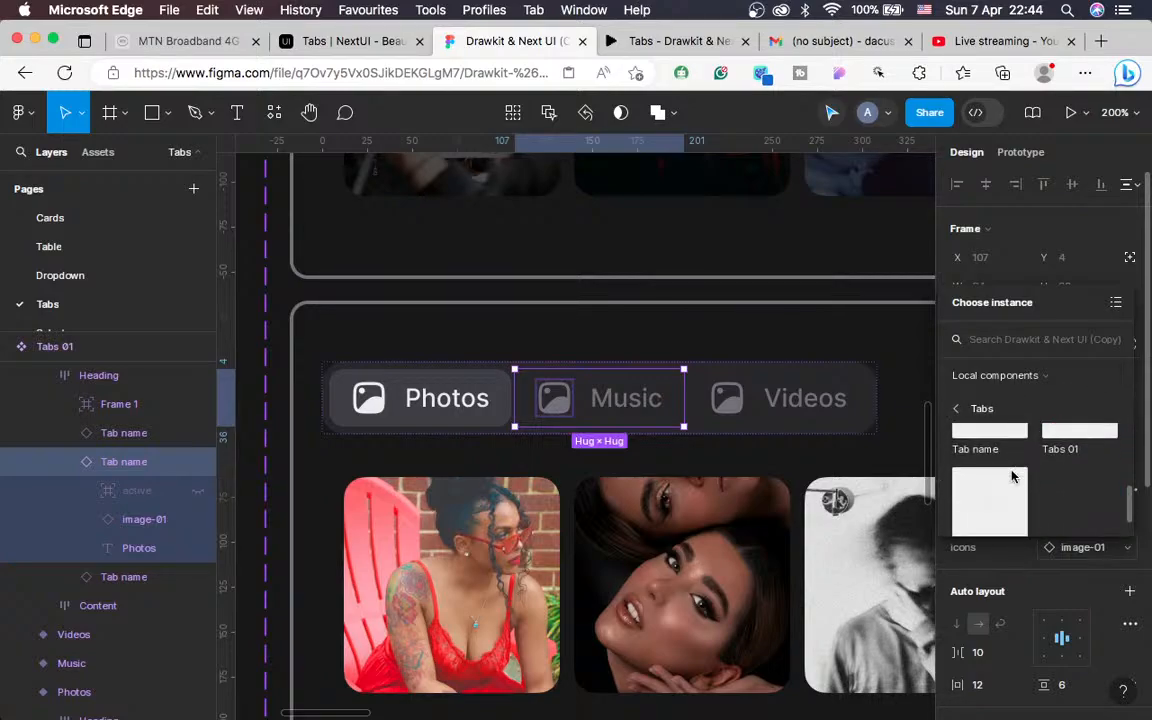
pyautogui.click(1012, 376)
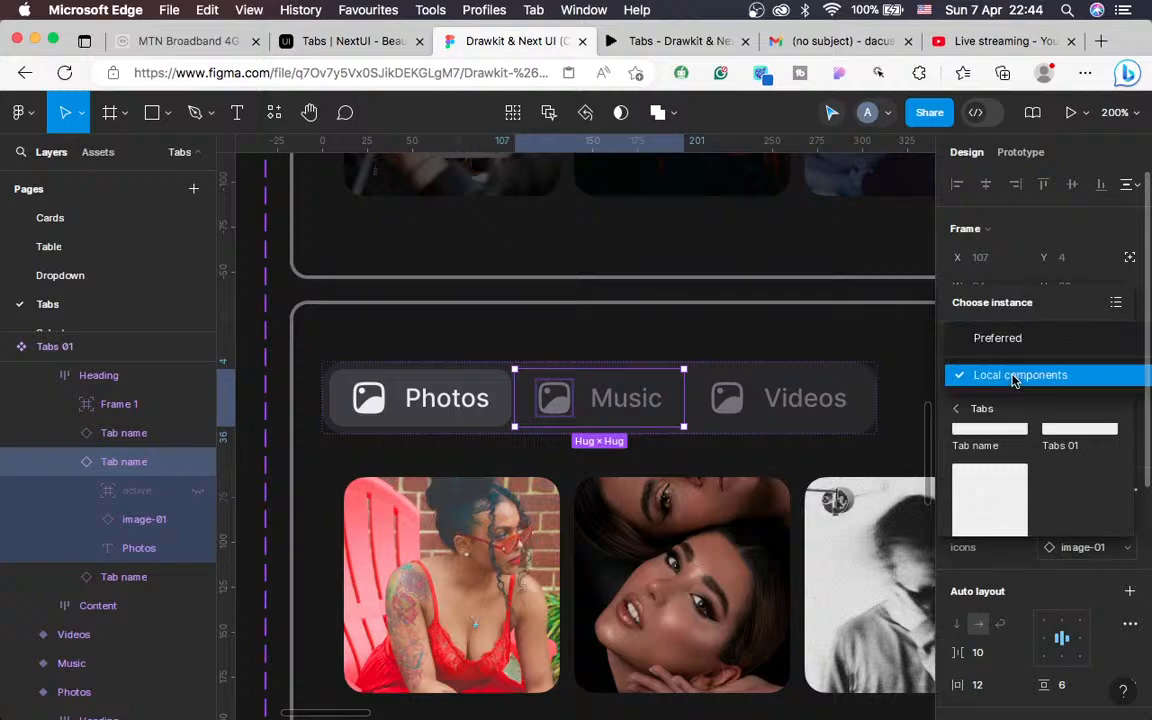
pyautogui.click(998, 338)
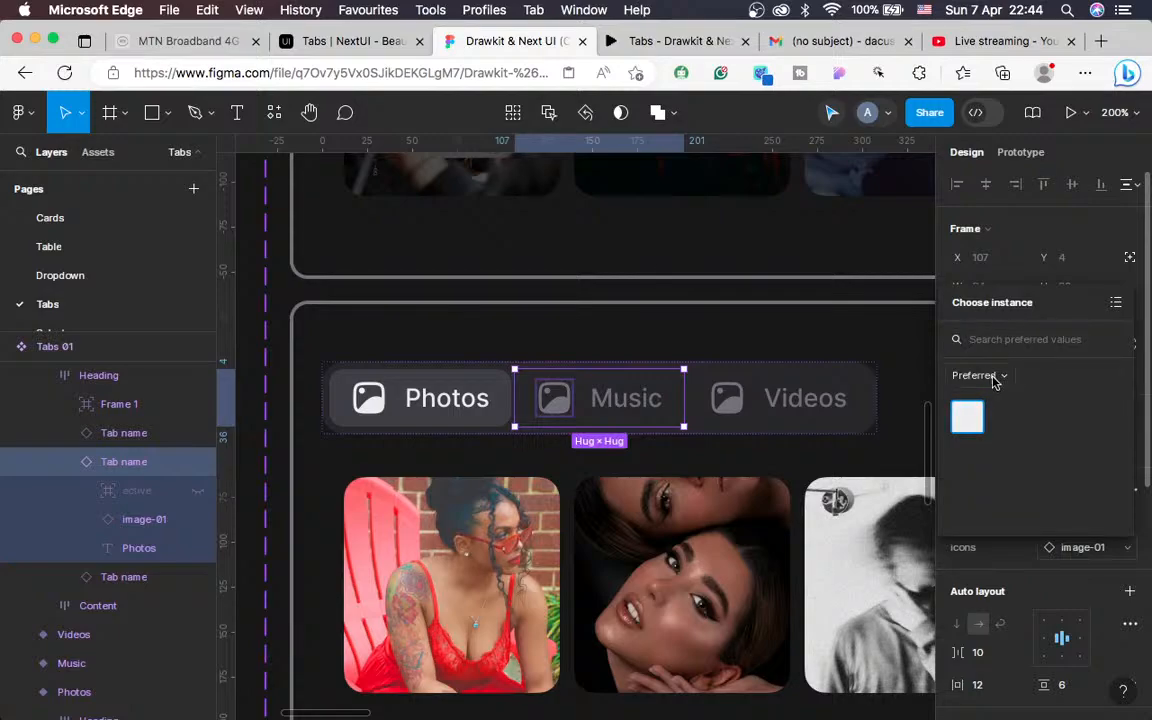
pyautogui.click(995, 377)
pyautogui.click(1008, 409)
pyautogui.scroll(2, 1010, 482)
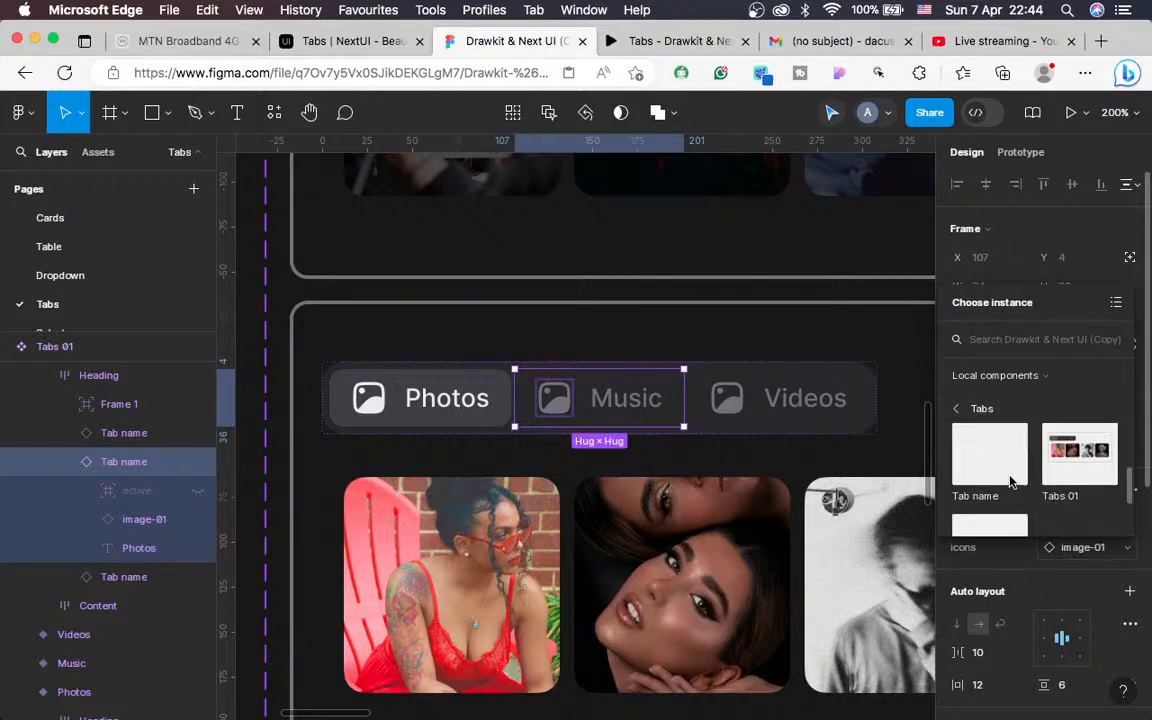
pyautogui.scroll(-5, 1010, 482)
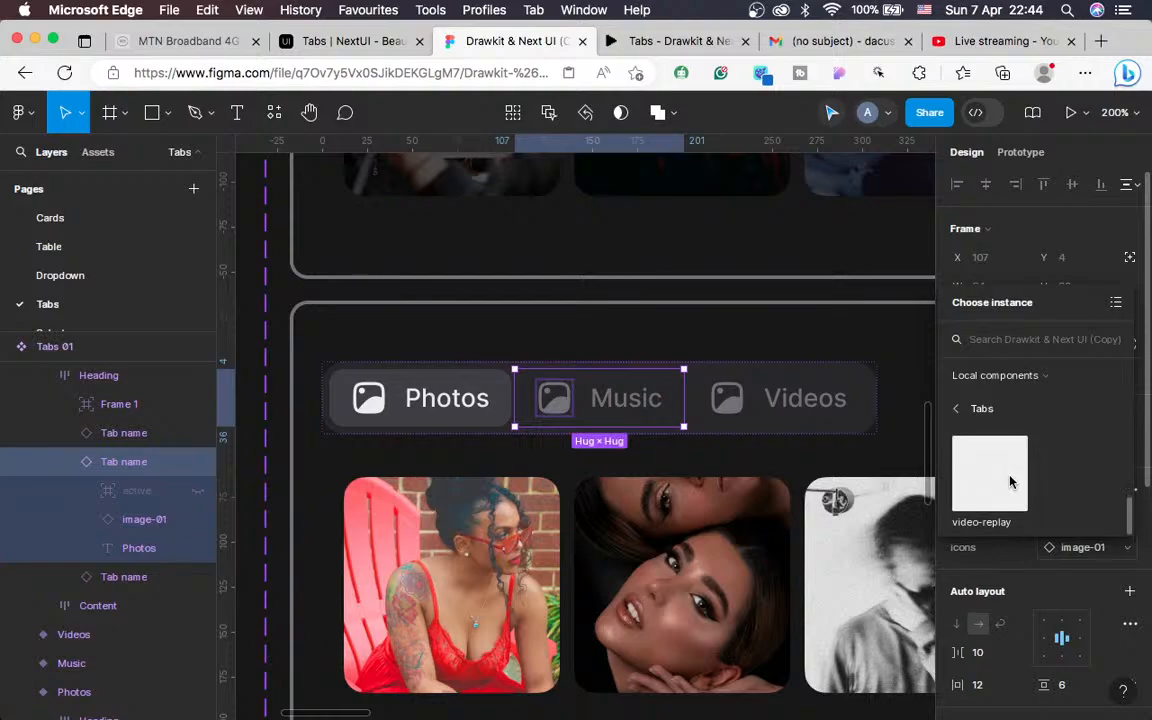
pyautogui.scroll(6, 1010, 482)
pyautogui.scroll(-5, 989, 477)
# Swap the Music tab's icon through video-replay, Frame and image-01, ending on video-replay
pyautogui.click(977, 485)
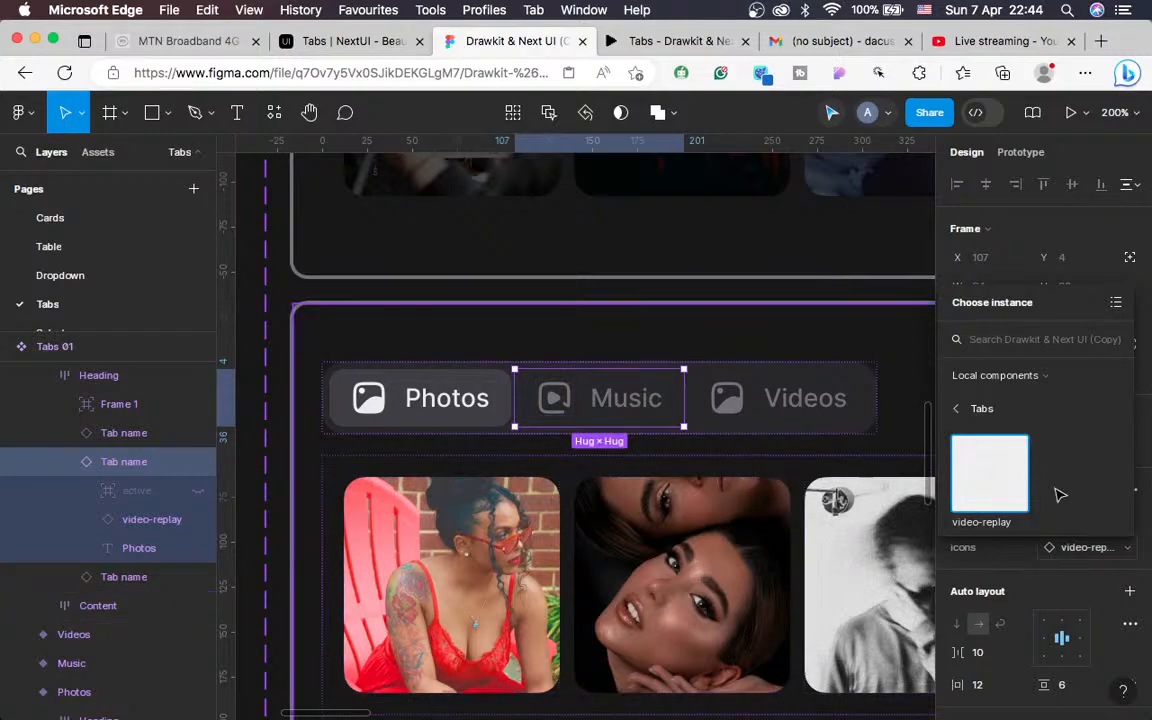
pyautogui.scroll(5, 1040, 490)
pyautogui.scroll(2, 1004, 485)
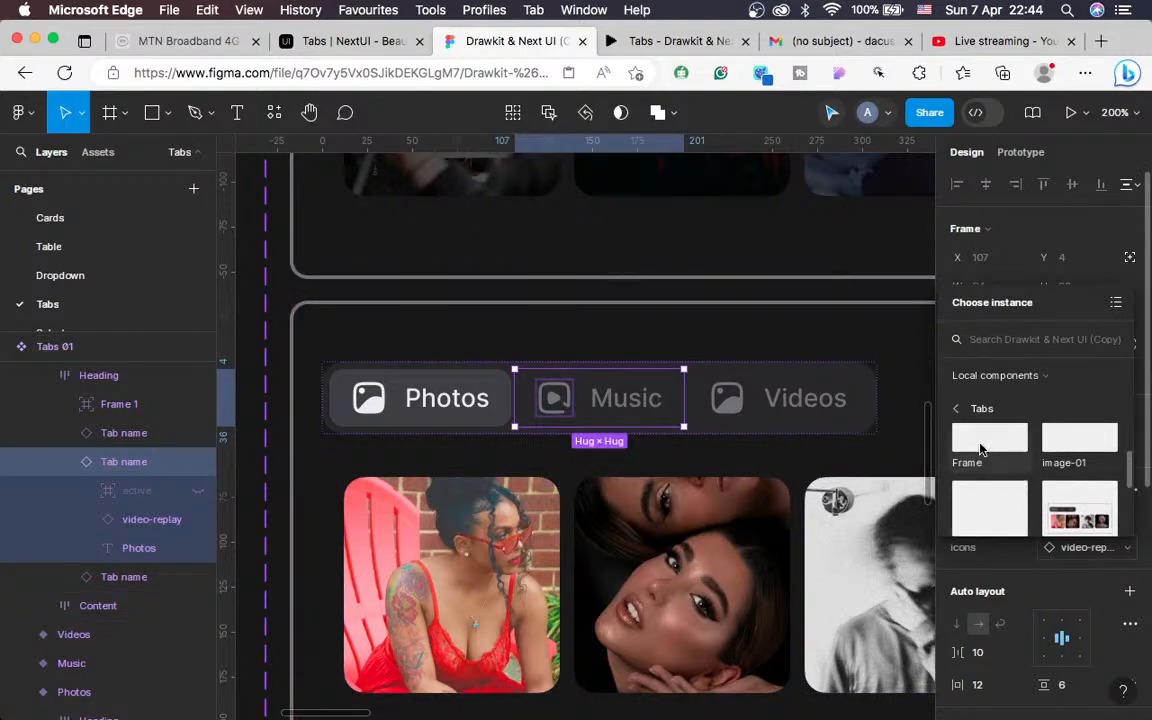
pyautogui.click(976, 459)
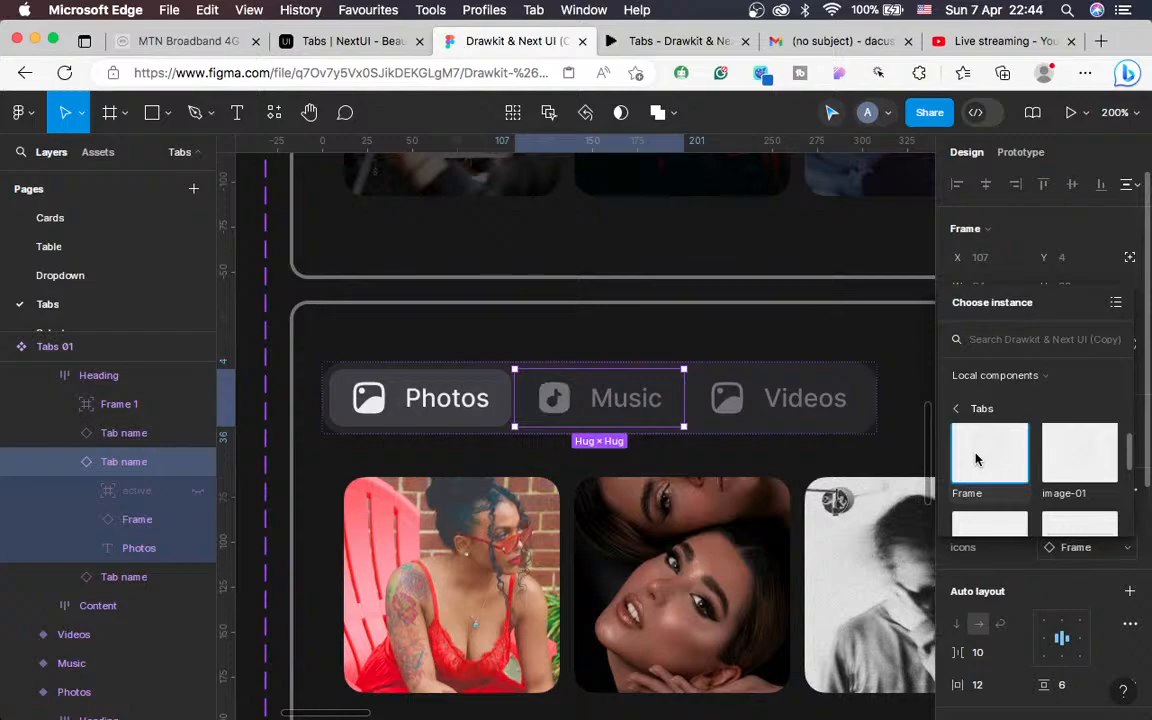
pyautogui.click(1094, 448)
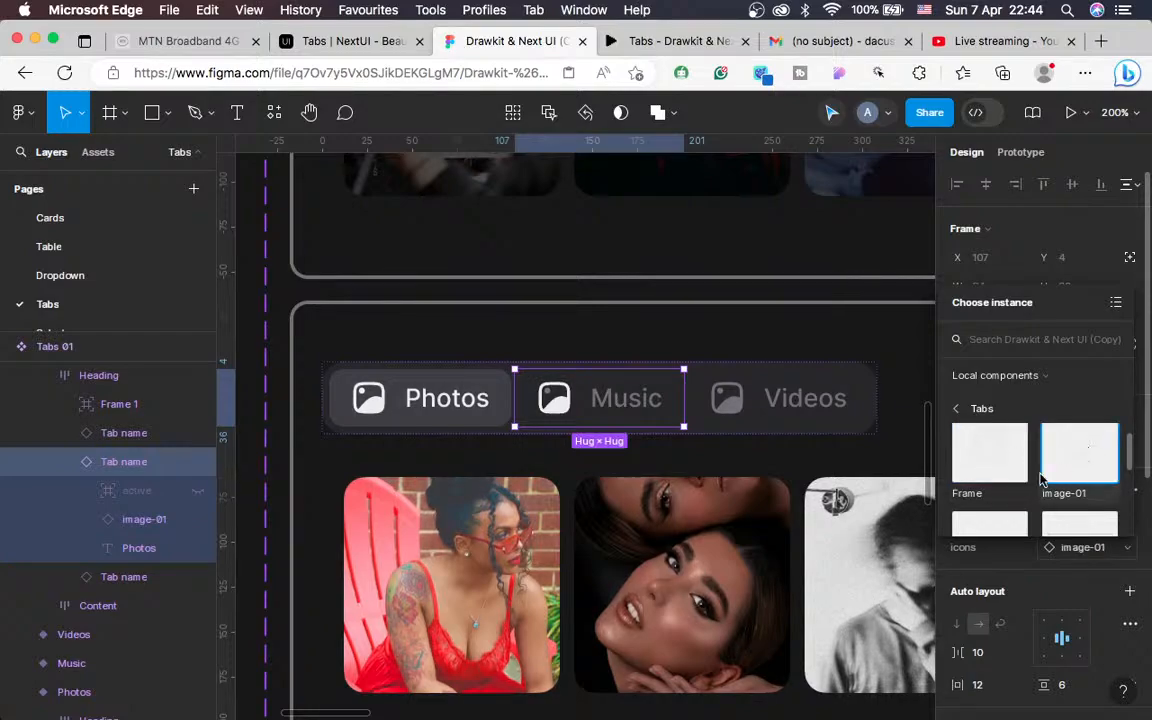
pyautogui.scroll(-2, 1040, 480)
pyautogui.click(993, 517)
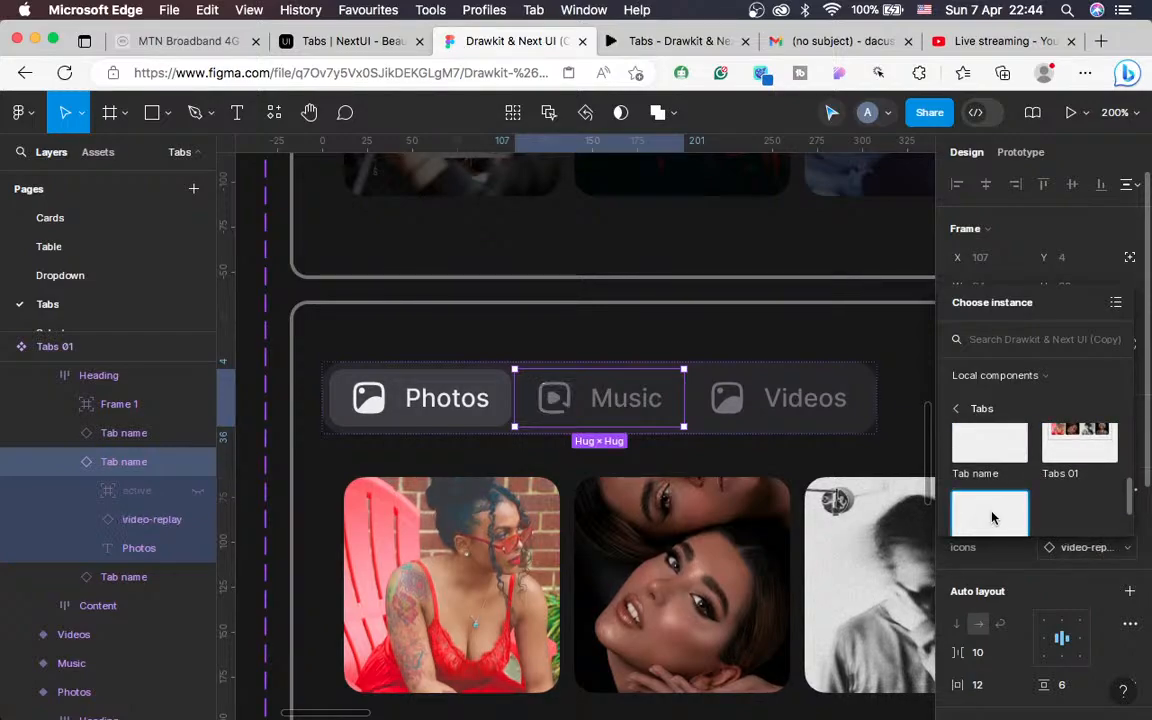
# Examine the icon components beside the Tab name component set and select the music note component
pyautogui.hscroll(-10, 773, 444)
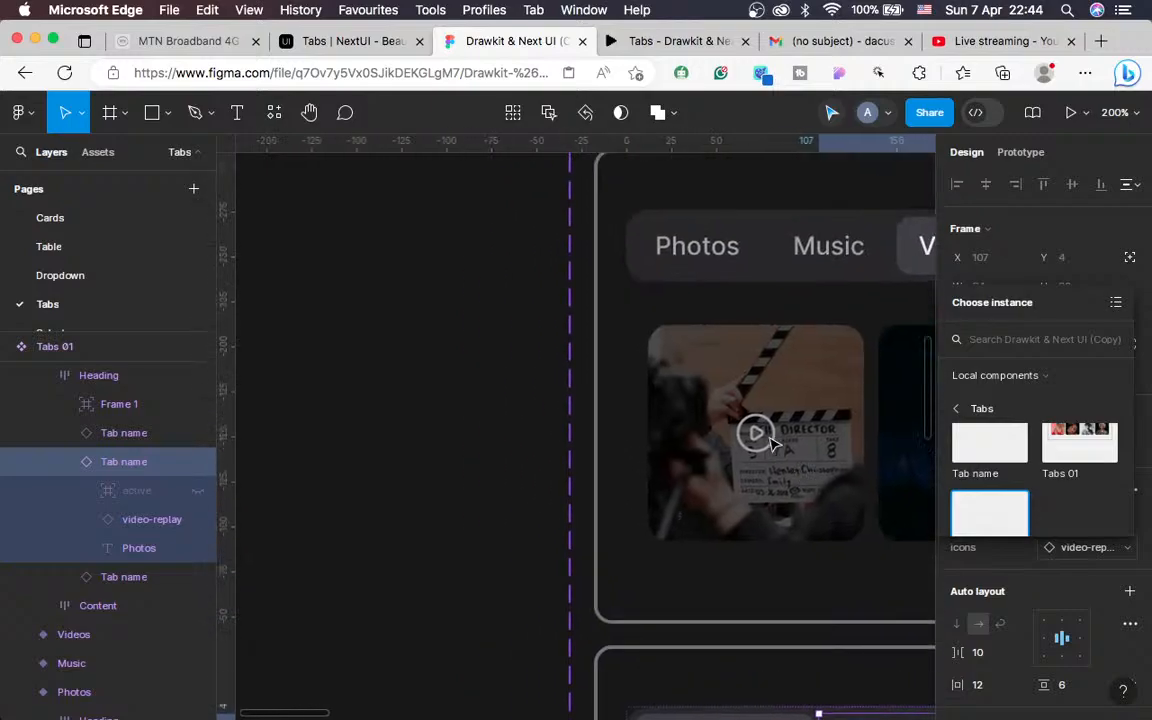
pyautogui.press('super+minus')
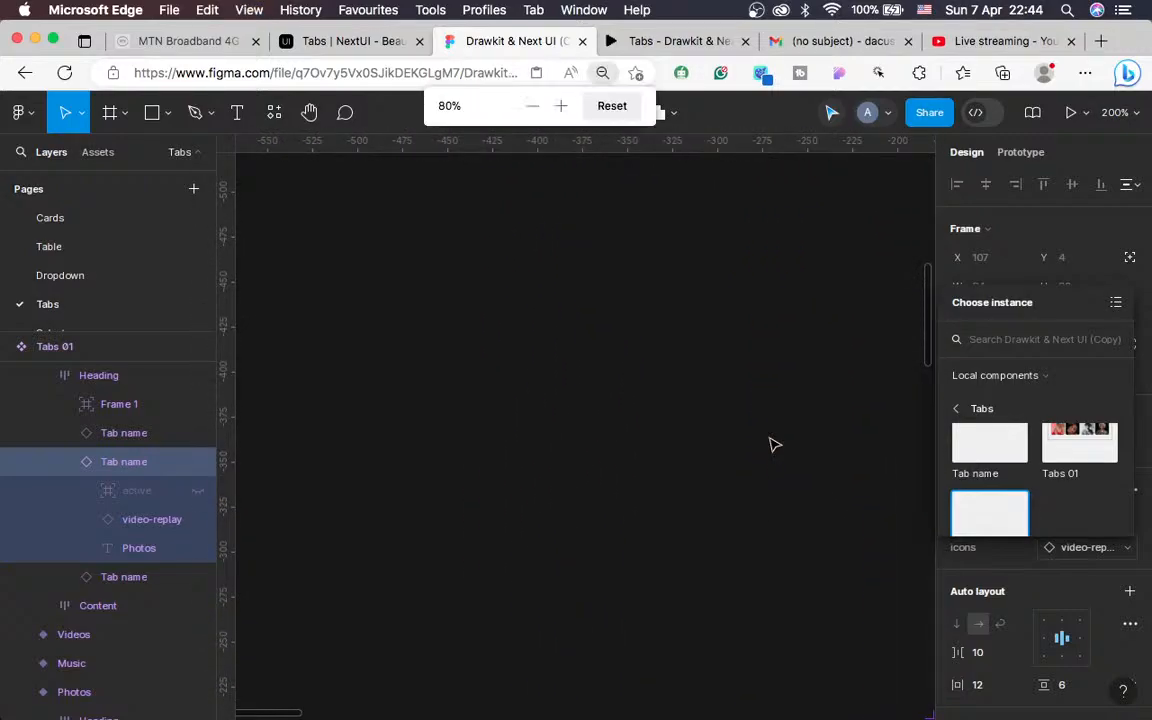
pyautogui.click(614, 107)
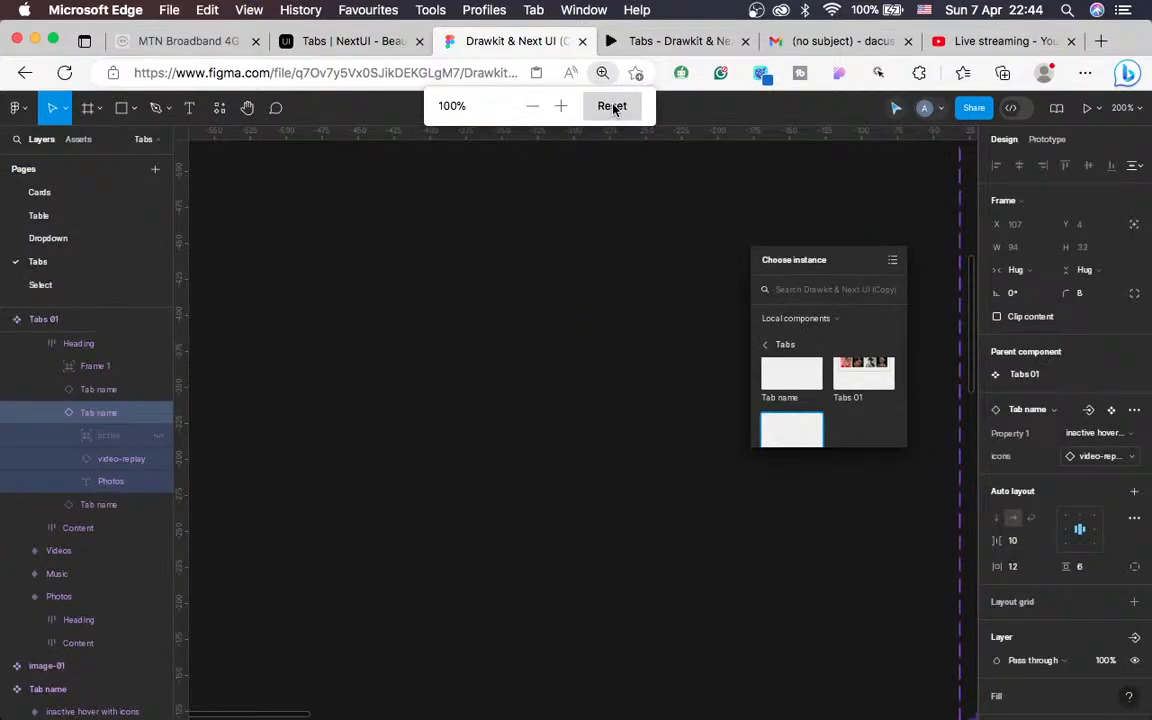
pyautogui.click(573, 439)
pyautogui.scroll(-10, 573, 439)
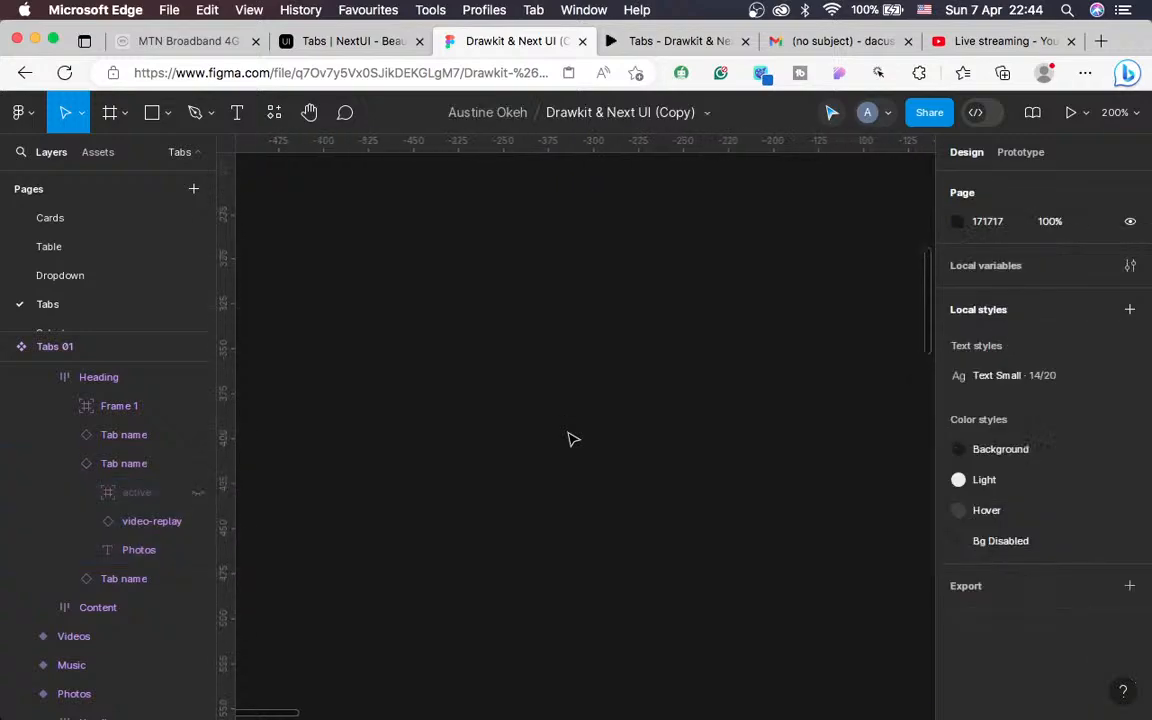
pyautogui.press('super+minus')
pyautogui.press('super+minus')
pyautogui.scroll(10, 573, 439)
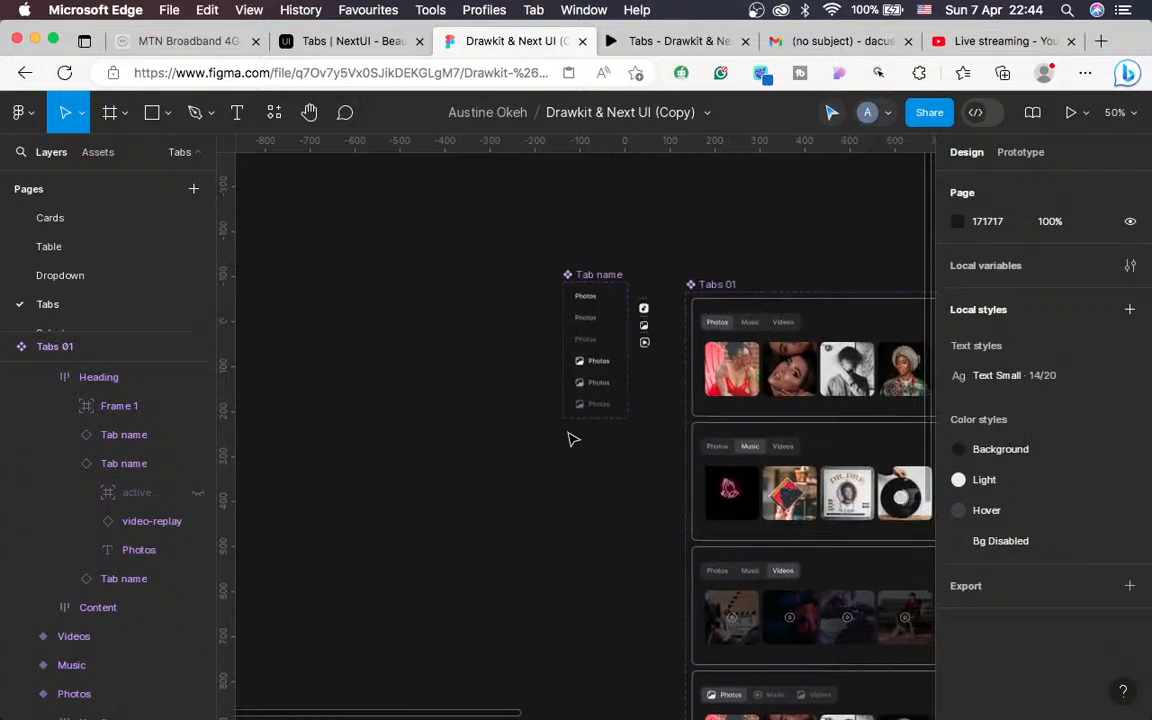
pyautogui.scroll(5, 573, 439)
pyautogui.hscroll(2, 573, 439)
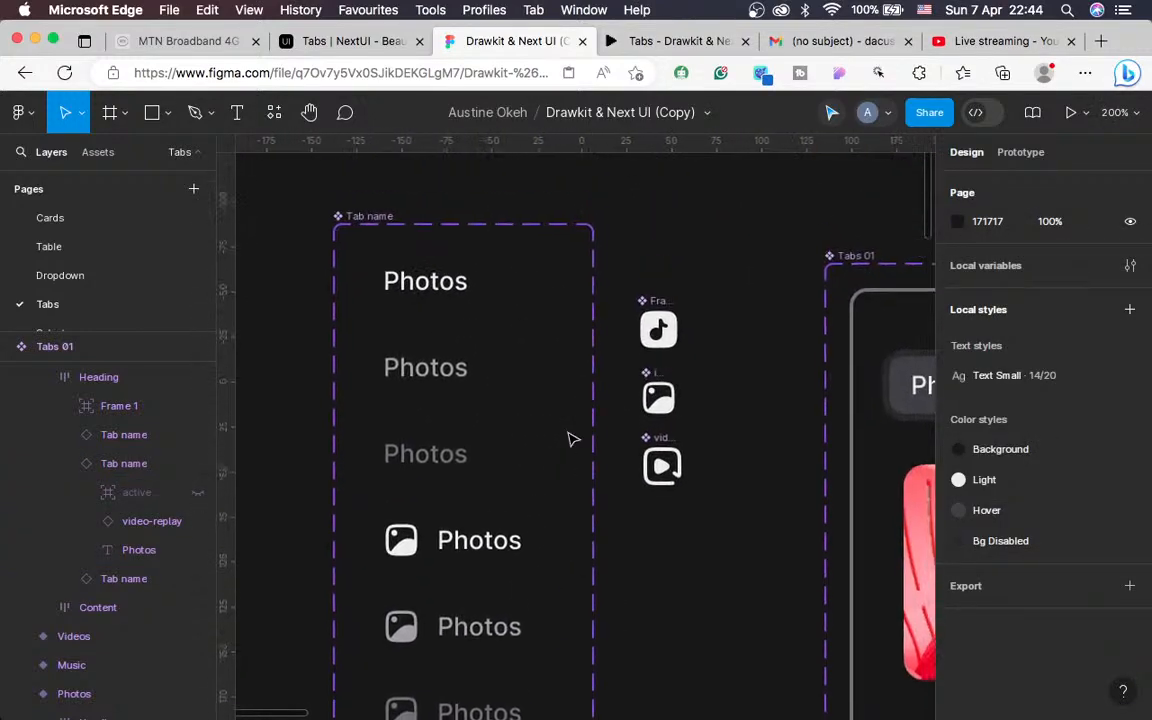
pyautogui.click(667, 303)
# Swap the Videos tab's icon in the Photos with Icons variant to video-replay
pyautogui.scroll(-3, 675, 435)
pyautogui.hscroll(4, 675, 435)
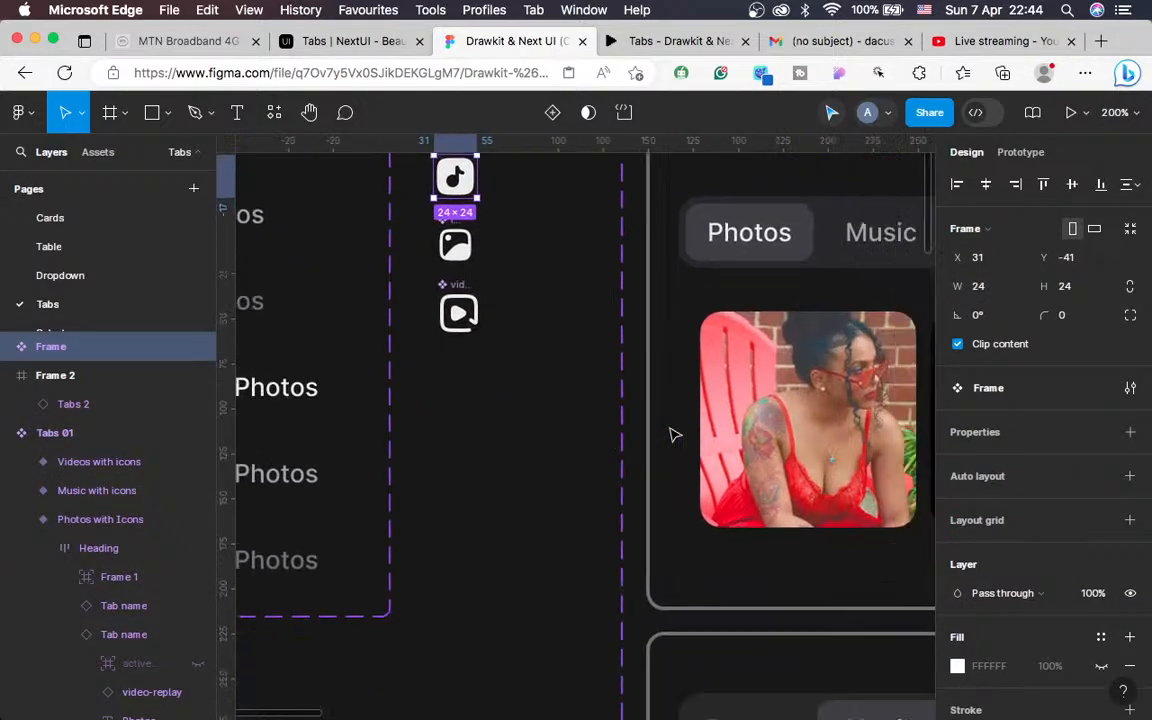
pyautogui.scroll(-10, 675, 435)
pyautogui.hscroll(5, 675, 435)
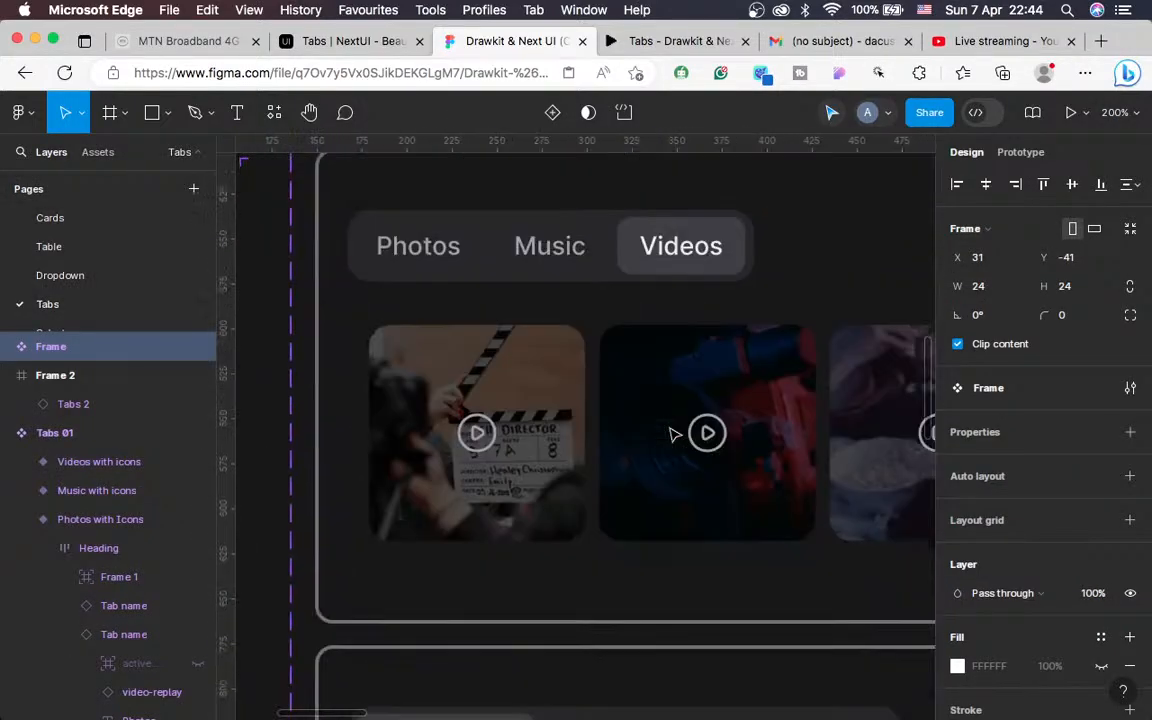
pyautogui.scroll(-7, 673, 433)
pyautogui.hscroll(2, 673, 433)
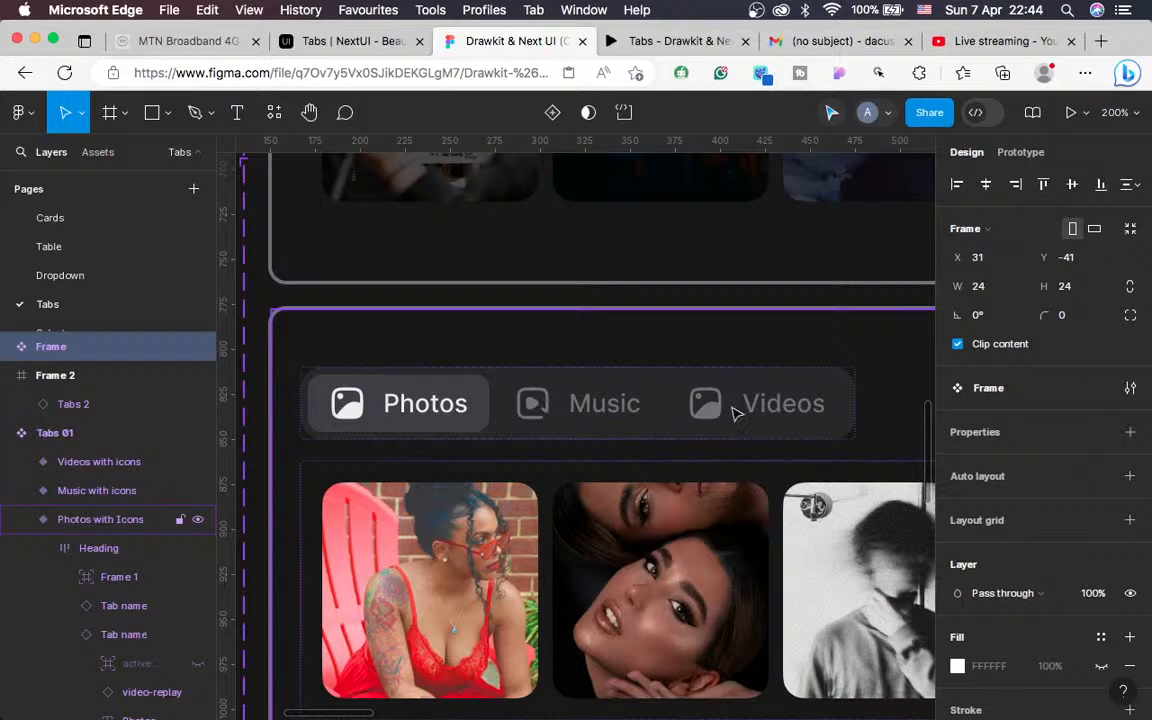
pyautogui.click(756, 414)
pyautogui.click(756, 414)
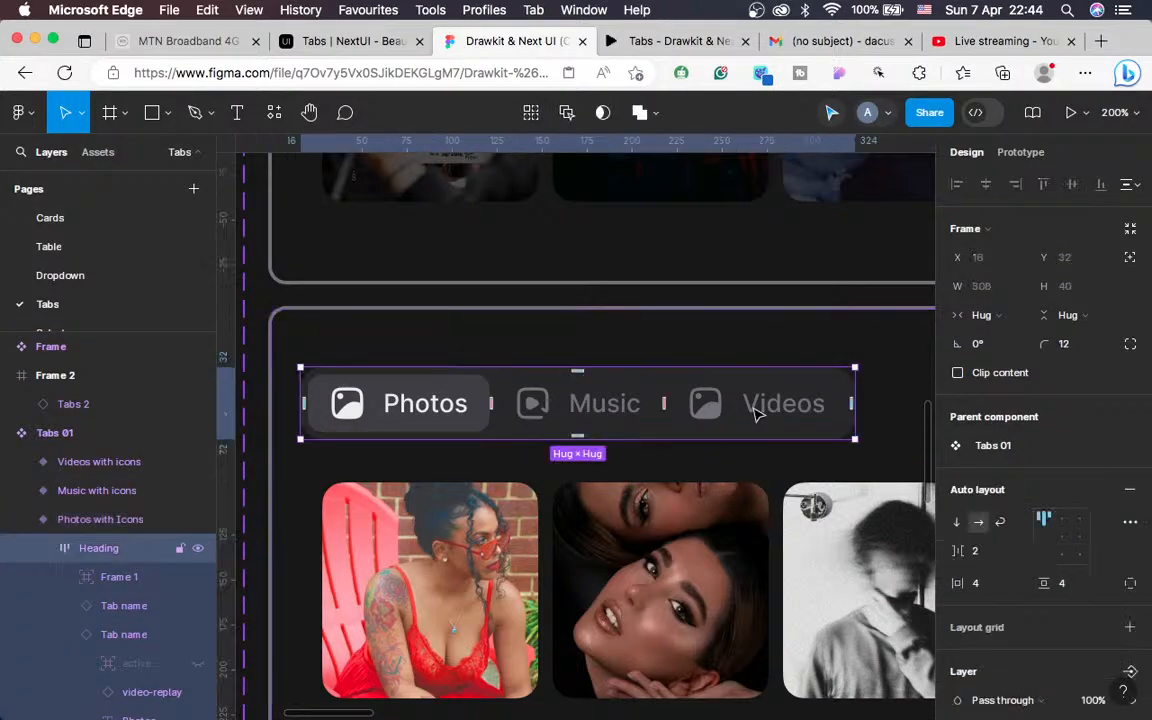
pyautogui.click(756, 414)
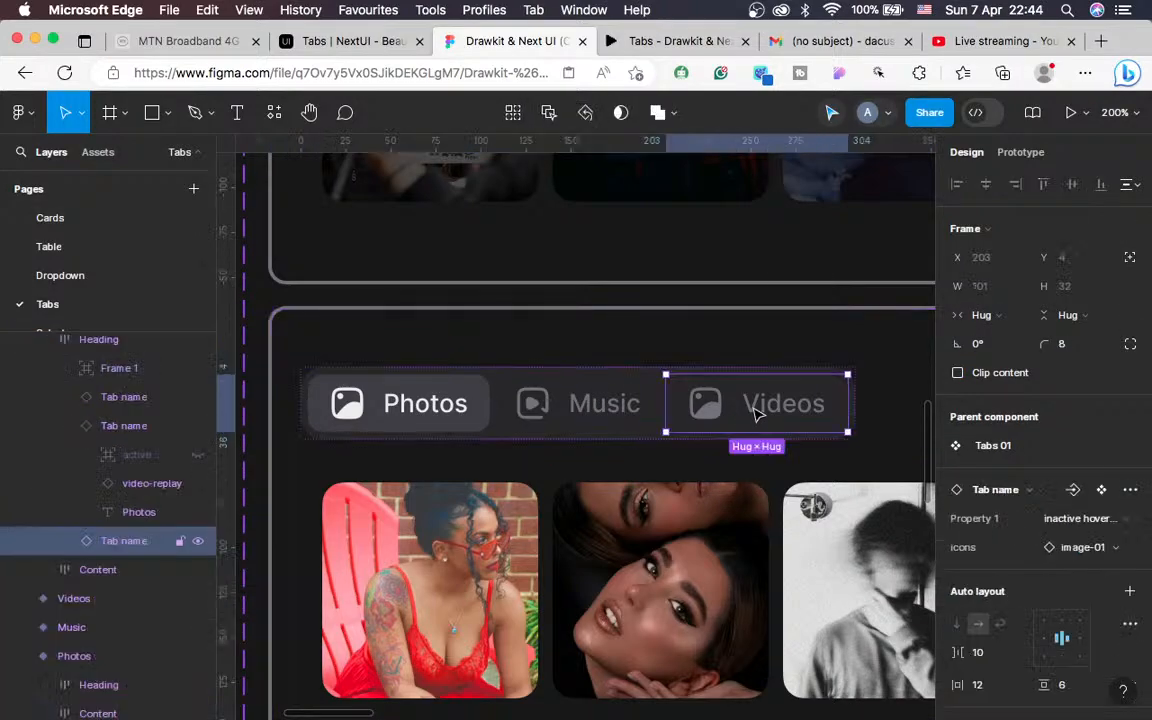
pyautogui.click(1085, 550)
pyautogui.scroll(-5, 1014, 609)
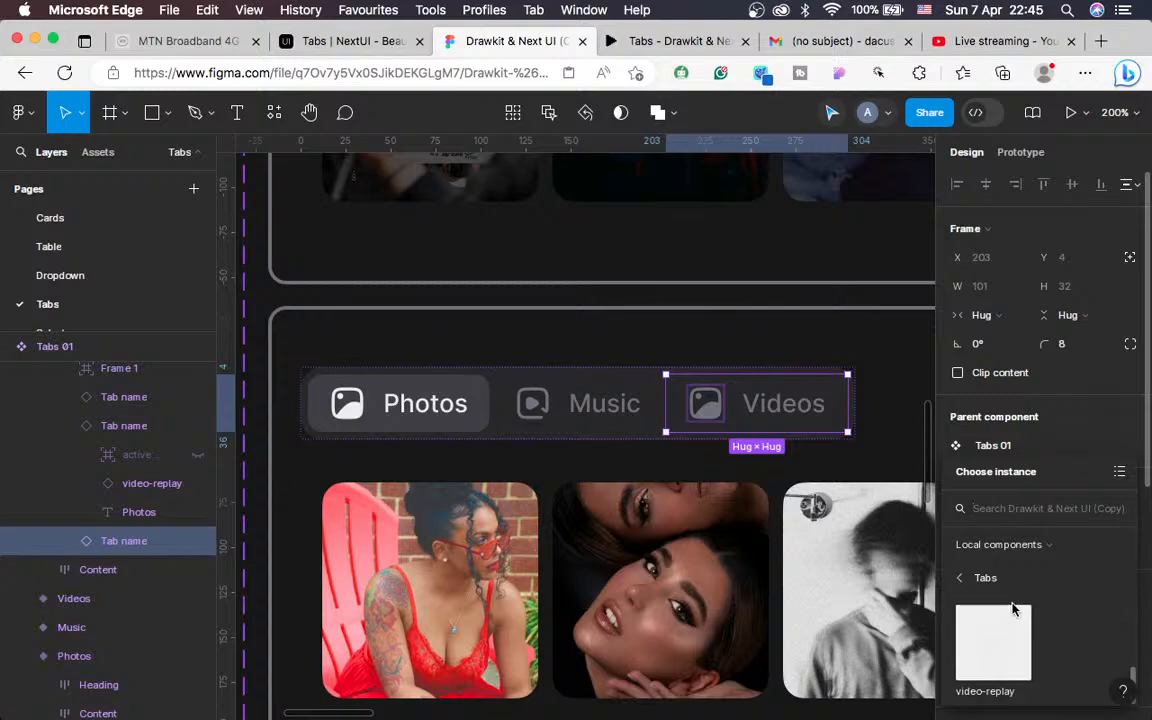
pyautogui.click(990, 676)
# Swap the Music tab's icon in the Photos with Icons variant to the Frame music note component
pyautogui.click(566, 411)
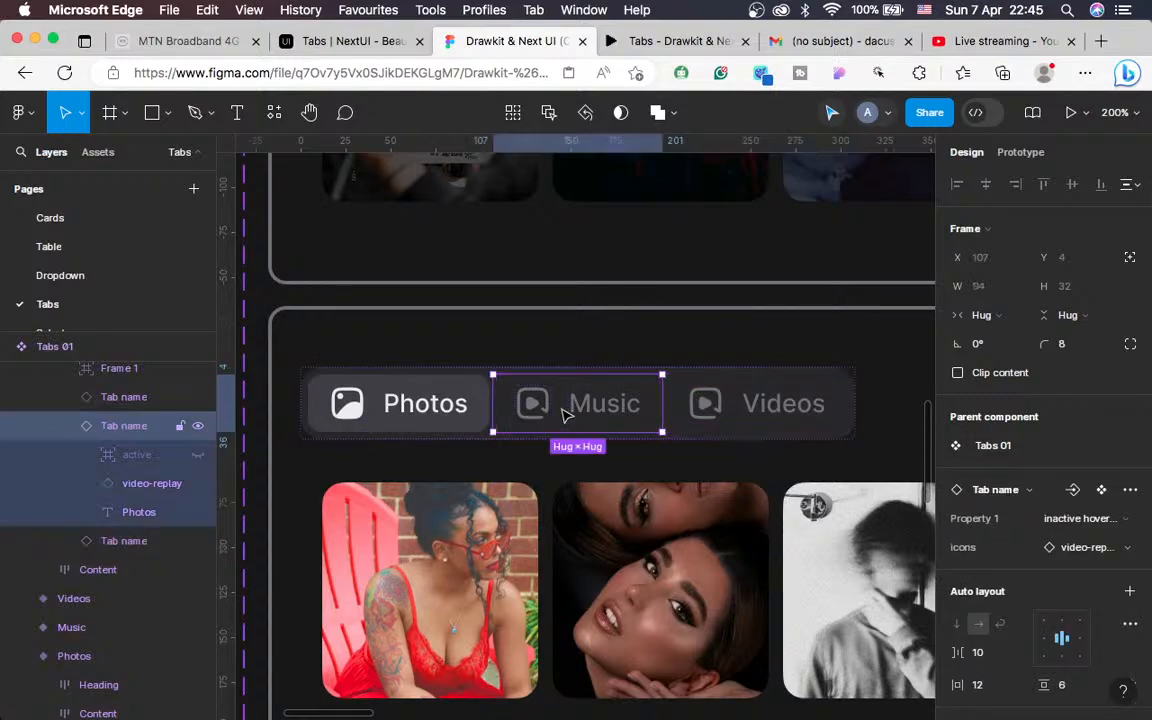
pyautogui.click(1106, 549)
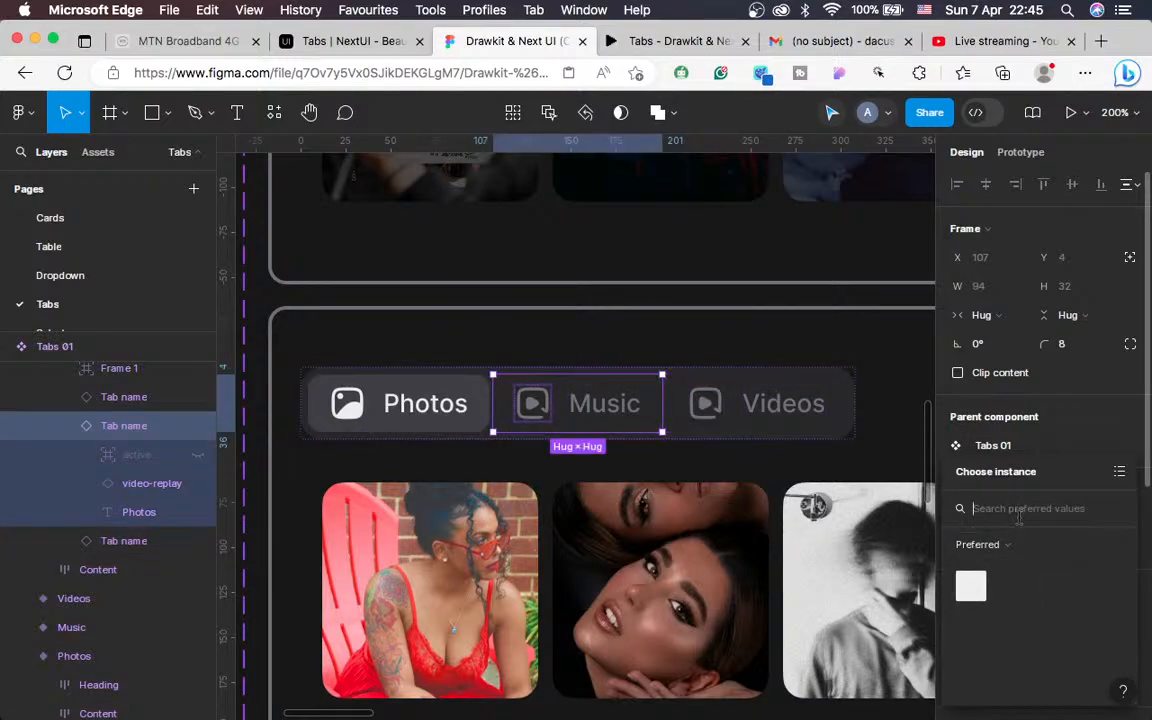
pyautogui.click(1012, 541)
pyautogui.click(1003, 578)
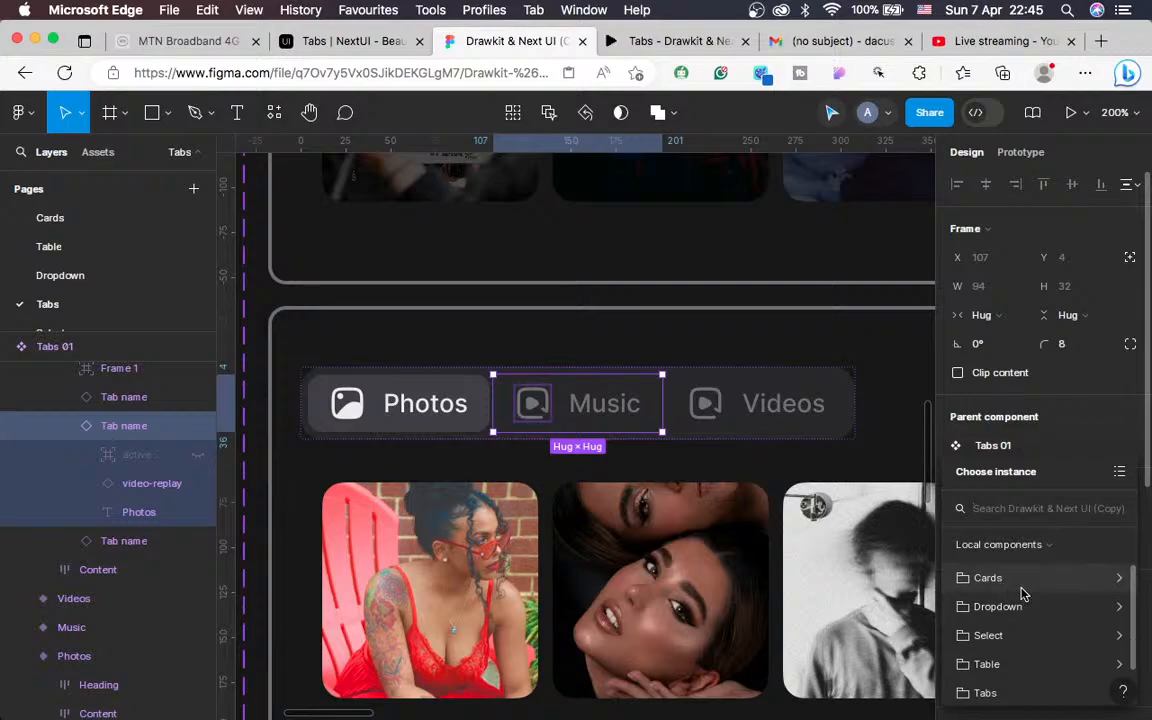
pyautogui.scroll(-2, 1022, 594)
pyautogui.click(1000, 651)
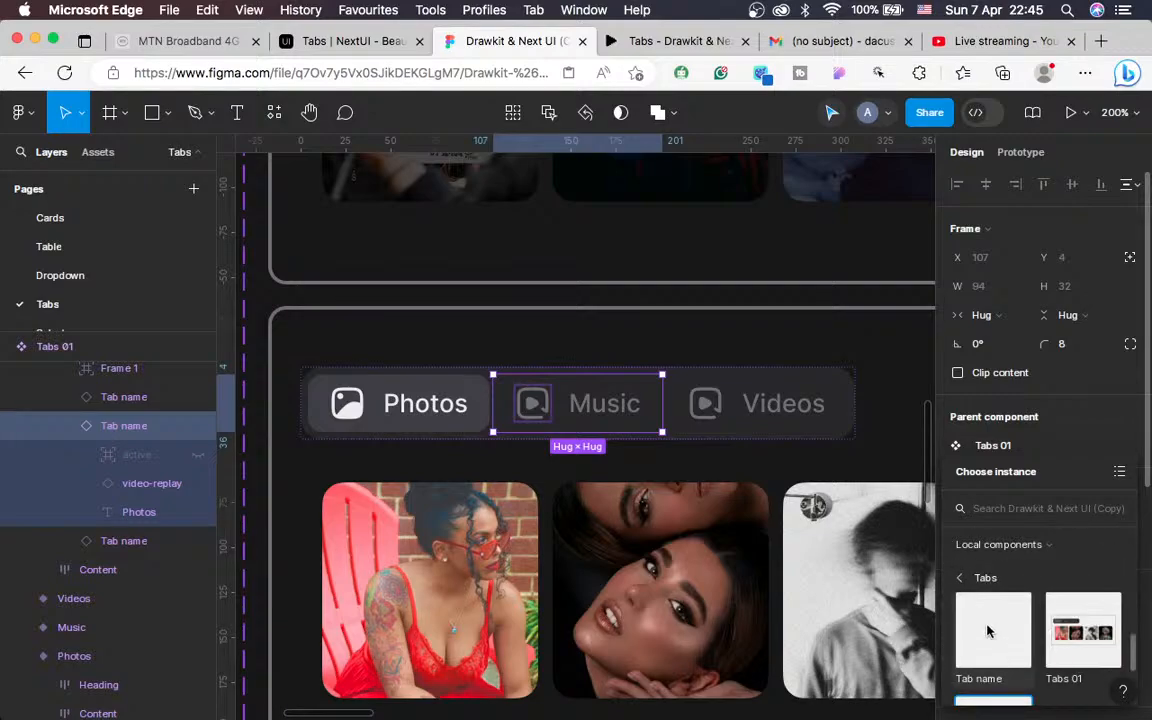
pyautogui.scroll(-2, 990, 631)
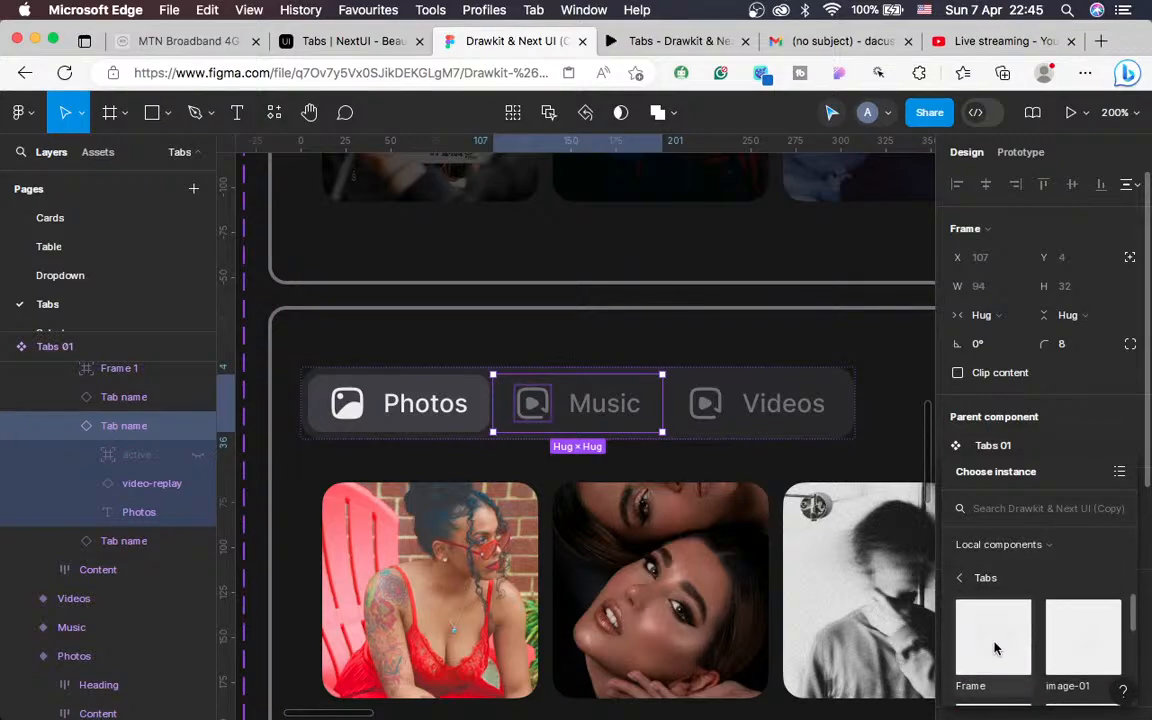
pyautogui.click(994, 648)
pyautogui.hscroll(-2, 617, 499)
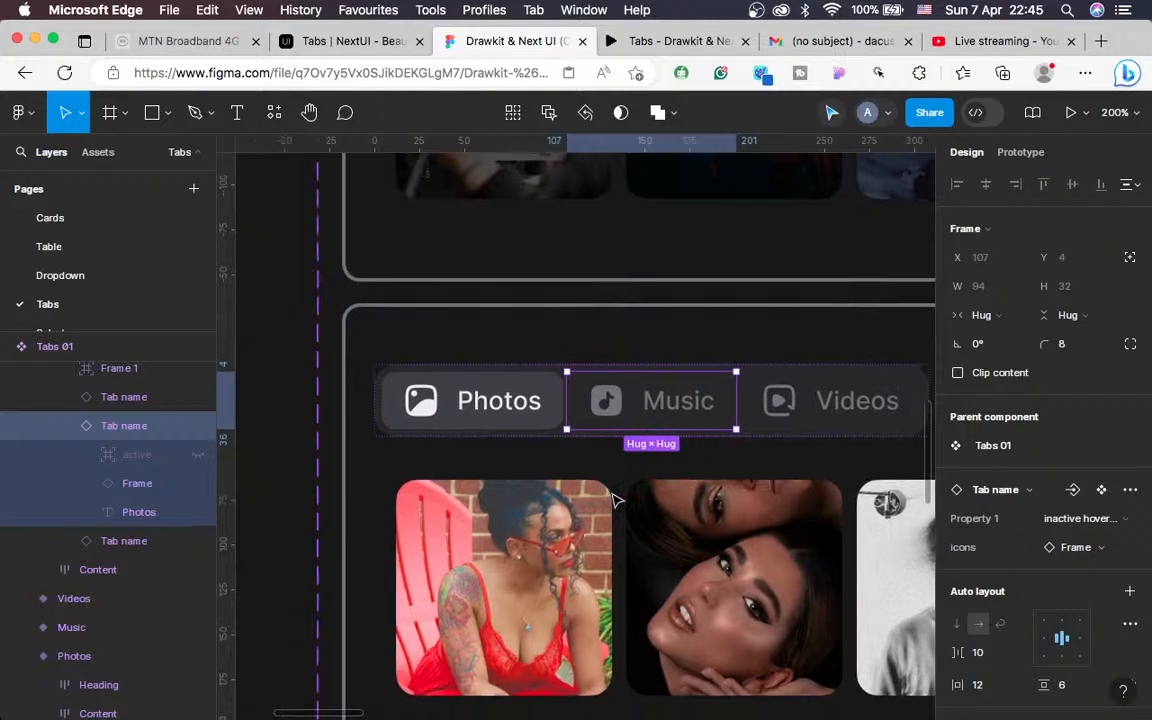
# Examine the icon tabs in the Photos with Icons variant alongside the text-only tabs in the neighbouring variants
pyautogui.press('-')
pyautogui.click(360, 378)
pyautogui.scroll(3, 360, 378)
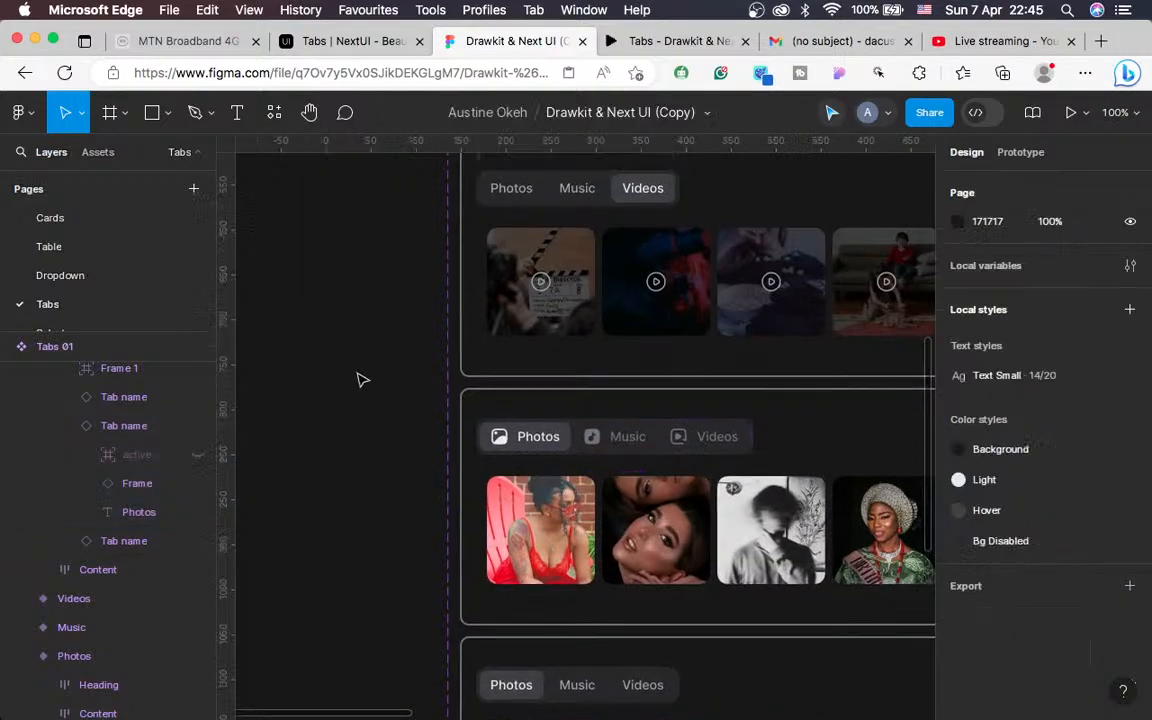
pyautogui.hscroll(-2, 360, 378)
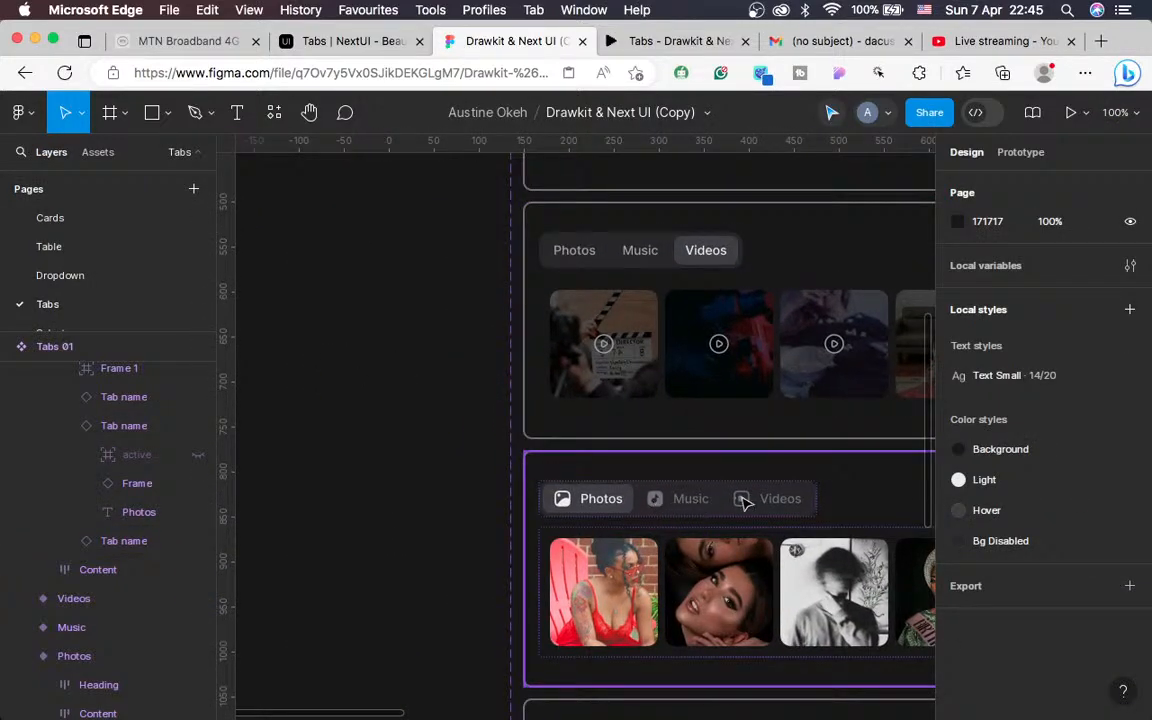
pyautogui.scroll(-3, 700, 500)
pyautogui.hscroll(1, 700, 500)
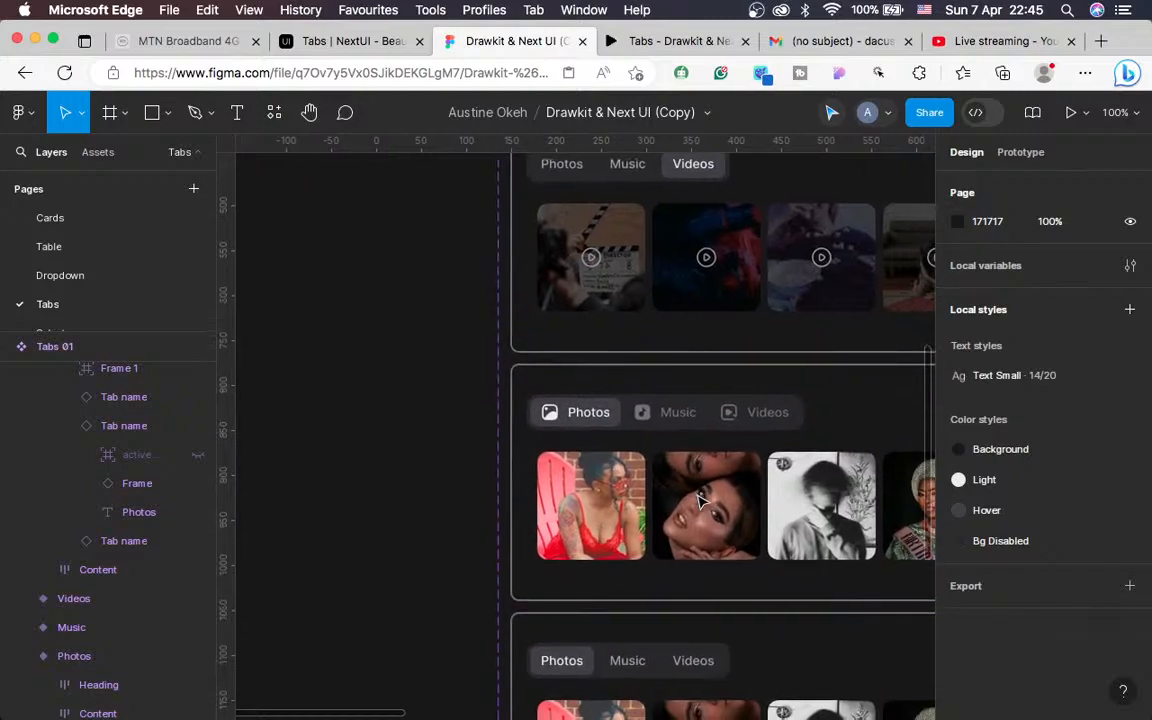
pyautogui.scroll(3, 700, 503)
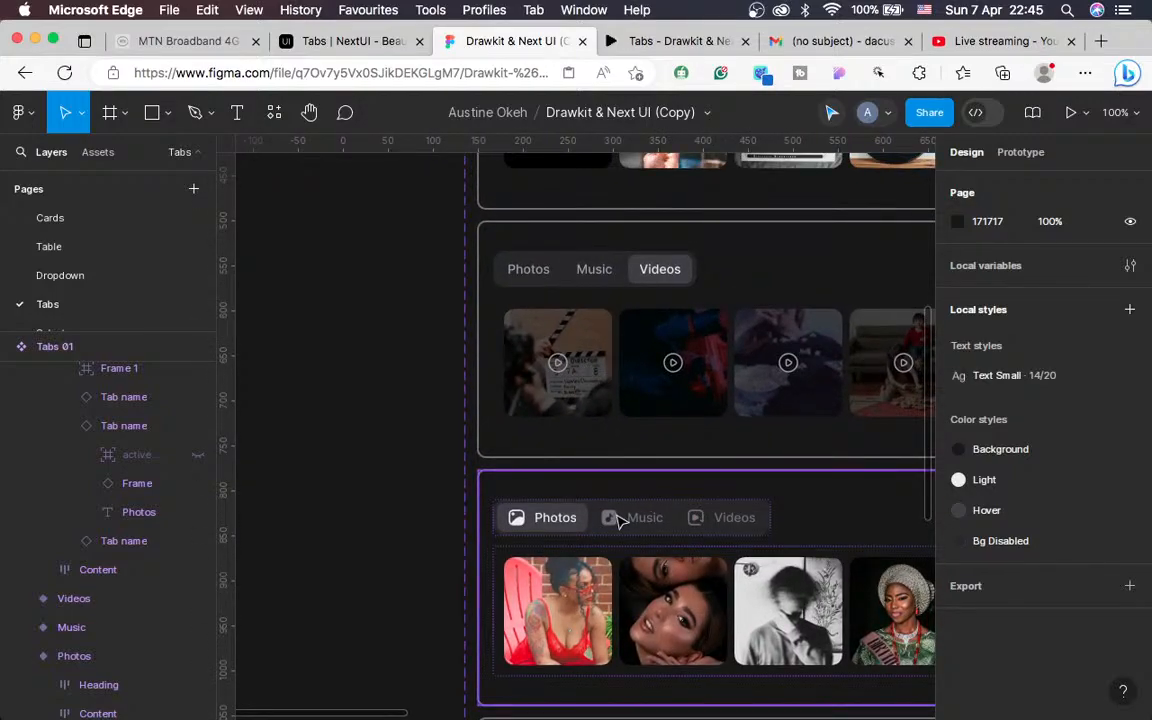
pyautogui.scroll(5, 620, 521)
pyautogui.scroll(-3, 630, 540)
pyautogui.hscroll(1, 630, 540)
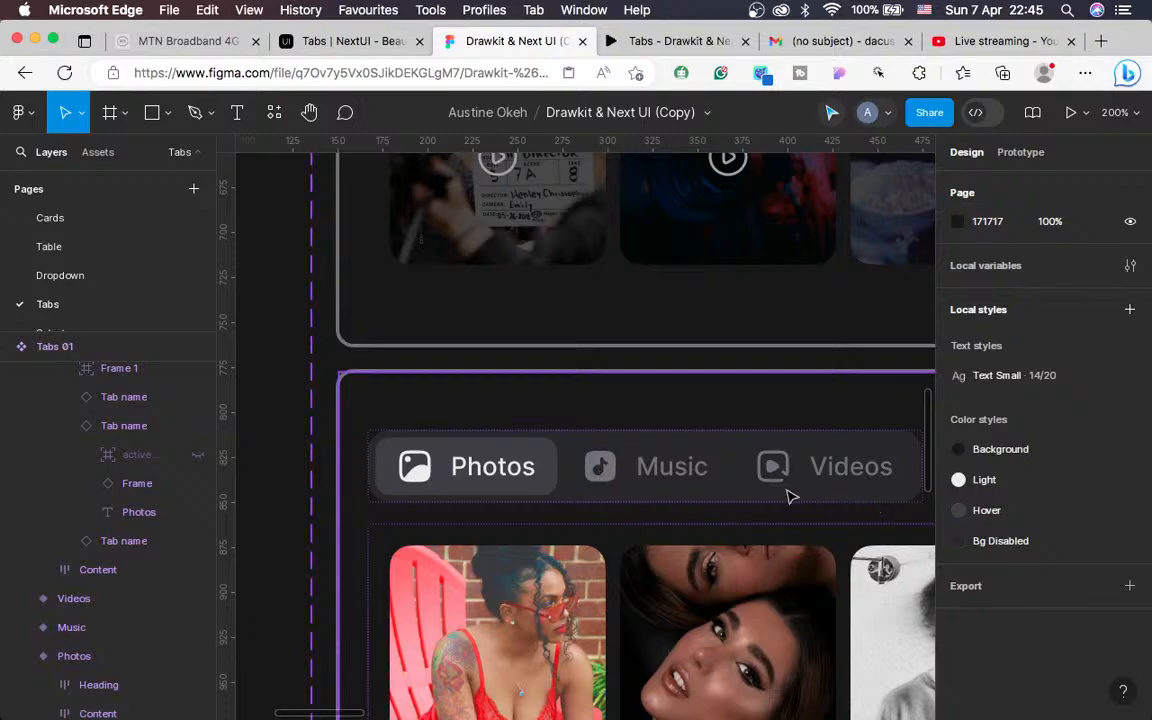
pyautogui.scroll(-5, 470, 478)
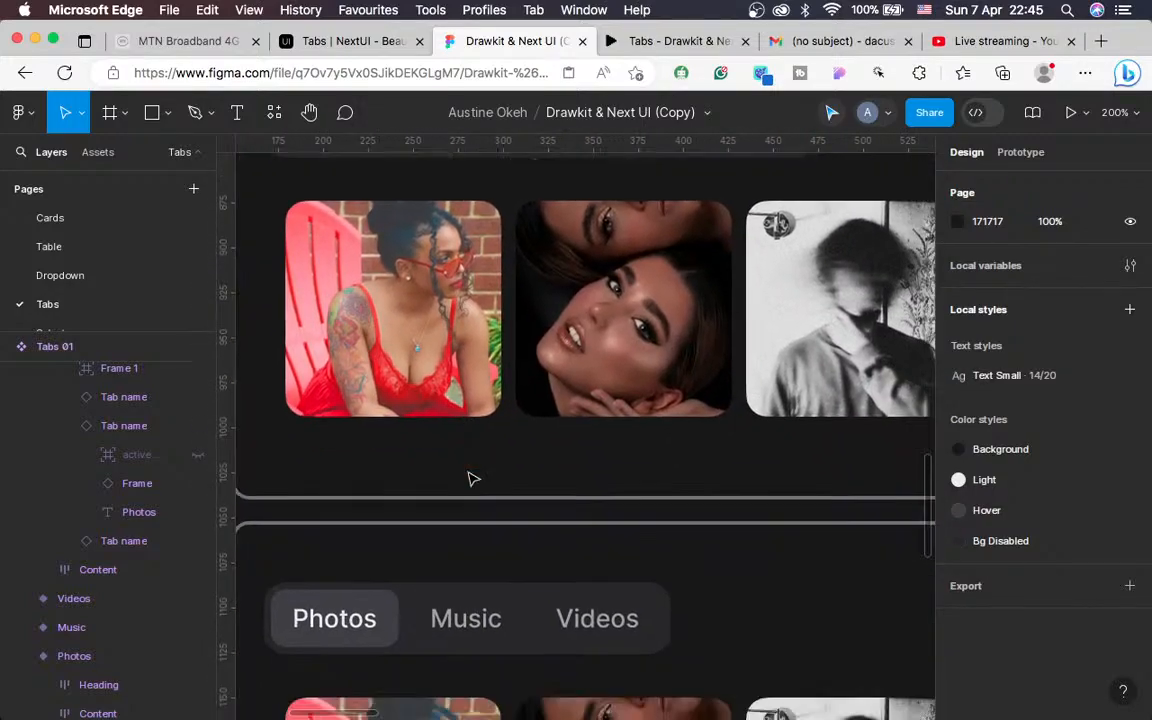
pyautogui.scroll(-5, 470, 478)
pyautogui.scroll(5, 470, 478)
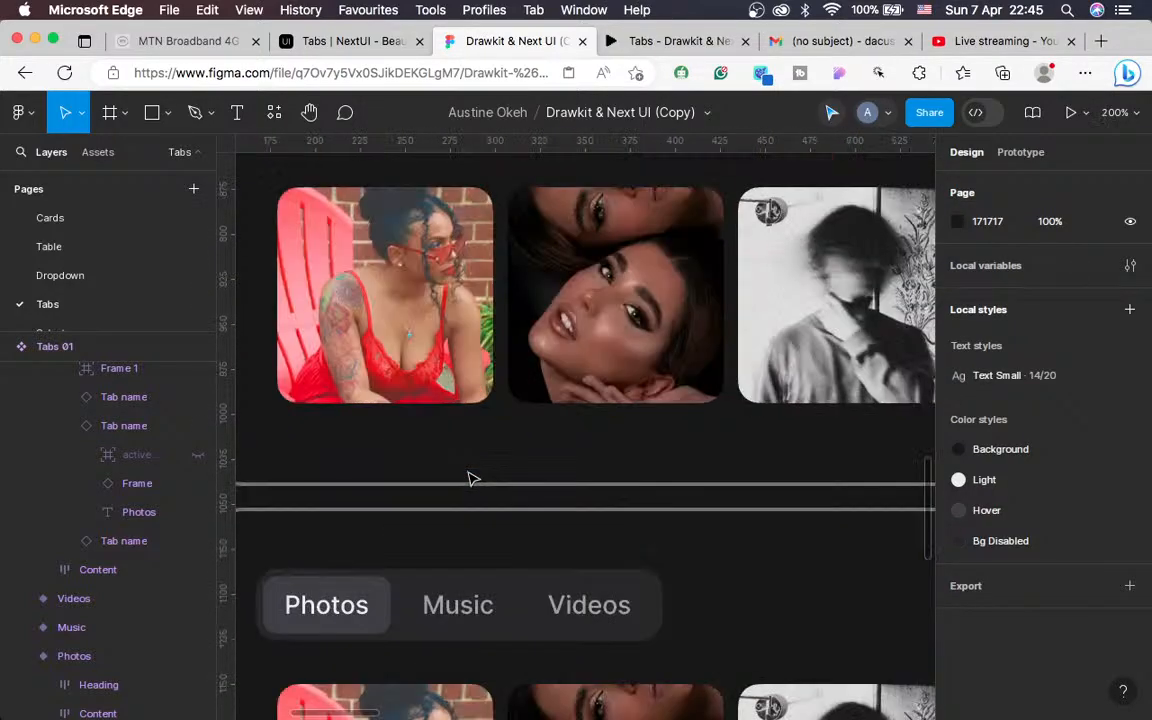
pyautogui.scroll(-5, 470, 478)
pyautogui.scroll(3, 473, 479)
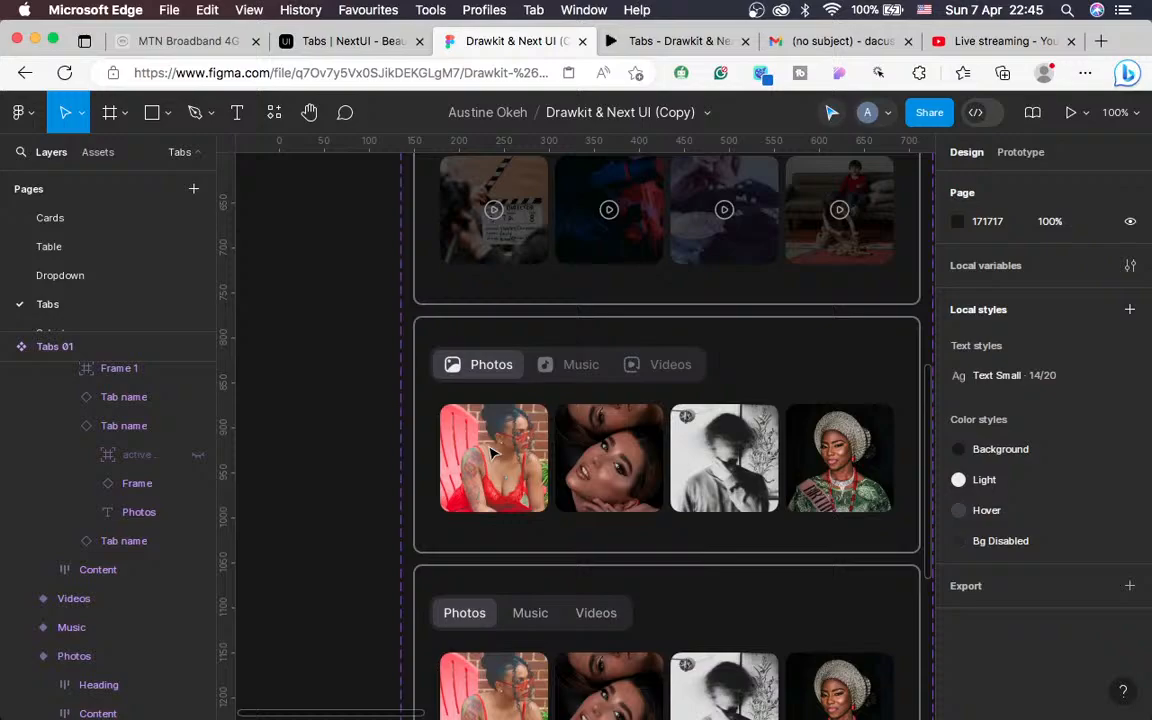
# Copy the Photos with Icons heading and paste it to replace the text-only heading in the Music with icons variant
pyautogui.click(563, 378)
pyautogui.click(603, 370)
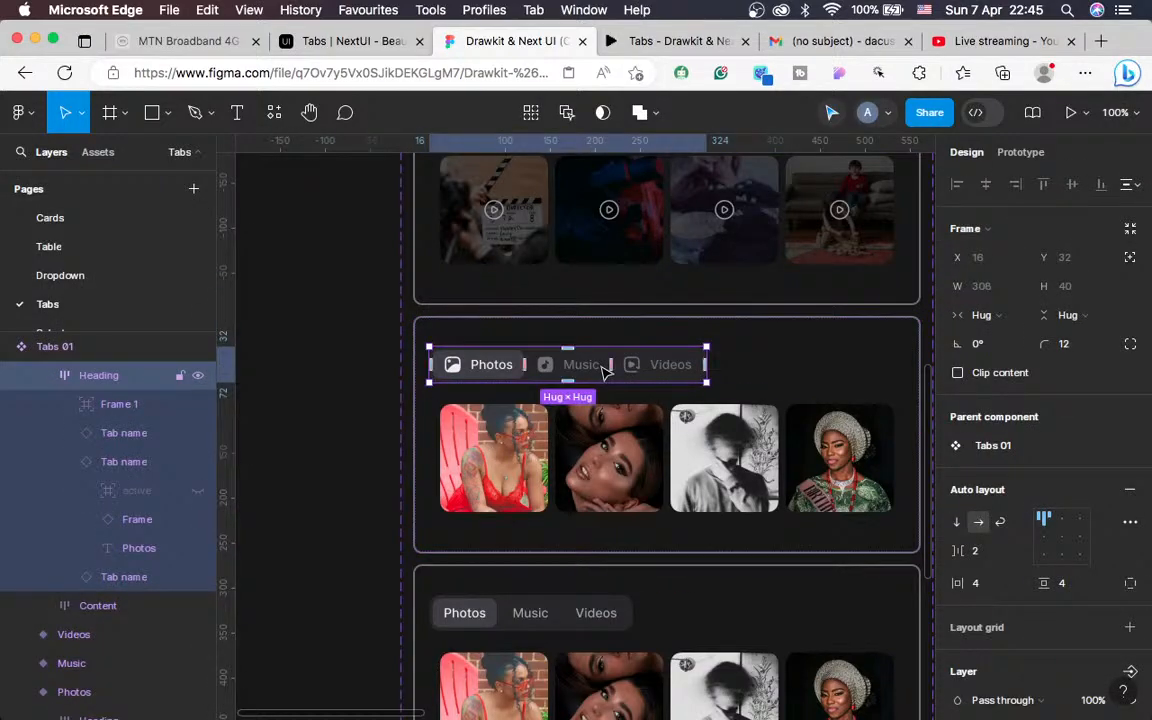
pyautogui.press('super+c')
pyautogui.press('super+c')
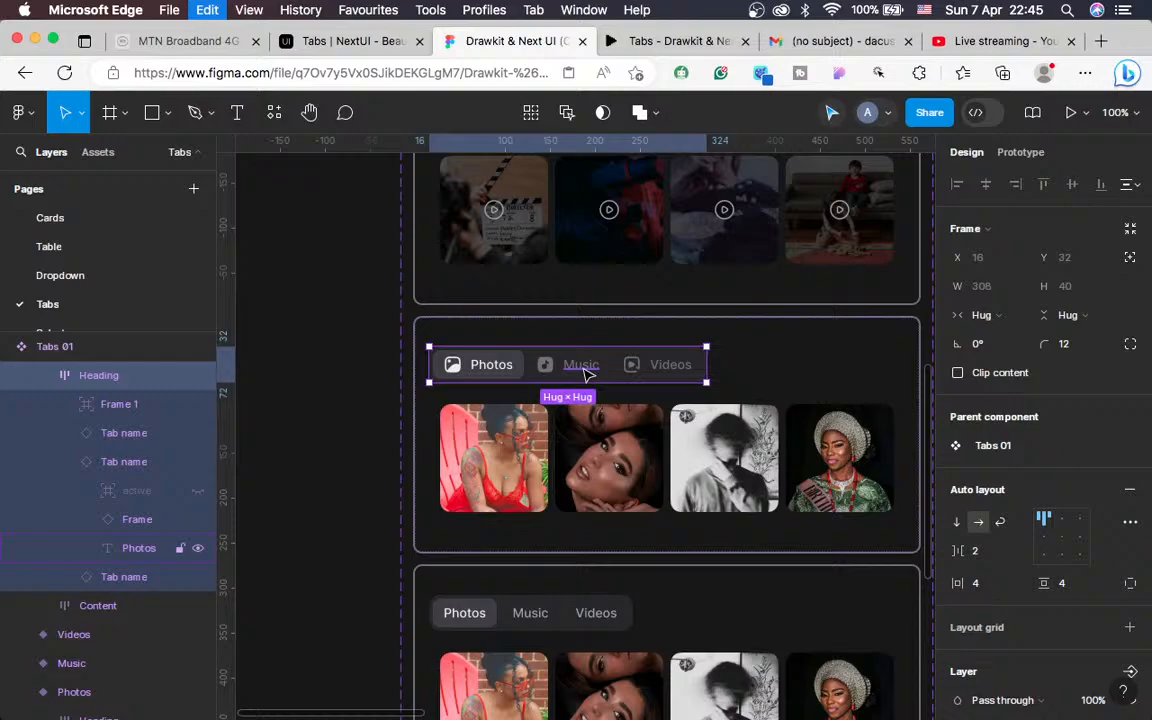
pyautogui.click(541, 617)
pyautogui.click(541, 617)
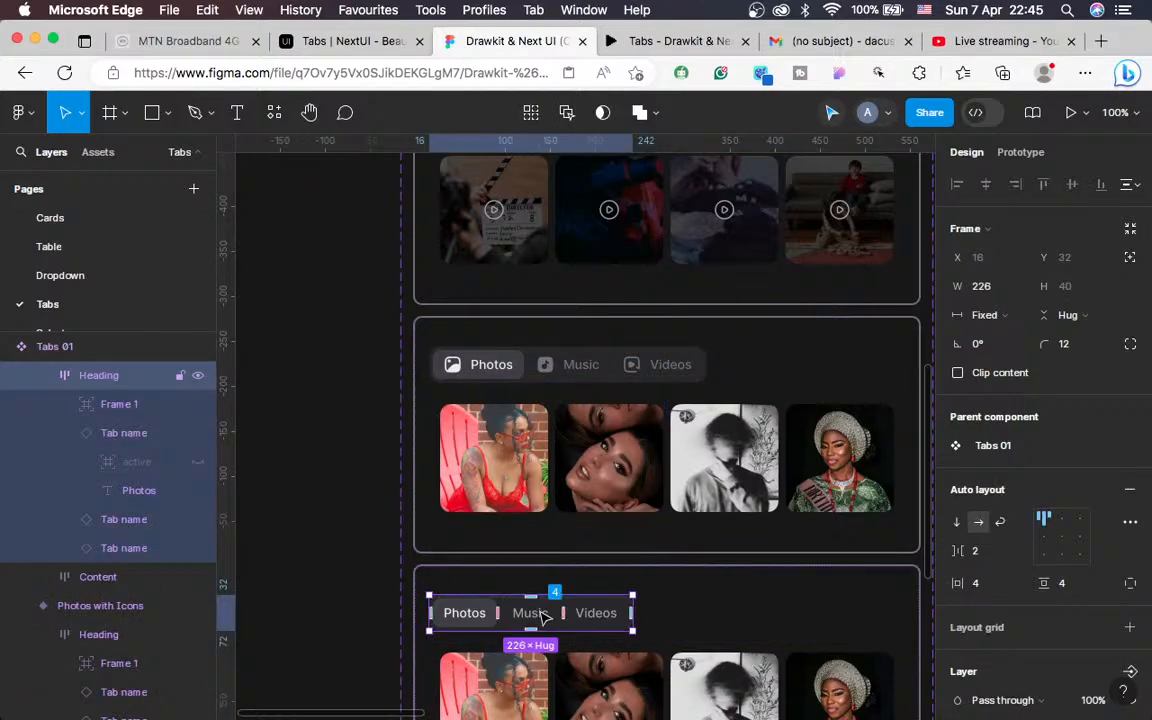
pyautogui.rightClick(541, 617)
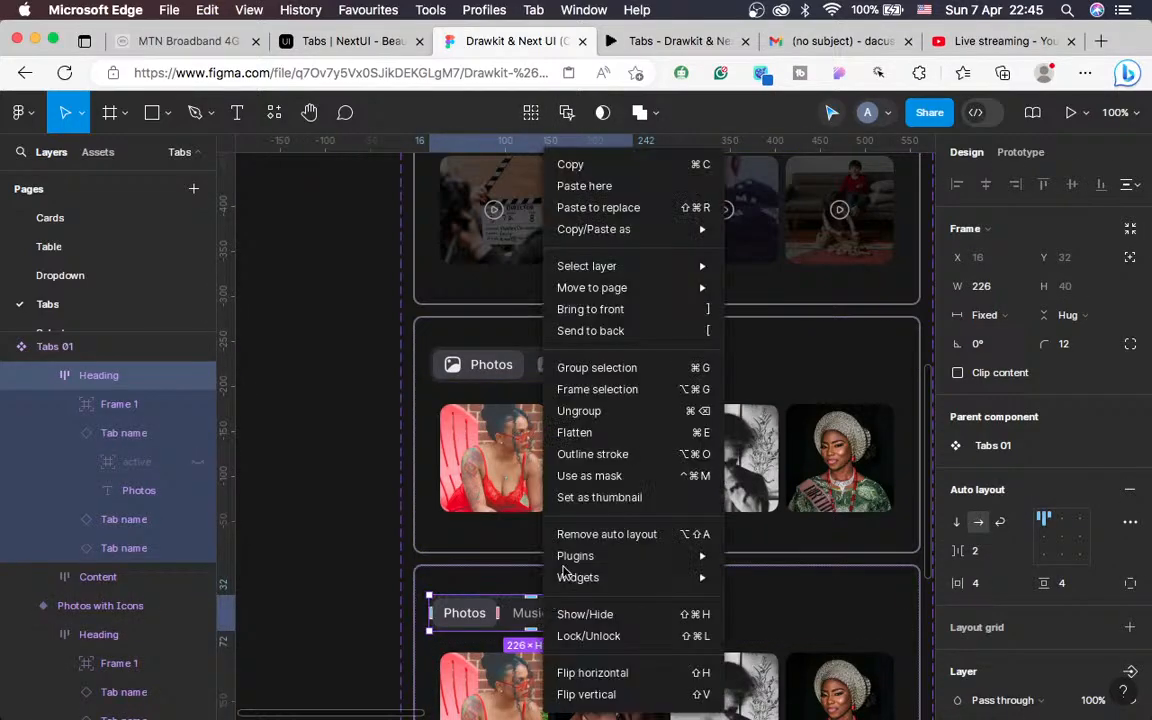
pyautogui.click(617, 218)
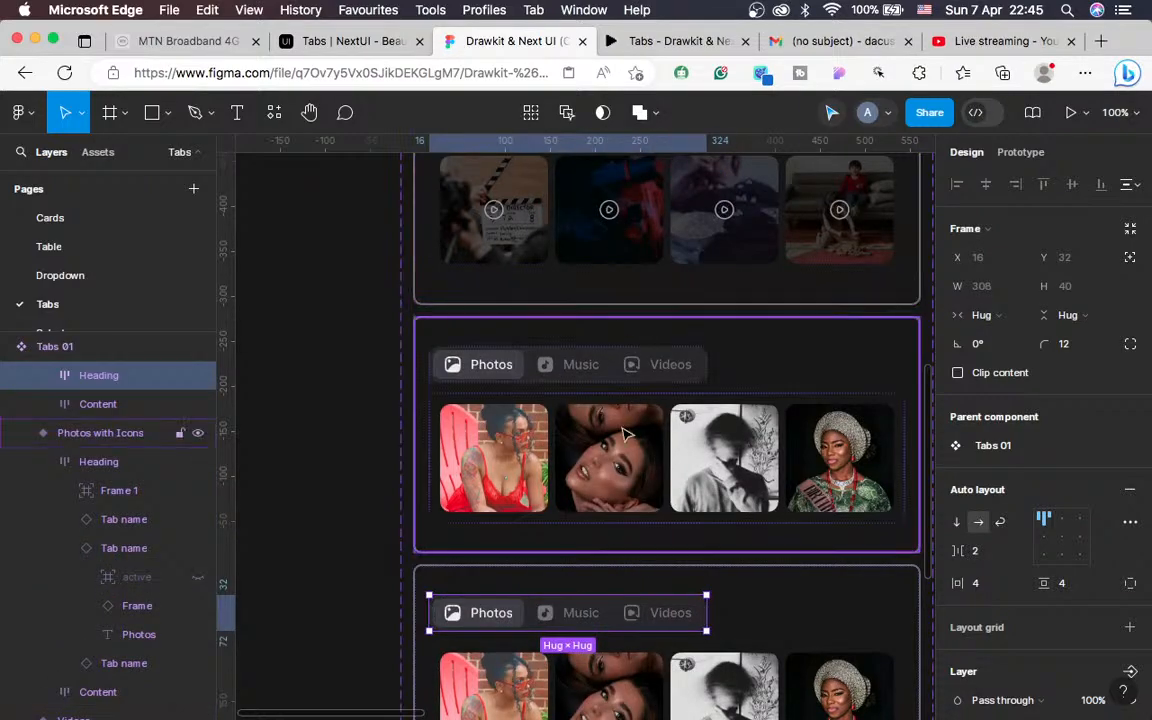
# Move the Frame 1 highlight in the Music with icons variant behind the Music tab, to X 105
pyautogui.scroll(-3, 622, 432)
pyautogui.press('+')
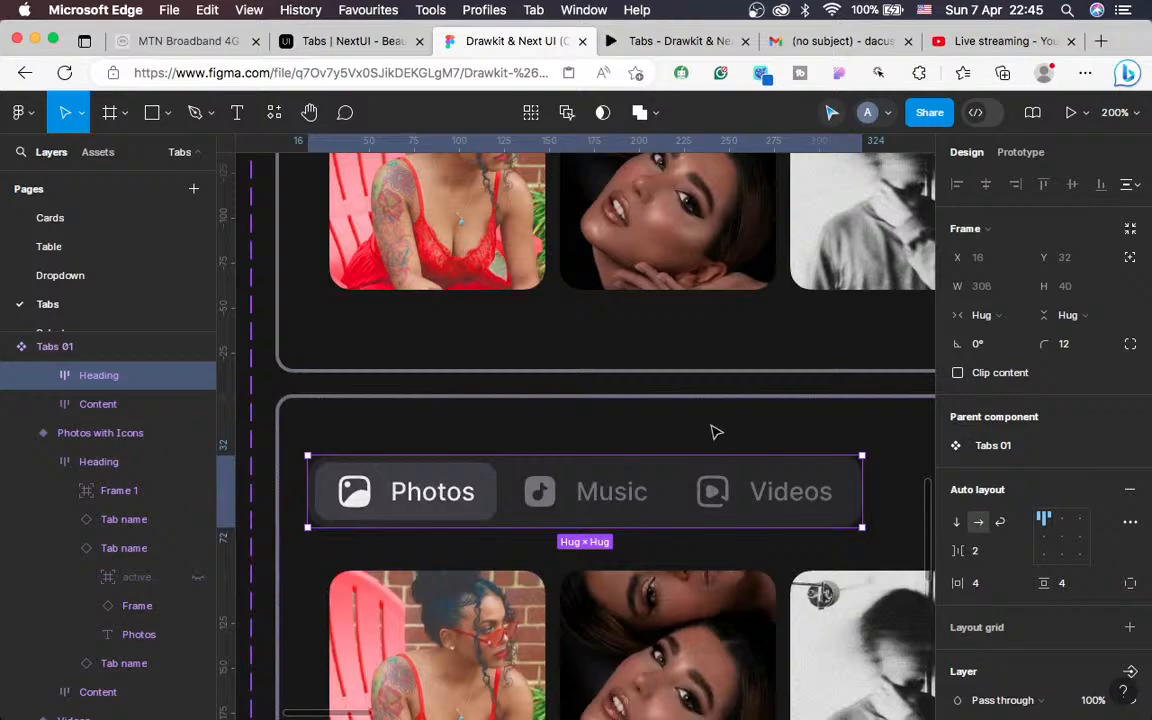
pyautogui.click(790, 422)
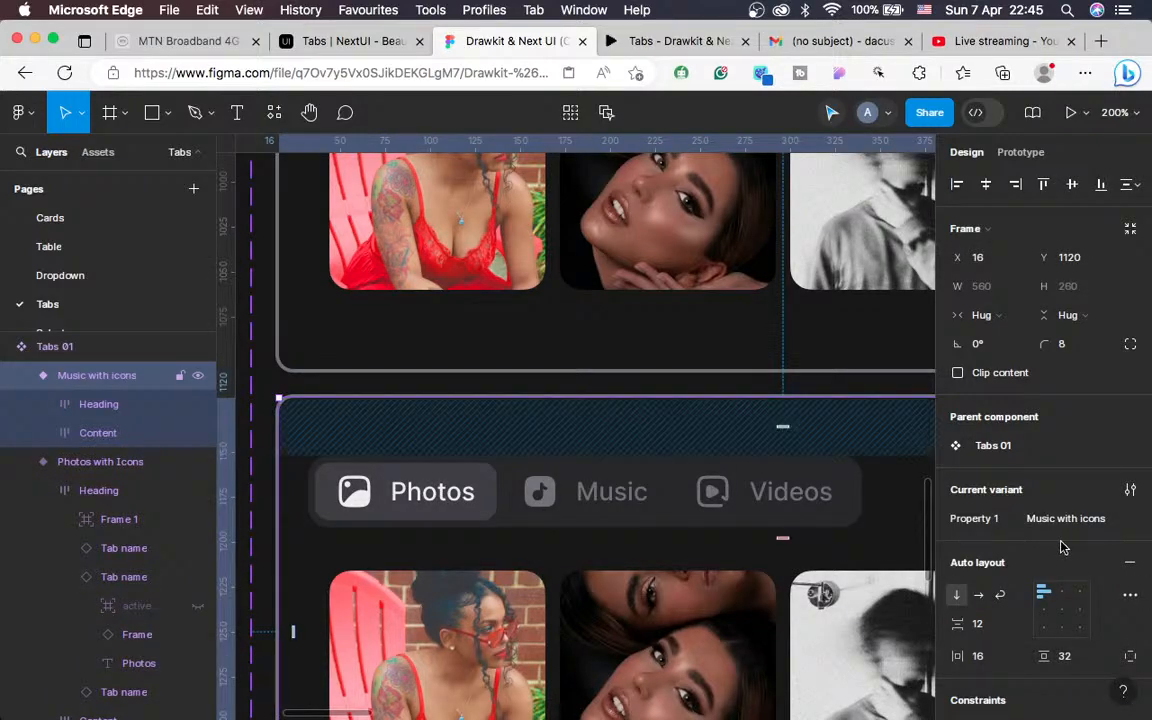
pyautogui.click(455, 497)
pyautogui.click(455, 497)
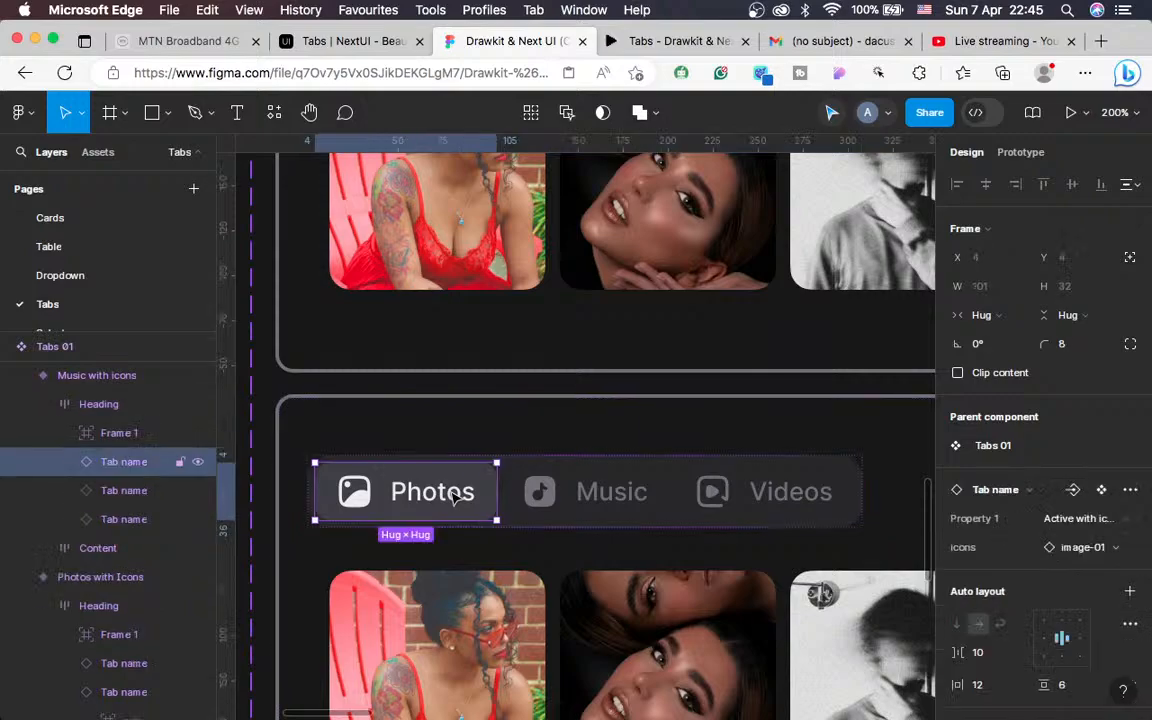
pyautogui.click(107, 434)
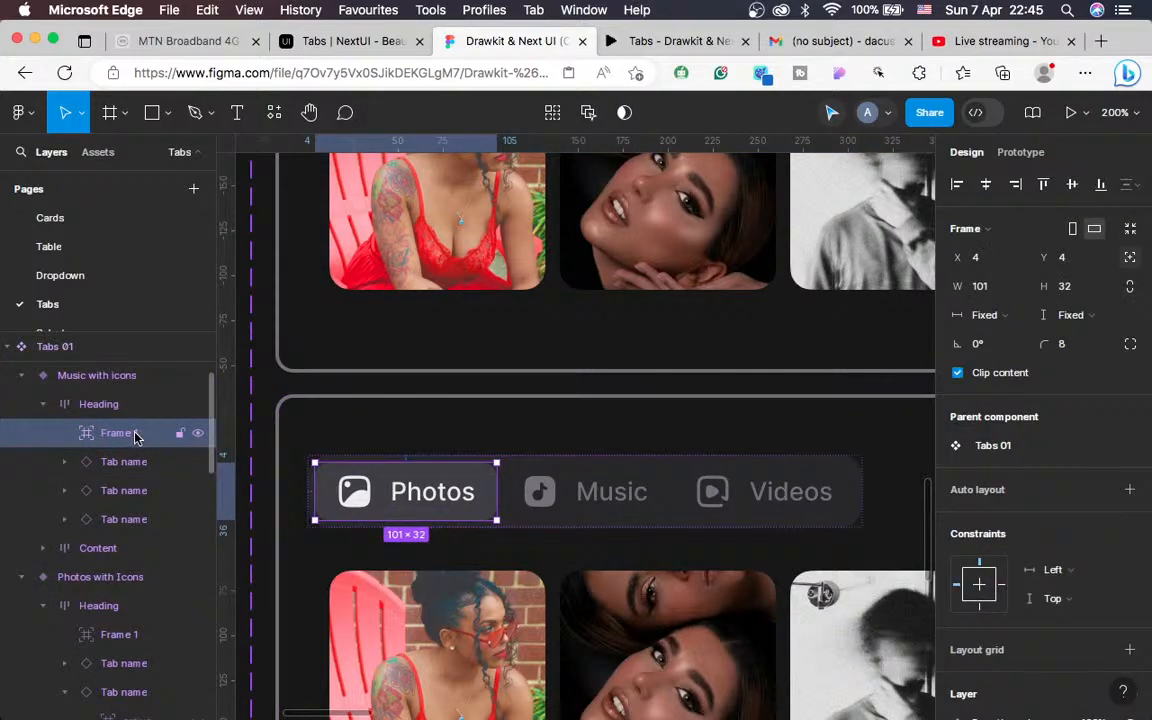
pyautogui.press('Right')
pyautogui.press('Right')
pyautogui.press('Right')
pyautogui.press('Right')
pyautogui.press('Right')
pyautogui.press('Right')
pyautogui.press('Right')
pyautogui.press('Right')
pyautogui.press('Right')
pyautogui.press('Right')
pyautogui.press('Right')
pyautogui.press('Right')
pyautogui.press('Right')
pyautogui.press('Right')
pyautogui.press('Right')
pyautogui.press('Right')
pyautogui.press('Right')
pyautogui.press('Right')
pyautogui.press('Right')
pyautogui.press('Right')
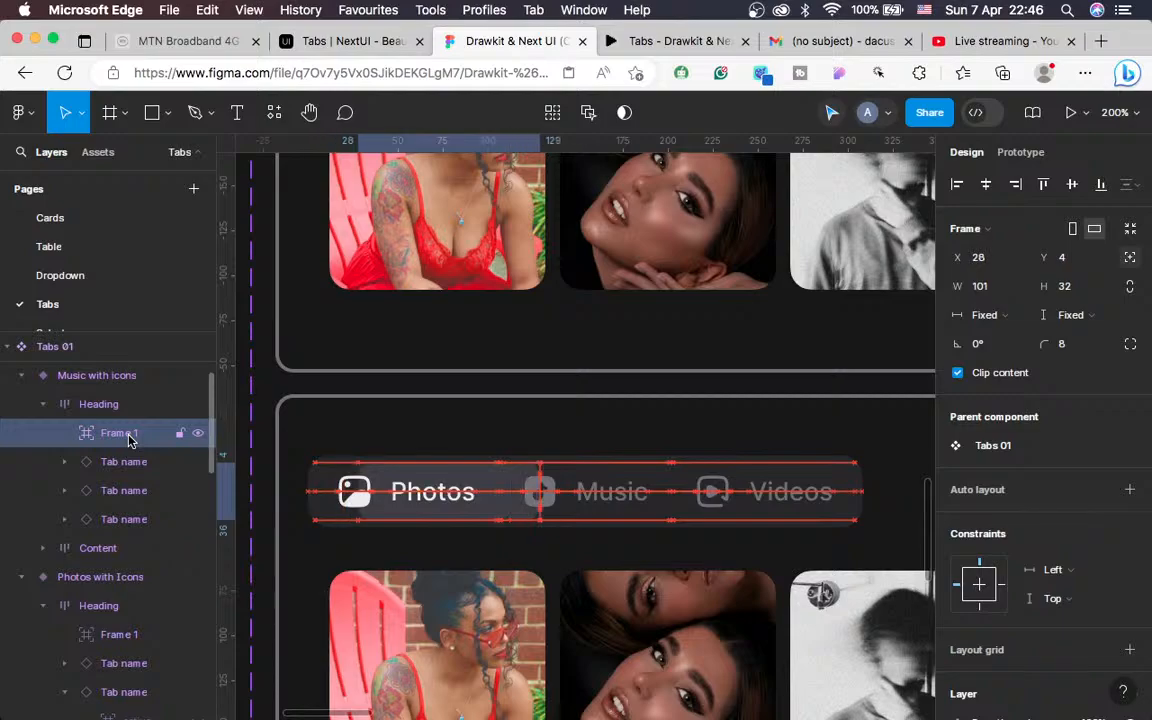
pyautogui.press('Right')
pyautogui.press('Right')
pyautogui.press('Right')
pyautogui.press('Right')
pyautogui.press('Right')
pyautogui.press('Right')
pyautogui.press('Right')
pyautogui.press('Right')
pyautogui.press('Right')
pyautogui.press('Right')
pyautogui.press('Right')
pyautogui.press('Right')
pyautogui.press('Right')
pyautogui.press('Right')
pyautogui.press('Right')
pyautogui.press('Right')
pyautogui.press('Right')
pyautogui.press('Right')
pyautogui.press('Right')
pyautogui.press('Right')
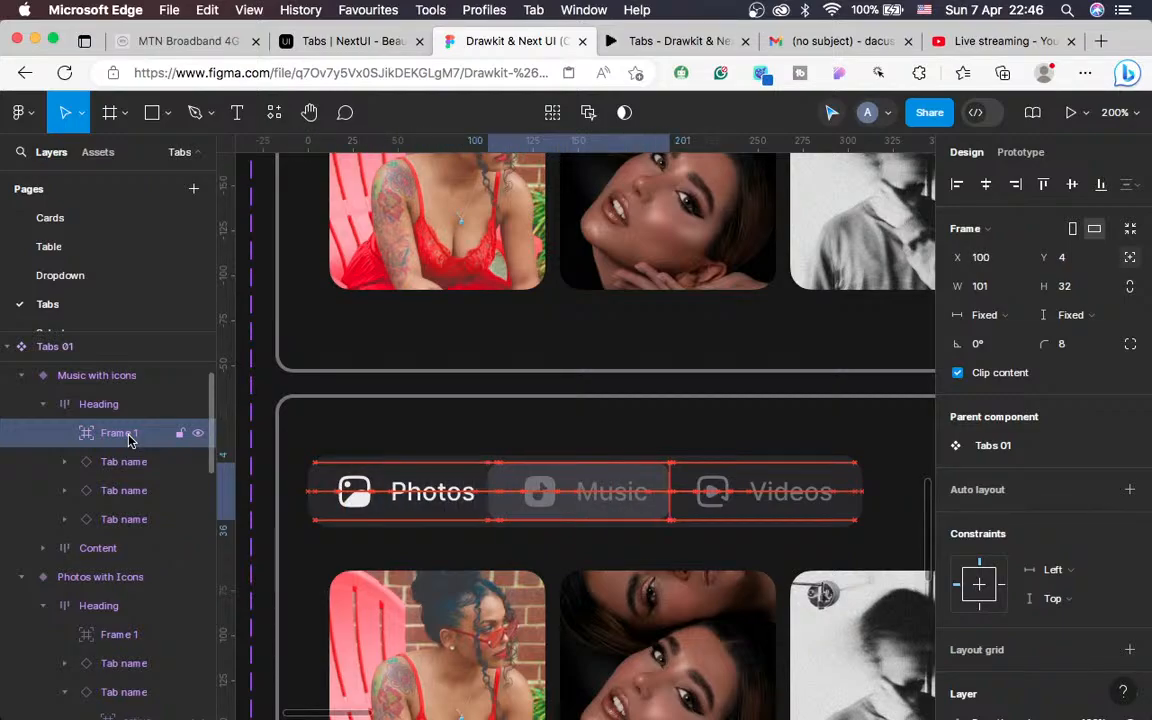
pyautogui.press('Left')
pyautogui.press('Left')
pyautogui.press('Left')
pyautogui.press('Left')
pyautogui.press('Left')
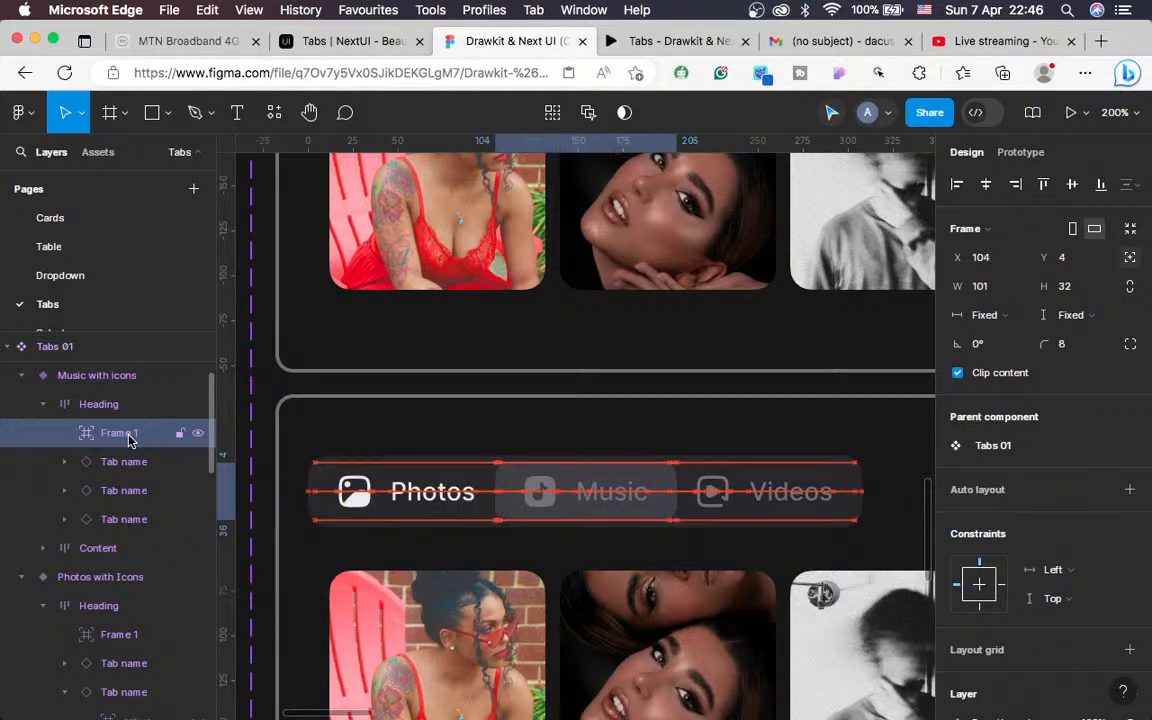
pyautogui.press('Right')
pyautogui.press('Right')
pyautogui.press('Right')
pyautogui.press('Right')
pyautogui.press('Right')
pyautogui.press('Right')
pyautogui.press('Right')
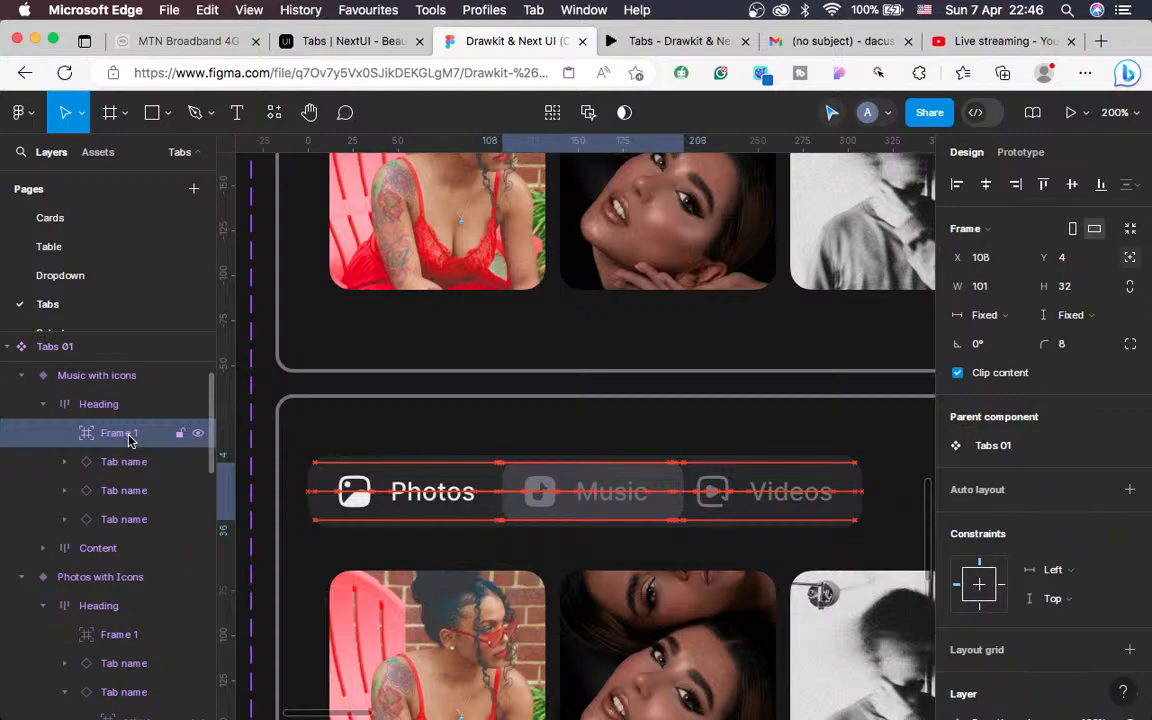
pyautogui.press('Left')
pyautogui.press('Left')
pyautogui.press('Left')
pyautogui.press('Left')
pyautogui.press('Left')
pyautogui.press('Left')
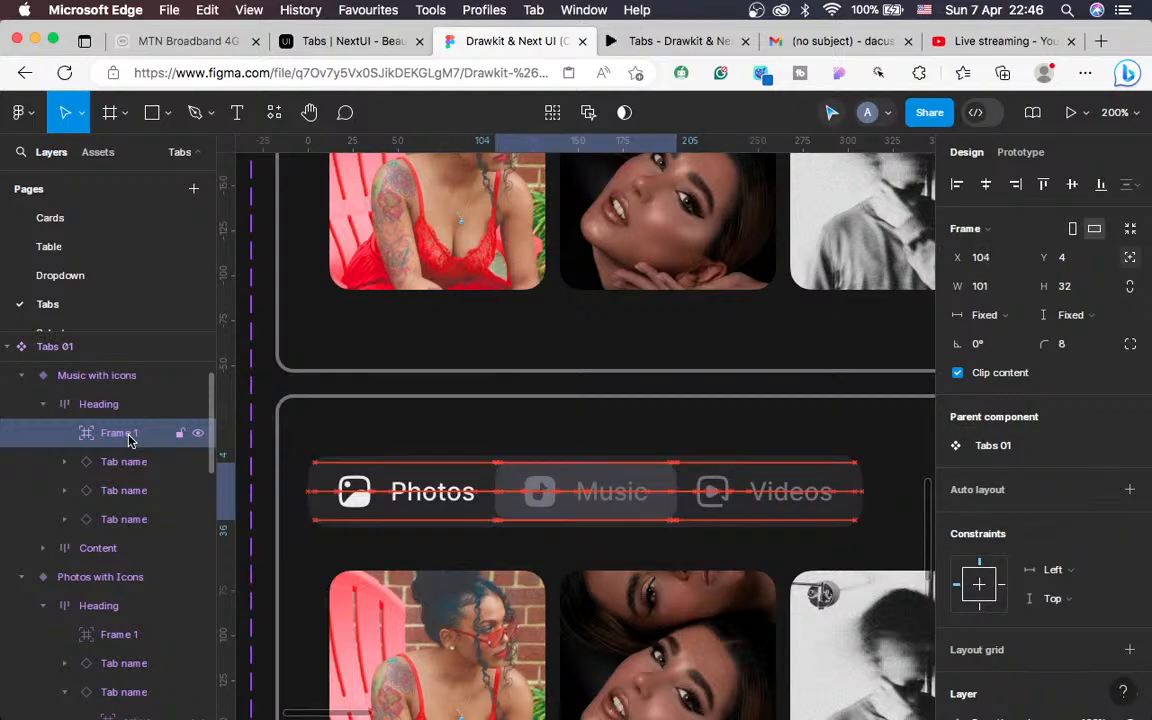
pyautogui.press('Left')
pyautogui.press('Right')
pyautogui.press('Right')
pyautogui.press('Right')
pyautogui.press('Right')
pyautogui.press('Left')
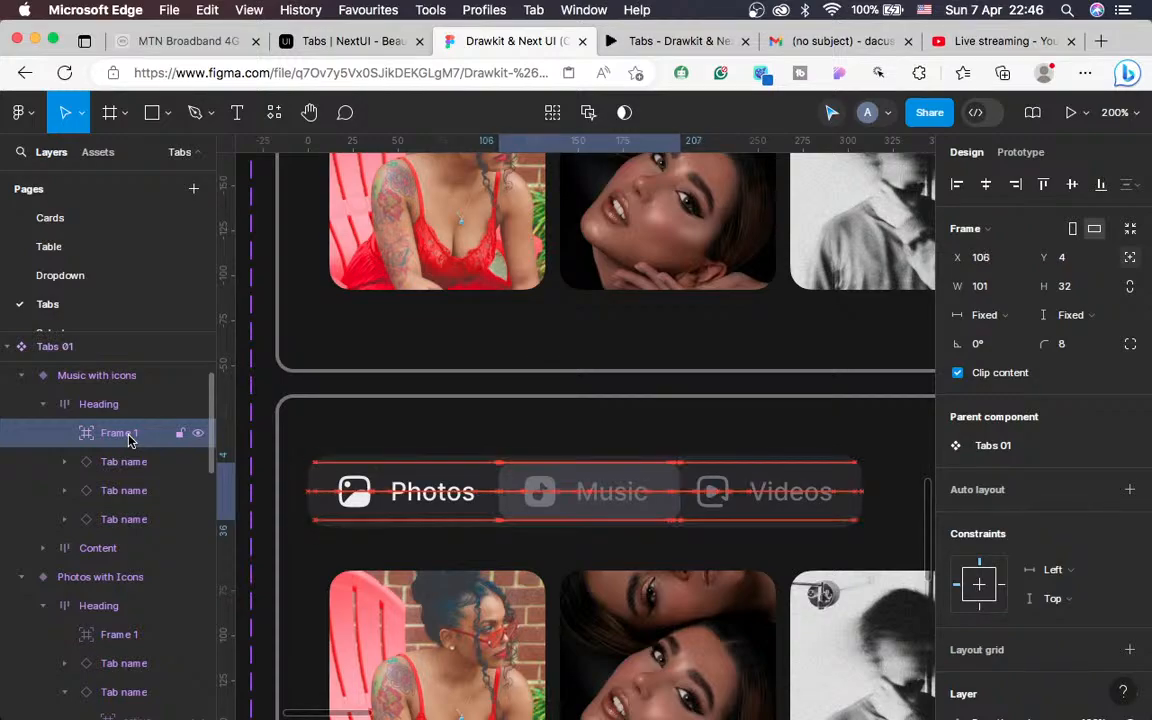
pyautogui.press('Left')
pyautogui.press('Left')
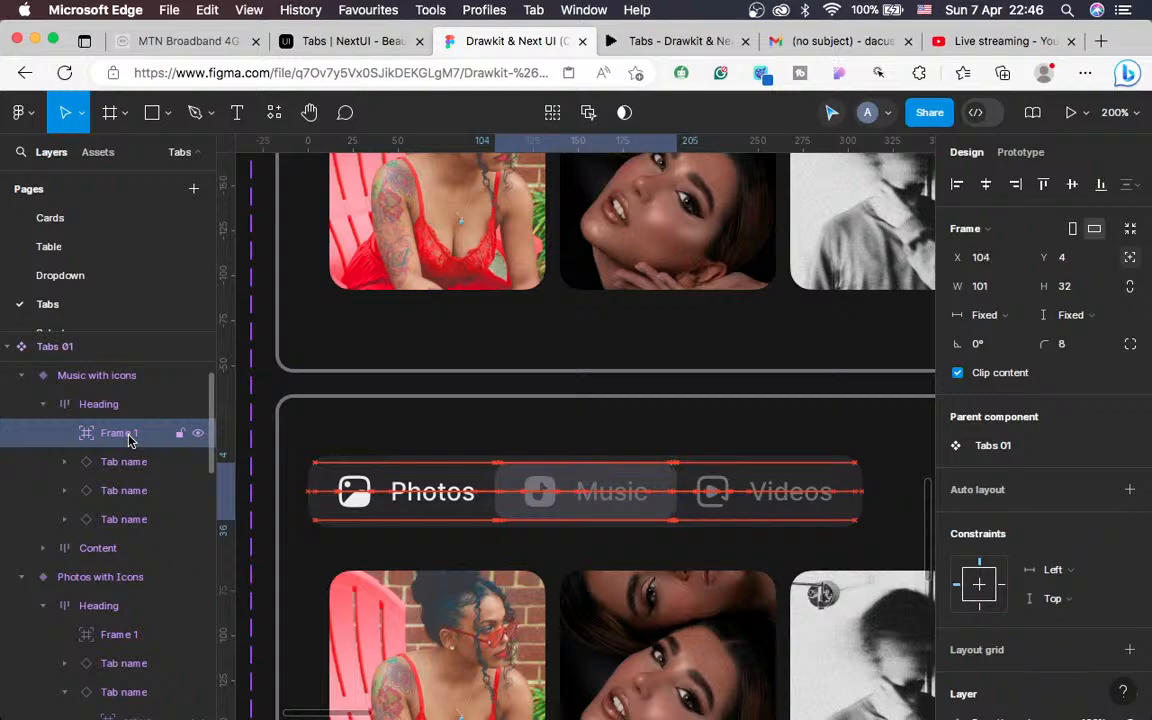
pyautogui.press('Right')
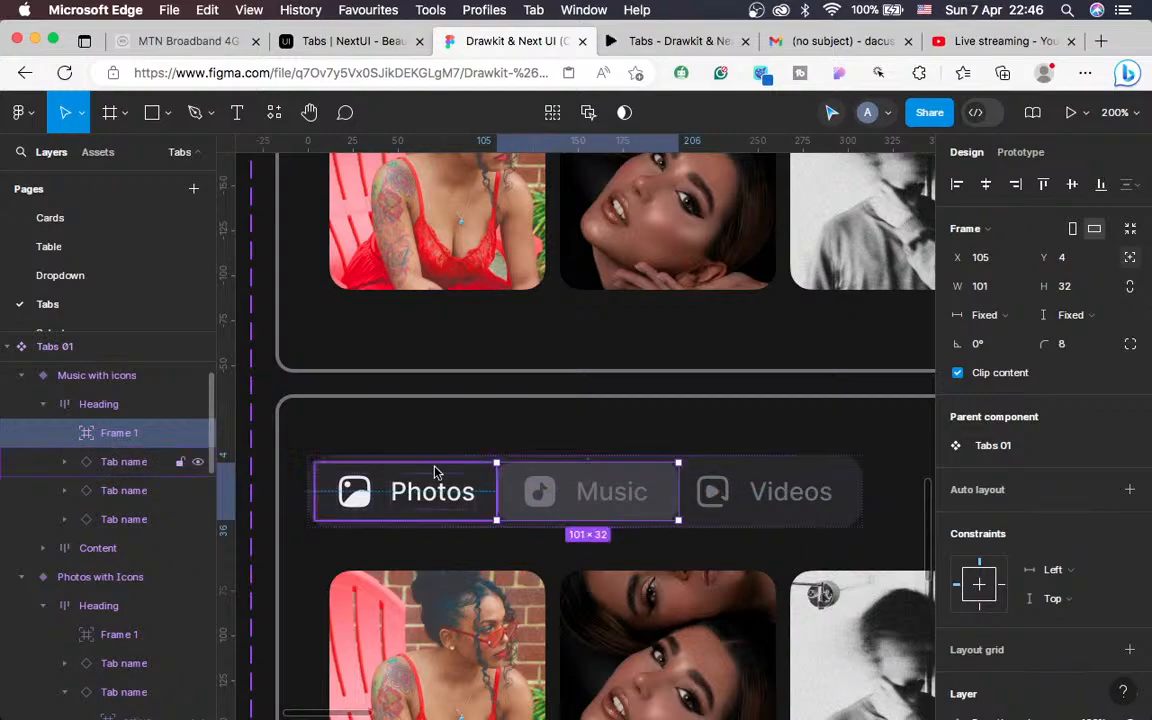
# Set the Frame 1 highlight's width to 94 to match the Music tab and align it at X 107
pyautogui.click(548, 497)
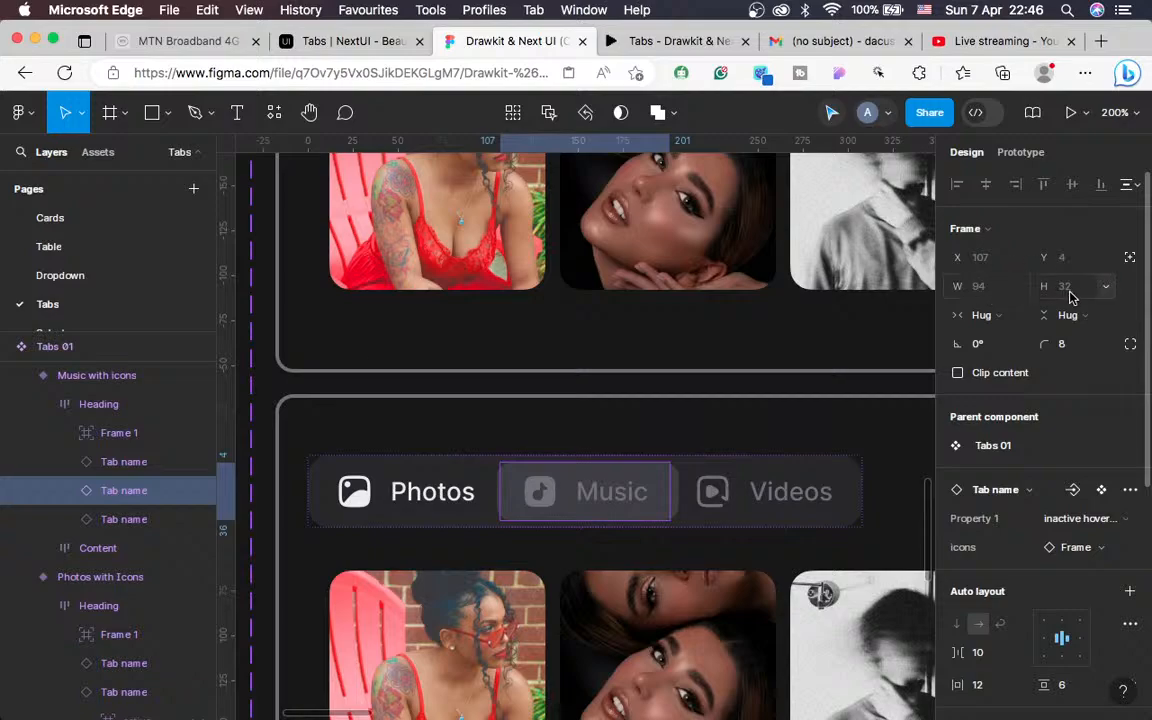
pyautogui.click(112, 433)
pyautogui.click(985, 283)
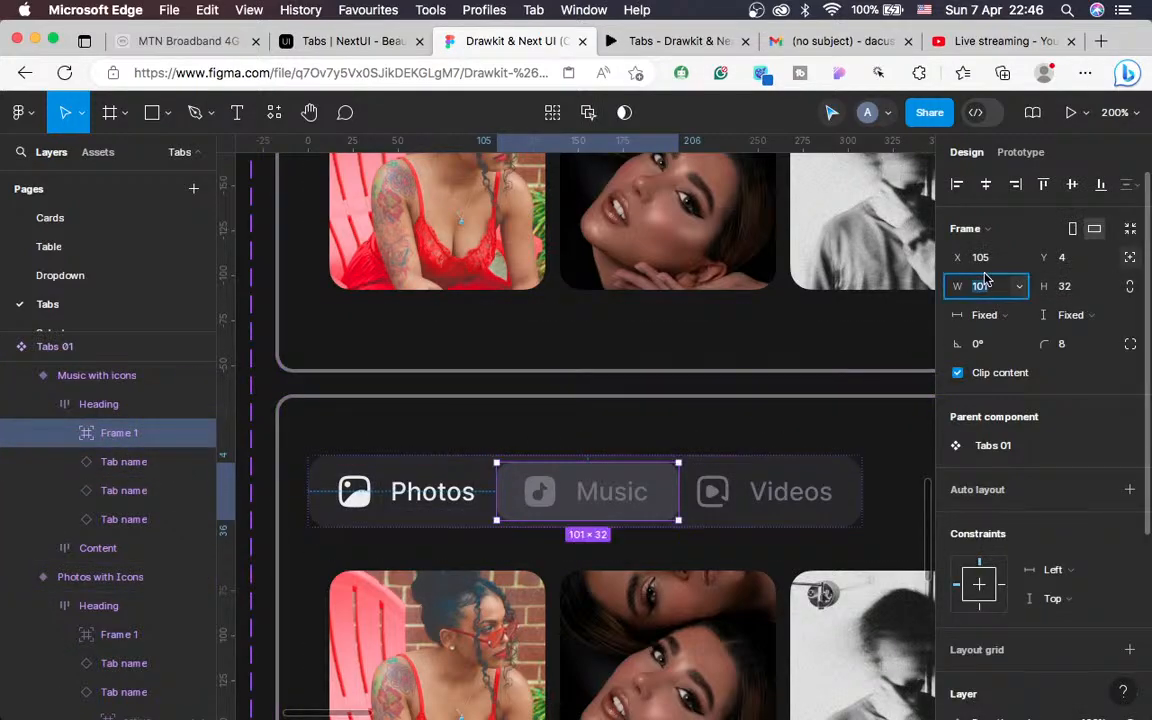
pyautogui.write('94')
pyautogui.press('Return')
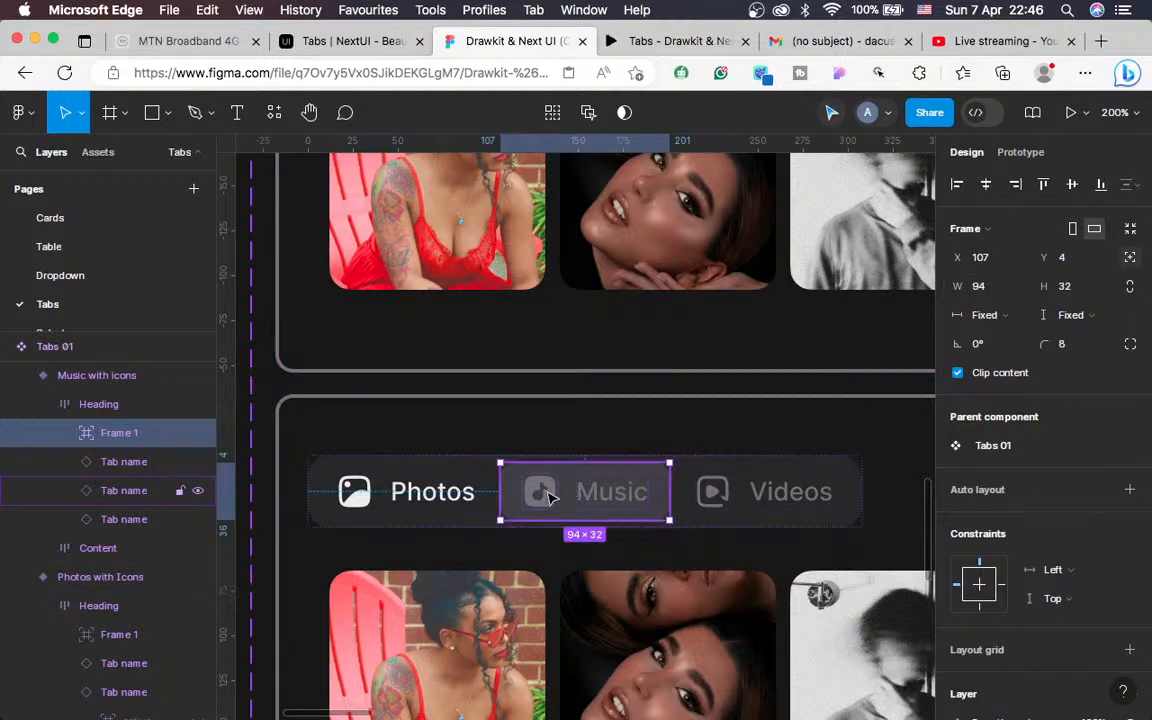
# In the Music with icons variant, set the Photos tab to "inactive hover with icons" and the Music tab to "Active with icons"
pyautogui.click(437, 502)
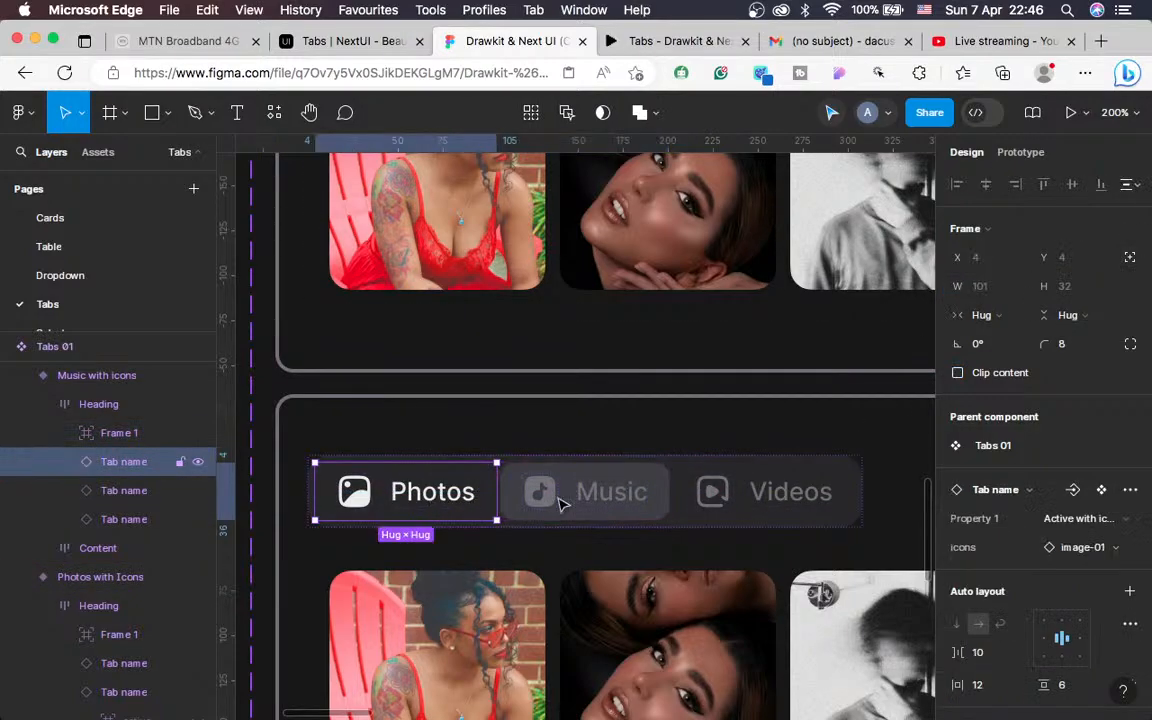
pyautogui.click(1067, 518)
pyautogui.click(1052, 537)
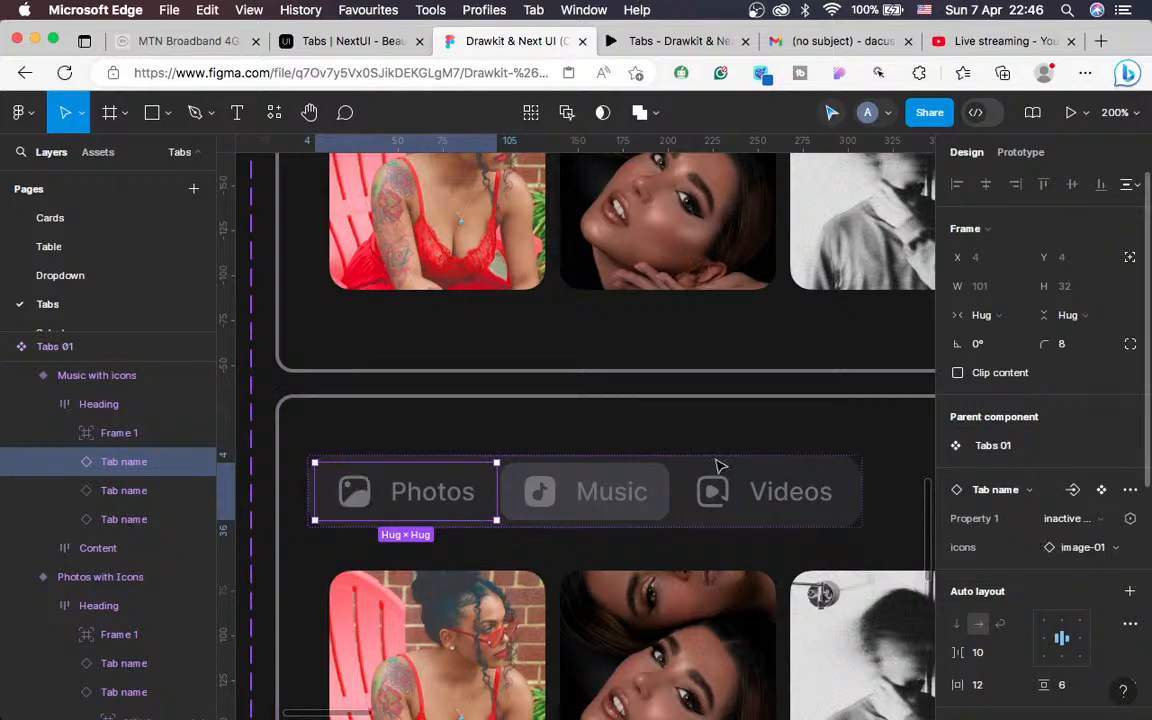
pyautogui.click(575, 494)
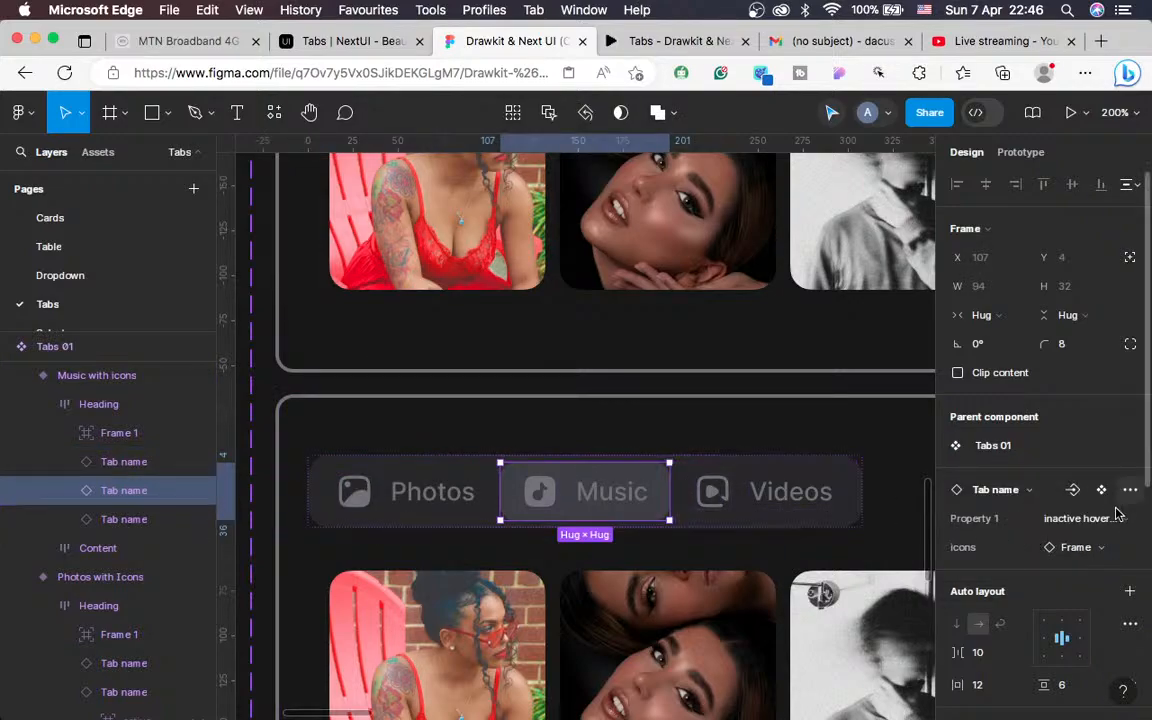
pyautogui.click(1085, 518)
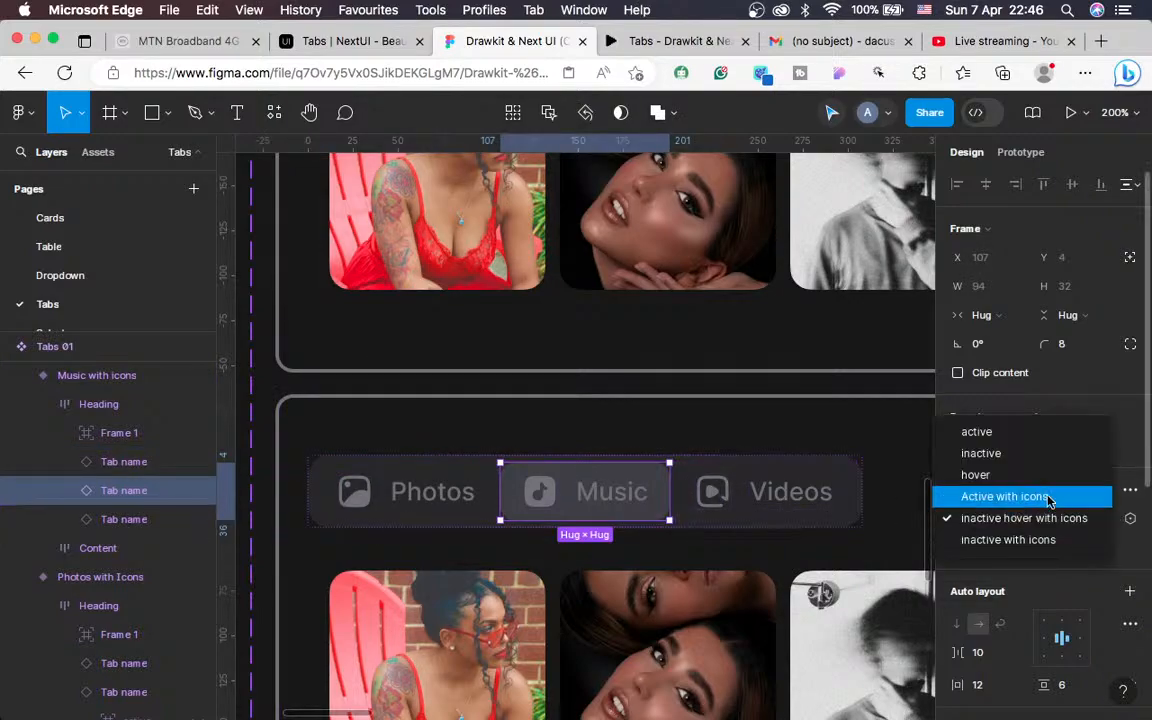
pyautogui.click(990, 497)
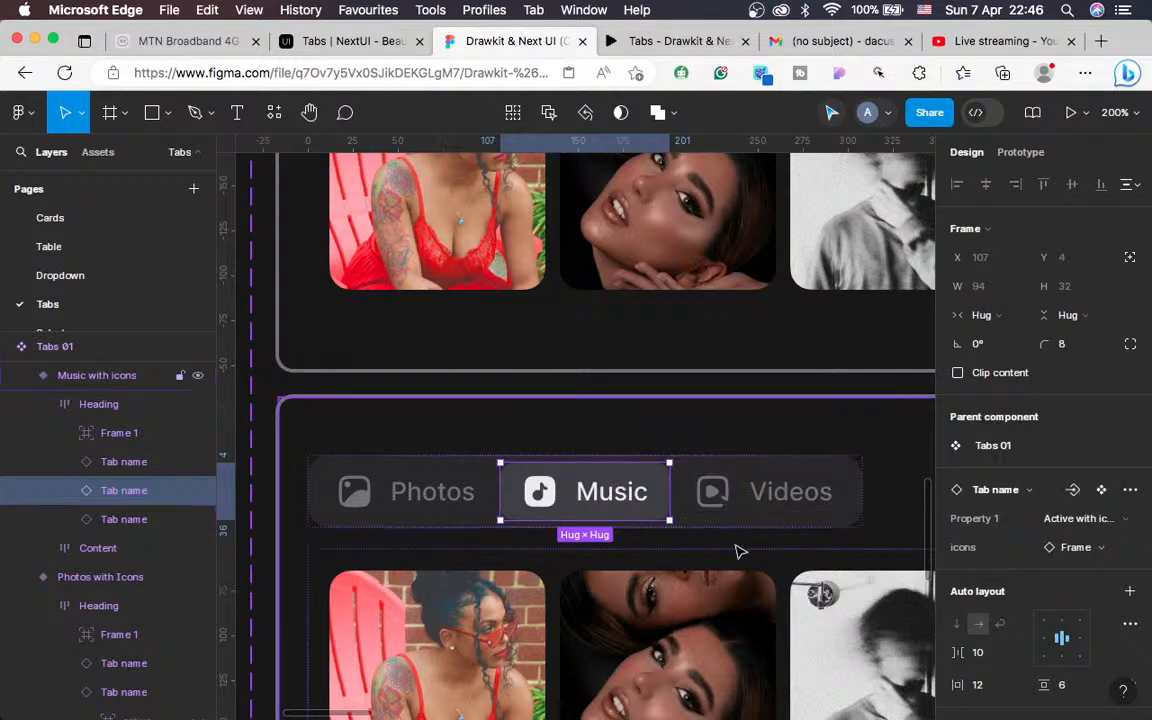
pyautogui.scroll(-10, 738, 548)
pyautogui.scroll(5, 738, 552)
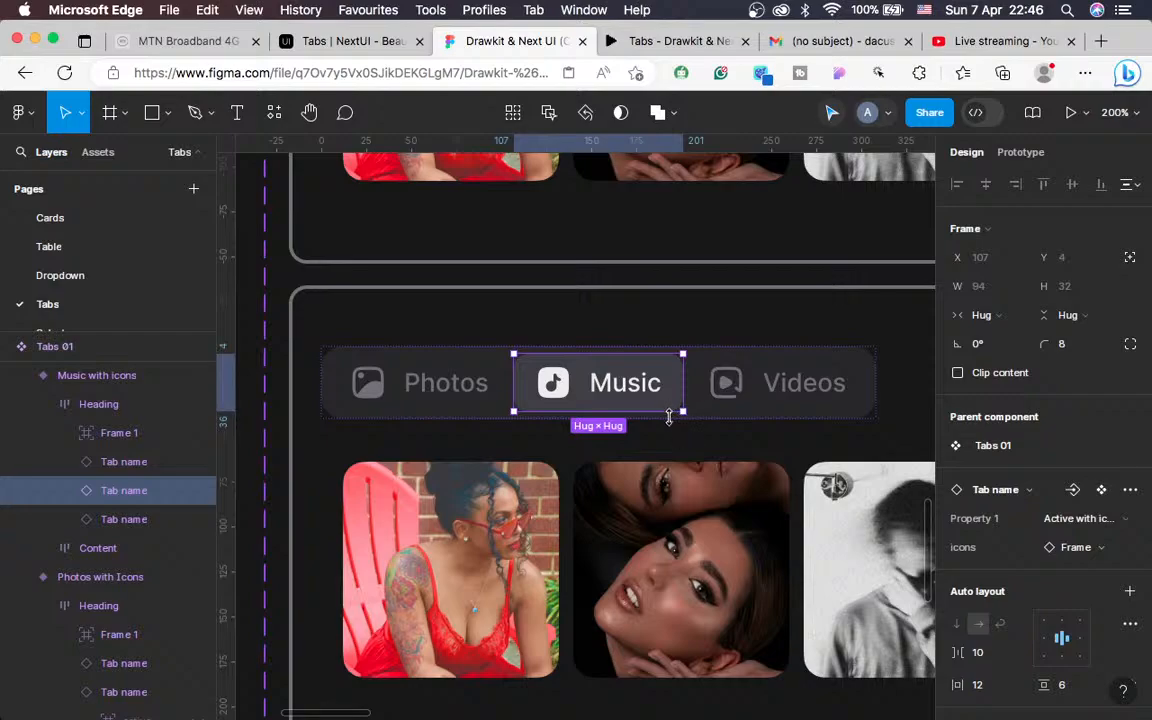
# Copy the Music with icons heading and paste it to replace the text-only heading in the Videos with icons variant
pyautogui.click(765, 420)
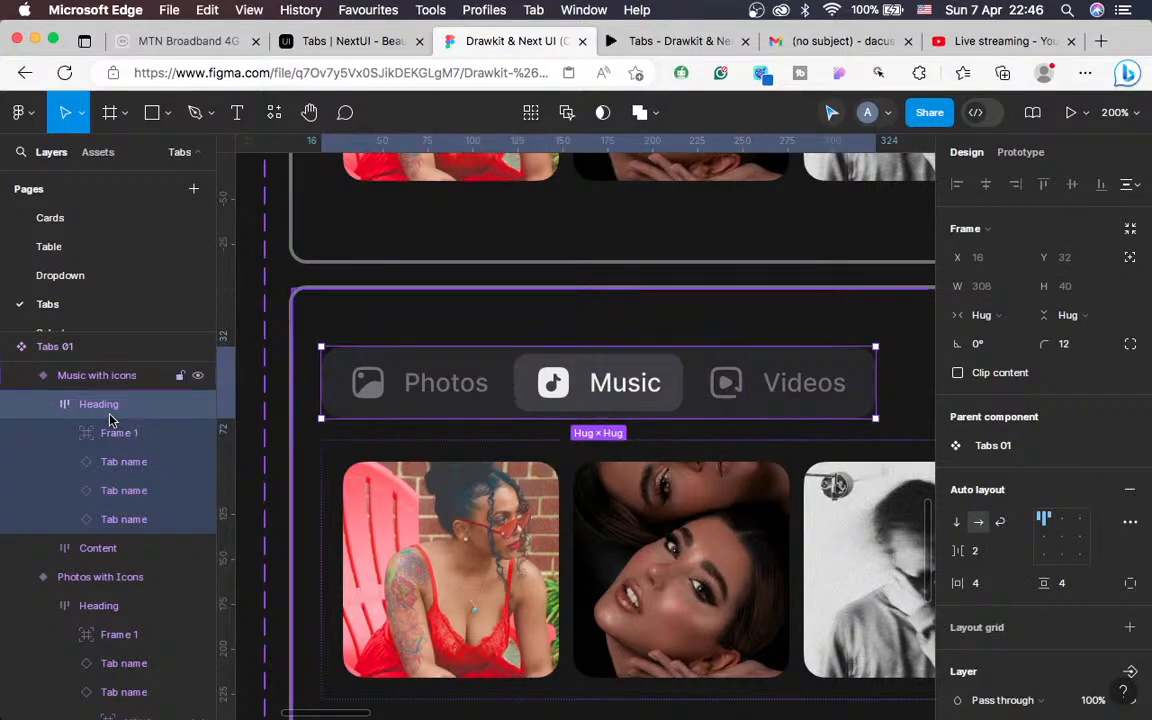
pyautogui.press('super+c')
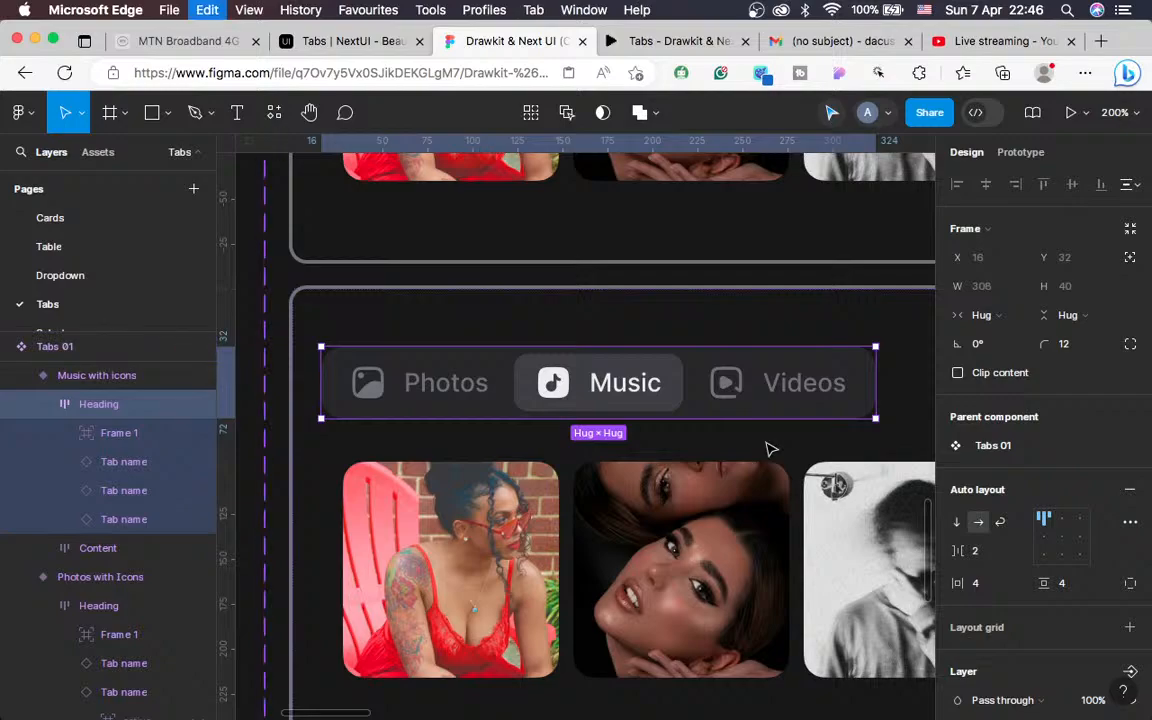
pyautogui.scroll(-8, 766, 447)
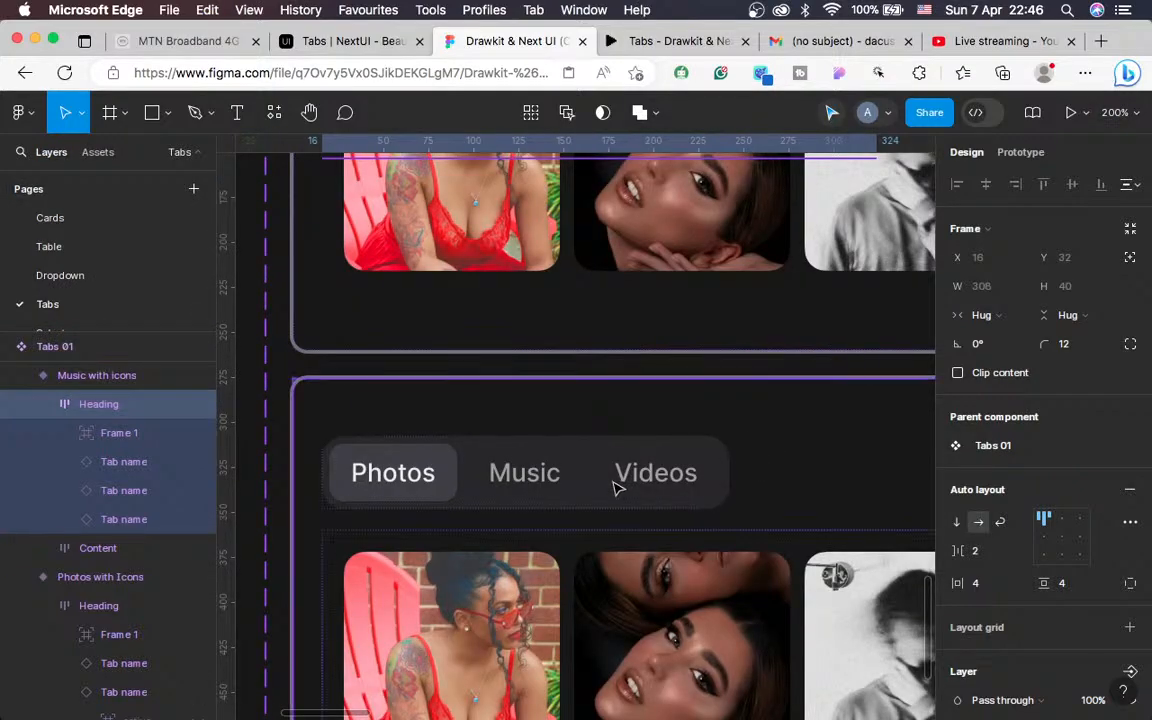
pyautogui.click(617, 487)
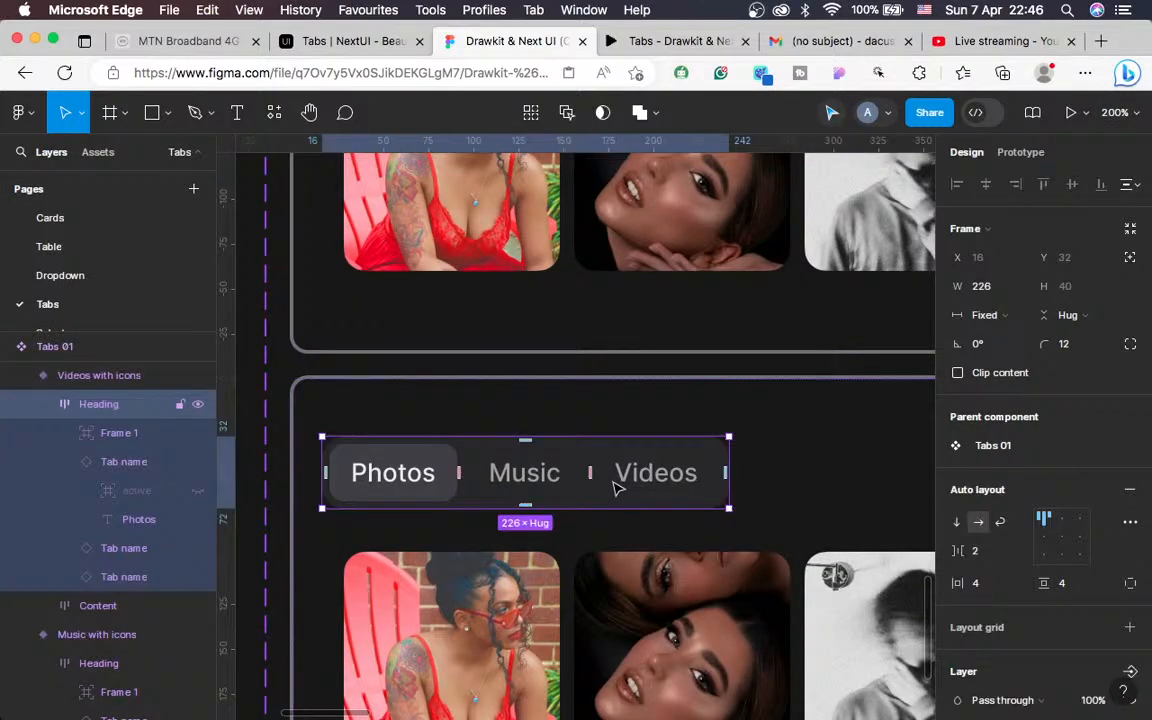
pyautogui.rightClick(617, 487)
pyautogui.click(671, 207)
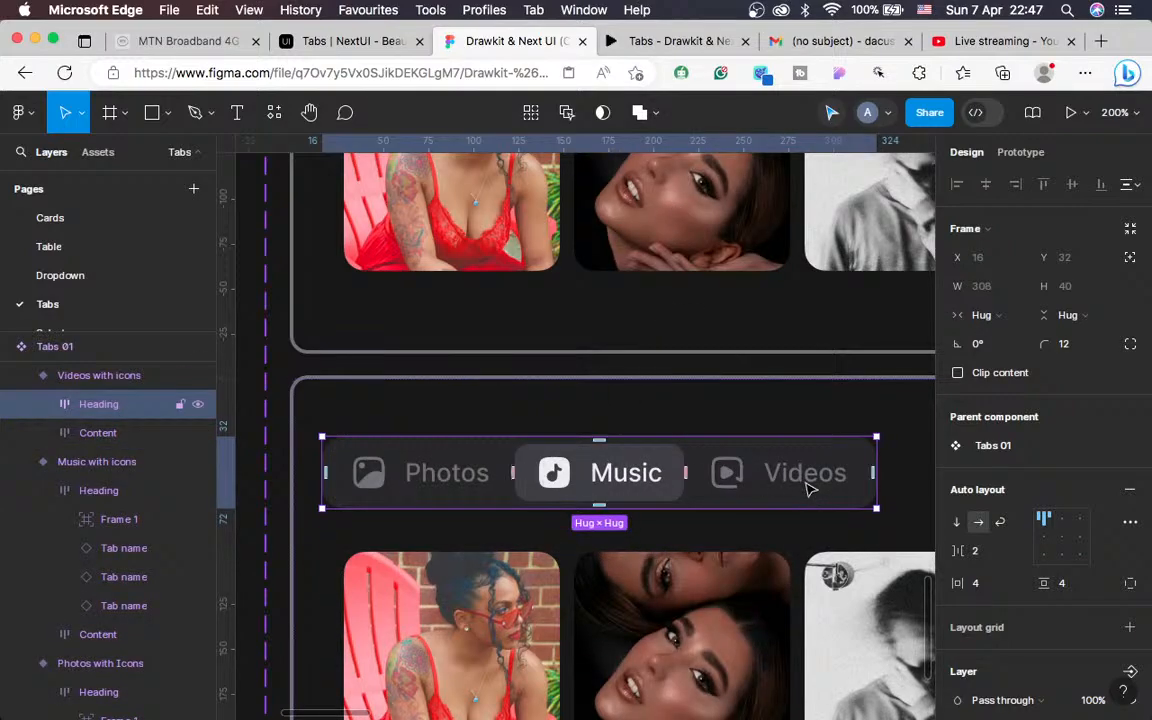
# Set the Frame 1 highlight's width to 101 in the Videos with icons variant to match the Videos tab
pyautogui.doubleClick(797, 478)
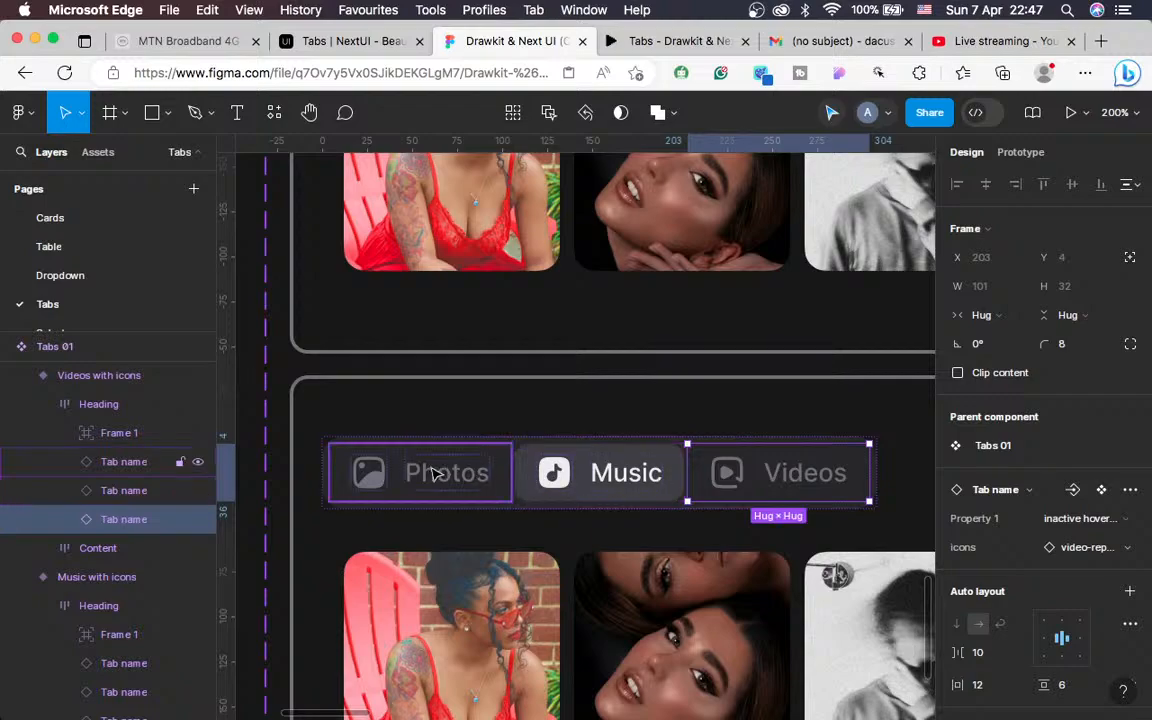
pyautogui.click(343, 446)
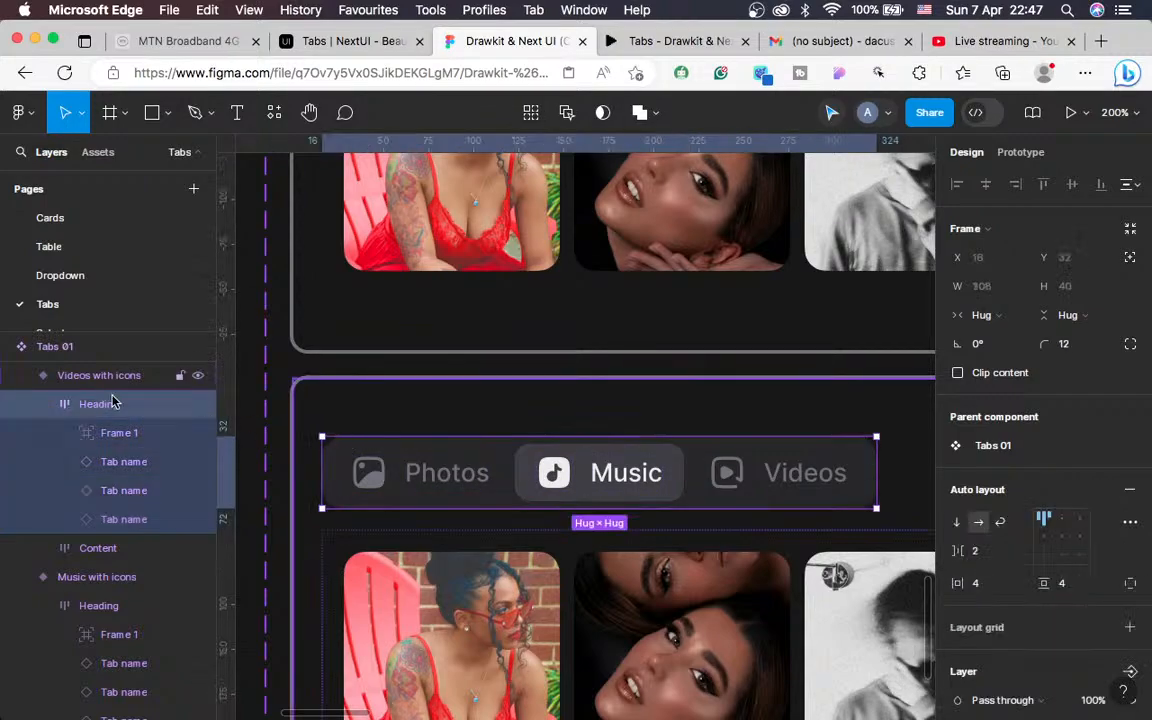
pyautogui.click(115, 432)
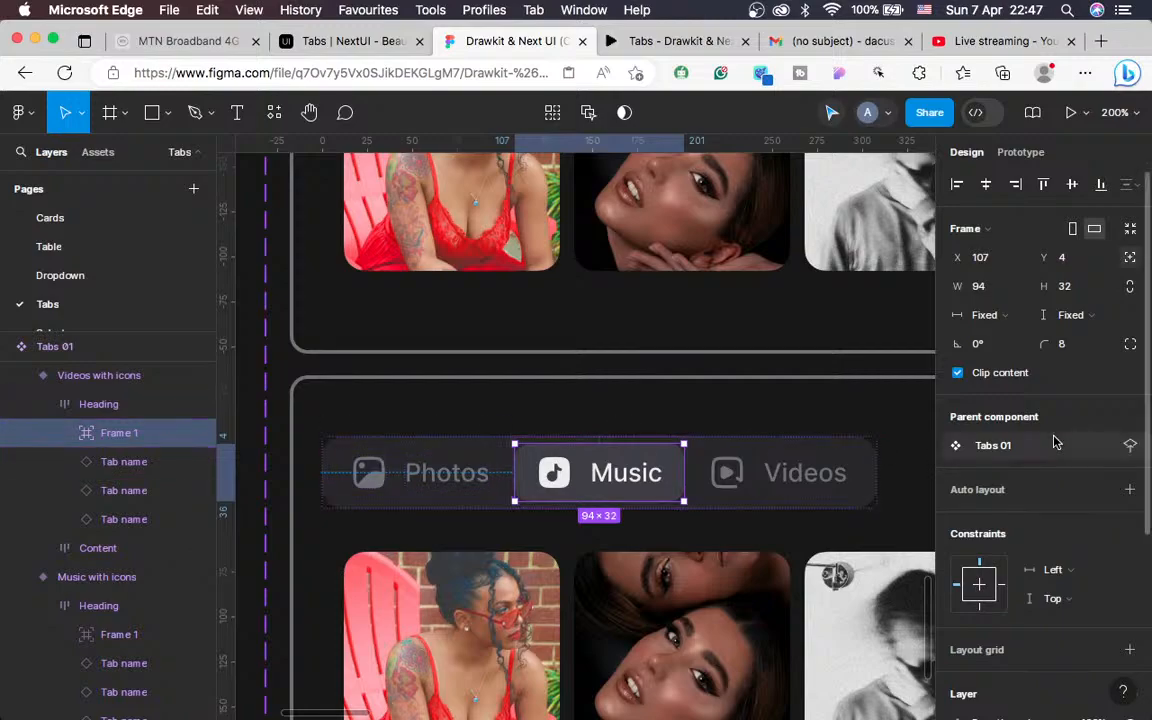
pyautogui.click(988, 288)
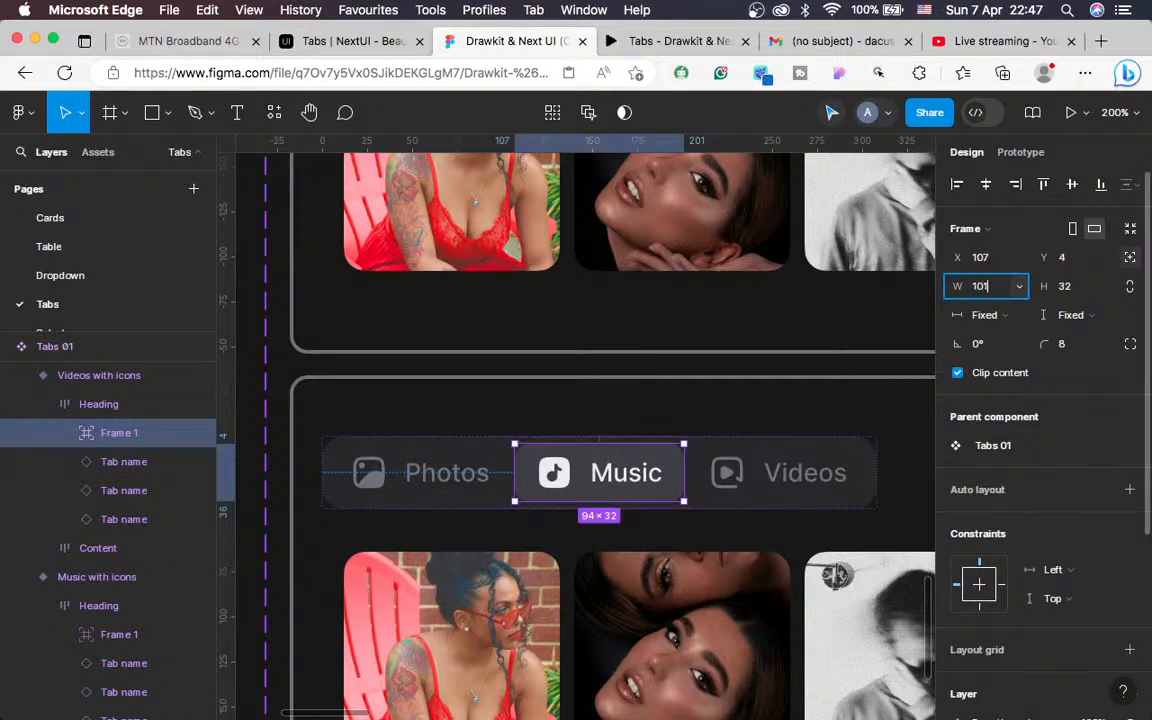
pyautogui.write('101')
pyautogui.press('Return')
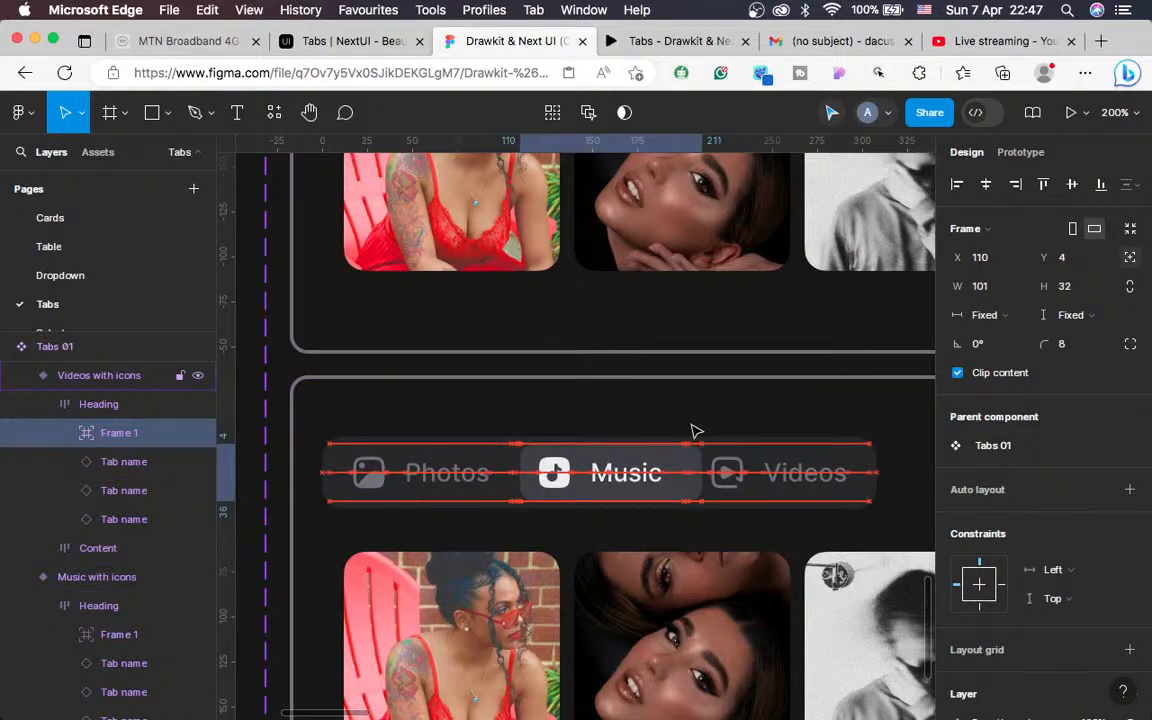
# Move the Frame 1 highlight in the Videos with icons variant behind the Videos tab, to X 203
pyautogui.press('Right')
pyautogui.press('Right')
pyautogui.press('Right')
pyautogui.press('Right')
pyautogui.press('Right')
pyautogui.press('Right')
pyautogui.press('Right')
pyautogui.press('Right')
pyautogui.press('Right')
pyautogui.press('Right')
pyautogui.press('Right')
pyautogui.press('Right')
pyautogui.press('Right')
pyautogui.press('Right')
pyautogui.press('Right')
pyautogui.press('Right')
pyautogui.press('Right')
pyautogui.press('Right')
pyautogui.press('Right')
pyautogui.press('Right')
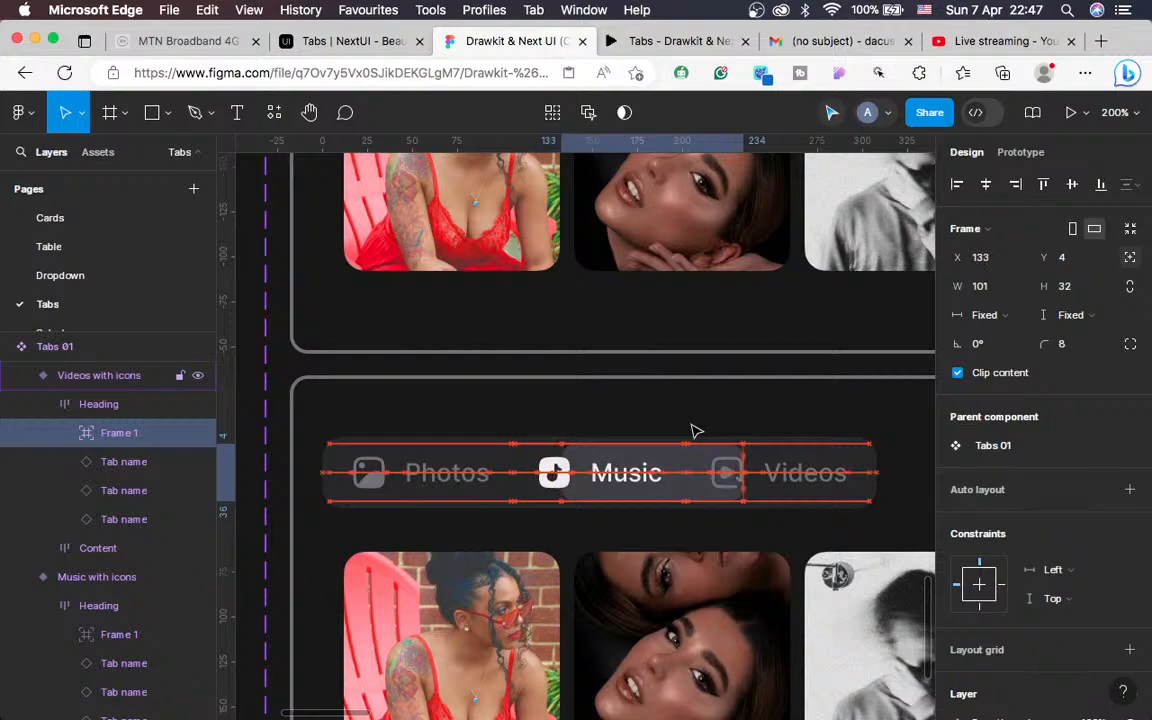
pyautogui.press('Right')
pyautogui.press('Right')
pyautogui.press('Right')
pyautogui.press('Right')
pyautogui.press('Right')
pyautogui.press('Right')
pyautogui.press('Right')
pyautogui.press('Right')
pyautogui.press('Right')
pyautogui.press('Right')
pyautogui.press('Right')
pyautogui.press('Right')
pyautogui.press('Right')
pyautogui.press('Right')
pyautogui.press('Right')
pyautogui.press('Right')
pyautogui.press('Right')
pyautogui.press('Right')
pyautogui.press('Right')
pyautogui.press('Right')
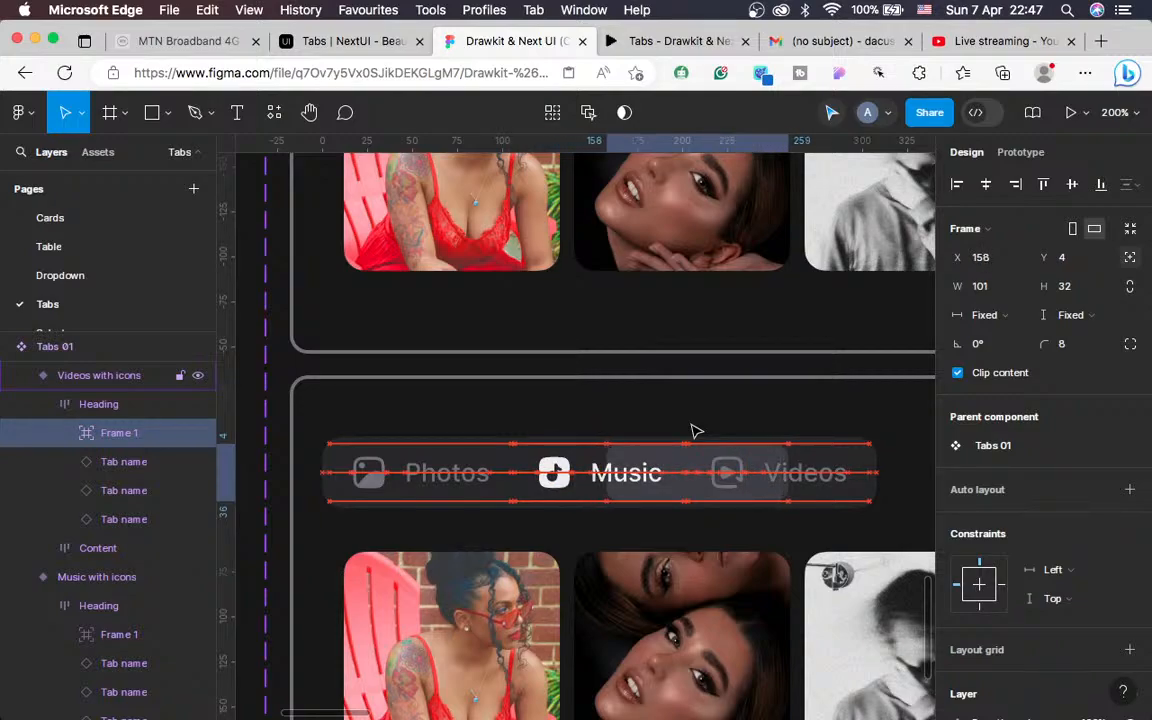
pyautogui.press('Right')
pyautogui.press('Right')
pyautogui.press('Right')
pyautogui.press('Right')
pyautogui.press('Right')
pyautogui.press('Right')
pyautogui.press('Right')
pyautogui.press('Right')
pyautogui.press('Right')
pyautogui.press('Right')
pyautogui.press('Right')
pyautogui.press('Right')
pyautogui.press('Right')
pyautogui.press('Right')
pyautogui.press('Right')
pyautogui.press('Right')
pyautogui.press('Right')
pyautogui.press('Right')
pyautogui.press('Right')
pyautogui.press('Right')
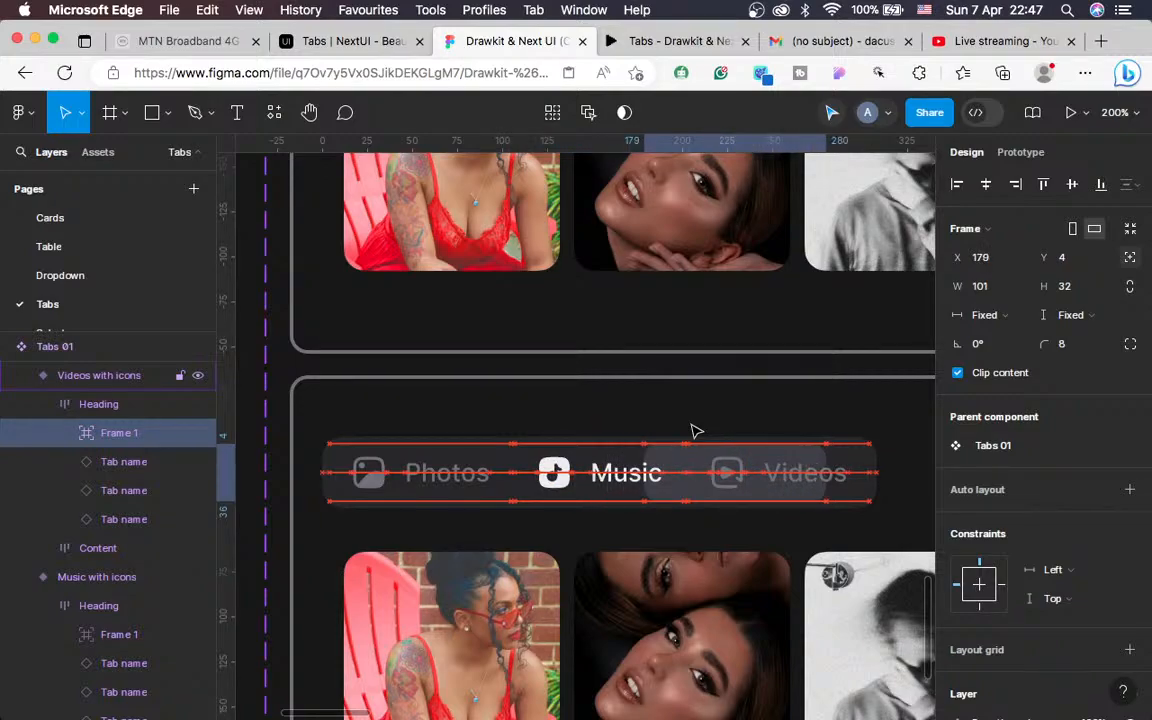
pyautogui.press('Right')
pyautogui.press('Right')
pyautogui.press('Right')
pyautogui.press('Right')
pyautogui.press('Right')
pyautogui.press('Right')
pyautogui.press('Right')
pyautogui.press('Right')
pyautogui.press('Right')
pyautogui.press('Right')
pyautogui.press('Right')
pyautogui.press('Right')
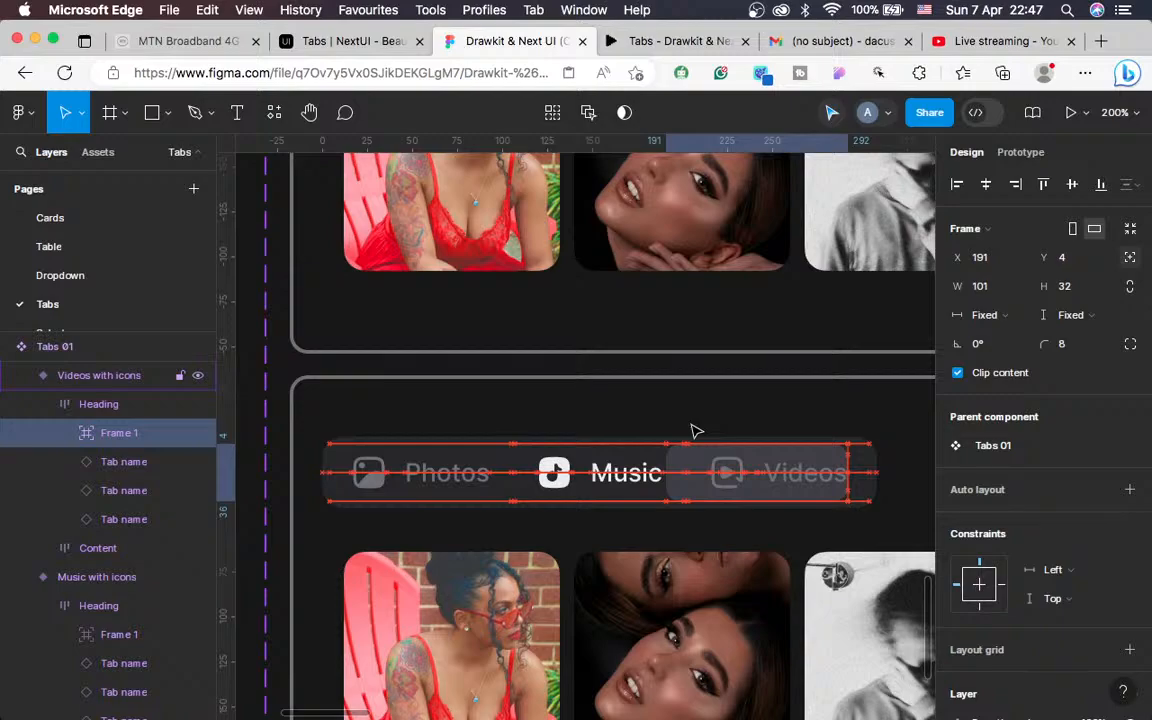
pyautogui.press('Right')
pyautogui.press('Right')
pyautogui.press('Right')
pyautogui.press('Right')
pyautogui.press('Right')
pyautogui.press('Right')
pyautogui.press('Right')
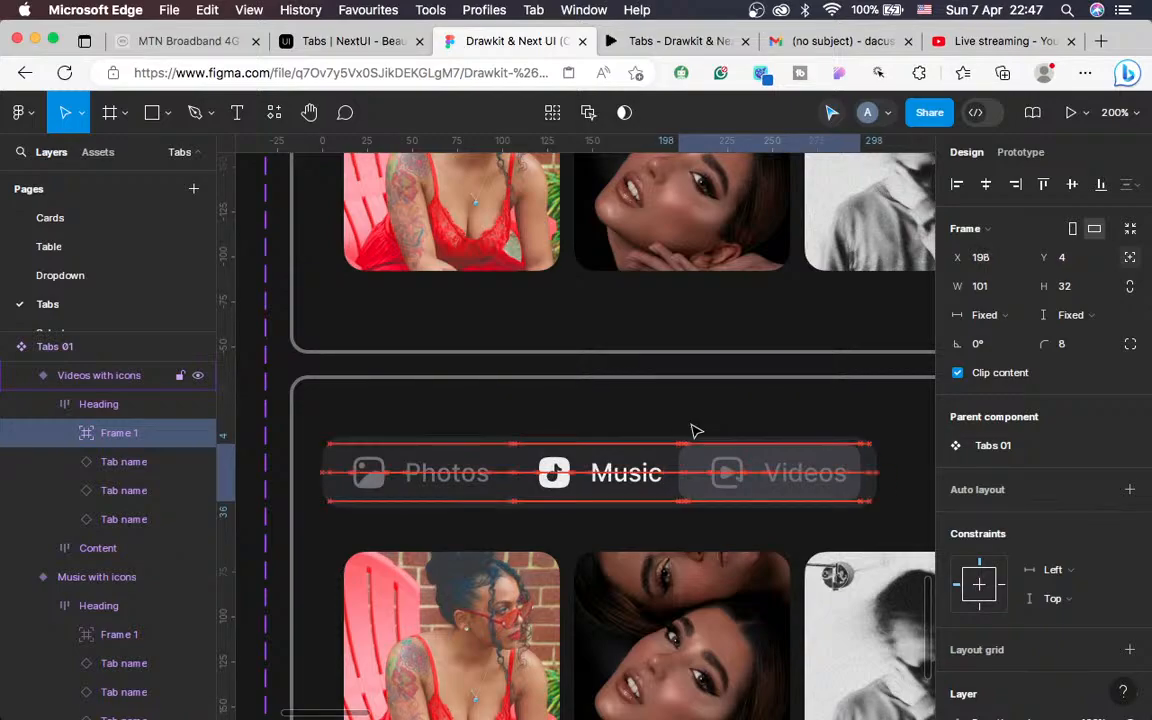
pyautogui.press('Right')
pyautogui.press('Right')
pyautogui.press('Right')
pyautogui.press('Right')
pyautogui.press('Right')
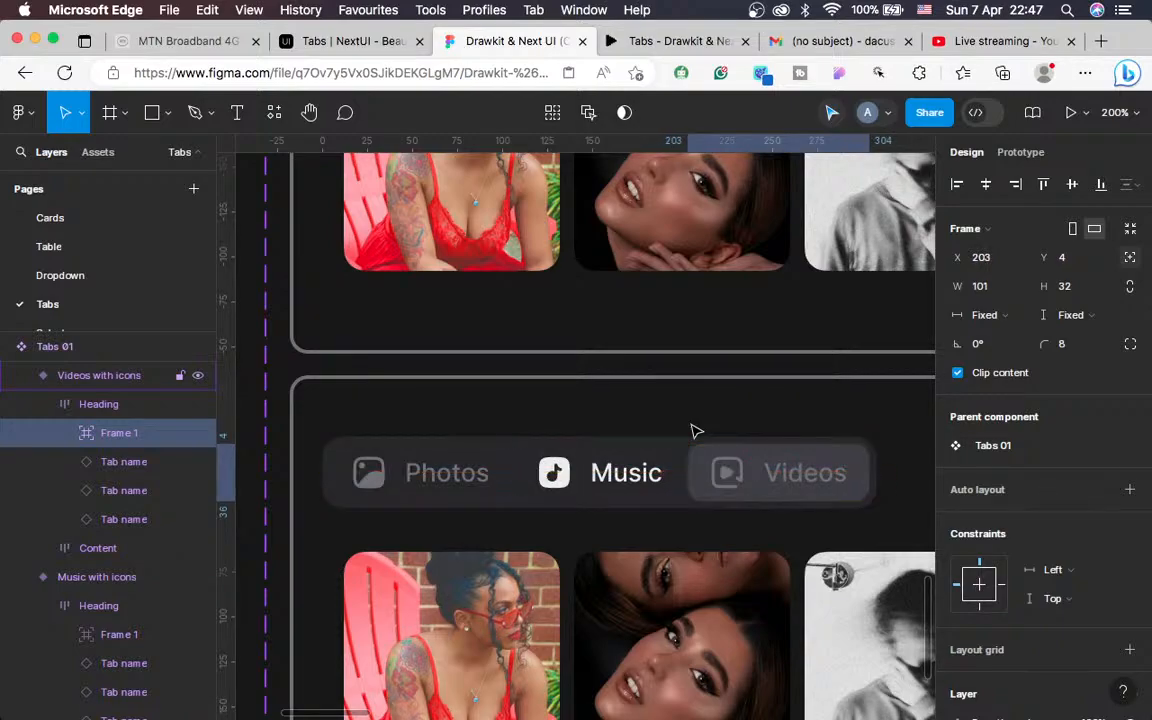
pyautogui.press('Left')
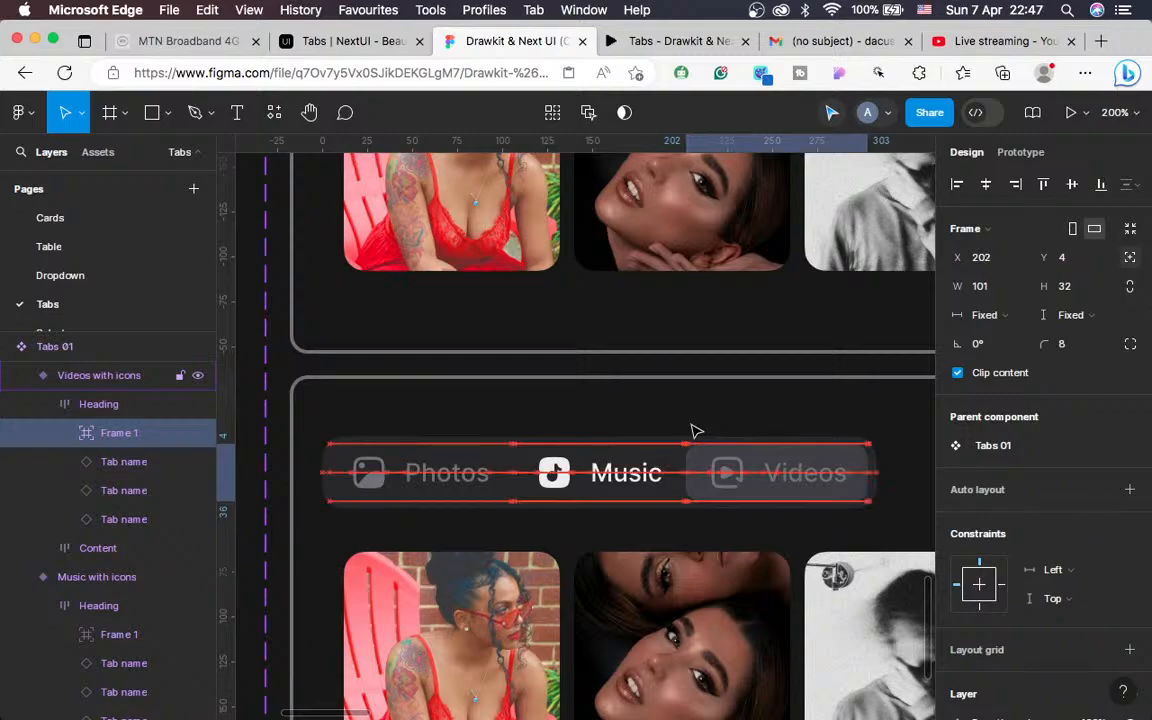
pyautogui.press('Right')
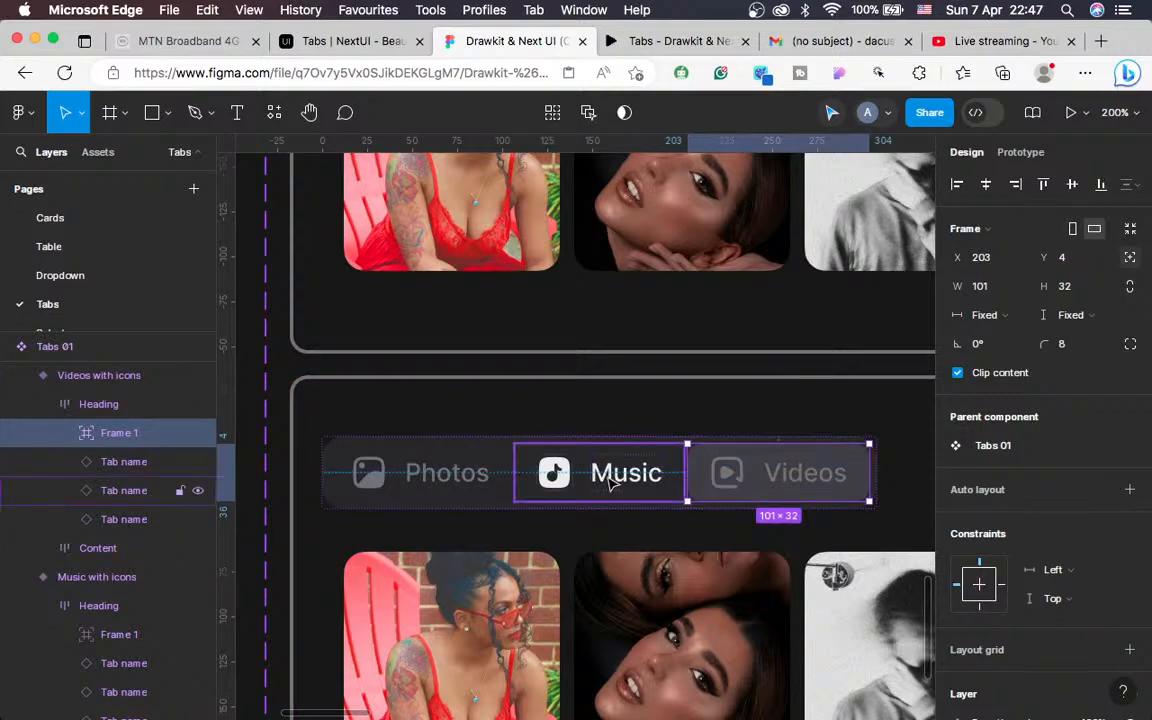
# In the Videos with icons variant, set the Music tab to "inactive hover with icons" and the Videos tab to "Active with icons"
pyautogui.click(612, 483)
pyautogui.click(1079, 516)
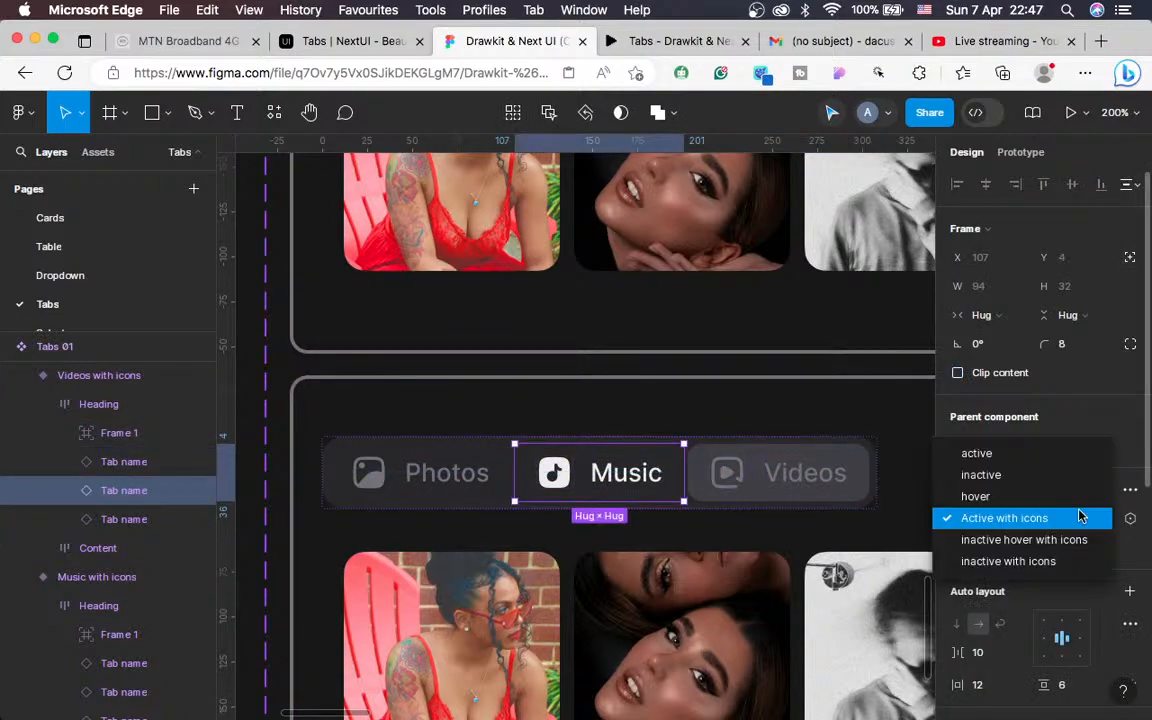
pyautogui.click(1030, 540)
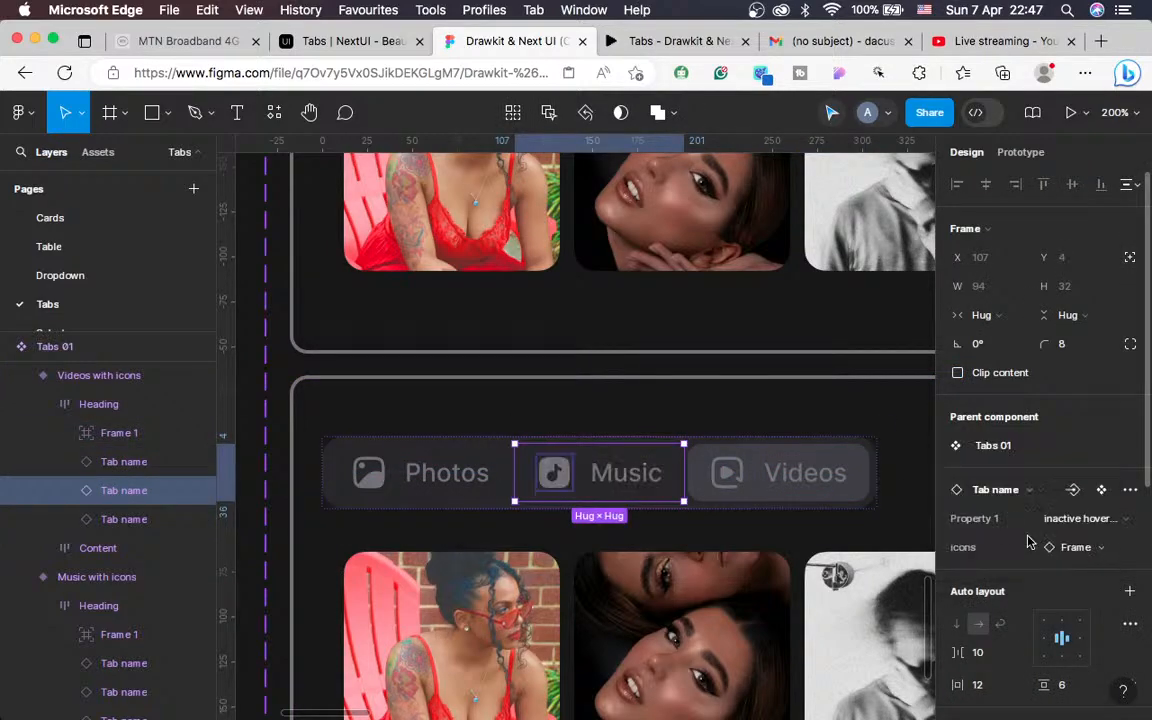
pyautogui.click(771, 478)
pyautogui.click(1100, 519)
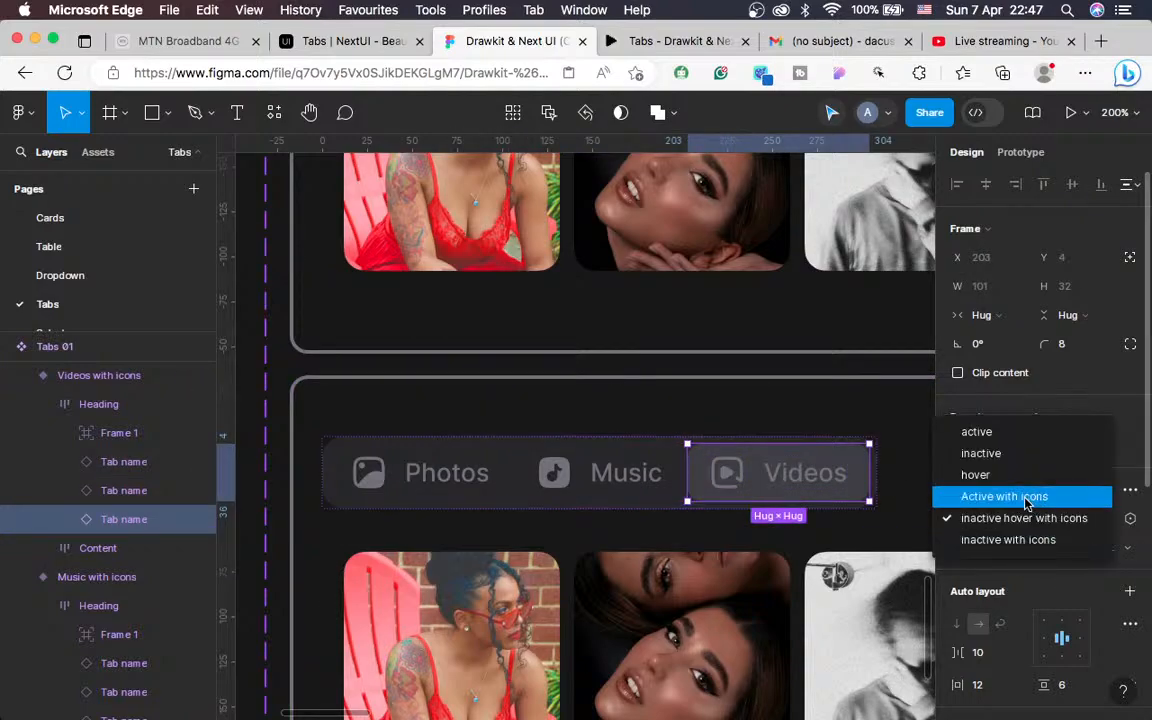
pyautogui.click(1024, 497)
pyautogui.hscroll(3, 589, 502)
pyautogui.scroll(2, 589, 502)
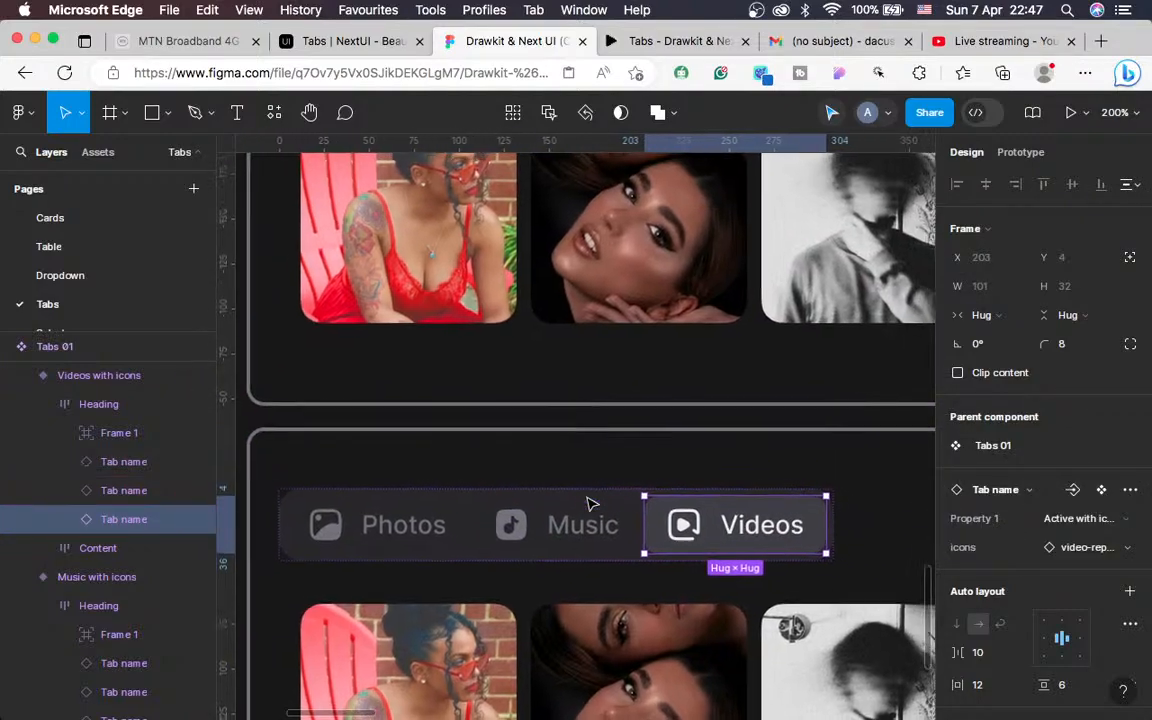
# Copy the text-only Music variant's Content row and paste it to replace the photo row in the Music with icons variant
pyautogui.scroll(-5, 589, 502)
pyautogui.scroll(3, 595, 530)
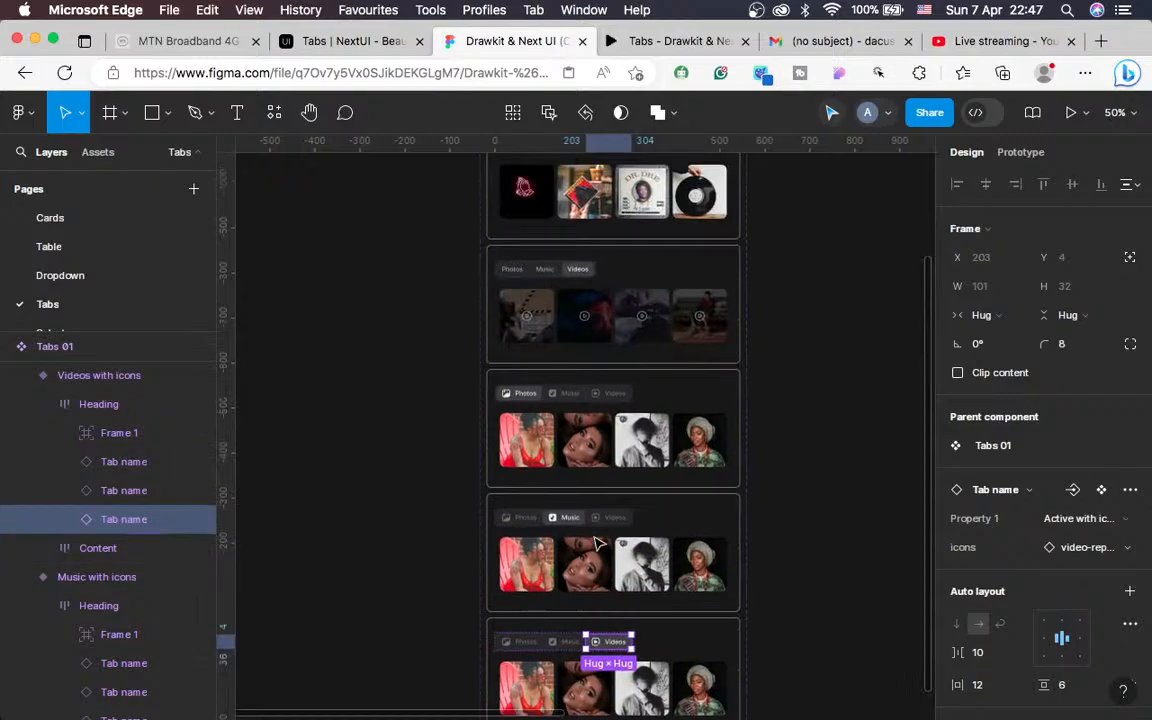
pyautogui.scroll(2, 595, 543)
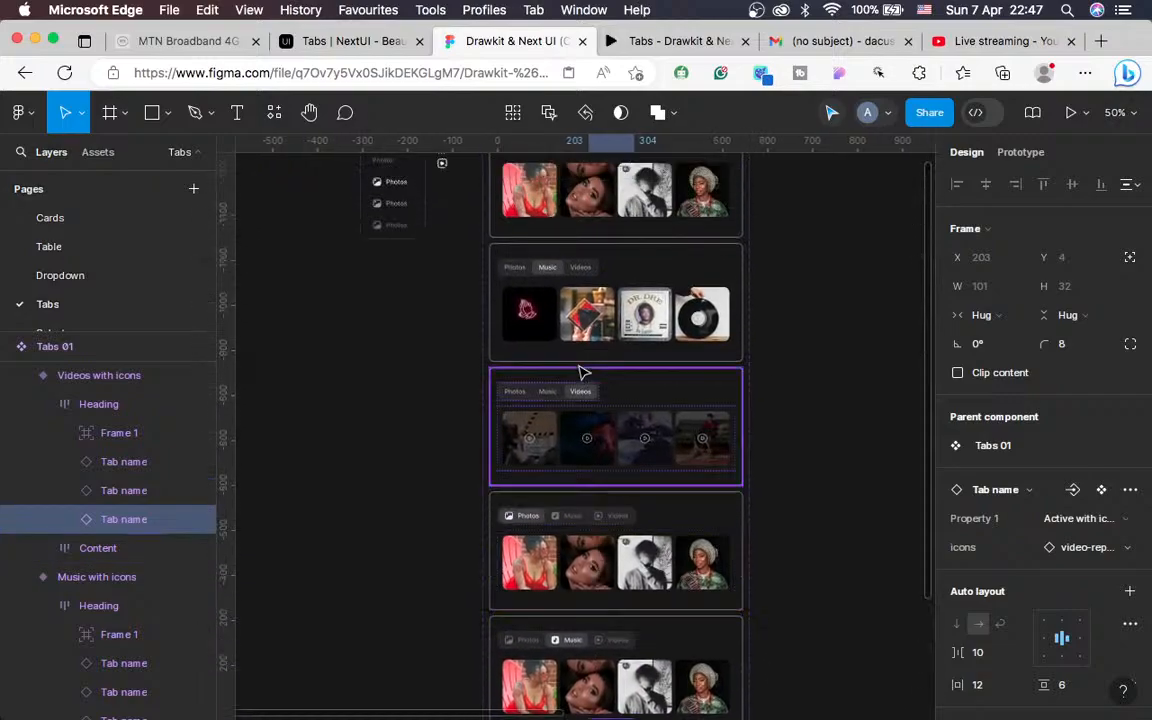
pyautogui.click(549, 320)
pyautogui.click(549, 320)
pyautogui.press('super+c')
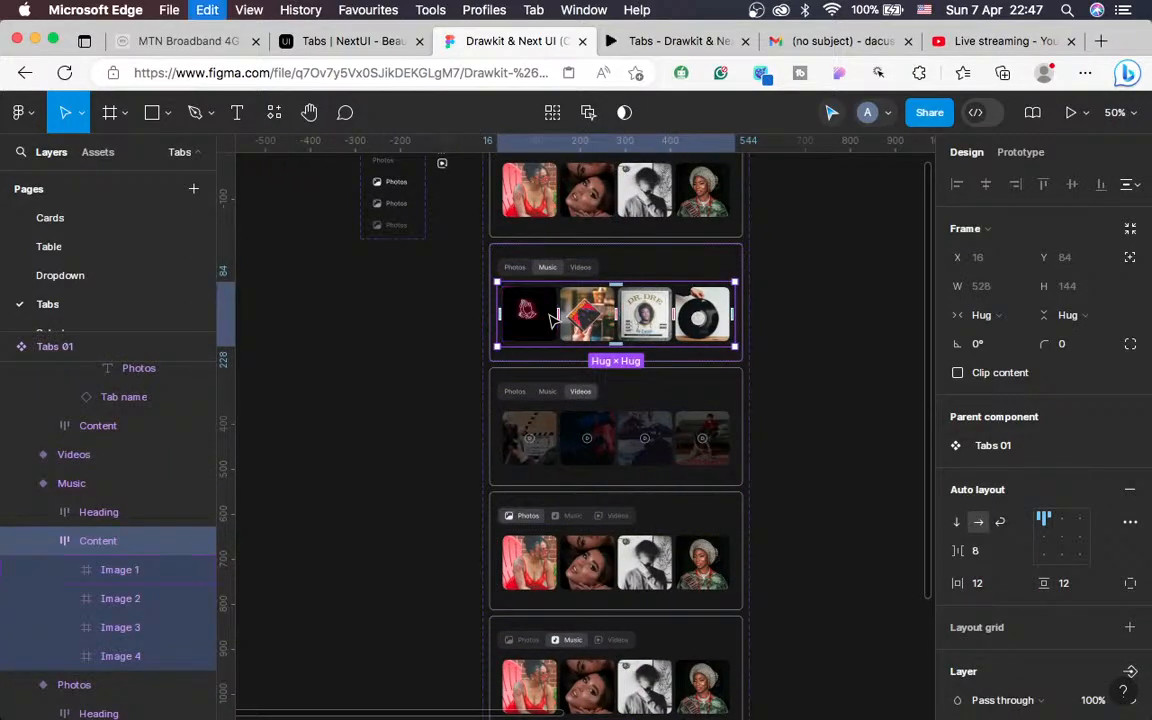
pyautogui.click(603, 575)
pyautogui.click(603, 575)
pyautogui.scroll(-4, 603, 575)
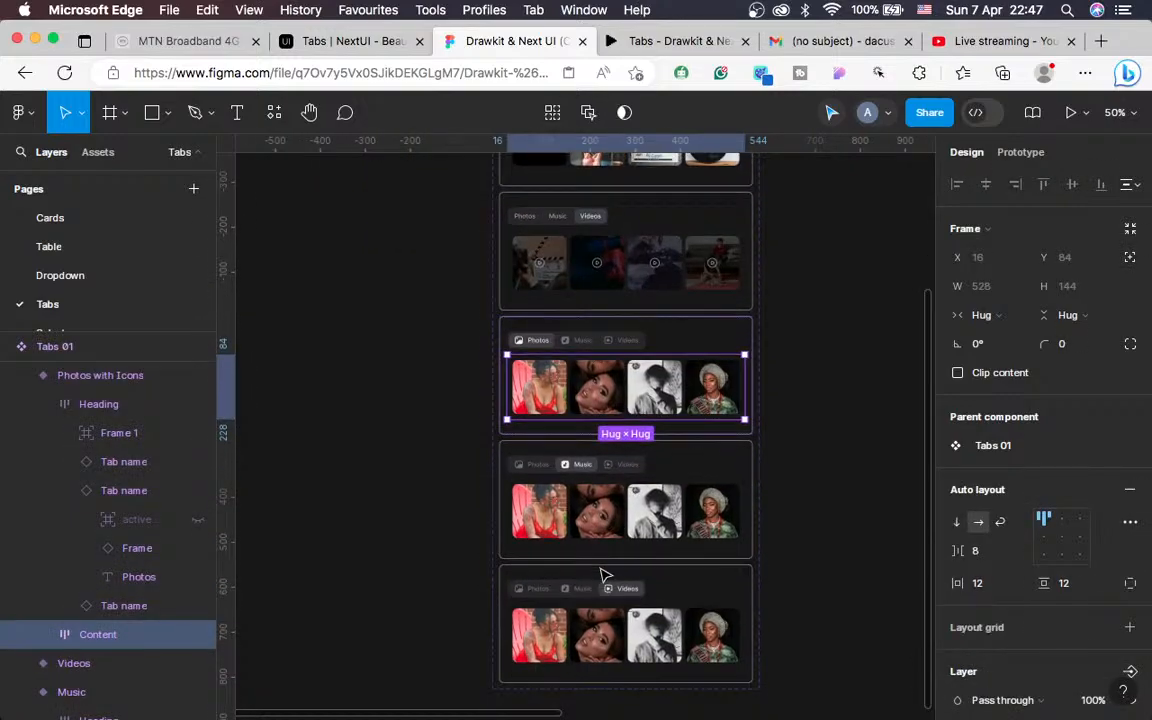
pyautogui.press('super+v')
pyautogui.rightClick(590, 512)
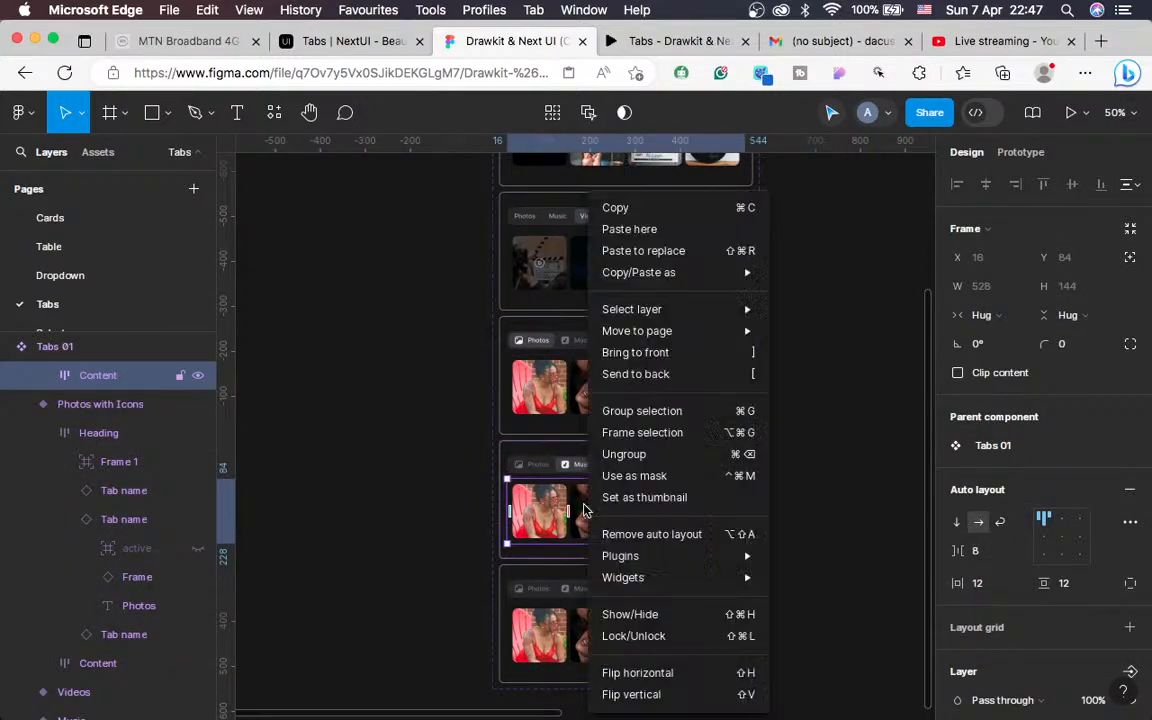
pyautogui.click(660, 251)
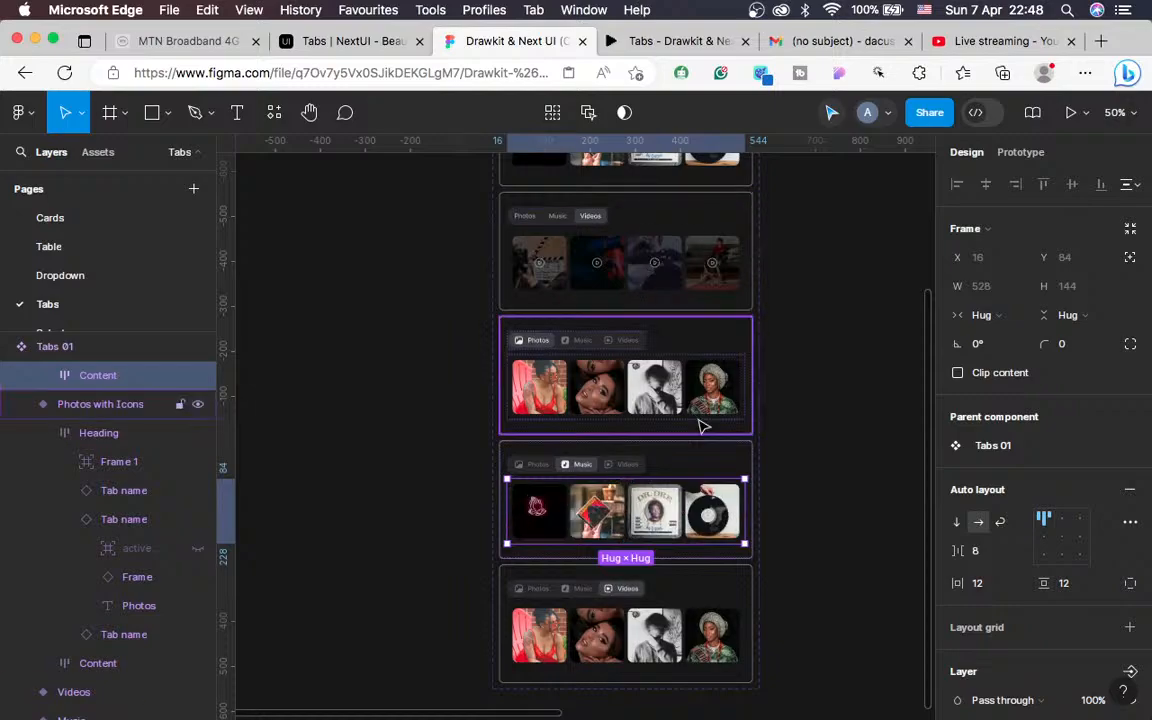
# Copy the text-only Videos variant's Content row and paste it to replace the photo row in the Videos with icons variant
pyautogui.scroll(2, 703, 427)
pyautogui.click(648, 391)
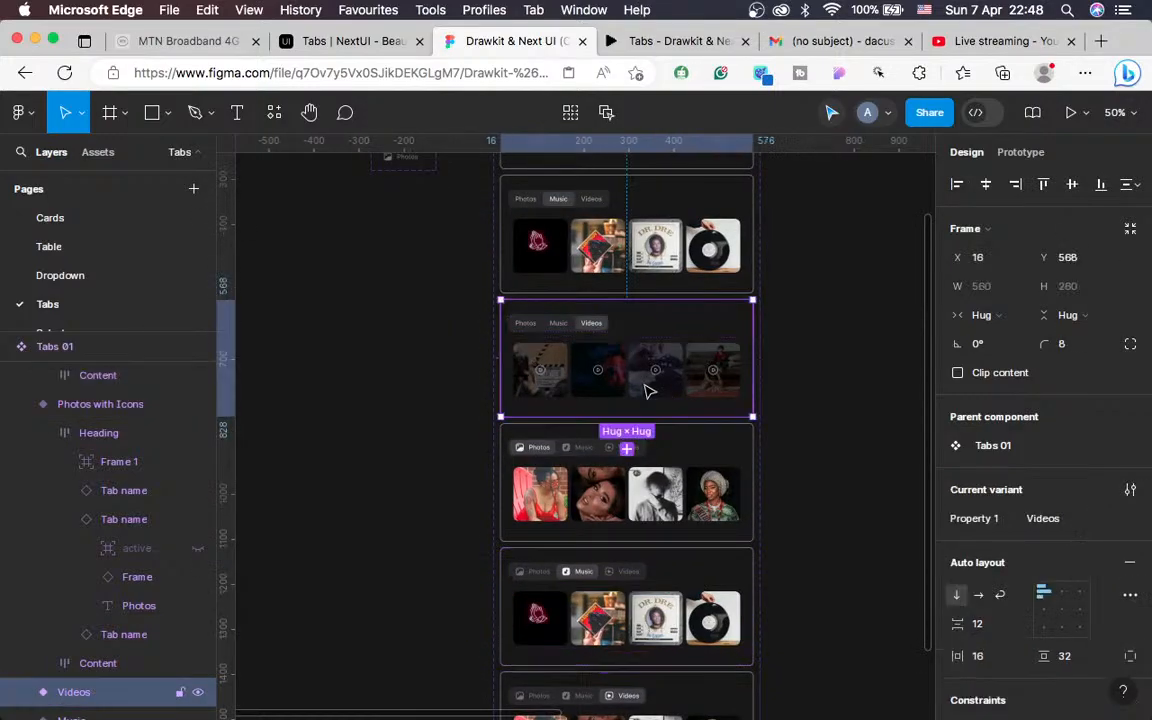
pyautogui.click(648, 391)
pyautogui.press('super+c')
pyautogui.press('super+c')
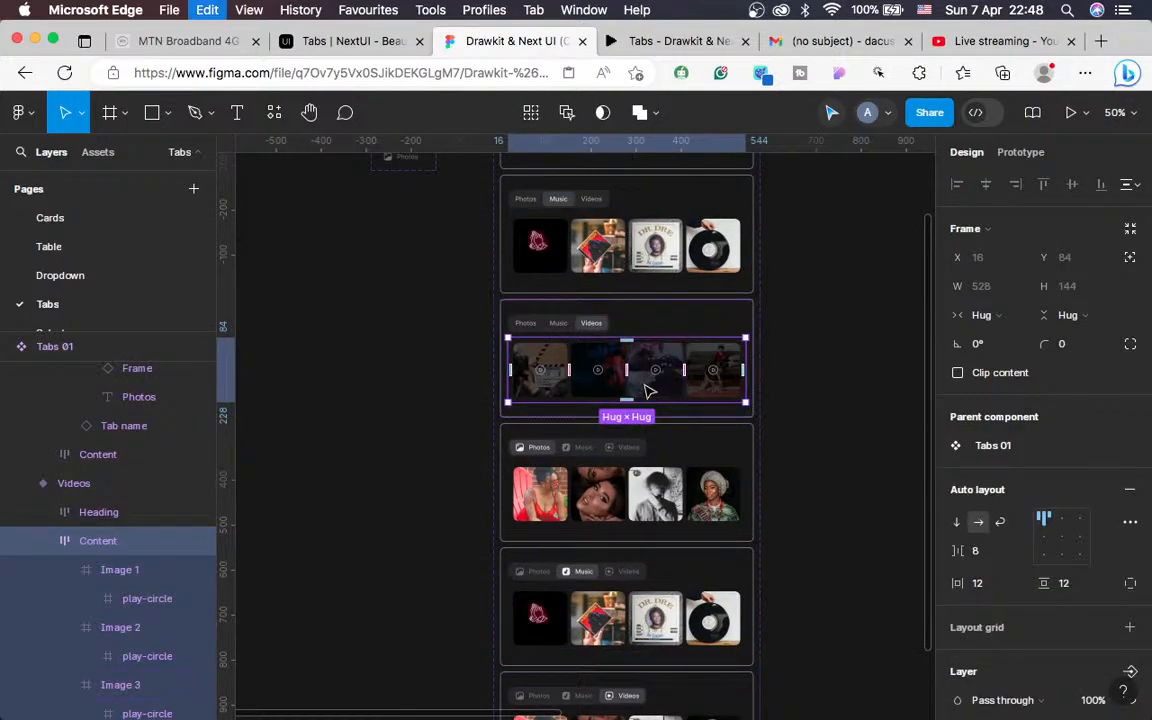
pyautogui.scroll(-5, 645, 500)
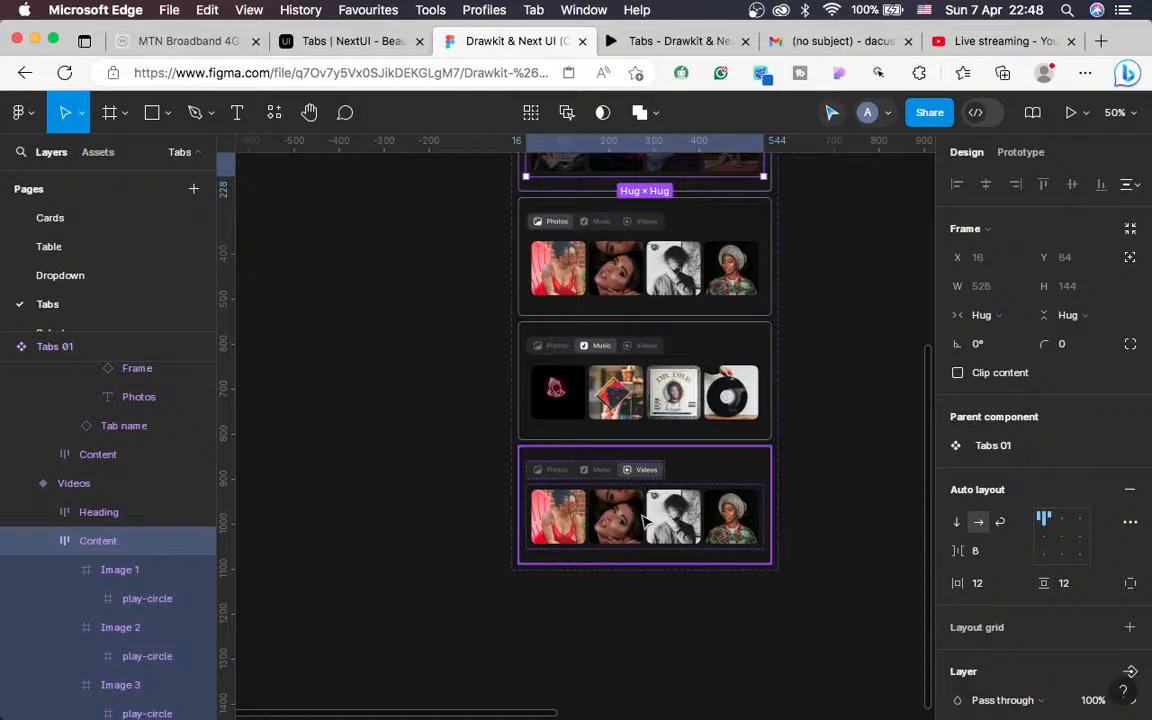
pyautogui.click(645, 522)
pyautogui.rightClick(645, 522)
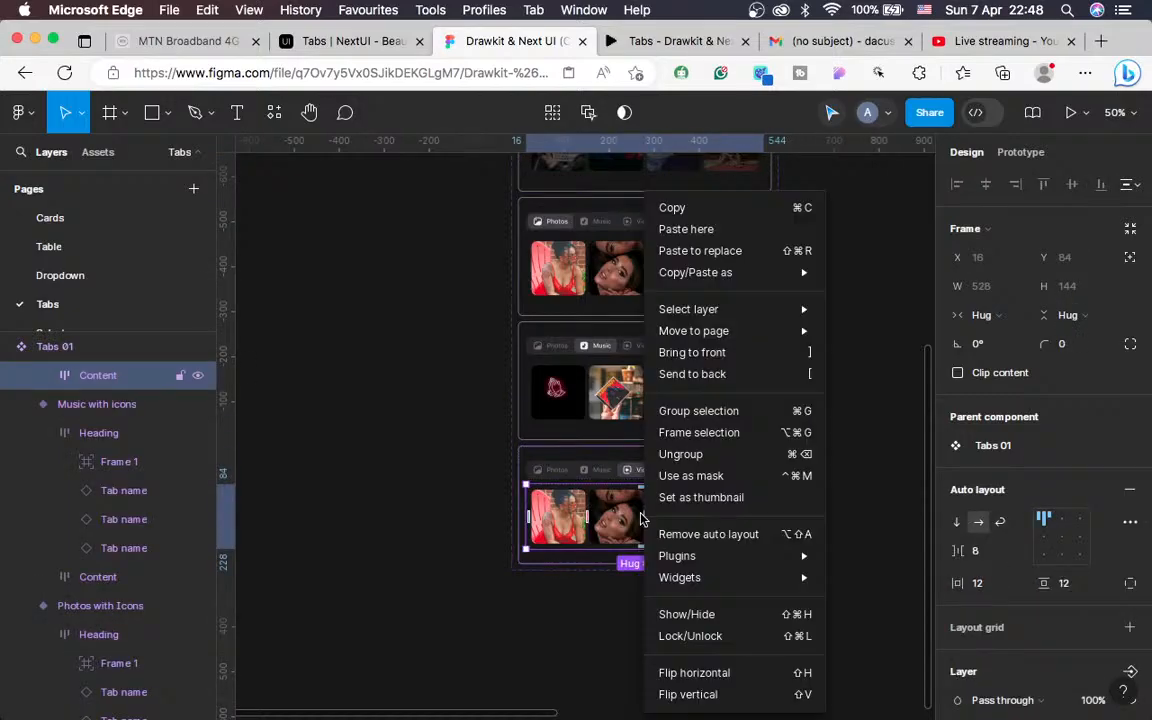
pyautogui.click(727, 251)
# Switch to OBS to read the latest live chat messages, and return to the Figma file
pyautogui.hotkey('ctrl', 'Left')
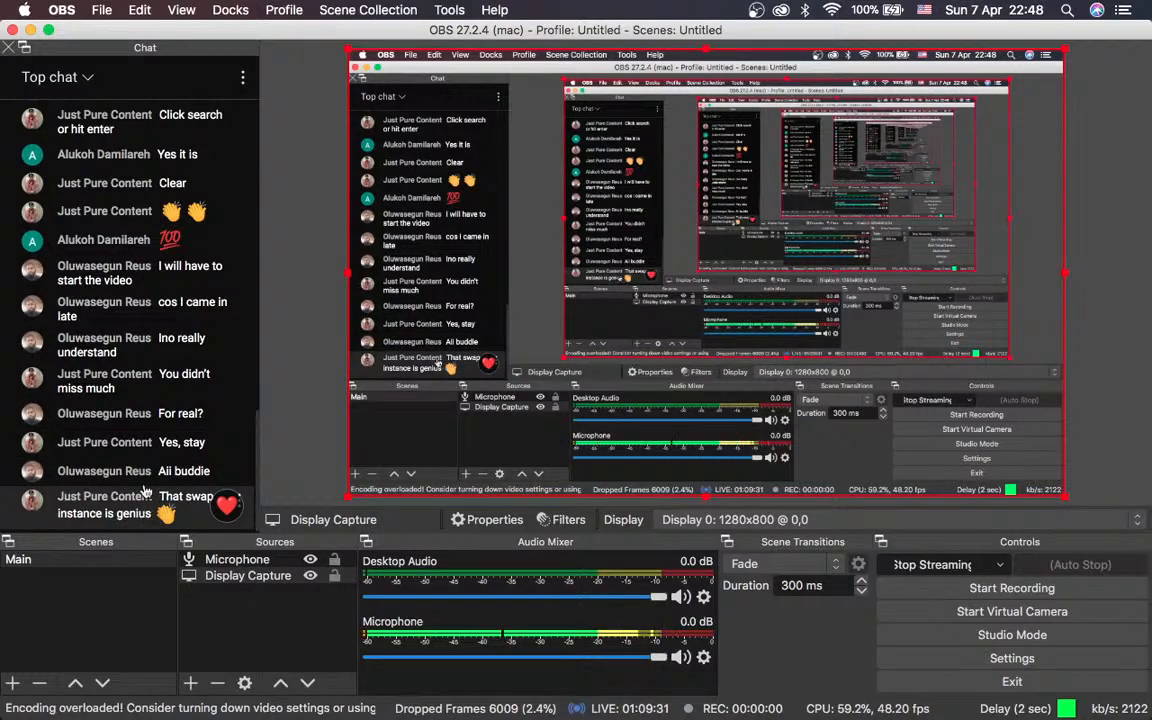
pyautogui.scroll(1, 144, 490)
pyautogui.scroll(-1, 144, 490)
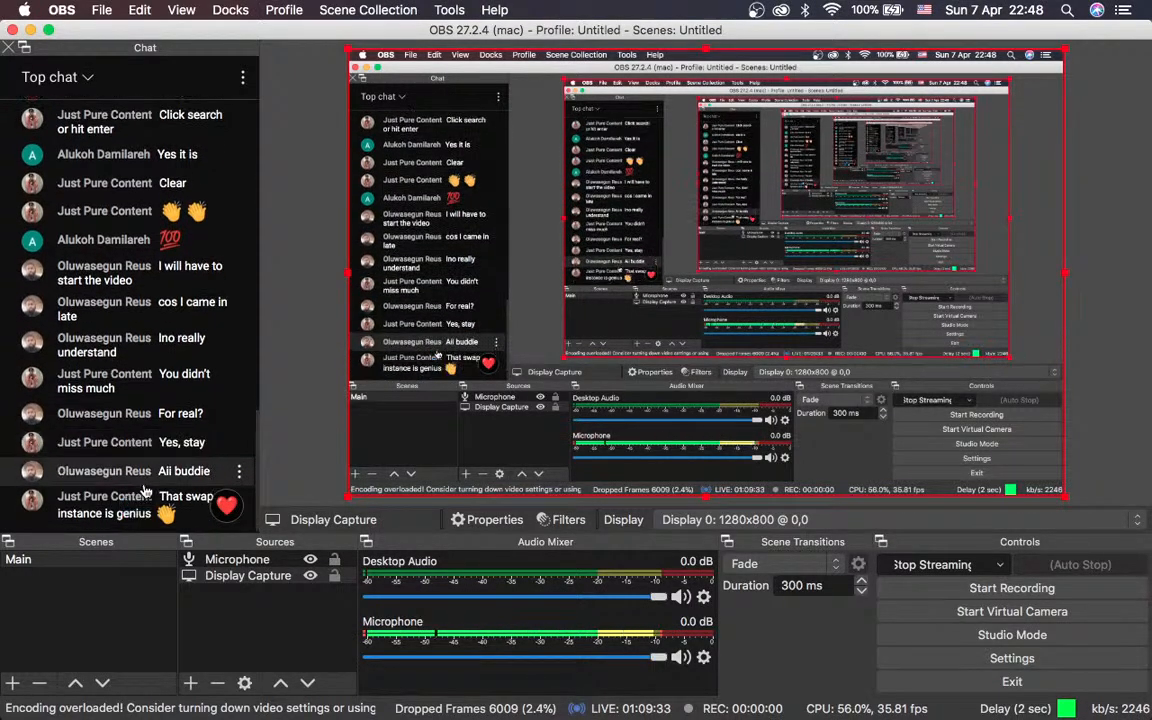
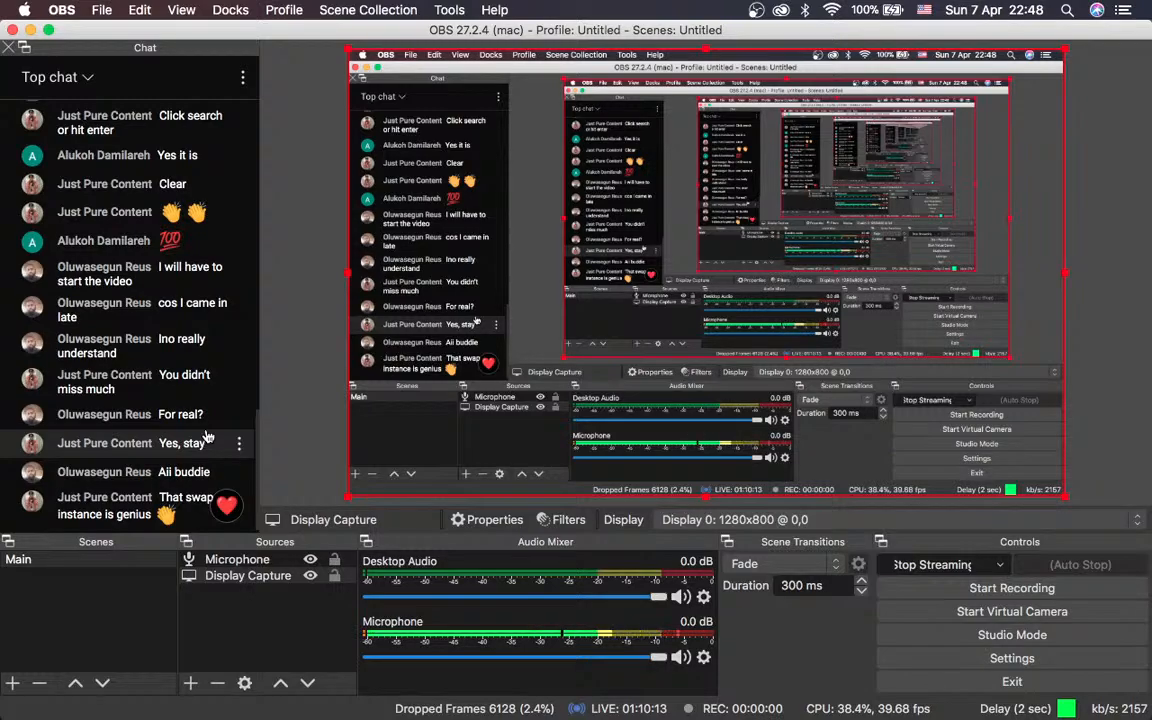
pyautogui.hotkey('ctrl', 'Right')
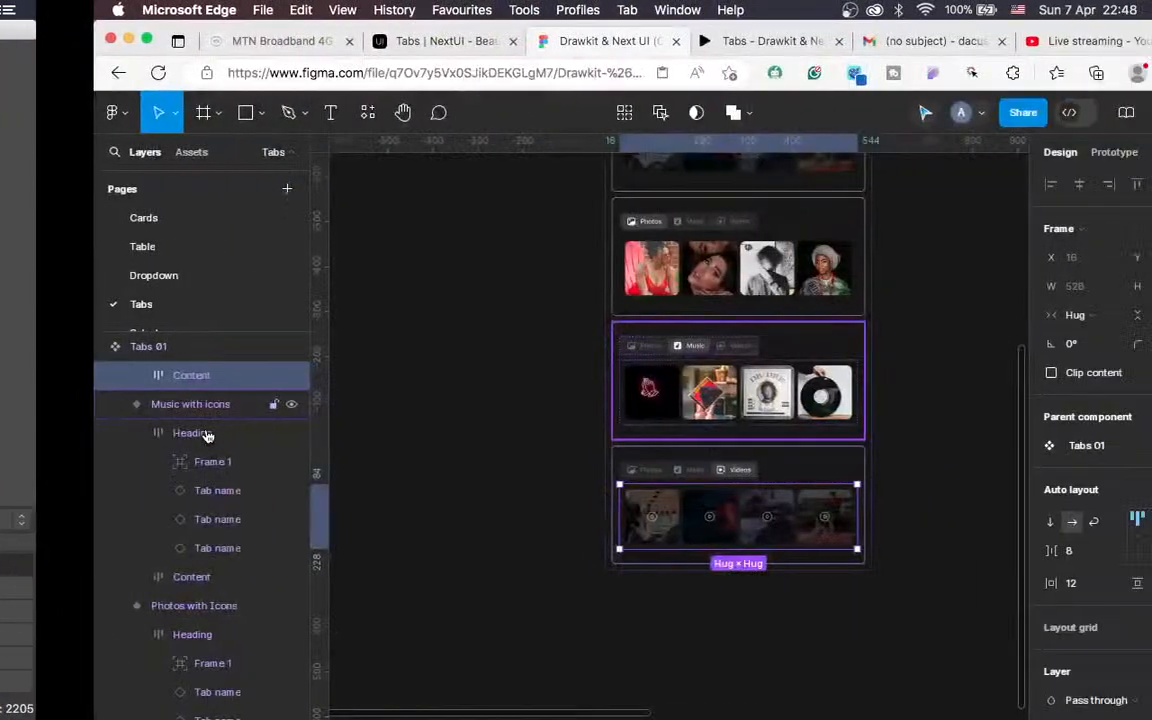
# Examine the tabs and content rows of the icon variants, including the Photos tab instance in the Photos with Icons variant
pyautogui.hscroll(3, 589, 527)
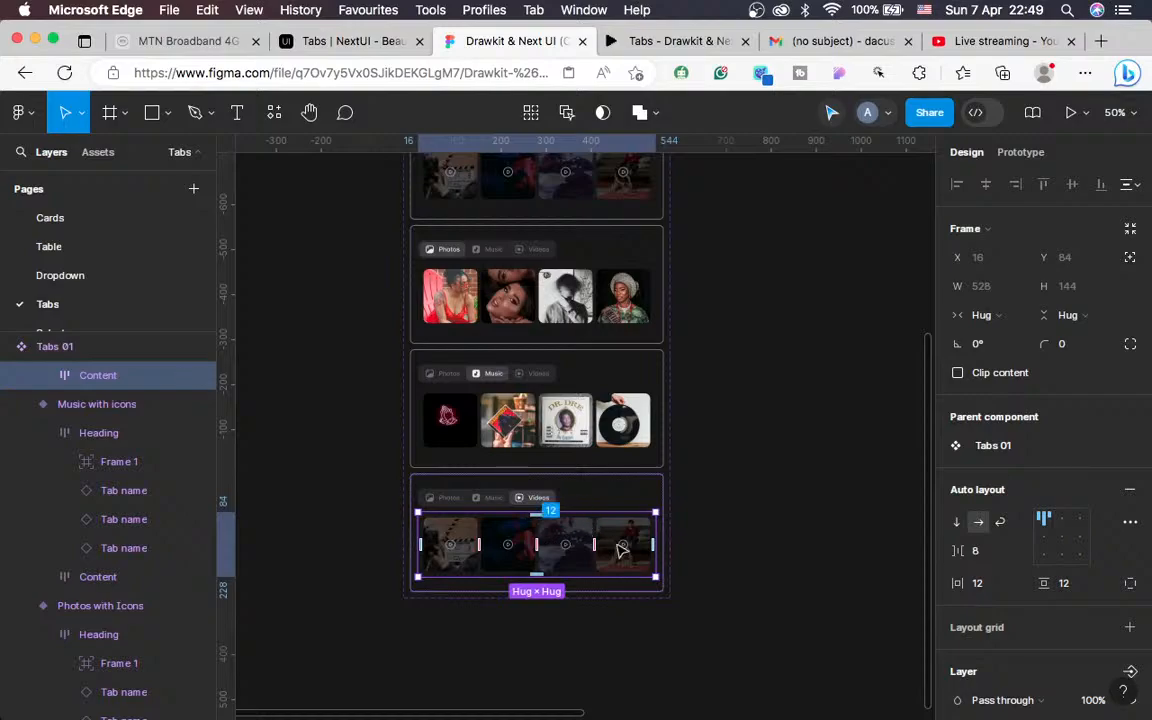
pyautogui.scroll(3, 542, 373)
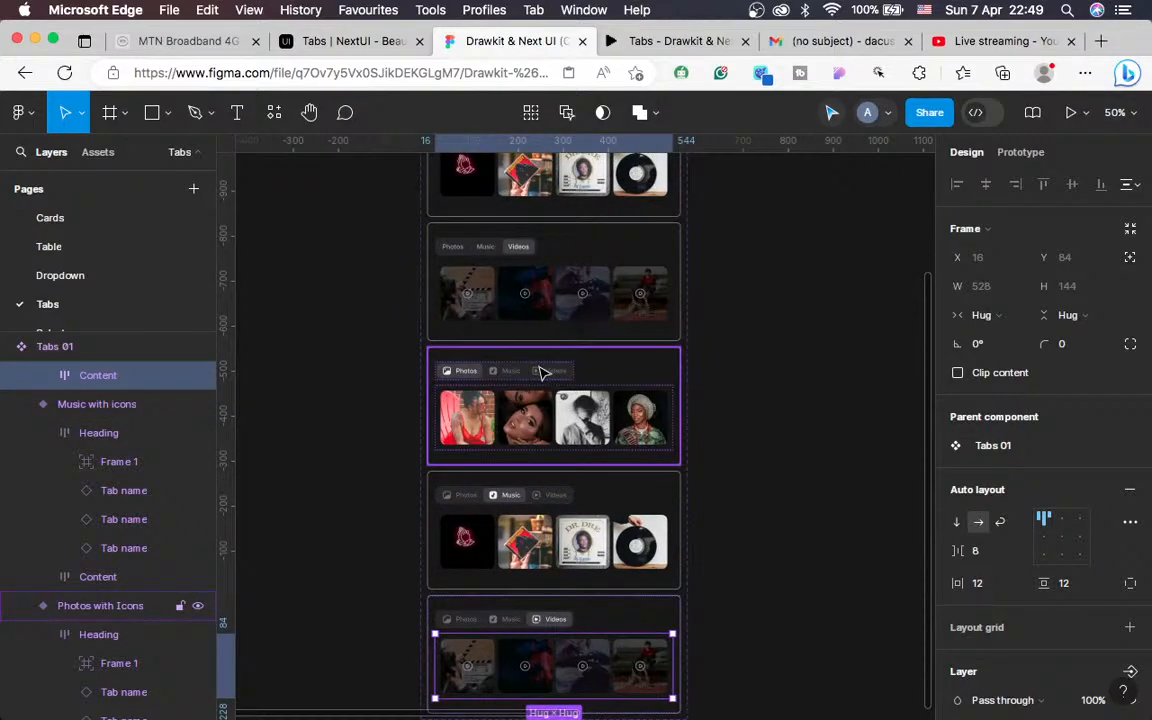
pyautogui.click(677, 418)
pyautogui.scroll(-2, 612, 540)
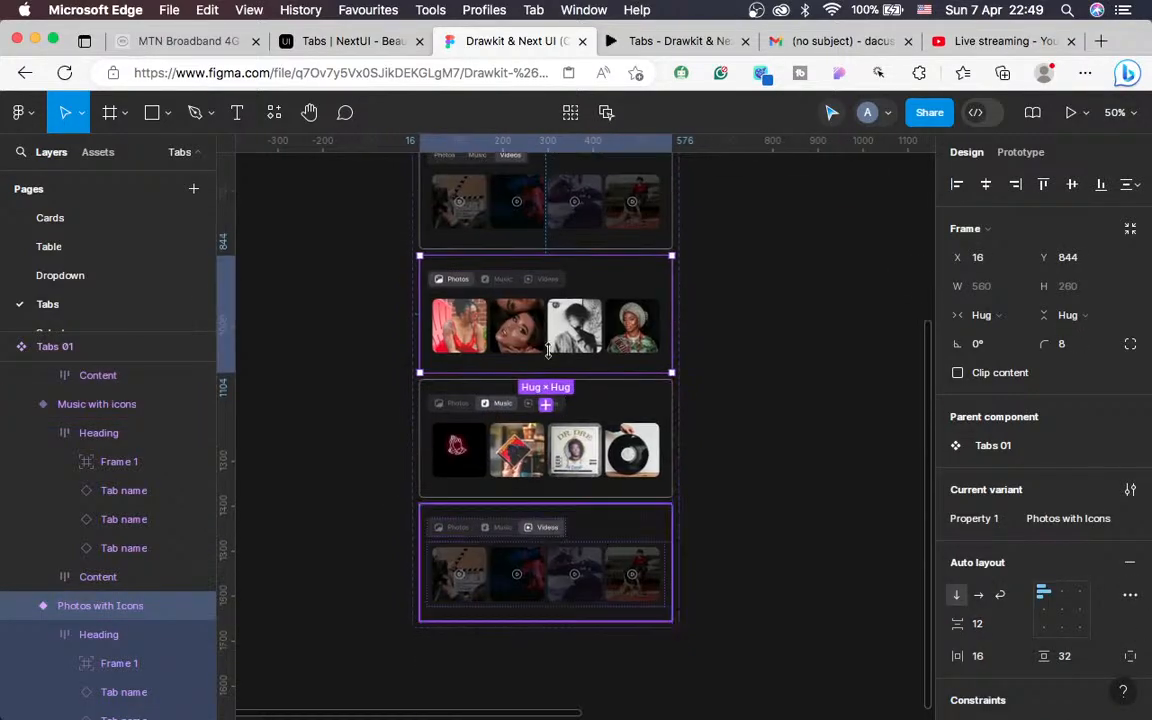
pyautogui.scroll(2, 740, 412)
pyautogui.press('+')
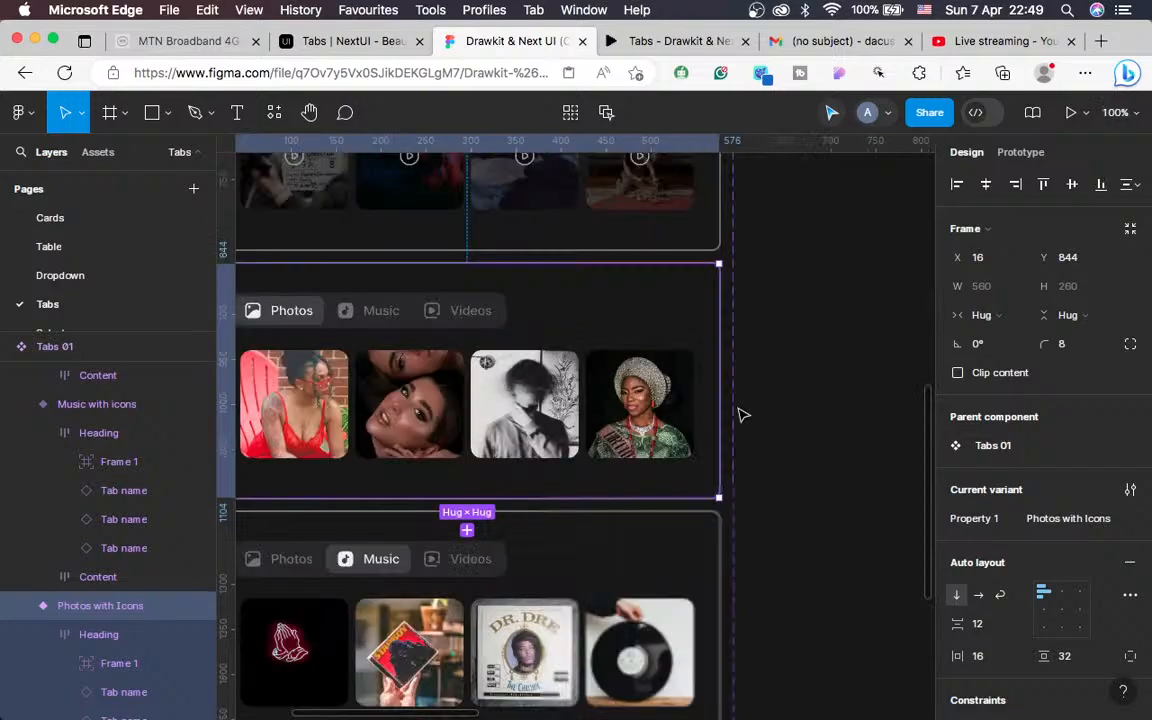
pyautogui.hscroll(-2, 742, 414)
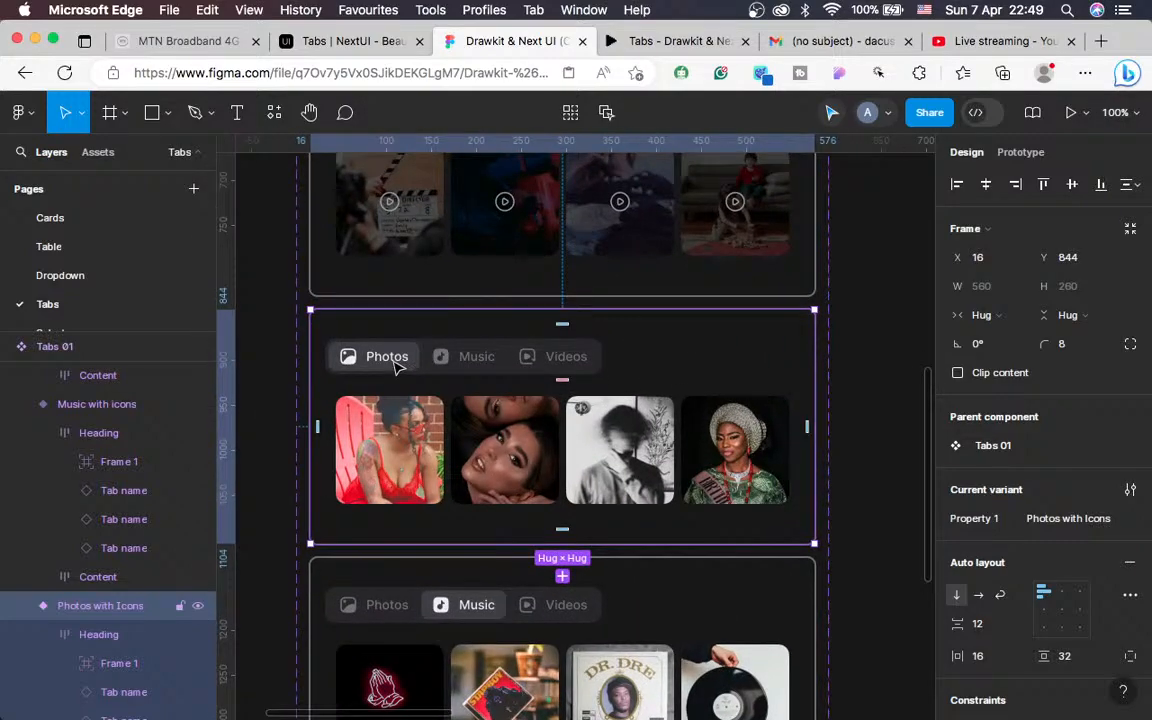
pyautogui.doubleClick(397, 367)
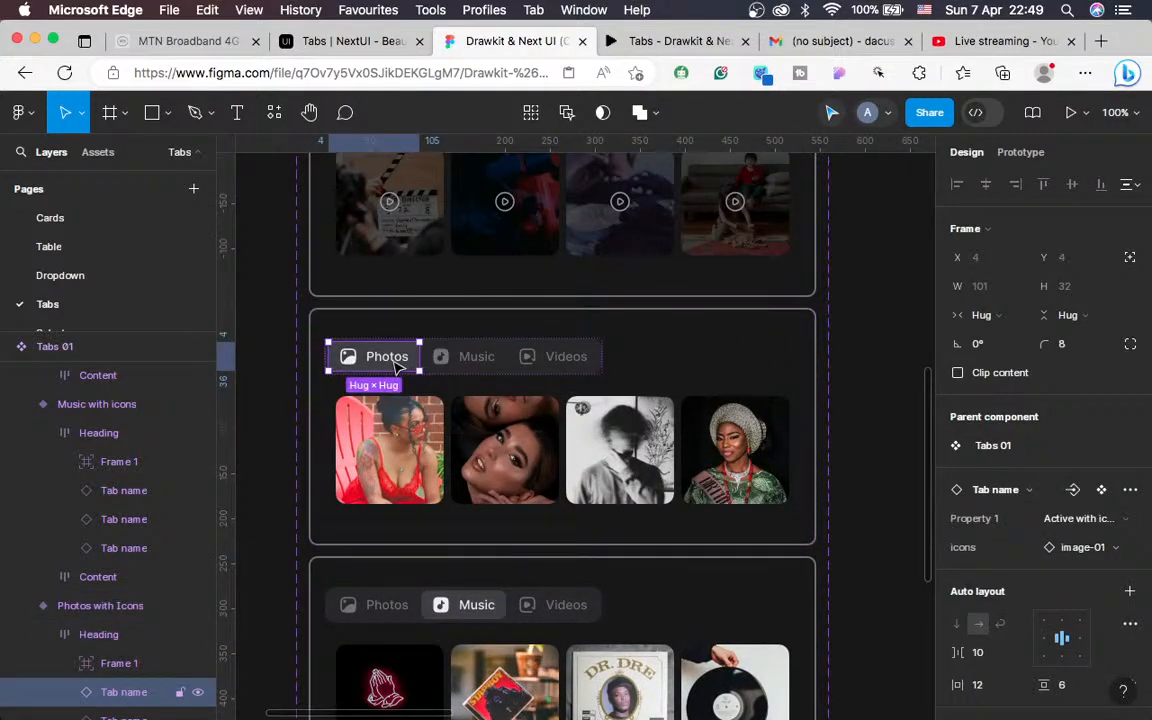
pyautogui.press('+')
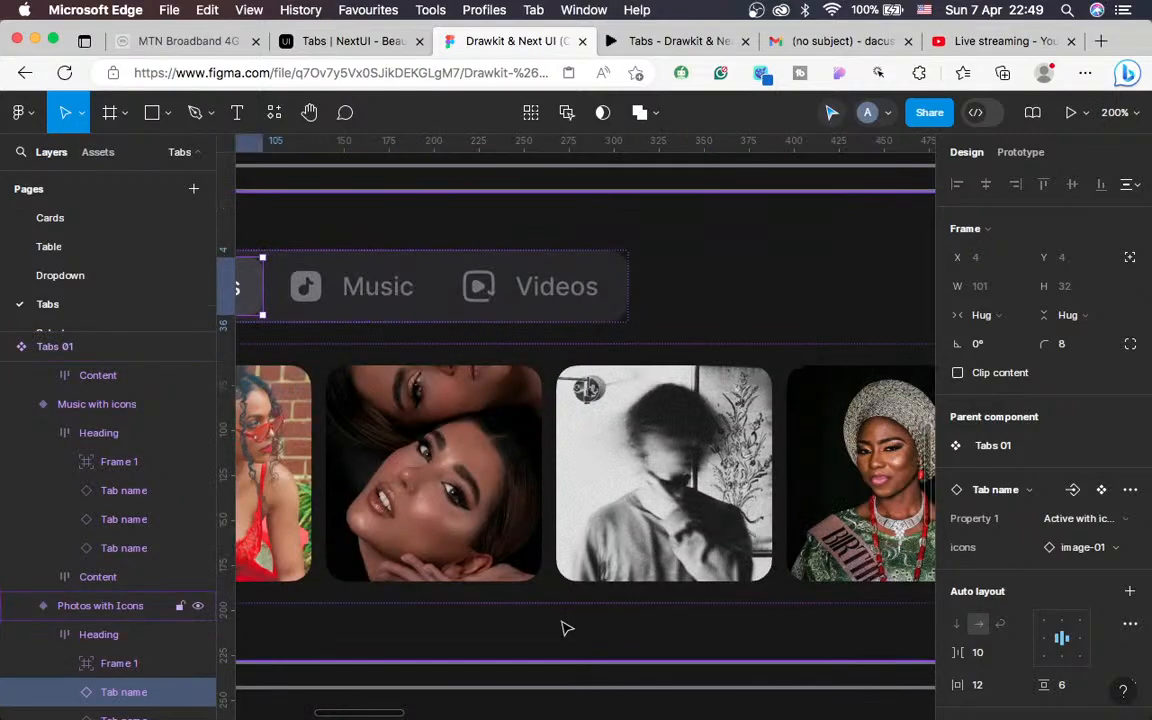
pyautogui.scroll(-5, 563, 625)
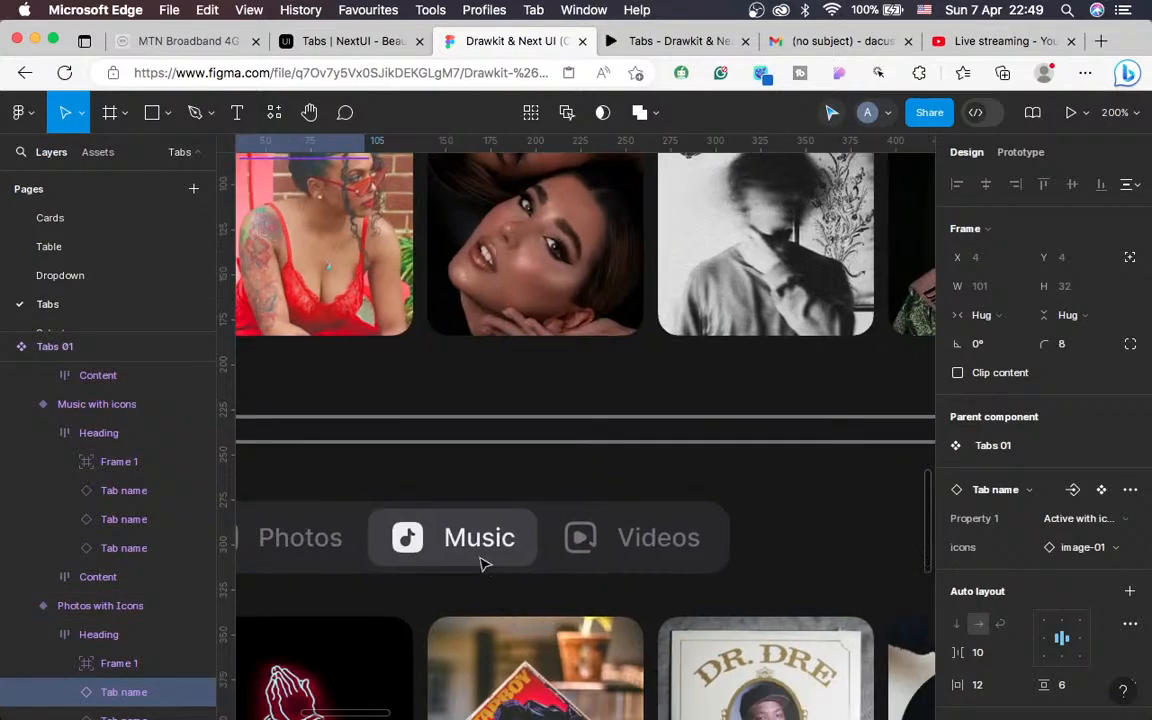
pyautogui.hscroll(-1, 480, 565)
pyautogui.scroll(-1, 480, 565)
# Try placing the Music tab after the Videos tab in the Music with icons variant, and restore the original tab order
pyautogui.click(467, 545)
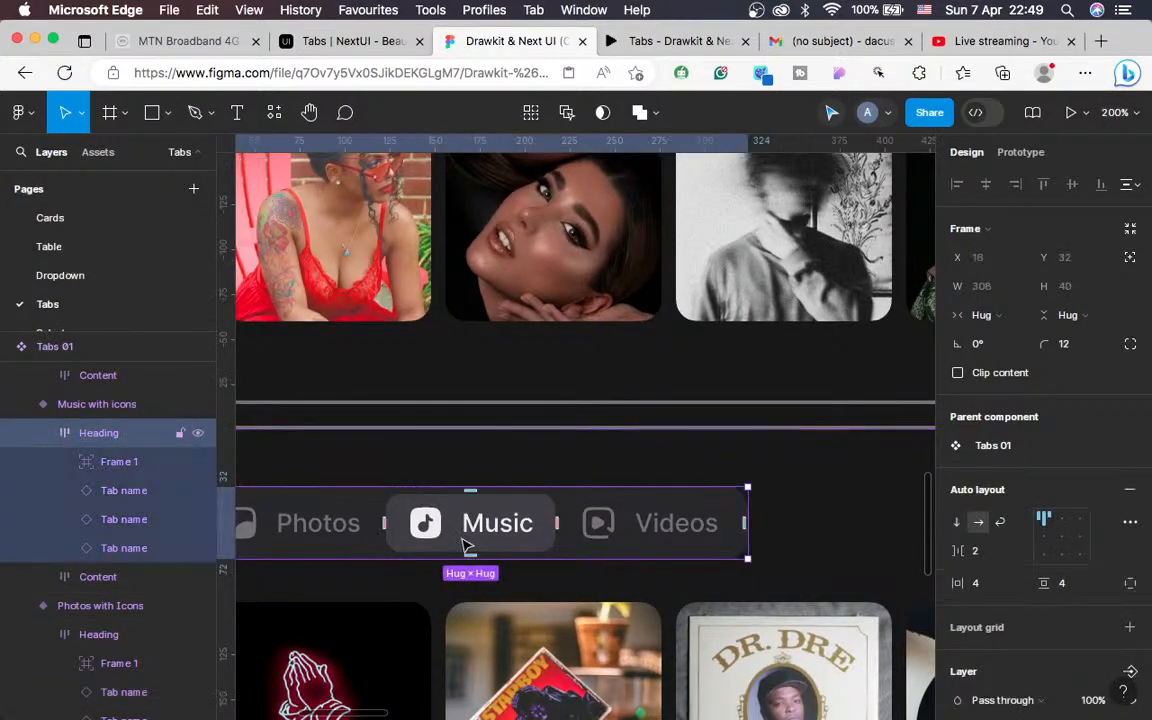
pyautogui.click(467, 545)
pyautogui.press('Right')
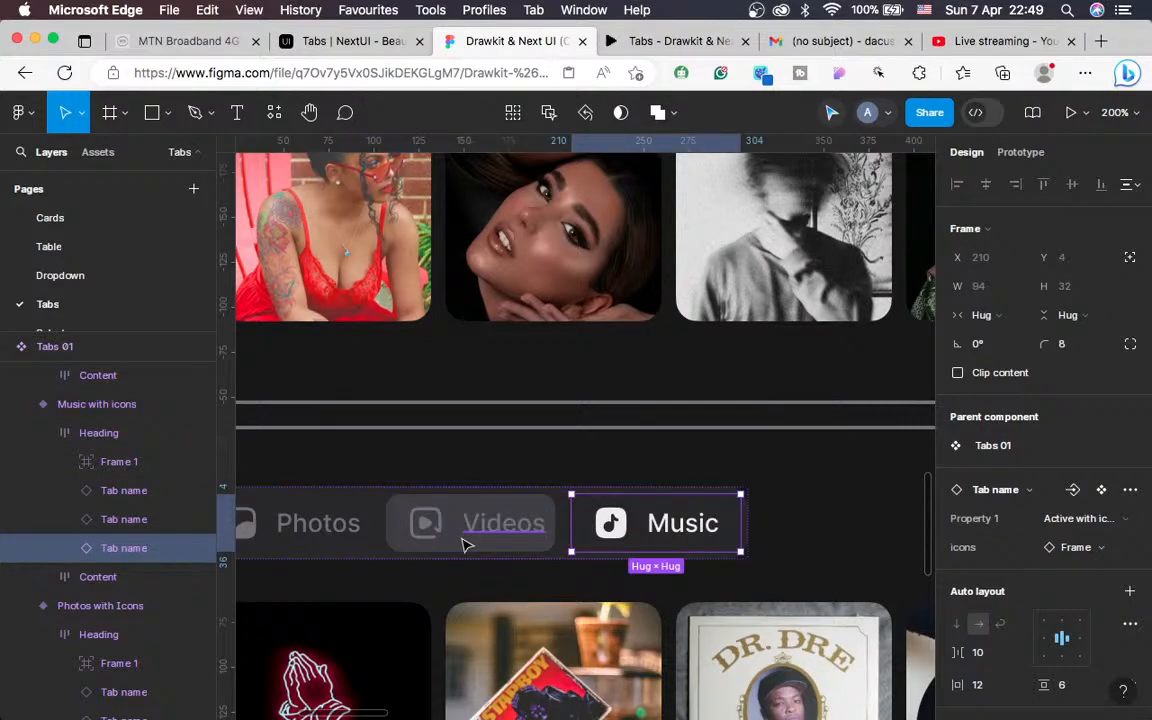
pyautogui.press('Left')
# Nudge the Frame 1 highlight in the Music with icons variant sideways and bring it back to X 107
pyautogui.click(103, 459)
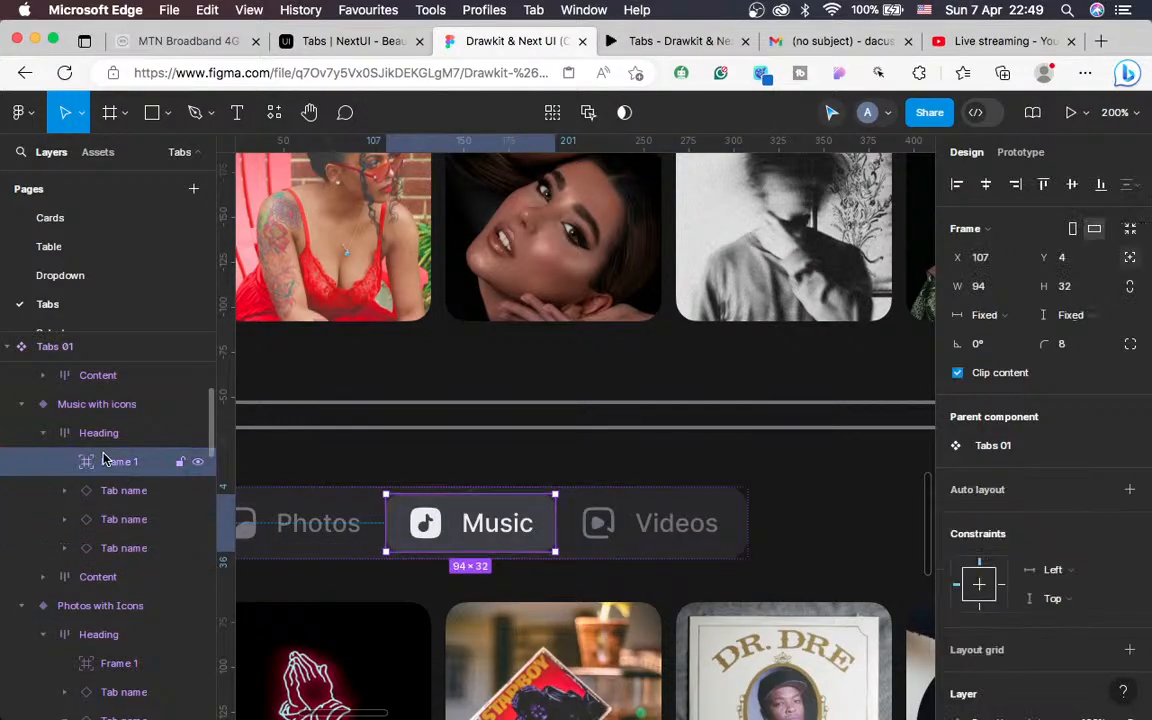
pyautogui.press('Right')
pyautogui.press('Right')
pyautogui.press('Right')
pyautogui.press('Right')
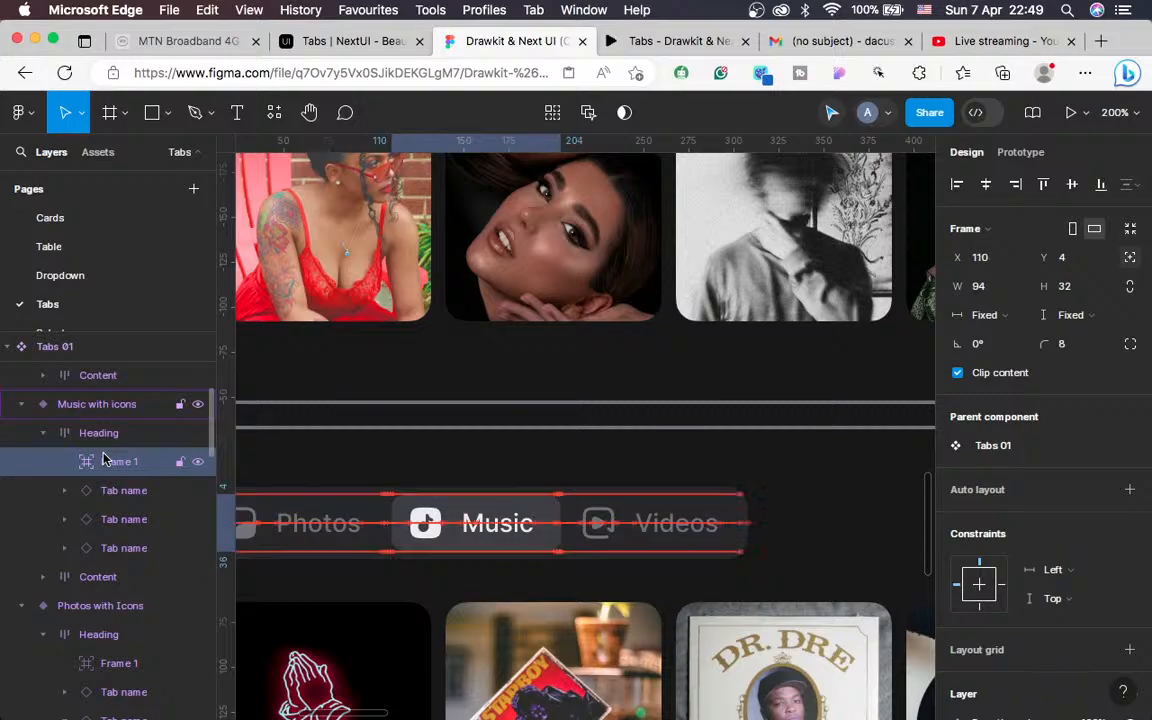
pyautogui.press('Left')
pyautogui.press('Left')
pyautogui.press('Left')
pyautogui.press('Left')
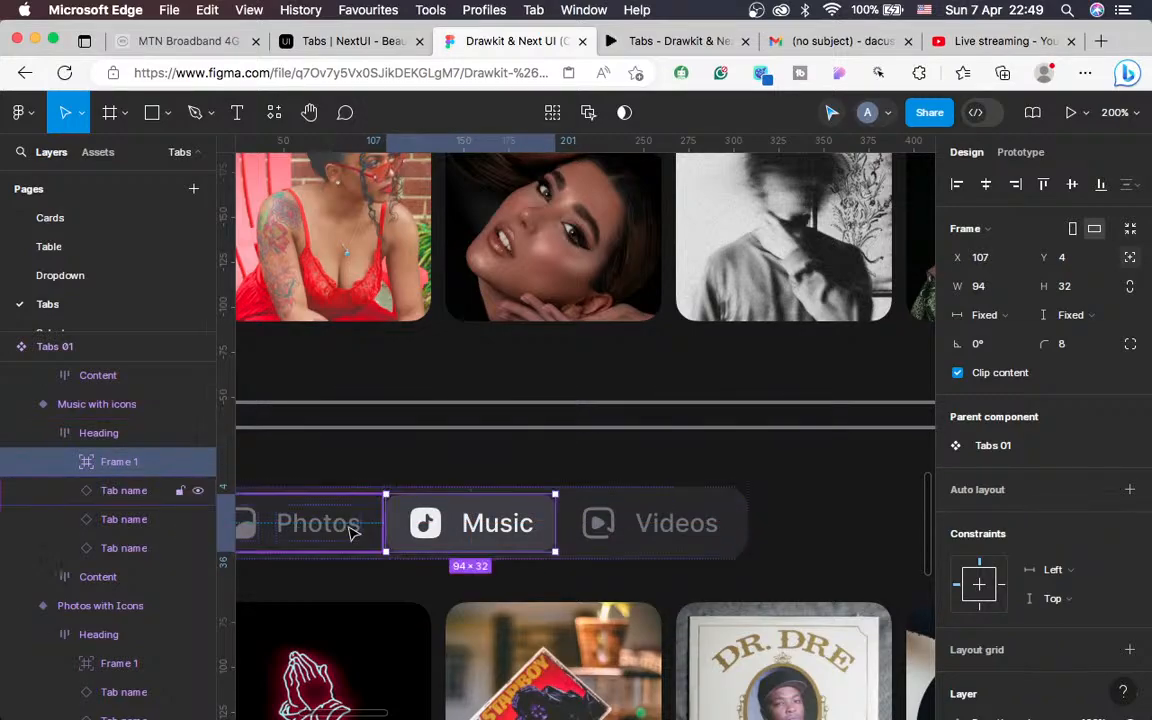
# Examine the active, inactive and inactive hover icon variants of the Tab name component, including their Photos labels and the image-01 icon
pyautogui.hotkey('shift', 'Return')
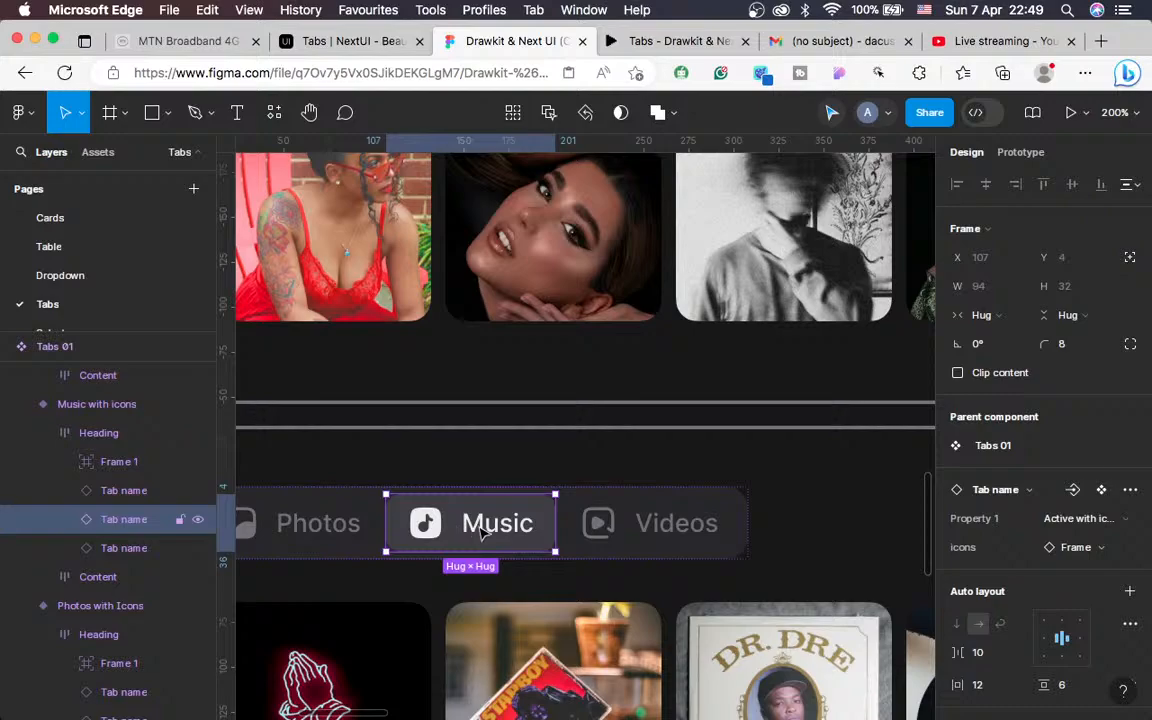
pyautogui.hscroll(-15, 482, 533)
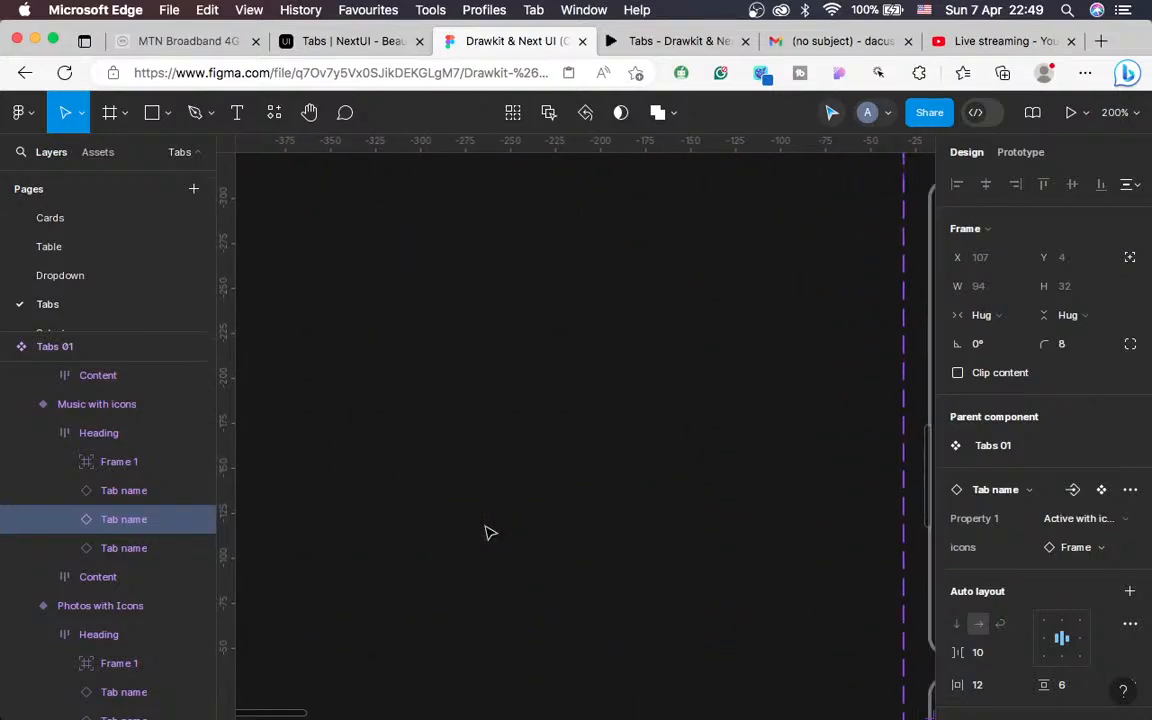
pyautogui.press('-')
pyautogui.scroll(10, 490, 532)
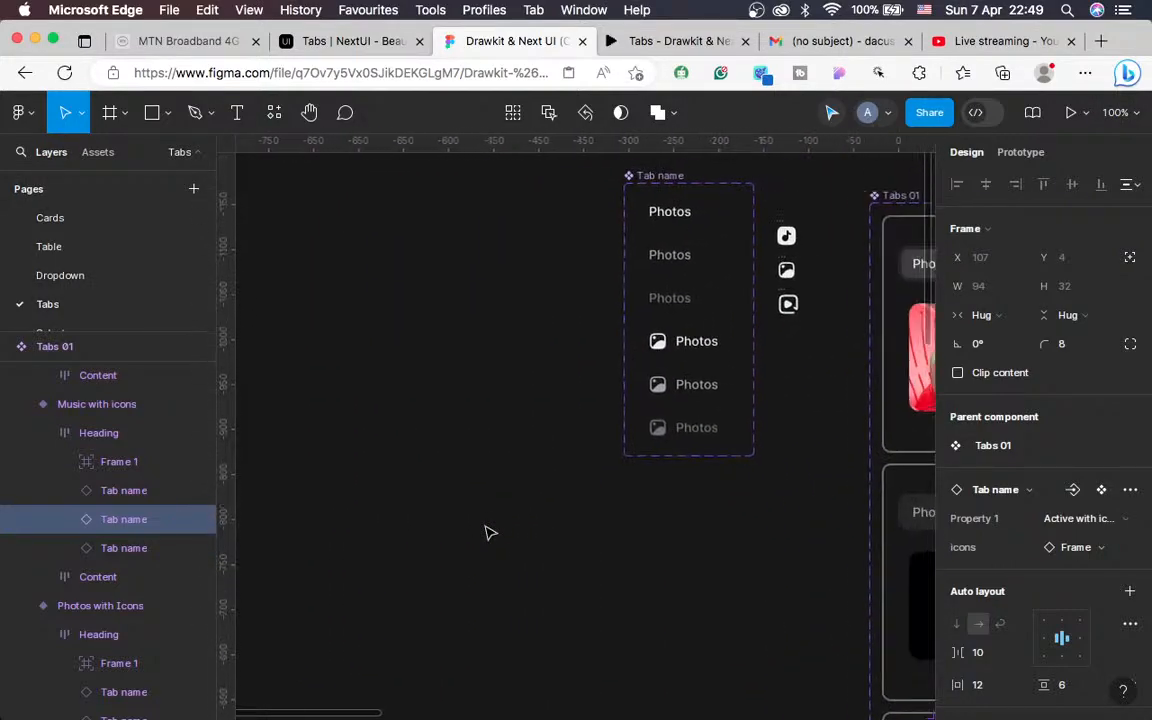
pyautogui.hscroll(2, 488, 532)
pyautogui.press('+')
pyautogui.hscroll(3, 488, 532)
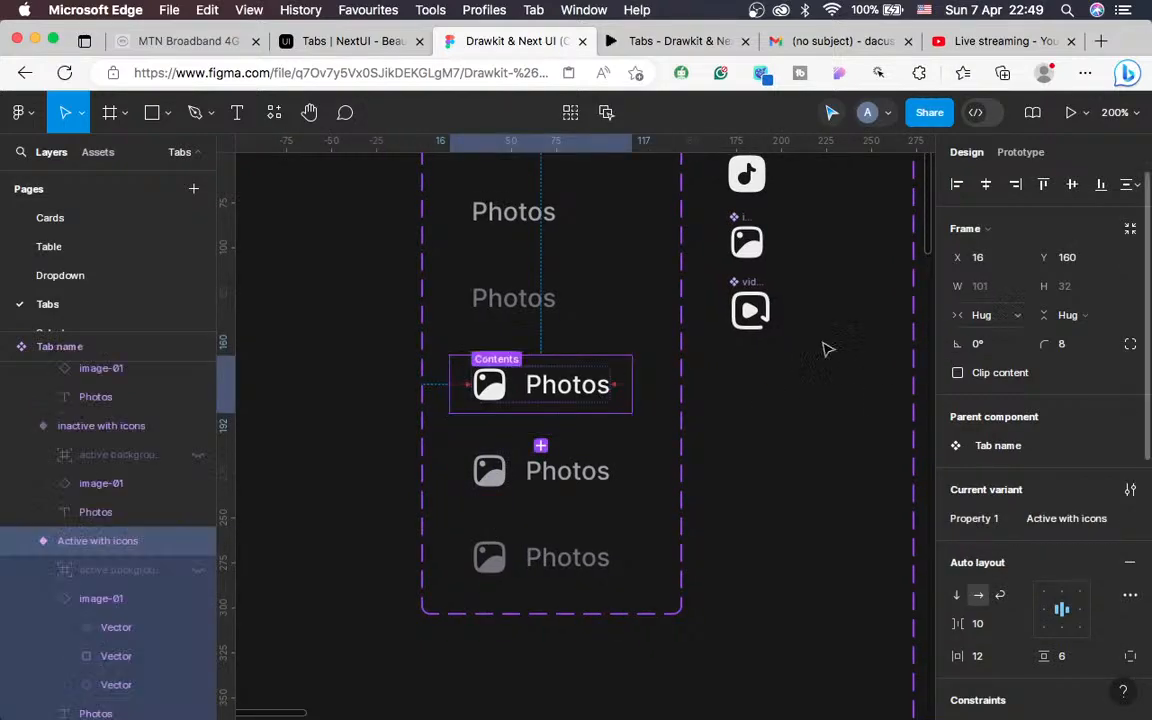
pyautogui.doubleClick(566, 398)
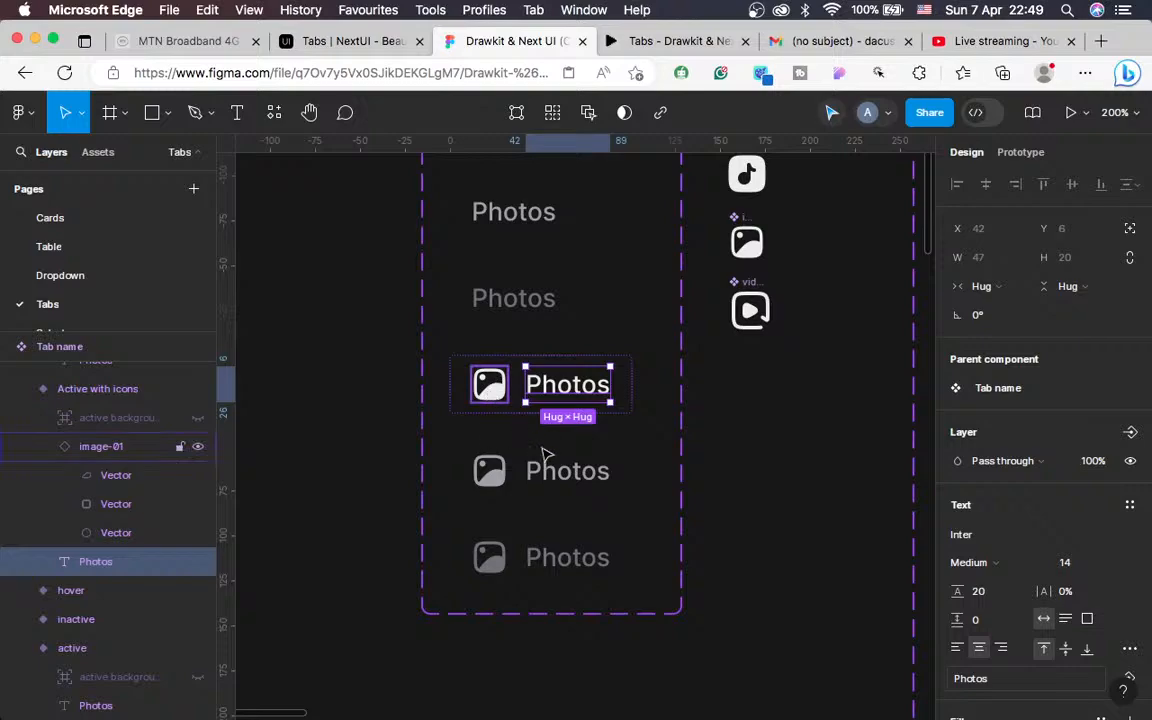
pyautogui.click(586, 472)
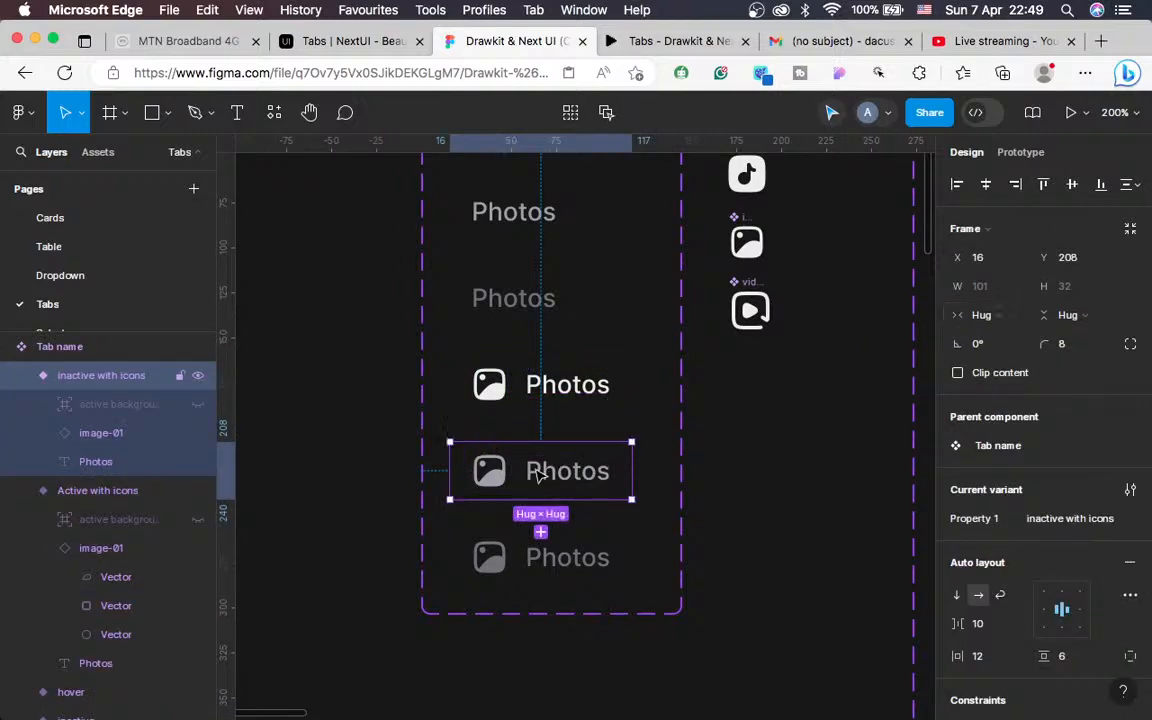
pyautogui.doubleClick(538, 474)
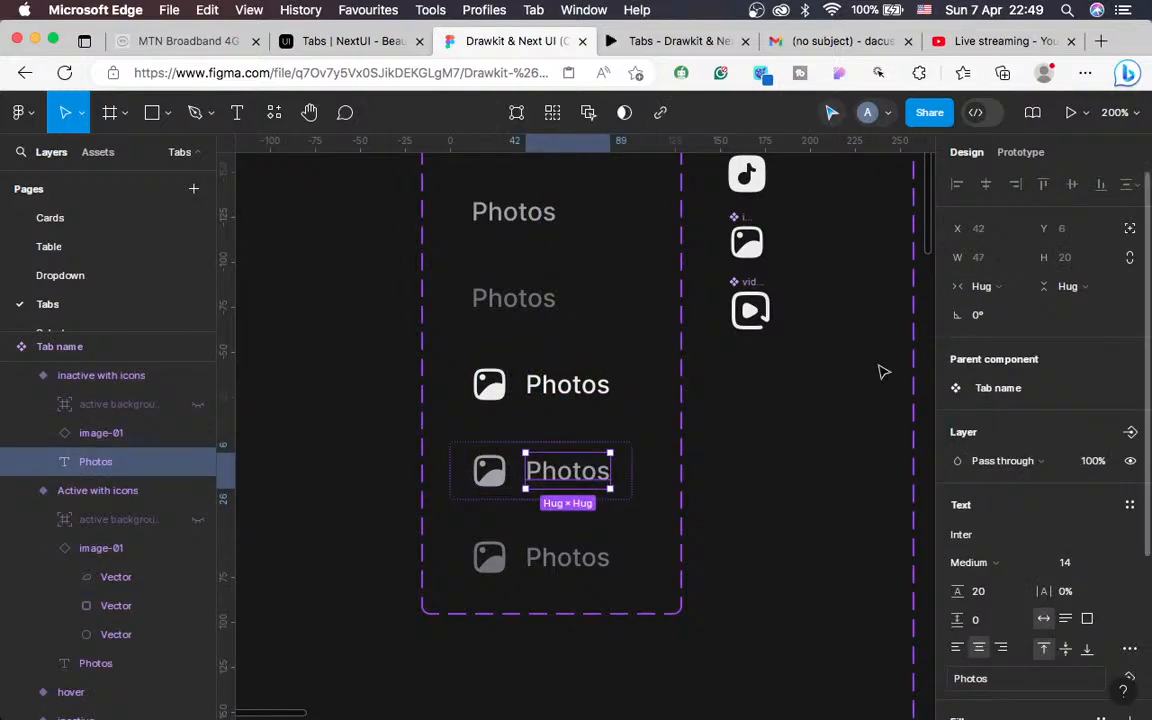
pyautogui.click(534, 477)
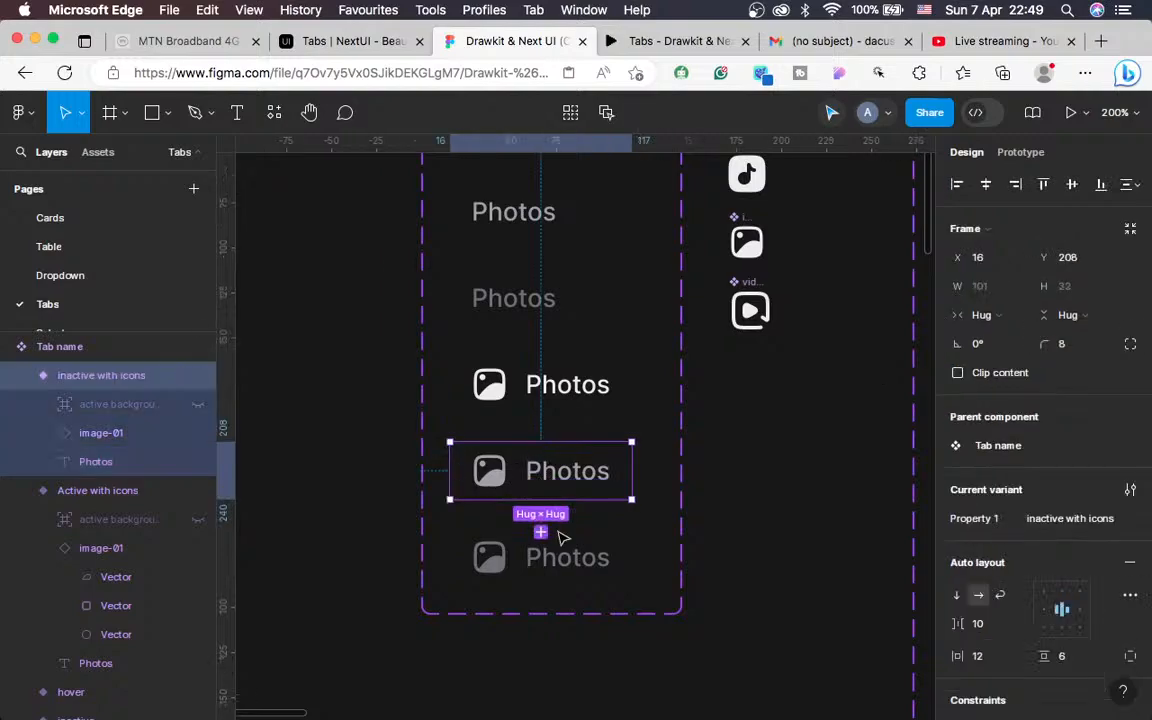
pyautogui.click(565, 567)
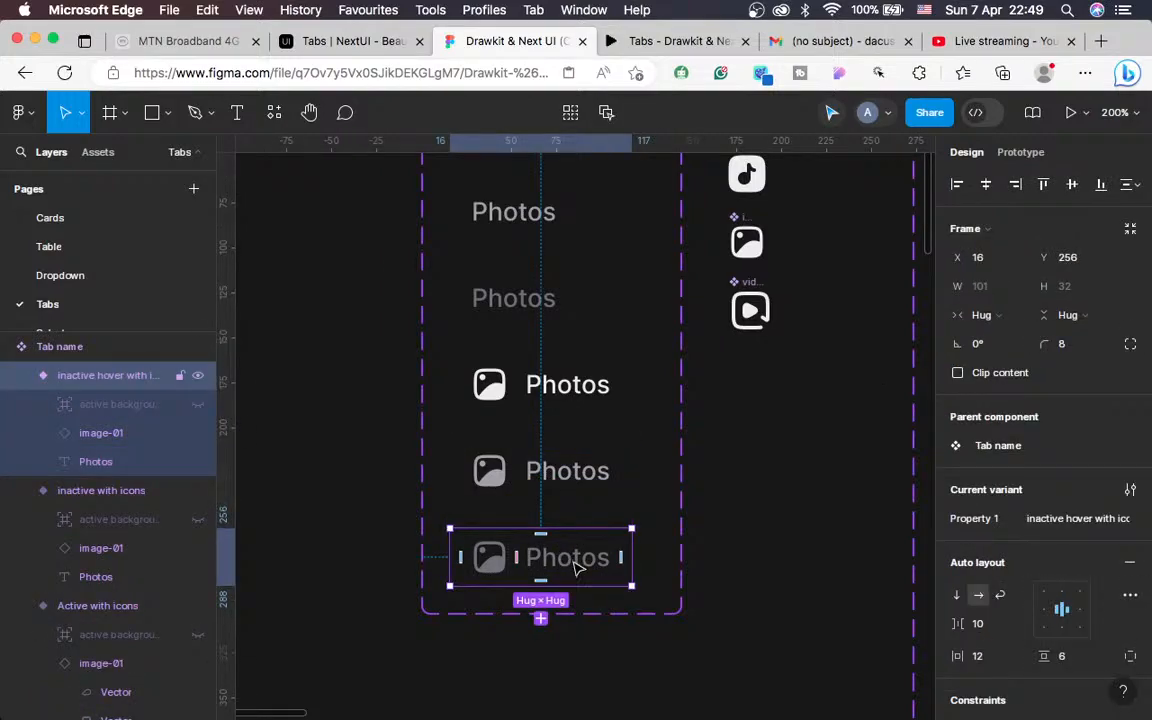
pyautogui.doubleClick(576, 567)
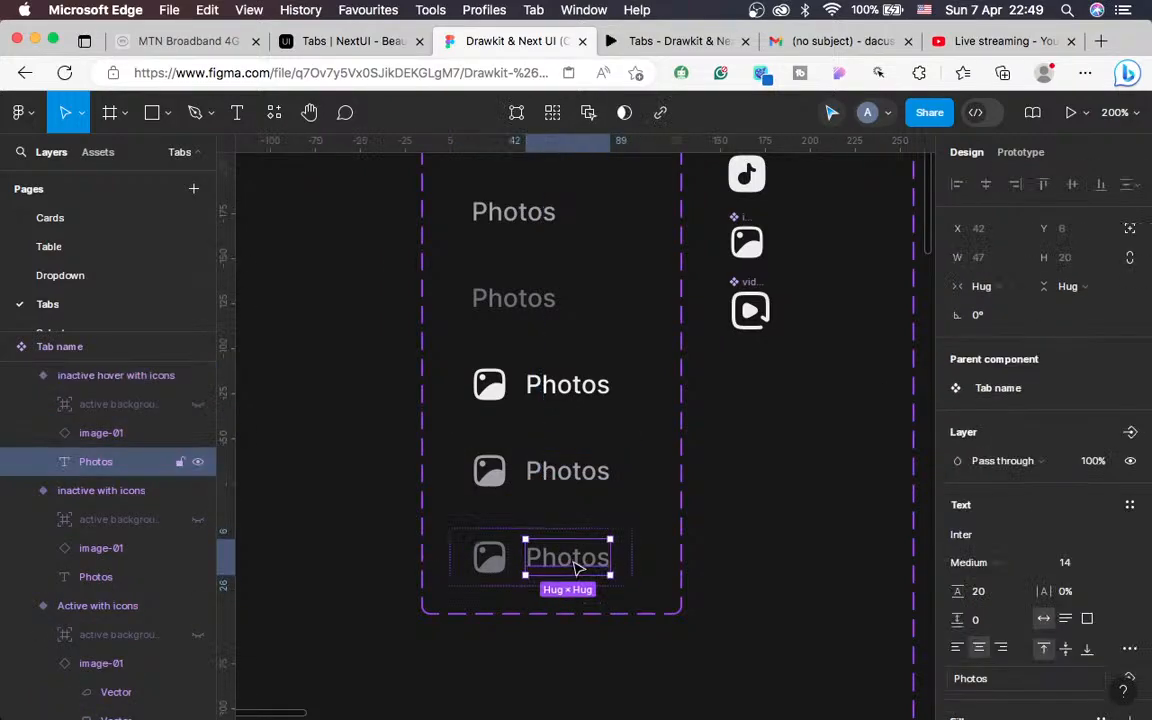
pyautogui.click(479, 566)
pyautogui.press('alt')
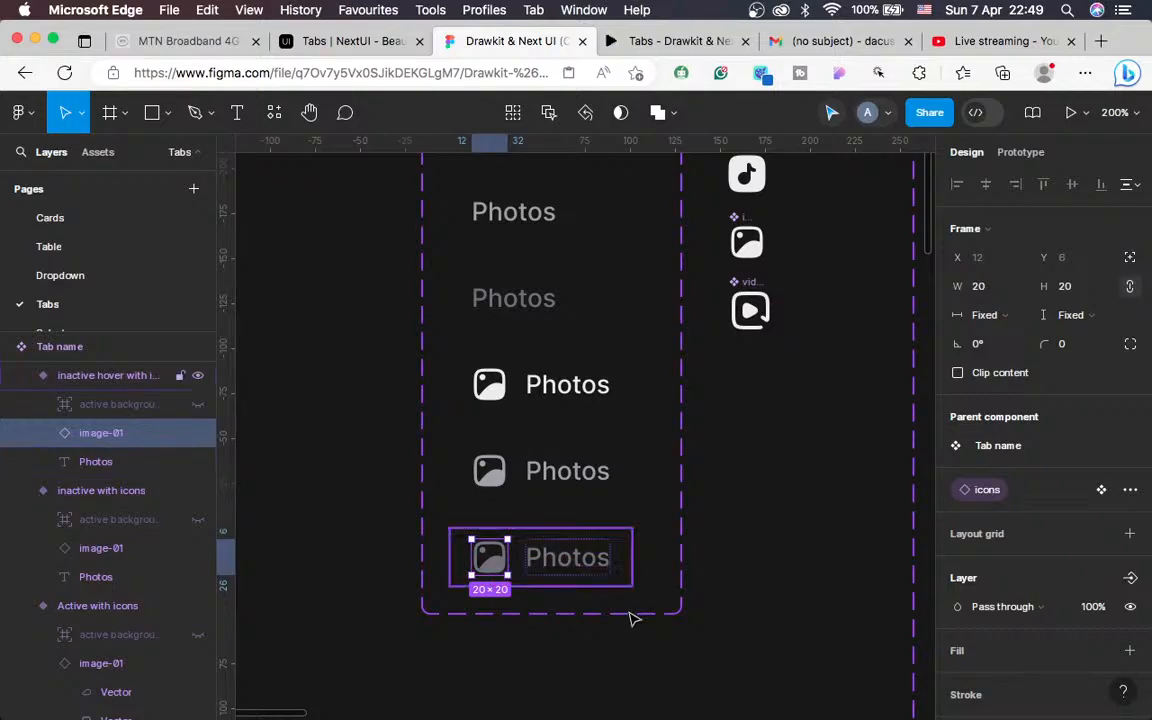
# Examine the Music tab in the Music with icons variant, including its label spacing and icon, against the neighbouring icon variants
pyautogui.hscroll(10, 630, 617)
pyautogui.scroll(-15, 630, 617)
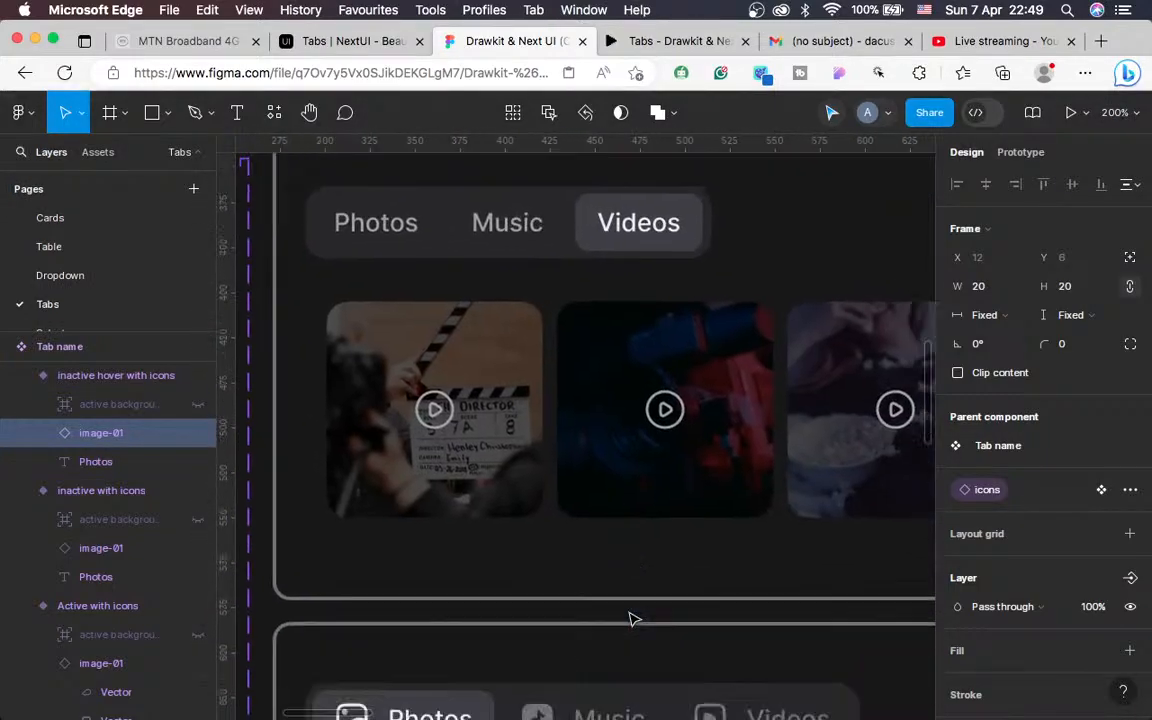
pyautogui.scroll(-6, 542, 419)
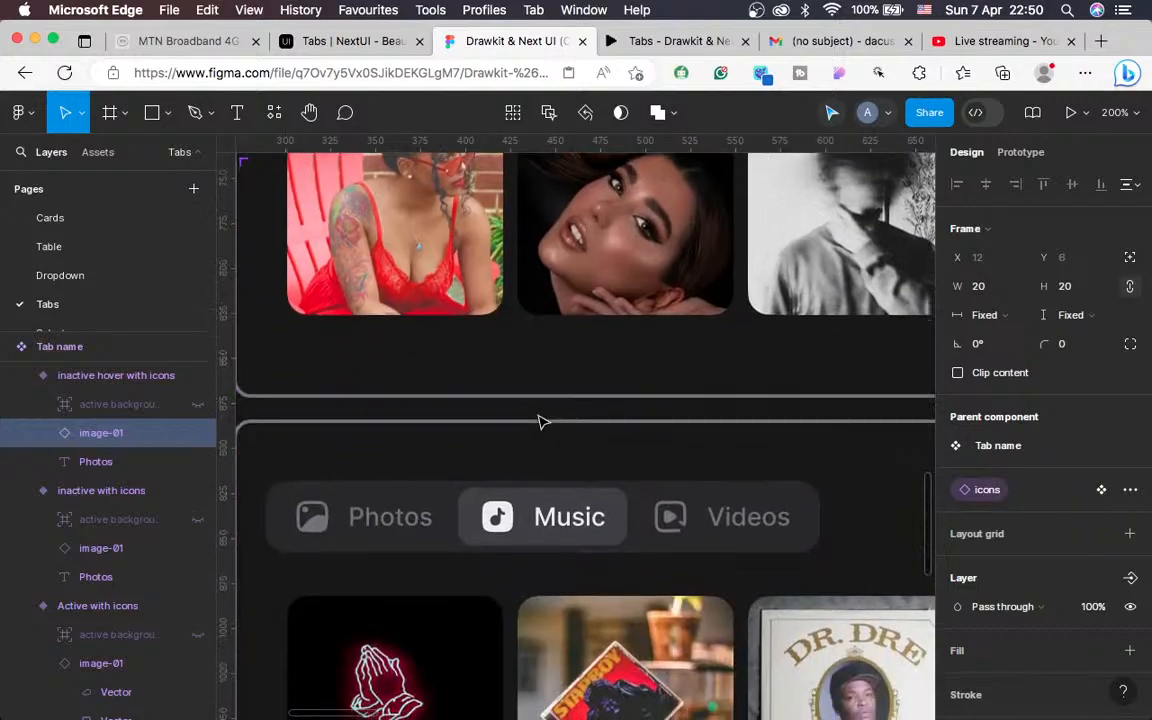
pyautogui.click(546, 470)
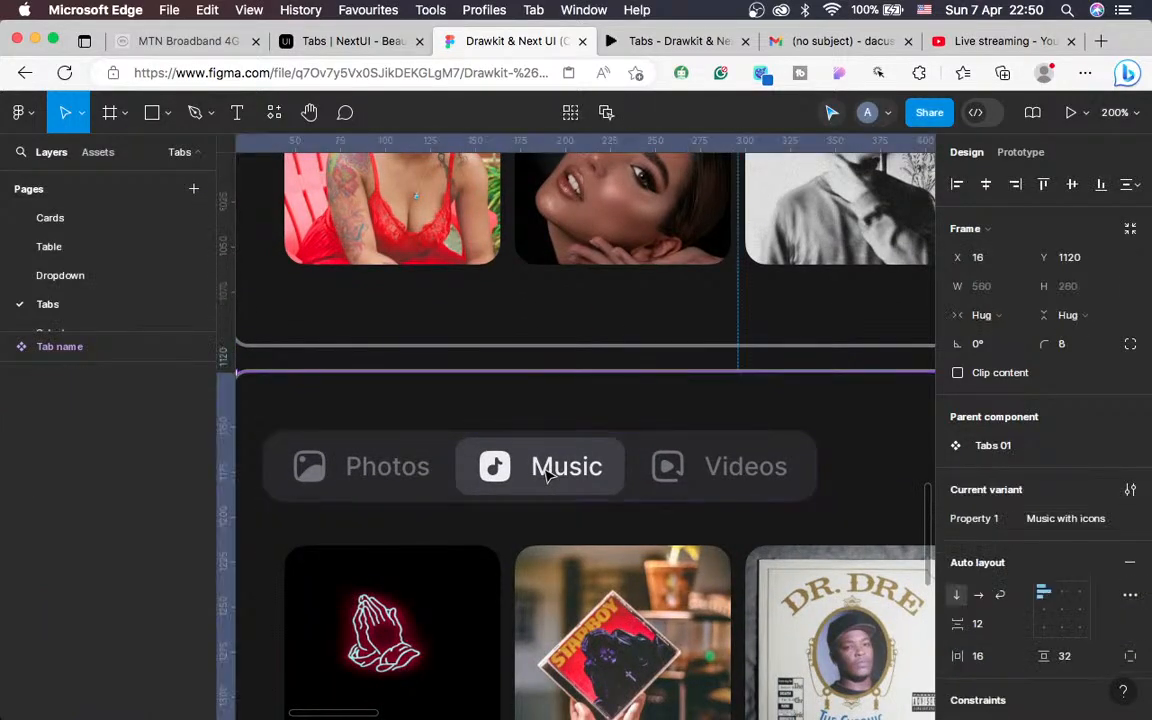
pyautogui.doubleClick(560, 469)
pyautogui.doubleClick(576, 467)
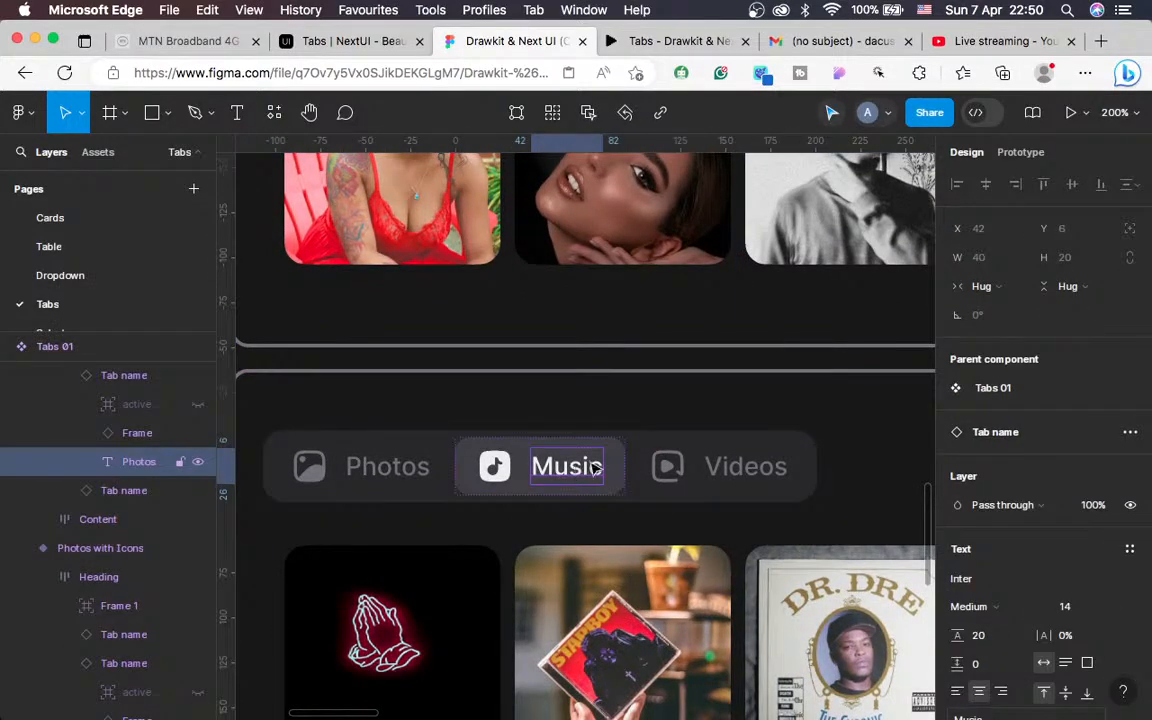
pyautogui.press('alt')
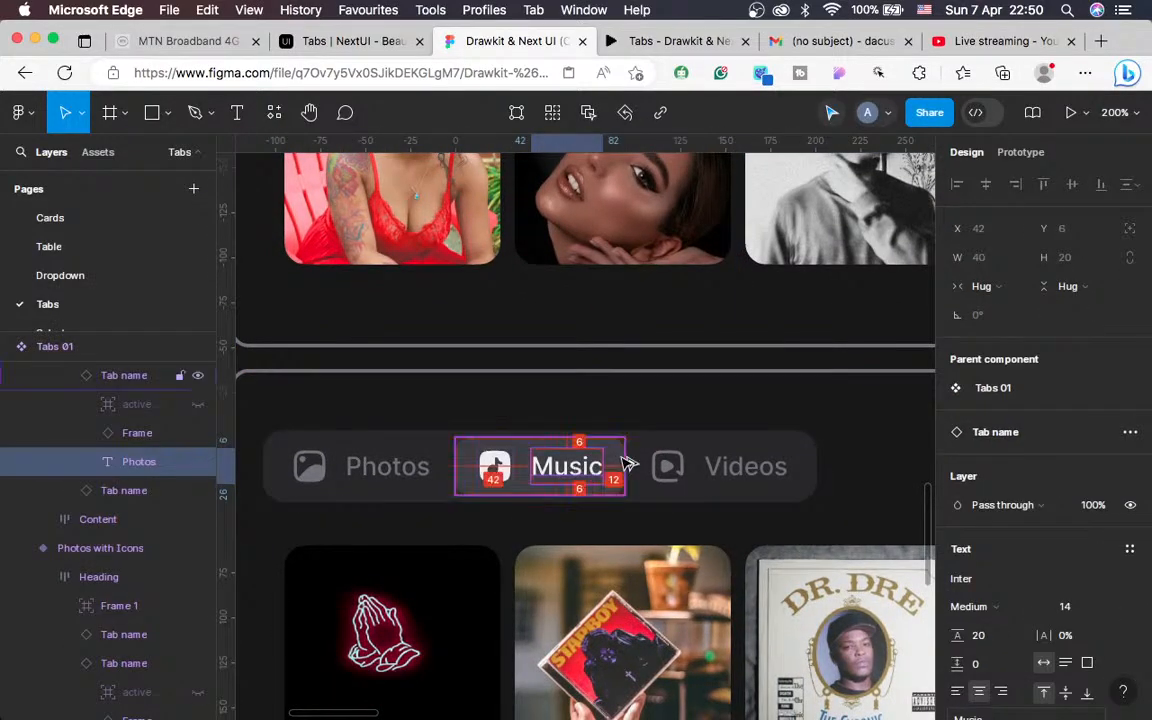
pyautogui.click(497, 466)
pyautogui.scroll(-10, 599, 470)
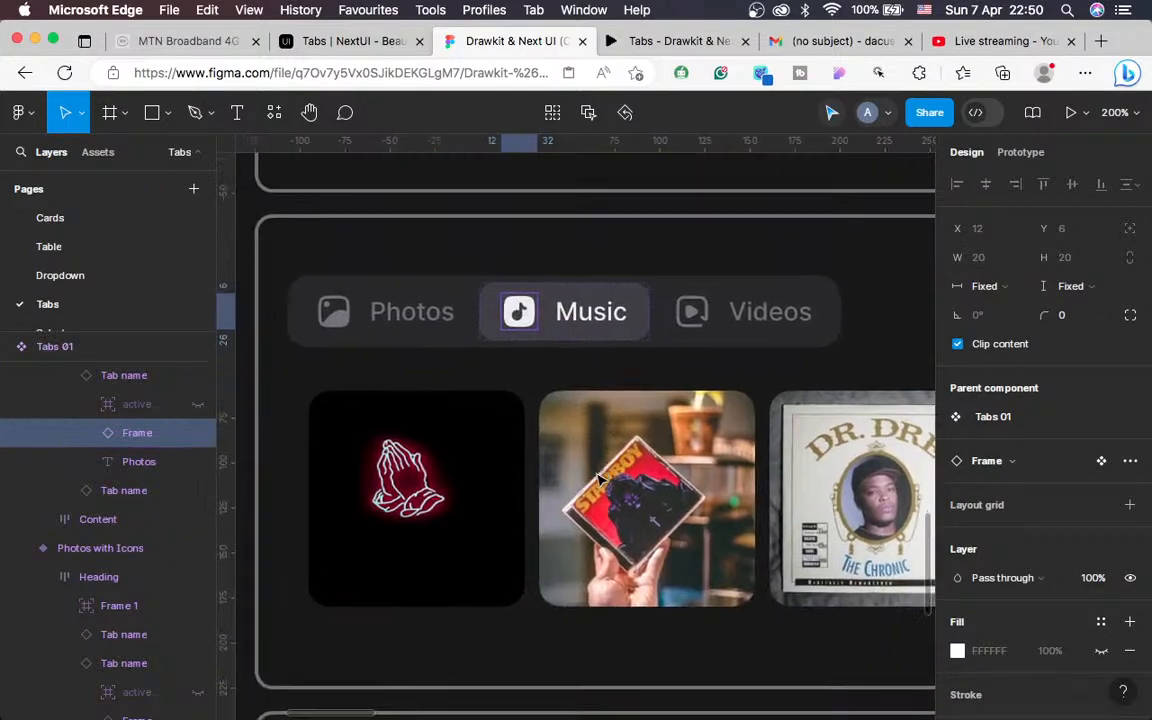
pyautogui.scroll(-5, 599, 480)
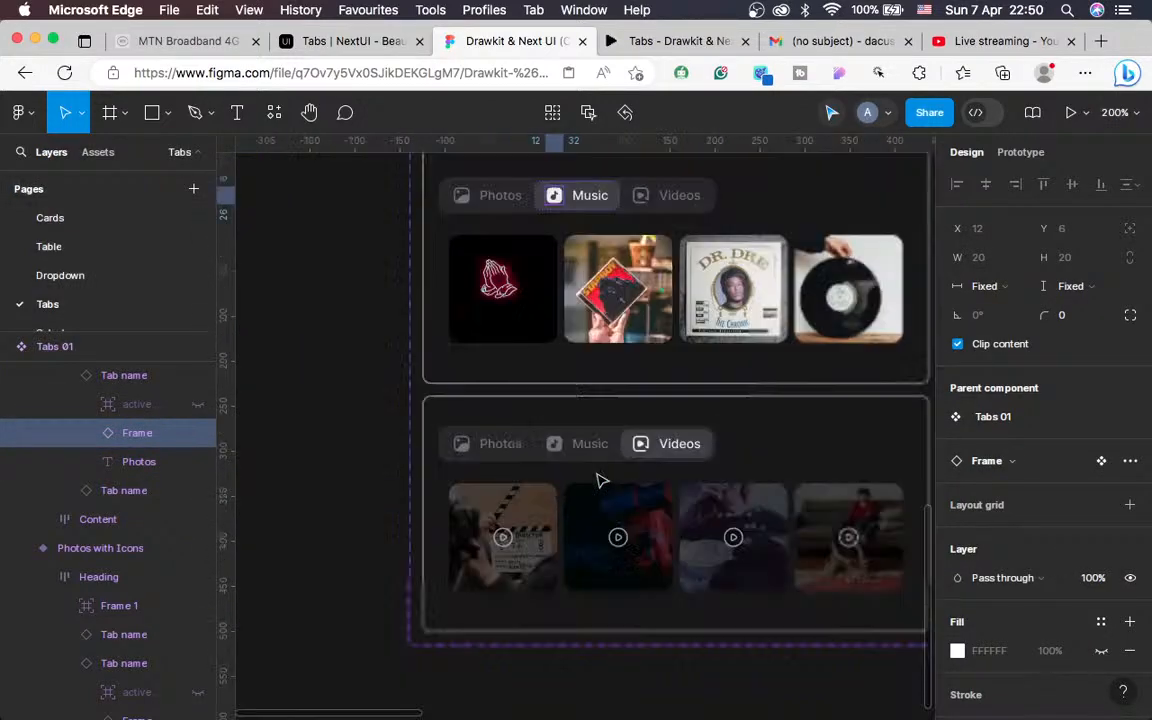
pyautogui.scroll(3, 600, 480)
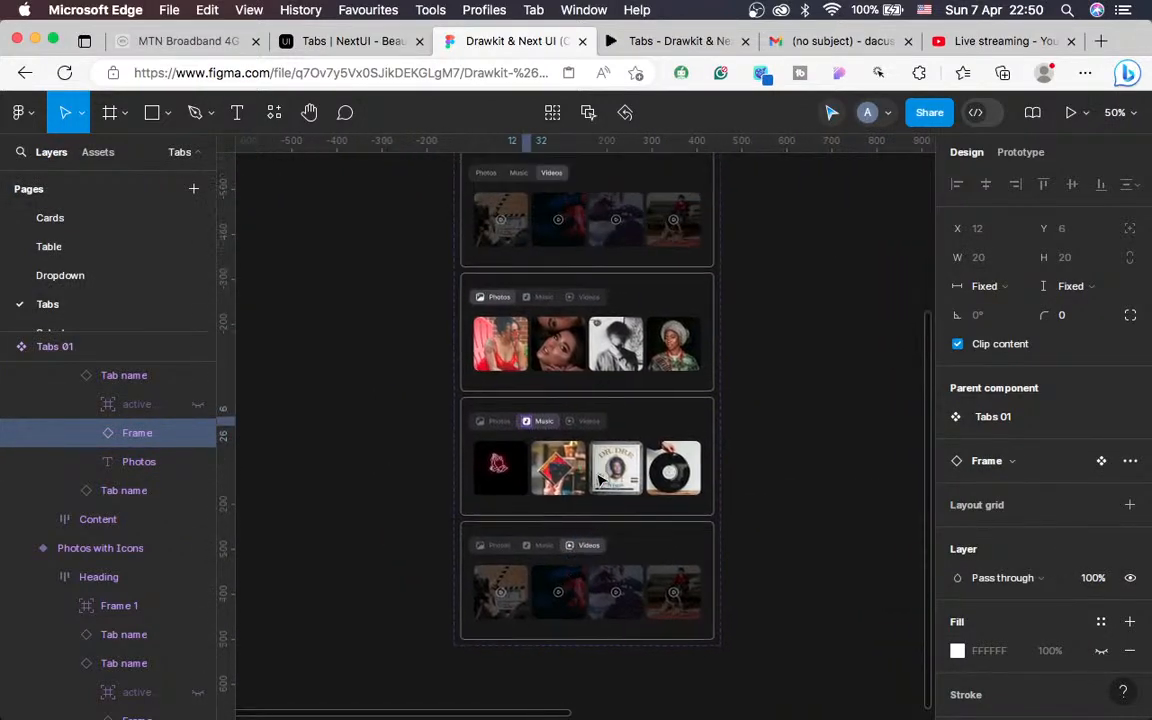
# In the Photos with Icons variant's prototype interactions, set the Music tab's on-click action to change to Music with icons
pyautogui.click(1012, 156)
pyautogui.scroll(2, 836, 412)
pyautogui.click(836, 412)
pyautogui.hotkey('shift', '0')
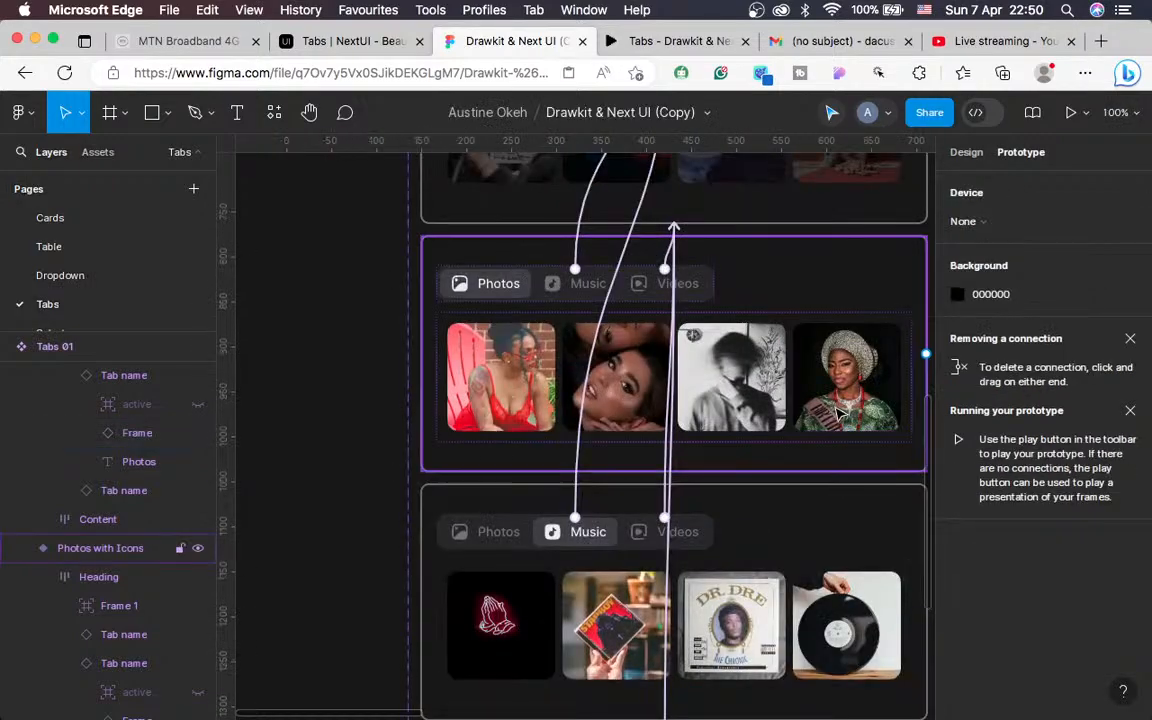
pyautogui.scroll(1, 535, 410)
pyautogui.scroll(2, 535, 410)
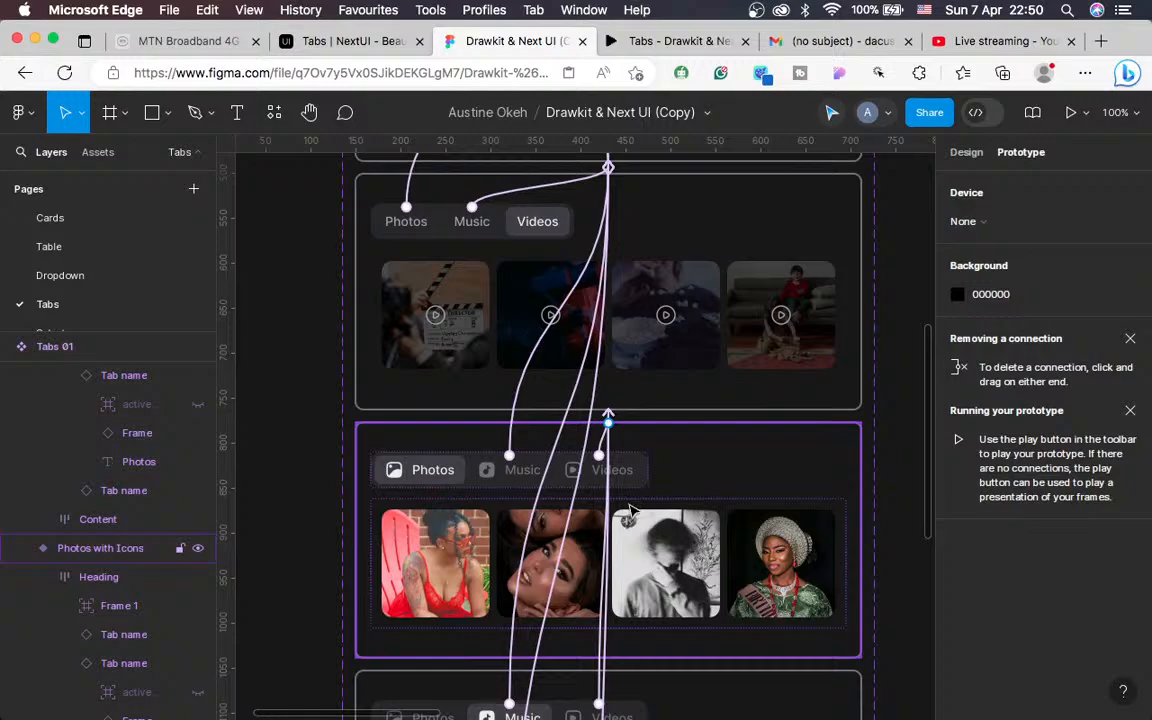
pyautogui.scroll(1, 629, 511)
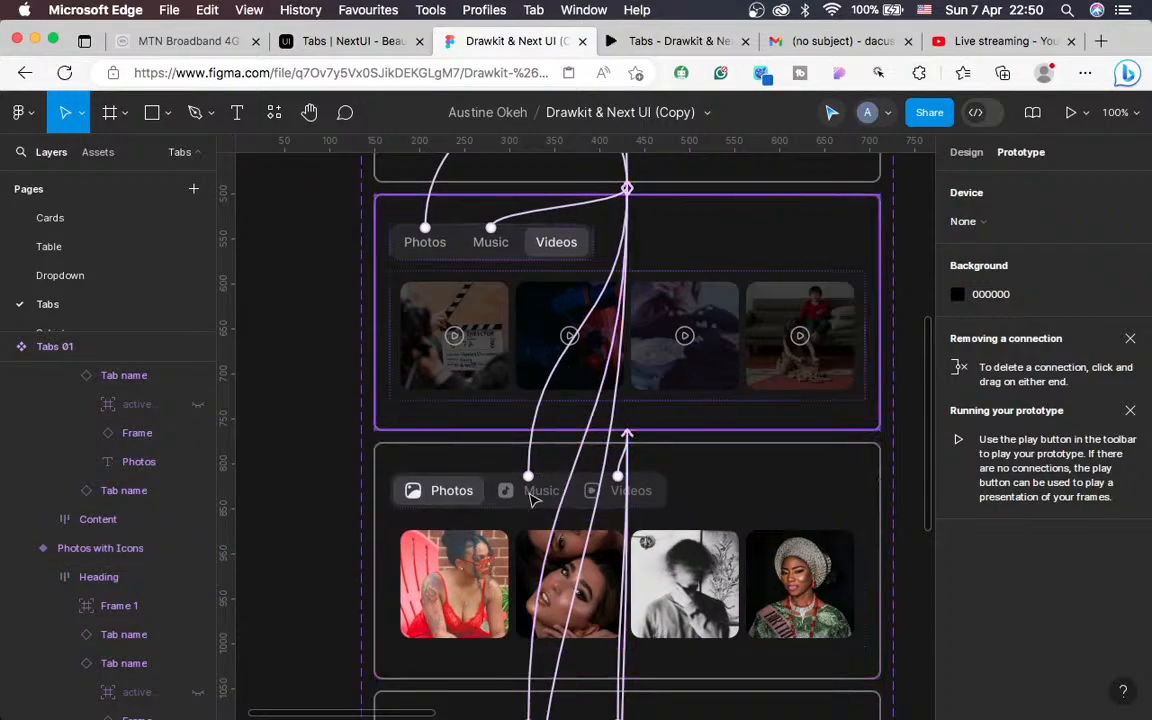
pyautogui.click(452, 481)
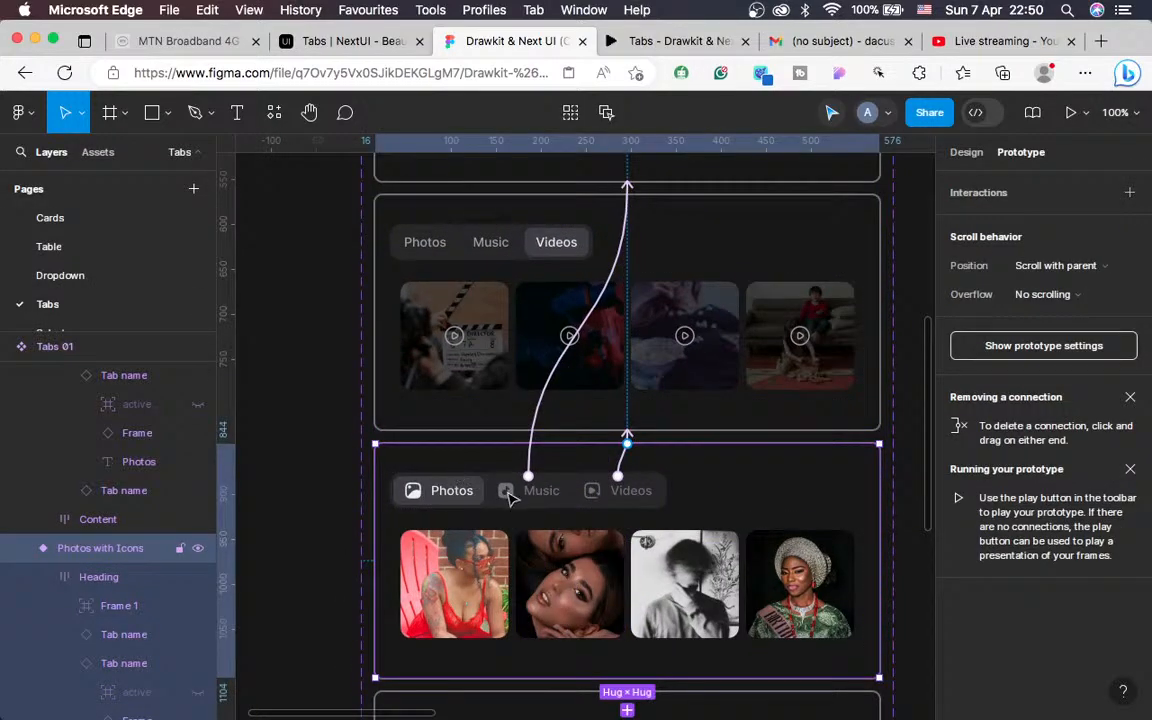
pyautogui.click(510, 498)
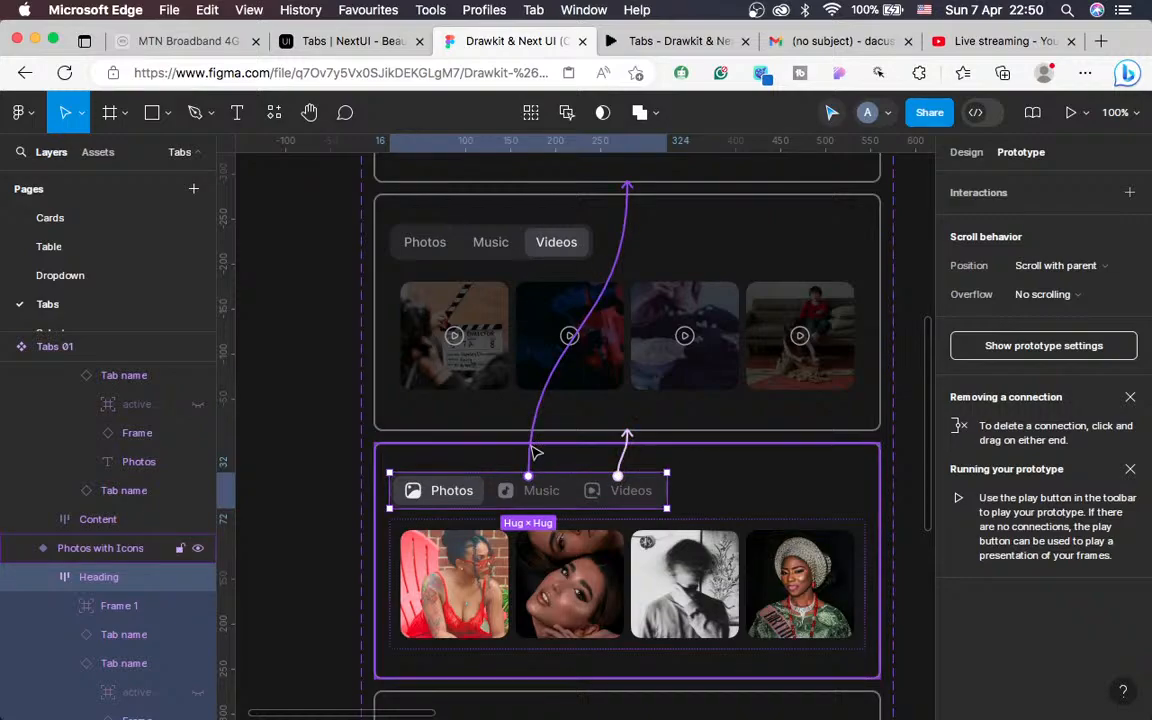
pyautogui.click(535, 453)
pyautogui.scroll(-2, 705, 522)
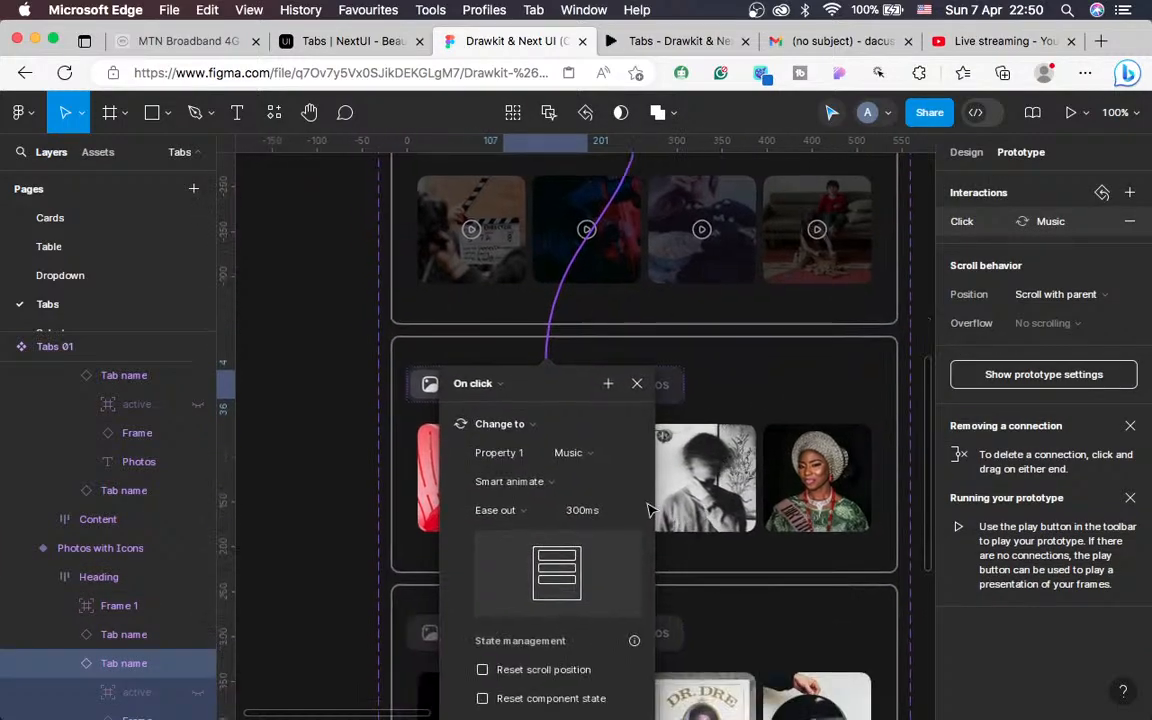
pyautogui.click(586, 452)
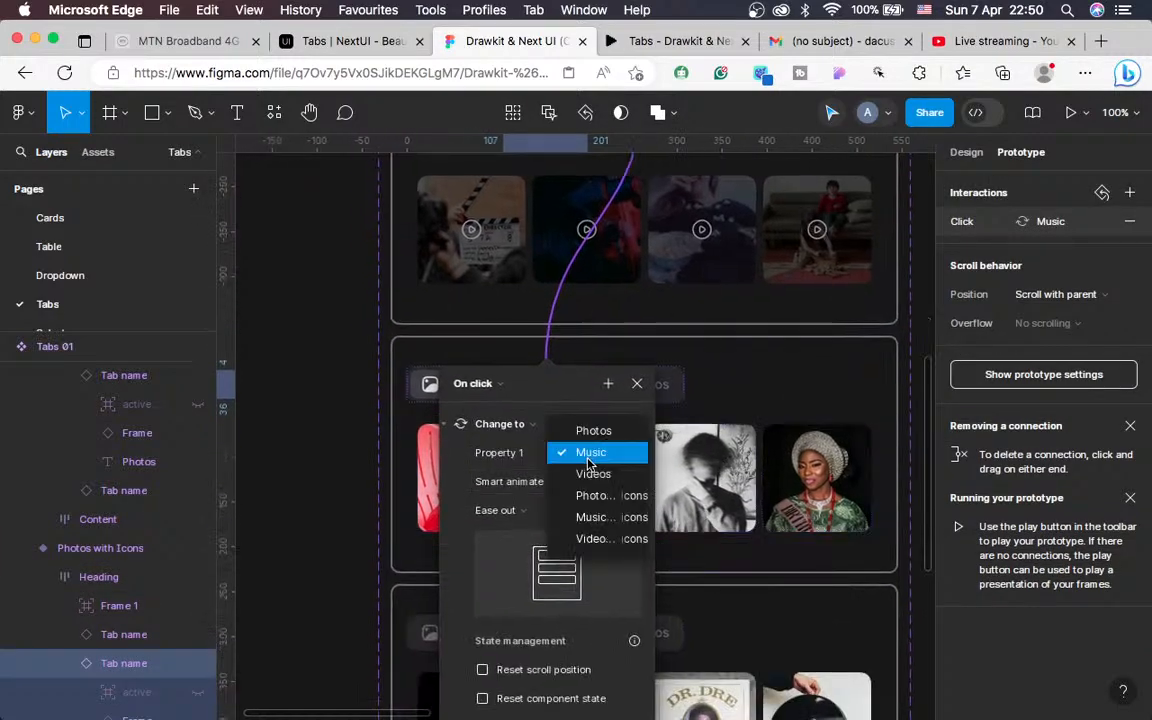
pyautogui.click(606, 517)
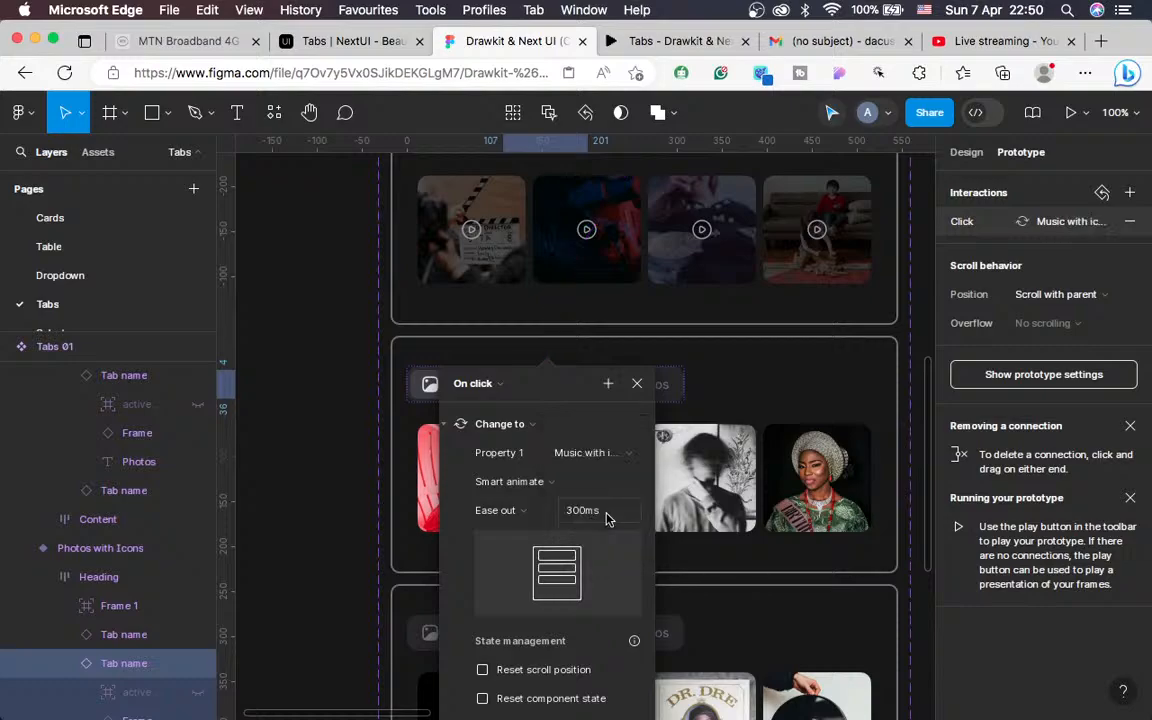
pyautogui.click(637, 385)
# Set the on-click action of the Videos tab in the Photos with Icons variant to change to Videos with icons
pyautogui.click(640, 390)
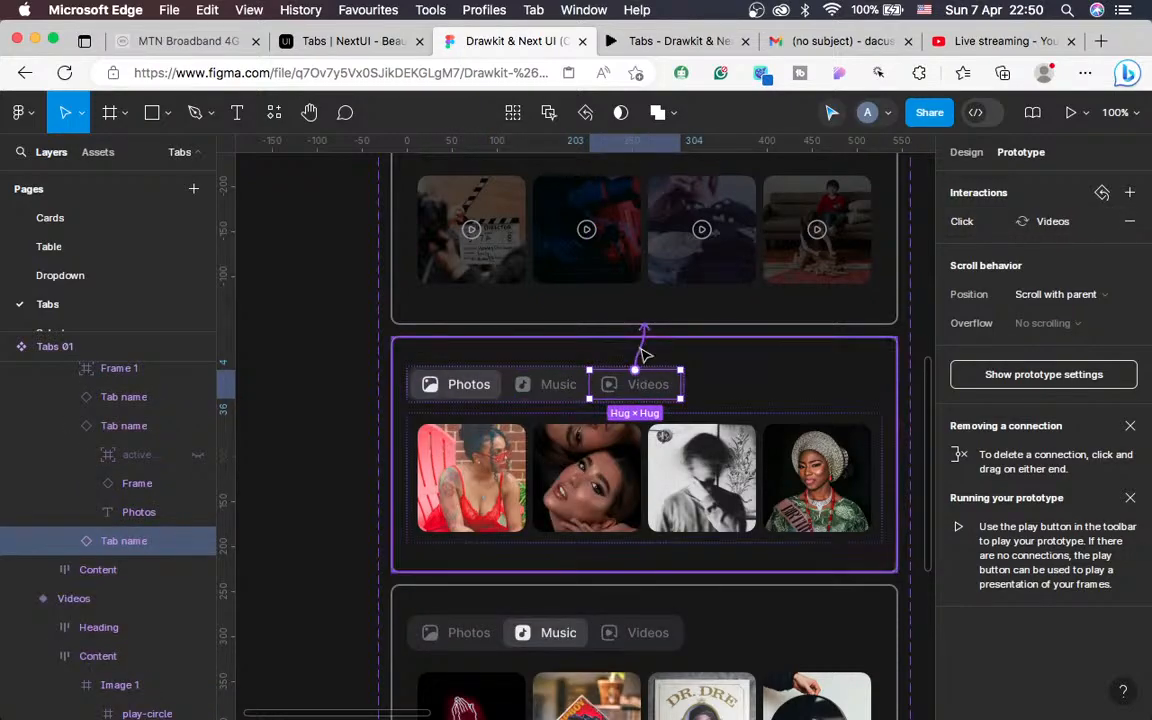
pyautogui.click(645, 355)
pyautogui.click(663, 461)
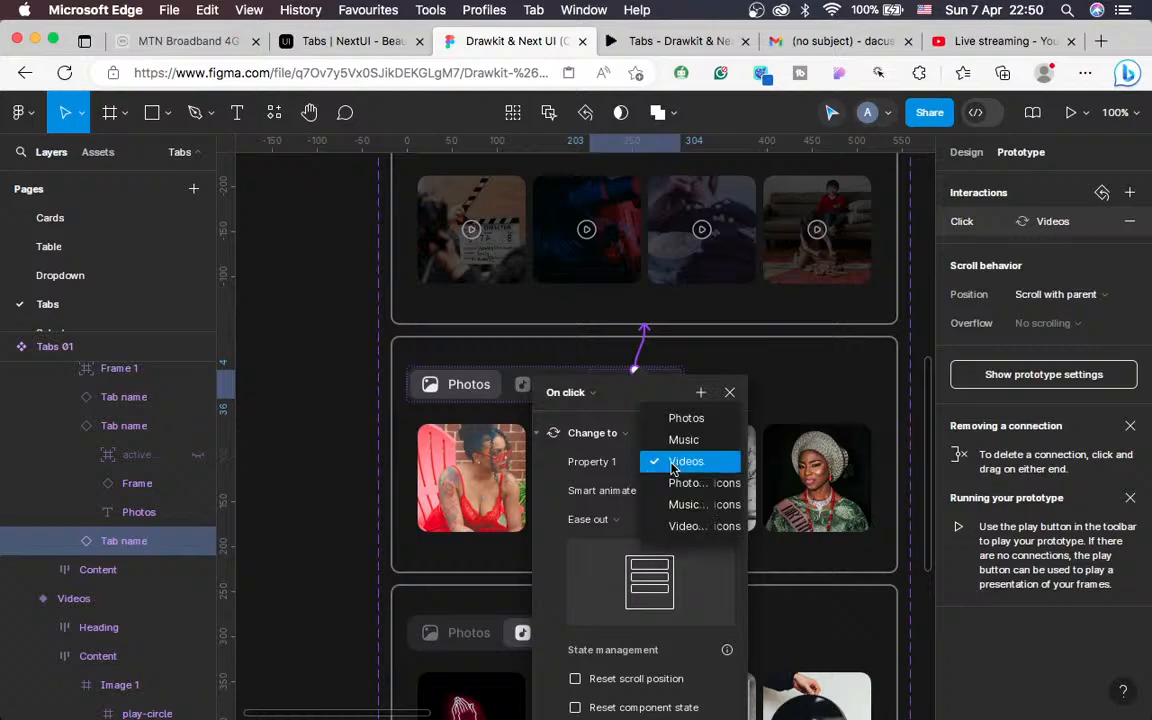
pyautogui.click(697, 526)
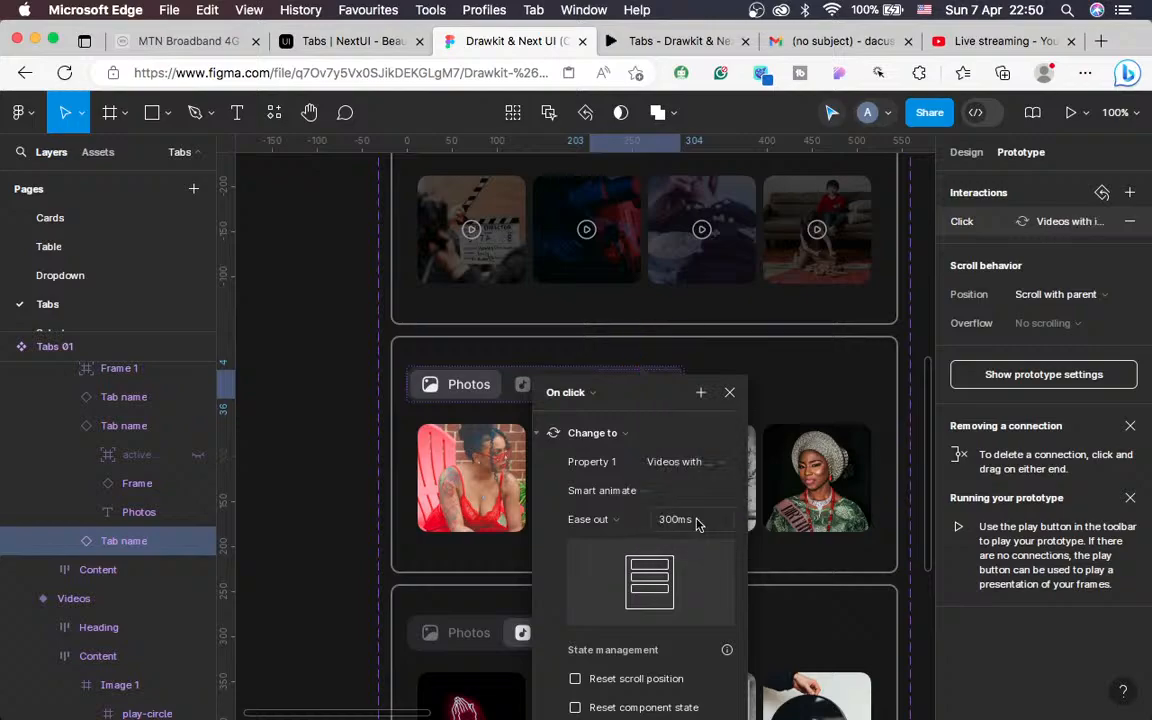
pyautogui.click(729, 392)
# Remove the click interaction from the active Music tab in the Music with icons variant
pyautogui.scroll(-5, 710, 462)
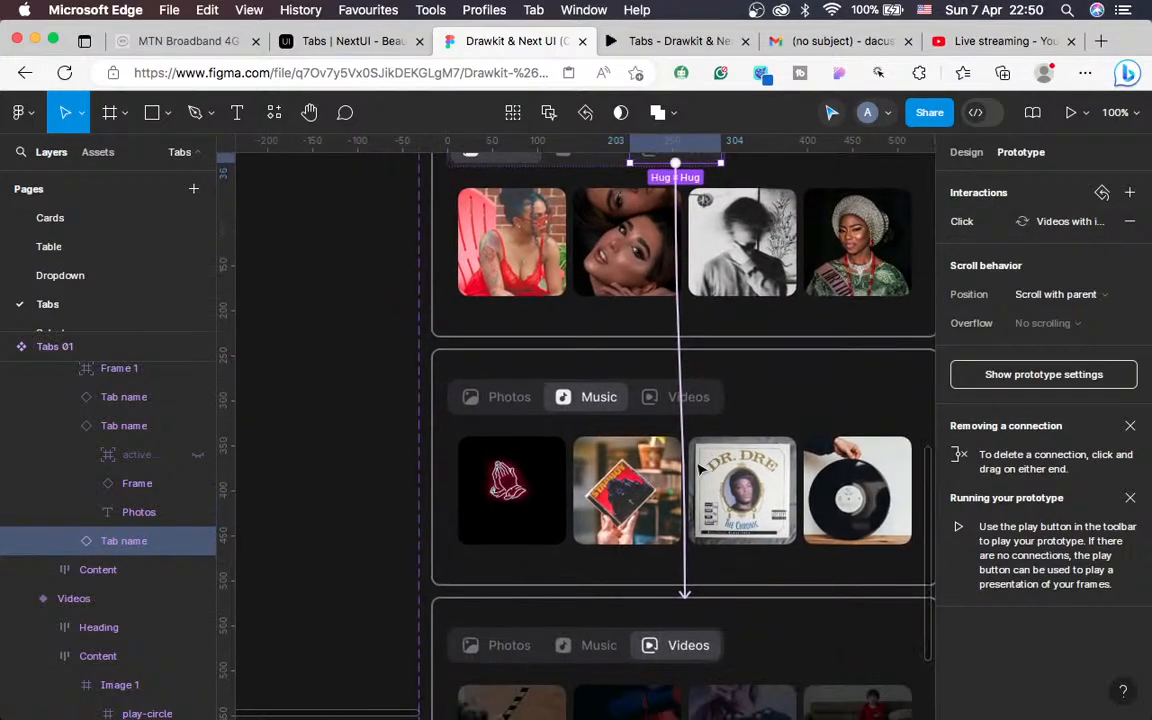
pyautogui.click(503, 406)
pyautogui.click(503, 406)
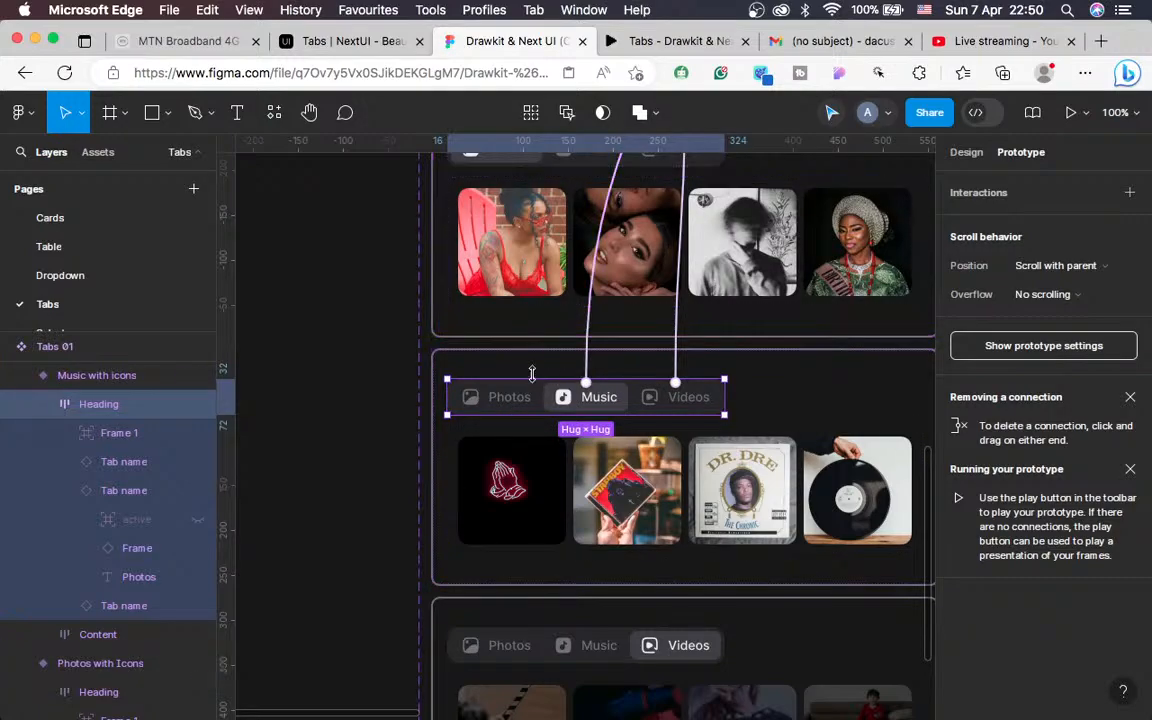
pyautogui.scroll(1, 658, 343)
pyautogui.scroll(2, 658, 343)
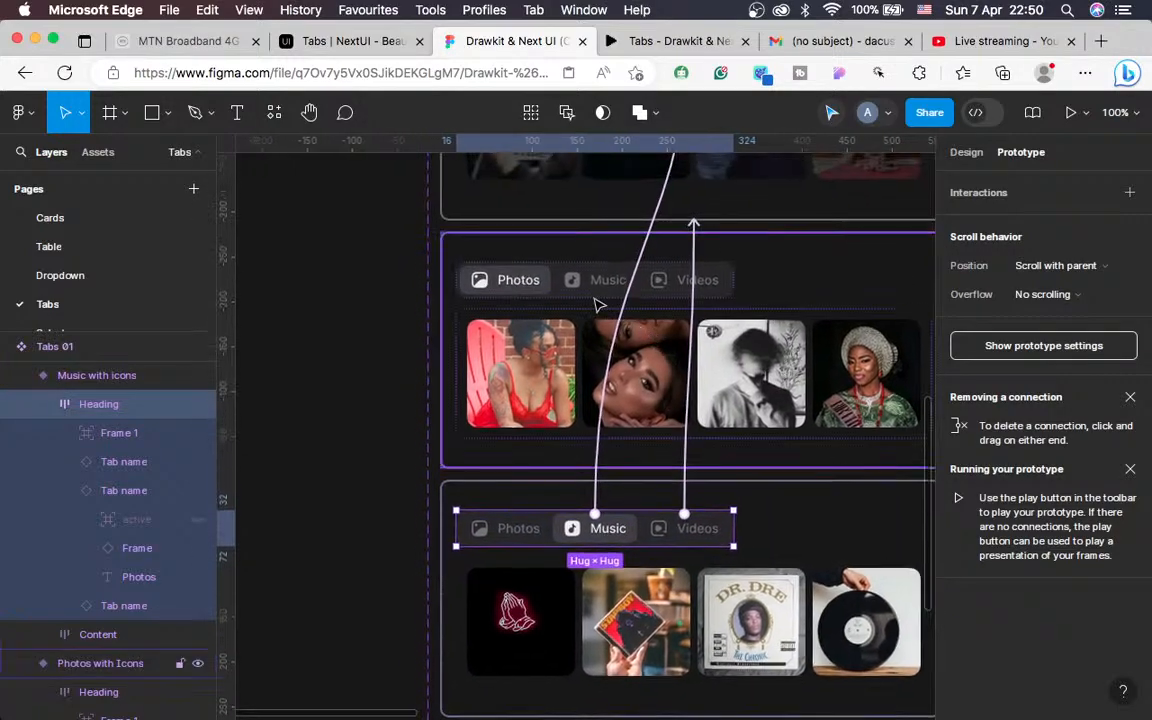
pyautogui.click(580, 296)
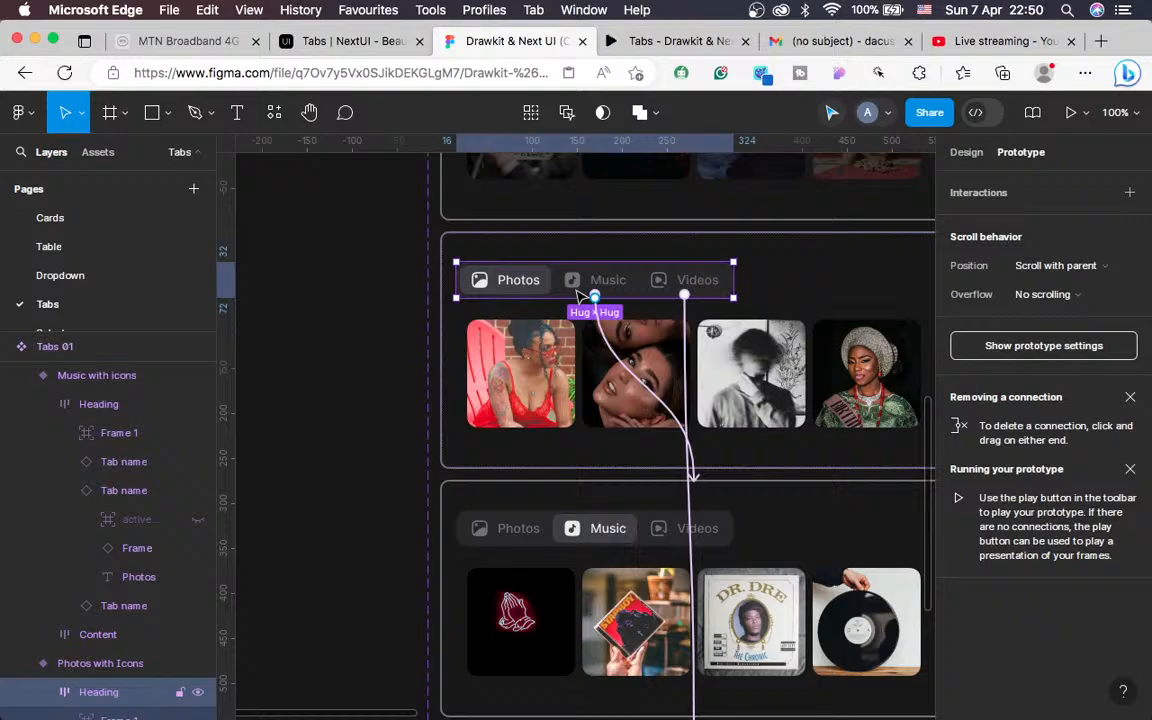
pyautogui.scroll(-2, 580, 447)
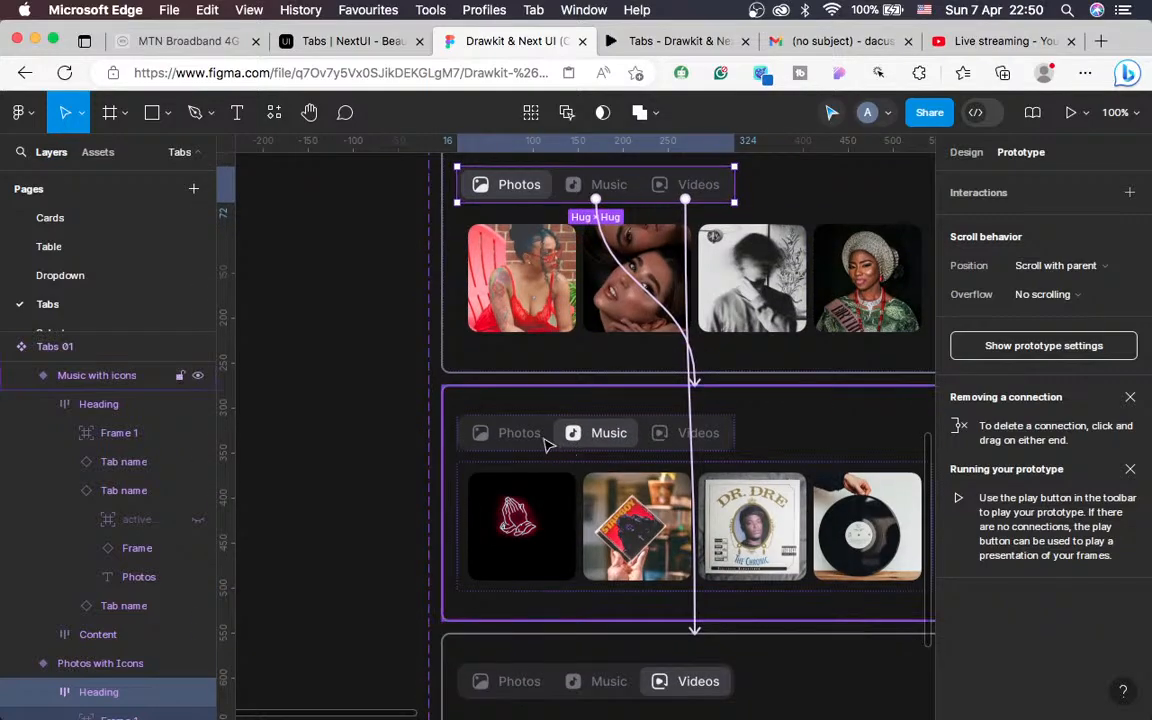
pyautogui.click(548, 437)
pyautogui.click(600, 386)
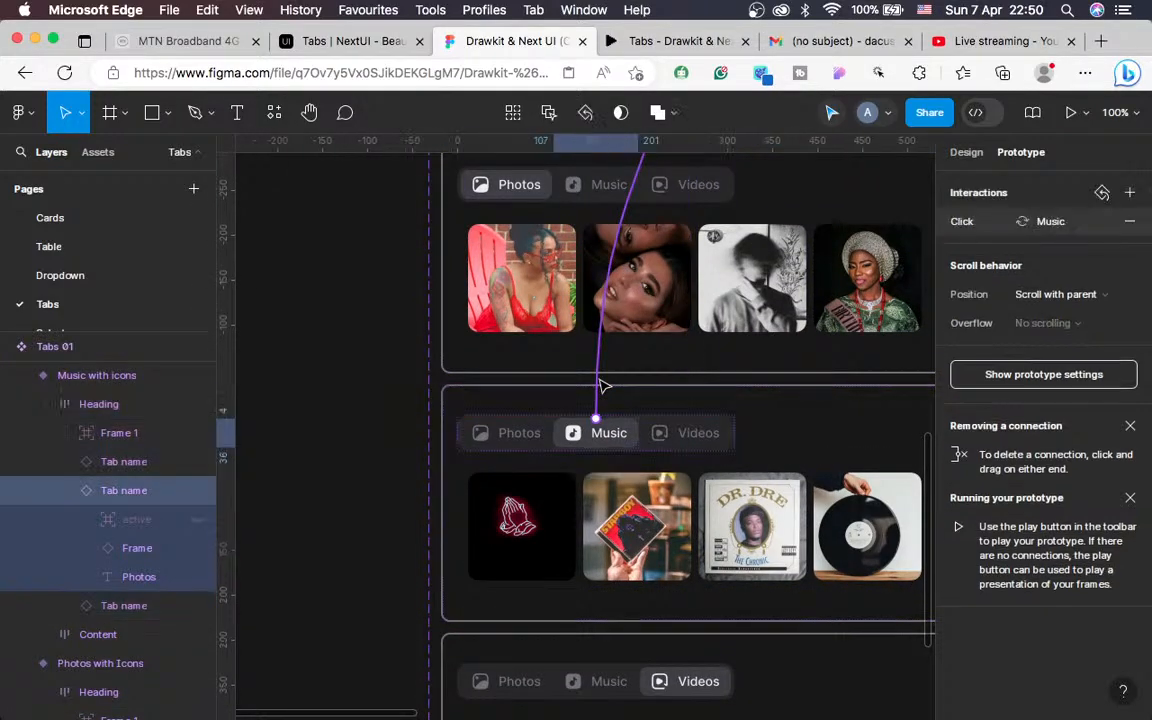
pyautogui.click(1129, 223)
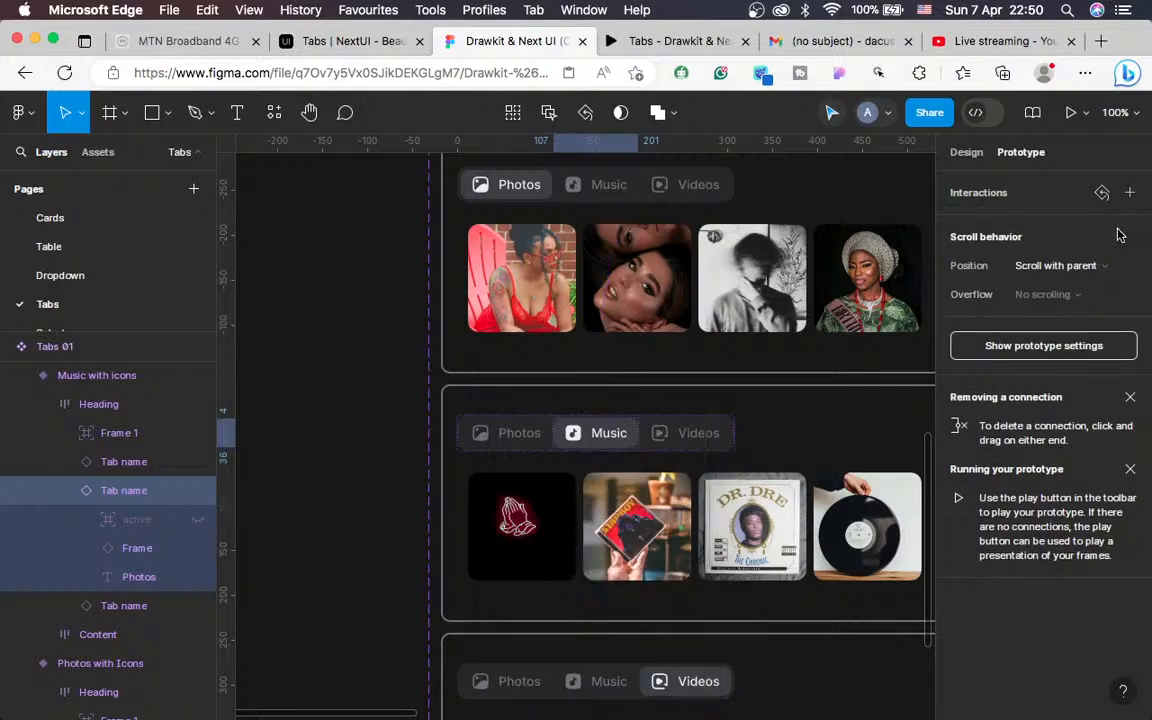
# Set the on-click action of the Videos tab in the Music with icons variant to change to Videos with icons
pyautogui.click(693, 435)
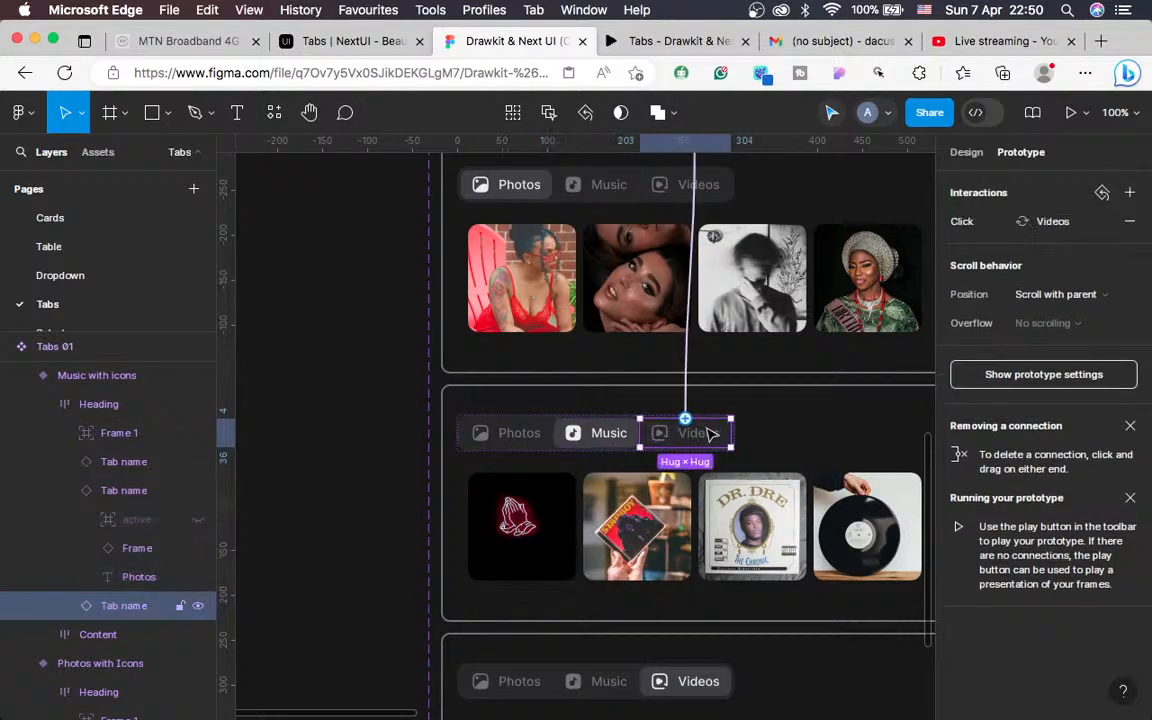
pyautogui.click(690, 374)
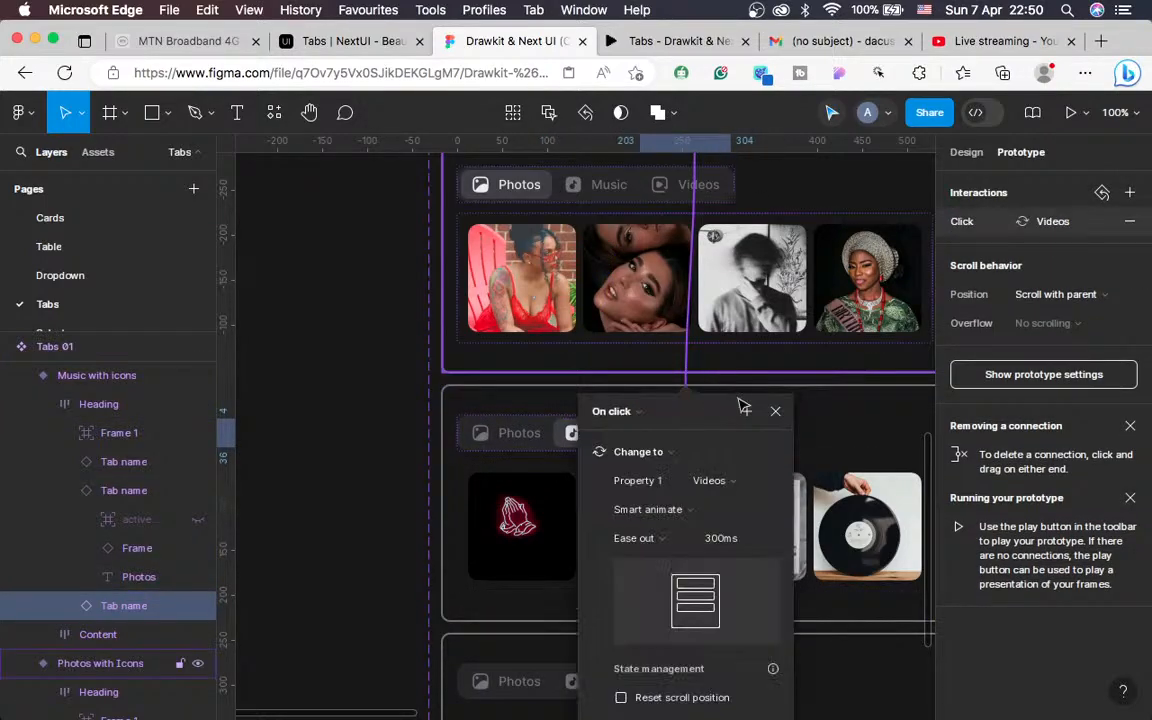
pyautogui.click(708, 480)
pyautogui.click(733, 546)
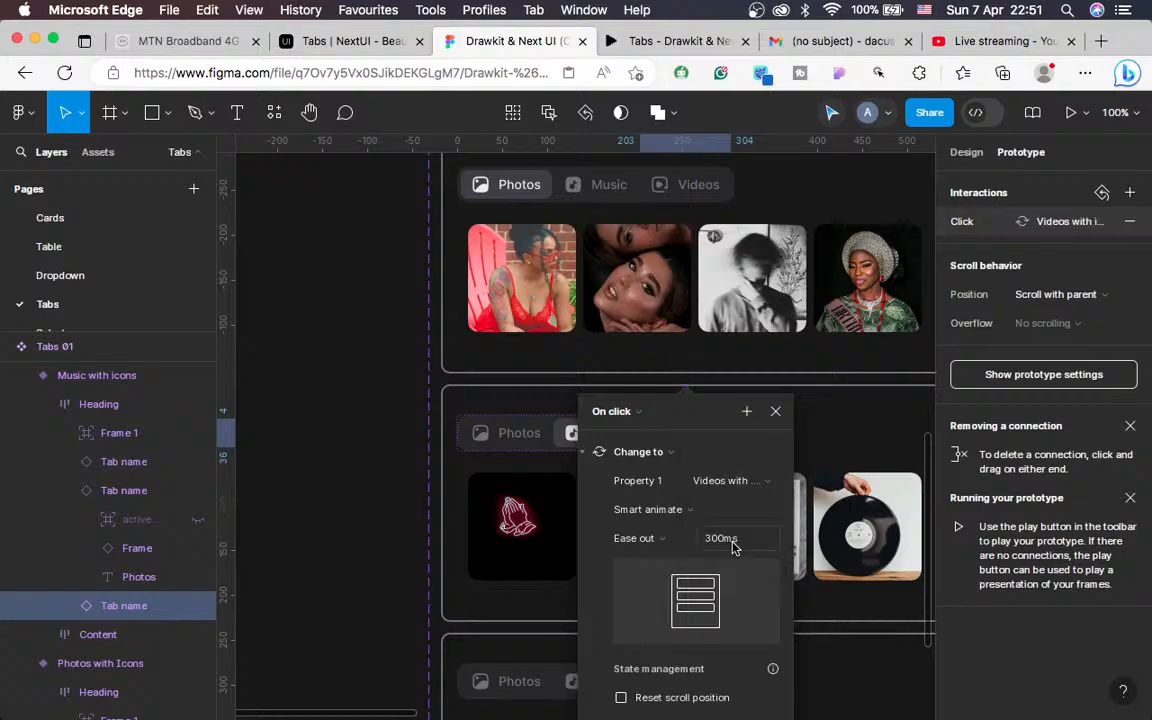
# Add an on-click interaction to the Photos tab in the Music with icons variant that changes it to Photos with Icons
pyautogui.click(525, 433)
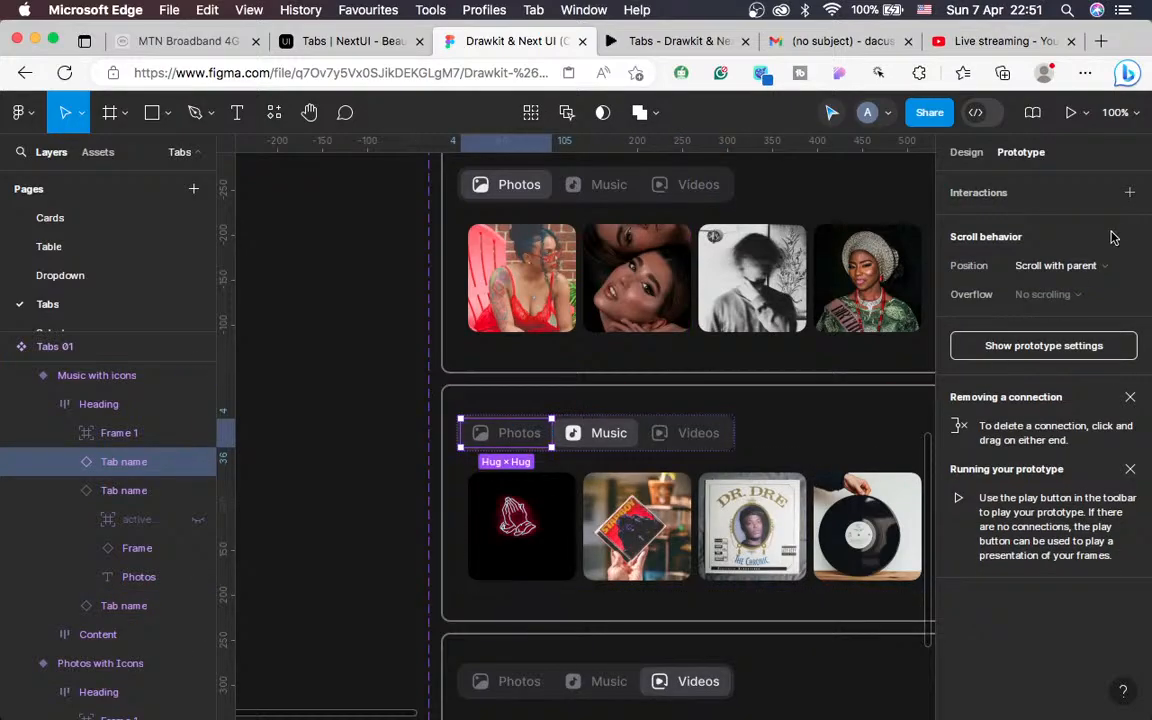
pyautogui.click(1130, 192)
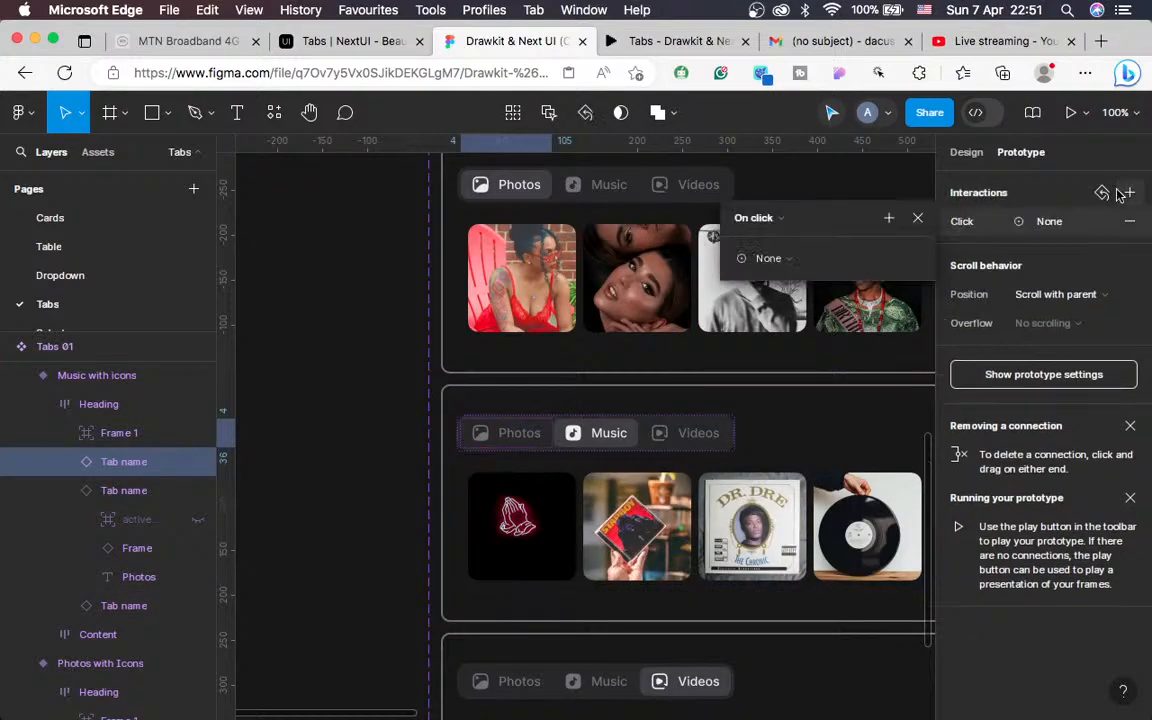
pyautogui.click(775, 262)
pyautogui.click(800, 315)
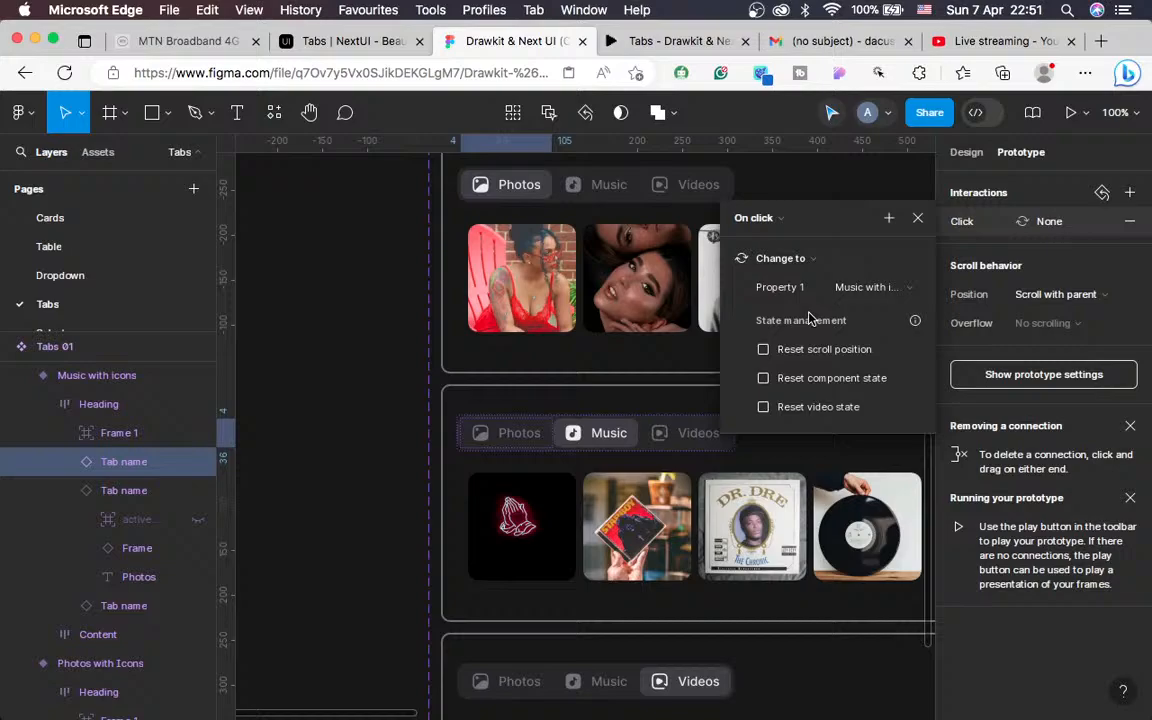
pyautogui.click(880, 287)
pyautogui.click(862, 262)
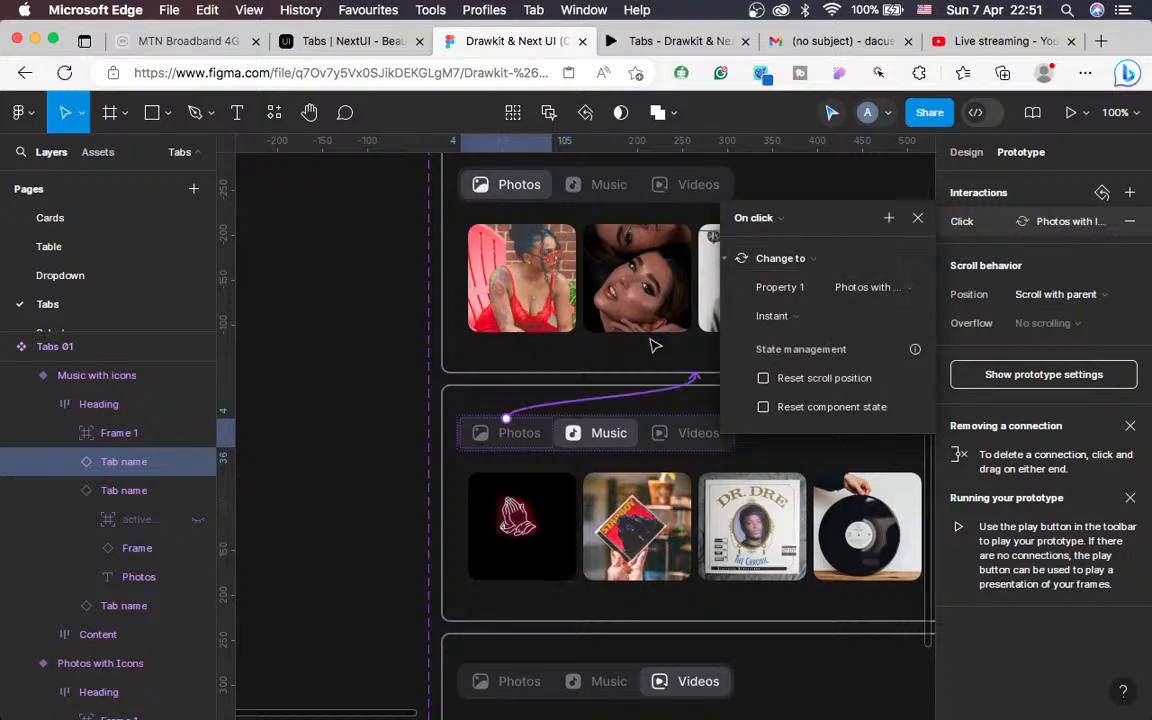
pyautogui.click(918, 218)
pyautogui.scroll(2, 834, 322)
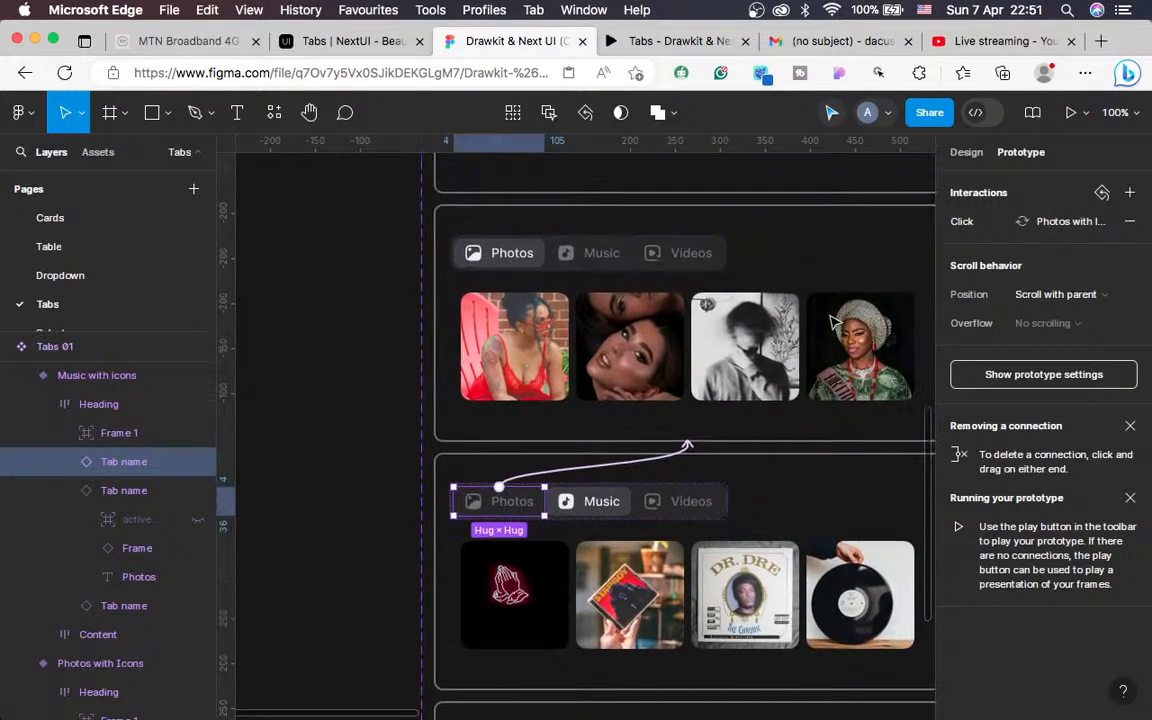
pyautogui.click(705, 256)
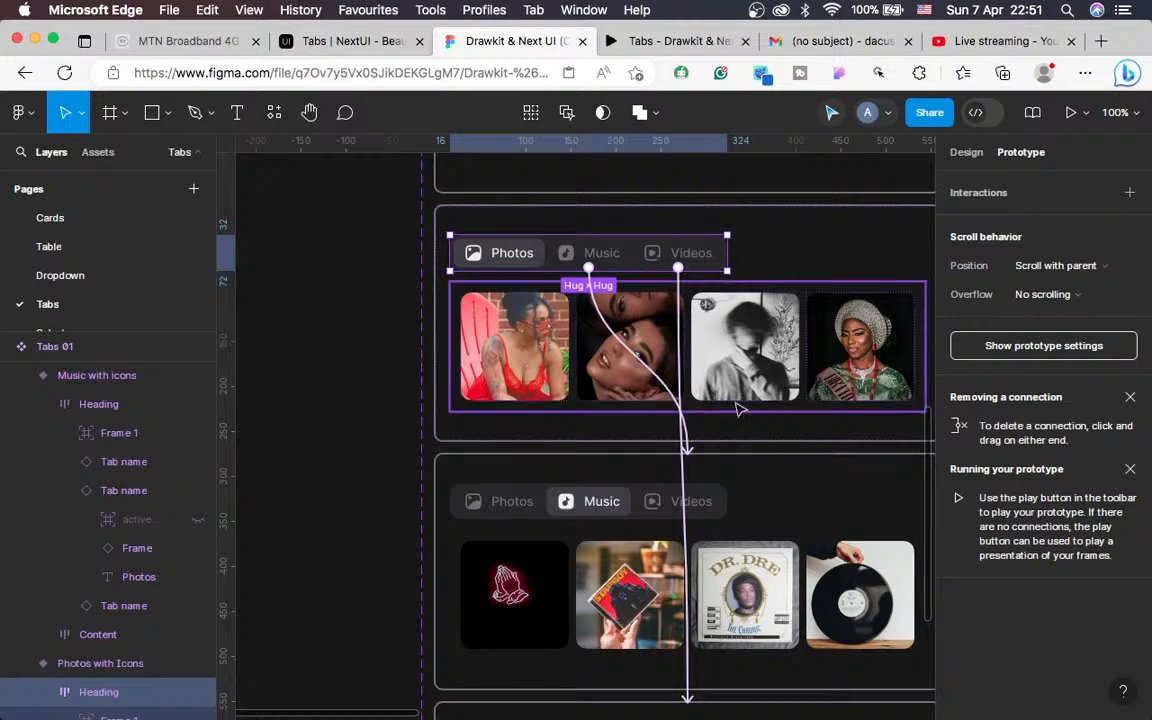
# Remove the click interaction from the active Videos tab in the Videos with icons variant
pyautogui.scroll(-3, 737, 408)
pyautogui.click(640, 372)
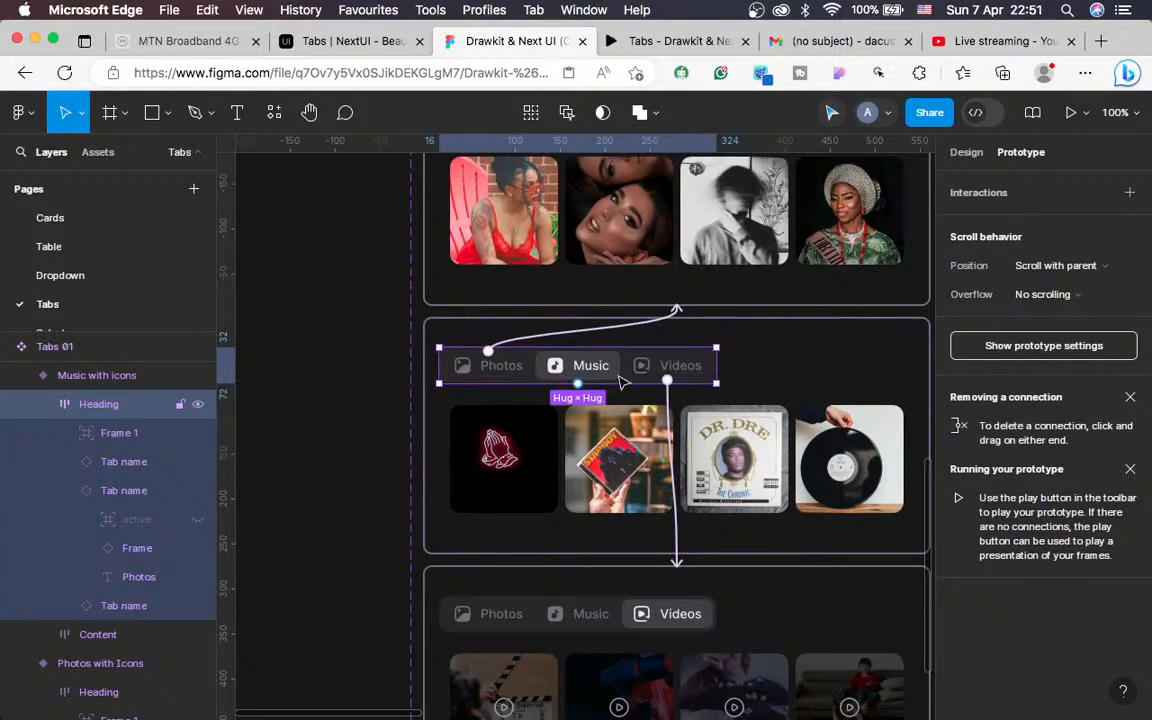
pyautogui.scroll(-4, 622, 381)
pyautogui.click(543, 447)
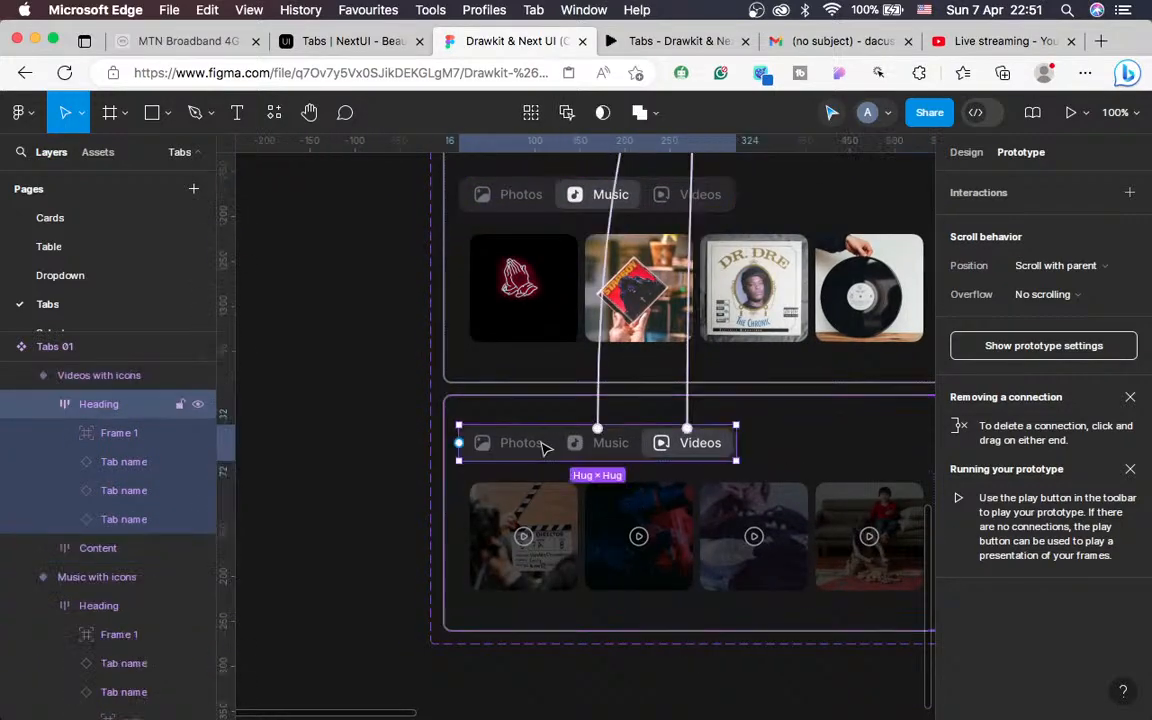
pyautogui.click(689, 420)
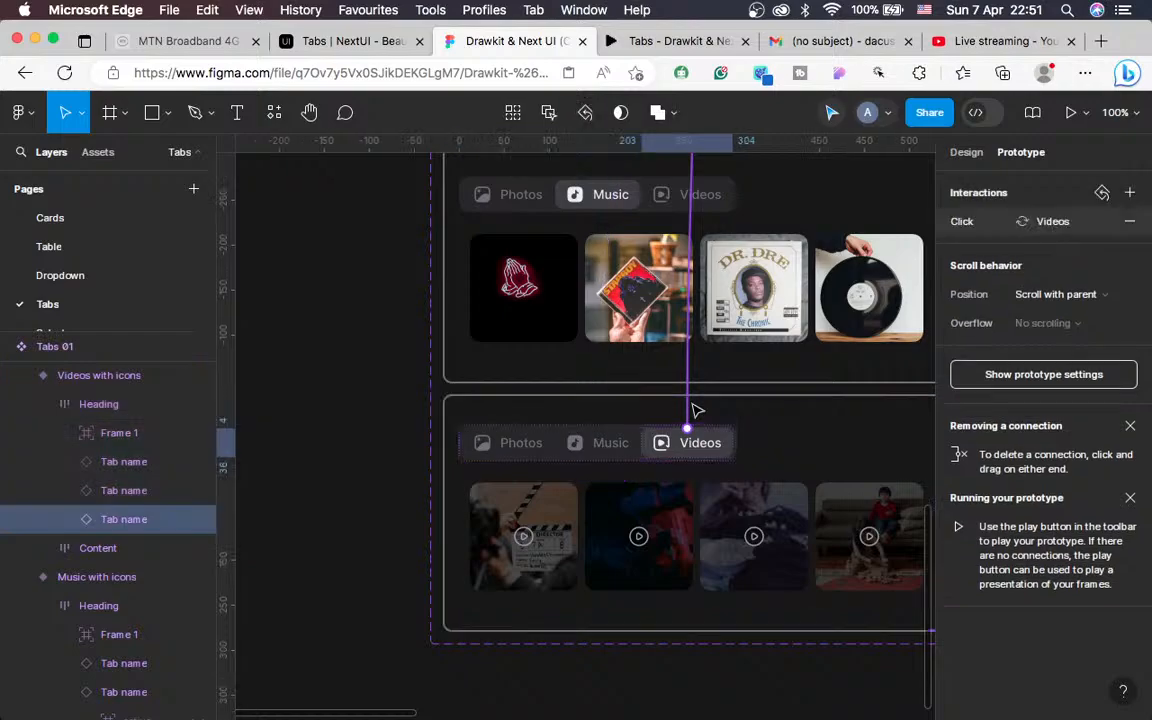
pyautogui.click(1129, 227)
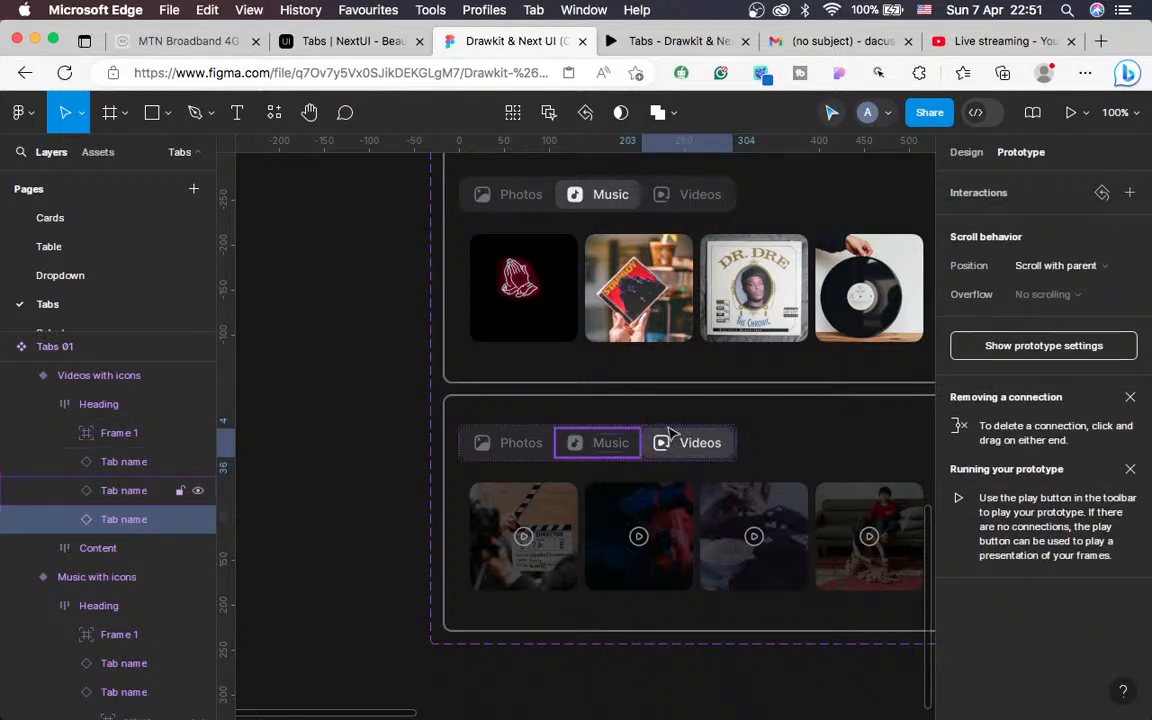
# Set the on-click action of the Music tab in the Videos with icons variant to change to Music with icons
pyautogui.scroll(5, 668, 433)
pyautogui.scroll(-8, 668, 433)
pyautogui.scroll(4, 670, 432)
pyautogui.scroll(6, 670, 433)
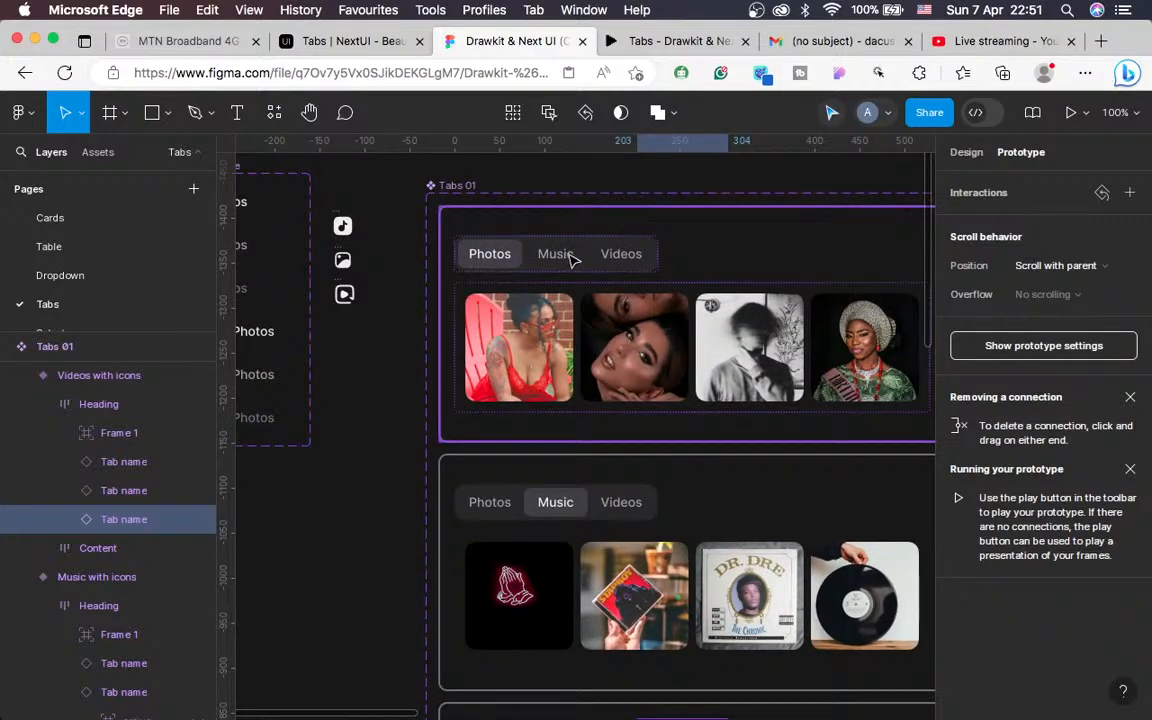
pyautogui.scroll(-8, 576, 483)
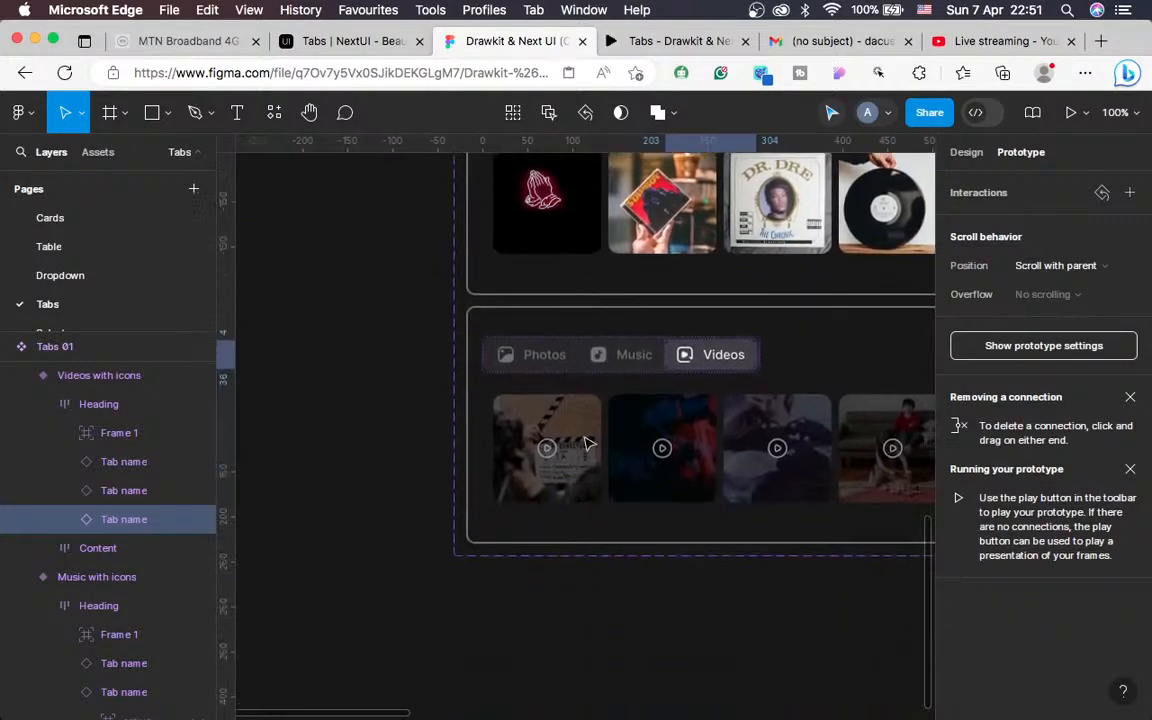
pyautogui.scroll(2, 600, 430)
pyautogui.hscroll(1, 600, 430)
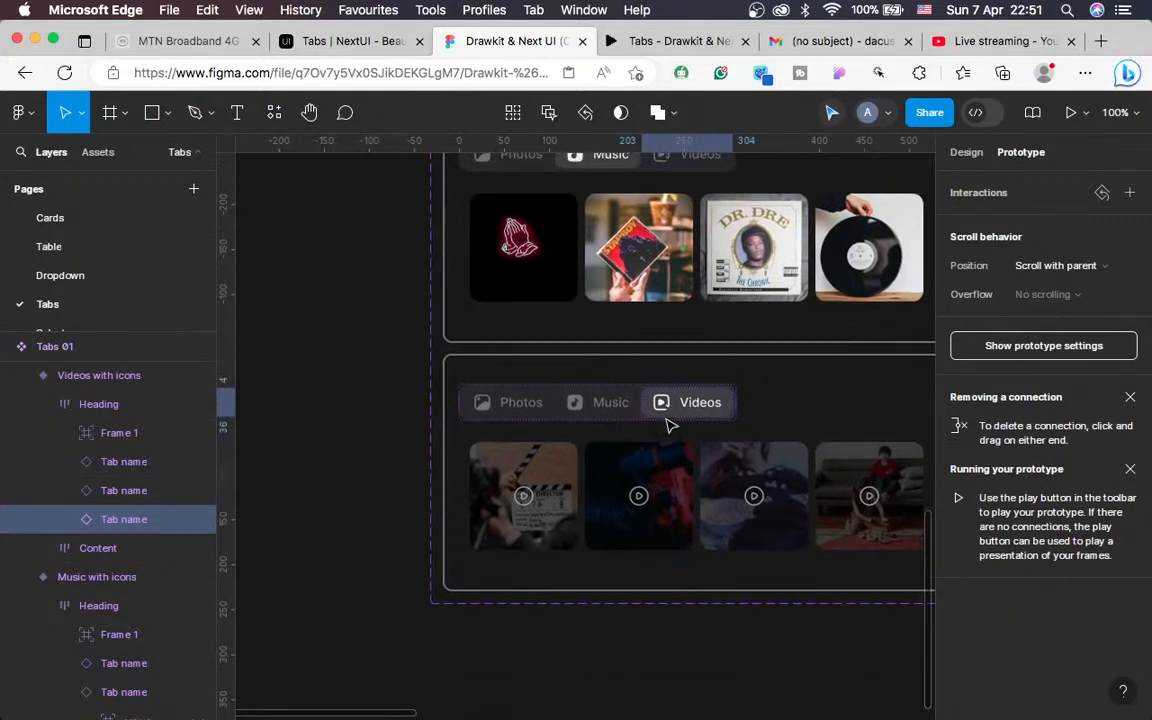
pyautogui.click(603, 410)
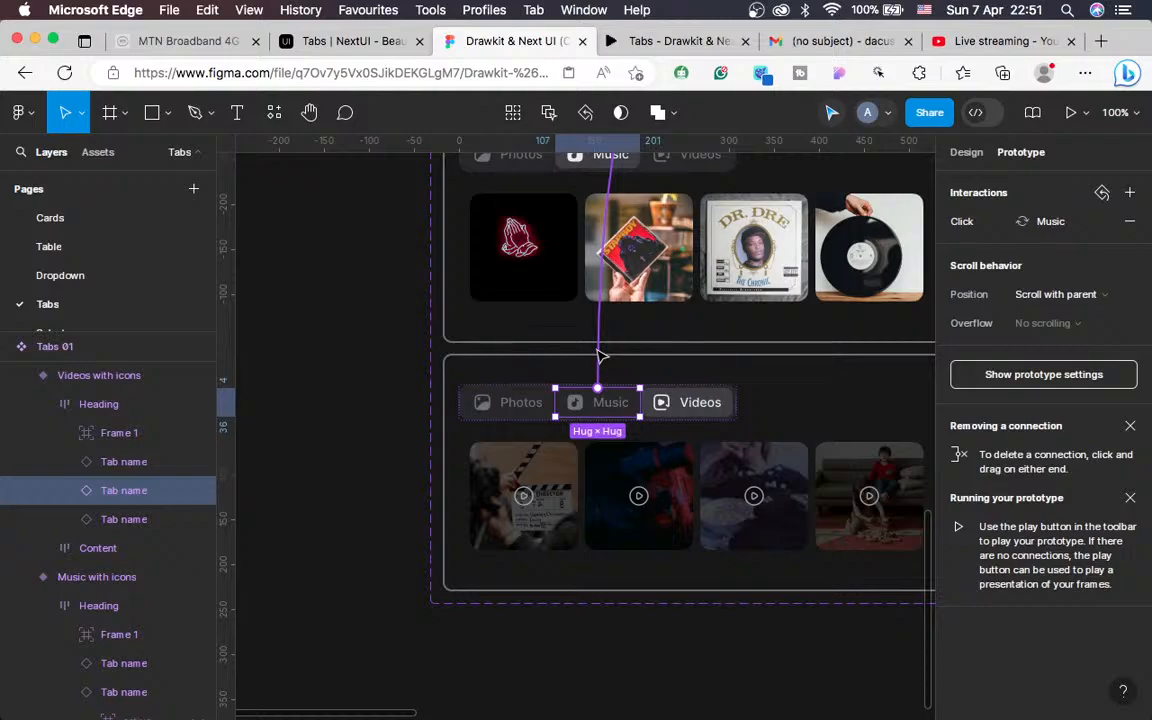
pyautogui.click(601, 354)
pyautogui.click(617, 463)
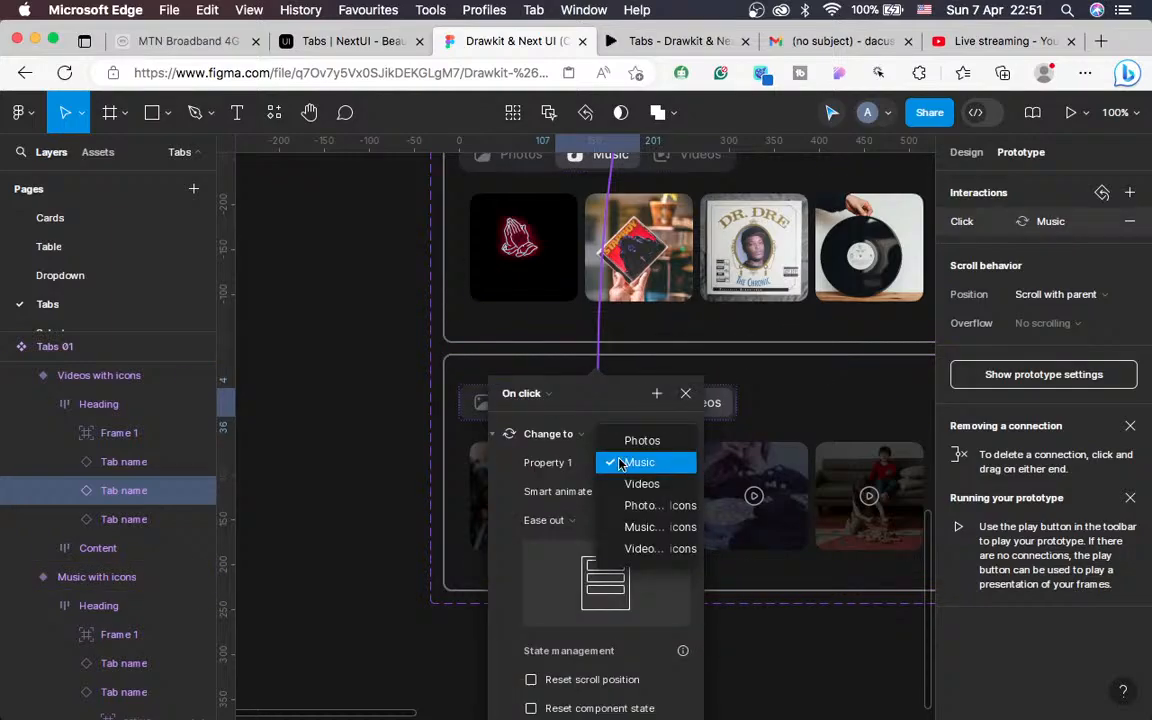
pyautogui.click(648, 528)
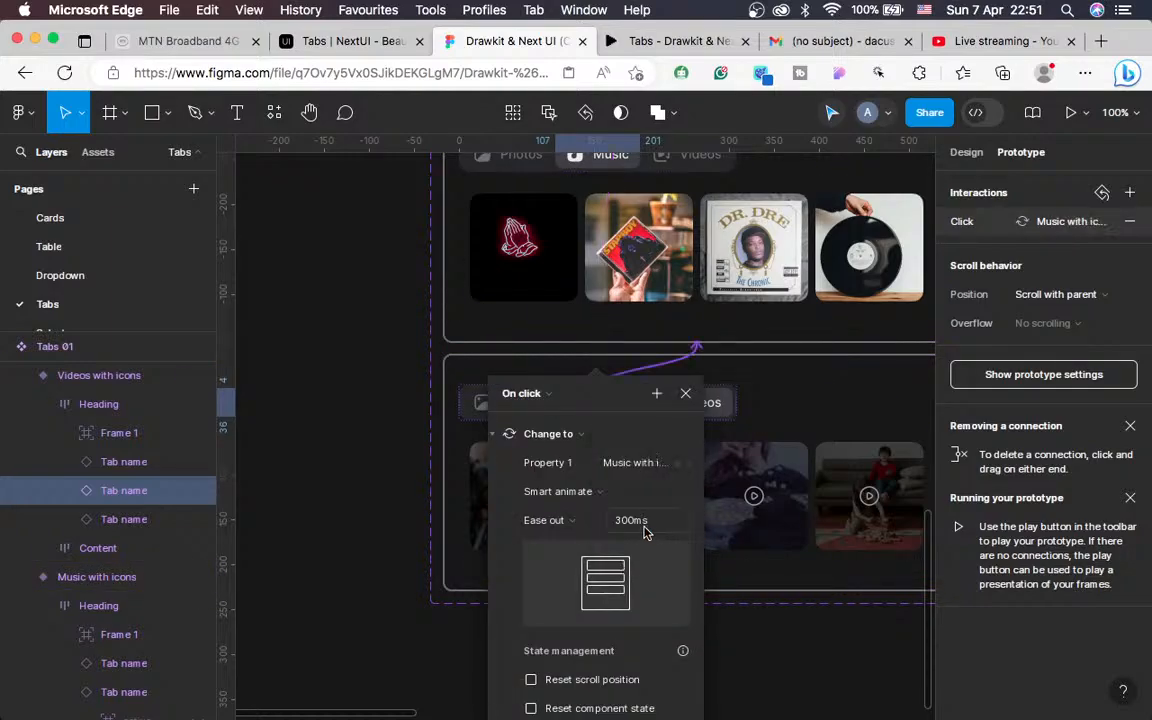
pyautogui.click(490, 408)
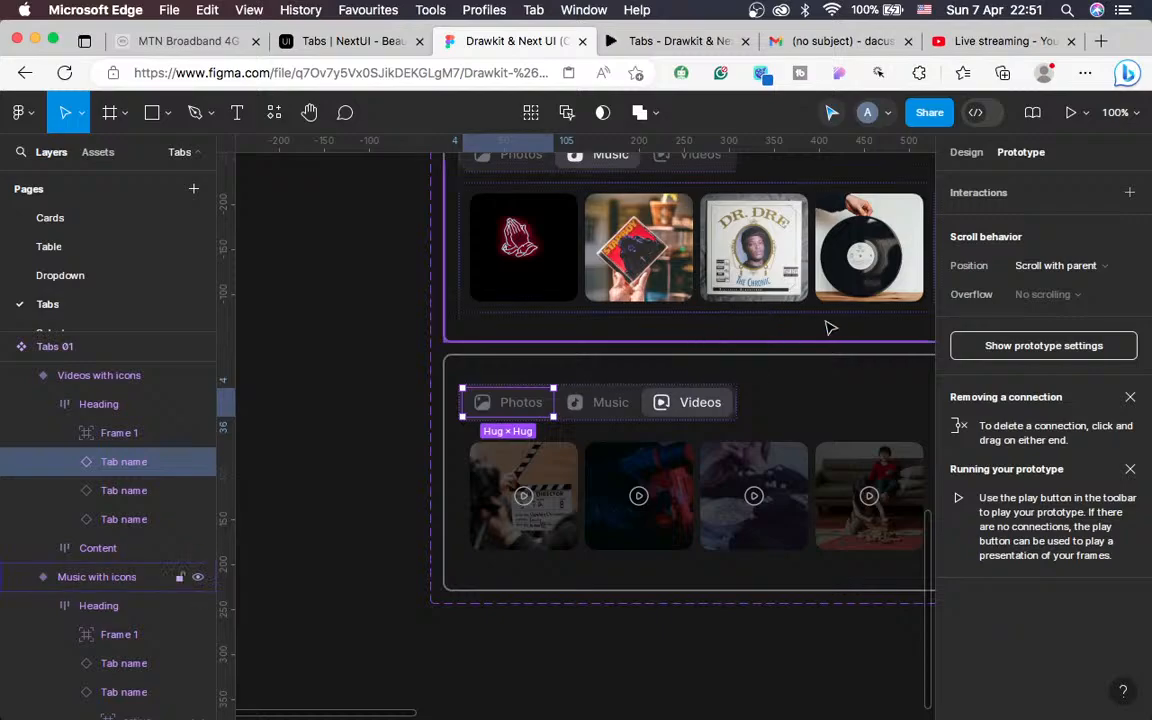
pyautogui.click(1130, 195)
pyautogui.click(1130, 221)
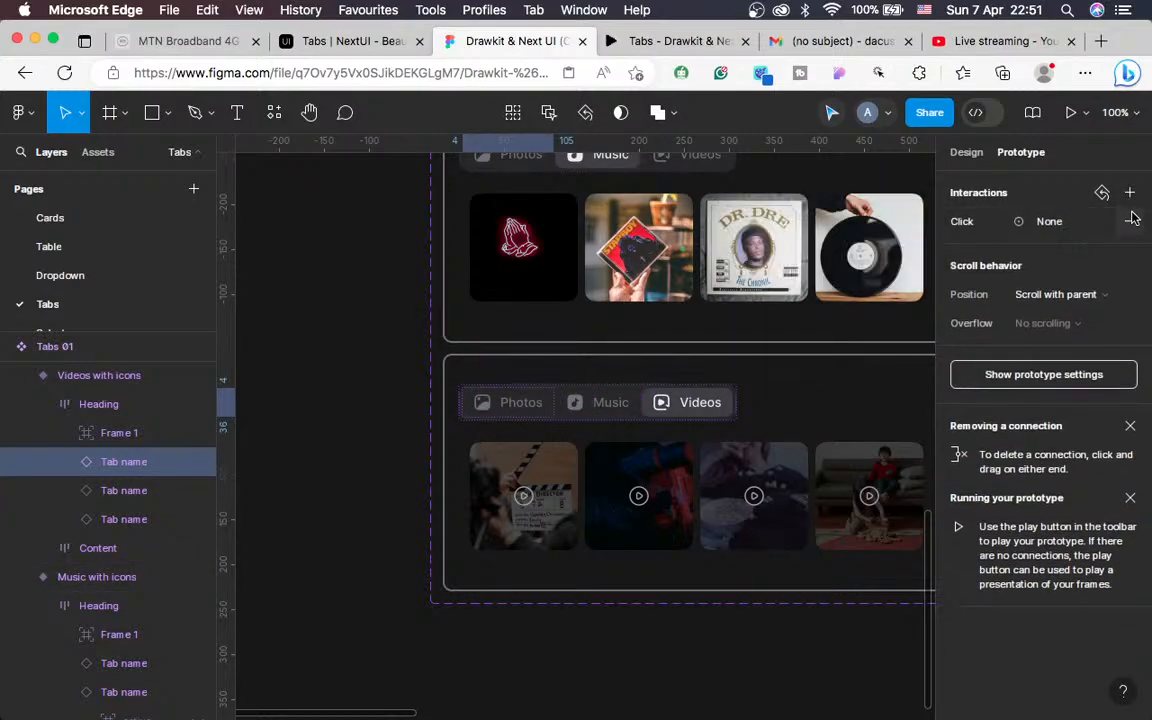
pyautogui.click(1130, 221)
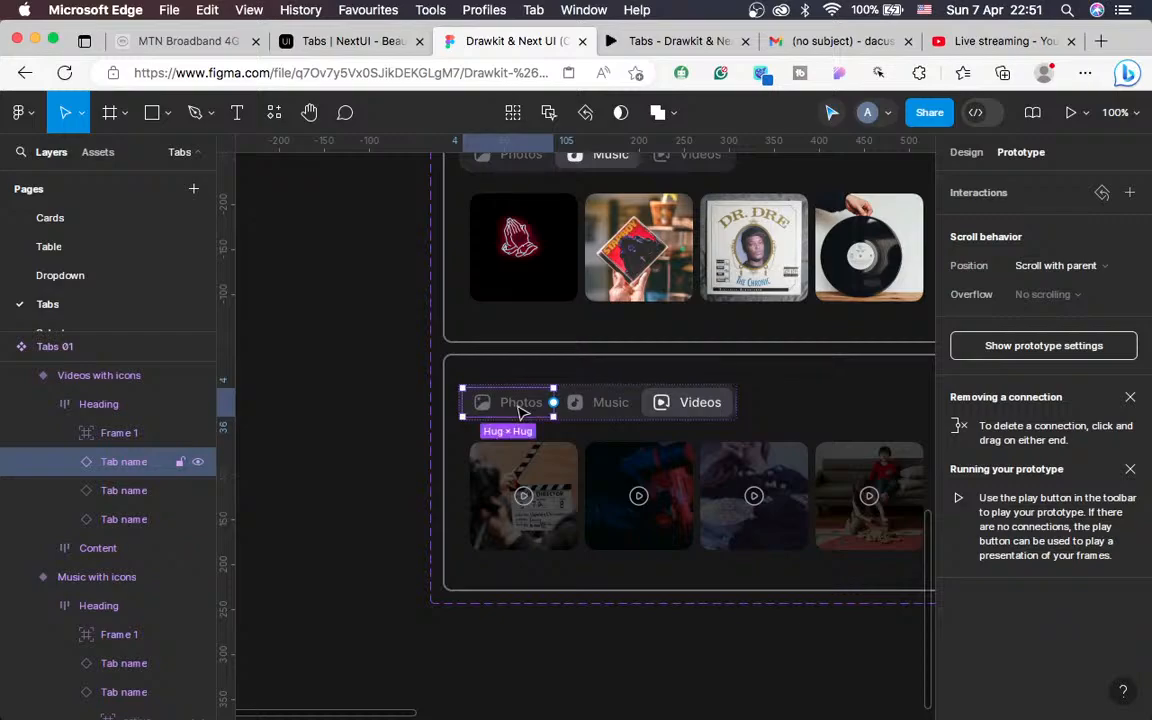
pyautogui.click(1131, 193)
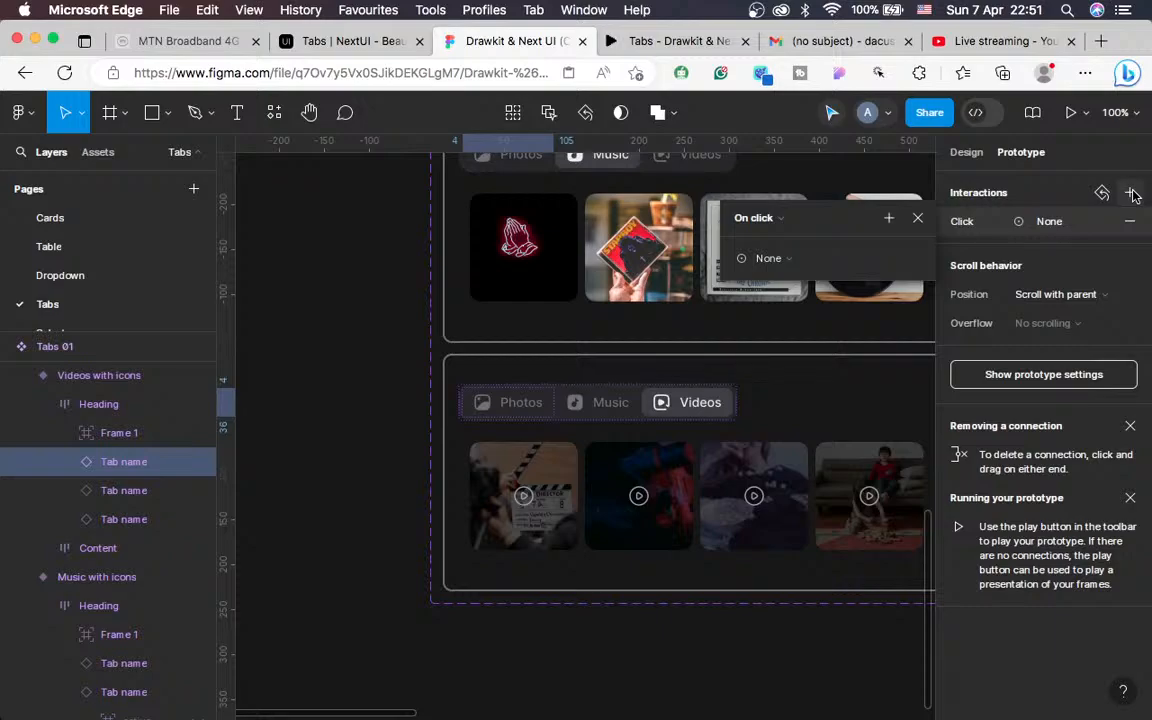
pyautogui.click(918, 217)
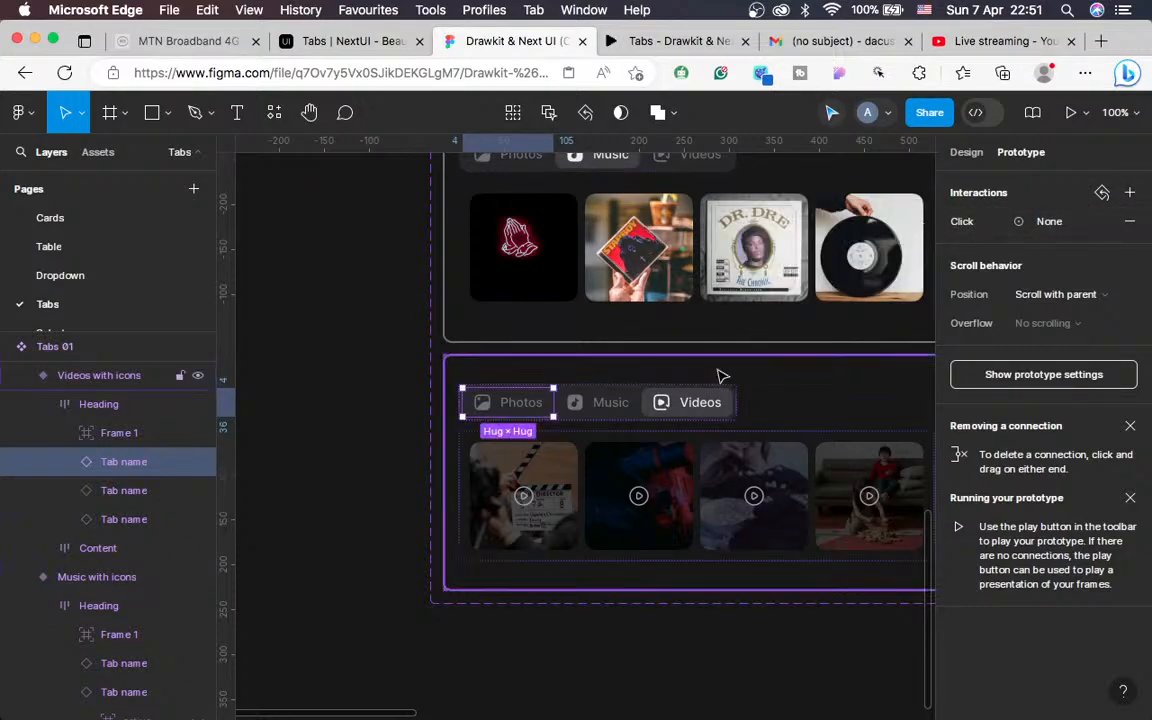
# Examine the while-hovering interaction of the inactive with icons variant in the Tab name component
pyautogui.scroll(5, 722, 378)
pyautogui.hscroll(-3, 722, 378)
pyautogui.scroll(-3, 722, 378)
pyautogui.hscroll(-2, 722, 378)
pyautogui.scroll(4, 720, 375)
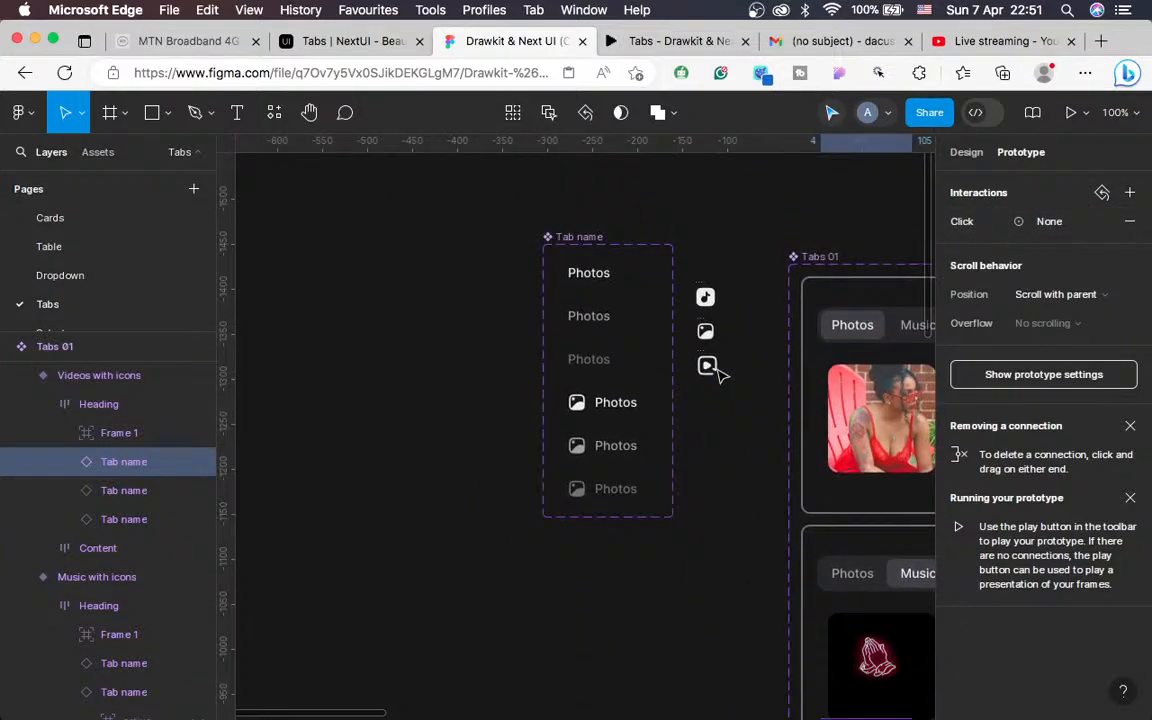
pyautogui.click(603, 455)
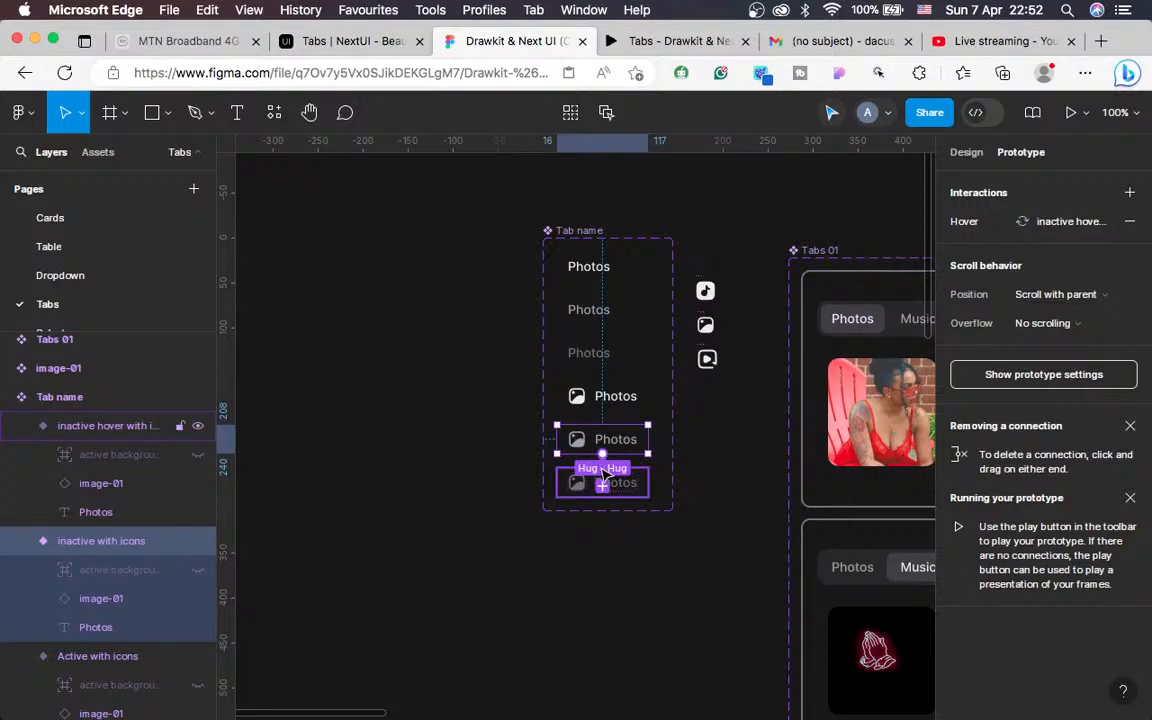
pyautogui.click(603, 470)
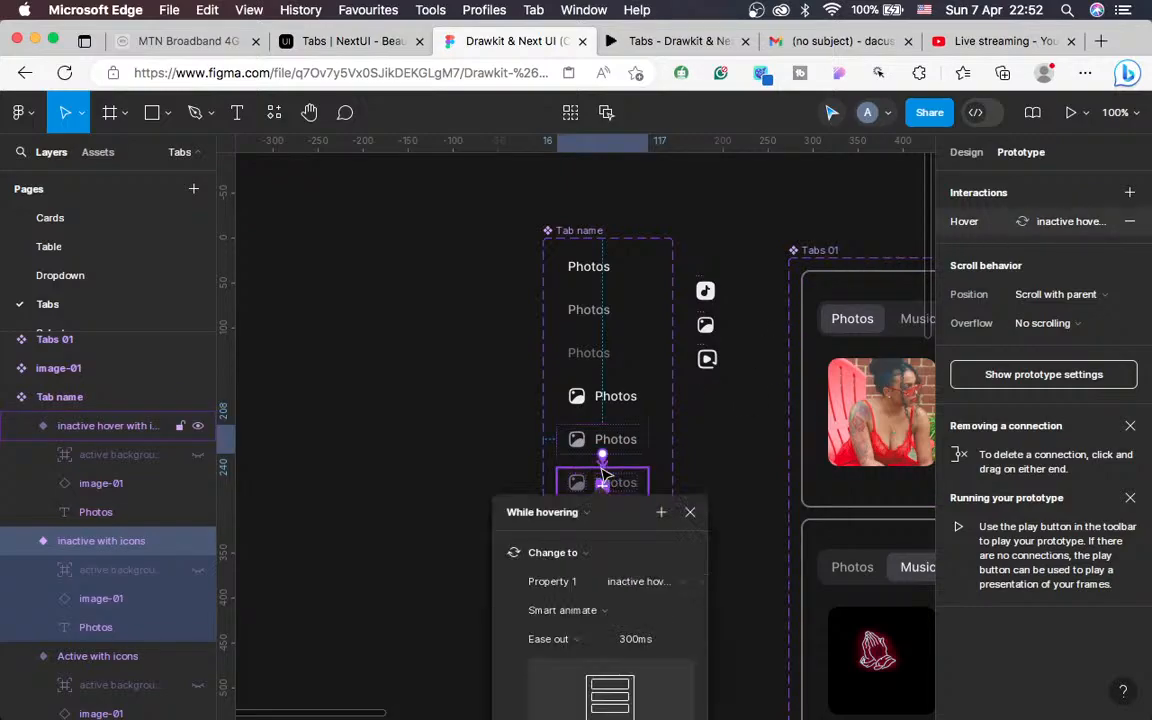
pyautogui.click(689, 511)
# Replace the empty interaction on the Photos tab in the Videos with icons variant with an on-click change to Photos with Icons
pyautogui.scroll(-10, 702, 607)
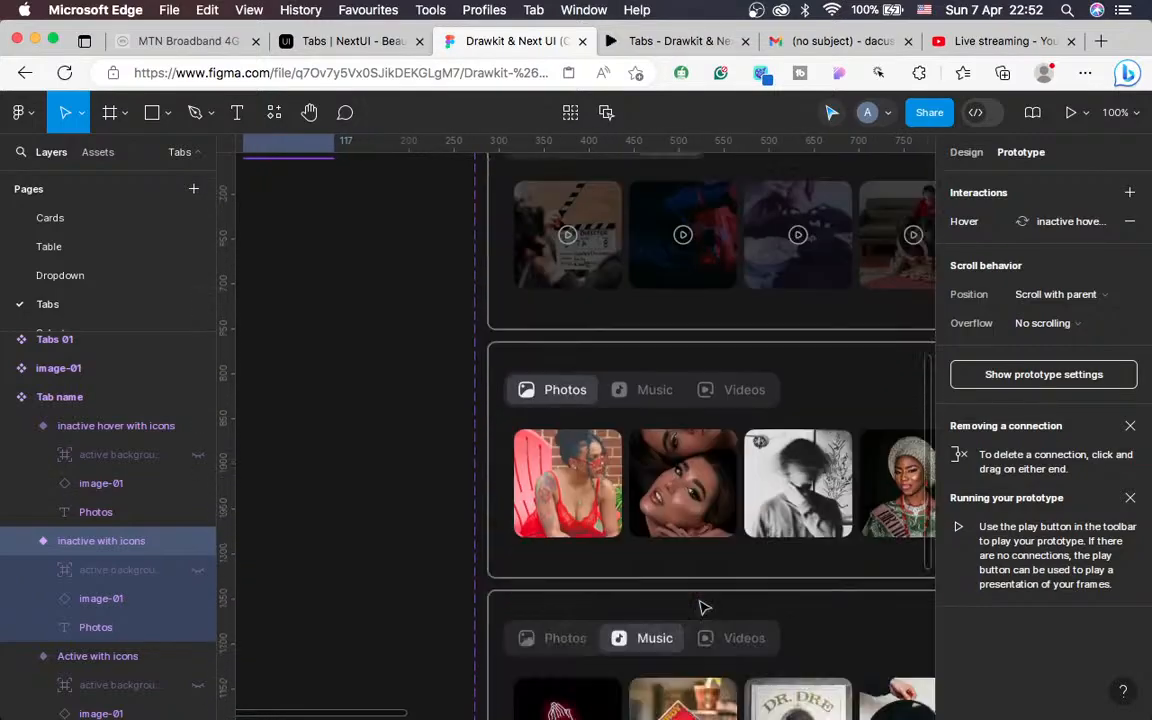
pyautogui.scroll(-10, 703, 605)
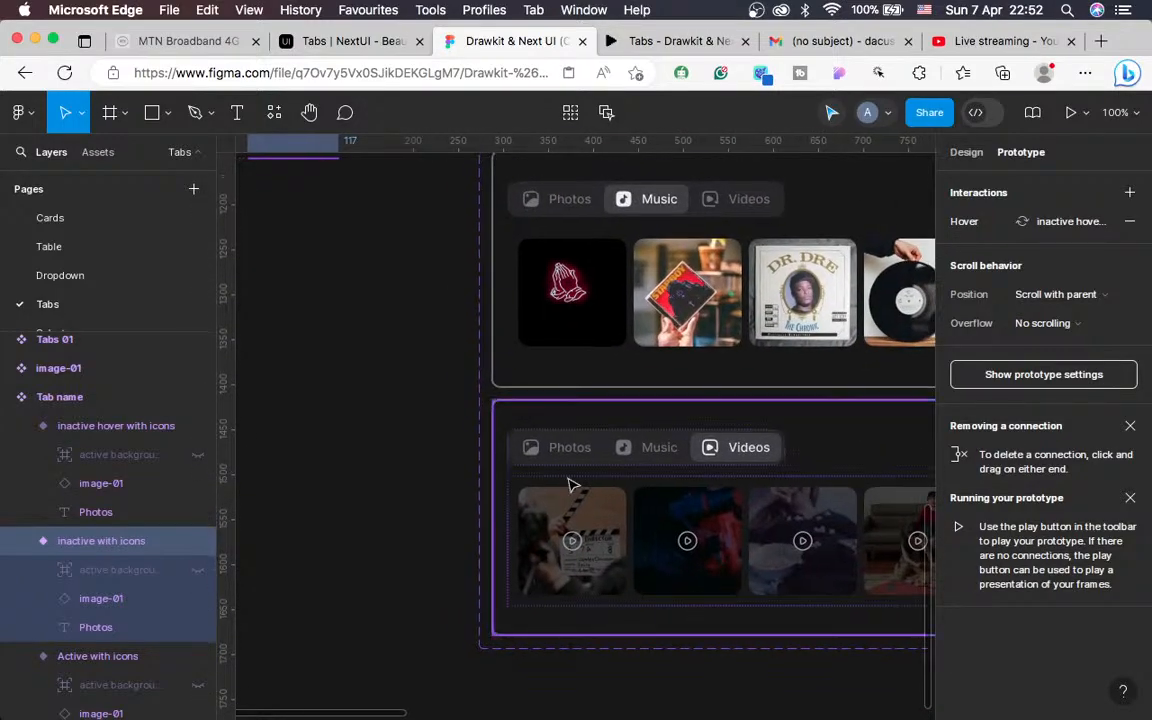
pyautogui.click(560, 466)
pyautogui.click(558, 464)
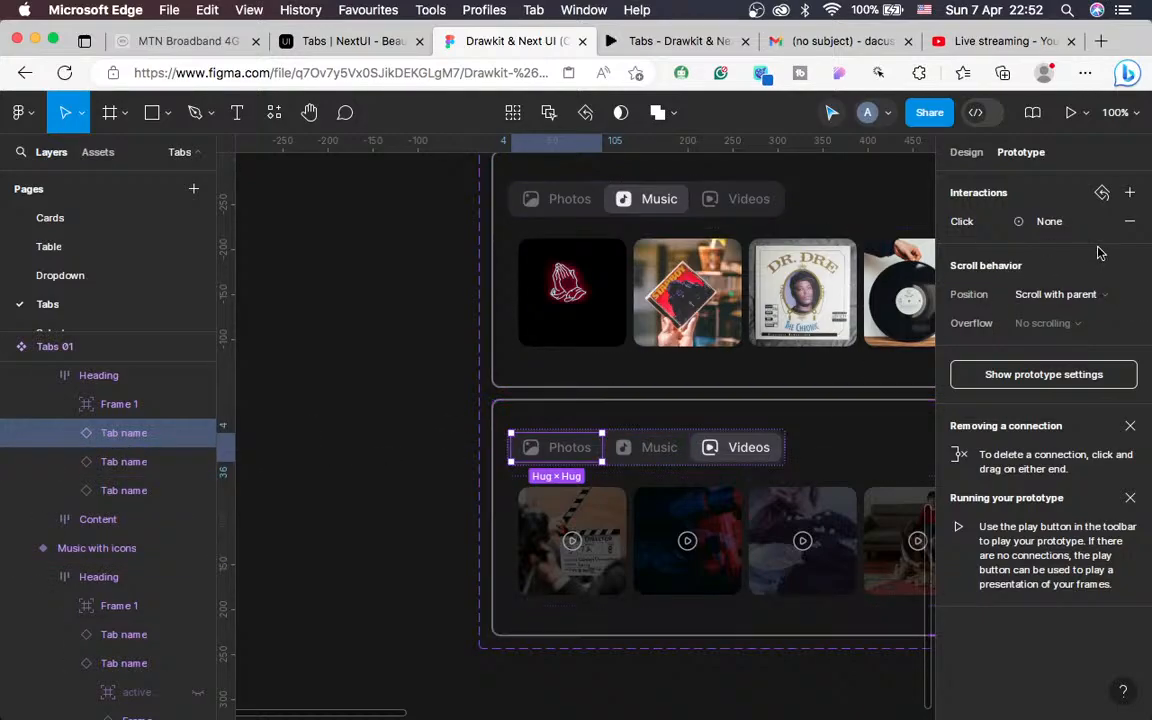
pyautogui.click(637, 455)
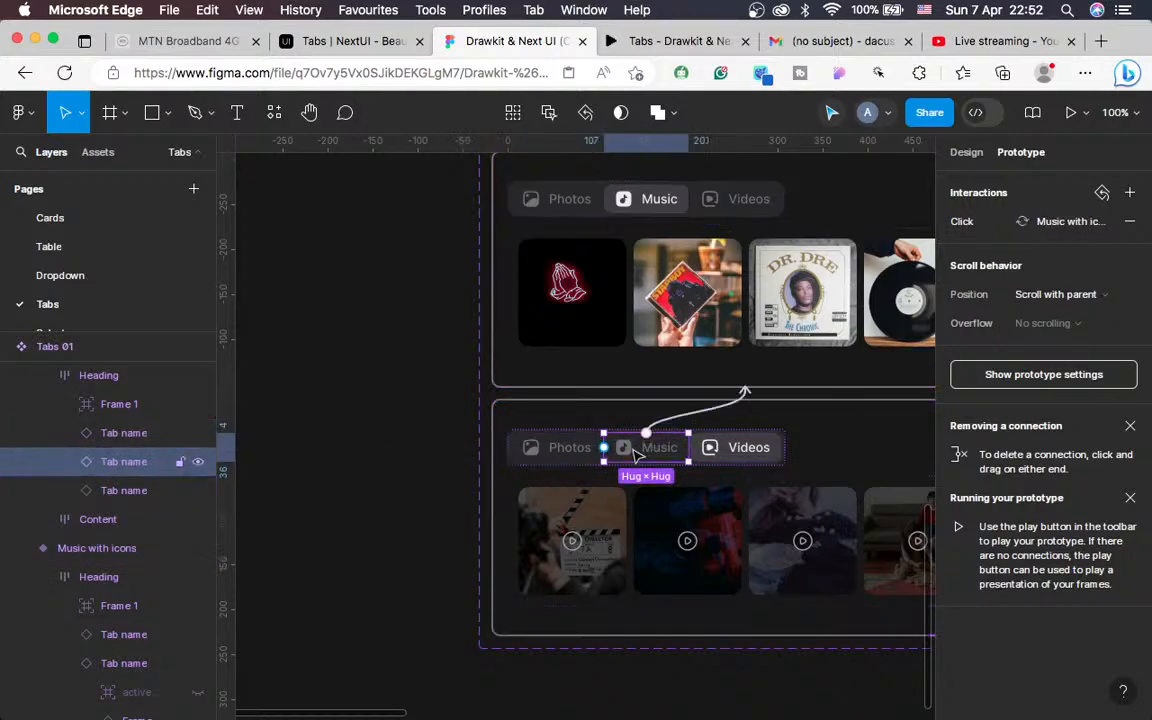
pyautogui.click(568, 449)
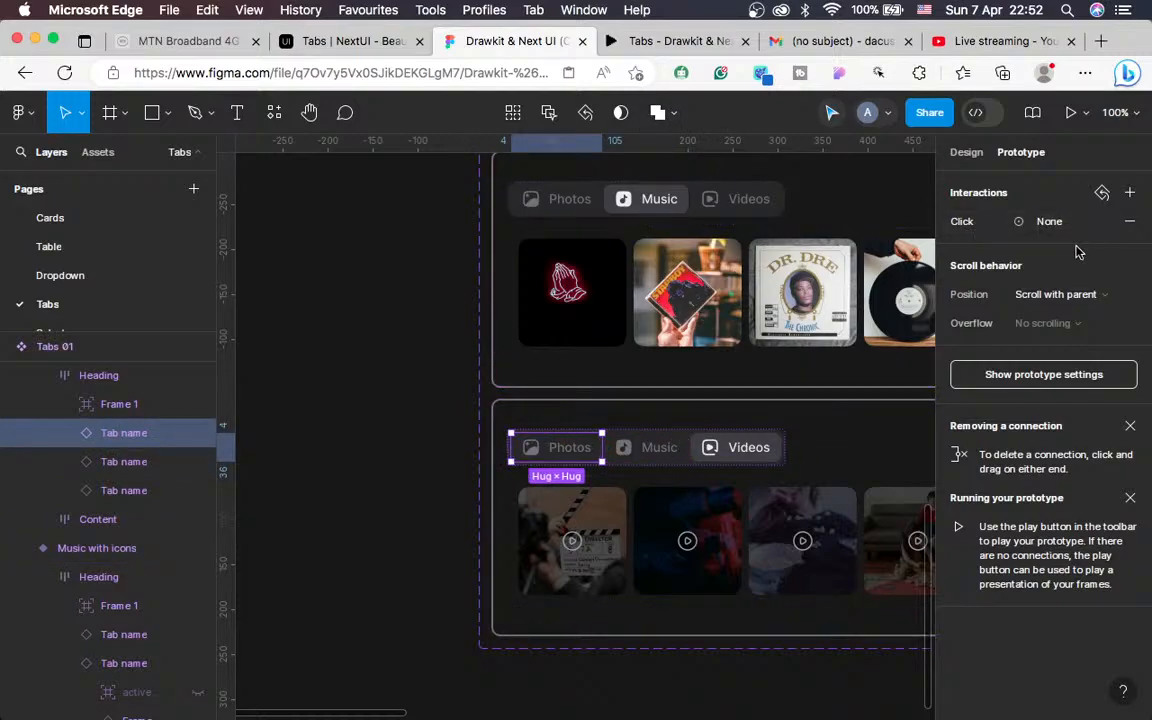
pyautogui.click(1133, 221)
pyautogui.click(1129, 192)
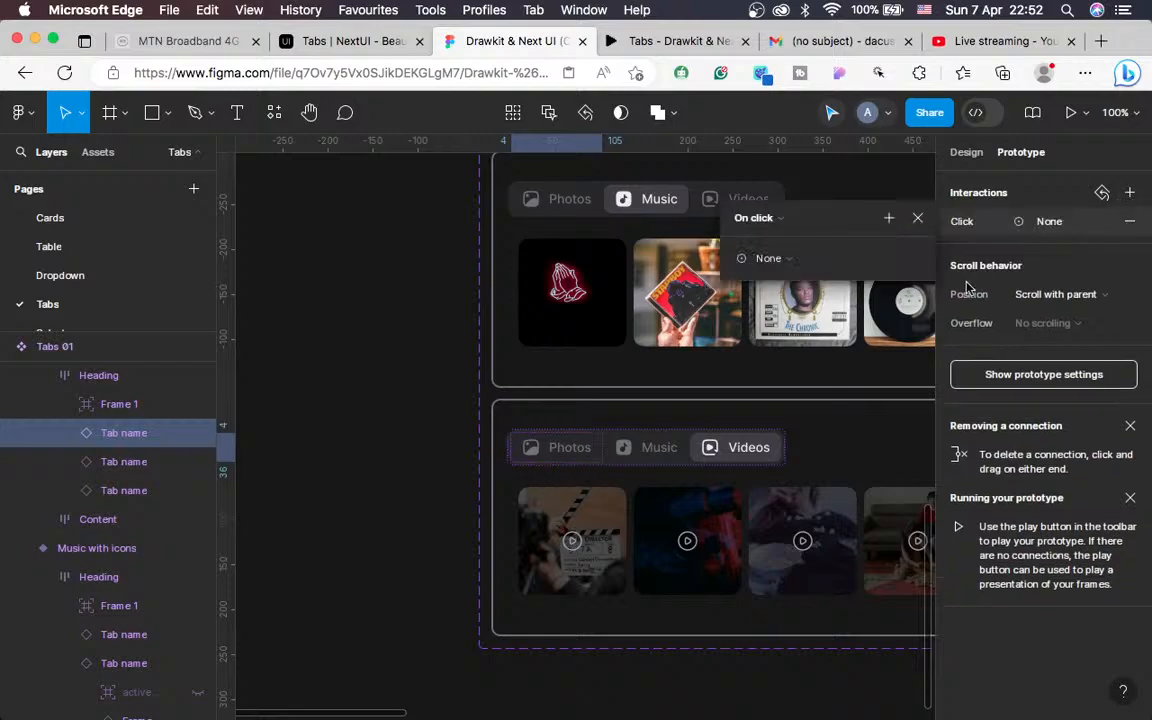
pyautogui.click(824, 258)
pyautogui.click(804, 318)
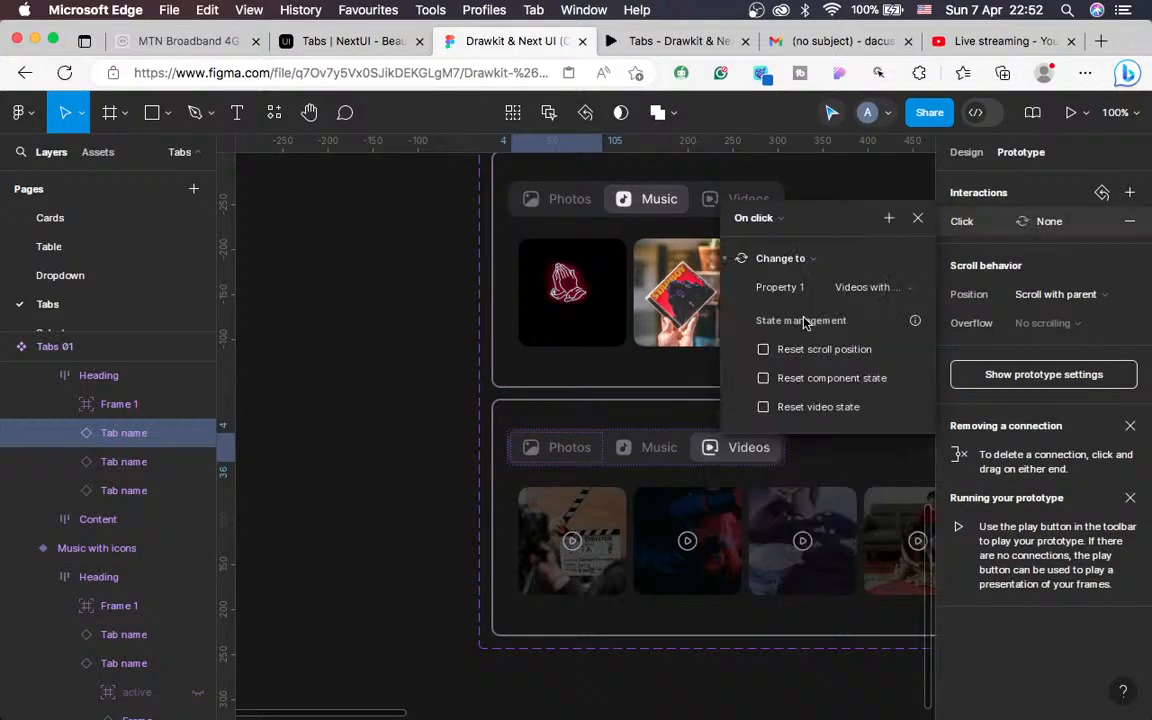
pyautogui.click(904, 291)
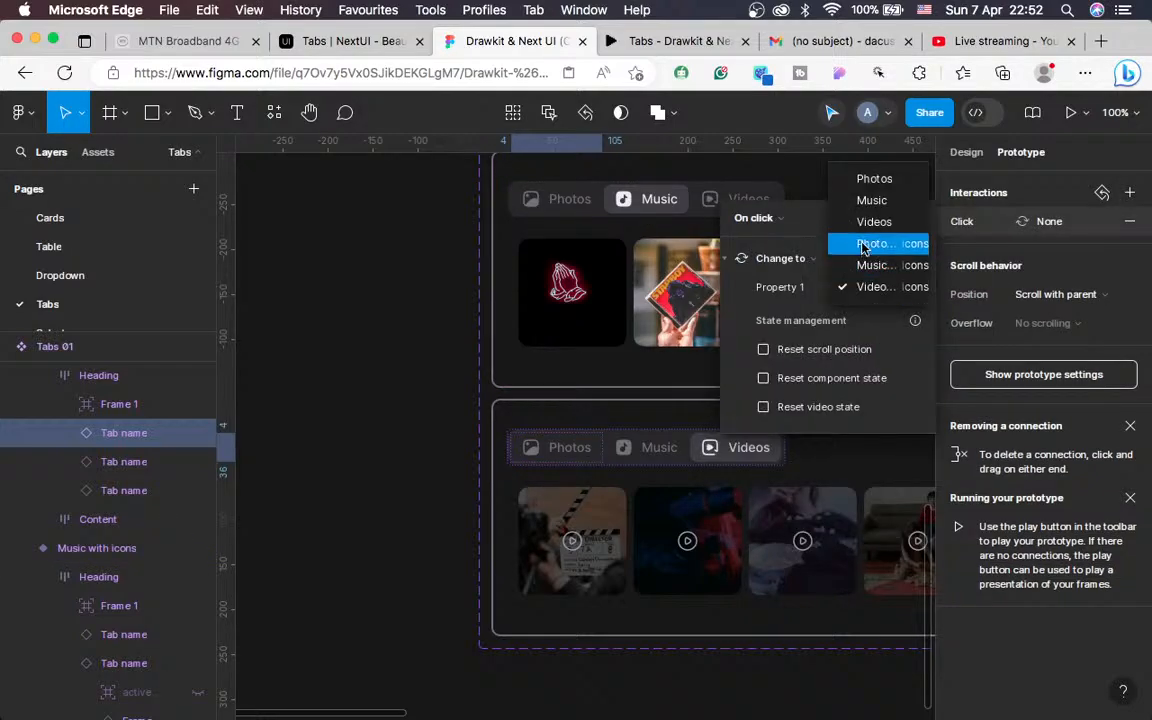
pyautogui.click(872, 242)
# Review the prototype connections of the Photos, Music and Videos icon variants in the Tabs 01 component
pyautogui.scroll(2, 720, 452)
pyautogui.doubleClick(632, 488)
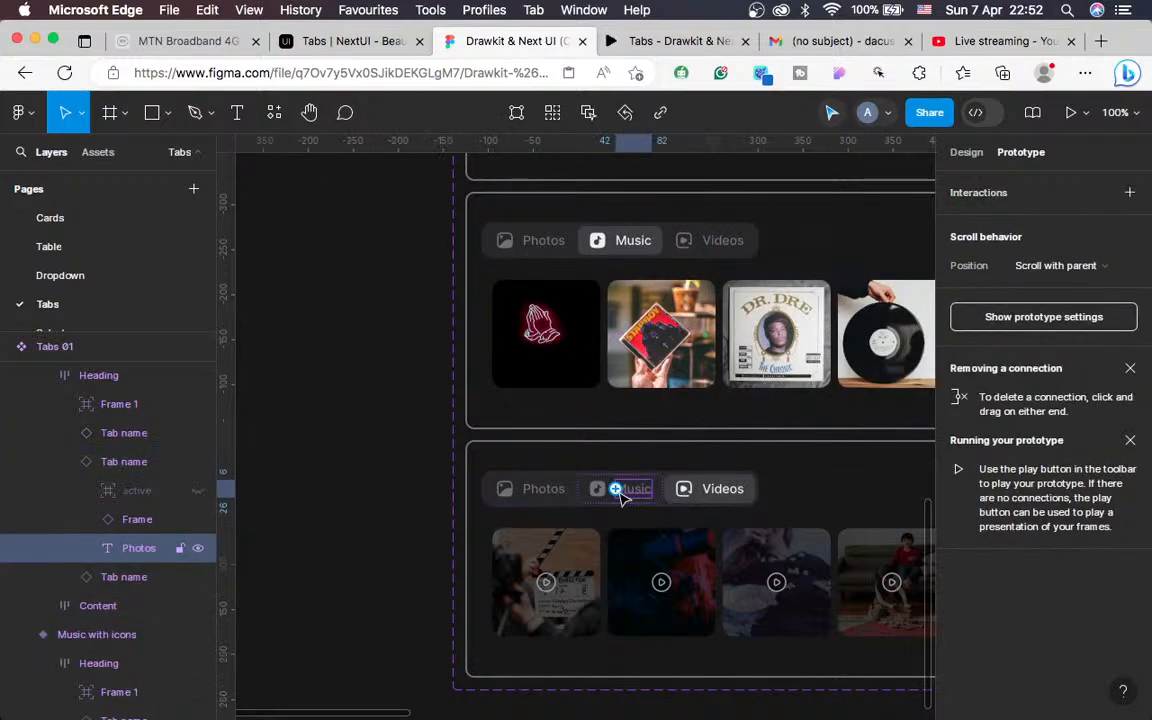
pyautogui.click(588, 490)
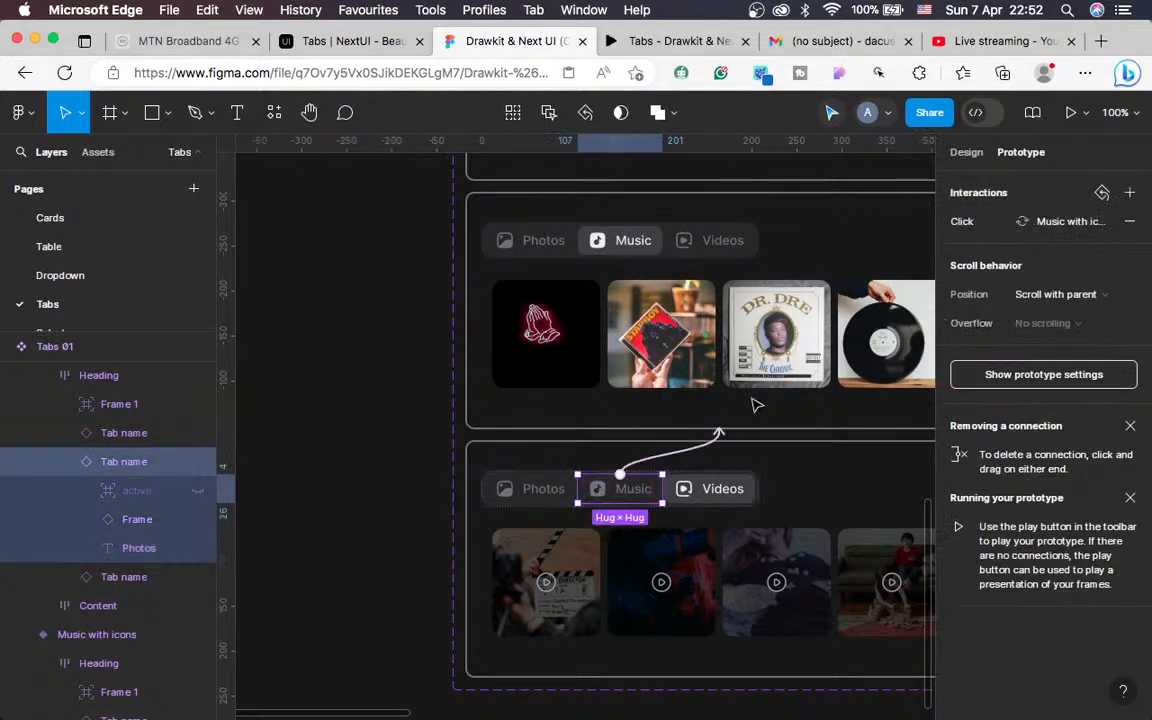
pyautogui.scroll(5, 743, 413)
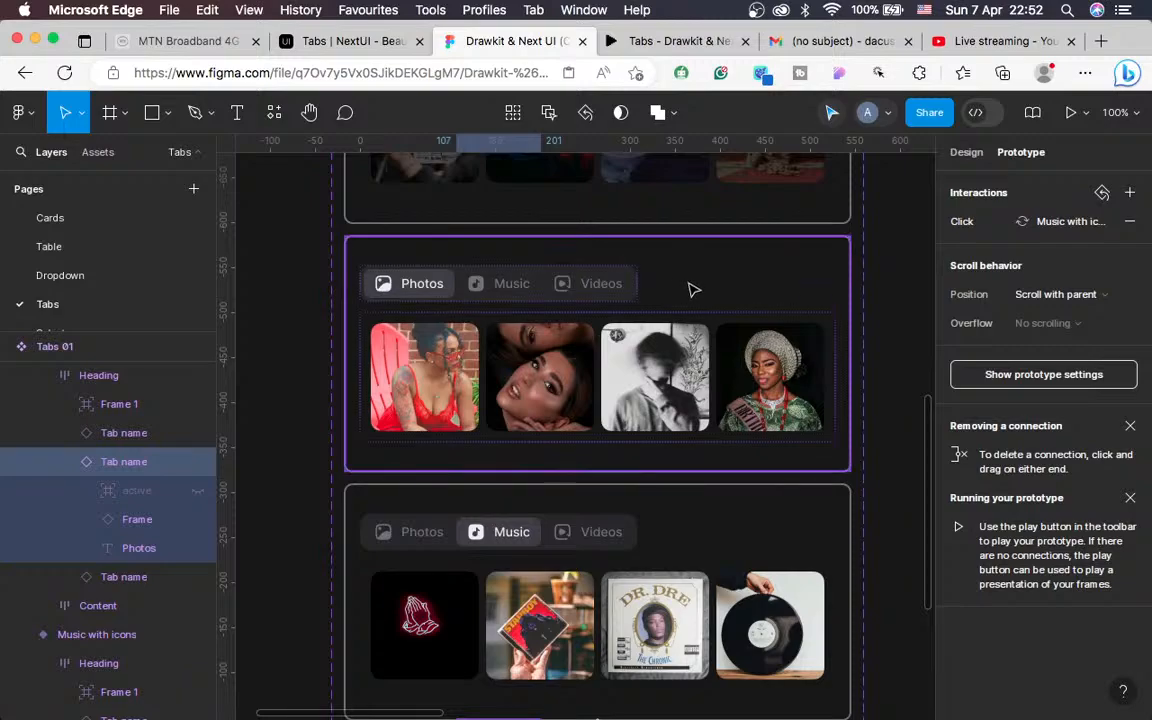
pyautogui.click(694, 288)
pyautogui.scroll(-4, 697, 380)
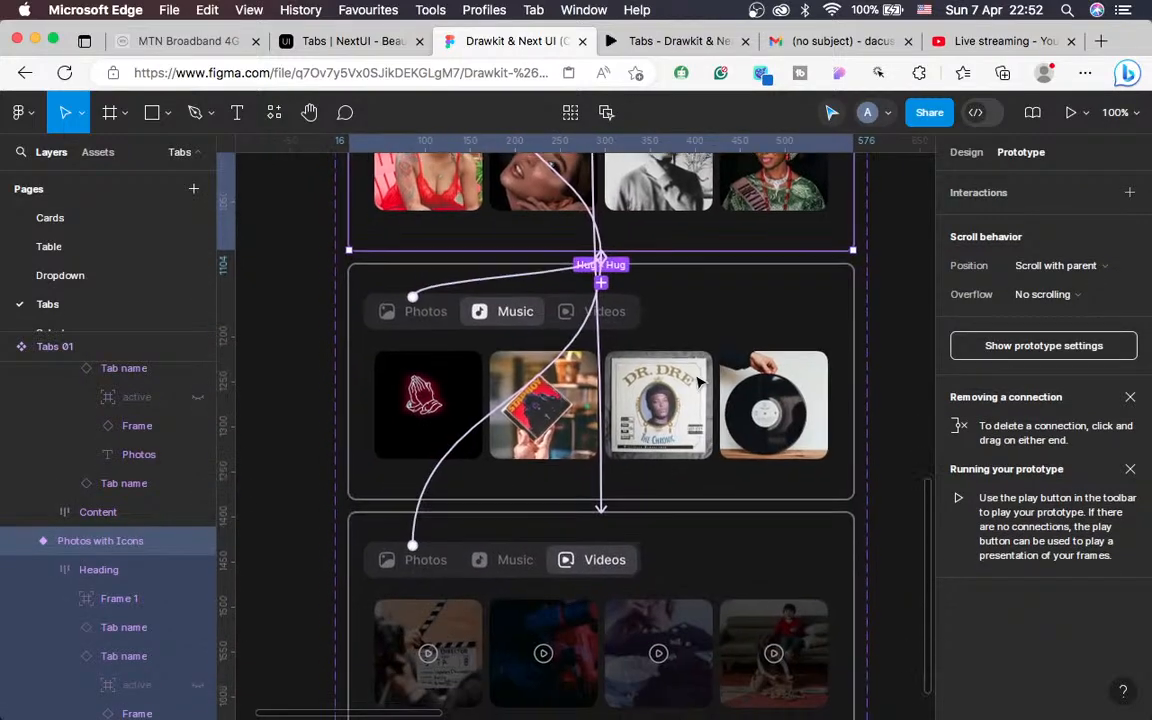
pyautogui.click(785, 385)
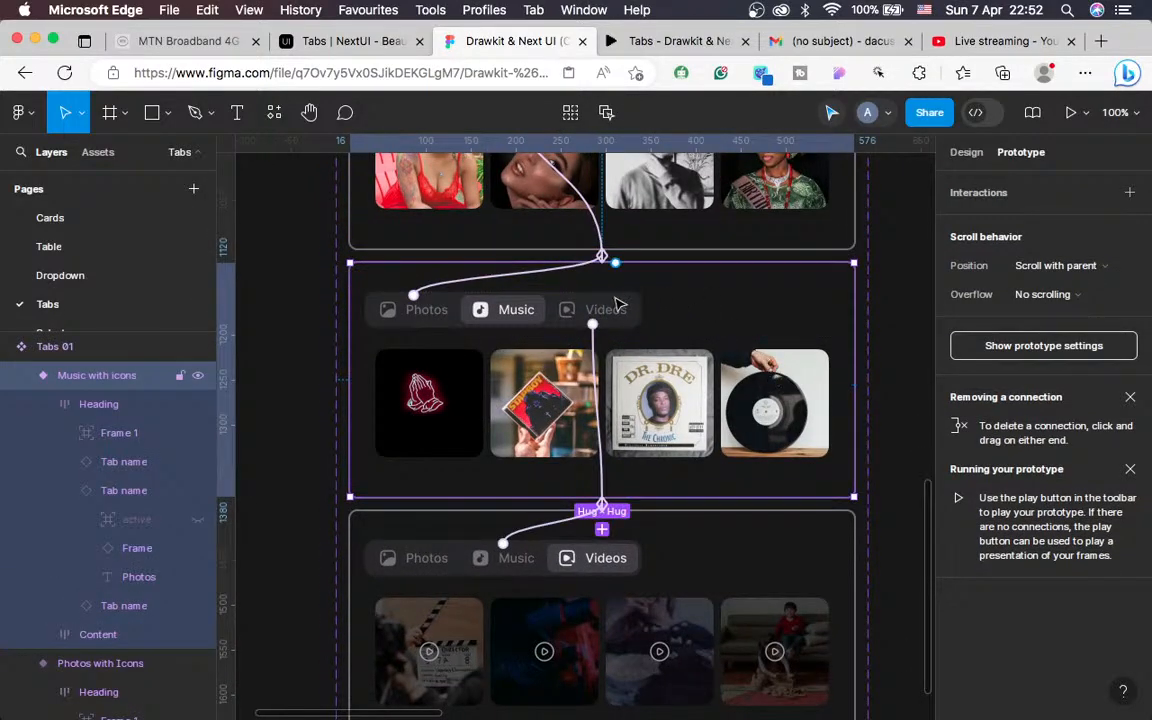
pyautogui.scroll(-1, 676, 587)
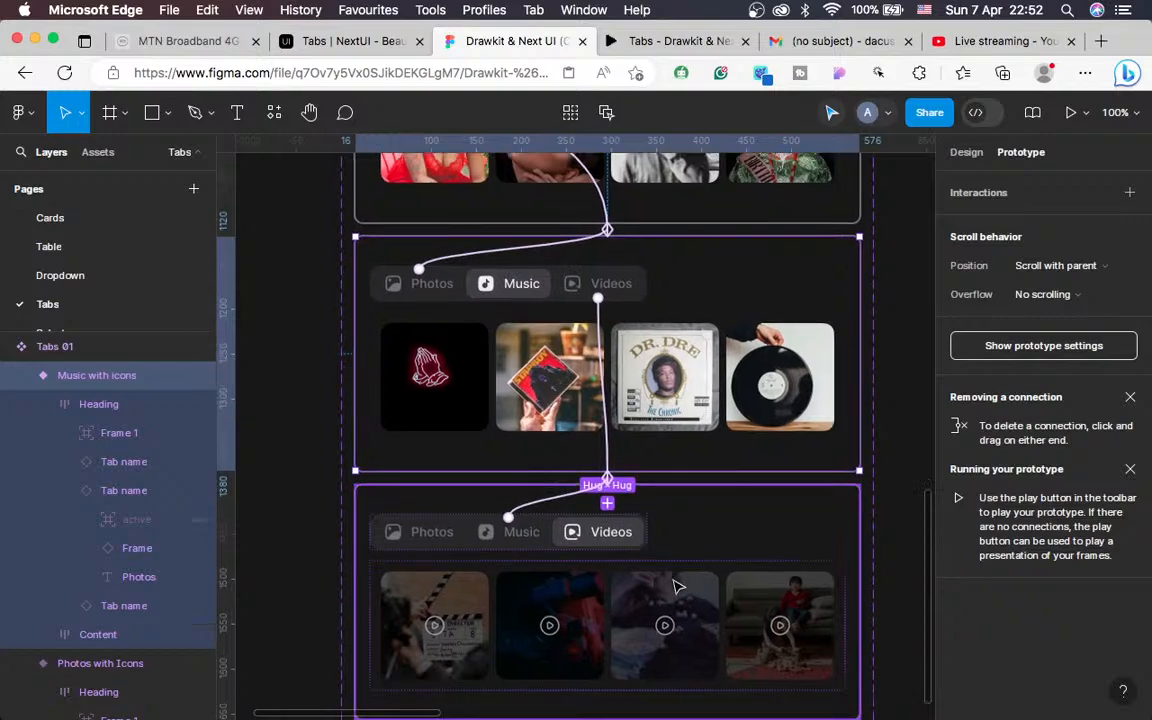
pyautogui.scroll(-4, 676, 587)
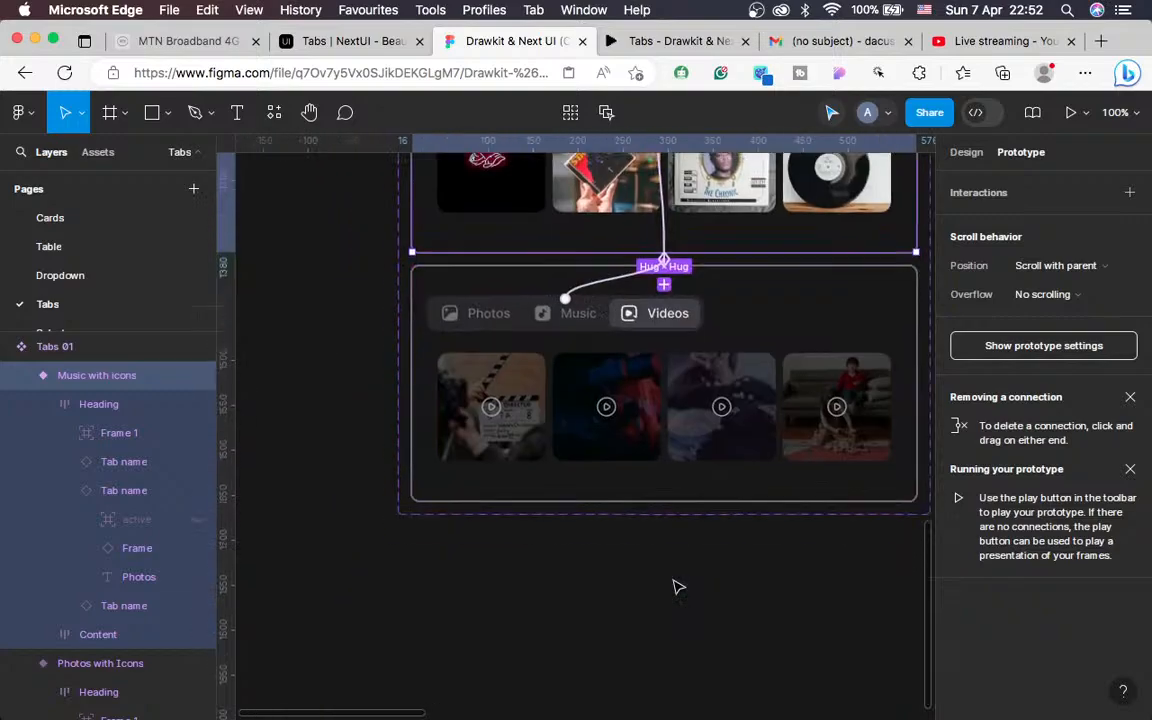
pyautogui.click(788, 356)
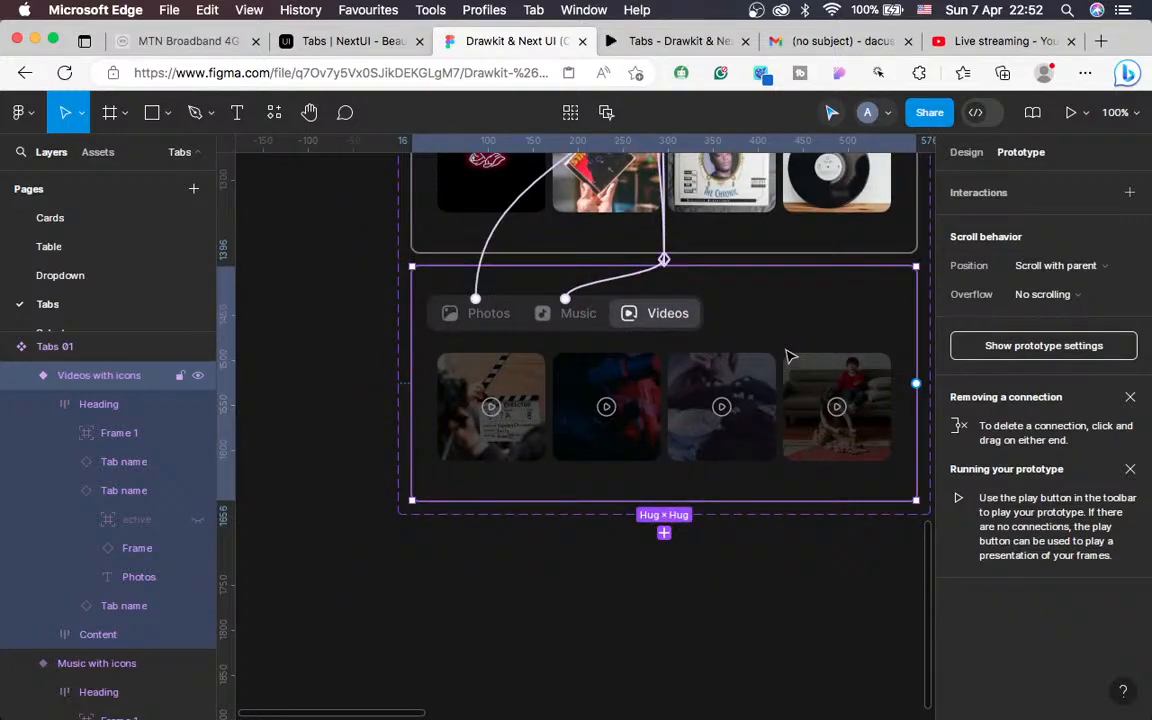
pyautogui.press('-')
pyautogui.press('-')
pyautogui.scroll(5, 786, 350)
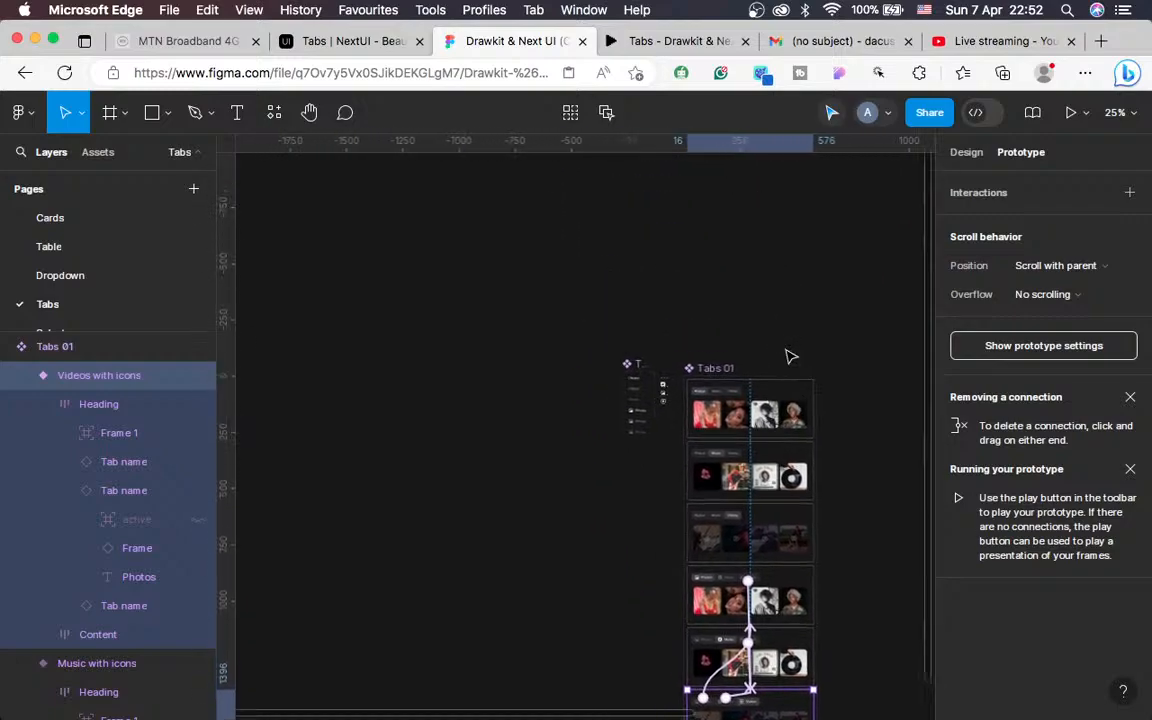
# Inspect the interactions of the Music tab in the plain Photos variant of the Tabs 01 component
pyautogui.hscroll(2, 788, 356)
pyautogui.scroll(-1, 788, 356)
pyautogui.press('+')
pyautogui.press('+')
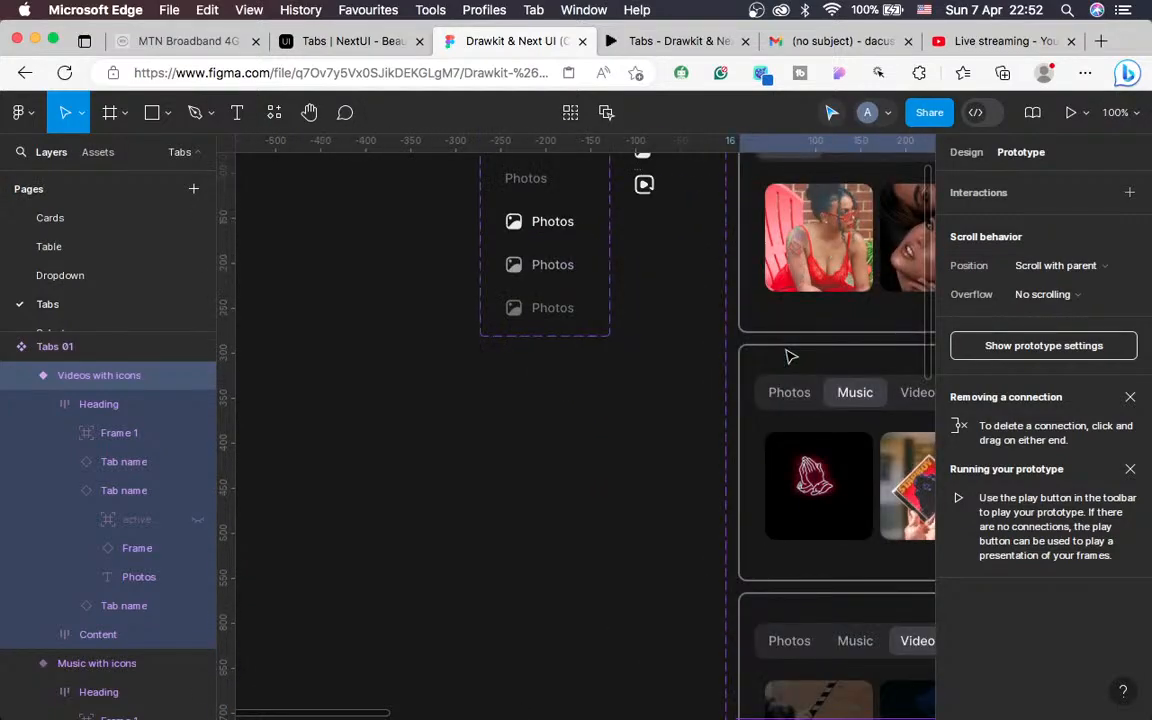
pyautogui.scroll(4, 789, 356)
pyautogui.hscroll(2, 789, 356)
pyautogui.click(743, 416)
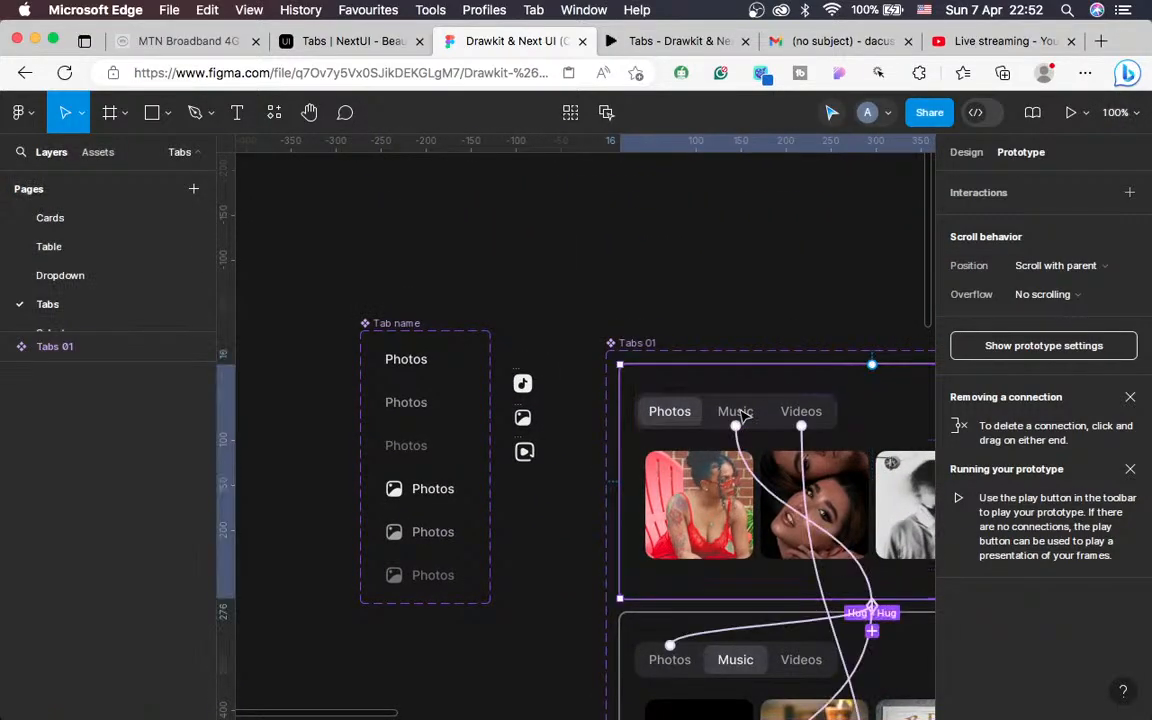
pyautogui.doubleClick(743, 416)
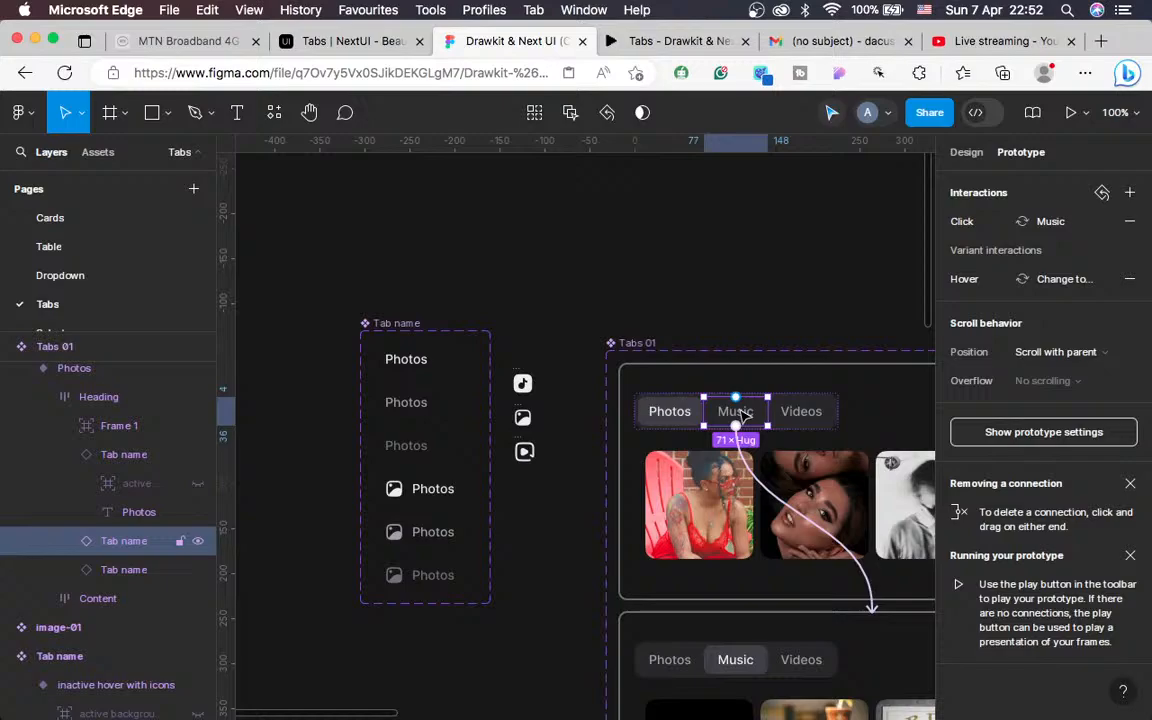
# Inspect the interactions of the individual tabs in the Photos with Icons variant for comparison with the plain variant
pyautogui.scroll(-6, 745, 414)
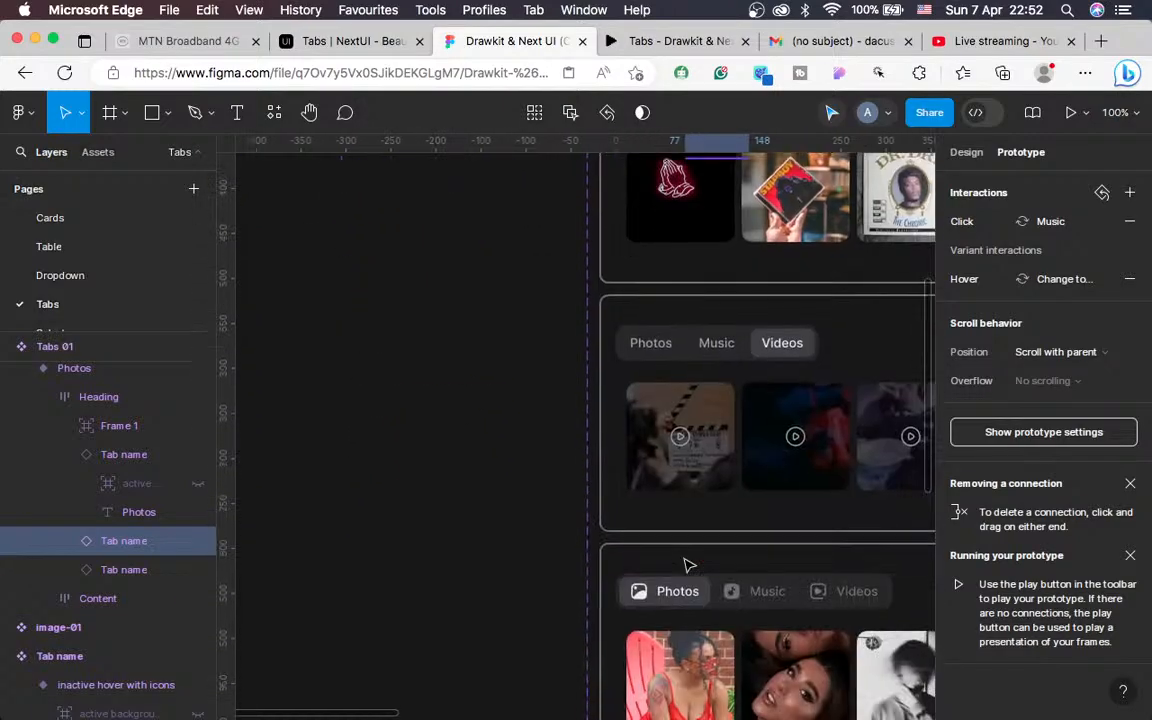
pyautogui.scroll(-3, 688, 566)
pyautogui.click(645, 502)
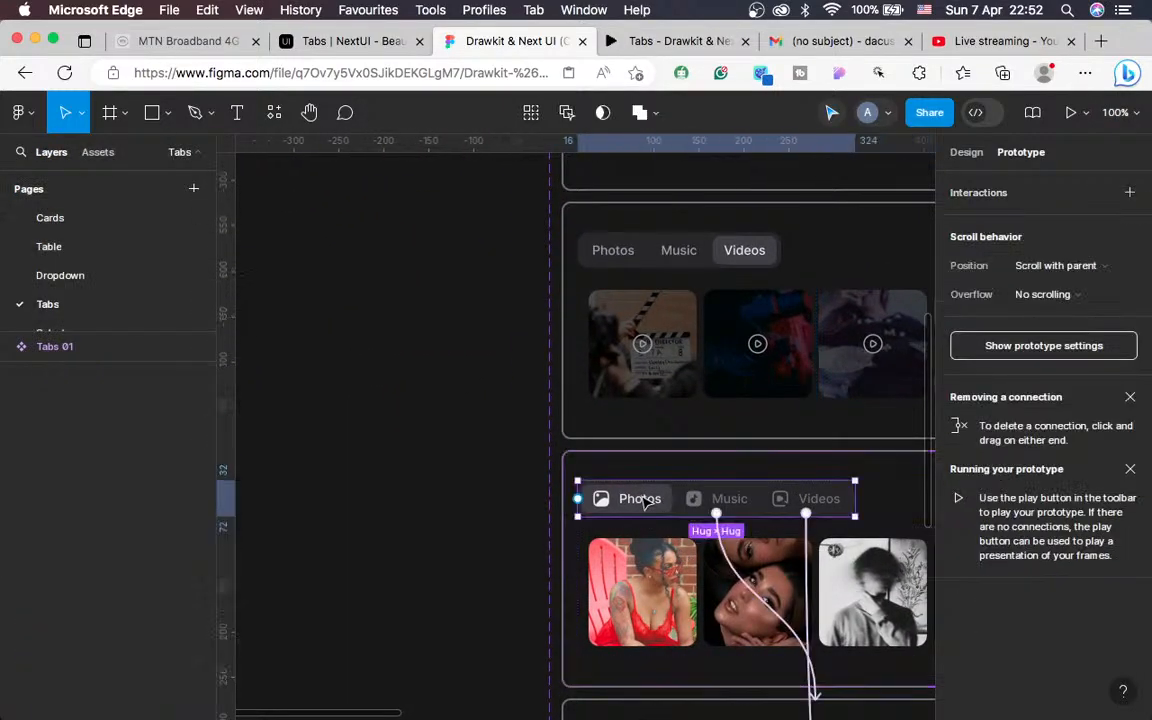
pyautogui.doubleClick(645, 502)
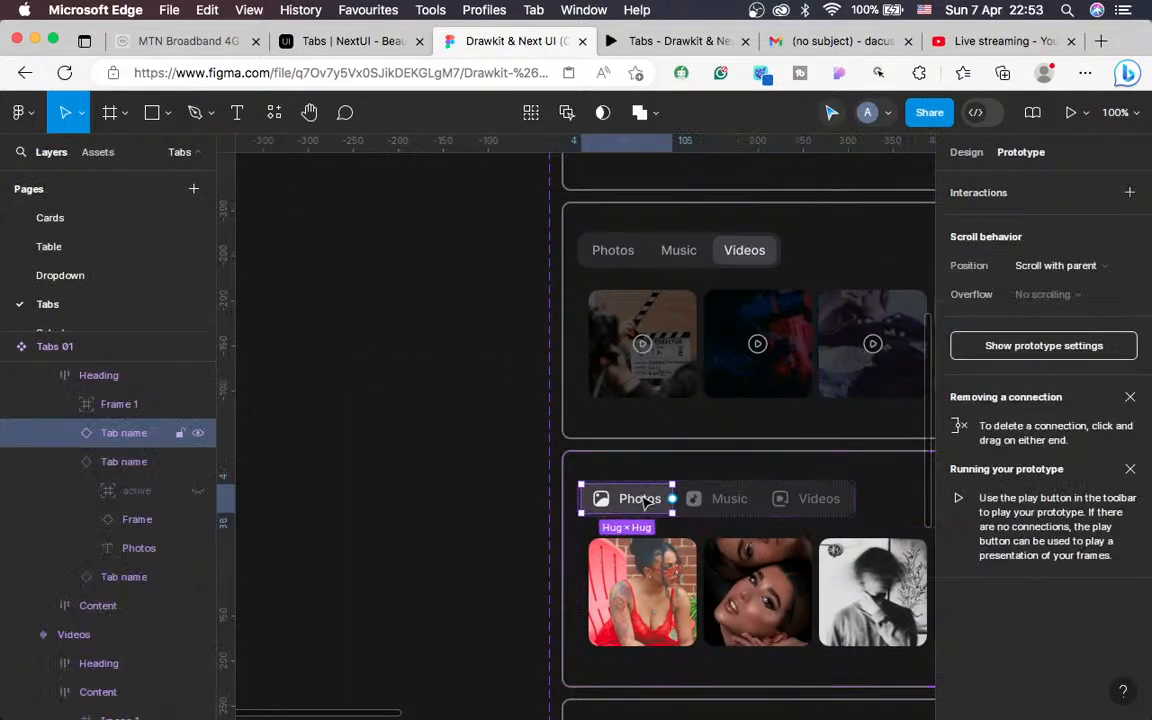
pyautogui.keyDown('shift'); pyautogui.click(729, 505); pyautogui.keyUp('shift')
pyautogui.click(818, 497)
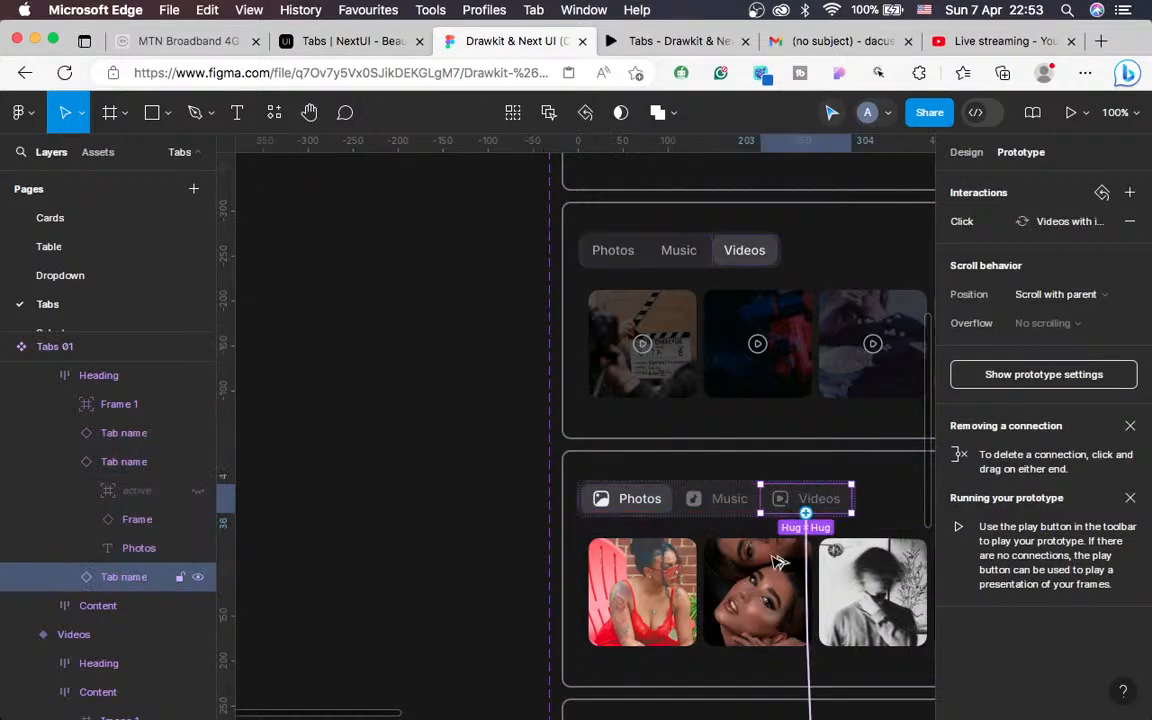
# Try to reset the interactions of all Photos, Music and Videos tab instances across the three icon variants at once
pyautogui.scroll(-3, 778, 563)
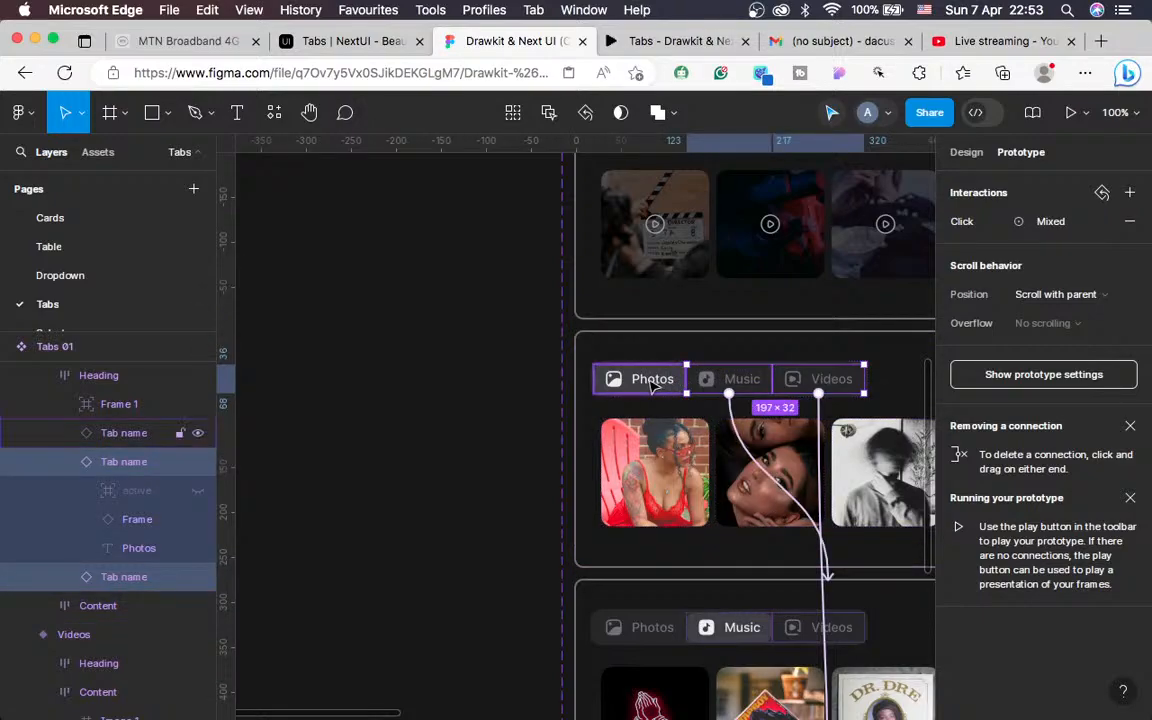
pyautogui.keyDown('shift'); pyautogui.click(665, 385); pyautogui.keyUp('shift')
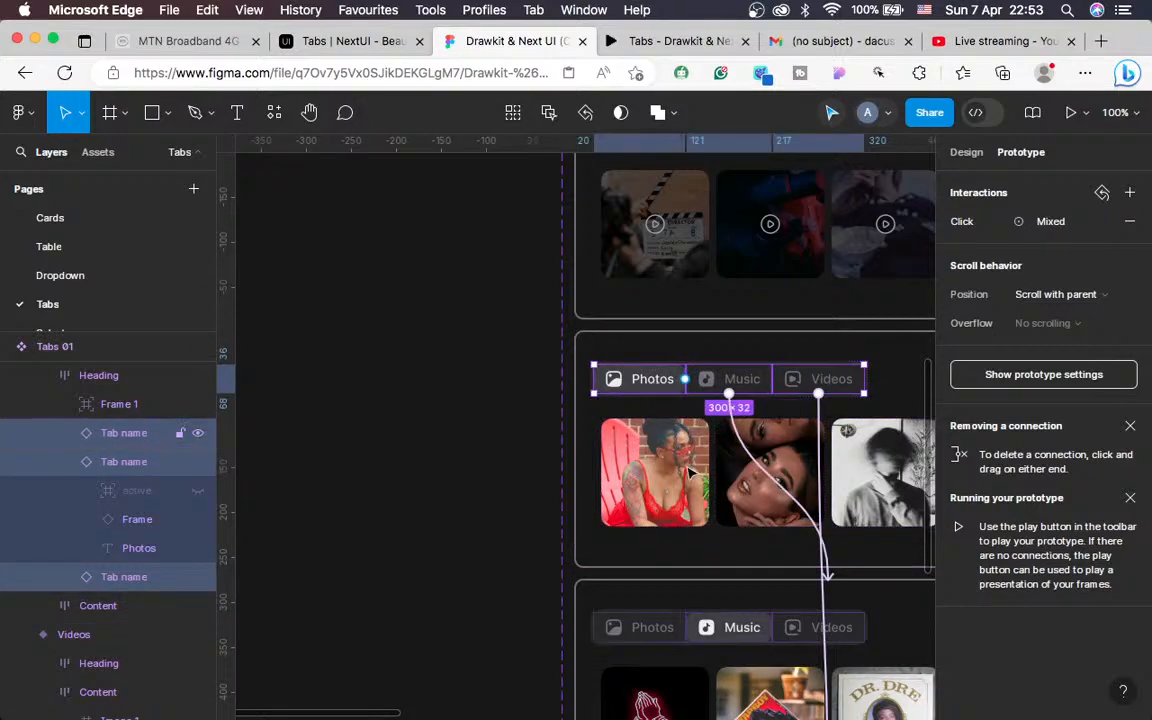
pyautogui.click(966, 155)
pyautogui.scroll(-3, 768, 573)
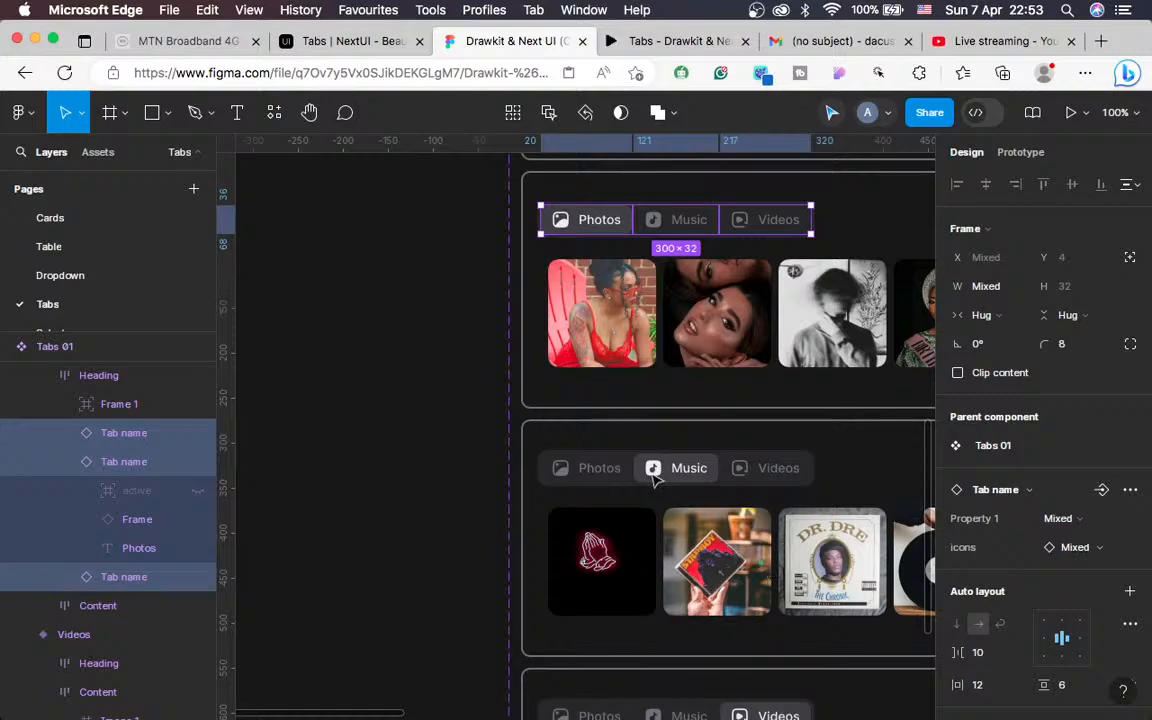
pyautogui.keyDown('shift'); pyautogui.click(592, 476); pyautogui.keyUp('shift')
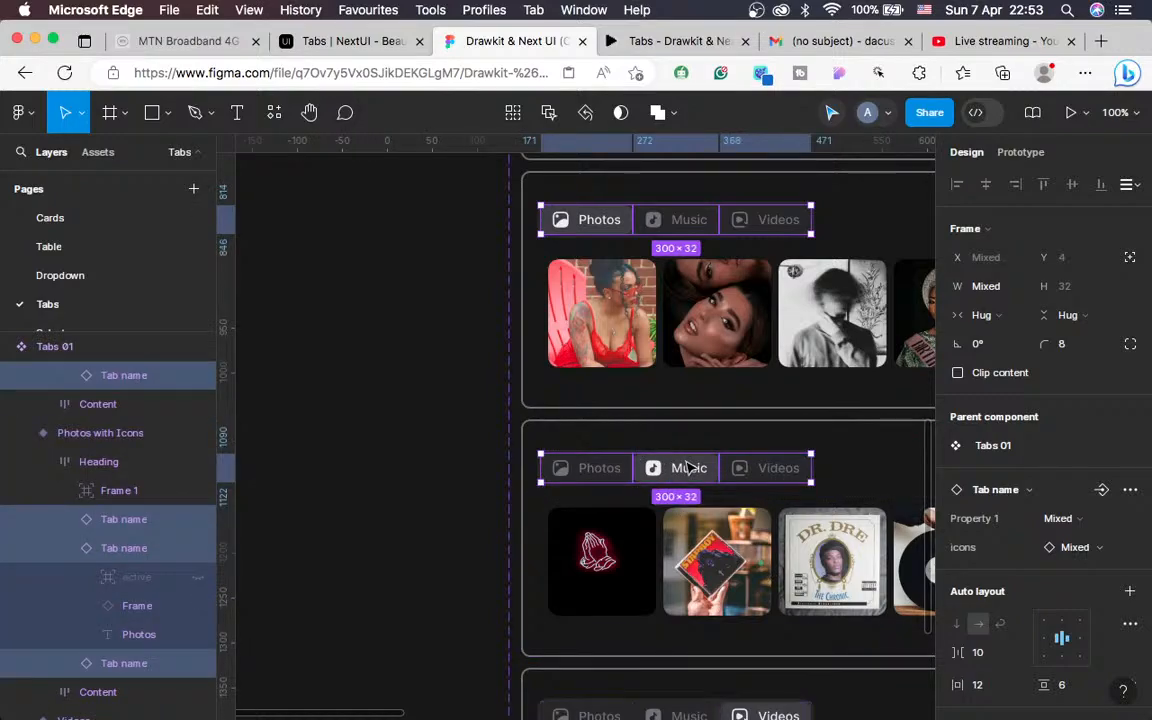
pyautogui.keyDown('shift'); pyautogui.click(688, 467); pyautogui.keyUp('shift')
pyautogui.keyDown('shift'); pyautogui.click(763, 472); pyautogui.keyUp('shift')
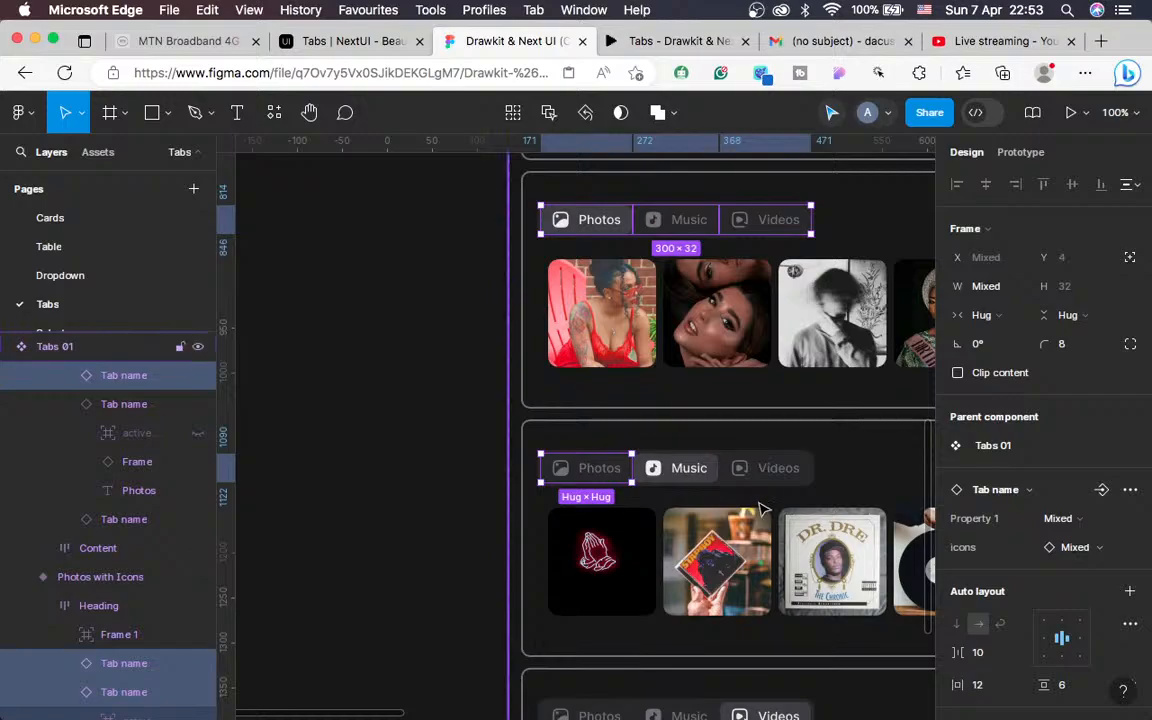
pyautogui.keyDown('shift'); pyautogui.click(680, 474); pyautogui.keyUp('shift')
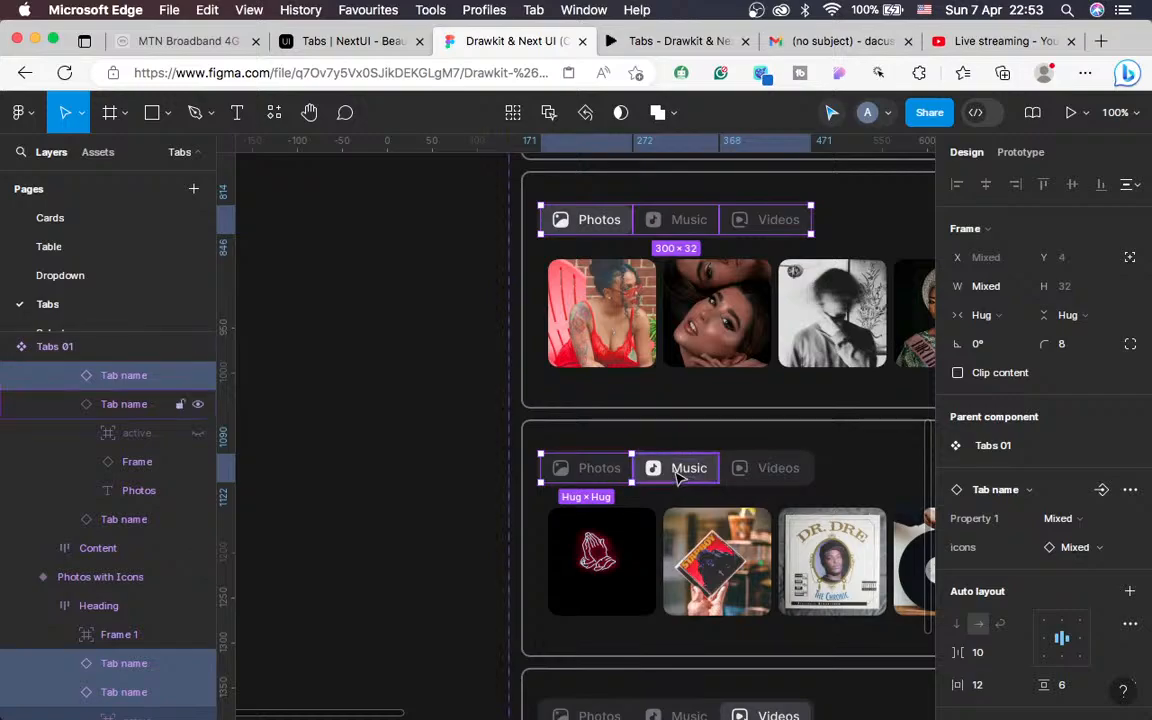
pyautogui.keyDown('shift'); pyautogui.click(770, 478); pyautogui.keyUp('shift')
pyautogui.keyDown('ctrl'); pyautogui.scroll(-6, 770, 478); pyautogui.keyUp('ctrl')
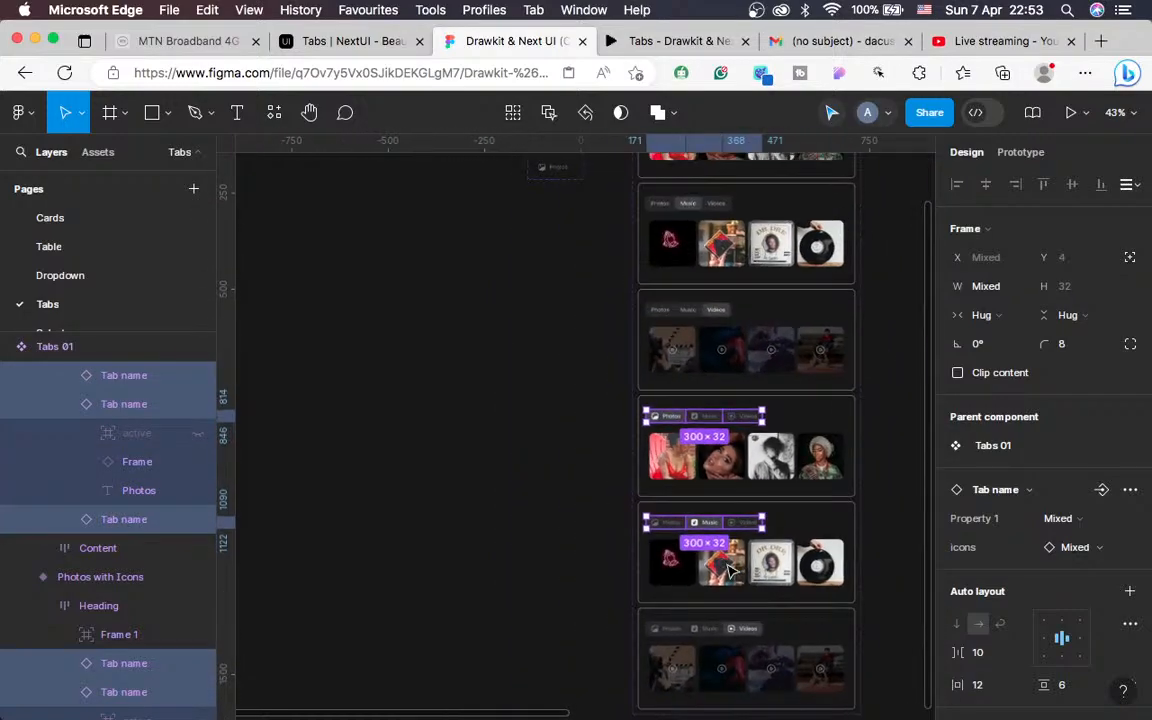
pyautogui.keyDown('shift'); pyautogui.click(676, 636); pyautogui.keyUp('shift')
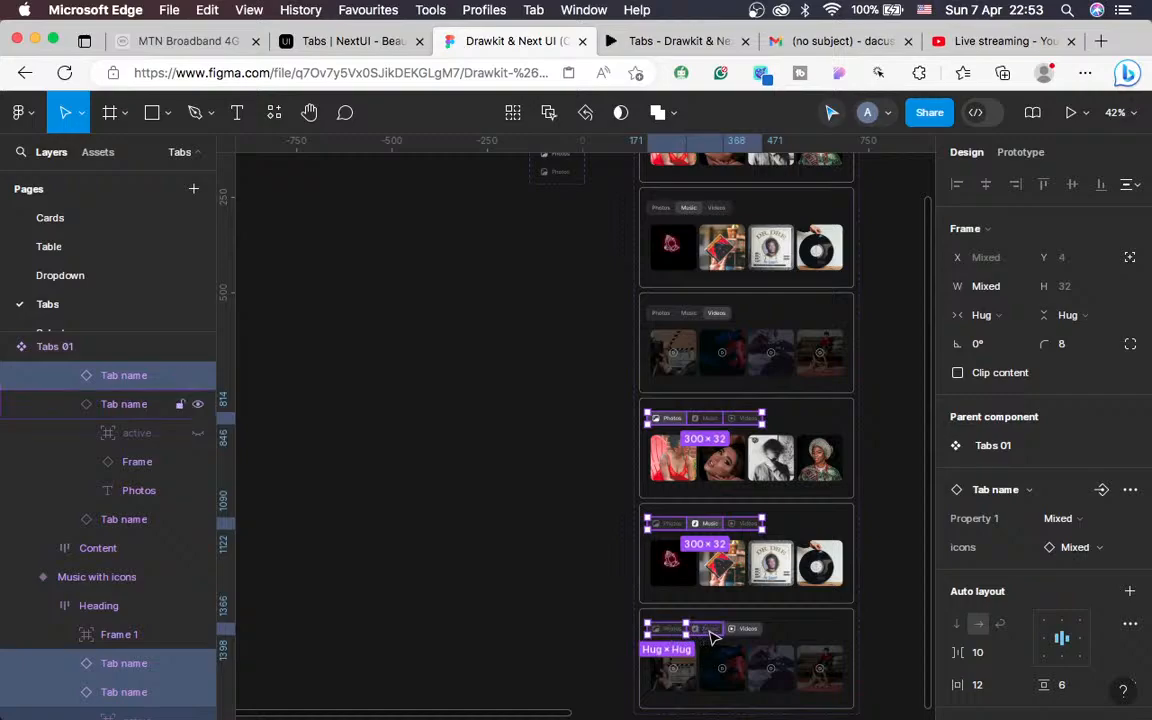
pyautogui.keyDown('shift'); pyautogui.click(712, 634); pyautogui.keyUp('shift')
pyautogui.keyDown('shift'); pyautogui.click(742, 636); pyautogui.keyUp('shift')
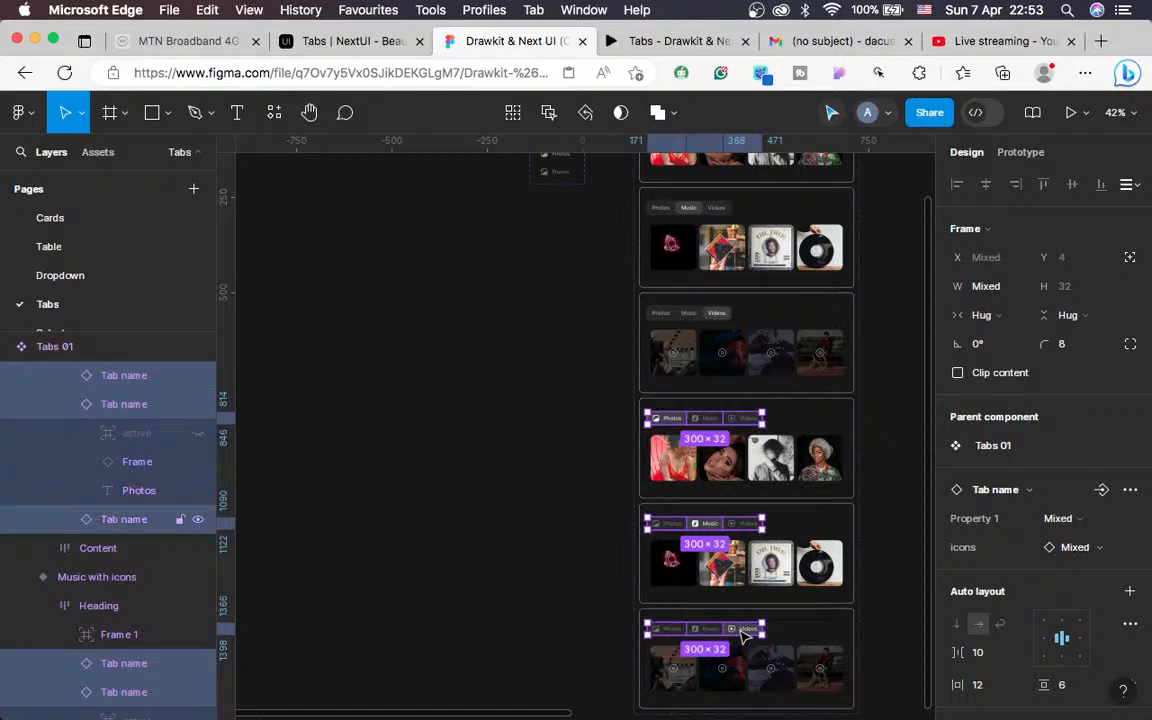
pyautogui.click(1130, 489)
pyautogui.click(1045, 594)
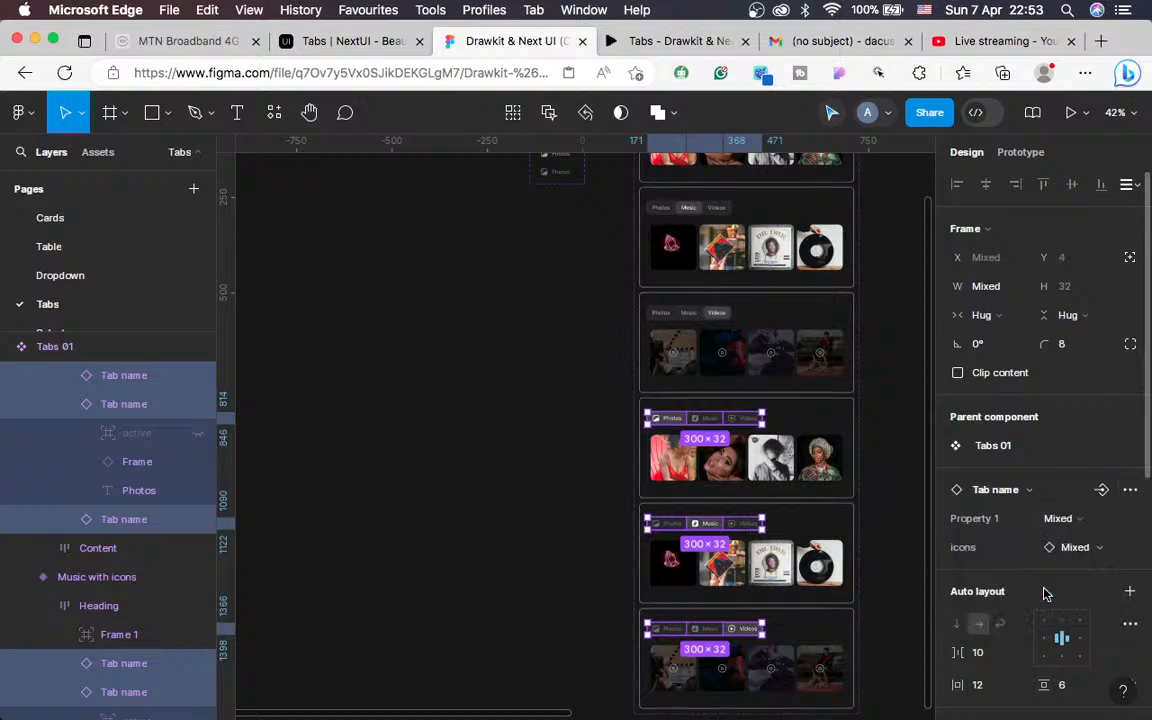
# Check the prototype connections of the selected tab instances and undo the interaction reset
pyautogui.click(1022, 154)
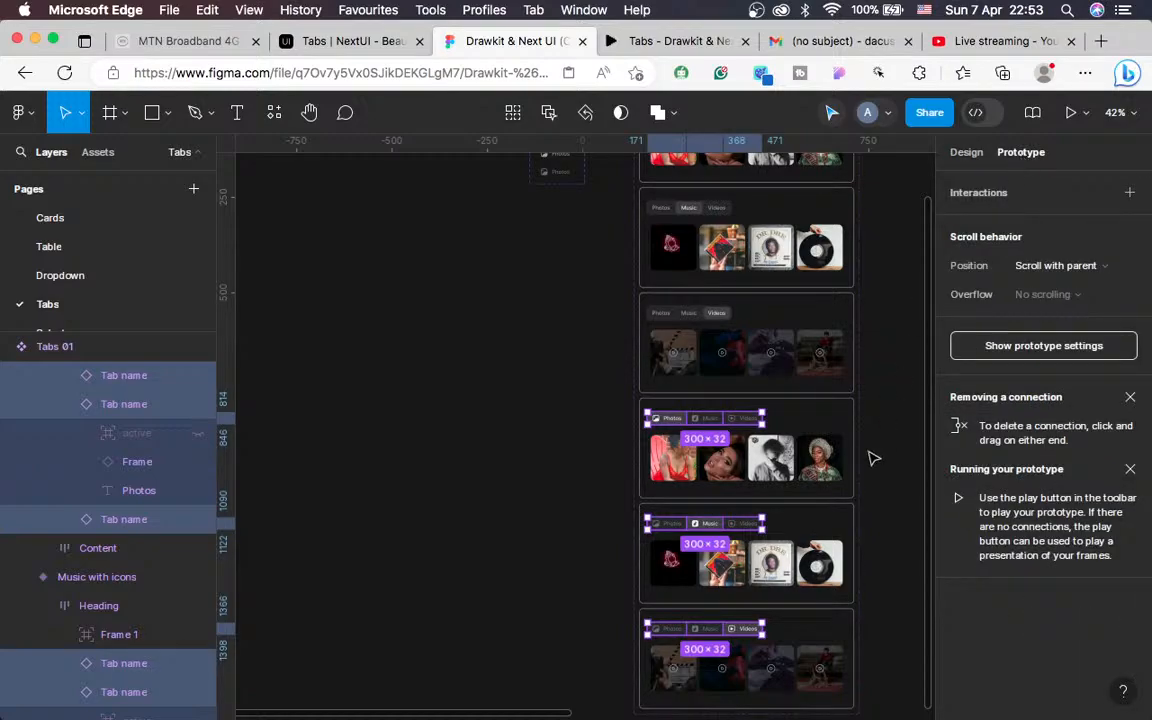
pyautogui.scroll(2, 872, 458)
pyautogui.hscroll(-2, 860, 475)
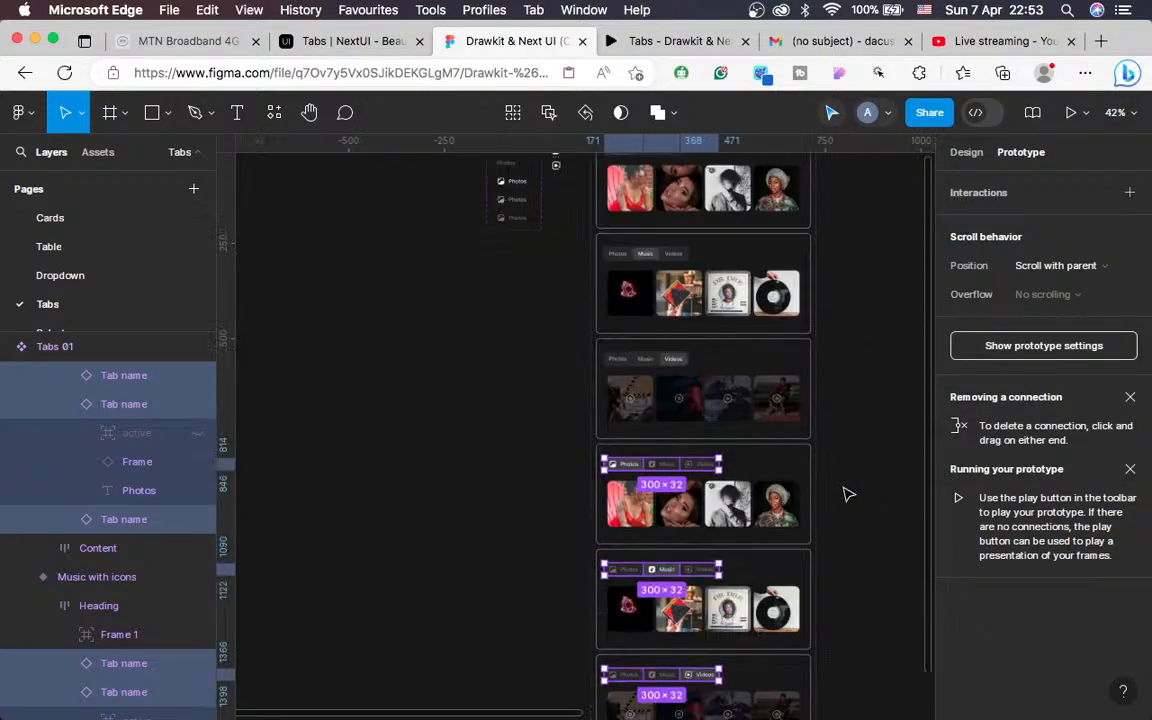
pyautogui.scroll(-2, 848, 494)
pyautogui.press('super+z')
pyautogui.hscroll(-2, 848, 494)
pyautogui.scroll(1, 848, 494)
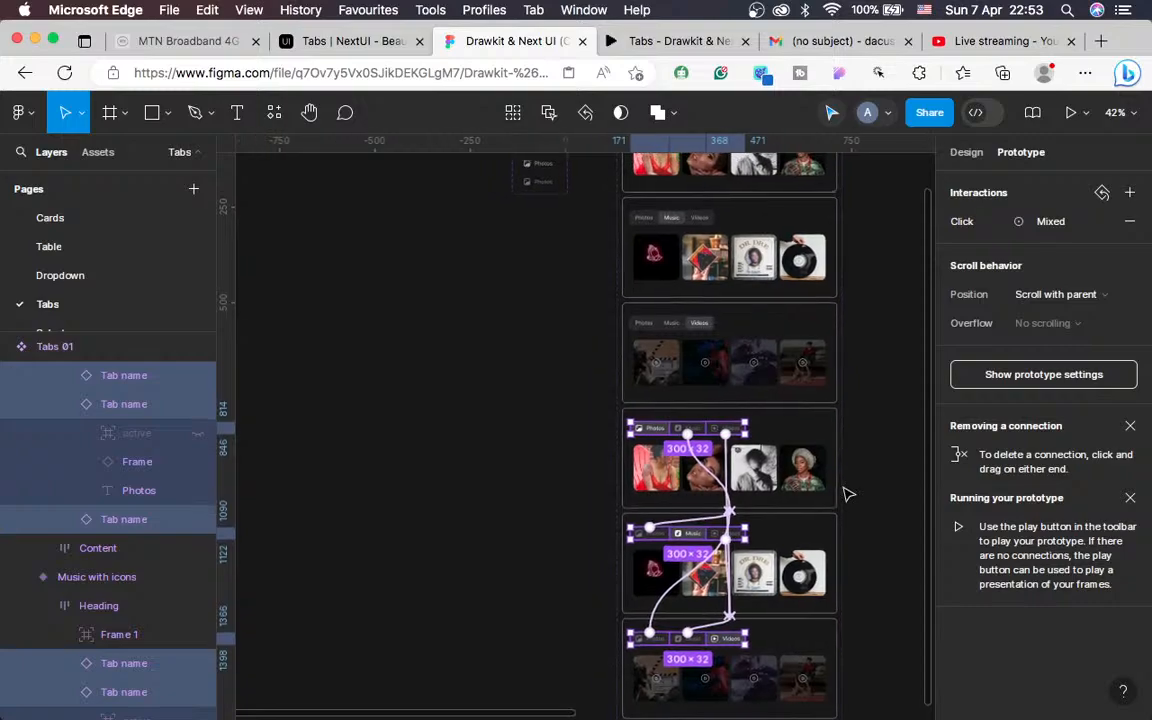
# Try resetting all changes on the selected icon tab instances, and undo the attempt
pyautogui.click(965, 153)
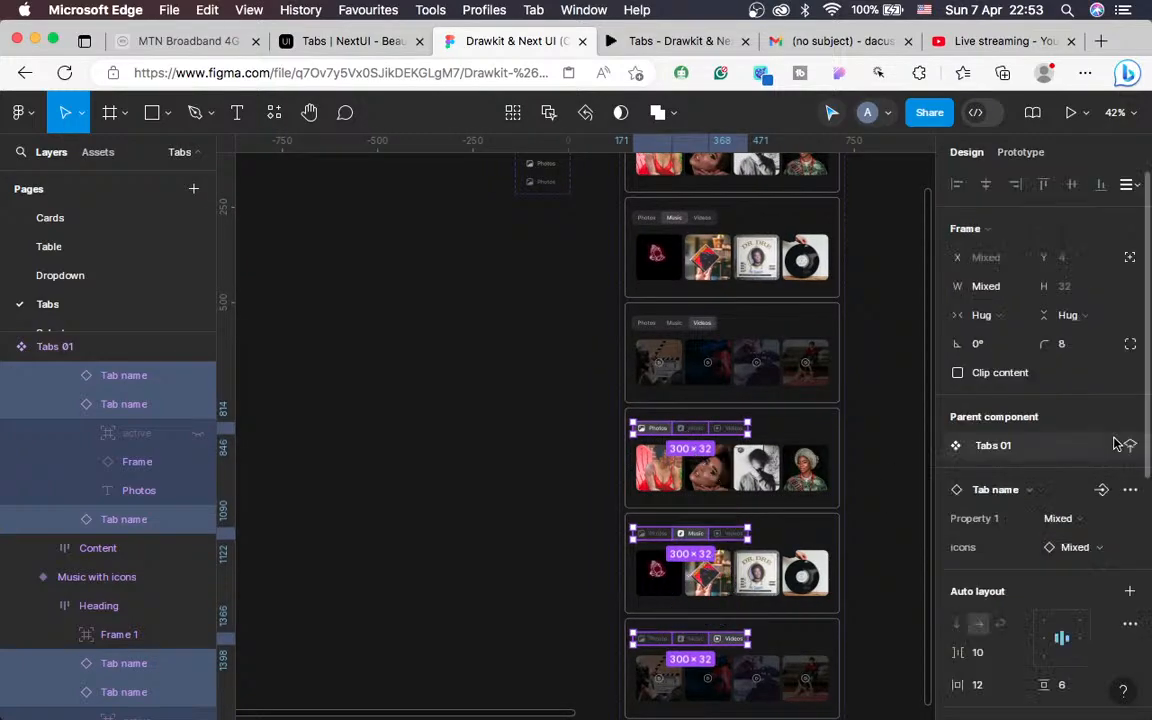
pyautogui.click(1129, 489)
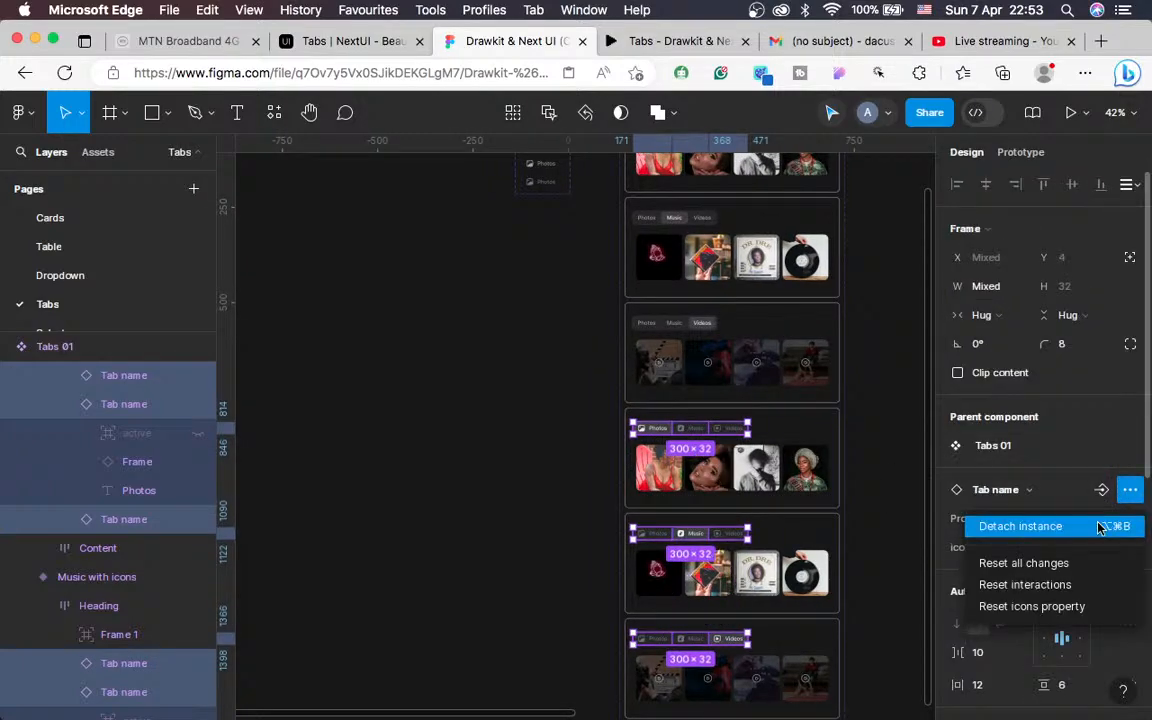
pyautogui.click(1008, 565)
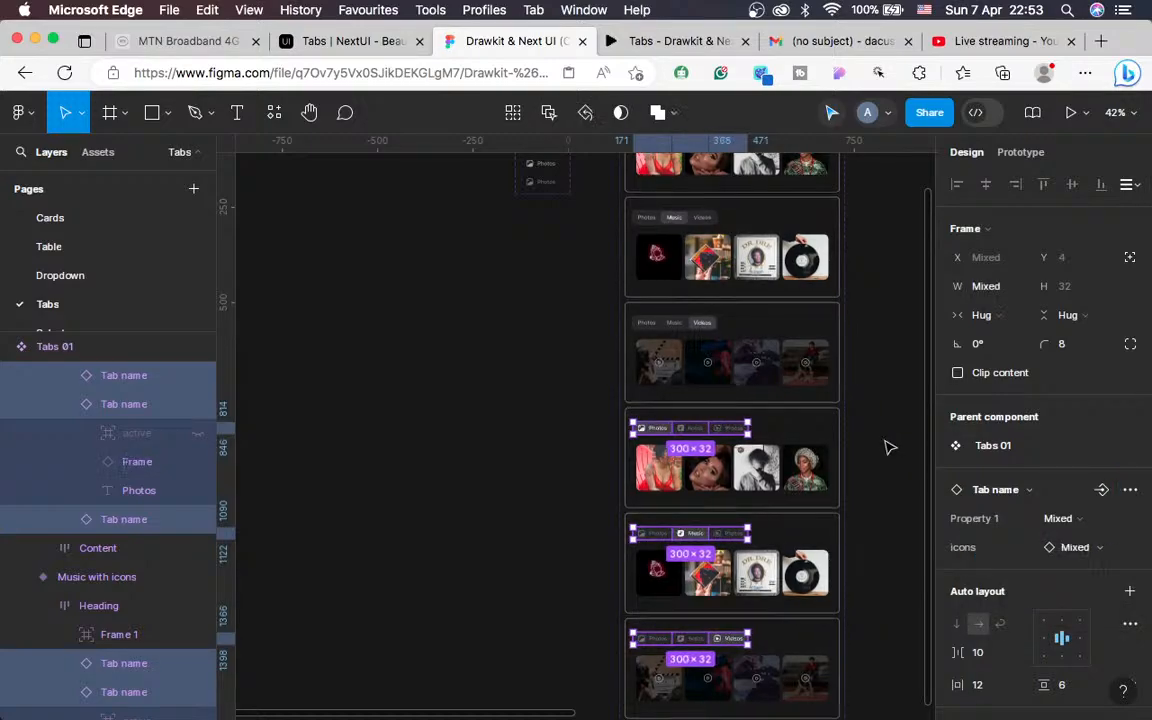
pyautogui.press('super+z')
# Remove the while-hovering interaction from the inactive with icons variant in the Tab name component
pyautogui.hotkey('shift', '0')
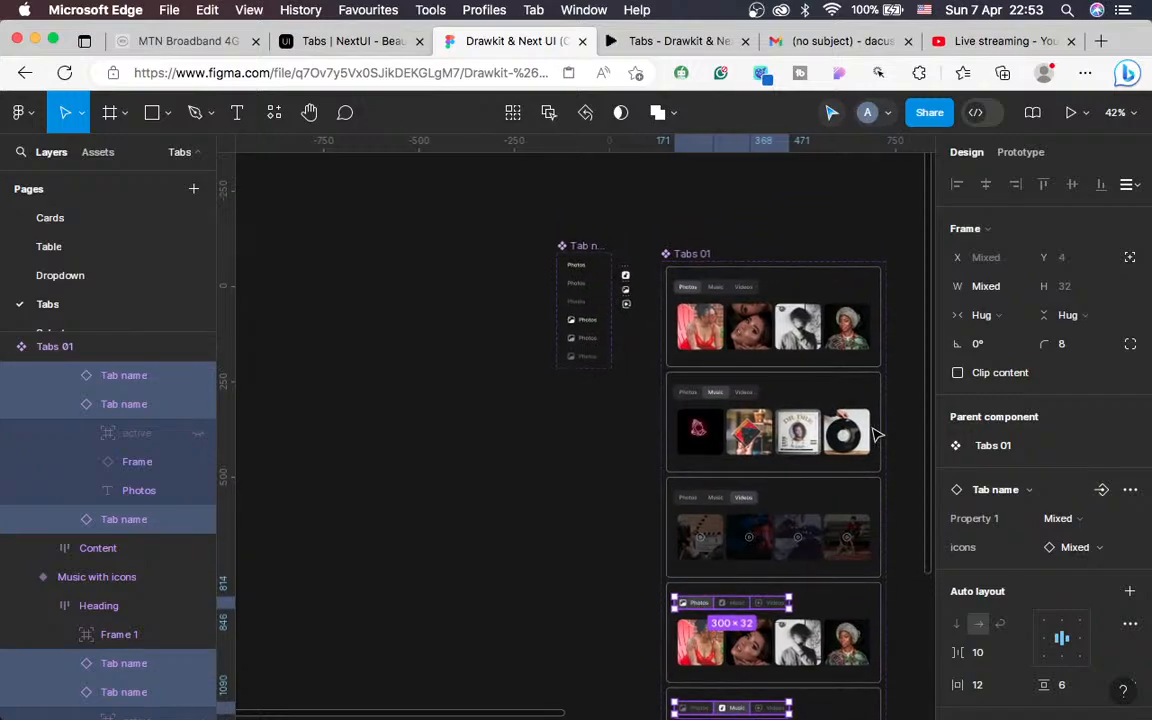
pyautogui.scroll(1, 876, 434)
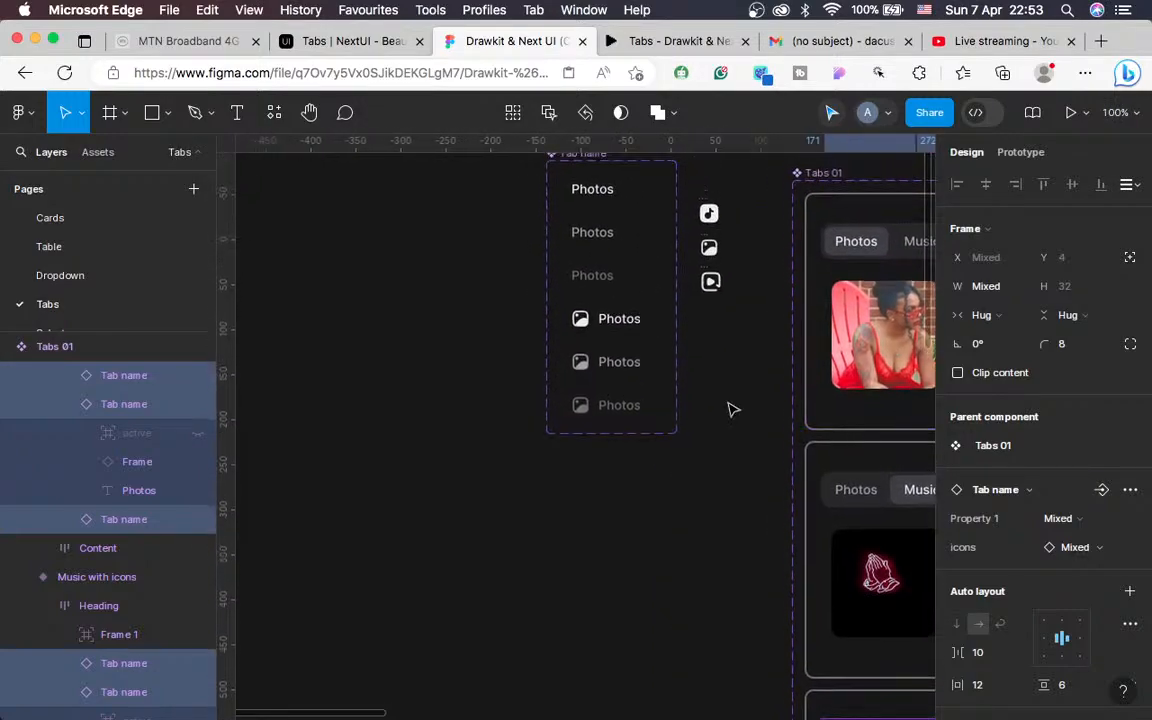
pyautogui.press('+')
pyautogui.press('+')
pyautogui.scroll(4, 731, 409)
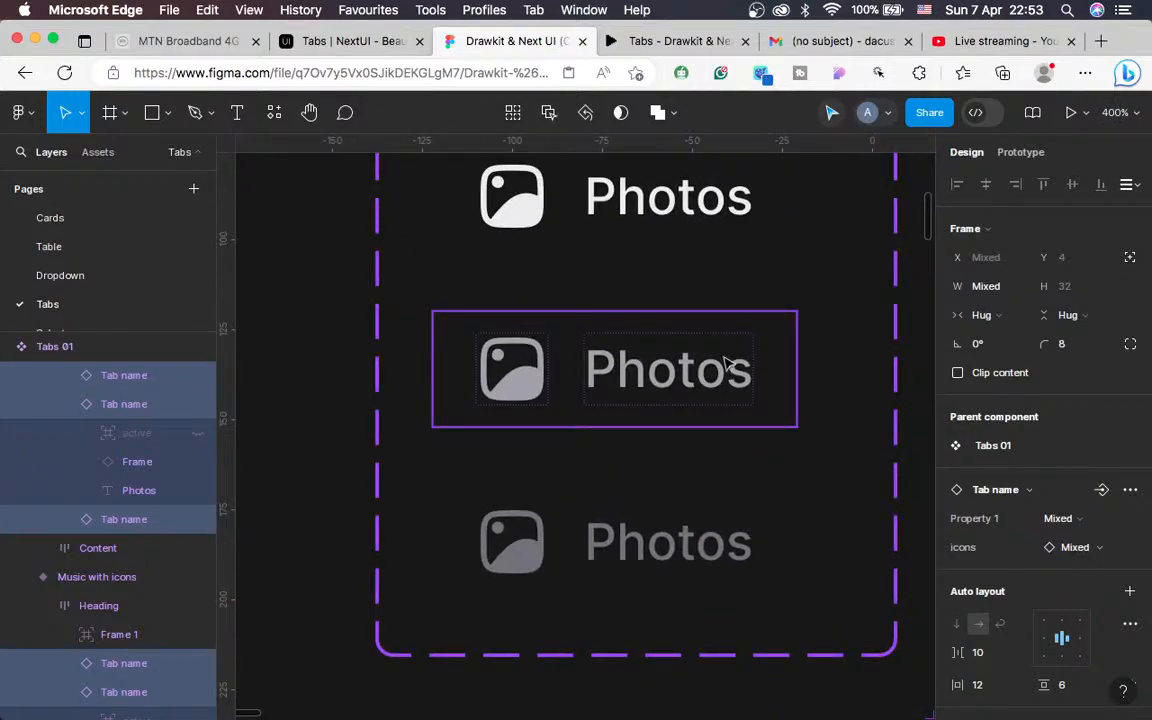
pyautogui.click(1017, 156)
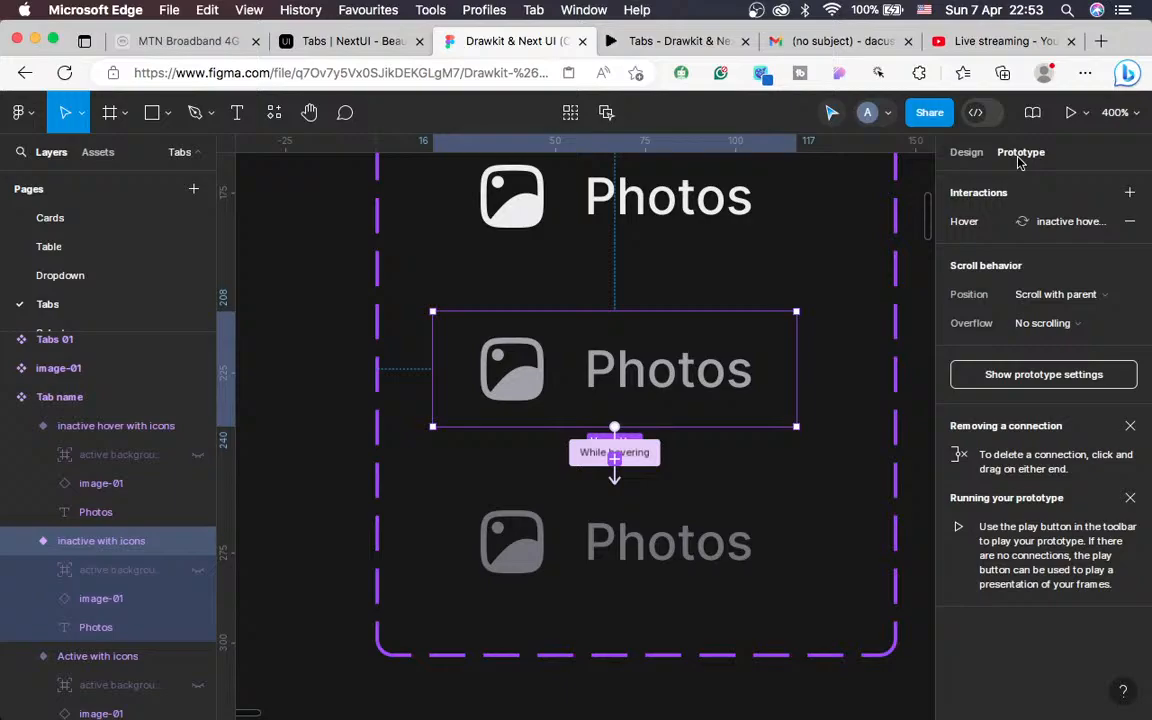
pyautogui.click(615, 479)
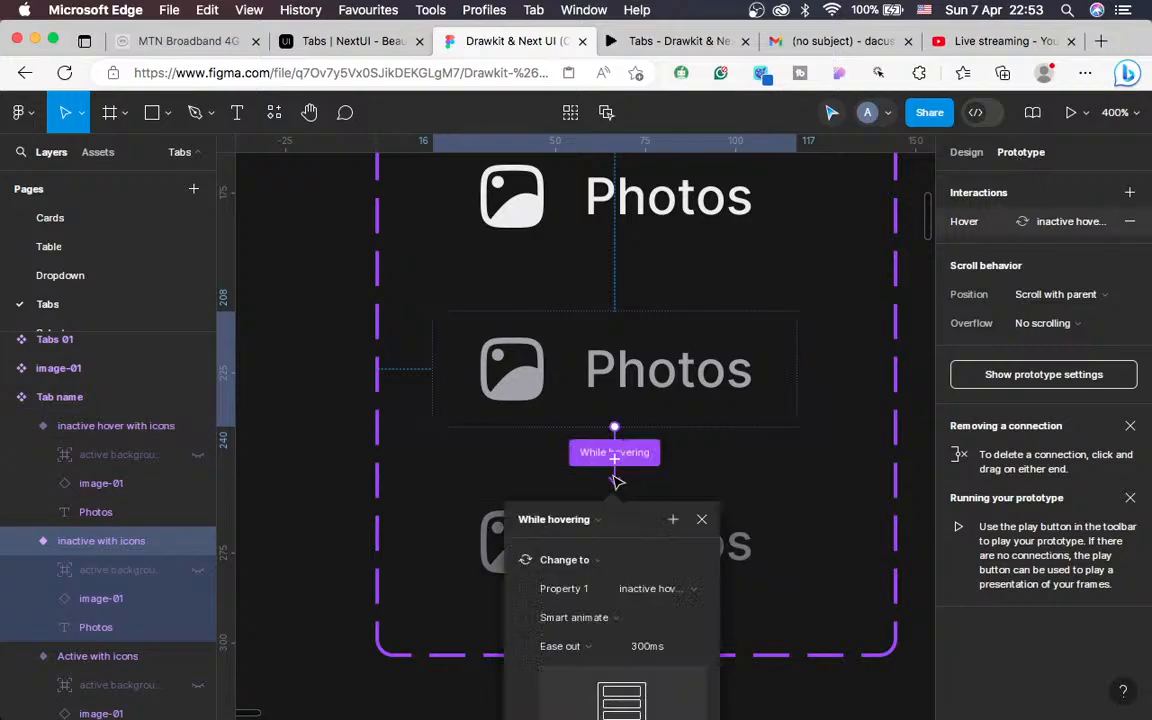
pyautogui.click(1130, 221)
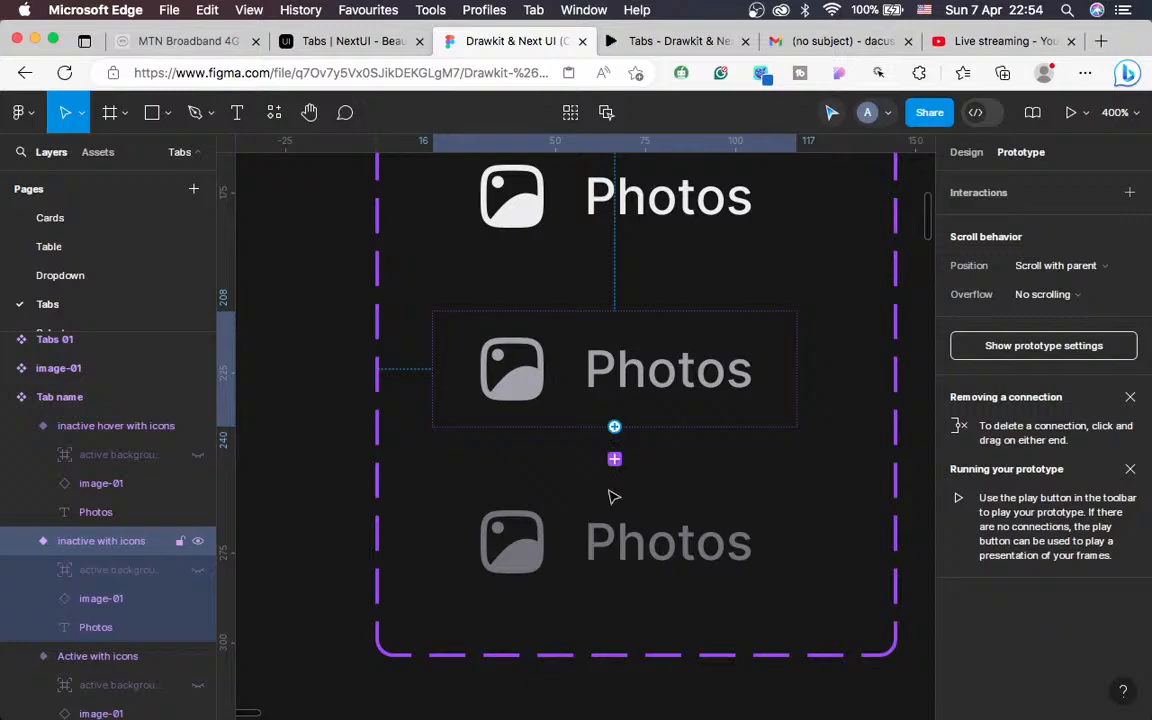
# Connect the inactive with icons variant to inactive hover with icons using a while-hovering trigger and a Change to action
pyautogui.moveTo(609, 492); pyautogui.dragTo(606, 516)
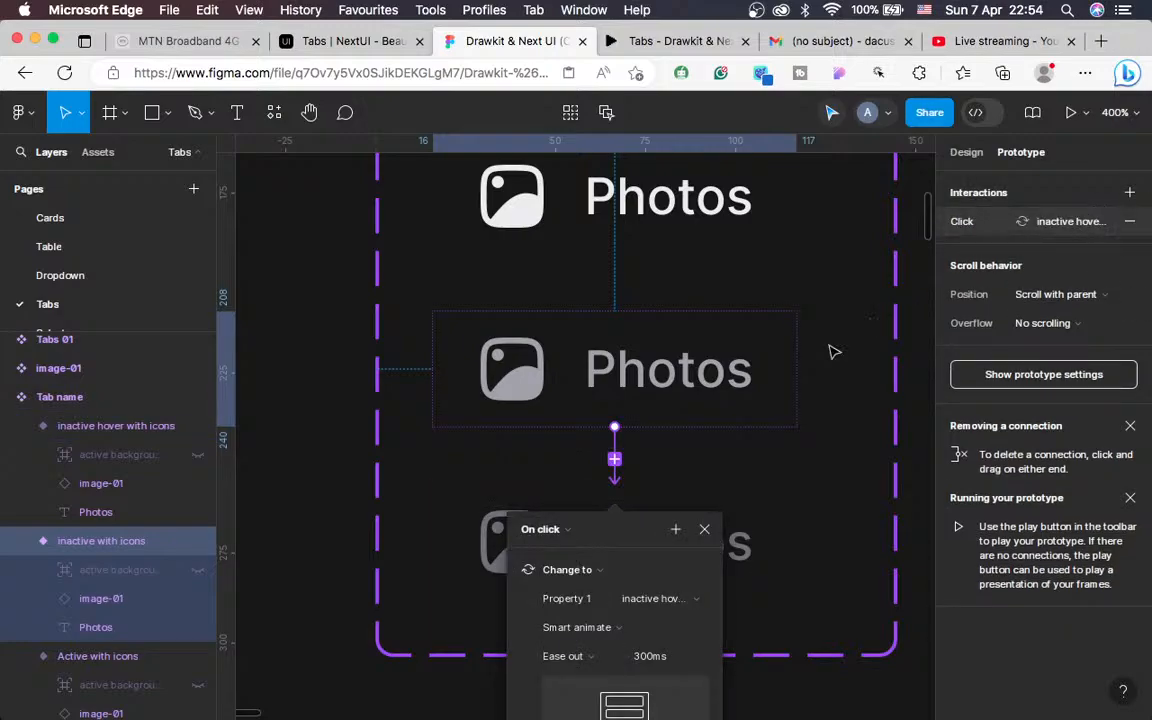
pyautogui.click(560, 528)
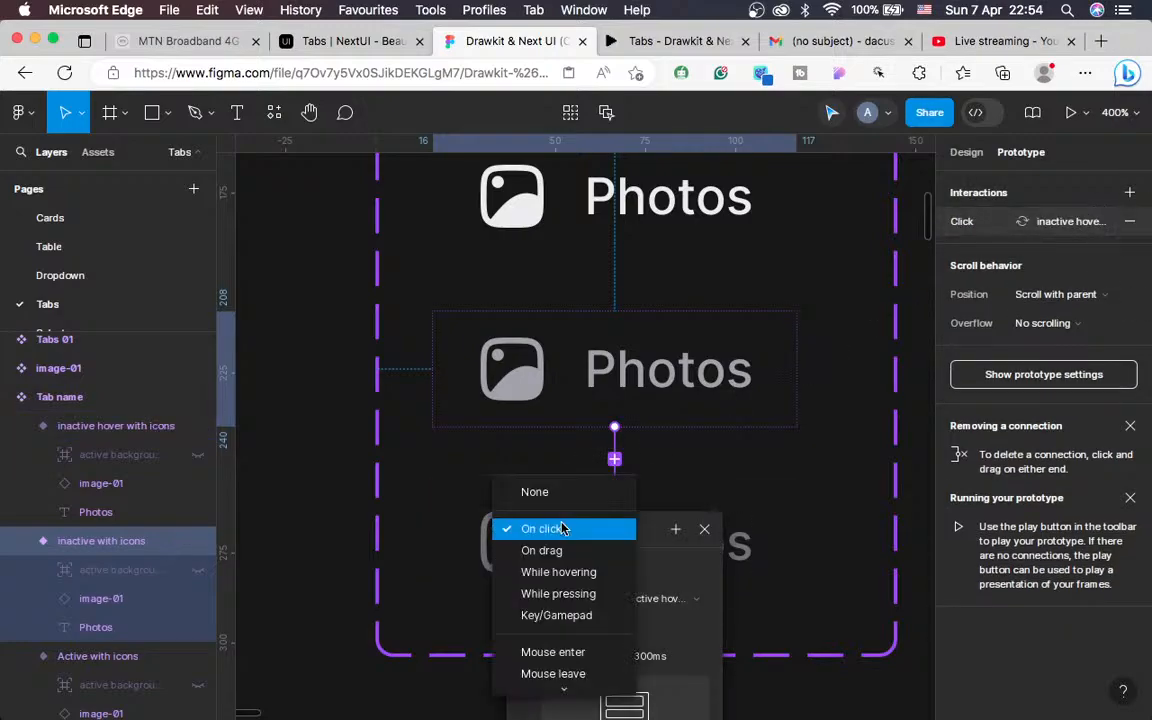
pyautogui.click(552, 572)
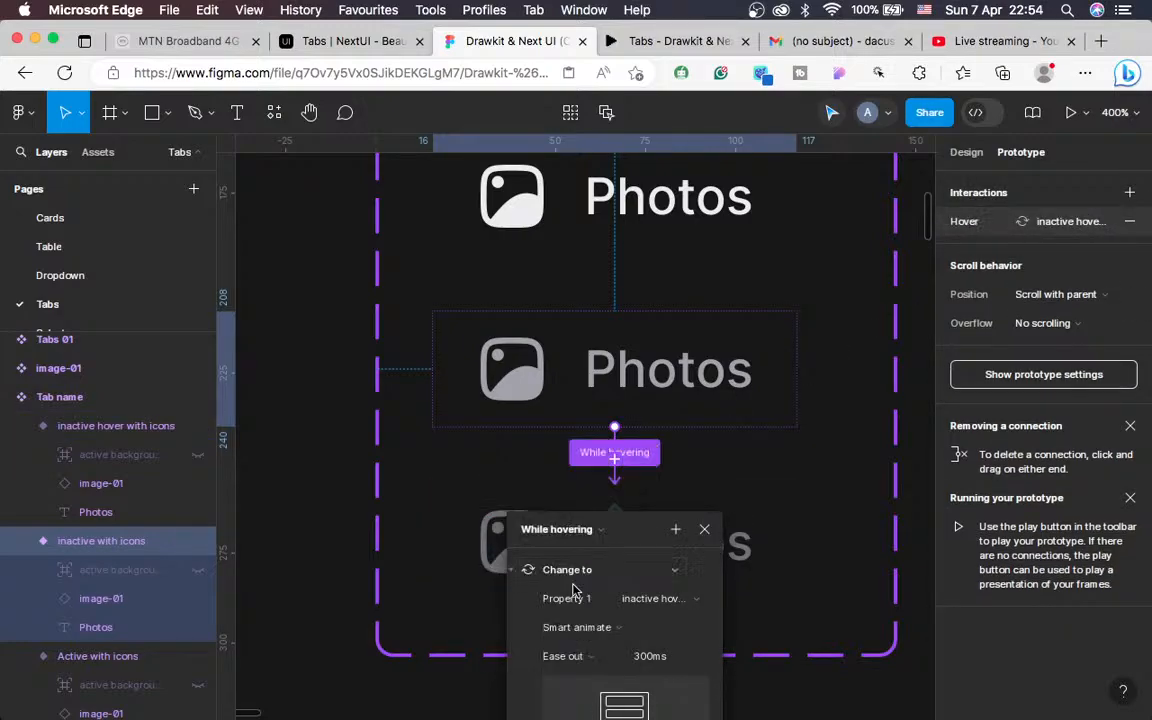
pyautogui.click(707, 529)
# Check the interactions and the available reset options of the inactive Music tab in the Photos with icons variant
pyautogui.scroll(-10, 712, 530)
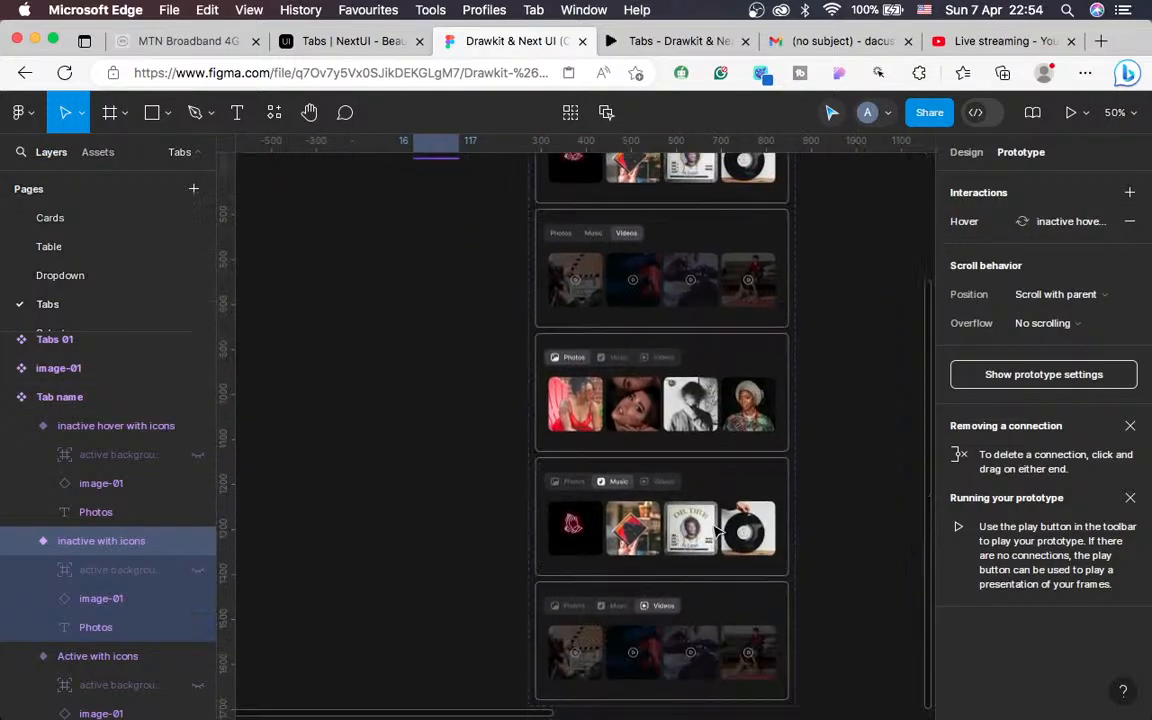
pyautogui.scroll(5, 716, 528)
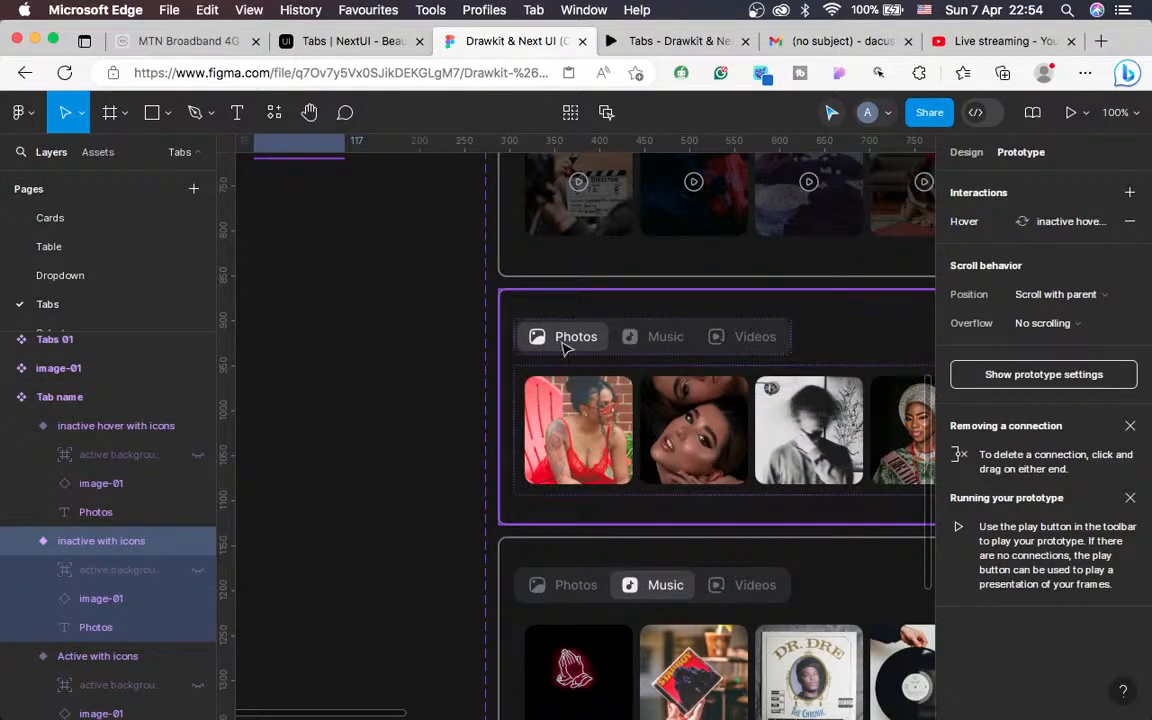
pyautogui.click(560, 355)
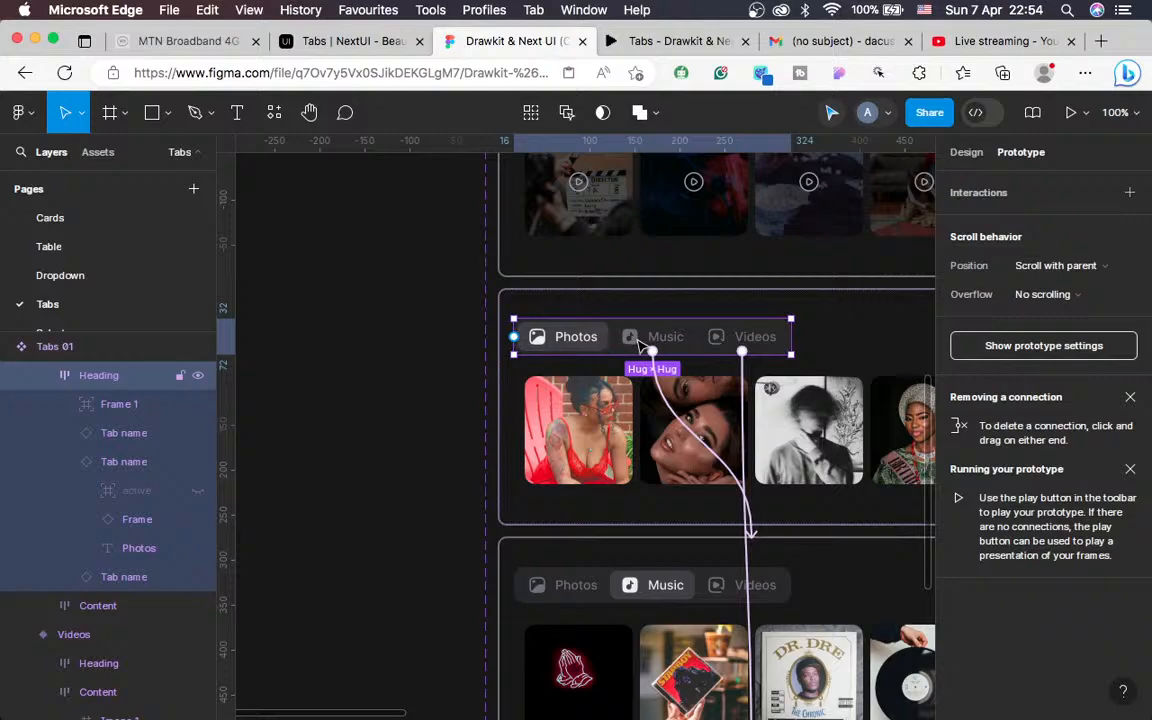
pyautogui.click(640, 345)
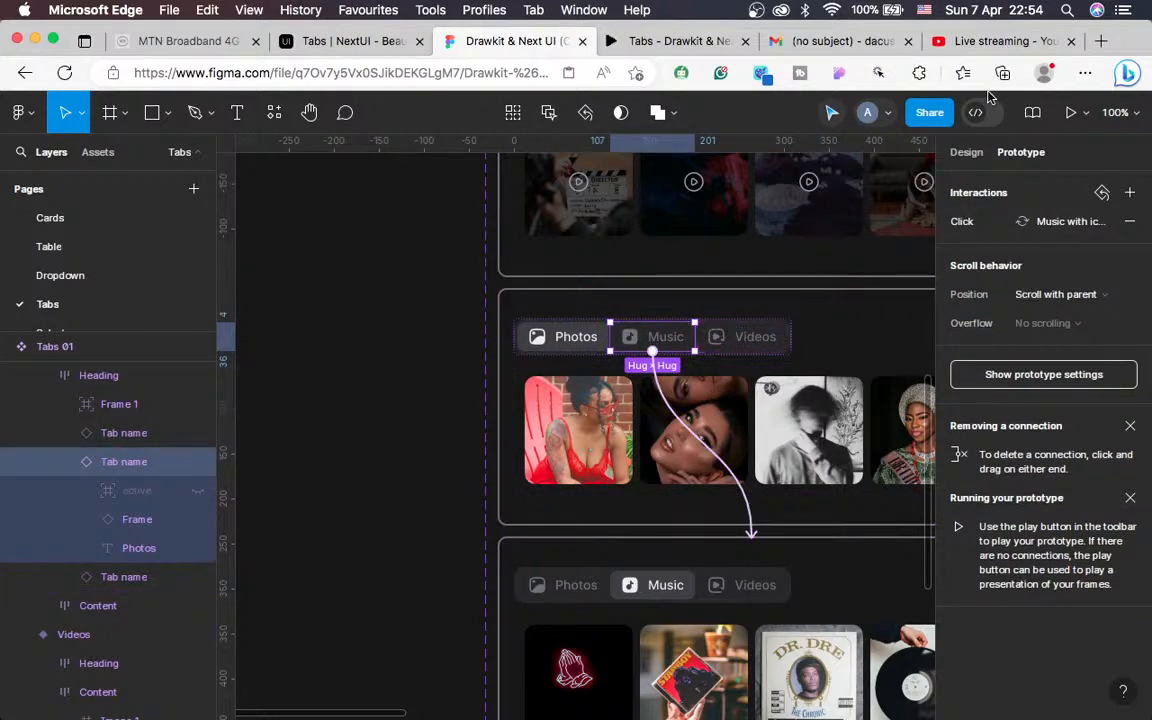
pyautogui.click(966, 153)
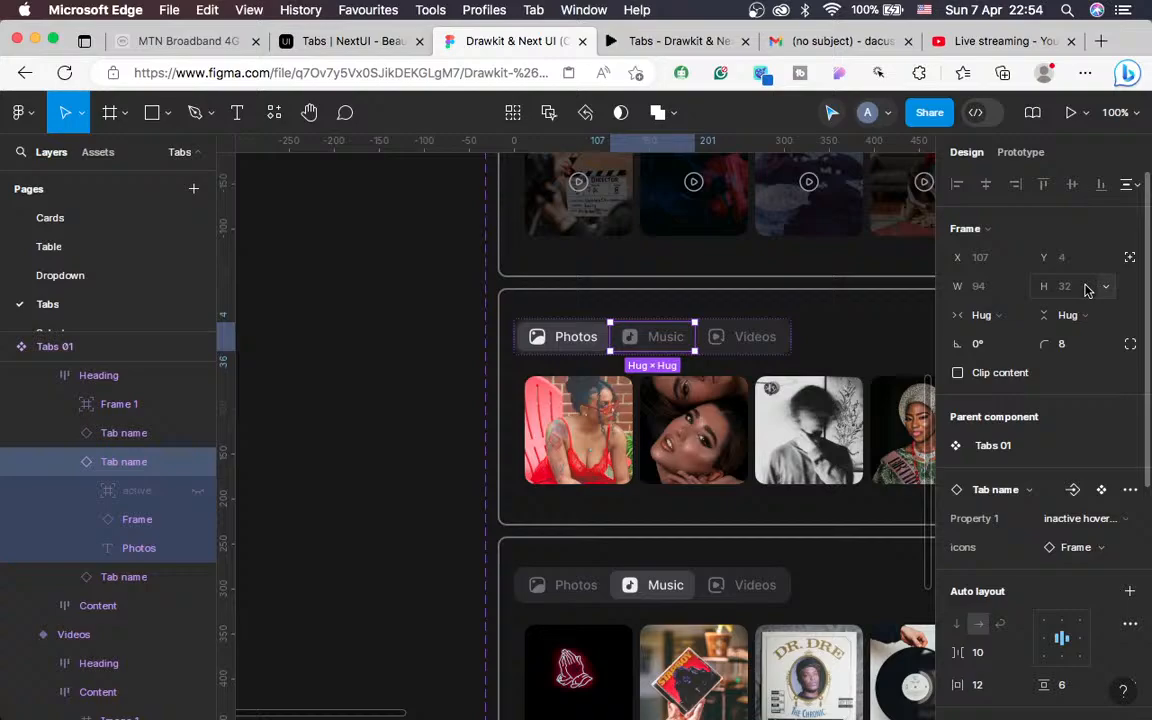
pyautogui.click(1129, 491)
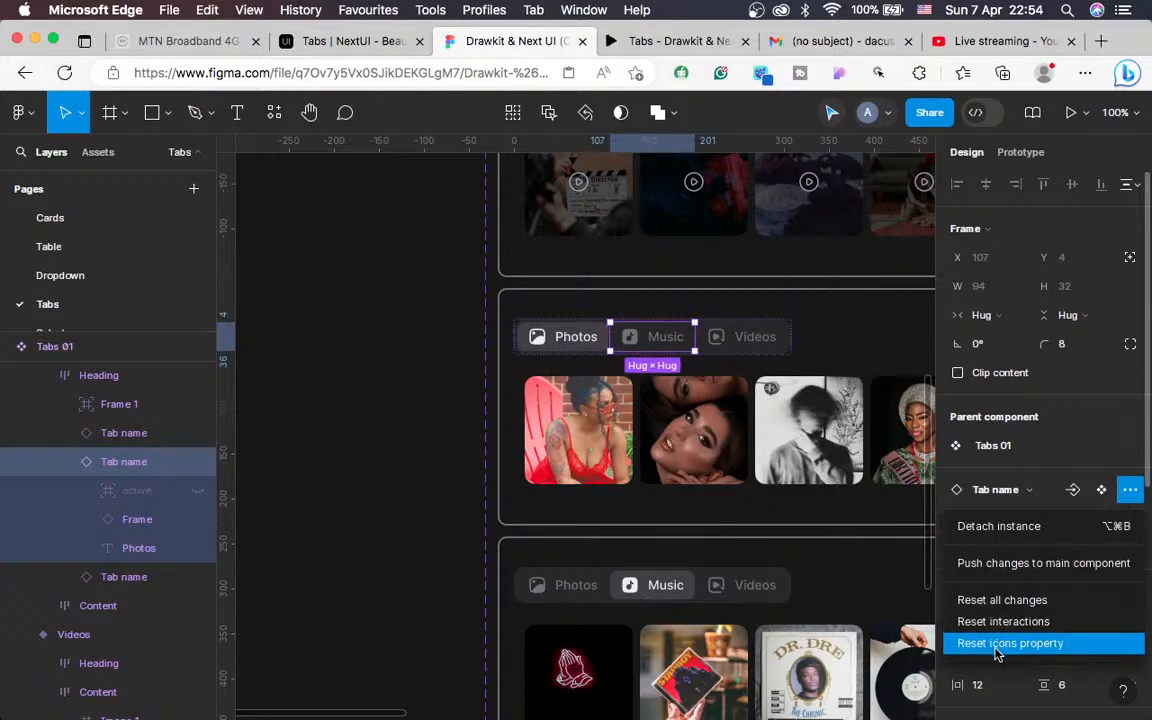
pyautogui.click(435, 390)
# Extend Frame 2 downward to a height of 1168, keeping its width at 1256
pyautogui.hscroll(3, 542, 321)
pyautogui.press('super+minus')
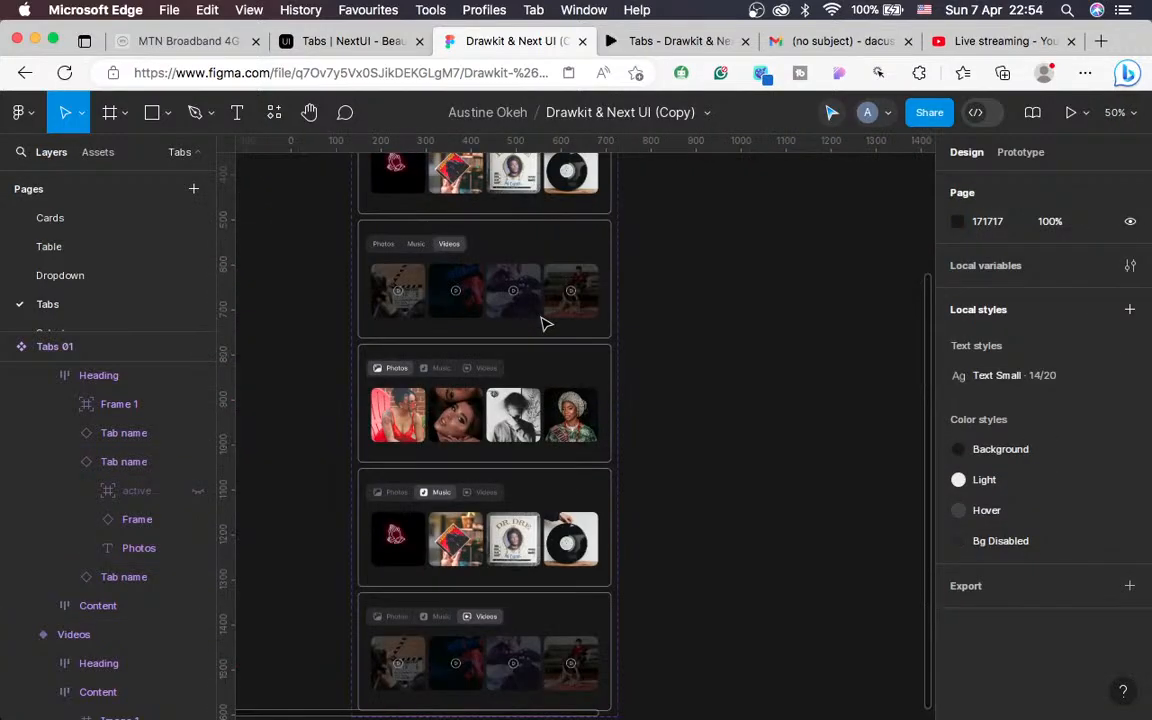
pyautogui.press('super+minus')
pyautogui.hscroll(3, 545, 324)
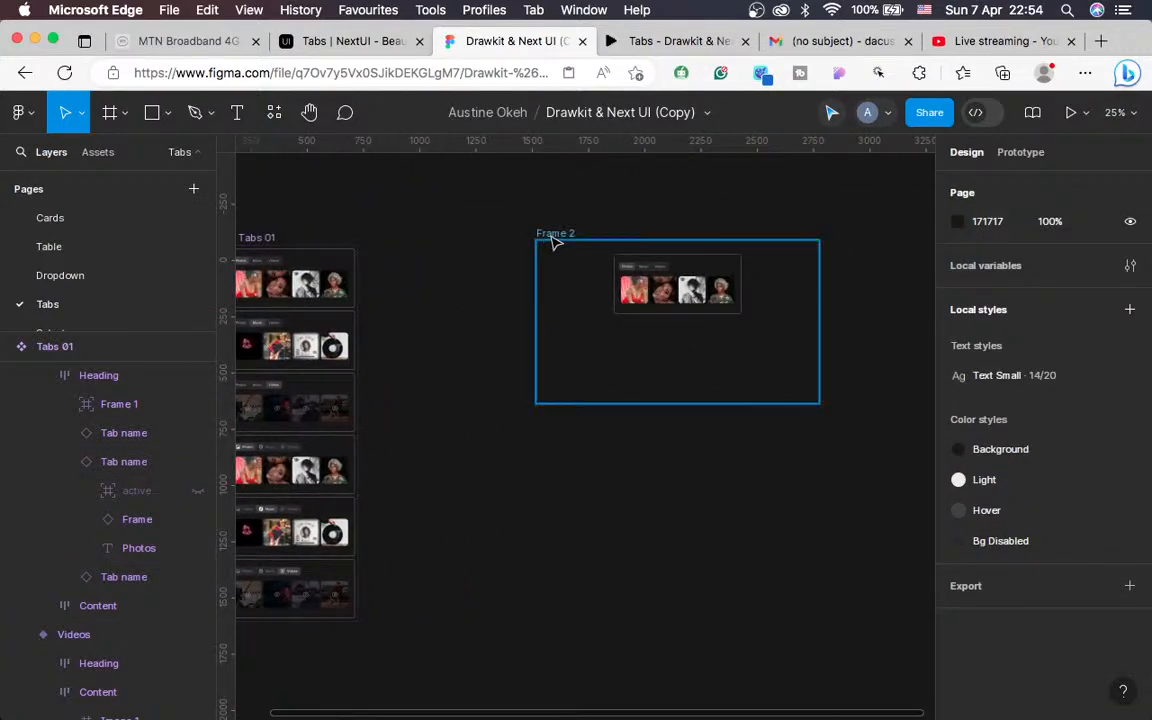
pyautogui.moveTo(668, 403); pyautogui.dragTo(676, 511)
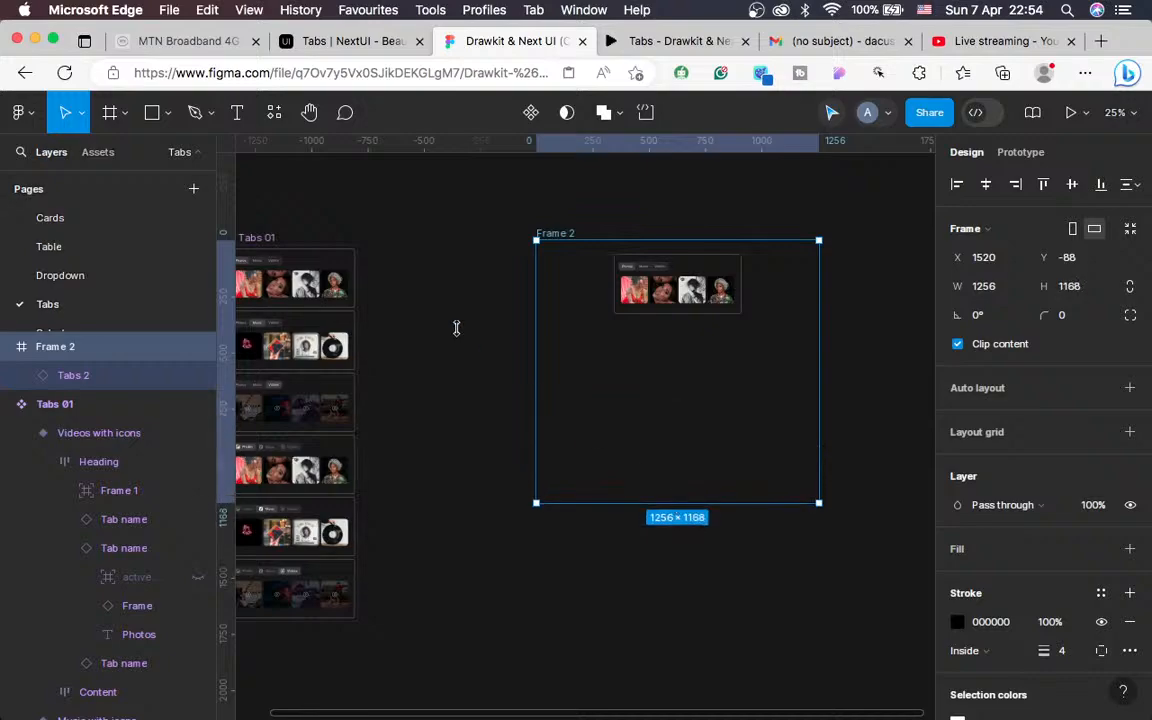
# Insert a Tabs 01 instance in Frame 2 below the existing tabs, at X 352, Y 454, and set Property 1 to Photos with Icons
pyautogui.click(118, 151)
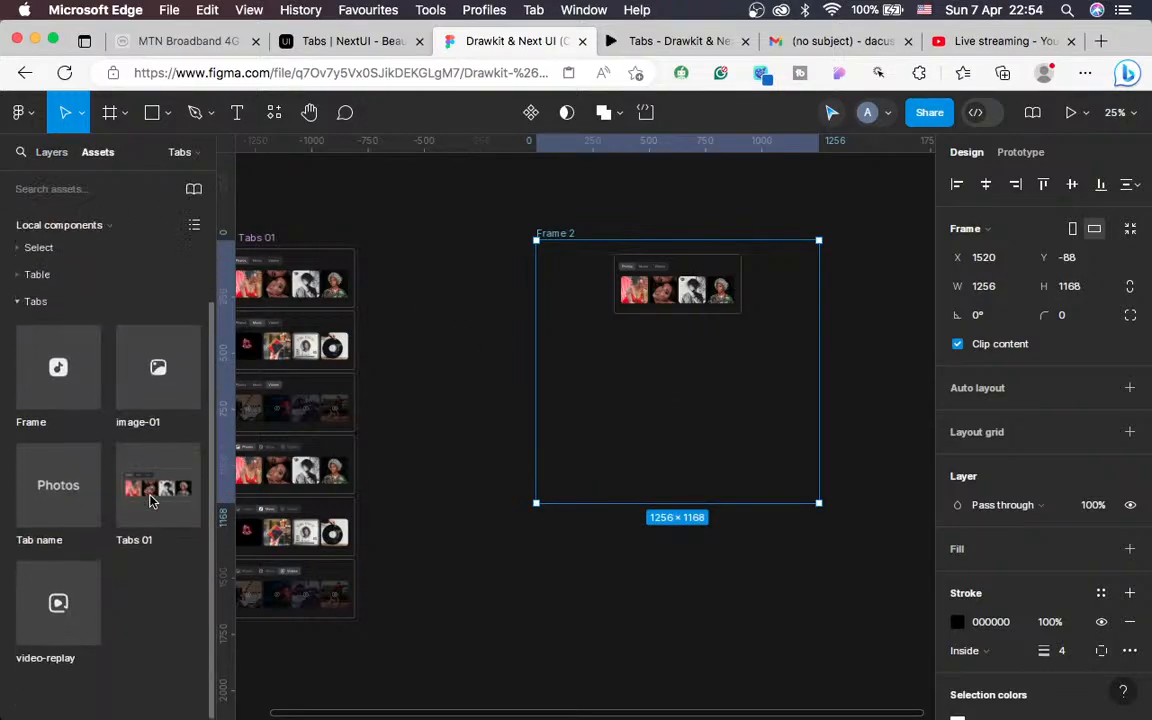
pyautogui.click(145, 524)
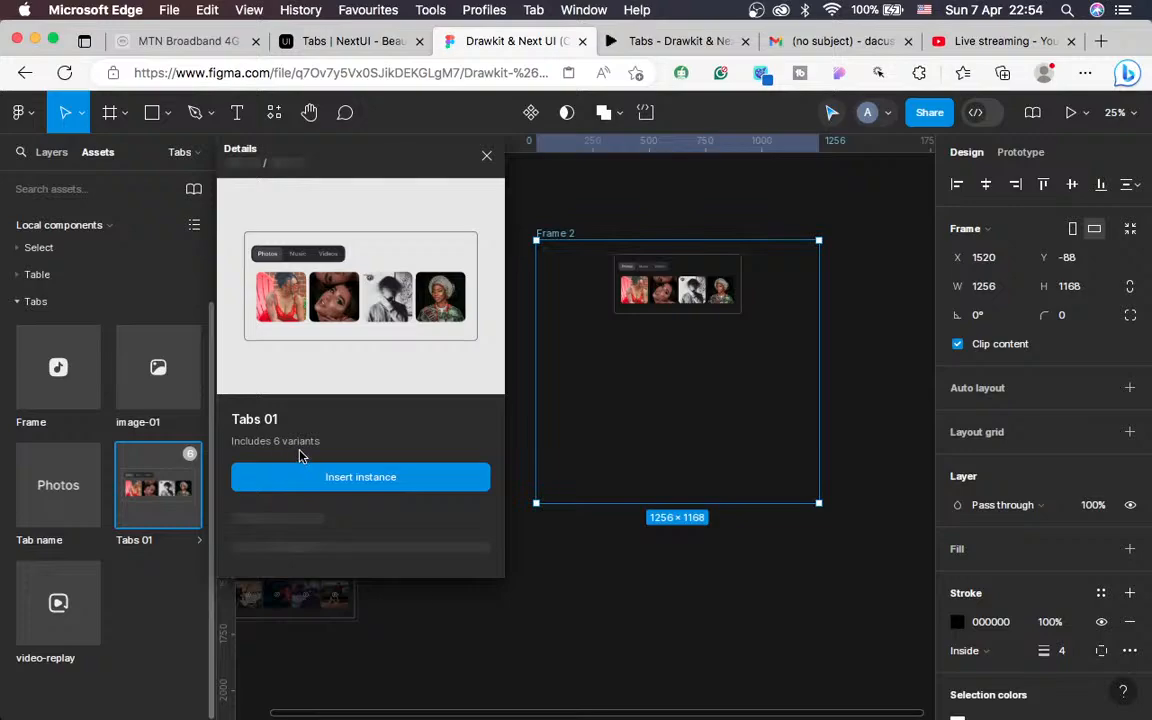
pyautogui.click(383, 479)
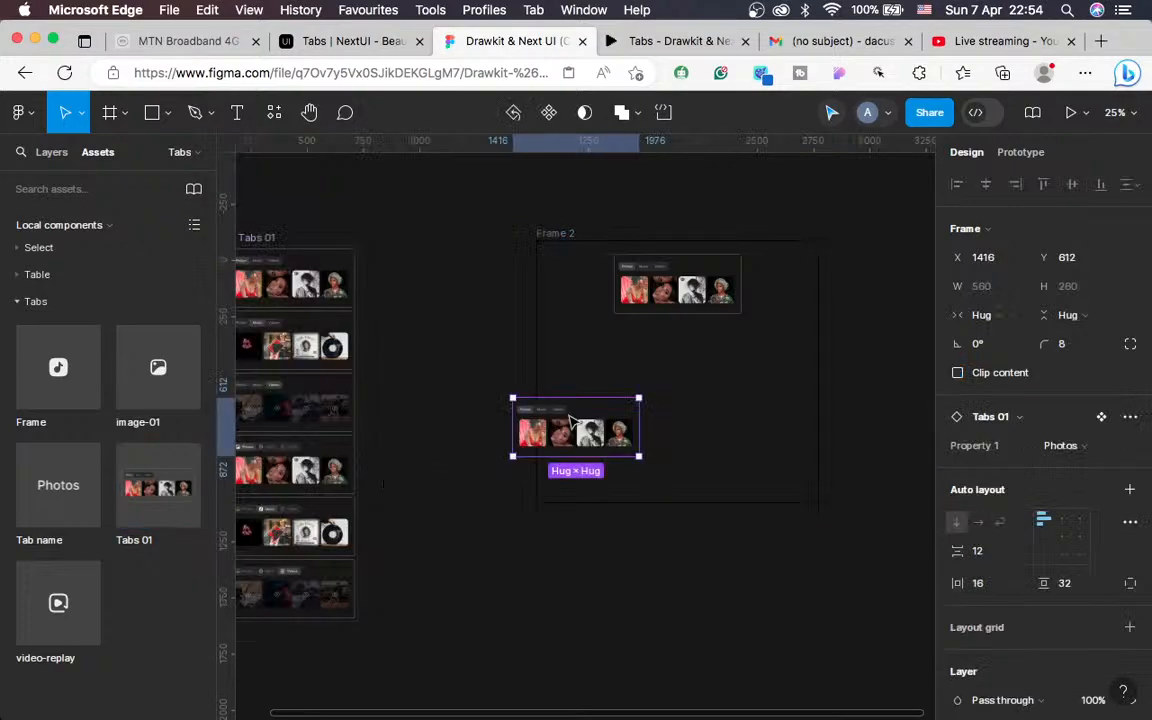
pyautogui.moveTo(578, 420); pyautogui.dragTo(667, 394)
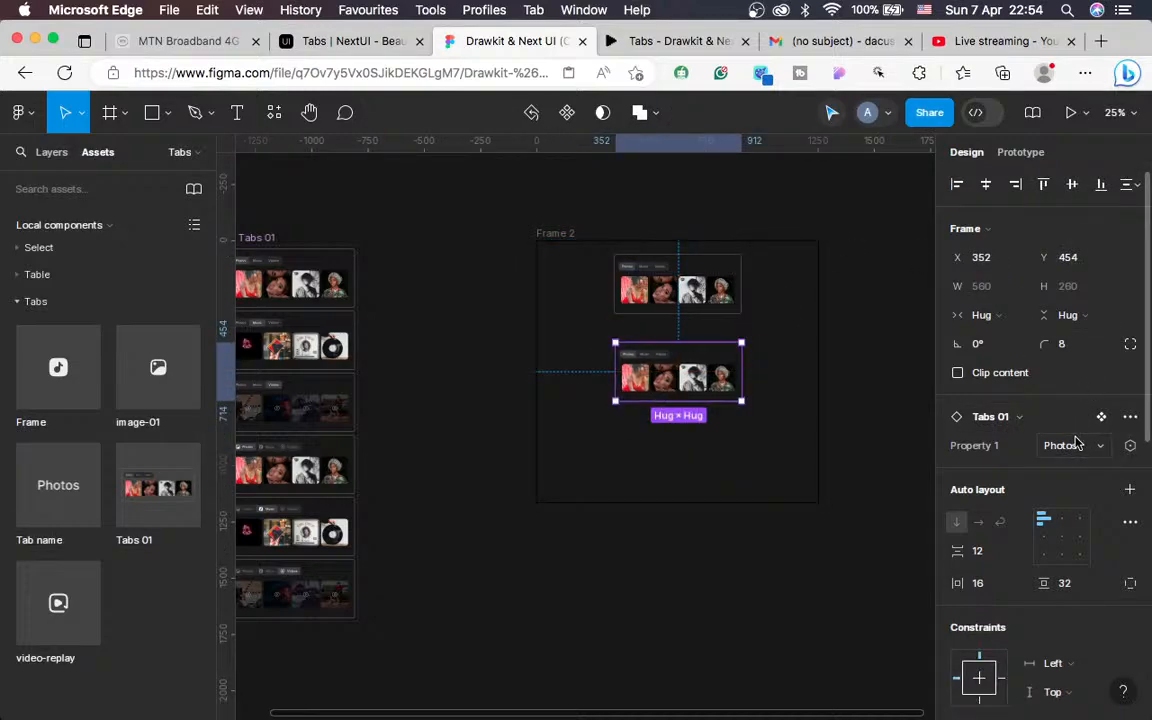
pyautogui.scroll(1, 797, 414)
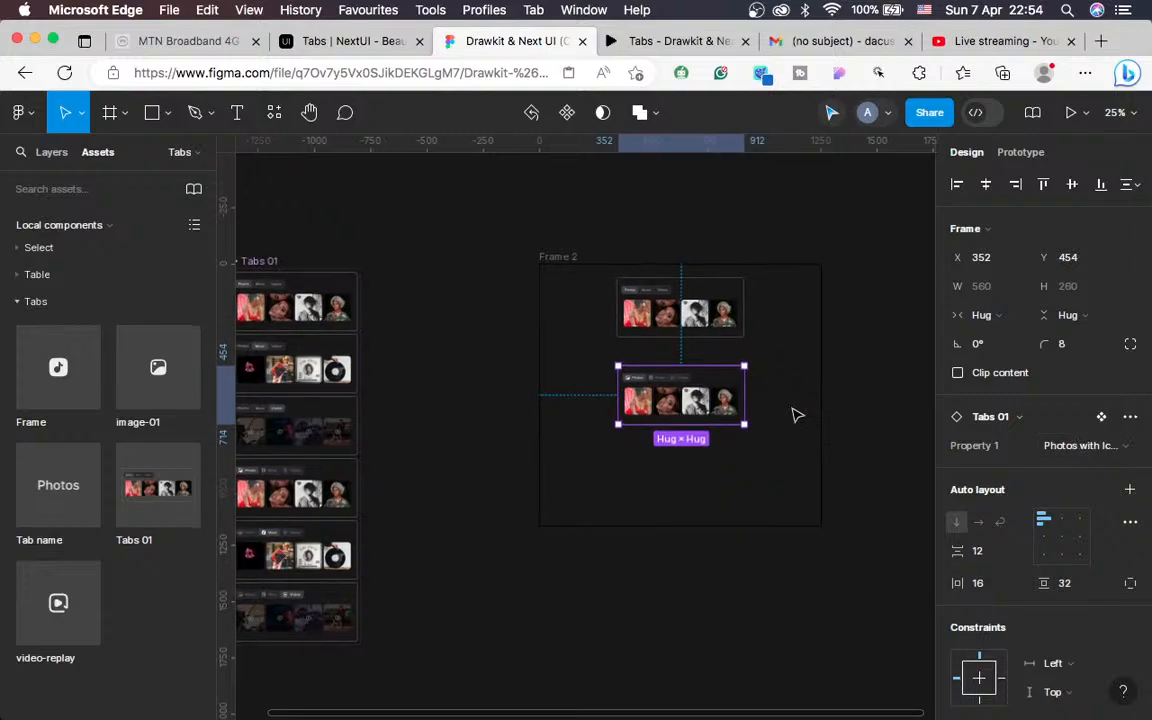
pyautogui.press('super+plus')
pyautogui.hscroll(3, 795, 414)
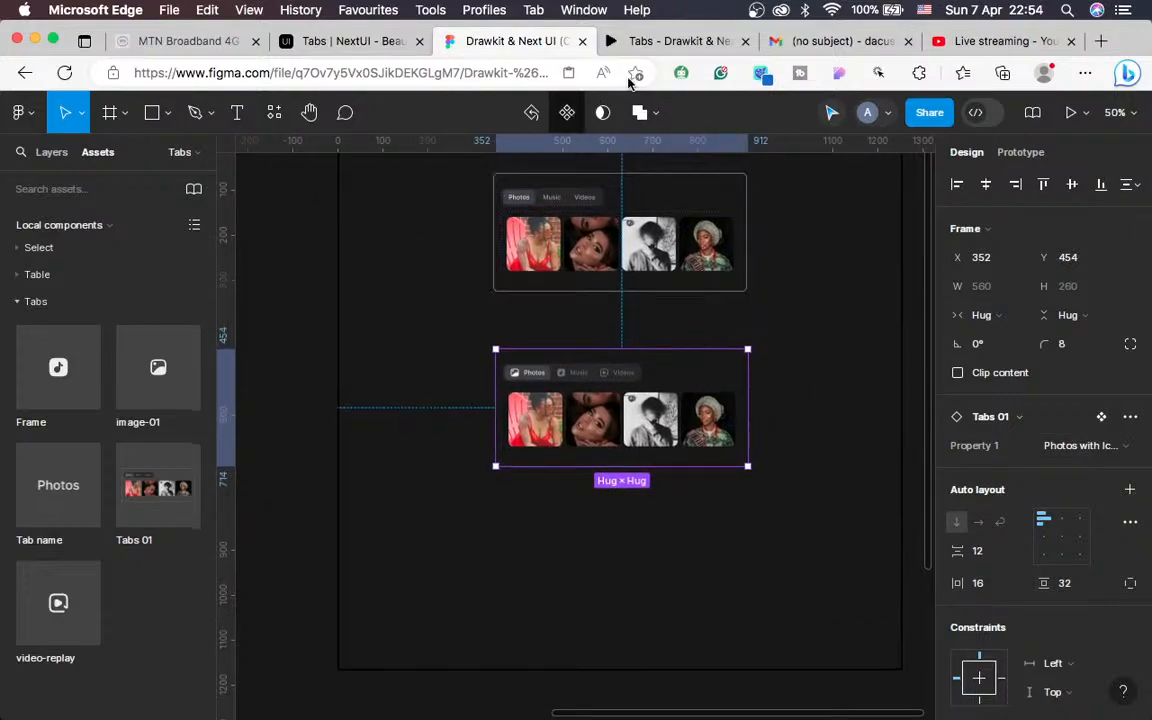
# View the added icon tabs in the prototype preview and examine the icon variants of Tabs 01 in the design file
pyautogui.click(678, 53)
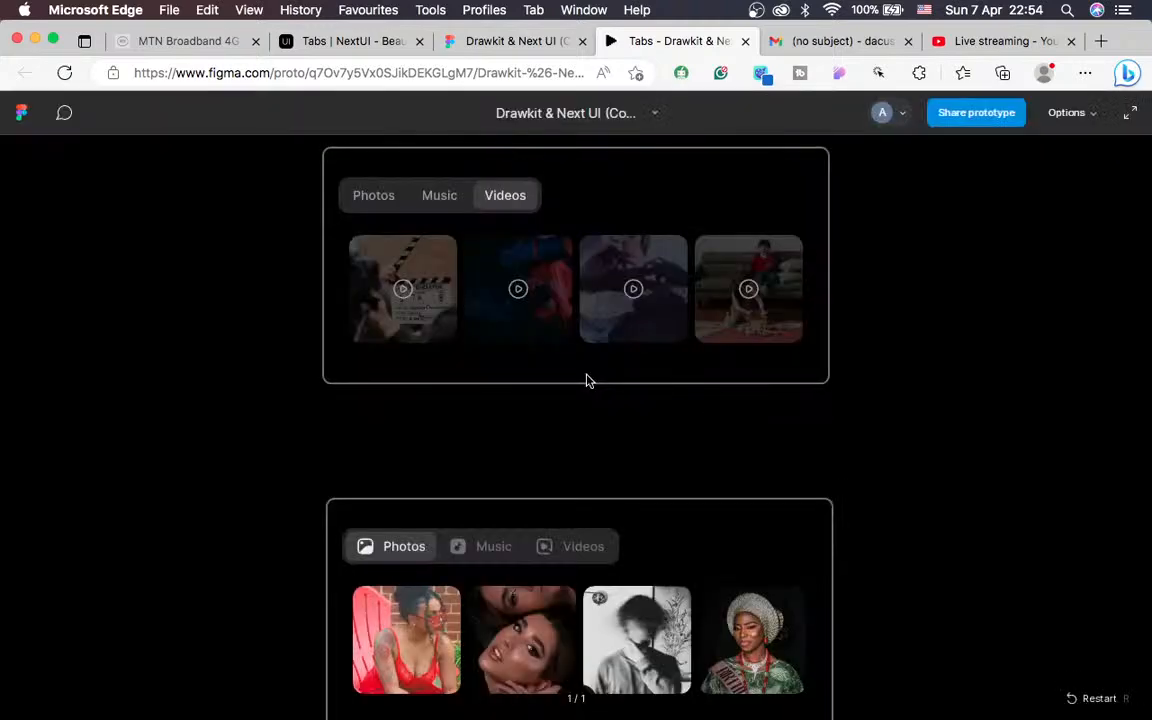
pyautogui.scroll(-3, 696, 447)
pyautogui.scroll(-1, 693, 447)
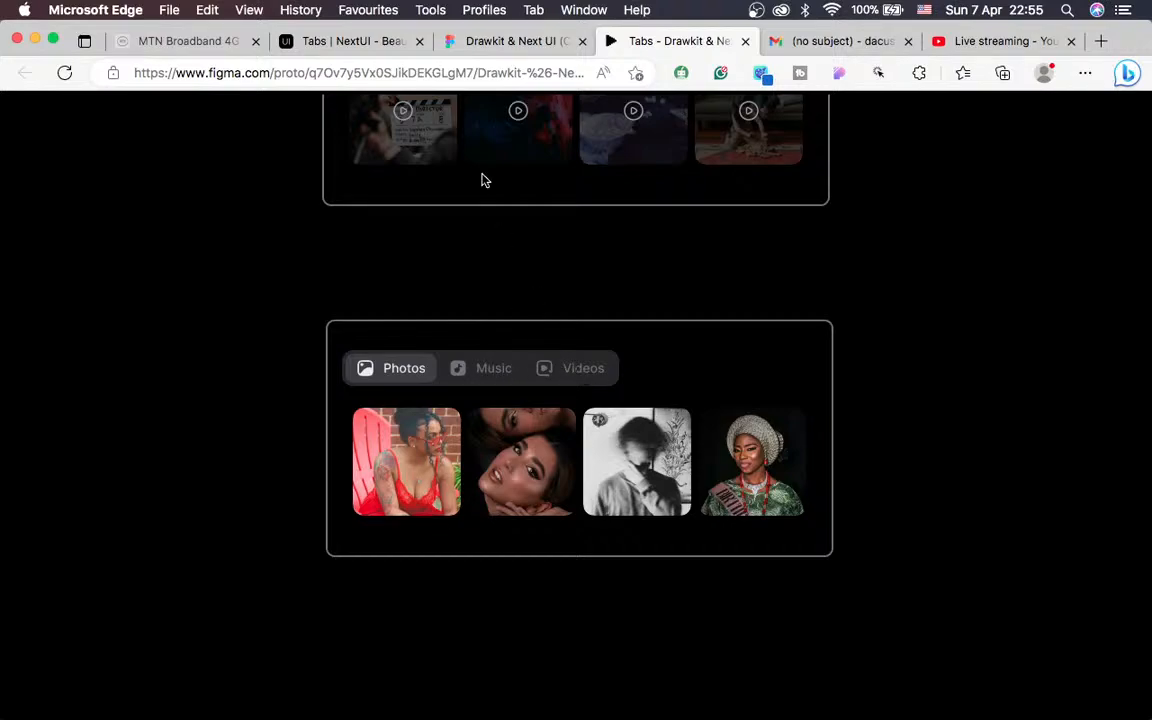
pyautogui.click(475, 41)
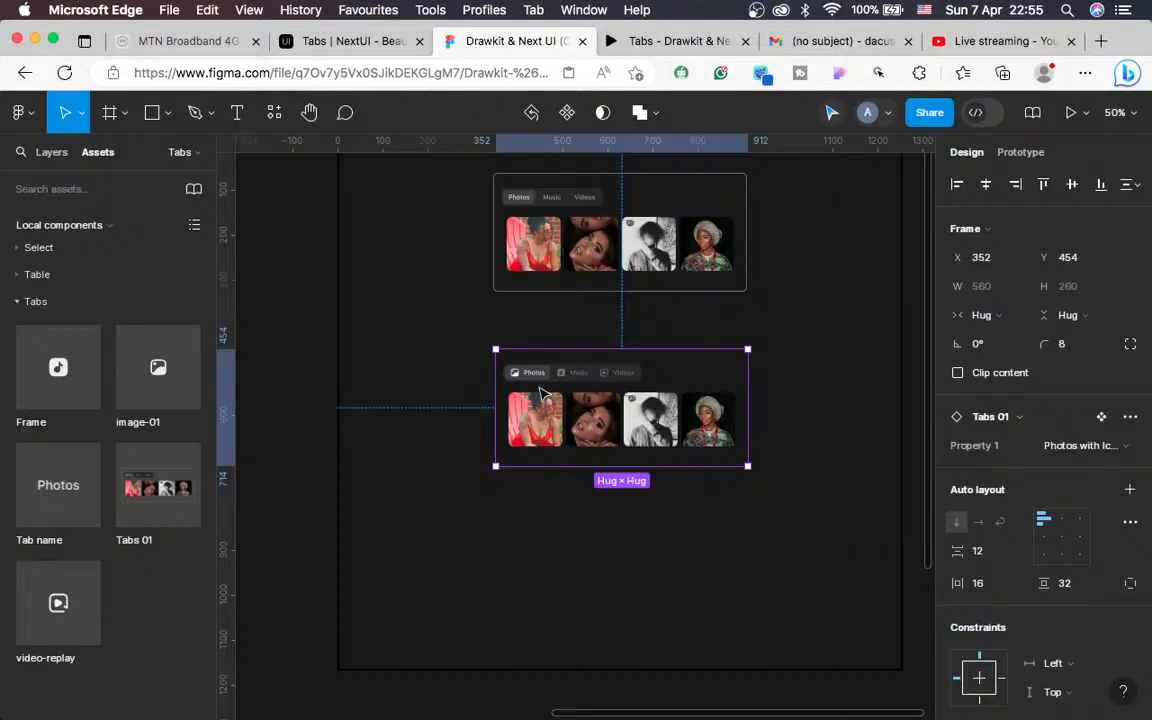
pyautogui.scroll(3, 535, 422)
pyautogui.hscroll(-6, 535, 422)
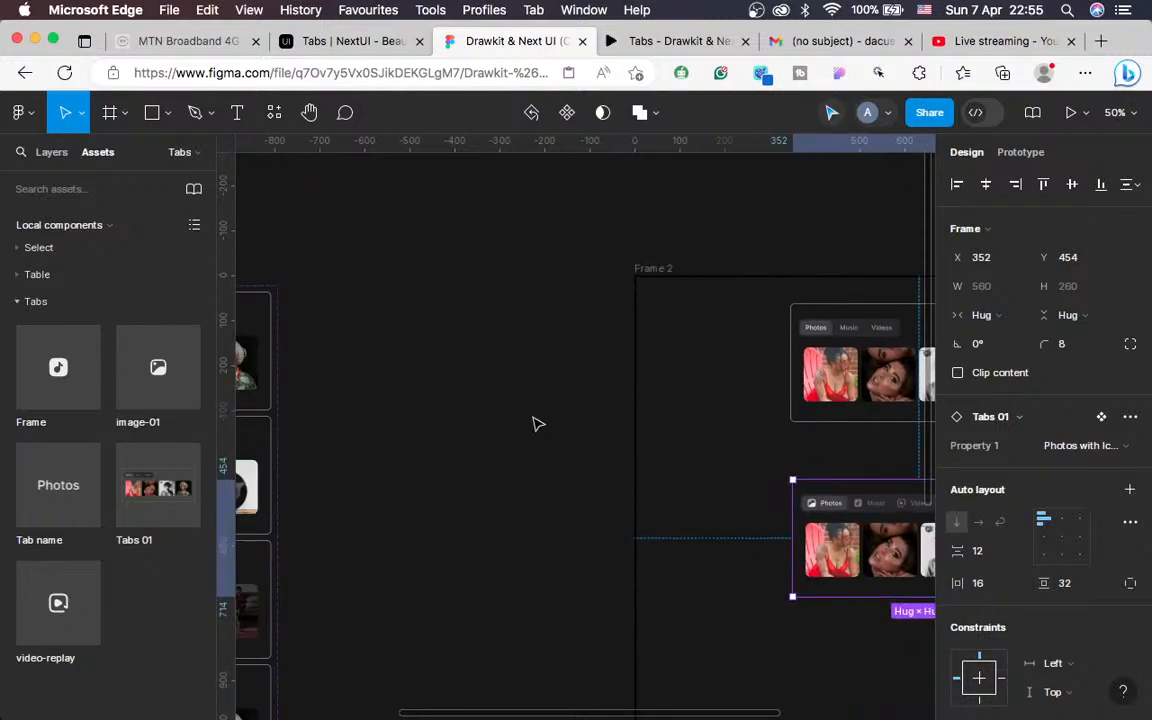
pyautogui.scroll(-5, 535, 424)
pyautogui.hscroll(-8, 535, 424)
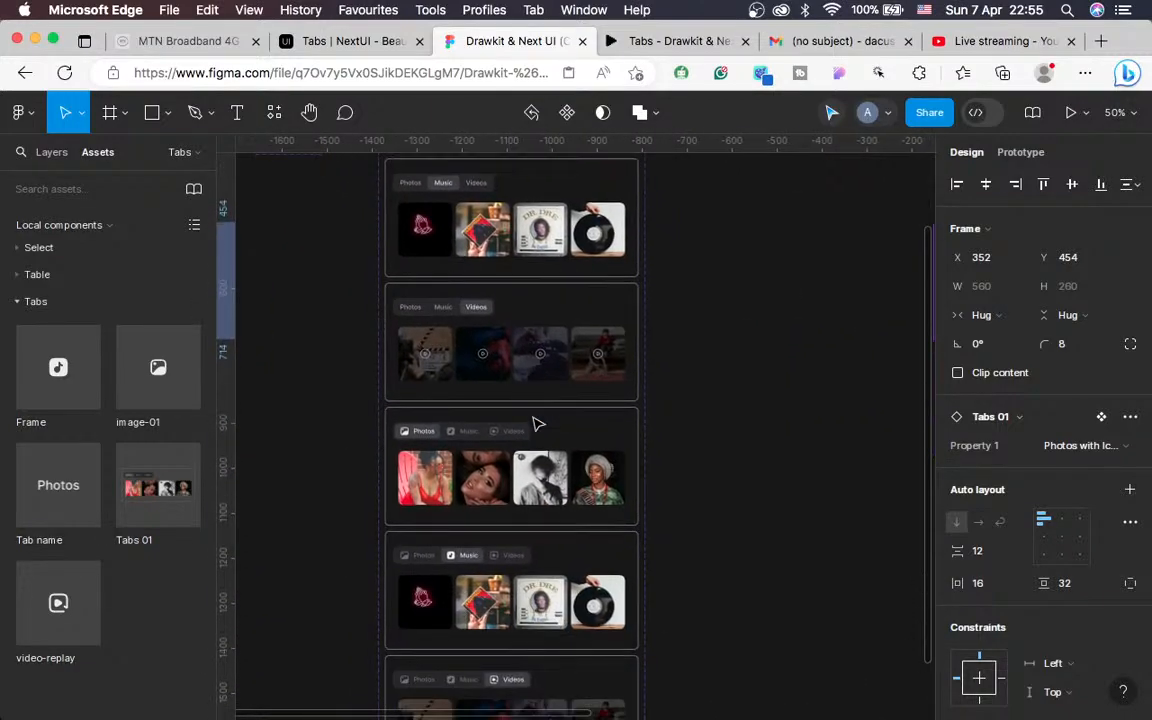
pyautogui.scroll(5, 640, 440)
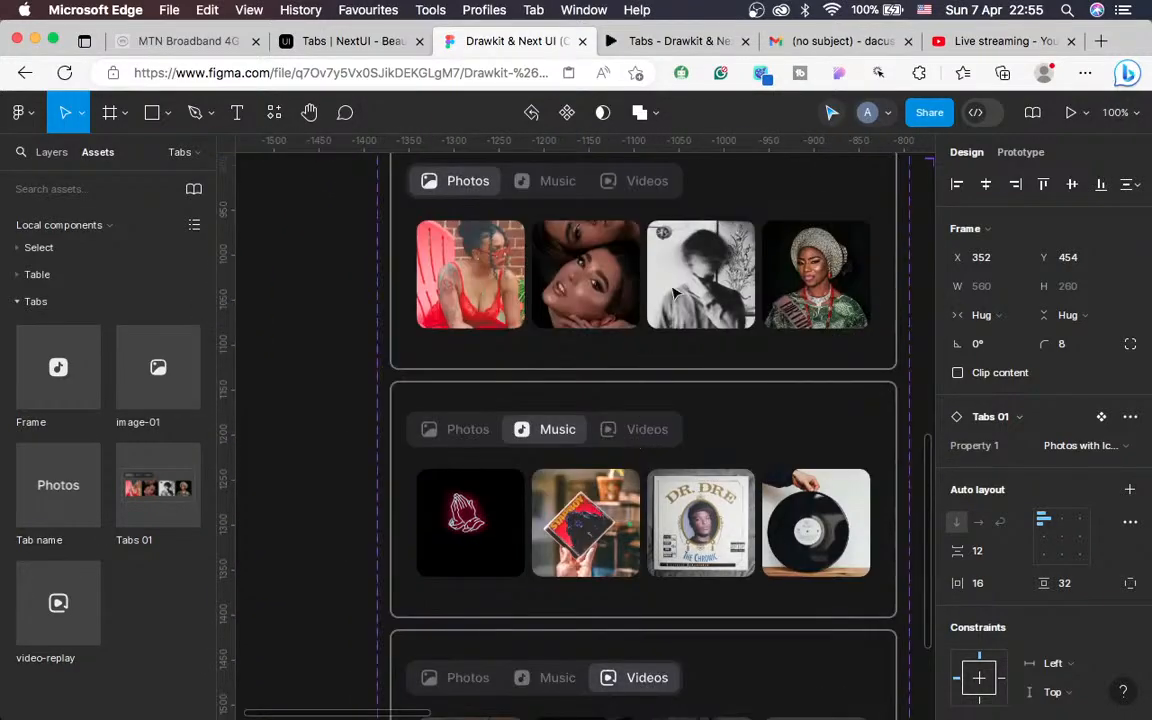
# Test switching between the Photos, Music and Videos icon tabs in the prototype preview
pyautogui.click(648, 45)
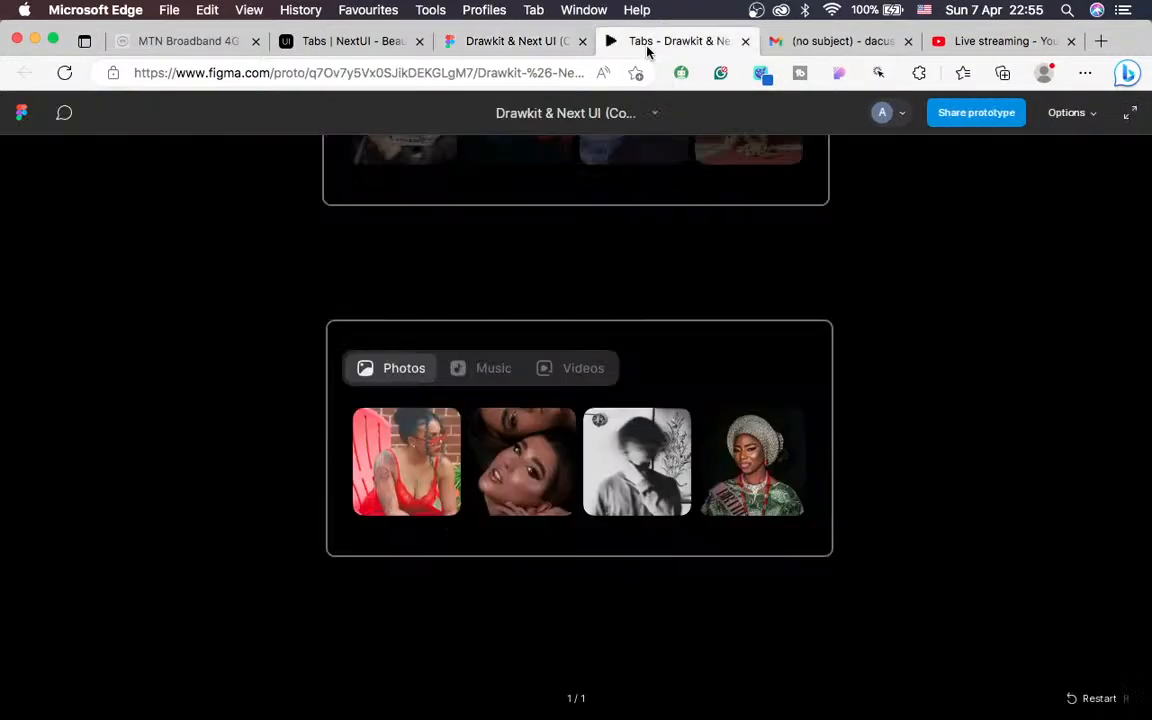
pyautogui.click(482, 372)
pyautogui.click(569, 370)
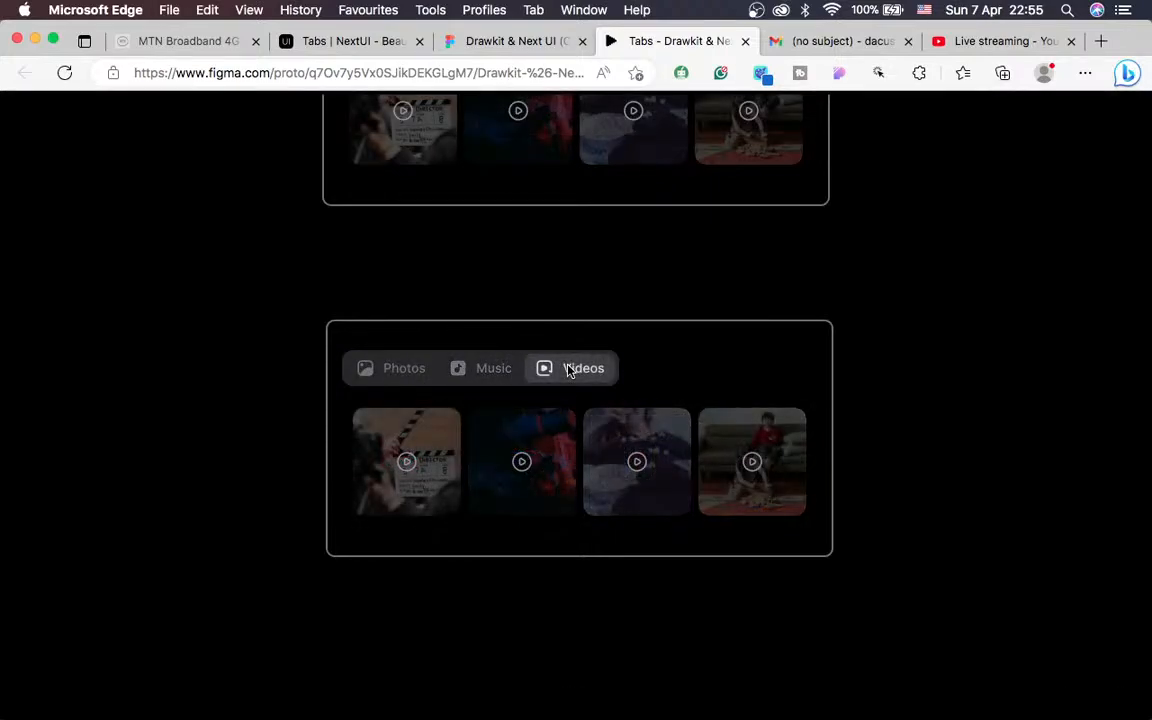
pyautogui.click(480, 378)
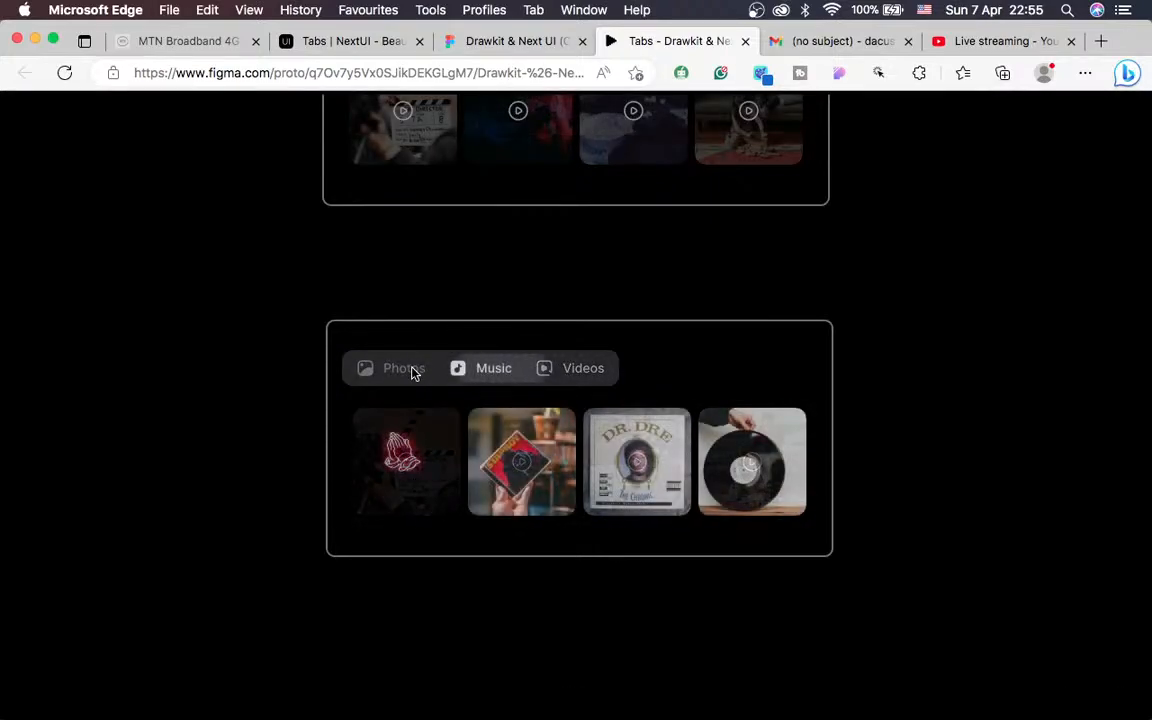
pyautogui.click(403, 372)
pyautogui.click(470, 370)
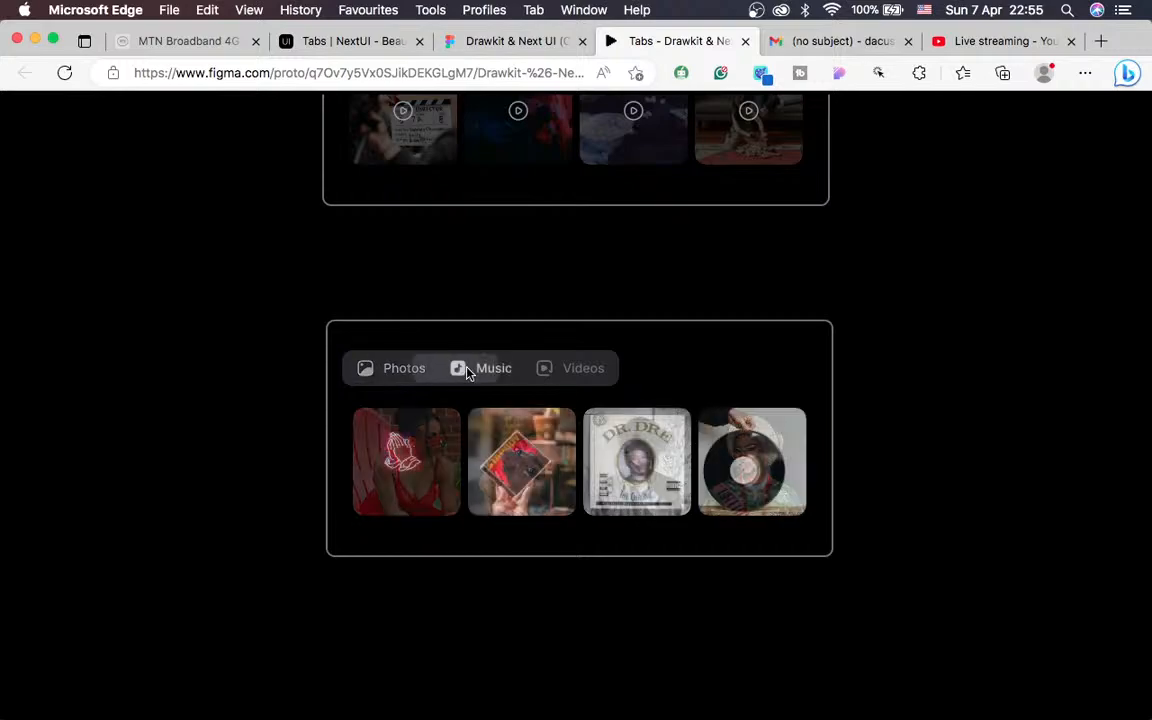
pyautogui.click(409, 373)
pyautogui.click(480, 378)
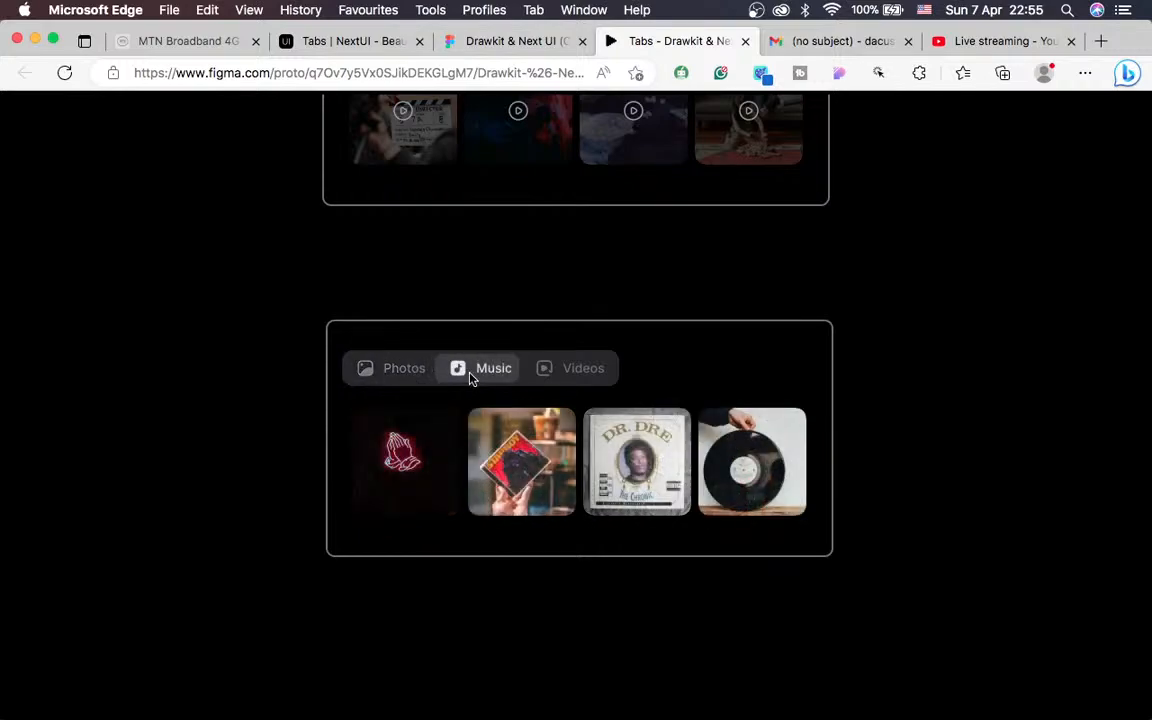
pyautogui.click(411, 374)
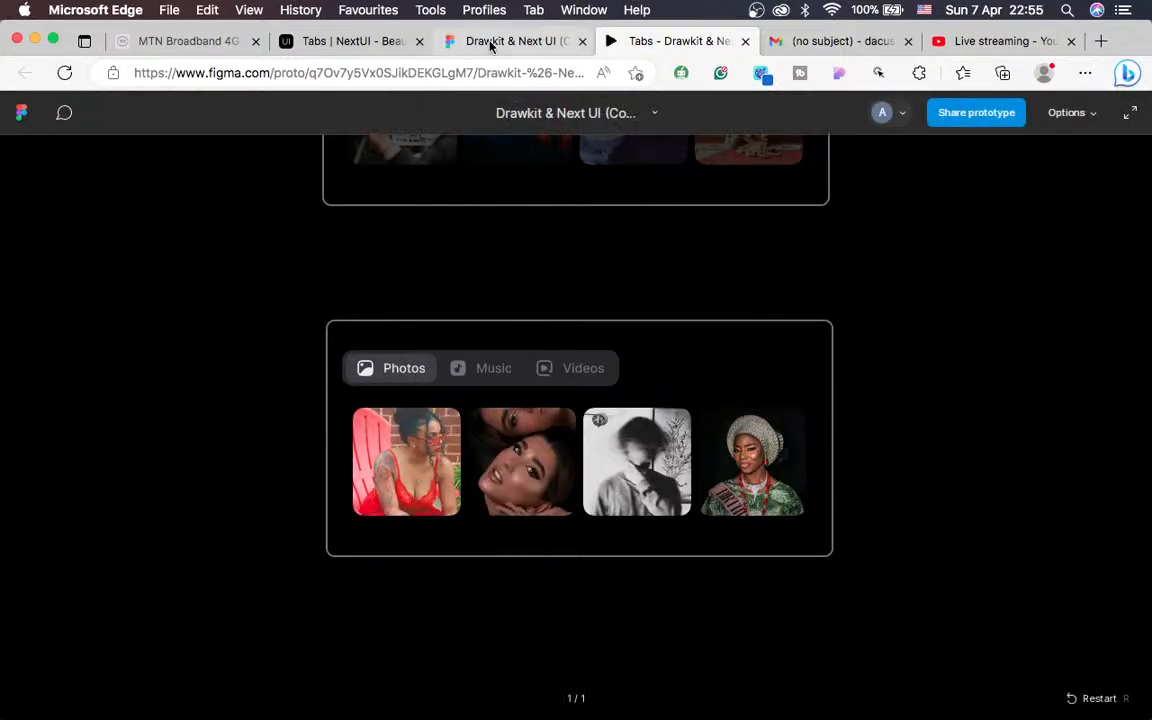
# Return to the design file and check the prototype interactions of the active Music tab in the Music with icons variant
pyautogui.click(444, 41)
pyautogui.scroll(2, 541, 471)
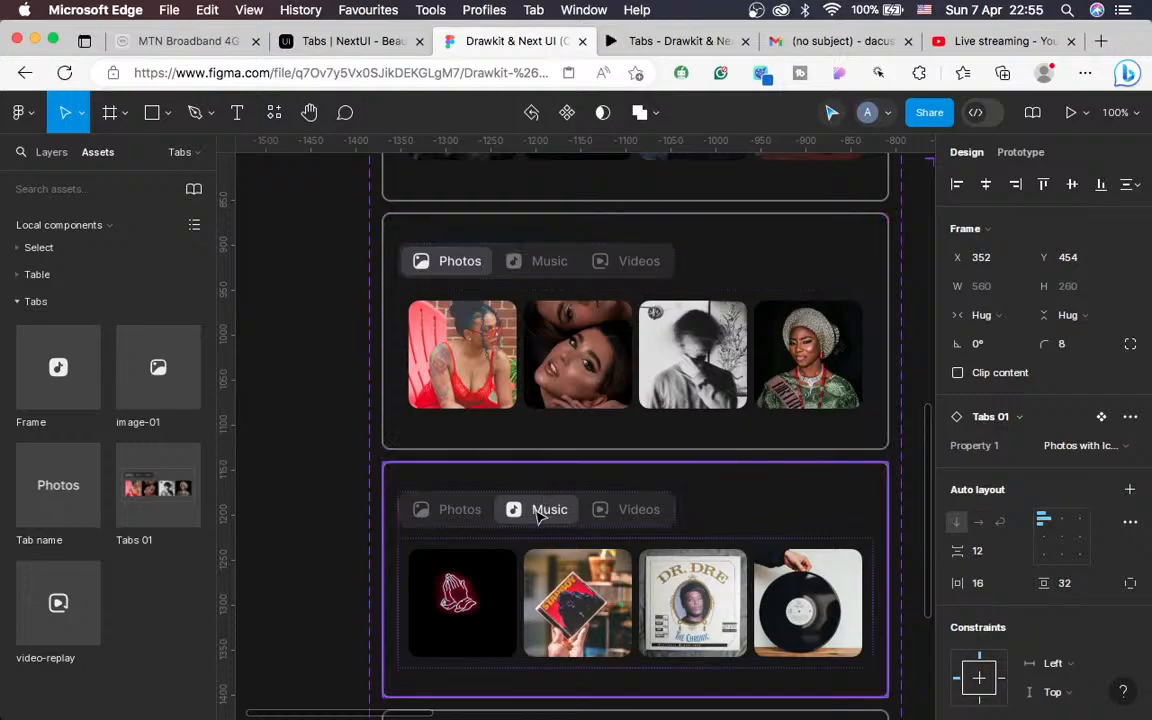
pyautogui.click(540, 513)
pyautogui.click(540, 513)
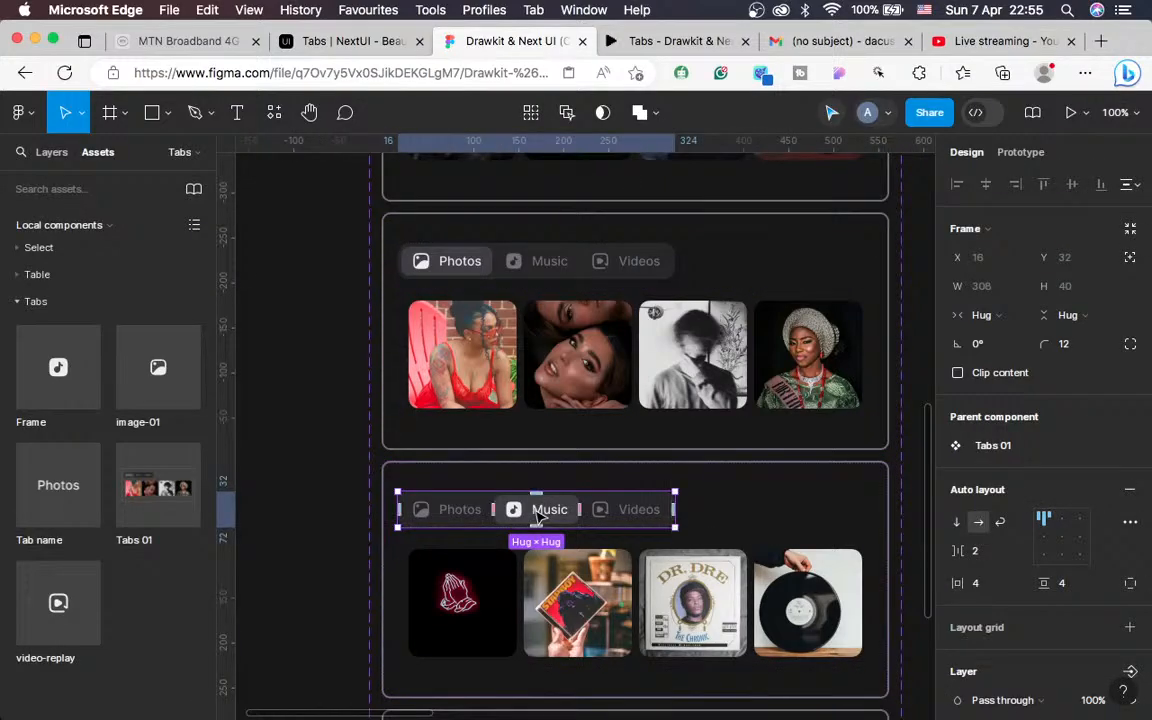
pyautogui.click(1020, 152)
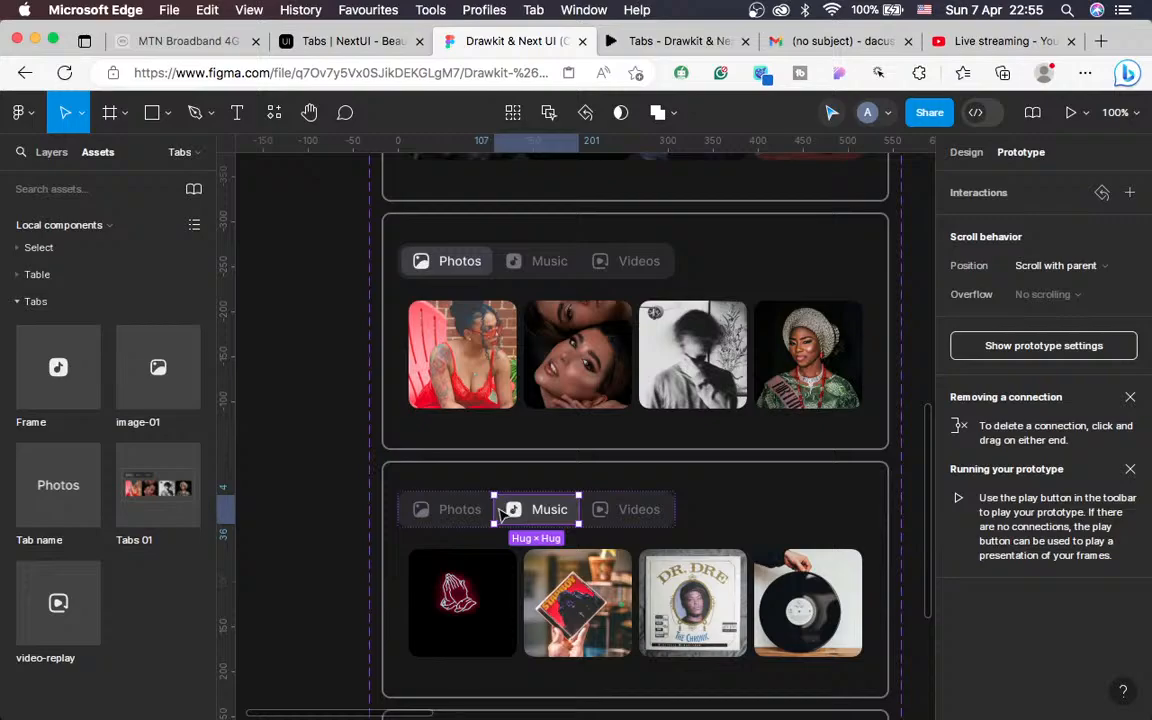
pyautogui.scroll(-3, 502, 513)
pyautogui.scroll(1, 520, 480)
pyautogui.hscroll(2, 600, 470)
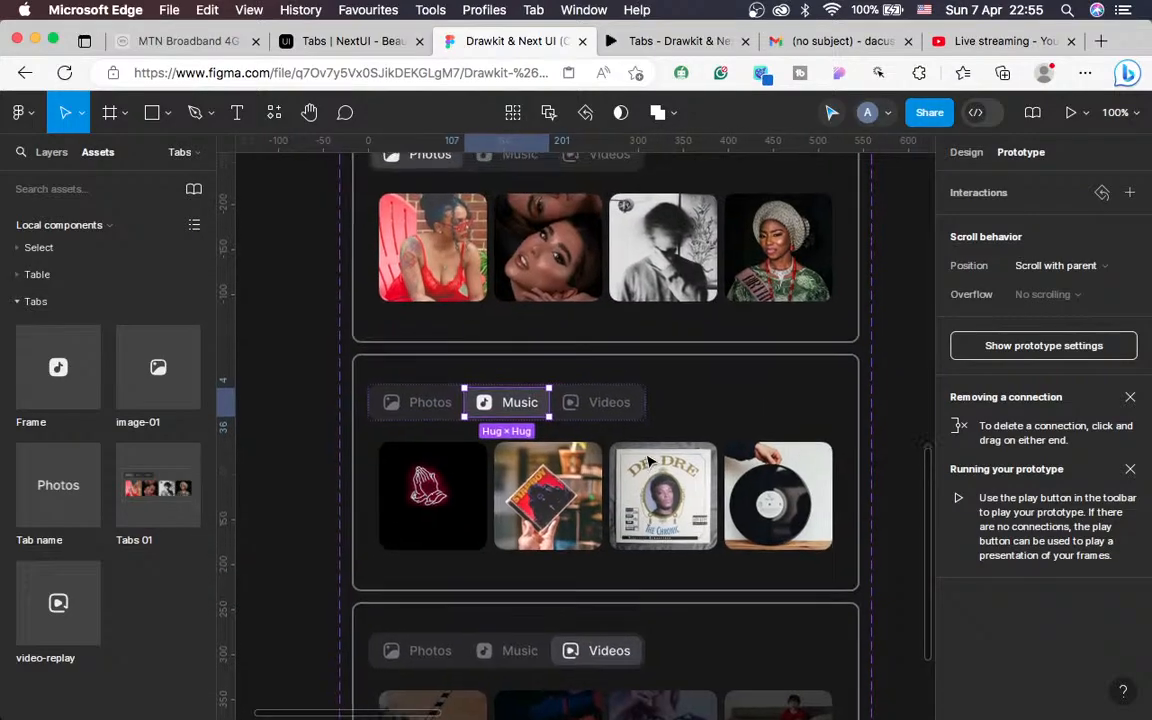
pyautogui.scroll(-4, 650, 462)
pyautogui.scroll(5, 650, 462)
pyautogui.hscroll(-2, 650, 462)
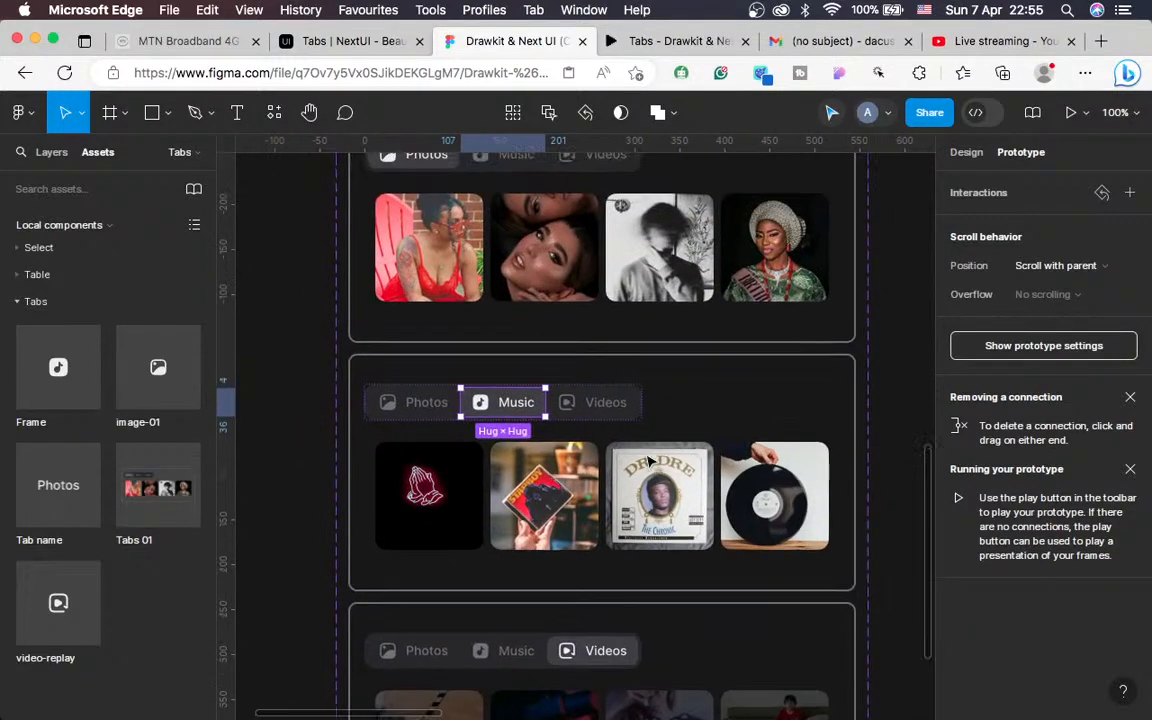
pyautogui.scroll(3, 648, 461)
pyautogui.scroll(-2, 560, 520)
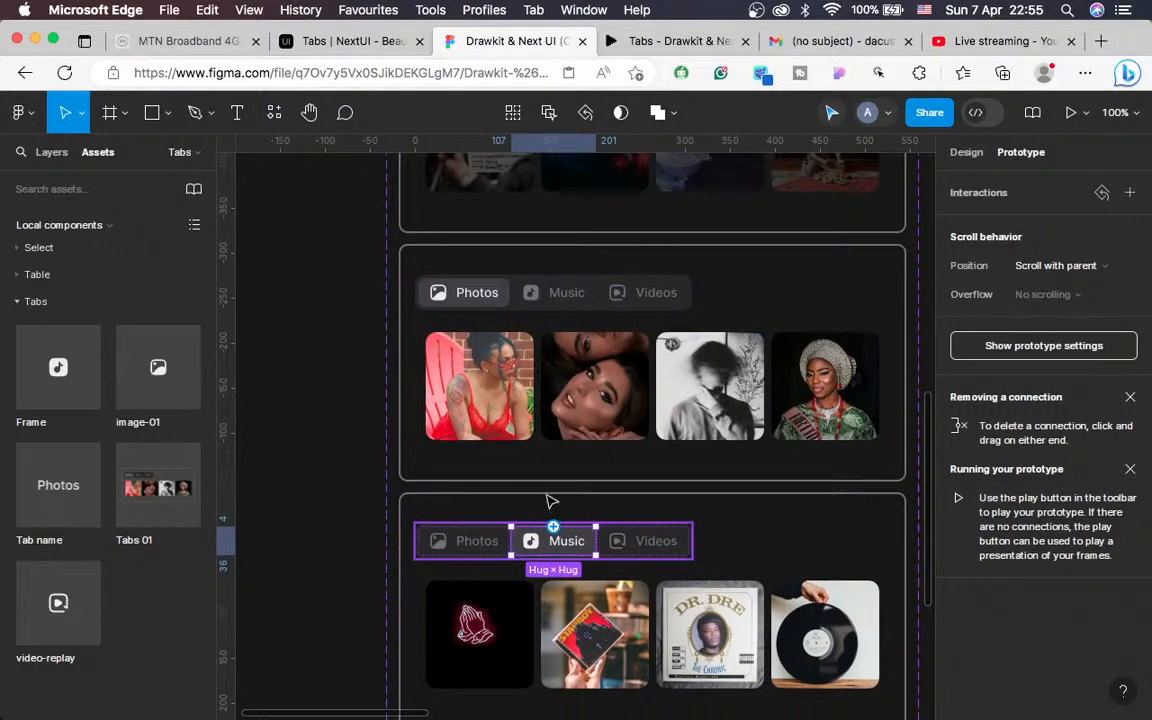
pyautogui.moveTo(553, 526); pyautogui.dragTo(536, 469)
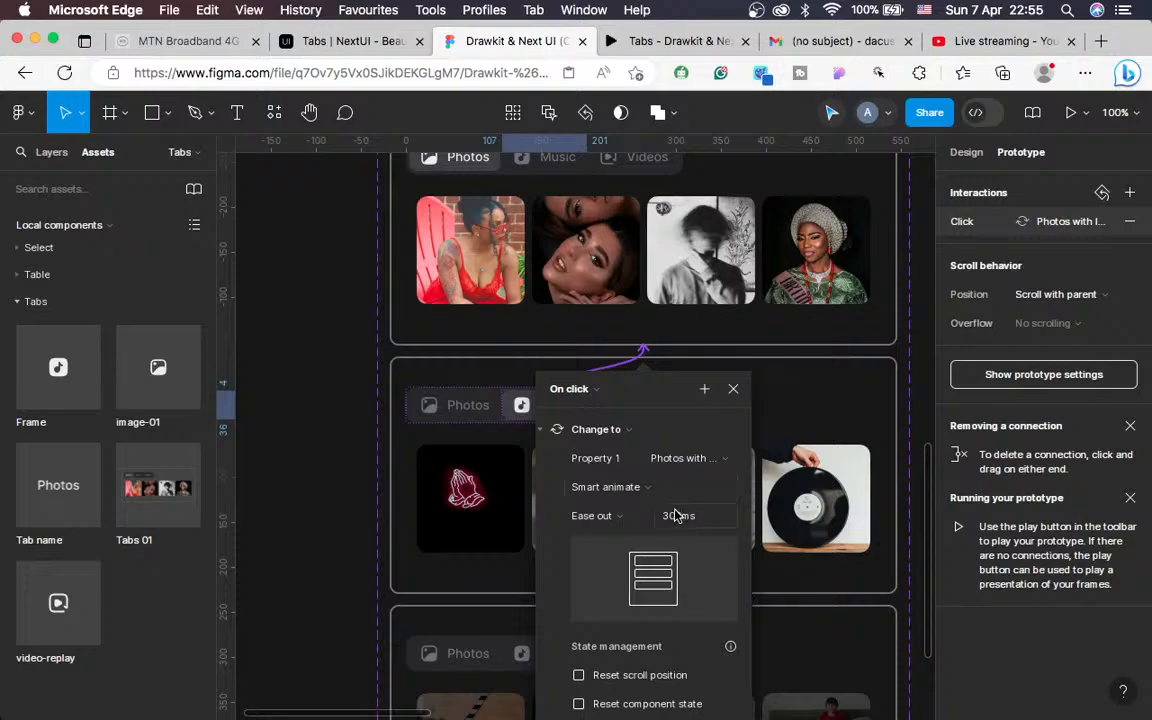
pyautogui.click(731, 392)
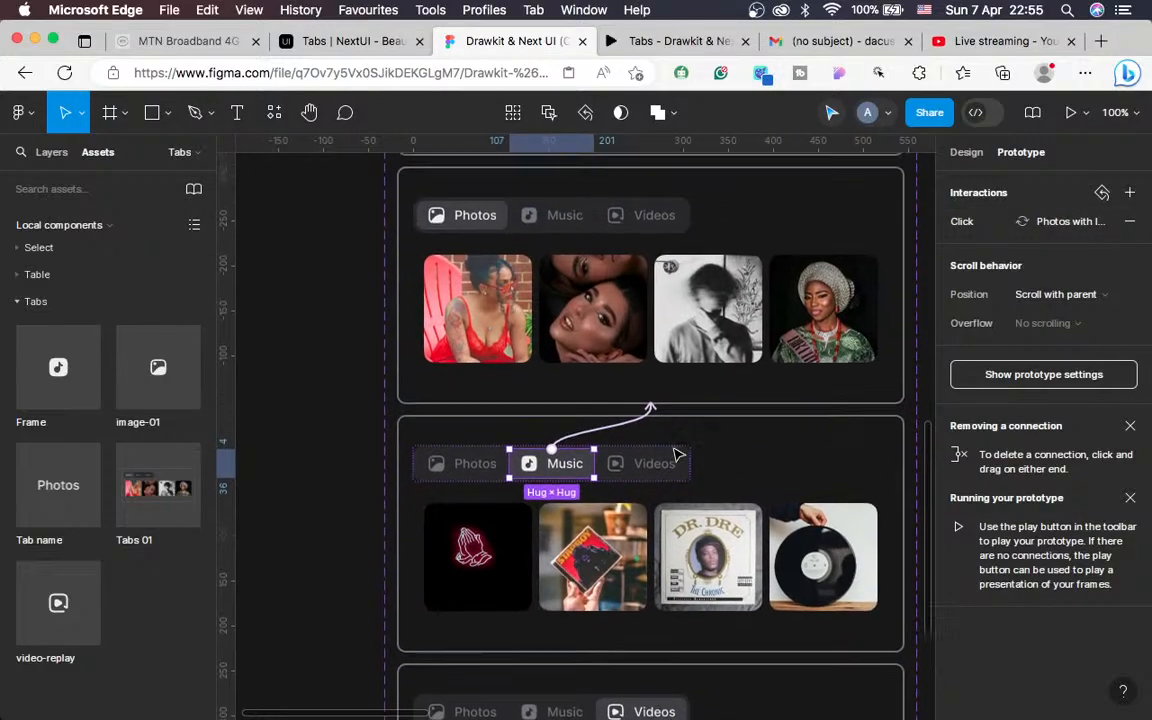
pyautogui.moveTo(649, 434); pyautogui.dragTo(622, 465)
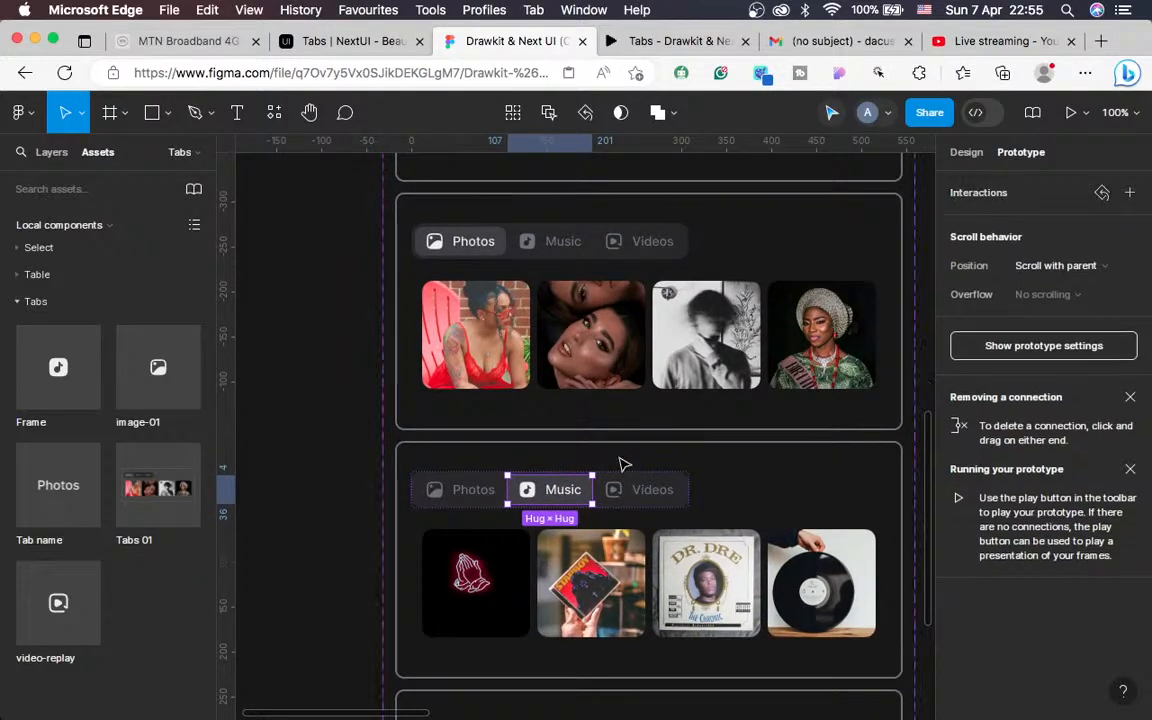
# Set the animation of the Photos tab's click interaction in the Music with icons variant to Smart animate
pyautogui.click(474, 495)
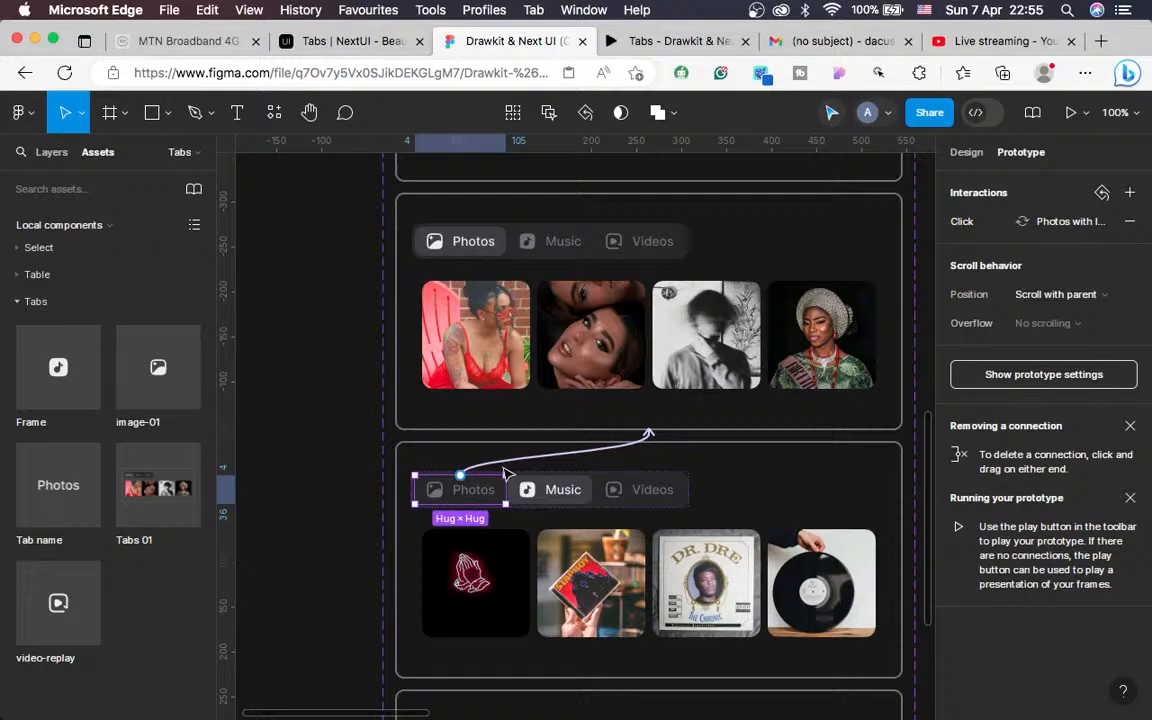
pyautogui.click(568, 457)
pyautogui.click(535, 597)
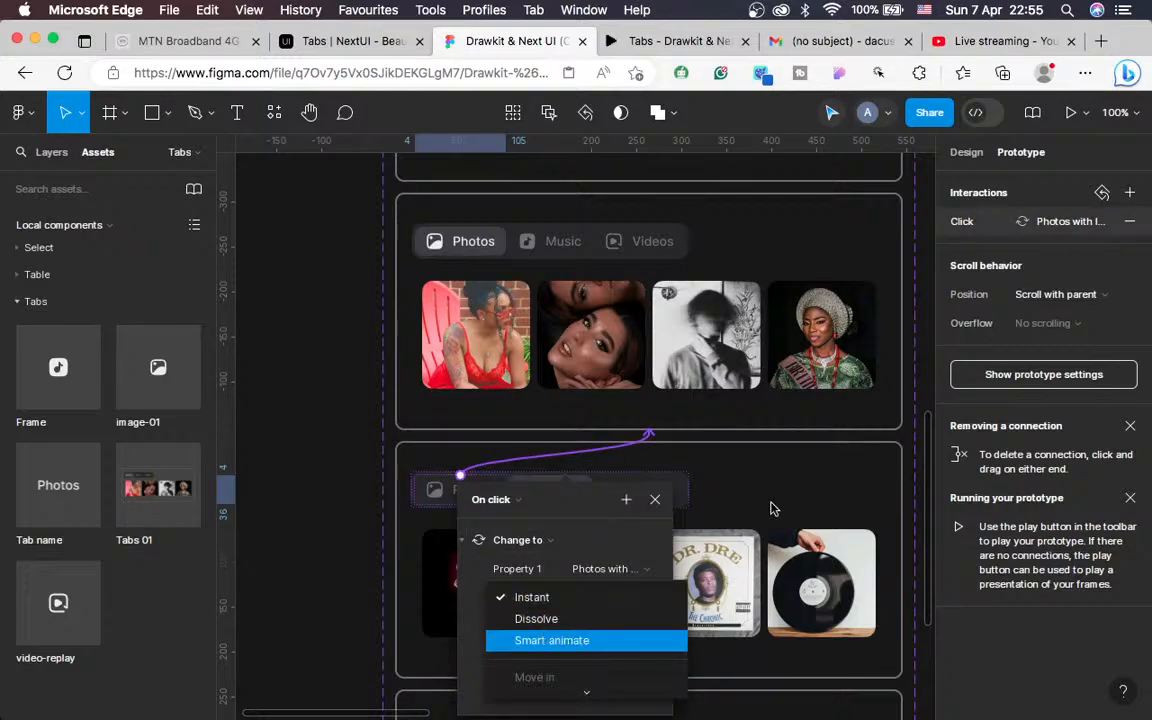
pyautogui.scroll(-1, 773, 510)
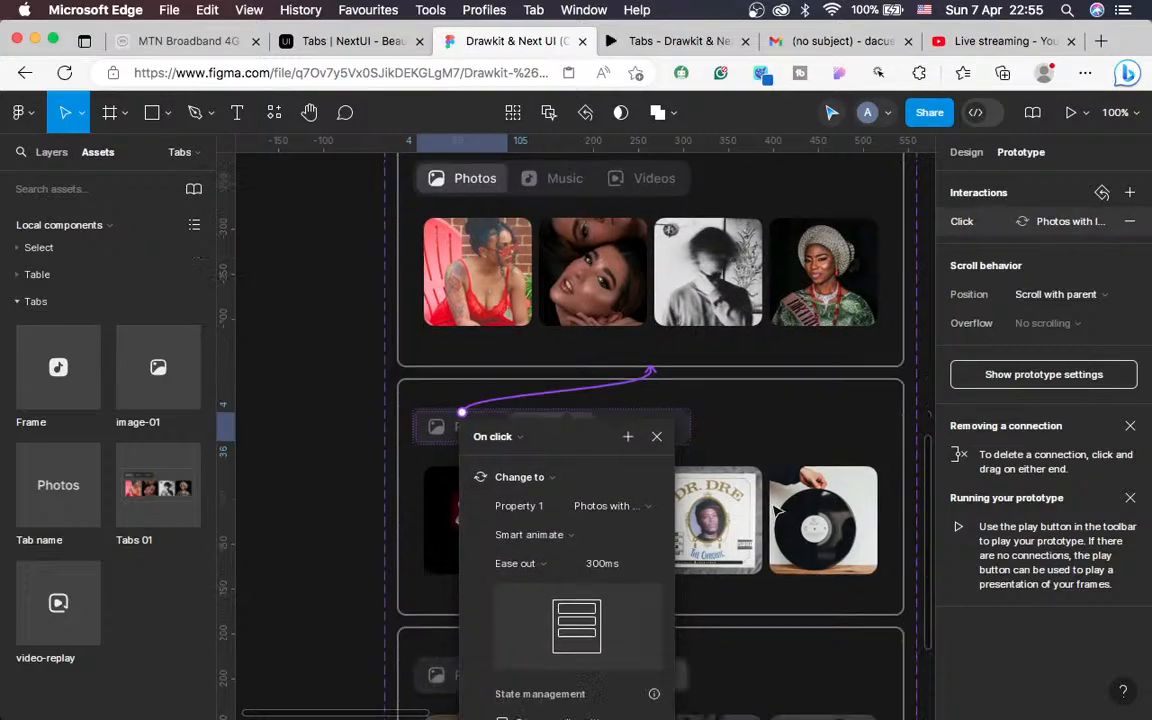
pyautogui.scroll(-1, 668, 443)
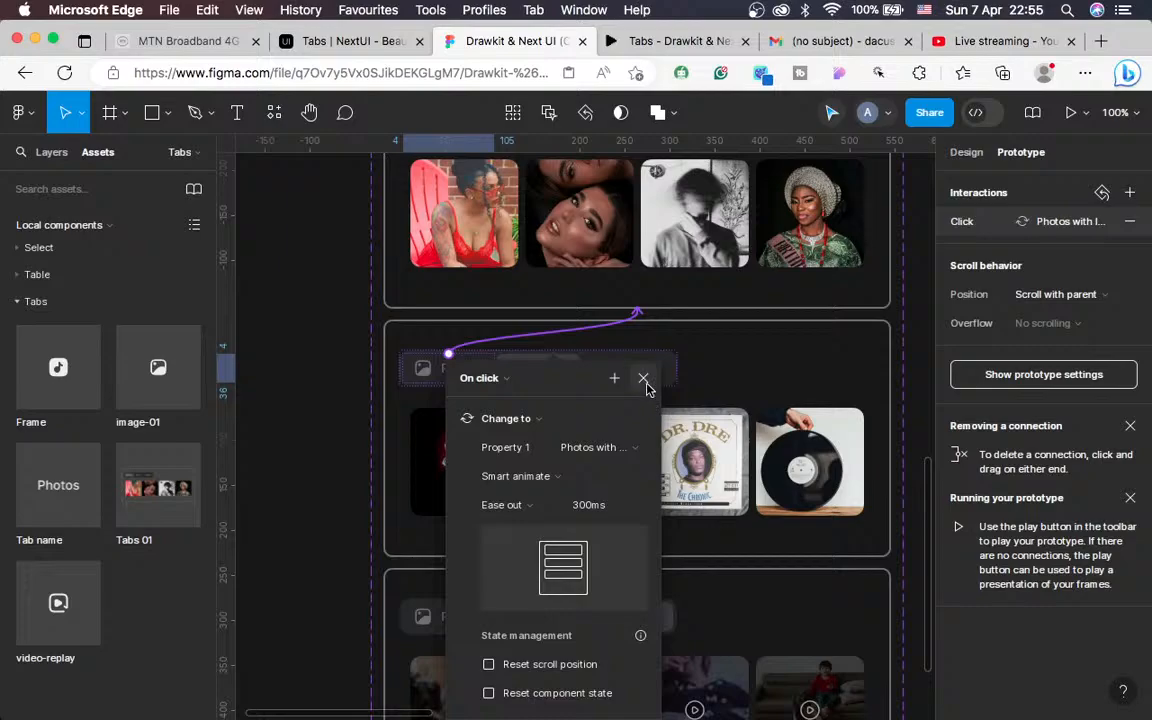
pyautogui.click(643, 378)
# Inspect the Property 1 state options of the Music tab in the Photos with Icons variant
pyautogui.scroll(2, 578, 530)
pyautogui.hscroll(-1, 578, 530)
pyautogui.scroll(2, 576, 531)
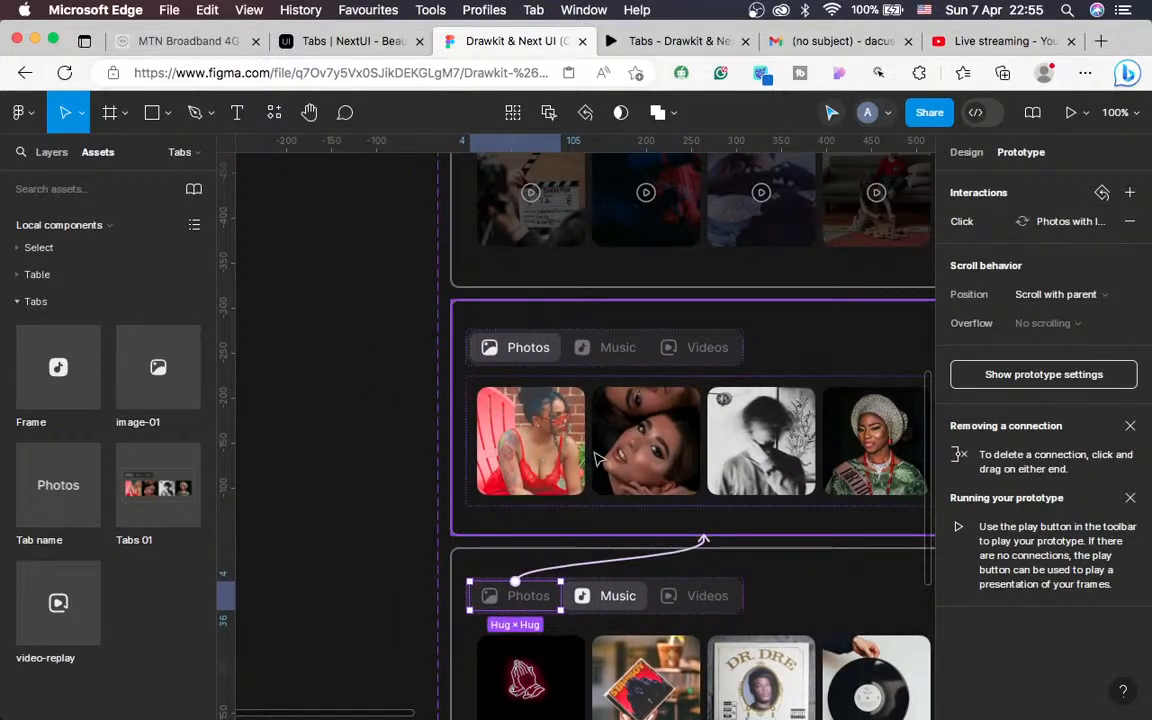
pyautogui.click(606, 354)
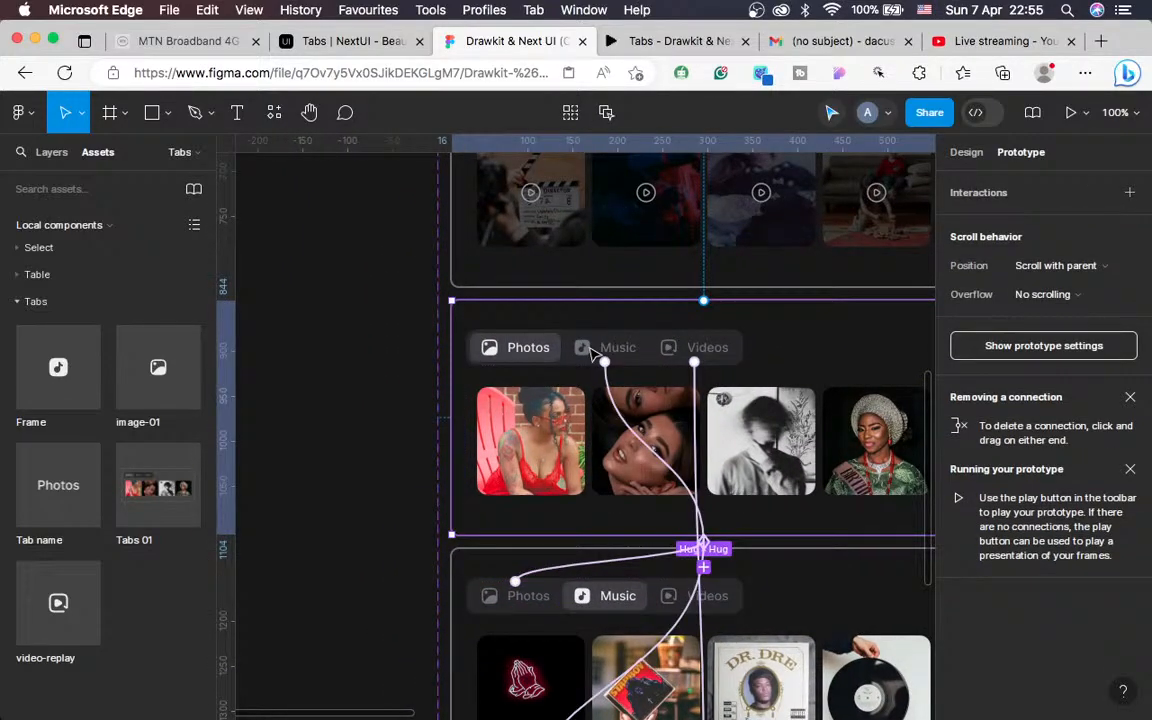
pyautogui.click(958, 152)
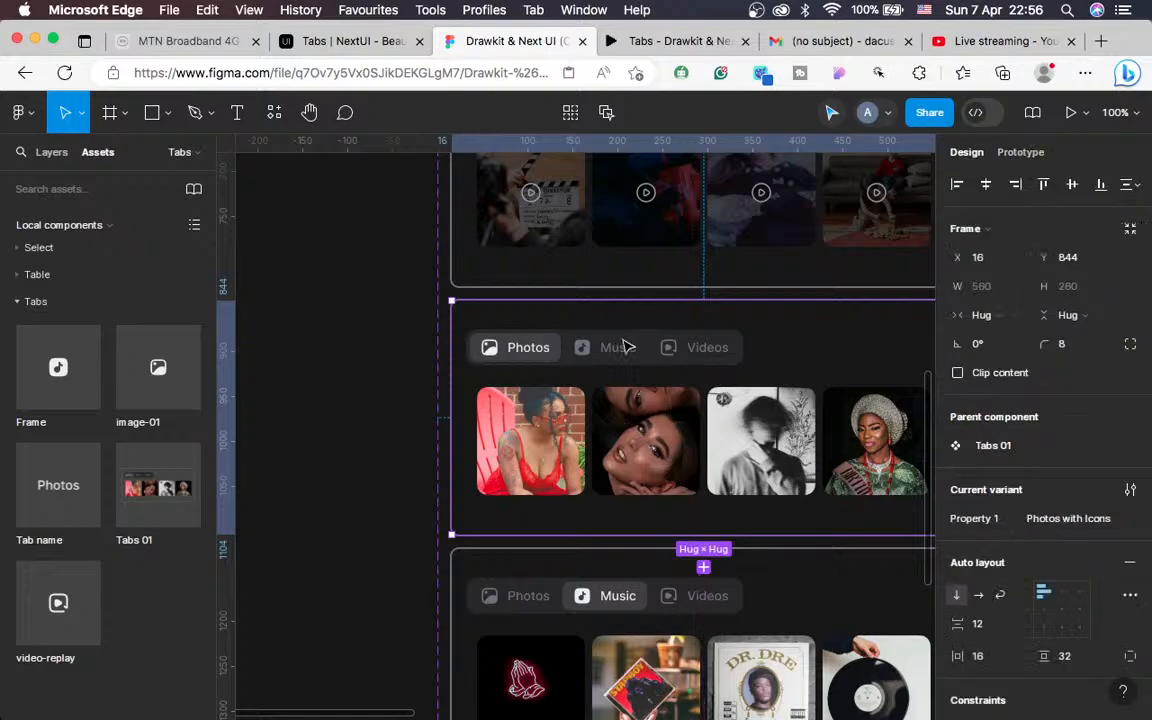
pyautogui.click(612, 353)
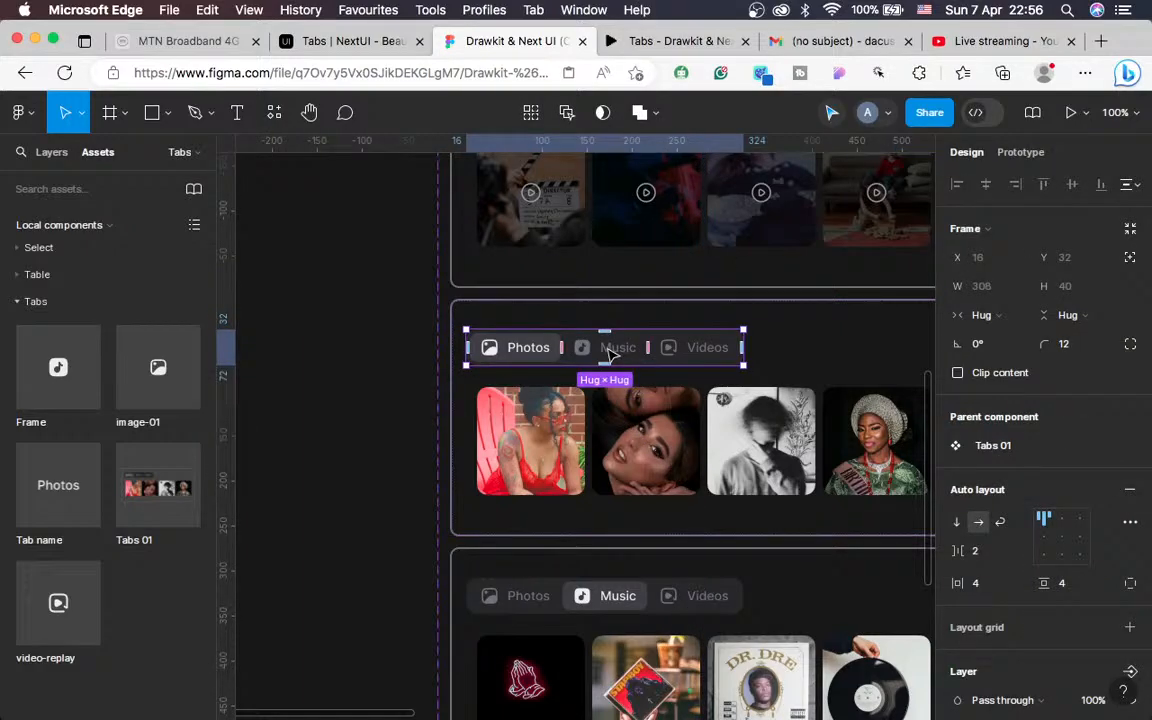
pyautogui.click(612, 353)
pyautogui.click(1092, 519)
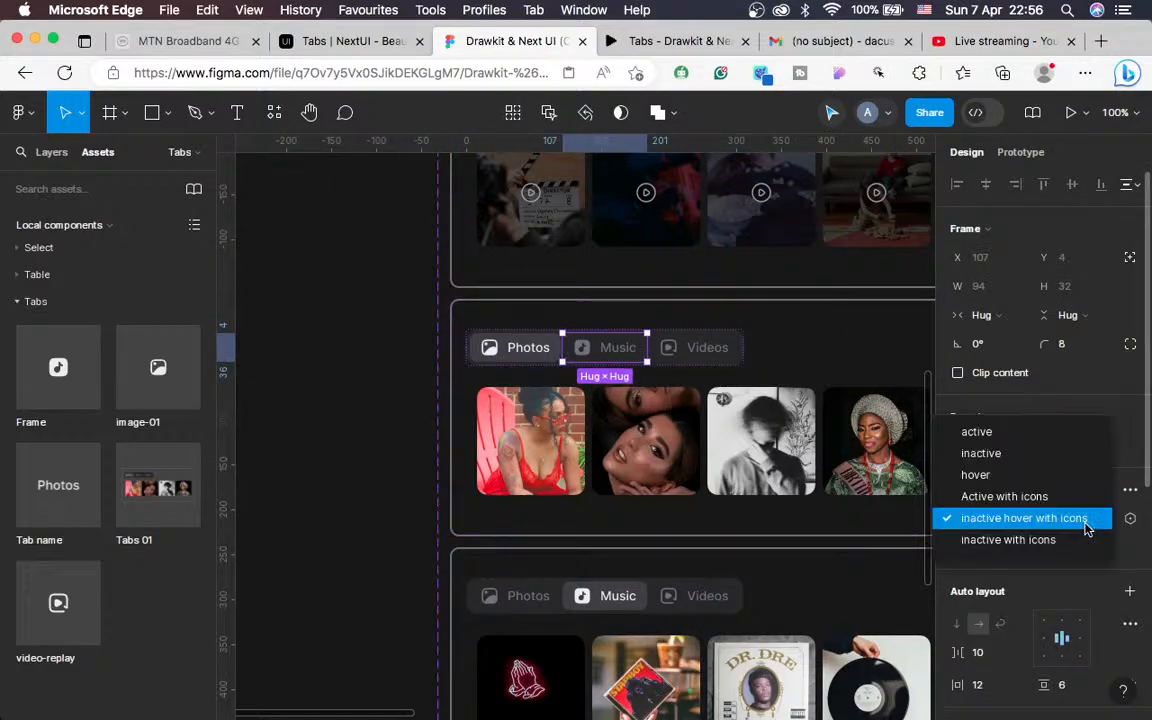
pyautogui.click(1035, 518)
pyautogui.hscroll(-5, 694, 609)
pyautogui.scroll(2, 694, 609)
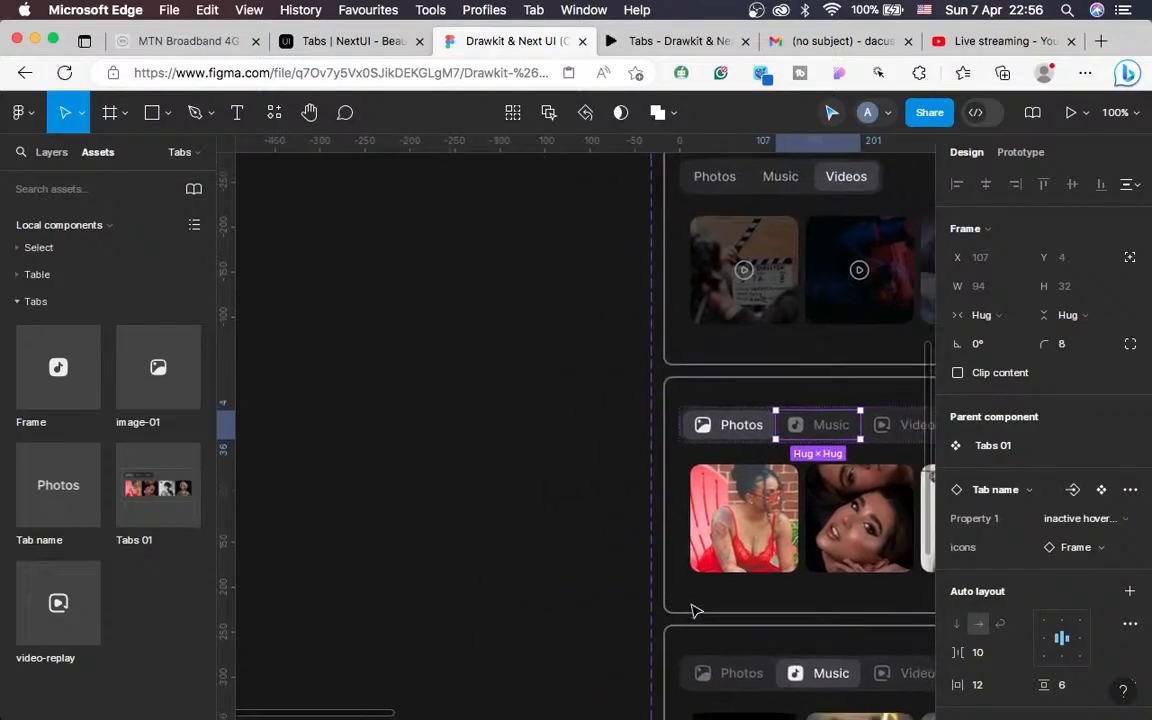
pyautogui.hscroll(5, 938, 566)
pyautogui.scroll(-2, 938, 566)
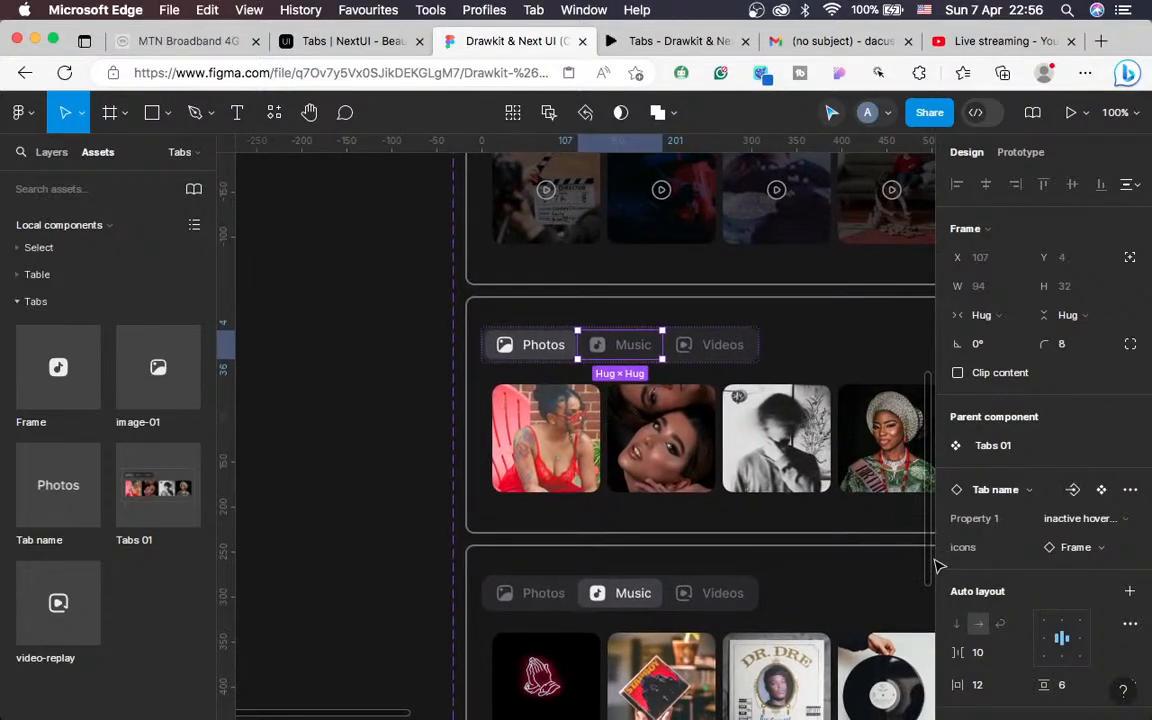
pyautogui.keyDown('shift'); pyautogui.click(708, 344); pyautogui.keyUp('shift')
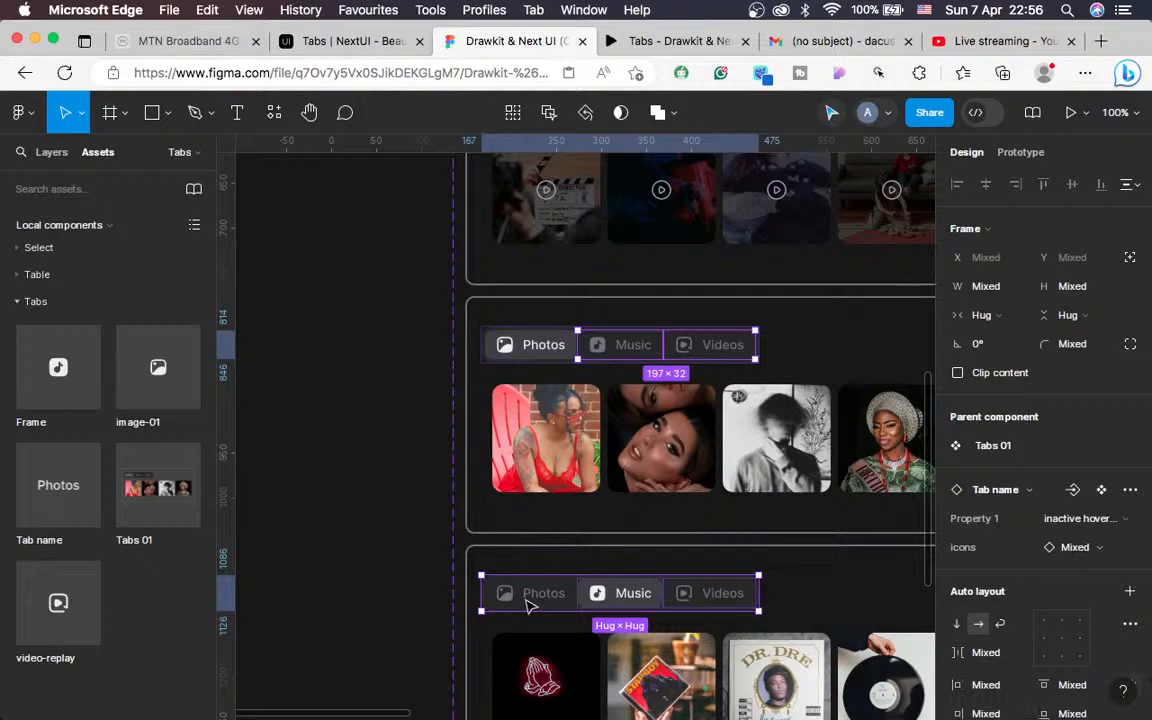
pyautogui.keyDown('shift'); pyautogui.click(530, 606); pyautogui.keyUp('shift')
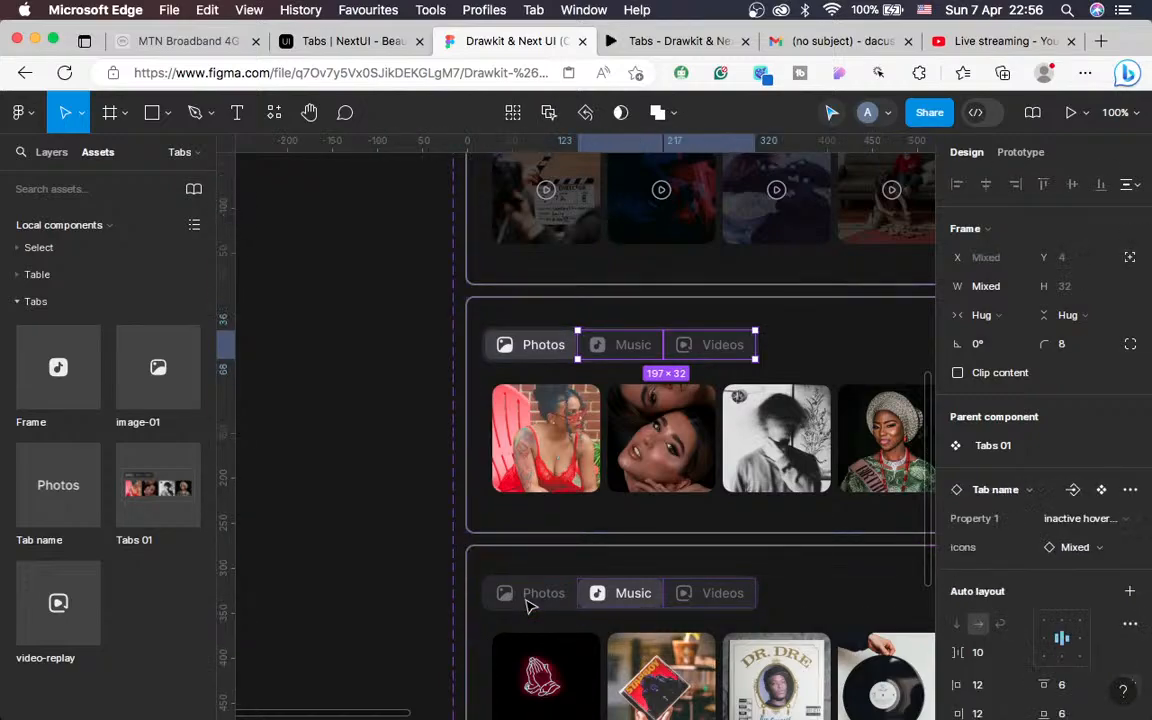
pyautogui.keyDown('shift'); pyautogui.doubleClick(530, 606); pyautogui.keyUp('shift')
pyautogui.keyDown('shift'); pyautogui.doubleClick(530, 606); pyautogui.keyUp('shift')
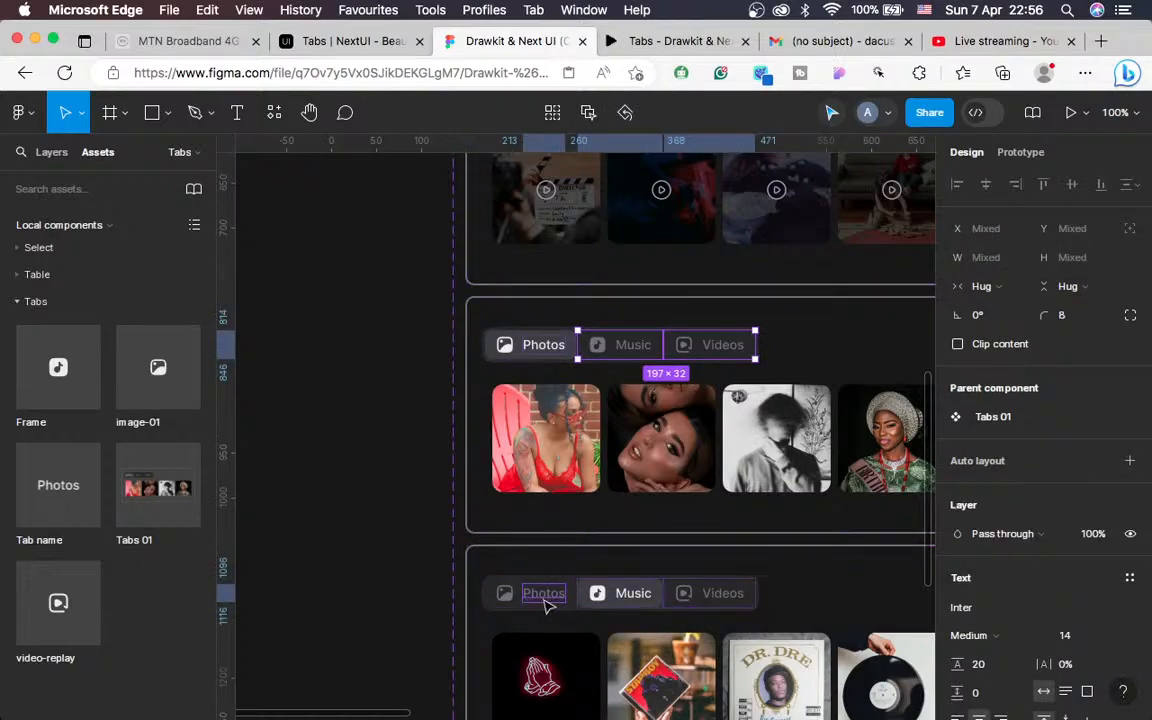
pyautogui.click(647, 370)
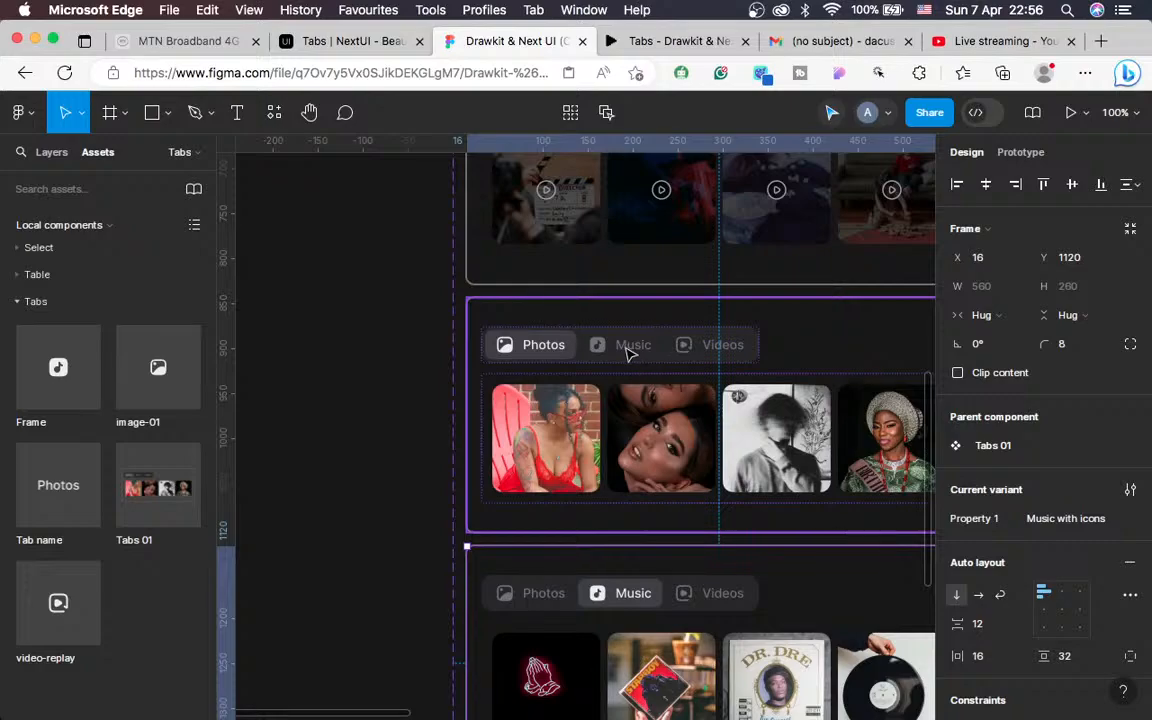
# Set Property 1 of the Music and Videos tabs in the Photos with Icons variant to "inactive with icons"
pyautogui.doubleClick(626, 352)
pyautogui.doubleClick(638, 352)
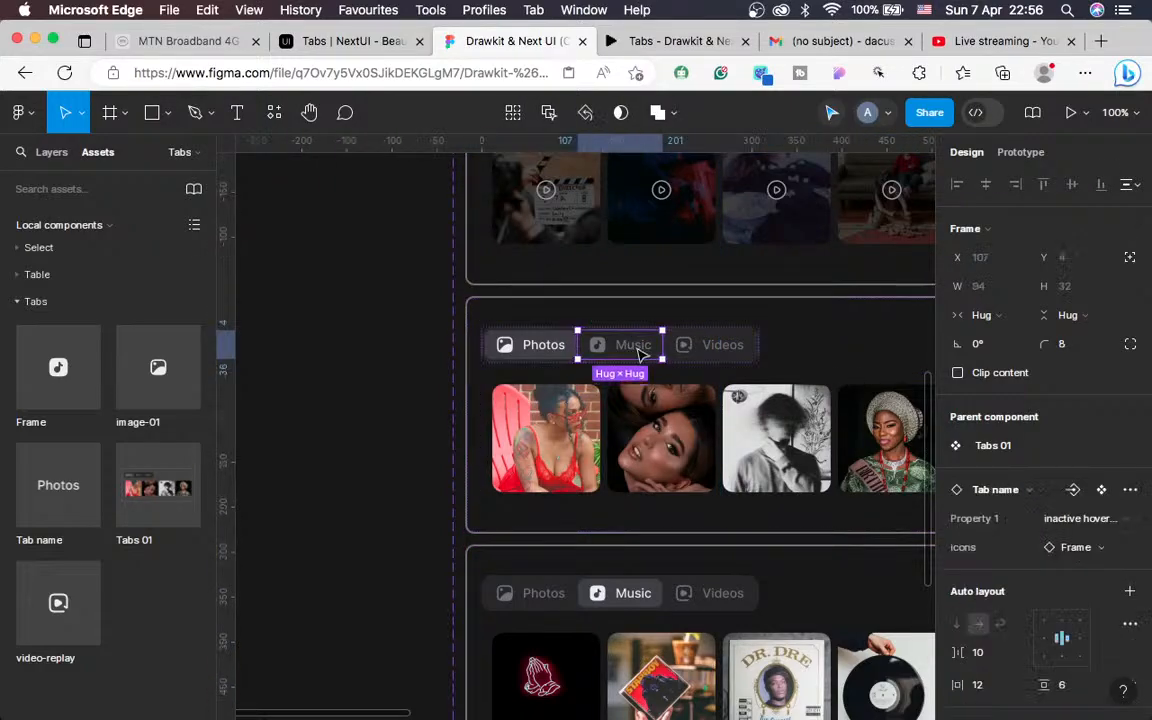
pyautogui.keyDown('shift'); pyautogui.click(710, 352); pyautogui.keyUp('shift')
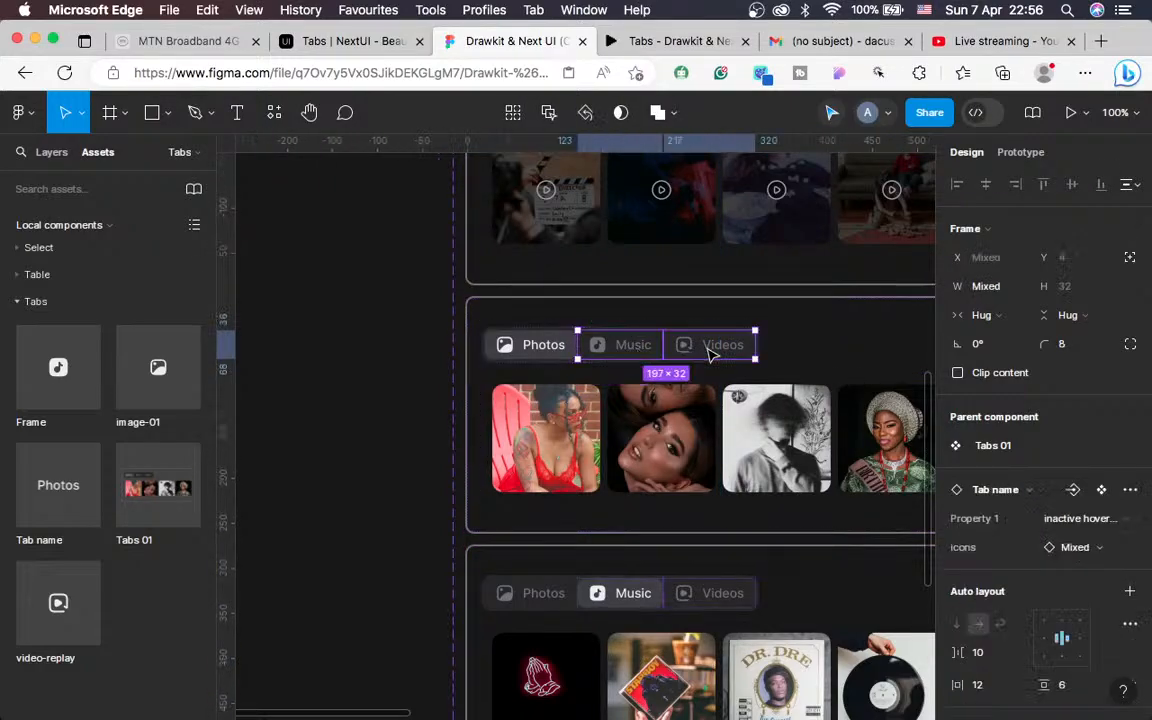
pyautogui.click(1062, 519)
pyautogui.click(1018, 537)
# Set Property 1 of the Photos and Videos tabs in the Music with icons variant to "inactive with icons"
pyautogui.scroll(-3, 830, 548)
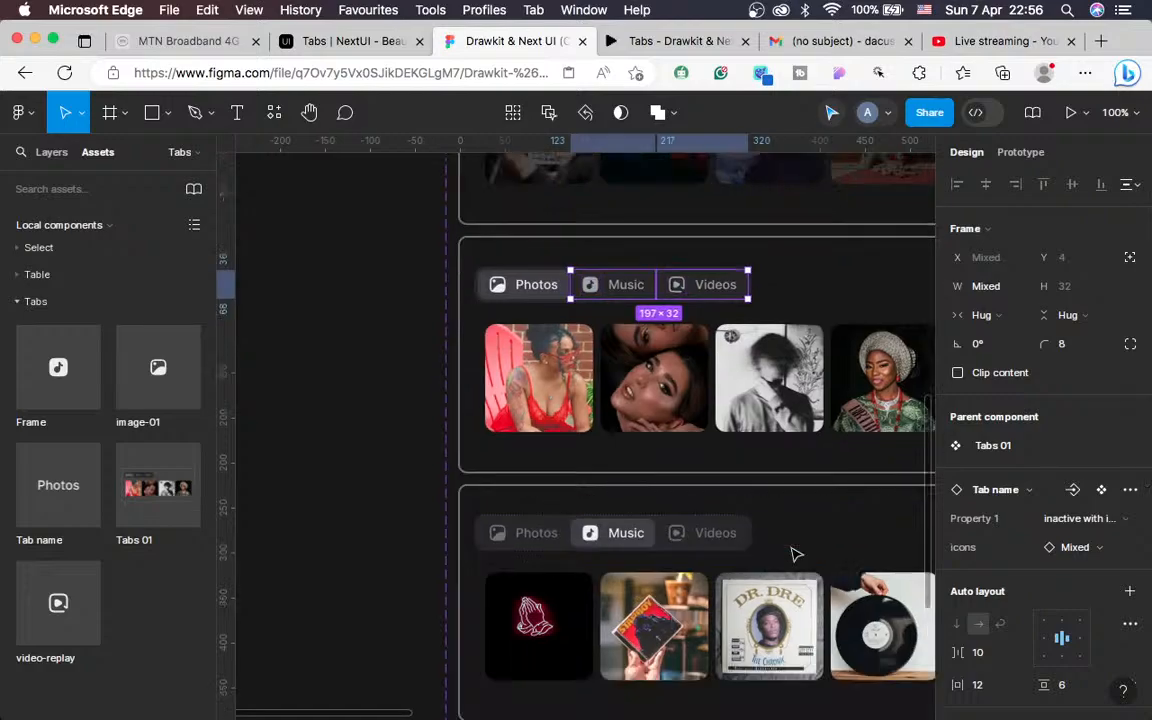
pyautogui.click(507, 476)
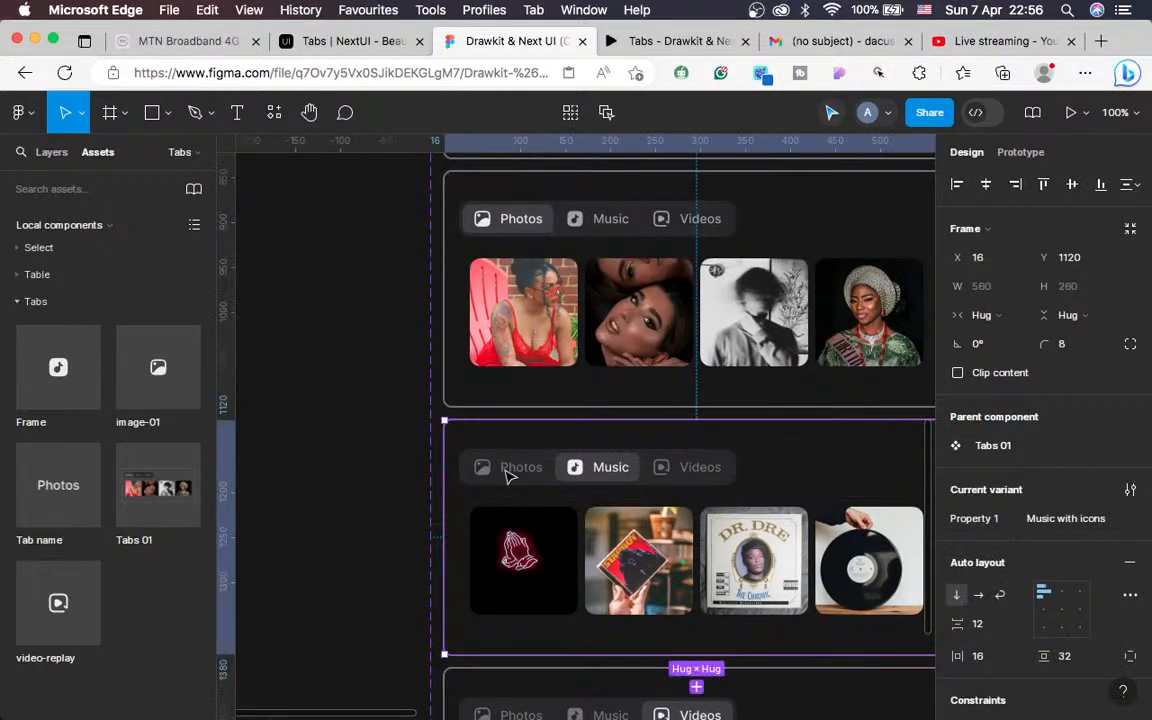
pyautogui.doubleClick(507, 476)
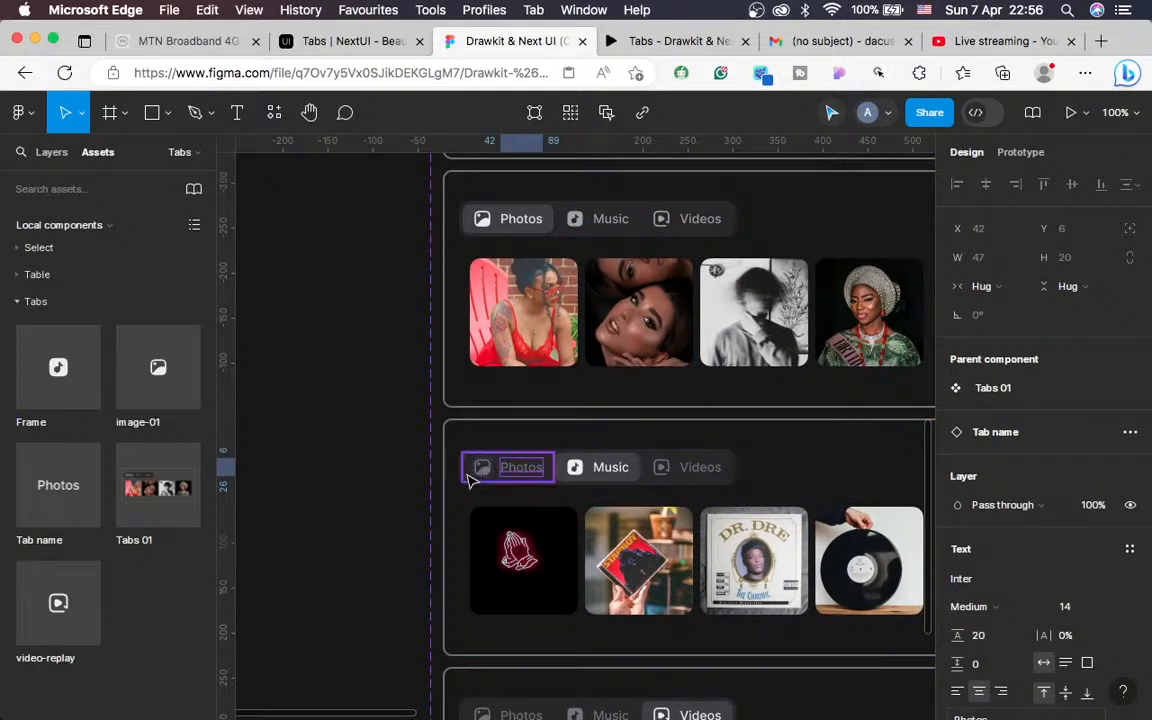
pyautogui.click(470, 480)
pyautogui.keyDown('shift'); pyautogui.click(696, 467); pyautogui.keyUp('shift')
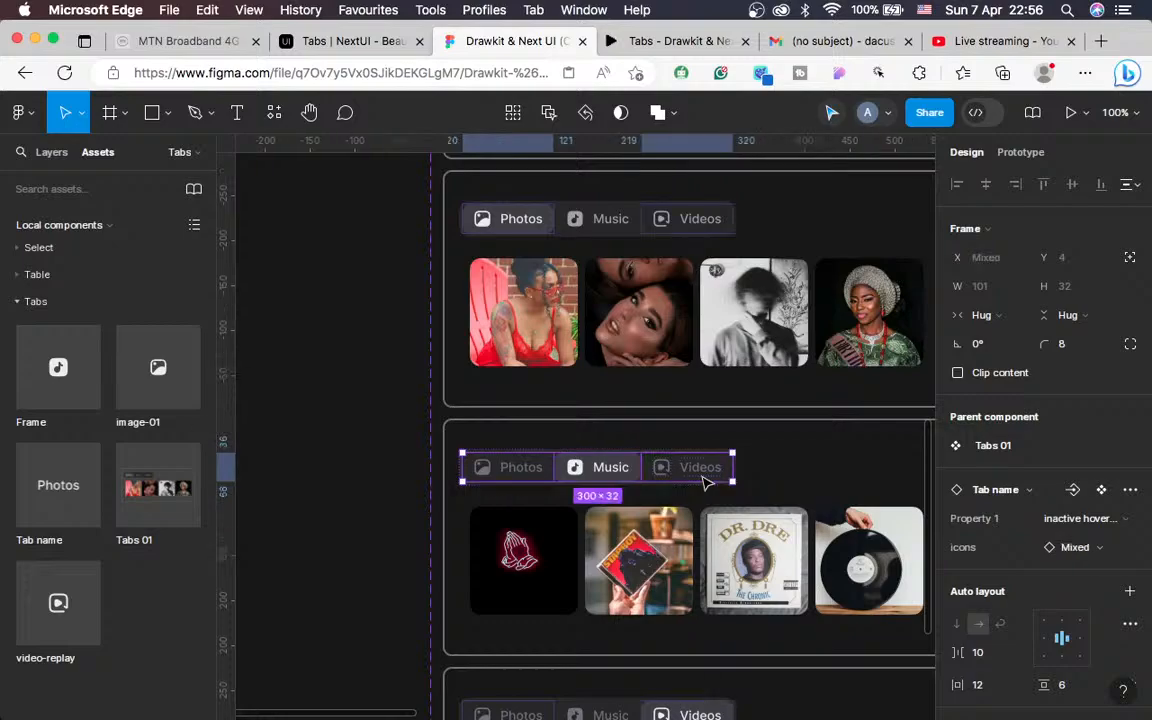
pyautogui.click(1084, 518)
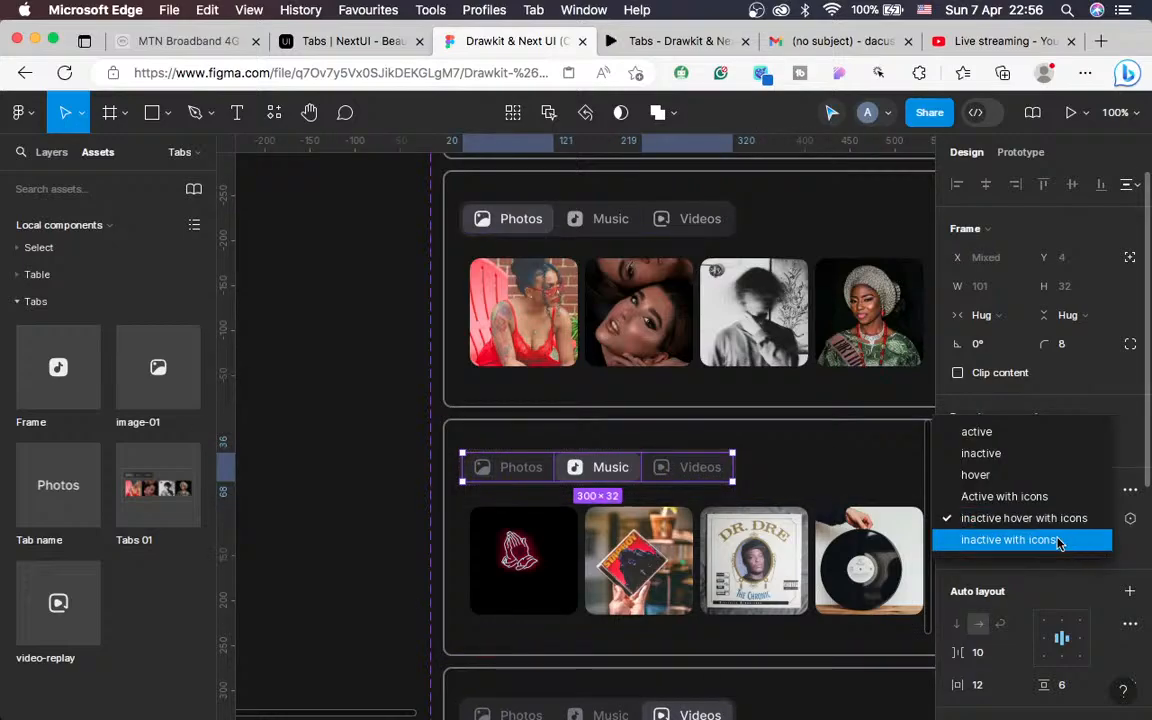
pyautogui.click(1058, 541)
# Set Property 1 of the Photos and Music tabs in the lowest variant, where Videos is active, to "inactive with icons"
pyautogui.scroll(-5, 493, 450)
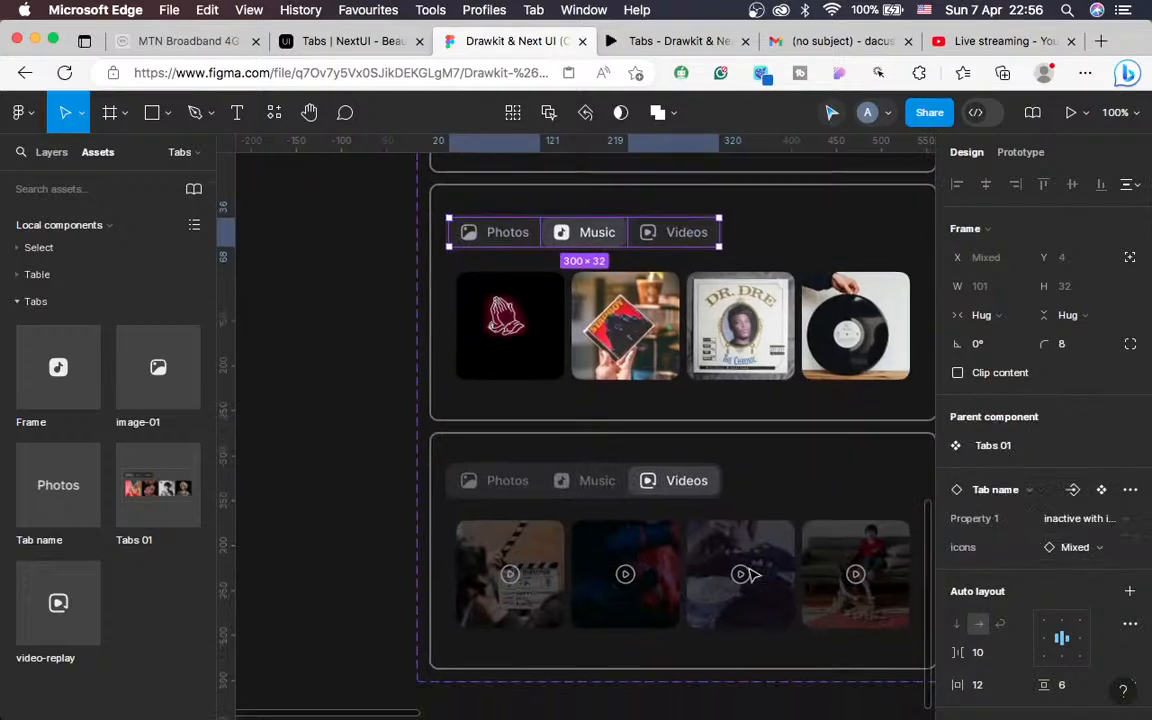
pyautogui.click(493, 484)
pyautogui.click(493, 484)
pyautogui.click(493, 484)
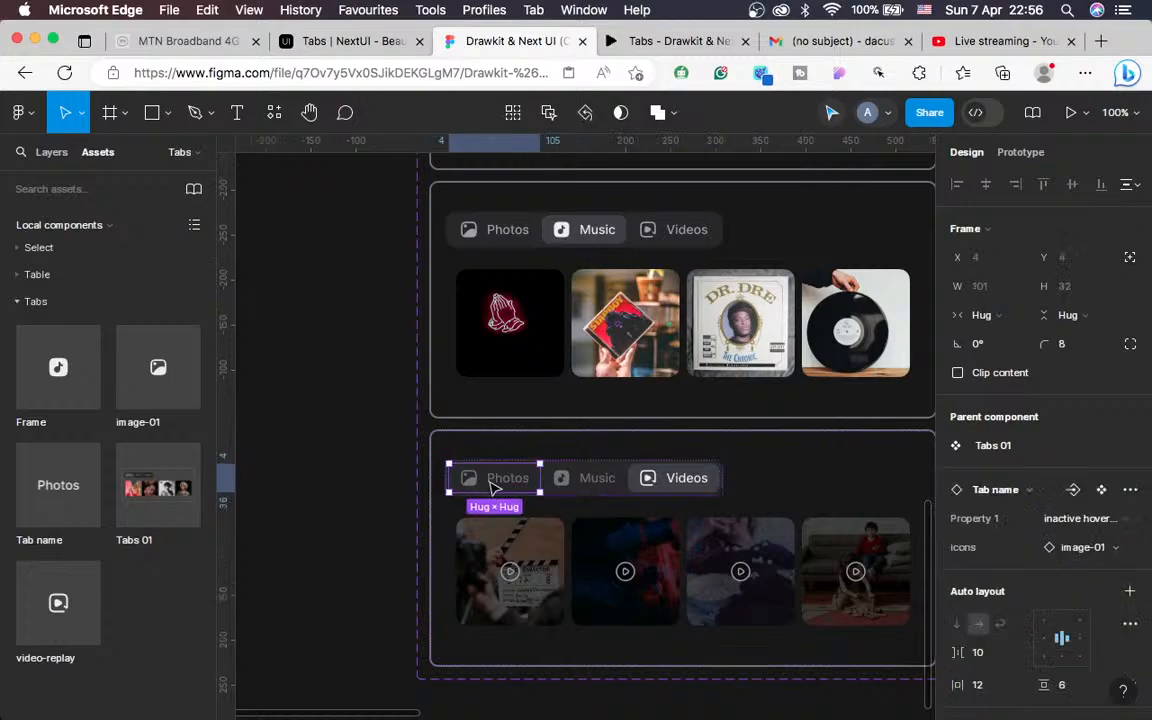
pyautogui.keyDown('shift'); pyautogui.click(586, 478); pyautogui.keyUp('shift')
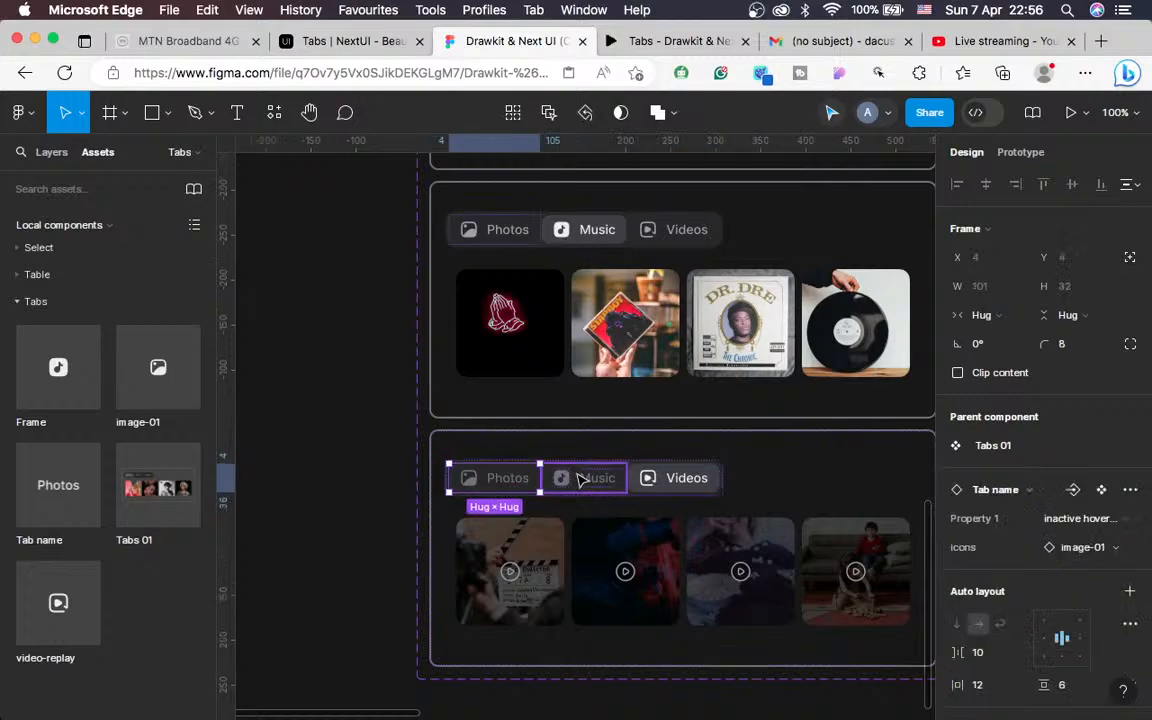
pyautogui.click(1104, 522)
pyautogui.click(1022, 540)
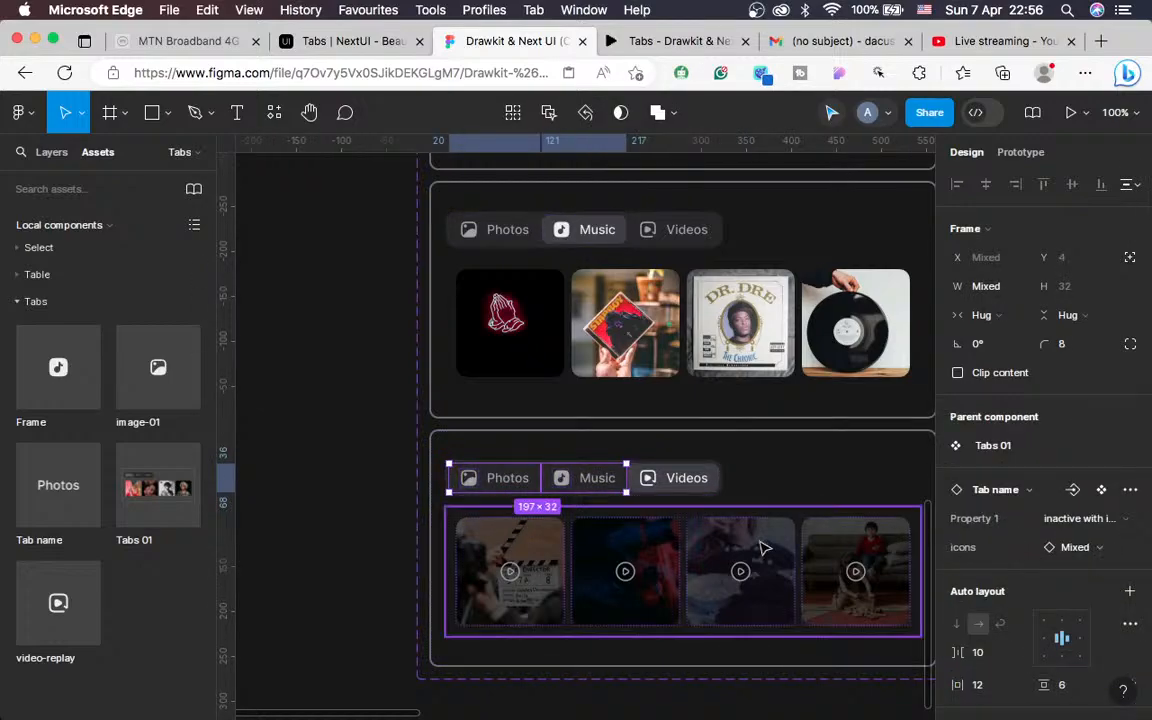
# Review the inactive tab states across the Tabs 01 variants, with and without icons
pyautogui.scroll(7, 763, 548)
pyautogui.hscroll(3, 763, 548)
pyautogui.hscroll(1, 763, 548)
pyautogui.scroll(4, 763, 548)
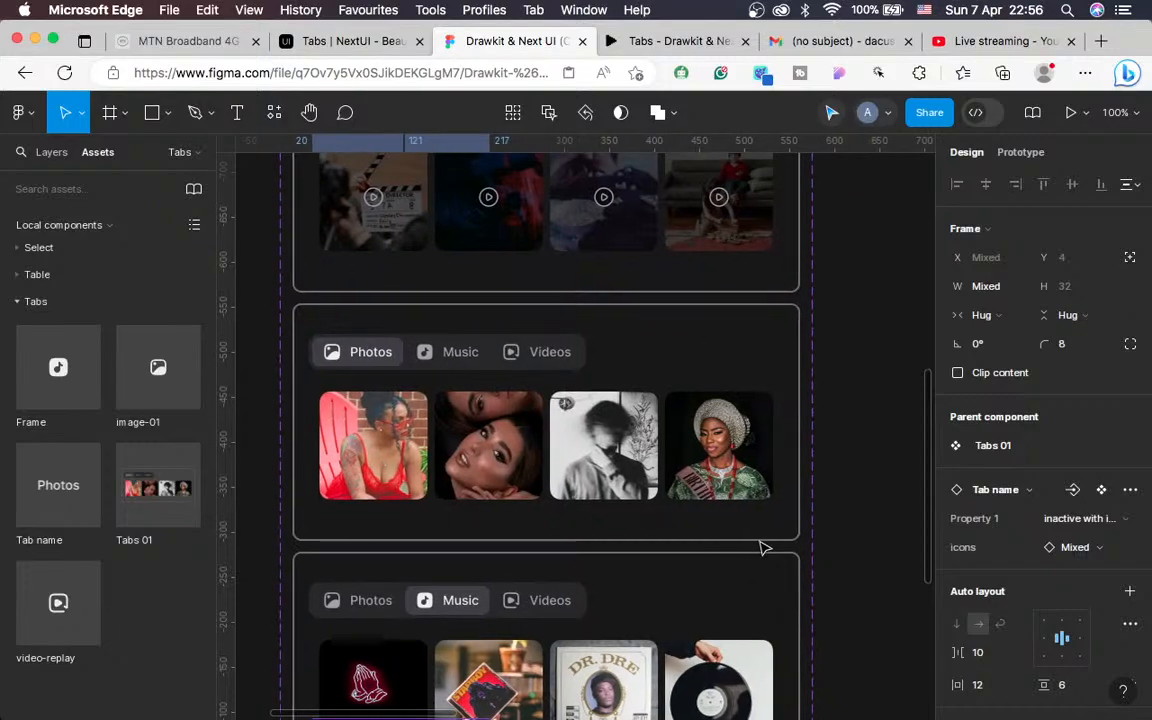
pyautogui.scroll(1, 763, 548)
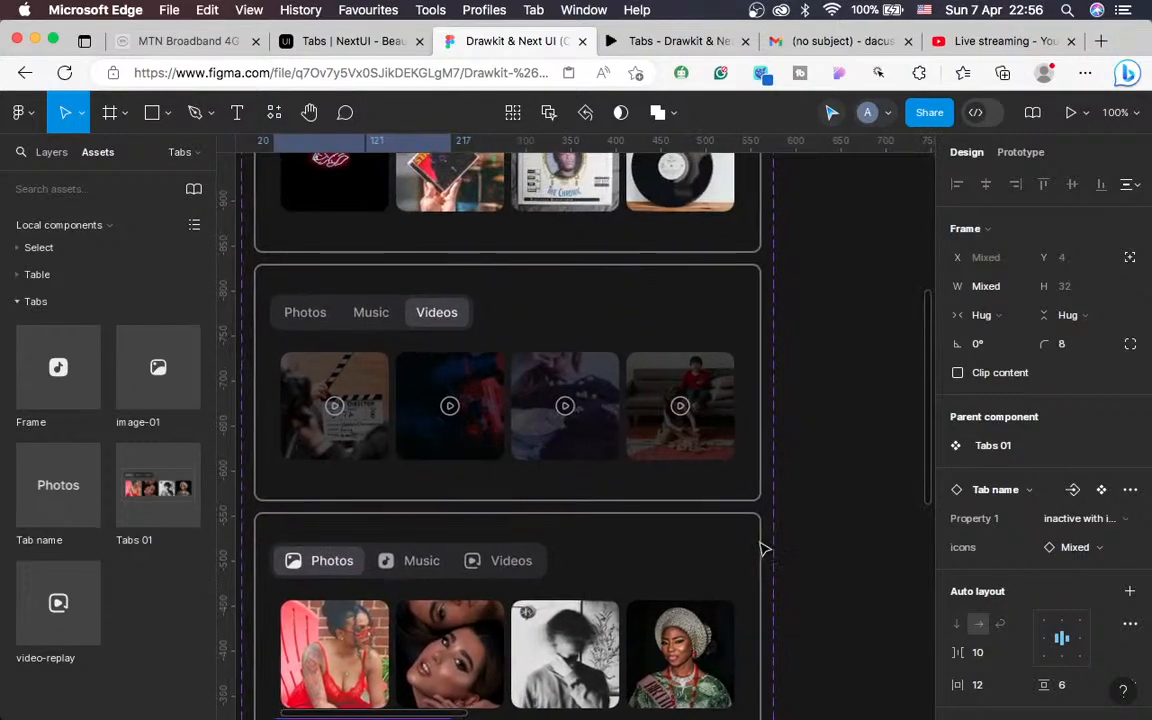
pyautogui.hscroll(-2, 763, 548)
pyautogui.scroll(-3, 763, 548)
pyautogui.scroll(-2, 763, 548)
pyautogui.hscroll(-1, 763, 548)
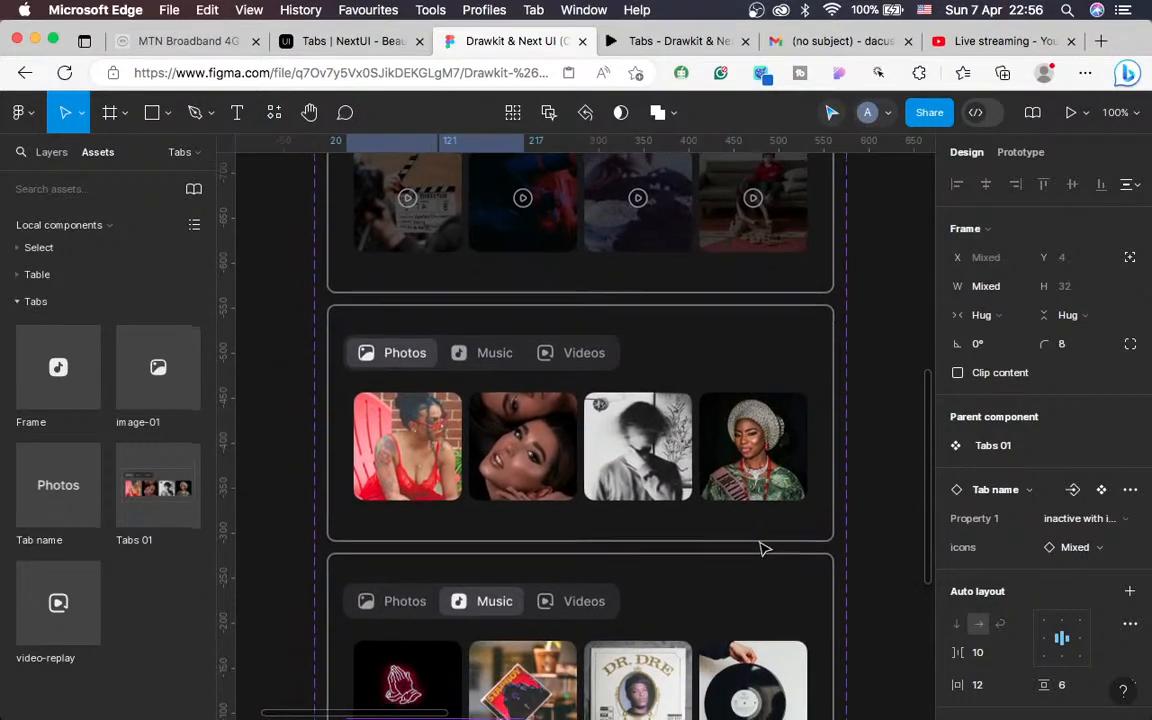
pyautogui.scroll(-1, 763, 548)
pyautogui.hscroll(1, 763, 548)
pyautogui.scroll(1, 763, 548)
pyautogui.scroll(-1, 763, 548)
pyautogui.hscroll(-1, 763, 548)
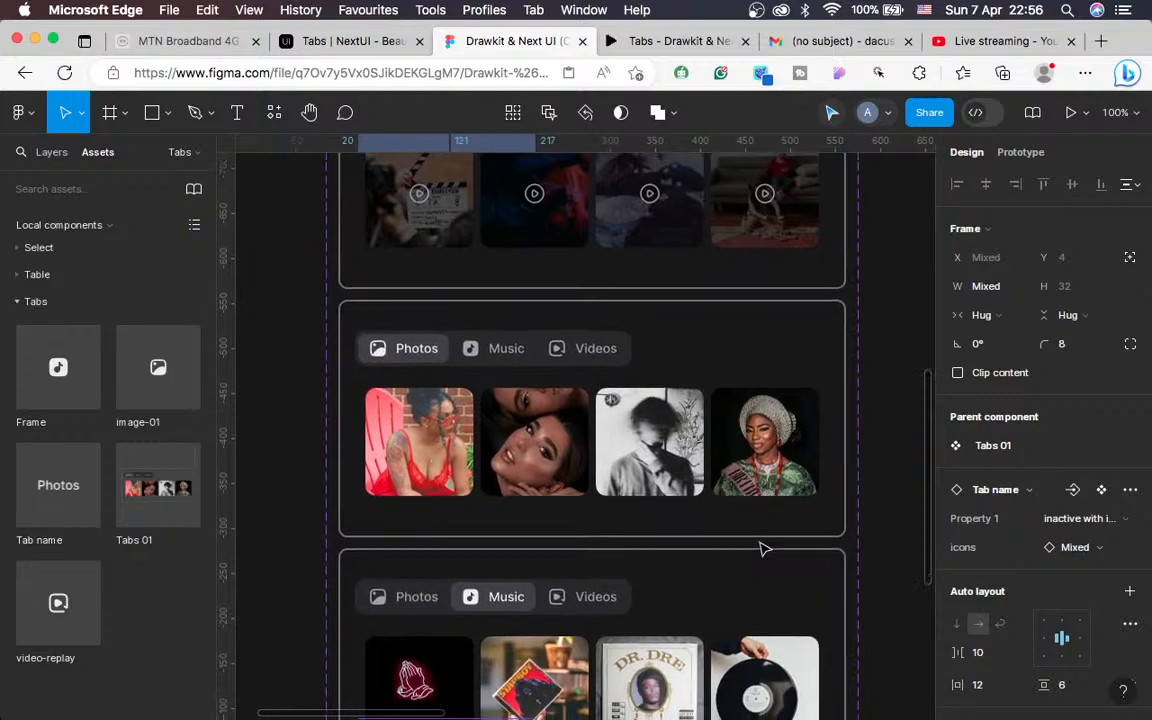
# Show the prototype connections of the tab row in the Photos with Icons variant
pyautogui.scroll(2, 763, 548)
pyautogui.click(512, 430)
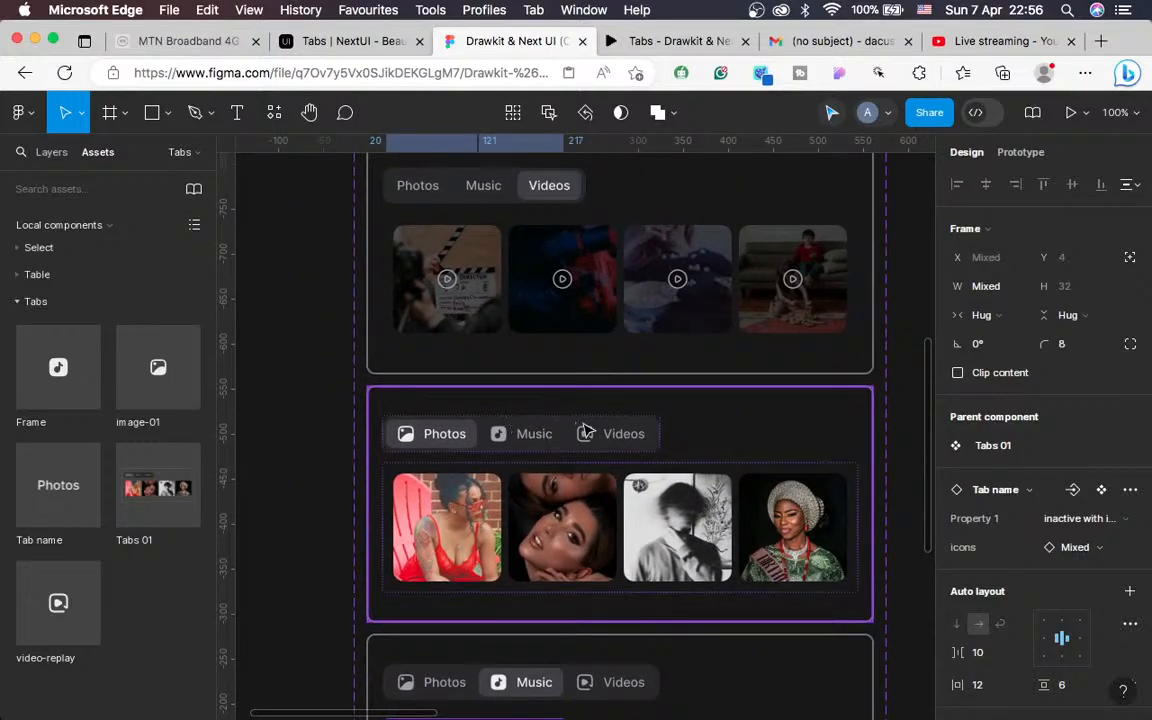
pyautogui.click(1020, 152)
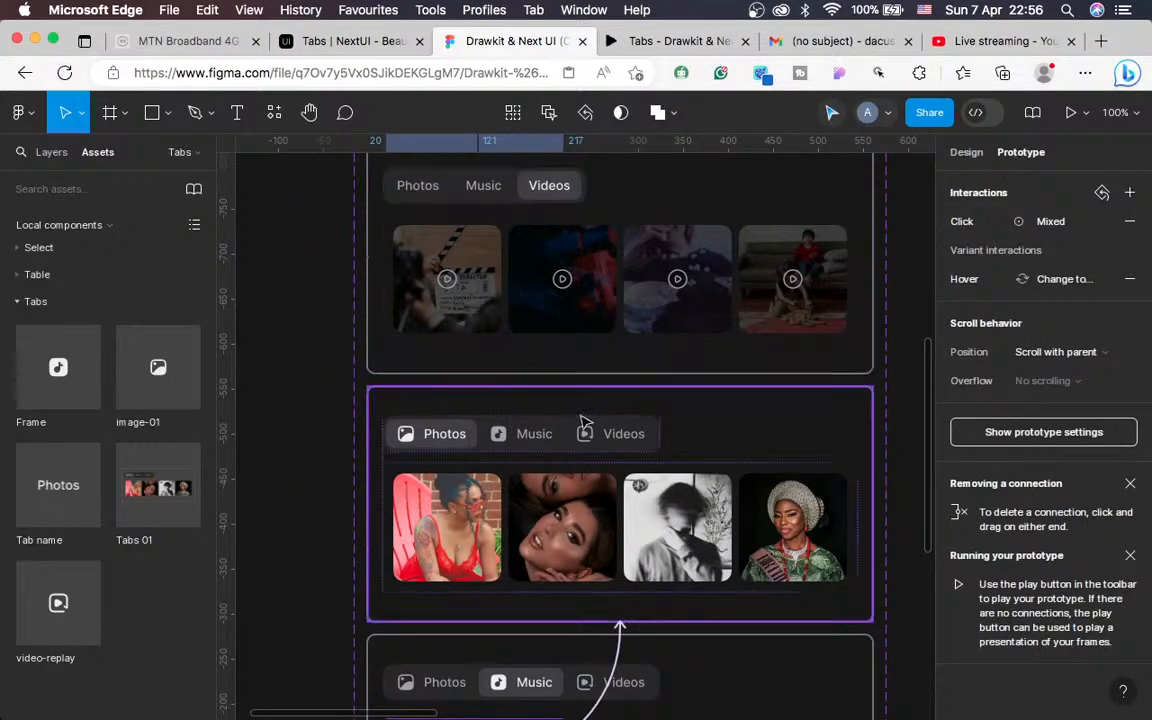
pyautogui.click(522, 432)
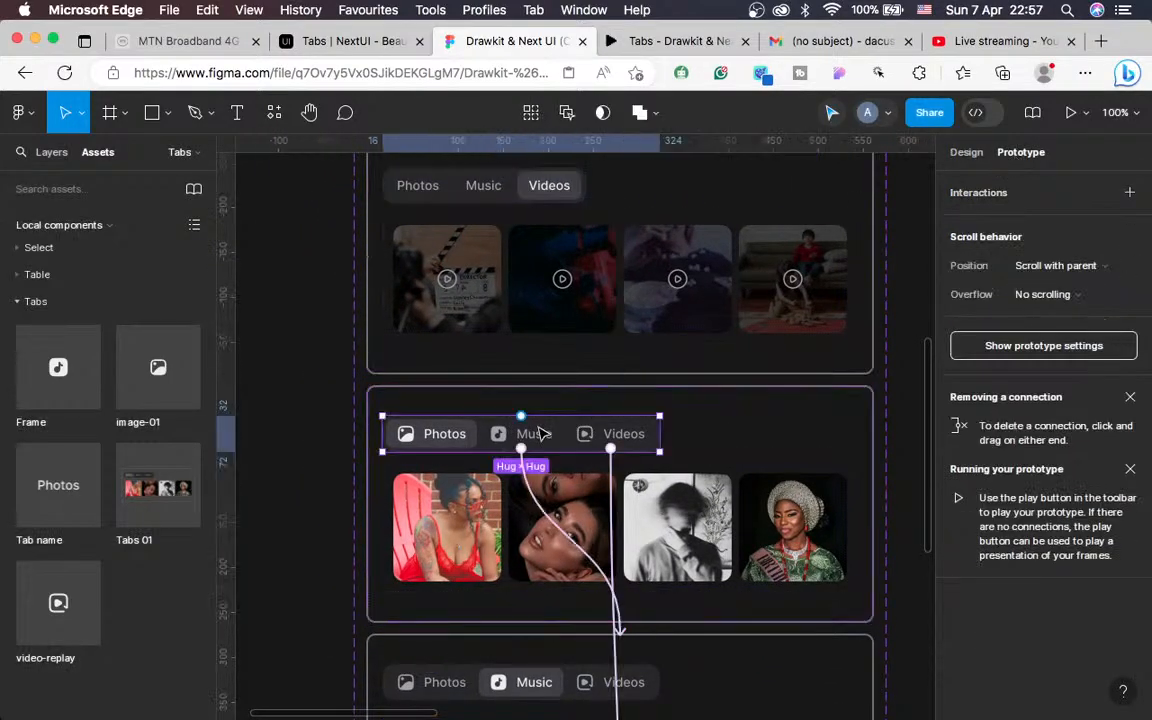
# Test the icon tabs in the running prototype by switching repeatedly between Photos, Music and Videos
pyautogui.click(656, 45)
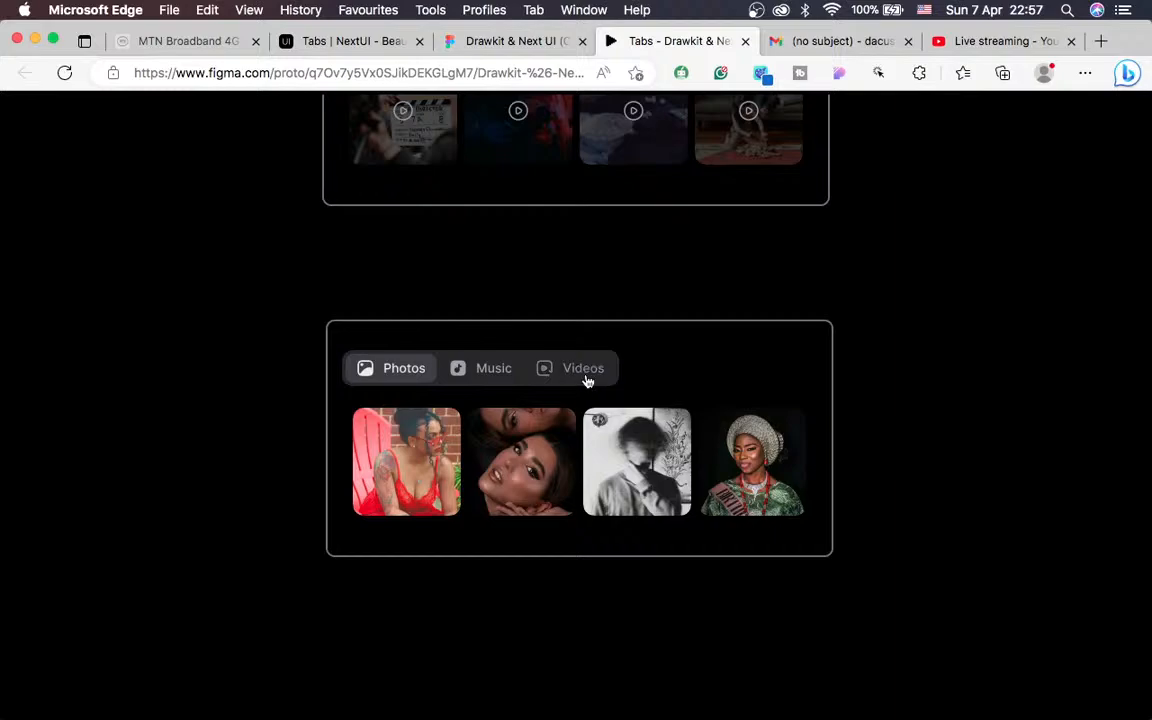
pyautogui.click(487, 372)
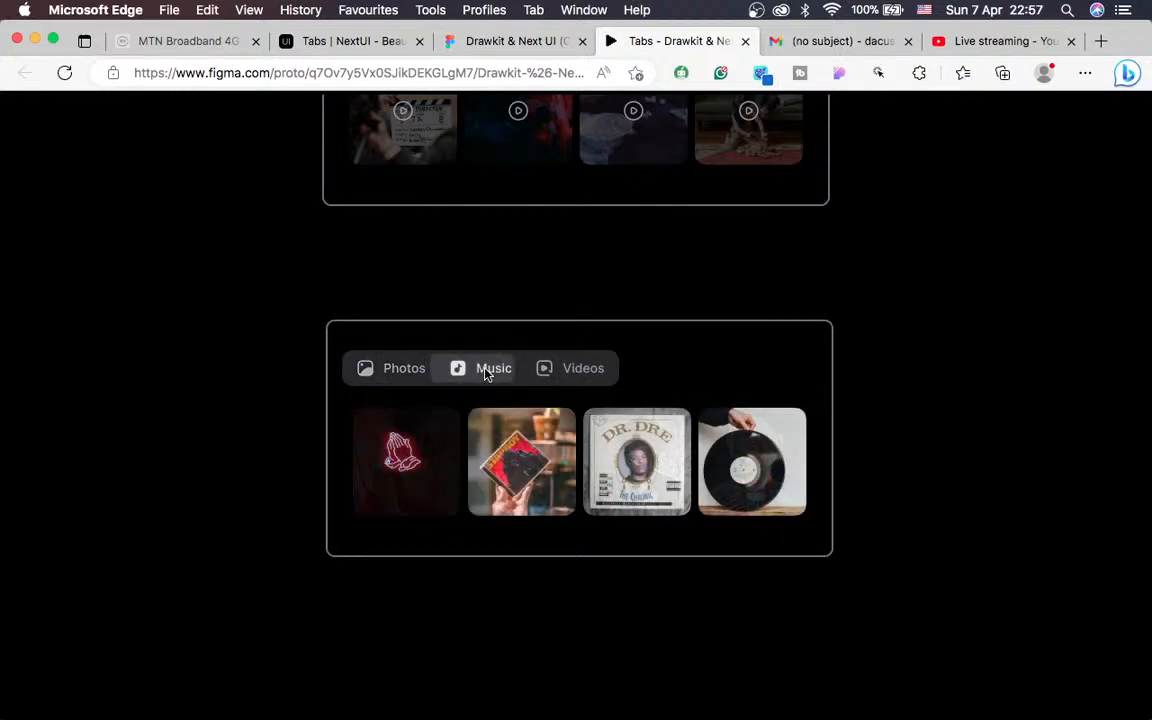
pyautogui.click(581, 372)
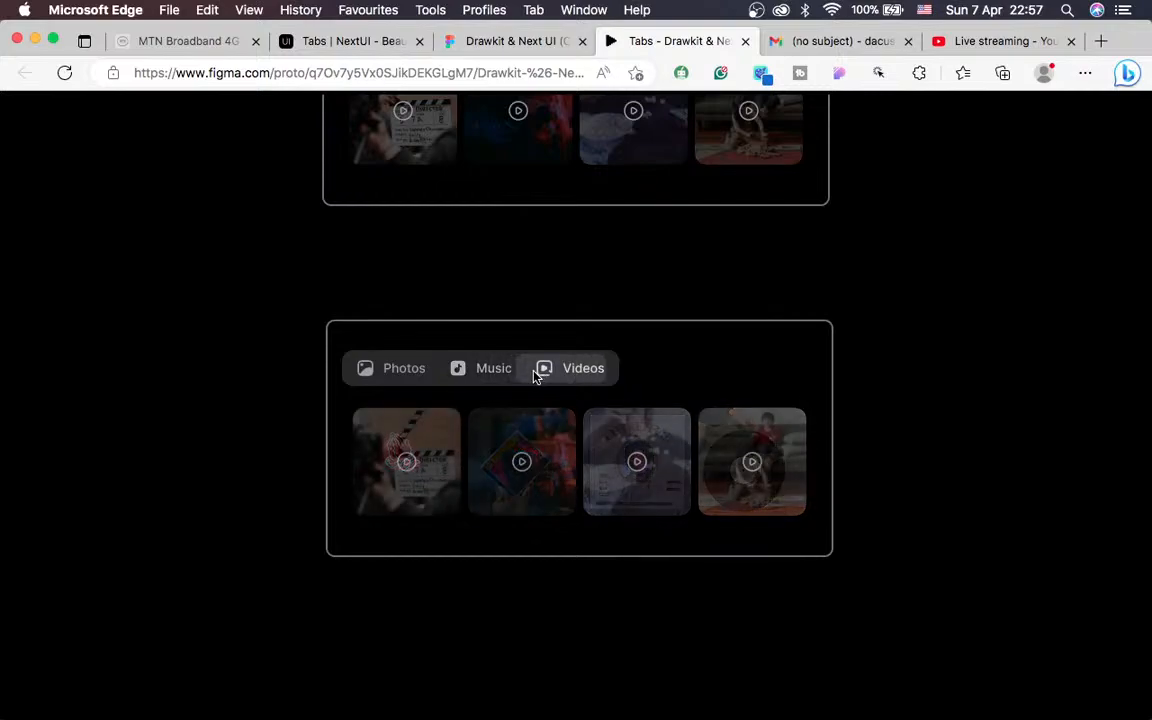
pyautogui.click(479, 372)
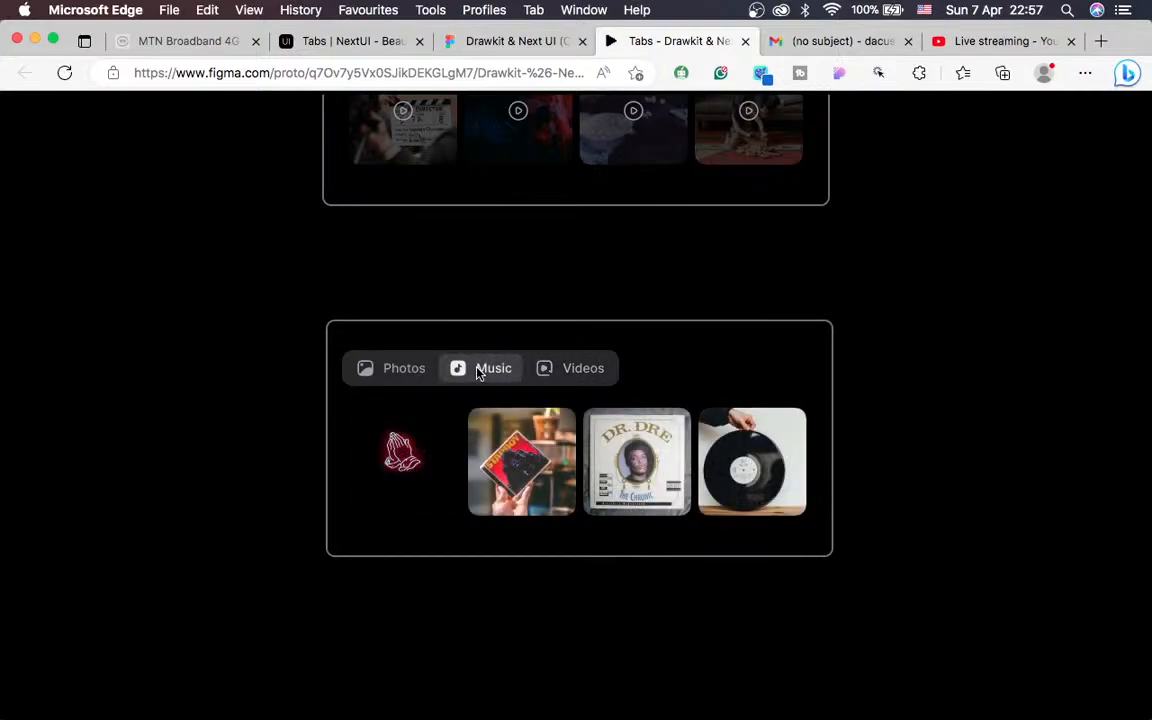
pyautogui.click(570, 374)
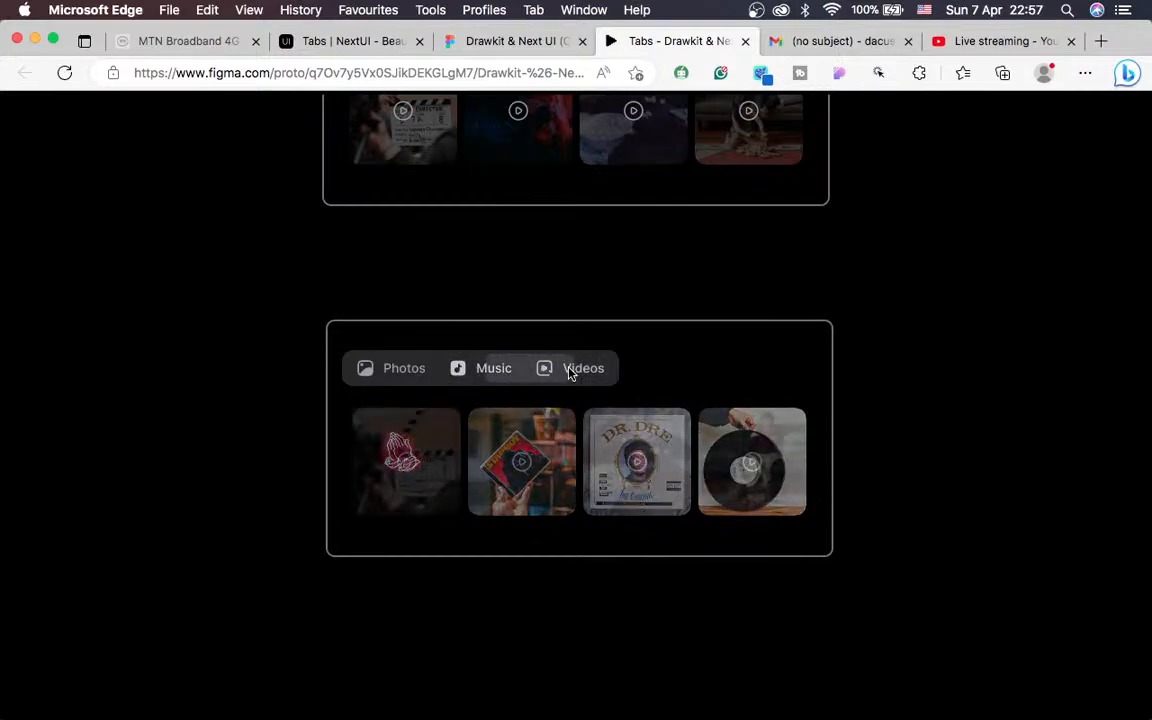
pyautogui.click(481, 374)
pyautogui.click(384, 373)
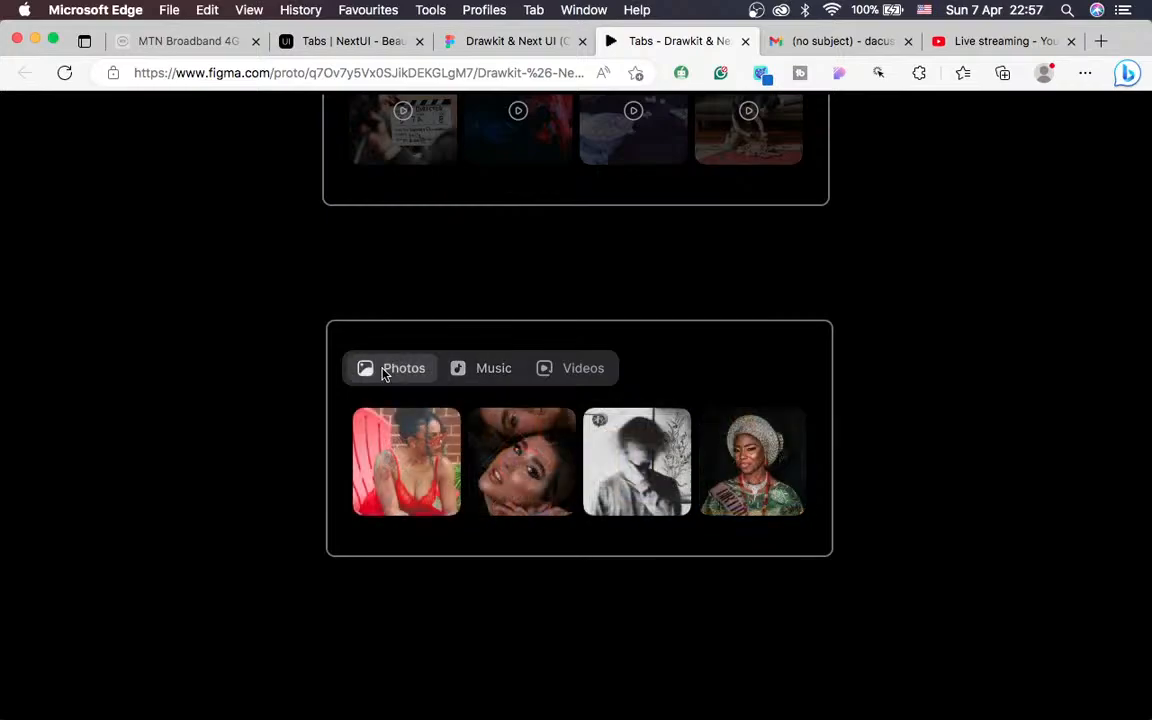
pyautogui.click(476, 375)
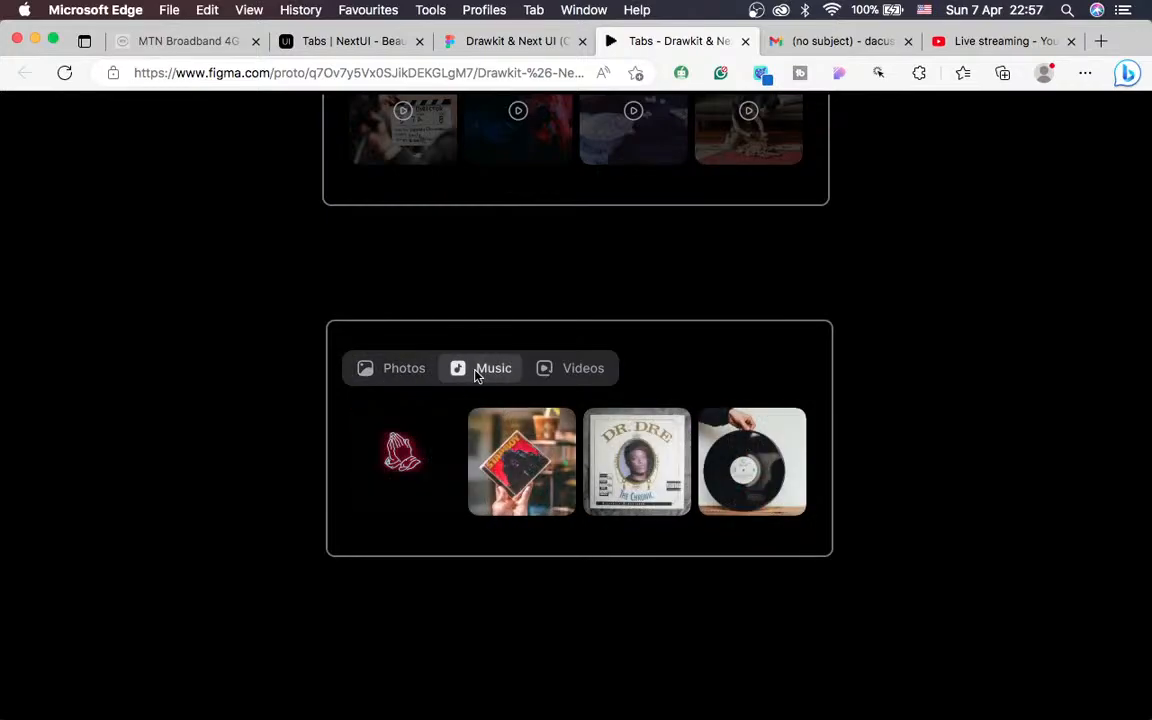
pyautogui.click(566, 369)
# Check the live chat in OBS, return to the Figma design file and view Tabs 01 and Frame 2 with nothing selected
pyautogui.hotkey('ctrl', 'Left')
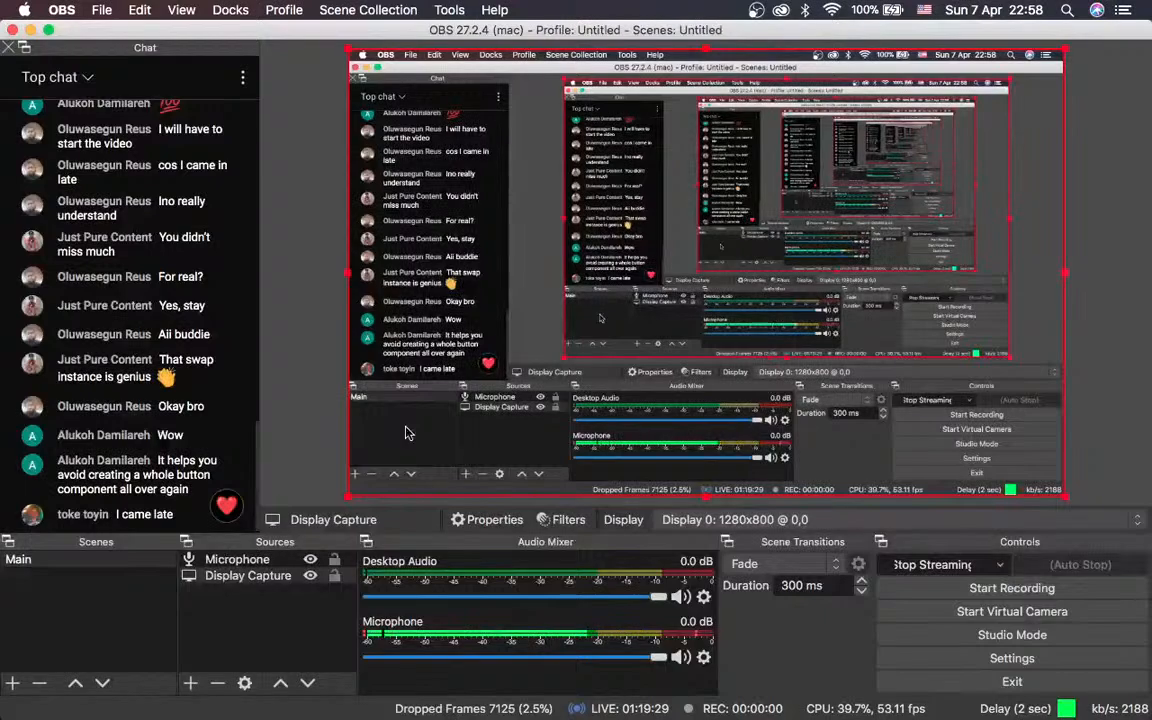
pyautogui.hotkey('ctrl', 'Right')
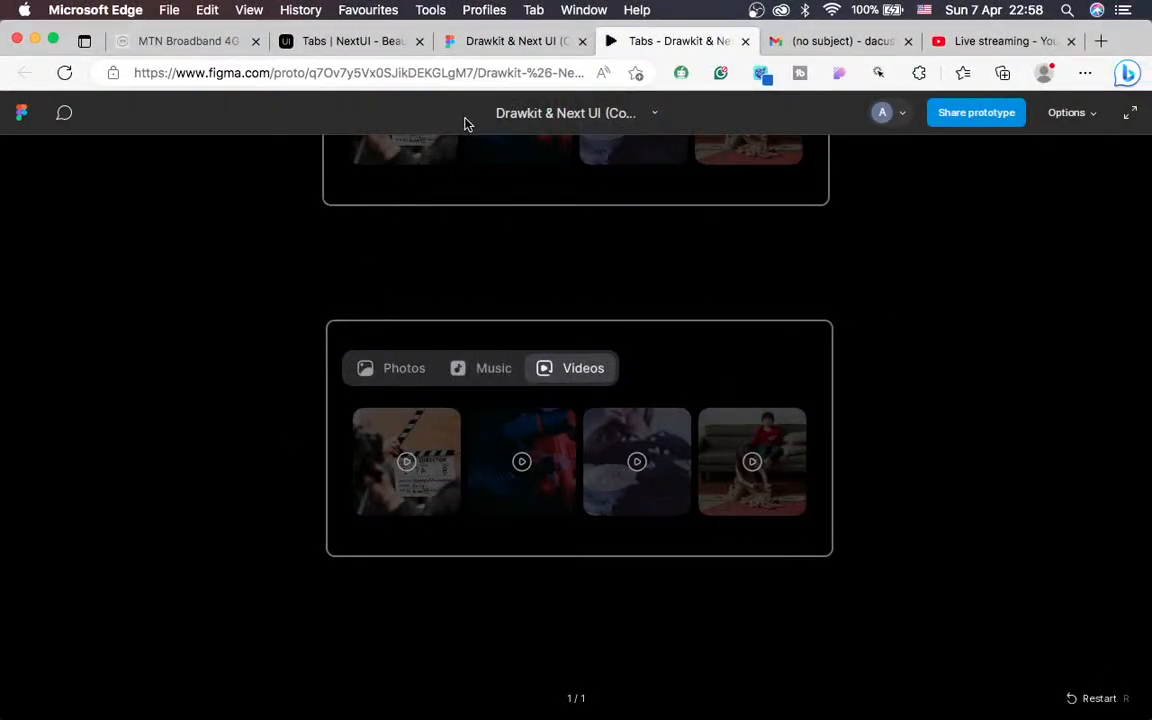
pyautogui.click(473, 44)
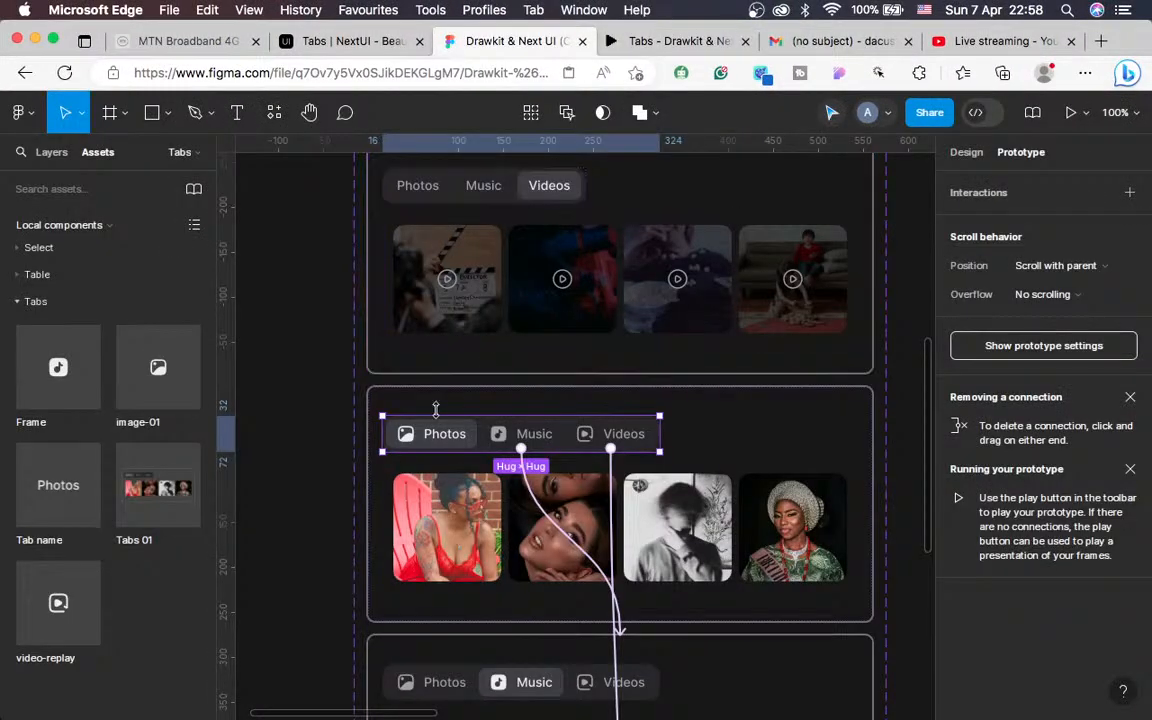
pyautogui.scroll(-5, 437, 417)
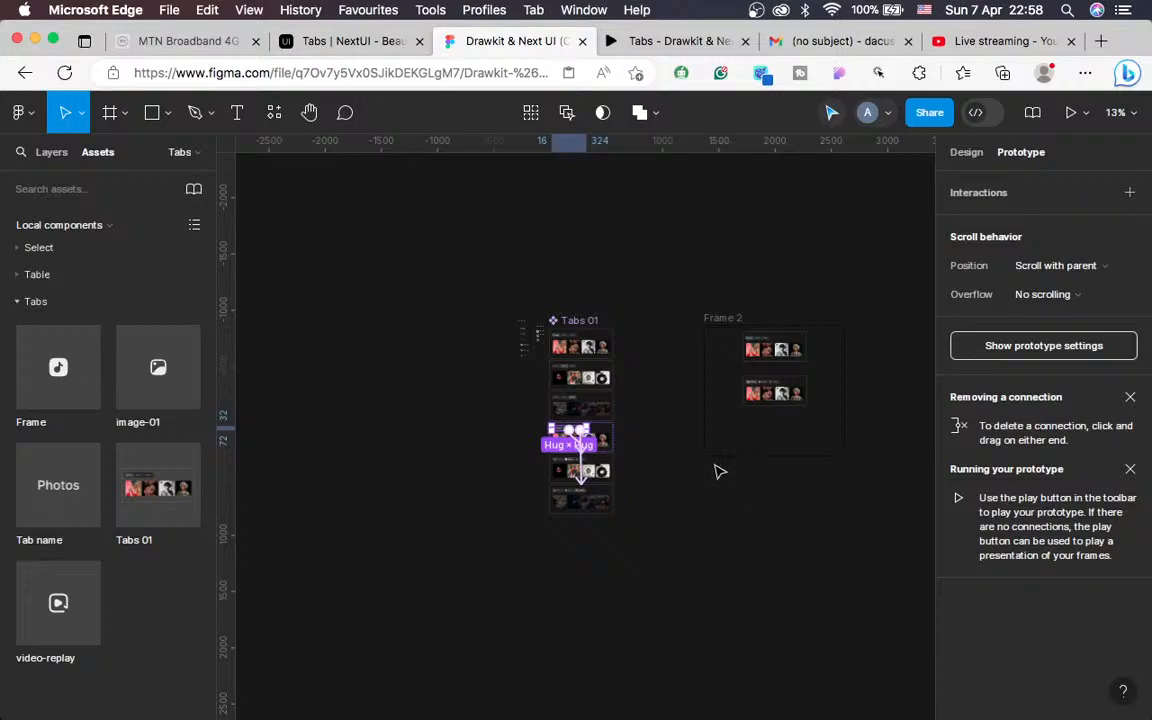
pyautogui.click(718, 471)
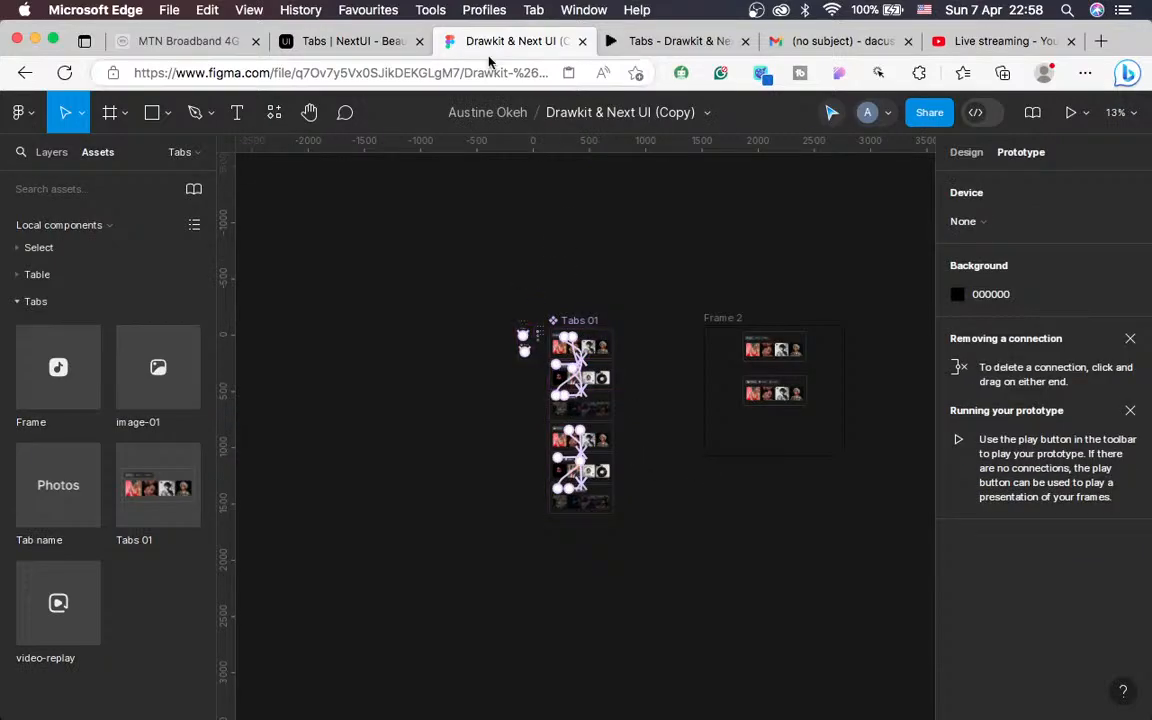
# Switch to the NextUI Tabs documentation, close the developer tools and look through the sections from Controlled to the API tables
pyautogui.click(329, 47)
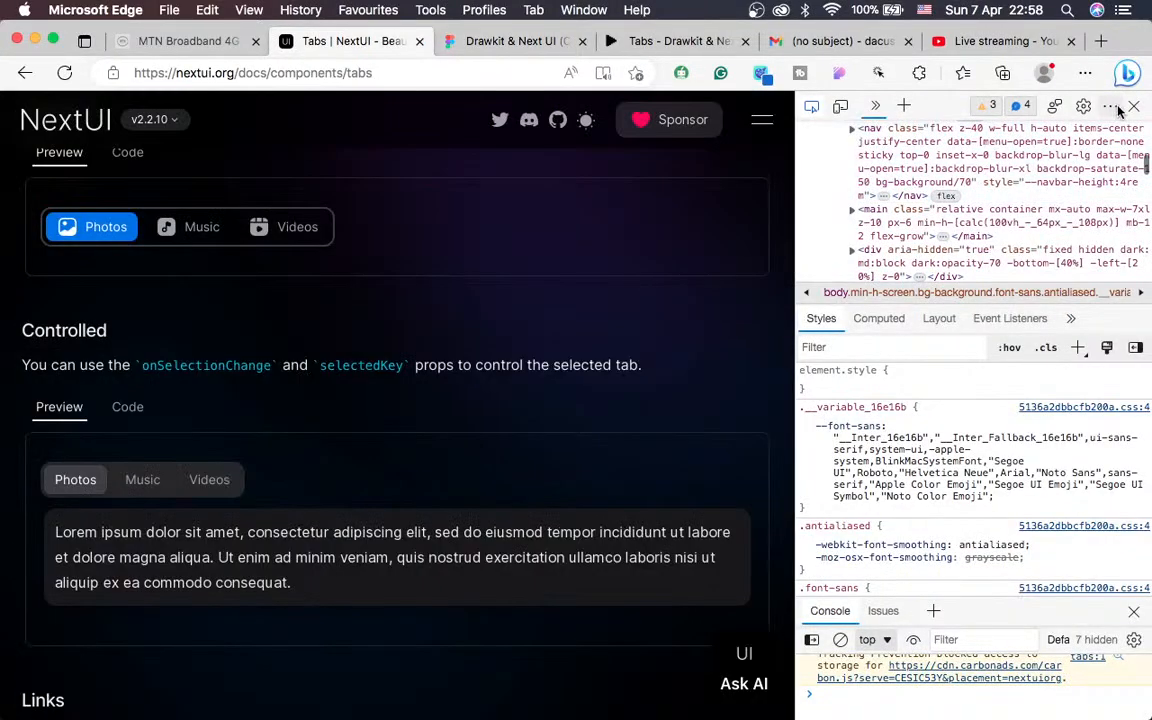
pyautogui.click(1134, 107)
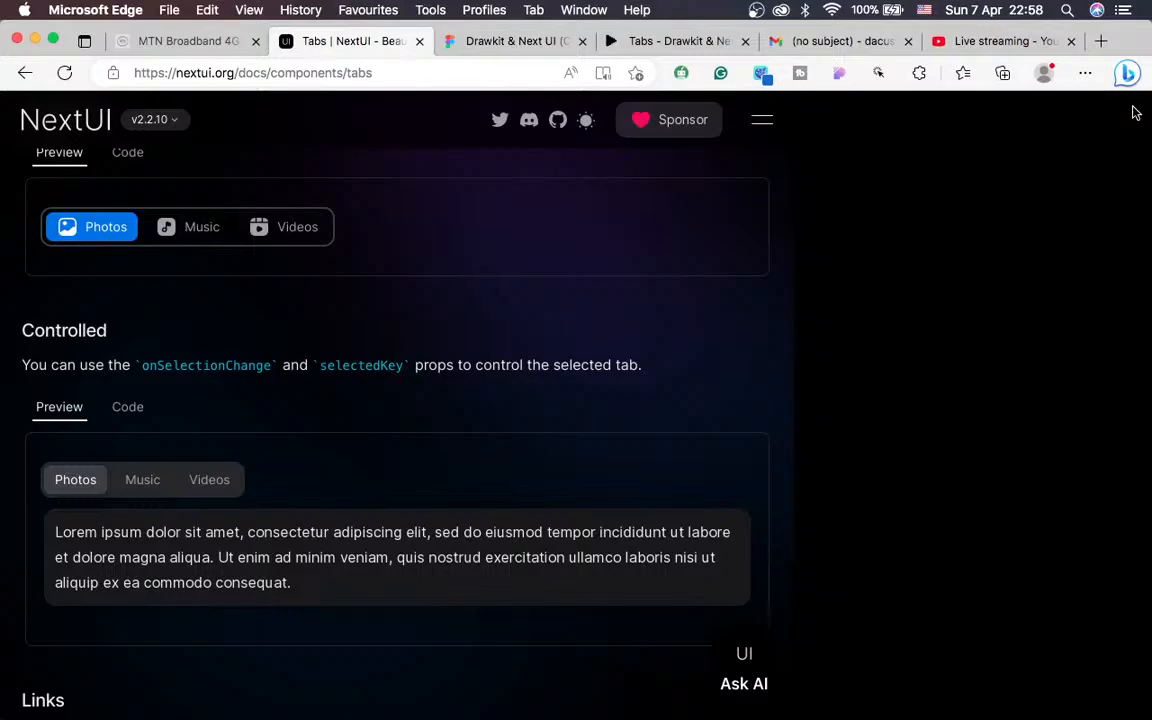
pyautogui.scroll(-10, 591, 393)
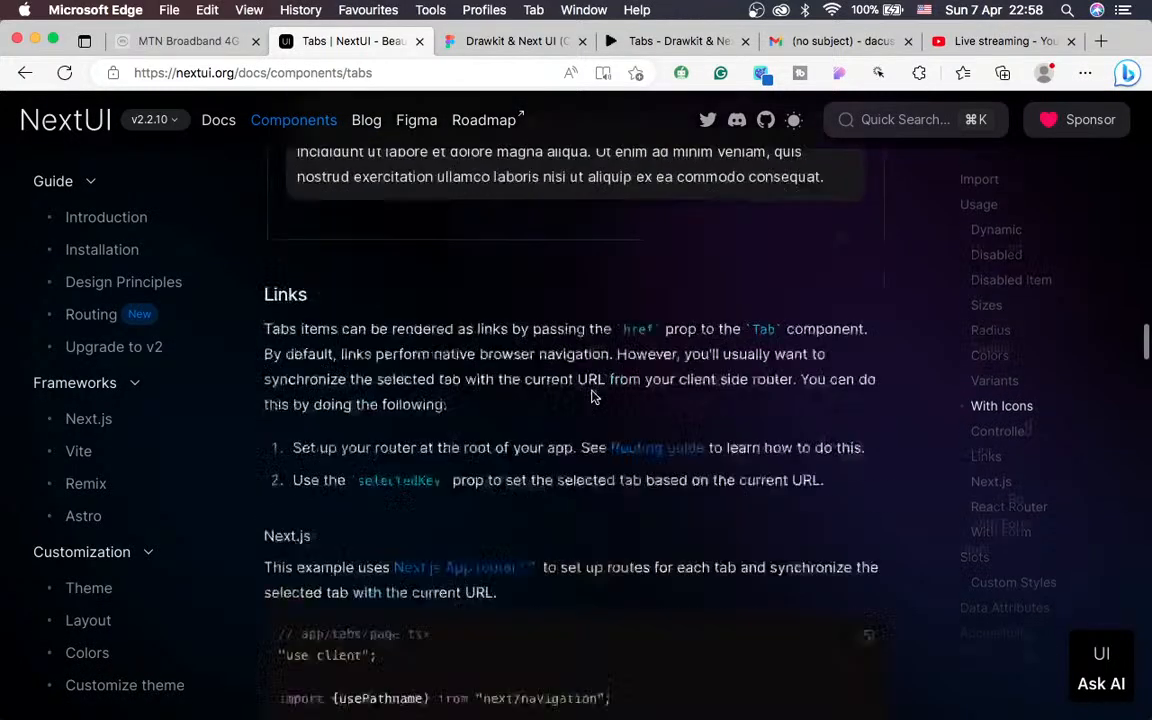
pyautogui.scroll(-4, 591, 397)
pyautogui.scroll(12, 591, 397)
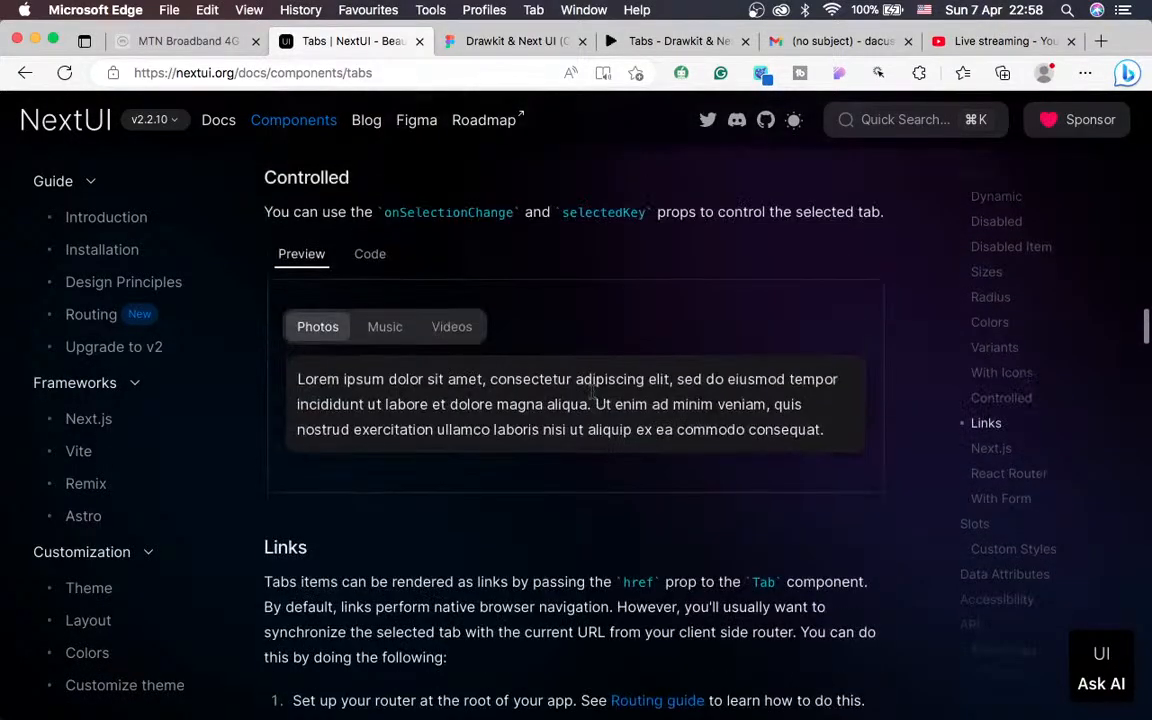
pyautogui.scroll(-5, 591, 397)
pyautogui.scroll(-15, 591, 397)
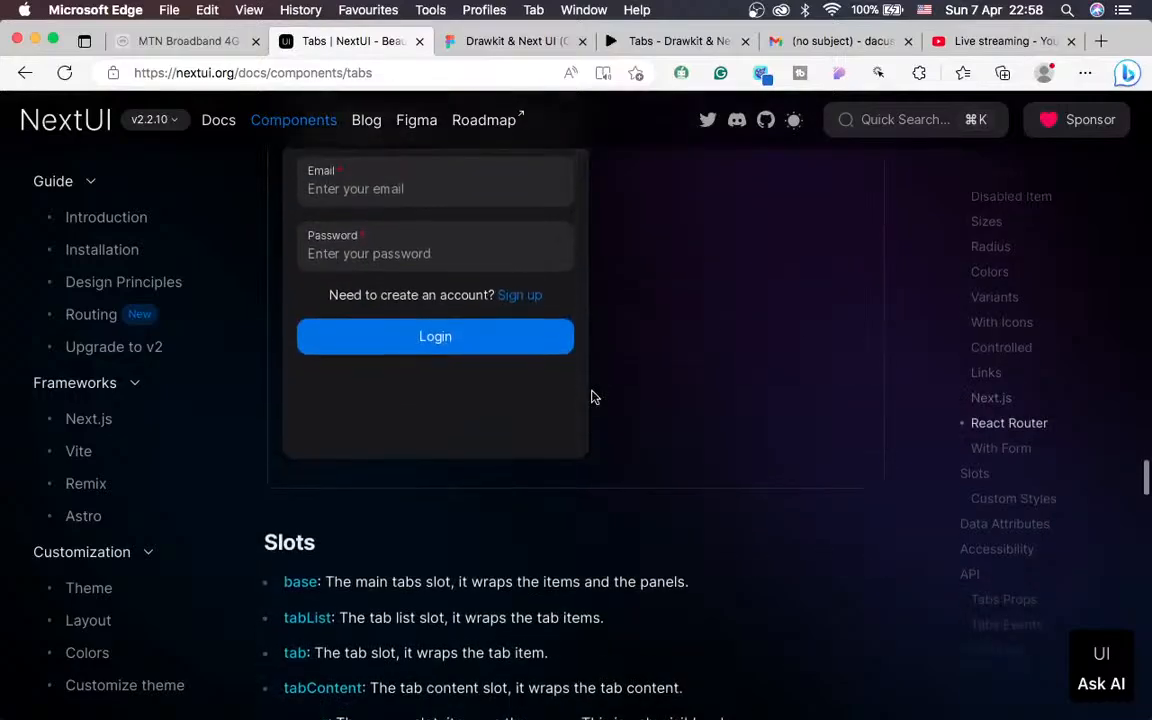
pyautogui.scroll(-15, 545, 480)
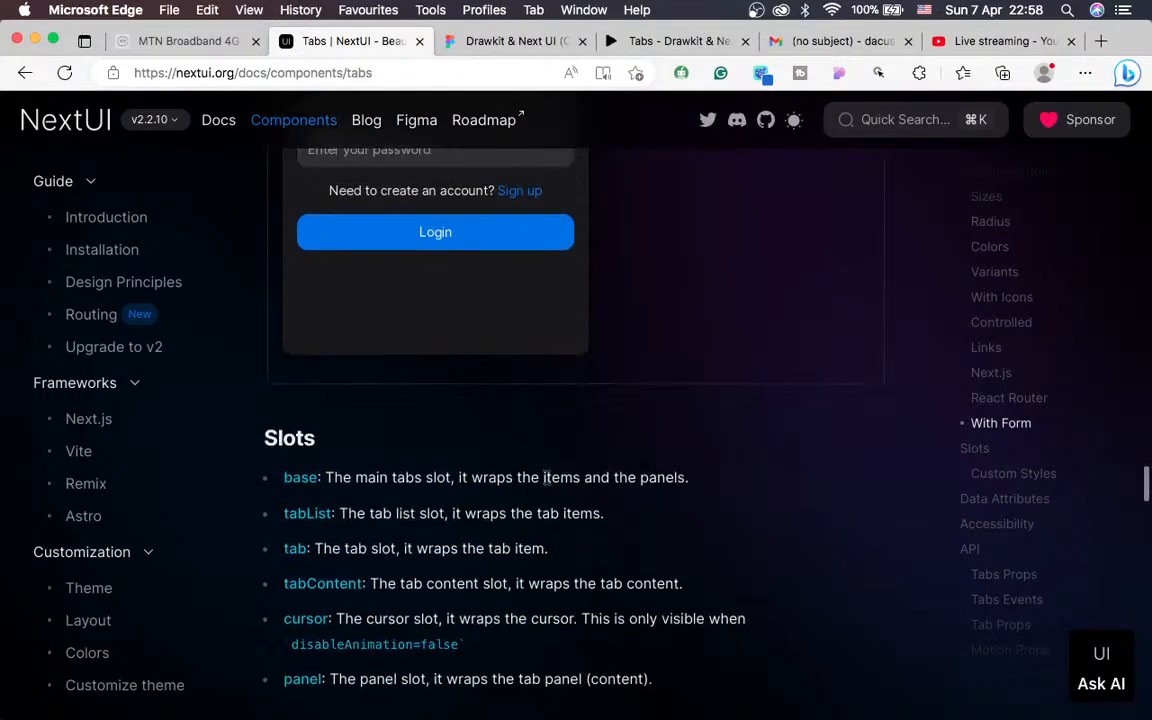
pyautogui.scroll(-8, 545, 483)
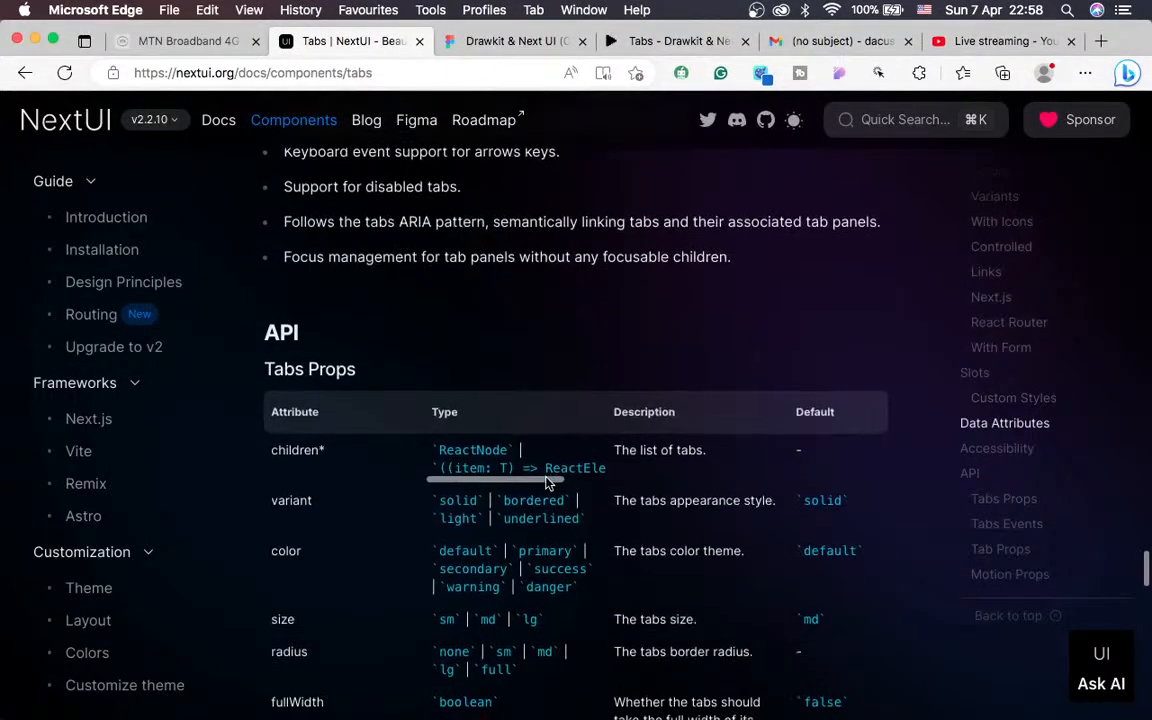
pyautogui.scroll(10, 545, 483)
pyautogui.scroll(15, 545, 483)
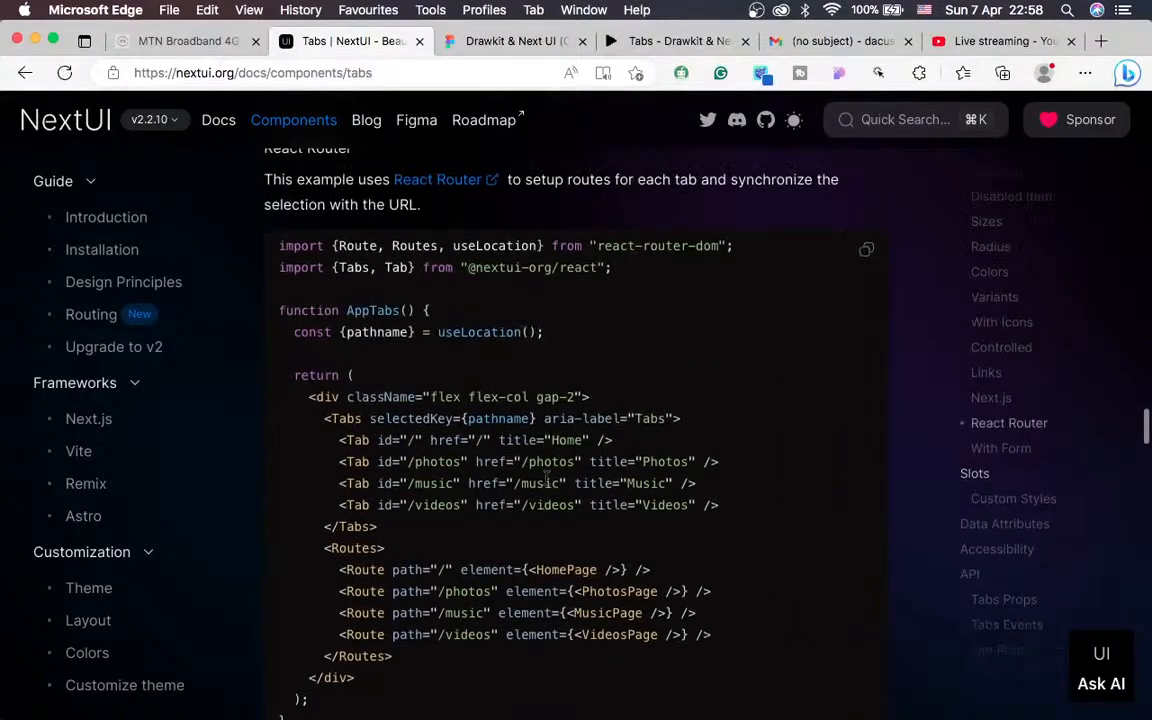
# Reload the NextUI Tabs documentation page and find the With Form example
pyautogui.click(65, 74)
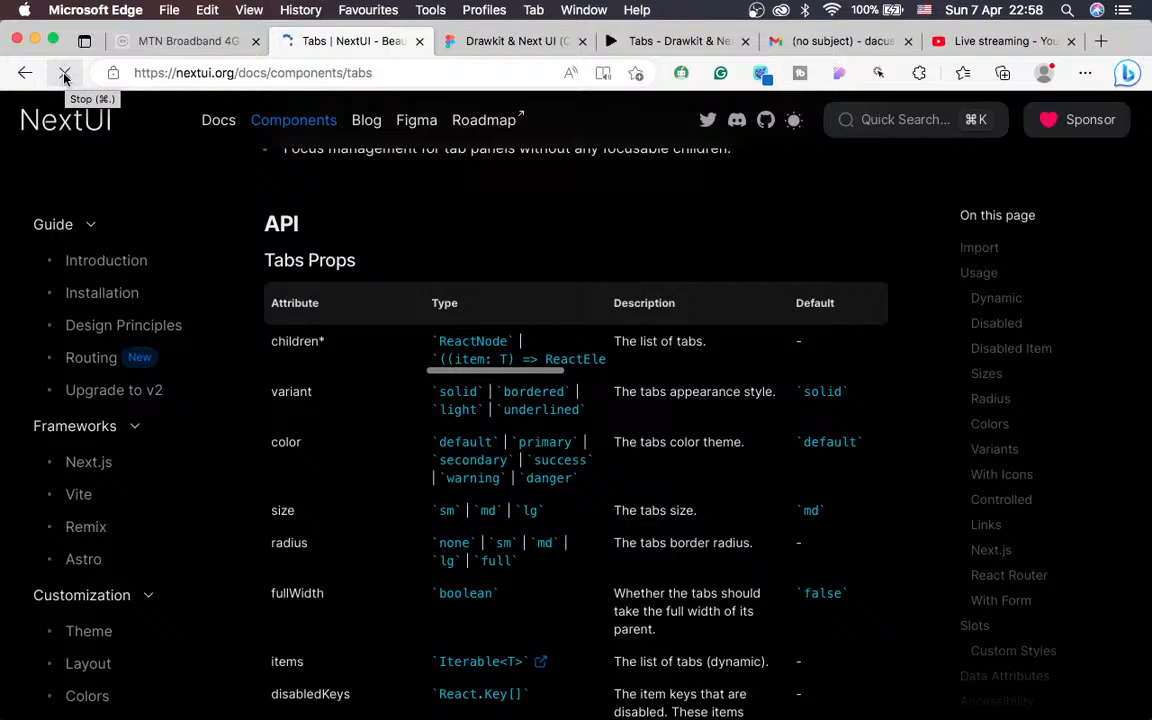
pyautogui.click(64, 75)
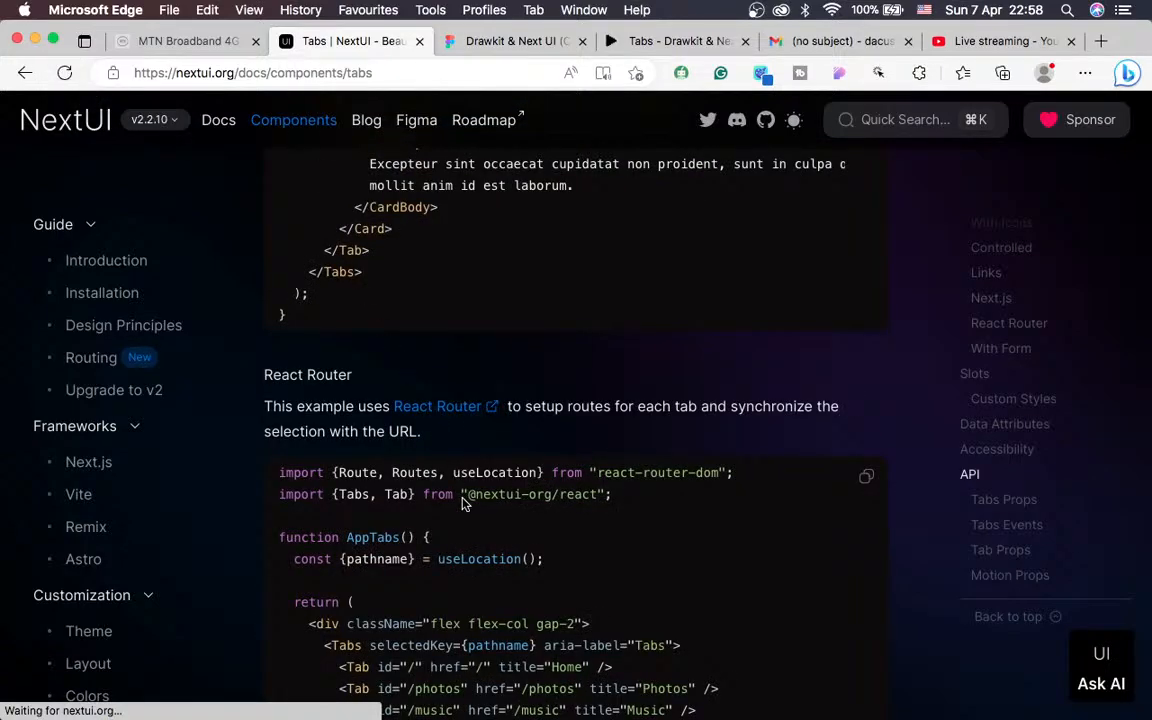
pyautogui.scroll(7, 463, 500)
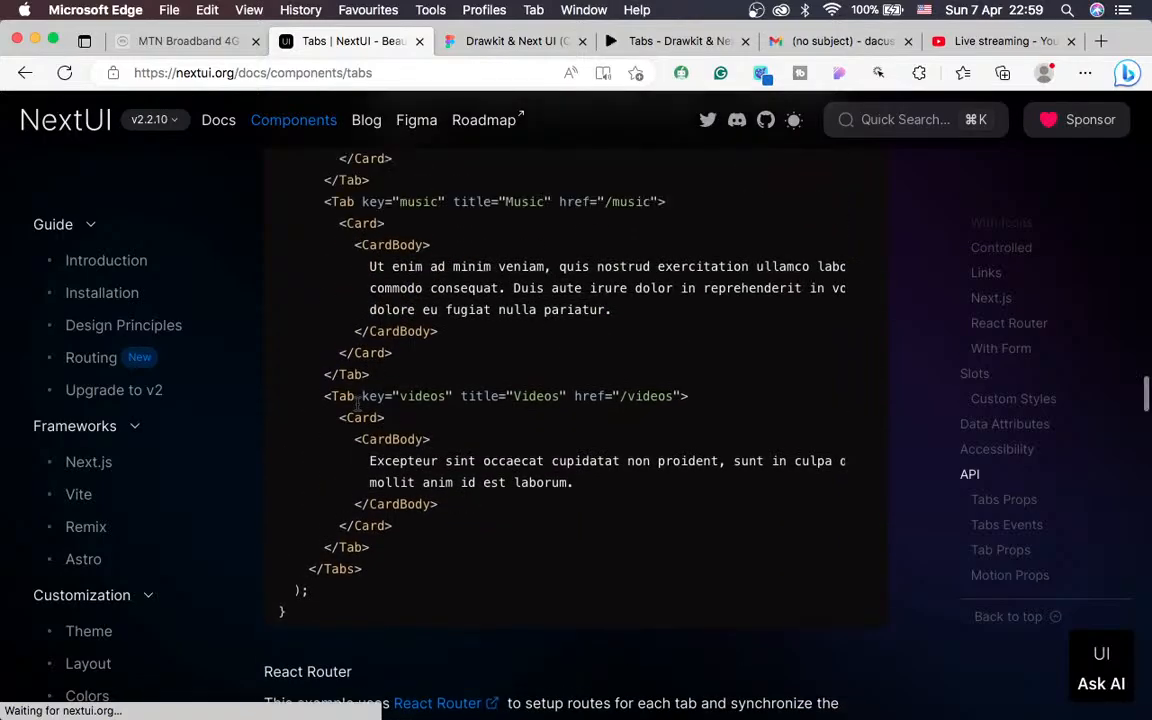
pyautogui.scroll(10, 452, 412)
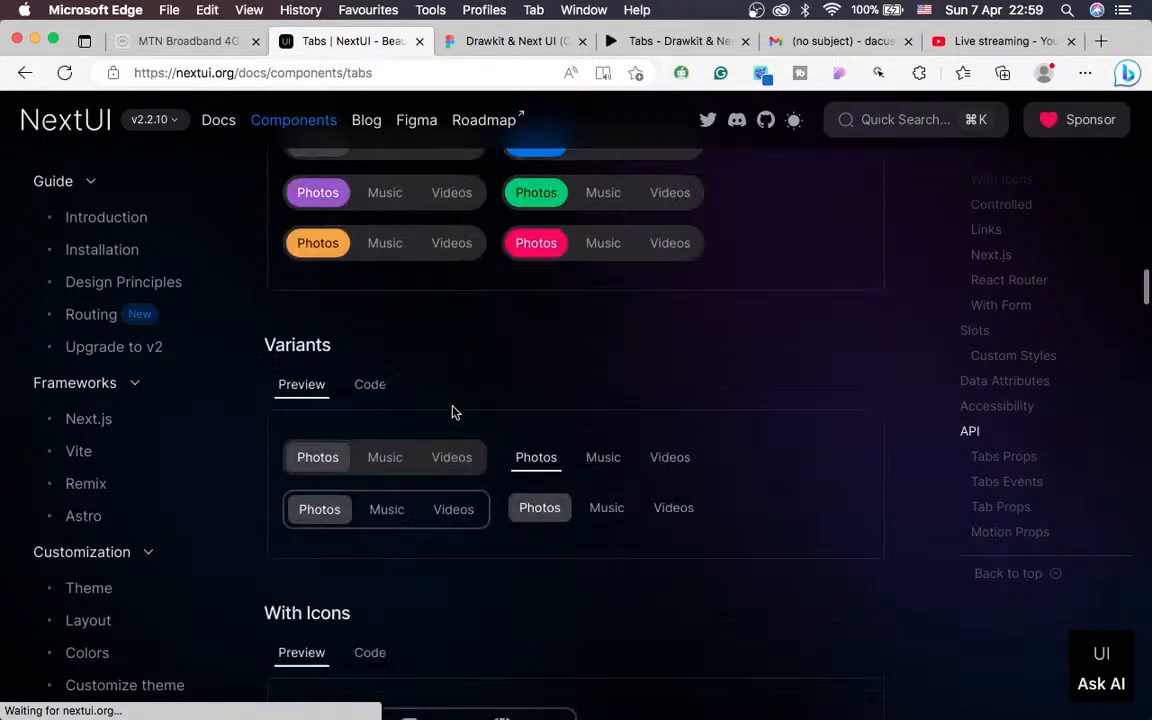
pyautogui.scroll(-6, 452, 412)
pyautogui.scroll(-15, 452, 412)
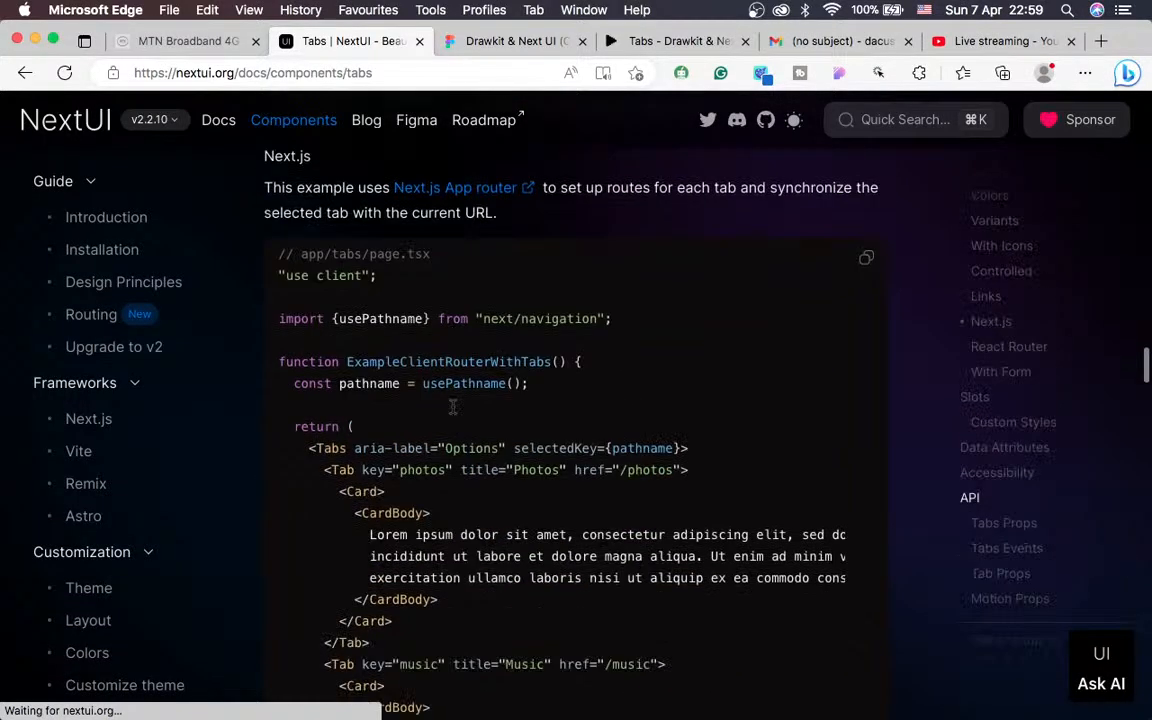
pyautogui.scroll(-4, 452, 412)
pyautogui.scroll(1, 495, 260)
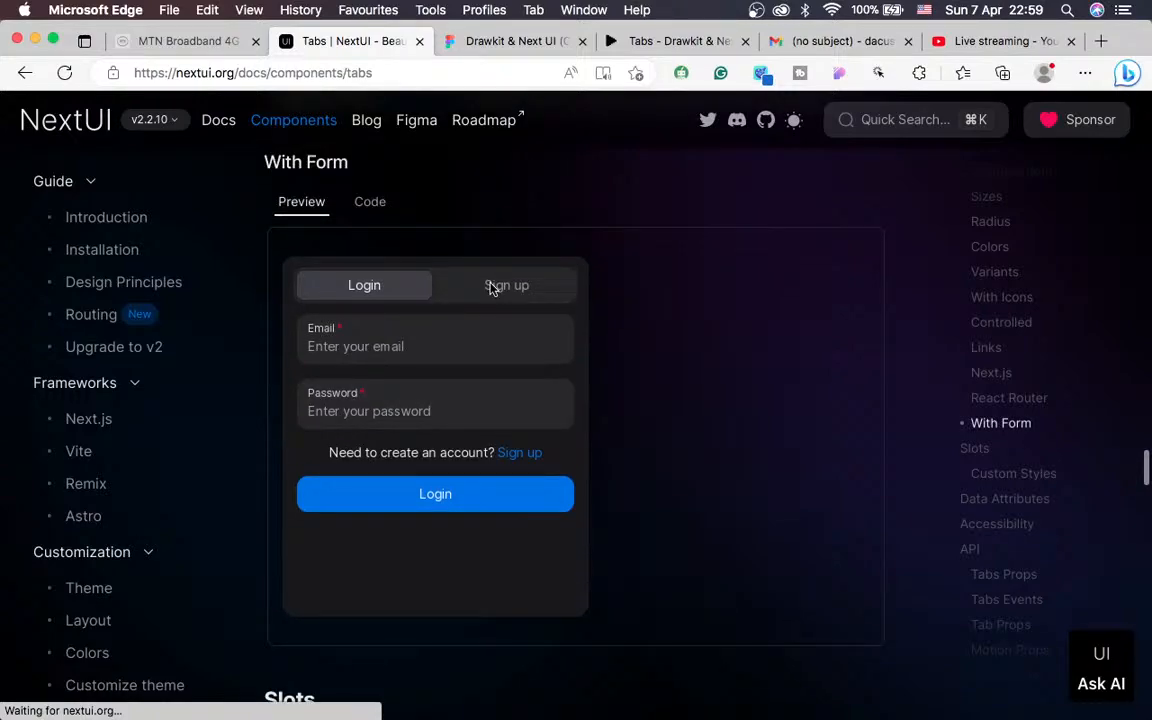
# Try out the Login and Sign up tabs of the With Form example and examine the form fields
pyautogui.click(493, 288)
pyautogui.click(386, 288)
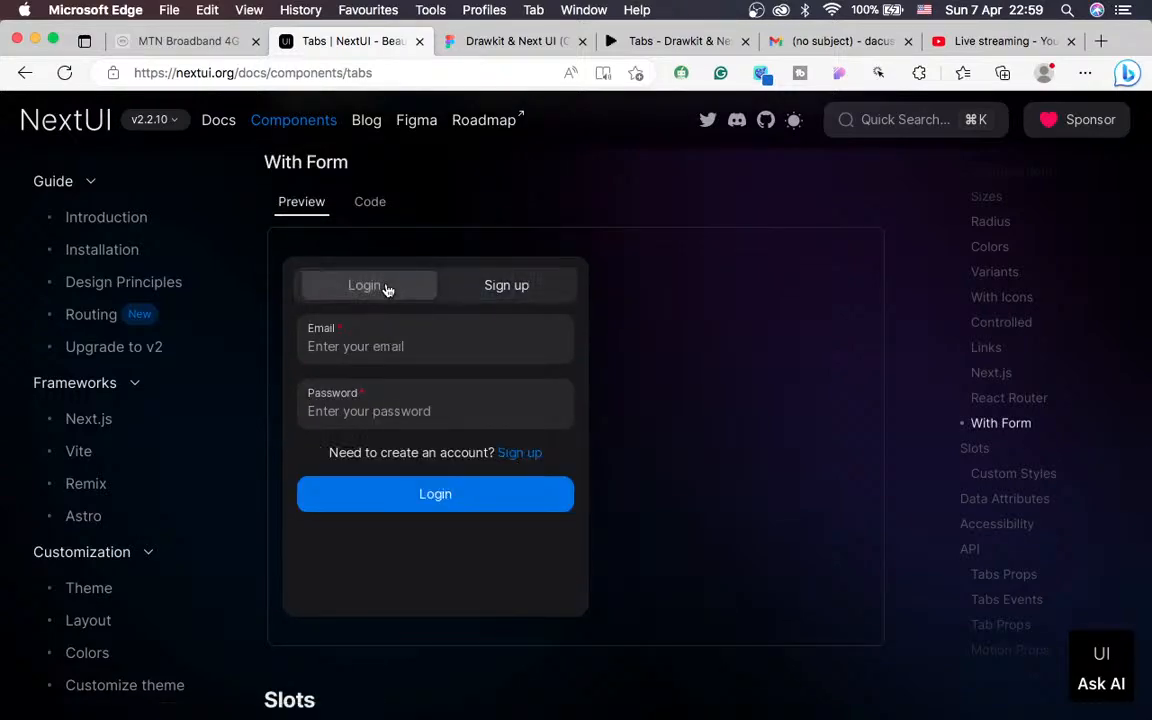
pyautogui.click(509, 290)
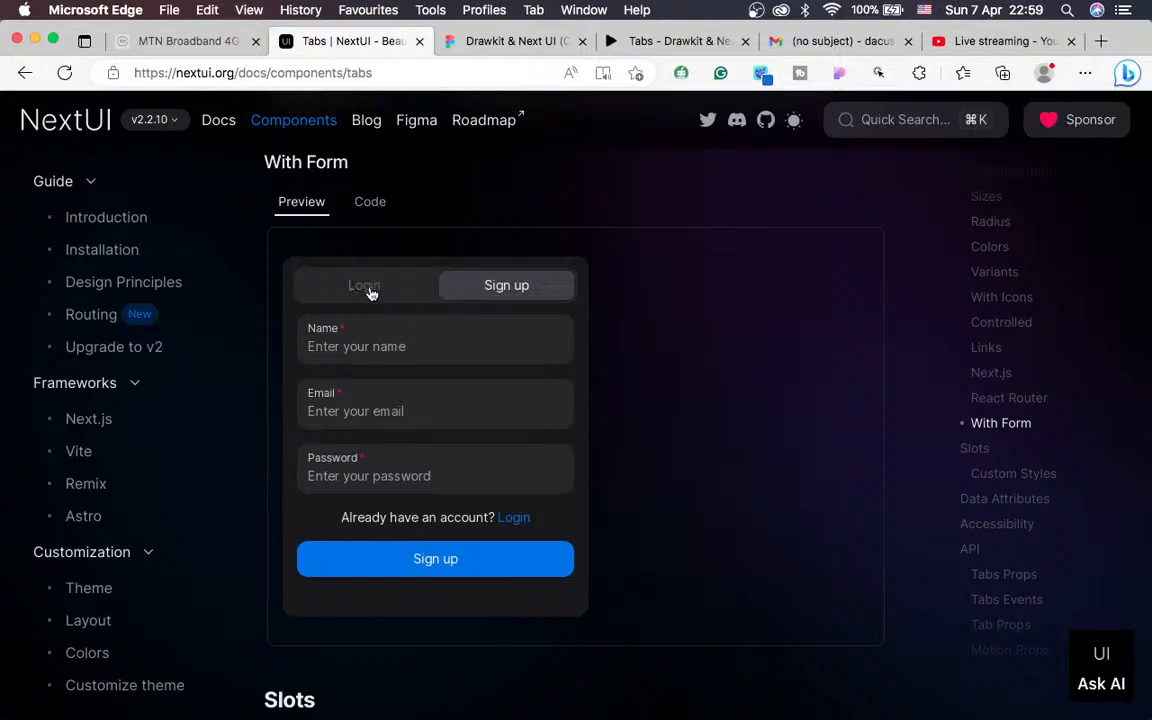
pyautogui.click(370, 292)
pyautogui.click(495, 290)
pyautogui.click(406, 403)
pyautogui.click(297, 402)
pyautogui.click(331, 468)
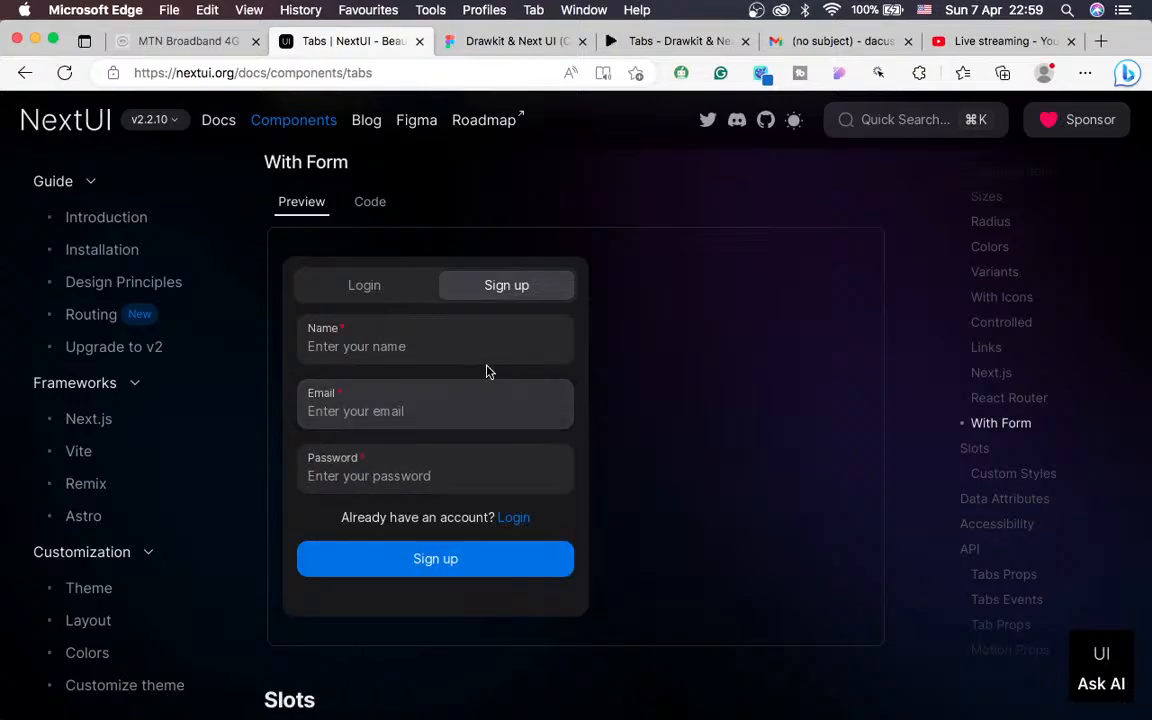
# Check the live stream chat in OBS and on the YouTube Studio live streaming page
pyautogui.hotkey('ctrl', 'Left')
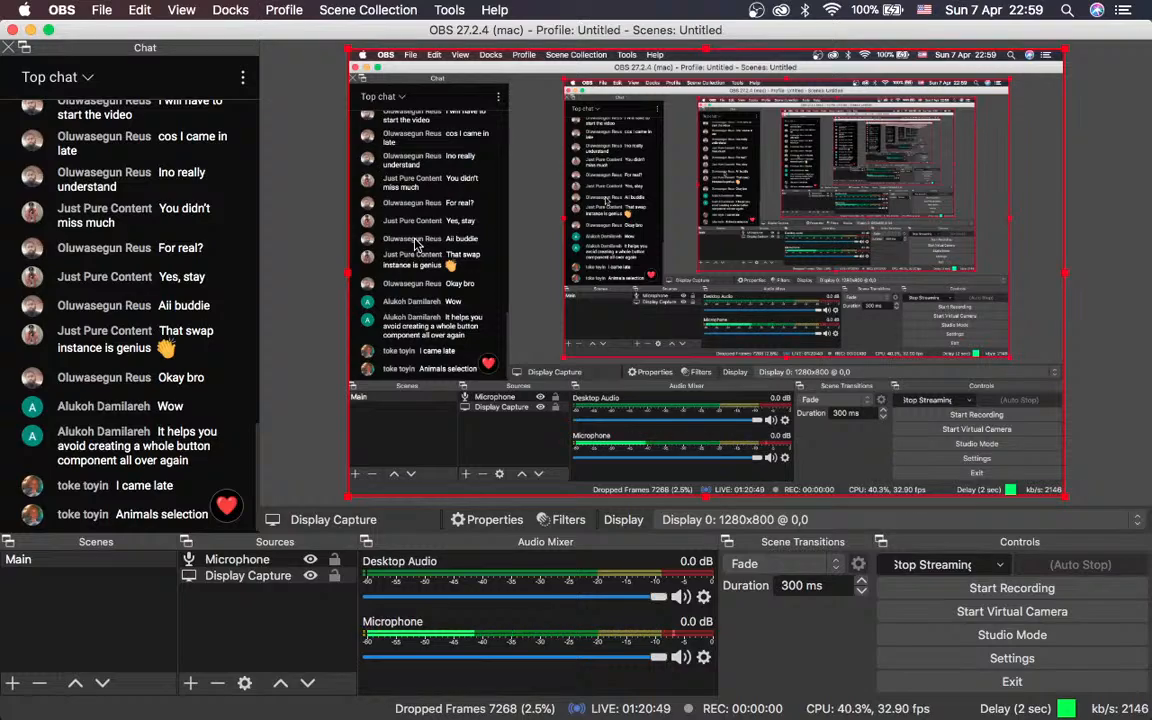
pyautogui.hotkey('ctrl', 'Right')
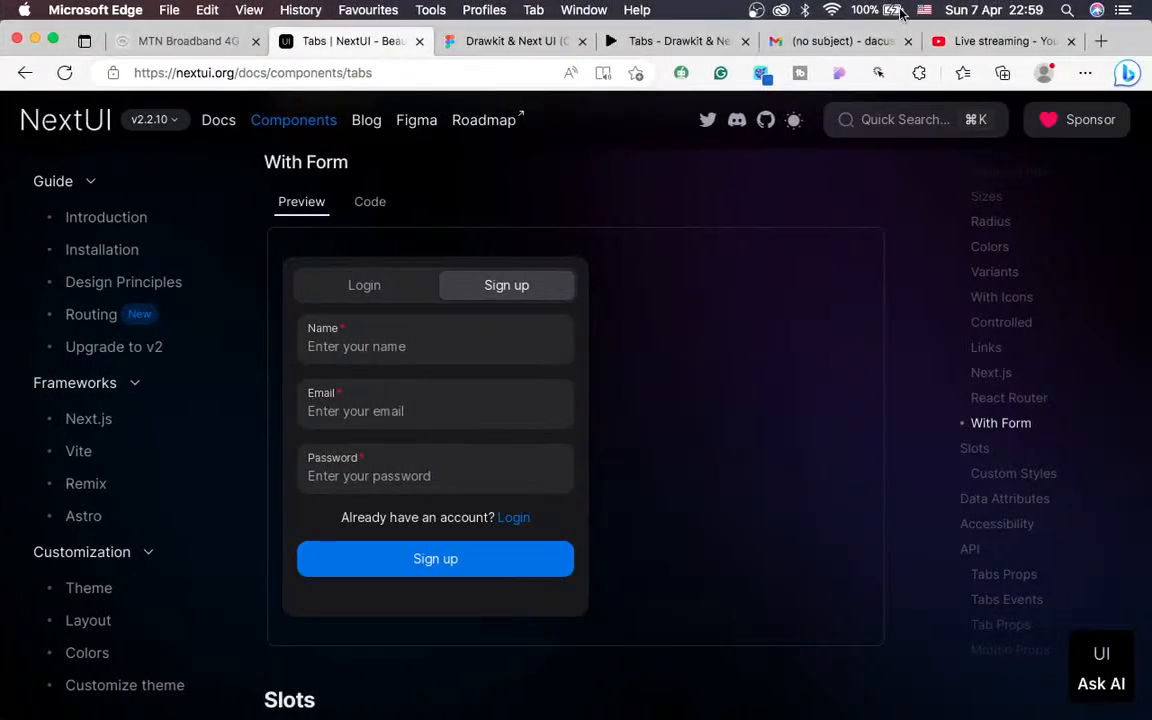
pyautogui.click(975, 42)
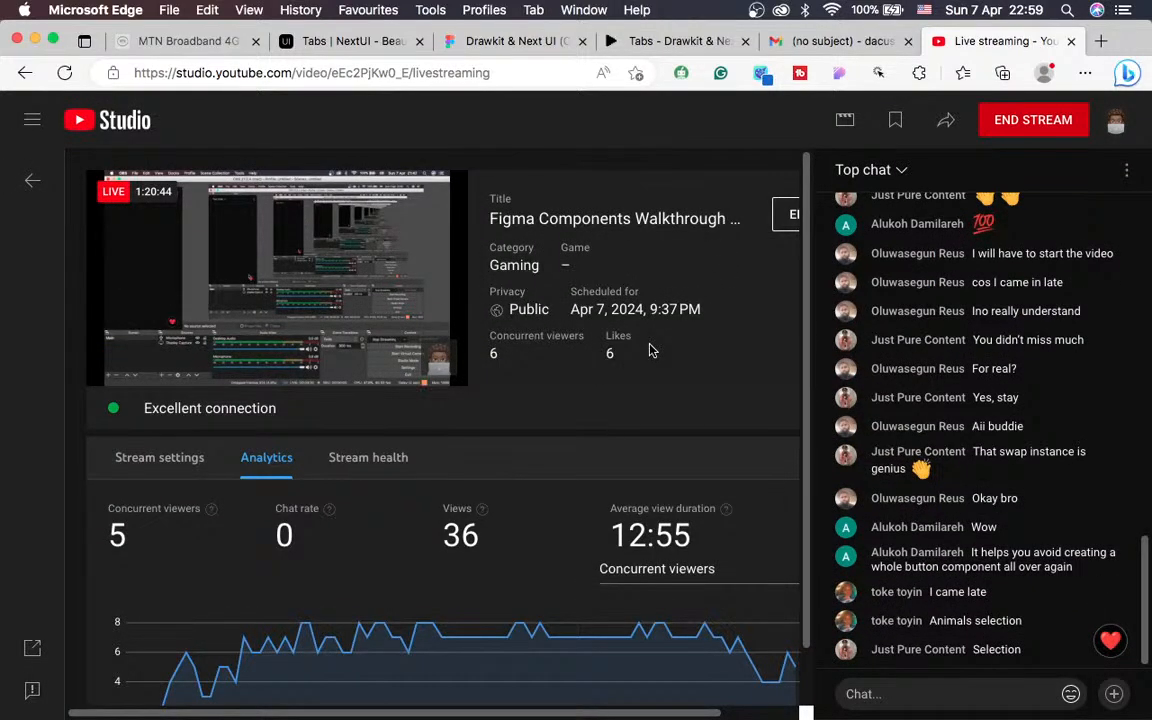
# Check viewers' replies in the OBS and YouTube Studio chats, glancing back at the NextUI With Form example
pyautogui.hotkey('ctrl', 'Left')
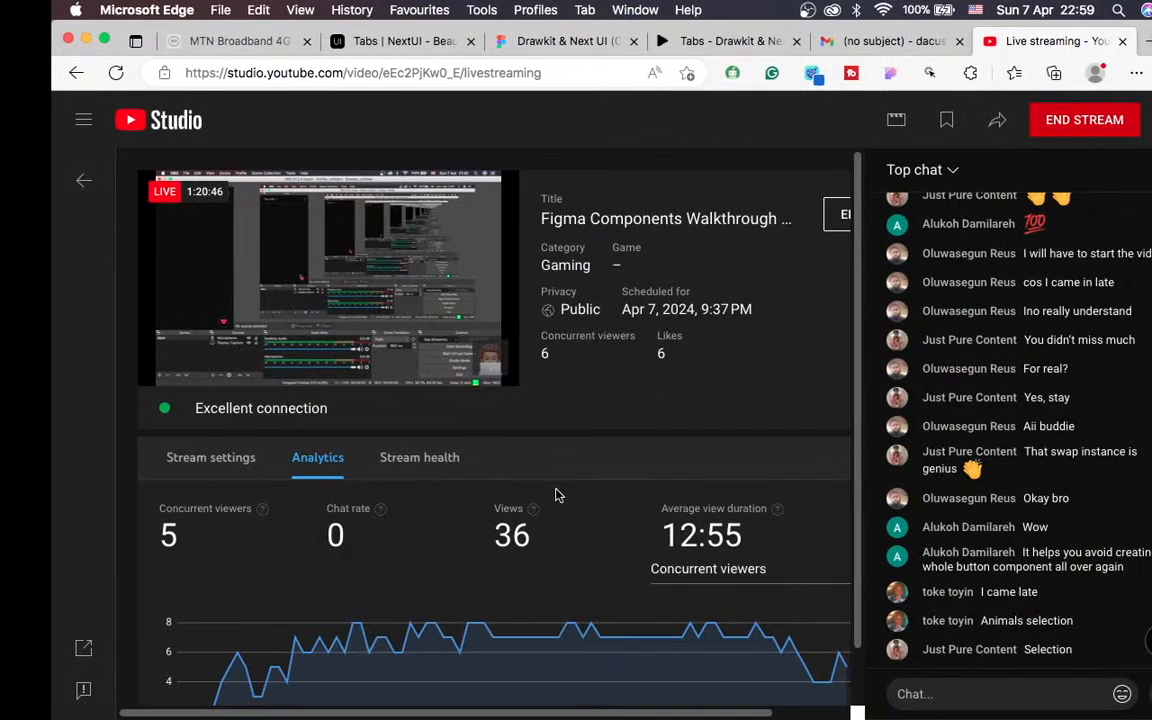
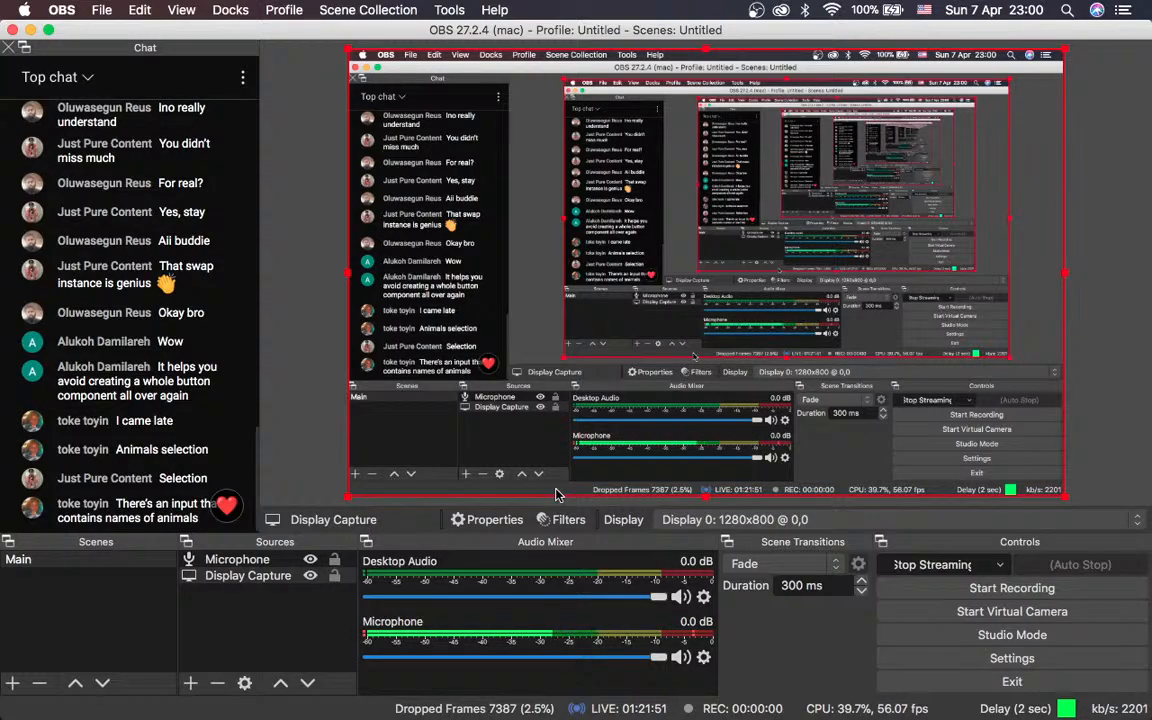
pyautogui.hotkey('ctrl', 'Right')
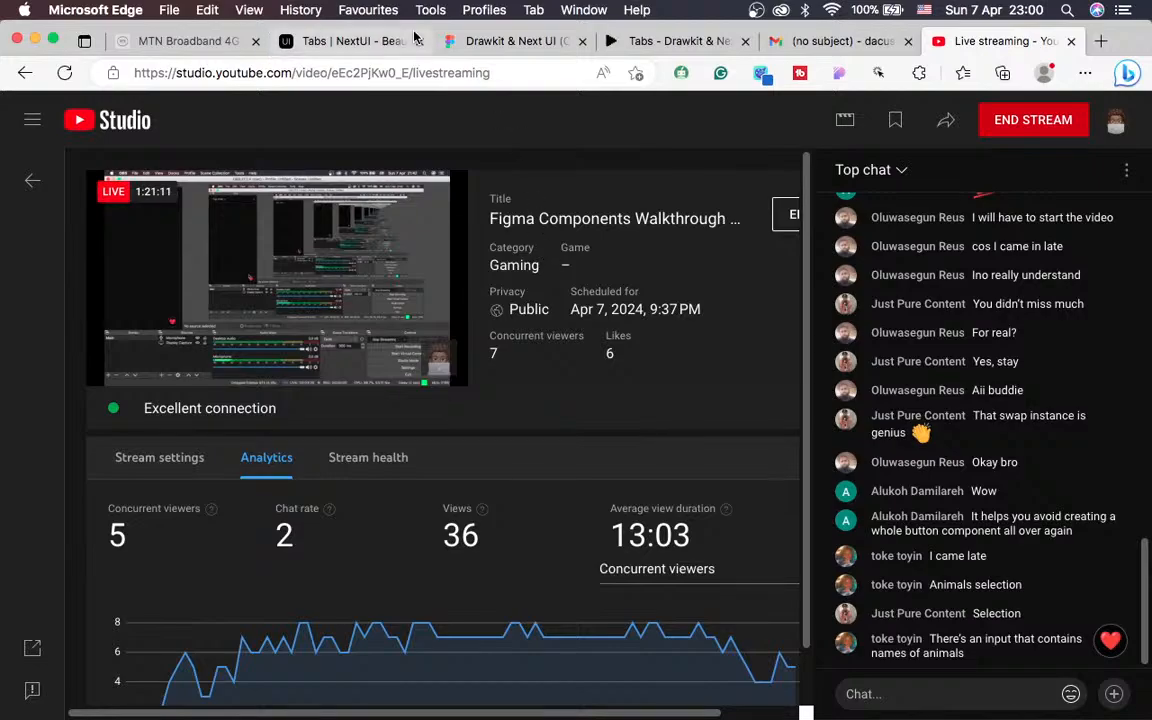
pyautogui.click(330, 42)
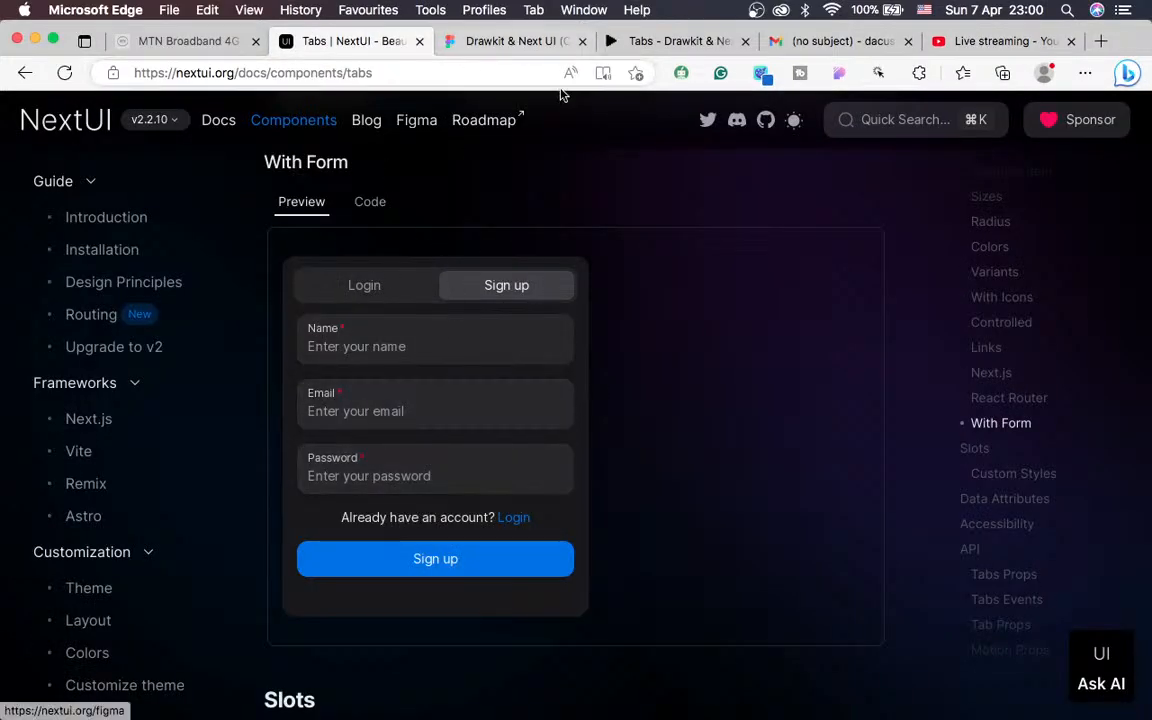
pyautogui.click(845, 42)
pyautogui.click(980, 41)
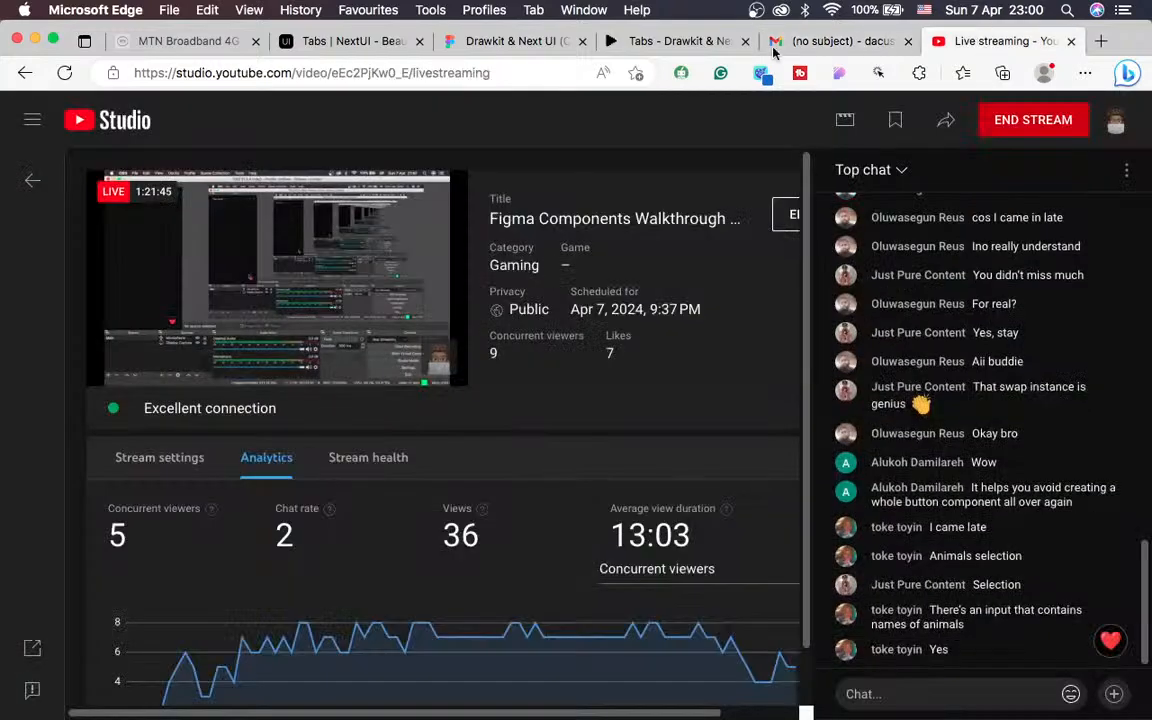
pyautogui.click(373, 42)
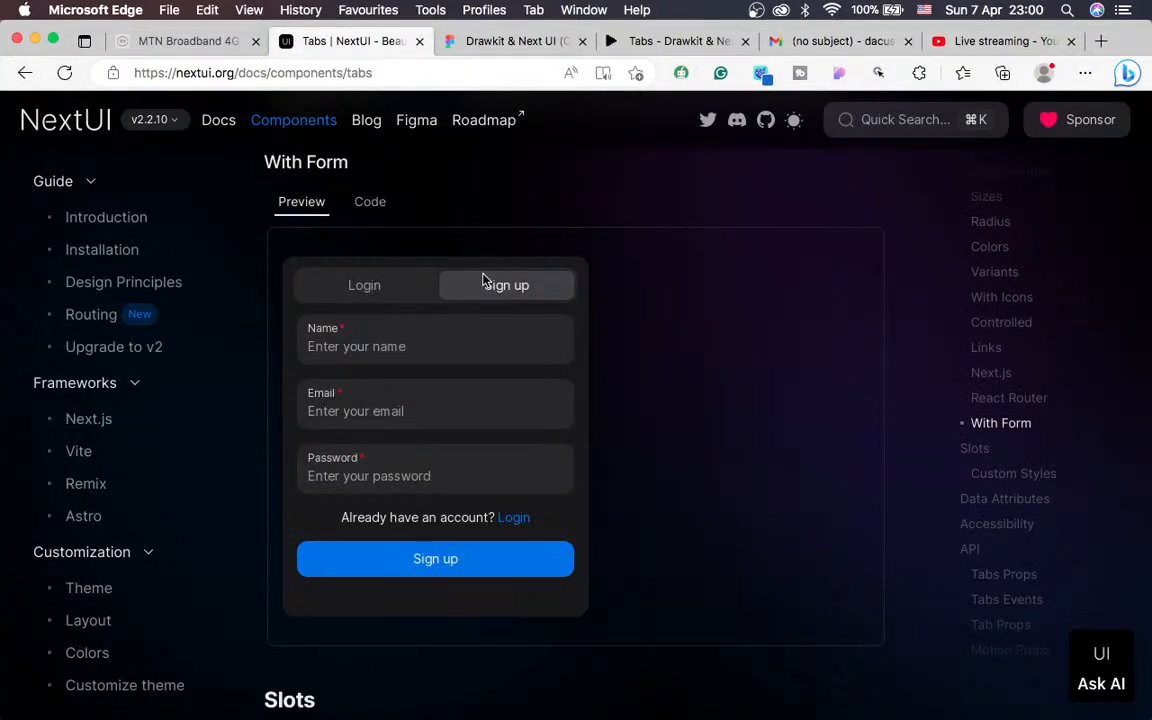
pyautogui.click(980, 41)
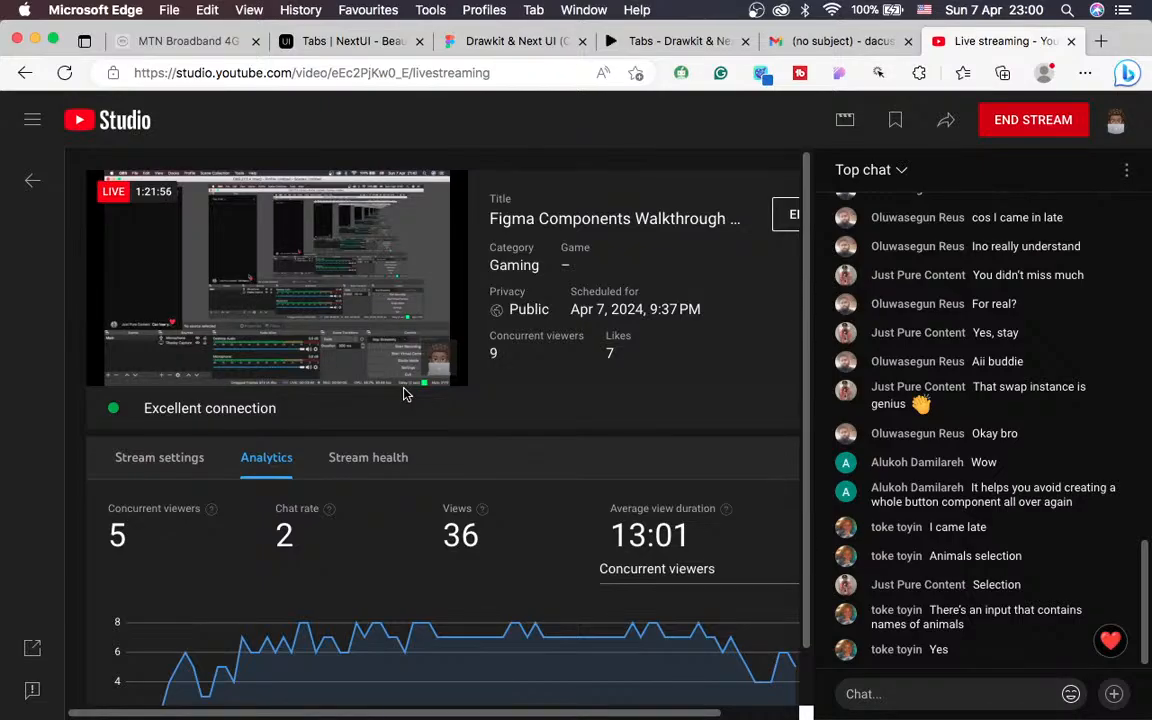
pyautogui.hotkey('ctrl', 'Left')
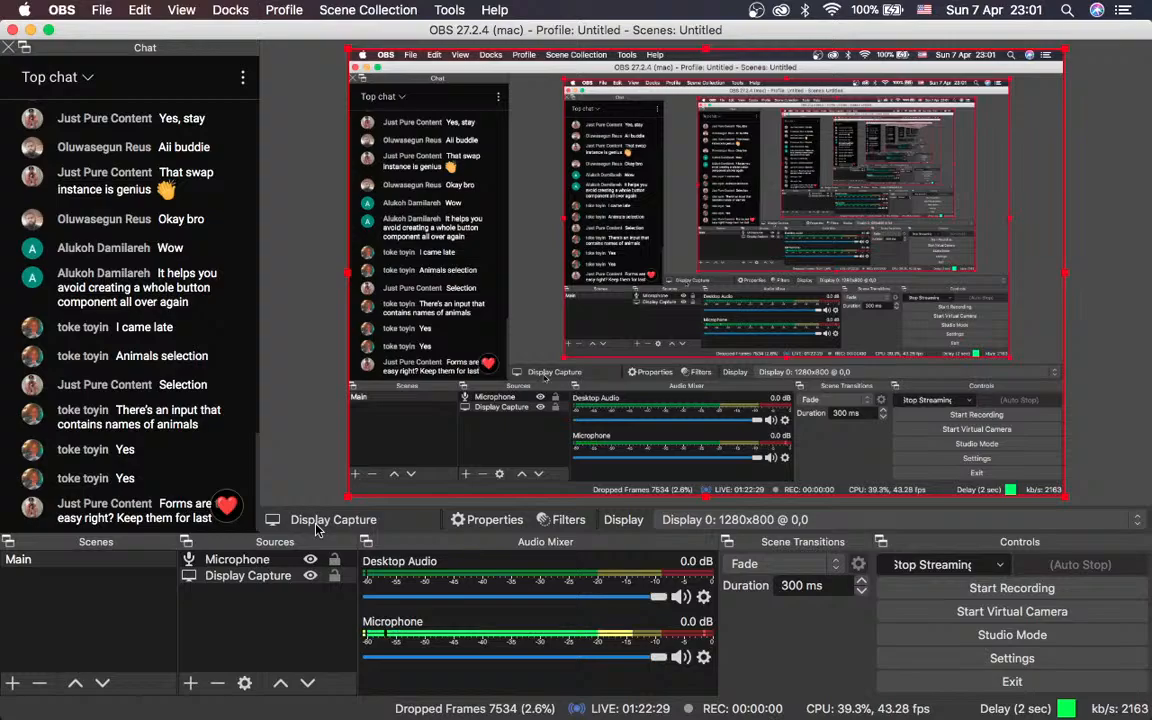
pyautogui.hotkey('ctrl', 'Right')
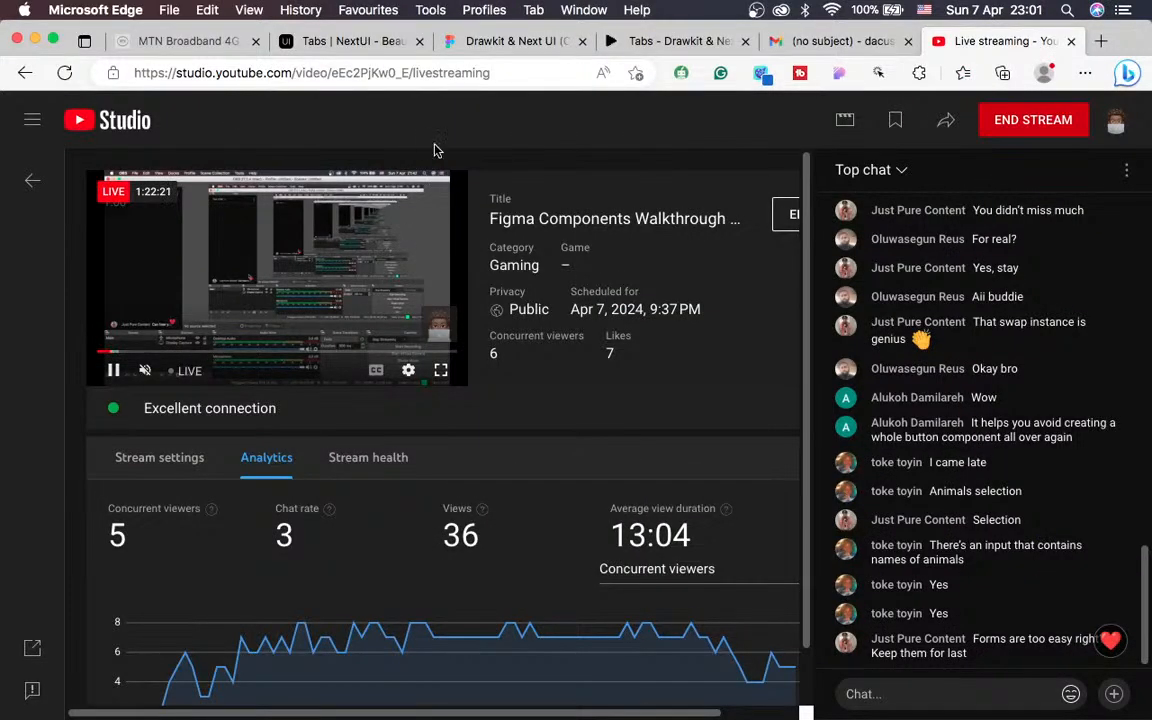
# Return to the NextUI documentation and open the Select component page
pyautogui.click(356, 45)
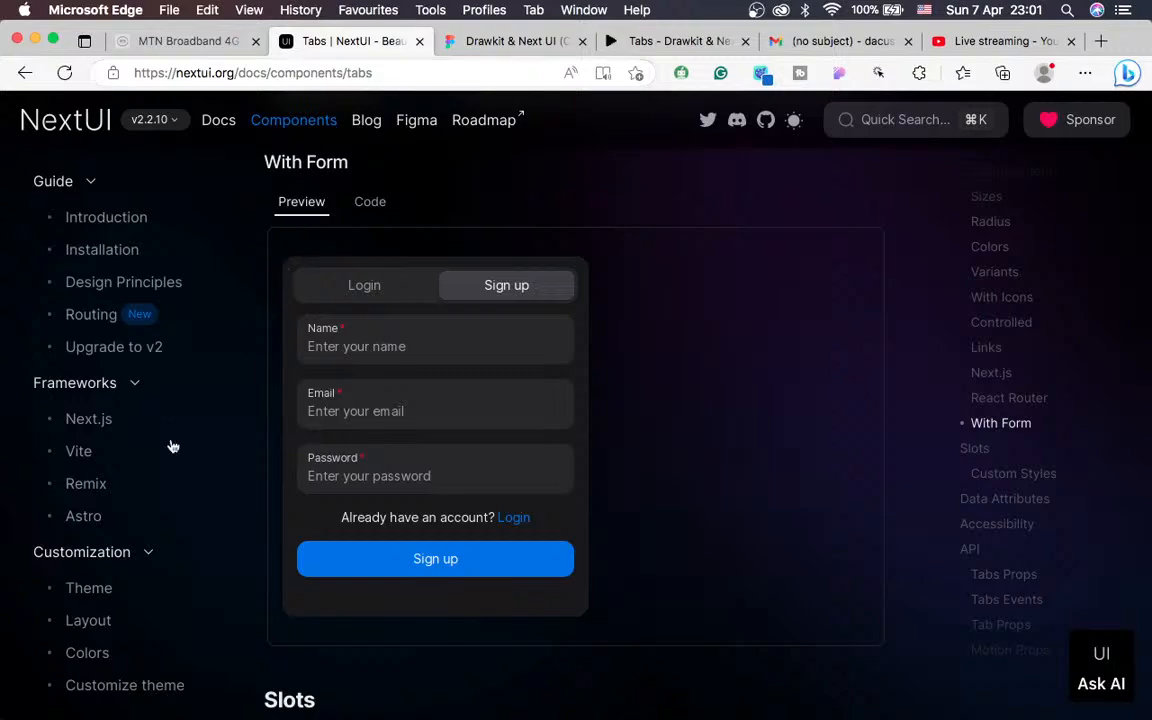
pyautogui.scroll(-5, 170, 443)
pyautogui.scroll(-10, 170, 443)
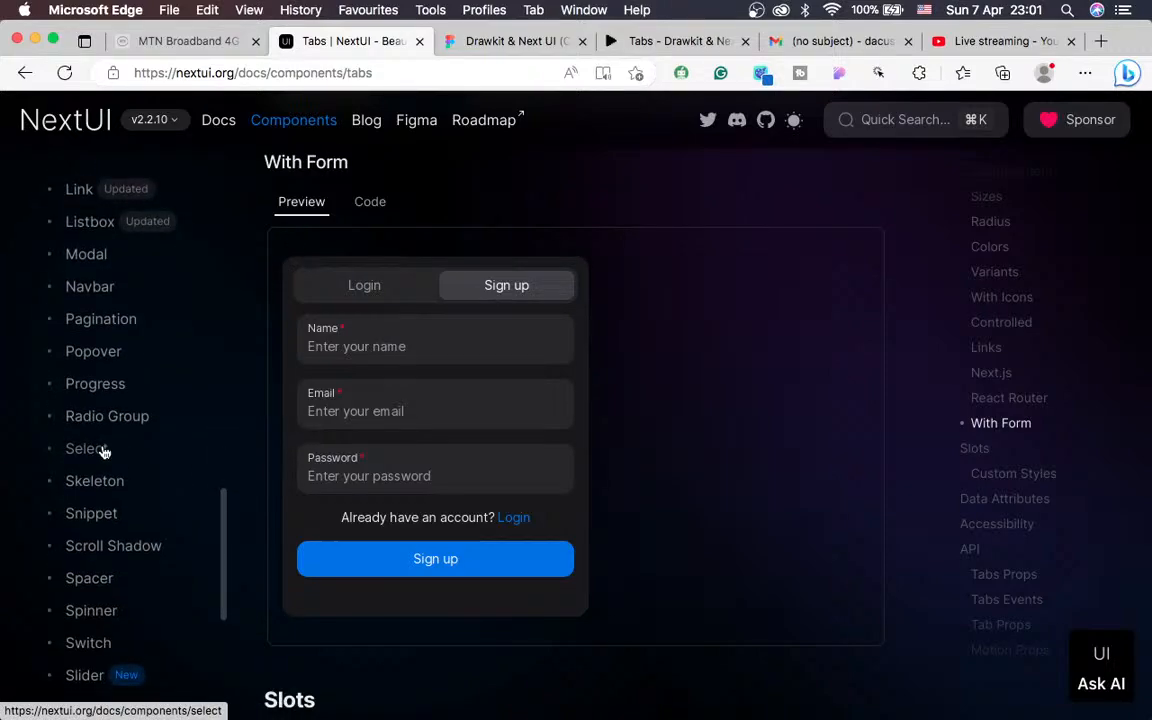
pyautogui.click(87, 449)
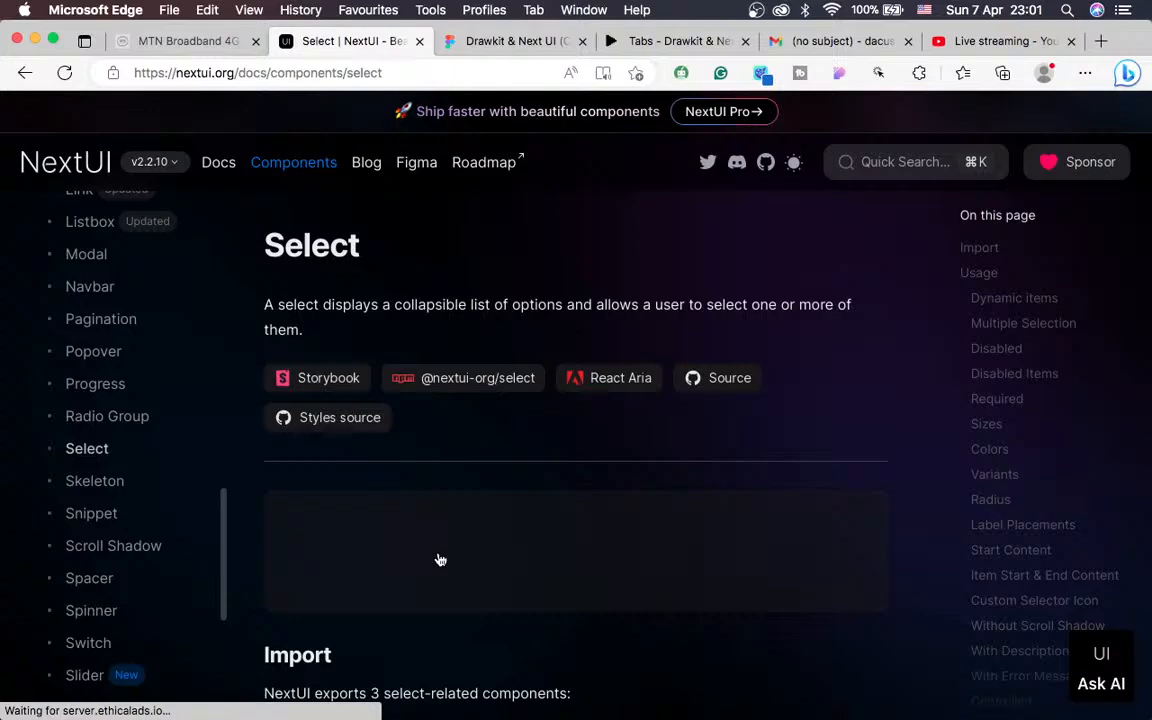
# Look through the Import, Usage and Dynamic items sections of the Select page to examine the animal dropdown examples
pyautogui.scroll(-5, 440, 559)
pyautogui.scroll(-2, 440, 559)
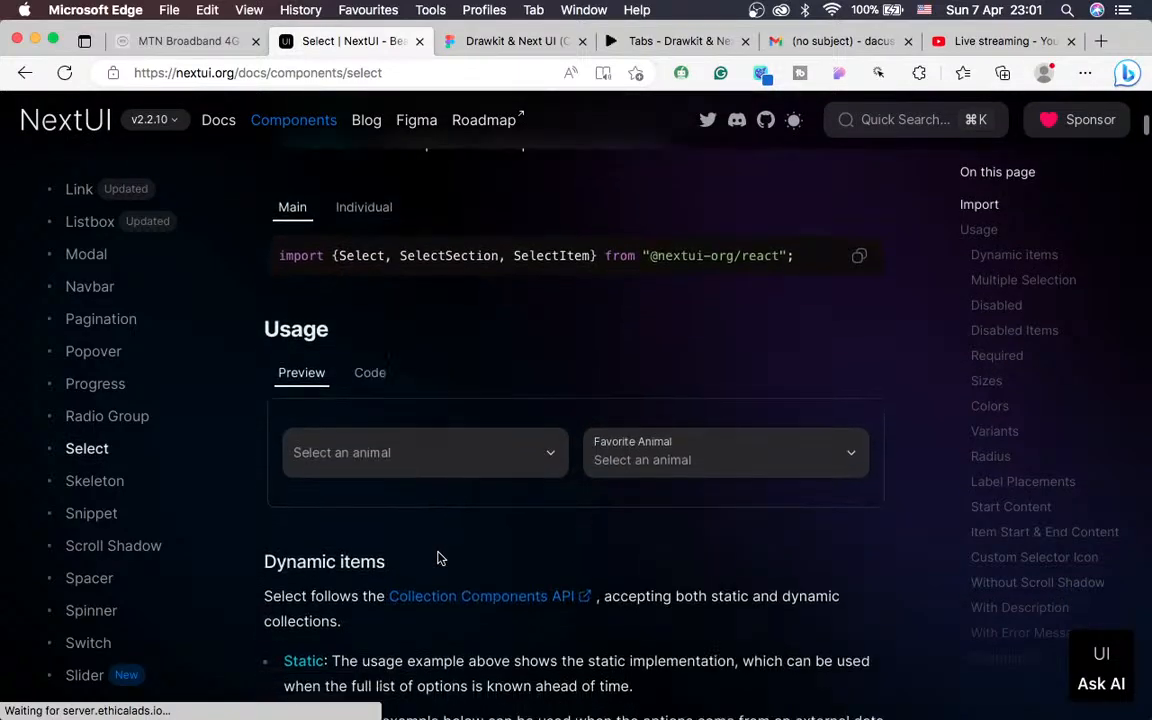
pyautogui.scroll(-3, 437, 559)
pyautogui.scroll(2, 437, 559)
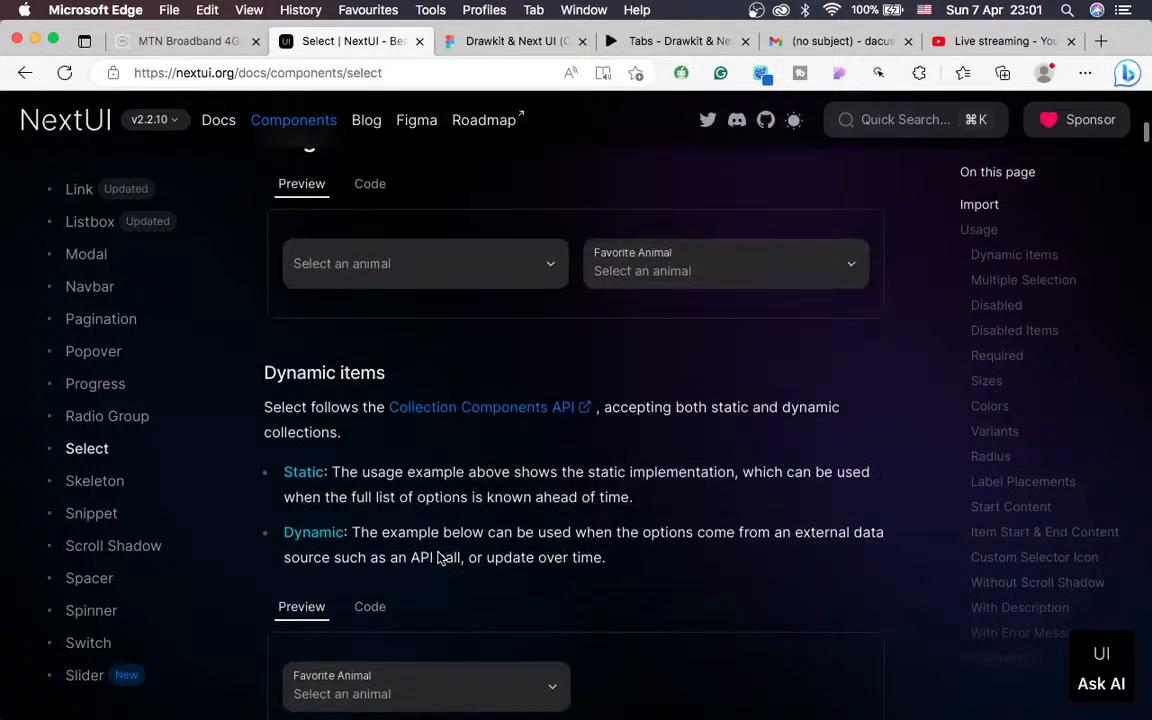
pyautogui.scroll(2, 437, 559)
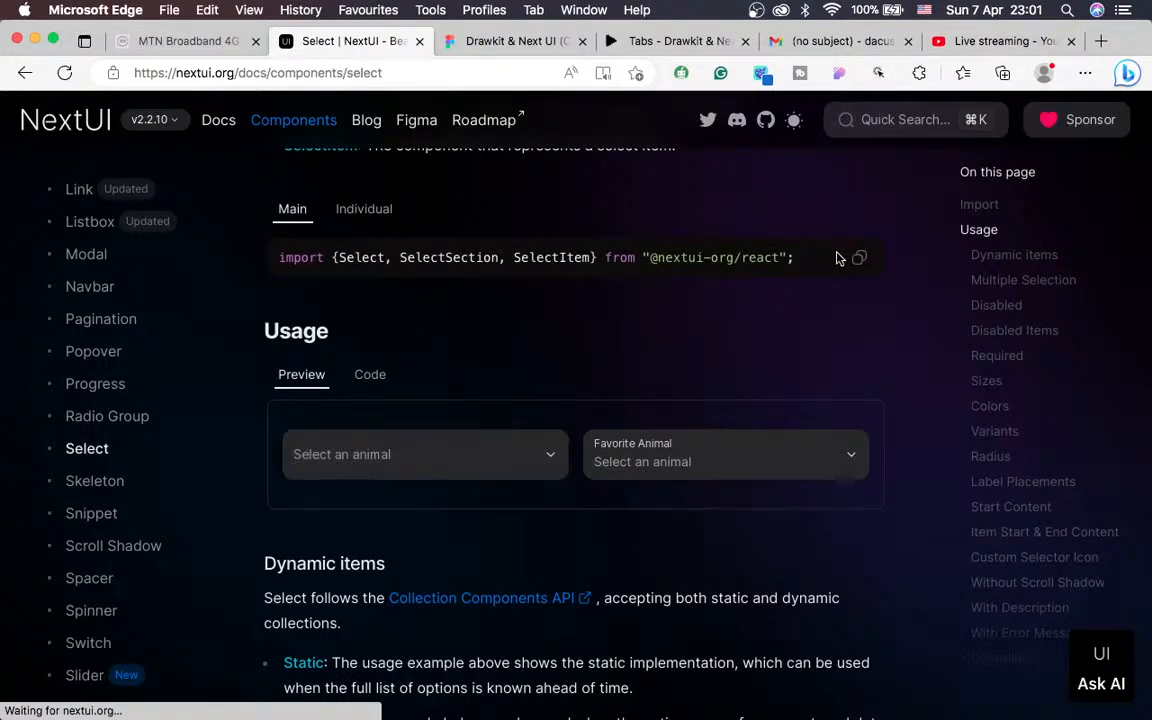
pyautogui.scroll(-2, 838, 259)
pyautogui.scroll(2, 838, 259)
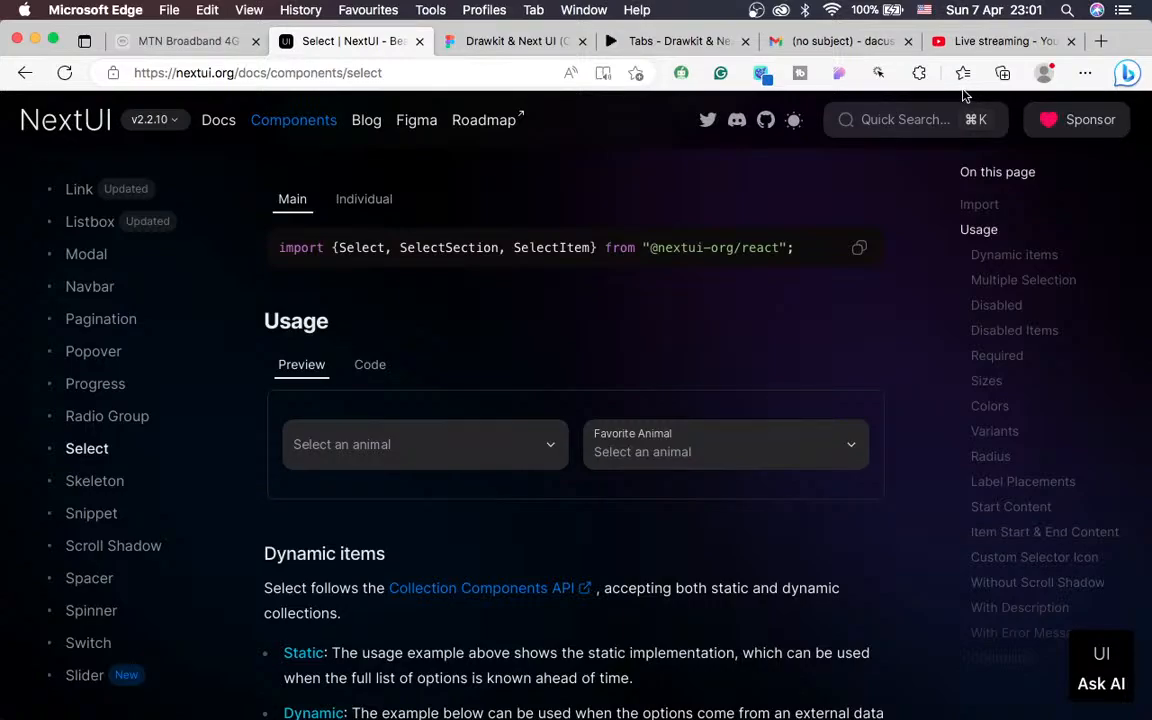
# Open the browser's developer tools for the Select page and check the live chat in OBS
pyautogui.click(1087, 75)
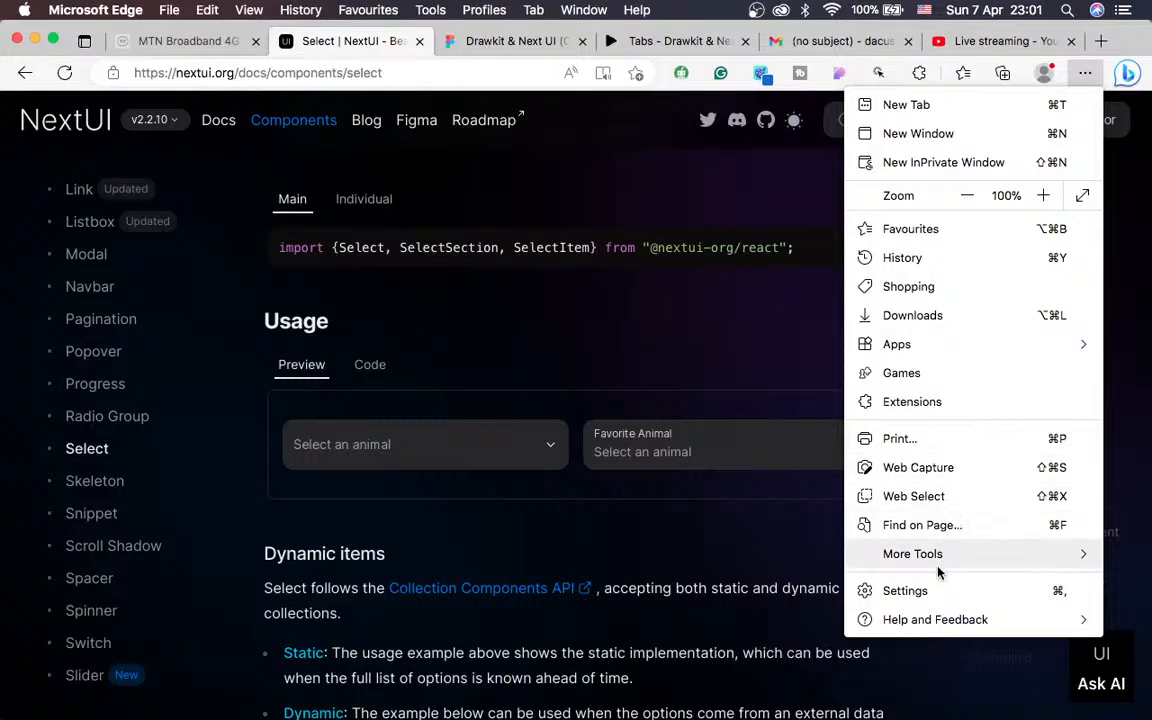
pyautogui.moveTo(936, 560)
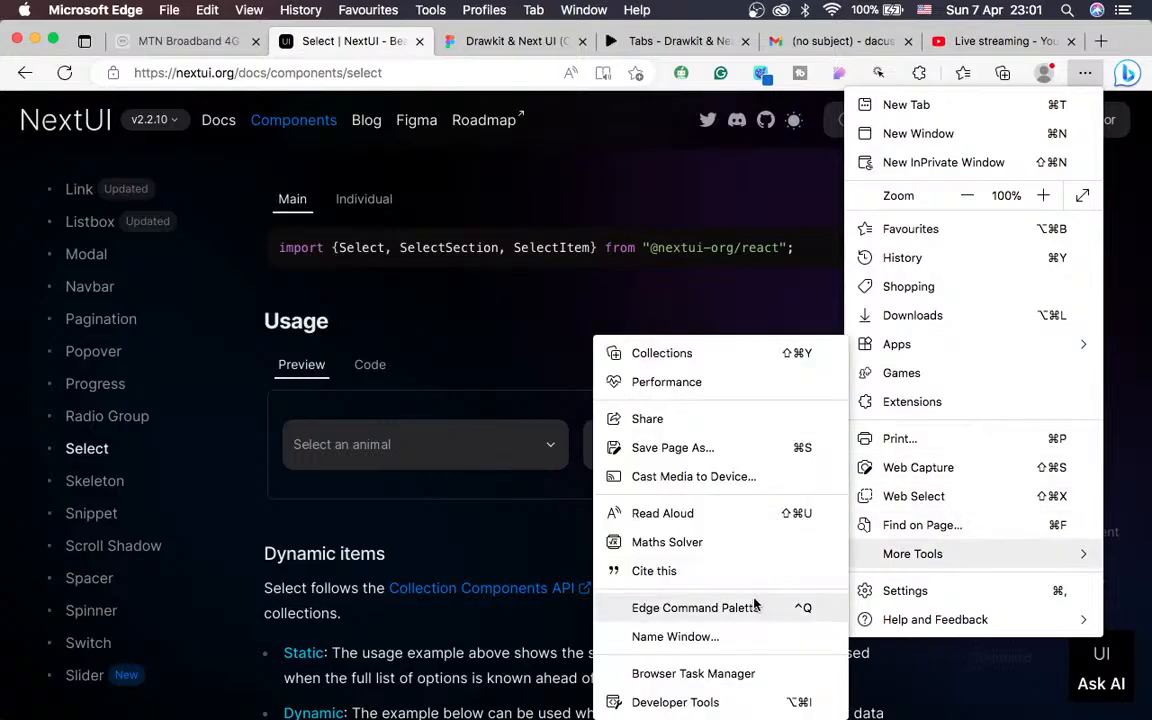
pyautogui.click(670, 700)
pyautogui.hotkey('ctrl', 'Left')
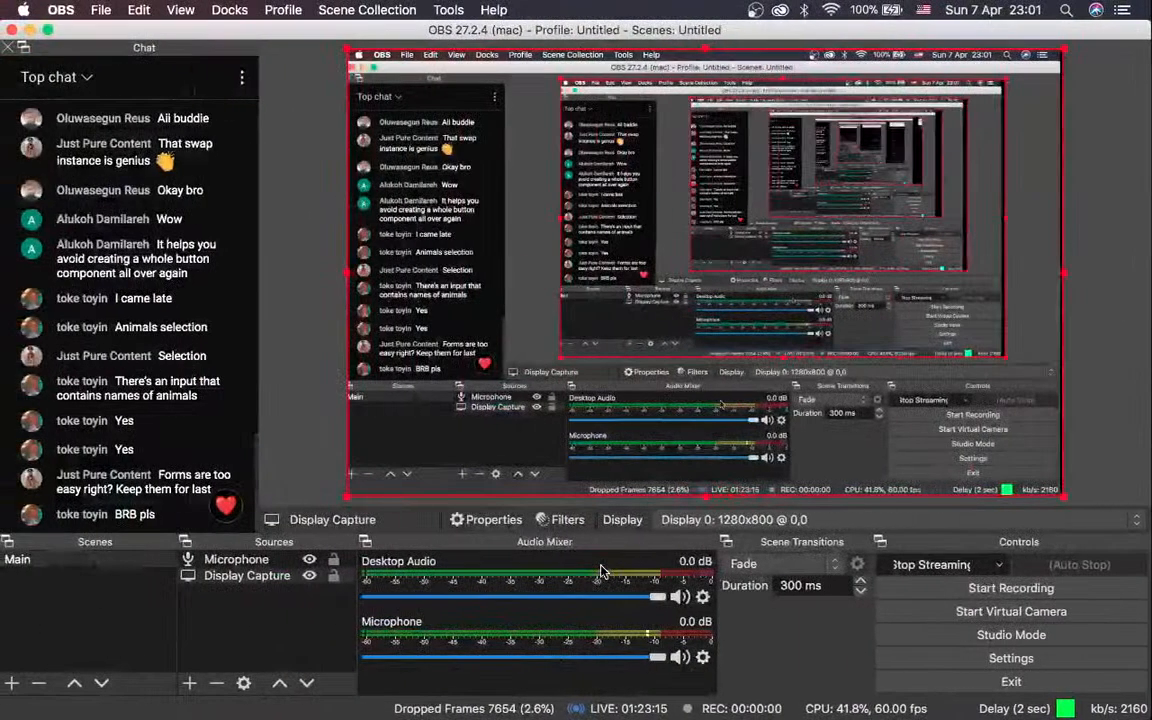
pyautogui.hotkey('ctrl', 'Right')
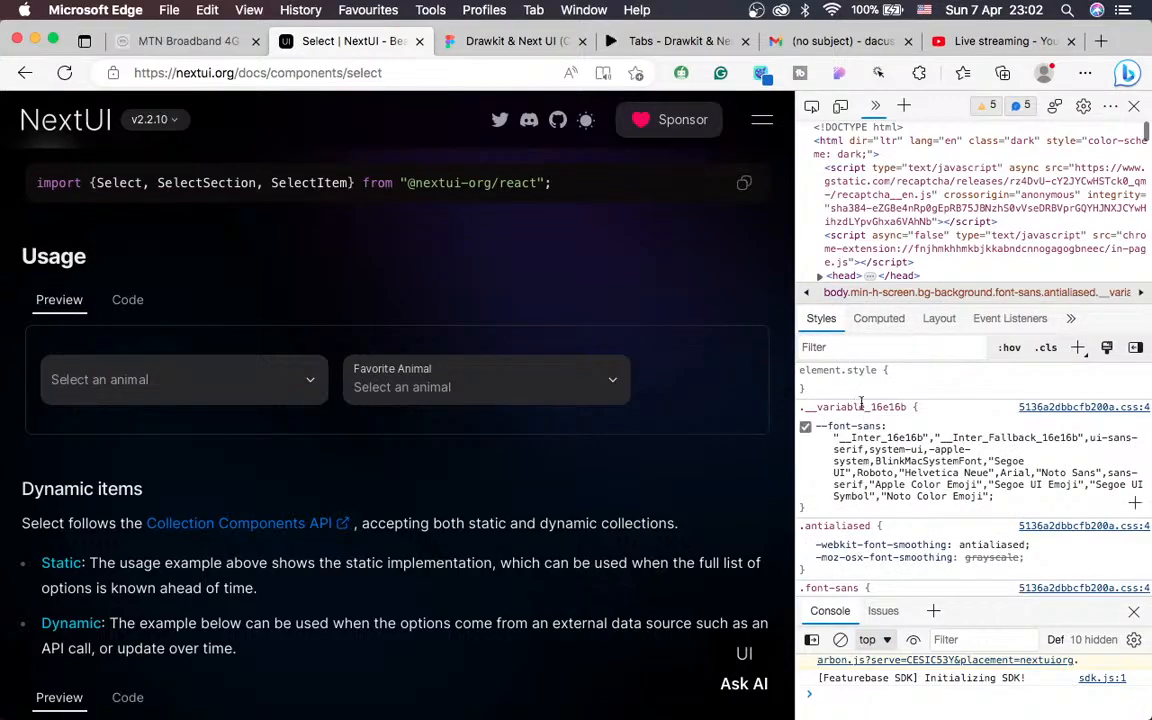
# Inspect the Favorite Animal label in the Usage example, examine its CSS styles, and close the developer tools
pyautogui.click(392, 374)
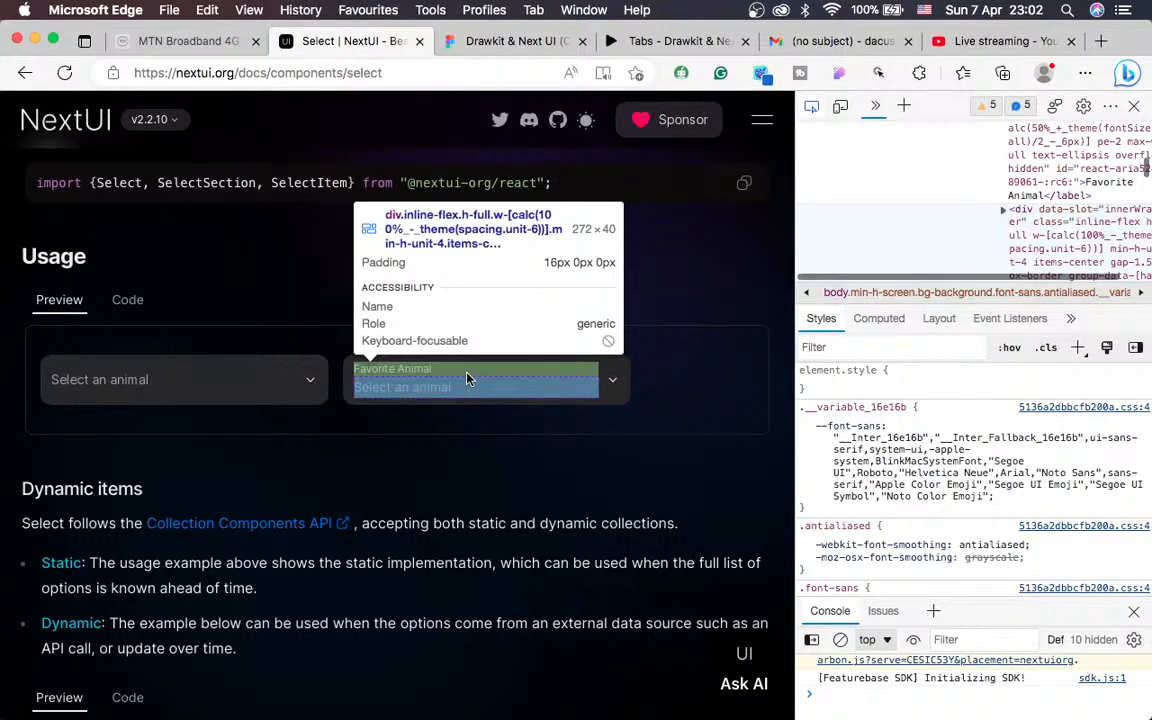
pyautogui.click(390, 378)
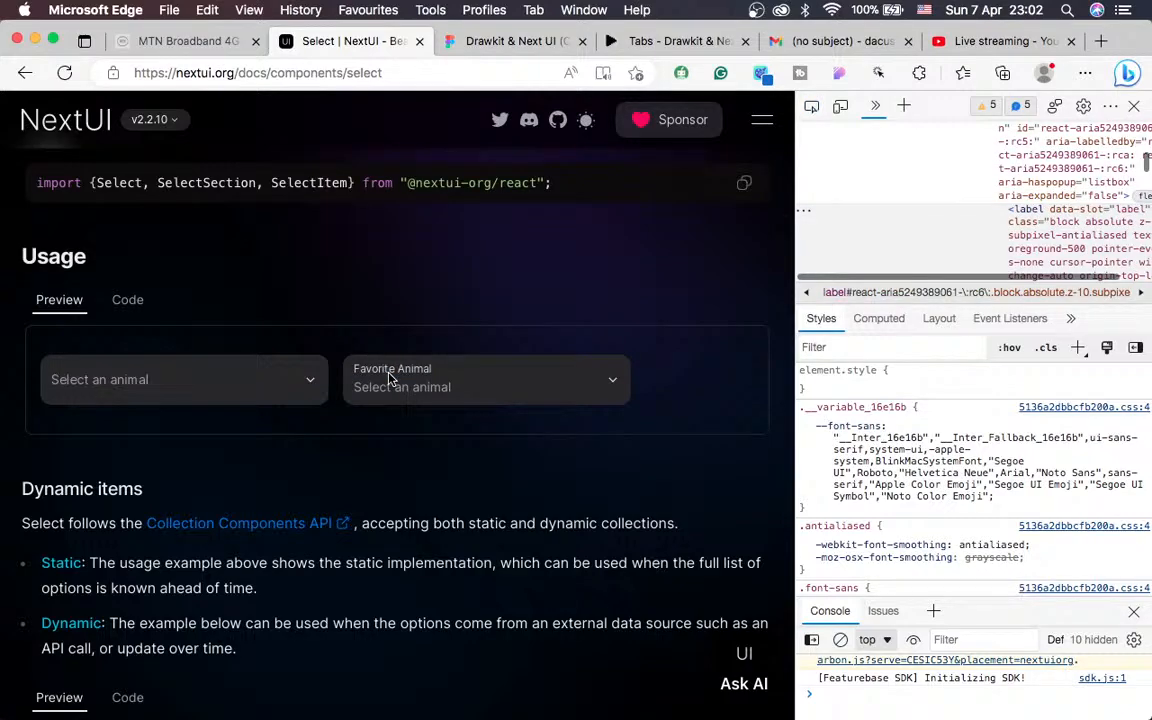
pyautogui.scroll(-10, 870, 470)
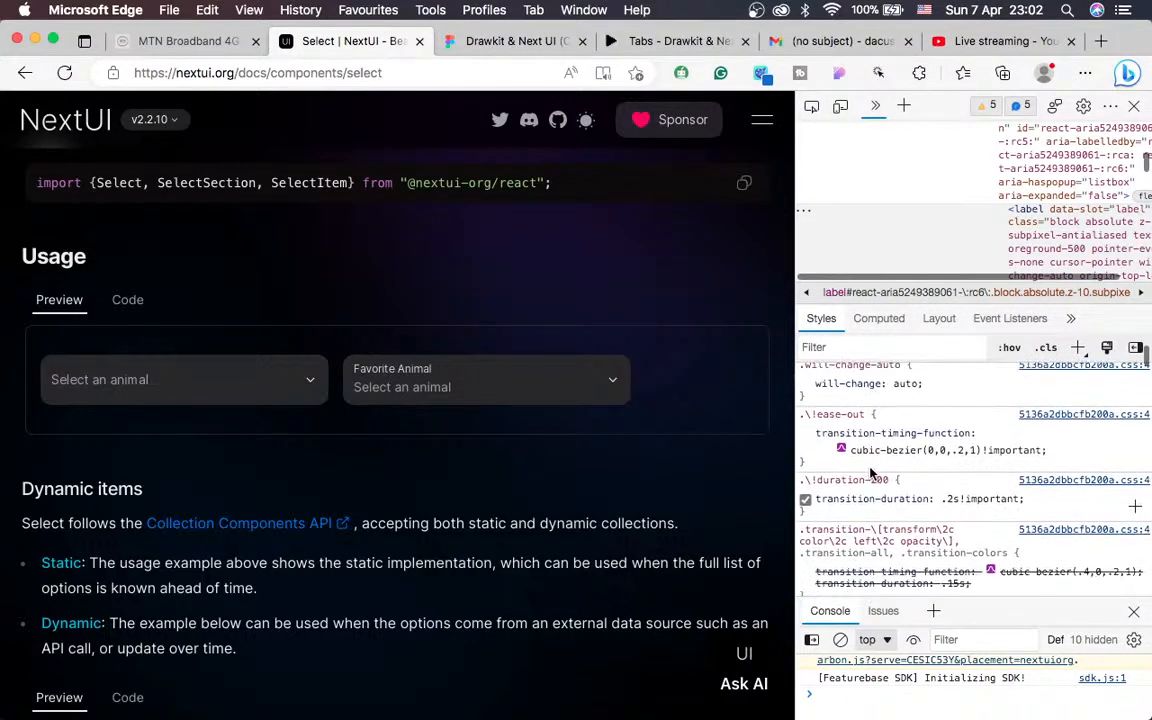
pyautogui.scroll(5, 870, 470)
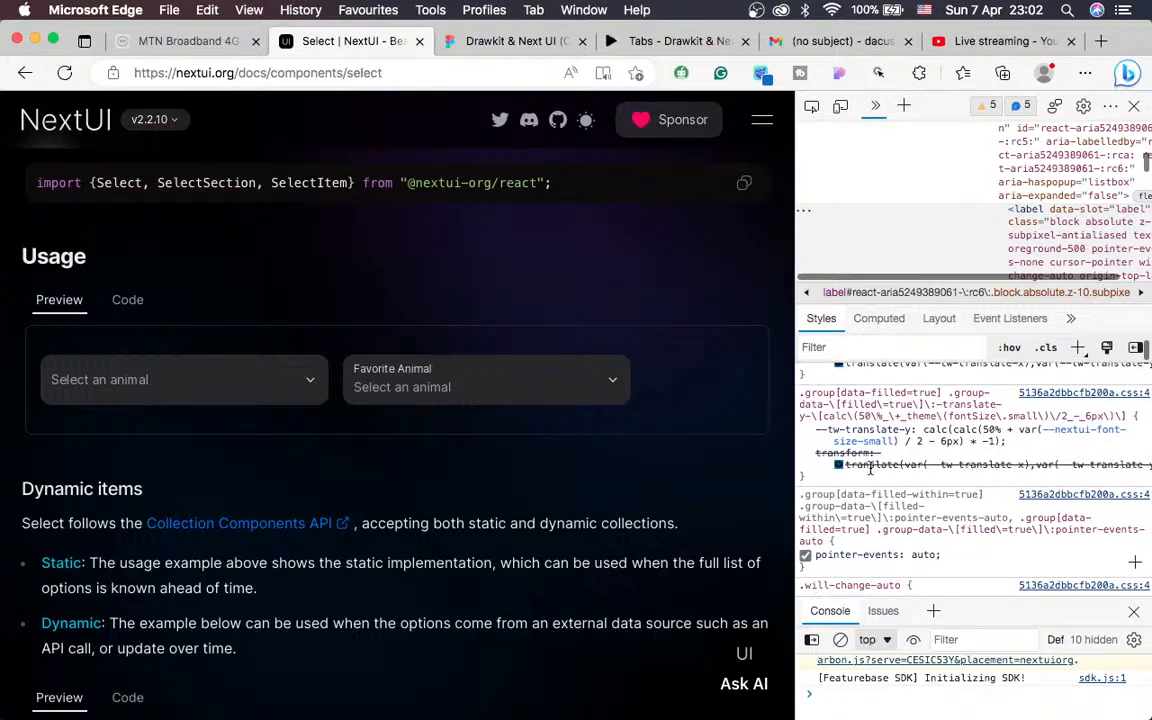
pyautogui.scroll(3, 870, 468)
pyautogui.scroll(-10, 870, 468)
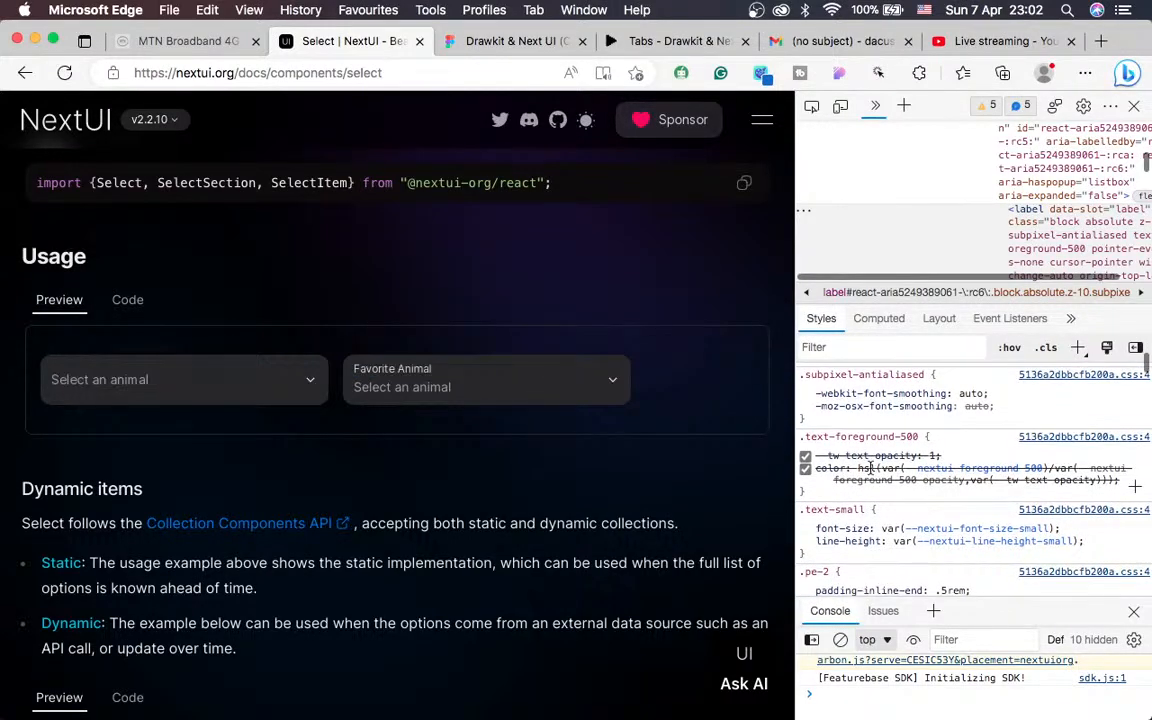
pyautogui.scroll(-5, 870, 468)
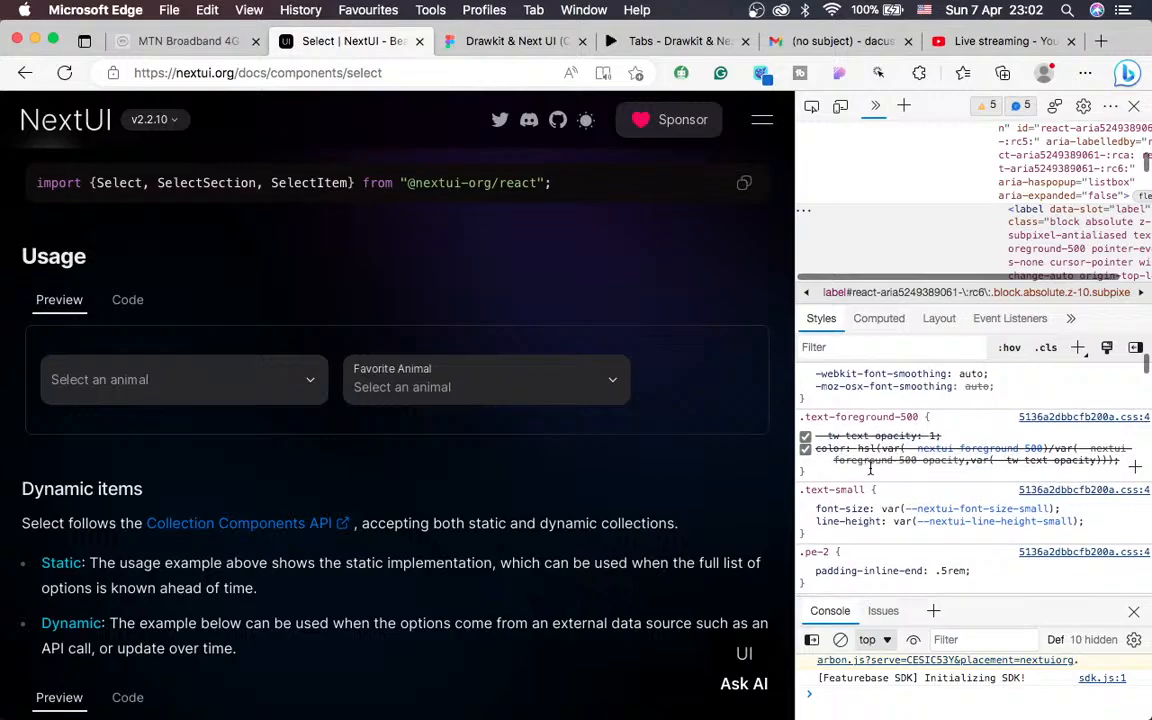
pyautogui.scroll(-3, 870, 468)
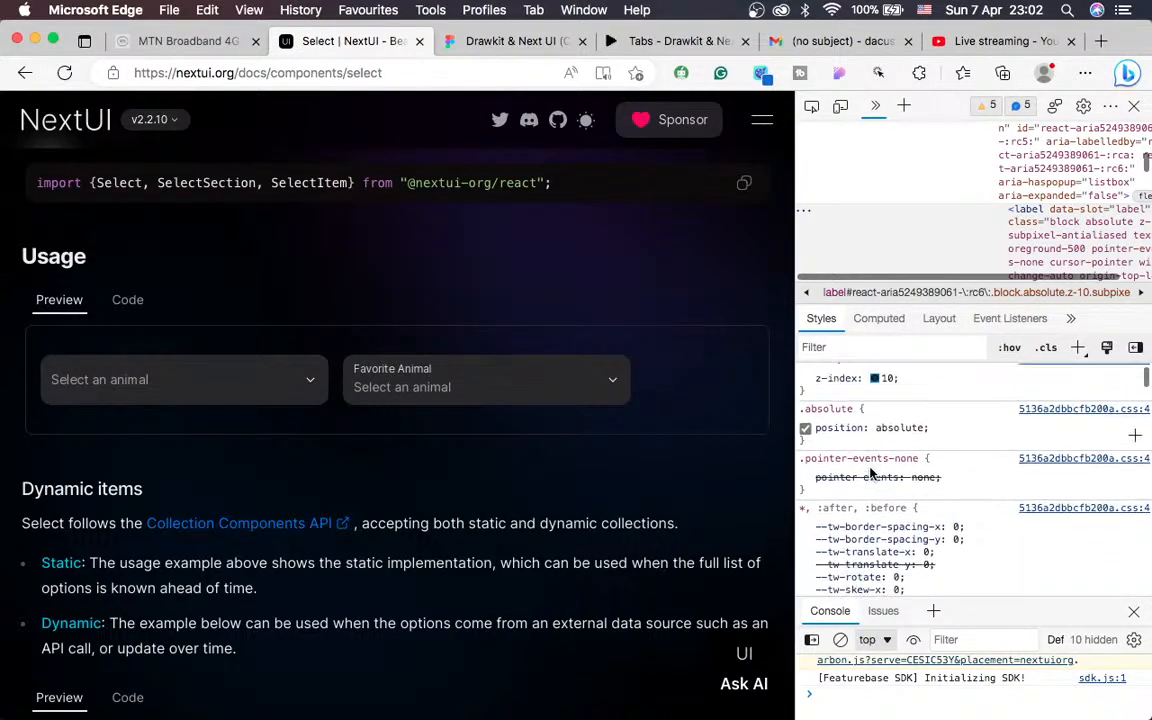
pyautogui.scroll(-2, 871, 473)
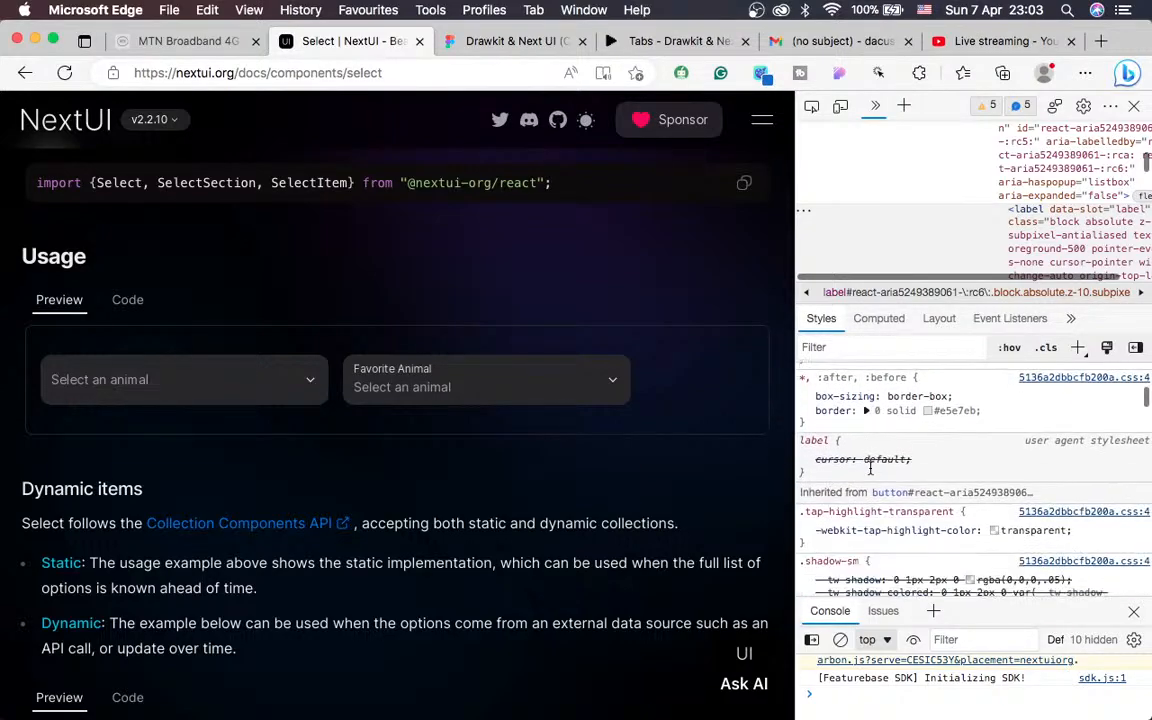
pyautogui.scroll(-5, 871, 470)
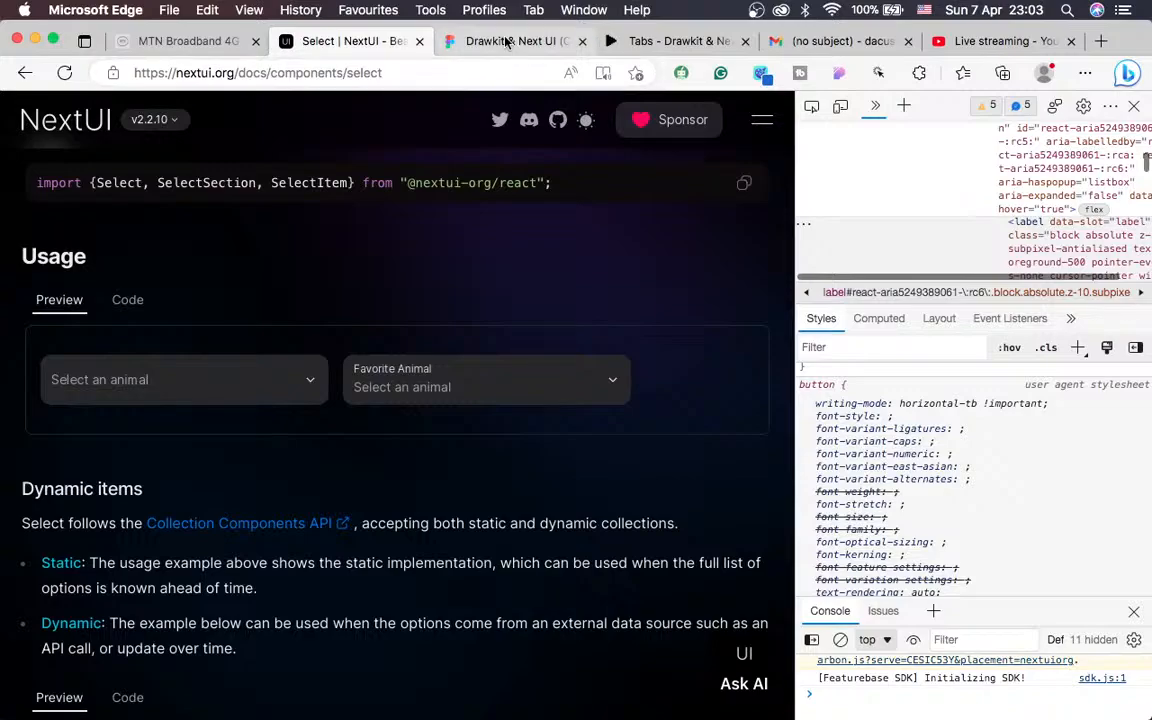
pyautogui.click(812, 106)
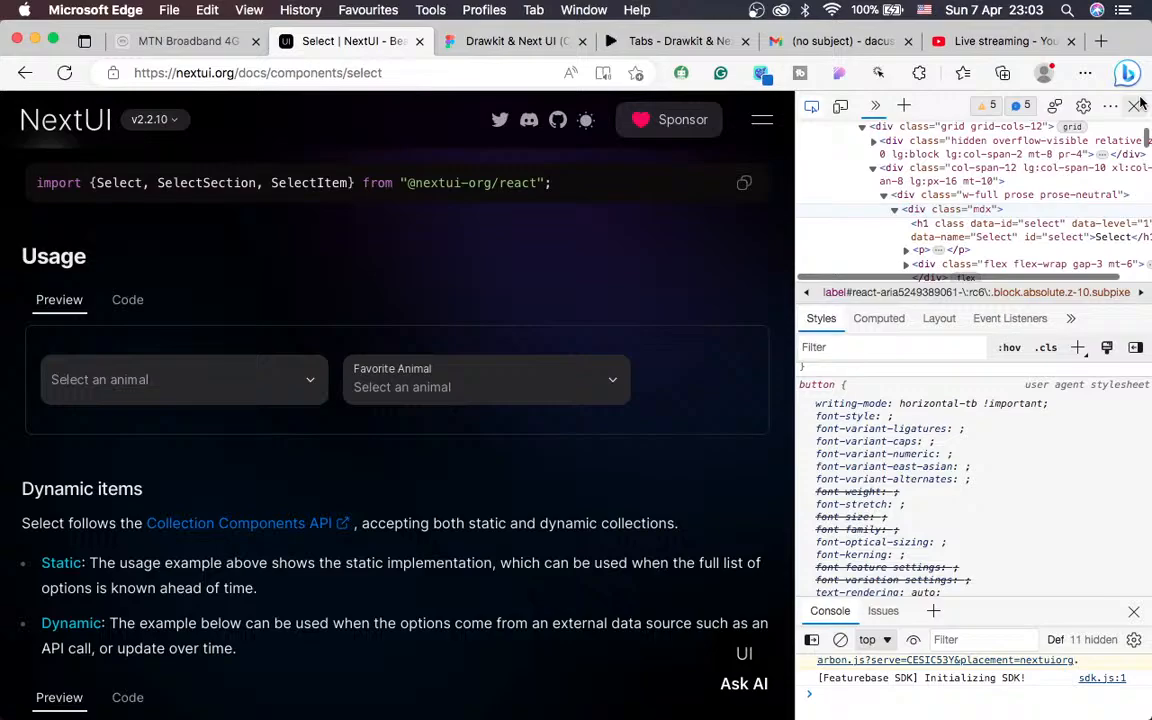
pyautogui.click(1136, 105)
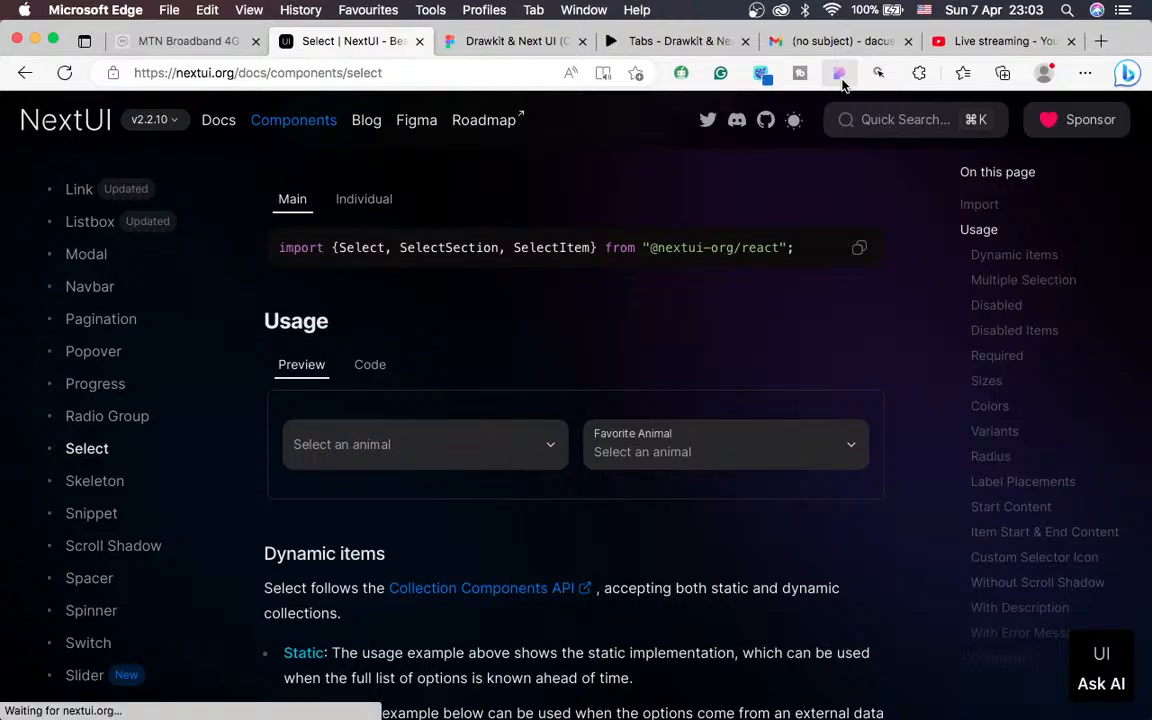
# Inspect the "Select an animal" field in the Usage example with the CSS inspector extension and examine its size, typeface and colors
pyautogui.click(839, 74)
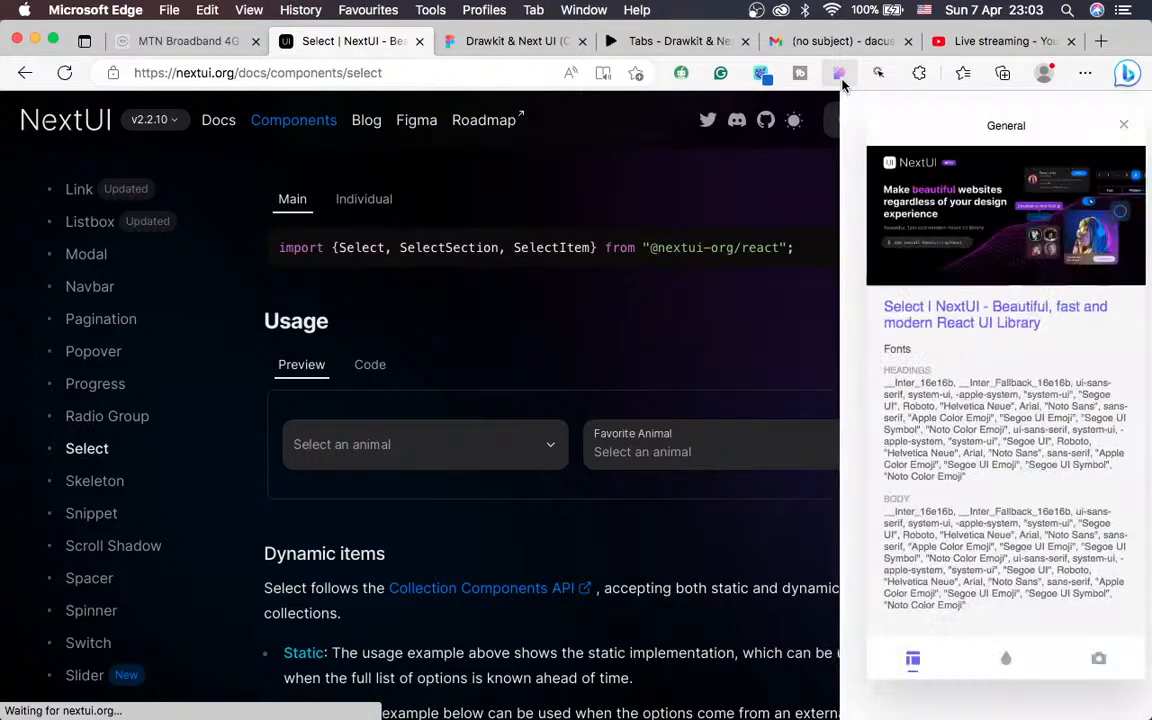
pyautogui.click(363, 451)
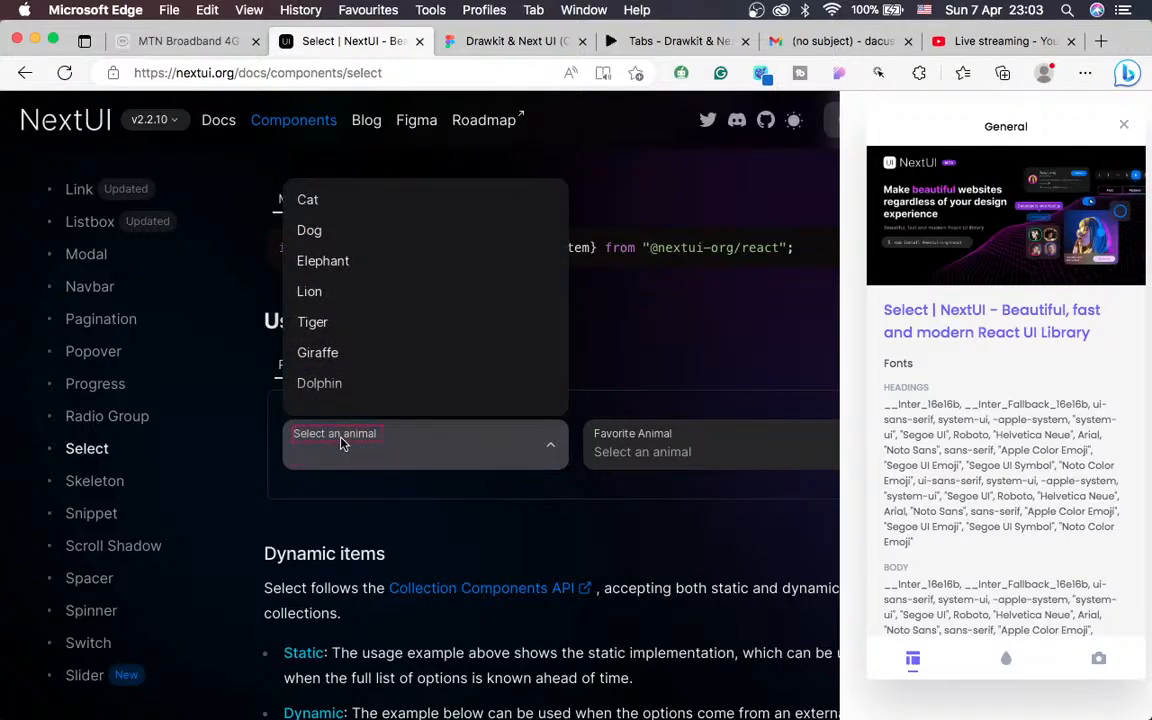
pyautogui.click(336, 441)
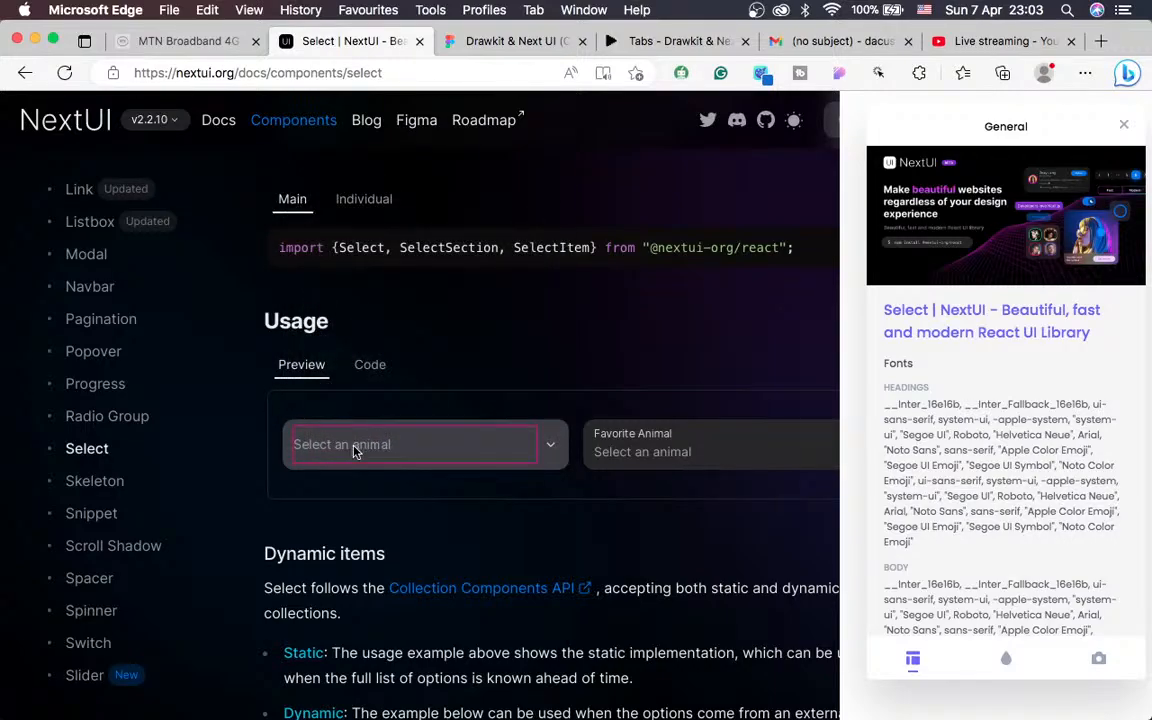
pyautogui.click(331, 451)
pyautogui.click(336, 447)
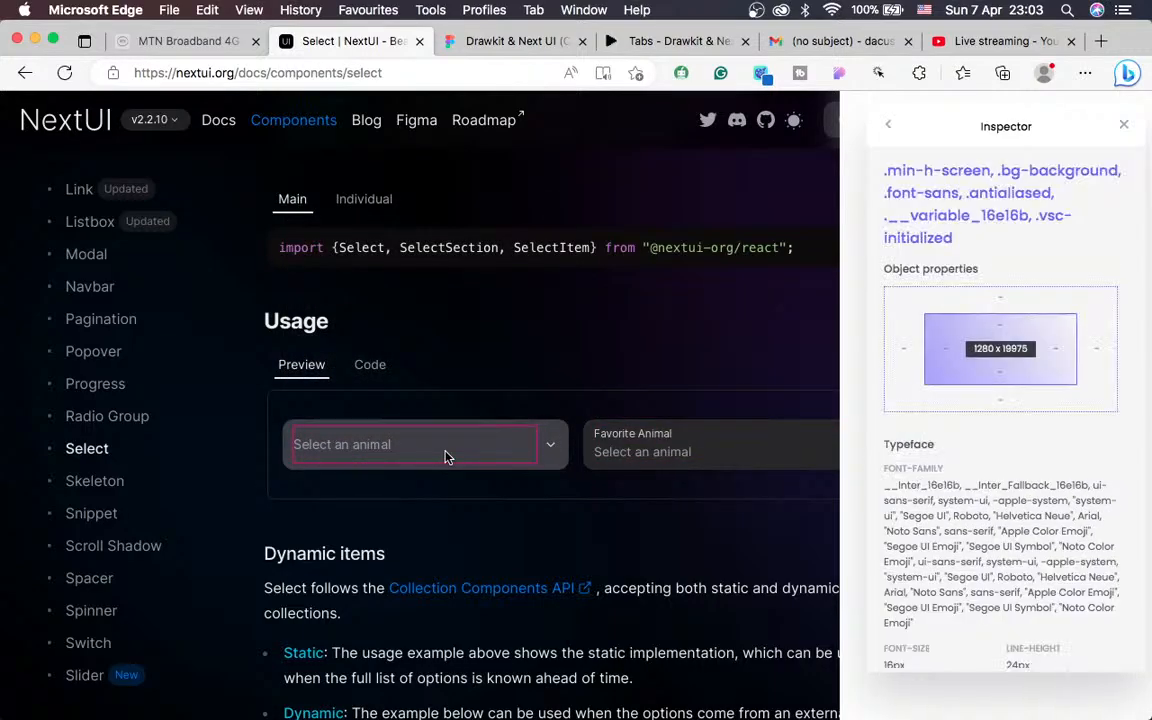
pyautogui.rightClick(447, 457)
pyautogui.click(868, 456)
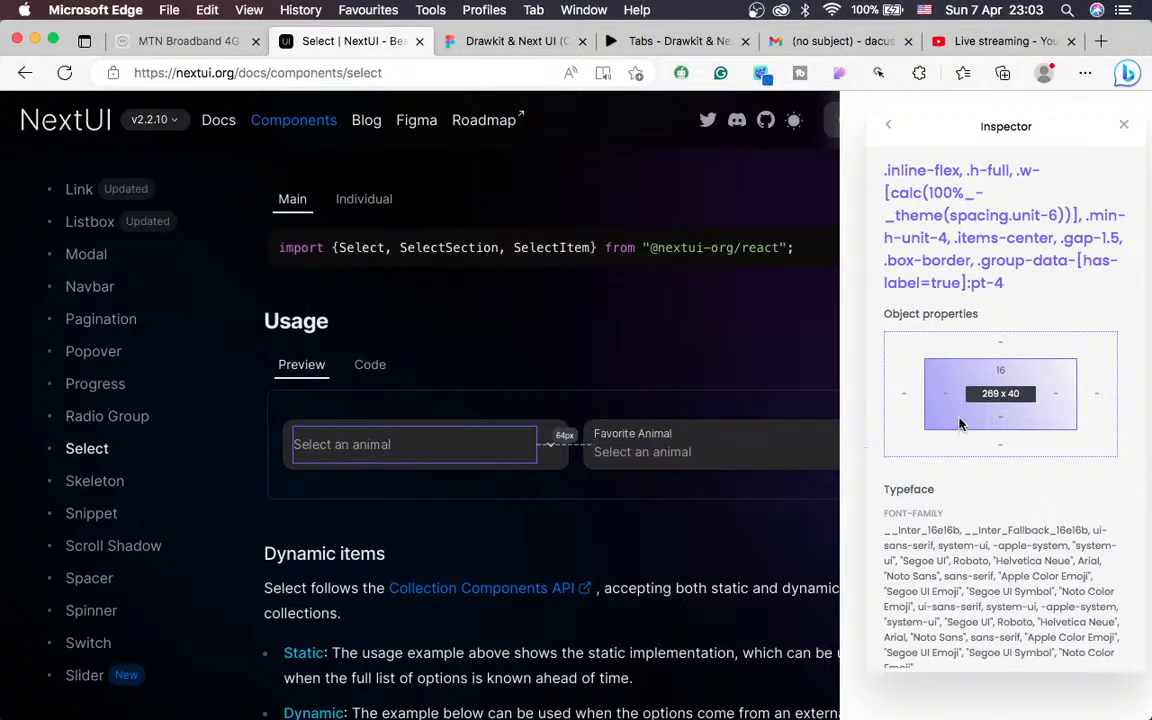
pyautogui.scroll(-5, 980, 393)
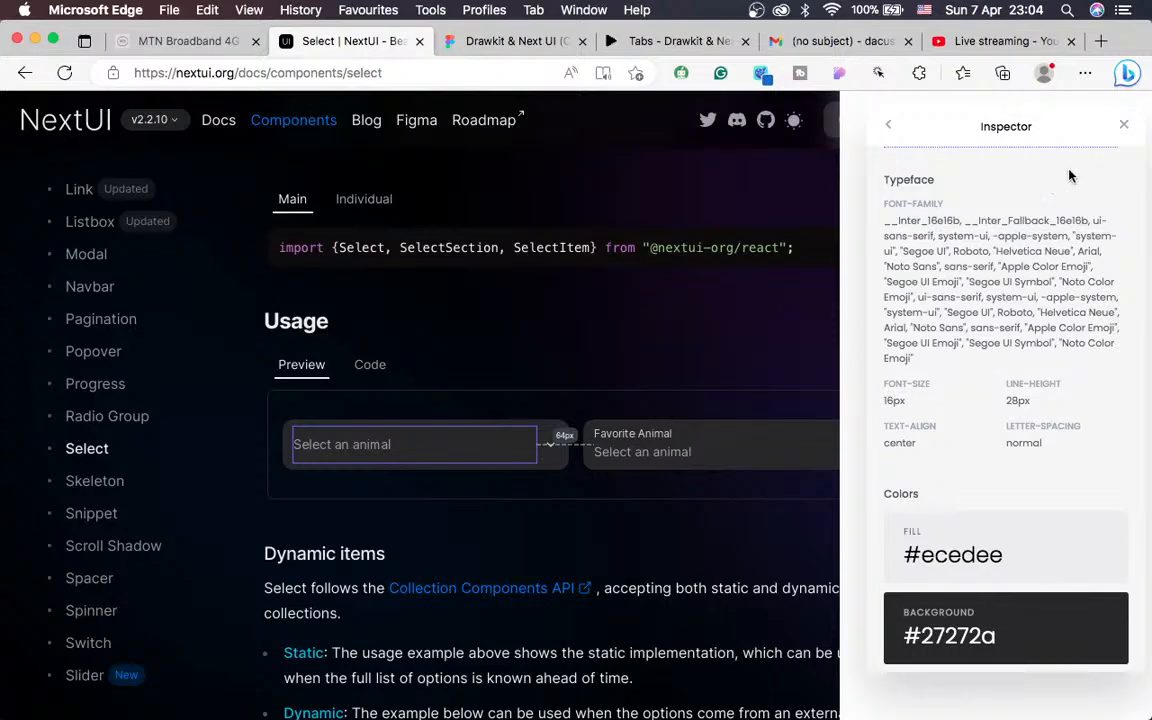
pyautogui.click(1085, 72)
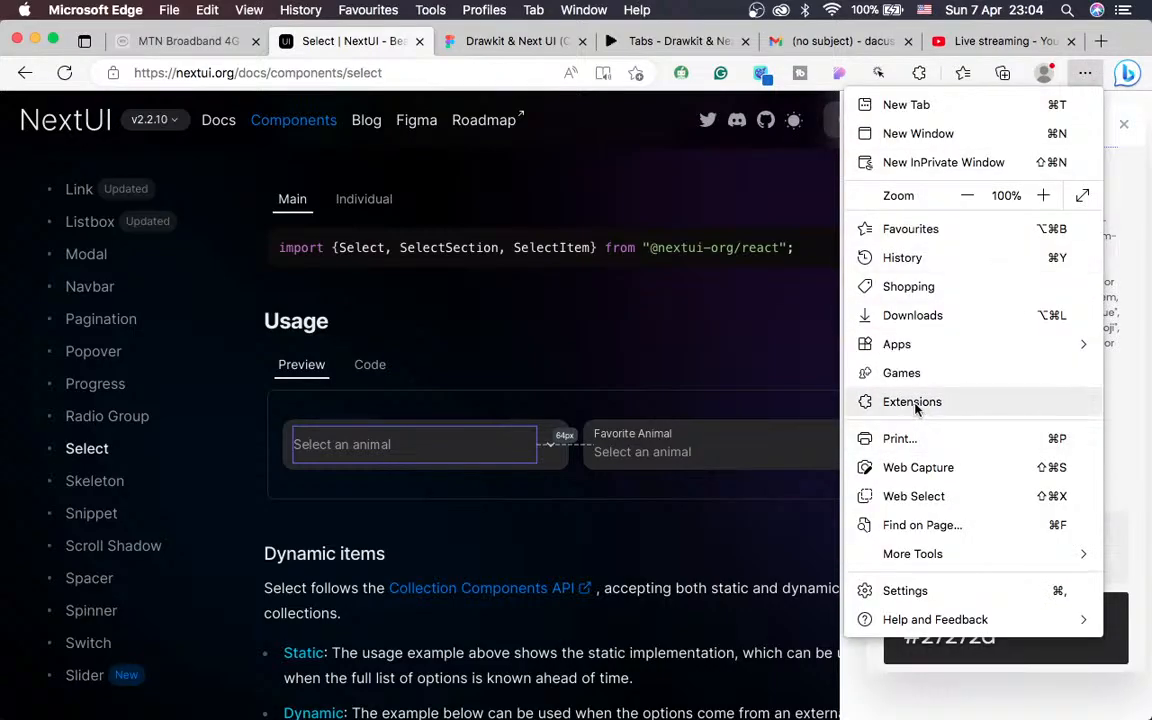
pyautogui.moveTo(888, 553)
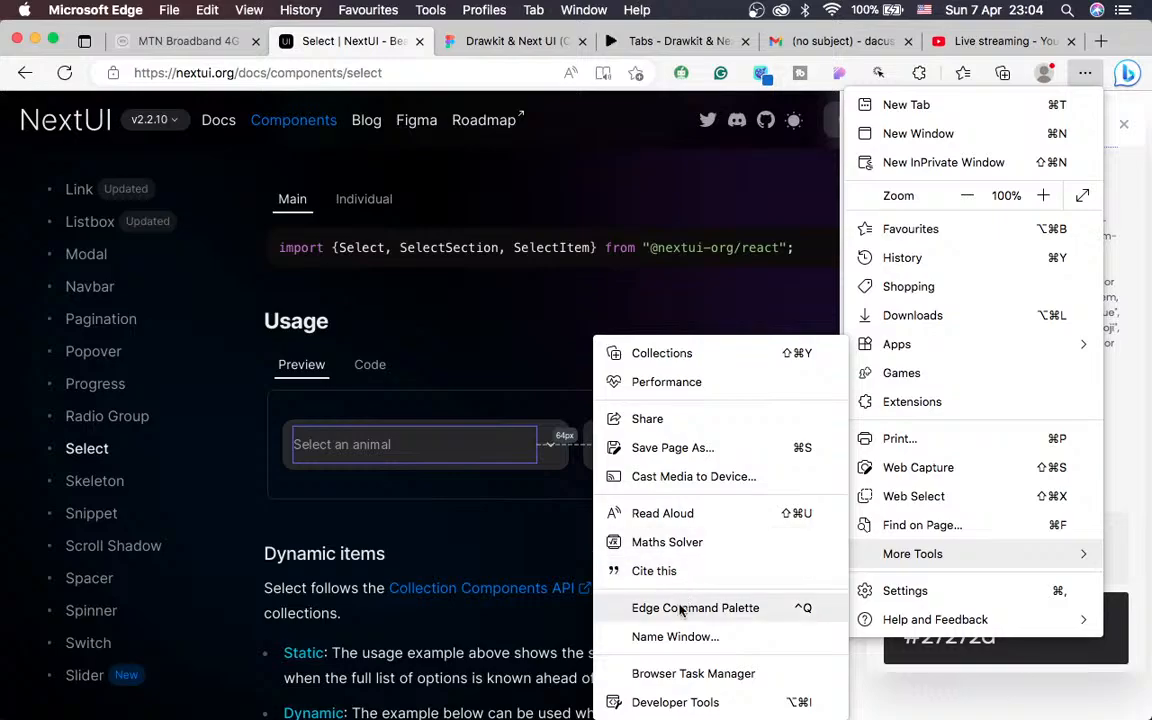
pyautogui.click(664, 700)
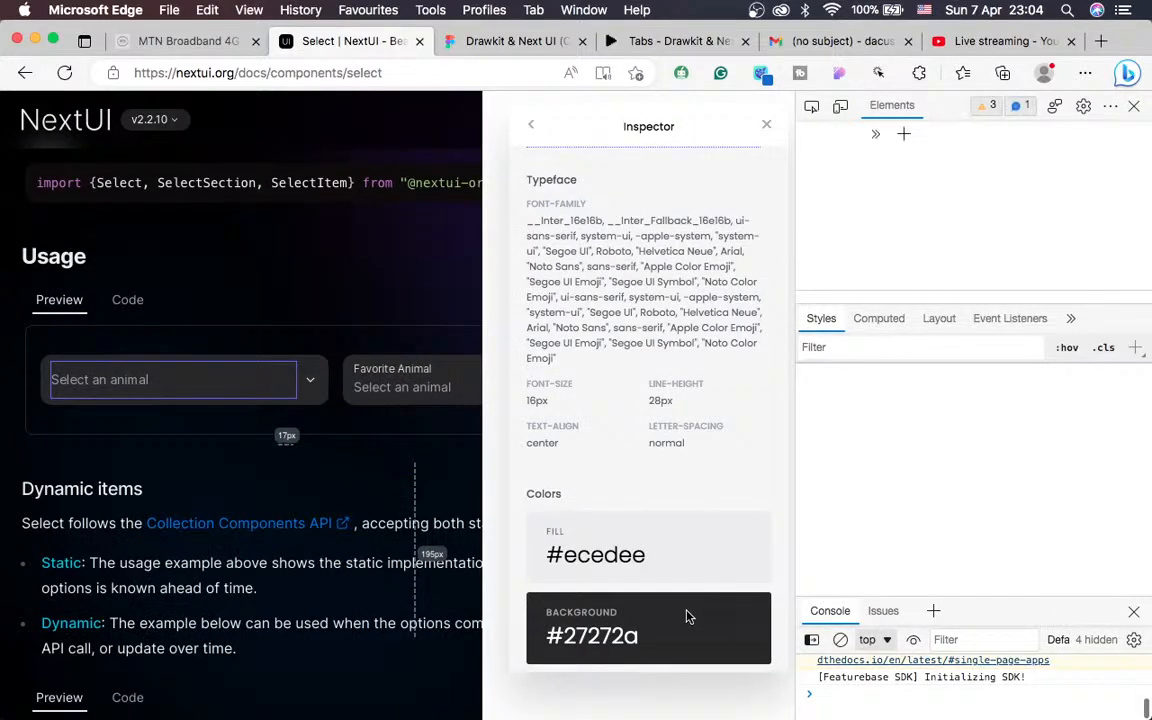
pyautogui.moveTo(686, 617)
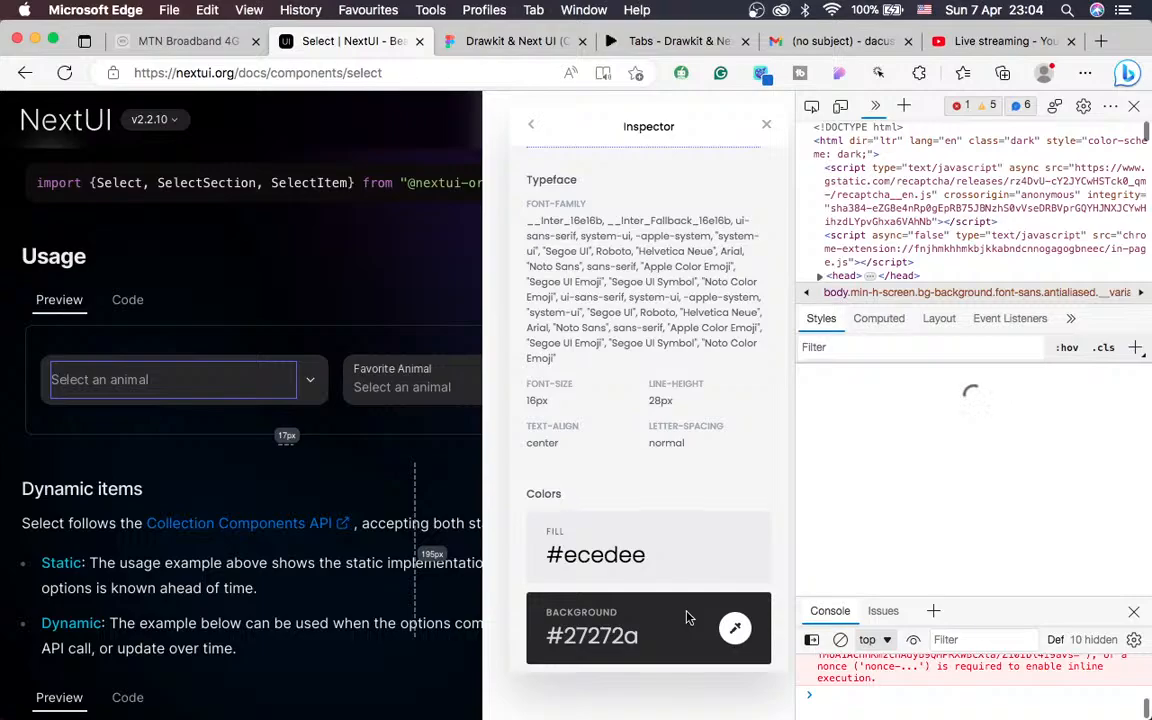
pyautogui.click(812, 106)
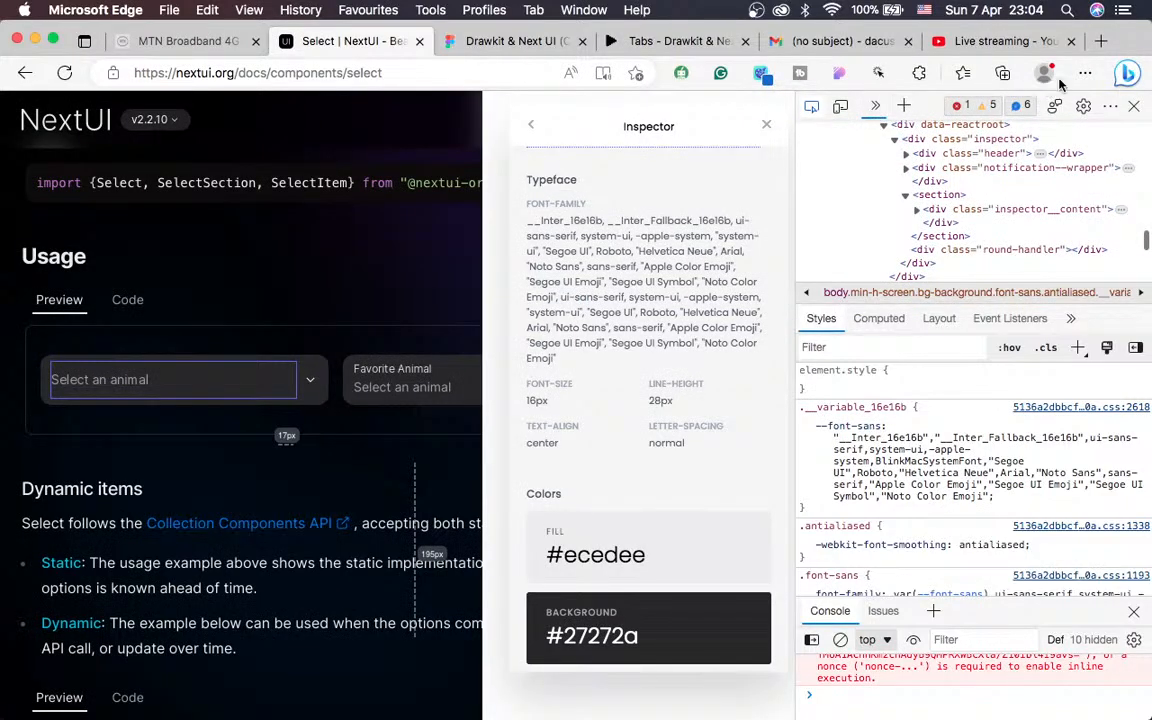
pyautogui.click(1132, 106)
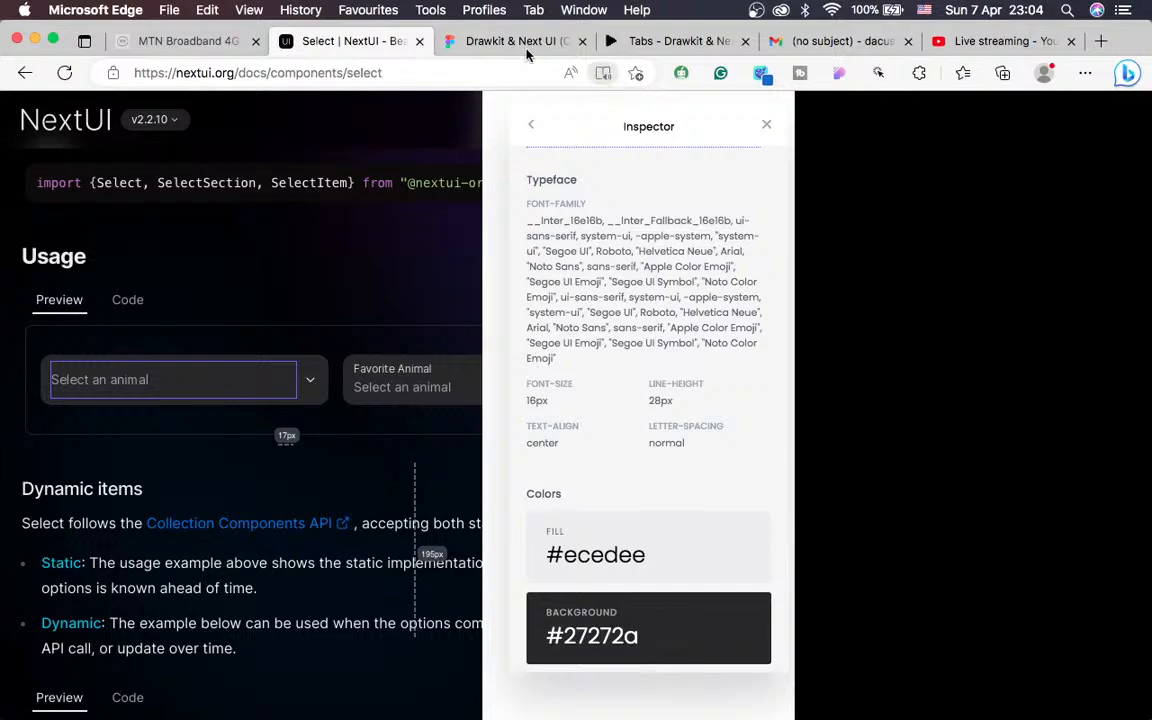
# Switch to the Drawkit & Next UI (Copy) file in Figma and open its Select page
pyautogui.click(464, 40)
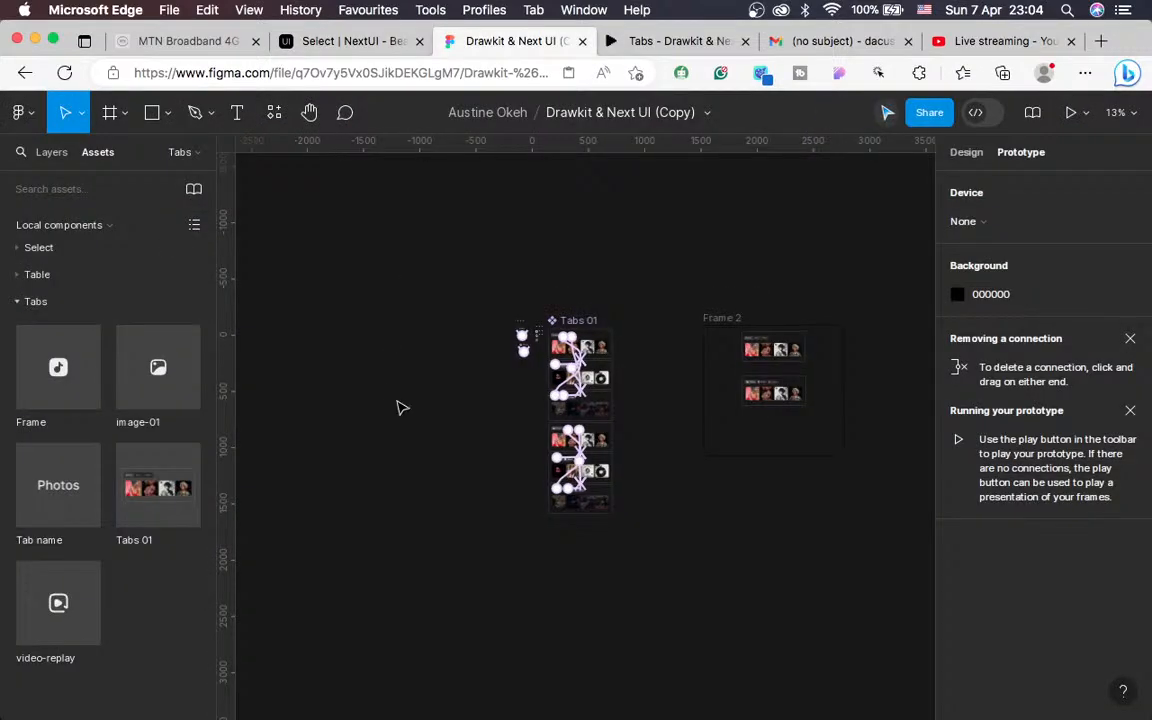
pyautogui.hscroll(2, 398, 402)
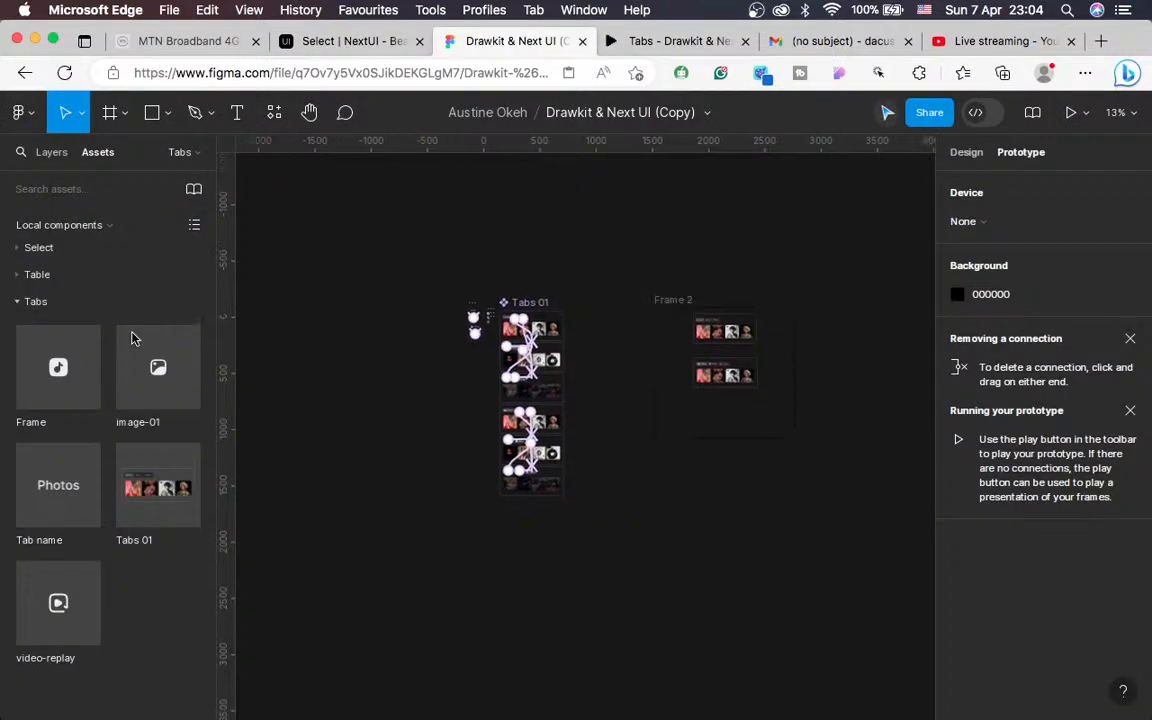
pyautogui.click(45, 250)
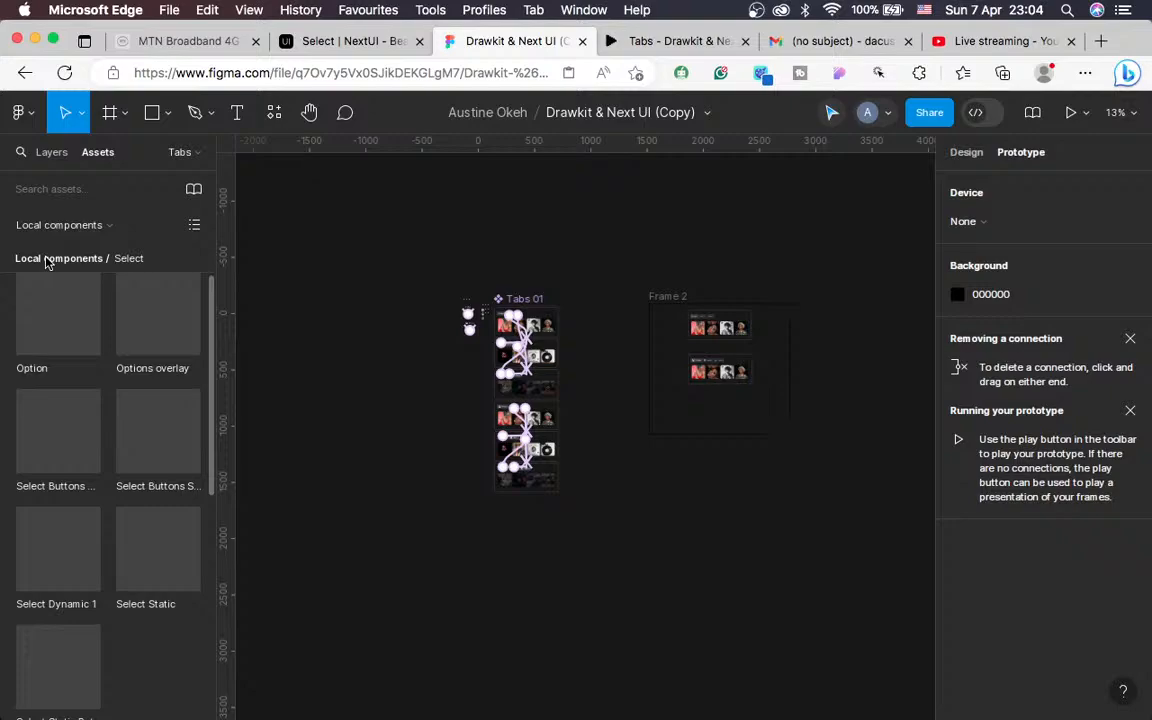
pyautogui.click(51, 153)
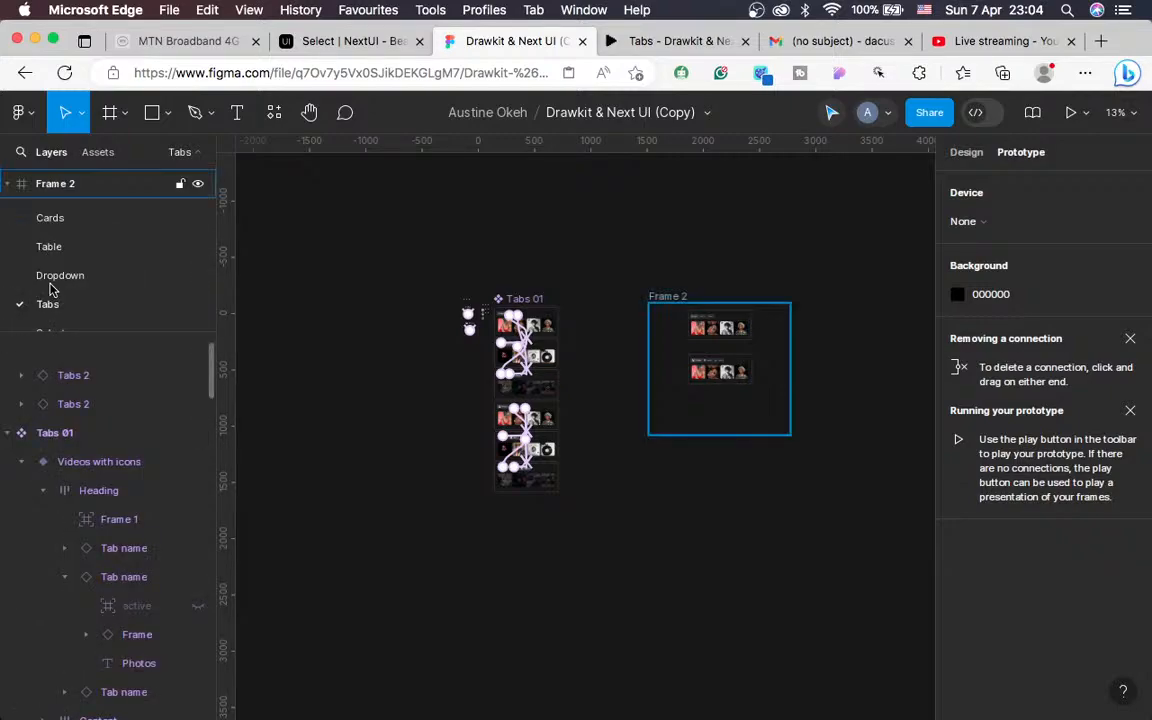
pyautogui.scroll(-1, 50, 288)
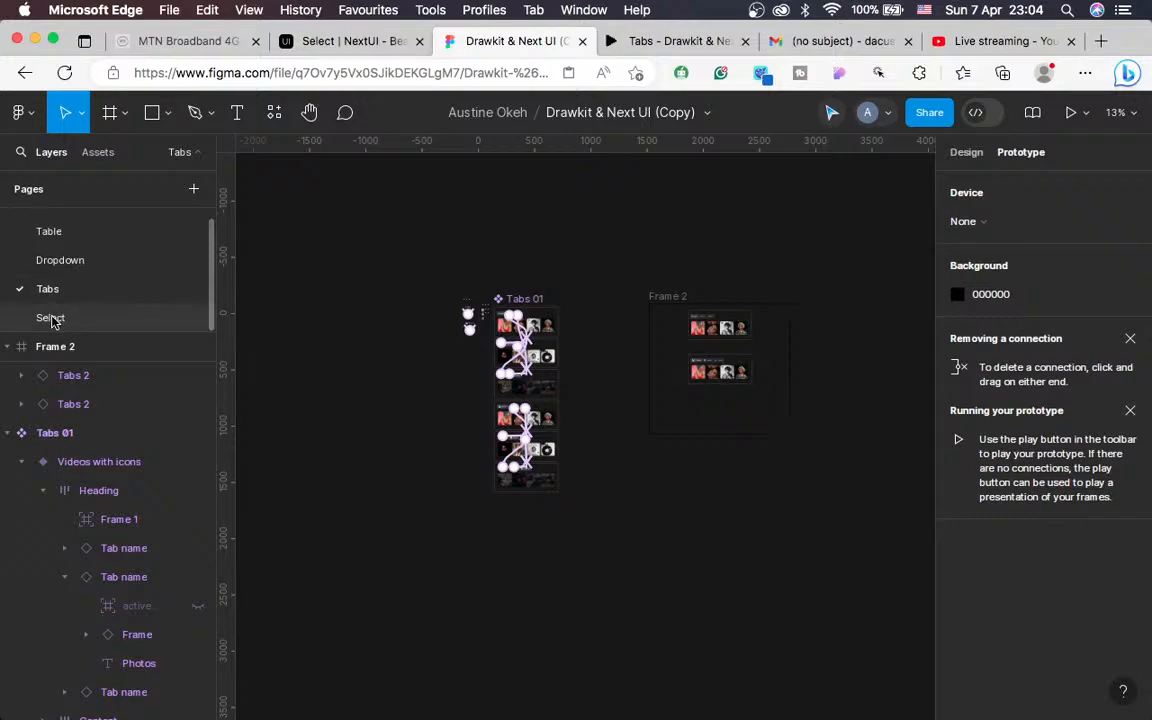
pyautogui.click(50, 318)
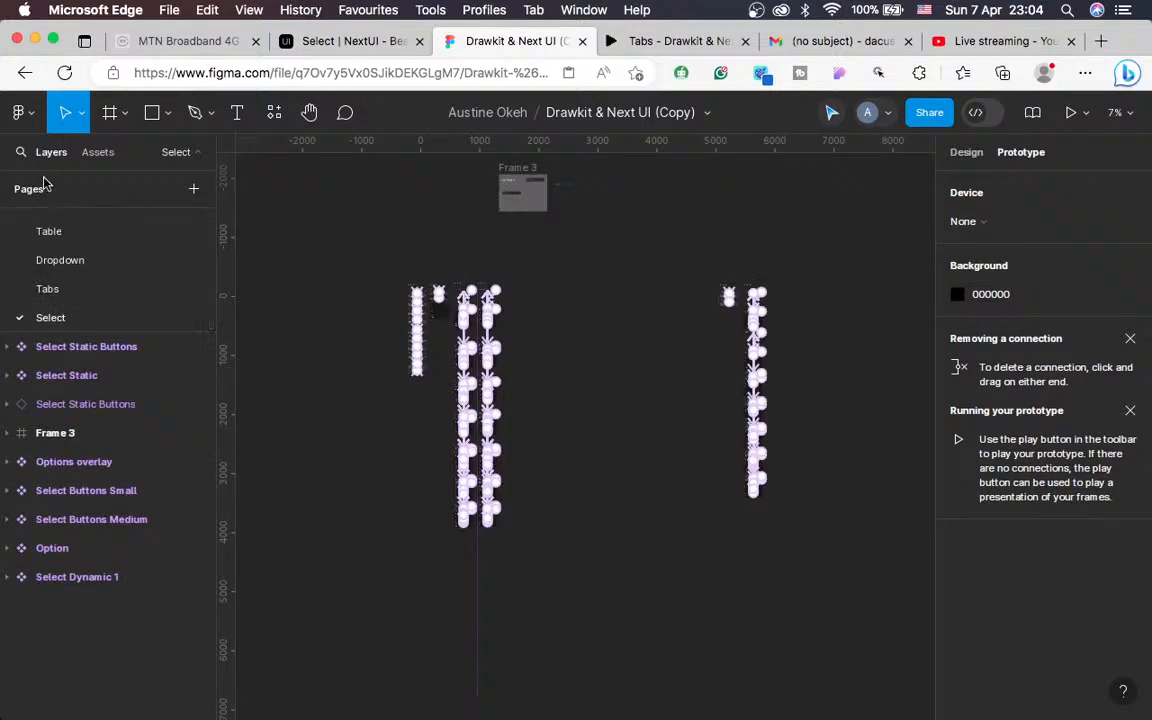
# Go to an empty area of the Select page's canvas and show the design properties instead of the prototype settings
pyautogui.scroll(-2, 549, 345)
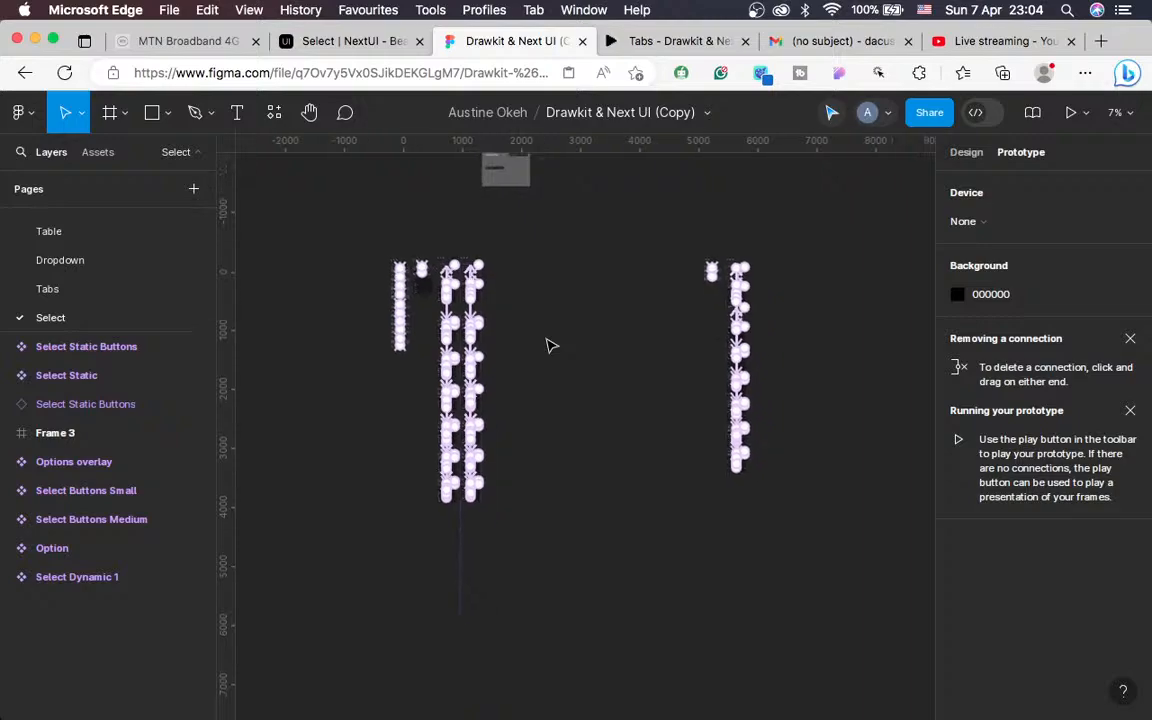
pyautogui.hscroll(10, 549, 345)
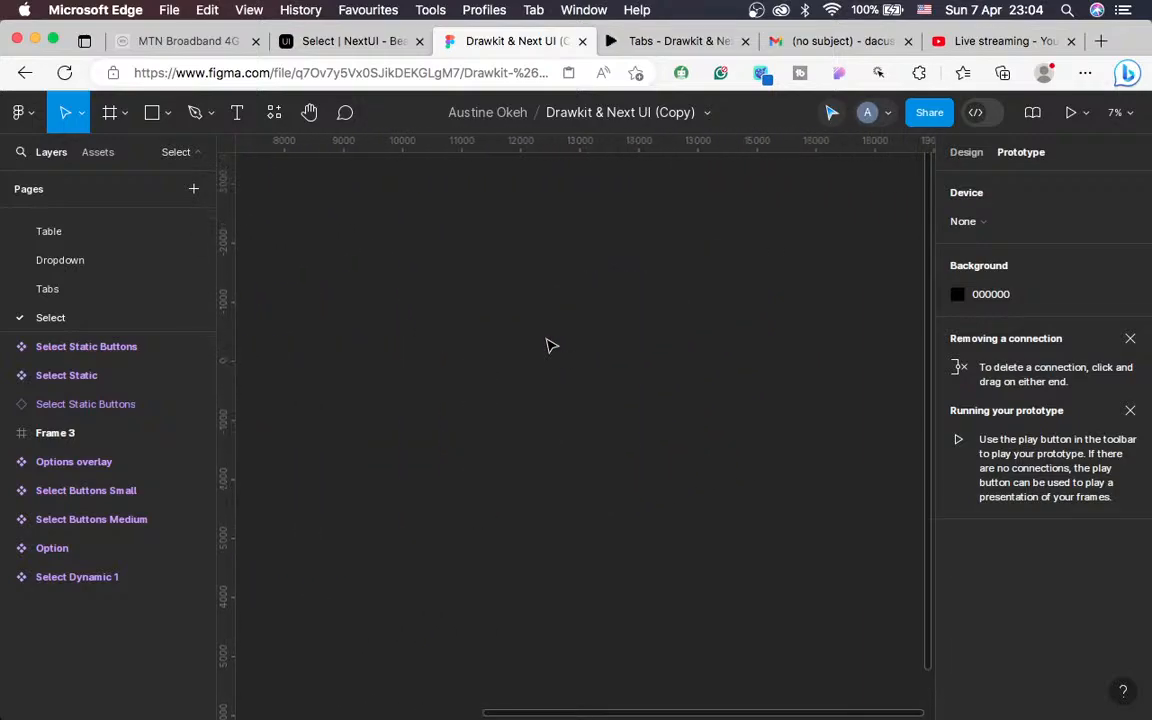
pyautogui.scroll(2, 468, 346)
pyautogui.scroll(5, 466, 346)
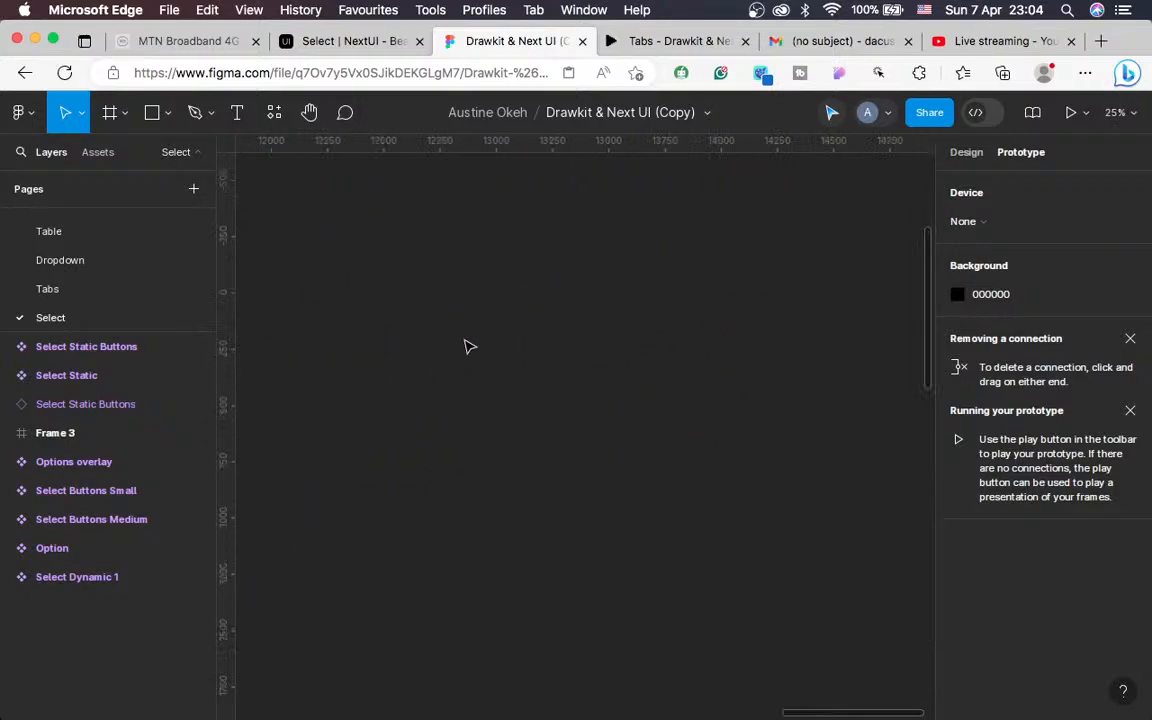
pyautogui.hscroll(-2, 414, 359)
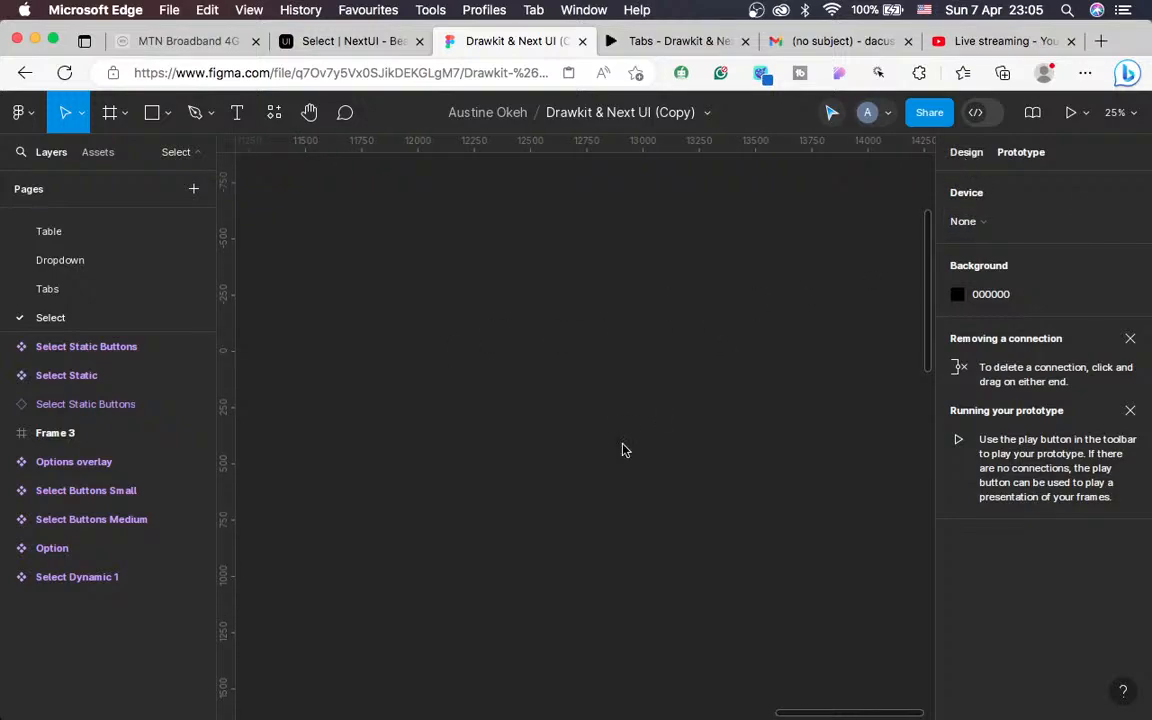
pyautogui.click(962, 152)
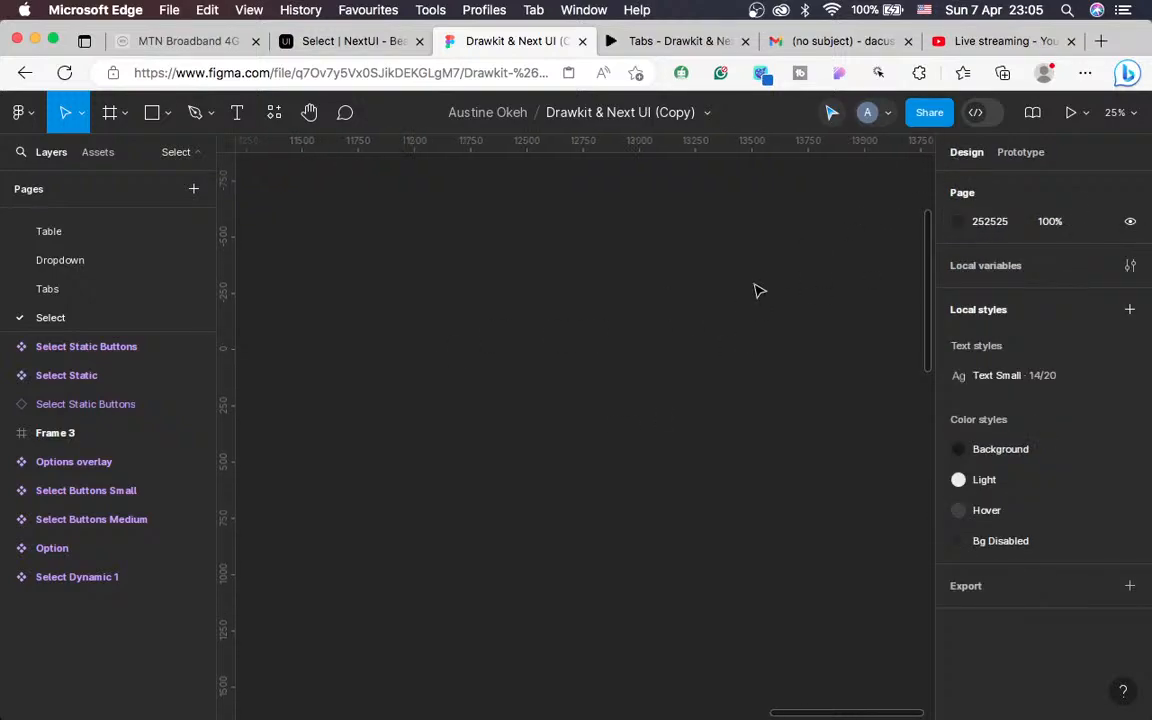
# Check the inspected Select styles in the NextUI documentation again and return to the Figma file
pyautogui.click(352, 41)
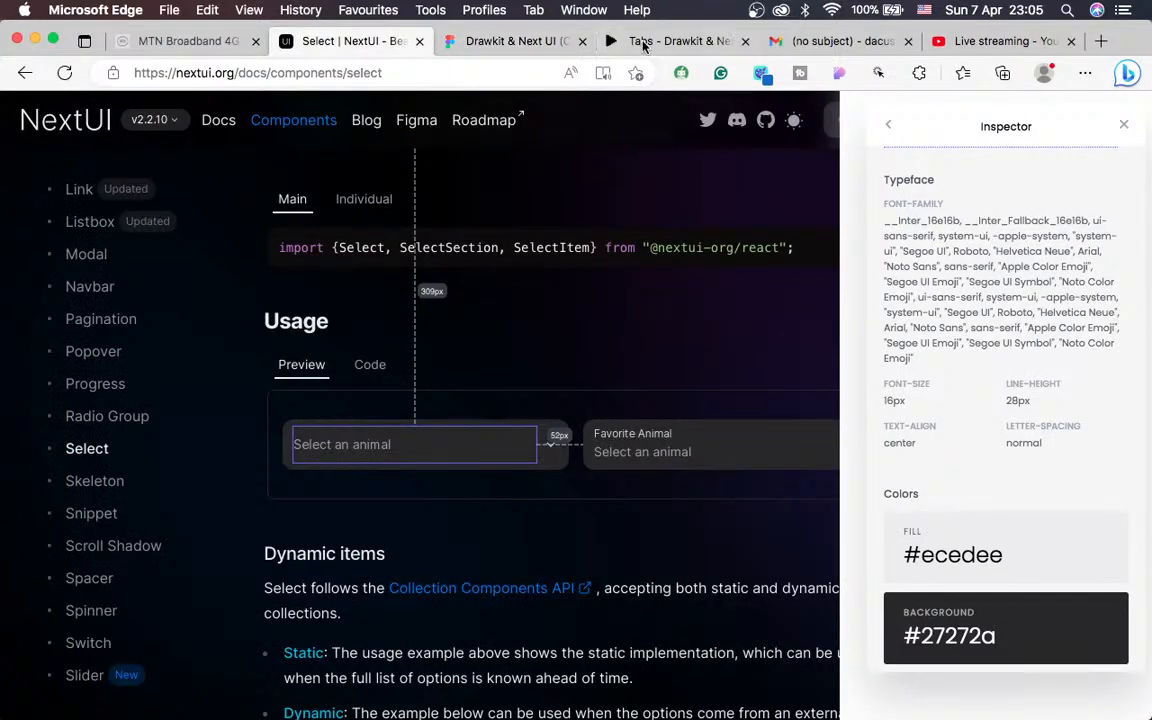
pyautogui.click(637, 44)
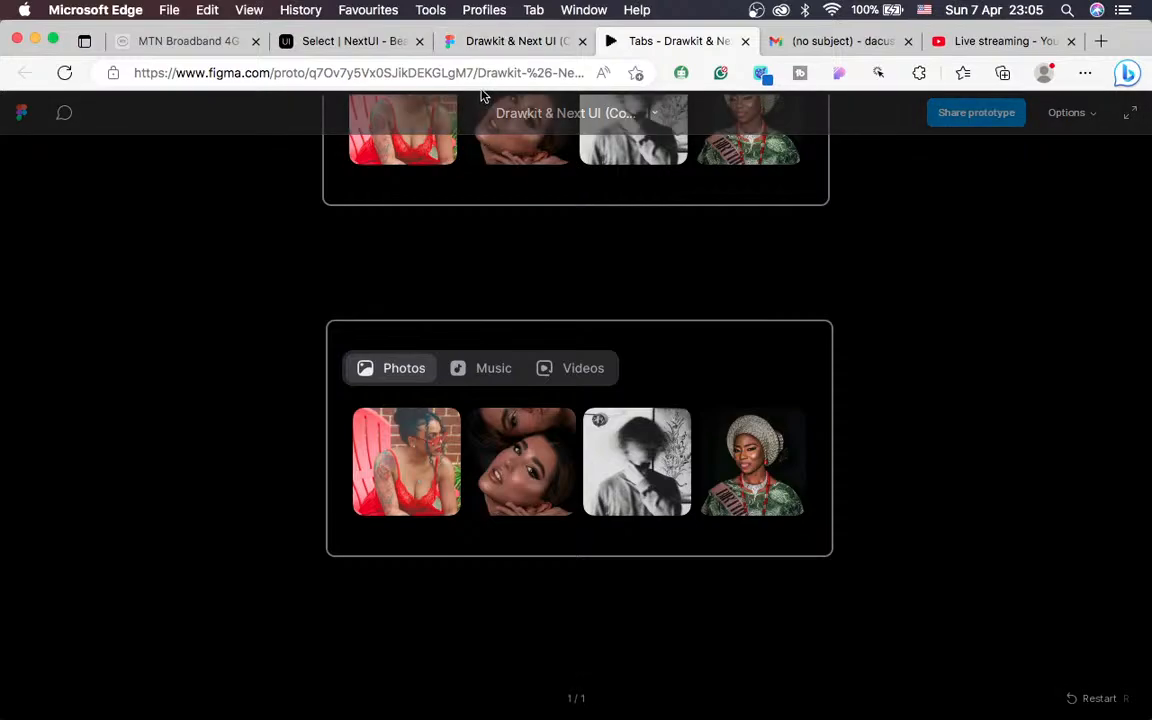
pyautogui.click(476, 43)
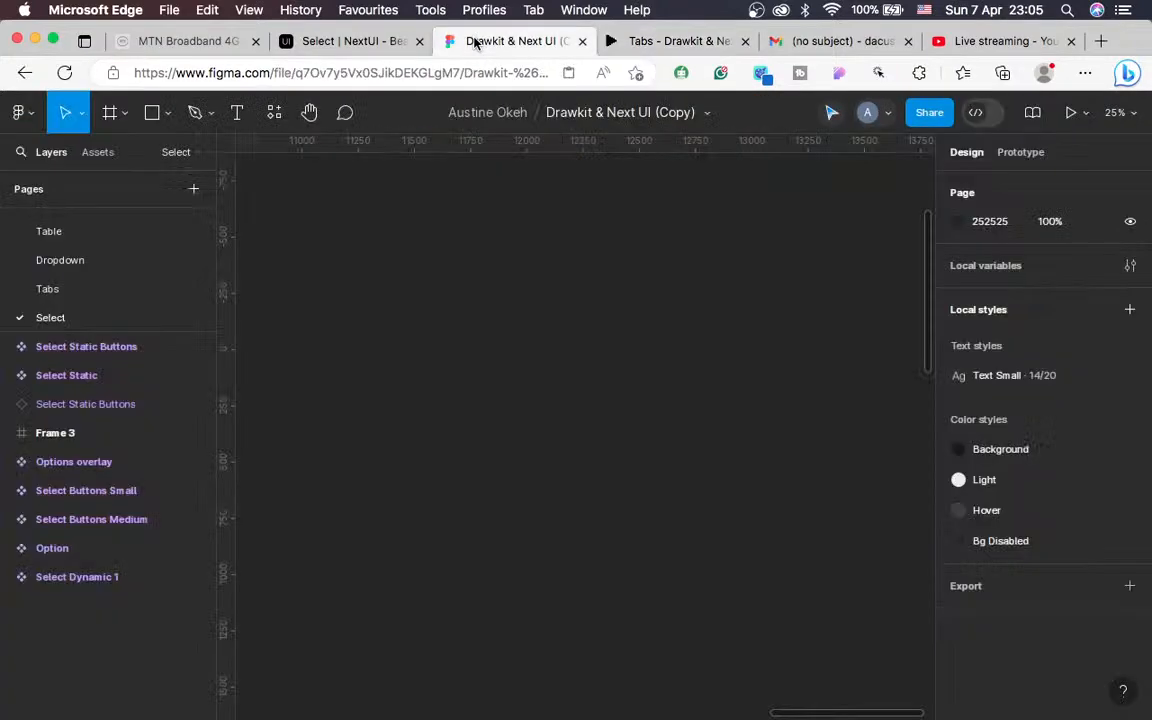
# Add the text "Select an animal" on the empty canvas area and check the live chat in OBS
pyautogui.press('t')
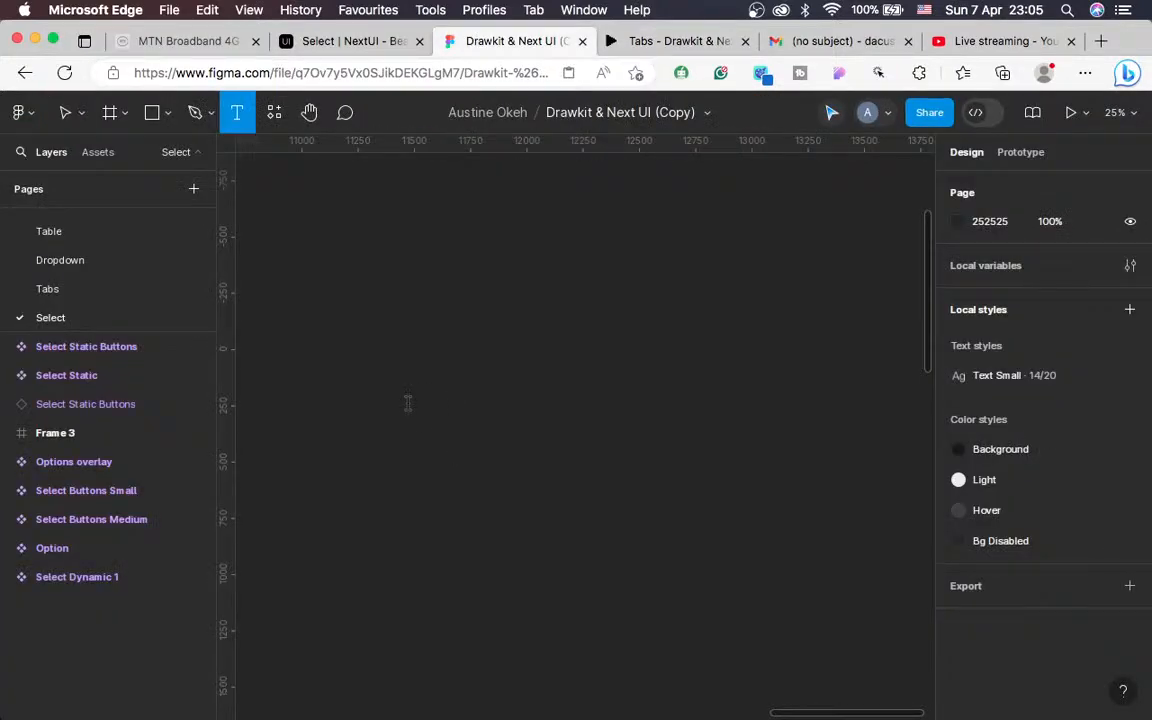
pyautogui.click(408, 402)
pyautogui.write('Se')
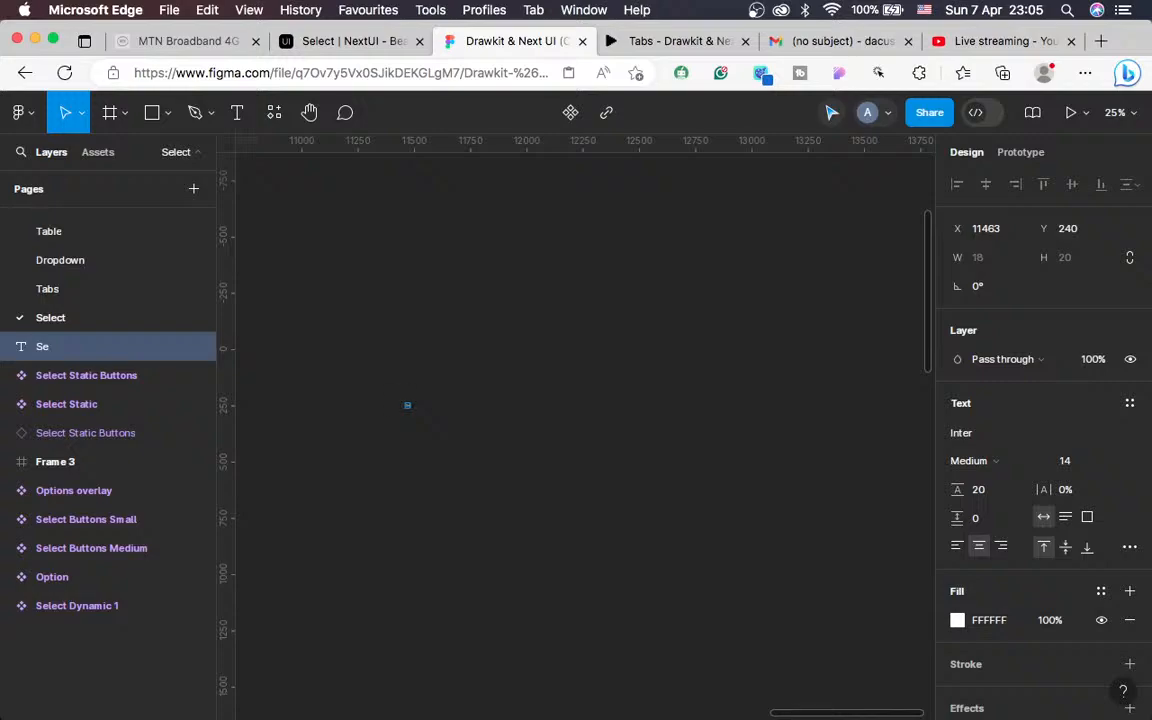
pyautogui.scroll(5, 506, 420)
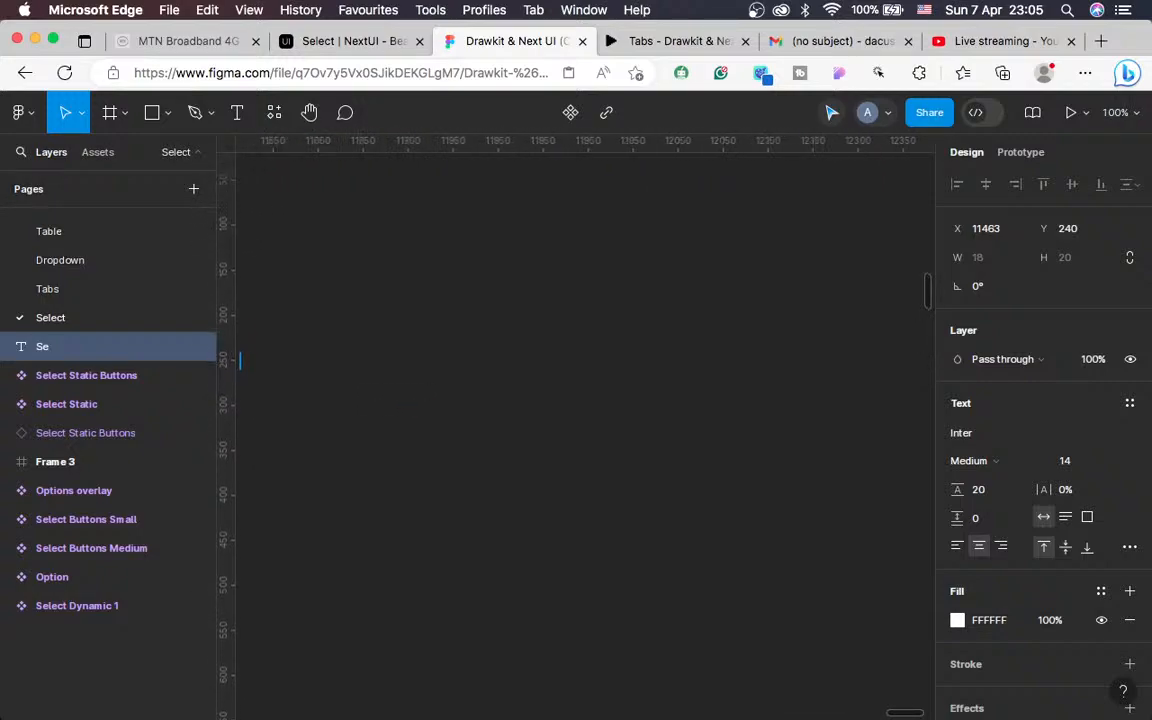
pyautogui.hscroll(-6, 575, 430)
pyautogui.write('le')
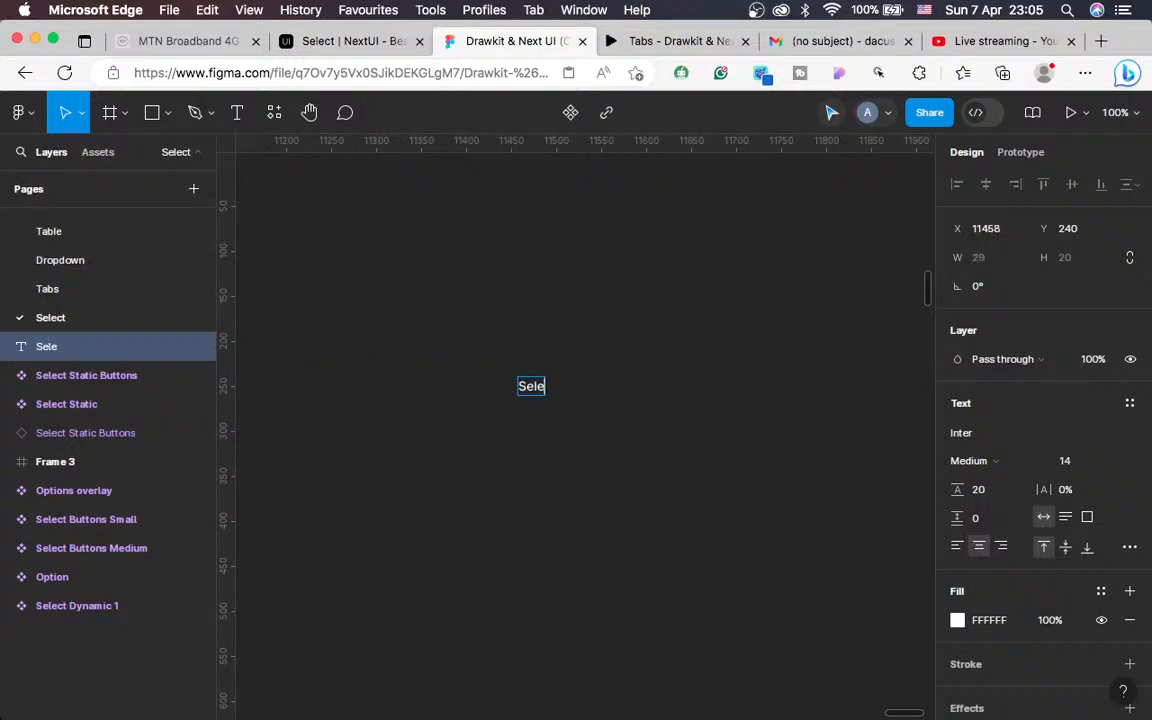
pyautogui.write('ct ana ni')
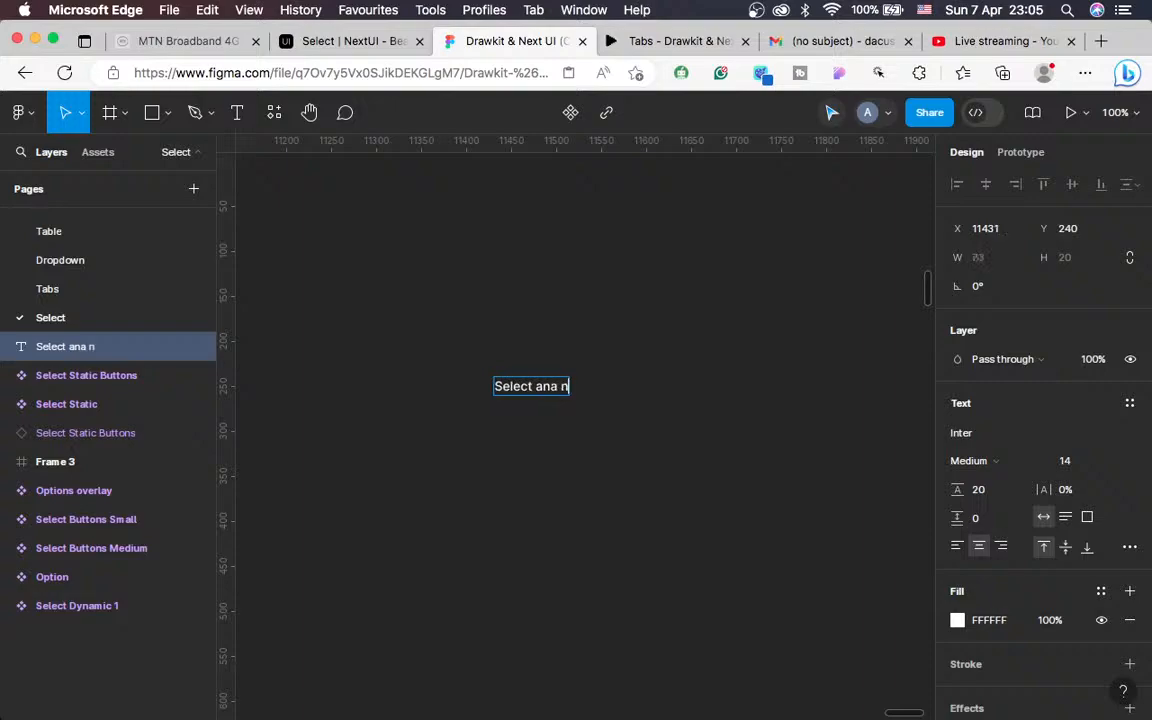
pyautogui.press('BackSpace')
pyautogui.press('BackSpace')
pyautogui.press('BackSpace')
pyautogui.press('BackSpace')
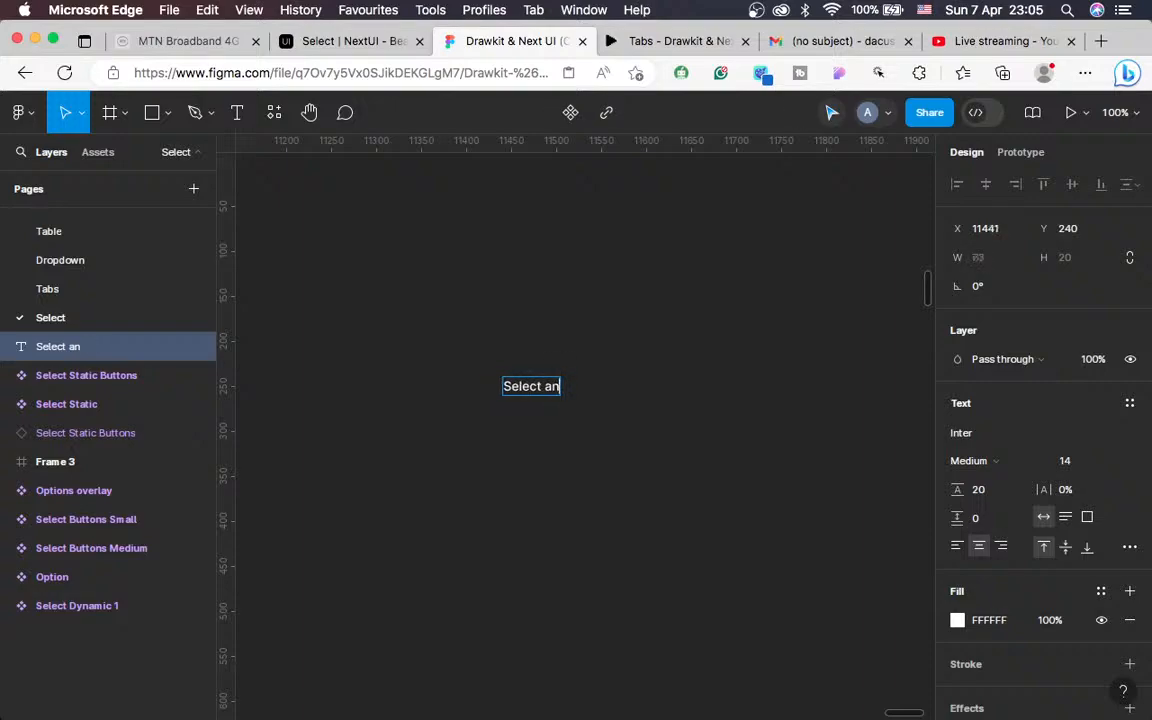
pyautogui.write('animal')
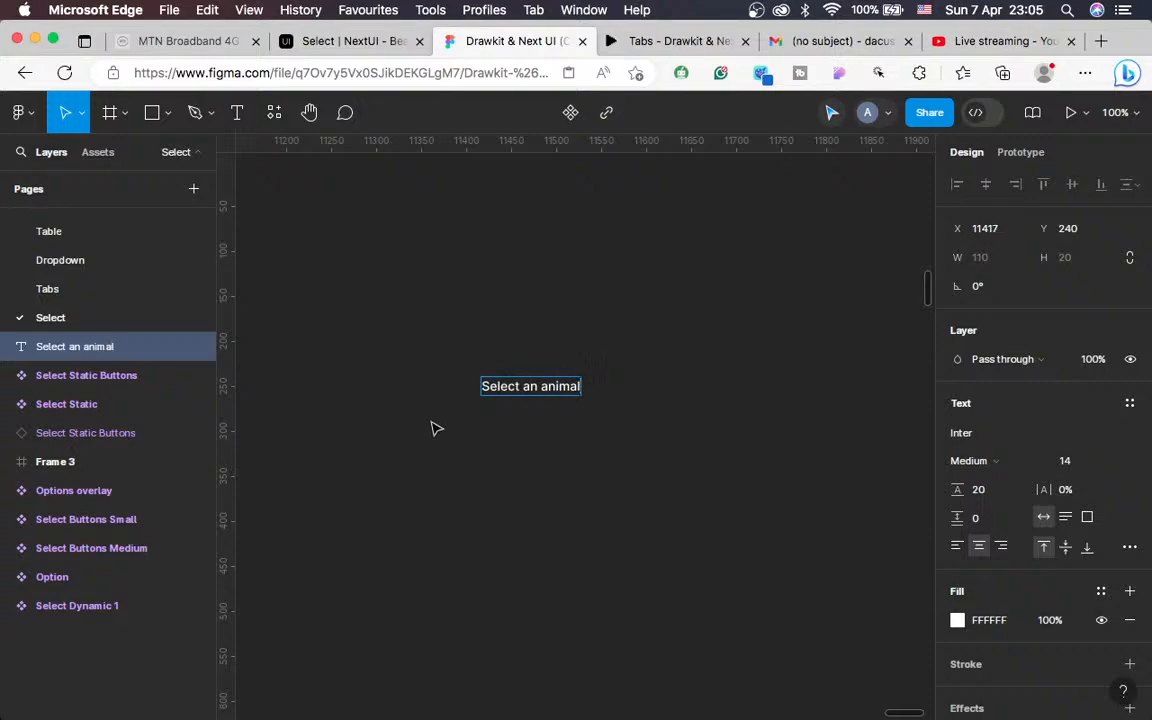
pyautogui.press('Escape')
pyautogui.hotkey('ctrl', 'Left')
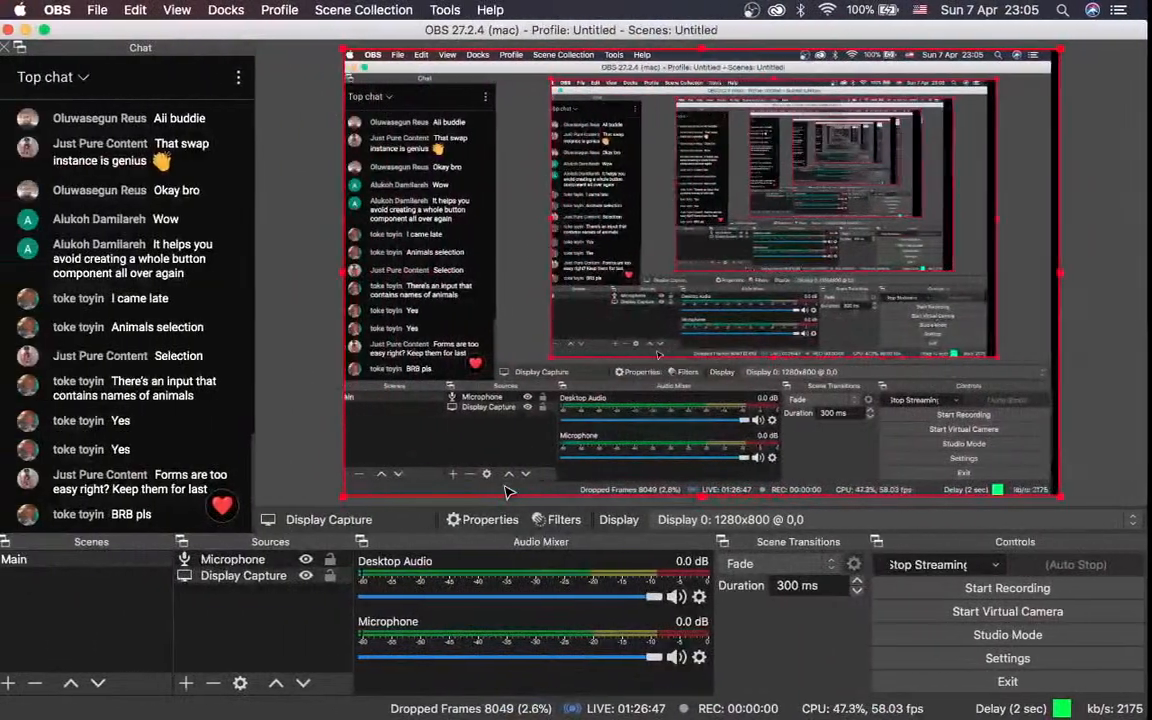
pyautogui.hotkey('ctrl', 'Right')
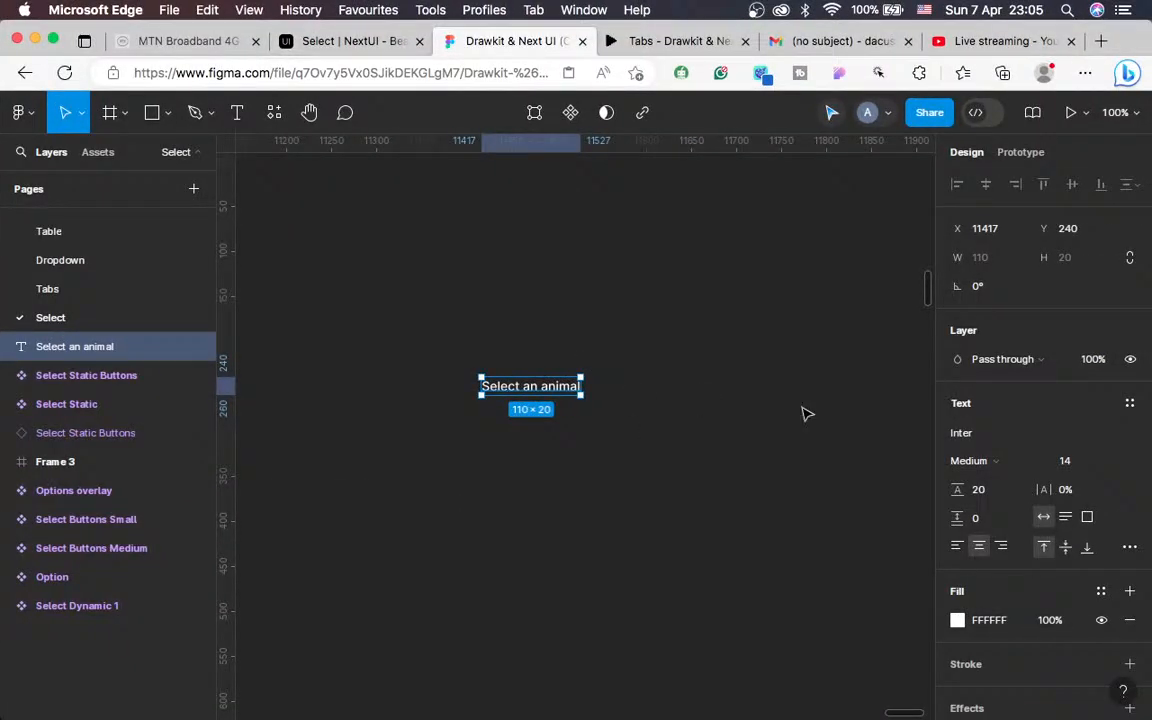
# Set the font size of the "Select an animal" text to 16
pyautogui.click(1067, 461)
pyautogui.write('16')
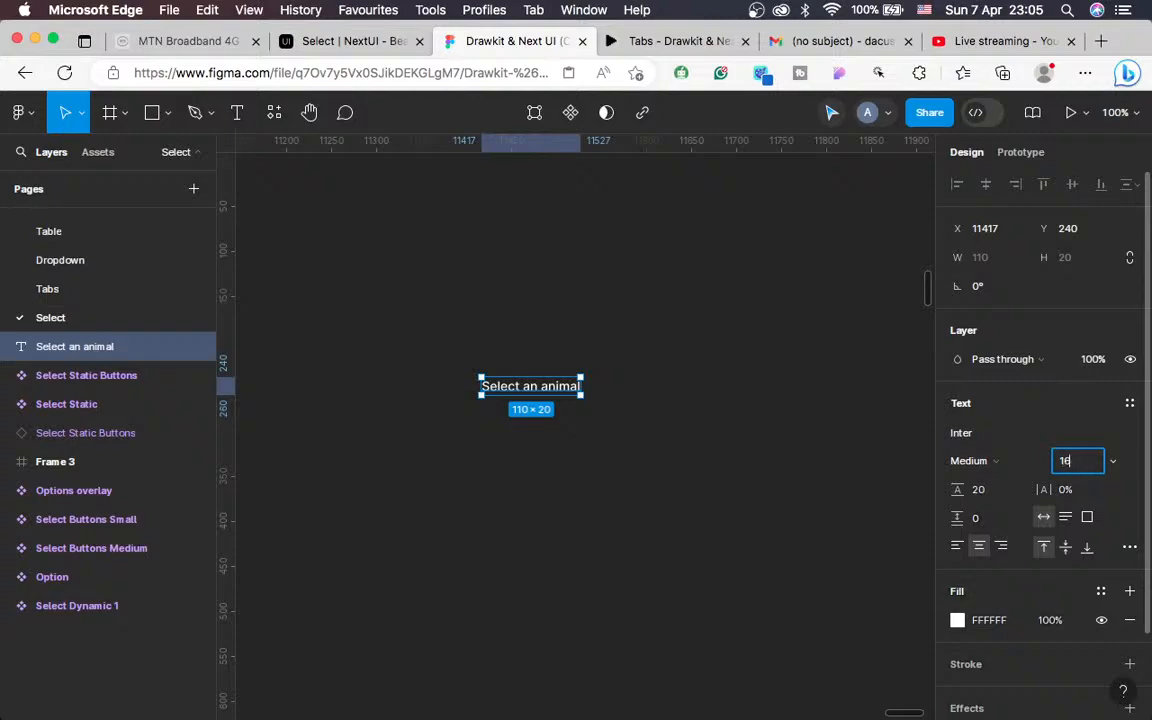
pyautogui.press('Return')
# Check the inspected Select text's size and typography in the NextUI documentation, and wrap the "Select an animal" text in an auto layout frame
pyautogui.click(666, 44)
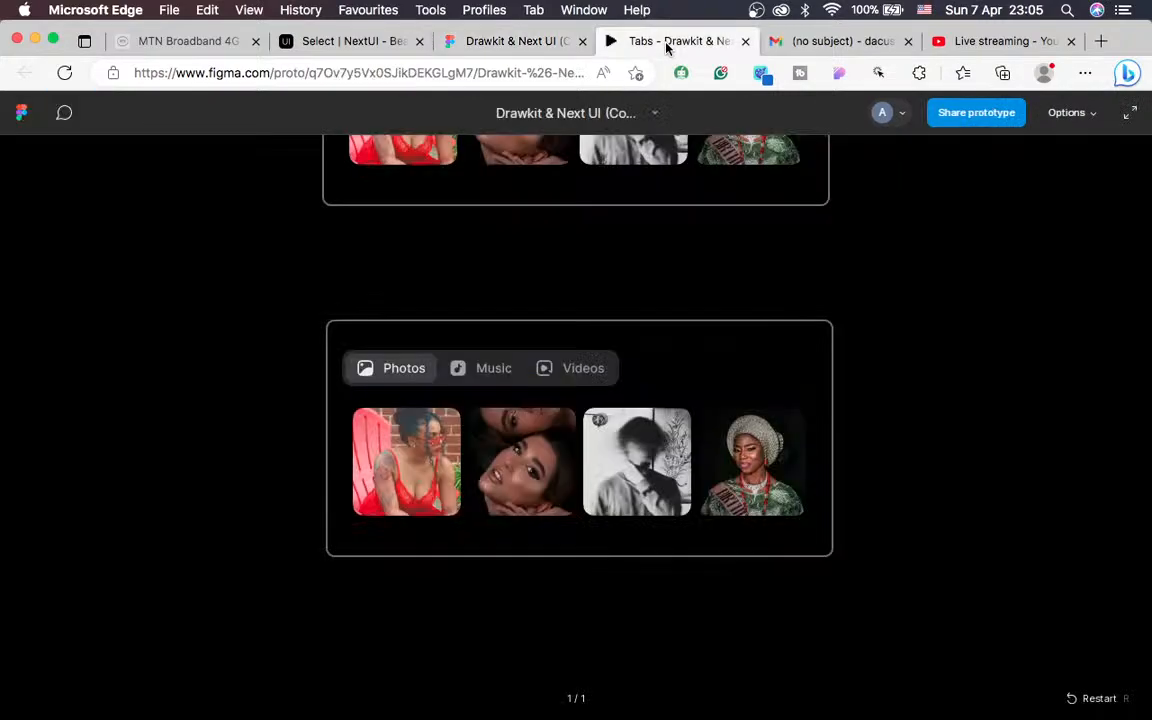
pyautogui.click(354, 42)
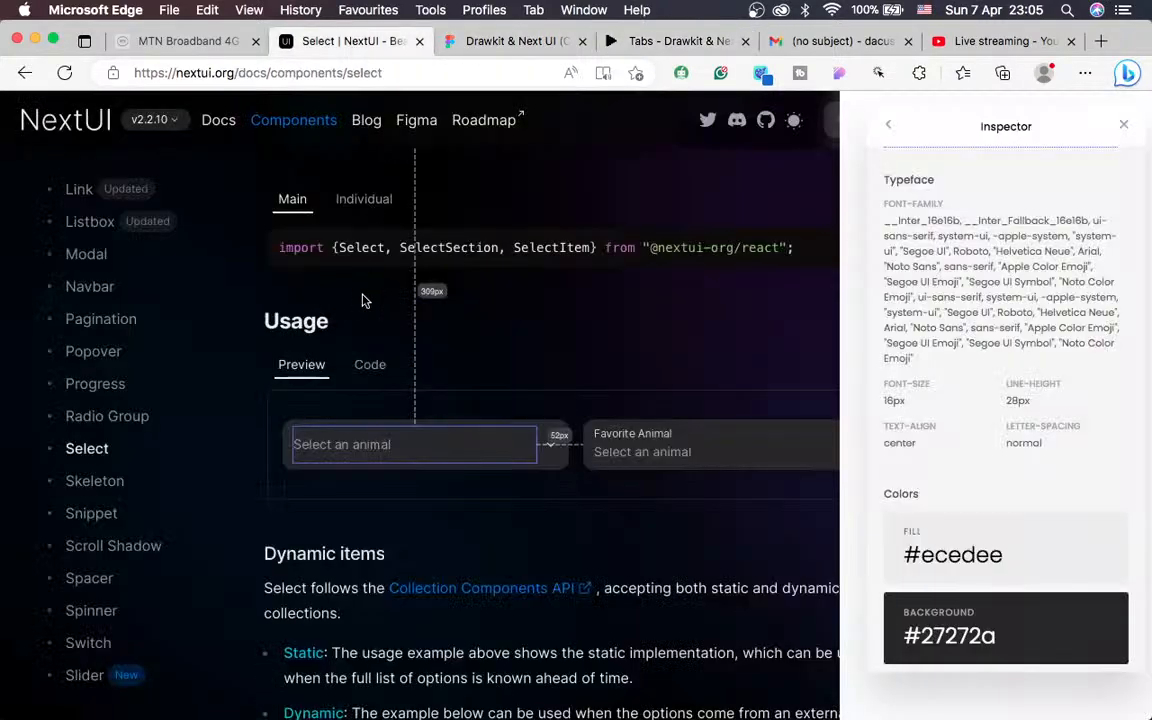
pyautogui.click(365, 455)
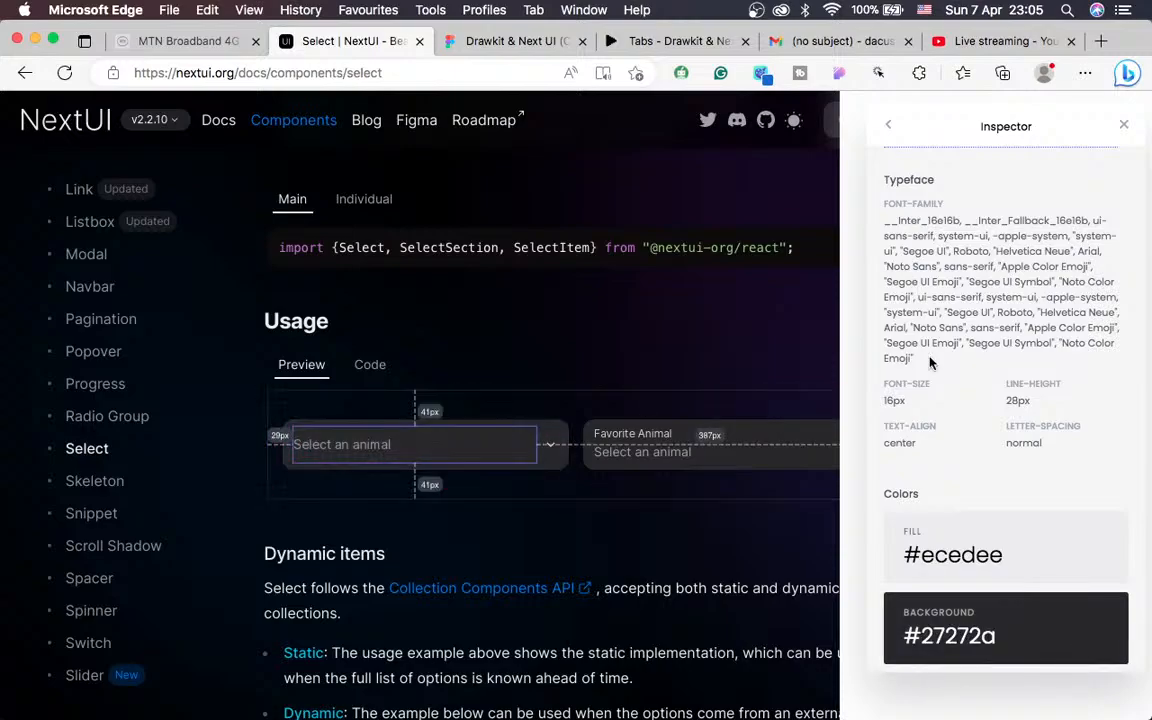
pyautogui.scroll(3, 930, 358)
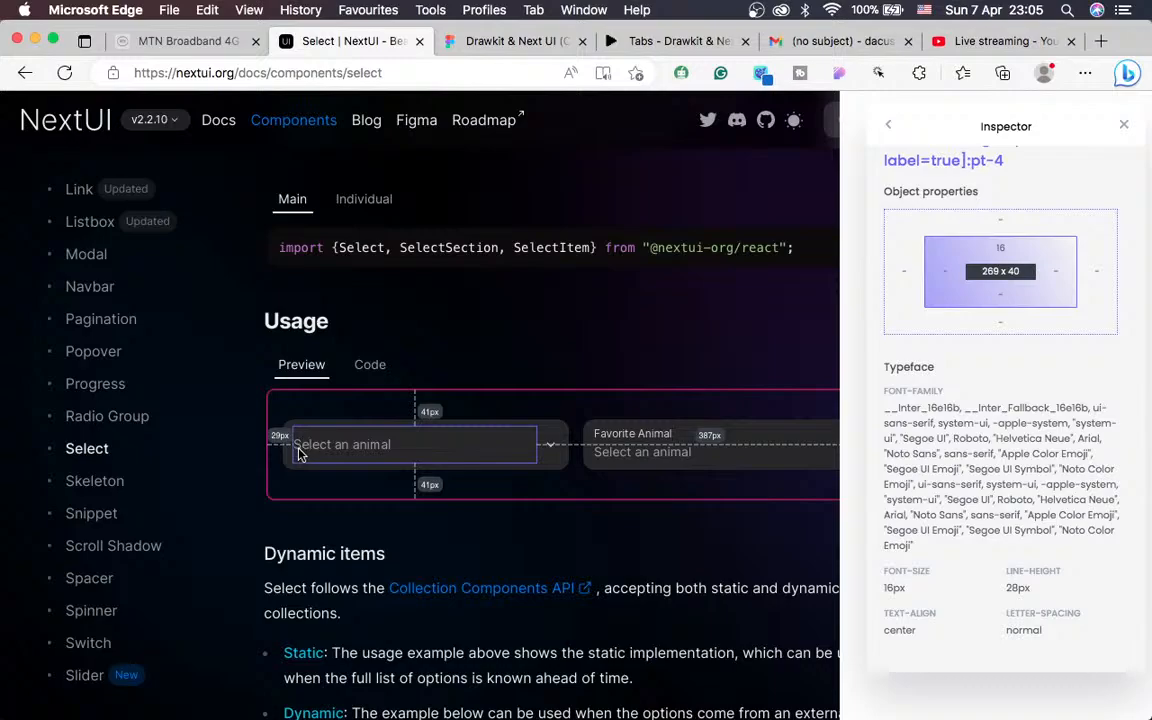
pyautogui.click(470, 41)
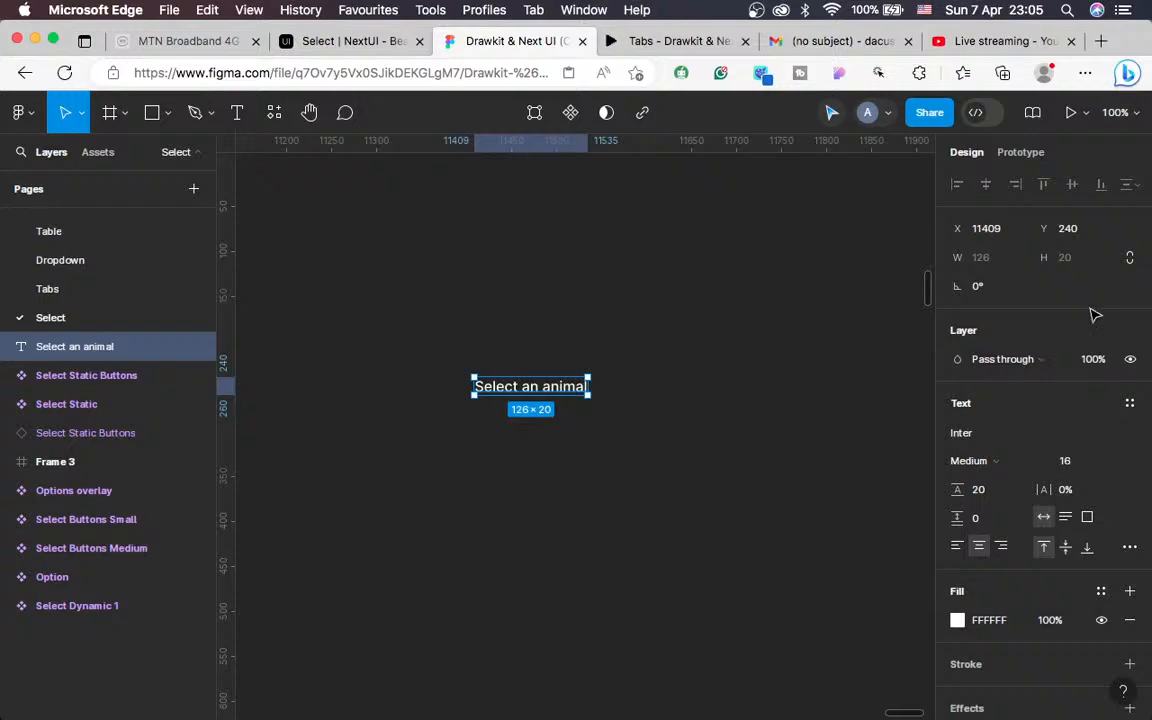
pyautogui.hotkey('shift', 'a')
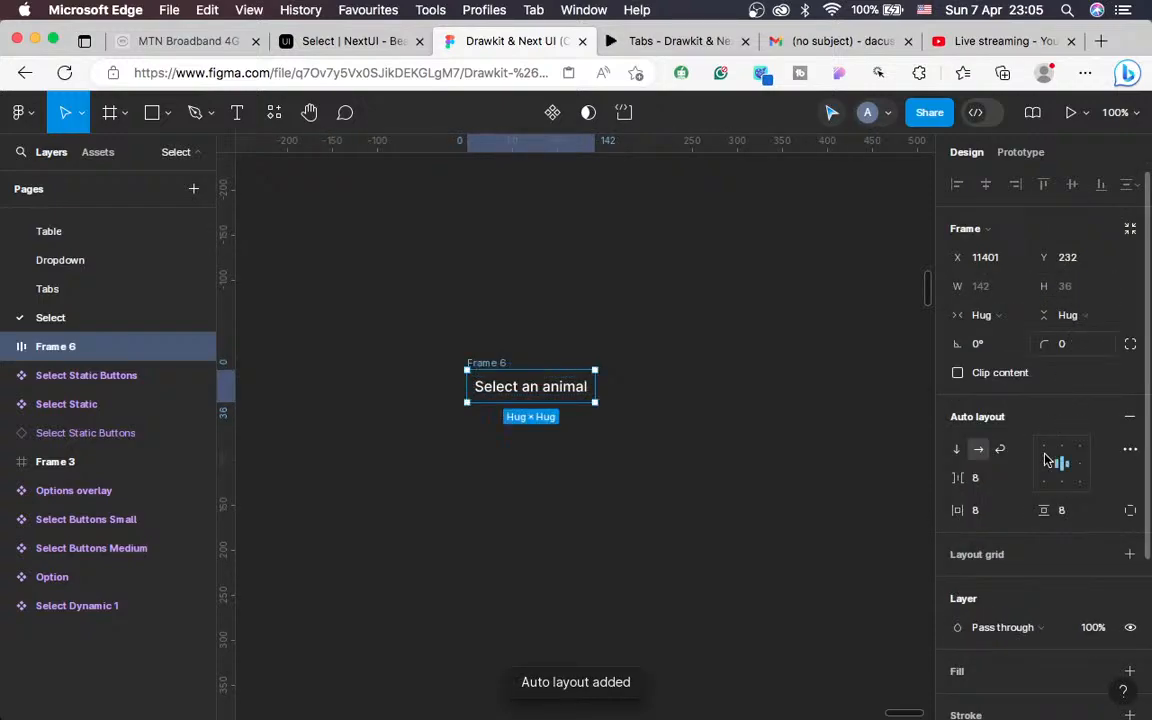
pyautogui.click(1065, 512)
pyautogui.write('10')
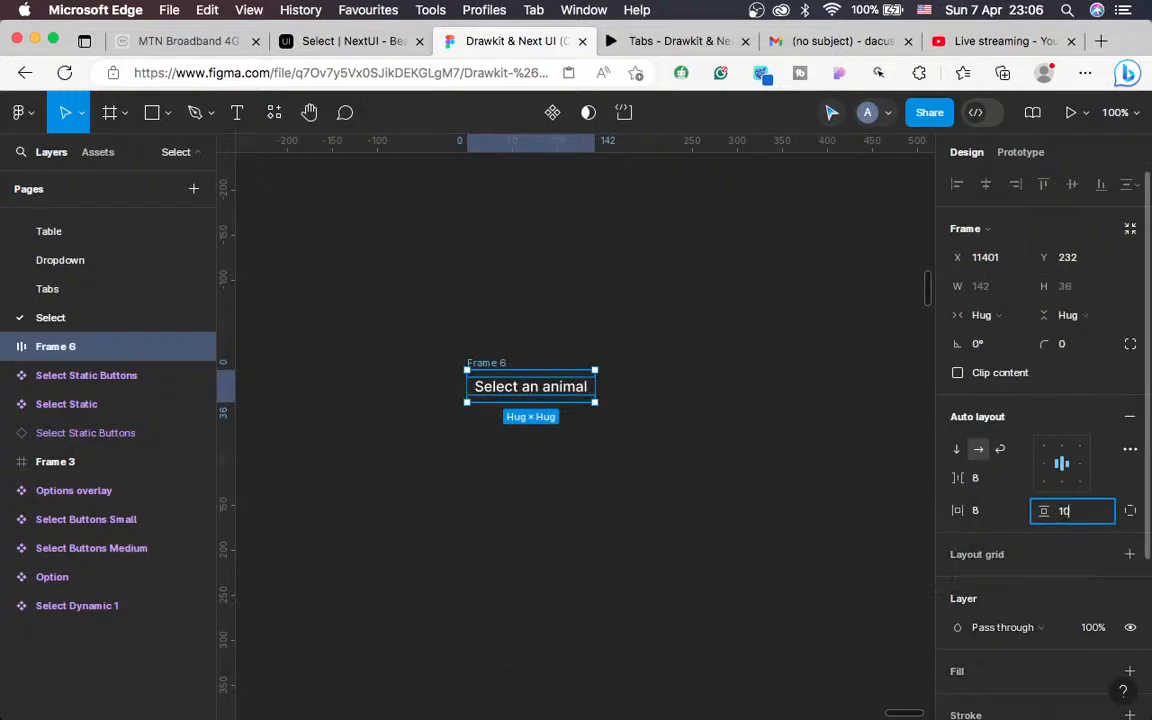
pyautogui.press('Return')
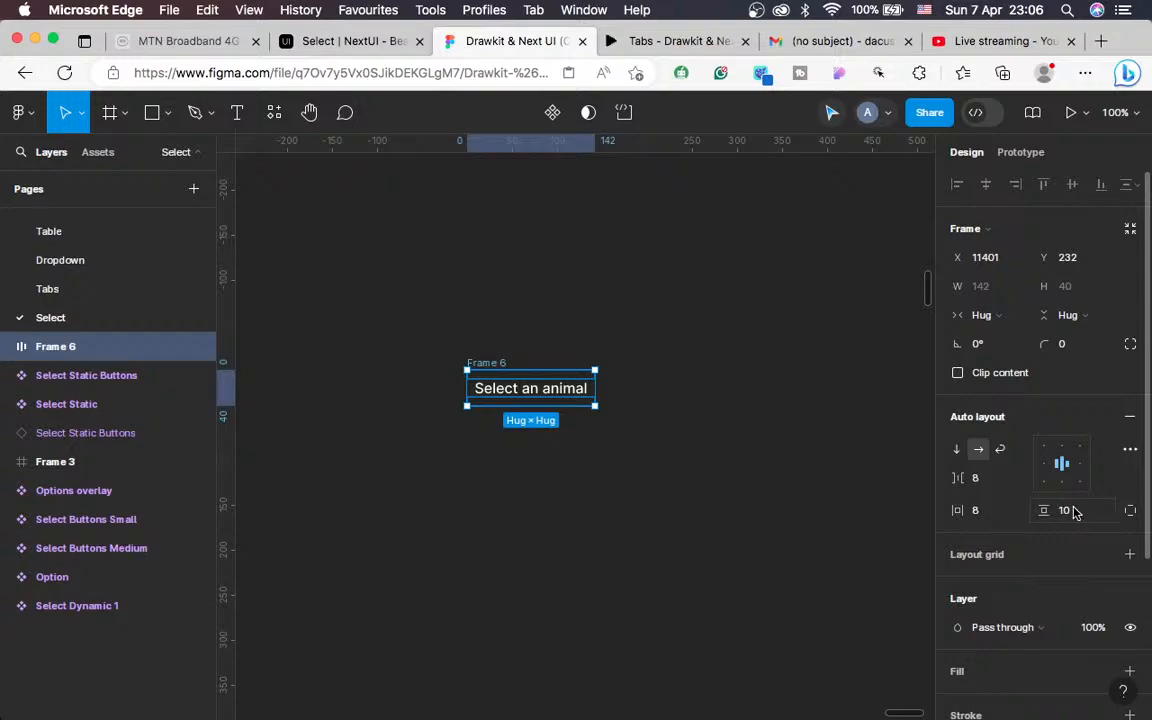
pyautogui.press('super+z')
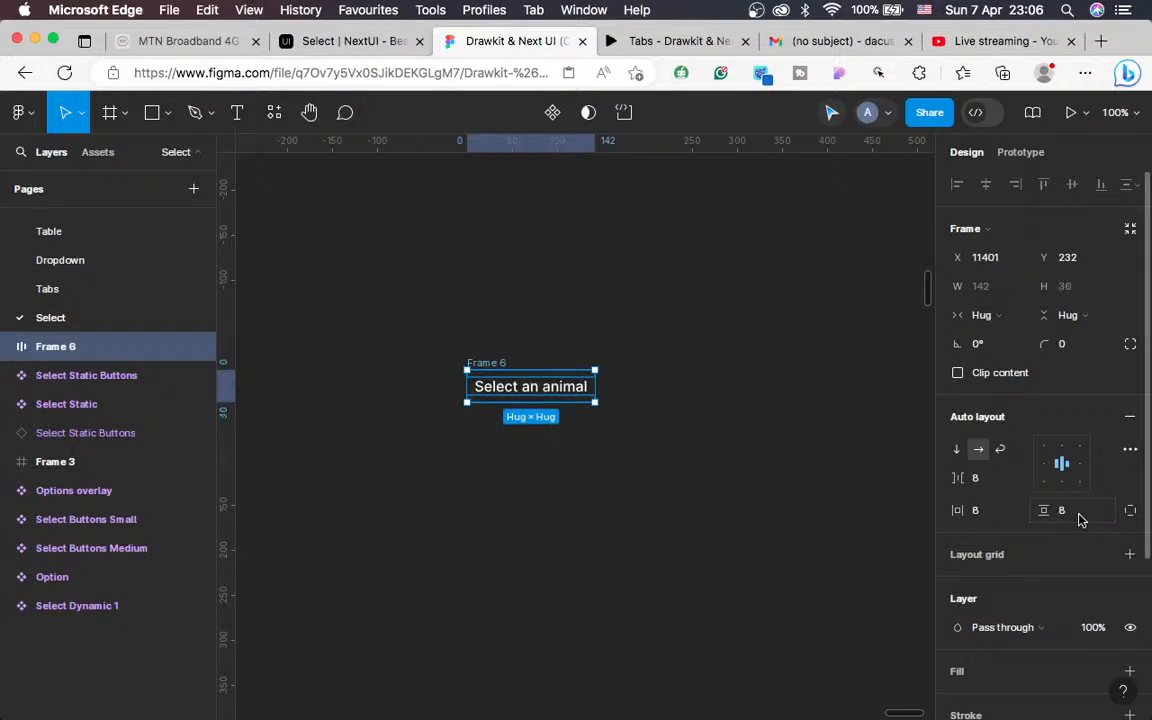
# Set the text's line height to 24 and the horizontal padding of its auto layout frame to 0
pyautogui.click(548, 396)
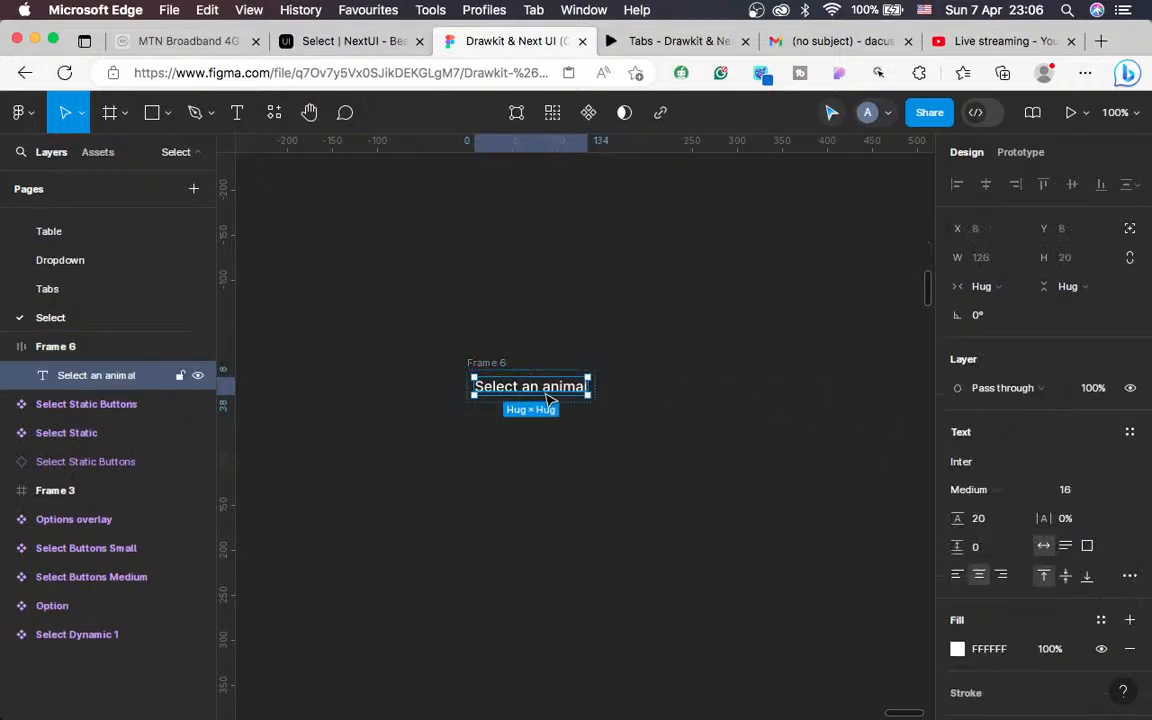
pyautogui.click(976, 518)
pyautogui.write('24')
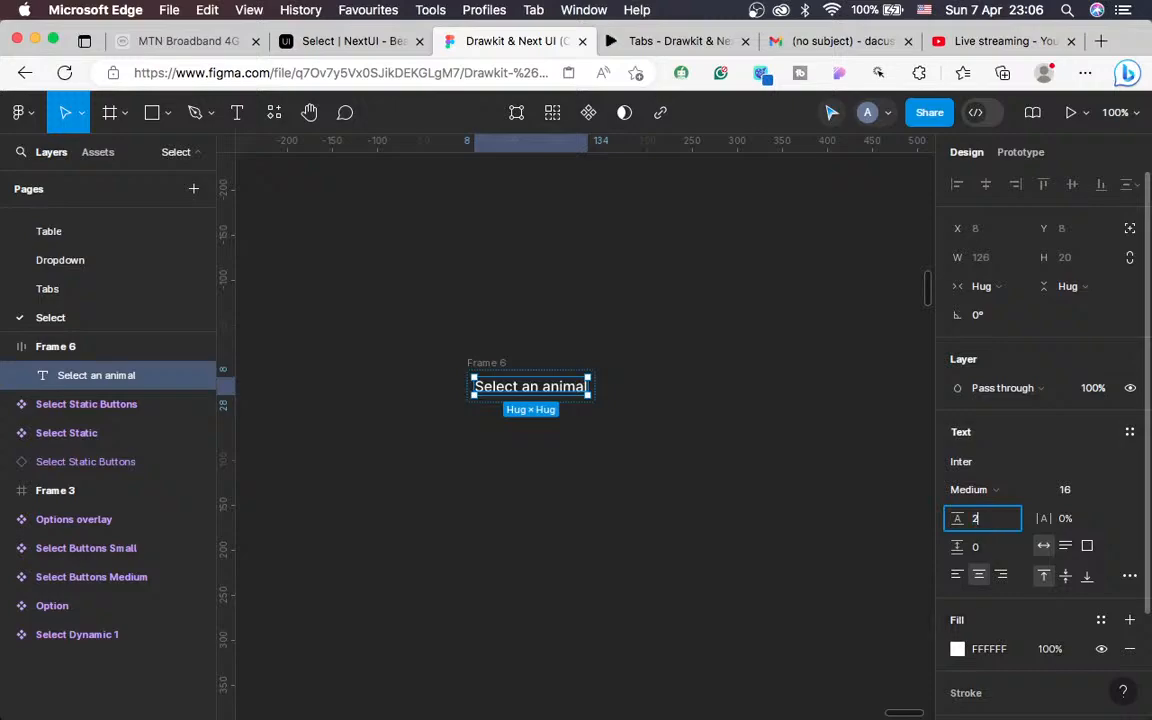
pyautogui.press('Return')
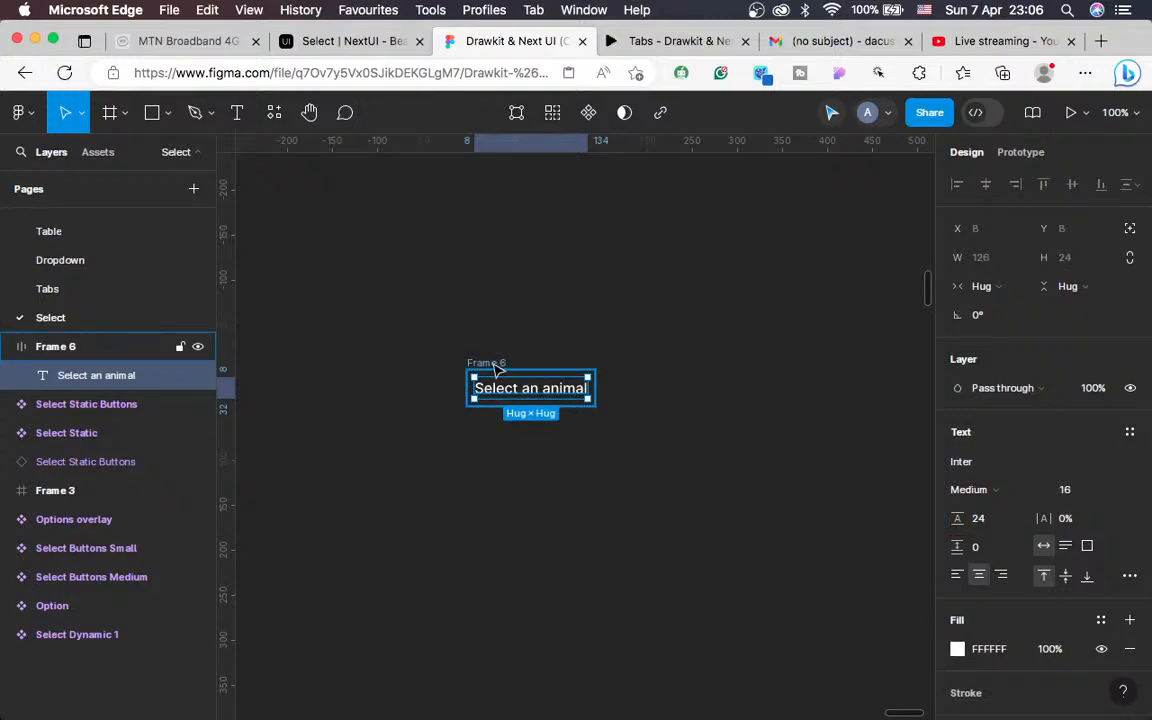
pyautogui.click(478, 362)
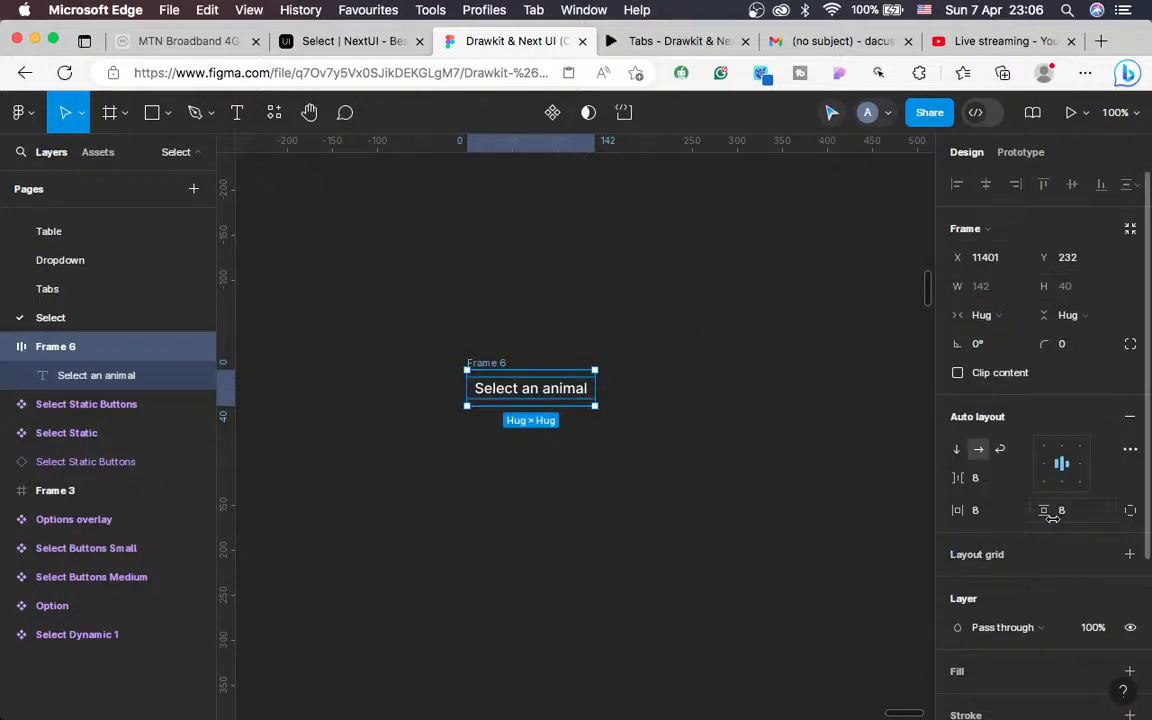
pyautogui.click(977, 510)
pyautogui.write('0')
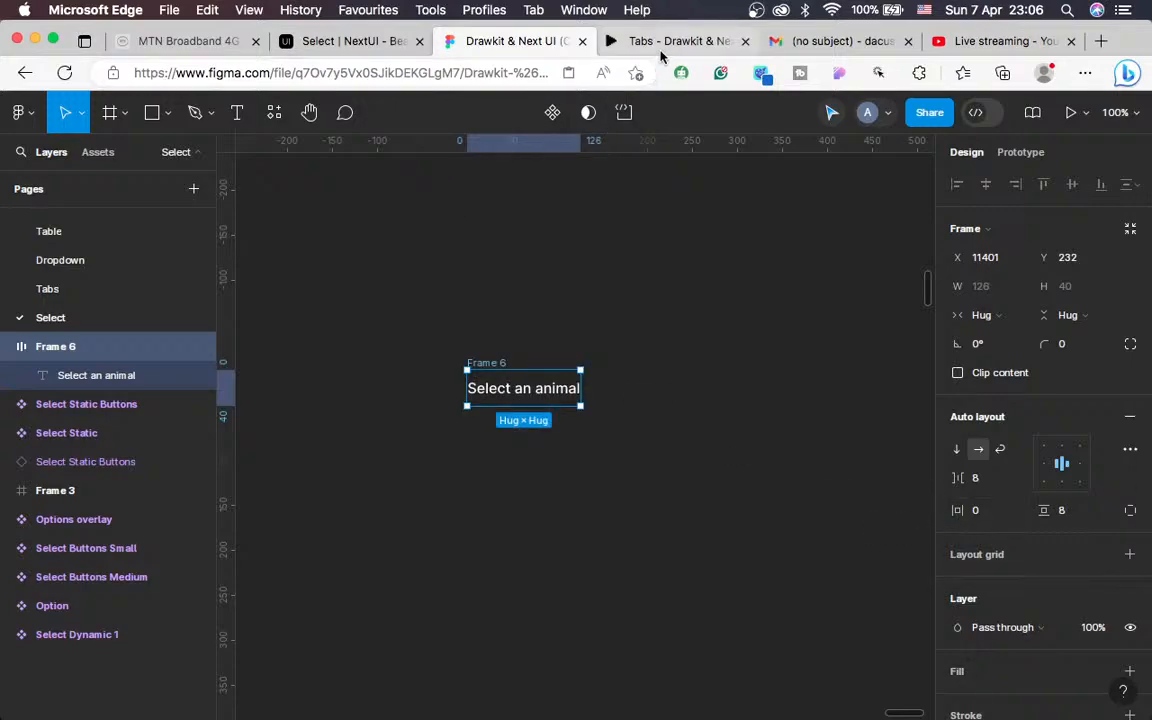
# Check the element's dimensions in the NextUI documentation, give the frame a fixed width of 269, and align its content to the left centre
pyautogui.click(663, 45)
pyautogui.click(306, 42)
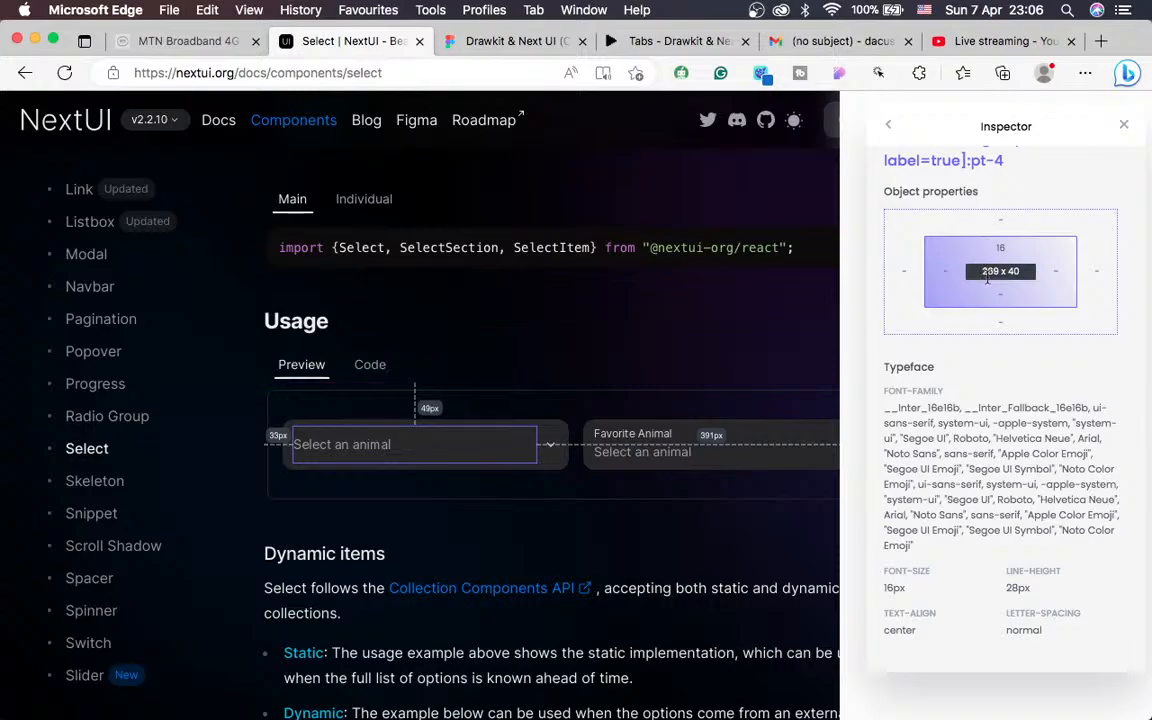
pyautogui.click(684, 41)
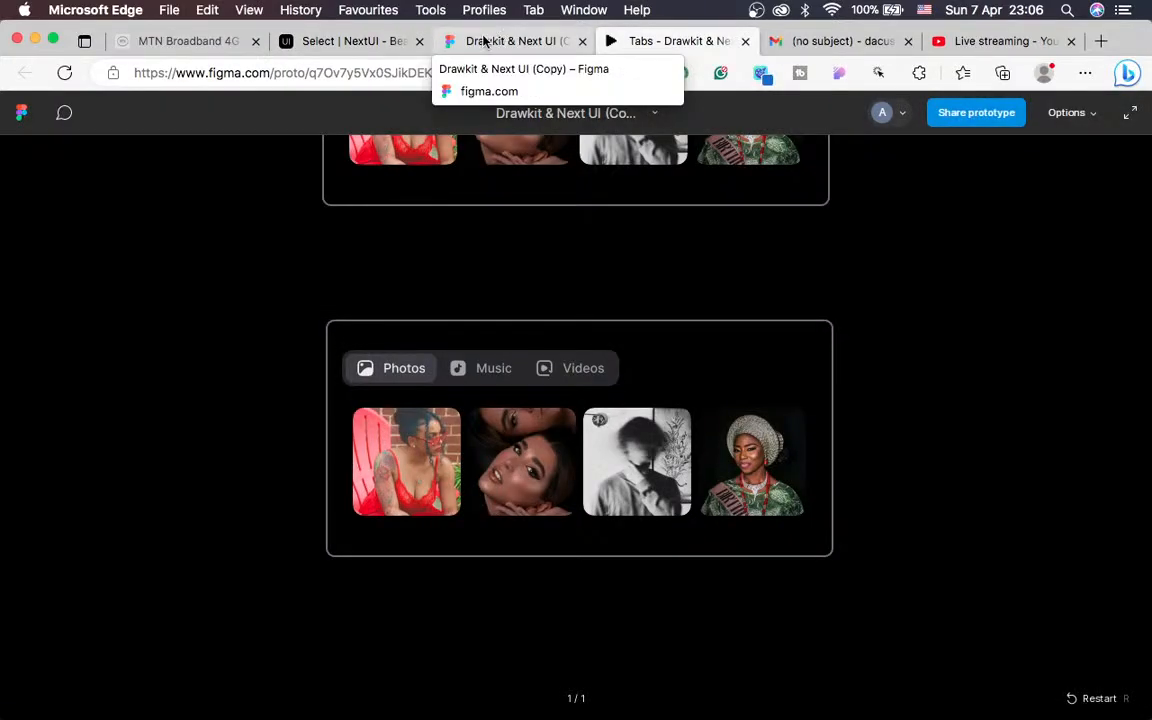
pyautogui.click(440, 40)
pyautogui.click(980, 315)
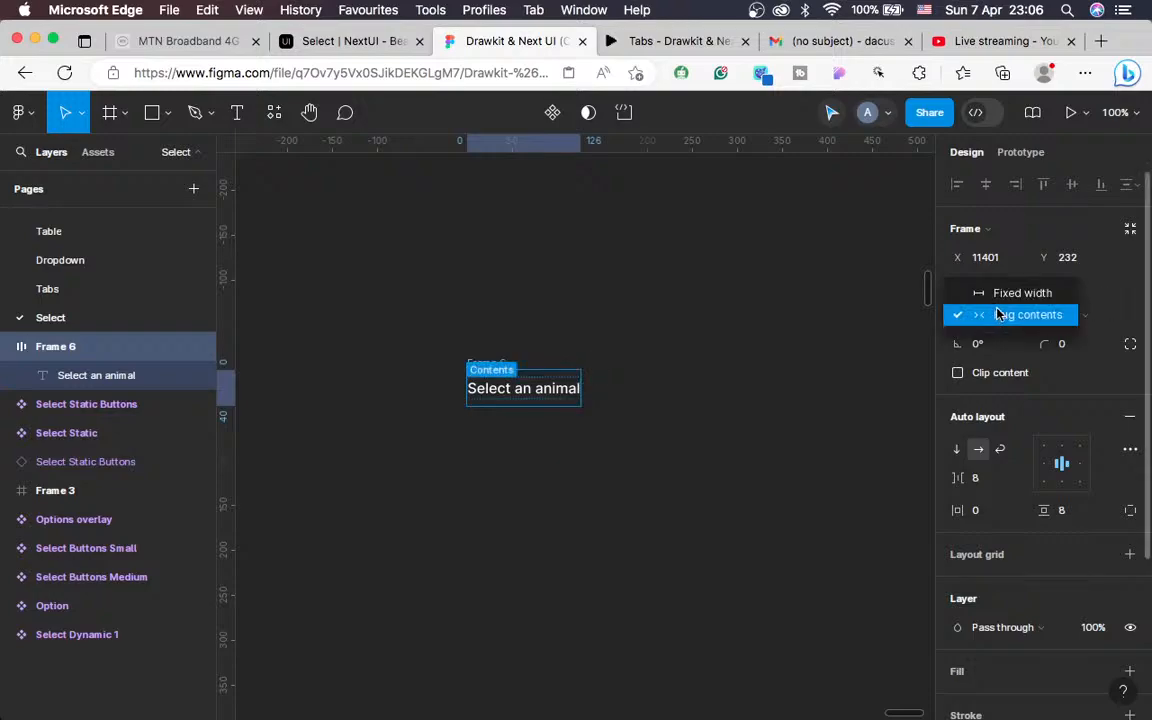
pyautogui.click(1003, 293)
pyautogui.click(987, 288)
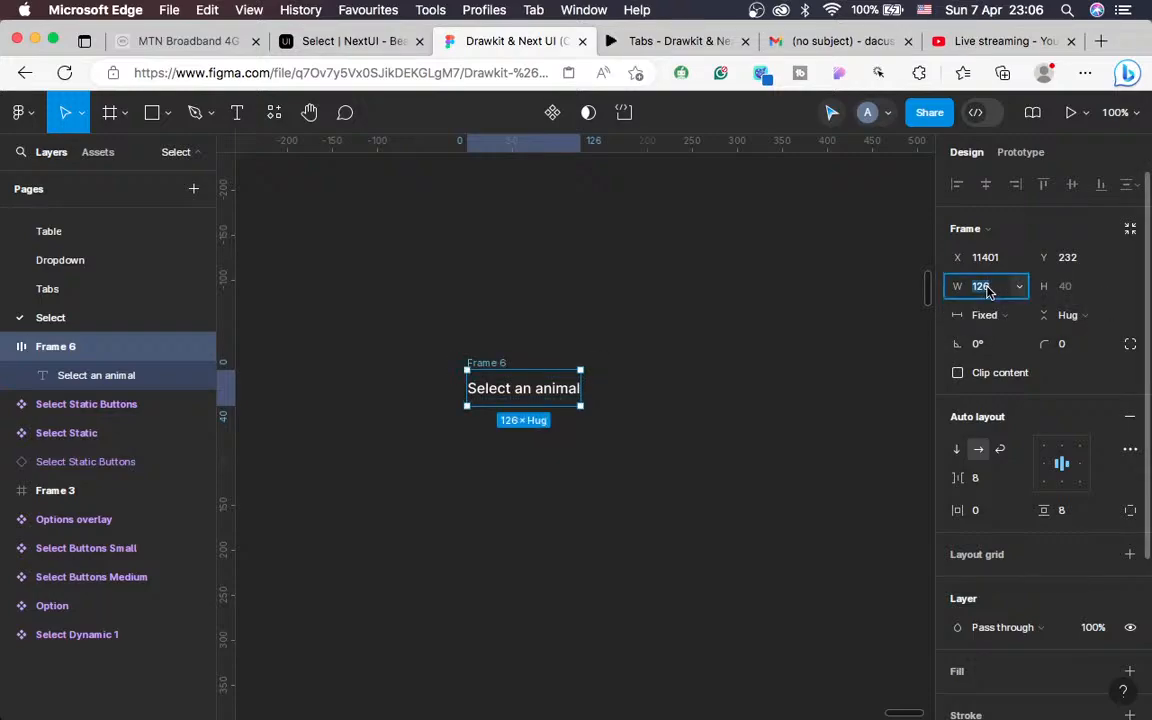
pyautogui.write('2')
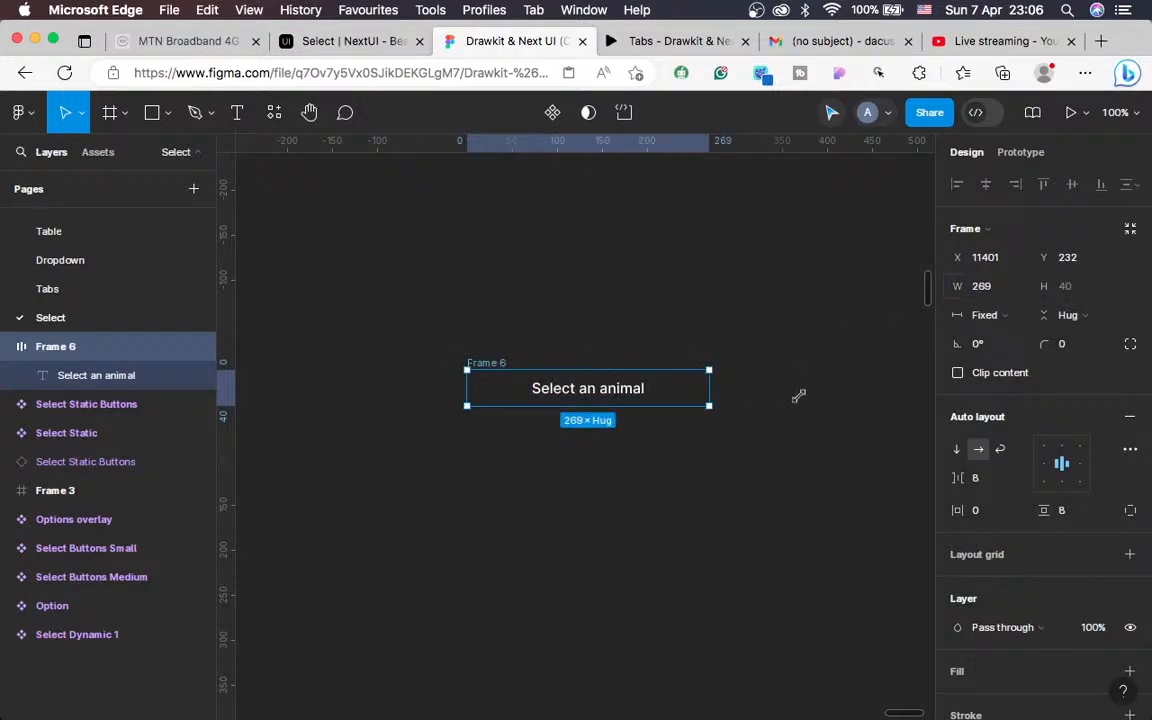
pyautogui.click(1043, 464)
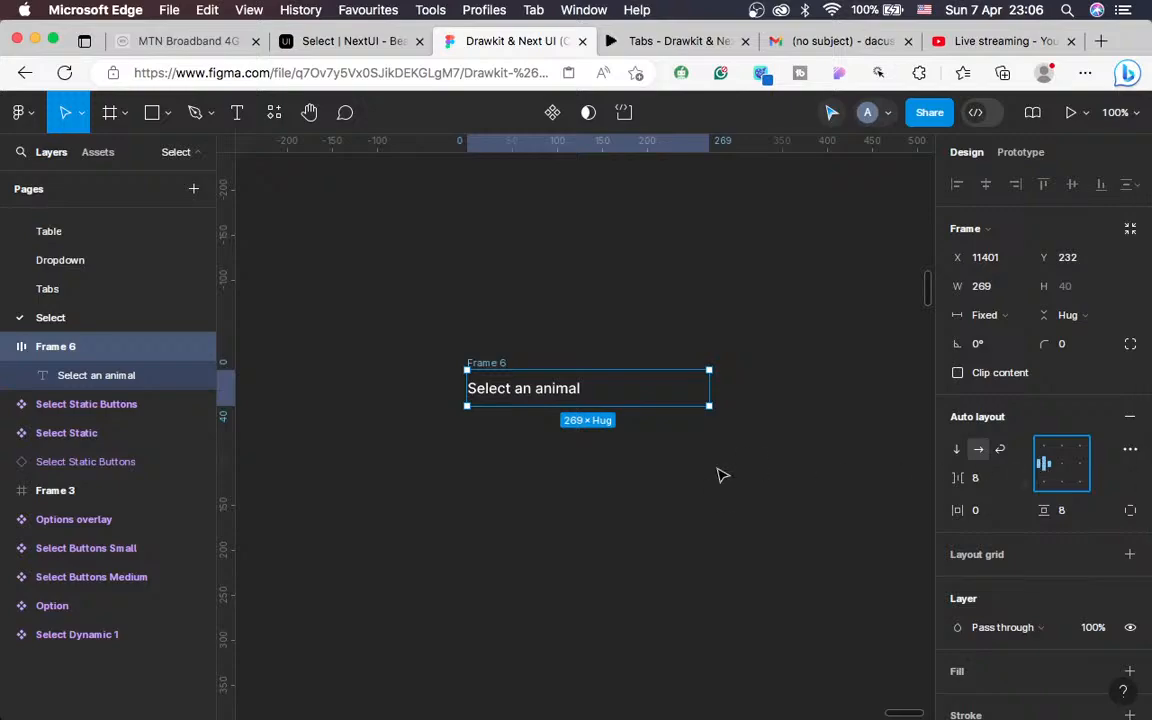
pyautogui.press('Escape')
# Rename the auto layout frame around the "Select an animal" text as Label
pyautogui.click(490, 365)
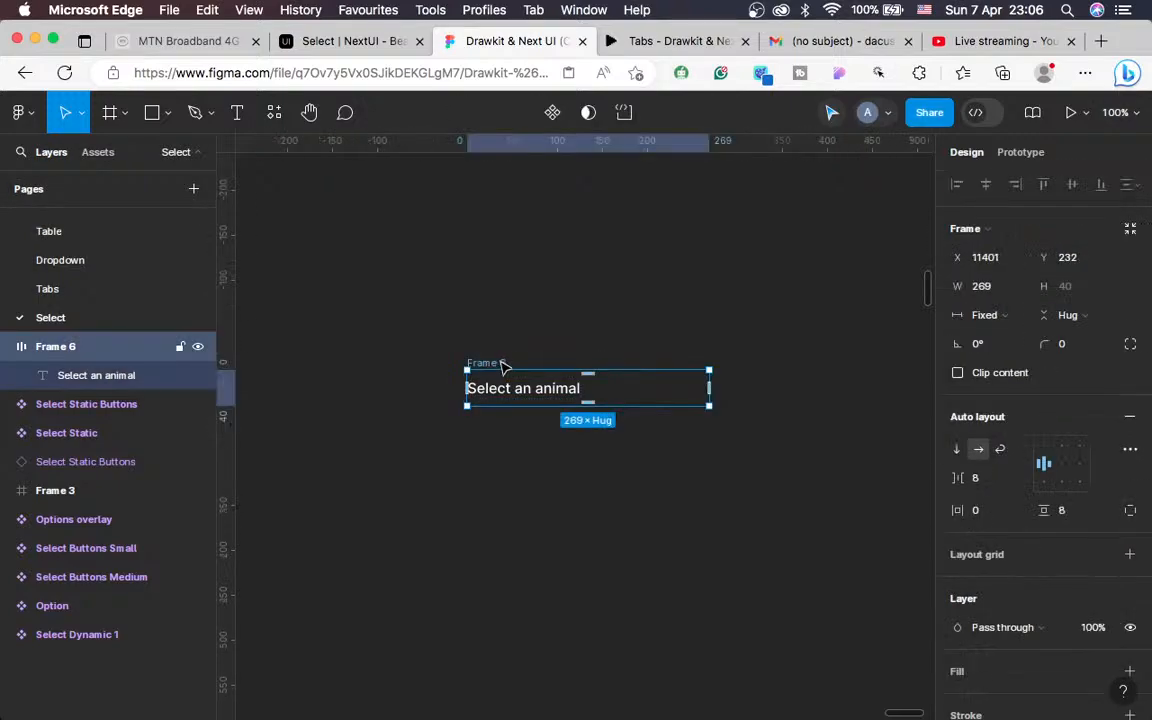
pyautogui.doubleClick(490, 363)
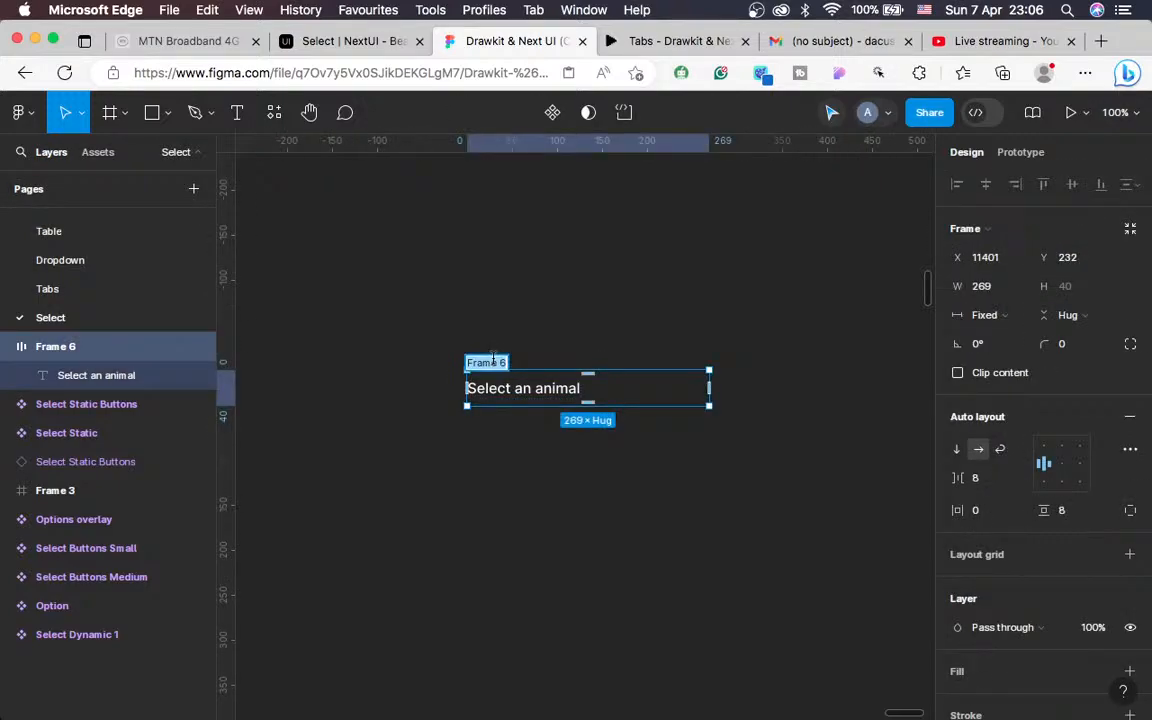
pyautogui.write('a')
pyautogui.write('abe')
pyautogui.write('l')
pyautogui.press('Return')
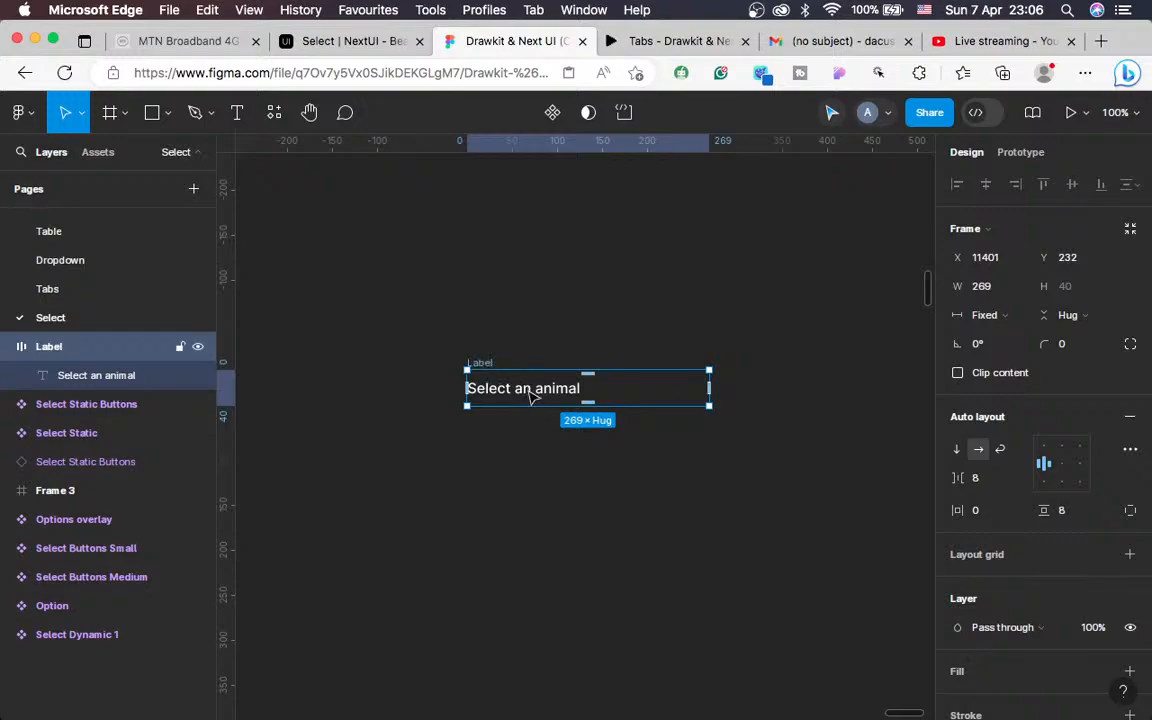
# Compare with the Select preview in the NextUI documentation and return to the Label frame in the Figma file
pyautogui.click(364, 41)
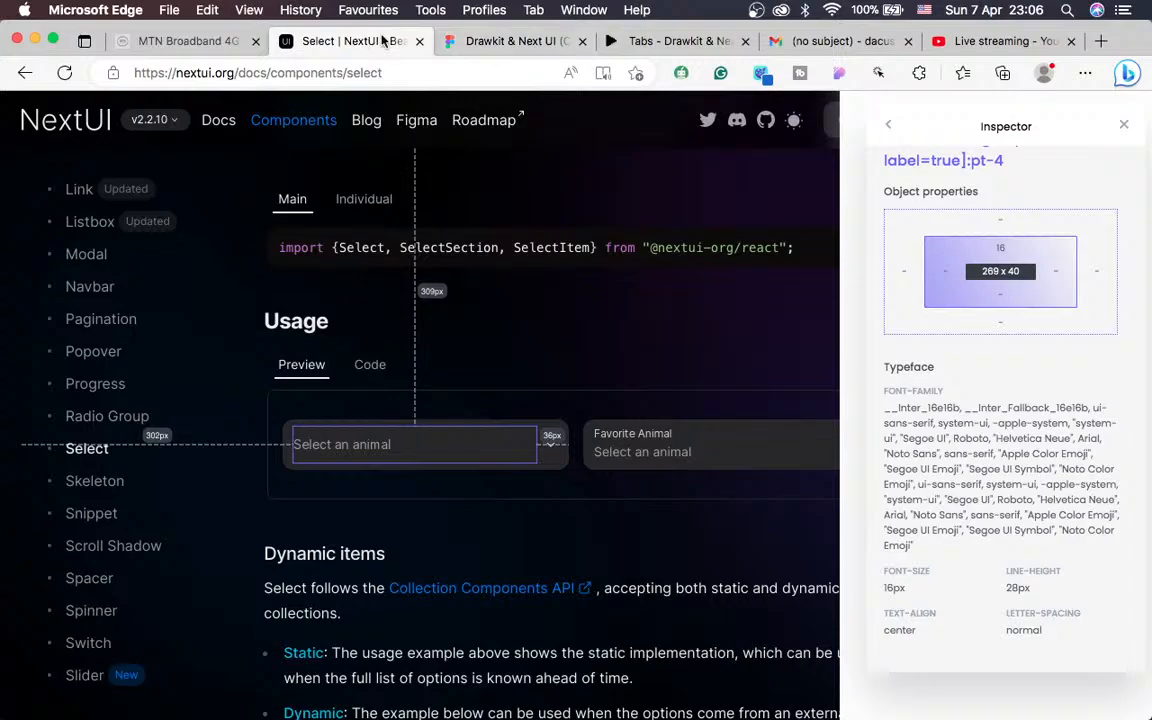
pyautogui.click(510, 41)
pyautogui.hscroll(-15, 509, 387)
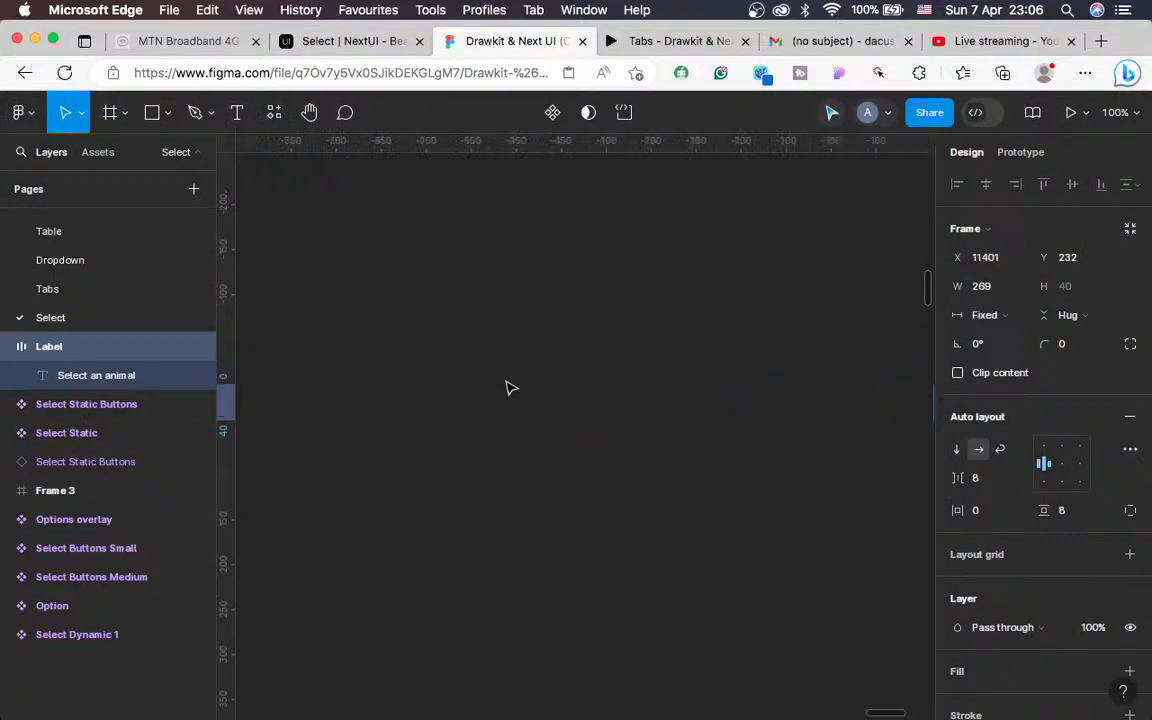
pyautogui.hscroll(15, 506, 387)
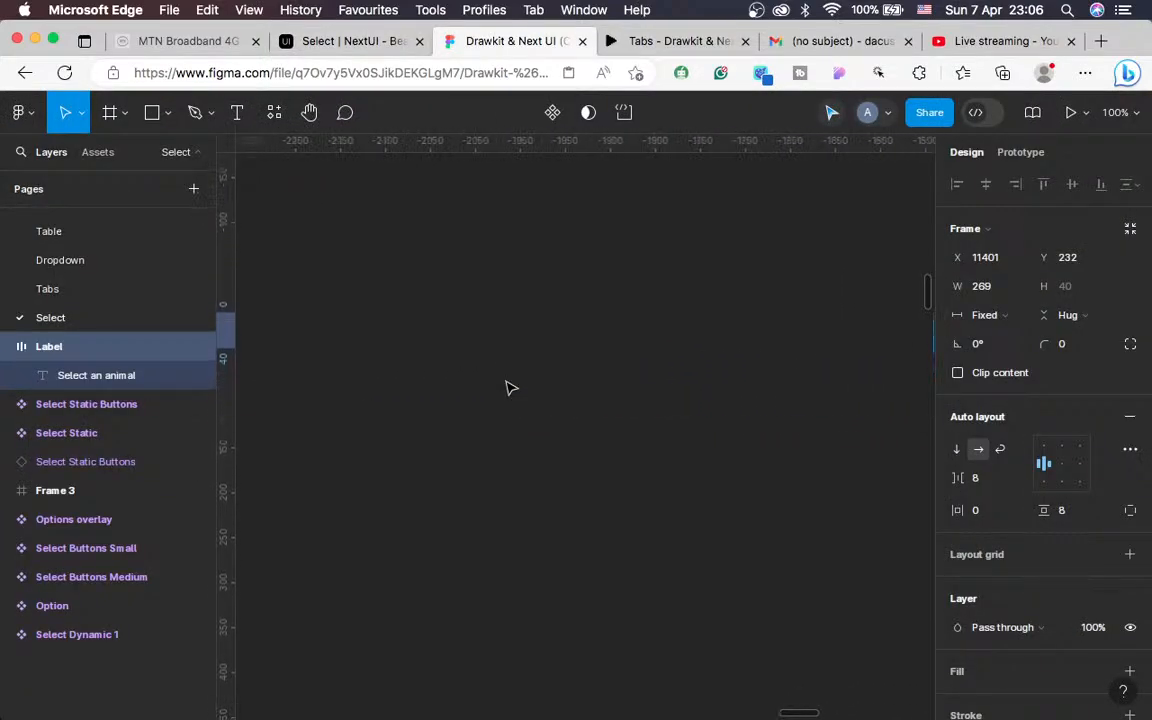
pyautogui.hscroll(15, 507, 387)
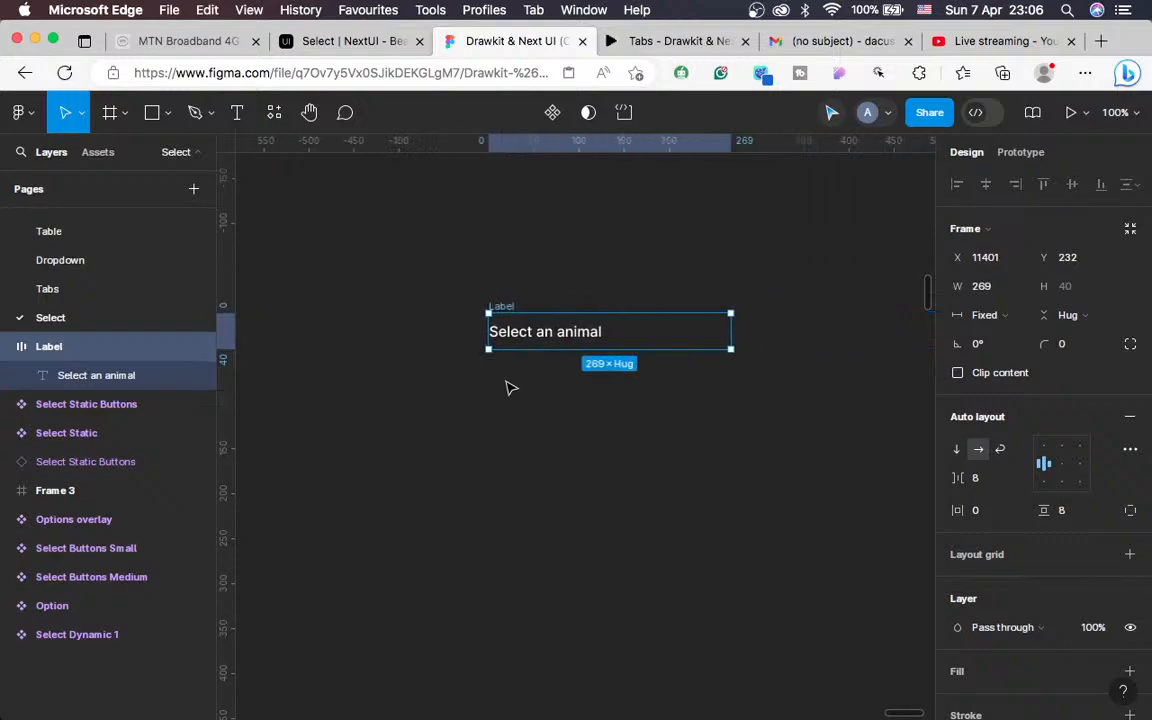
# Run the Hugeicons Pro icon library plugin, search for "arrow", limit the icons to the rounded Stroke variant and browse for a down arrow
pyautogui.click(276, 114)
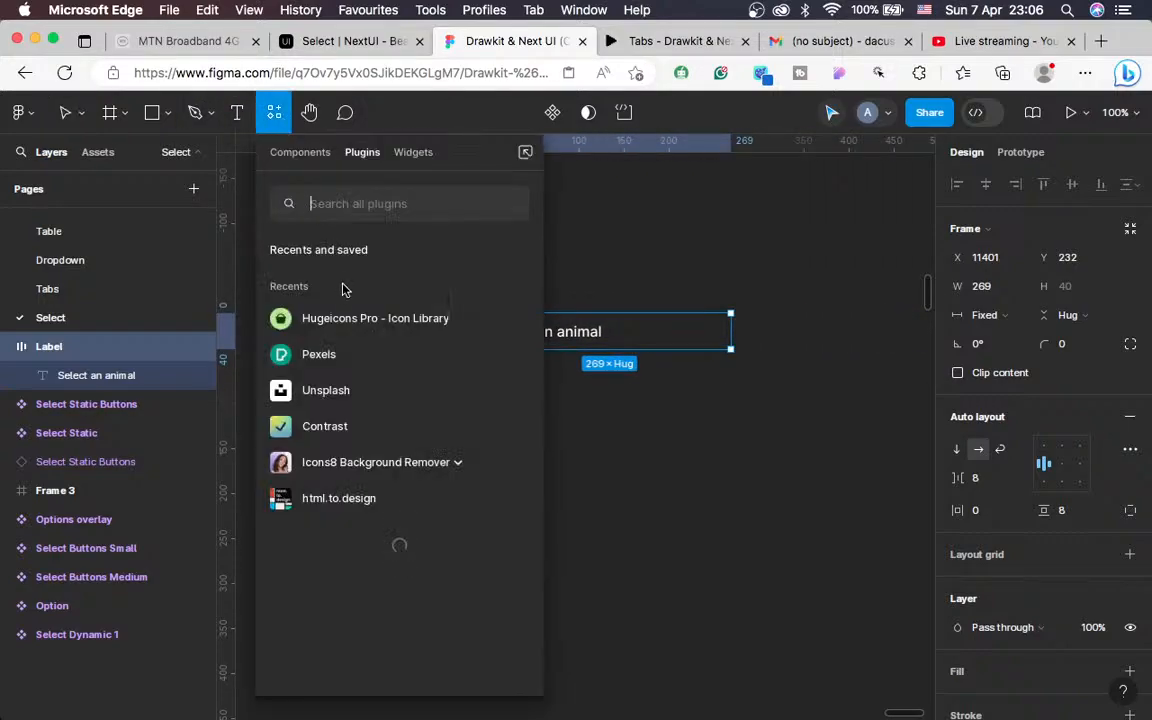
pyautogui.press('Escape')
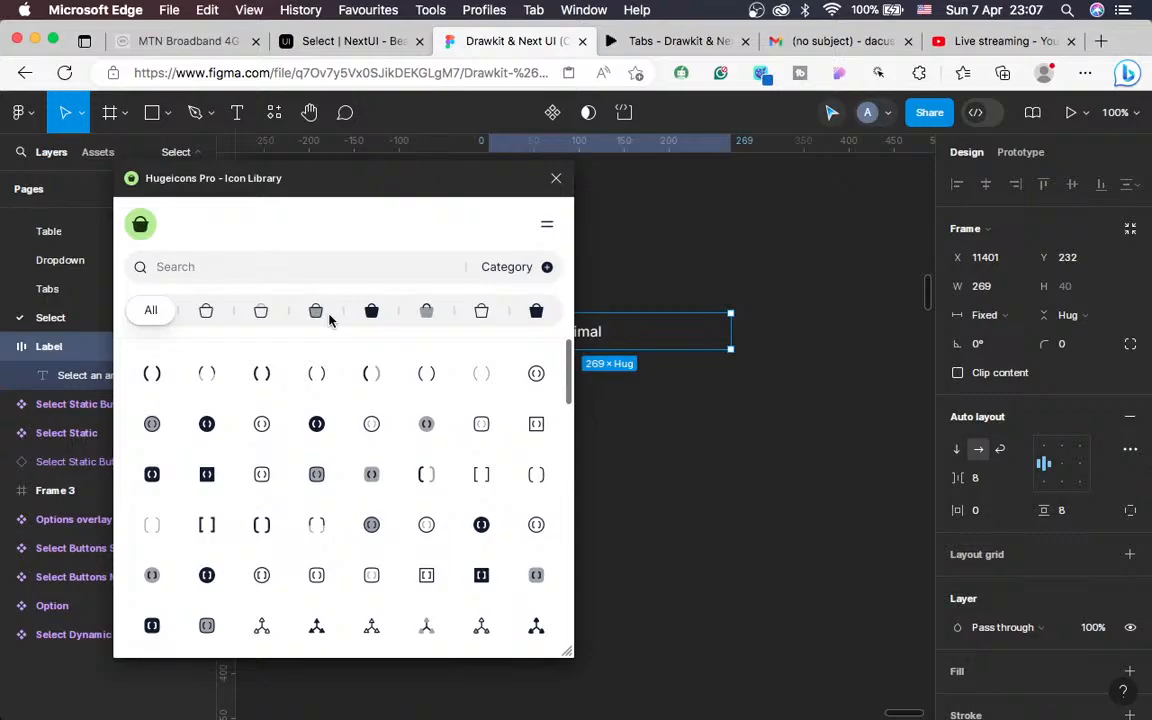
pyautogui.write('arrow')
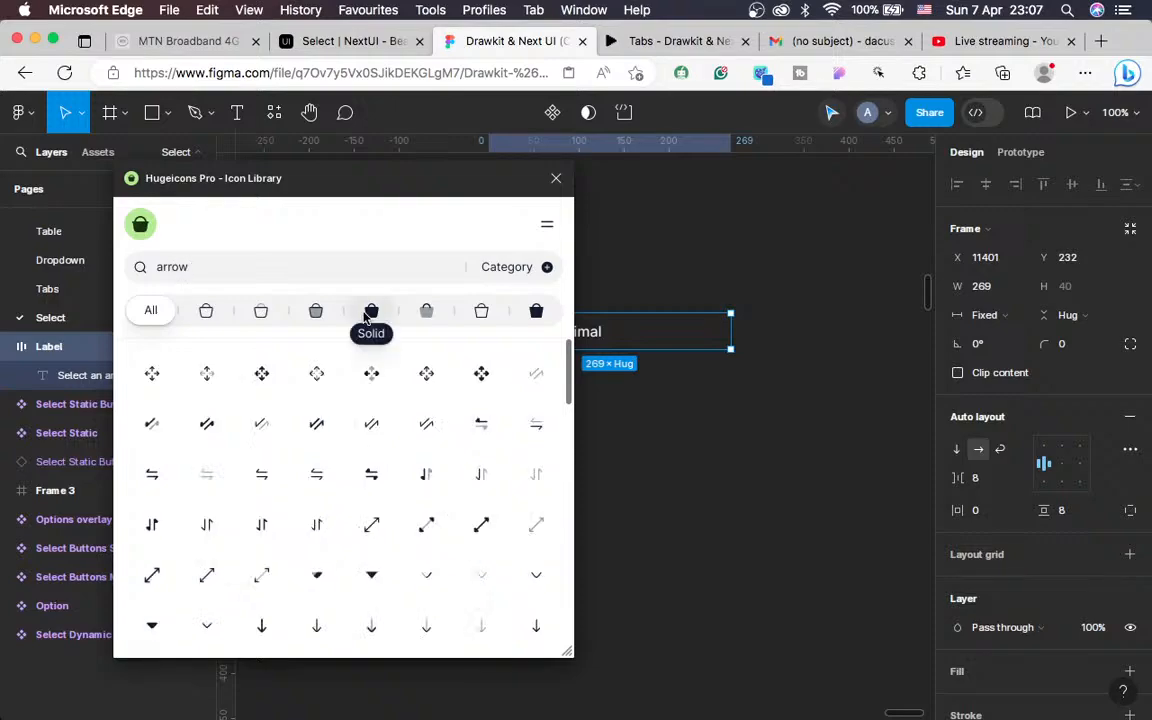
pyautogui.click(206, 310)
pyautogui.scroll(-2, 300, 476)
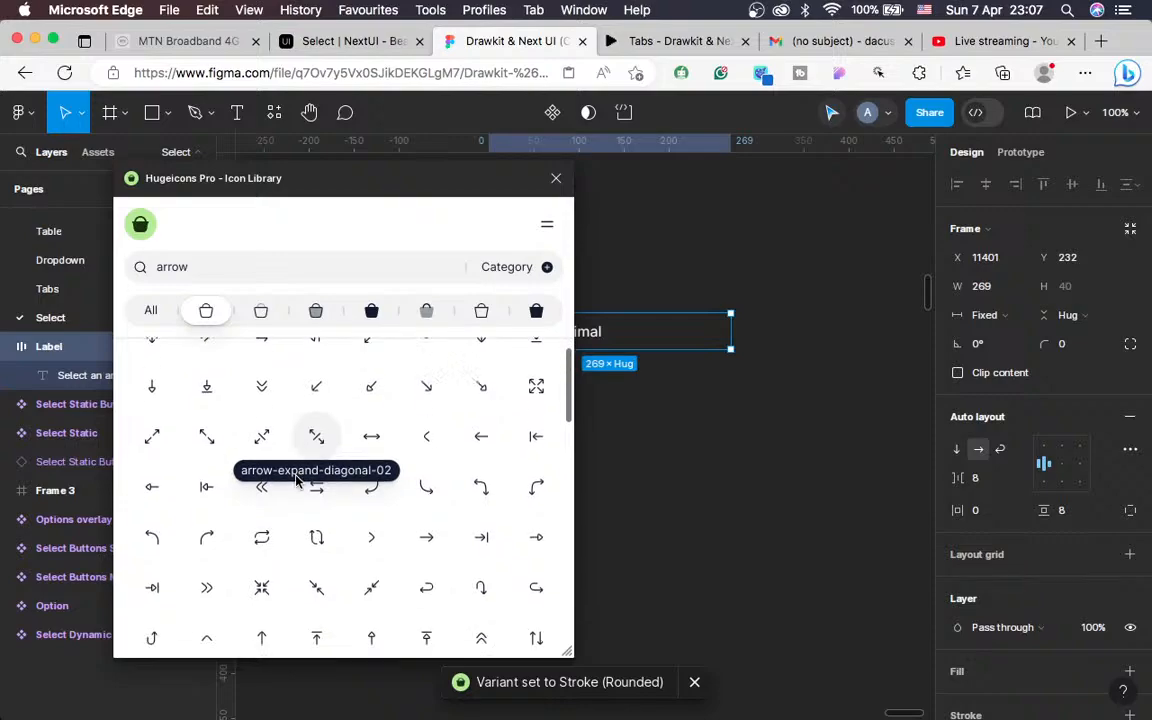
pyautogui.scroll(2, 303, 473)
pyautogui.scroll(-3, 489, 455)
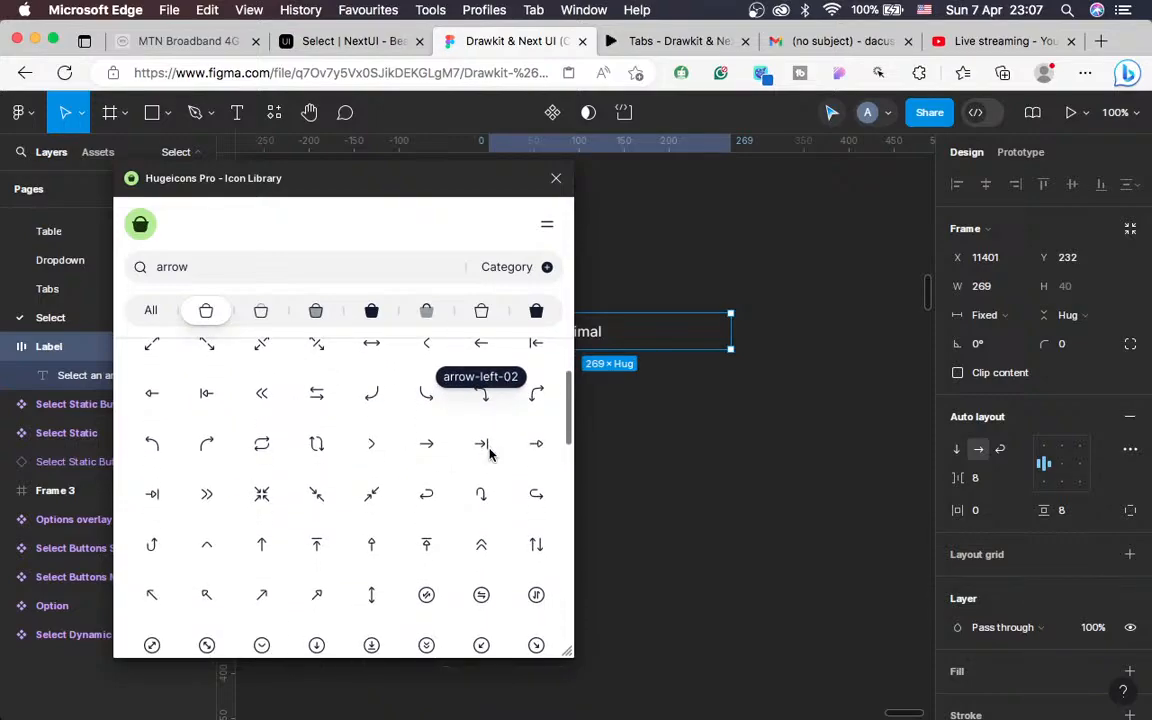
pyautogui.scroll(-6, 489, 455)
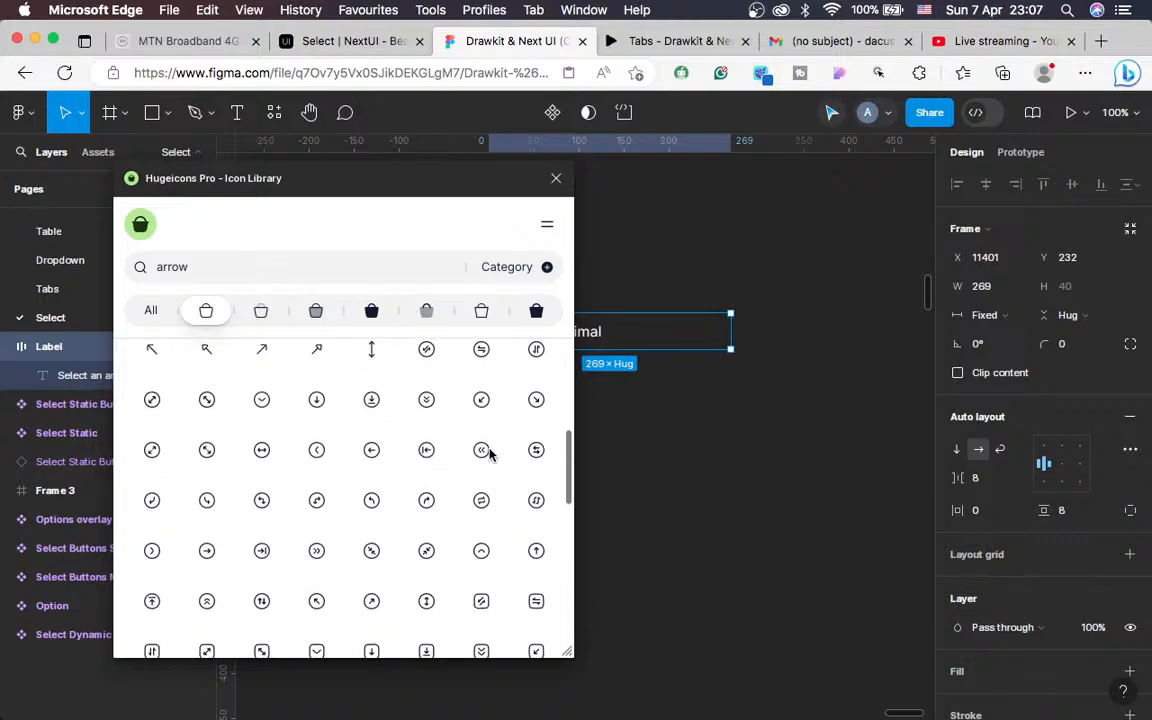
pyautogui.scroll(-6, 489, 455)
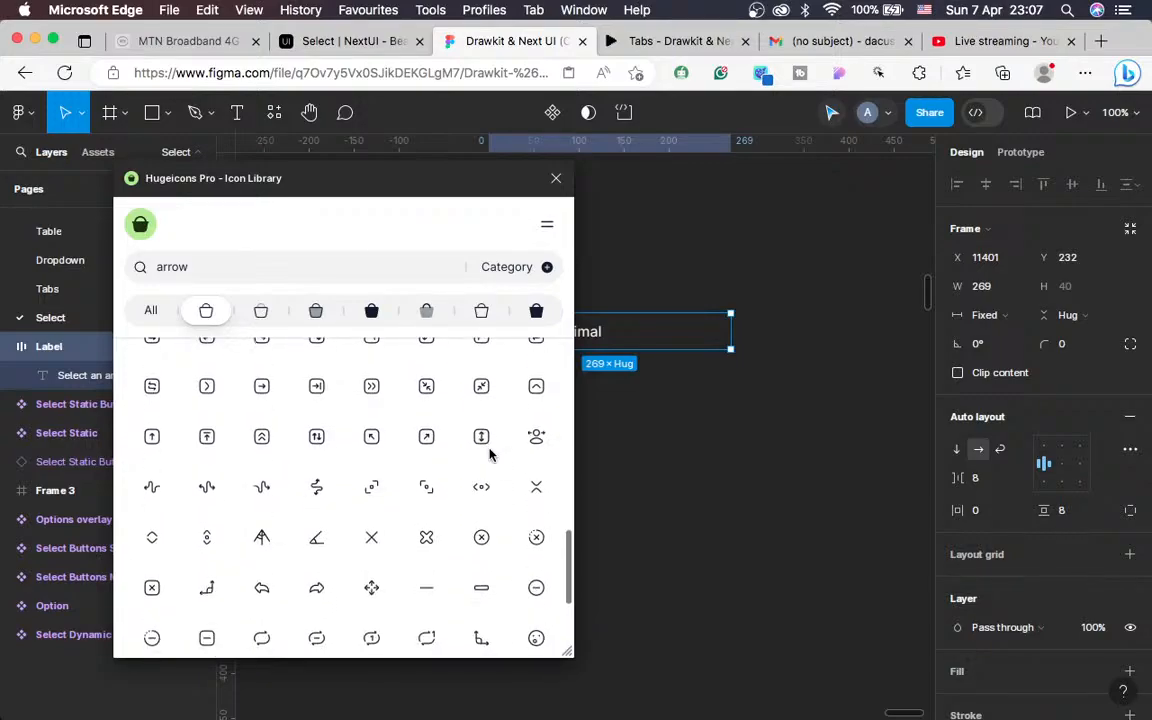
pyautogui.scroll(6, 489, 455)
pyautogui.scroll(8, 489, 455)
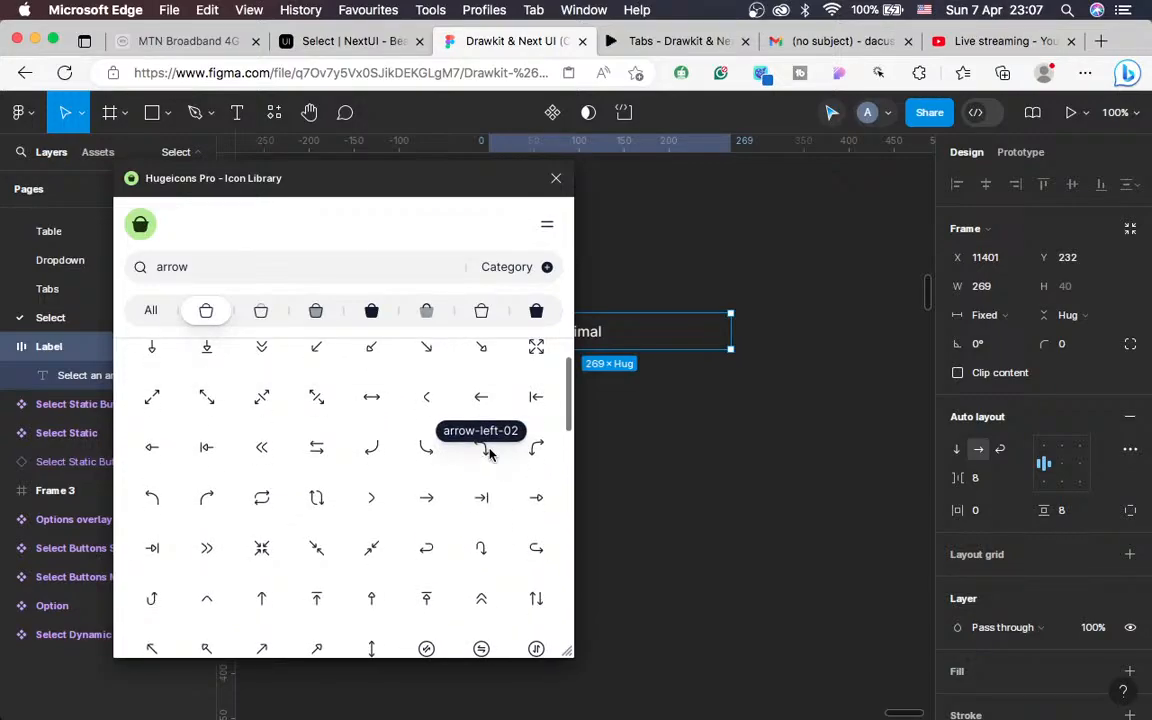
pyautogui.scroll(2, 489, 455)
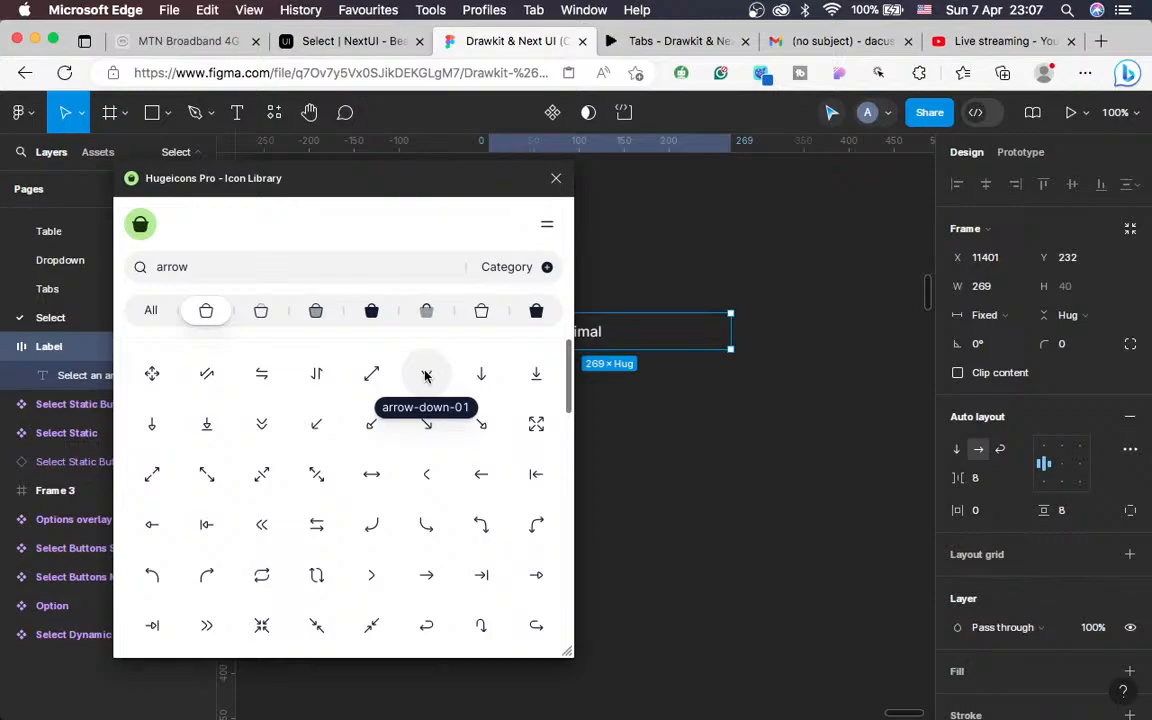
# Inspect the dropdown arrow's dimensions in the NextUI Select preview and return to the Figma file
pyautogui.click(365, 44)
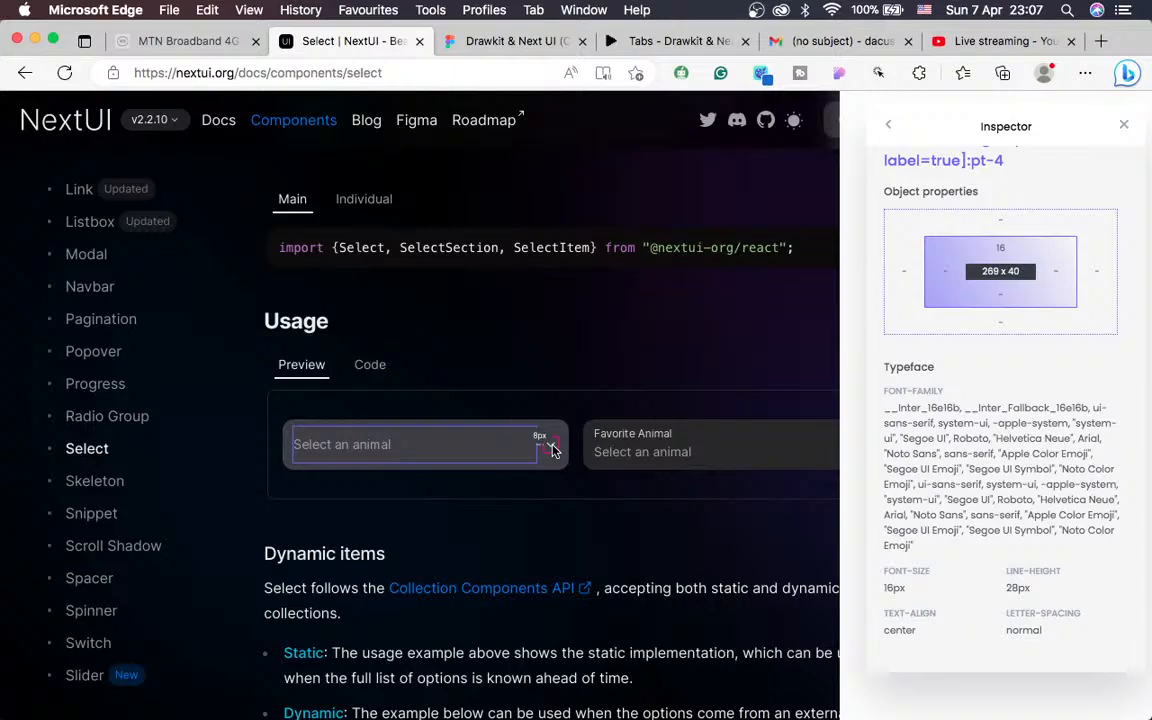
pyautogui.rightClick(550, 449)
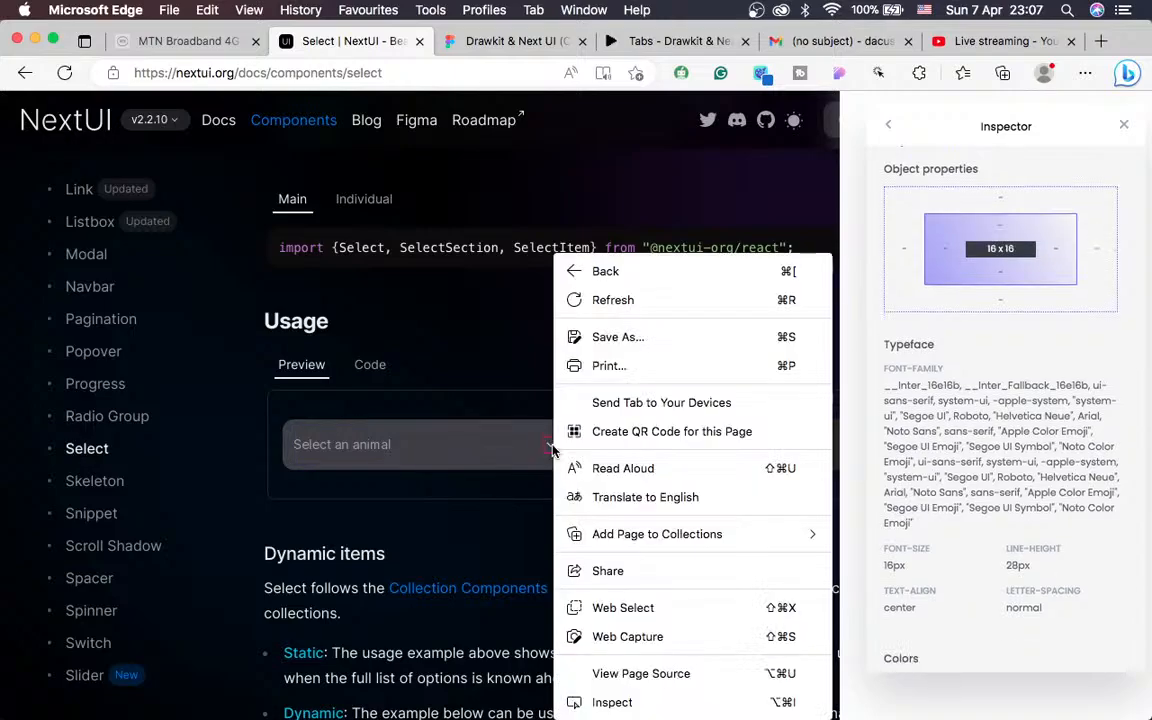
pyautogui.click(478, 45)
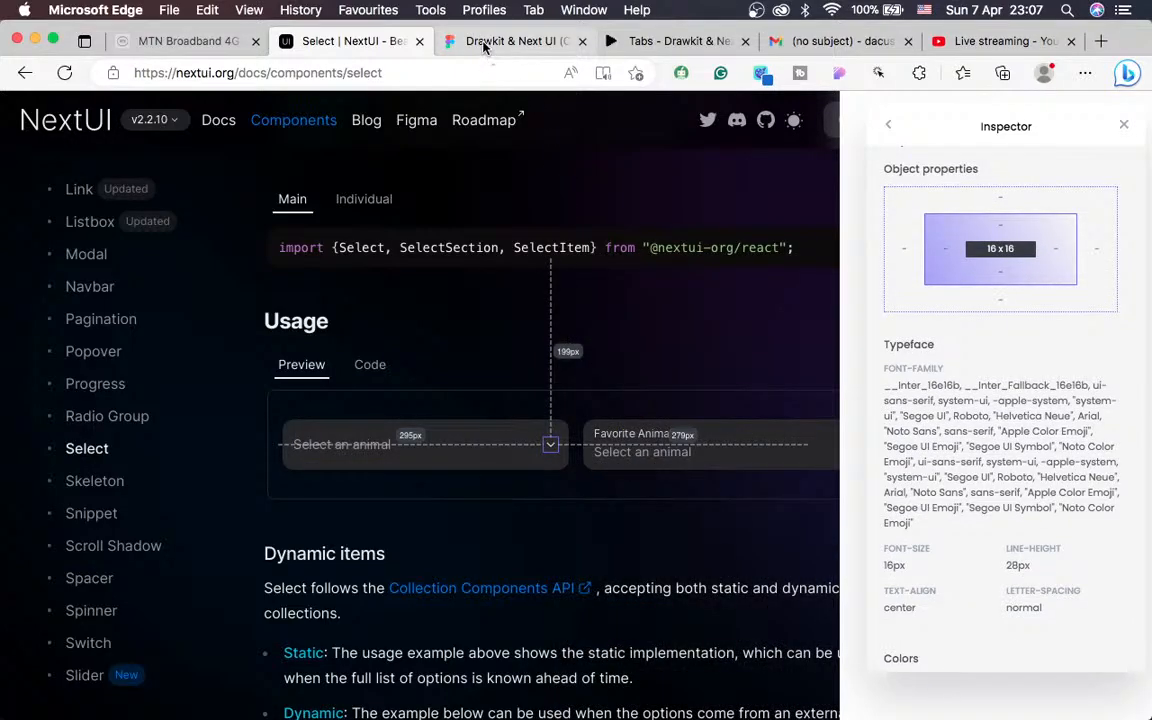
pyautogui.click(484, 45)
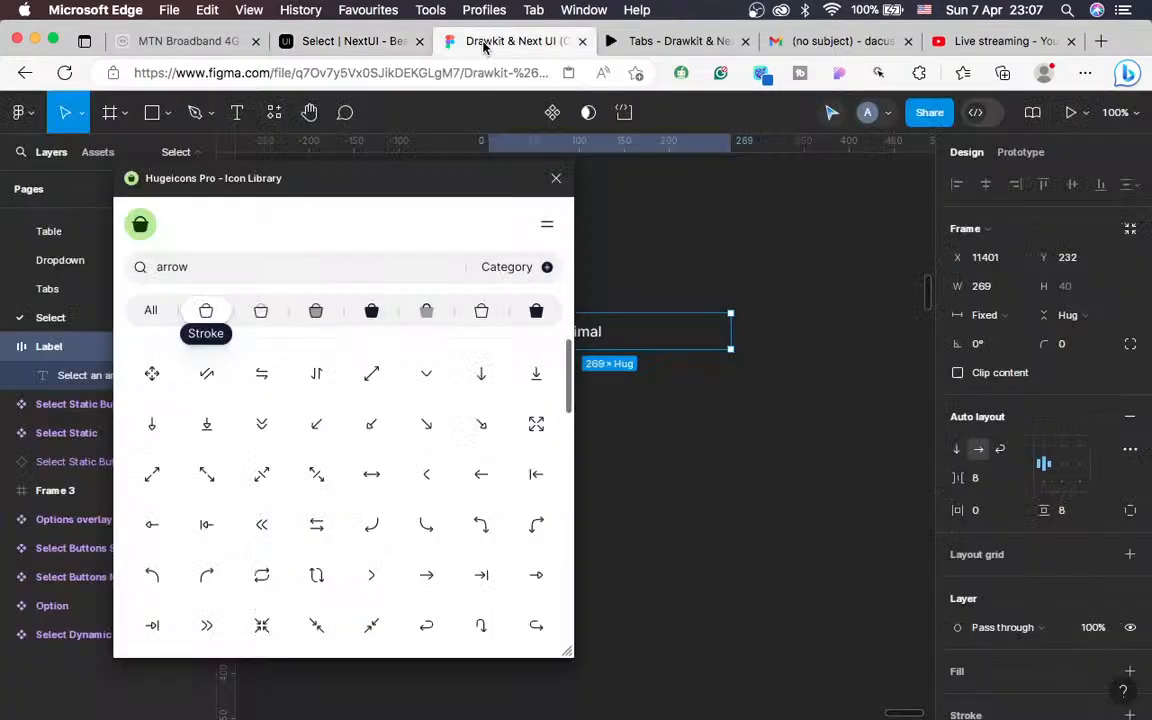
# Insert the arrow-down-01 icon and move it out of the Label frame to the empty canvas just past its right end
pyautogui.click(428, 378)
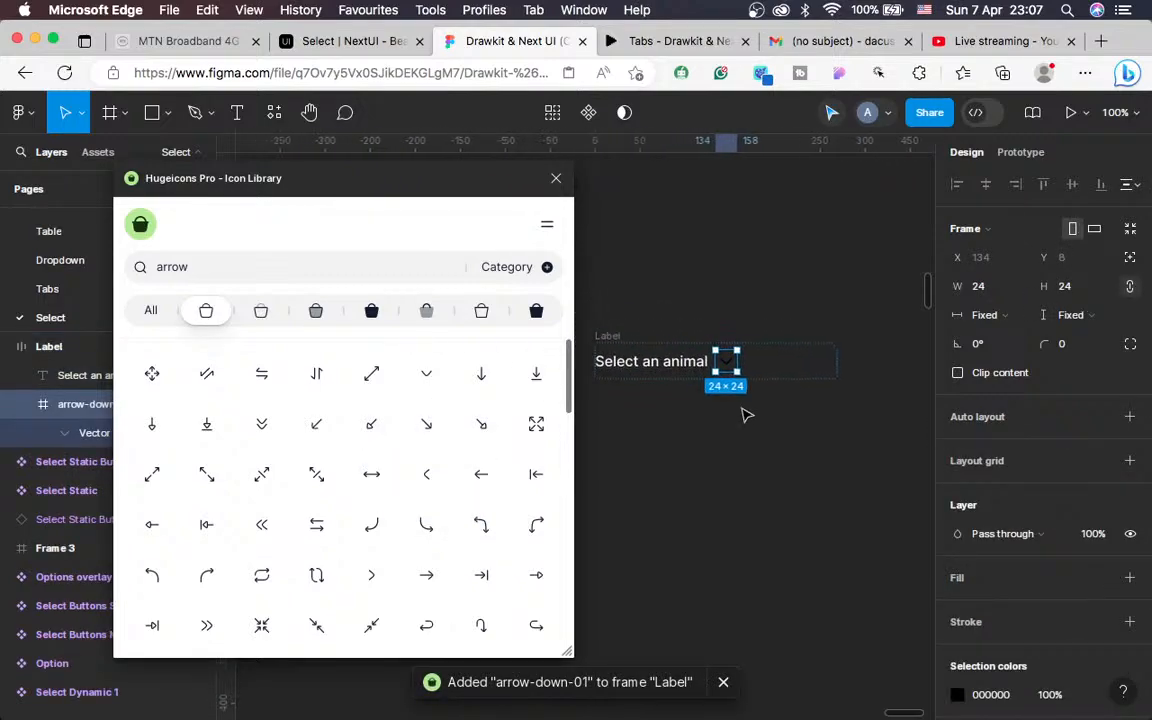
pyautogui.click(556, 179)
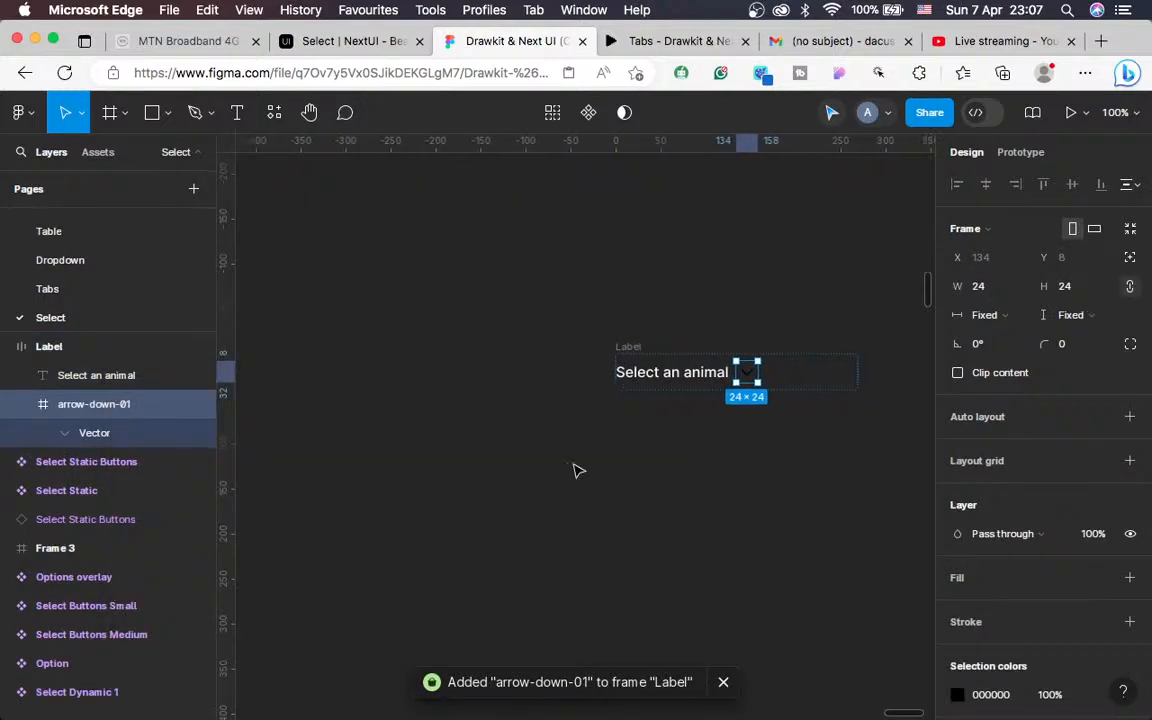
pyautogui.hscroll(3, 574, 464)
pyautogui.moveTo(616, 374); pyautogui.dragTo(750, 355)
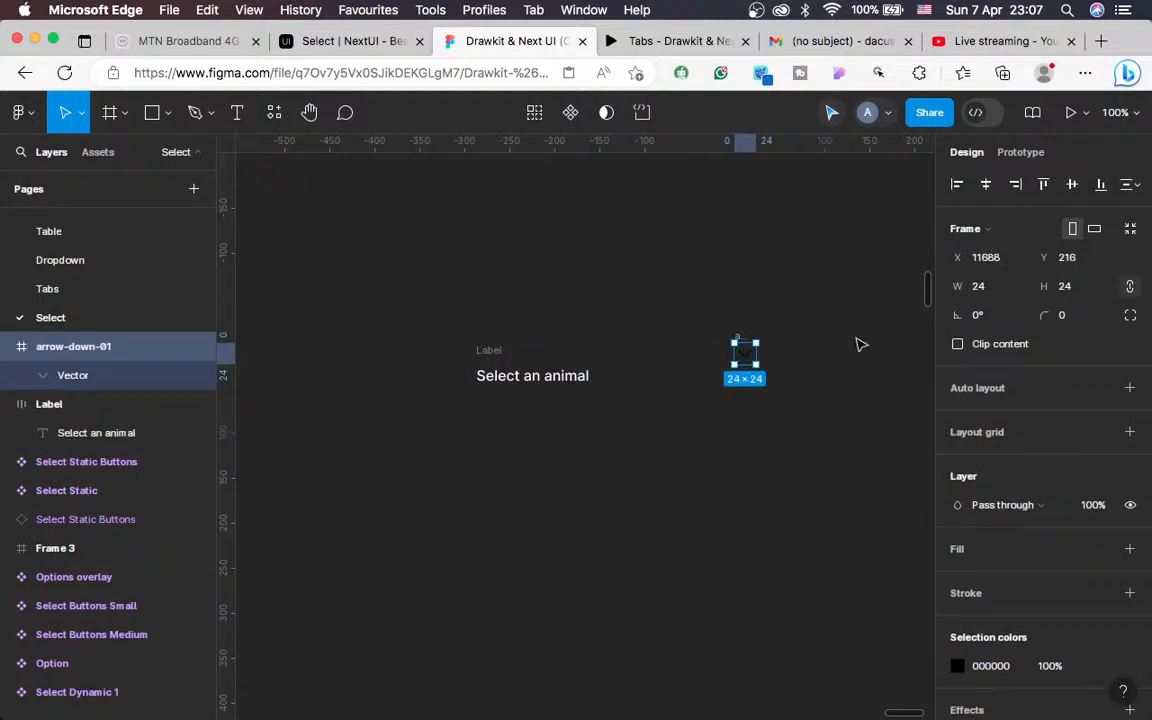
# Resize the arrow-down-01 icon to 16 × 16 with its proportions locked
pyautogui.click(1067, 287)
pyautogui.write('1')
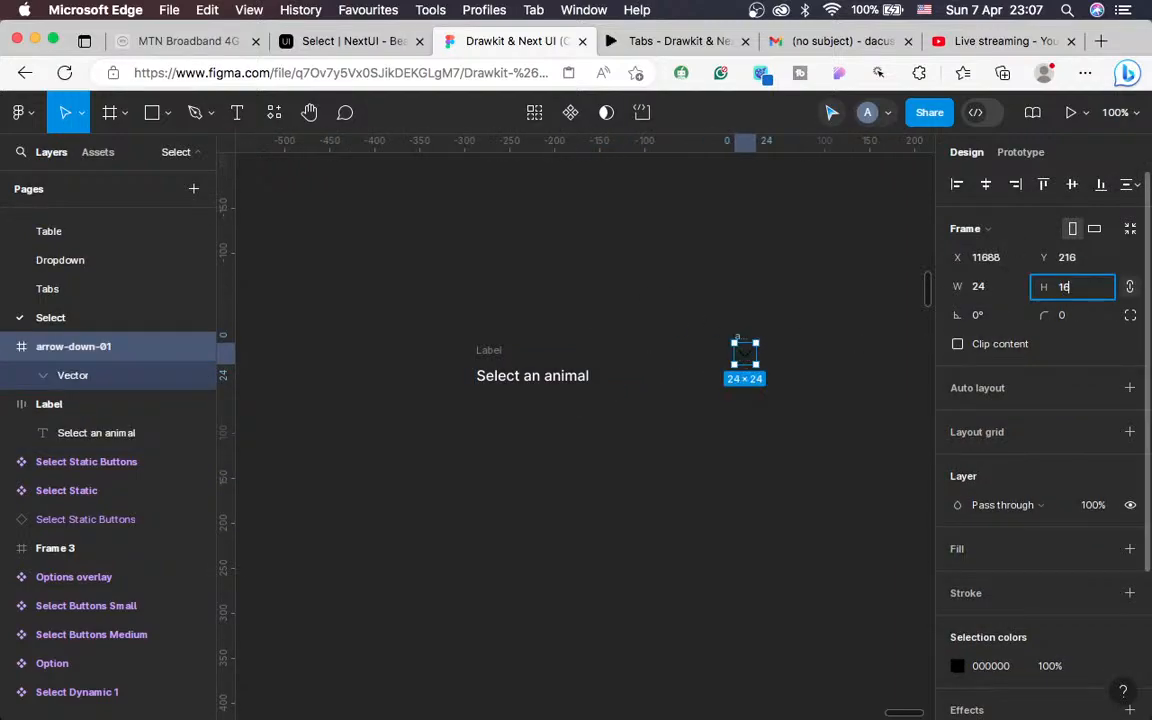
pyautogui.write('6')
pyautogui.press('Return')
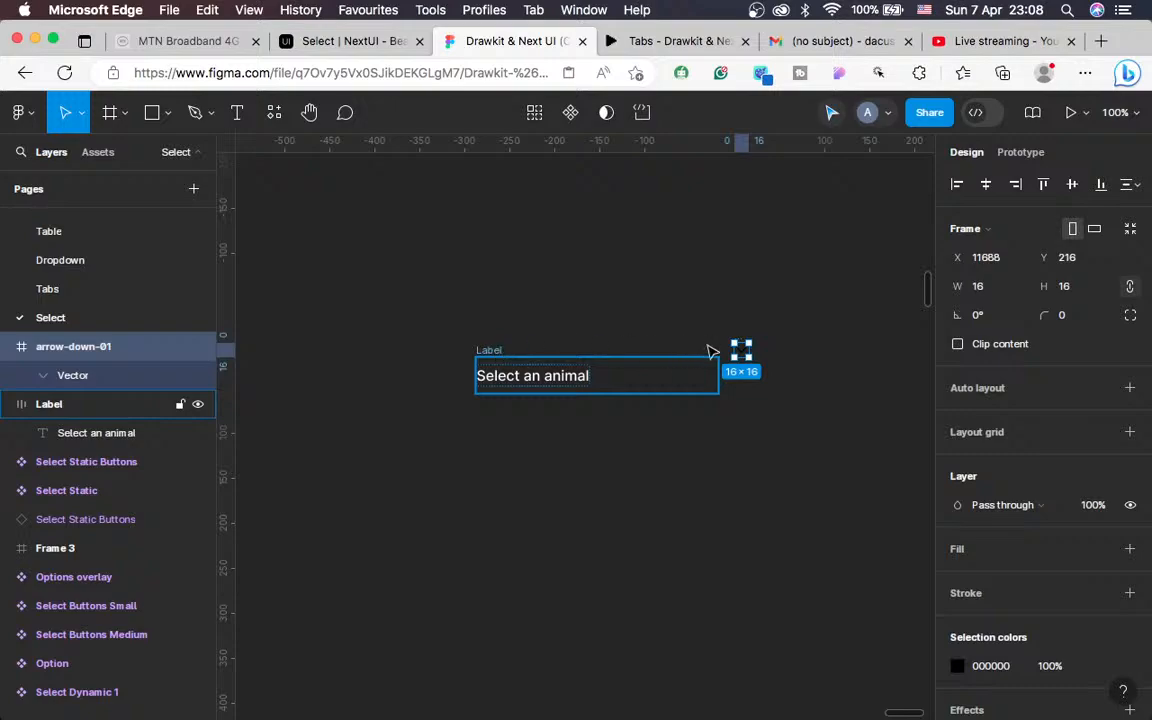
# Wrap the Label frame and the arrow-down-01 icon together in a horizontal auto layout frame
pyautogui.click(708, 358)
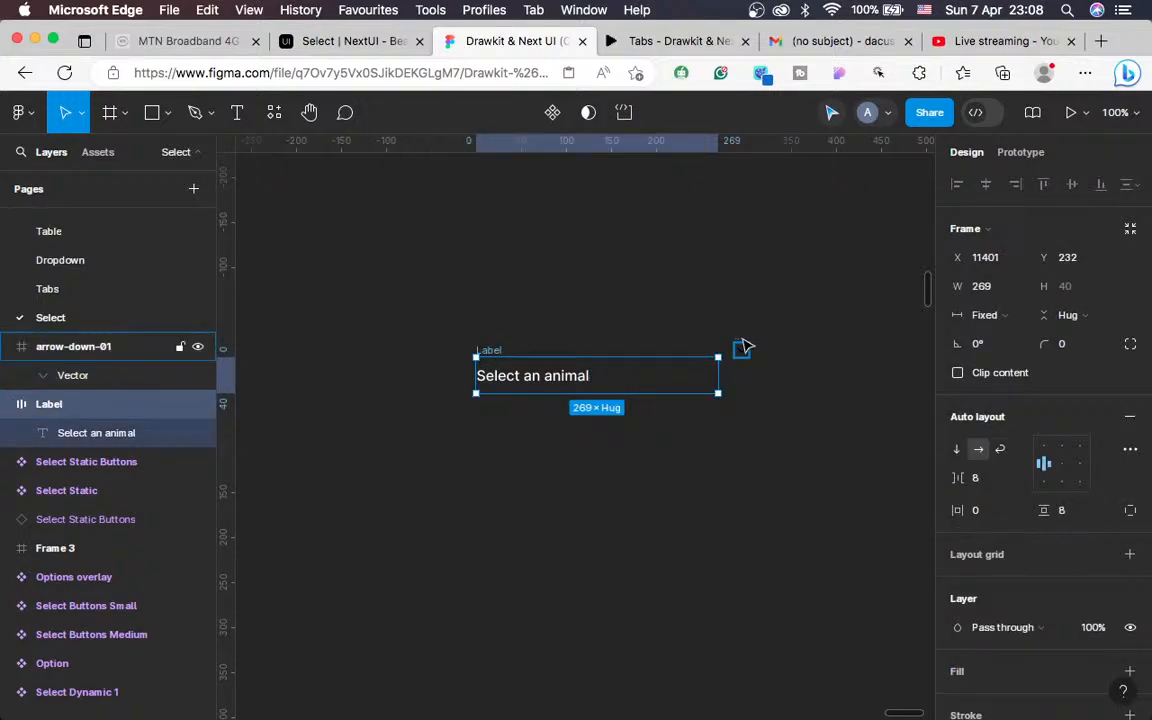
pyautogui.keyDown('shift'); pyautogui.click(745, 350); pyautogui.keyUp('shift')
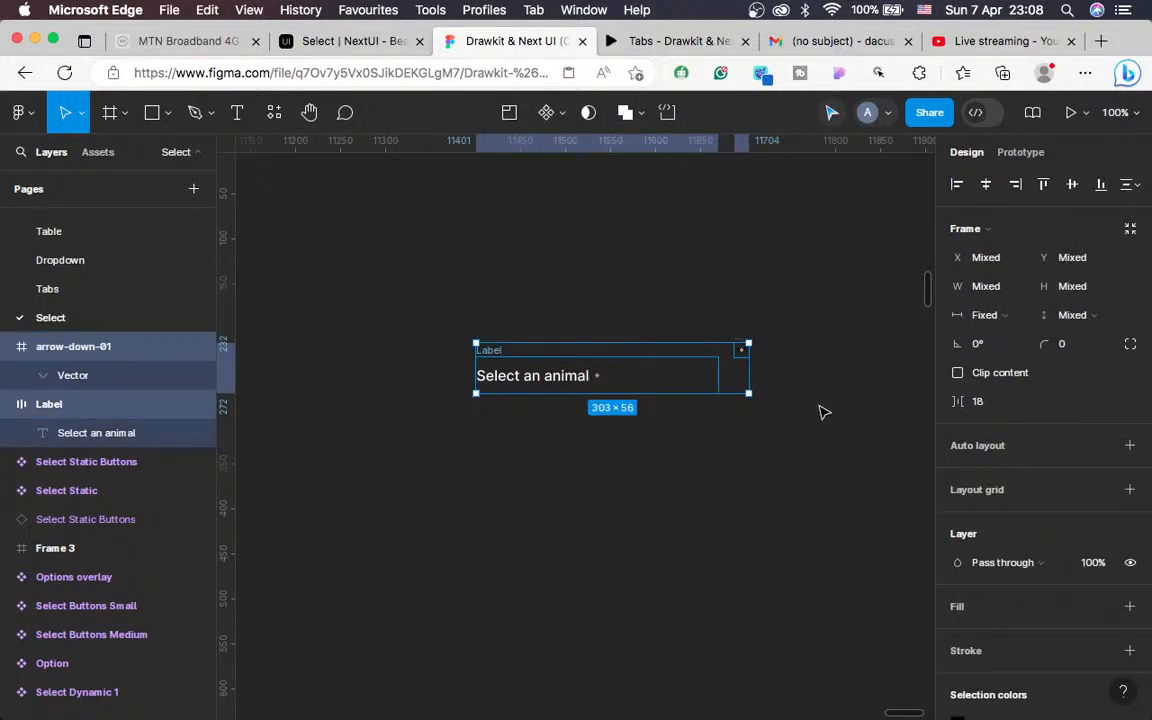
pyautogui.hotkey('shift', 'a')
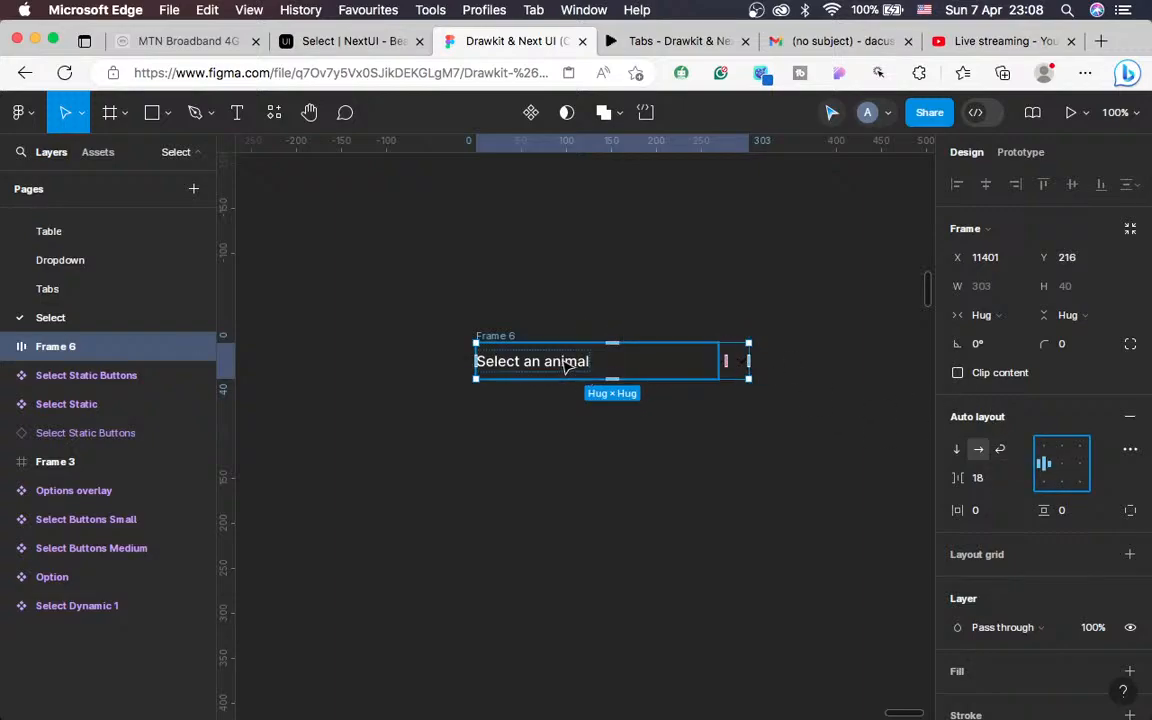
# Copy the arrow's fill colour from the NextUI documentation and replace the icon's black with ECEDEE in the Figma frame
pyautogui.click(335, 40)
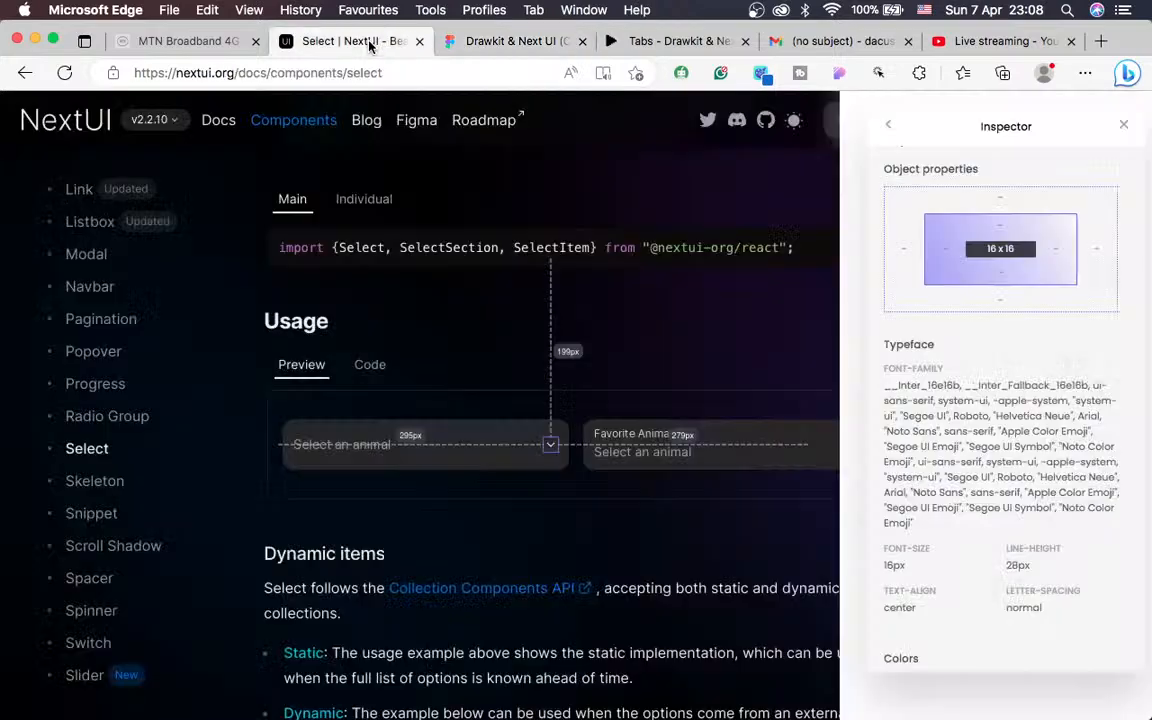
pyautogui.scroll(-5, 878, 428)
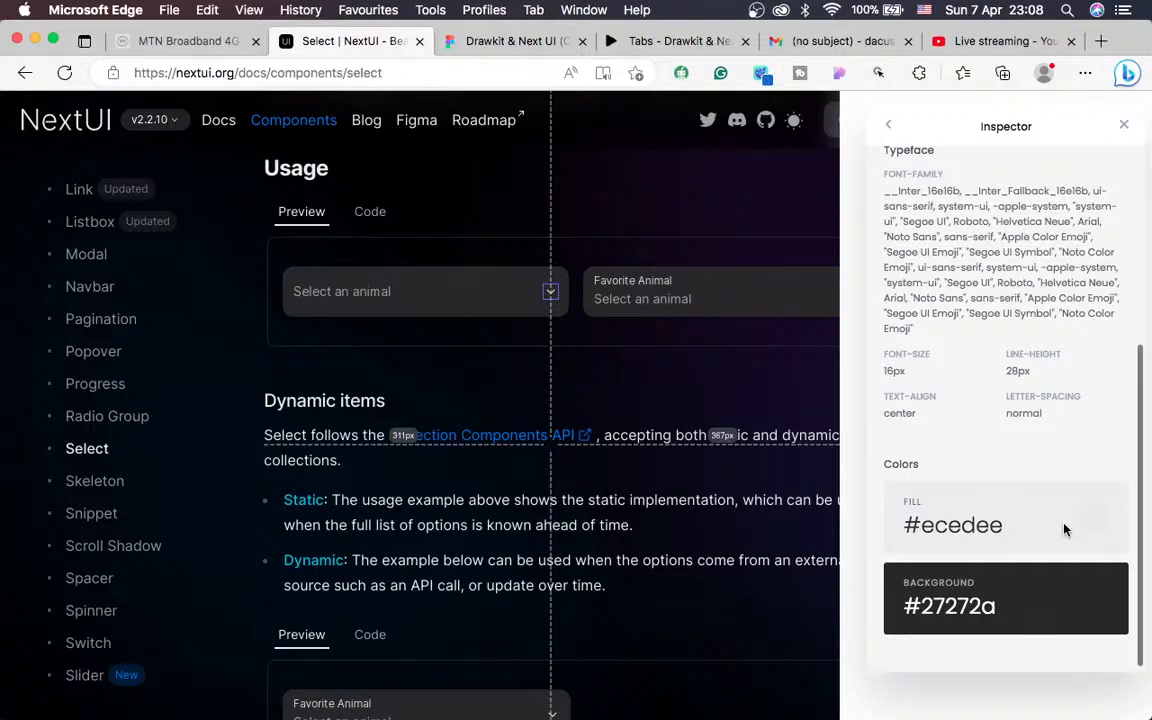
pyautogui.click(1093, 518)
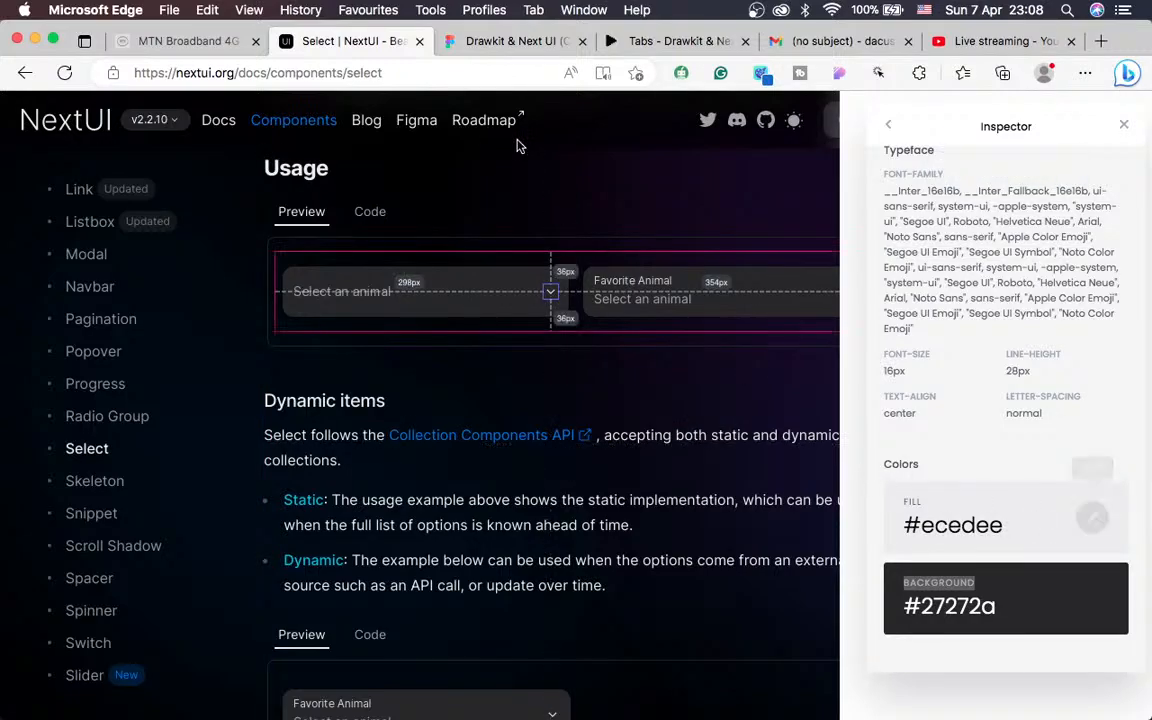
pyautogui.click(469, 44)
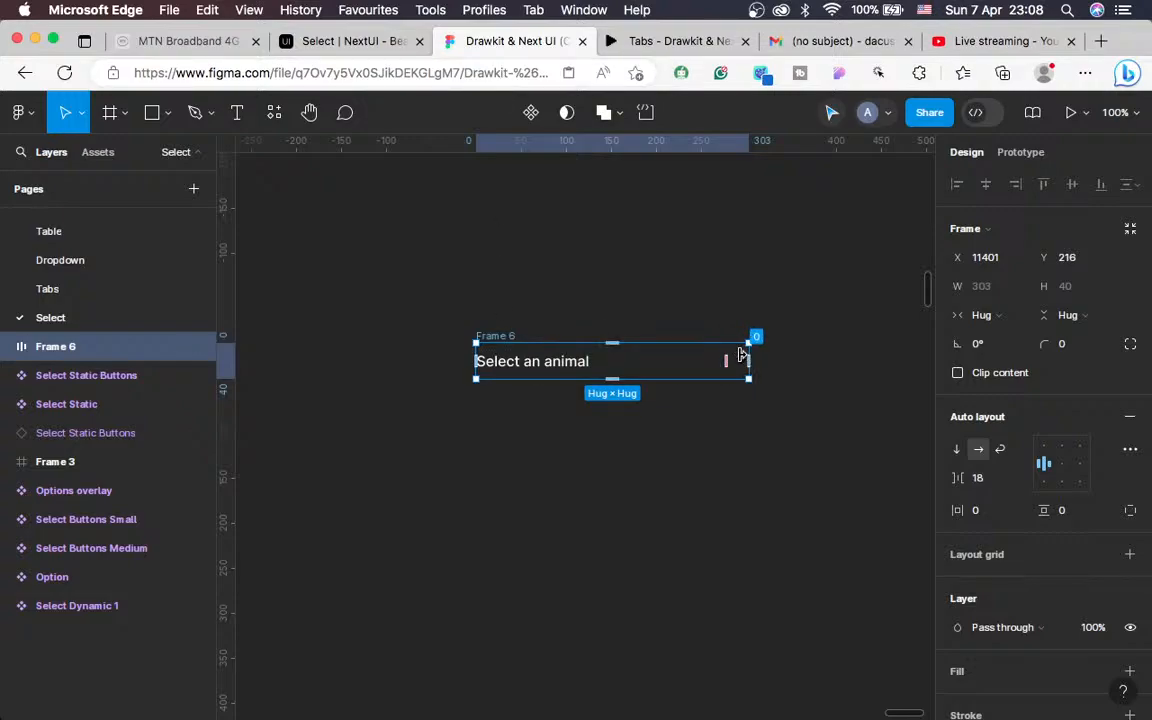
pyautogui.scroll(-5, 985, 443)
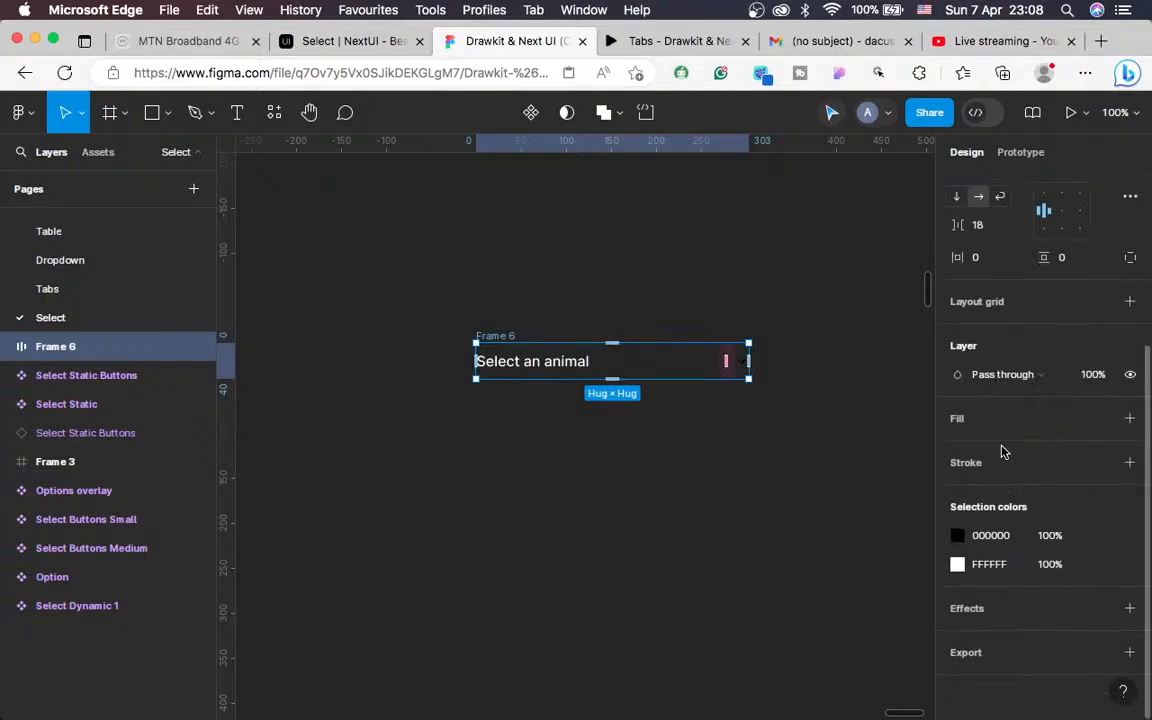
pyautogui.click(987, 535)
pyautogui.write('ecedee')
pyautogui.press('Return')
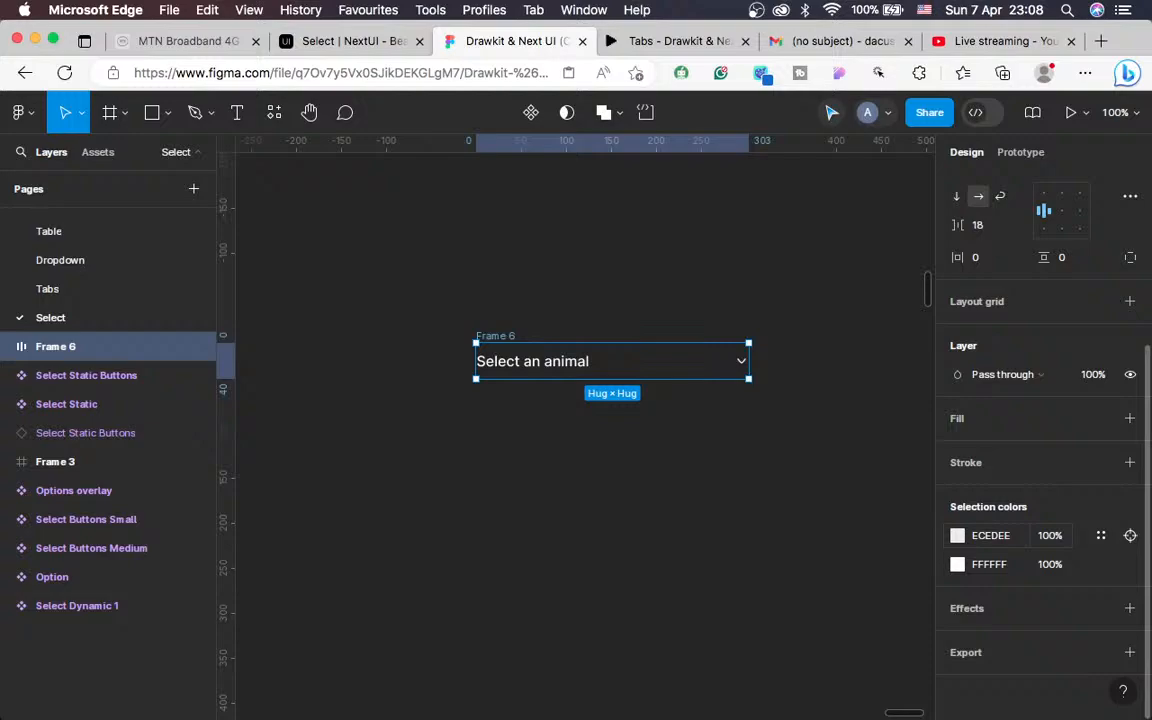
# Inspect the "Select an animal" text in the NextUI Select previews and copy the placeholder's fill colour #a1a1aa
pyautogui.click(662, 41)
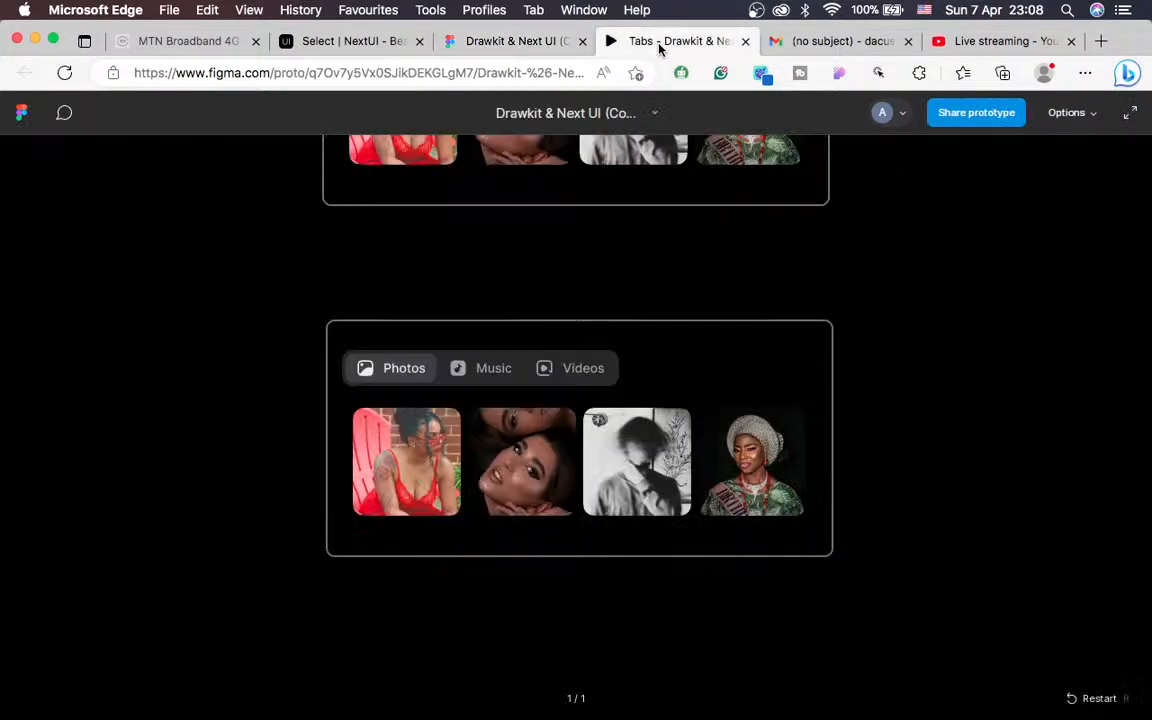
pyautogui.click(340, 41)
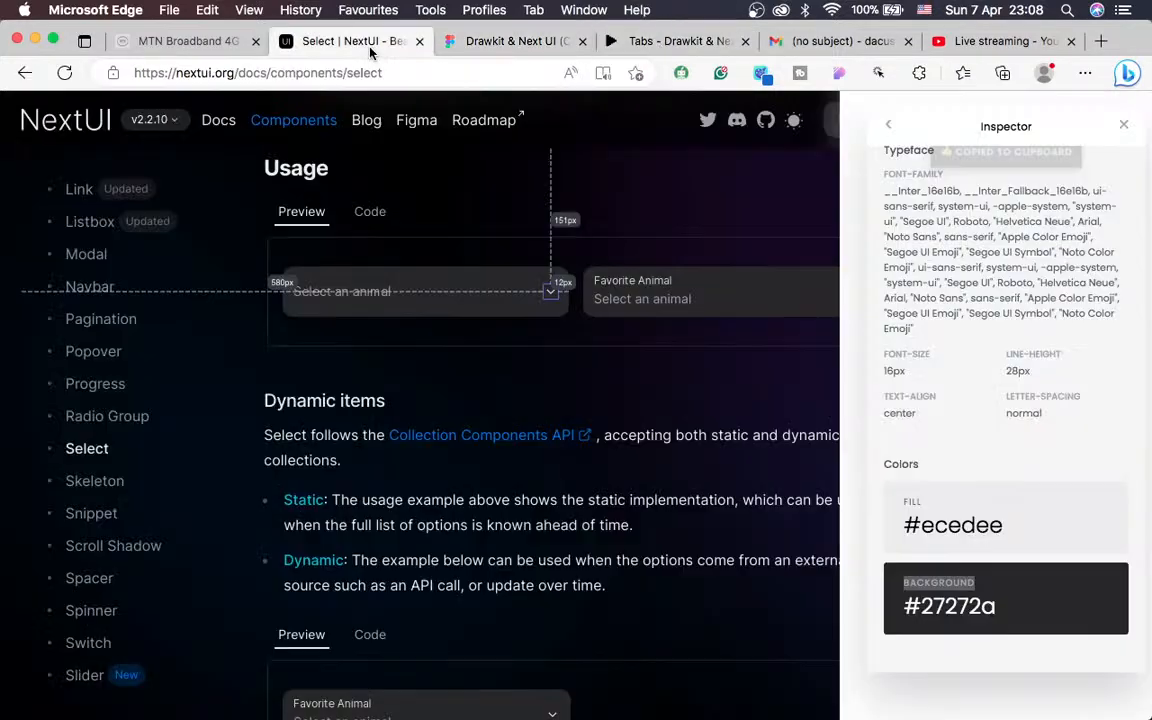
pyautogui.click(333, 302)
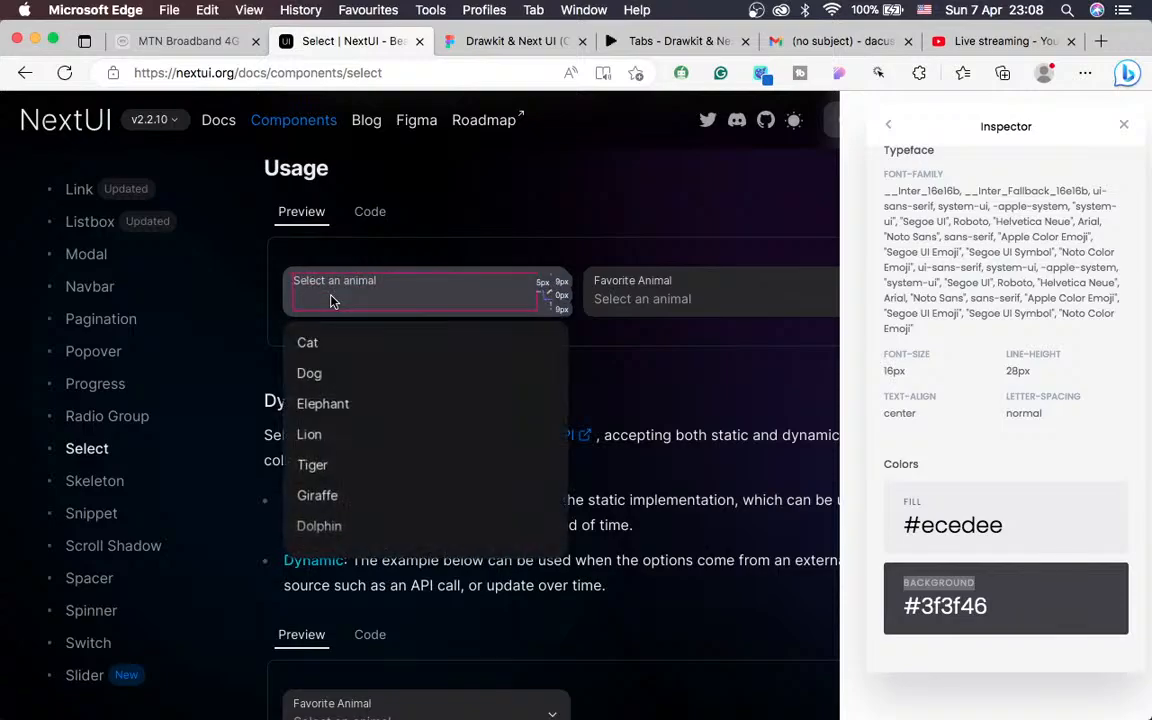
pyautogui.rightClick(333, 302)
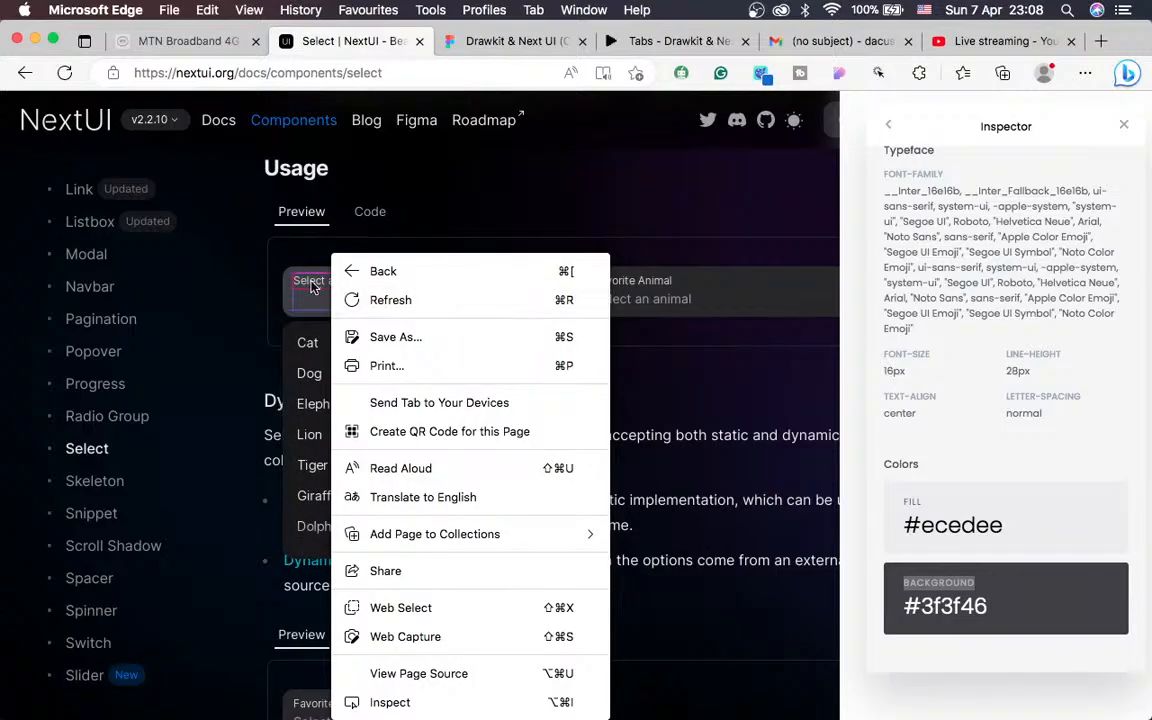
pyautogui.click(303, 286)
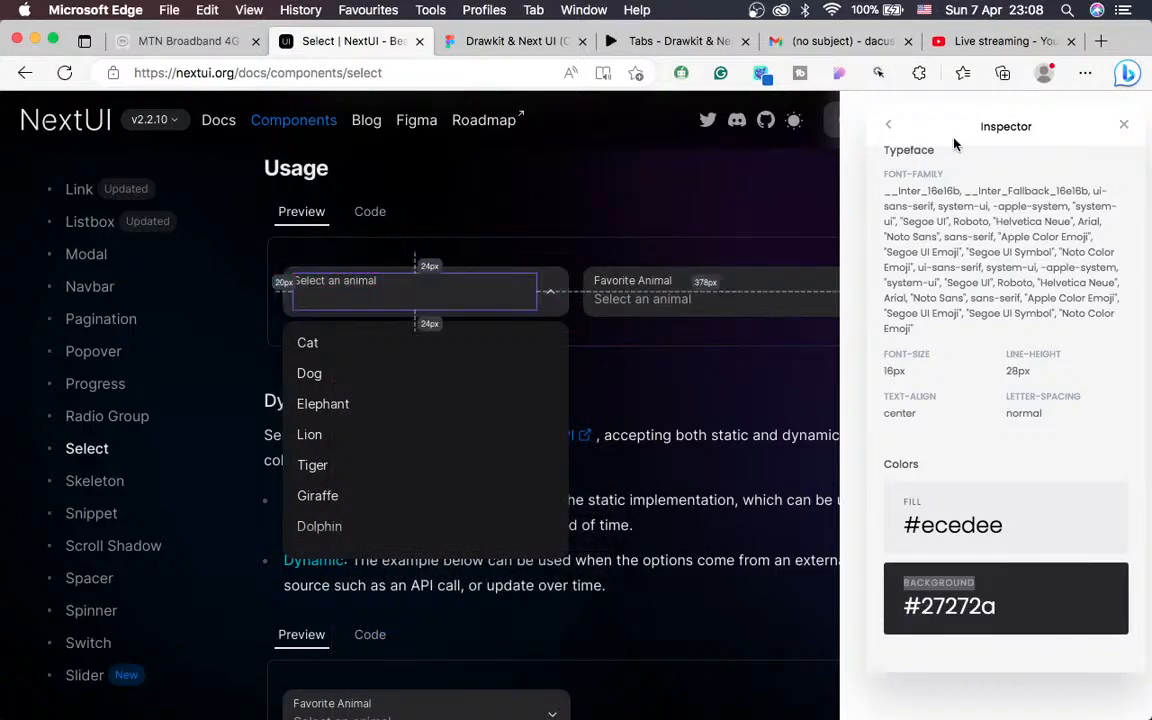
pyautogui.click(582, 247)
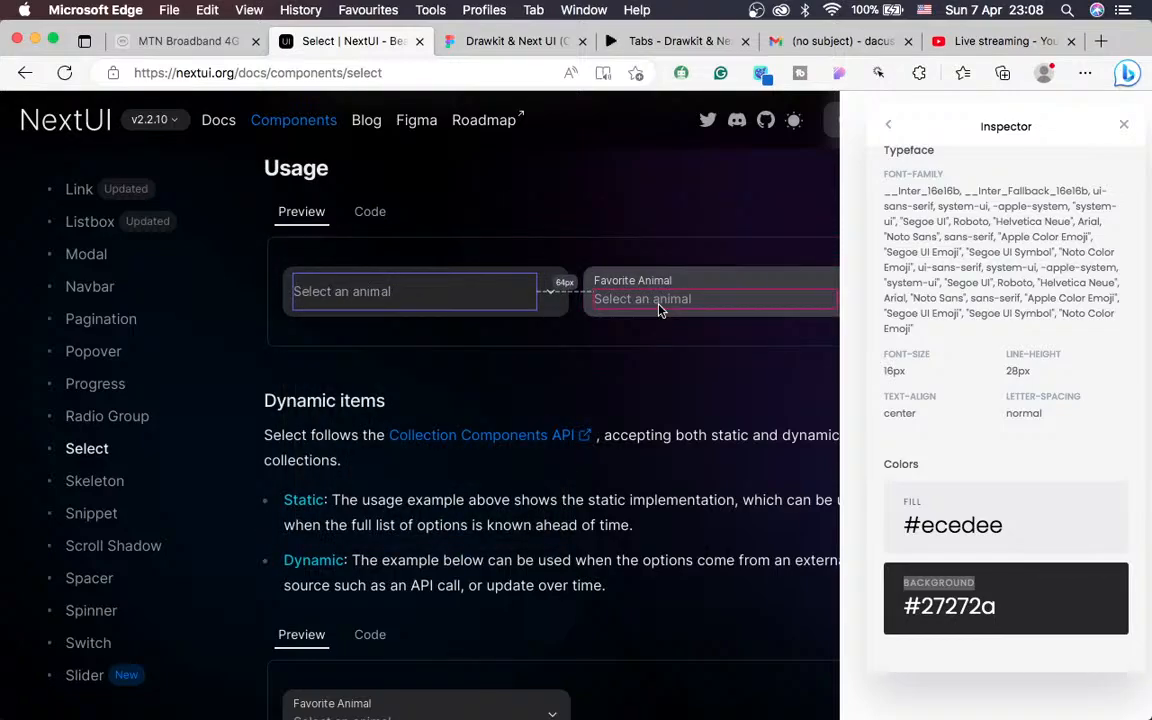
pyautogui.rightClick(659, 311)
pyautogui.click(640, 304)
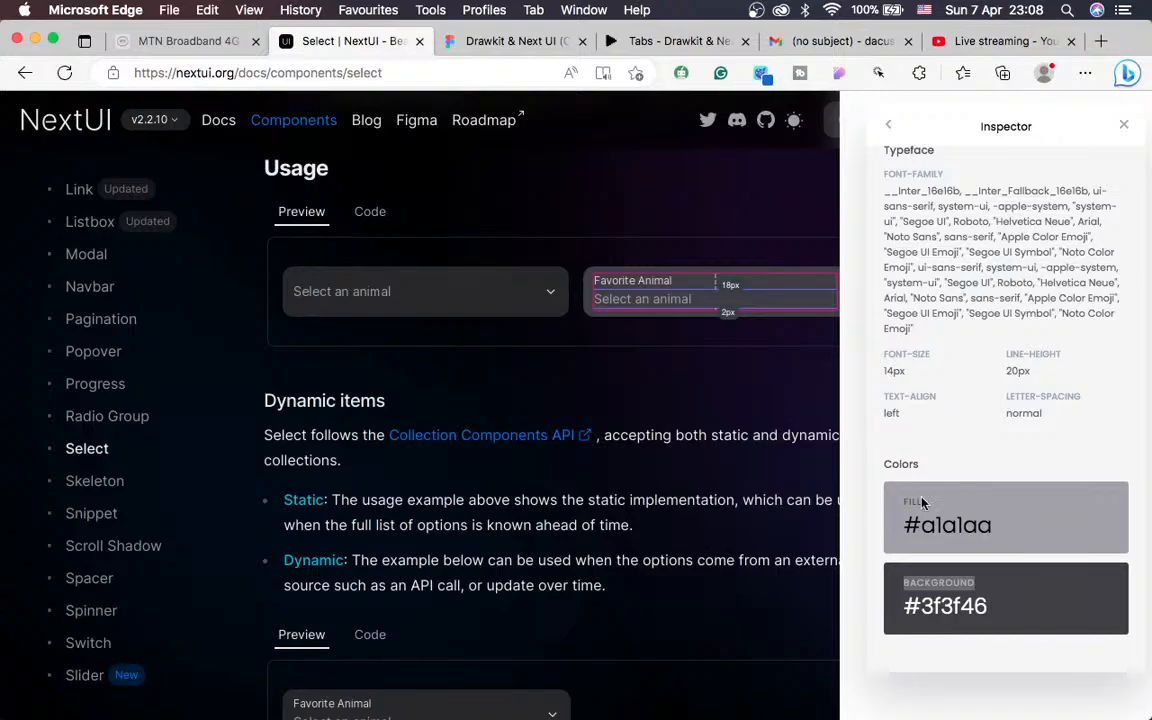
pyautogui.click(1092, 517)
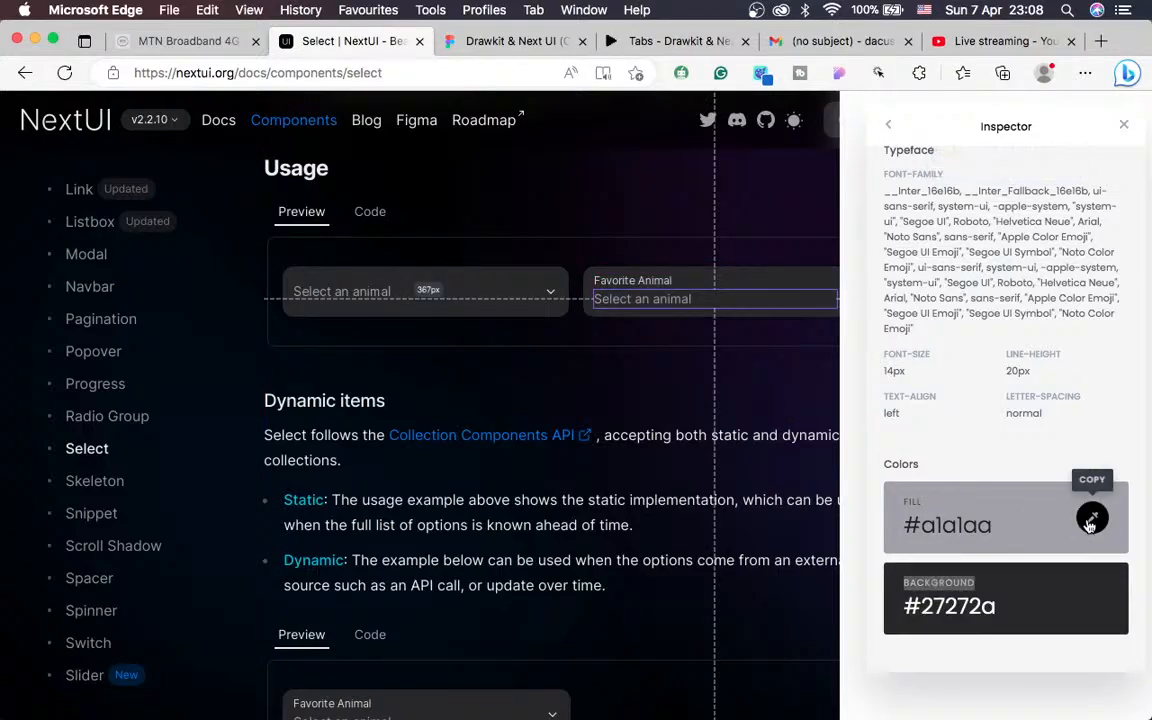
# Return to Figma and replace the white of the "Select an animal" text in Frame 6 with A1A1AA
pyautogui.click(507, 41)
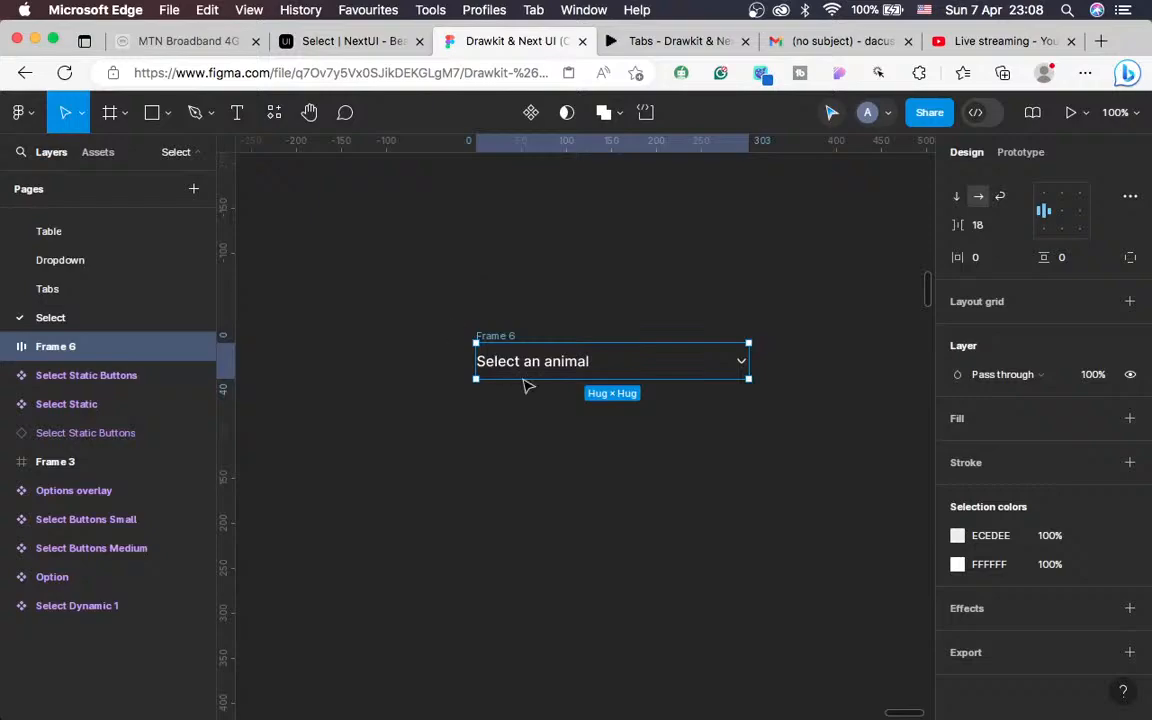
pyautogui.click(989, 565)
pyautogui.write('a1a1aa')
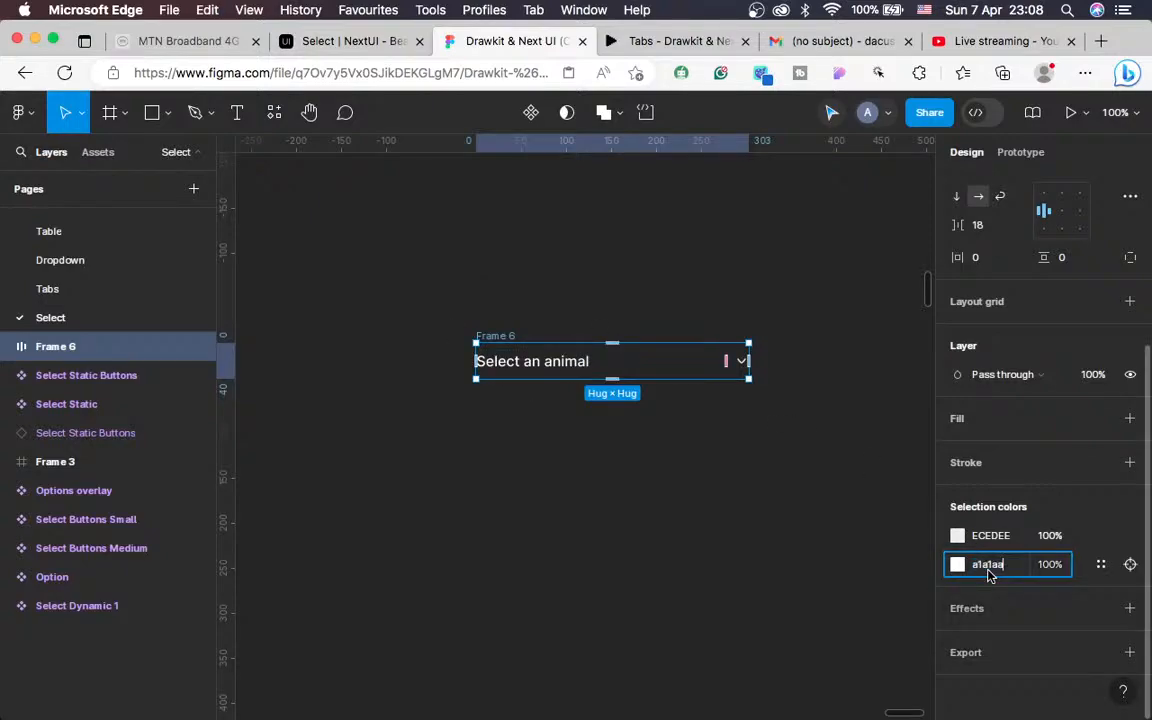
pyautogui.press('Return')
pyautogui.hscroll(2, 555, 465)
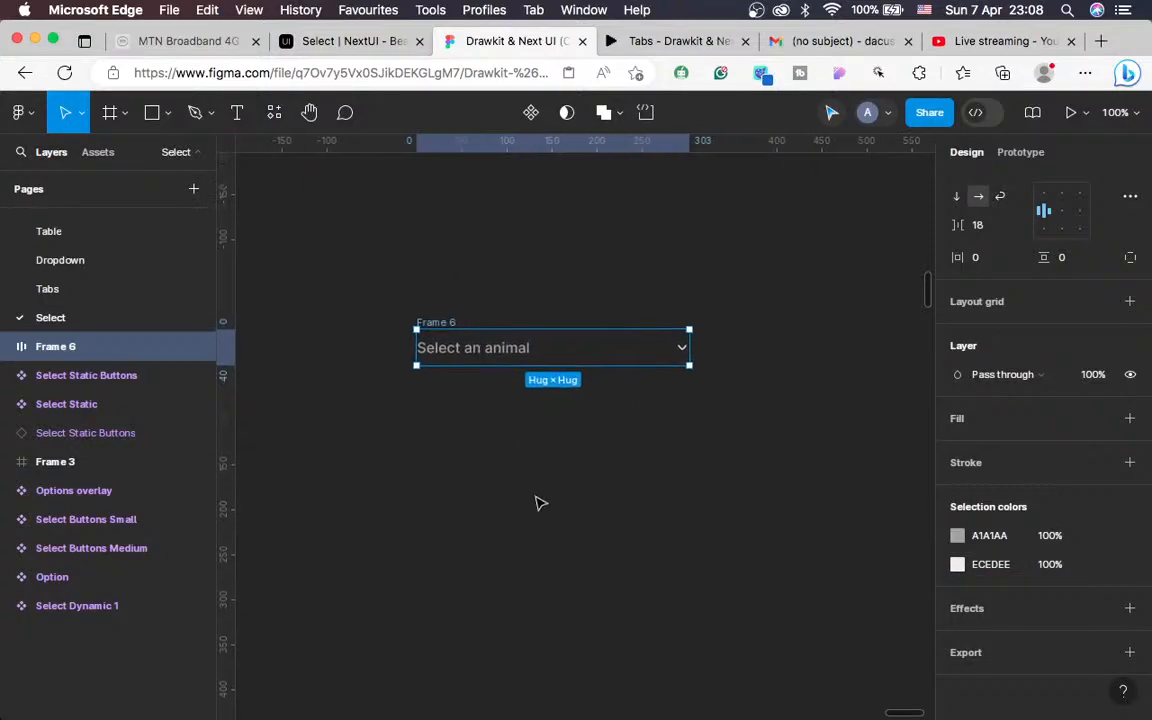
# Inspect the label area and arrow in the NextUI Select preview, and set Frame 6's horizontal auto layout gap to 8 in Figma
pyautogui.click(363, 43)
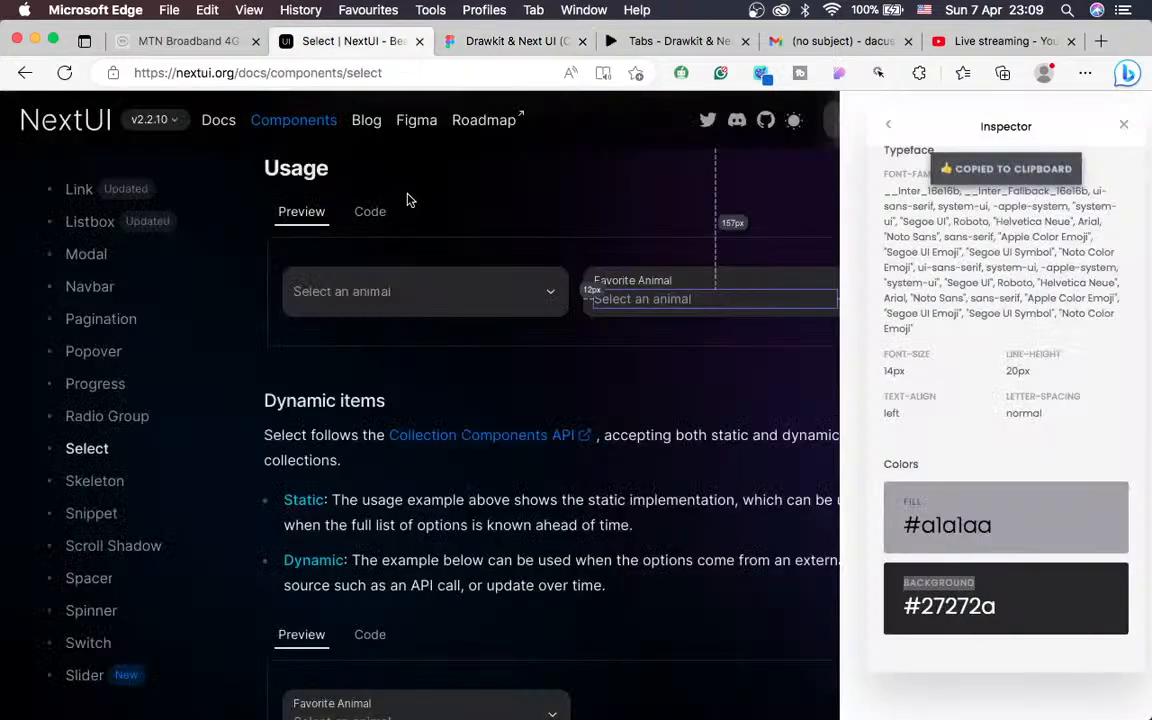
pyautogui.click(530, 303)
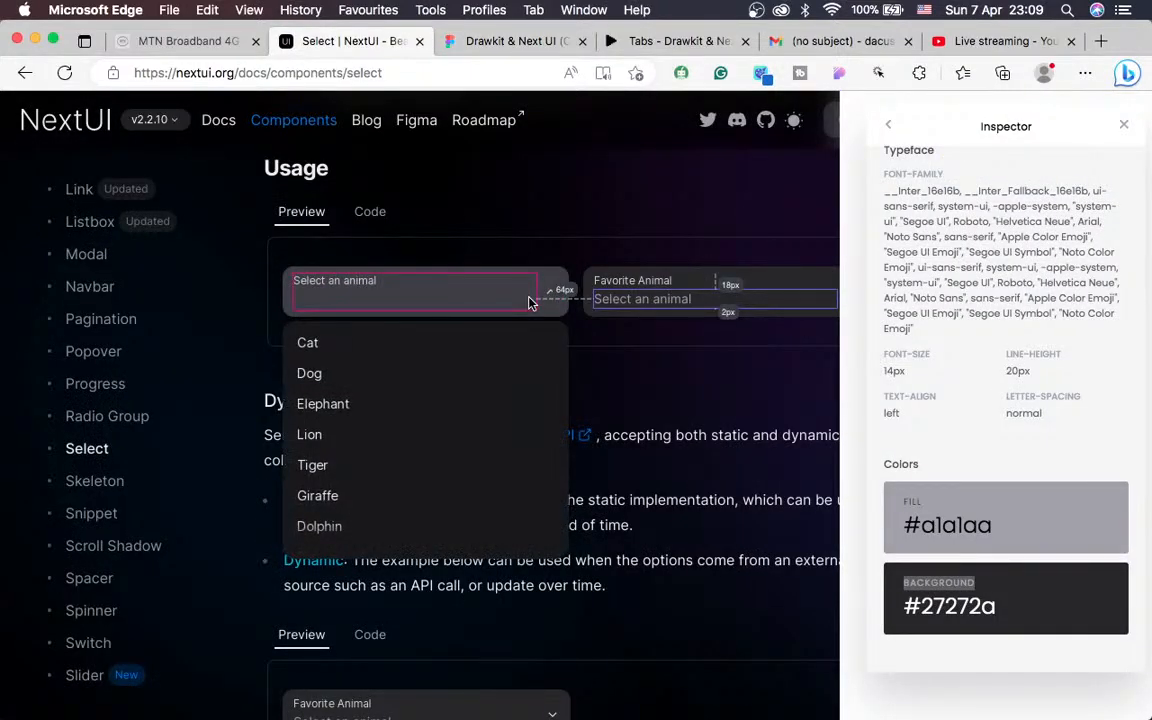
pyautogui.rightClick(535, 303)
pyautogui.click(548, 298)
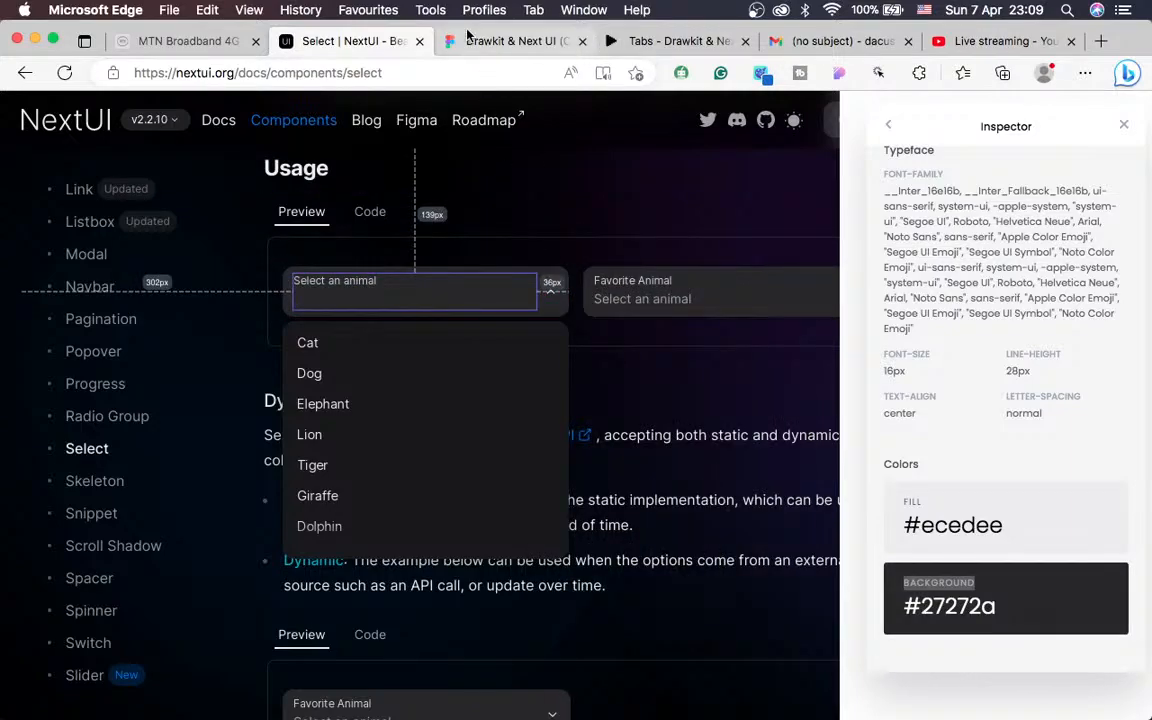
pyautogui.hotkey('ctrl', 'Tab')
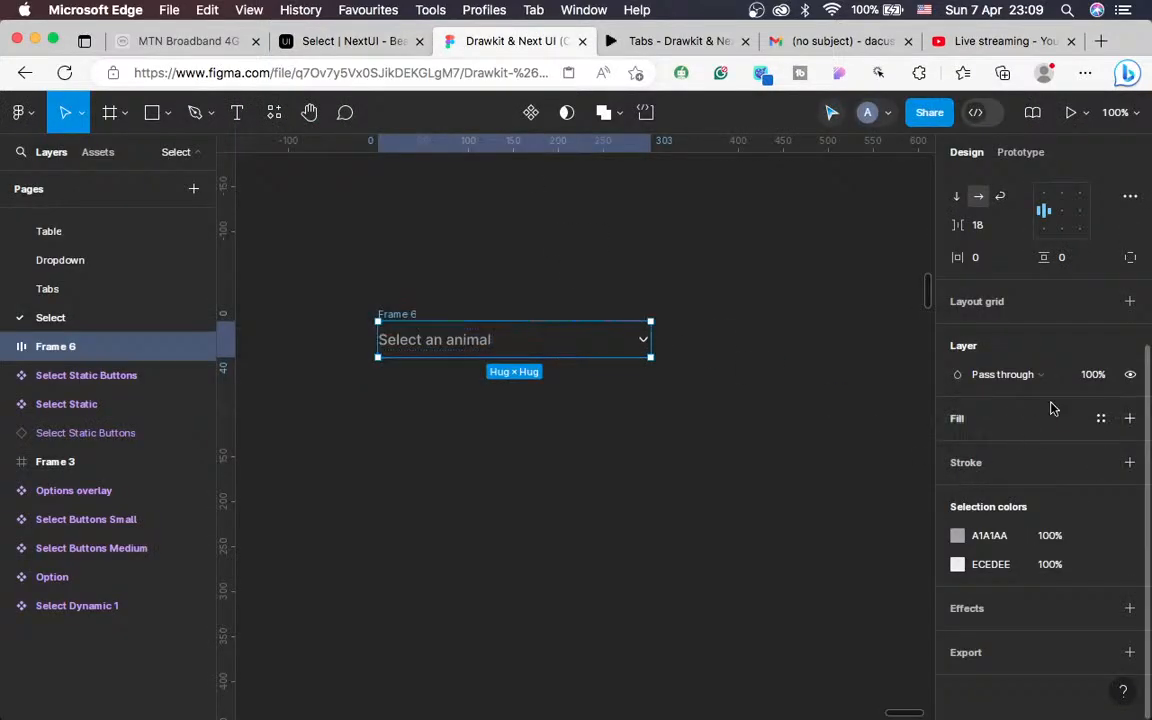
pyautogui.scroll(4, 1049, 404)
pyautogui.click(981, 382)
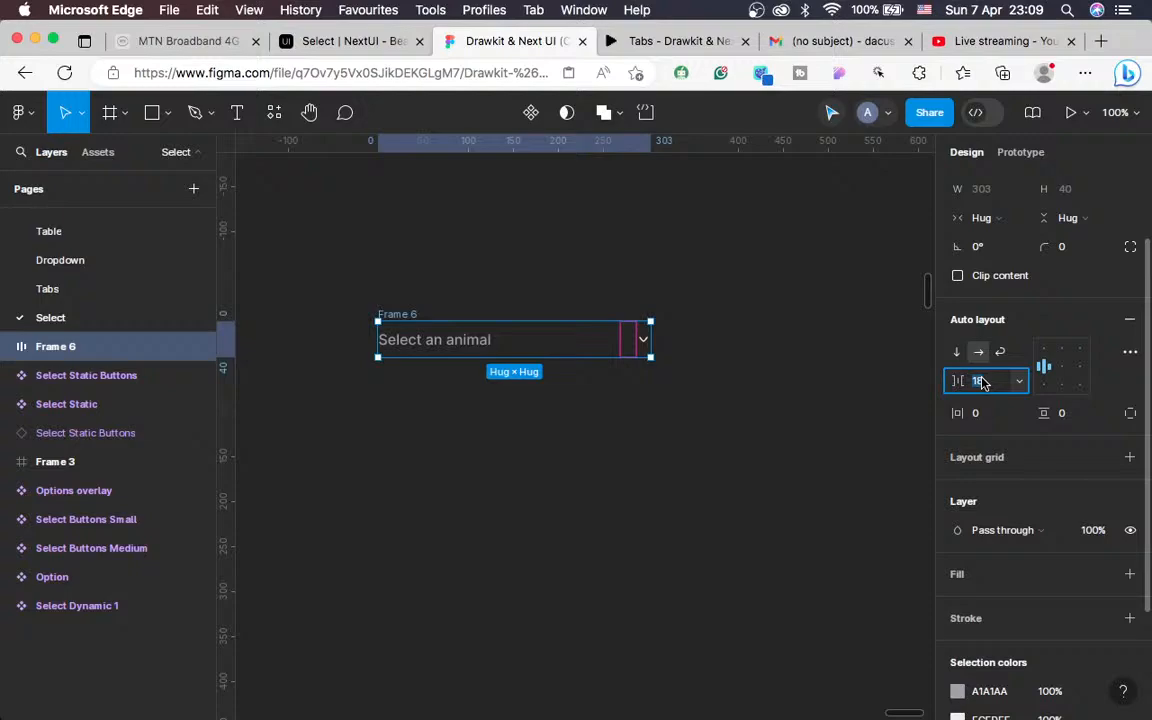
pyautogui.write('8')
pyautogui.press('Return')
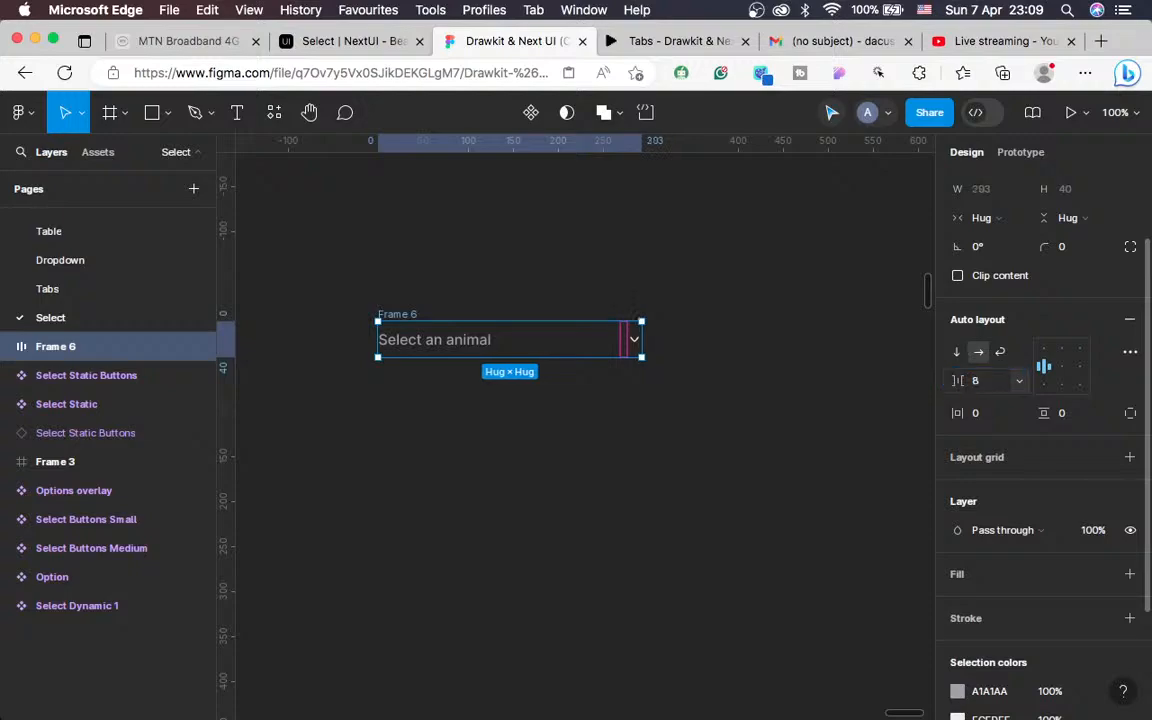
# Inspect the arrow and the outer Select box in the NextUI usage preview to read the box's padding and size
pyautogui.click(378, 42)
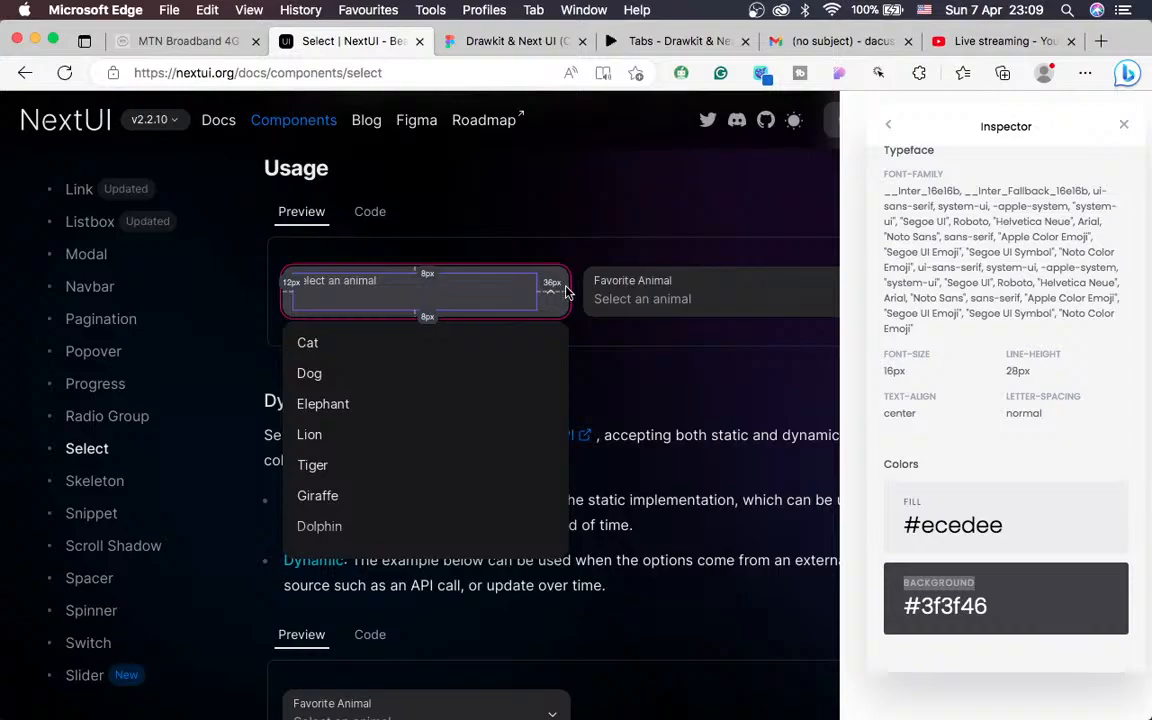
pyautogui.rightClick(553, 258)
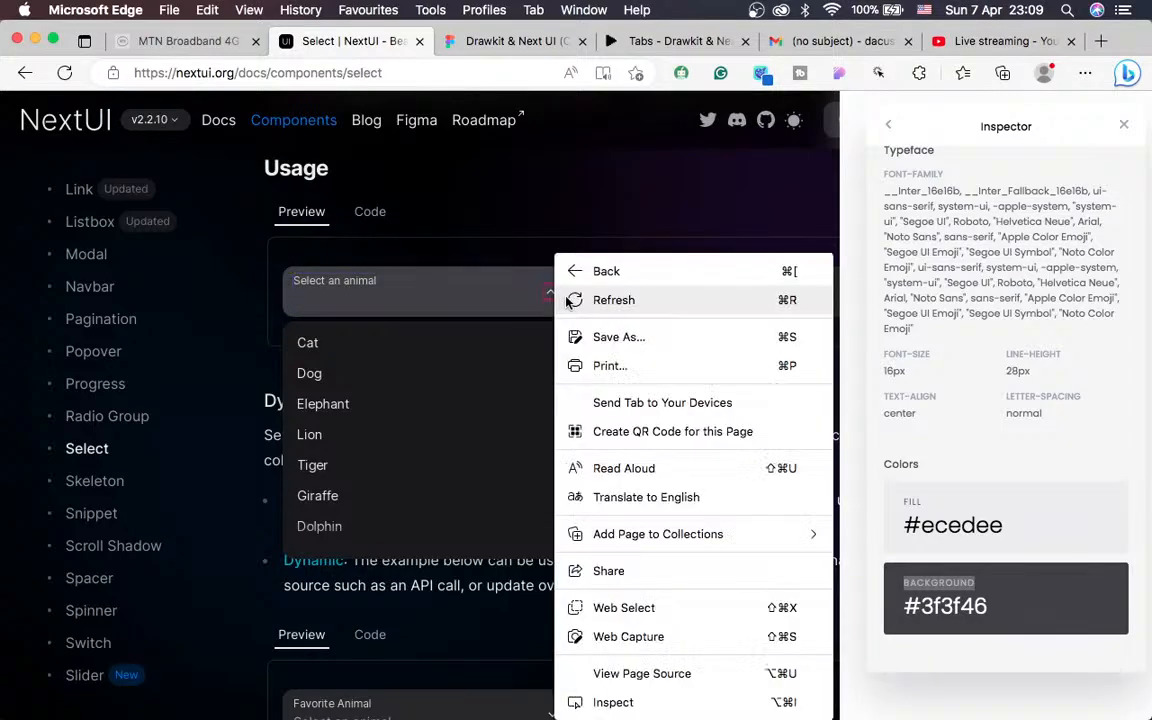
pyautogui.click(468, 250)
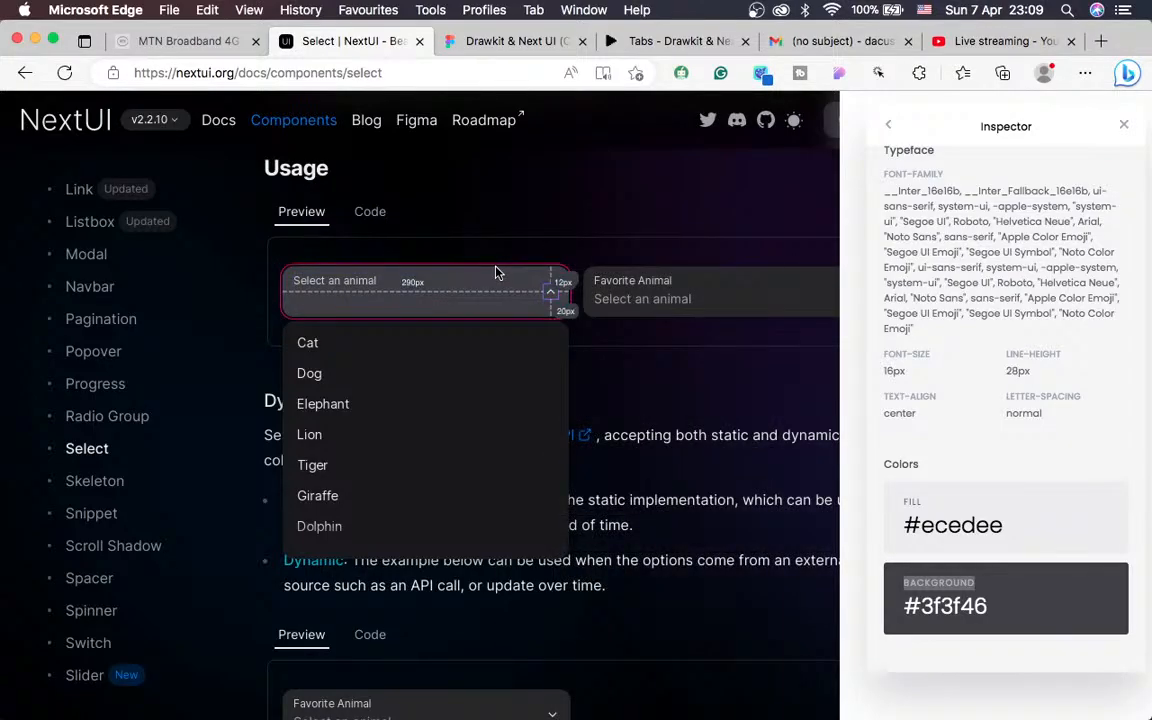
pyautogui.rightClick(496, 266)
pyautogui.click(479, 269)
pyautogui.scroll(5, 987, 305)
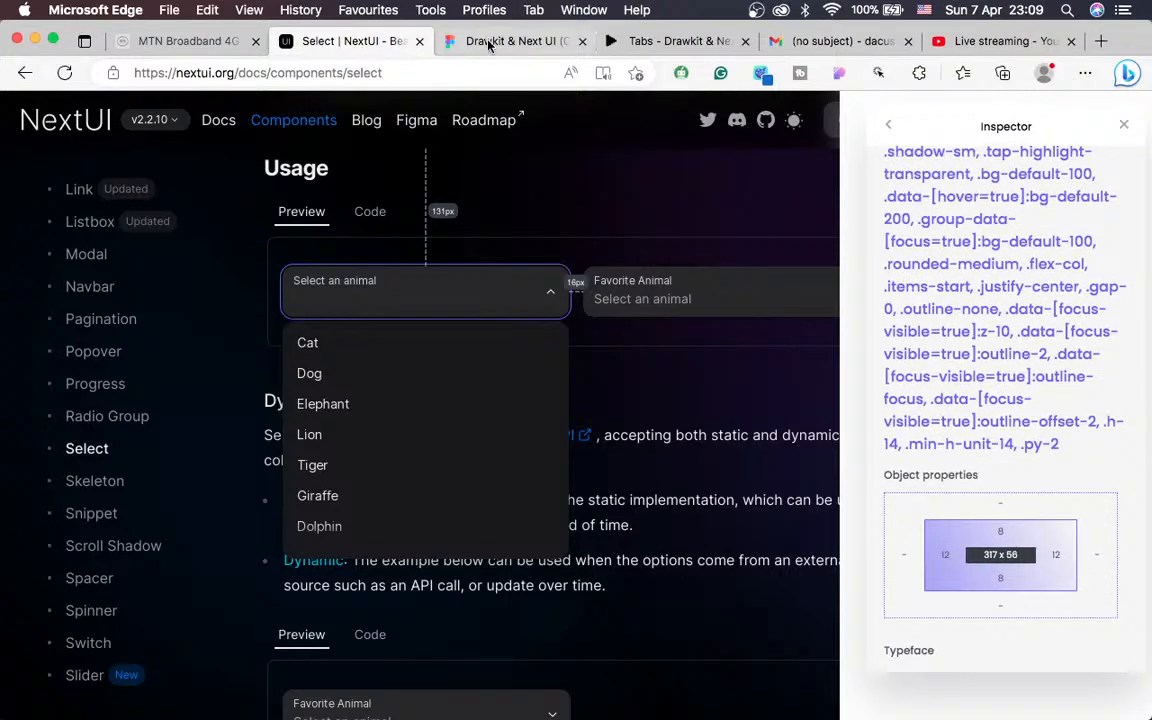
# Wrap Frame 6 in an auto layout frame with 12 horizontal and 8 vertical padding in Figma, checking it against the NextUI box values
pyautogui.click(440, 37)
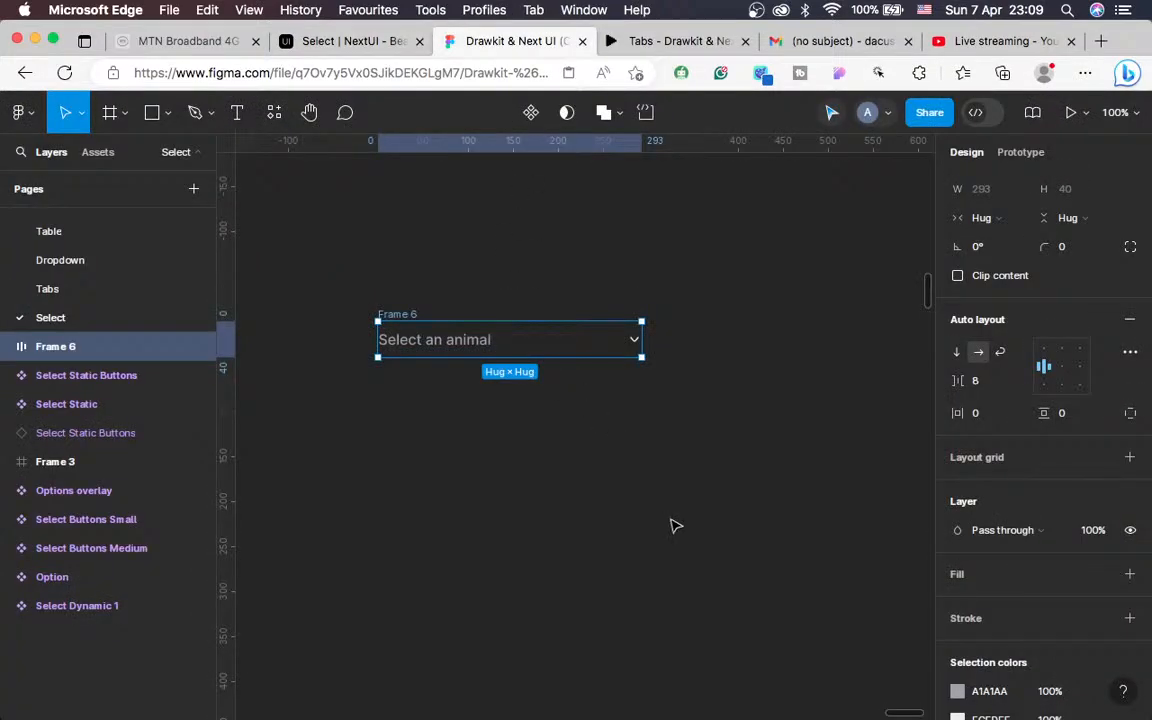
pyautogui.hotkey('shift', 'a')
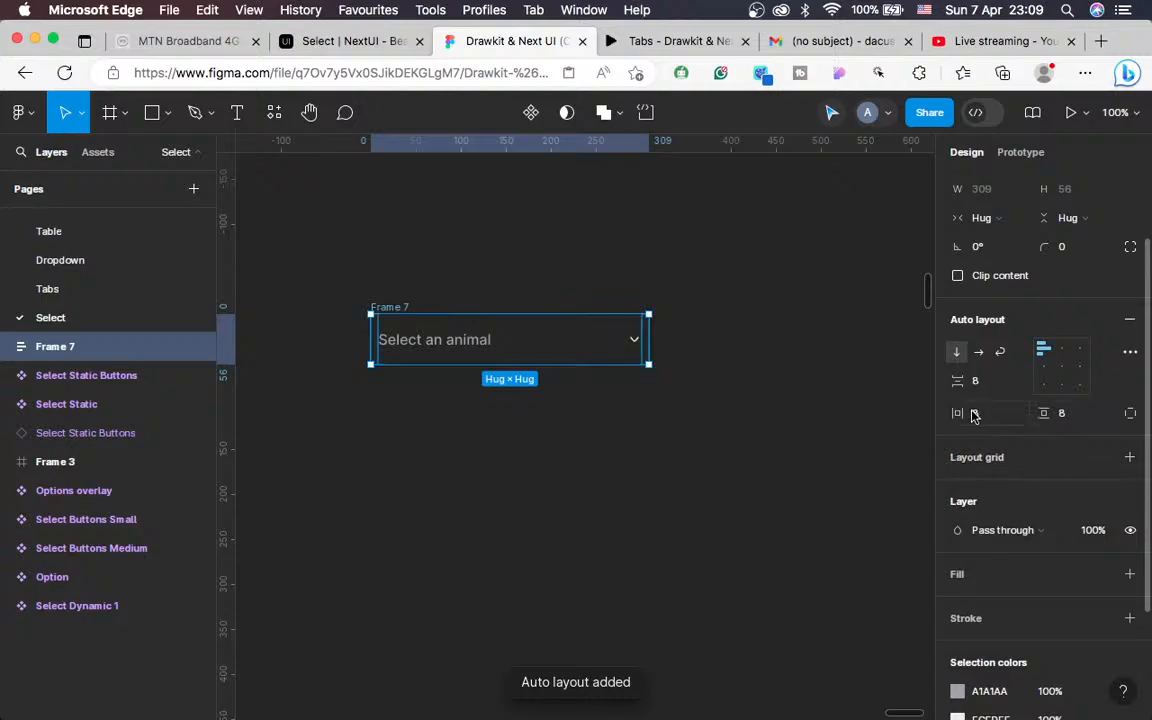
pyautogui.hotkey('shift', '1')
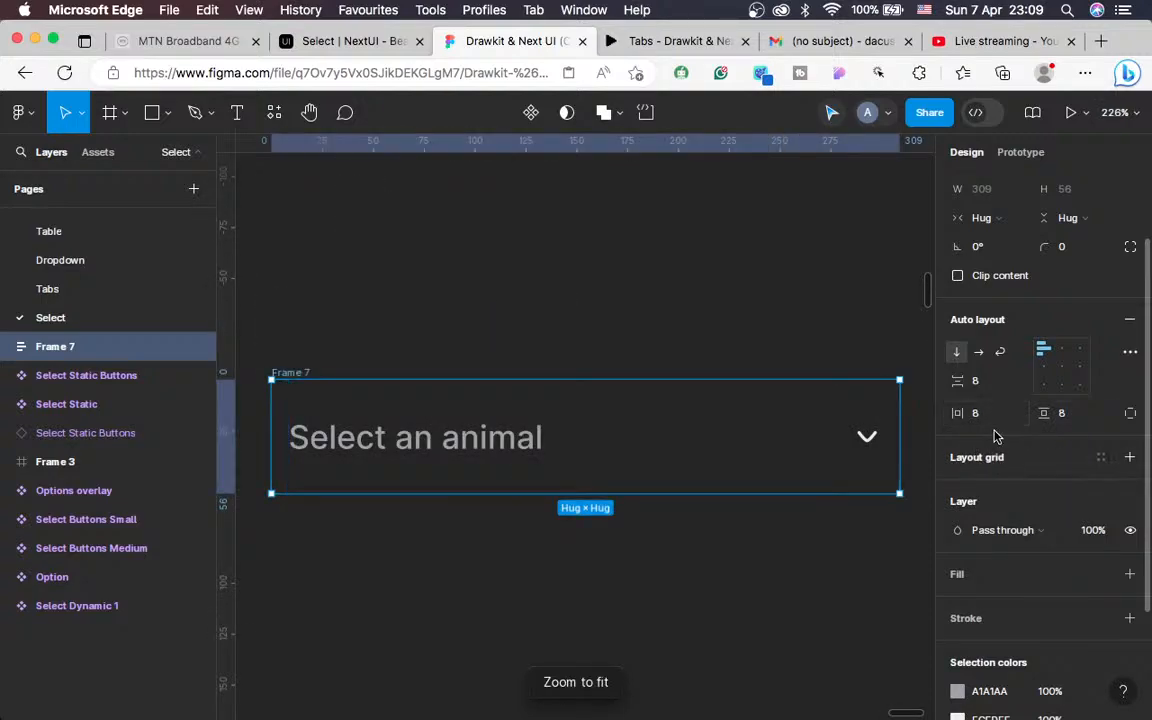
pyautogui.hotkey('shift', '2')
pyautogui.click(982, 419)
pyautogui.write('12')
pyautogui.click(1065, 413)
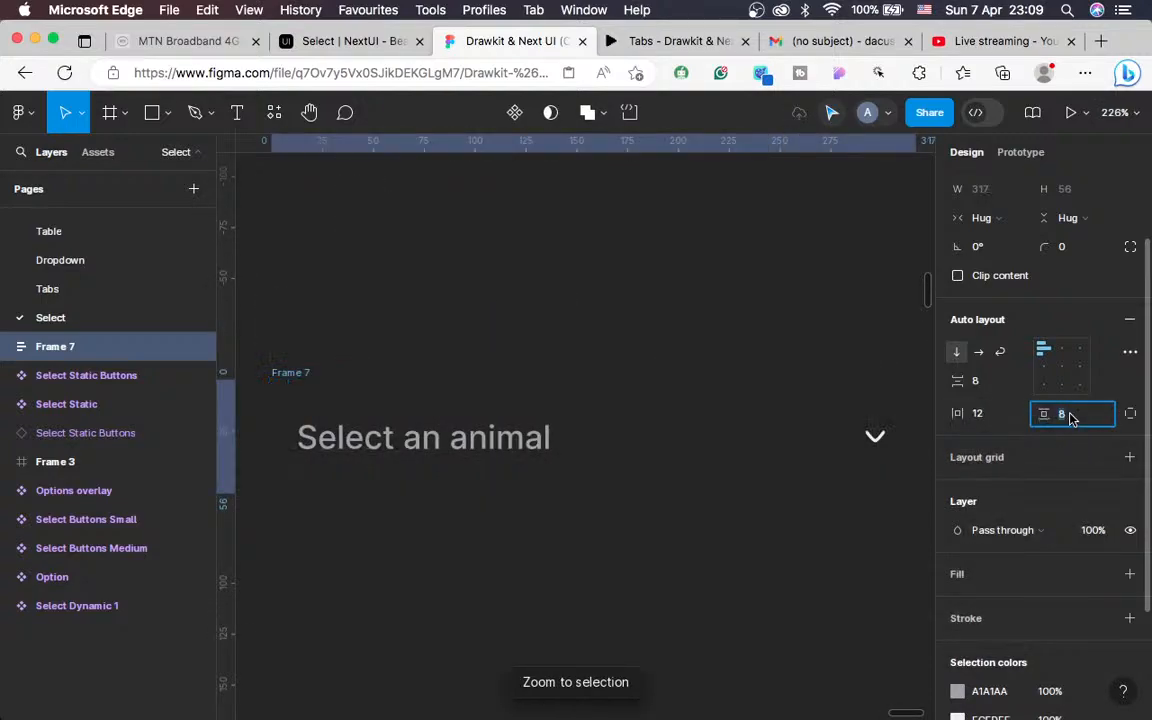
pyautogui.click(347, 40)
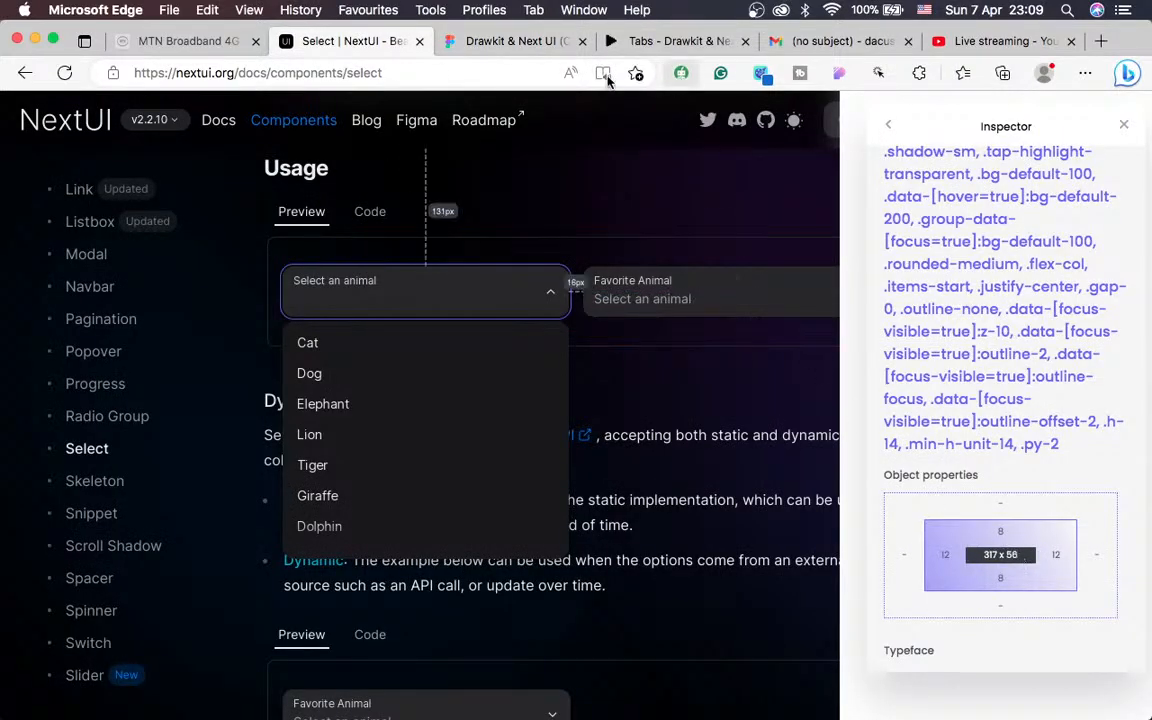
pyautogui.click(440, 40)
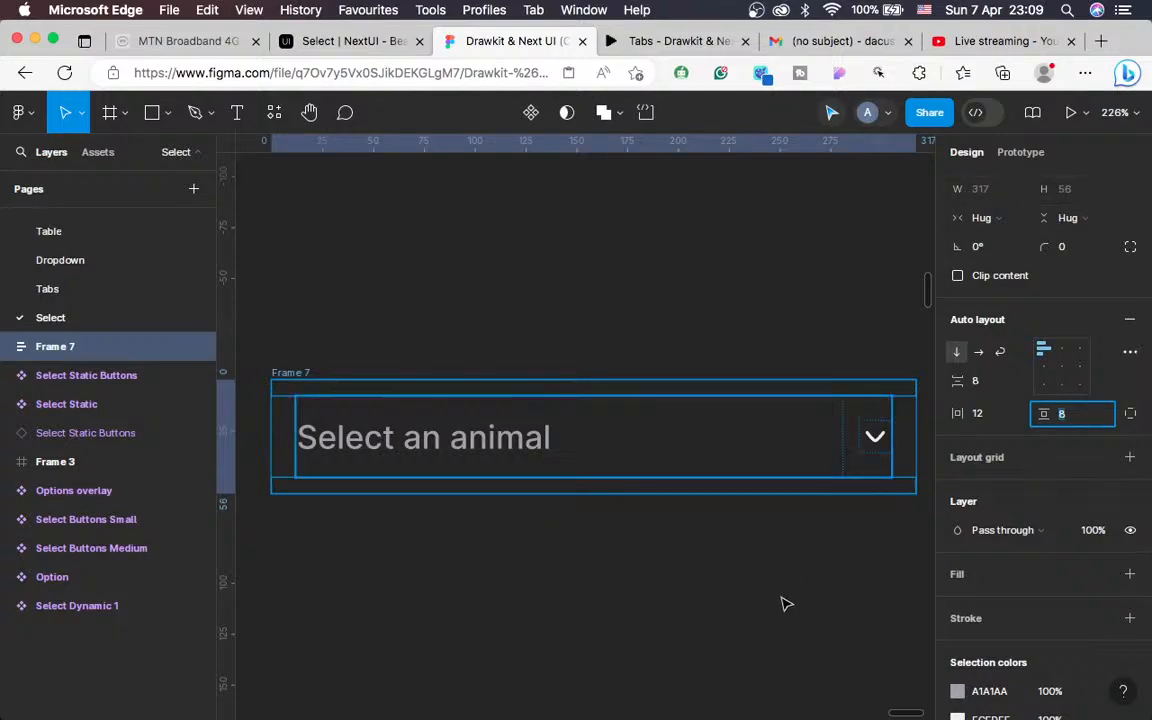
pyautogui.click(643, 640)
pyautogui.press('-')
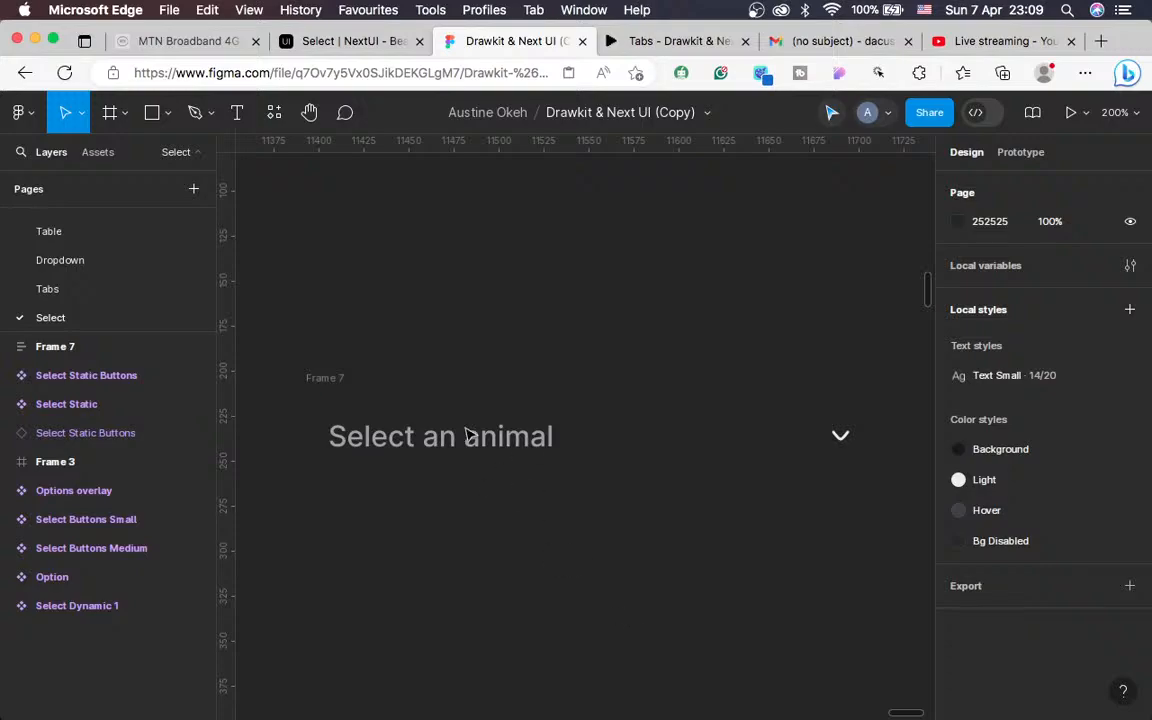
pyautogui.press('super+minus')
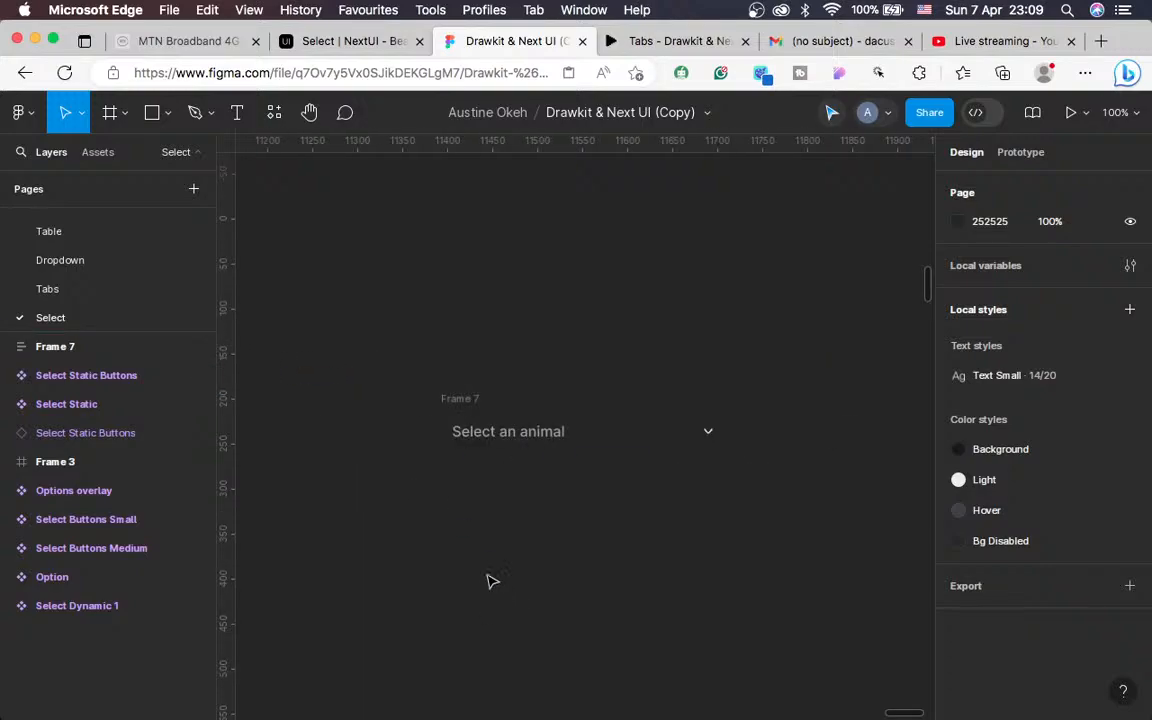
# Rename the outer auto layout frame as "Select (Animals) 01"
pyautogui.click(455, 401)
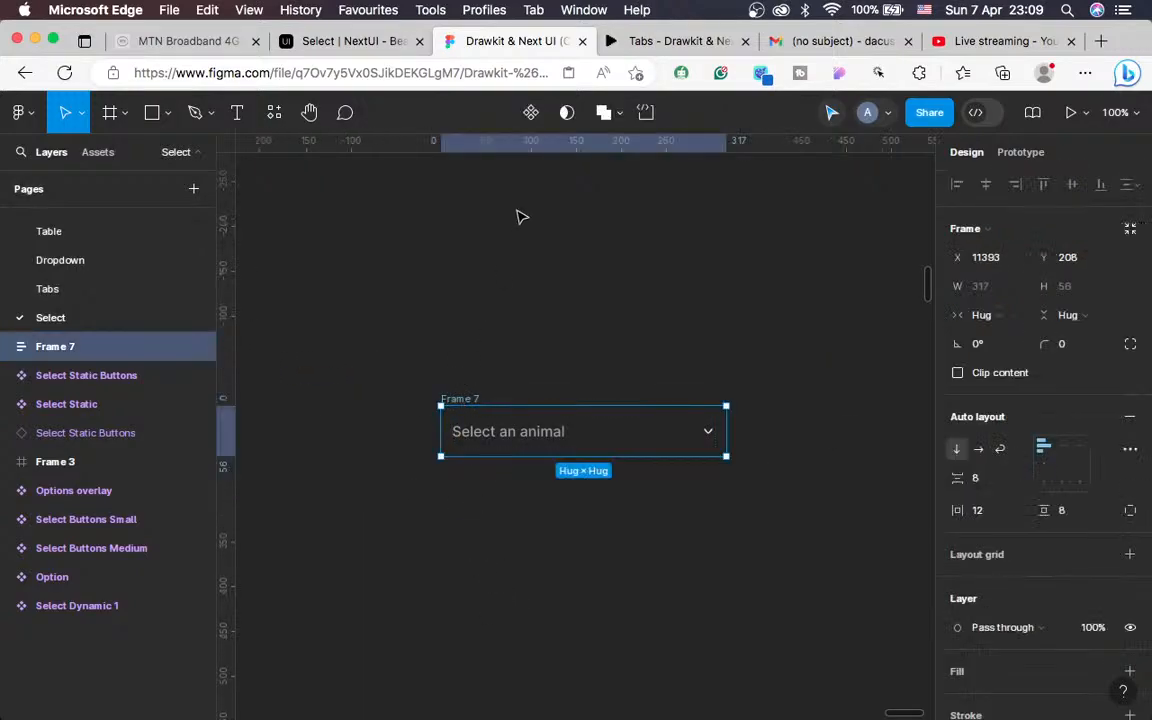
pyautogui.doubleClick(456, 398)
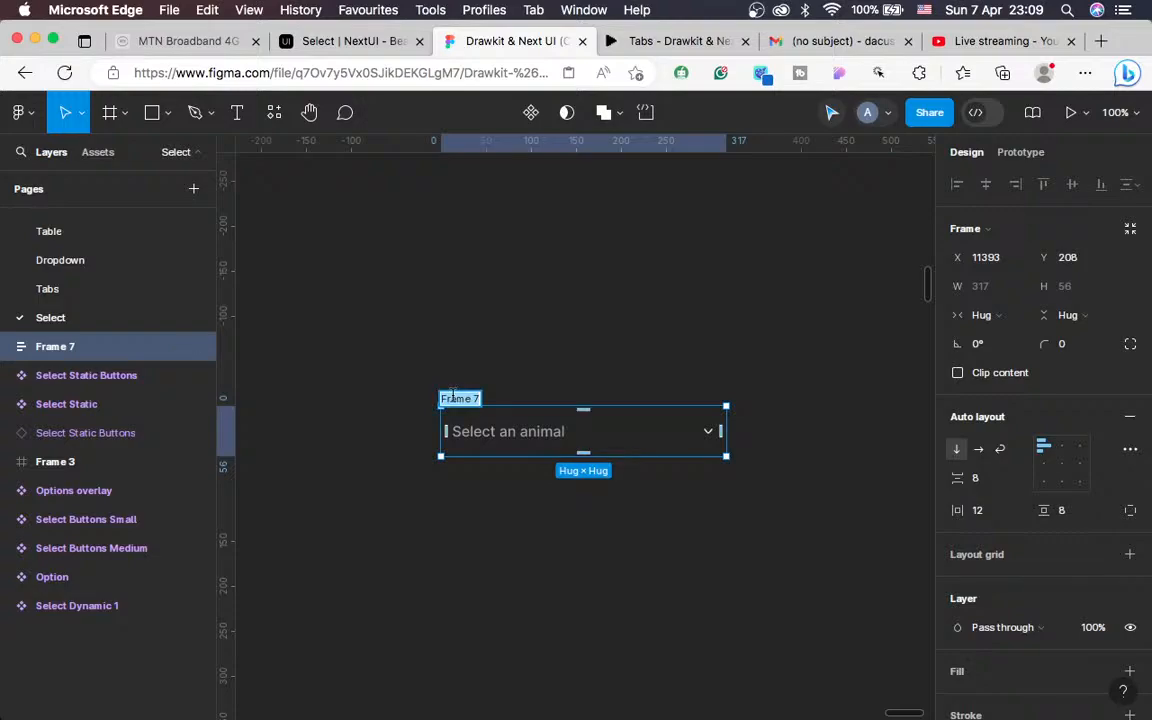
pyautogui.write('Select (Animal')
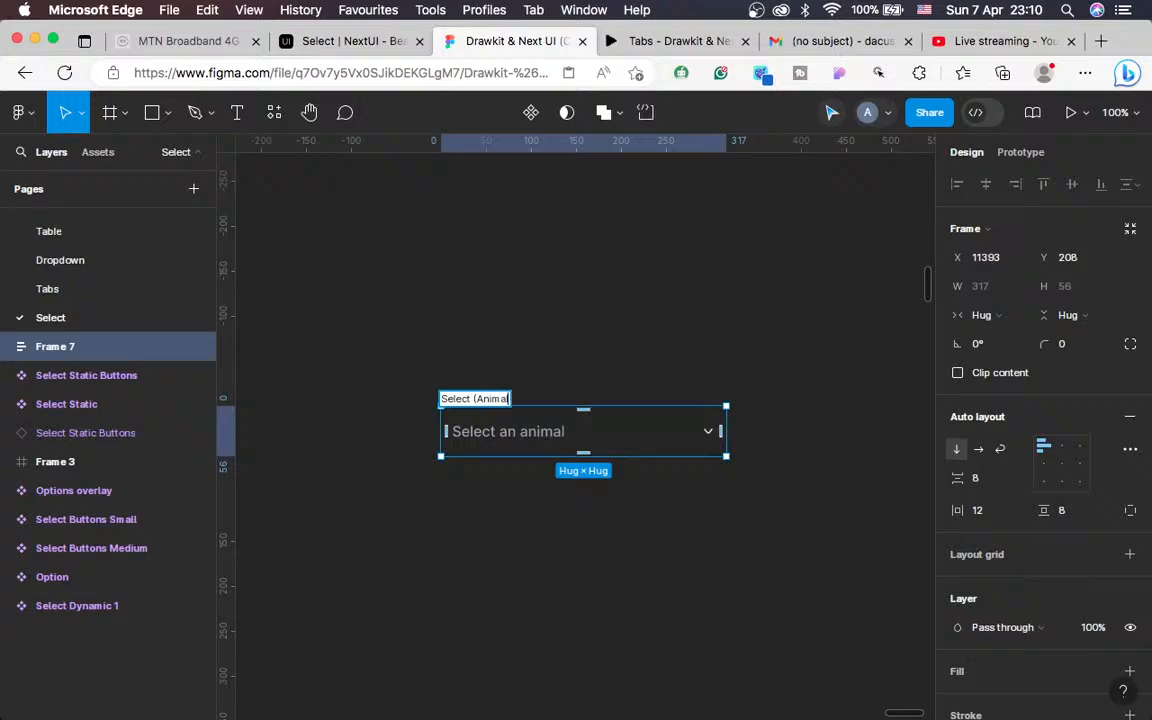
pyautogui.write('s')
pyautogui.press('Return')
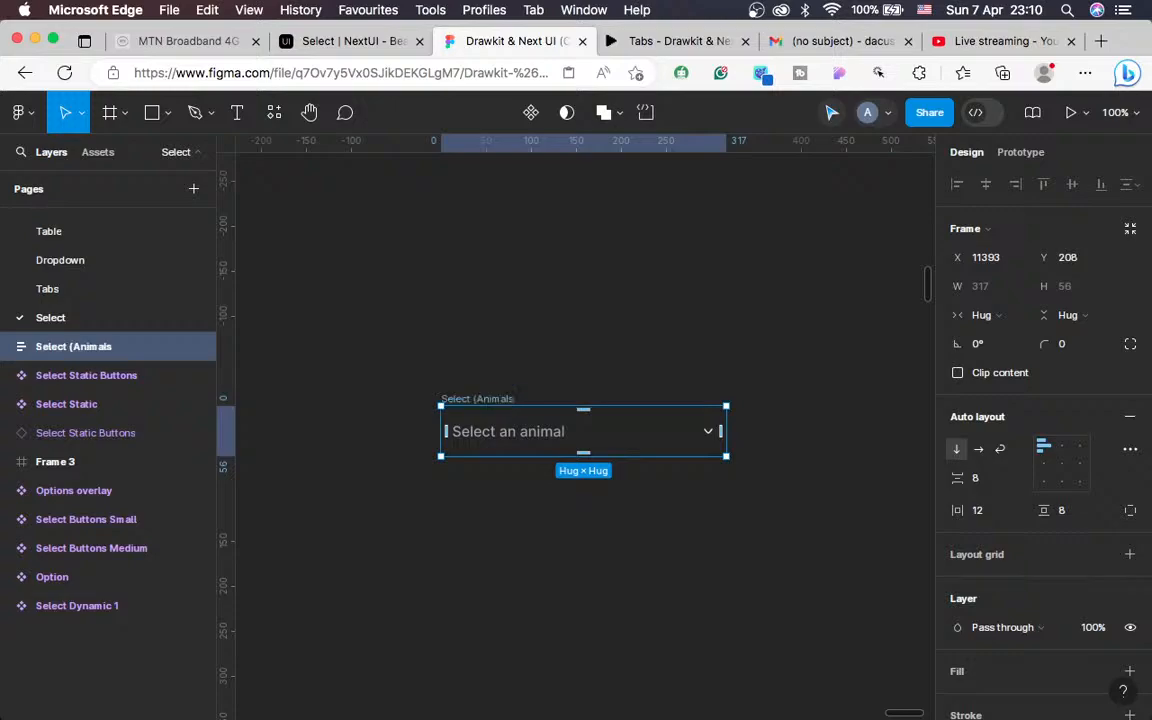
pyautogui.doubleClick(493, 399)
pyautogui.click(512, 399)
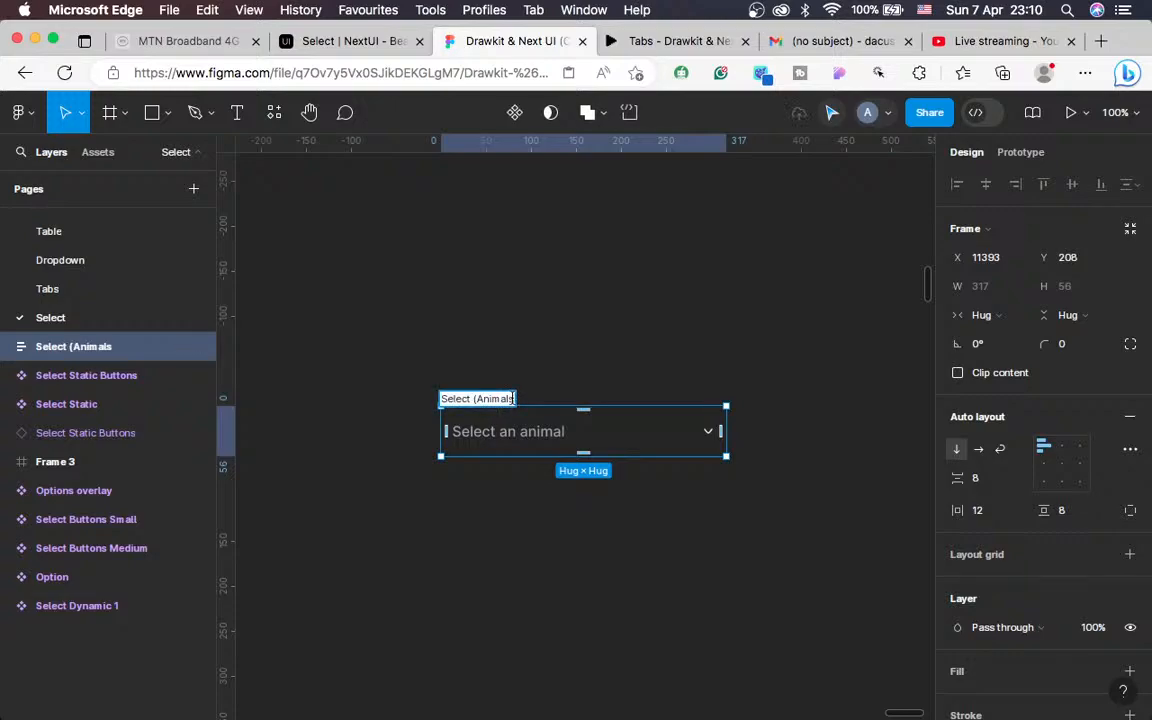
pyautogui.write(') 01')
pyautogui.press('Return')
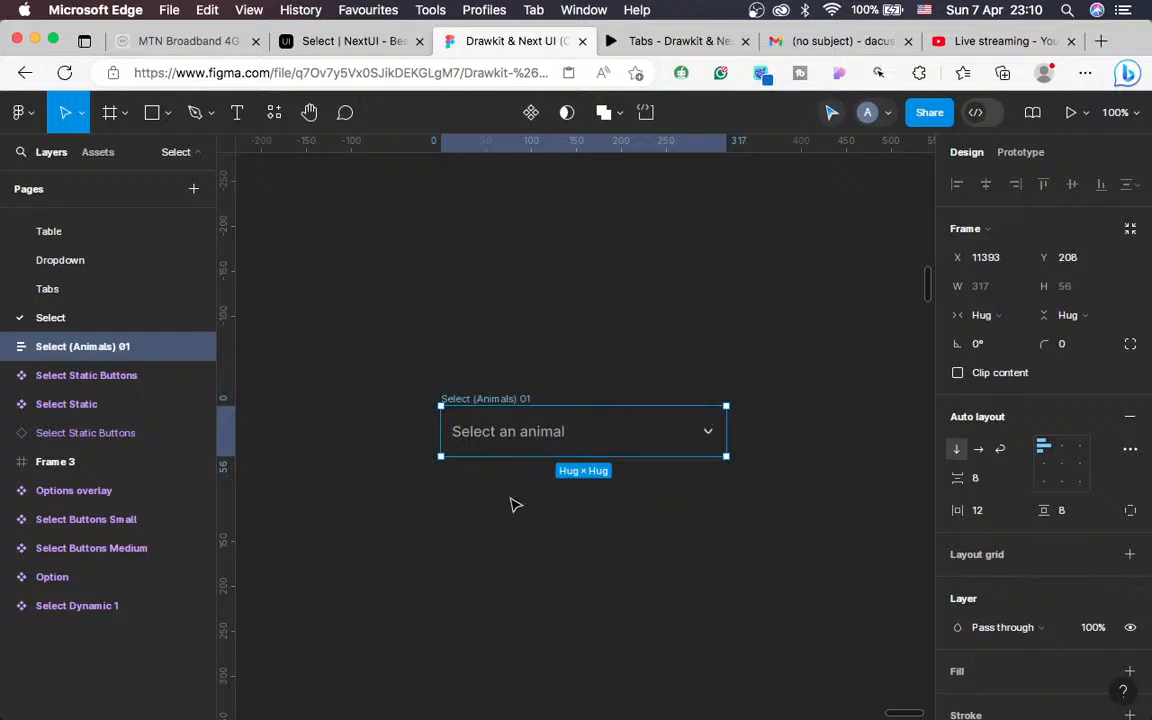
# Copy the Select box's background colour from the NextUI documentation and give the Select (Animals) 01 frame a single 27272A fill in Figma
pyautogui.click(318, 41)
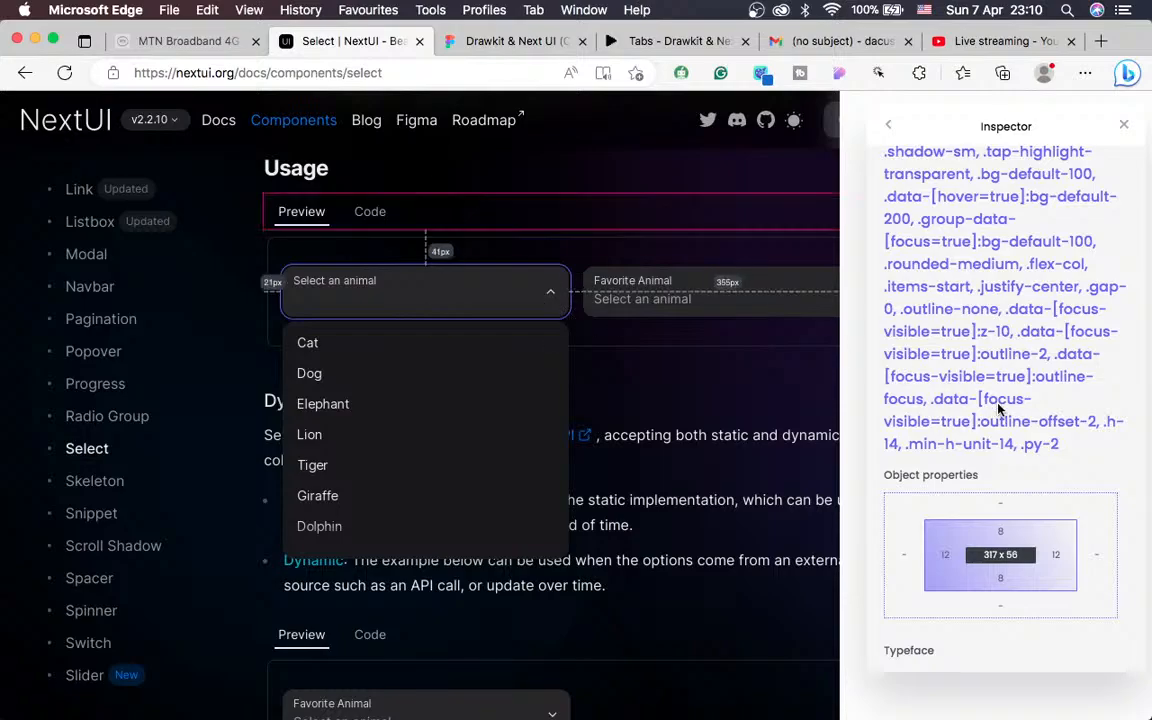
pyautogui.scroll(-5, 998, 372)
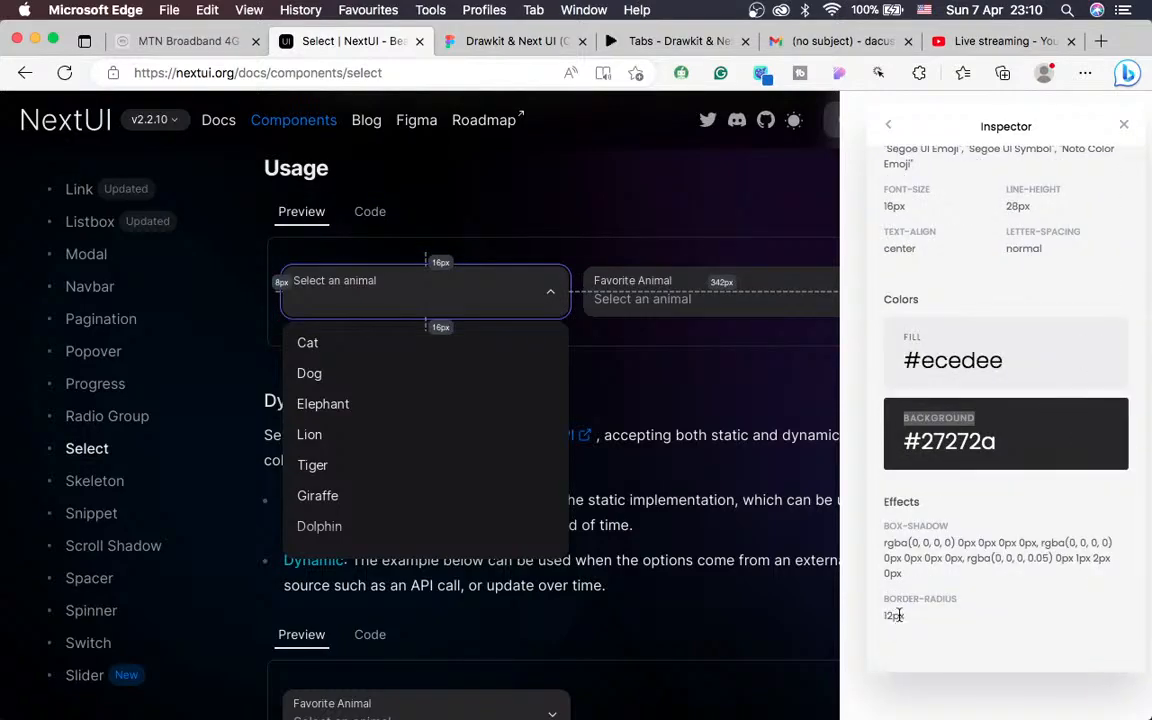
pyautogui.scroll(1, 888, 439)
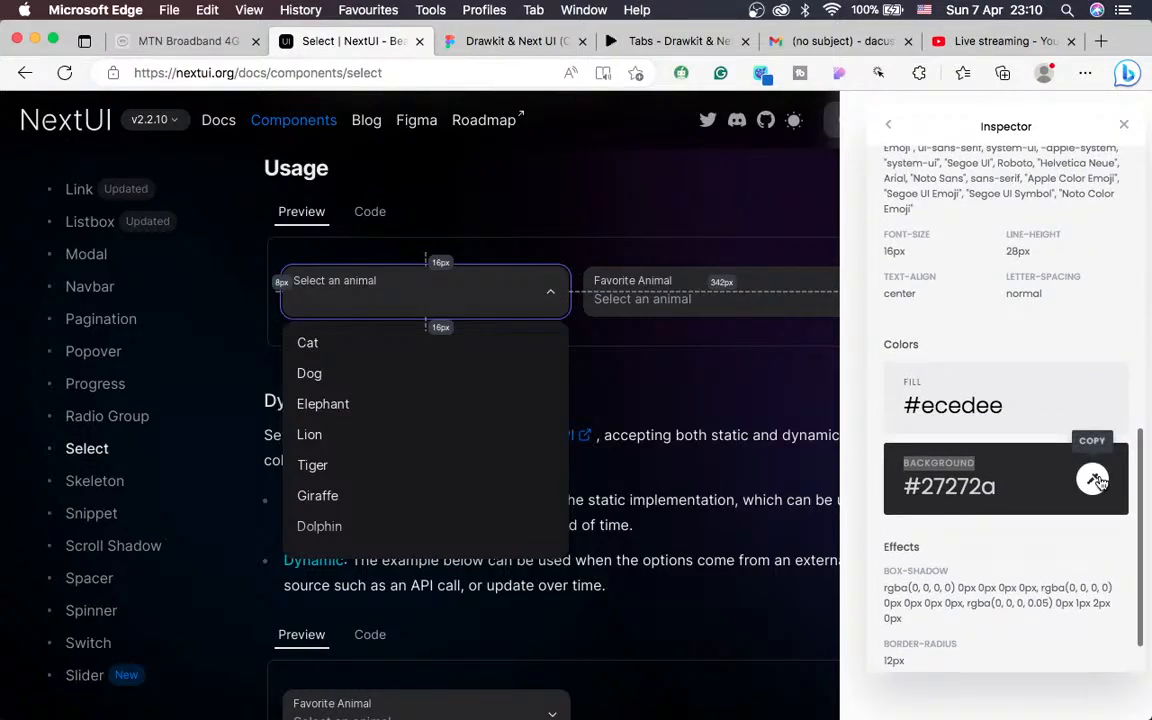
pyautogui.click(440, 42)
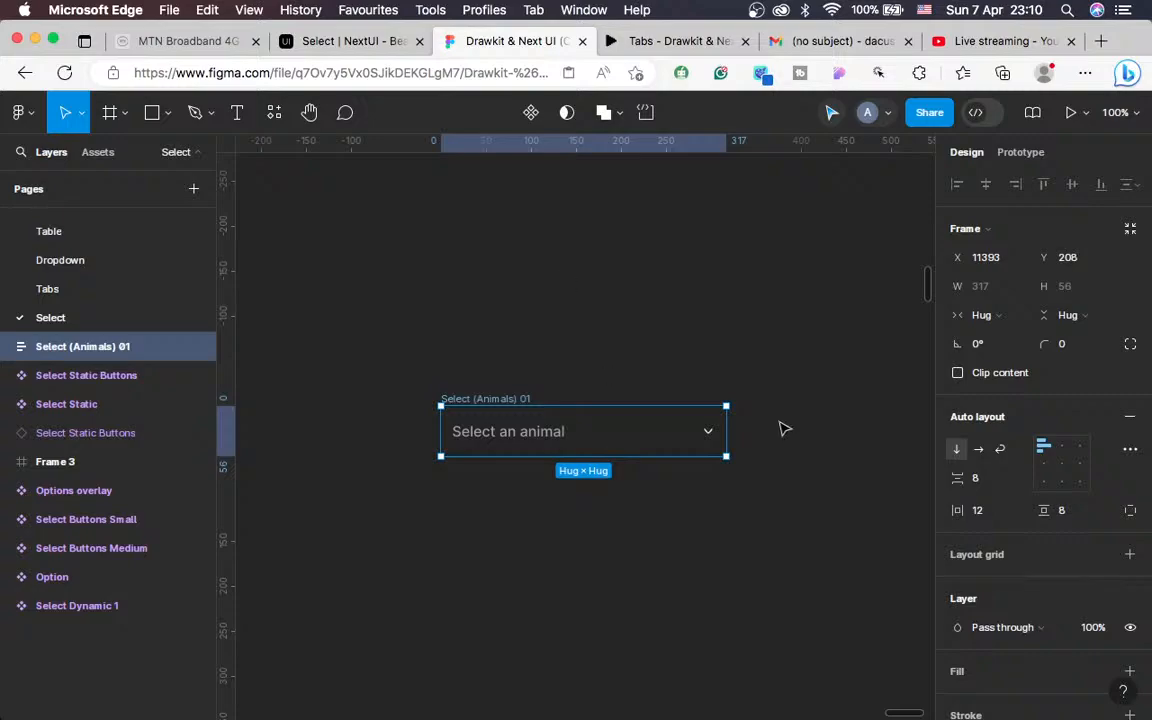
pyautogui.scroll(-5, 1031, 550)
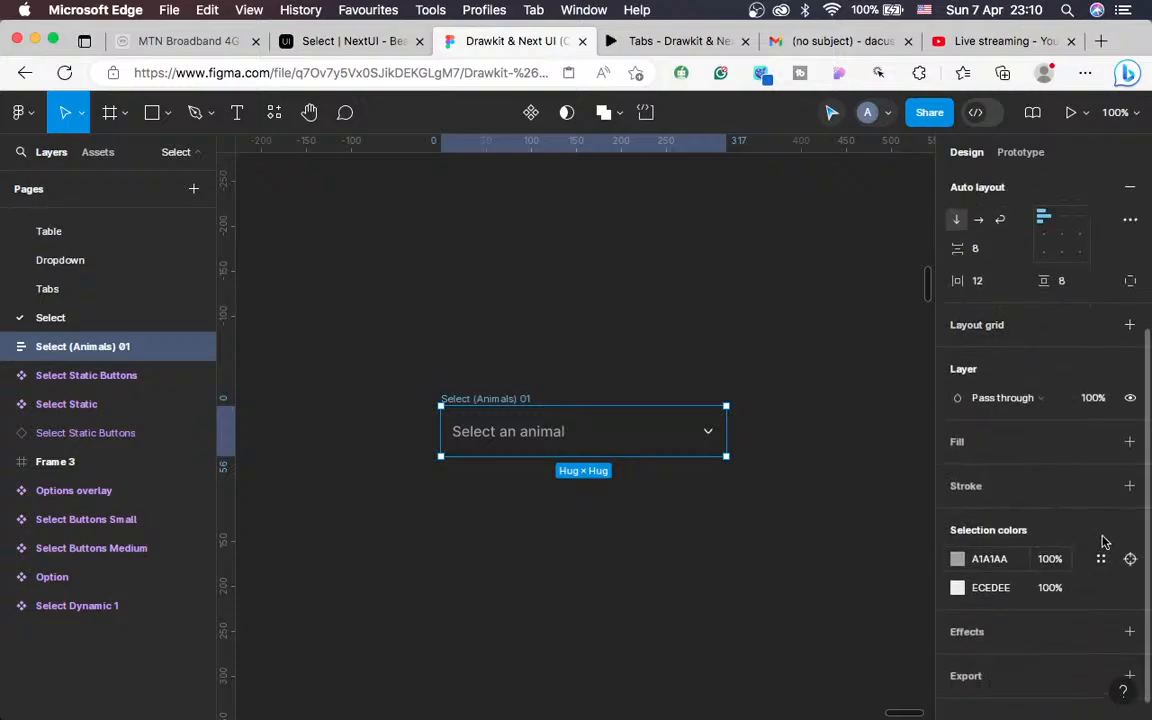
pyautogui.click(1129, 441)
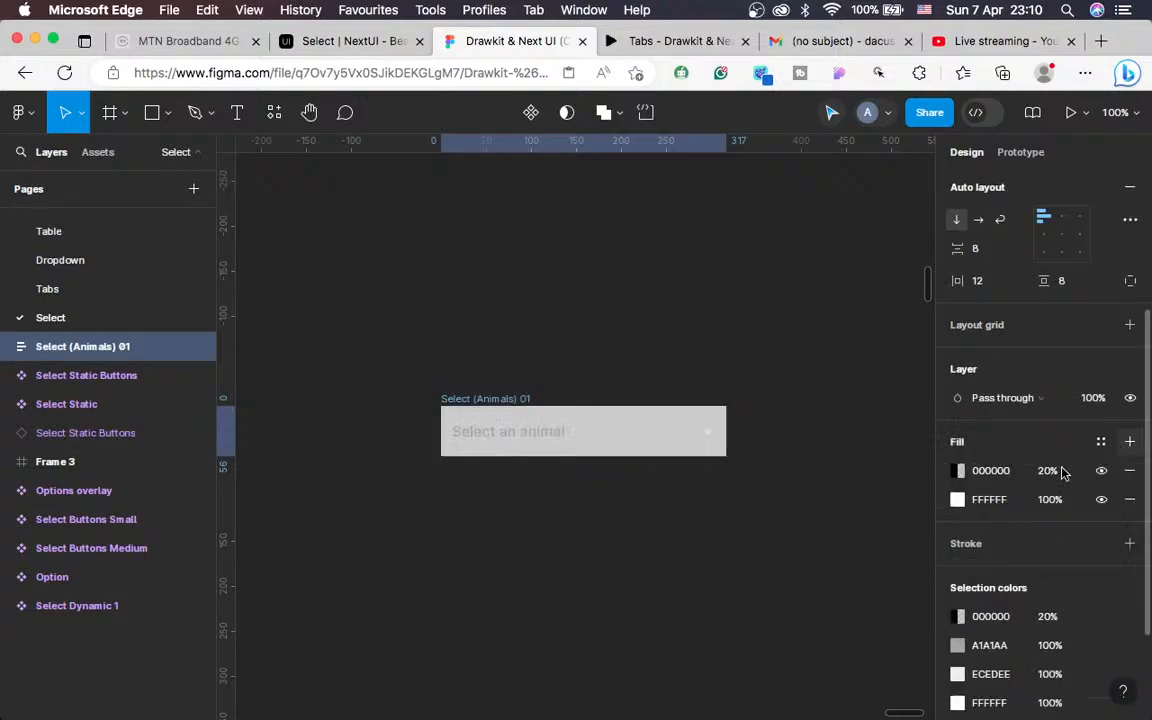
pyautogui.click(1129, 470)
pyautogui.click(987, 474)
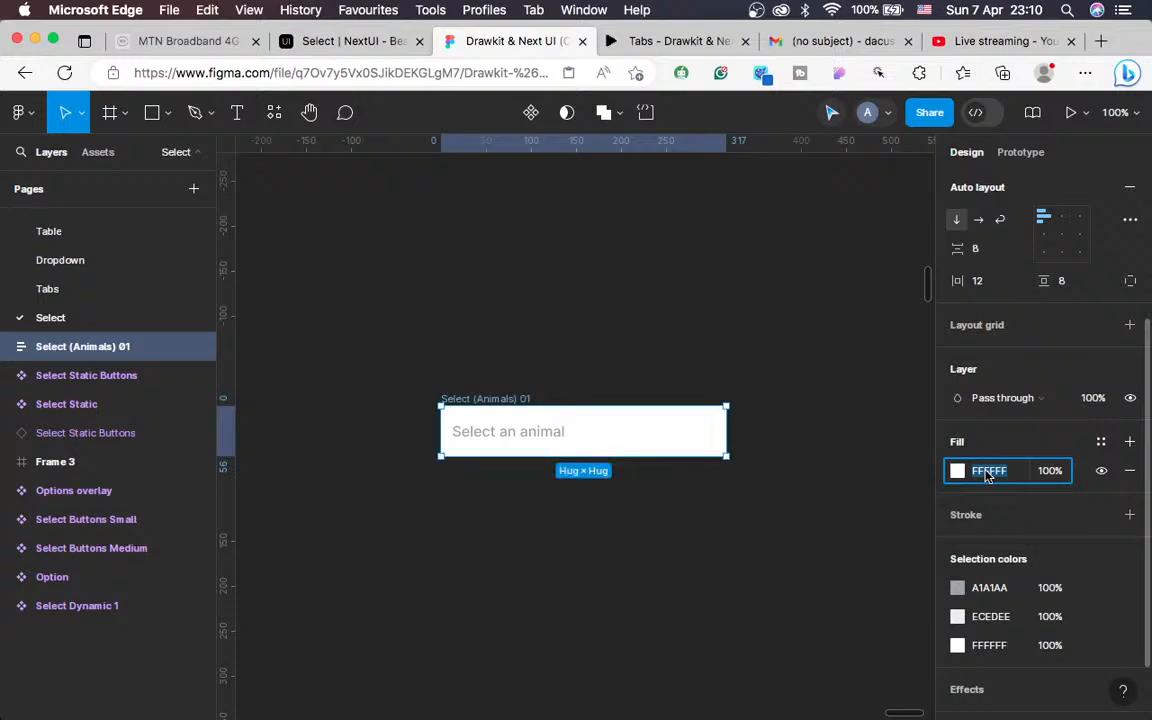
pyautogui.write('27272A')
pyautogui.press('Return')
pyautogui.scroll(5, 1014, 514)
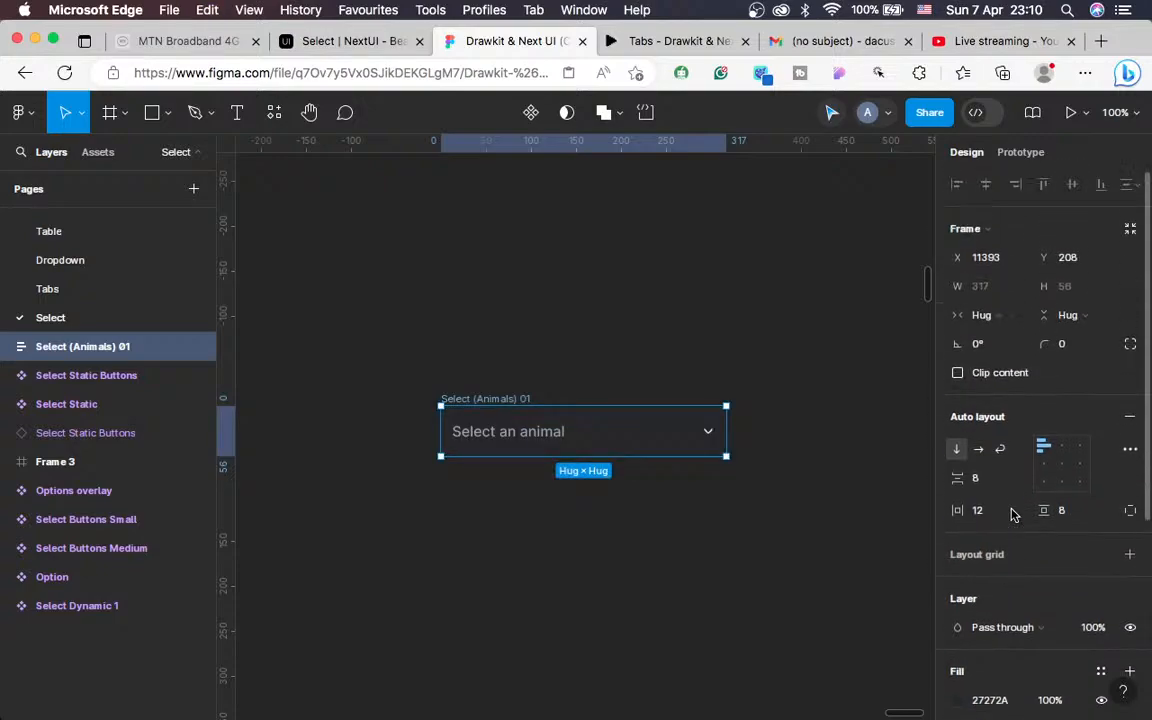
# Set the corner radius of the Select (Animals) 01 frame to 12
pyautogui.click(1064, 343)
pyautogui.write('12')
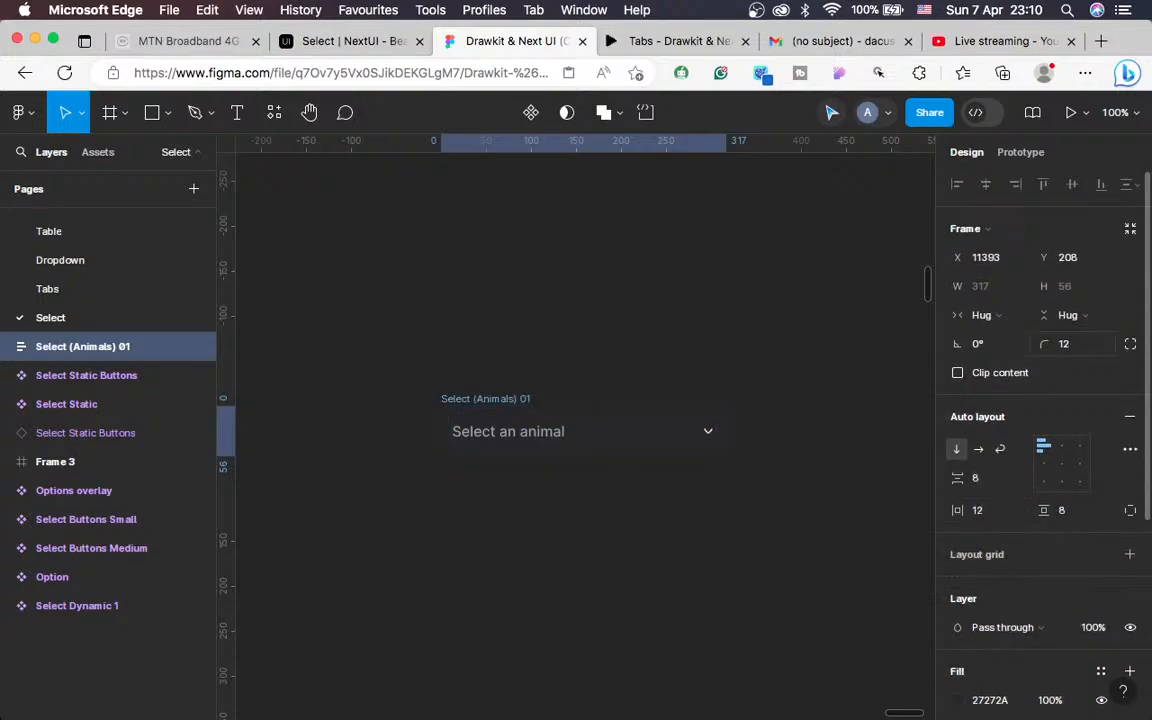
pyautogui.click(810, 486)
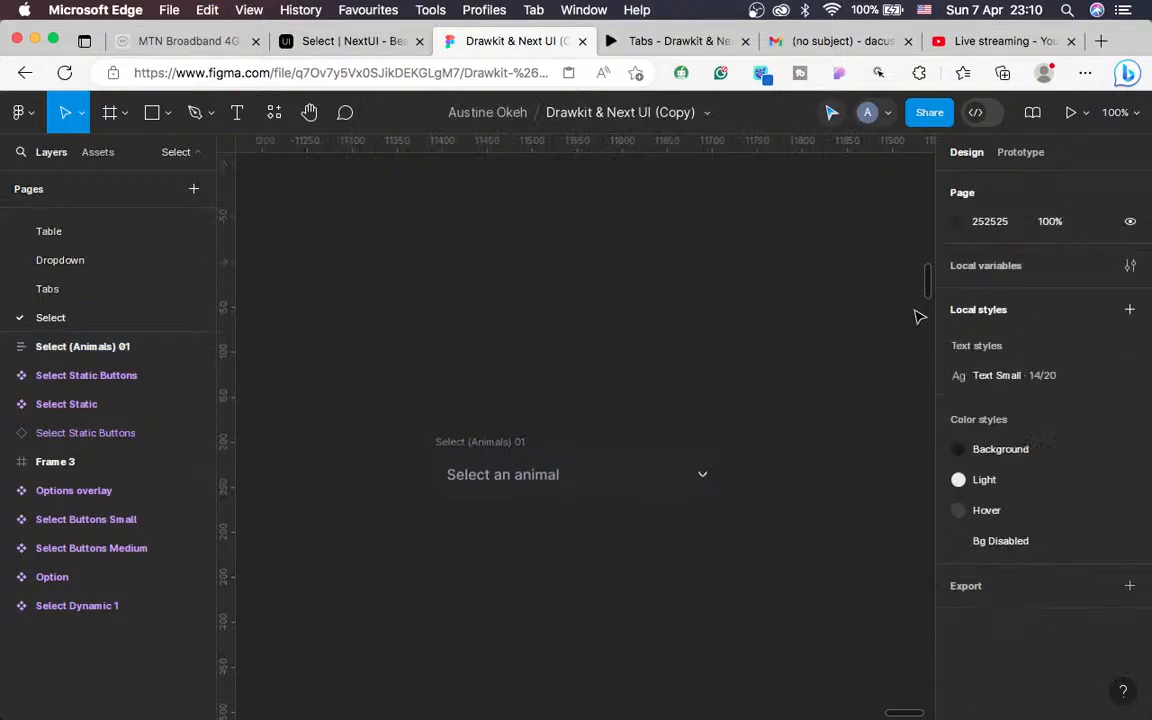
# Darken the page's background colour to 222222 so the Select frame stands out against the canvas
pyautogui.click(956, 223)
pyautogui.click(650, 587)
pyautogui.press('super+equal')
pyautogui.scroll(-1, 651, 588)
pyautogui.hscroll(1, 651, 588)
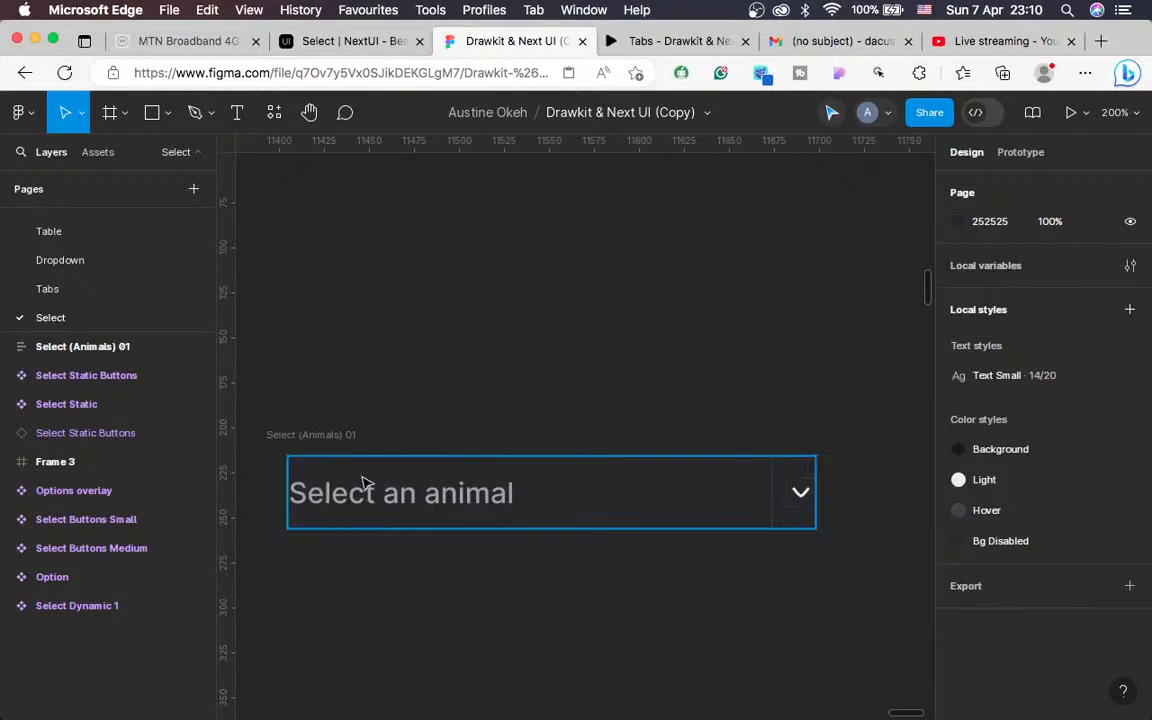
pyautogui.click(959, 222)
pyautogui.moveTo(723, 427); pyautogui.dragTo(720, 435)
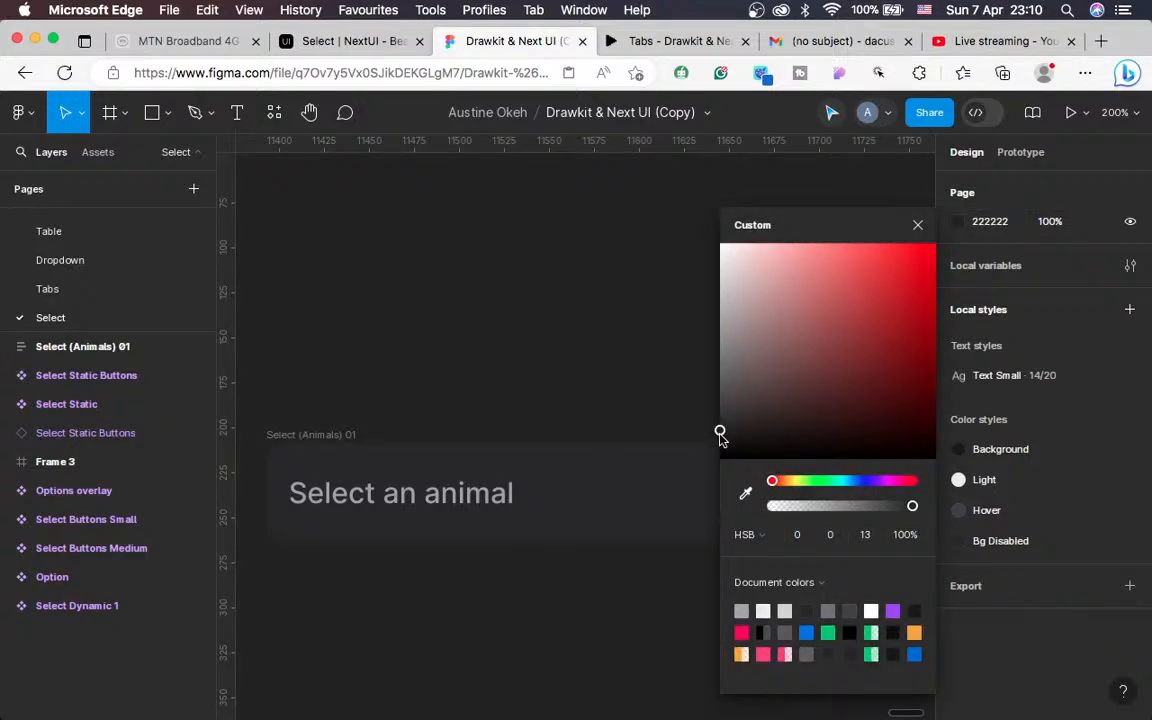
pyautogui.click(919, 226)
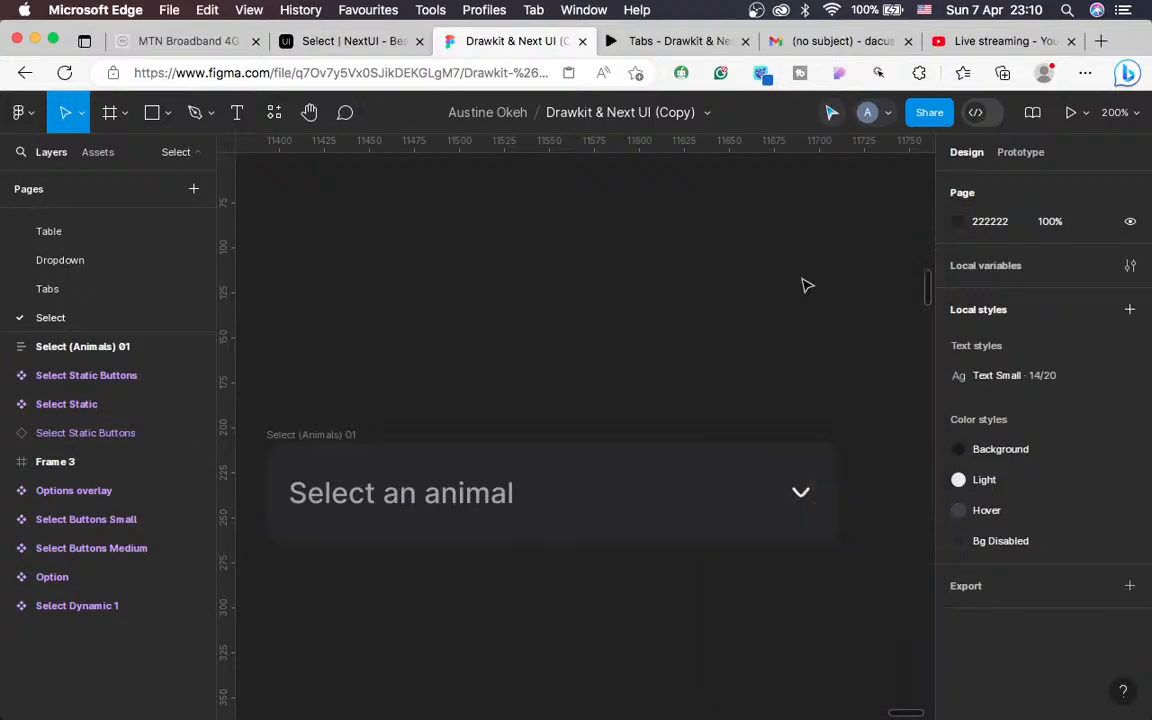
pyautogui.hotkey('ctrl', 'Left')
pyautogui.hotkey('ctrl', 'Right')
pyautogui.hotkey('ctrl', 'Left')
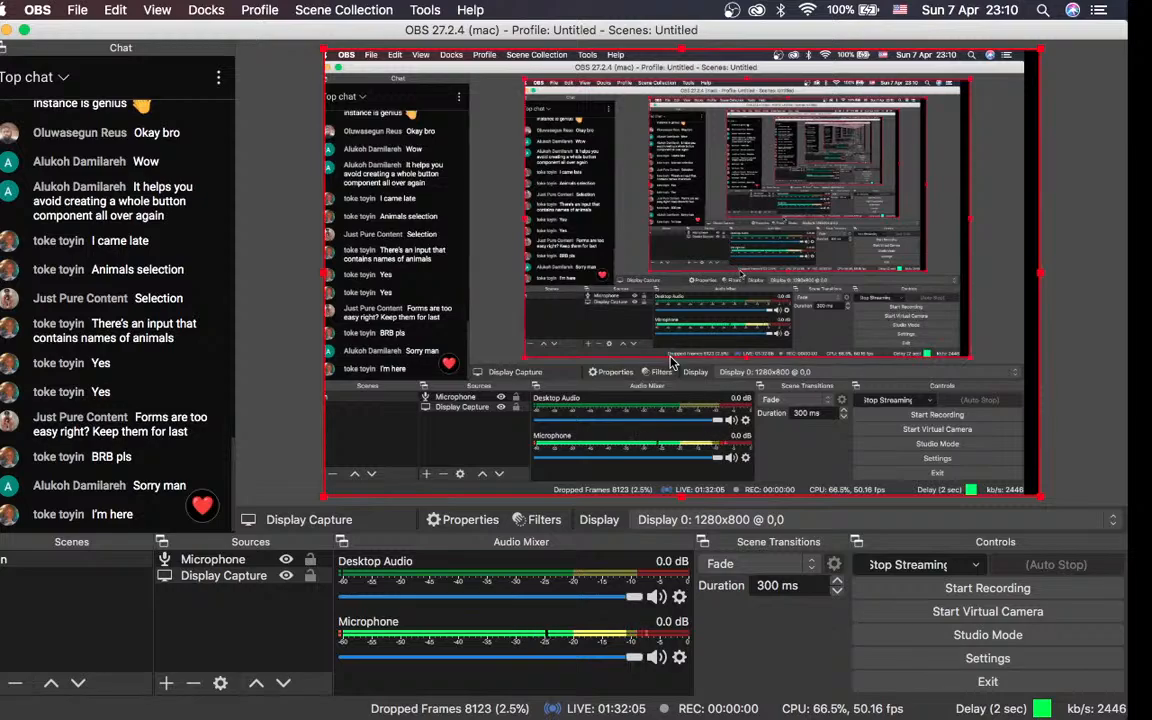
pyautogui.hotkey('ctrl', 'Right')
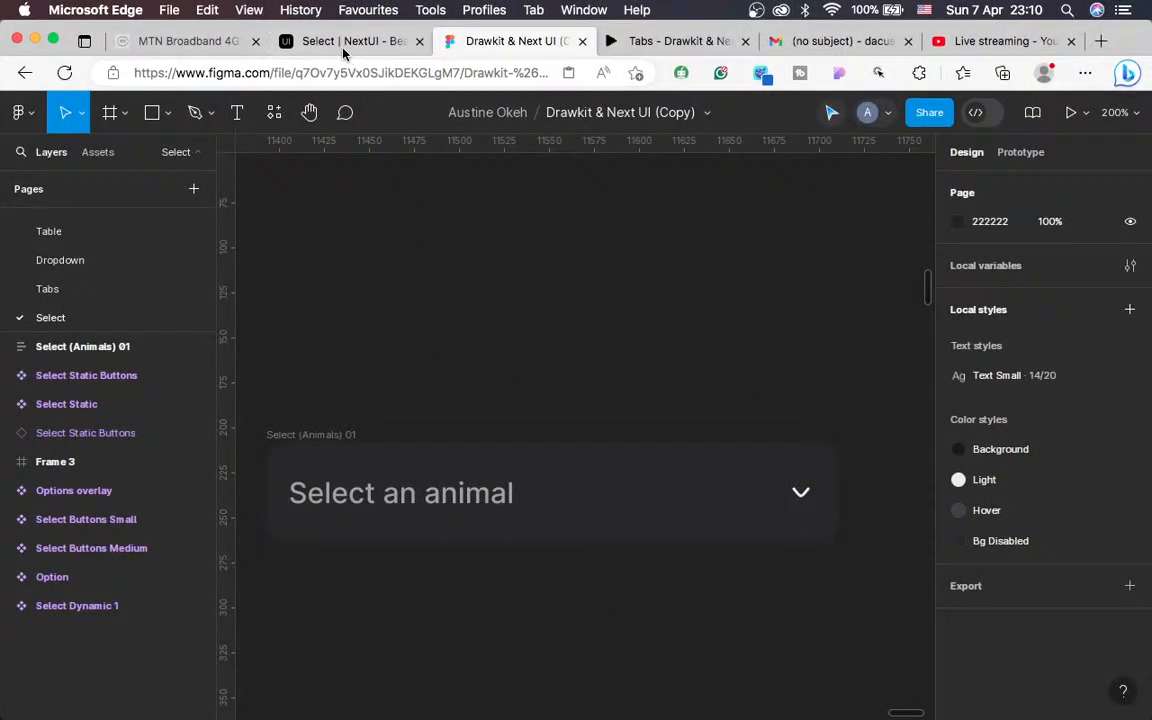
# Switch to the NextUI documentation and examine the Select an animal box in the Usage preview with the inspector
pyautogui.click(308, 41)
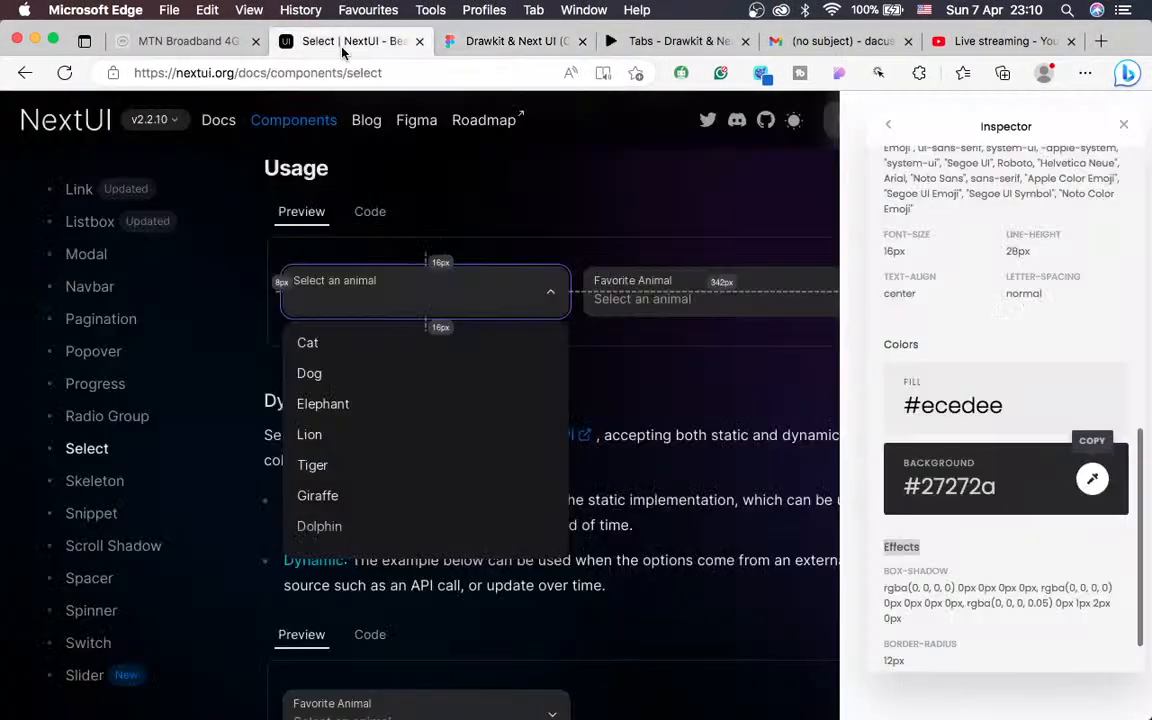
pyautogui.click(617, 339)
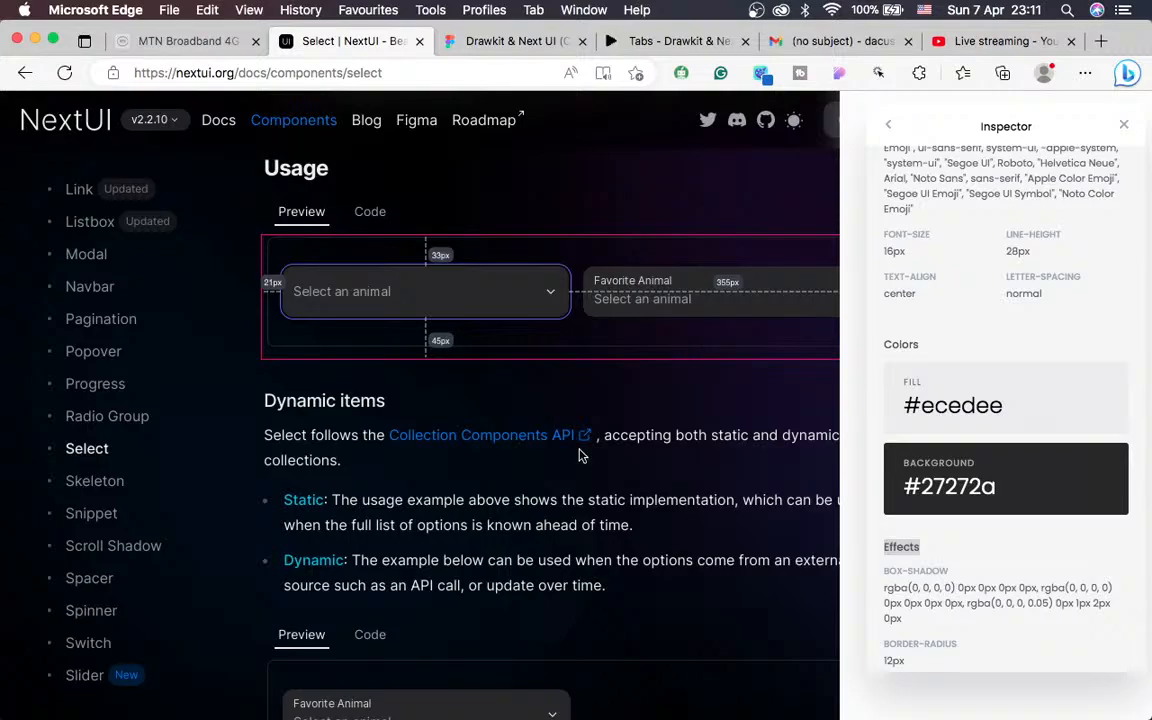
pyautogui.scroll(1, 580, 455)
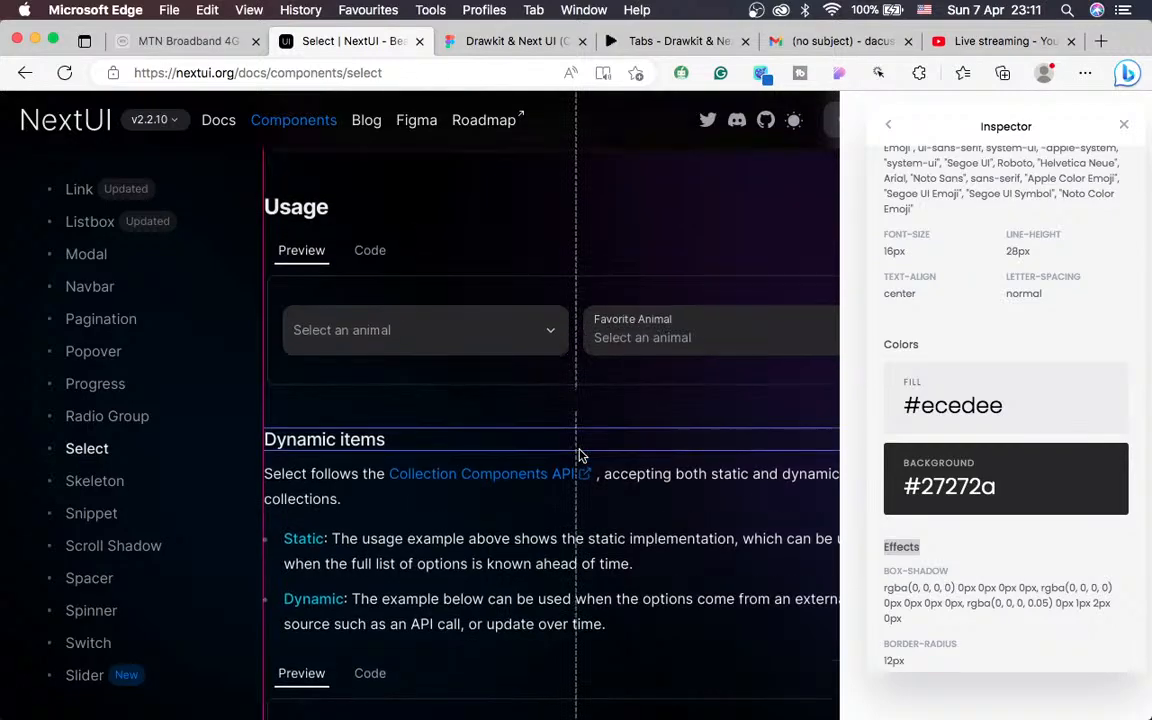
pyautogui.scroll(1, 580, 455)
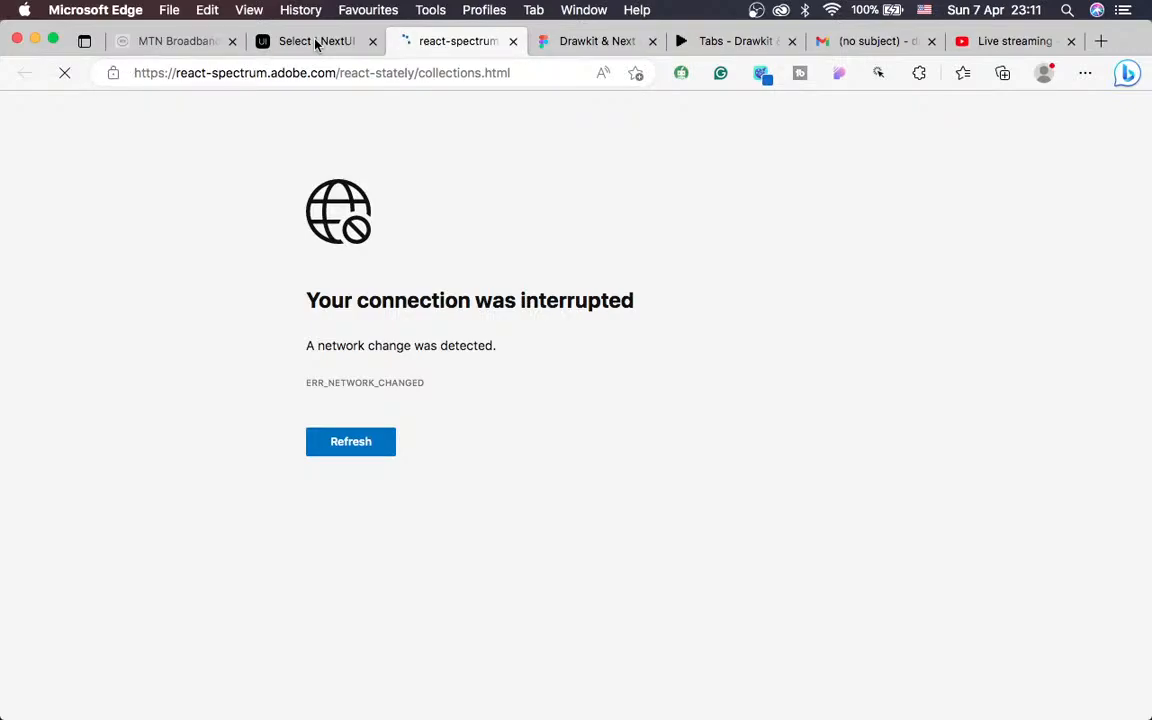
# Close the stray react-spectrum page and the inspector overlay on the NextUI Select page
pyautogui.click(362, 42)
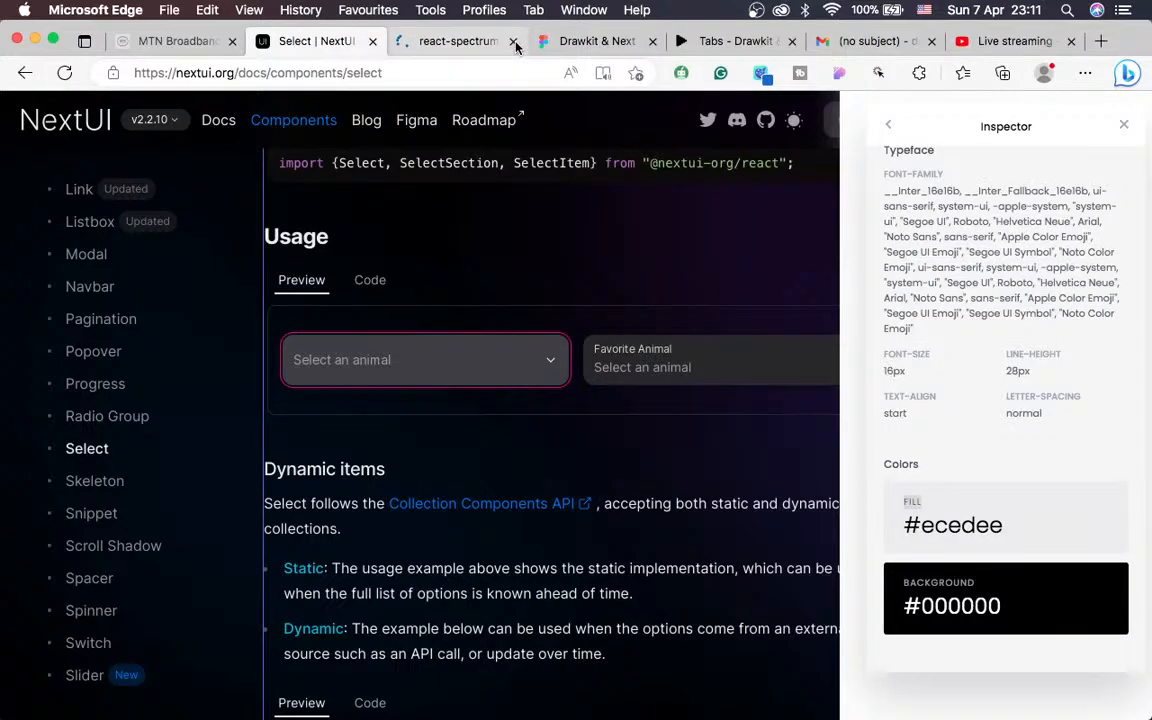
pyautogui.click(513, 41)
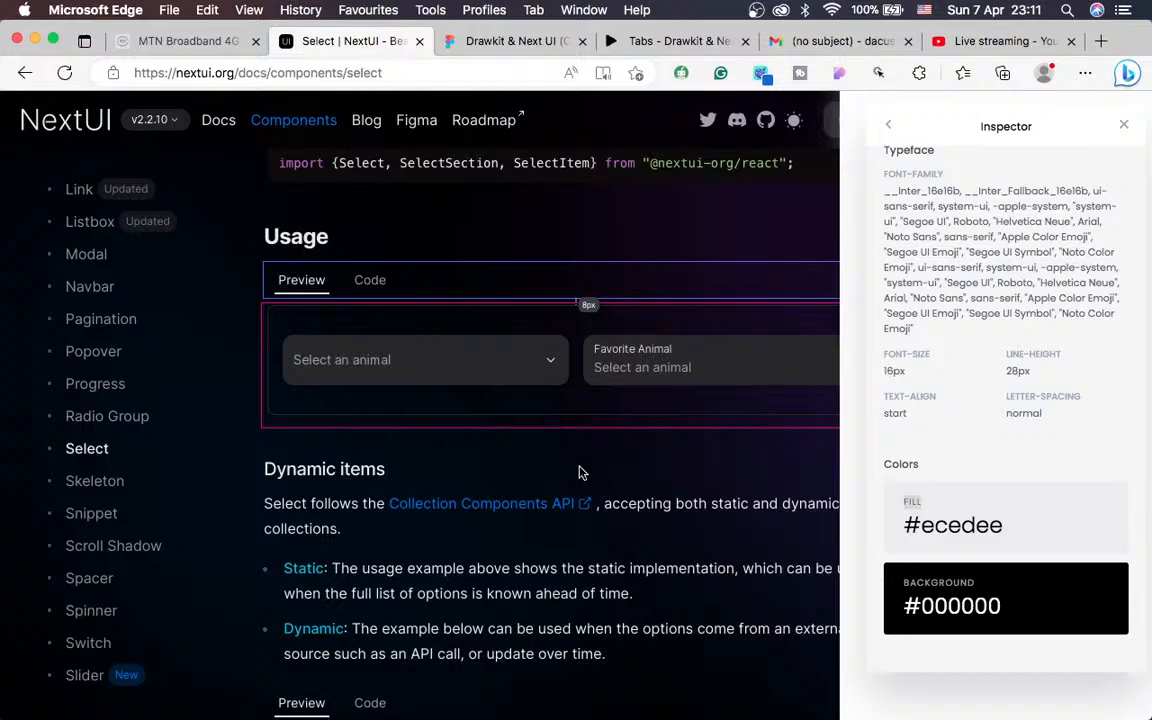
pyautogui.scroll(-1, 581, 470)
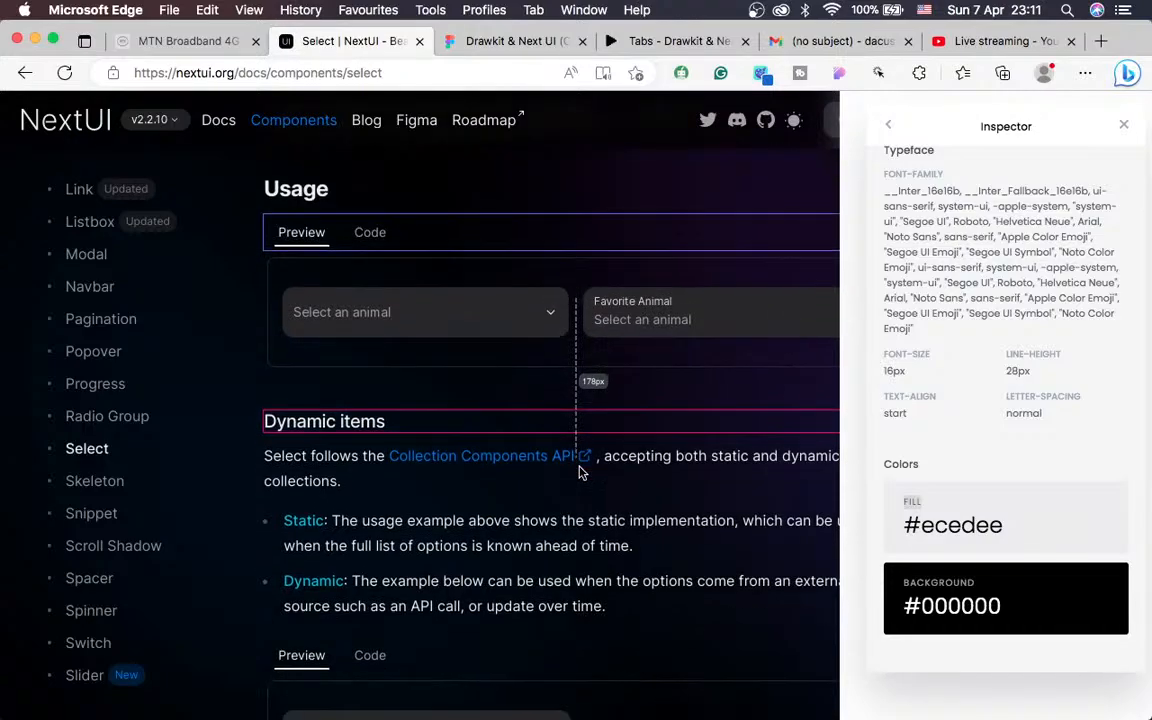
pyautogui.scroll(1, 545, 406)
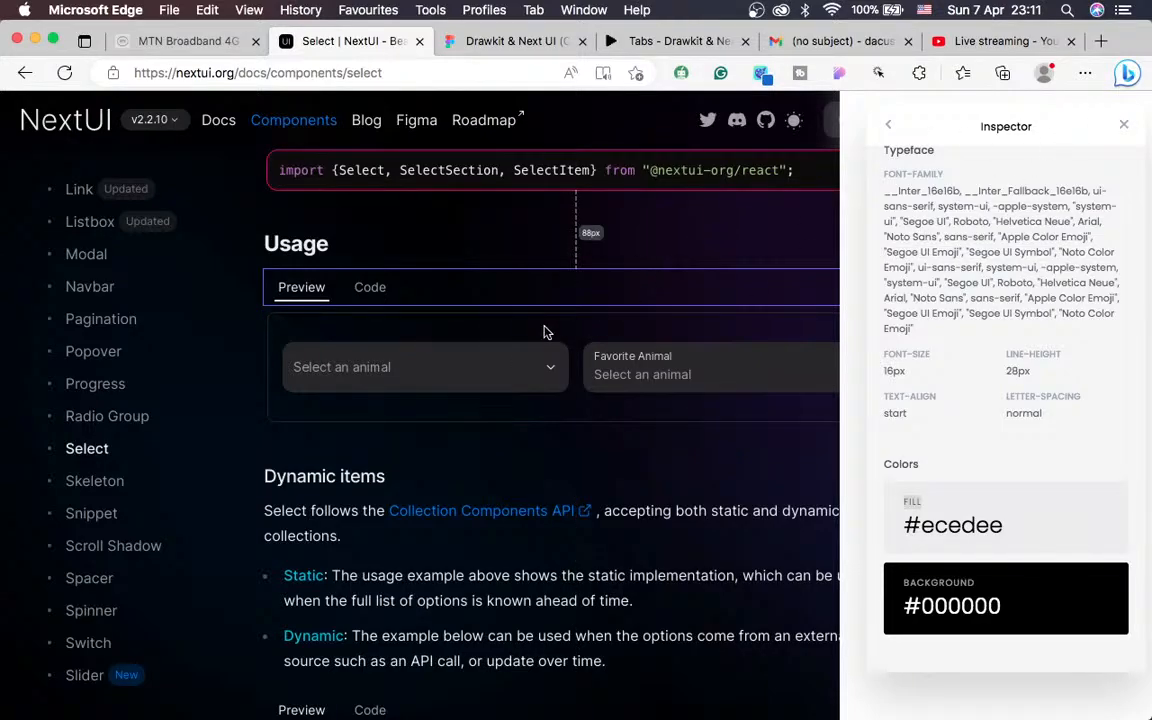
pyautogui.click(1128, 126)
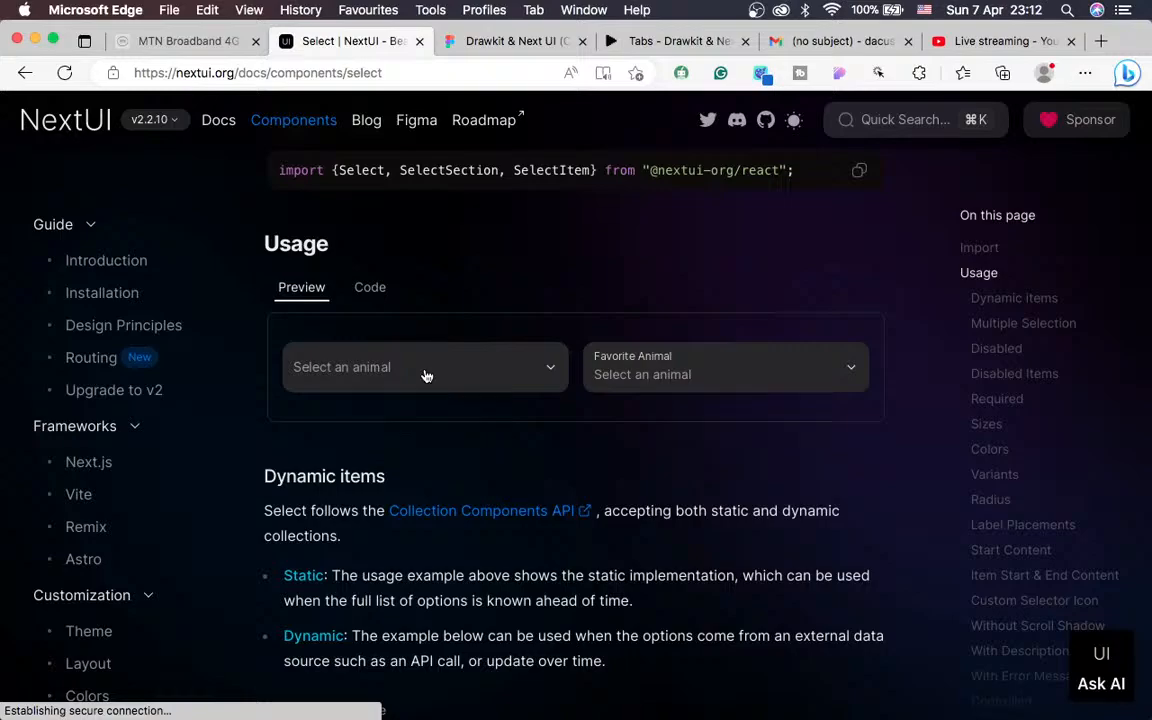
# Reload the NextUI Select documentation and return to its Usage preview to examine the Select box's hover state
pyautogui.scroll(-10, 427, 422)
pyautogui.scroll(9, 427, 423)
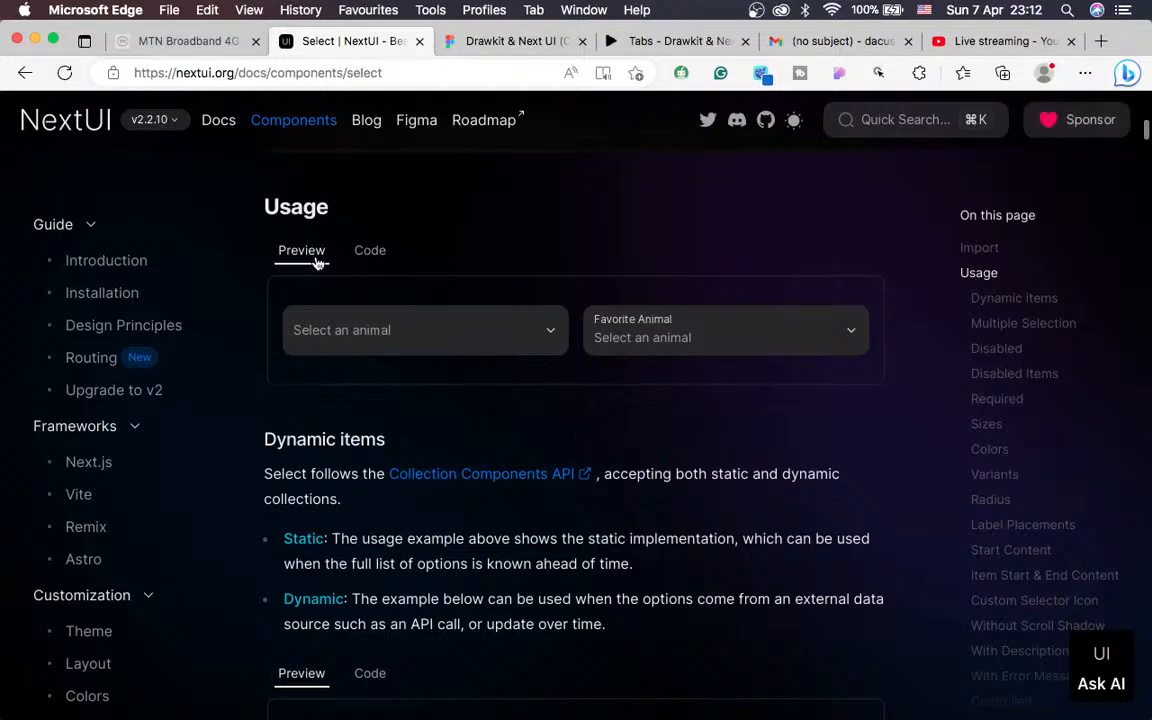
pyautogui.click(63, 75)
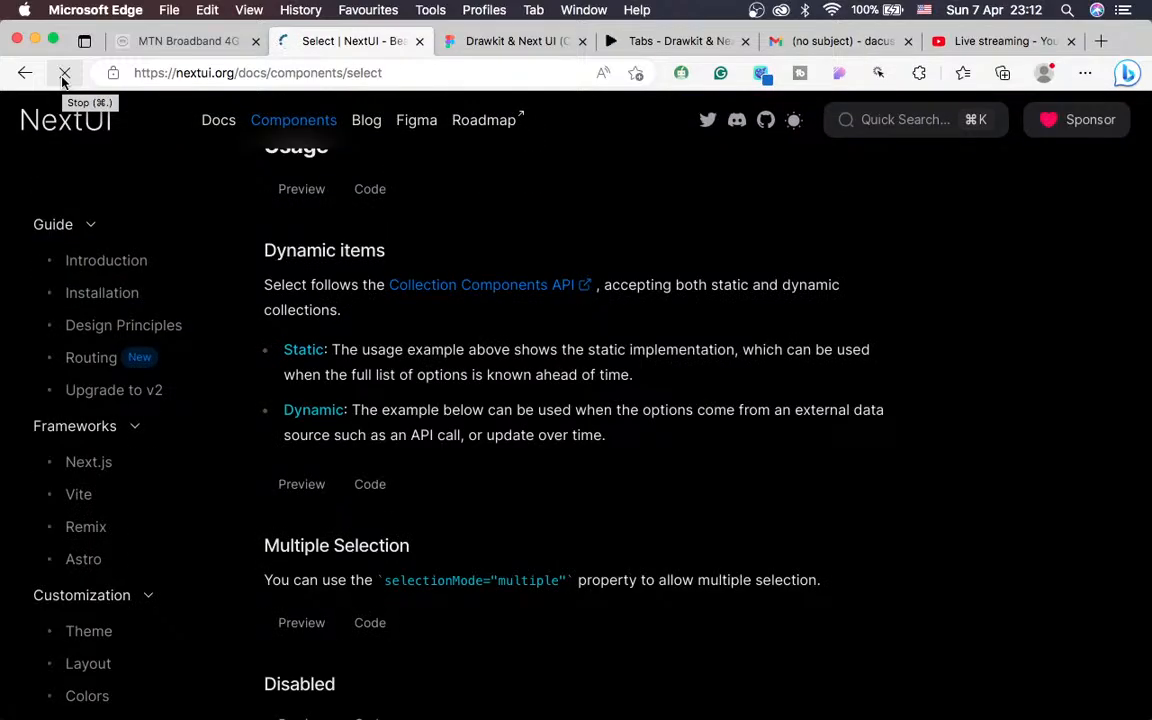
pyautogui.scroll(-5, 424, 327)
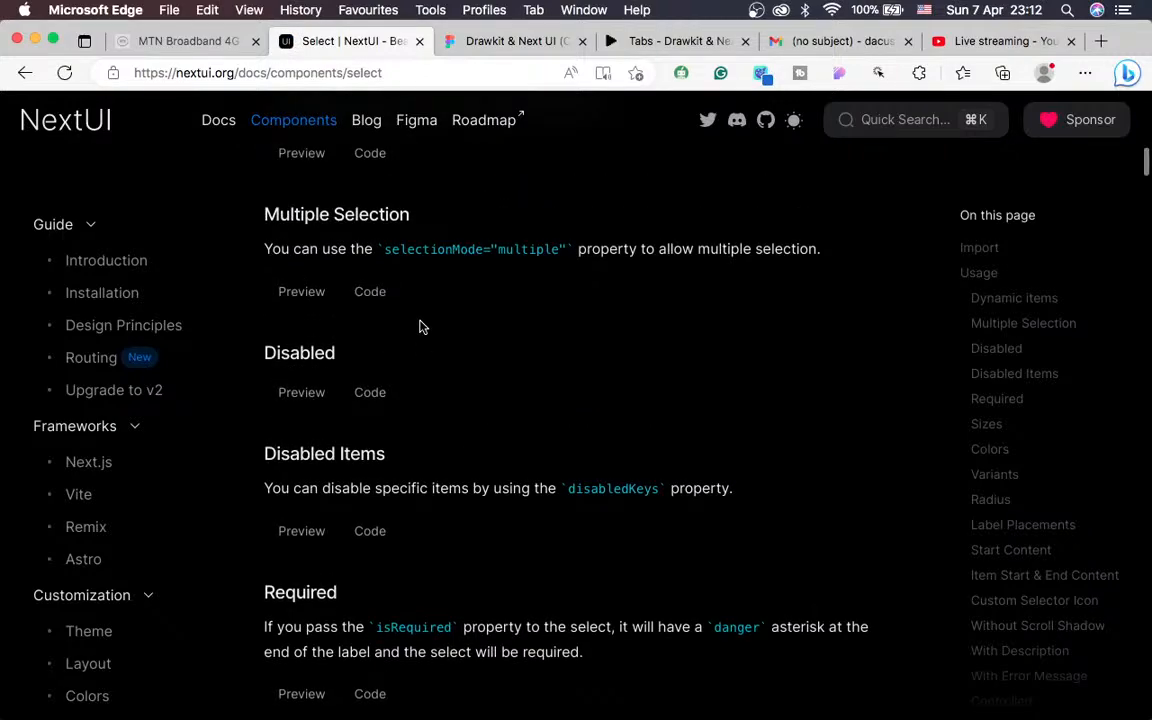
pyautogui.scroll(10, 421, 327)
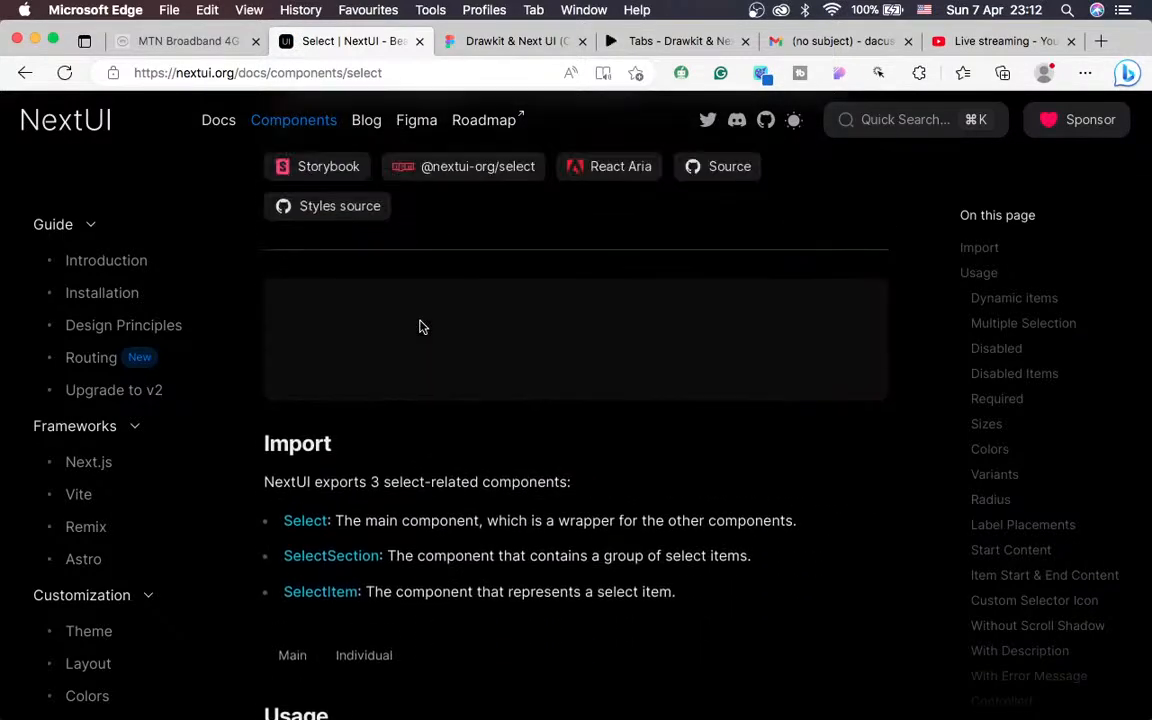
pyautogui.scroll(3, 421, 327)
pyautogui.scroll(-1, 421, 327)
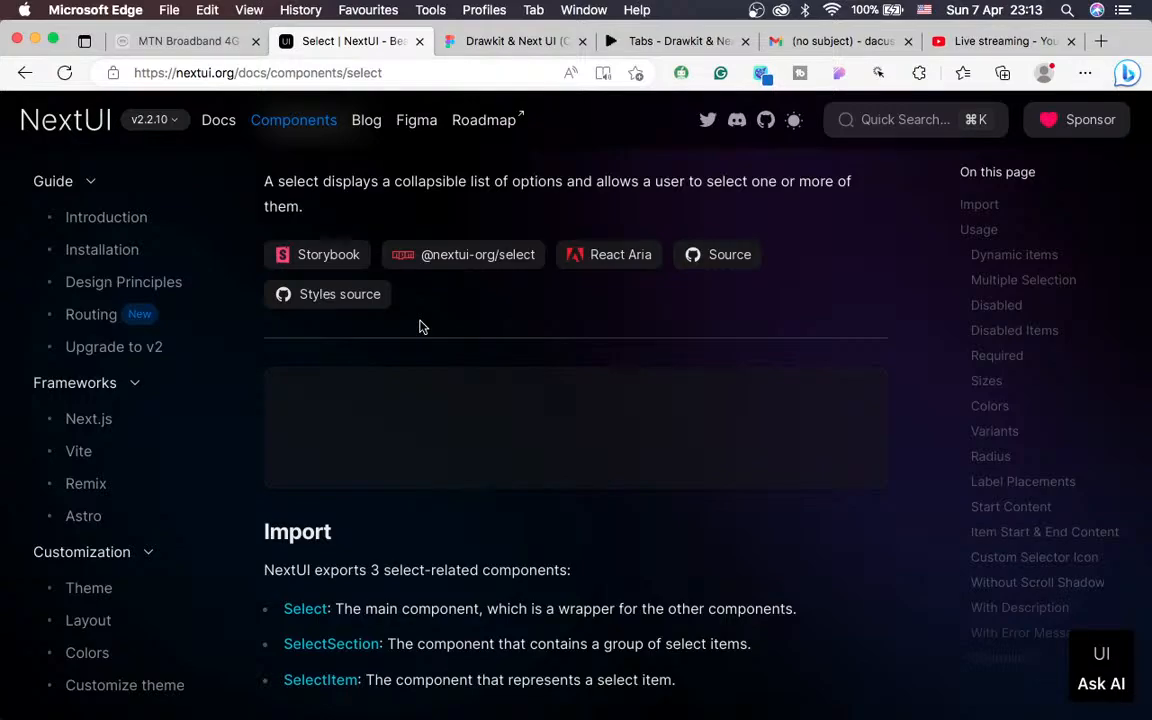
pyautogui.scroll(-10, 420, 327)
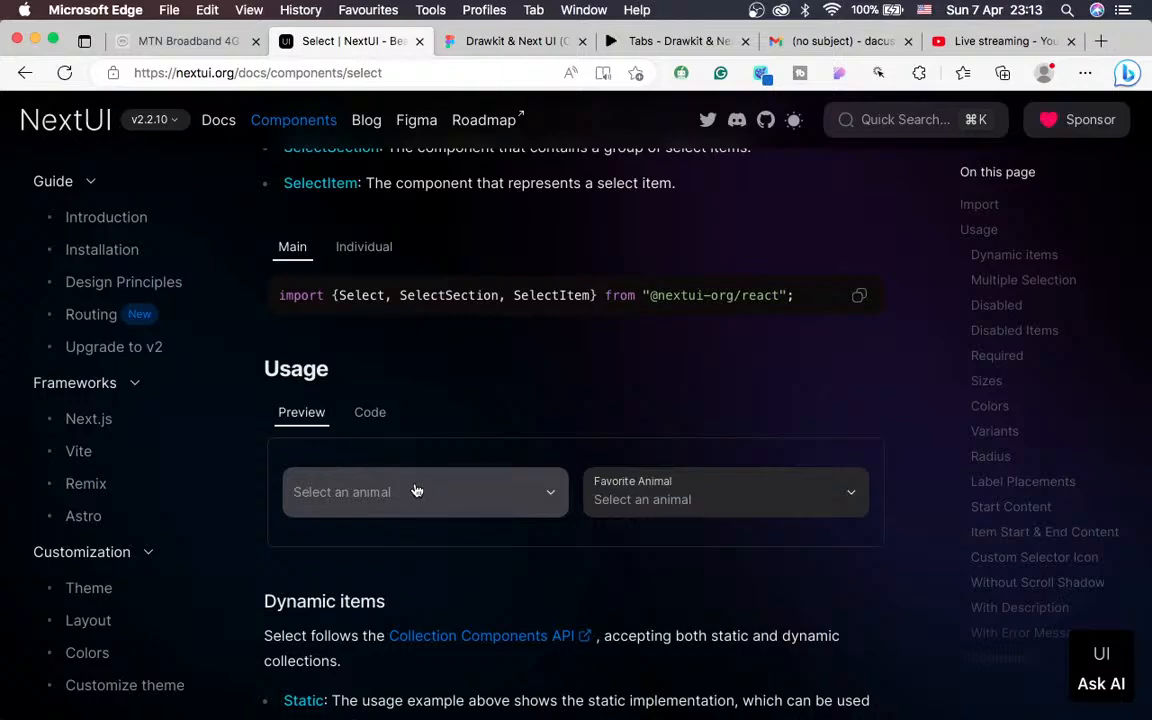
# Switch to Figma, turn the Select (Animals) 01 frame into a component and add a second variant
pyautogui.click(470, 45)
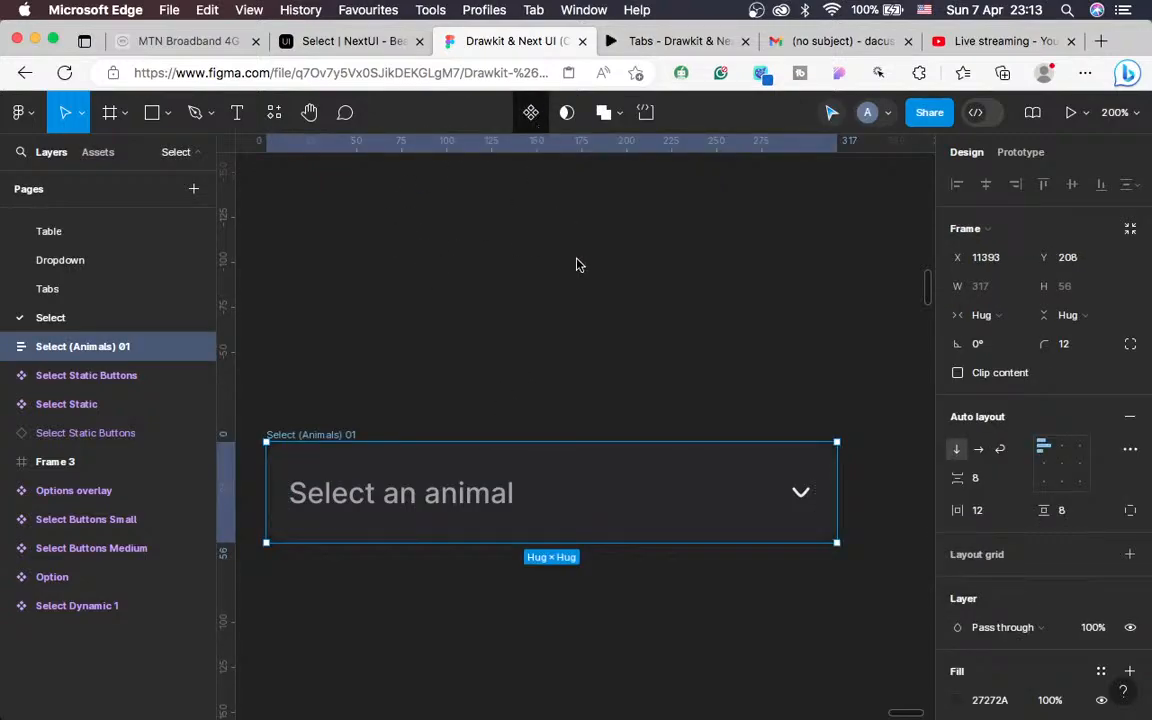
pyautogui.scroll(-2, 580, 266)
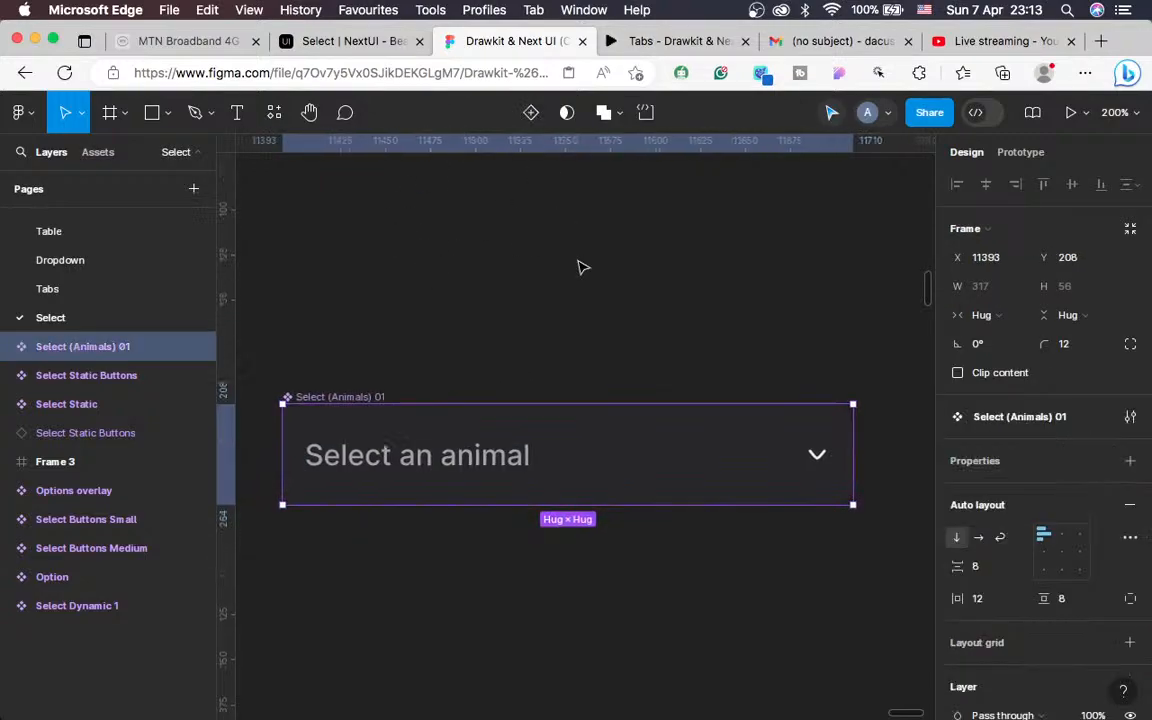
pyautogui.click(530, 114)
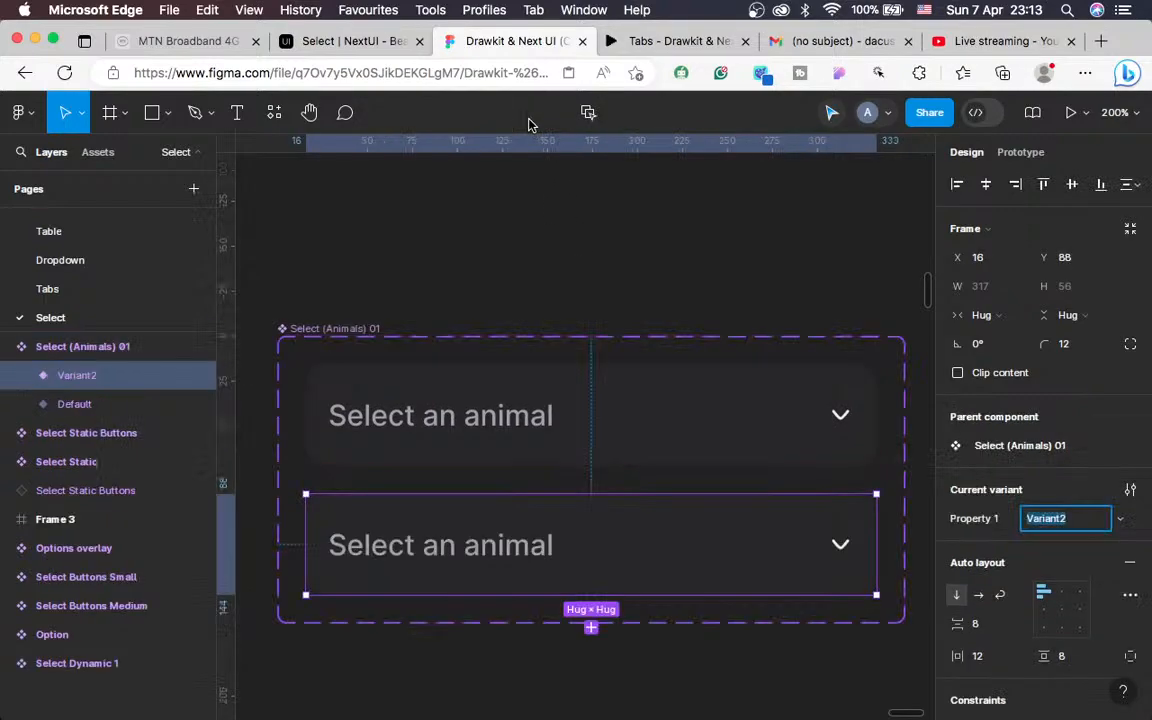
# Rename the Default variant of Select (Animals) 01 as "Inactive"
pyautogui.click(825, 442)
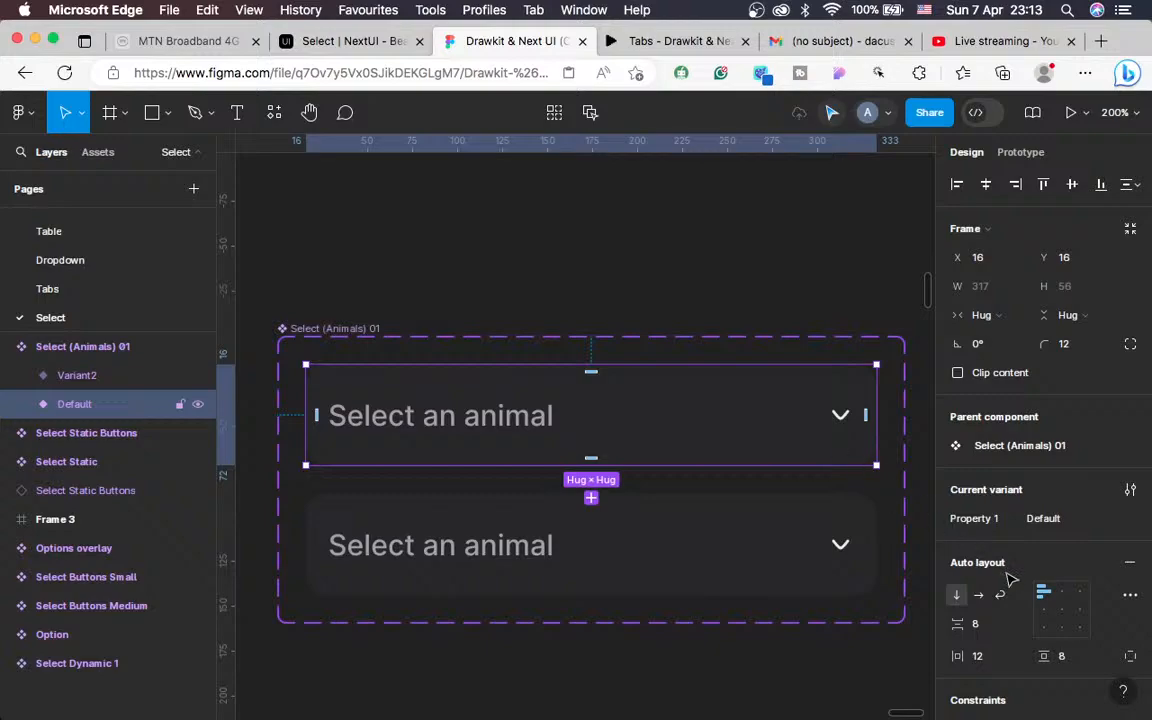
pyautogui.click(1040, 520)
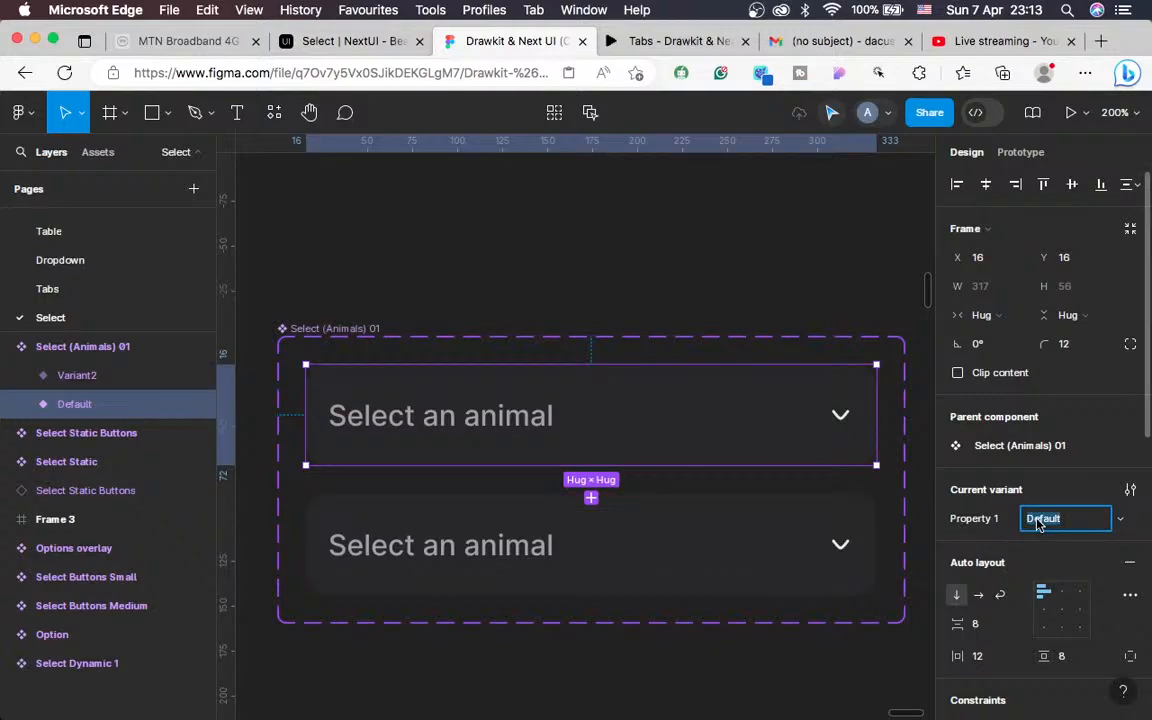
pyautogui.write('disa')
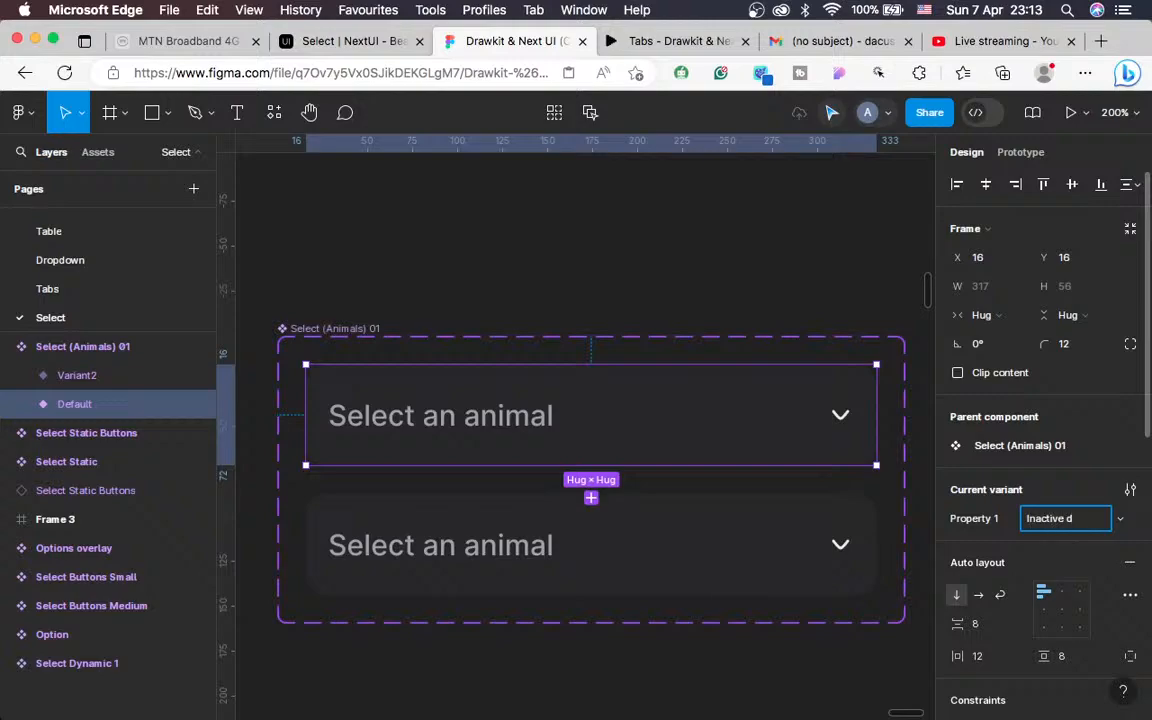
pyautogui.press('Return')
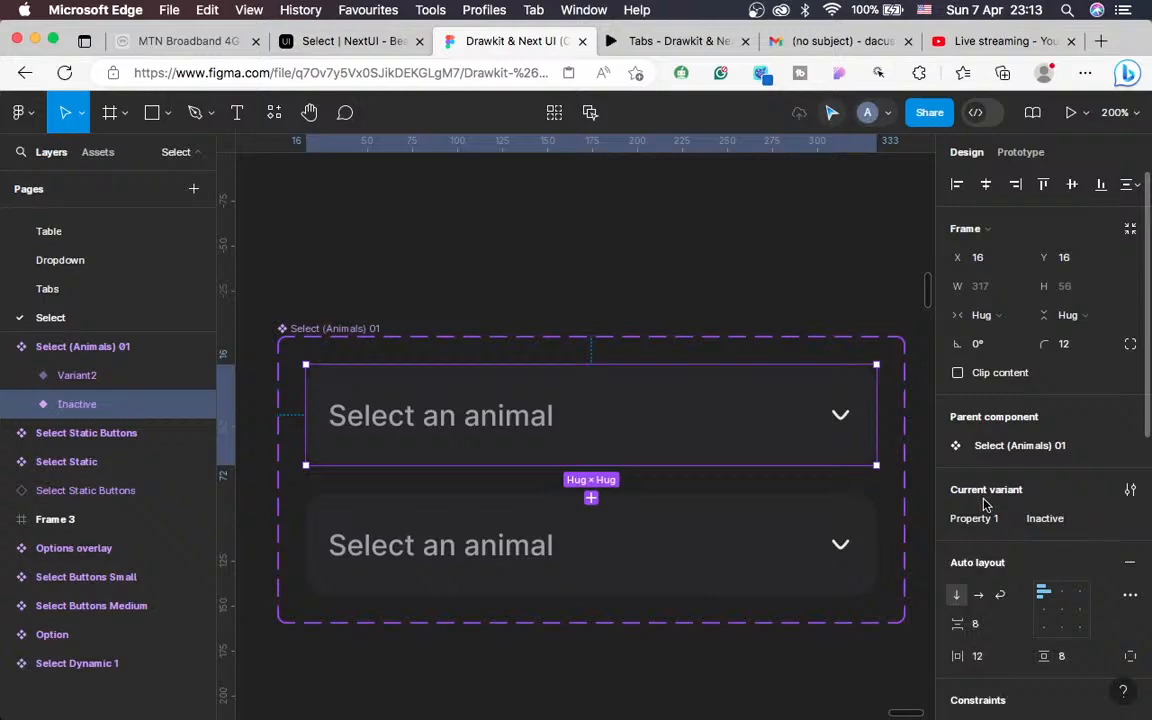
# Rename the second variant of Select (Animals) 01 as "inactive hover"
pyautogui.click(782, 536)
pyautogui.click(1049, 520)
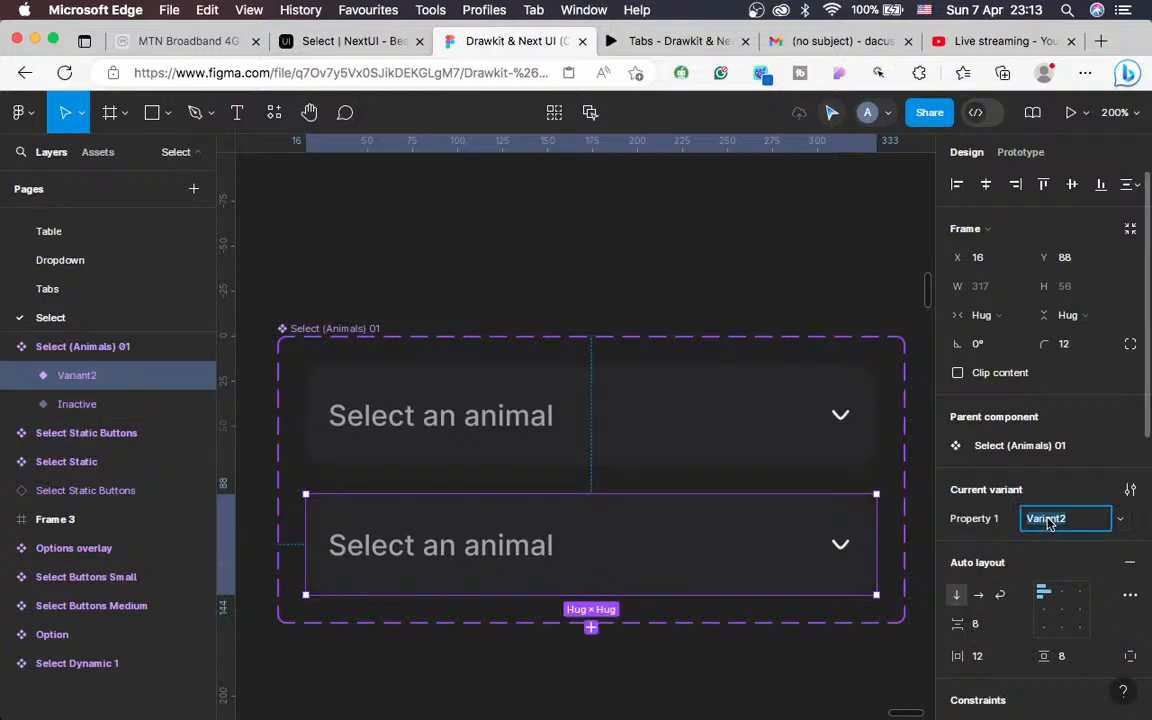
pyautogui.write('inactiv')
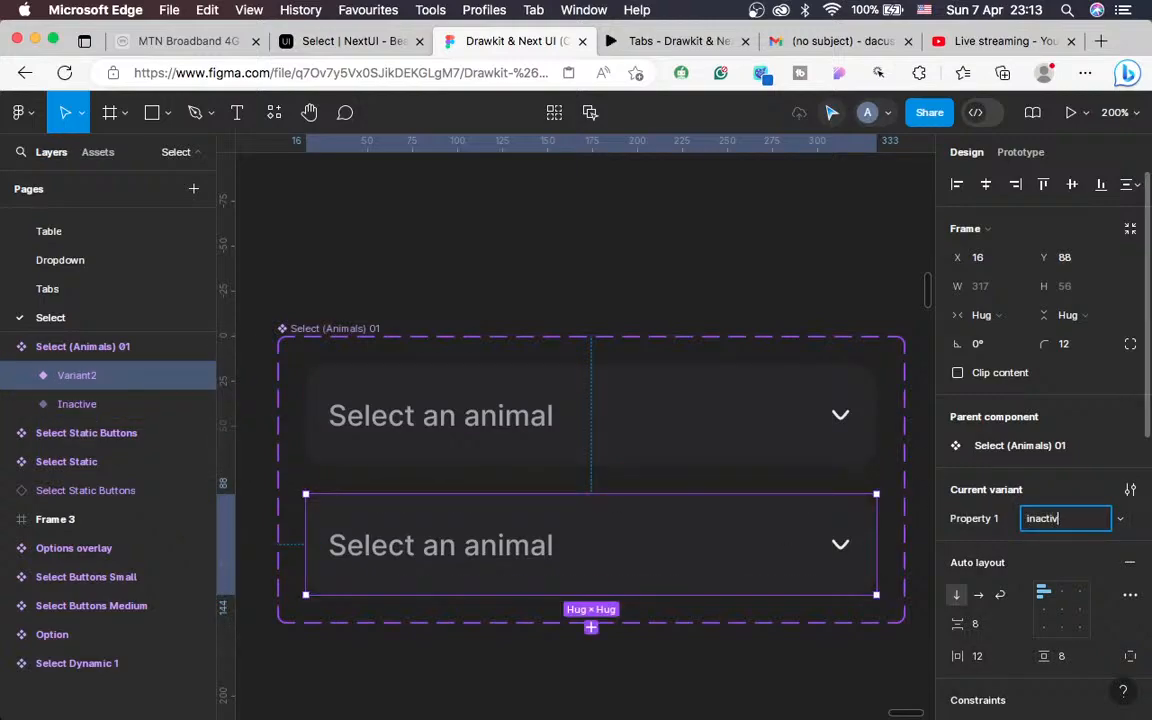
pyautogui.write('e hover')
pyautogui.press('Return')
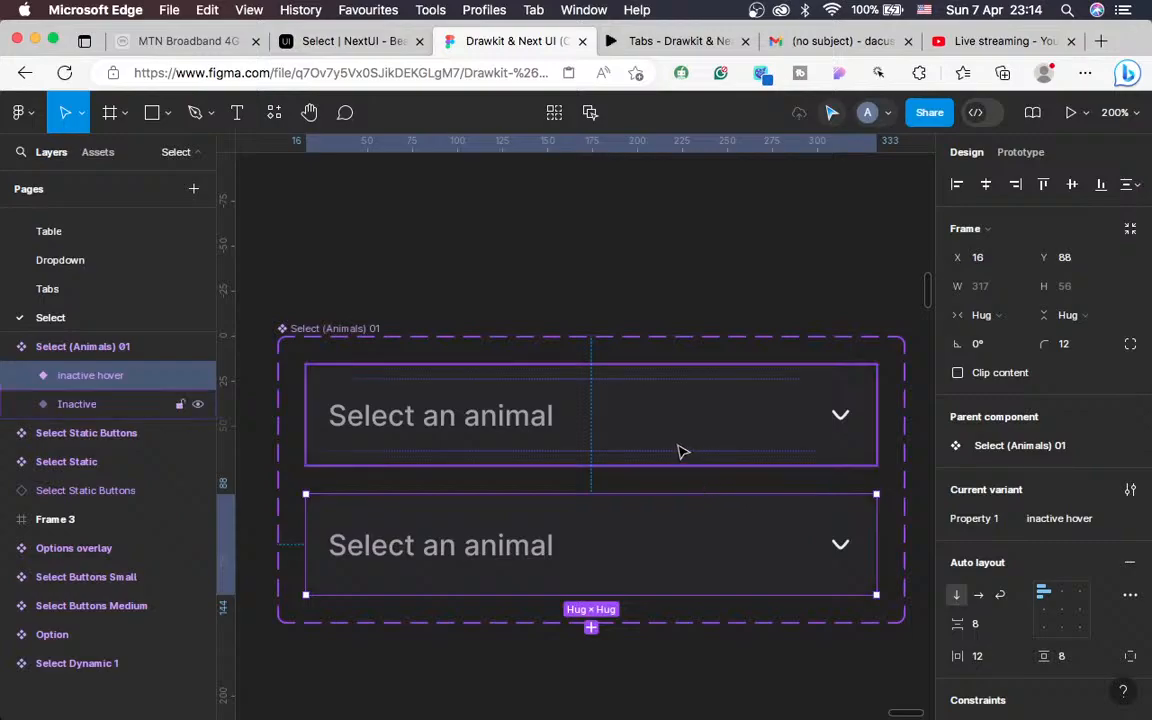
# Switch to the NextUI Select documentation and inspect the hovered Select an animal box's size, padding, background colour and border radius
pyautogui.click(383, 48)
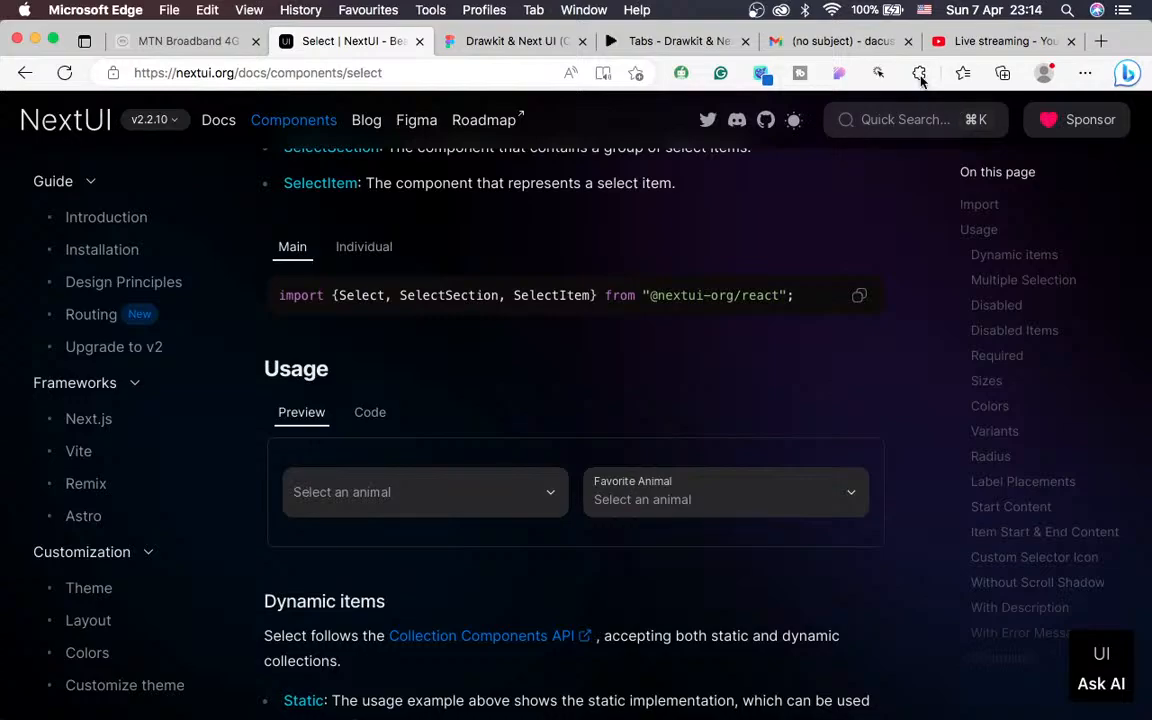
pyautogui.click(840, 75)
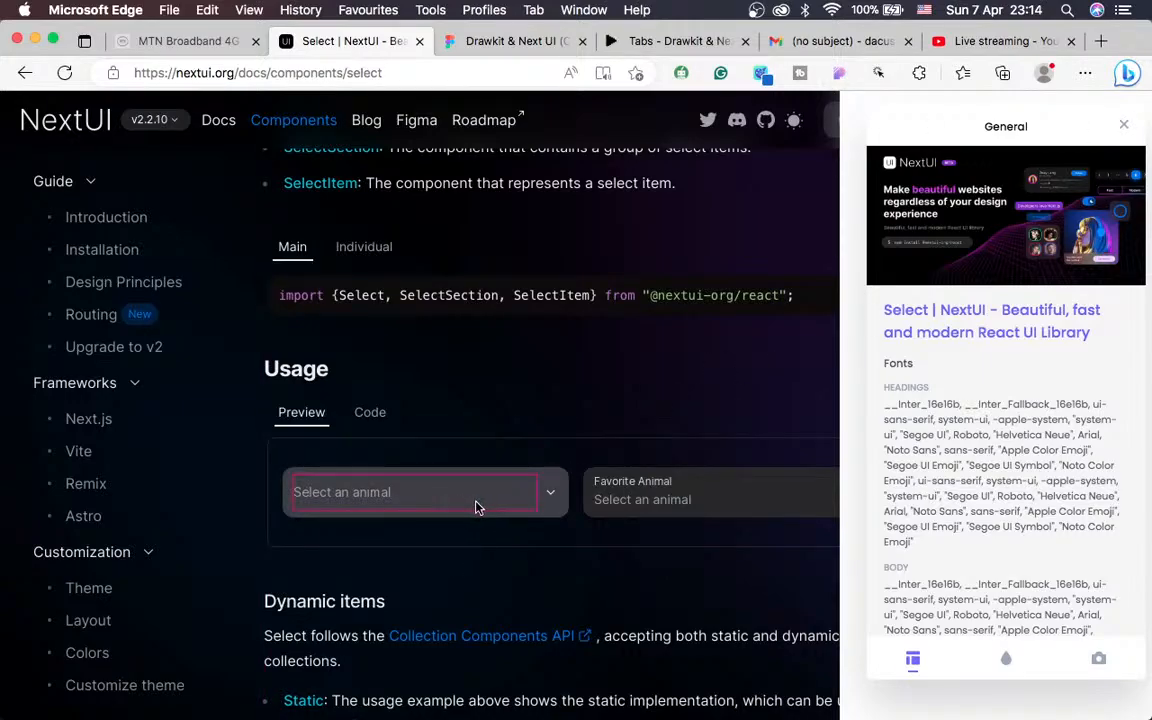
pyautogui.click(508, 519)
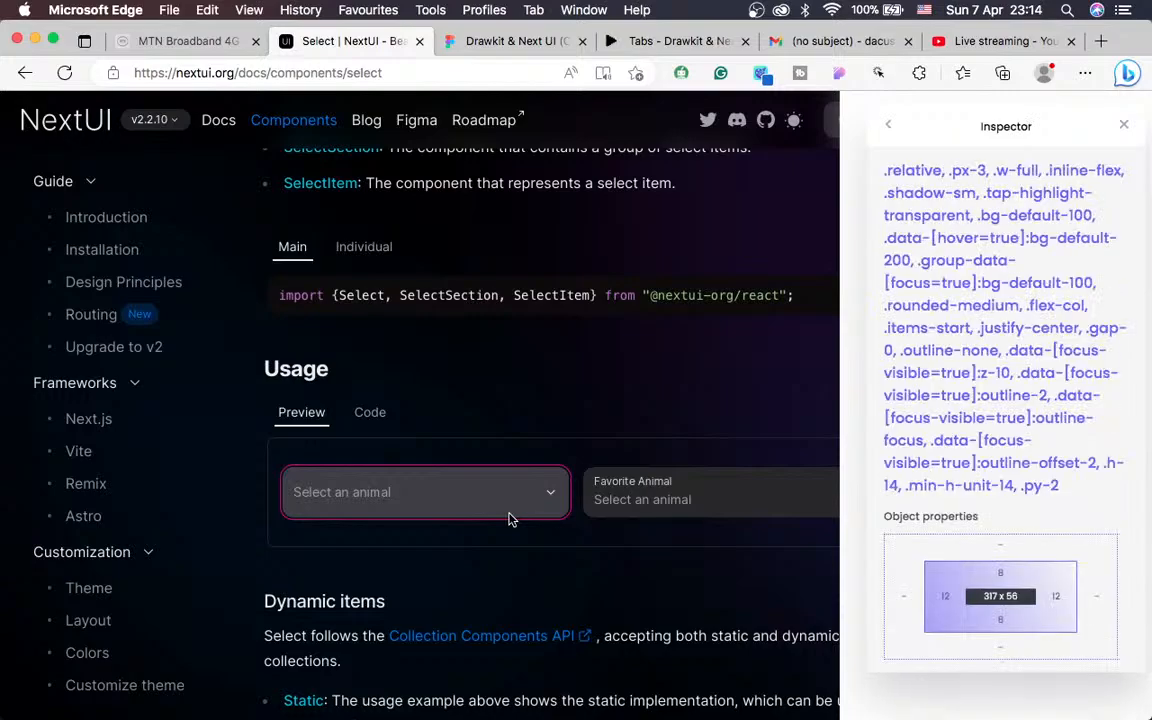
pyautogui.rightClick(508, 519)
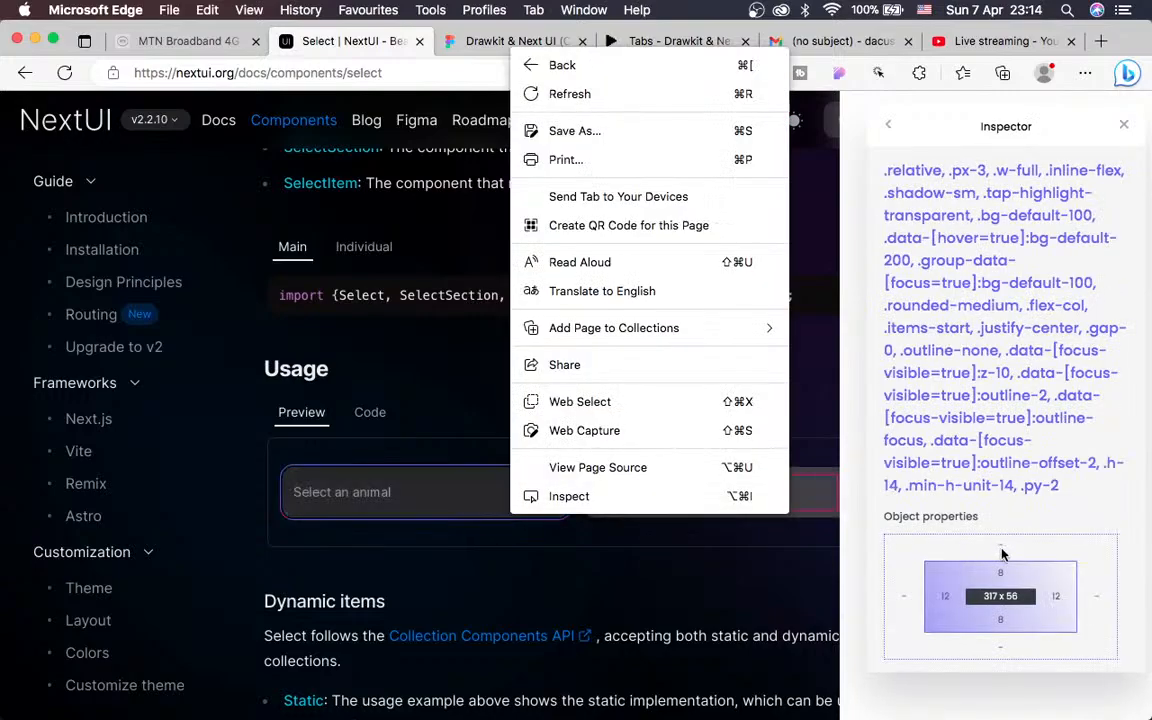
pyautogui.click(866, 594)
pyautogui.scroll(-3, 866, 594)
pyautogui.scroll(-3, 866, 594)
pyautogui.scroll(3, 866, 594)
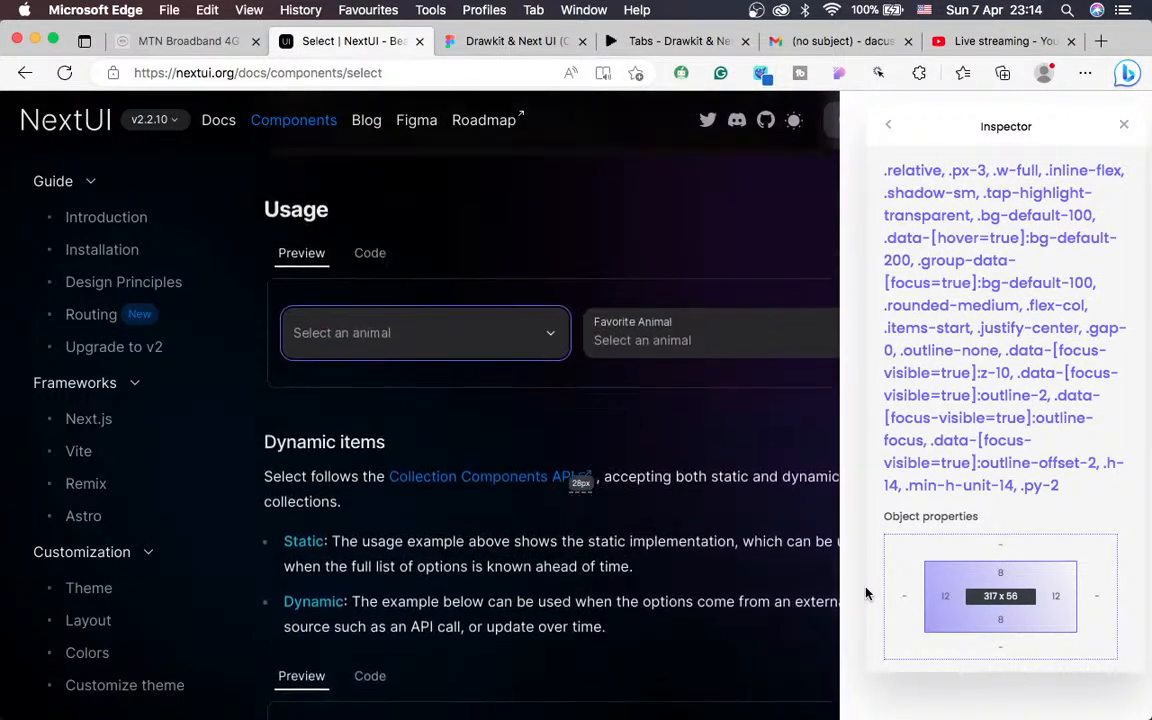
pyautogui.scroll(-5, 985, 408)
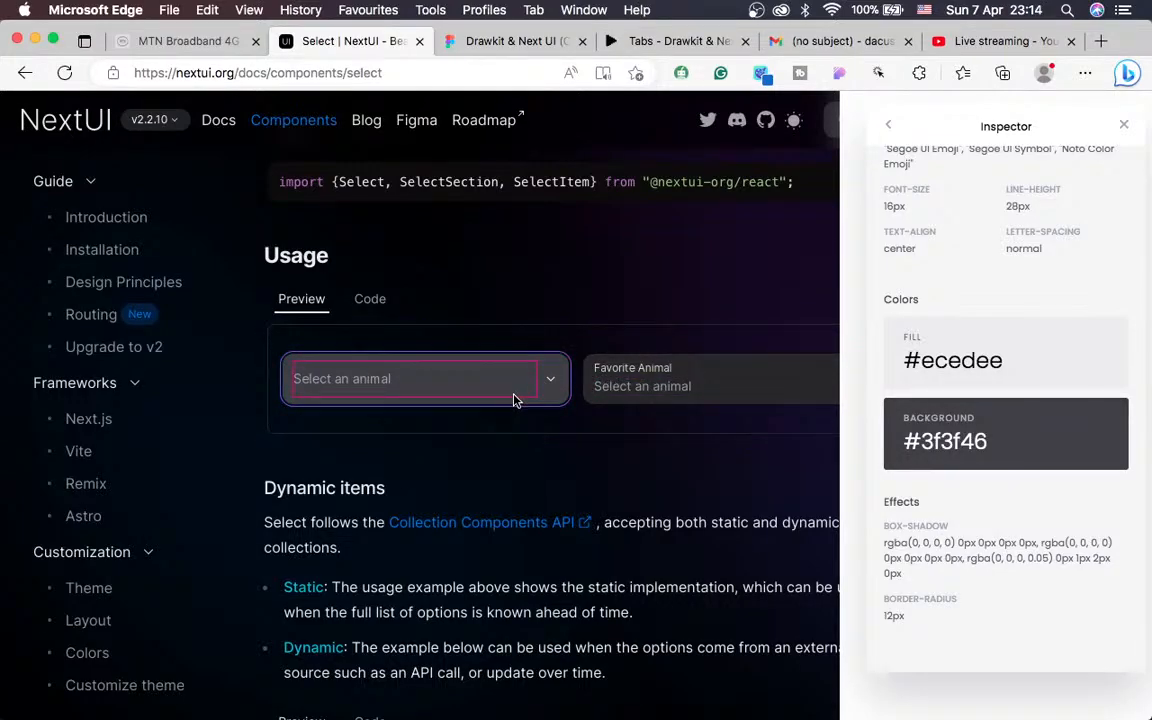
# Switch to Figma and set the fill of the inactive hover variant to 3F3F46
pyautogui.click(517, 44)
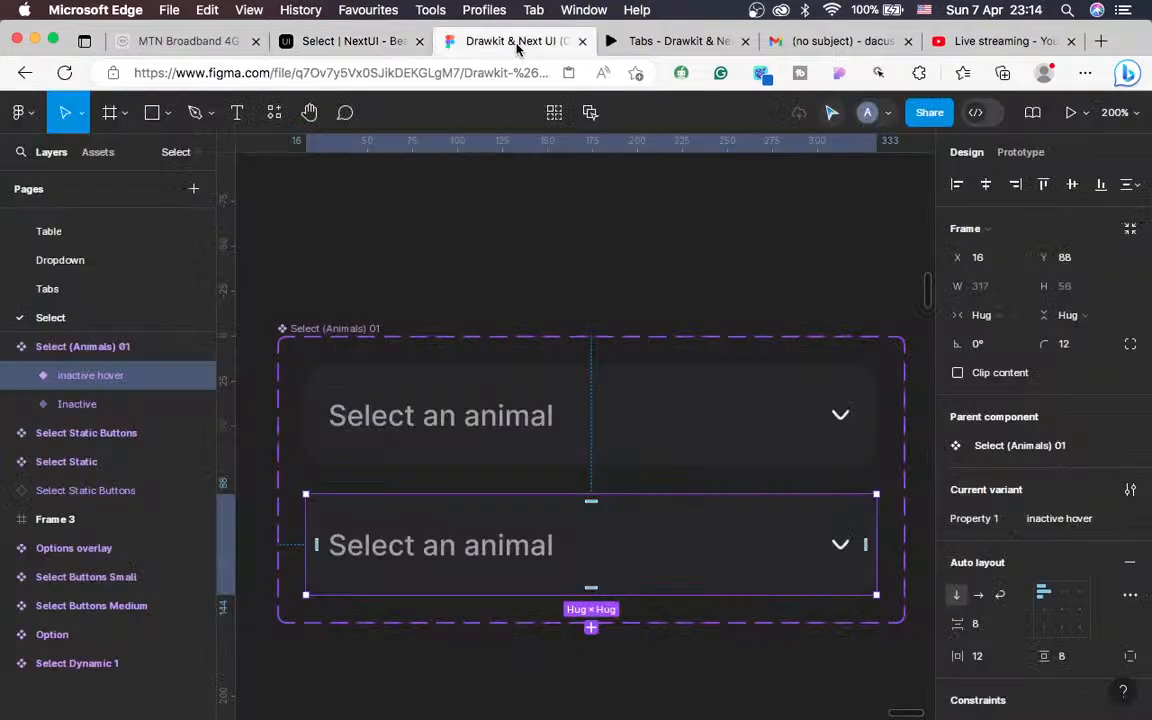
pyautogui.scroll(-5, 975, 590)
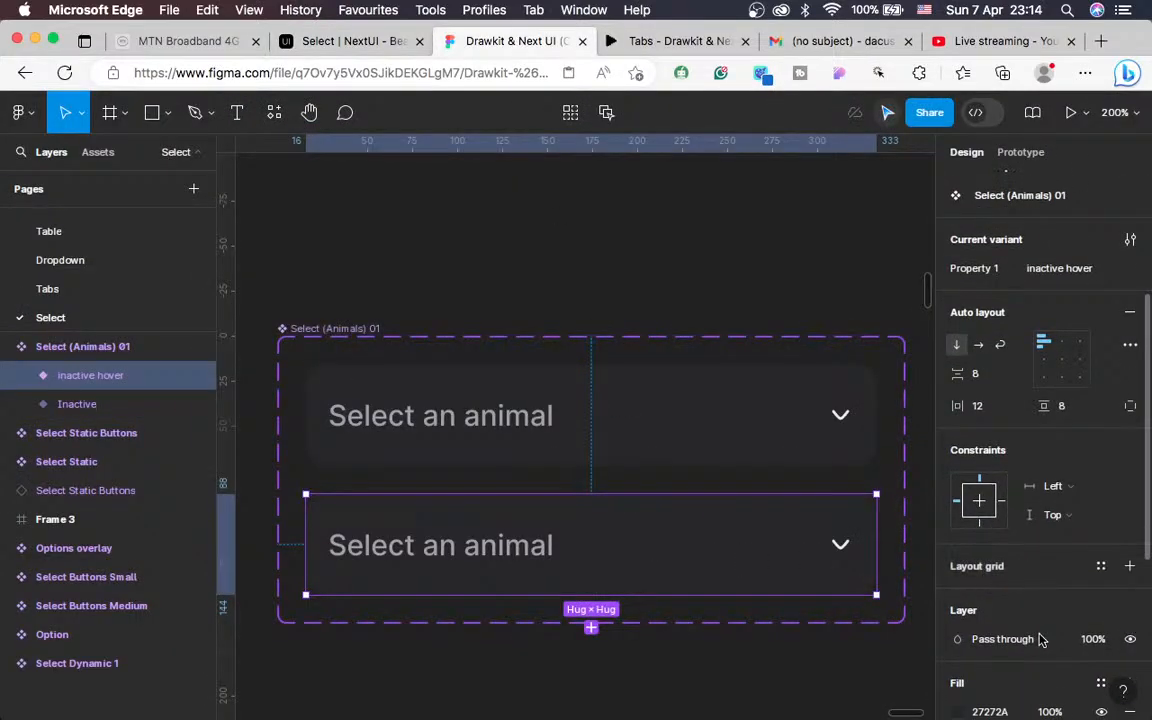
pyautogui.scroll(-2, 1030, 645)
pyautogui.click(990, 655)
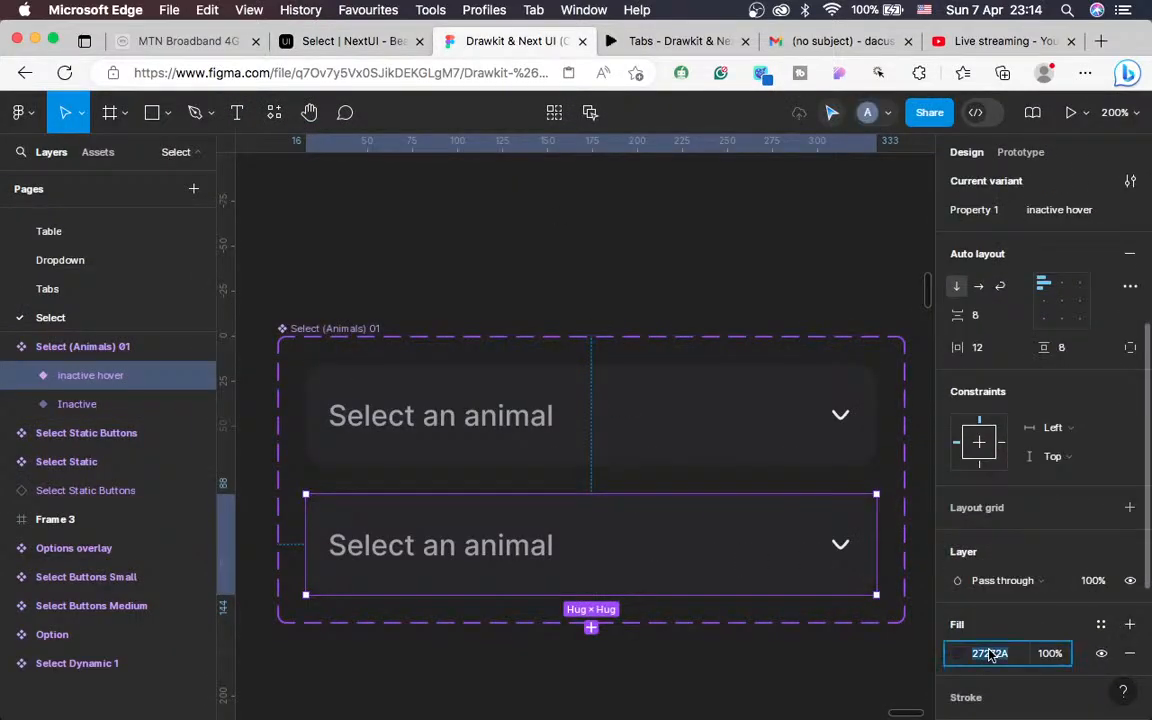
pyautogui.write('3f3f46')
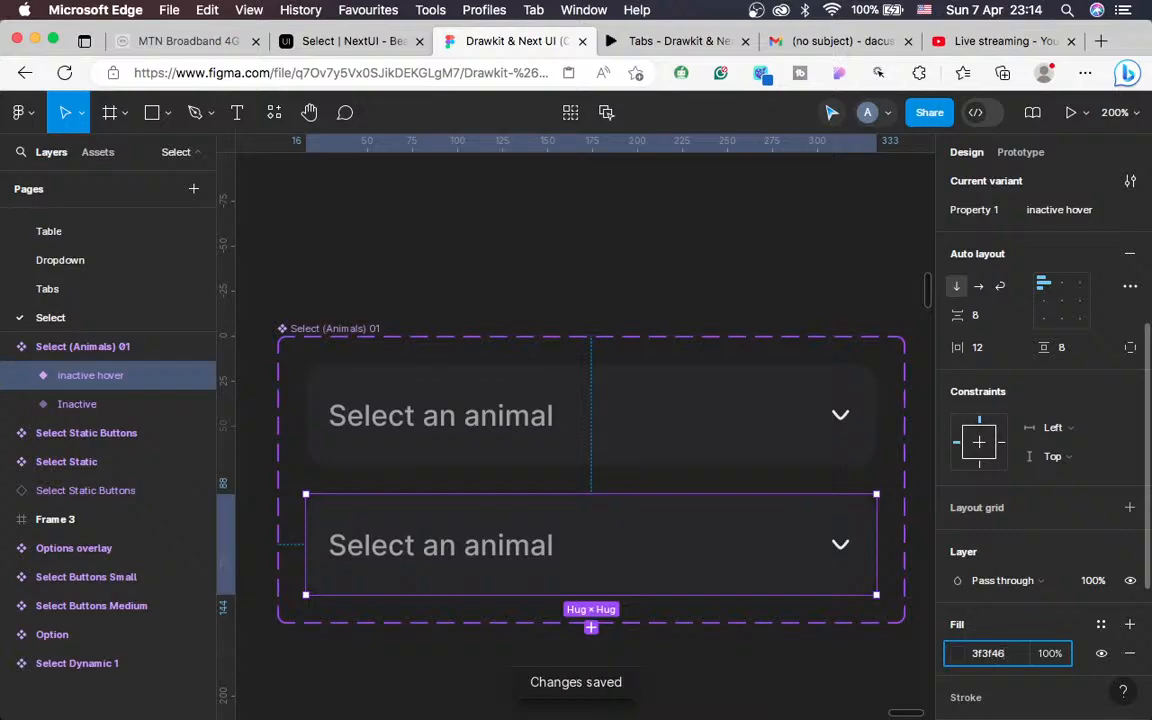
pyautogui.press('Return')
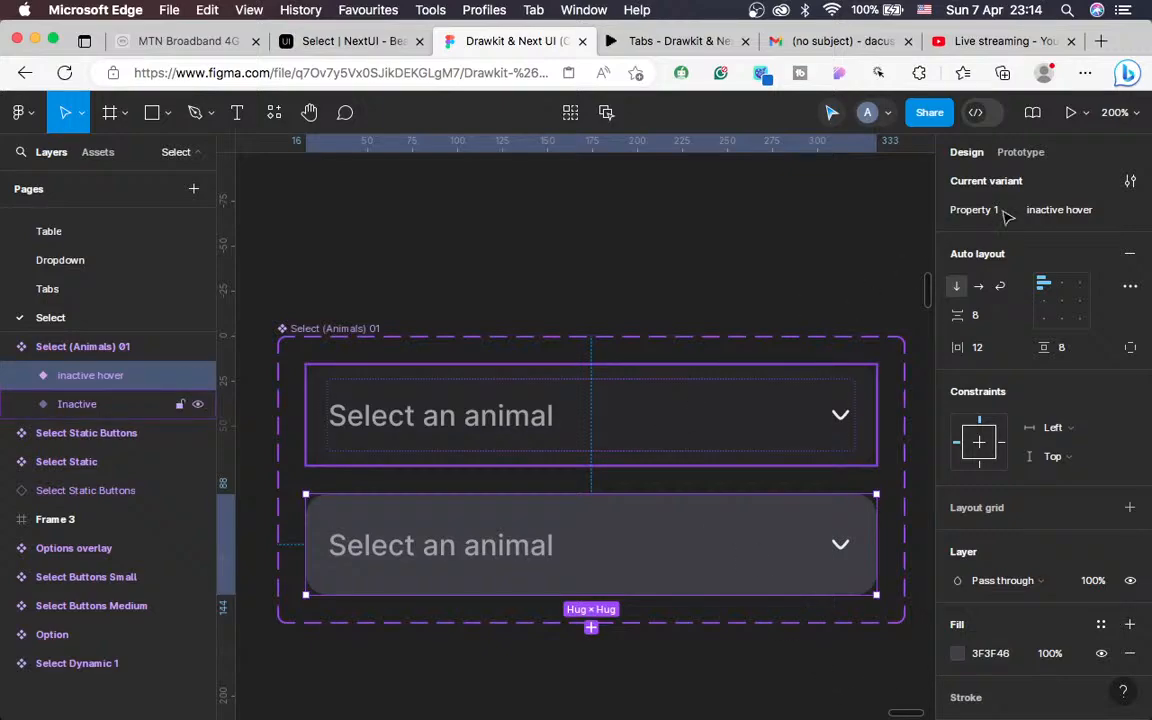
# Add a While hovering prototype interaction on the Inactive variant that changes it to inactive hover
pyautogui.press('Tab')
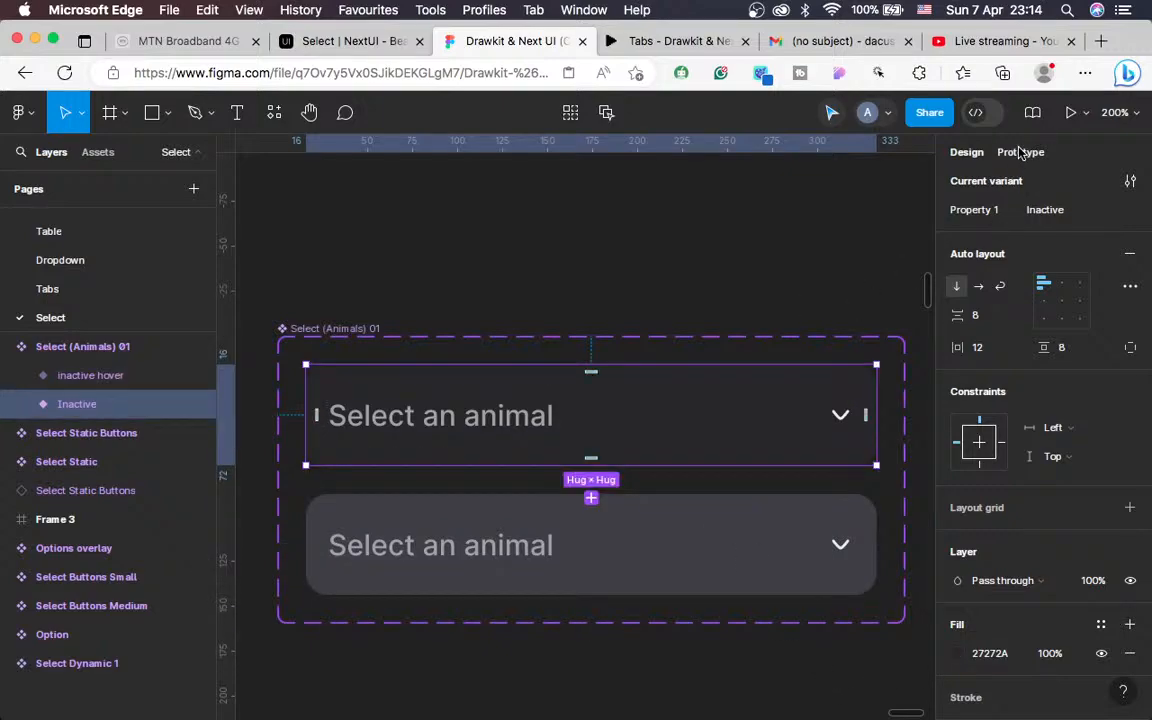
pyautogui.click(1021, 152)
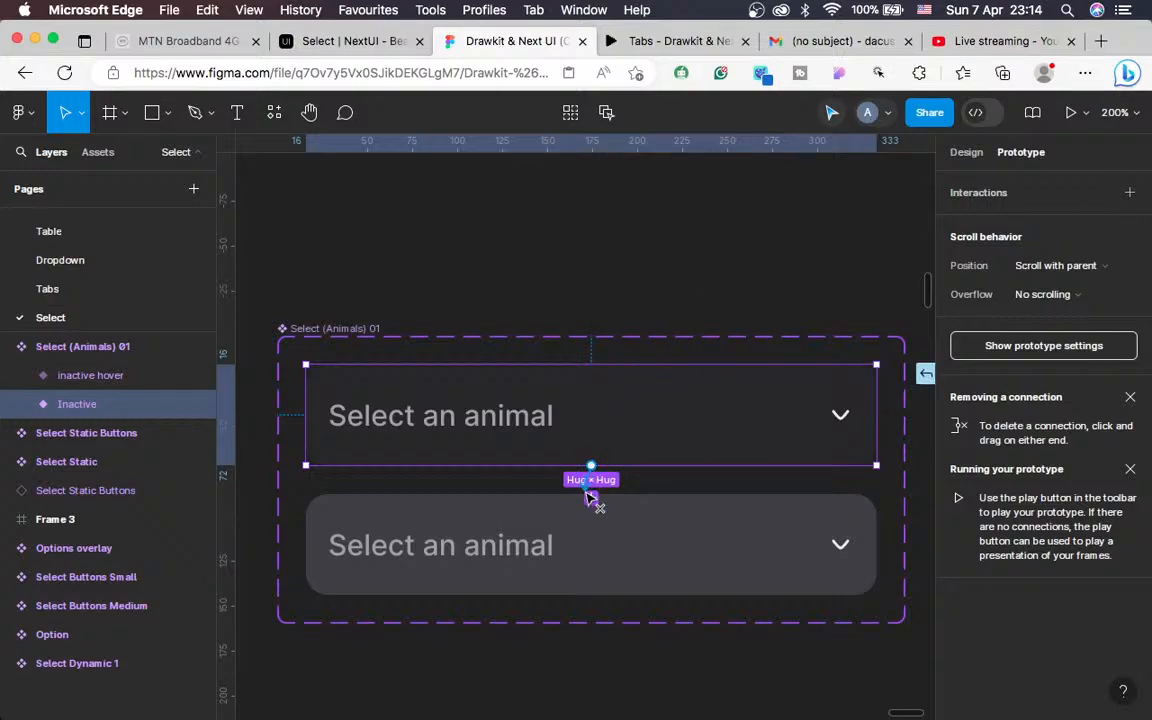
pyautogui.moveTo(590, 500); pyautogui.dragTo(591, 500)
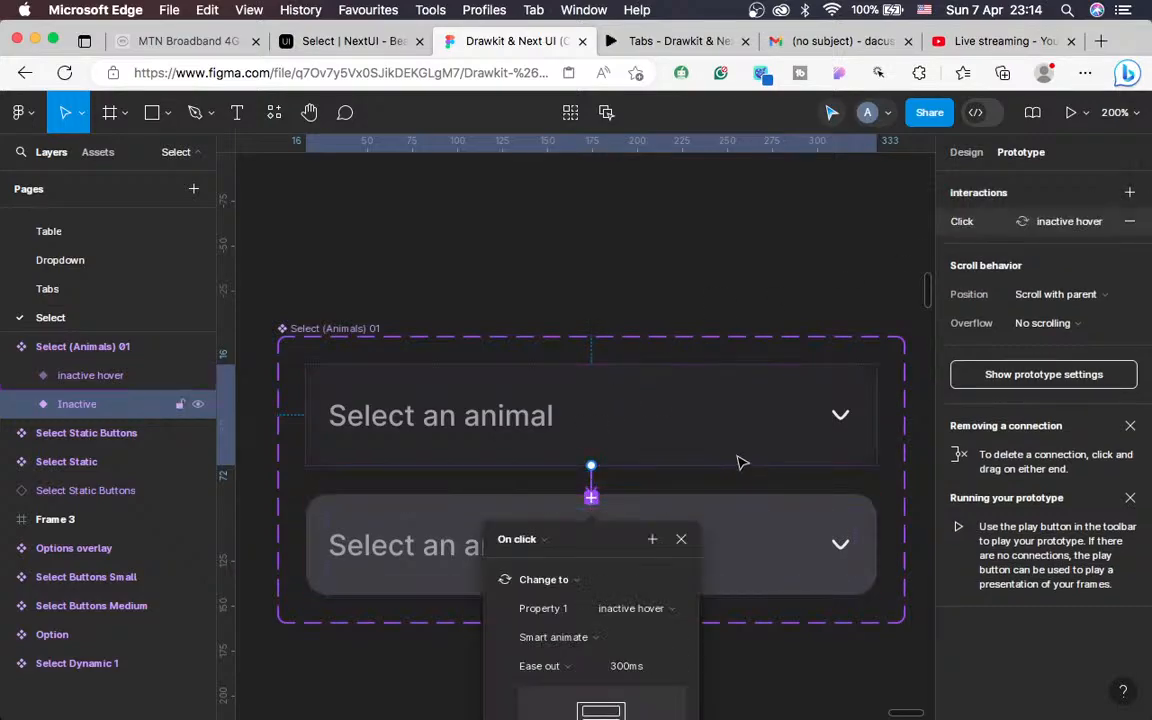
pyautogui.scroll(-3, 740, 558)
pyautogui.scroll(-2, 740, 558)
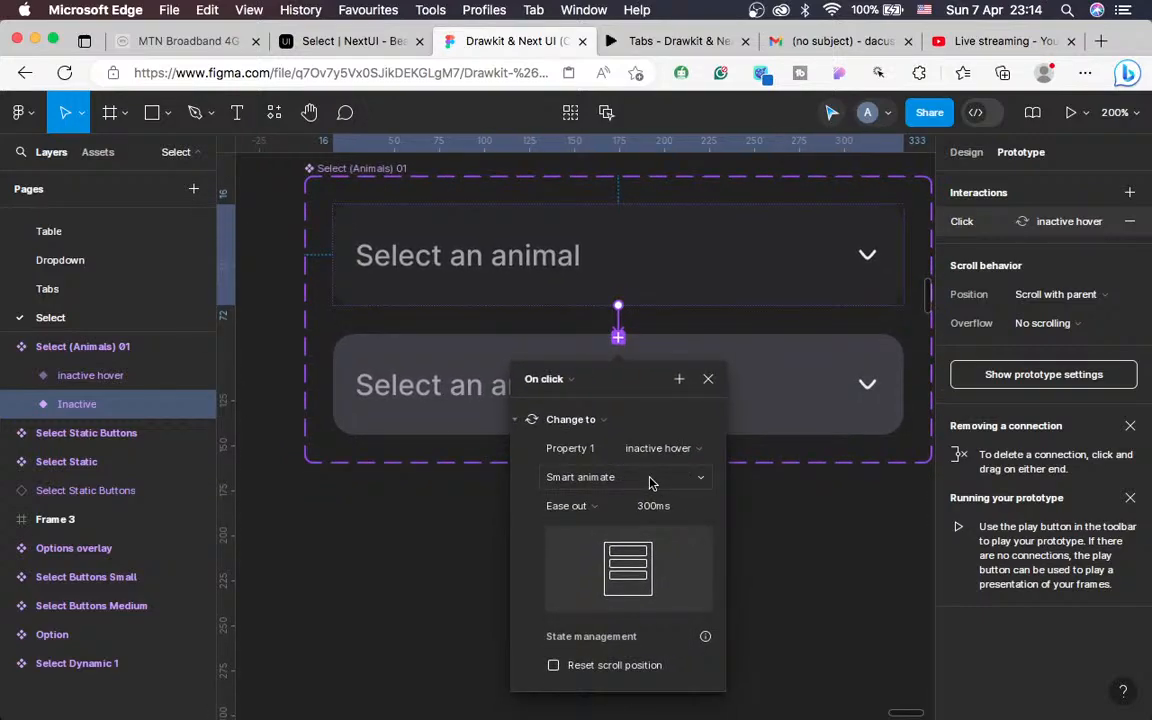
pyautogui.click(555, 383)
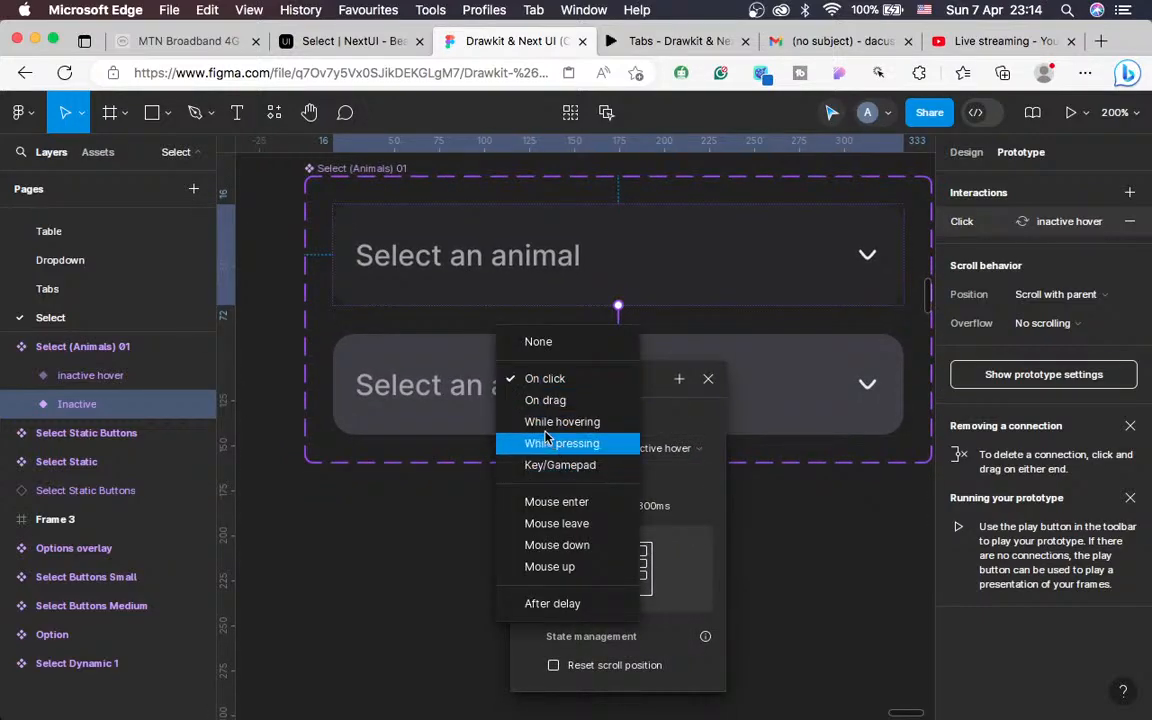
pyautogui.click(555, 419)
pyautogui.click(708, 379)
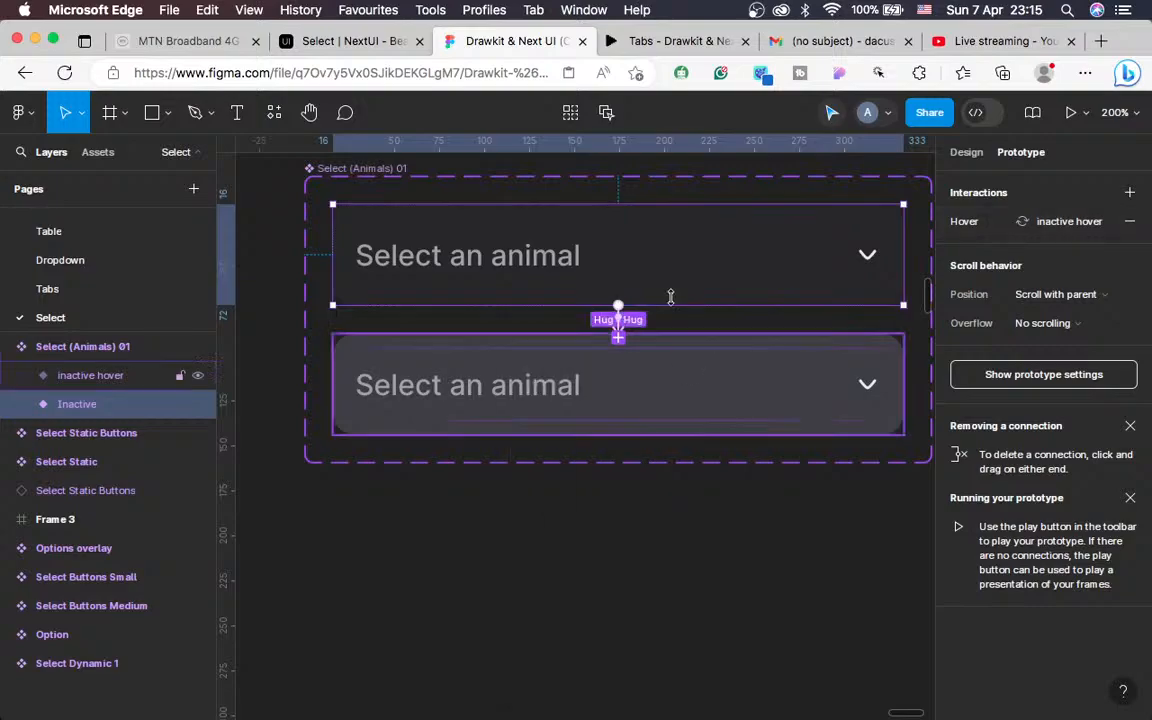
# Return to the NextUI Select documentation and expand the Select an animal box to examine its open state
pyautogui.click(652, 37)
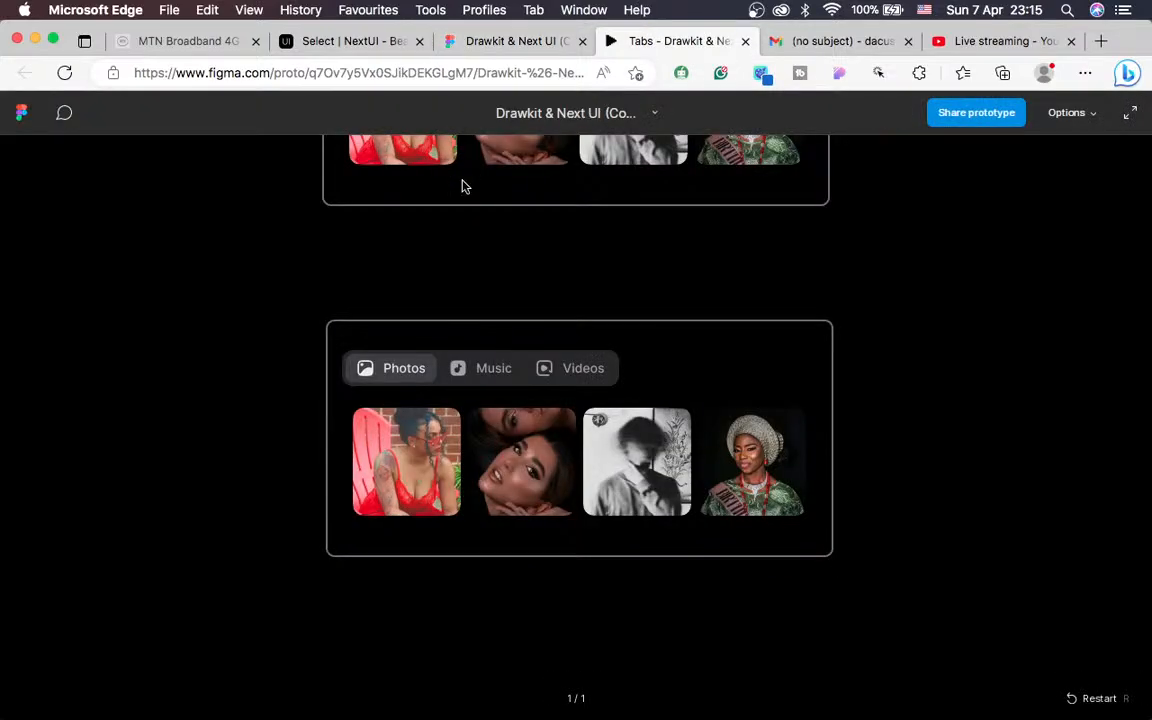
pyautogui.click(379, 39)
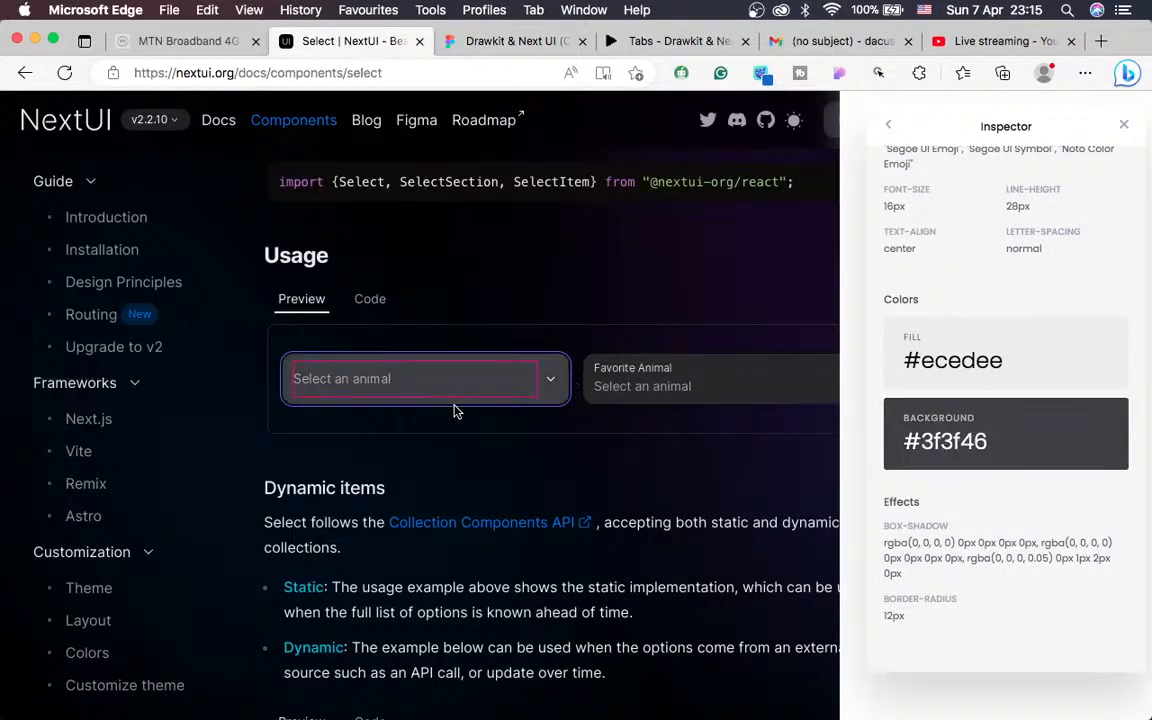
pyautogui.click(538, 386)
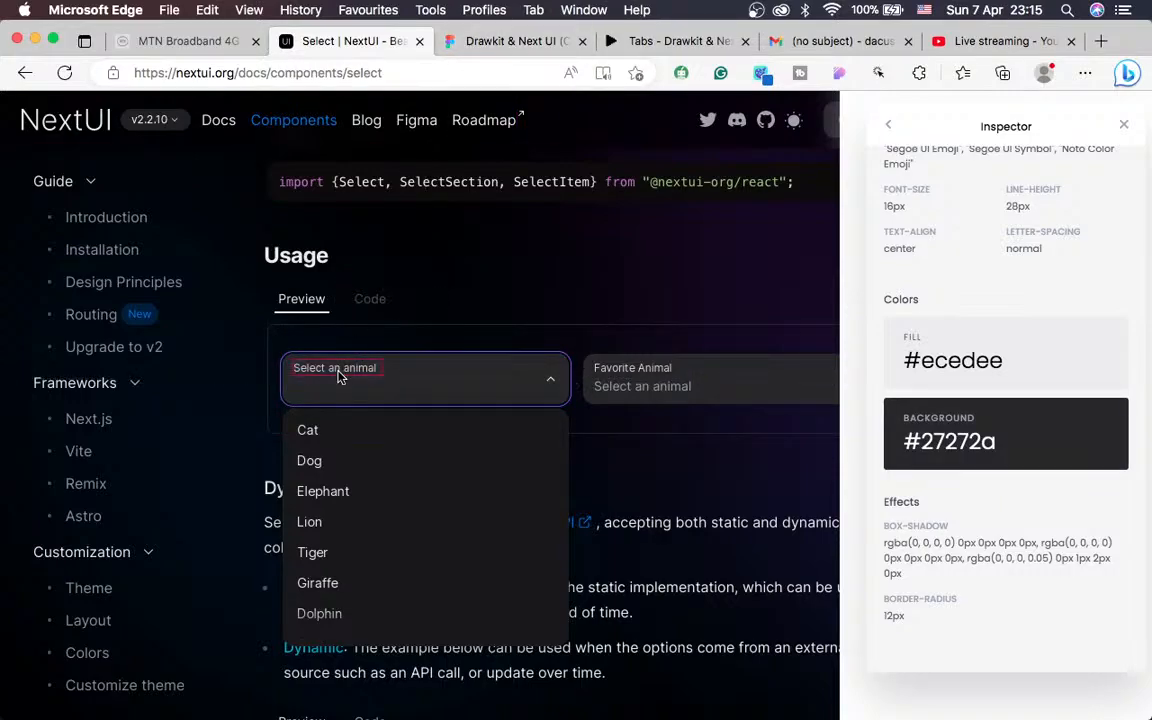
pyautogui.click(534, 390)
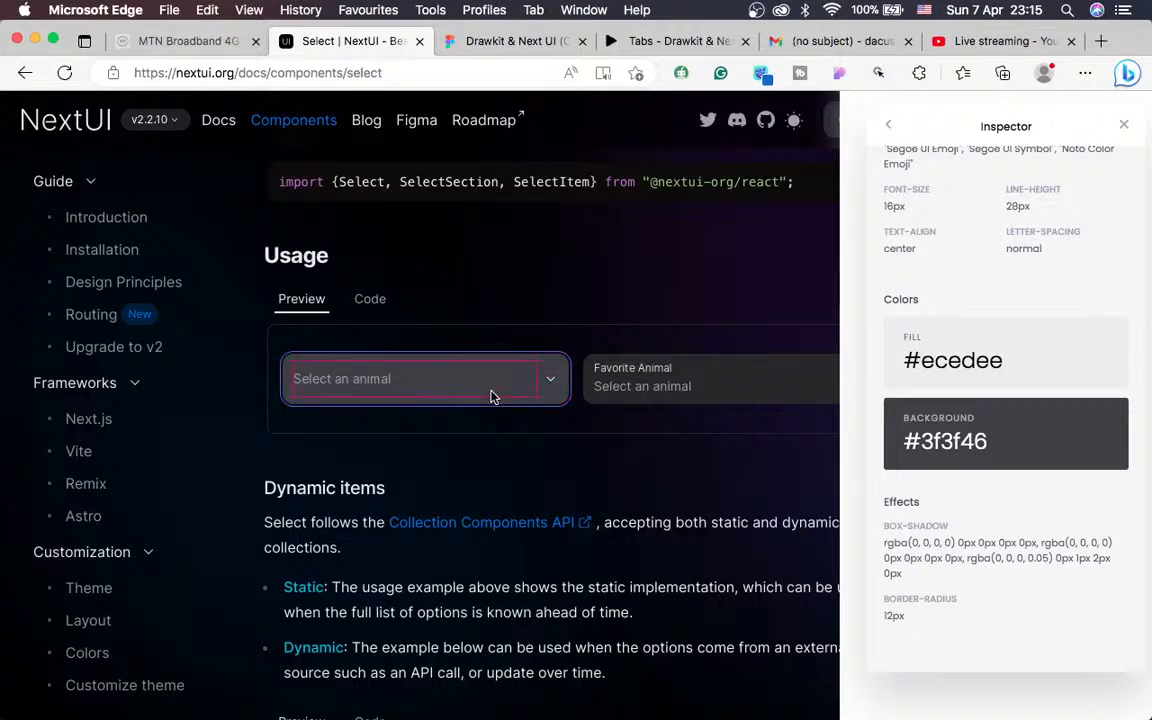
pyautogui.click(491, 396)
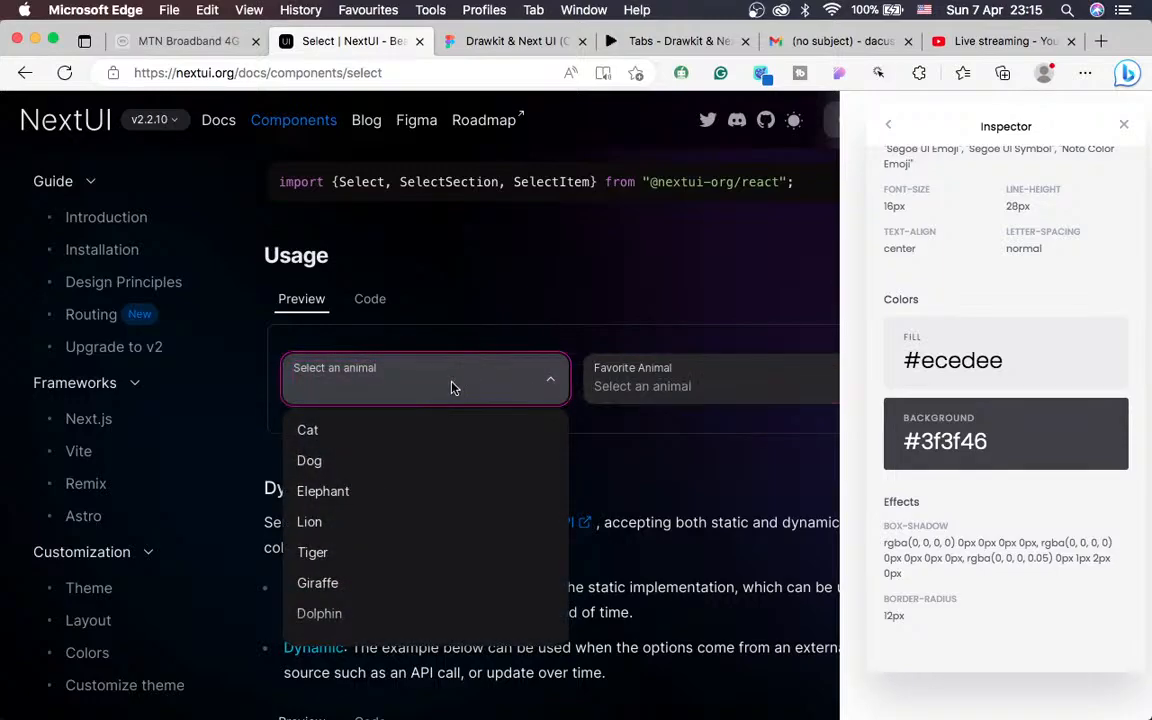
# Switch to Figma, add a third variant to Select (Animals) 01 and name it "Clicked"
pyautogui.click(467, 42)
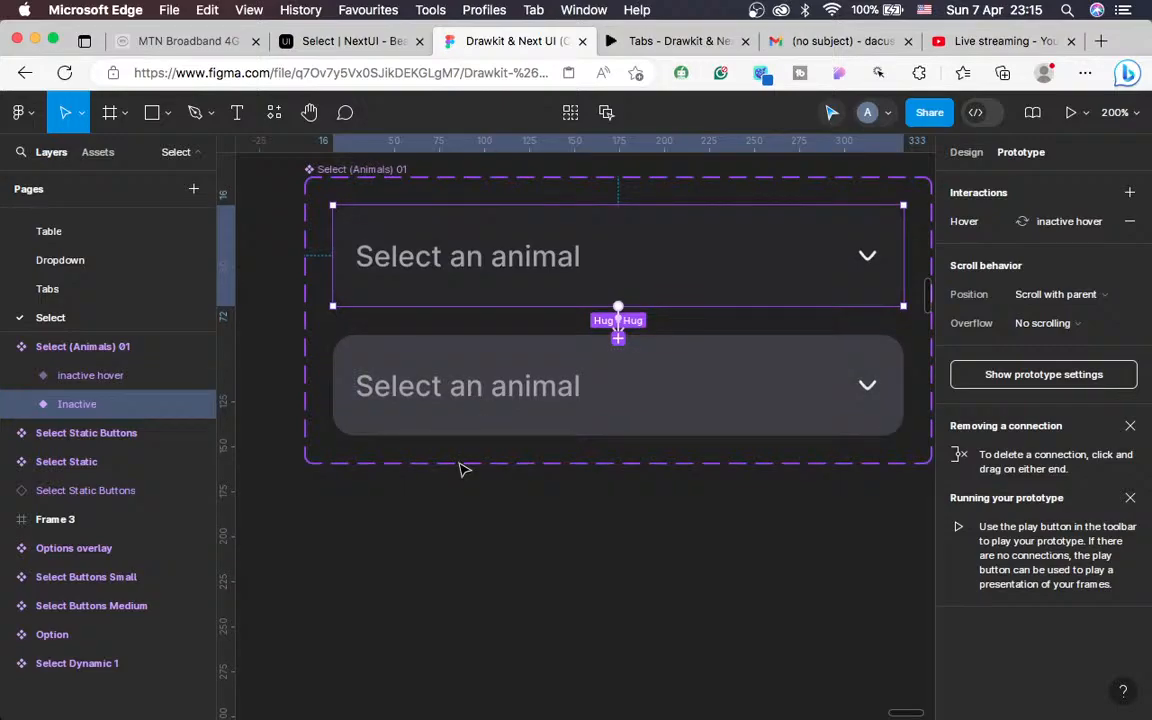
pyautogui.scroll(5, 462, 469)
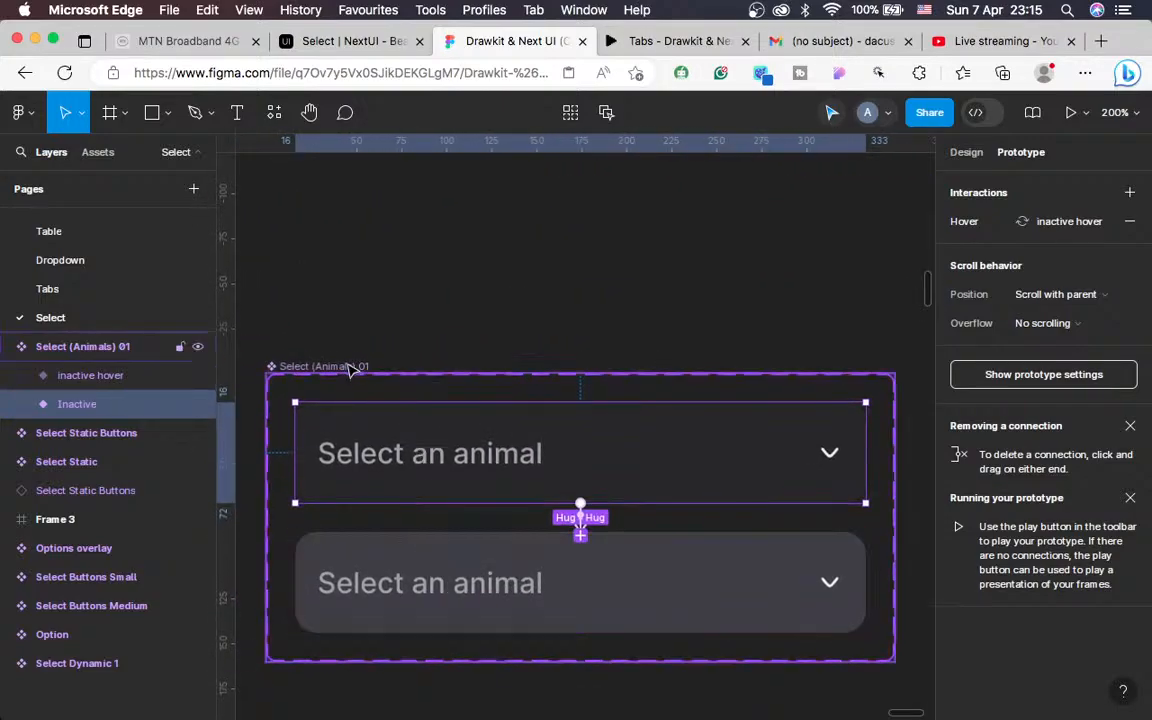
pyautogui.click(350, 366)
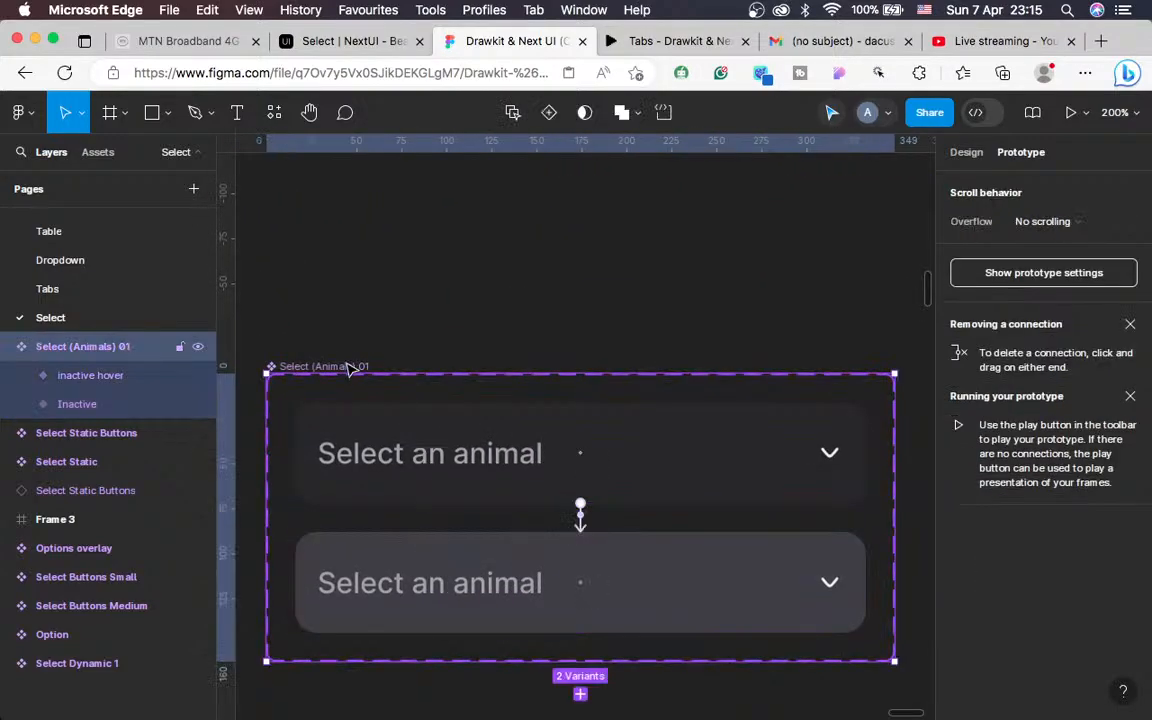
pyautogui.click(967, 155)
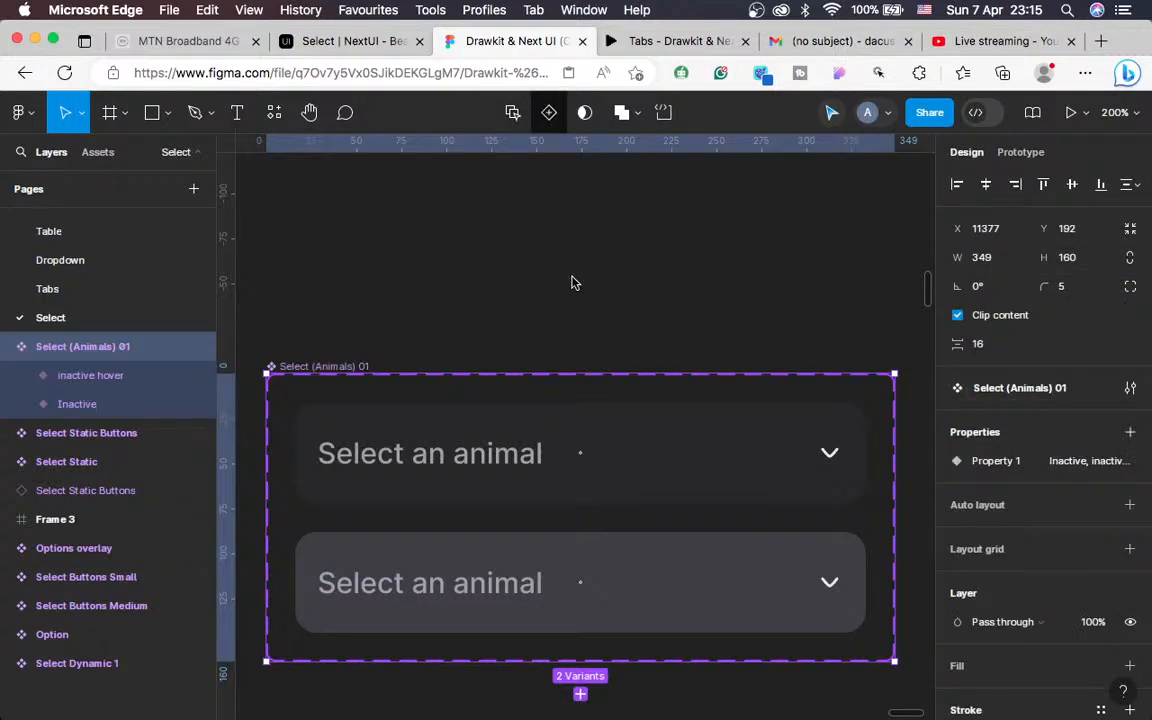
pyautogui.scroll(-4, 576, 285)
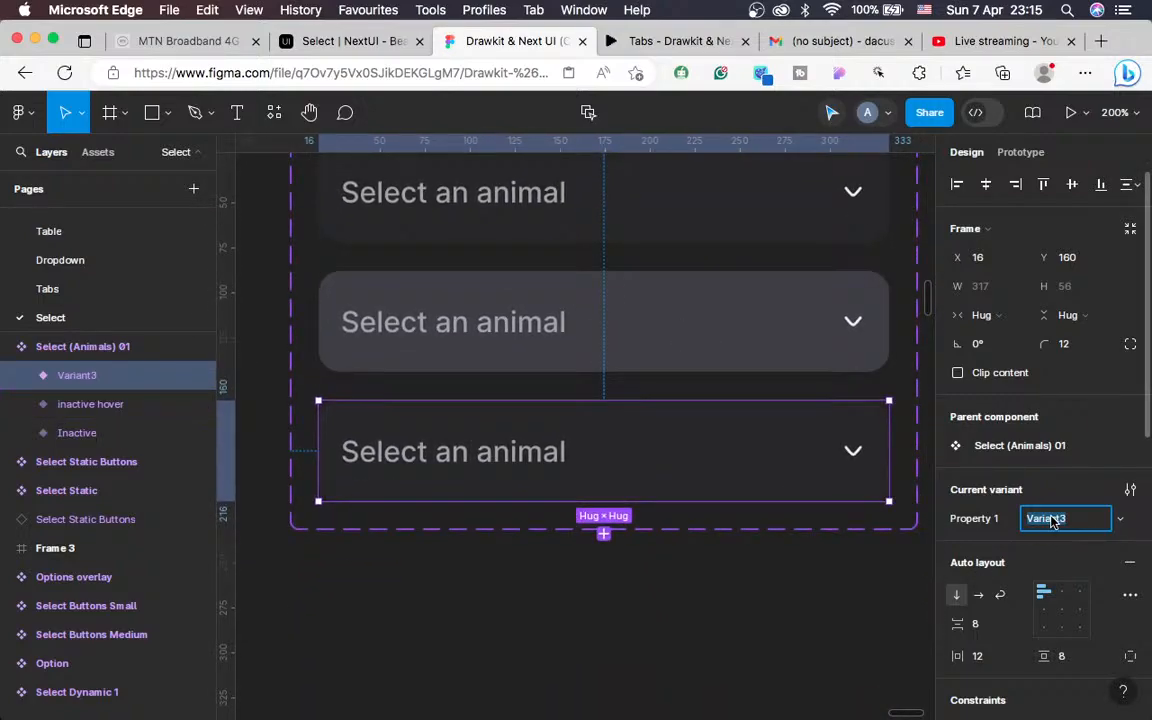
pyautogui.write('X')
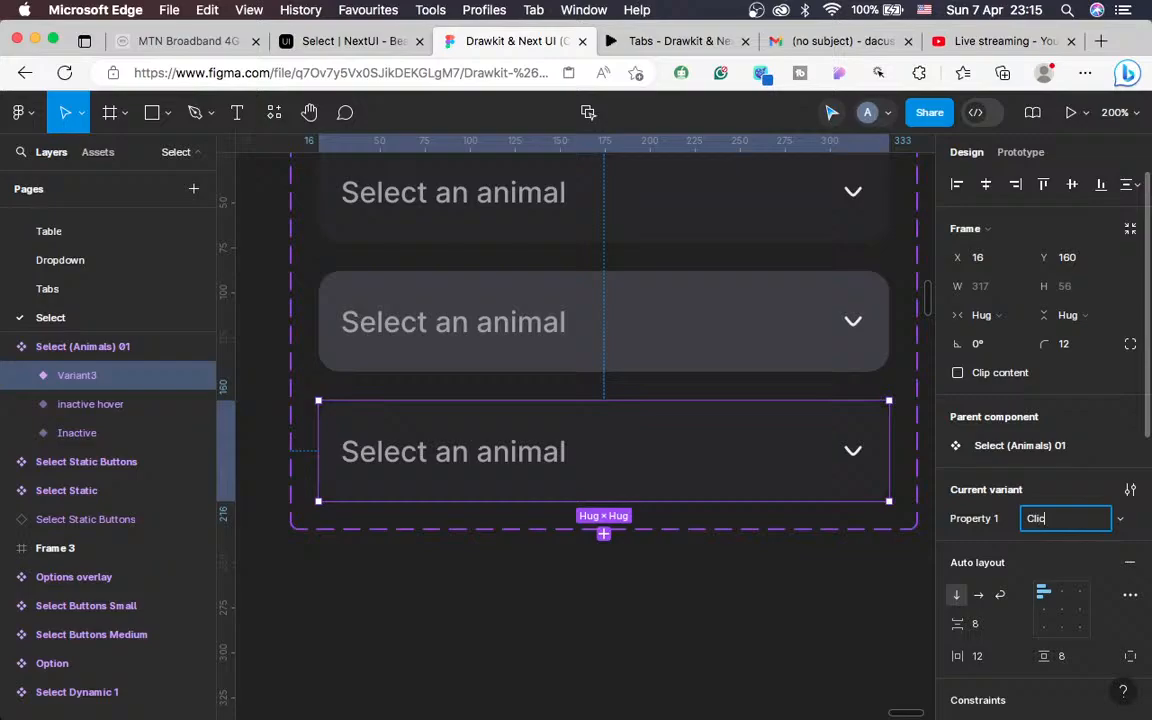
pyautogui.click(723, 651)
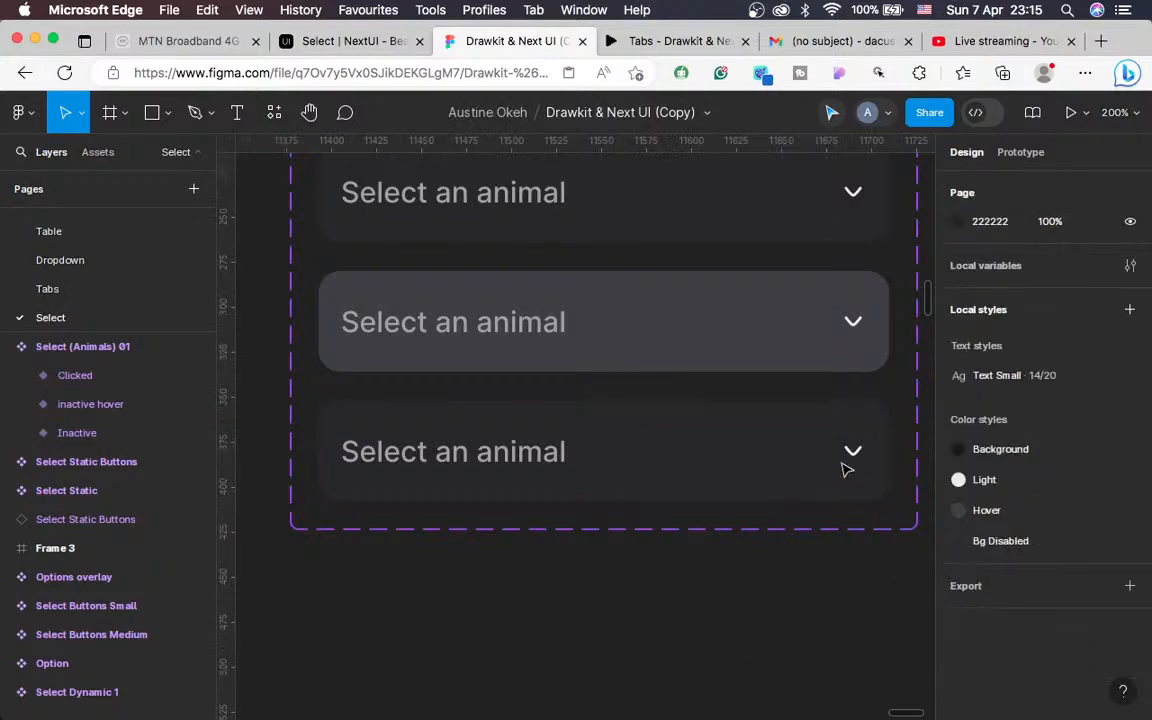
# Rotate the arrow-down-01 icon in the Clicked variant to 180°
pyautogui.click(853, 453)
pyautogui.click(853, 452)
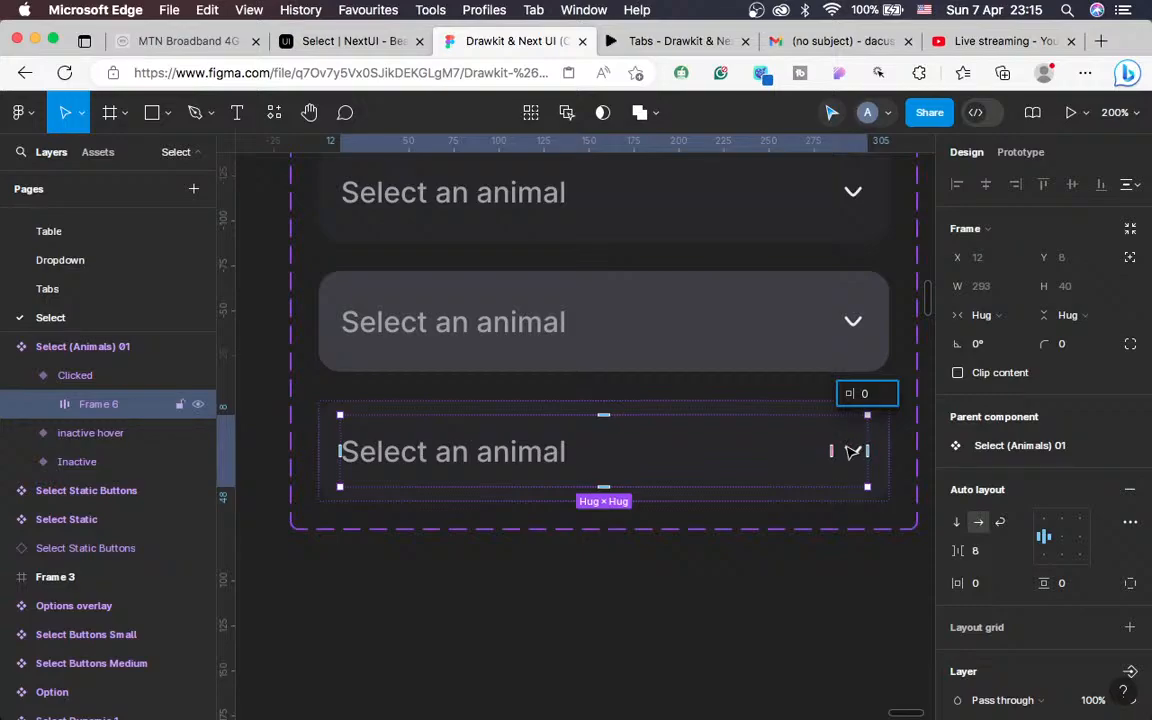
pyautogui.click(851, 452)
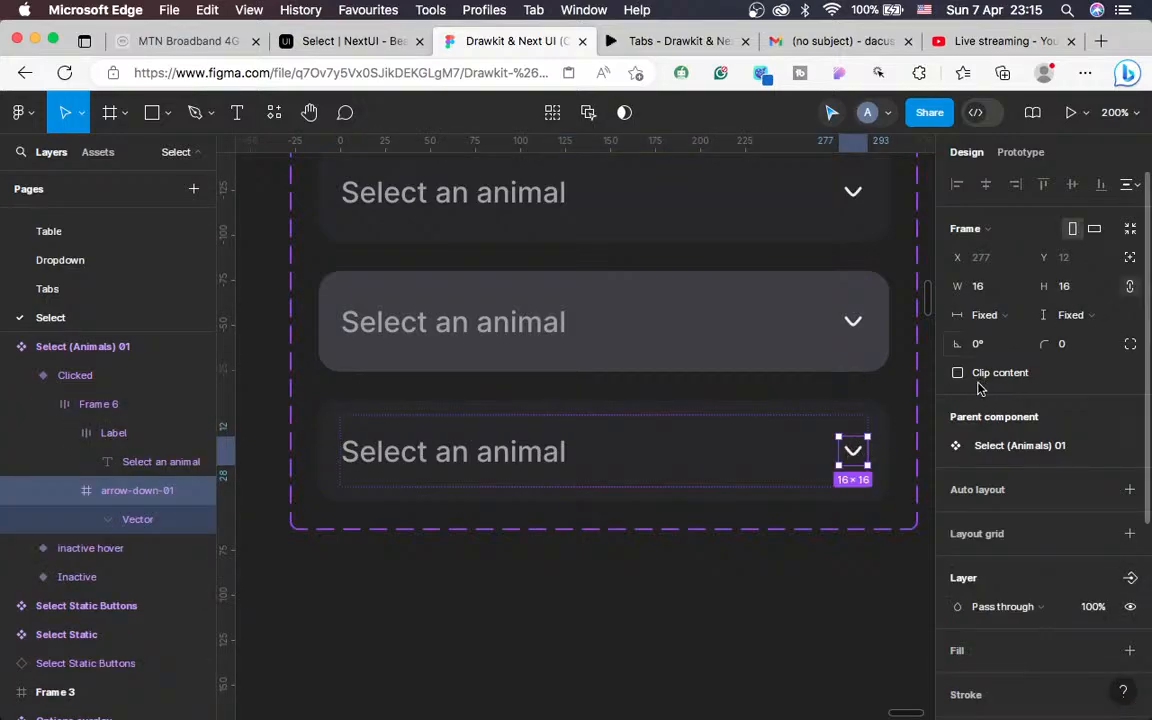
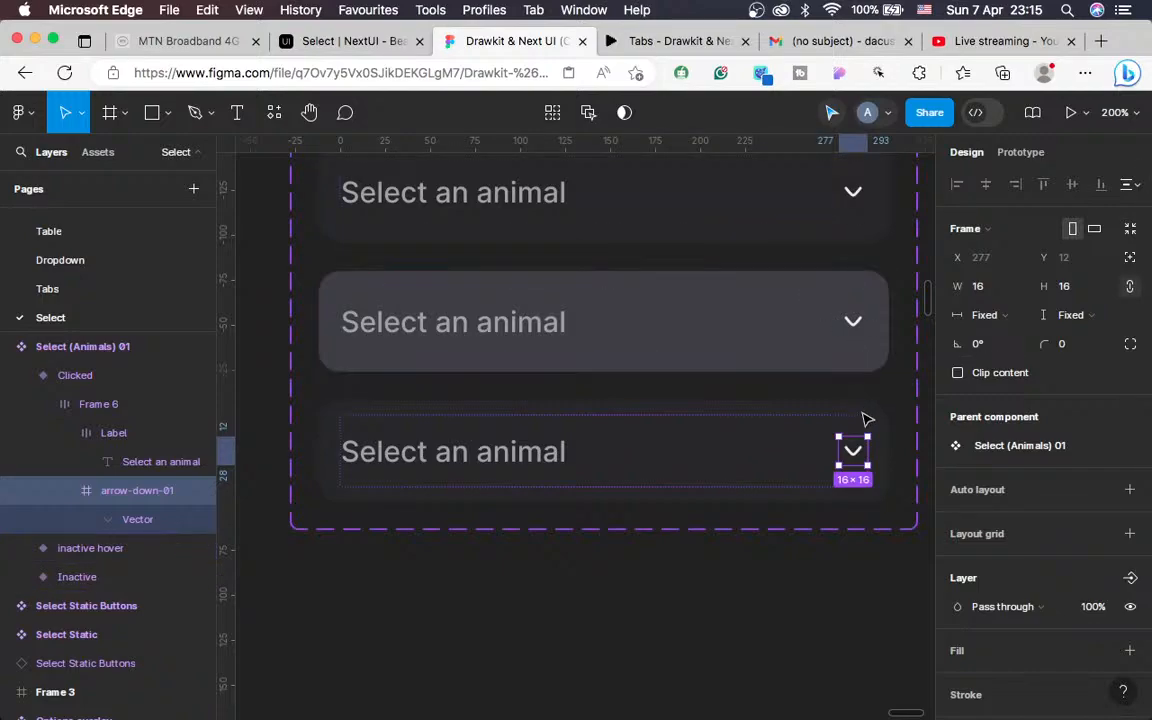
pyautogui.click(978, 345)
pyautogui.write('45')
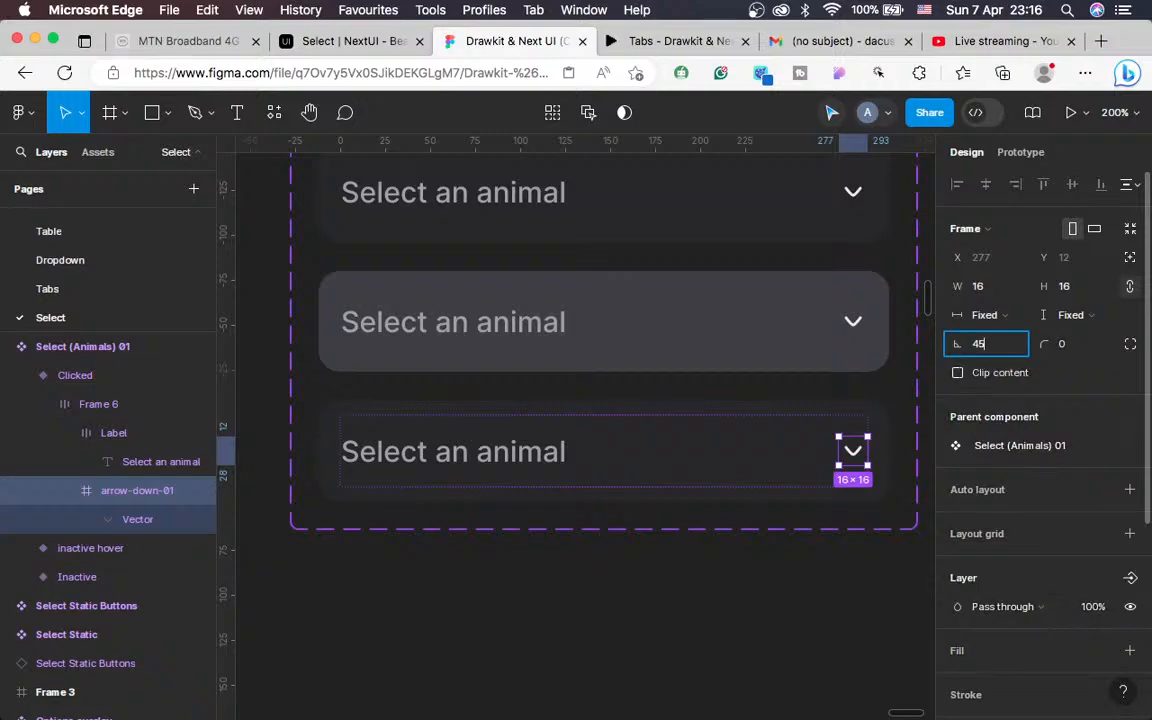
pyautogui.press('Return')
pyautogui.click(986, 346)
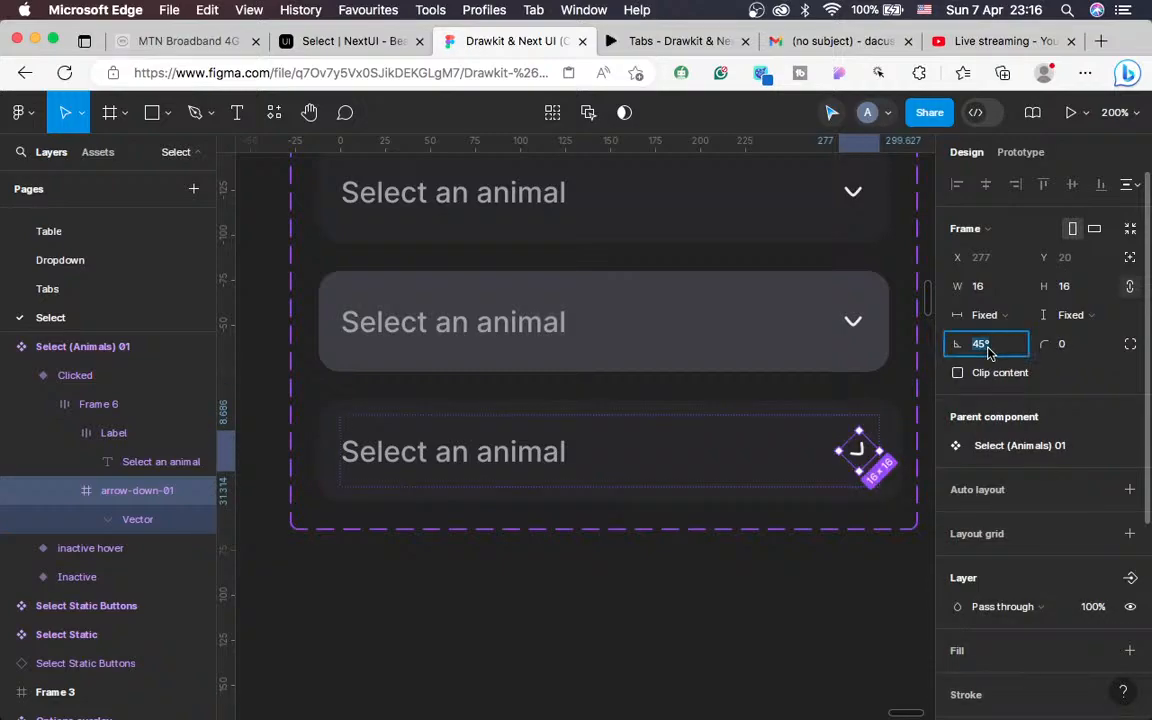
pyautogui.write('90')
pyautogui.press('Return')
pyautogui.click(981, 346)
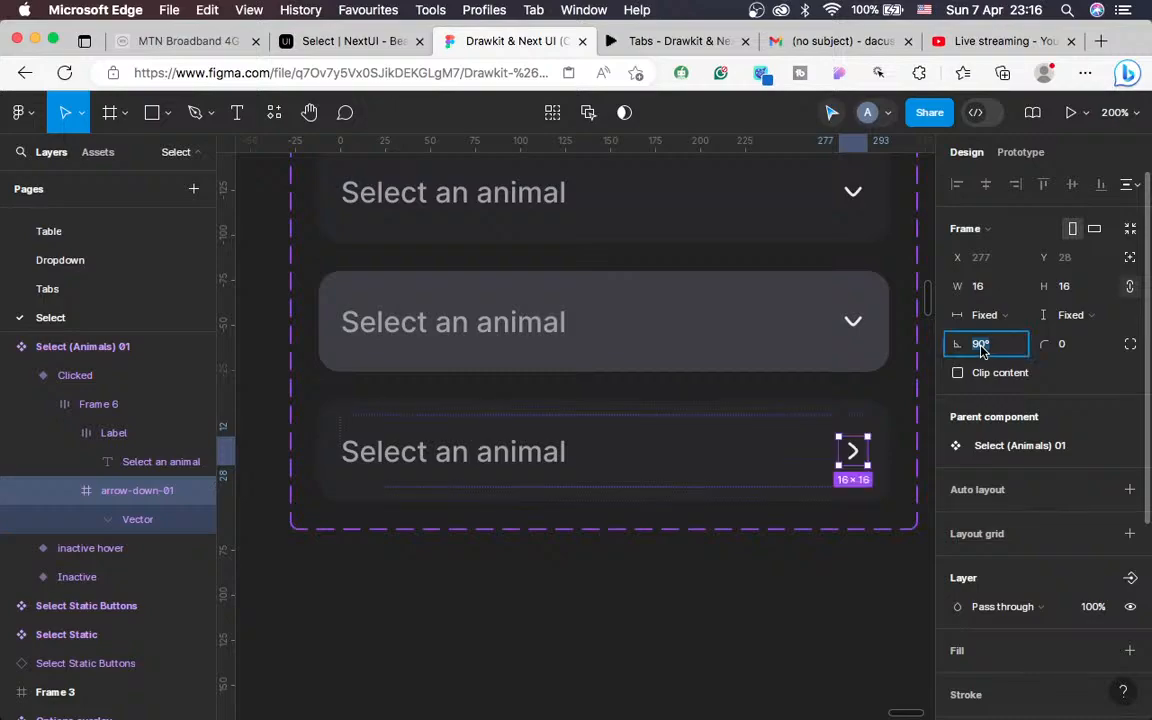
pyautogui.write('180')
pyautogui.press('Return')
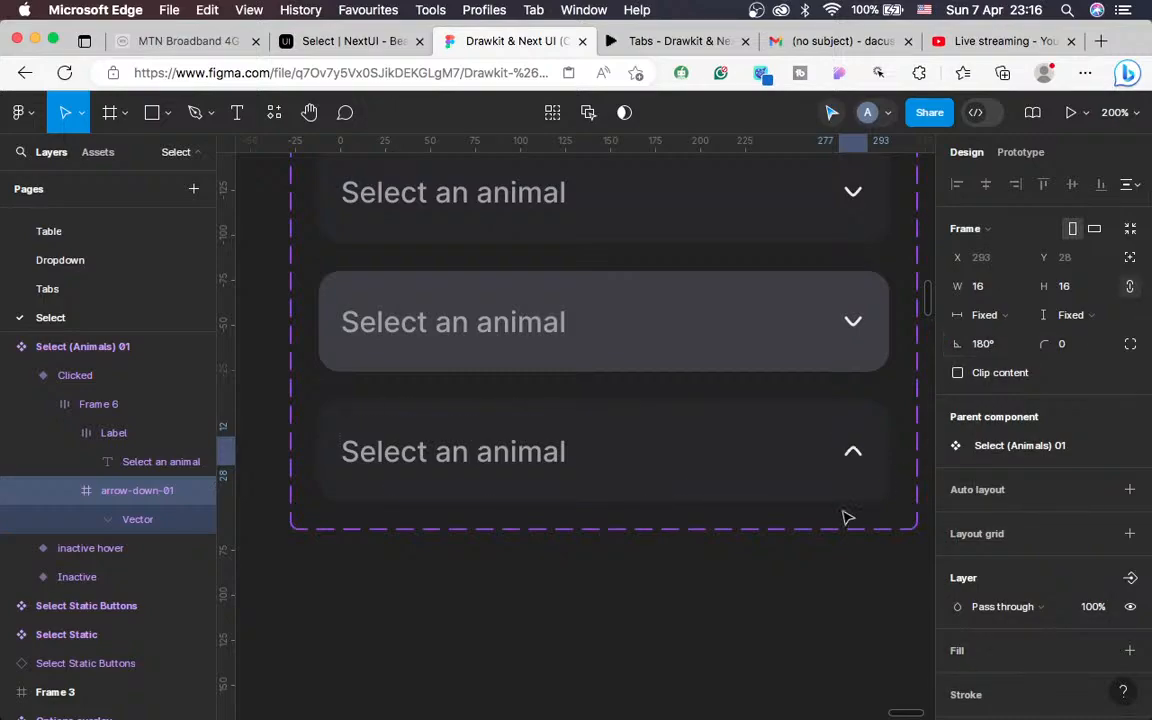
# Select the Clicked variant's "Select an animal" text, and inspect the matching label's typography in the NextUI Select documentation
pyautogui.scroll(-2, 560, 506)
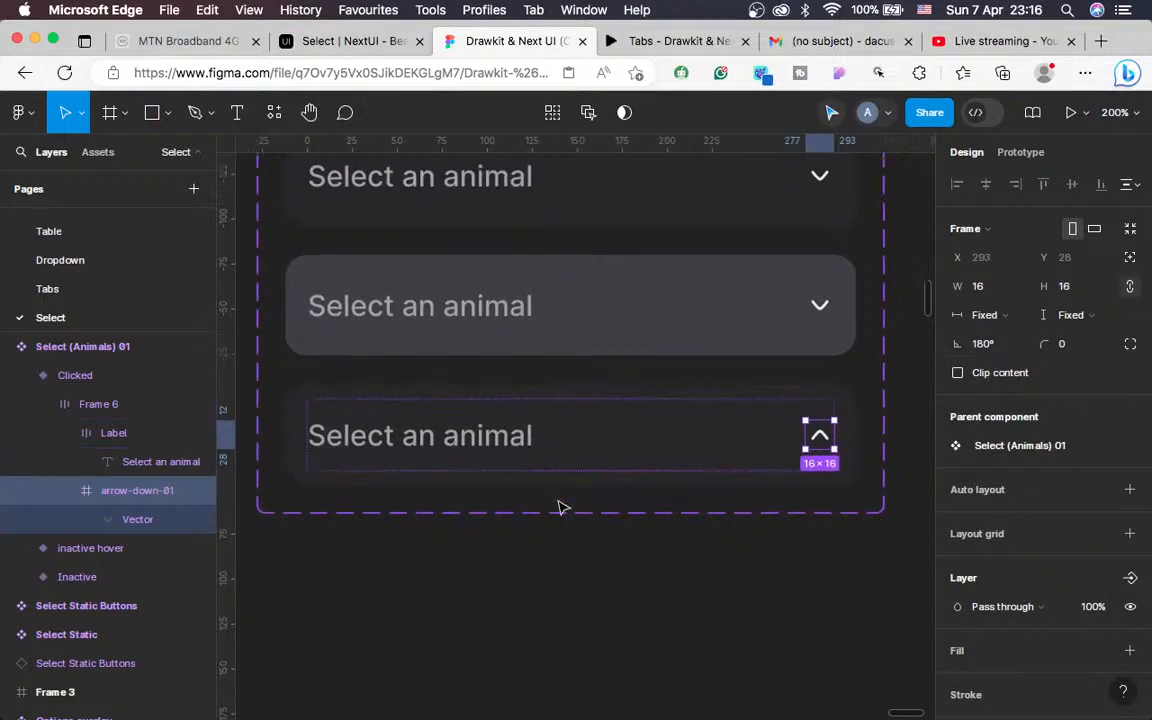
pyautogui.click(476, 424)
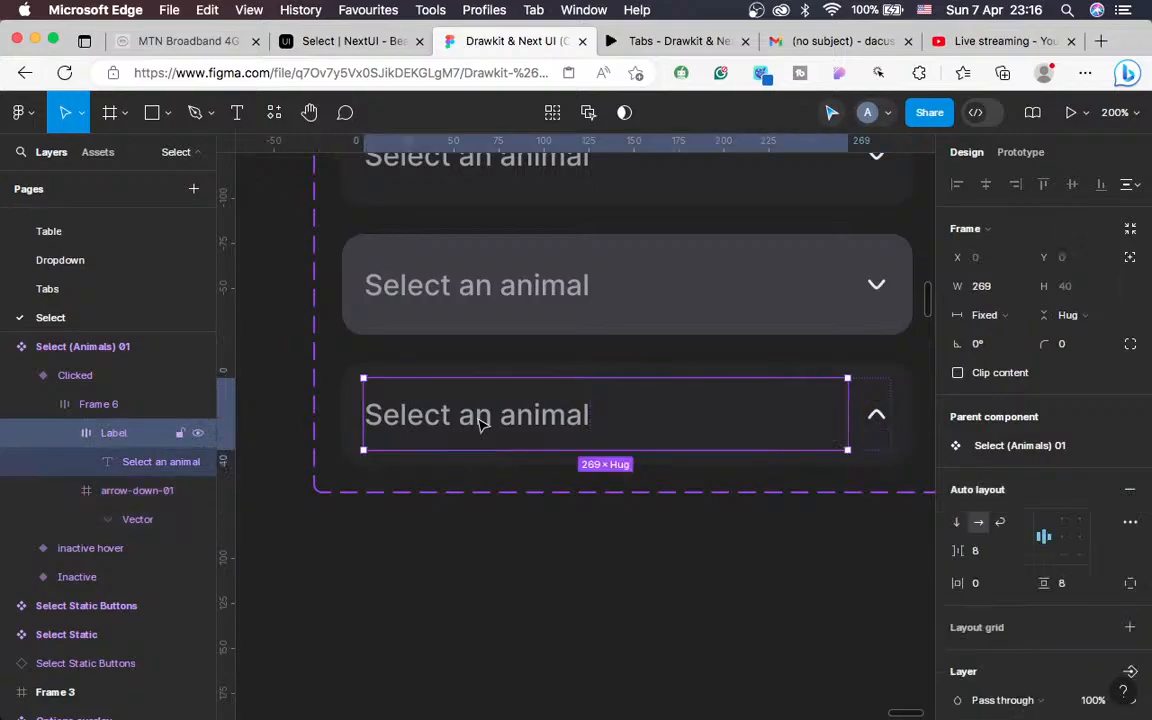
pyautogui.click(480, 424)
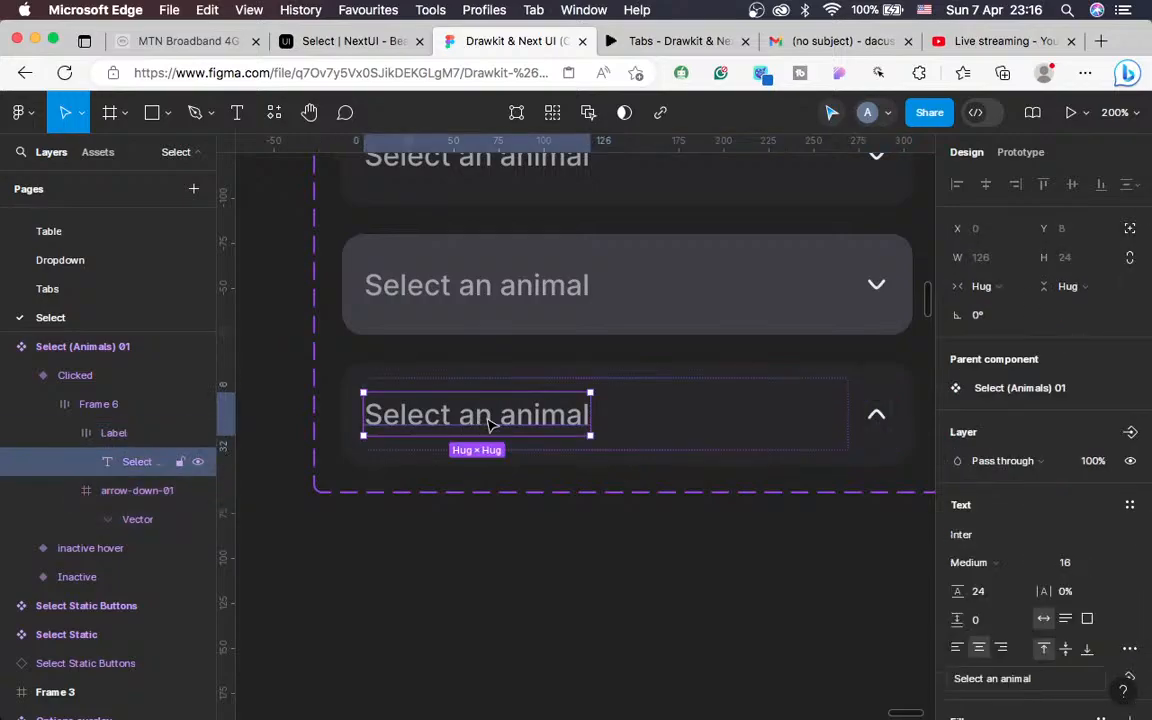
pyautogui.click(350, 41)
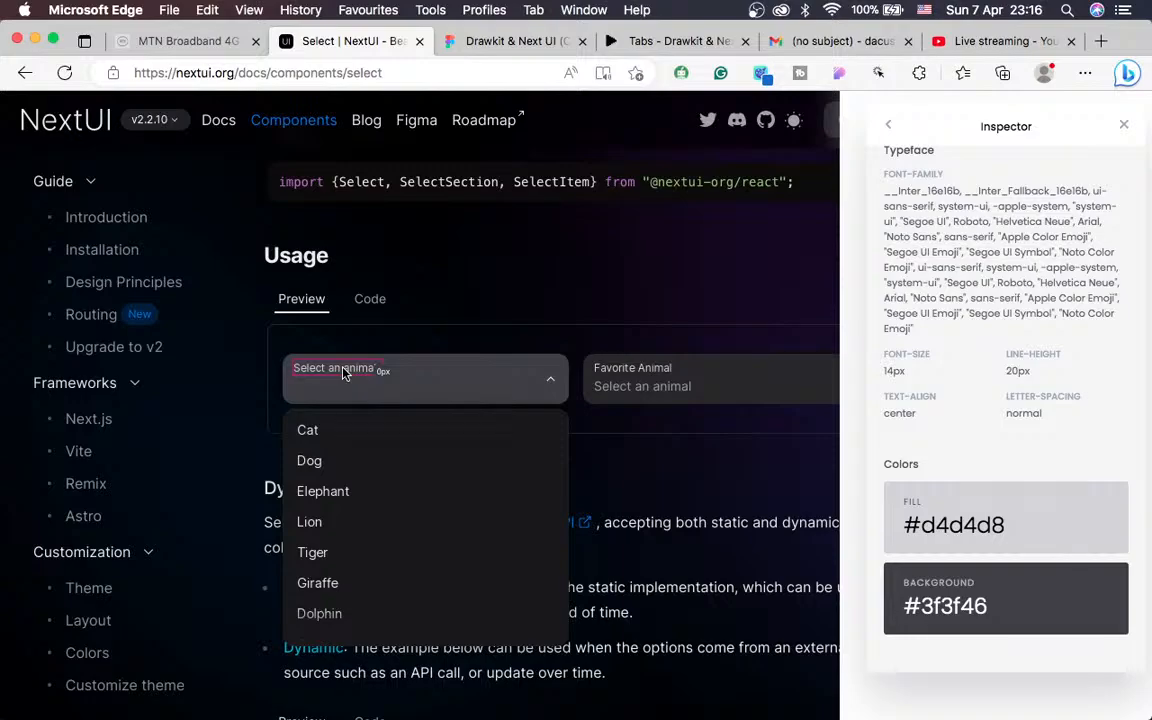
pyautogui.rightClick(343, 372)
pyautogui.press('Escape')
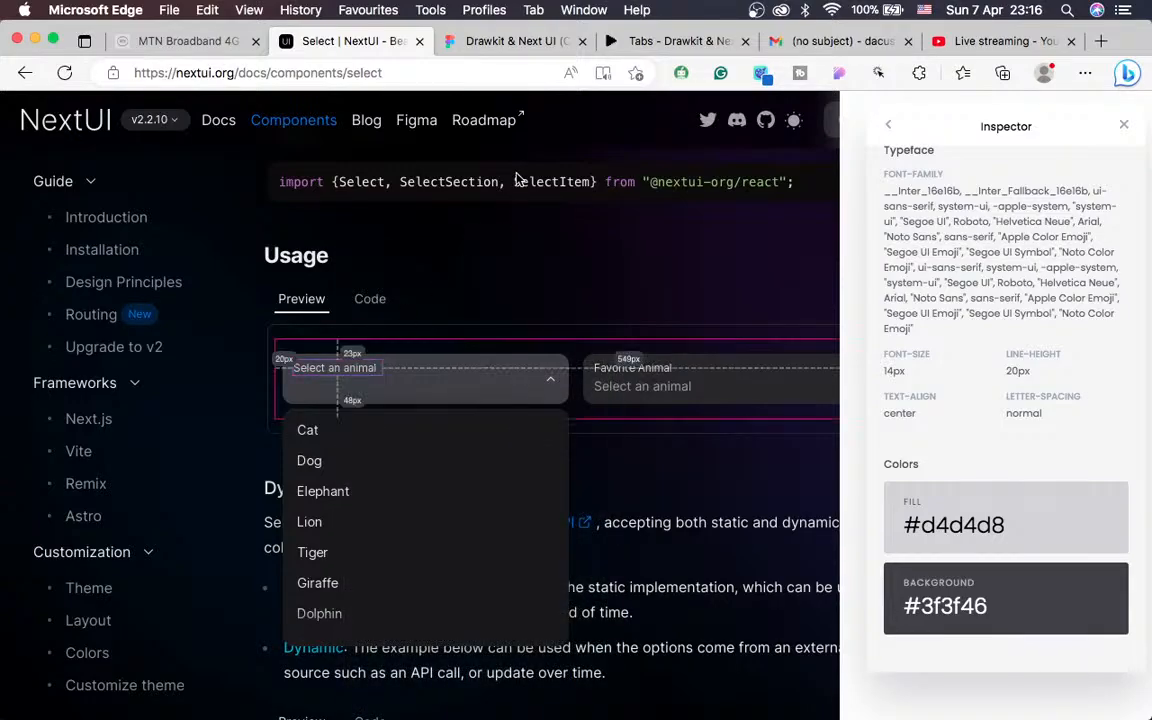
# Switch to Figma and set the Clicked variant's "Select an animal" text to font size 14 and line height 20
pyautogui.click(503, 45)
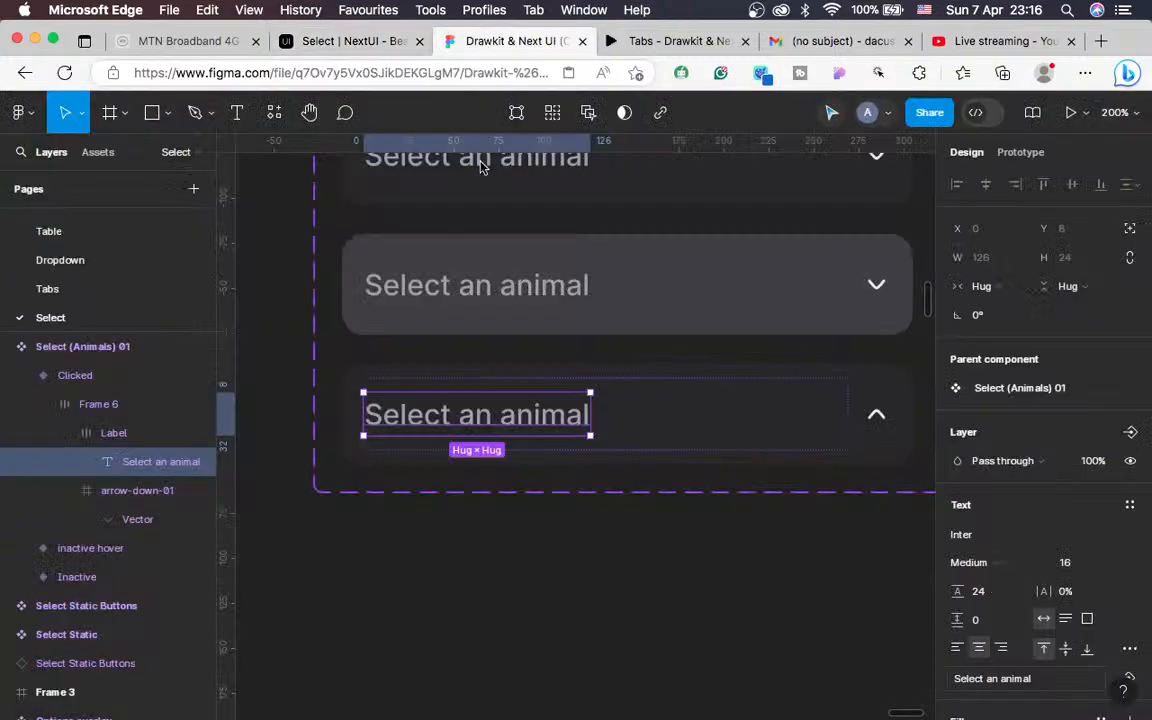
pyautogui.click(1066, 565)
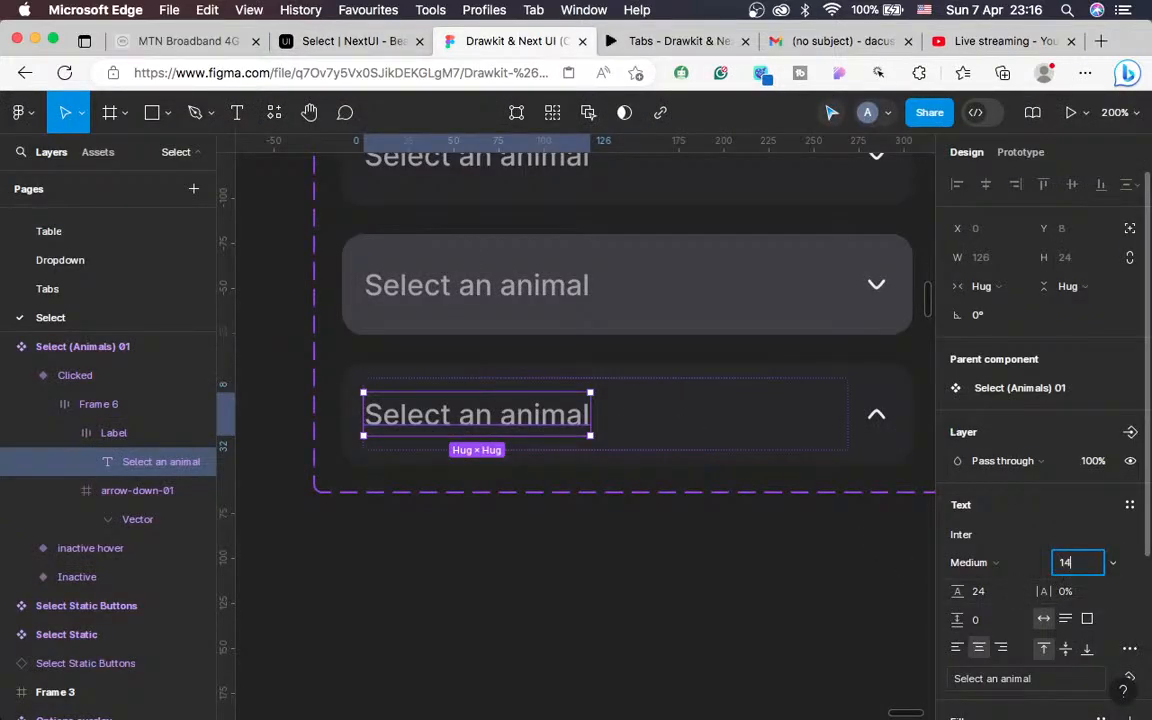
pyautogui.press('Return')
pyautogui.click(977, 591)
pyautogui.write('20')
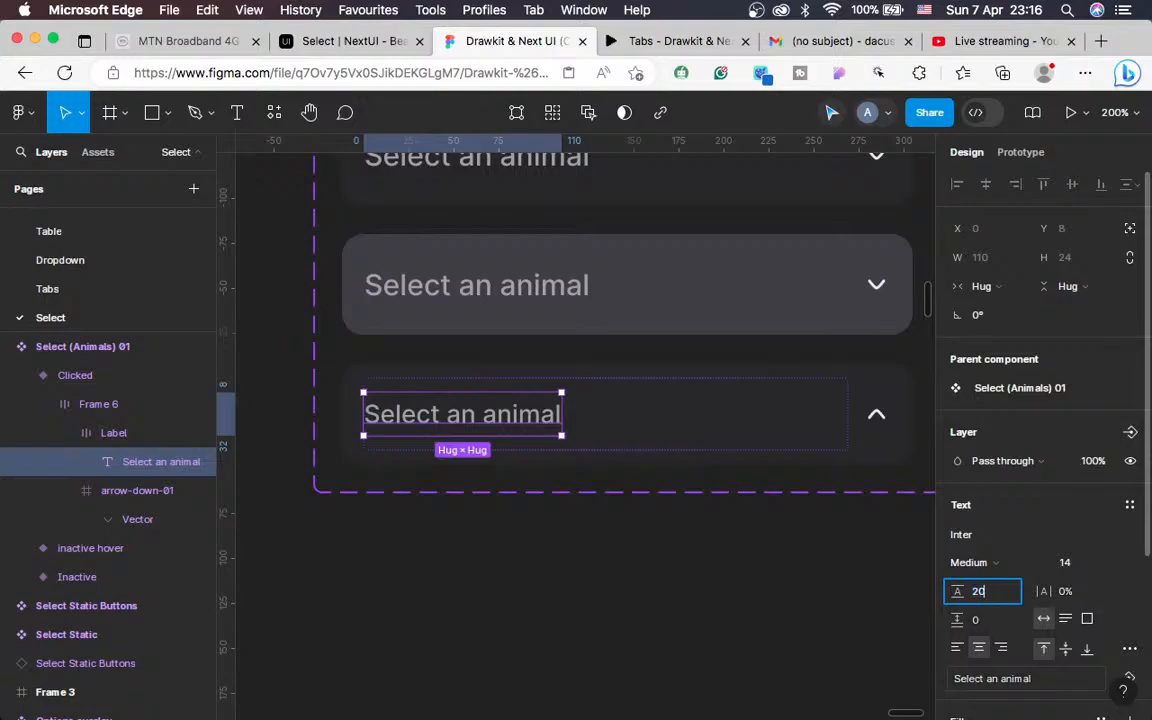
pyautogui.press('Return')
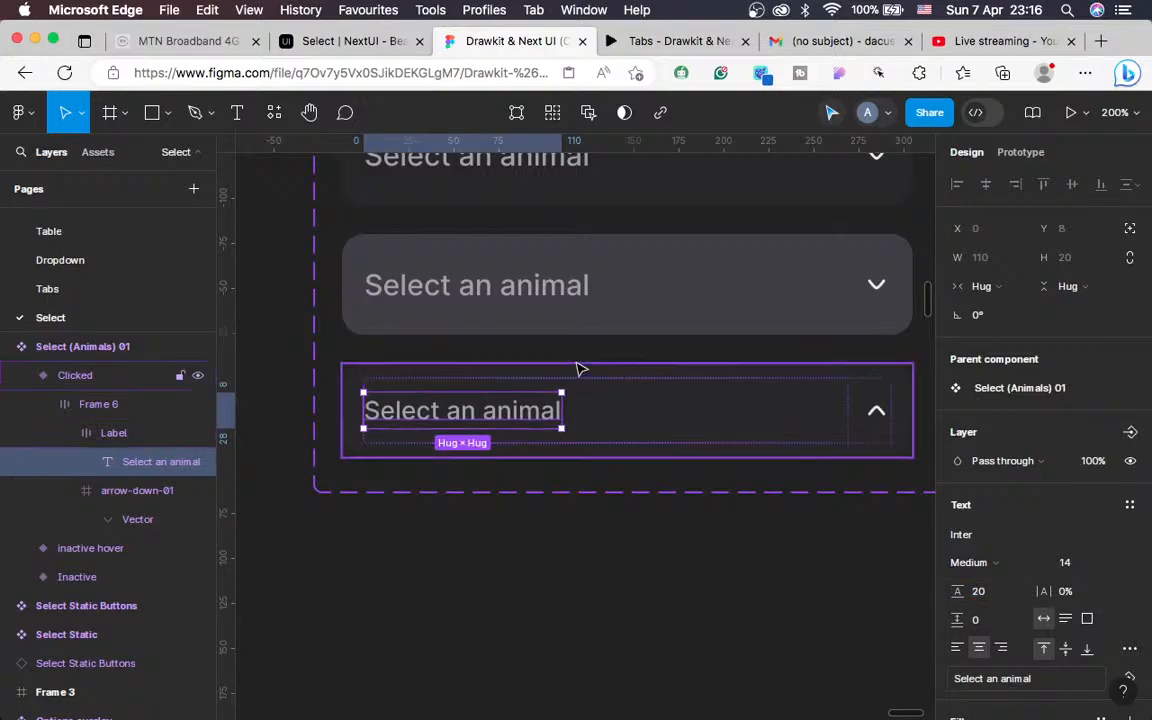
# Return to the NextUI Select documentation and inspect the opened select box's dimensions and padding
pyautogui.click(345, 40)
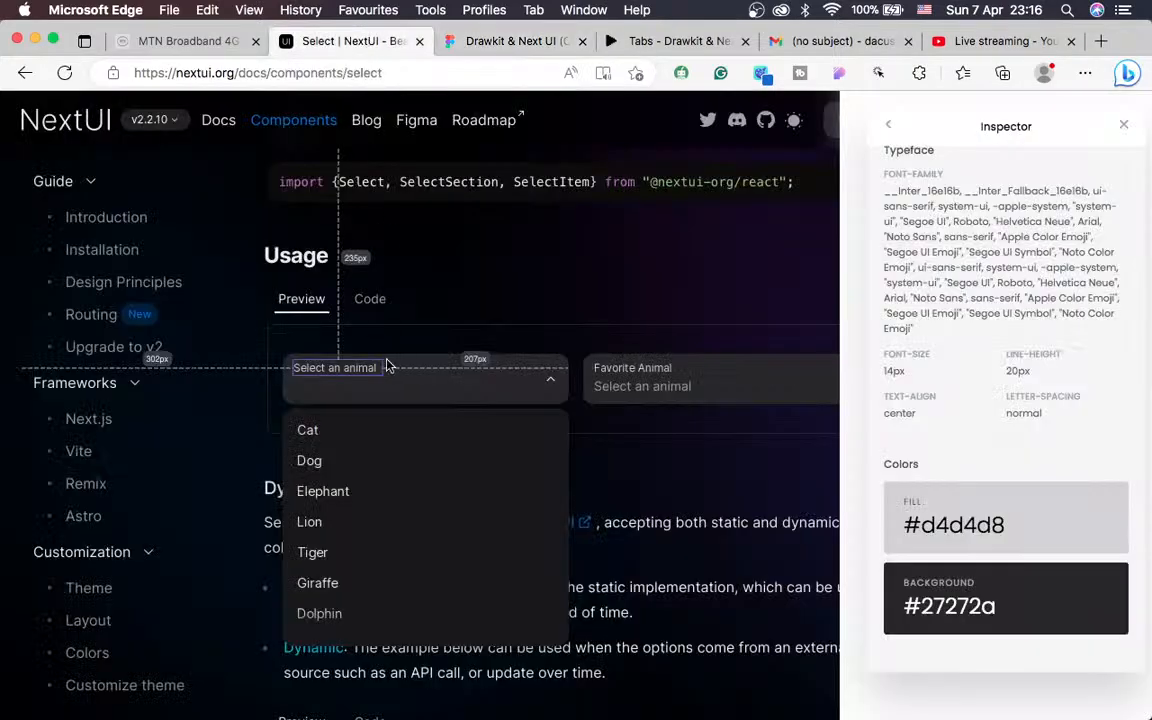
pyautogui.rightClick(517, 404)
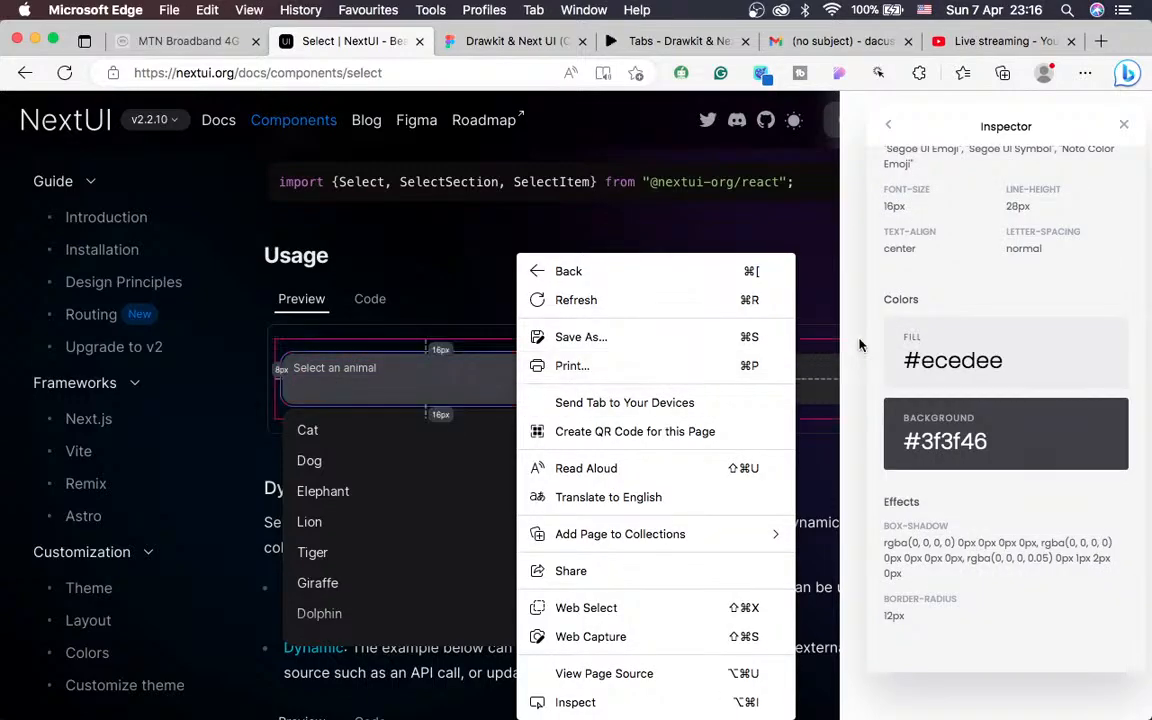
pyautogui.click(873, 345)
pyautogui.scroll(5, 960, 250)
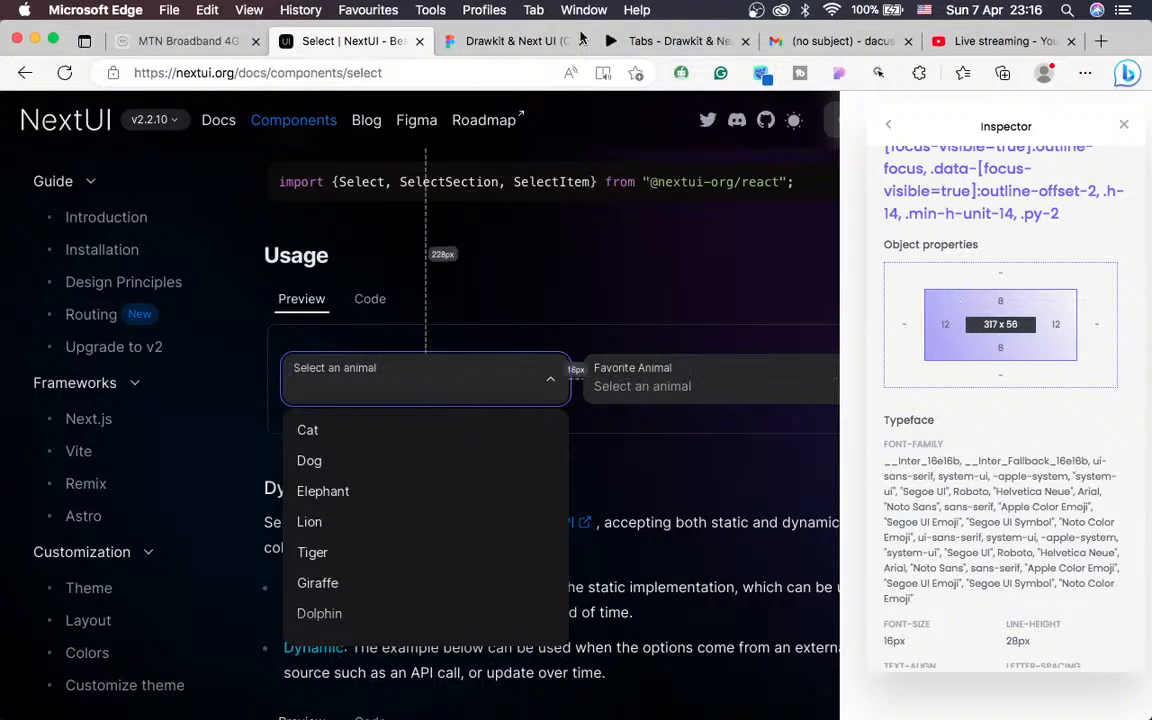
# Switch to Figma and give the Clicked variant a fixed height of 56
pyautogui.click(477, 40)
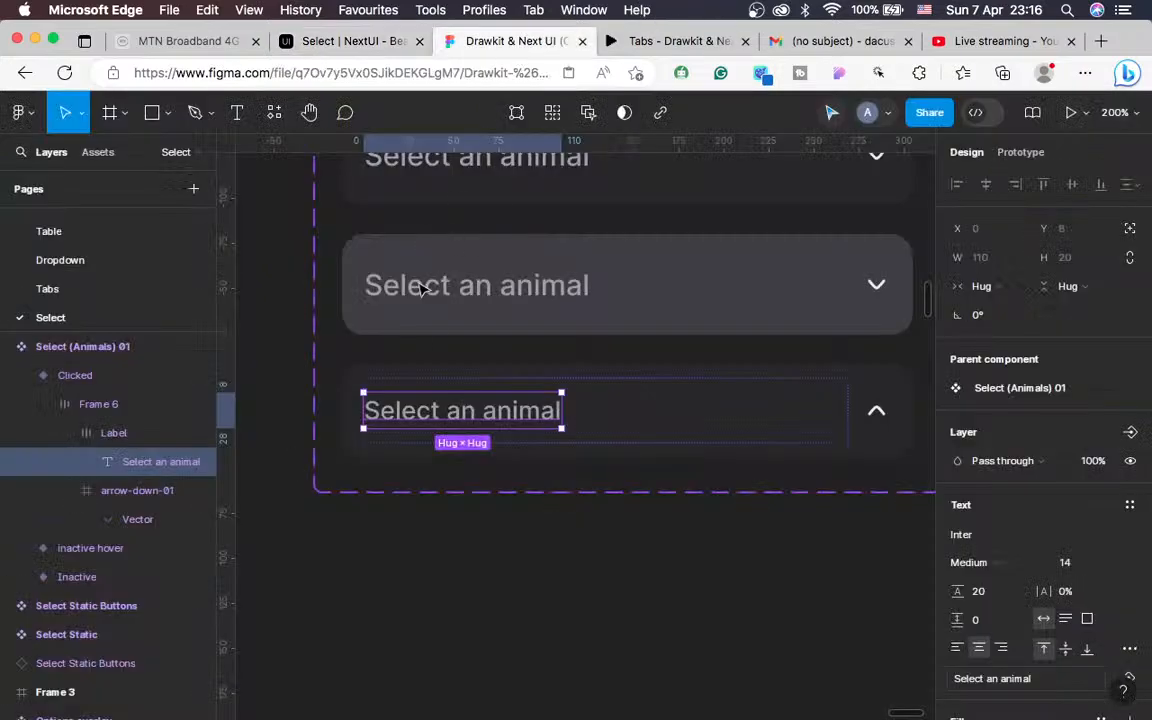
pyautogui.click(519, 379)
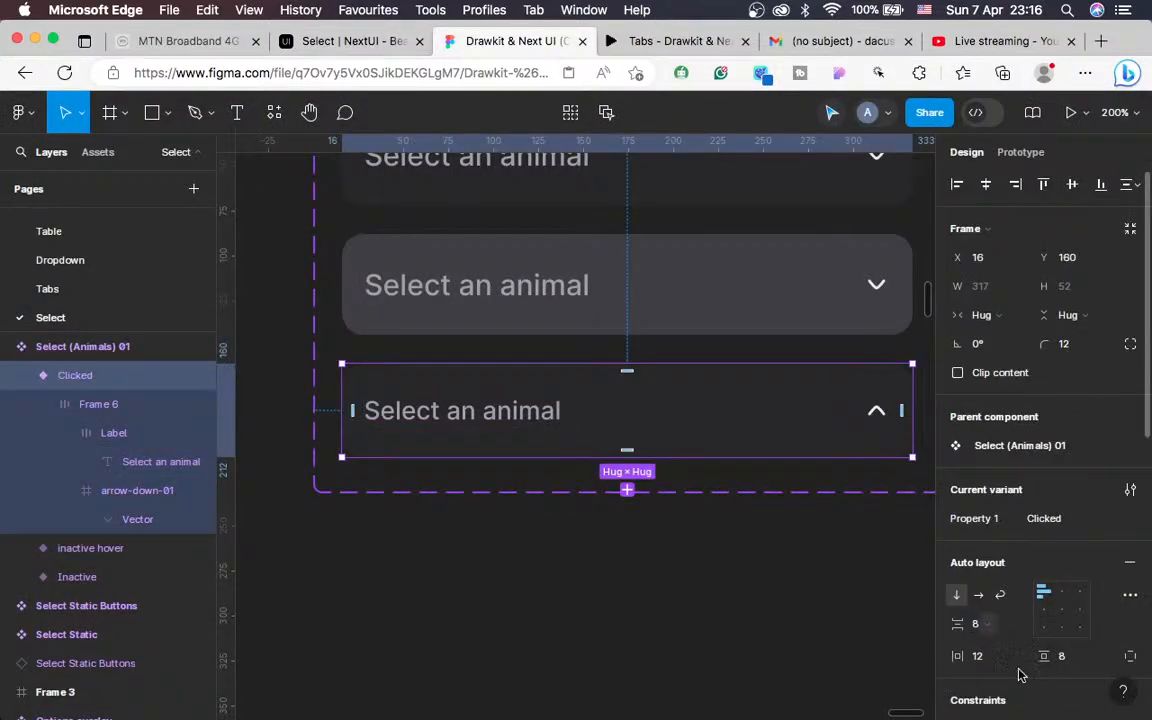
pyautogui.click(1081, 320)
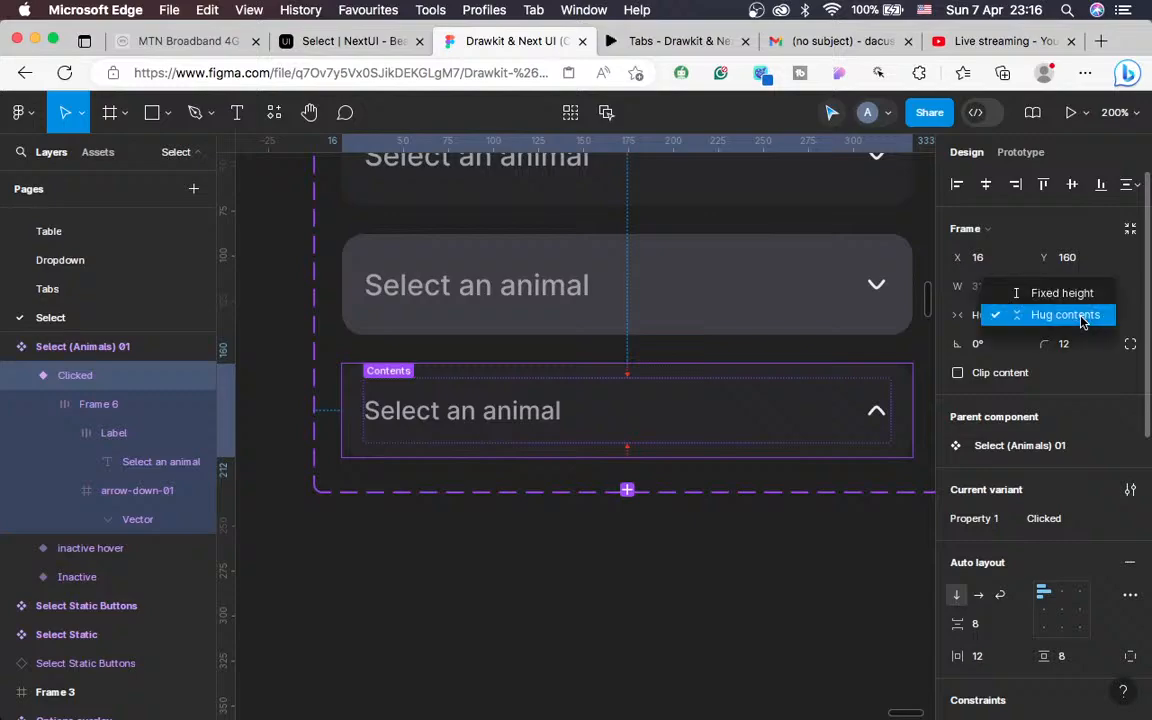
pyautogui.click(1056, 312)
pyautogui.click(1062, 312)
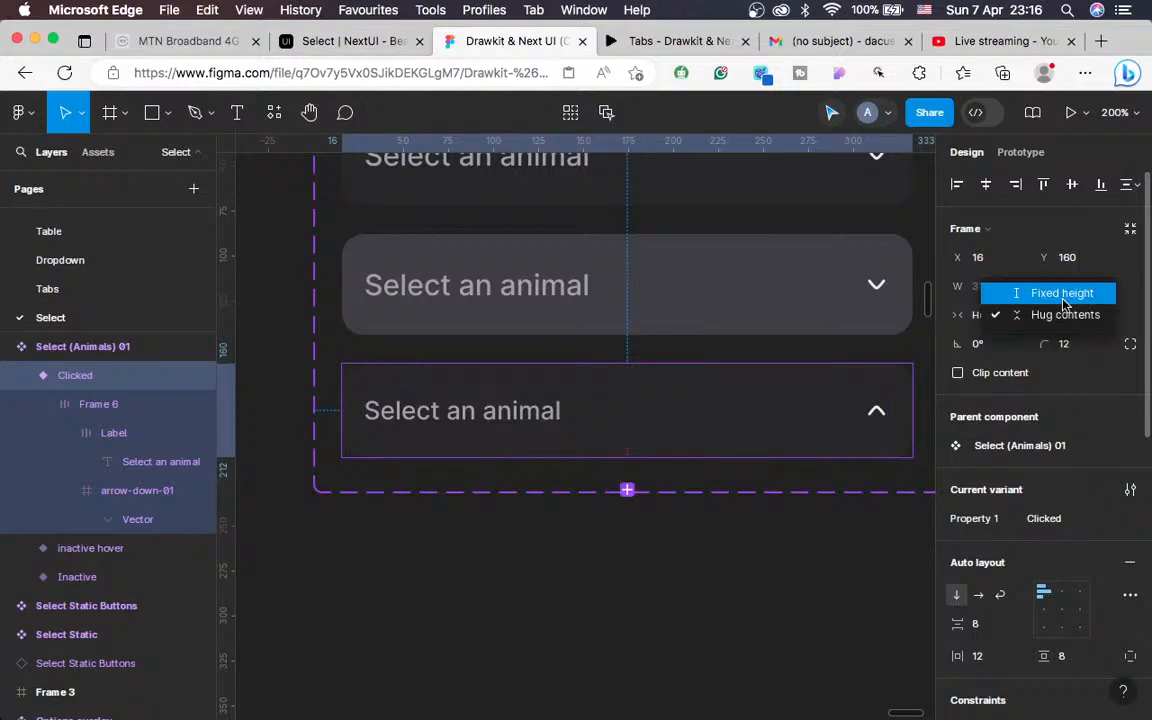
pyautogui.click(1063, 300)
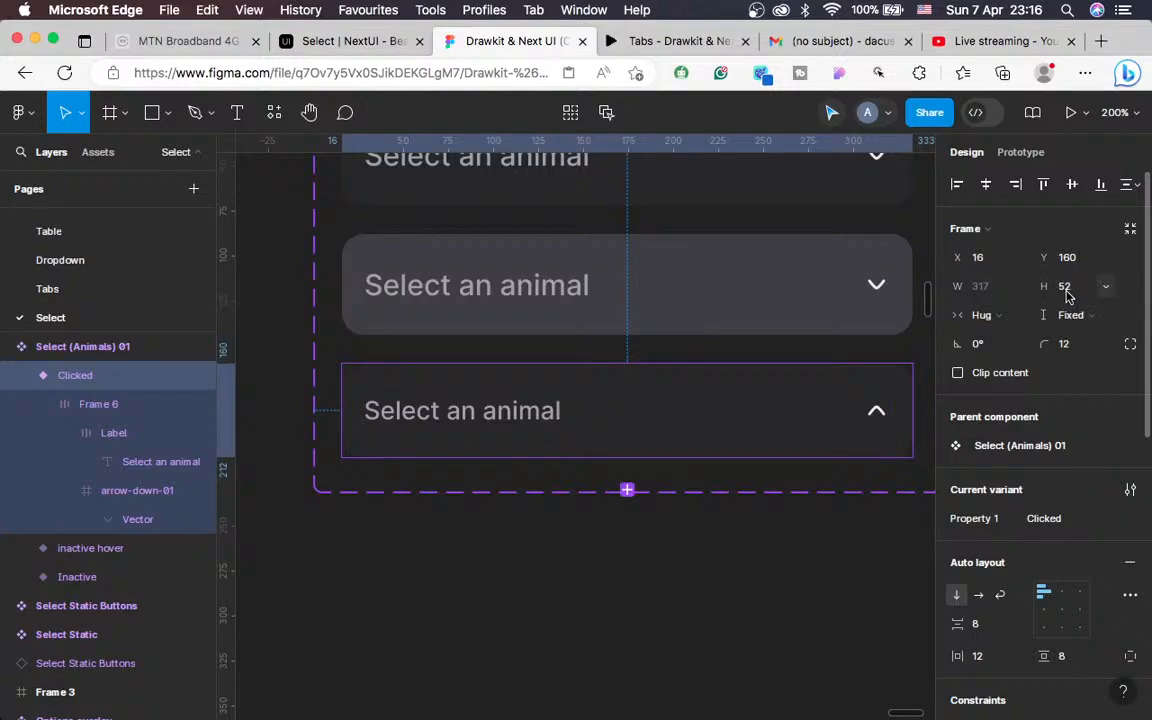
pyautogui.click(1067, 290)
pyautogui.press('Return')
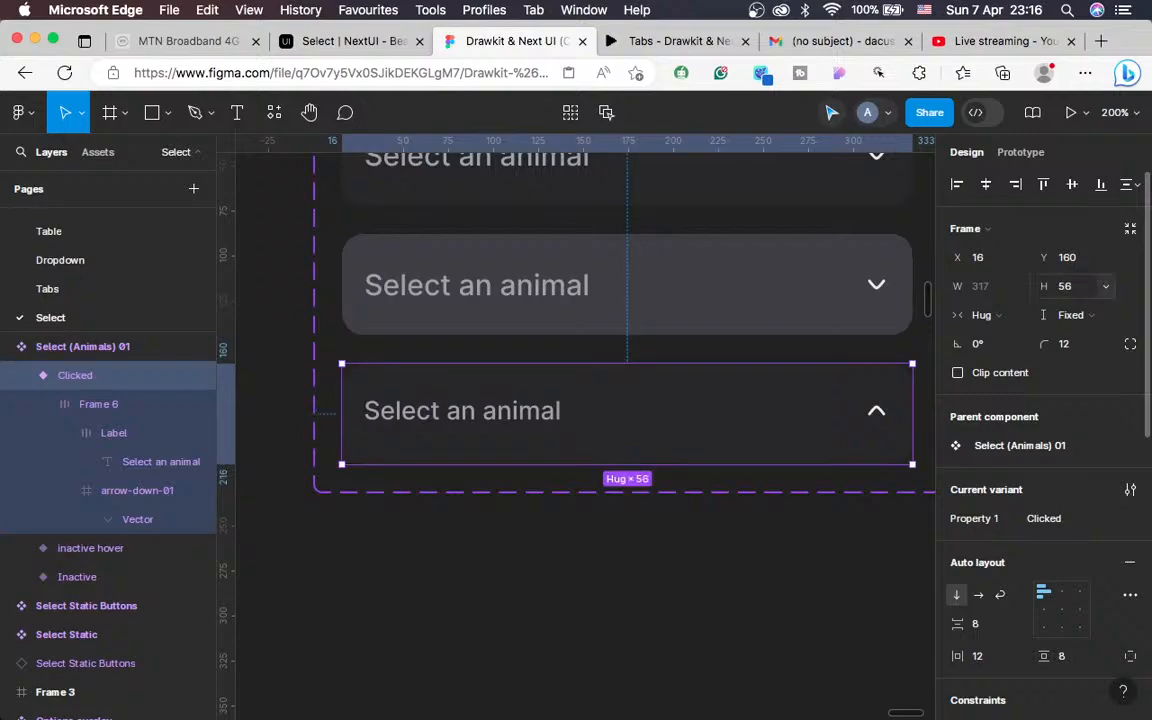
# Align the contents of the Clicked variant's Label frame to the top left and set its vertical padding to 0
pyautogui.doubleClick(470, 423)
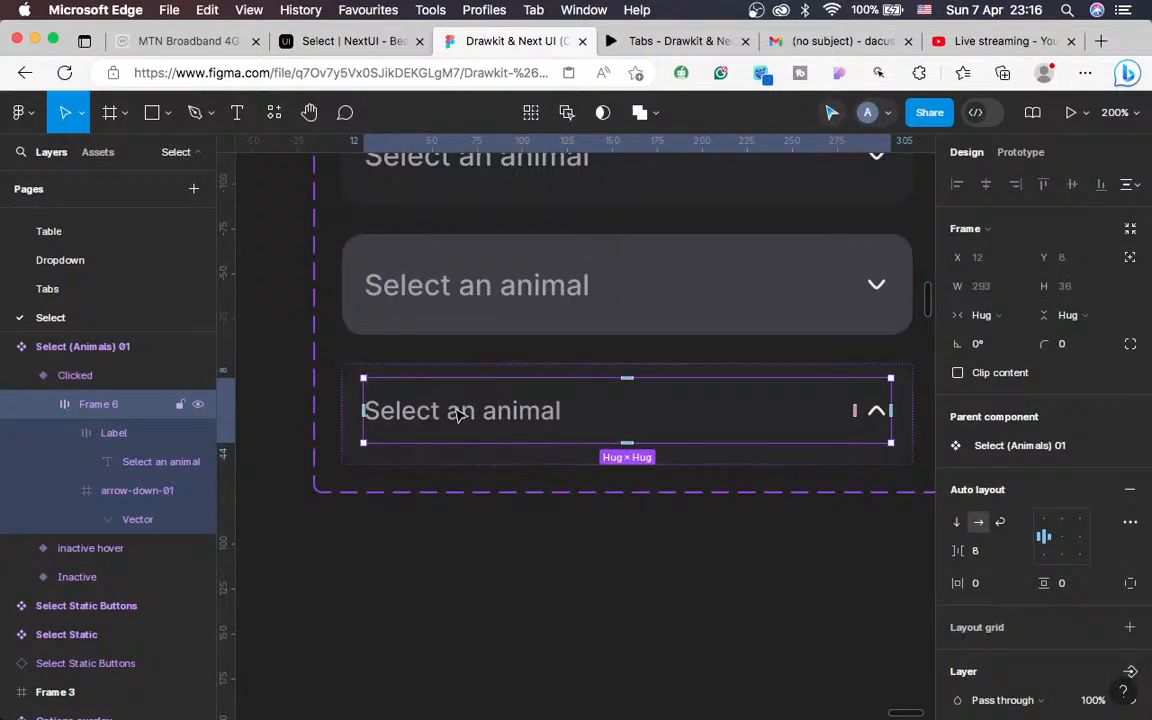
pyautogui.doubleClick(457, 416)
pyautogui.doubleClick(437, 419)
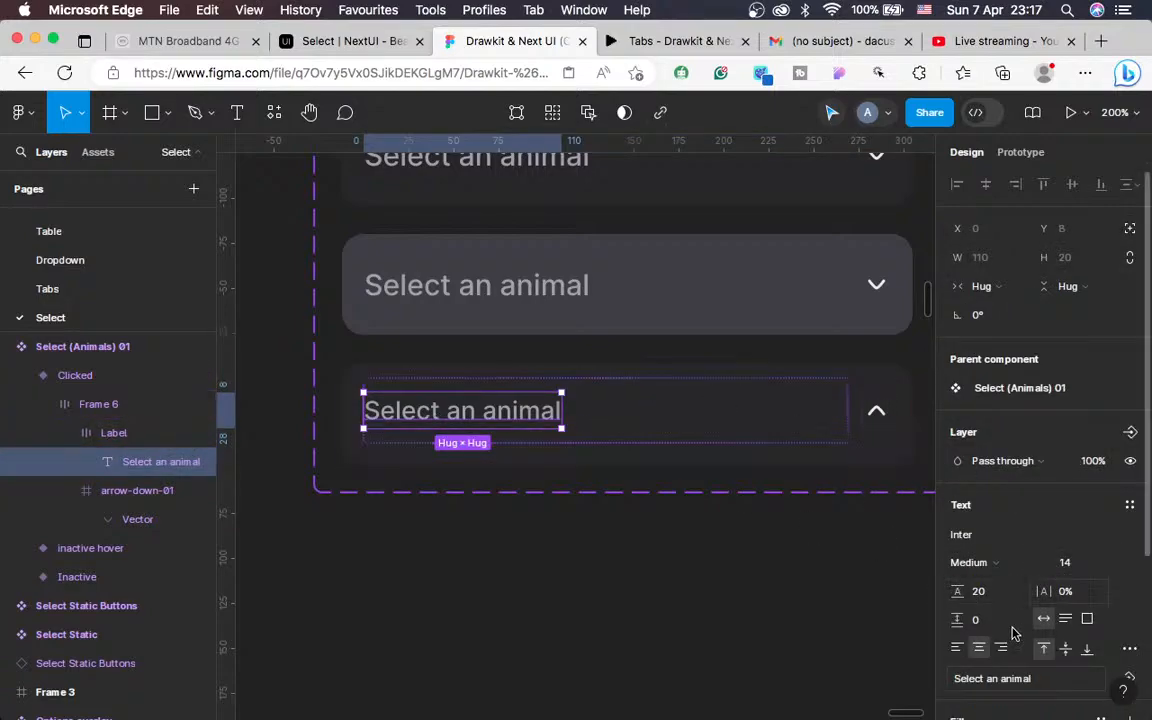
pyautogui.click(790, 436)
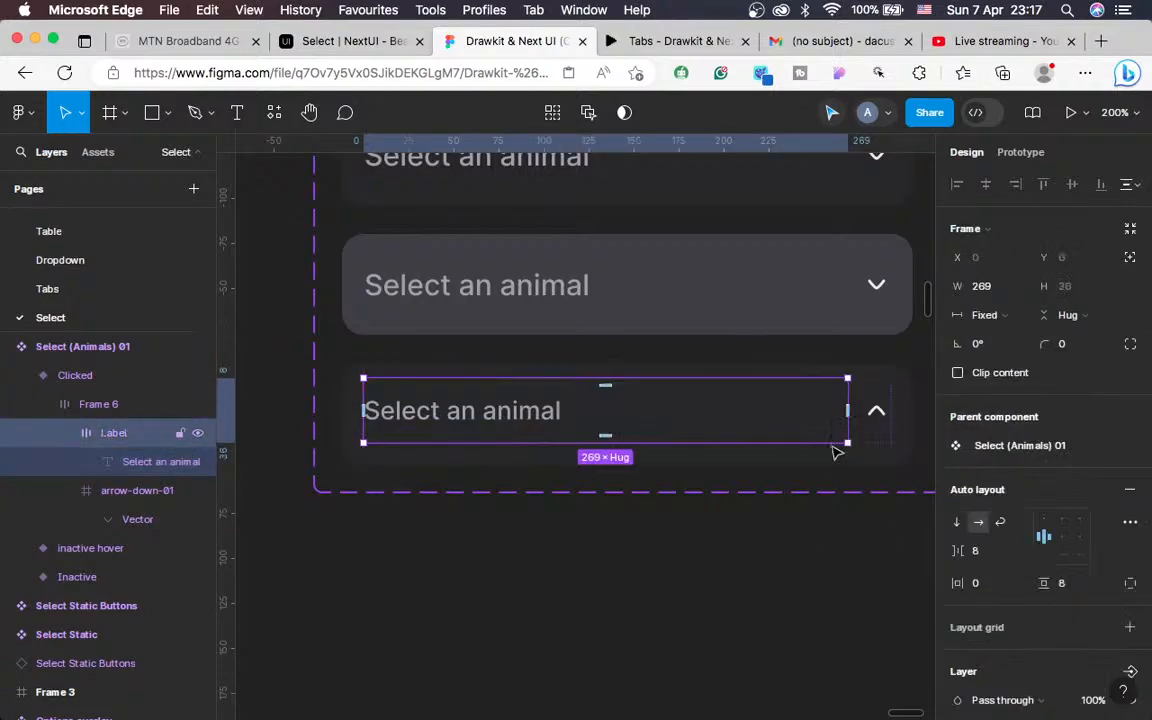
pyautogui.click(1042, 519)
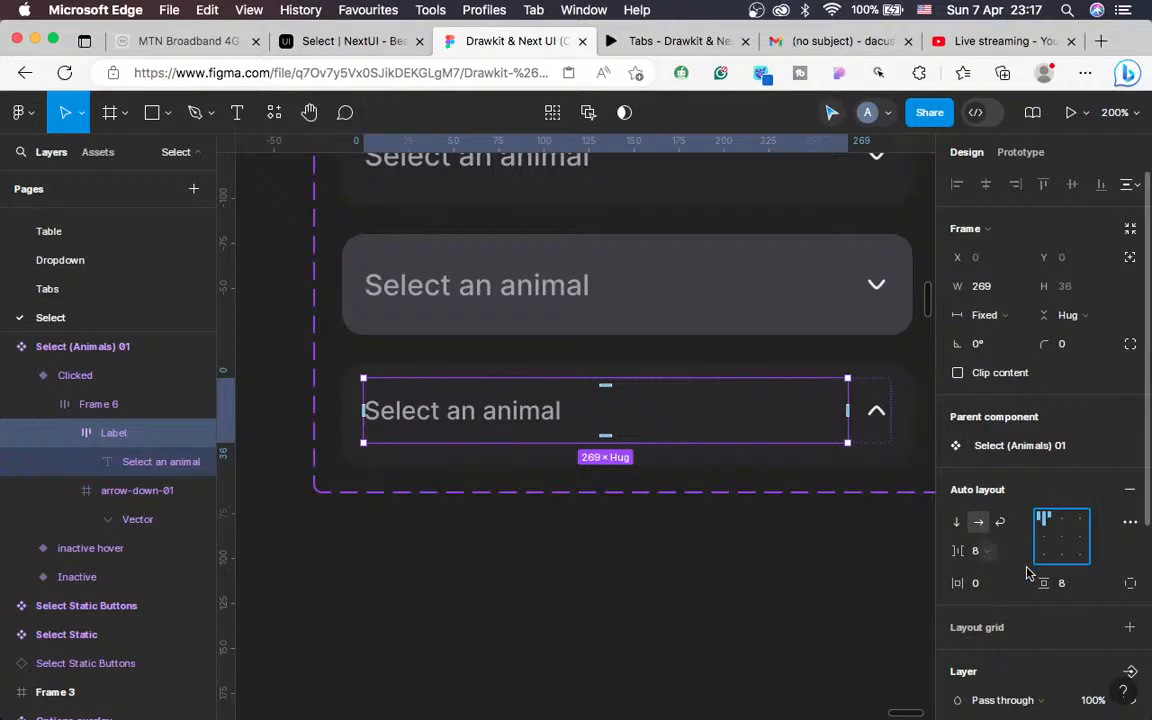
pyautogui.click(1062, 586)
pyautogui.write('0')
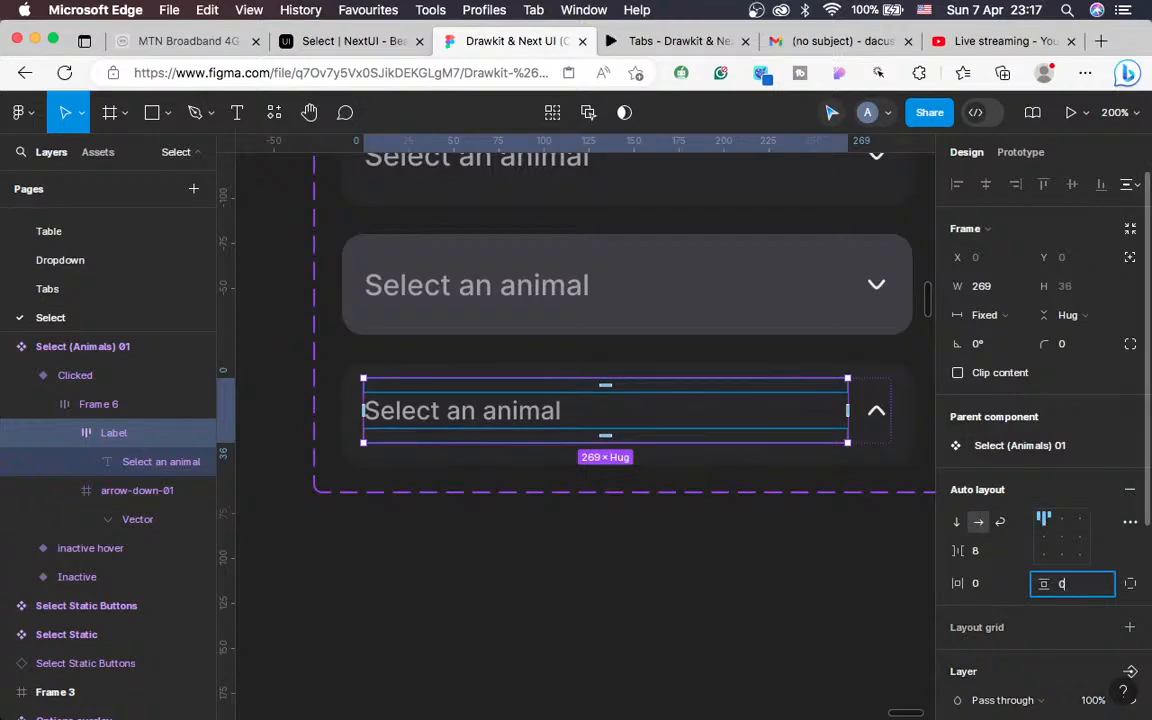
pyautogui.press('Return')
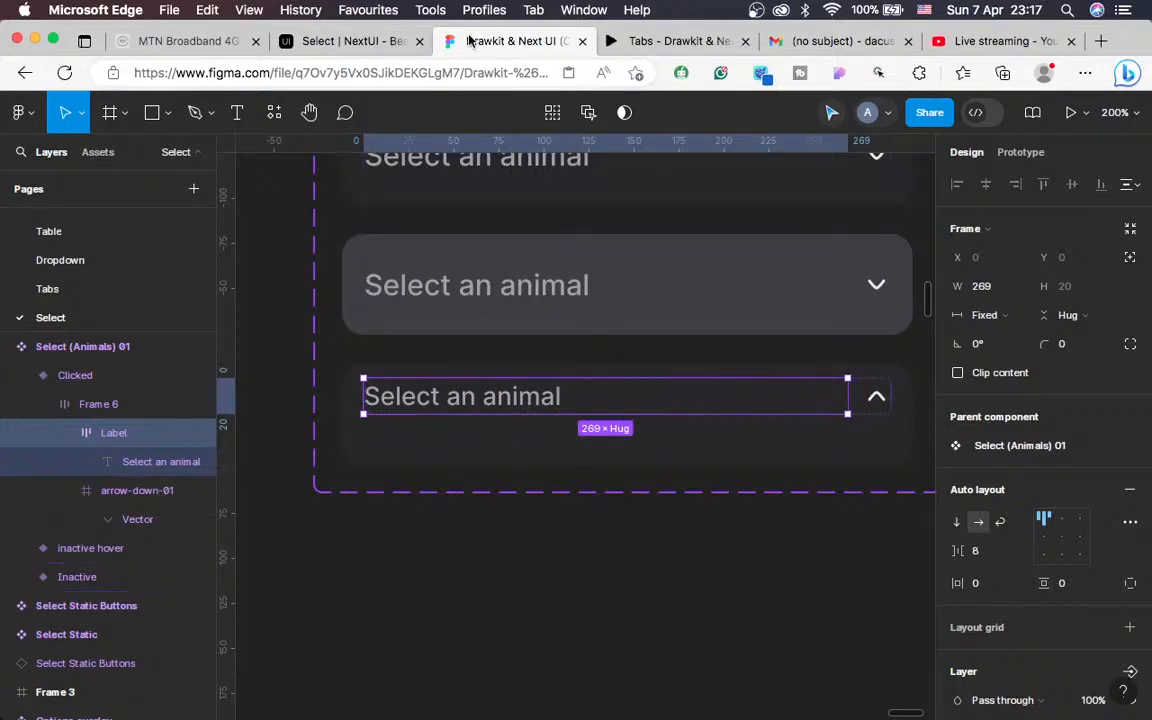
# Return to the NextUI Select documentation and inspect the size of the inner area around the opened select's label
pyautogui.click(320, 40)
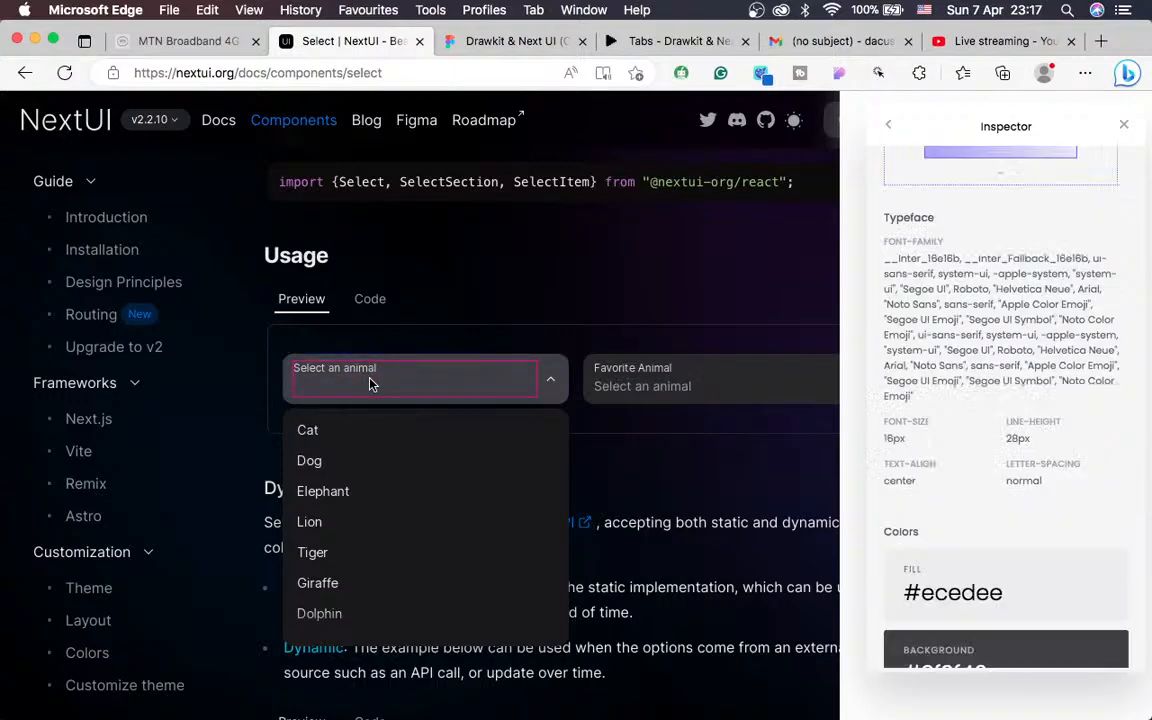
pyautogui.rightClick(371, 382)
pyautogui.click(853, 298)
pyautogui.scroll(3, 987, 250)
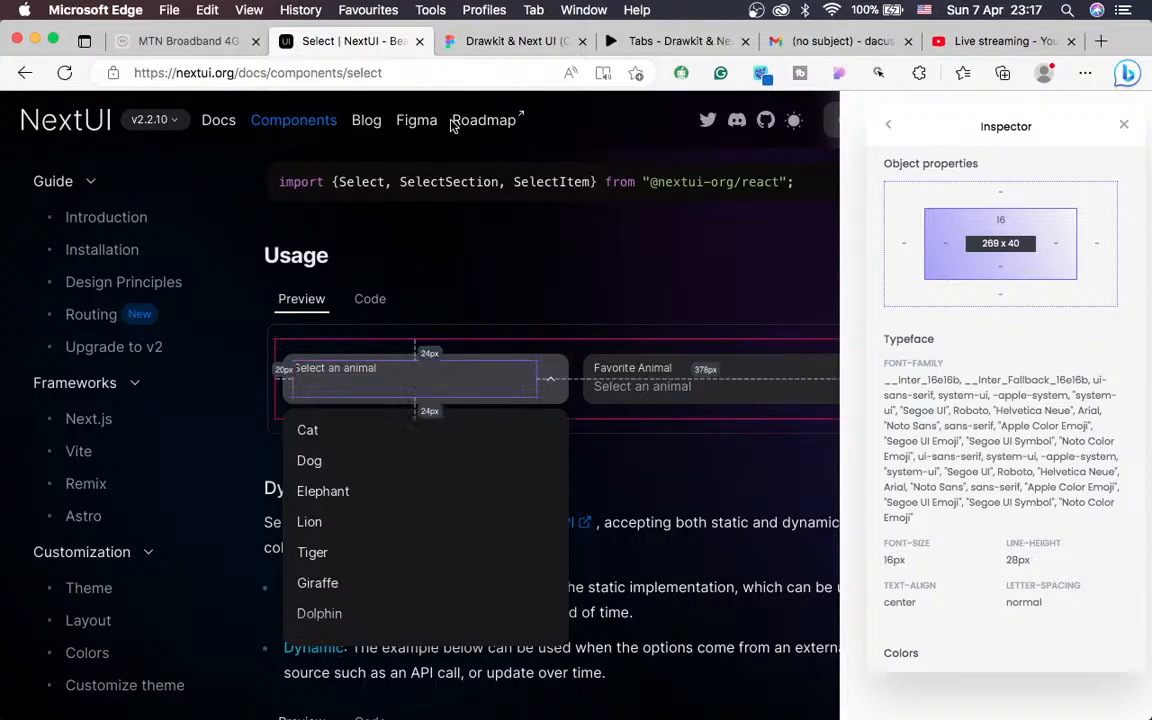
# Switch to Figma and give the Clicked variant's Label frame a fixed height of 40
pyautogui.click(484, 45)
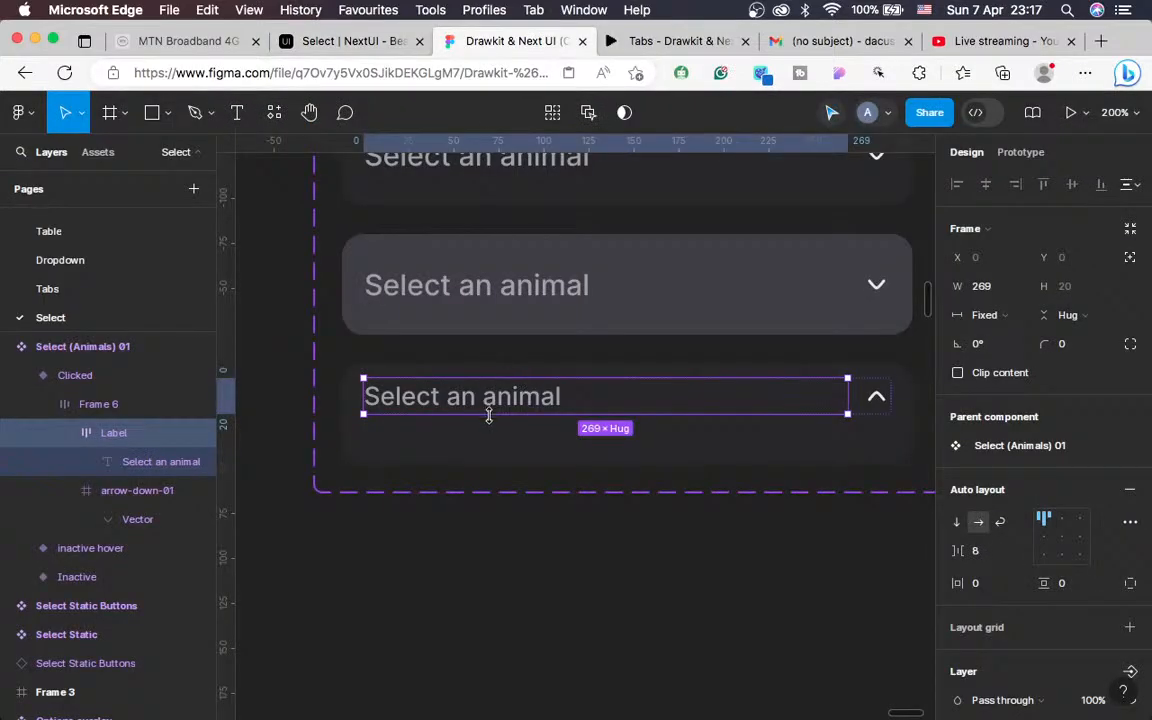
pyautogui.click(1068, 316)
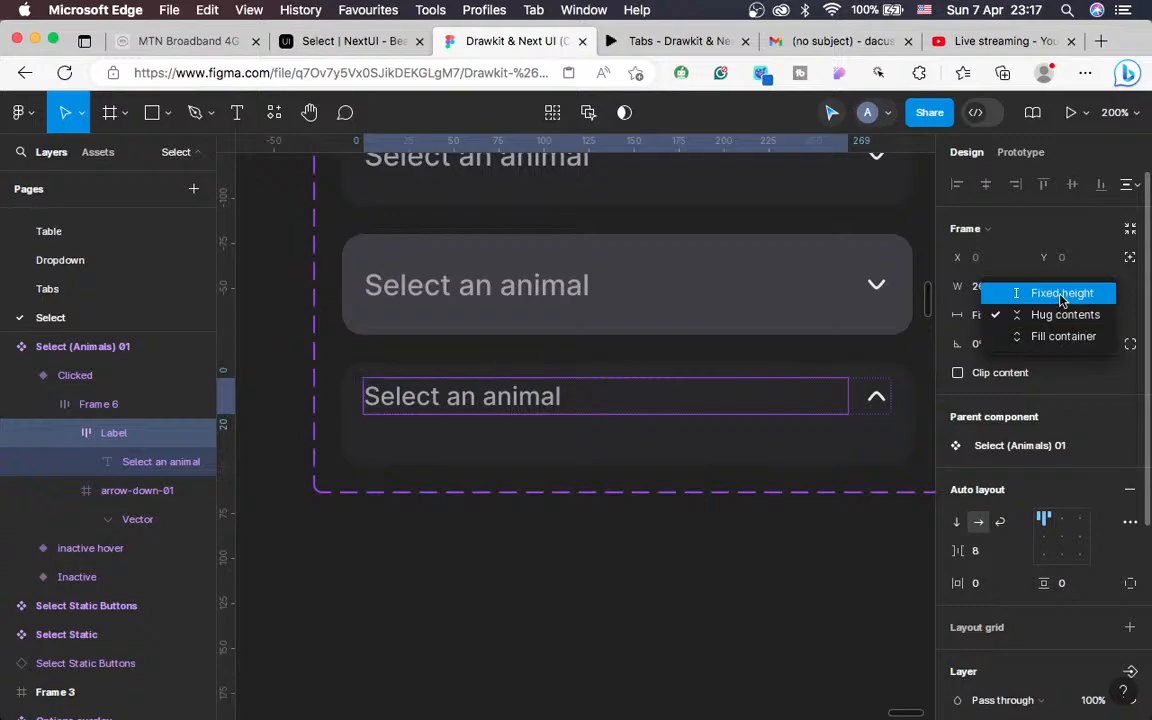
pyautogui.click(1062, 293)
pyautogui.click(1070, 288)
pyautogui.write('40')
pyautogui.press('Return')
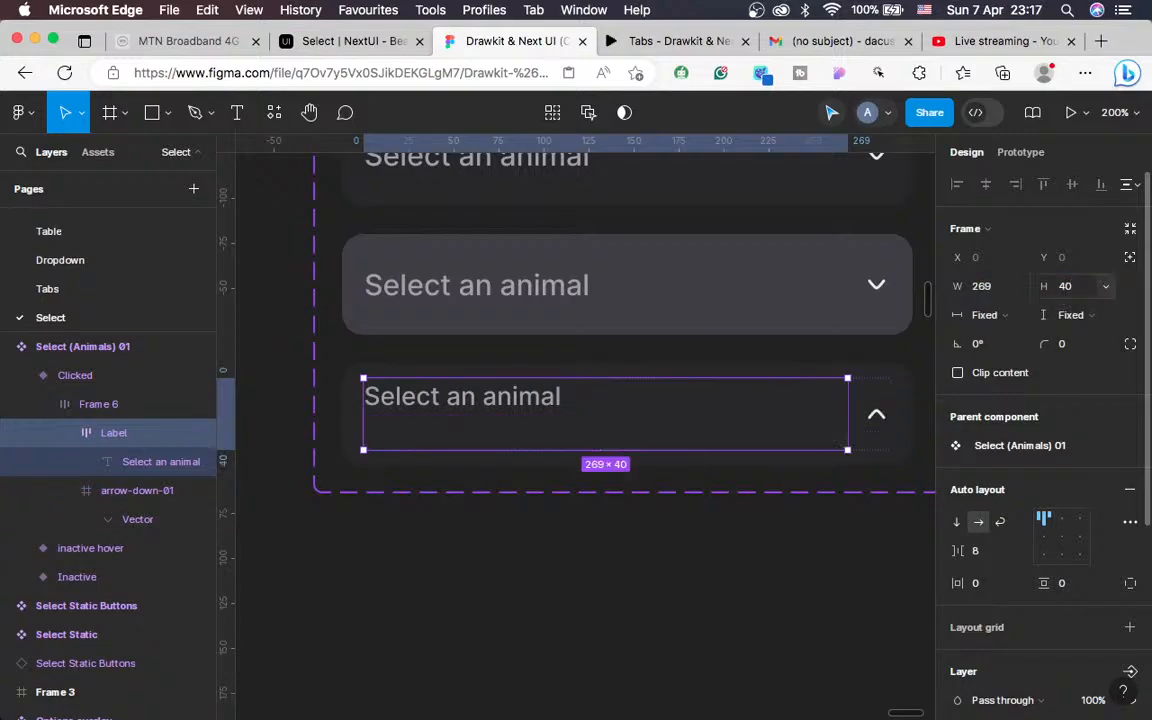
# Check the layout properties of the Clicked variant's nested frames, label text and arrow
pyautogui.click(774, 372)
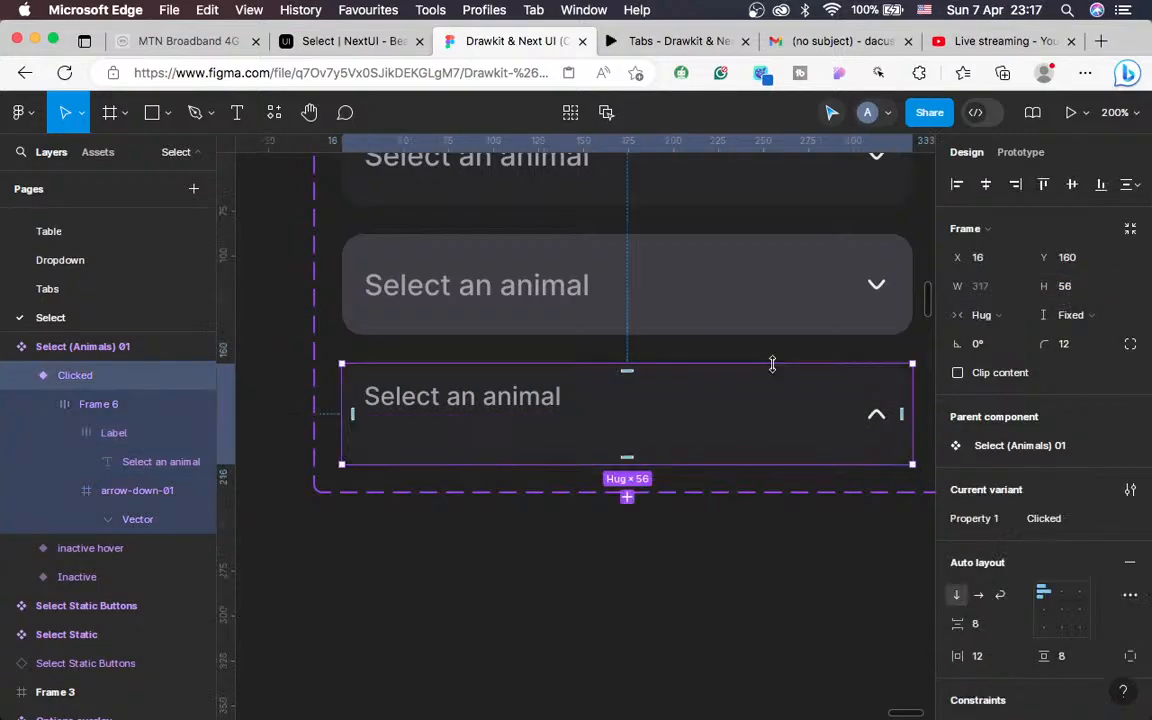
pyautogui.doubleClick(484, 419)
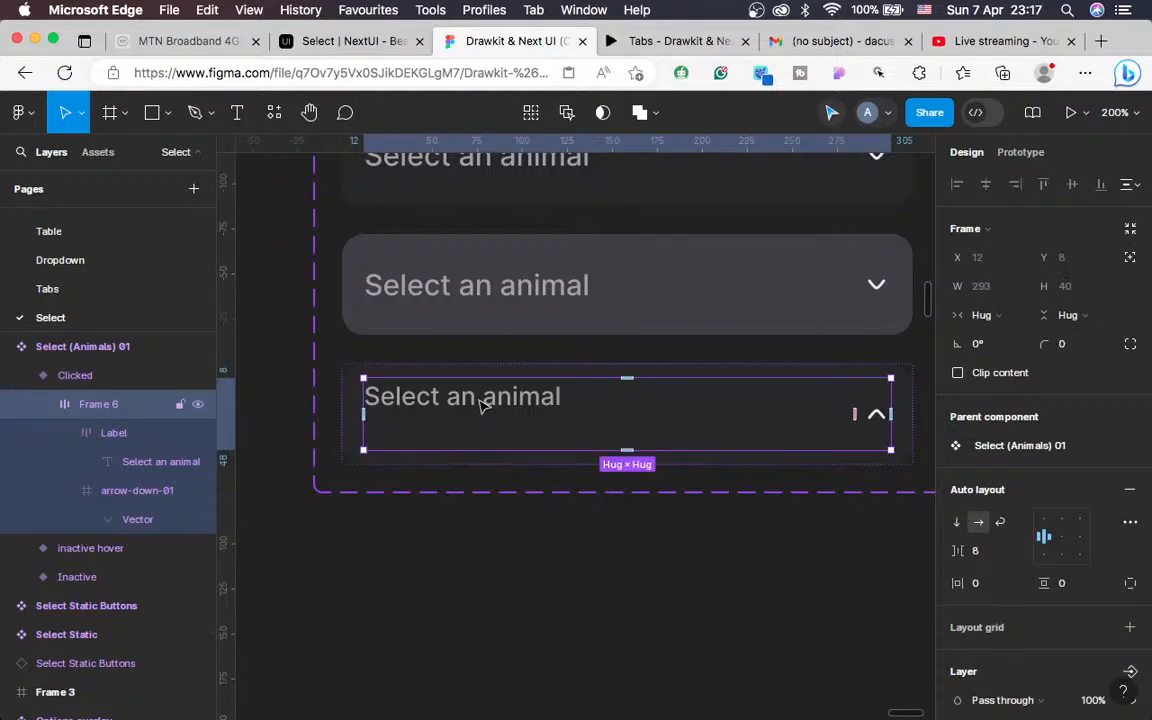
pyautogui.doubleClick(478, 402)
pyautogui.doubleClick(458, 400)
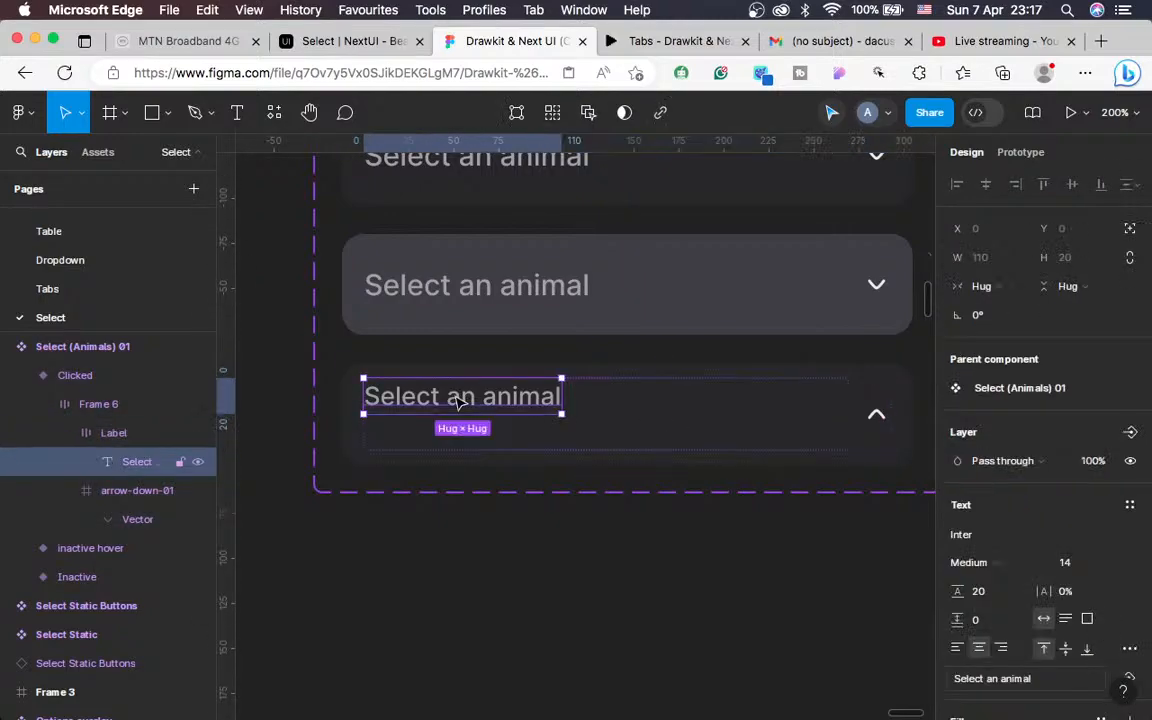
pyautogui.click(532, 449)
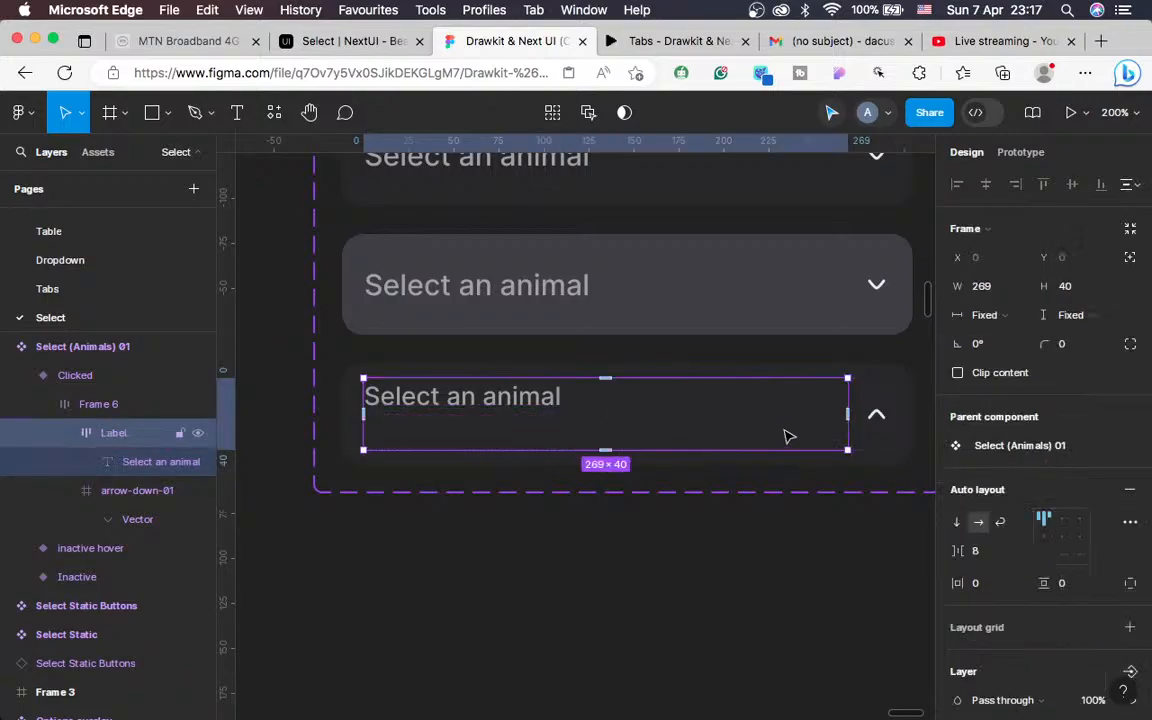
pyautogui.click(876, 414)
# Return to the NextUI Select documentation, inspect the opened select's label and copy its fill colour #d4d4d8
pyautogui.click(352, 42)
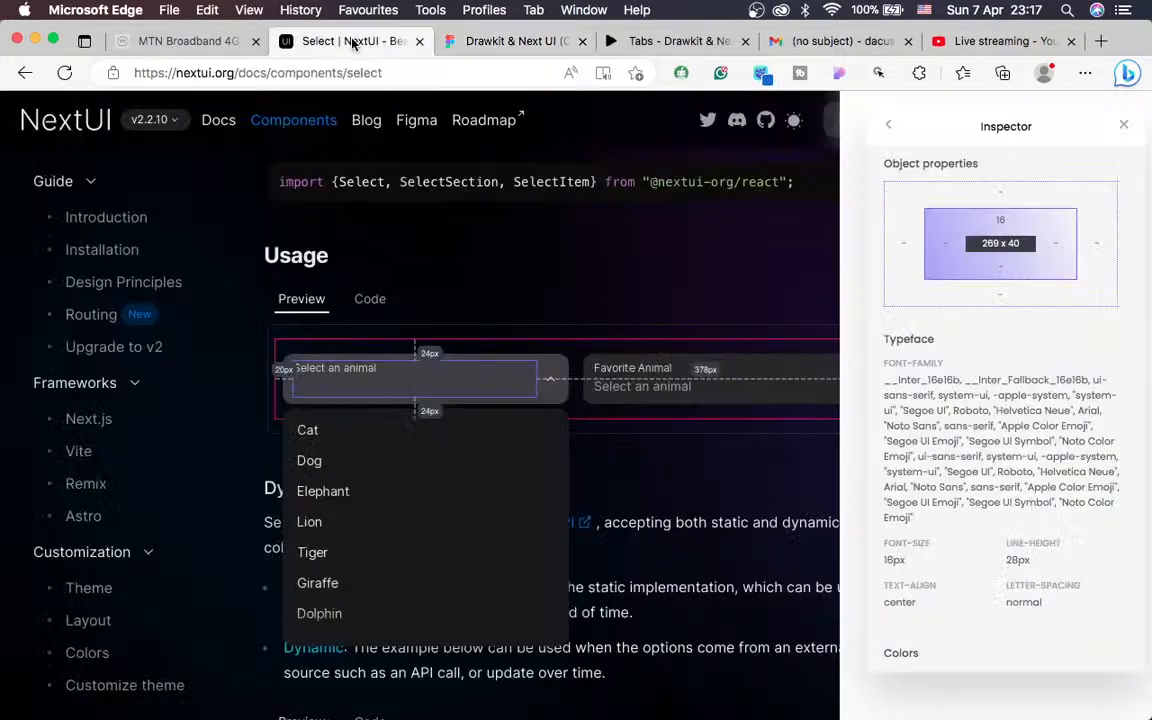
pyautogui.click(341, 374)
pyautogui.rightClick(342, 374)
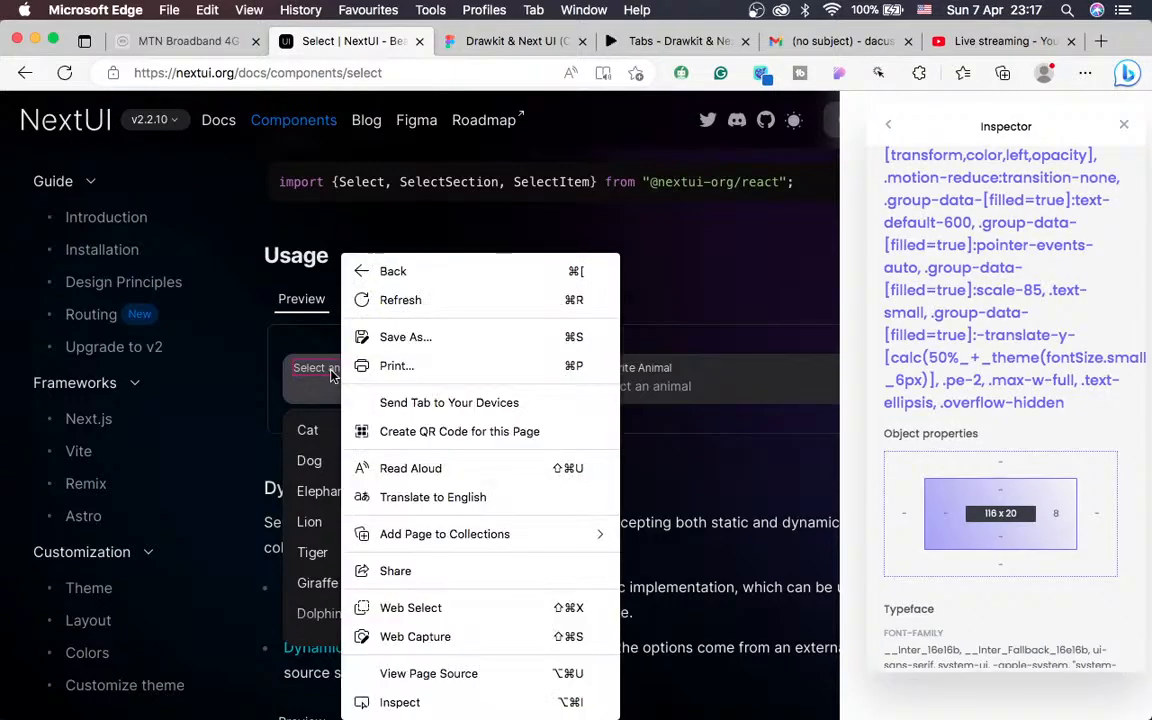
pyautogui.press('Escape')
pyautogui.scroll(-5, 975, 495)
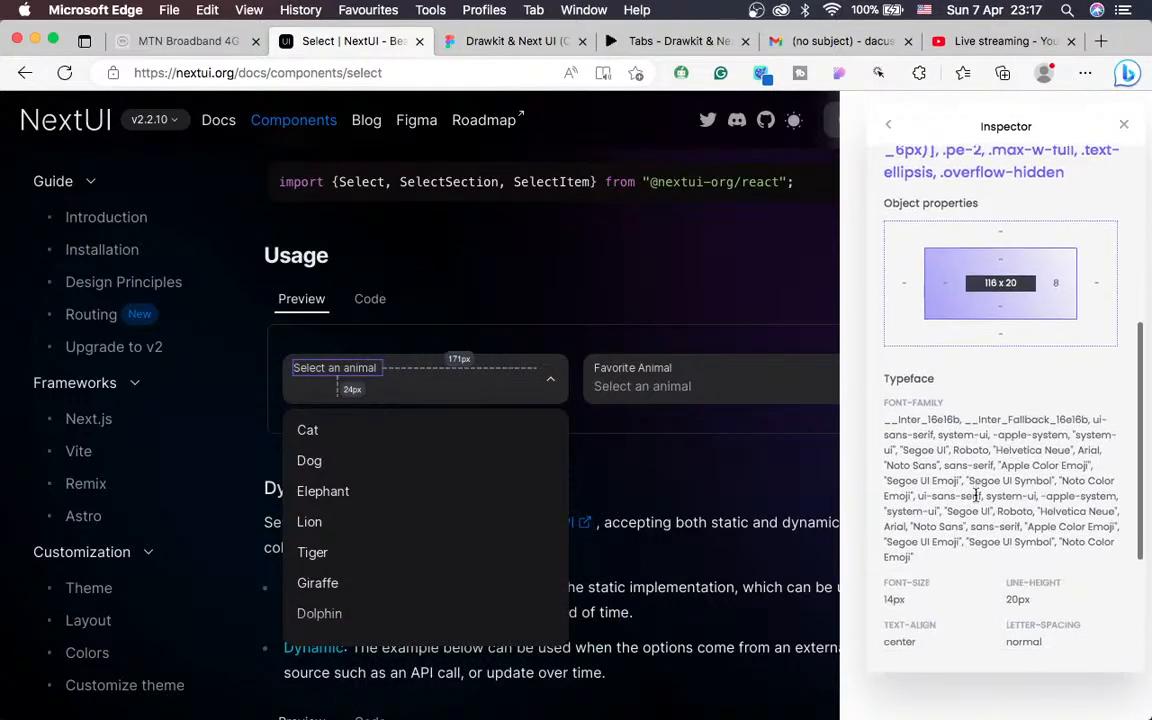
pyautogui.scroll(-5, 975, 495)
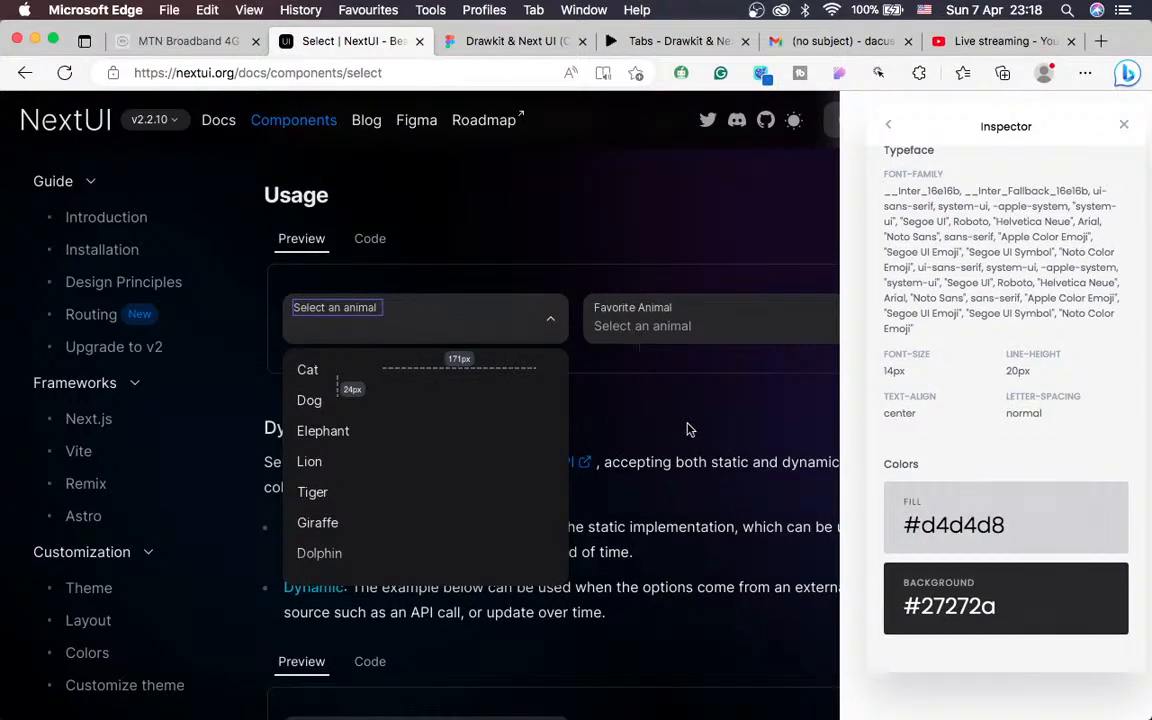
pyautogui.click(1103, 525)
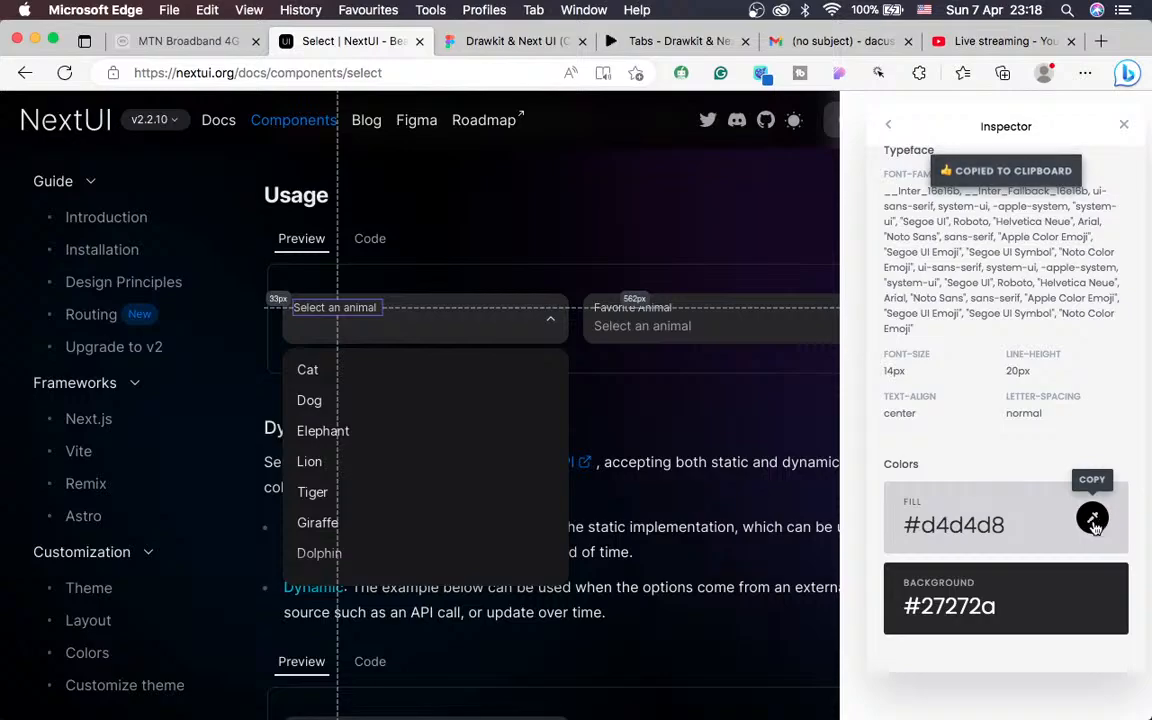
pyautogui.doubleClick(1096, 523)
pyautogui.press('super+c')
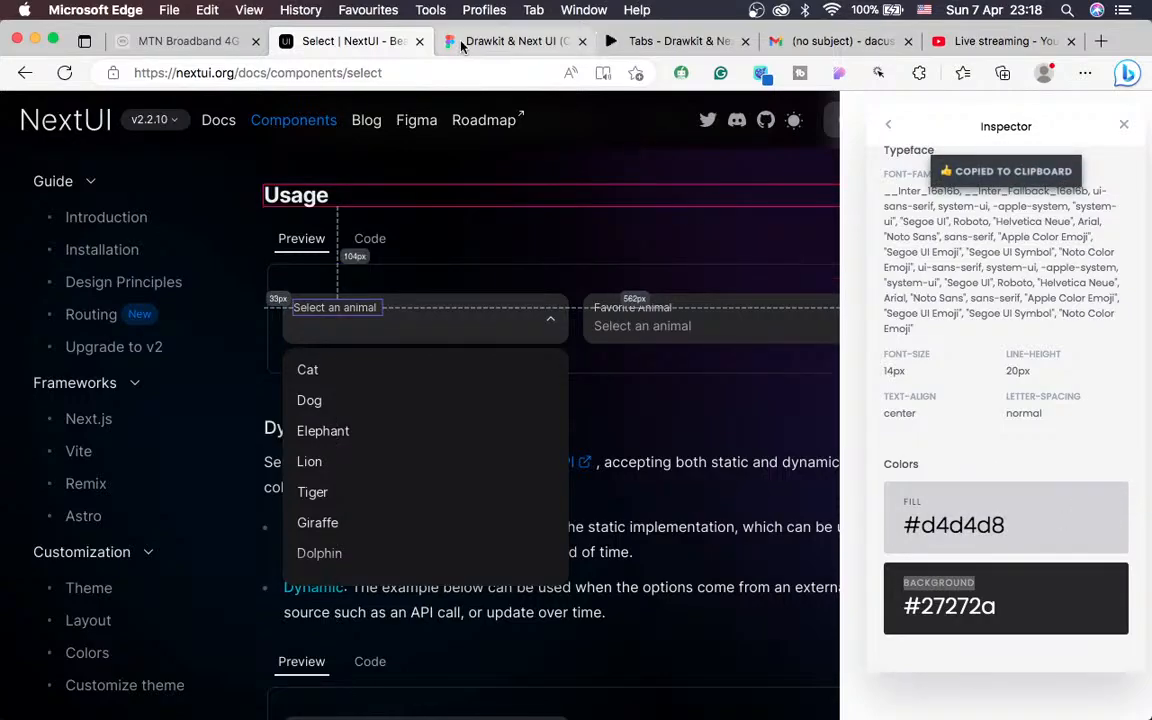
# Switch to Figma and set the fill of the Clicked variant's "Select an animal" text to D4D4D8
pyautogui.click(508, 41)
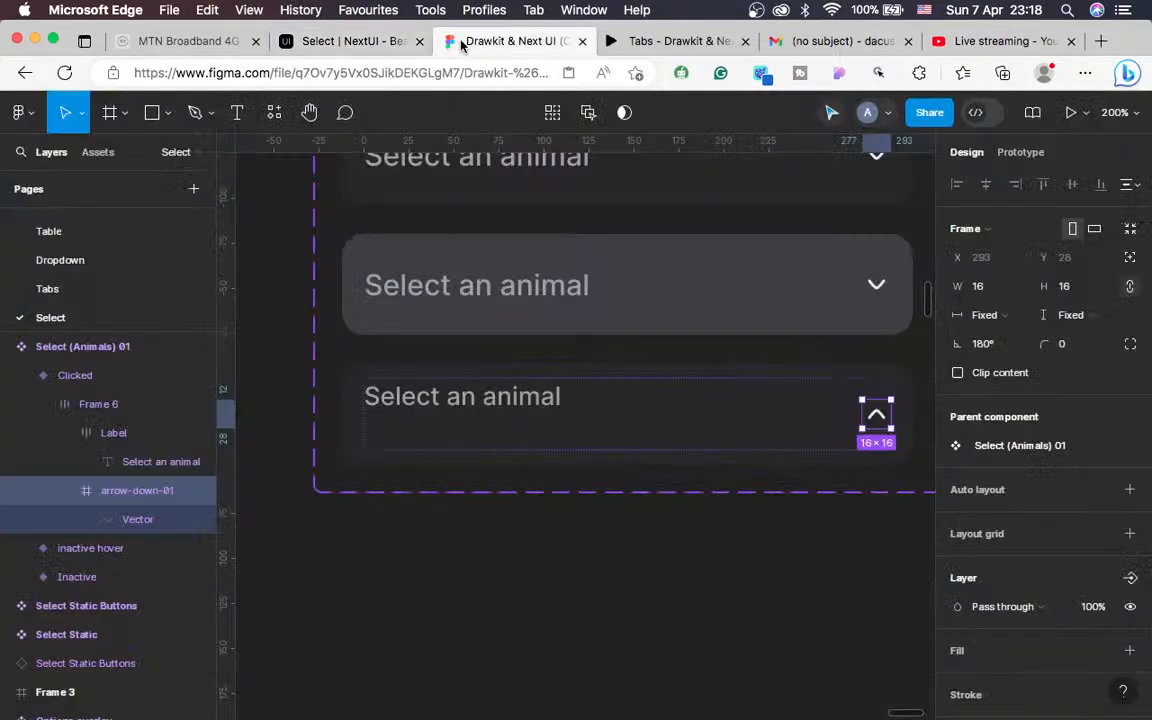
pyautogui.doubleClick(510, 398)
pyautogui.scroll(-5, 1037, 576)
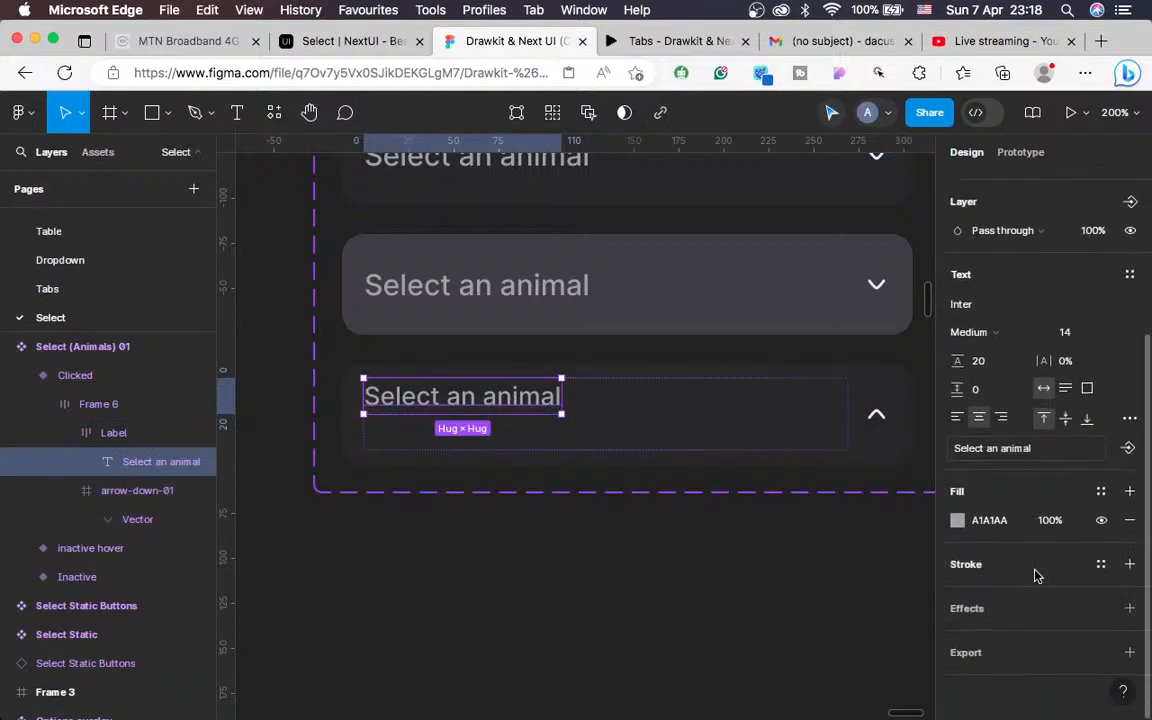
pyautogui.click(990, 520)
pyautogui.press('super+v')
pyautogui.press('Return')
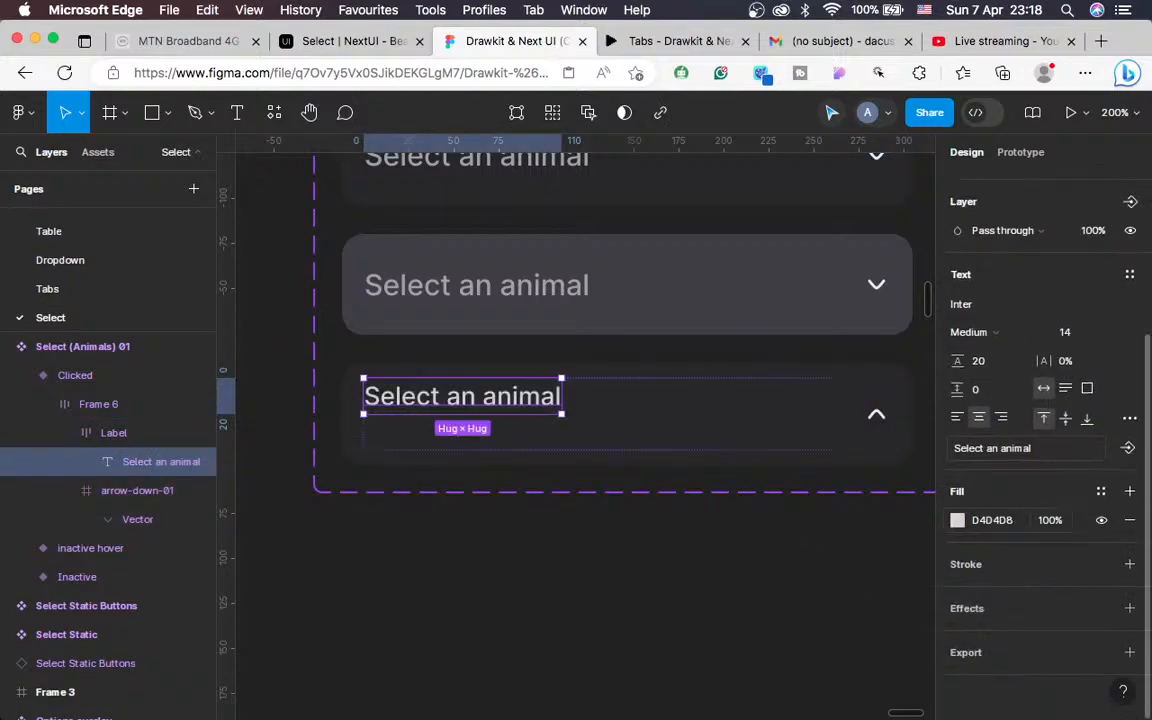
pyautogui.click(595, 568)
pyautogui.hotkey('shift', '0')
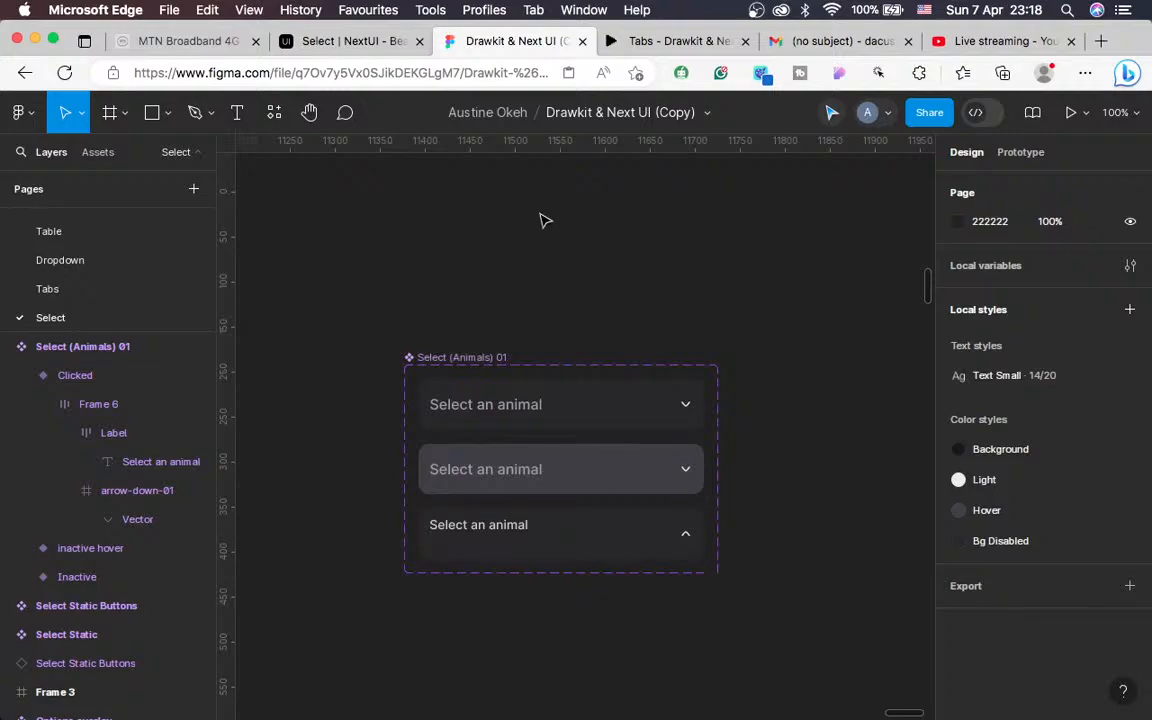
# Check the opened select's hover appearance in the NextUI documentation and return to Figma
pyautogui.click(400, 41)
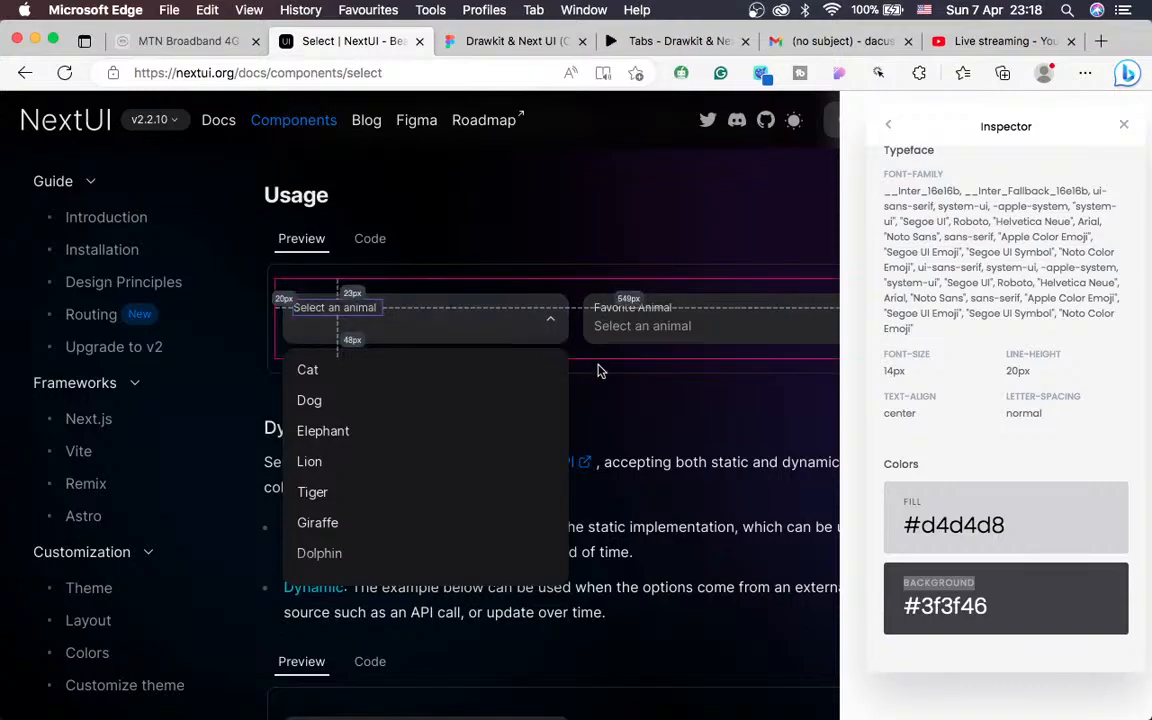
pyautogui.click(495, 41)
pyautogui.scroll(1, 535, 354)
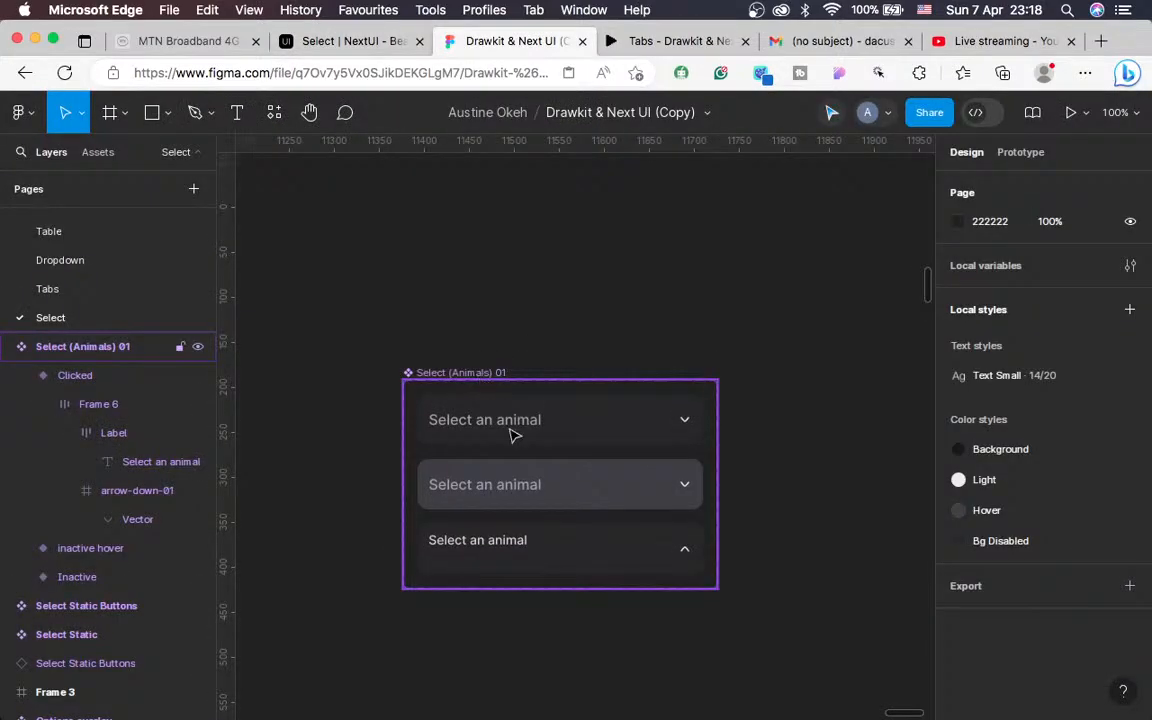
# Add a fourth variant below Clicked as a copy of the Clicked variant, placed at X 16, Y 232
pyautogui.click(553, 603)
pyautogui.click(561, 623)
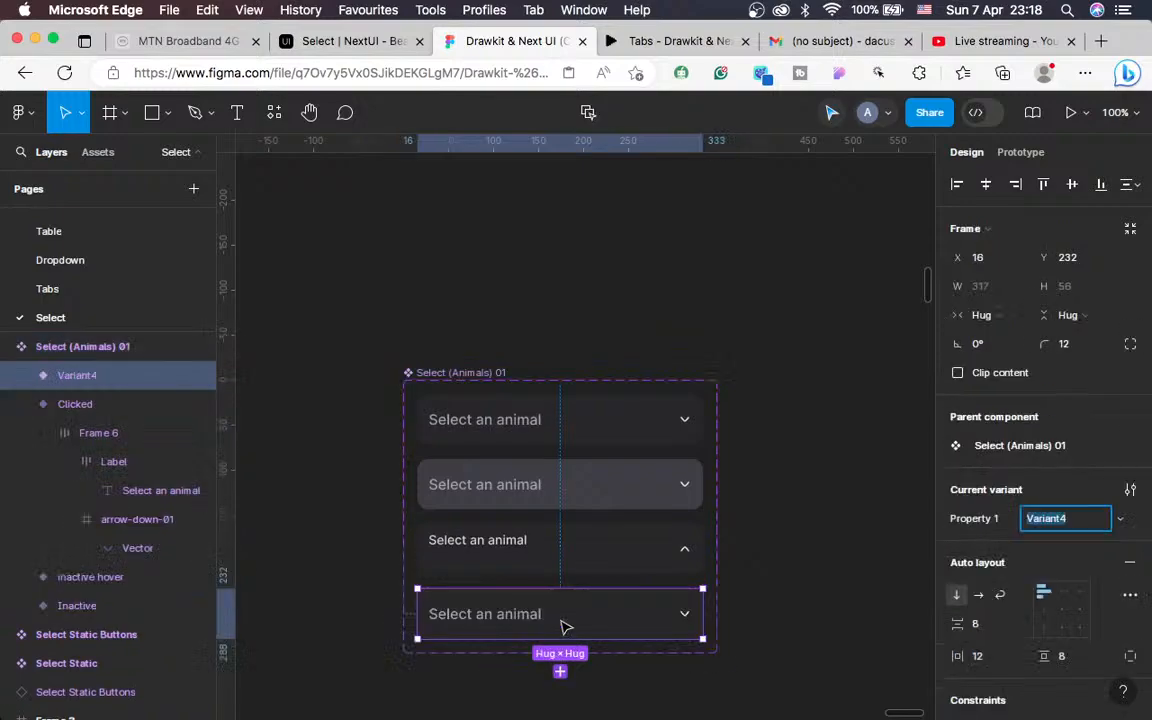
pyautogui.click(600, 557)
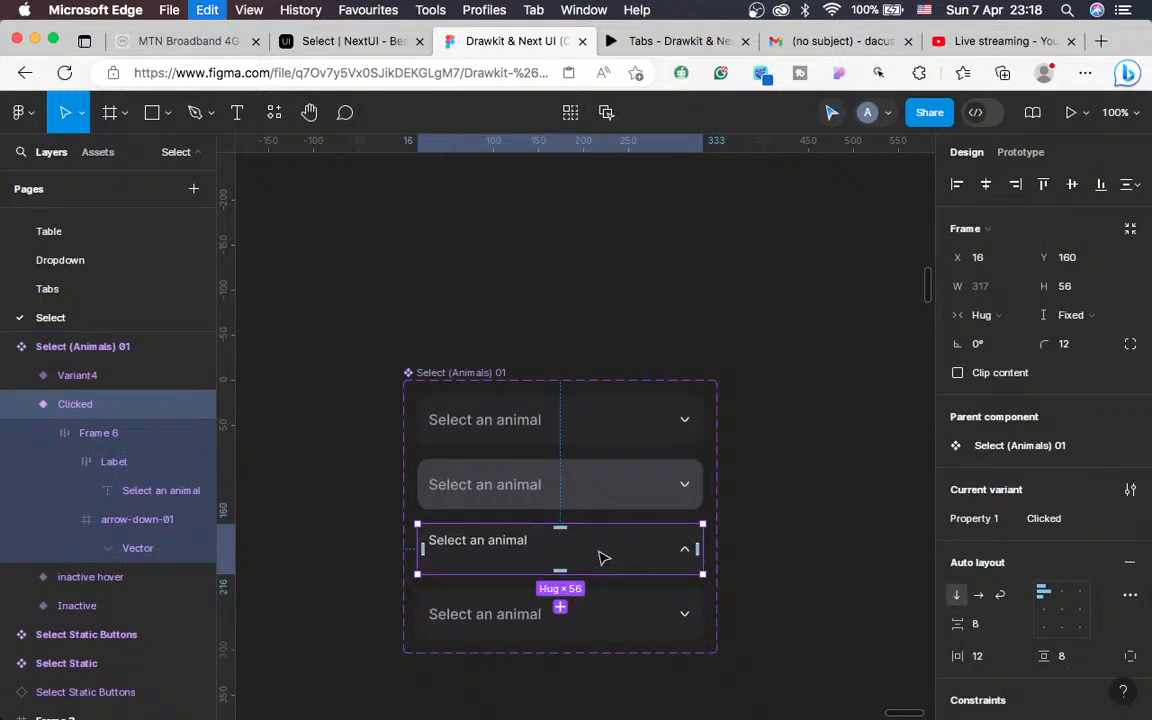
pyautogui.click(605, 628)
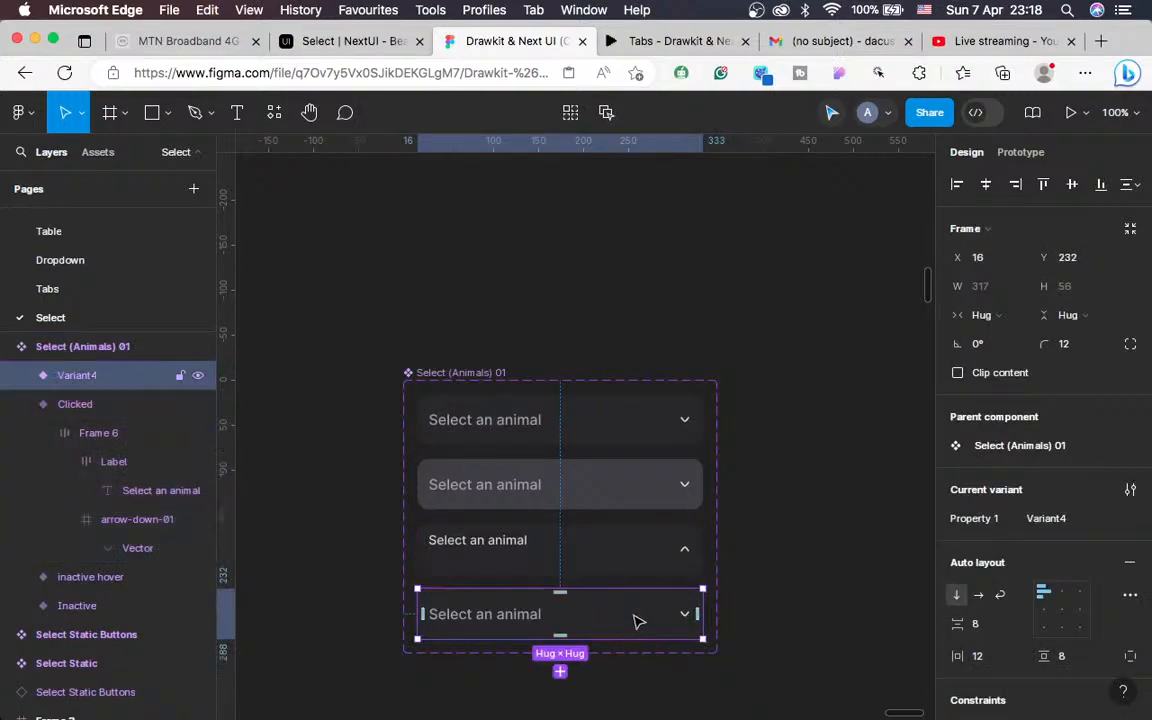
pyautogui.rightClick(638, 621)
pyautogui.click(672, 294)
pyautogui.click(571, 607)
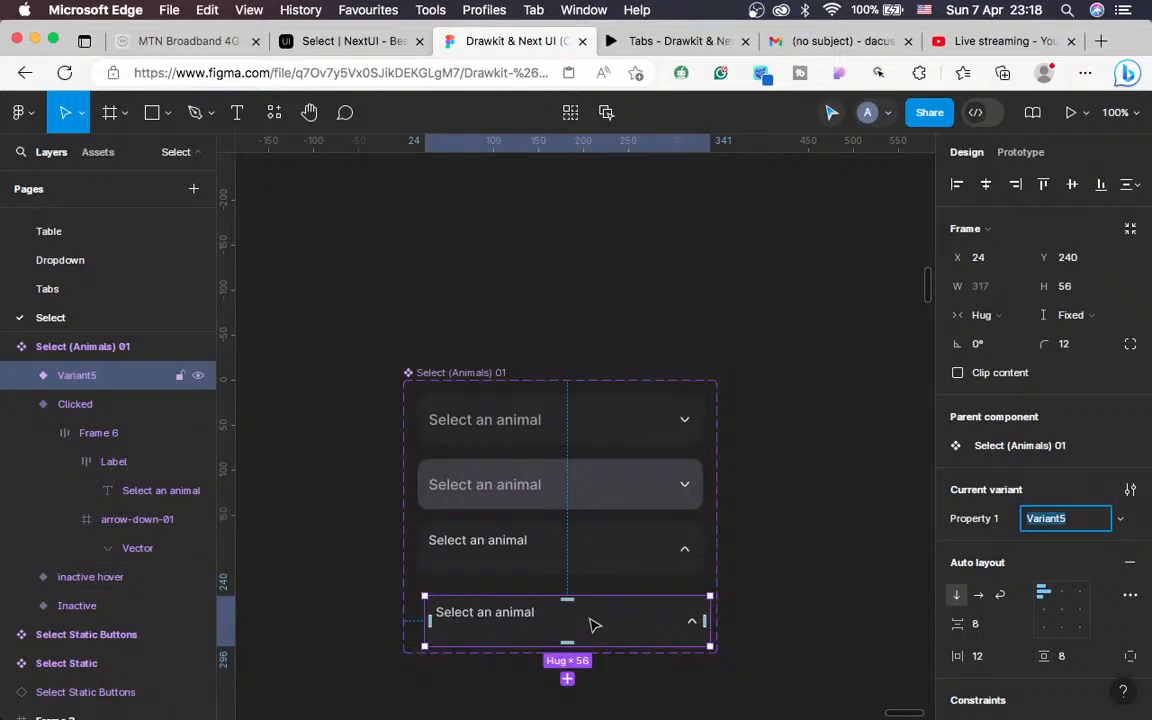
pyautogui.moveTo(591, 625)
pyautogui.mouseDown()
pyautogui.moveTo(581, 612)
pyautogui.moveTo(591, 614)
pyautogui.mouseUp()
# Copy the inactive hover variant's fill colour 3F3F46 and apply it to the new fourth variant
pyautogui.click(610, 497)
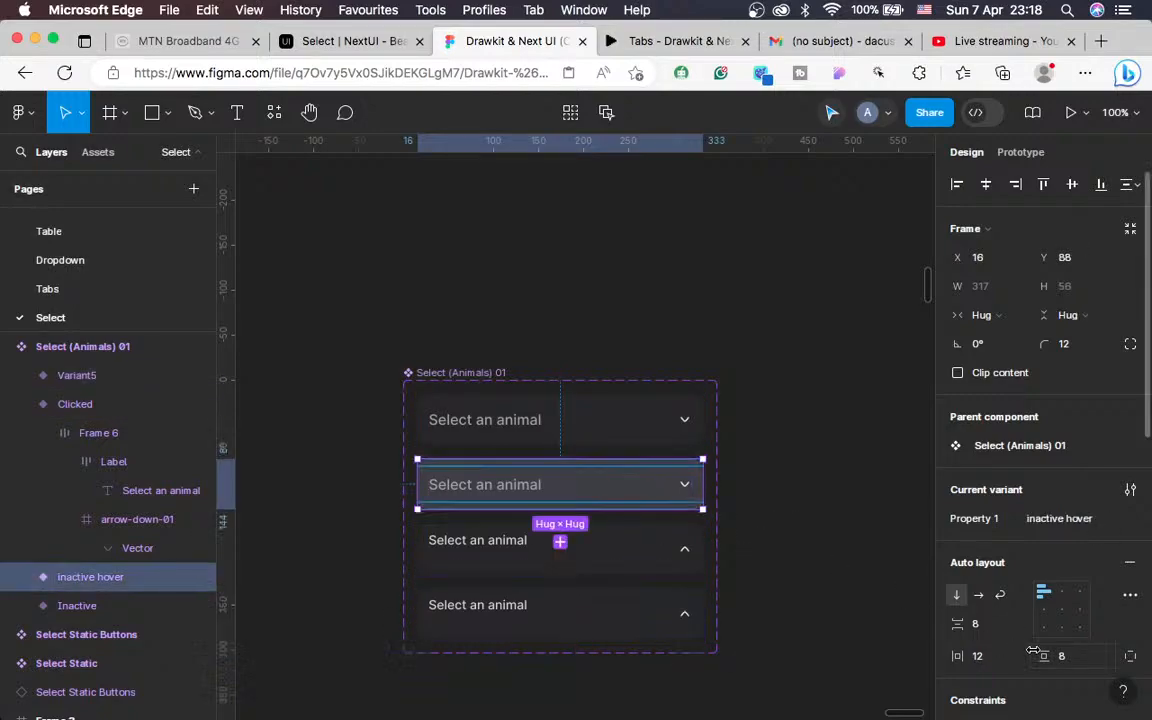
pyautogui.scroll(-10, 1035, 590)
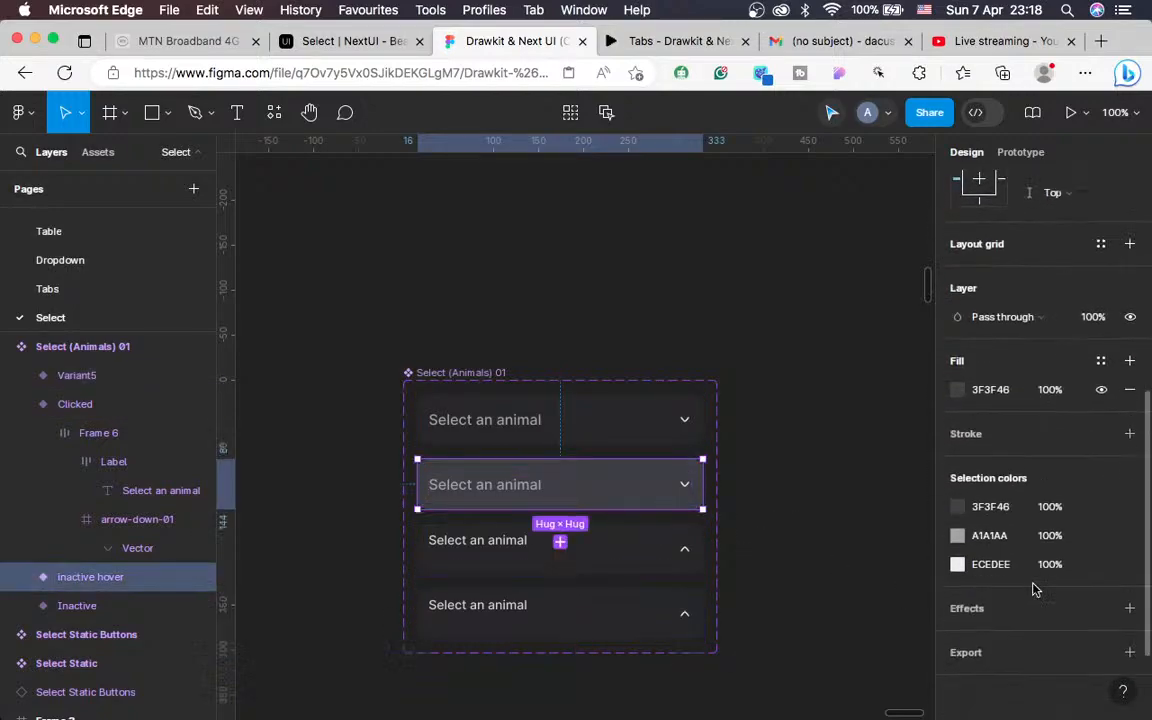
pyautogui.click(994, 392)
pyautogui.press('super+c')
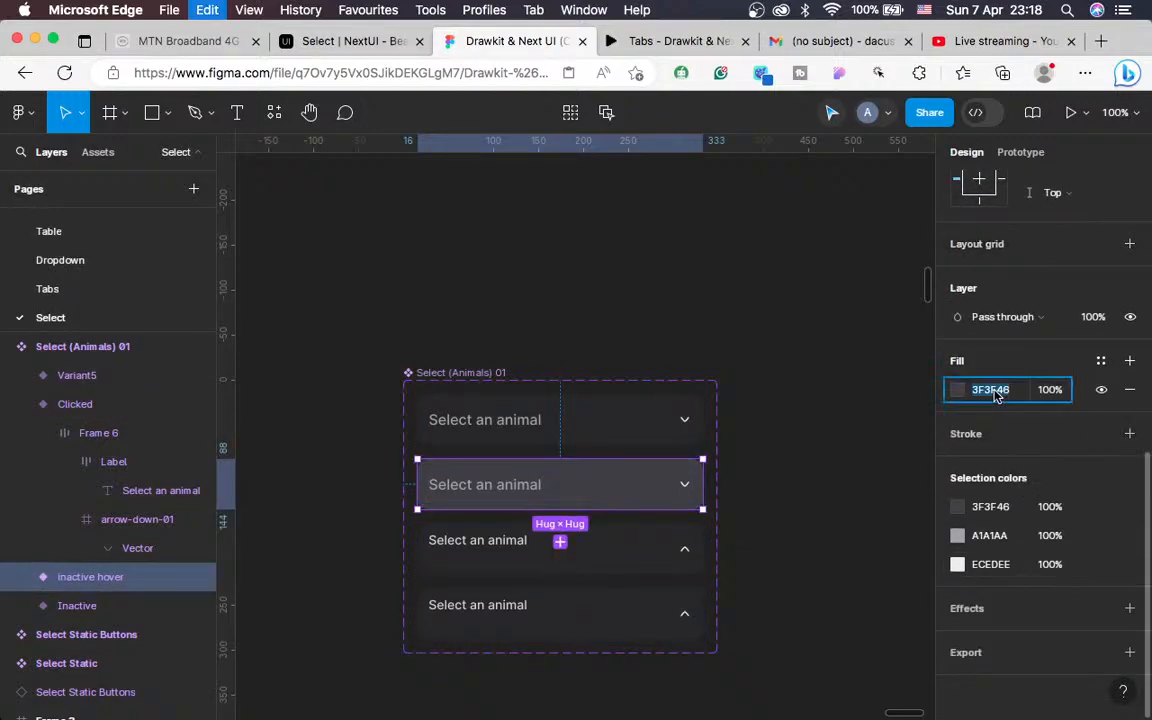
pyautogui.click(613, 627)
pyautogui.click(990, 389)
pyautogui.press('super+v')
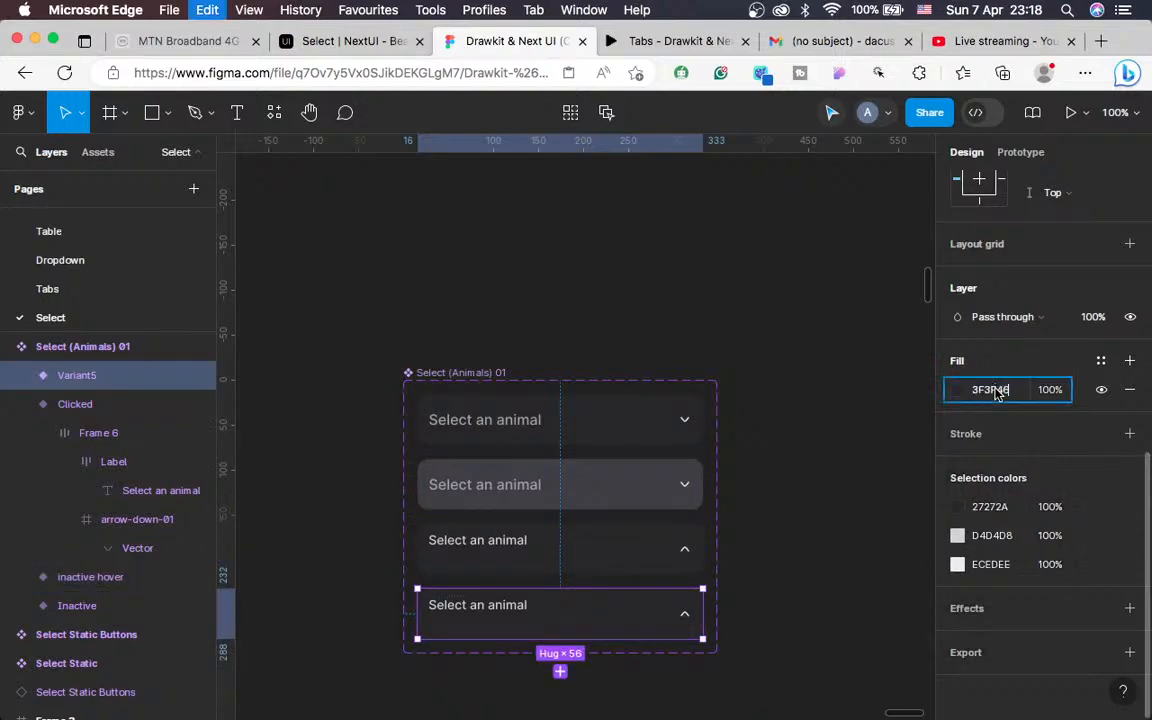
pyautogui.press('Return')
pyautogui.press('Escape')
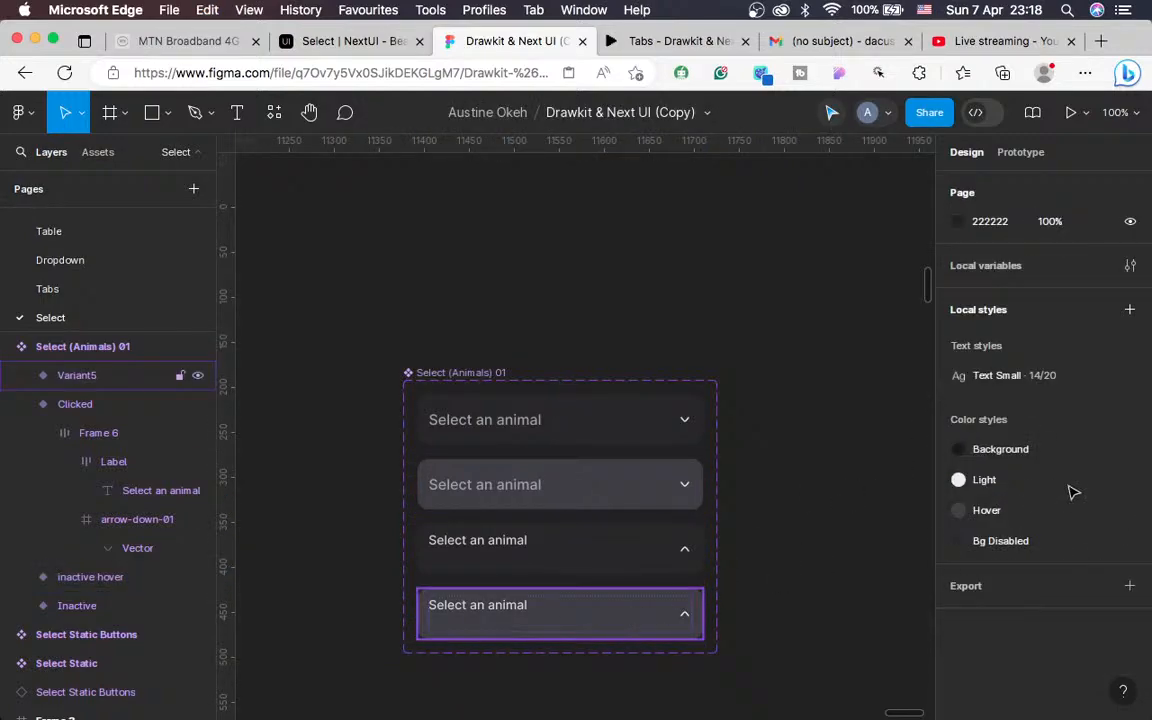
# Rename the fourth variant's Property 1 value to "Clicked hover"
pyautogui.click(658, 555)
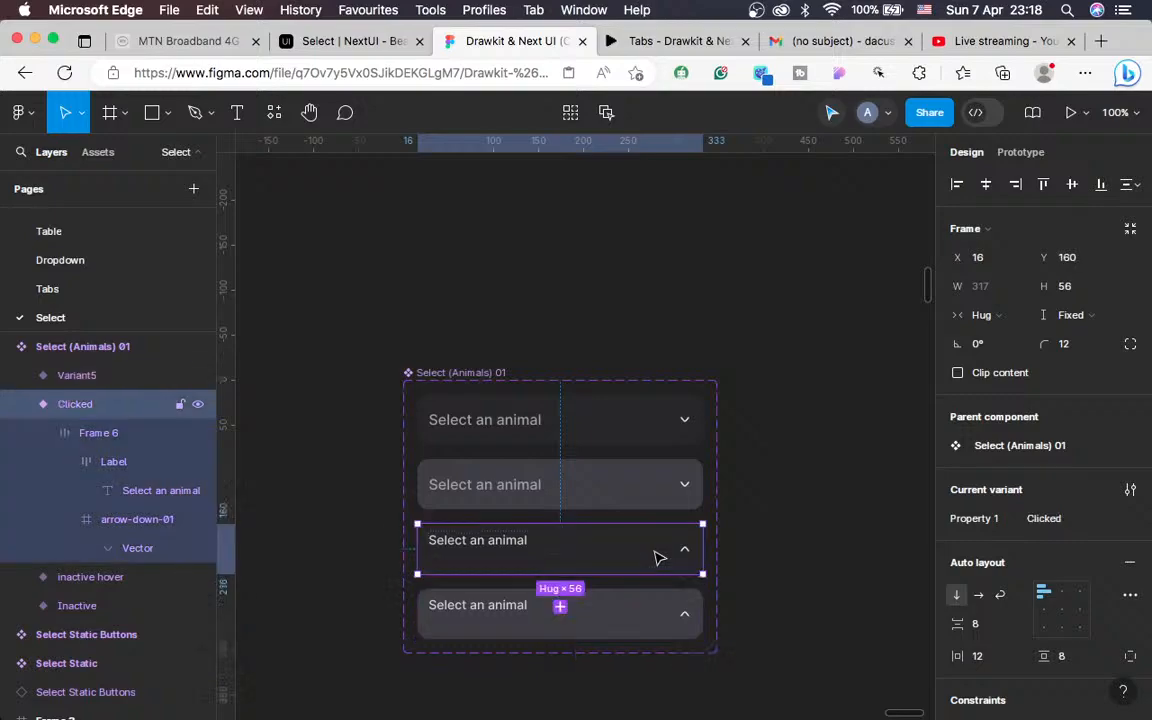
pyautogui.click(658, 617)
pyautogui.click(1057, 517)
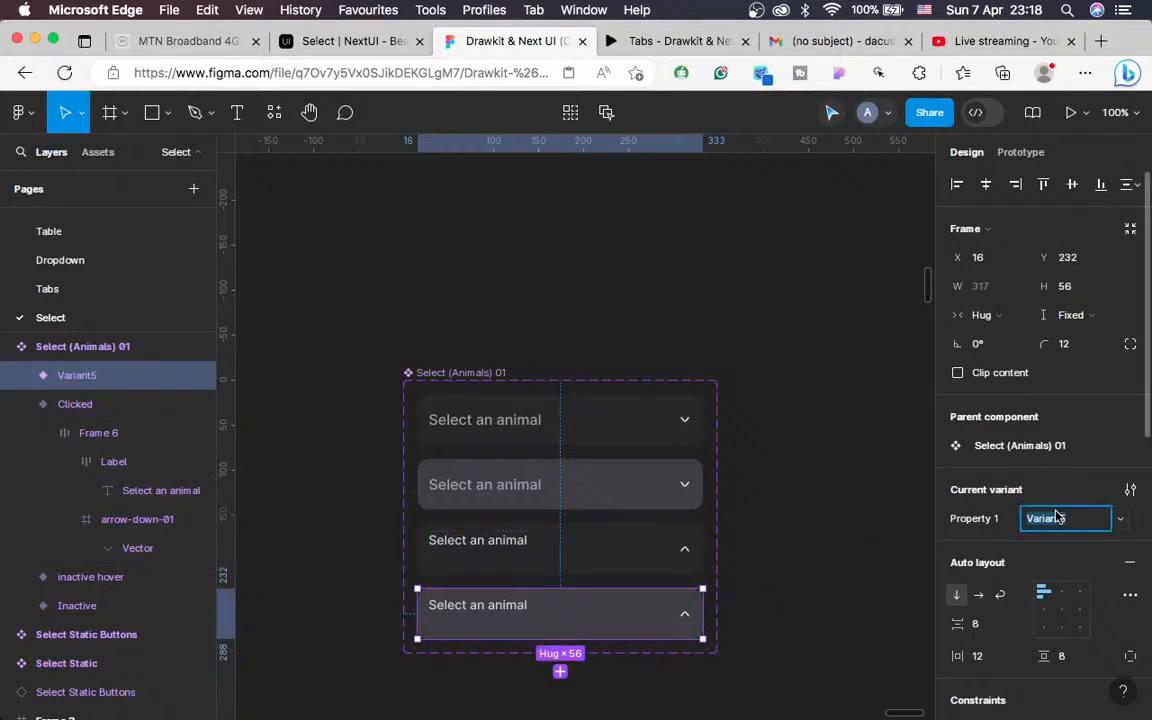
pyautogui.write('Clic')
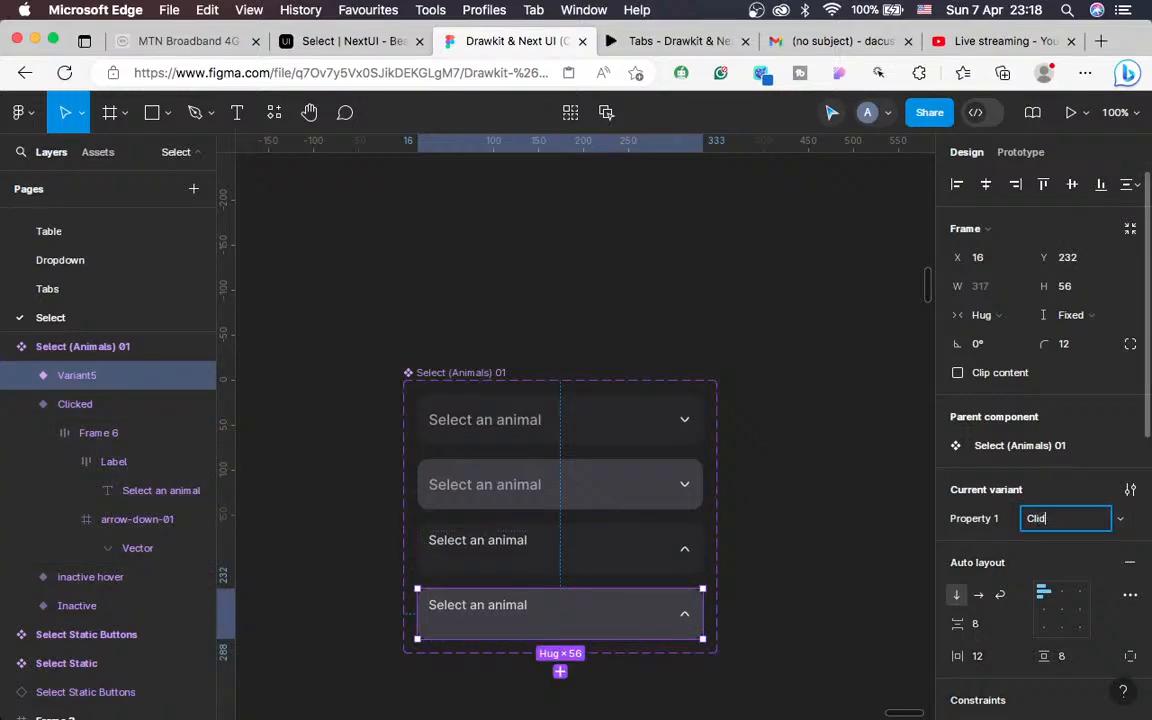
pyautogui.write('ked hover')
pyautogui.press('Return')
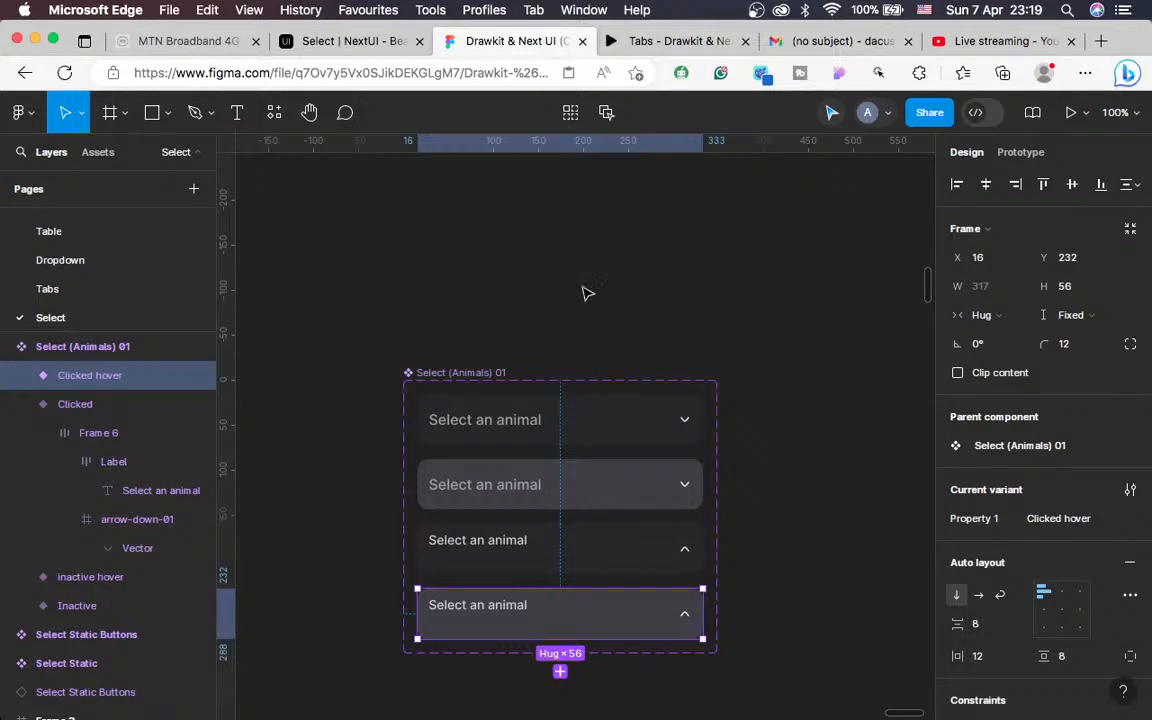
# Return to the NextUI Select documentation and examine how the animal select changes when opened and closed repeatedly
pyautogui.click(350, 41)
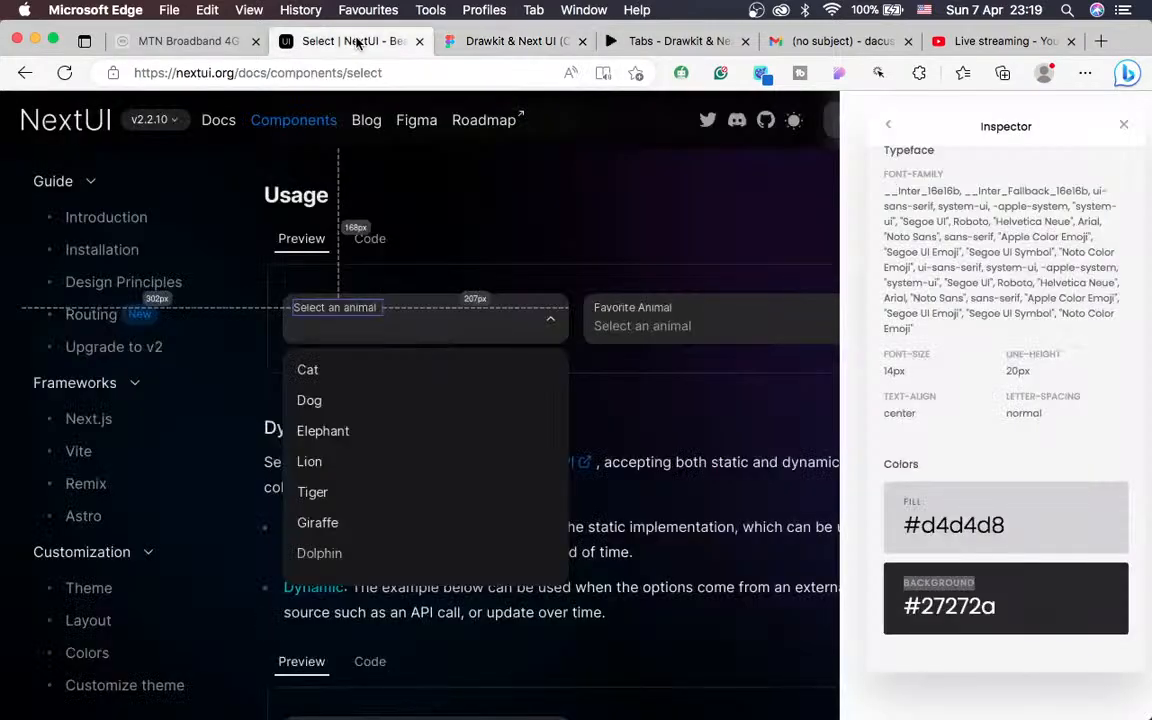
pyautogui.click(506, 343)
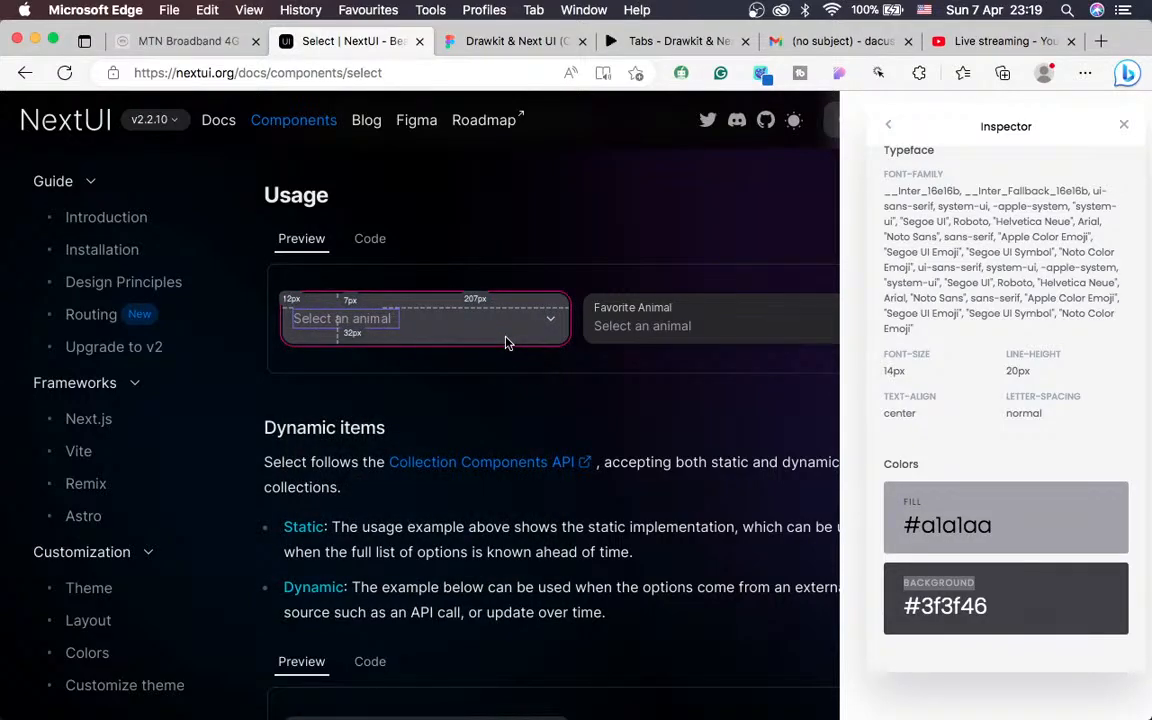
pyautogui.click(506, 343)
pyautogui.click(506, 343)
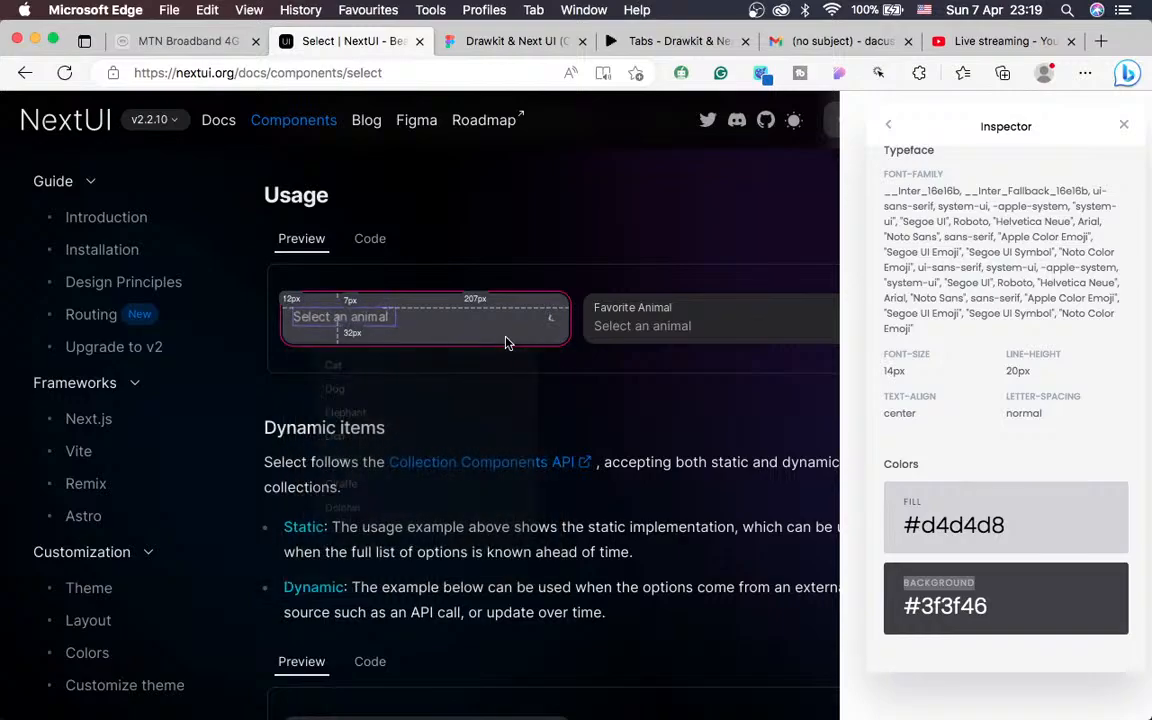
pyautogui.click(506, 343)
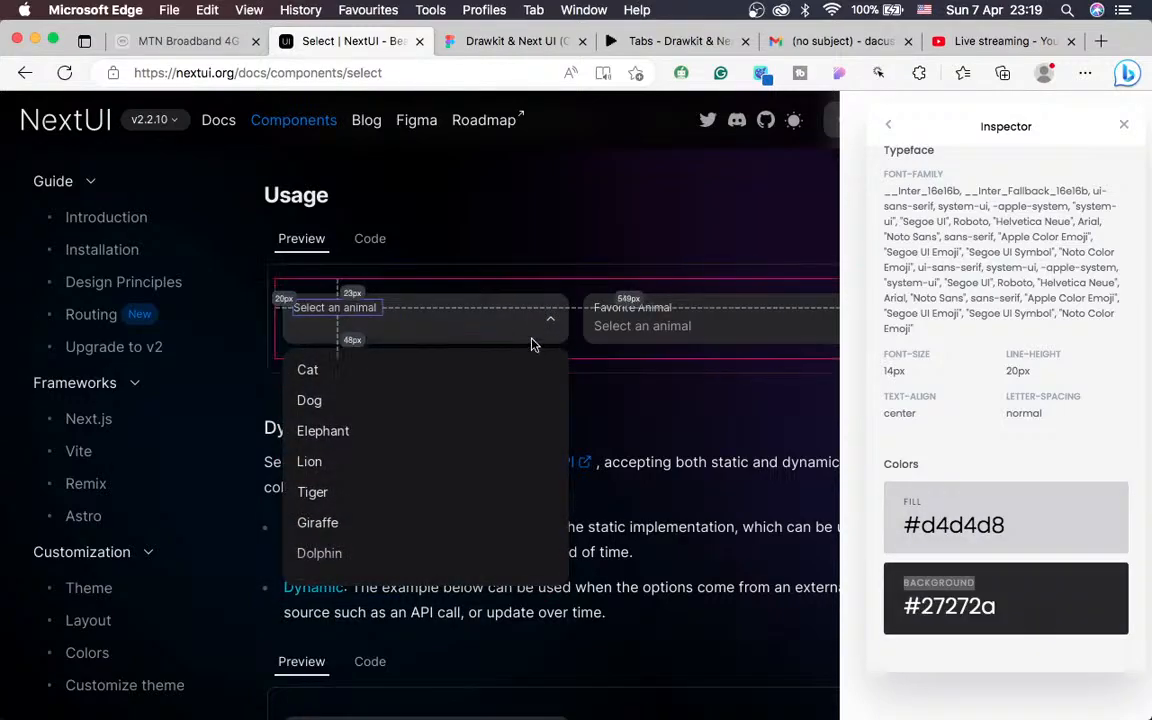
pyautogui.click(528, 343)
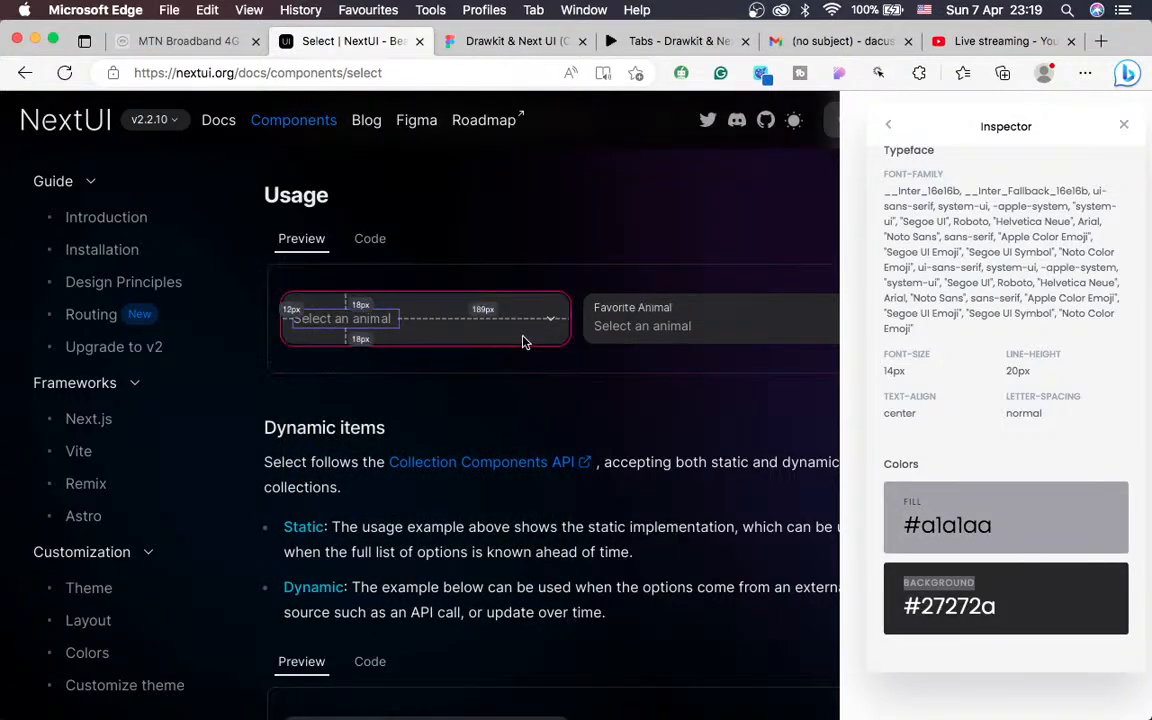
# Choose Cat in the first animal select of the Usage preview to examine its filled state
pyautogui.click(523, 342)
pyautogui.click(334, 370)
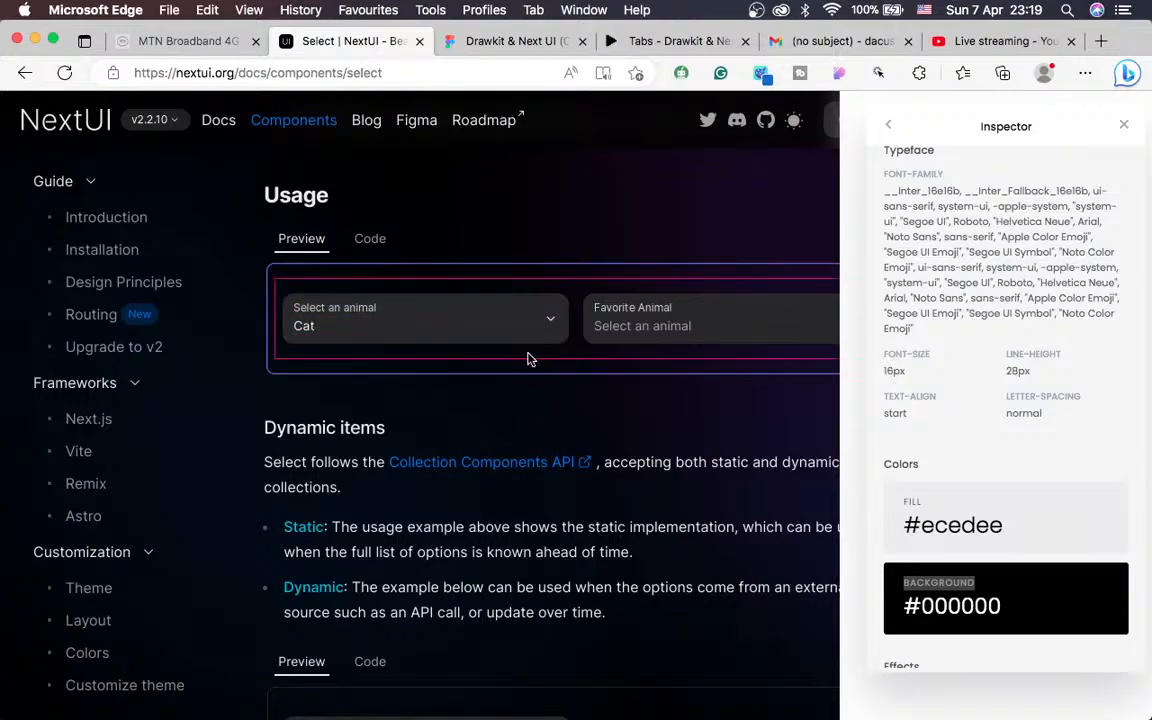
# Switch to the Drawkit & Next UI file in Figma and add a fifth variant to the Select (Animals) 01 component set
pyautogui.click(448, 42)
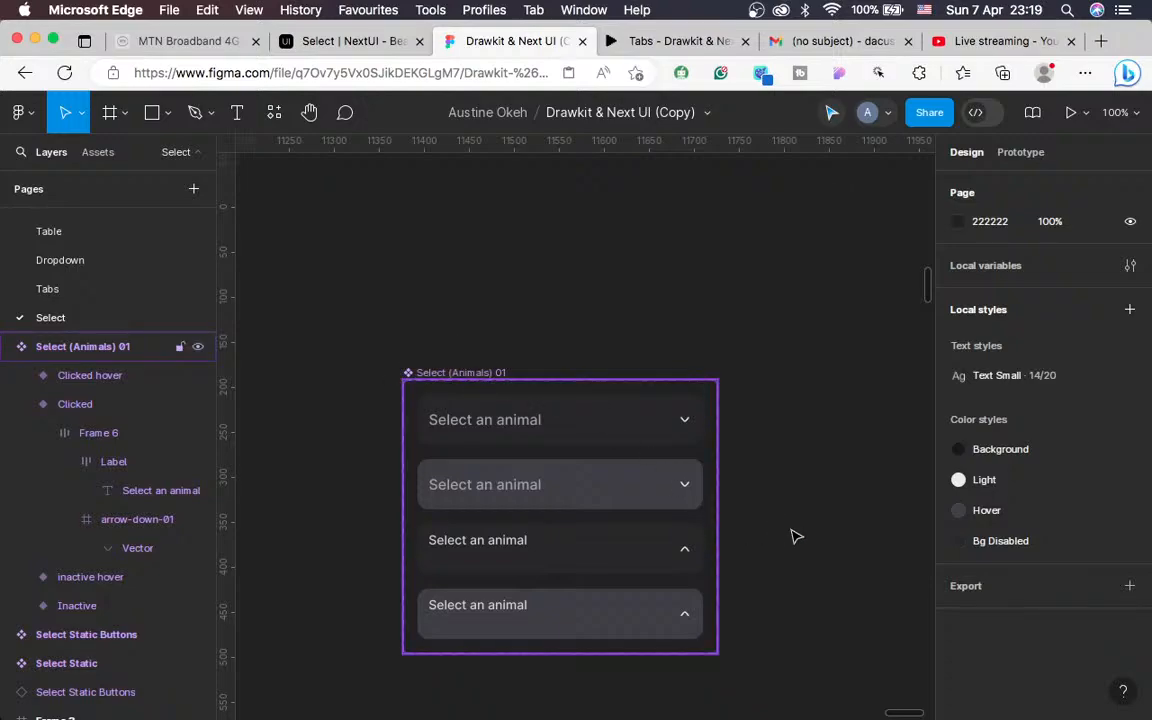
pyautogui.scroll(-3, 796, 536)
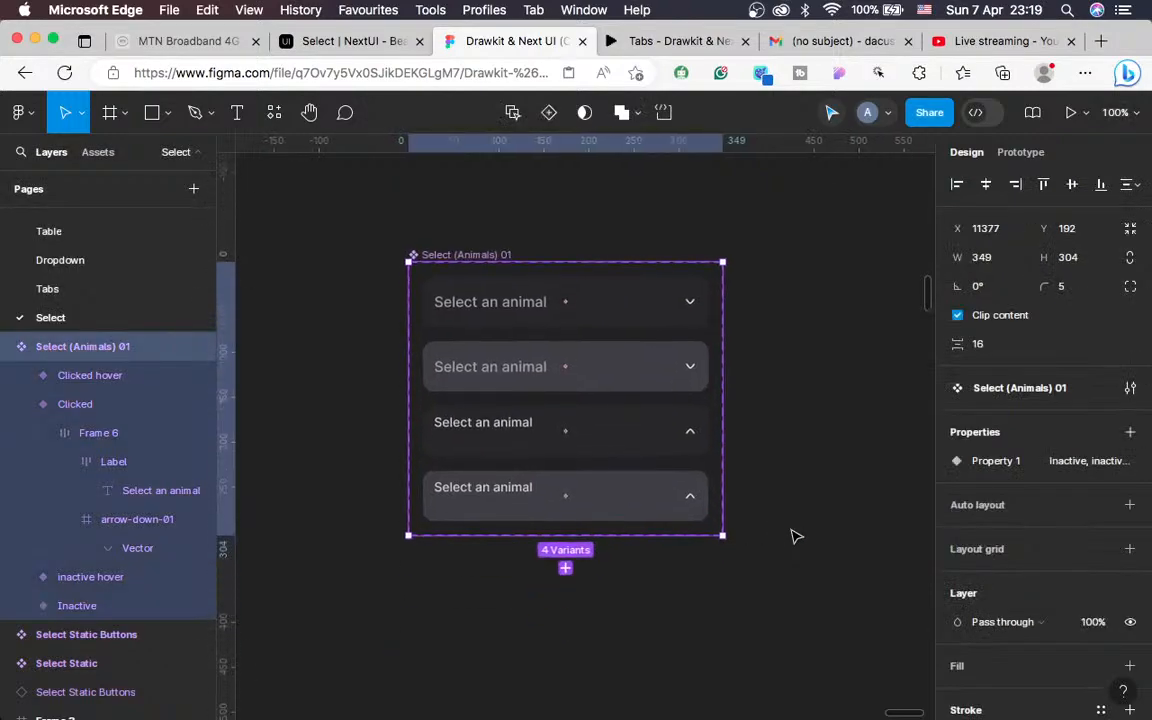
pyautogui.click(565, 568)
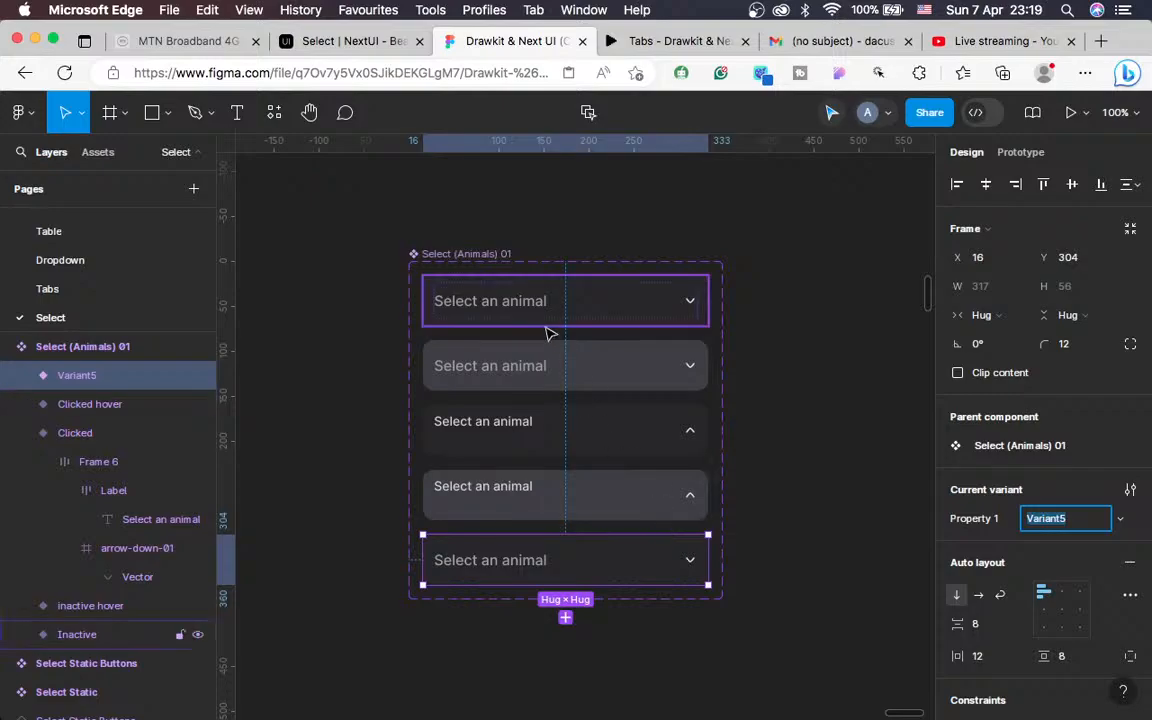
# Switch to the NextUI Select page and compare the animal select's open and closed states with Cat chosen
pyautogui.click(338, 42)
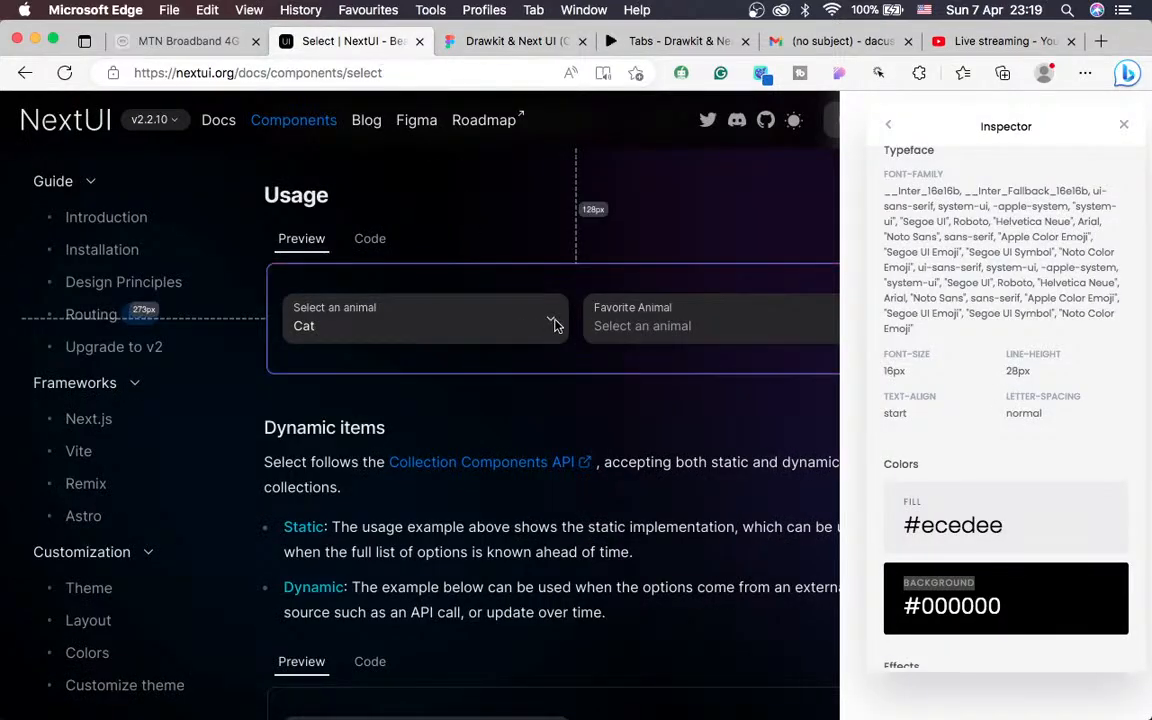
pyautogui.click(527, 320)
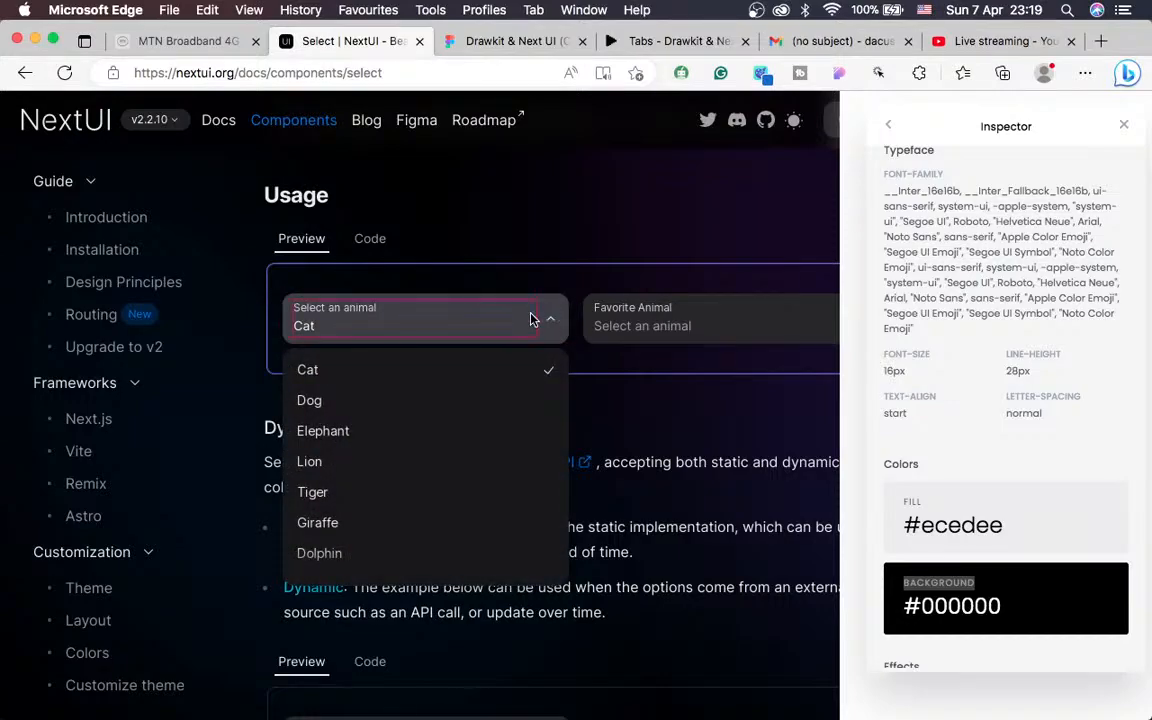
pyautogui.click(548, 324)
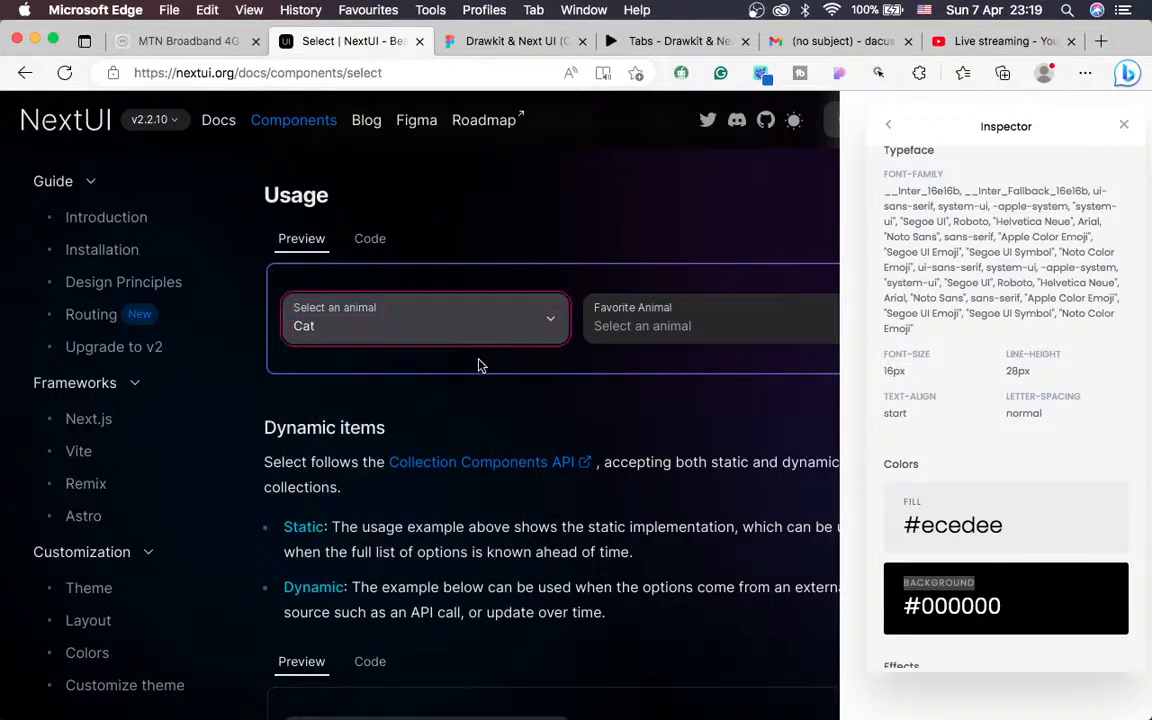
pyautogui.click(552, 322)
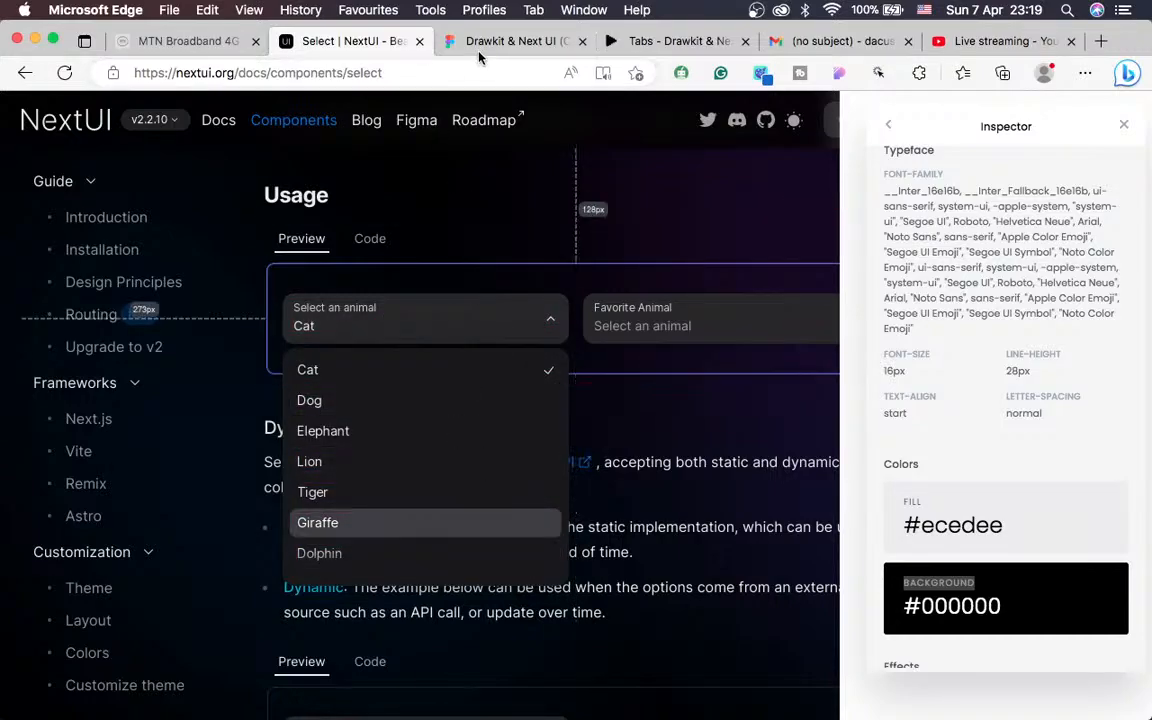
# Return to the Figma file and replace the newest Select (Animals) 01 variant with a copy of the Clicked variant
pyautogui.click(438, 38)
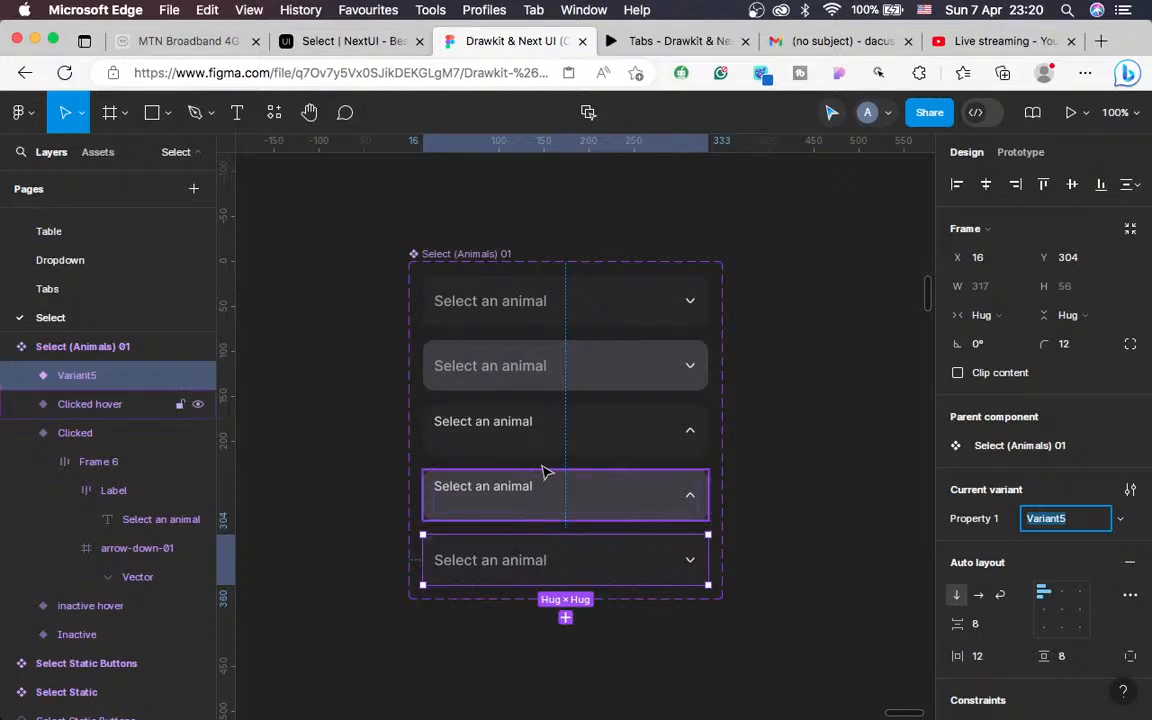
pyautogui.click(527, 435)
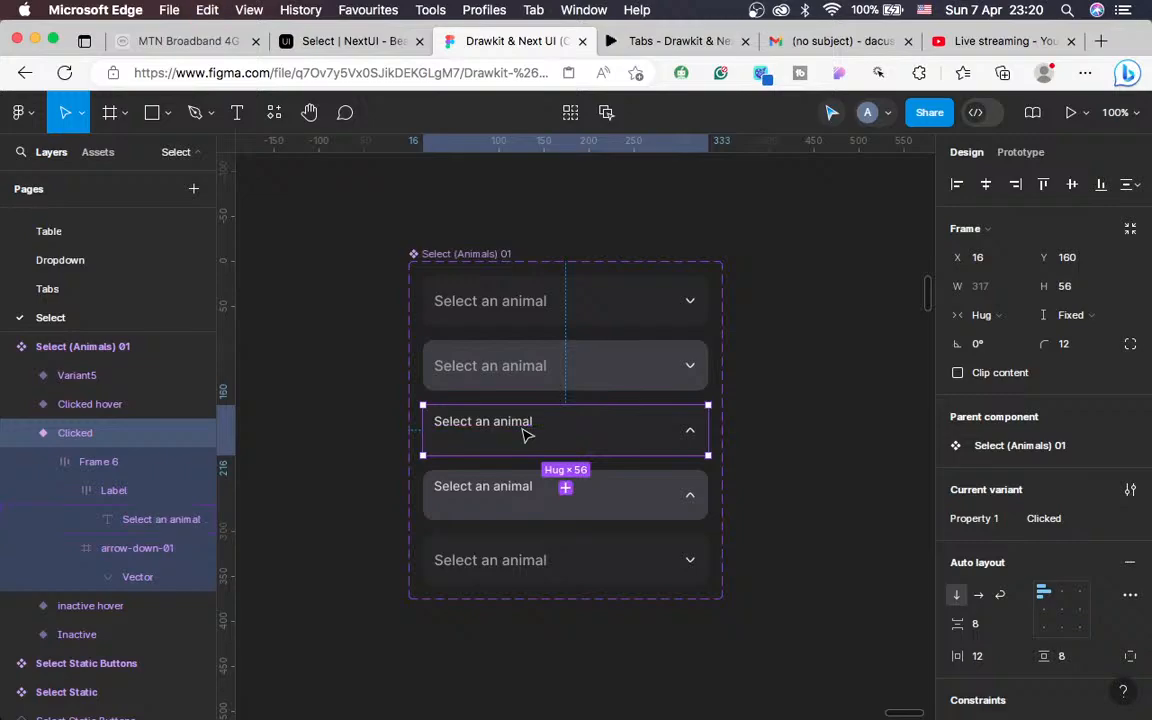
pyautogui.click(557, 560)
pyautogui.rightClick(557, 560)
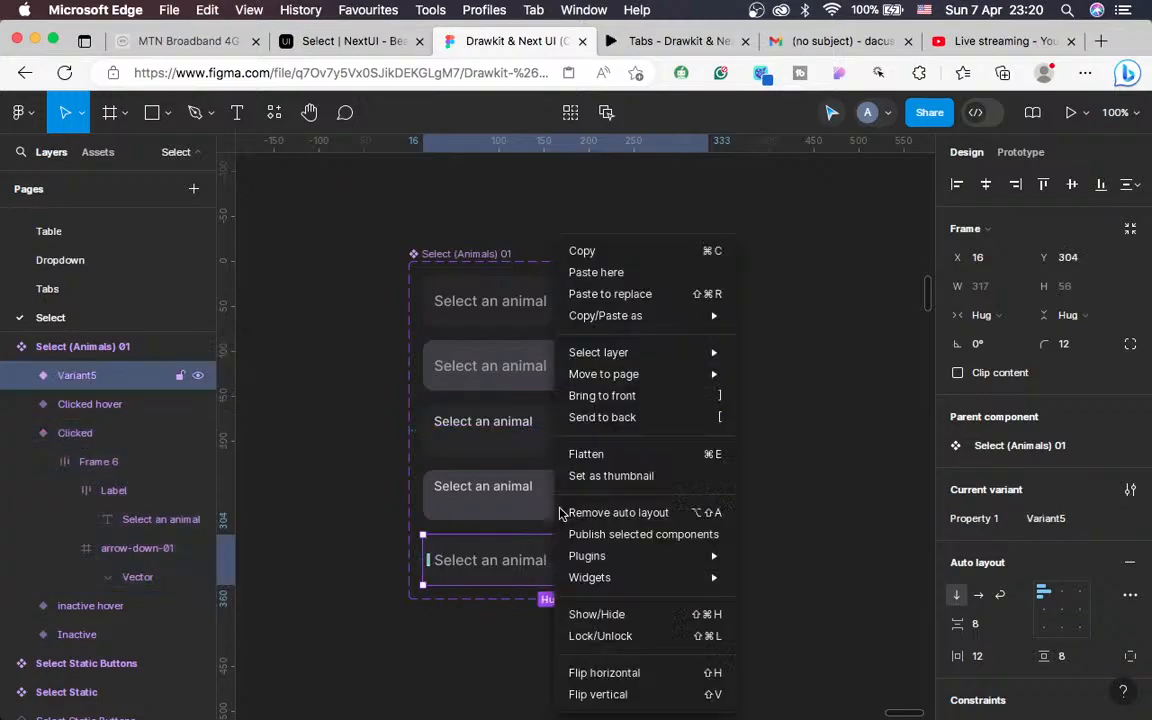
pyautogui.click(588, 294)
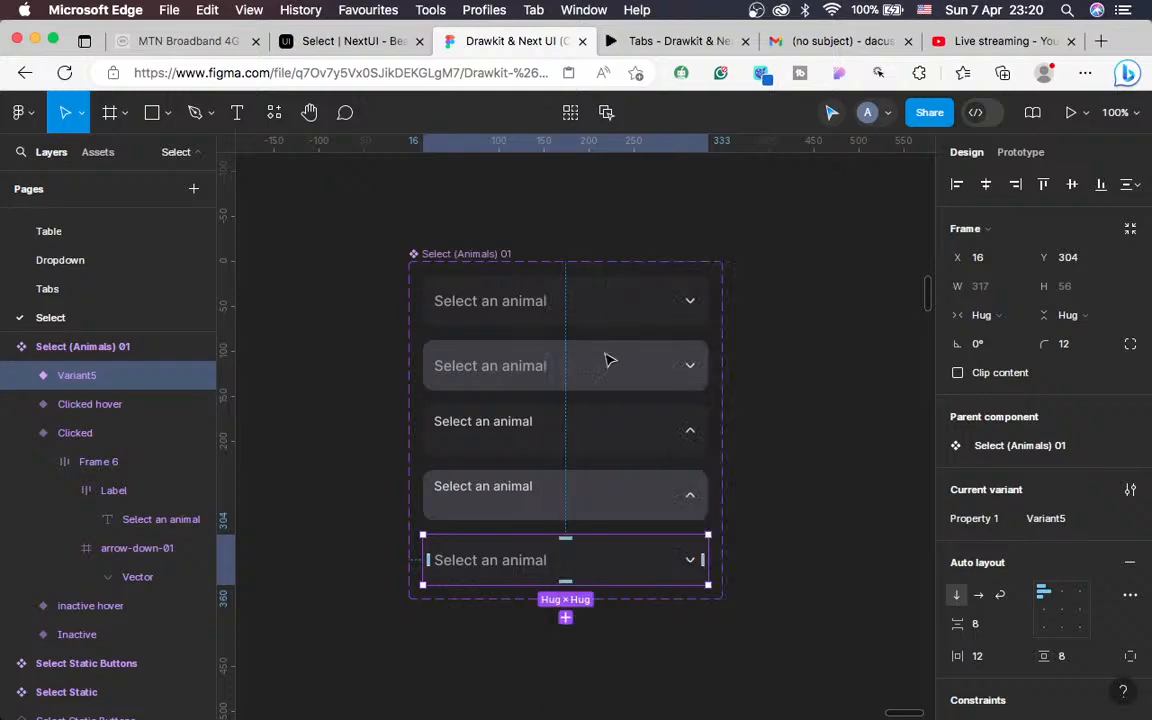
pyautogui.moveTo(594, 560); pyautogui.dragTo(602, 559)
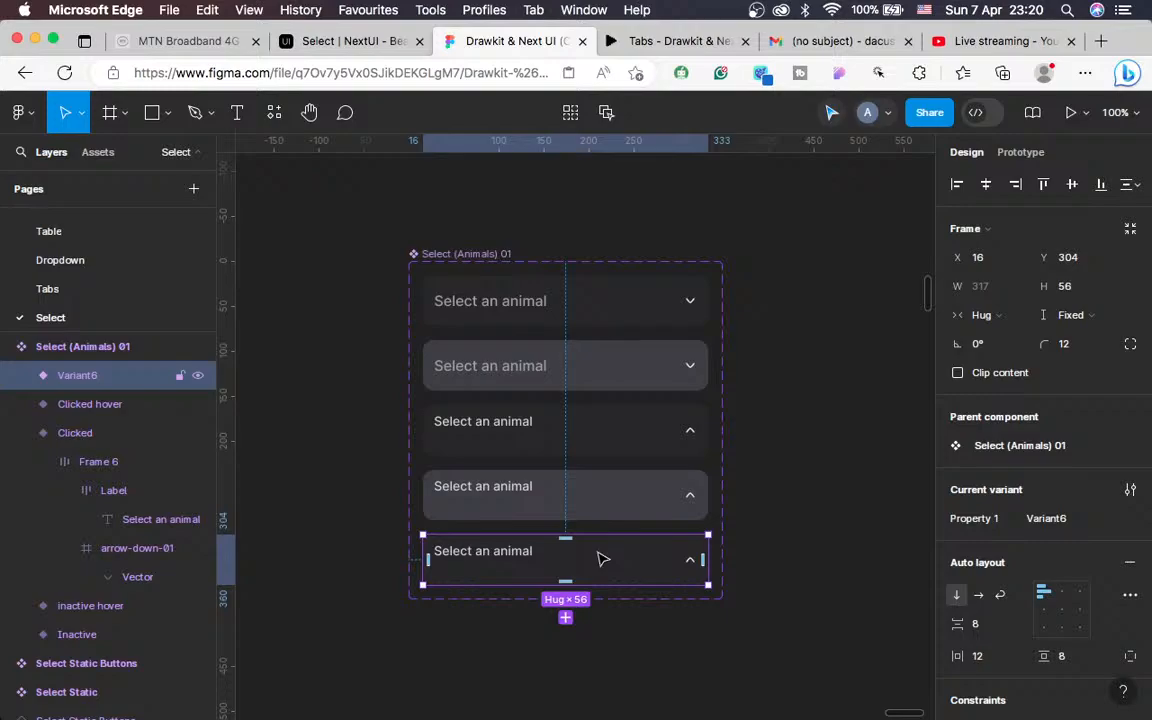
# Read the live stream's chat messages and check the stream status in OBS and YouTube Studio
pyautogui.hotkey('ctrl', 'Left')
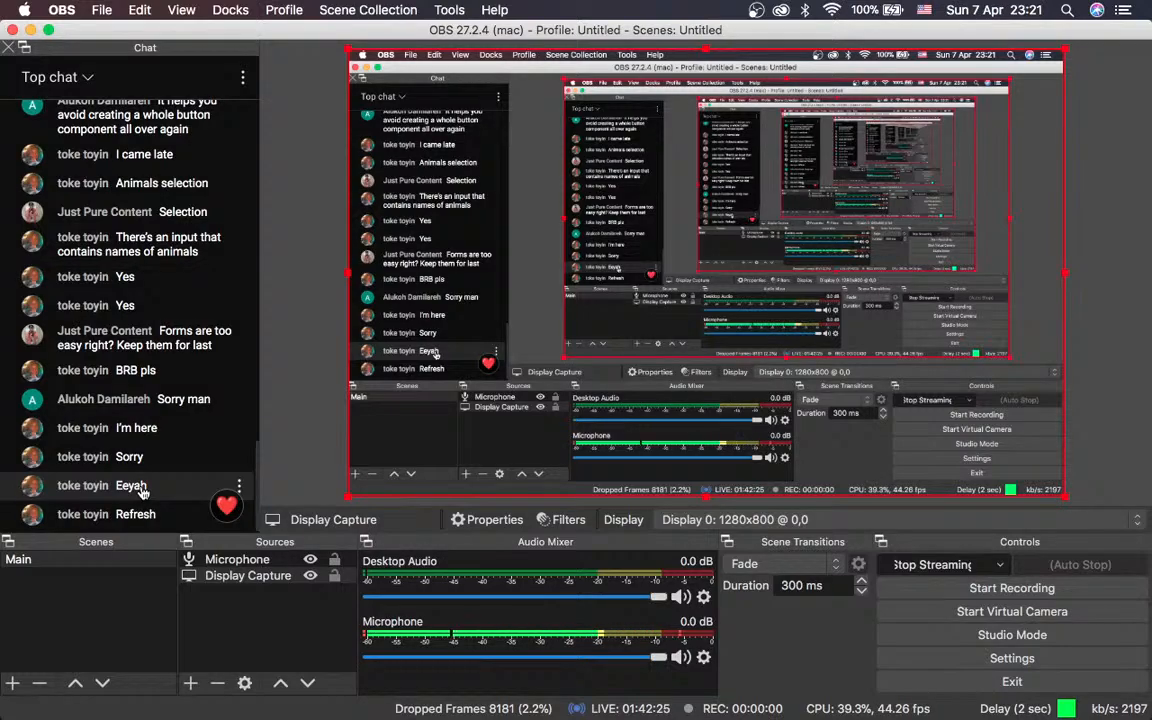
pyautogui.hotkey('ctrl', 'Right')
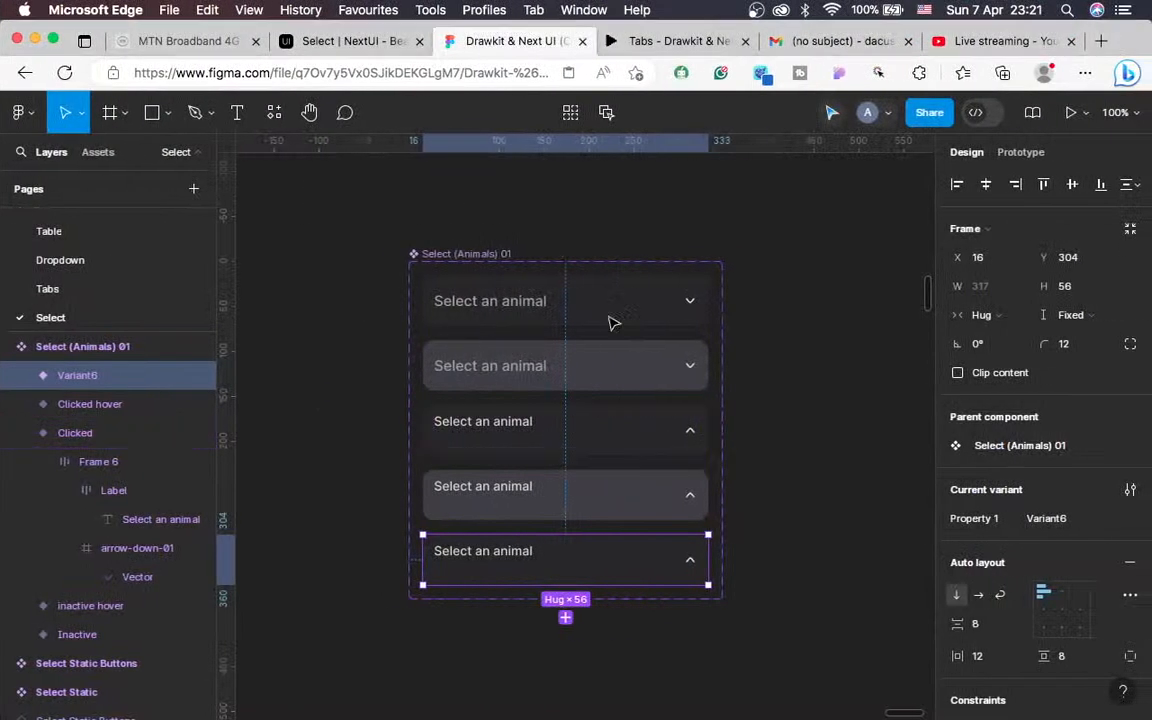
pyautogui.click(995, 40)
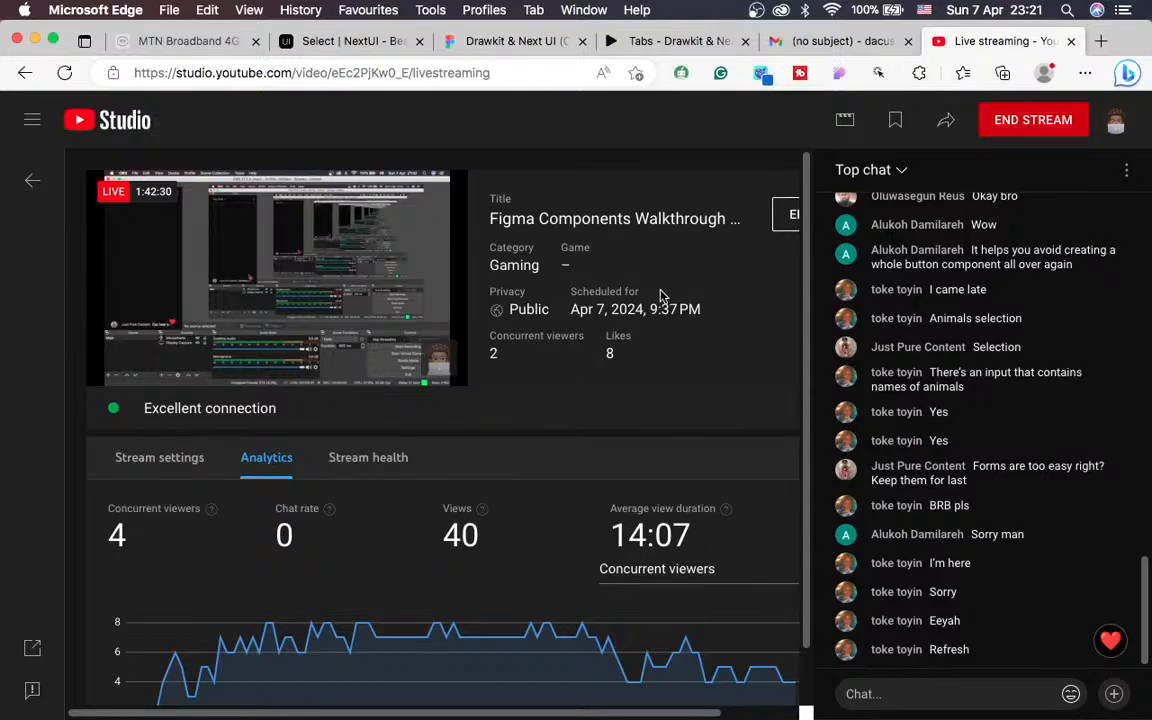
pyautogui.hotkey('ctrl', 'Left')
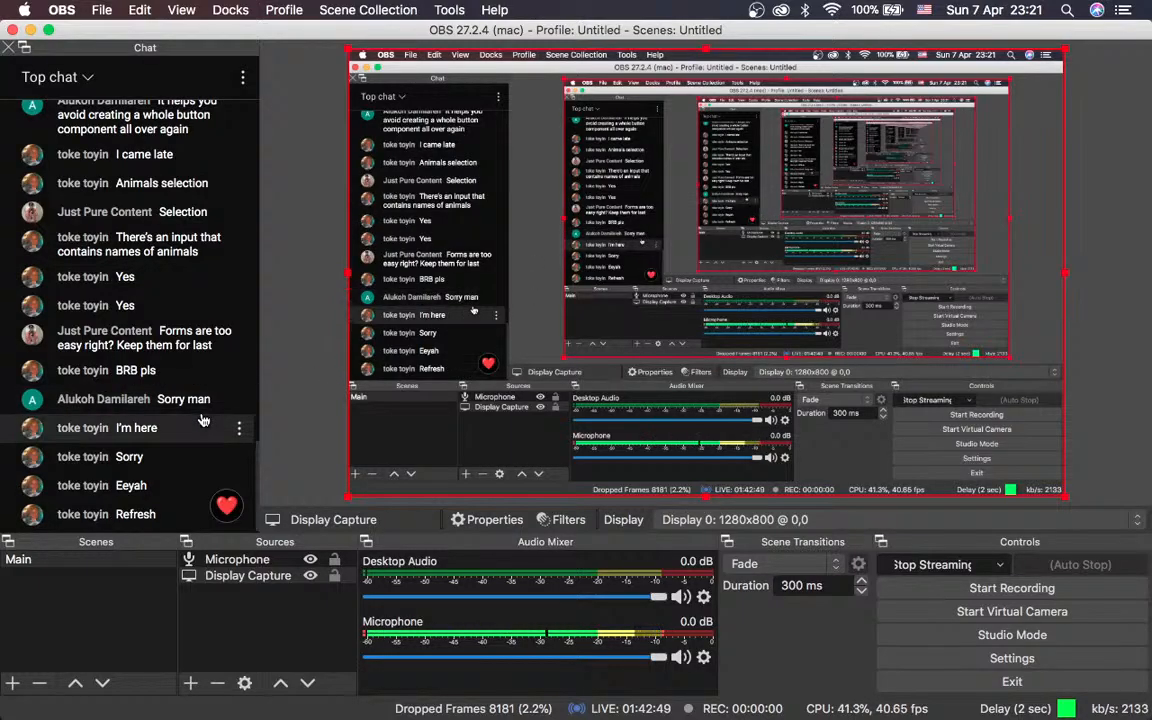
pyautogui.hotkey('ctrl', 'Right')
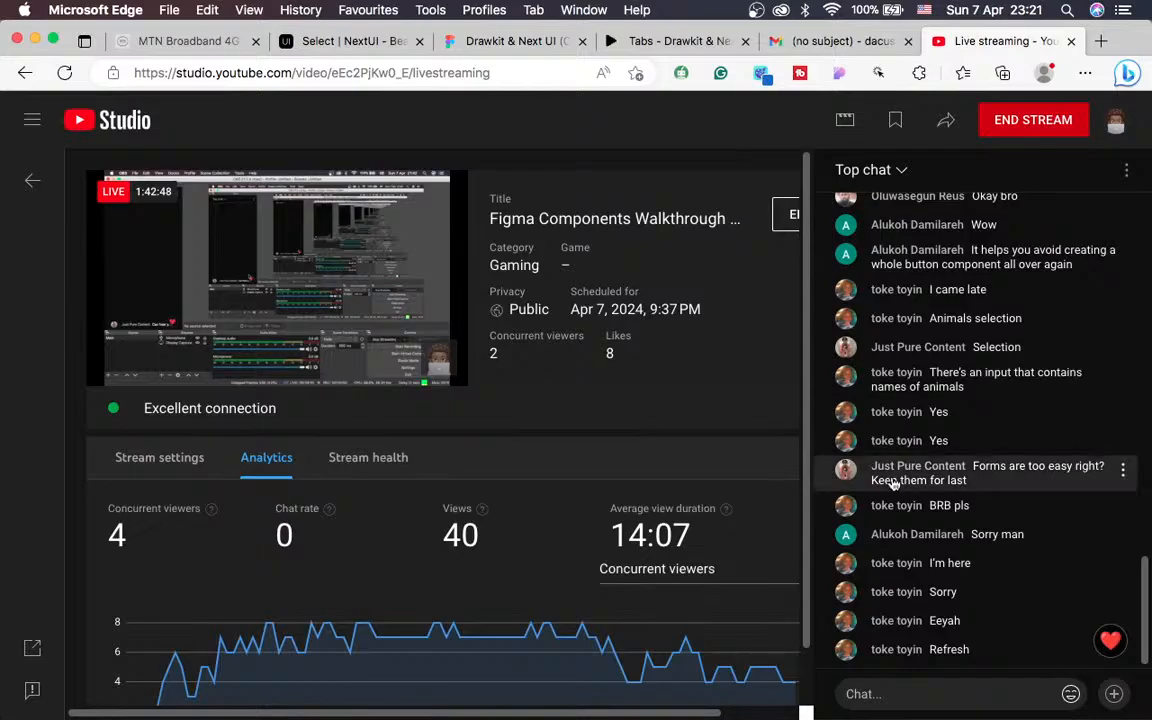
pyautogui.scroll(4, 893, 483)
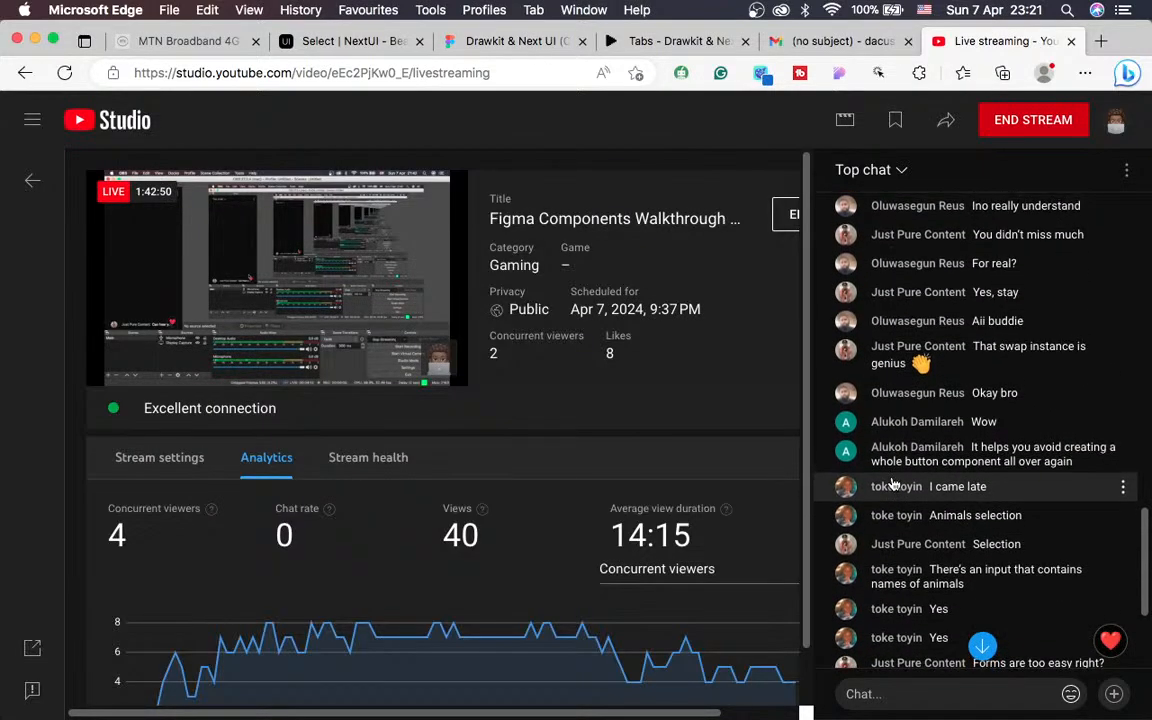
pyautogui.scroll(1, 893, 483)
pyautogui.scroll(-1, 893, 483)
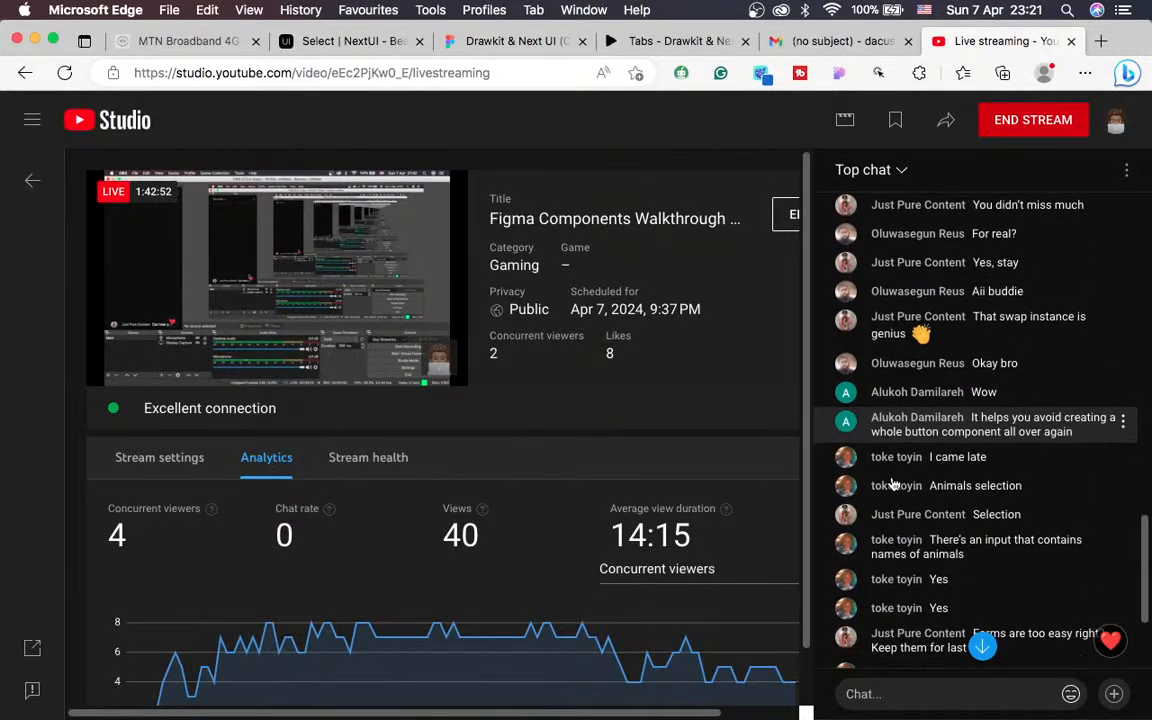
pyautogui.scroll(-3, 893, 483)
pyautogui.press('super+Tab')
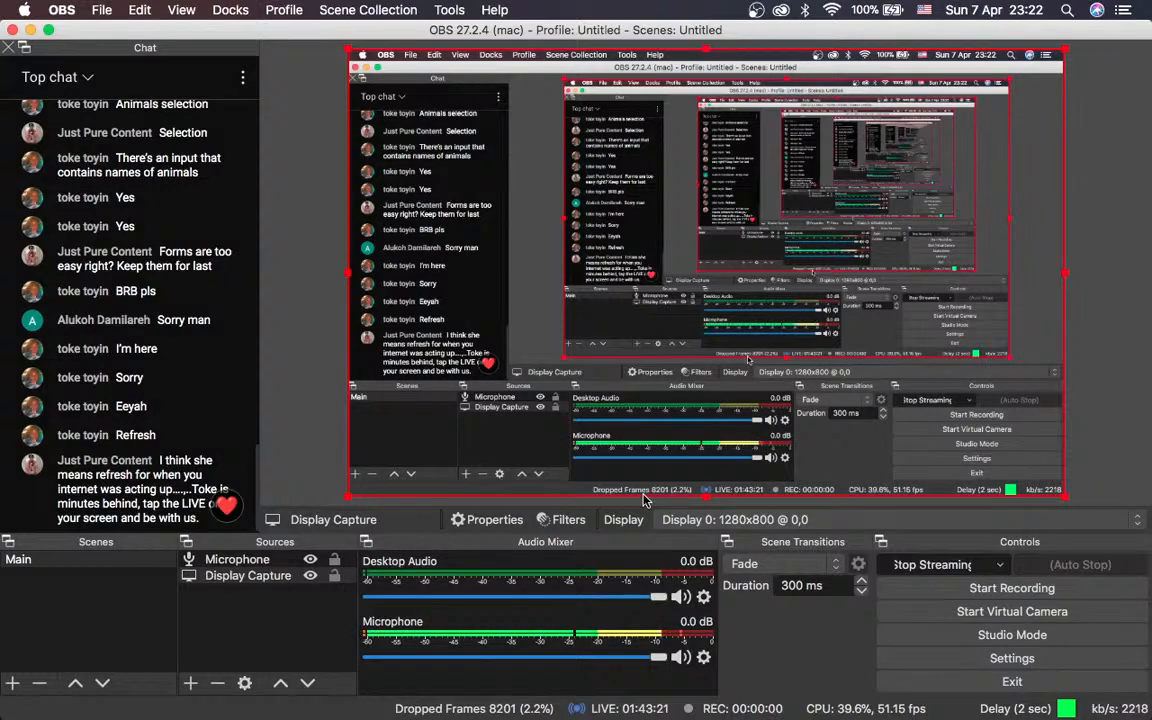
pyautogui.hotkey('ctrl', 'Right')
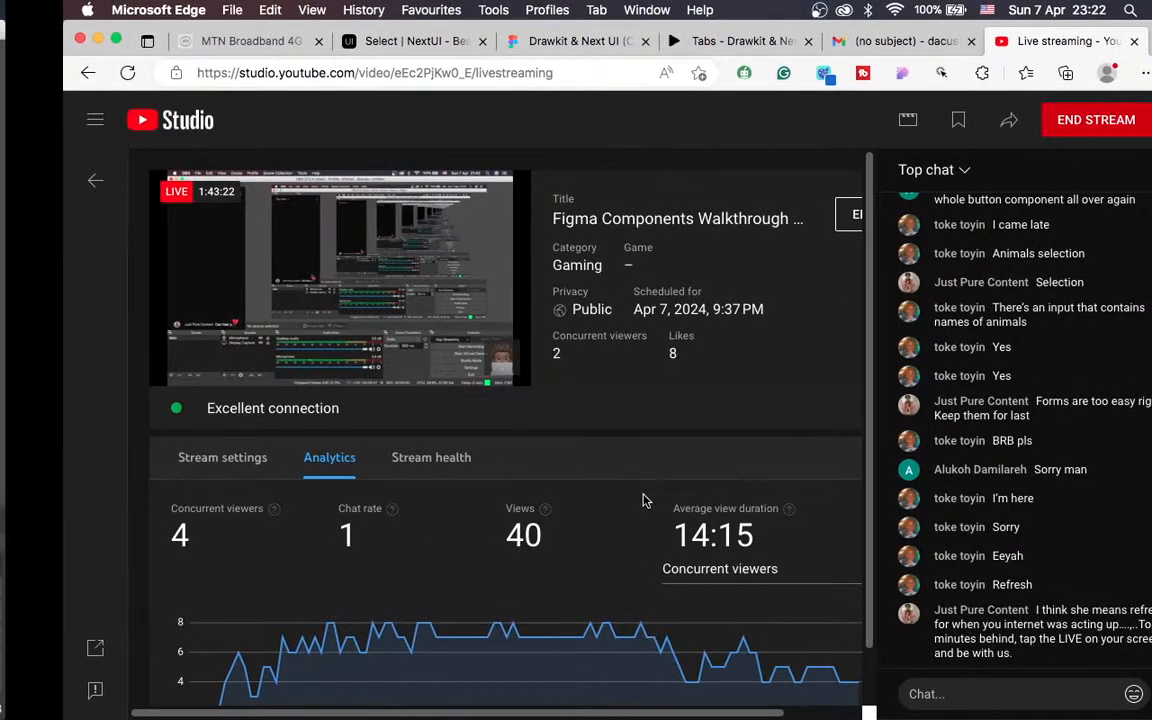
pyautogui.hotkey('ctrl', 'Left')
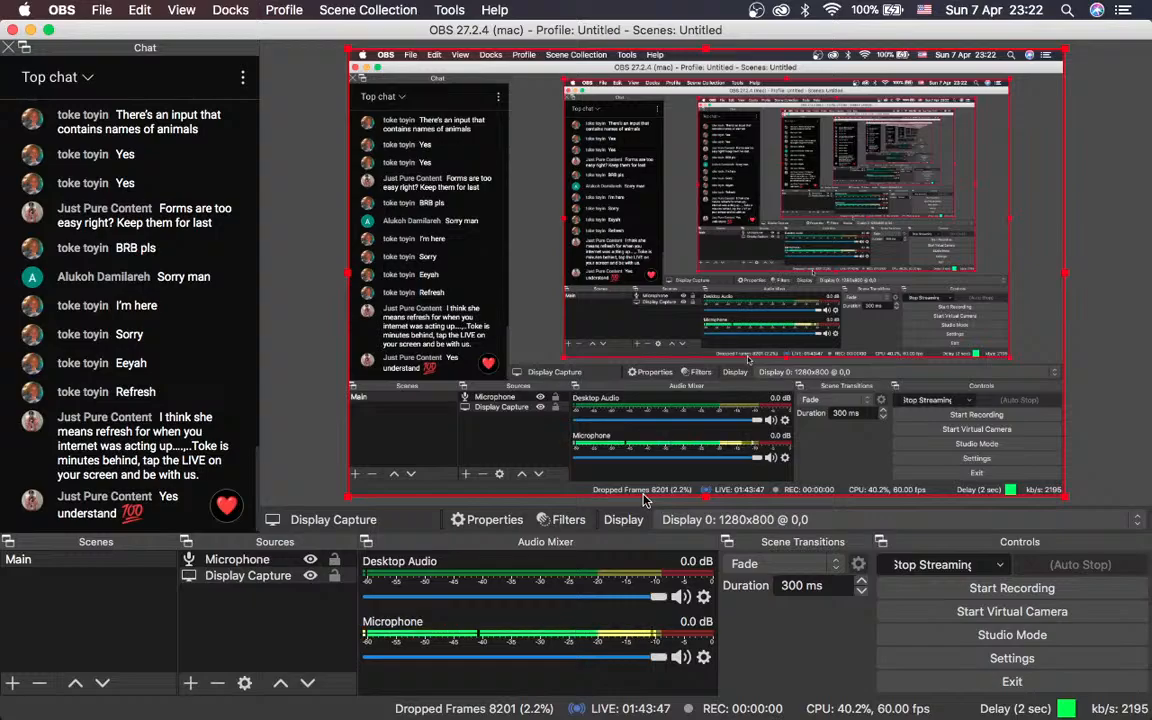
pyautogui.hotkey('ctrl', 'Right')
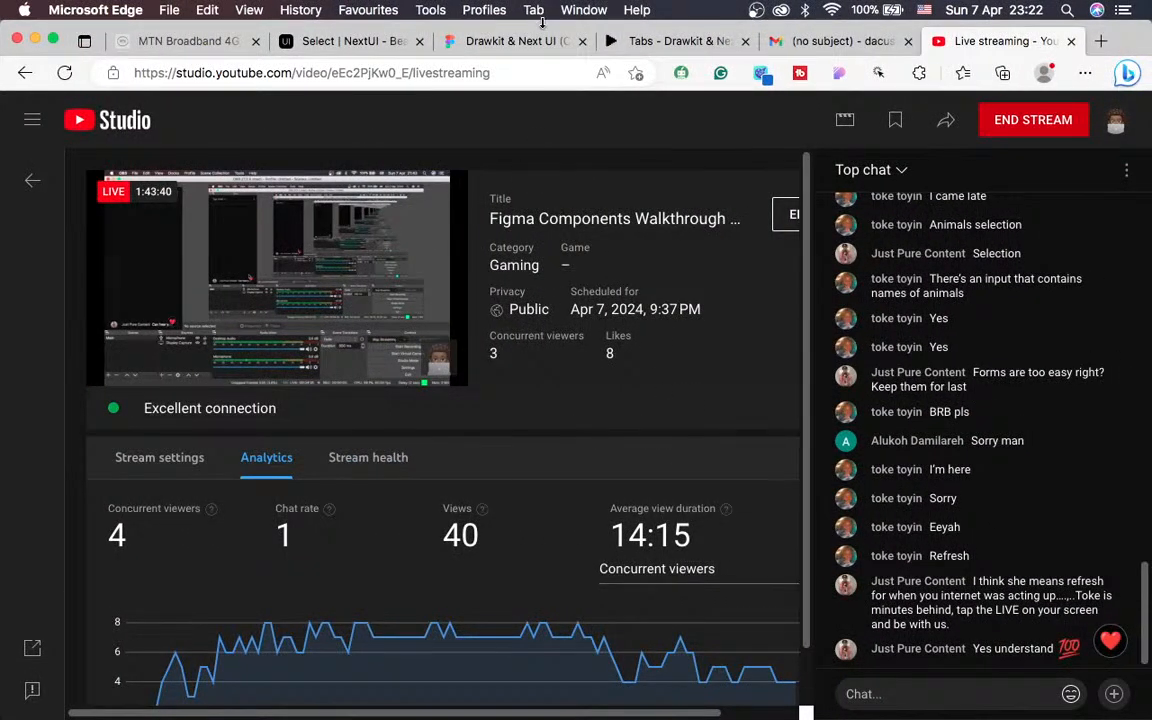
# Return to the NextUI Select page, deselect Cat and examine the empty animal select opened and closed
pyautogui.click(486, 40)
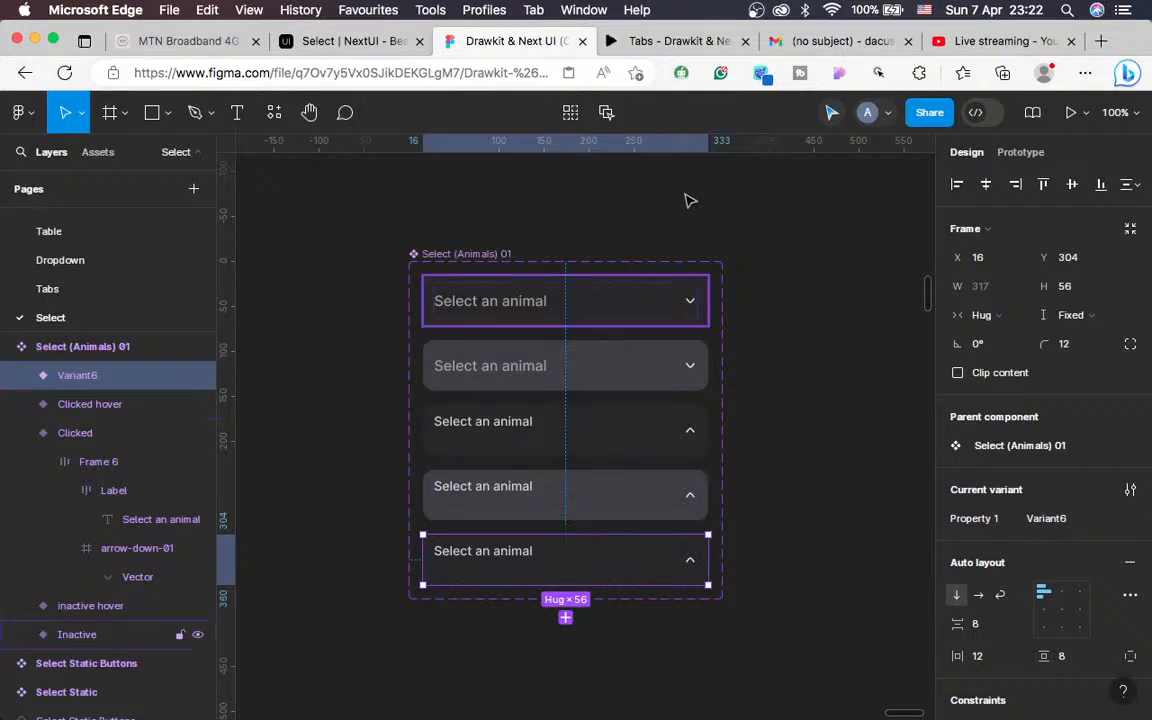
pyautogui.click(650, 41)
pyautogui.click(323, 38)
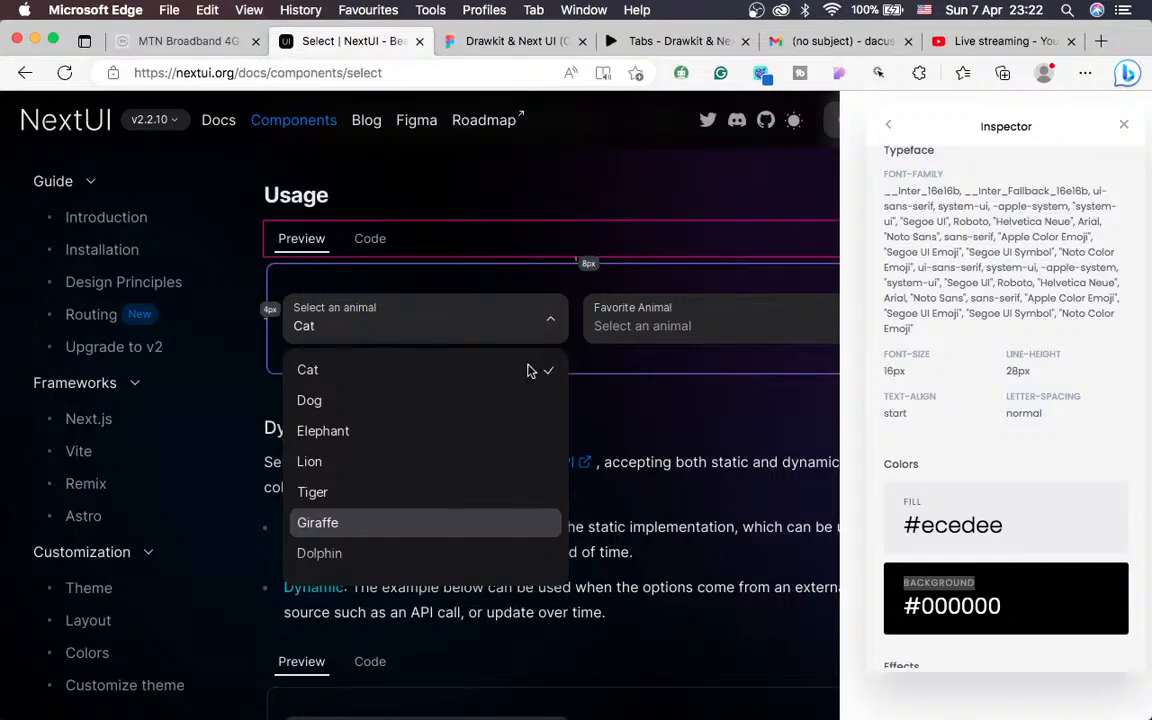
pyautogui.click(543, 333)
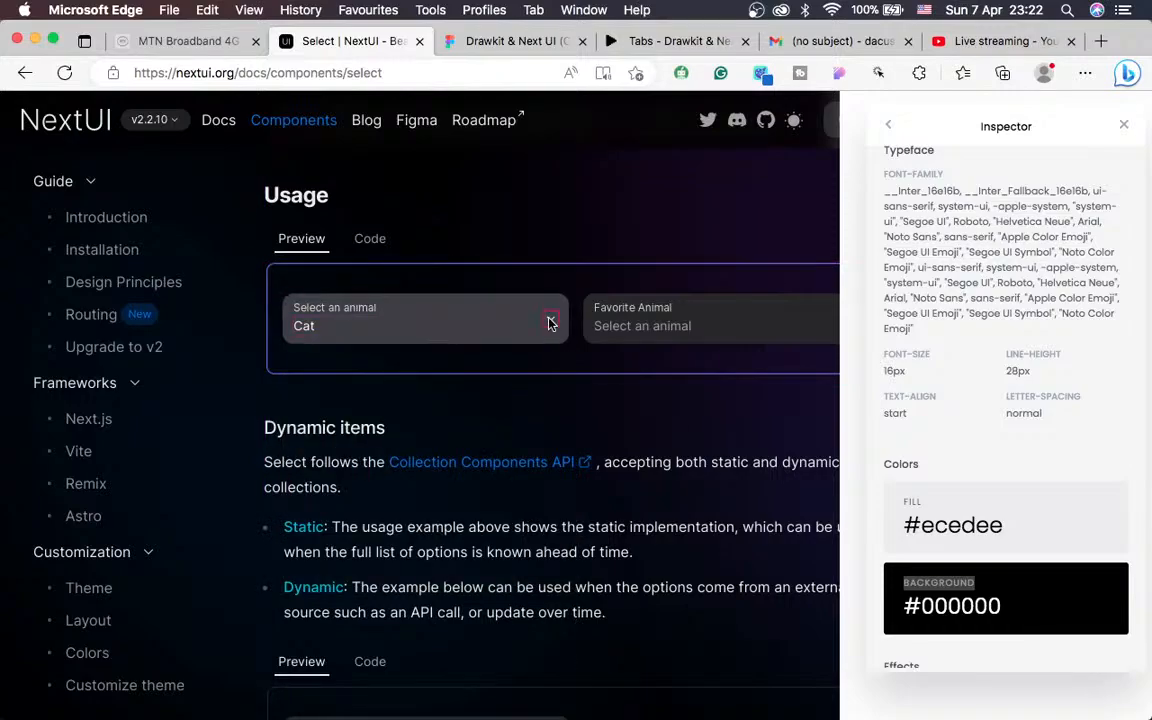
pyautogui.click(506, 328)
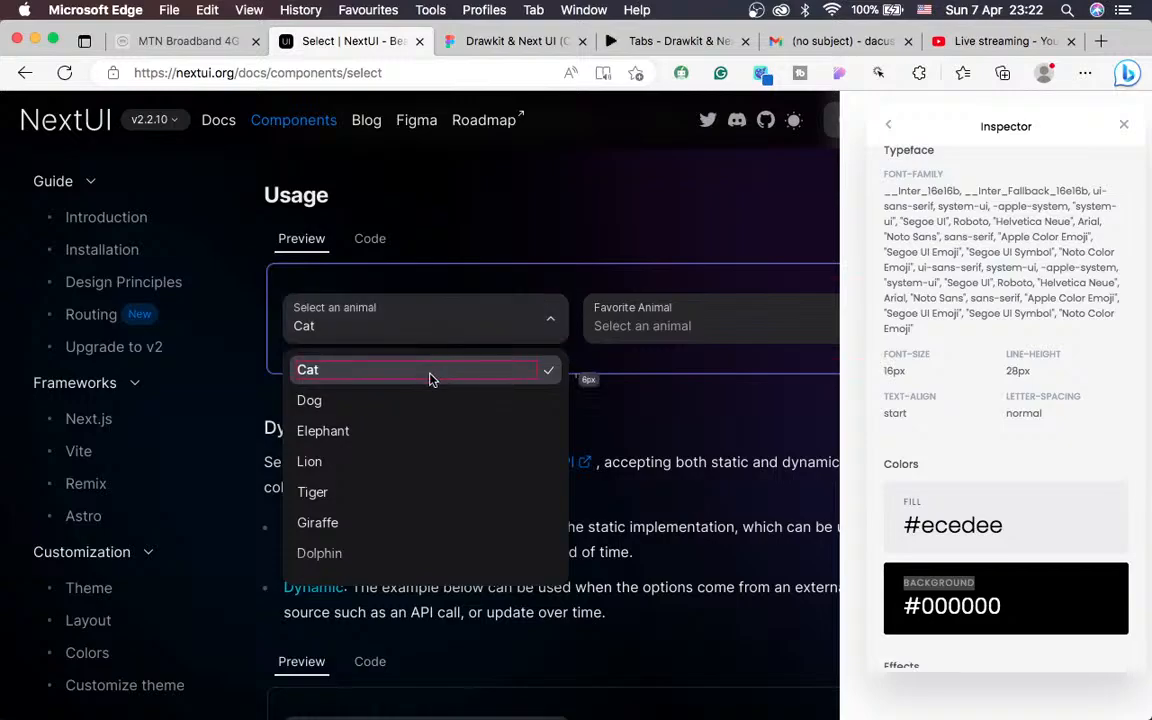
pyautogui.click(445, 374)
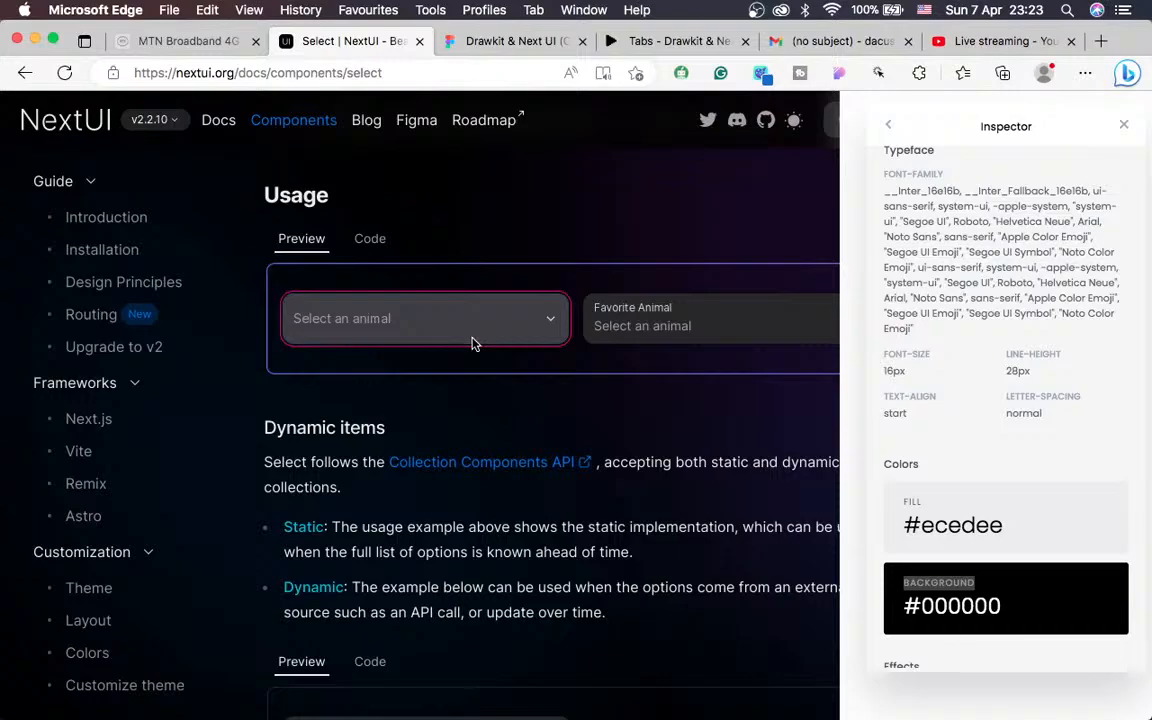
pyautogui.click(508, 337)
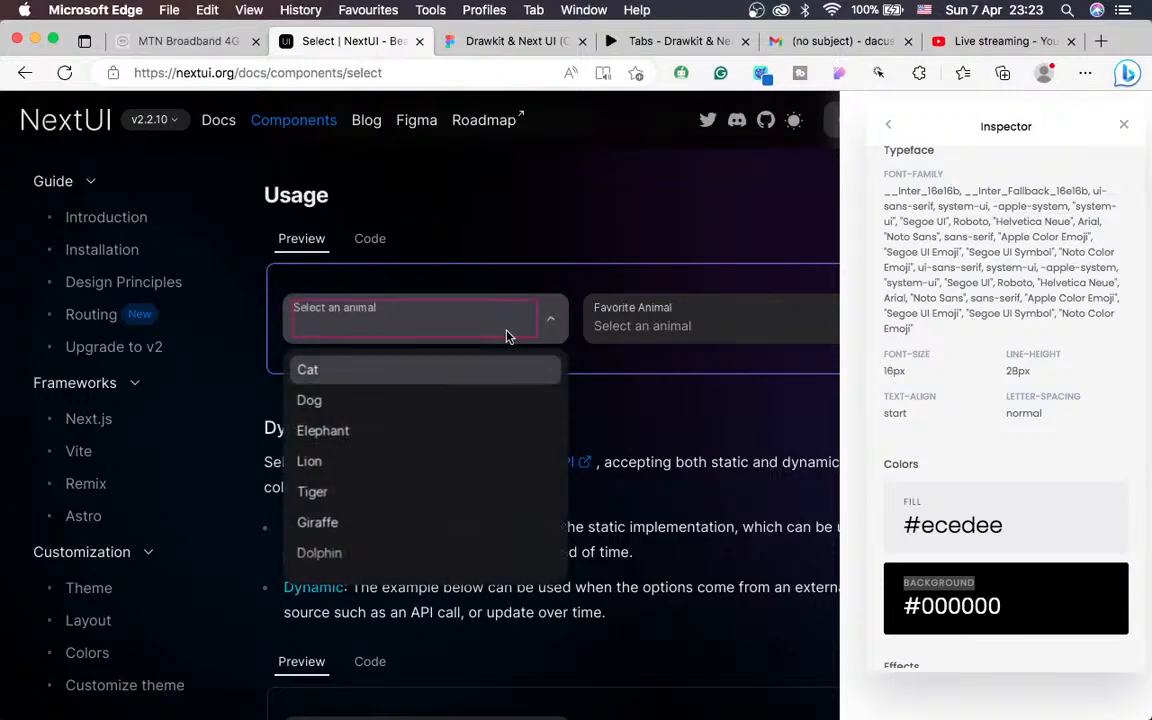
pyautogui.click(624, 414)
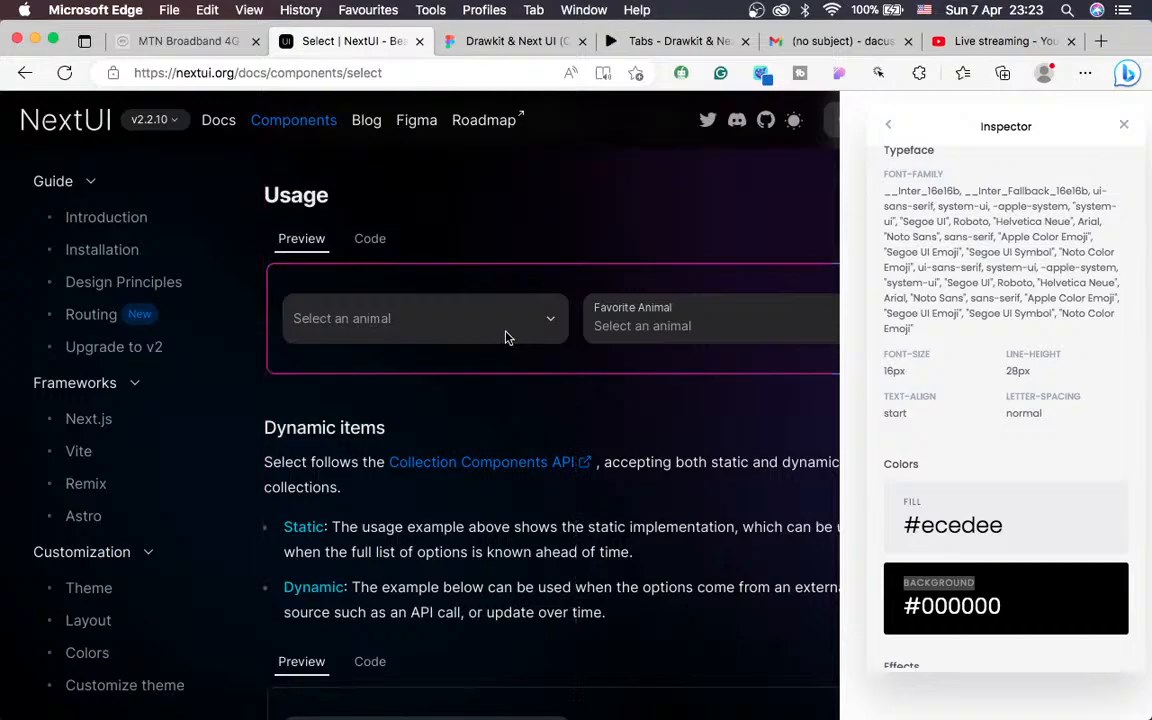
# Choose Cat again in the first animal select and examine its label, value and option list when opened
pyautogui.click(508, 337)
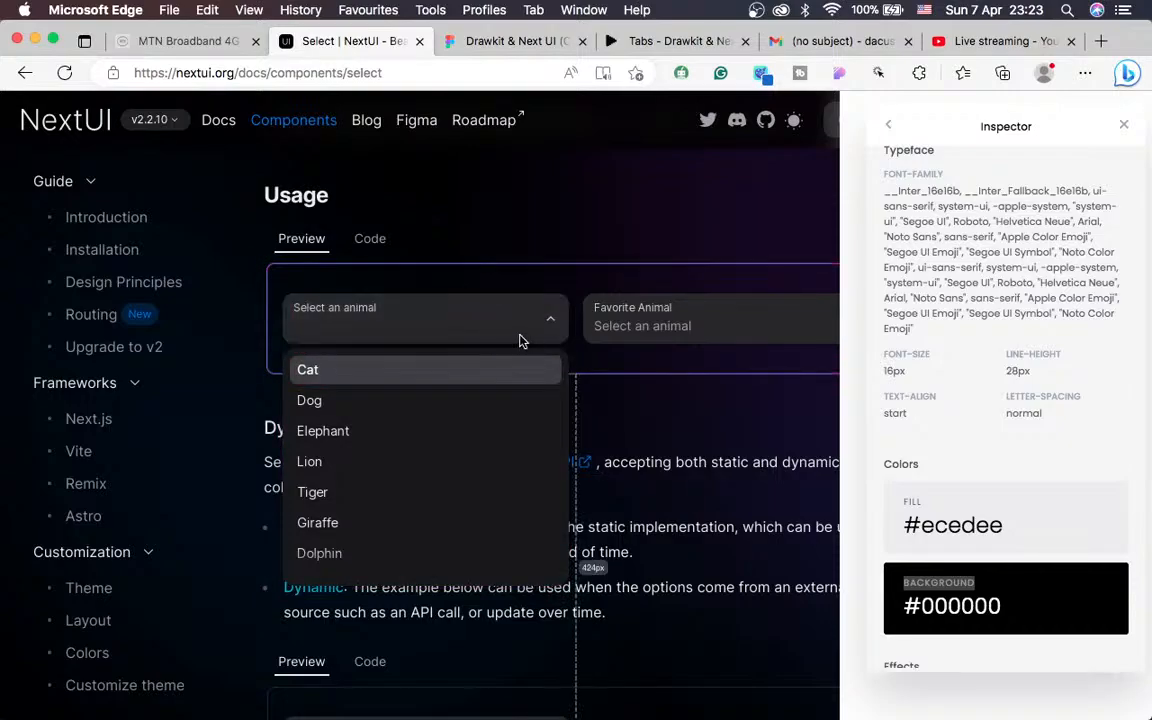
pyautogui.click(404, 371)
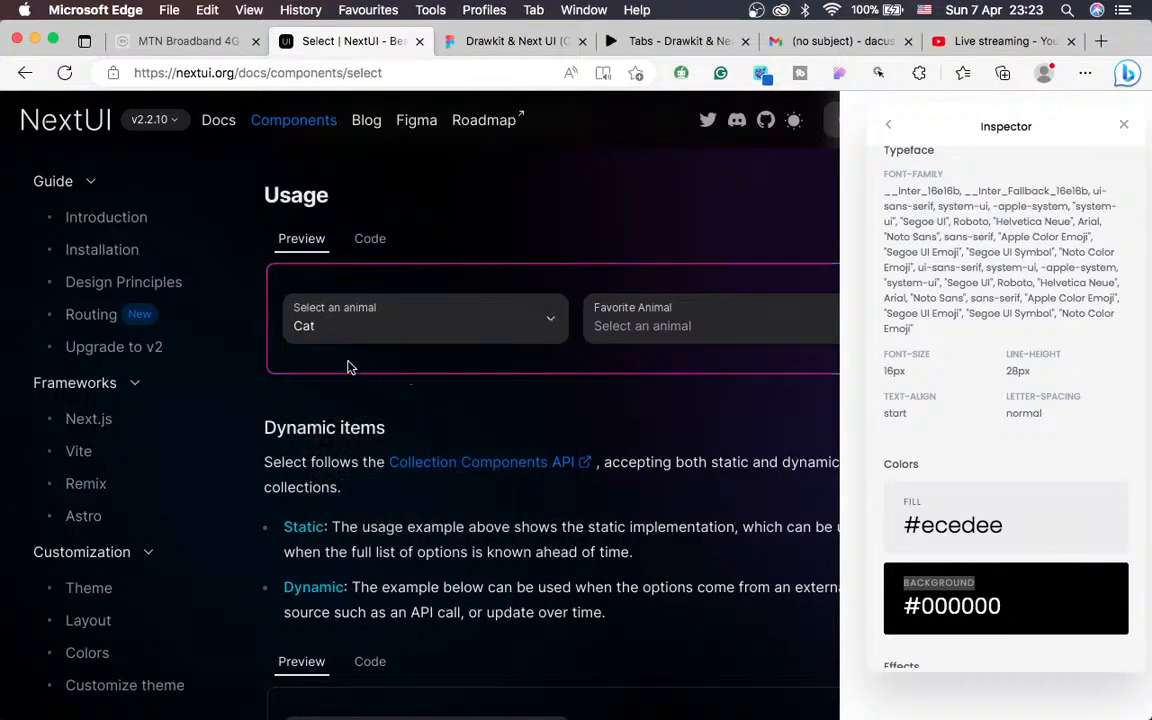
pyautogui.click(548, 324)
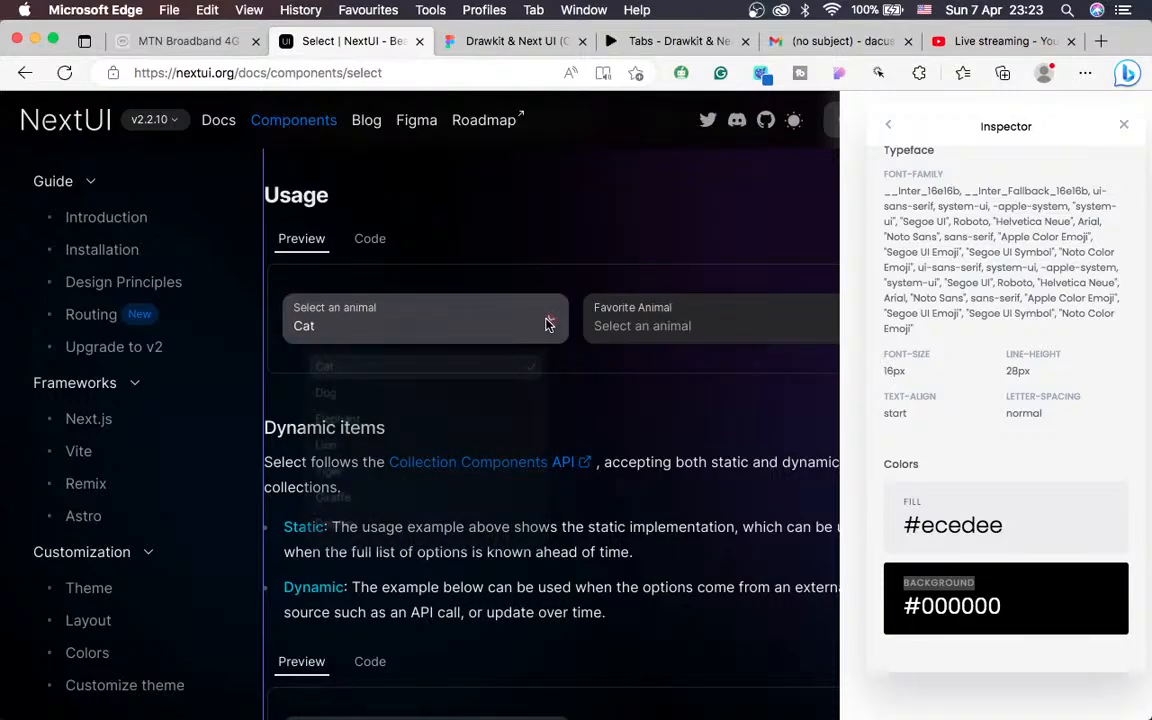
pyautogui.click(548, 324)
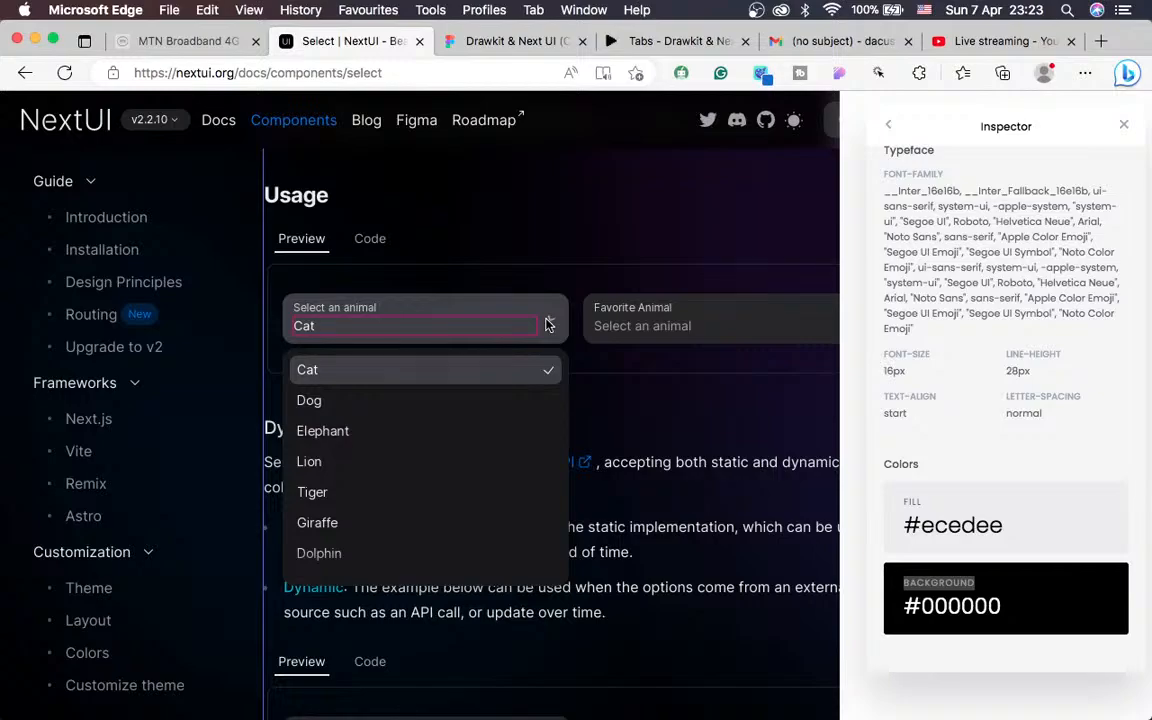
# Deselect Cat in the first animal select, reopen the list and choose Cat again, comparing the empty and selected states
pyautogui.click(517, 375)
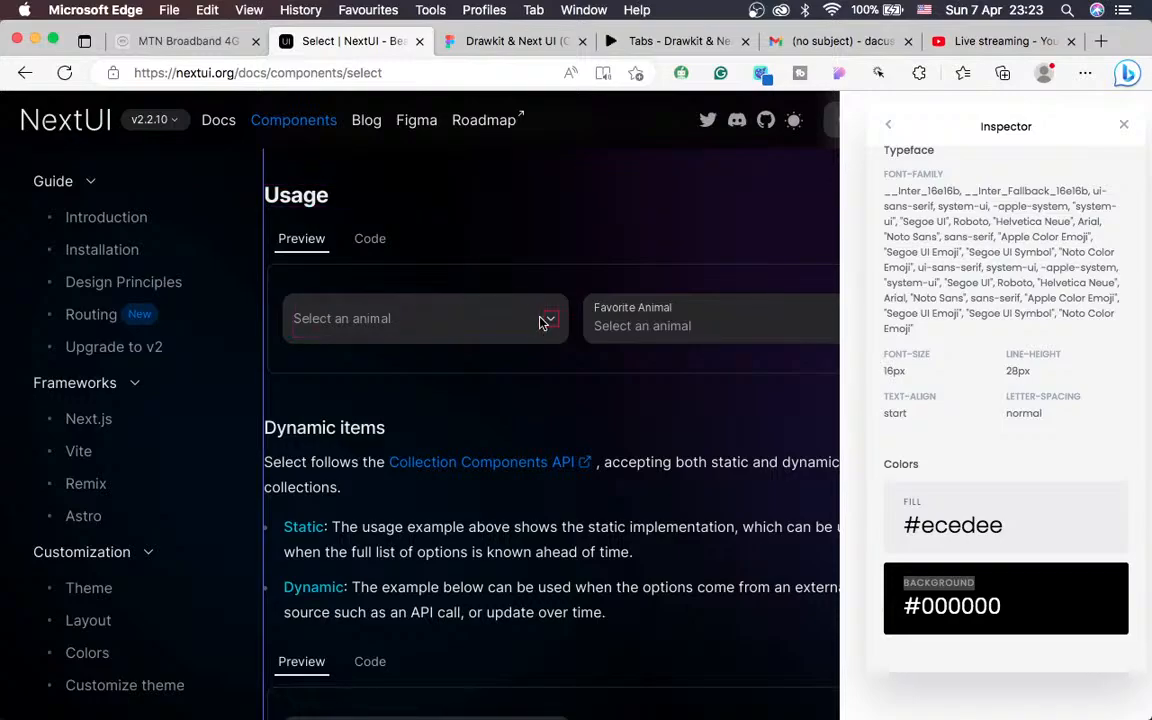
pyautogui.click(506, 325)
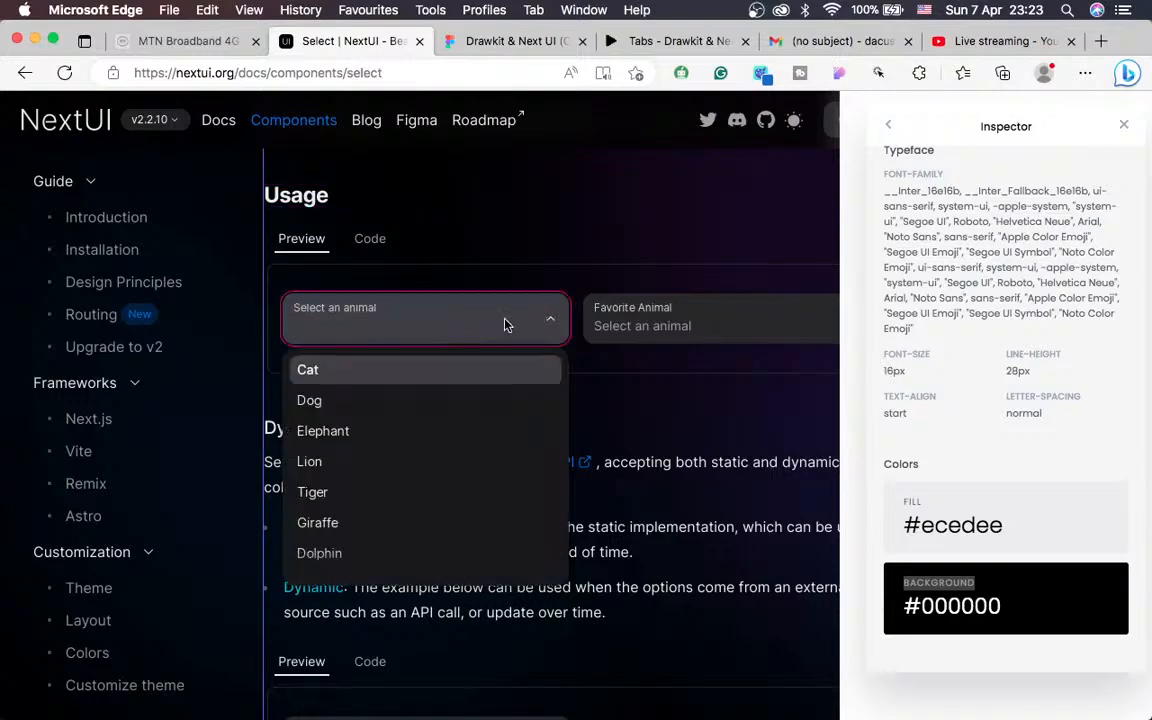
pyautogui.click(312, 372)
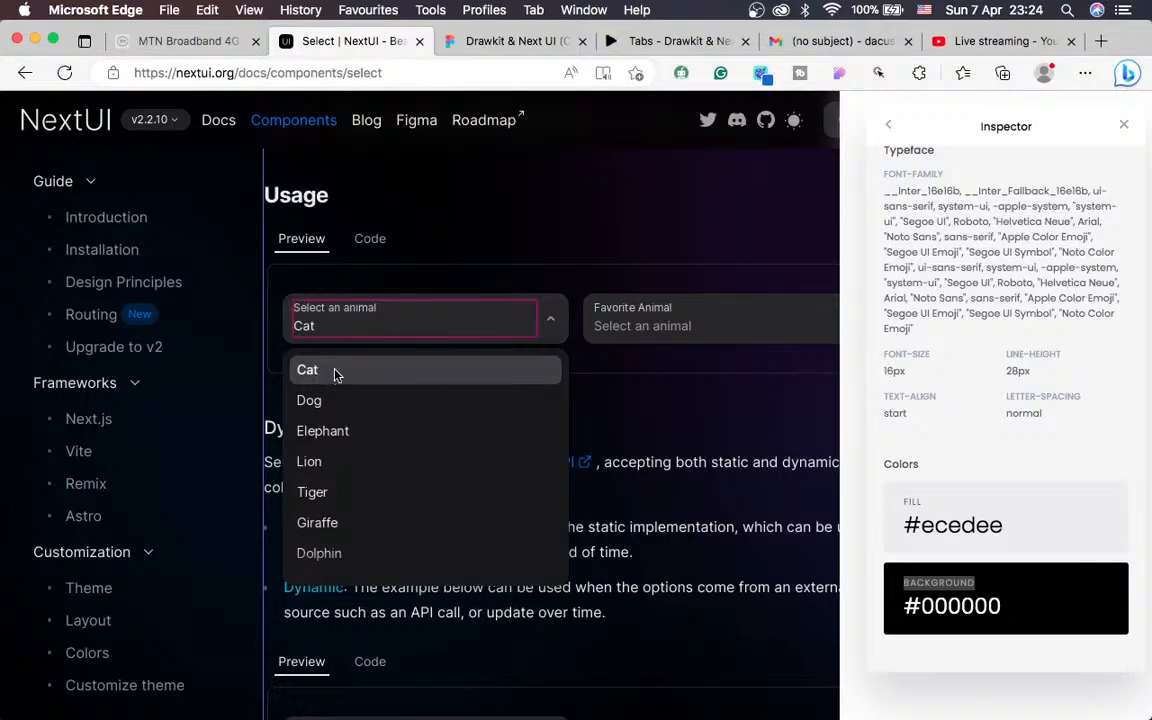
pyautogui.click(310, 330)
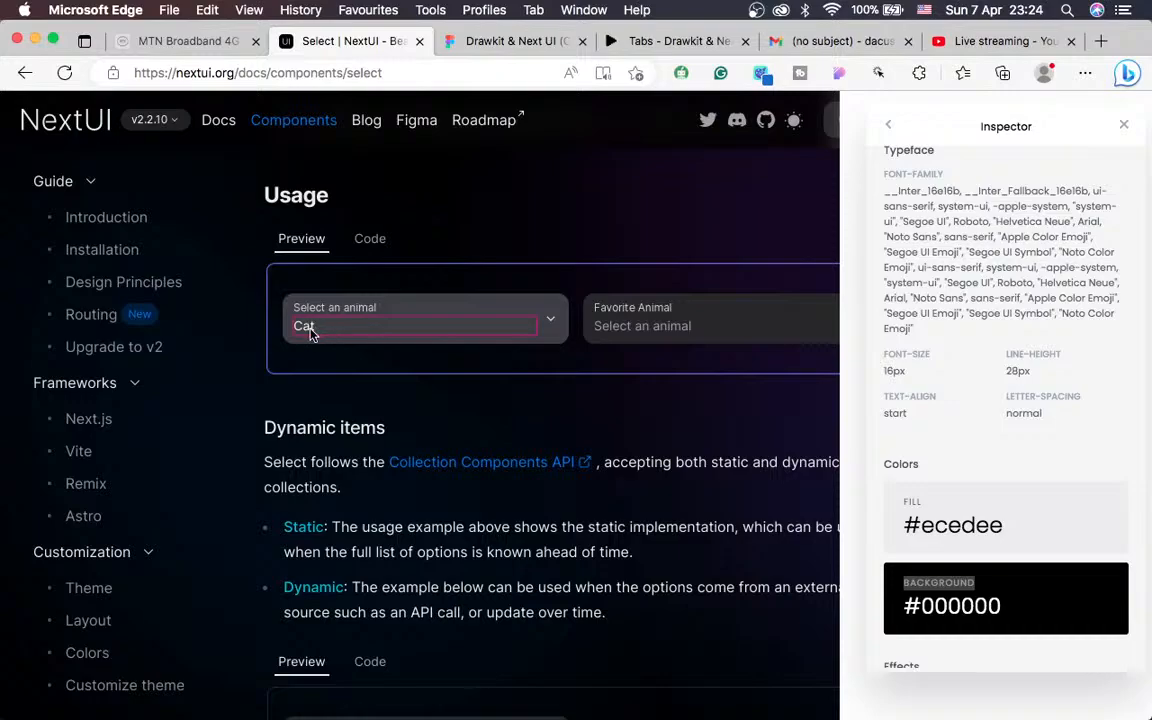
# Inspect the selected Cat value and examine its dimensions, typeface, font size, line height and colours
pyautogui.rightClick(310, 335)
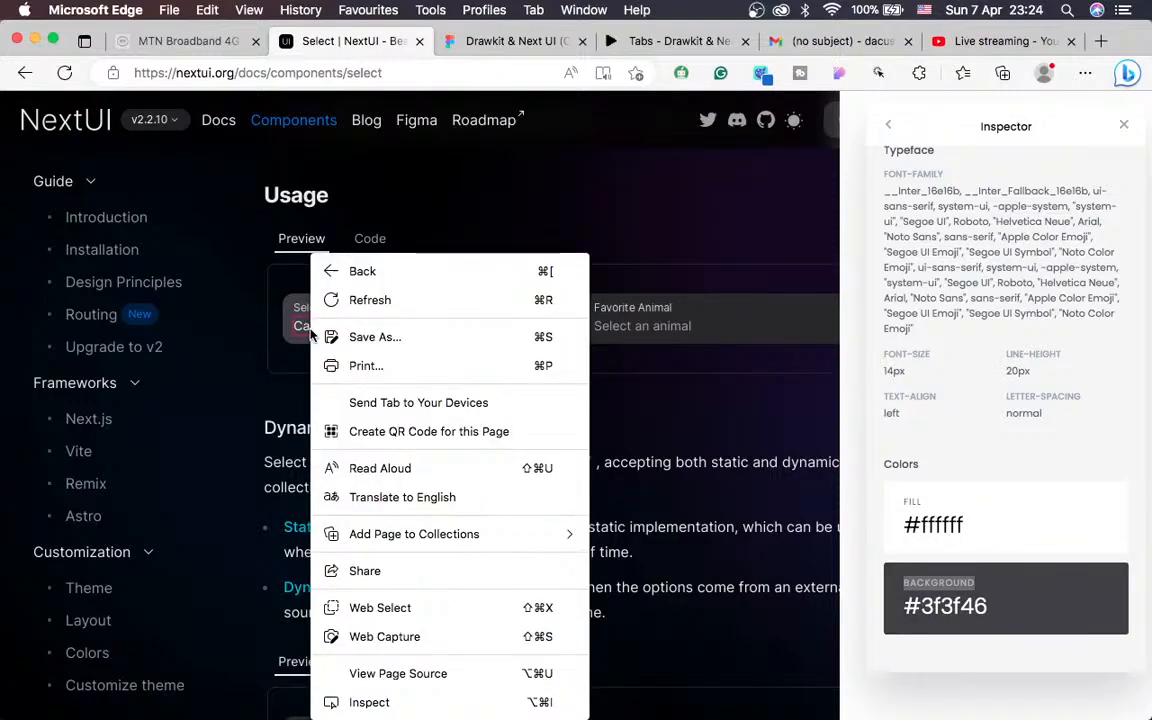
pyautogui.press('Escape')
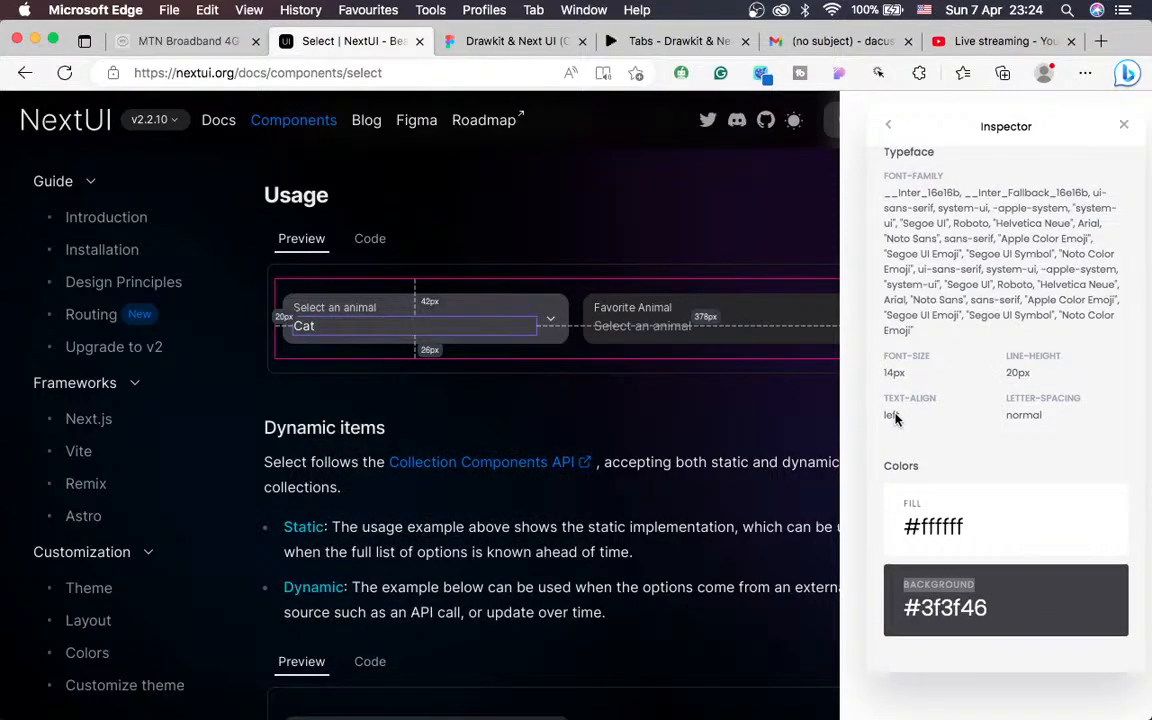
pyautogui.scroll(3, 896, 413)
pyautogui.scroll(2, 896, 414)
pyautogui.scroll(-3, 896, 416)
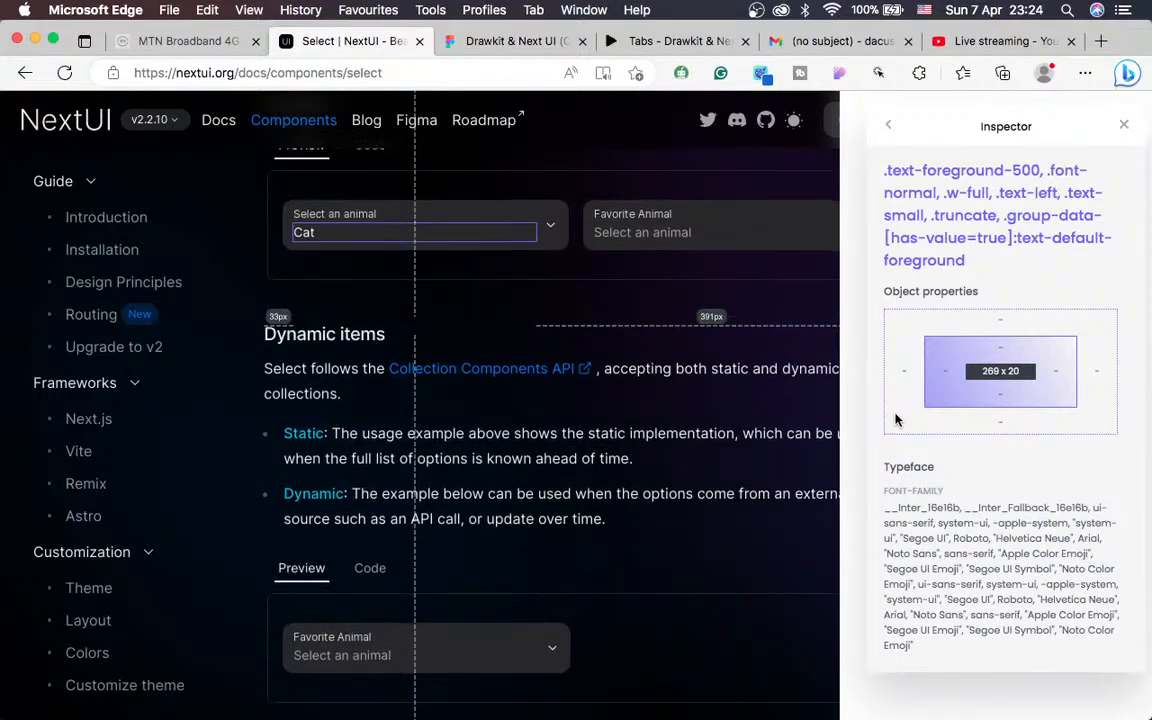
pyautogui.scroll(-5, 962, 404)
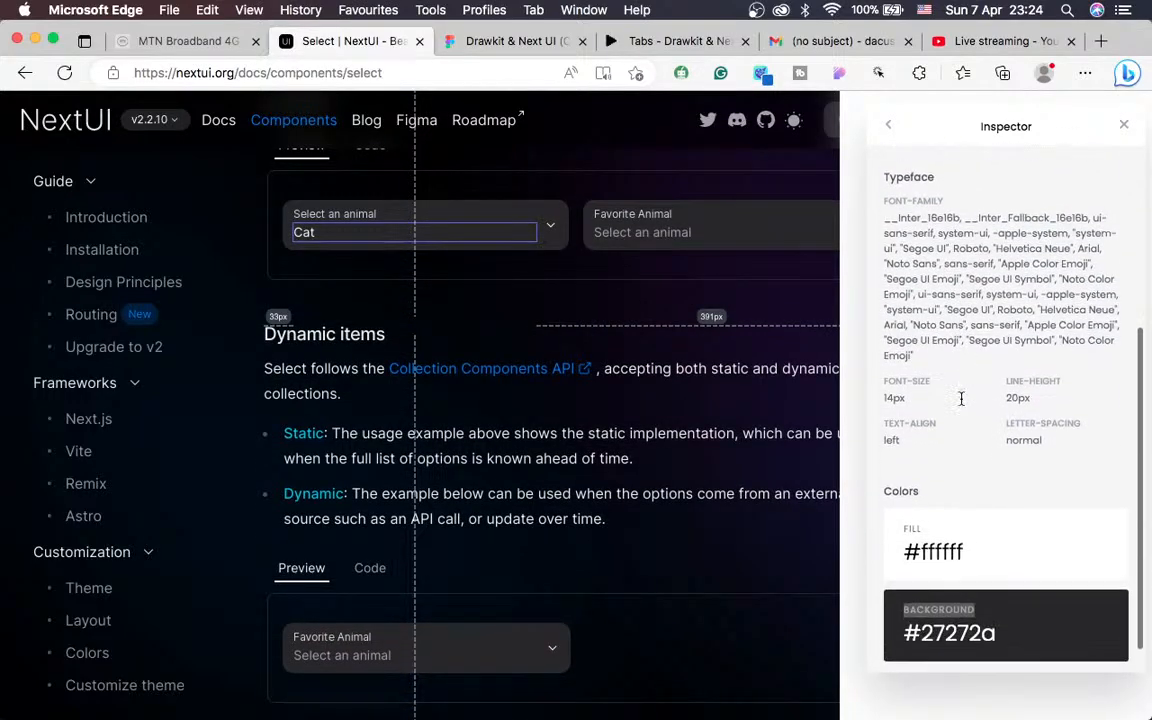
pyautogui.scroll(4, 961, 400)
pyautogui.scroll(1, 961, 399)
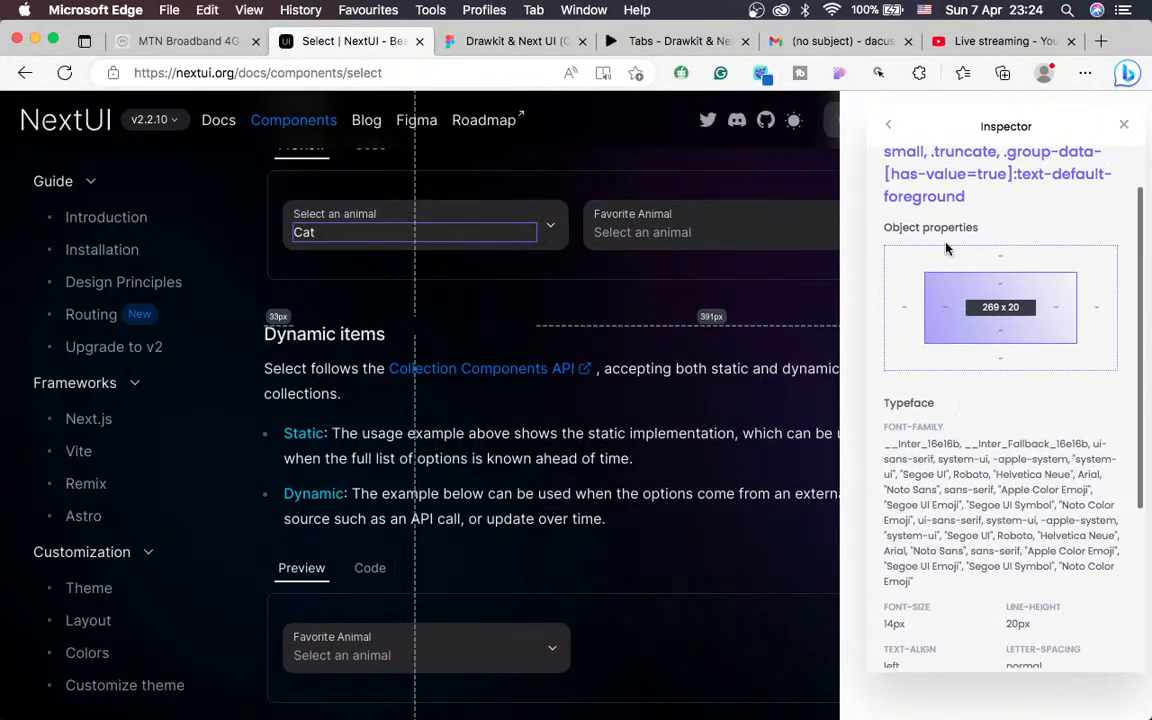
# Open the browser's developer tools, pick the Cat value element, examine its CSS styles and close the tools
pyautogui.click(1085, 74)
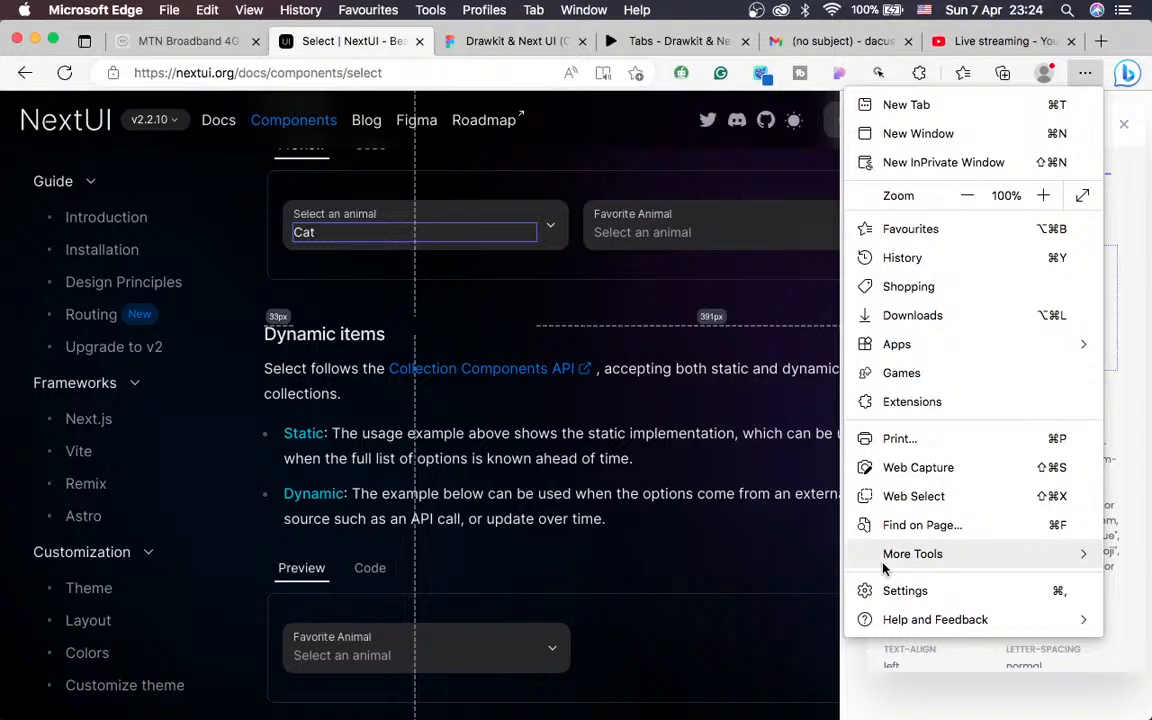
pyautogui.moveTo(878, 560)
pyautogui.click(675, 702)
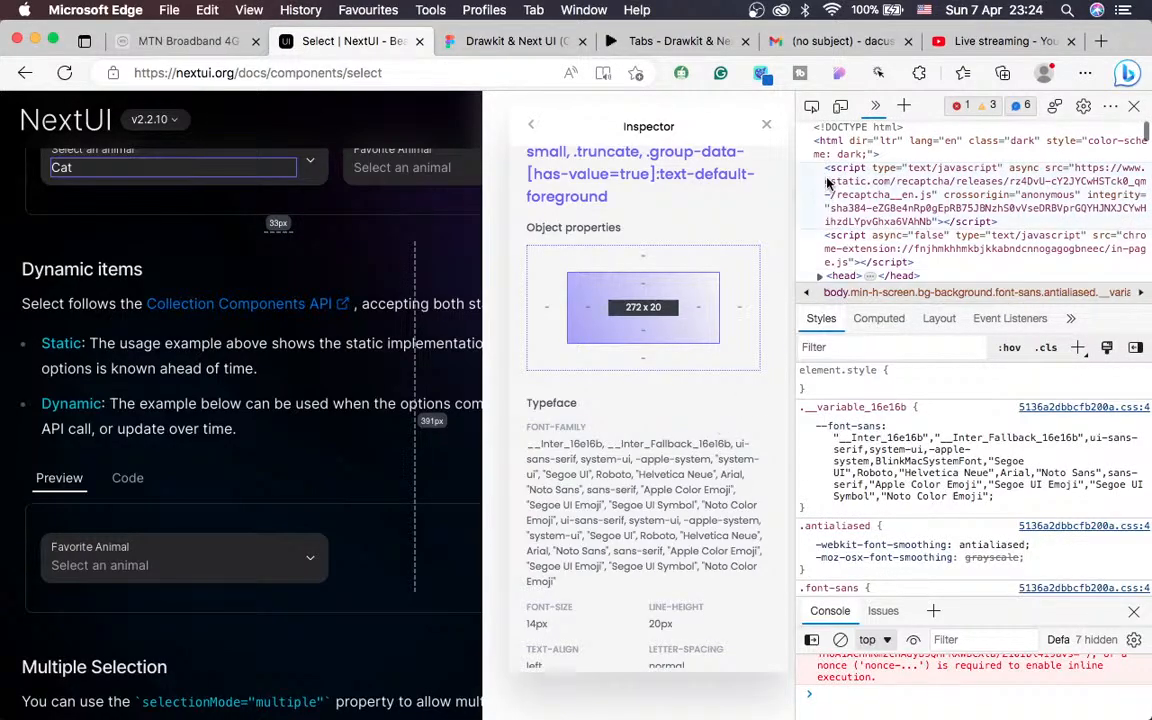
pyautogui.click(811, 105)
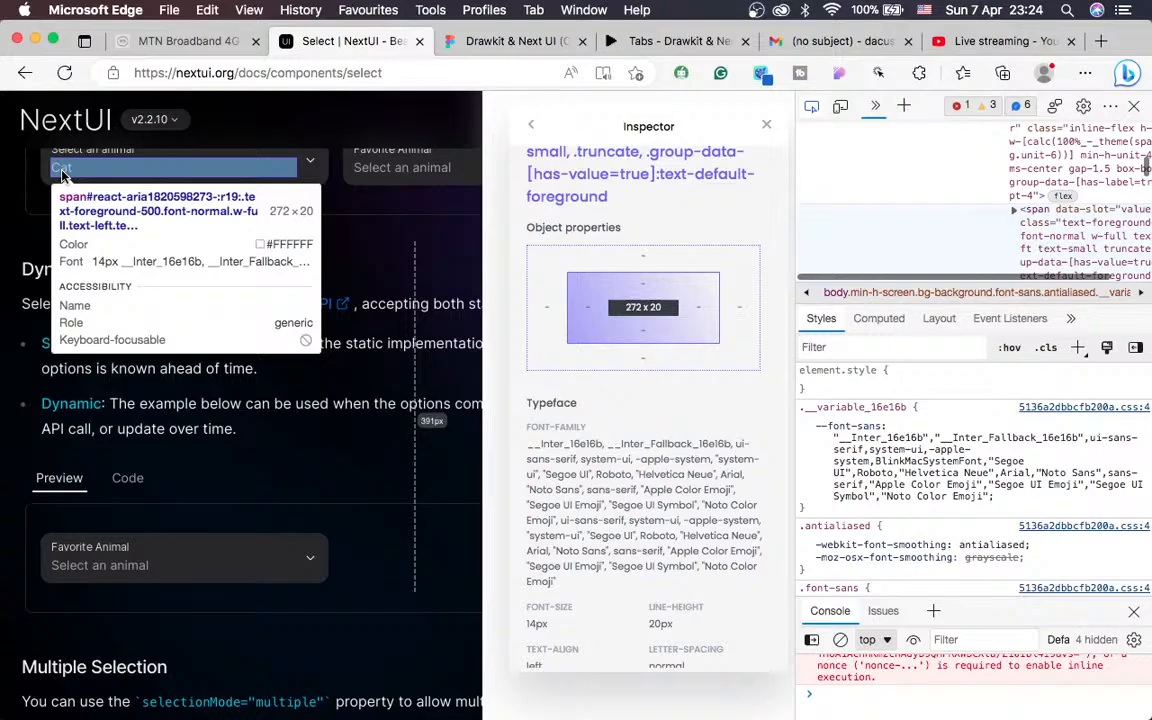
pyautogui.click(62, 175)
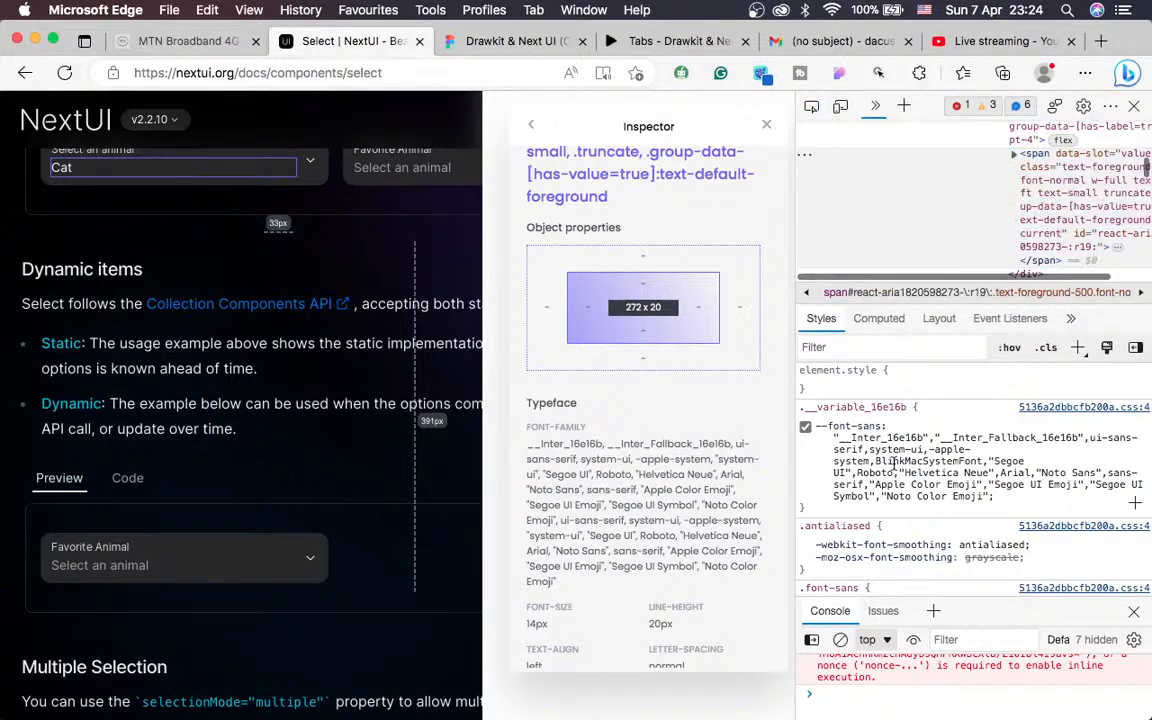
pyautogui.scroll(-3, 893, 462)
pyautogui.scroll(-2, 897, 458)
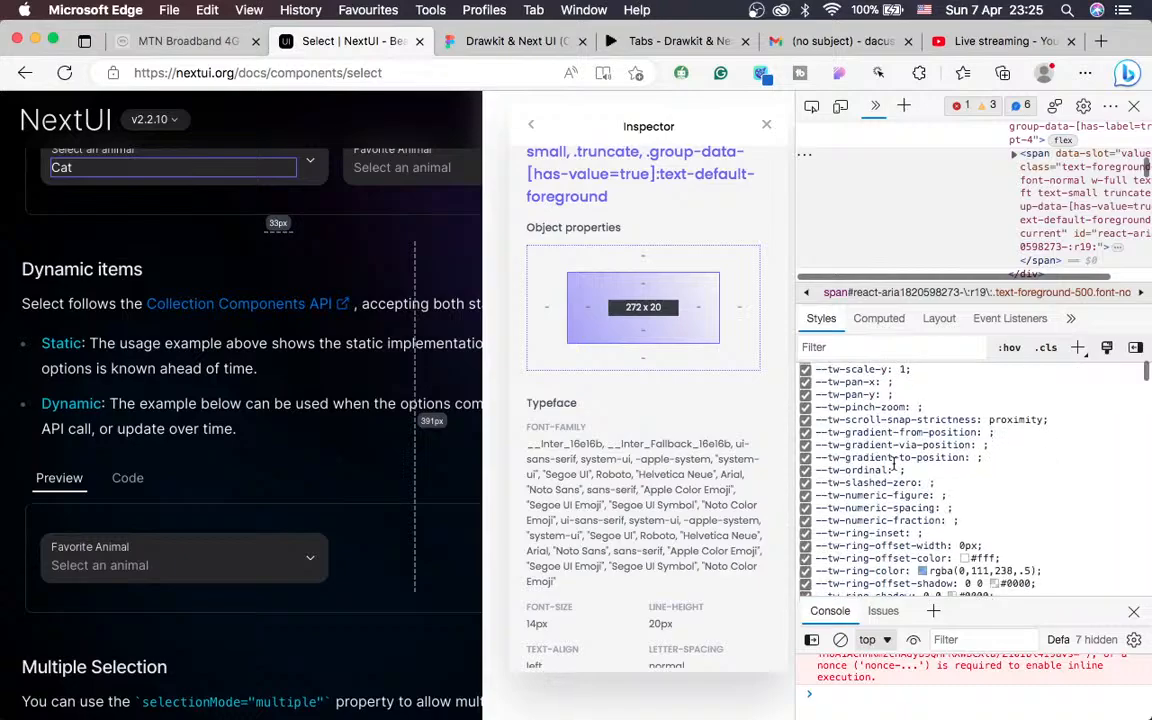
pyautogui.scroll(2, 880, 458)
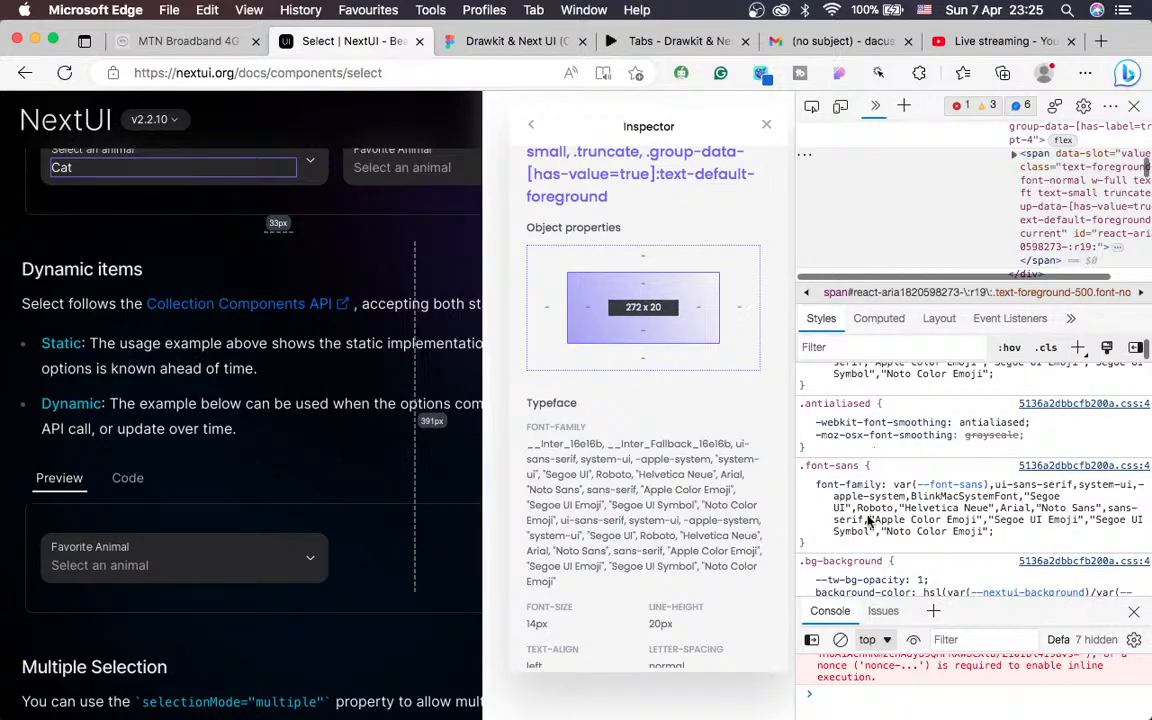
pyautogui.scroll(-5, 870, 520)
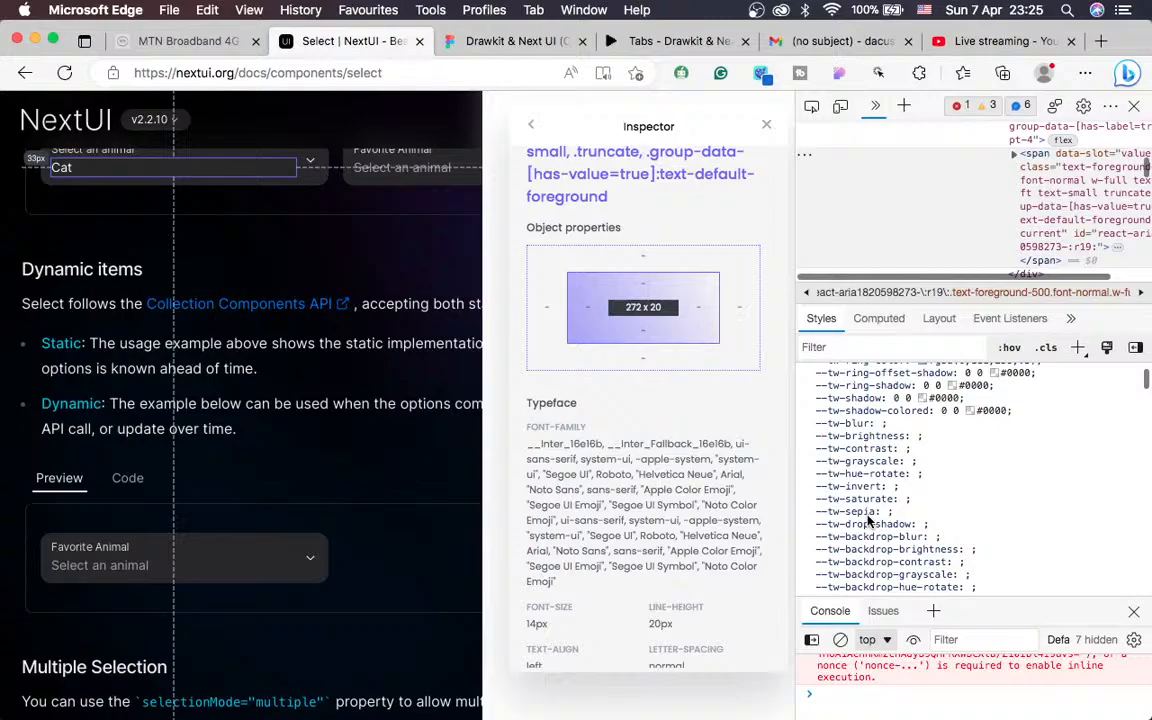
pyautogui.click(1135, 107)
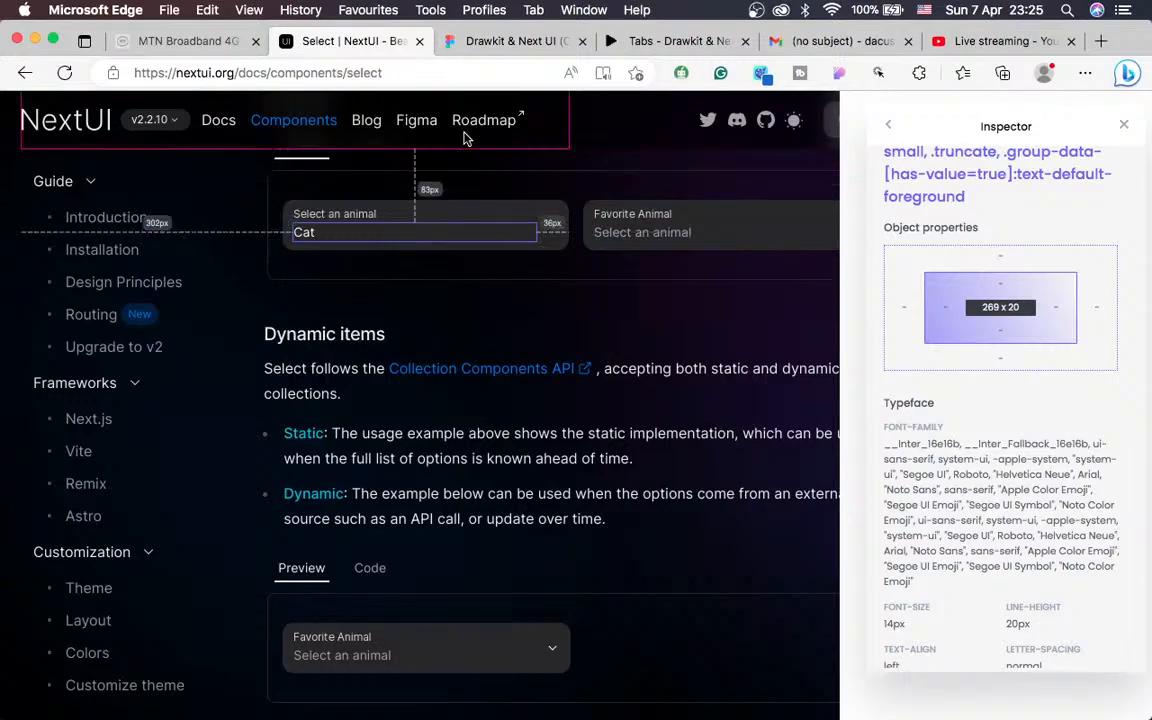
# Return to the Figma file, duplicate the "Select an animal" text in Variant6's Label frame and set that frame's auto layout to vertical
pyautogui.click(477, 45)
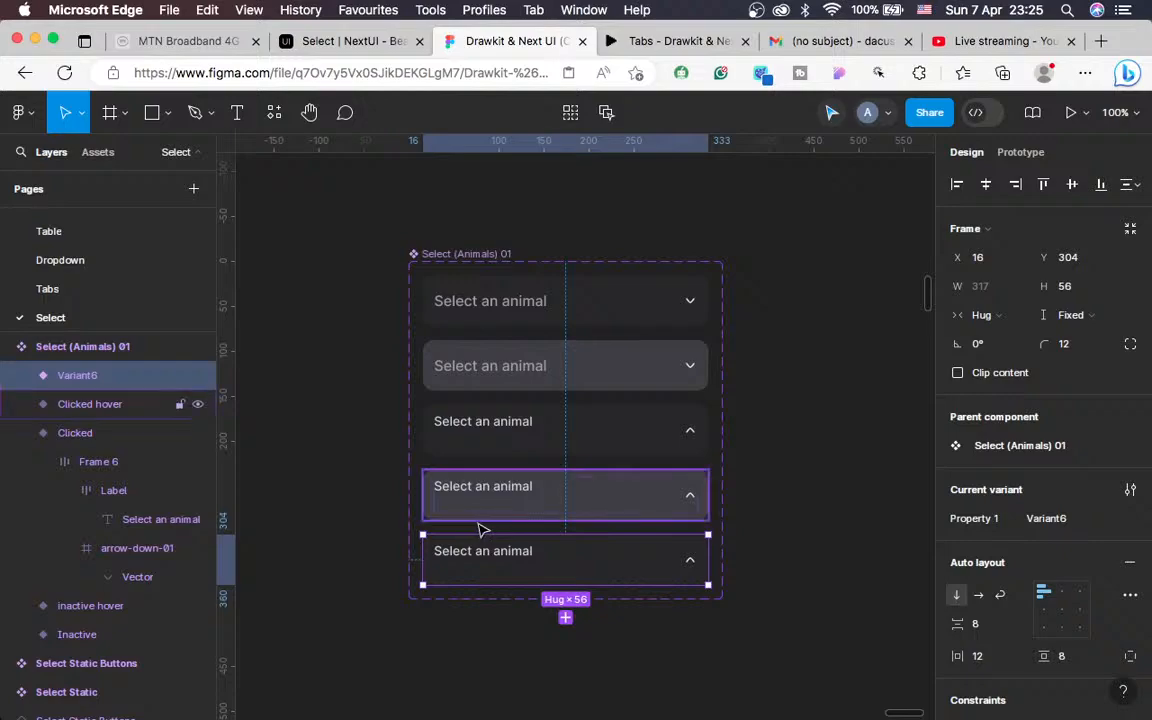
pyautogui.doubleClick(503, 558)
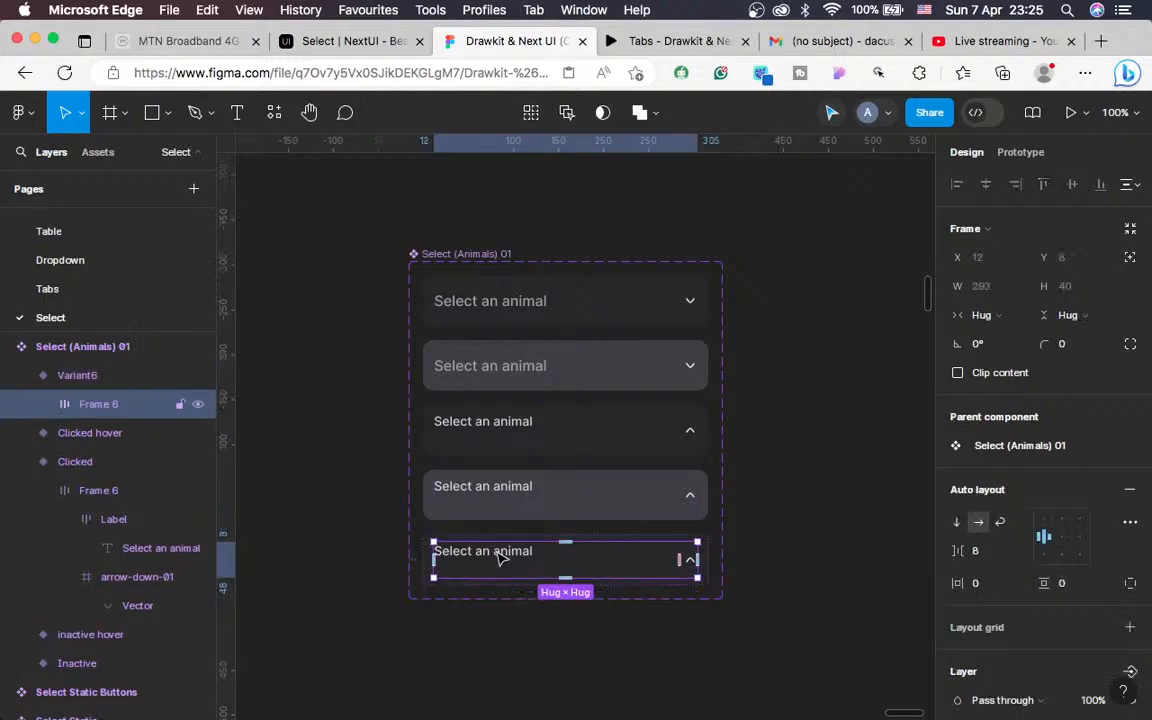
pyautogui.doubleClick(503, 558)
pyautogui.doubleClick(503, 558)
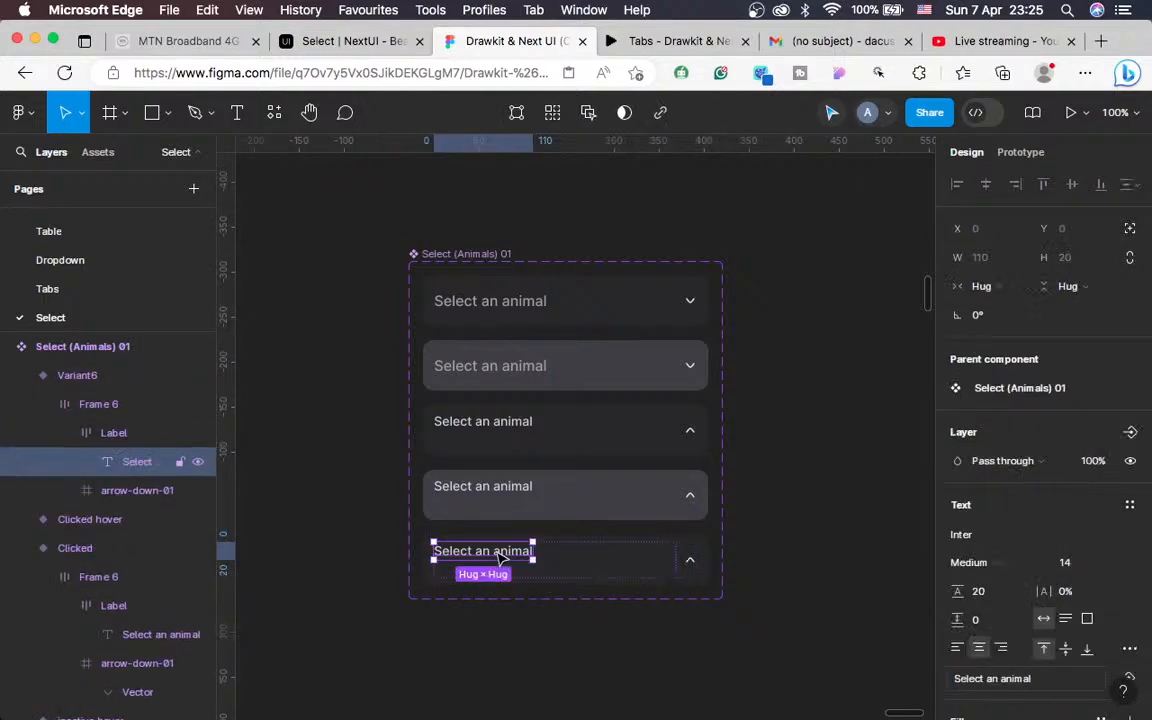
pyautogui.click(107, 443)
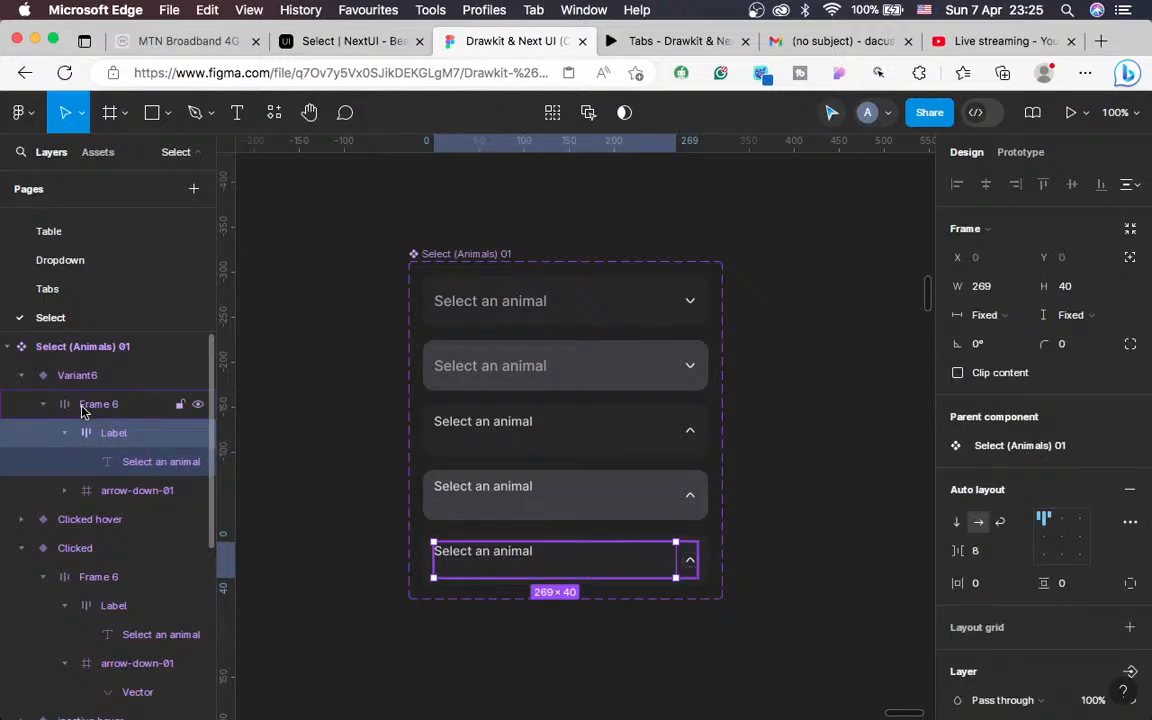
pyautogui.click(84, 406)
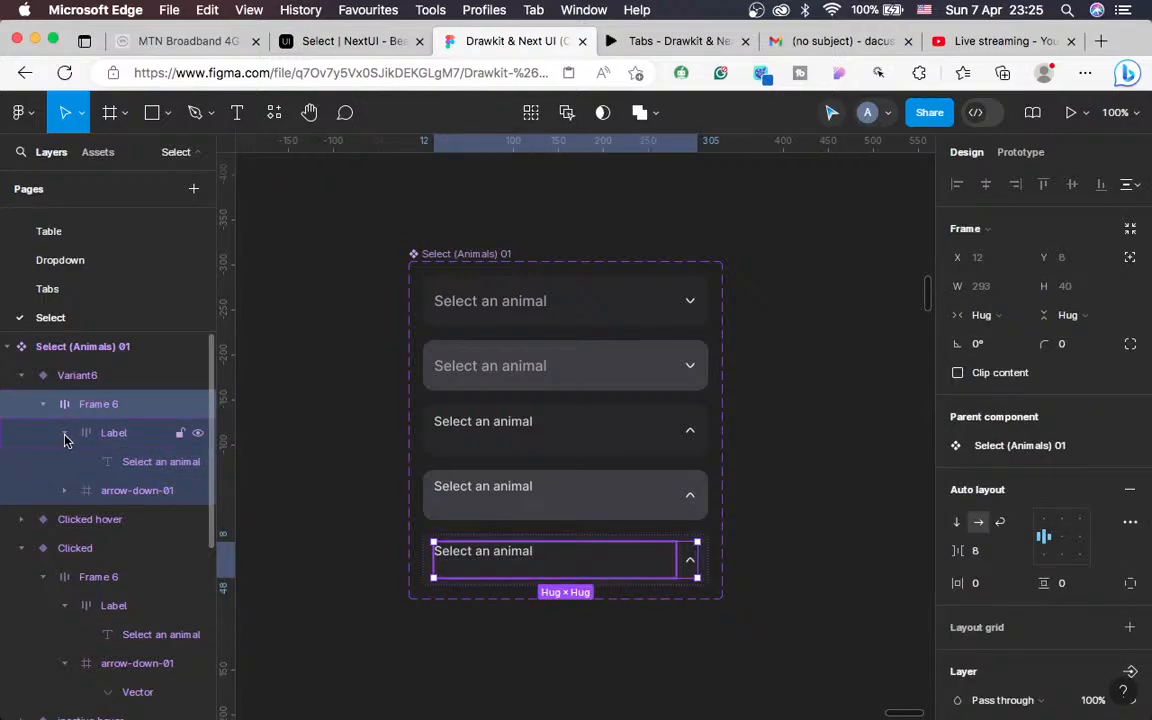
pyautogui.click(66, 440)
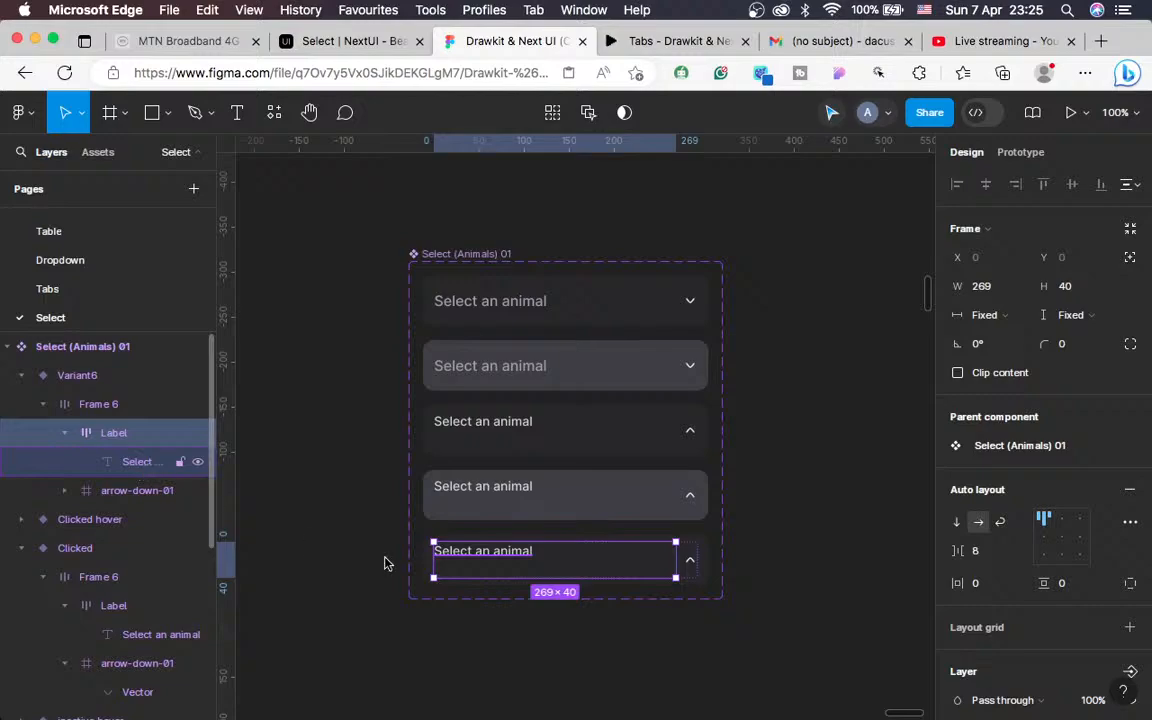
pyautogui.click(496, 576)
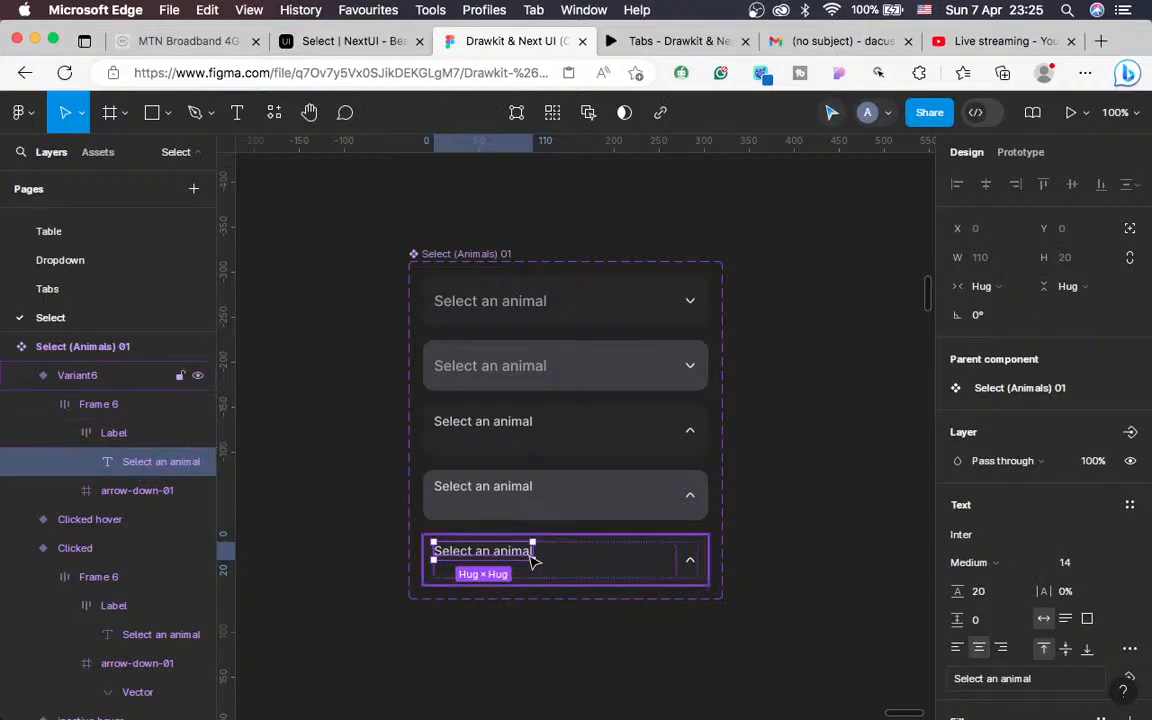
pyautogui.press('super+d')
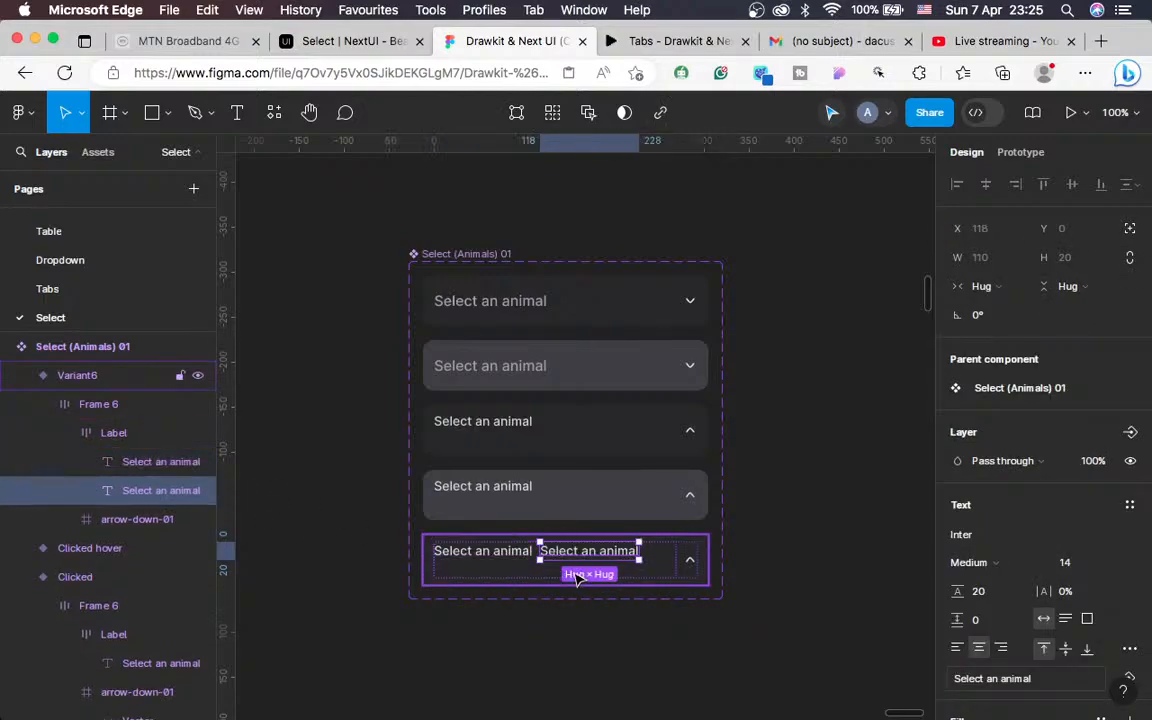
pyautogui.hotkey('shift', 'Return')
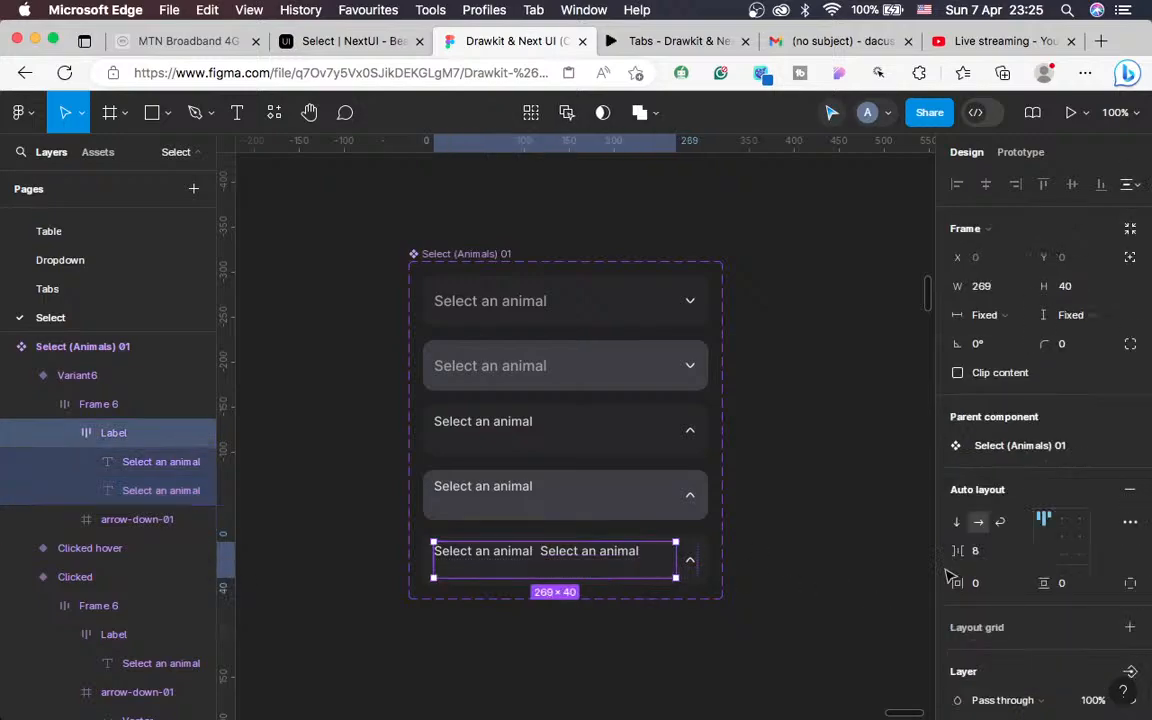
pyautogui.click(956, 521)
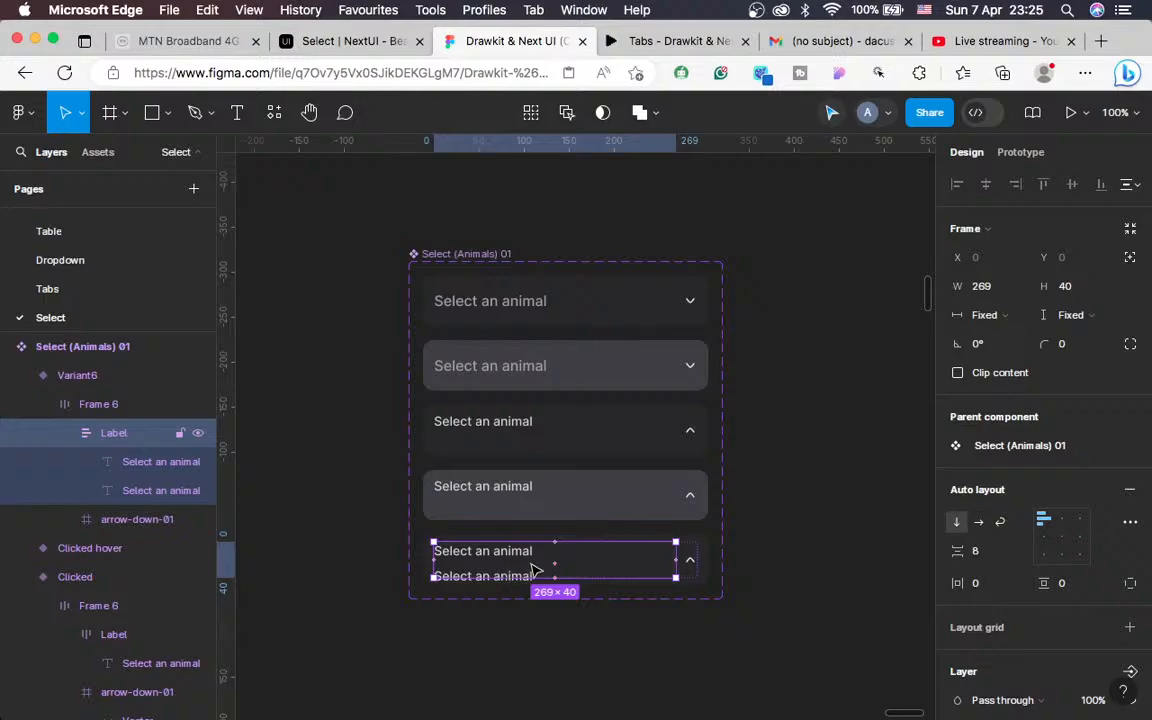
pyautogui.click(518, 576)
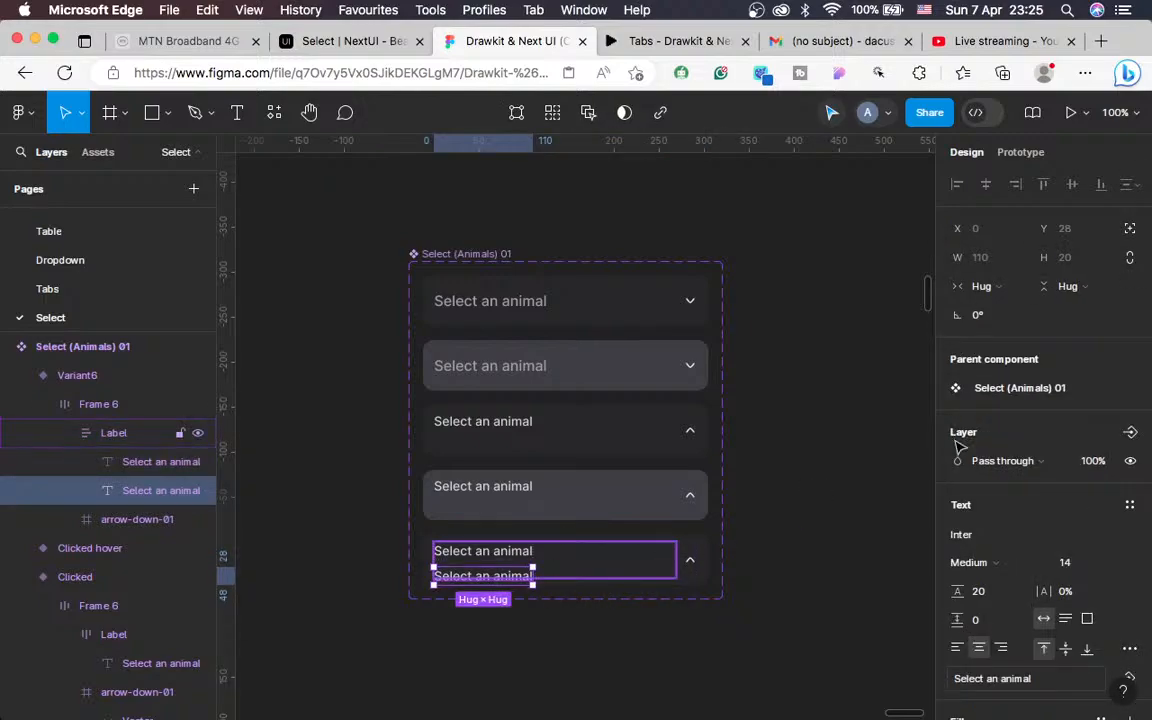
pyautogui.hotkey('shift', 'Return')
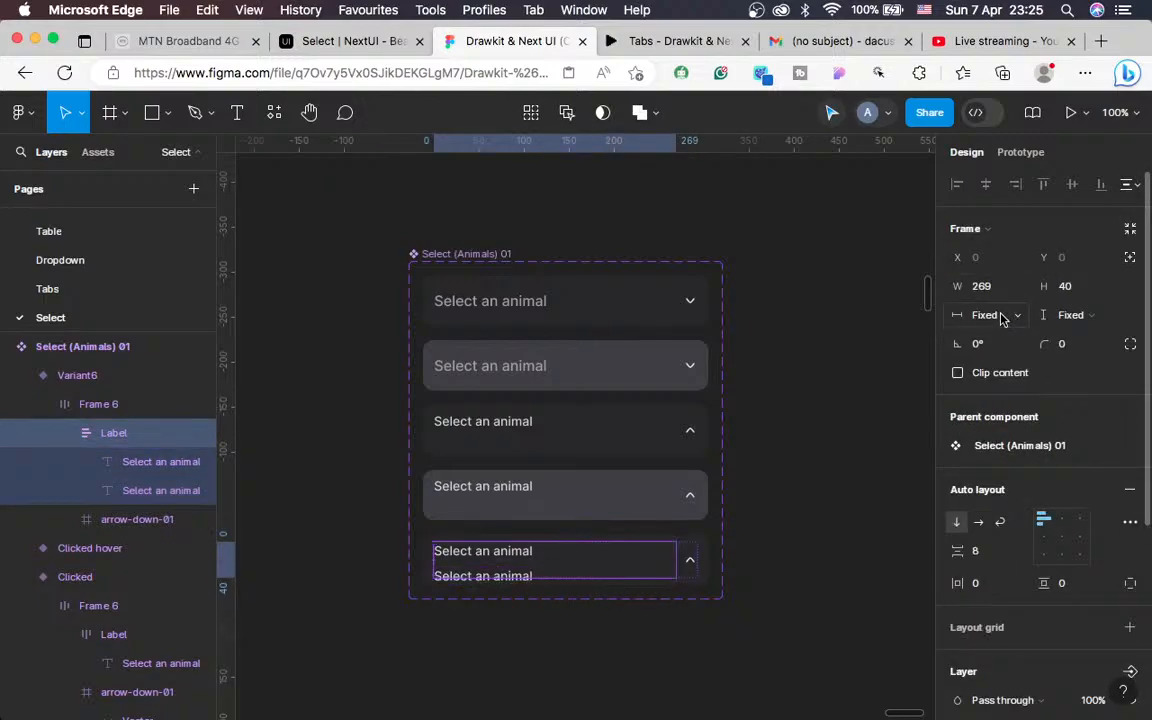
pyautogui.click(1003, 316)
pyautogui.click(1007, 338)
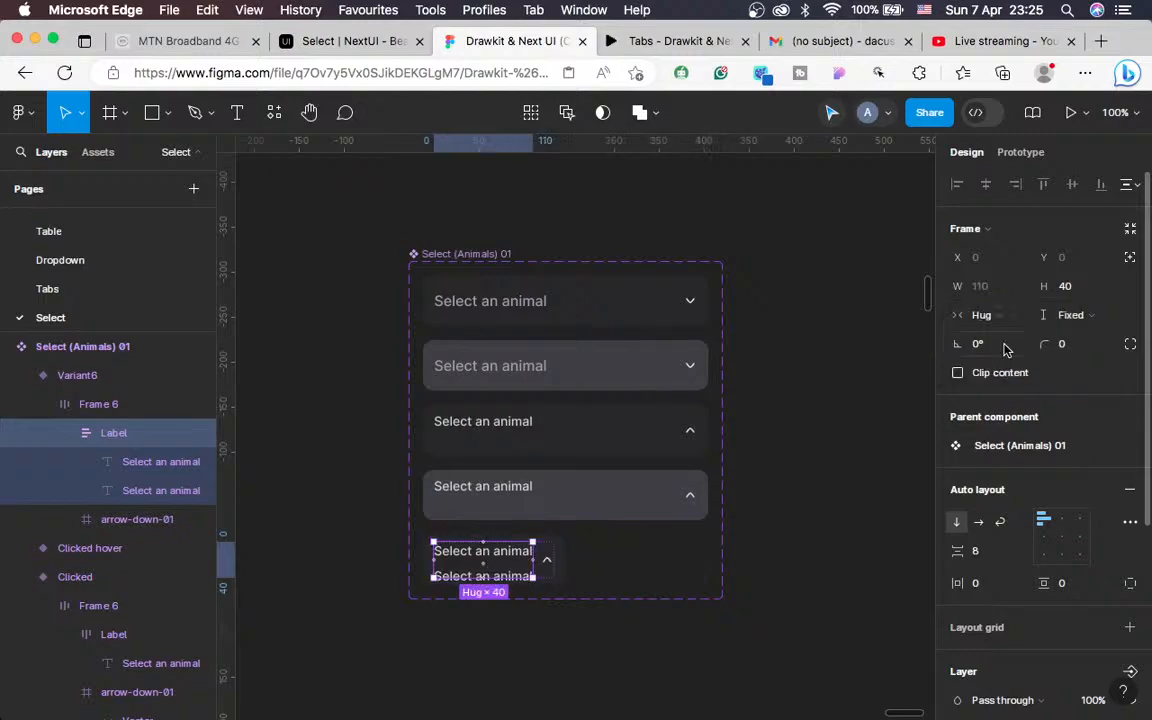
pyautogui.press('super+z')
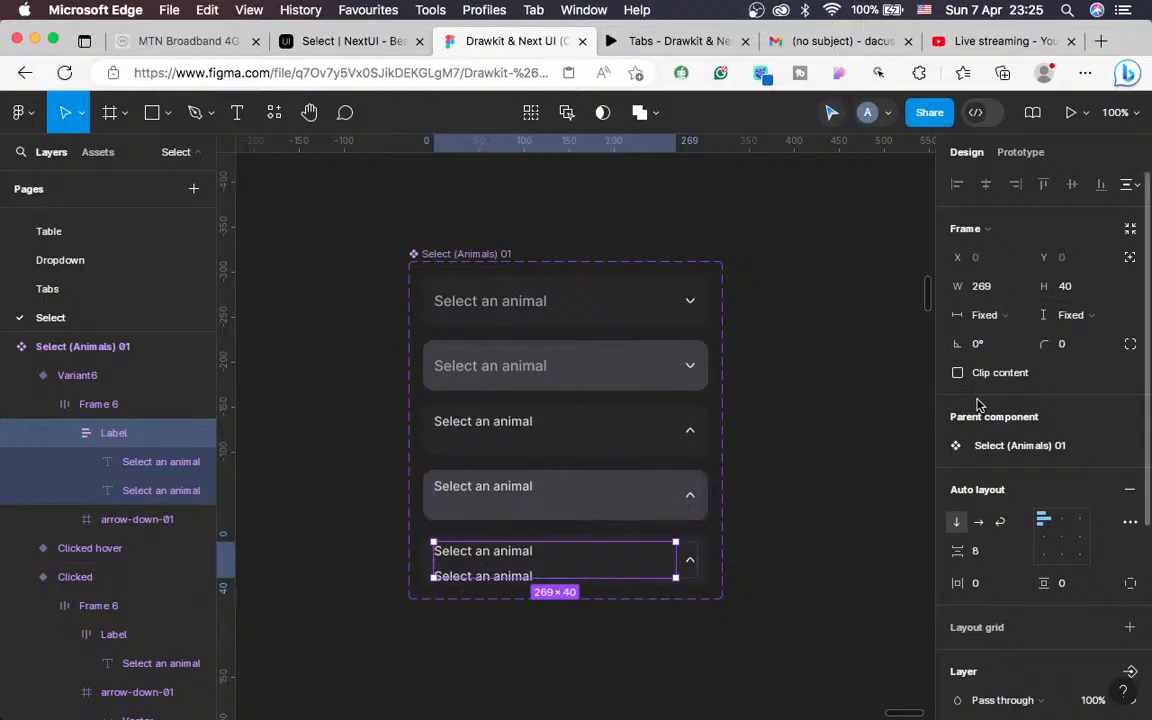
# Set the Label frame's height in Variant6 to hug contents and change its second text to "Cat"
pyautogui.click(1066, 316)
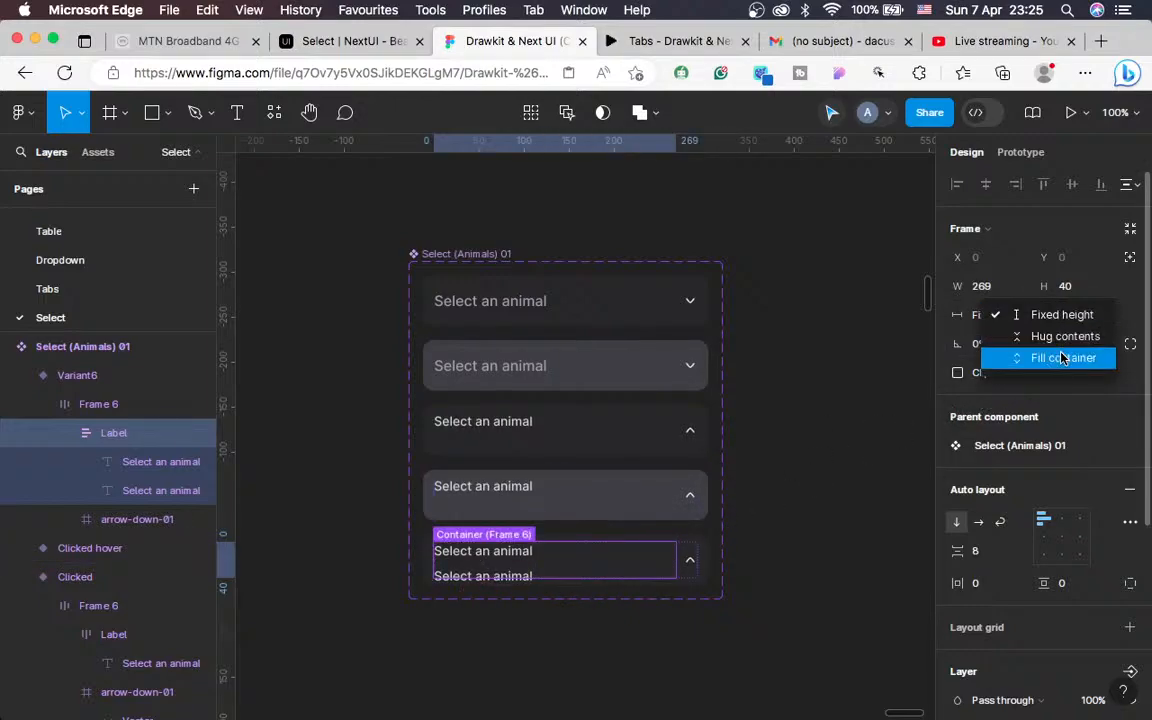
pyautogui.click(1050, 337)
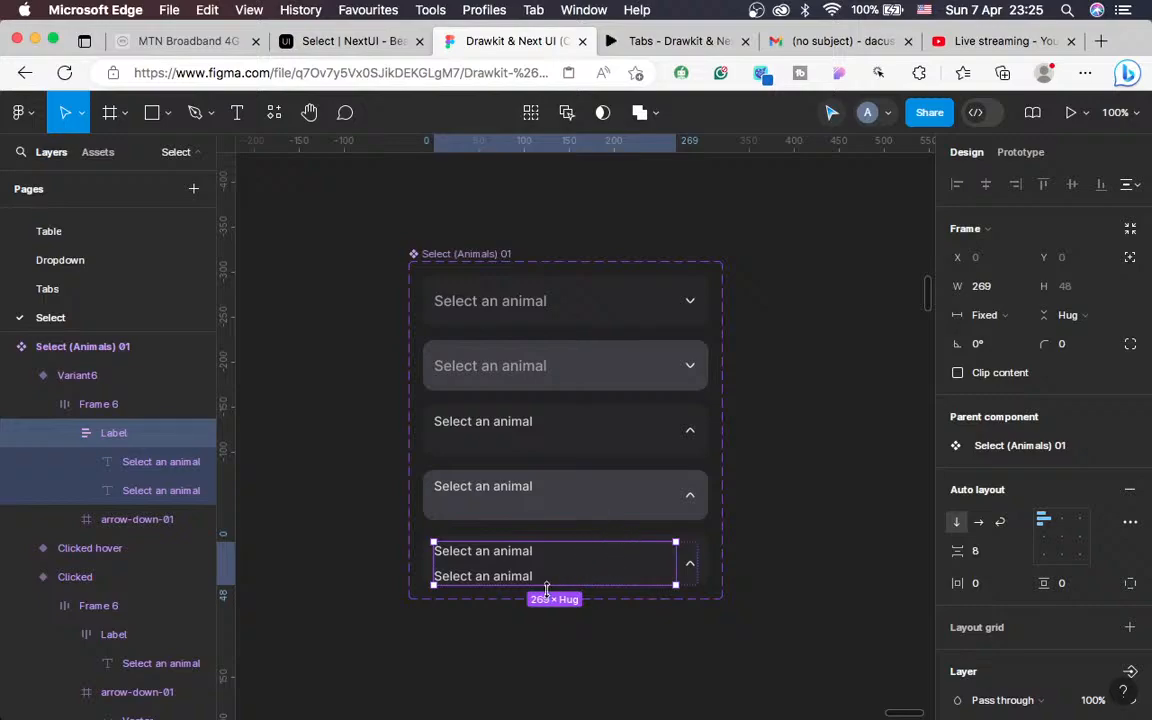
pyautogui.click(478, 578)
pyautogui.doubleClick(479, 577)
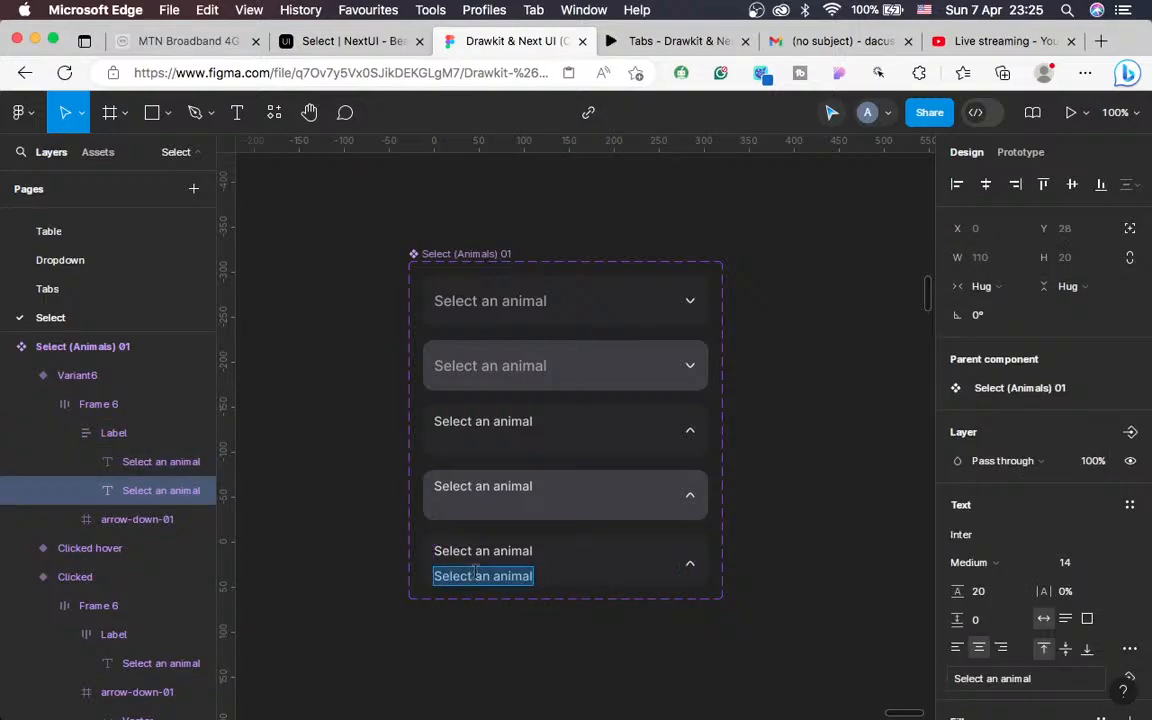
pyautogui.write('X')
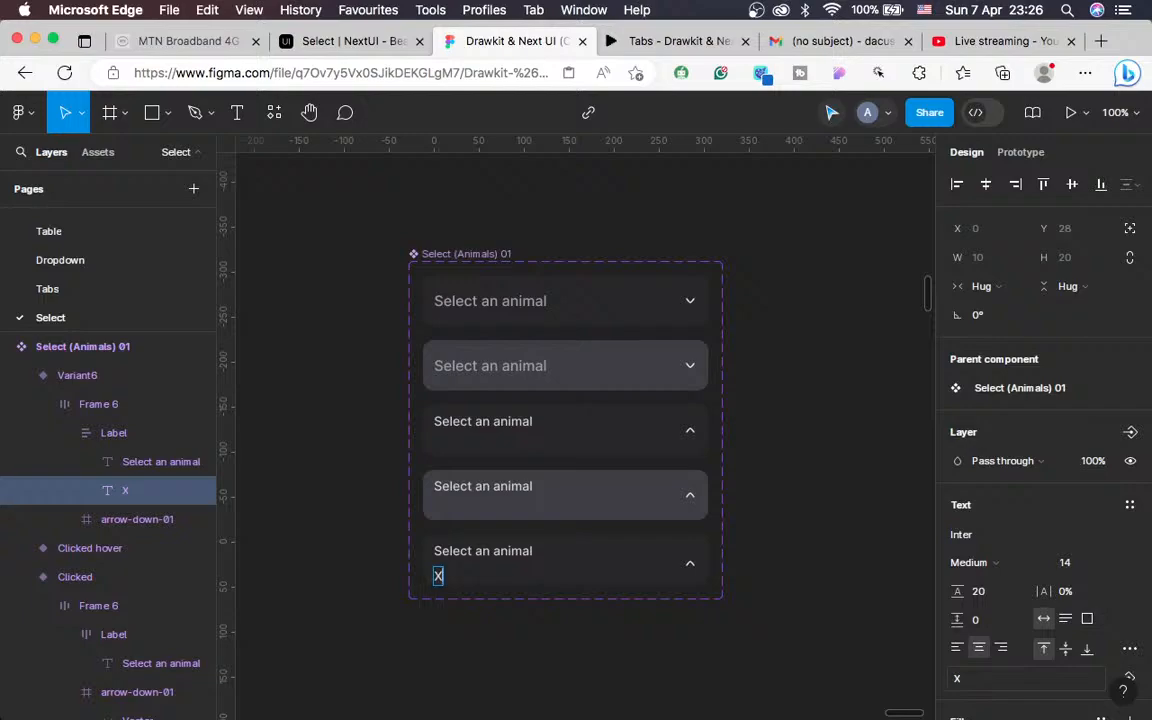
pyautogui.press('BackSpace')
pyautogui.write('Cat')
# Check the Cat value's typeface, font size, line height and colours in the NextUI documentation and return to the Figma file
pyautogui.click(336, 42)
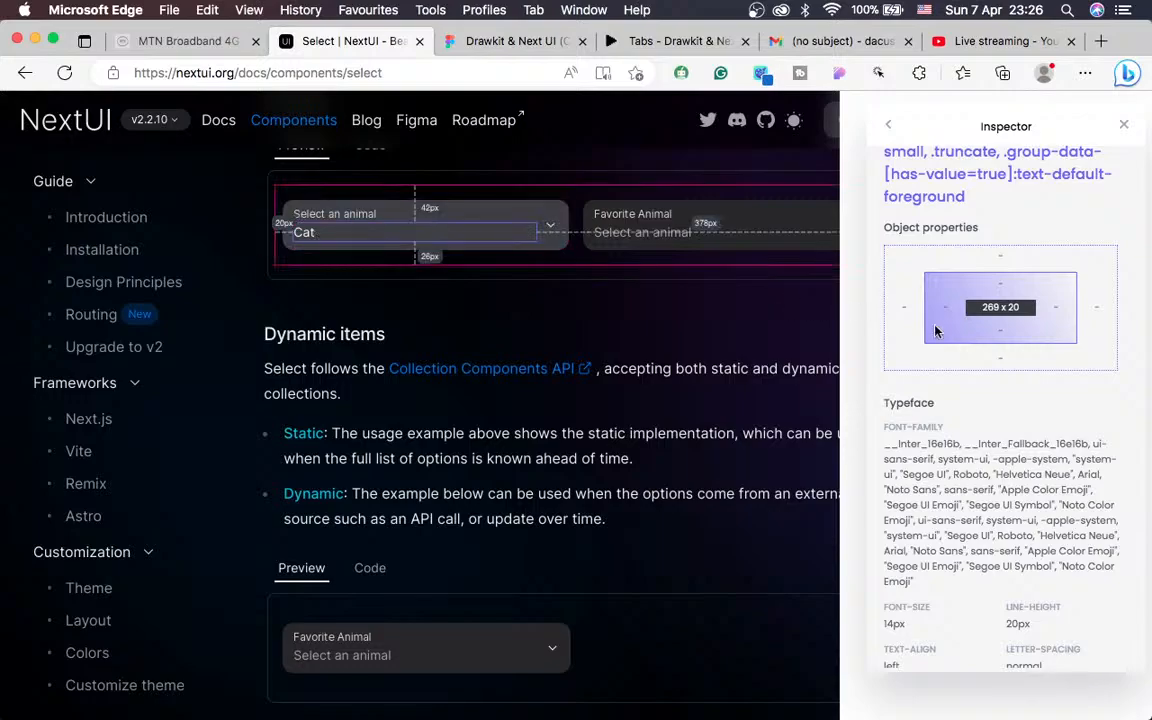
pyautogui.scroll(-5, 938, 333)
pyautogui.scroll(-1, 941, 432)
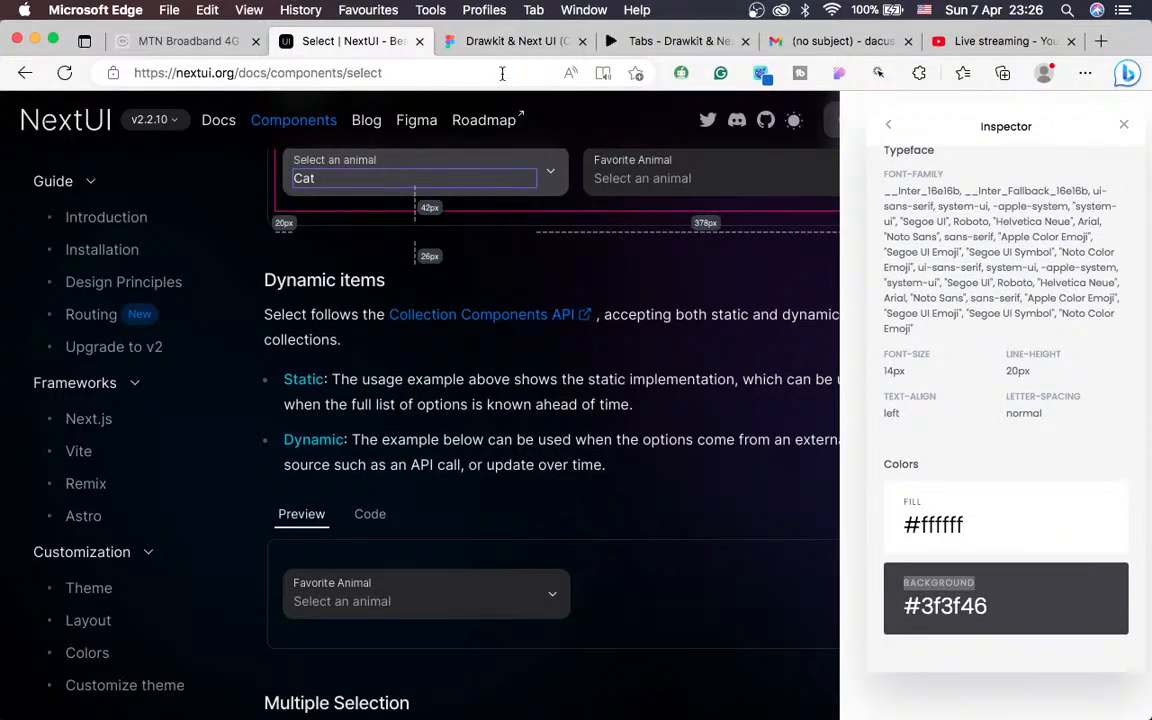
pyautogui.click(505, 41)
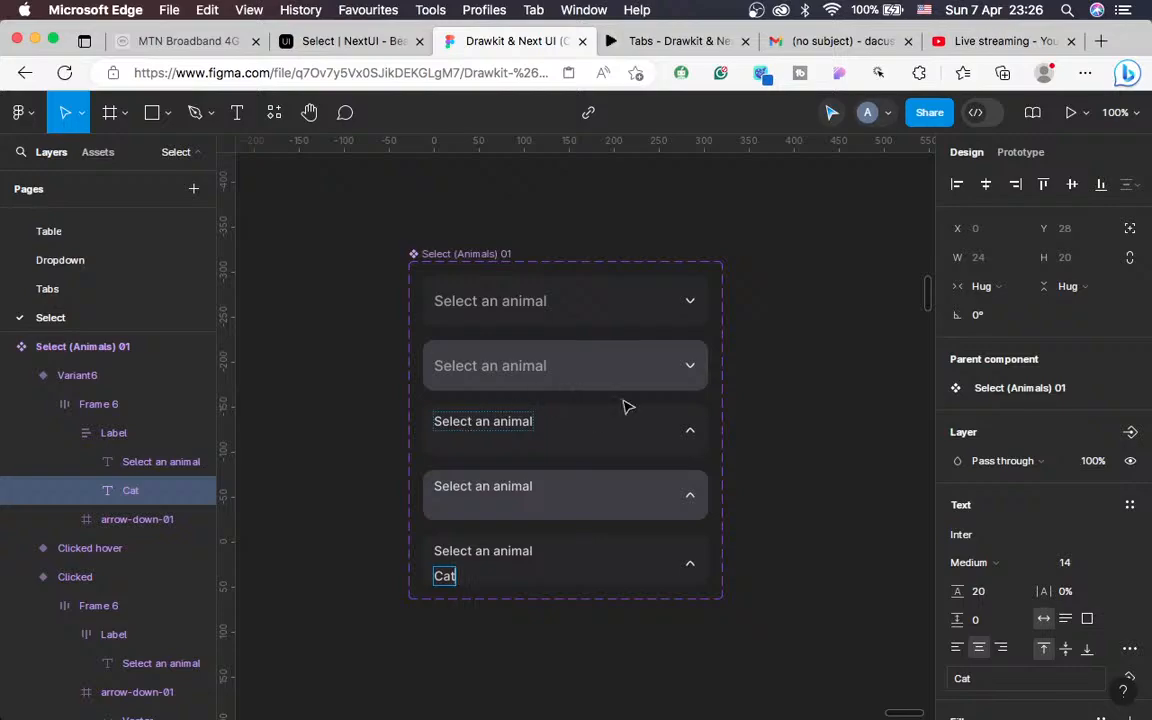
pyautogui.hscroll(-3, 624, 406)
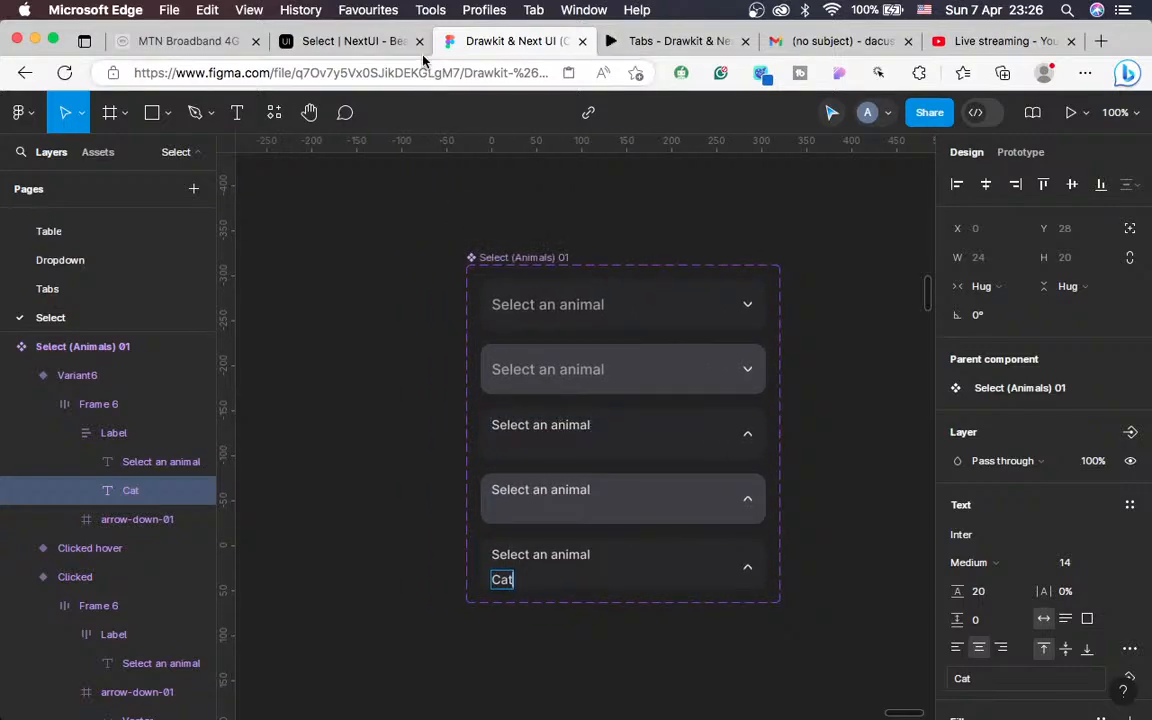
pyautogui.click(352, 41)
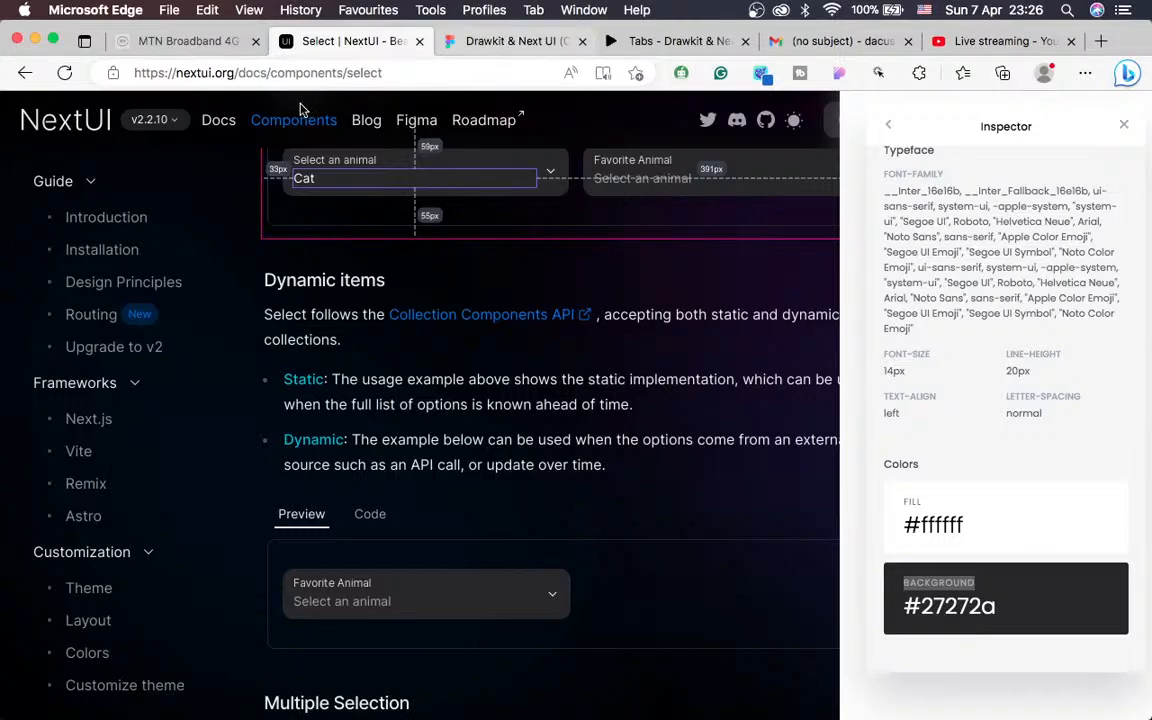
pyautogui.click(510, 41)
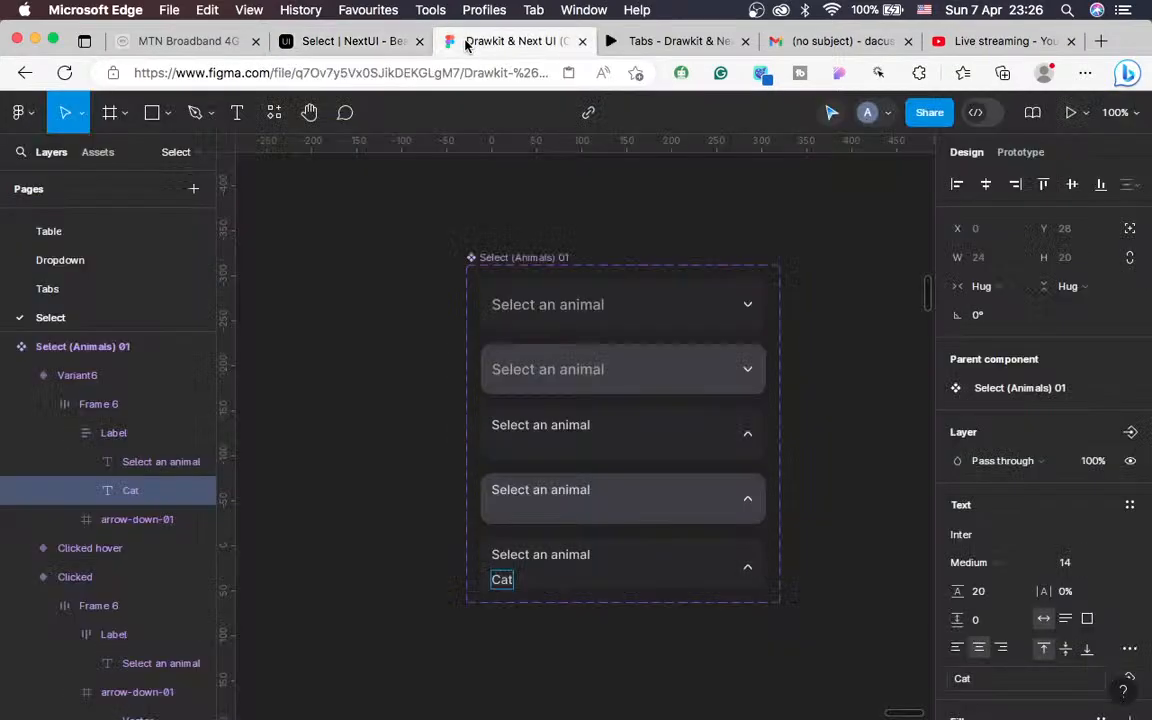
# Copy the colour ECEDEE from the "Active with icons" variant of Tab name on the Tabs page and return to the Select page
pyautogui.click(48, 290)
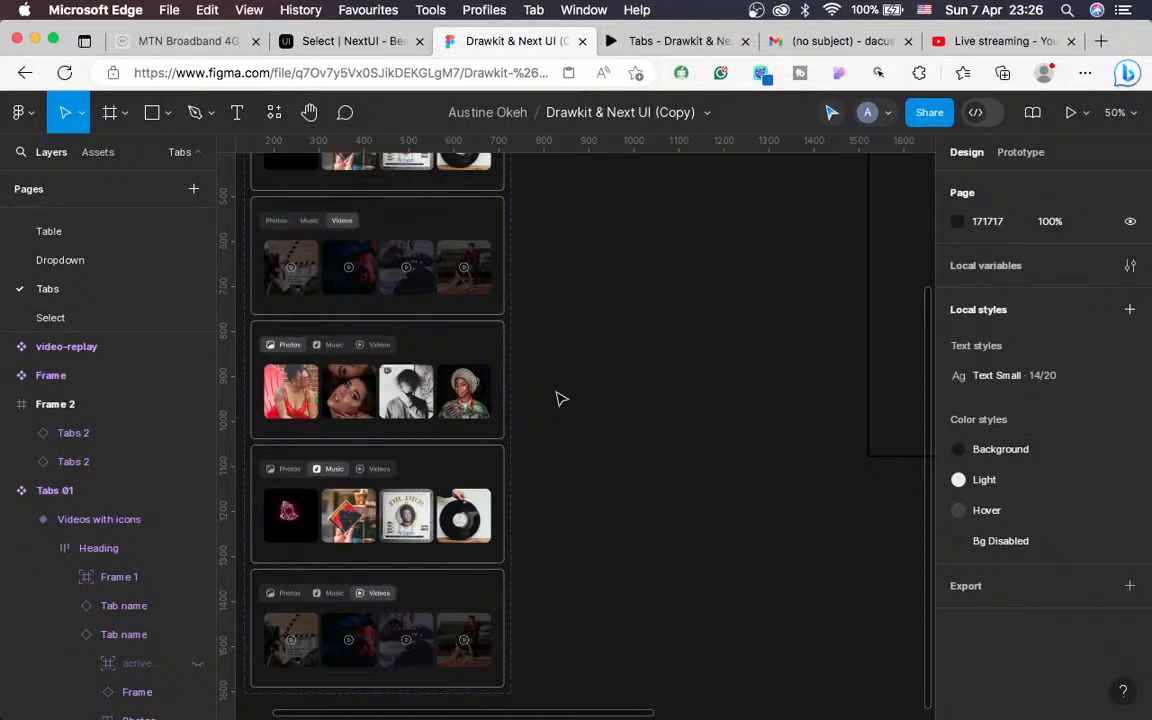
pyautogui.scroll(4, 559, 399)
pyautogui.hscroll(-5, 559, 399)
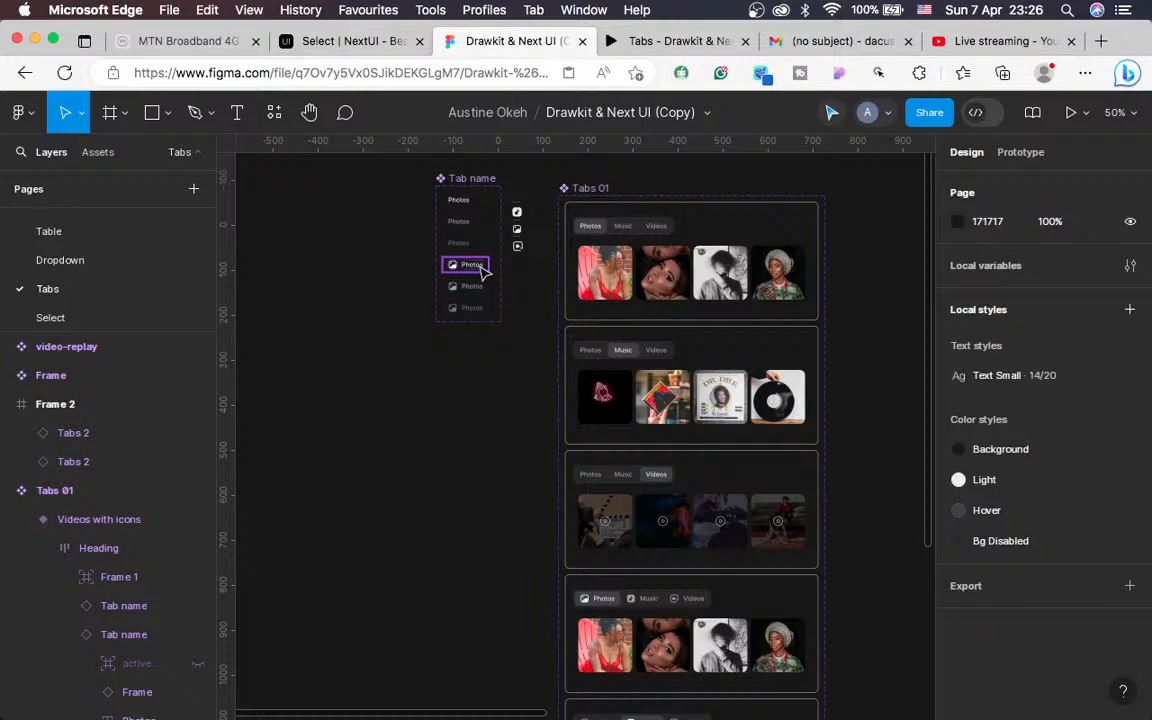
pyautogui.click(483, 272)
pyautogui.scroll(-5, 1070, 560)
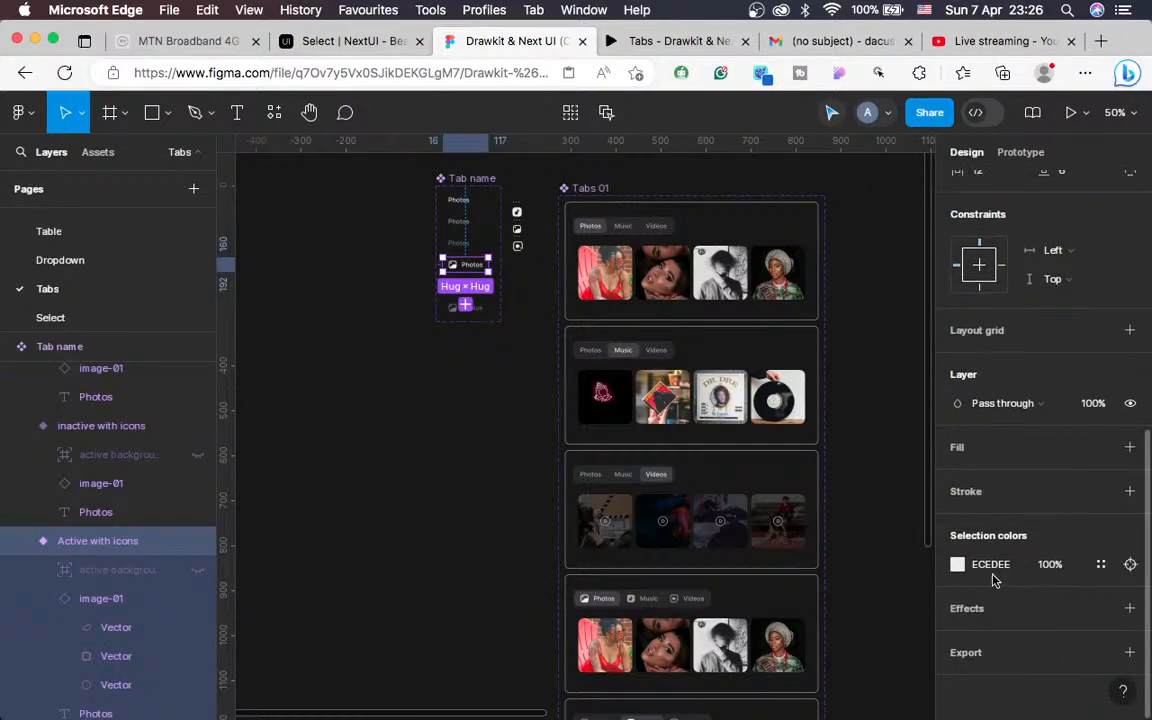
pyautogui.click(985, 565)
pyautogui.hotkey('ctrl', 'c')
pyautogui.click(50, 318)
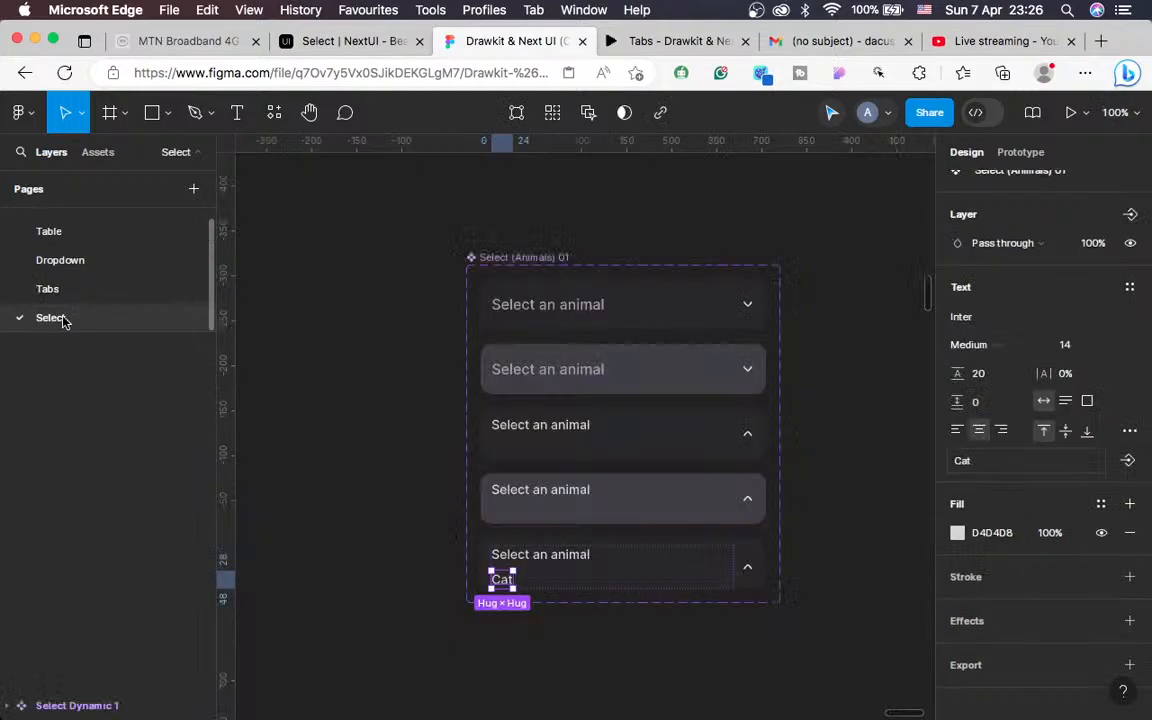
# Try to apply the copied ECEDEE colour as the fill of the Cat text
pyautogui.click(963, 533)
pyautogui.hotkey('ctrl', 'v')
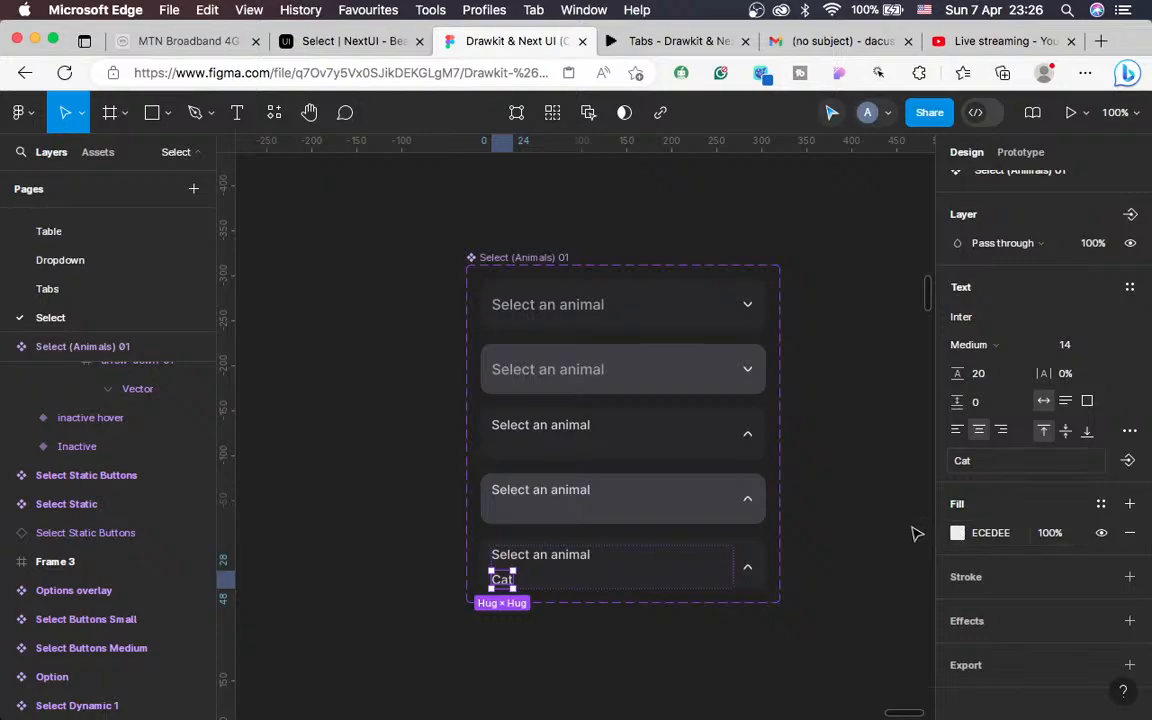
pyautogui.click(735, 620)
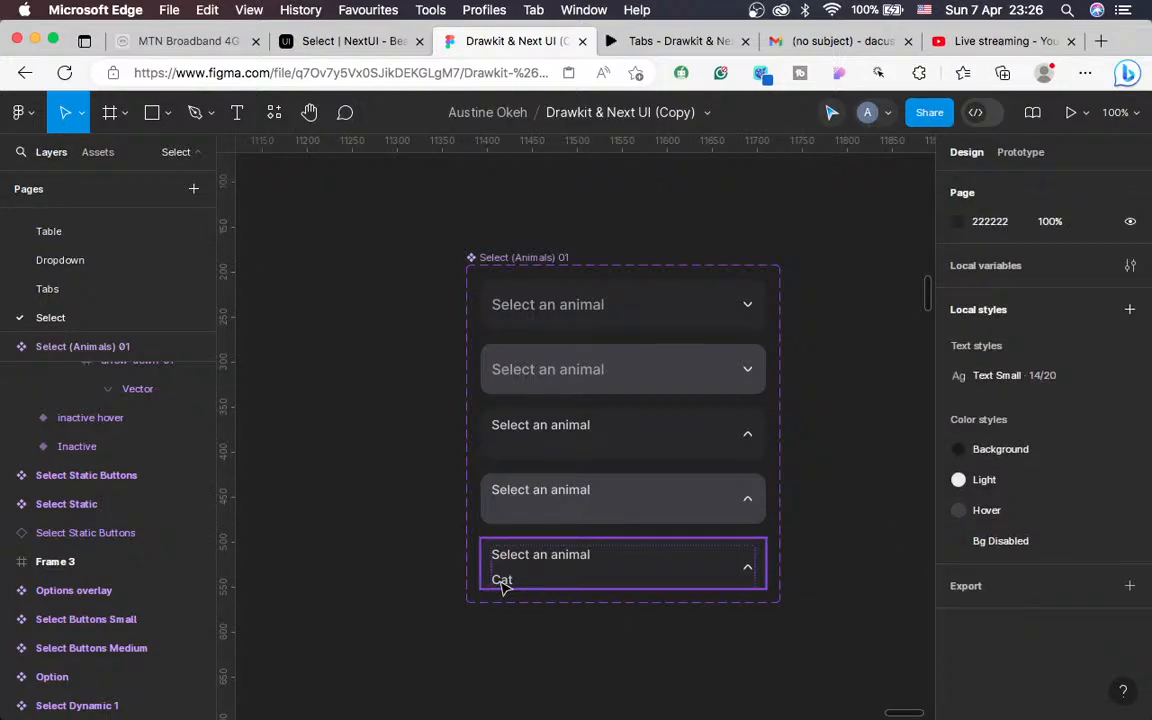
# Select the Cat text inside Variant6's Label frame and set its fill colour to ECEDEE
pyautogui.click(503, 586)
pyautogui.doubleClick(503, 586)
pyautogui.doubleClick(503, 586)
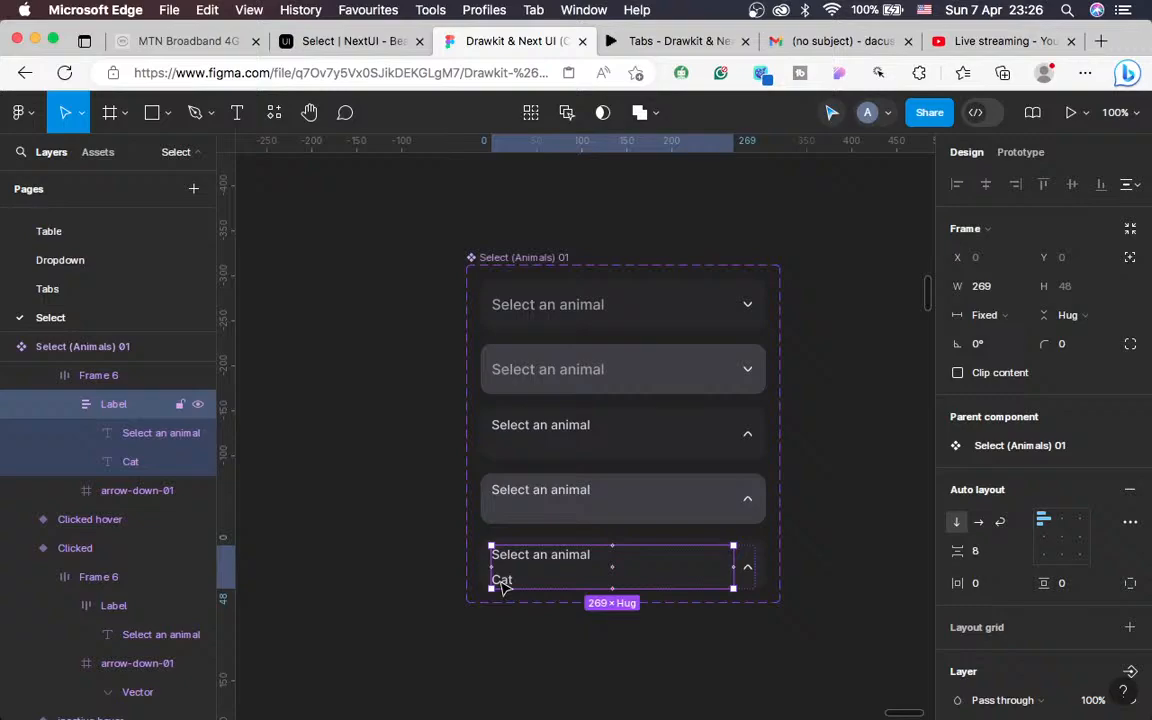
pyautogui.doubleClick(503, 586)
pyautogui.scroll(-3, 1050, 567)
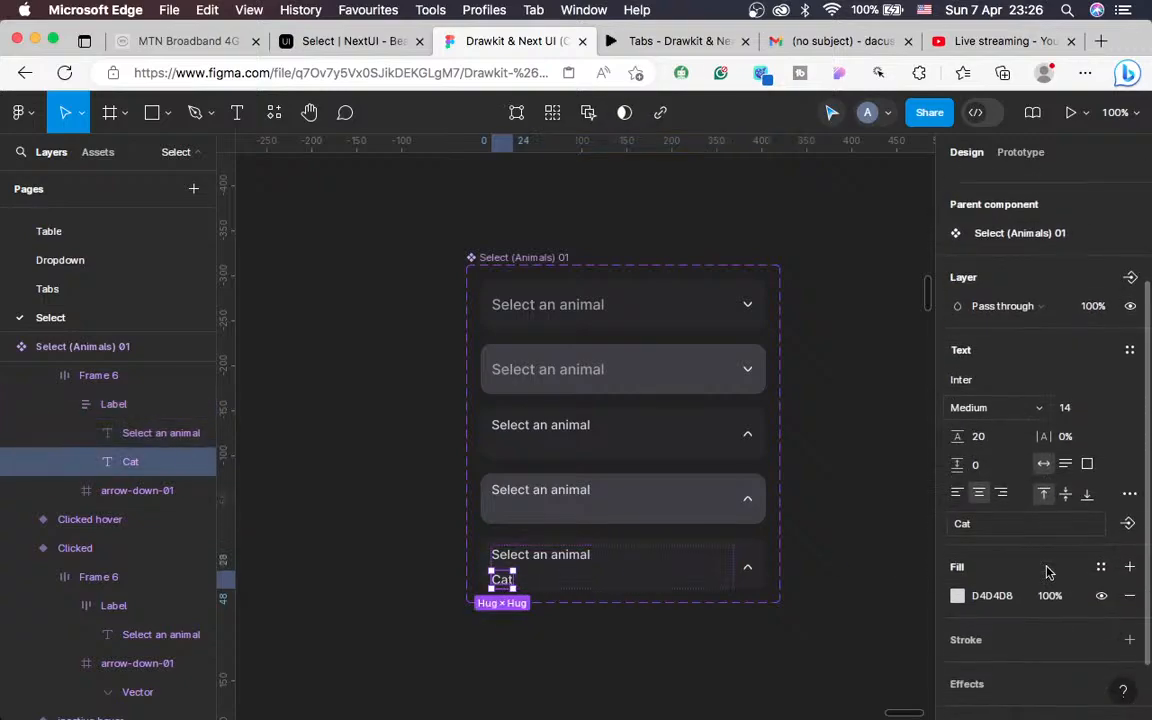
pyautogui.click(987, 598)
pyautogui.press('super+v')
pyautogui.press('Return')
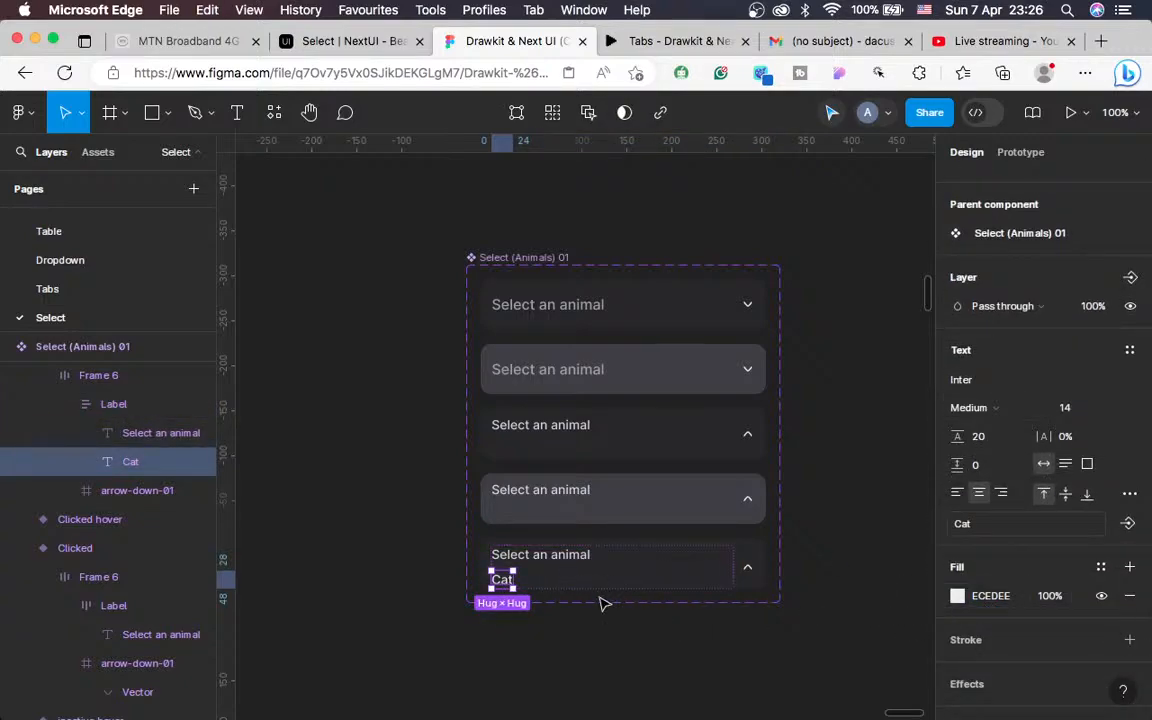
pyautogui.click(603, 604)
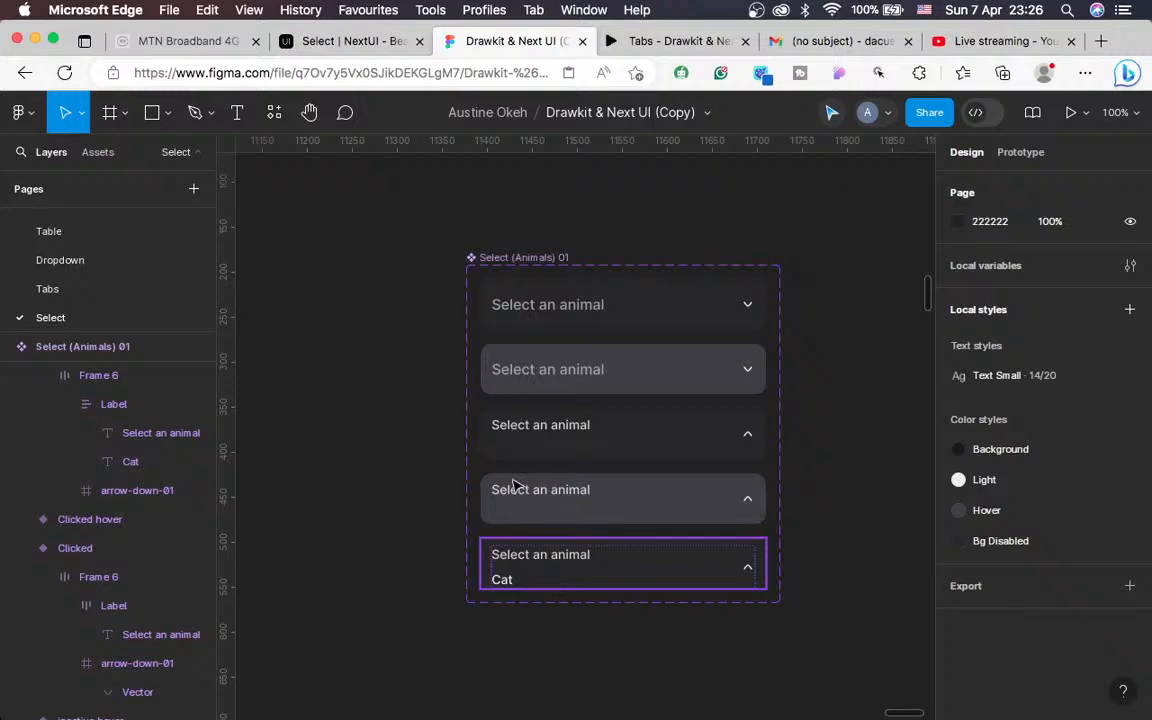
# Switch to the NextUI documentation and inspect the container around the label and Cat value, examining its dimensions and text properties
pyautogui.click(335, 41)
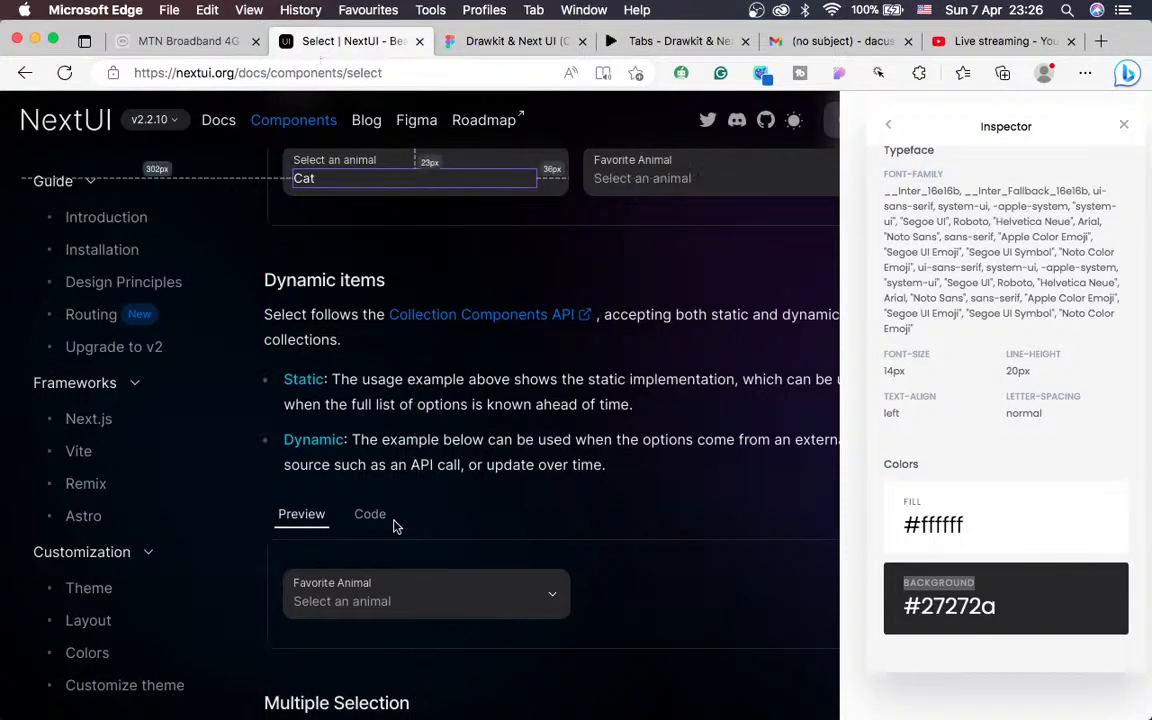
pyautogui.rightClick(367, 185)
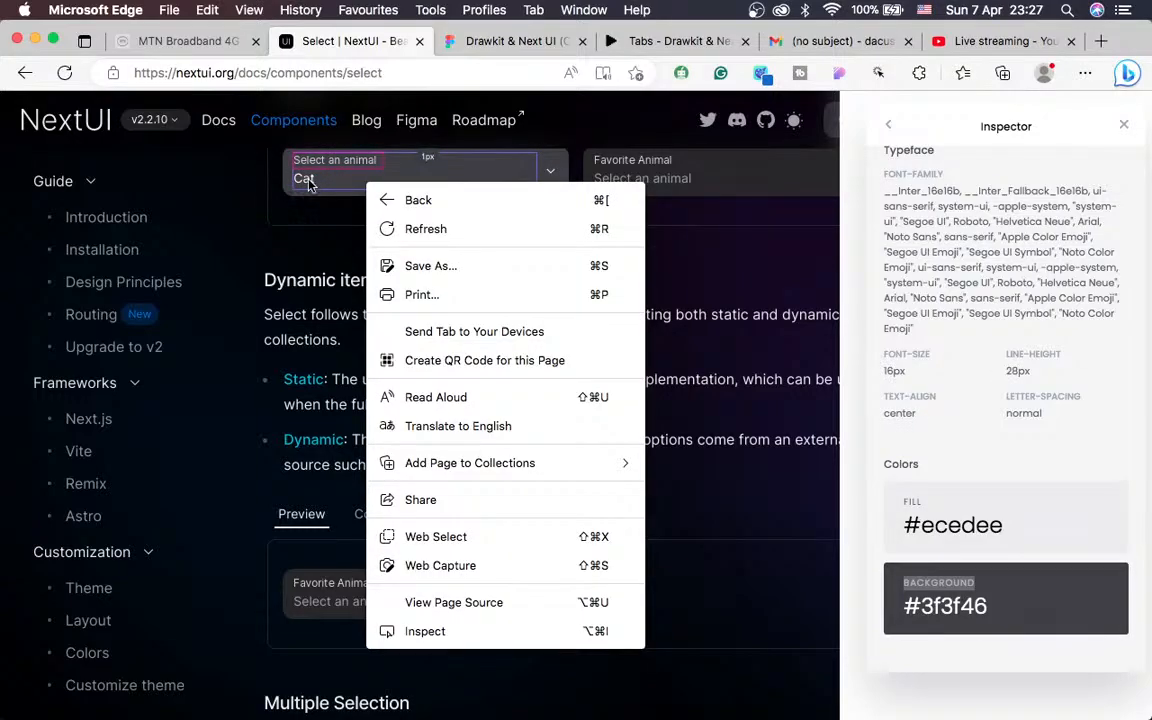
pyautogui.click(308, 189)
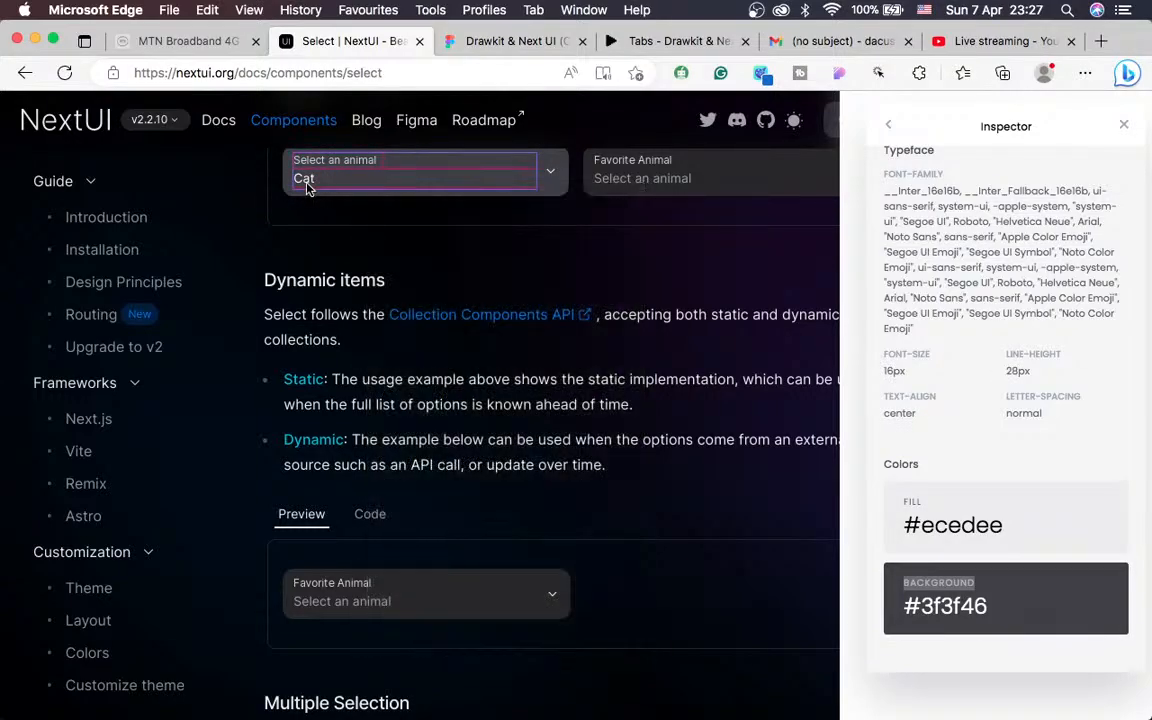
pyautogui.rightClick(308, 189)
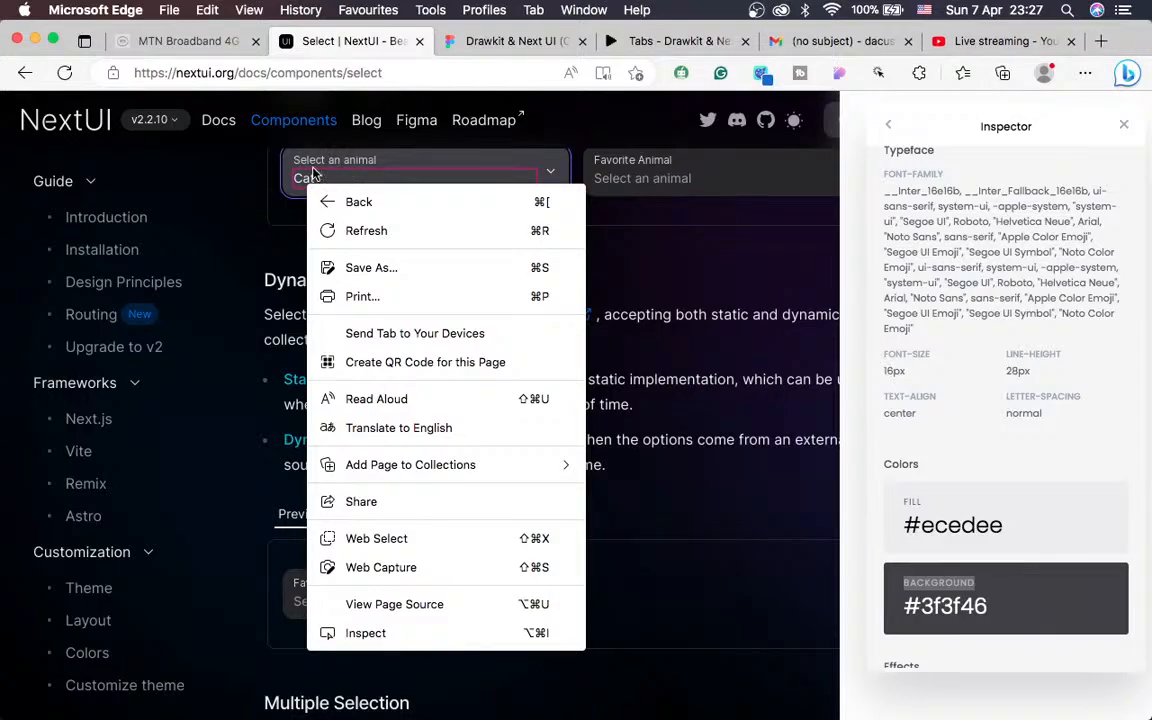
pyautogui.click(335, 168)
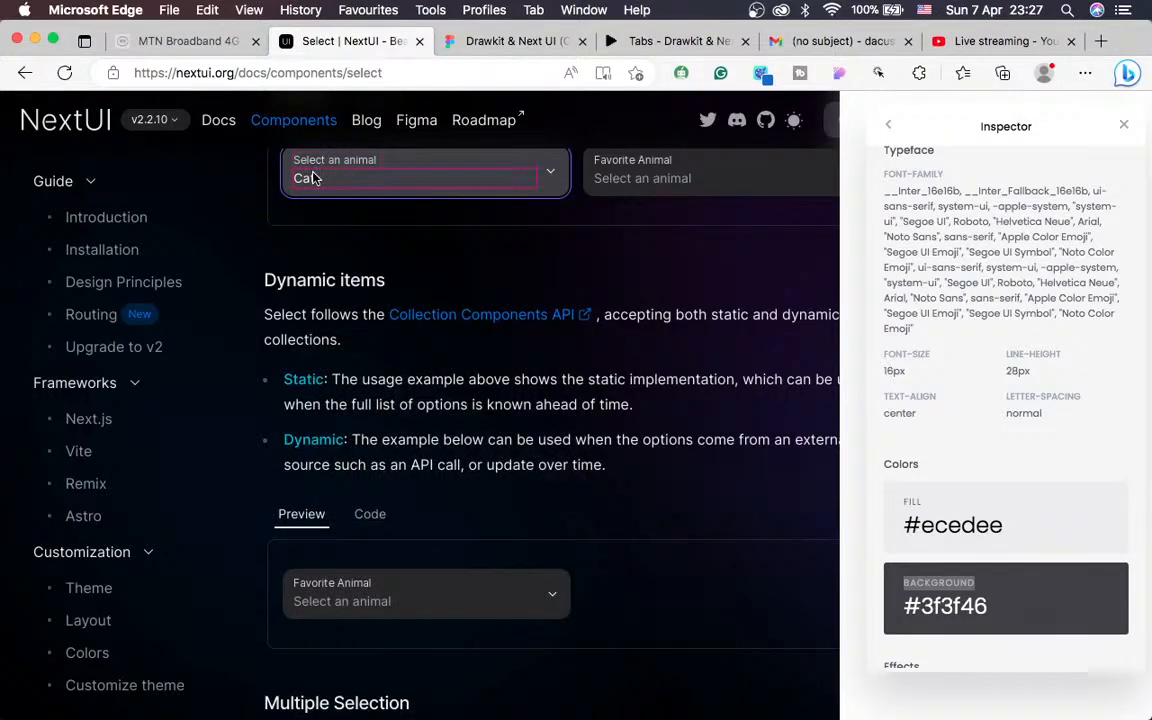
pyautogui.rightClick(519, 172)
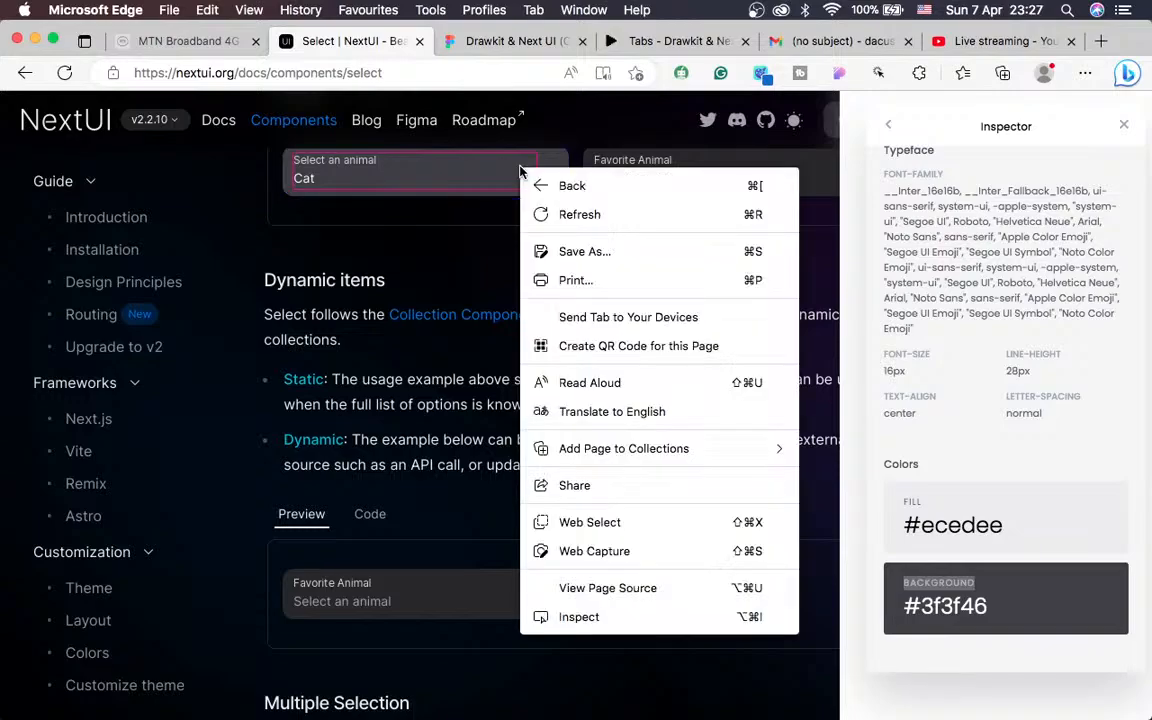
pyautogui.click(880, 240)
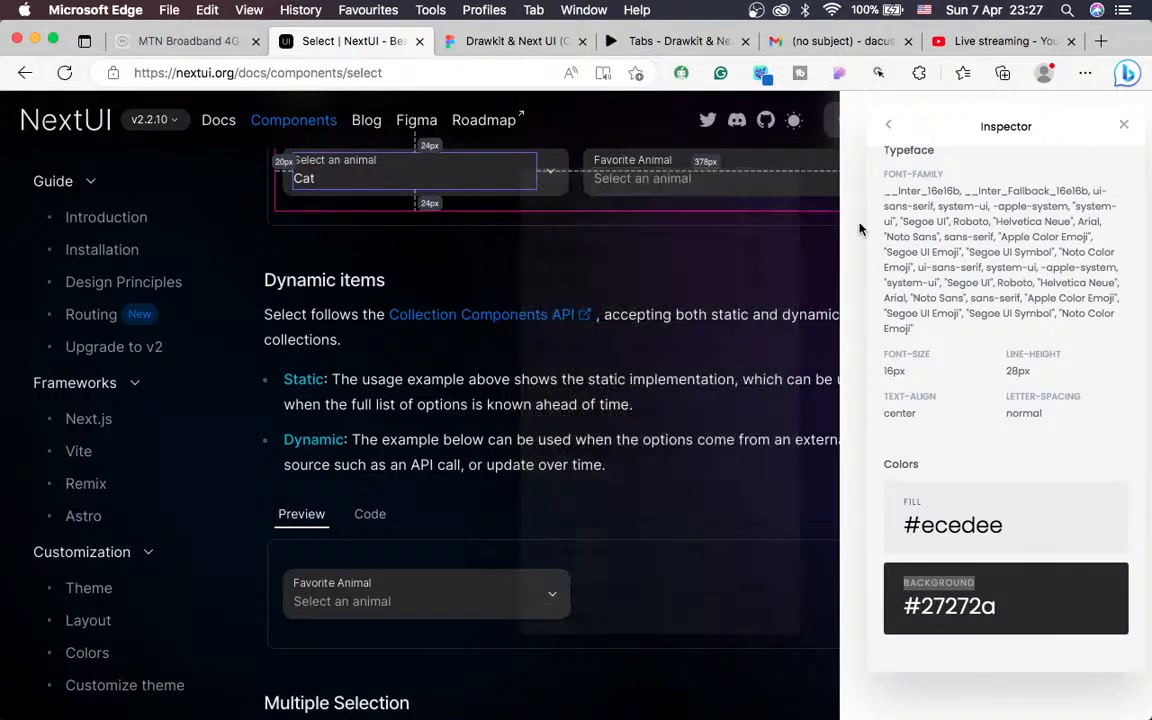
pyautogui.scroll(3, 1000, 260)
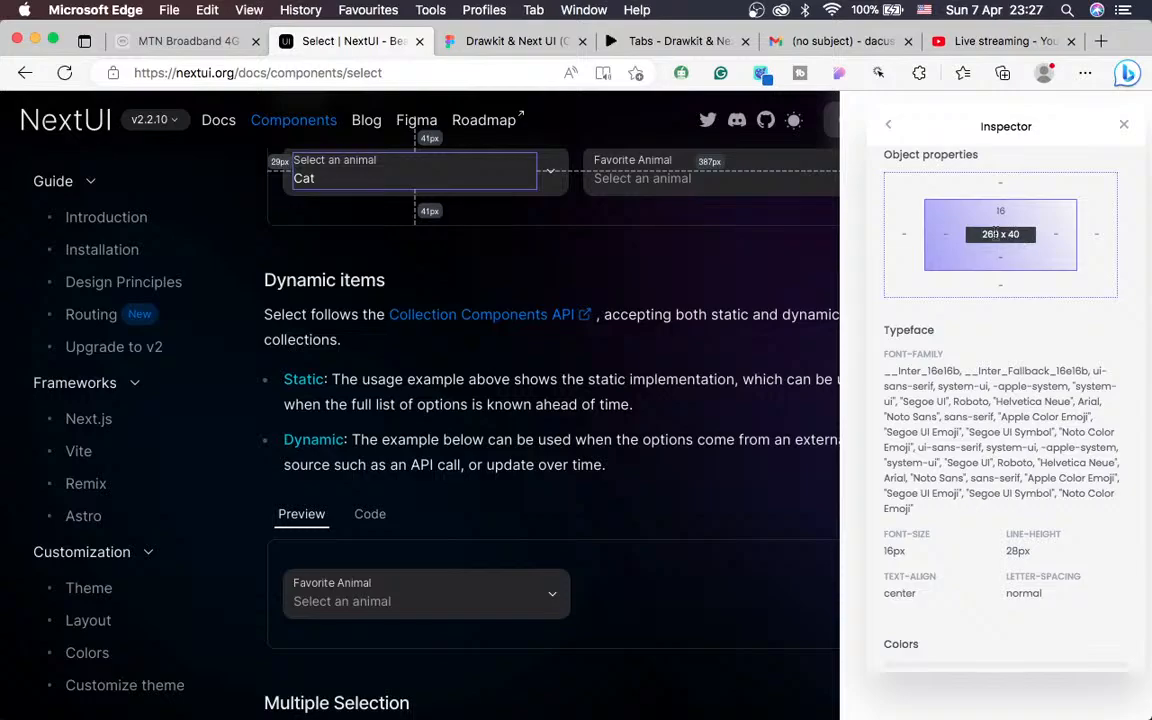
# Inspect the Cat value, the "Select an animal" label and the select box, comparing their dimensions and text properties, and reopen the animal list
pyautogui.rightClick(310, 180)
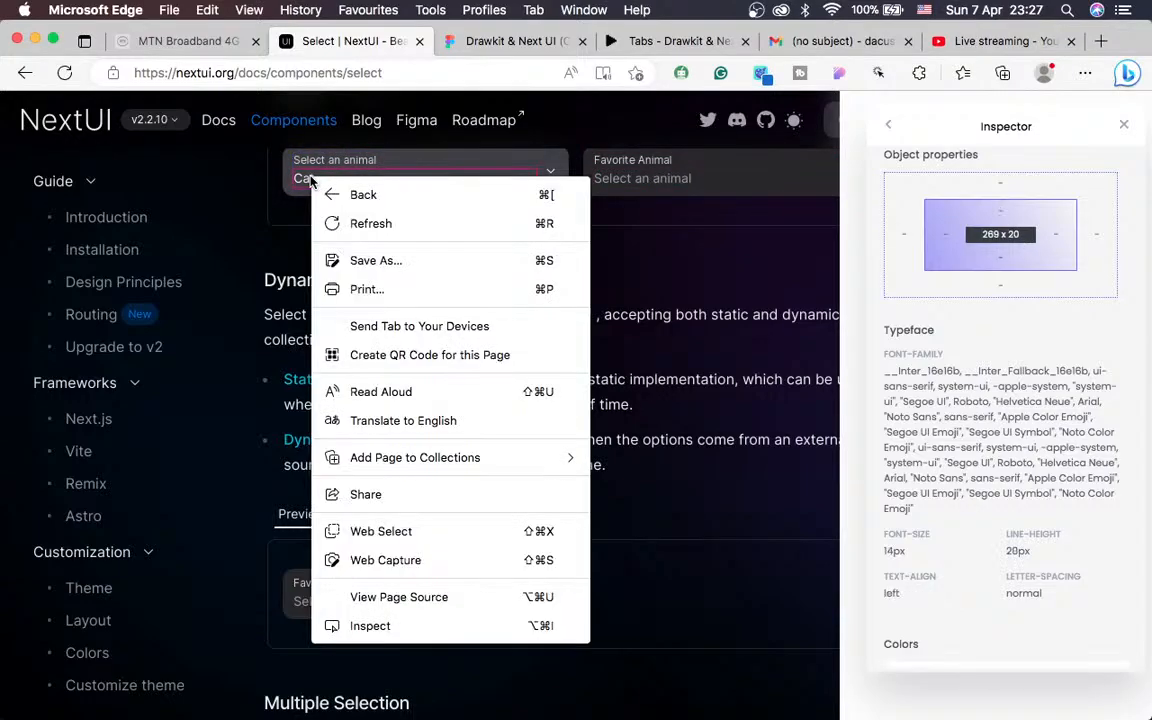
pyautogui.press('Escape')
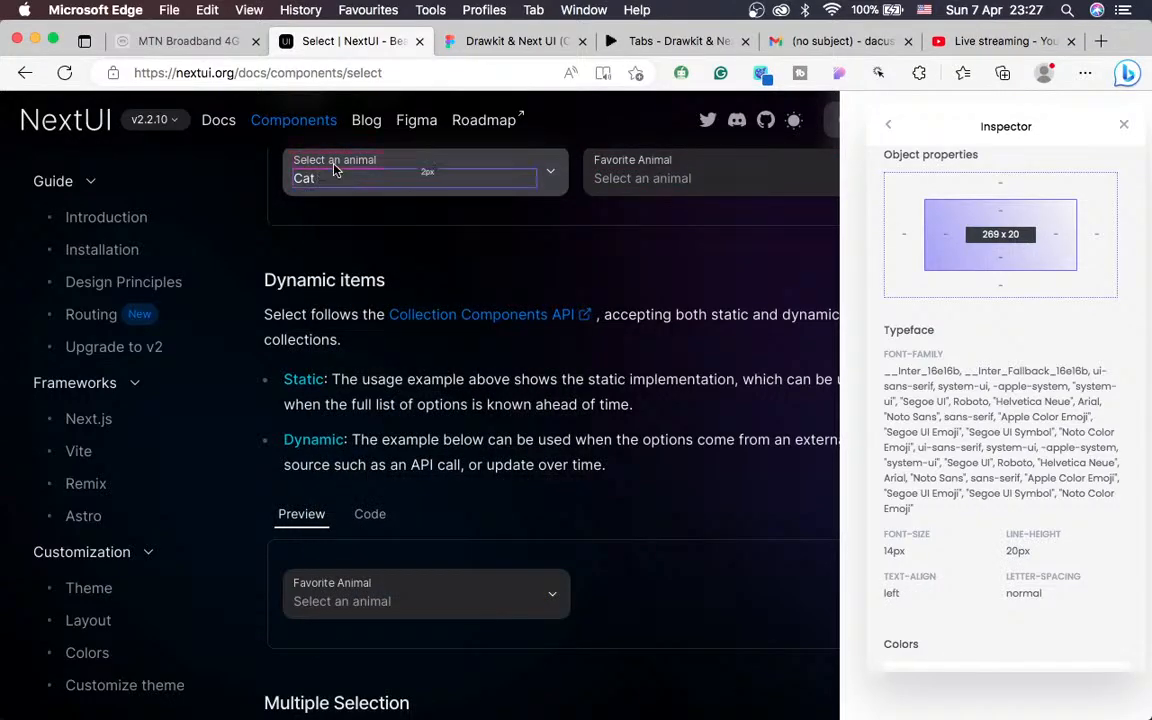
pyautogui.rightClick(332, 167)
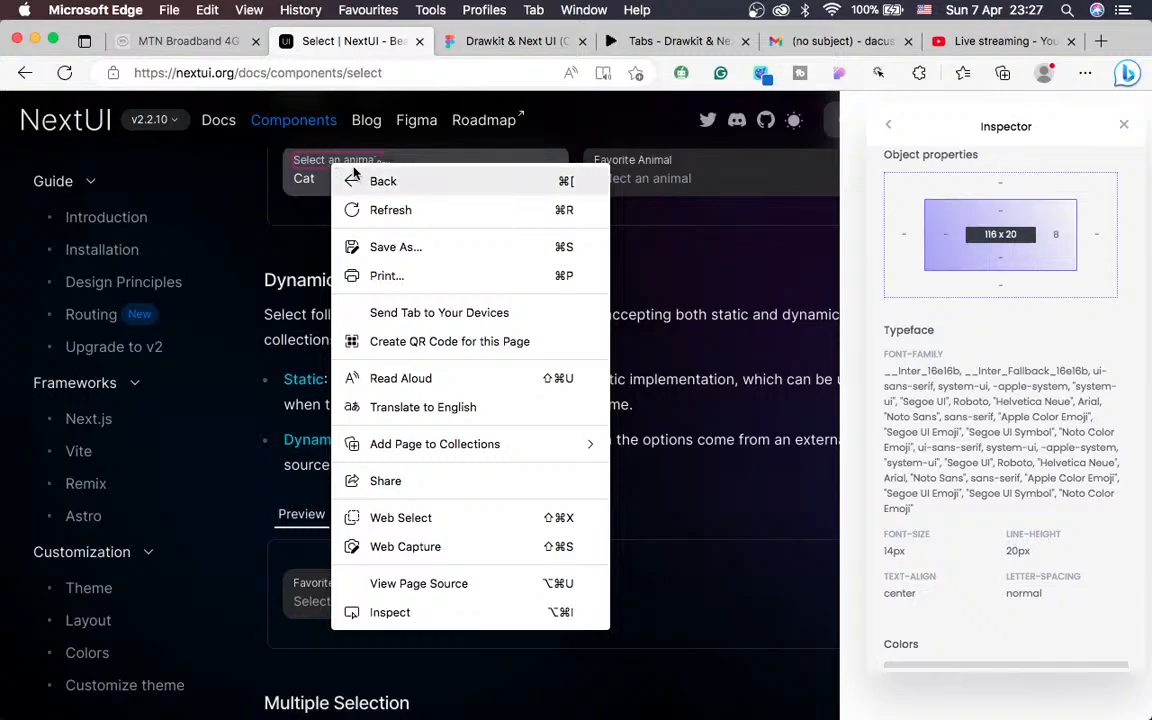
pyautogui.press('Escape')
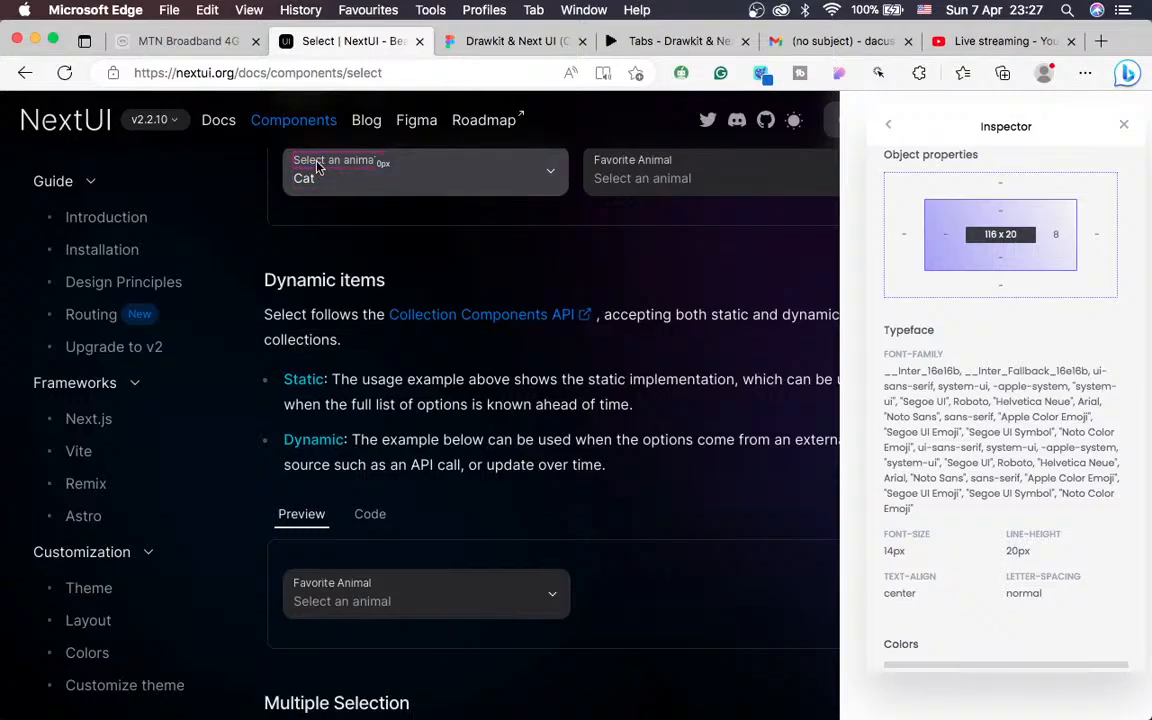
pyautogui.rightClick(318, 165)
pyautogui.press('Escape')
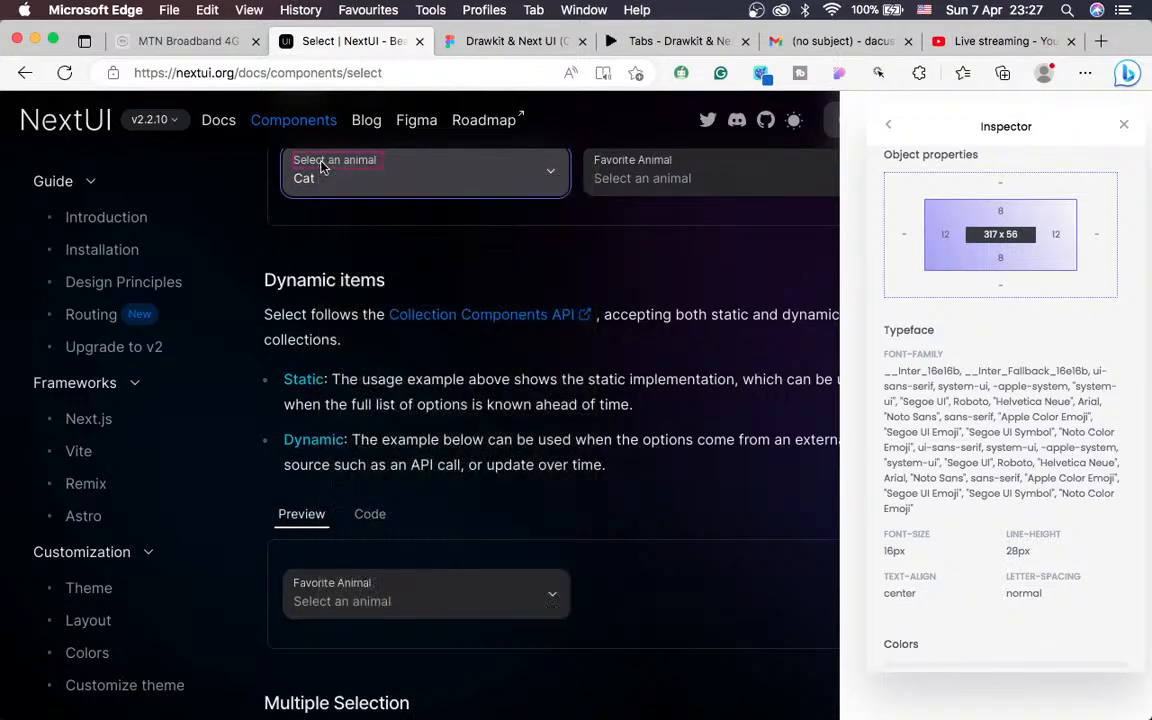
pyautogui.rightClick(340, 167)
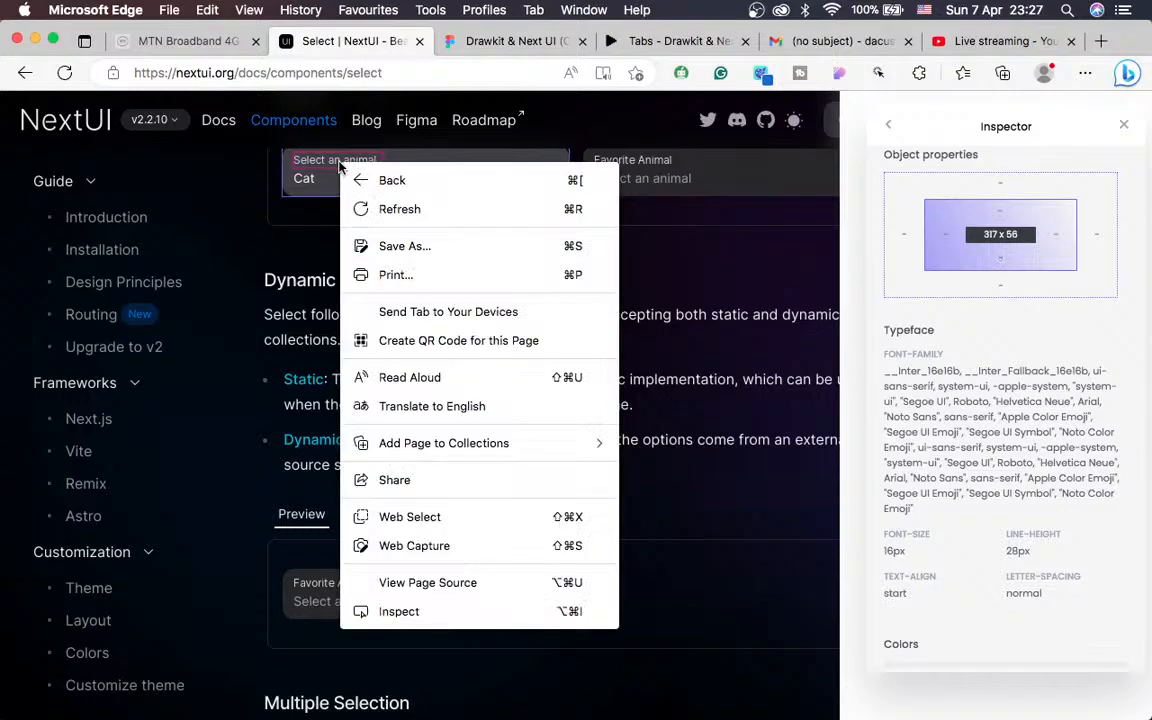
pyautogui.press('Escape')
pyautogui.click(313, 183)
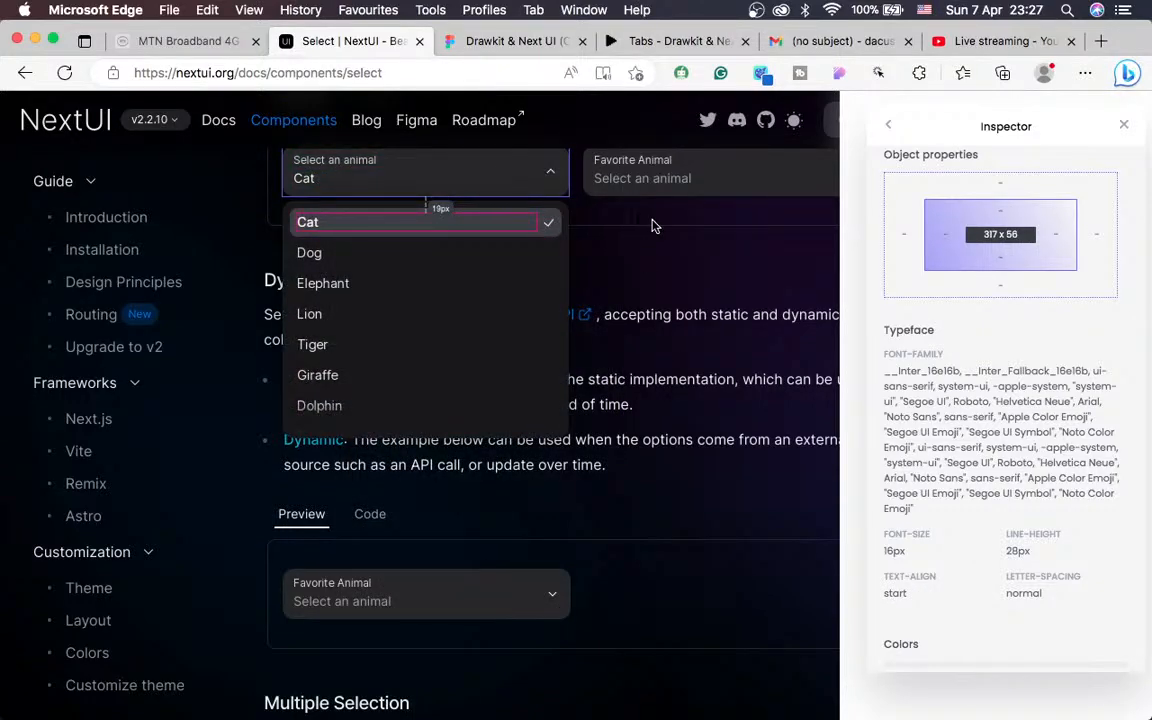
pyautogui.scroll(3, 610, 250)
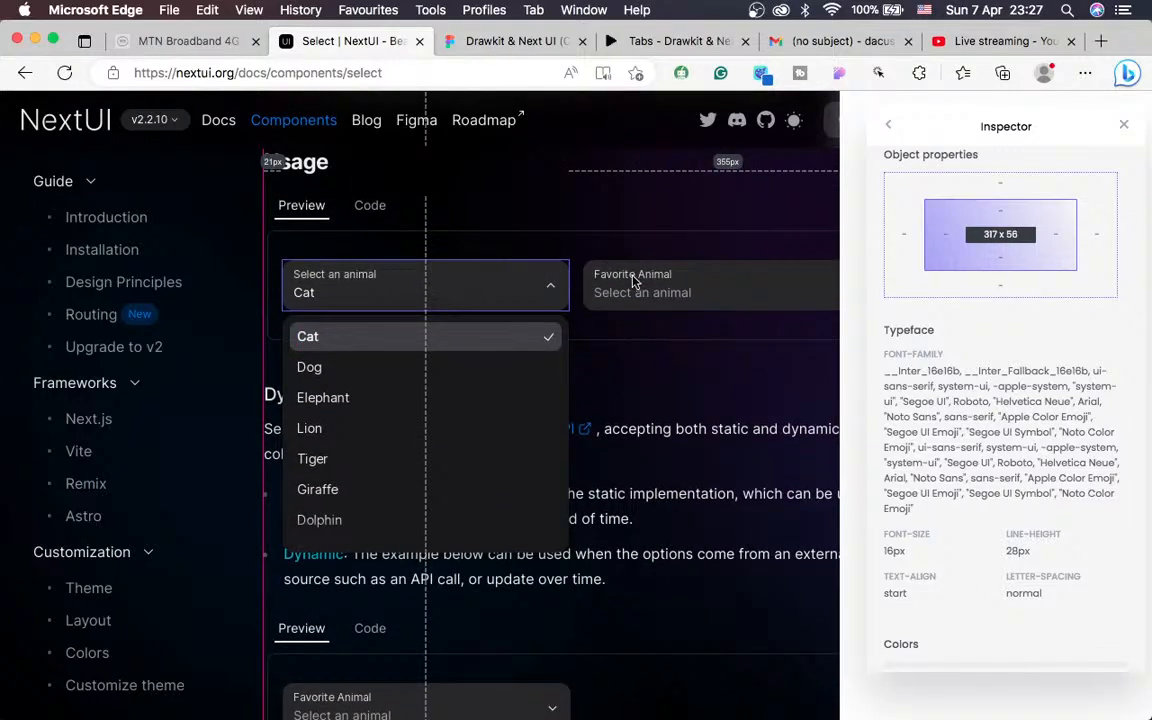
pyautogui.click(632, 280)
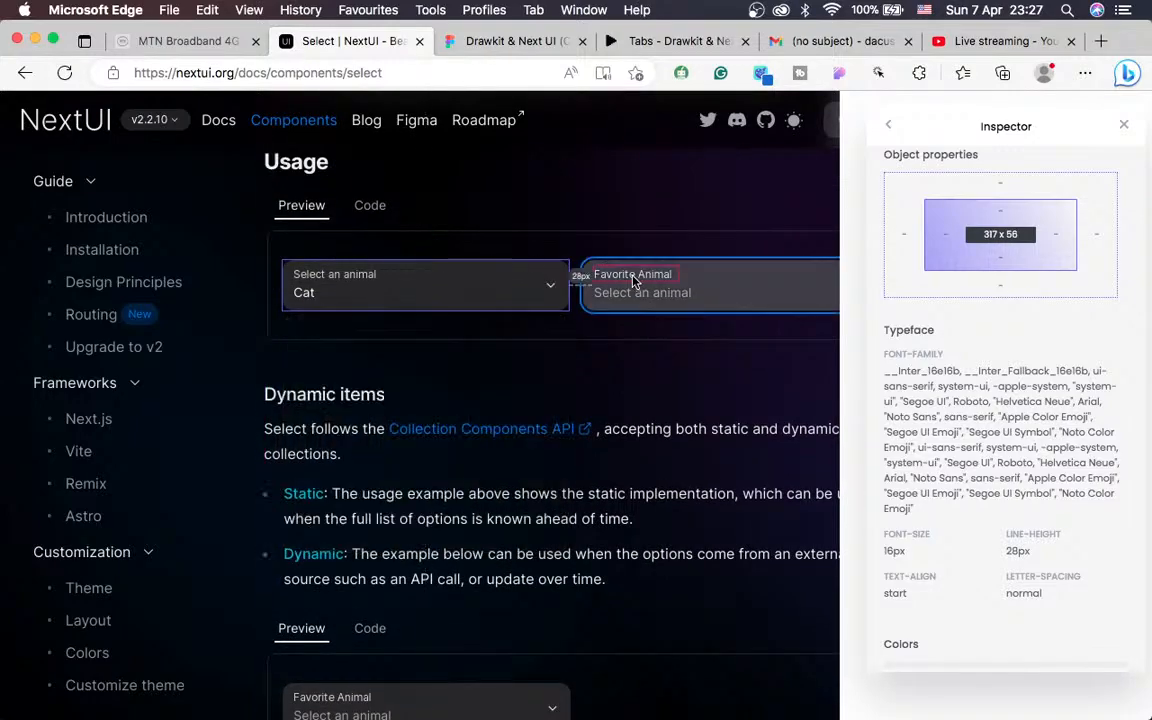
pyautogui.click(341, 276)
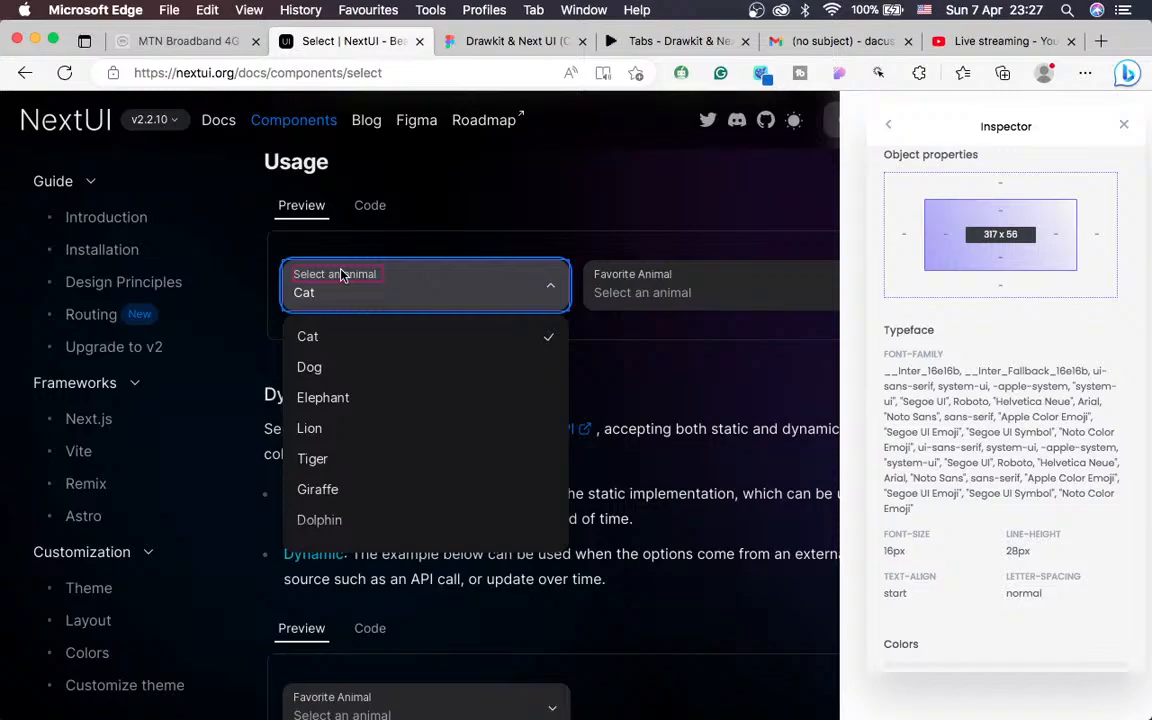
pyautogui.click(341, 276)
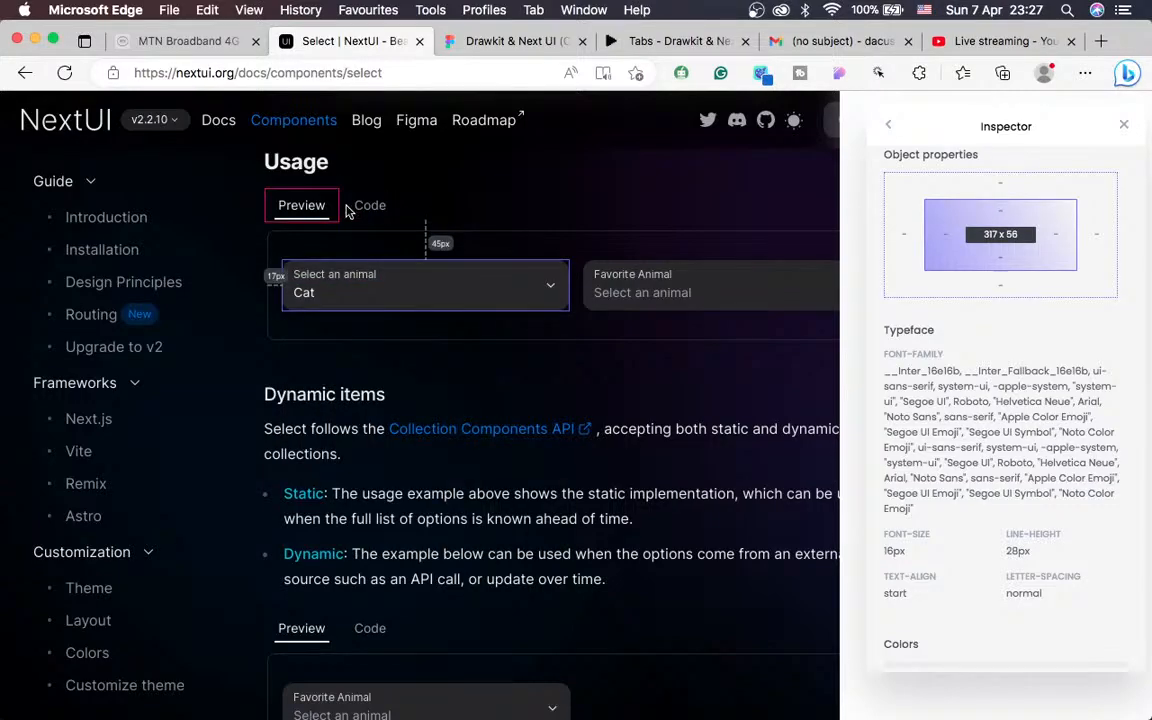
pyautogui.rightClick(345, 250)
pyautogui.press('Escape')
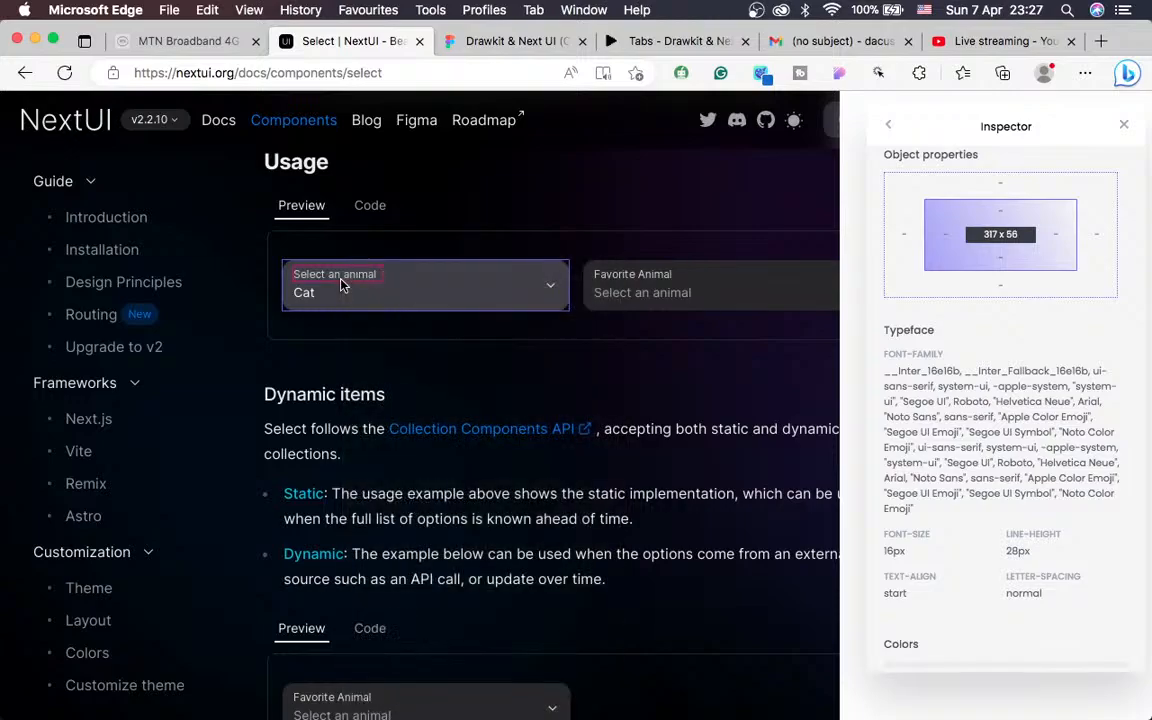
# Reset the Usage preview, choose Cat in the animal select, and measure the gap between the "Select an animal" label and the Cat value
pyautogui.click(370, 206)
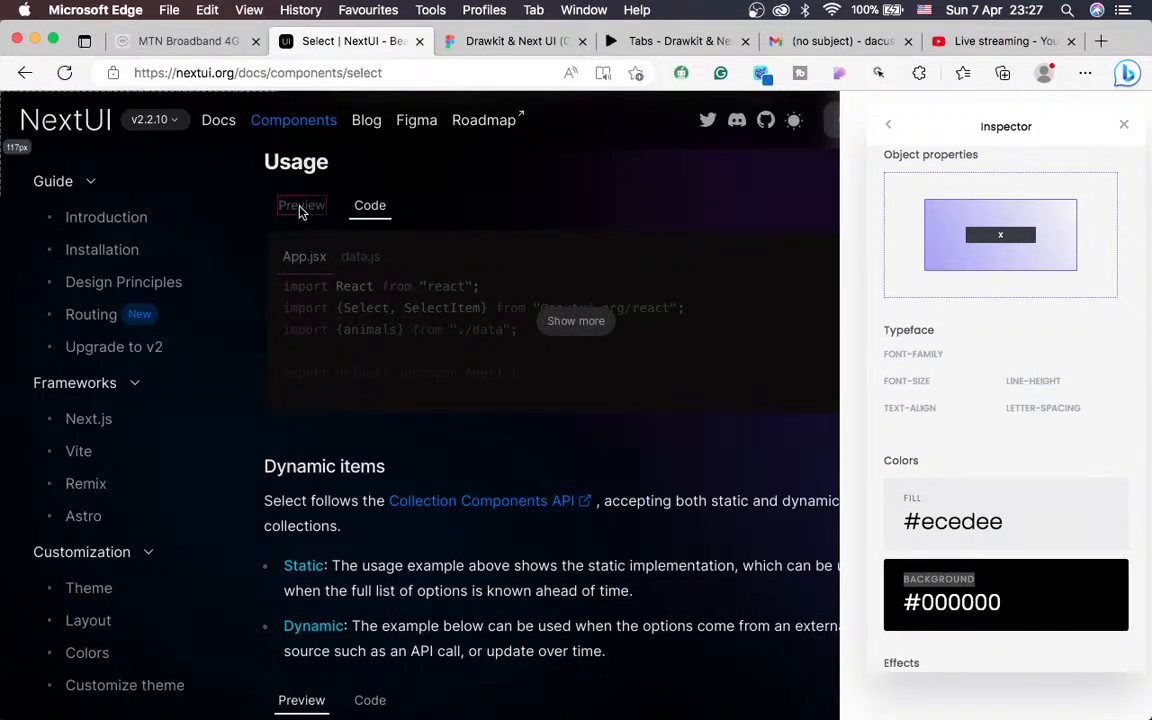
pyautogui.click(301, 208)
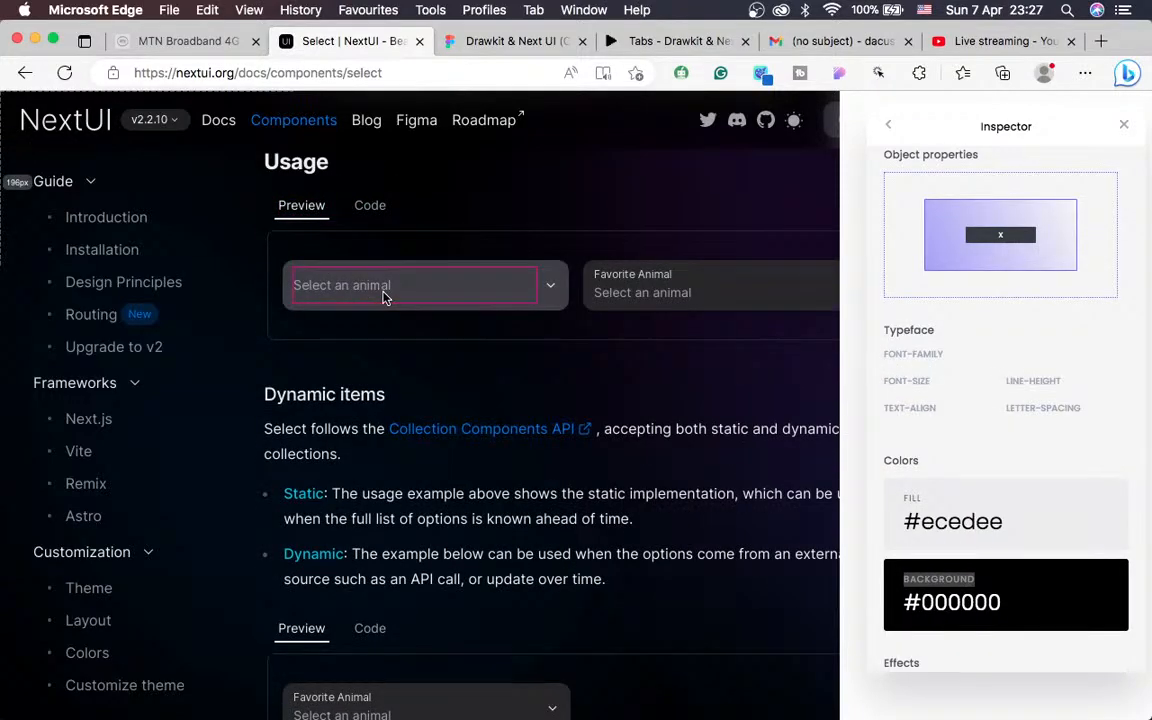
pyautogui.click(470, 305)
pyautogui.click(392, 337)
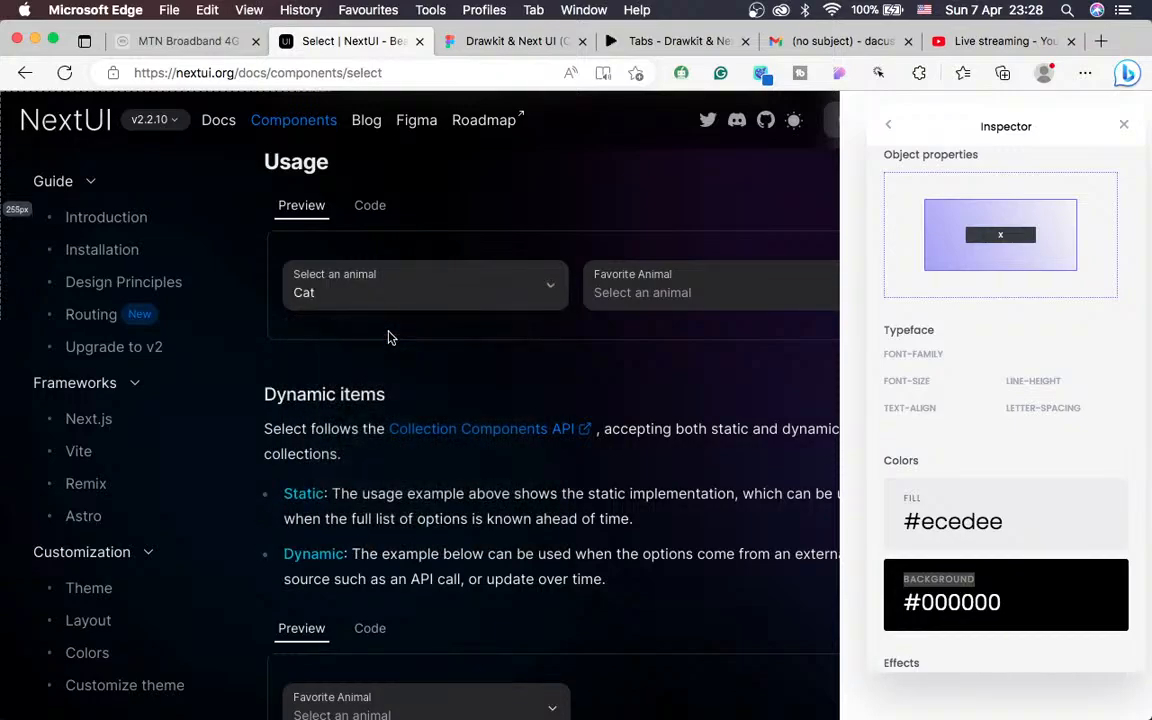
pyautogui.rightClick(342, 279)
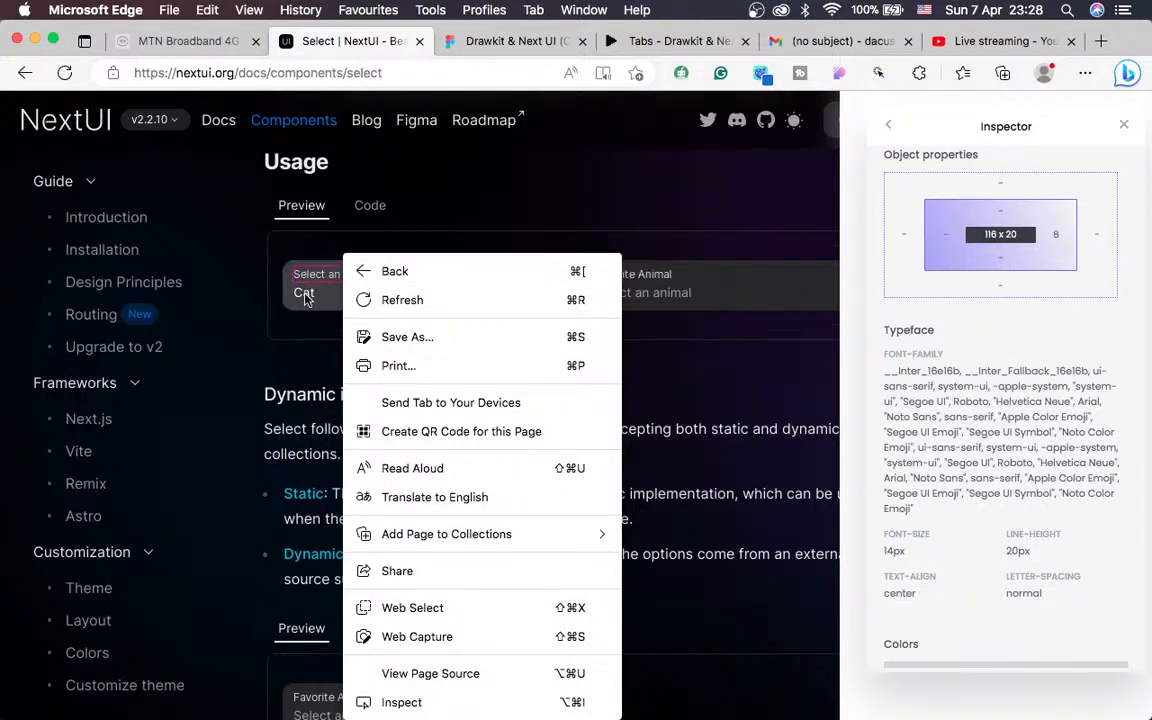
pyautogui.click(312, 295)
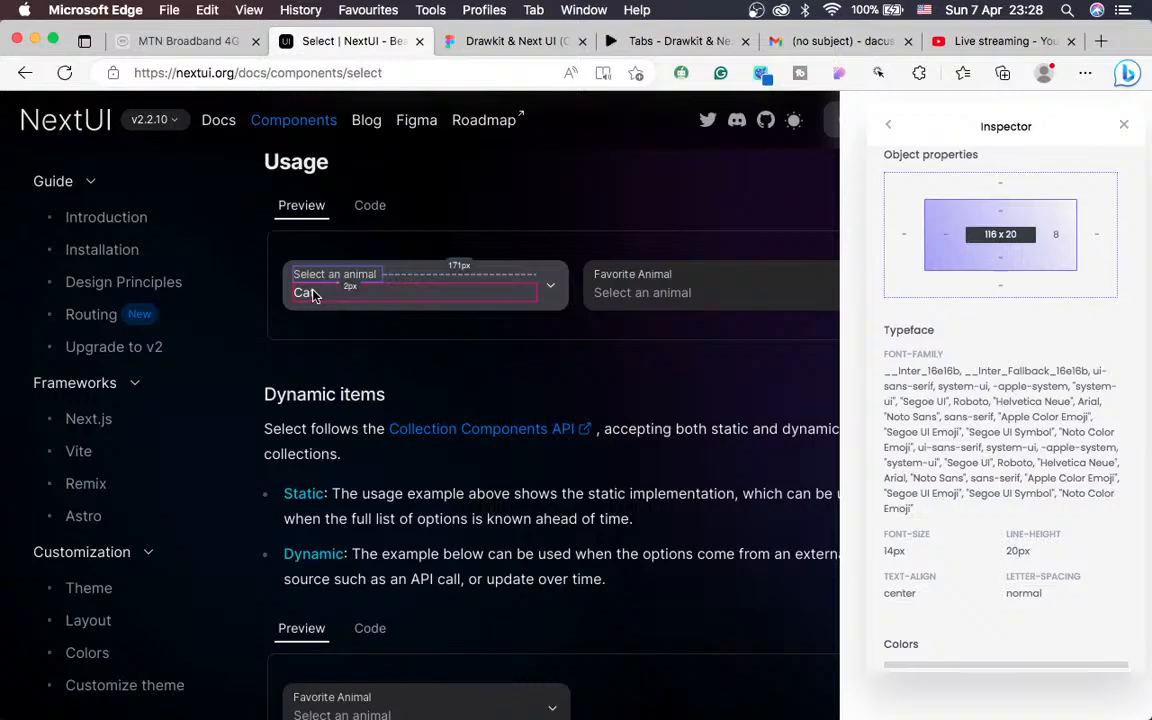
# Switch to the Figma file and set the line height of the "Select an animal" labels in Clicked, Clicked hover and Variant6 to 18
pyautogui.click(470, 41)
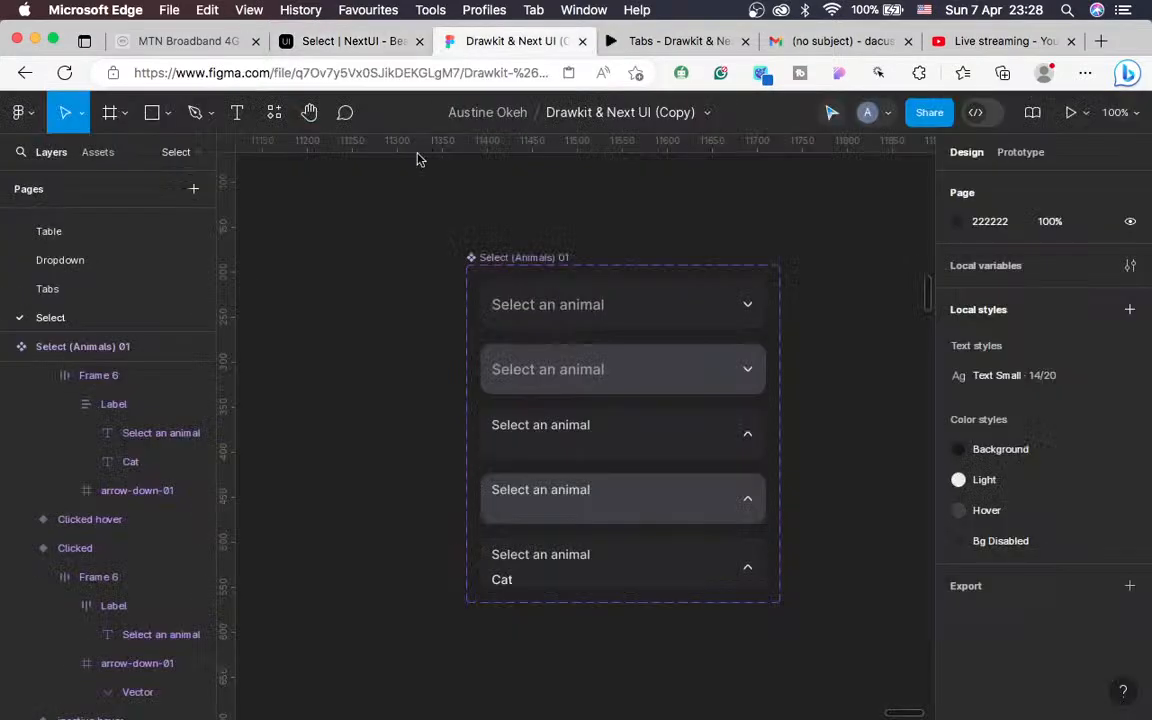
pyautogui.tripleClick(539, 429)
pyautogui.click(539, 434)
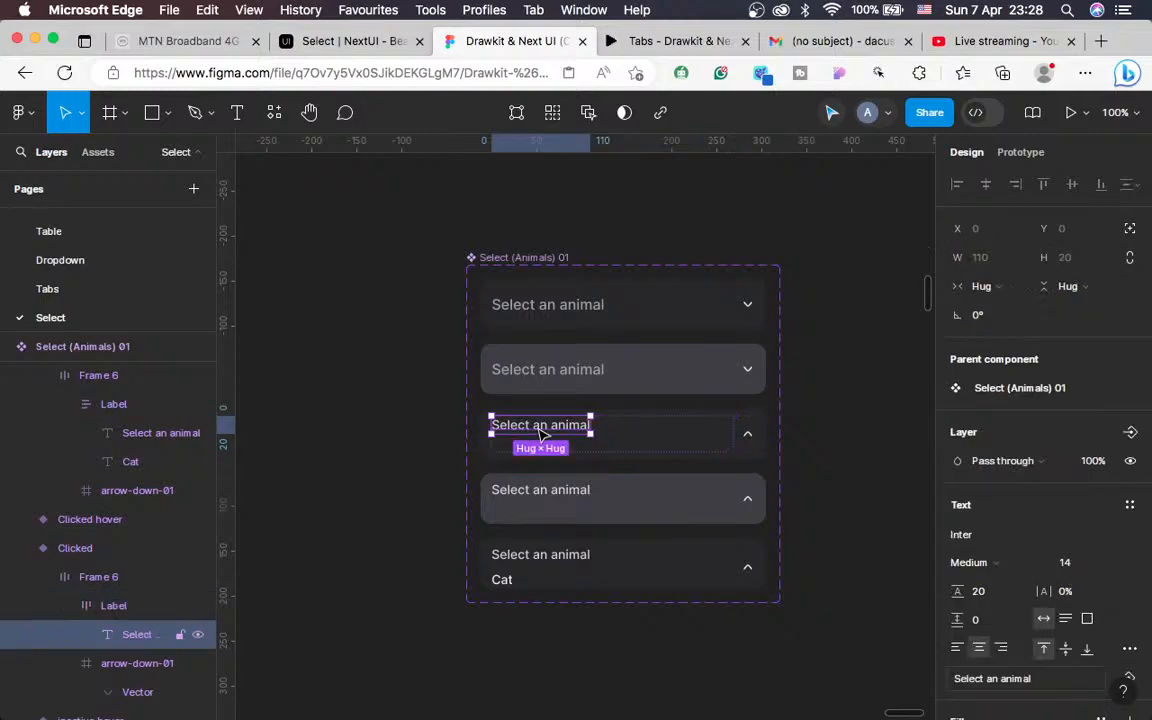
pyautogui.keyDown('shift'); pyautogui.click(541, 492); pyautogui.keyUp('shift')
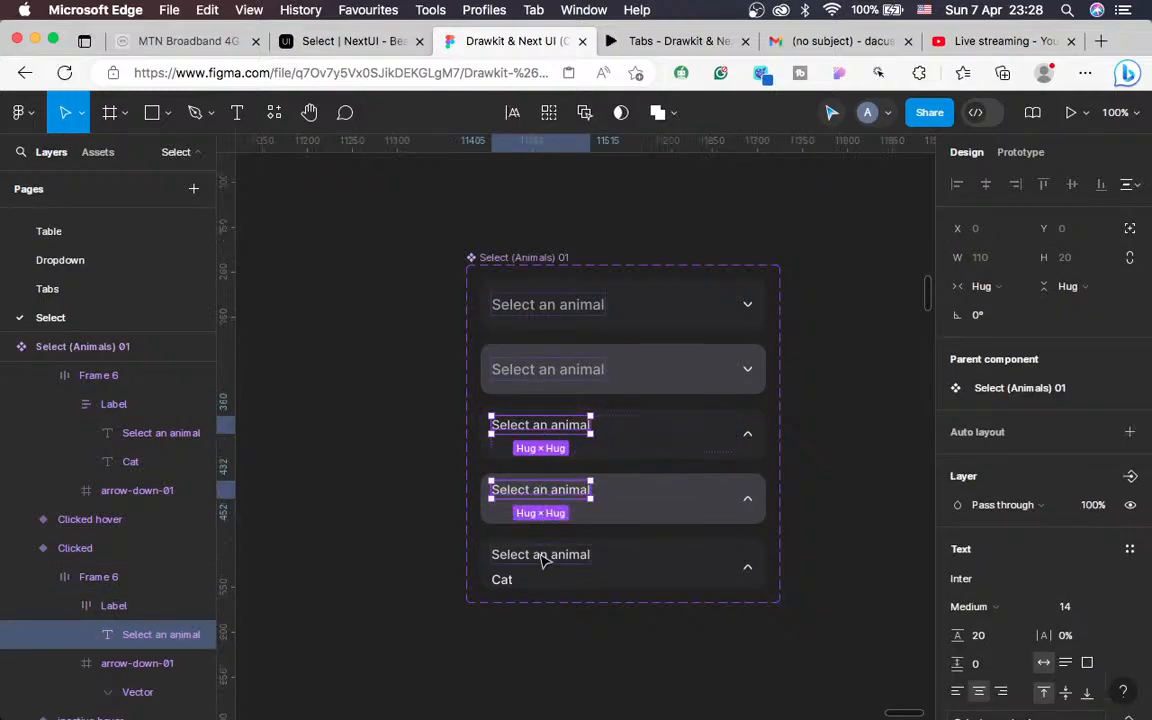
pyautogui.keyDown('shift'); pyautogui.click(540, 554); pyautogui.keyUp('shift')
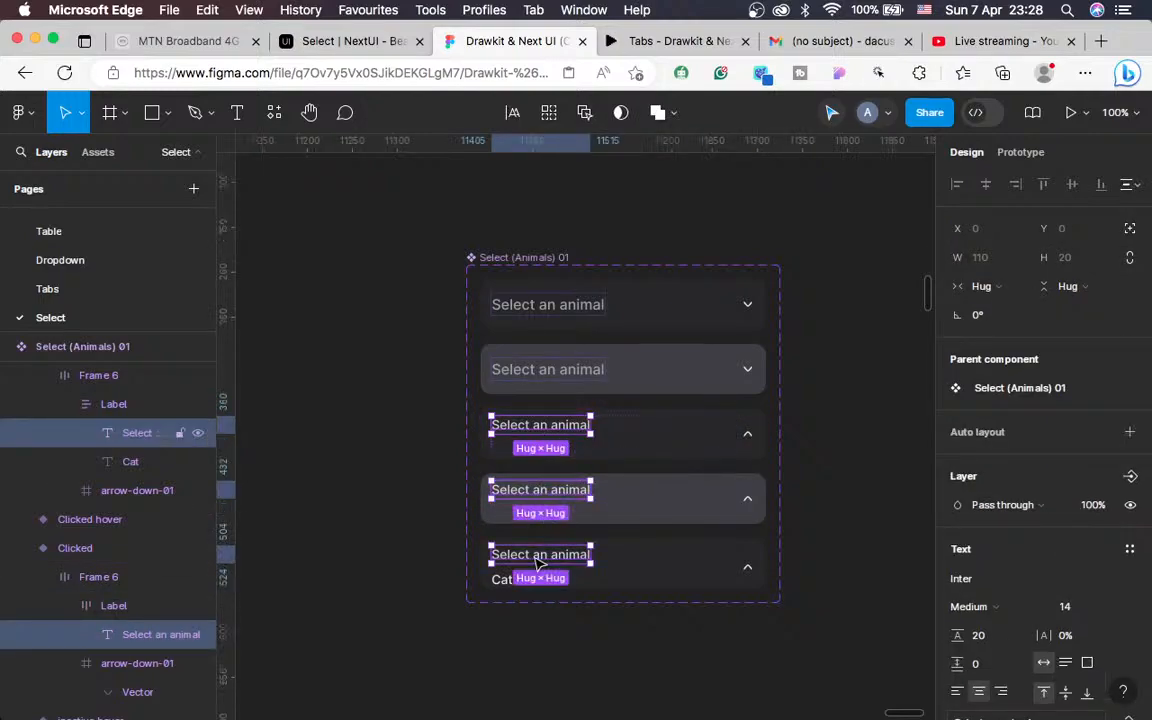
pyautogui.click(975, 635)
pyautogui.write('18')
pyautogui.press('Return')
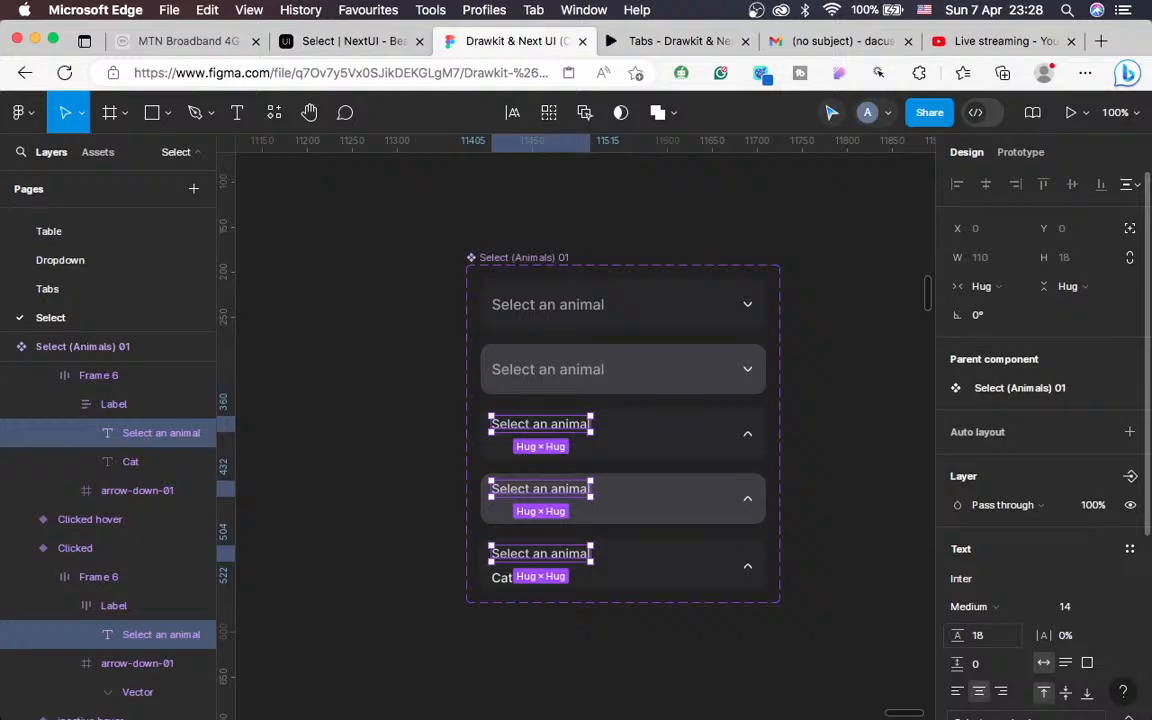
# Set the auto layout gap of Variant6's Label frame, between "Select an animal" and Cat, to 2
pyautogui.click(622, 576)
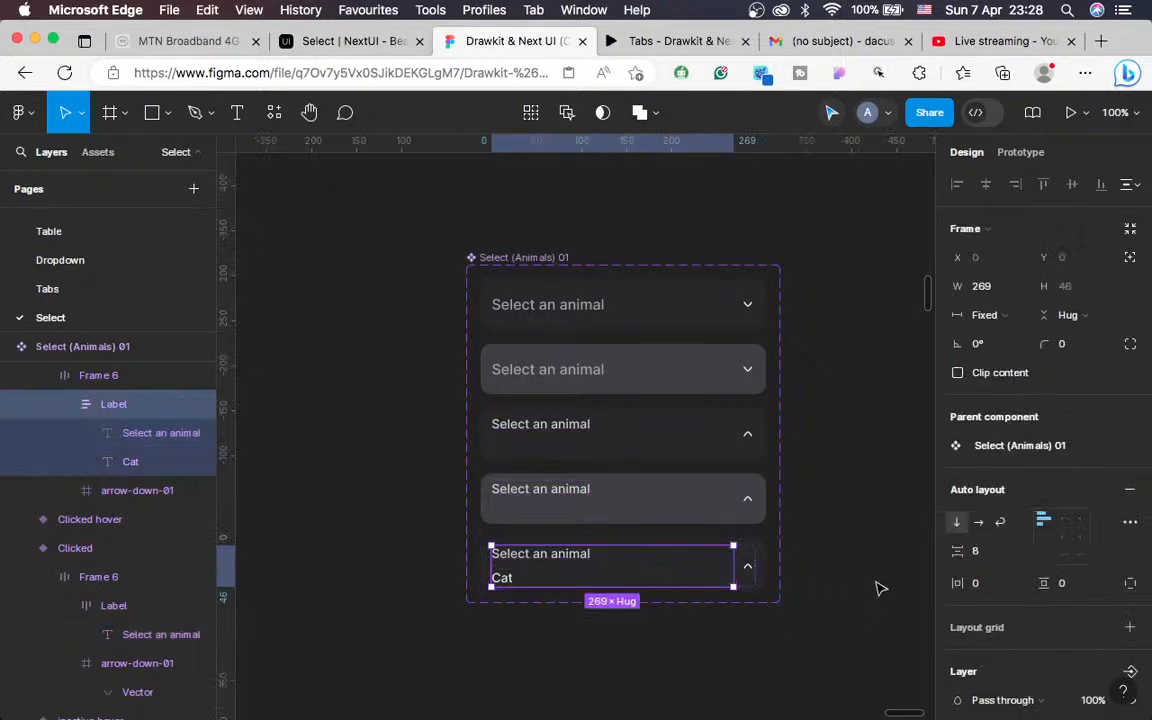
pyautogui.click(993, 550)
pyautogui.write('2')
pyautogui.press('Return')
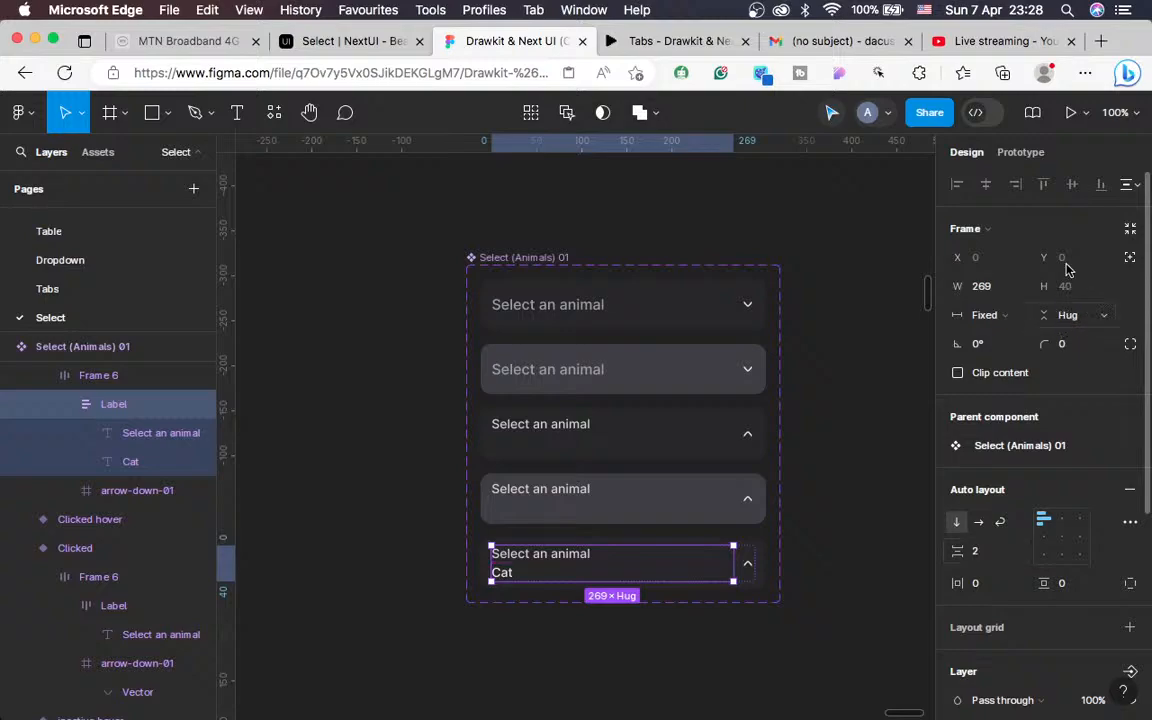
# Check the spacing around Variant6 and set its Property 1 value to Selected
pyautogui.click(754, 541)
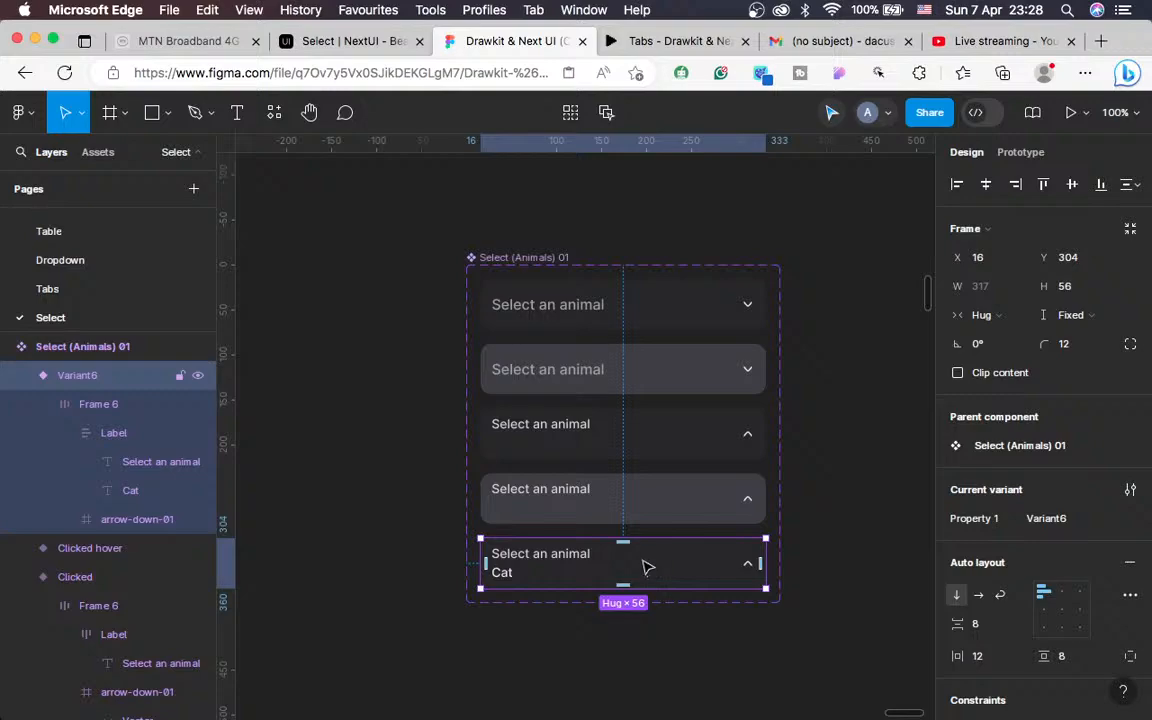
pyautogui.press('alt')
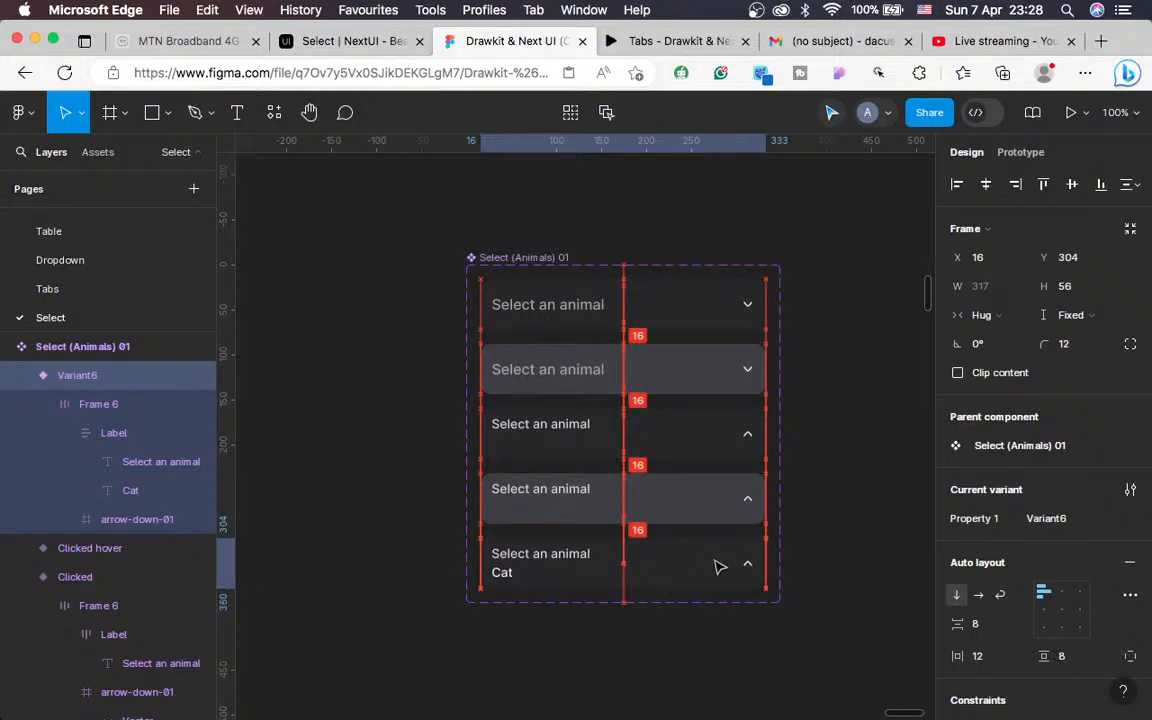
pyautogui.scroll(-2, 748, 645)
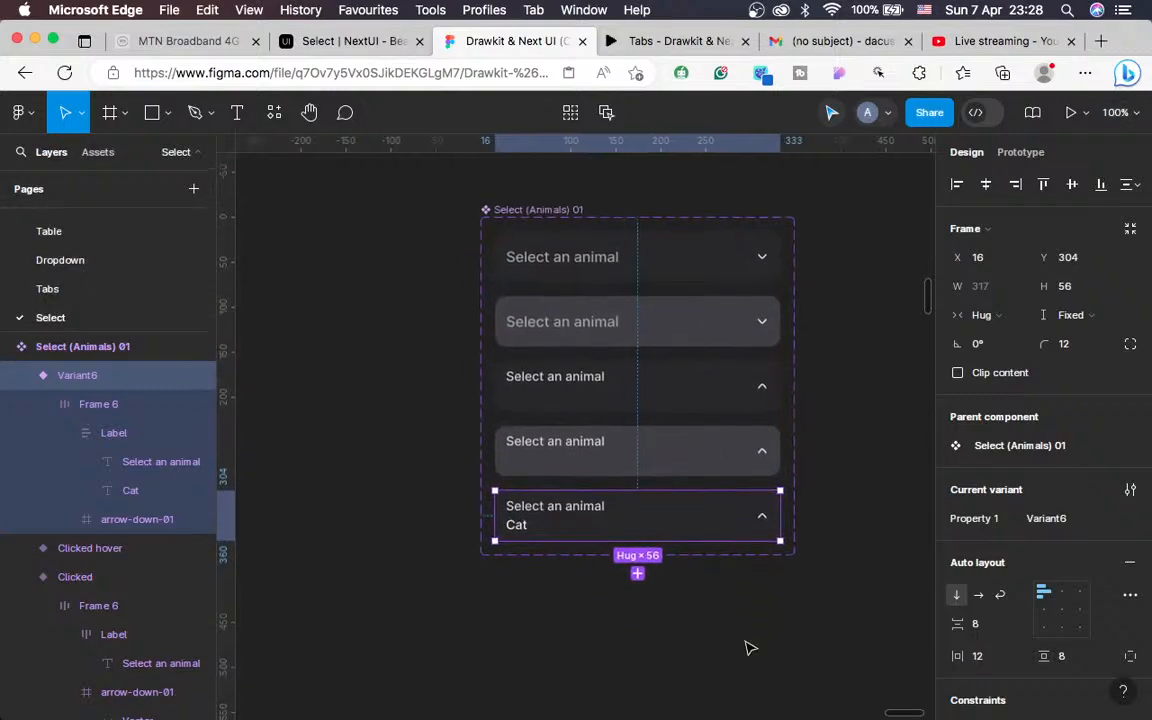
pyautogui.click(1038, 520)
pyautogui.write('Selected')
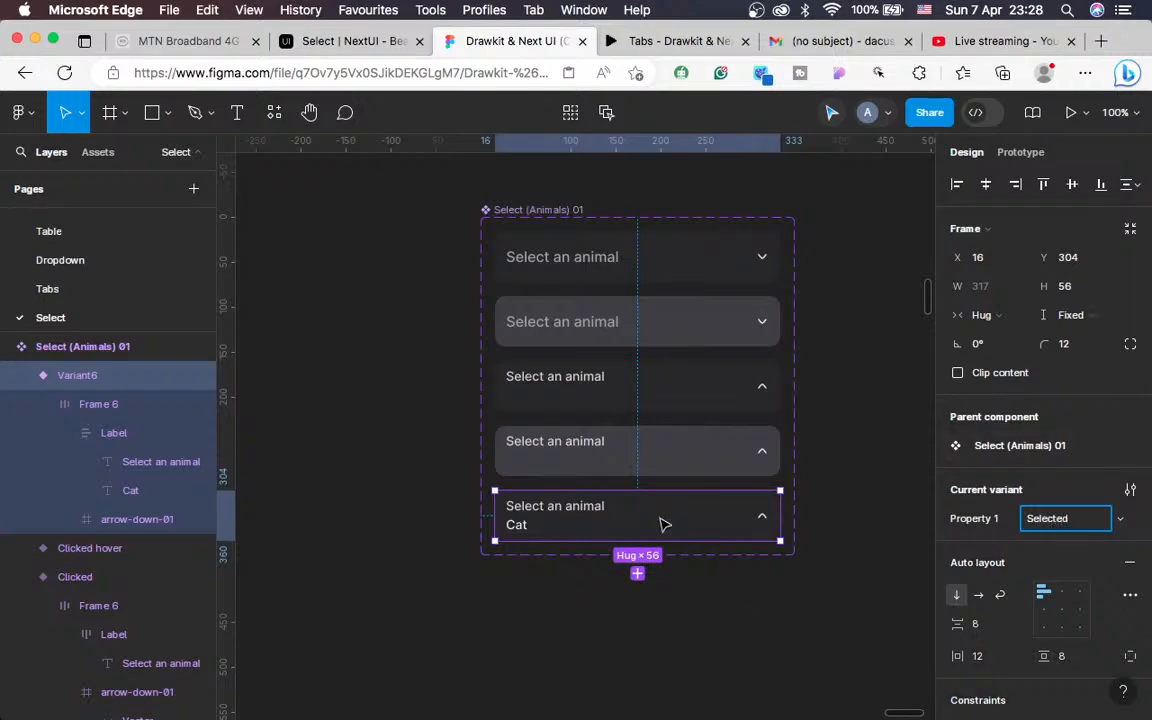
pyautogui.click(625, 609)
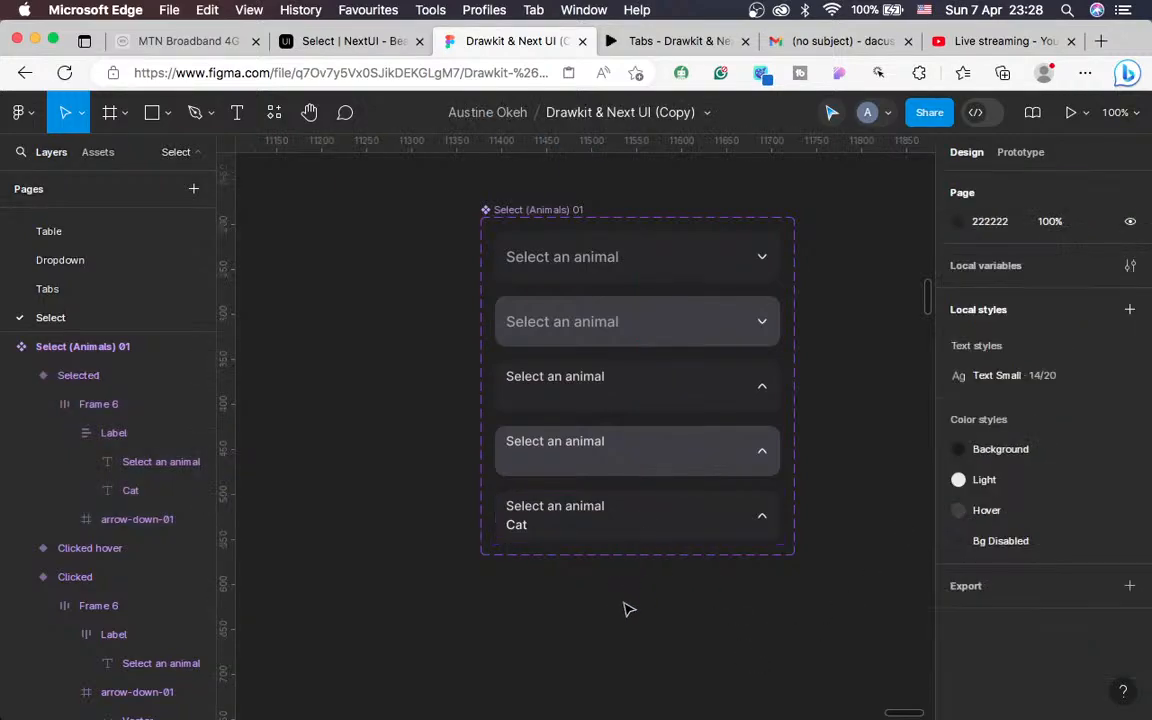
# Add a new variant to the Select (Animals) 01 component set
pyautogui.scroll(2, 600, 430)
pyautogui.click(512, 266)
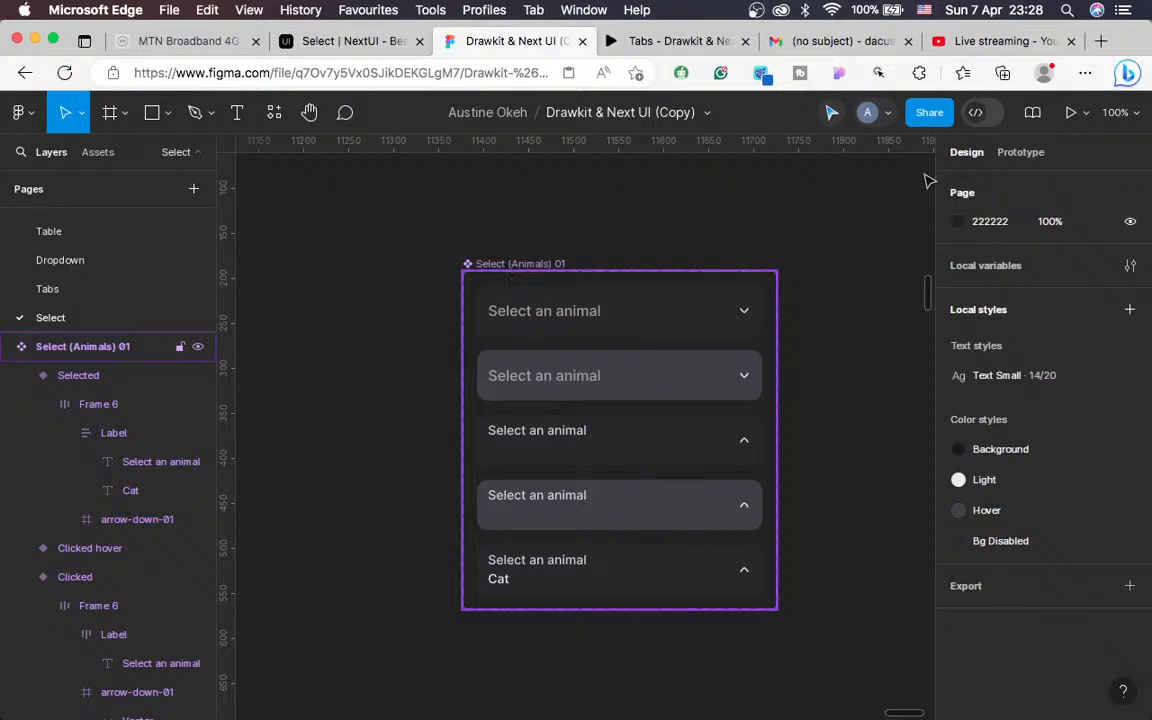
pyautogui.click(548, 112)
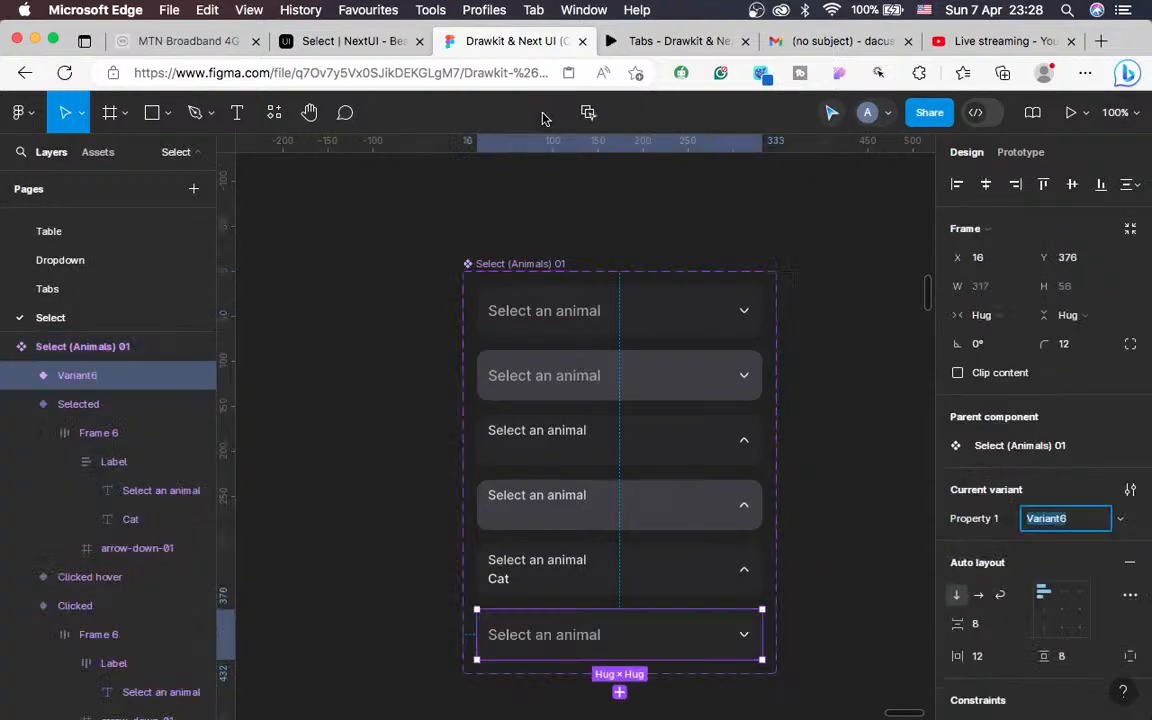
pyautogui.scroll(-2, 725, 395)
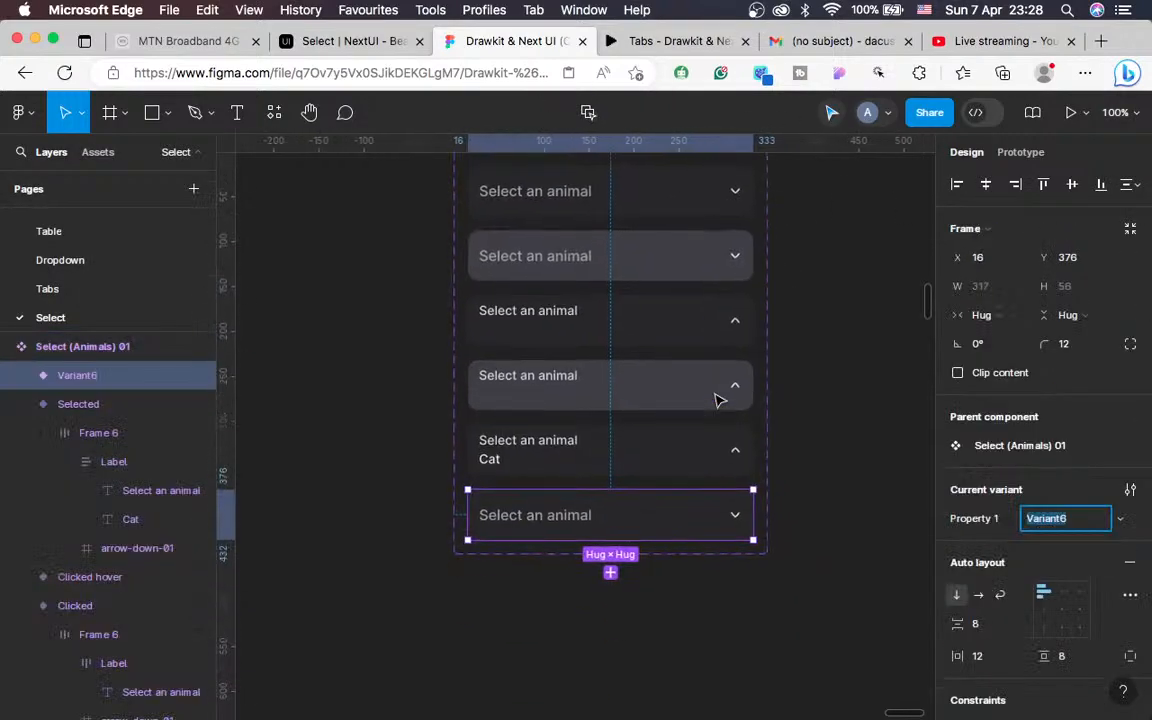
# Replace the new variant with a copy of the Selected variant and align it below the others at X 16, Y 376
pyautogui.click(643, 453)
pyautogui.press('super+c')
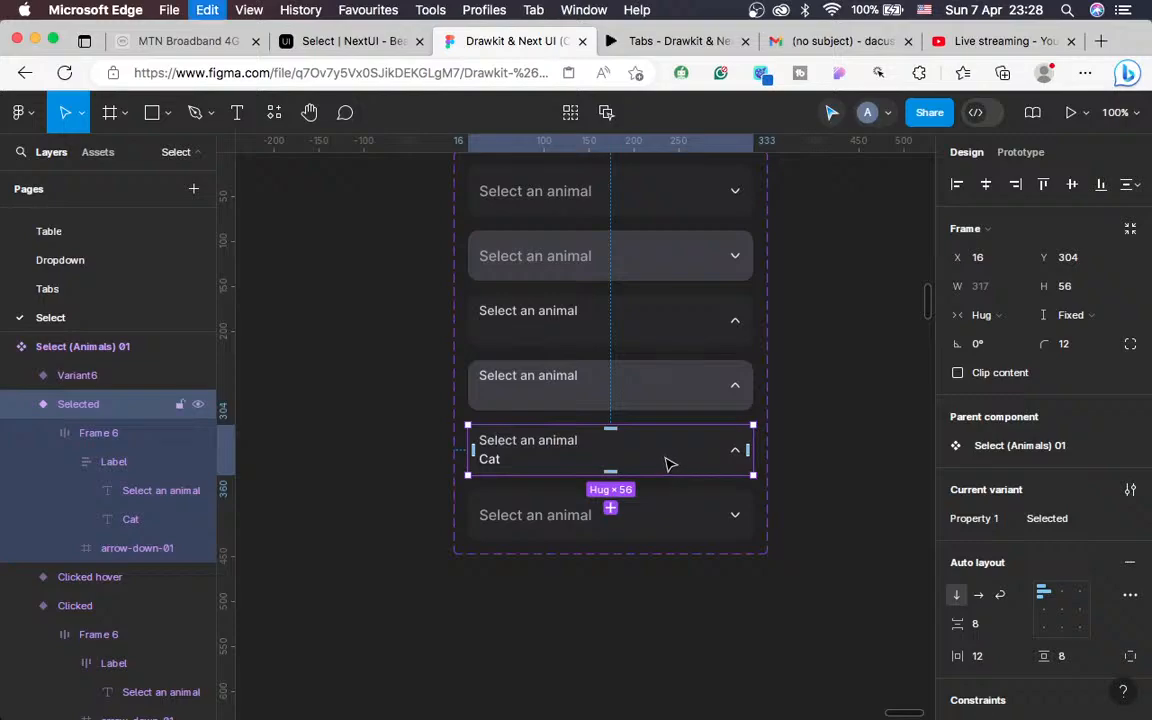
pyautogui.click(651, 514)
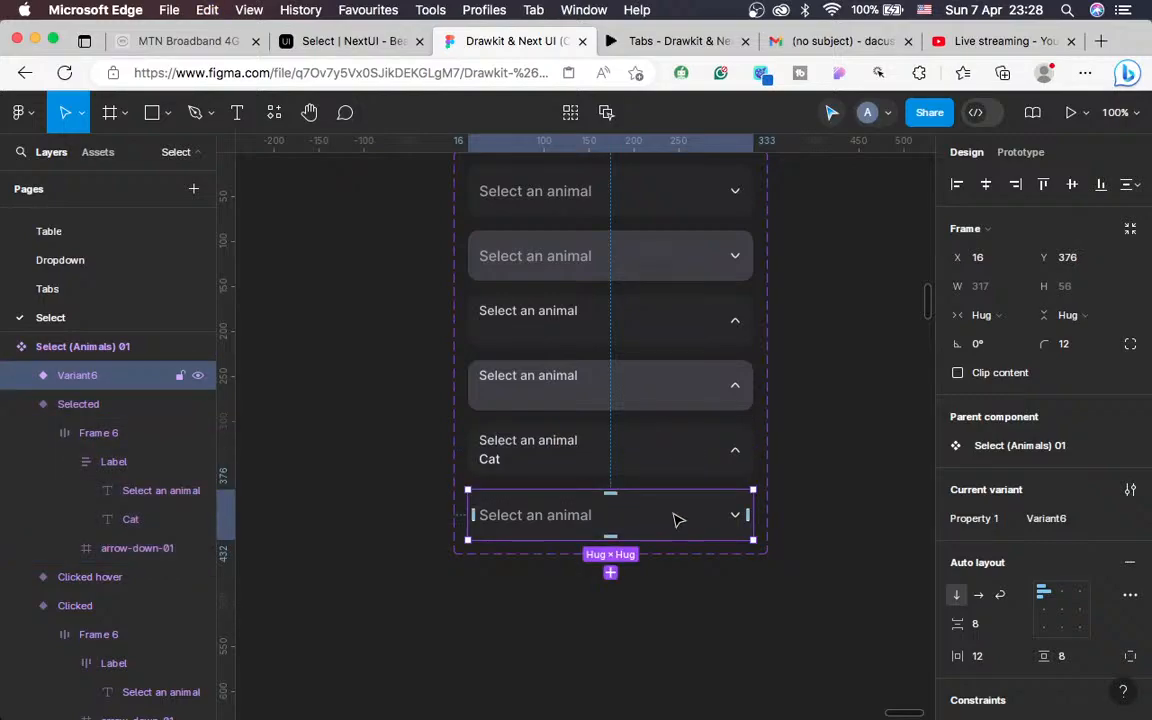
pyautogui.rightClick(677, 240)
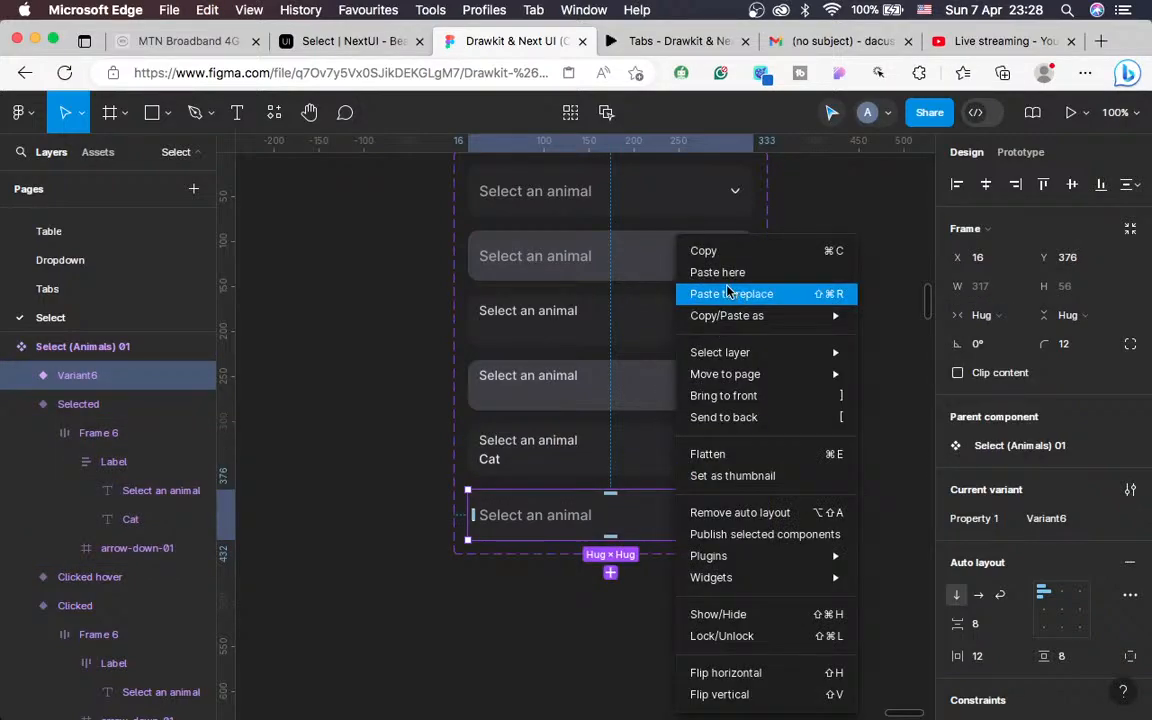
pyautogui.click(720, 294)
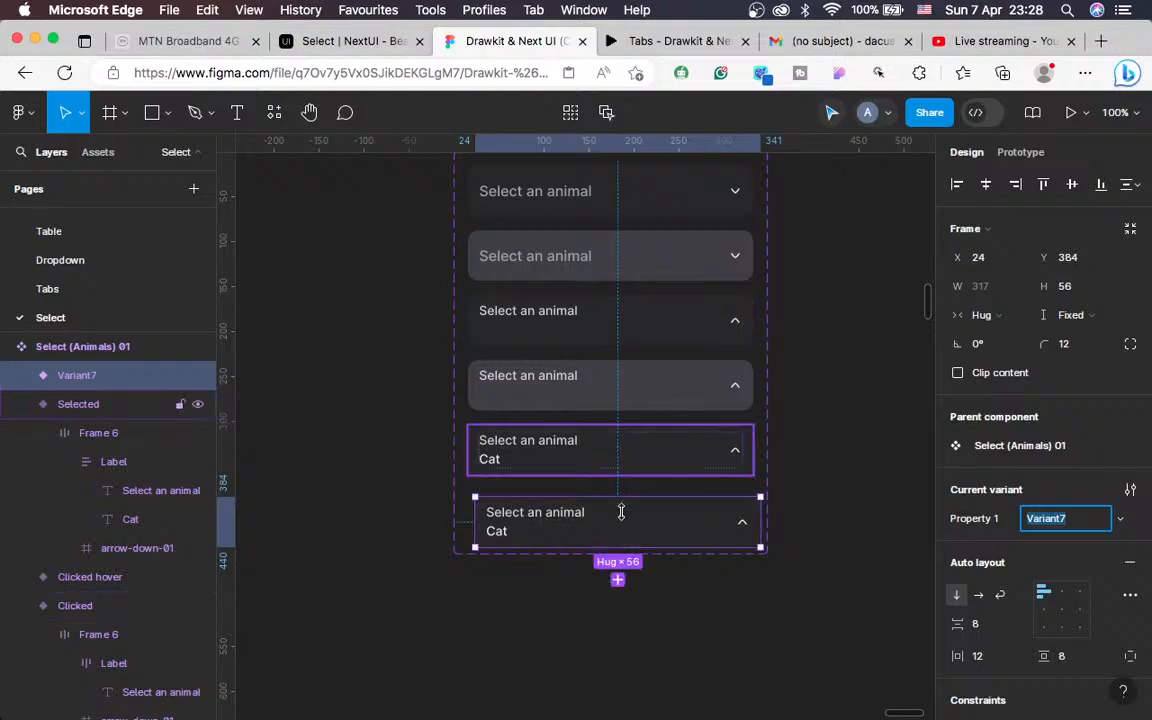
pyautogui.moveTo(641, 535); pyautogui.dragTo(630, 522)
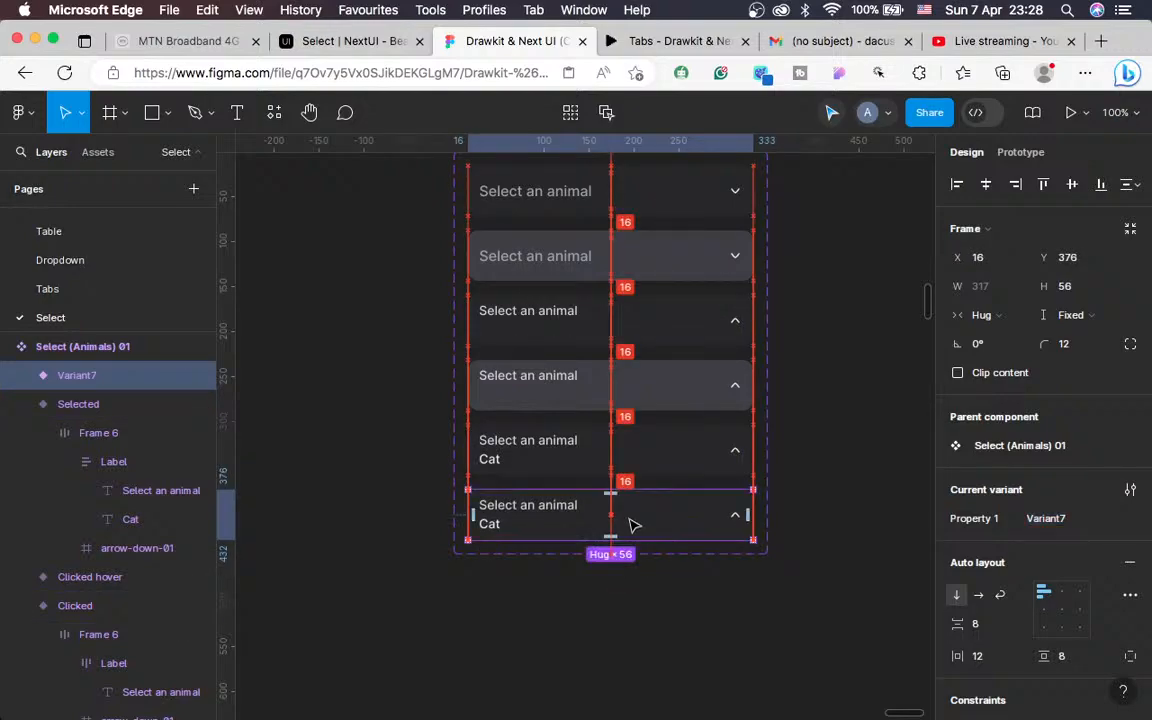
# Set the duplicated Cat variant's Property 1 value to Selected Hover
pyautogui.click(1048, 520)
pyautogui.write('Selected Hover')
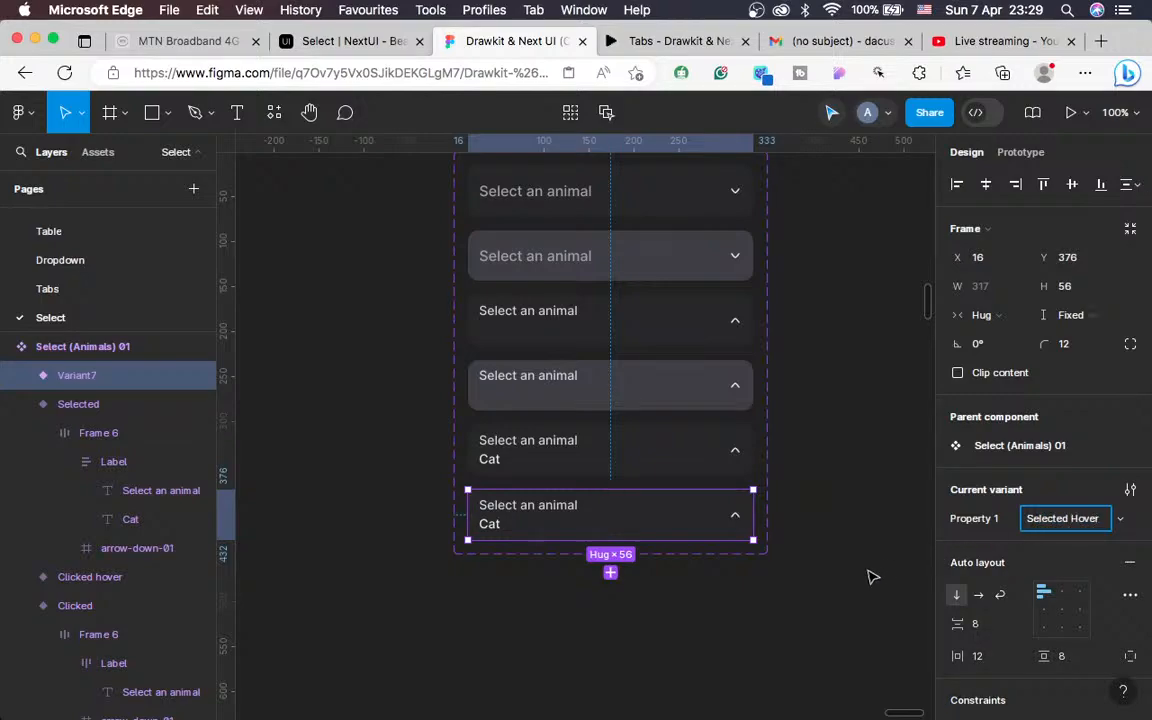
pyautogui.click(805, 512)
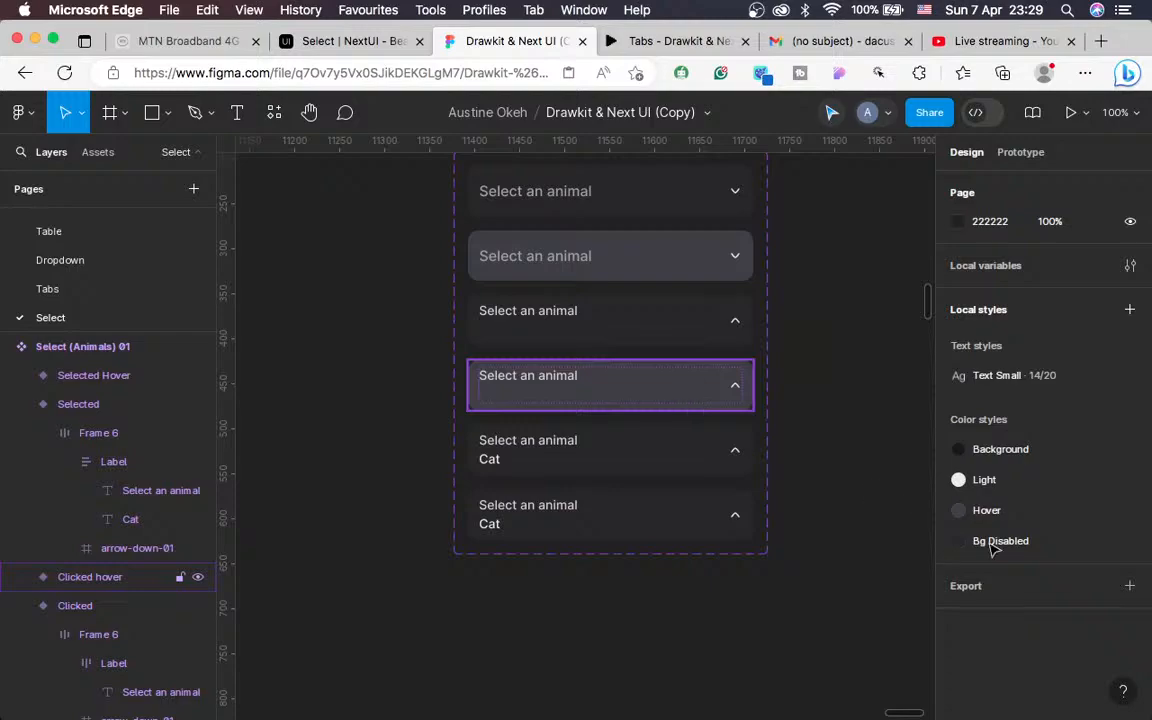
# Copy the Clicked hover variant's fill colour 3F3F46 and apply it to the Selected Hover variant
pyautogui.scroll(-3, 1022, 606)
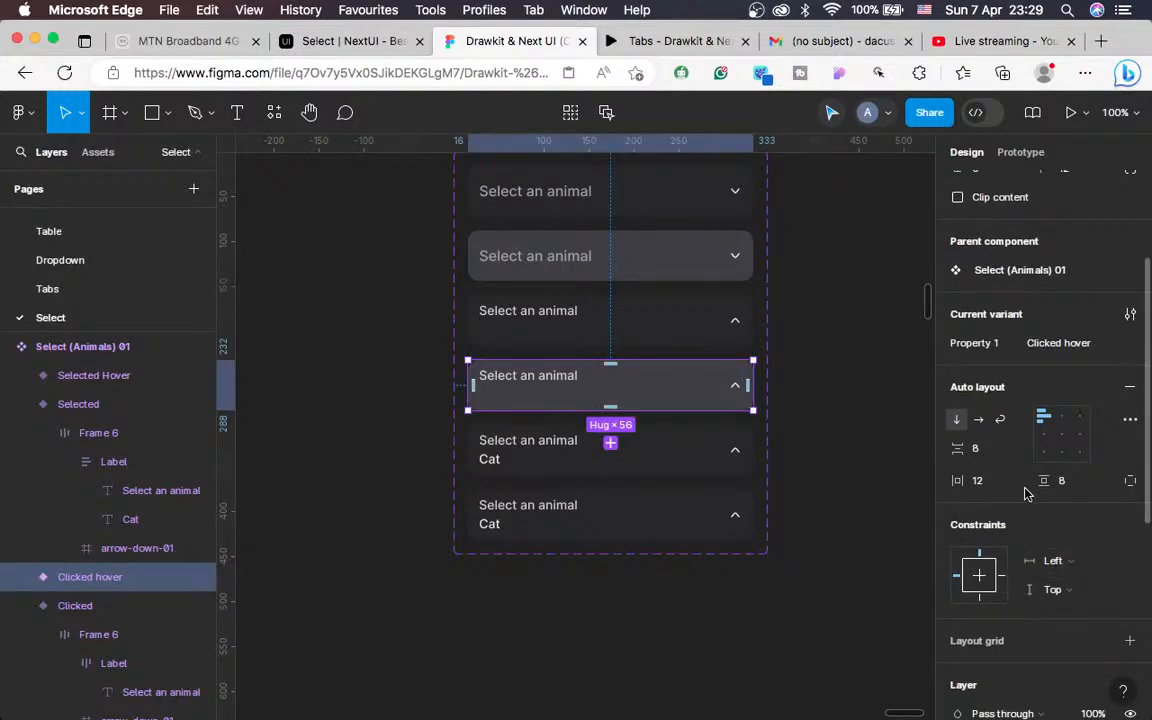
pyautogui.scroll(-3, 1024, 489)
pyautogui.scroll(-2, 1024, 488)
pyautogui.click(995, 569)
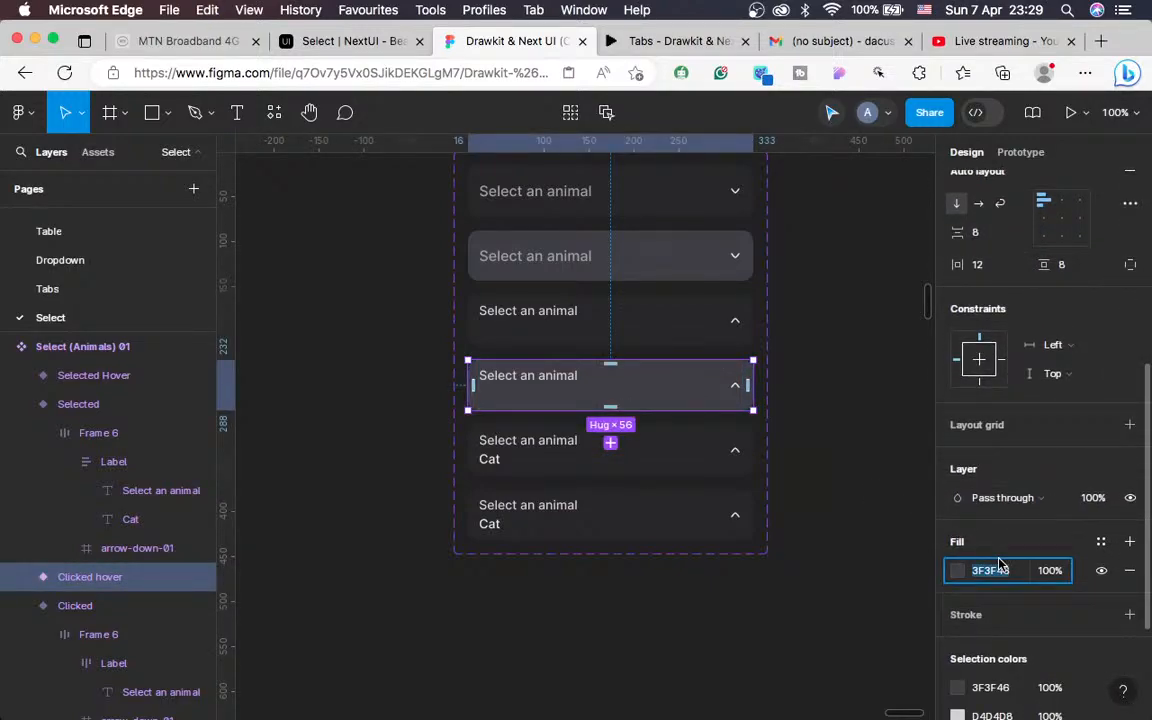
pyautogui.click(689, 510)
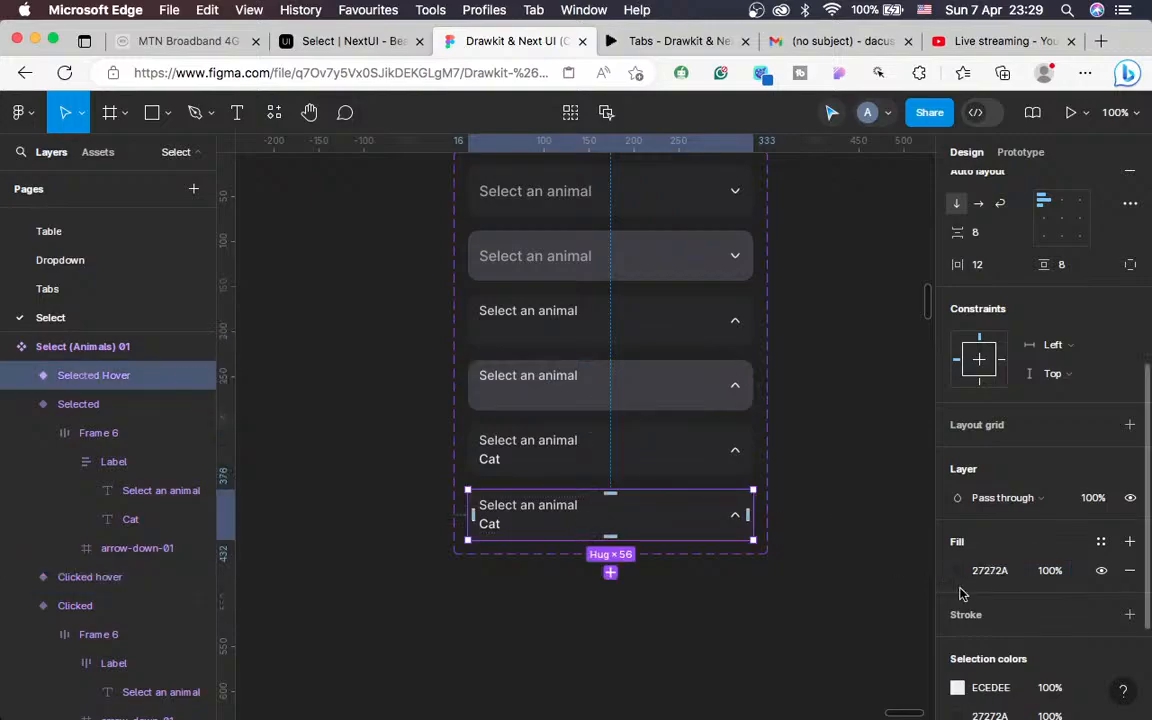
pyautogui.click(1002, 578)
pyautogui.press('super+v')
pyautogui.press('Return')
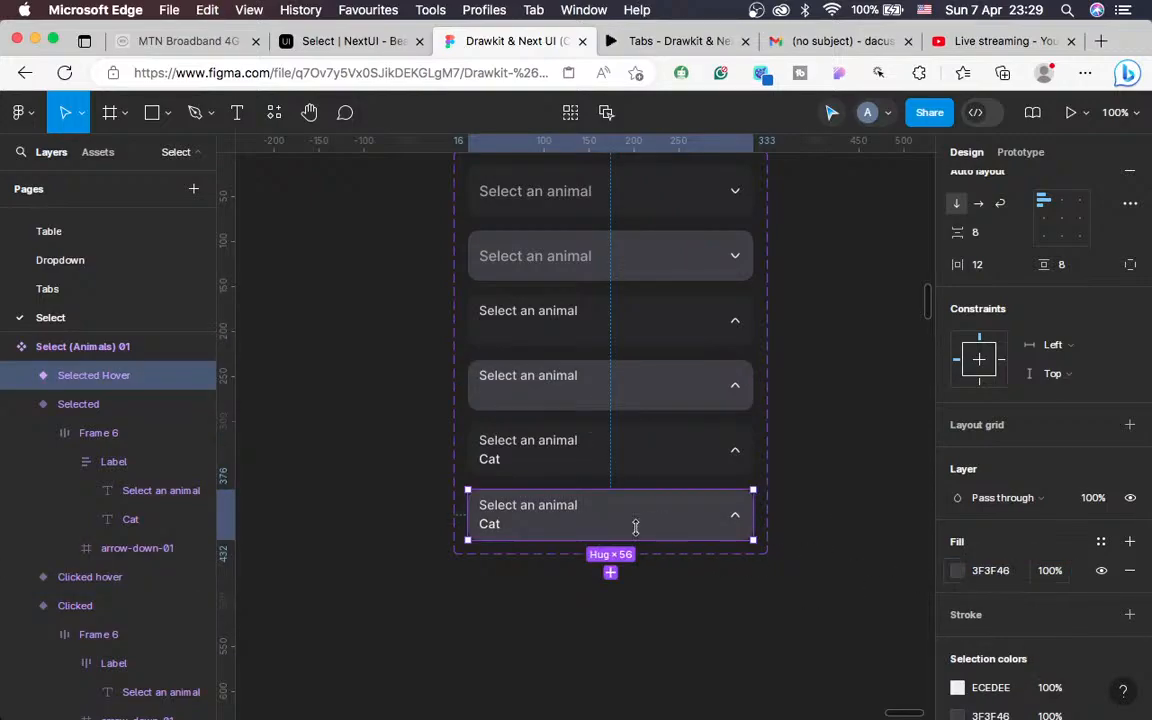
# Switch to the NextUI Select documentation and expand the animal select with Cat chosen to examine its open state
pyautogui.scroll(-5, 643, 465)
pyautogui.scroll(2, 625, 442)
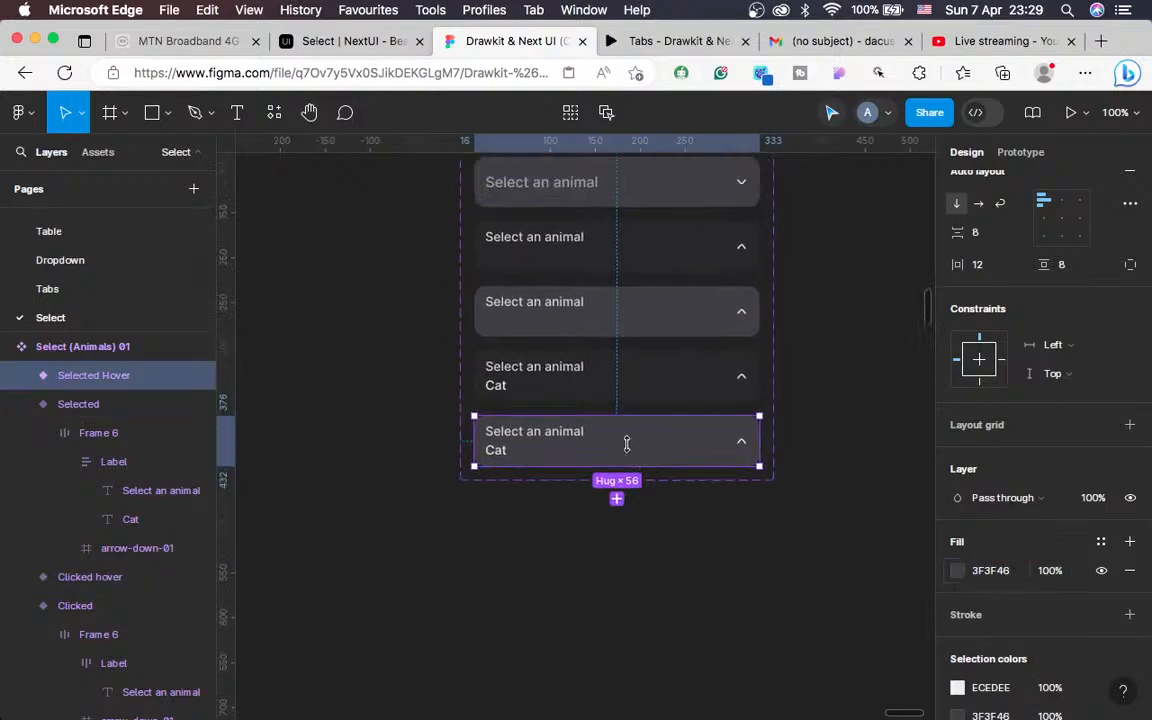
pyautogui.click(369, 40)
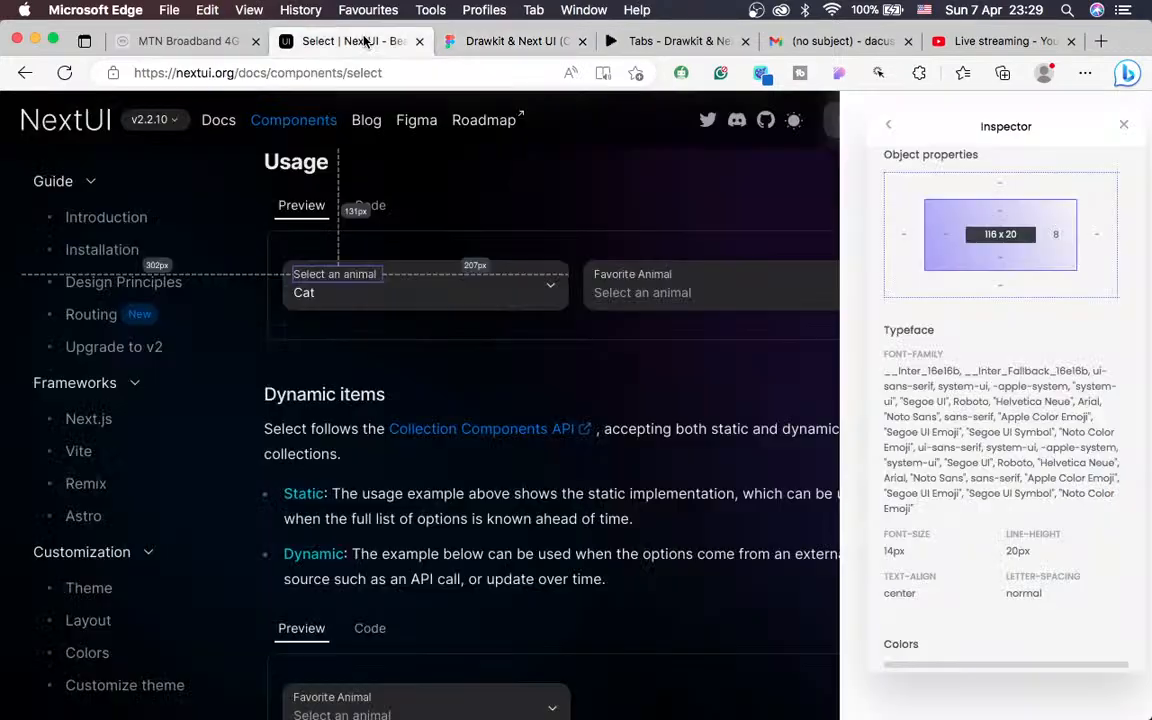
pyautogui.click(556, 302)
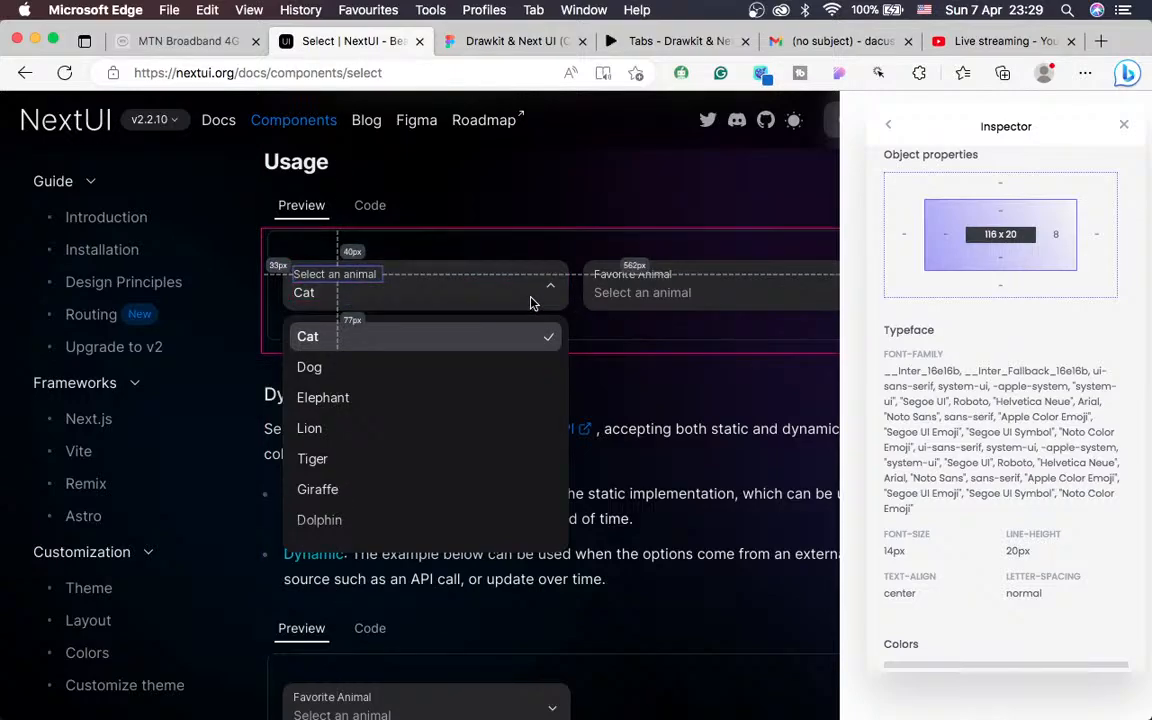
pyautogui.click(490, 45)
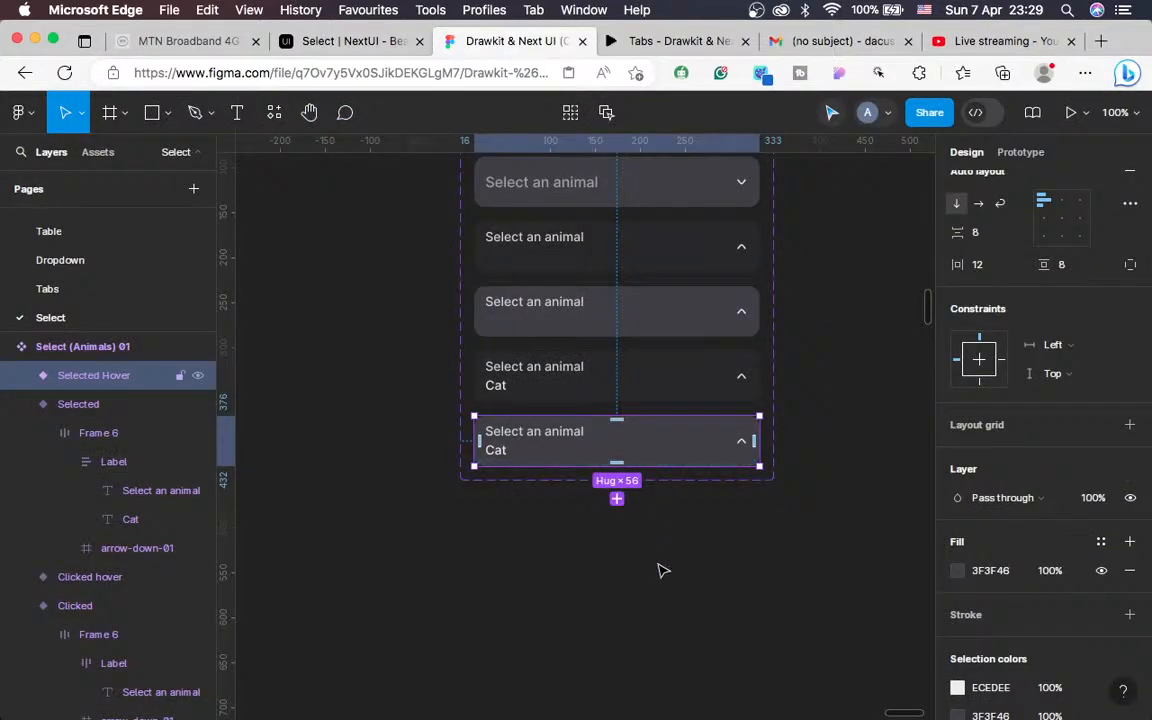
# Return to the Figma file and add another variant to the Select (Animals) 01 component set
pyautogui.scroll(5, 660, 570)
pyautogui.hscroll(2, 660, 570)
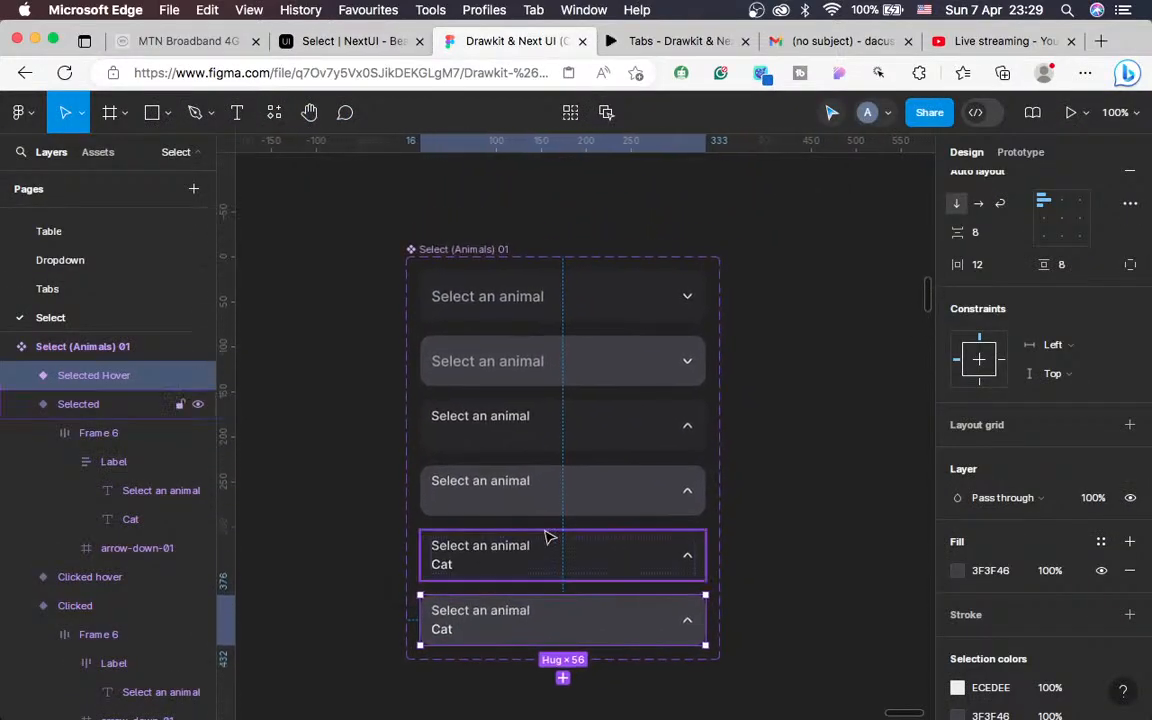
pyautogui.click(470, 249)
pyautogui.scroll(-5, 777, 420)
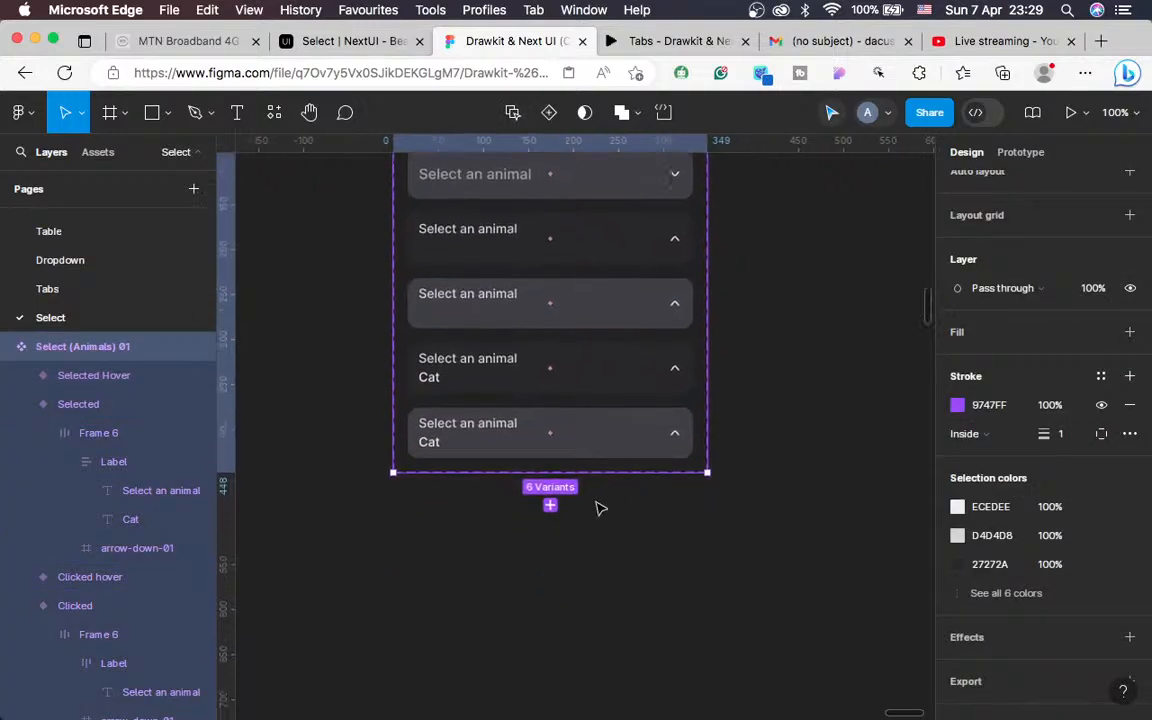
pyautogui.click(551, 508)
pyautogui.scroll(2, 761, 527)
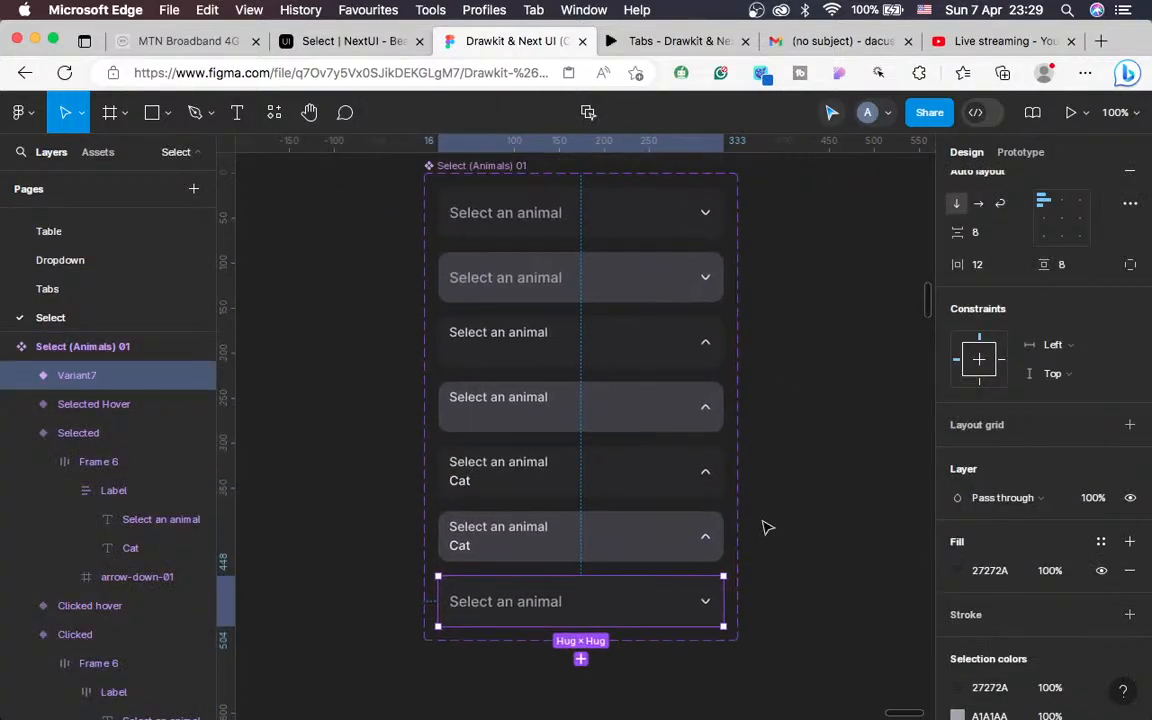
# Replace the newly added variant with a copy of the Selected variant, aligned below the others at X 16, Y 448
pyautogui.click(625, 483)
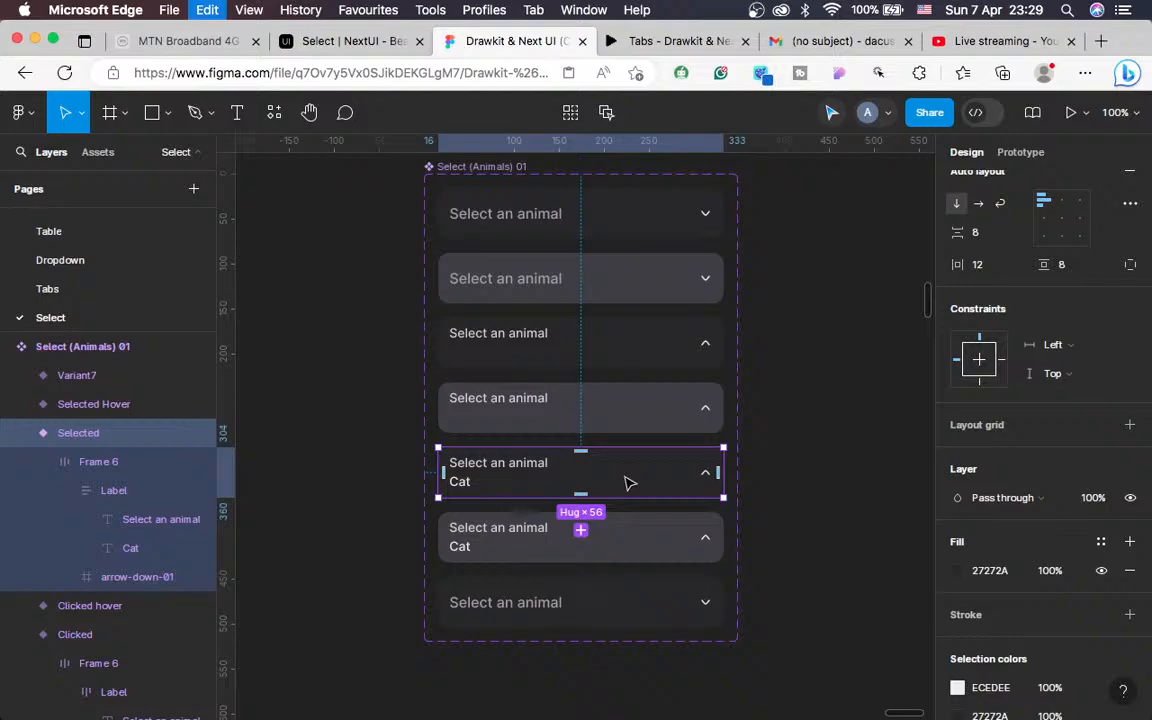
pyautogui.click(632, 614)
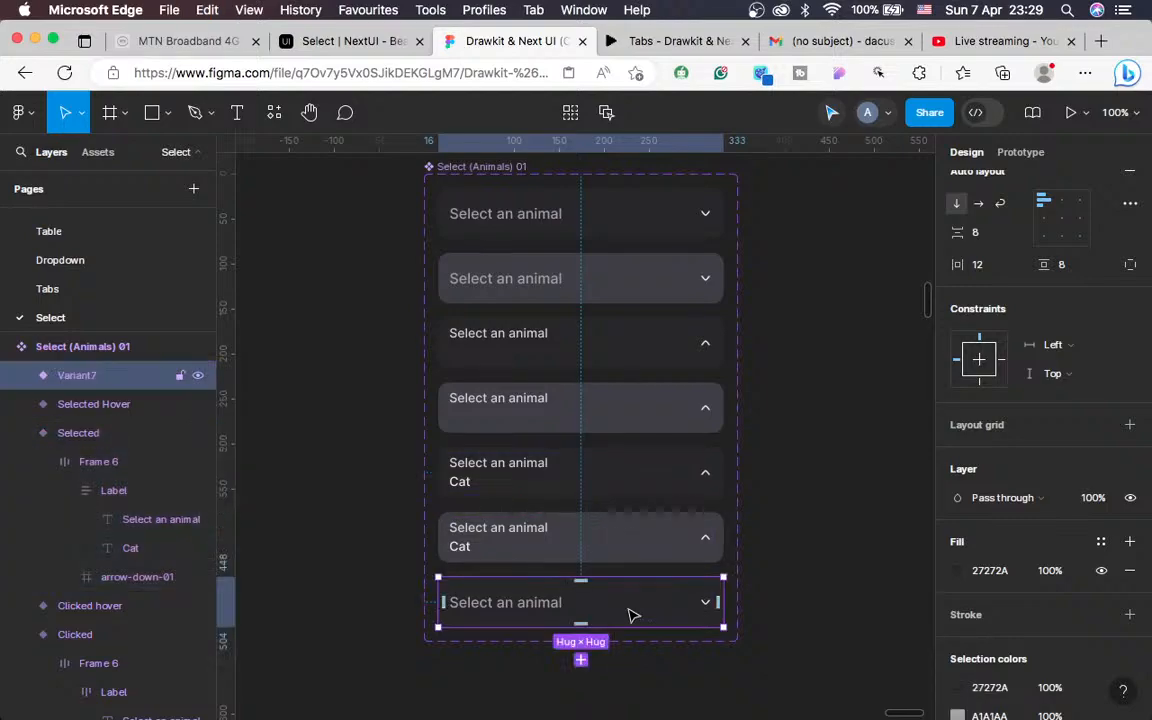
pyautogui.rightClick(632, 614)
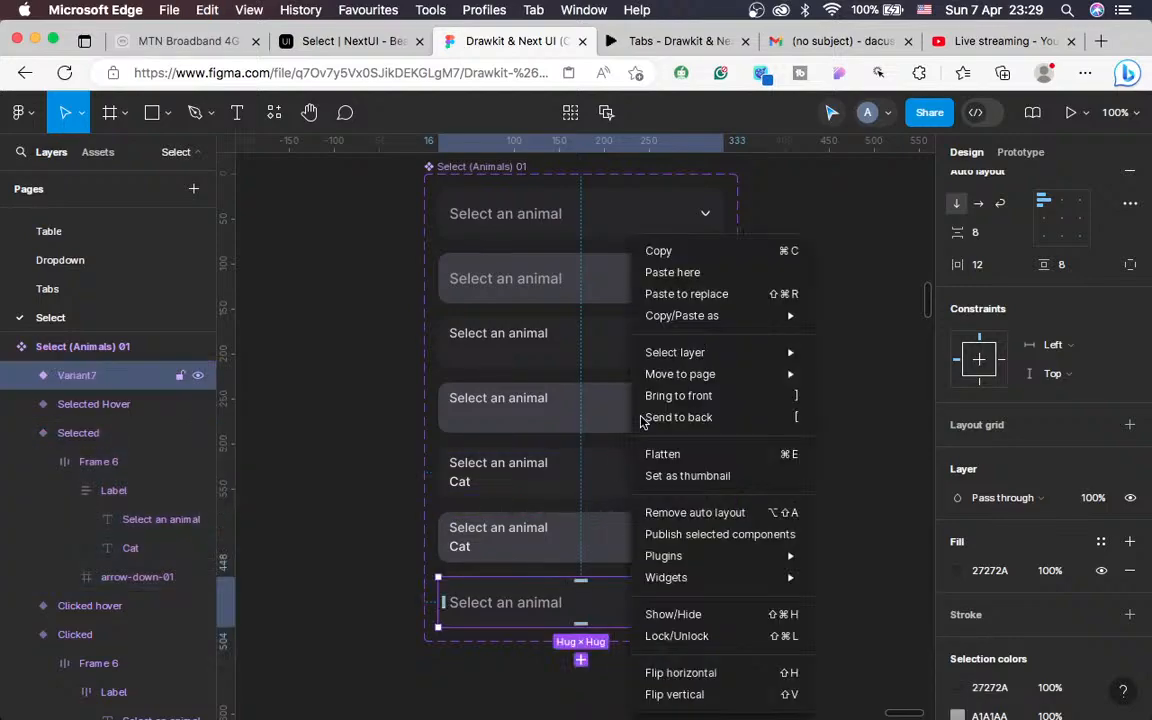
pyautogui.click(686, 296)
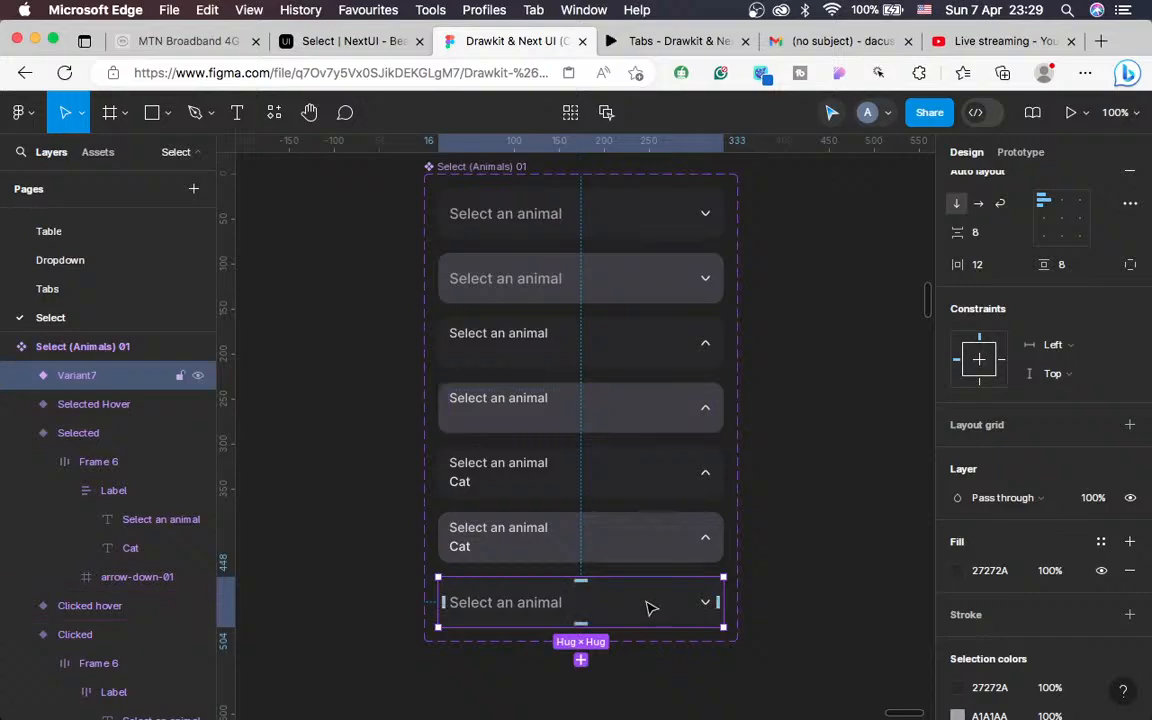
pyautogui.press('super+v')
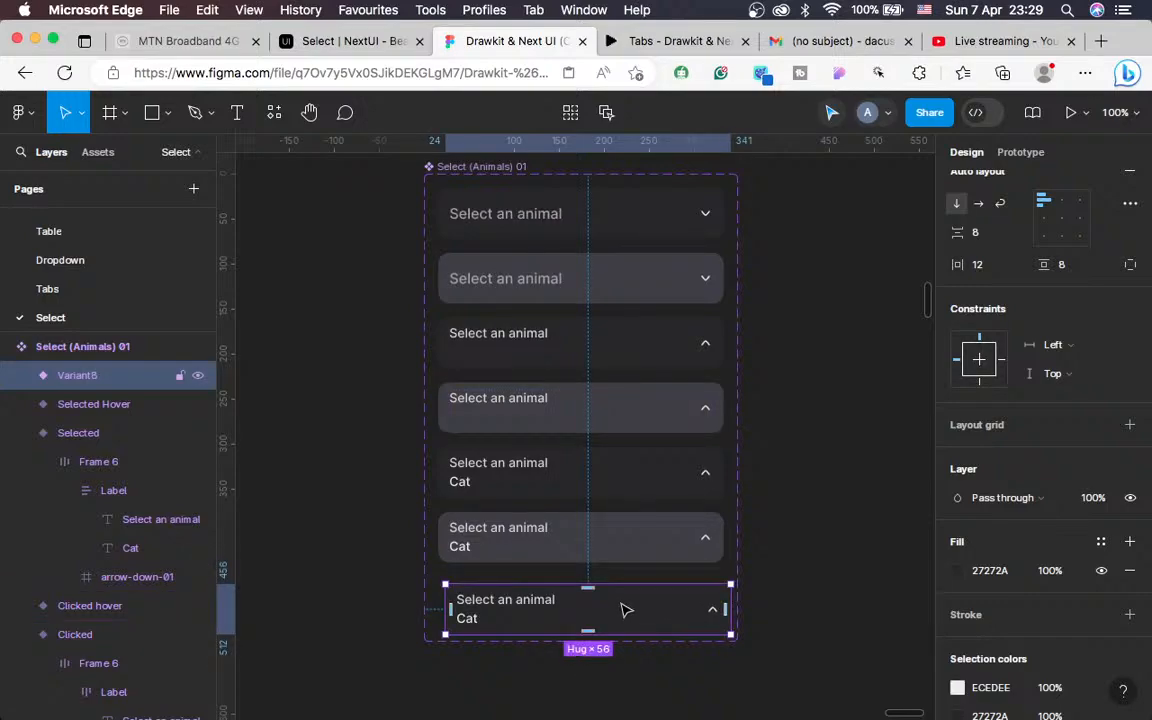
pyautogui.moveTo(621, 604); pyautogui.dragTo(627, 605)
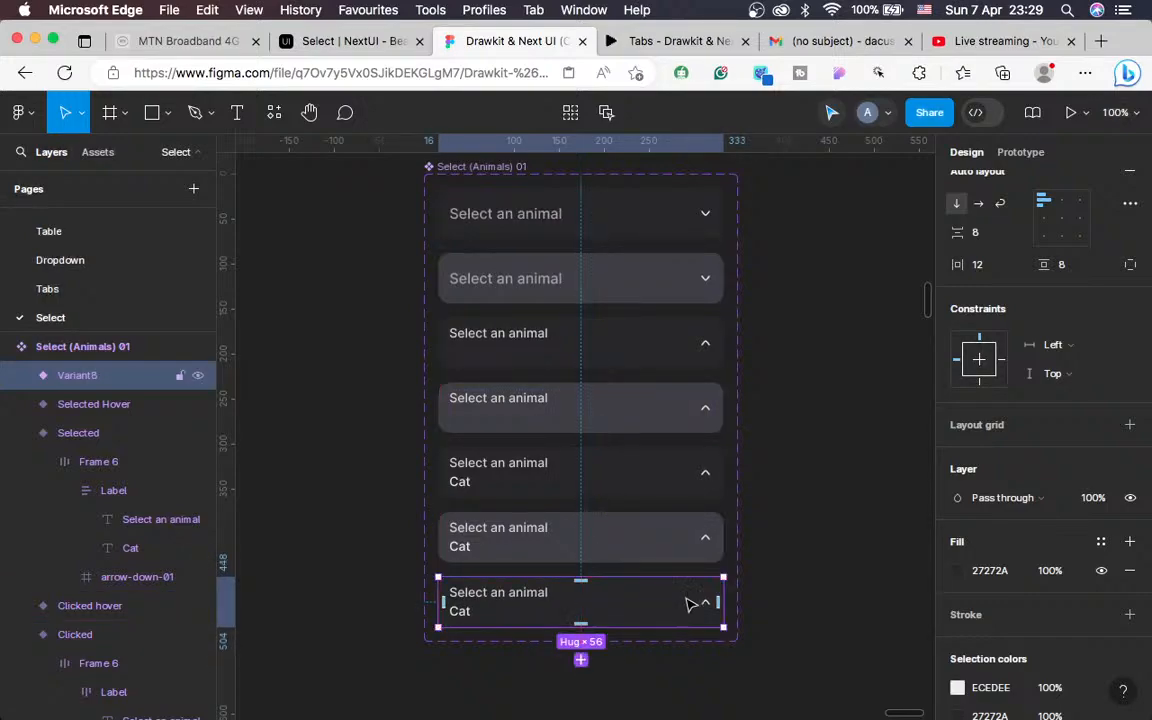
# Compare the arrow direction in the Cat variants with the open and closed states of the live NextUI animal select
pyautogui.doubleClick(708, 606)
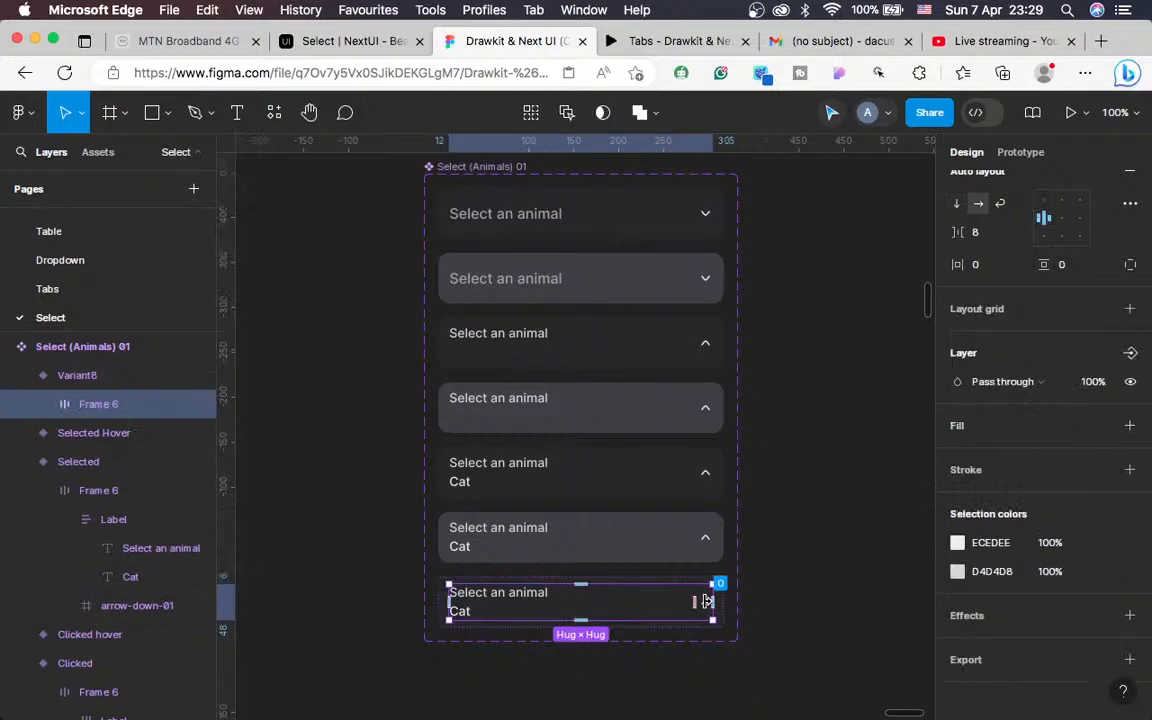
pyautogui.hotkey('shift', '=')
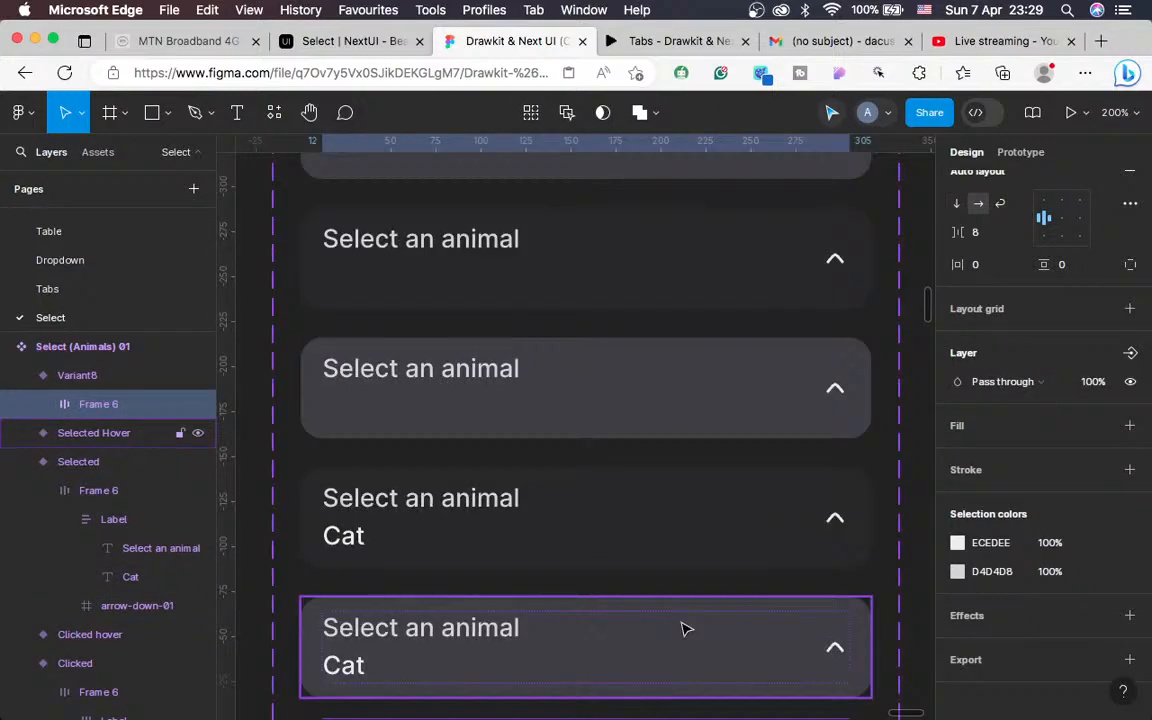
pyautogui.click(349, 44)
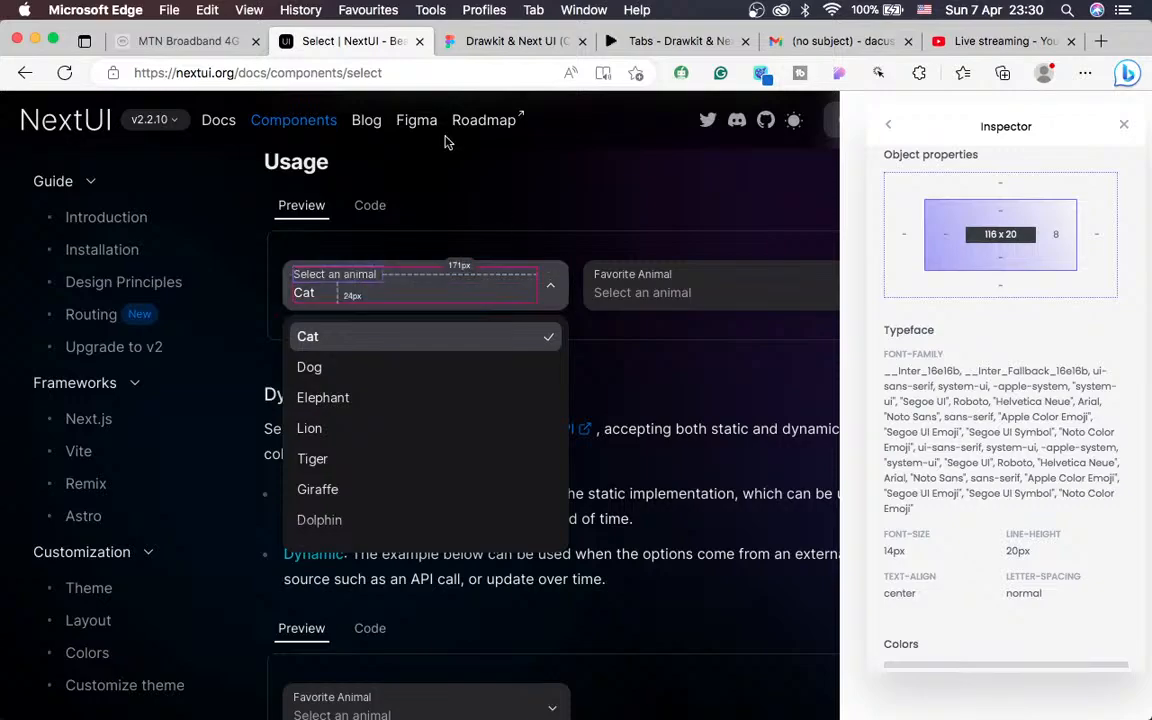
pyautogui.click(484, 50)
pyautogui.scroll(-1, 556, 329)
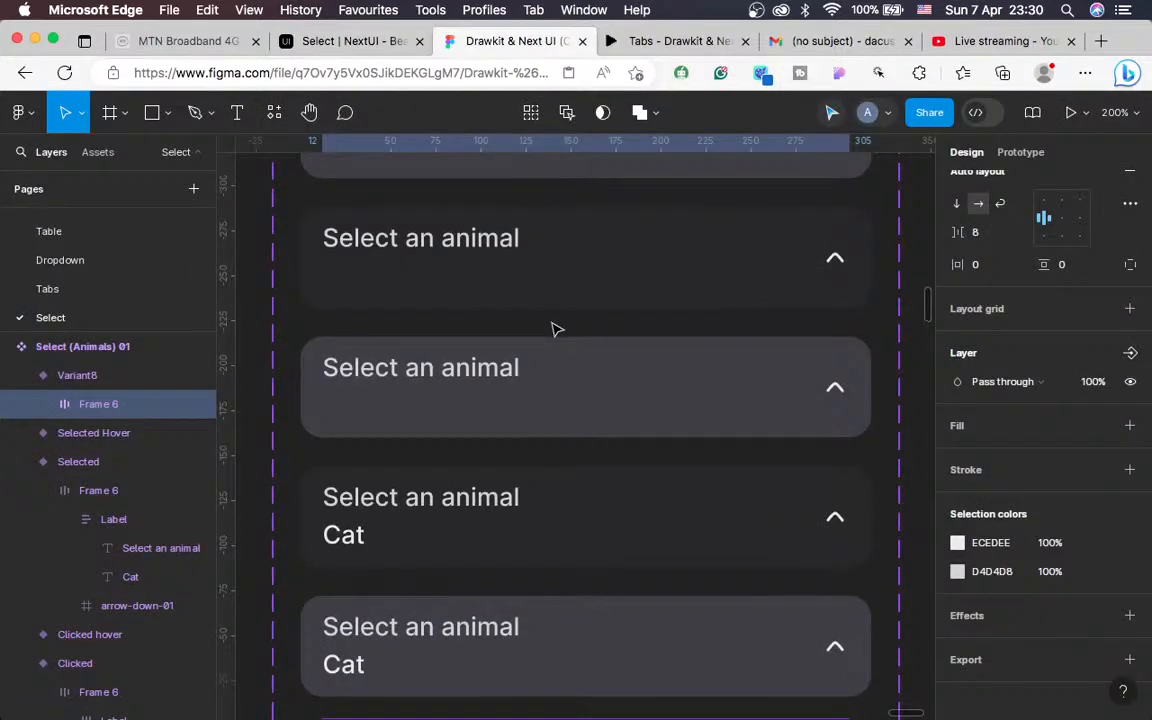
pyautogui.scroll(-5, 556, 329)
pyautogui.scroll(2, 556, 329)
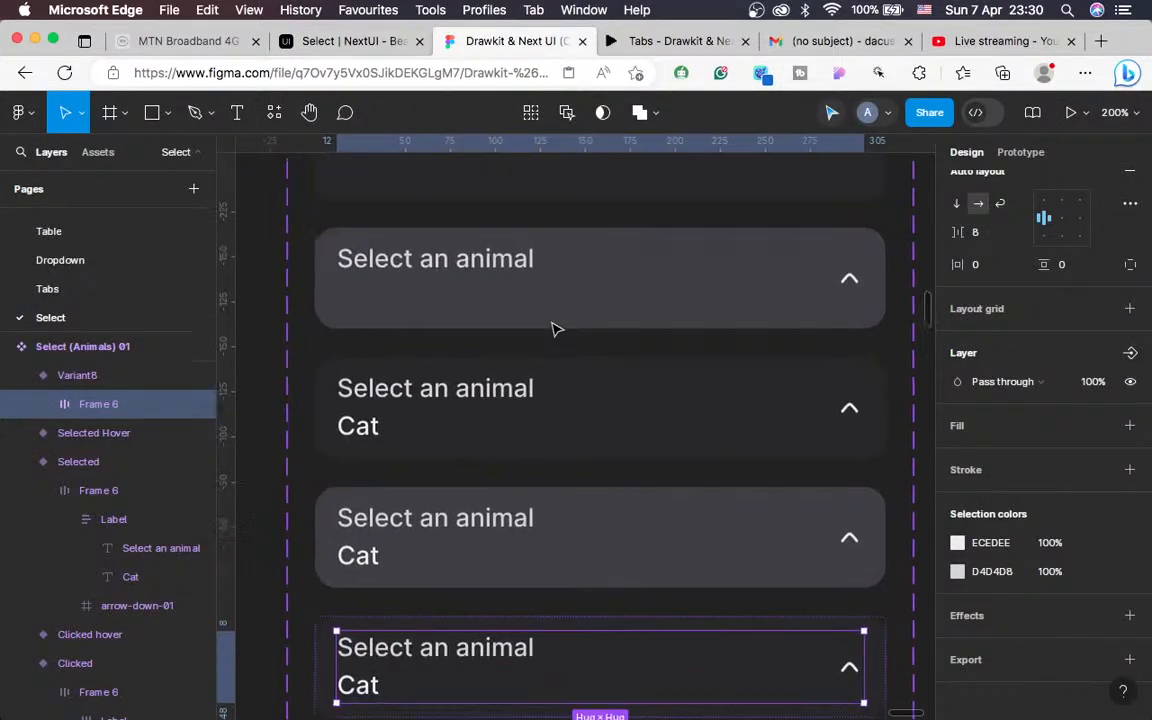
pyautogui.click(345, 40)
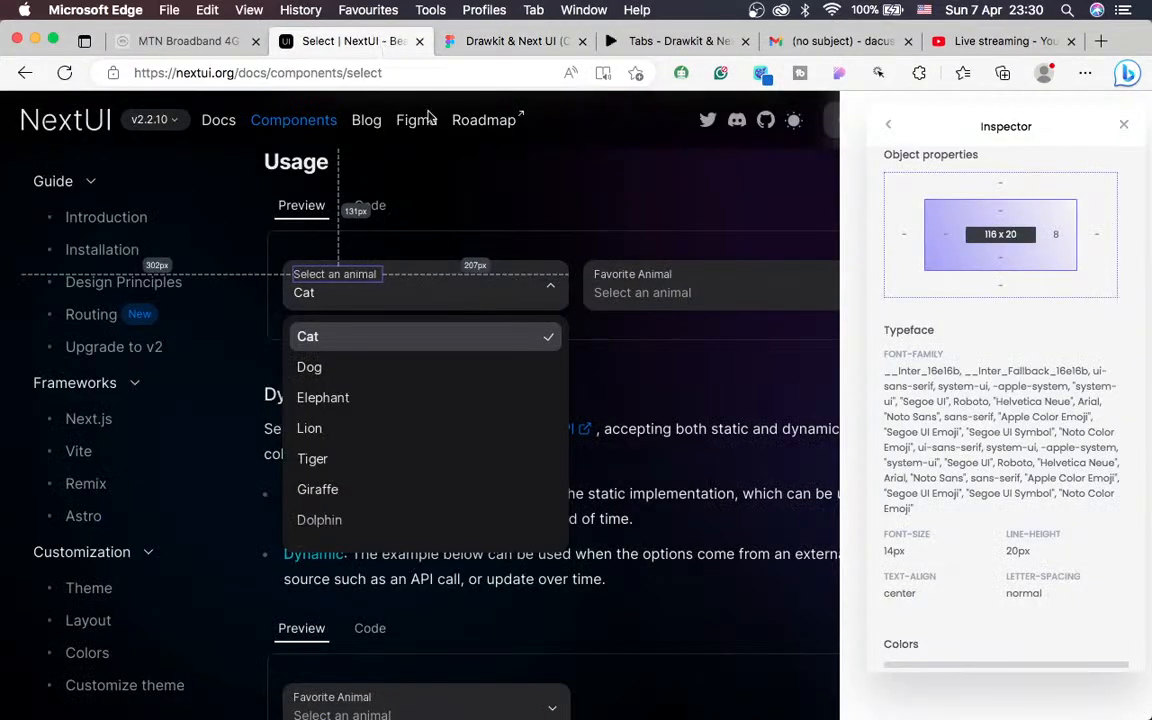
pyautogui.click(522, 301)
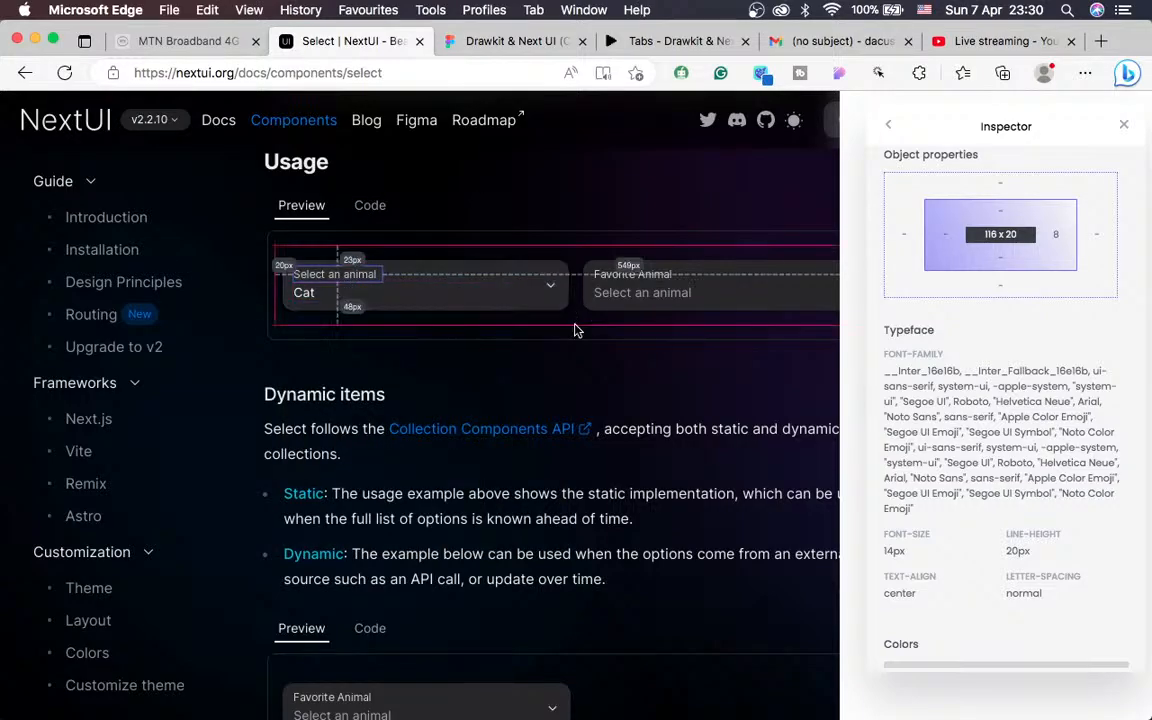
pyautogui.click(576, 323)
pyautogui.click(490, 41)
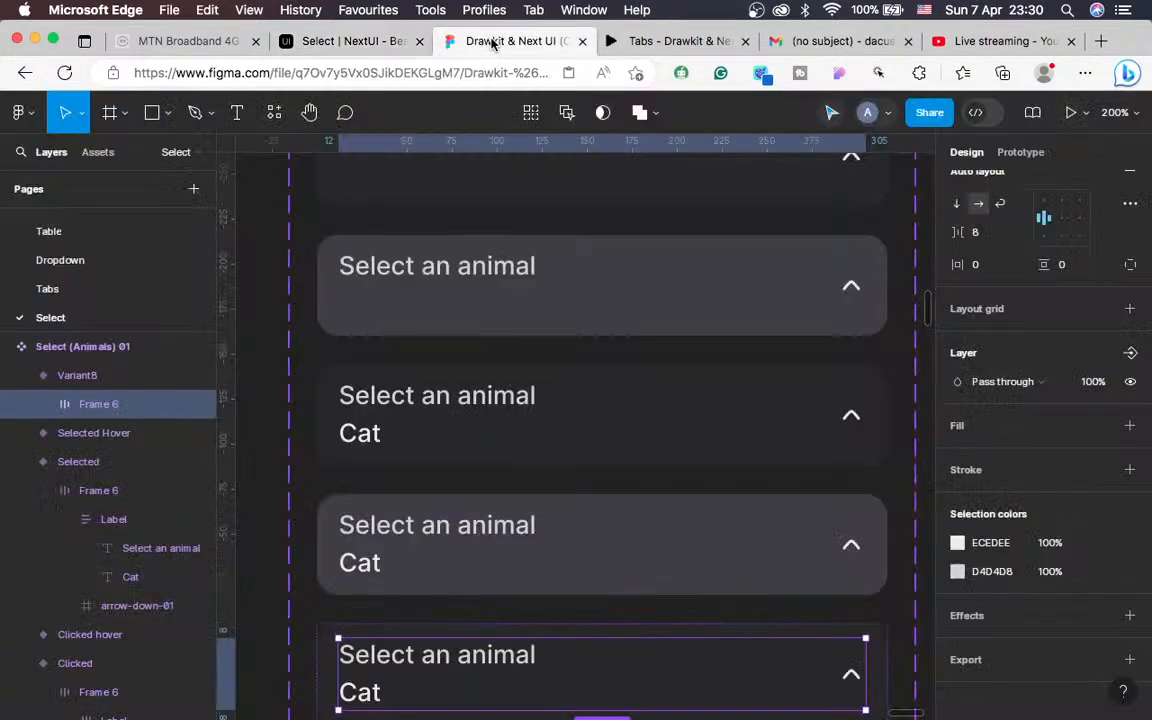
# Set the rotation of the arrow icon in the Selected variant to 0°
pyautogui.scroll(-2, 743, 417)
pyautogui.hscroll(1, 743, 417)
pyautogui.click(725, 406)
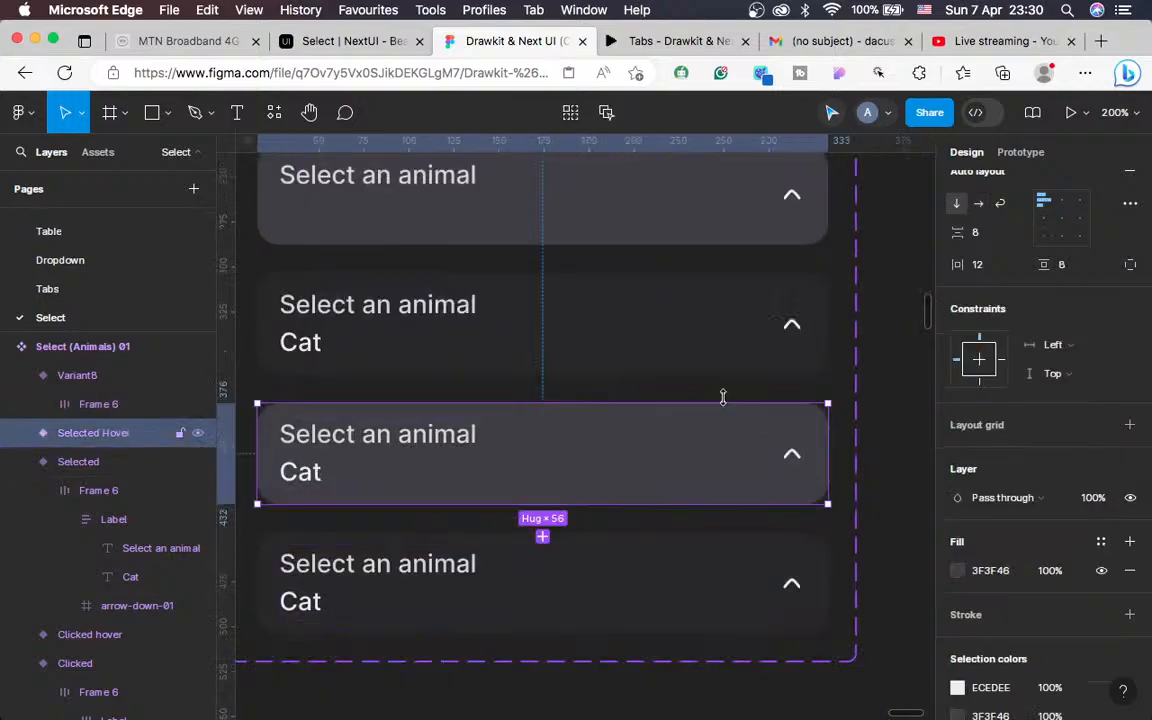
pyautogui.click(690, 351)
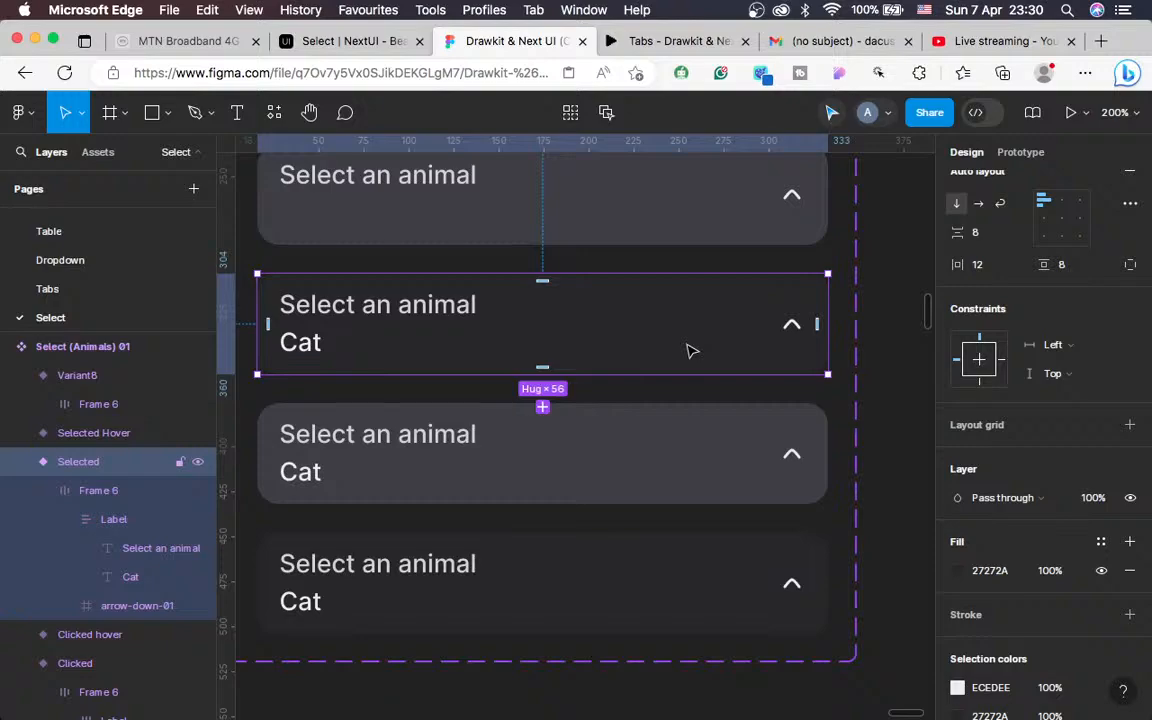
pyautogui.scroll(2, 933, 398)
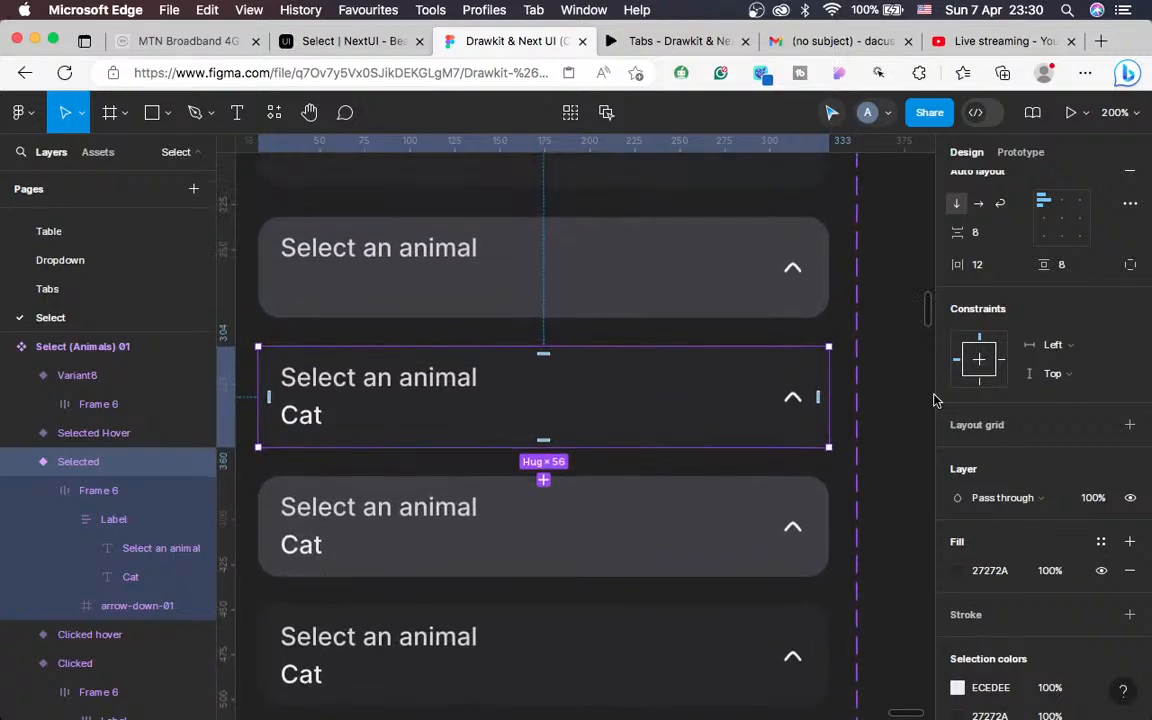
pyautogui.scroll(-1, 933, 398)
pyautogui.scroll(4, 985, 370)
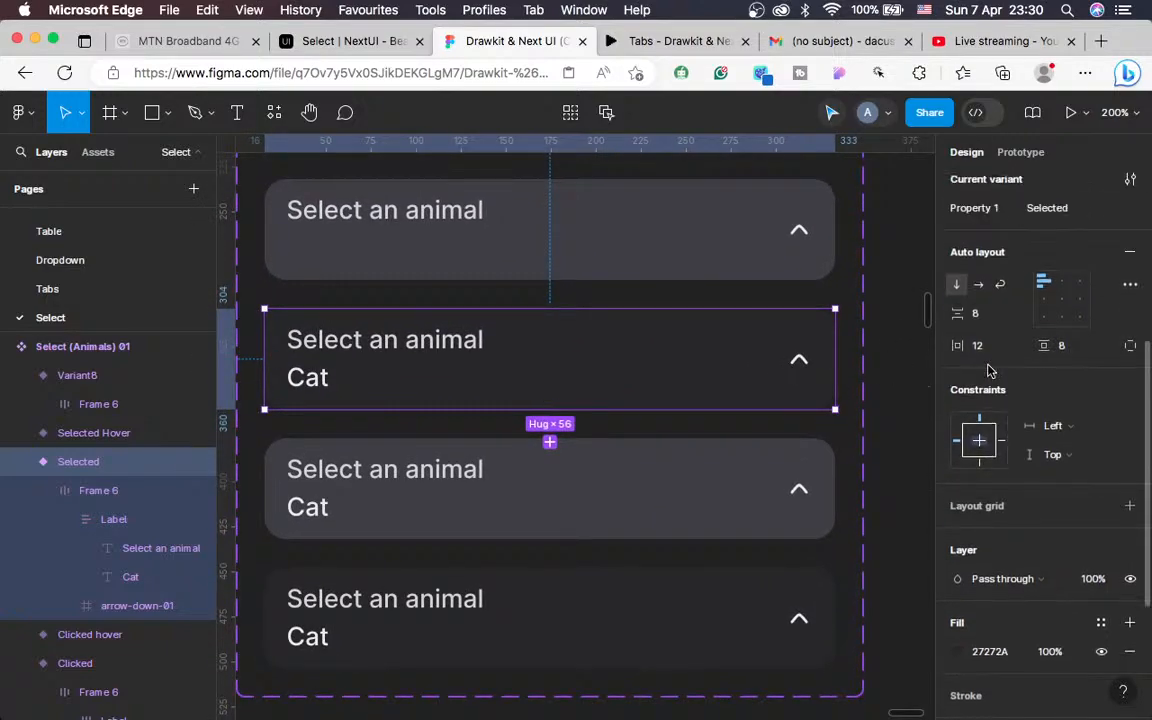
pyautogui.doubleClick(801, 362)
pyautogui.scroll(2, 960, 270)
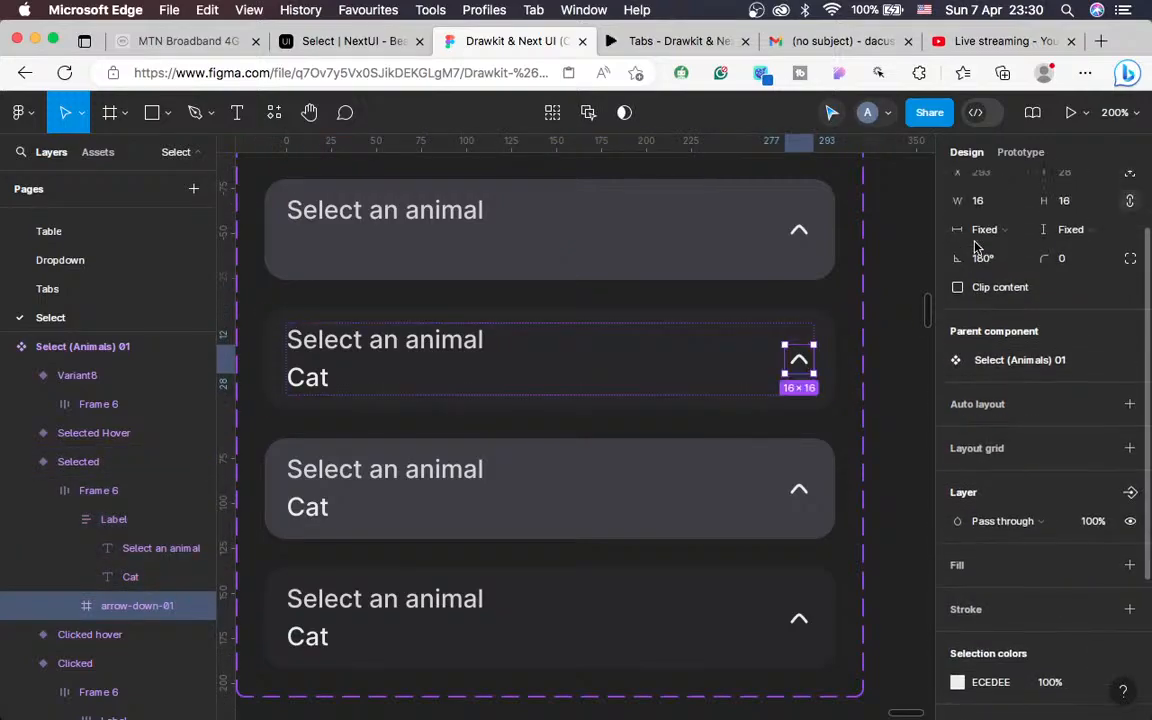
pyautogui.click(986, 260)
pyautogui.write('0')
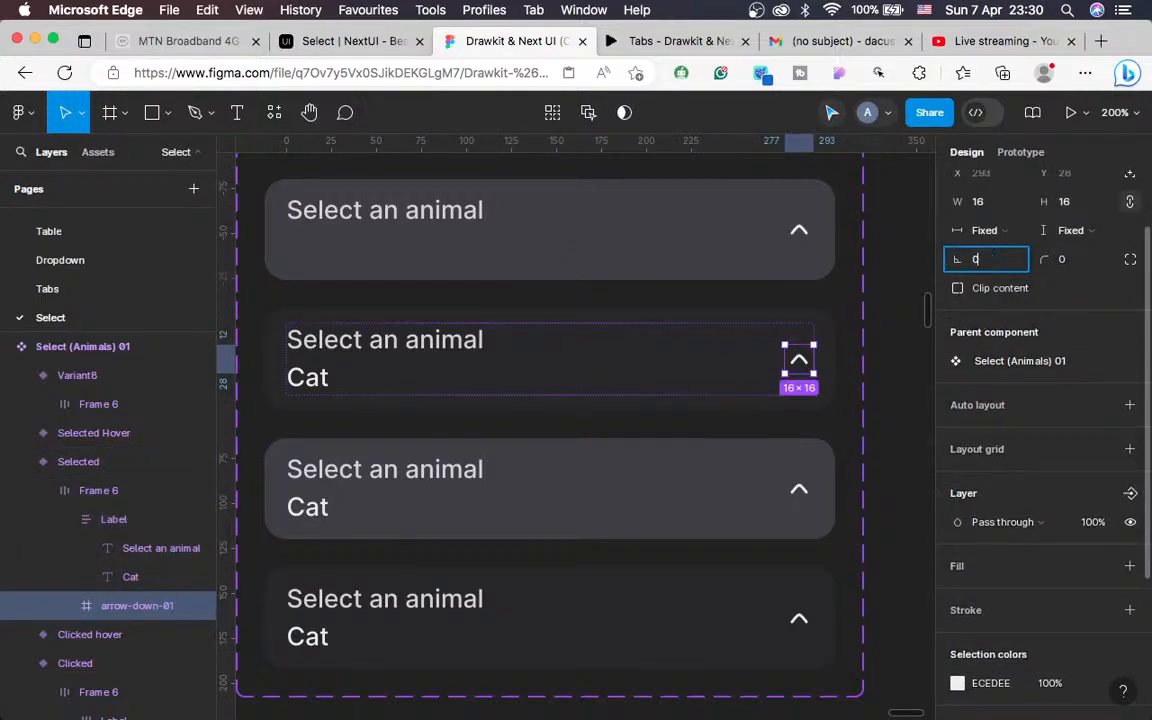
pyautogui.press('Return')
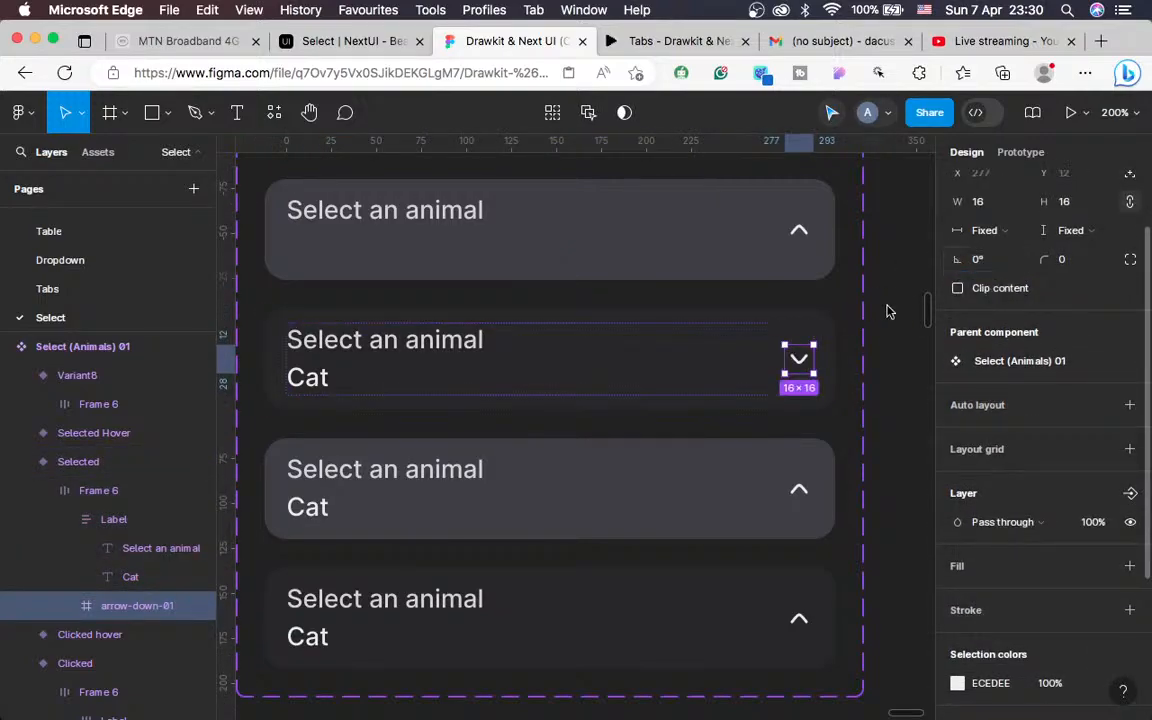
# Set the Selected Hover variant's arrow icon rotation to 0°
pyautogui.click(778, 483)
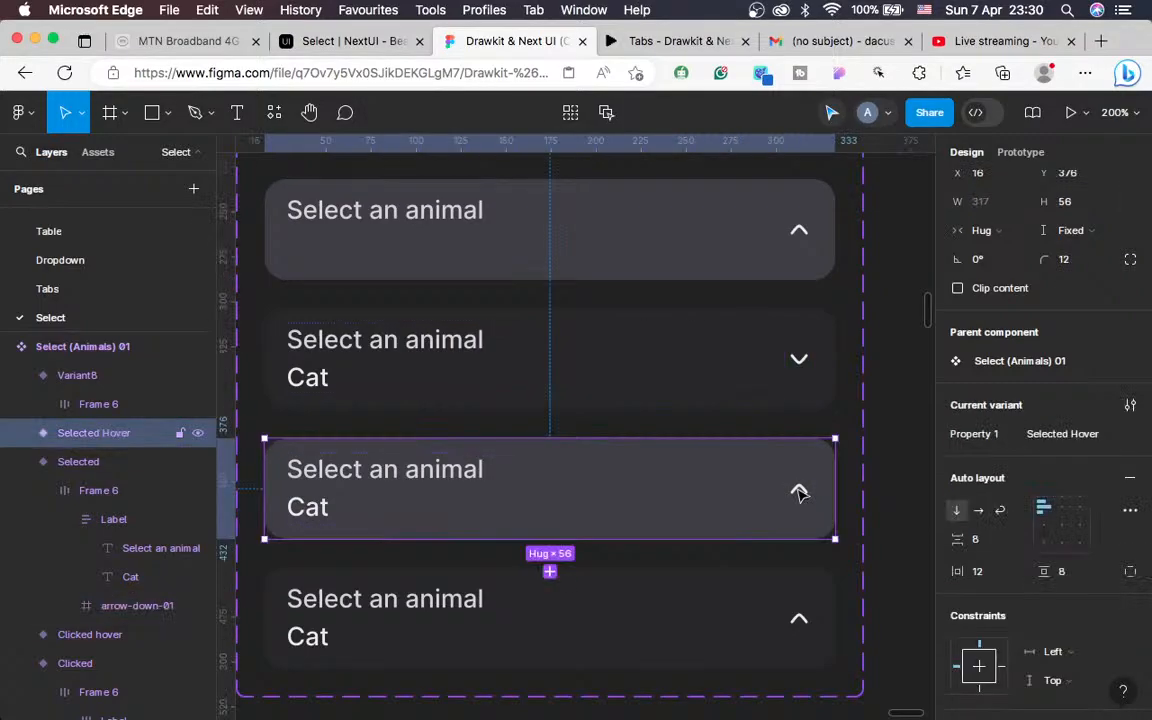
pyautogui.doubleClick(800, 492)
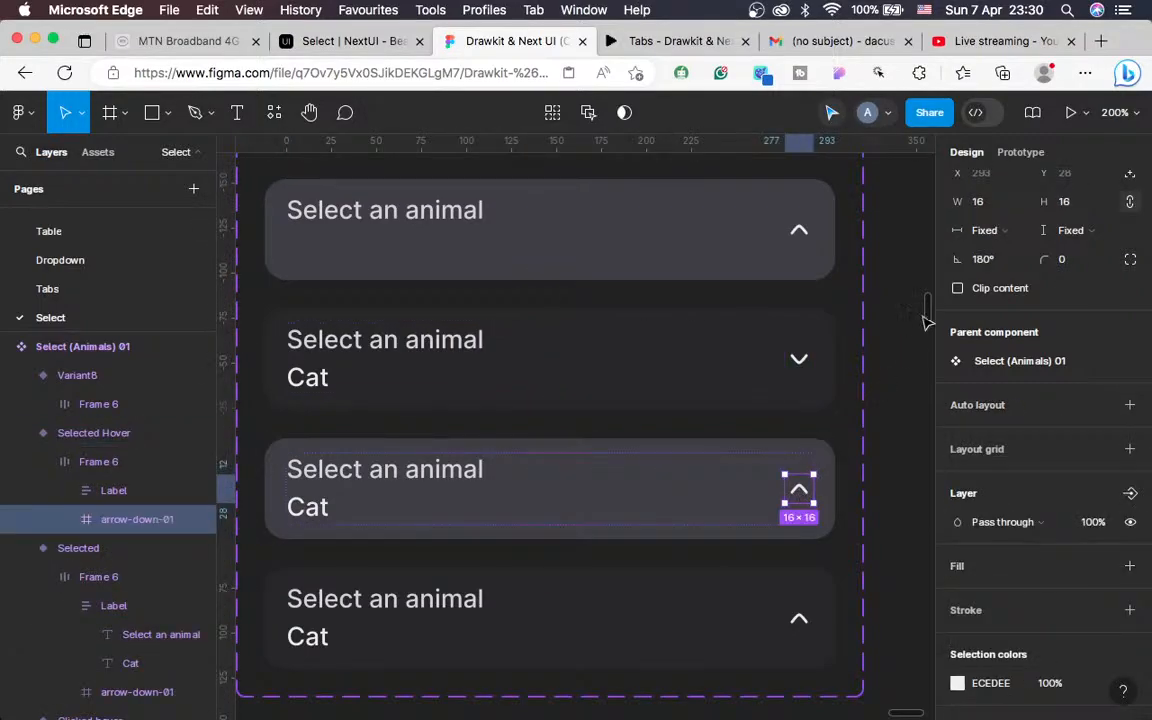
pyautogui.click(986, 260)
pyautogui.write('0')
pyautogui.press('Return')
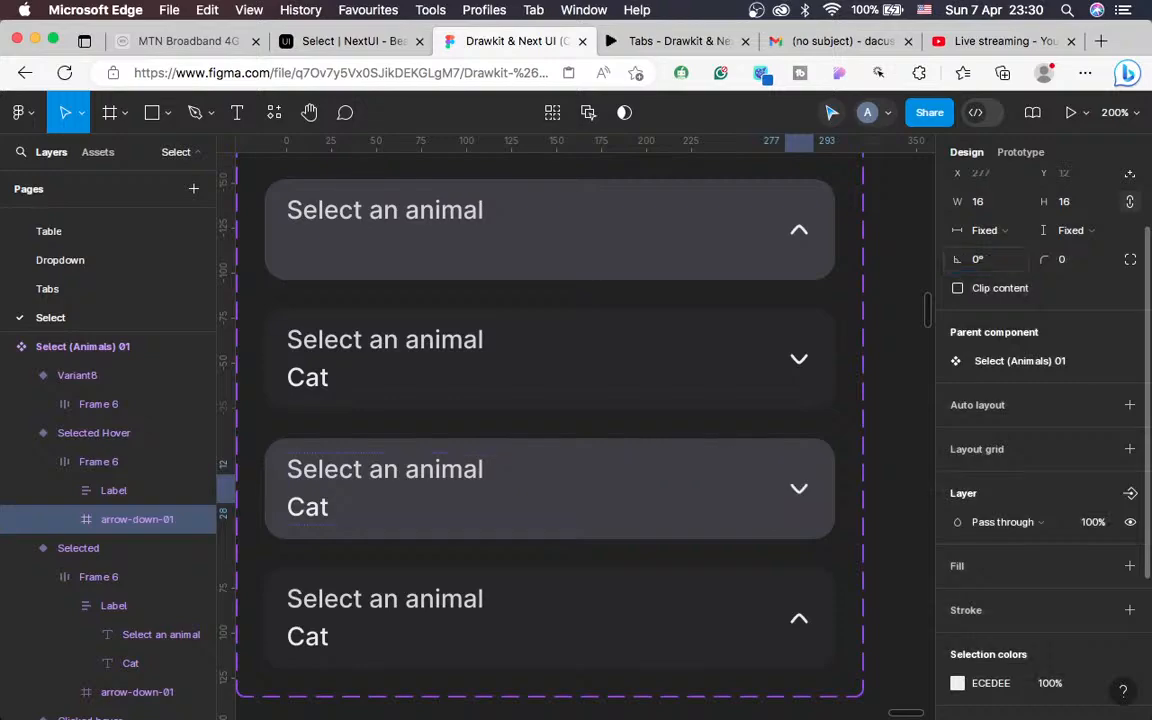
# Compare the lowest Cat variant with the other states in the set and check the property name of the Clicked variant
pyautogui.scroll(-3, 640, 440)
pyautogui.click(643, 499)
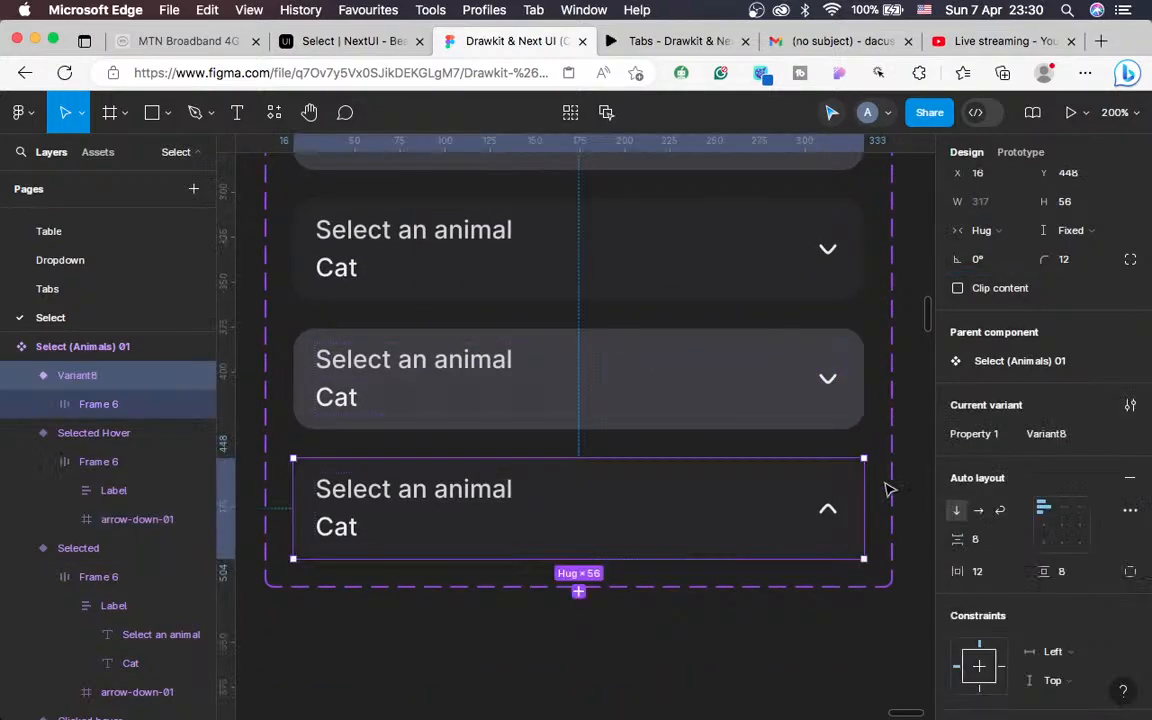
pyautogui.scroll(3, 727, 458)
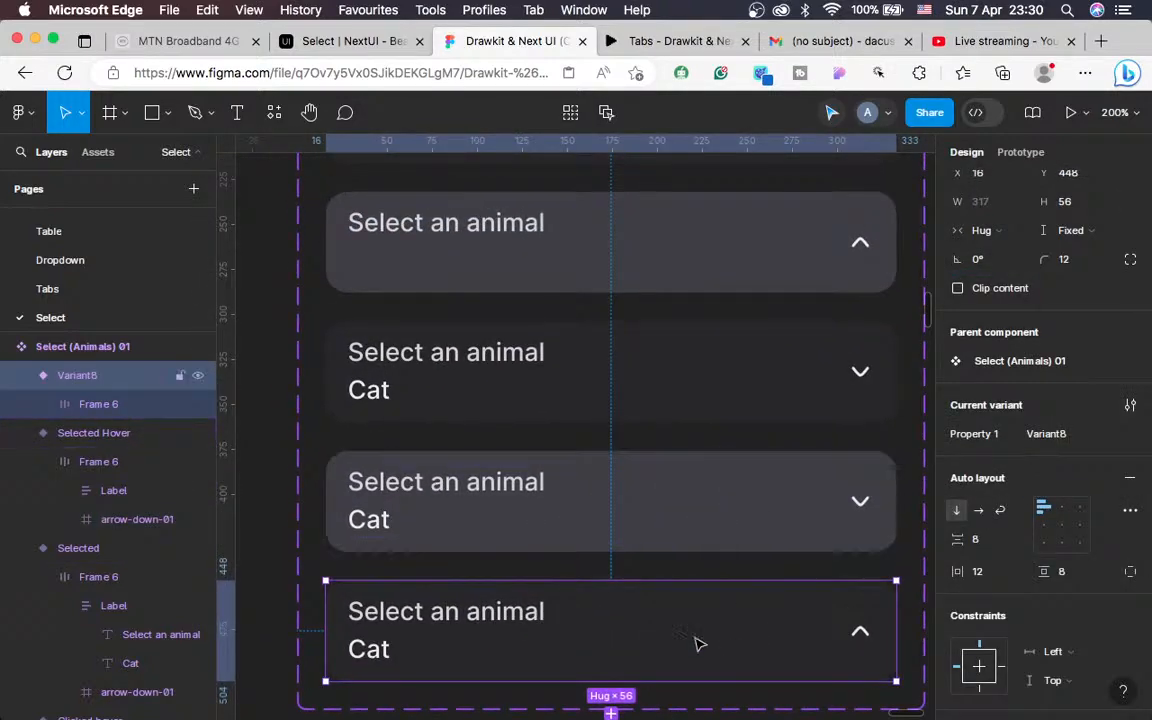
pyautogui.scroll(2, 695, 571)
pyautogui.scroll(4, 695, 571)
pyautogui.hscroll(1, 695, 571)
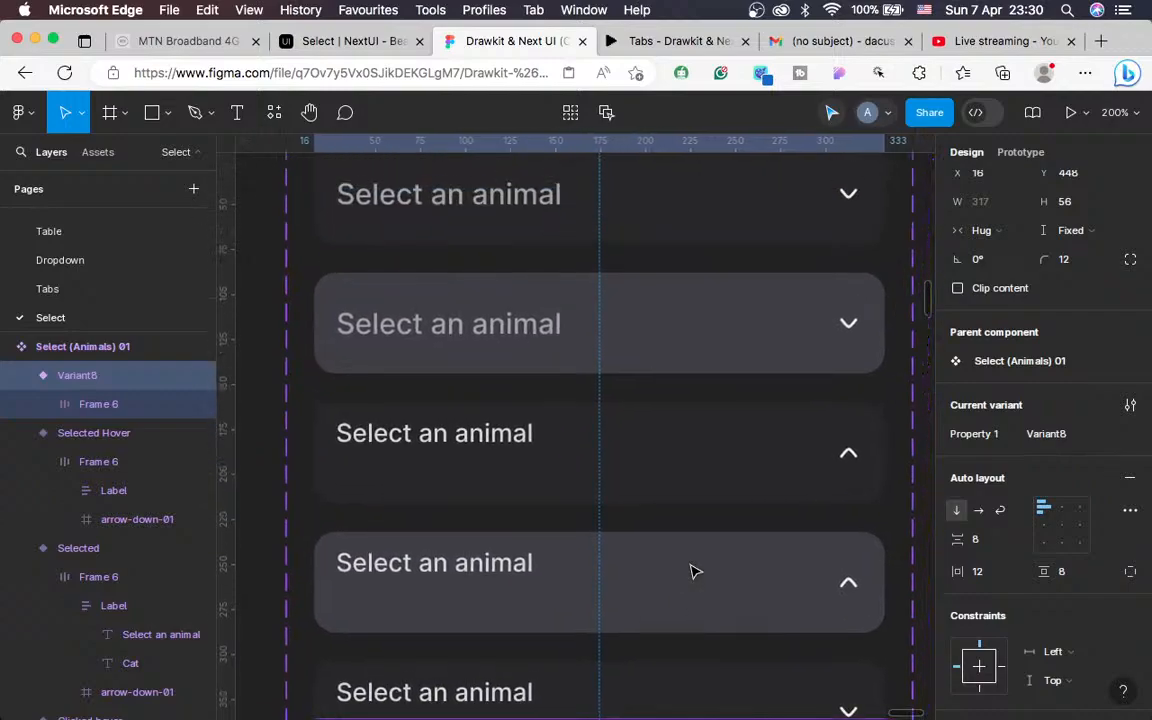
pyautogui.scroll(-5, 690, 570)
pyautogui.hscroll(-1, 690, 570)
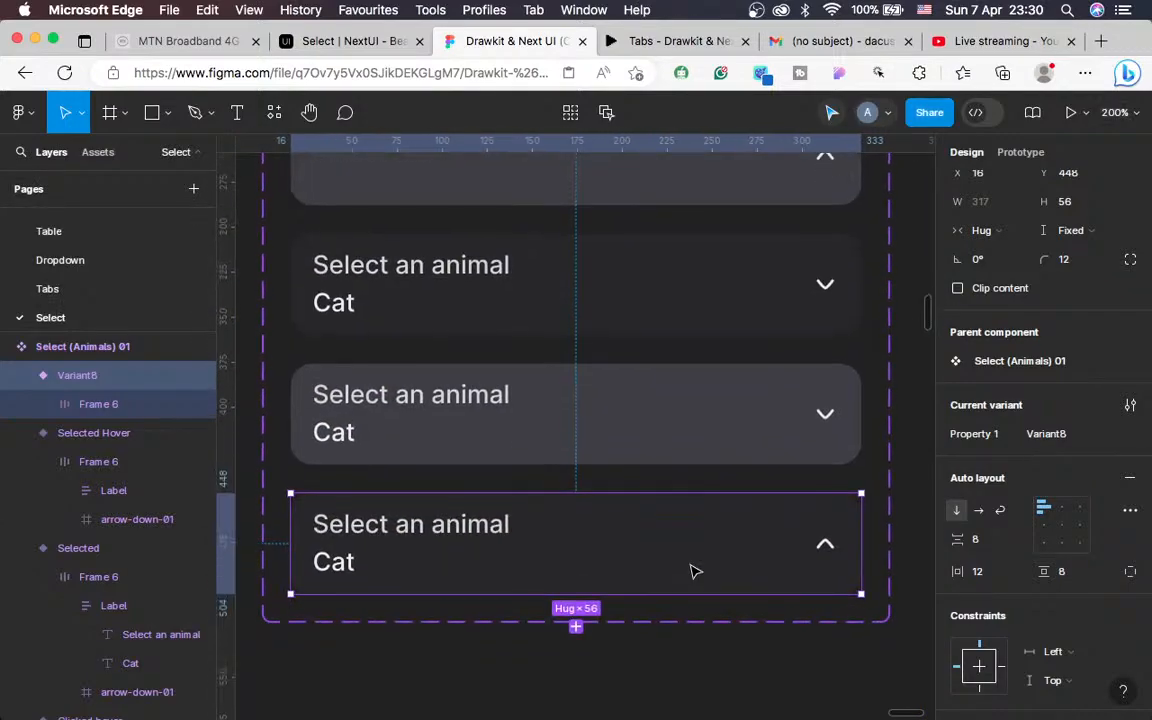
pyautogui.scroll(5, 690, 570)
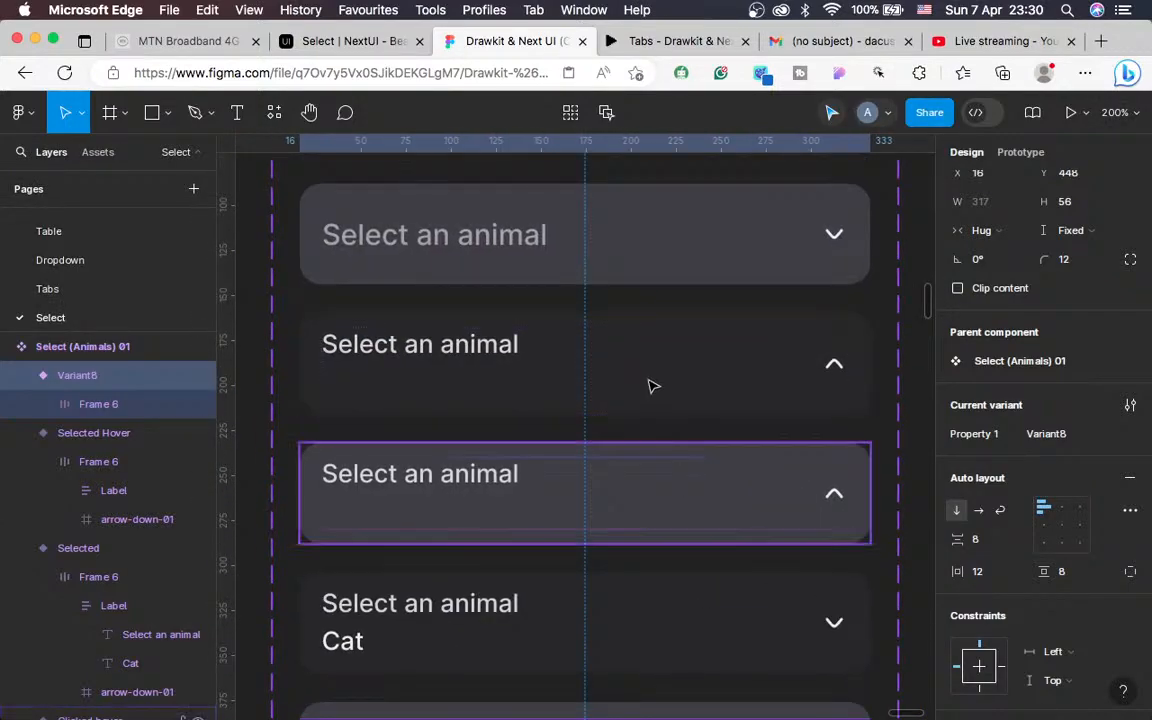
pyautogui.click(651, 383)
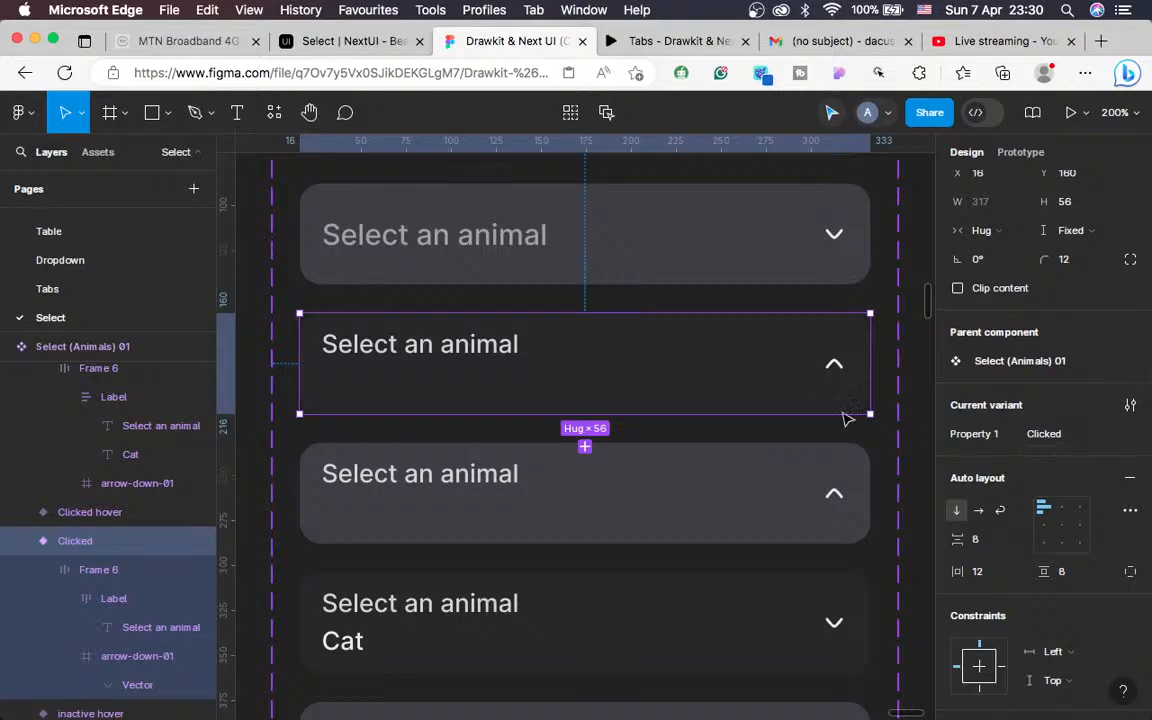
pyautogui.scroll(-3, 795, 500)
pyautogui.hscroll(1, 795, 500)
pyautogui.scroll(-5, 790, 514)
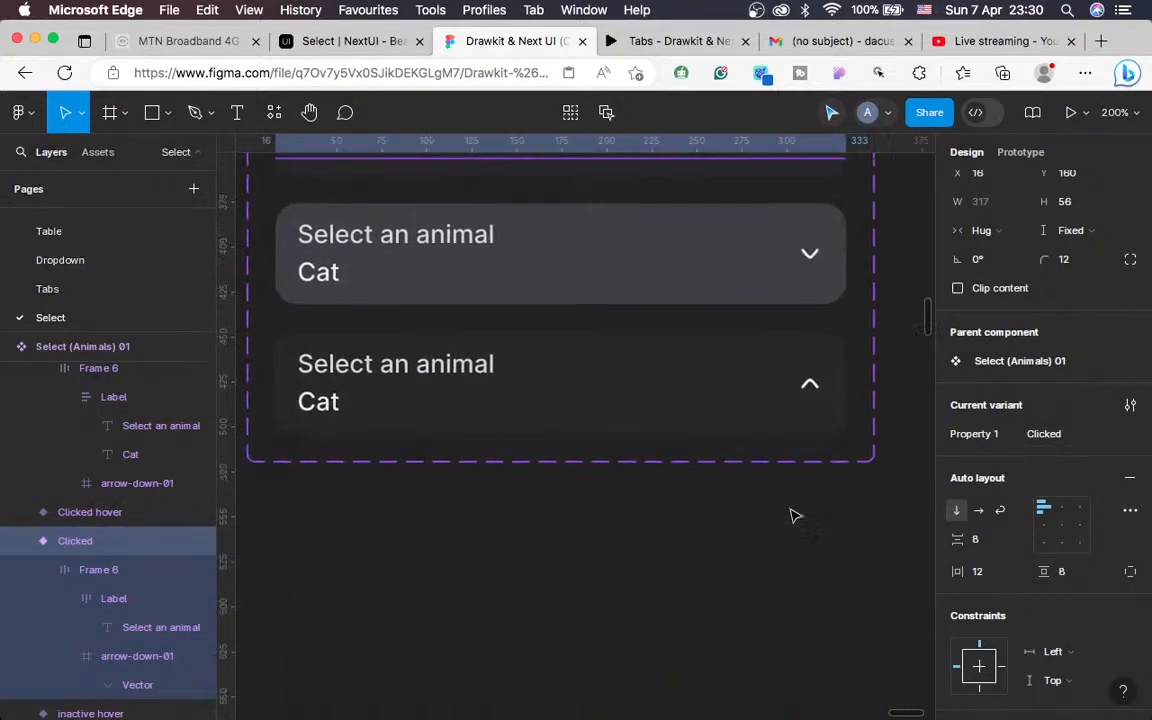
pyautogui.hscroll(-2, 789, 514)
# Rename the lowest Cat variant with the upward arrow by setting its Property 1 value to "Selected clicked"
pyautogui.click(722, 397)
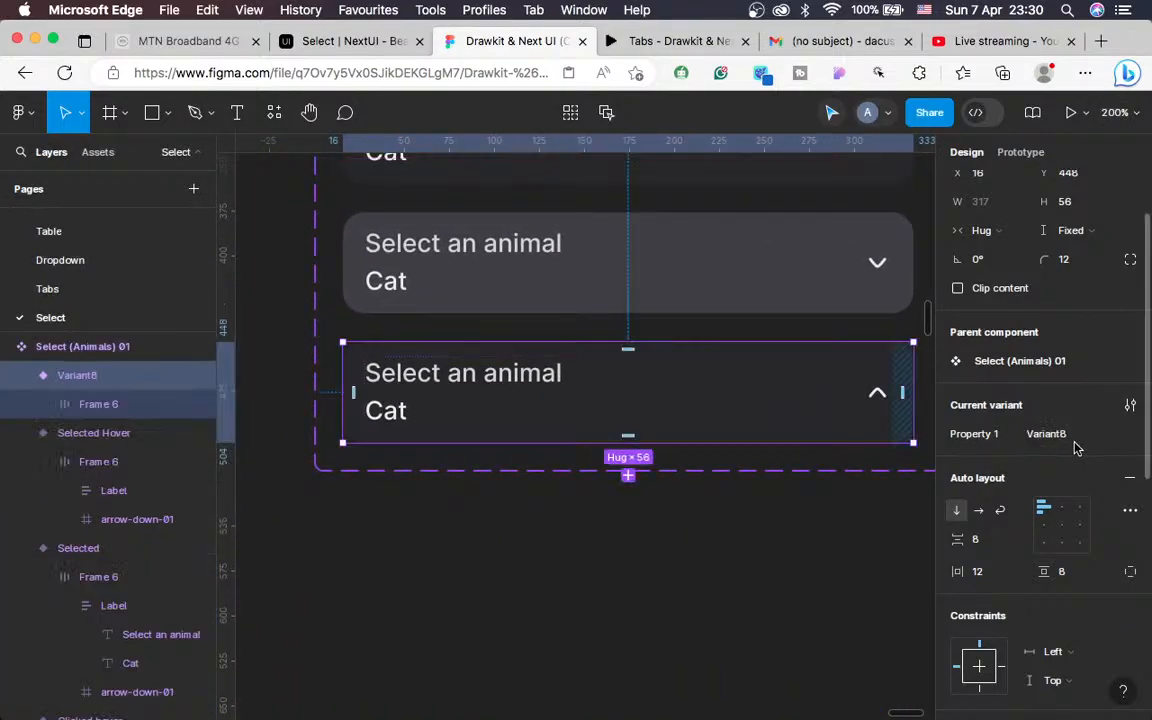
pyautogui.click(1045, 433)
pyautogui.write('S')
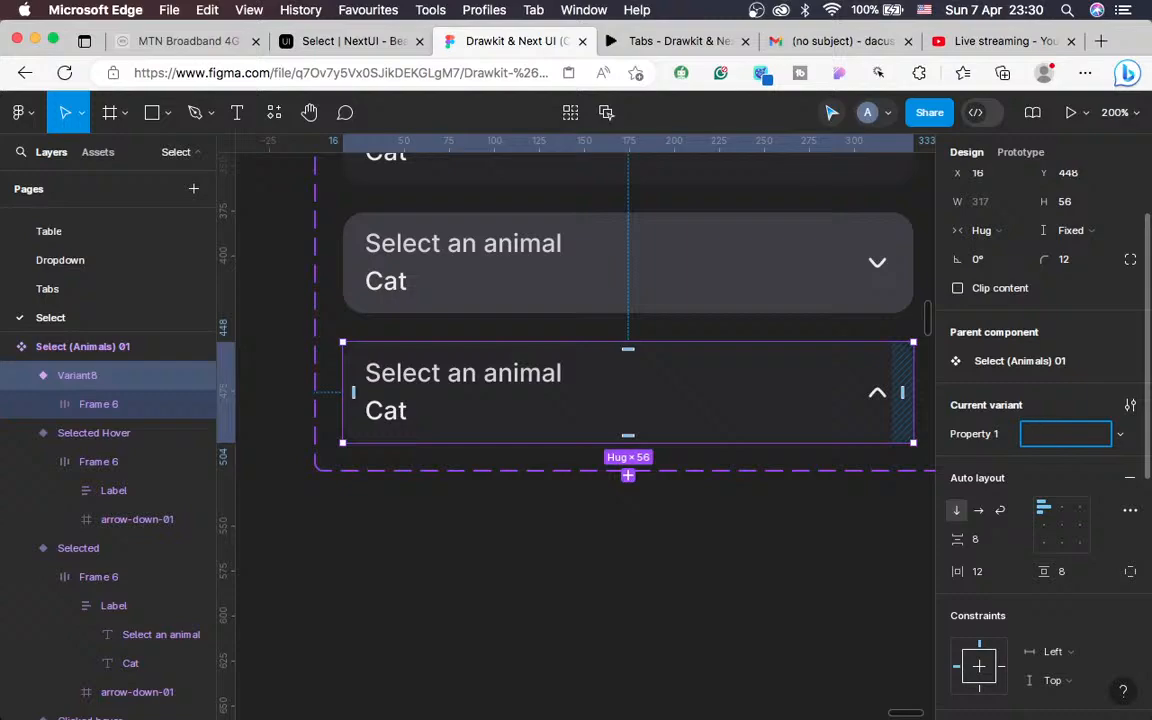
pyautogui.write('elected ')
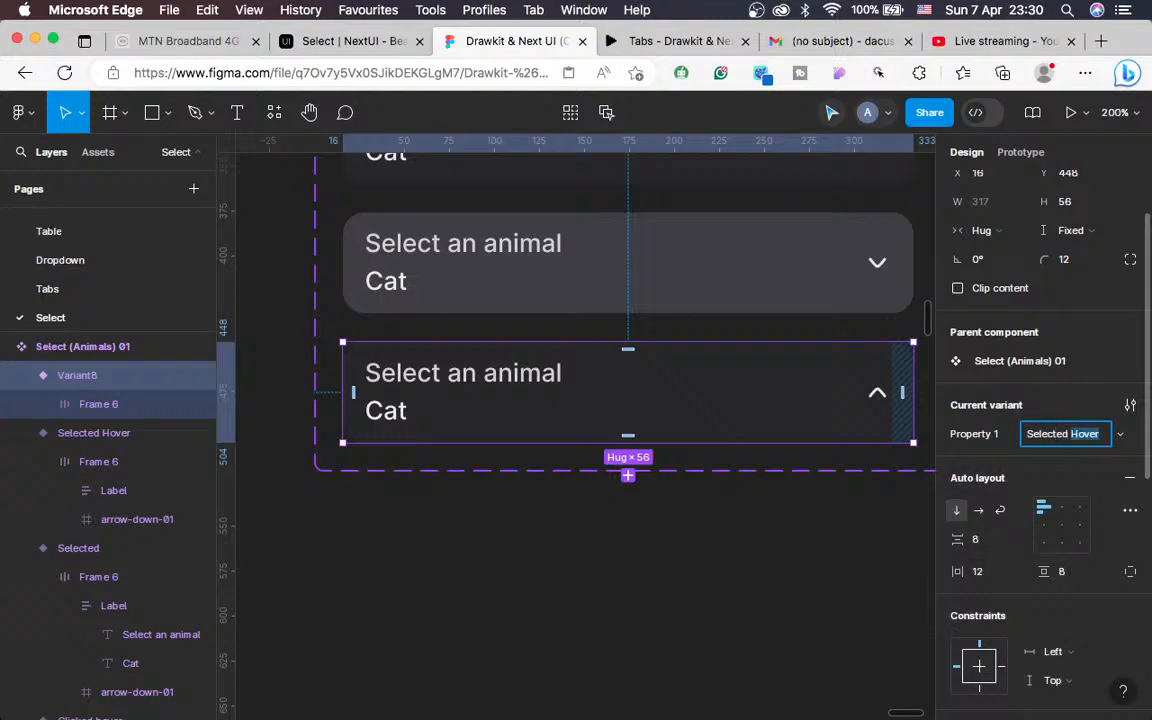
pyautogui.write('cli')
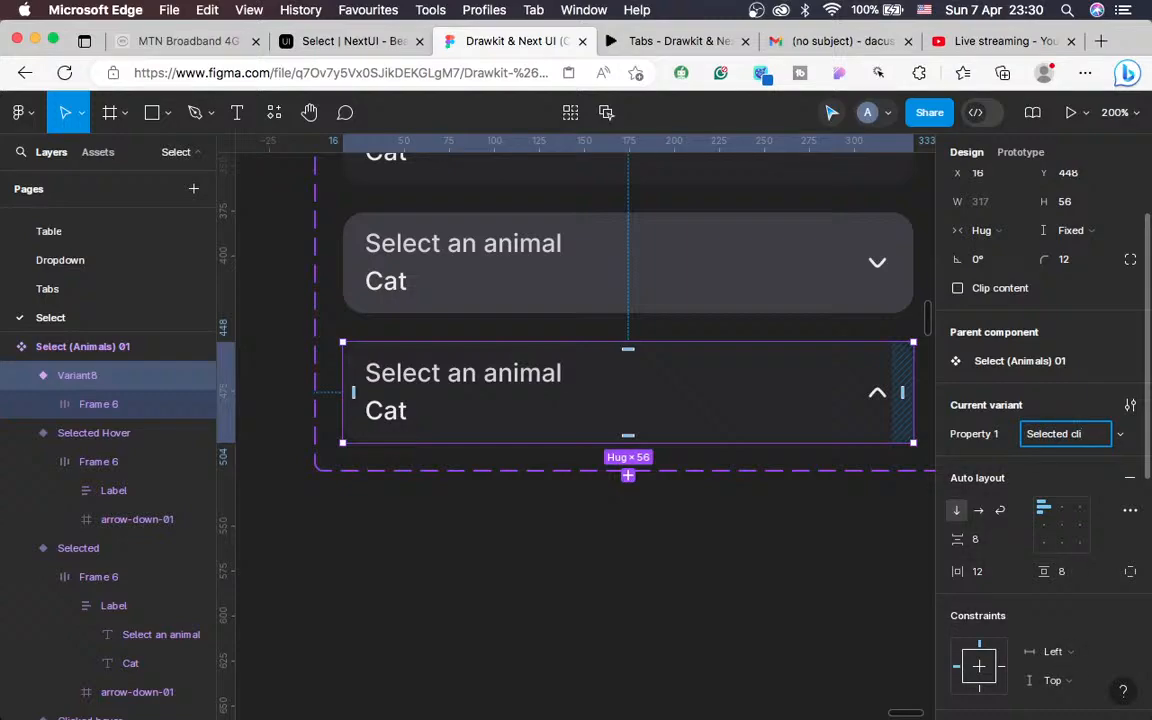
pyautogui.write('cked')
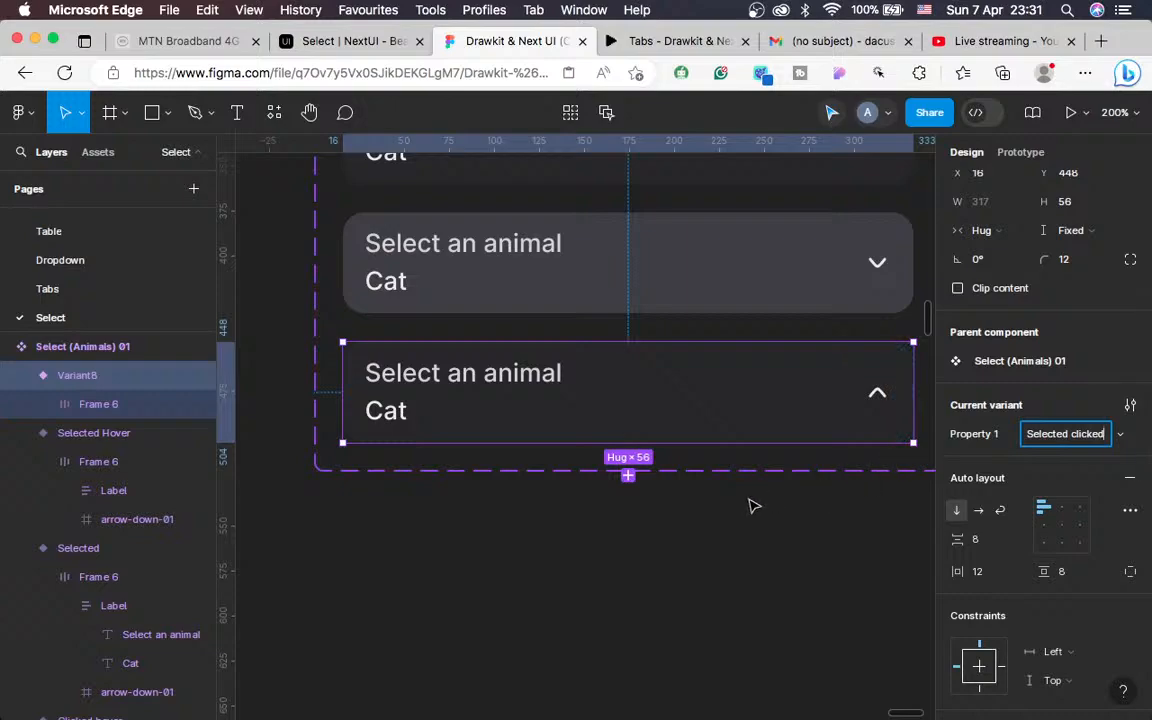
pyautogui.click(790, 477)
# Add another variant to the Select (Animals) 01 component set
pyautogui.scroll(5, 790, 405)
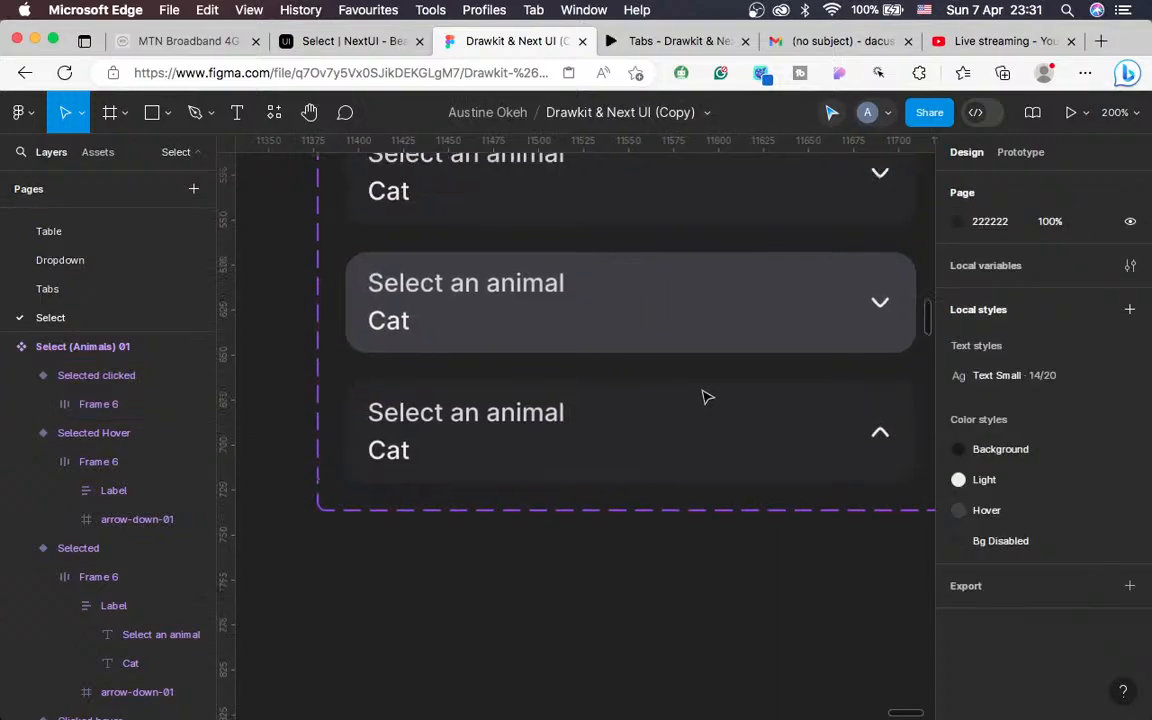
pyautogui.hotkey('shift', '0')
pyautogui.scroll(3, 705, 397)
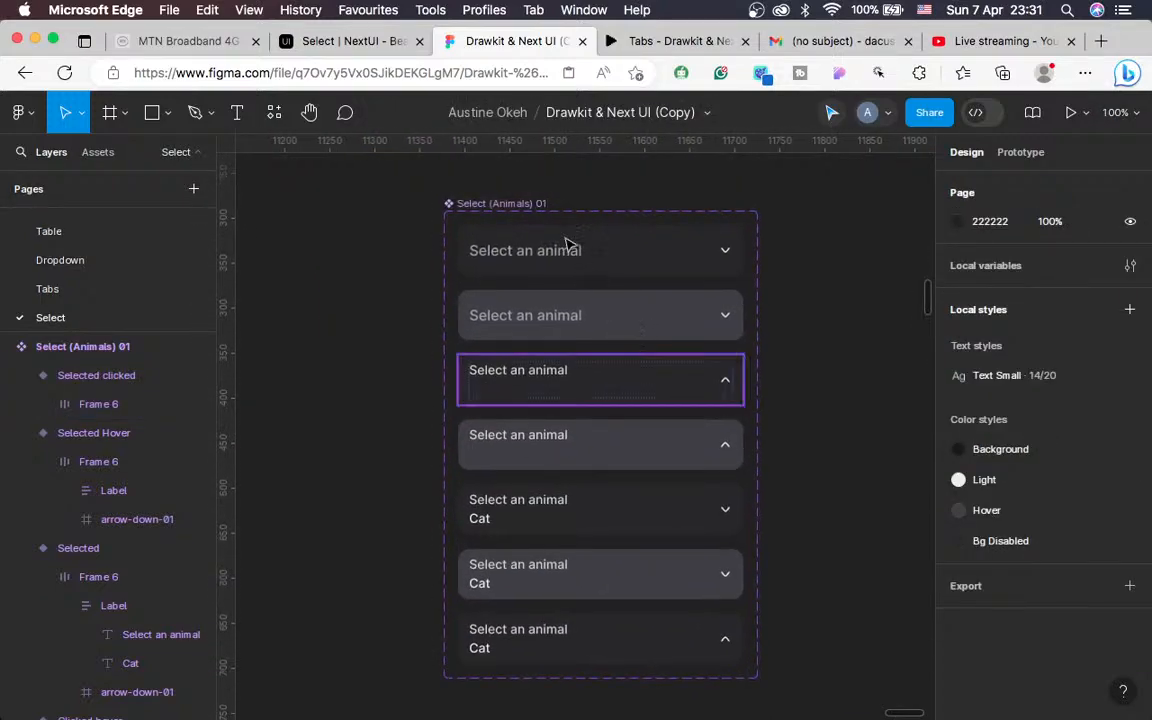
pyautogui.click(520, 205)
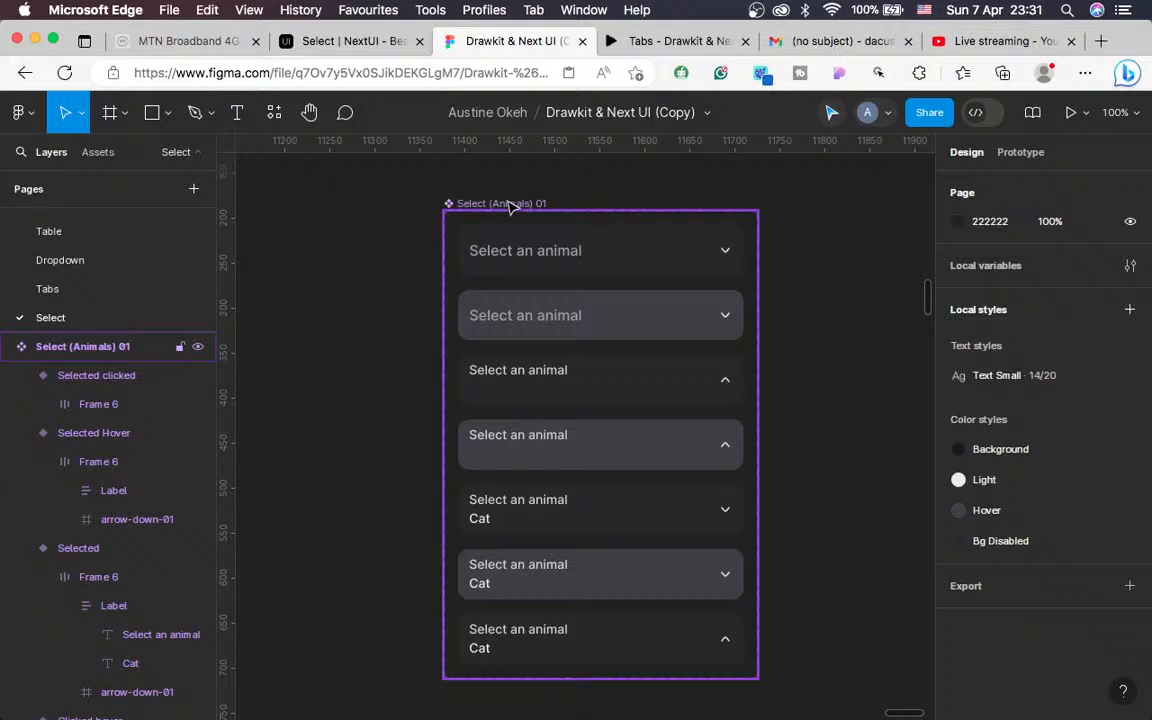
pyautogui.click(599, 562)
pyautogui.scroll(-3, 599, 563)
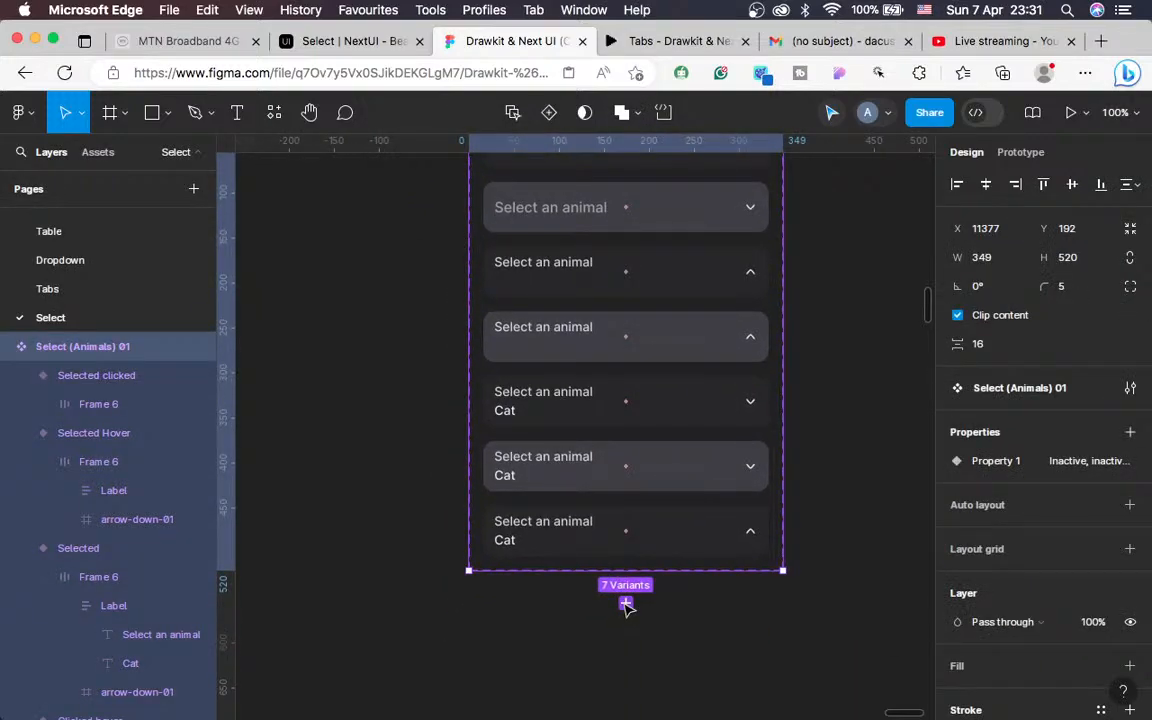
pyautogui.click(625, 603)
# Replace the newly added variant with a copy of the Selected clicked variant, aligned below the others at X 16, Y 520
pyautogui.click(628, 541)
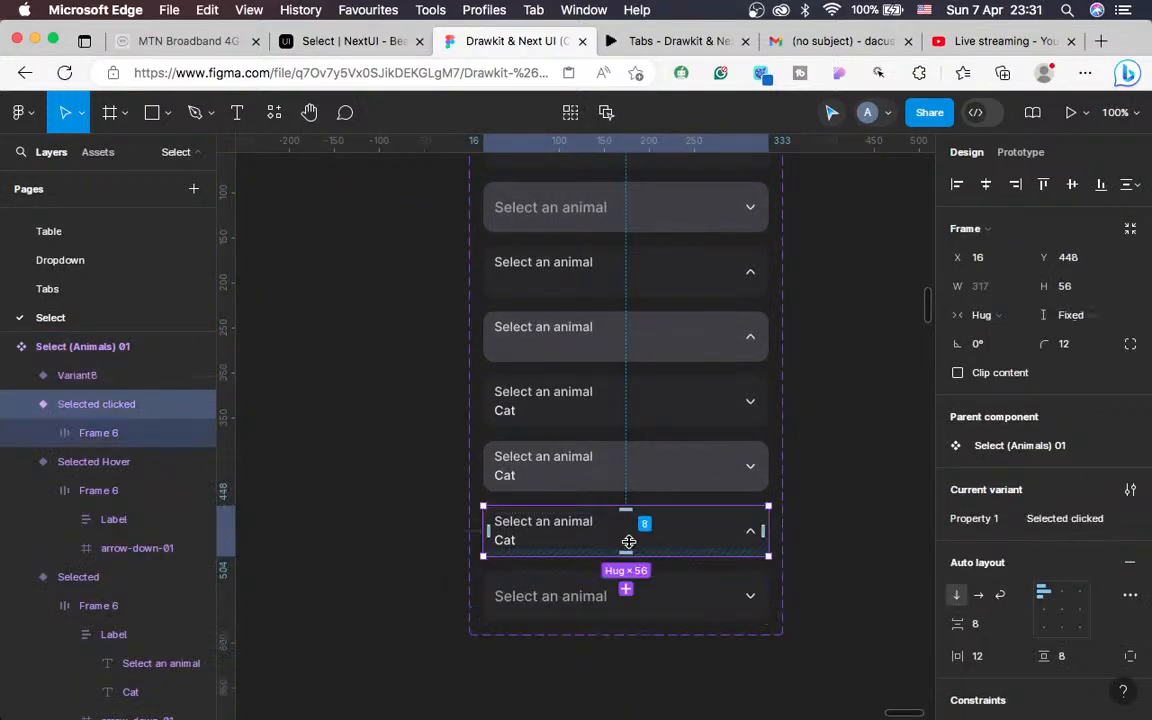
pyautogui.press('super+c')
pyautogui.click(699, 609)
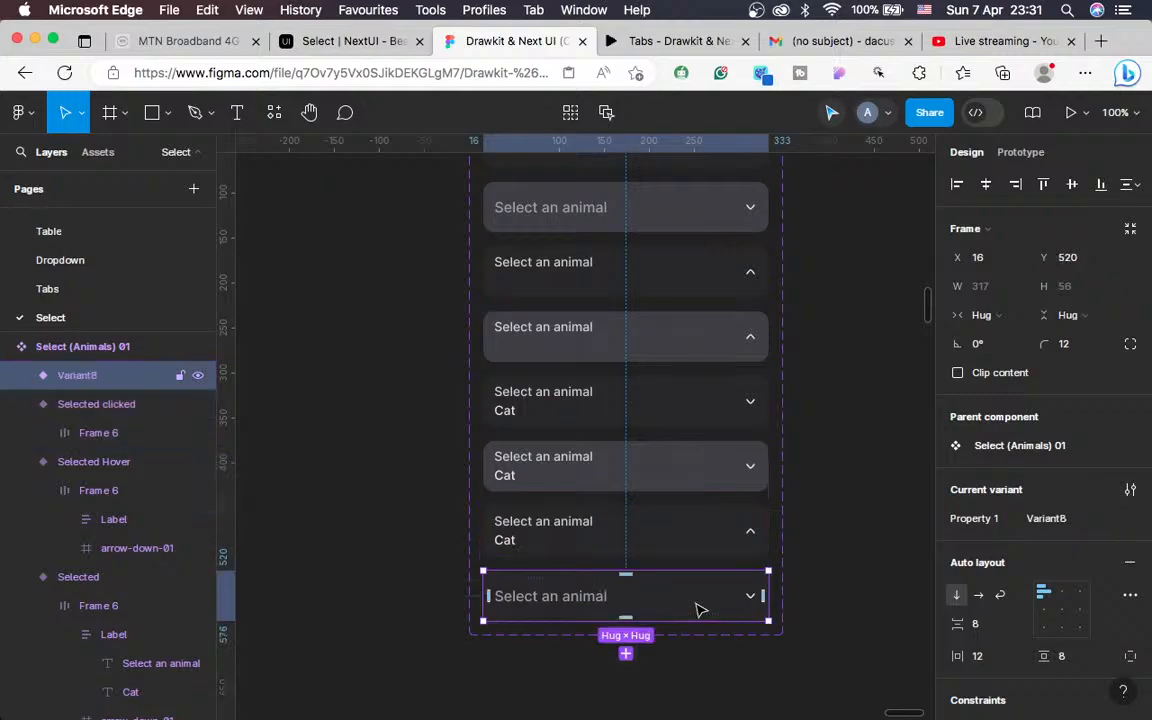
pyautogui.rightClick(699, 609)
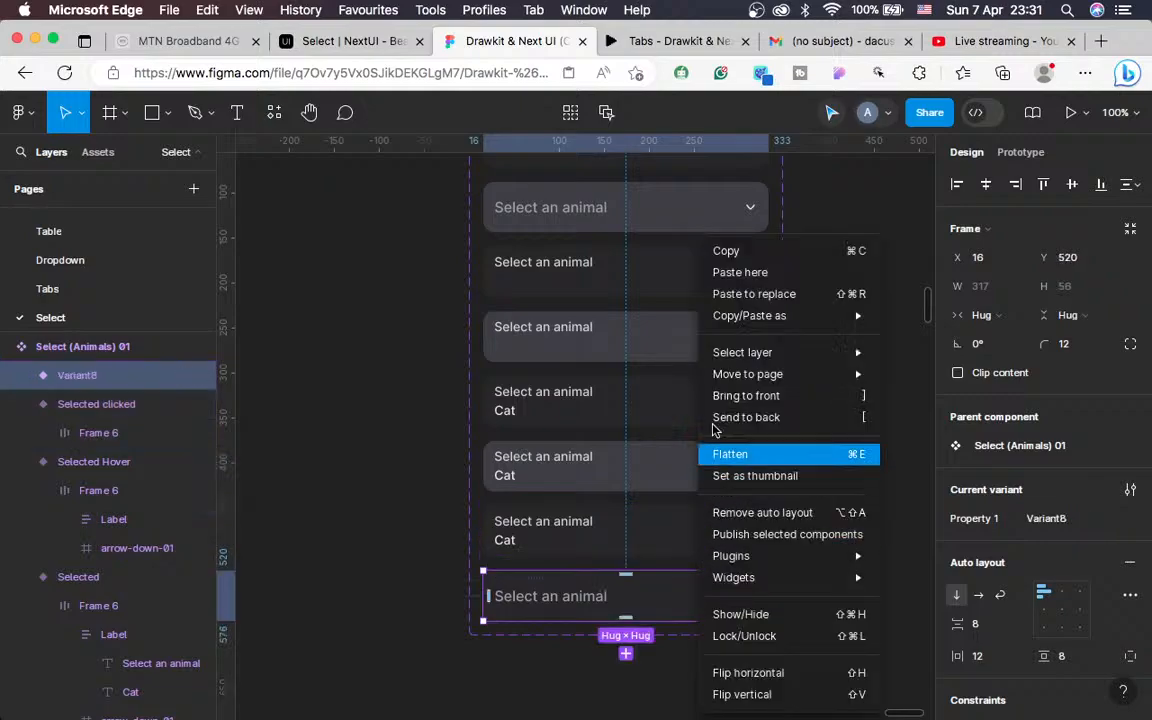
pyautogui.click(726, 292)
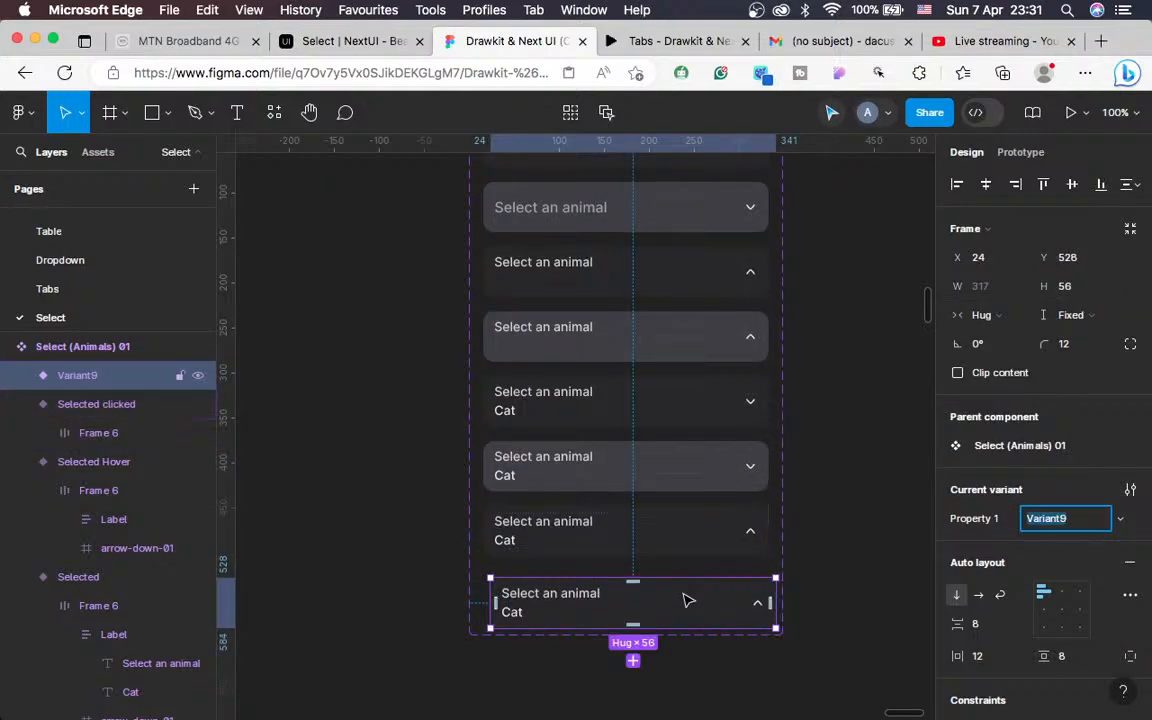
pyautogui.moveTo(671, 591); pyautogui.dragTo(677, 589)
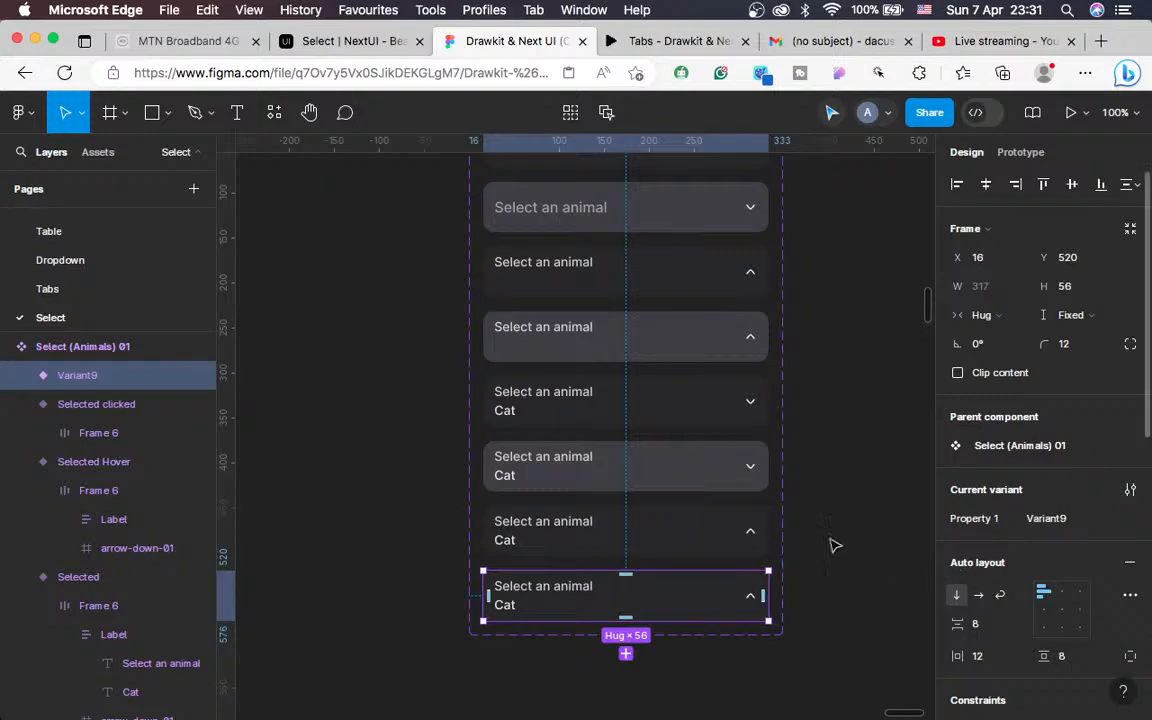
# Apply the Selected Hover variant's fill colour 3F3F46 to the new variant at the end of the set
pyautogui.click(686, 472)
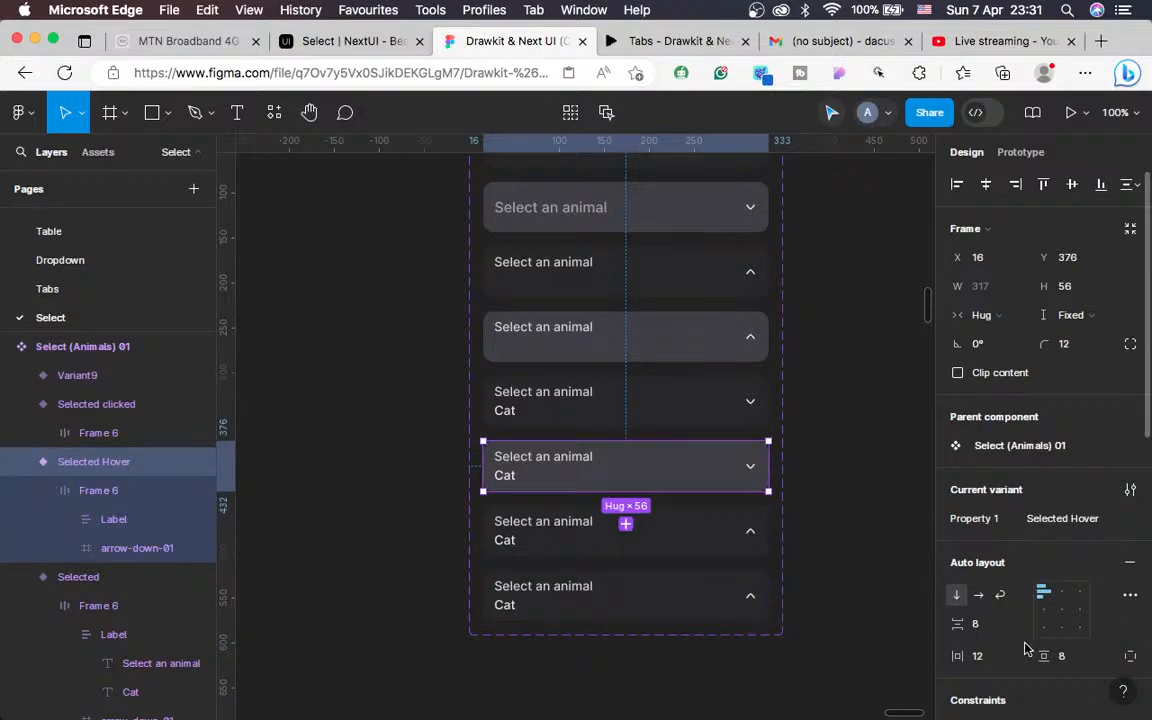
pyautogui.scroll(-5, 1025, 650)
pyautogui.scroll(-3, 1012, 650)
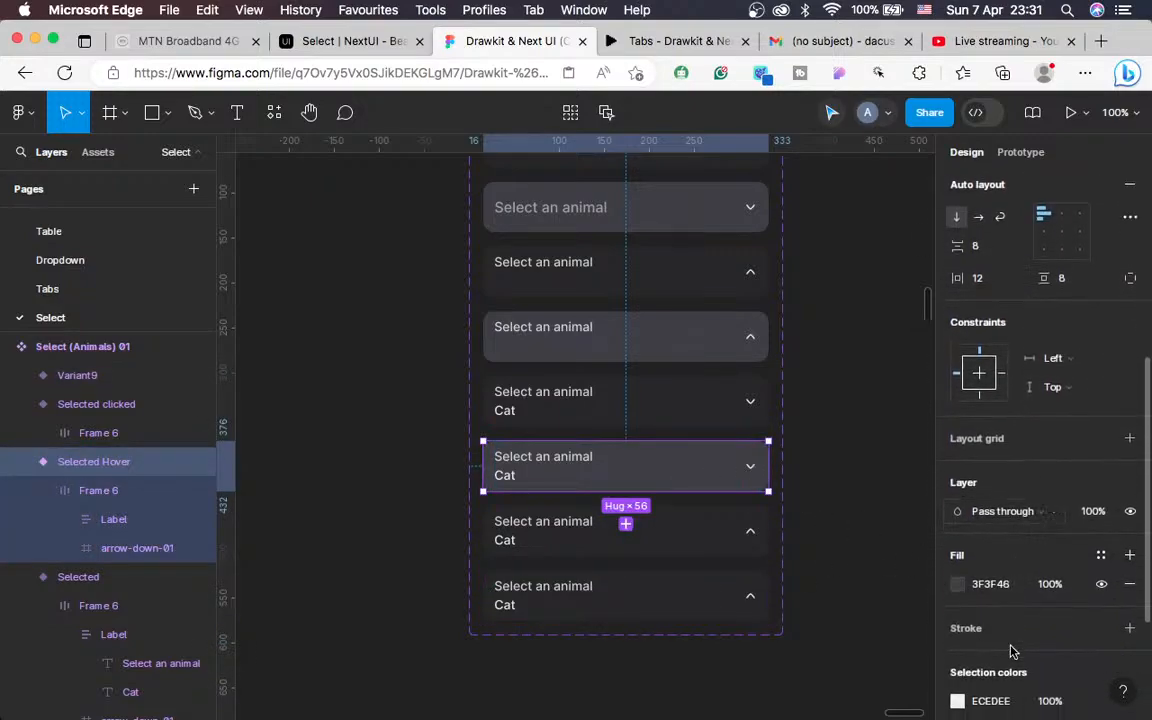
pyautogui.click(981, 592)
pyautogui.click(694, 578)
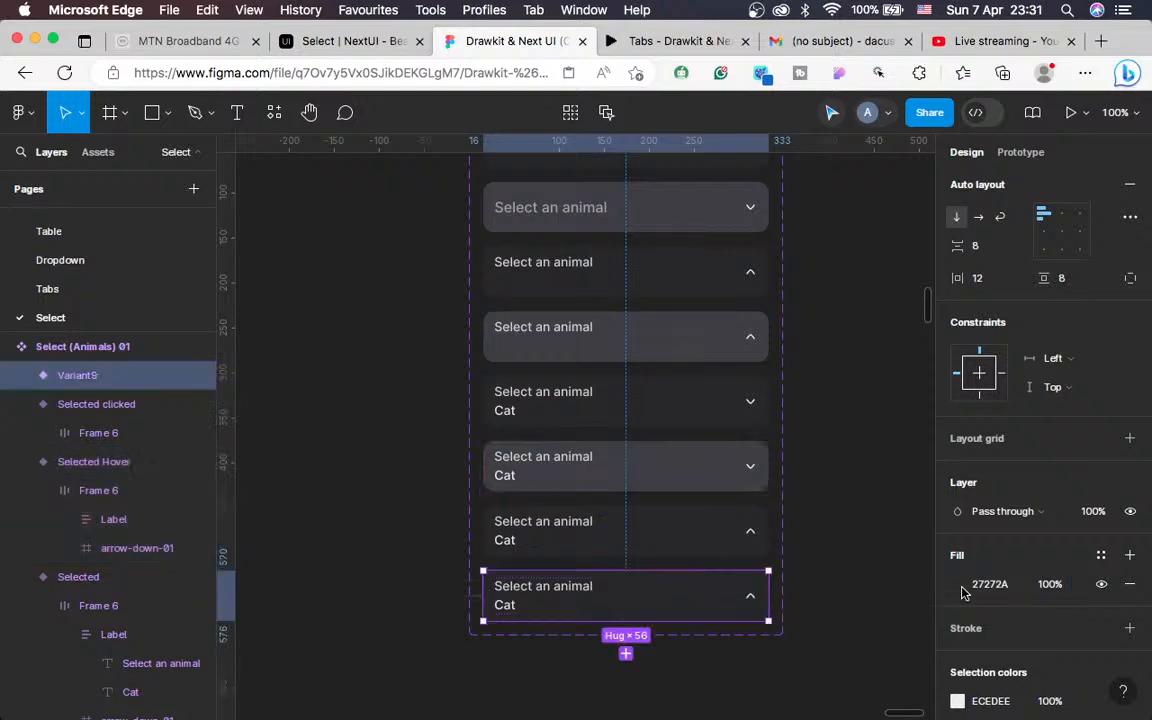
pyautogui.click(990, 590)
pyautogui.hotkey('ctrl', 'v')
pyautogui.press('Return')
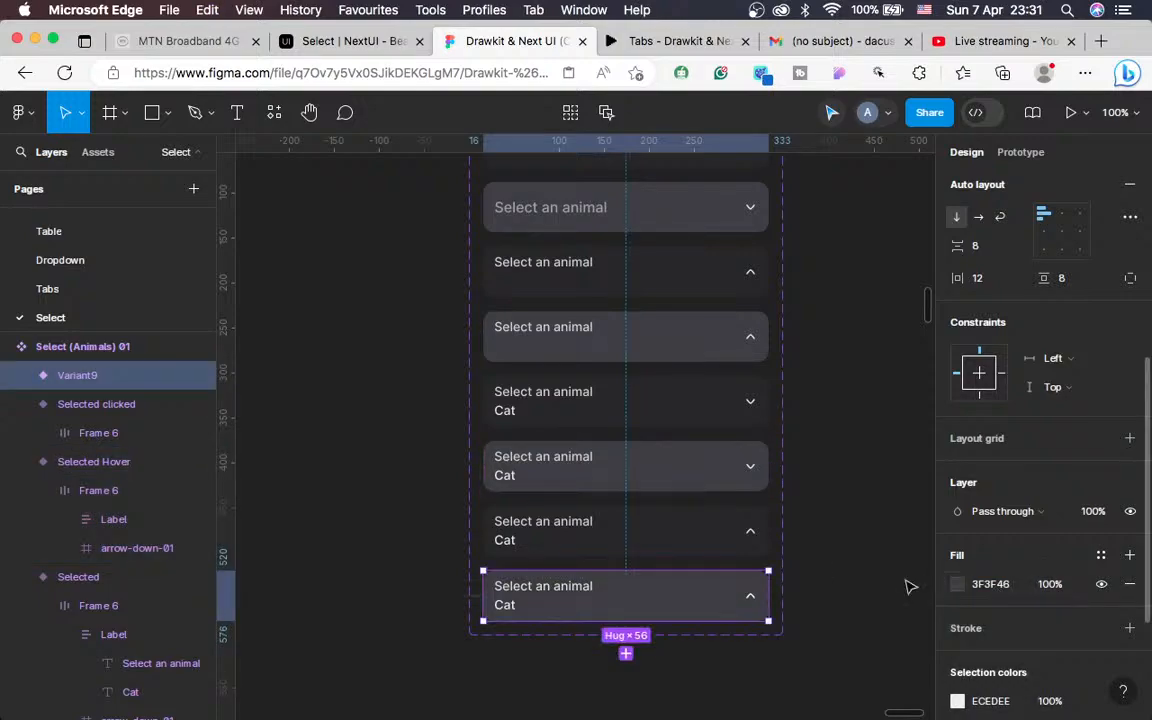
# Set the Property 1 value of the new grey Cat variant to "Selected clicked hover", reusing the Selected clicked variant's name
pyautogui.scroll(-3, 861, 581)
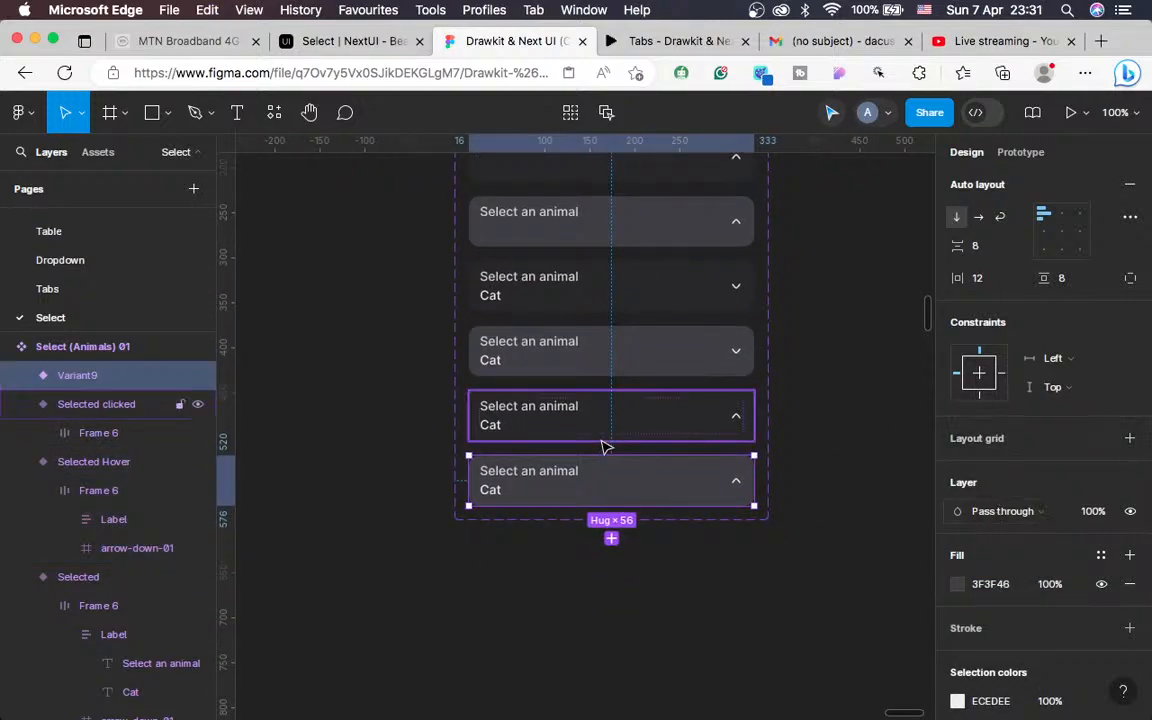
pyautogui.click(604, 438)
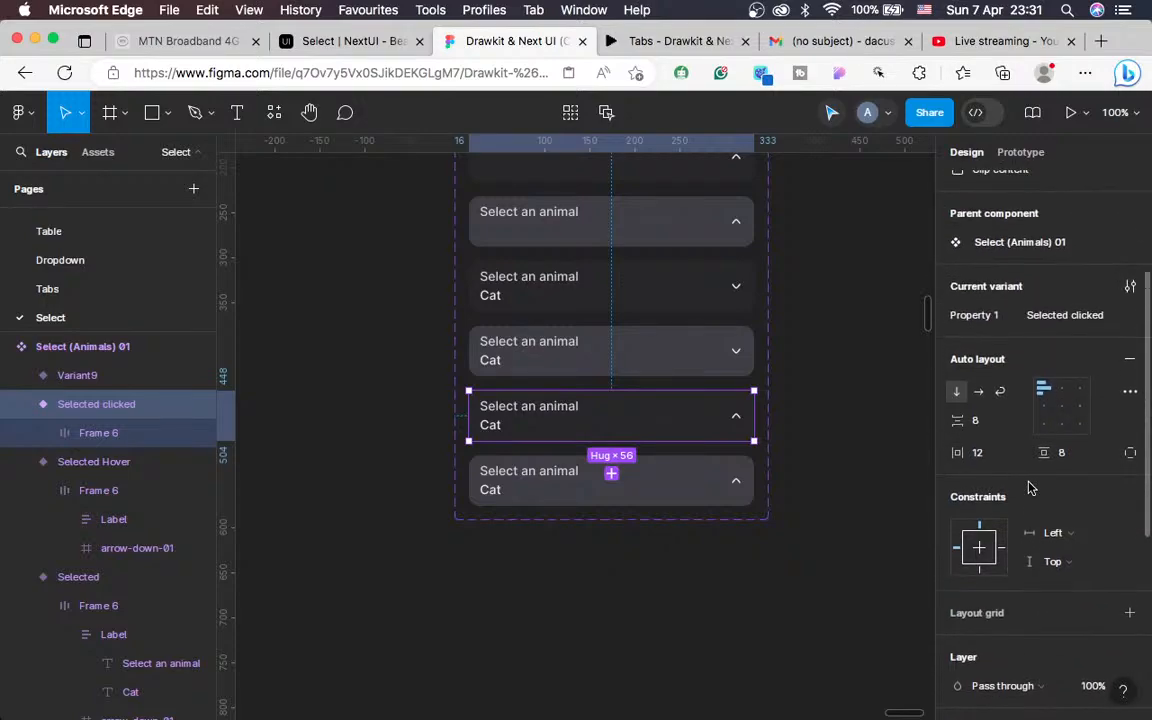
pyautogui.click(1063, 318)
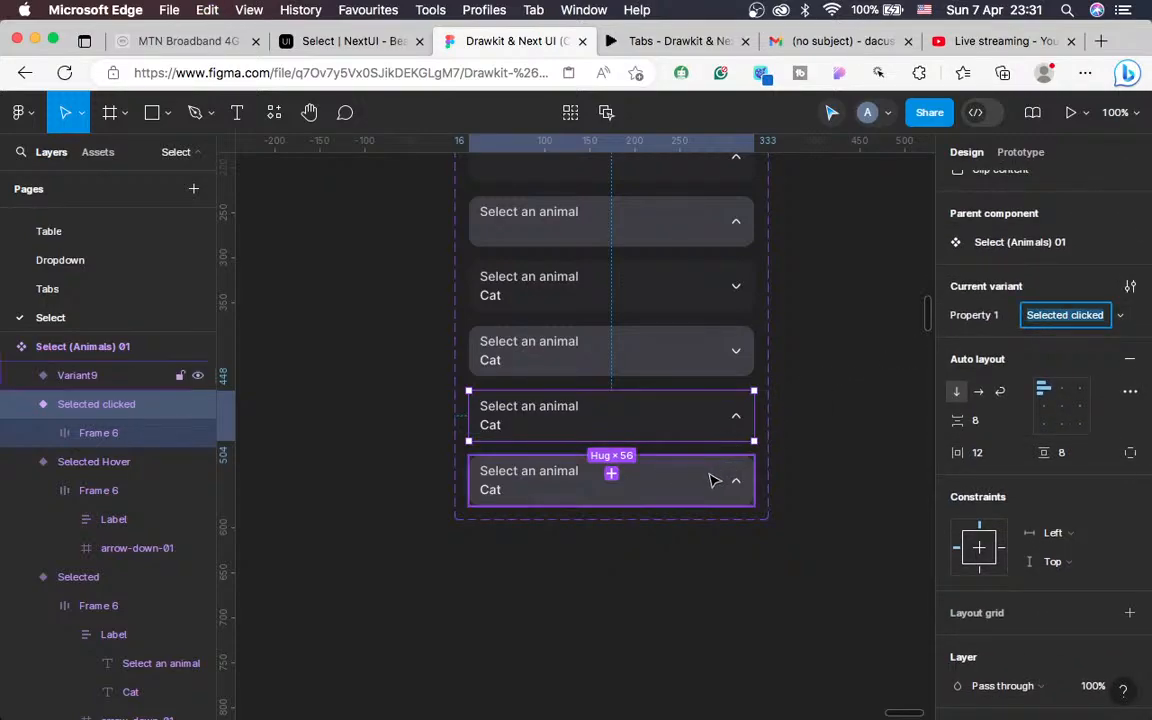
pyautogui.click(714, 481)
pyautogui.click(1058, 316)
pyautogui.press('cmd+v')
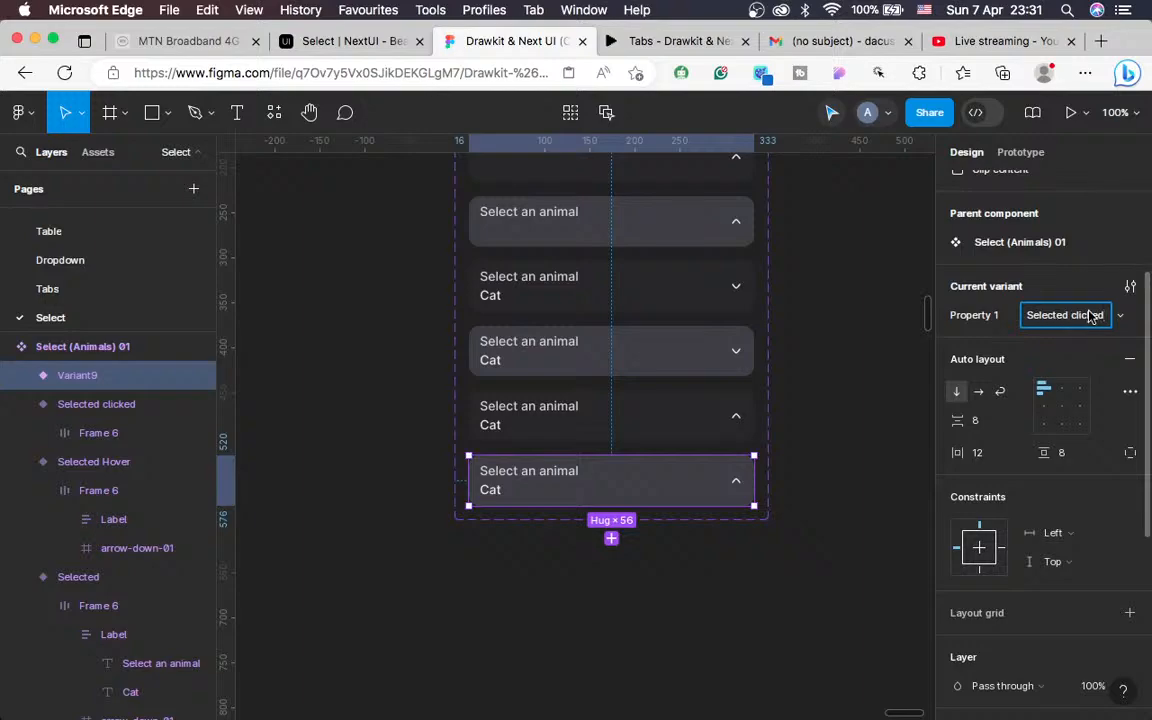
pyautogui.write('hover')
pyautogui.click(807, 607)
# Add a While hovering prototype interaction that changes the Clicked variant to Clicked hover, with Smart animate, Ease out and 300ms
pyautogui.scroll(5, 807, 607)
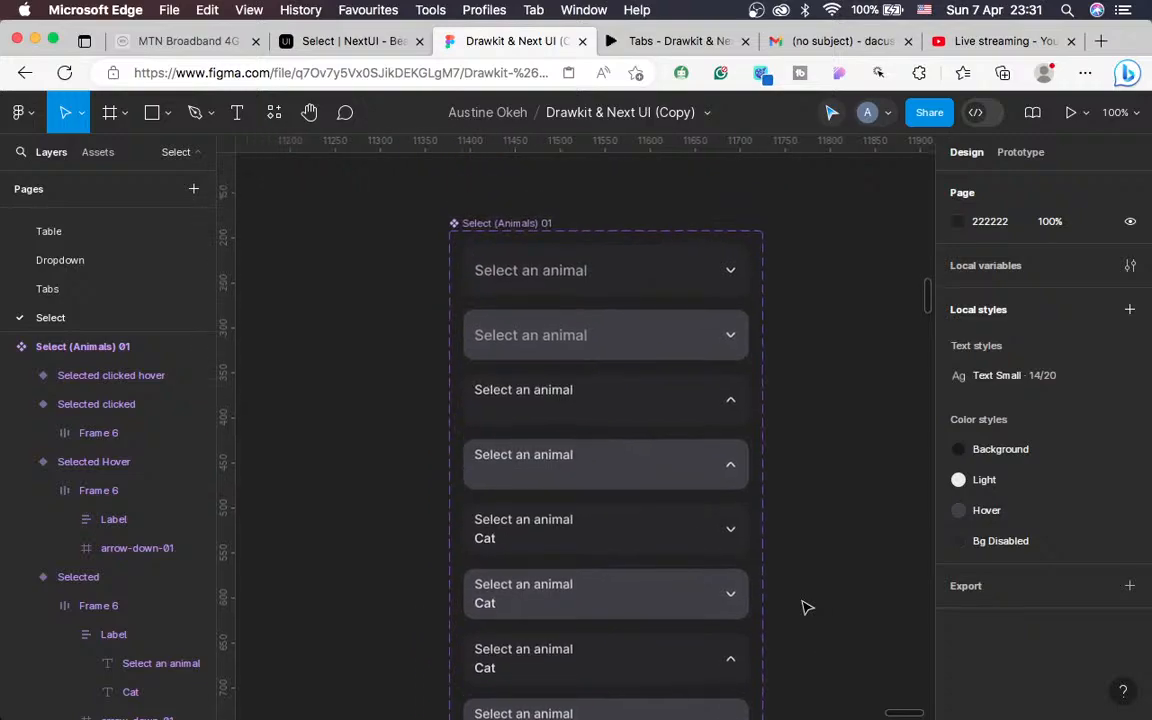
pyautogui.press('cmd+equal')
pyautogui.scroll(4, 807, 607)
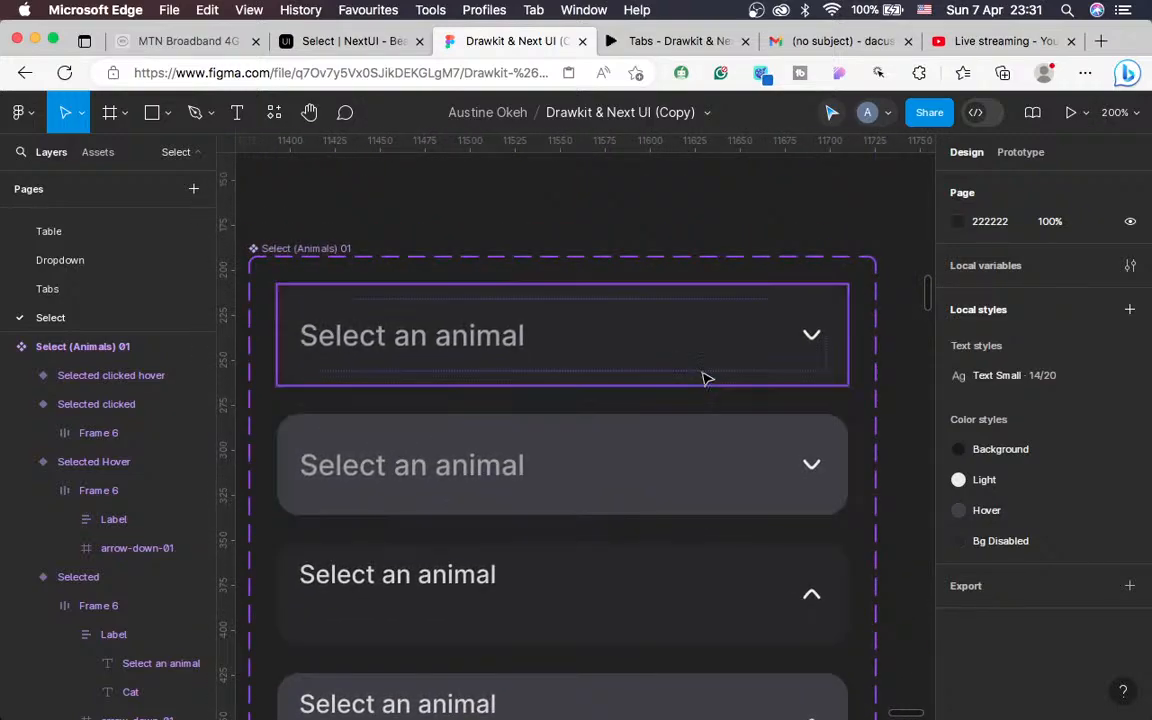
pyautogui.click(1029, 159)
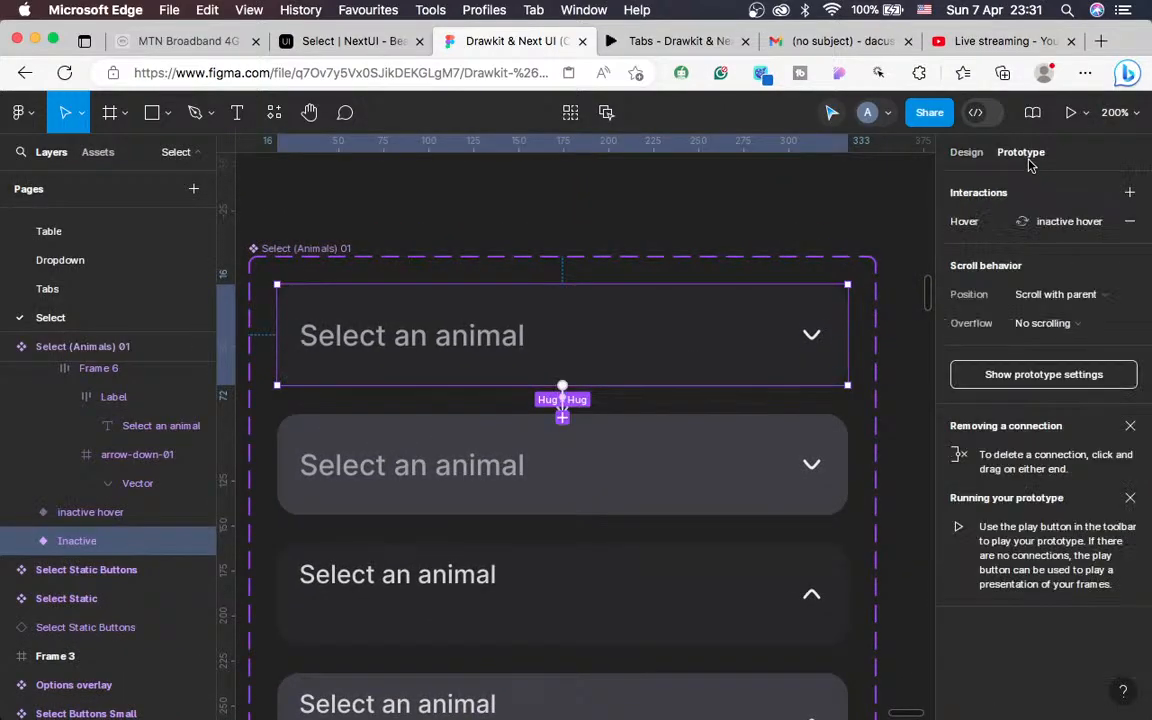
pyautogui.scroll(-3, 607, 439)
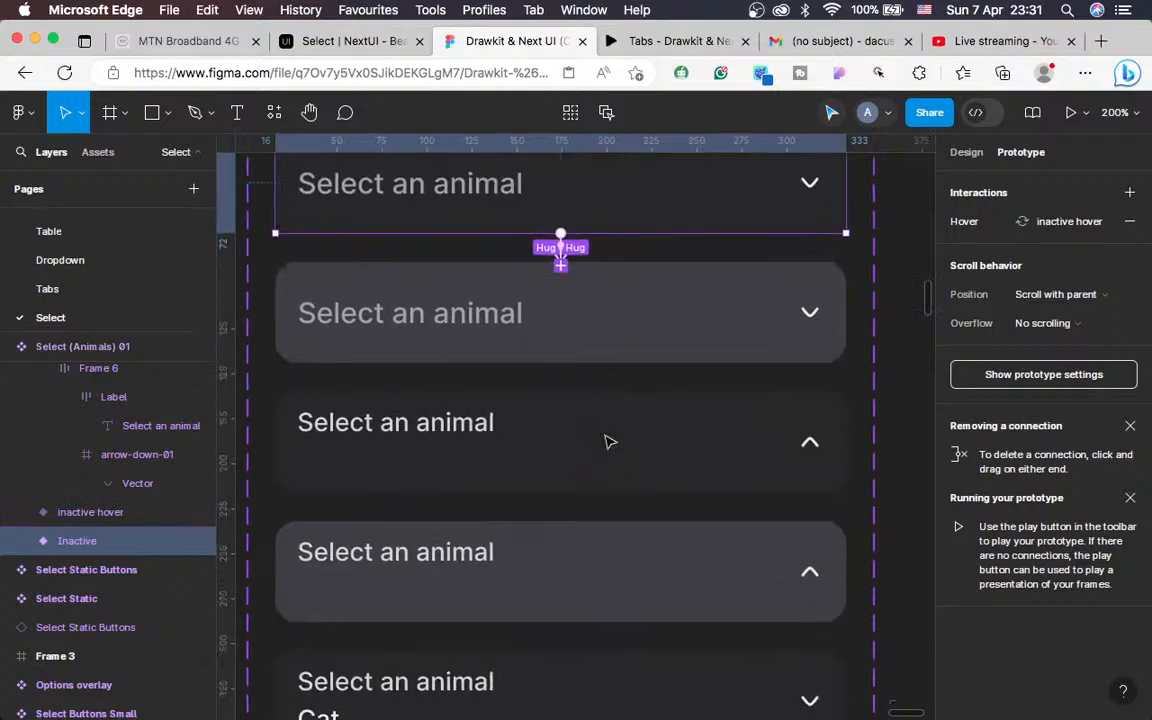
pyautogui.click(577, 432)
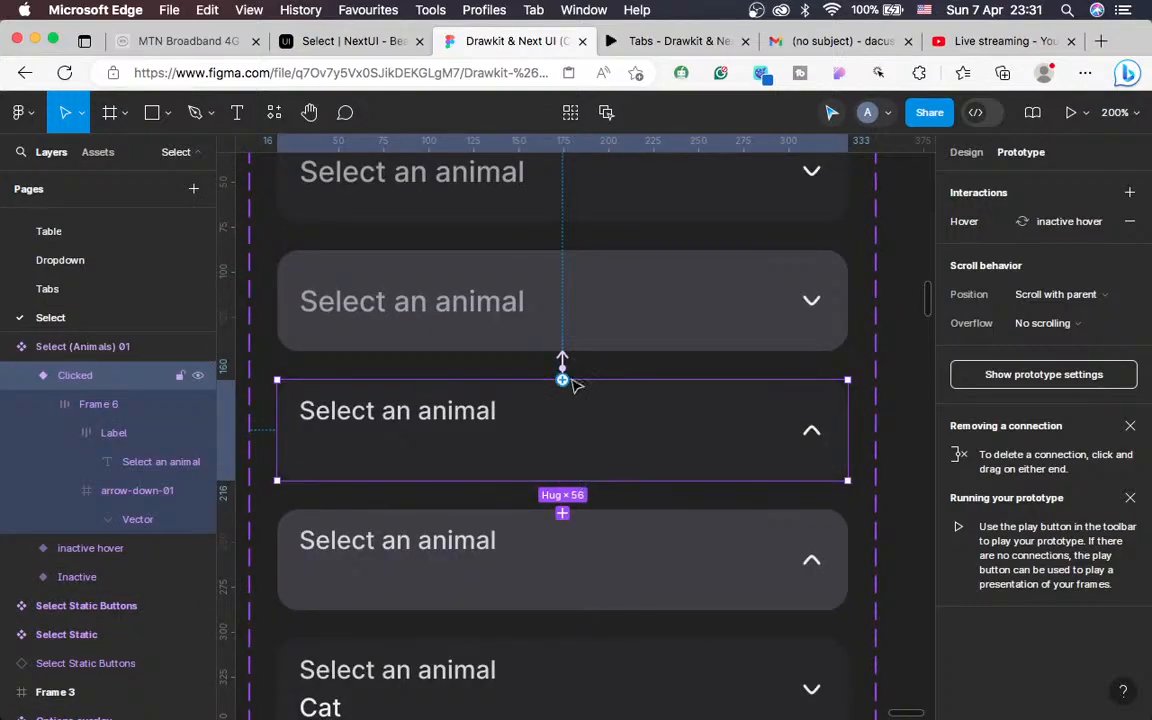
pyautogui.moveTo(563, 362); pyautogui.dragTo(609, 543)
pyautogui.scroll(-5, 679, 500)
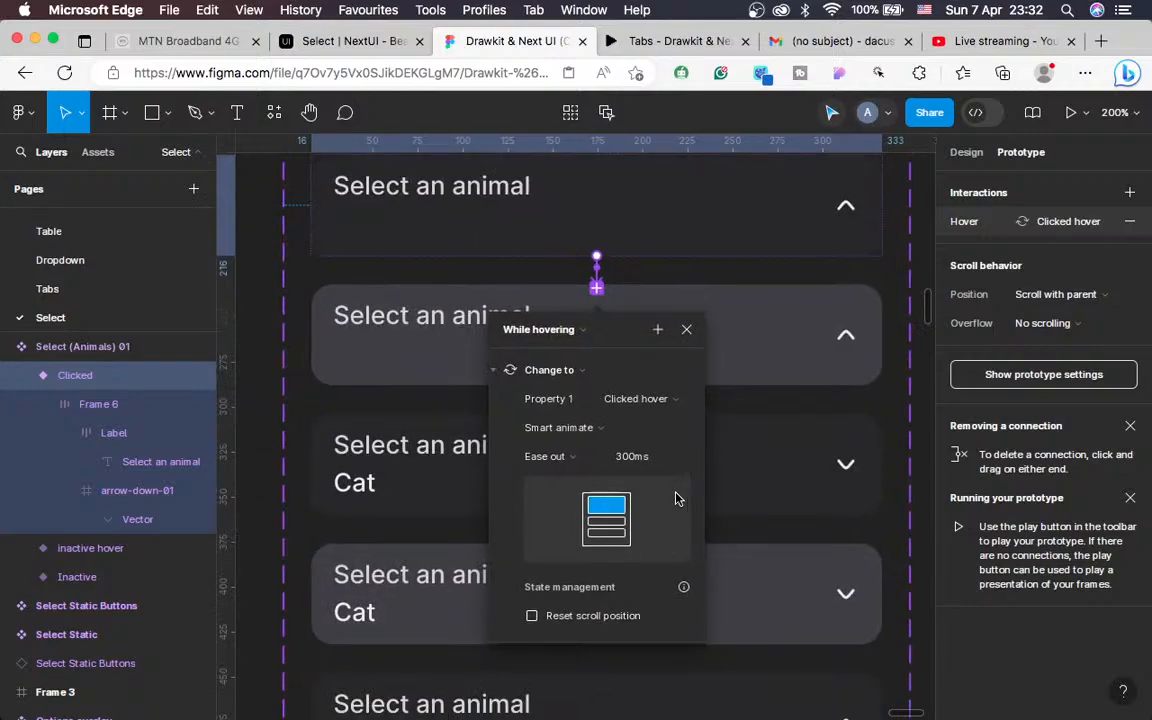
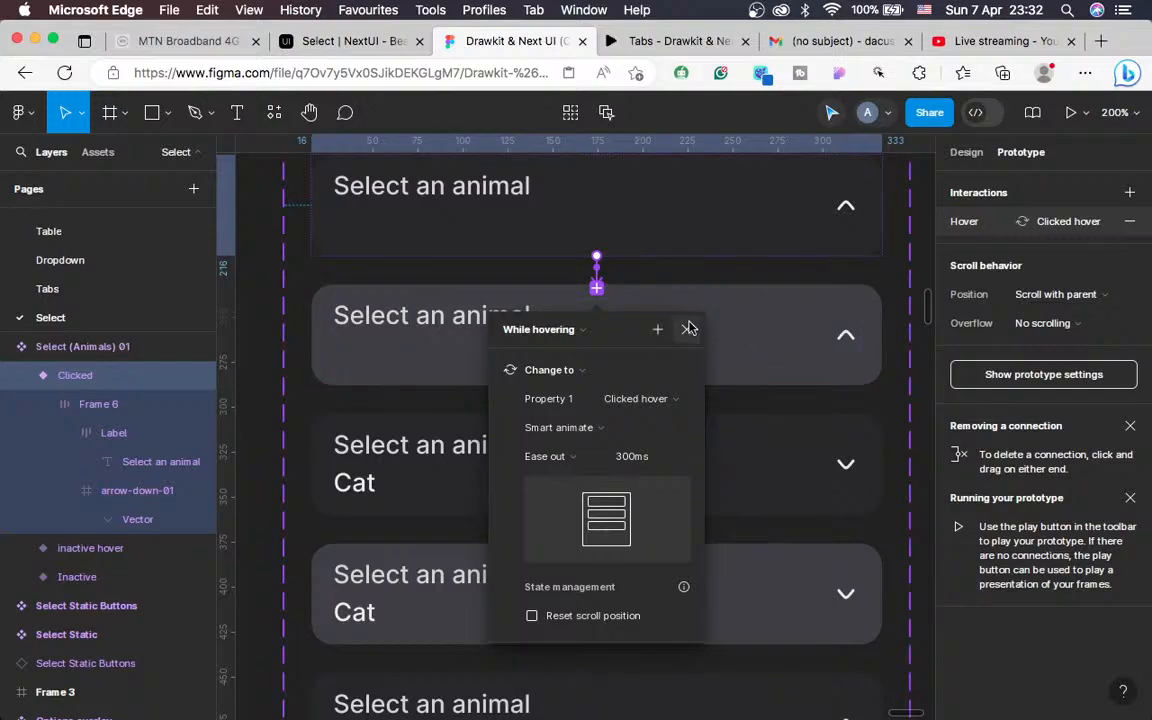
# Remove the While hovering interaction leading to inactive hover from the Clicked hover variant
pyautogui.click(689, 328)
pyautogui.click(607, 352)
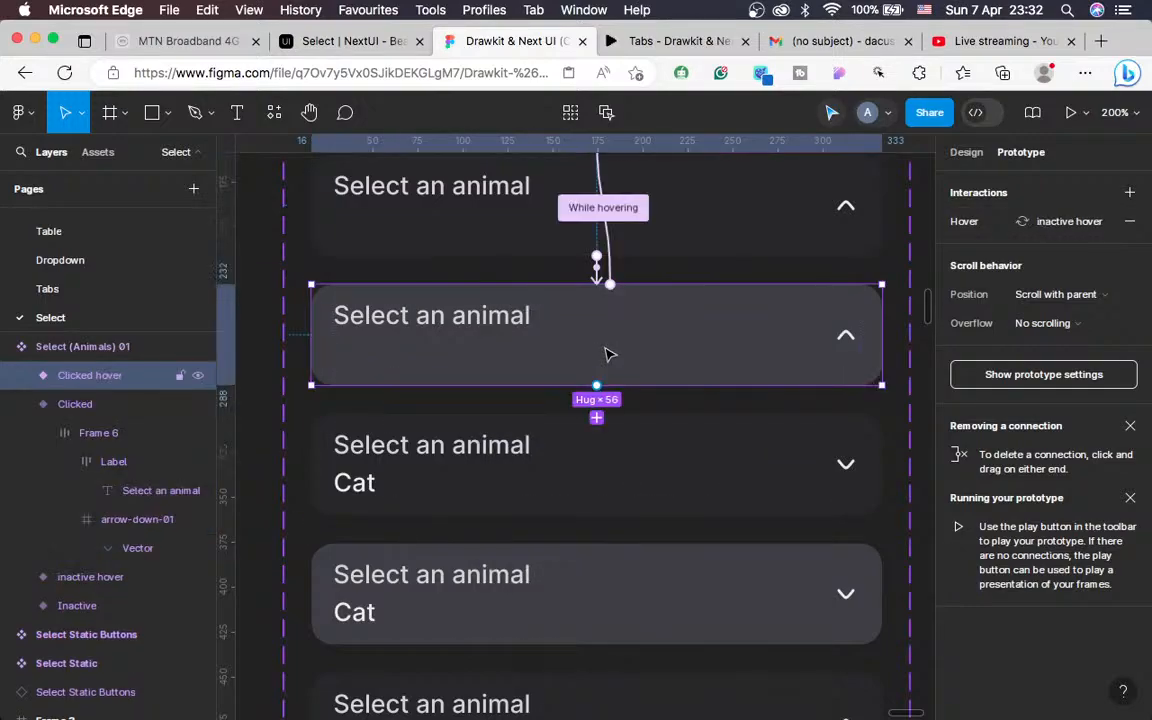
pyautogui.click(603, 207)
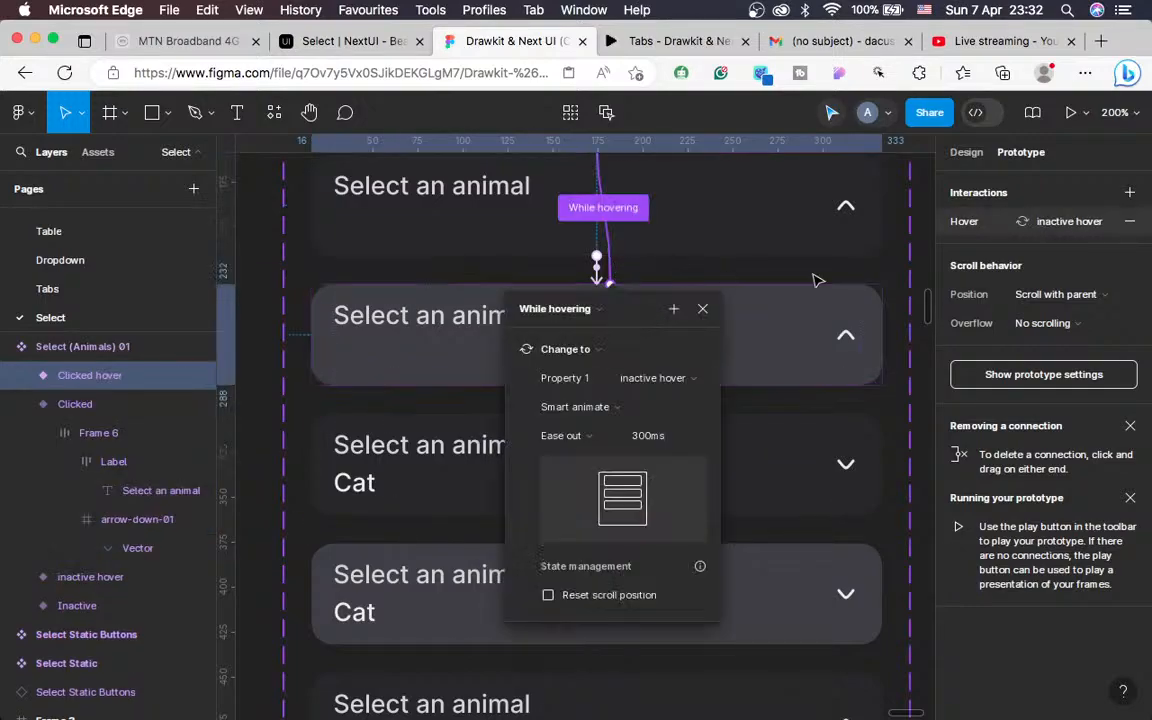
pyautogui.click(1131, 225)
# Redirect the Selected variant's While hovering interaction to Selected Hover, and remove the hover interaction from the Selected Hover variant
pyautogui.scroll(5, 797, 362)
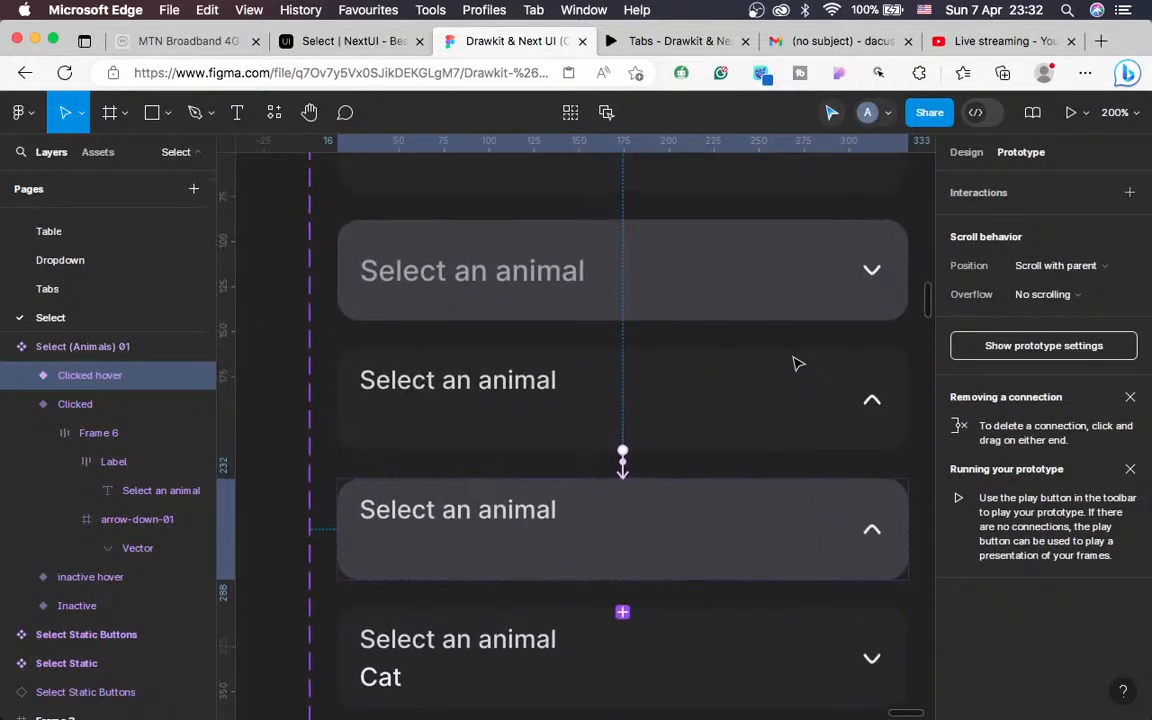
pyautogui.click(737, 314)
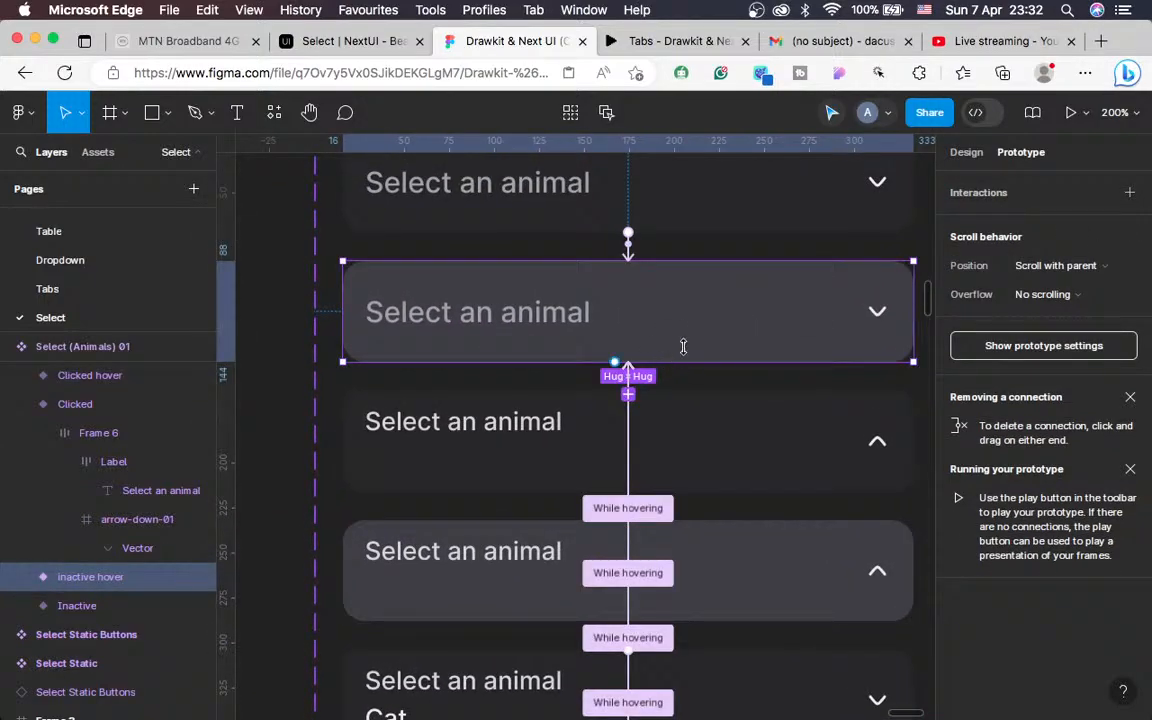
pyautogui.scroll(-4, 745, 370)
pyautogui.click(740, 402)
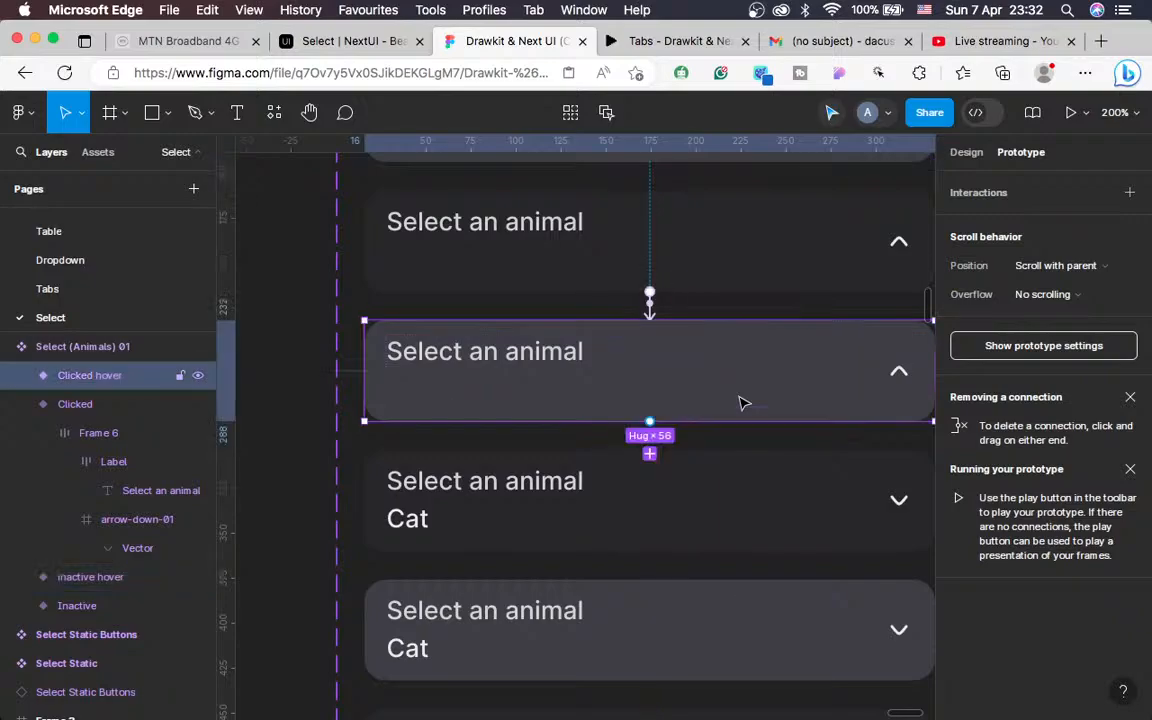
pyautogui.click(740, 478)
pyautogui.scroll(-2, 740, 478)
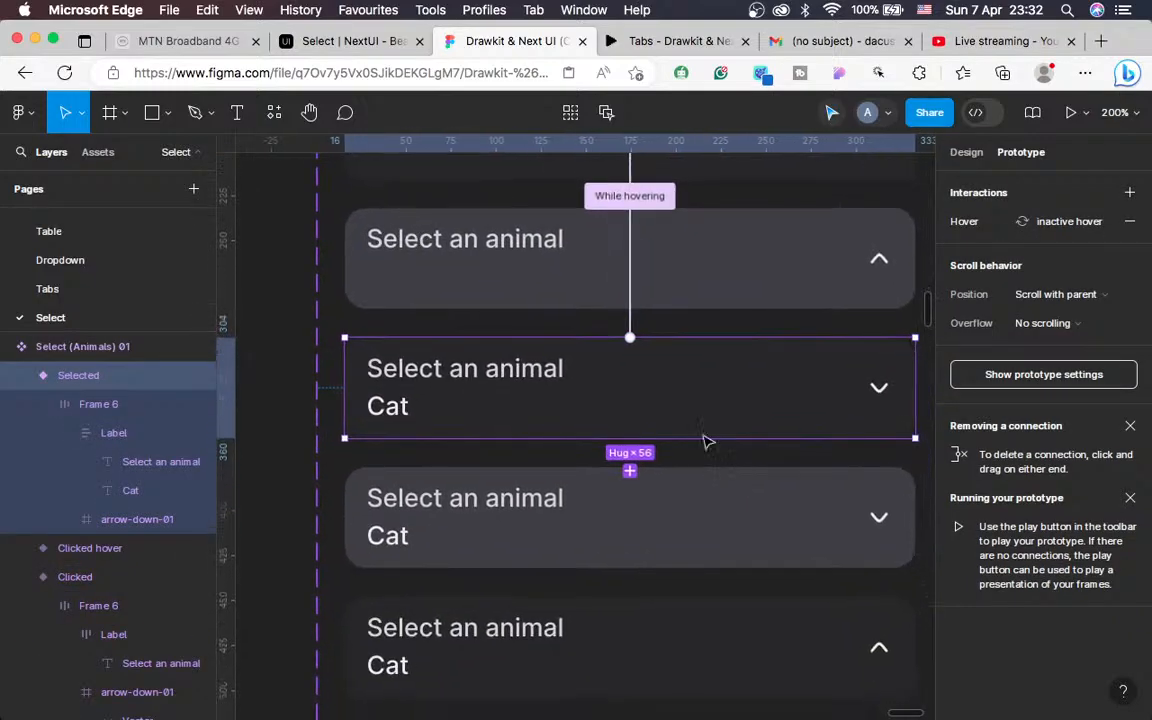
pyautogui.moveTo(638, 310); pyautogui.dragTo(633, 306)
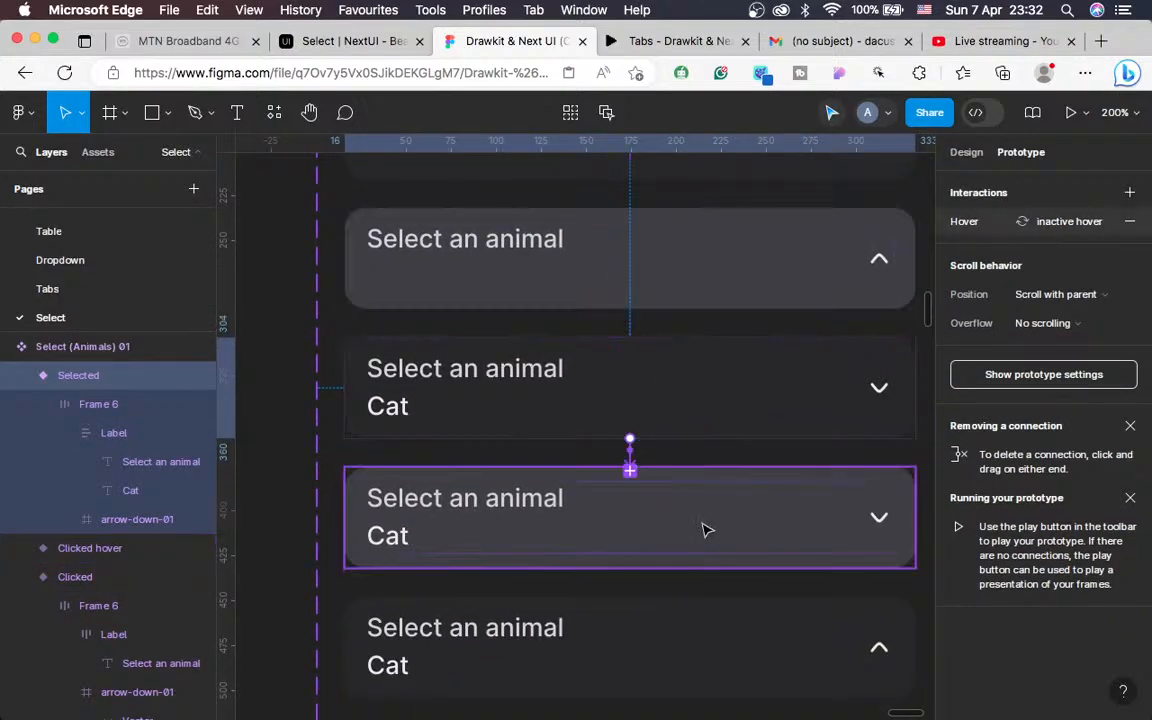
pyautogui.click(776, 516)
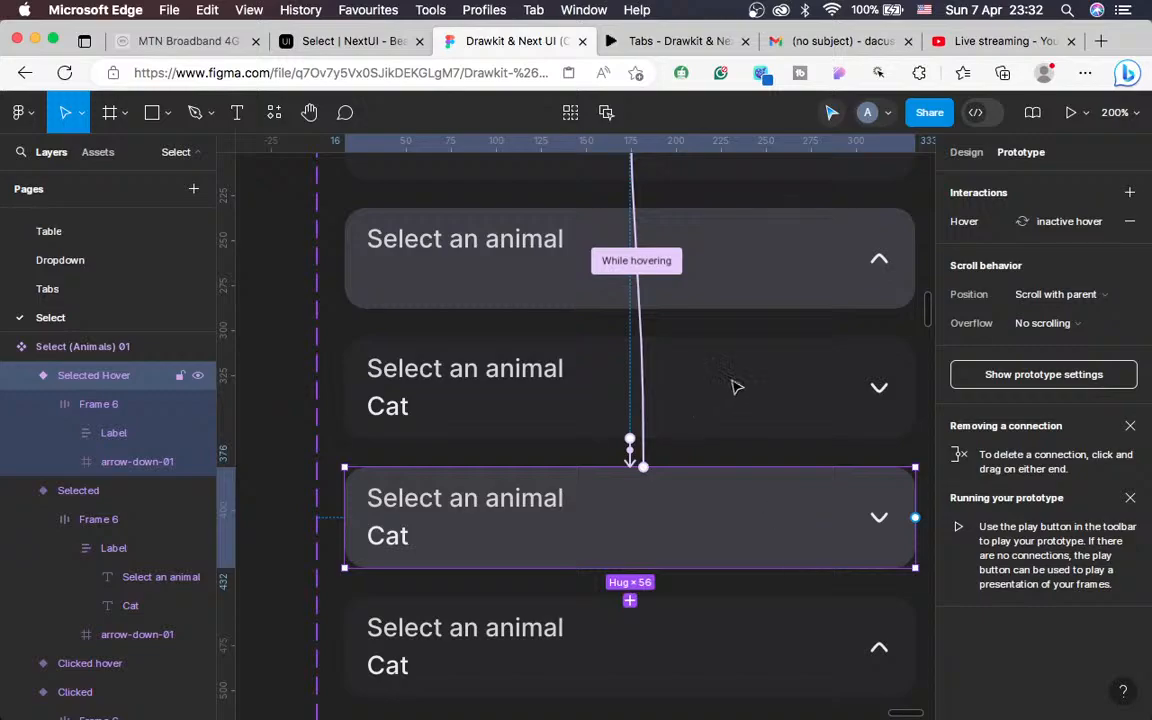
pyautogui.click(1130, 221)
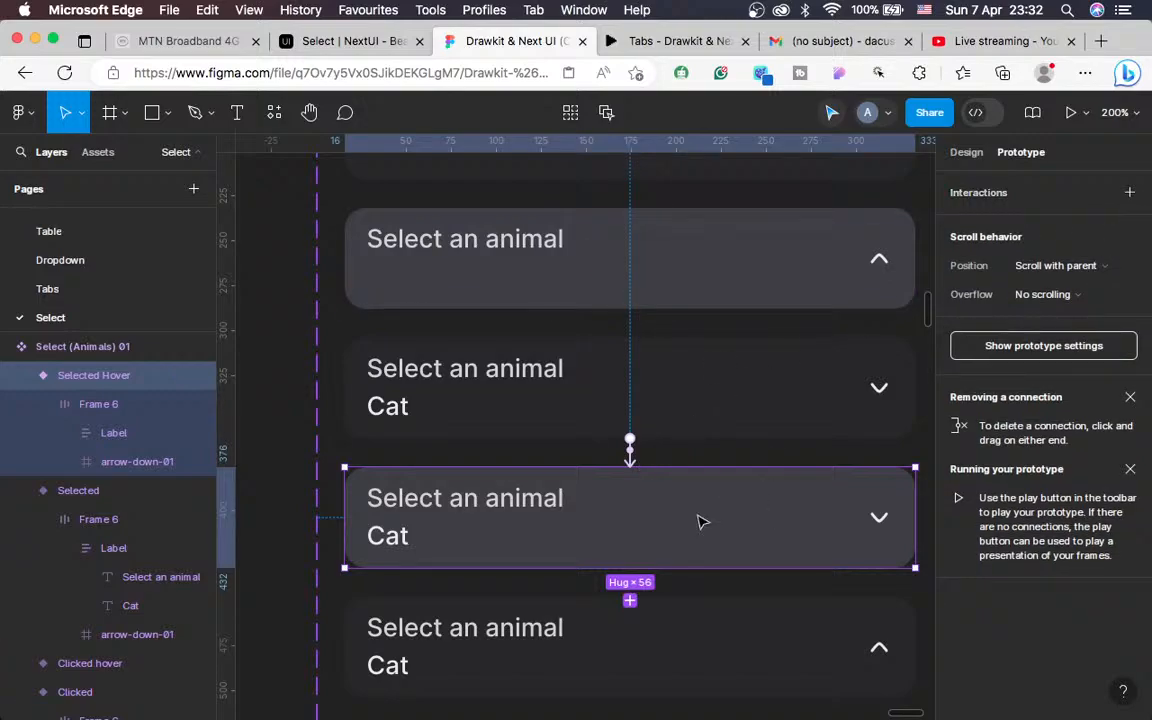
# Redirect the Selected clicked variant's While hovering interaction to Selected clicked hover, and remove the hover interaction from Selected clicked hover
pyautogui.scroll(-5, 698, 520)
pyautogui.click(705, 426)
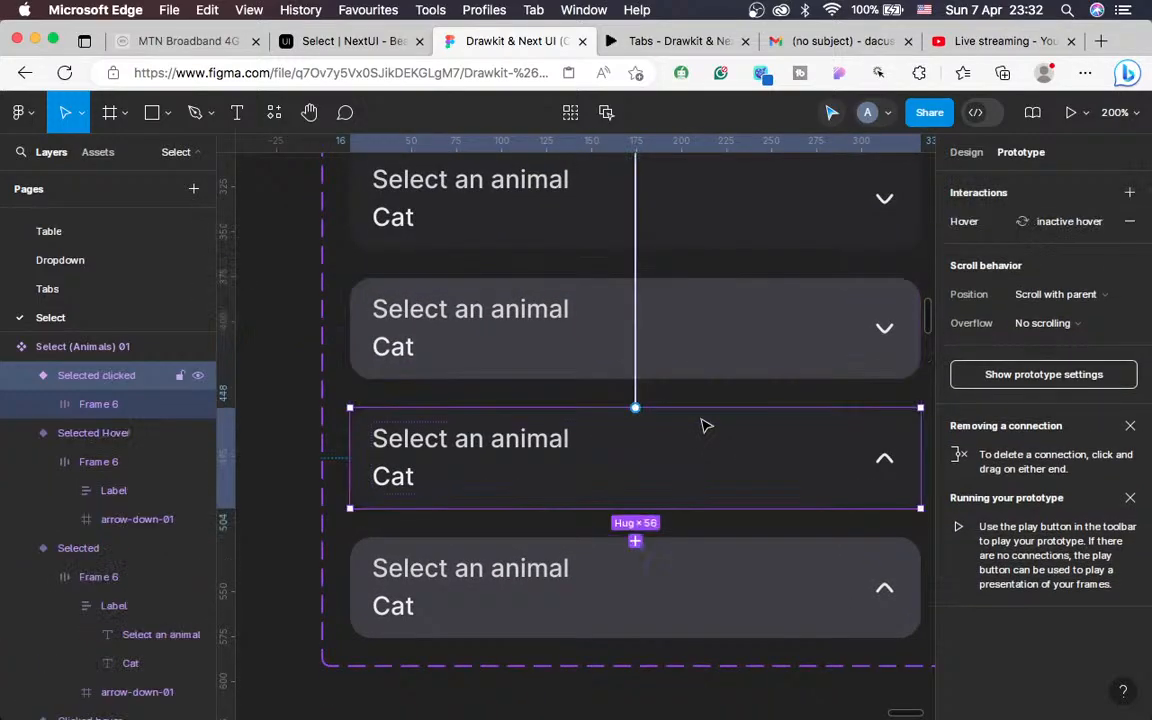
pyautogui.moveTo(635, 540); pyautogui.dragTo(718, 598)
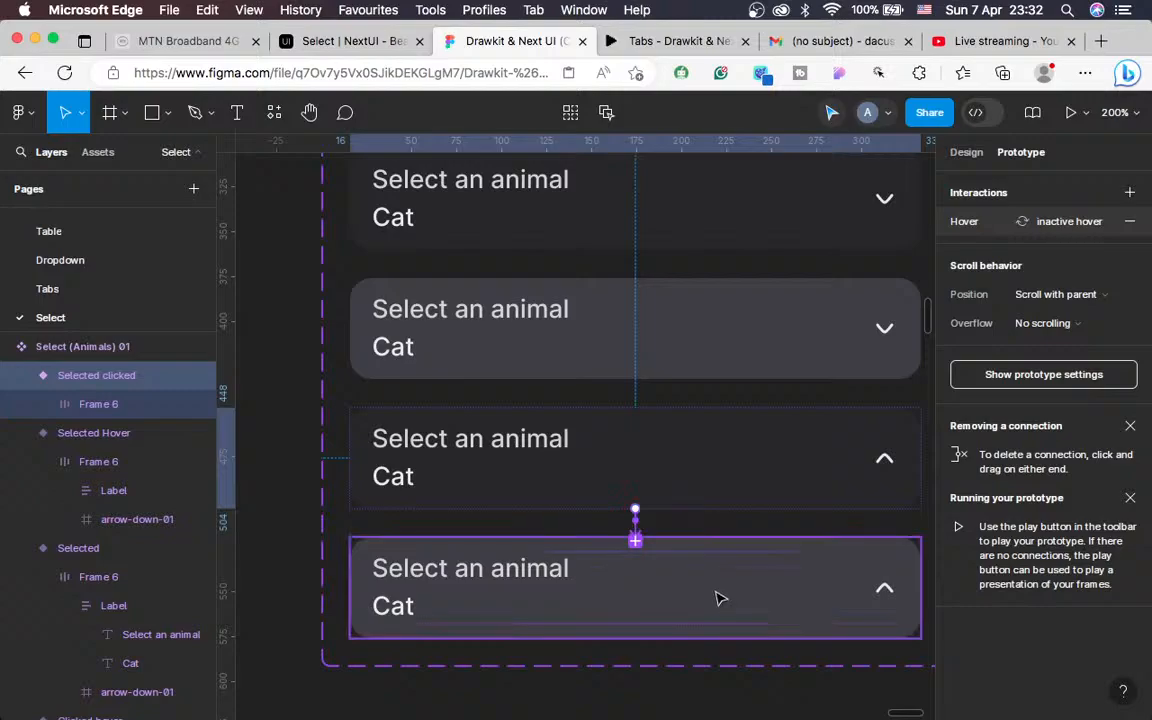
pyautogui.moveTo(810, 575); pyautogui.dragTo(810, 574)
pyautogui.click(810, 574)
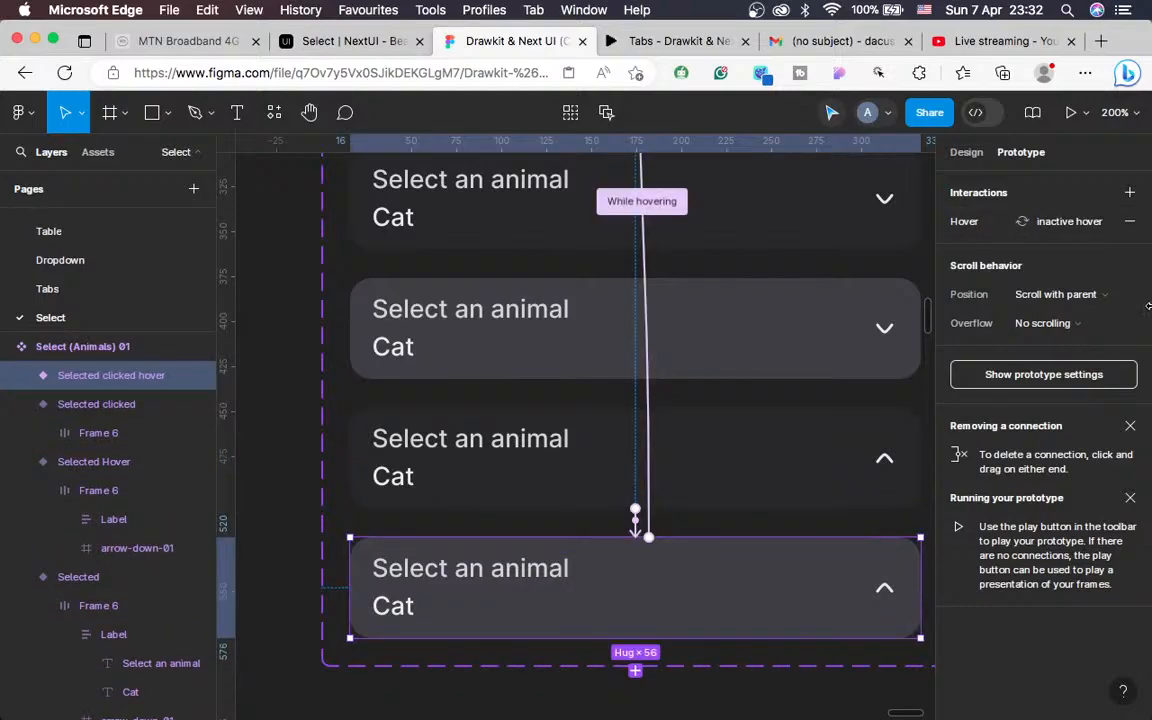
pyautogui.click(1131, 224)
pyautogui.scroll(-5, 812, 455)
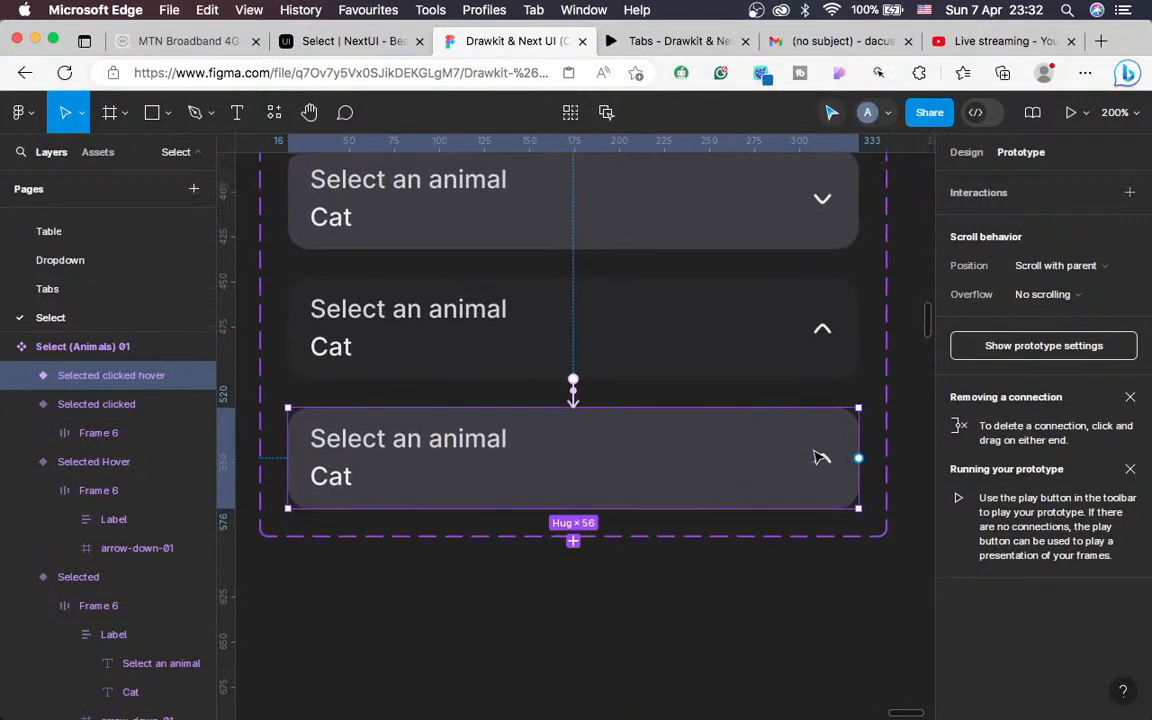
pyautogui.scroll(-8, 815, 457)
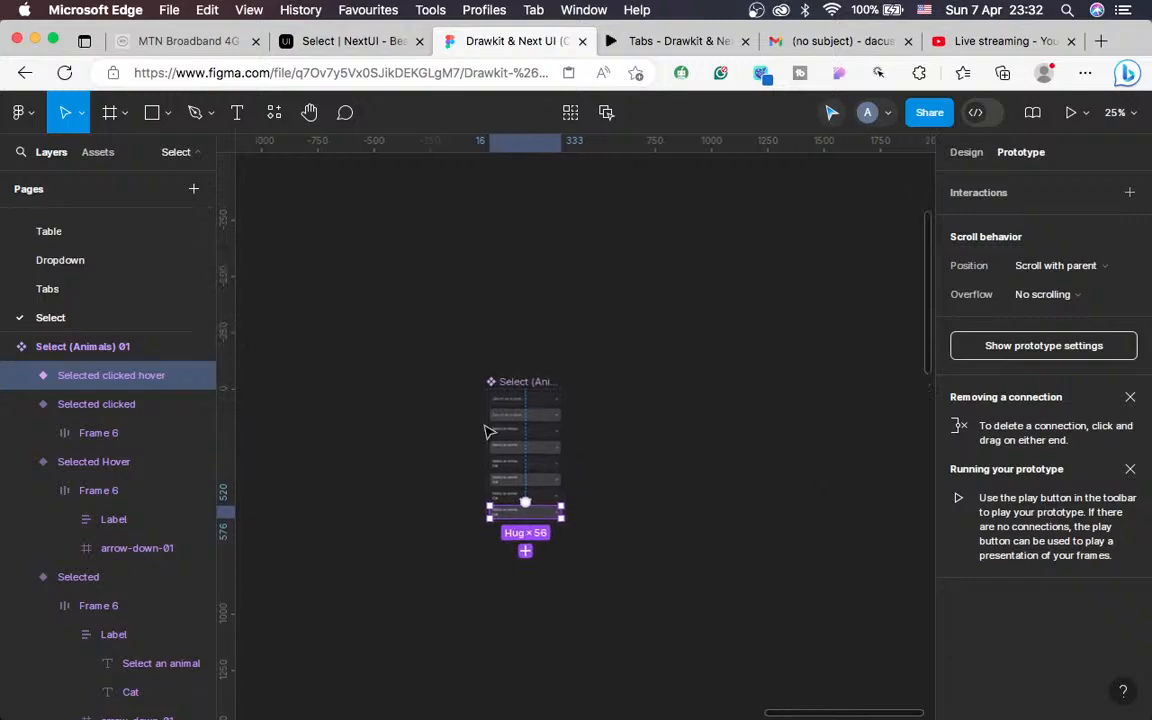
# Examine the expanded Select an animal dropdown with Cat selected on the NextUI page, and return to the Figma file
pyautogui.click(340, 42)
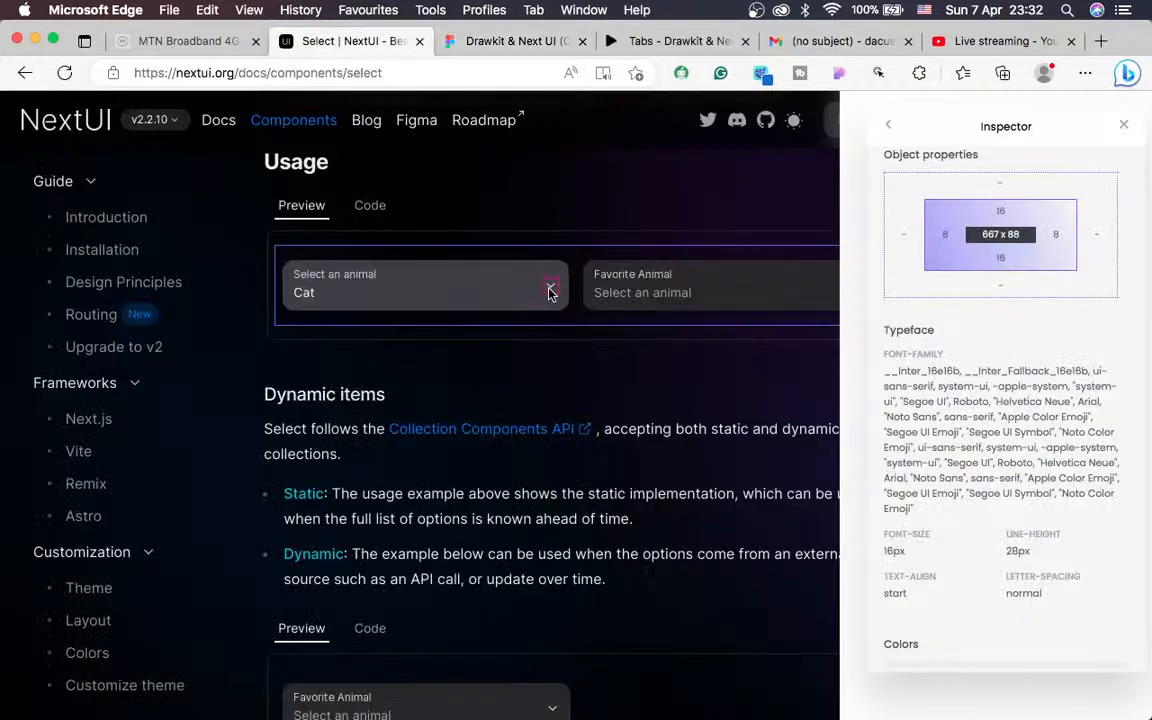
pyautogui.click(539, 309)
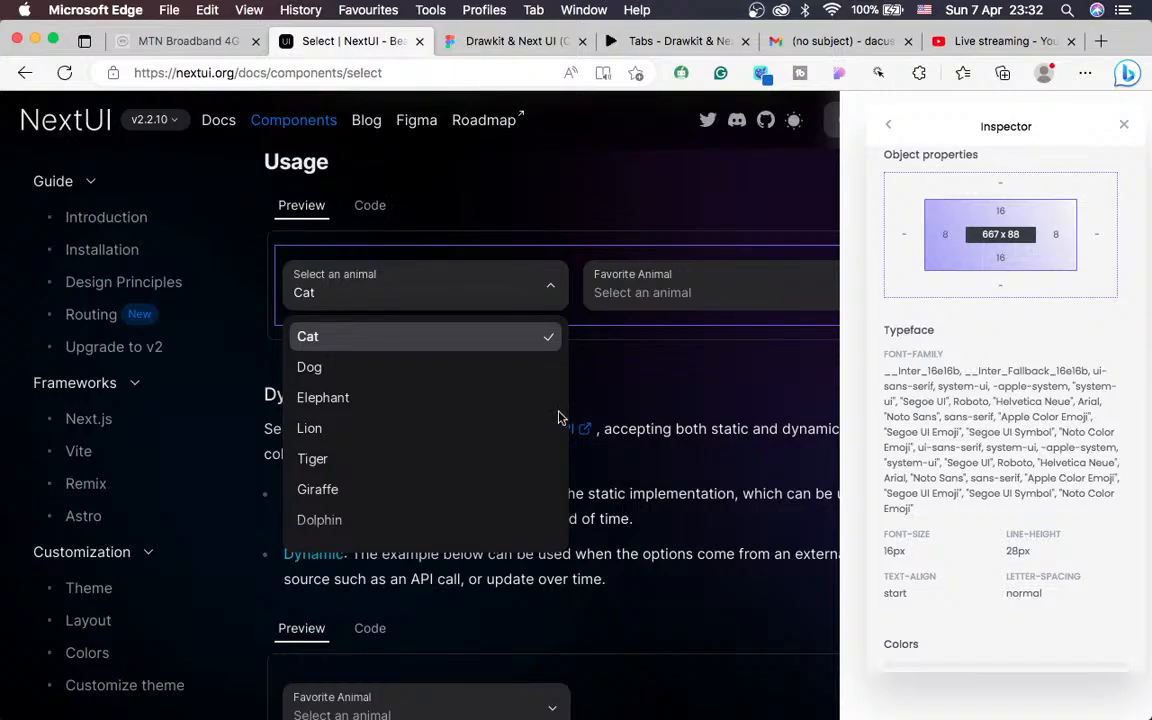
pyautogui.click(500, 44)
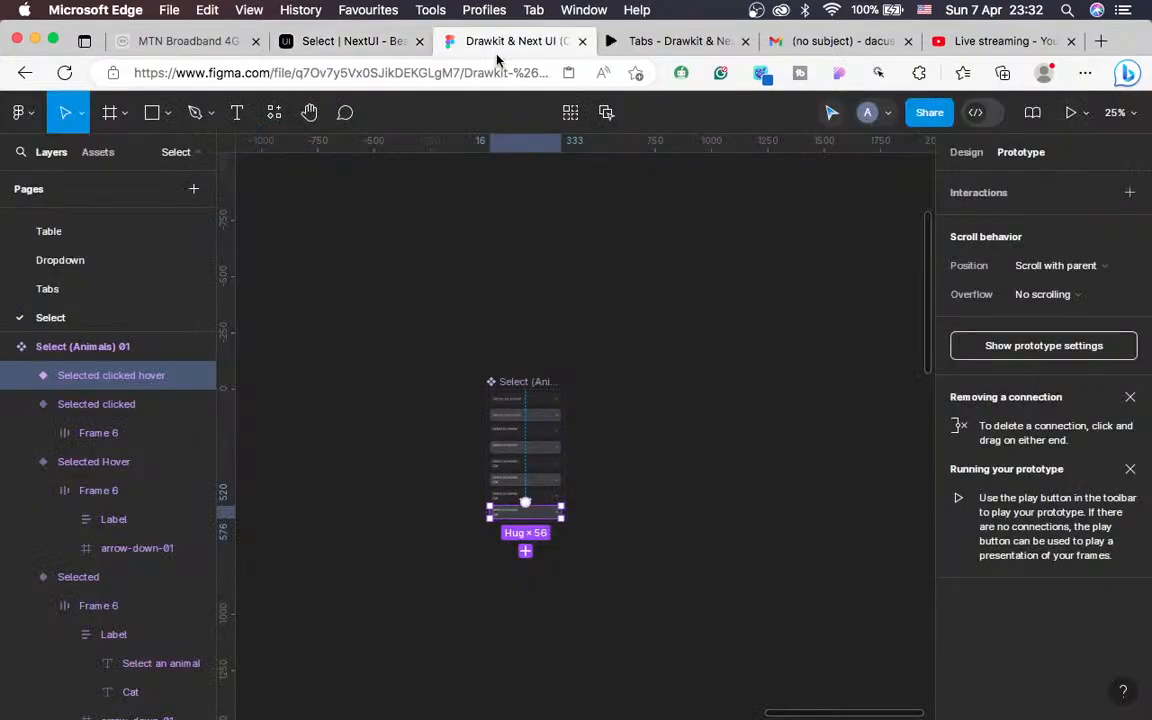
# Set the font weight to Light for the "Select an animal" labels in the six clicked and selected variants
pyautogui.scroll(5, 603, 407)
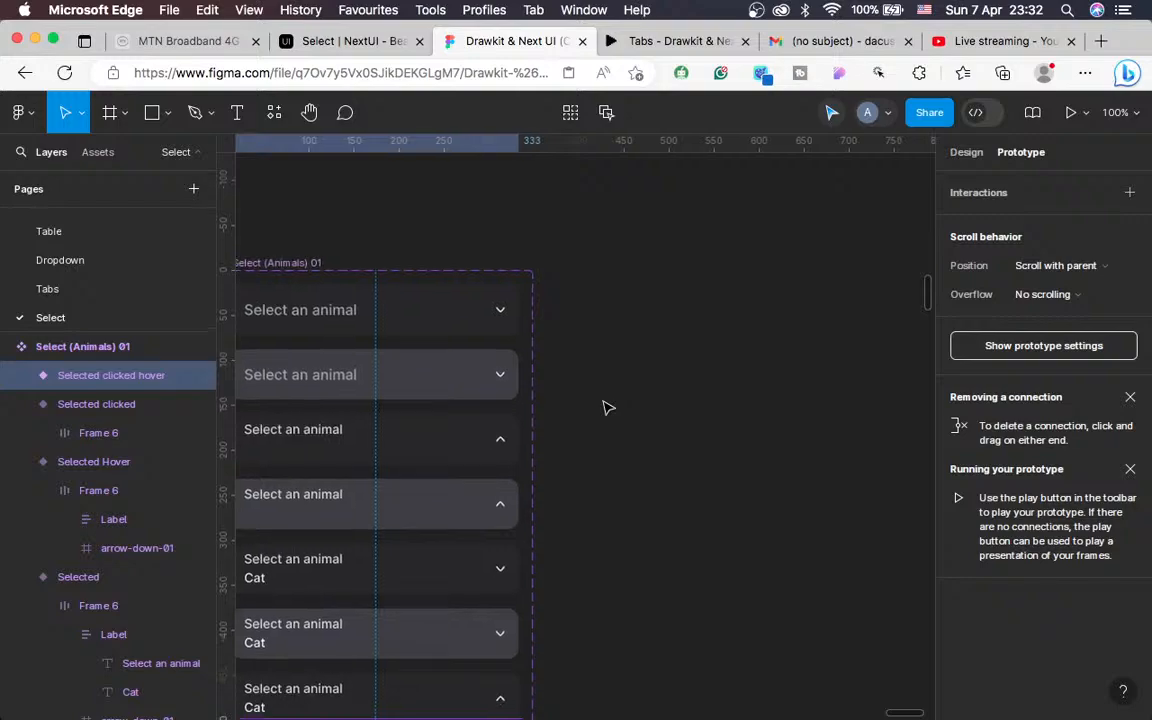
pyautogui.hscroll(-3, 607, 406)
pyautogui.scroll(-2, 607, 406)
pyautogui.doubleClick(447, 566)
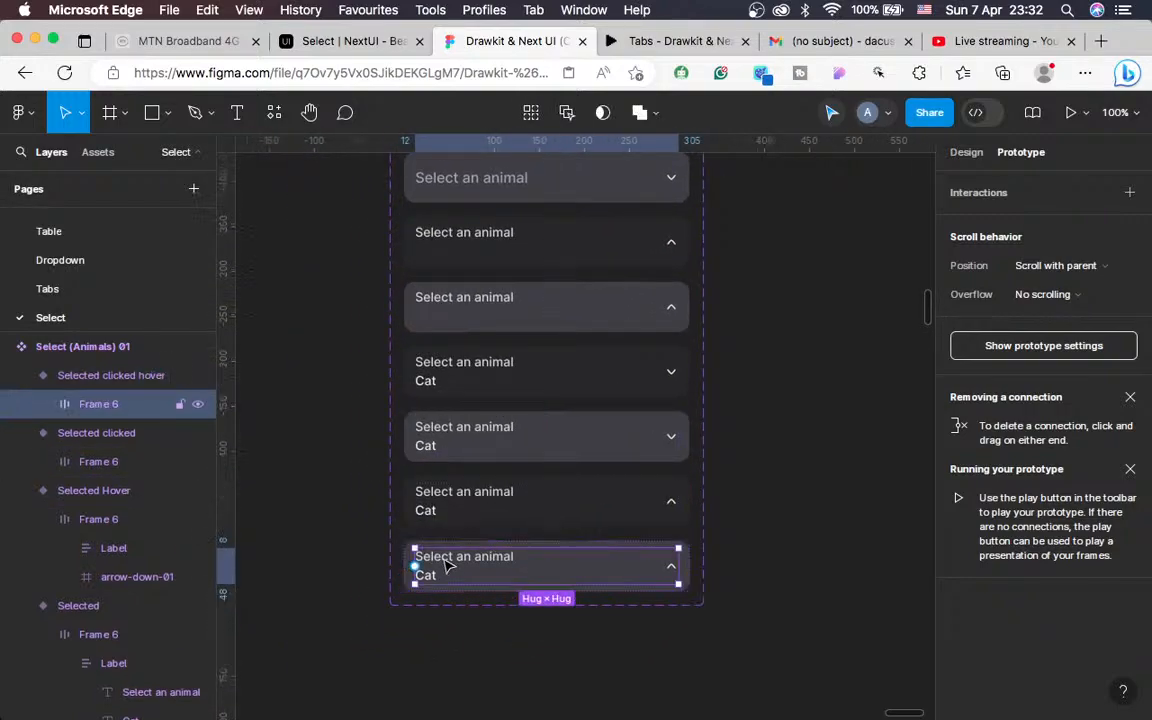
pyautogui.click(967, 152)
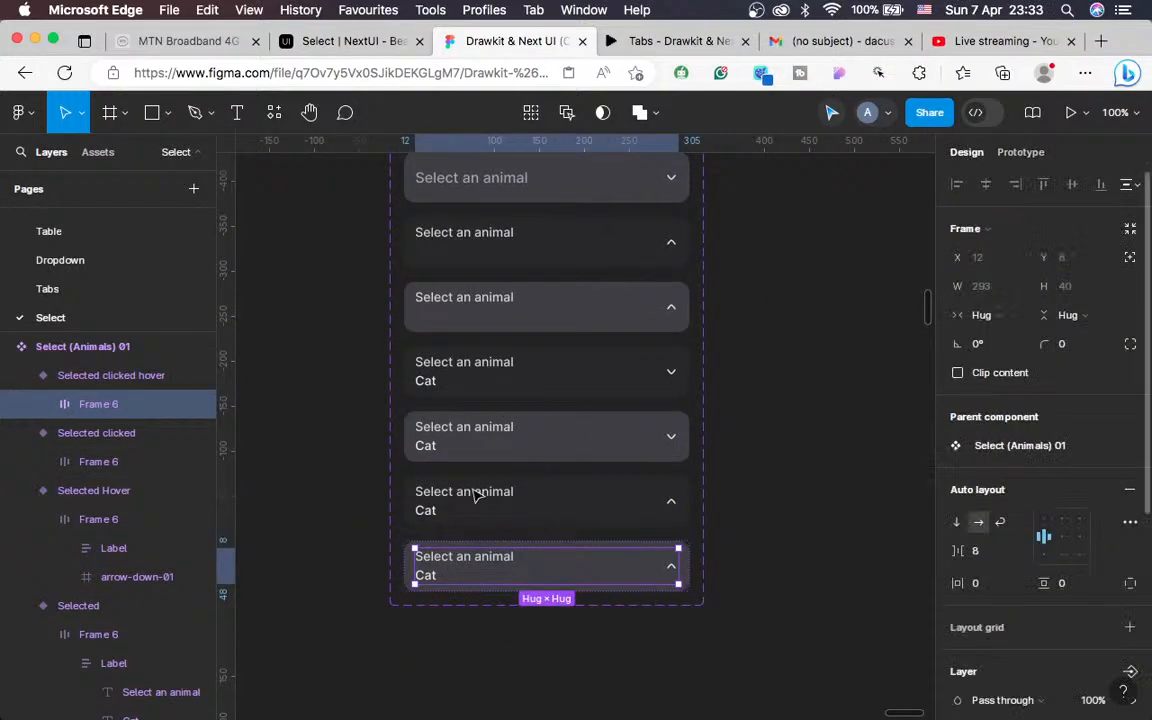
pyautogui.doubleClick(456, 564)
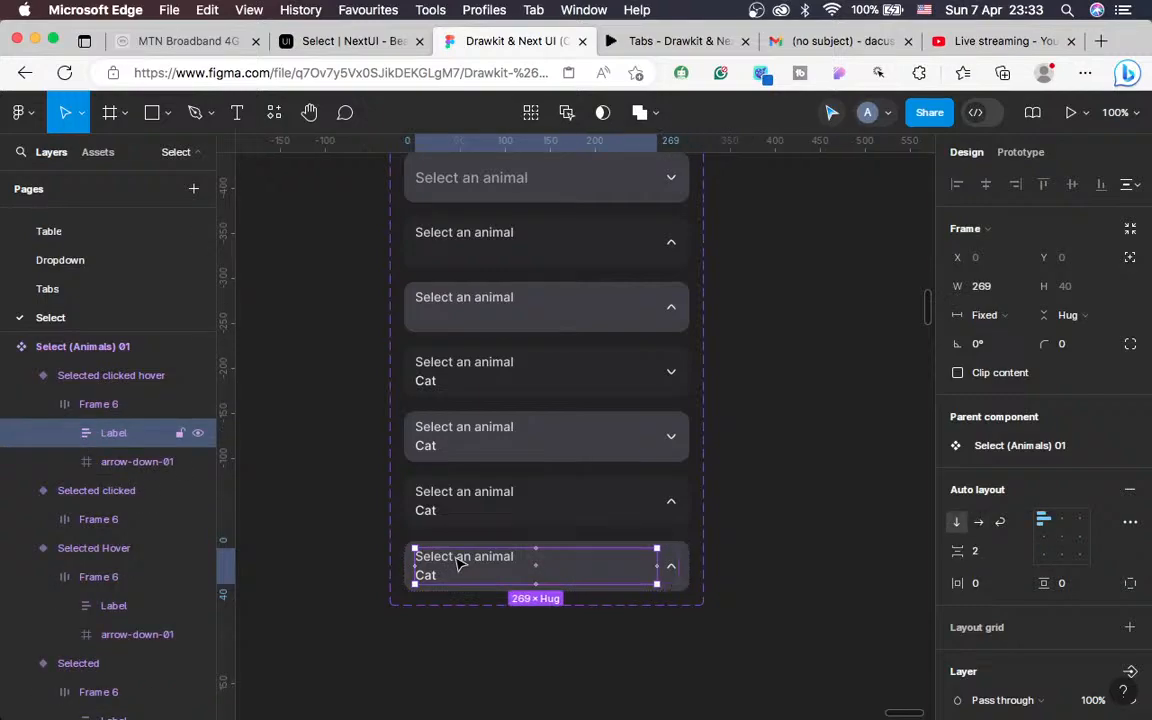
pyautogui.doubleClick(456, 560)
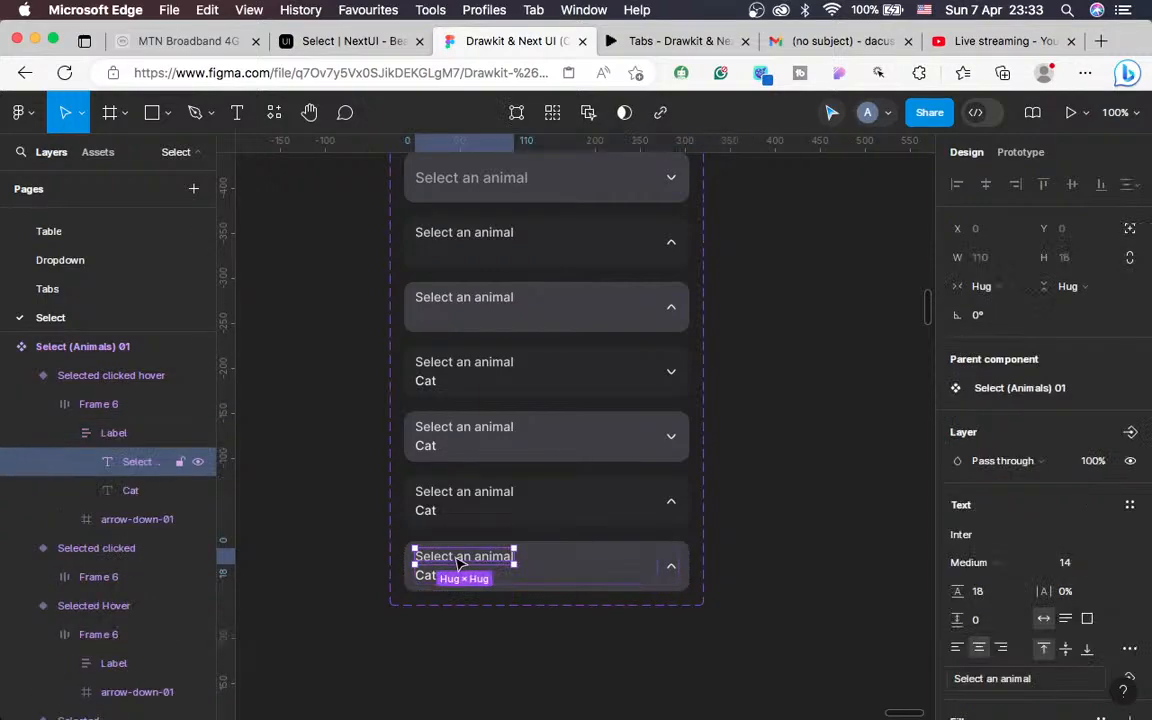
pyautogui.keyDown('shift'); pyautogui.click(465, 497); pyautogui.keyUp('shift')
pyautogui.keyDown('shift'); pyautogui.click(465, 428); pyautogui.keyUp('shift')
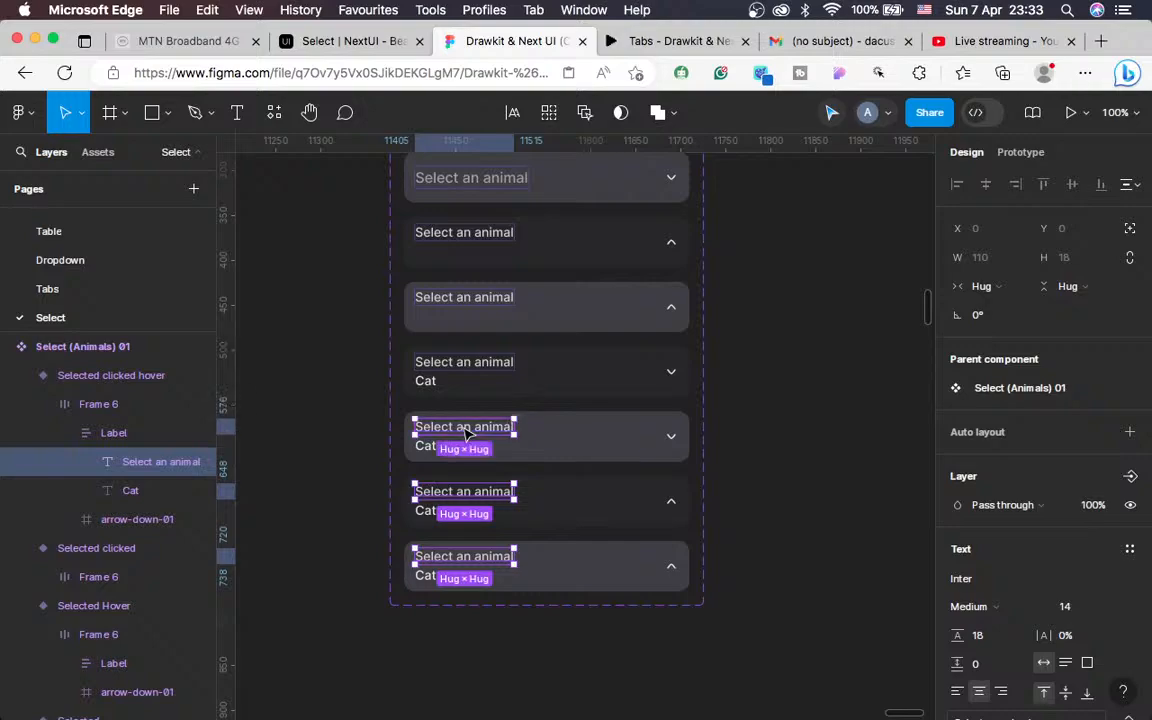
pyautogui.keyDown('shift'); pyautogui.click(452, 370); pyautogui.keyUp('shift')
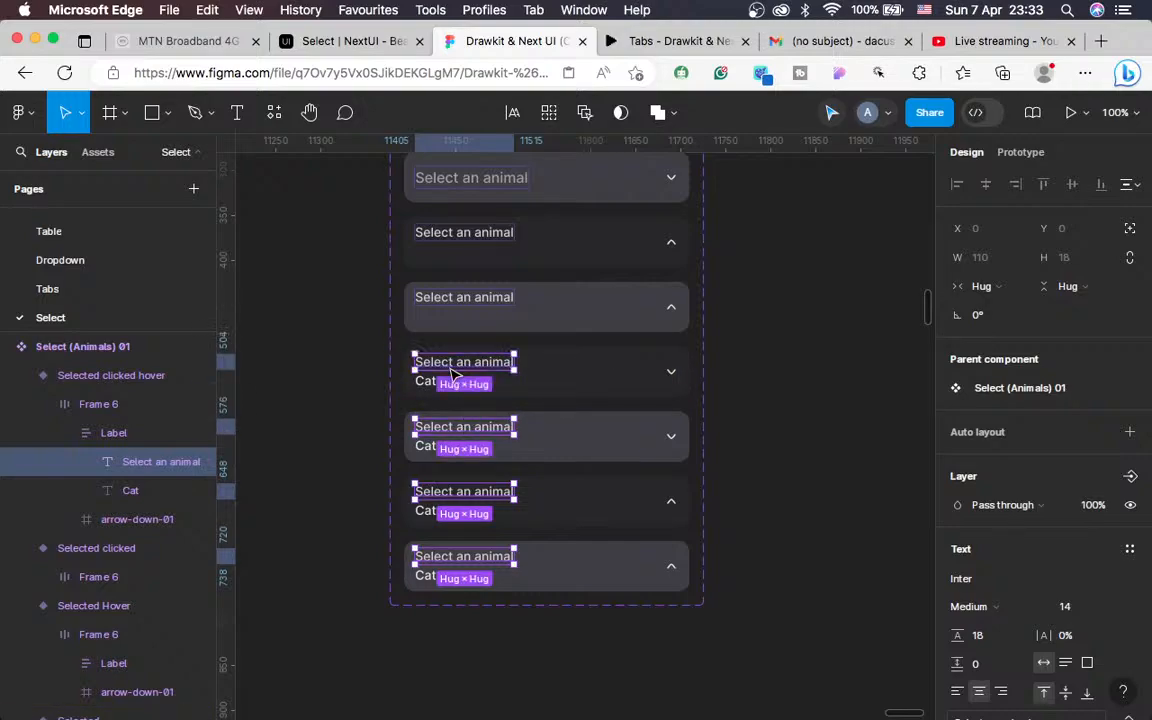
pyautogui.keyDown('shift'); pyautogui.click(452, 303); pyautogui.keyUp('shift')
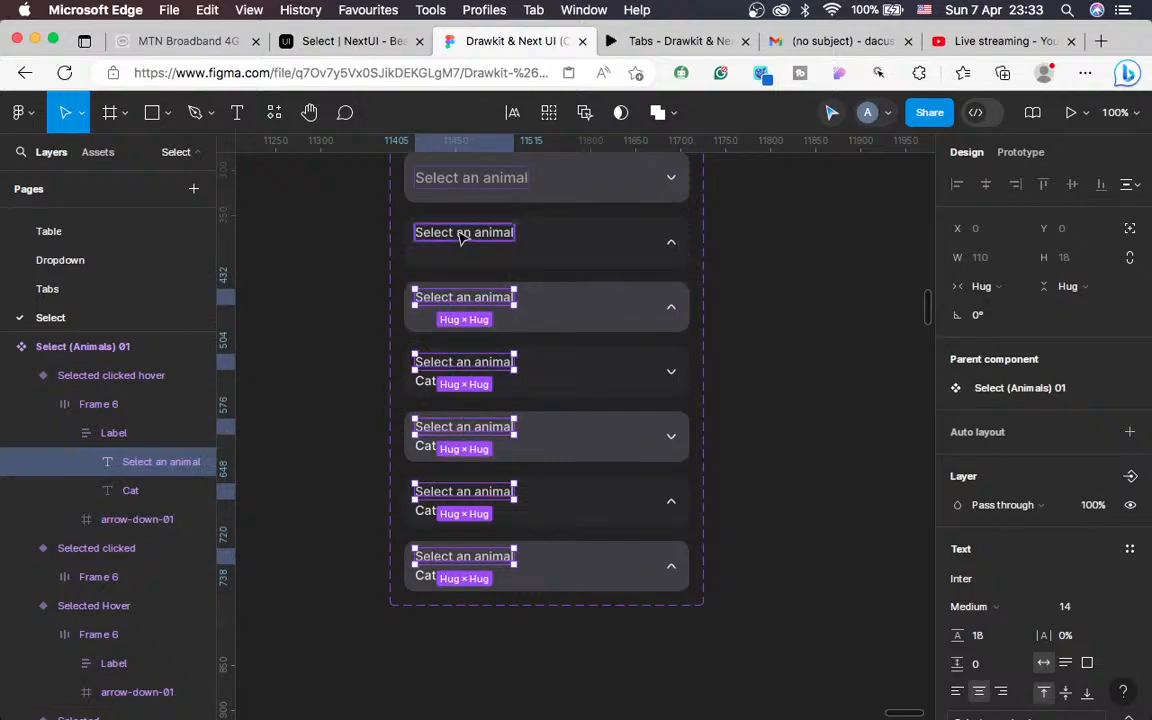
pyautogui.keyDown('shift'); pyautogui.click(462, 234); pyautogui.keyUp('shift')
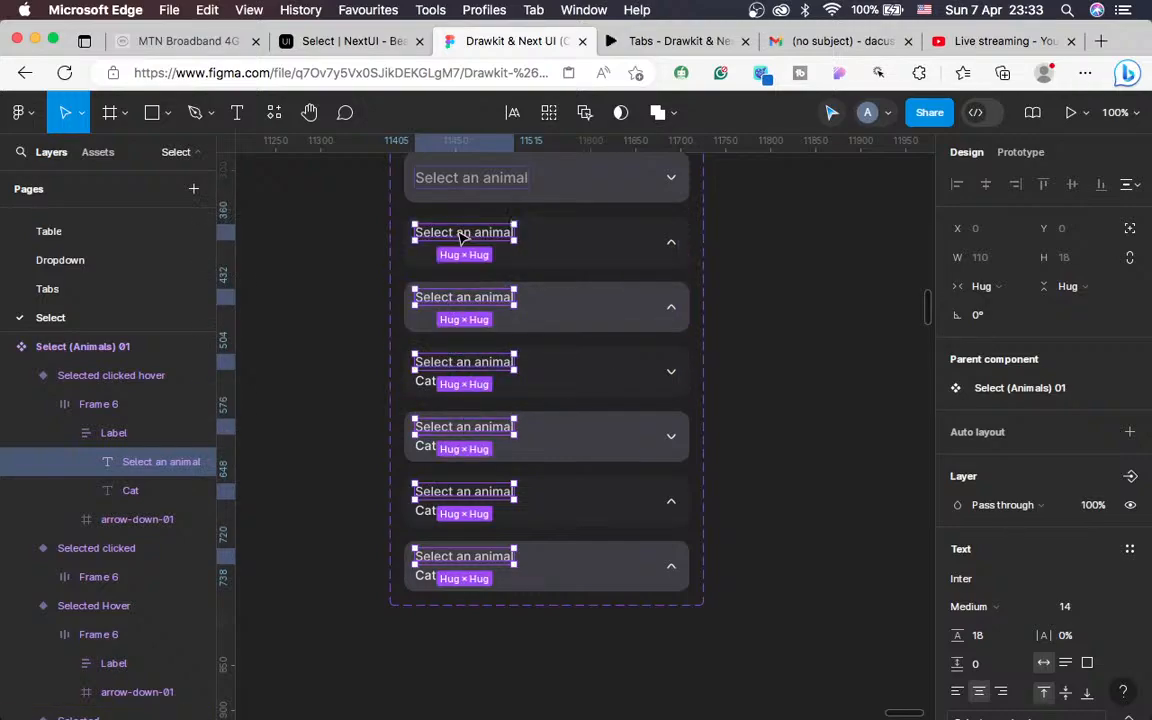
pyautogui.click(996, 606)
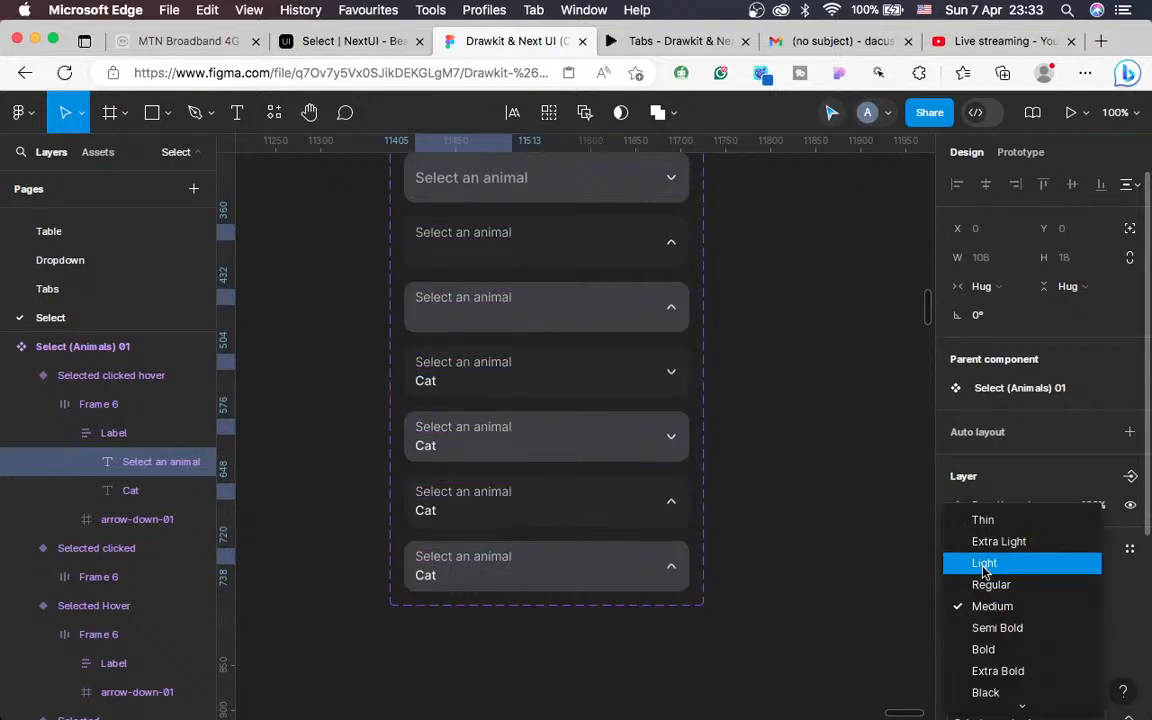
pyautogui.click(985, 565)
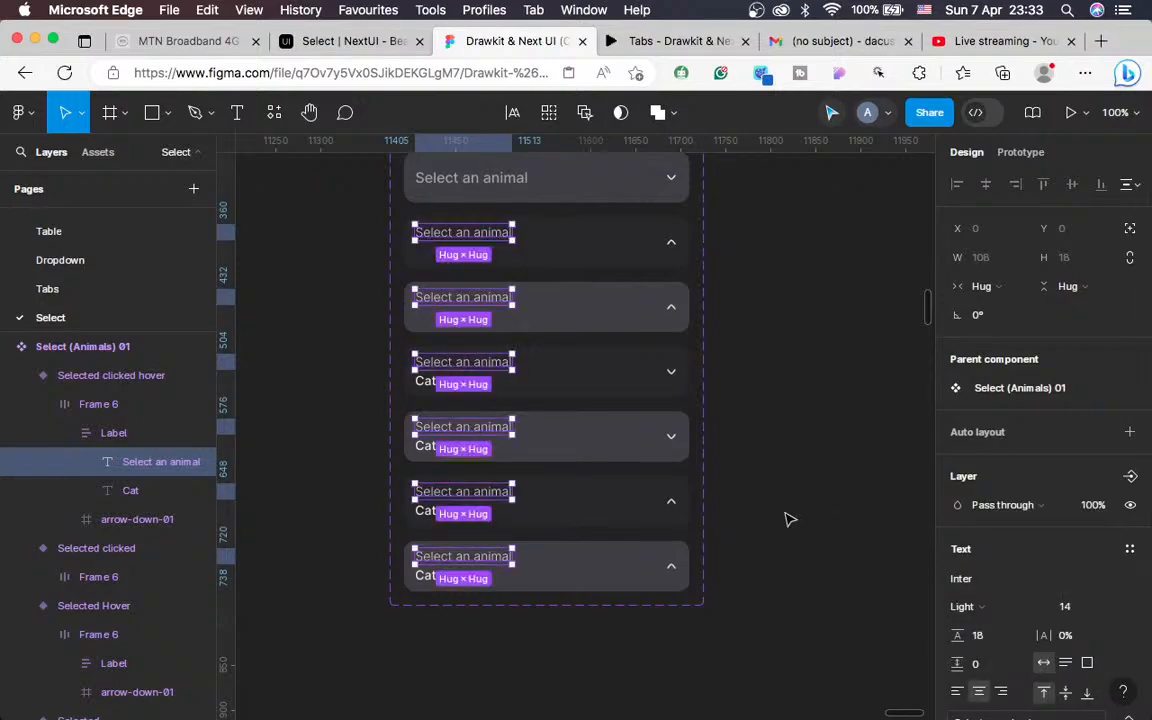
pyautogui.hscroll(-2, 728, 438)
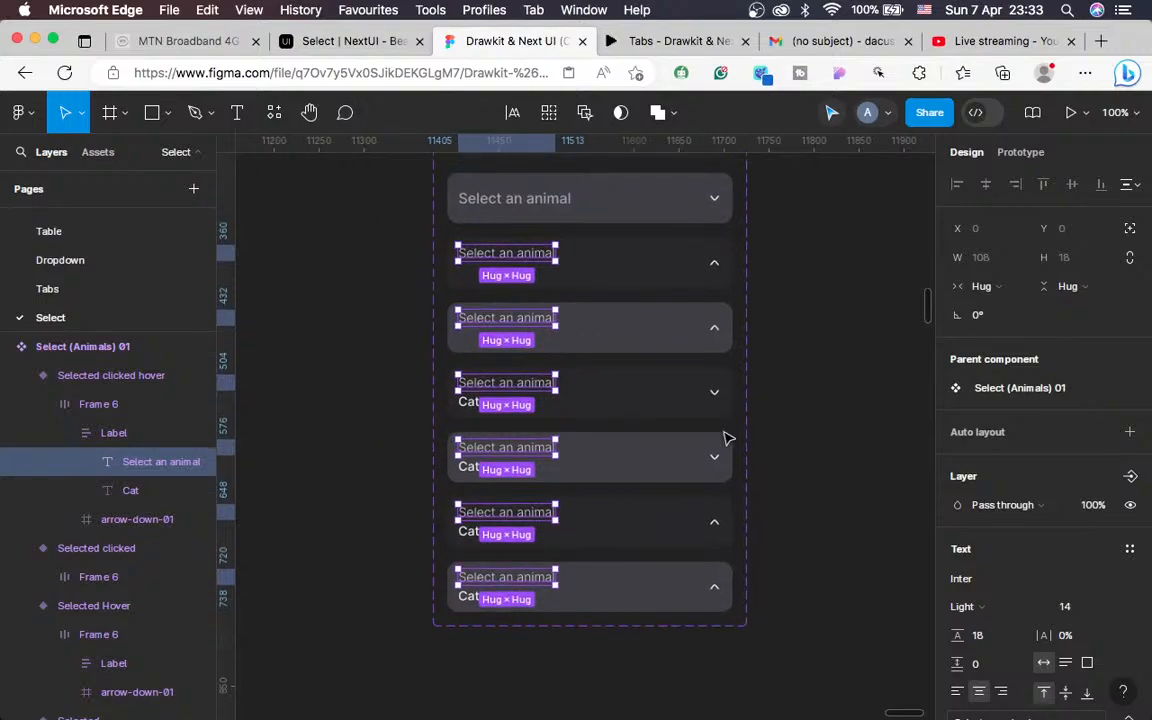
pyautogui.click(893, 513)
# Review the whole variant set, and on the NextUI page deselect Cat in the Select an animal dropdown to see its unselected state
pyautogui.hscroll(-3, 893, 513)
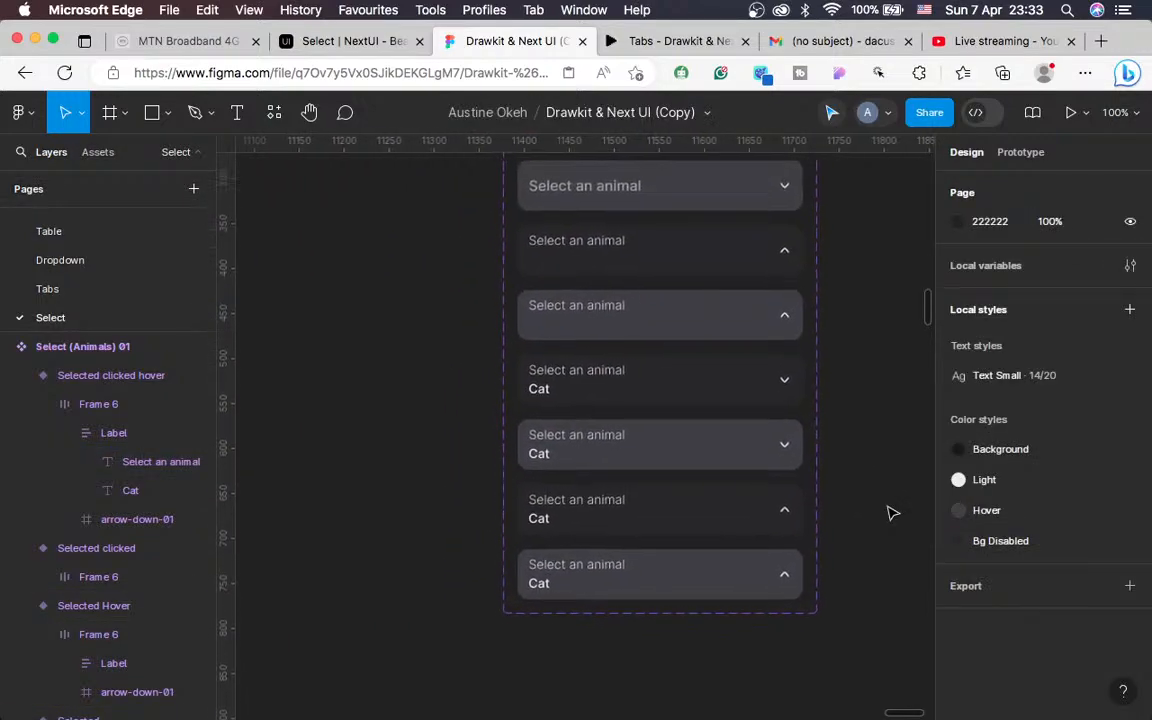
pyautogui.scroll(2, 893, 513)
pyautogui.hscroll(3, 893, 513)
pyautogui.scroll(3, 893, 513)
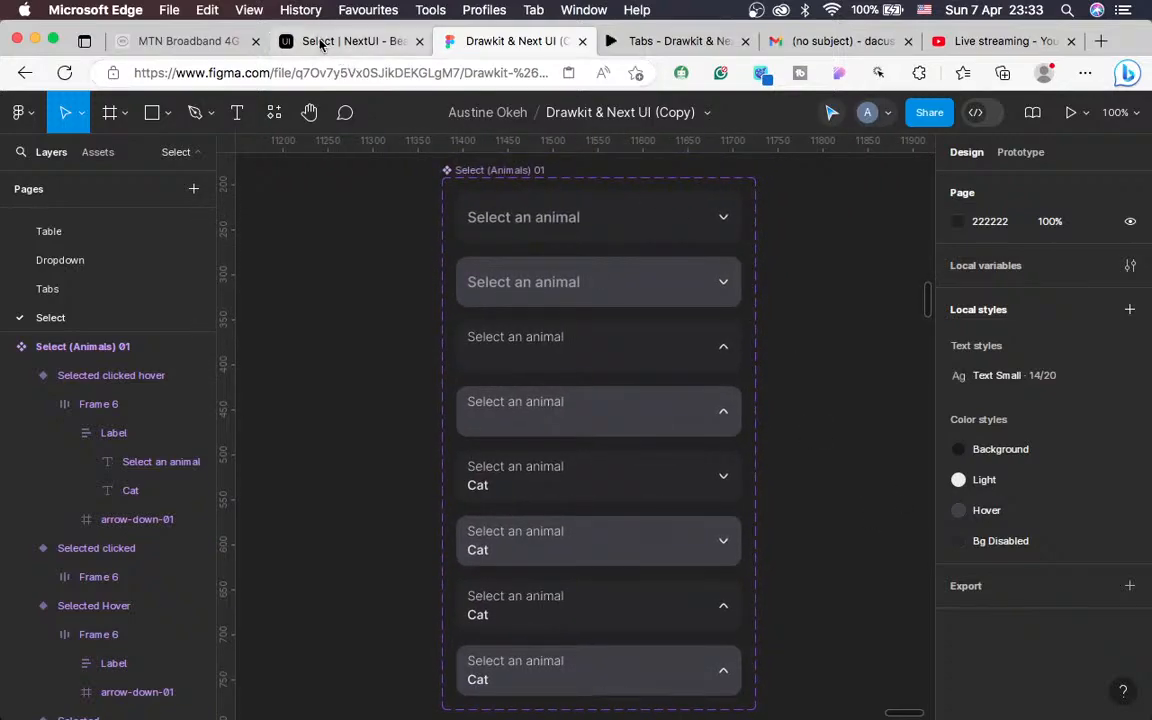
pyautogui.click(290, 41)
pyautogui.click(553, 285)
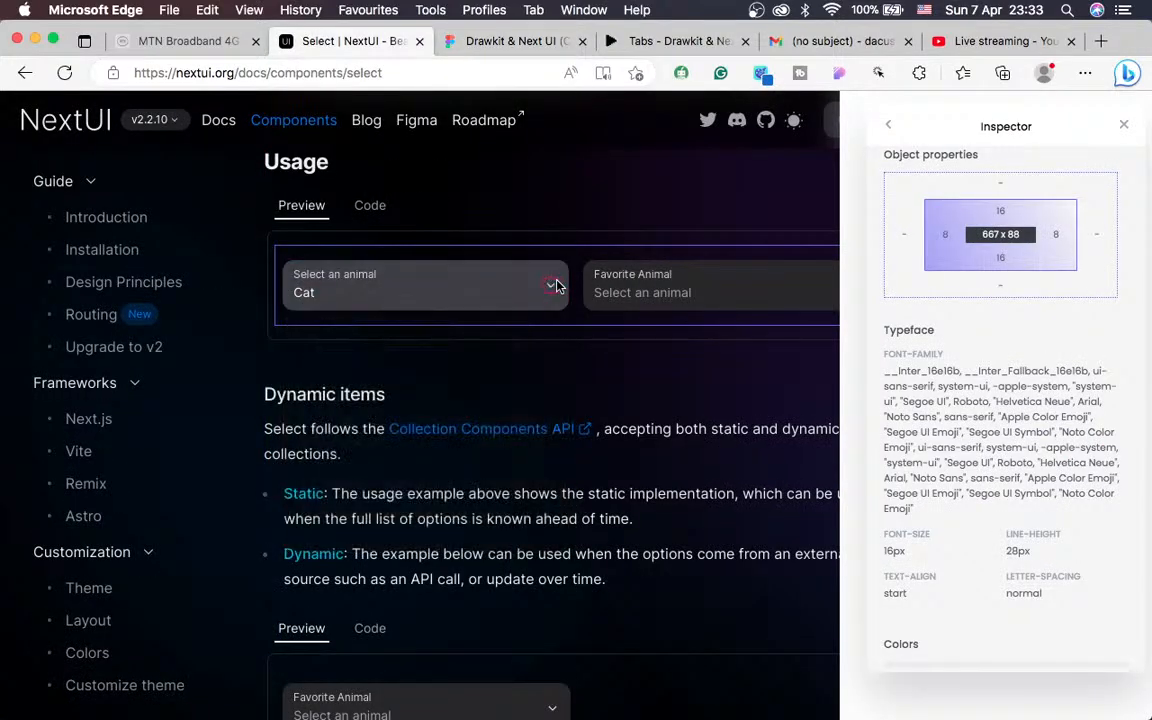
pyautogui.click(535, 289)
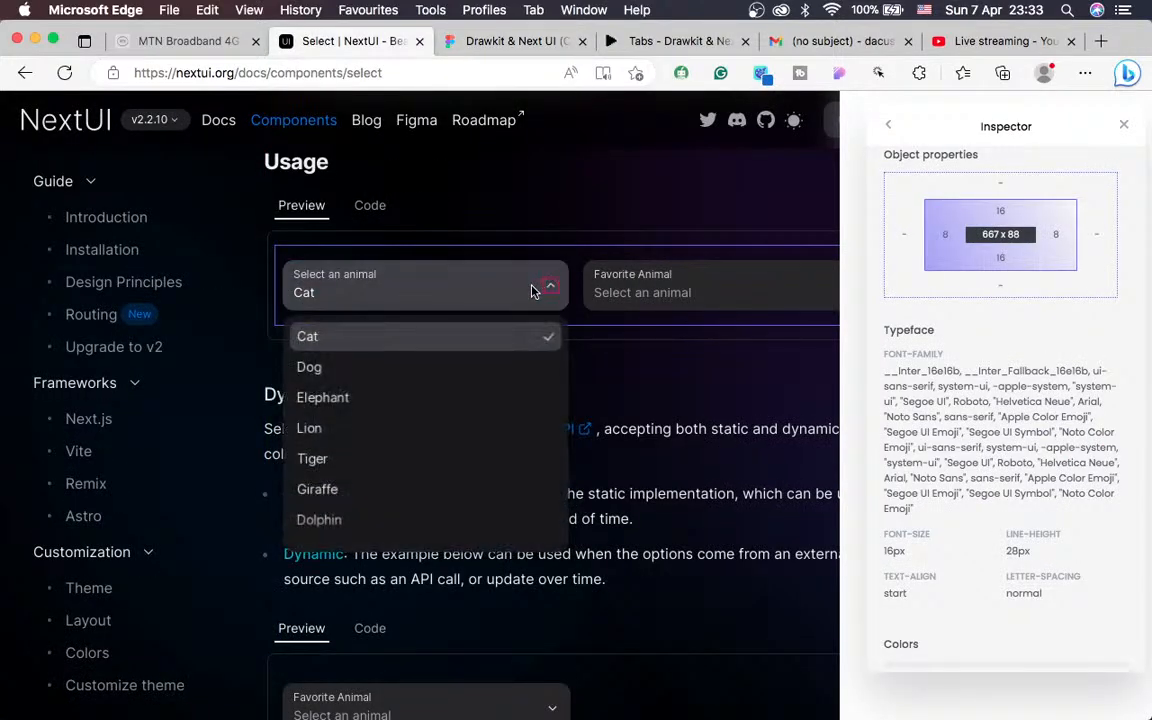
pyautogui.click(428, 336)
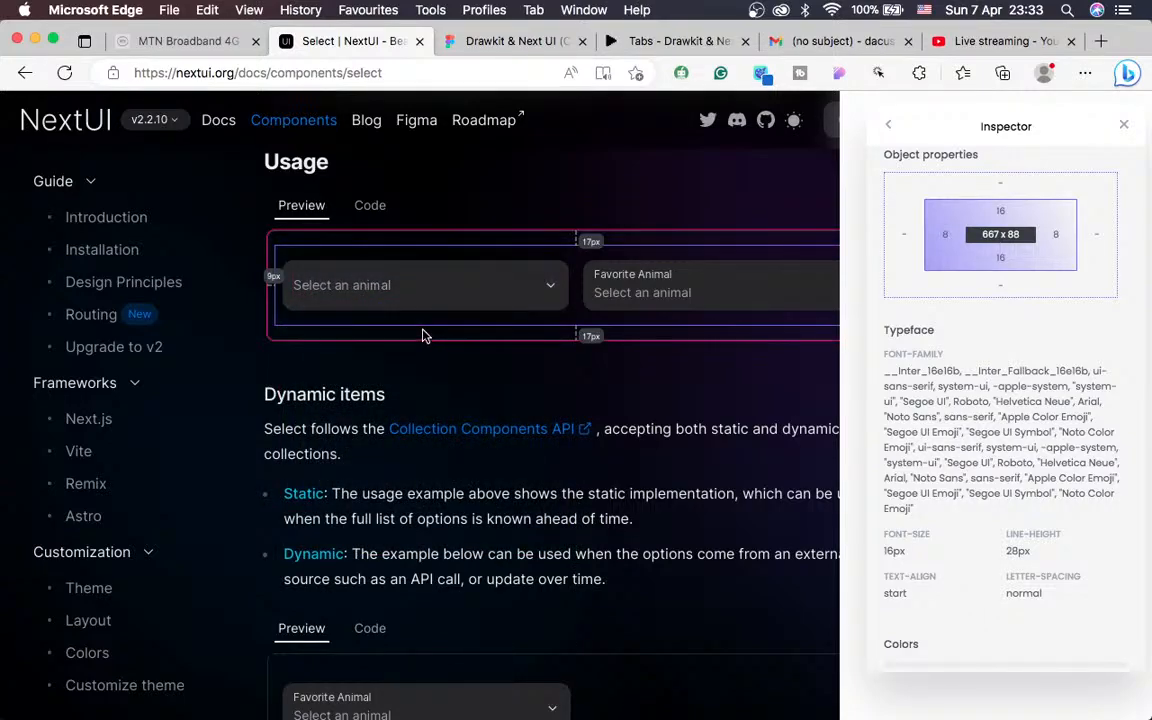
# In the Figma file, set the "Select an animal" labels in the Inactive and inactive hover variants to Light font weight
pyautogui.click(503, 41)
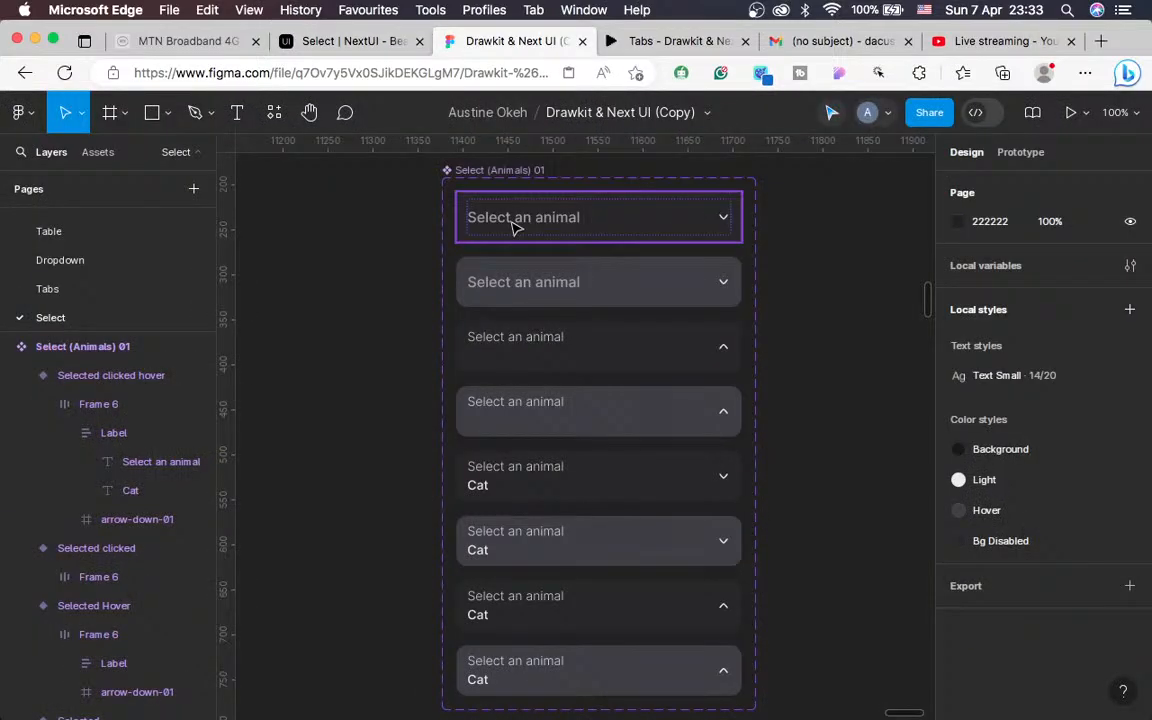
pyautogui.click(510, 226)
pyautogui.doubleClick(503, 226)
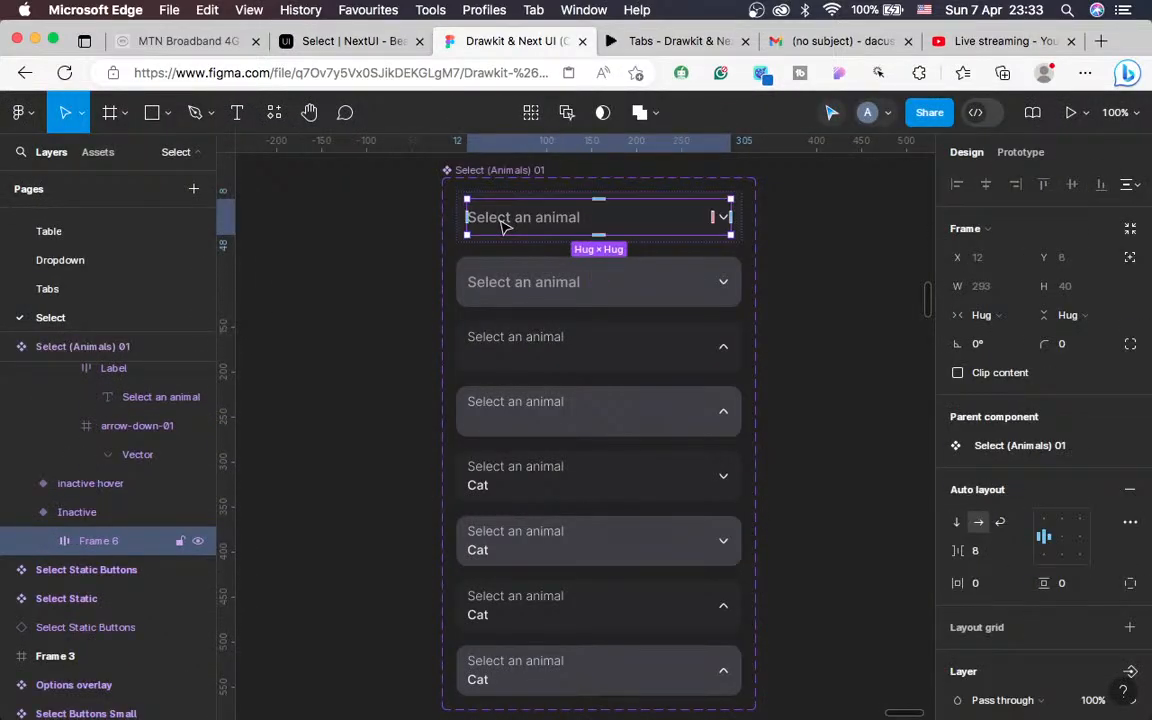
pyautogui.doubleClick(503, 226)
pyautogui.doubleClick(503, 226)
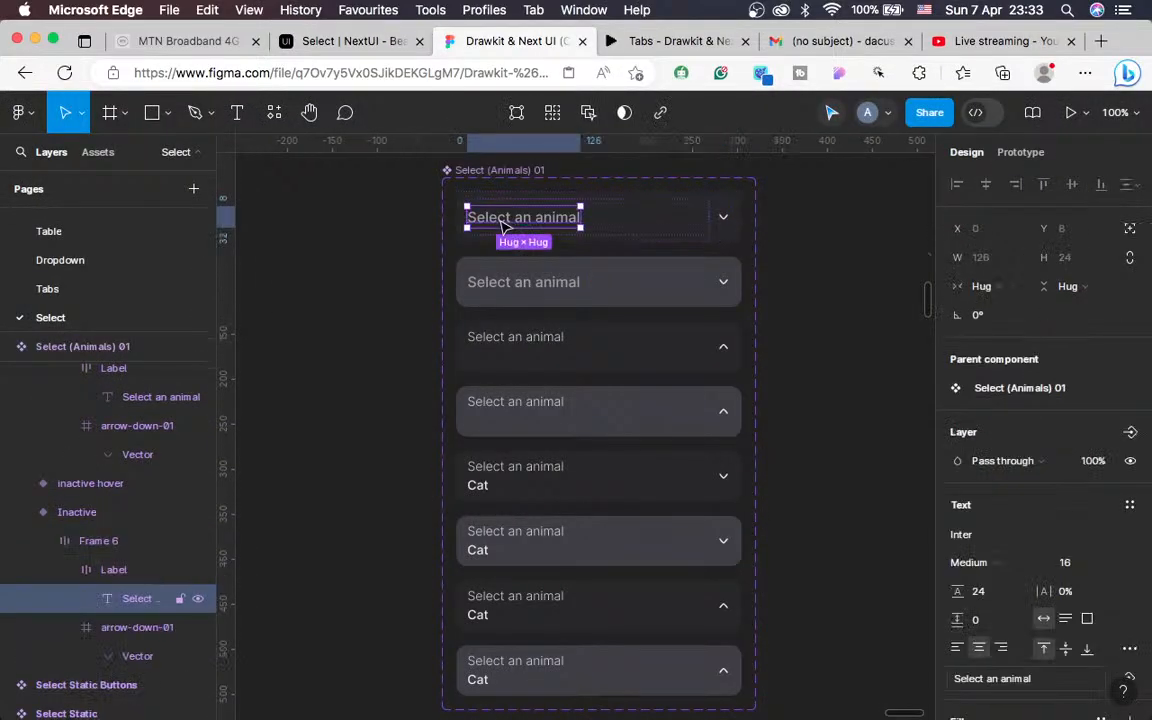
pyautogui.keyDown('shift'); pyautogui.click(507, 283); pyautogui.keyUp('shift')
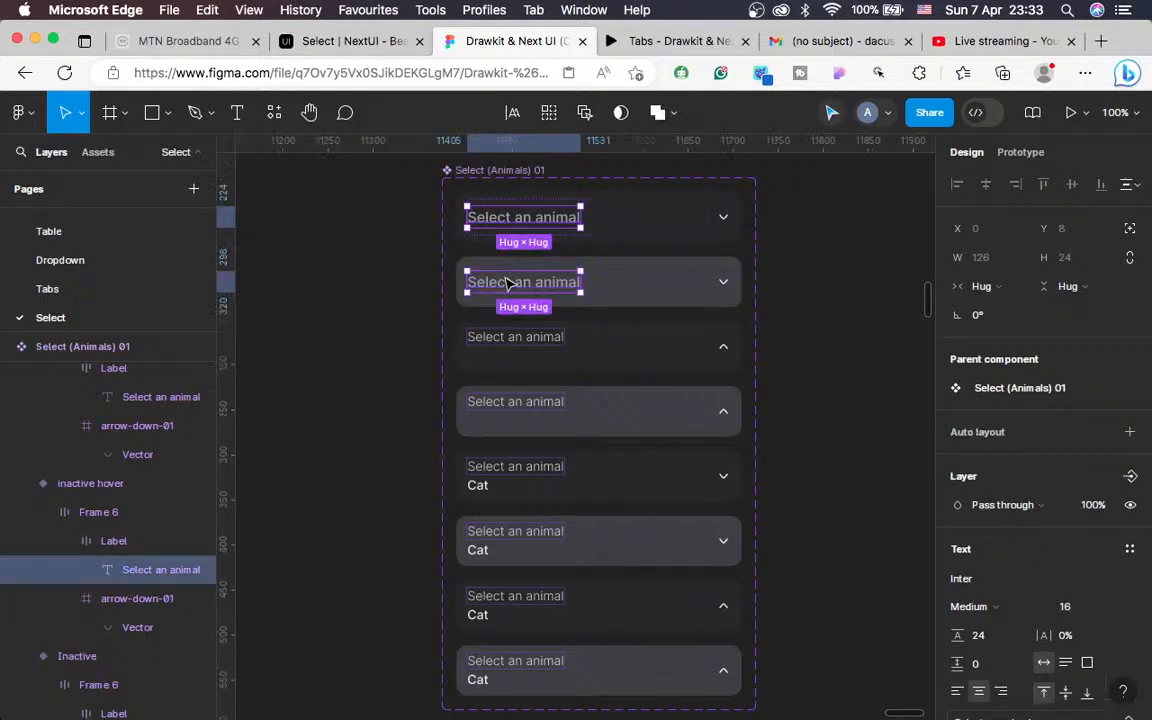
pyautogui.click(972, 606)
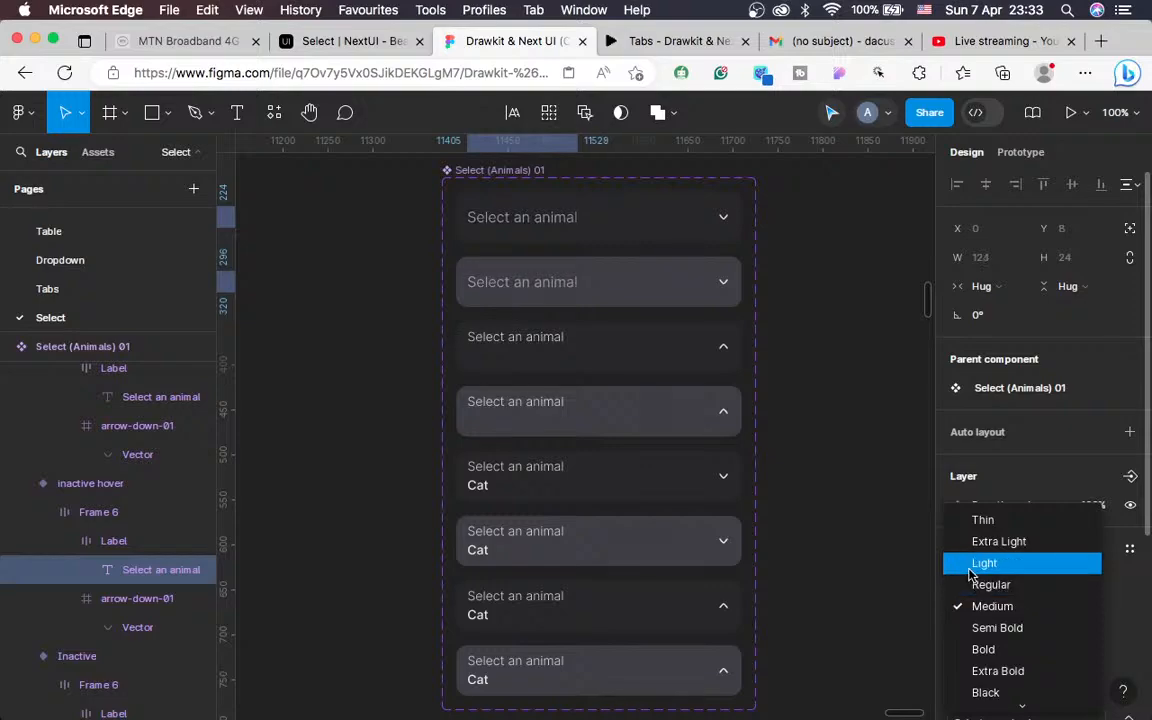
pyautogui.click(984, 563)
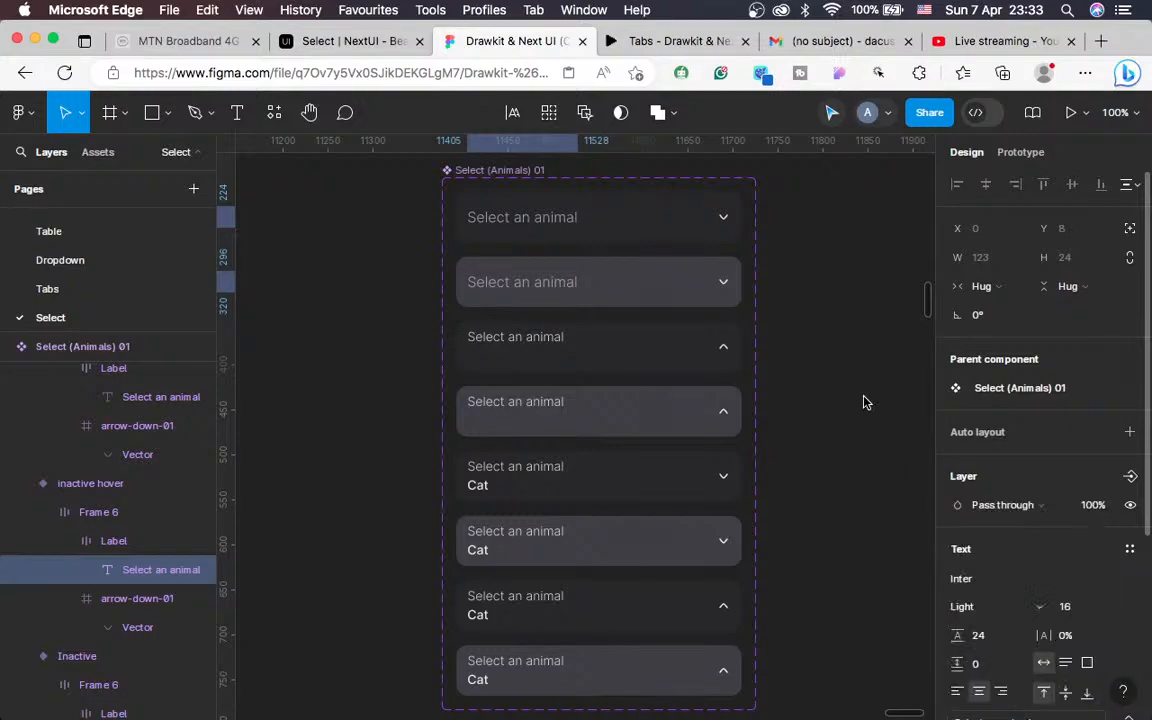
pyautogui.click(870, 405)
# Set the "Cat" text in all four Selected variants to Regular font weight
pyautogui.scroll(-2, 800, 412)
pyautogui.hscroll(-1, 800, 412)
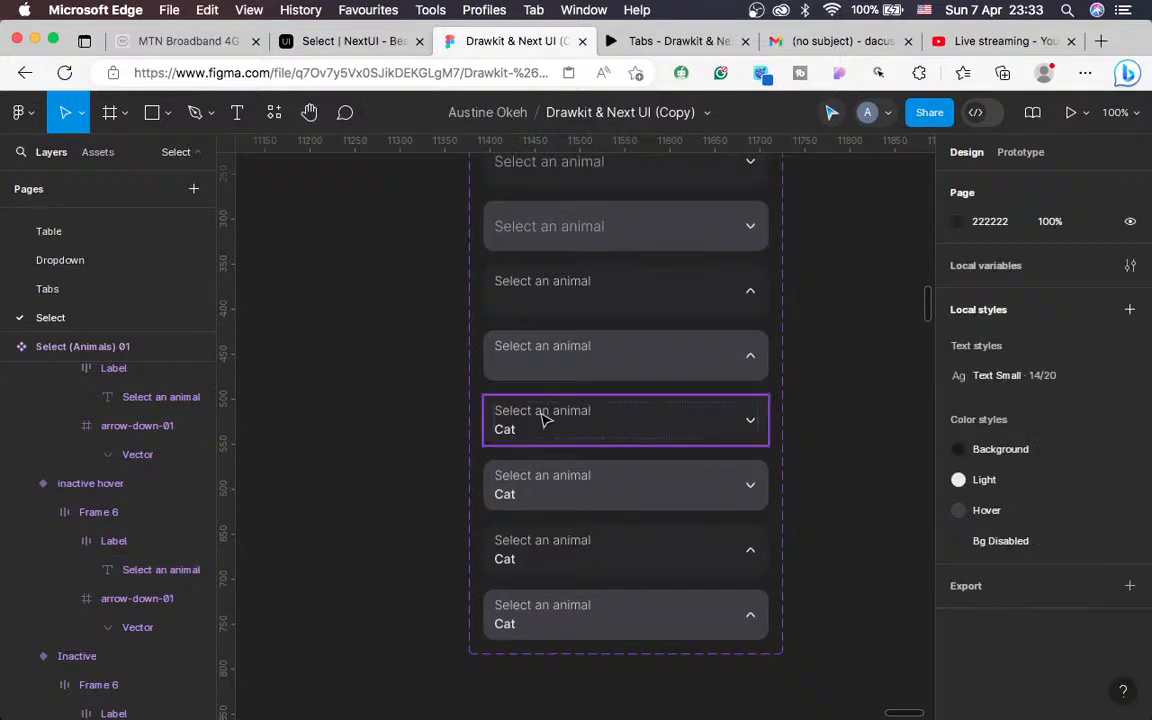
pyautogui.doubleClick(505, 437)
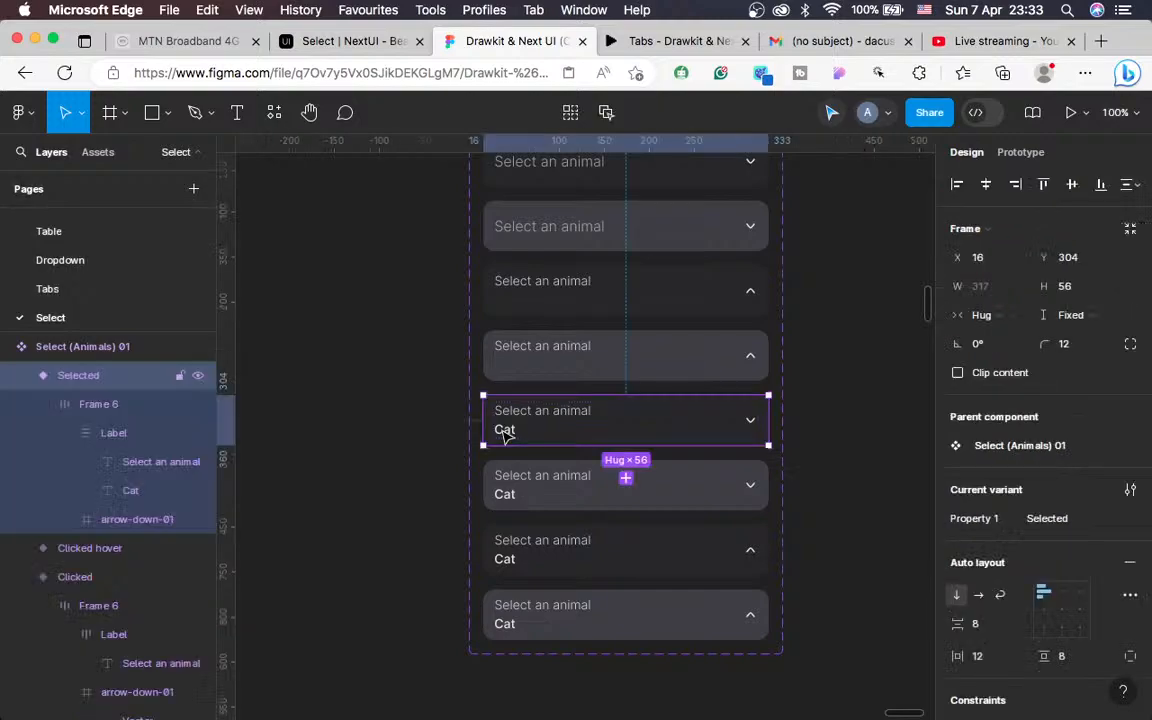
pyautogui.click(505, 431)
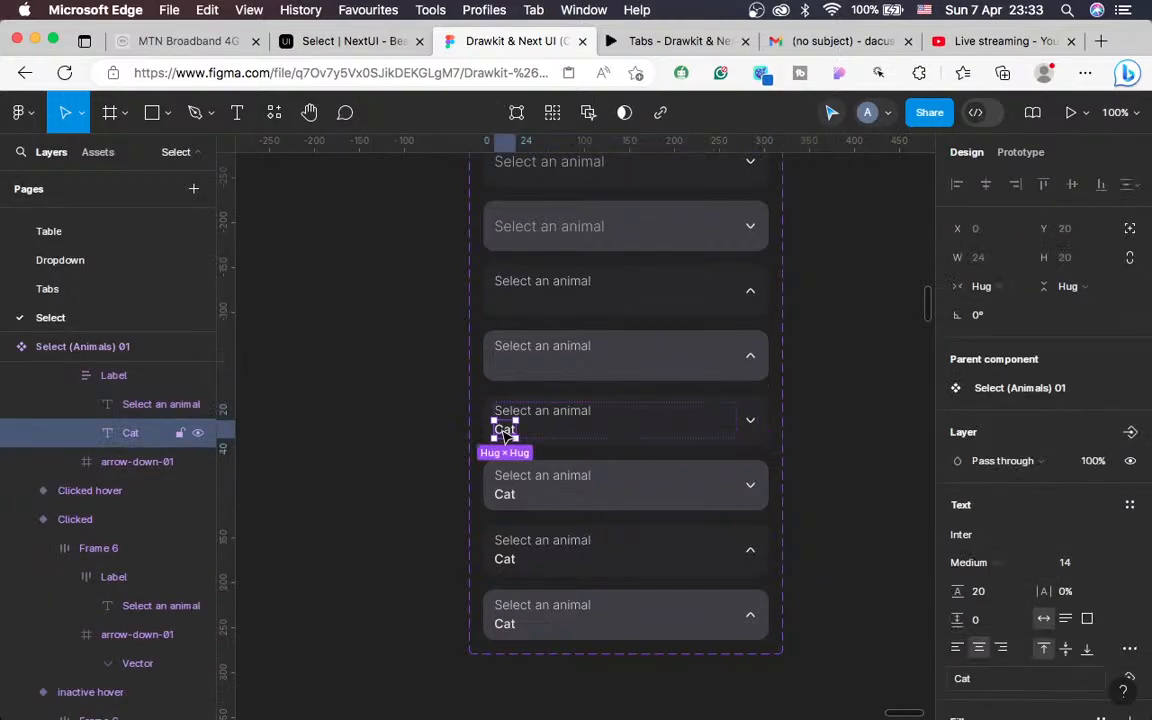
pyautogui.keyDown('shift'); pyautogui.click(505, 495); pyautogui.keyUp('shift')
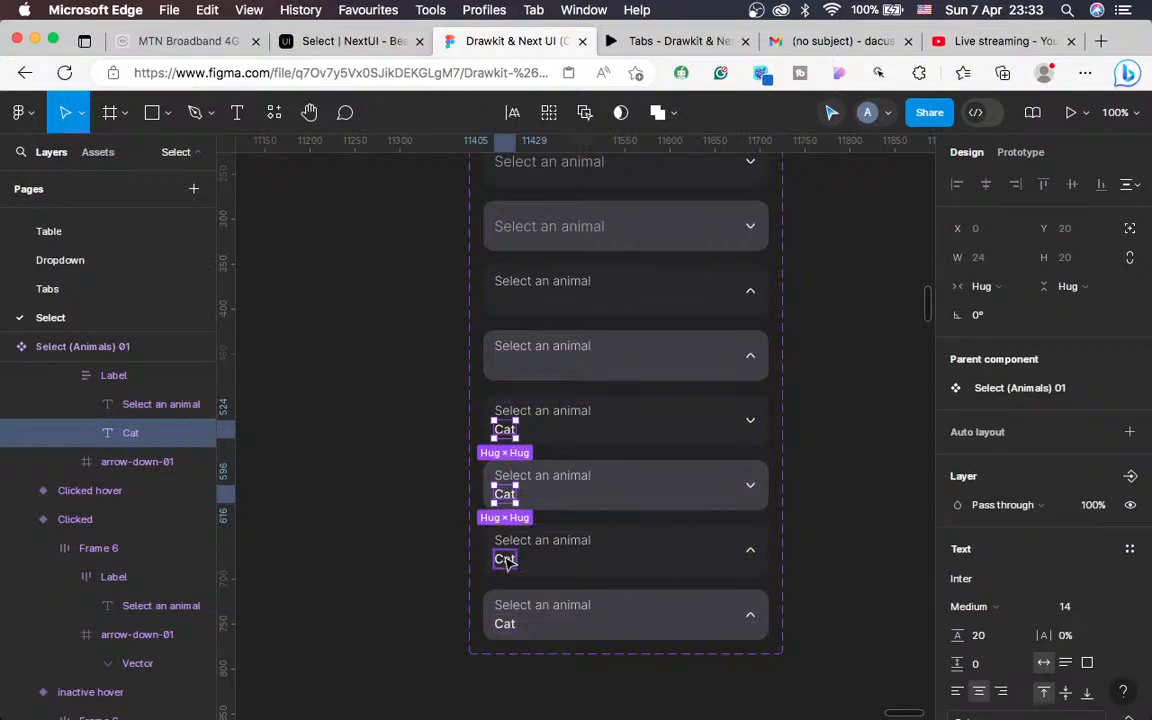
pyautogui.keyDown('shift'); pyautogui.click(505, 559); pyautogui.keyUp('shift')
pyautogui.keyDown('shift'); pyautogui.click(505, 624); pyautogui.keyUp('shift')
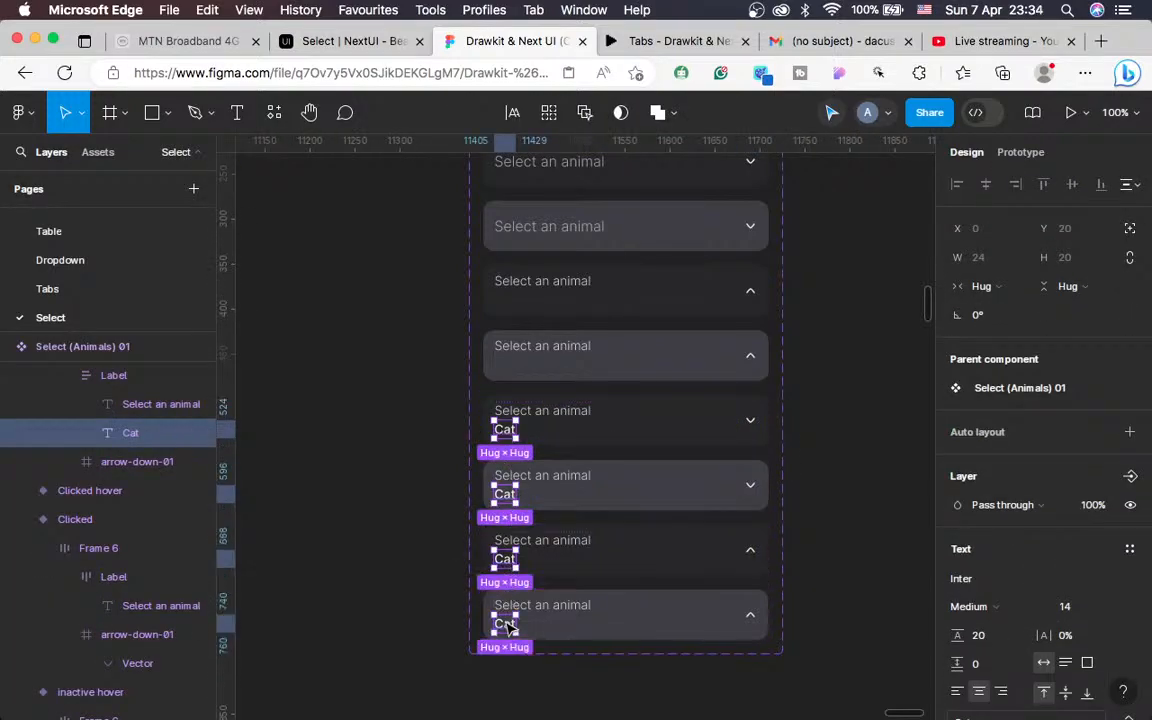
pyautogui.click(970, 606)
pyautogui.click(966, 588)
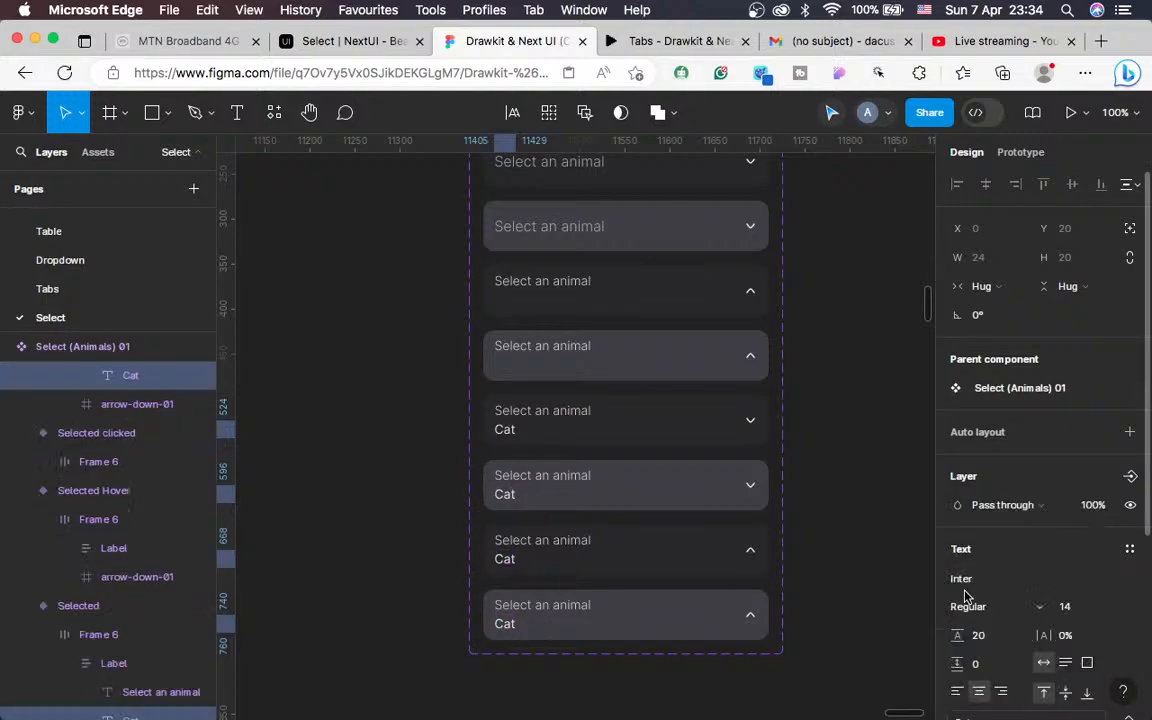
pyautogui.click(836, 576)
# Choose Cat in the NextUI page's Select an animal dropdown to view its selected state, and return to the Figma variant set
pyautogui.scroll(-3, 836, 576)
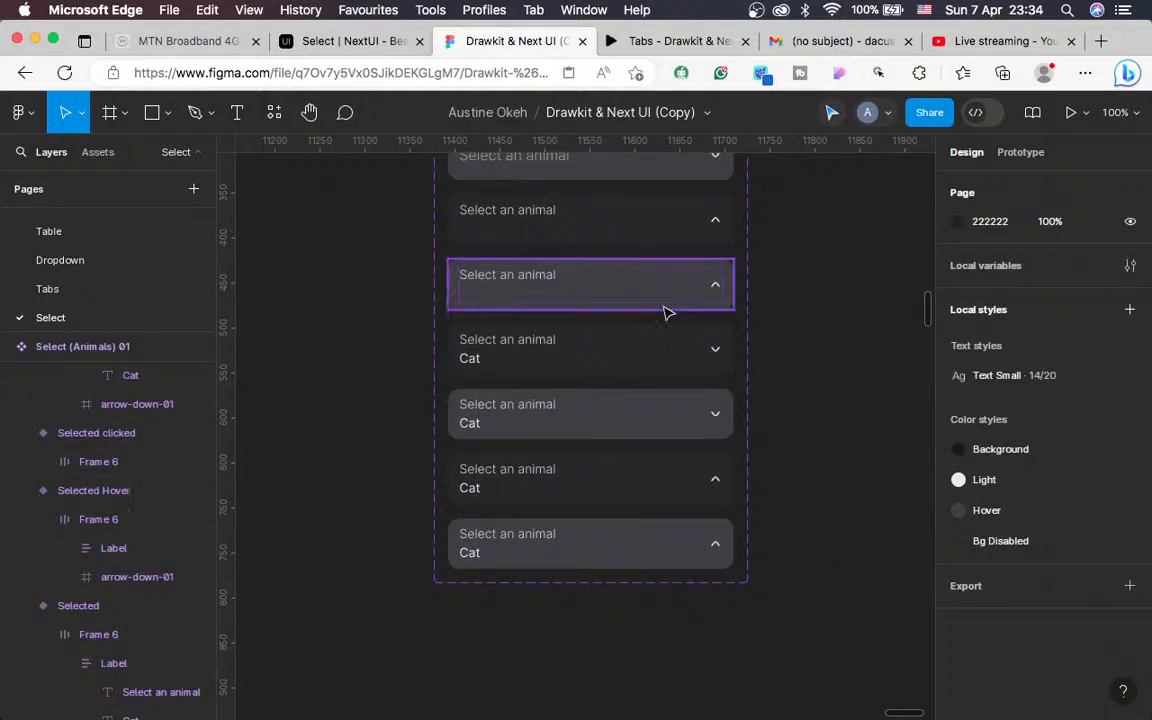
pyautogui.click(637, 43)
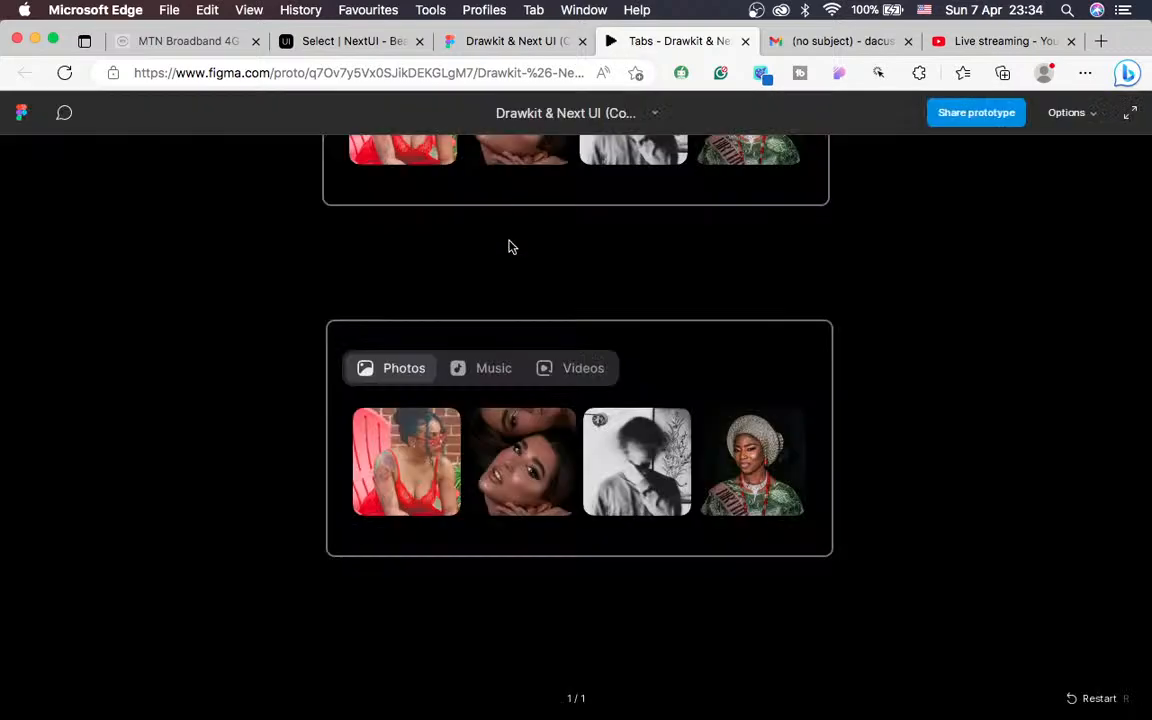
pyautogui.click(323, 40)
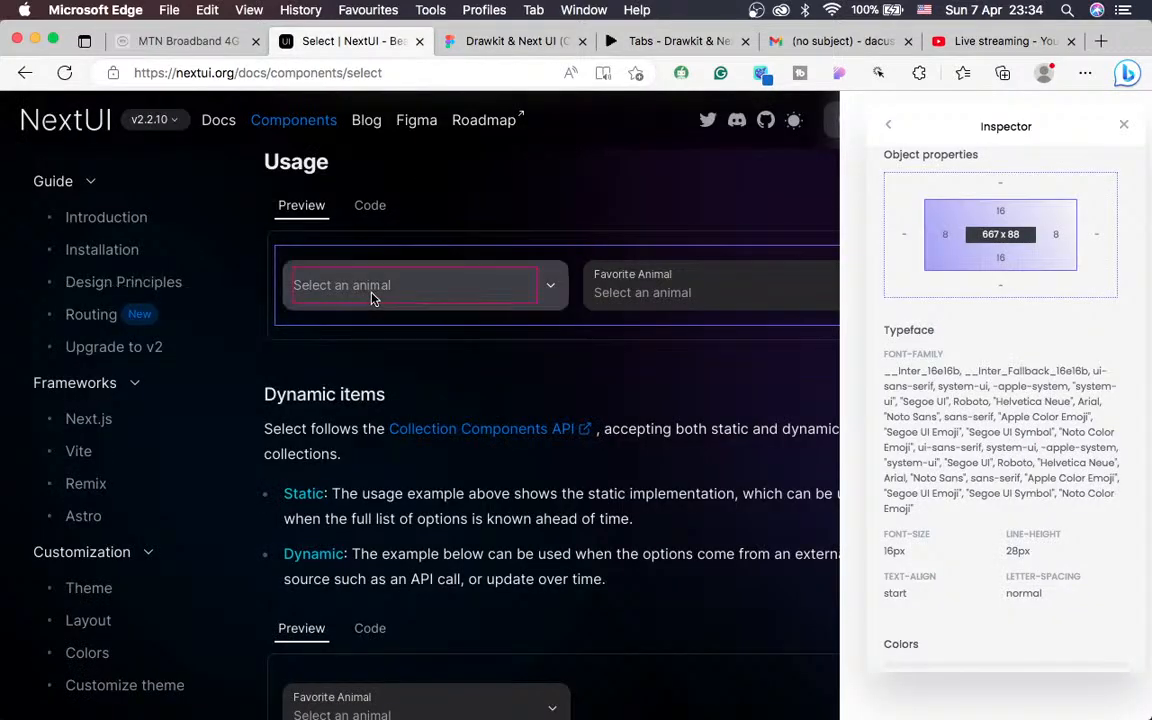
pyautogui.click(550, 289)
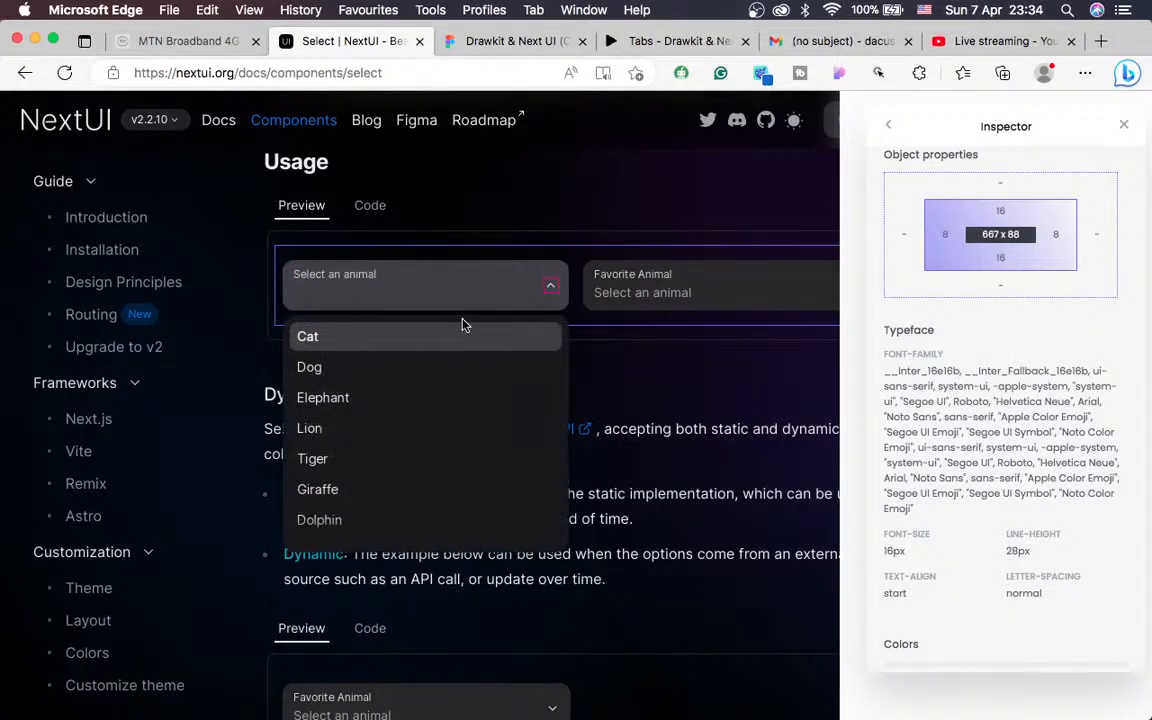
pyautogui.click(368, 338)
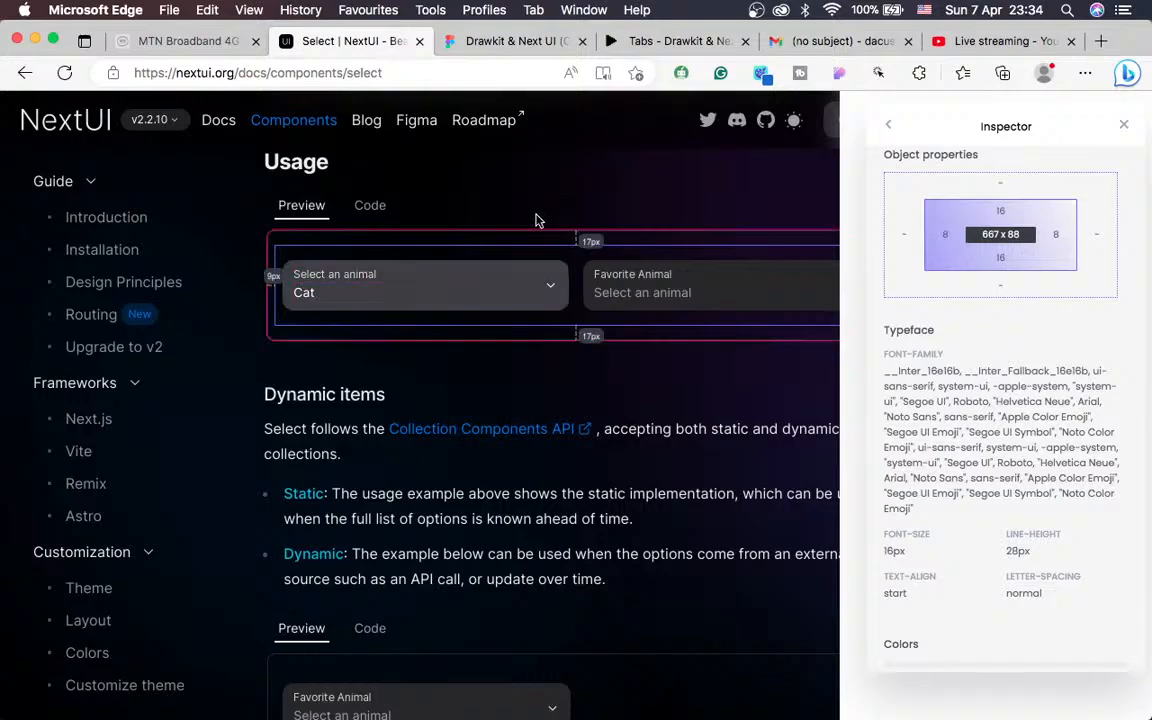
pyautogui.click(453, 48)
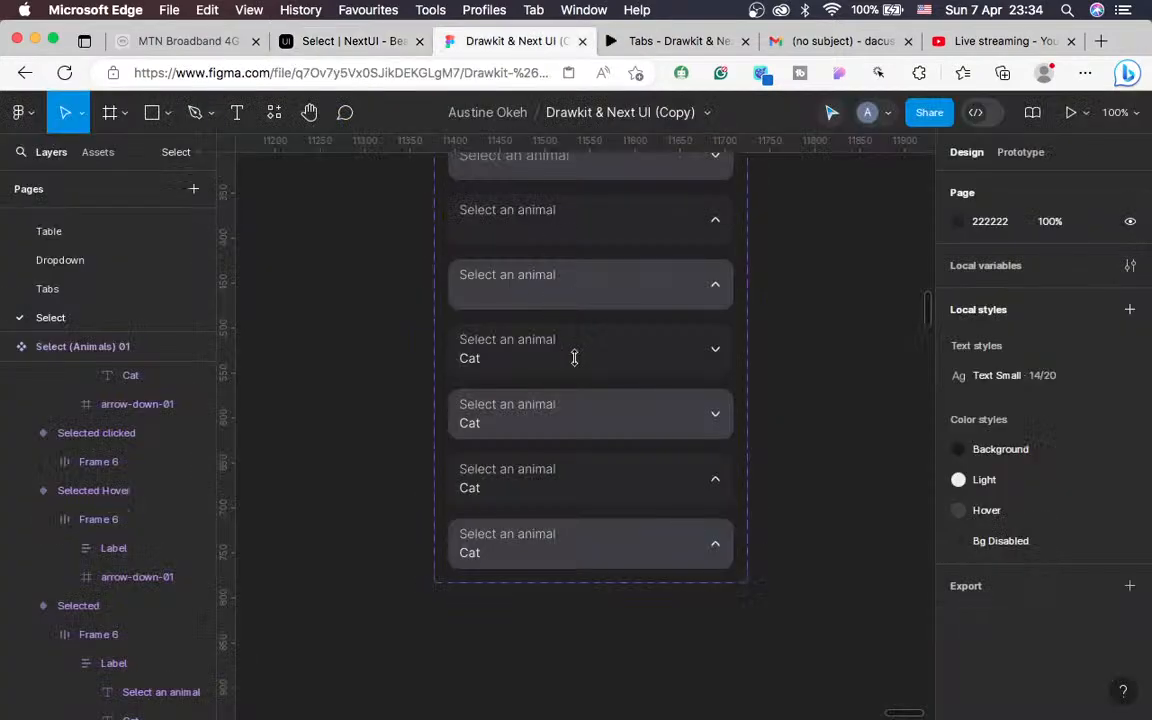
pyautogui.hscroll(3, 580, 365)
pyautogui.scroll(2, 580, 365)
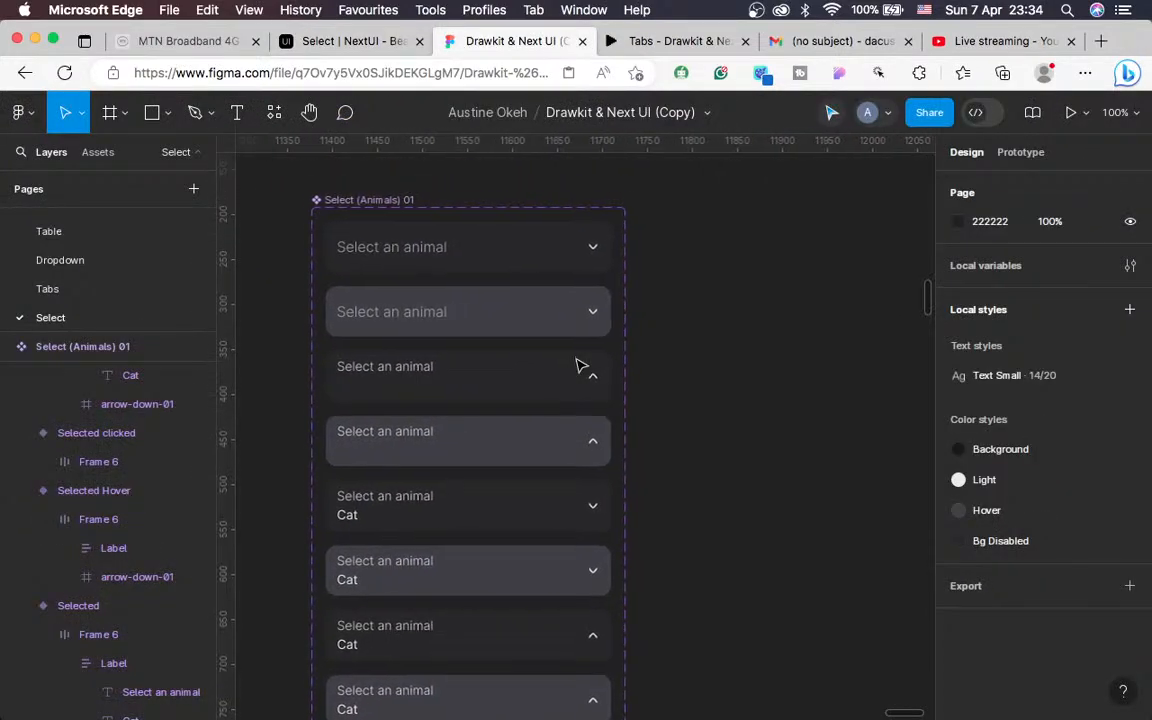
pyautogui.hscroll(2, 635, 347)
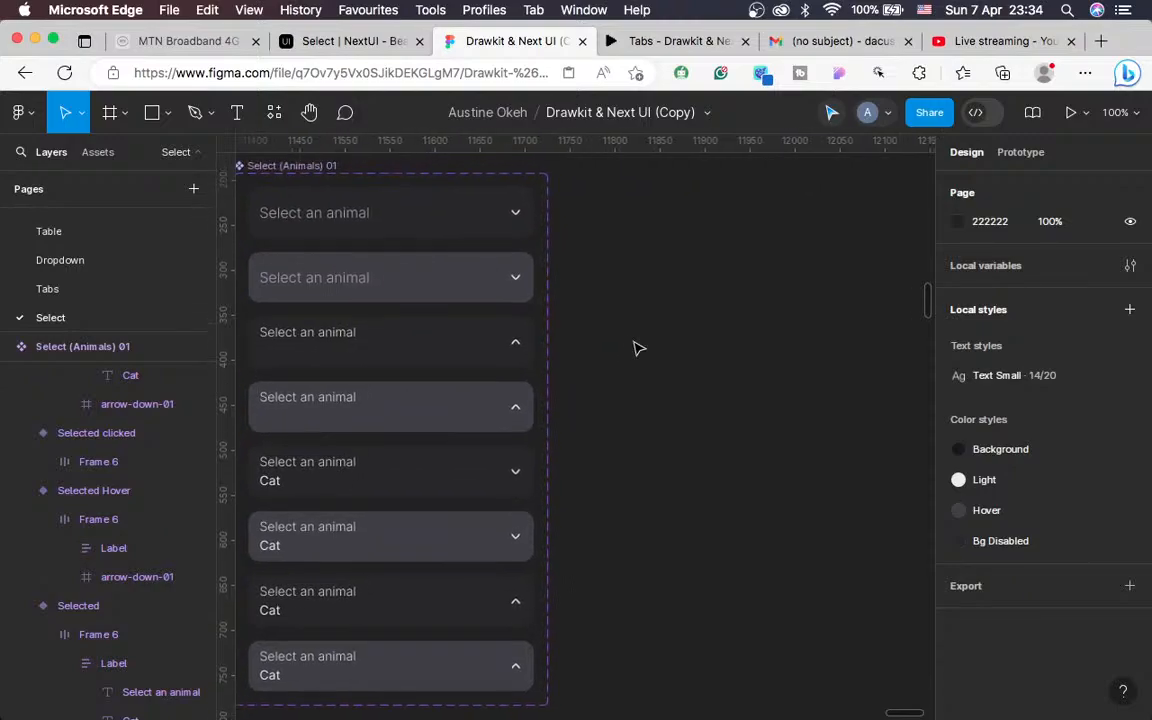
# Expand the Select an animal dropdown on the NextUI page and inspect the Cat option's size and typeface properties
pyautogui.click(330, 41)
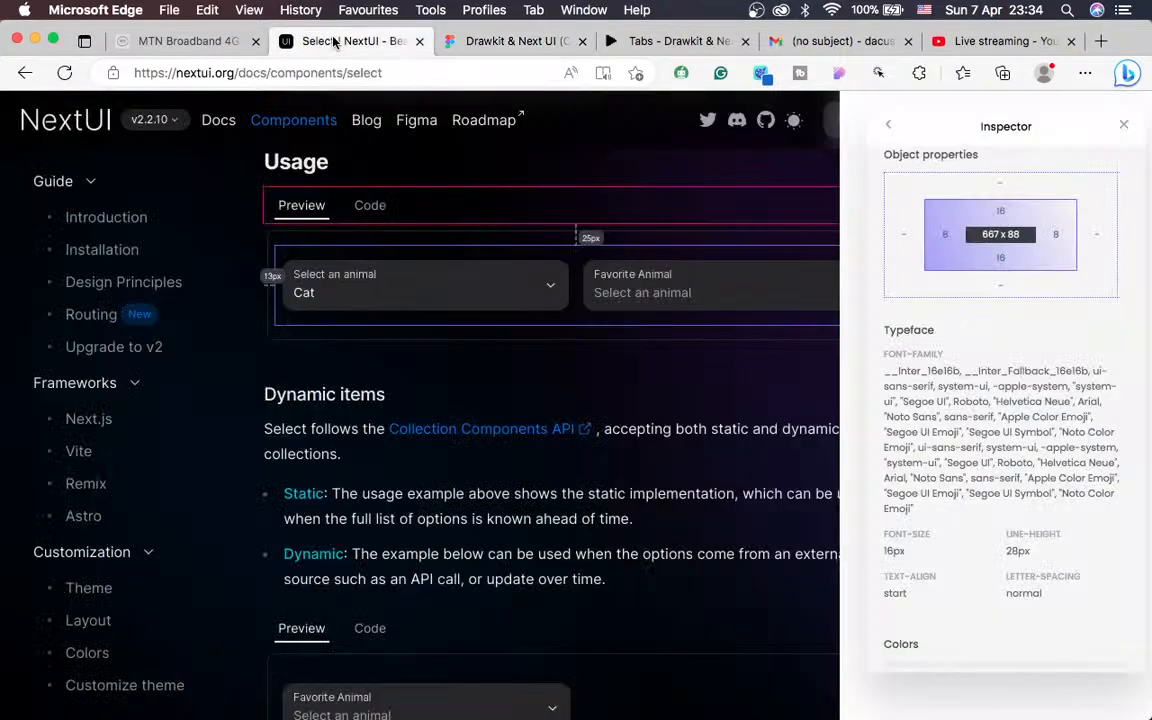
pyautogui.click(318, 298)
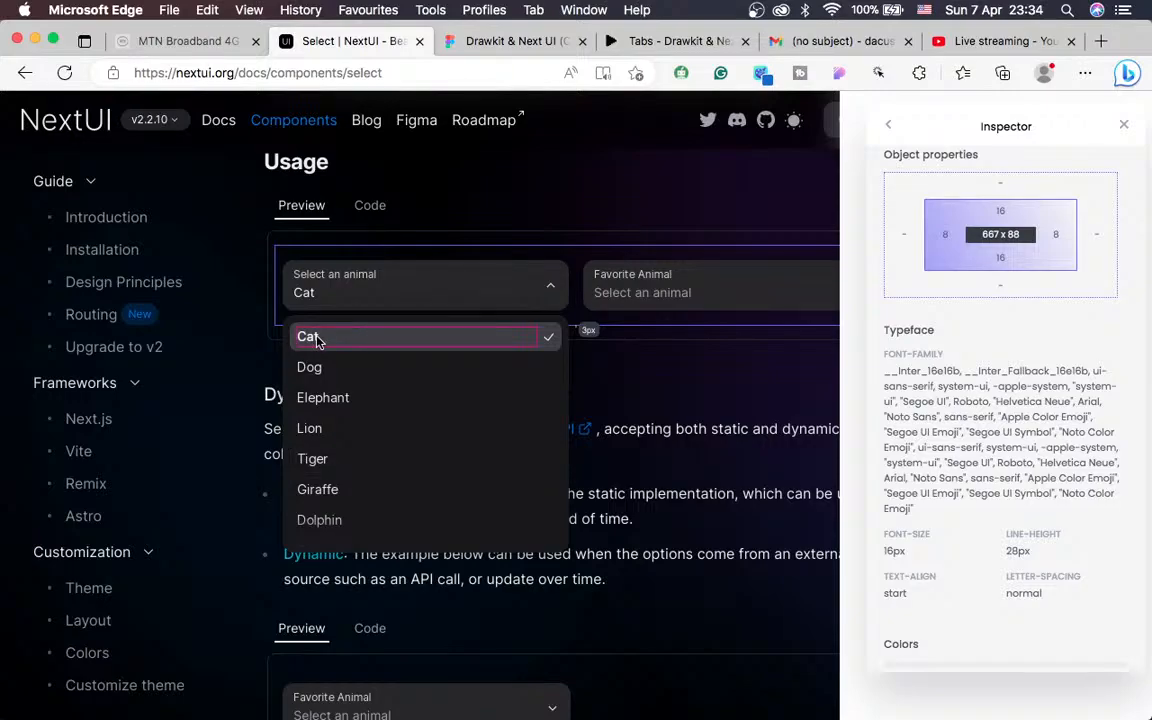
pyautogui.rightClick(318, 340)
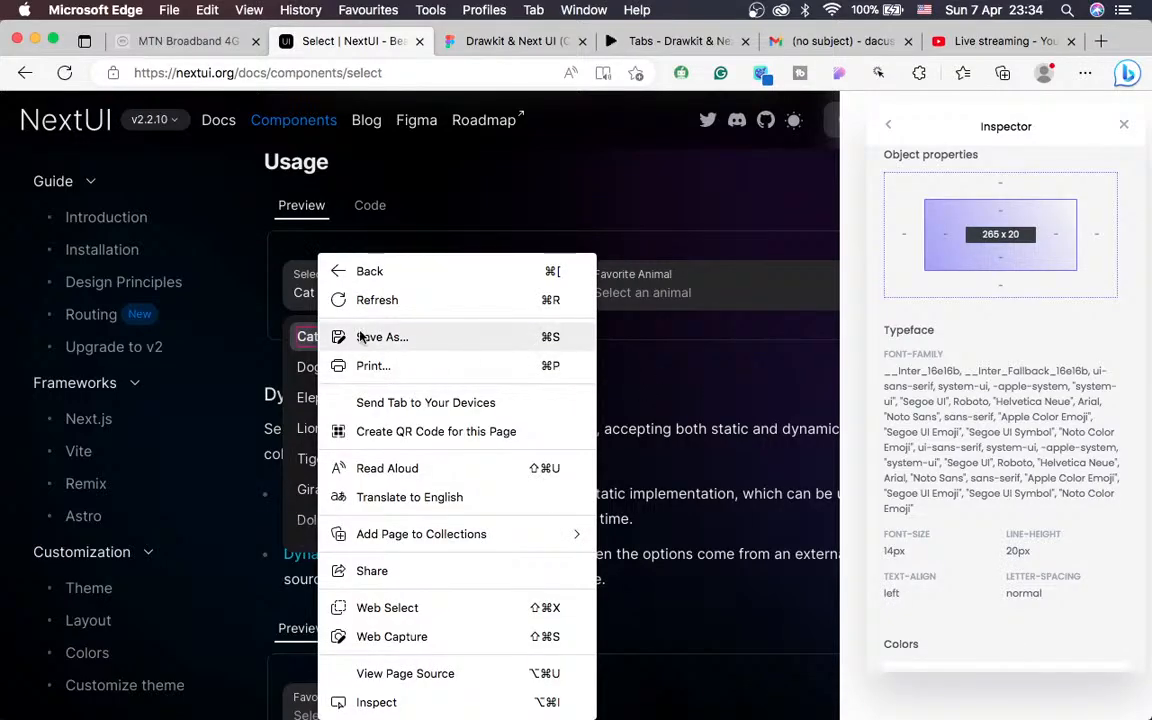
pyautogui.click(305, 336)
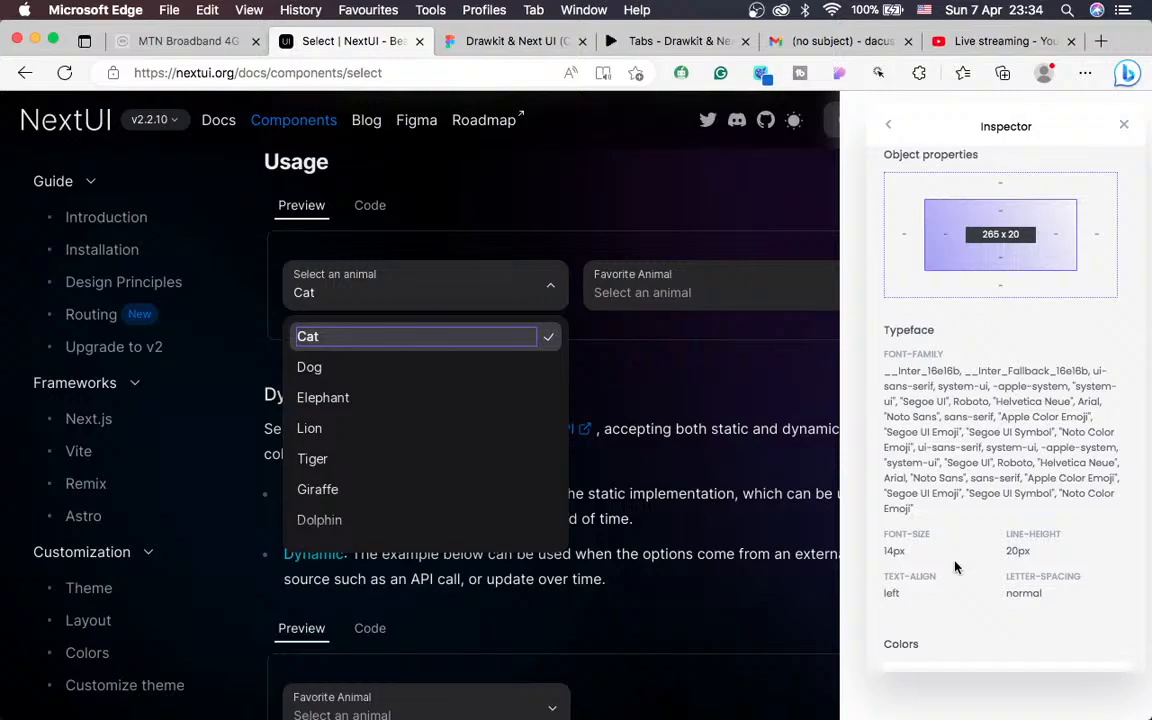
# In the Figma file, add a "Cat" text layer on the empty canvas beside the Select (Animals) 01 component set
pyautogui.click(478, 39)
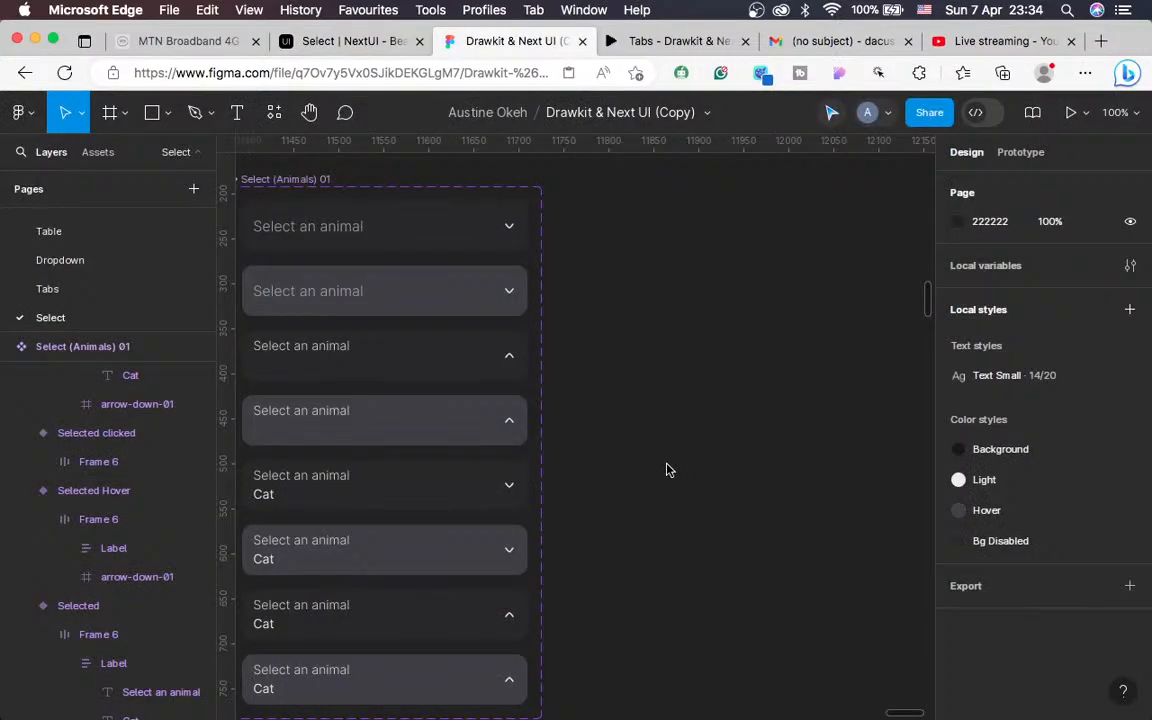
pyautogui.hscroll(3, 668, 470)
pyautogui.press('t')
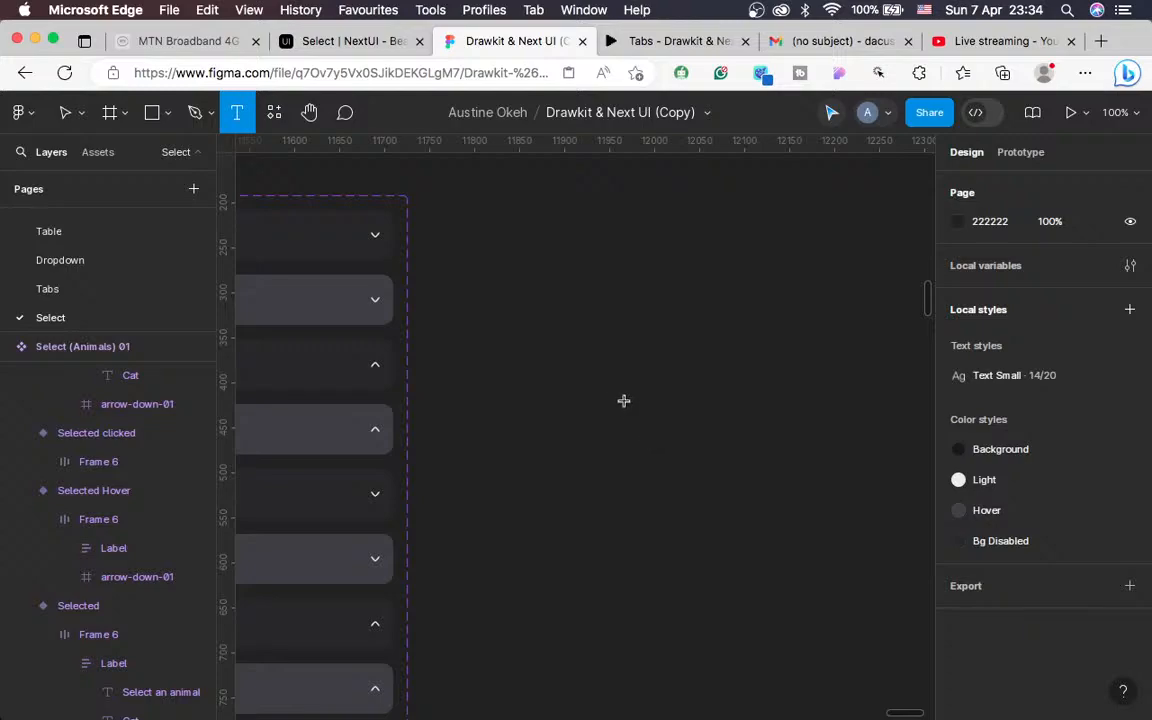
pyautogui.click(623, 400)
pyautogui.write('Cat')
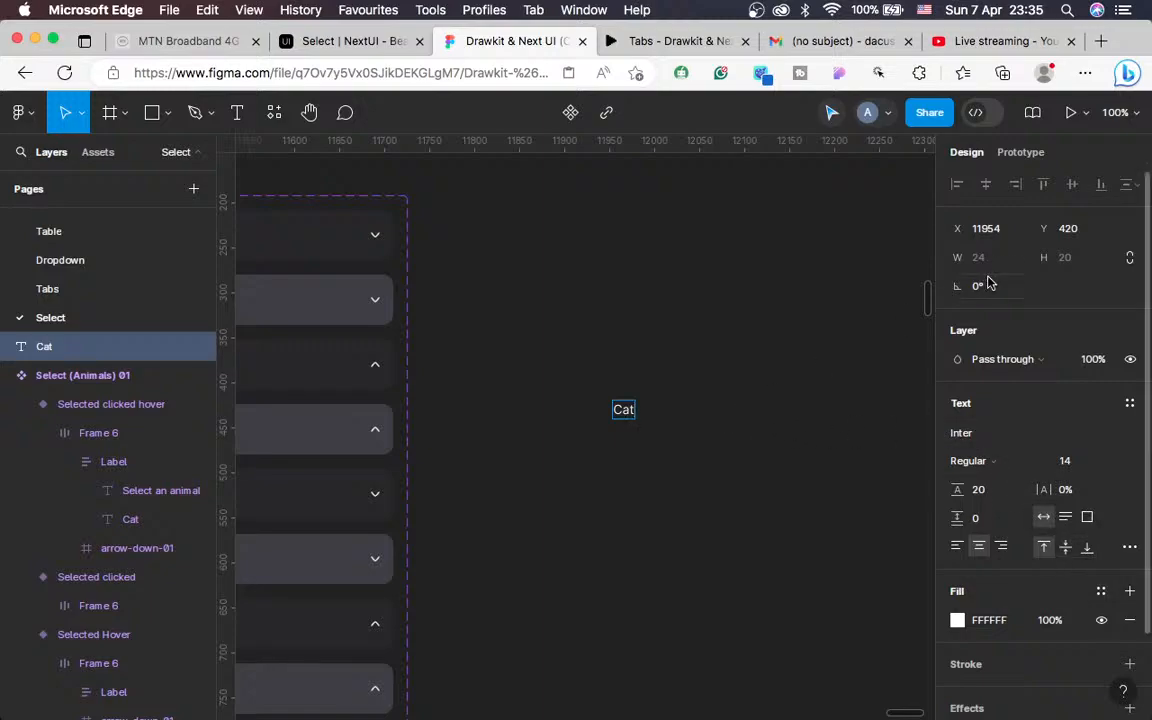
# Recheck the Cat option's dimensions on the NextUI page, and make the new Cat text fixed size, 265 wide and left-aligned
pyautogui.click(342, 42)
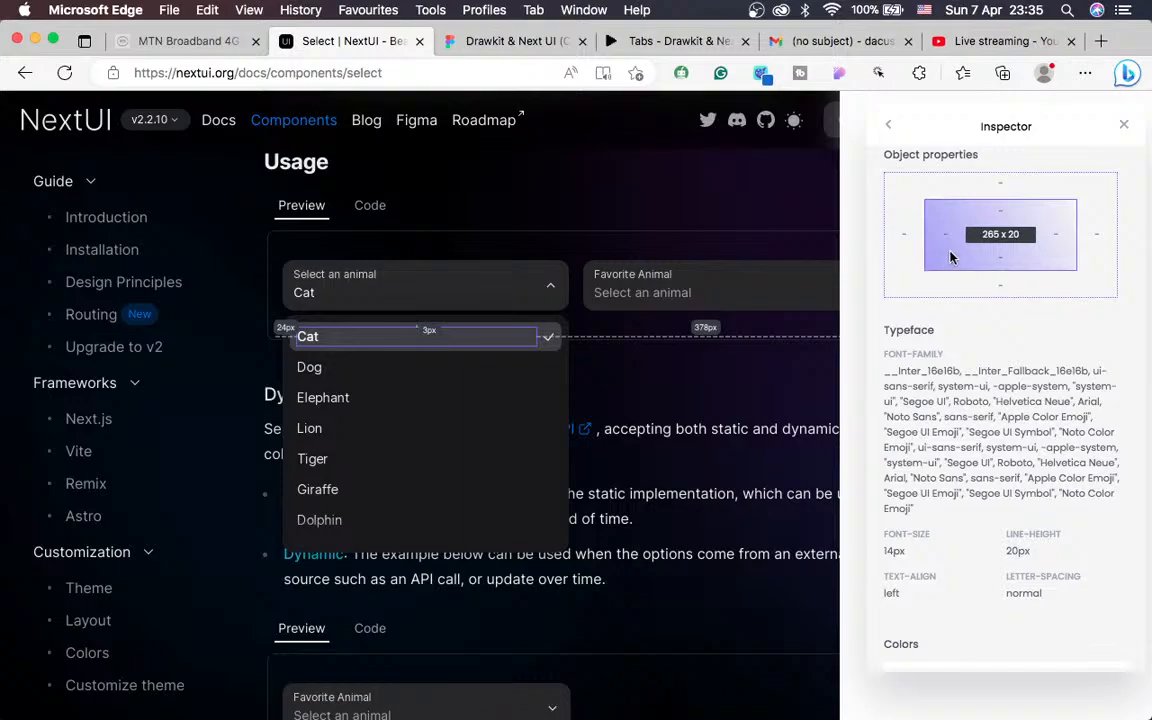
pyautogui.click(660, 41)
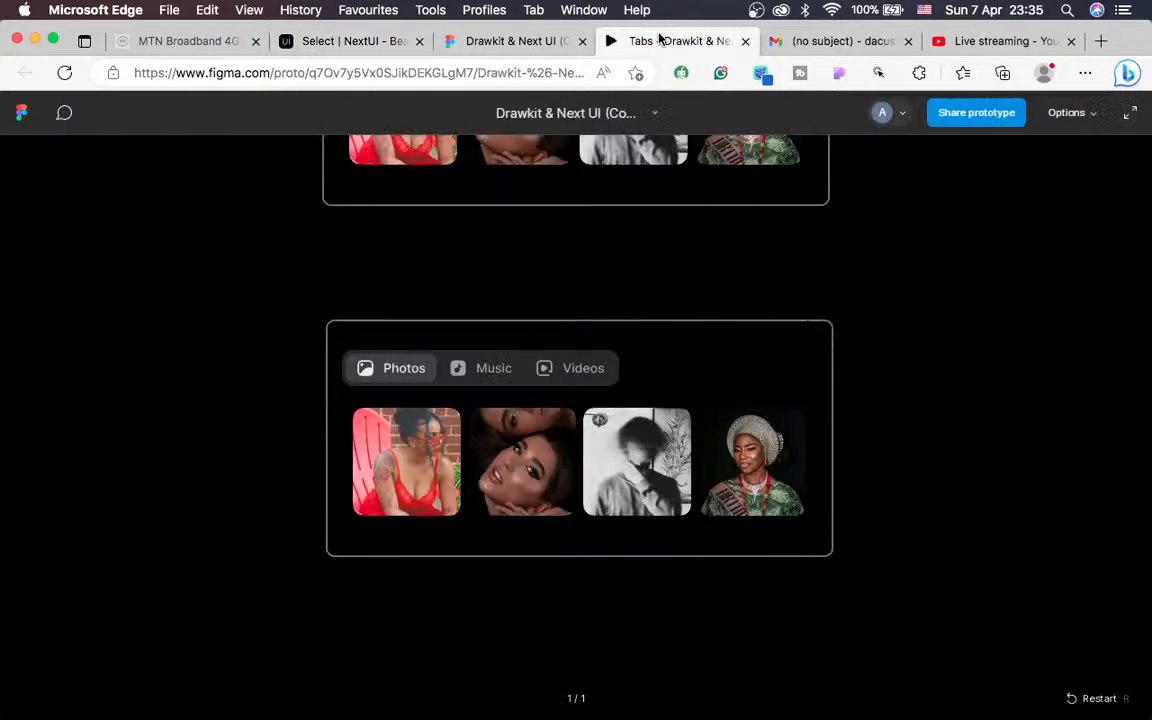
pyautogui.click(530, 42)
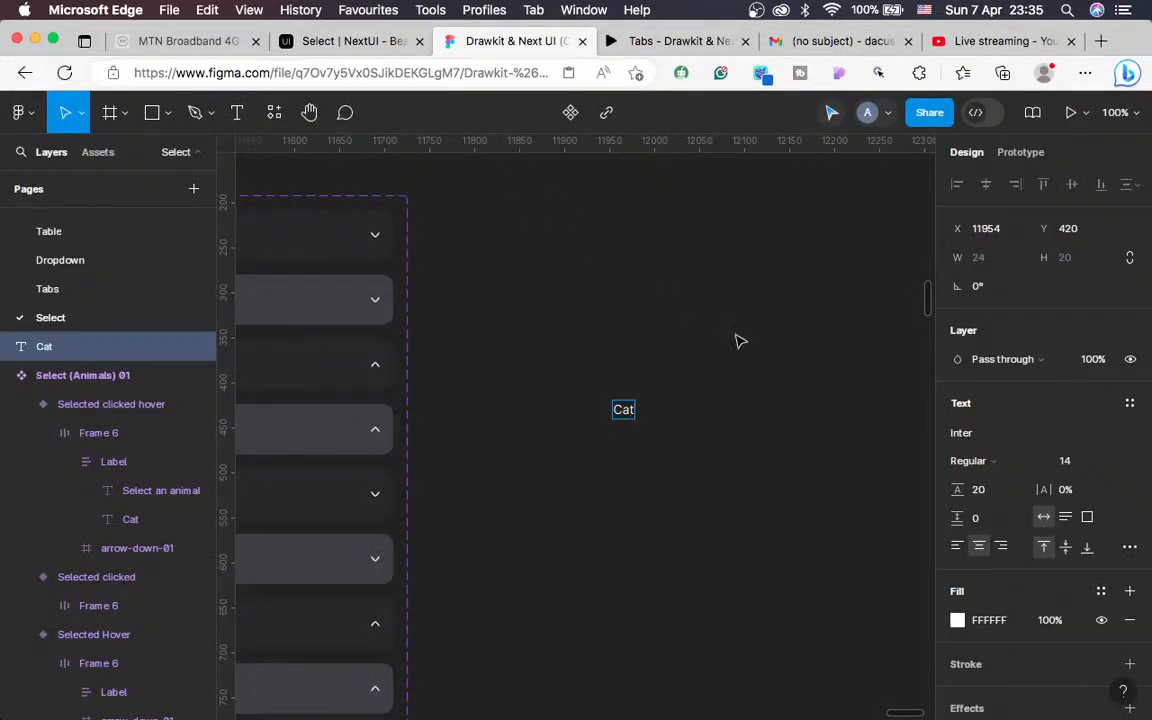
pyautogui.click(1088, 517)
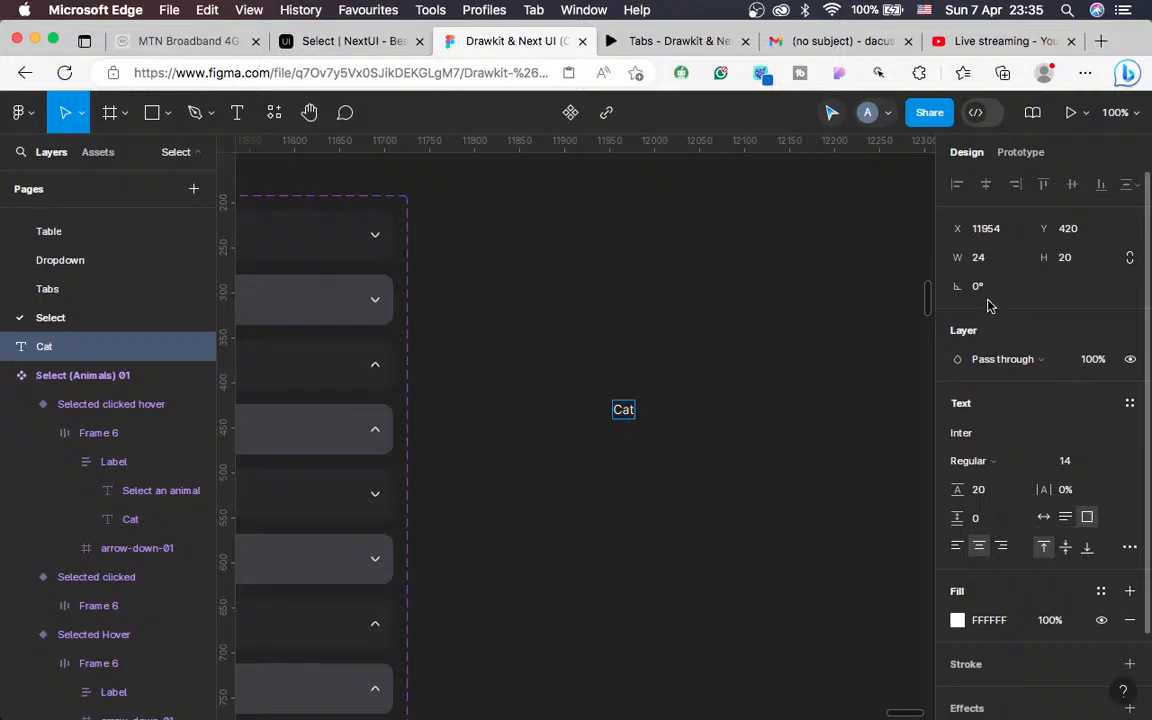
pyautogui.click(982, 258)
pyautogui.write('3')
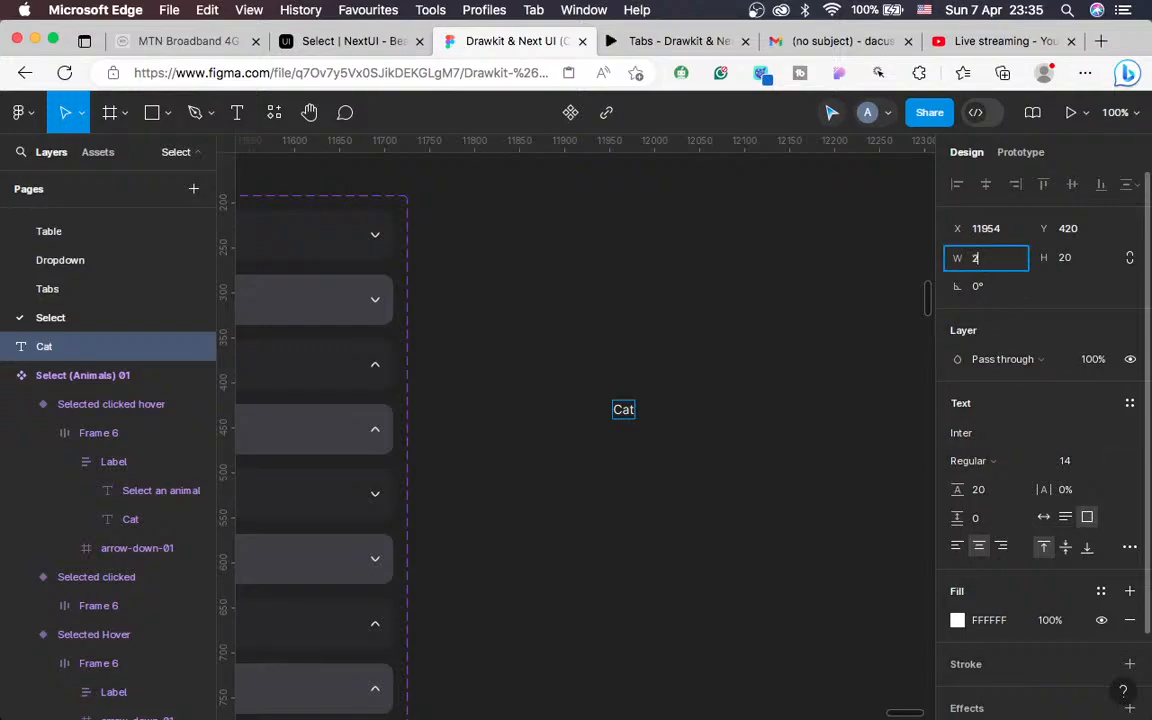
pyautogui.write('65')
pyautogui.press('Return')
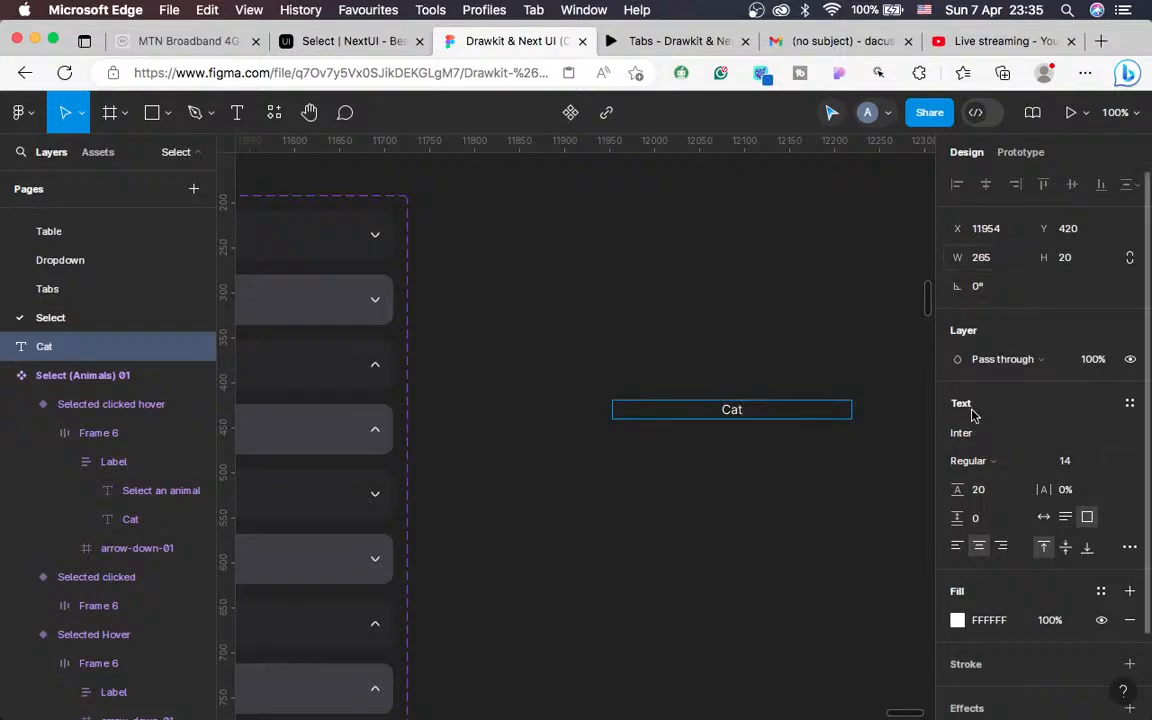
pyautogui.click(958, 551)
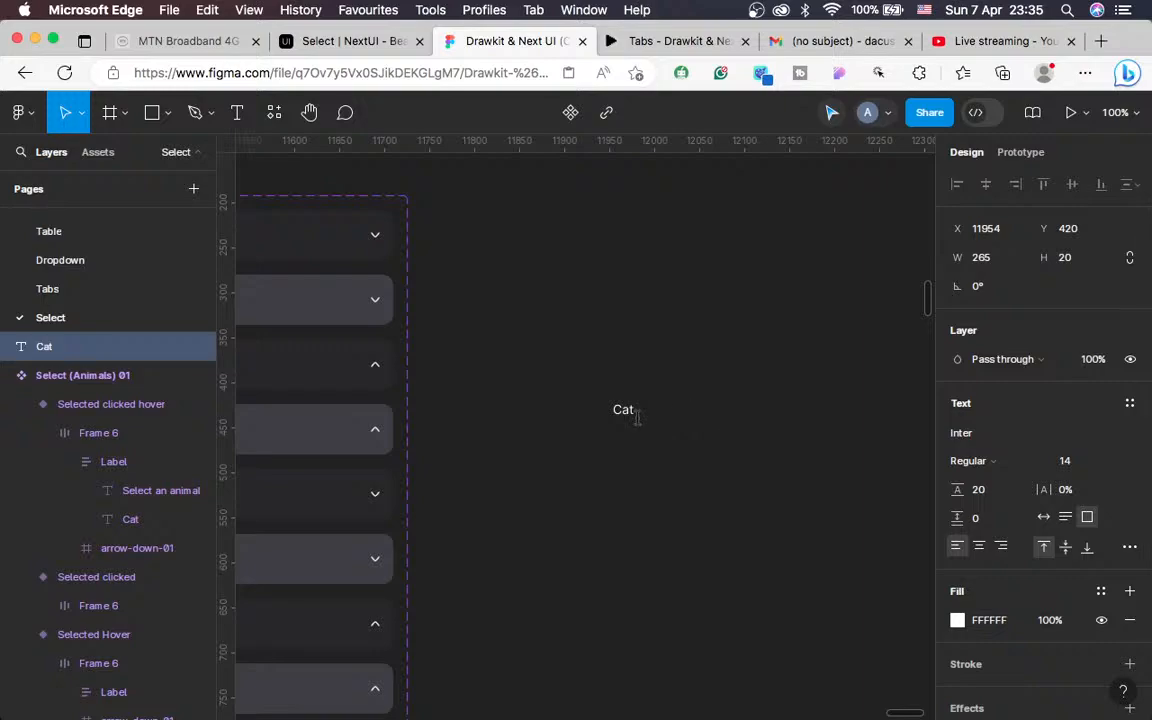
# Check the Cat option row's padding on the NextUI page, and wrap the Figma Cat text in an auto layout frame with 6 vertical padding
pyautogui.click(348, 40)
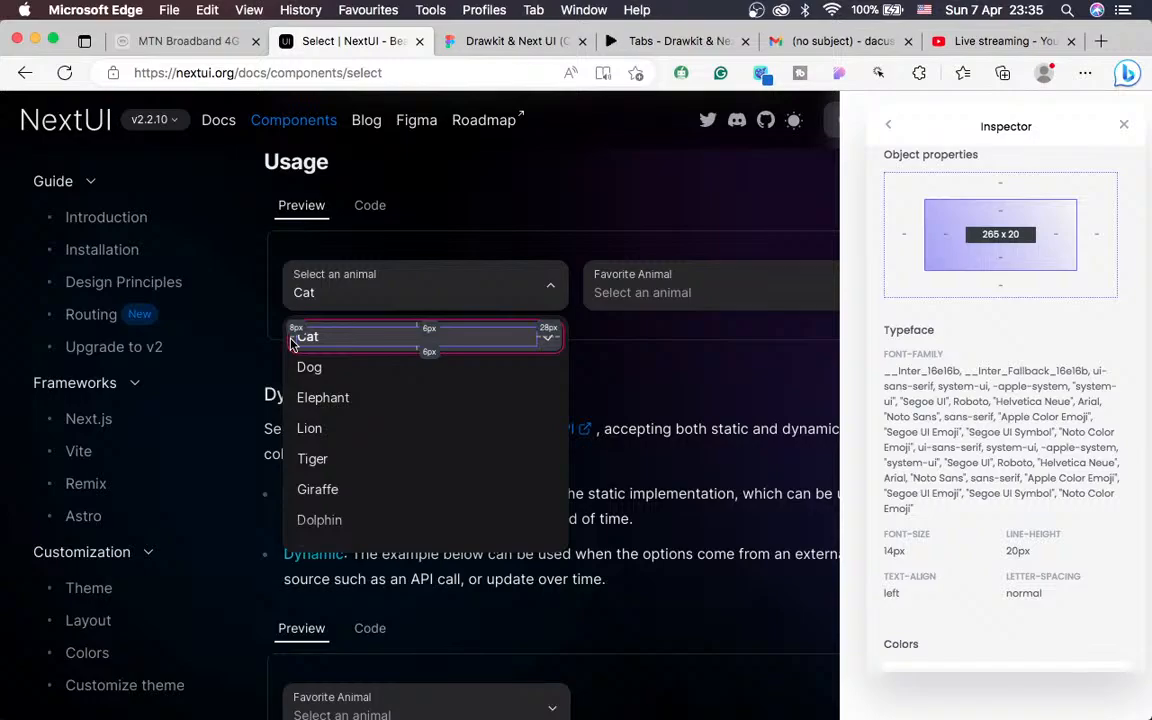
pyautogui.rightClick(292, 257)
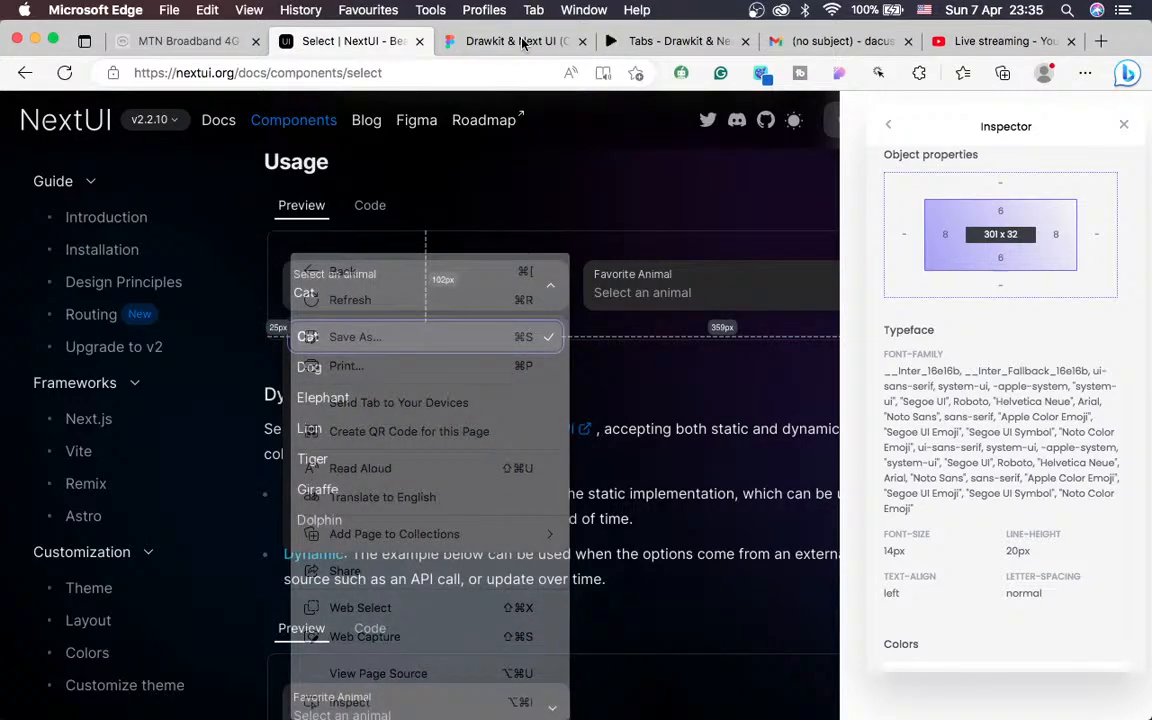
pyautogui.click(480, 49)
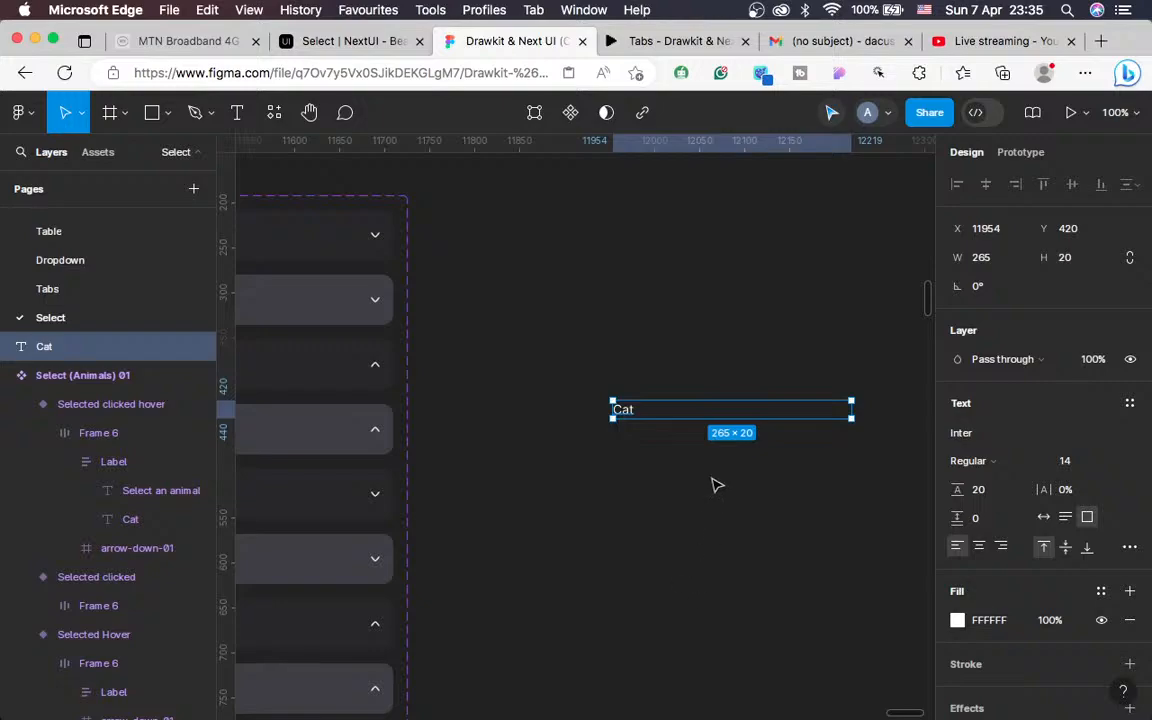
pyautogui.hotkey('shift', 'a')
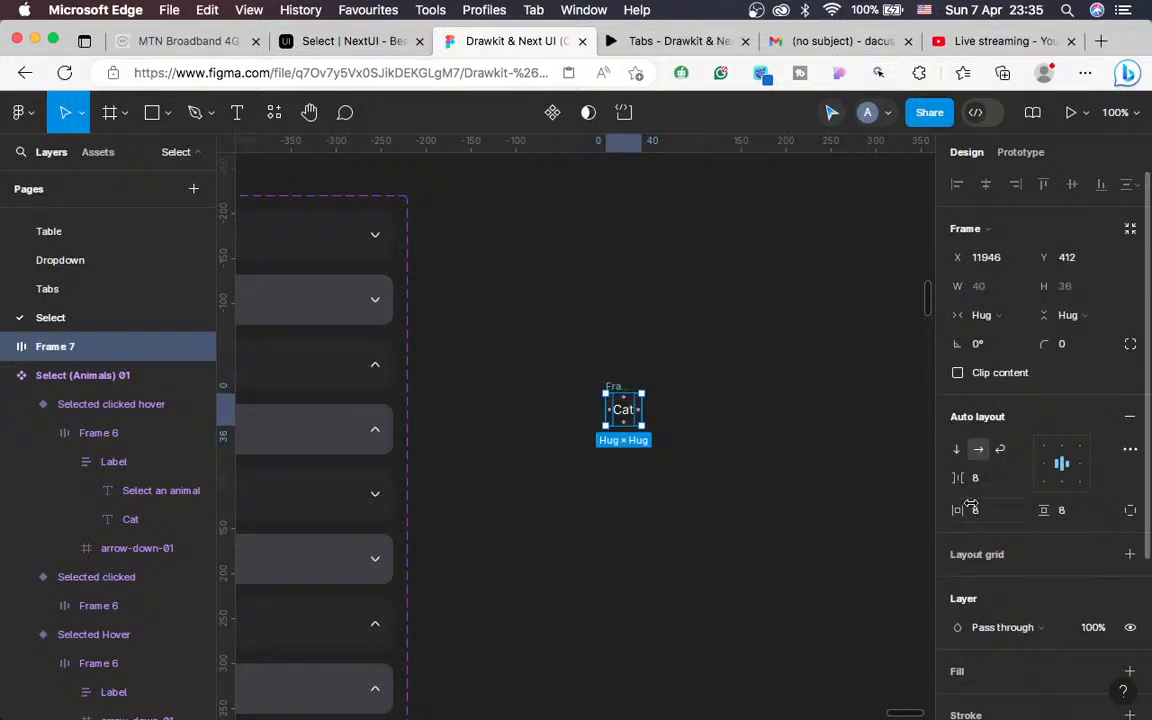
pyautogui.click(1066, 515)
pyautogui.write('6')
pyautogui.press('Return')
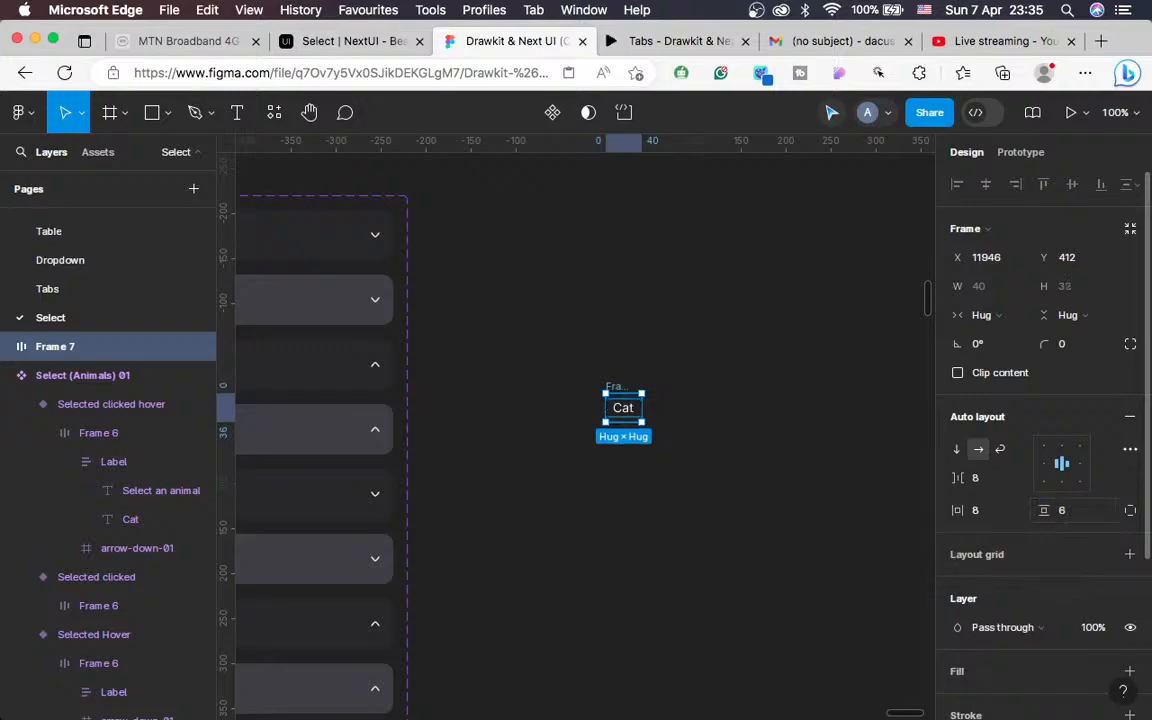
# Check the Cat option row's overall size on the NextUI page, and give the Cat frame in Figma a fixed width of 301
pyautogui.click(325, 41)
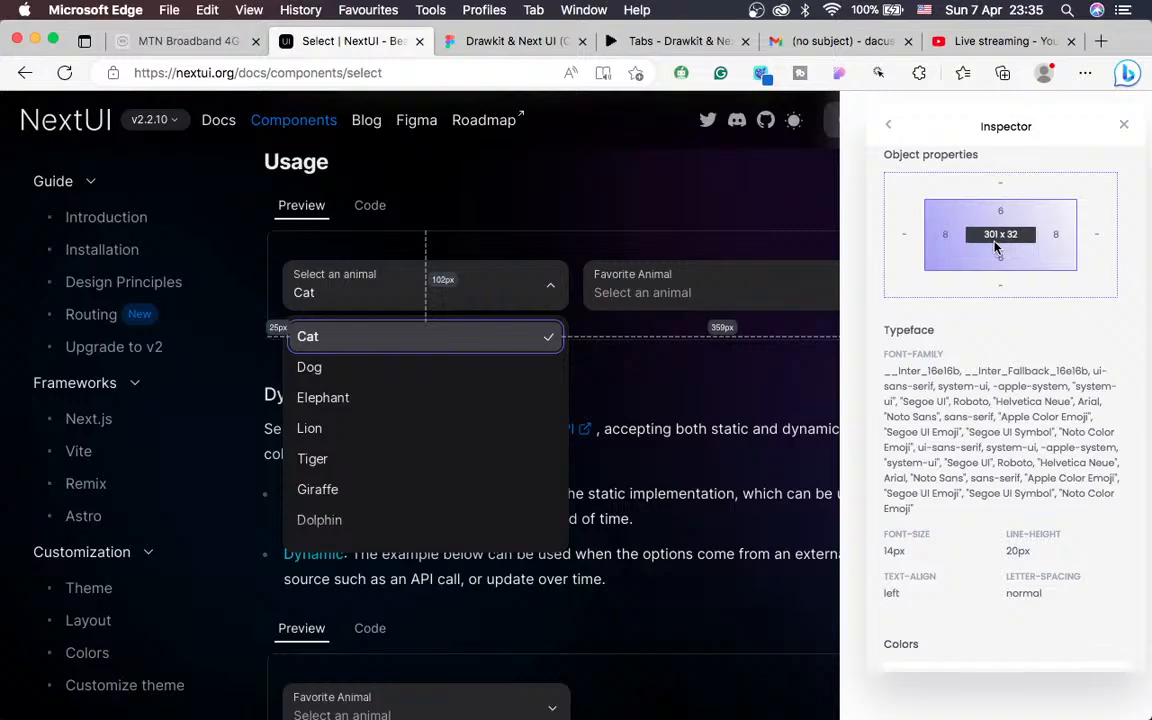
pyautogui.click(470, 43)
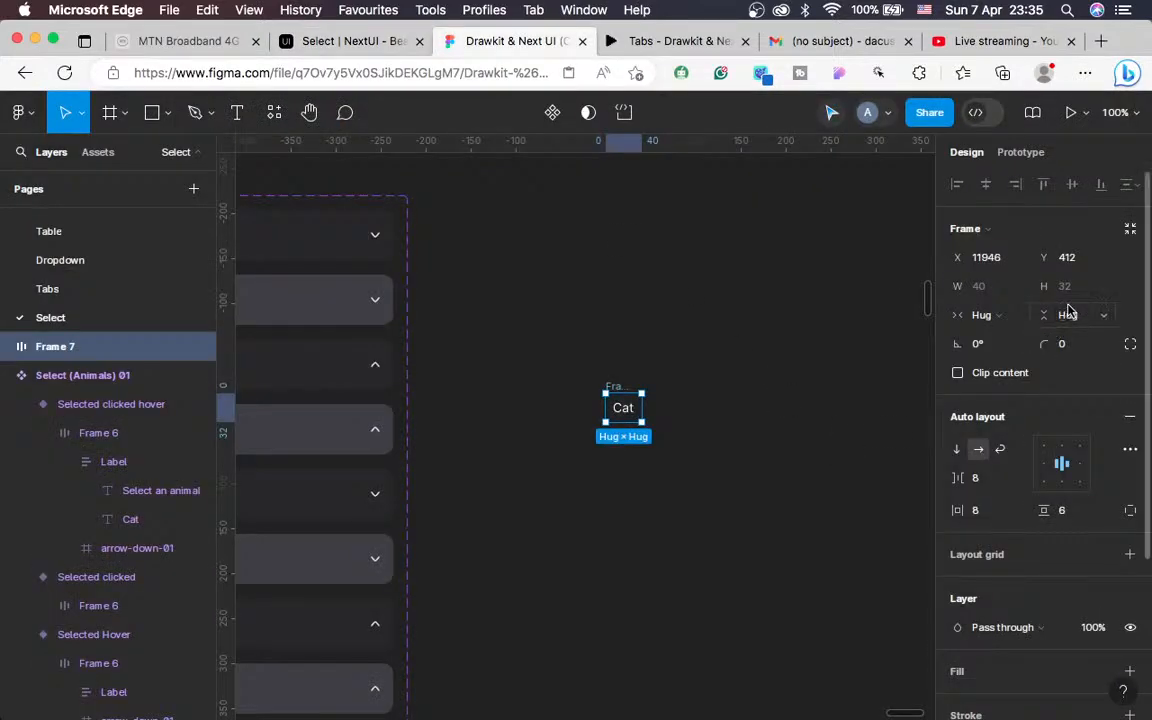
pyautogui.click(1008, 320)
pyautogui.click(980, 291)
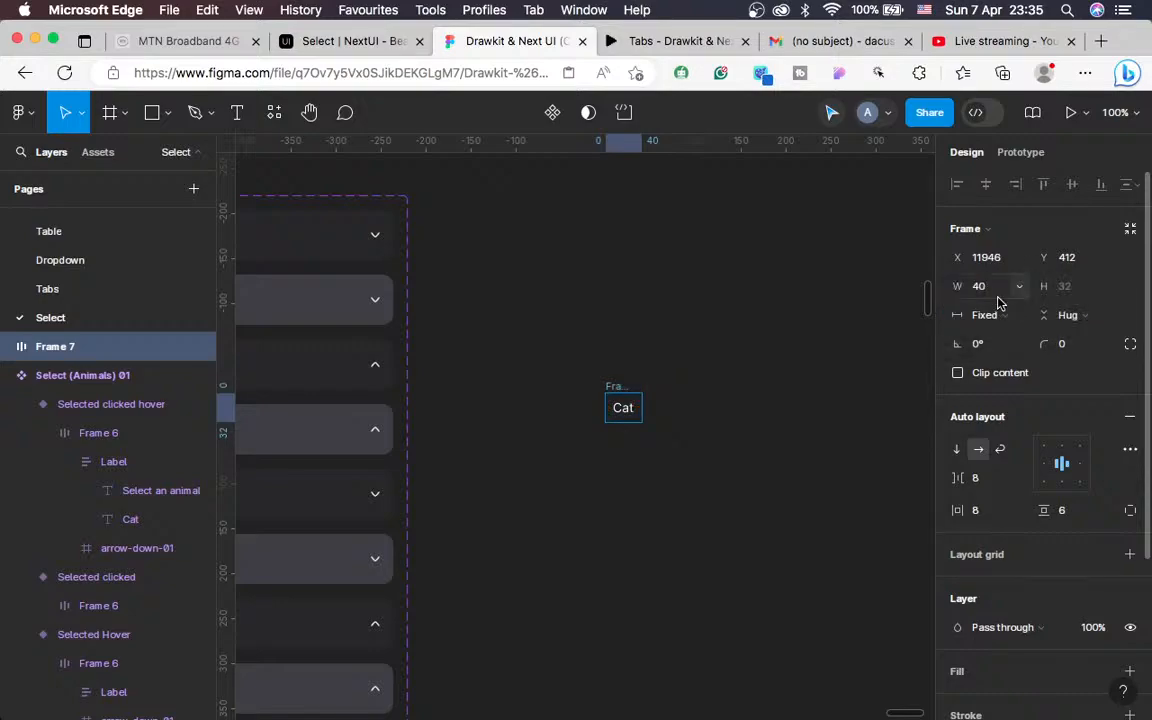
pyautogui.click(980, 291)
pyautogui.write('3')
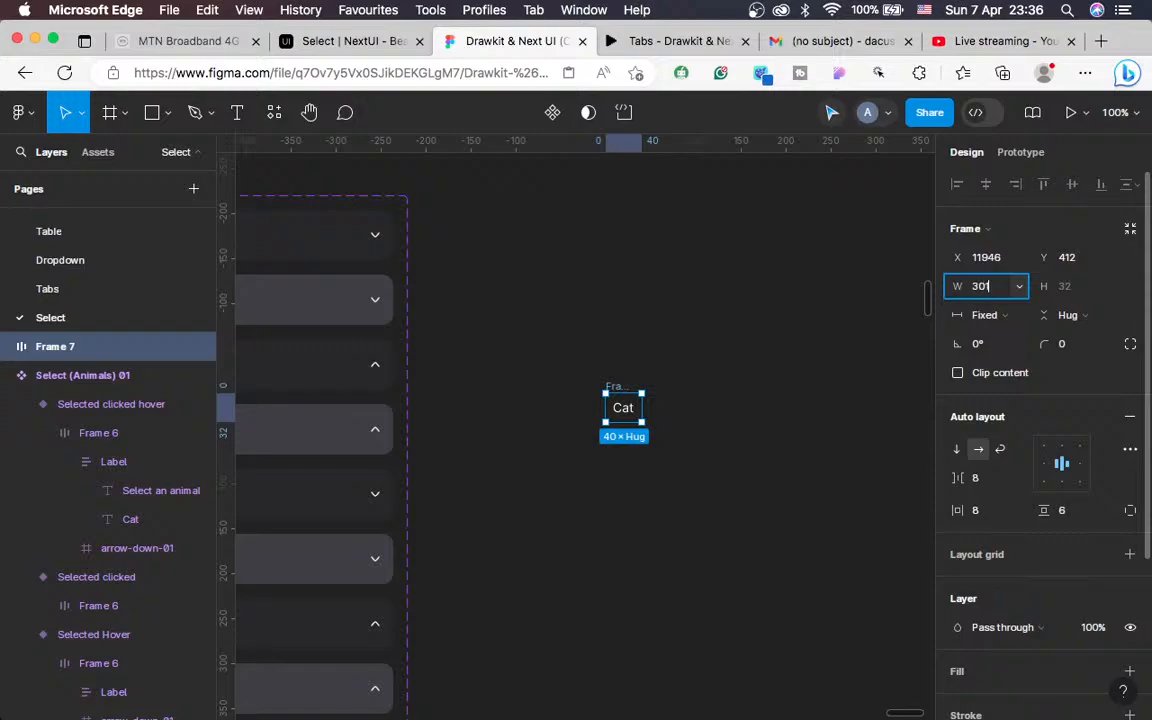
pyautogui.write('01')
pyautogui.press('Return')
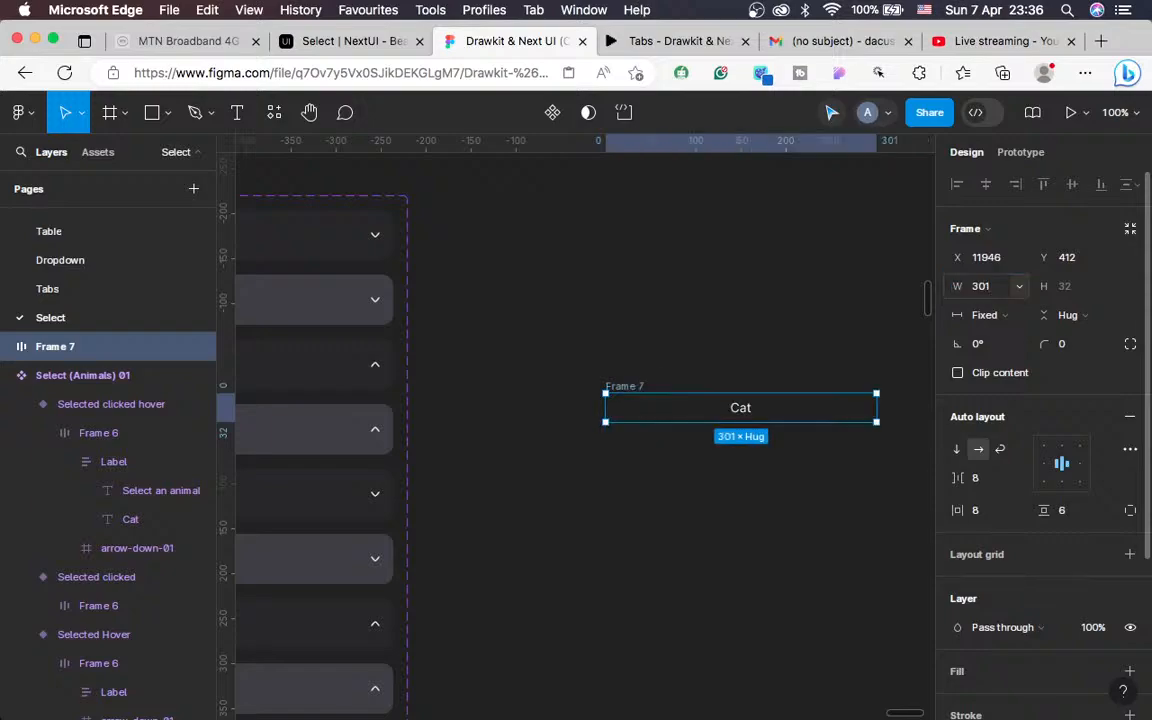
# Align the Cat frame's content to the left and make the Cat text fill the frame's width
pyautogui.click(1045, 468)
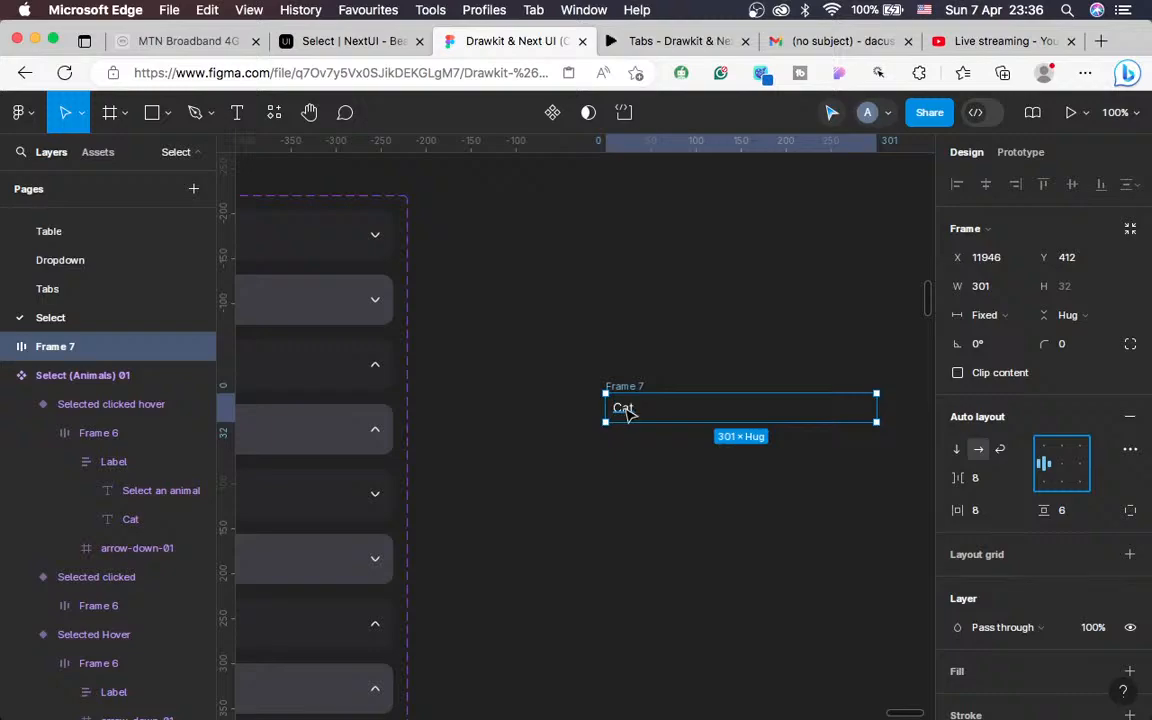
pyautogui.click(625, 410)
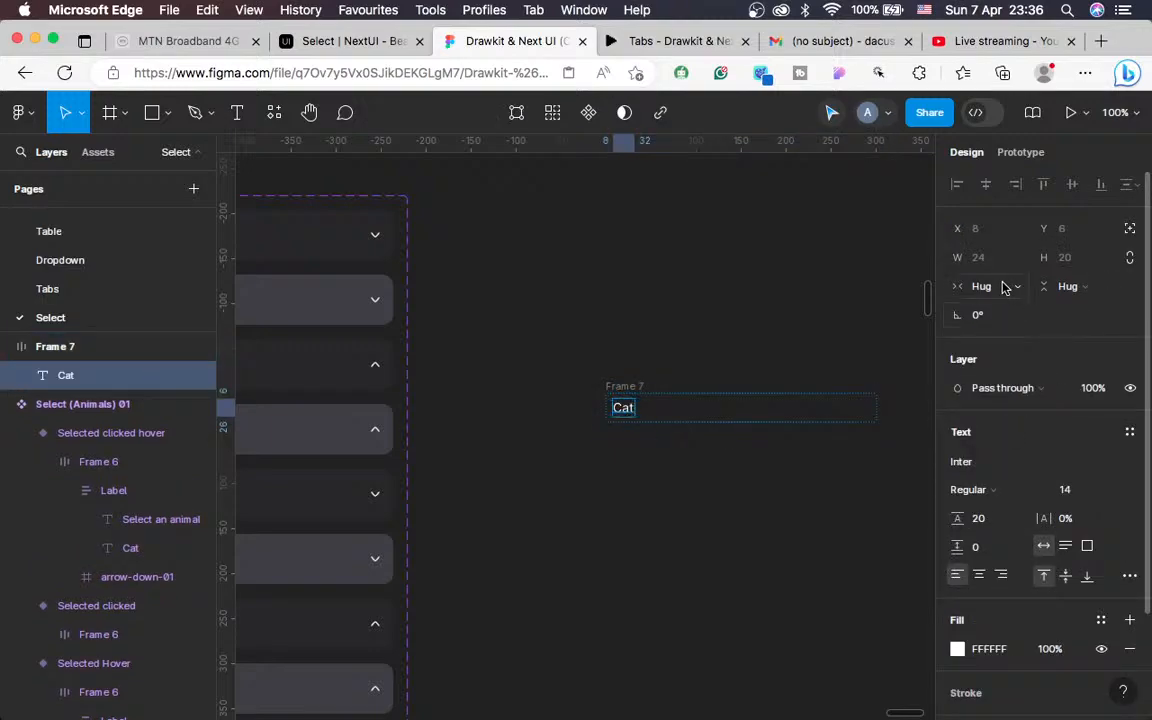
pyautogui.click(1005, 288)
pyautogui.click(982, 306)
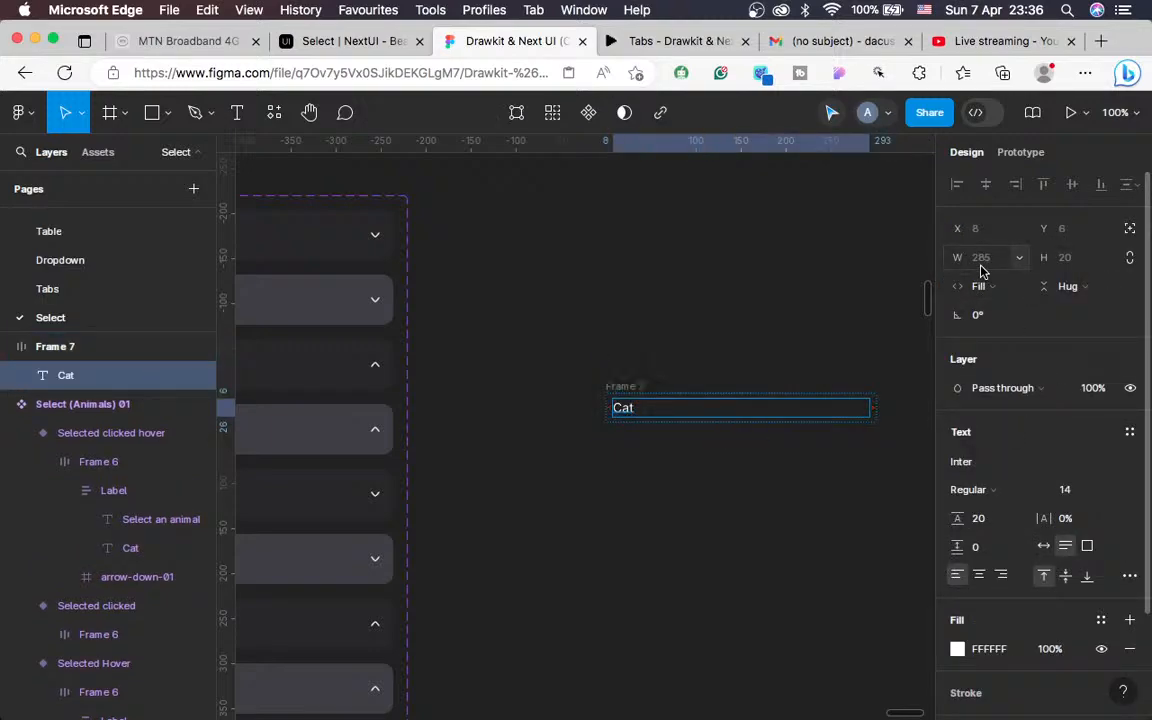
# Recheck the Cat label's size and its spacing to the check mark on the NextUI page, and select the Cat frame in Figma
pyautogui.click(323, 45)
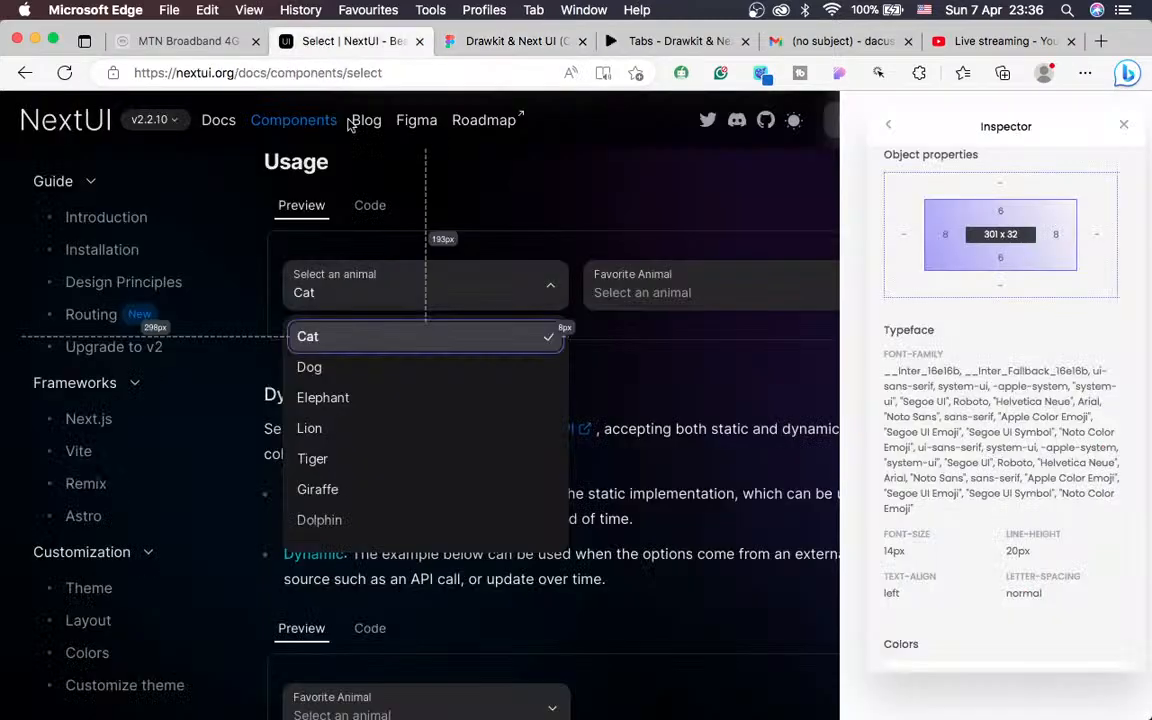
pyautogui.rightClick(314, 340)
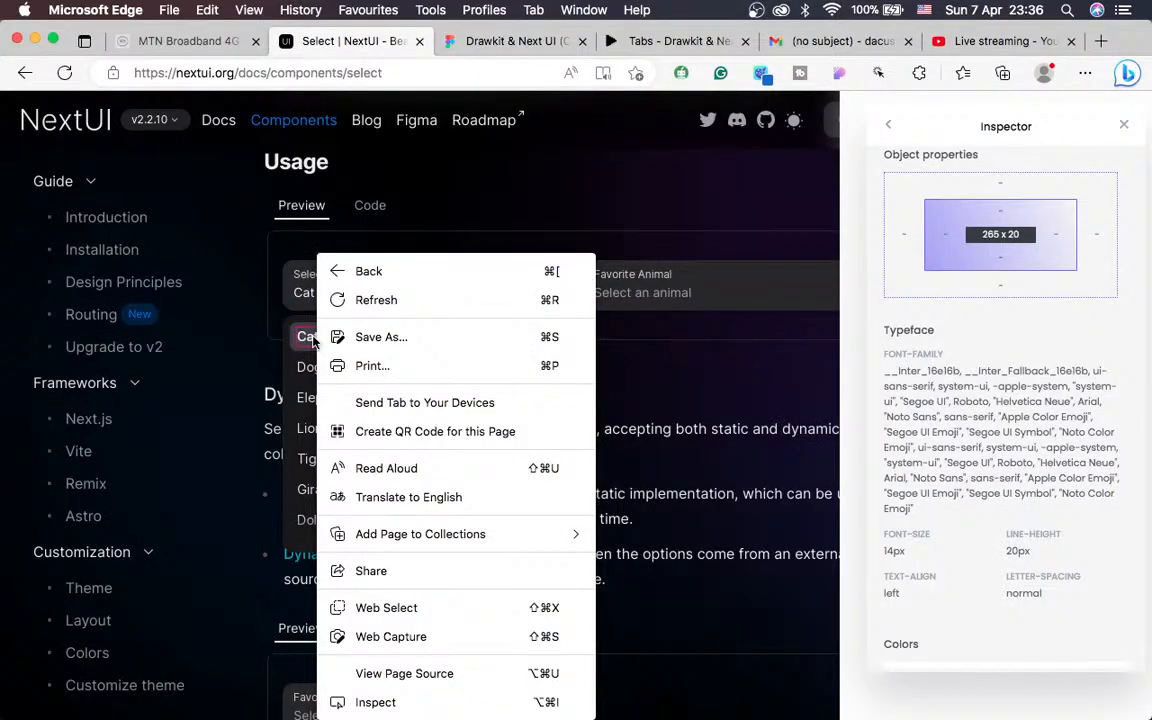
pyautogui.press('Escape')
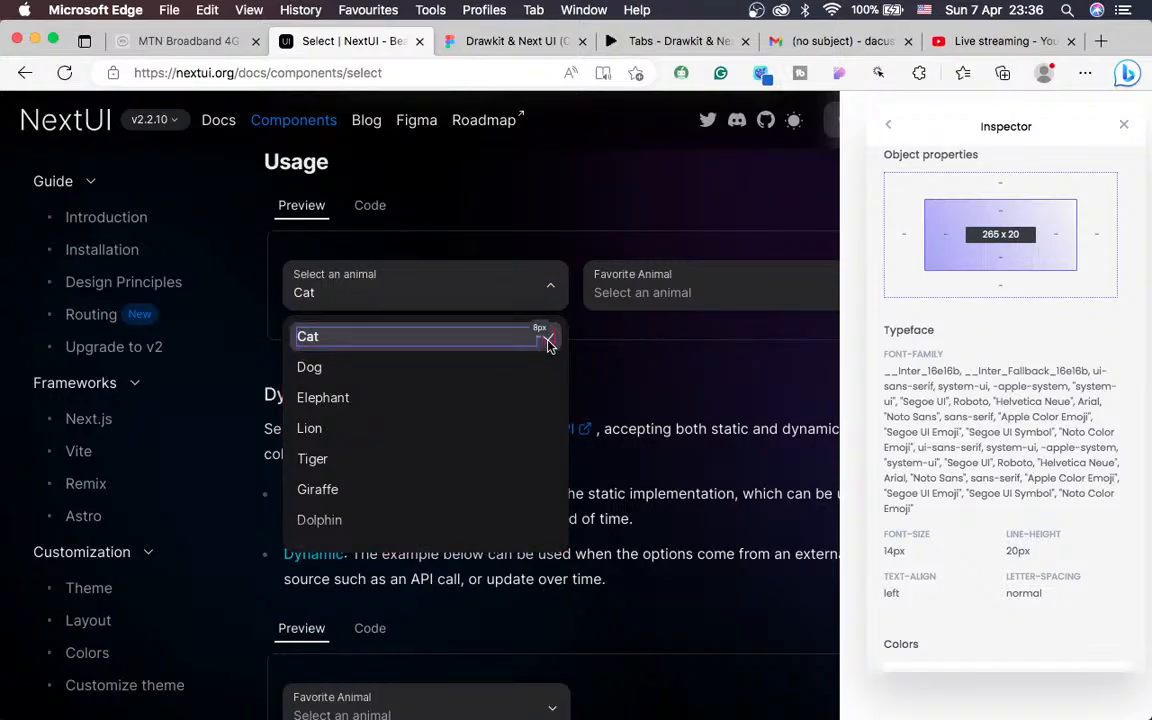
pyautogui.click(505, 41)
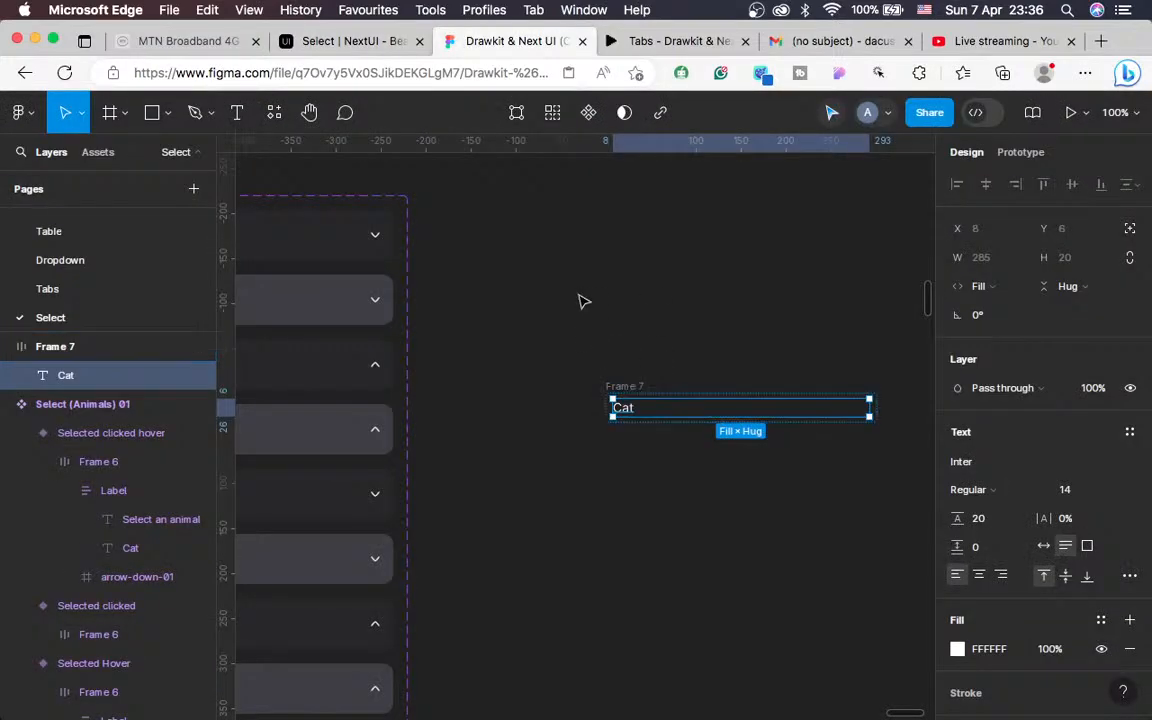
pyautogui.click(630, 379)
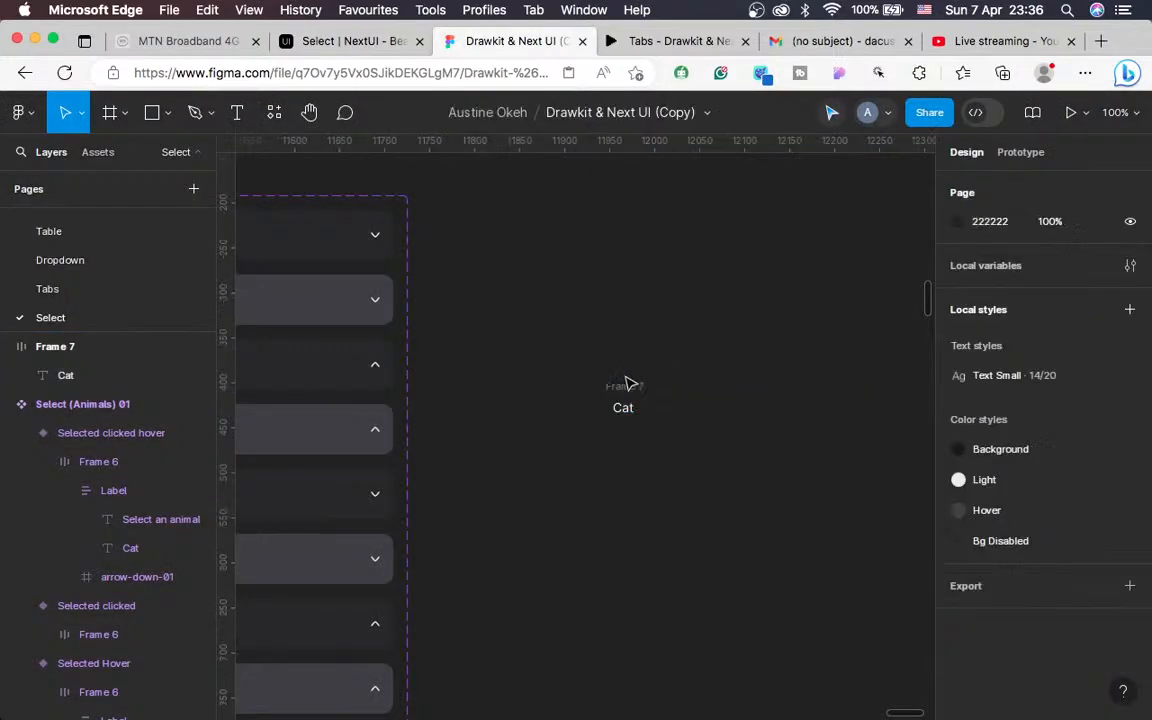
pyautogui.click(628, 390)
pyautogui.hscroll(2, 677, 484)
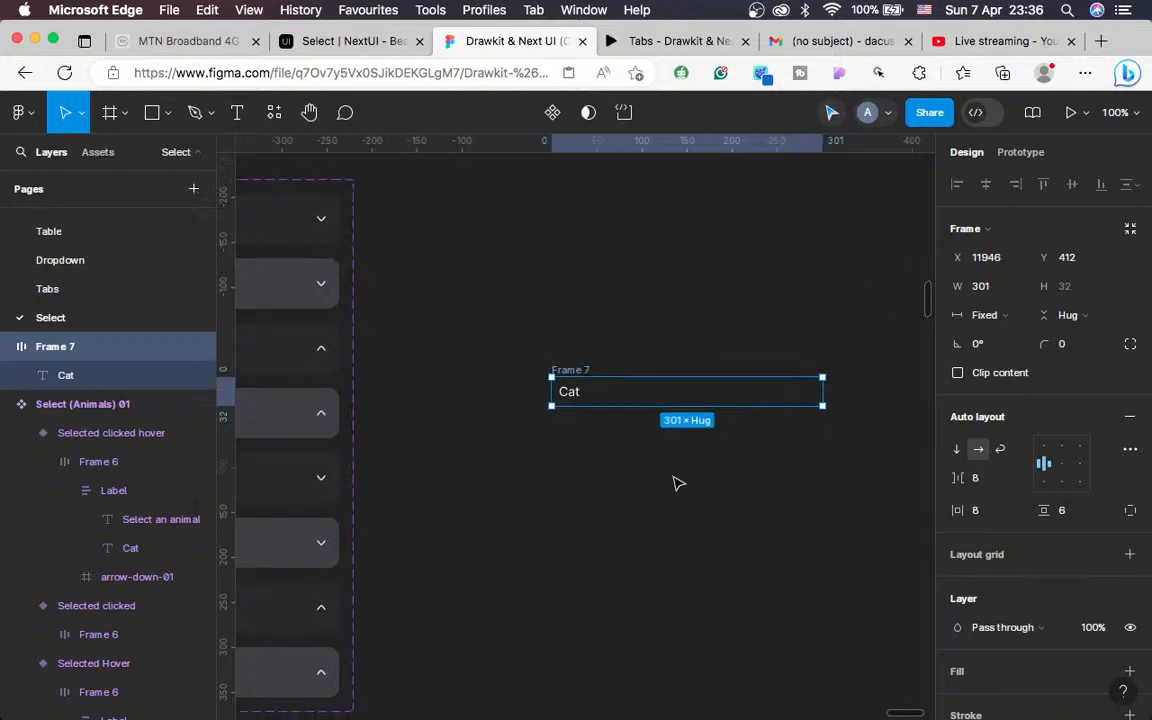
# On the NextUI page, reselect Cat in the Select an animal dropdown and inspect the size of the option's check mark icon
pyautogui.click(345, 41)
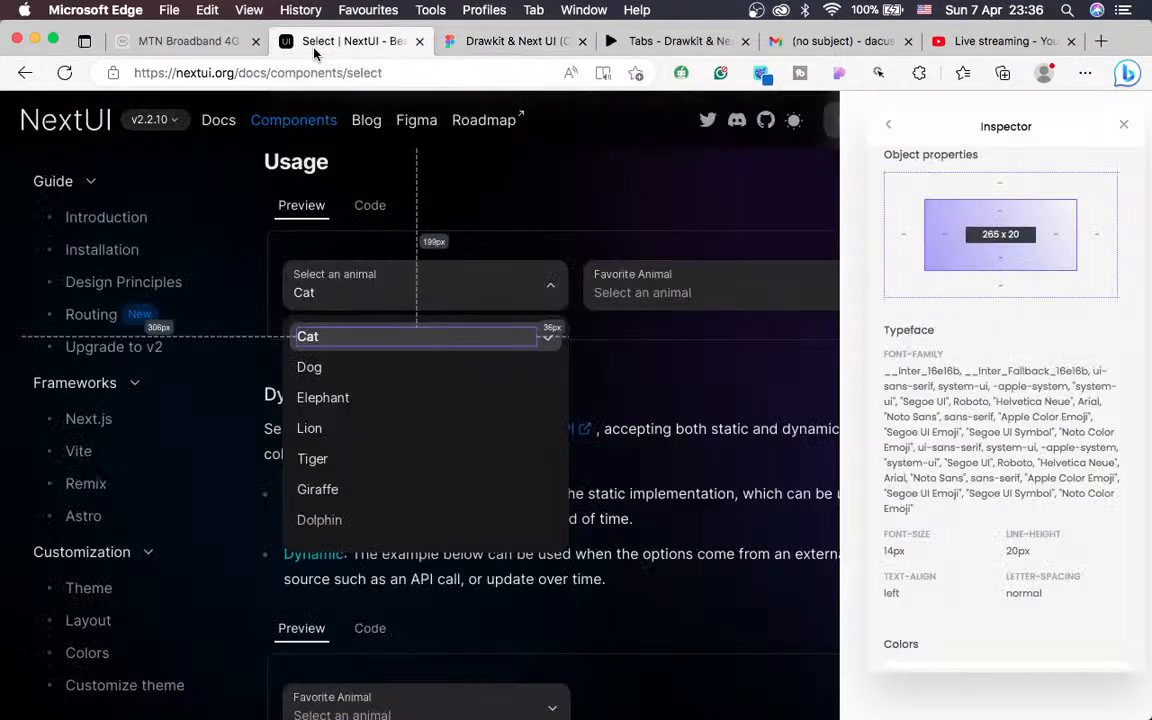
pyautogui.click(548, 341)
pyautogui.click(440, 298)
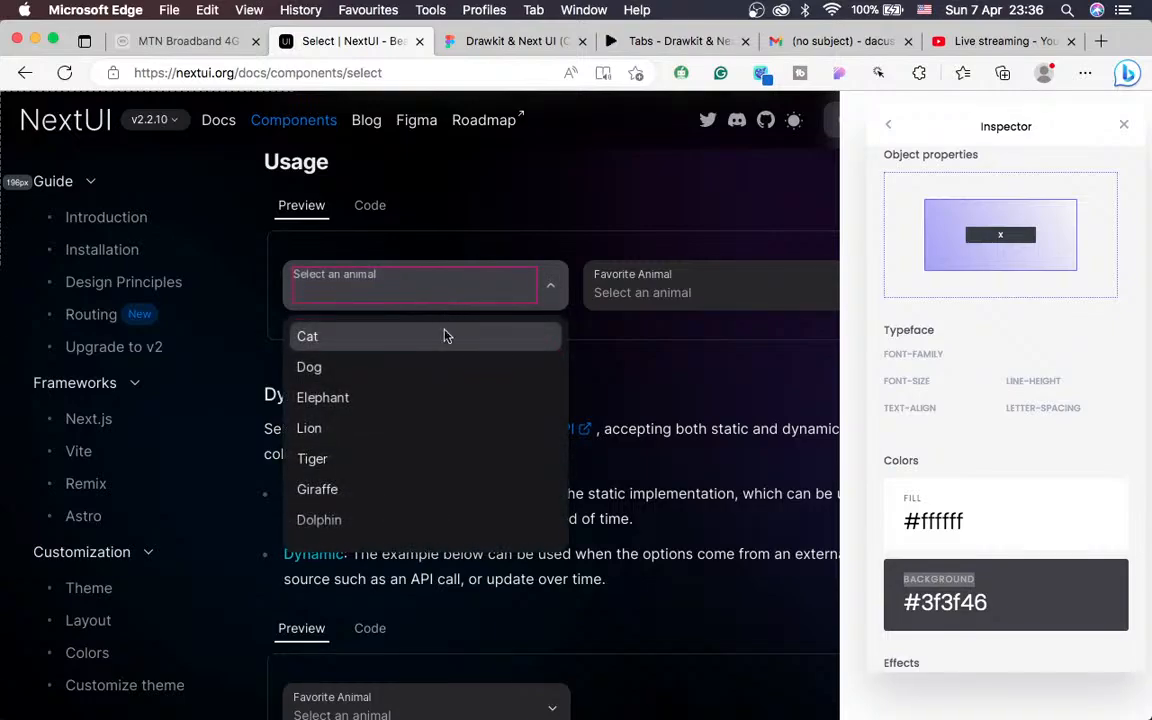
pyautogui.rightClick(521, 352)
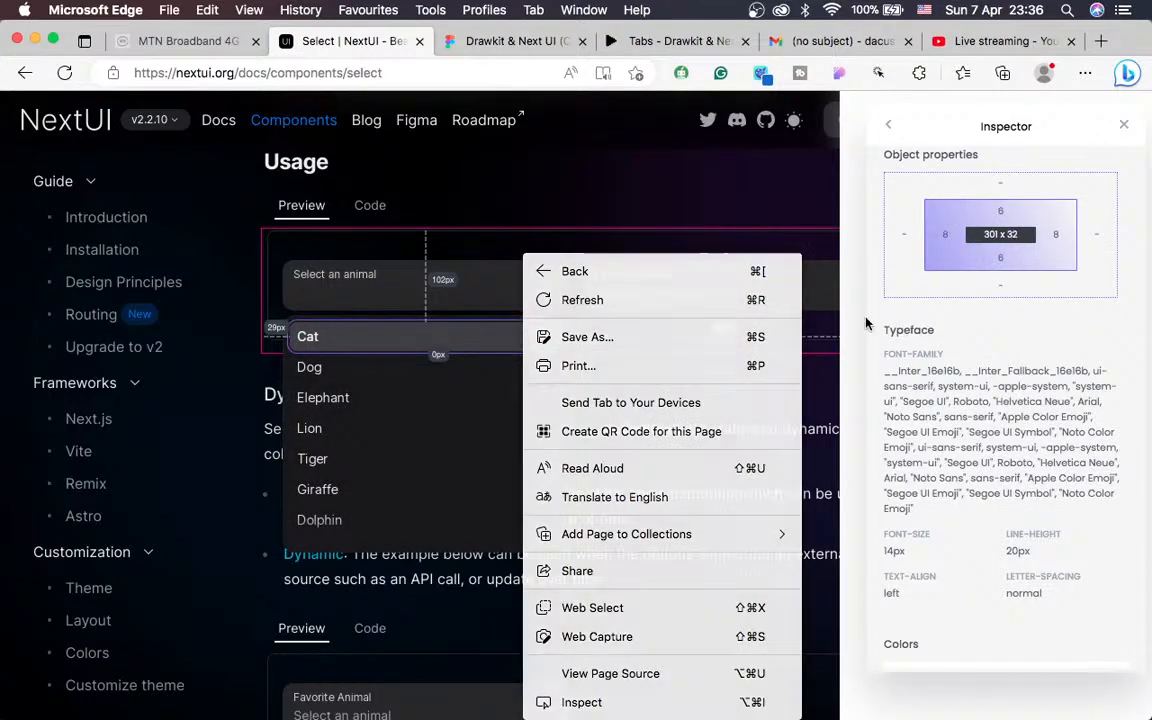
pyautogui.click(866, 323)
pyautogui.click(488, 337)
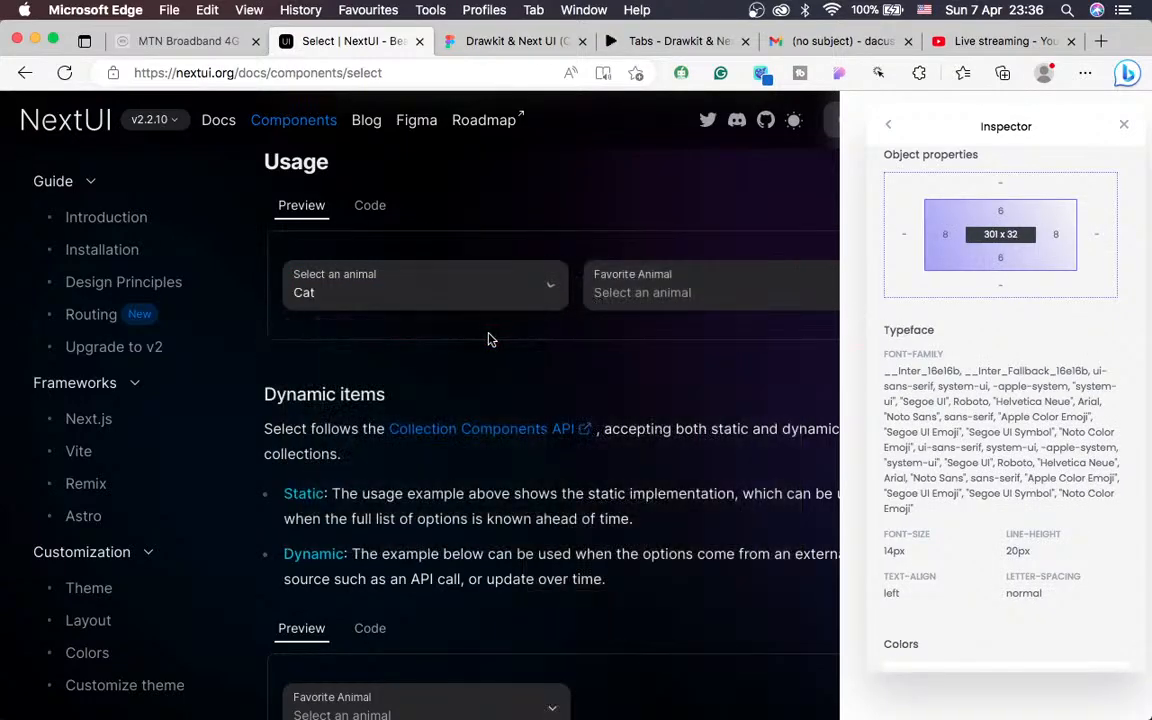
pyautogui.click(432, 305)
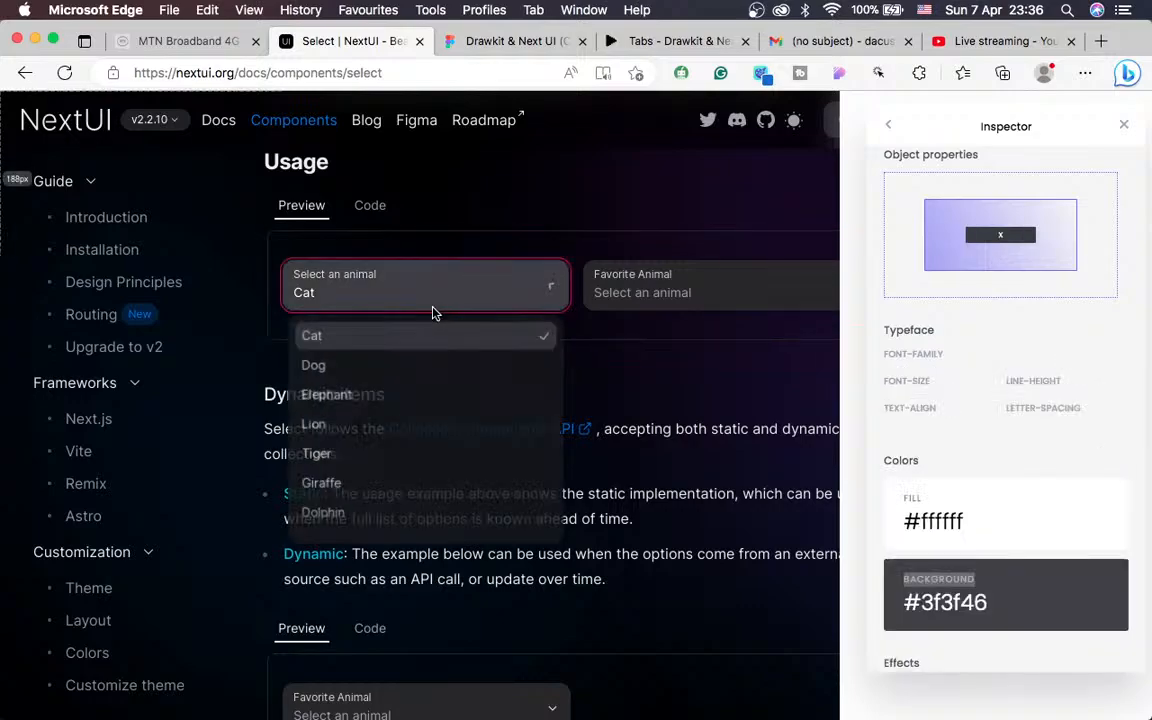
pyautogui.rightClick(549, 343)
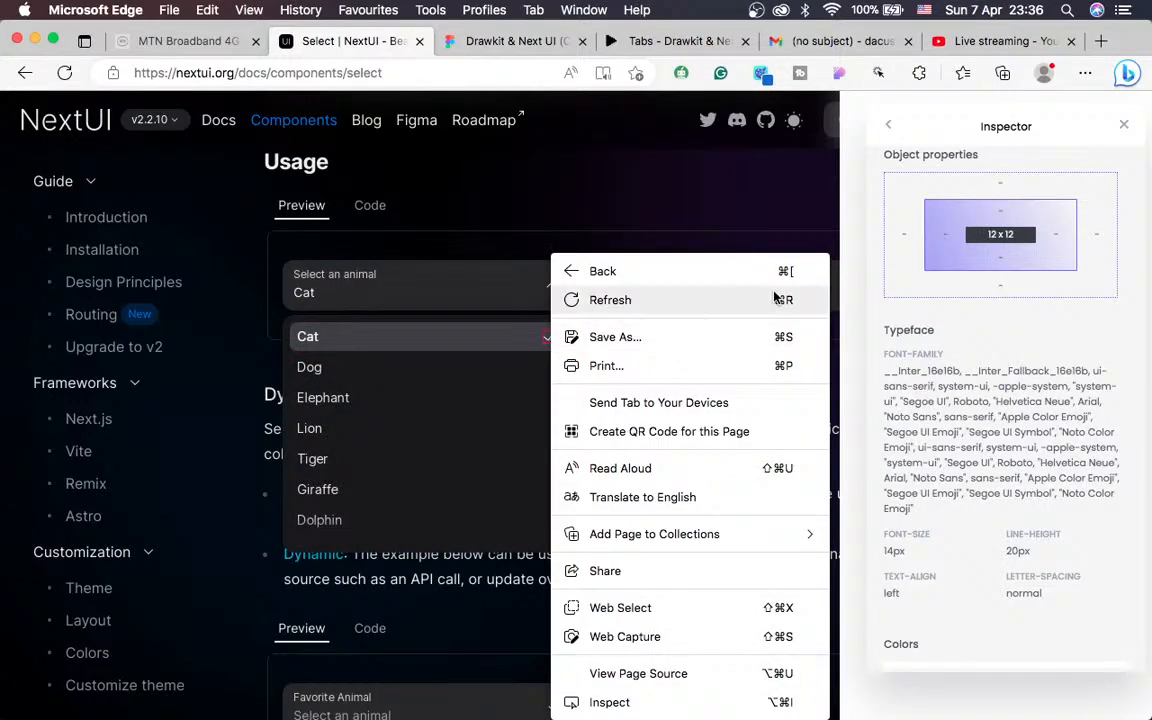
pyautogui.click(864, 289)
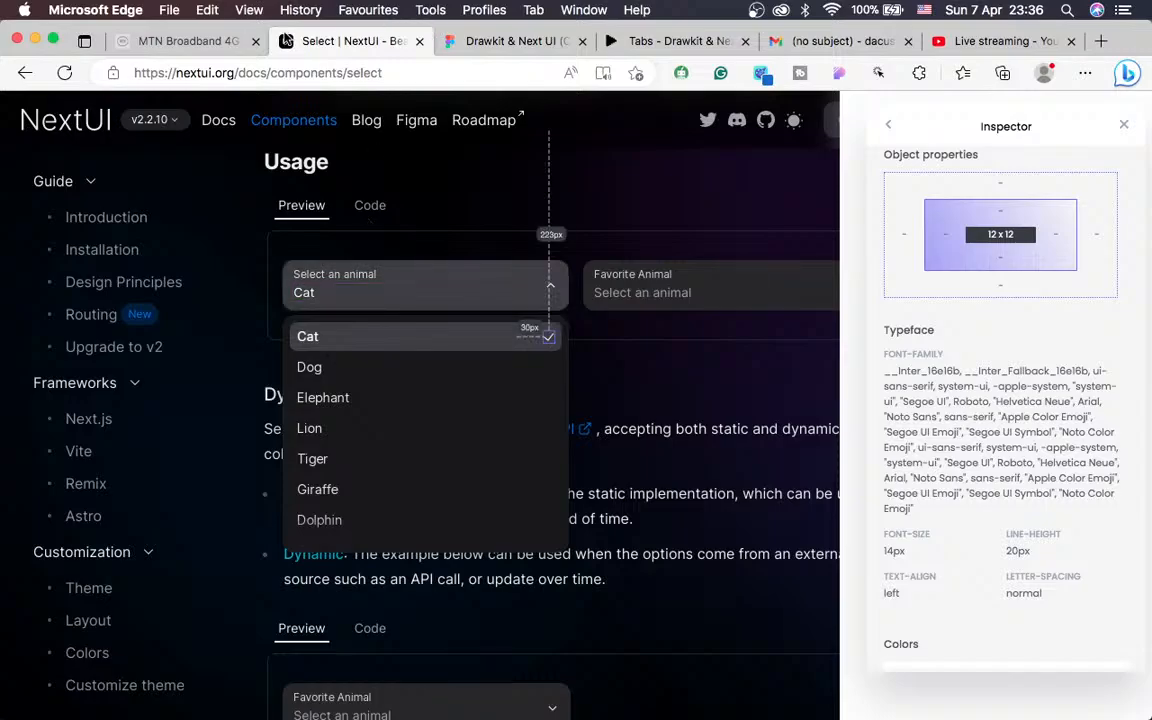
# Return to the Figma file and run the Hugeicons Pro - Icon Library plugin
pyautogui.click(500, 36)
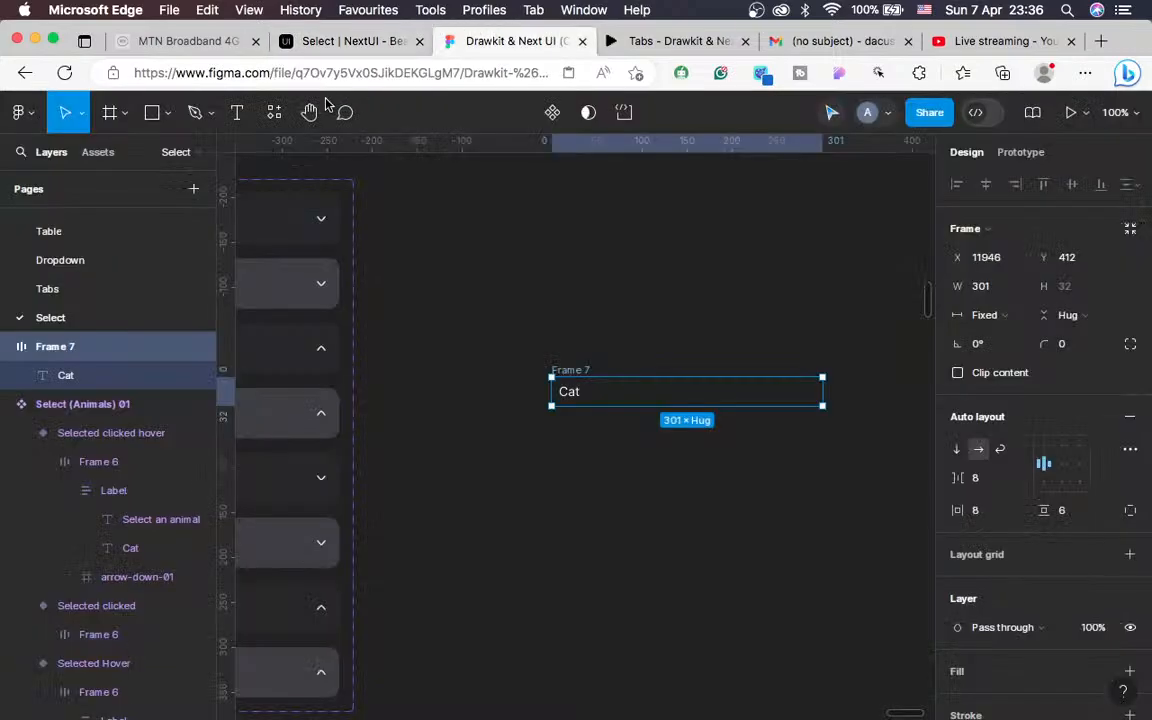
pyautogui.click(275, 112)
pyautogui.press('super+Tab')
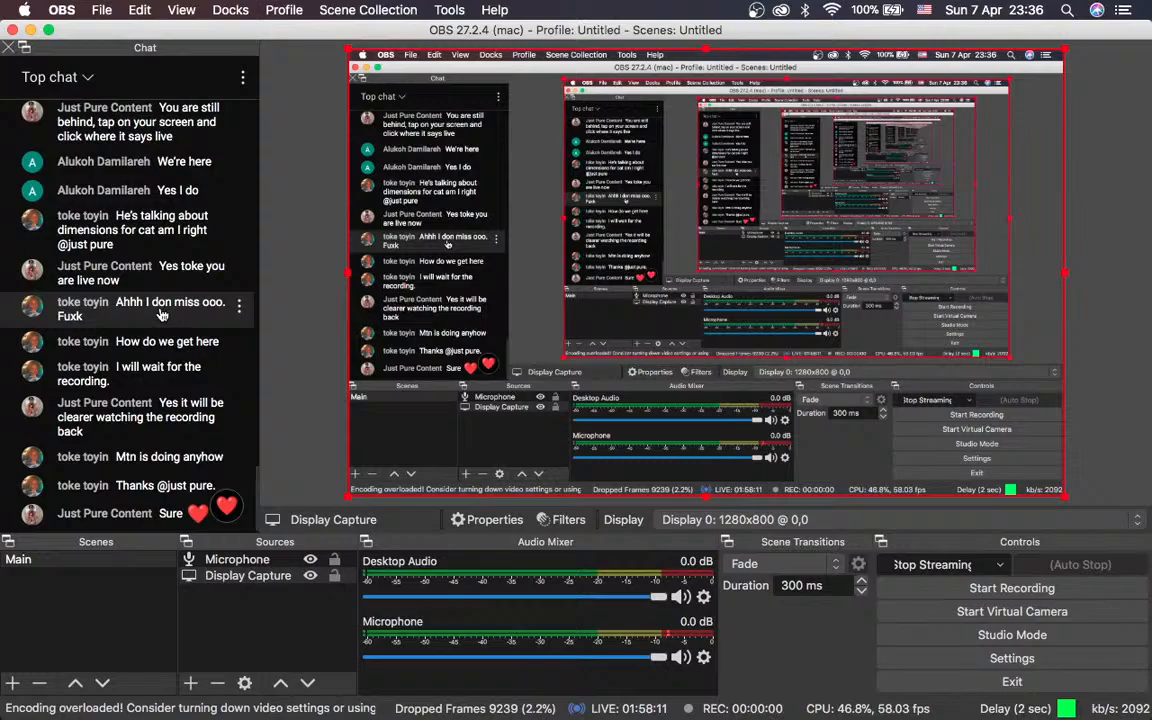
pyautogui.press('super+Tab')
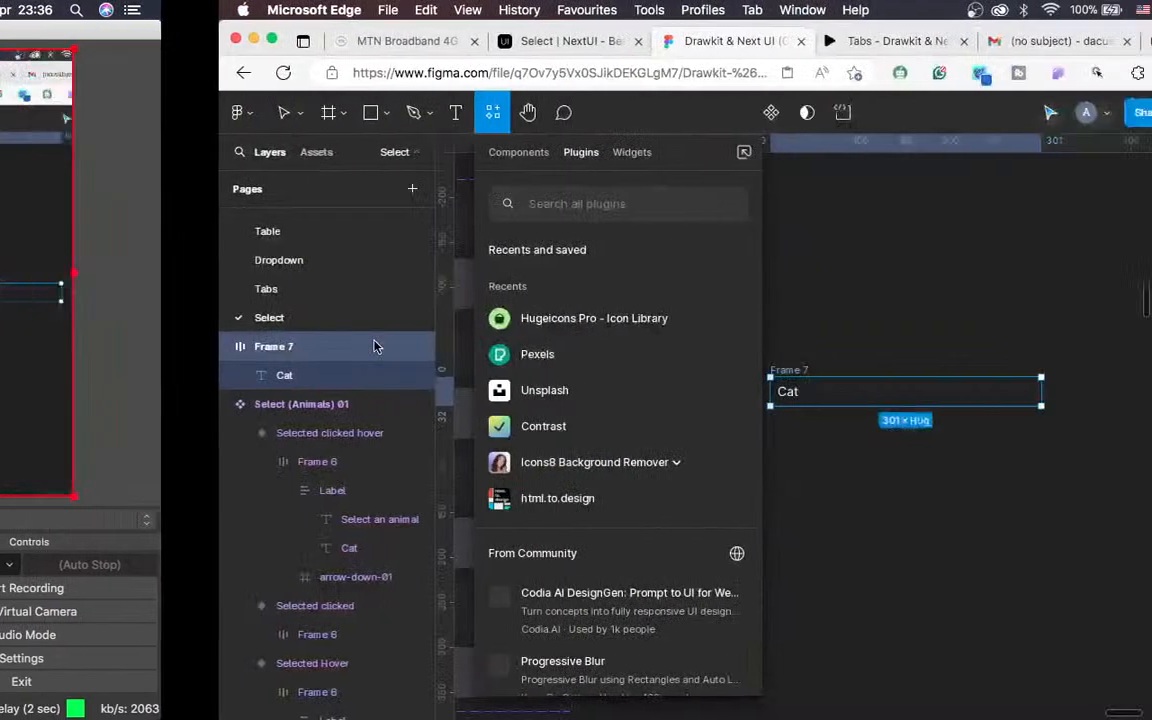
pyautogui.click(340, 319)
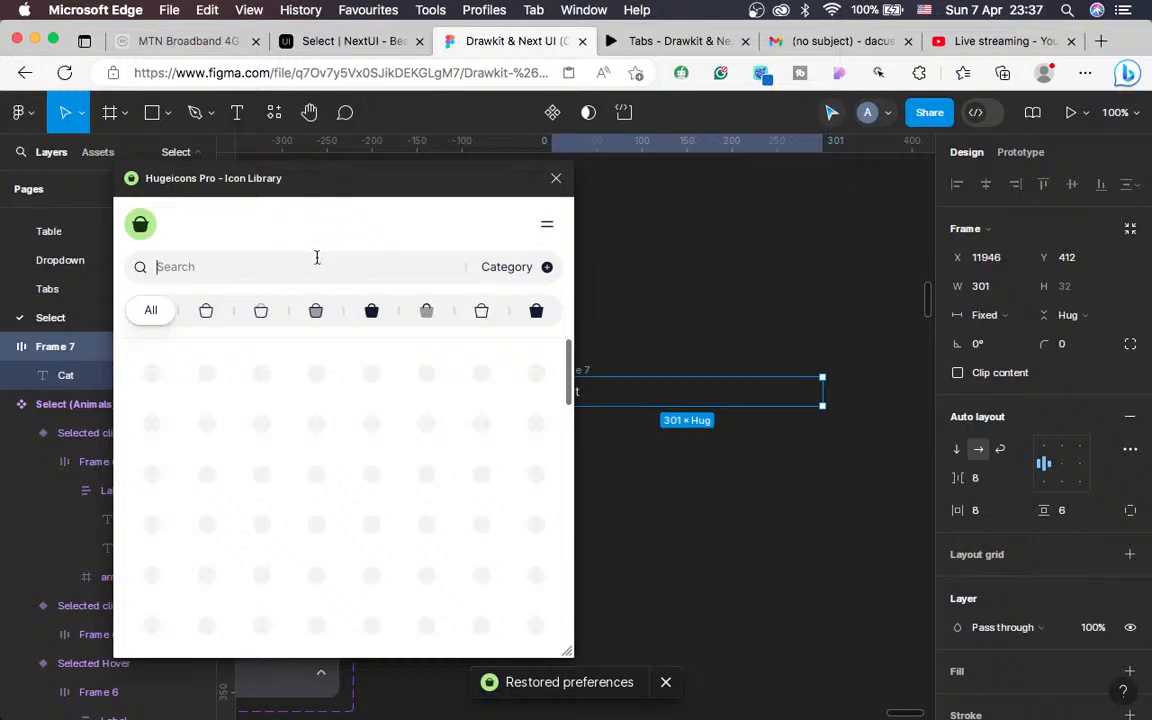
# Search the icon library for "check", limit the results to the Stroke style, and insert the tick-02 icon into the Cat frame
pyautogui.click(316, 258)
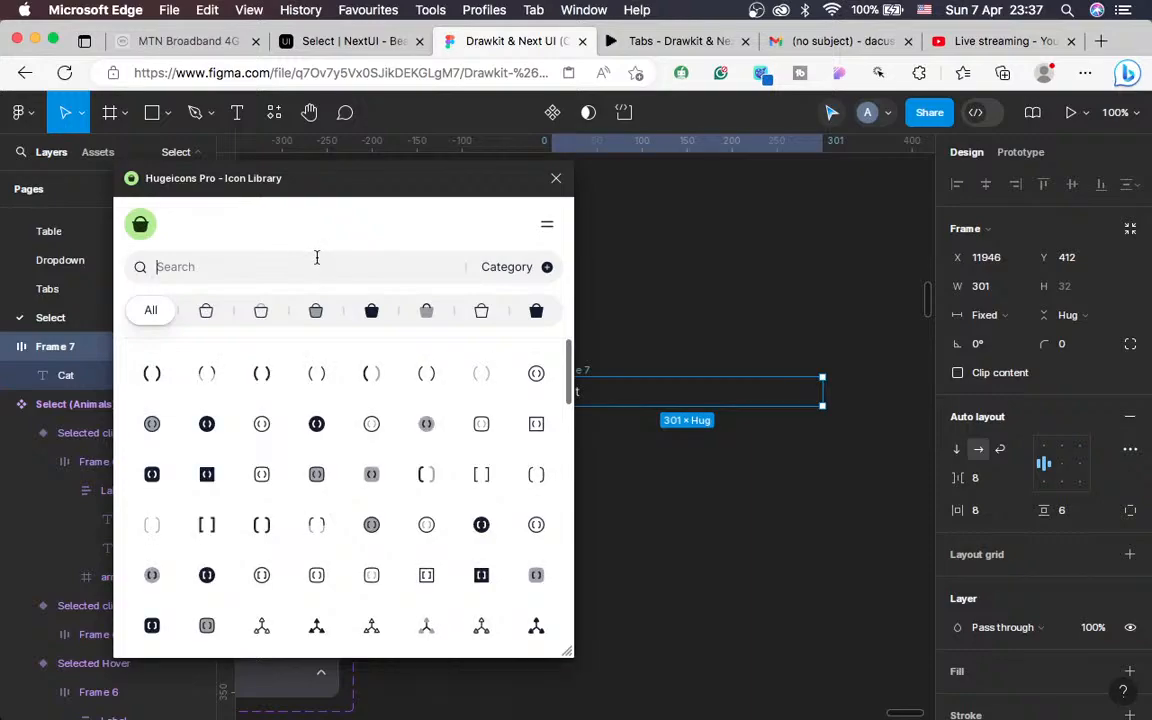
pyautogui.write('check')
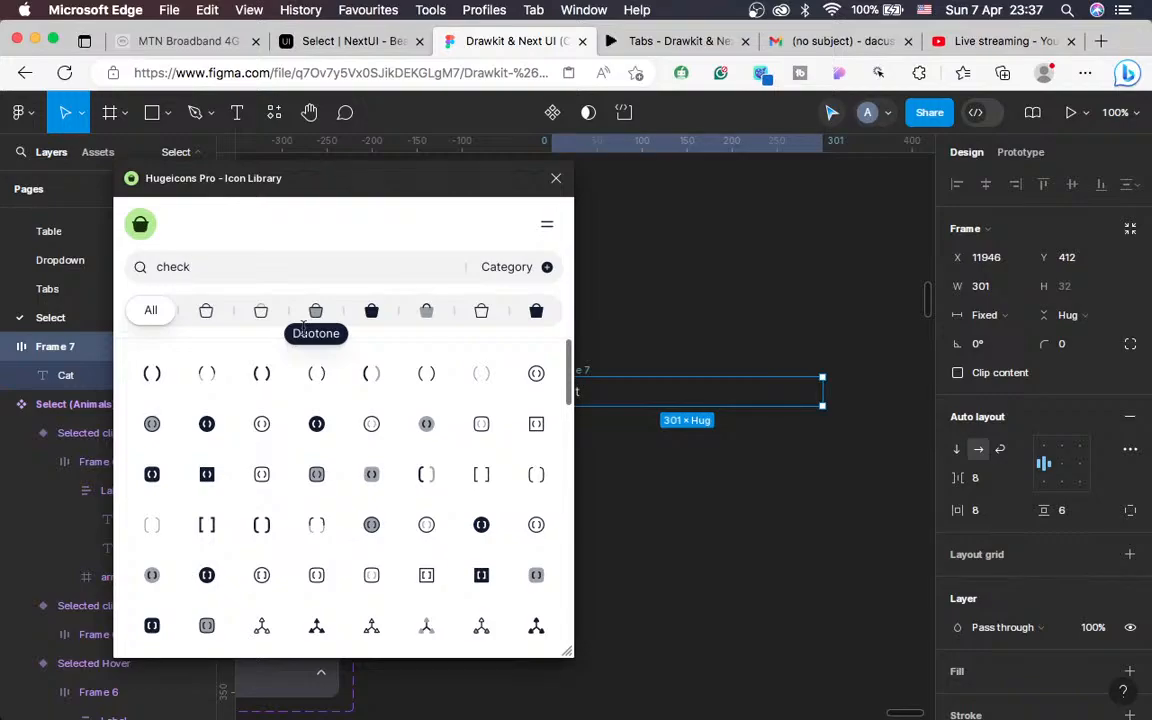
pyautogui.click(207, 312)
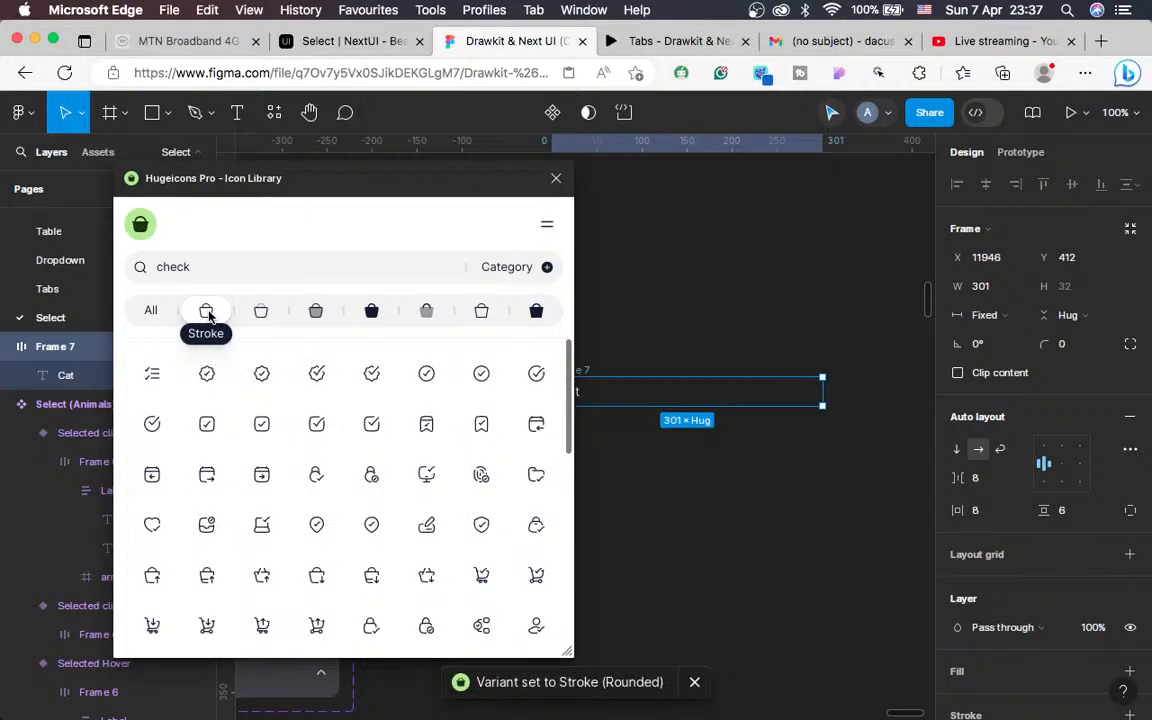
pyautogui.scroll(-3, 312, 403)
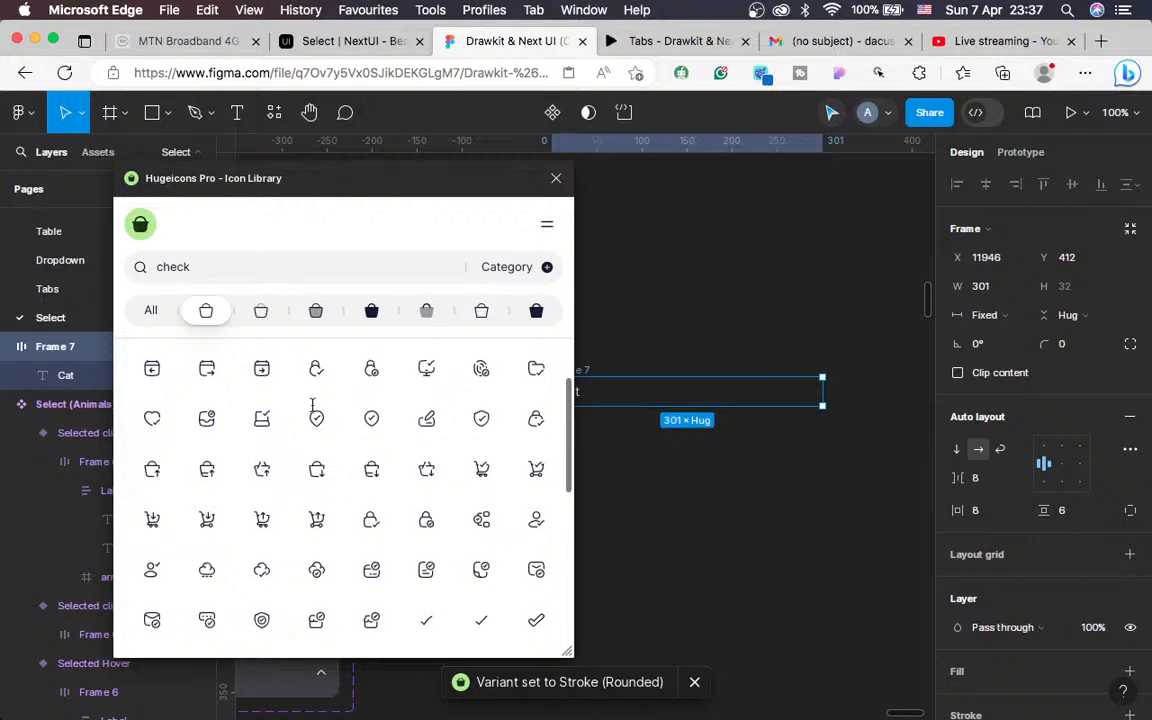
pyautogui.scroll(-3, 320, 405)
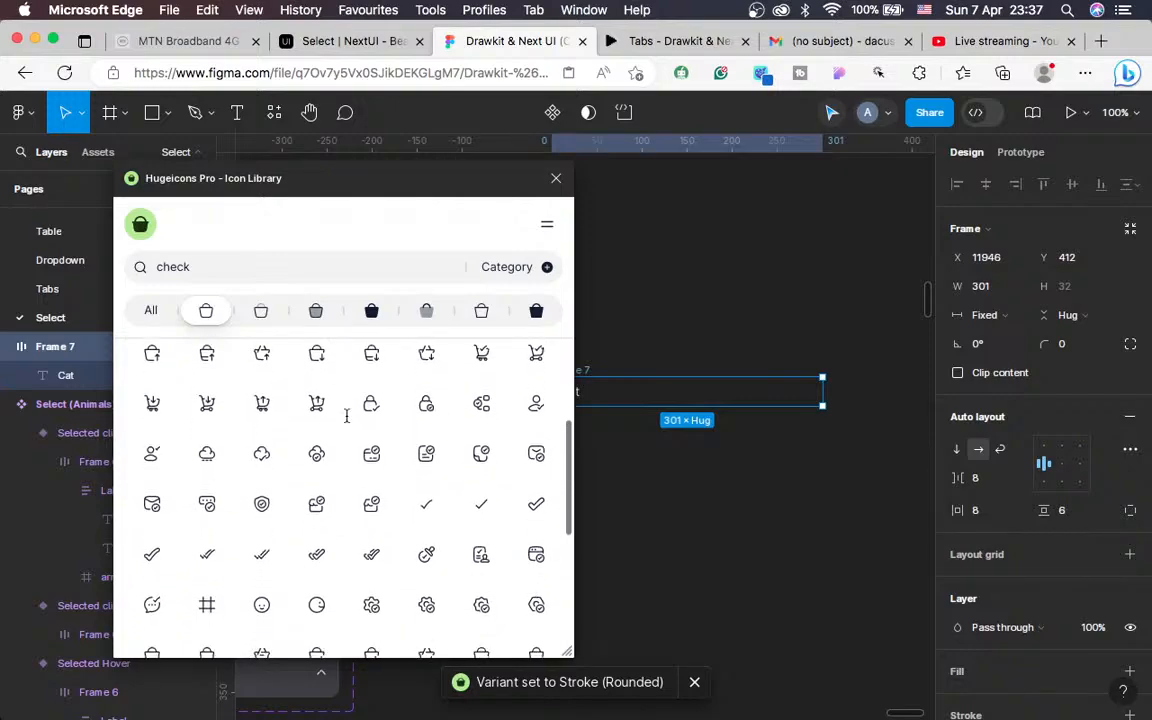
pyautogui.click(480, 500)
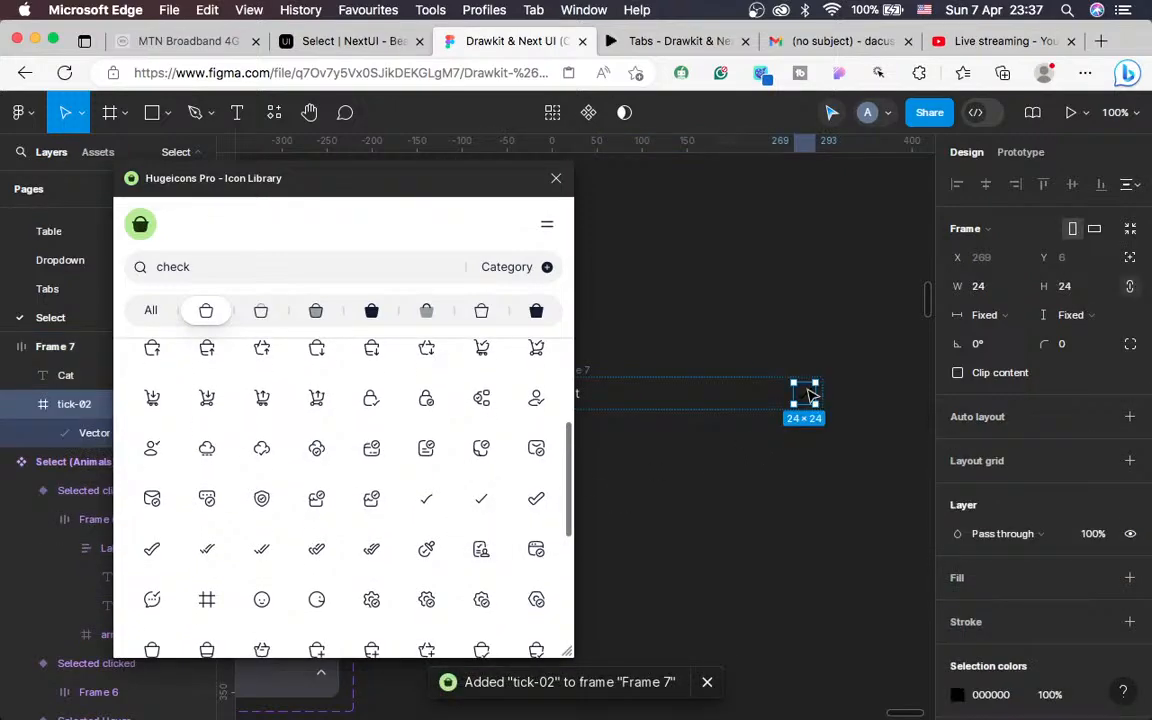
pyautogui.hscroll(-3, 685, 470)
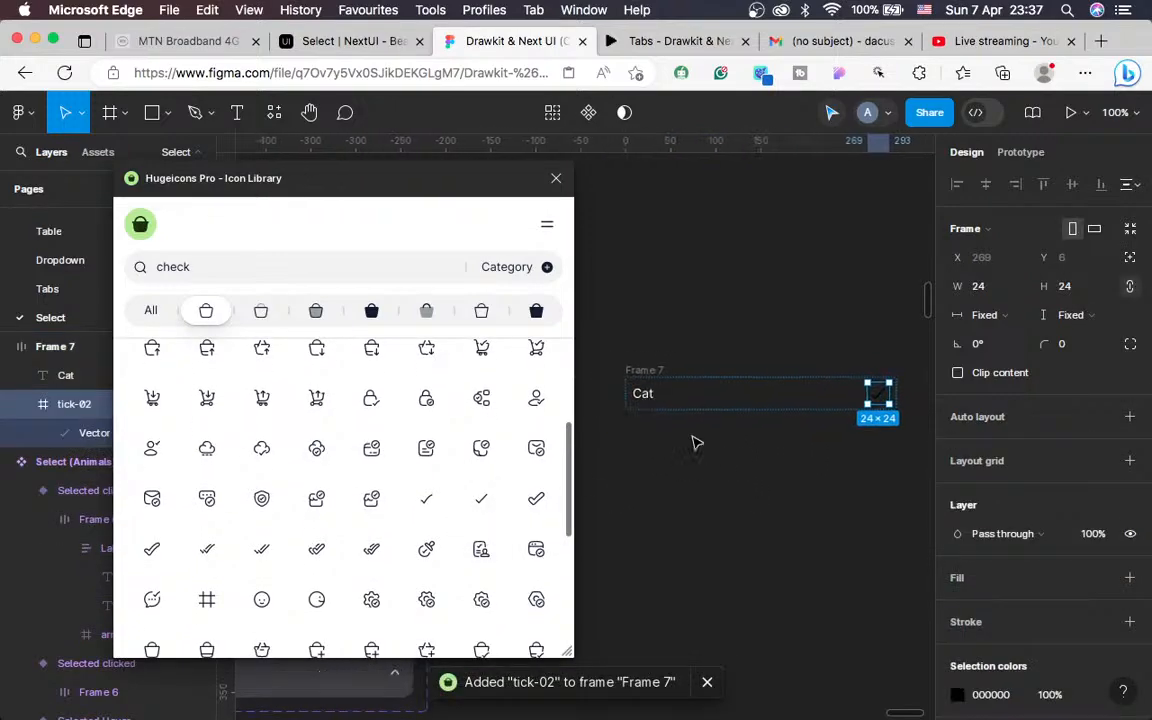
# Close the icon plugin, select the Cat frame, and compare it with the Cat option's overall size and padding on the NextUI page
pyautogui.click(648, 393)
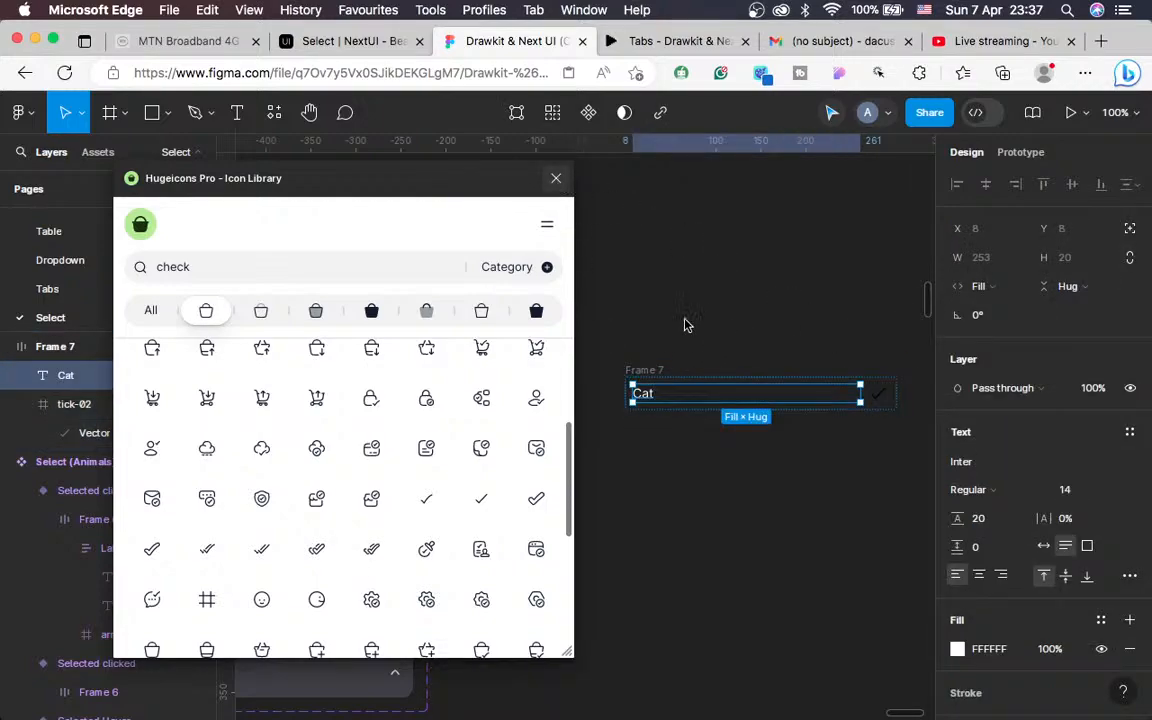
pyautogui.click(652, 371)
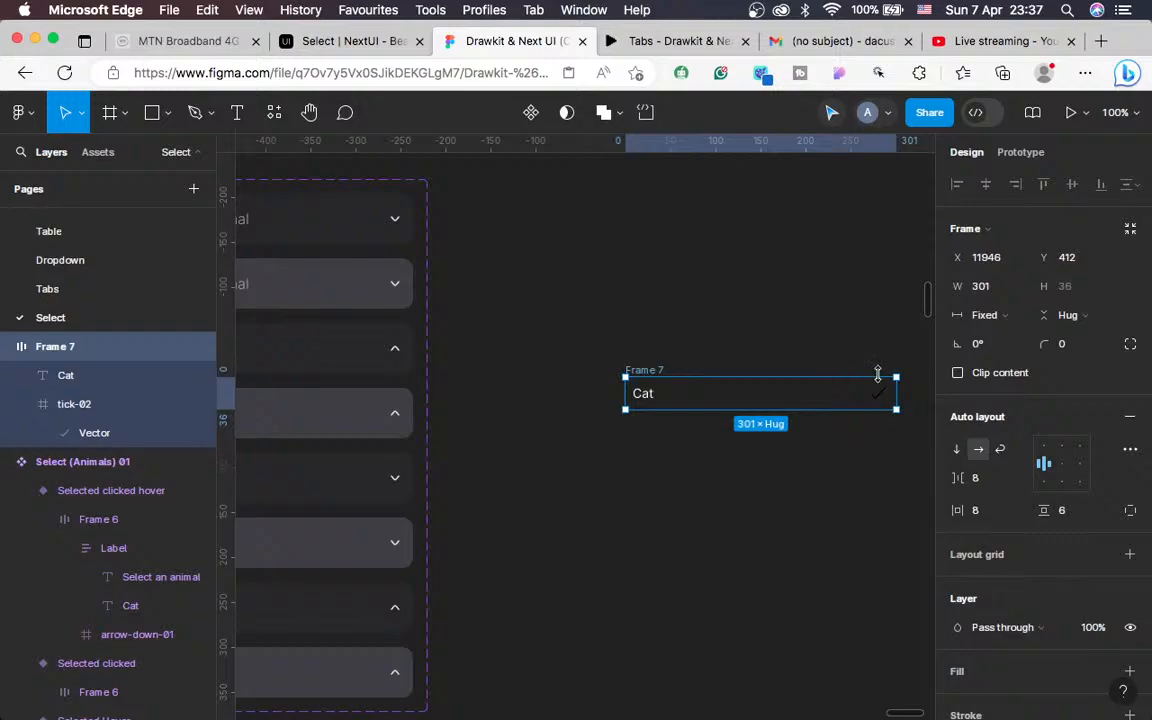
pyautogui.click(325, 40)
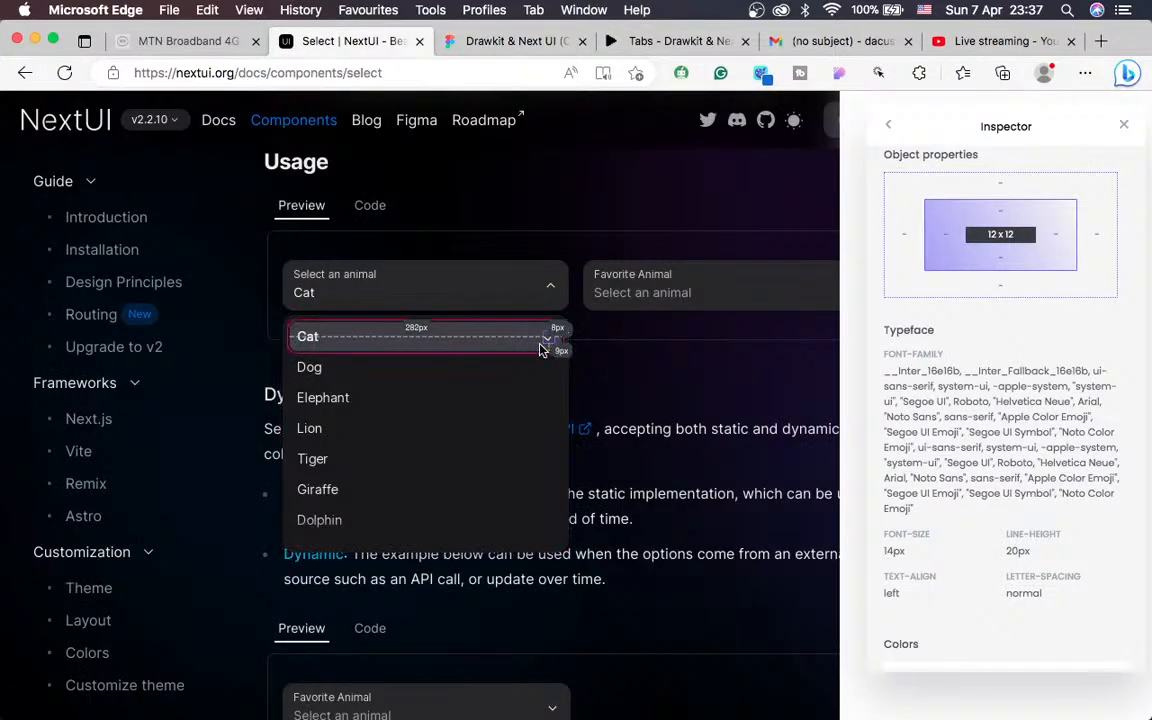
pyautogui.rightClick(449, 353)
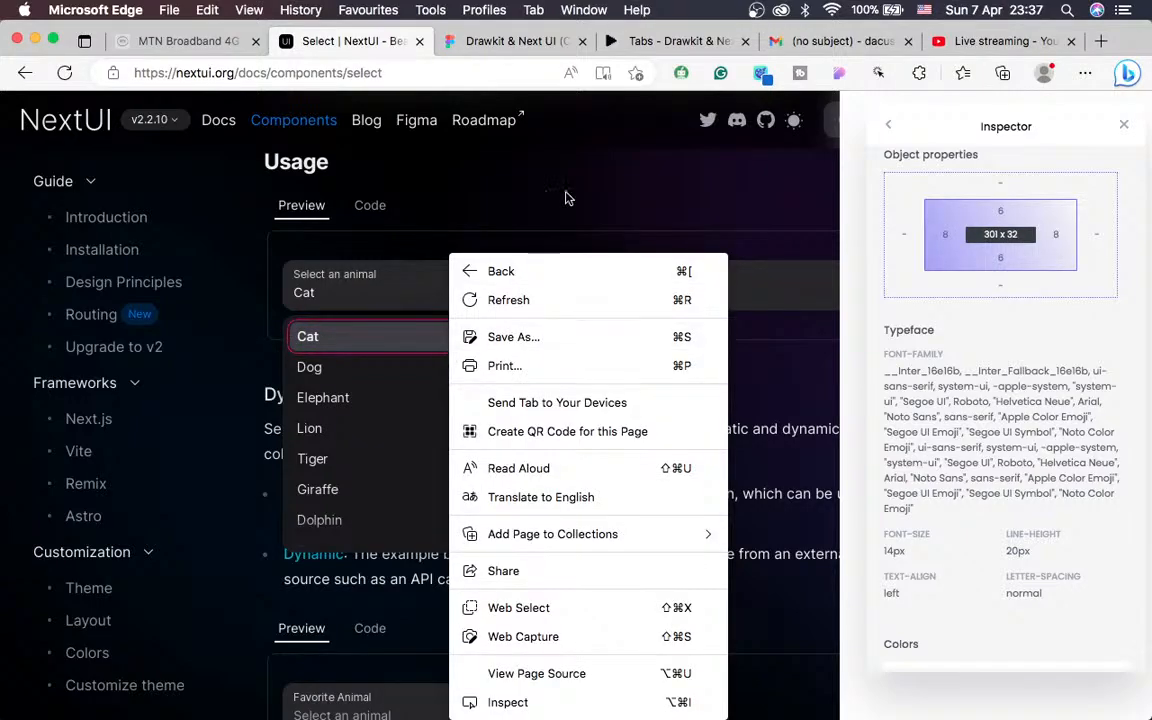
pyautogui.click(500, 40)
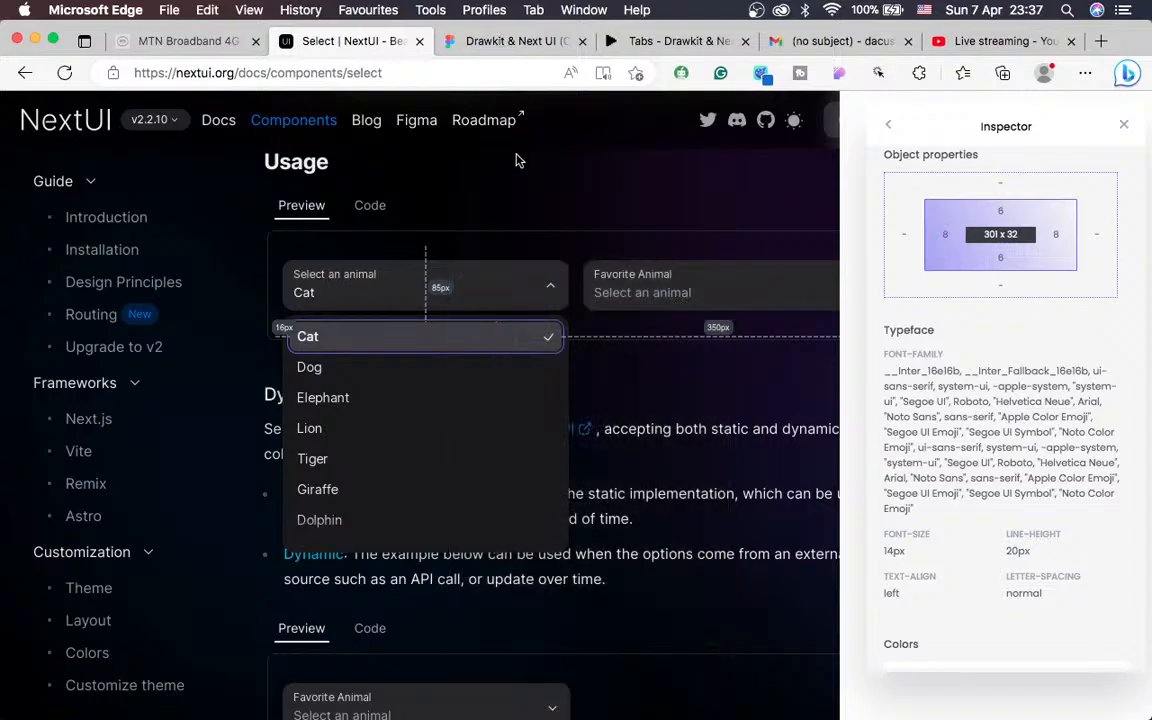
pyautogui.click(463, 41)
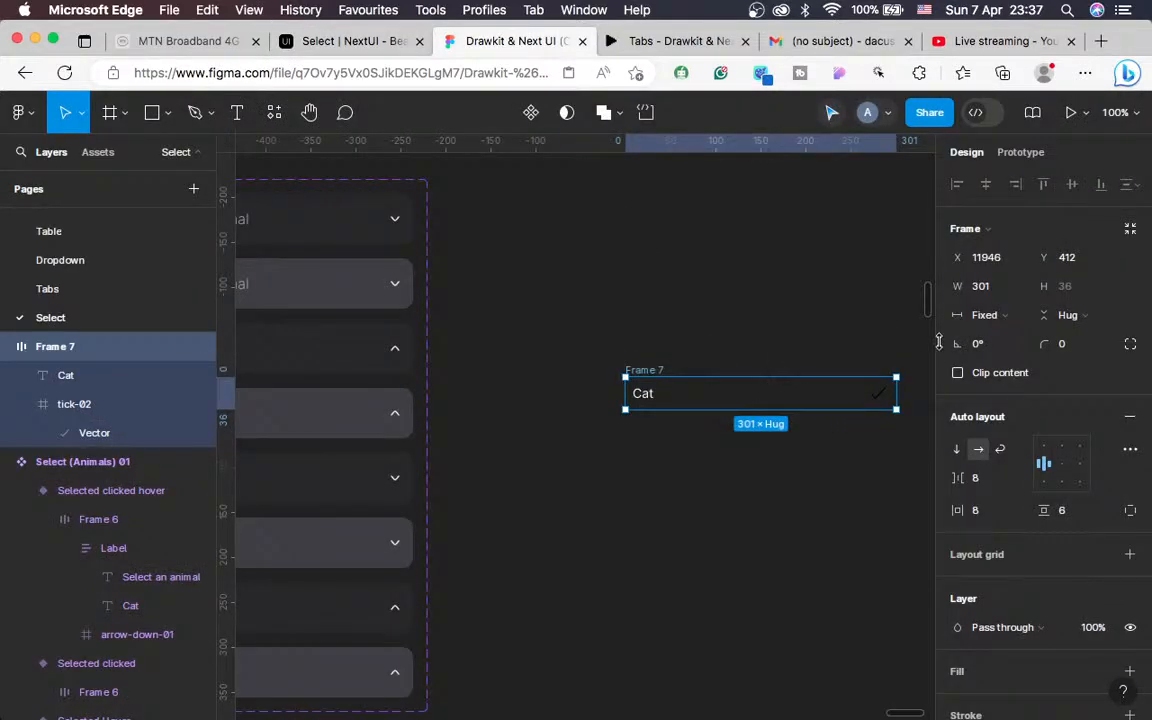
# On the NextUI page, reselect Cat in the Select an animal dropdown and inspect the Cat label's size and spacing
pyautogui.click(649, 395)
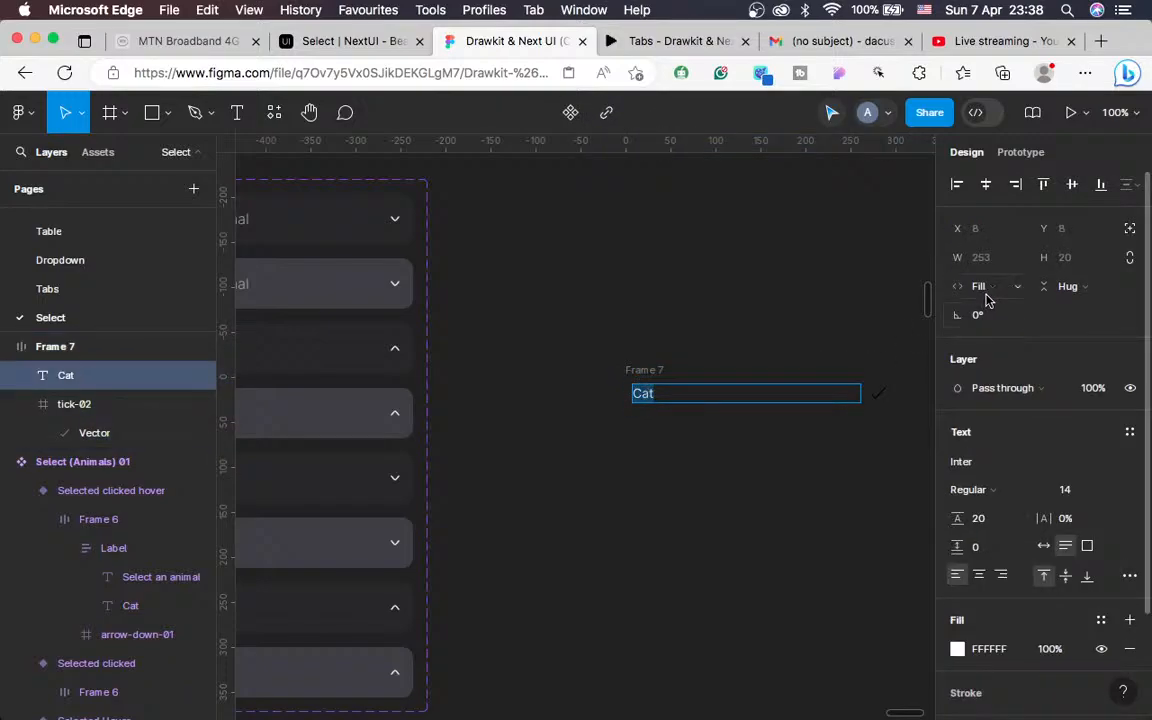
pyautogui.click(330, 41)
pyautogui.click(373, 338)
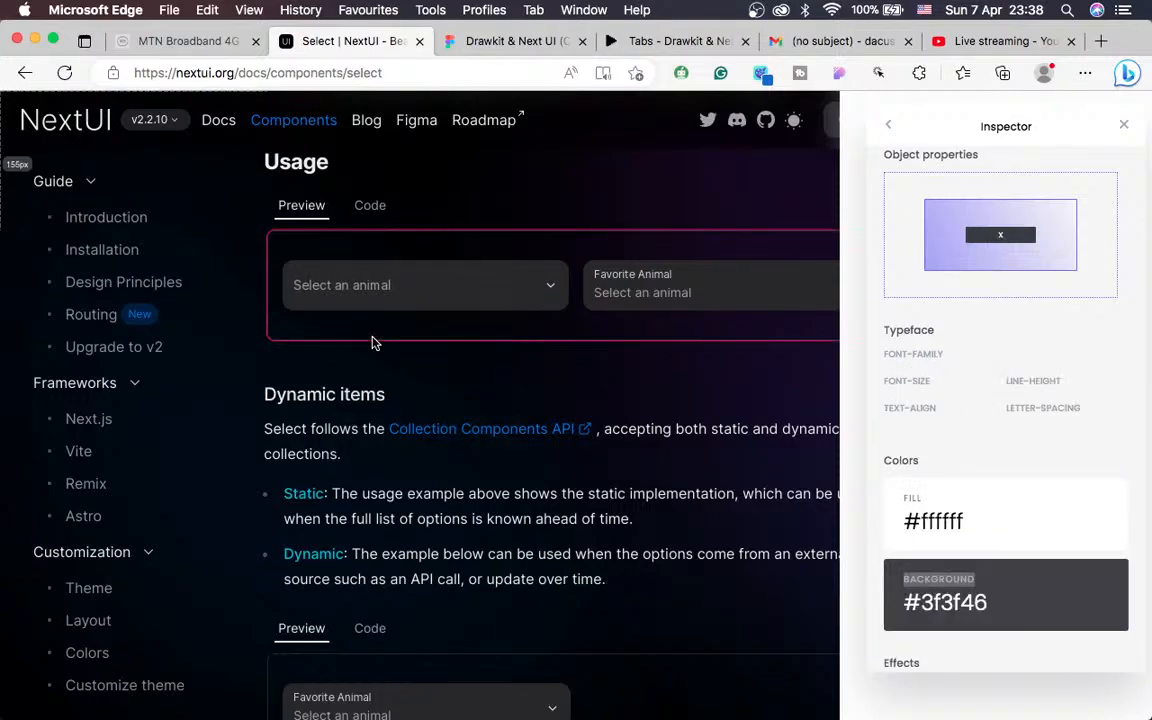
pyautogui.click(380, 300)
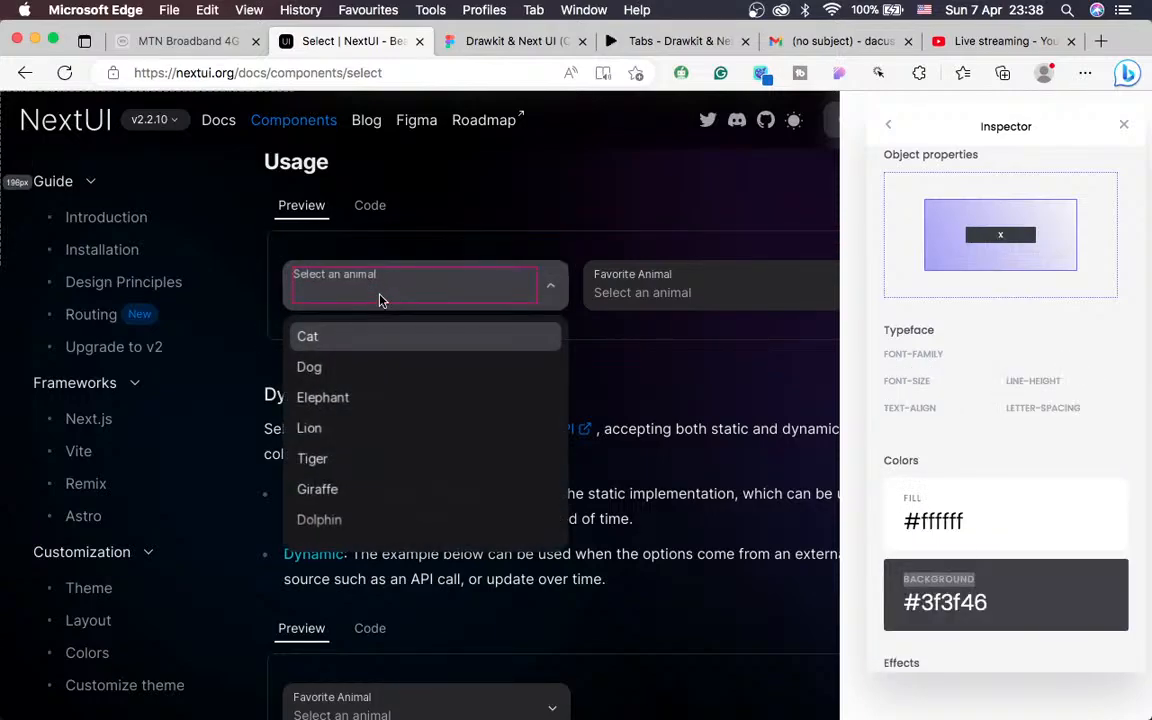
pyautogui.click(329, 342)
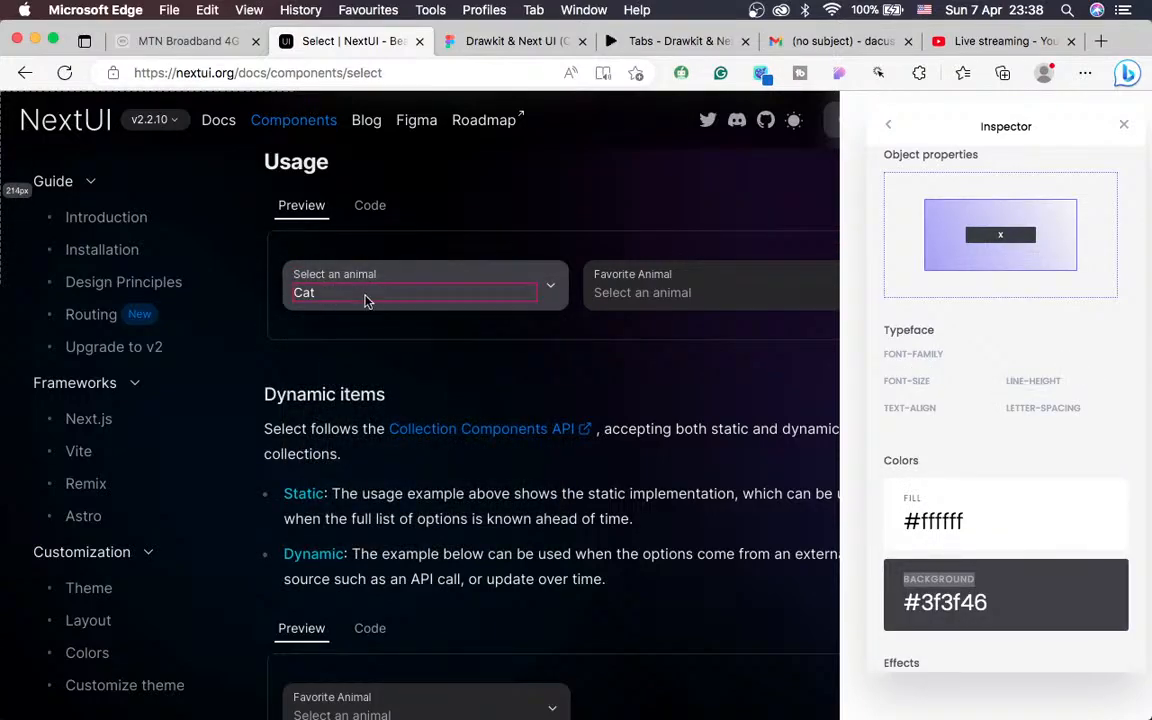
pyautogui.click(366, 300)
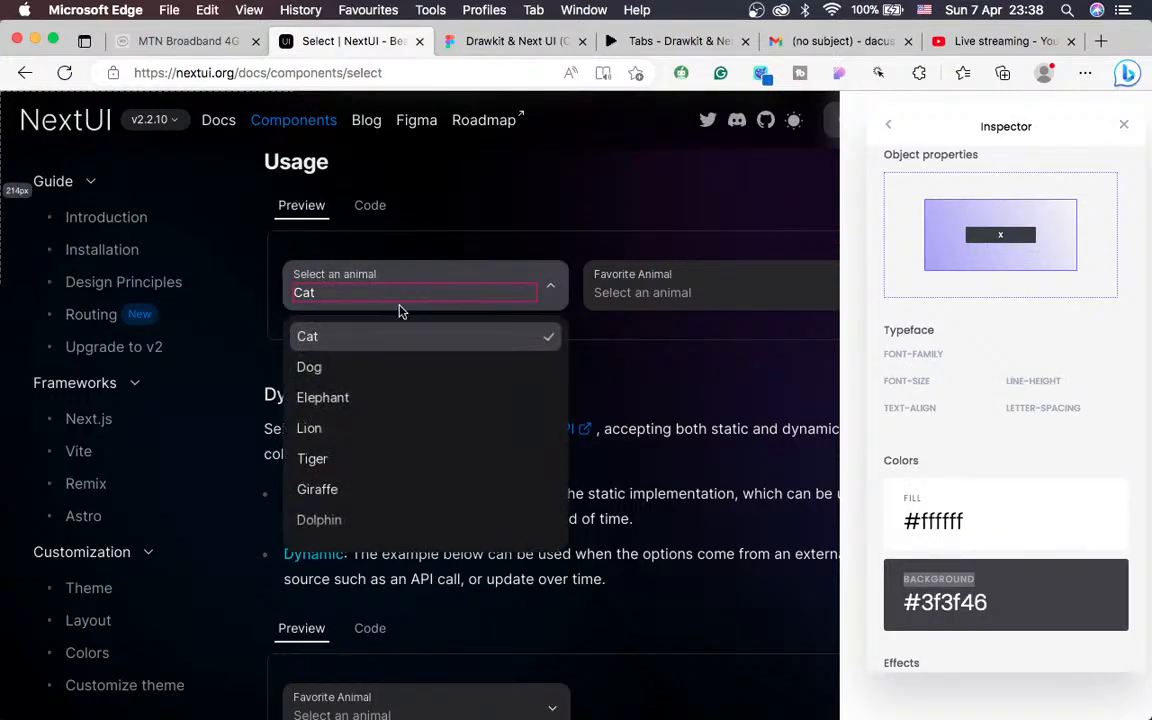
pyautogui.rightClick(351, 342)
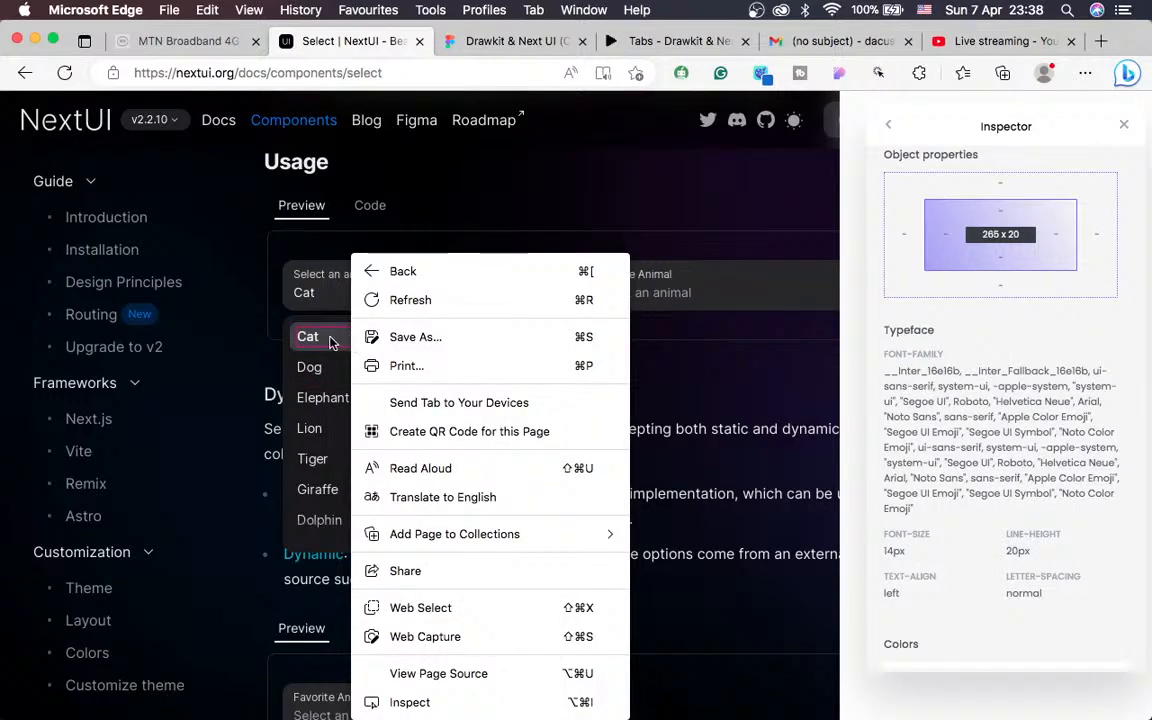
pyautogui.click(330, 342)
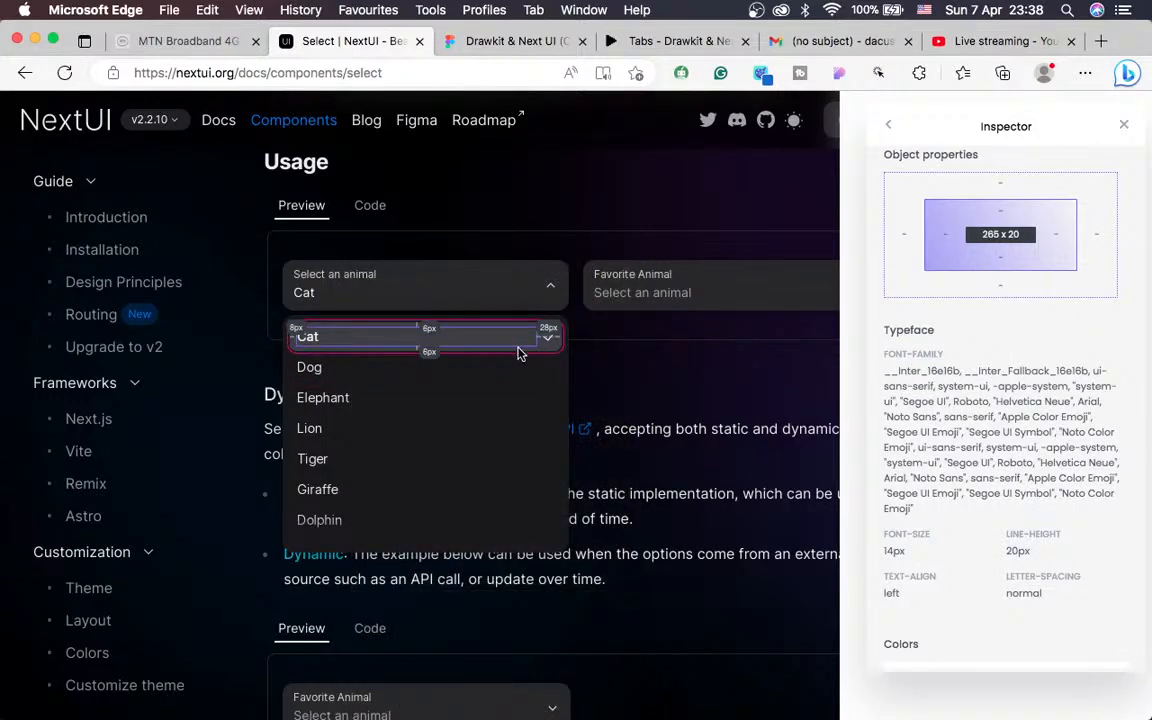
# Back in the Figma file, try giving the Cat text a fixed width of 265
pyautogui.click(512, 41)
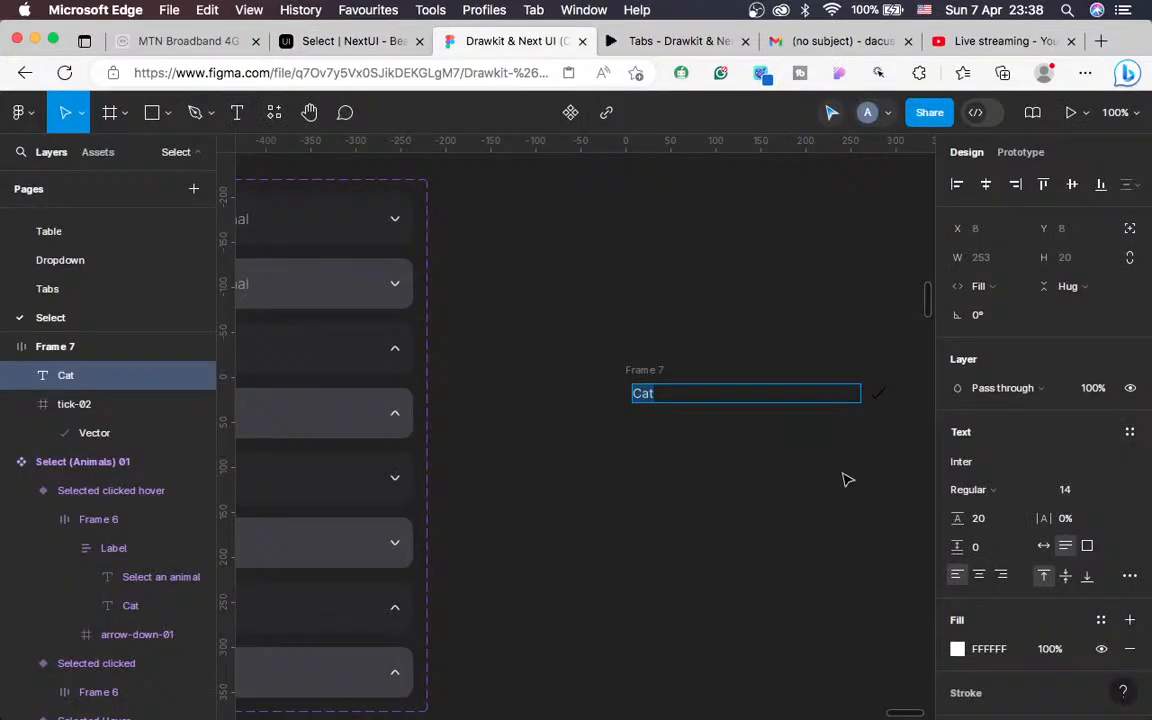
pyautogui.press('Escape')
pyautogui.click(982, 286)
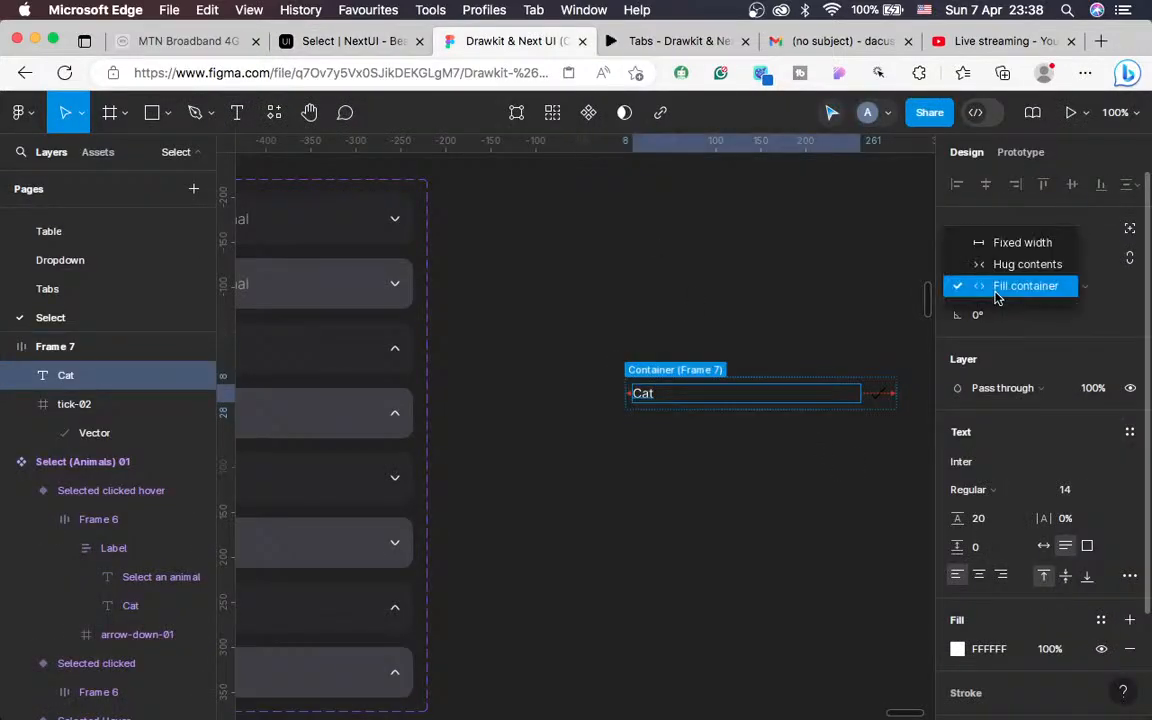
pyautogui.click(1012, 241)
pyautogui.click(982, 258)
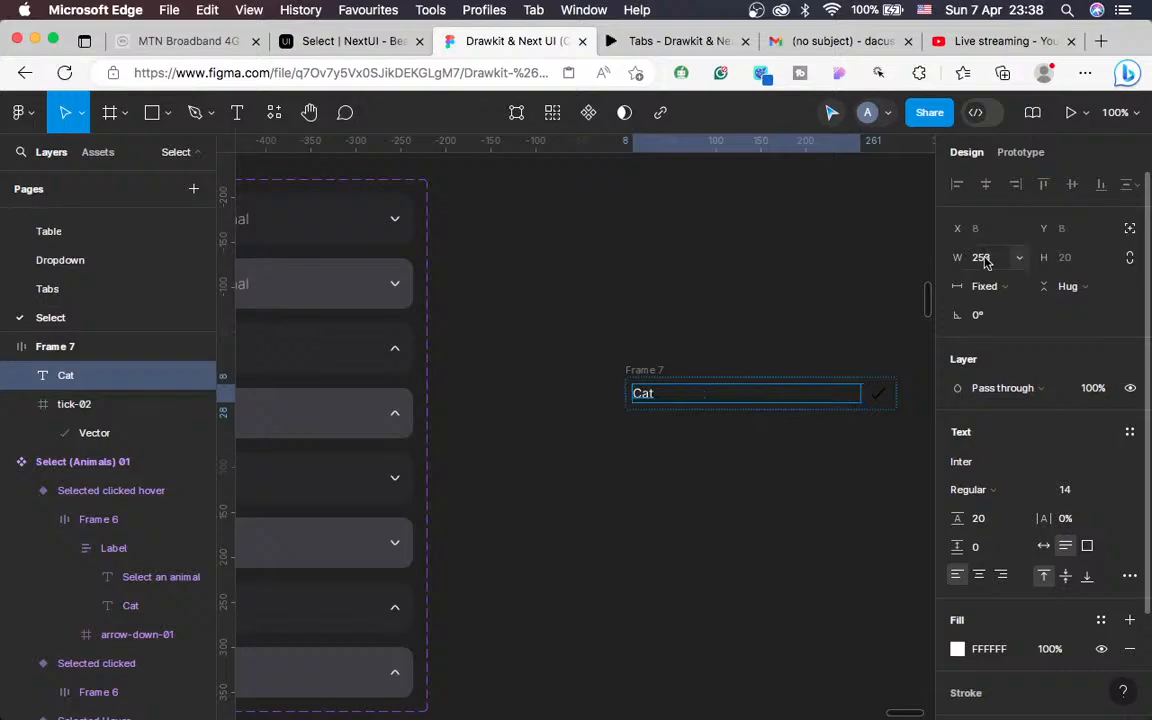
pyautogui.write('265')
pyautogui.press('Return')
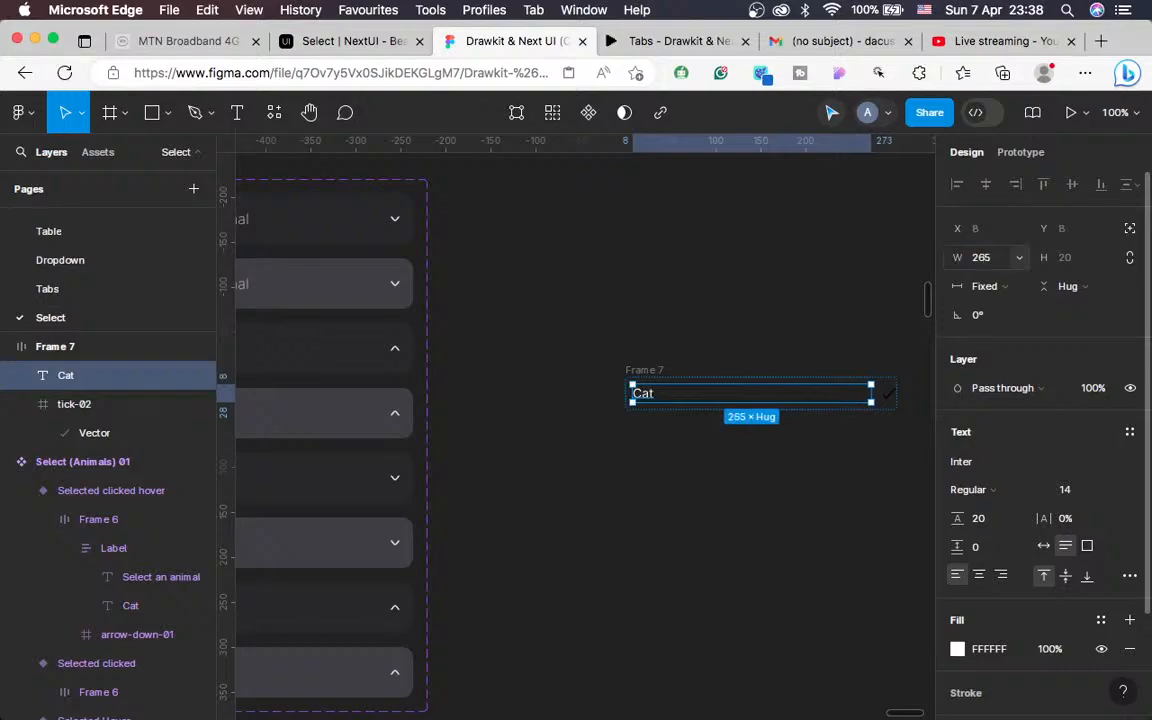
# Try making the Cat frame hug its contents horizontally
pyautogui.hscroll(3, 787, 473)
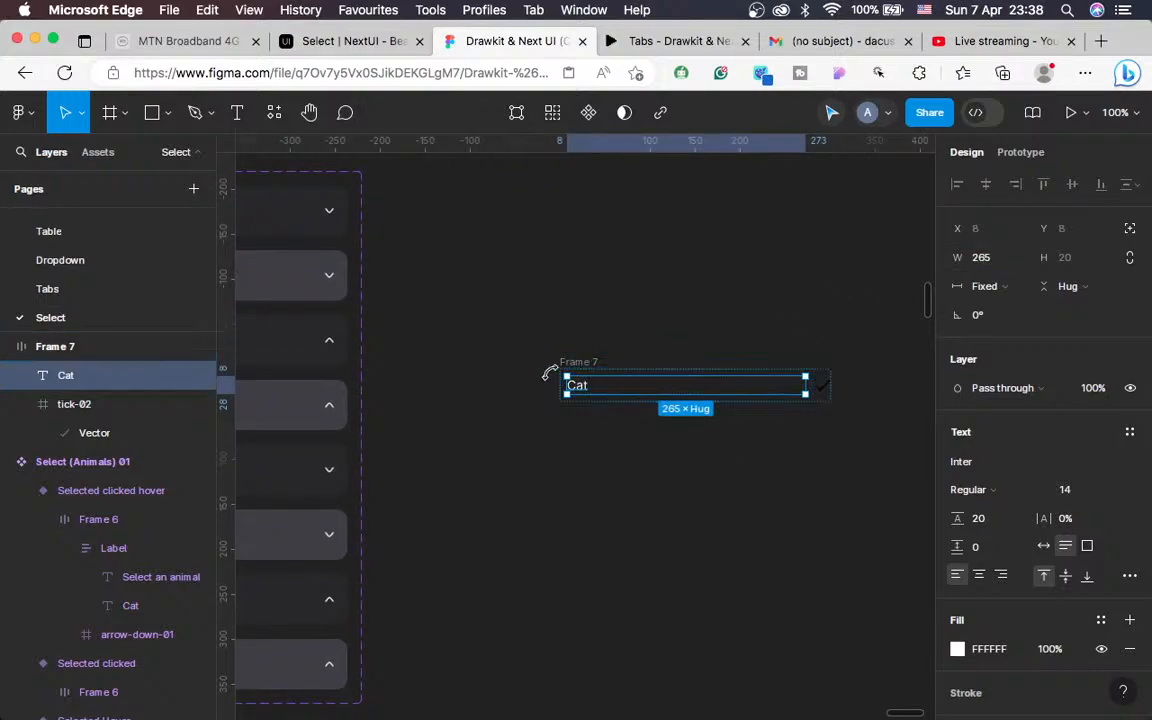
pyautogui.click(578, 364)
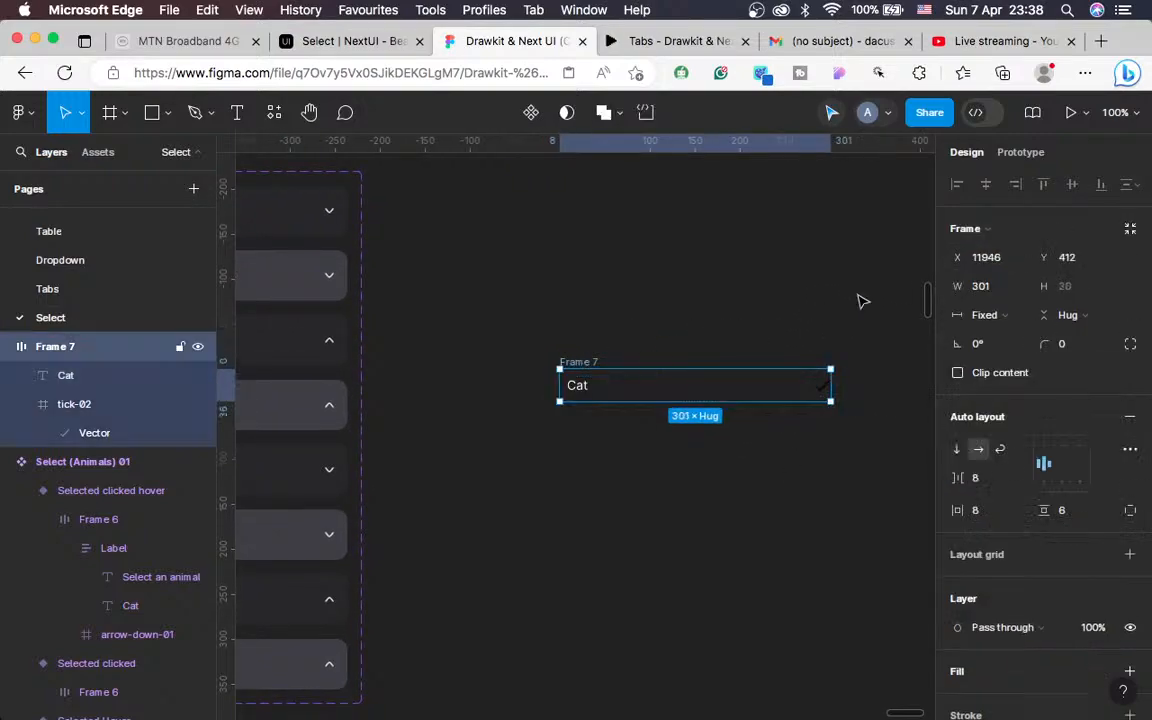
pyautogui.click(1018, 313)
pyautogui.click(1024, 335)
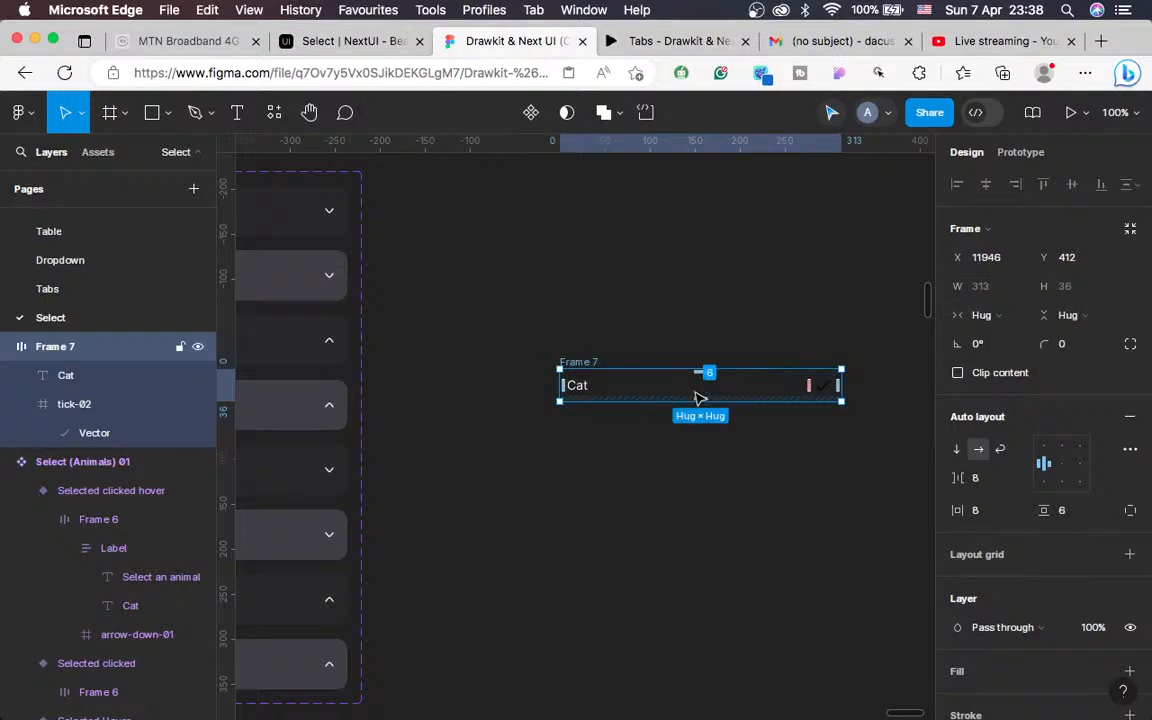
# Undo the Cat frame's horizontal hug and the Cat text's fixed-width changes
pyautogui.press('super+z')
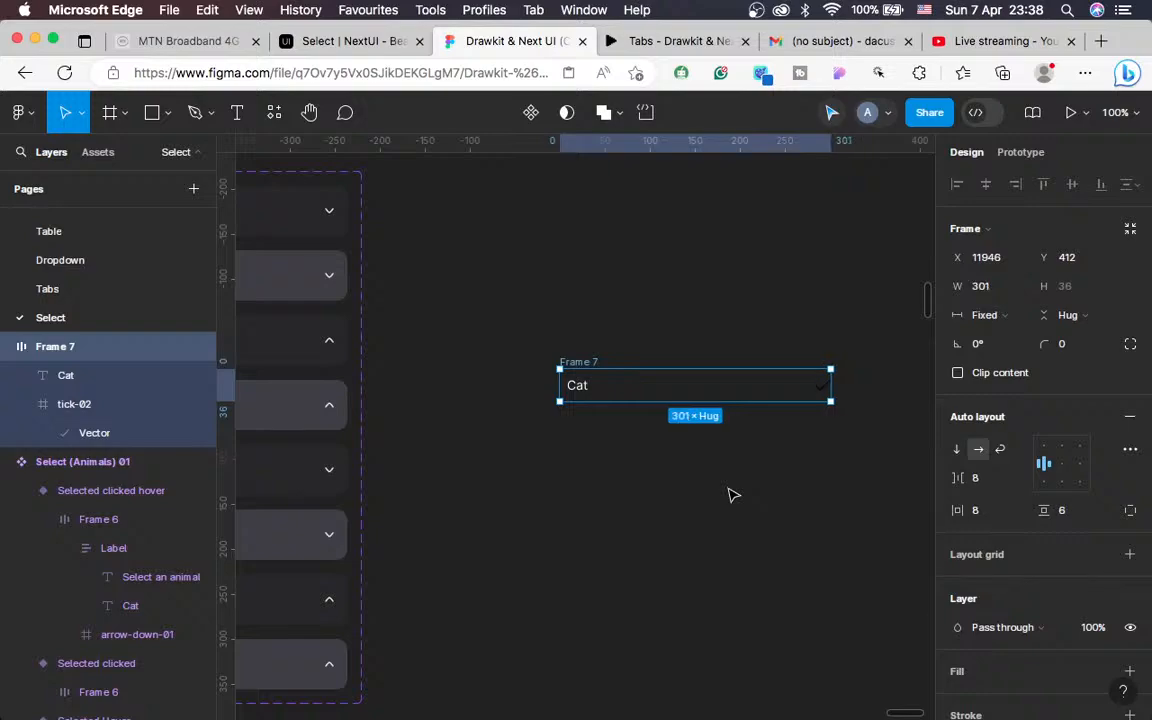
pyautogui.press('super+z')
pyautogui.press('super+z')
pyautogui.press('super+z')
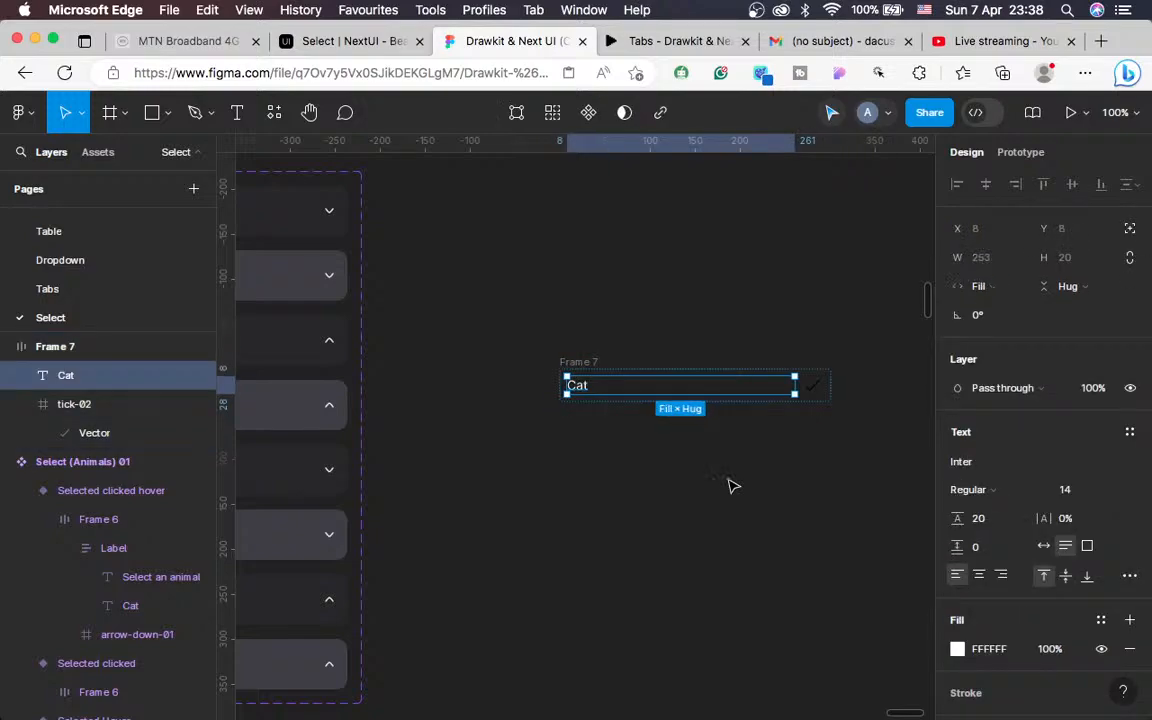
# On the NextUI page, inspect the highlighted Cat option's overall size and padding
pyautogui.click(578, 364)
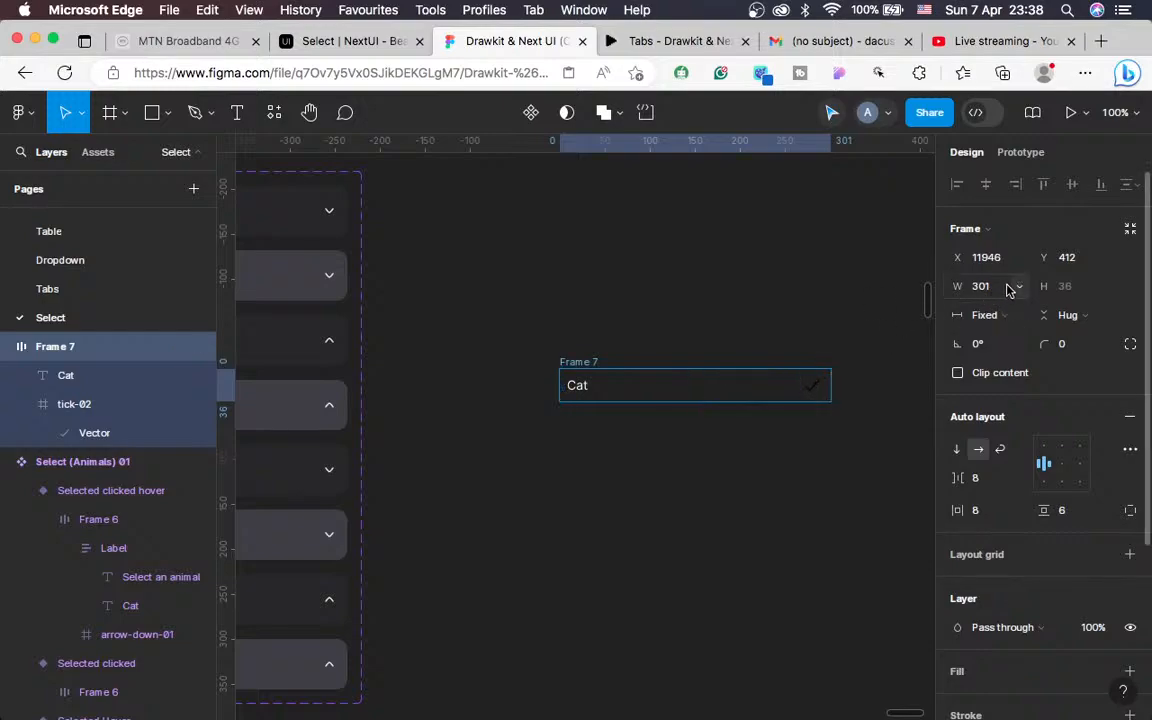
pyautogui.click(329, 44)
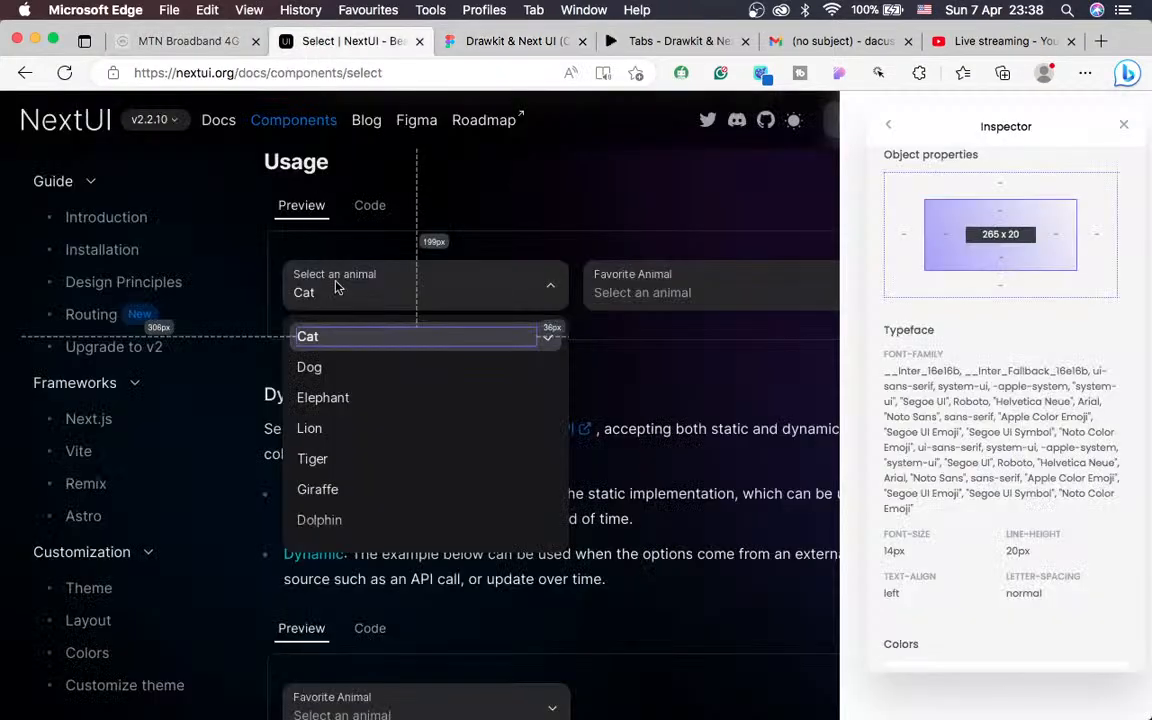
pyautogui.rightClick(289, 350)
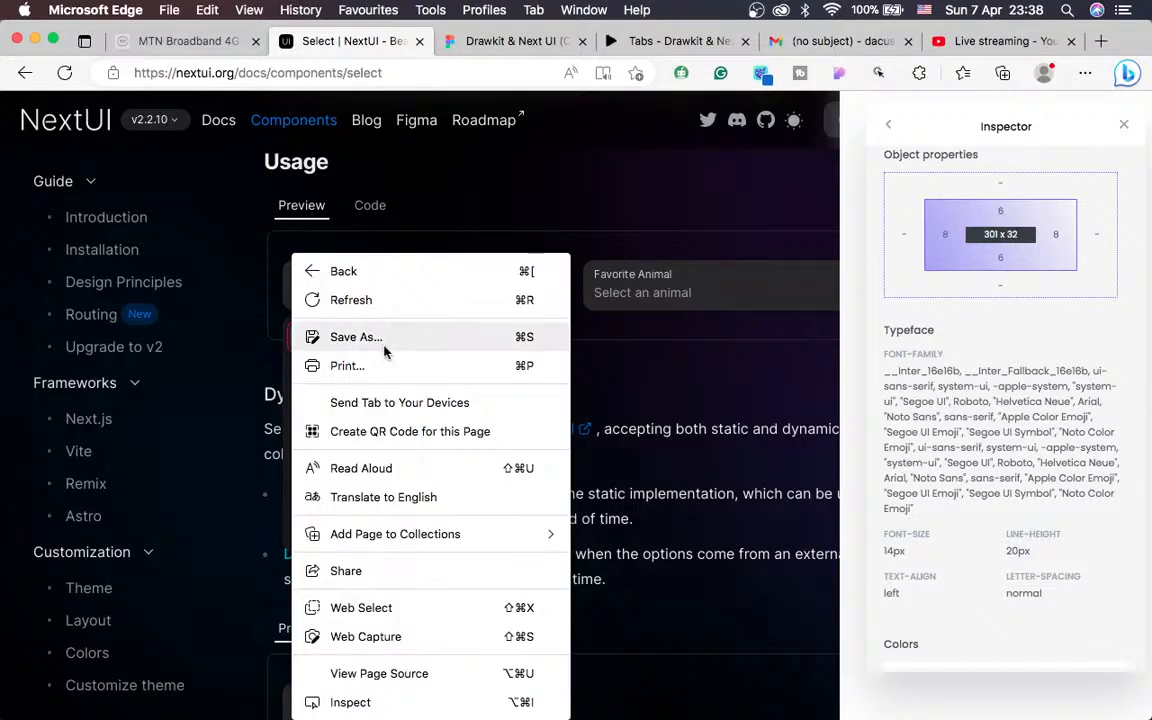
pyautogui.click(288, 349)
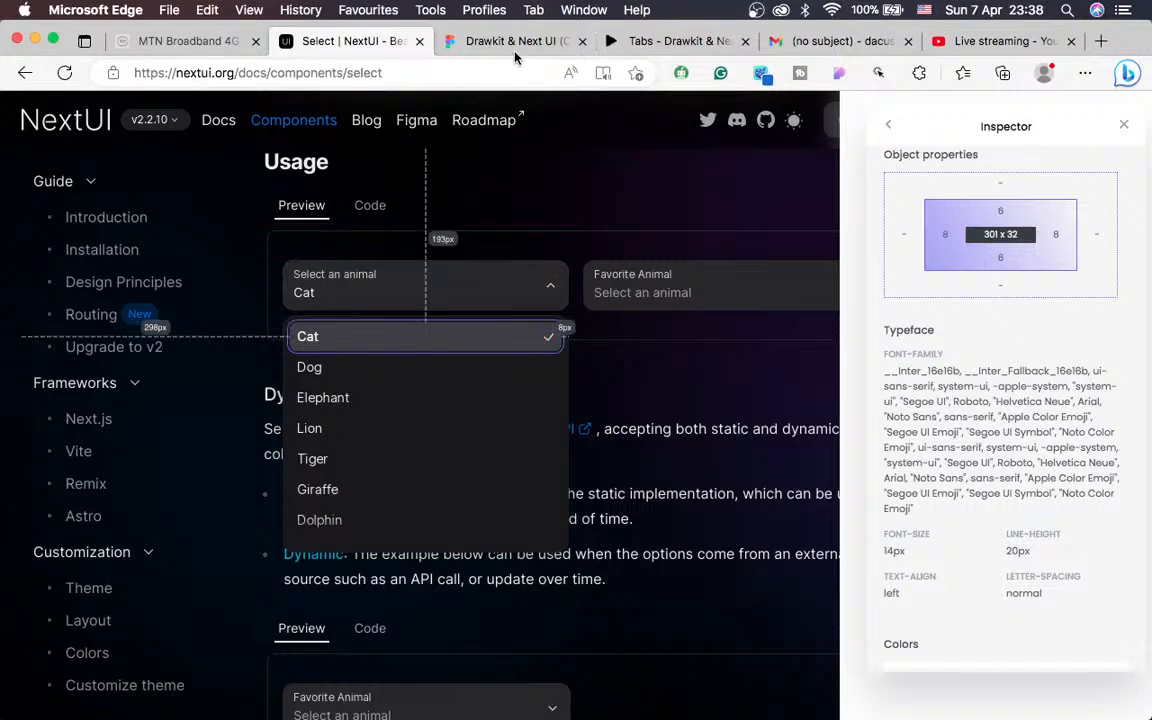
# Back in the Figma file, resize the tick-02 icon inside the Cat frame to 12 by 12
pyautogui.click(455, 43)
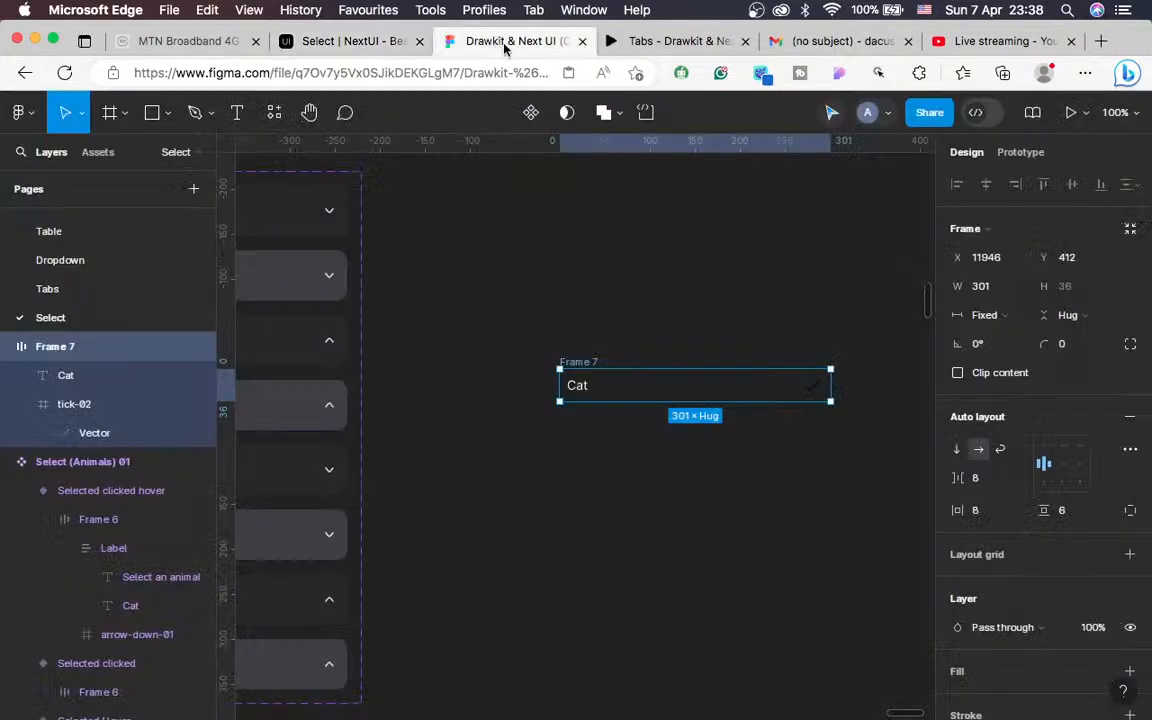
pyautogui.rightClick(814, 398)
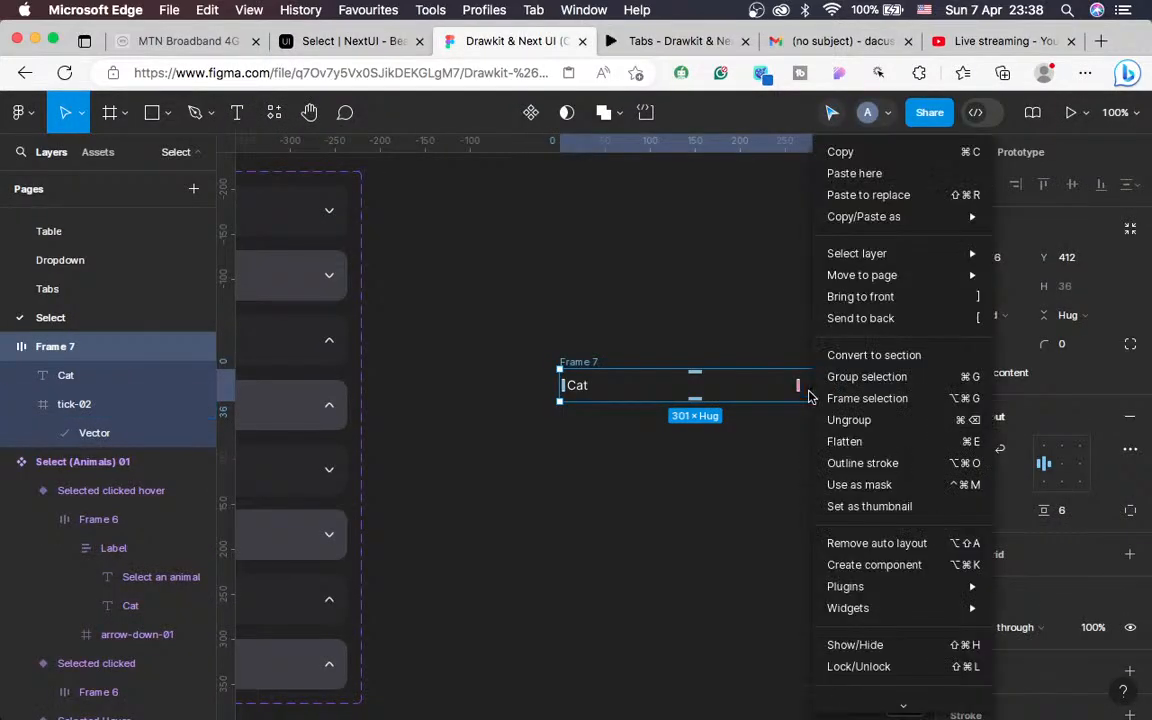
pyautogui.click(812, 430)
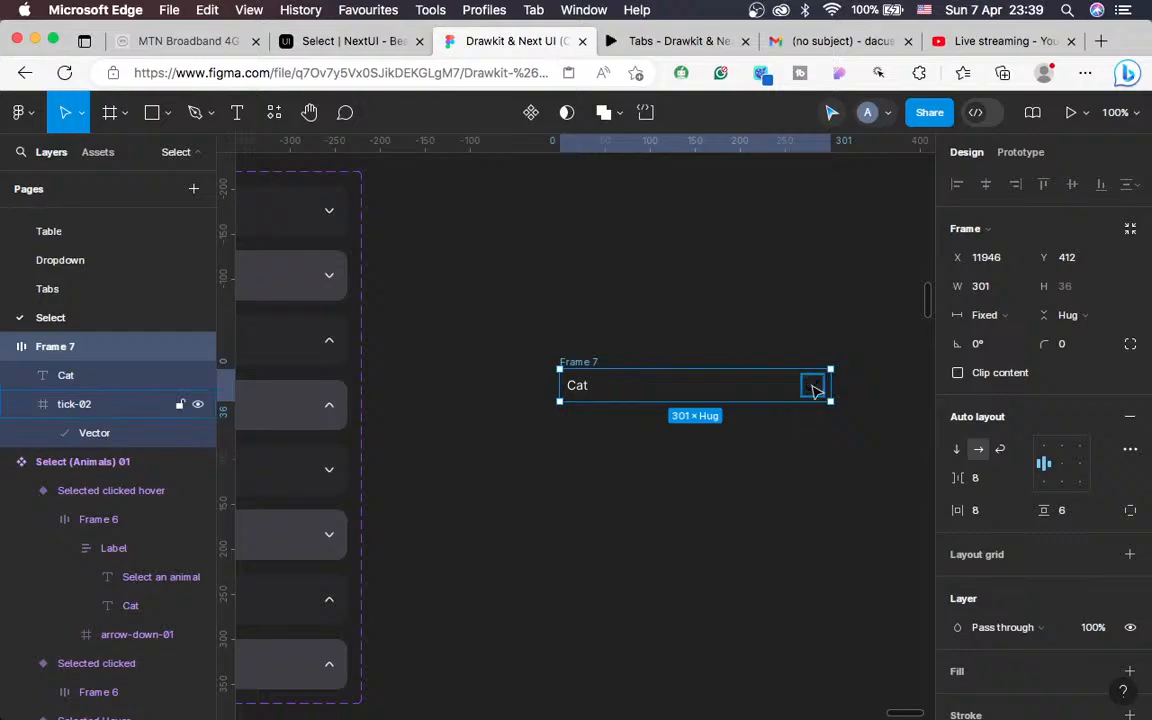
pyautogui.click(812, 386)
pyautogui.click(1066, 288)
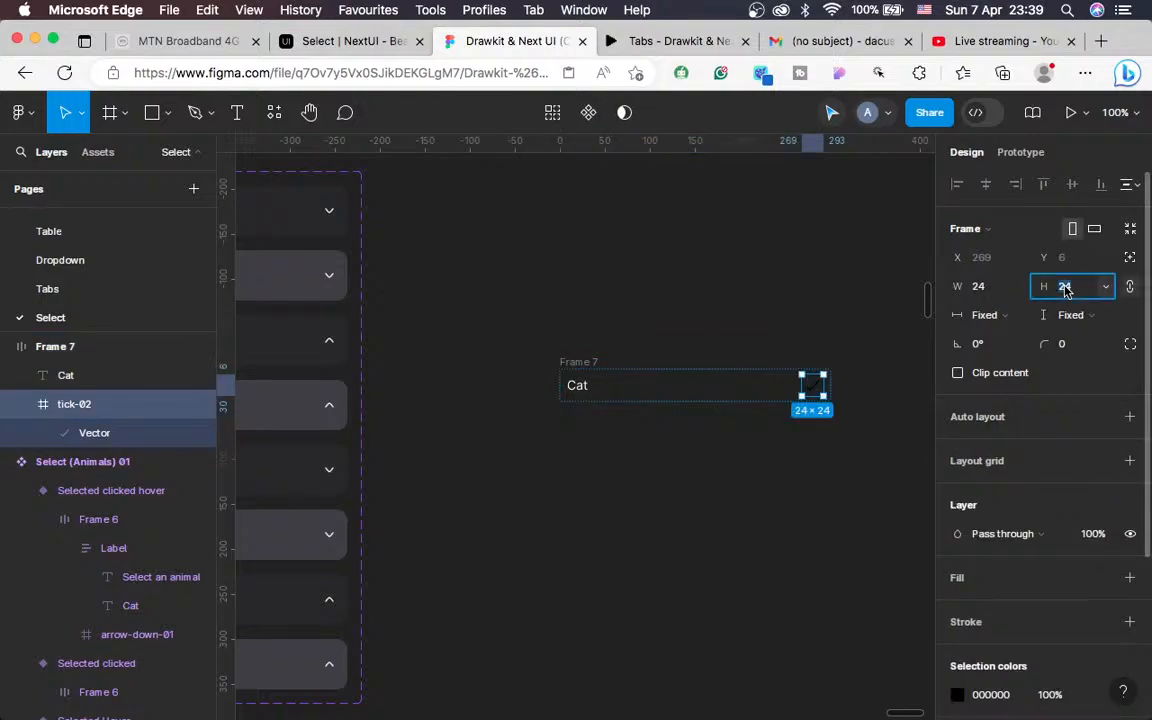
pyautogui.press('Return')
# Check the dimensions of the Cat frame and of the Cat text inside it
pyautogui.click(602, 391)
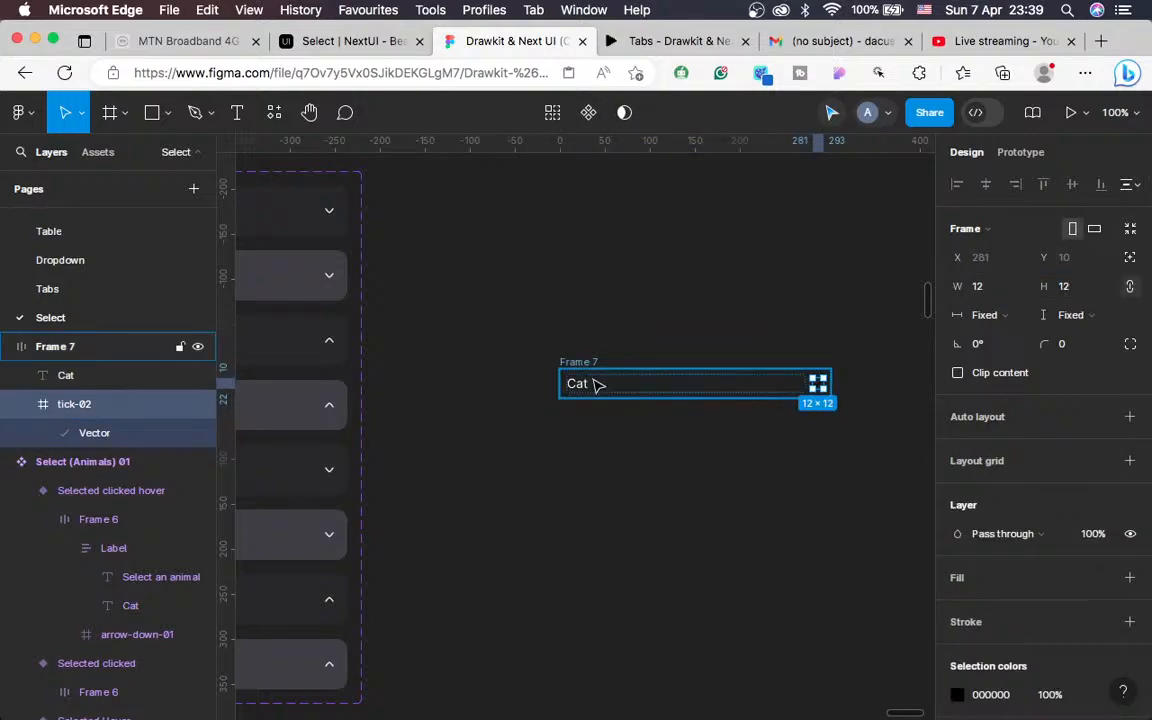
pyautogui.hotkey('shift', 'a')
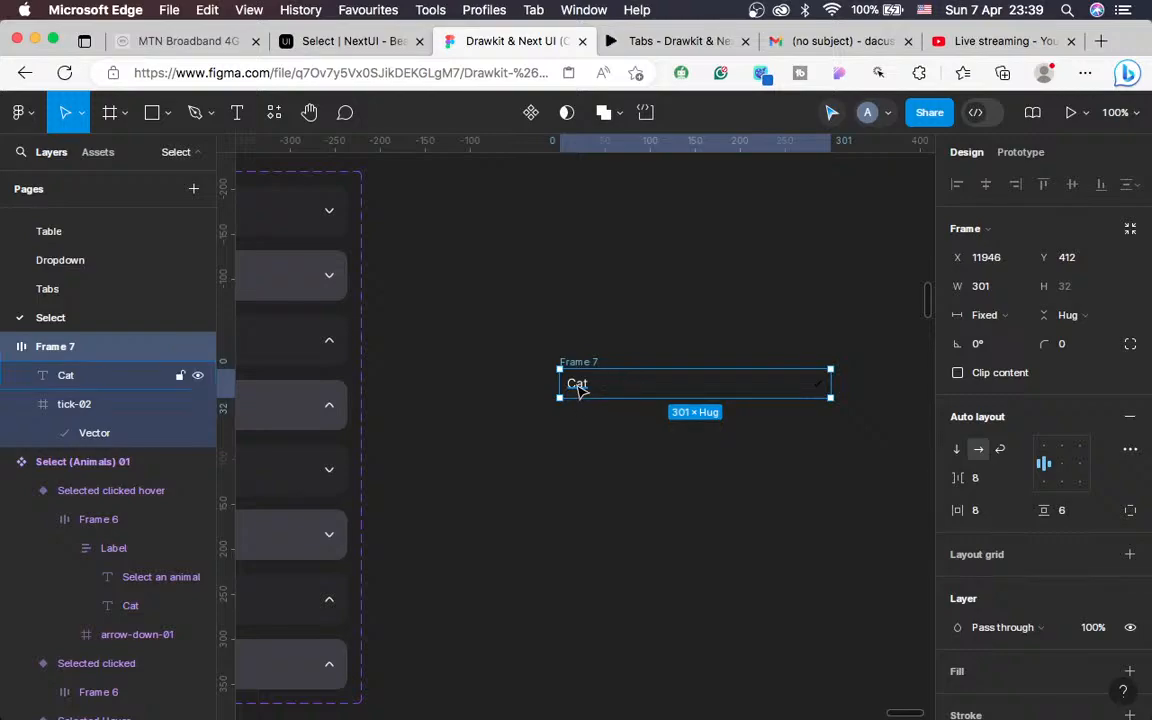
pyautogui.click(580, 392)
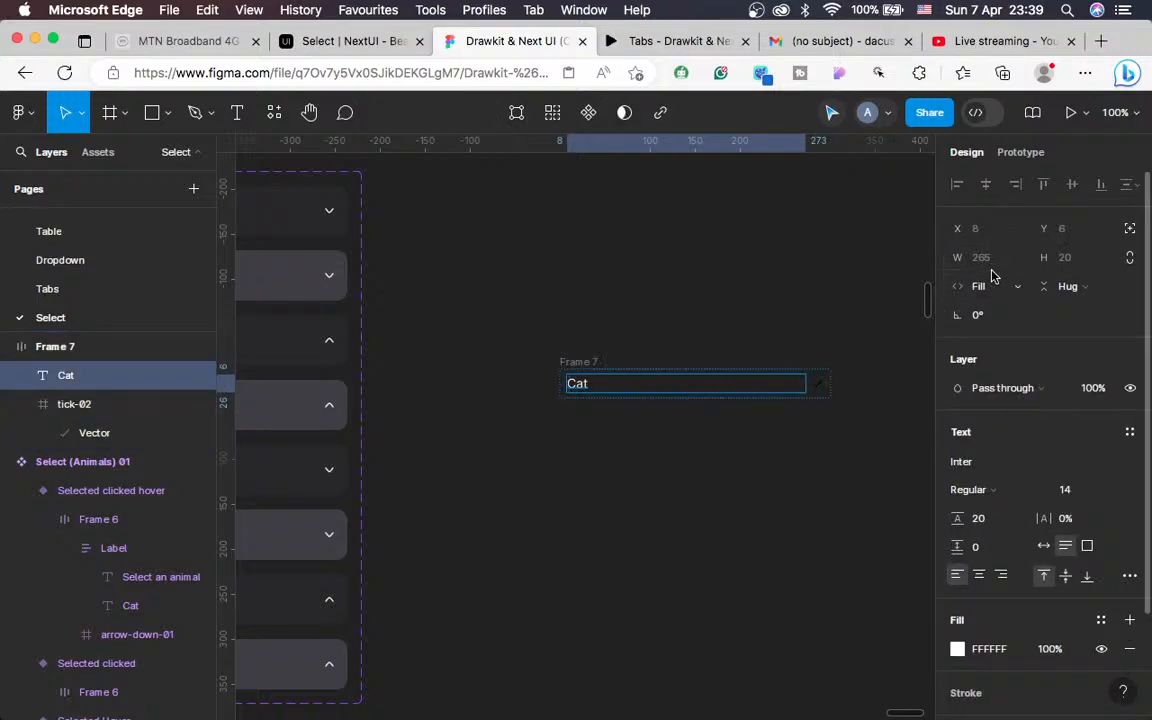
pyautogui.click(586, 365)
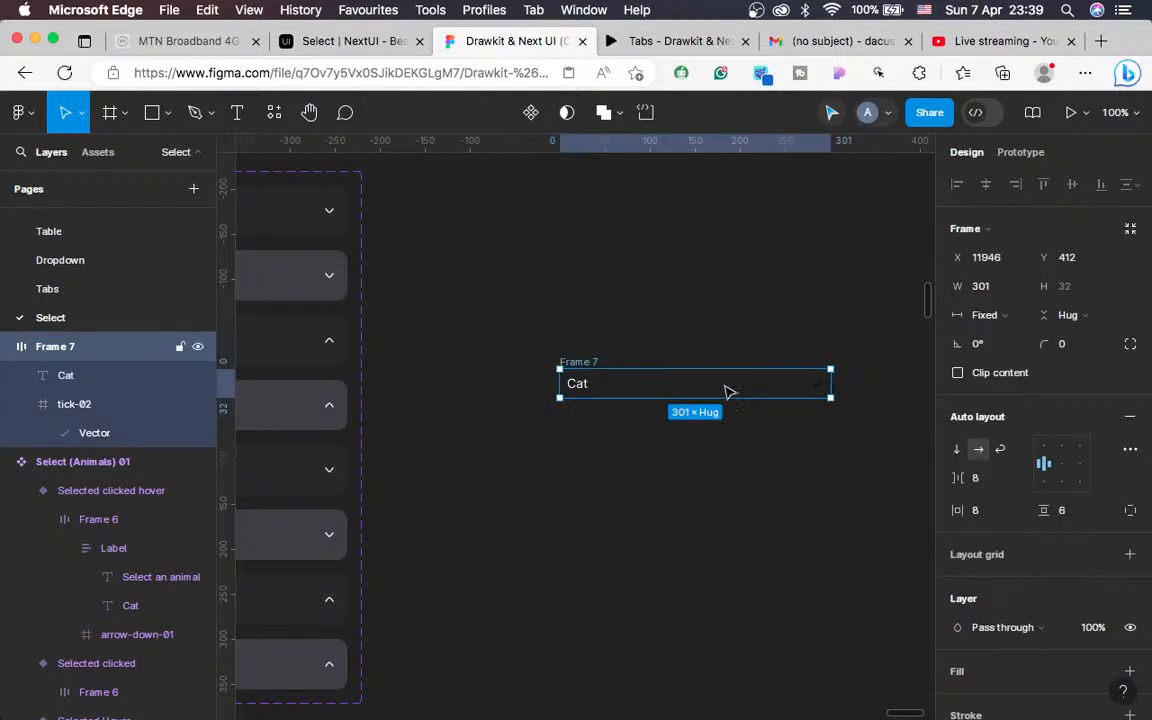
# On the NextUI page, inspect the size and colors of the check mark beside the Cat option
pyautogui.click(350, 41)
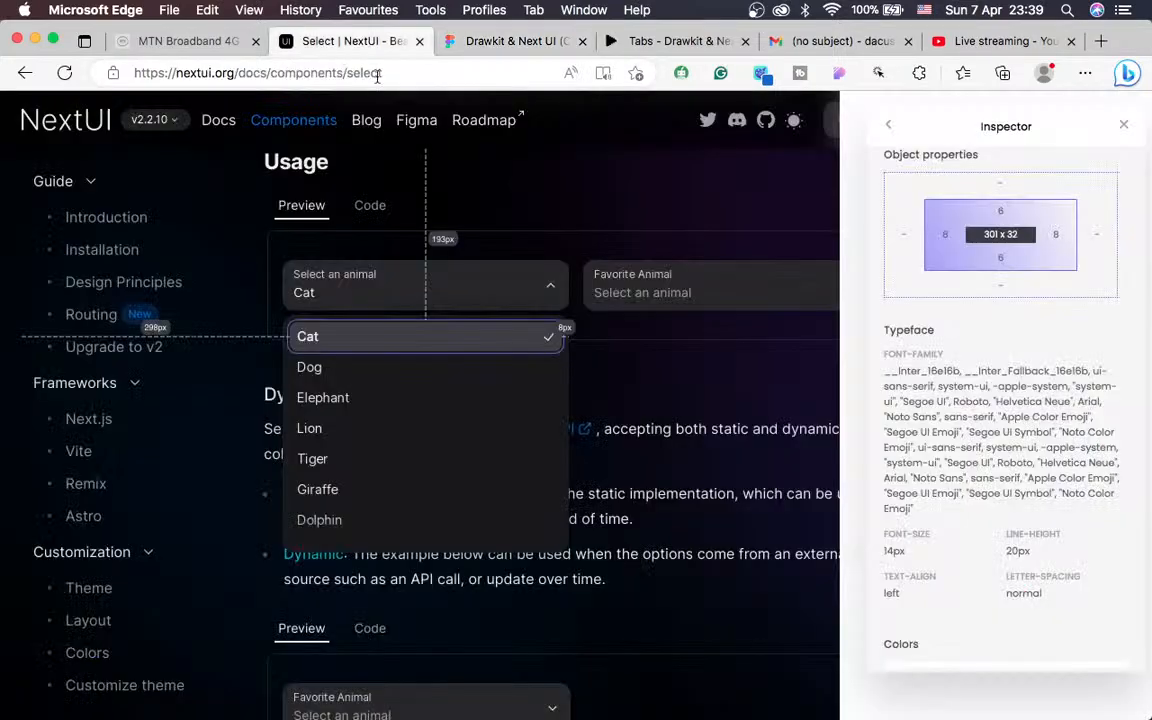
pyautogui.rightClick(543, 345)
pyautogui.click(861, 360)
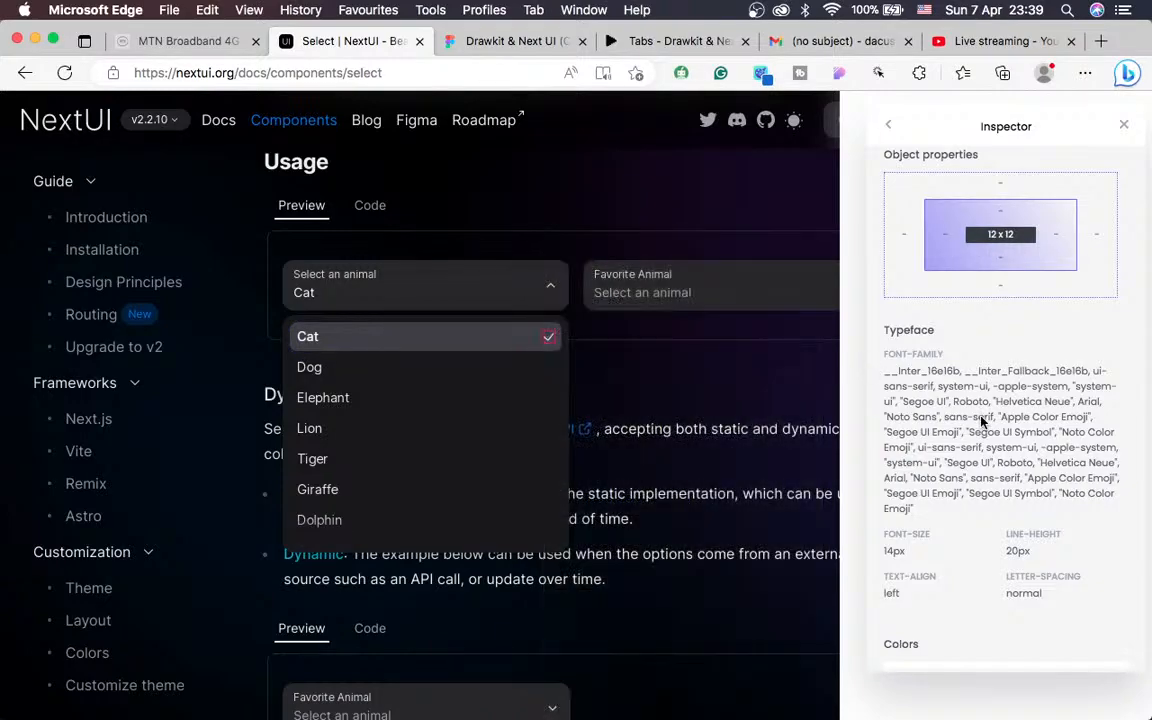
pyautogui.scroll(-5, 981, 423)
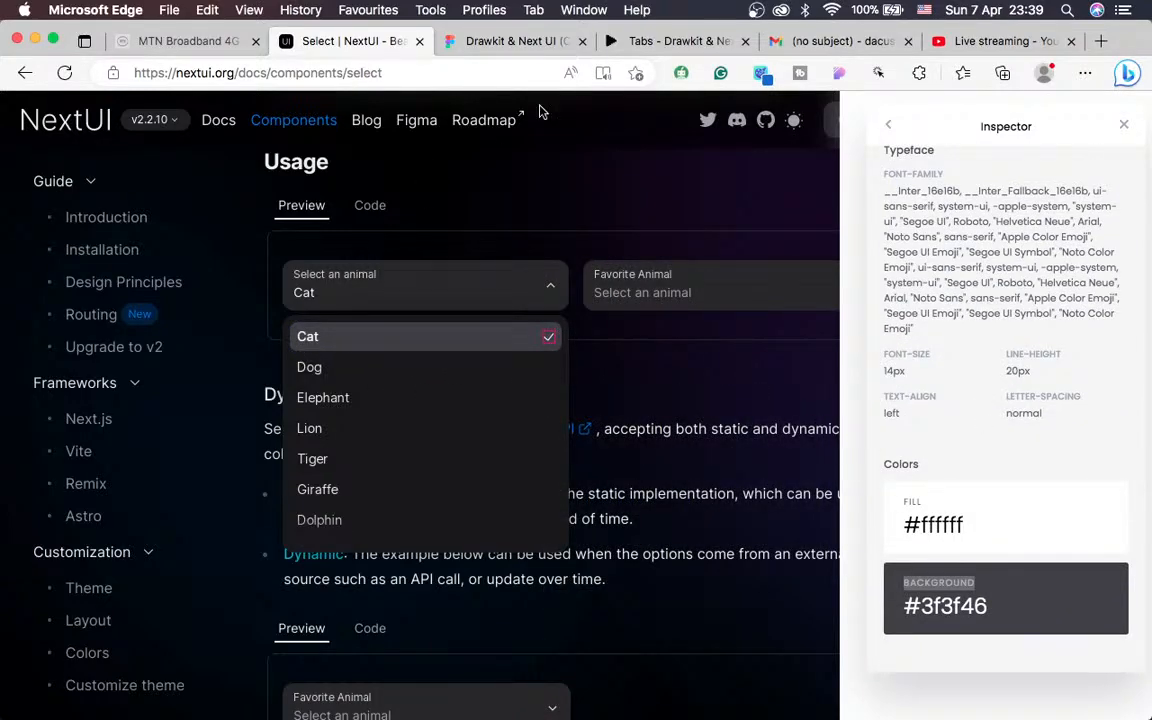
# Back in the Figma file, copy the ECEDEE fill code from the Cat text in the Selected variant
pyautogui.click(447, 45)
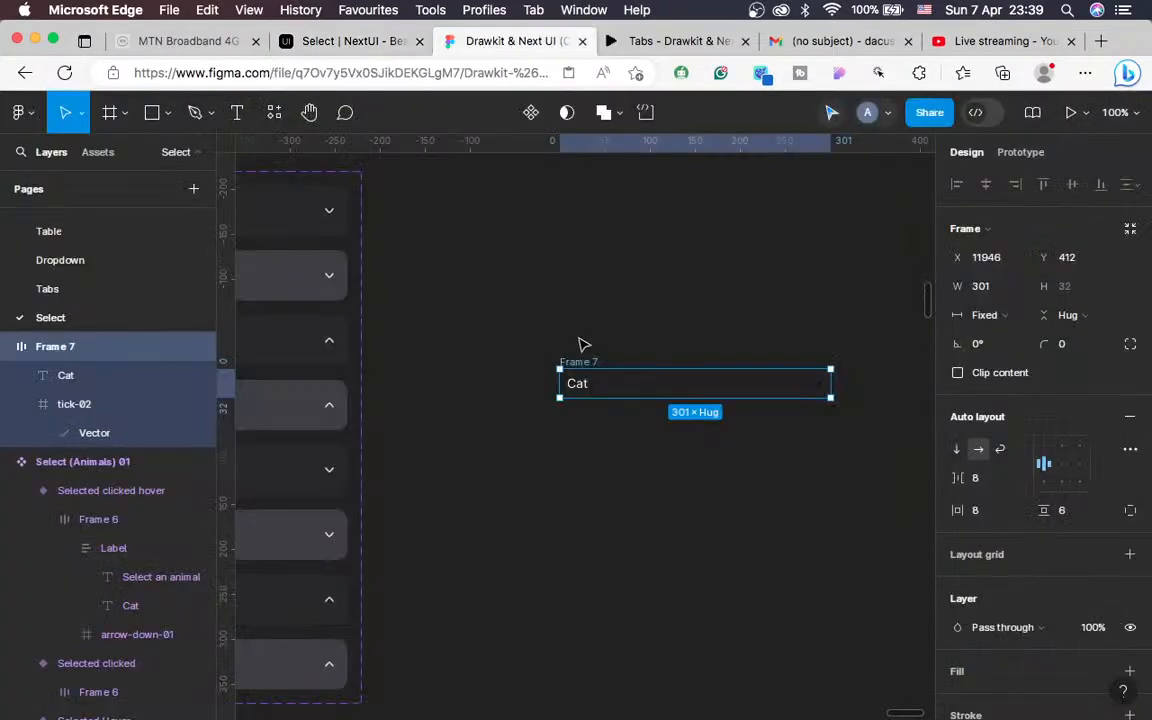
pyautogui.doubleClick(585, 393)
pyautogui.scroll(-3, 957, 494)
pyautogui.hscroll(-5, 650, 550)
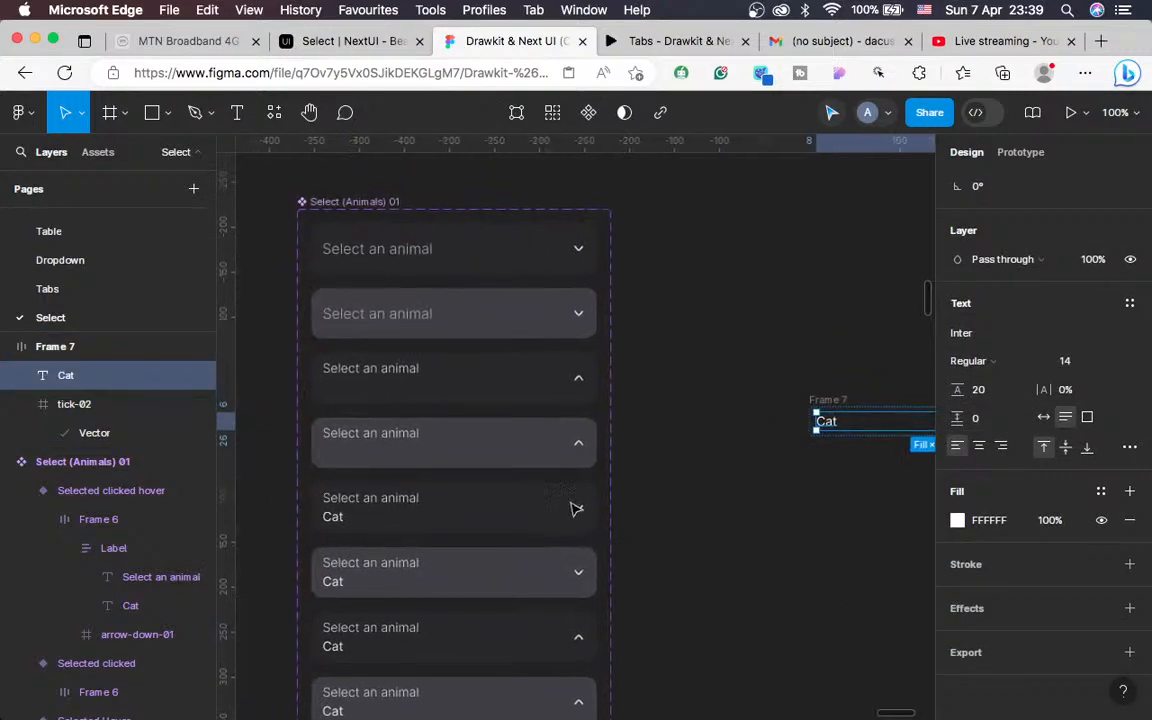
pyautogui.click(340, 517)
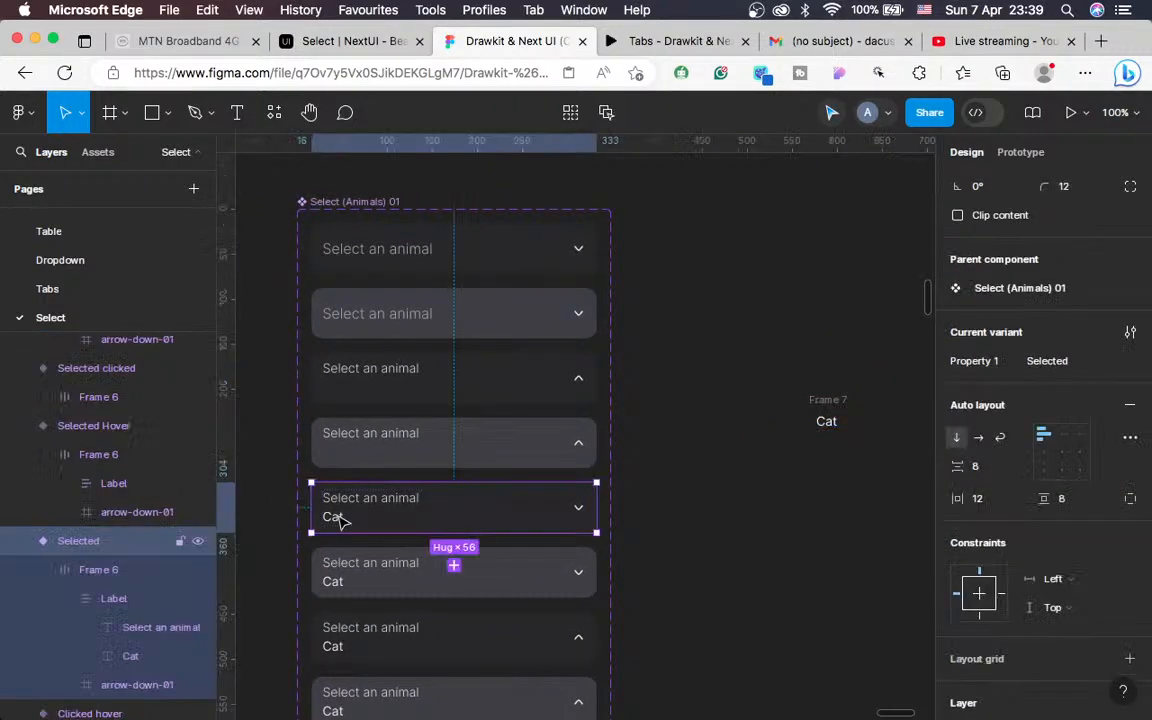
pyautogui.click(340, 517)
pyautogui.click(340, 517)
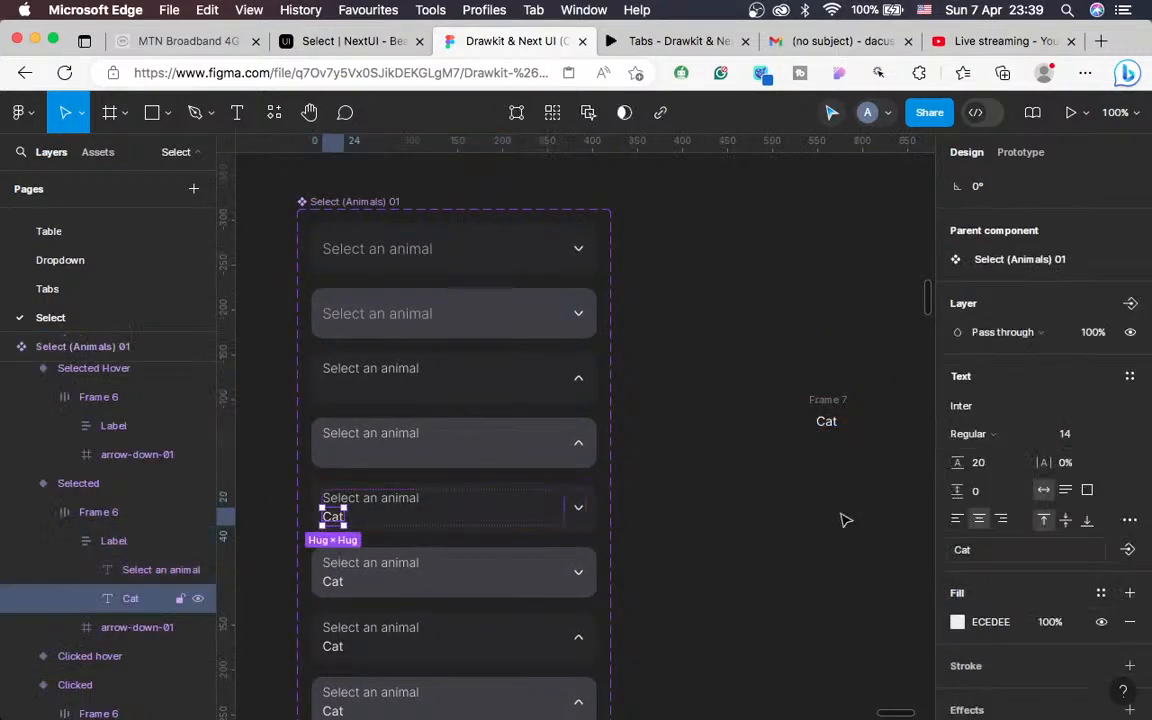
pyautogui.click(1011, 620)
pyautogui.press('super+c')
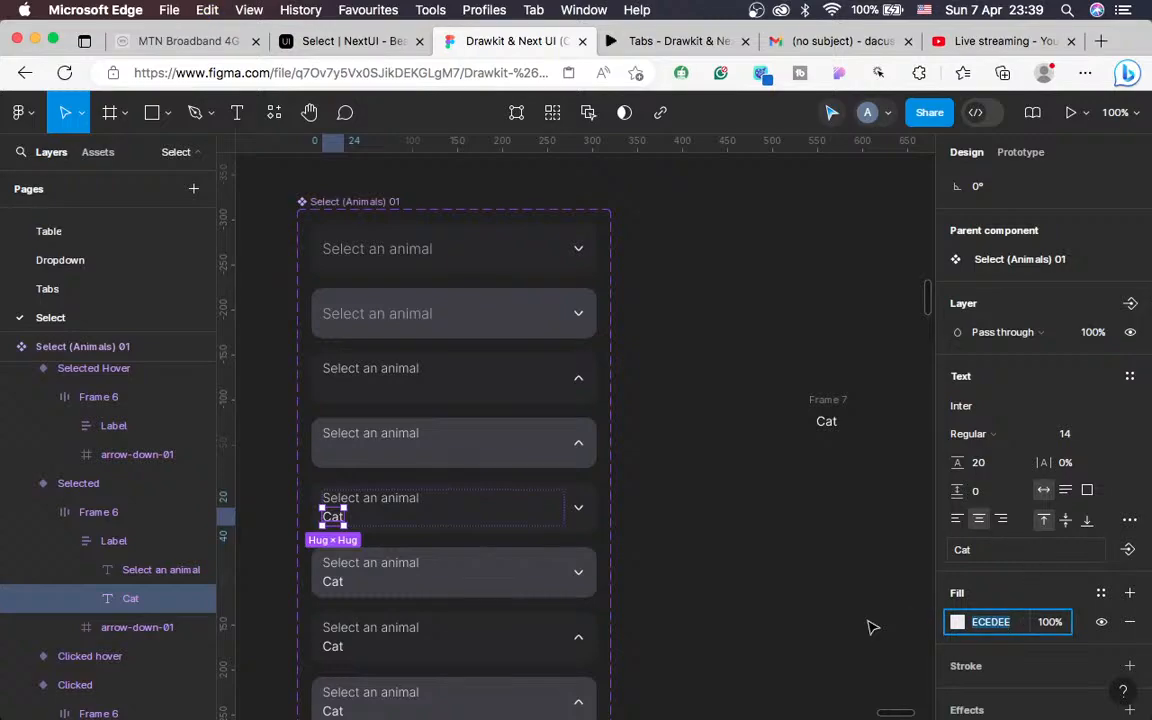
# Try to replace the Cat frame's white selection color with the copied fill code, and undo the attempt
pyautogui.hscroll(5, 669, 478)
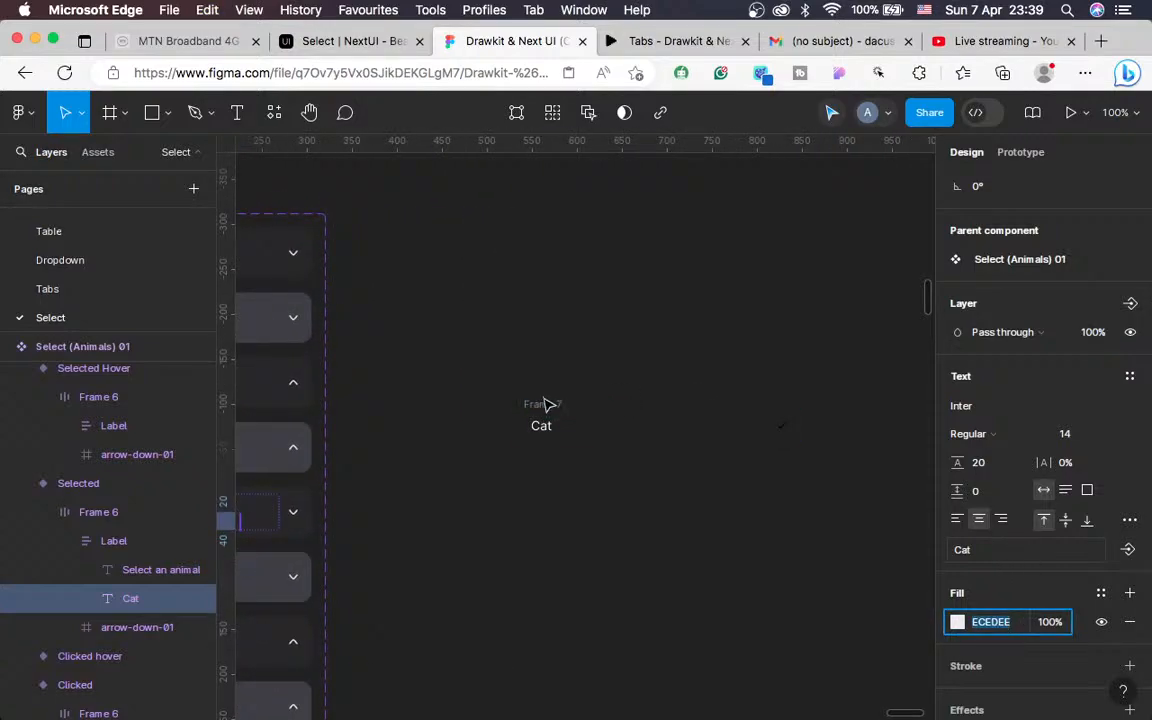
pyautogui.click(545, 404)
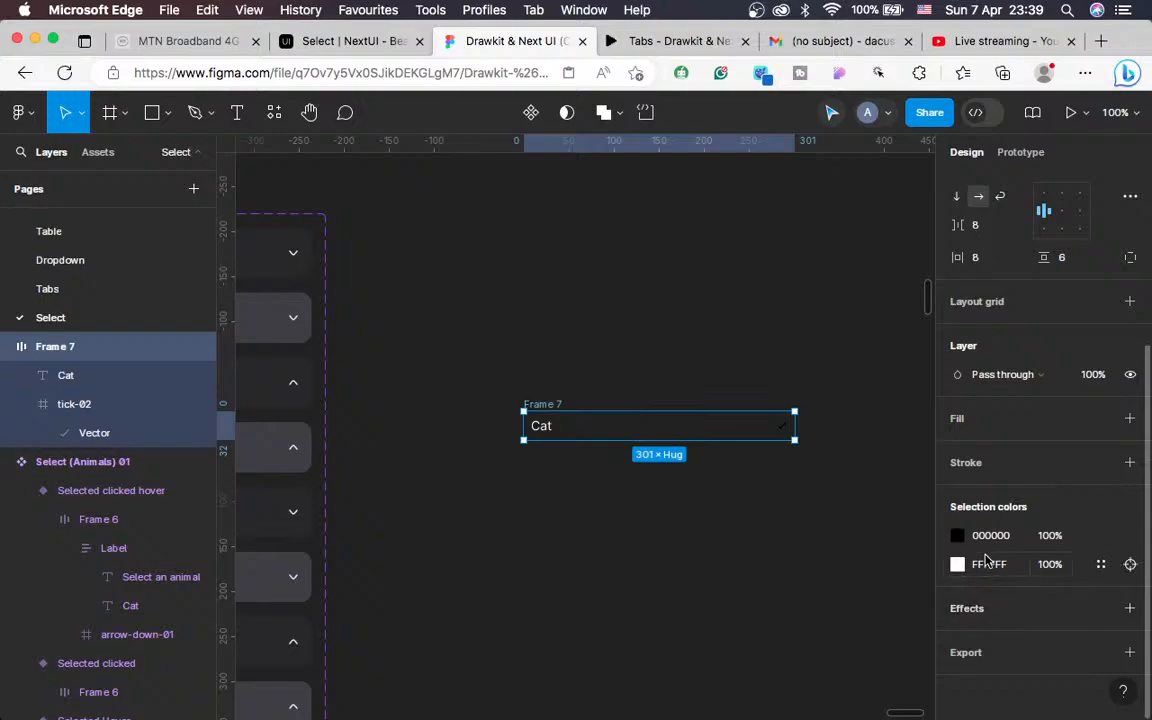
pyautogui.click(989, 565)
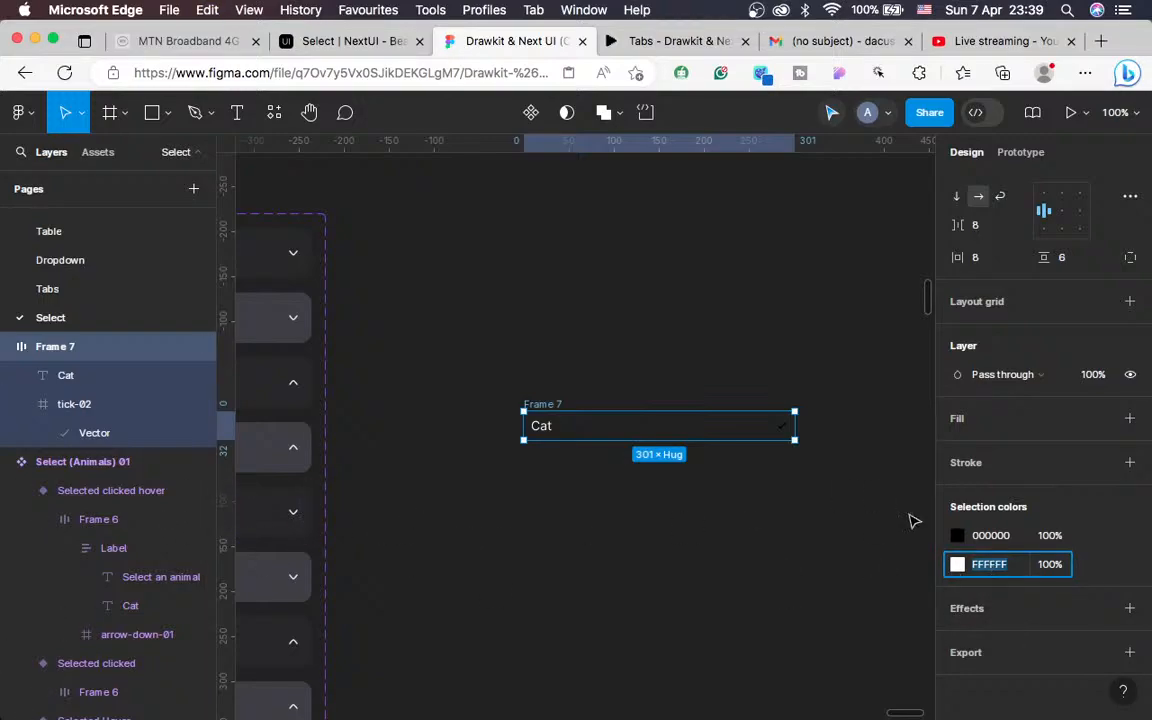
pyautogui.press('super+z')
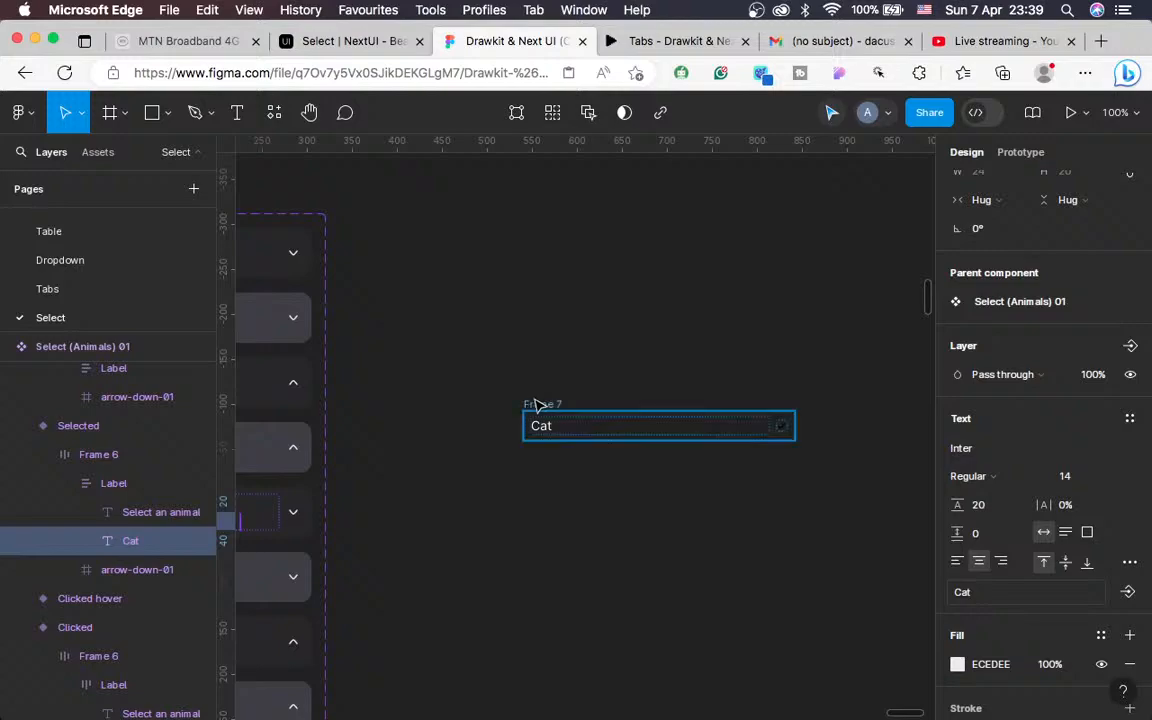
pyautogui.press('super+z')
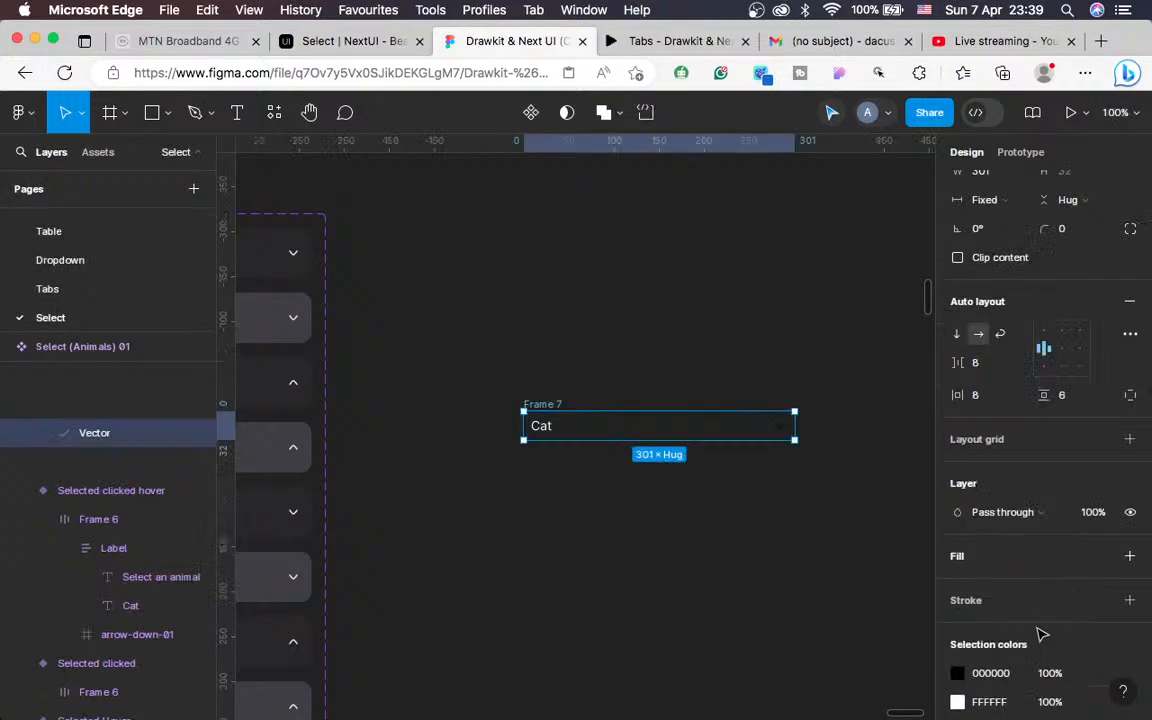
pyautogui.scroll(-3, 1000, 650)
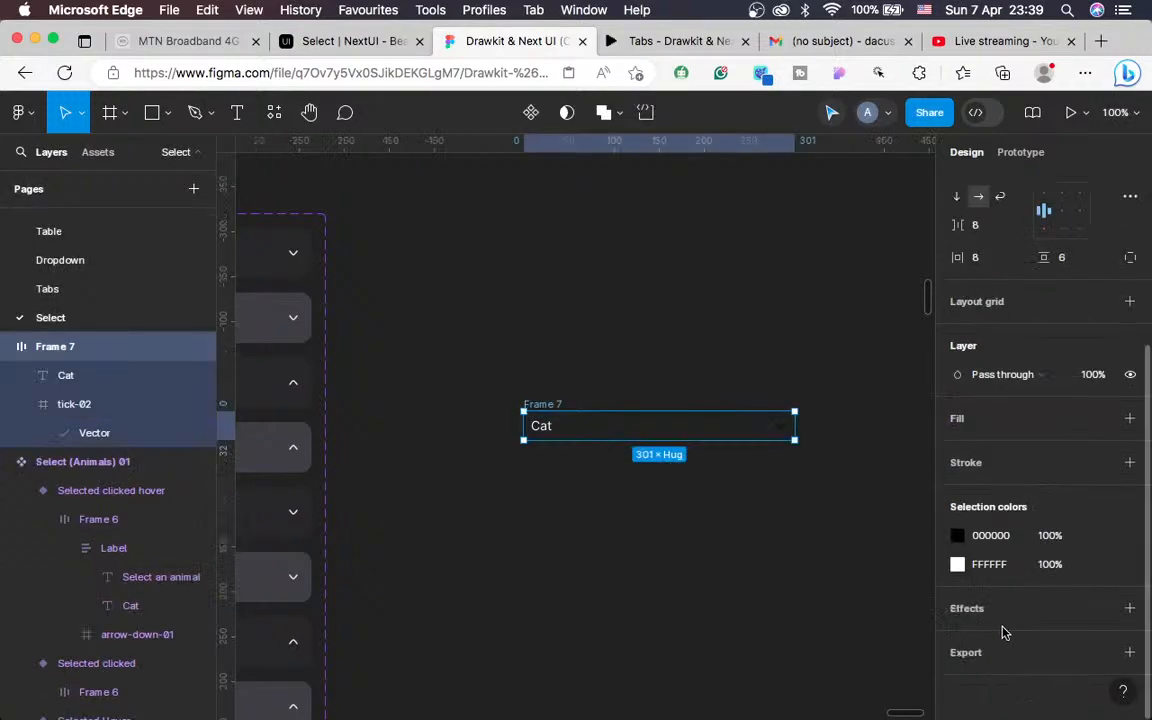
pyautogui.click(992, 566)
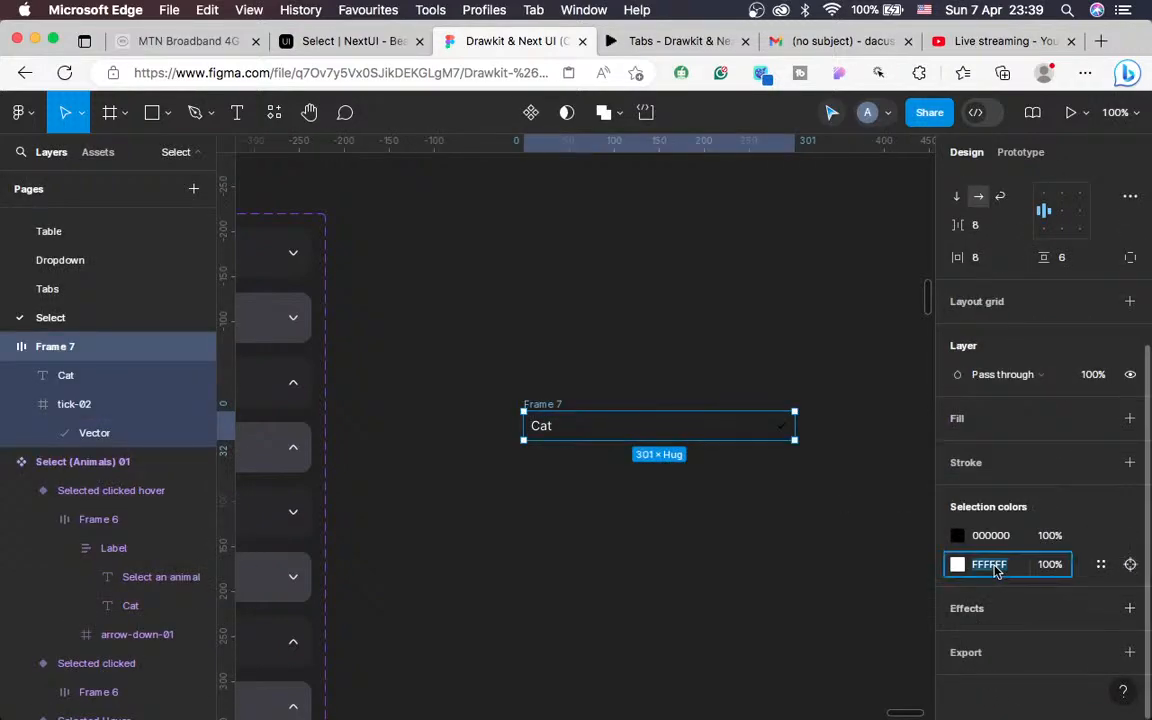
pyautogui.click(645, 605)
# Copy the ECEDEE selection color code from the Selected Hover variant
pyautogui.hscroll(-5, 645, 605)
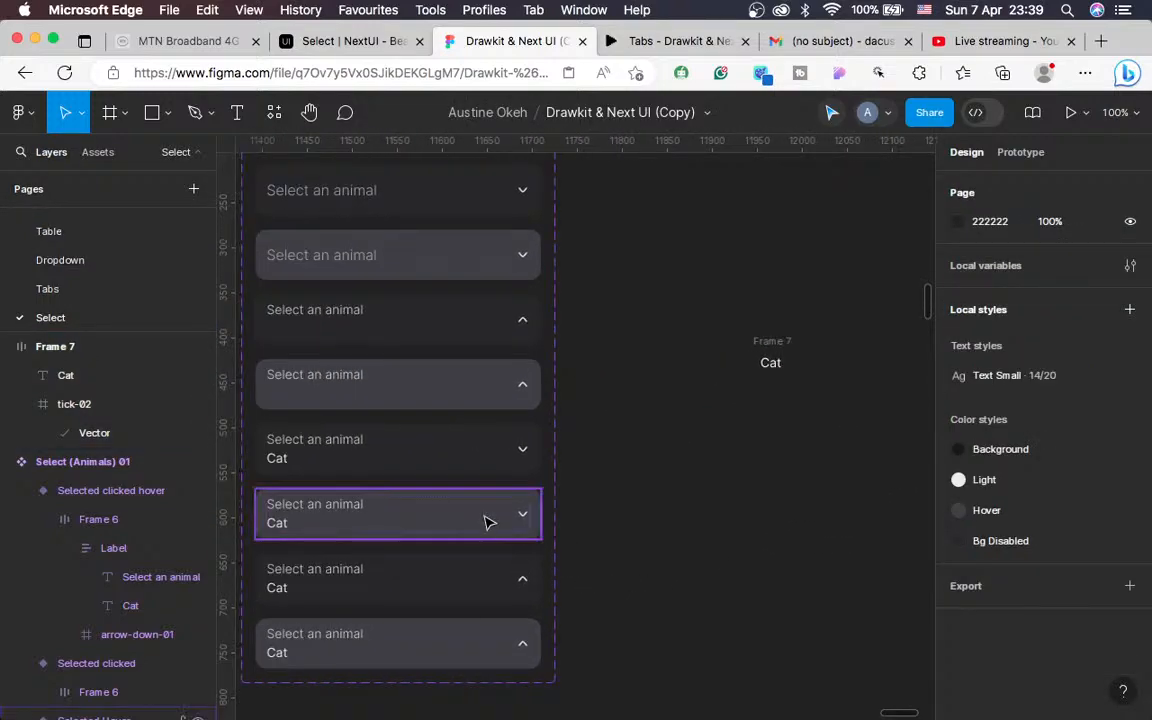
pyautogui.click(489, 522)
pyautogui.scroll(-6, 1039, 535)
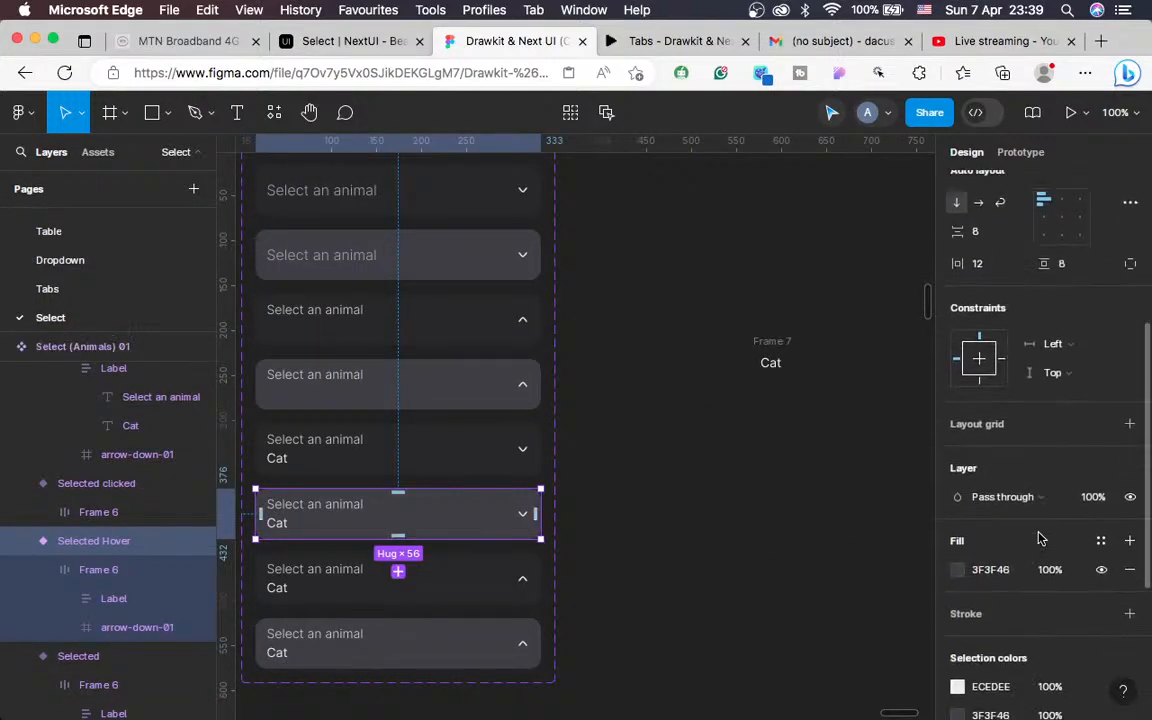
pyautogui.click(1000, 684)
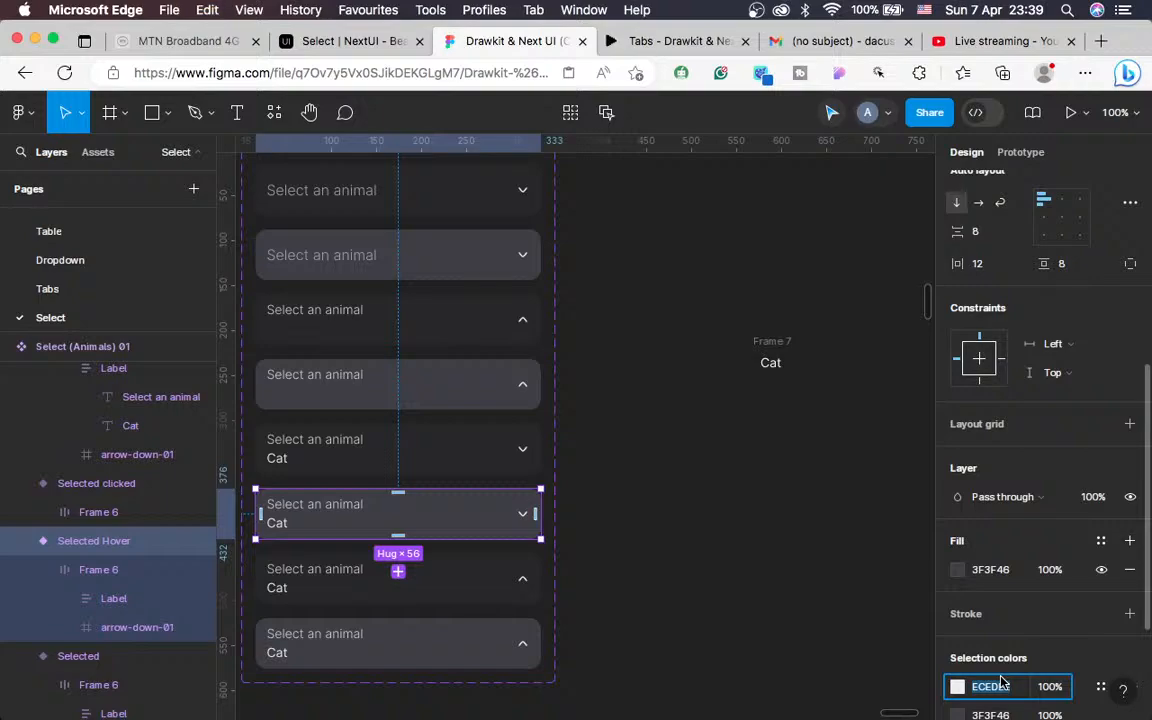
# Set both selection colors of the Cat frame, for the text and the check mark, to ECEDEE
pyautogui.click(773, 344)
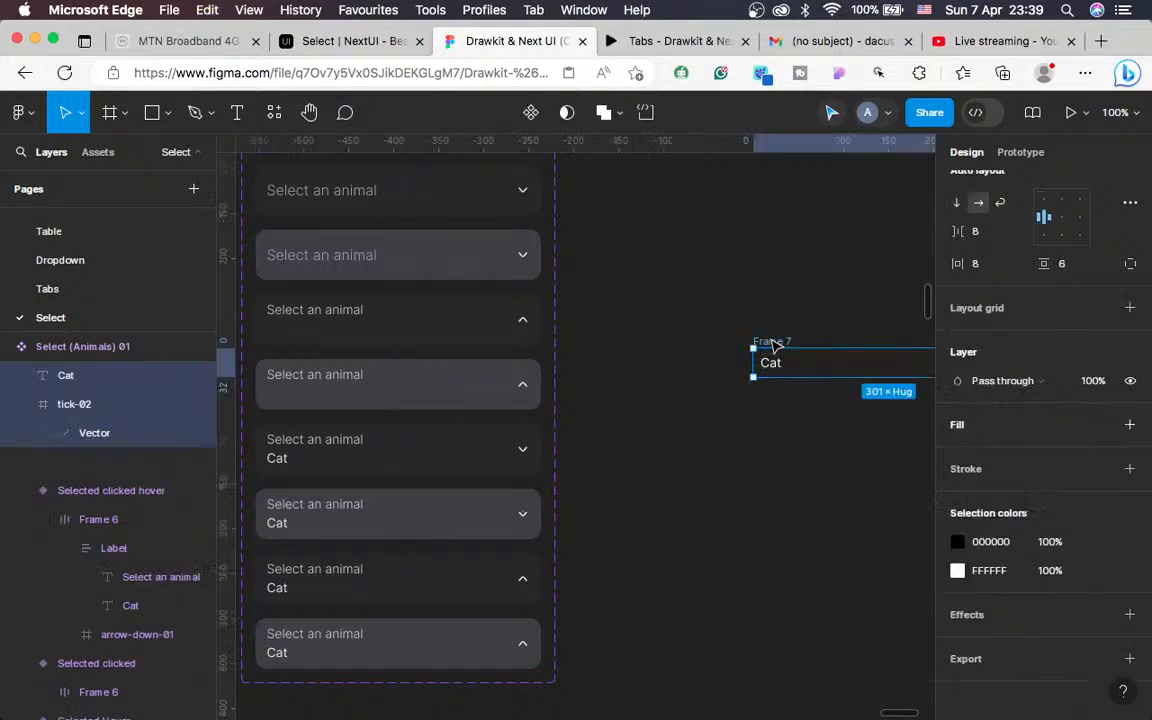
pyautogui.click(991, 541)
pyautogui.hotkey('ctrl', 'v')
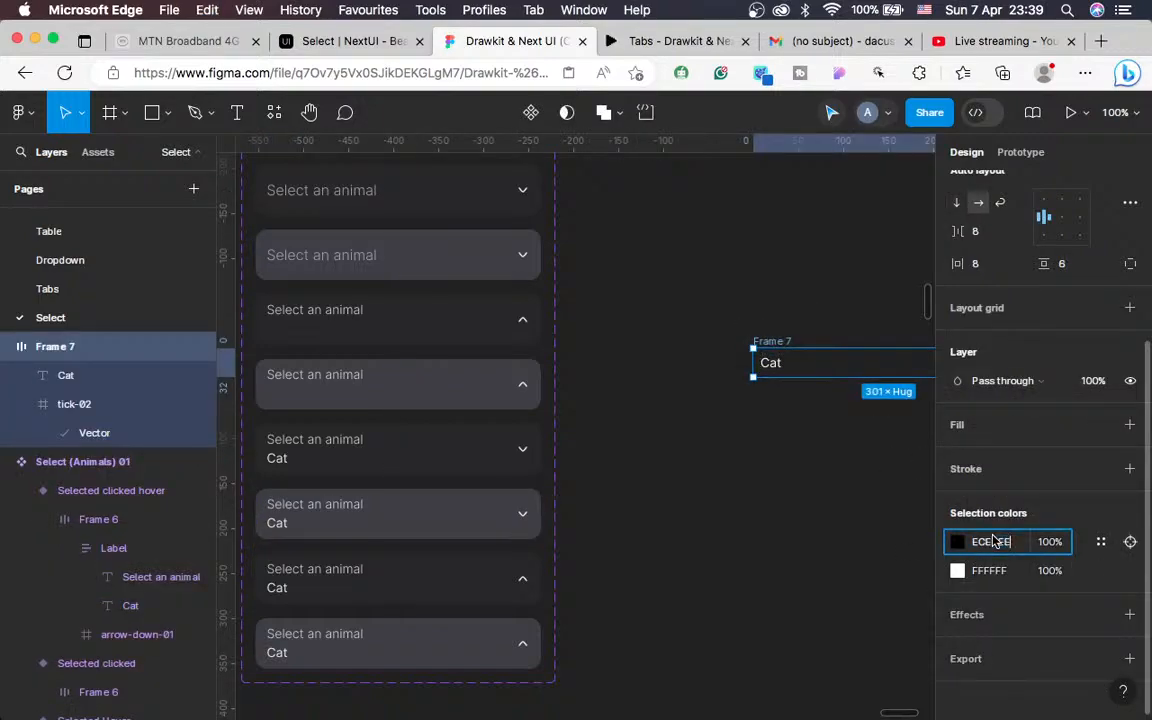
pyautogui.click(1000, 570)
pyautogui.hotkey('ctrl', 'v')
pyautogui.click(794, 535)
# Select the whole Cat frame, Frame 7, for further editing
pyautogui.hscroll(2, 794, 535)
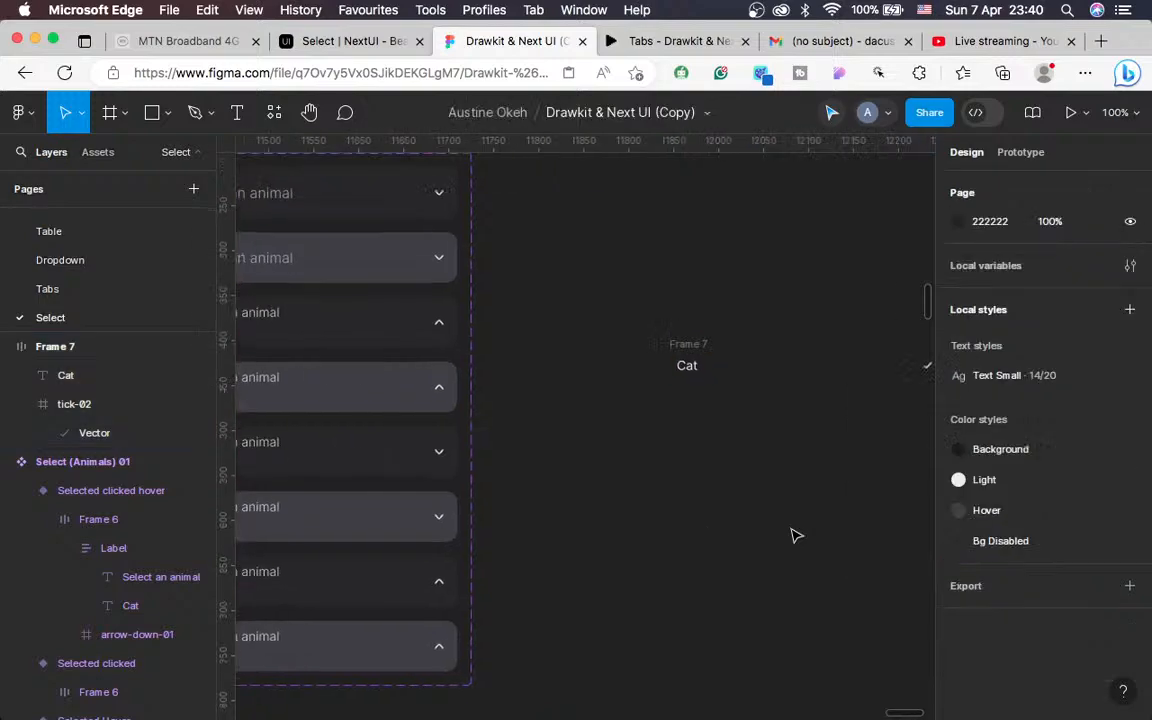
pyautogui.hscroll(2, 794, 535)
pyautogui.click(600, 367)
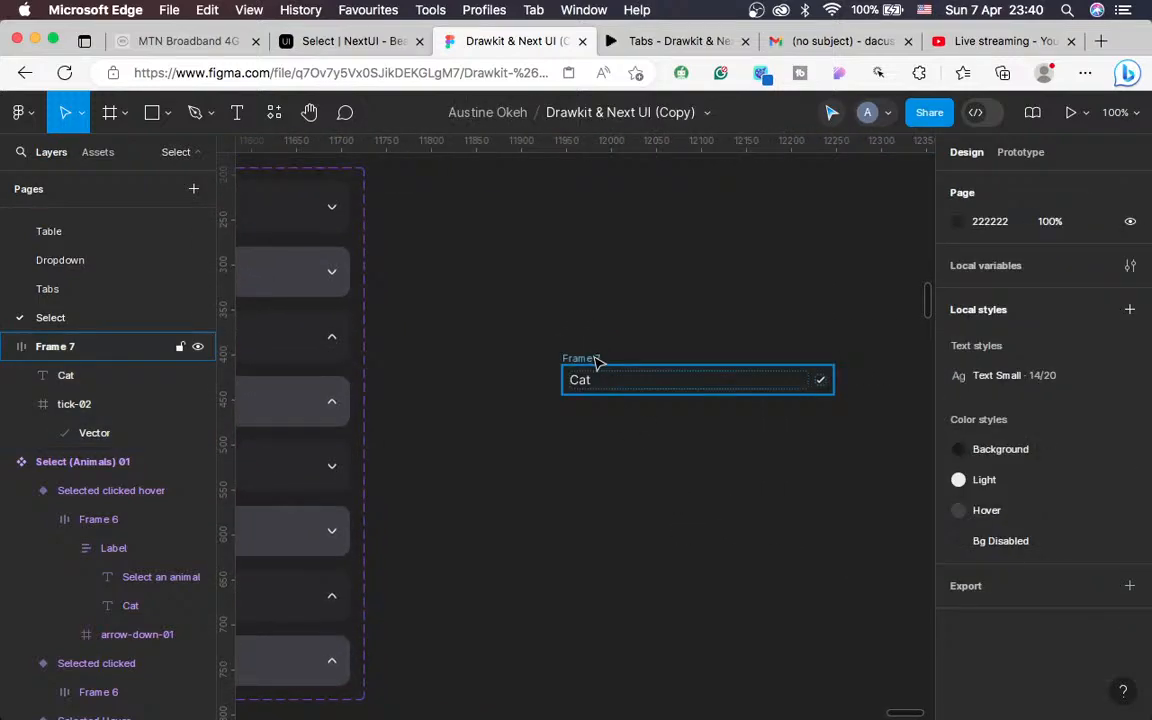
pyautogui.click(596, 361)
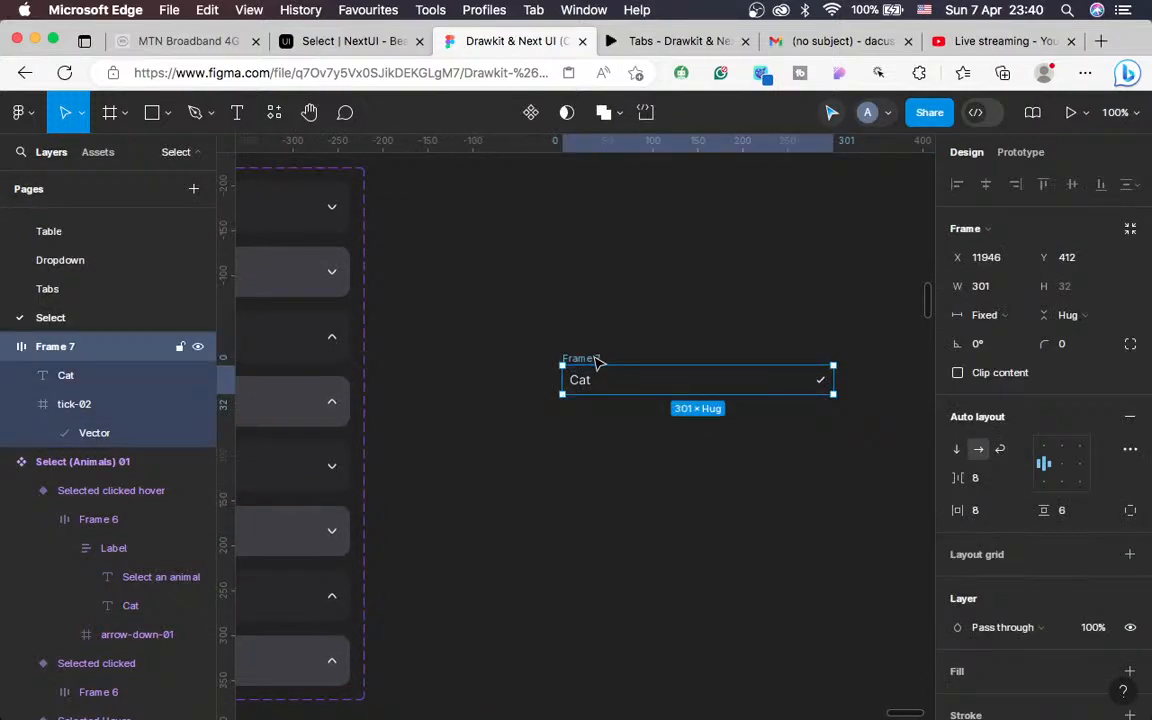